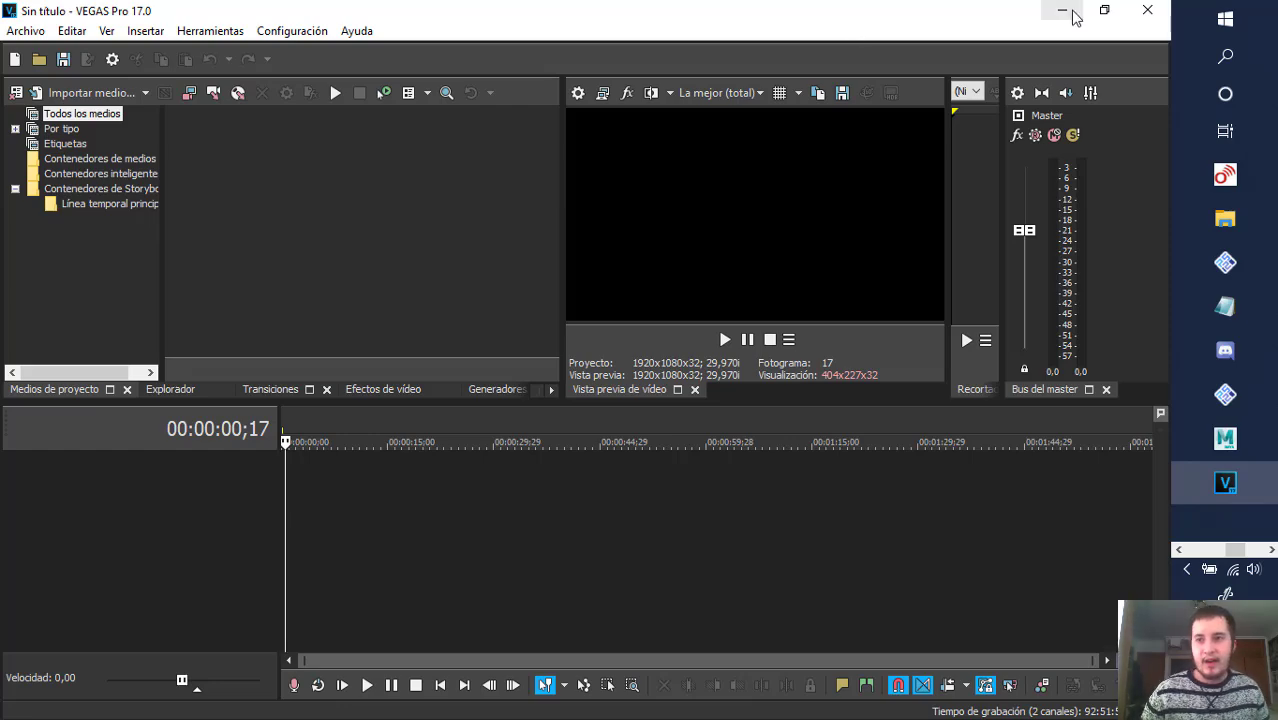
- Search the computer's programs for "vega" and return to the open project
click(1225, 24)
text(vega)
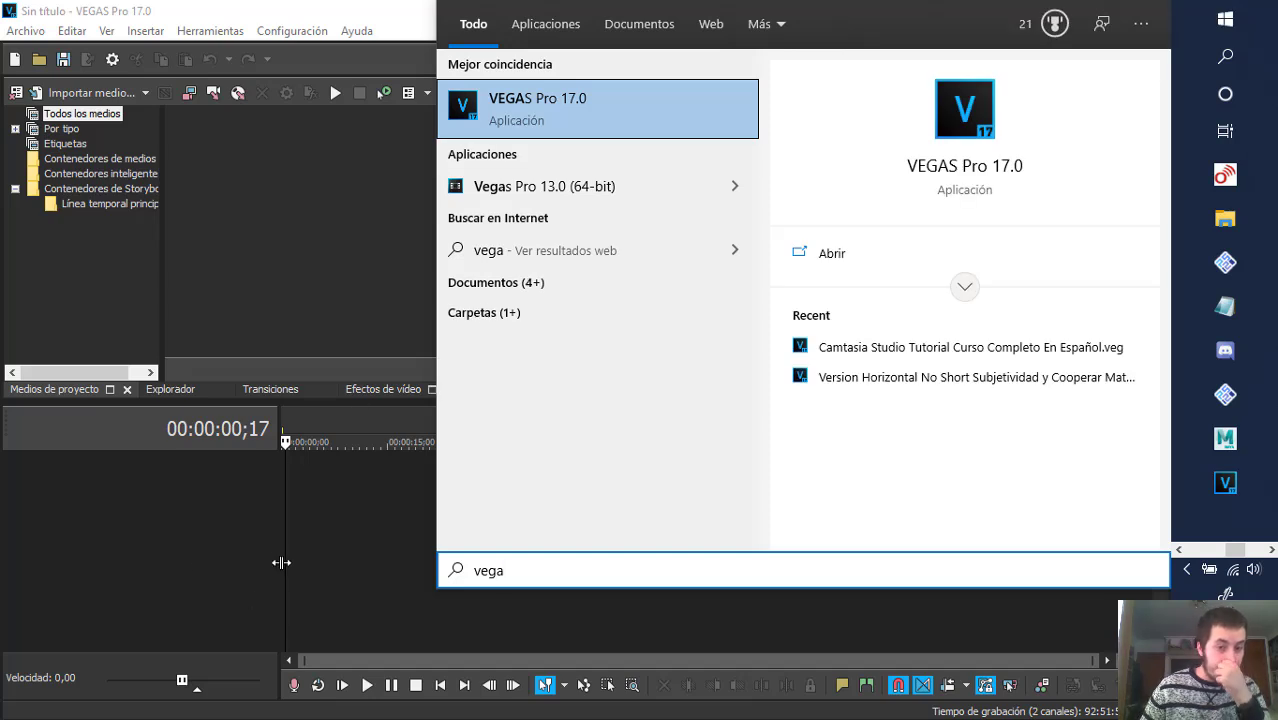
click(317, 525)
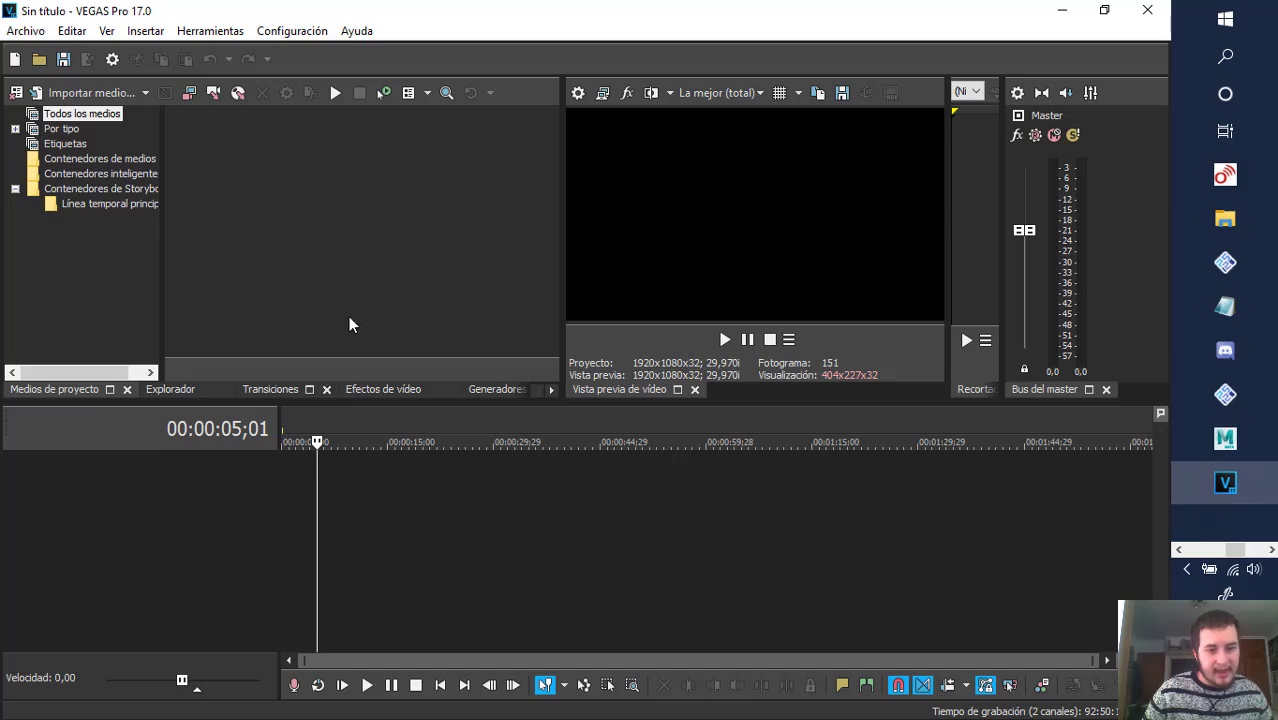
- Scrub the timeline playhead out to about 00:01:12;25 and bring it back to about 00:00:02;15
drag(317, 442, 748, 420)
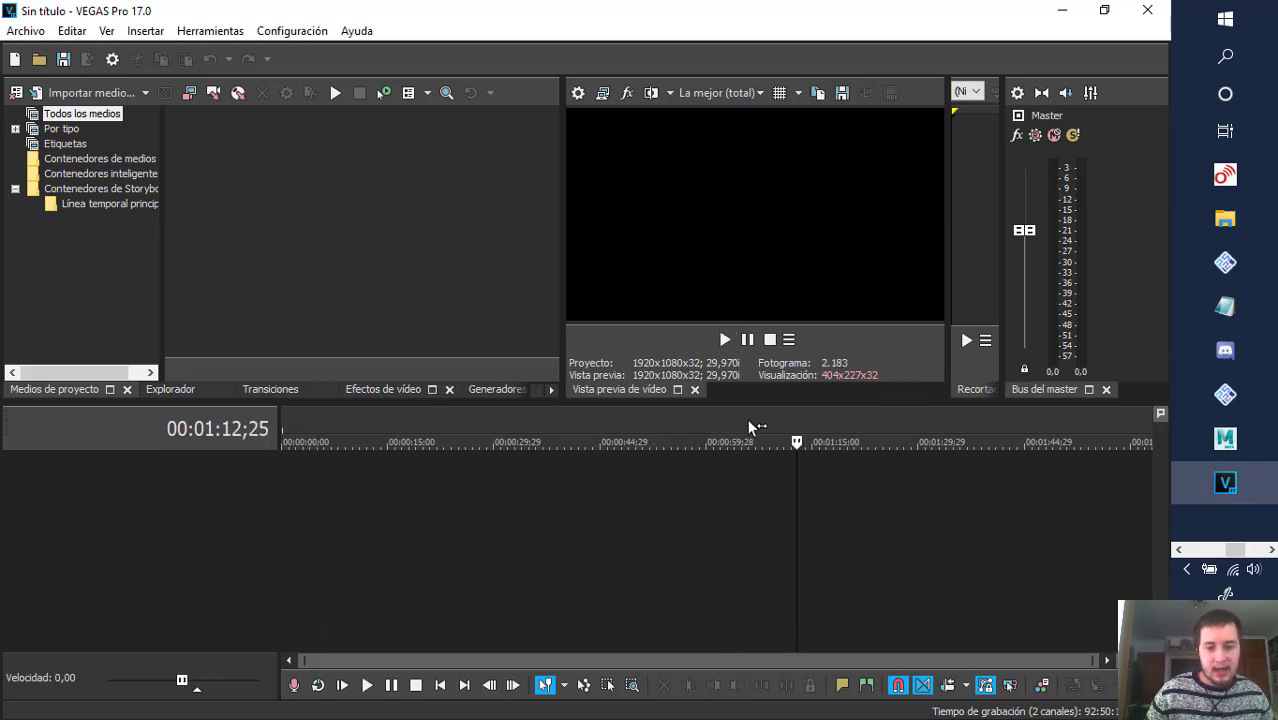
click(300, 432)
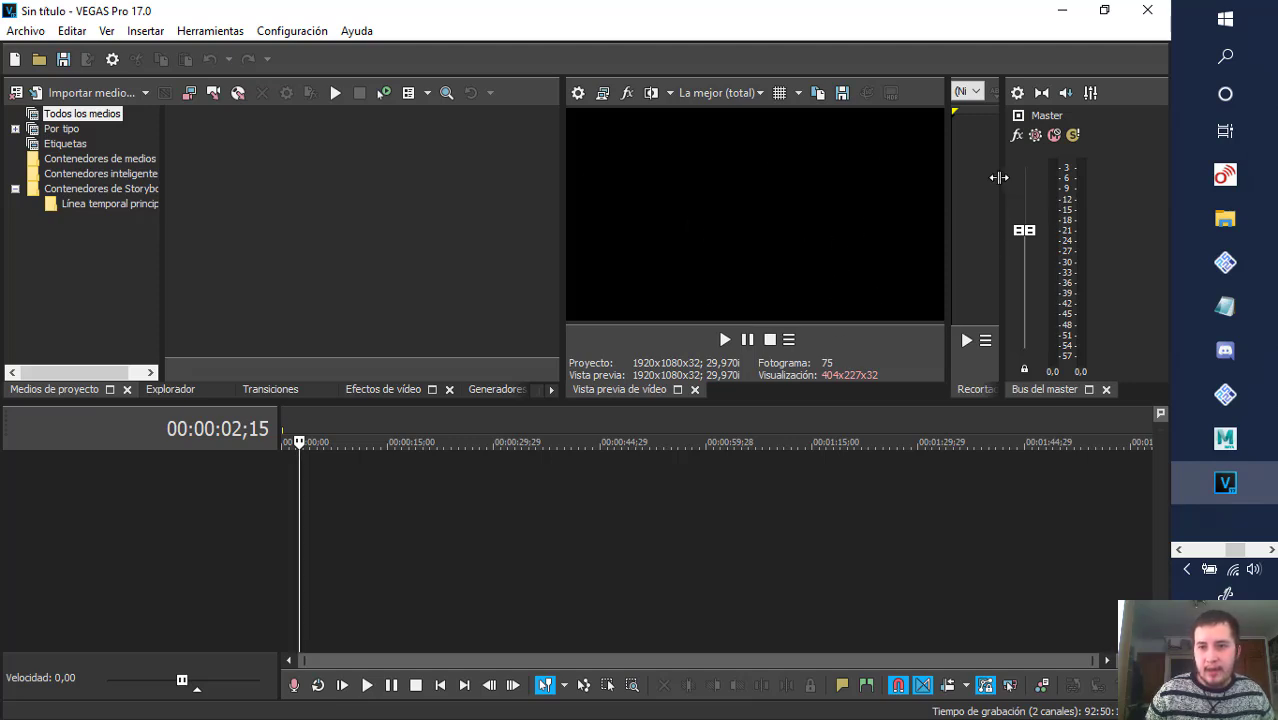
- Resize the video preview, trimmer and master bus panes so the preview displays at about 399x224
drag(998, 177, 1065, 186)
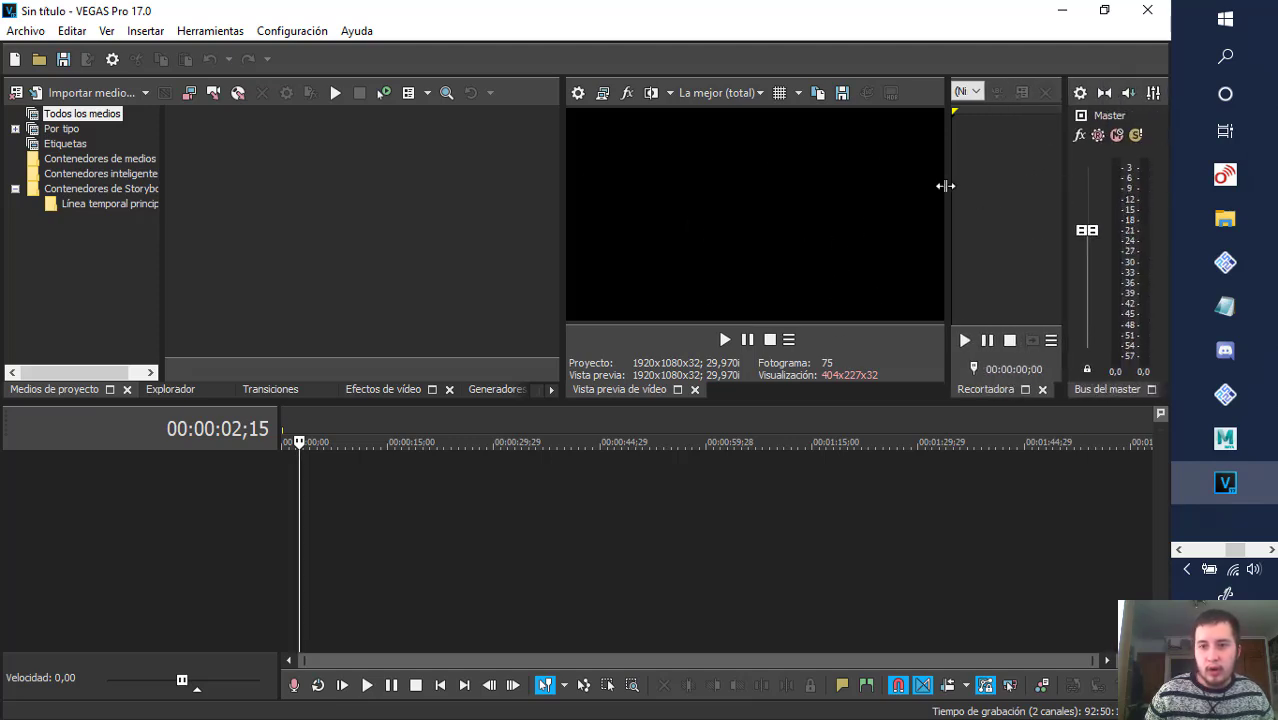
drag(945, 185, 824, 191)
drag(1064, 191, 949, 193)
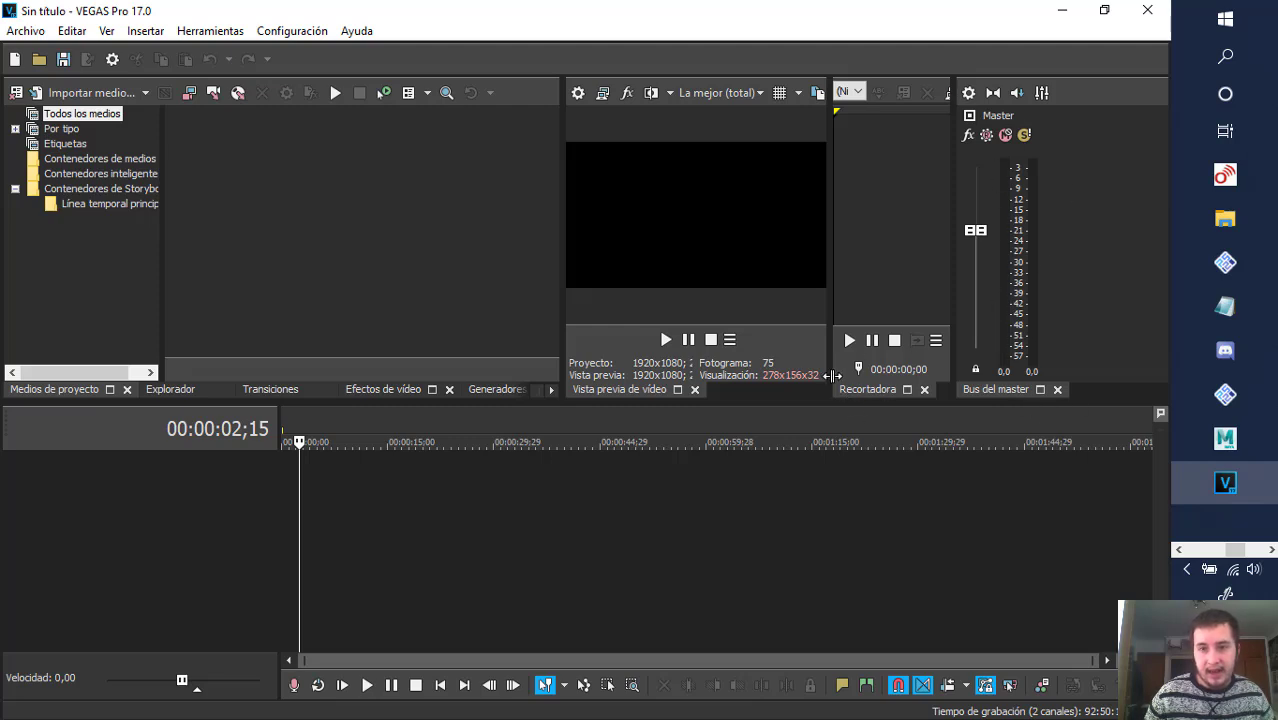
drag(829, 237, 1036, 257)
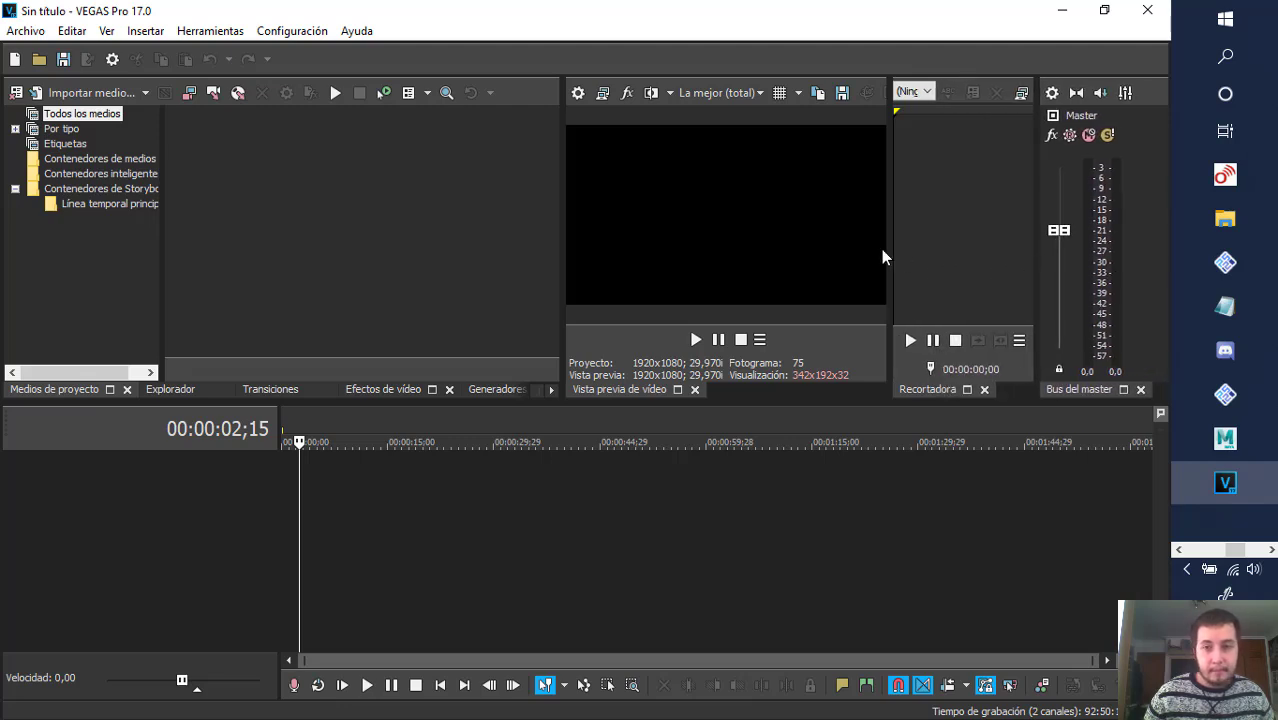
drag(888, 248, 942, 257)
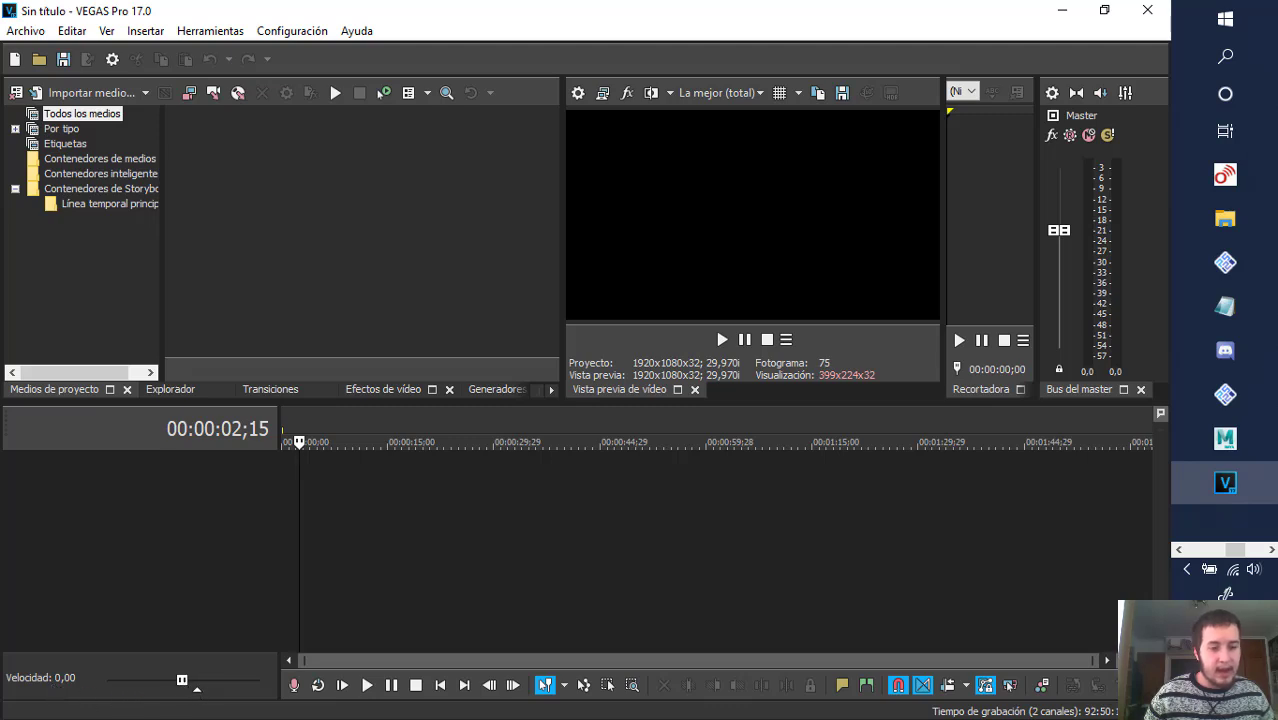
- Insert a video track and add a text media event on it at about 00:00:04;27
right_click(300, 487)
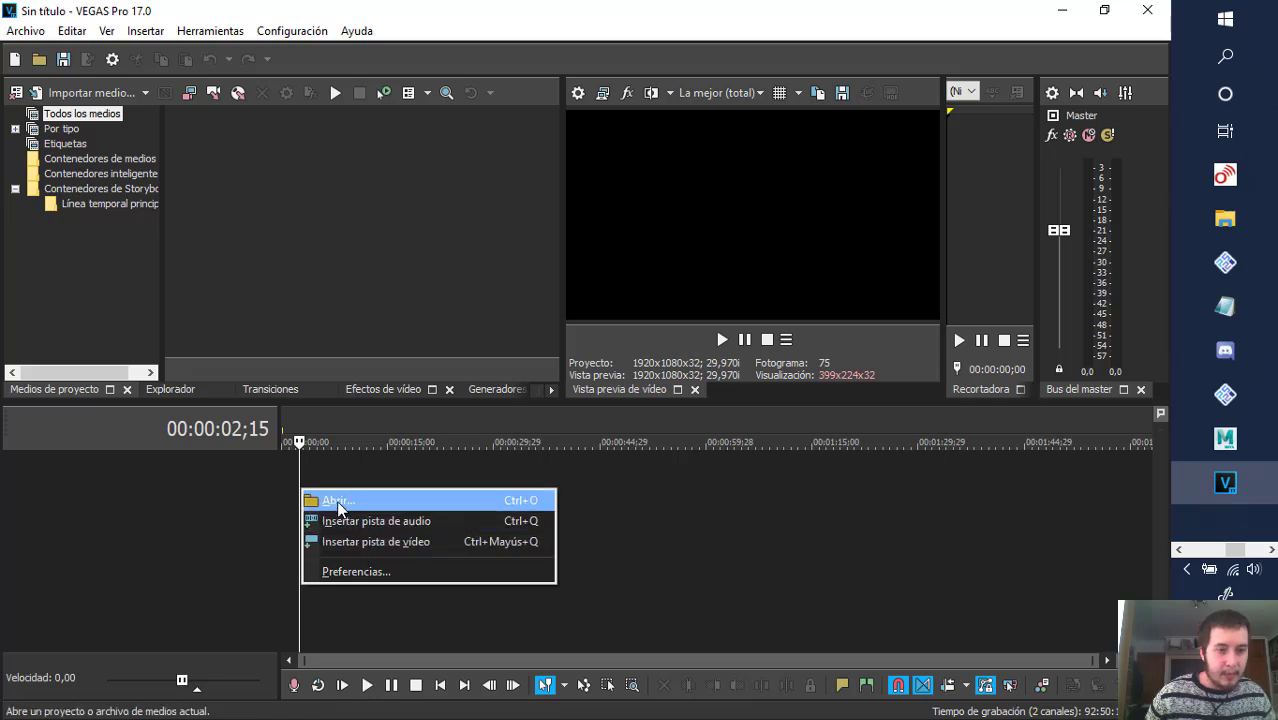
click(371, 544)
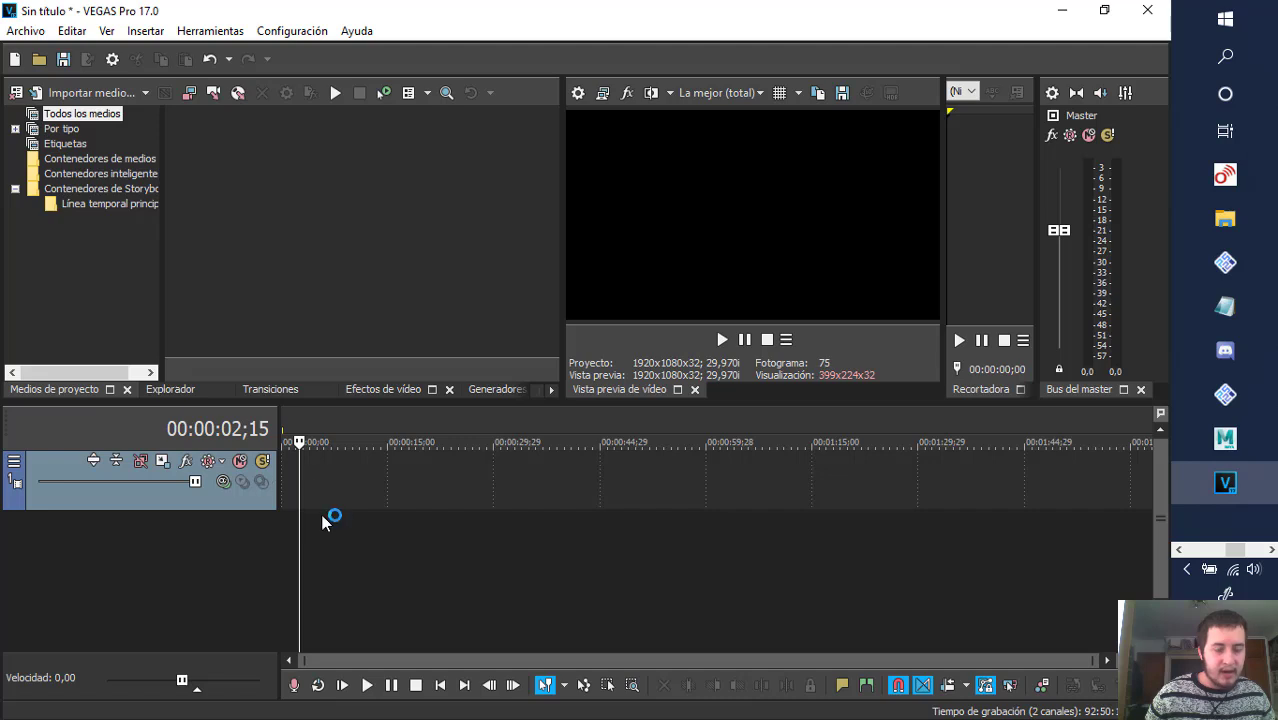
click(288, 430)
click(316, 425)
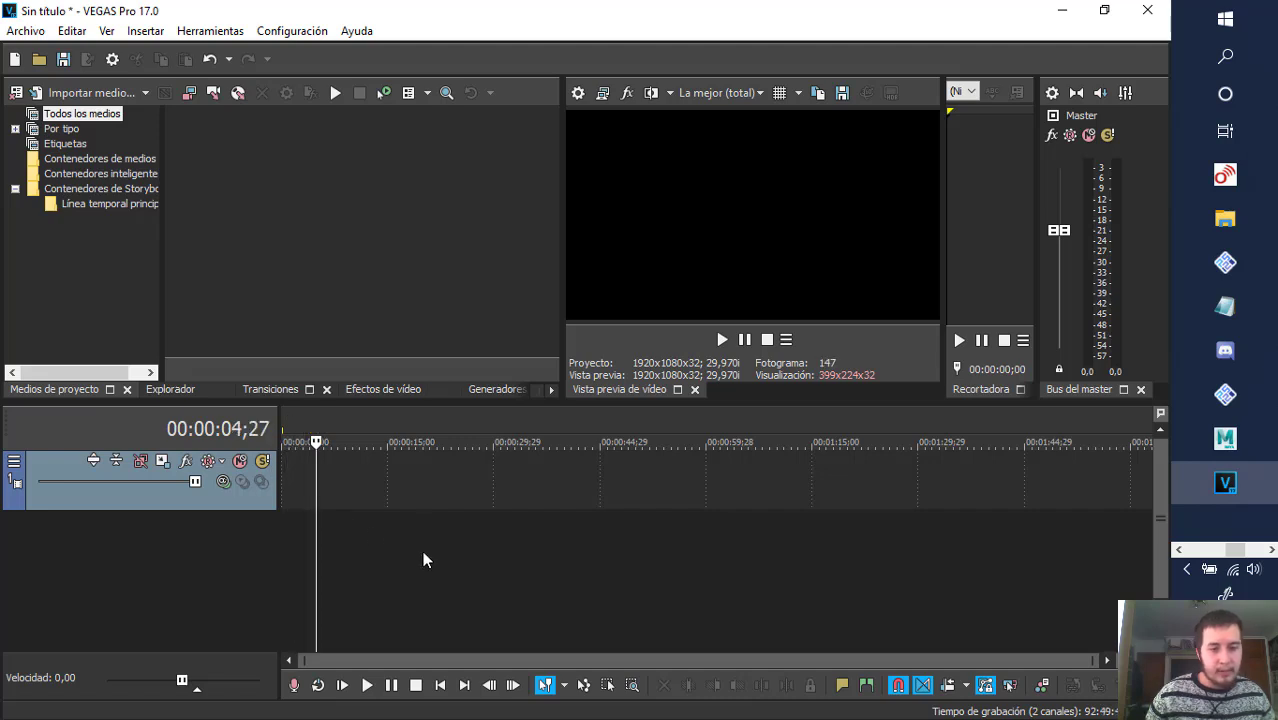
right_click(315, 487)
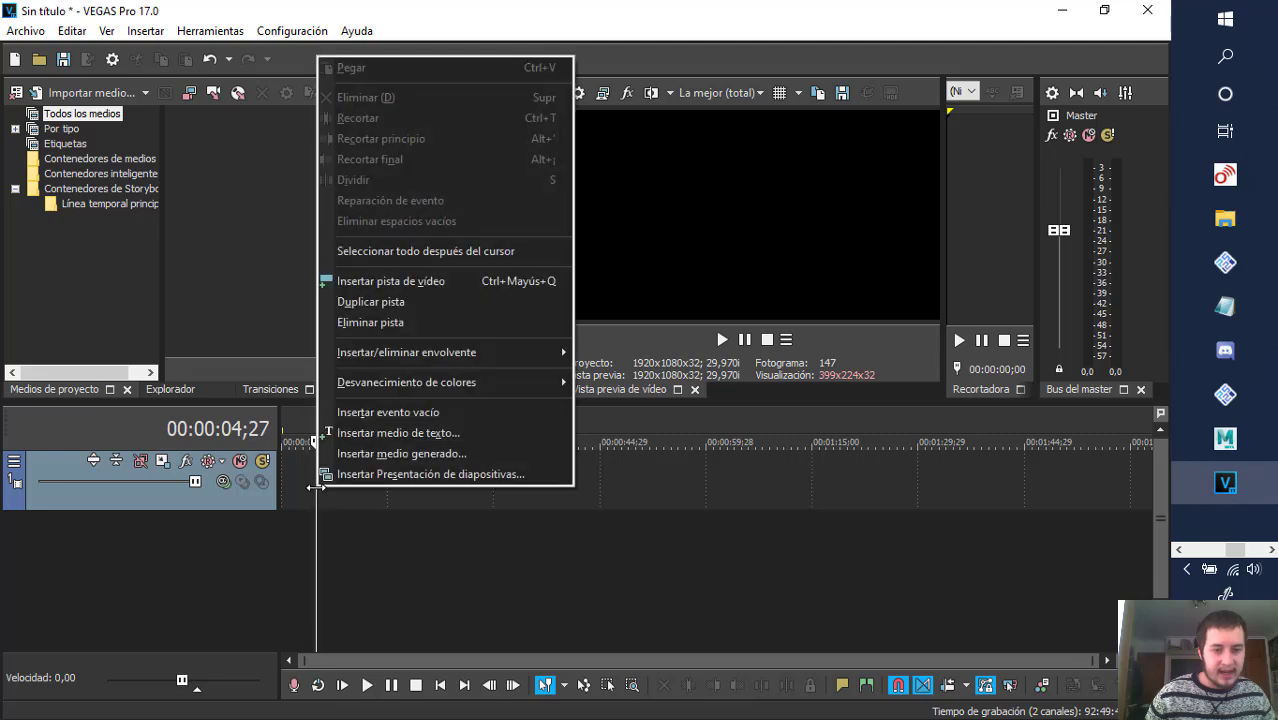
click(402, 432)
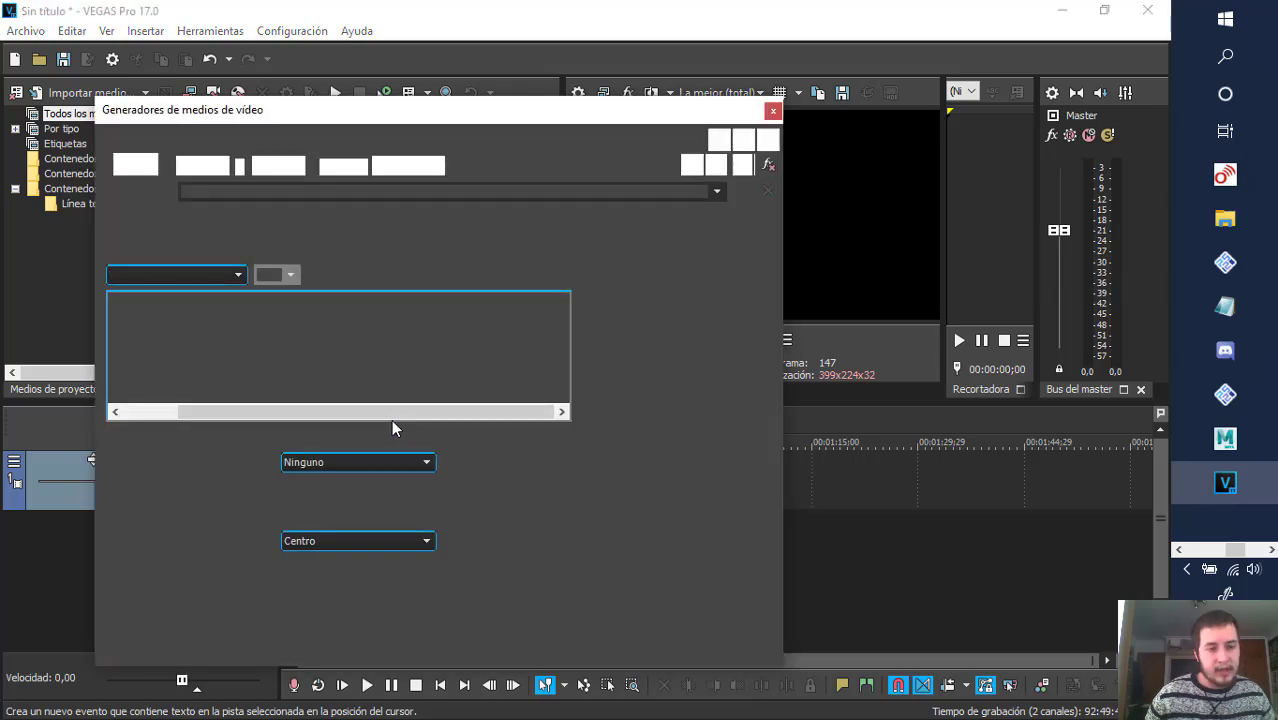
drag(482, 116, 380, 130)
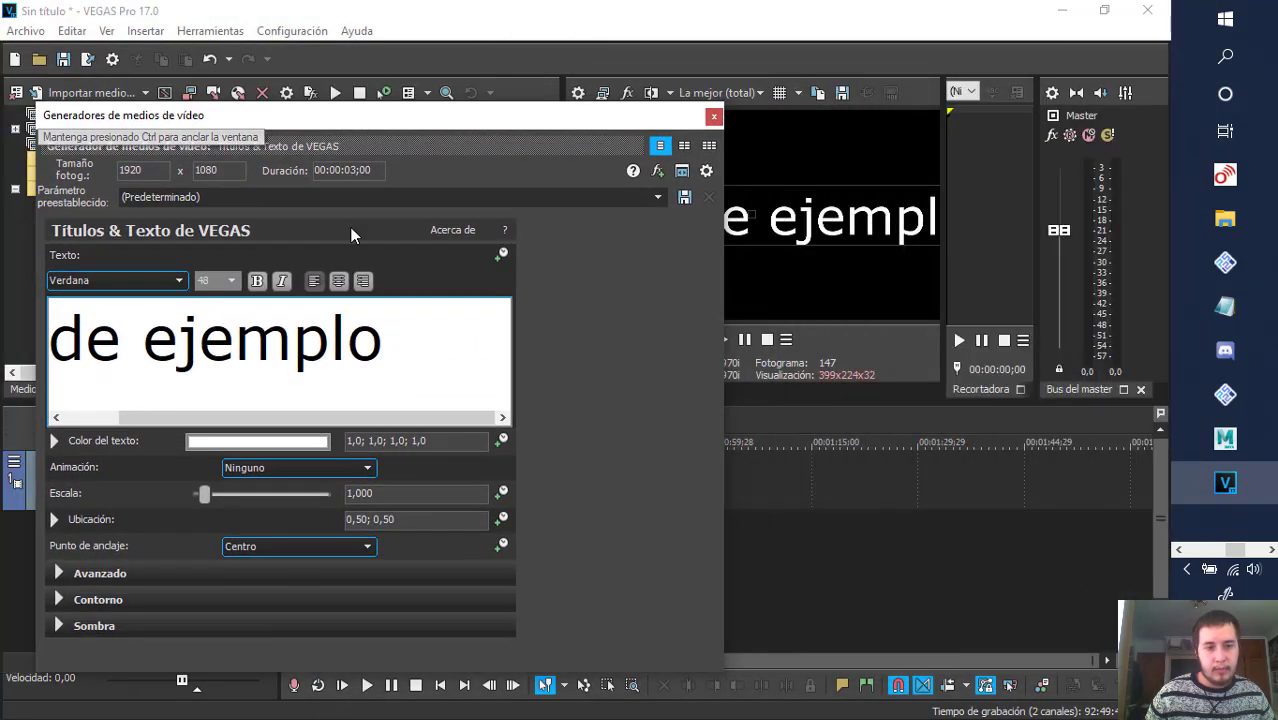
- Replace the sample title text with the test text "Hola fsdfsfsfs" plus more filler letters
triple_click(256, 347)
text(Hola)
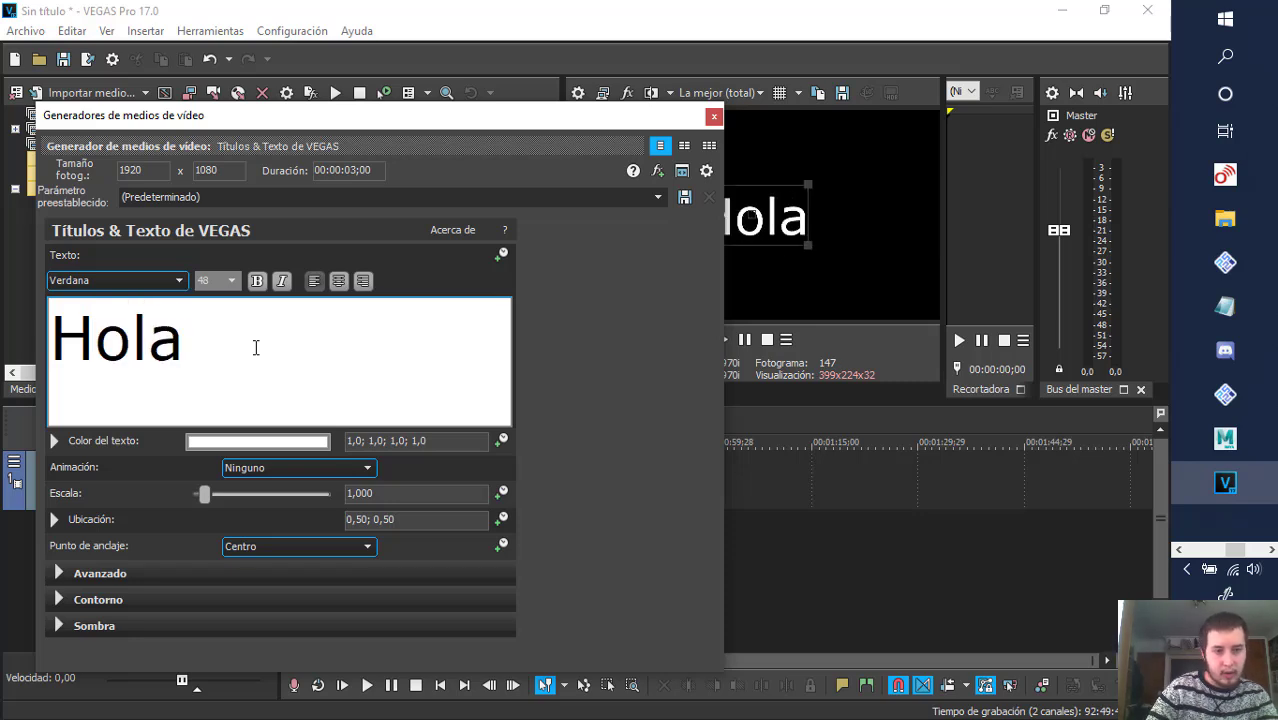
text( fsdfsfsfs)
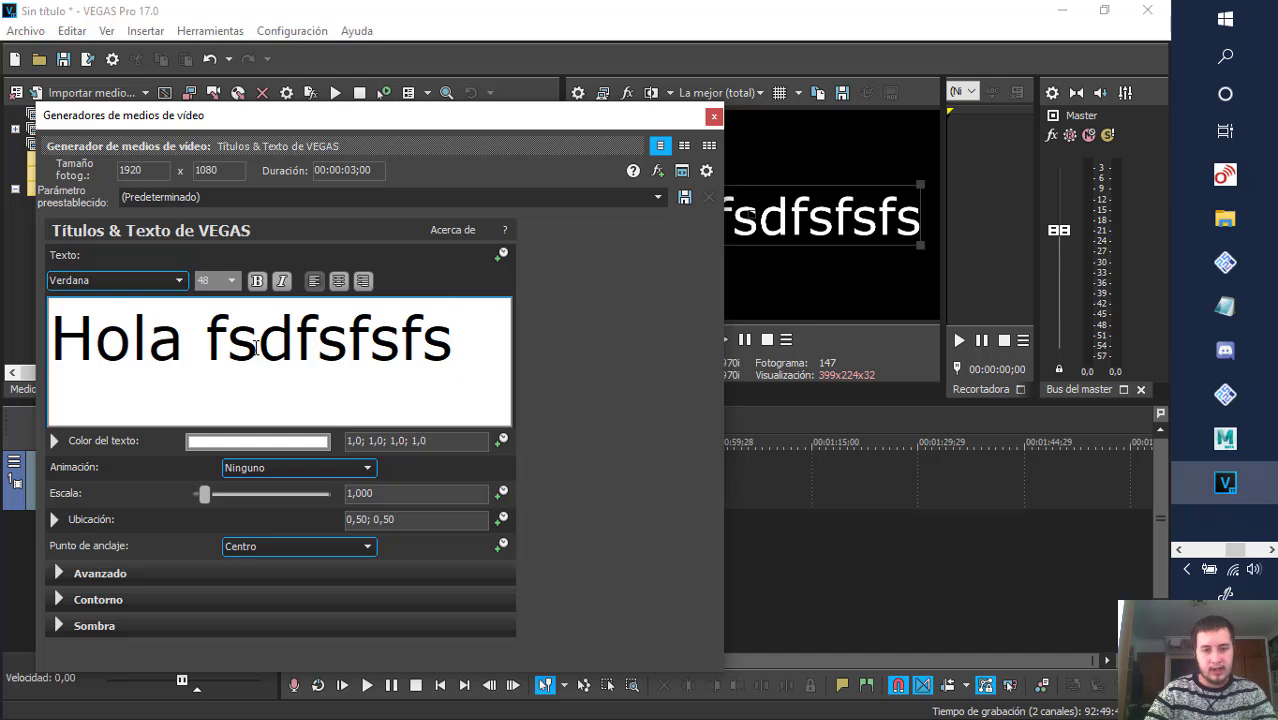
key(ctrl+a)
text(fsfsdfdf)
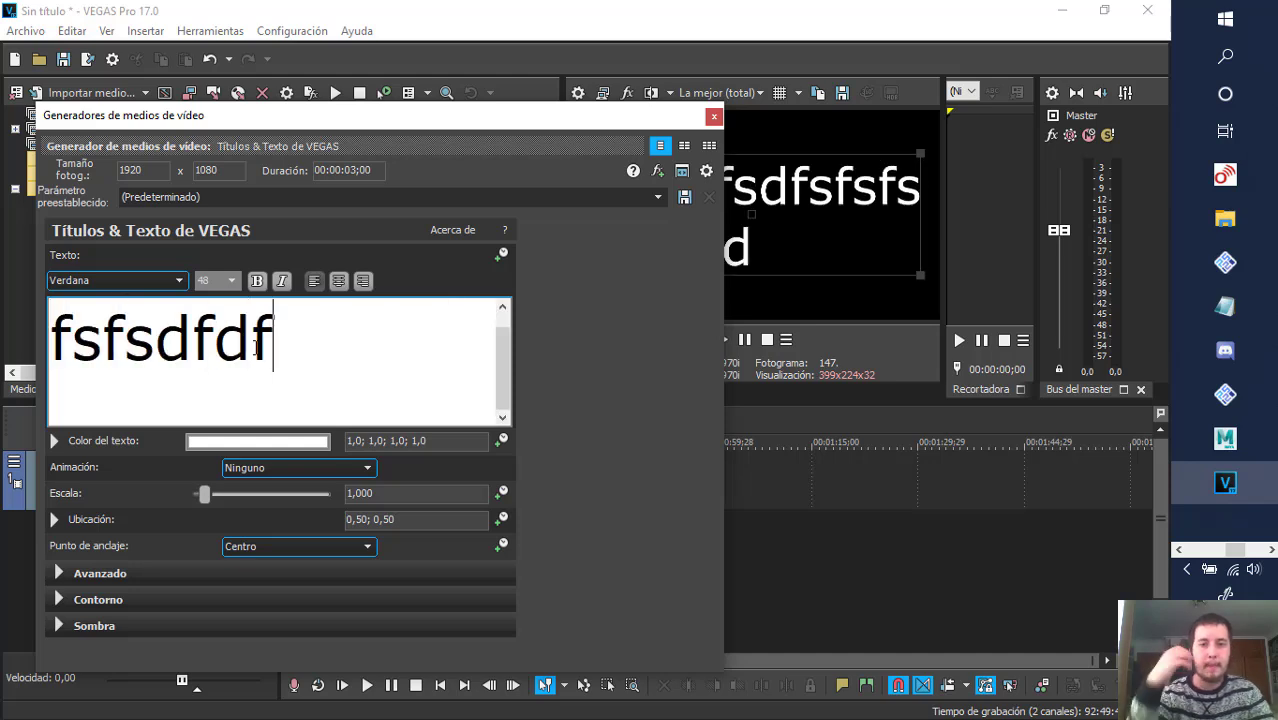
key(BackSpace)
key(BackSpace)
key(BackSpace)
key(BackSpace)
key(BackSpace)
key(BackSpace)
key(BackSpace)
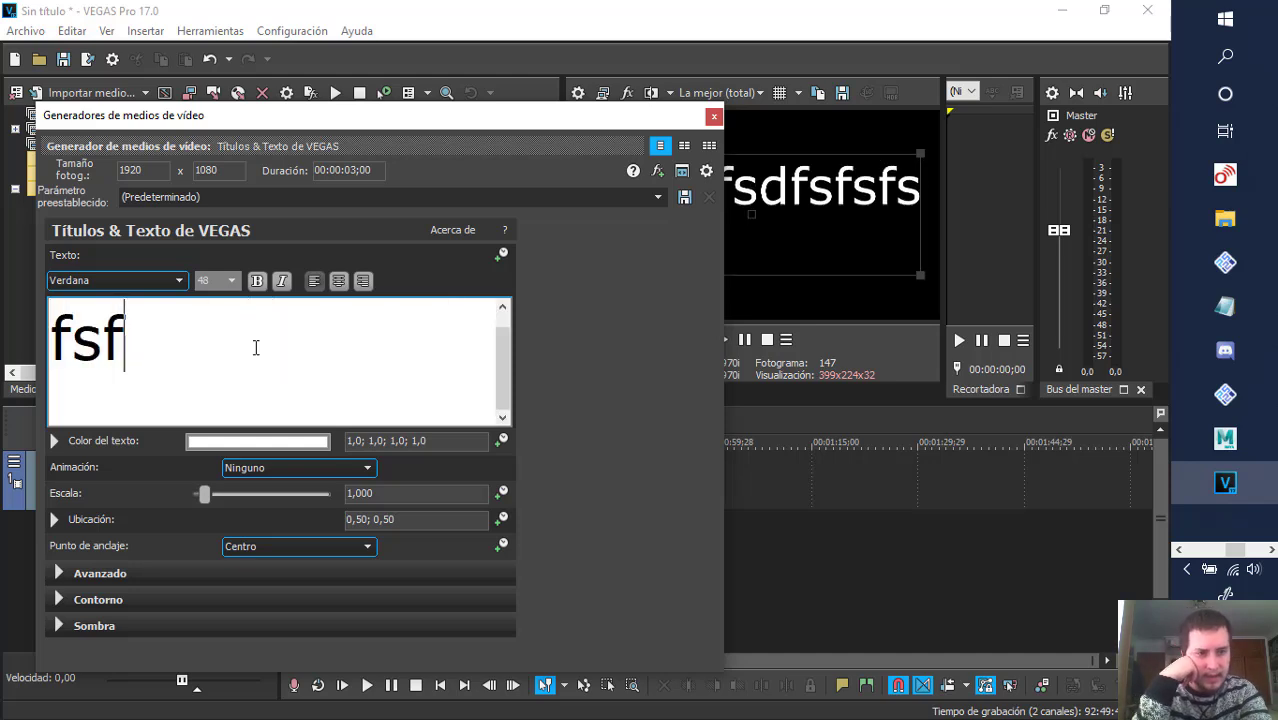
- Clear the title's text and enter "Hola amigos de YouTube" instead
key(ctrl+z)
key(BackSpace)
key(BackSpace)
key(BackSpace)
key(BackSpace)
key(BackSpace)
key(BackSpace)
key(BackSpace)
key(BackSpace)
key(BackSpace)
key(BackSpace)
key(BackSpace)
key(BackSpace)
key(BackSpace)
key(BackSpace)
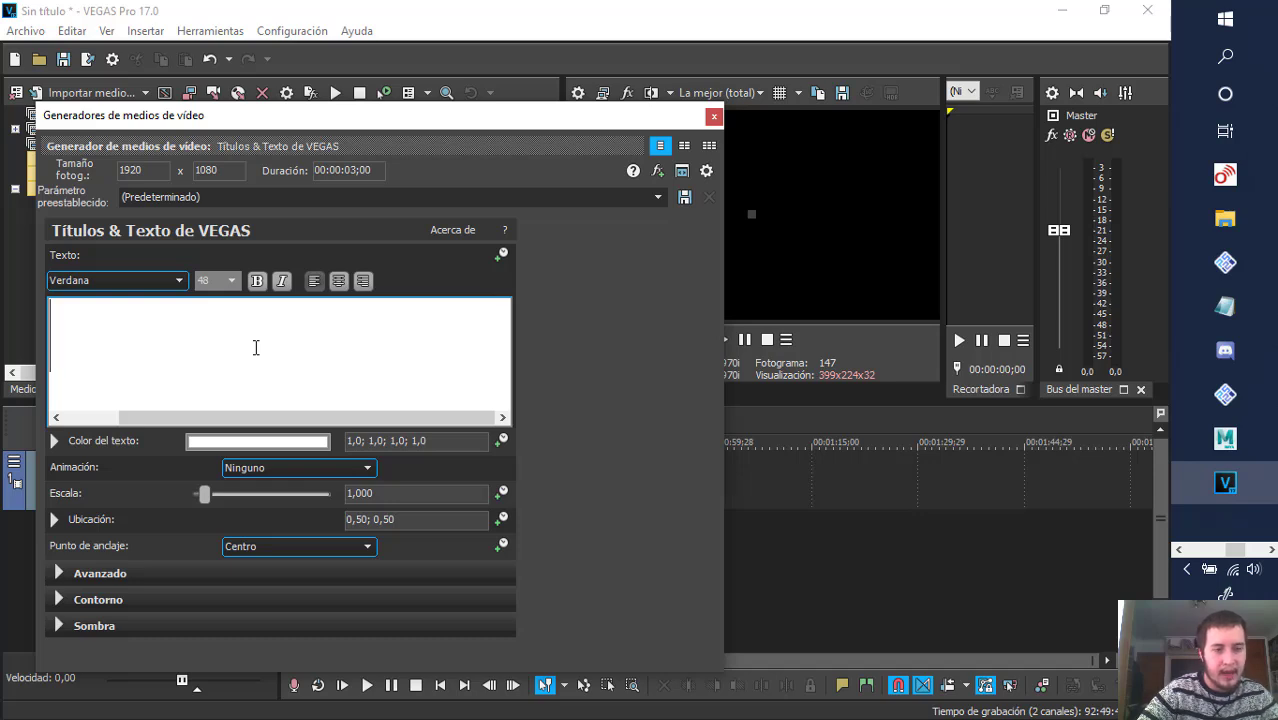
text(Hola amigos)
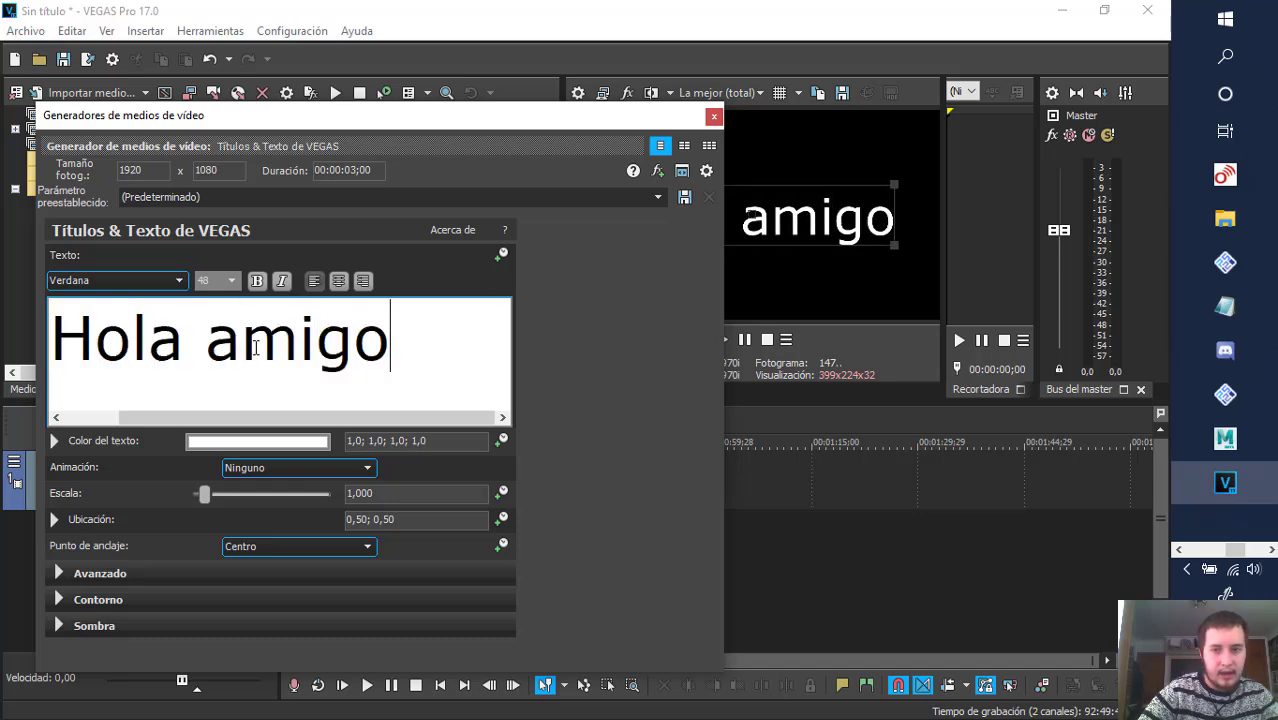
key(BackSpace)
text(s de )
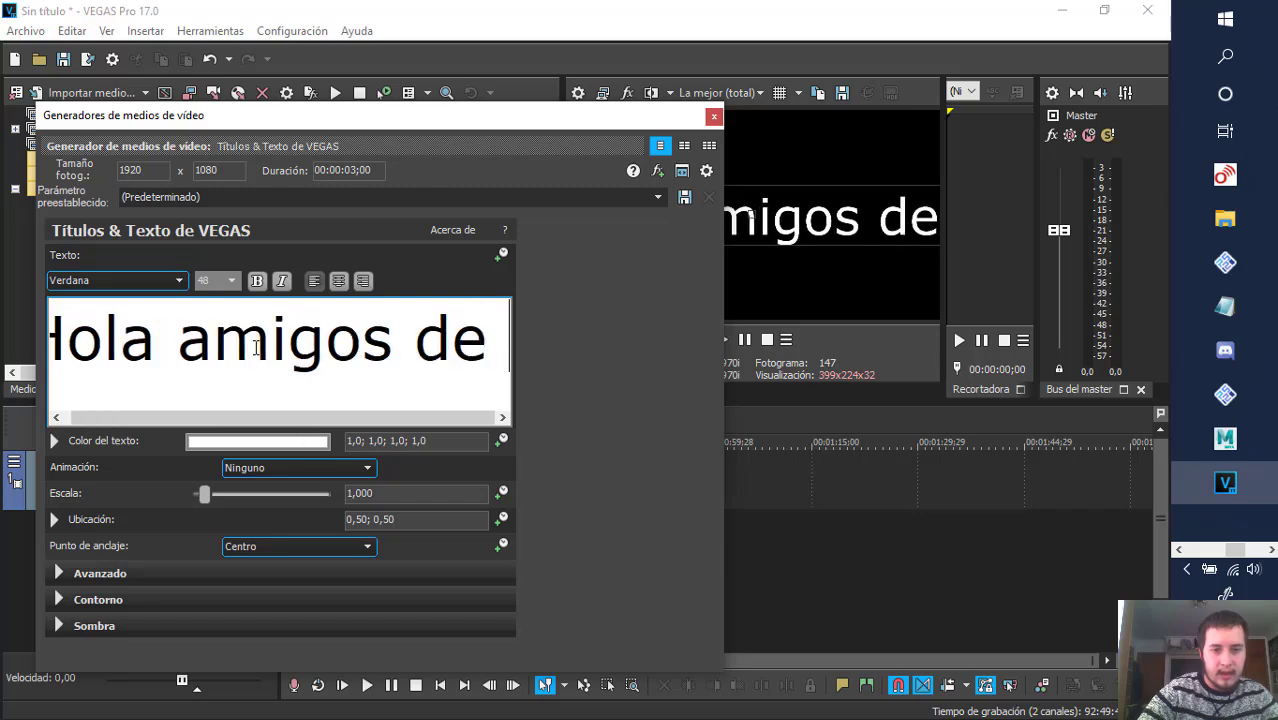
text(YouTube)
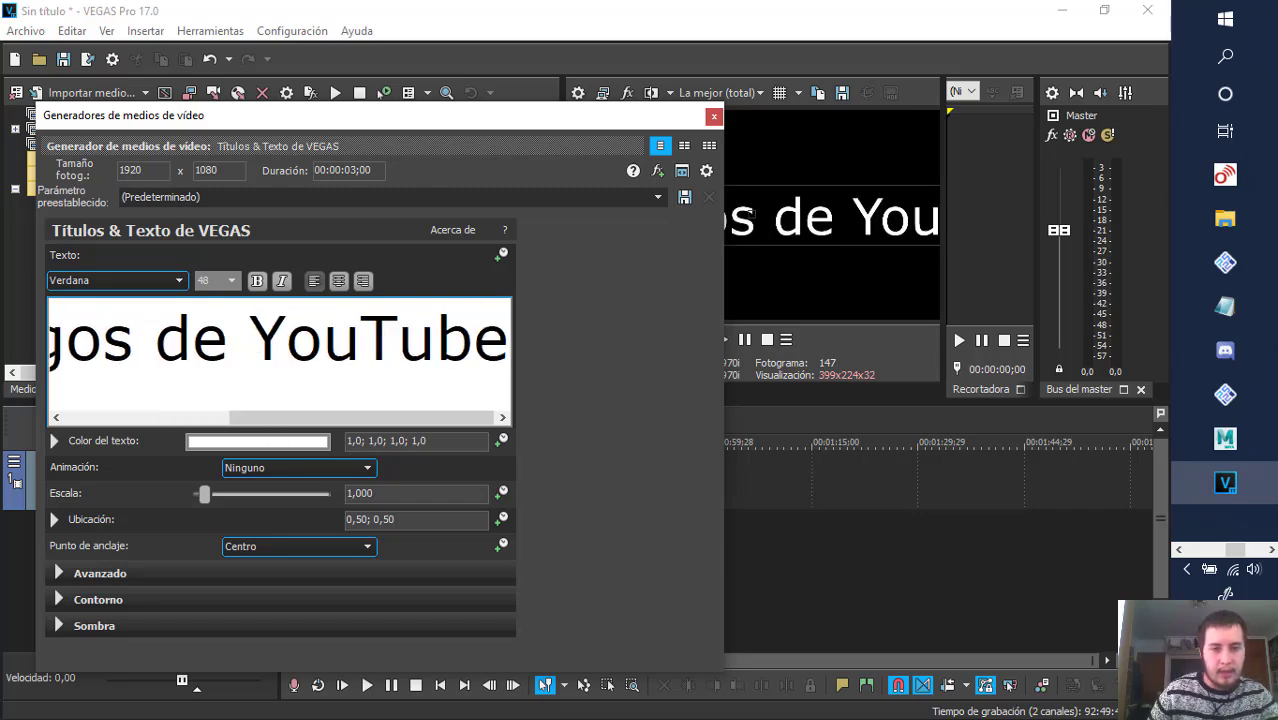
- Move the title within the video preview to a location of about 0,56; 0,46
drag(466, 122, 250, 94)
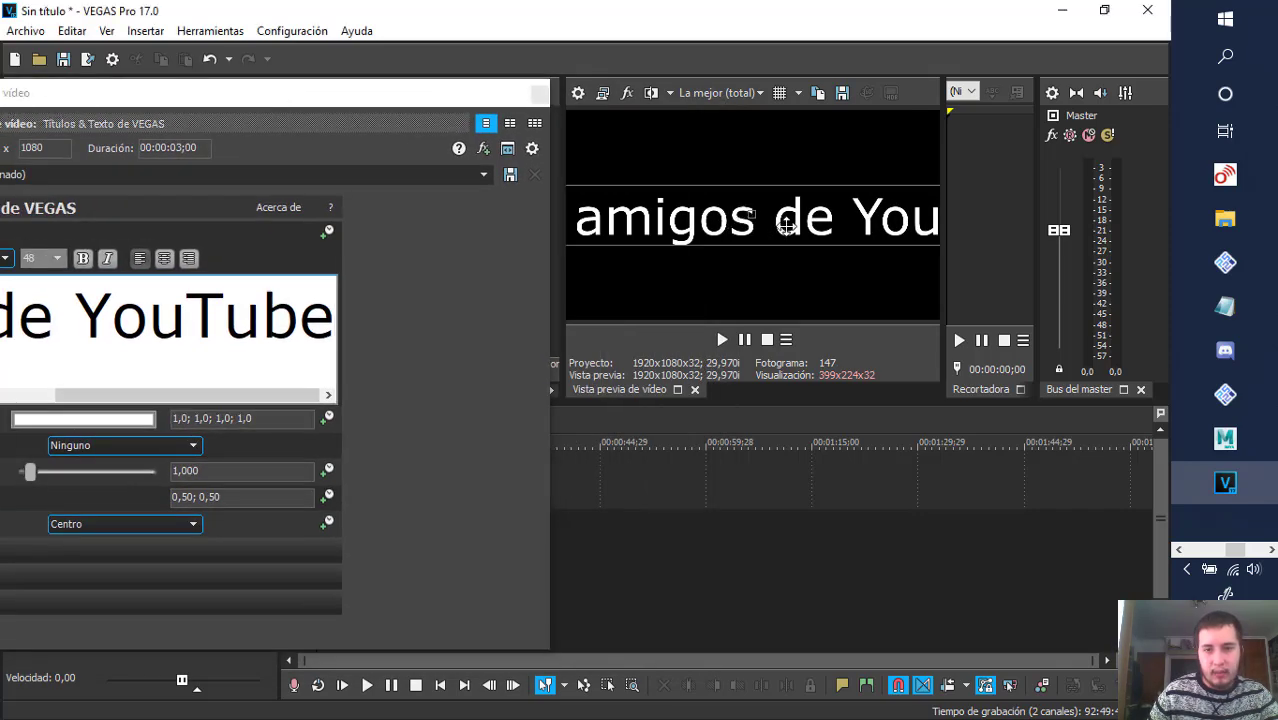
mouse_move(785, 220)
mouse_down()
mouse_move(886, 230)
mouse_move(756, 220)
mouse_move(775, 225)
mouse_up()
drag(361, 95, 566, 81)
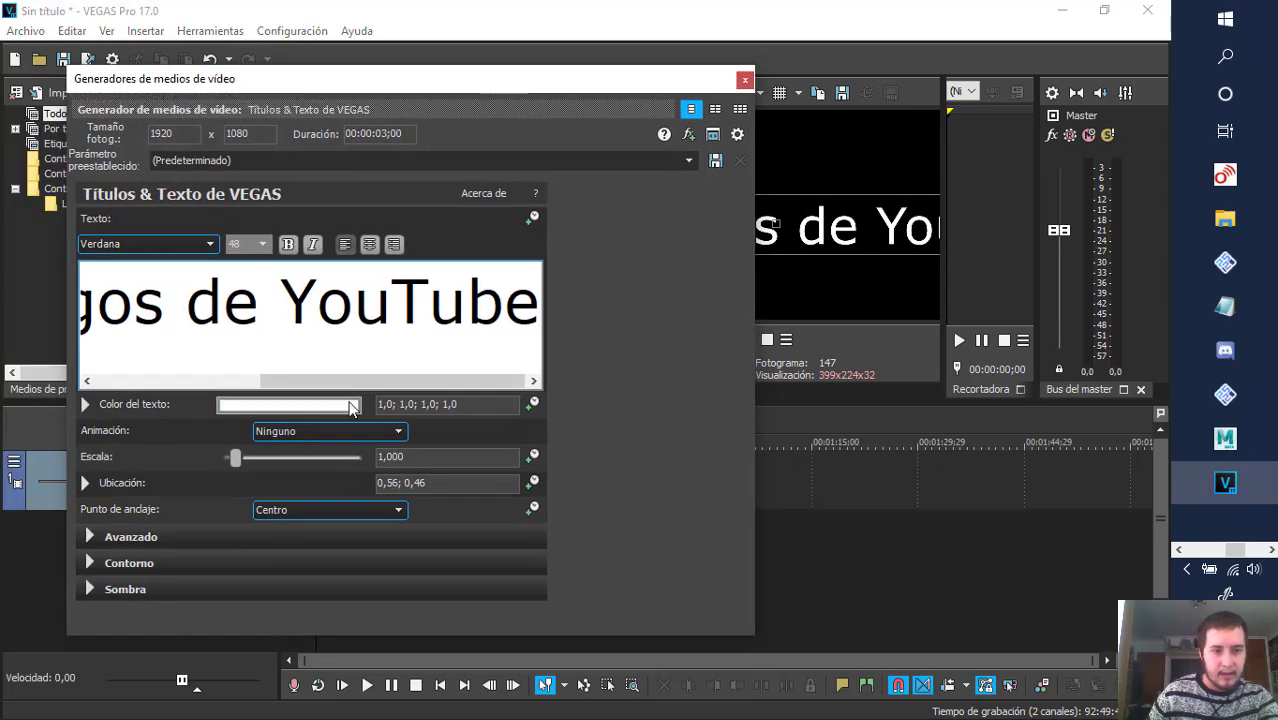
- Break the title text into four lines: Hola, amigos, de, YouTube
drag(345, 390, 181, 390)
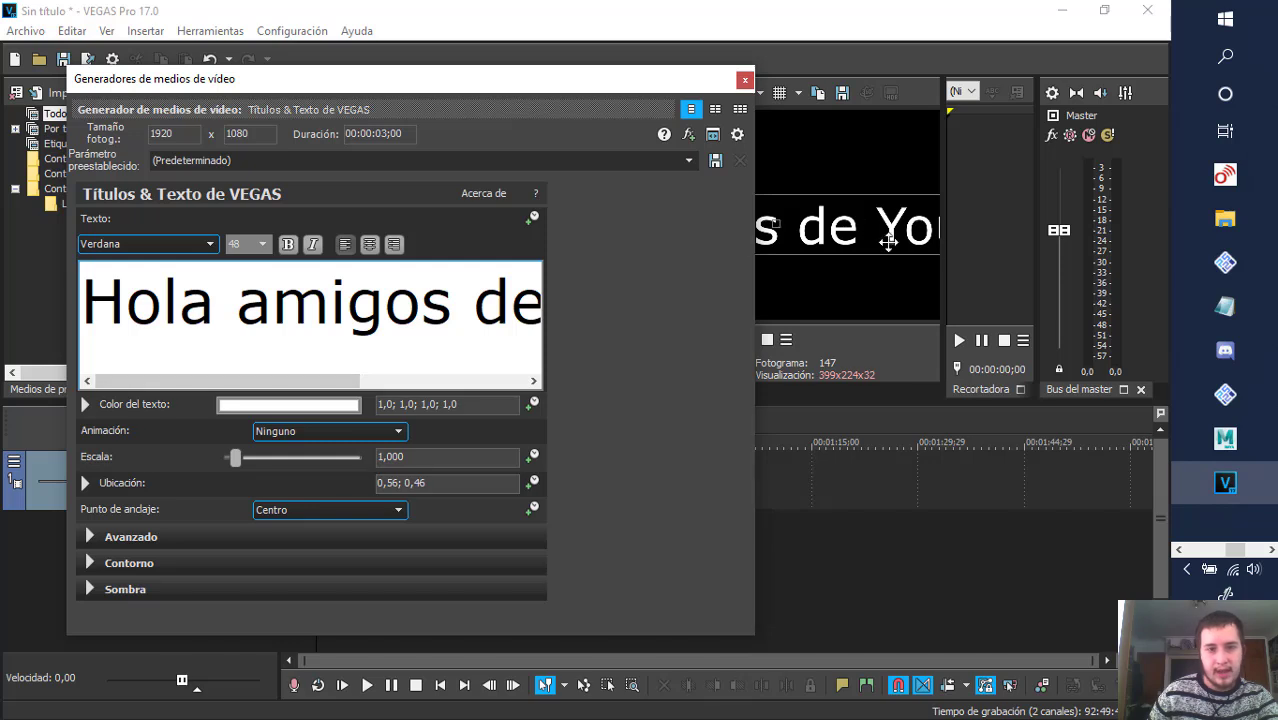
click(222, 307)
key(Return)
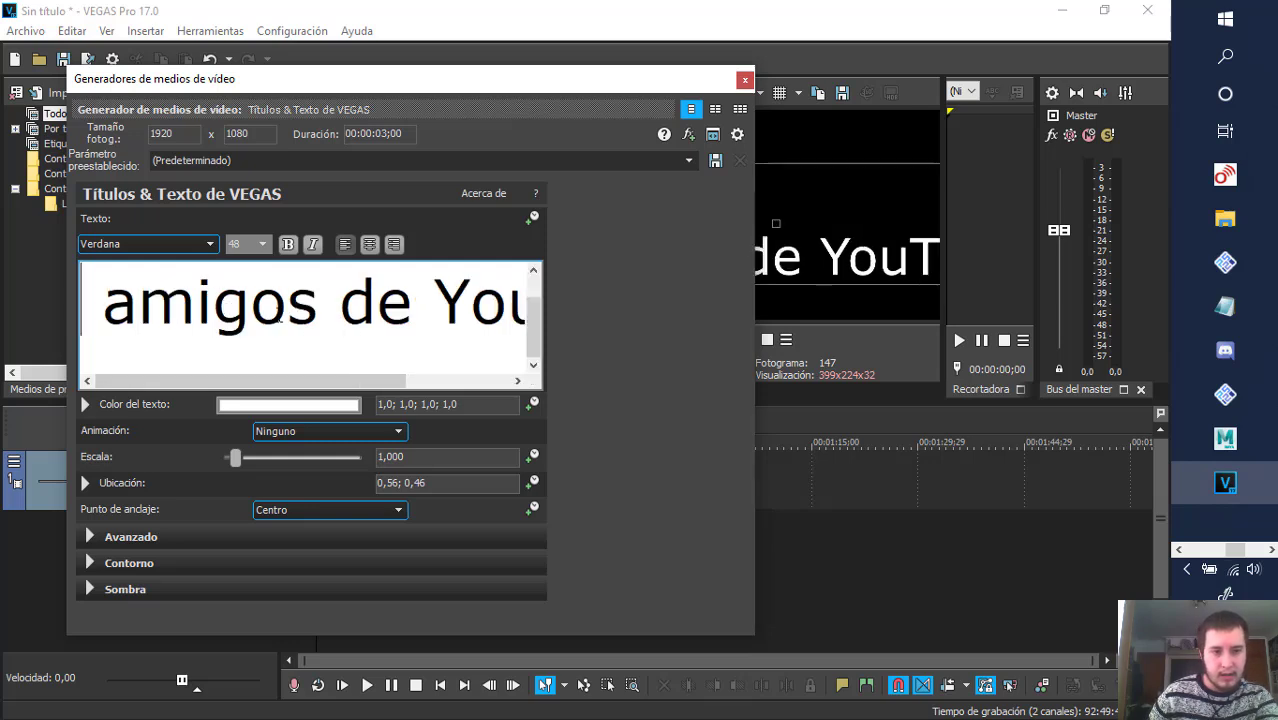
click(317, 300)
key(Return)
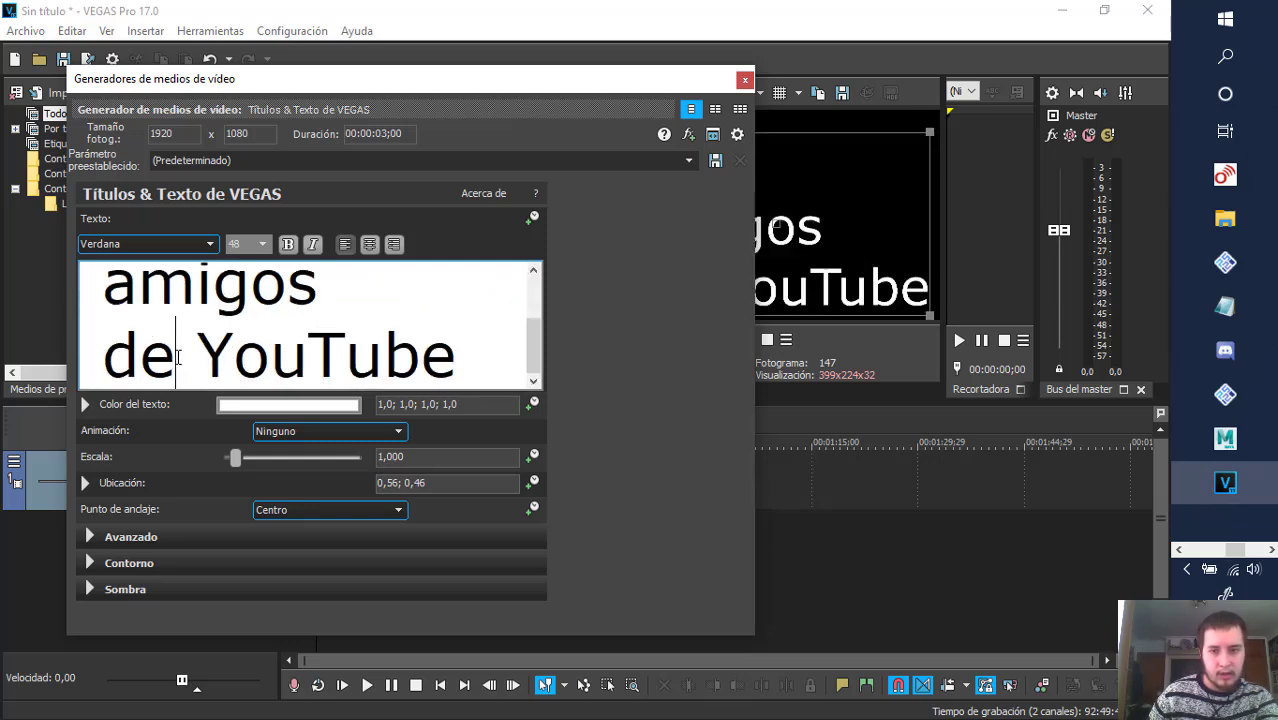
key(Return)
- Scale the title down to about 0,514 in the preview and place it at about 0,46; 0,44
drag(531, 82, 353, 72)
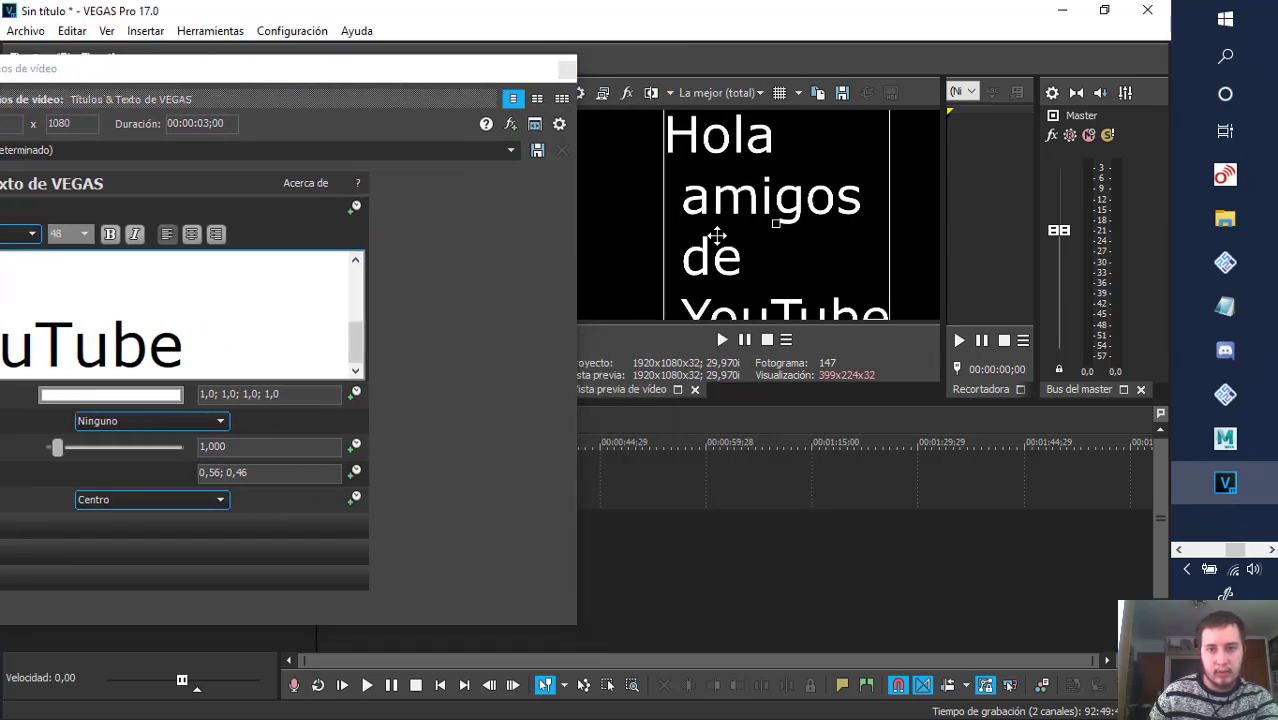
drag(717, 235, 695, 293)
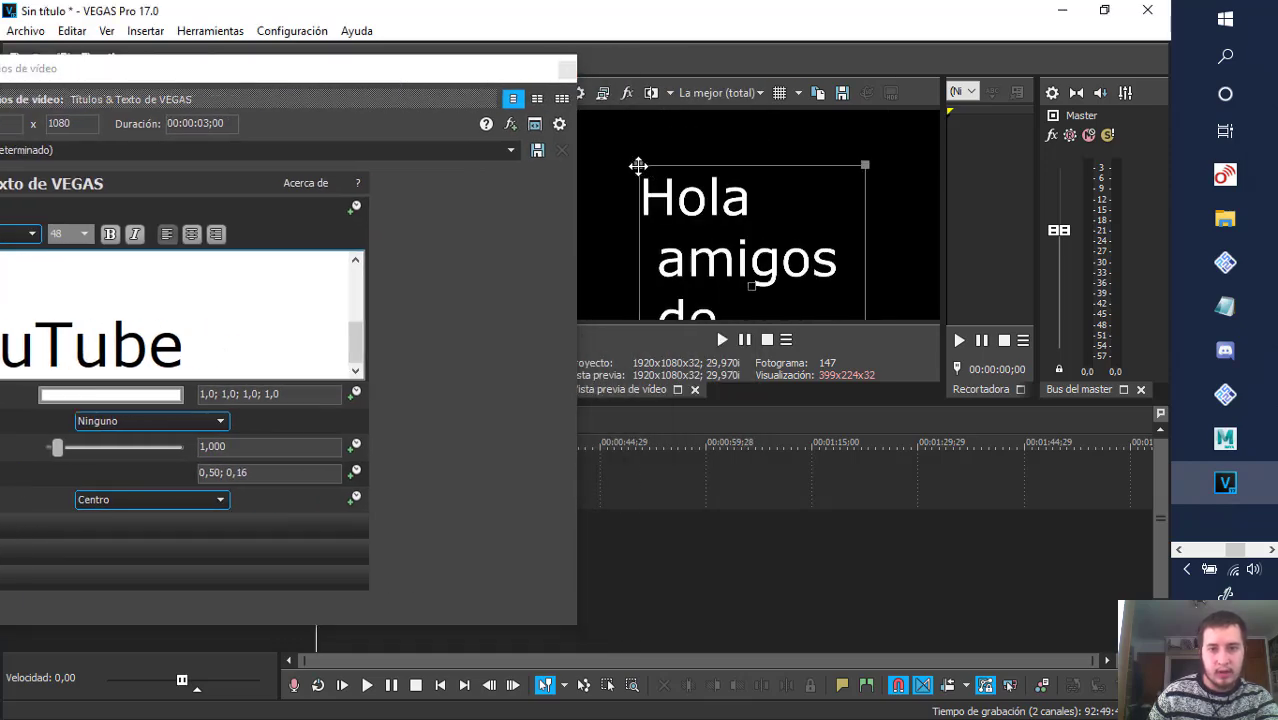
drag(638, 165, 694, 224)
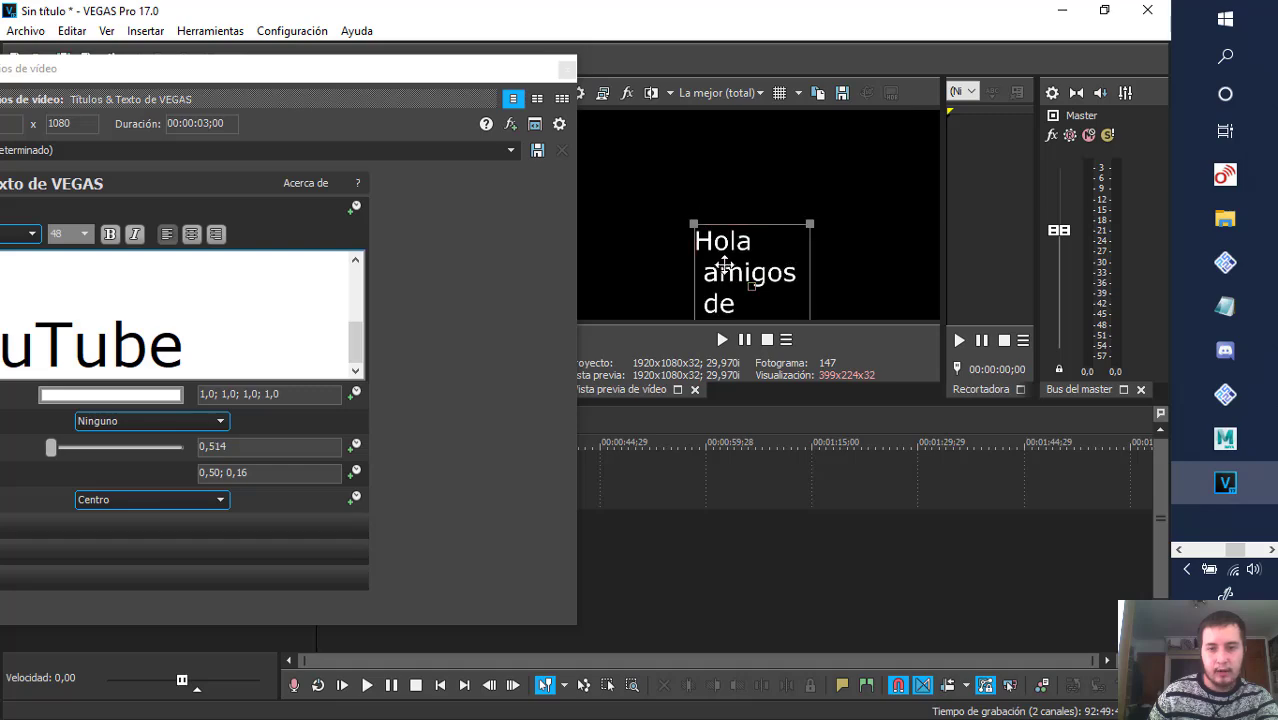
drag(724, 265, 708, 206)
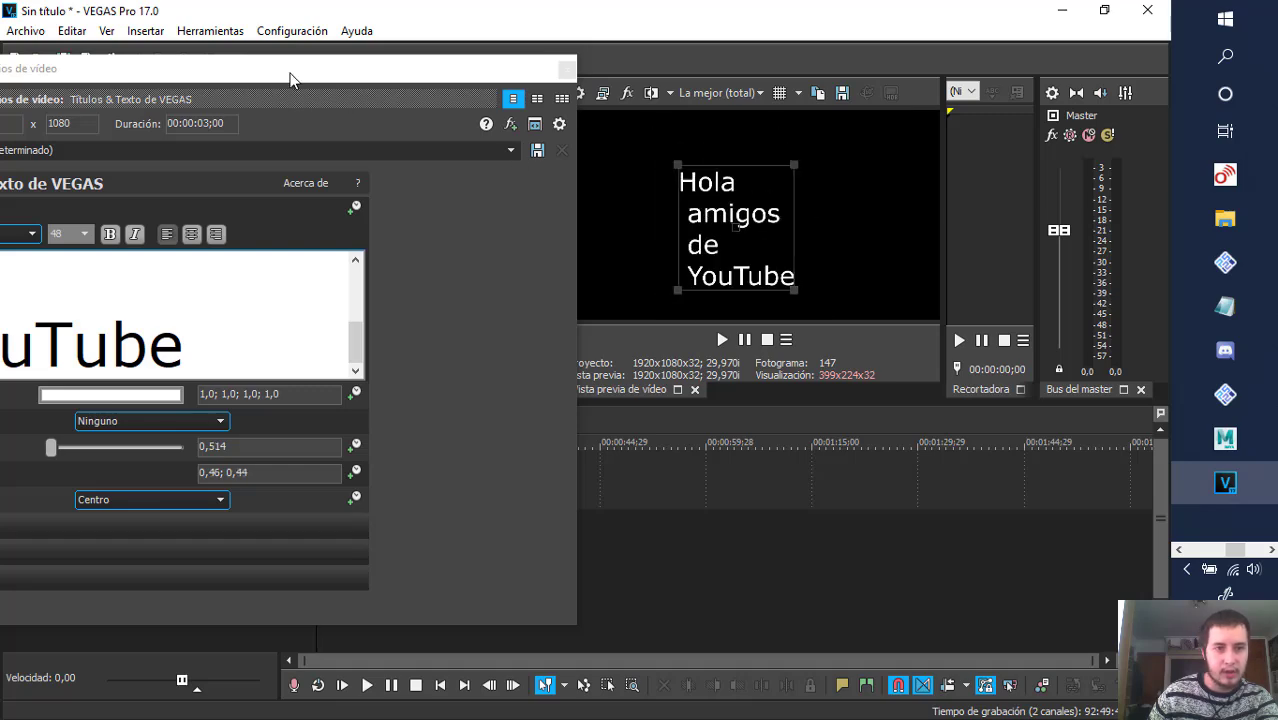
- Select all four lines of the title text and center-align them
drag(290, 79, 394, 73)
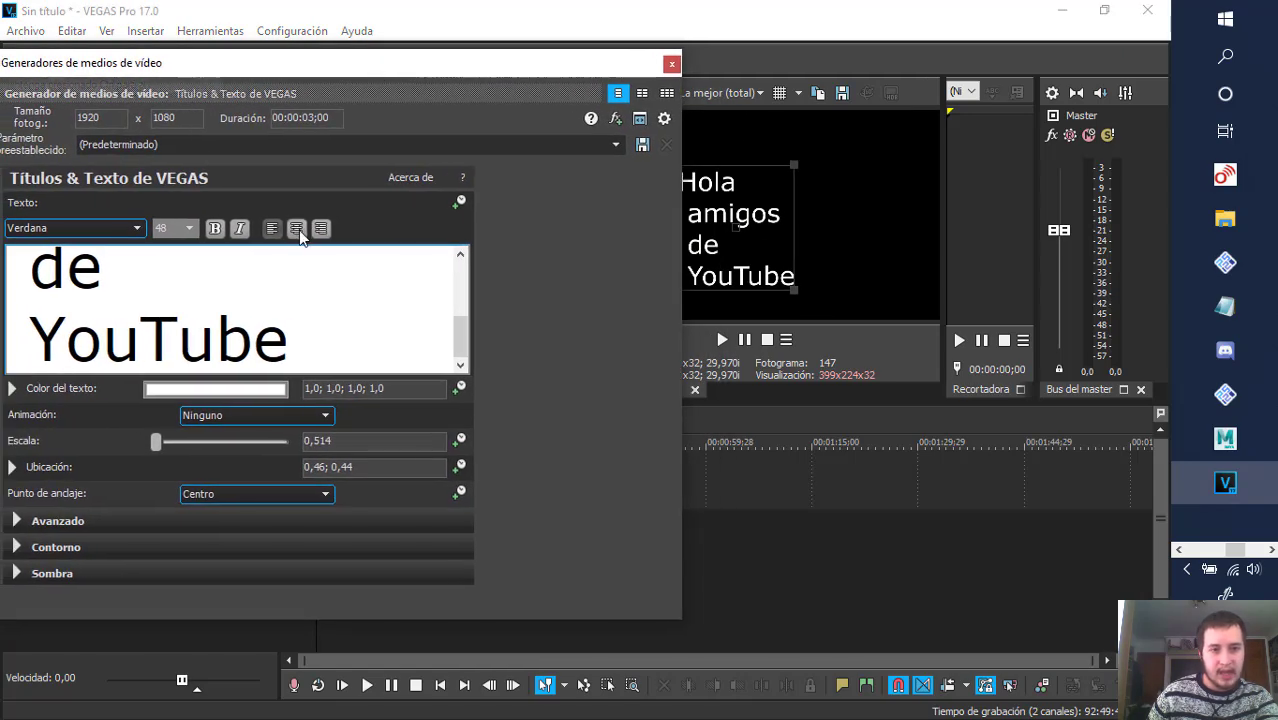
click(298, 230)
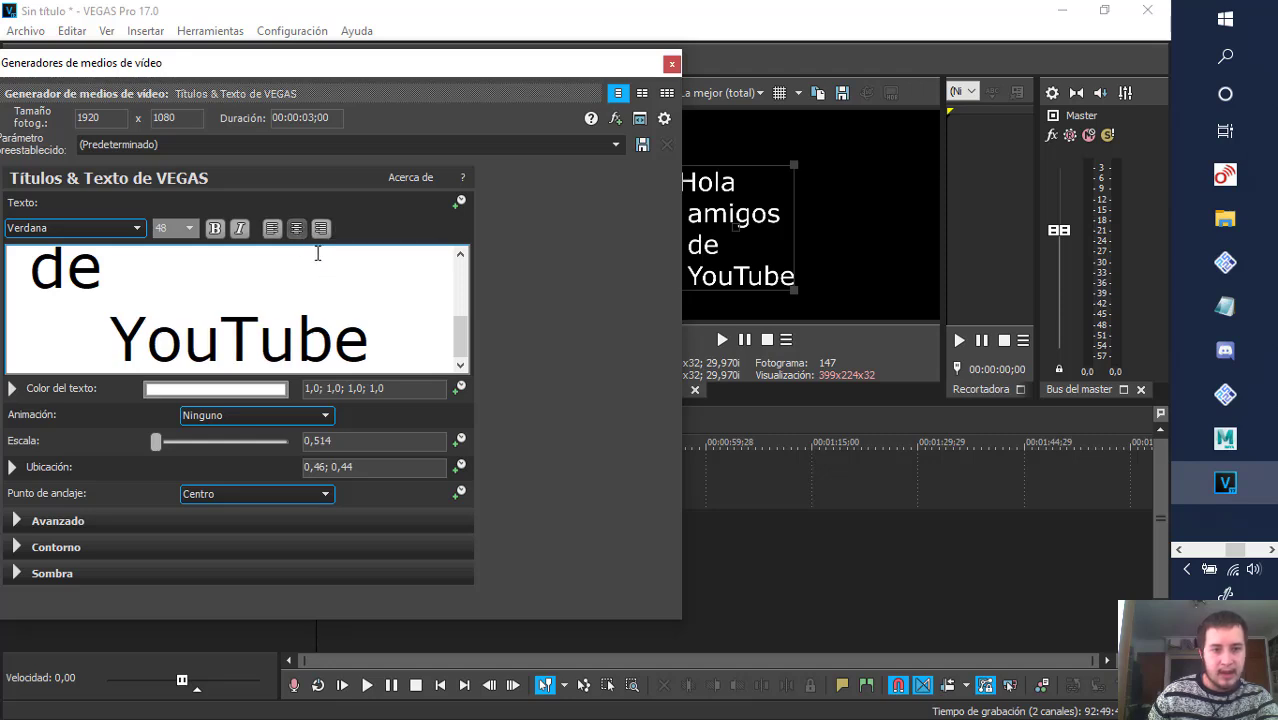
drag(367, 336, 12, 252)
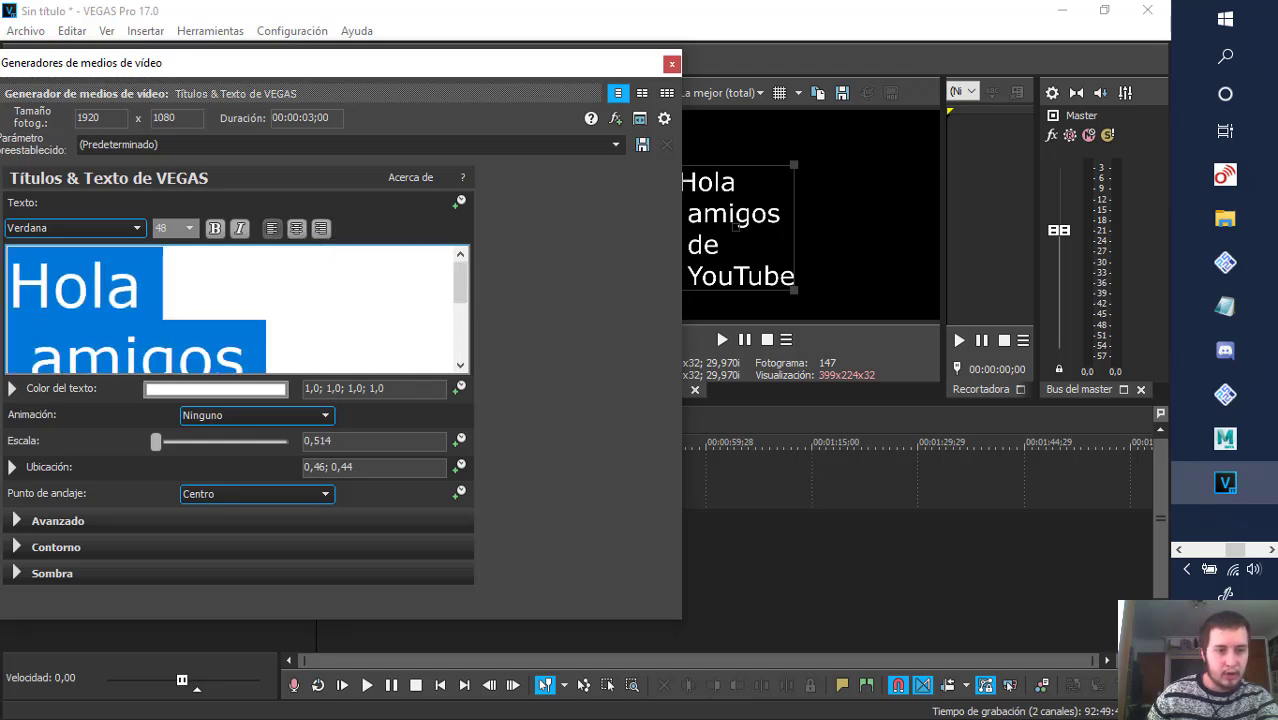
click(296, 228)
- Enlarge the title to a scale of about 0,558 in the preview and right-align its text
drag(458, 76, 394, 69)
mouse_move(678, 166)
mouse_down()
mouse_move(653, 140)
mouse_move(669, 169)
mouse_move(665, 151)
mouse_move(631, 143)
mouse_move(663, 176)
mouse_up()
drag(303, 90, 325, 70)
click(281, 231)
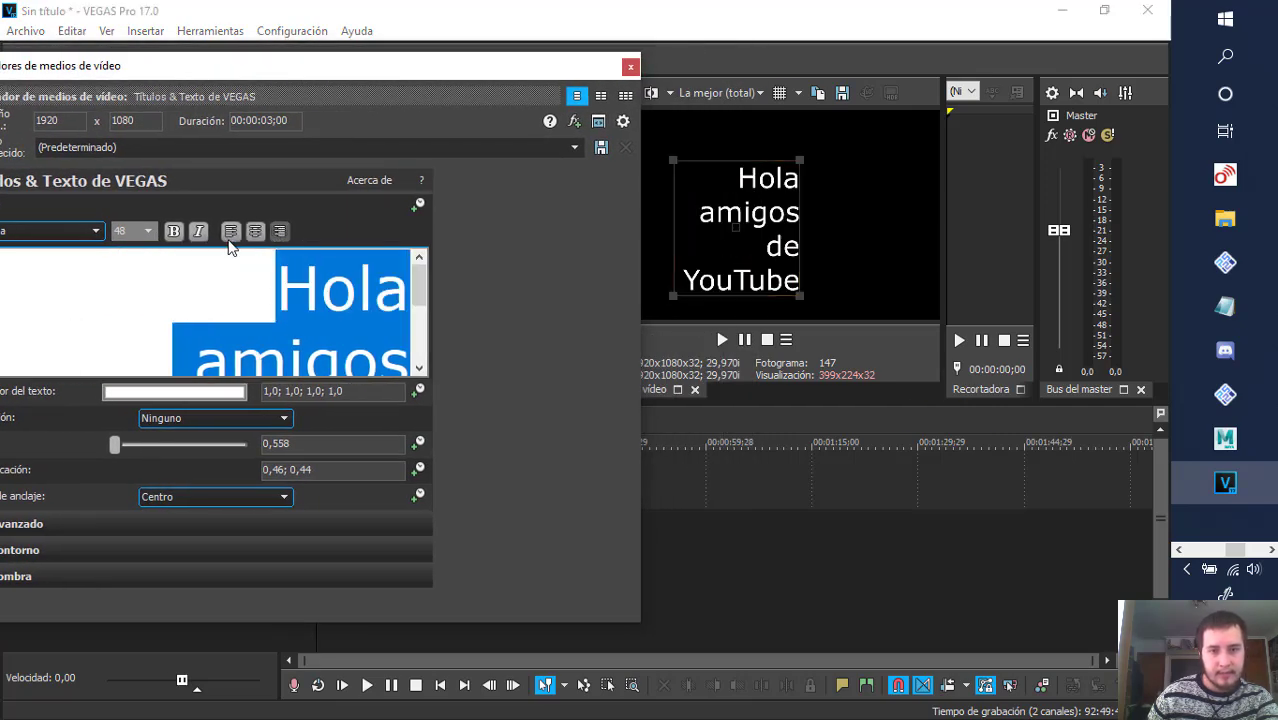
- Left-align all four lines of the title text and toggle italics on and off for them
click(230, 233)
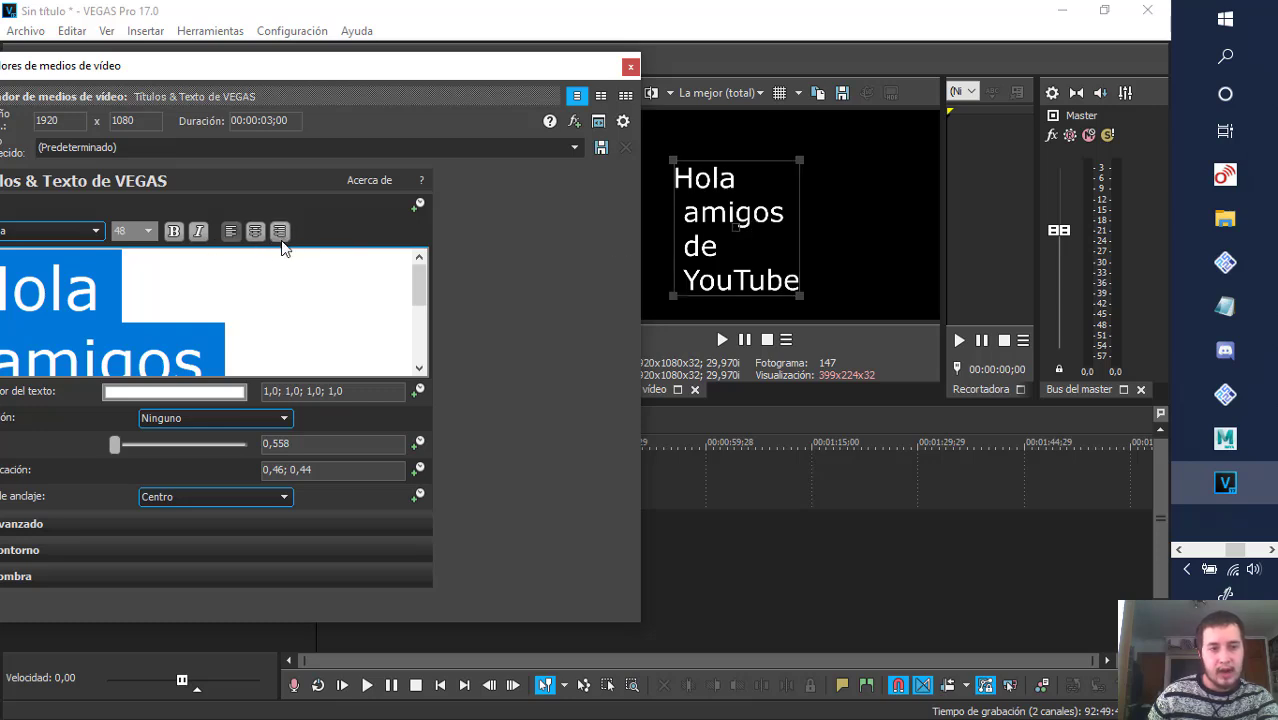
click(199, 233)
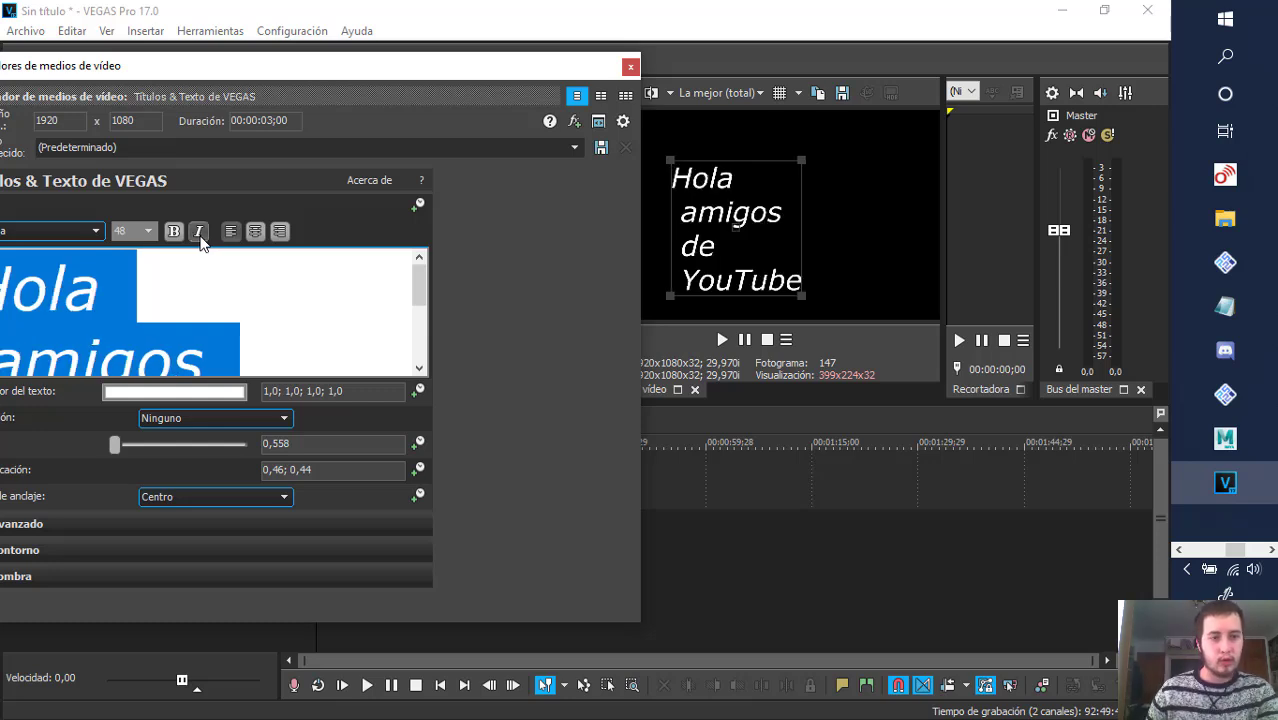
click(199, 233)
- Try italics on the word "Hola" and bold on the word "amigos" in the title text
double_click(55, 287)
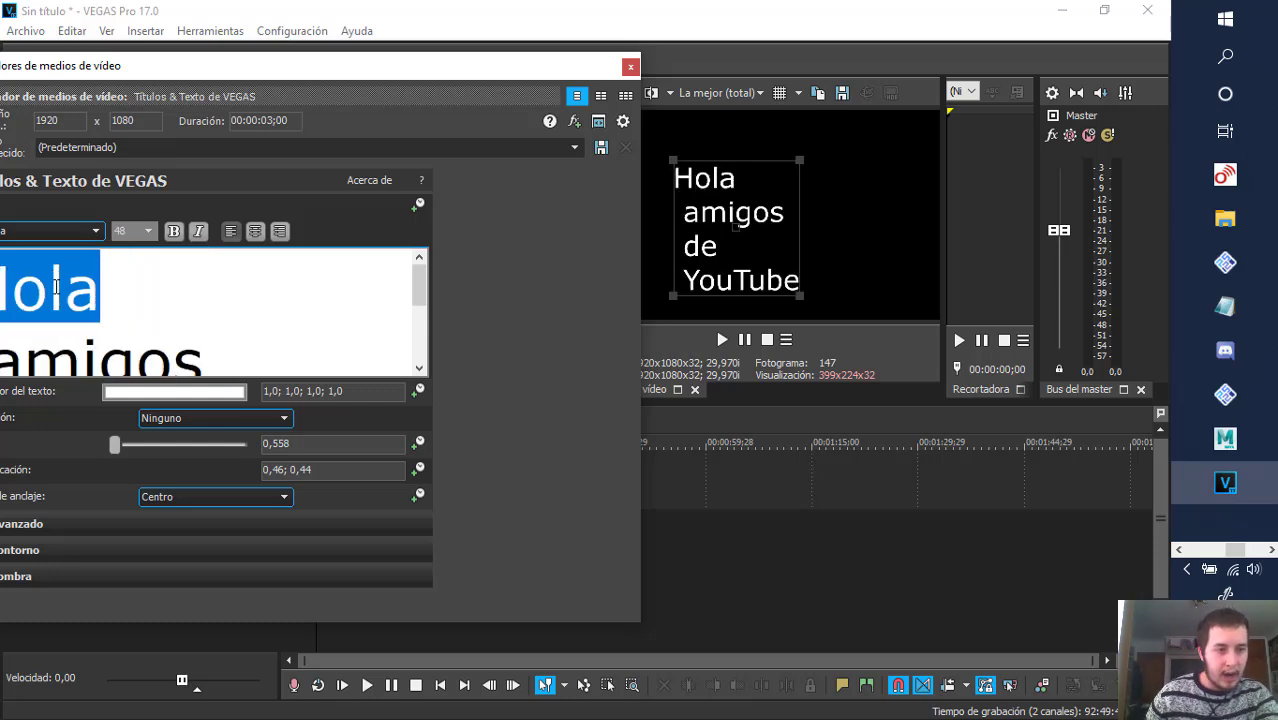
click(199, 233)
click(199, 233)
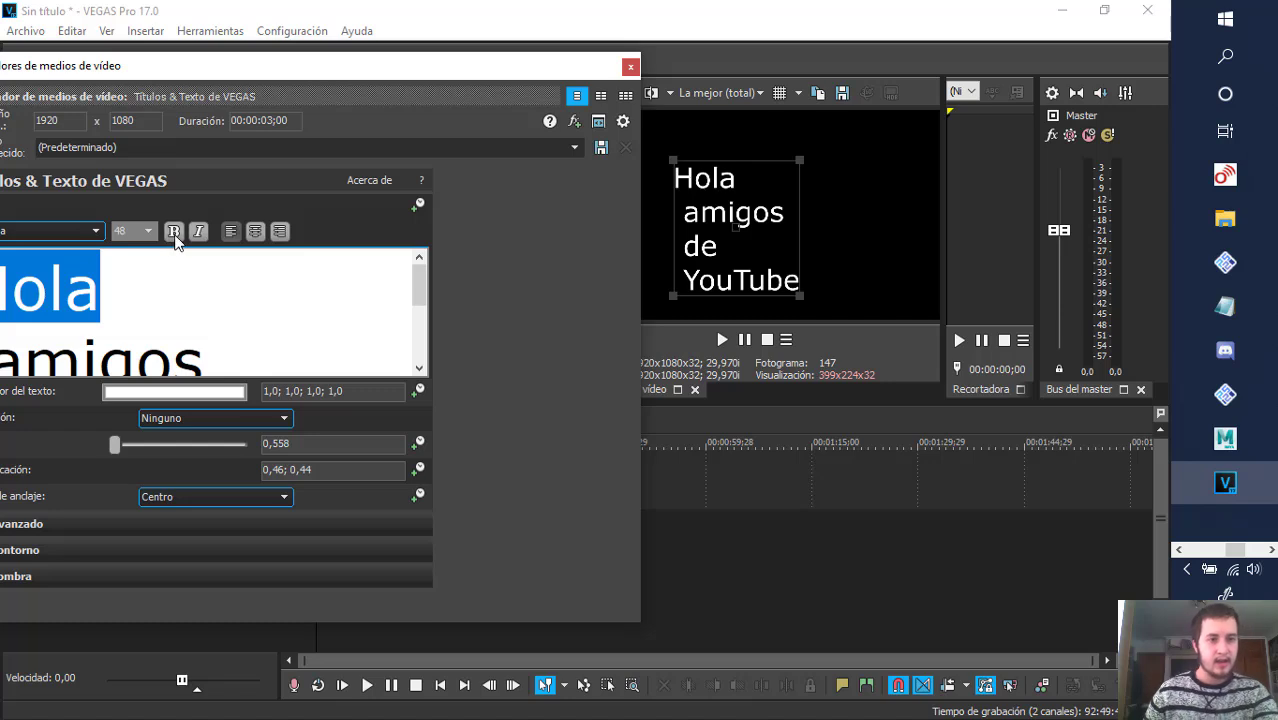
double_click(162, 341)
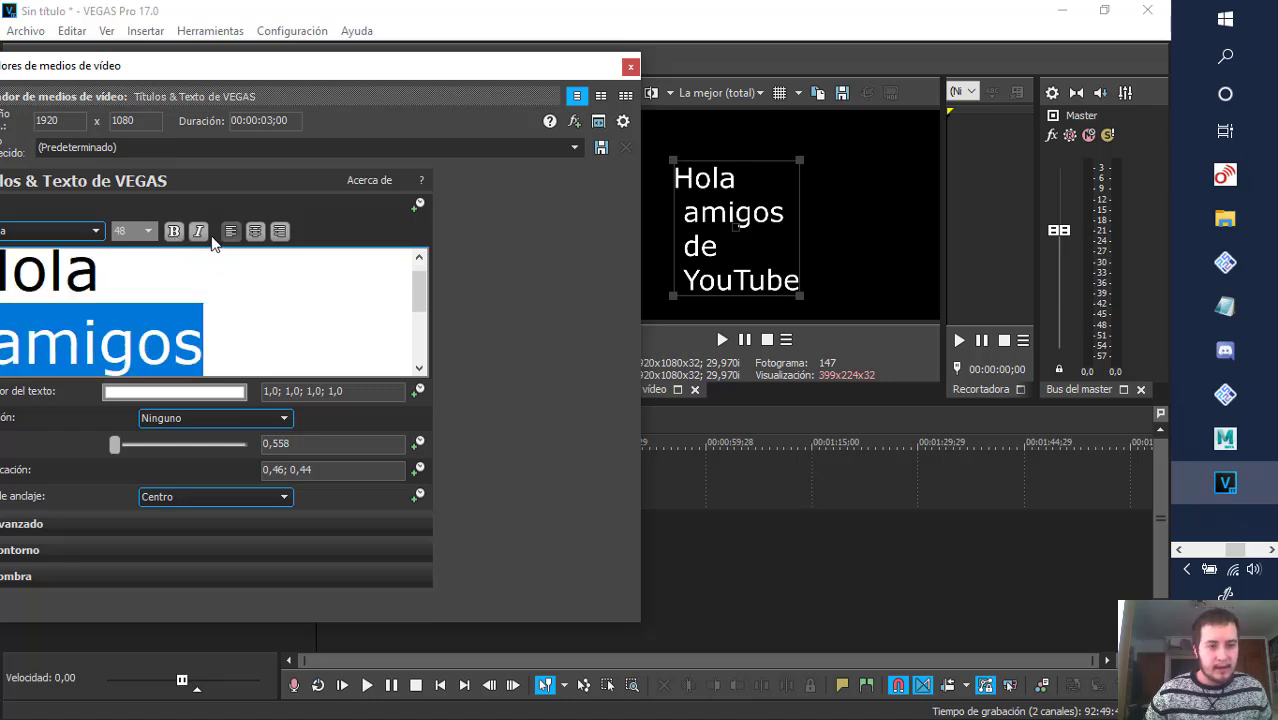
click(174, 233)
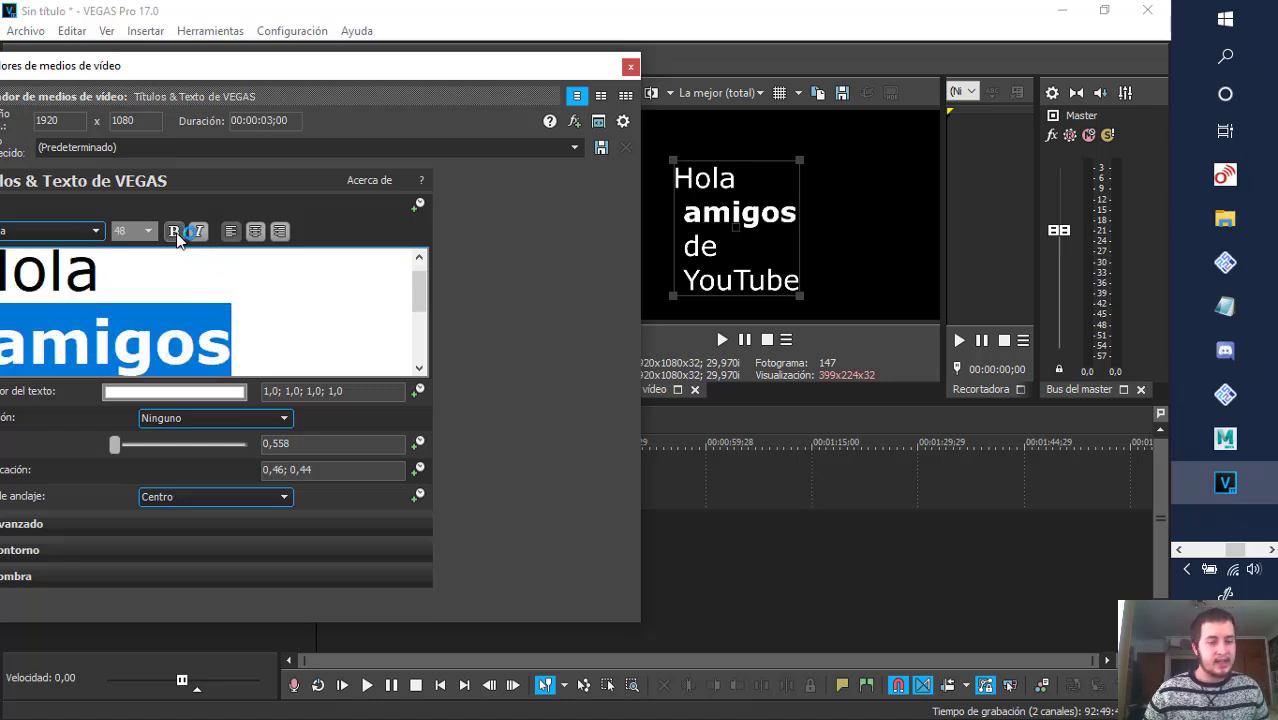
click(174, 233)
- Set the title's text color to yellow with the values 1,0; 1,0; 0,0; 1,0
drag(265, 70, 300, 63)
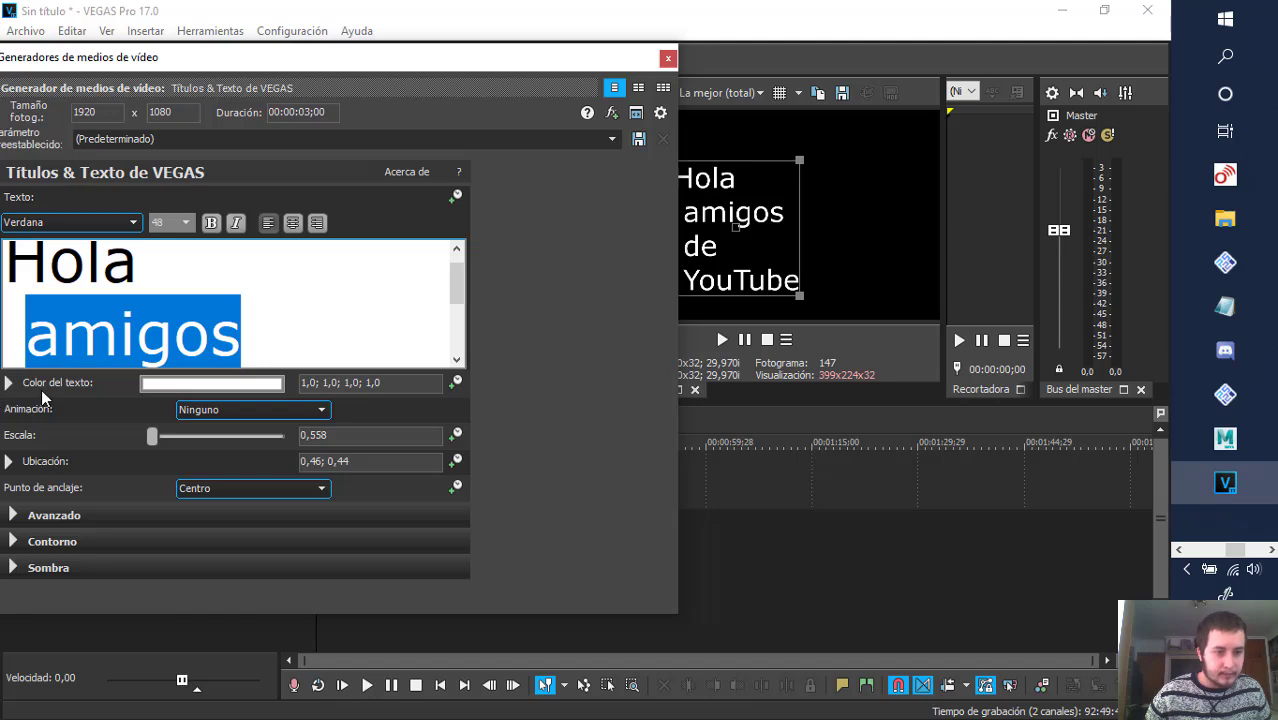
click(184, 382)
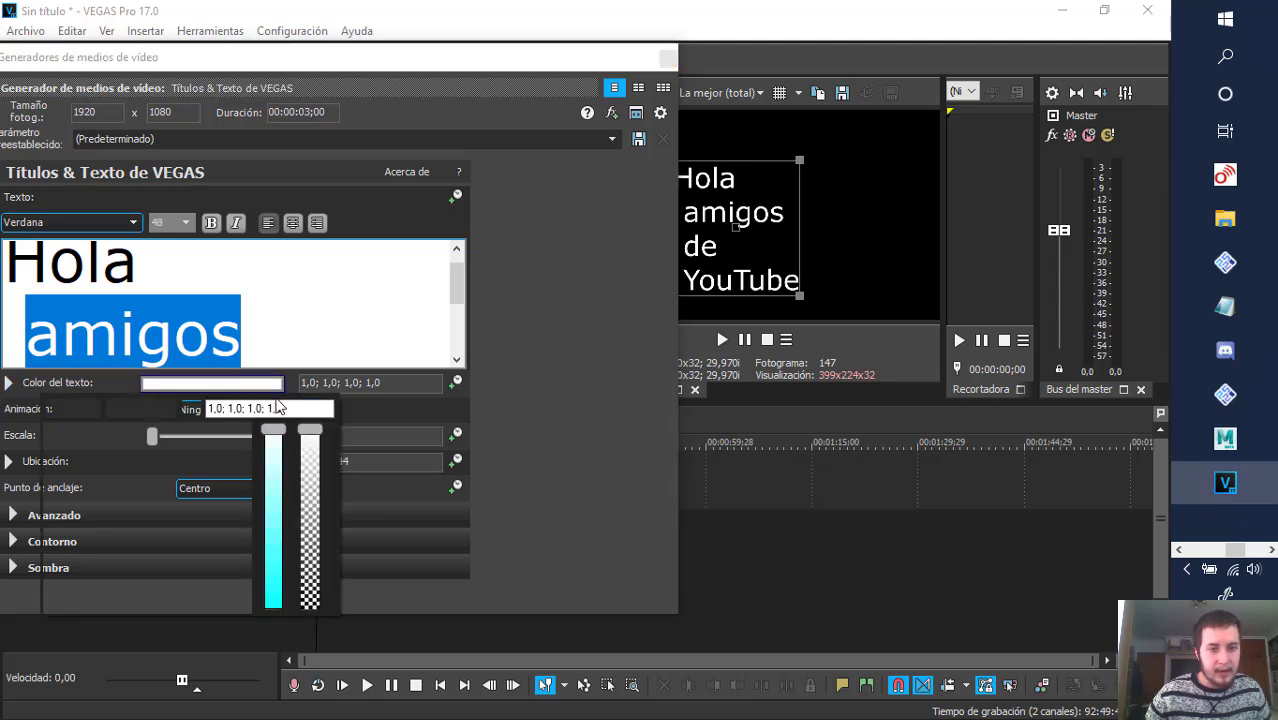
click(185, 471)
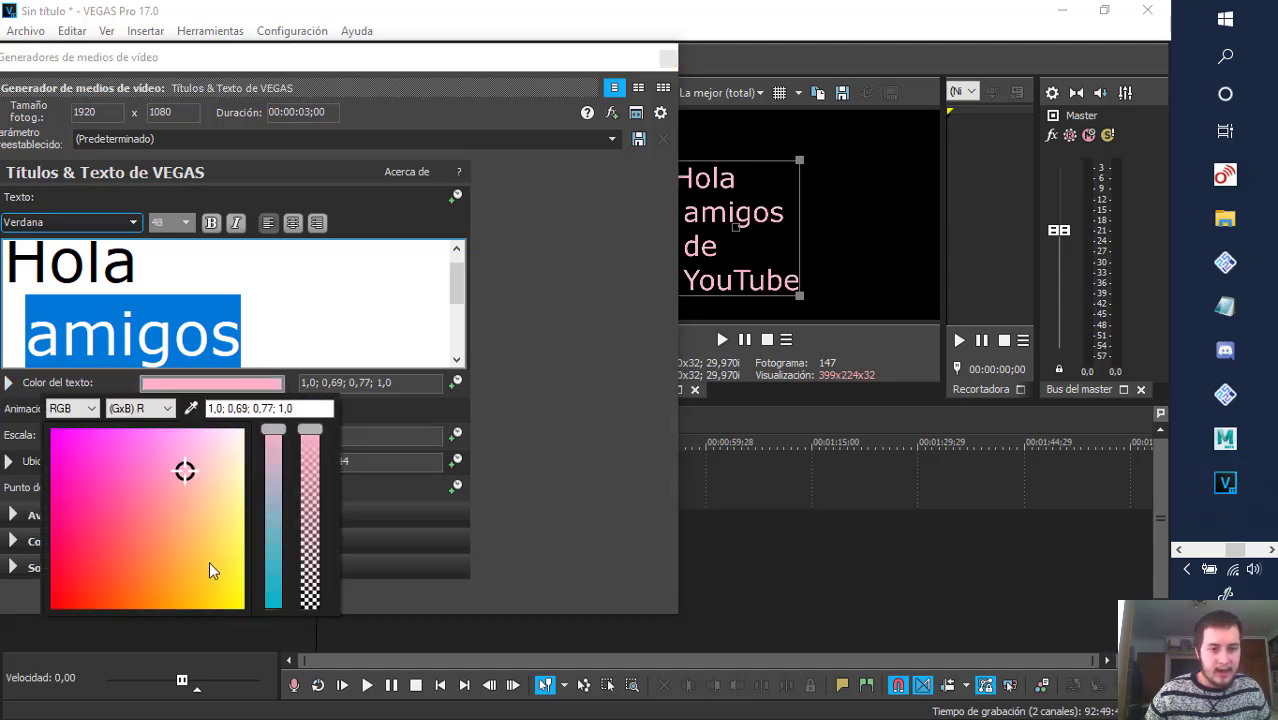
drag(245, 588, 256, 623)
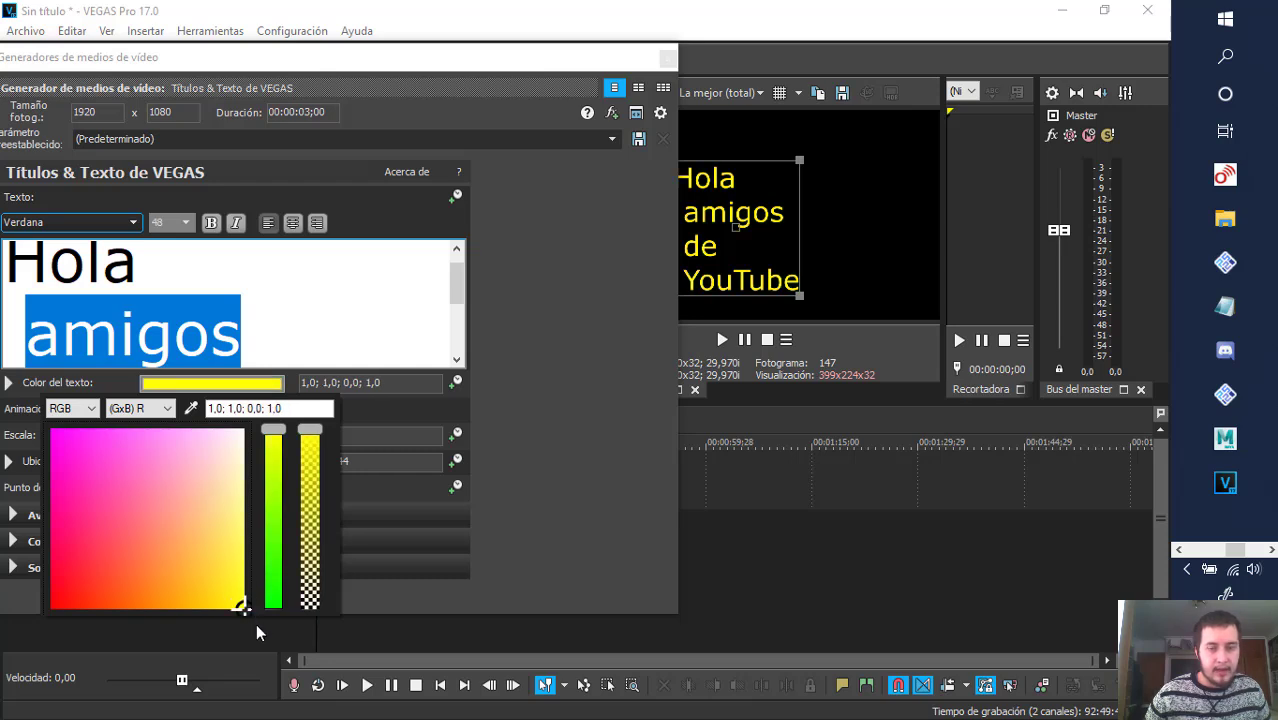
click(537, 460)
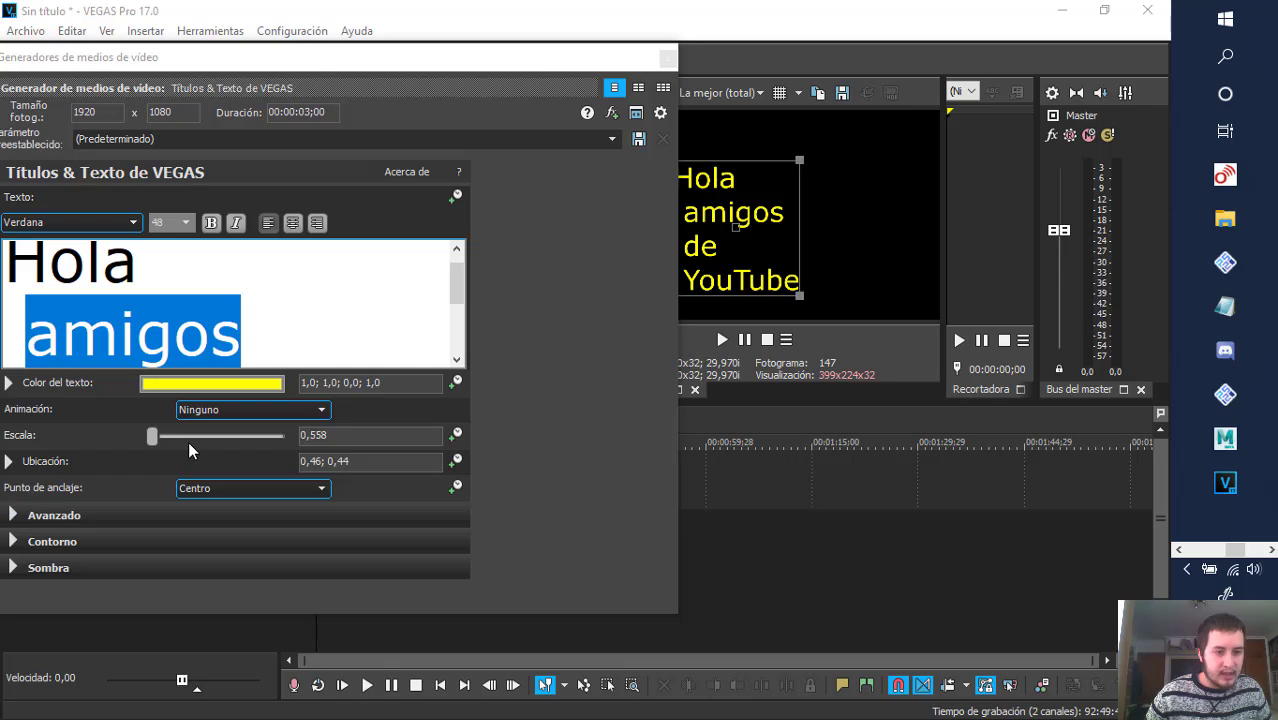
- Reduce the title's scale to 0,504 and place it at about 0,52; 0,43 in the preview
mouse_move(151, 435)
mouse_down()
mouse_move(176, 436)
mouse_move(151, 442)
mouse_up()
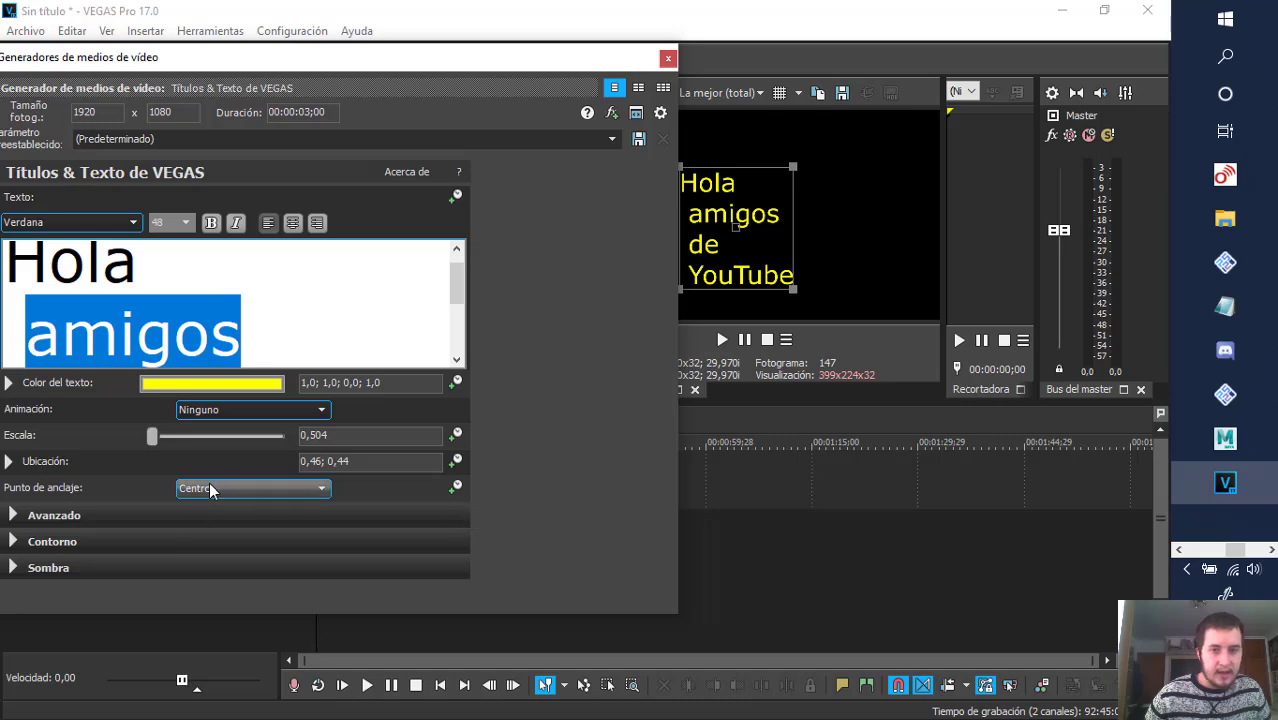
drag(469, 66, 413, 60)
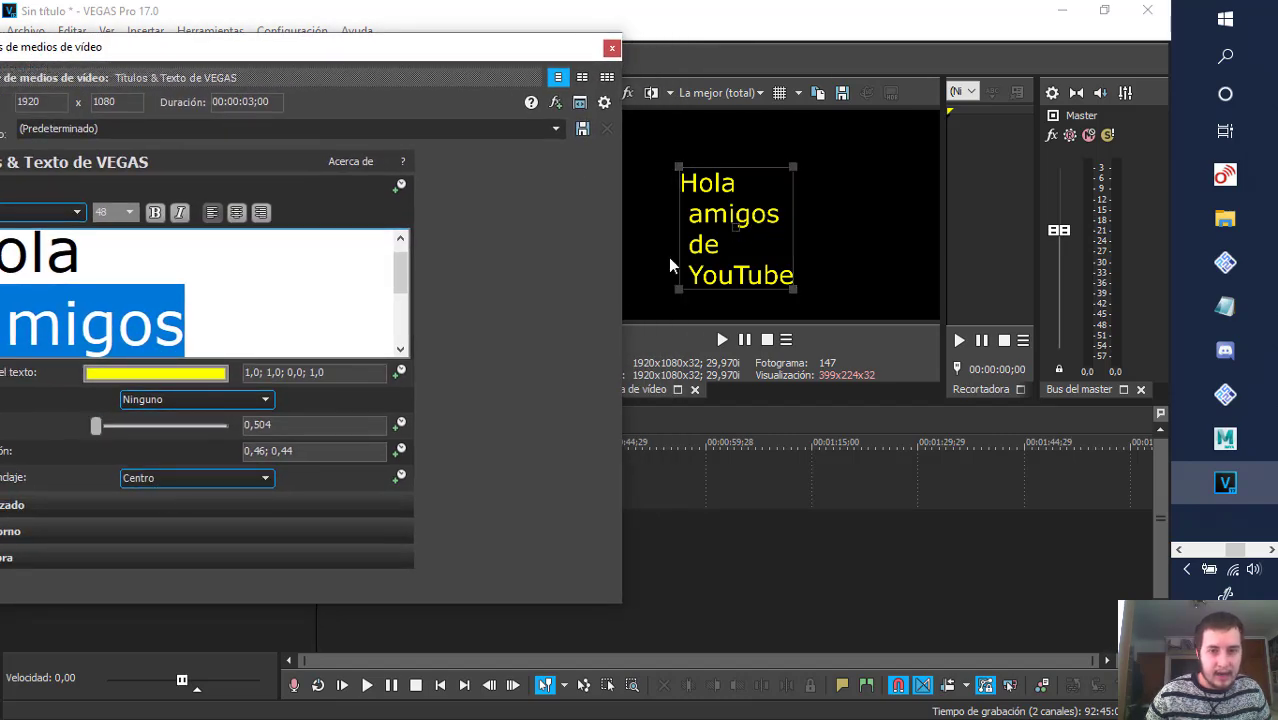
mouse_move(702, 257)
mouse_down()
mouse_move(823, 217)
mouse_move(716, 255)
mouse_up()
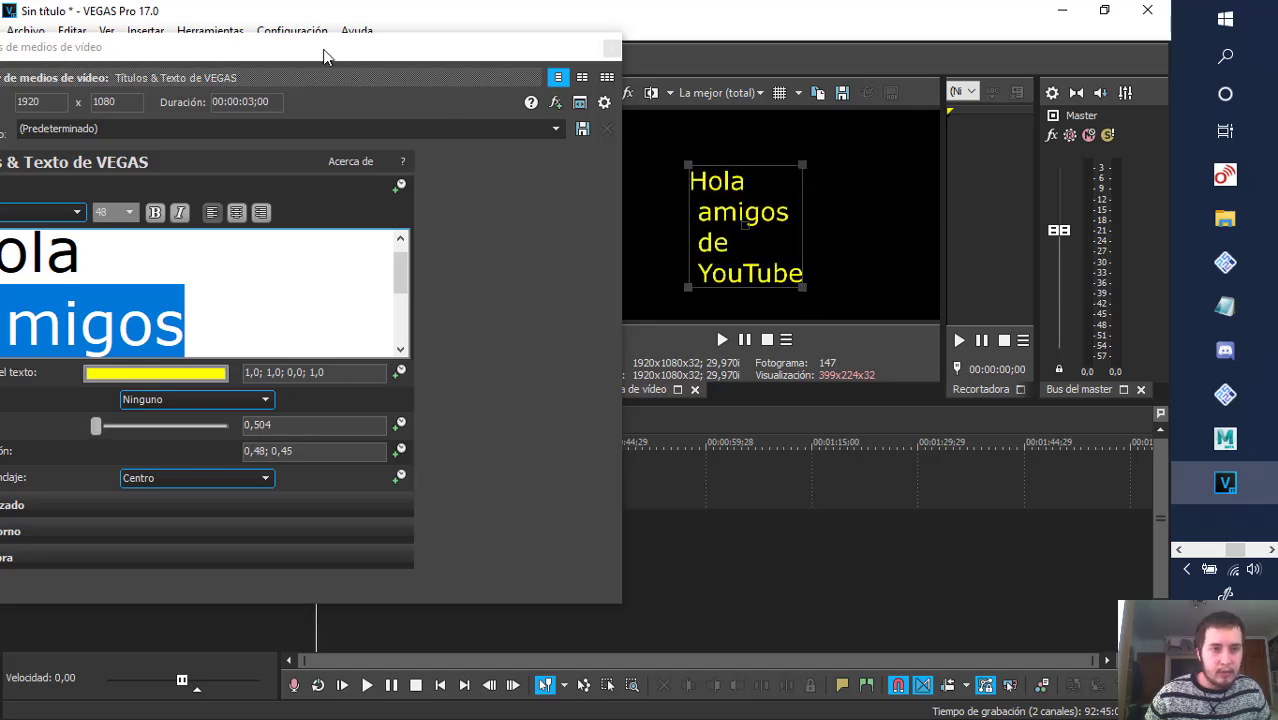
drag(323, 56, 371, 57)
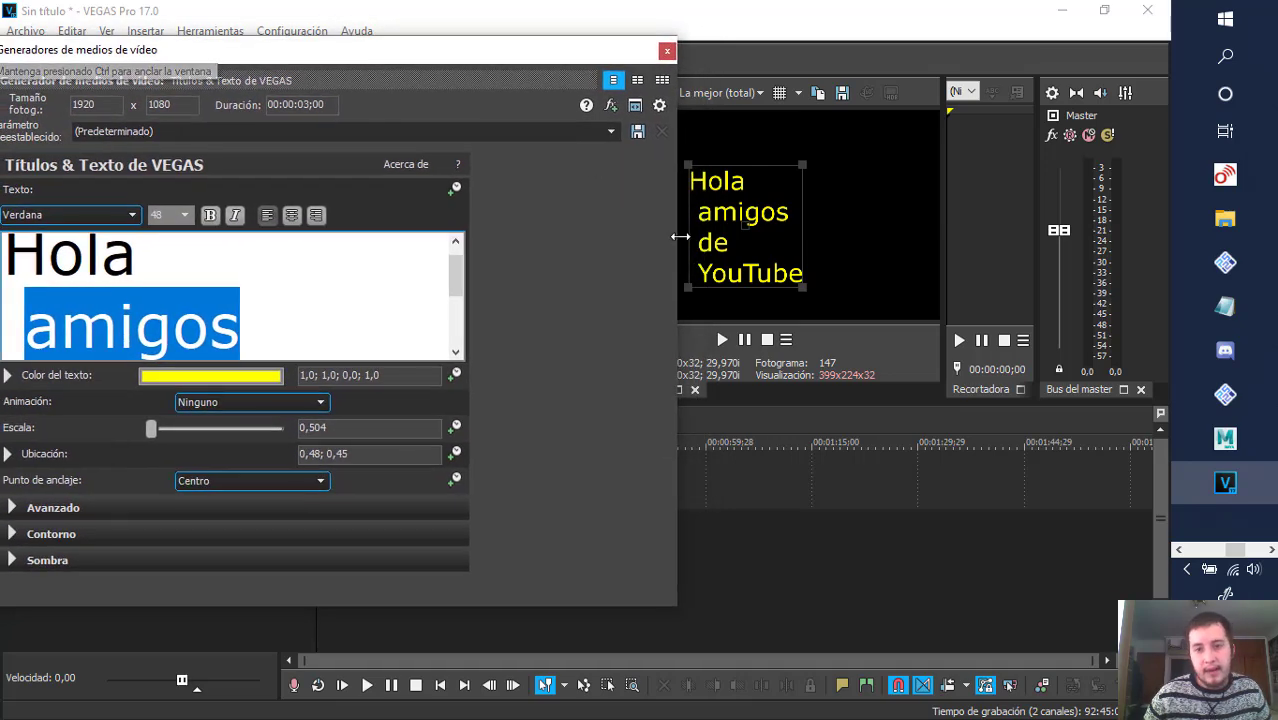
click(768, 228)
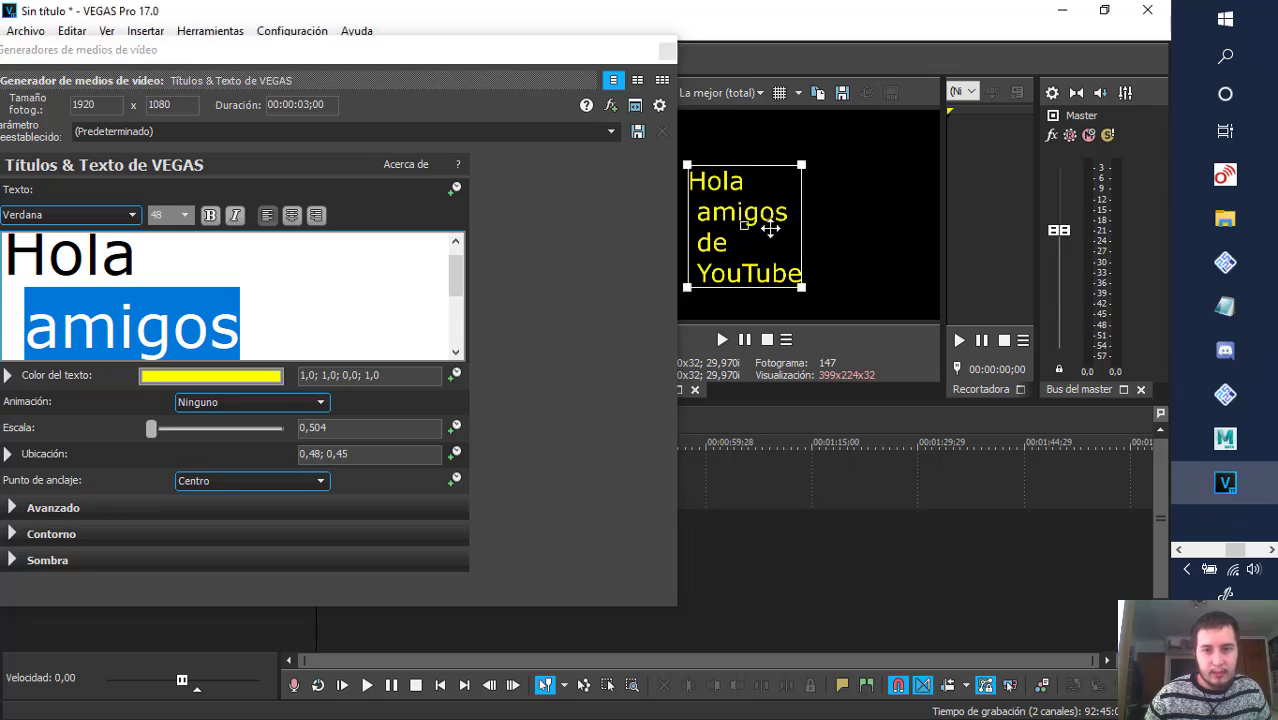
drag(770, 228, 784, 232)
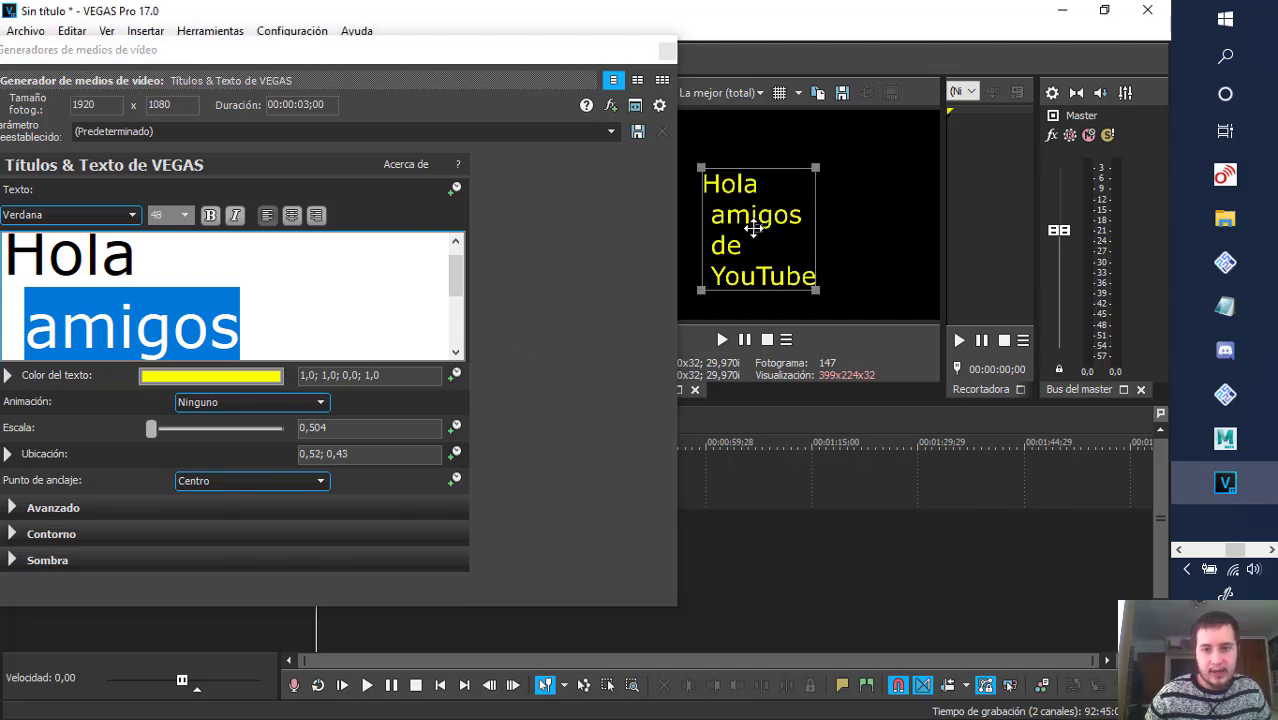
- Set the title's anchor point to Arriba izquierda and reduce its scale to 0,302
click(210, 483)
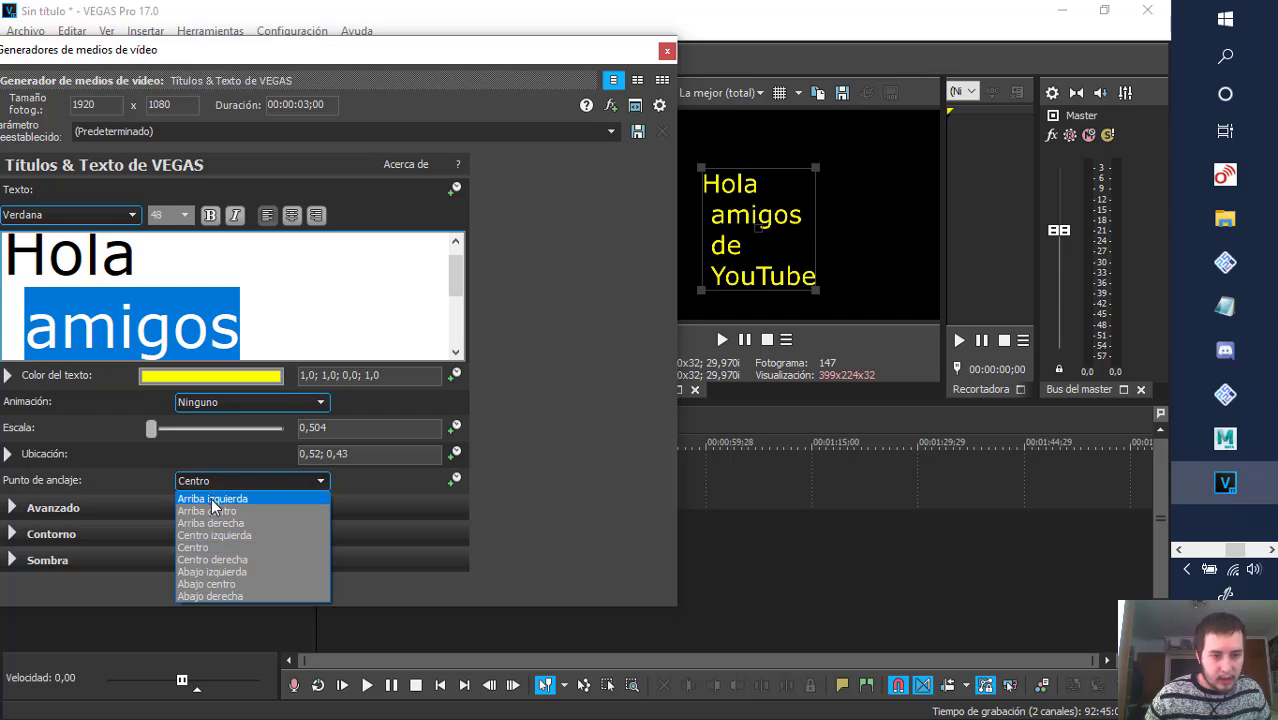
click(211, 498)
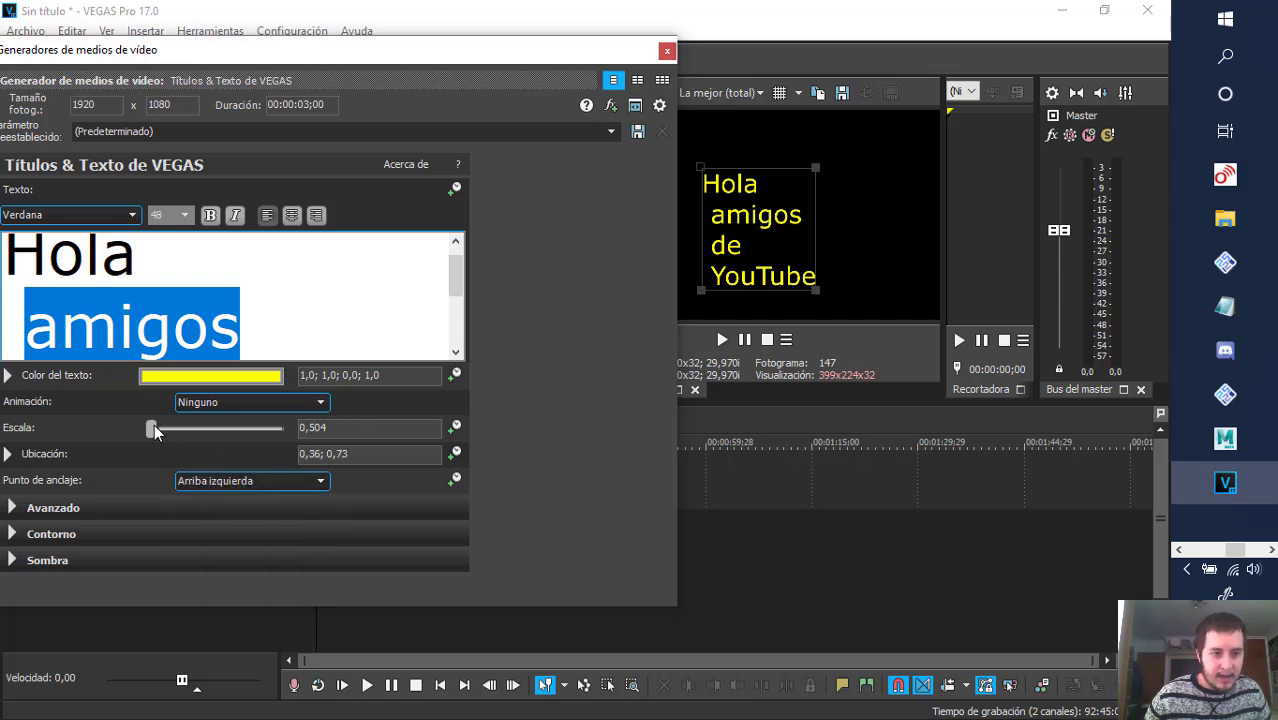
drag(154, 424, 150, 433)
- Change the title's anchor point to Abajo derecha and reduce its scale to 0,235
click(236, 479)
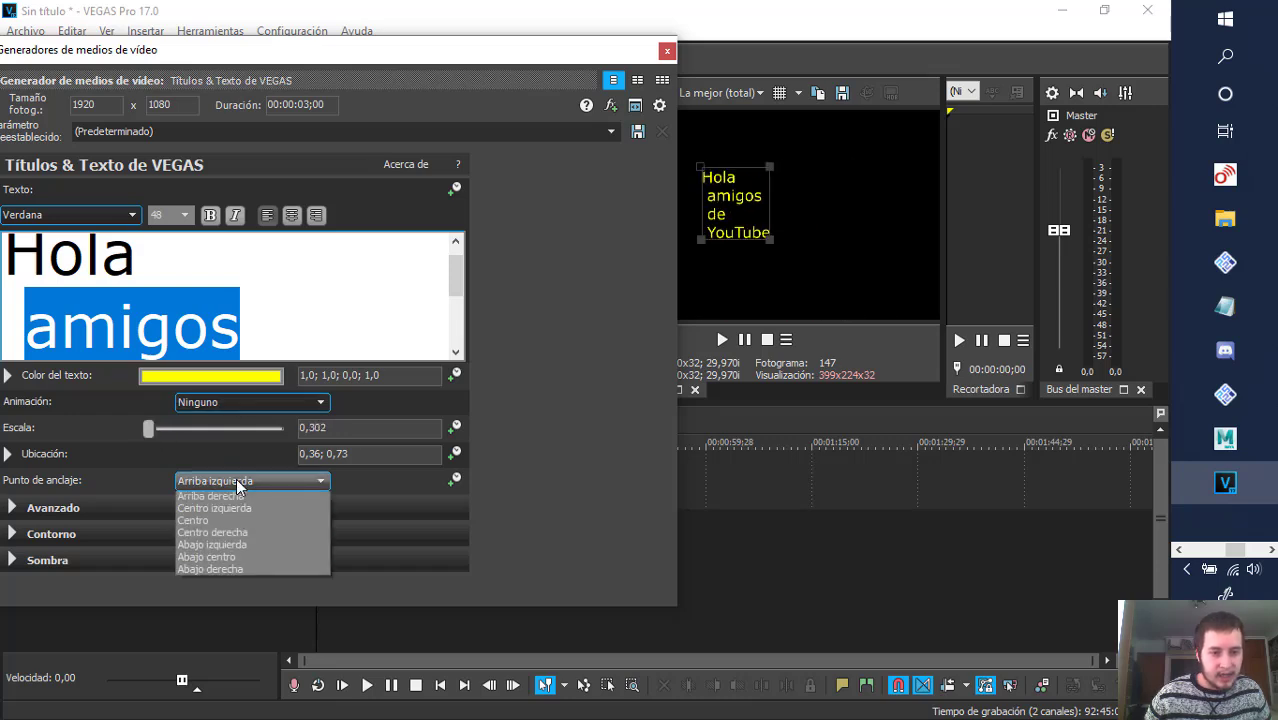
click(212, 597)
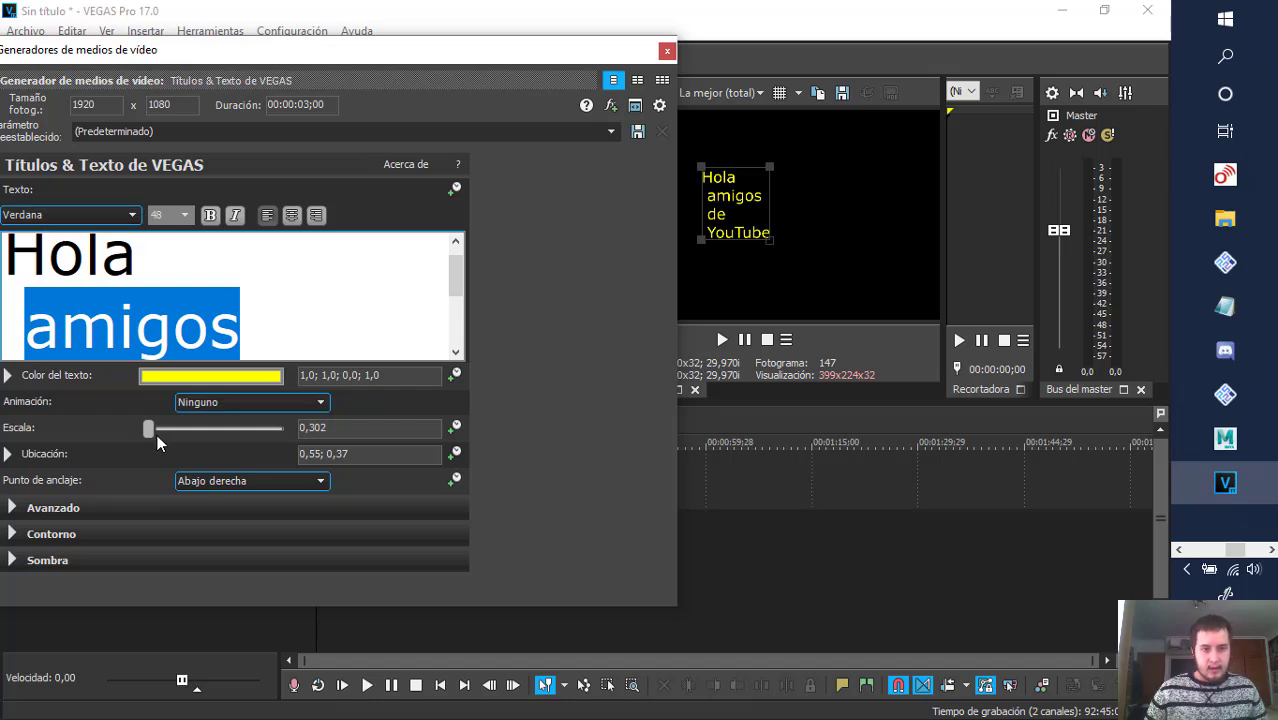
drag(157, 434, 153, 433)
- Try the title's anchor point at Centro derecha and return it to Centro
click(201, 484)
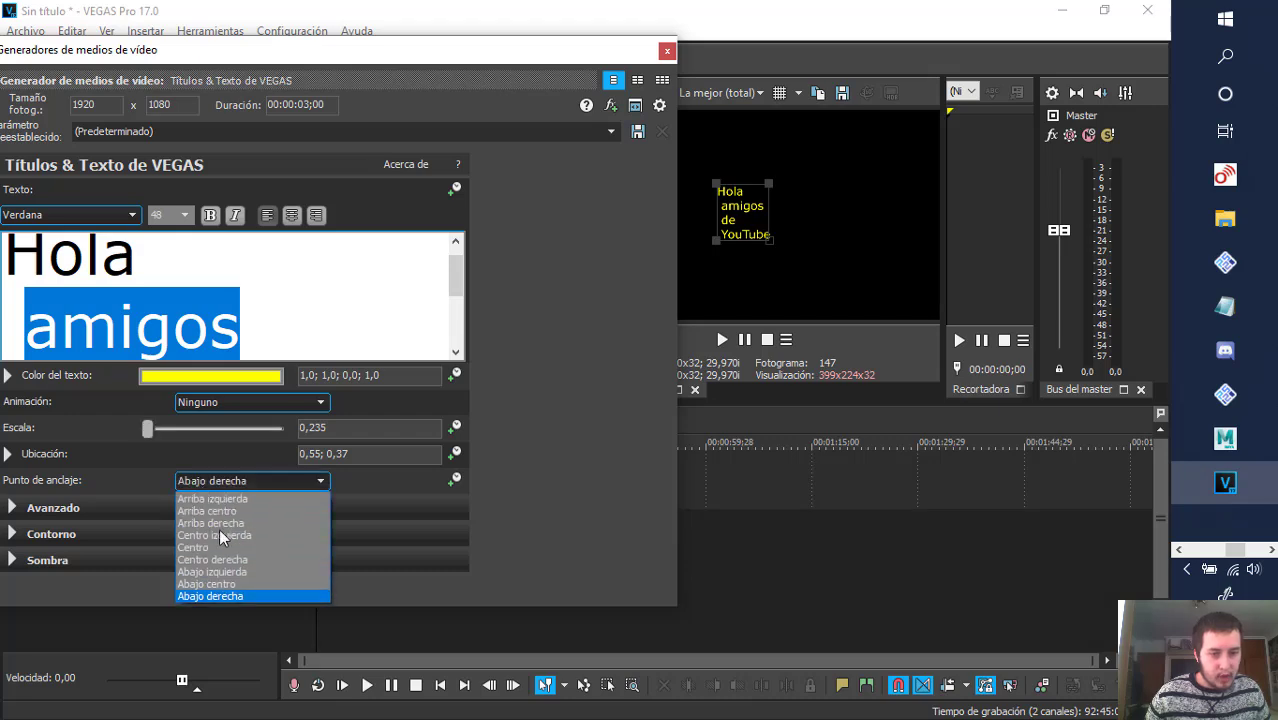
click(207, 558)
click(244, 480)
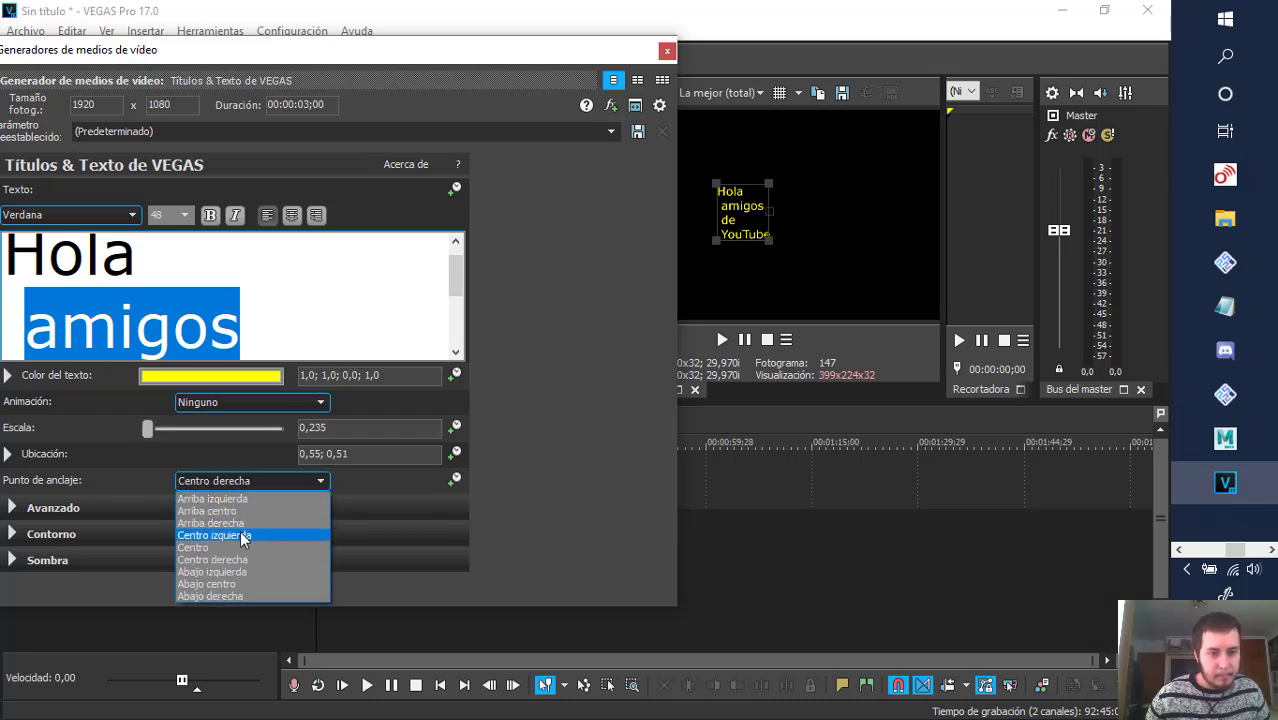
click(220, 541)
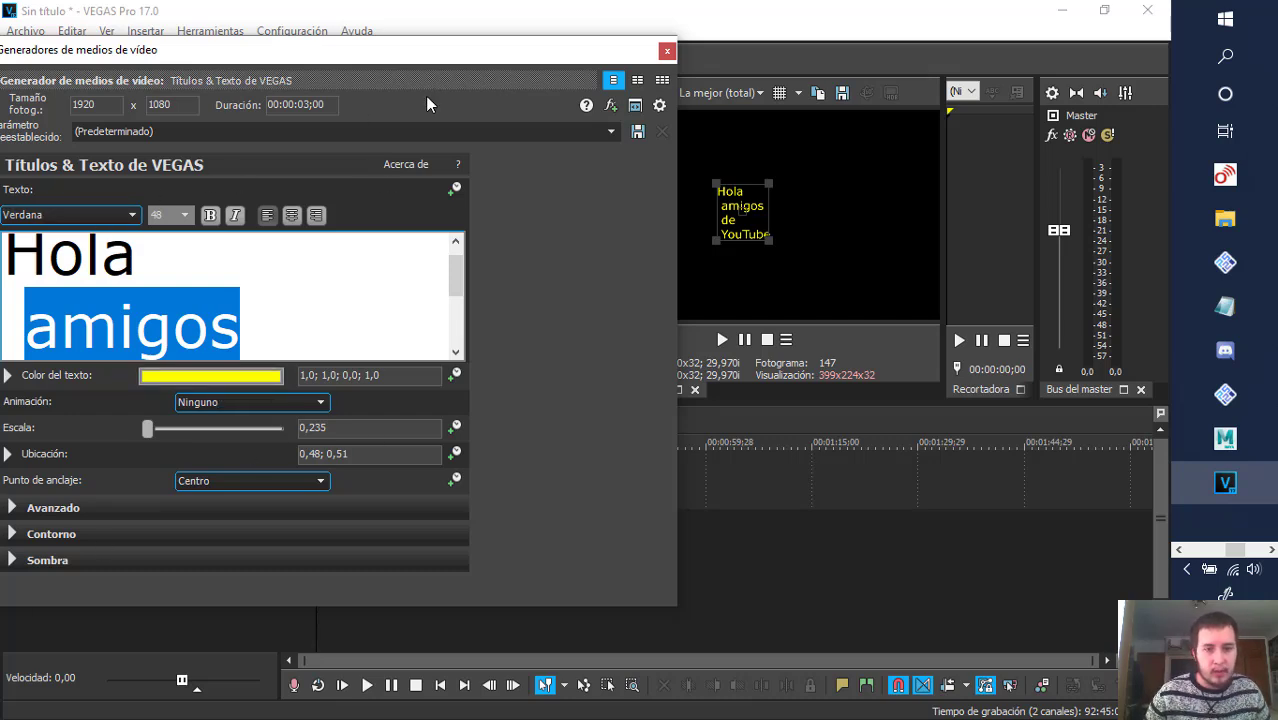
- Try varying the transparency and tone of the title's yellow text color
click(267, 379)
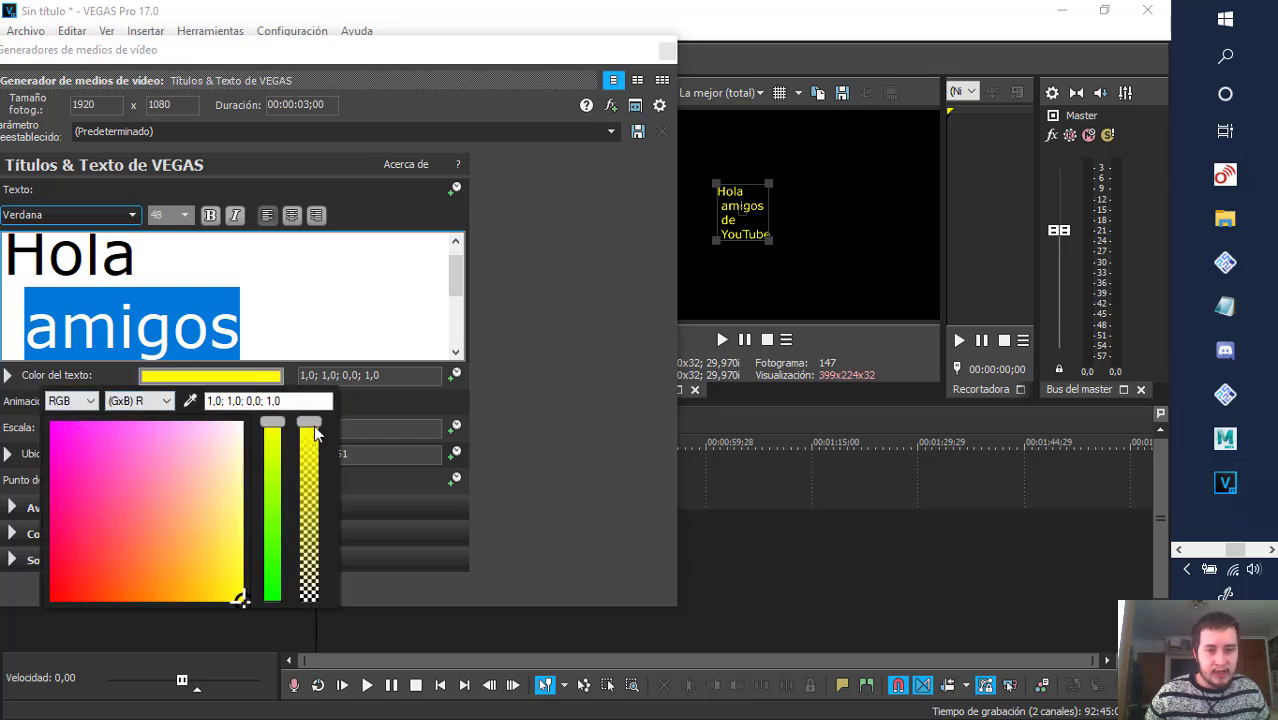
mouse_move(315, 427)
mouse_down()
mouse_move(318, 571)
mouse_move(329, 416)
mouse_up()
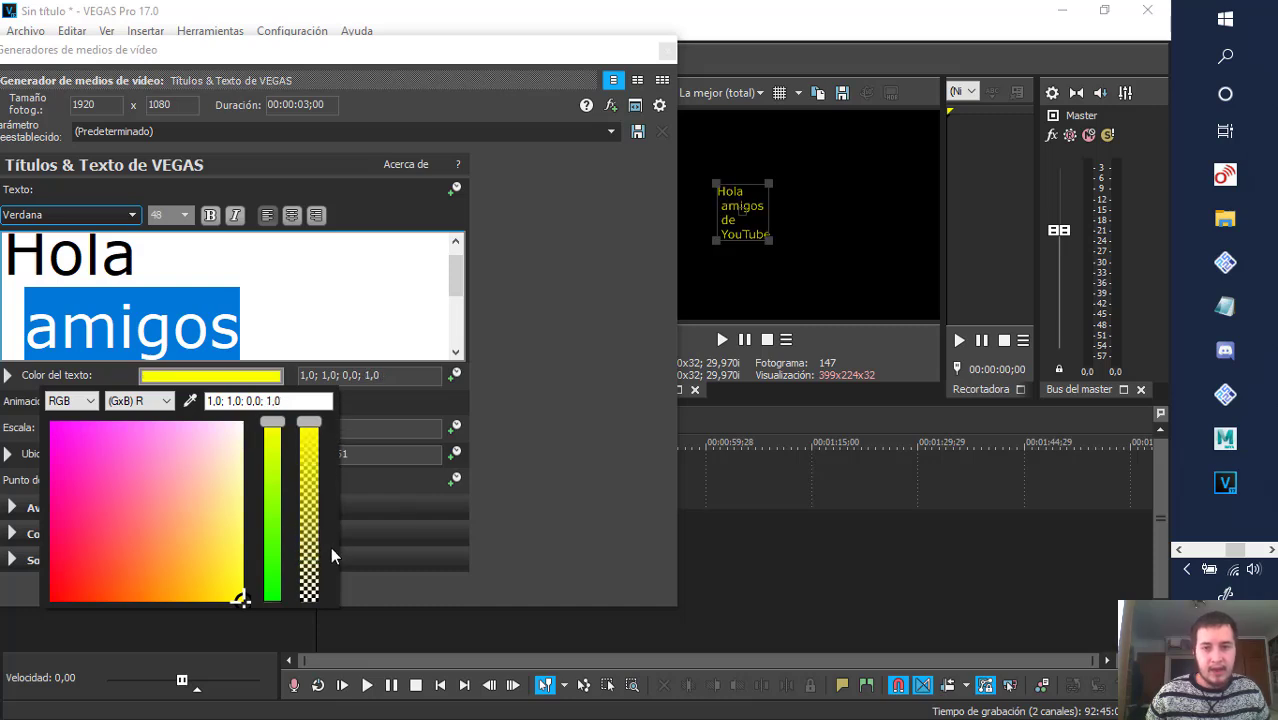
drag(328, 566, 330, 395)
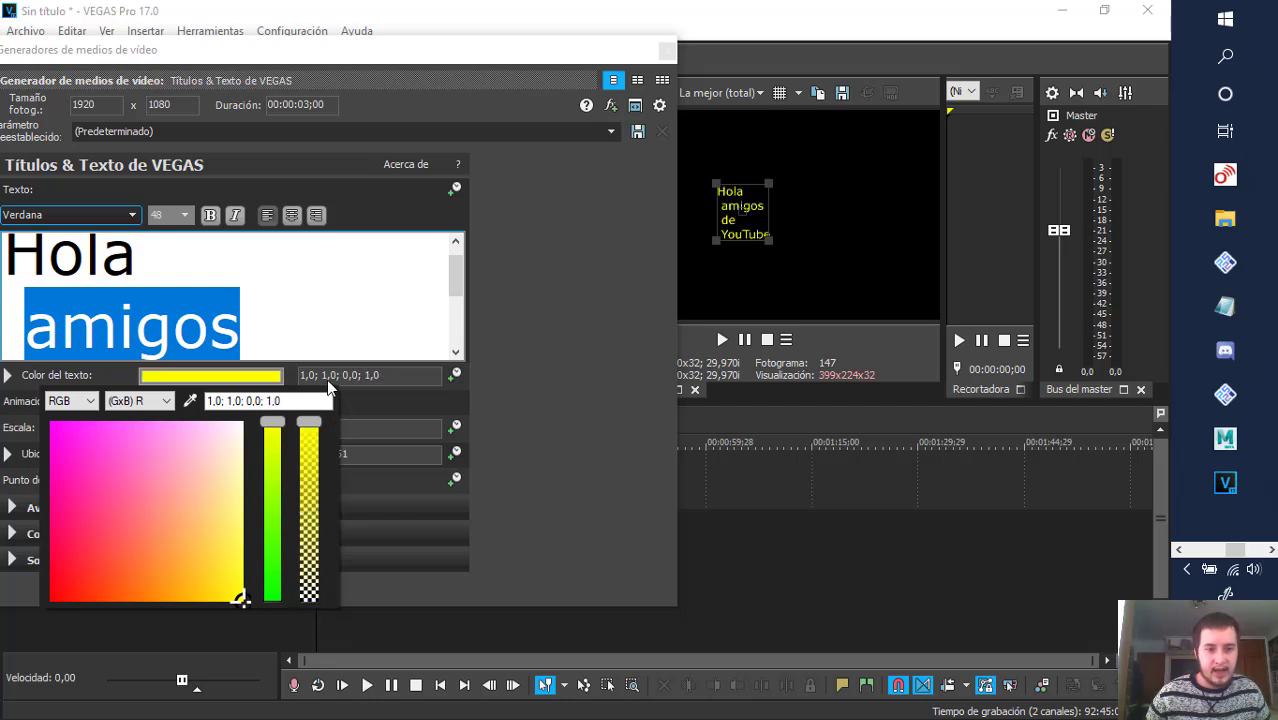
mouse_move(242, 598)
mouse_down()
mouse_move(45, 427)
mouse_move(241, 599)
mouse_up()
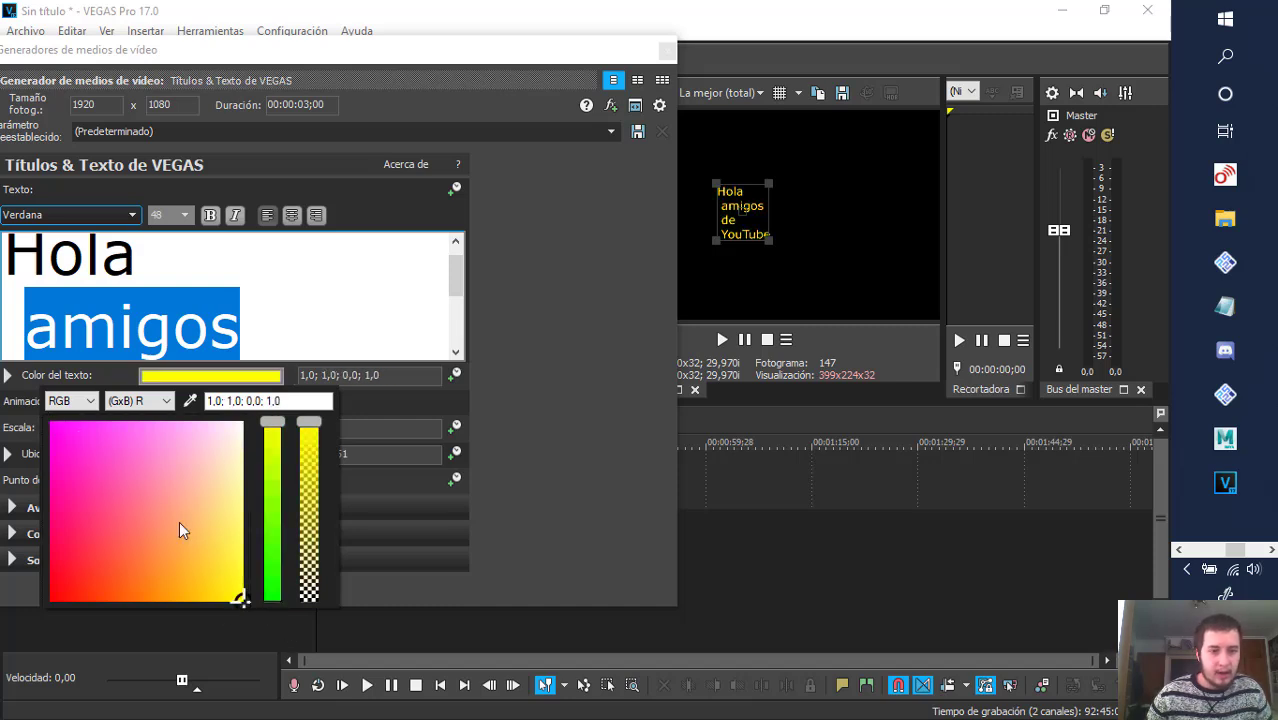
- Switch the text color picker to HSV with the (HxS) V layout and choose magenta 294; 0,93; 1,0; 1,0
click(79, 402)
click(76, 417)
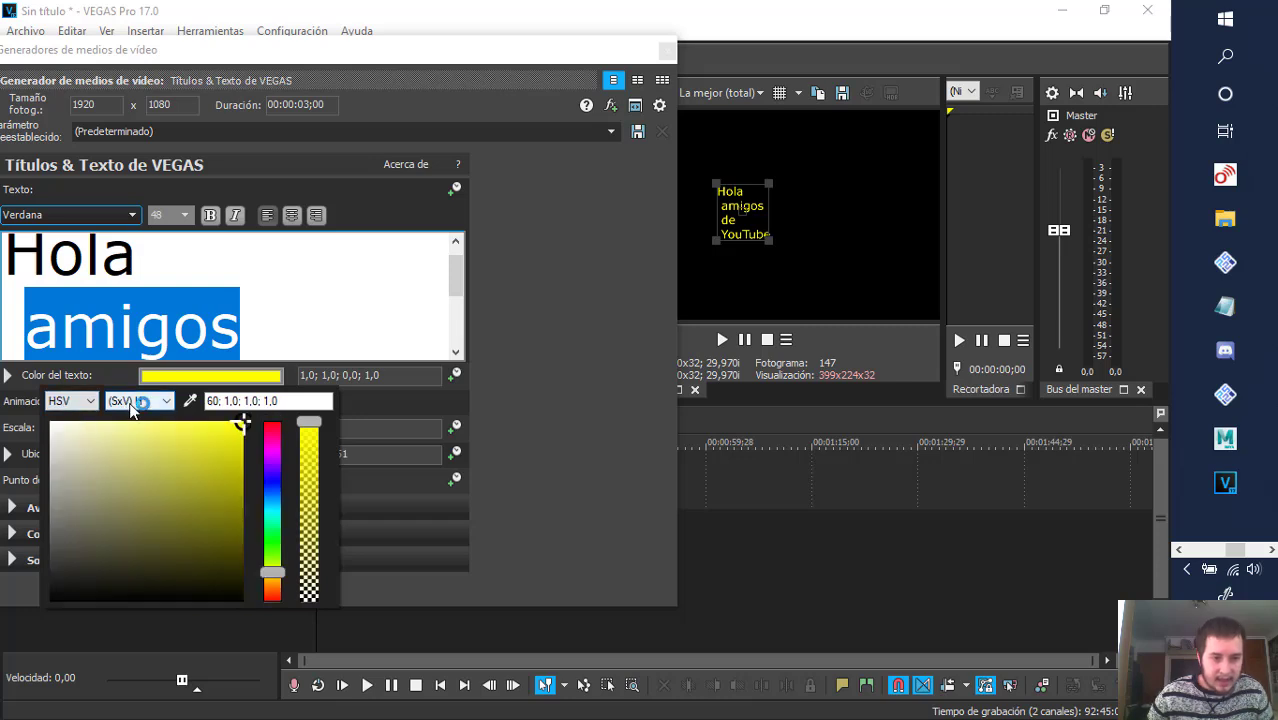
click(131, 405)
click(128, 430)
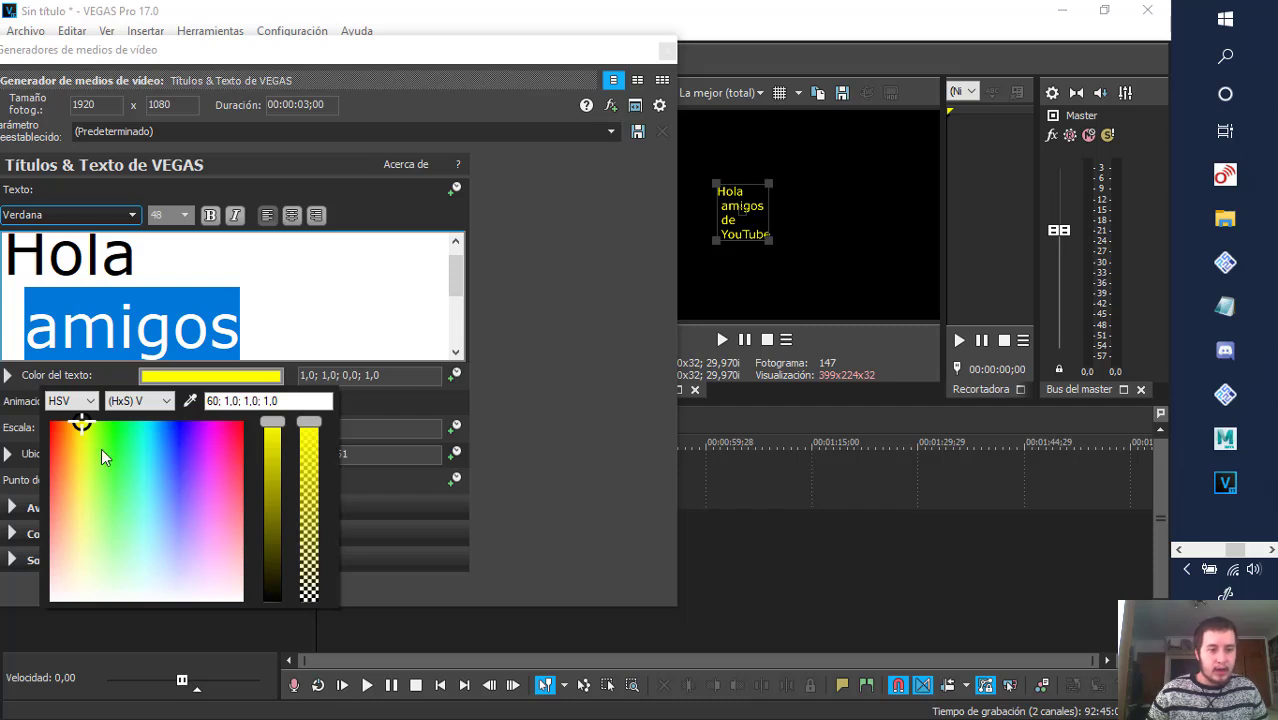
drag(80, 427, 212, 430)
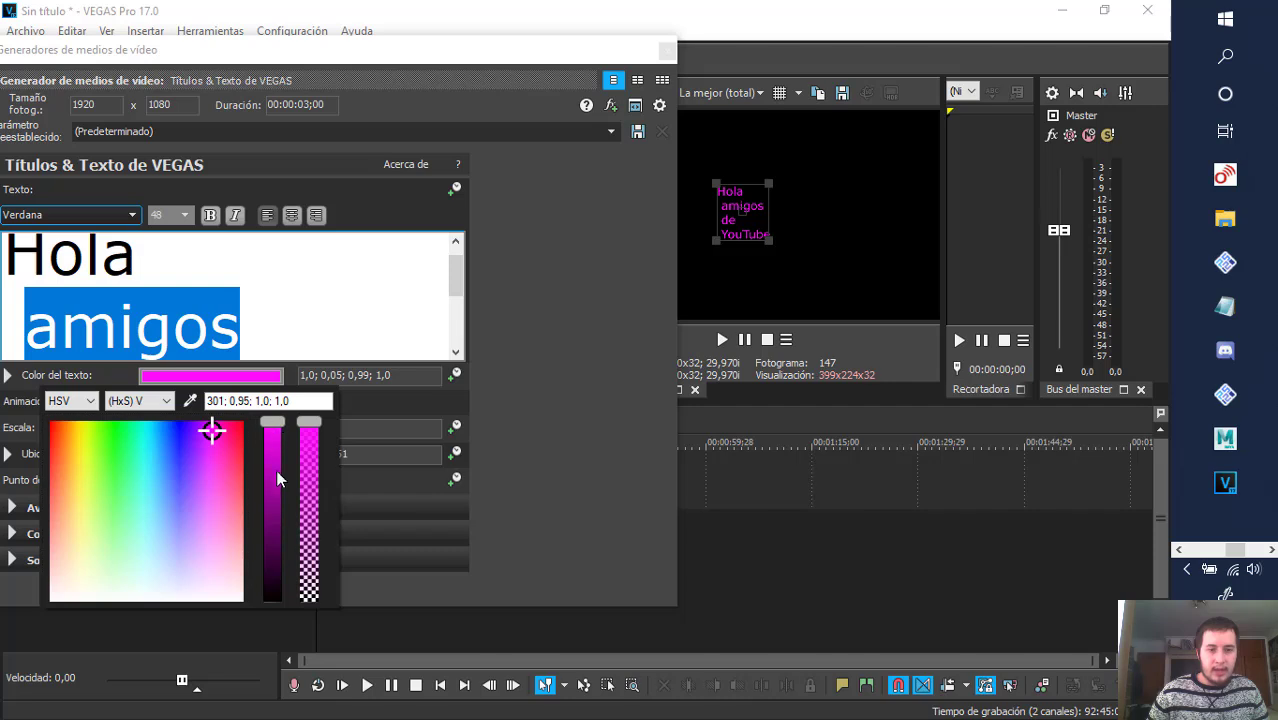
mouse_move(279, 480)
mouse_down()
mouse_move(269, 572)
mouse_move(279, 418)
mouse_move(209, 497)
mouse_move(200, 594)
mouse_move(208, 433)
mouse_up()
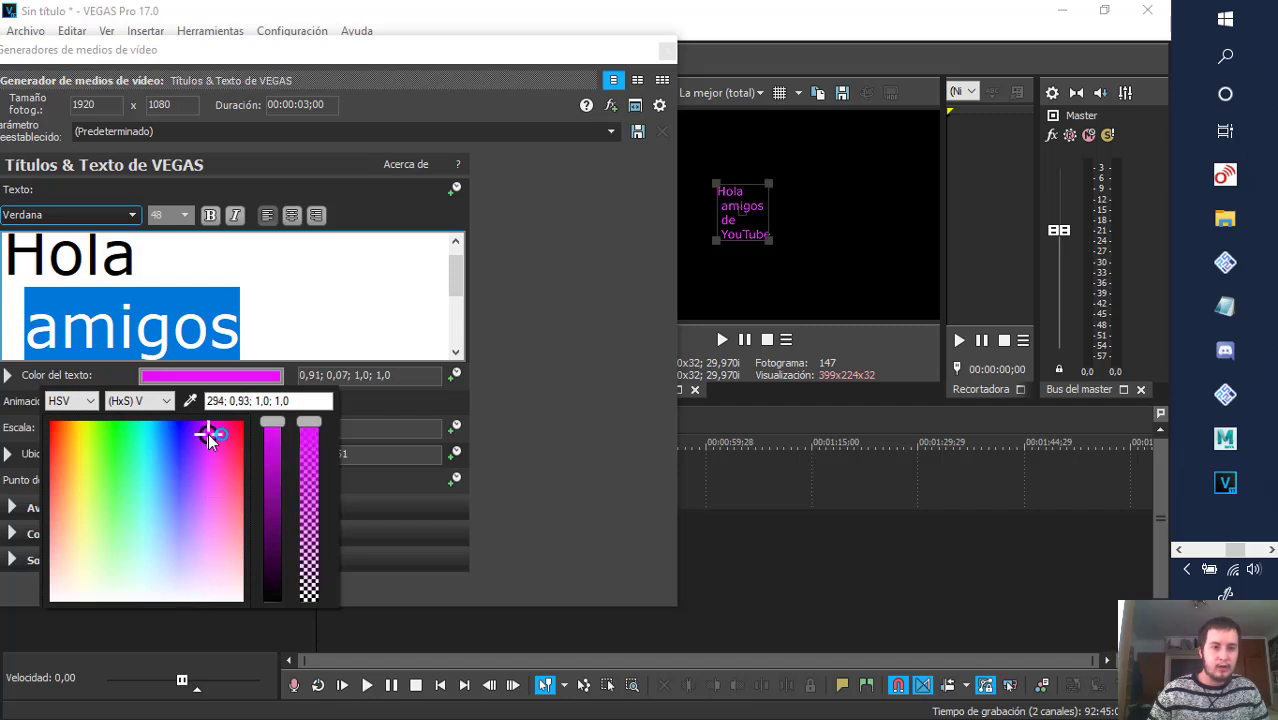
- Try the Separados layout in the text color picker and return it to (HxS) V
click(137, 404)
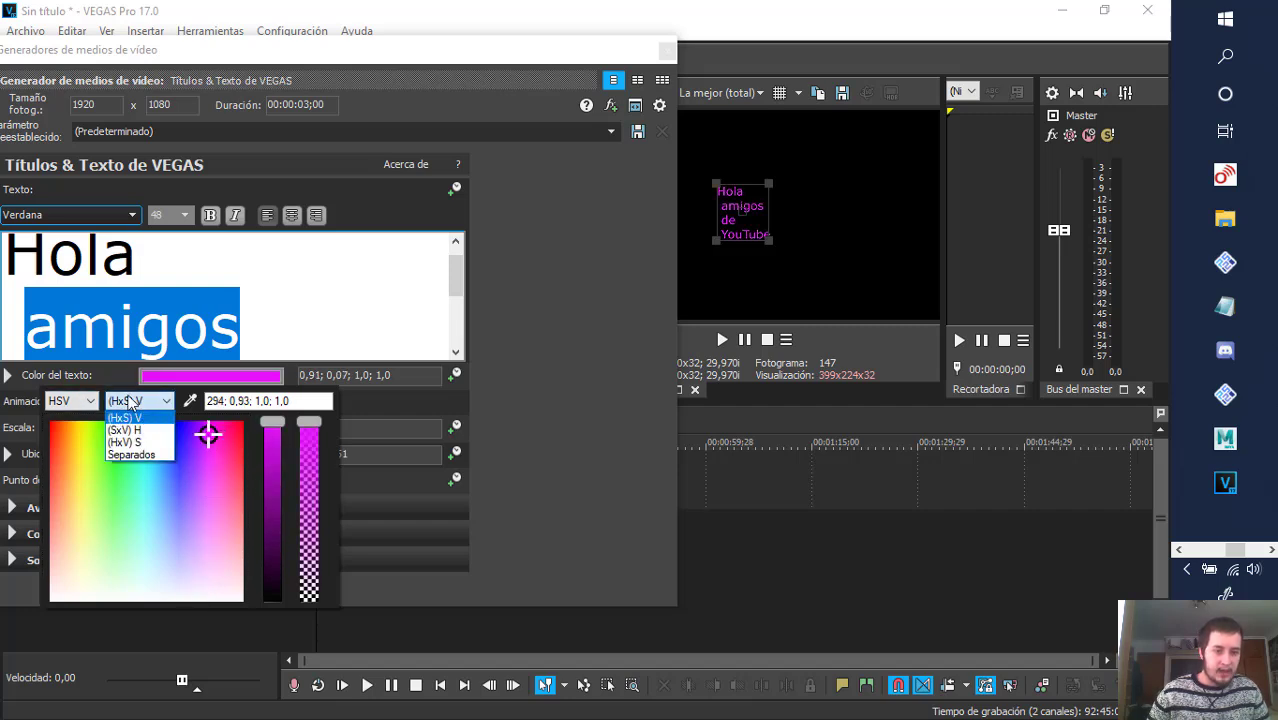
click(134, 455)
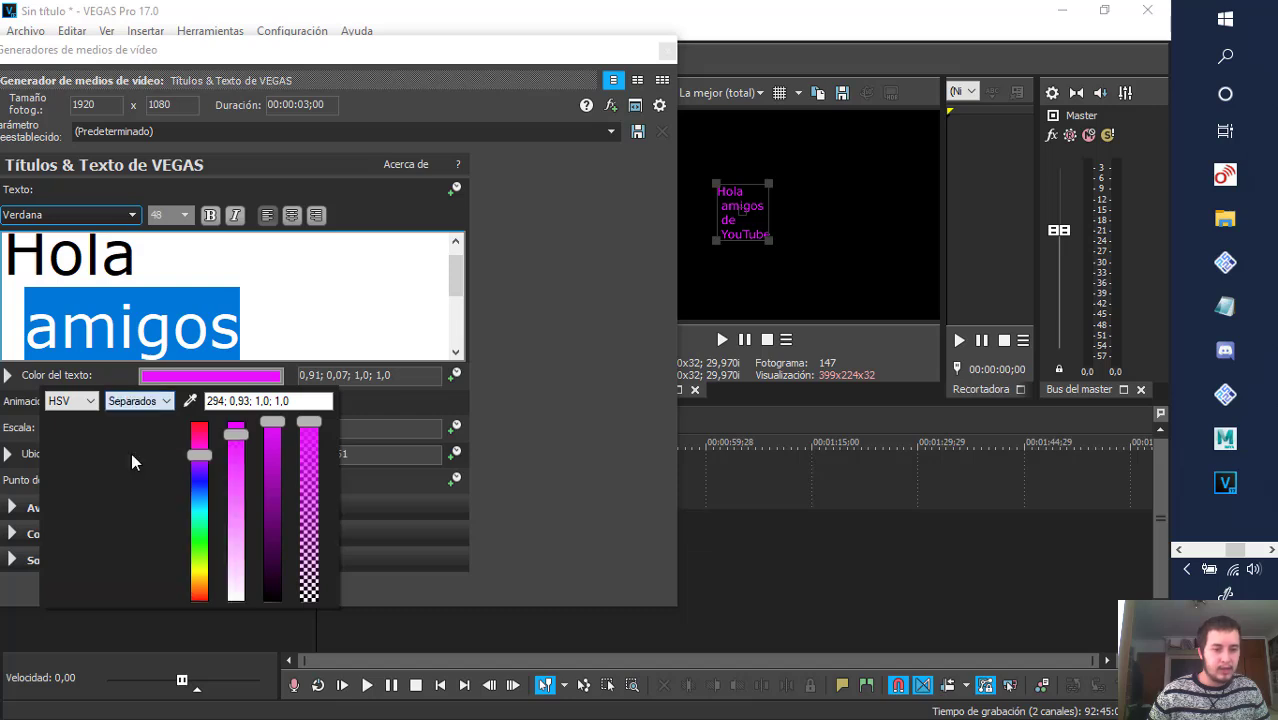
click(146, 405)
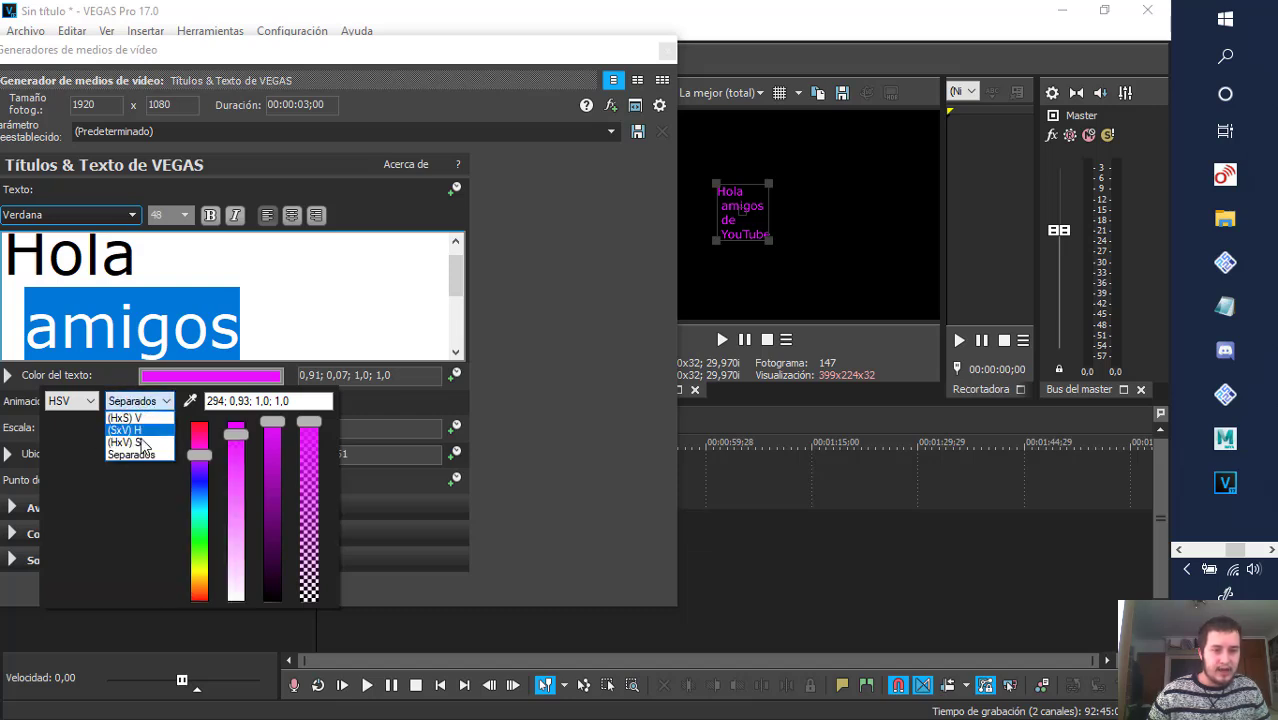
click(135, 418)
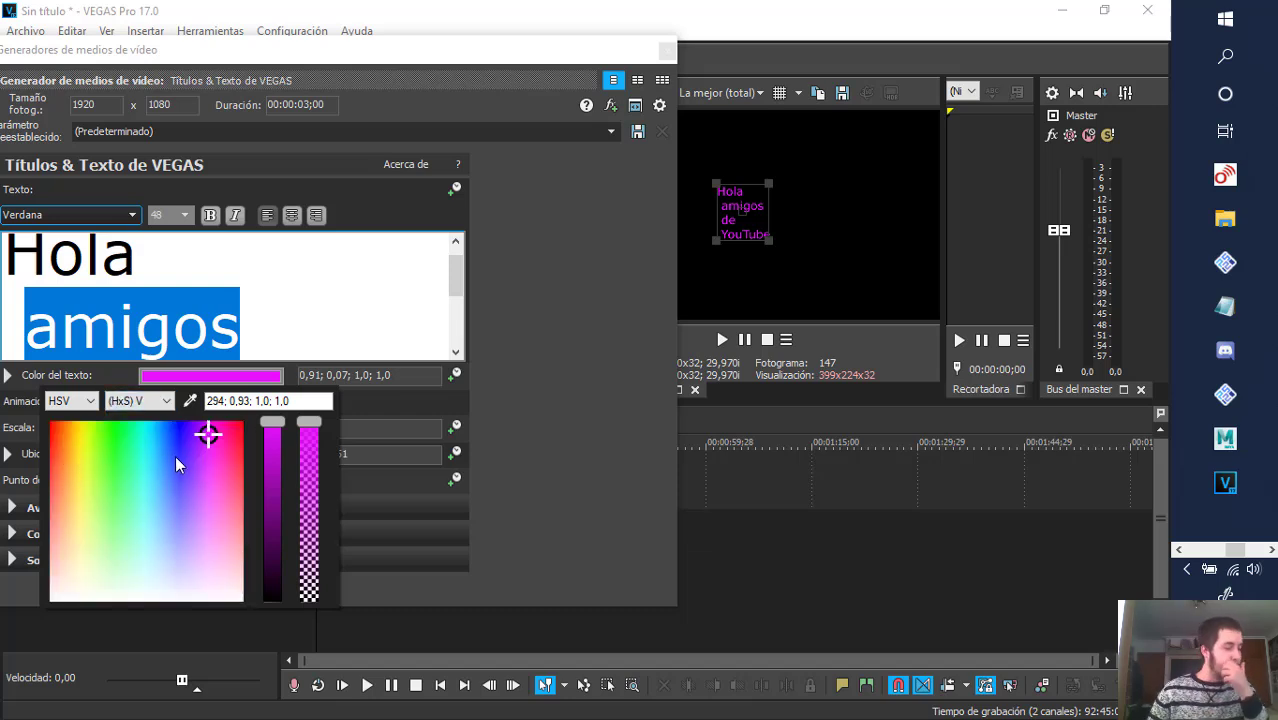
click(575, 410)
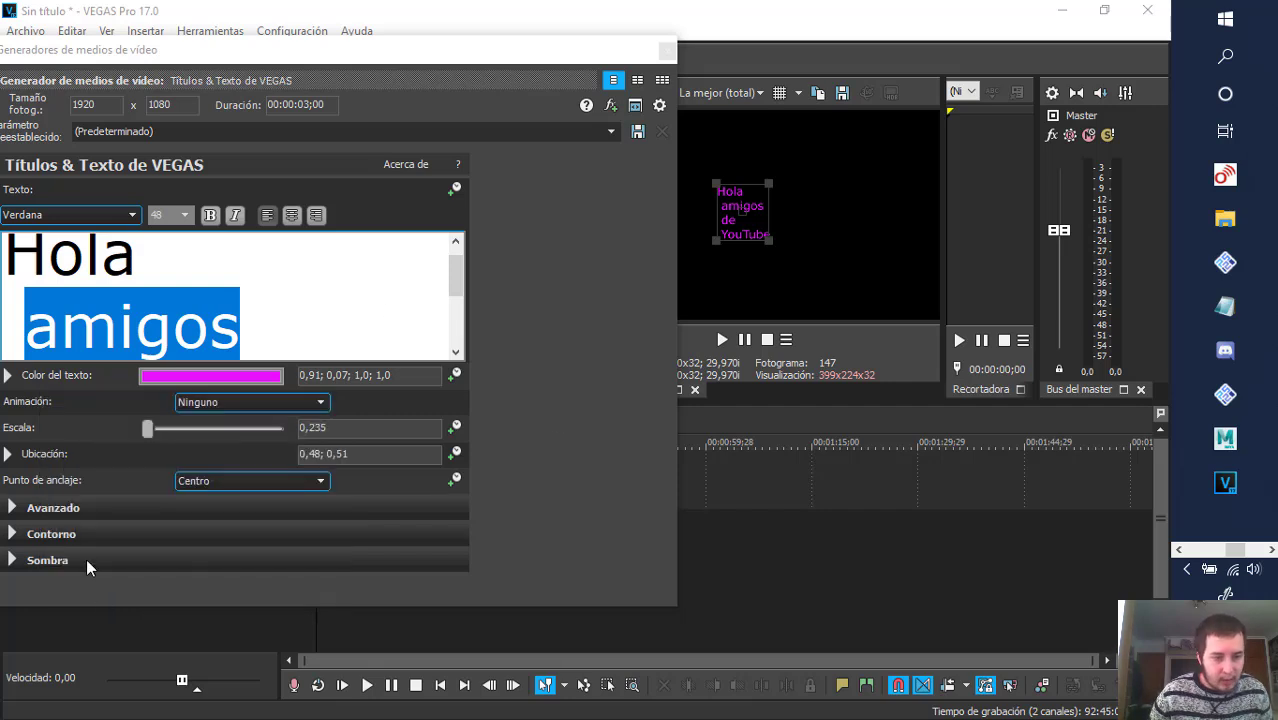
- Expand the advanced title options and set the background color to cyan 0,0; 1,0; 1,0; 0,0
click(13, 508)
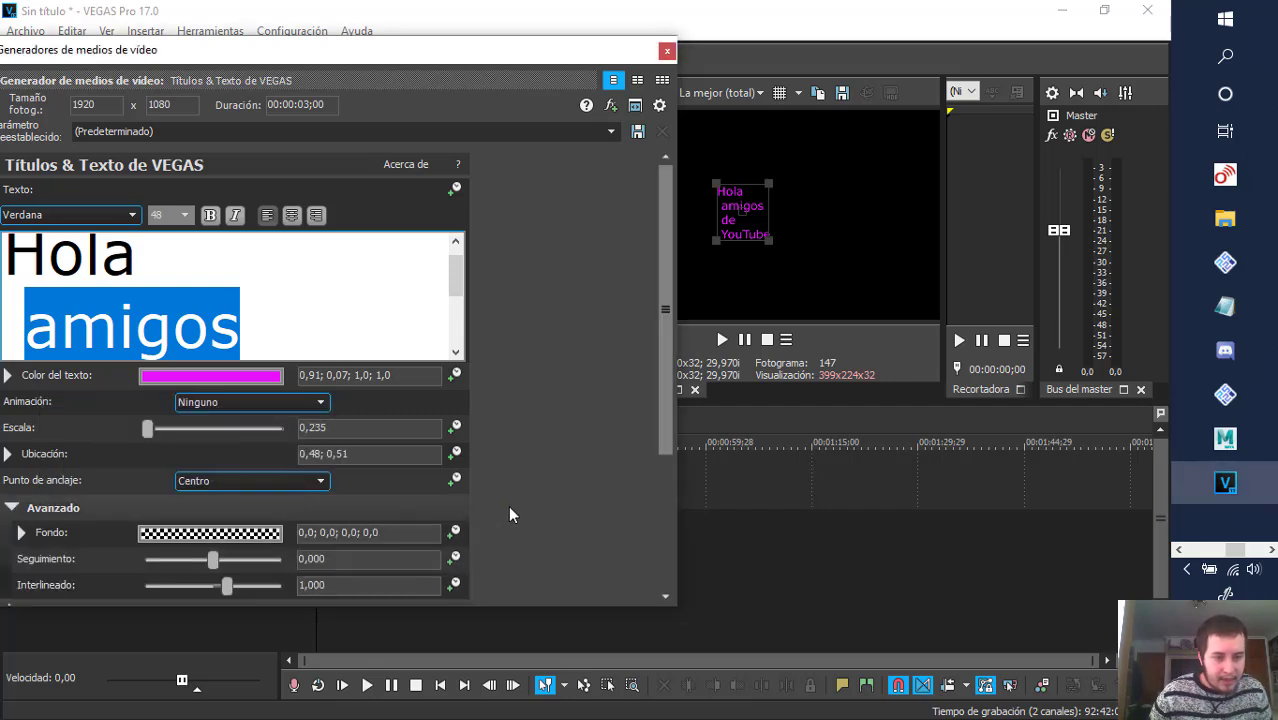
scroll(508, 505, down, 1)
click(24, 488)
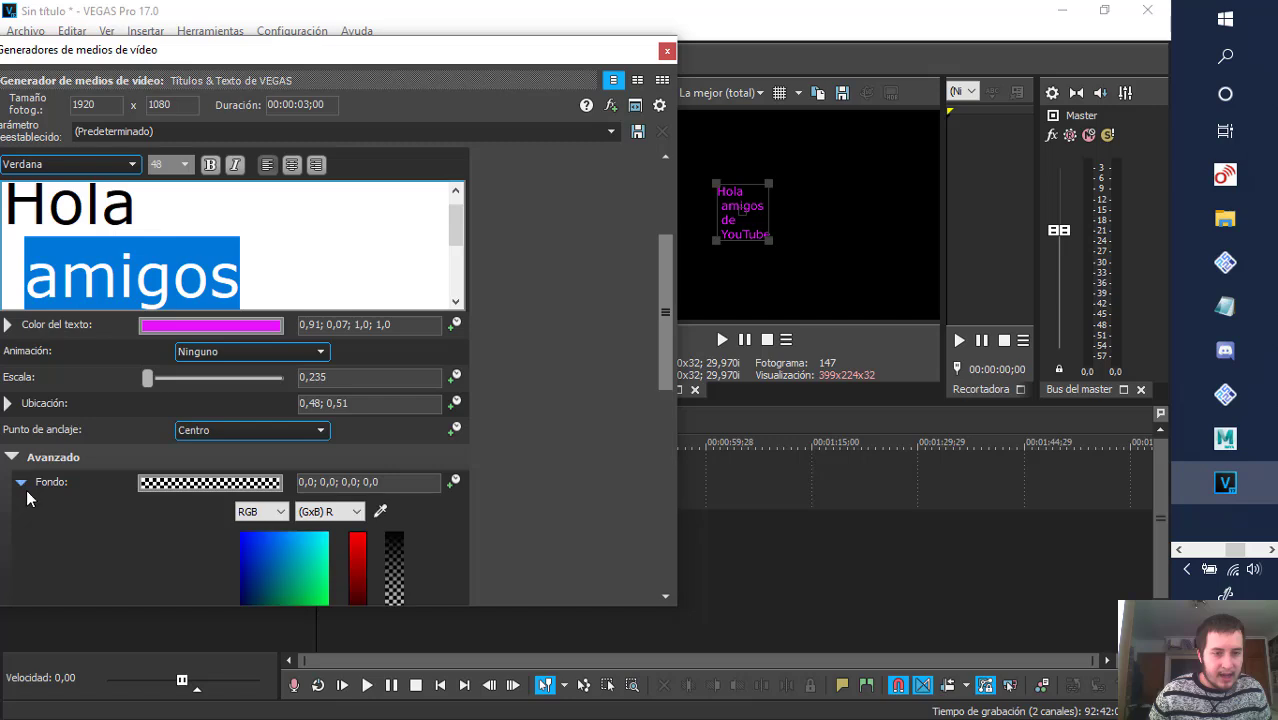
scroll(301, 520, down, 1)
click(295, 557)
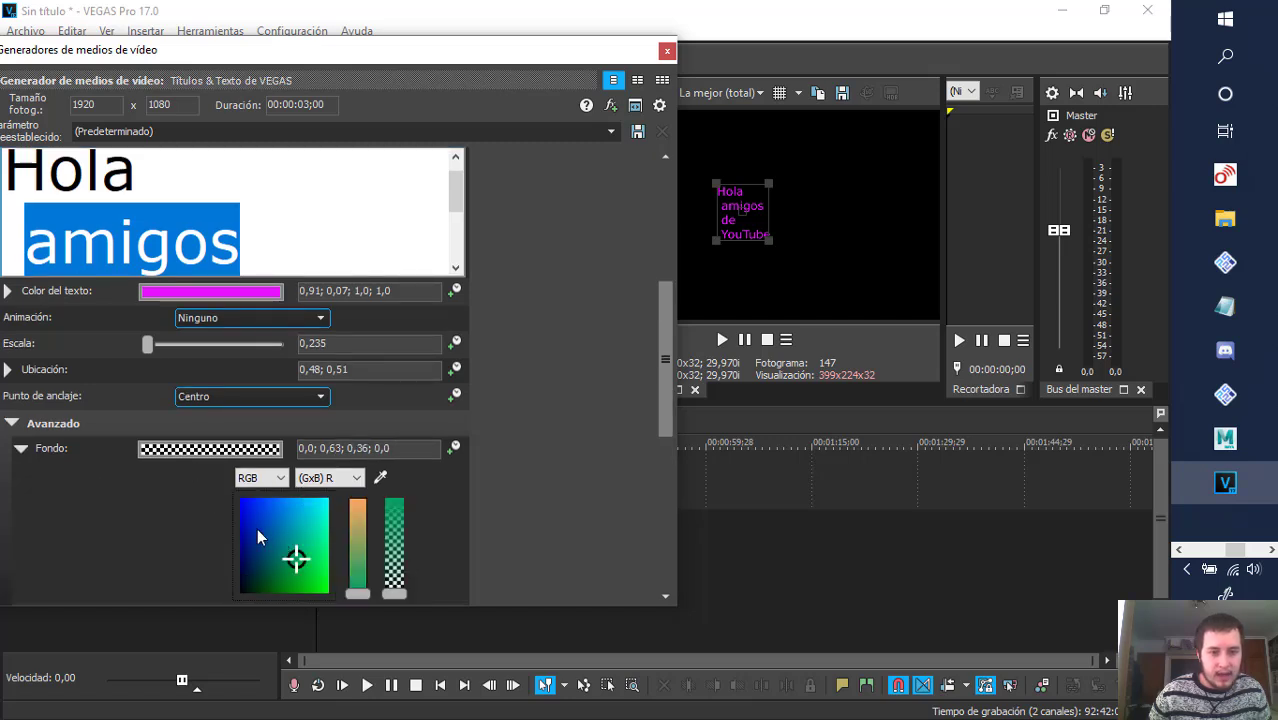
click(284, 541)
drag(265, 530, 357, 490)
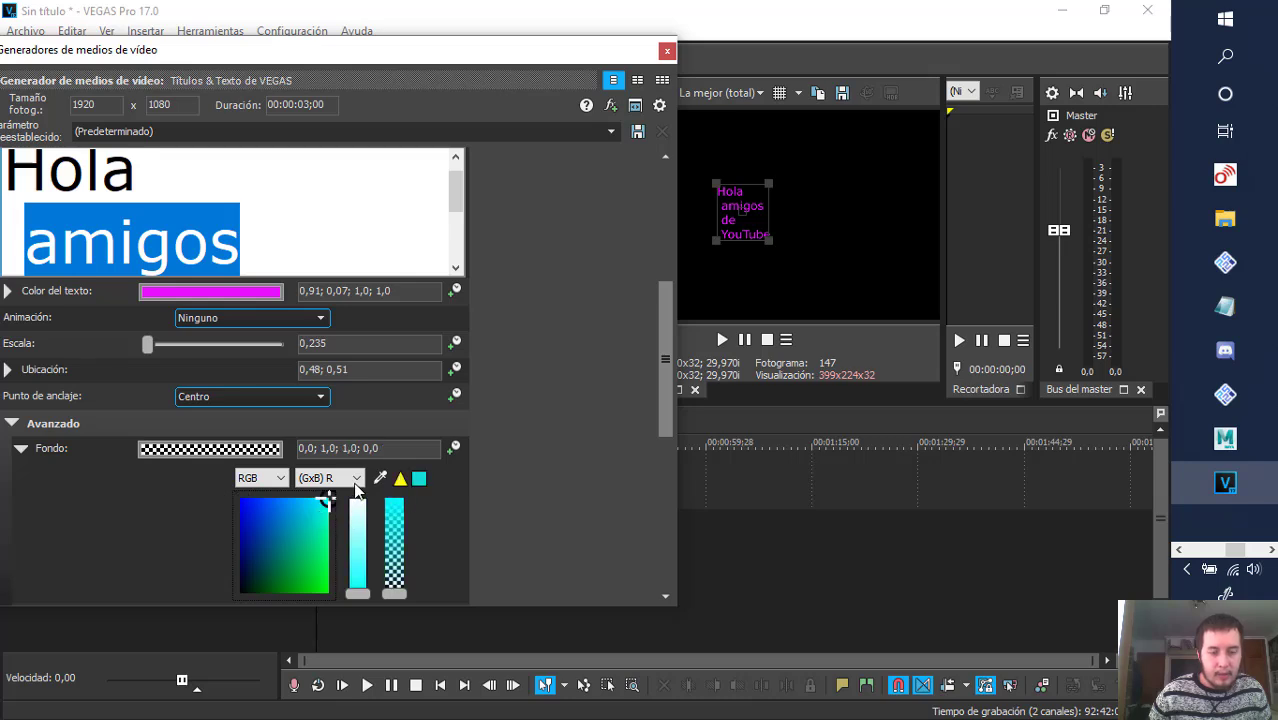
- Switch the background color picker to HSV with the (HxS) V layout and raise the background's opacity to 0,97
click(258, 479)
click(256, 507)
click(330, 478)
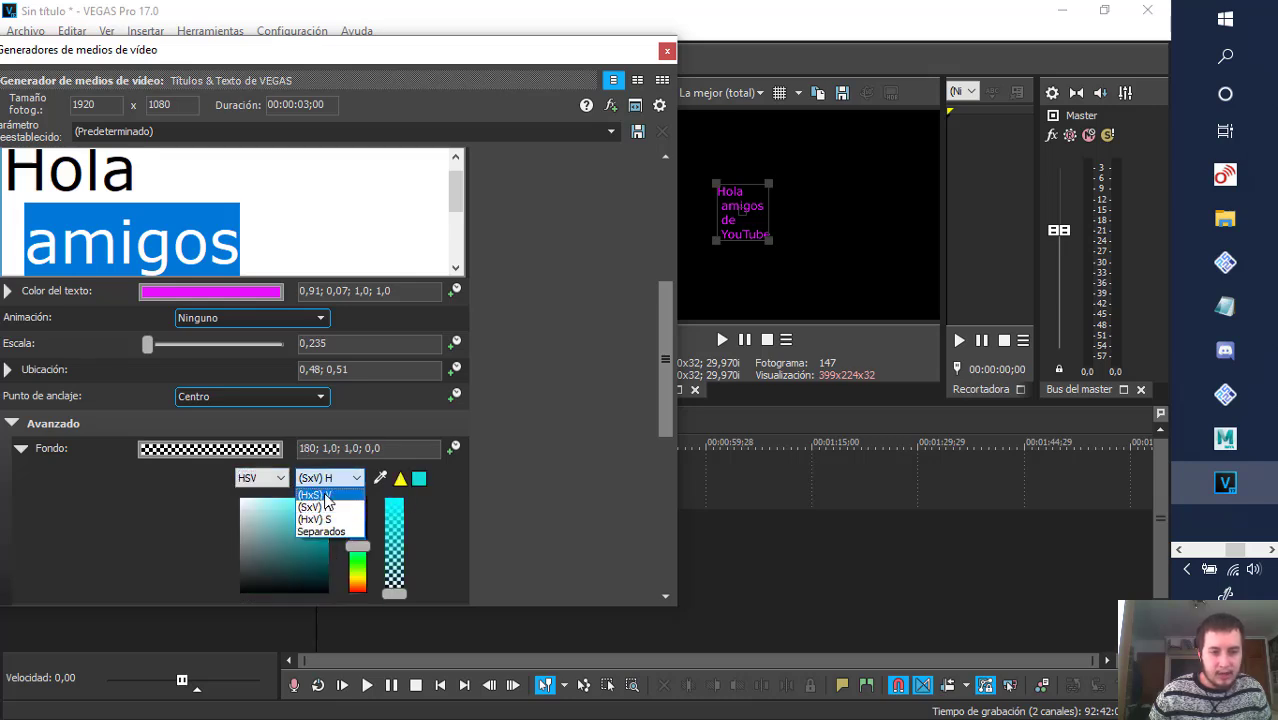
click(325, 496)
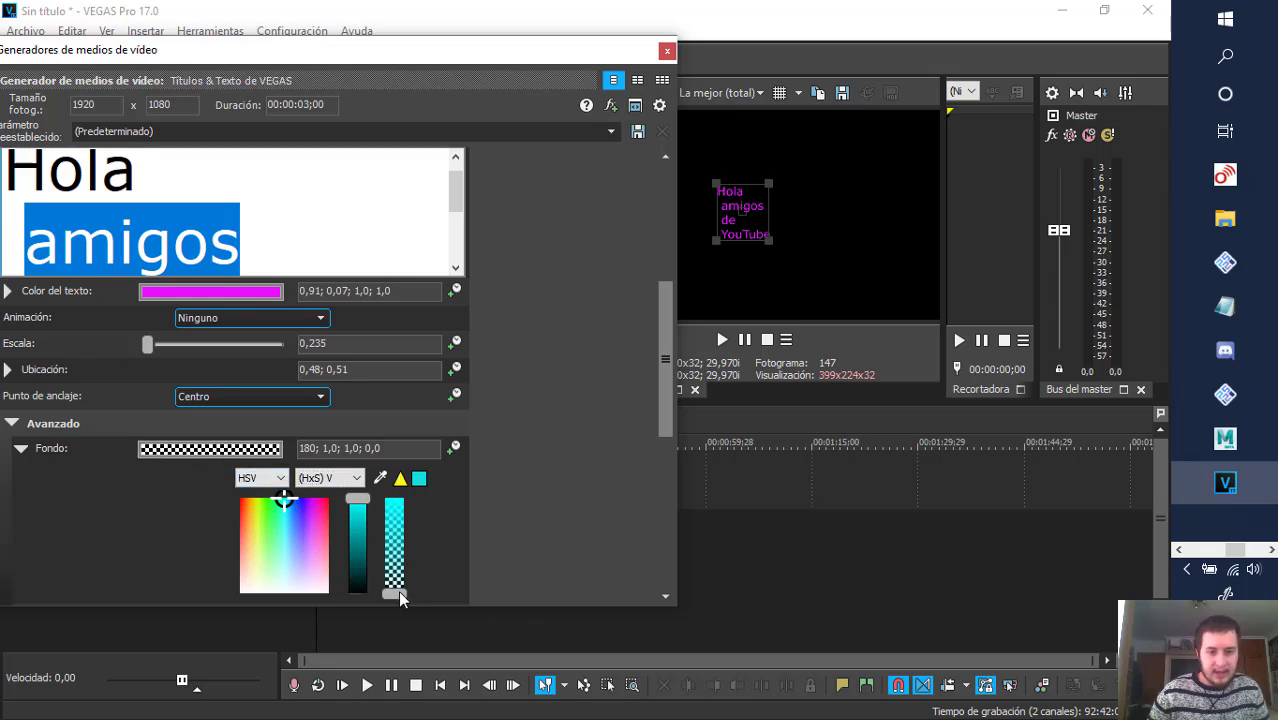
drag(394, 594, 395, 500)
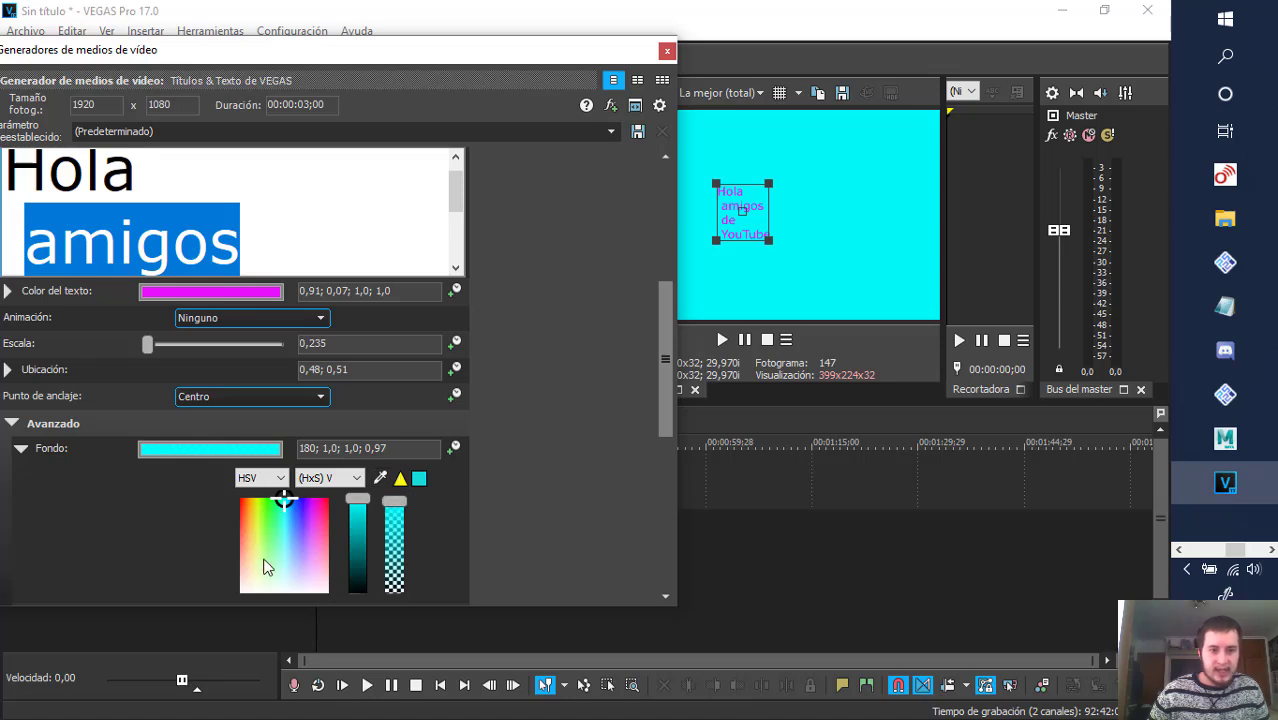
- Set the title's tracking (Seguimiento) to 0,510 and its line spacing (Interlineado) to 1,463
drag(668, 414, 660, 560)
drag(217, 512, 234, 535)
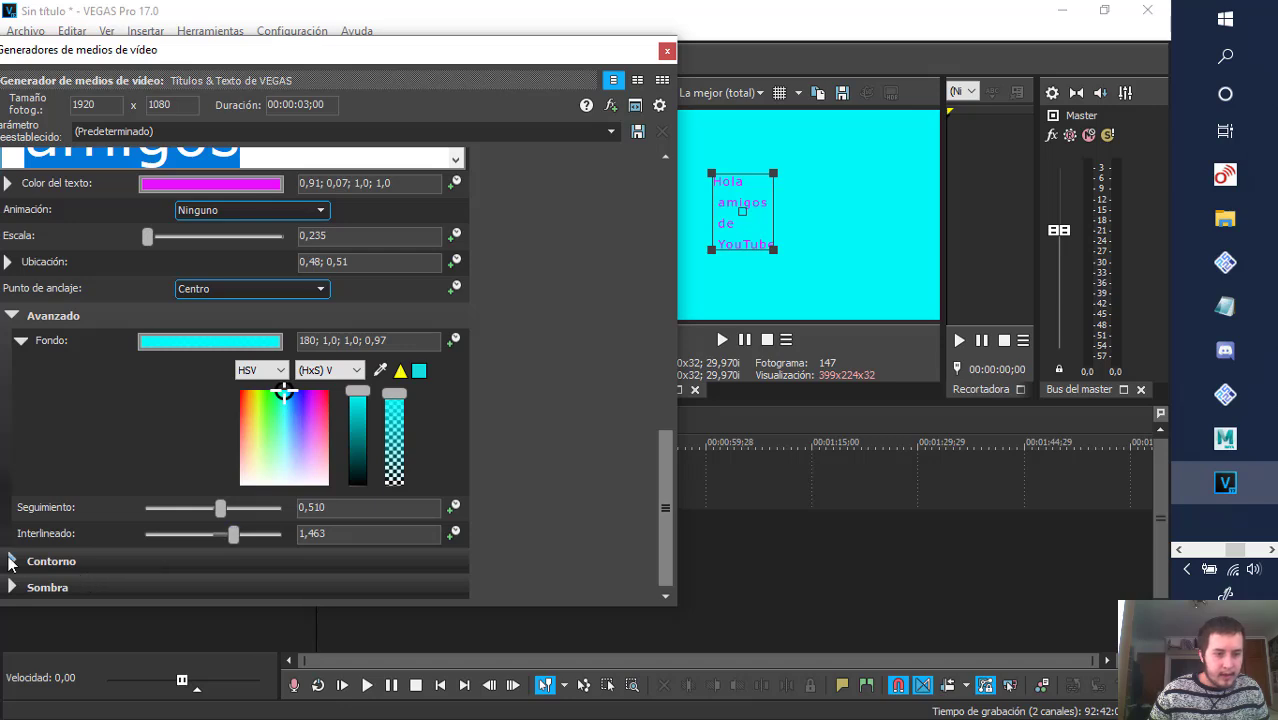
- Expand the outline (Contorno) options and set the outline thickness to 10,000, keeping its color white
click(160, 561)
scroll(165, 555, down, 1)
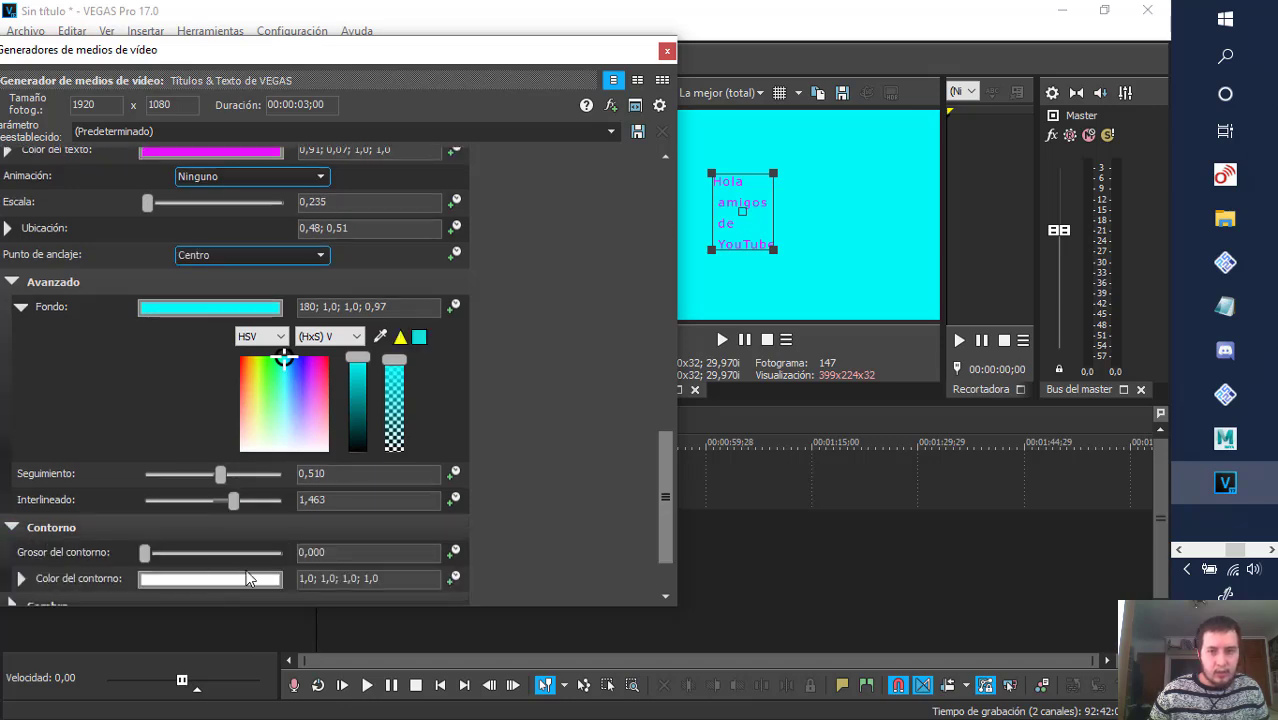
click(178, 579)
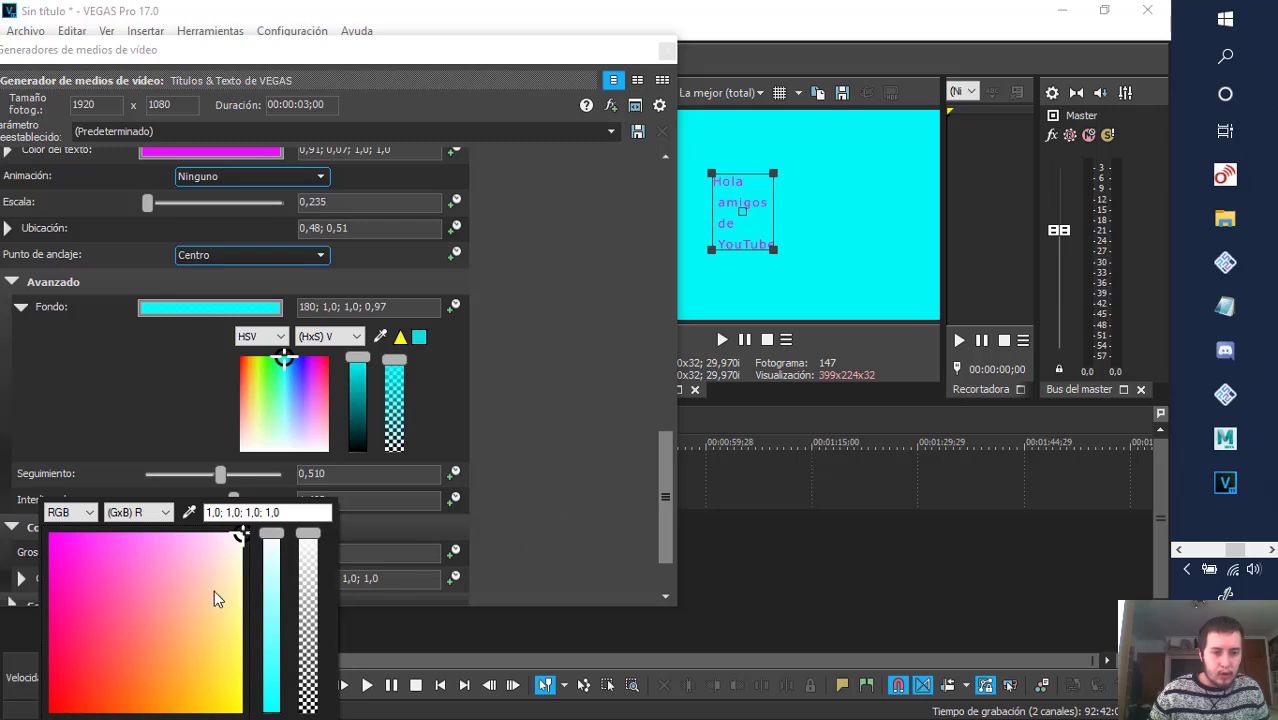
click(524, 541)
drag(147, 566, 342, 579)
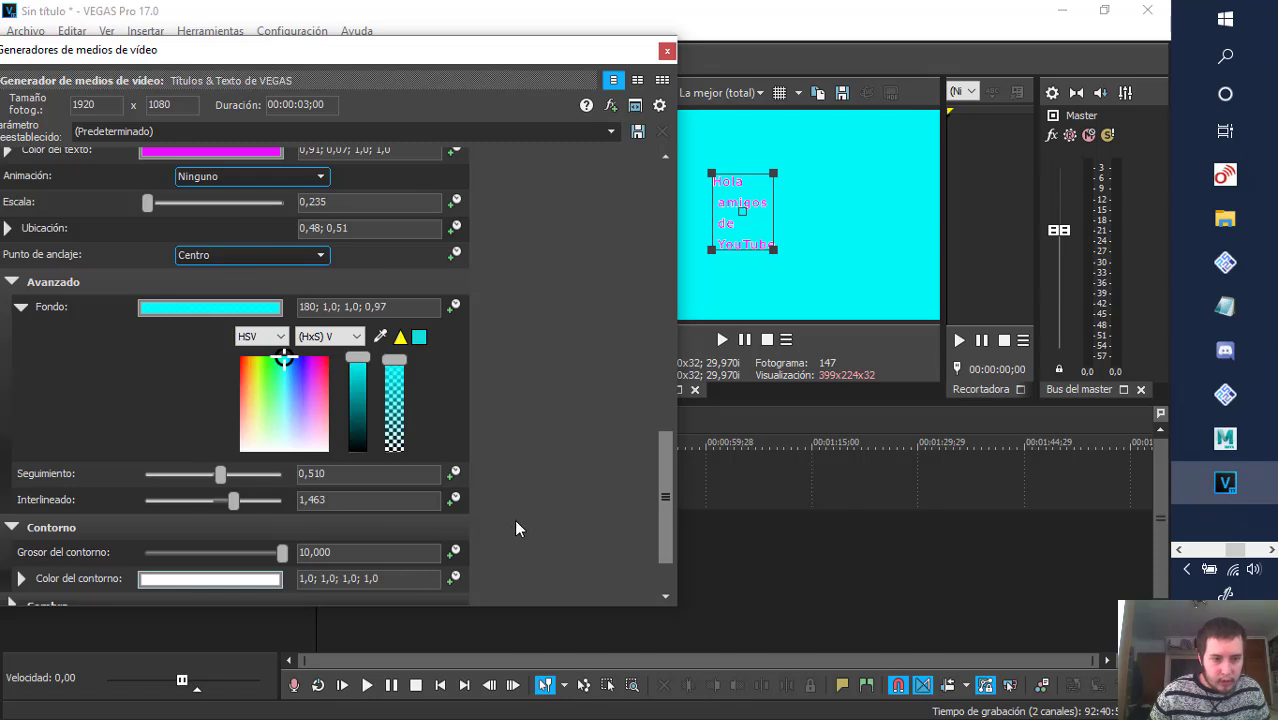
- Enlarge the title in the video preview to a scale of about 0,477
scroll(516, 528, down, 1)
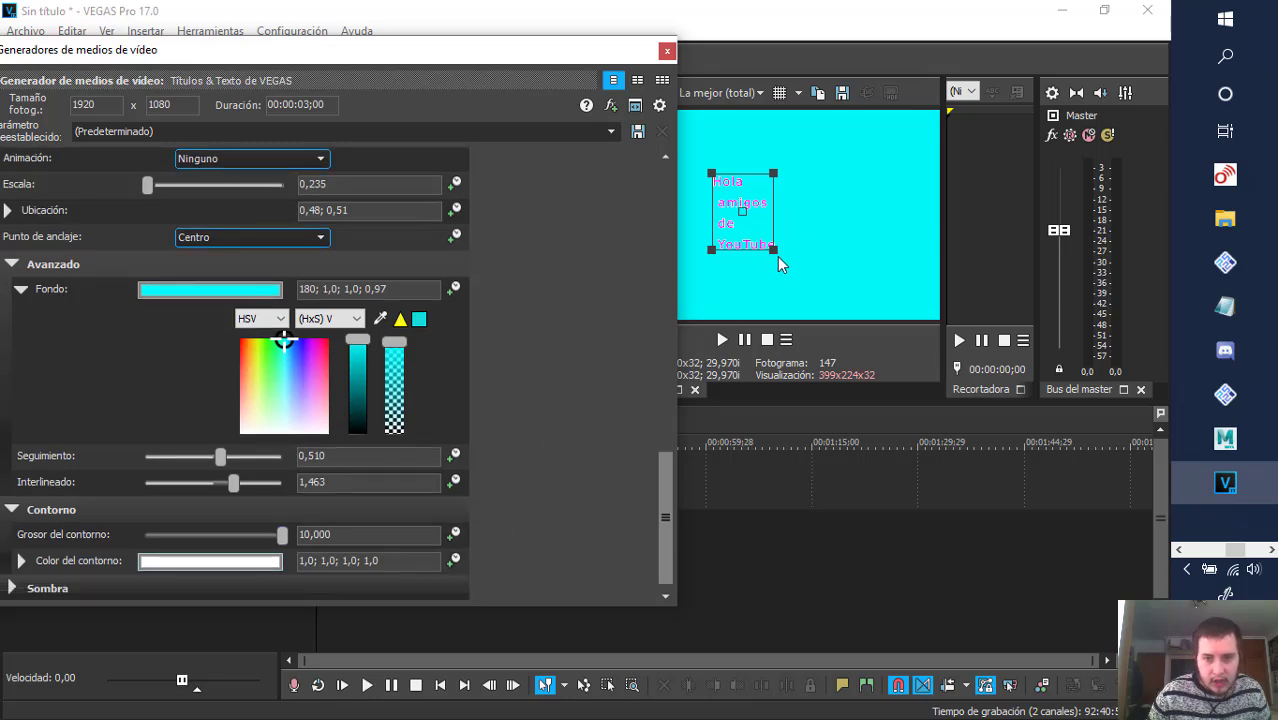
mouse_move(777, 255)
mouse_down()
mouse_move(843, 289)
mouse_move(788, 270)
mouse_up()
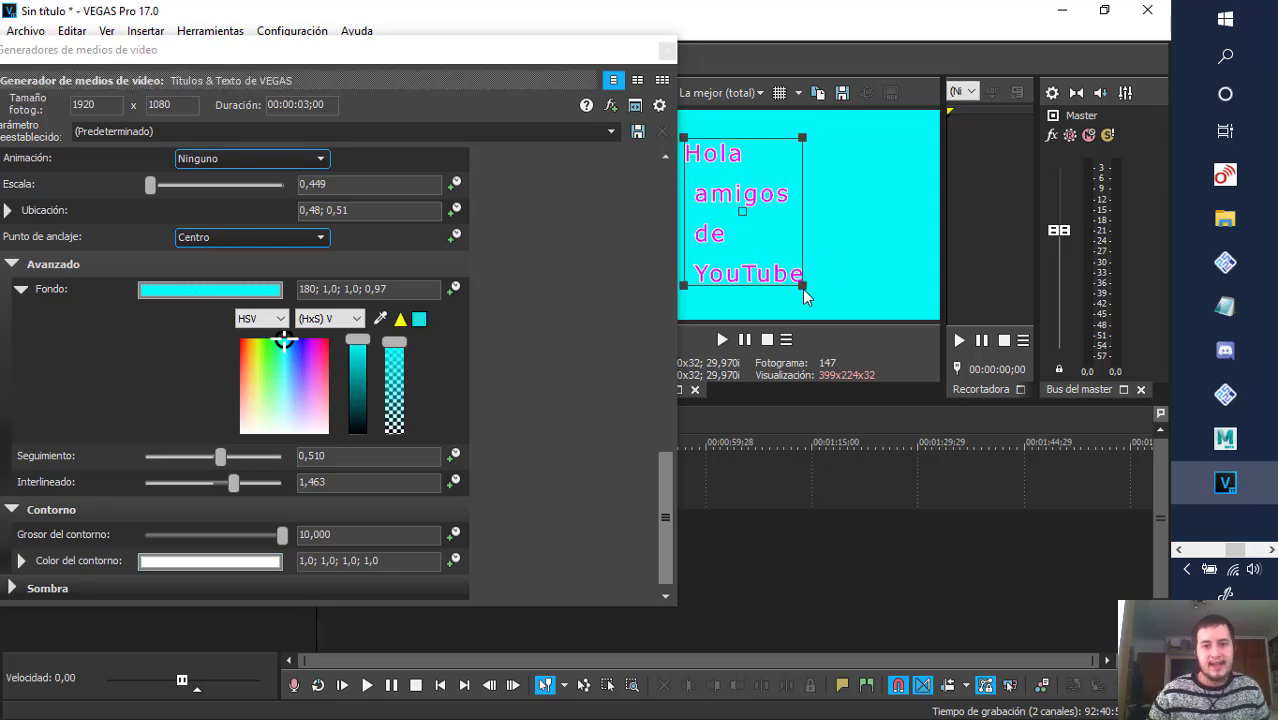
drag(802, 289, 815, 282)
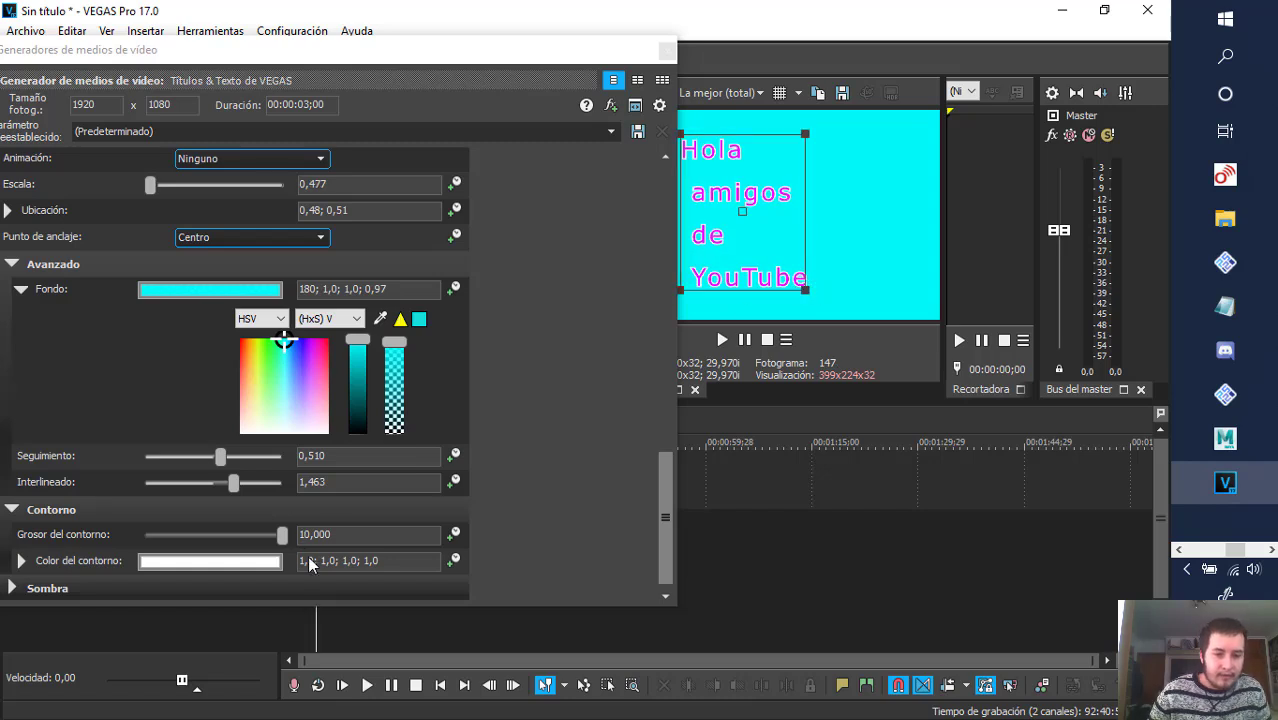
- Try outline thicknesses of 20, 50 and 100 on the title
click(328, 533)
drag(348, 535, 273, 521)
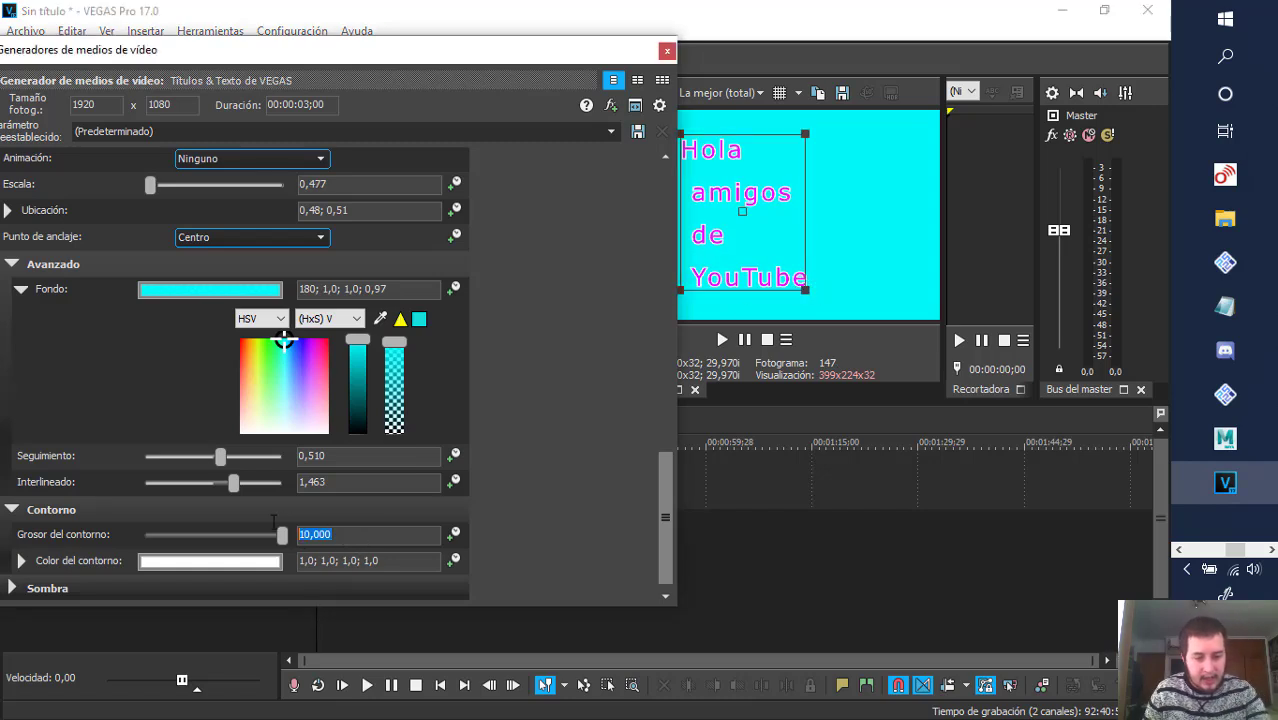
text(20)
key(Return)
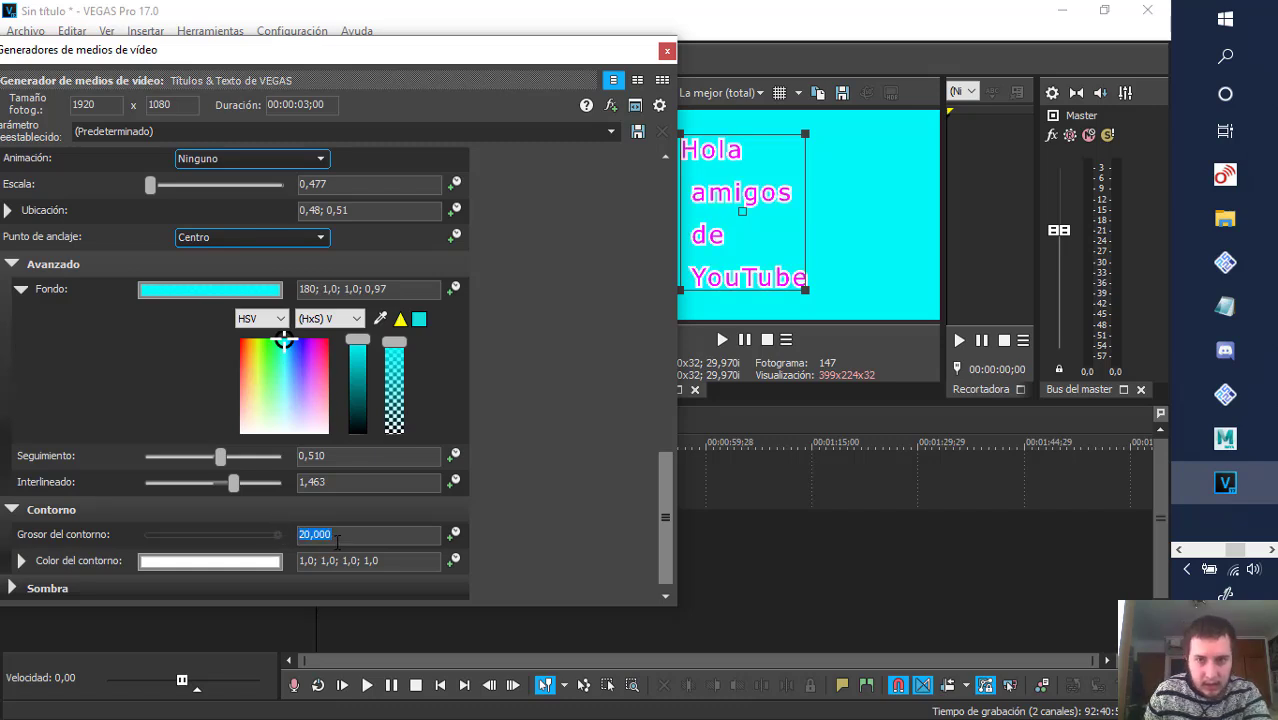
text(50)
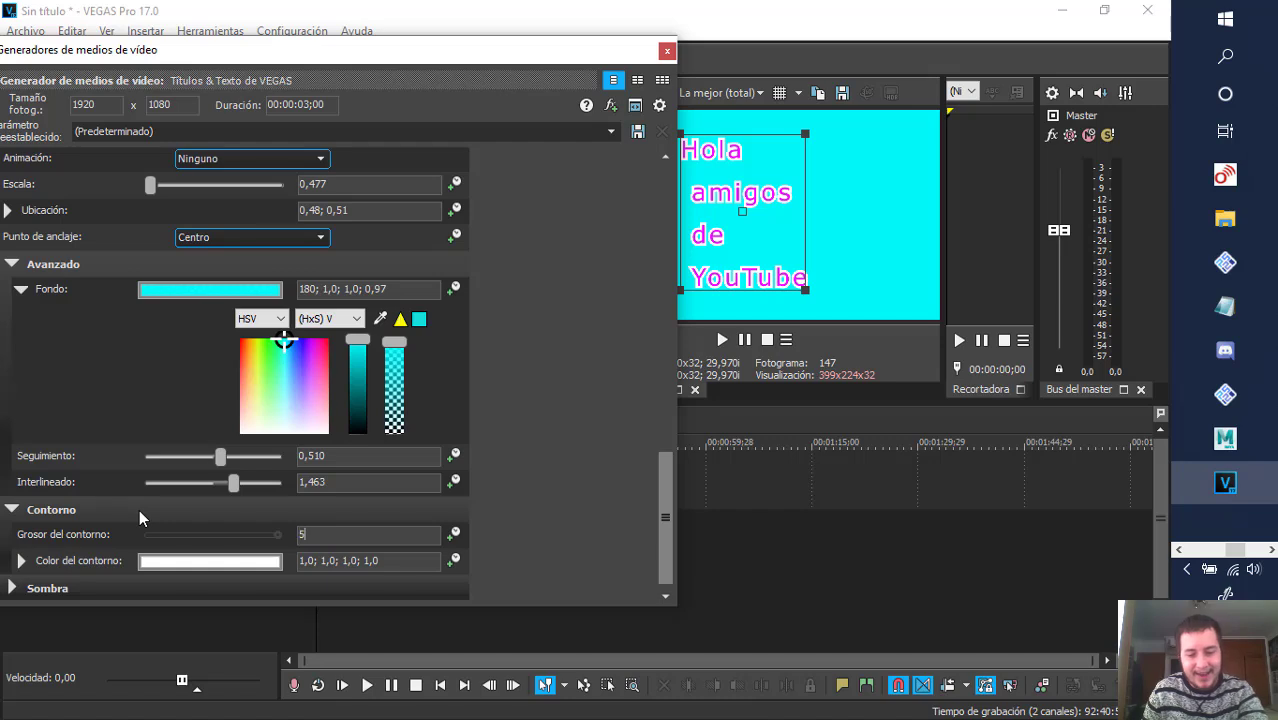
key(Return)
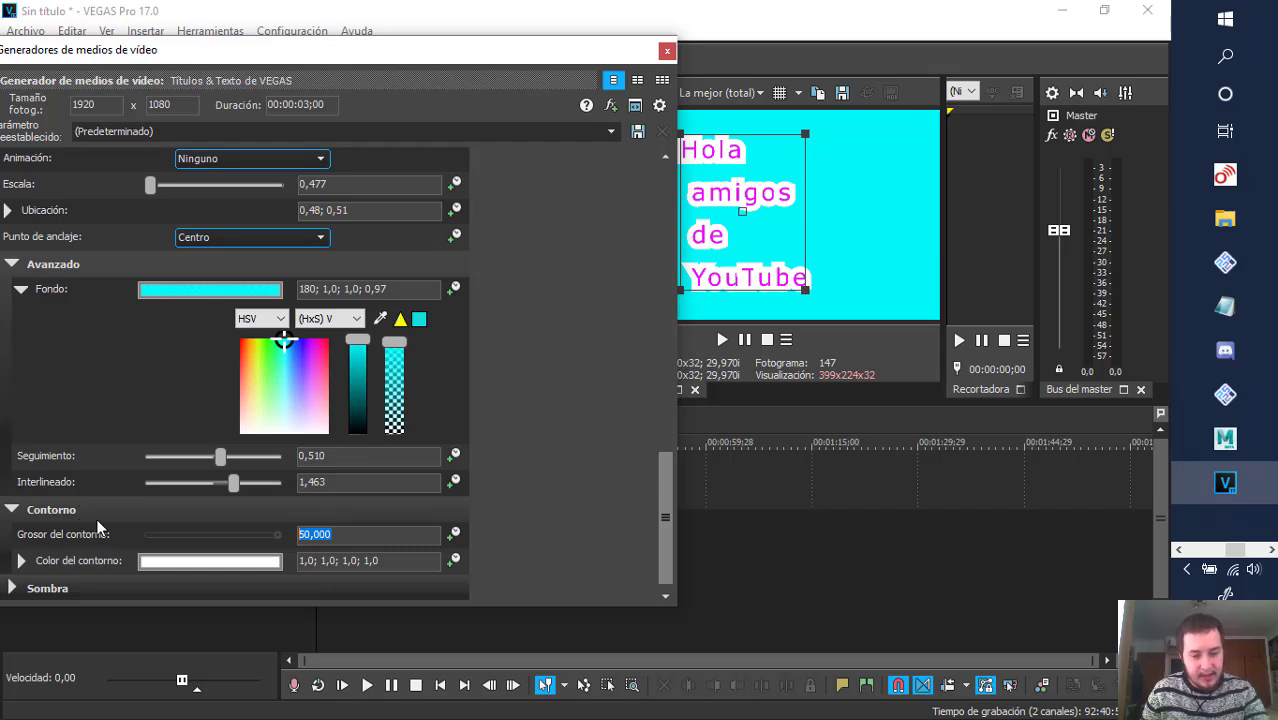
text(100)
key(Return)
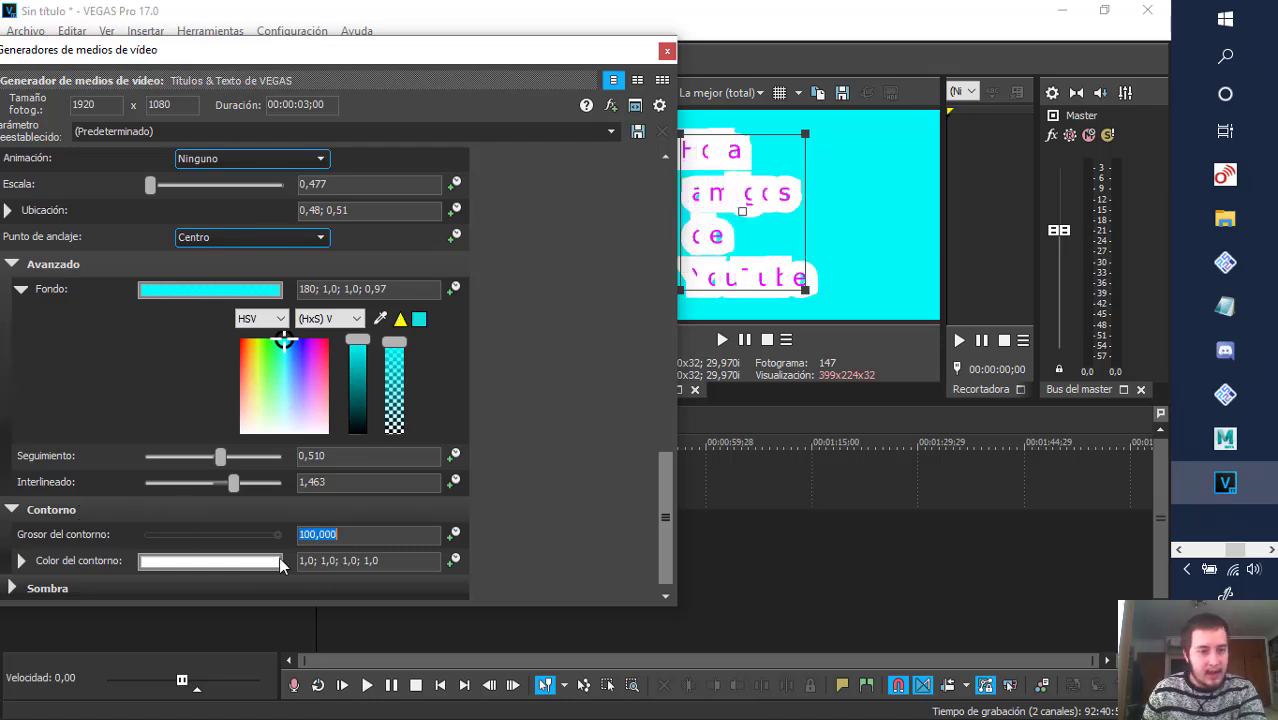
- Try an outline thickness of 1 and set it back to 10,000
text(1)
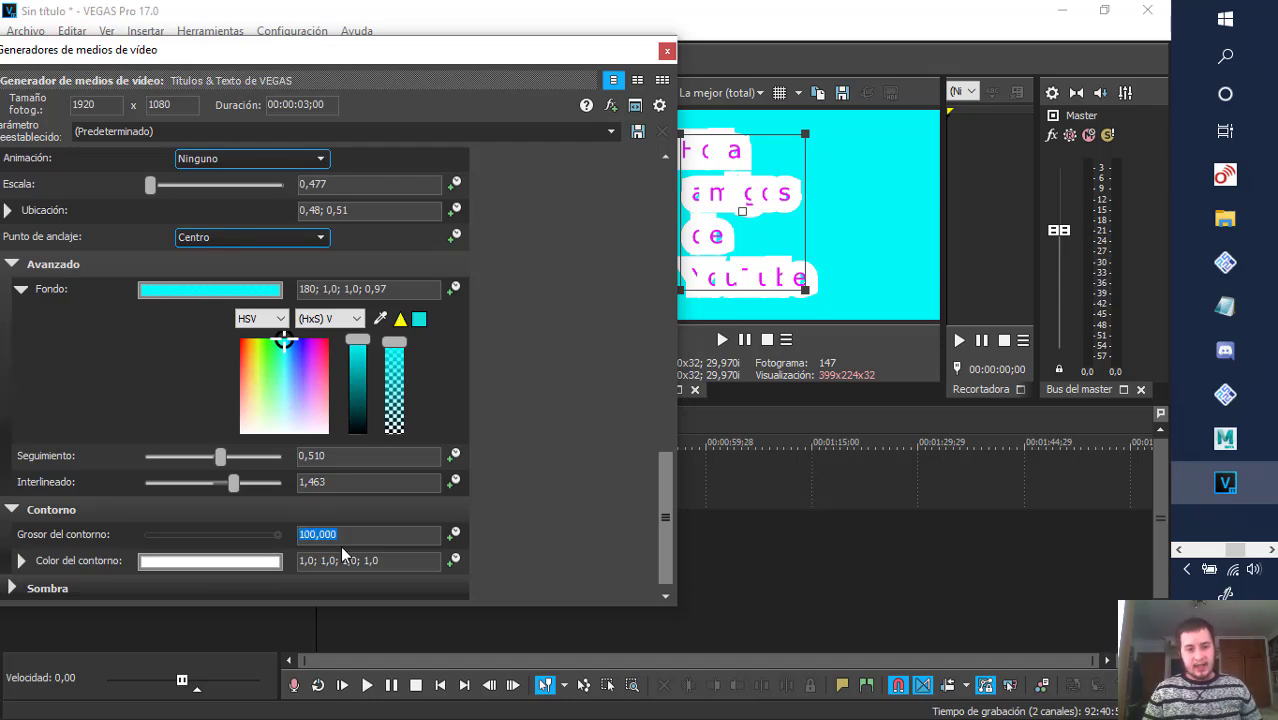
text(1)
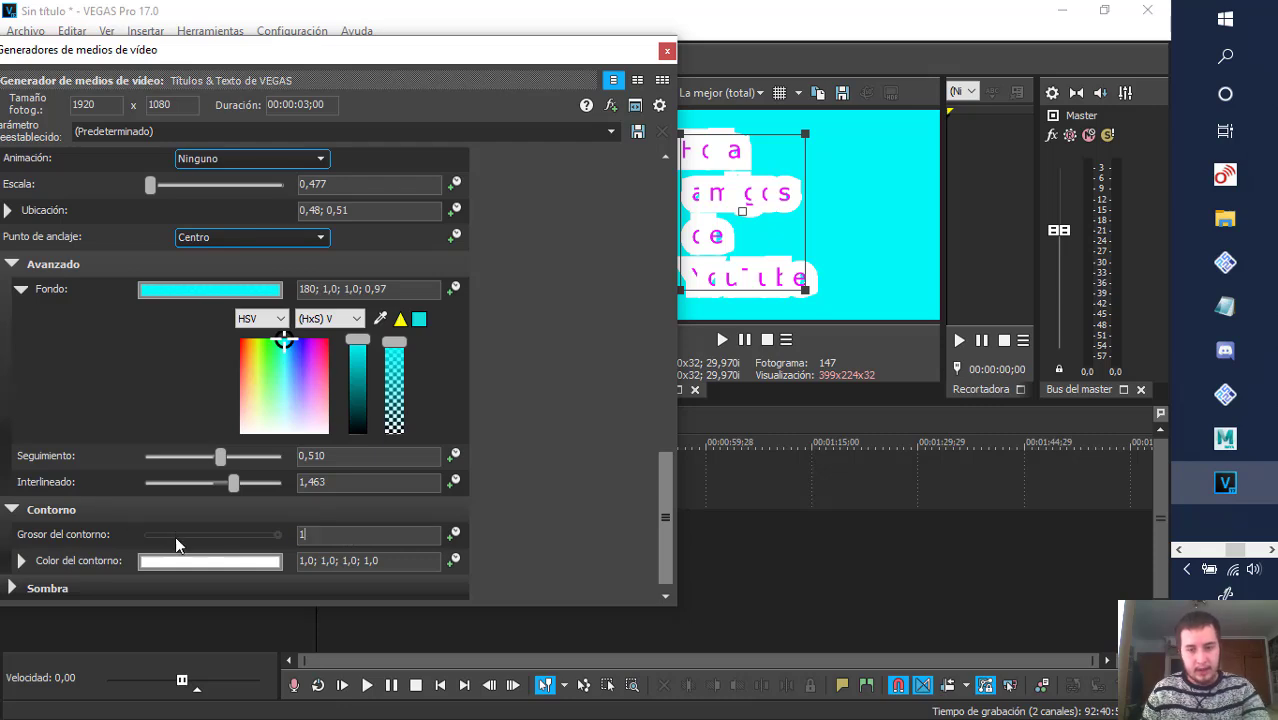
key(Return)
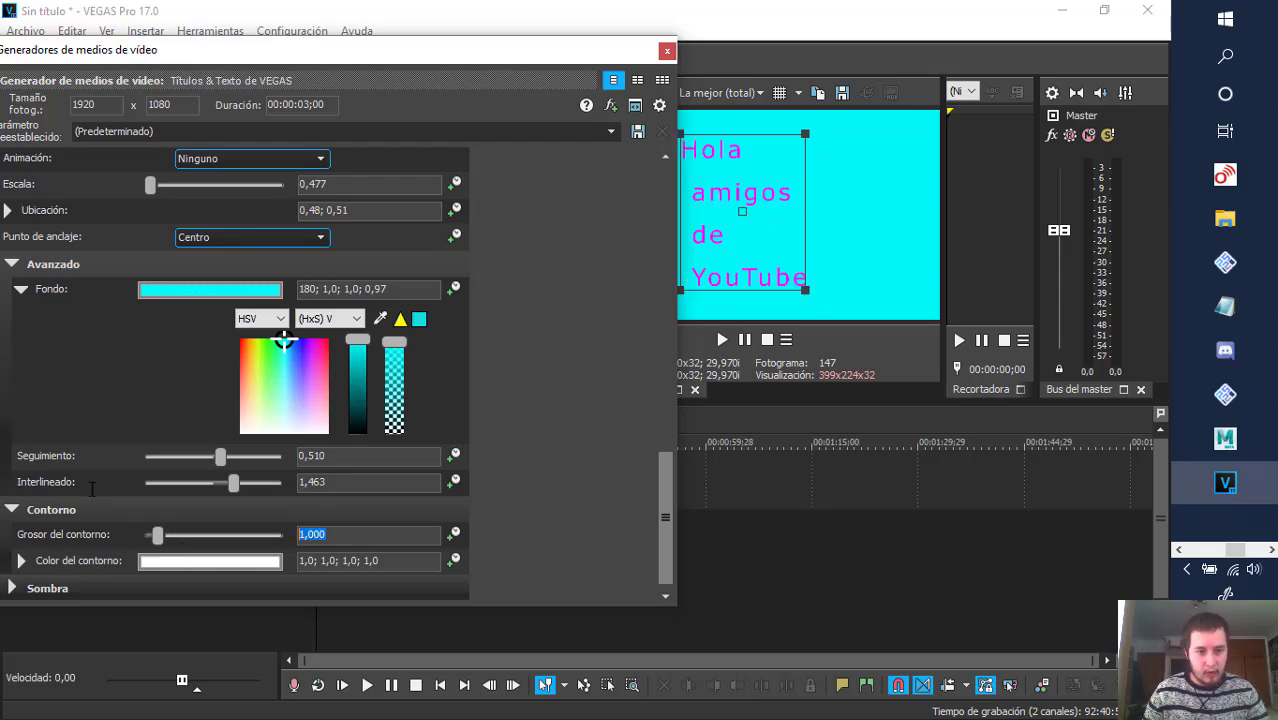
text(29)
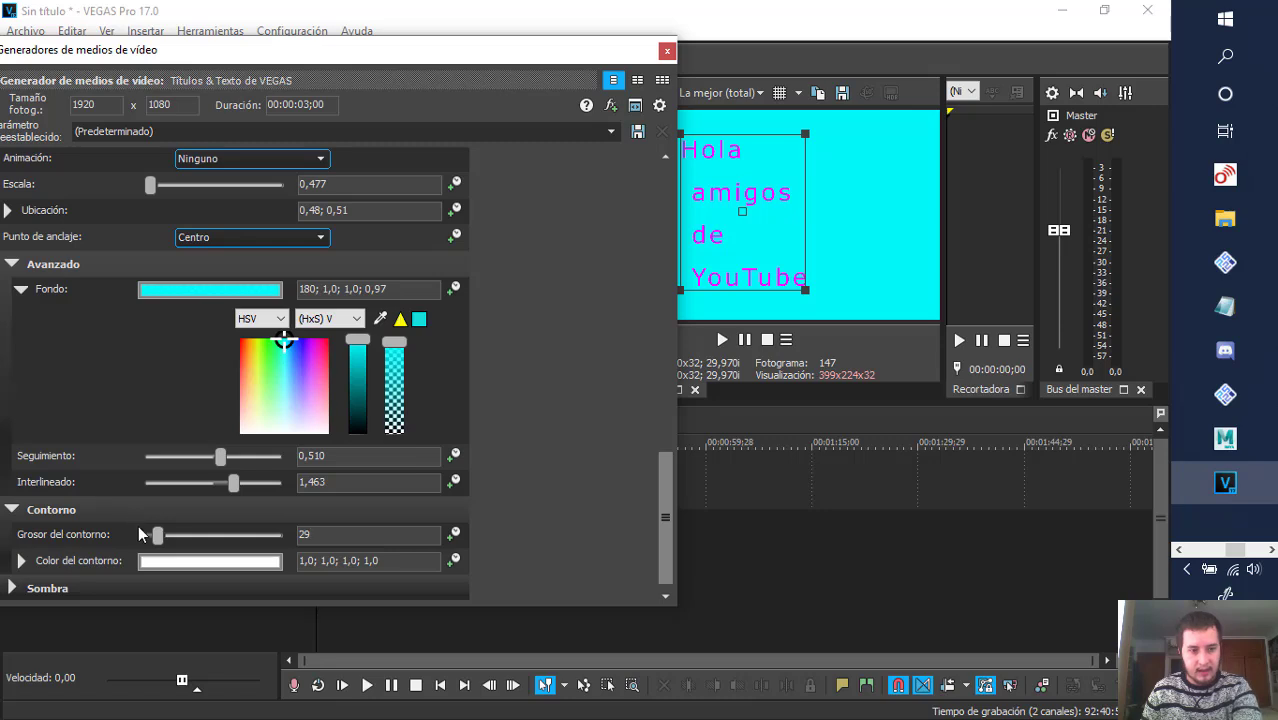
click(158, 535)
drag(157, 535, 302, 555)
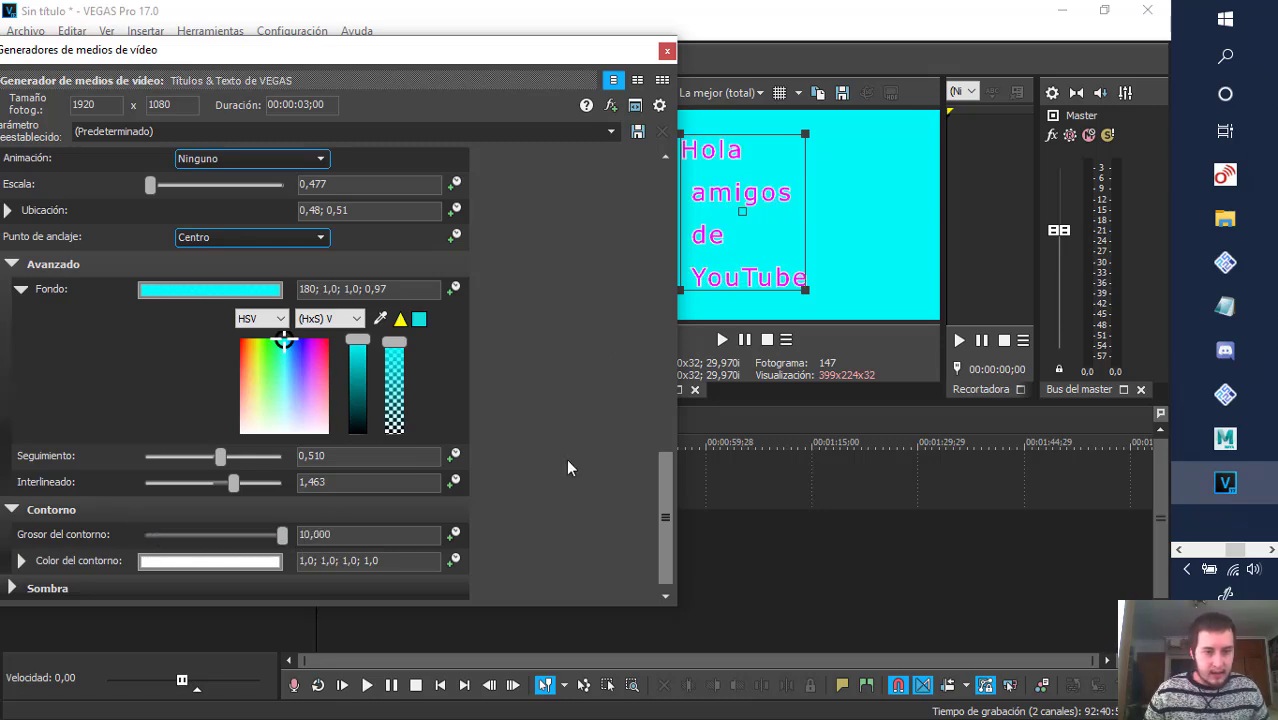
- Expand the shadow (Sombra) options, narrow the generator window and enable the title's shadow
click(12, 588)
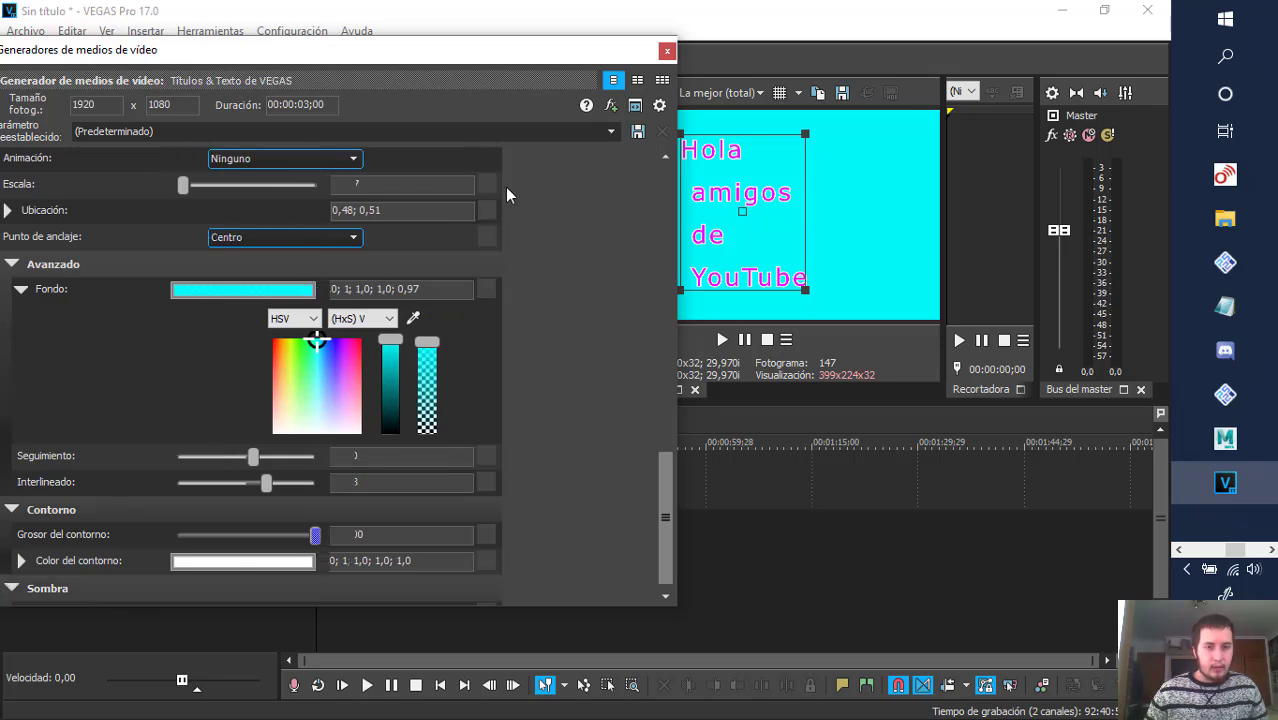
drag(673, 215, 555, 216)
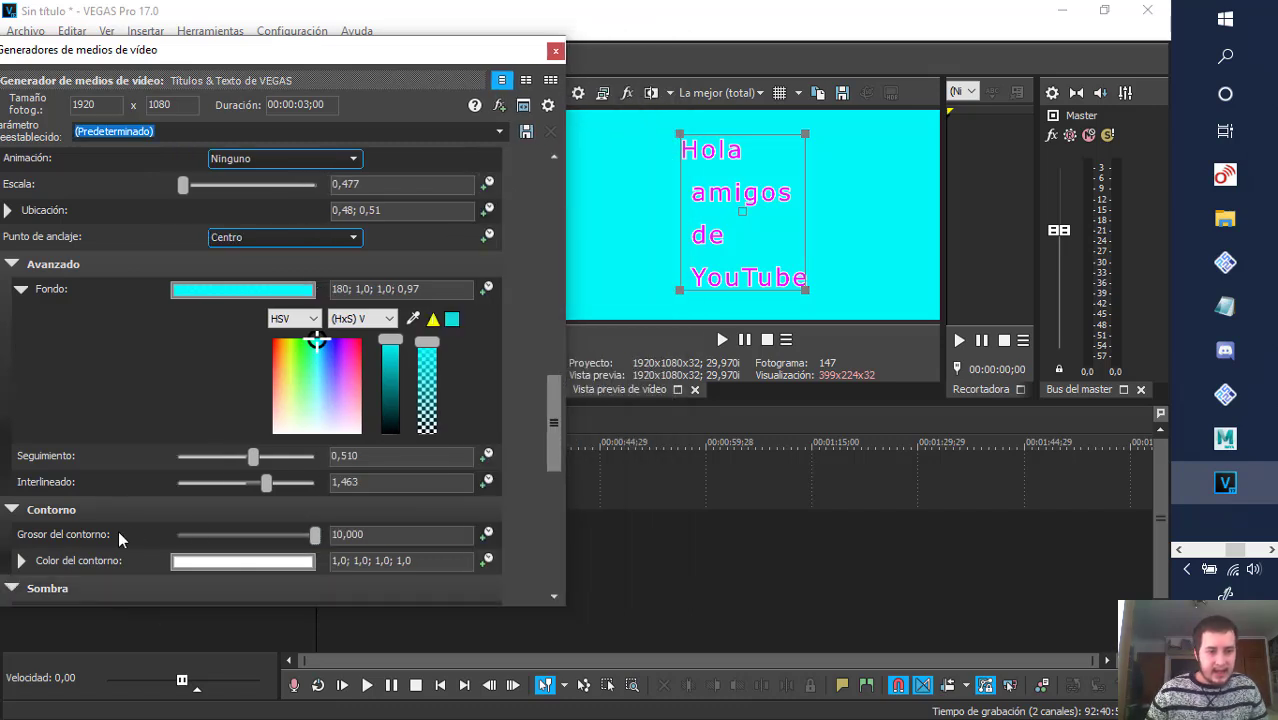
scroll(511, 544, down, 3)
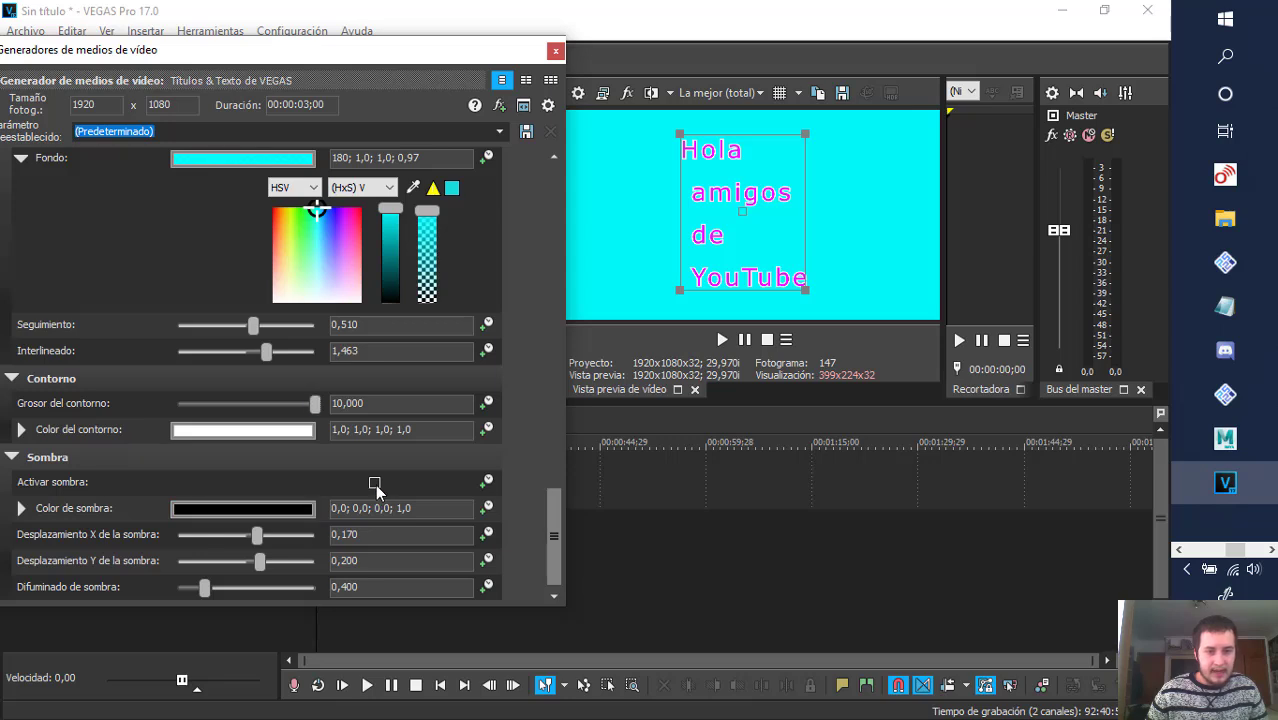
- Try cyan and green shadow colors, and set the shadow to a near-black of 0,0; 0,01; 0,02; 1,0
click(223, 508)
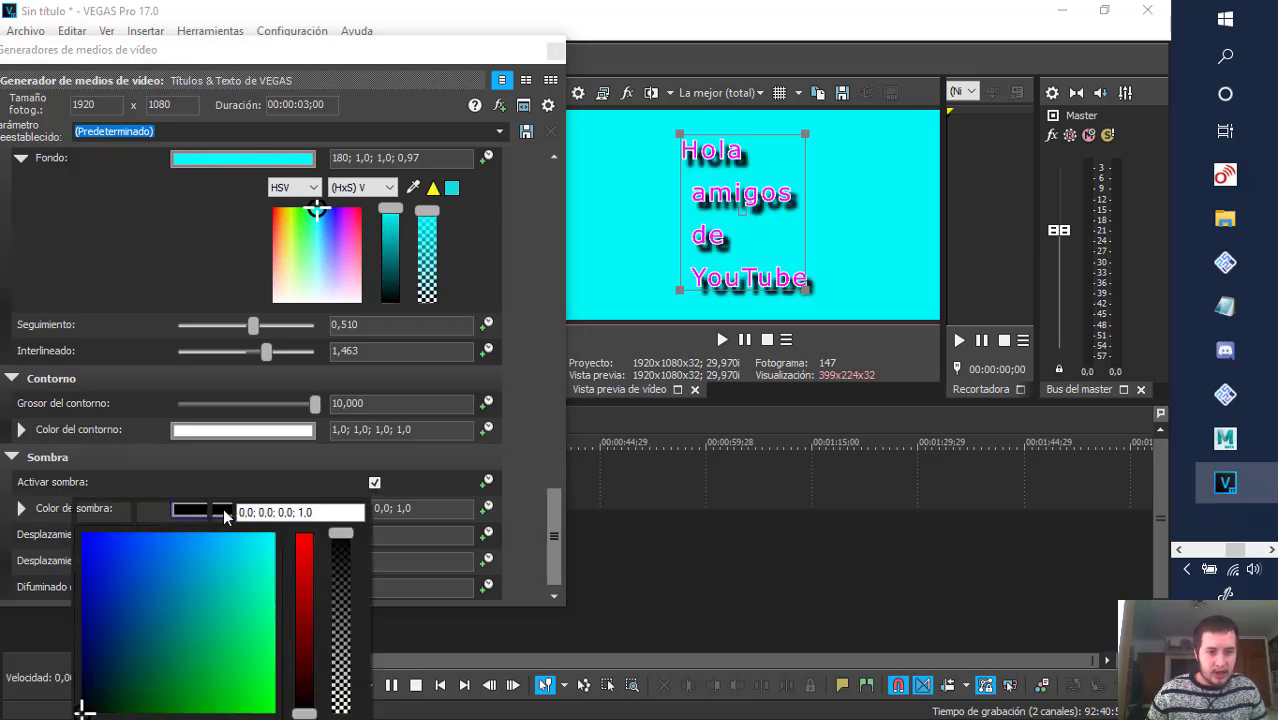
click(237, 573)
click(231, 572)
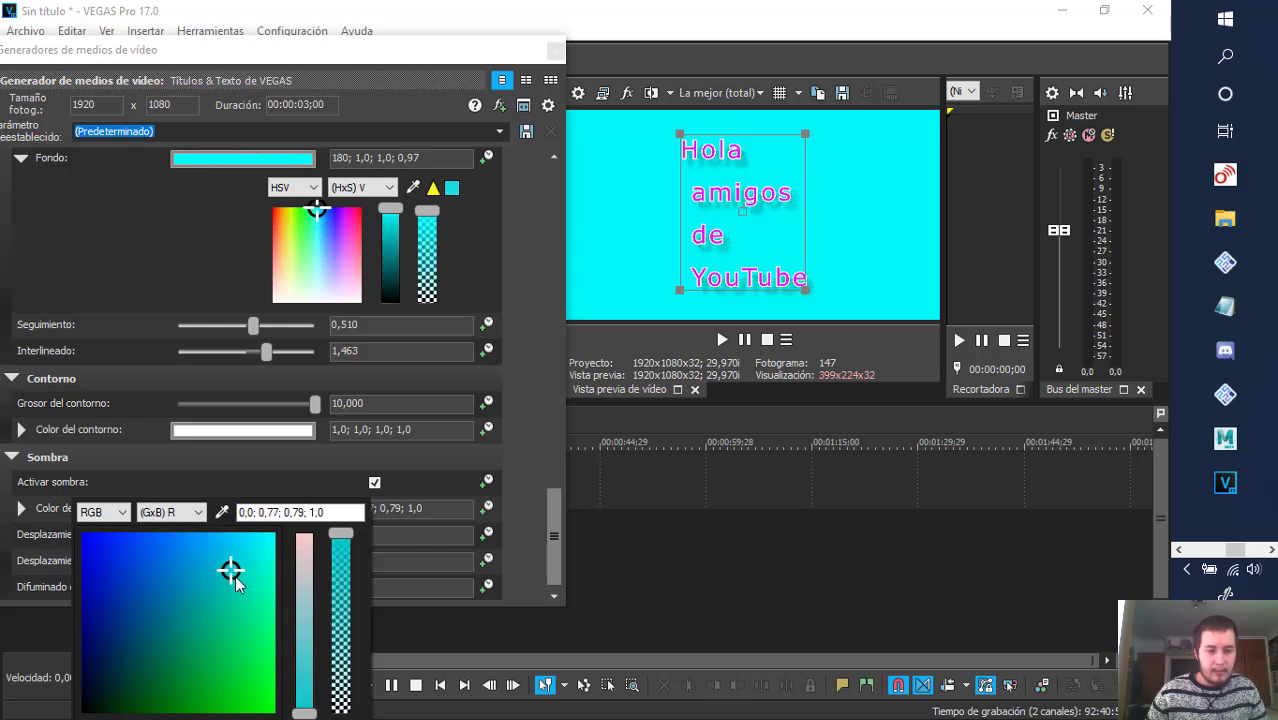
click(235, 562)
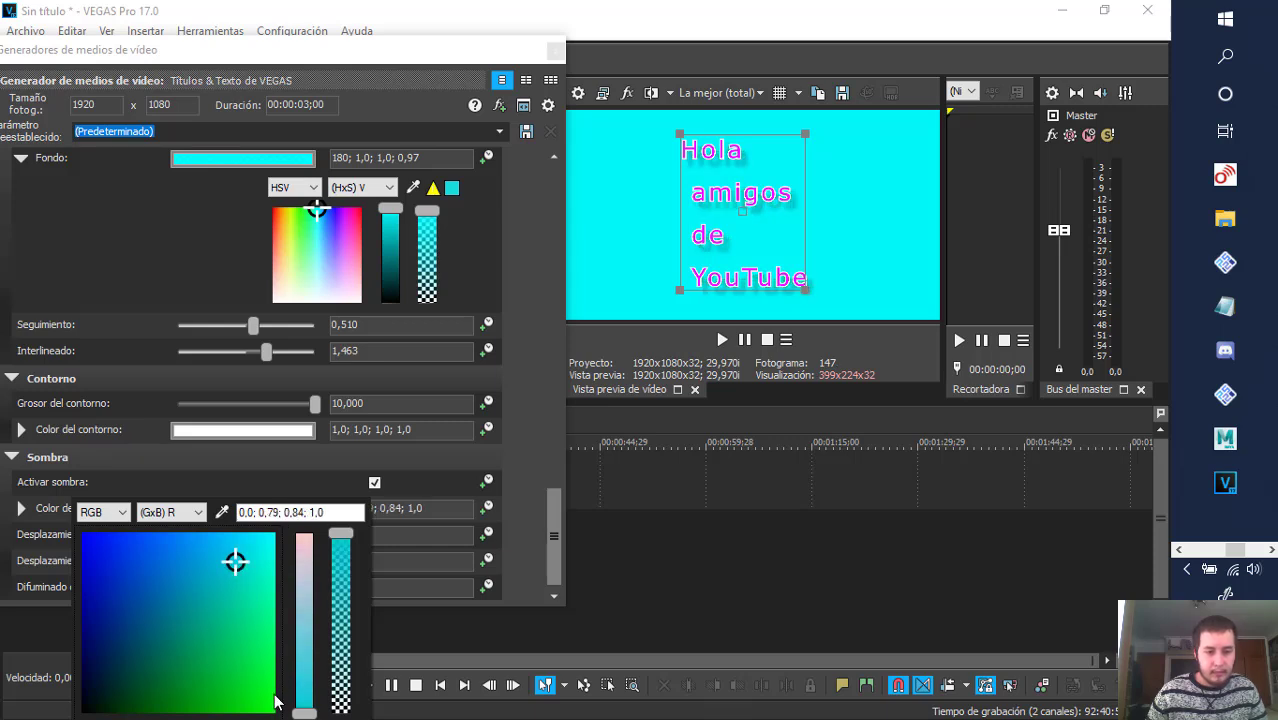
click(272, 694)
mouse_move(267, 713)
mouse_down()
mouse_move(251, 694)
mouse_move(272, 709)
mouse_up()
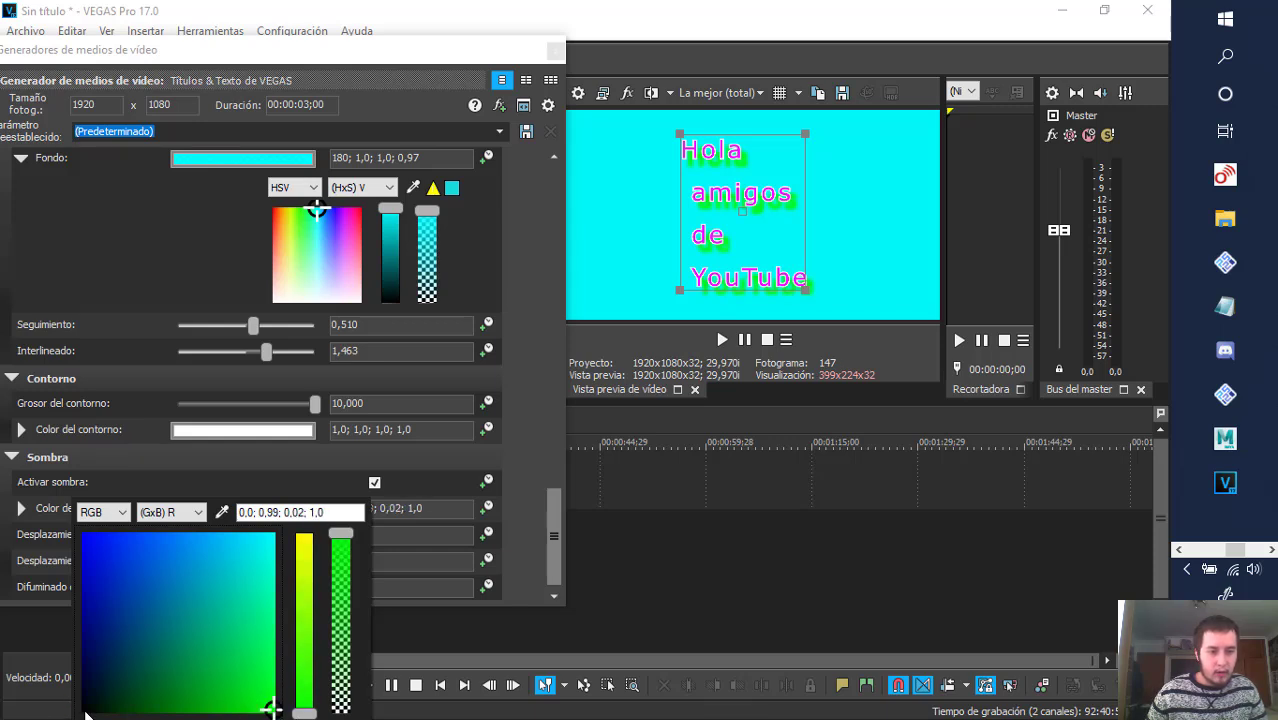
click(87, 714)
click(512, 567)
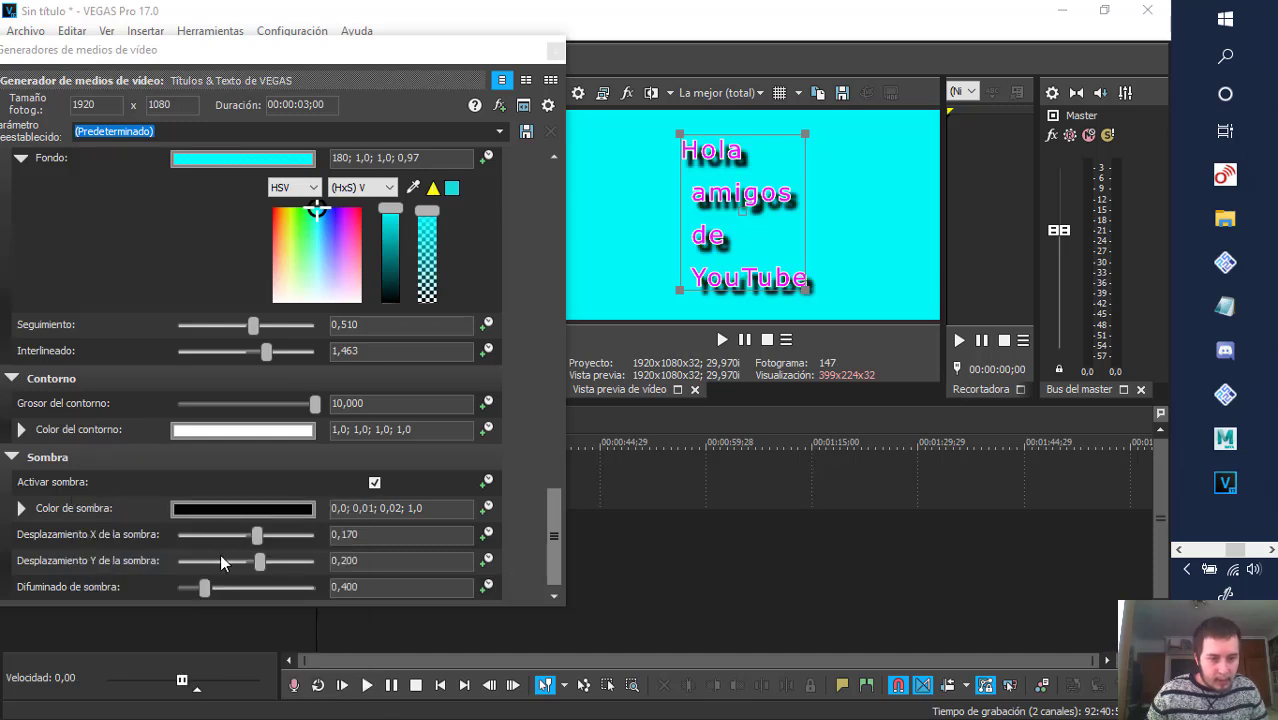
- Offset the shadow to about -0,476 in X and -0,646 in Y, and set its blur to about 1,007
drag(258, 543, 281, 546)
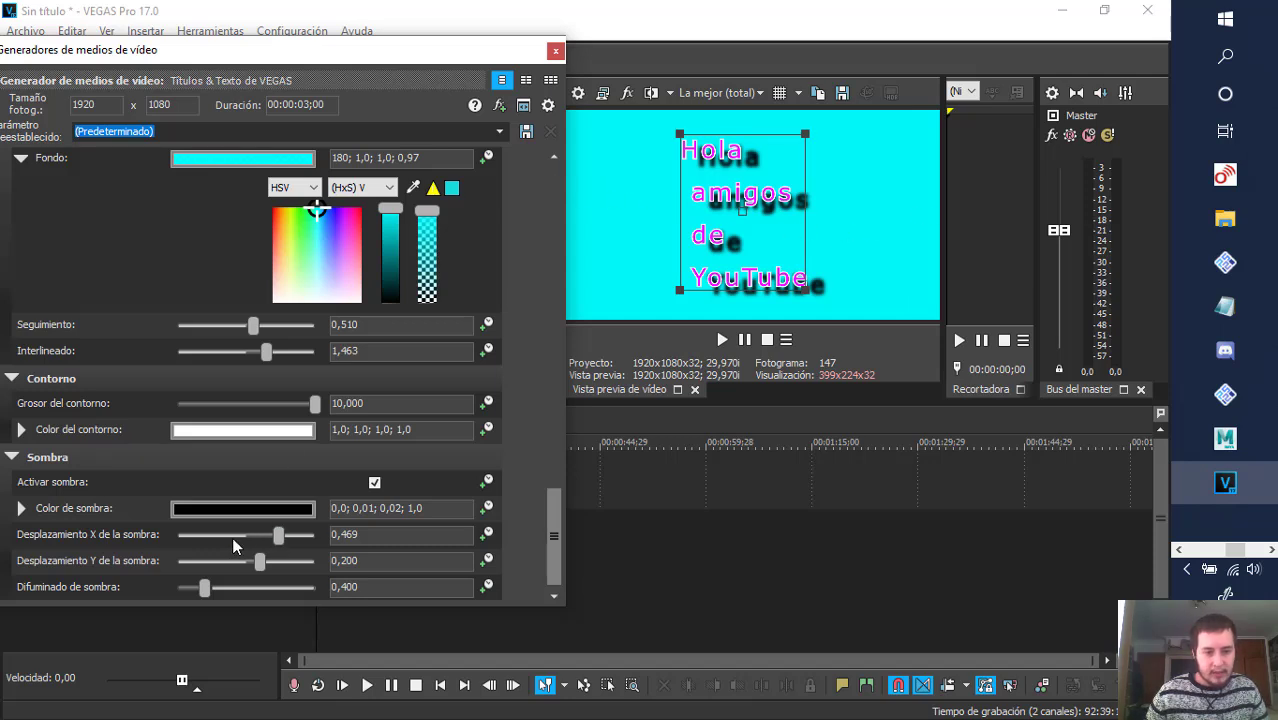
drag(232, 538, 212, 543)
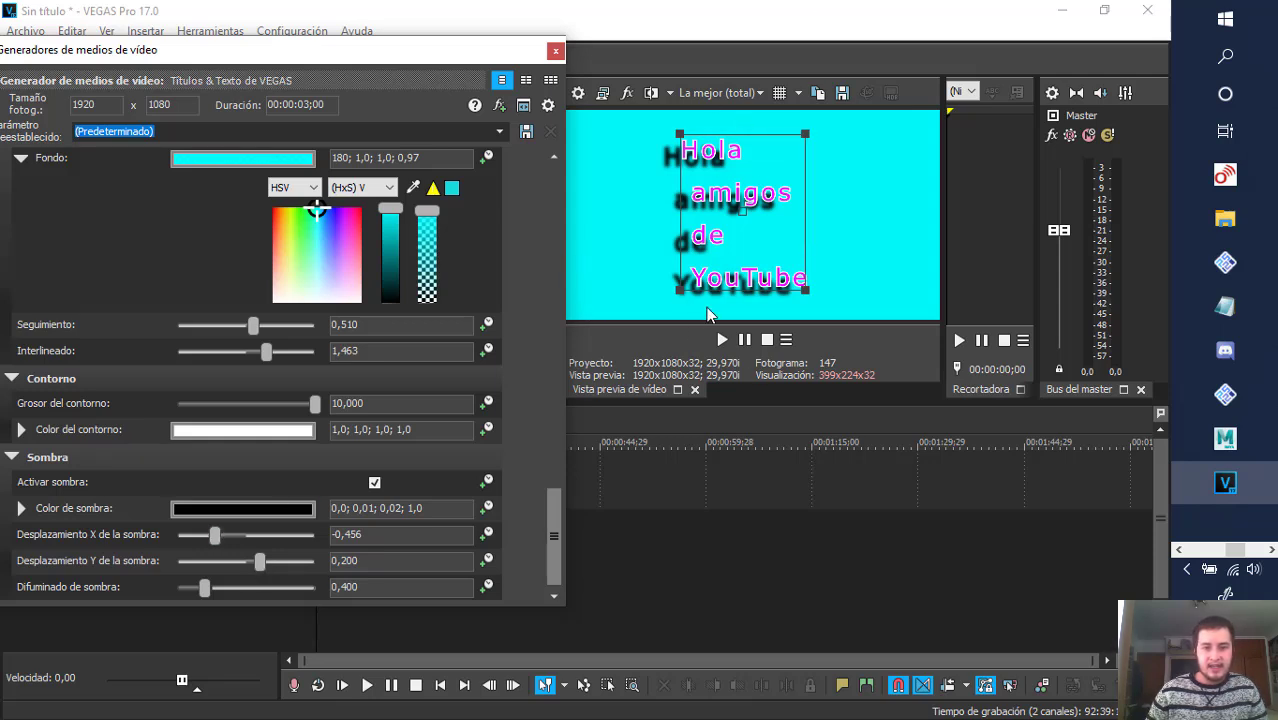
drag(262, 563, 203, 566)
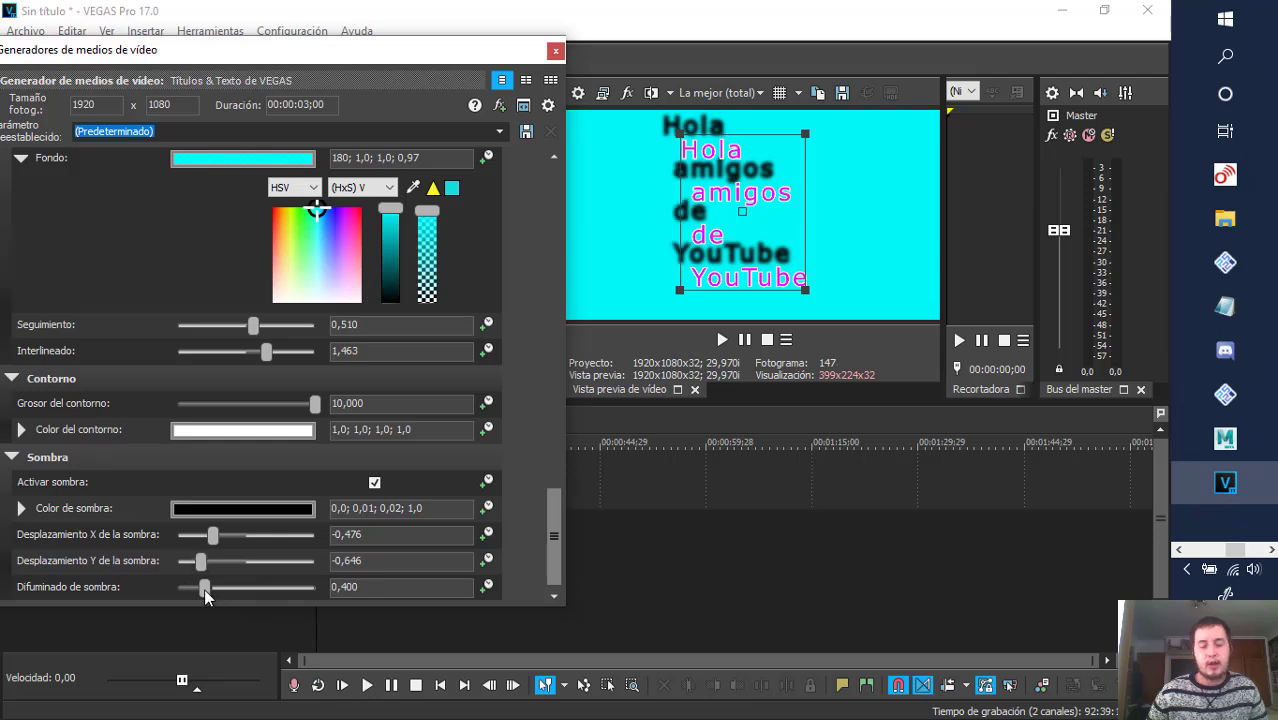
click(277, 593)
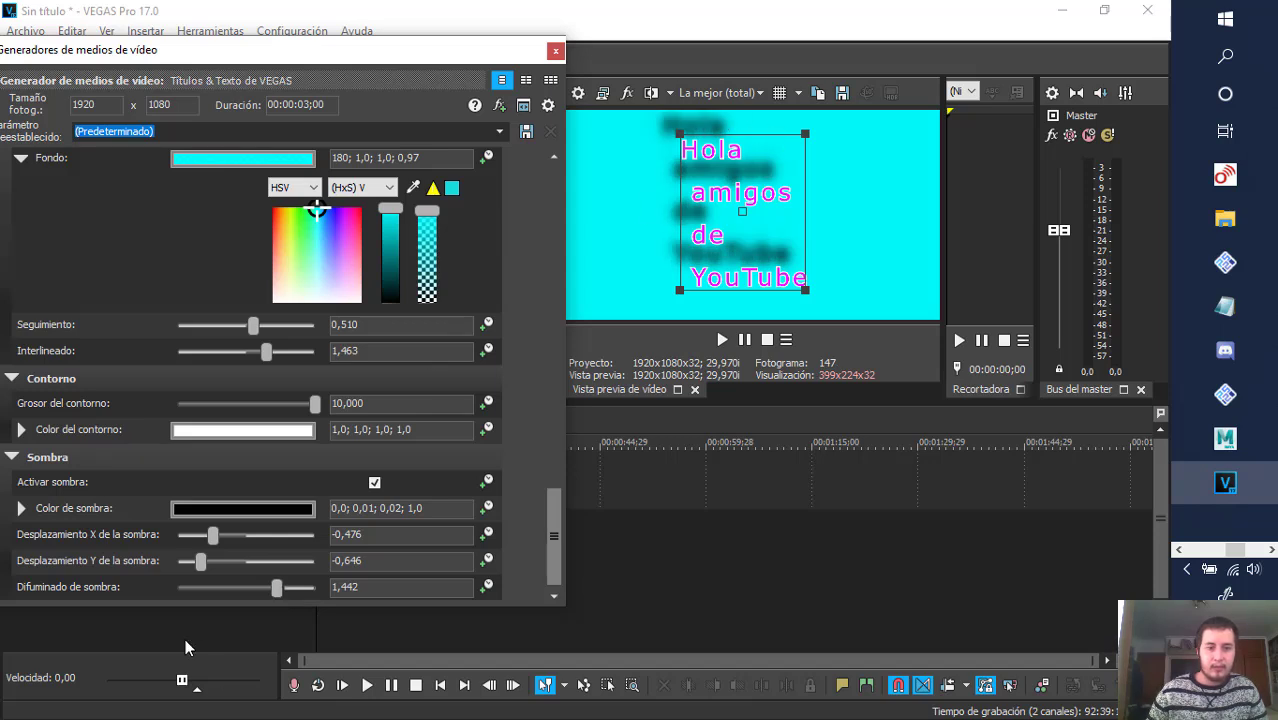
click(177, 588)
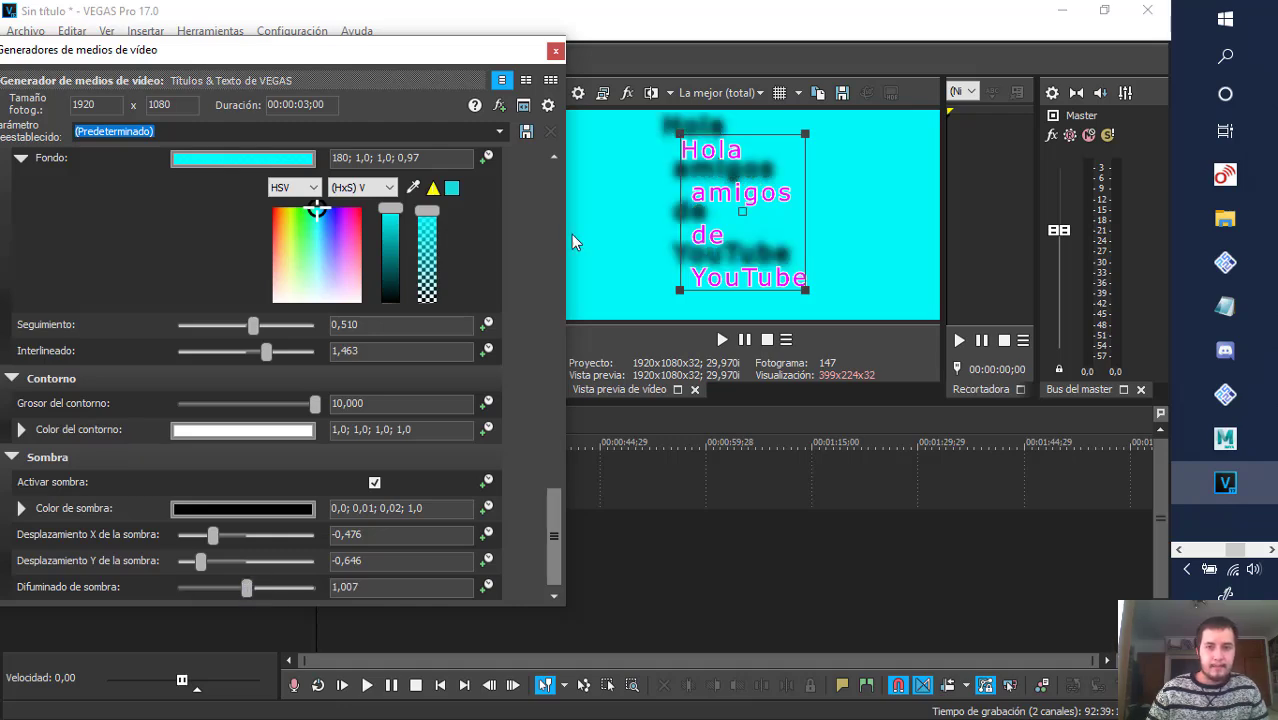
- Return to the title's text settings and resize and reposition the media generator window so all its controls fit
drag(558, 522, 570, 122)
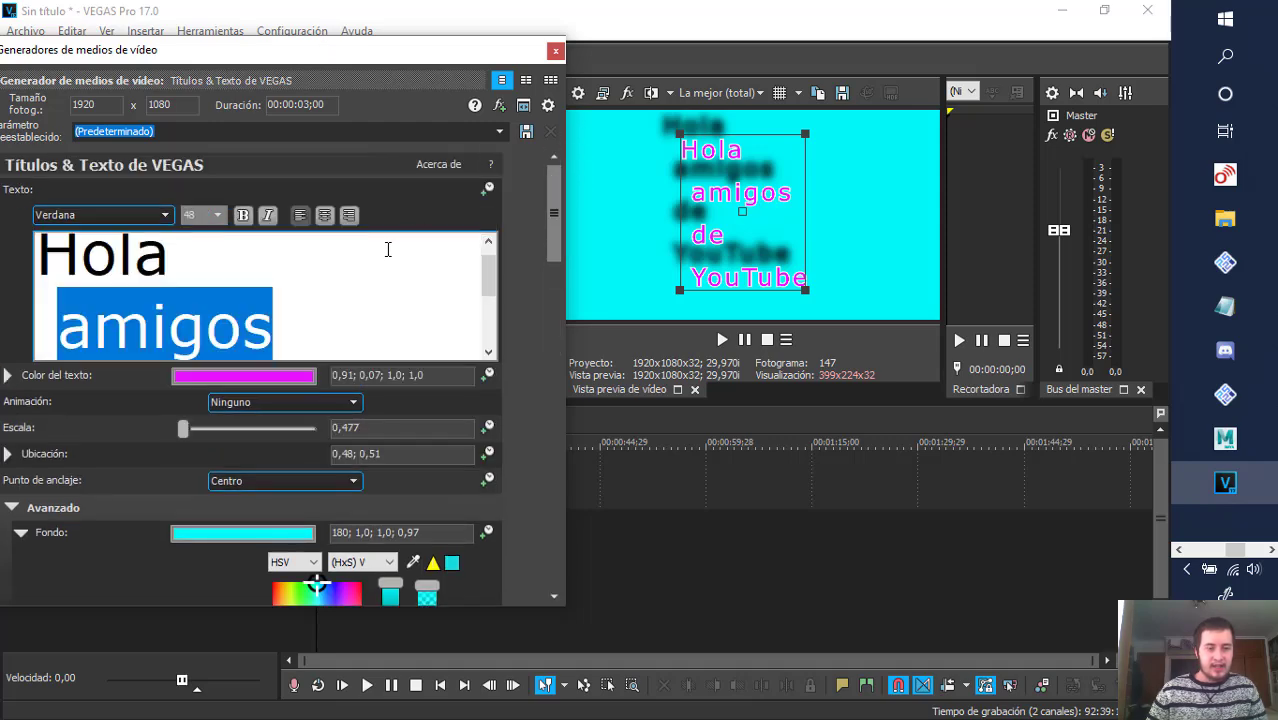
drag(327, 48, 493, 86)
drag(728, 194, 575, 194)
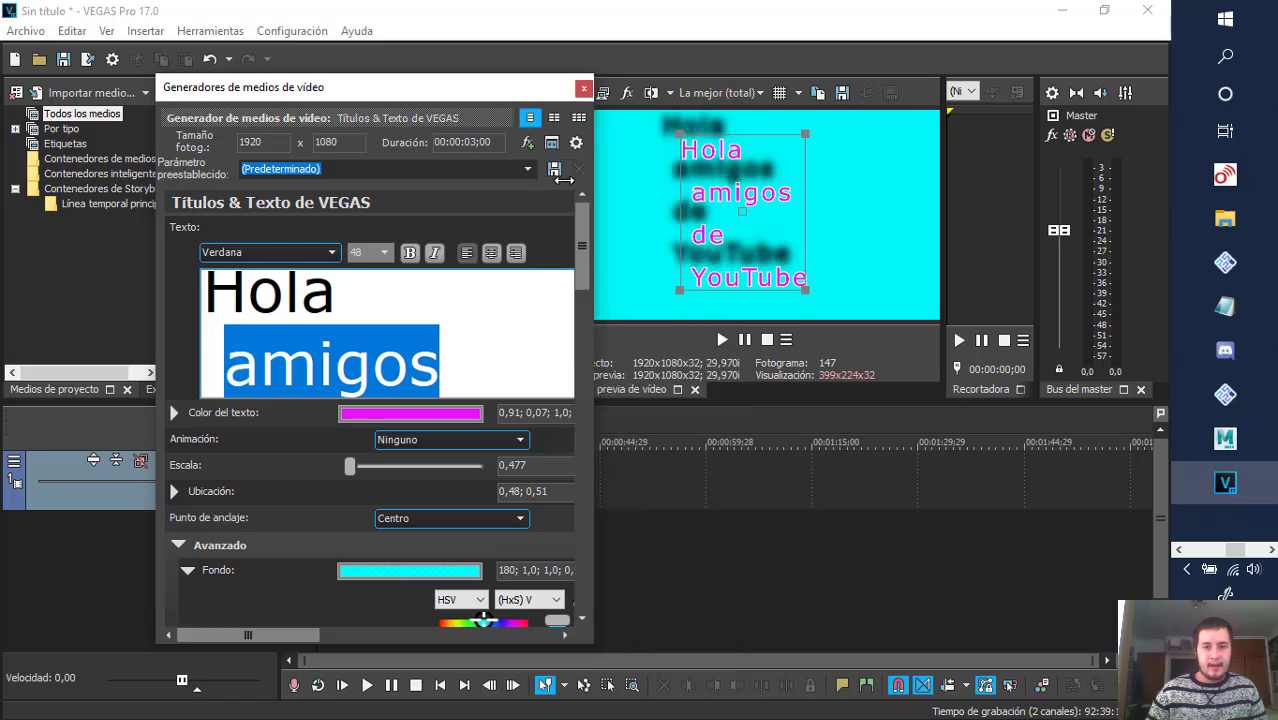
drag(450, 96, 368, 78)
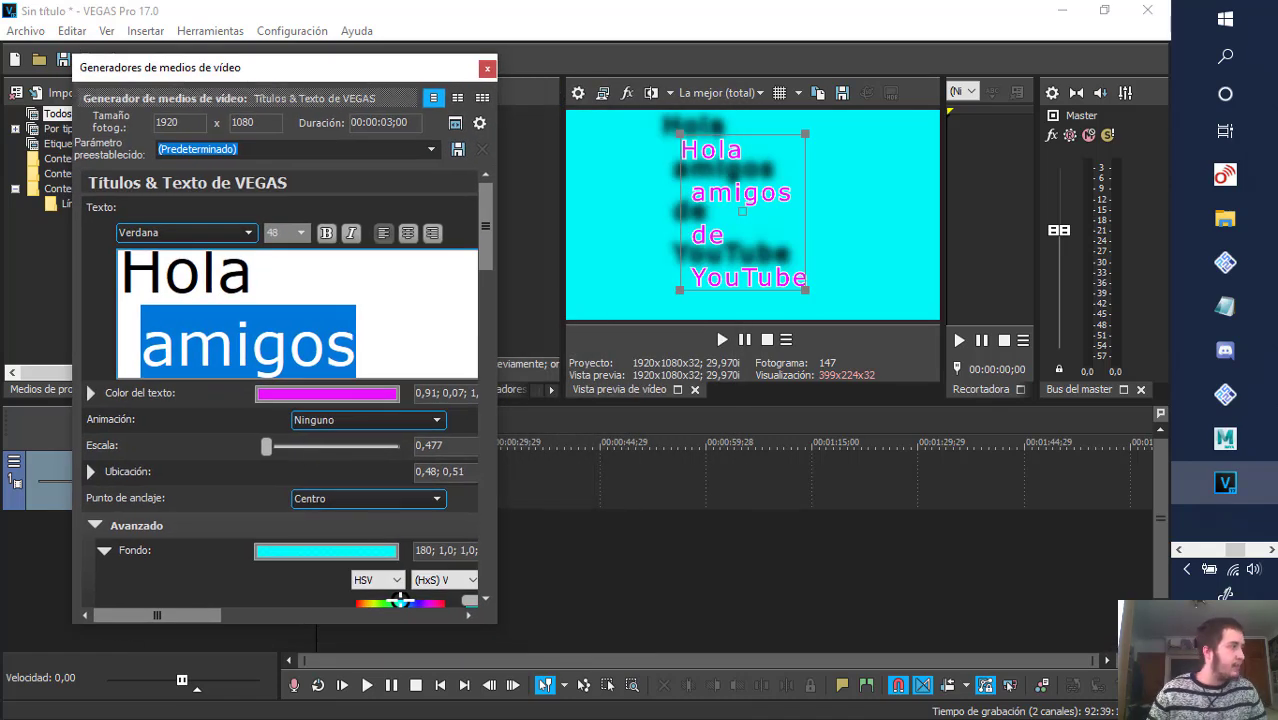
drag(500, 331, 724, 331)
drag(556, 70, 478, 59)
- Review the title's full text and its color, scale, background, spacing, outline and shadow settings
scroll(535, 413, down, 10)
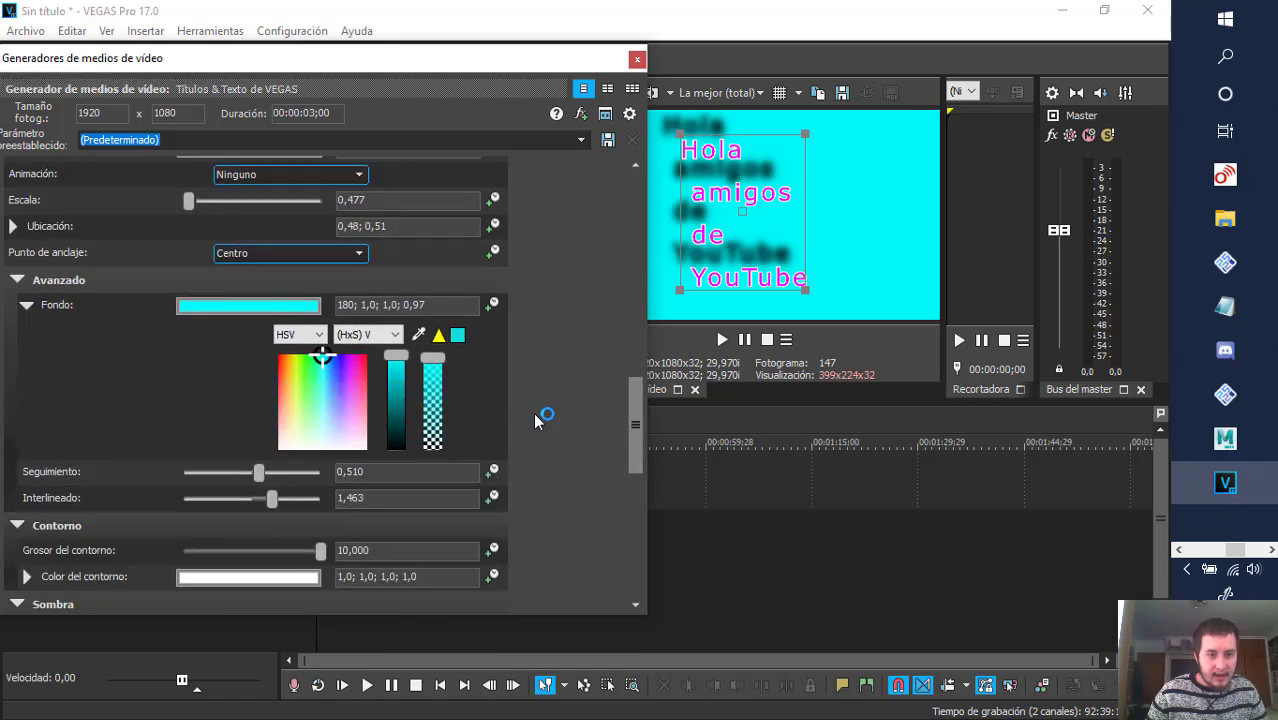
scroll(530, 419, up, 2)
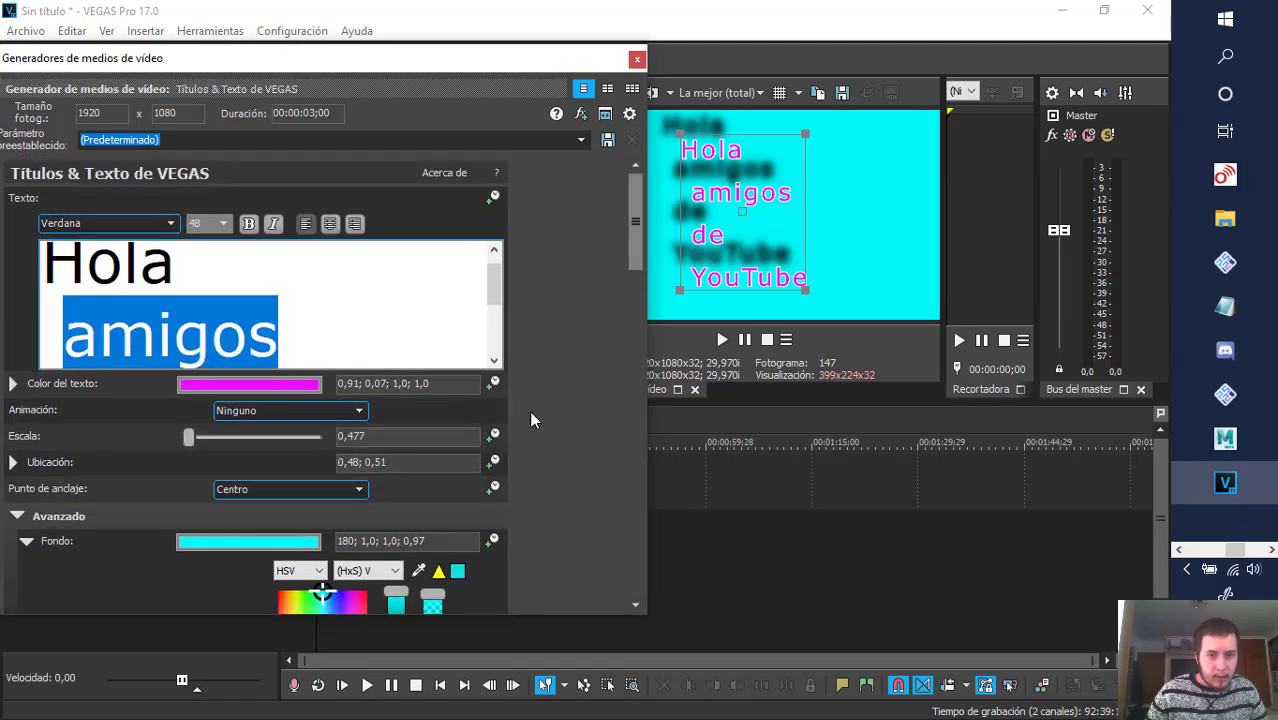
scroll(218, 332, down, 2)
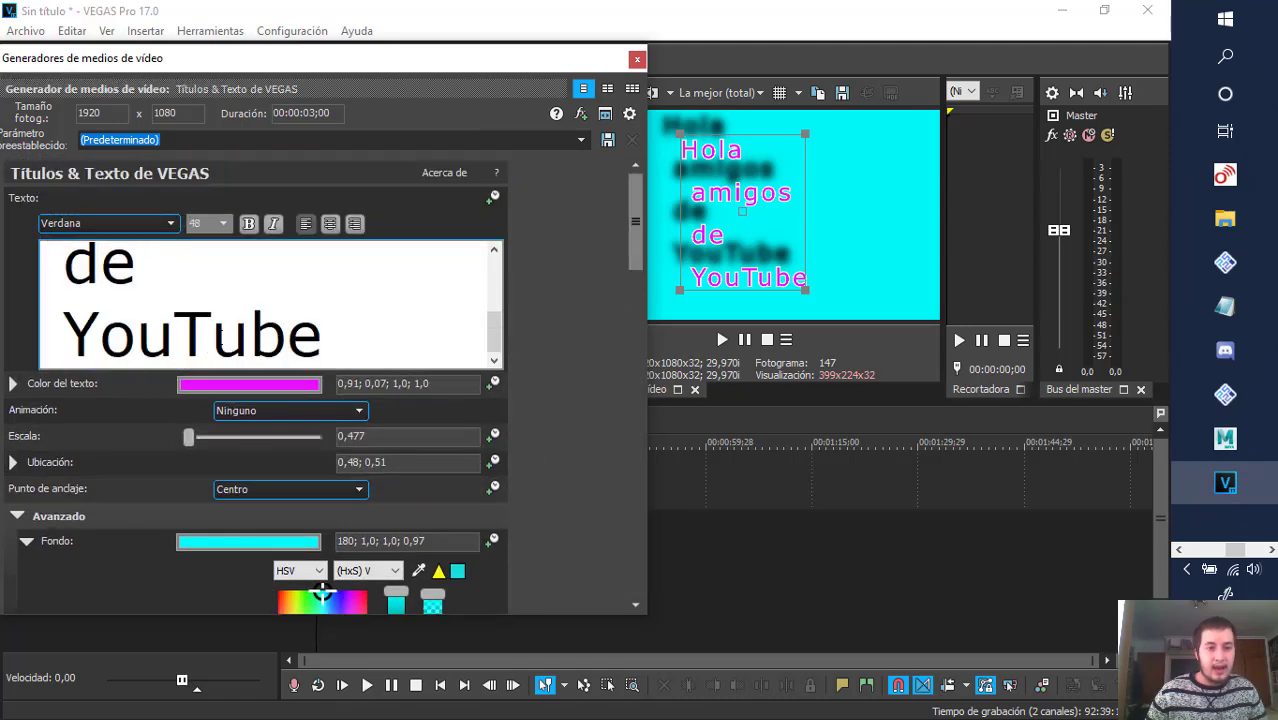
drag(365, 342, 37, 180)
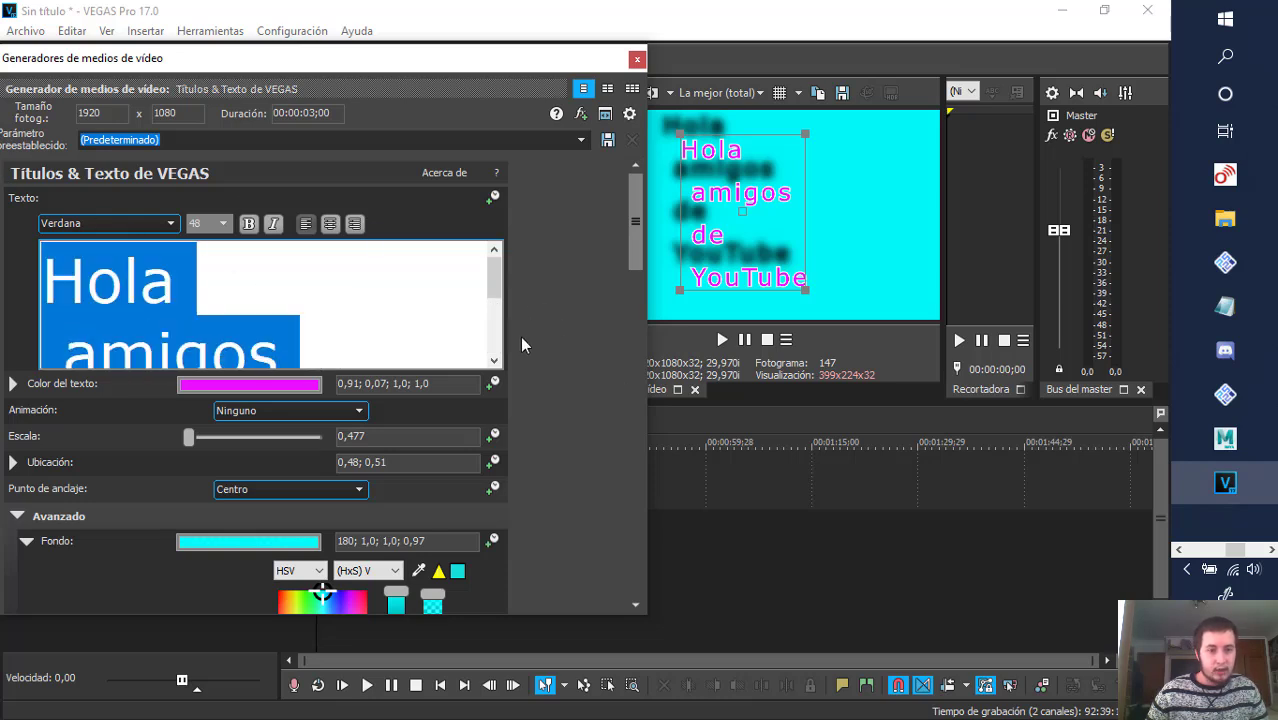
scroll(430, 322, down, 2)
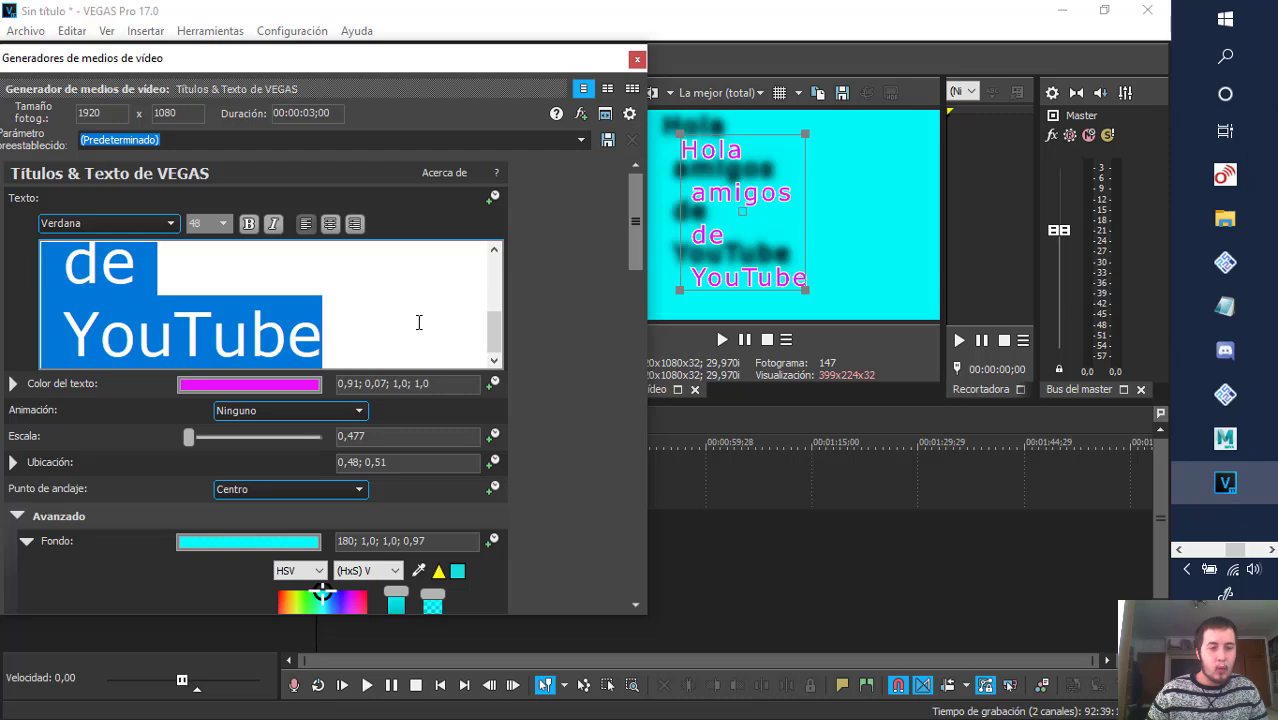
scroll(419, 321, up, 2)
scroll(597, 451, down, 3)
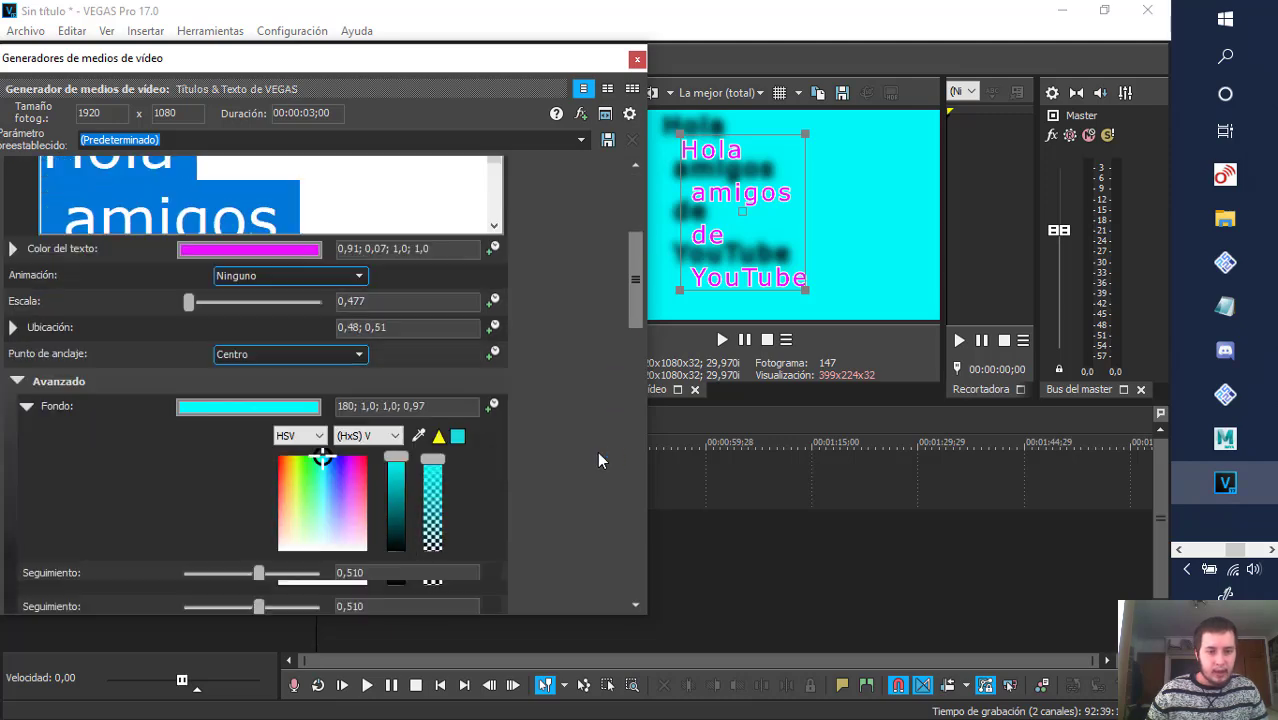
scroll(615, 439, up, 3)
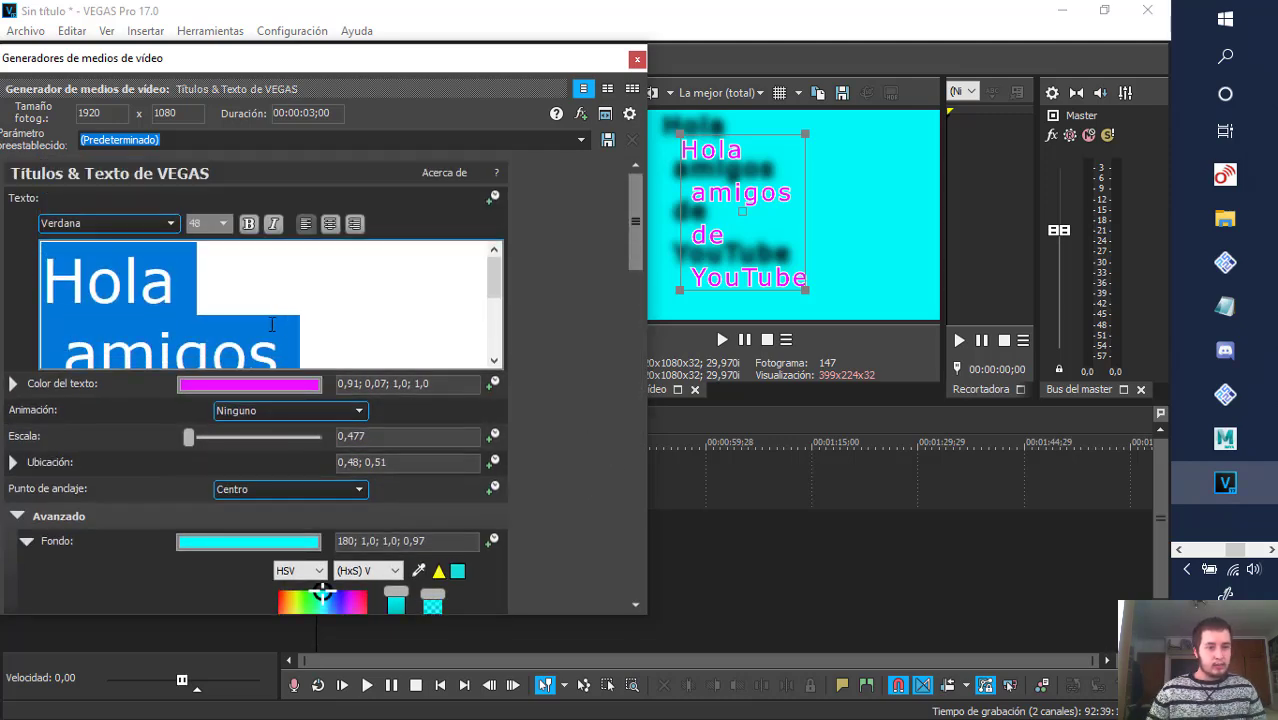
scroll(553, 440, down, 5)
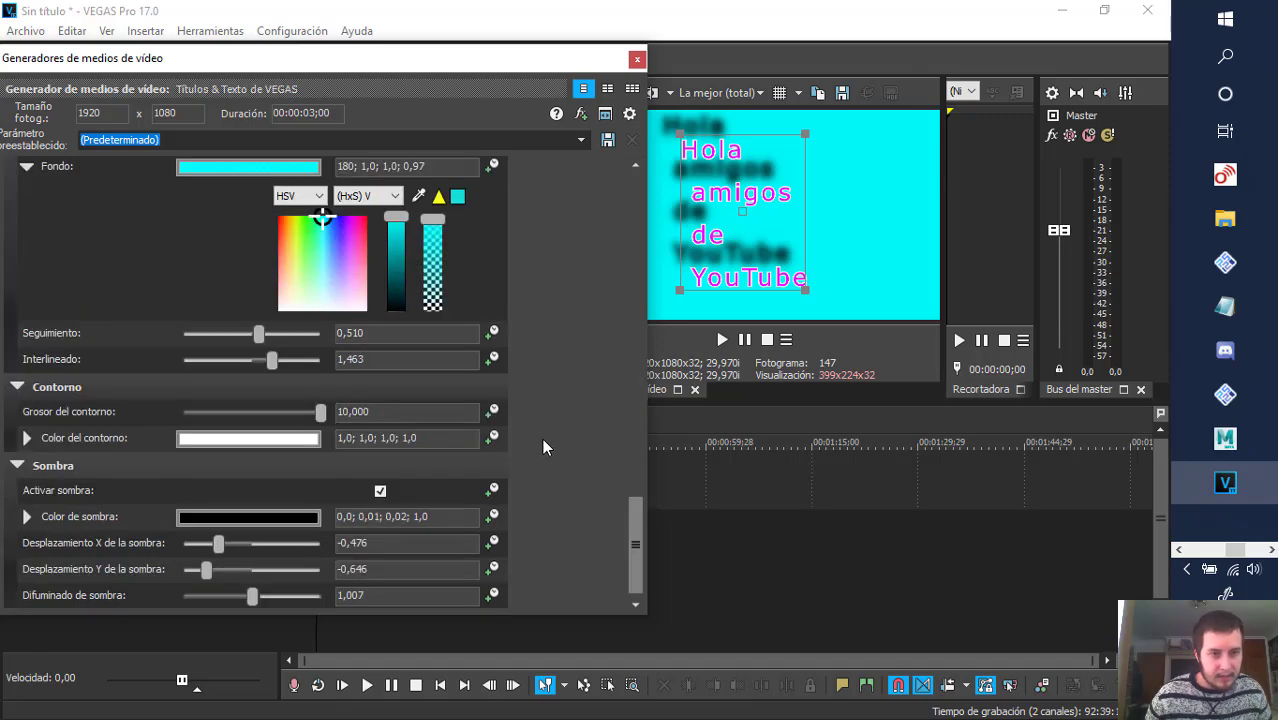
scroll(542, 438, up, 2)
scroll(541, 436, up, 2)
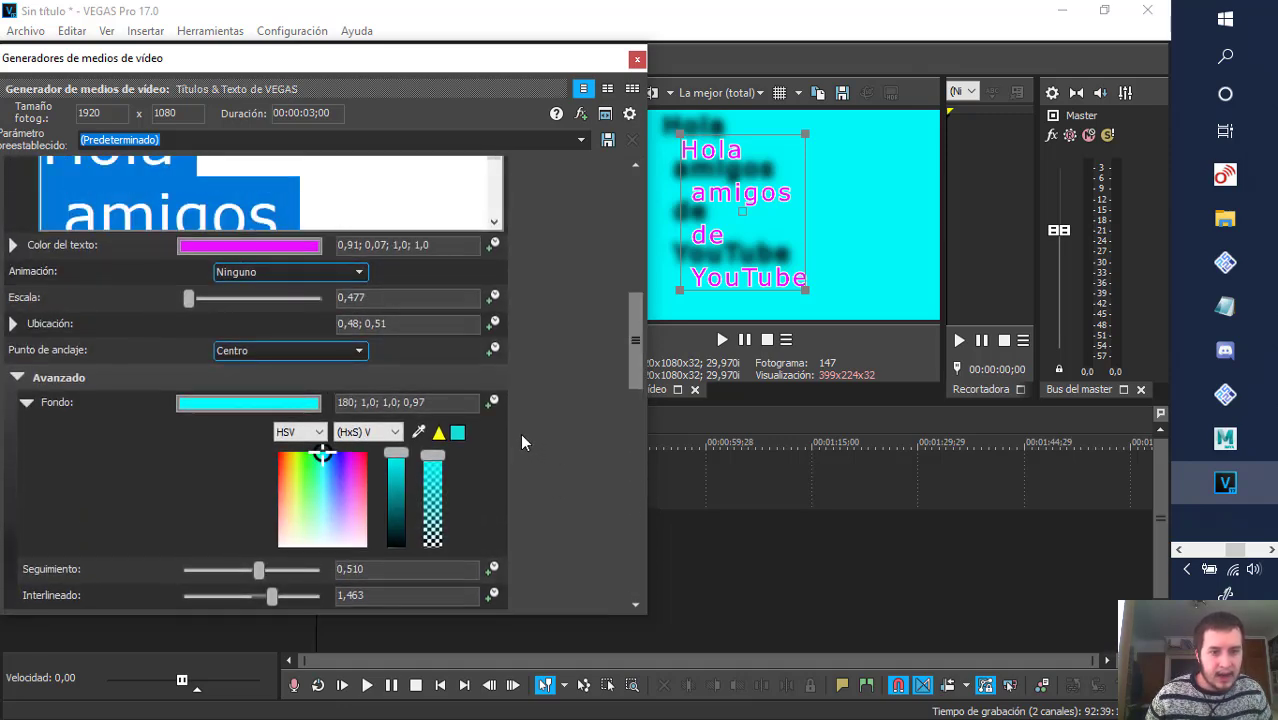
scroll(518, 435, up, 2)
scroll(514, 434, down, 3)
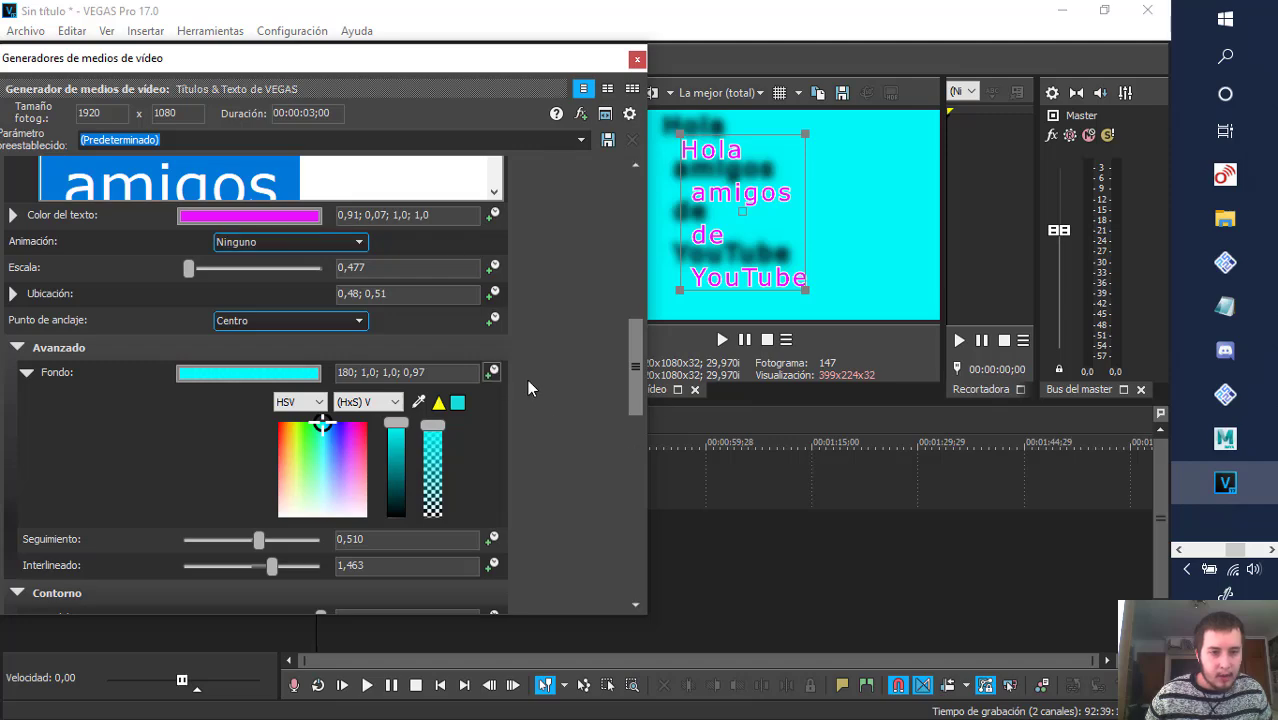
- Enable keyframe animation for the background color (Fondo) and move the generator window to reveal its keyframe timeline
click(493, 372)
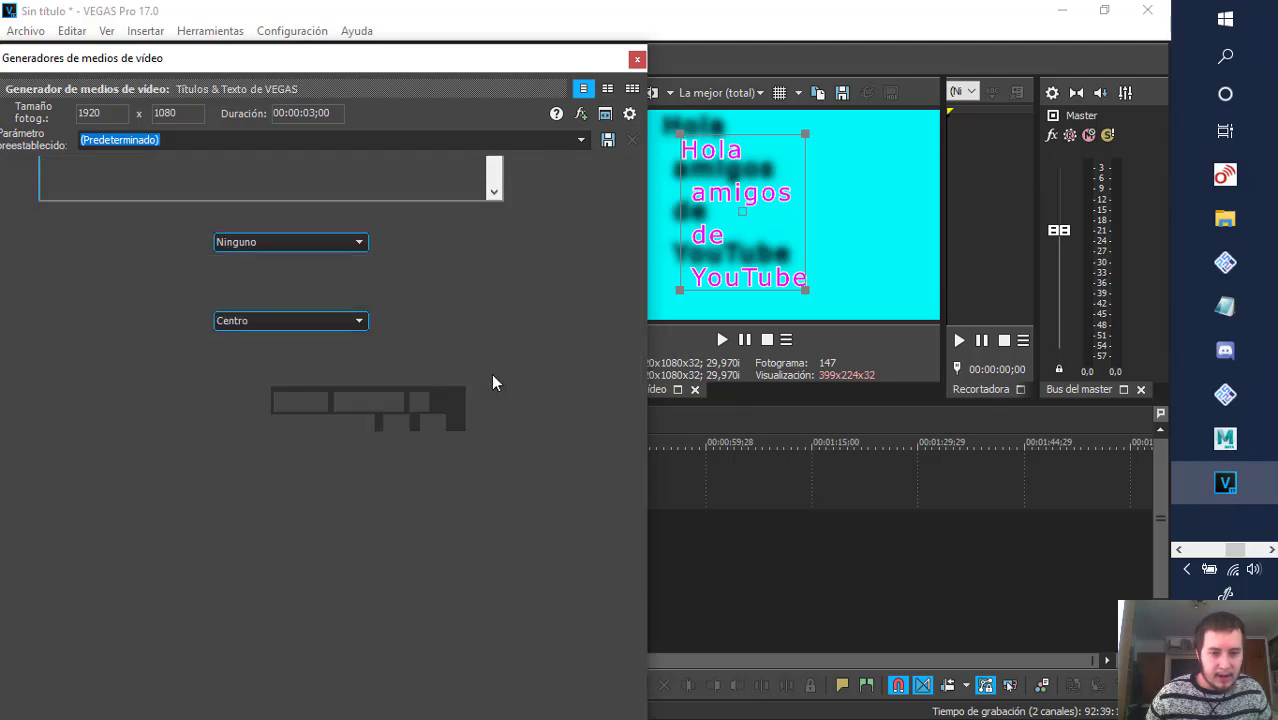
drag(501, 65, 951, 28)
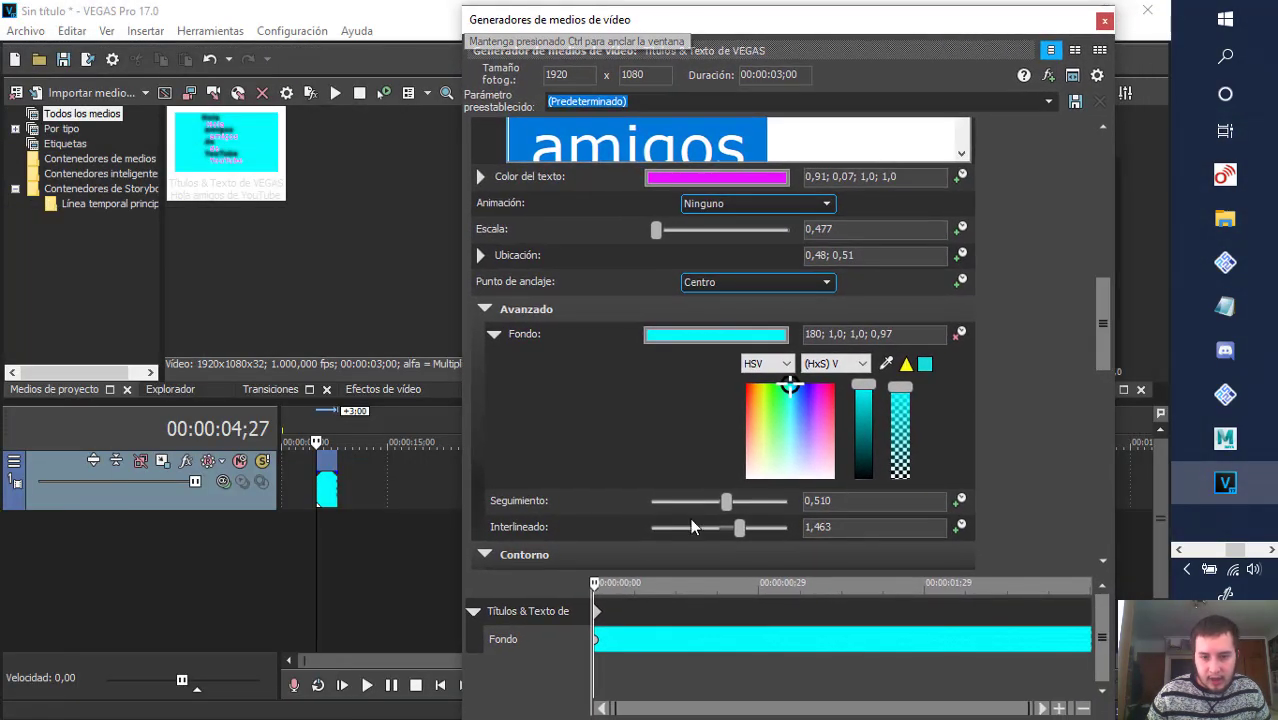
drag(597, 620, 858, 612)
drag(758, 612, 560, 588)
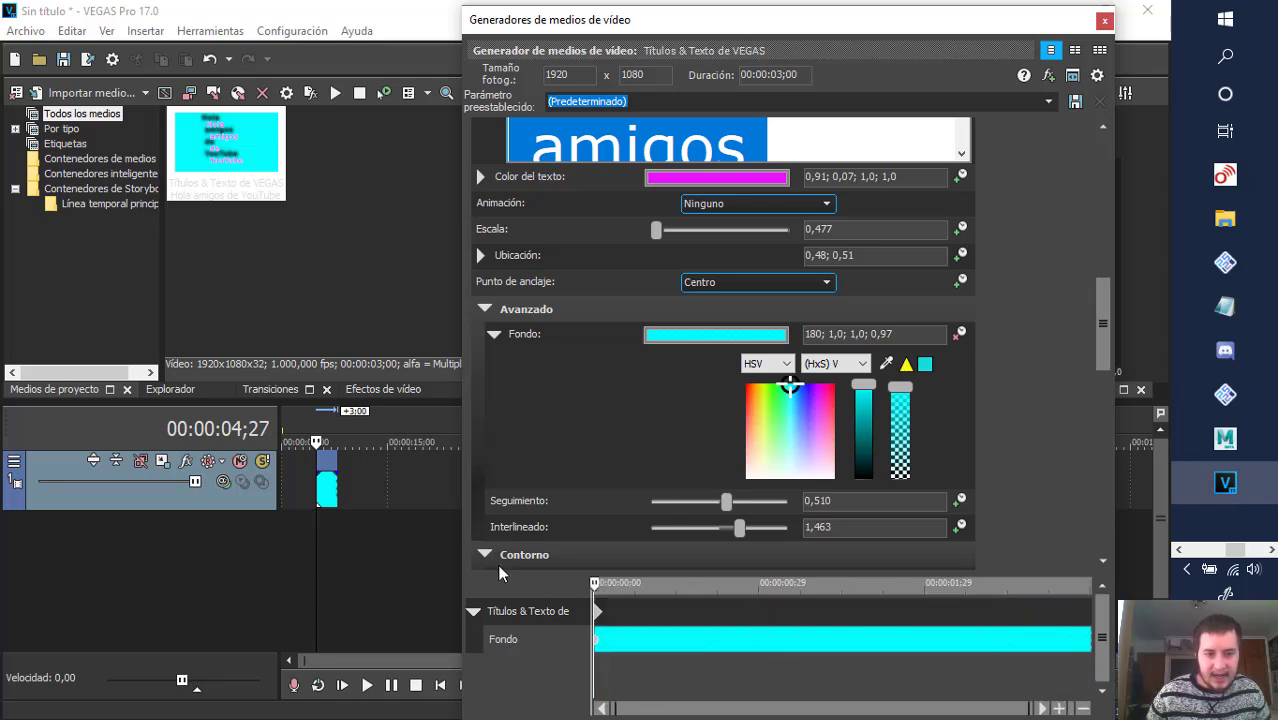
- Move the generator window aside and compare the preview with the playhead before the title clip and at the clip's start
click(329, 497)
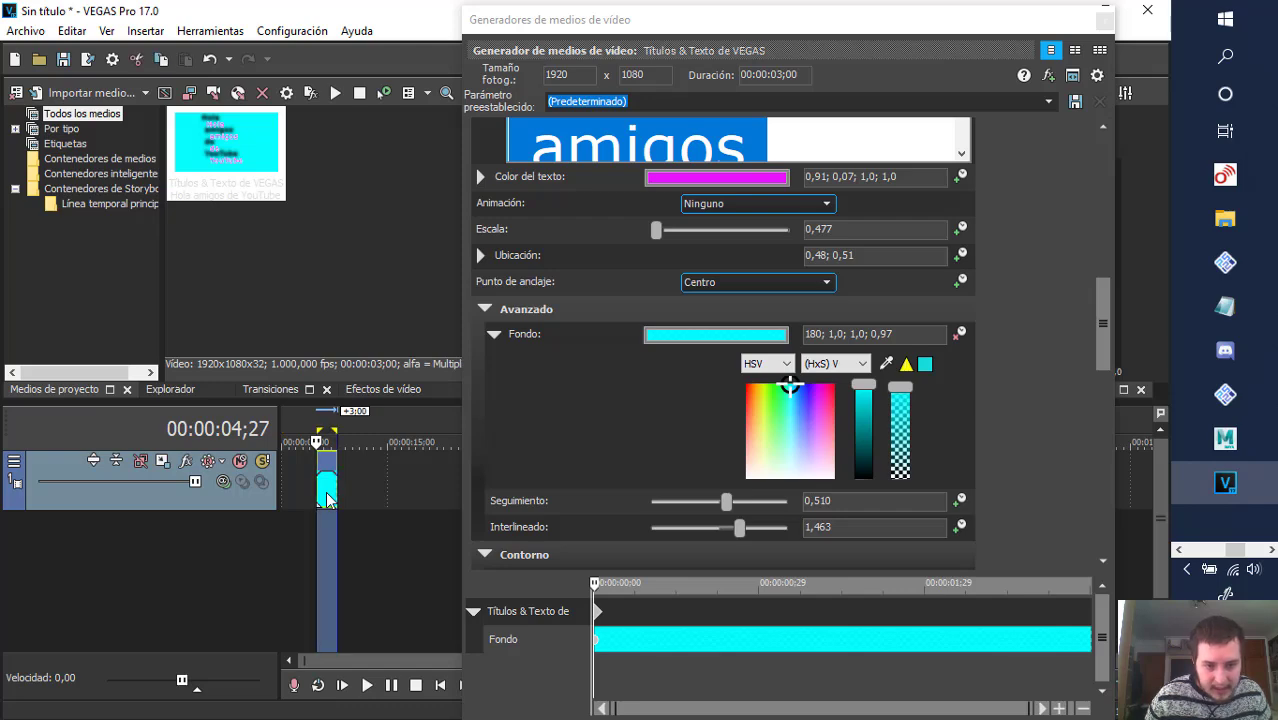
drag(899, 32, 990, 185)
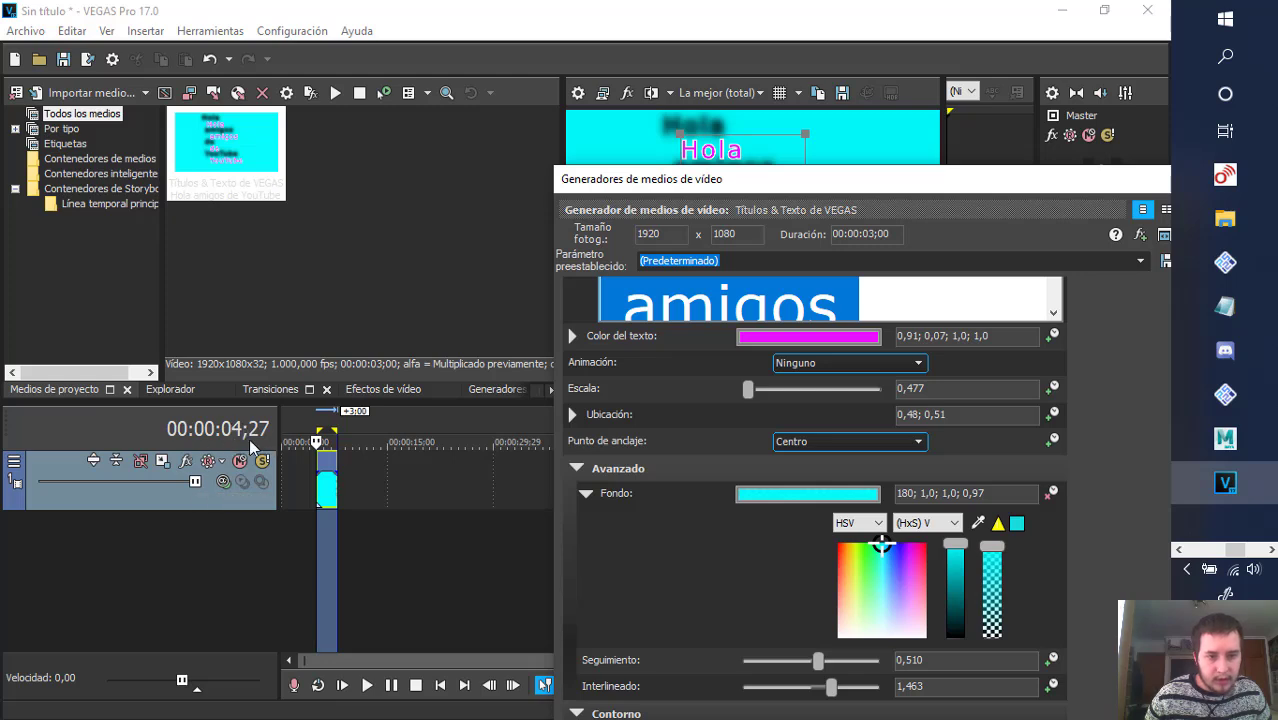
click(296, 471)
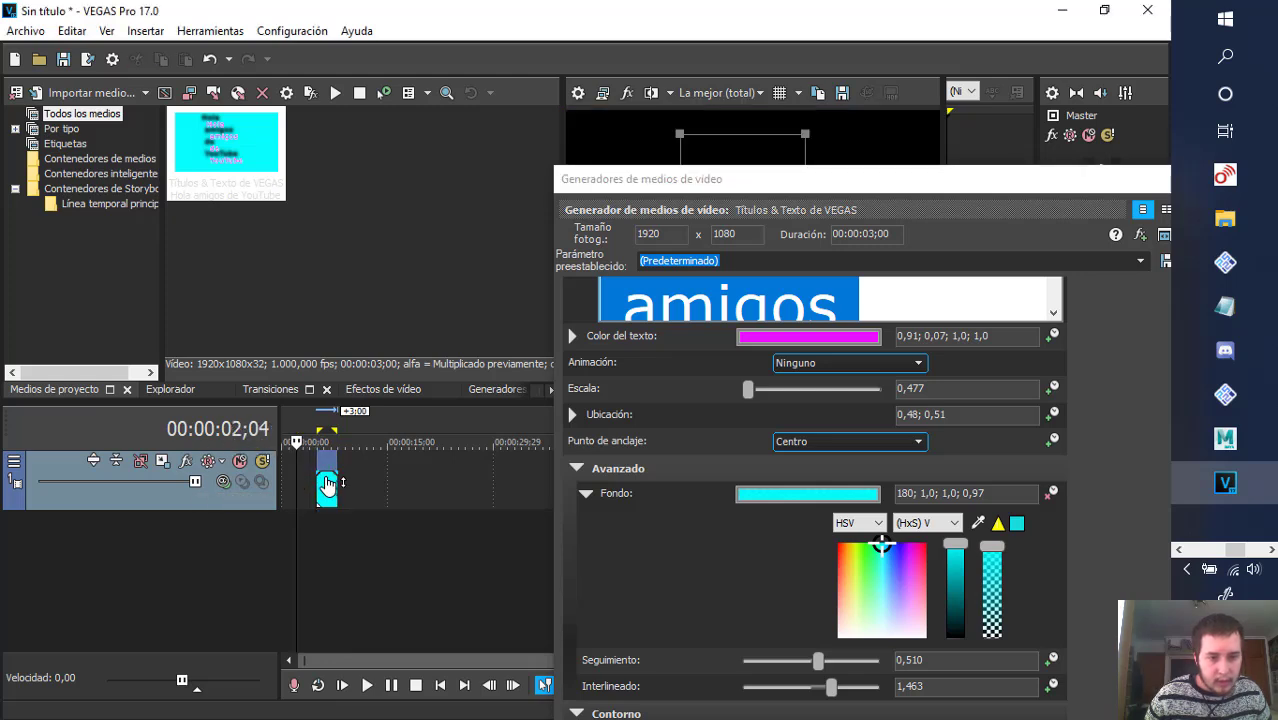
double_click(329, 490)
click(300, 467)
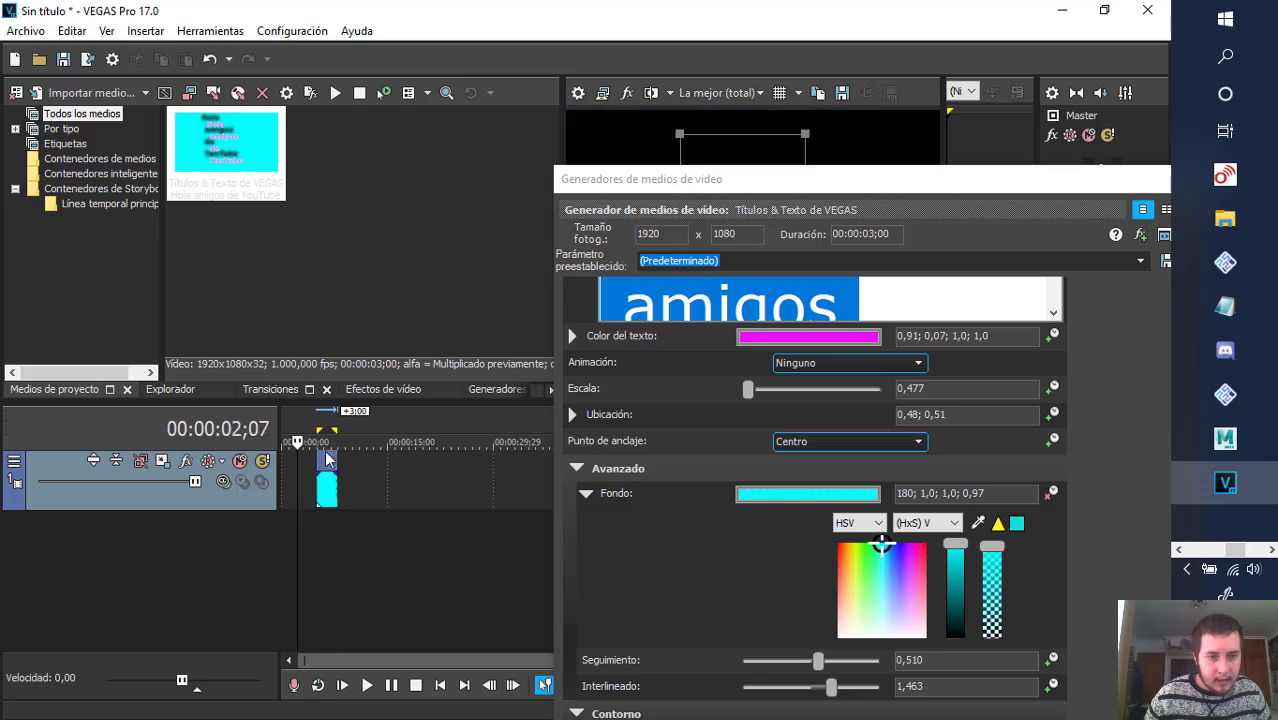
click(319, 420)
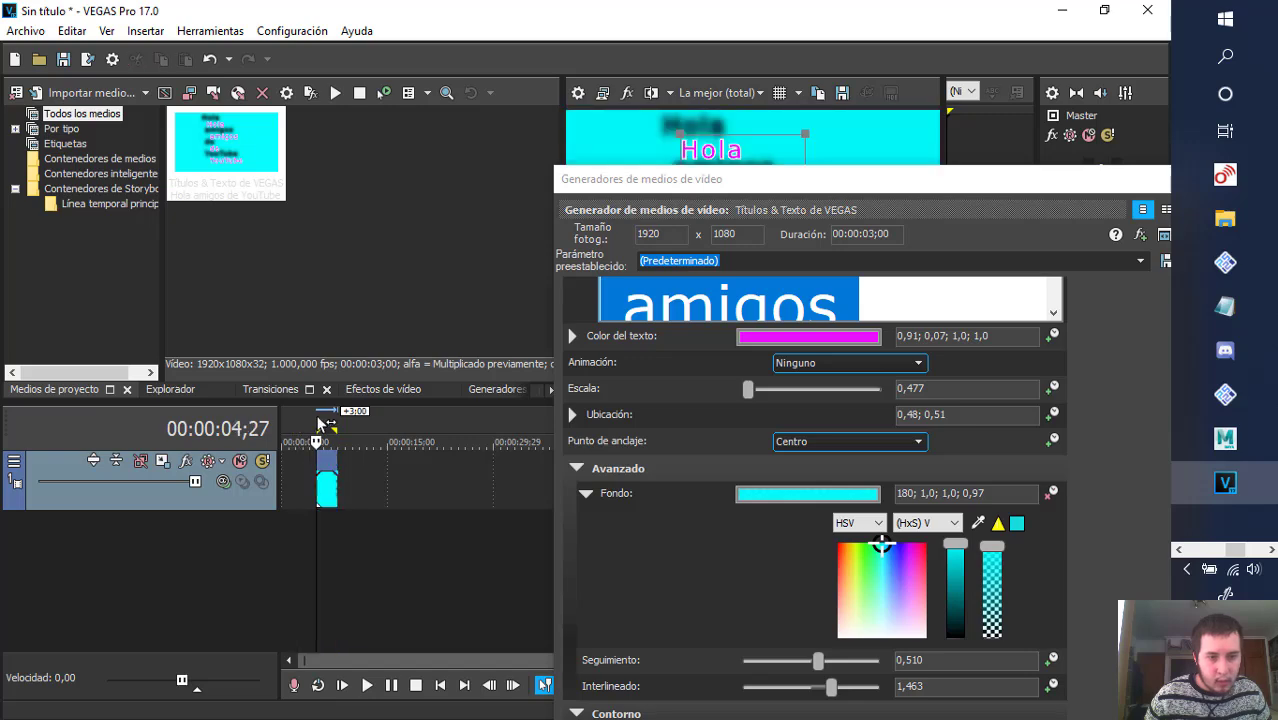
- Select the title clip on the track and reposition the generator window so its entire keyframe timeline is visible
click(335, 490)
double_click(333, 500)
drag(847, 200, 406, 19)
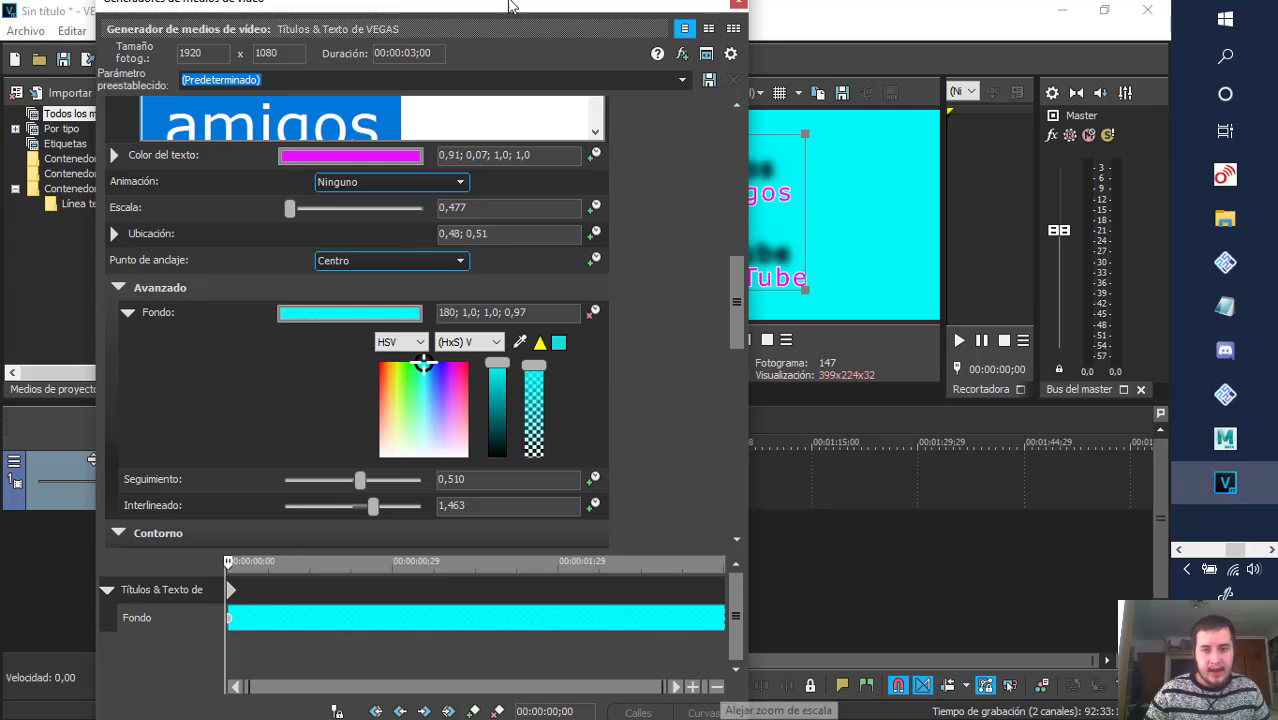
- Add a yellow background (Fondo) keyframe, HSV 64; 1,0; 1,0; 0,97, about 1.3 seconds into the title's keyframe timeline
drag(604, 9, 442, 50)
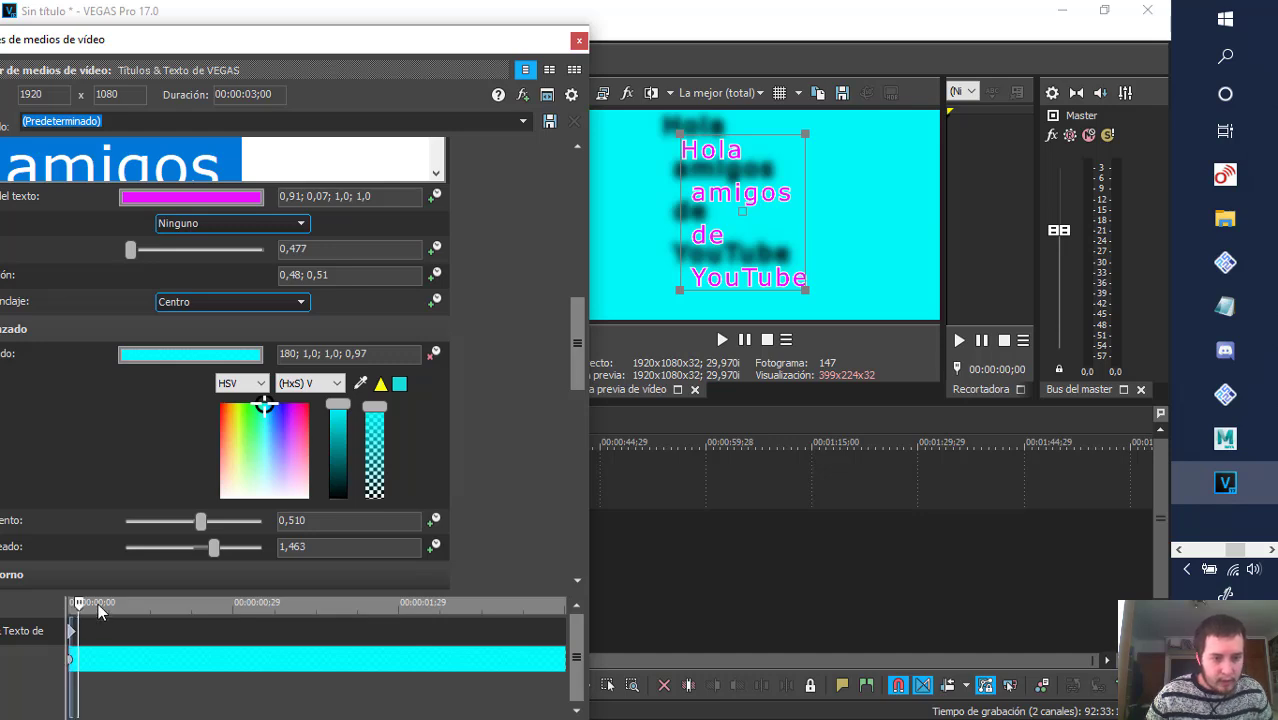
drag(68, 605, 300, 627)
click(289, 627)
drag(264, 405, 229, 404)
click(236, 401)
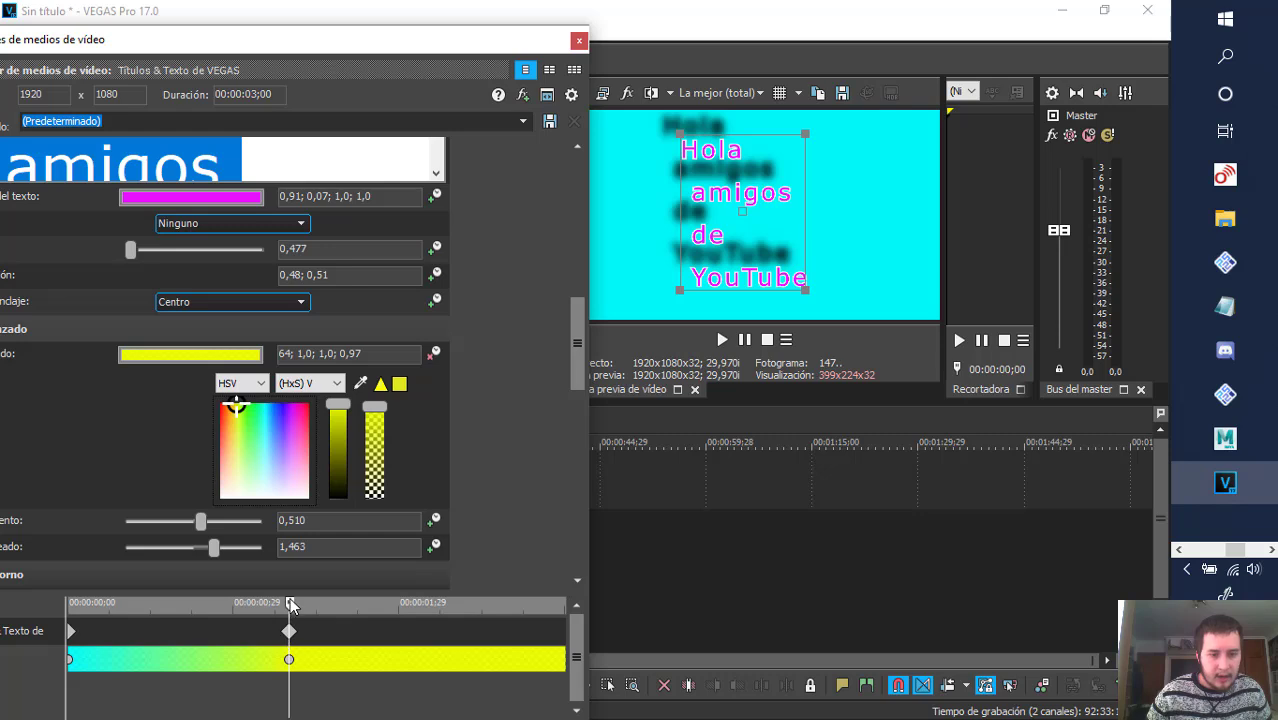
- Add a fully transparent white background keyframe (171; 0,0; 1,0; 0,0) at the end of the keyframe timeline and close the generator window
click(564, 627)
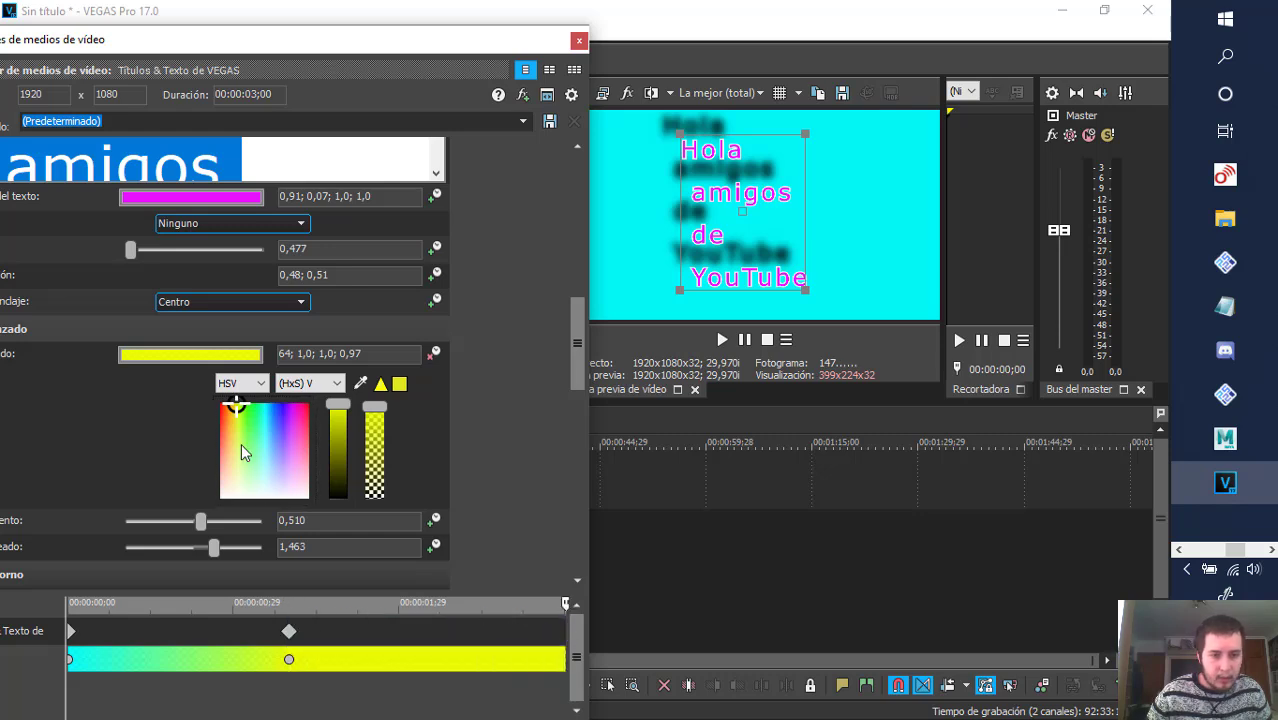
click(262, 497)
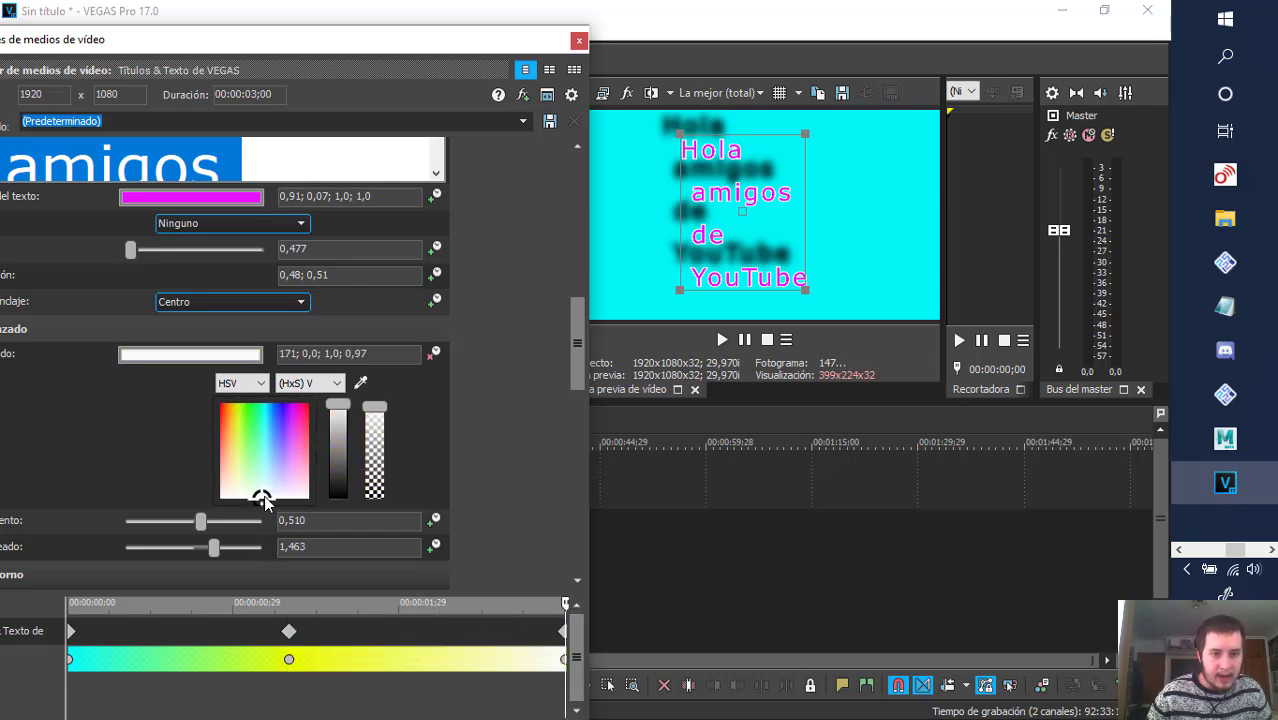
click(379, 505)
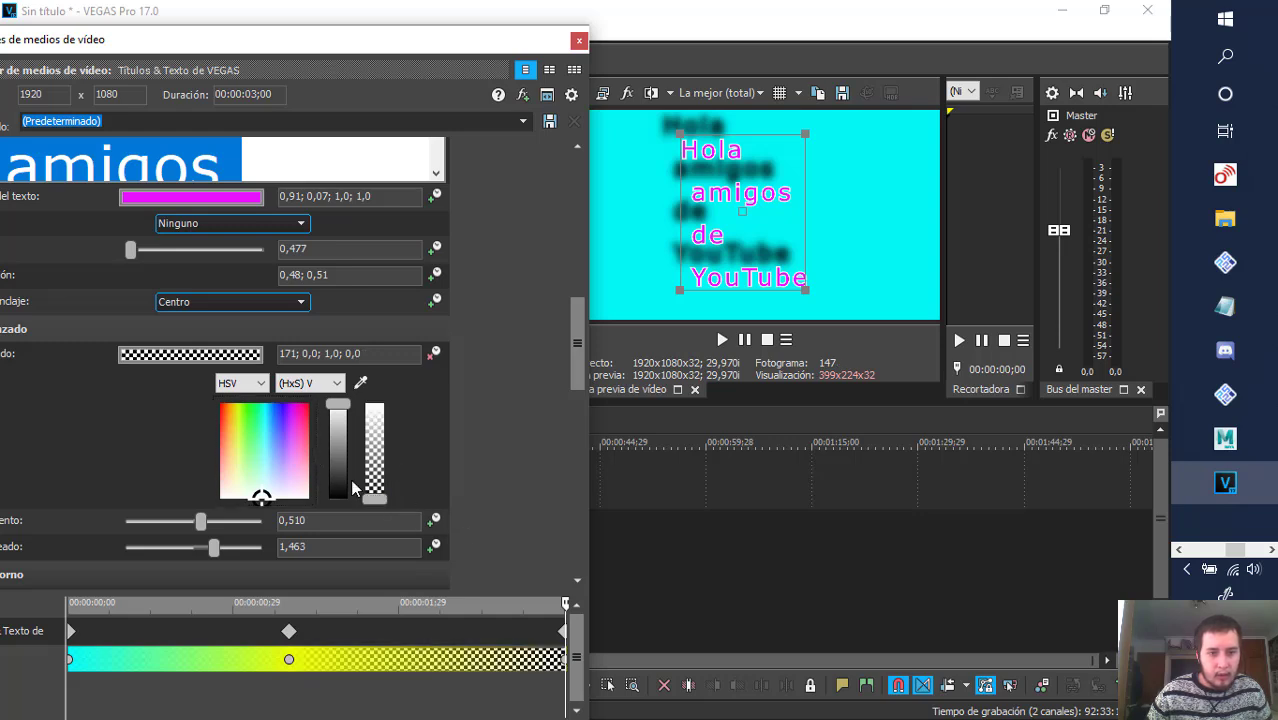
drag(315, 42, 405, 56)
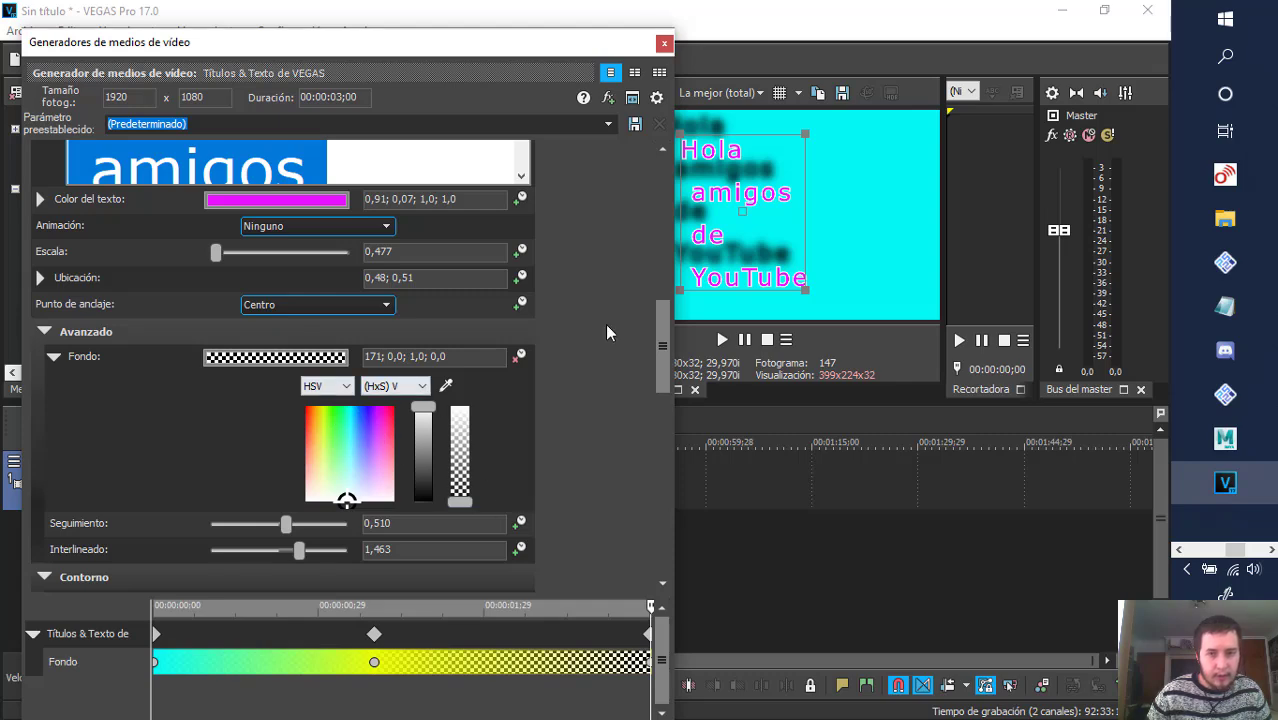
click(667, 46)
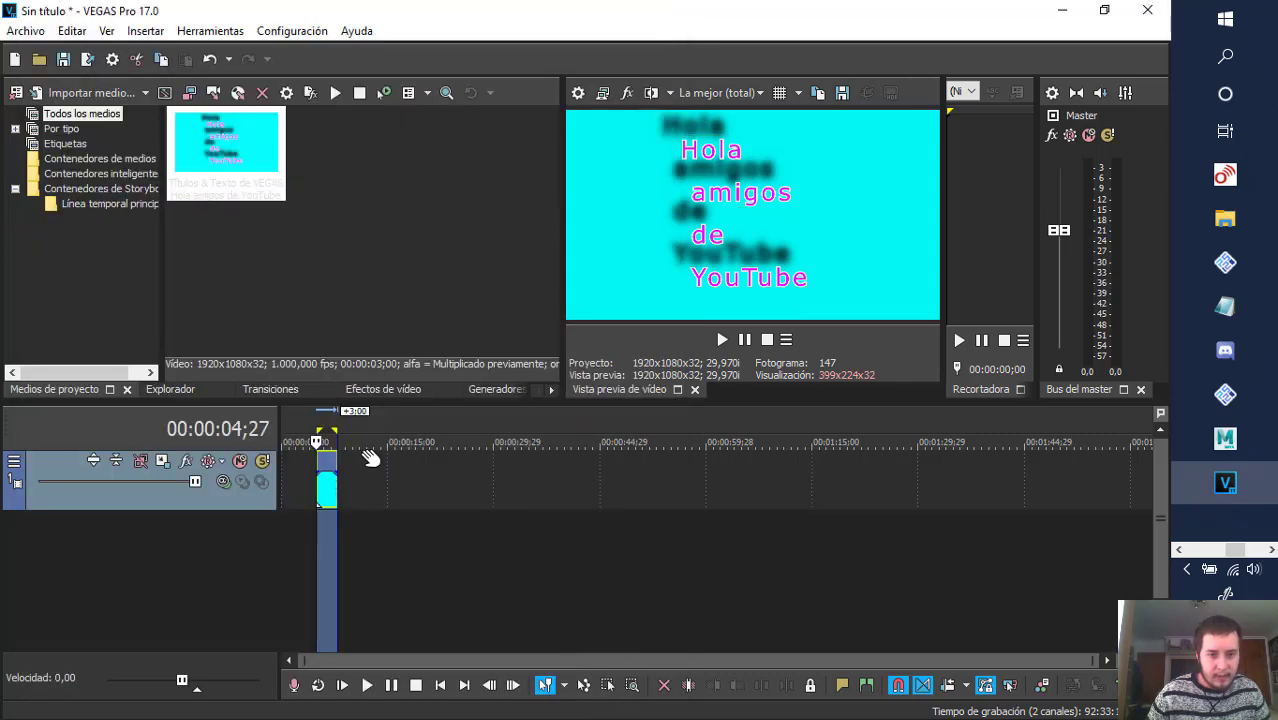
- Play the title clip's animated background from the start of the project and return the playhead to 00:00:00;00
click(722, 340)
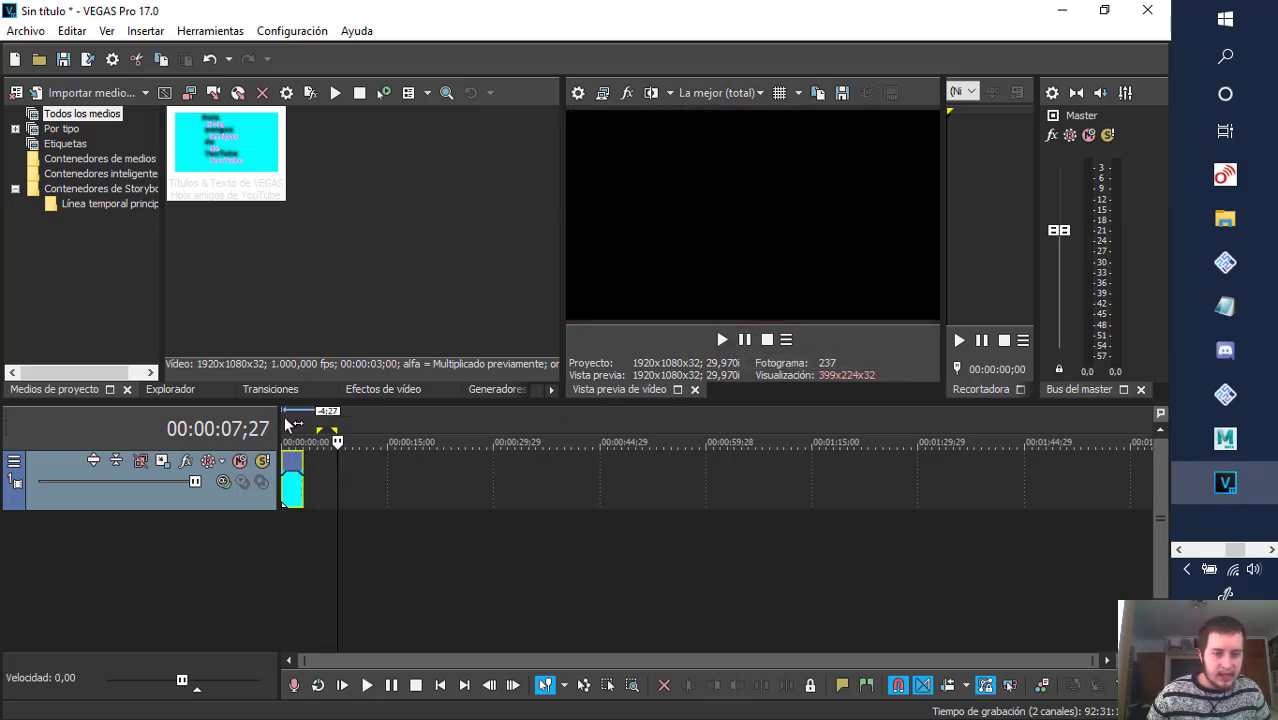
click(286, 424)
click(722, 340)
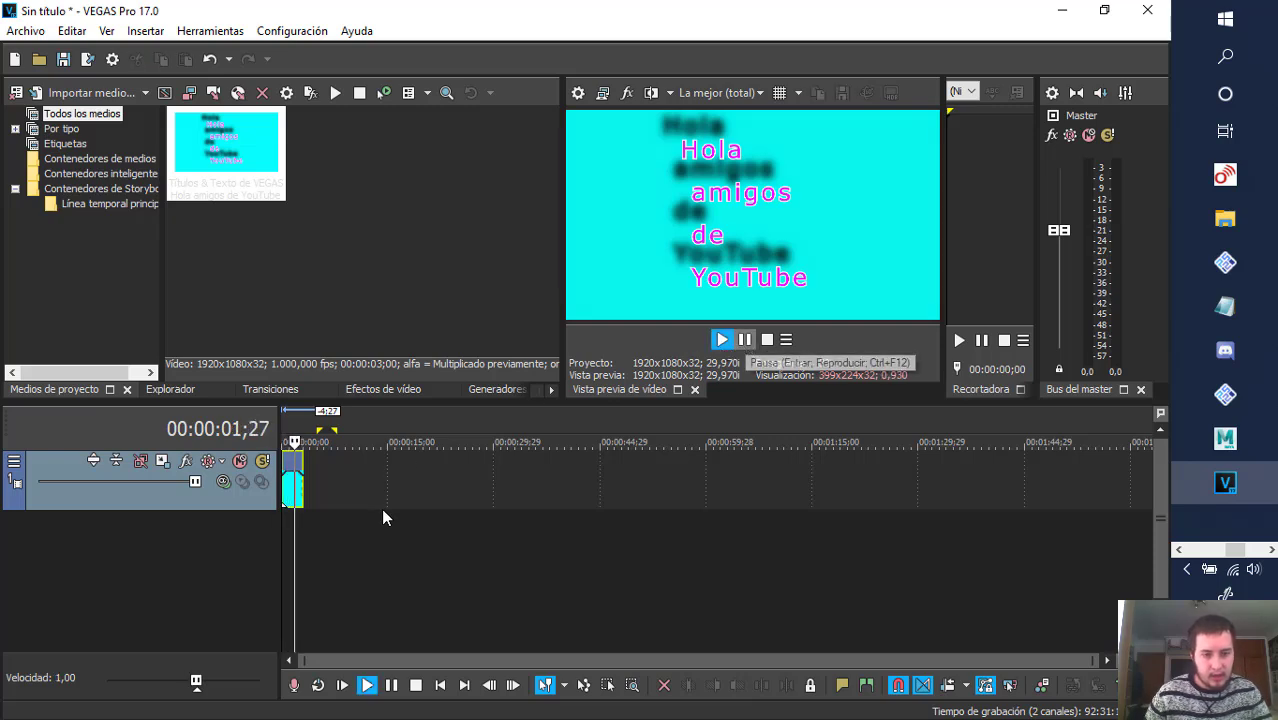
scroll(385, 519, up, 3)
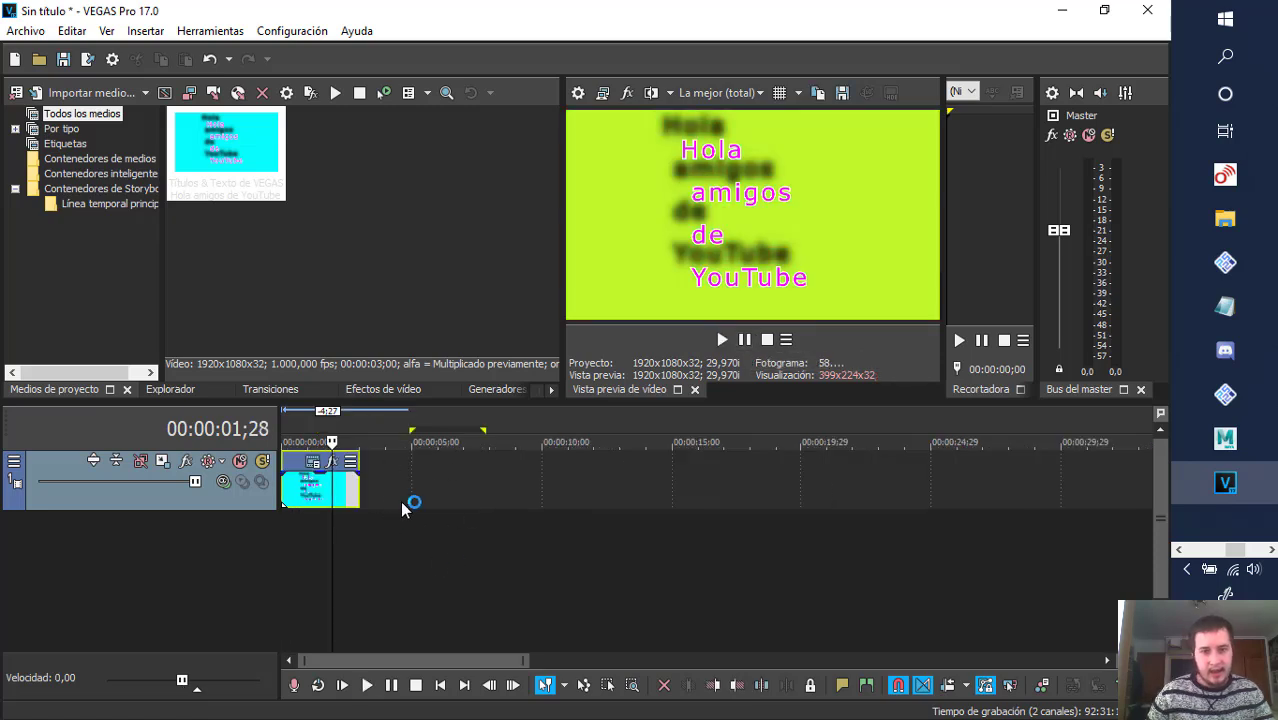
click(288, 428)
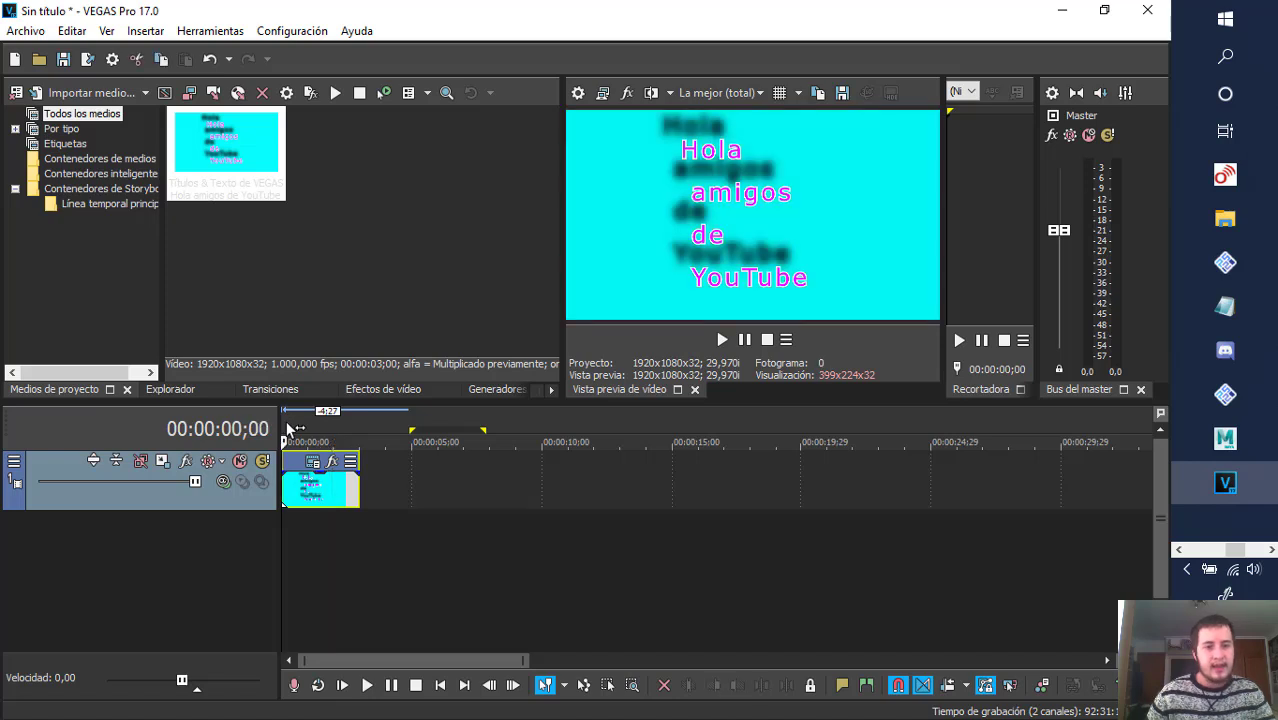
- Set the video preview quality to Borrador (Automática) and play the title clip with it
click(721, 92)
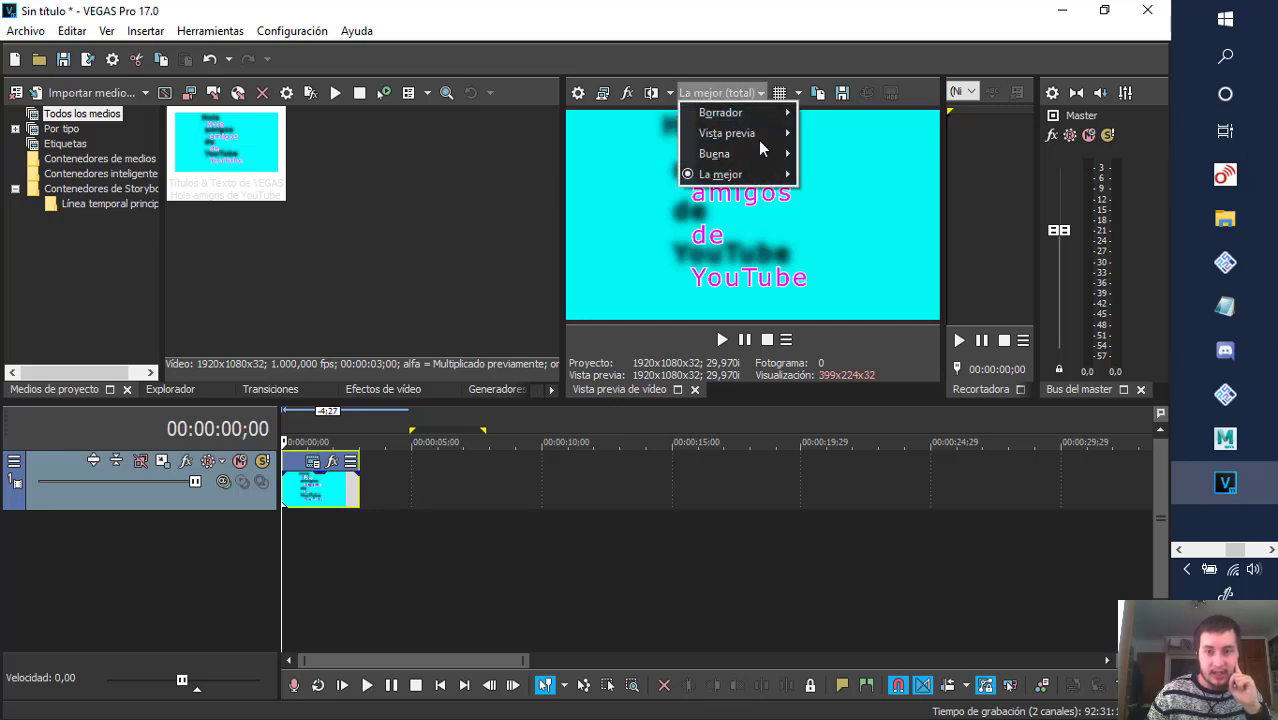
mouse_move(735, 131)
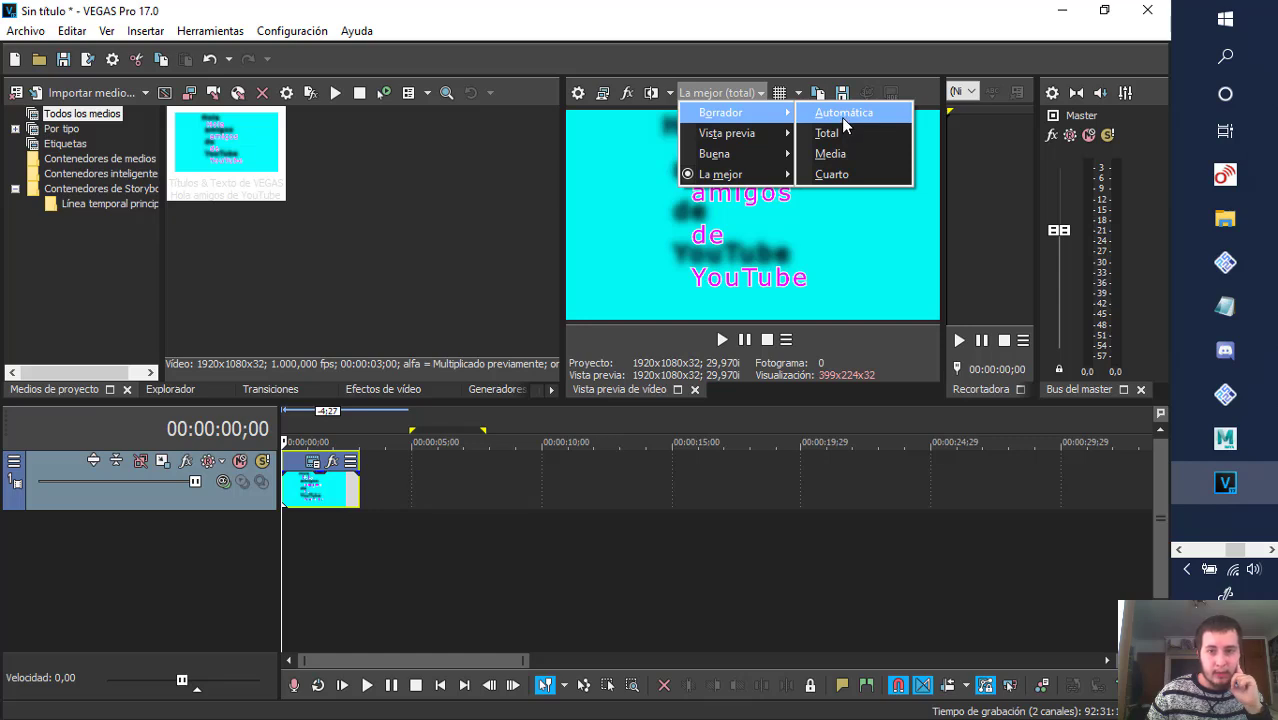
click(843, 115)
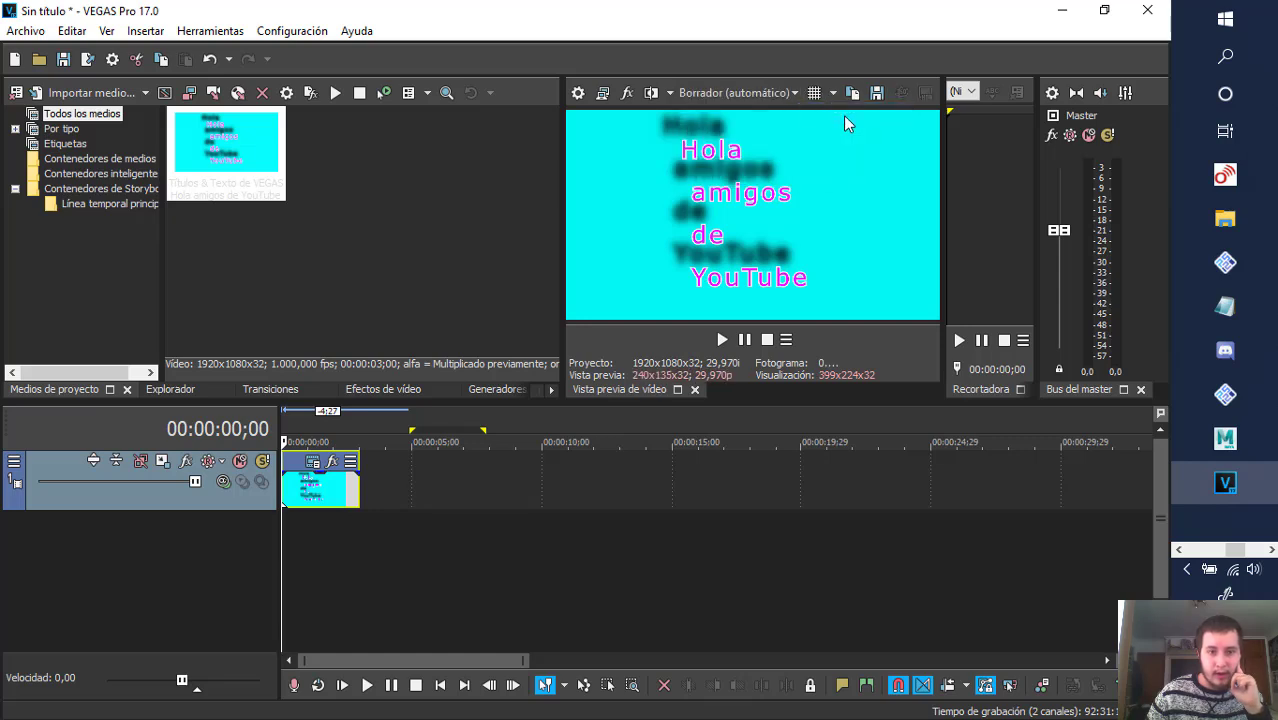
click(723, 340)
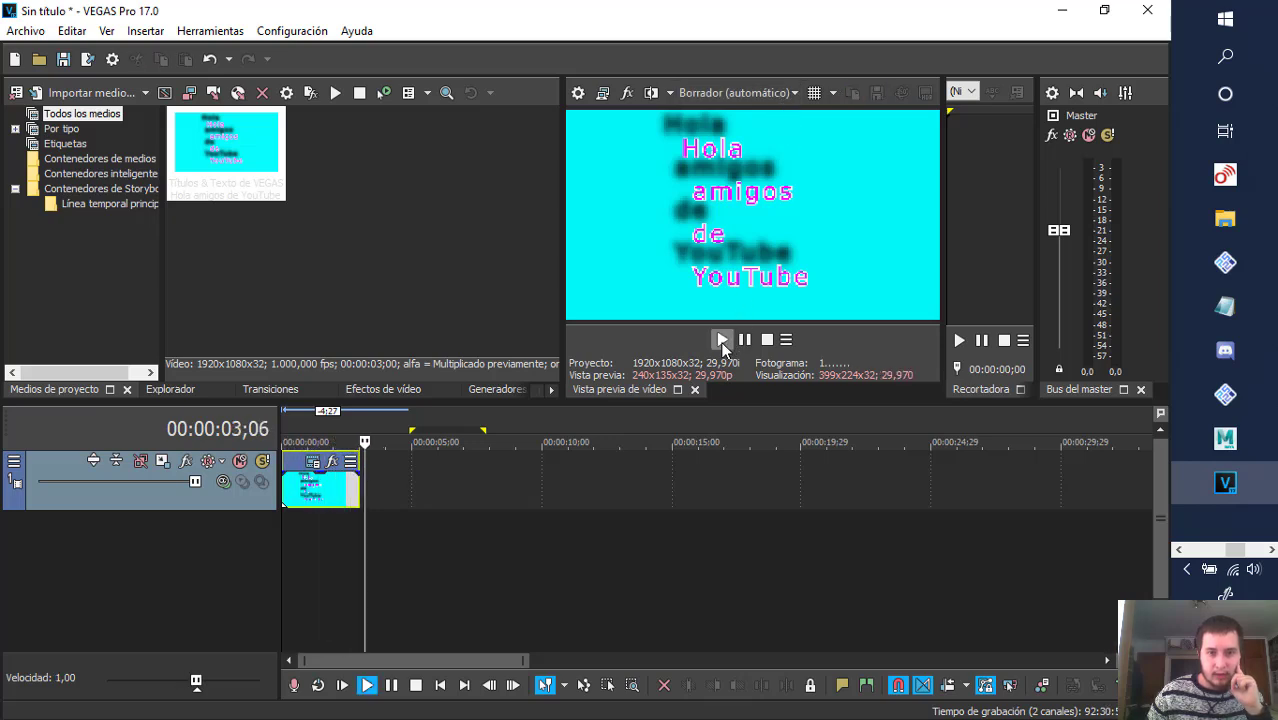
click(744, 340)
- Move the title clip along the track to start at 00:00:04;27 and place the playhead at its start
click(294, 441)
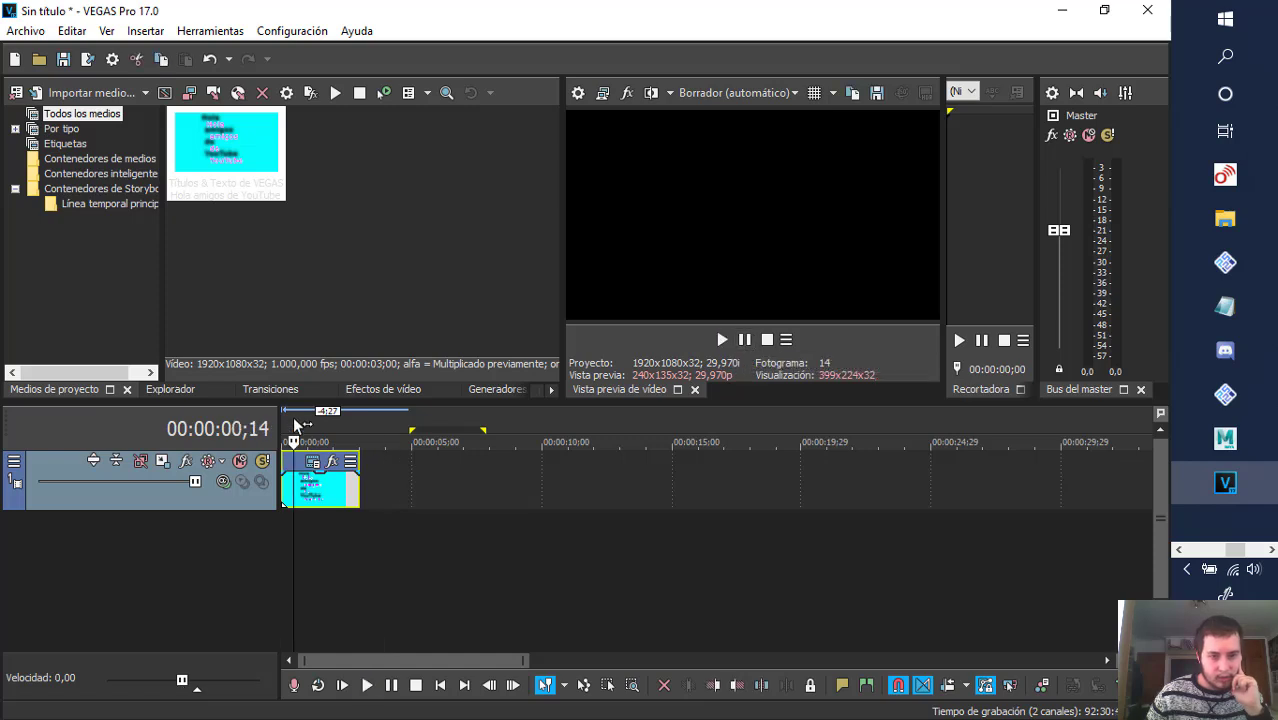
drag(315, 472, 451, 497)
drag(477, 502, 455, 503)
click(421, 418)
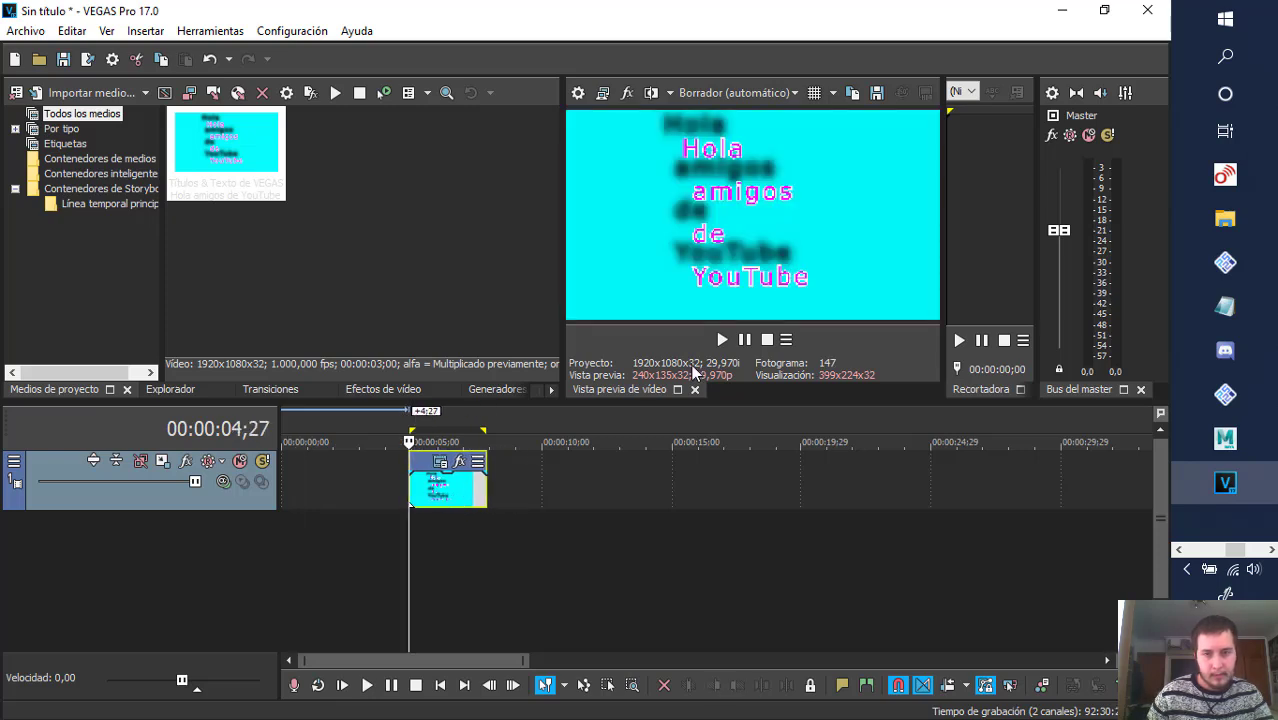
- Play the title clip in draft quality, enlarge it in the timeline and inspect the background between its keyframes
click(722, 341)
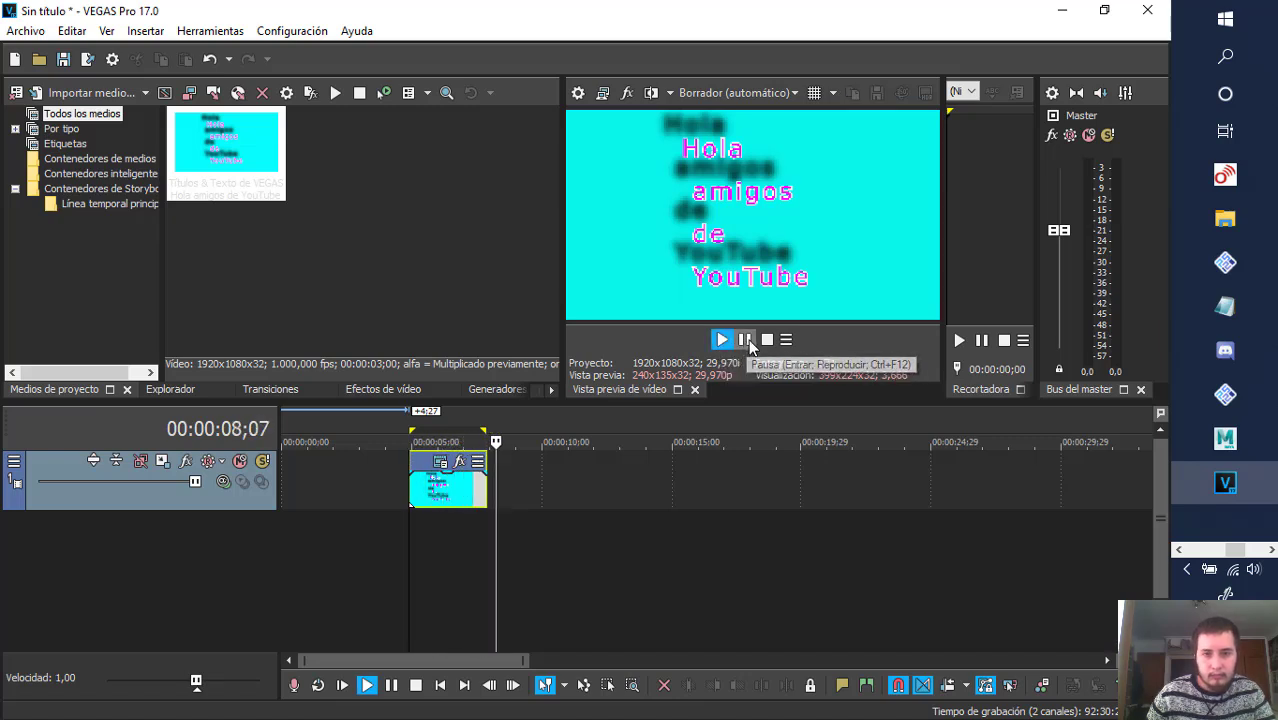
click(744, 340)
click(470, 423)
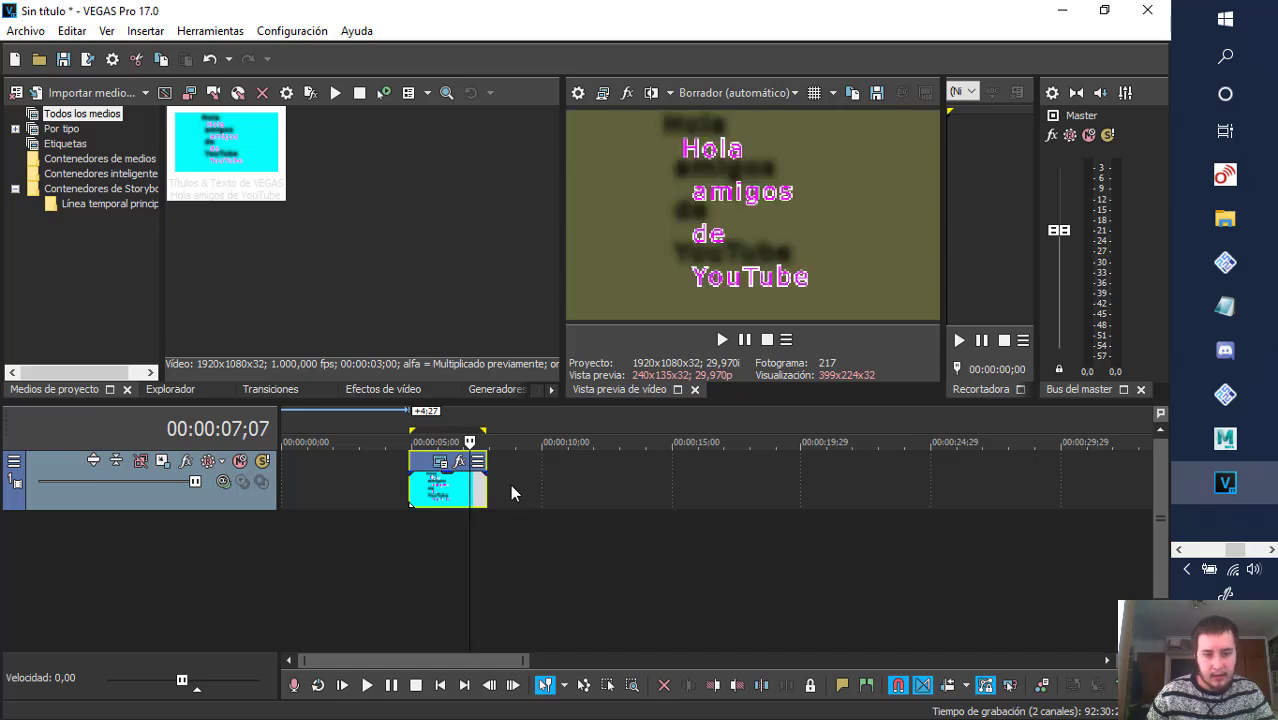
scroll(521, 495, up, 6)
scroll(520, 495, down, 2)
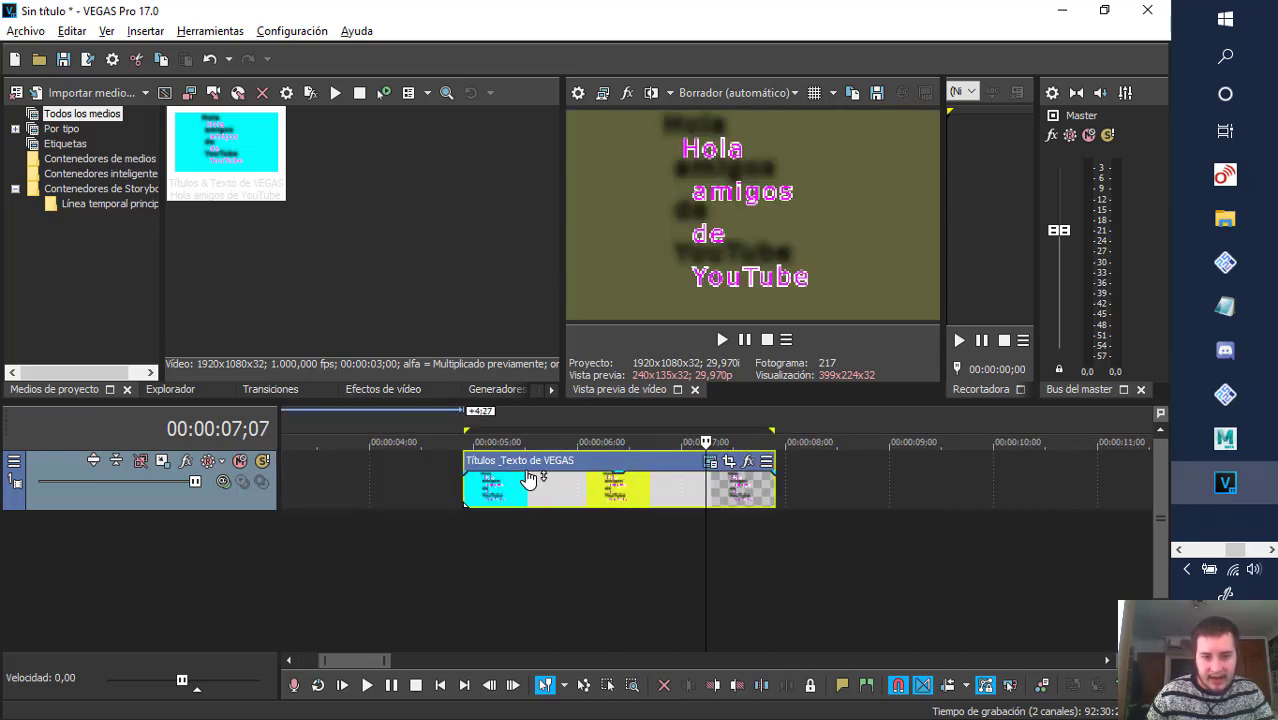
key(alt)
click(549, 419)
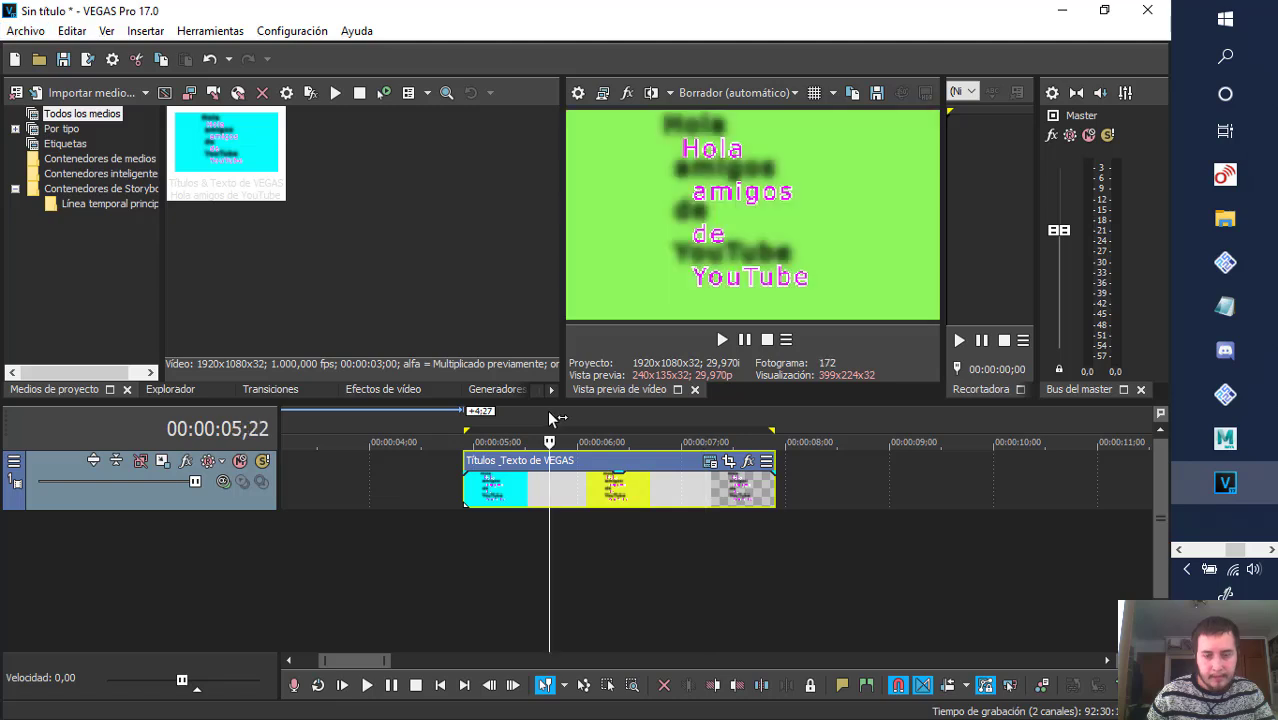
- Replay the title clip twice from its start to check how smoothly the background animation plays
click(465, 420)
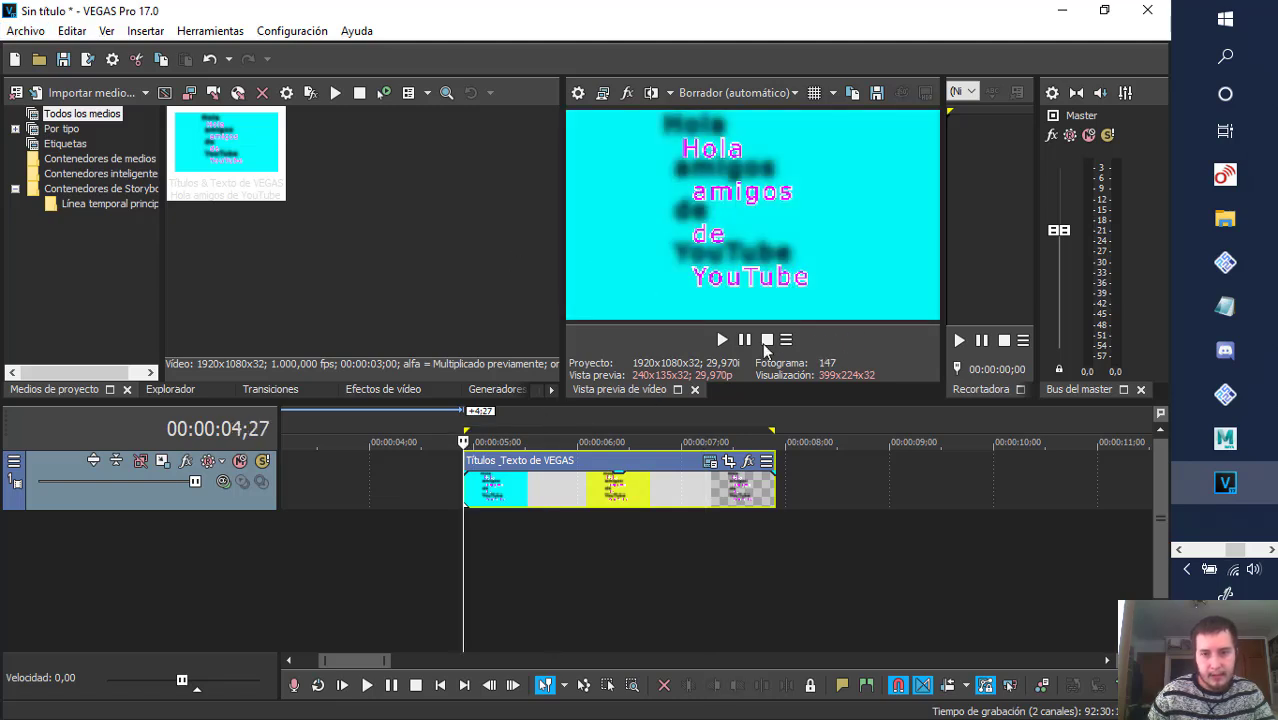
click(722, 340)
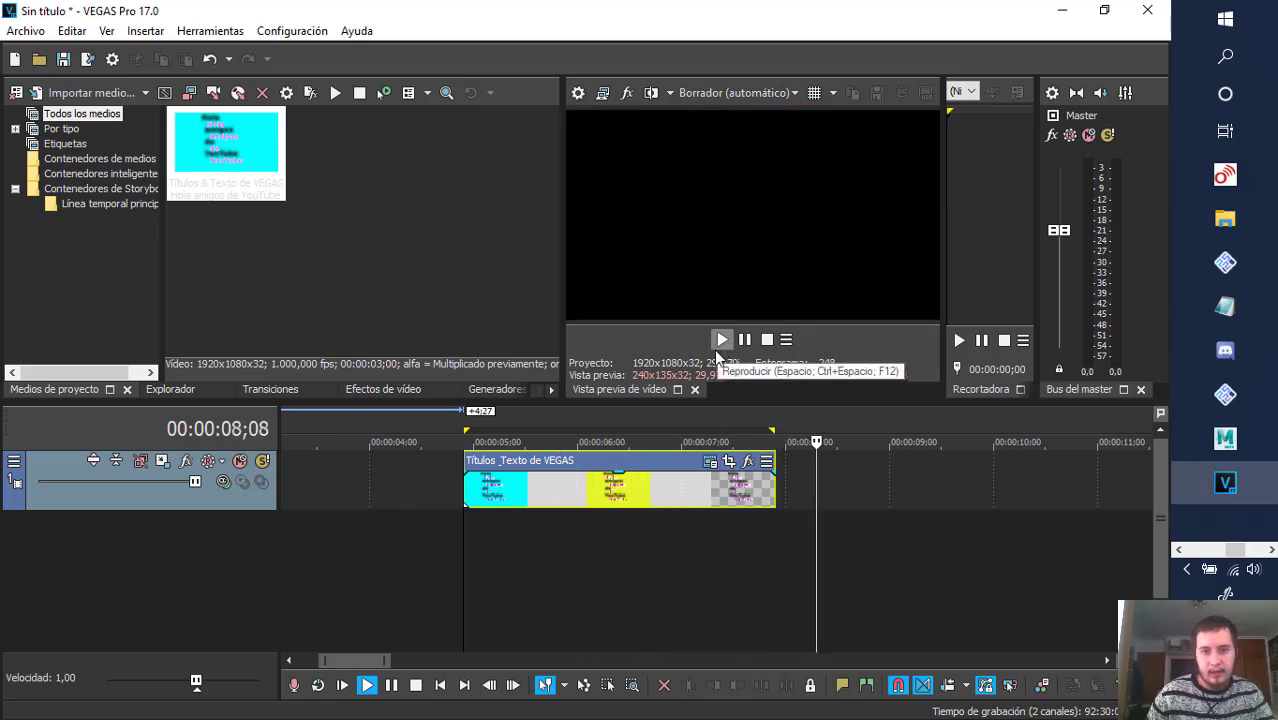
click(745, 341)
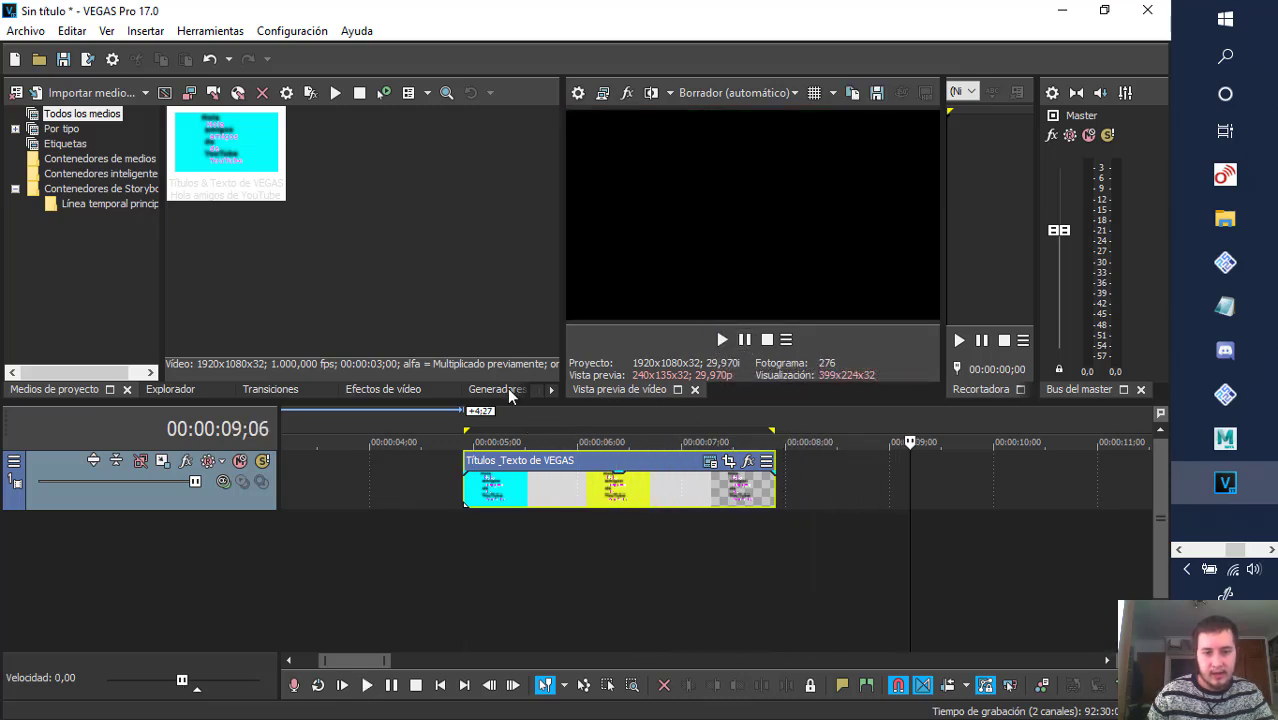
click(466, 421)
click(722, 341)
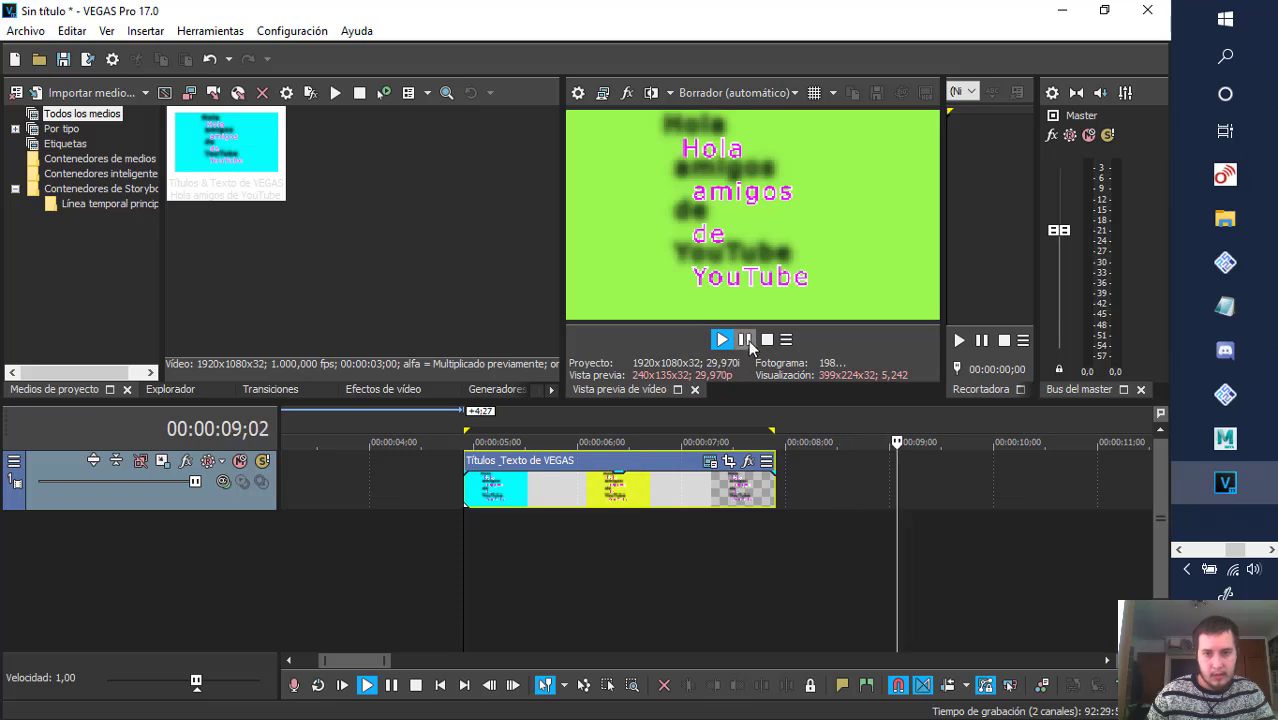
click(744, 340)
- Compare the title's background color and transparency at several points across the clip by repositioning the playhead
click(720, 418)
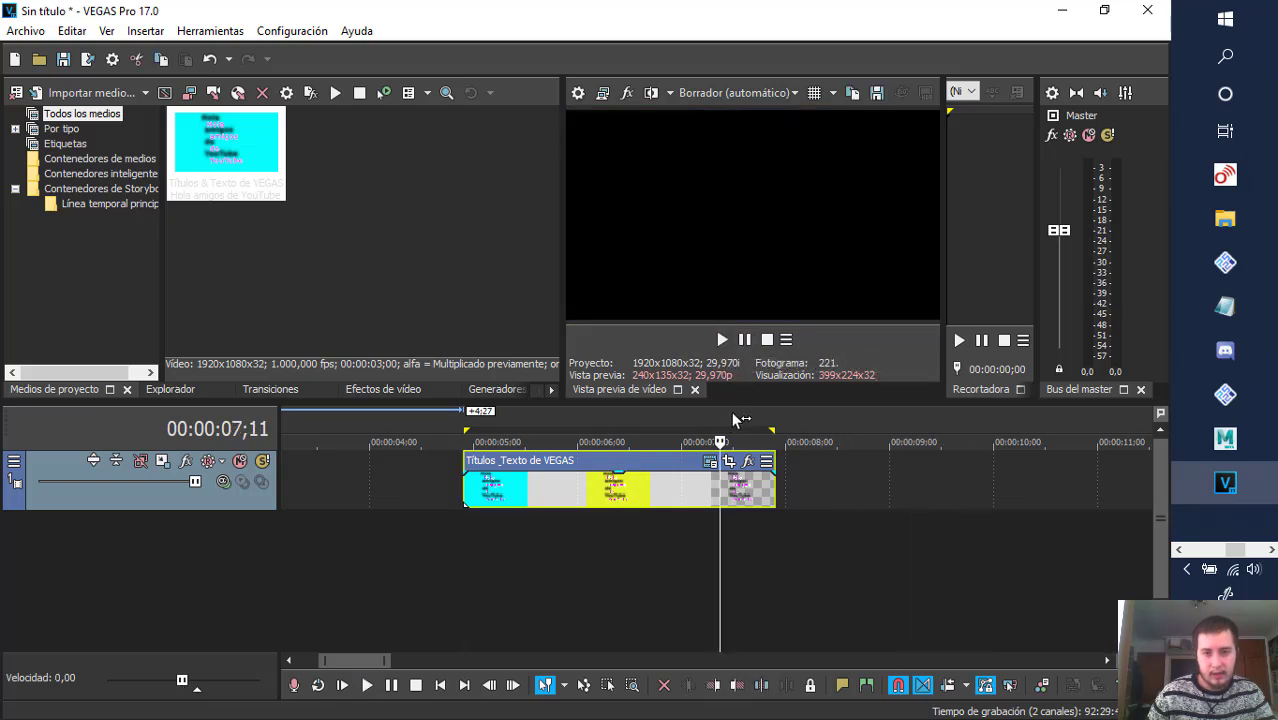
click(741, 411)
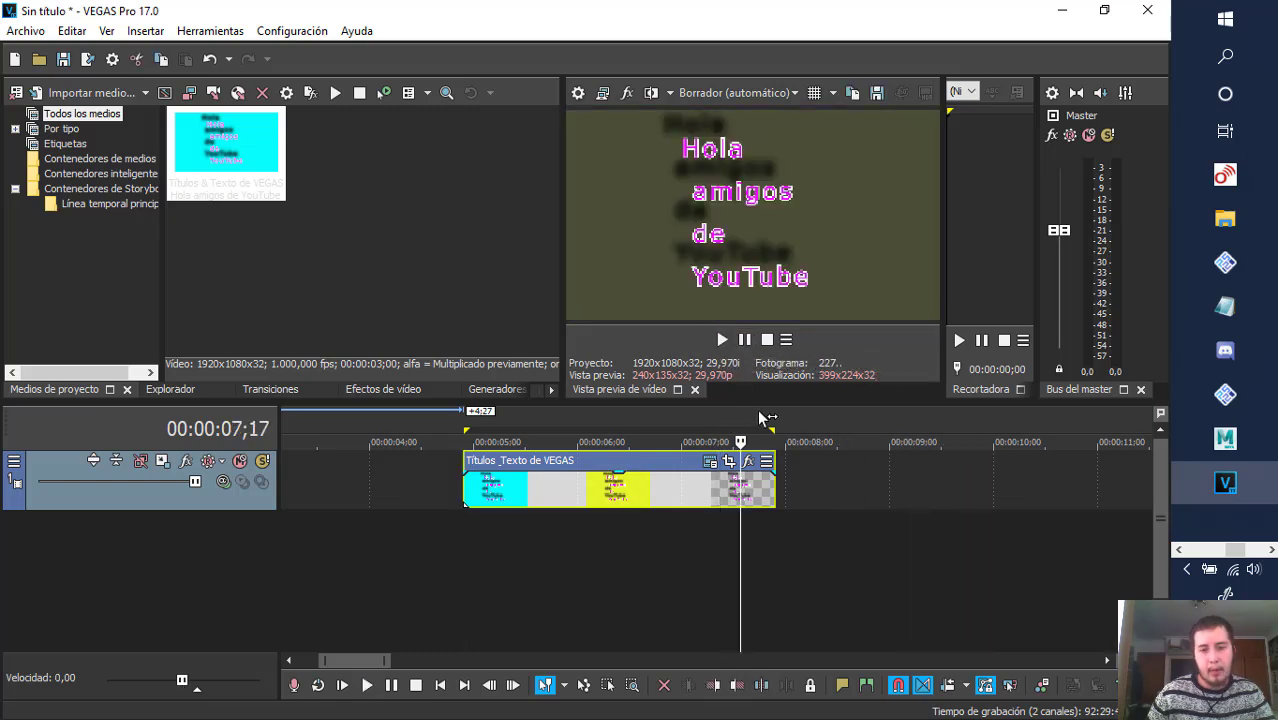
click(758, 413)
click(613, 424)
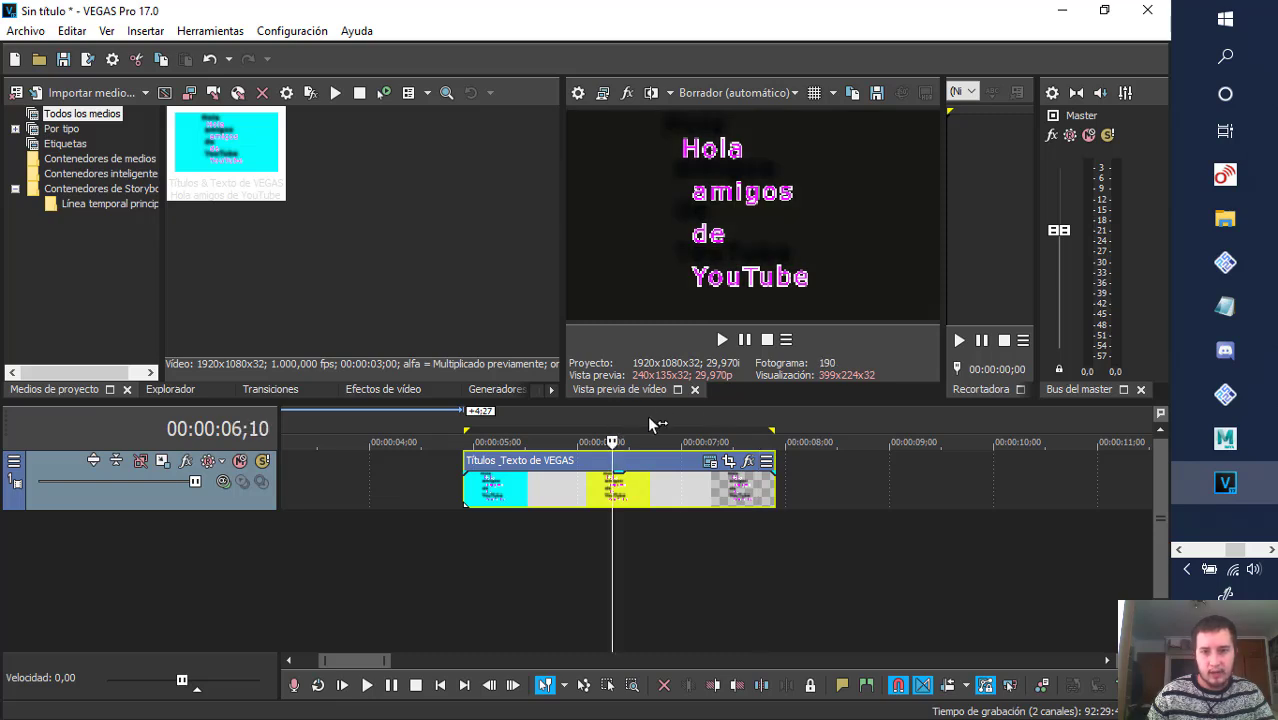
click(709, 418)
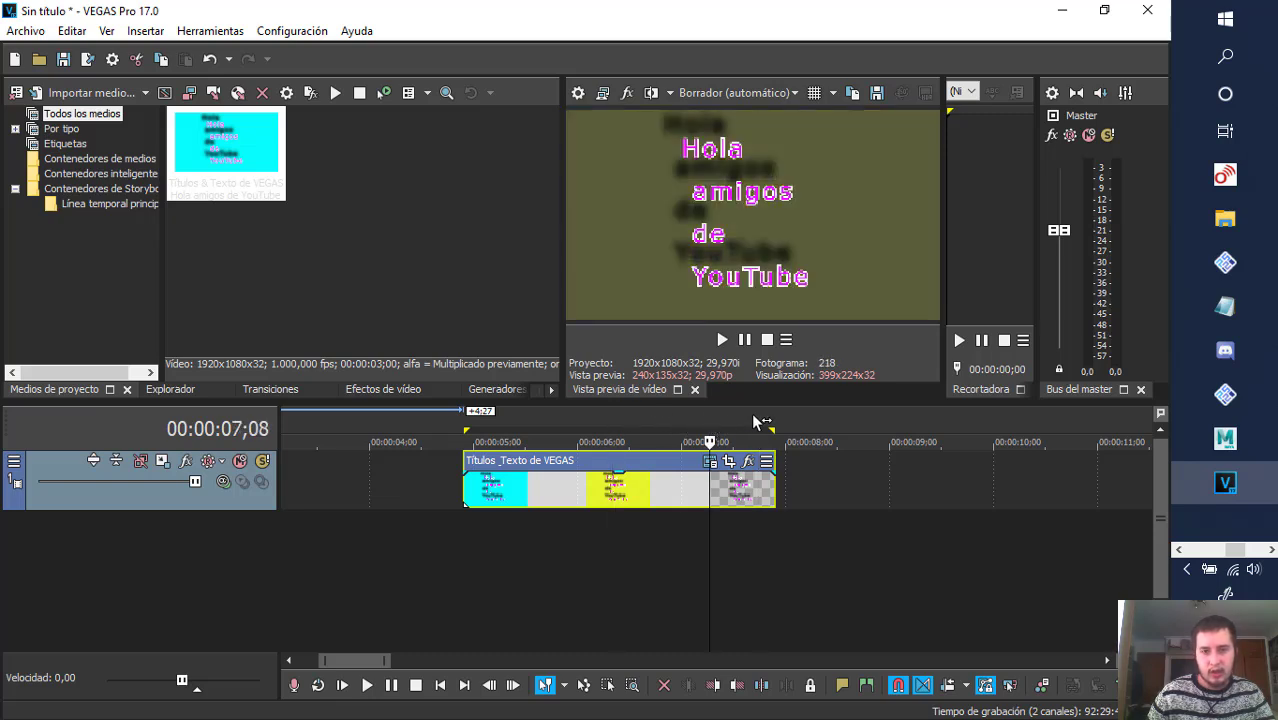
click(755, 416)
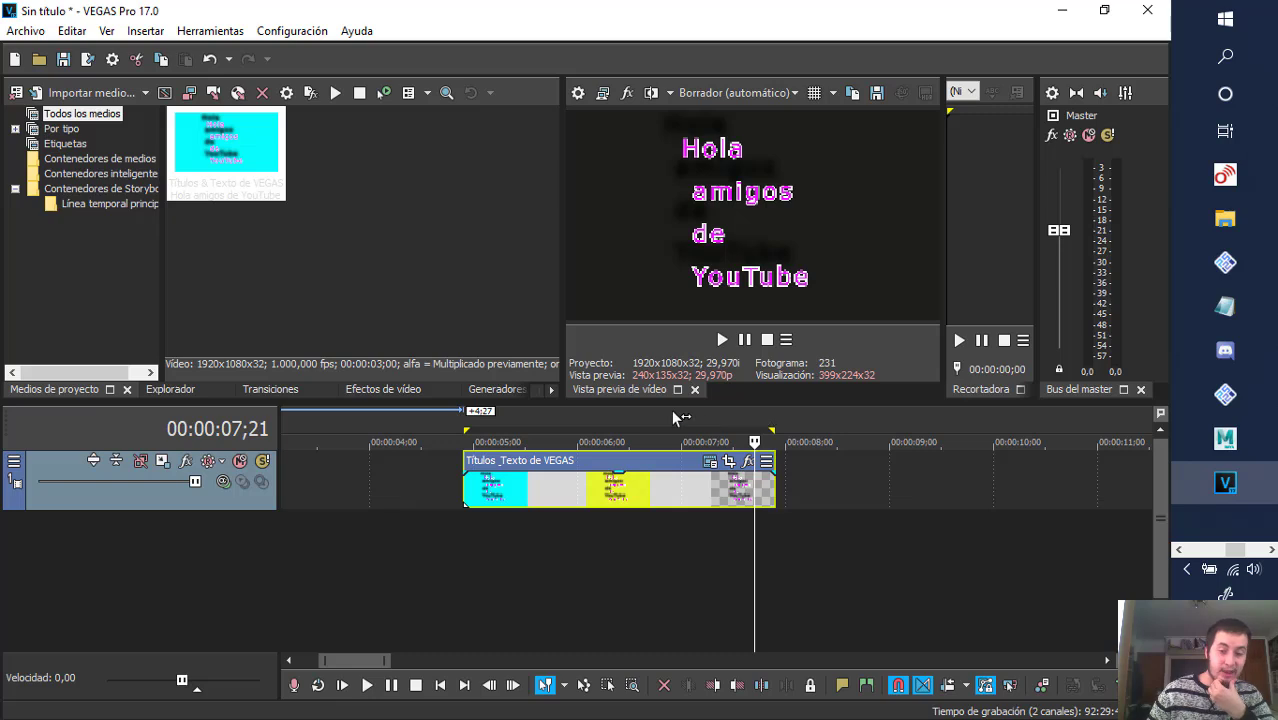
click(668, 410)
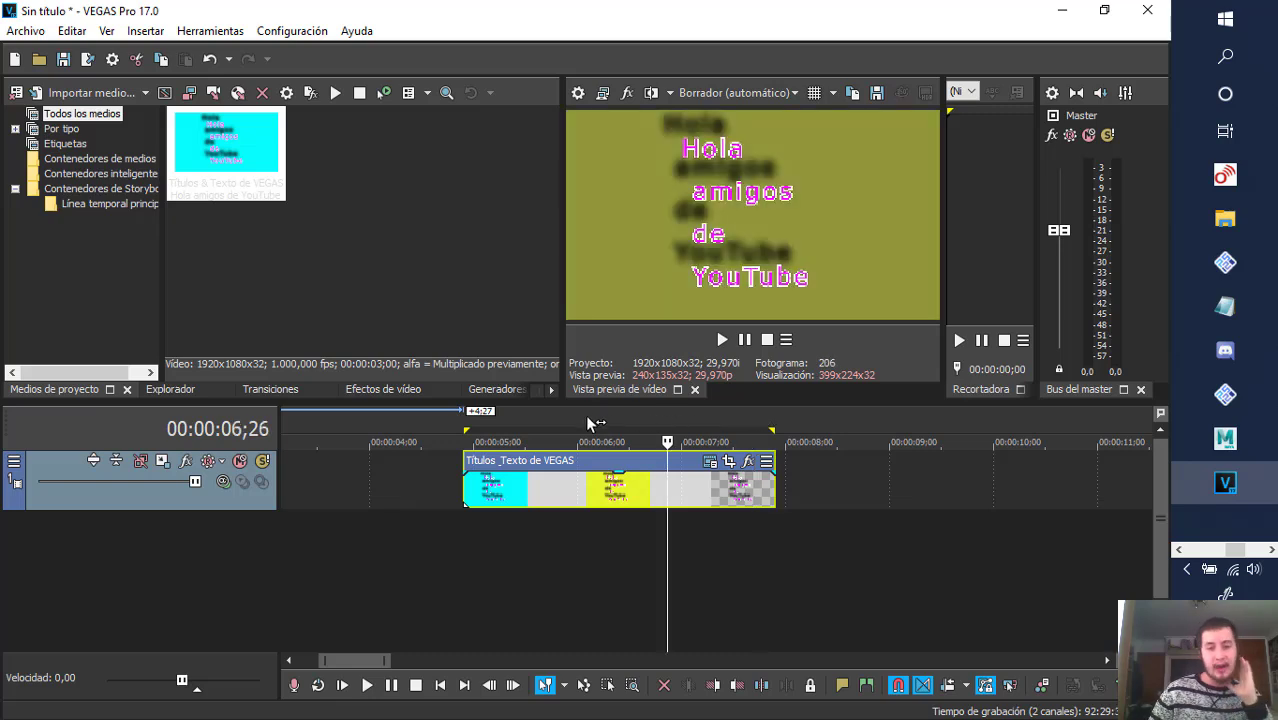
click(538, 414)
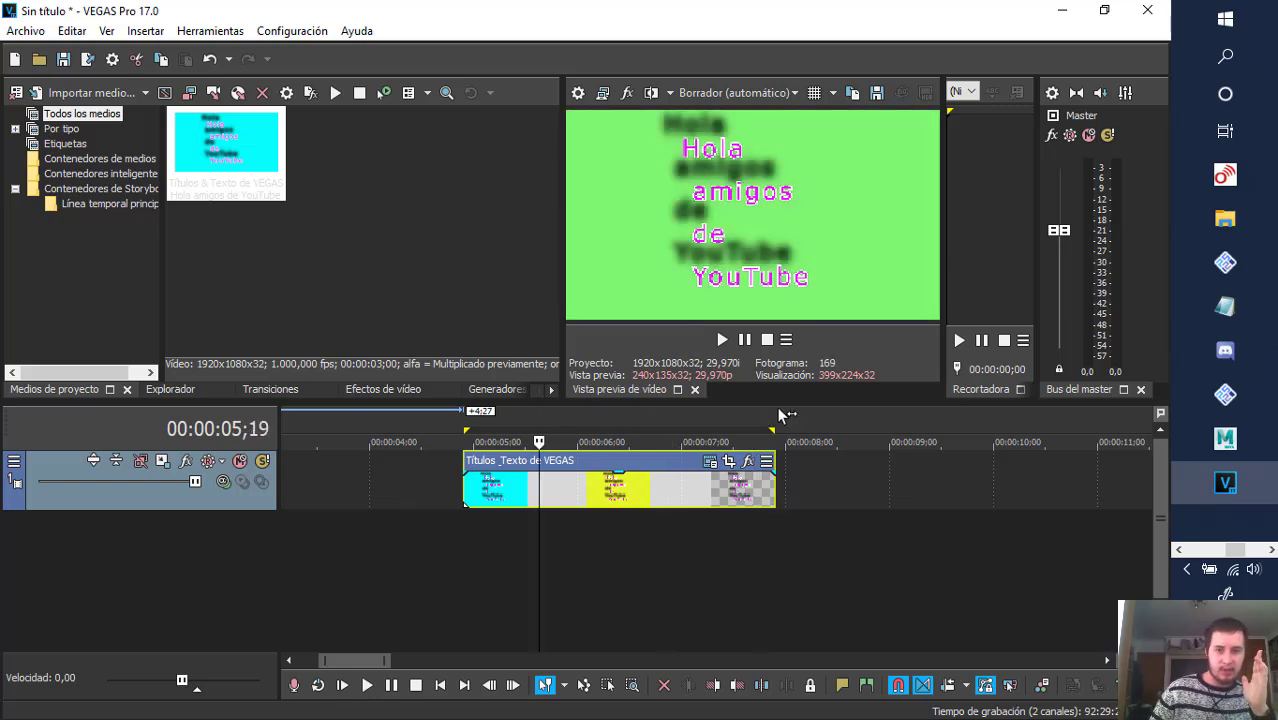
click(737, 416)
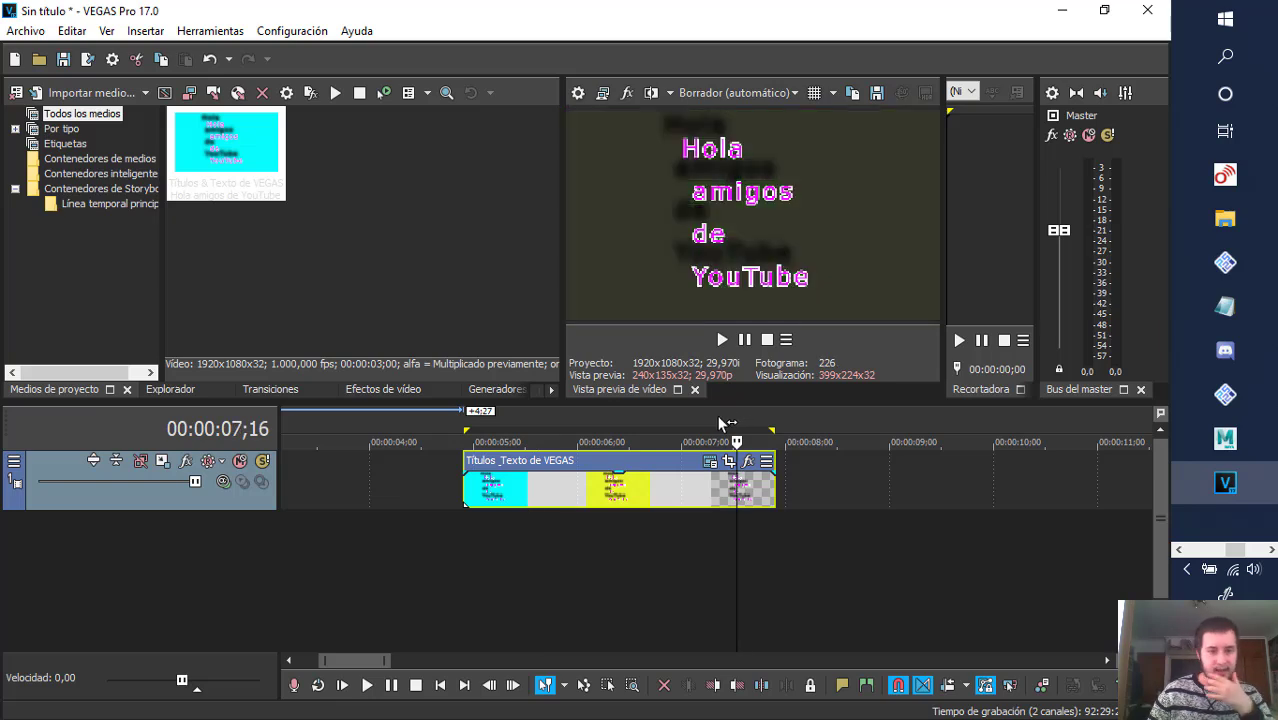
click(494, 418)
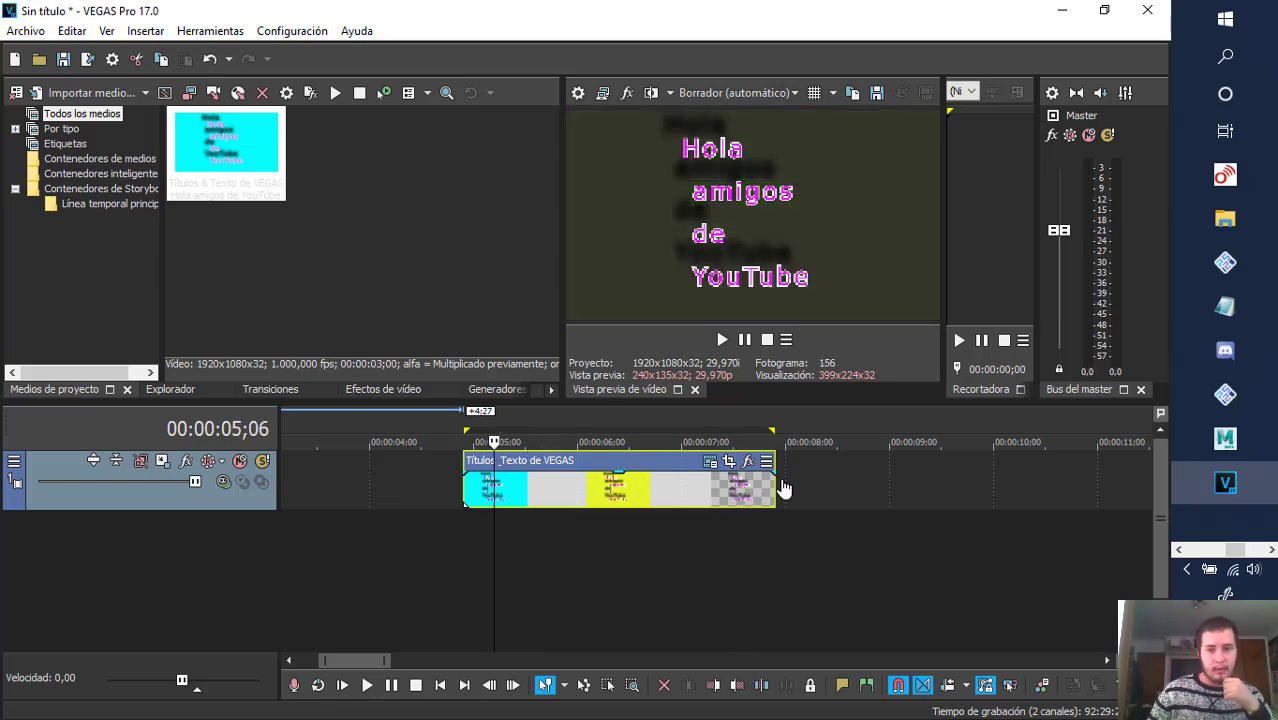
- Remove the background color animation from the title and enable keyframe animation for its text
click(709, 461)
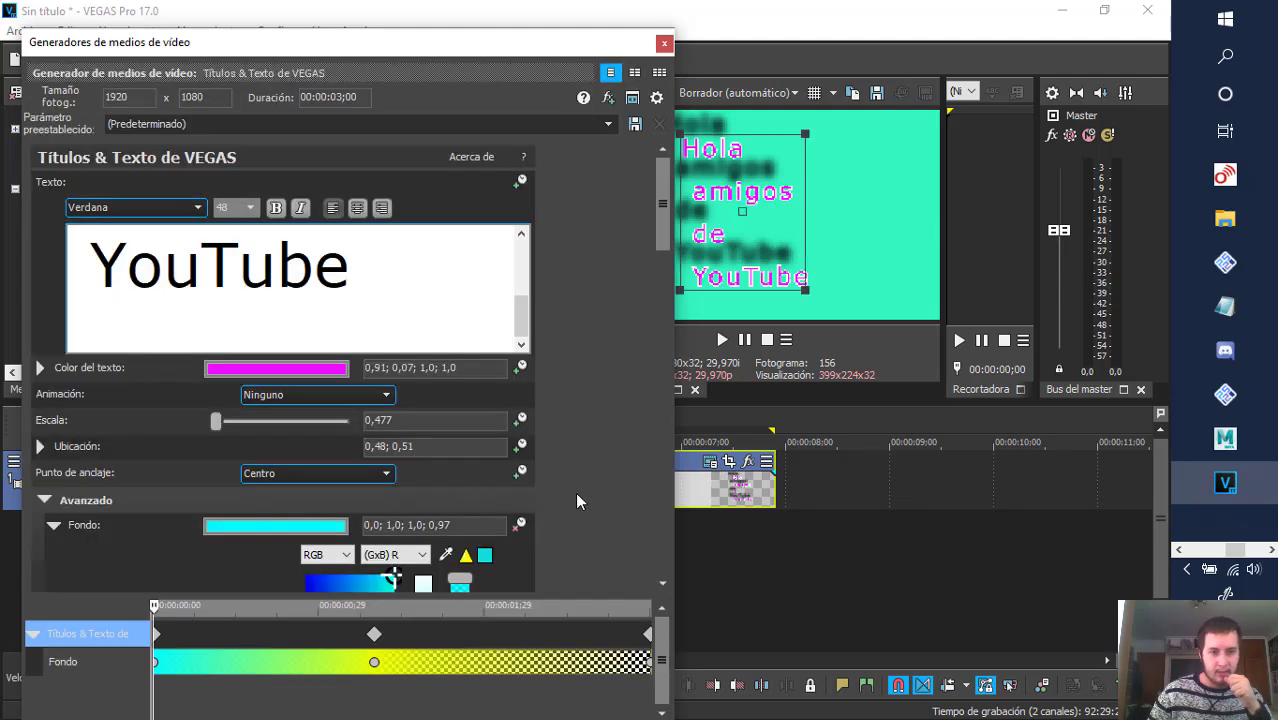
click(521, 527)
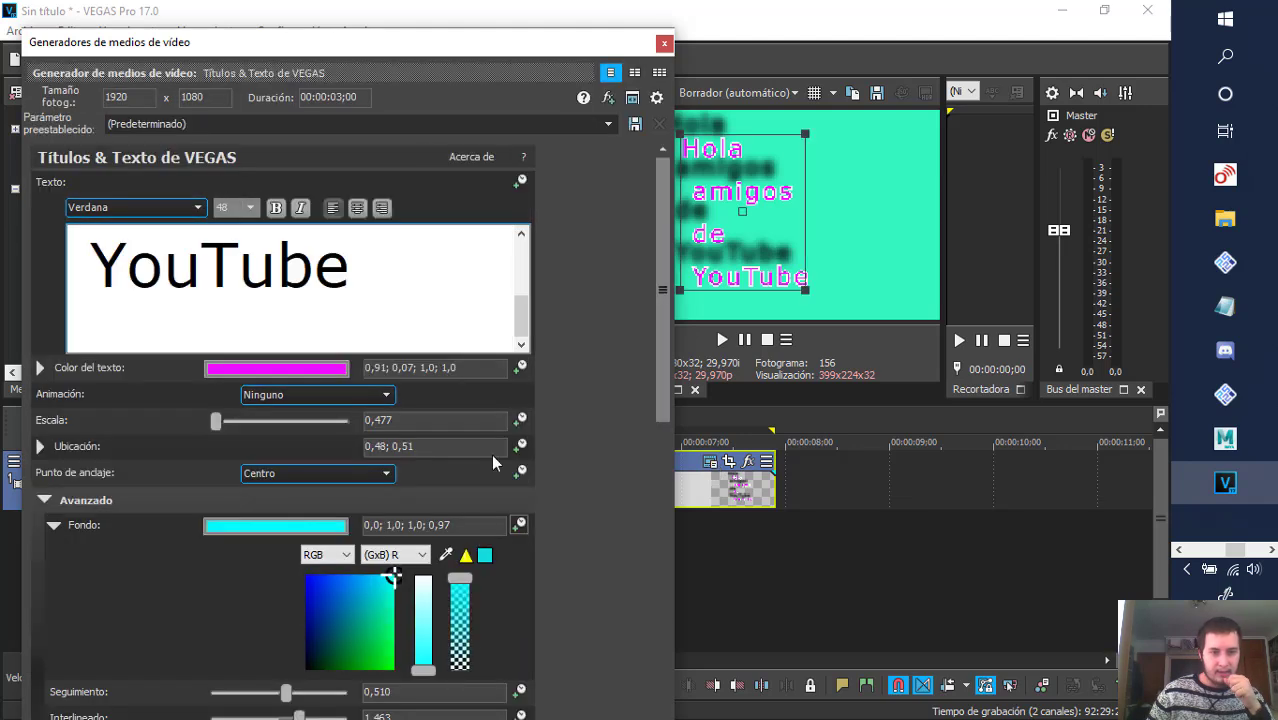
scroll(355, 237, up, 2)
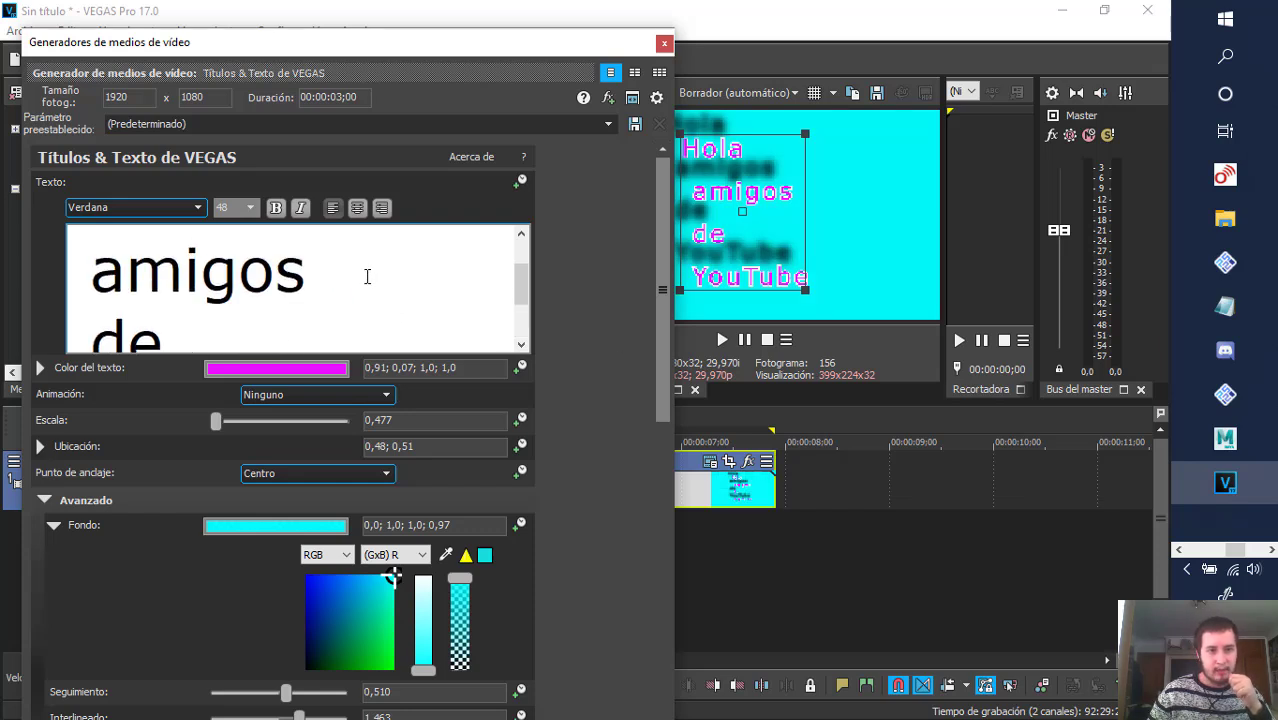
scroll(365, 277, down, 1)
click(519, 181)
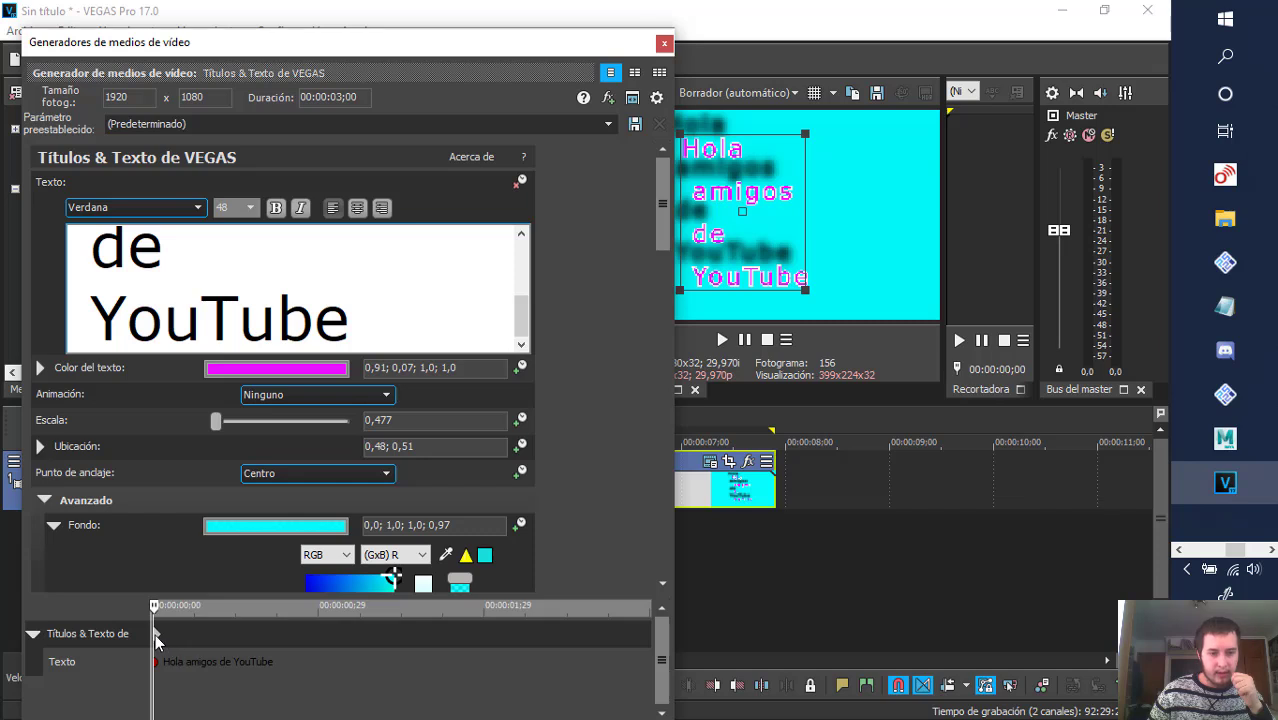
- Move the text keyframe to 00:00:01;27 and clear all the text at the clip's start
drag(155, 640, 468, 635)
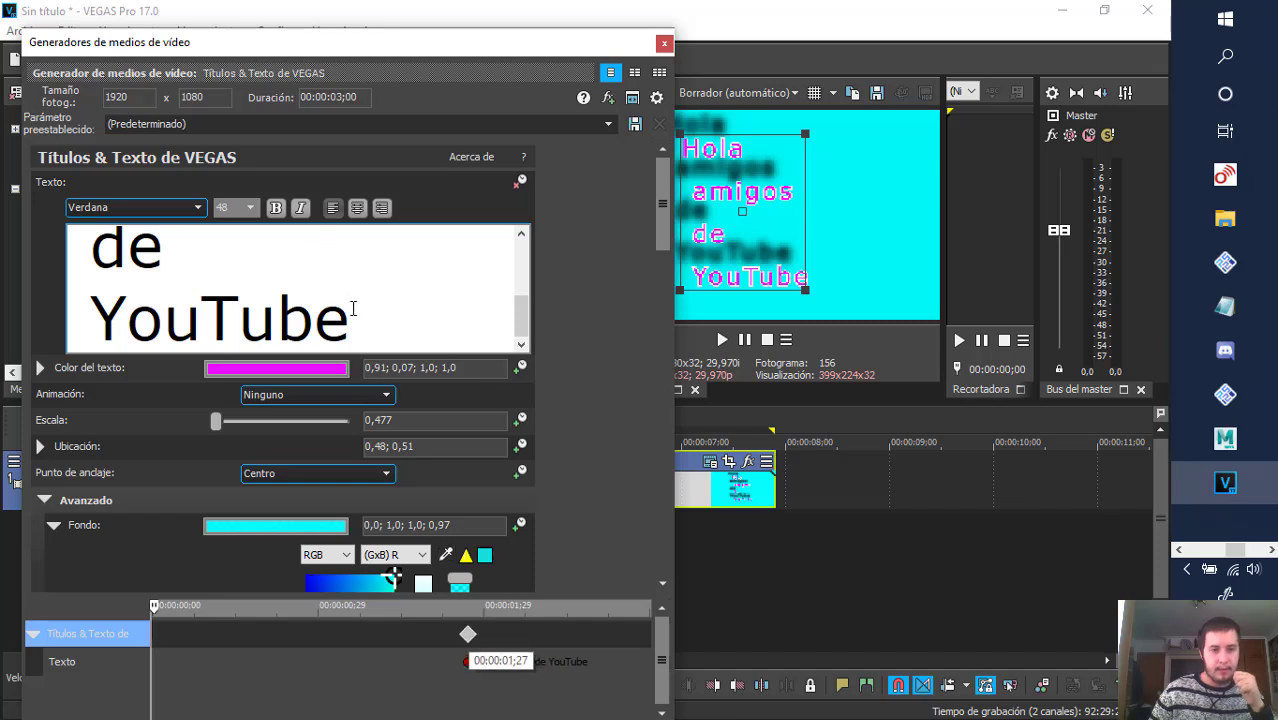
drag(362, 326, 179, 178)
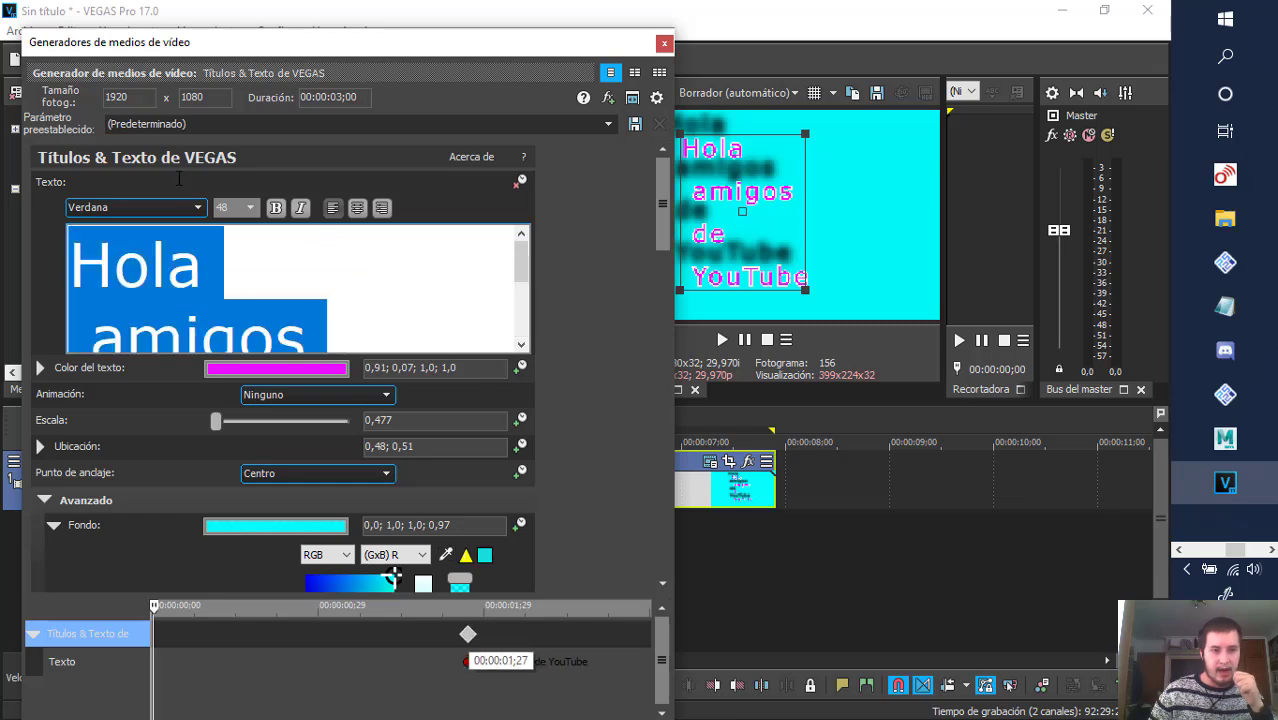
drag(202, 247, 121, 280)
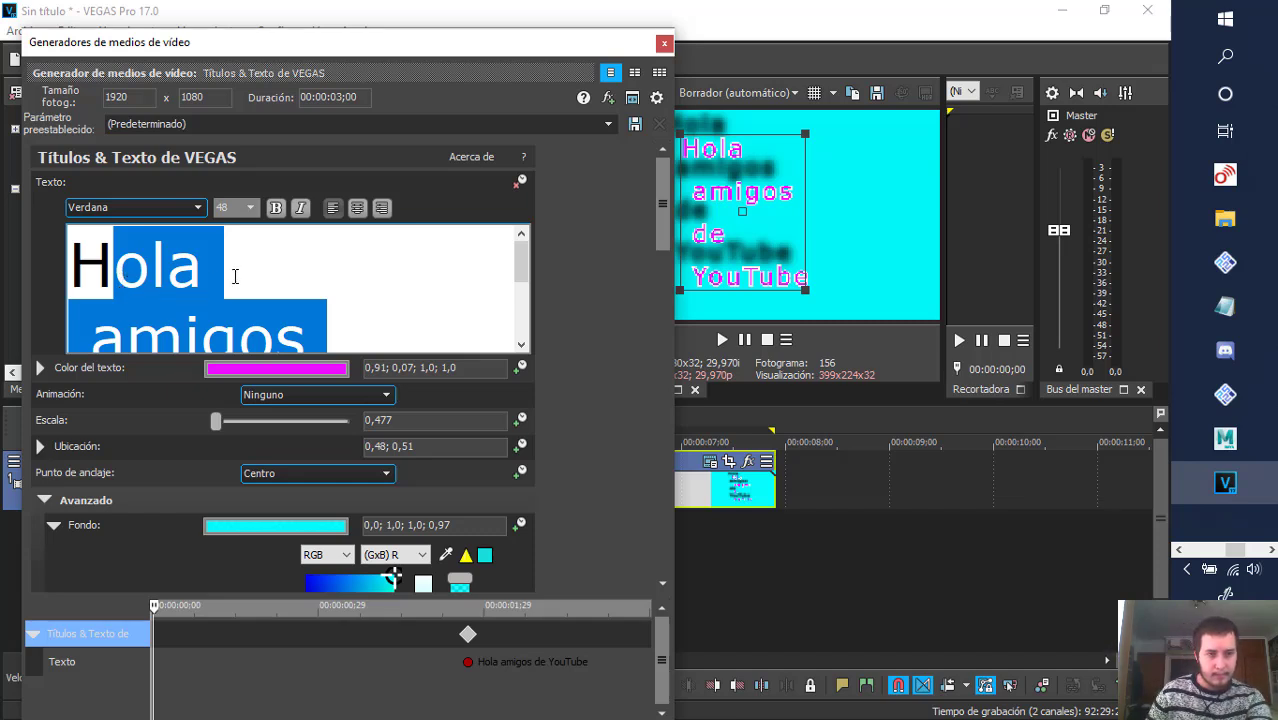
key(BackSpace)
key(BackSpace)
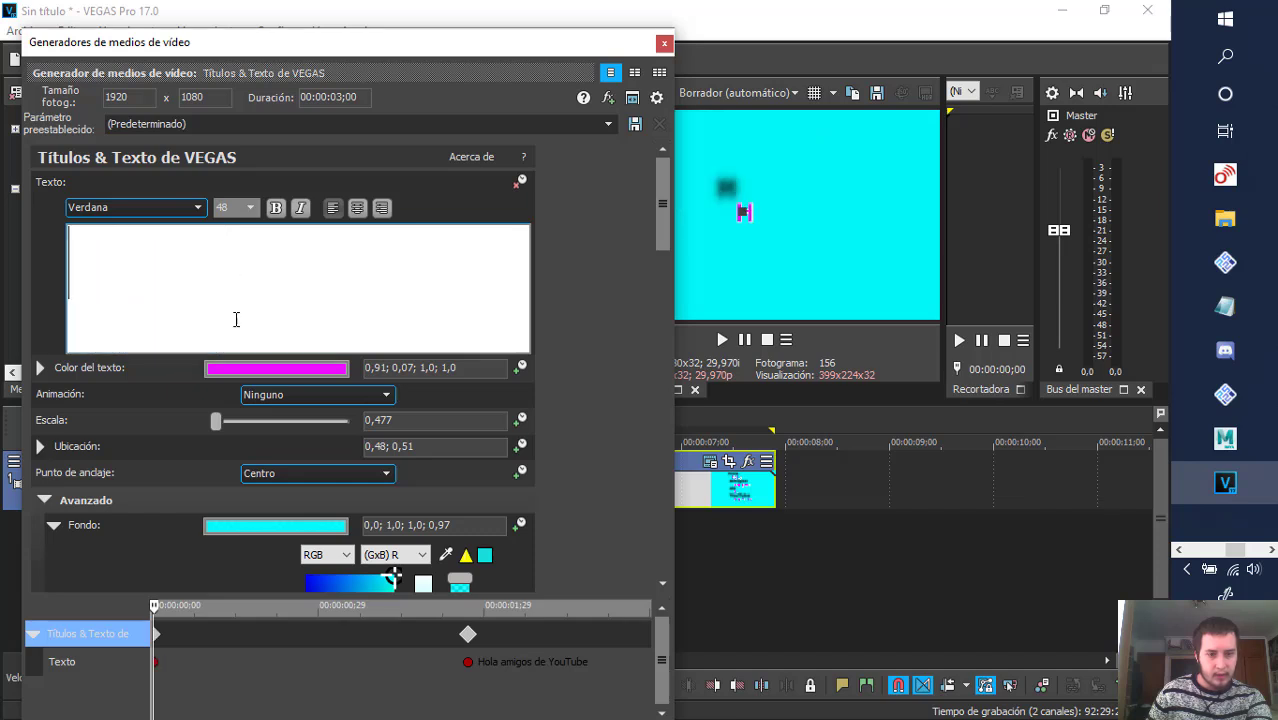
- Shift the full-text keyframe to 00:00:01;29 and add another "Hola amigos de YouTube" keyframe just before 00:00:00;29
click(463, 656)
drag(465, 648, 480, 672)
drag(470, 612, 198, 625)
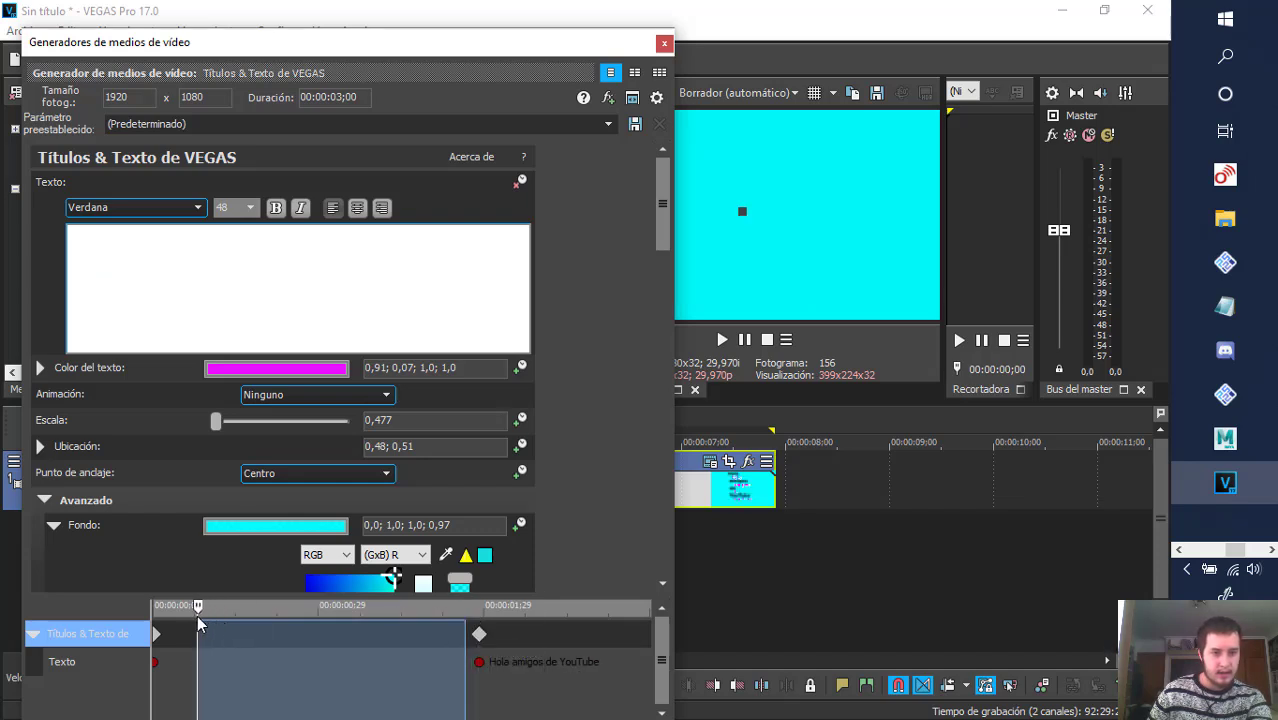
click(480, 635)
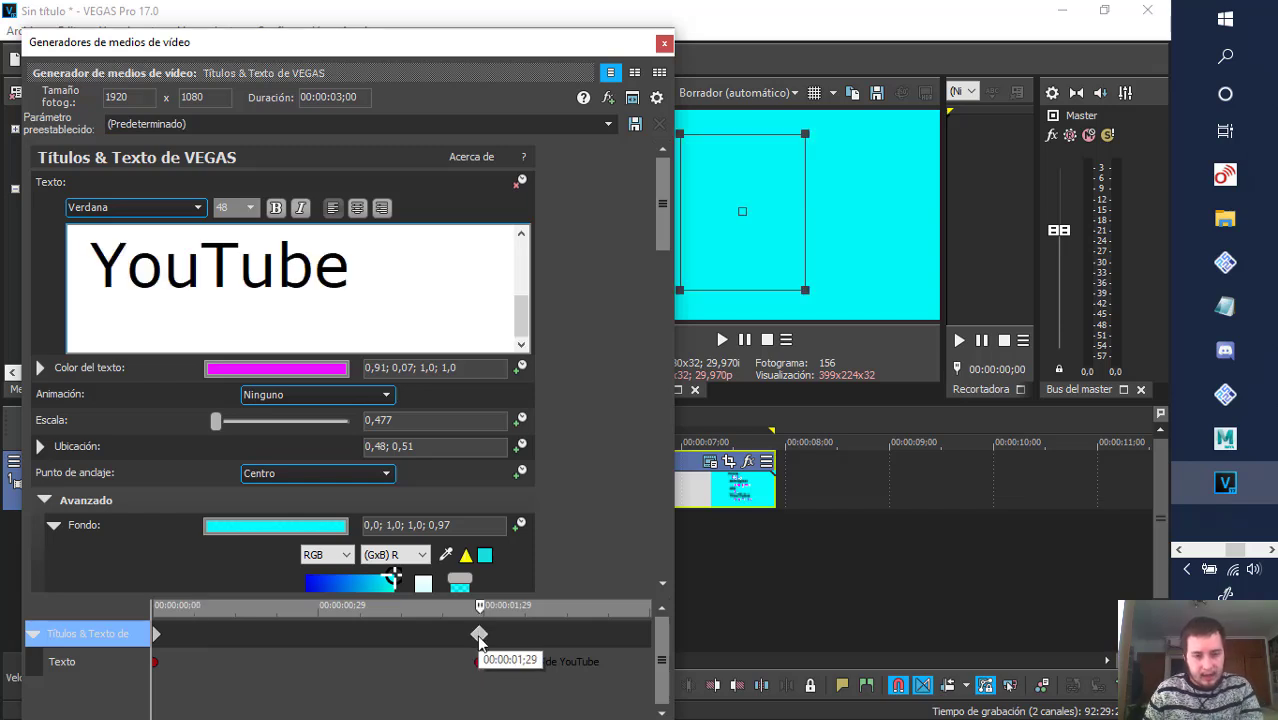
click(307, 636)
double_click(307, 636)
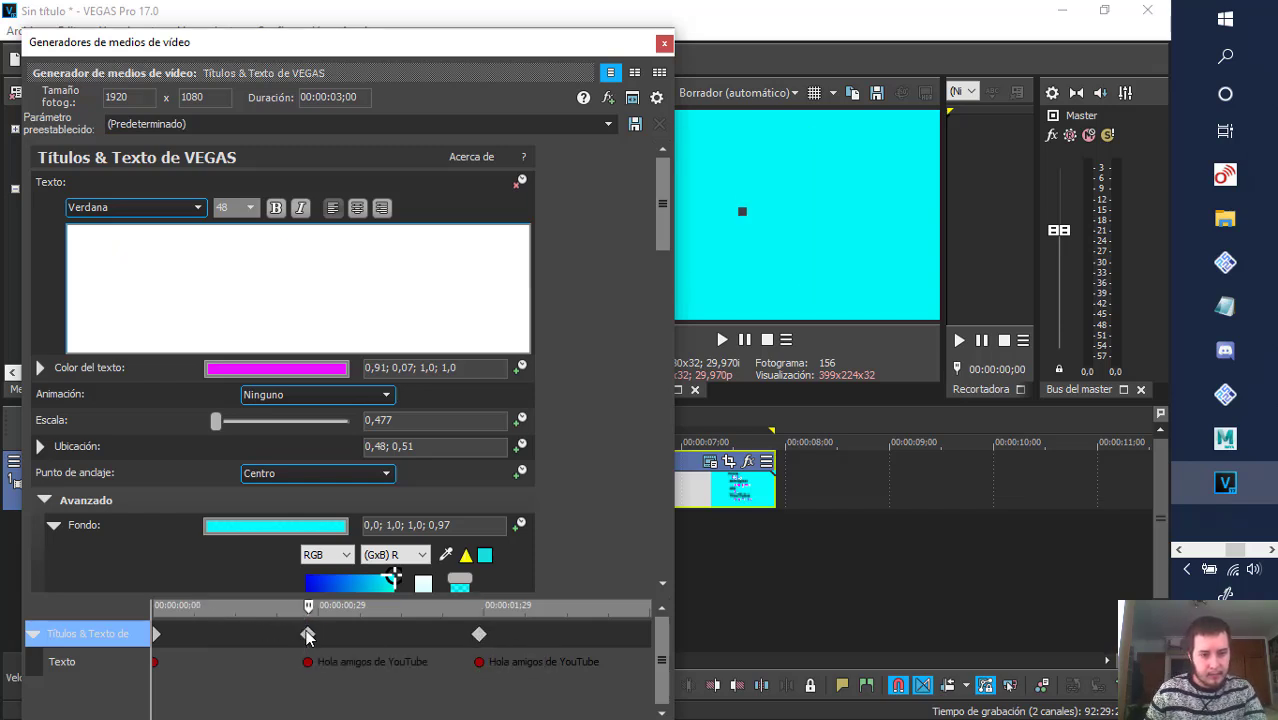
mouse_move(308, 618)
mouse_down()
mouse_move(339, 615)
mouse_move(304, 616)
mouse_up()
click(307, 616)
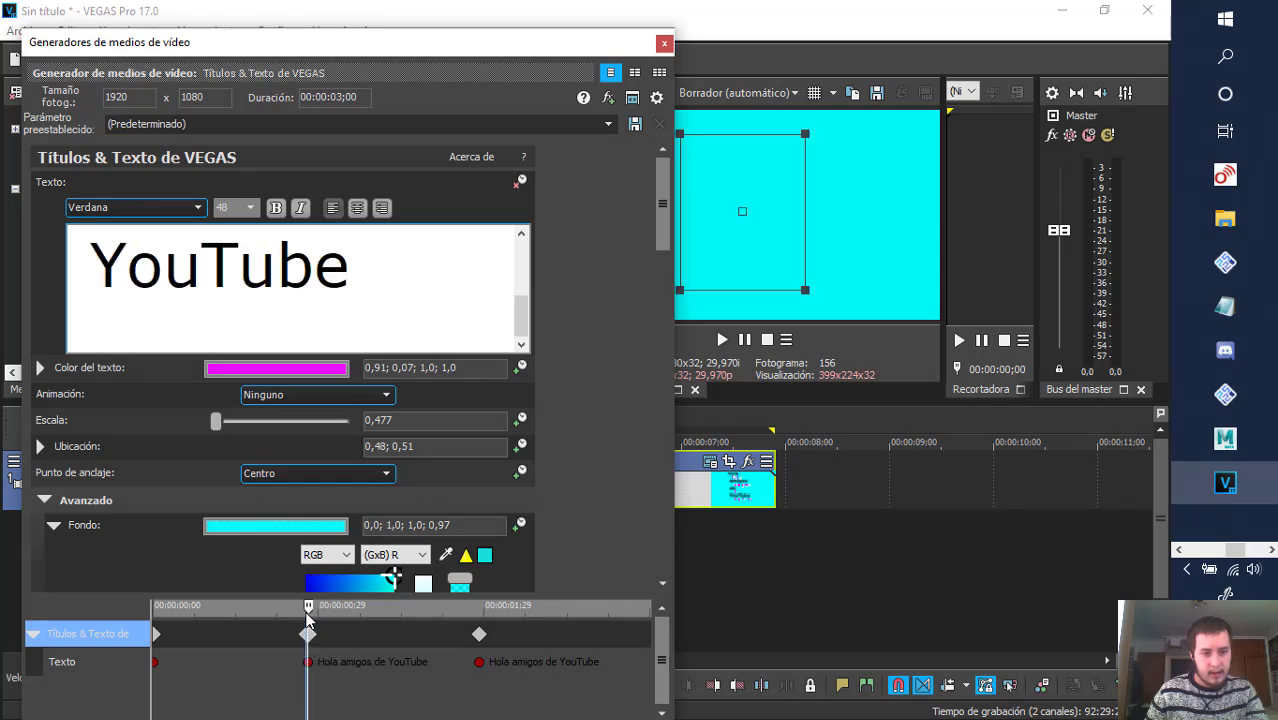
scroll(356, 313, up, 3)
scroll(355, 315, down, 2)
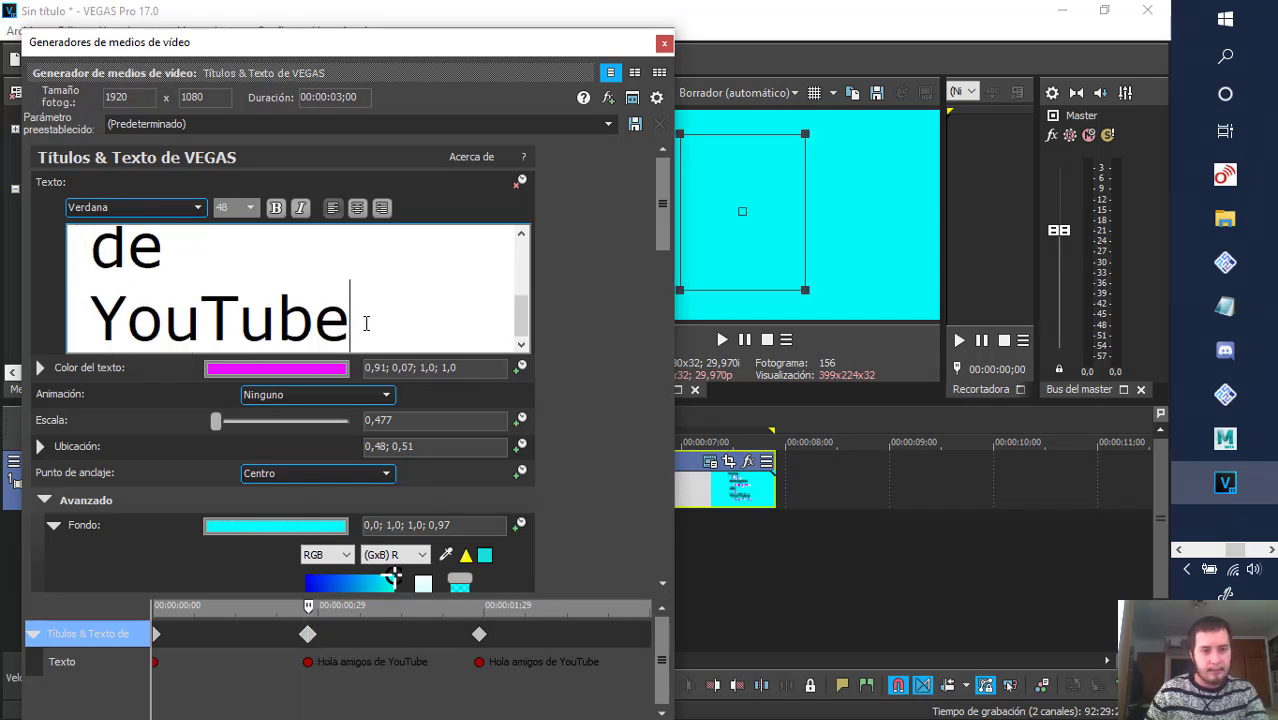
key(BackSpace)
key(BackSpace)
key(BackSpace)
key(BackSpace)
key(BackSpace)
key(BackSpace)
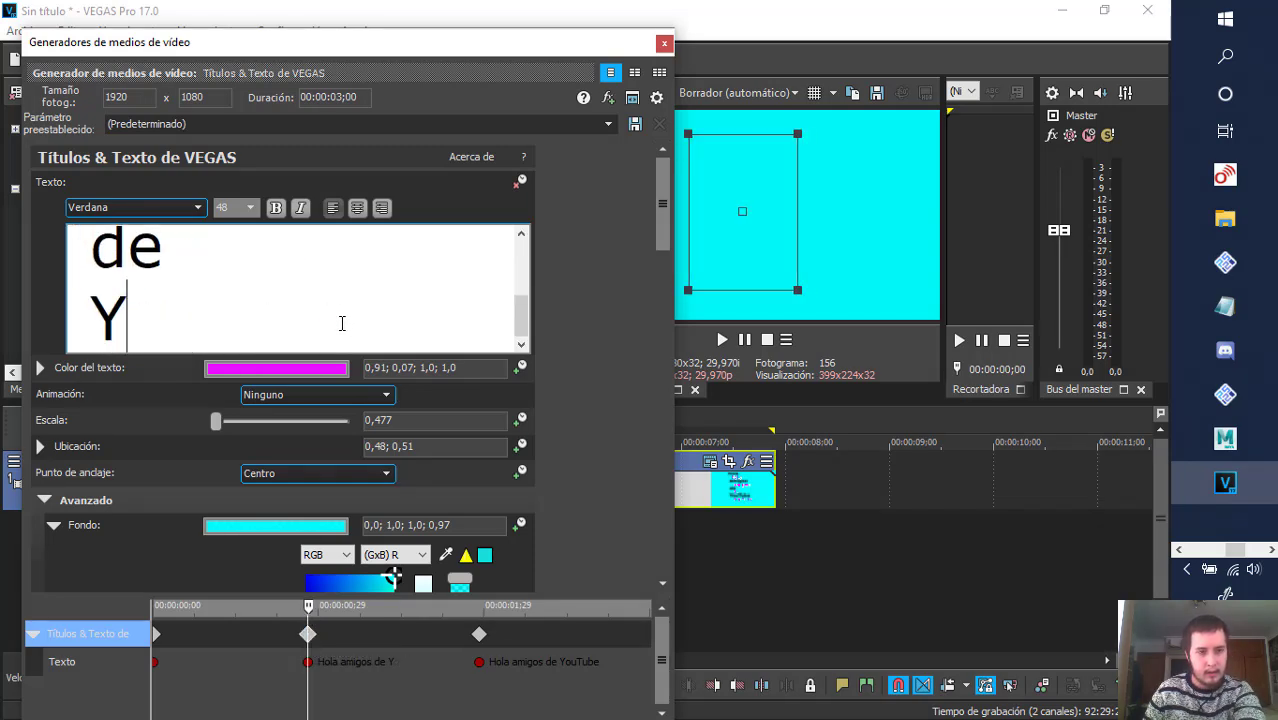
key(BackSpace)
key(BackSpace)
key(BackSpace)
key(BackSpace)
key(BackSpace)
key(BackSpace)
key(BackSpace)
key(BackSpace)
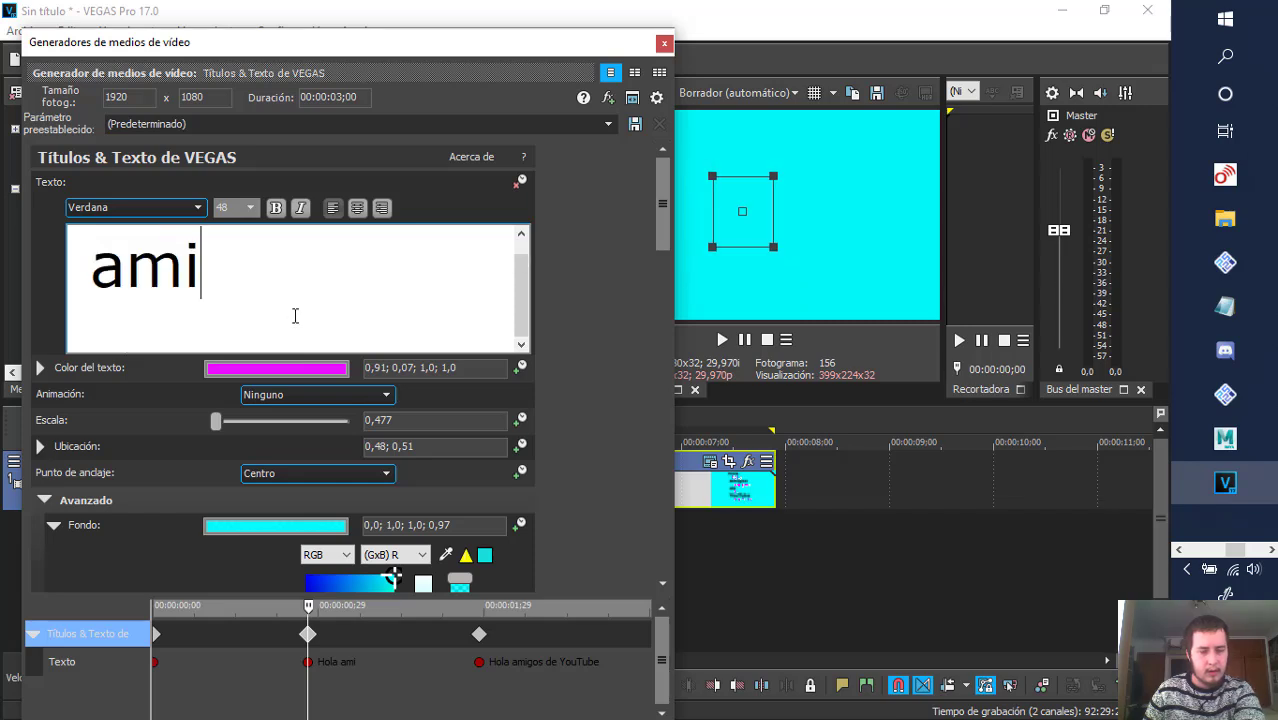
key(BackSpace)
key(BackSpace)
key(BackSpace)
key(BackSpace)
key(BackSpace)
key(BackSpace)
key(BackSpace)
key(BackSpace)
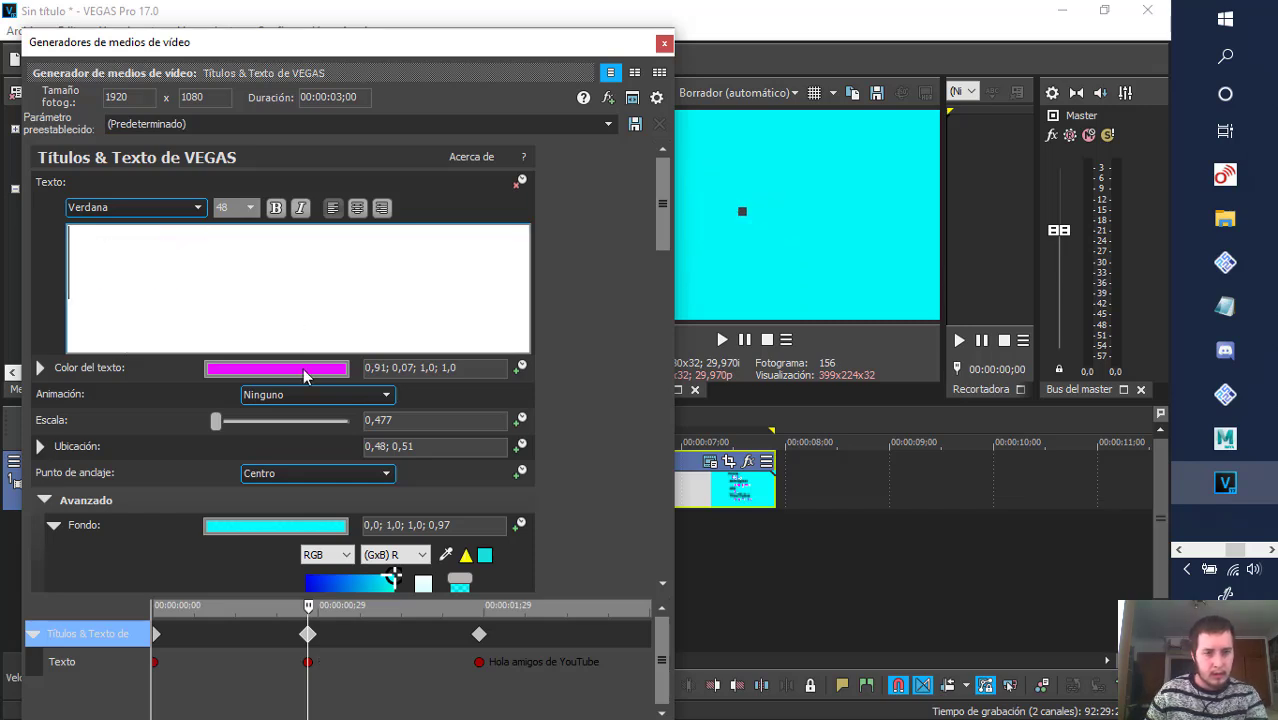
key(ctrl+z)
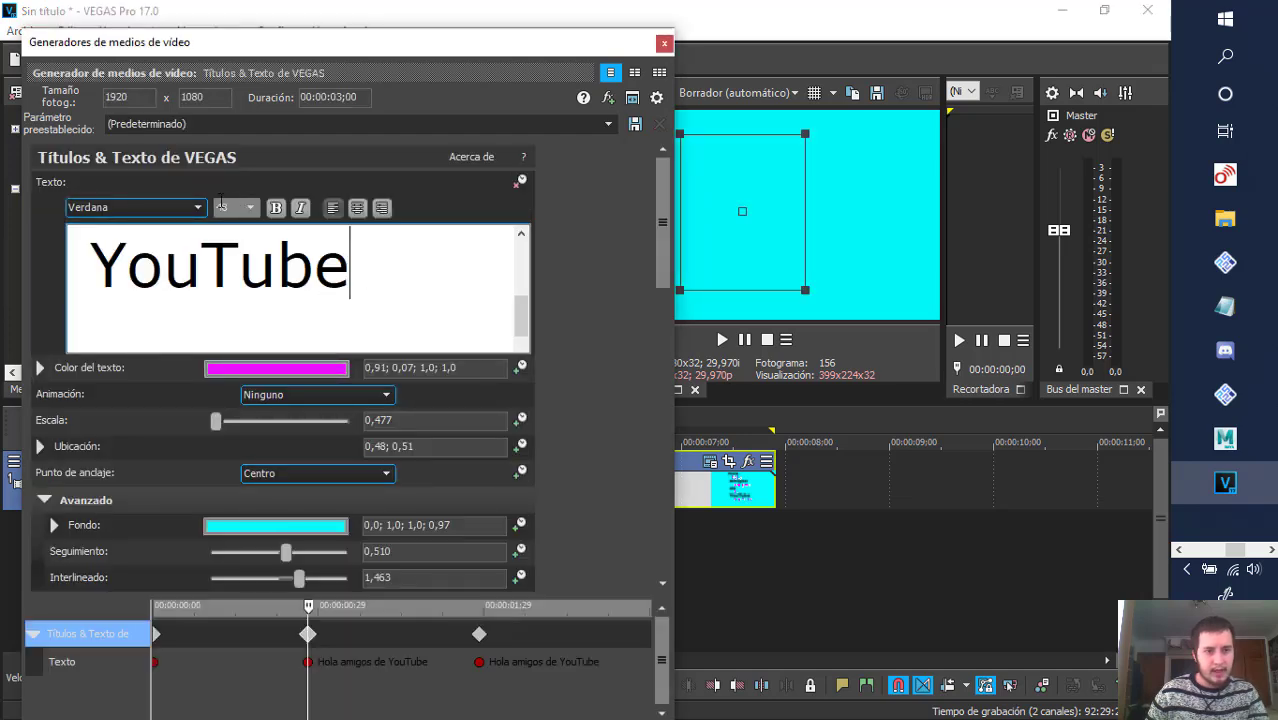
- Shorten the text at the middle keyframe to "Hola" and close the title's media generator
drag(400, 260, 260, 204)
double_click(243, 316)
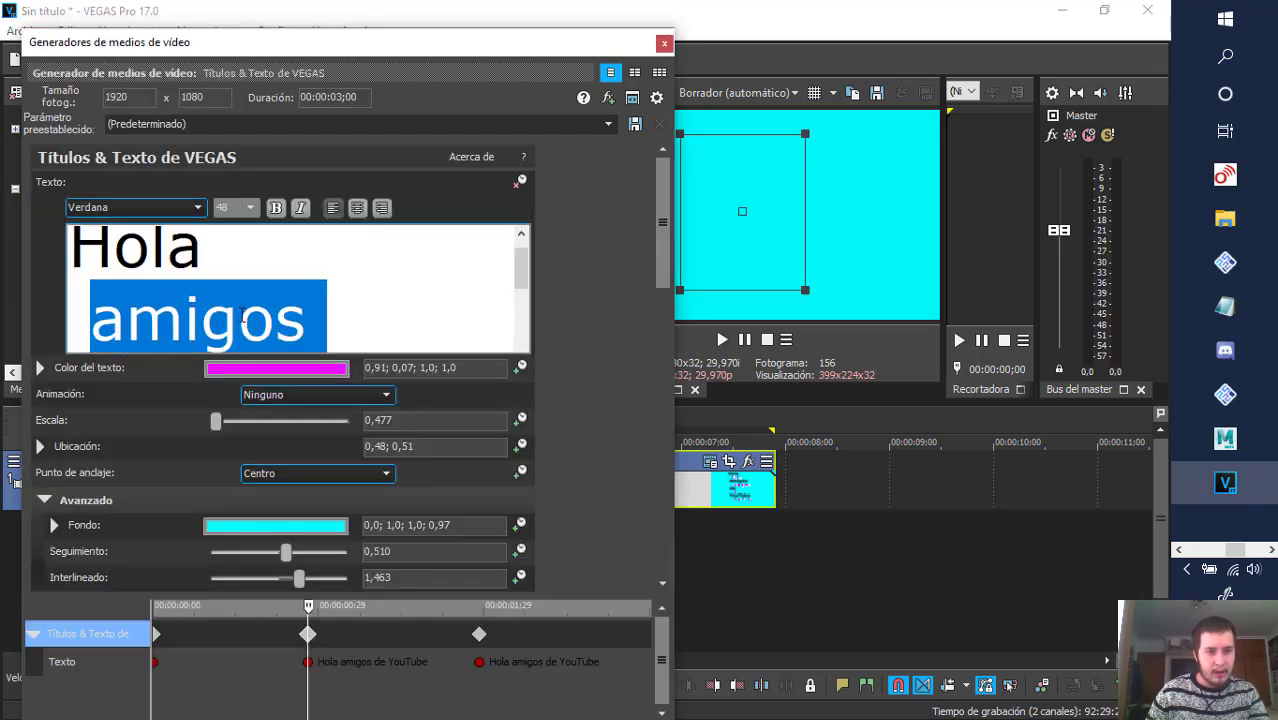
key(Delete)
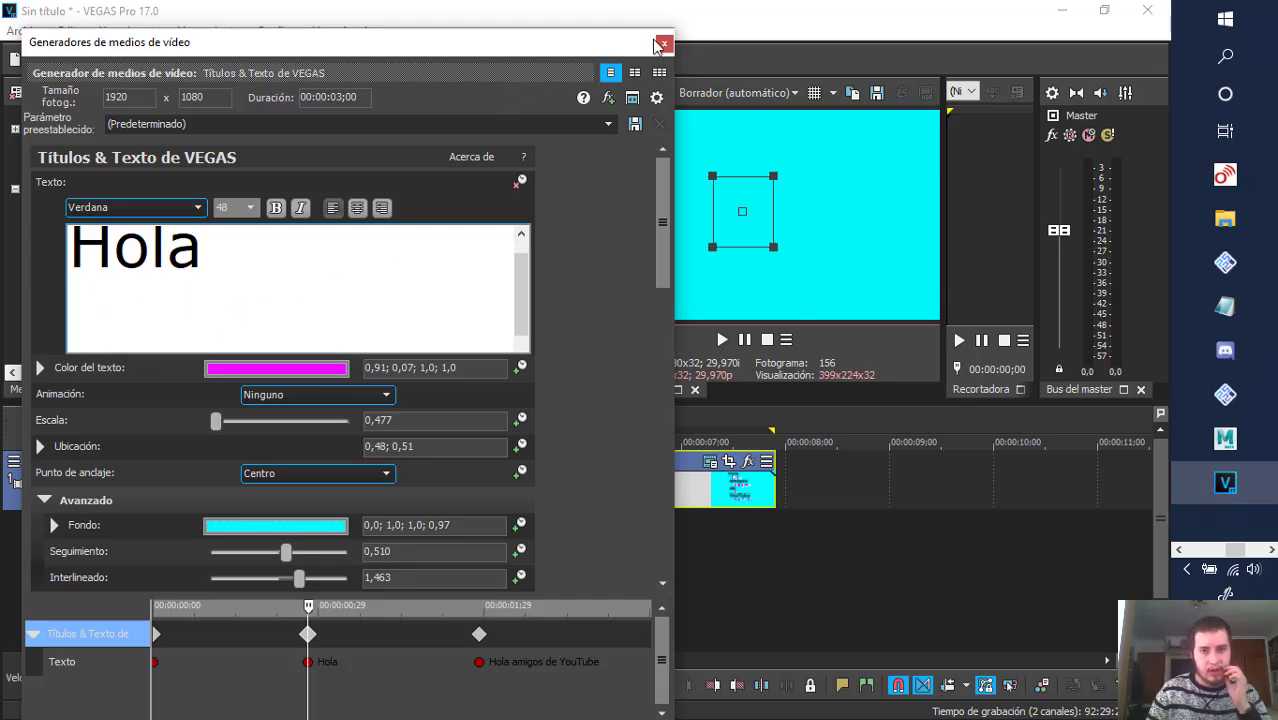
click(665, 44)
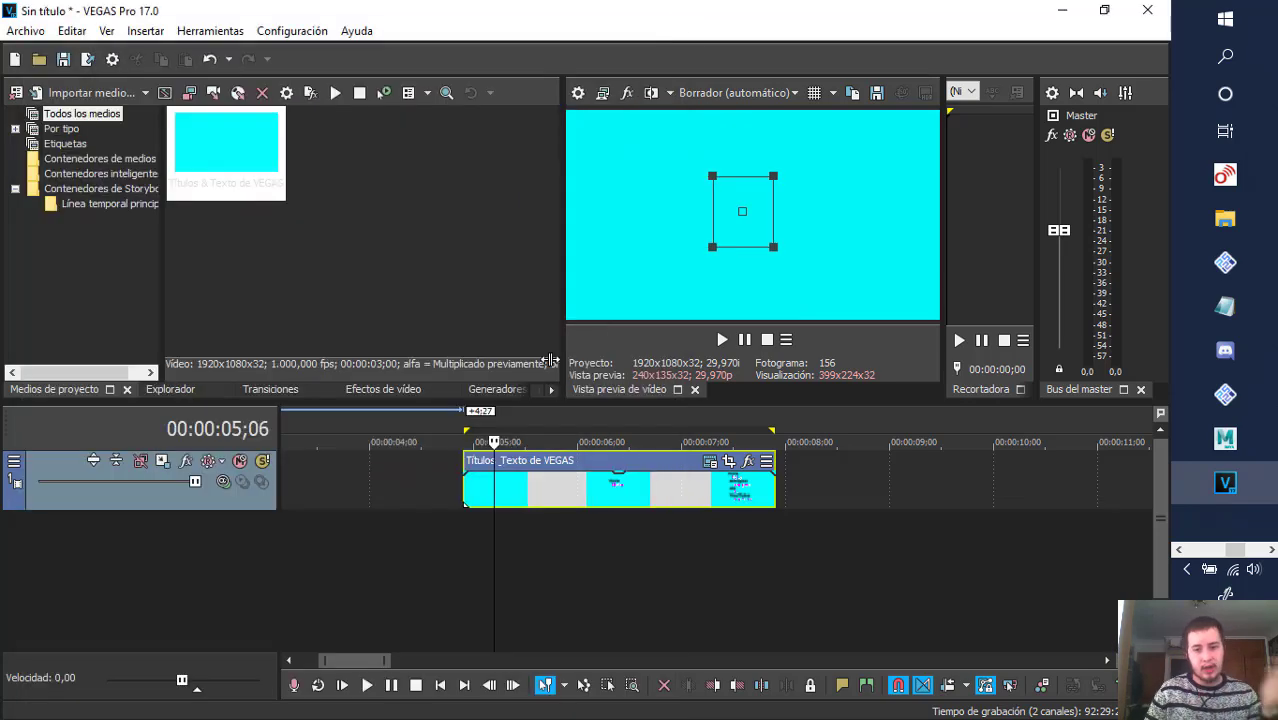
- Play the title clip from its start and check how the text changes at each keyframe
click(466, 428)
click(722, 339)
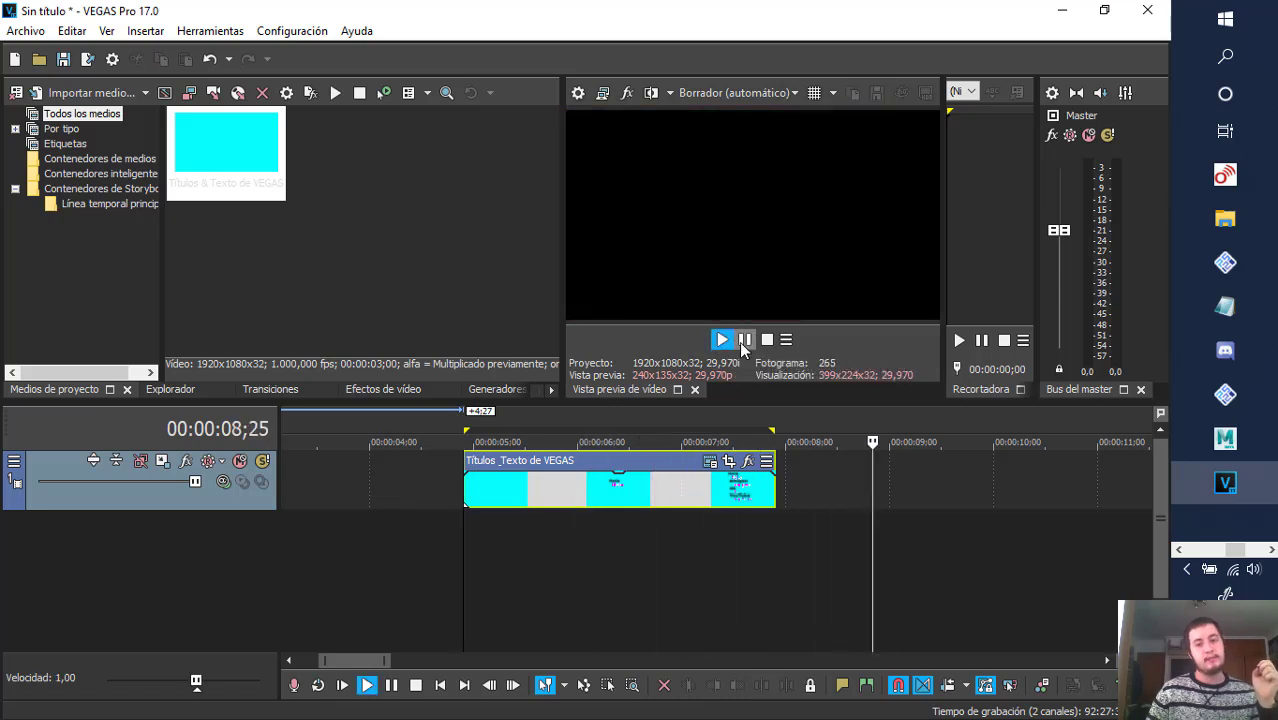
click(741, 342)
click(594, 418)
key(space)
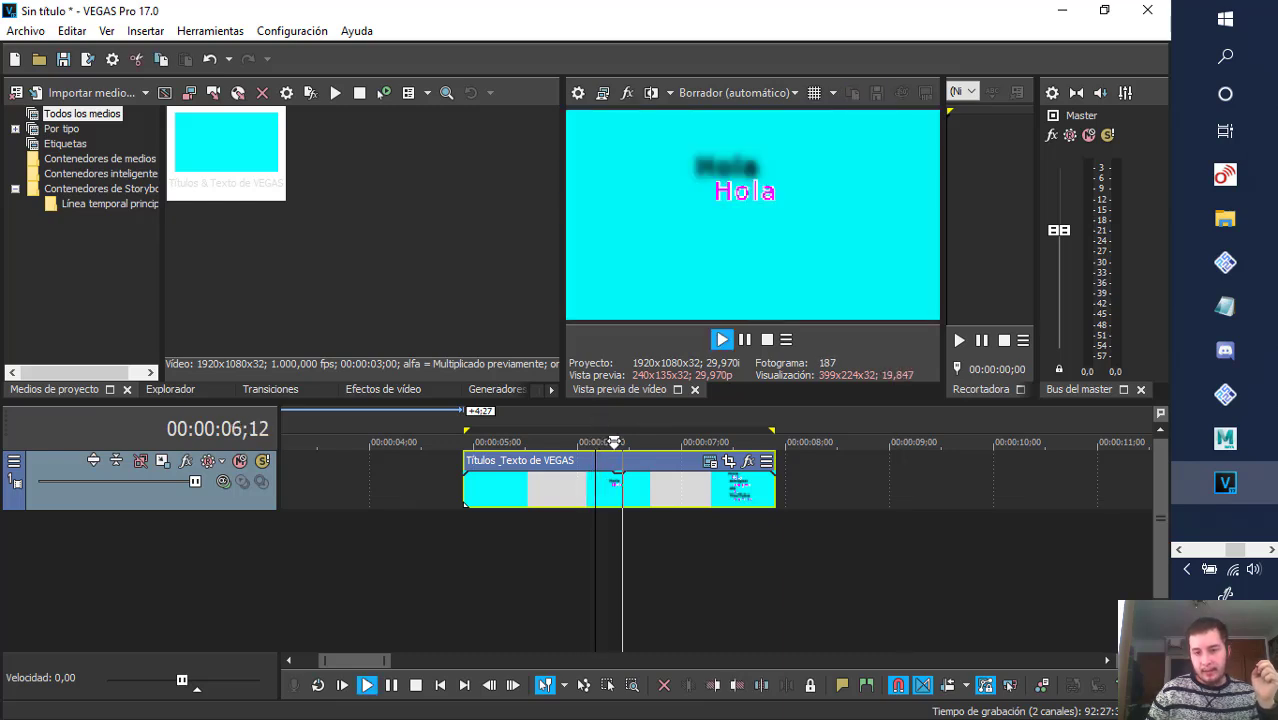
drag(804, 442, 765, 442)
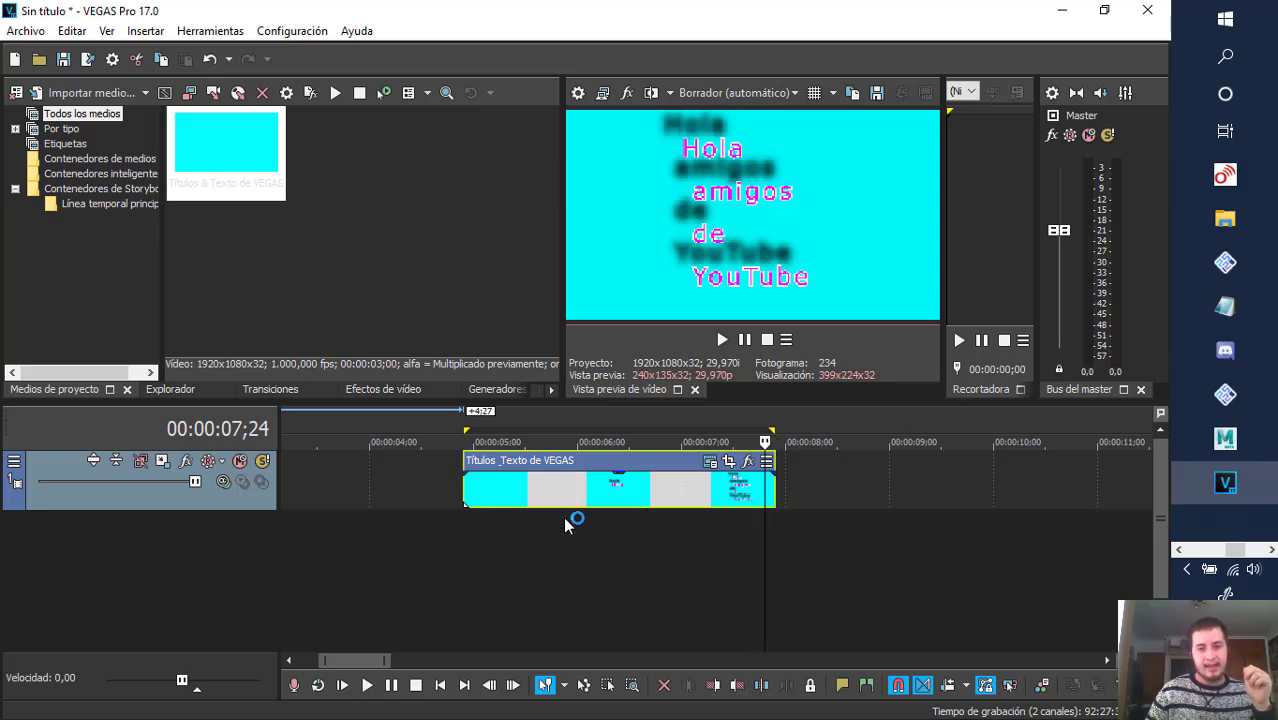
- Remove the keyframe animation from the title's text and set the title's animation preset to Desplazamiento
click(712, 463)
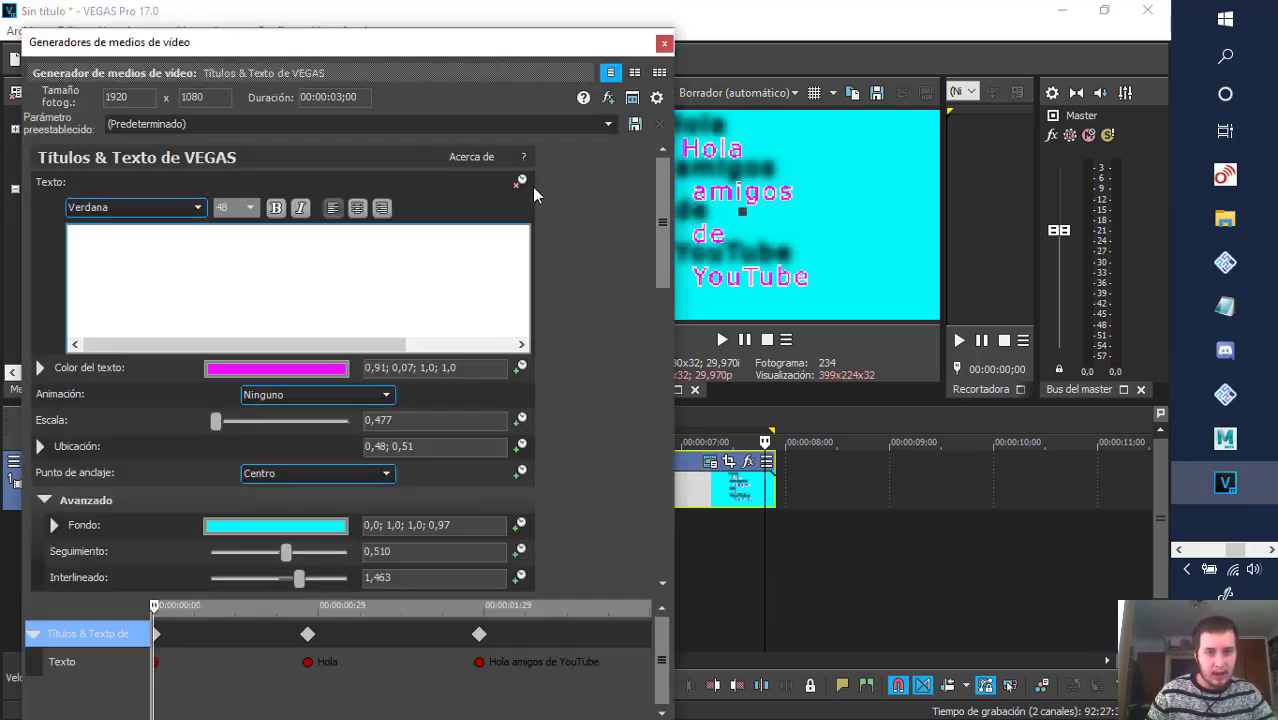
click(519, 182)
scroll(590, 497, down, 1)
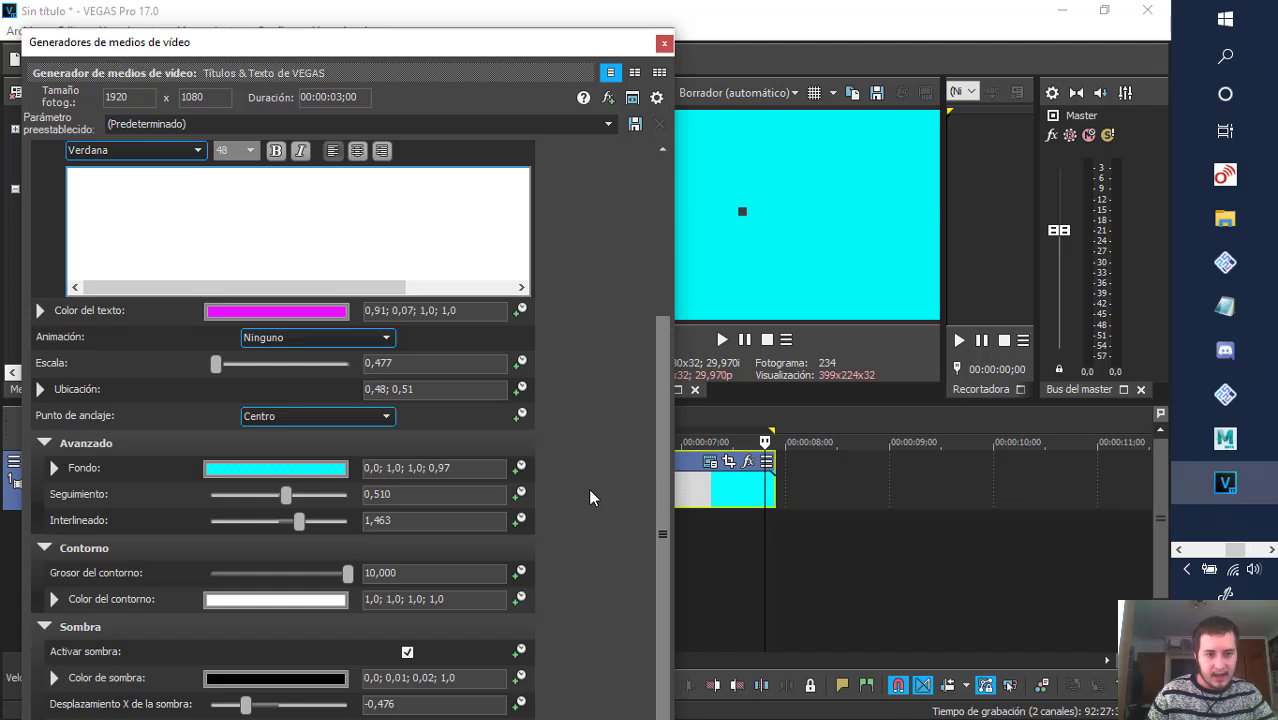
click(288, 340)
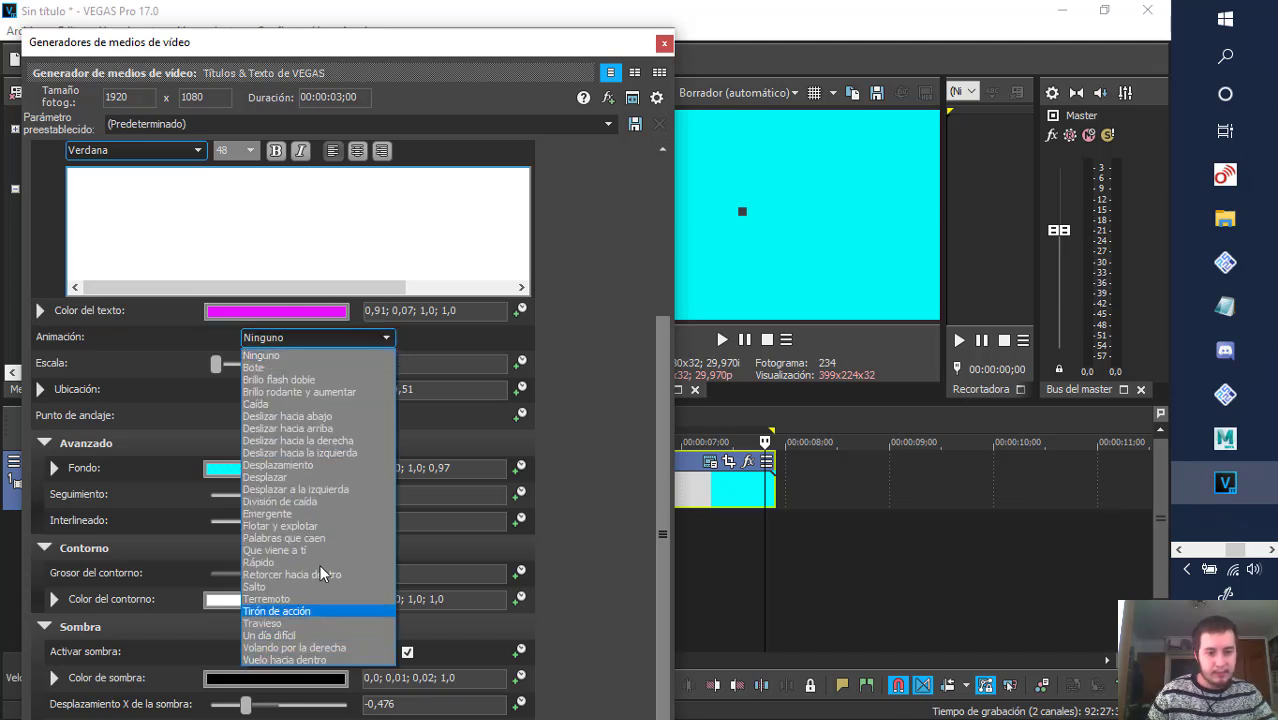
click(266, 466)
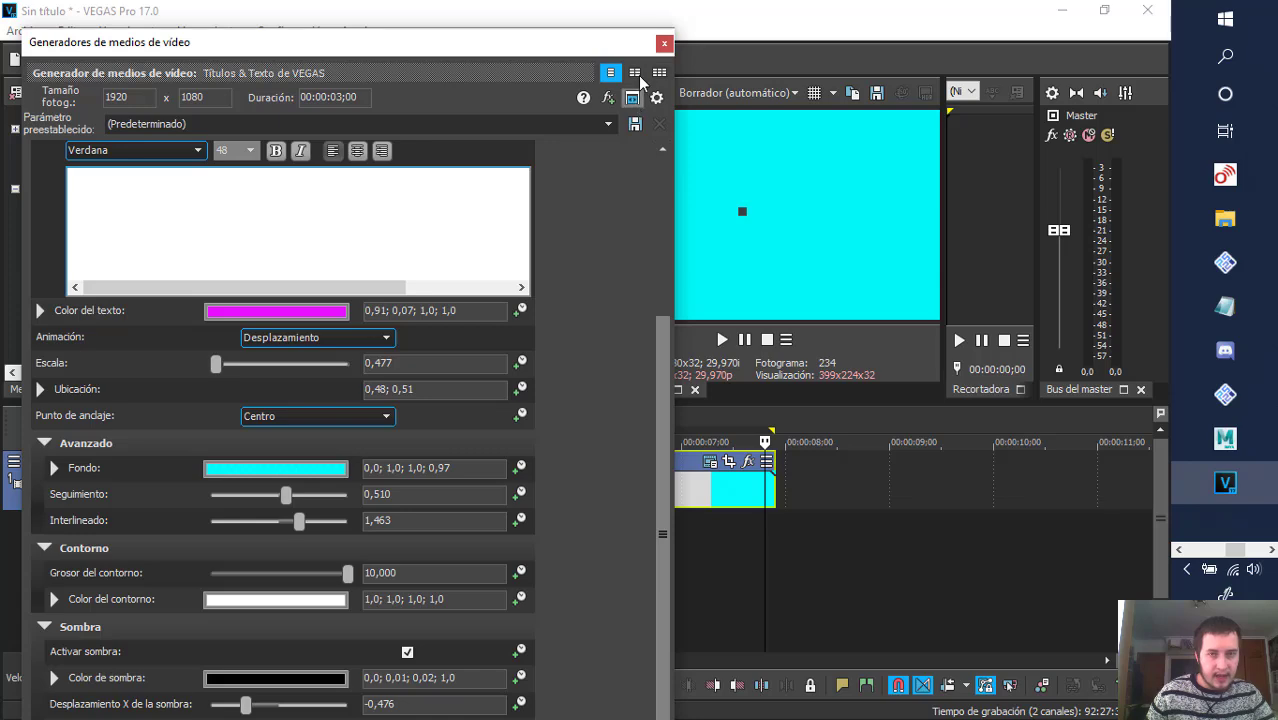
click(663, 43)
- Play the title clip from its start and check the Desplazamiento animation at several points along it
click(468, 418)
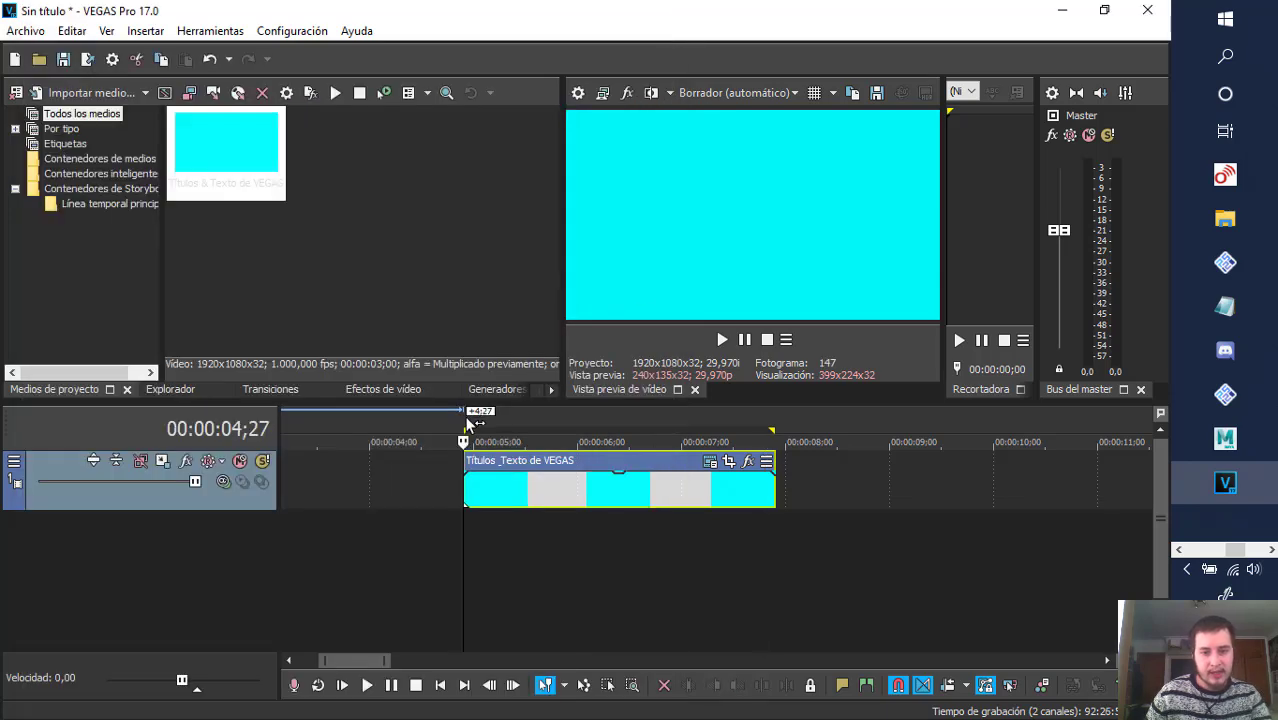
key(space)
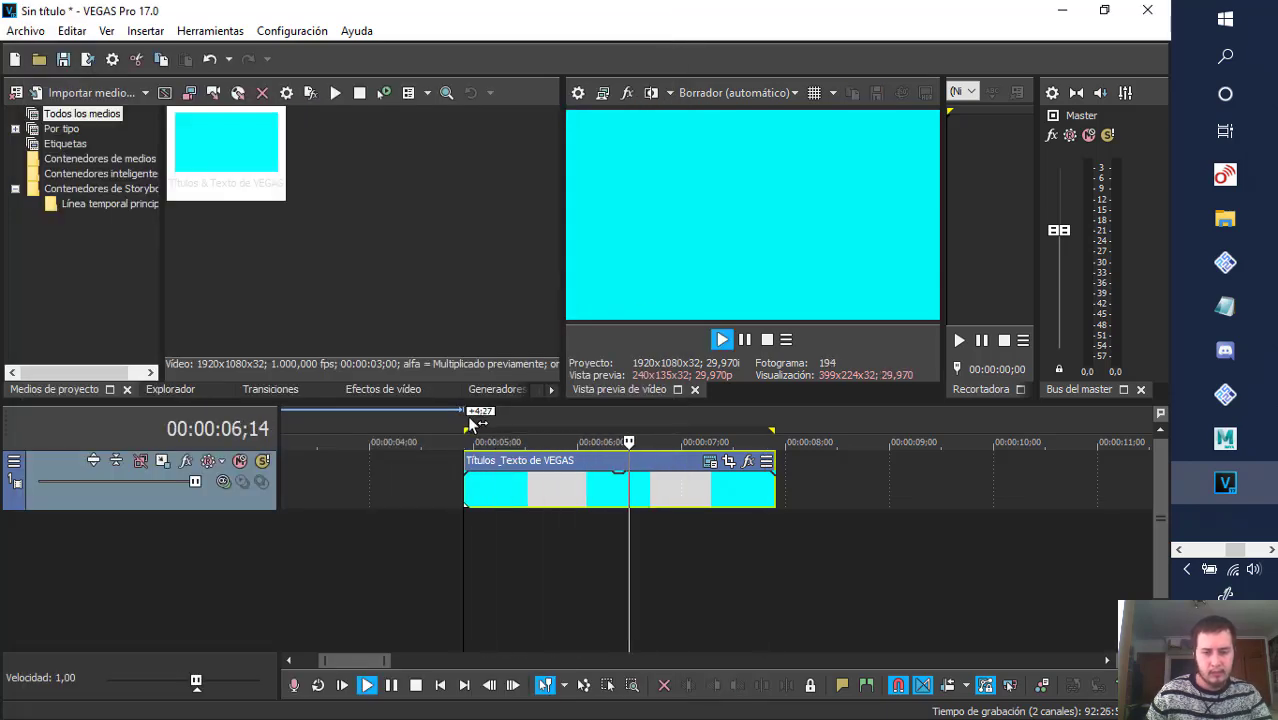
key(space)
click(503, 432)
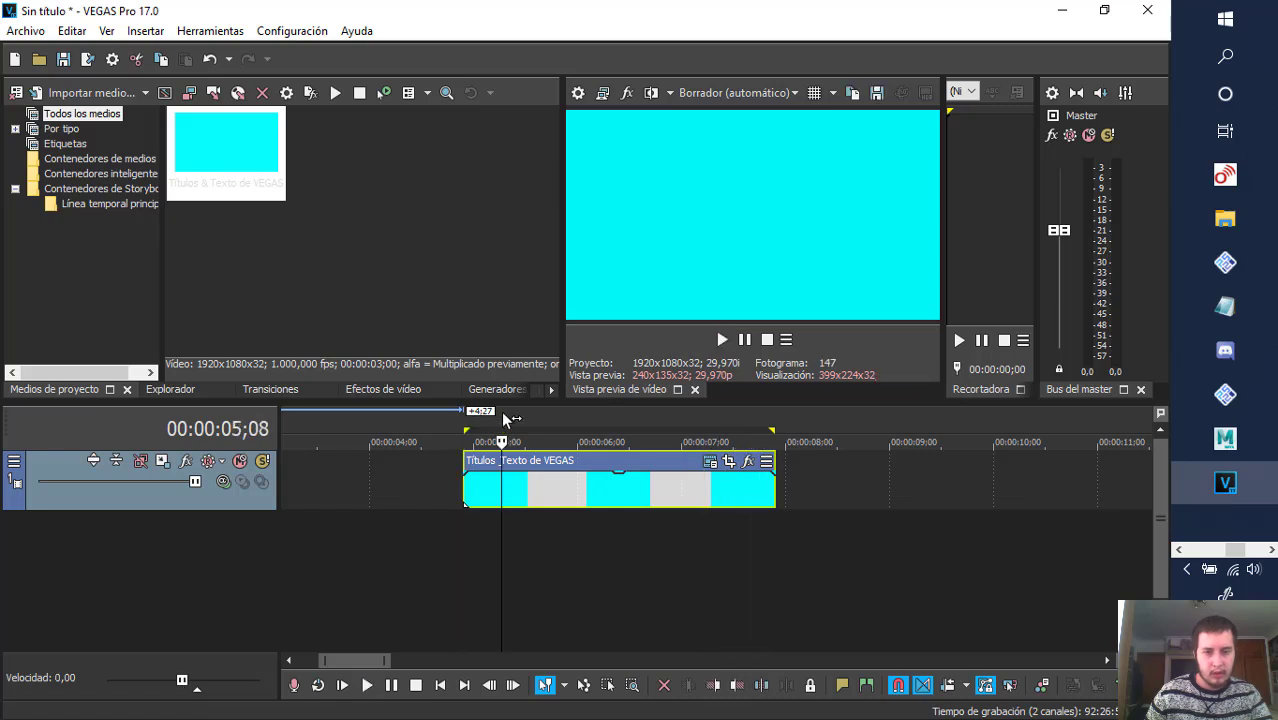
click(601, 420)
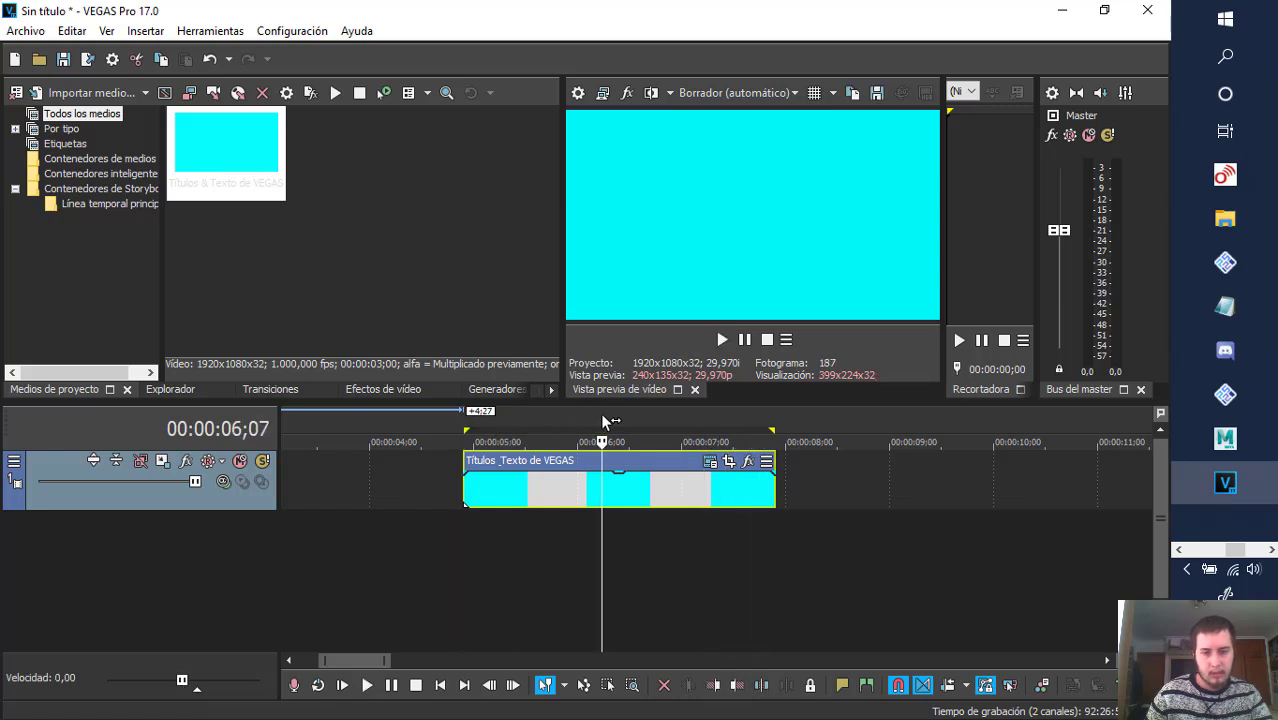
click(662, 420)
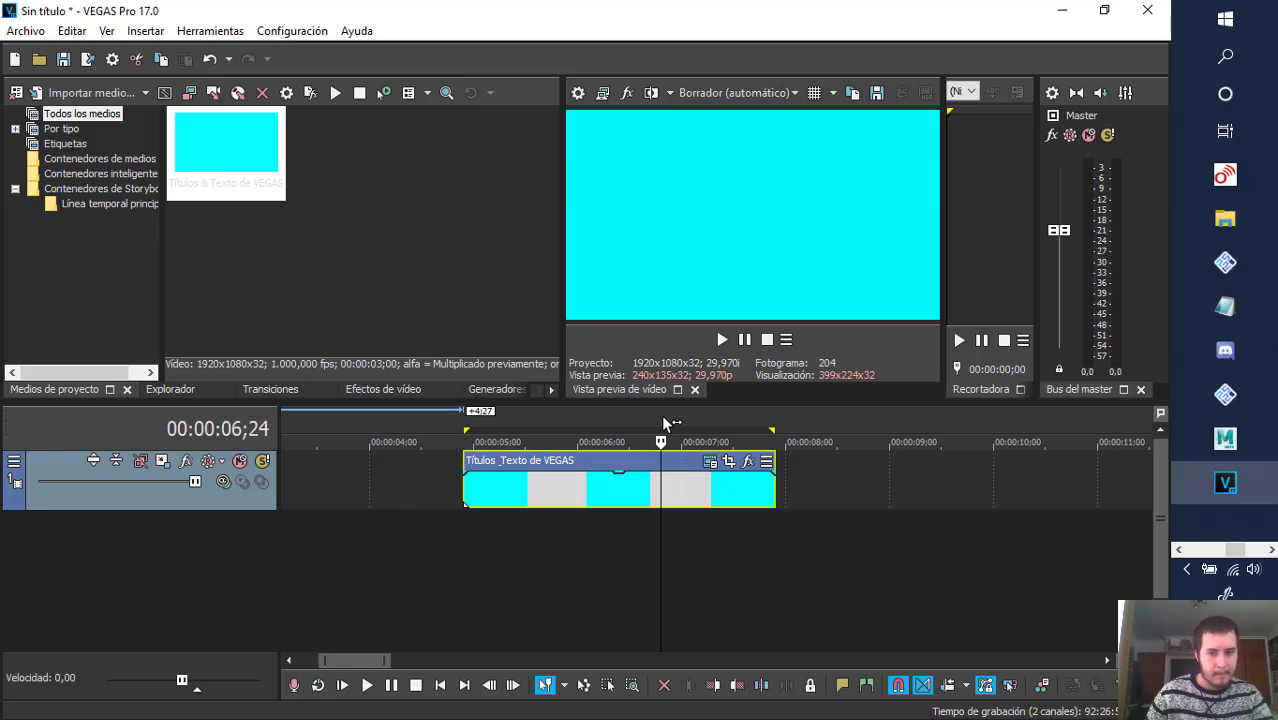
click(698, 418)
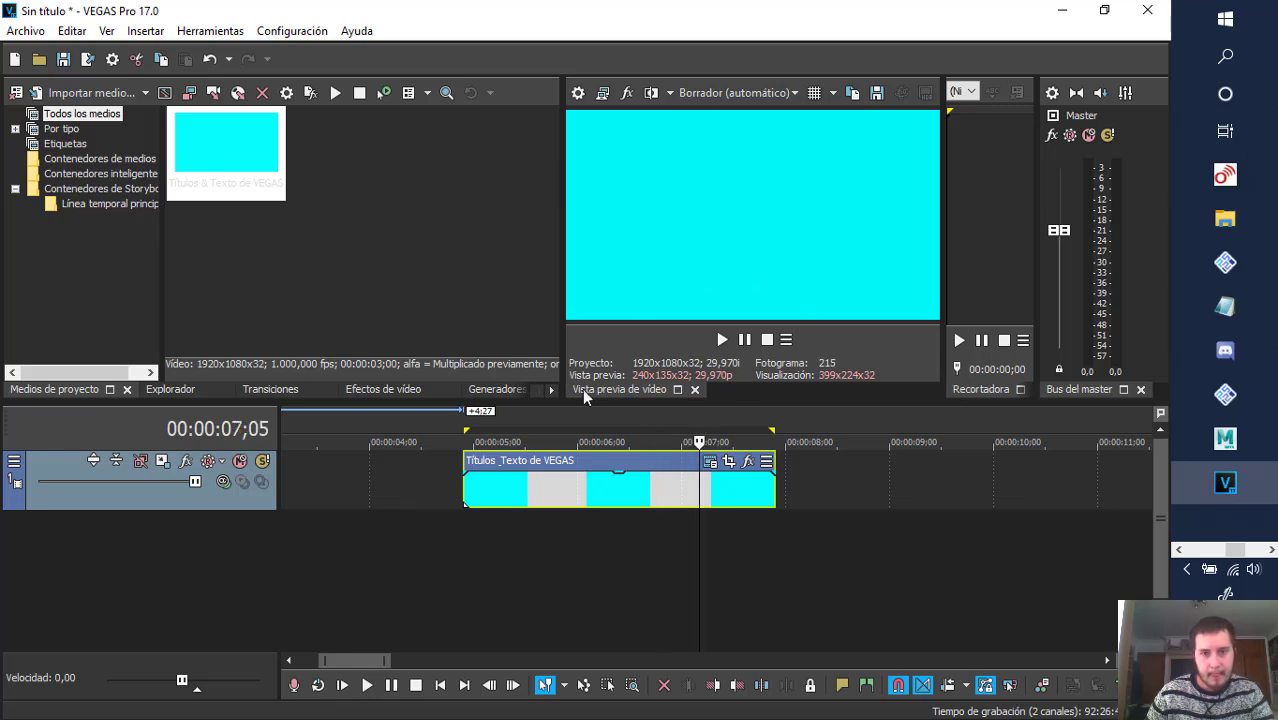
- Enlarge the video preview area, enter "Hola" as the title's text, and close its media generator
drag(561, 367, 443, 367)
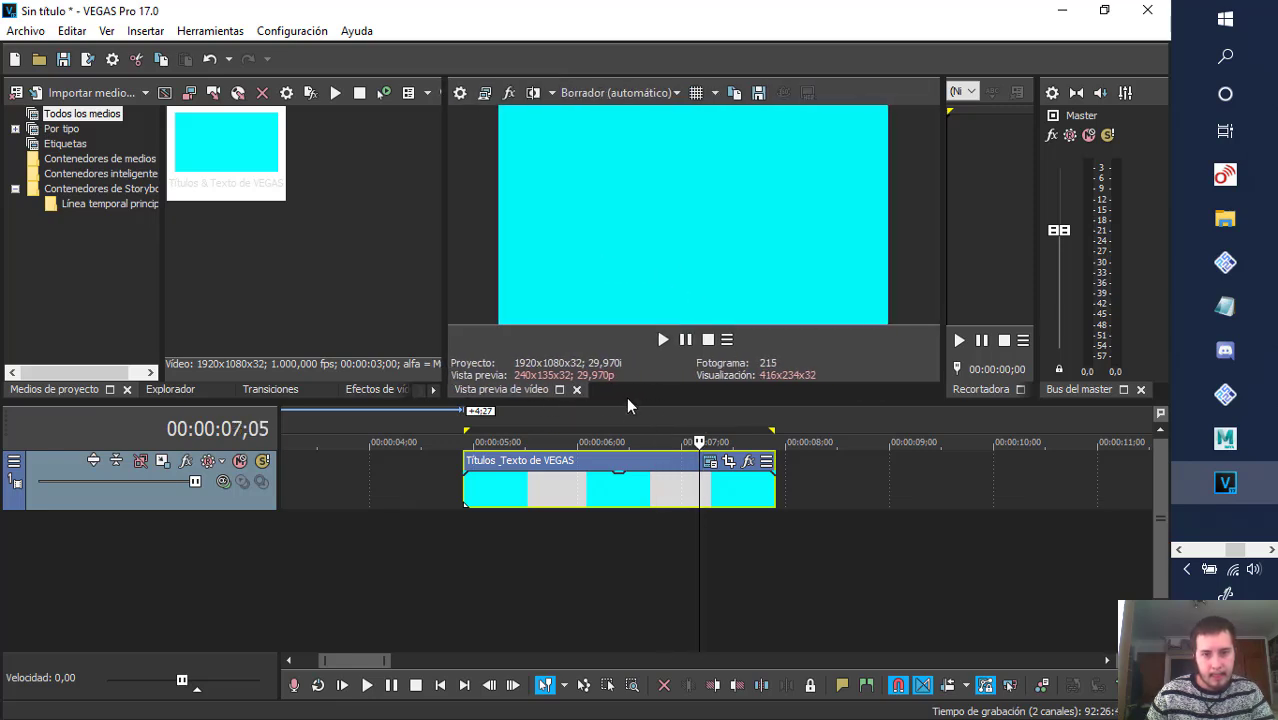
click(710, 464)
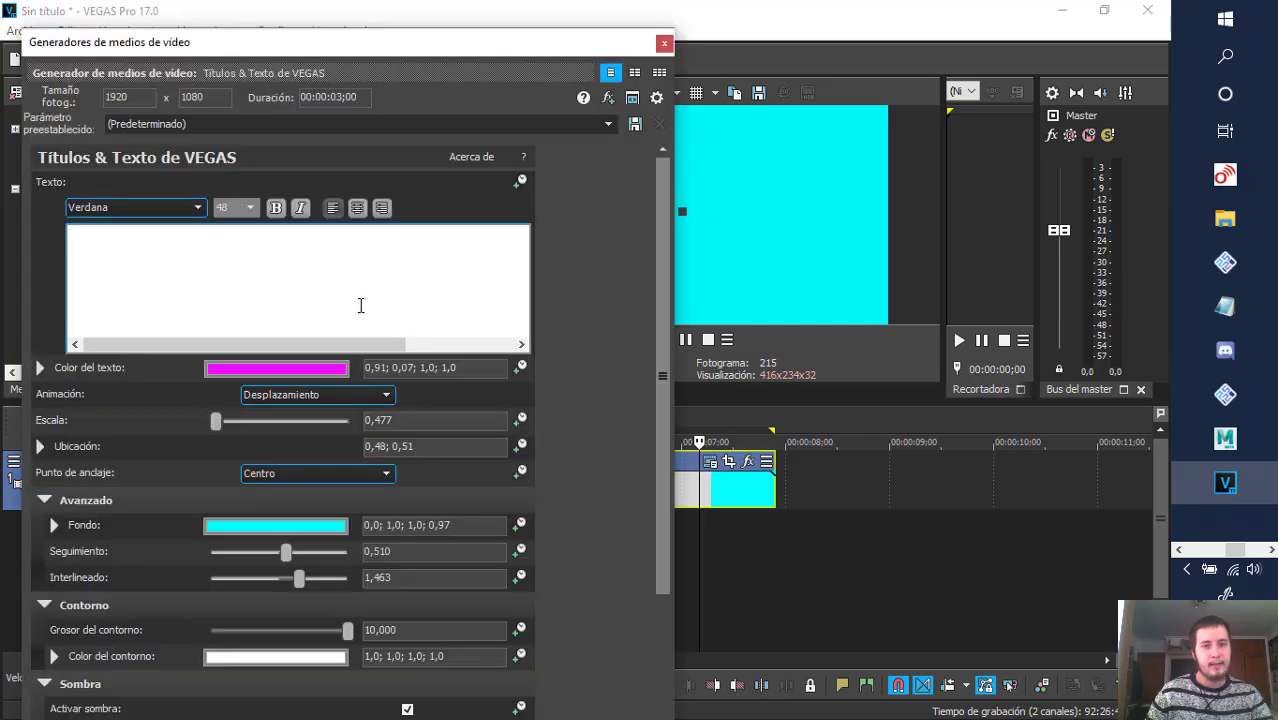
text(Hola)
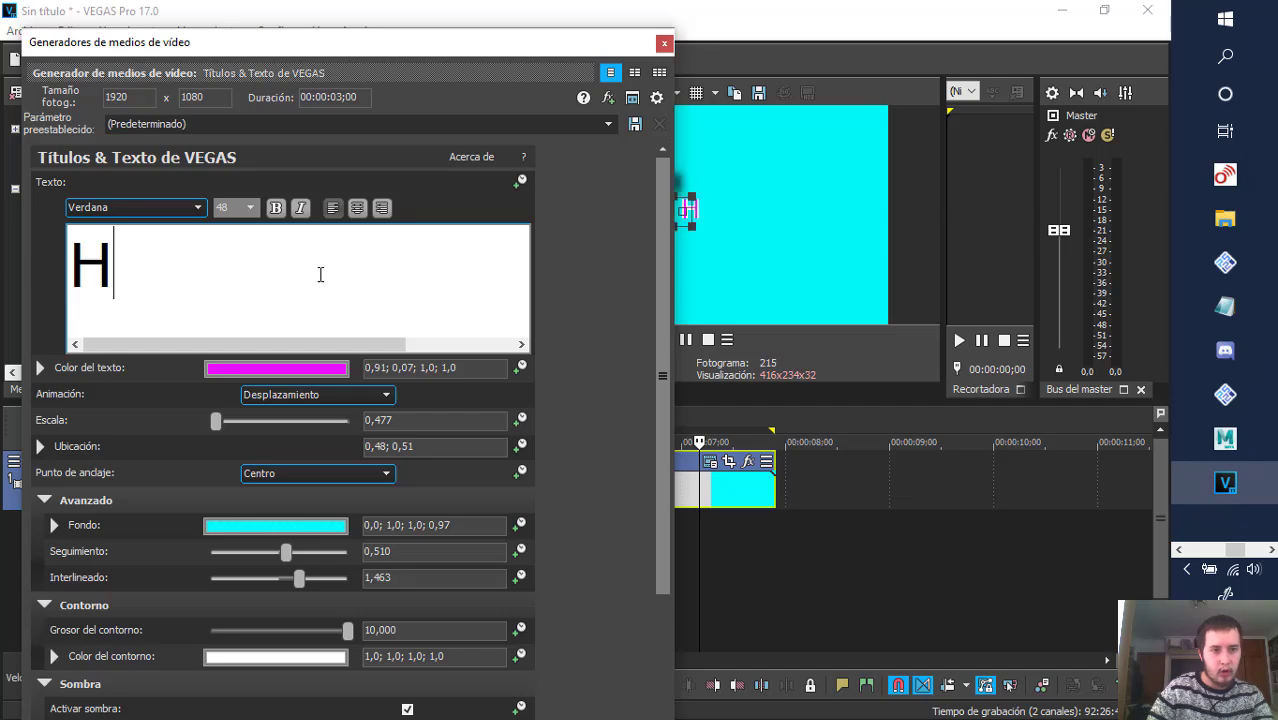
click(665, 44)
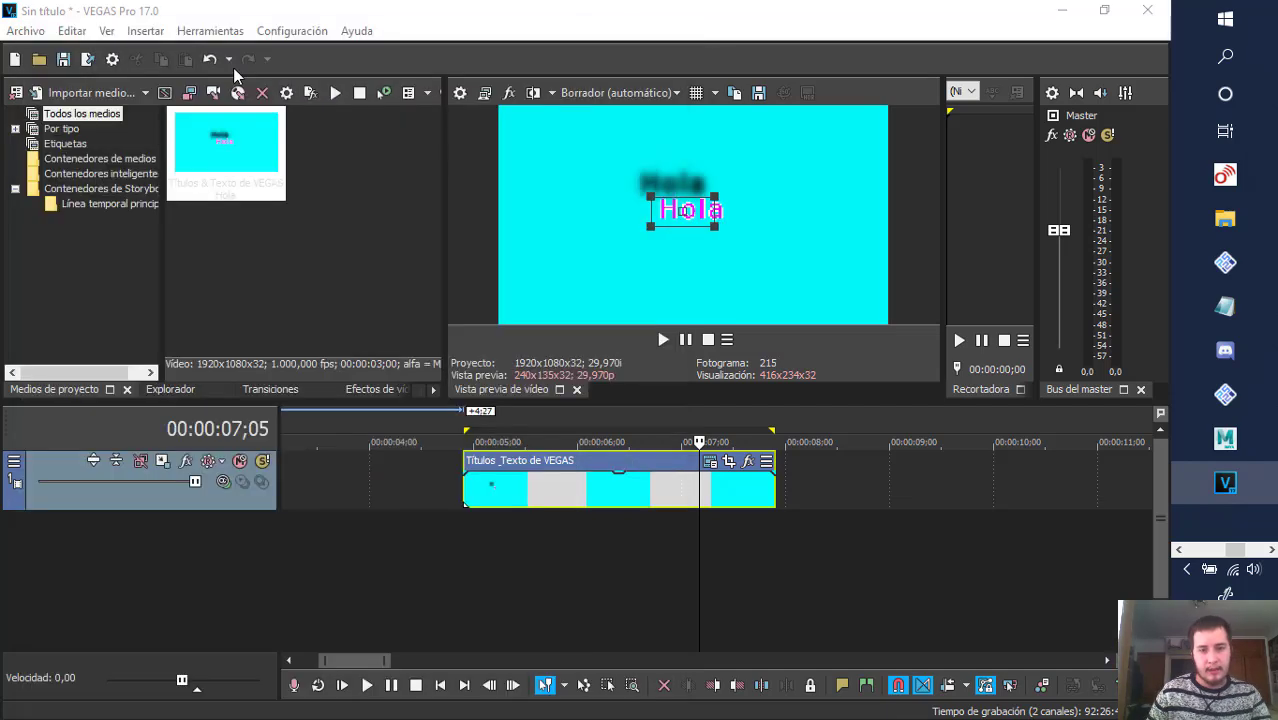
- Play the title clip from its start, from just before it, and from its middle to check the Desplazamiento motion of "Hola"
click(466, 417)
key(space)
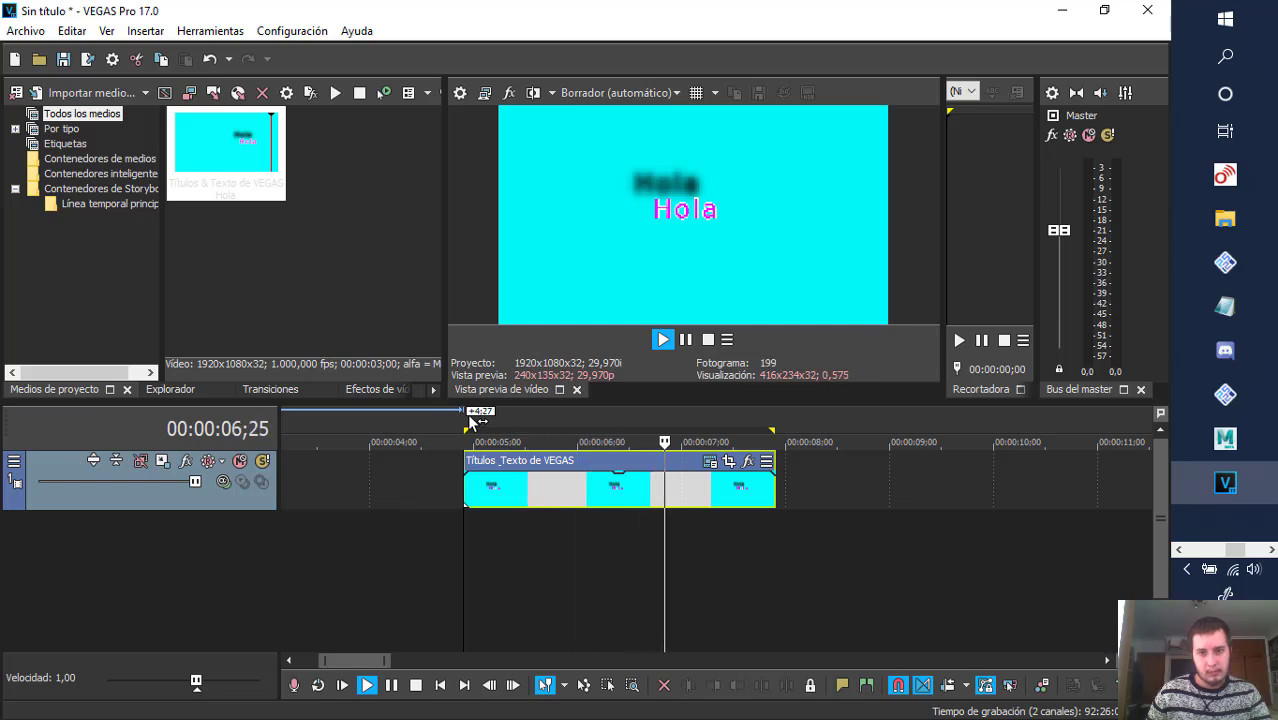
key(space)
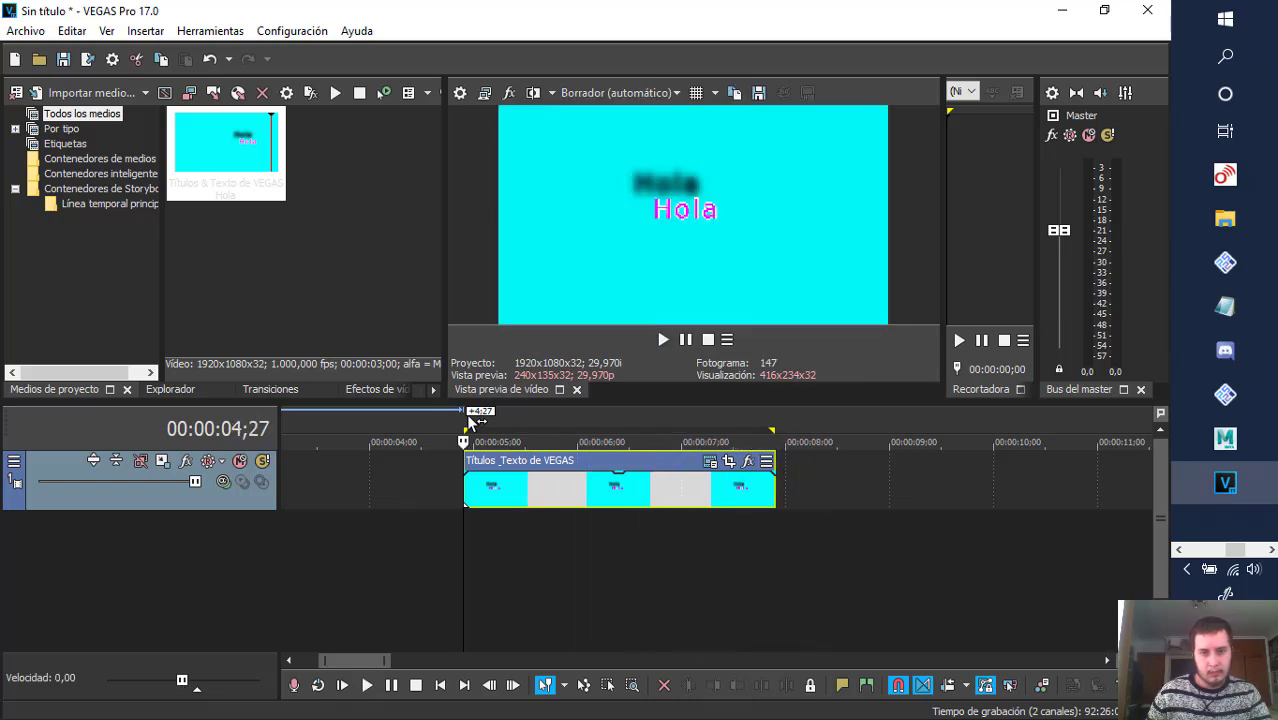
click(450, 419)
key(space)
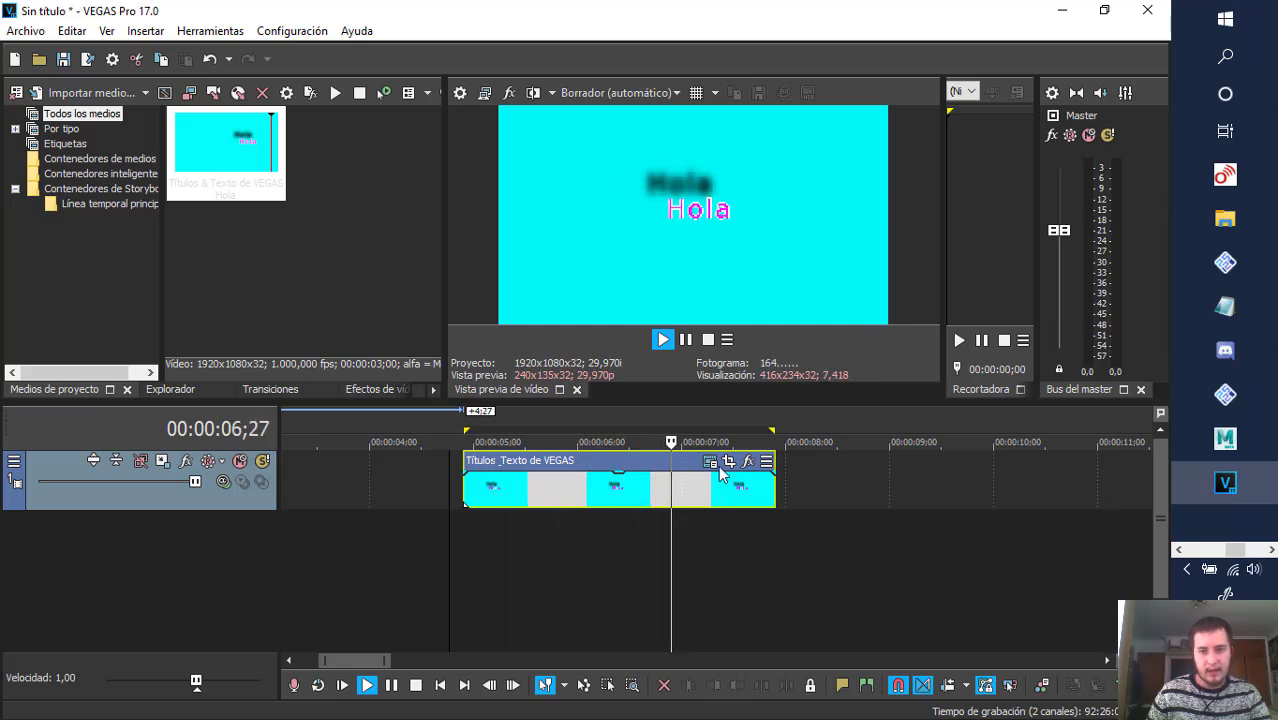
key(space)
click(581, 419)
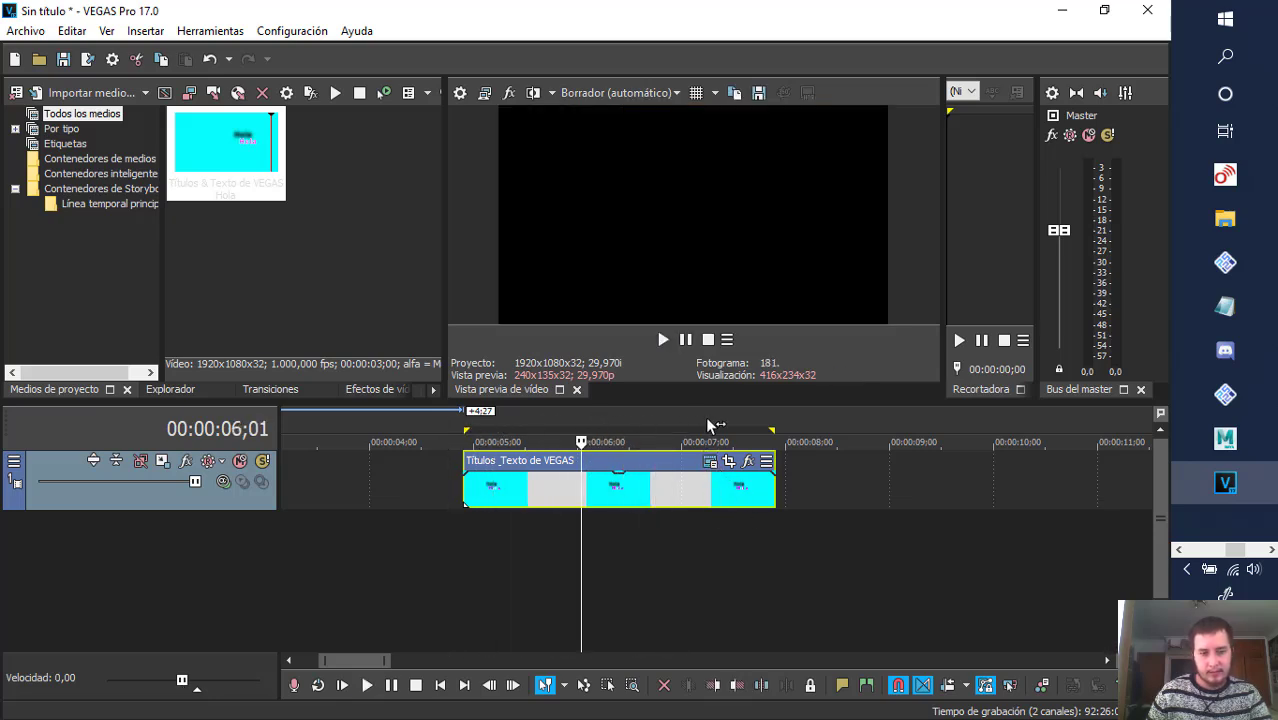
key(space)
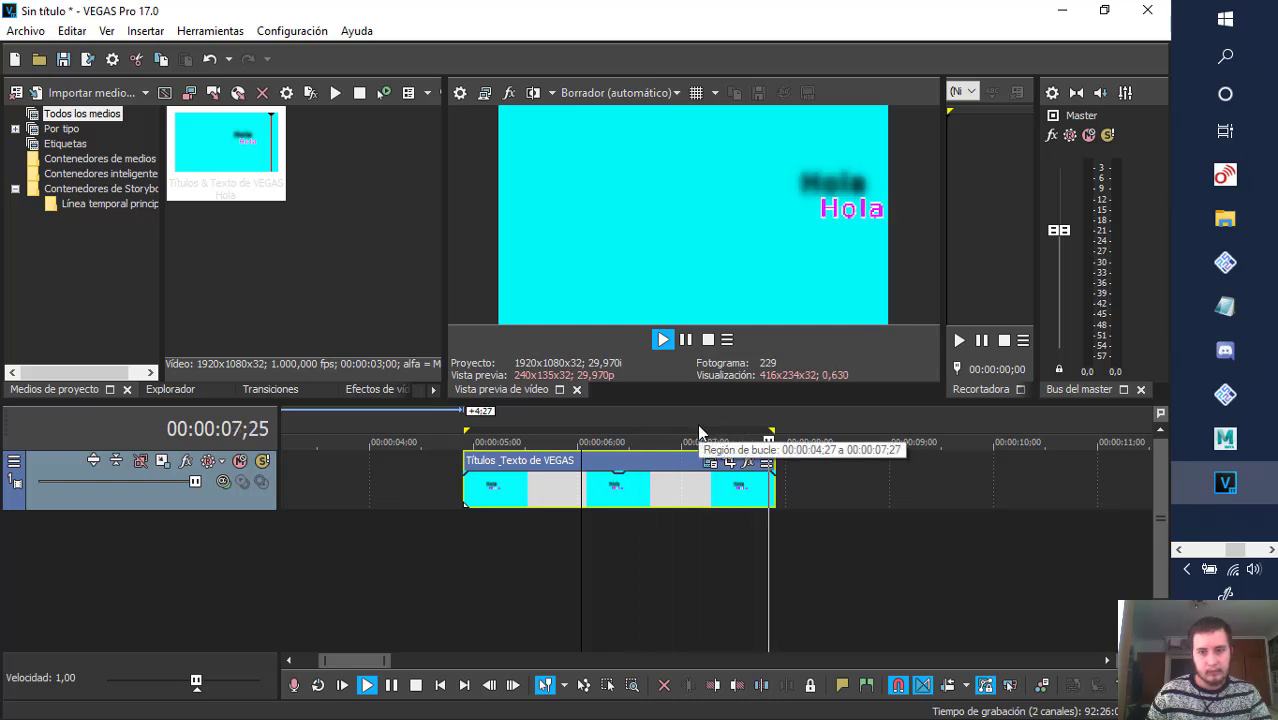
key(space)
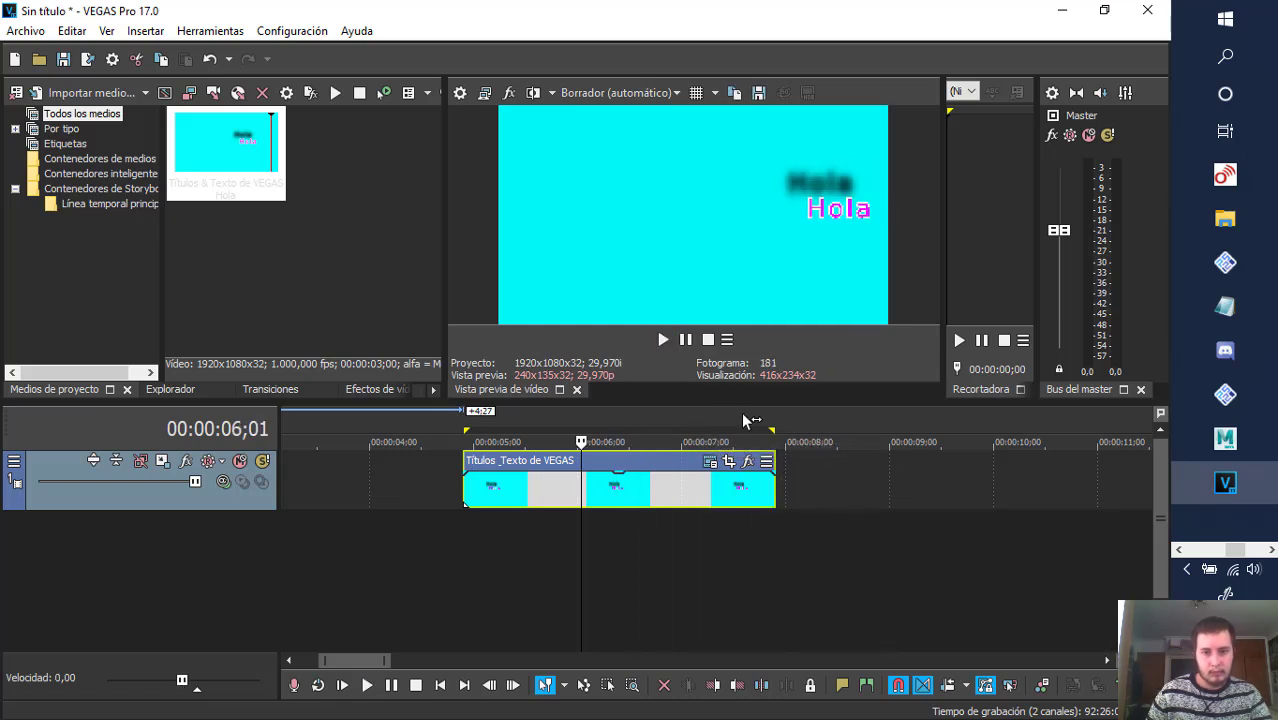
- Examine the position of the "Hola" text at several moments between the start and end of the clip
click(741, 412)
click(670, 408)
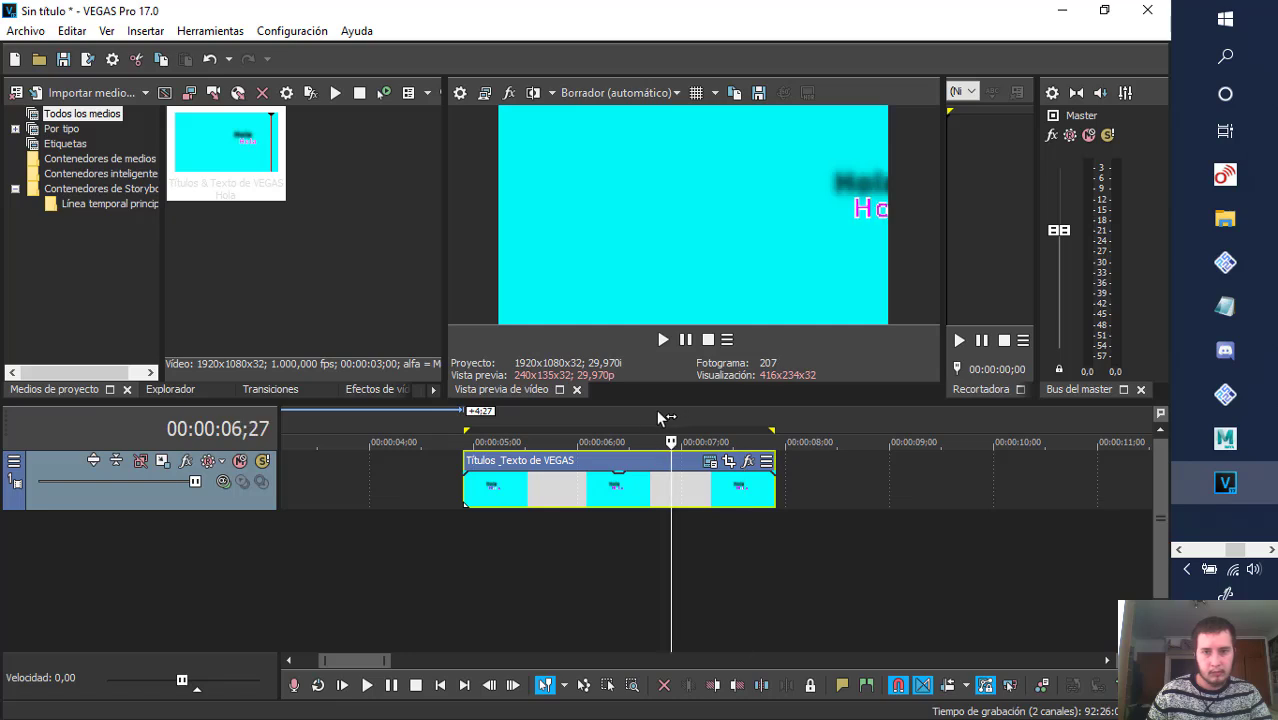
click(603, 410)
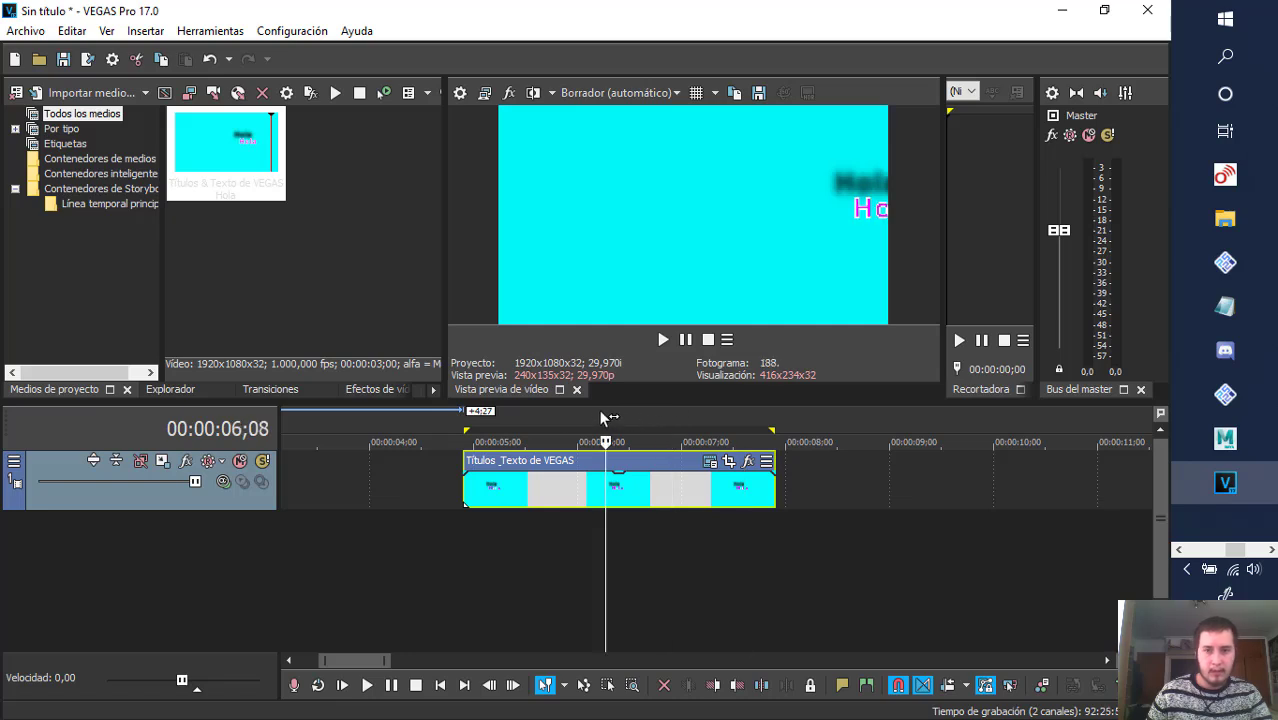
click(529, 410)
click(486, 411)
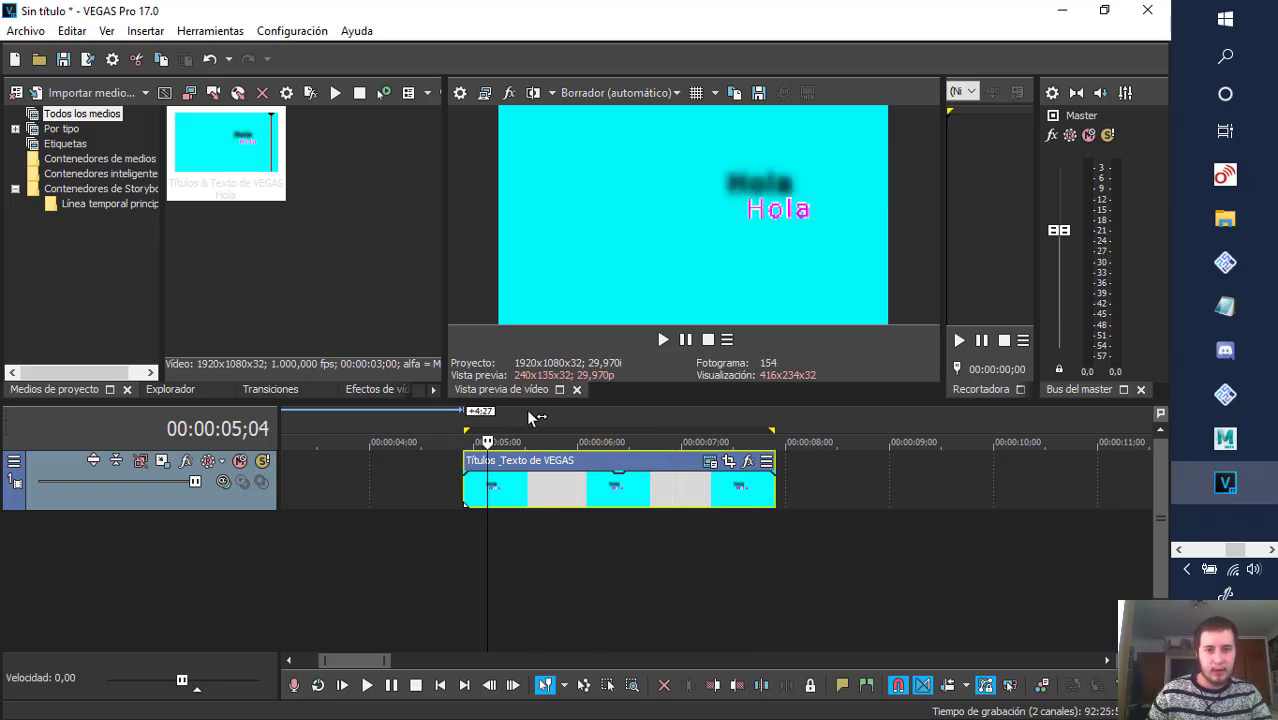
key(space)
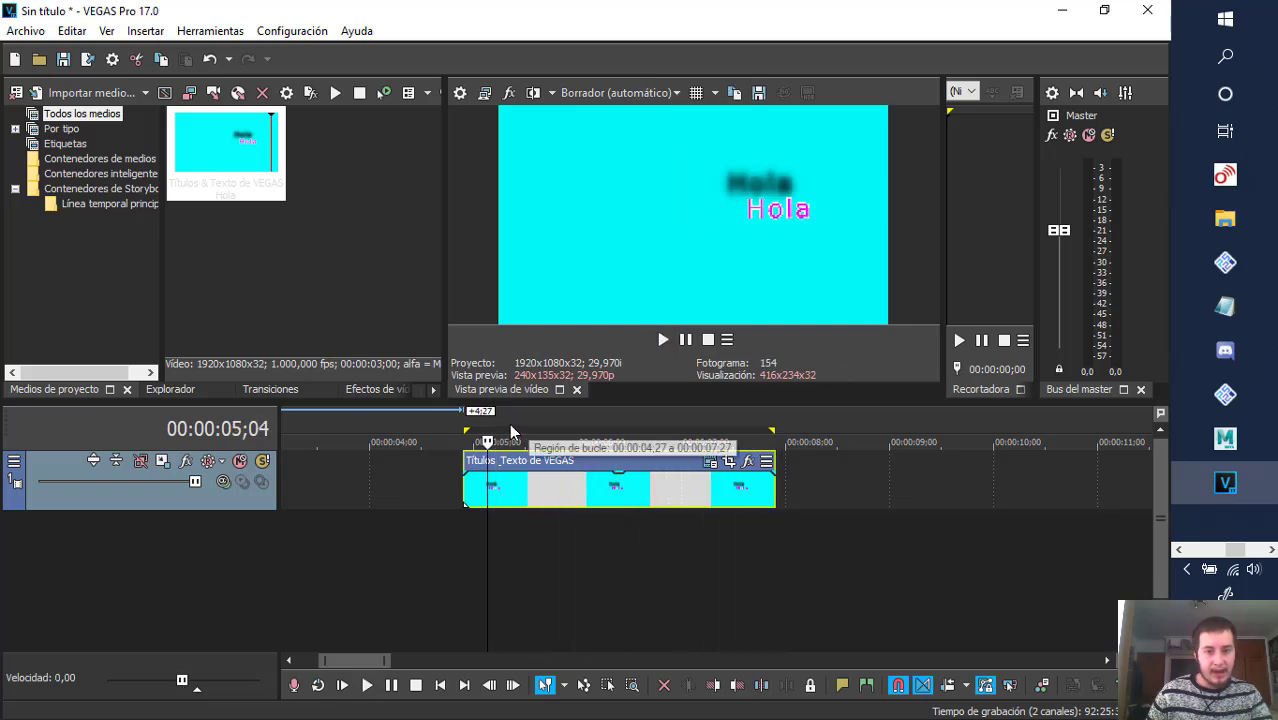
click(479, 416)
click(597, 419)
click(664, 417)
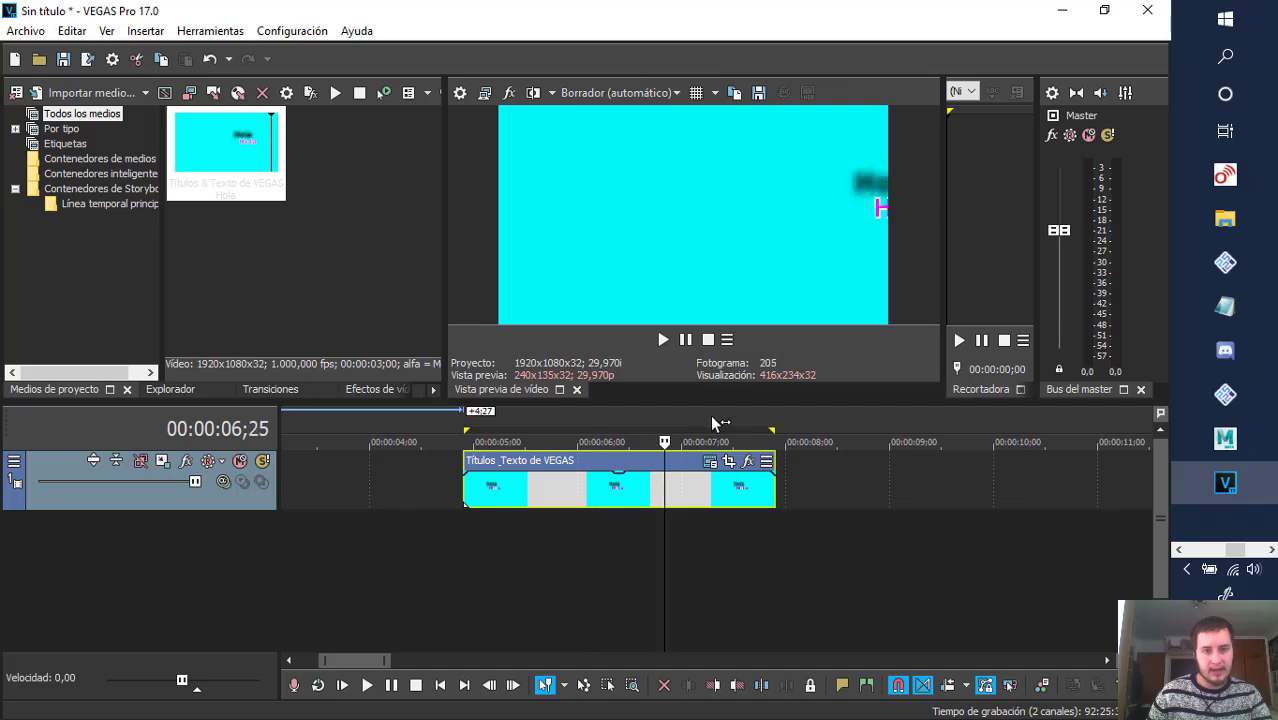
click(712, 417)
click(494, 415)
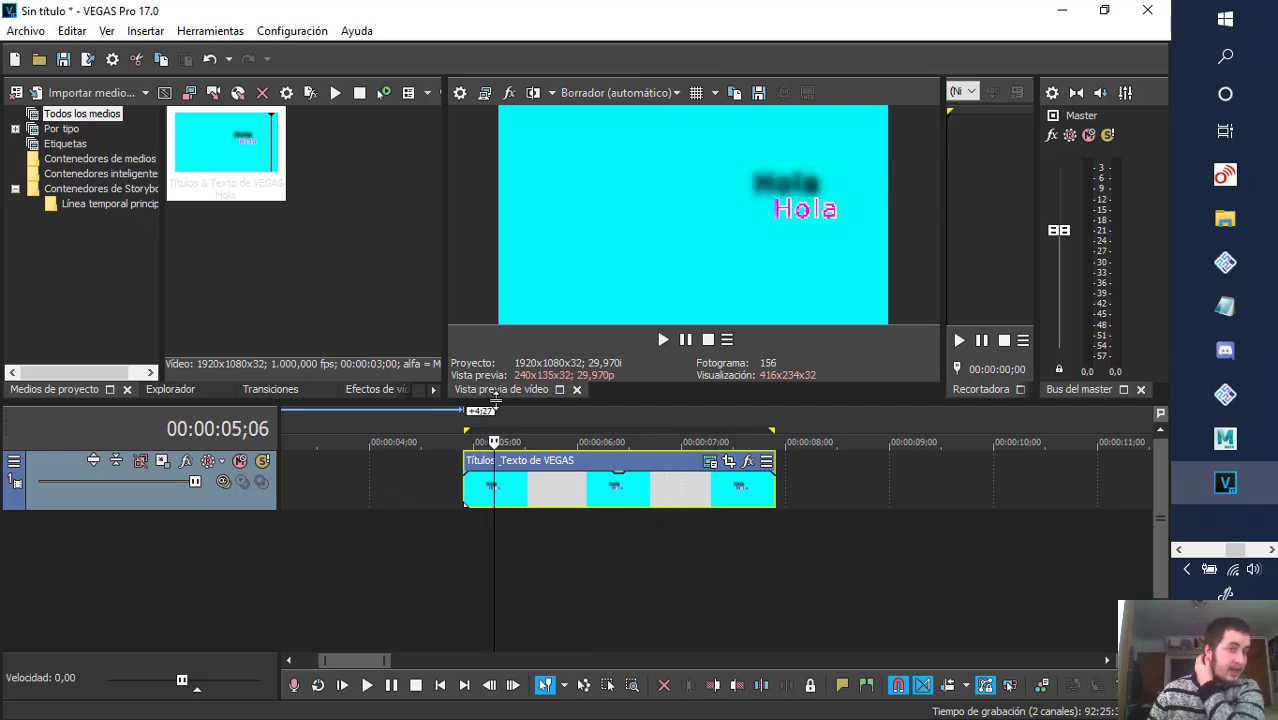
right_click(249, 167)
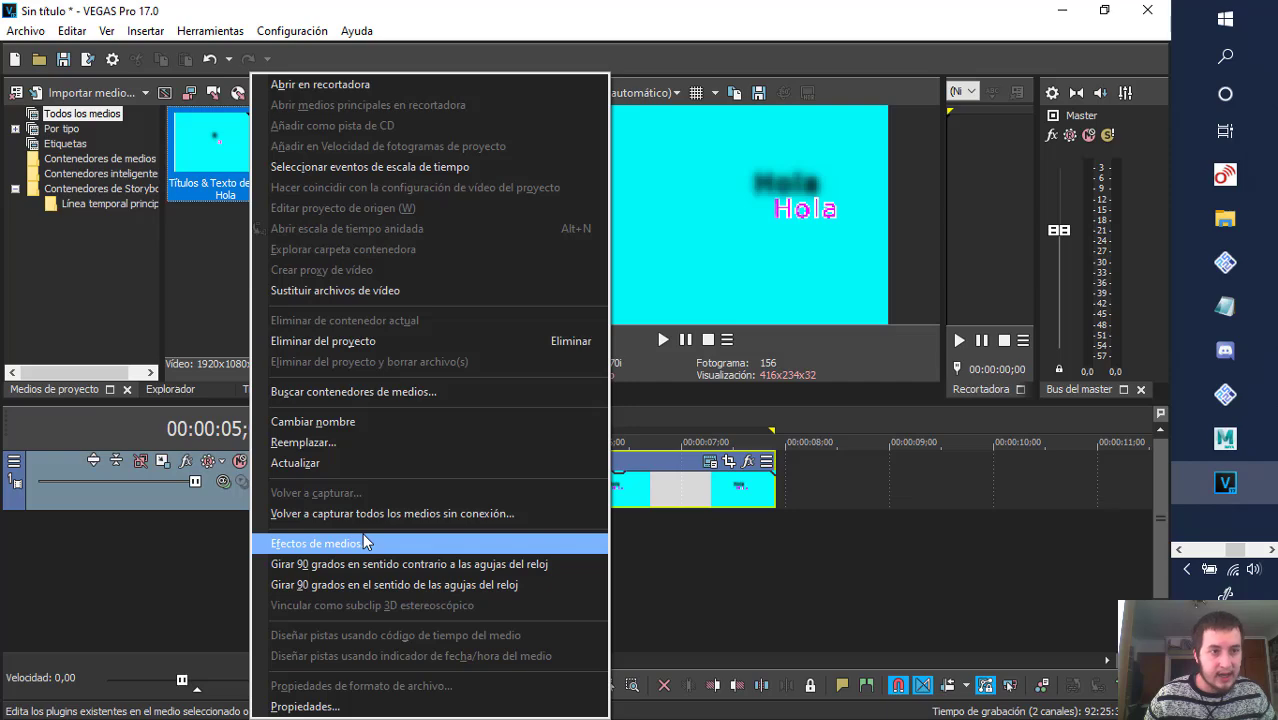
click(174, 556)
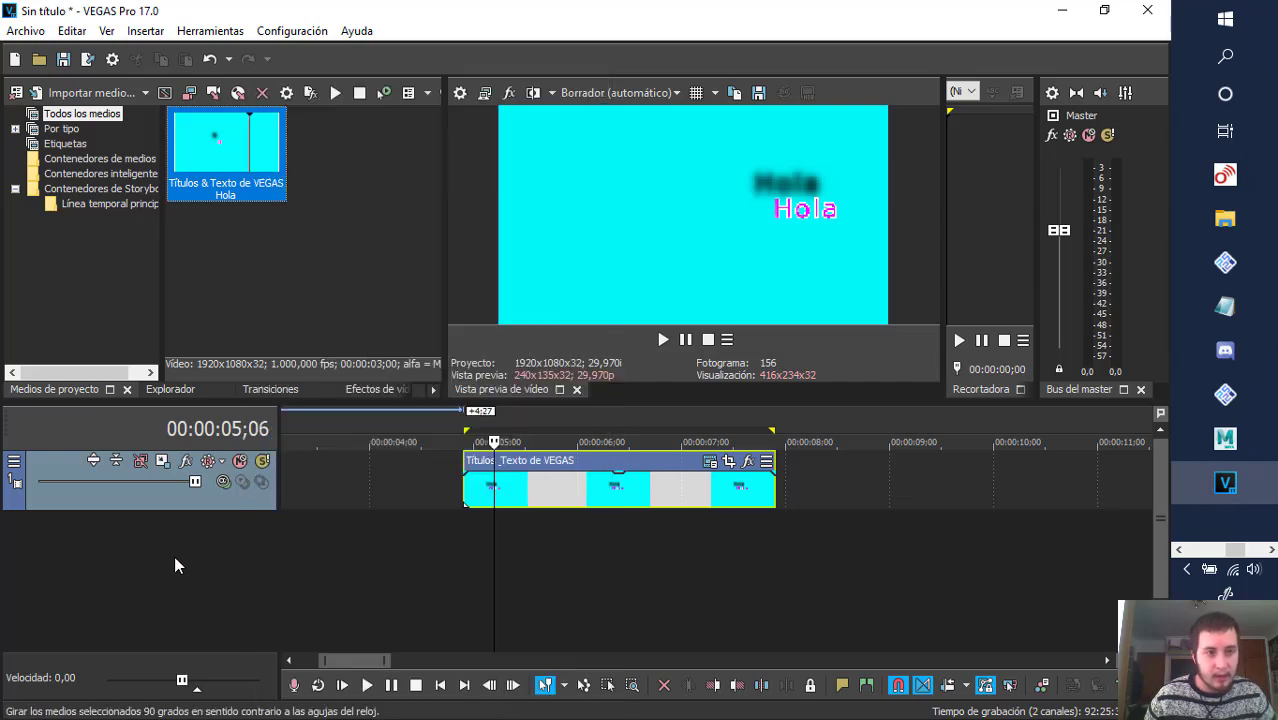
- Start saving the project and browse to the Windows8_OS (D:) drive as its location
click(64, 60)
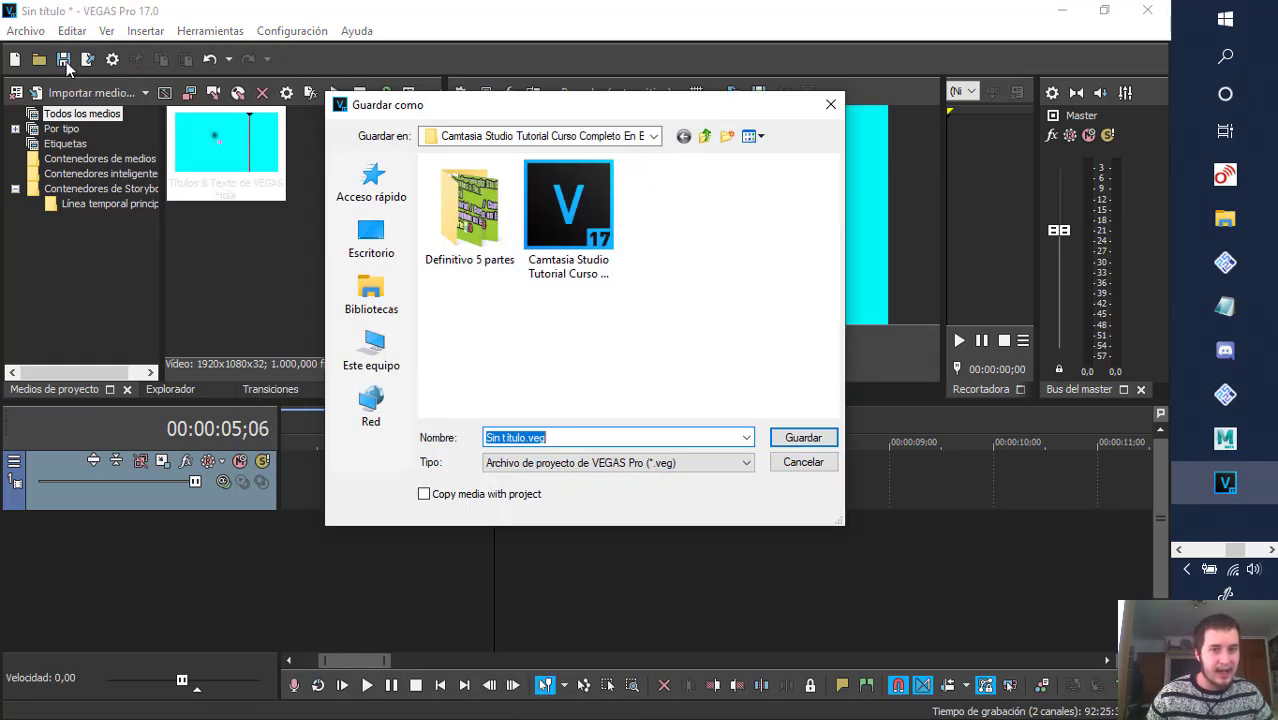
click(376, 350)
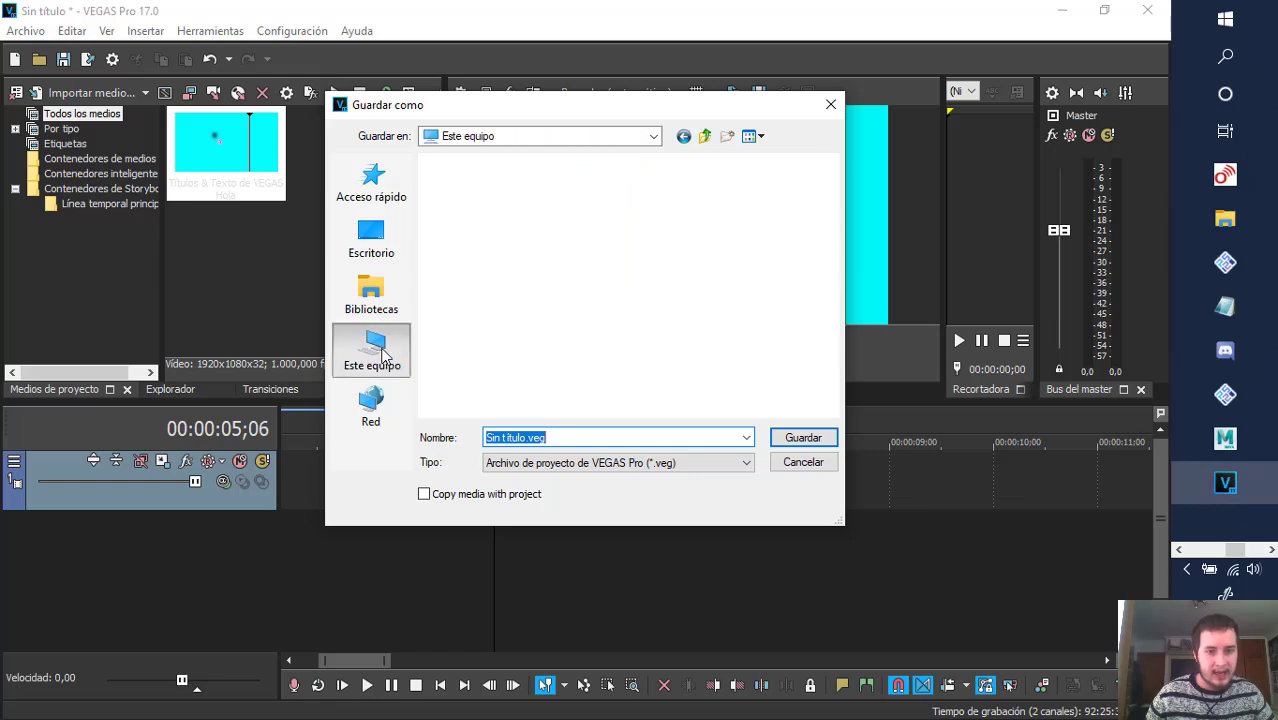
scroll(550, 345, down, 3)
double_click(508, 395)
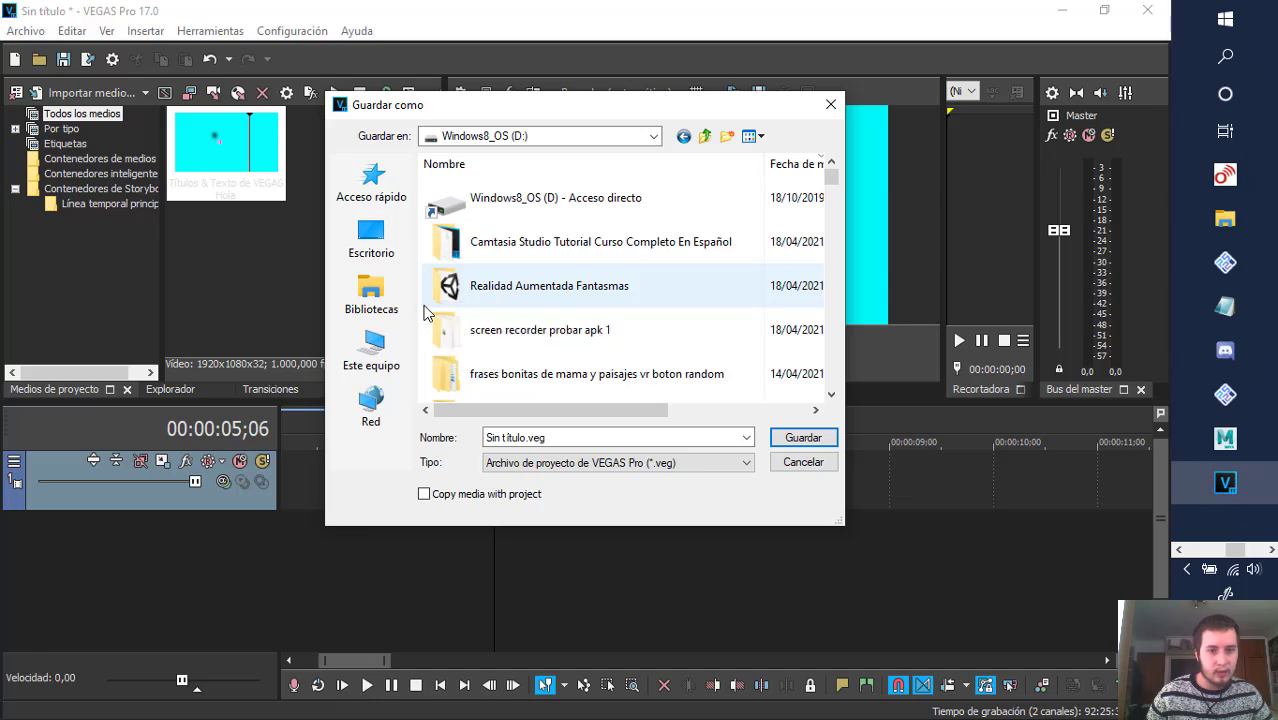
- Create a folder named "Vegas Proyecto YouTube" on the D: drive and open it as the save location
right_click(424, 310)
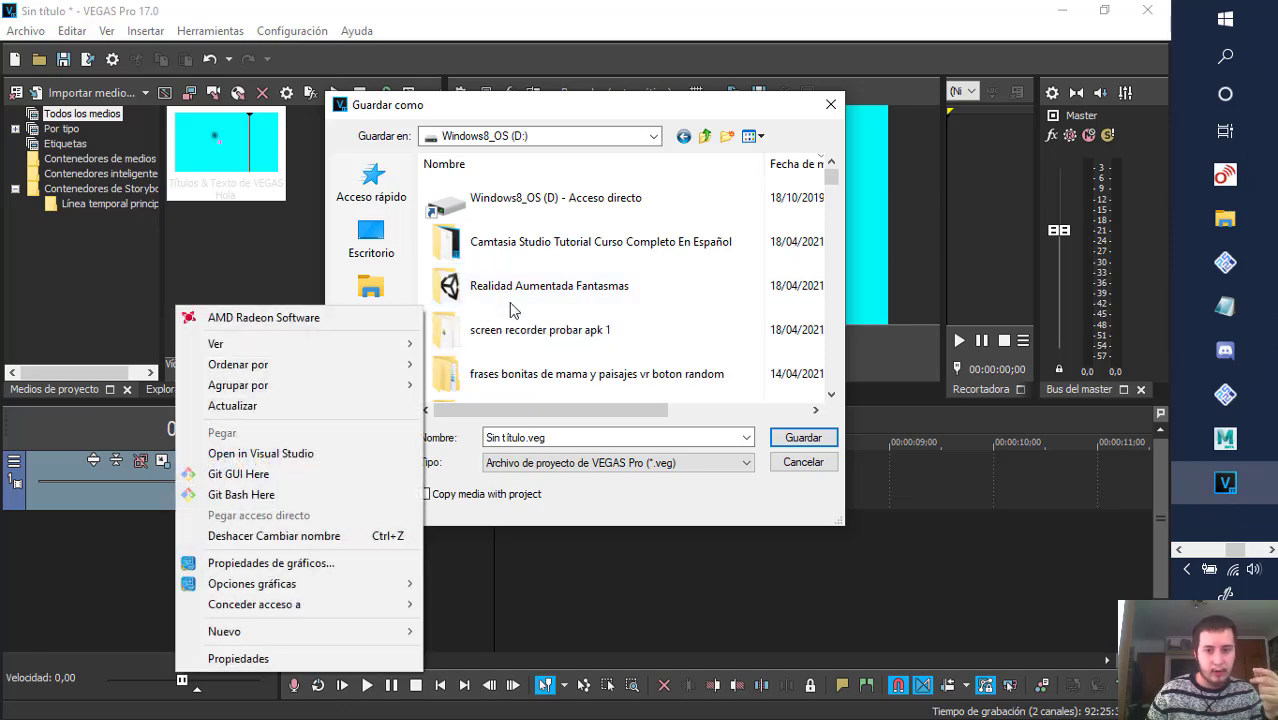
click(629, 389)
right_click(629, 389)
click(658, 397)
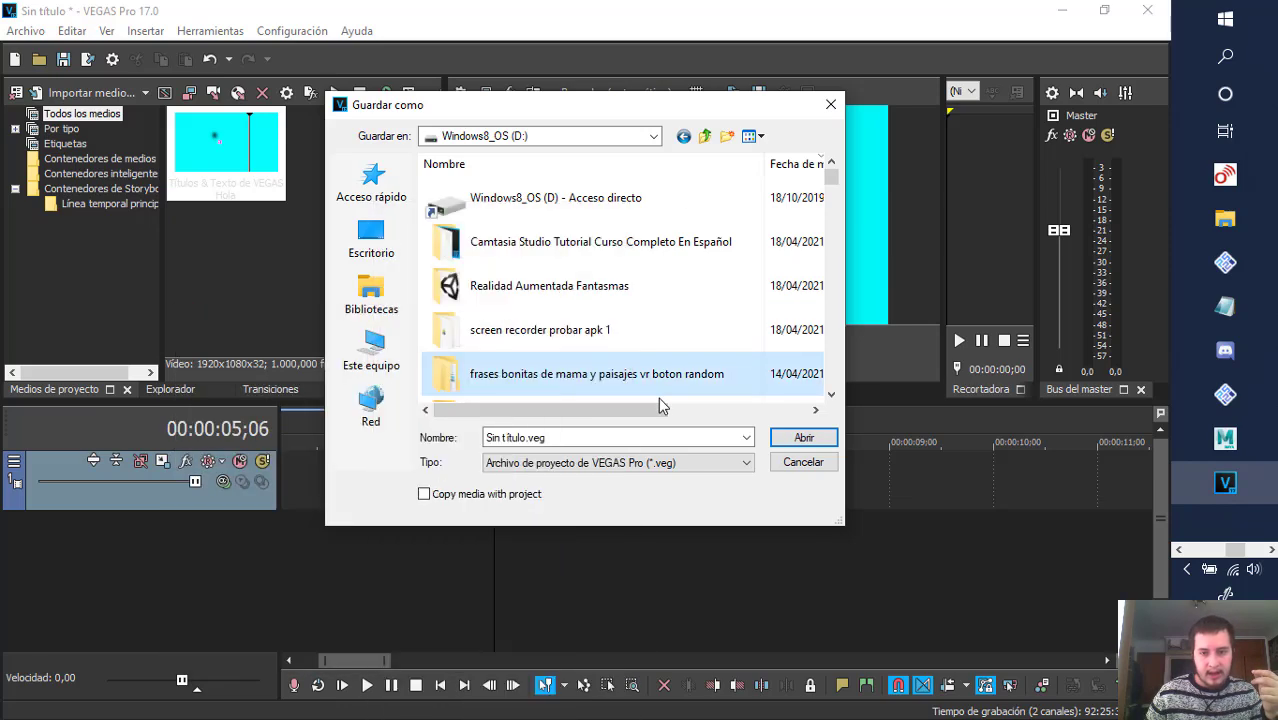
right_click(658, 397)
mouse_move(516, 357)
click(745, 357)
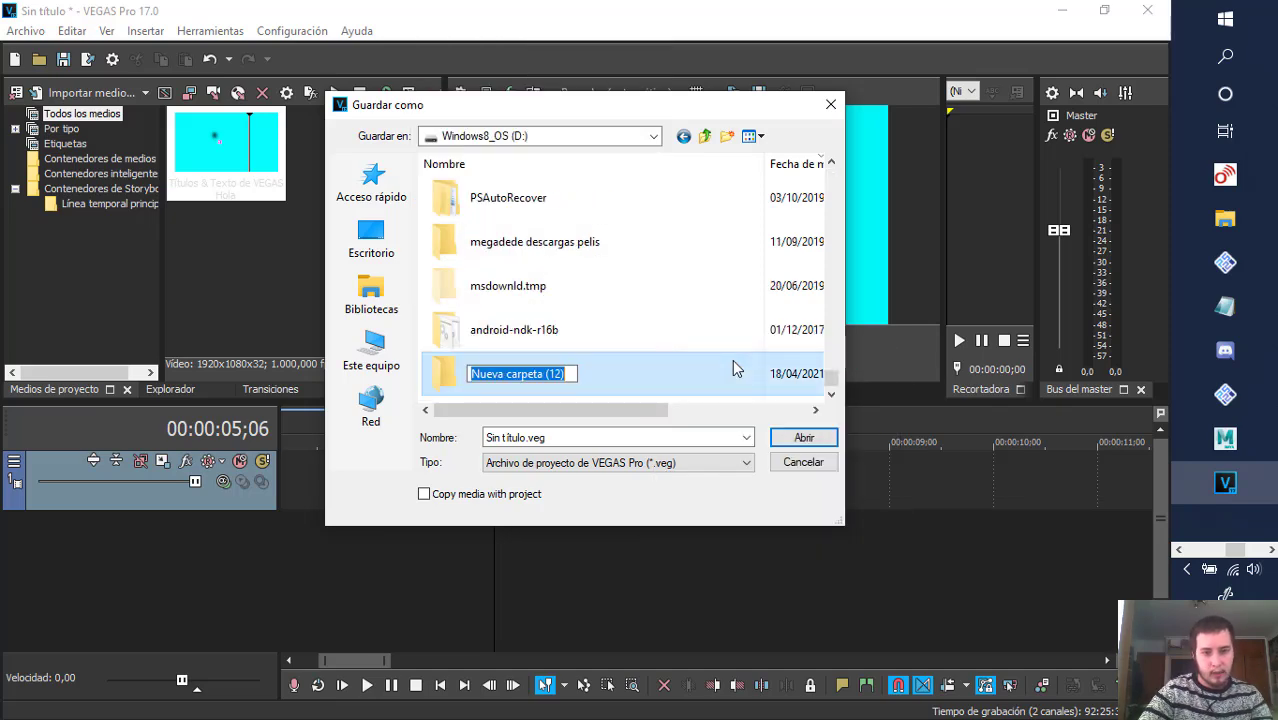
text(Vegas Proyecto YouTube)
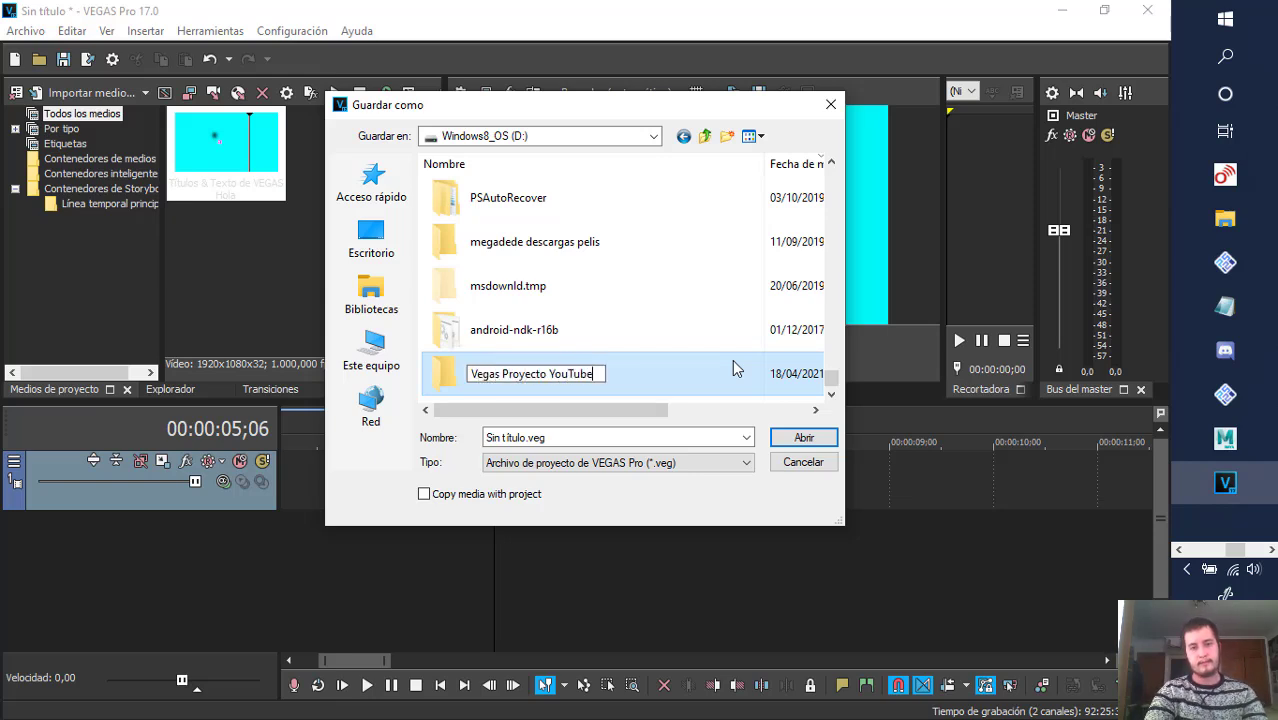
key(Return)
key(Return)
- Name the project file "YouTube Proyecto" and save it in the Vegas Proyecto YouTube folder
double_click(585, 437)
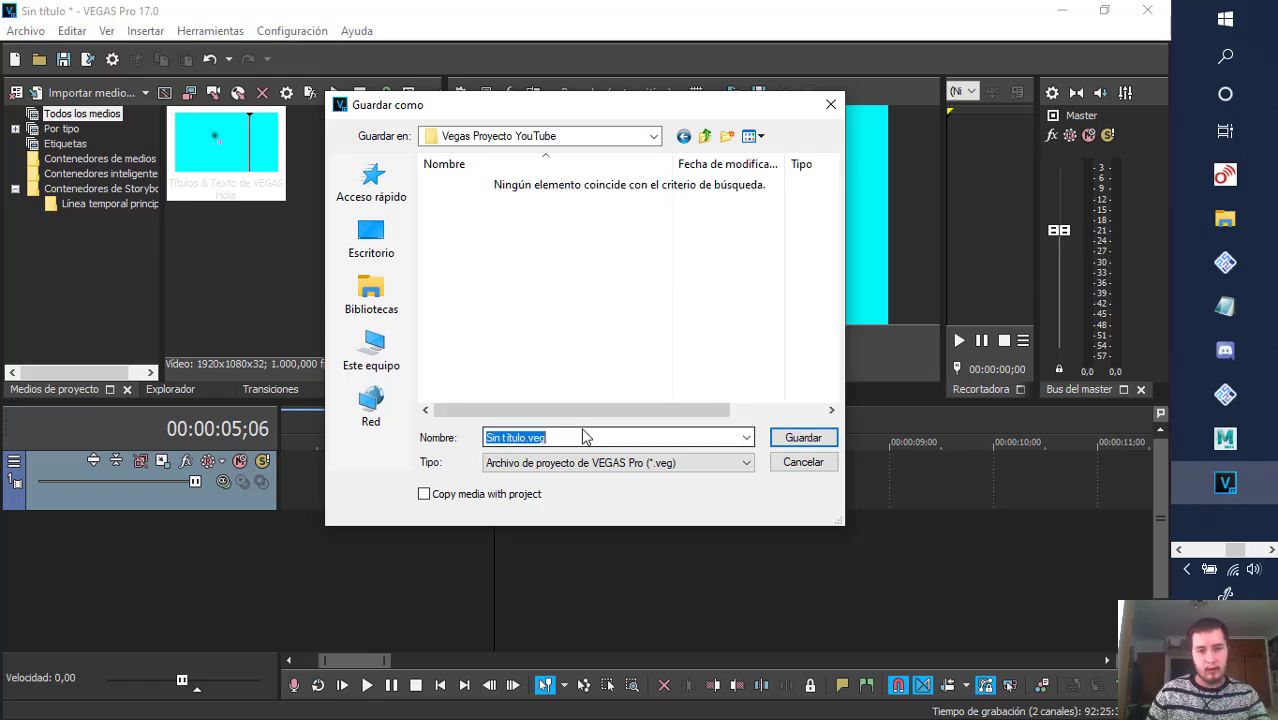
text(You)
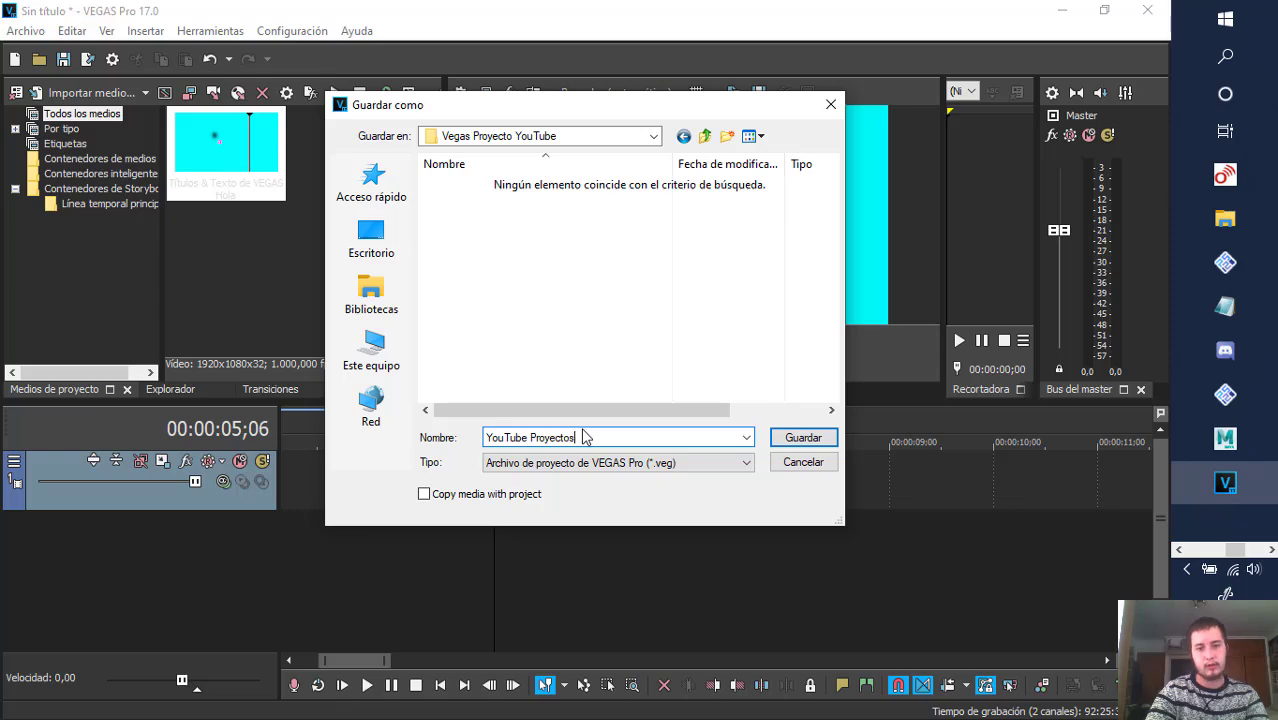
text(Tube Proyectos)
key(BackSpace)
key(Return)
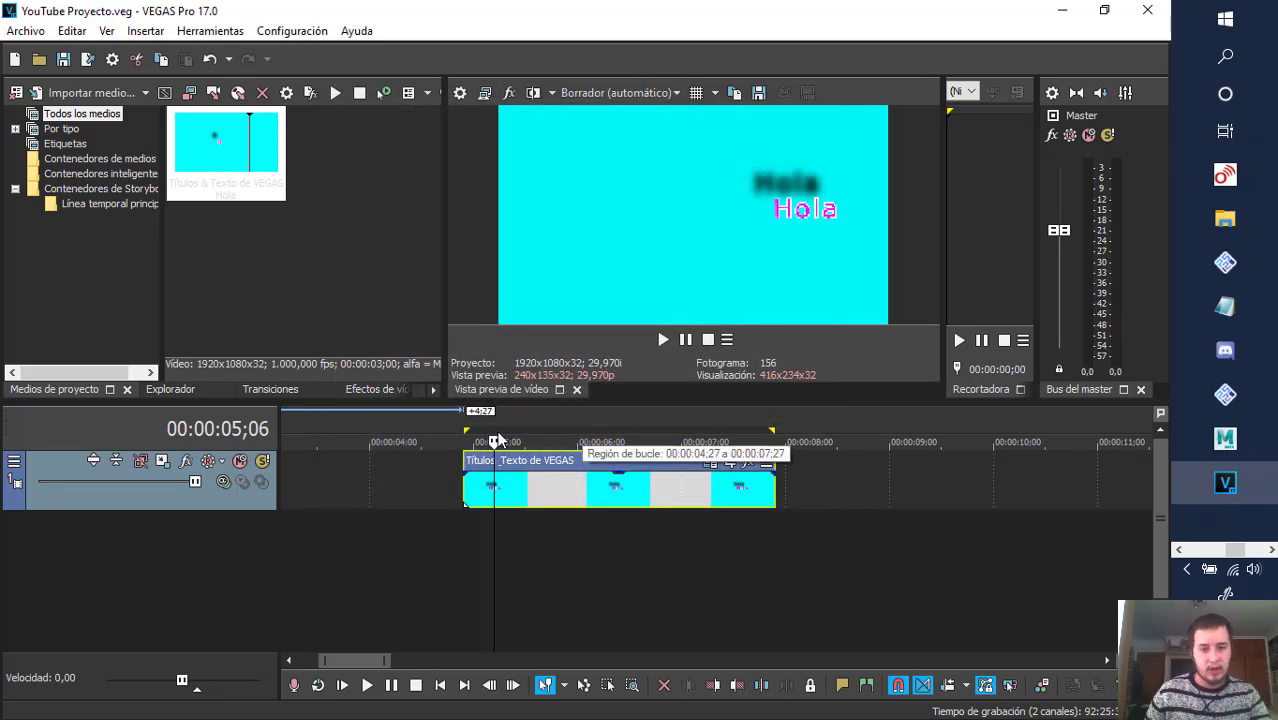
- Replay the title clip from its start to review the complete Desplazamiento animation
key(space)
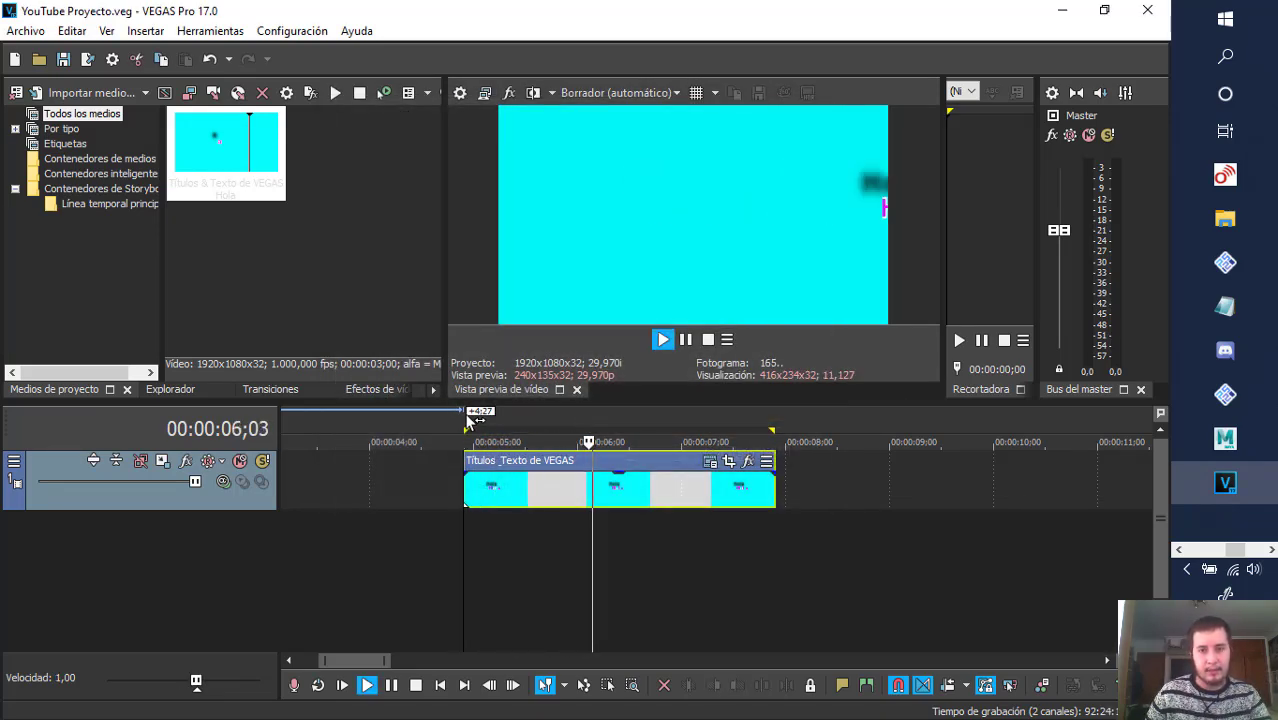
key(space)
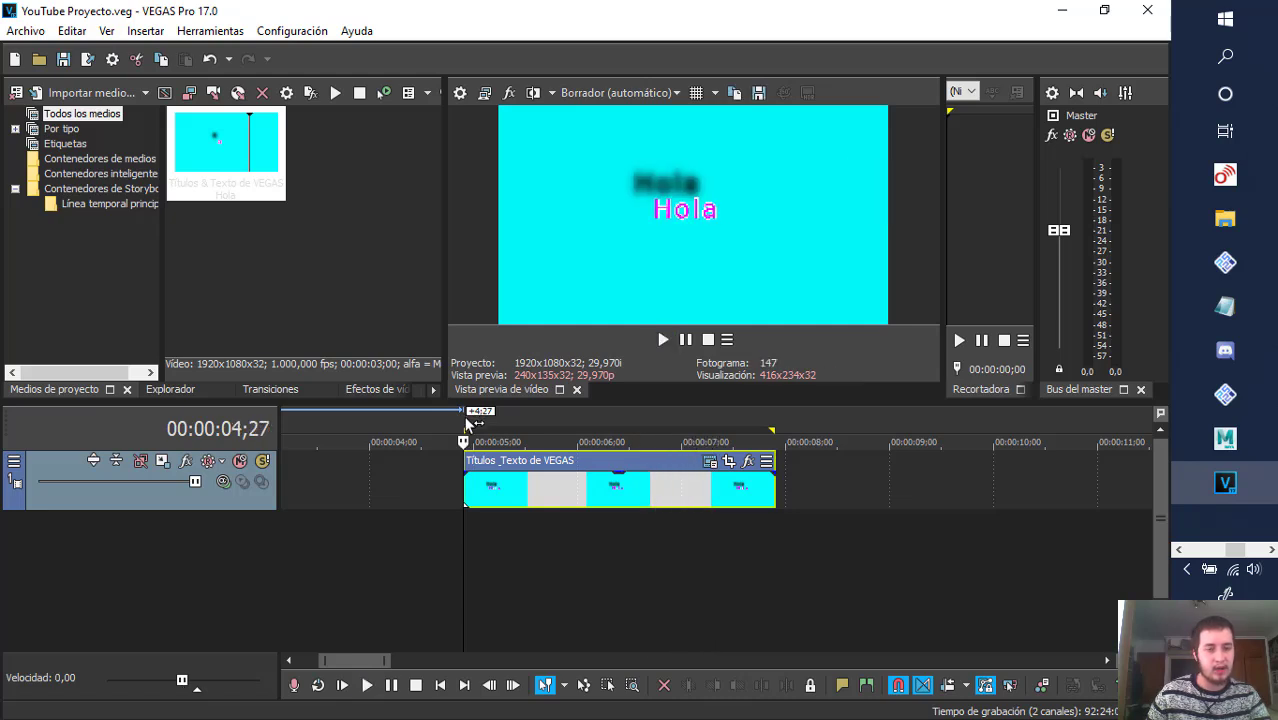
key(space)
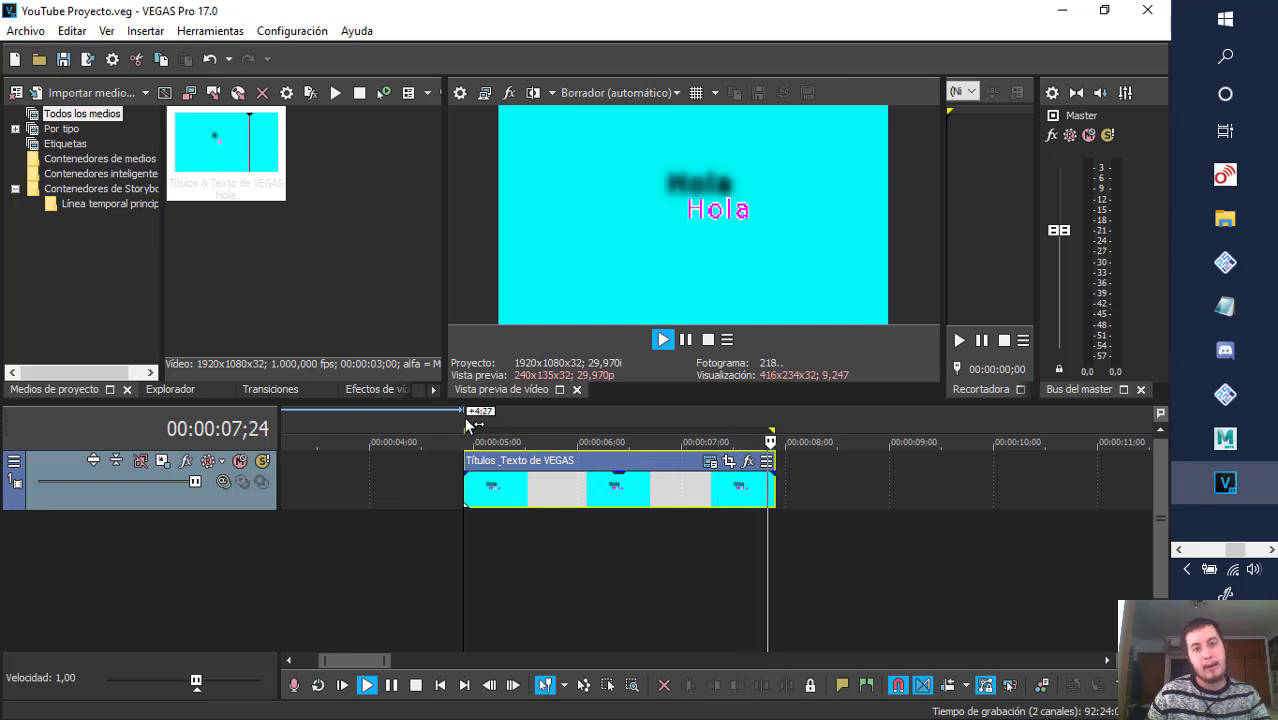
key(space)
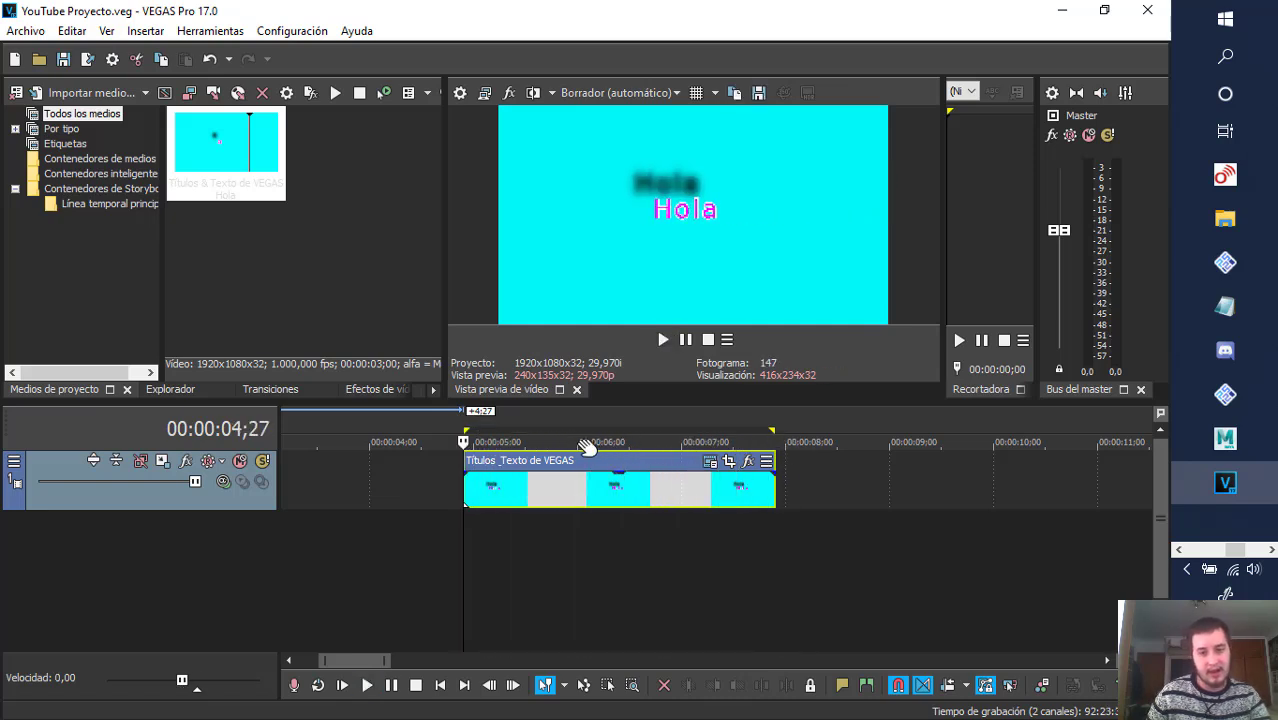
- Change the title's animation preset to Bote in its media generator
click(712, 463)
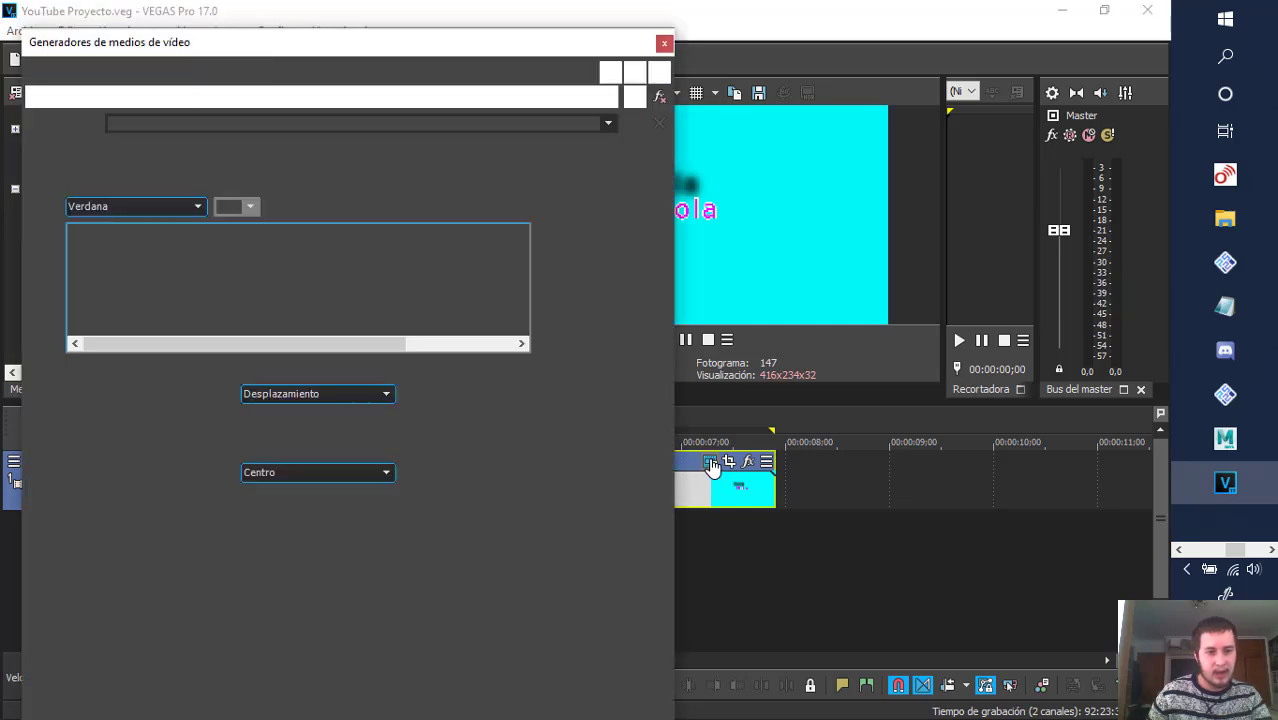
click(303, 396)
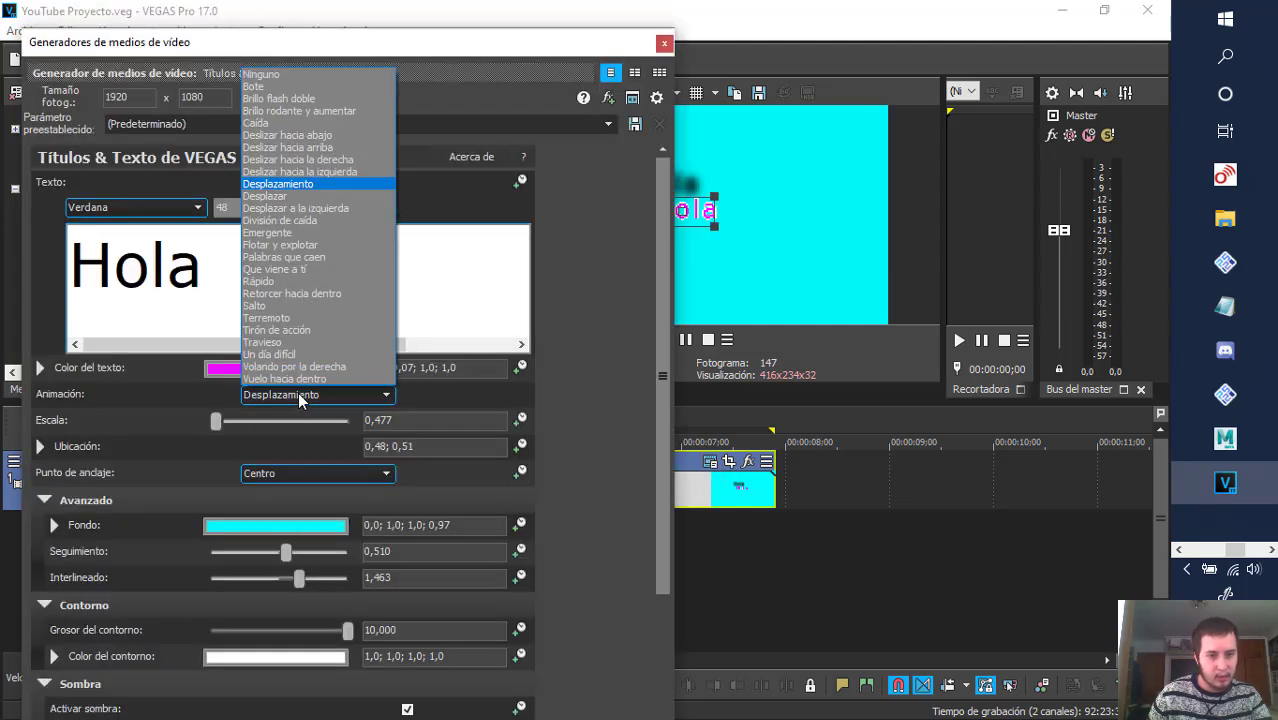
click(264, 88)
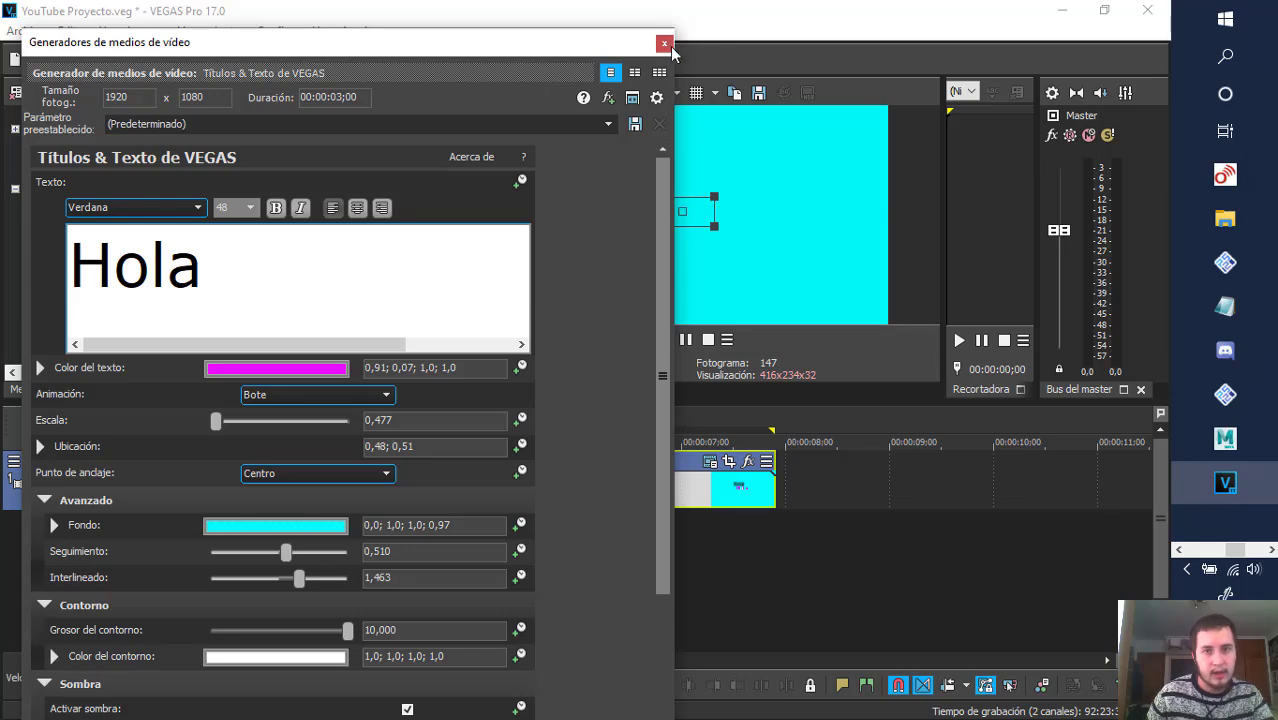
- Close the media generator and play the title clip from just before its start to review the Bote animation
click(663, 43)
key(space)
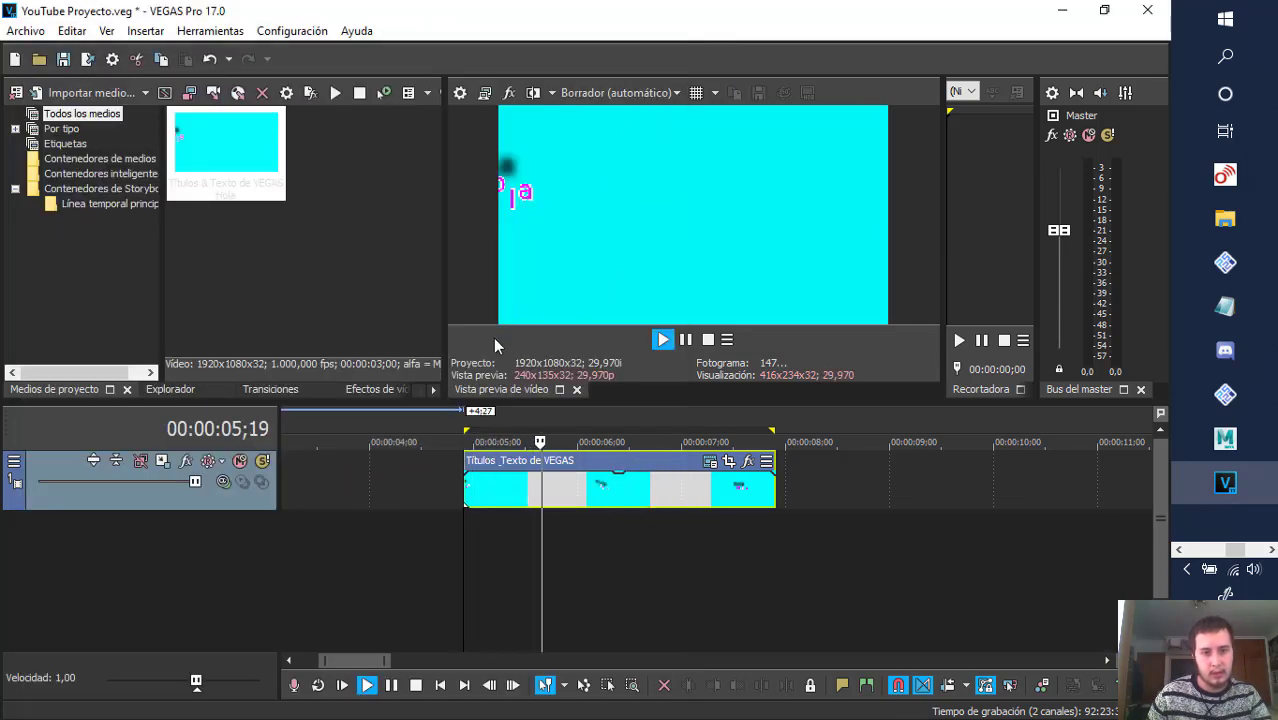
key(space)
click(444, 418)
key(space)
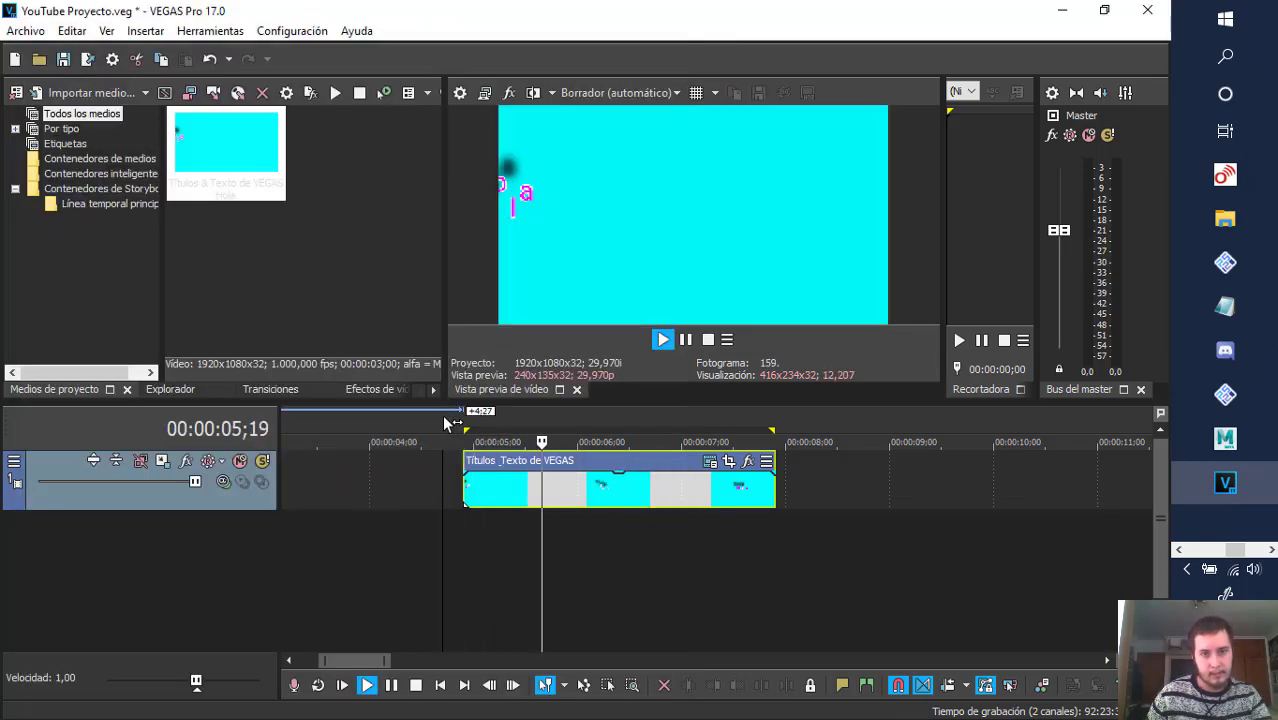
key(space)
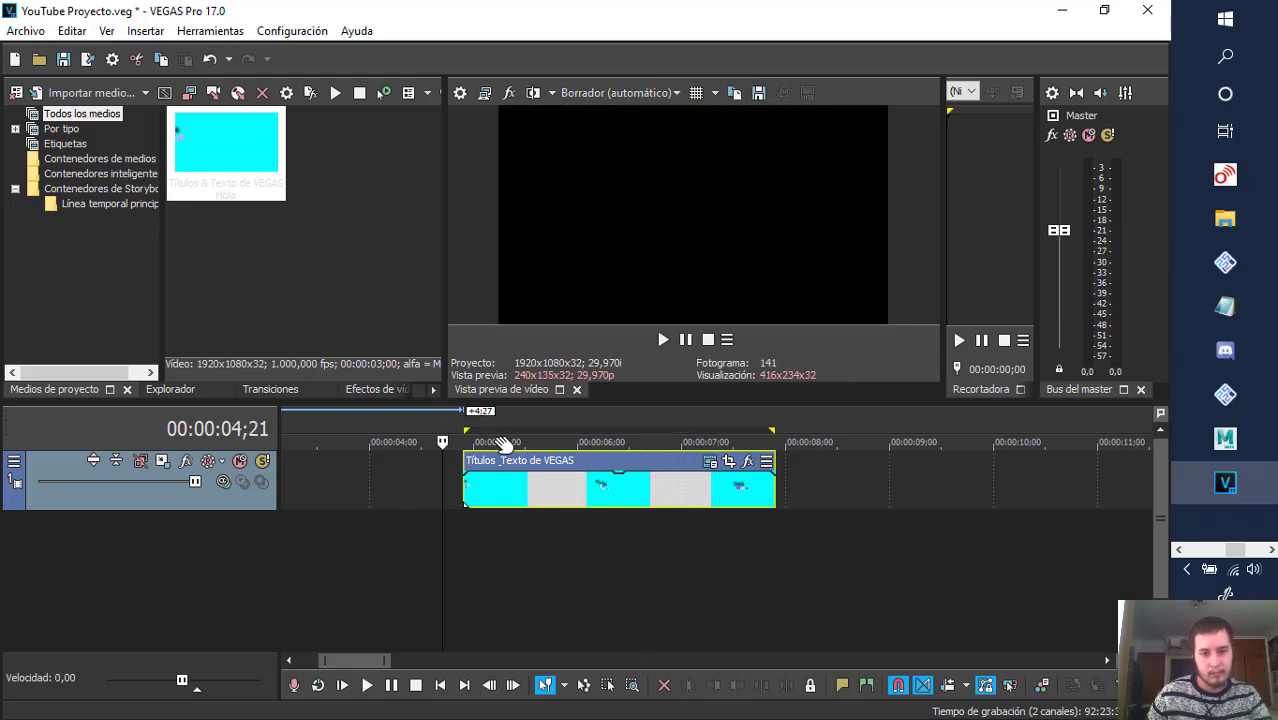
key(space)
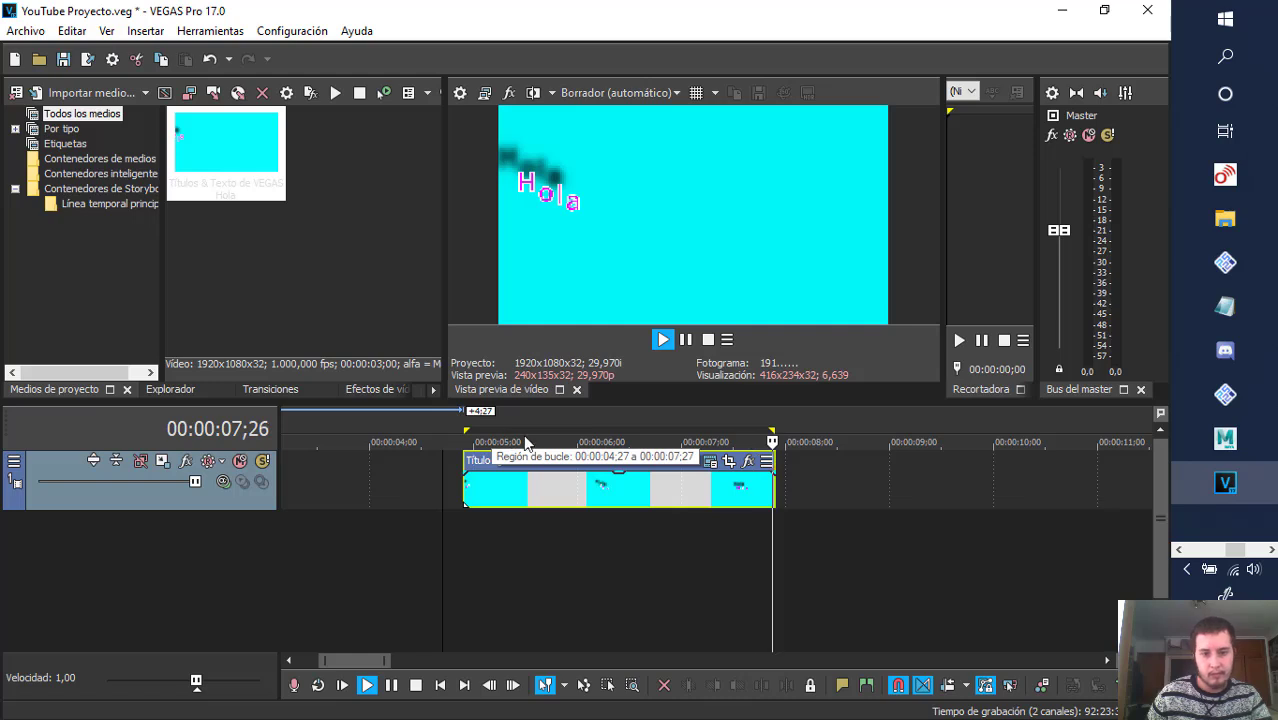
- Inspect the Bote animation at several points through the title clip, and replay it from near the clip's start
click(588, 413)
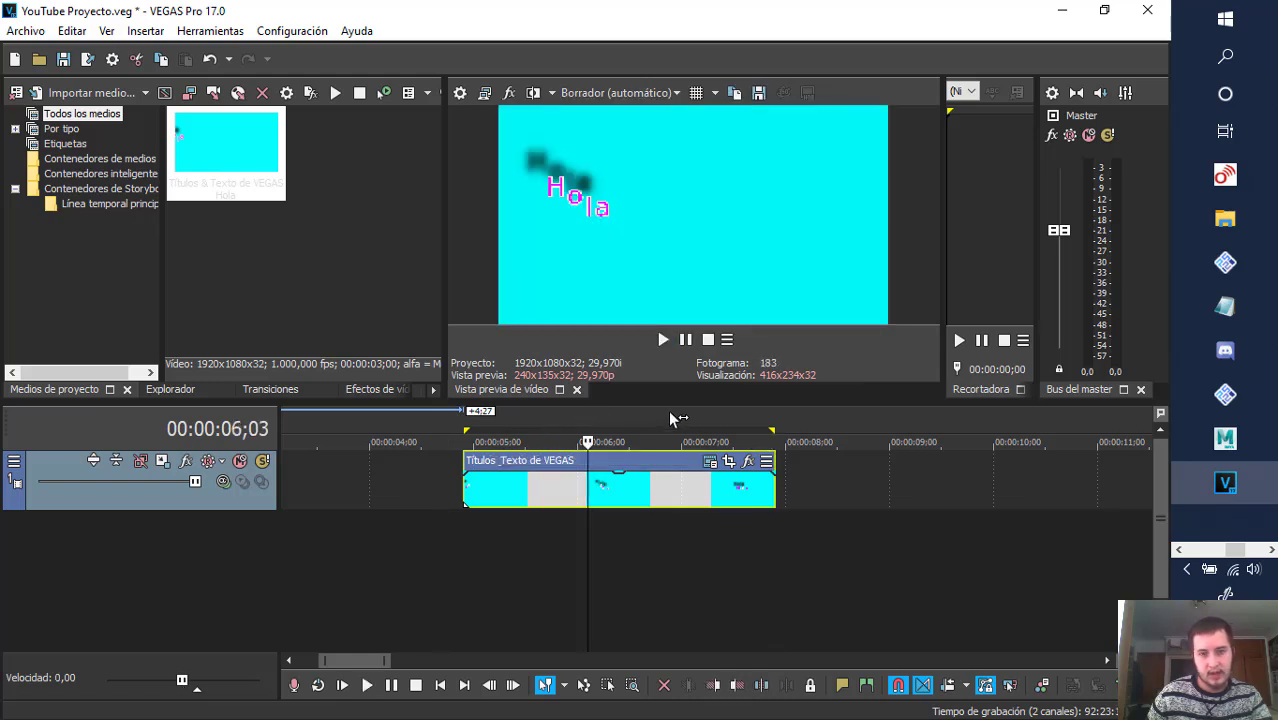
click(683, 414)
click(723, 414)
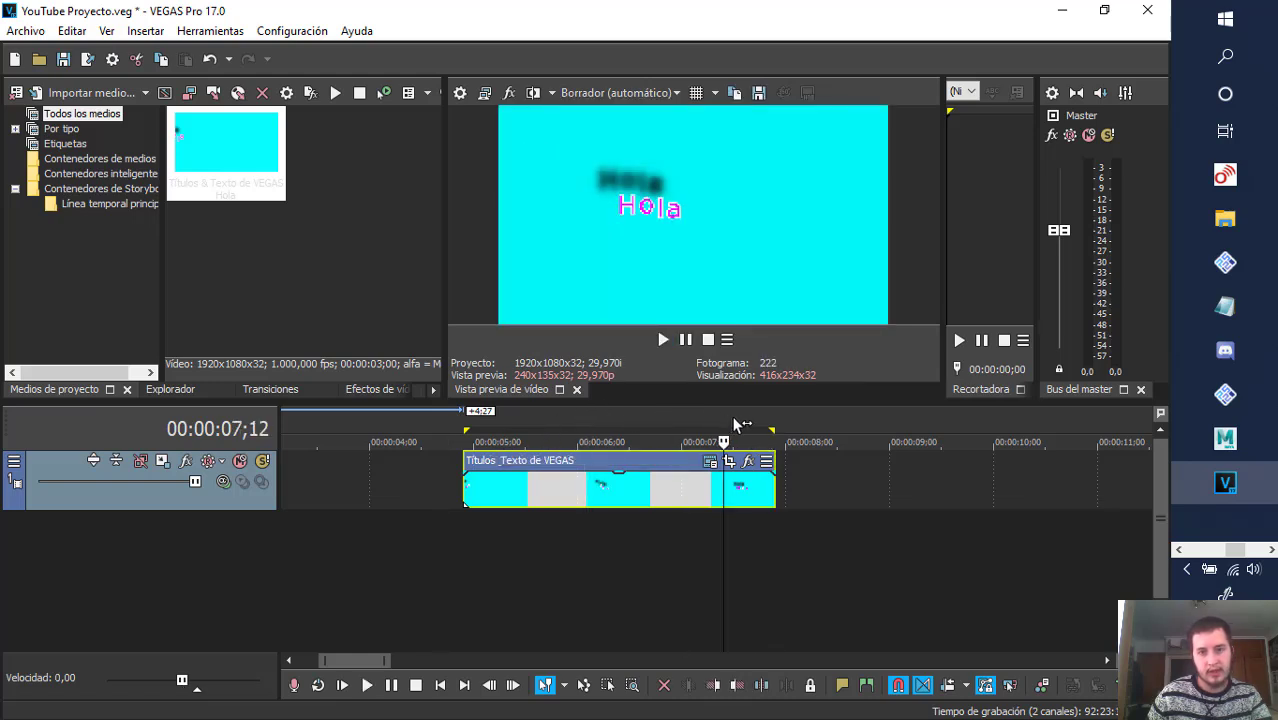
click(757, 427)
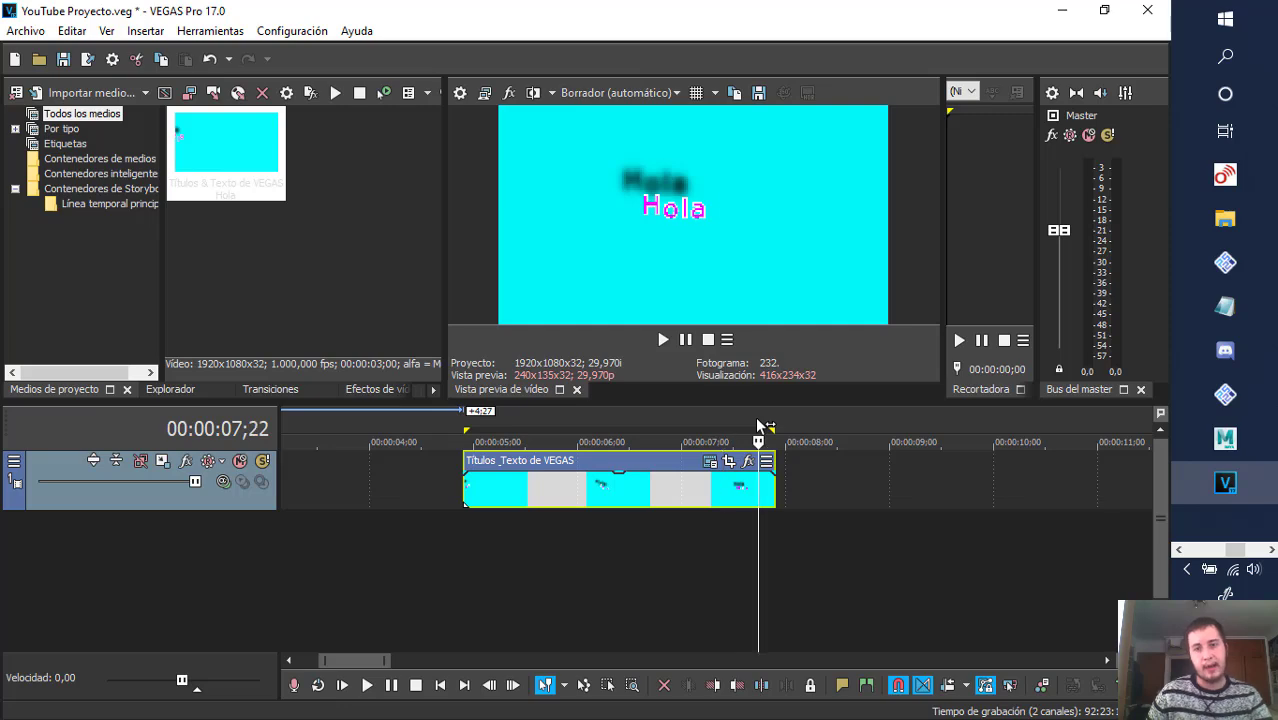
click(470, 428)
key(space)
key(space)
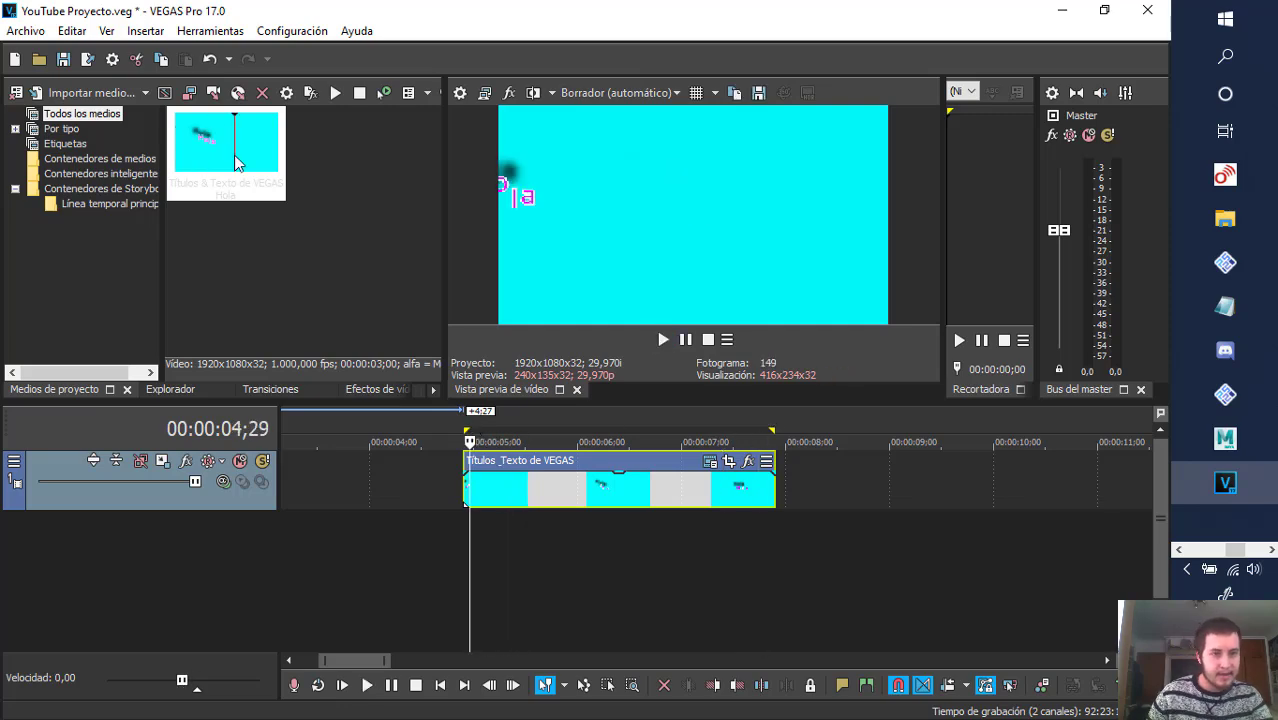
right_click(234, 155)
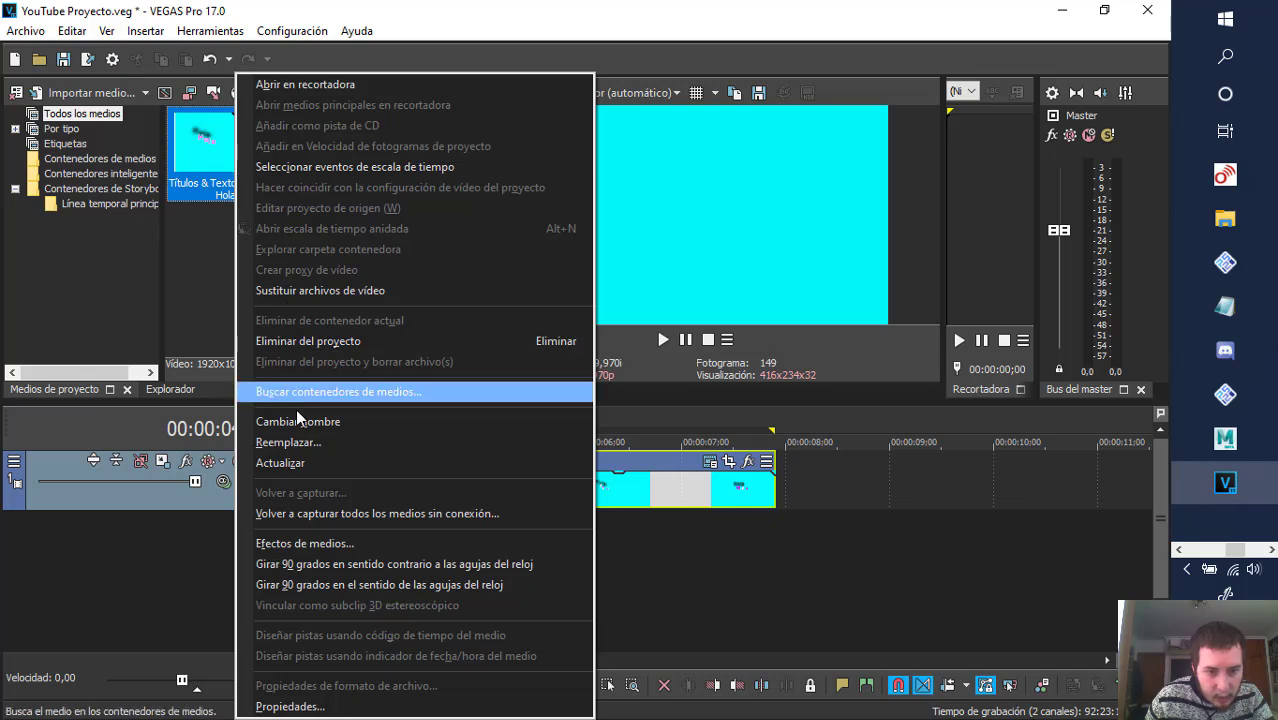
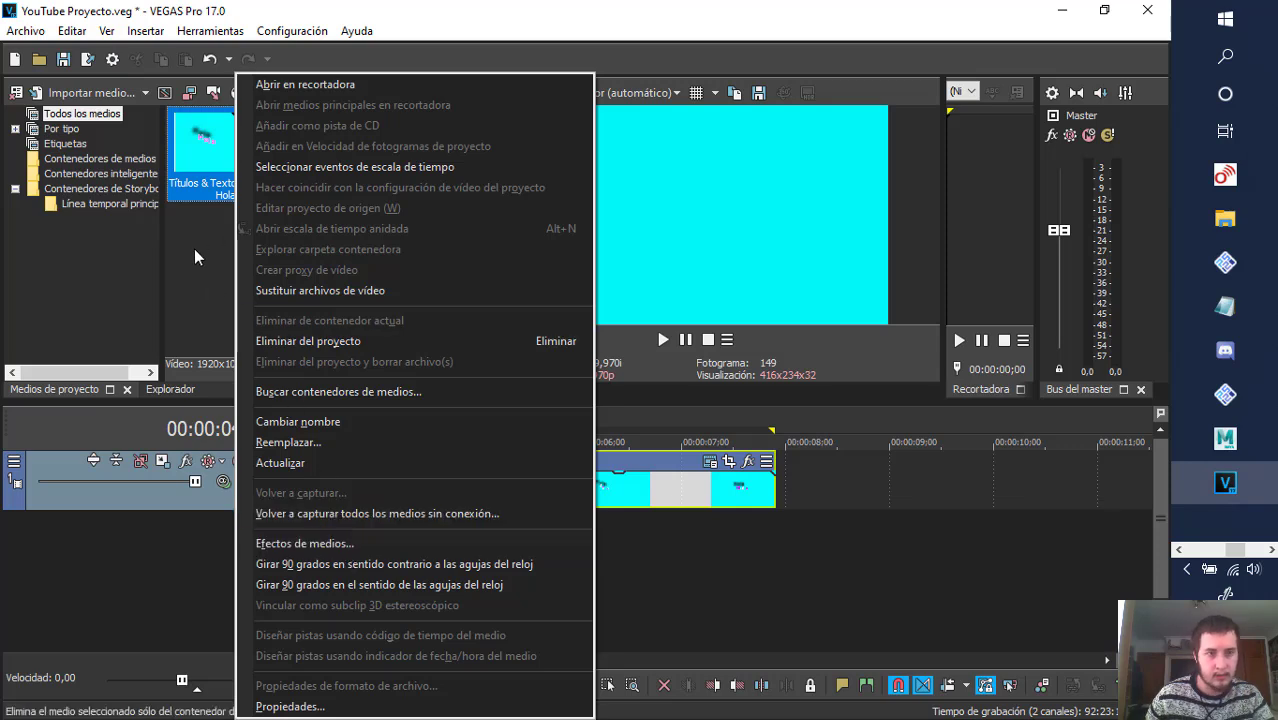
key(Escape)
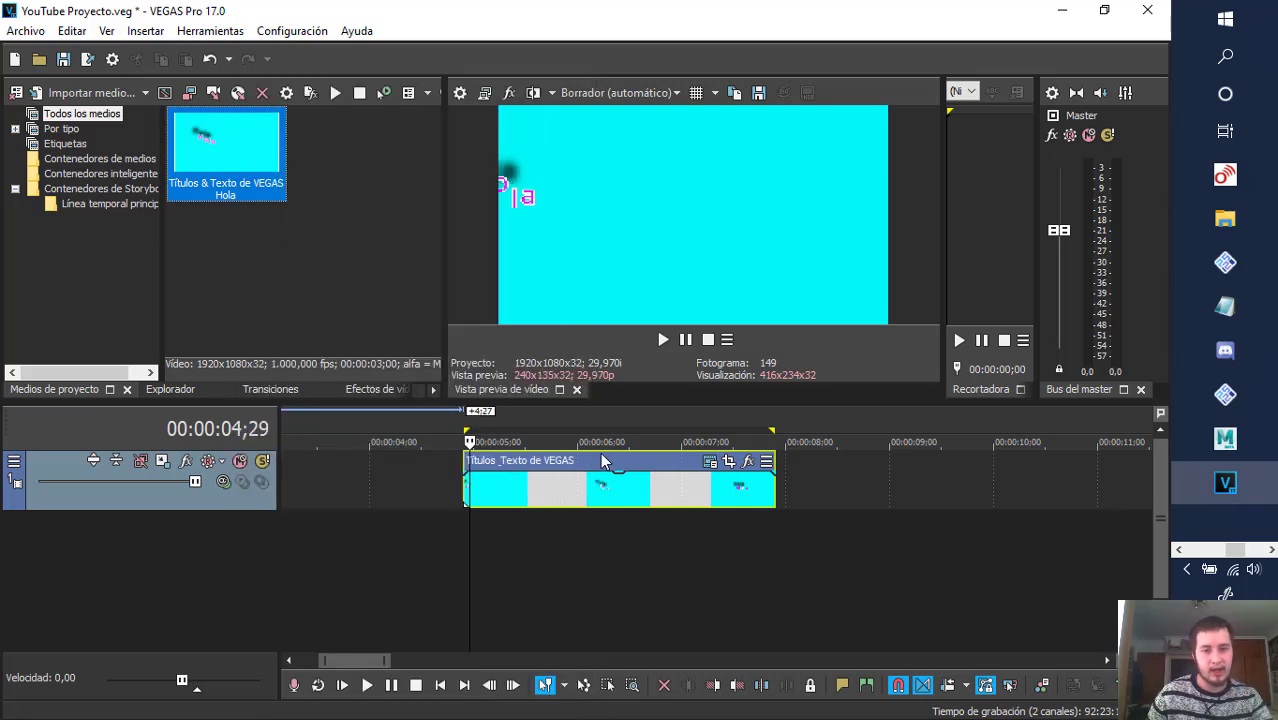
- Add a short fade-in to the start of the title clip on the timeline
click(585, 425)
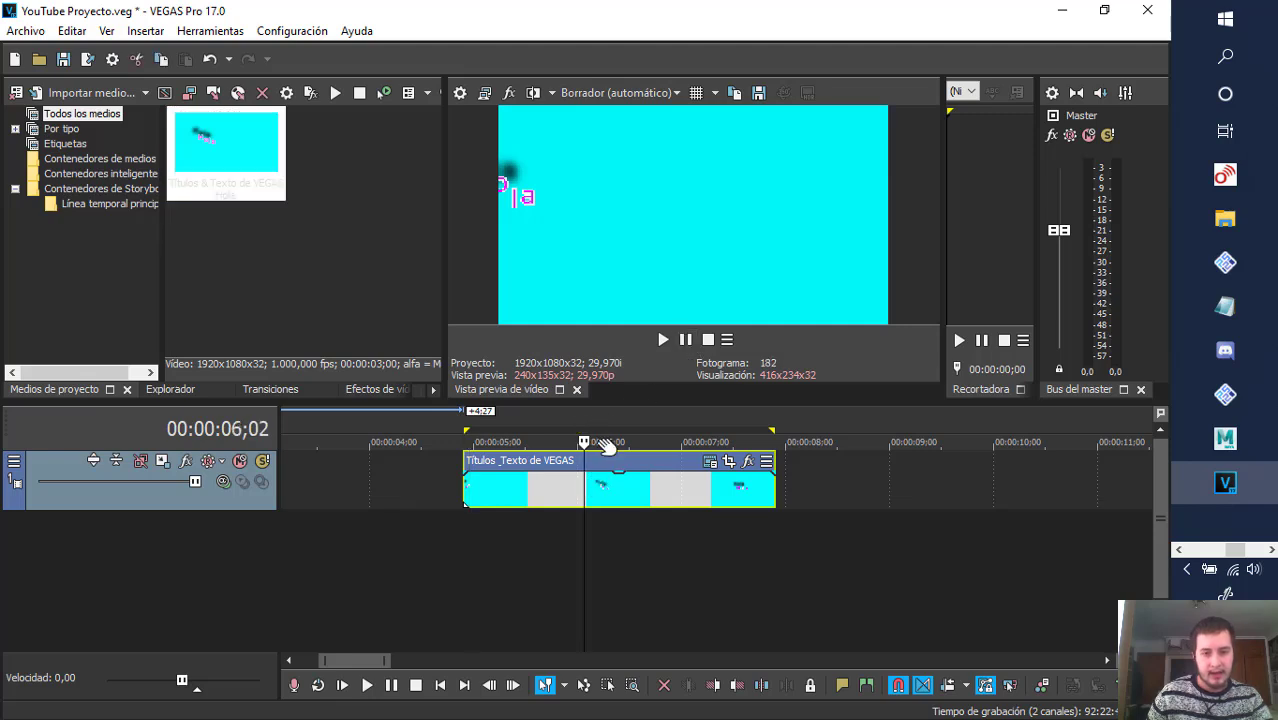
click(465, 428)
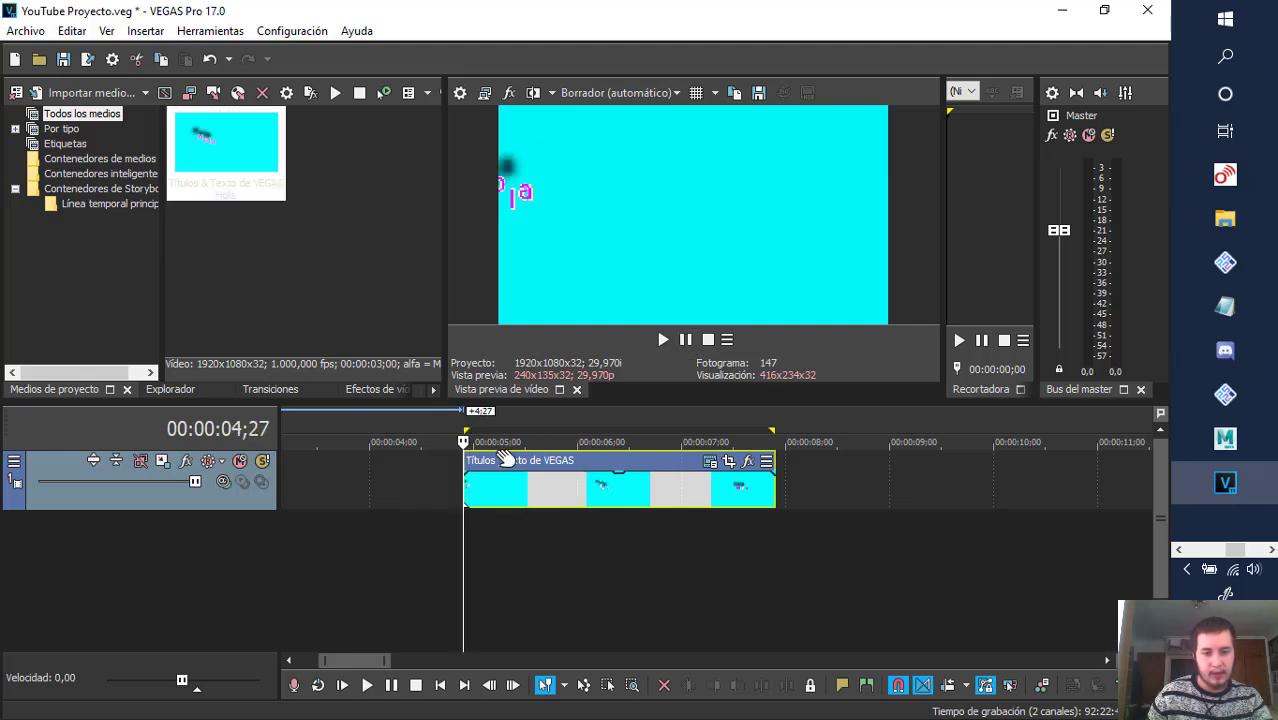
click(715, 478)
click(470, 428)
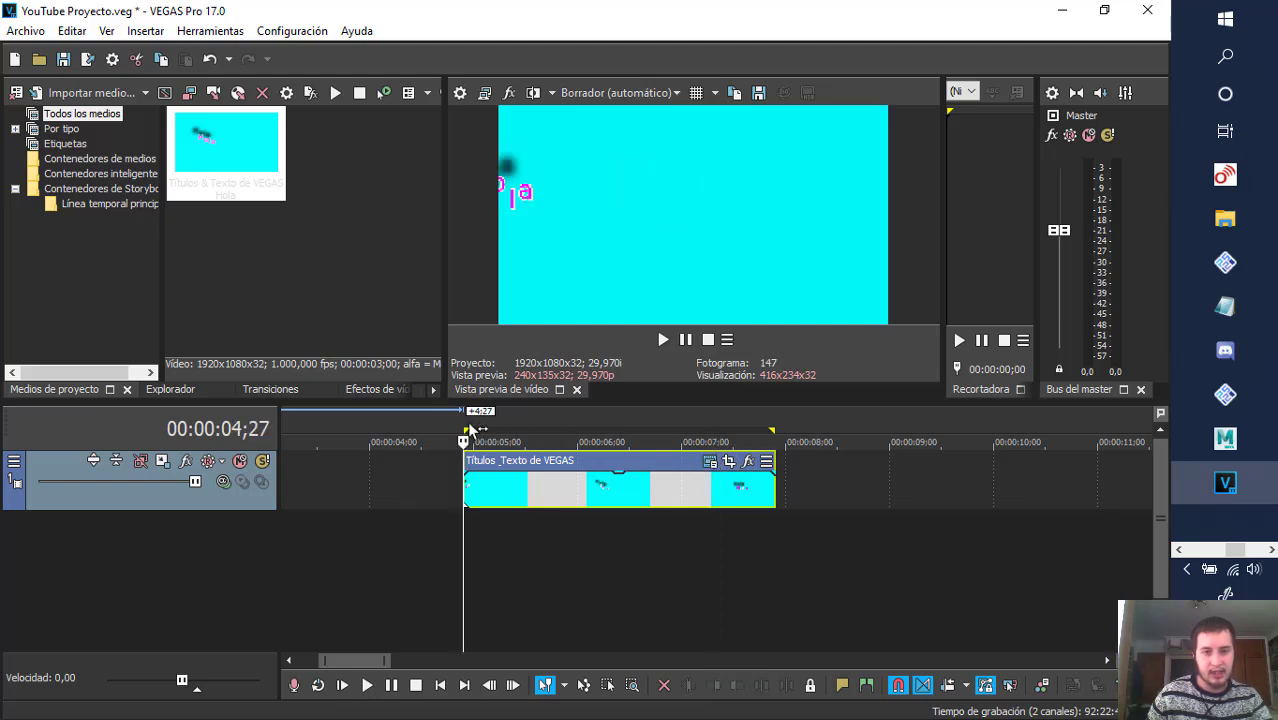
drag(469, 463, 501, 470)
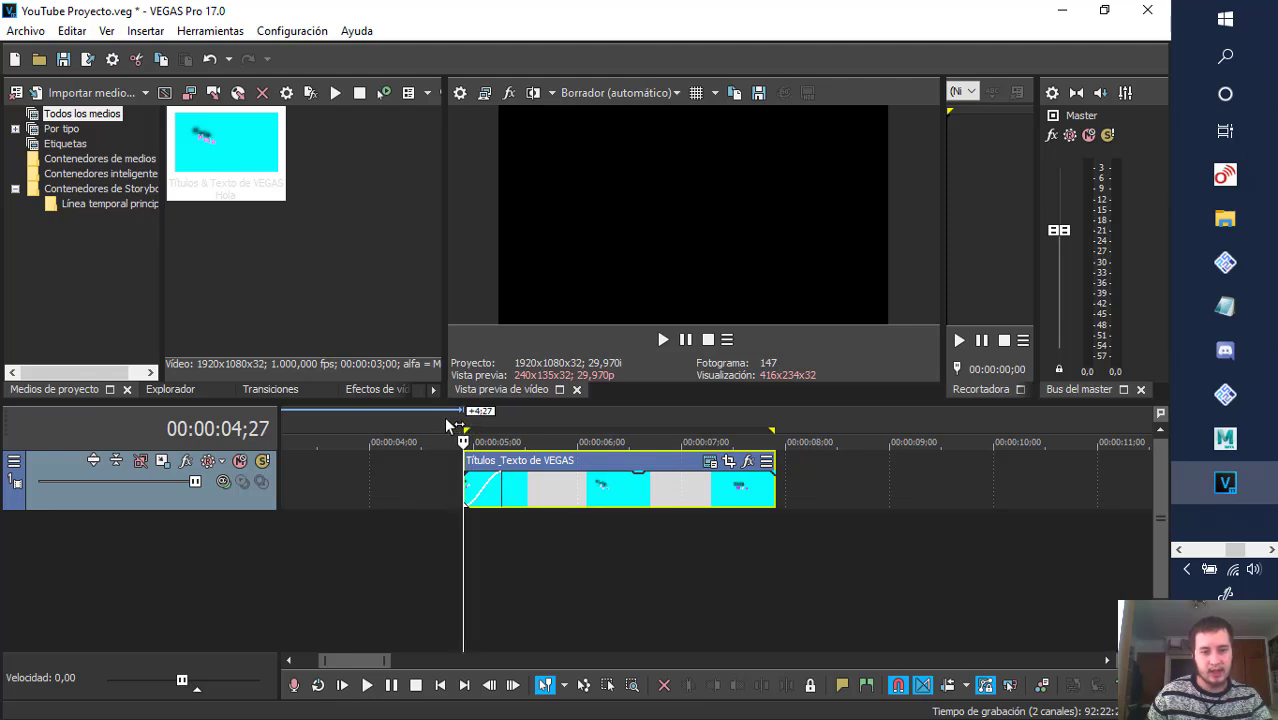
- Play the timeline from just before the title clip to review its fade-in
click(446, 427)
key(space)
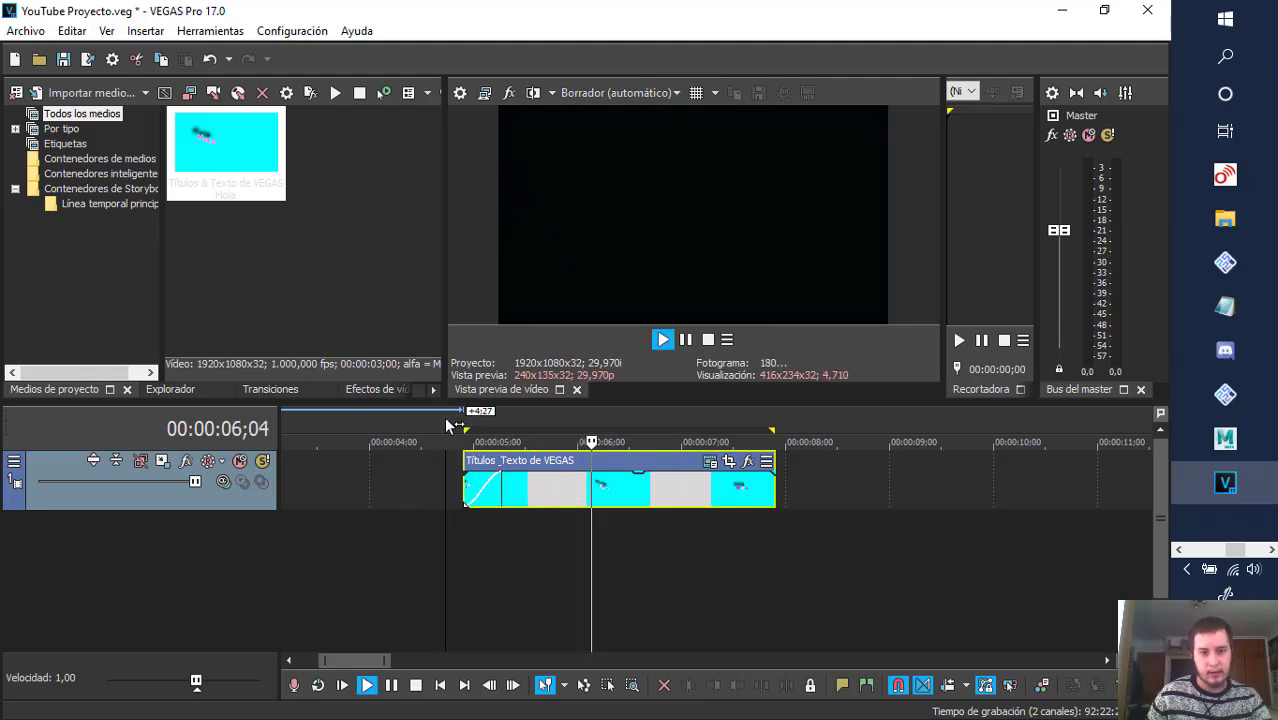
key(space)
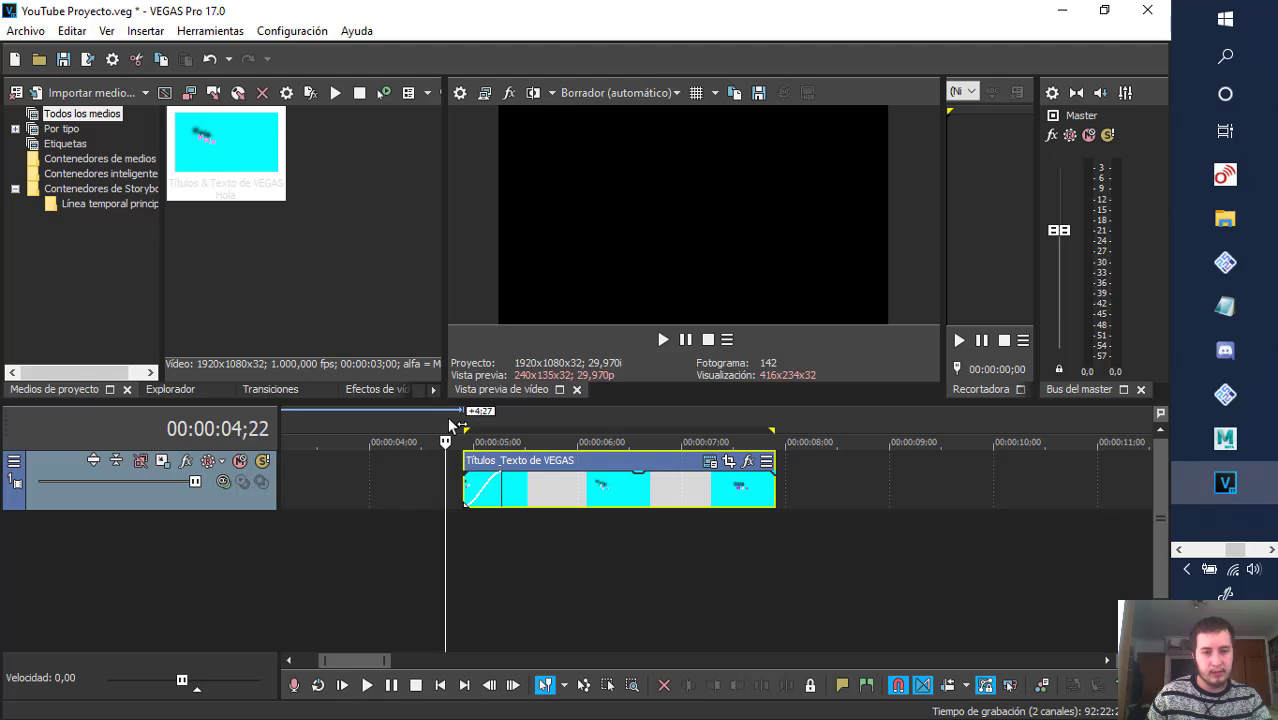
click(450, 427)
key(space)
key(space)
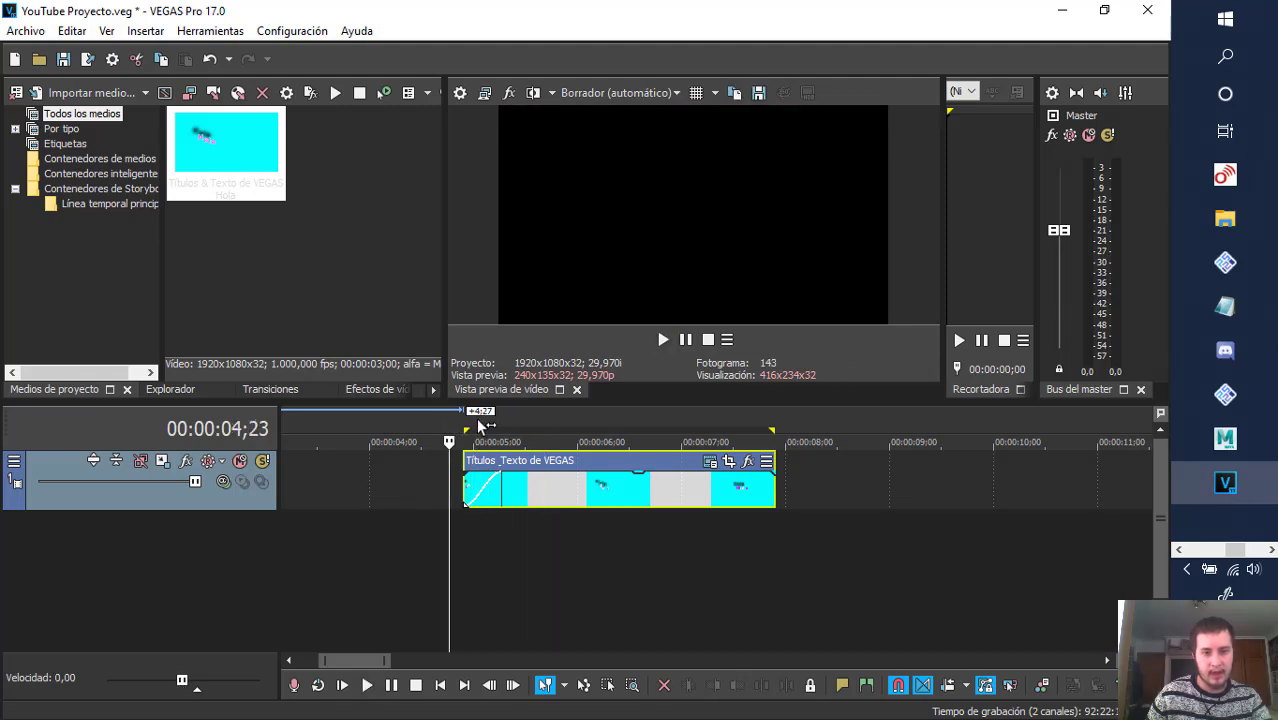
- Examine individual moments of the title clip's fade-in, and replay the clip from its start
click(477, 427)
click(490, 420)
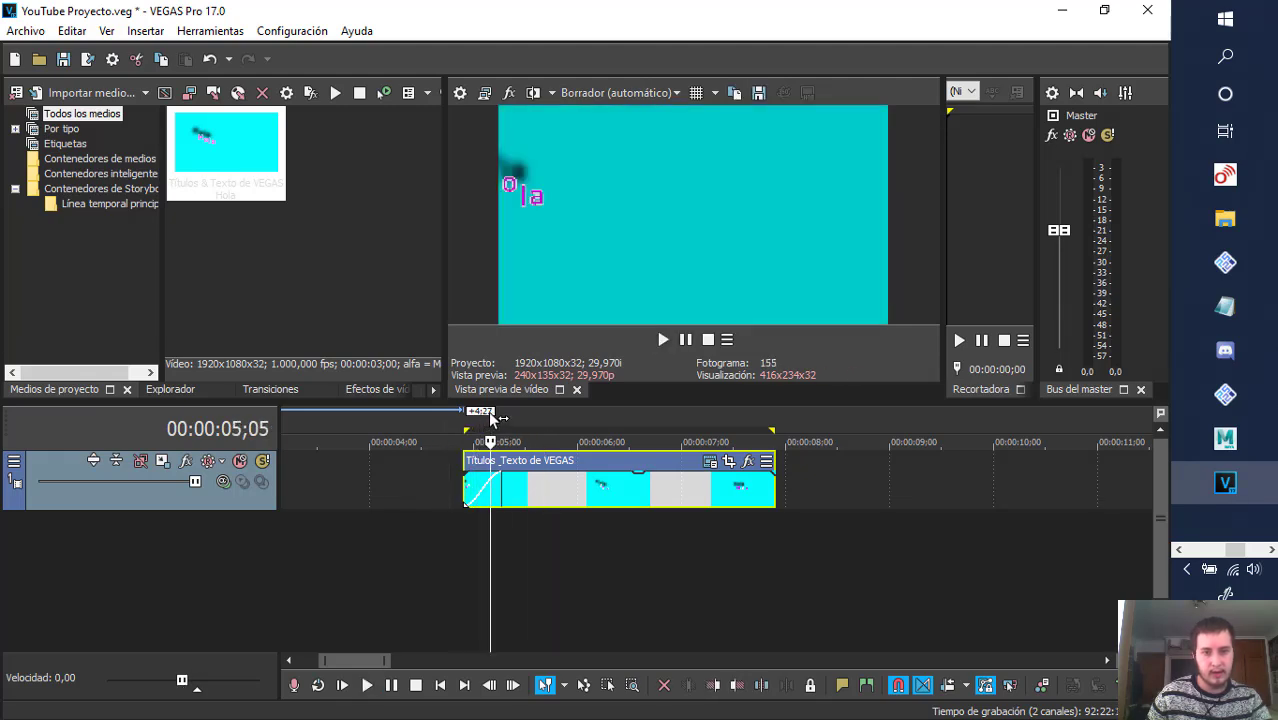
click(502, 415)
click(477, 415)
click(453, 413)
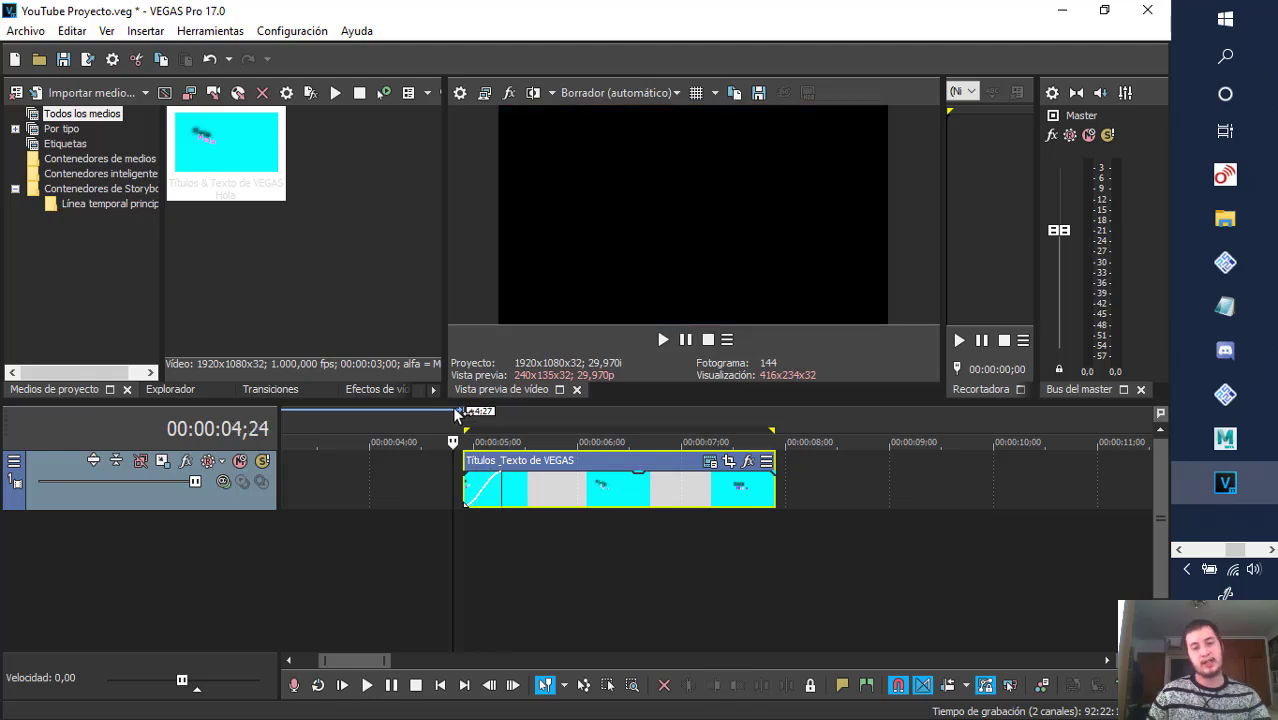
click(474, 413)
click(486, 417)
click(494, 418)
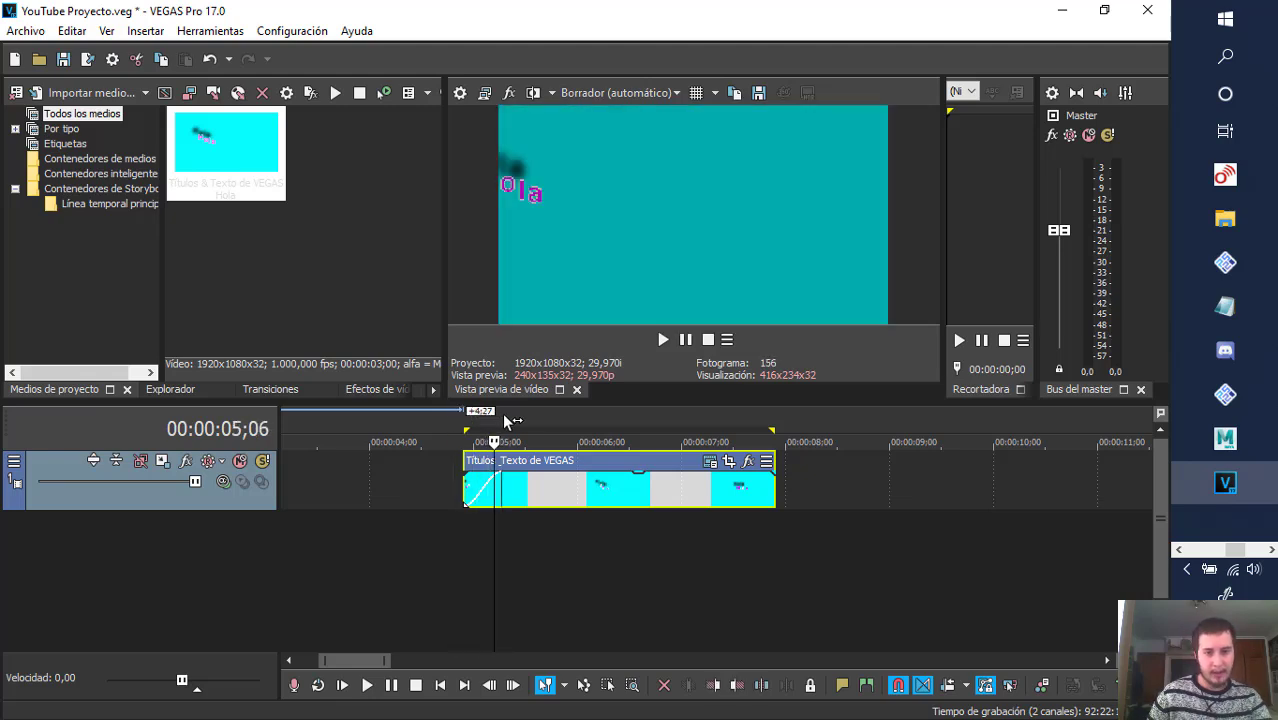
click(462, 415)
key(space)
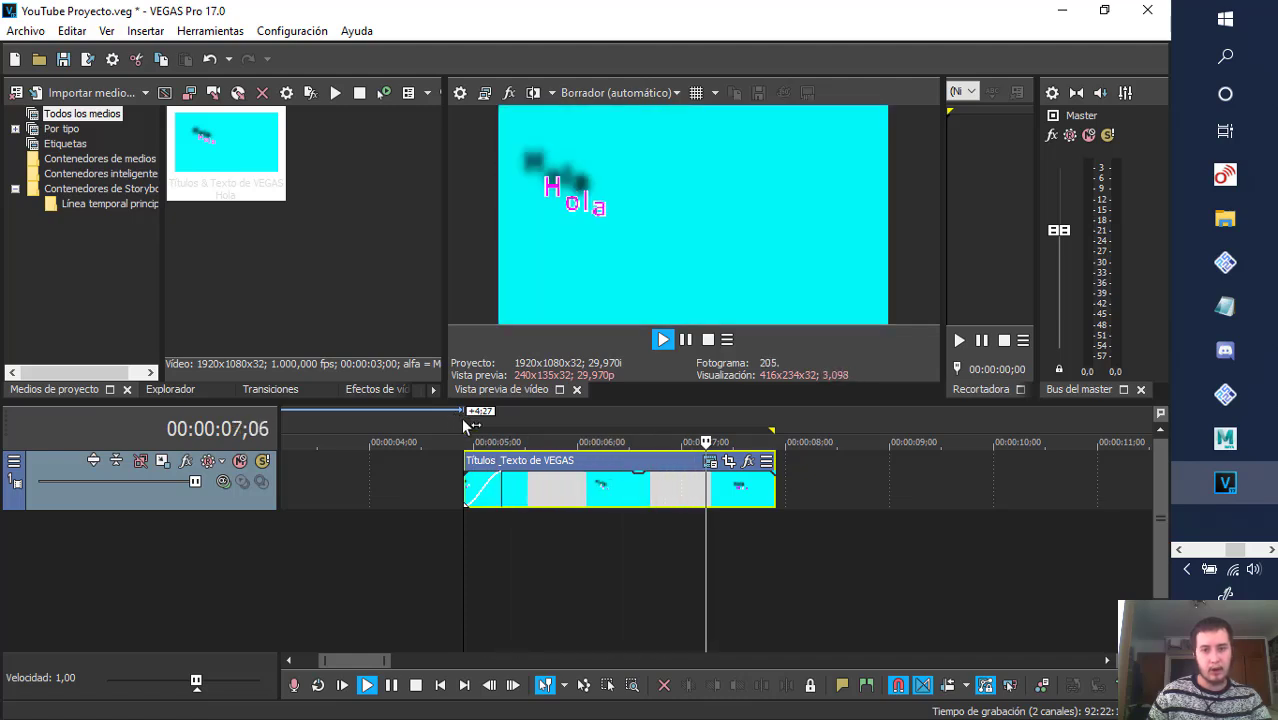
key(space)
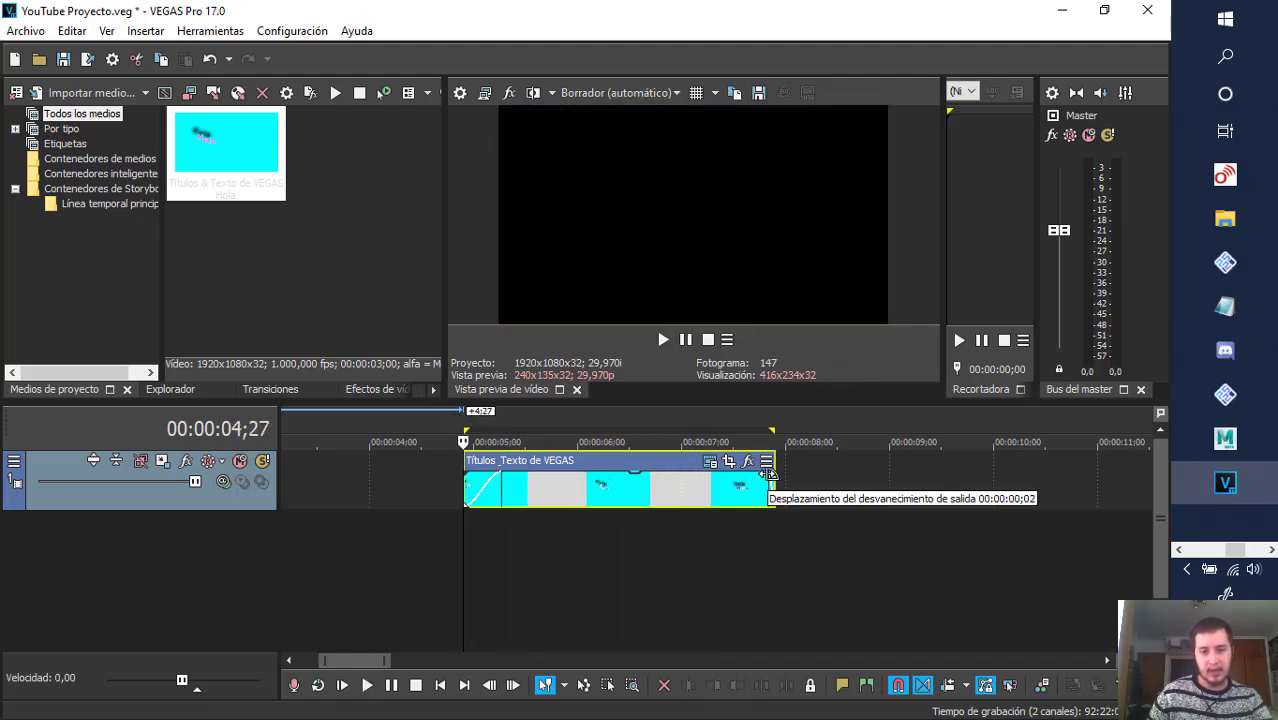
- Add a short fade-out to the end of the title clip and play back its ending
drag(772, 462, 752, 415)
click(741, 410)
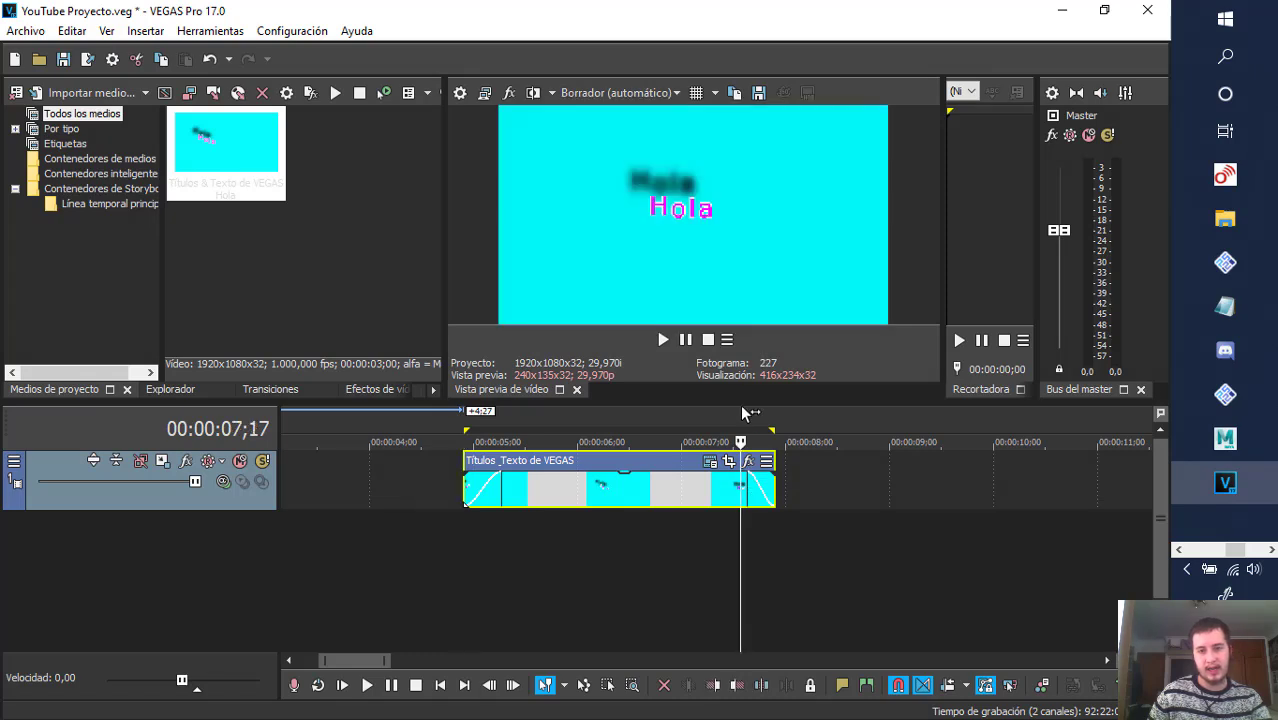
key(space)
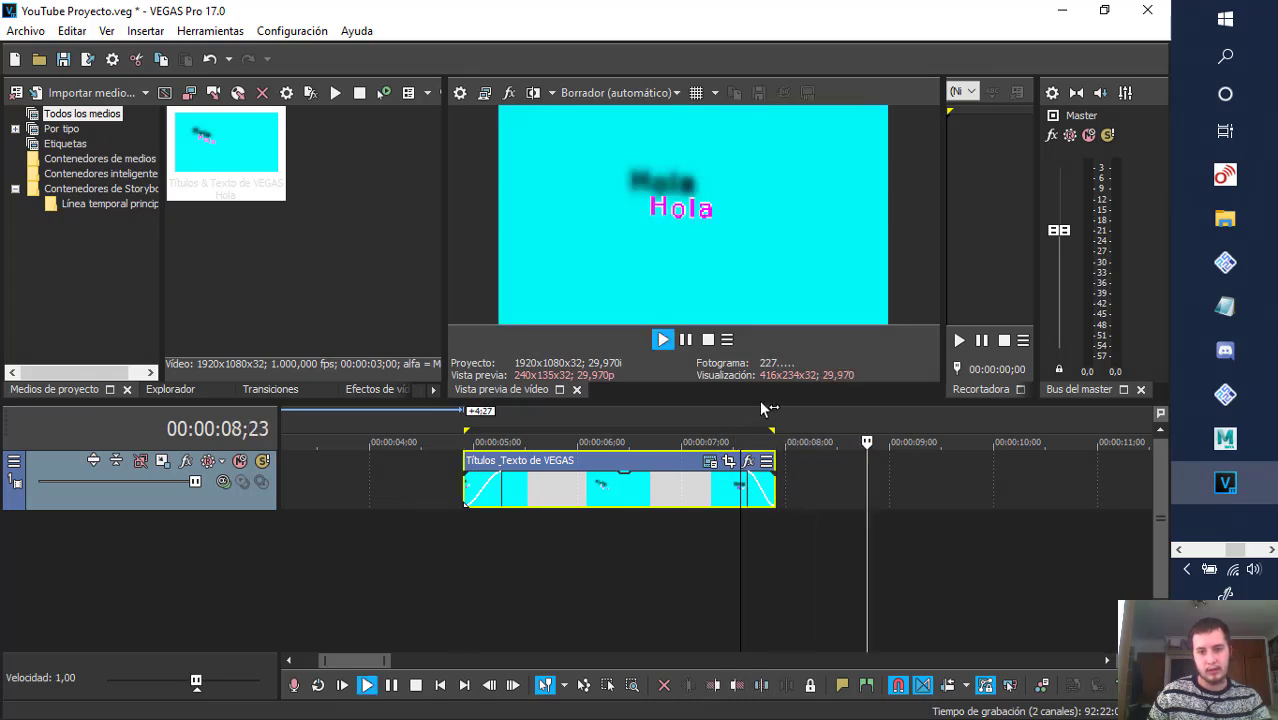
key(space)
- Examine individual moments of the title clip's fade-out, and replay the last part of the clip
click(761, 411)
drag(761, 408, 774, 413)
click(745, 410)
click(759, 412)
click(738, 411)
key(space)
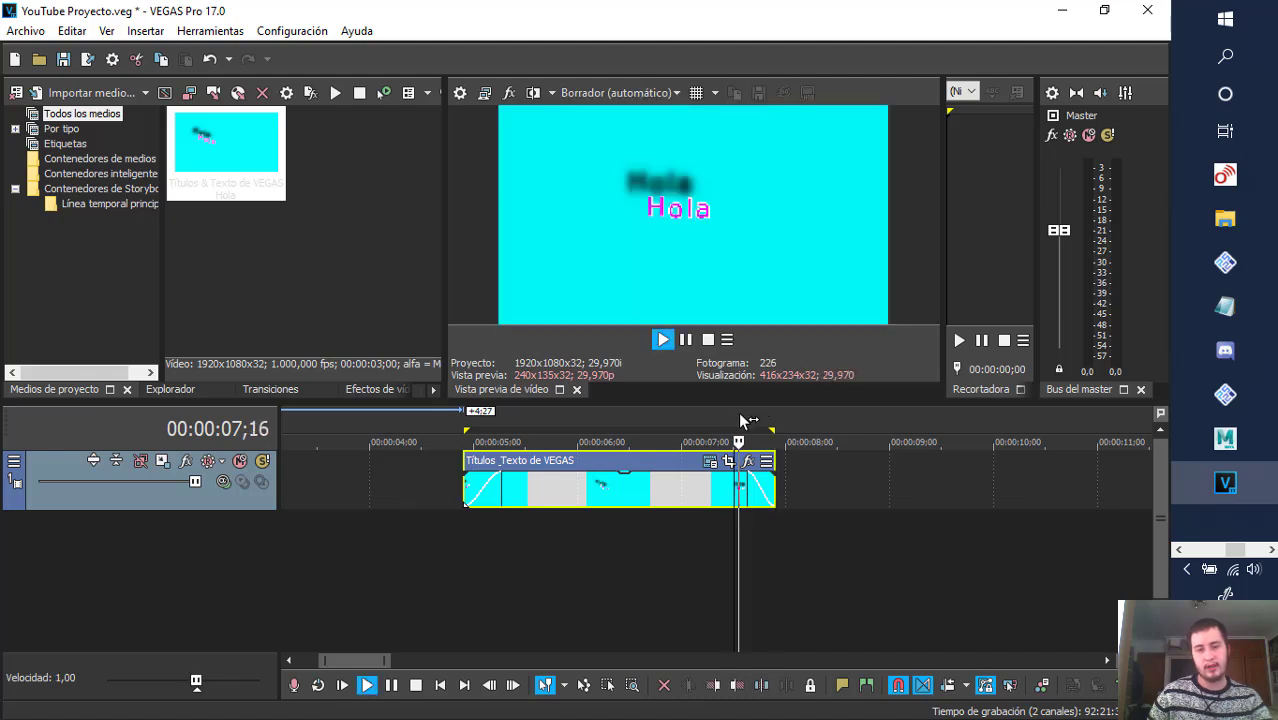
click(660, 344)
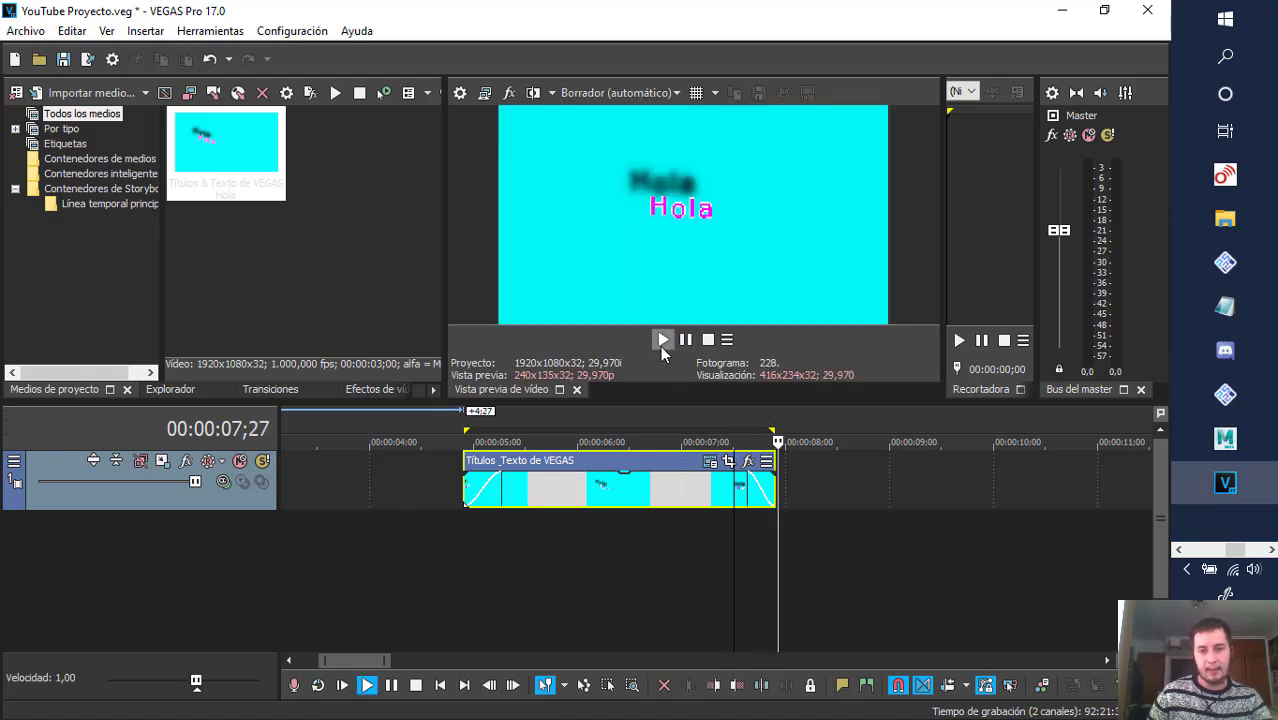
key(space)
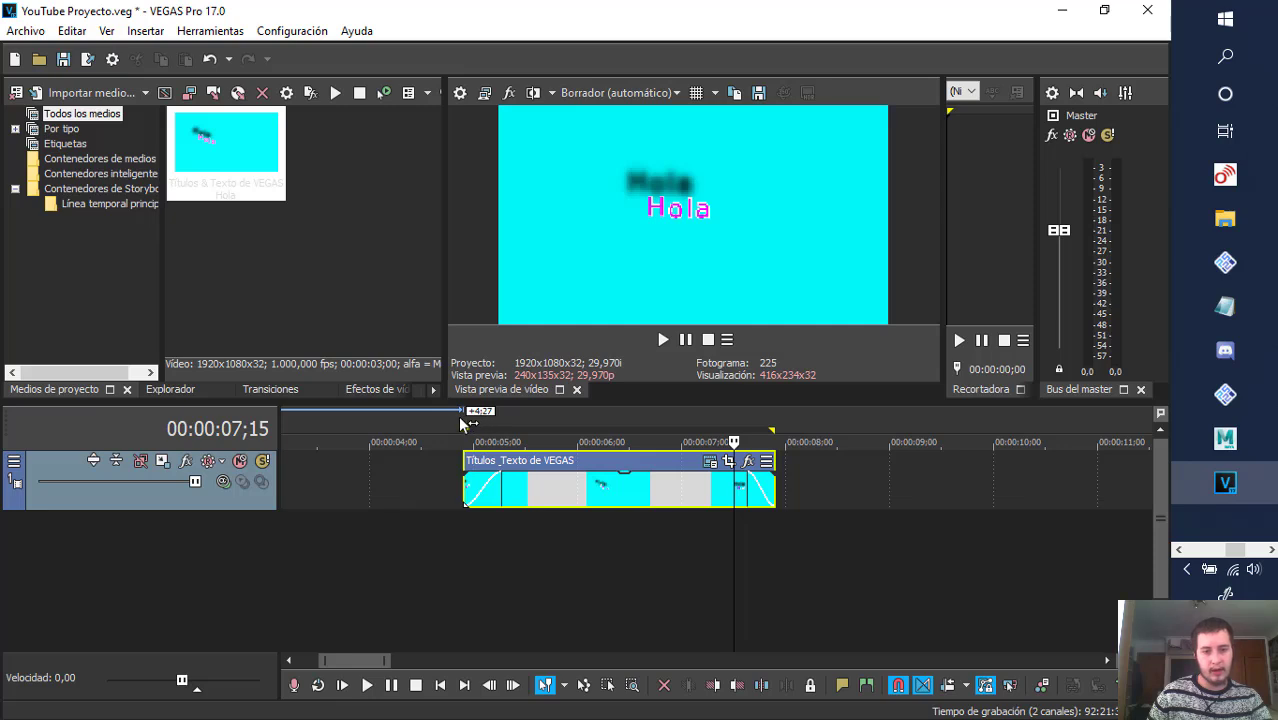
- Try the preview's play, pause and stop controls on the title clip, and return the playhead to the clip's start
click(463, 424)
click(668, 340)
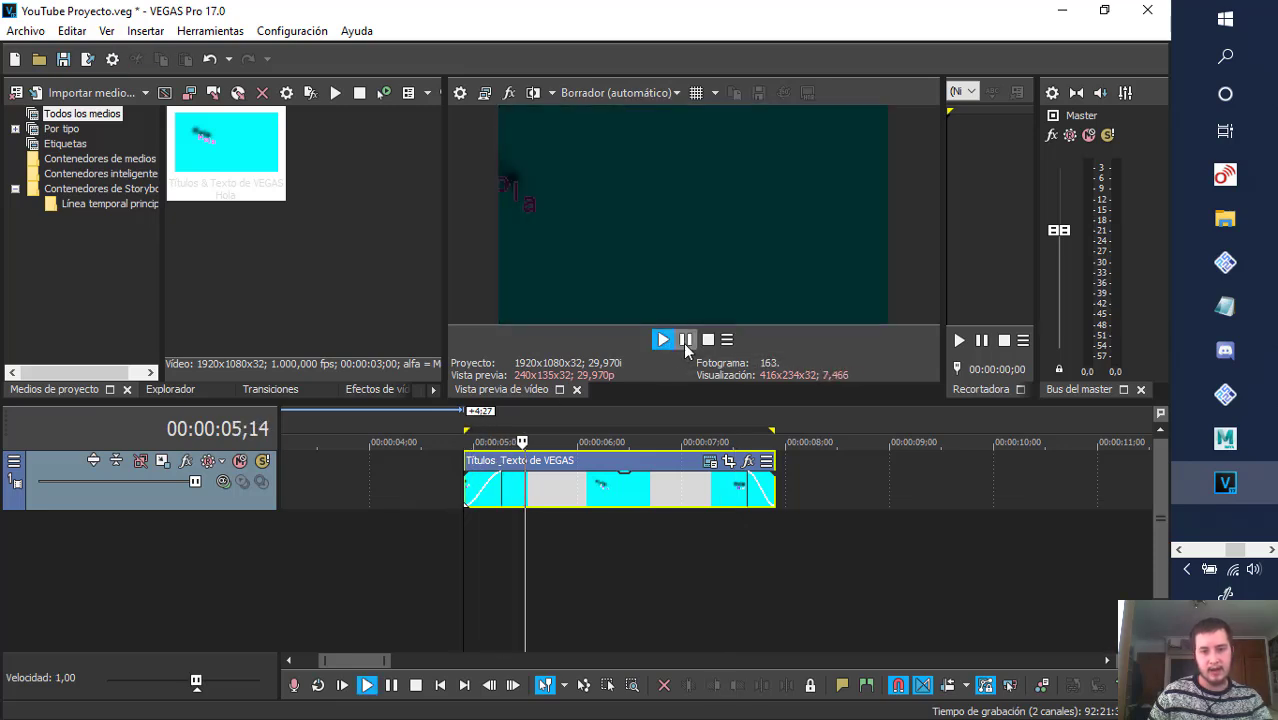
click(685, 341)
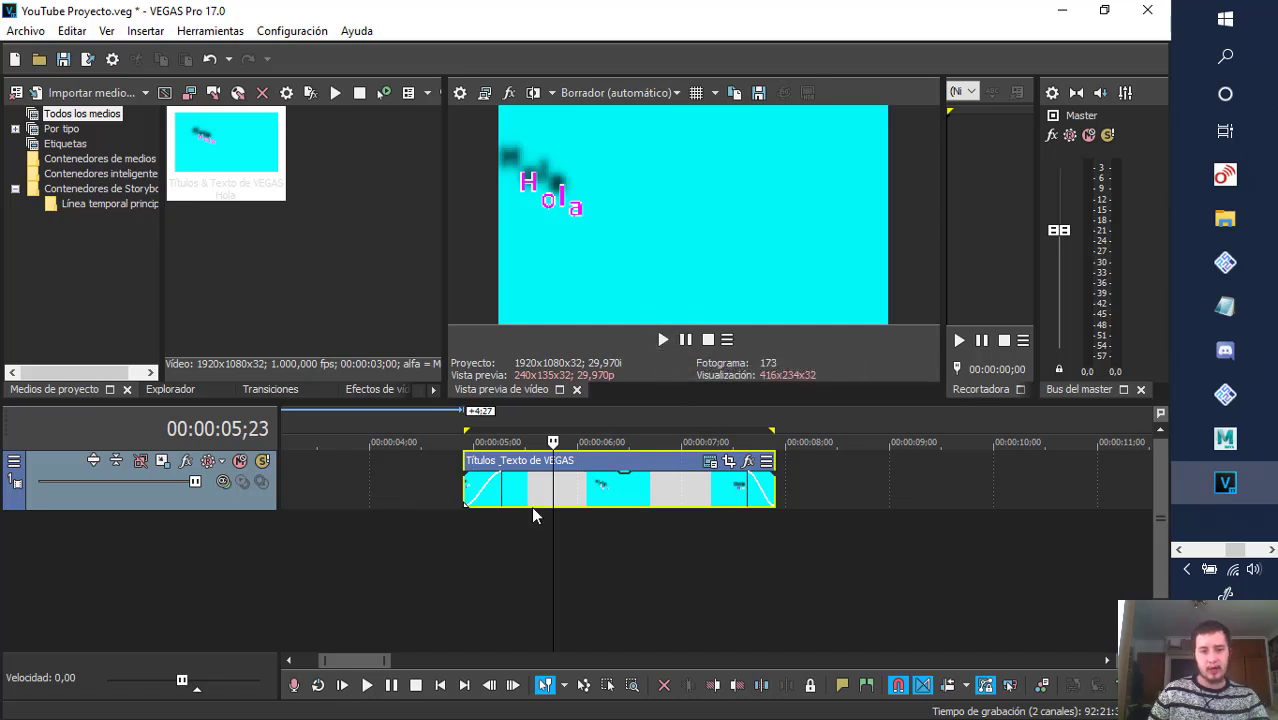
click(686, 341)
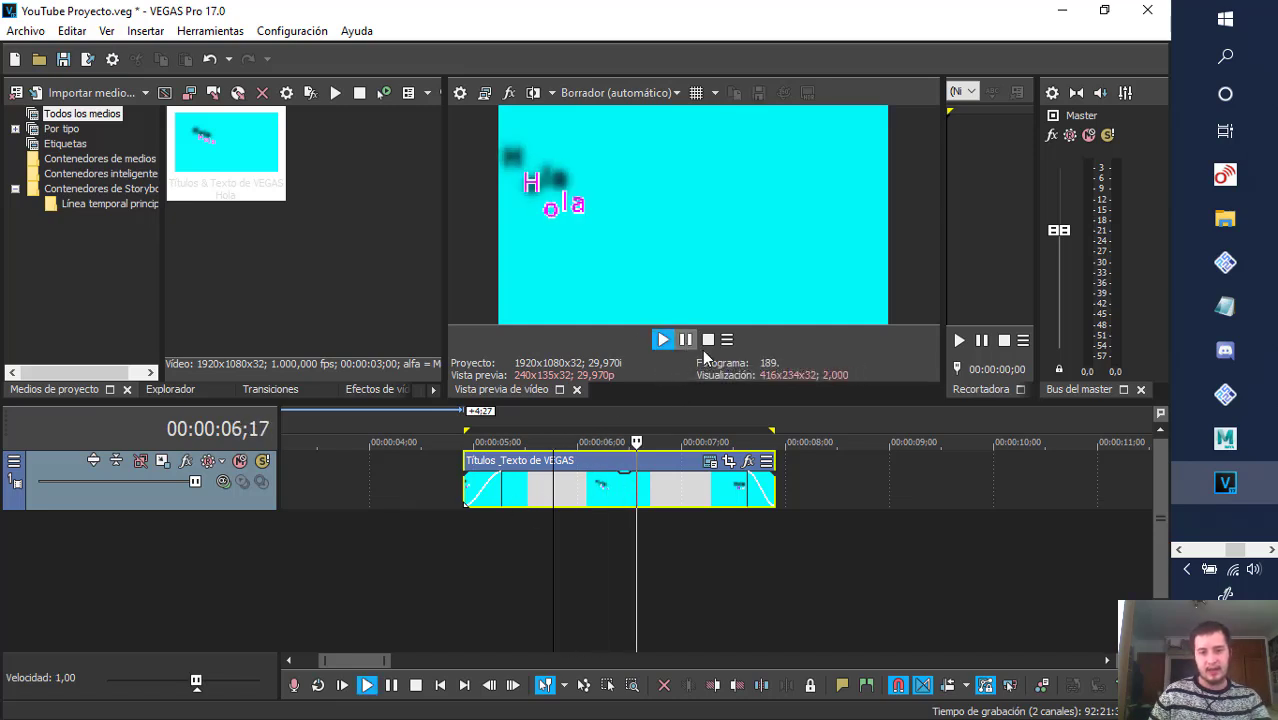
click(707, 340)
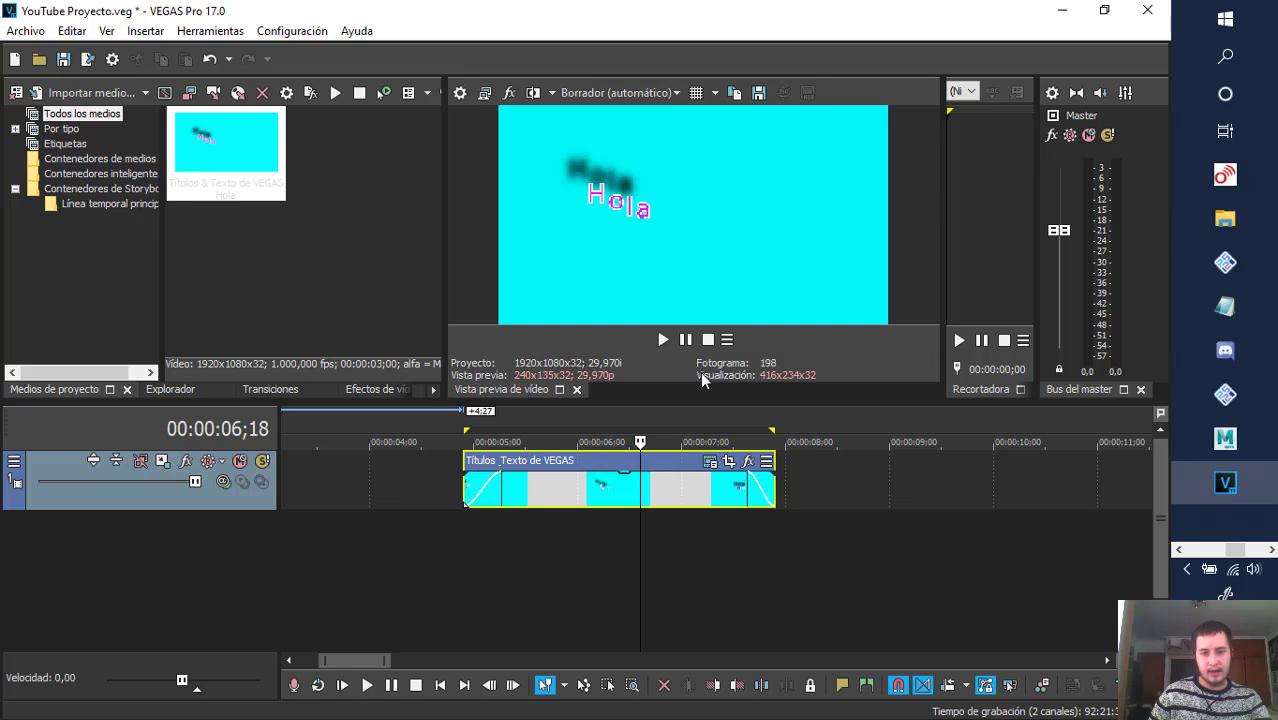
click(662, 339)
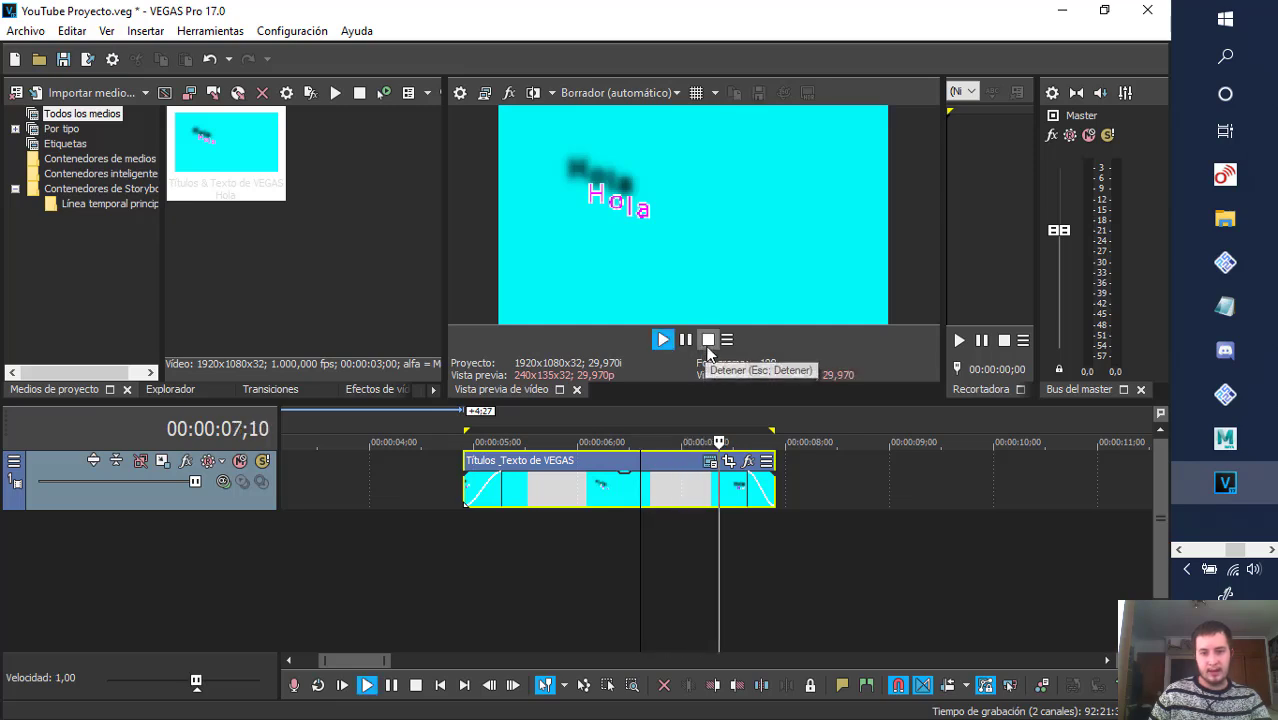
click(707, 342)
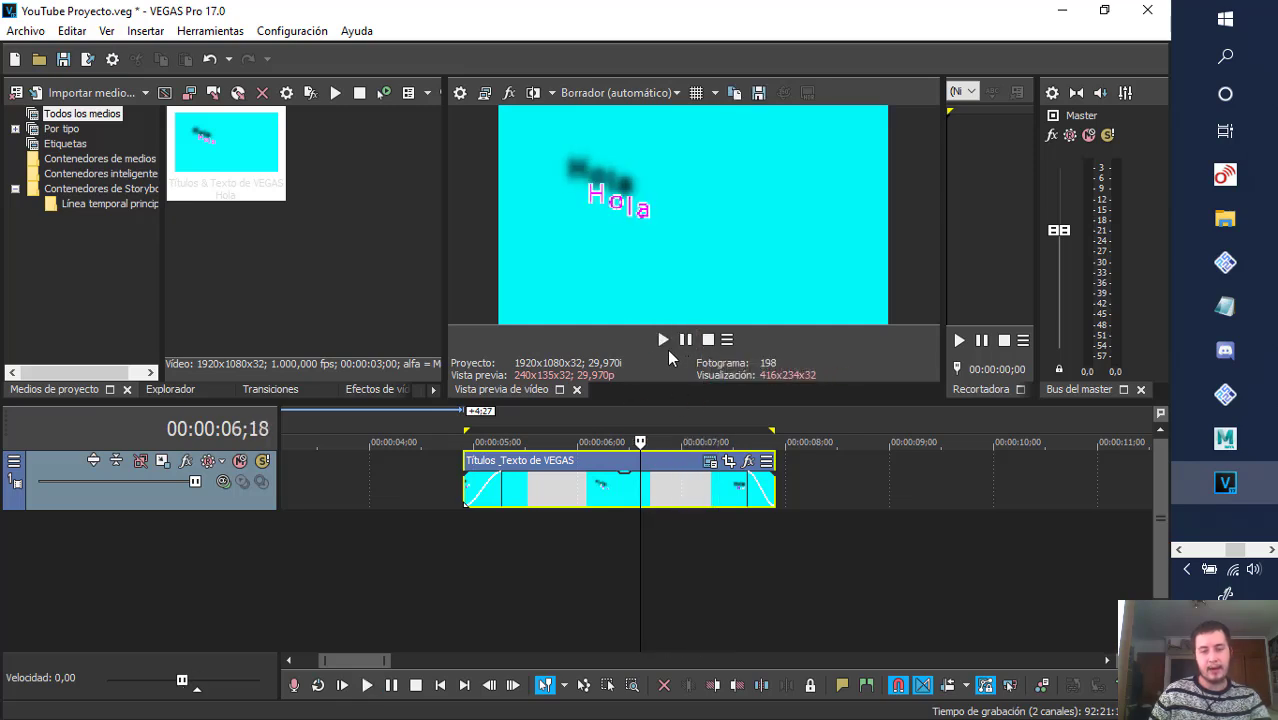
click(473, 418)
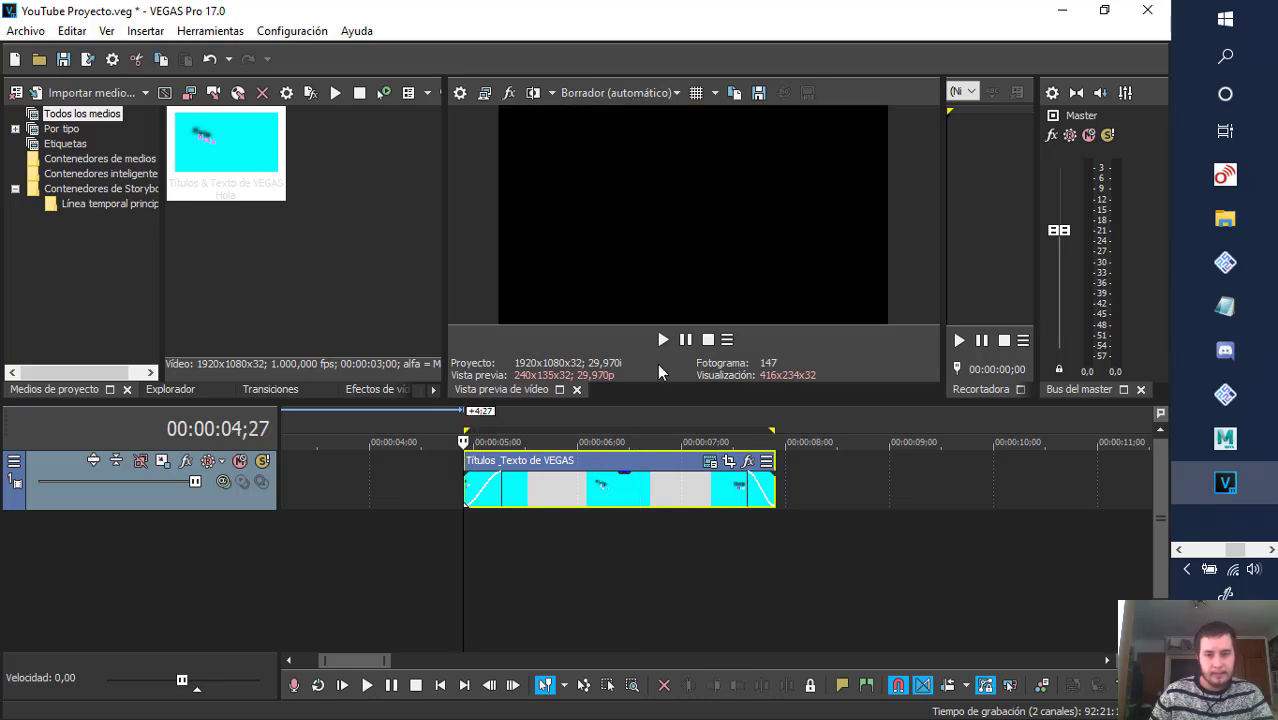
- Jump the playhead to the start of the project and from there to its end
click(727, 341)
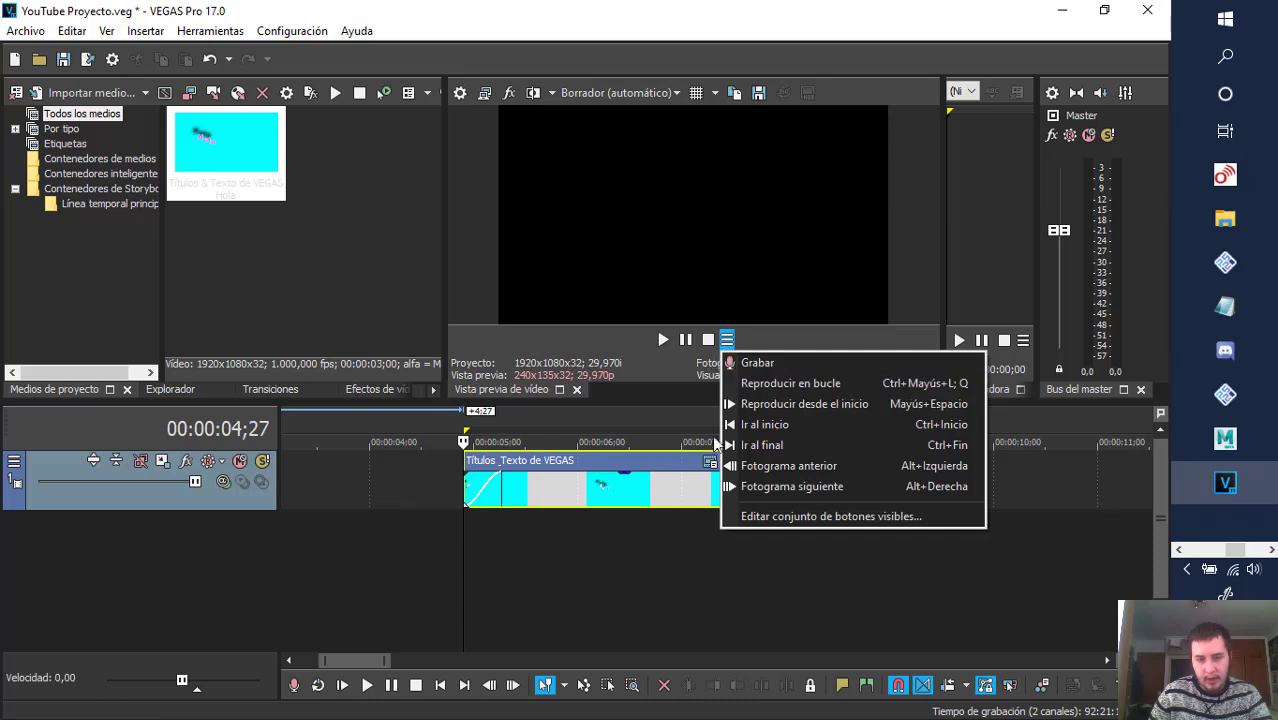
click(741, 425)
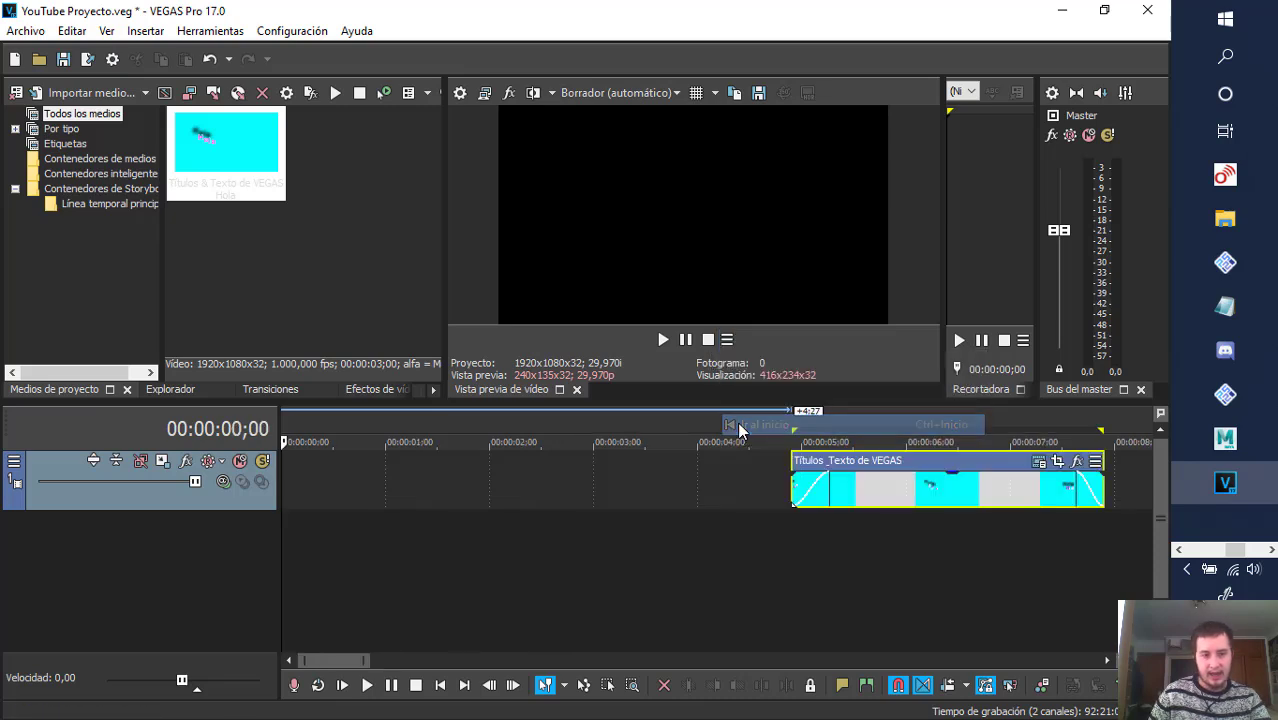
click(728, 341)
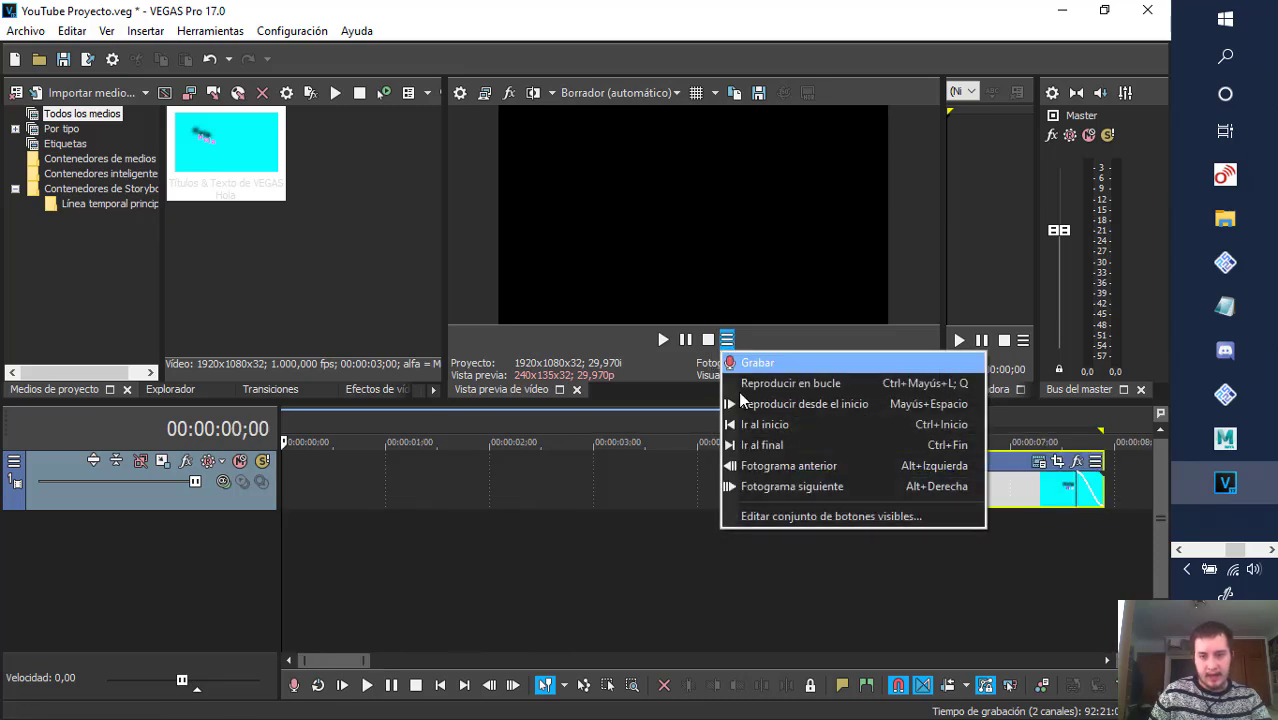
click(776, 446)
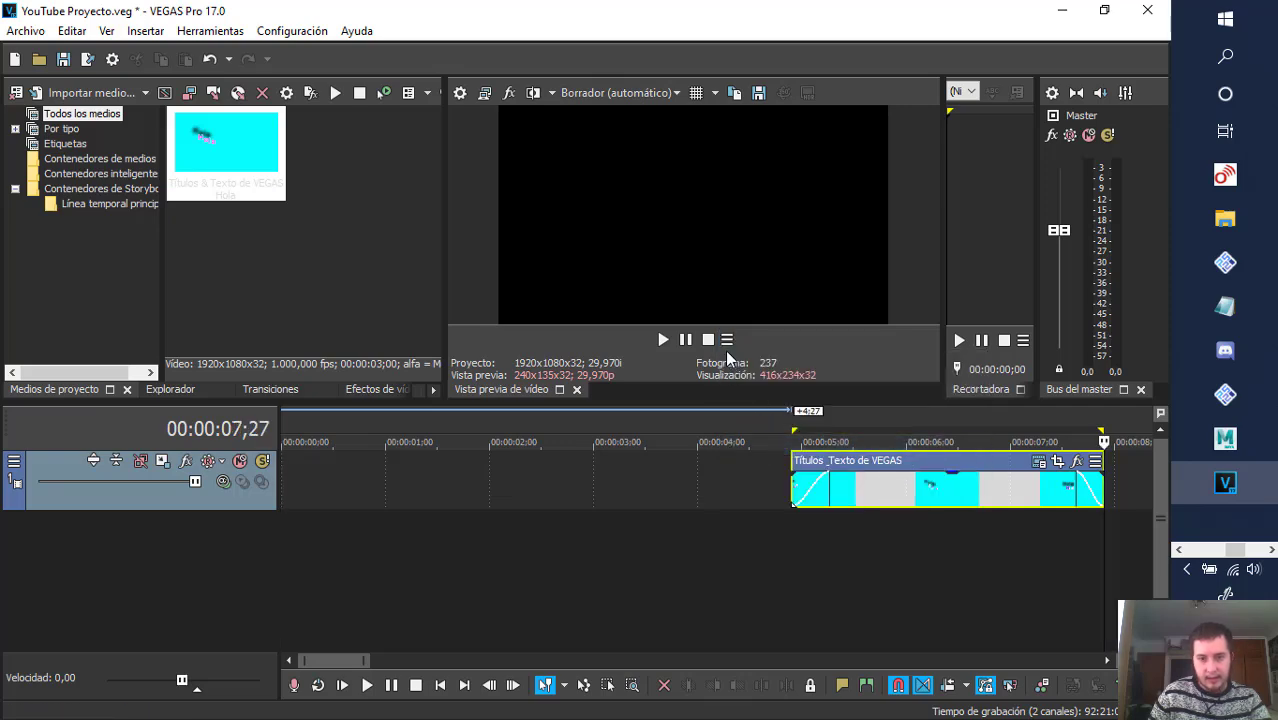
- Move the playhead one frame back from the project's end and one frame forward again
click(727, 340)
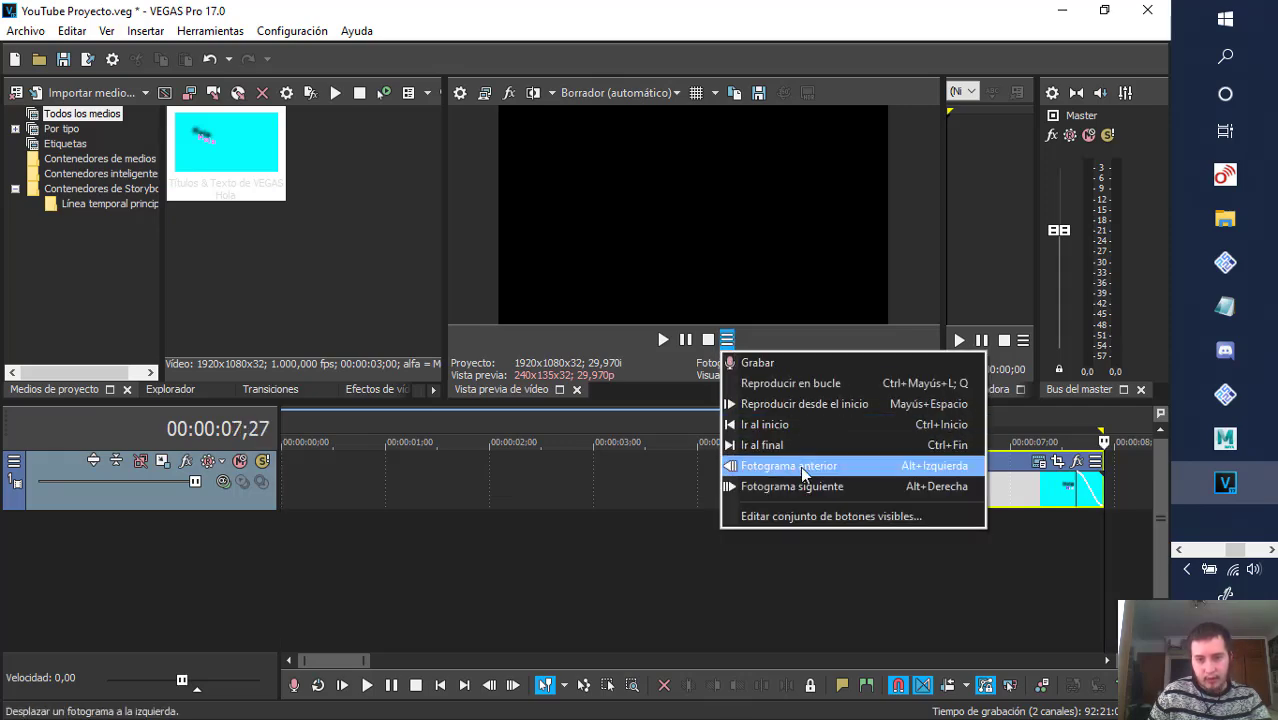
click(803, 466)
click(727, 340)
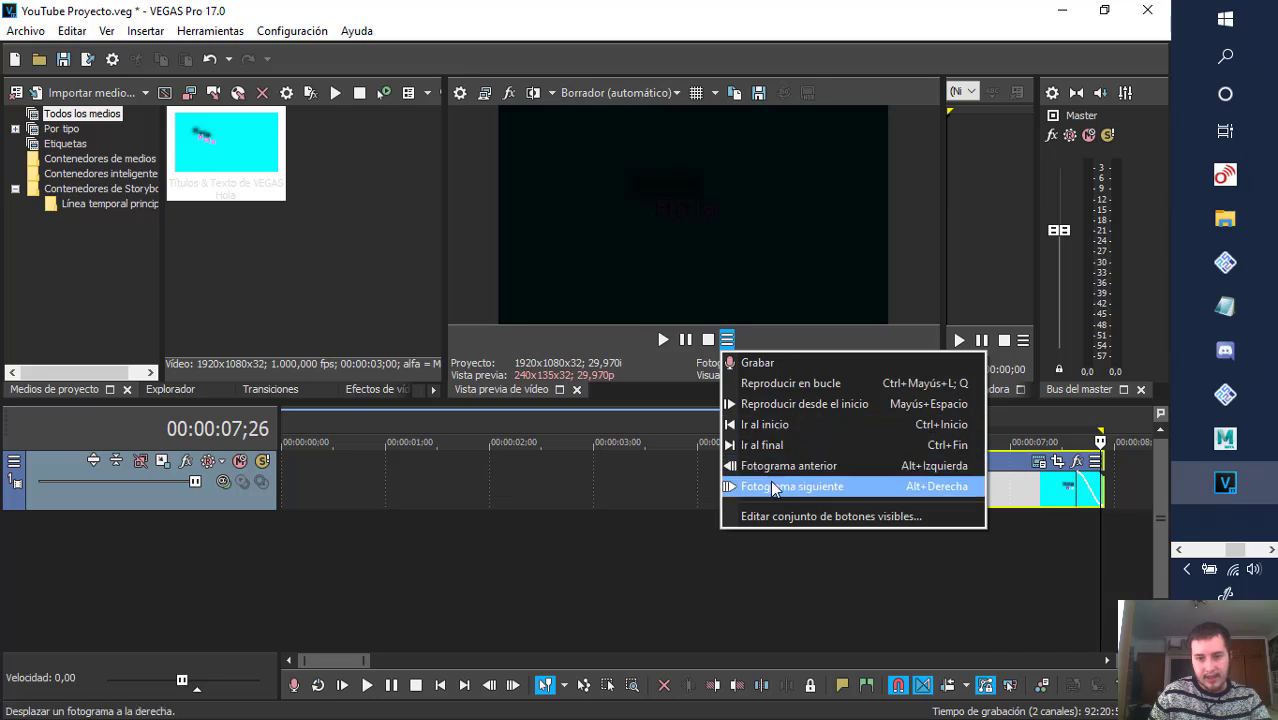
click(772, 486)
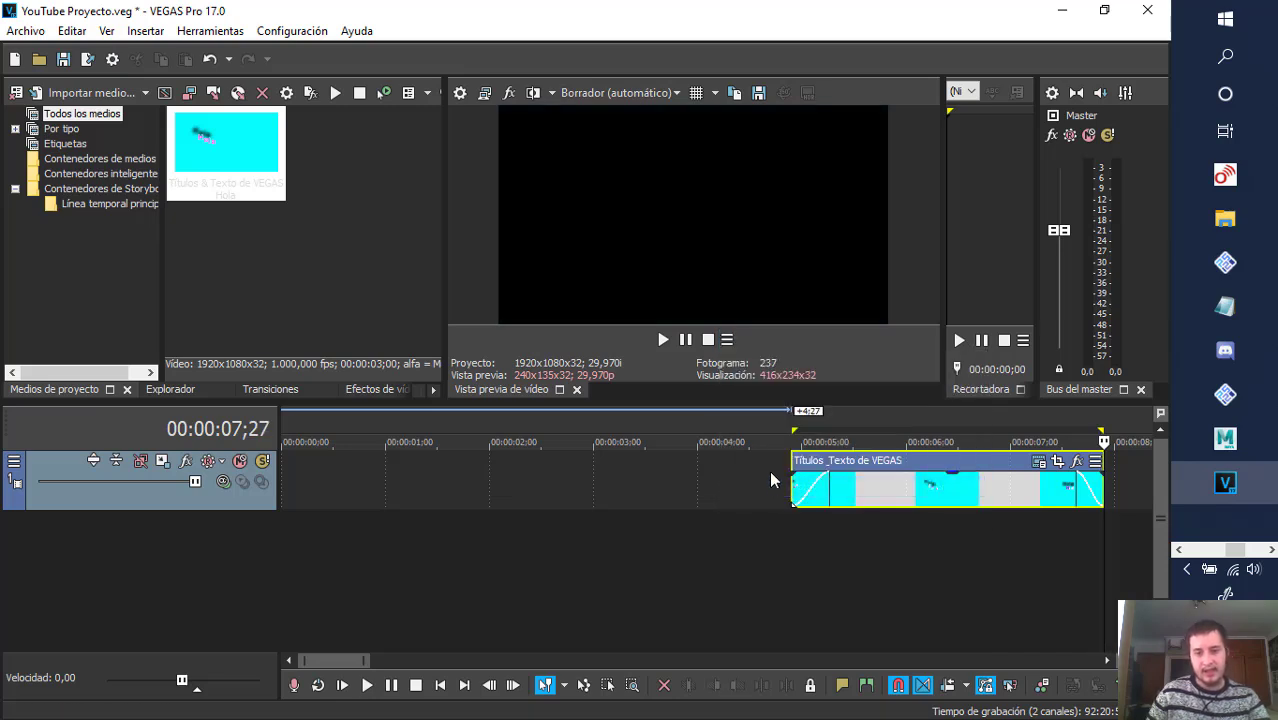
- Place the playhead inside the title clip at 00:00:06;11 and examine the timeline down to individual frames
click(1012, 573)
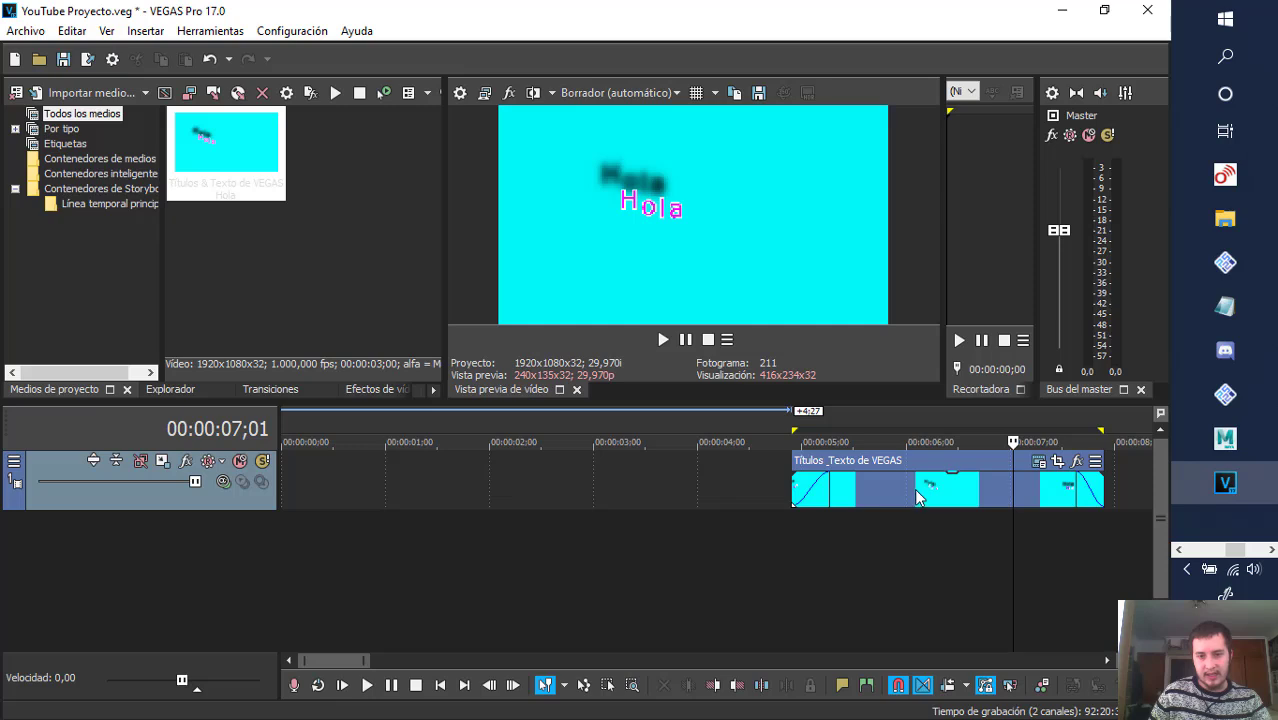
click(942, 561)
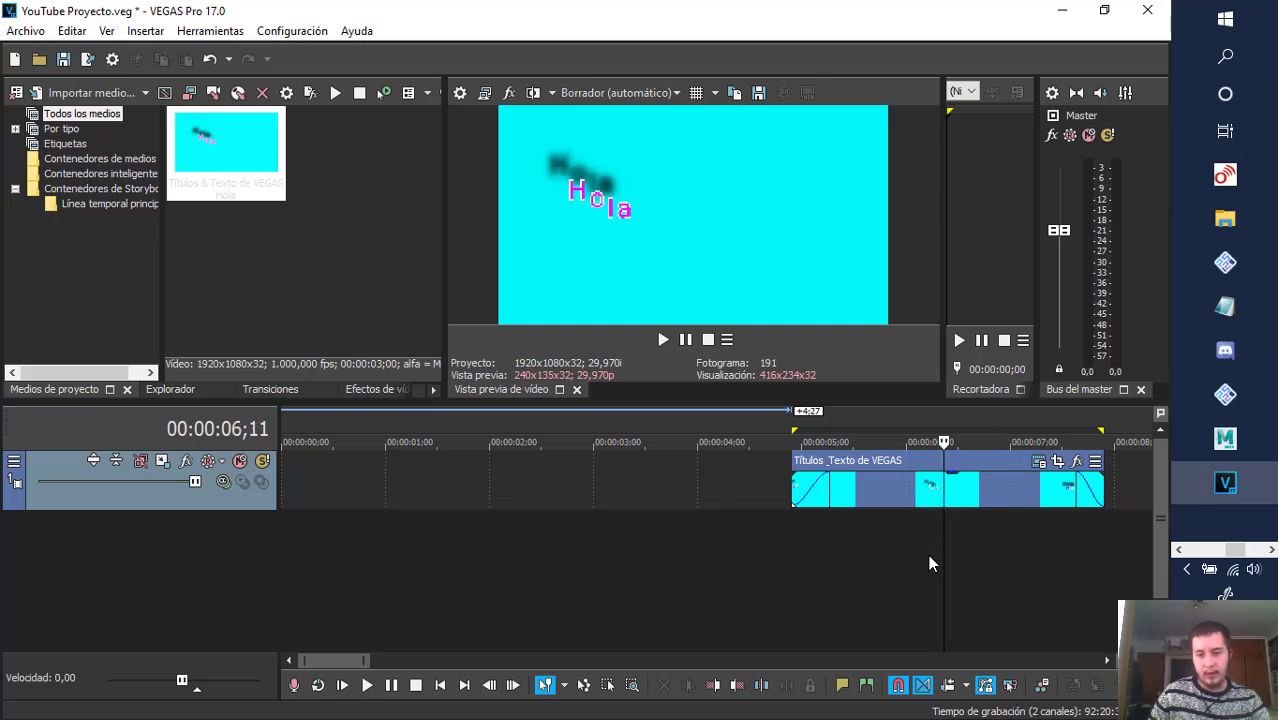
scroll(928, 556, down, 10)
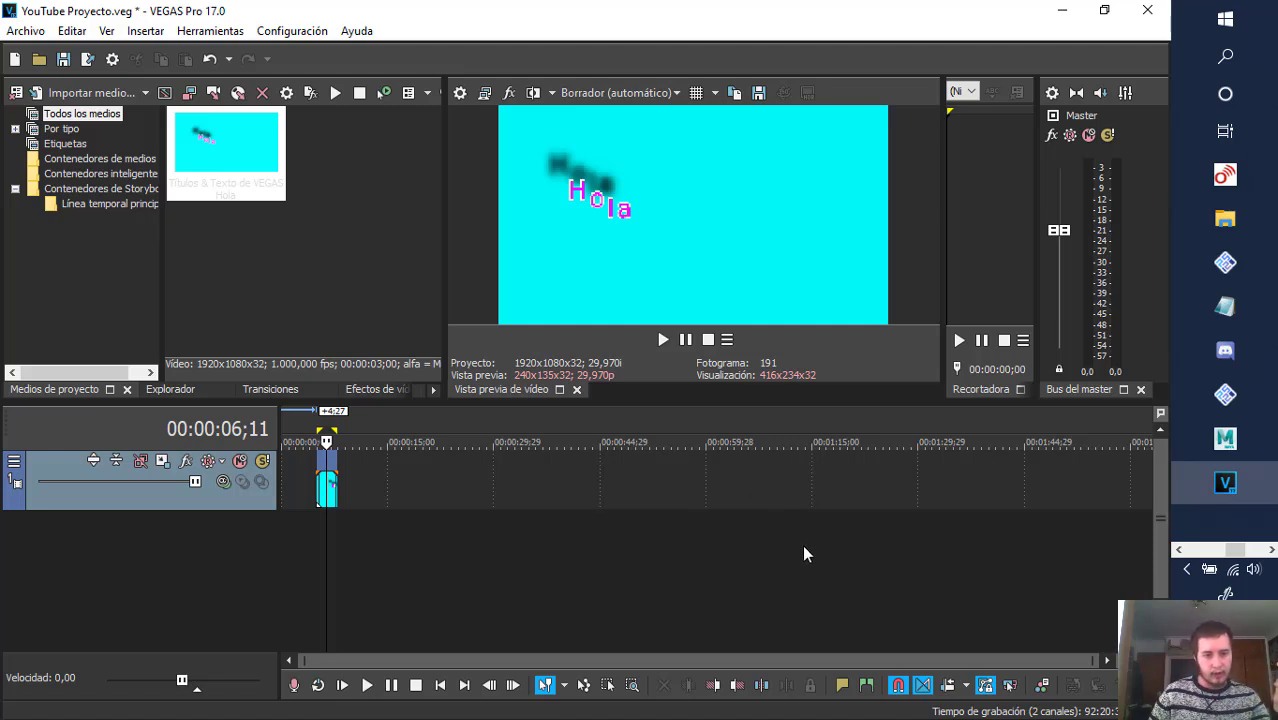
scroll(805, 546, up, 10)
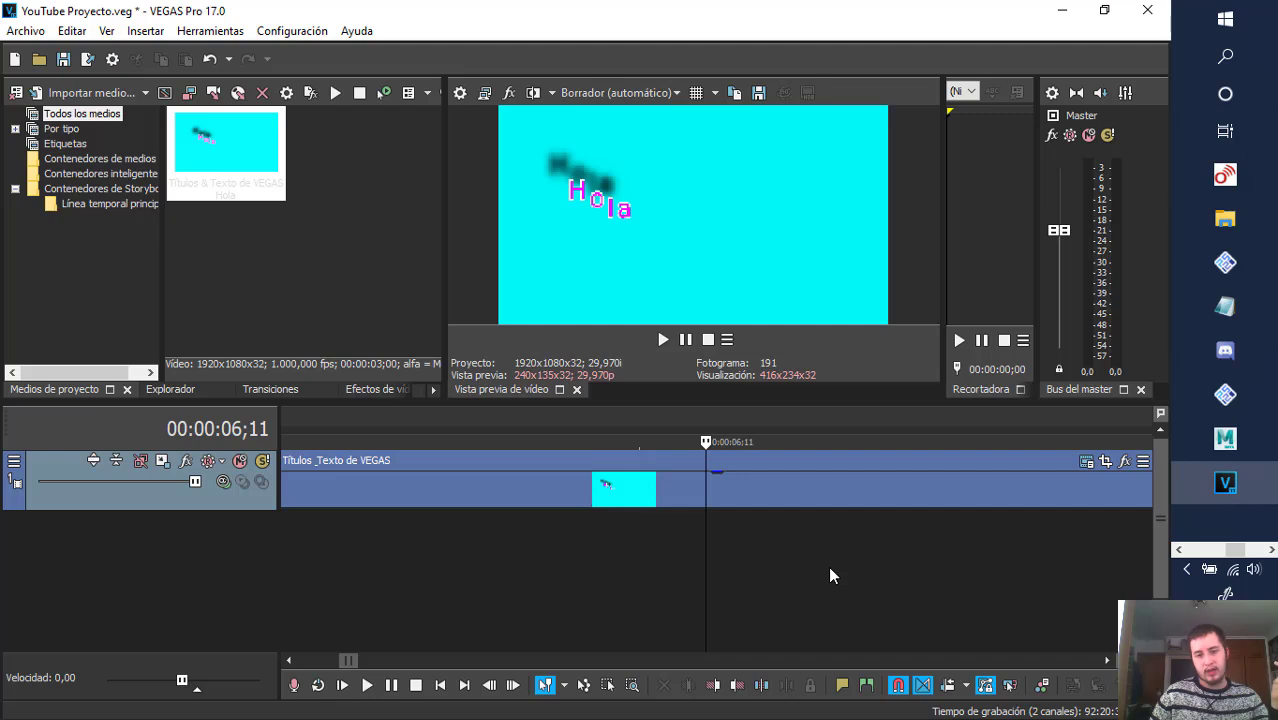
scroll(830, 573, up, 3)
scroll(800, 545, down, 12)
scroll(748, 485, up, 7)
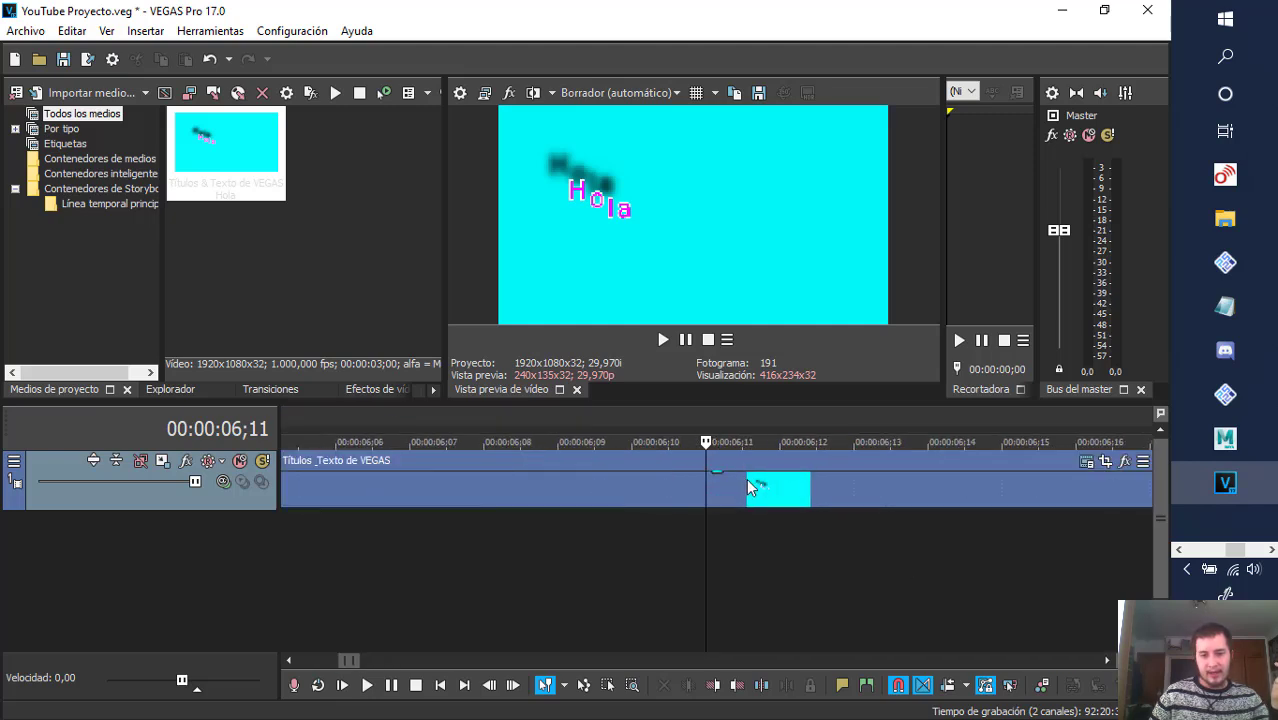
scroll(750, 487, up, 2)
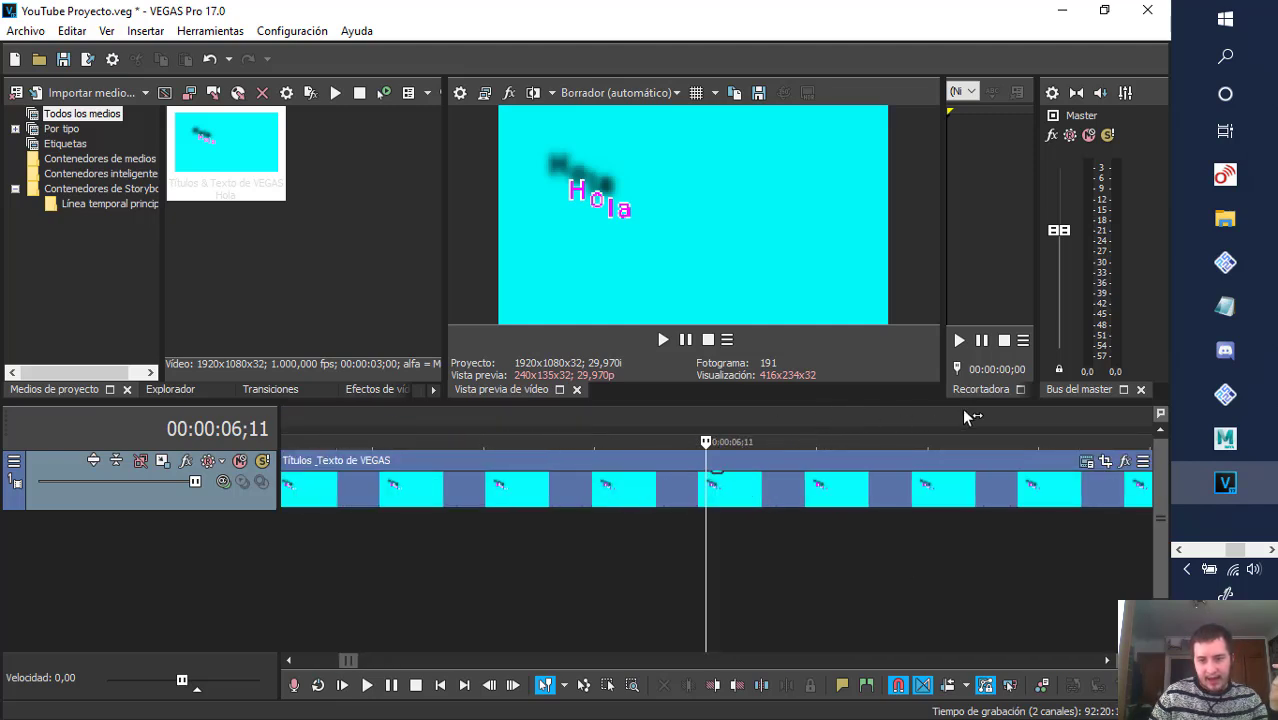
scroll(948, 485, up, 3)
scroll(948, 485, down, 1)
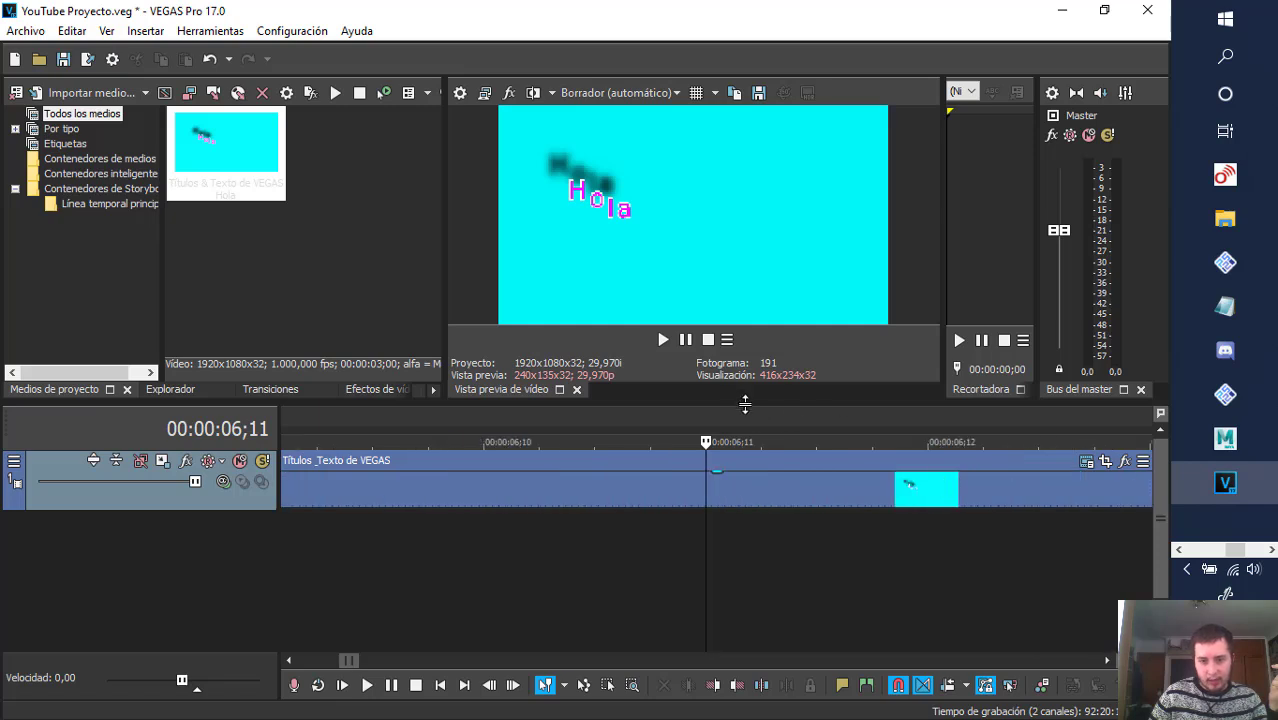
- Compare the title clip's adjacent frames at 00:00:06;10, 00:00:06;11 and 00:00:06;12 in the preview
click(906, 408)
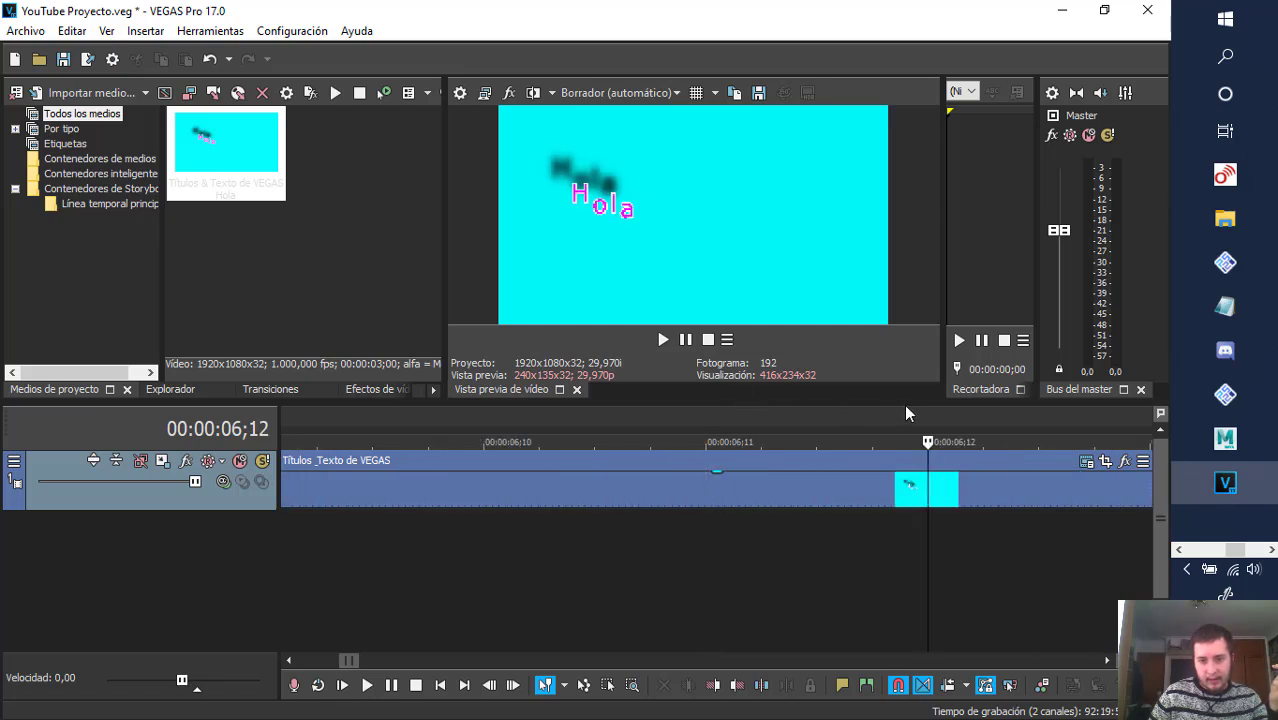
click(692, 419)
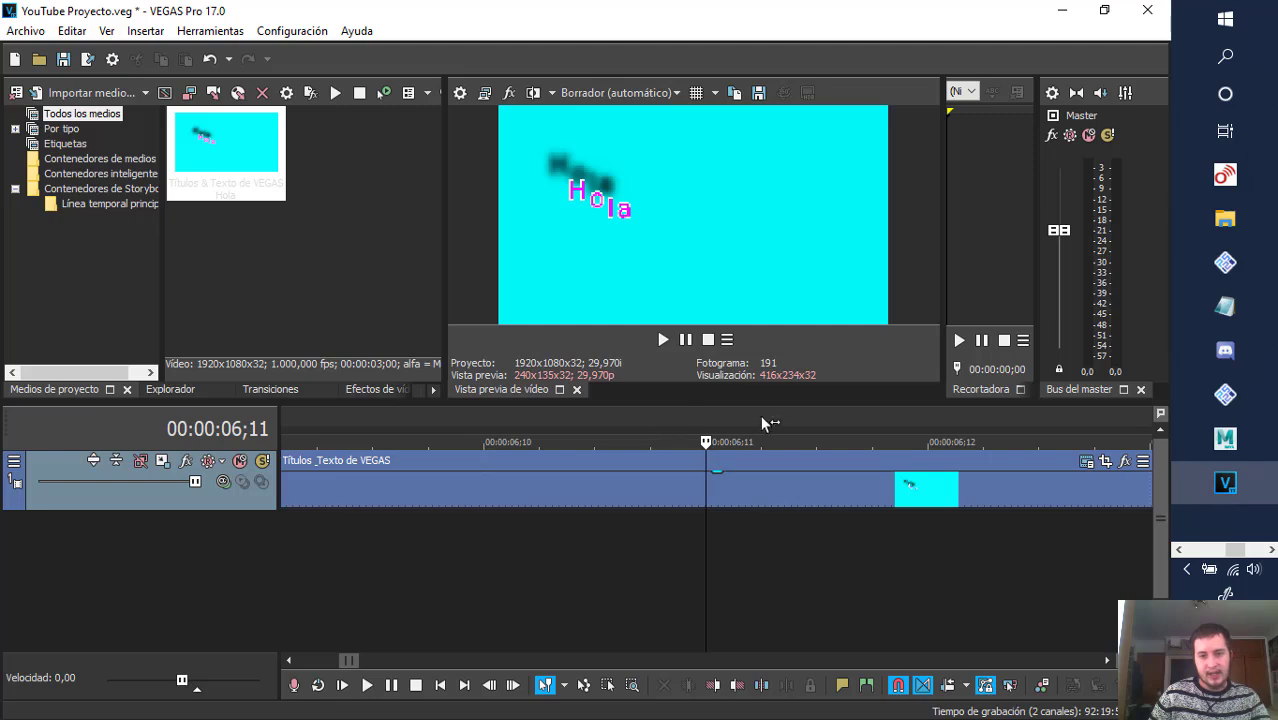
click(890, 420)
click(706, 418)
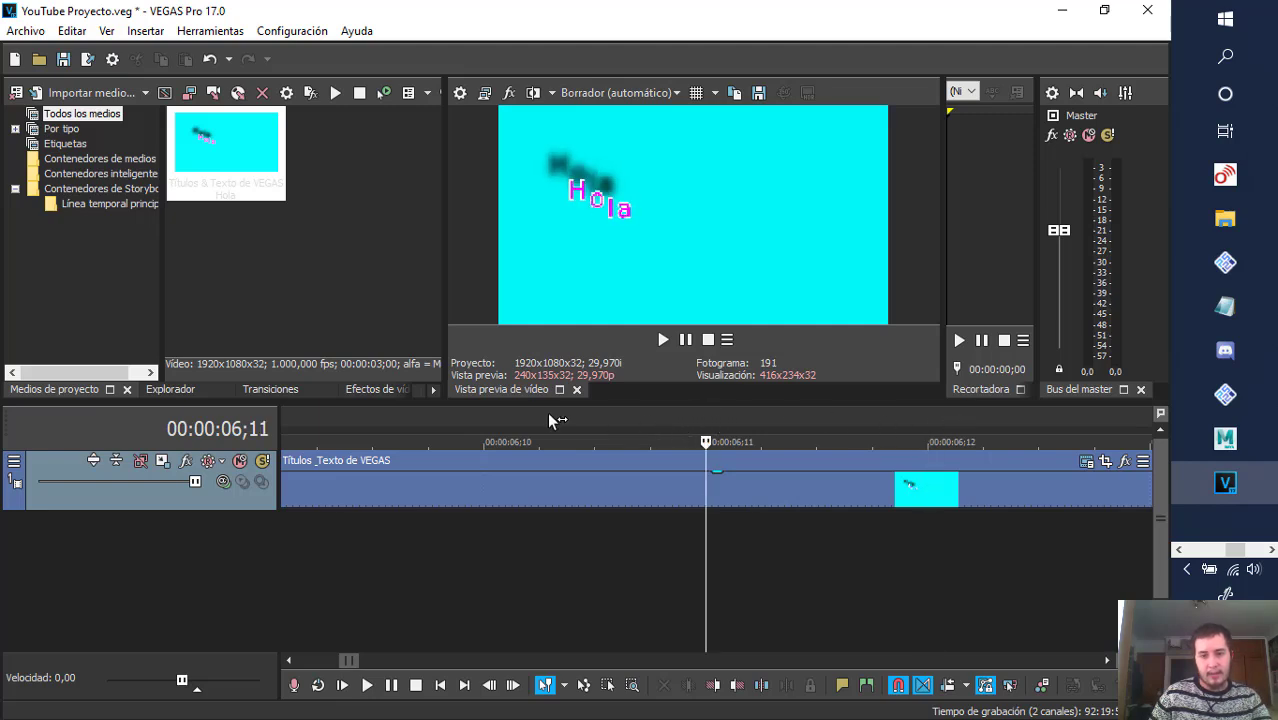
click(540, 414)
click(654, 411)
click(566, 411)
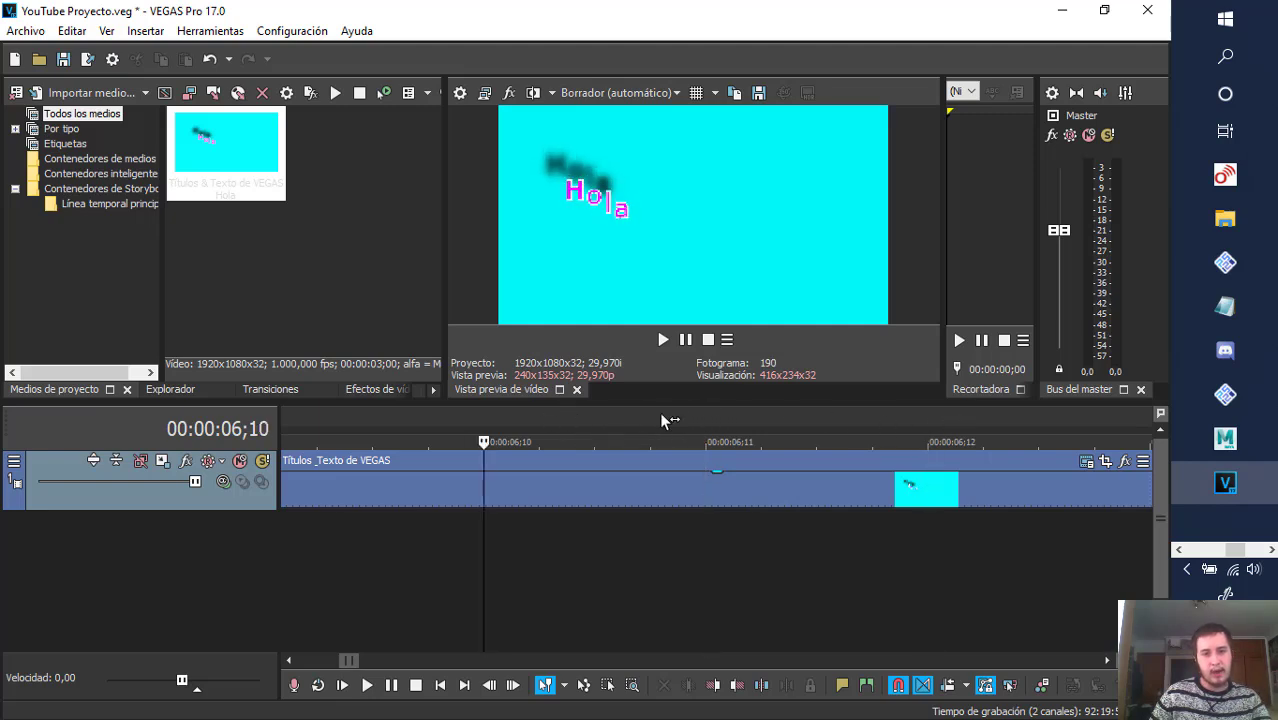
click(661, 419)
click(560, 419)
click(710, 420)
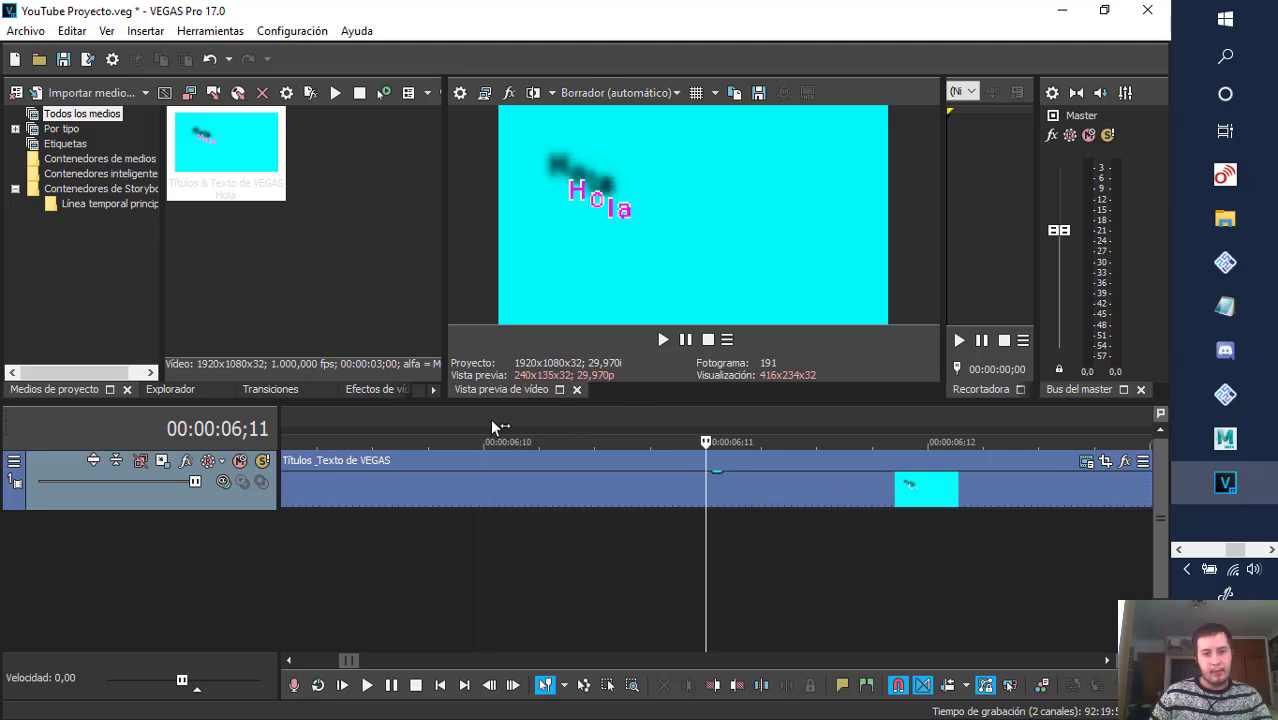
click(492, 421)
click(706, 421)
- Scrub the playhead back through the title clip to 00:00:05;23
scroll(620, 474, down, 13)
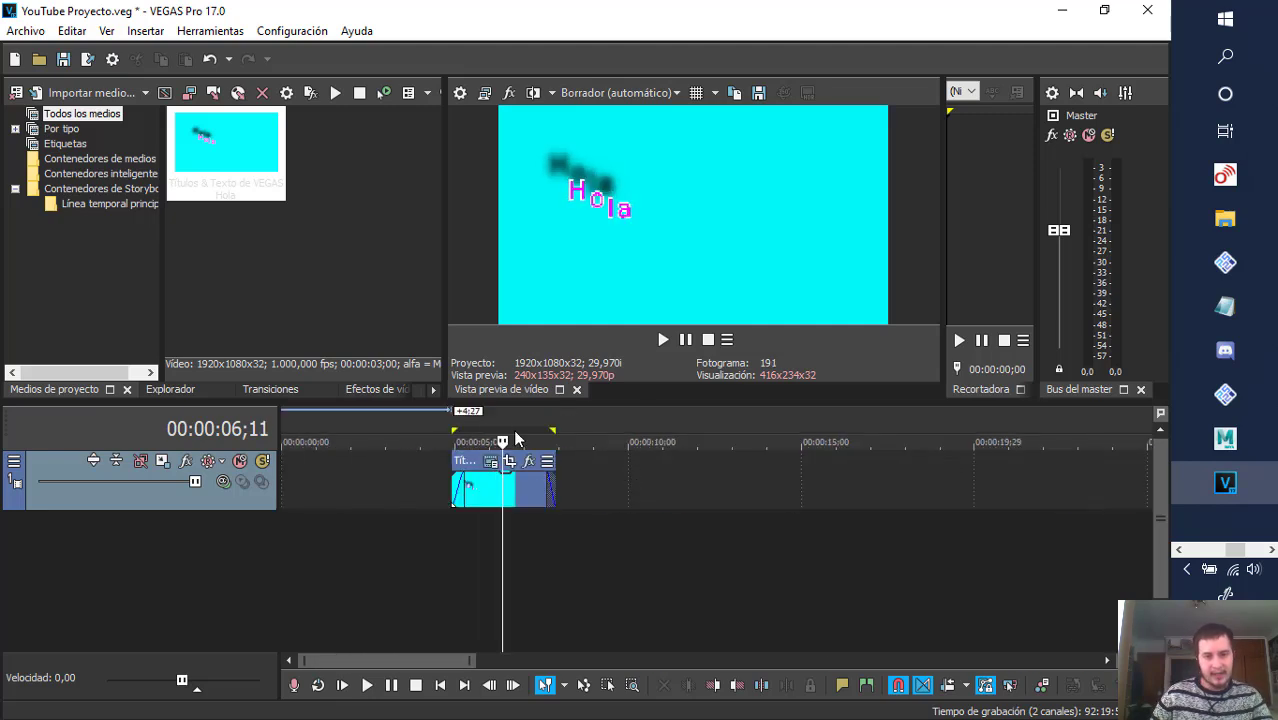
click(537, 420)
drag(516, 420, 482, 420)
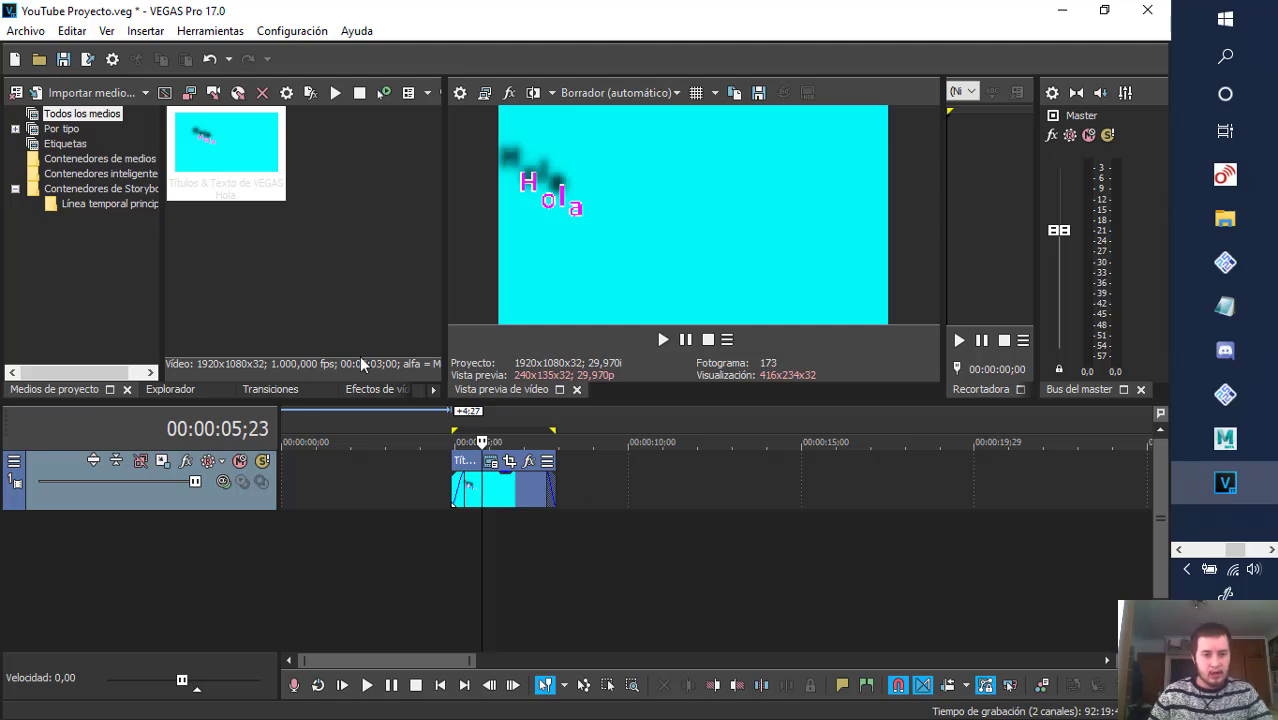
click(433, 389)
click(433, 389)
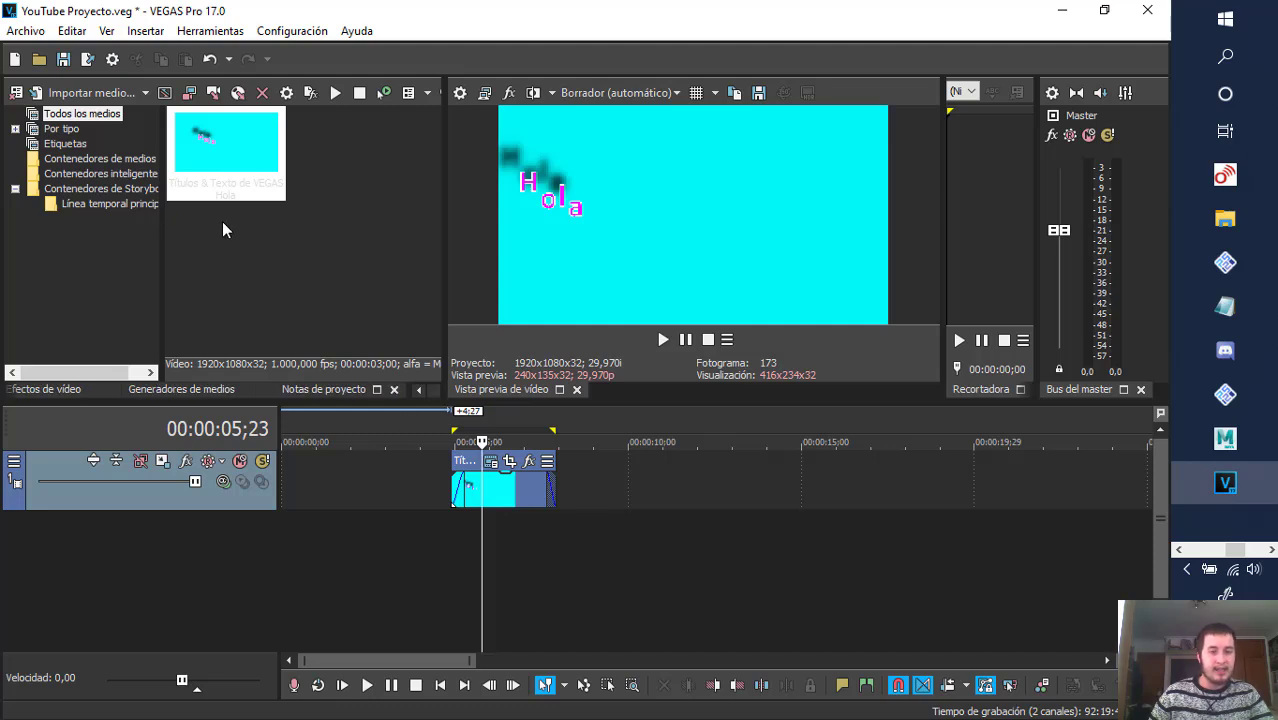
- Save the project, and save a copy as YouTube Proyecto2.veg in the Vegas Proyecto YouTube folder
click(63, 60)
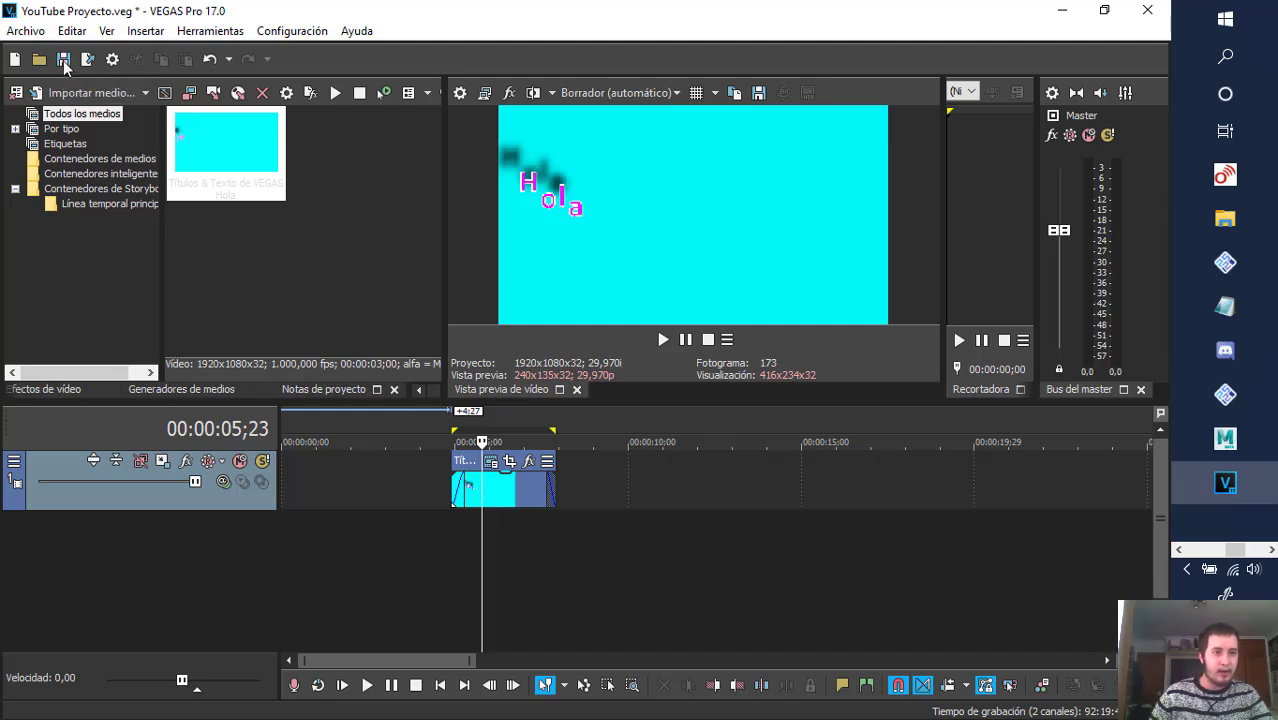
click(27, 31)
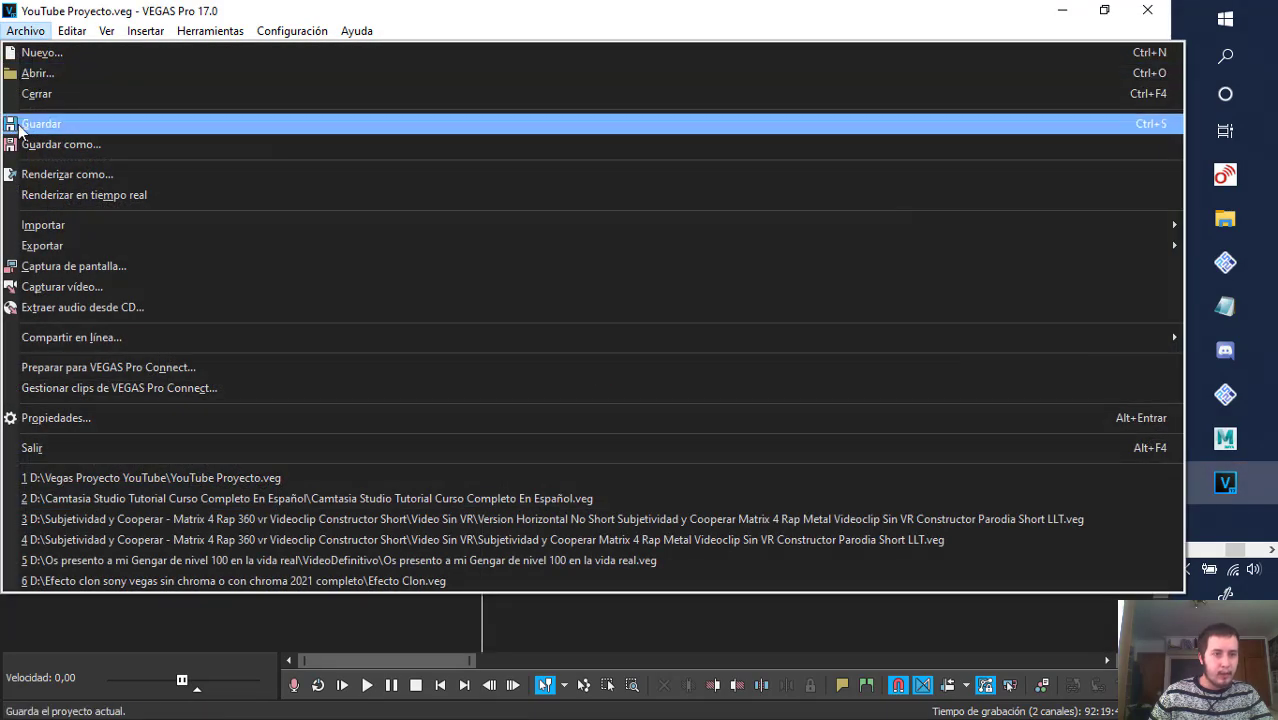
click(68, 150)
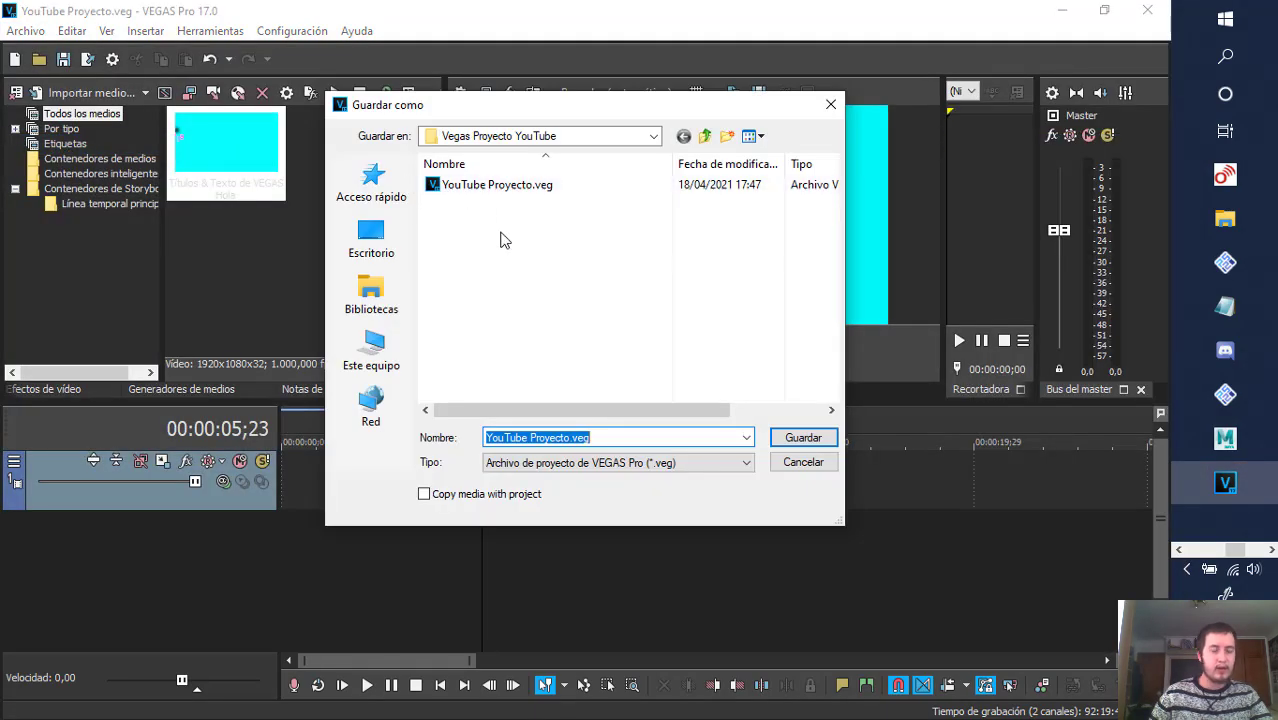
click(569, 438)
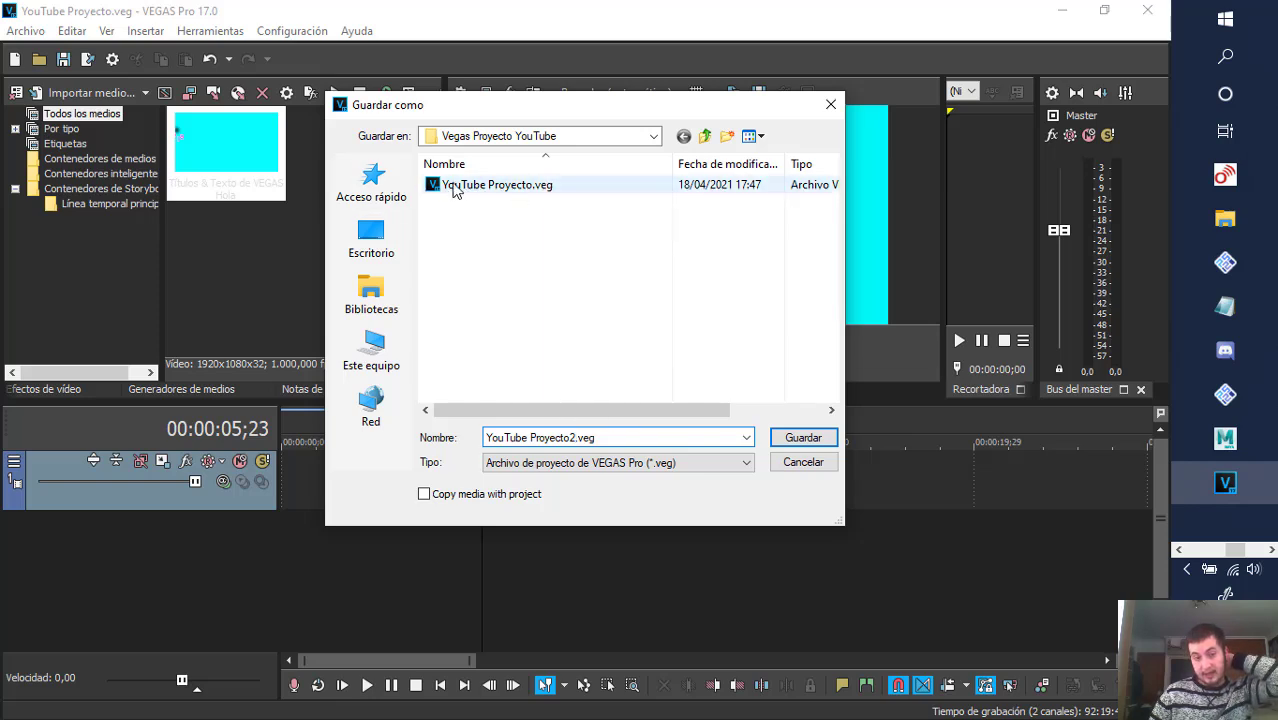
click(567, 438)
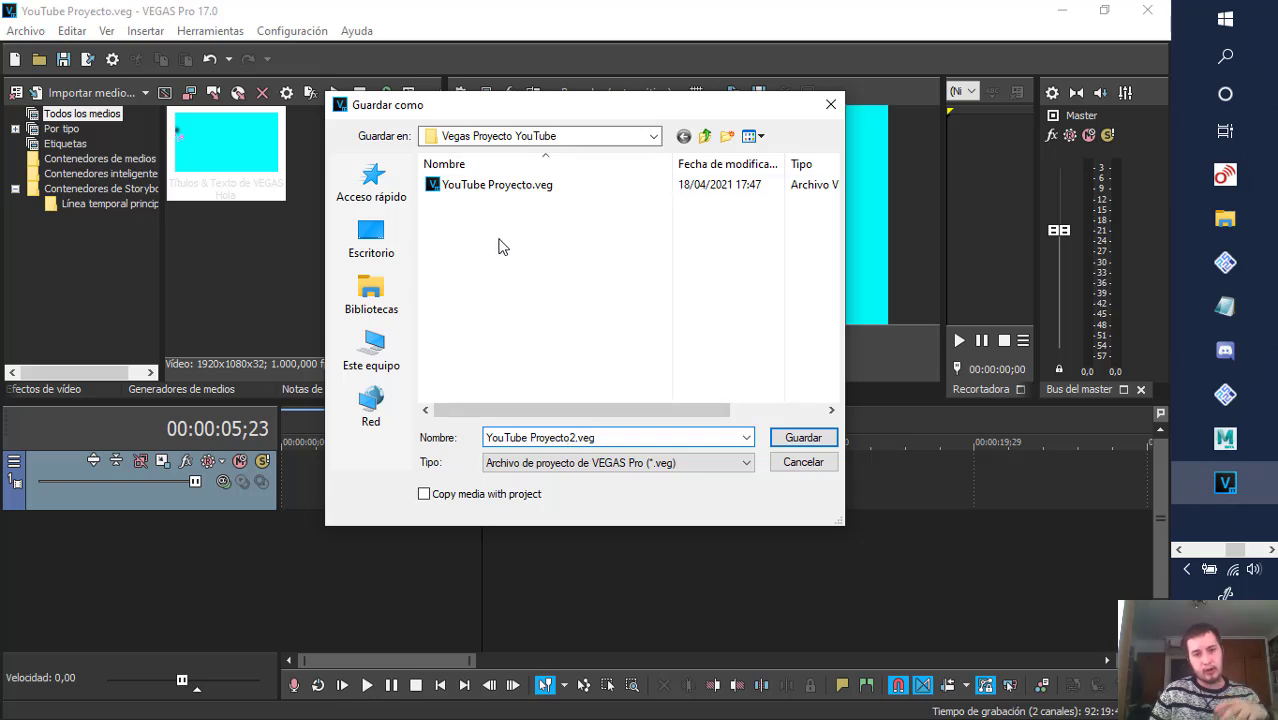
key(Return)
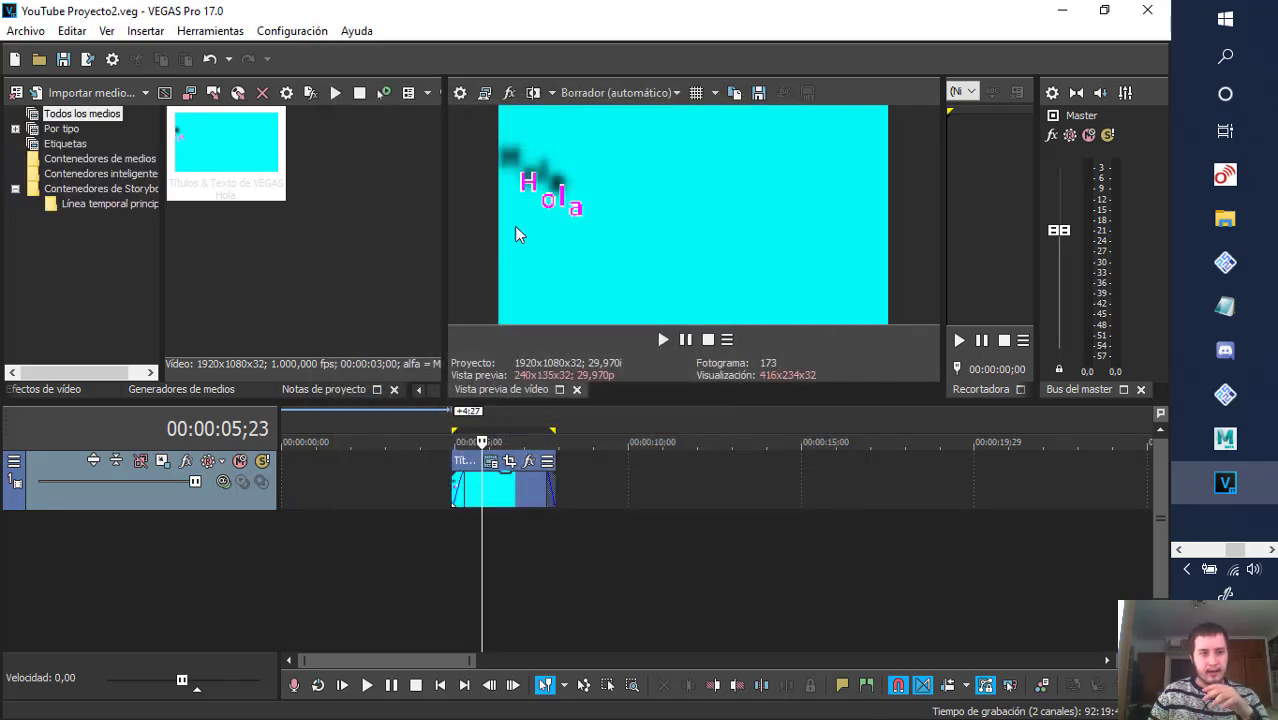
- Examine the saved project files in the Vegas Proyecto YouTube folder on drive D in File Explorer, and return to VEGAS Pro
click(1220, 222)
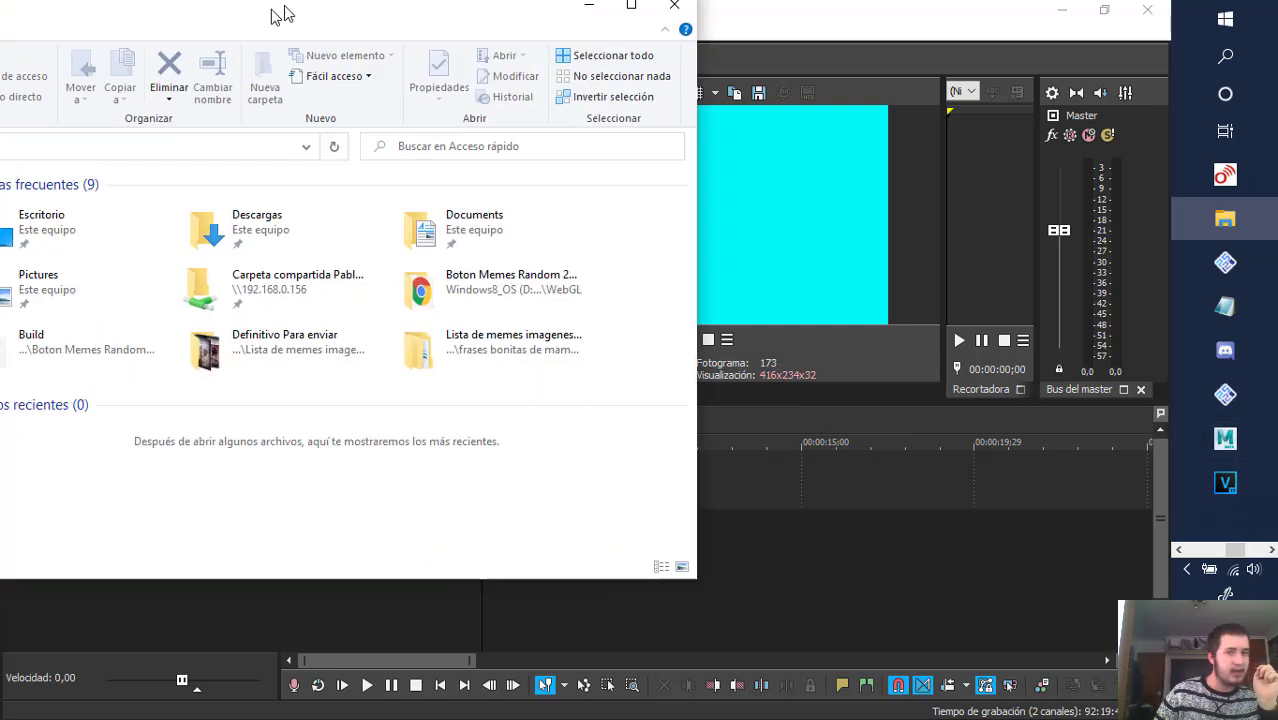
scroll(243, 483, down, 2)
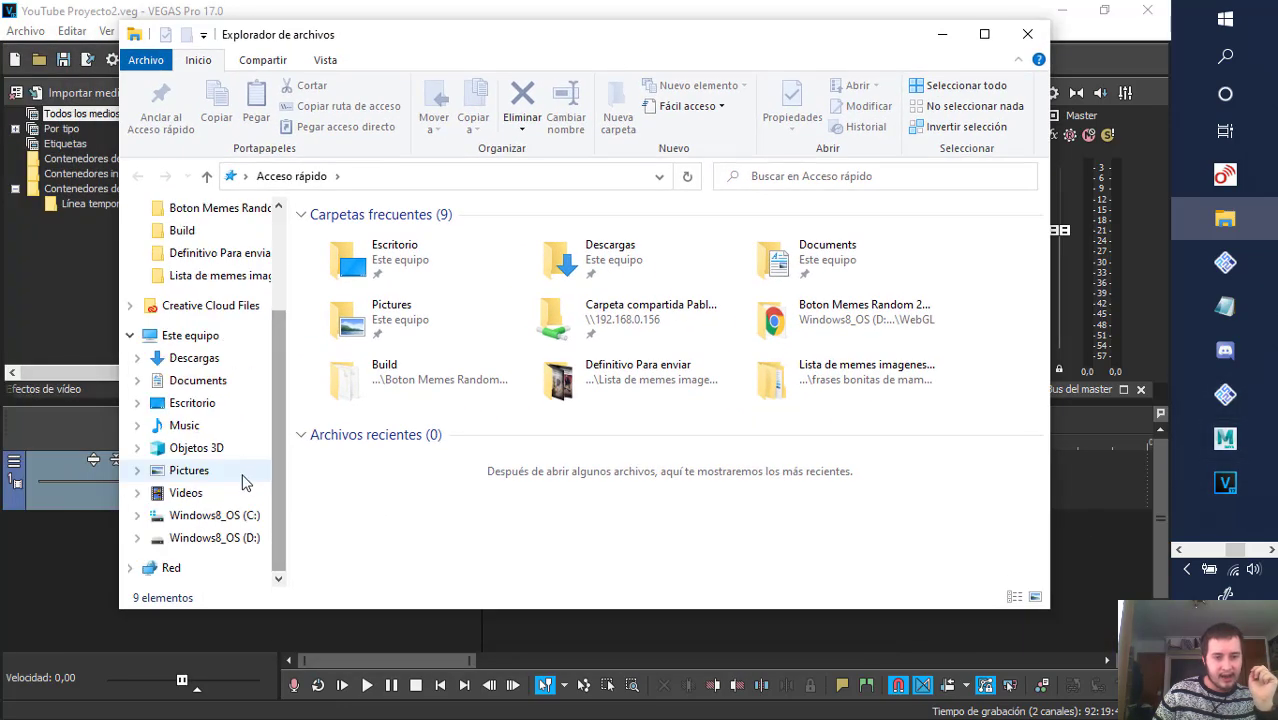
click(240, 538)
scroll(484, 484, down, 10)
scroll(484, 484, down, 3)
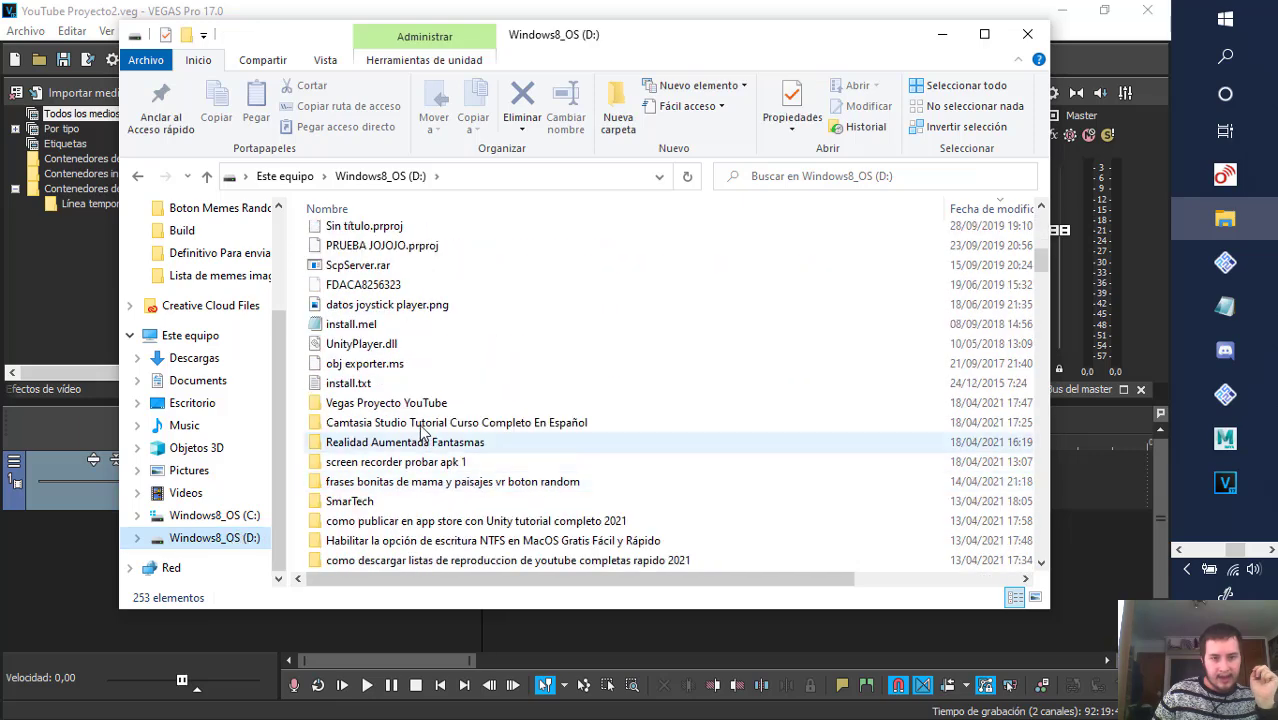
double_click(380, 403)
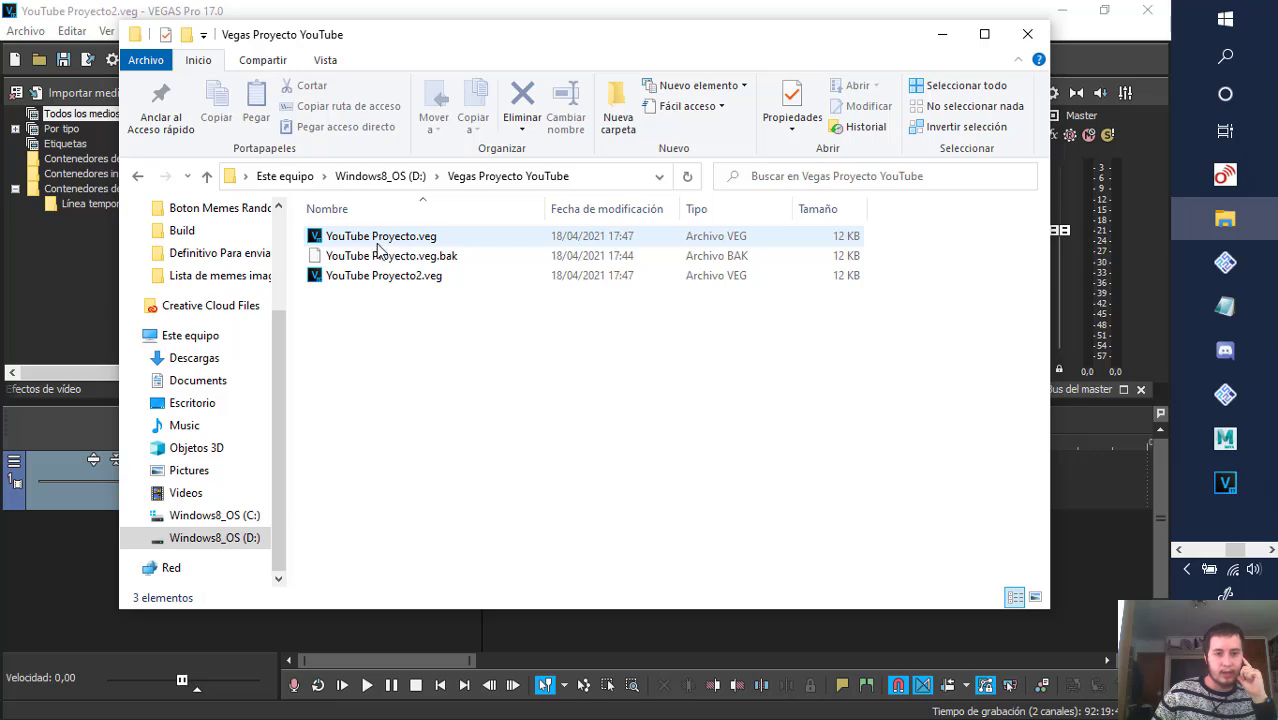
click(940, 35)
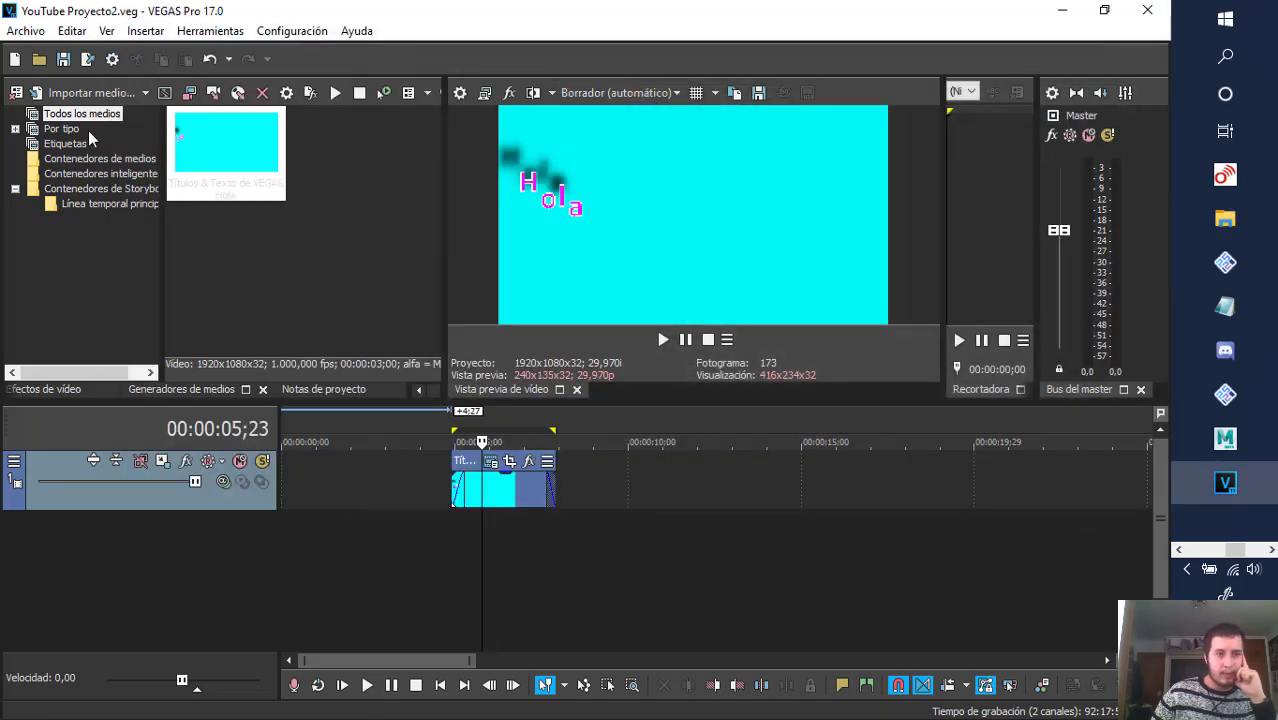
- Start a new project and choose the HD 720-50p (1280x720; 50,000 fps) template
click(30, 32)
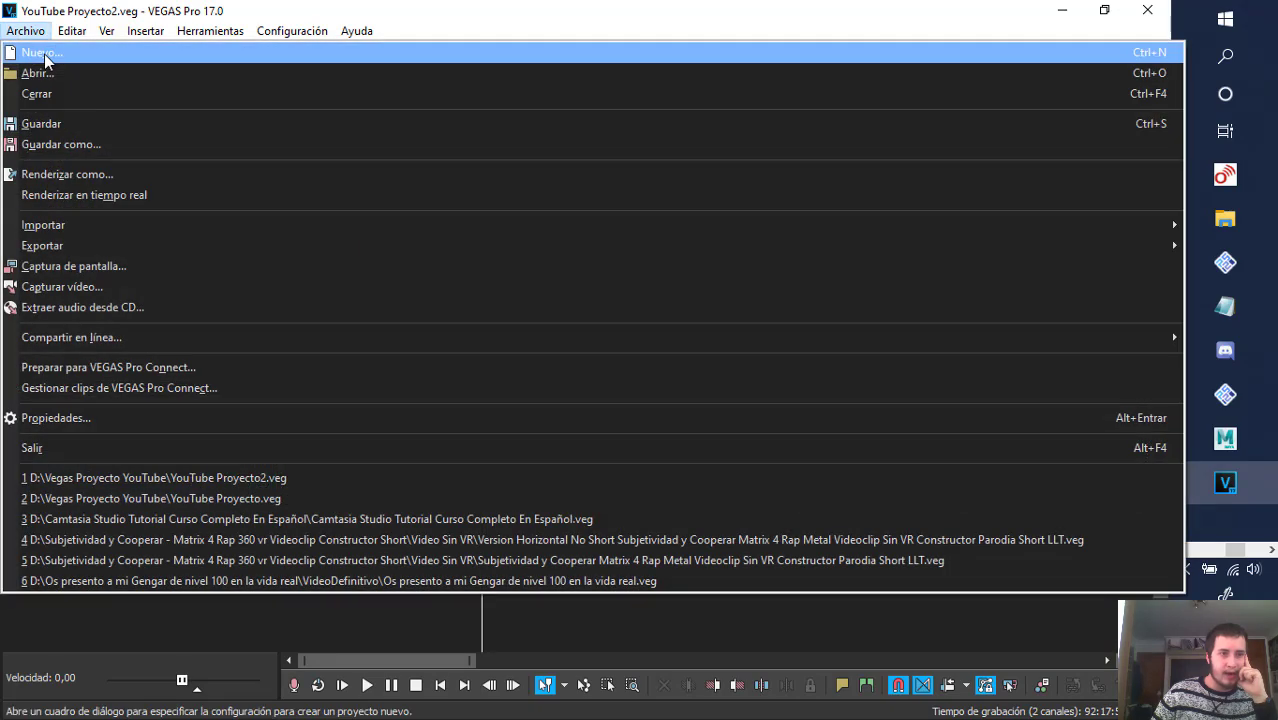
click(44, 55)
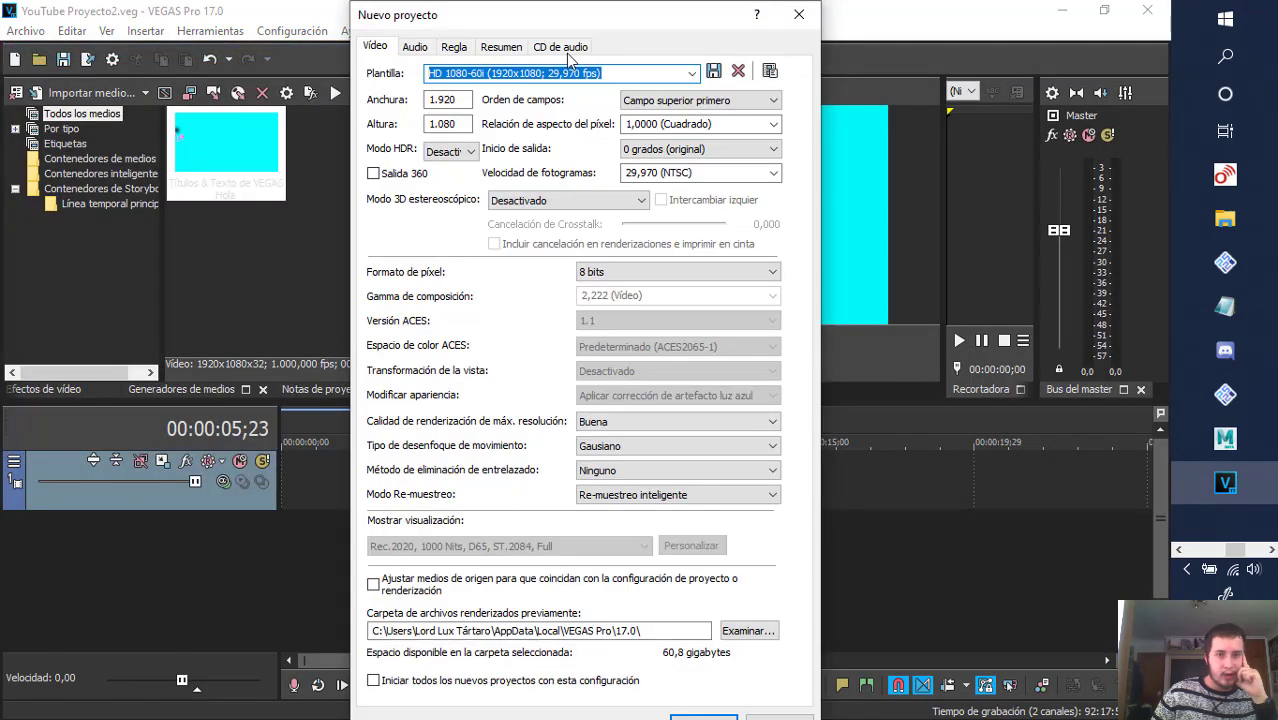
click(693, 74)
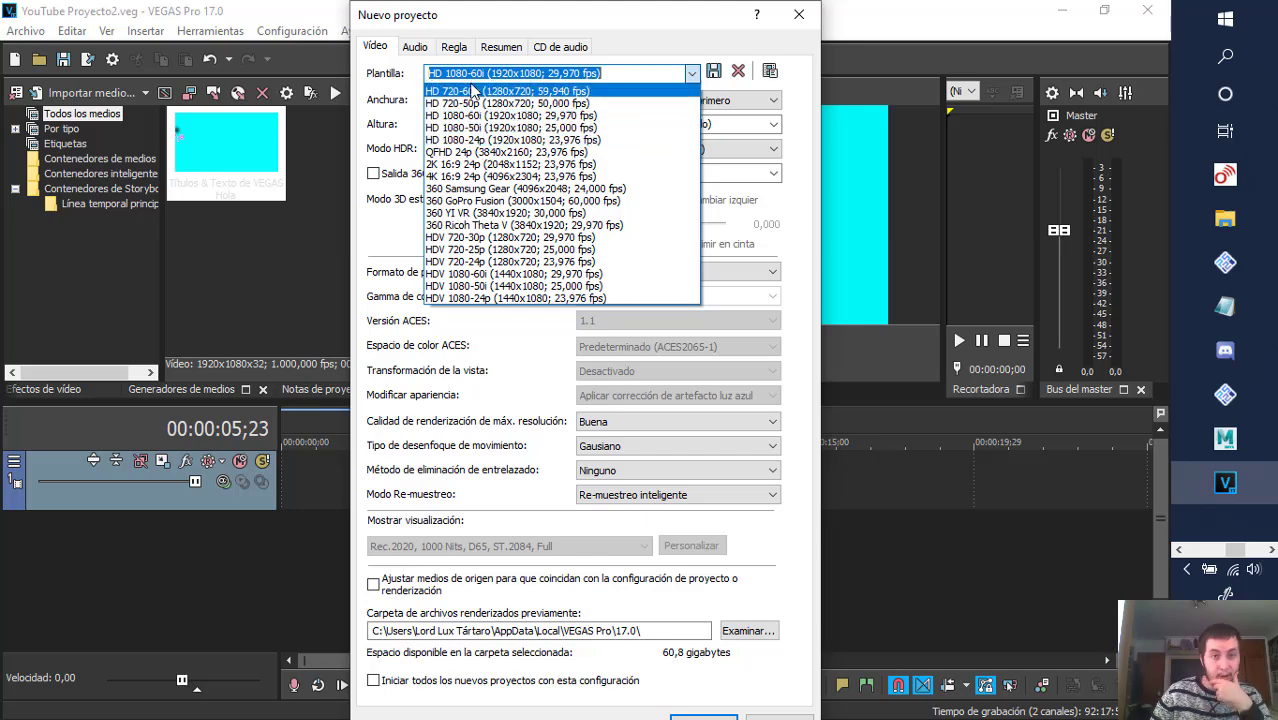
click(470, 80)
click(698, 77)
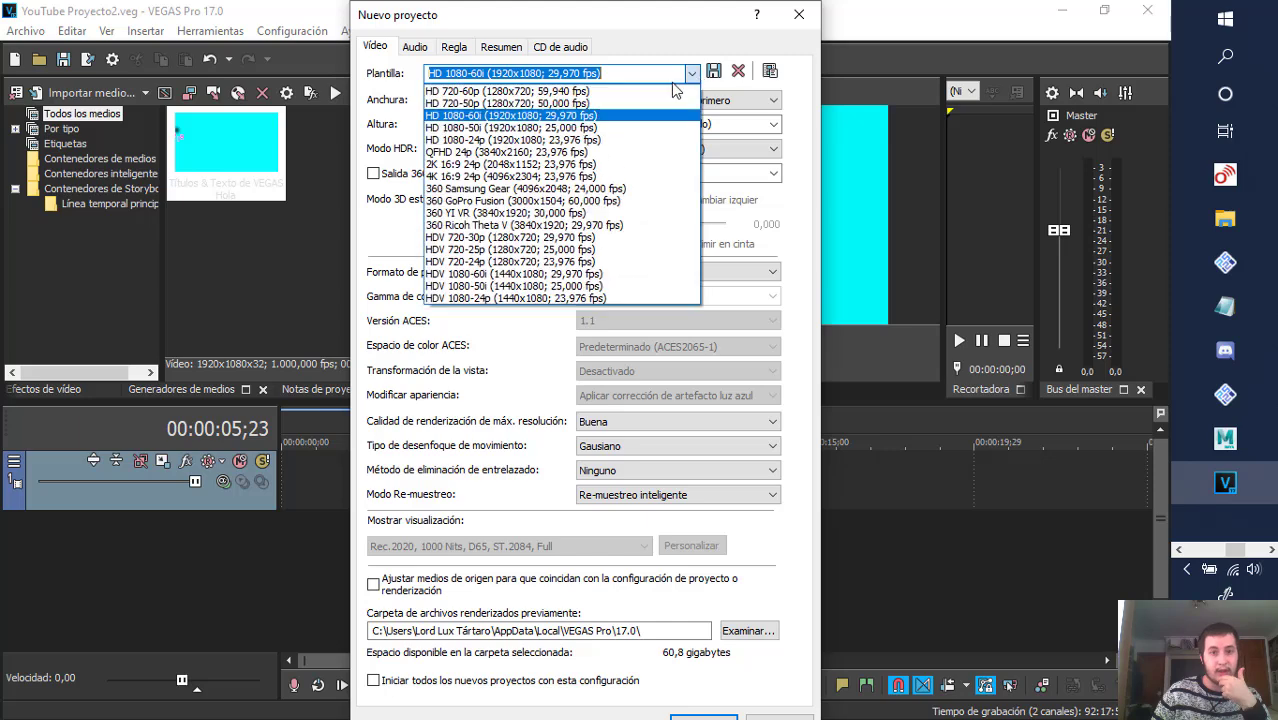
click(695, 90)
click(693, 76)
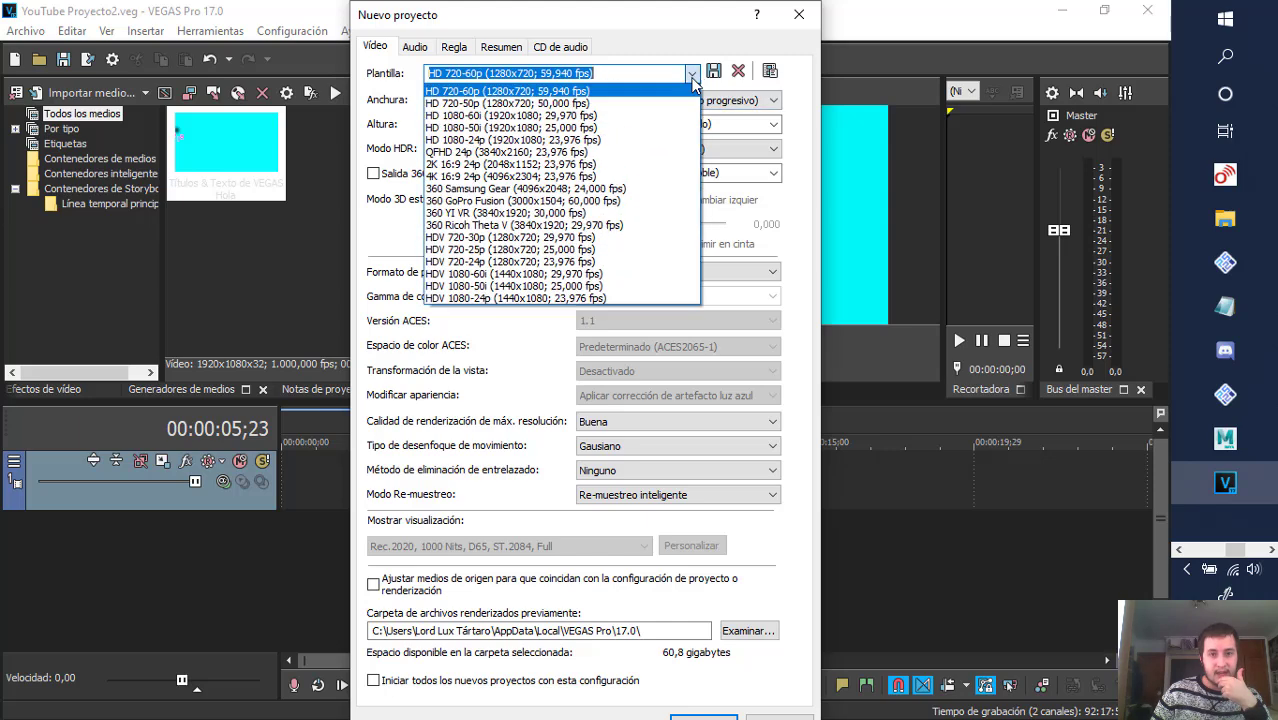
click(506, 103)
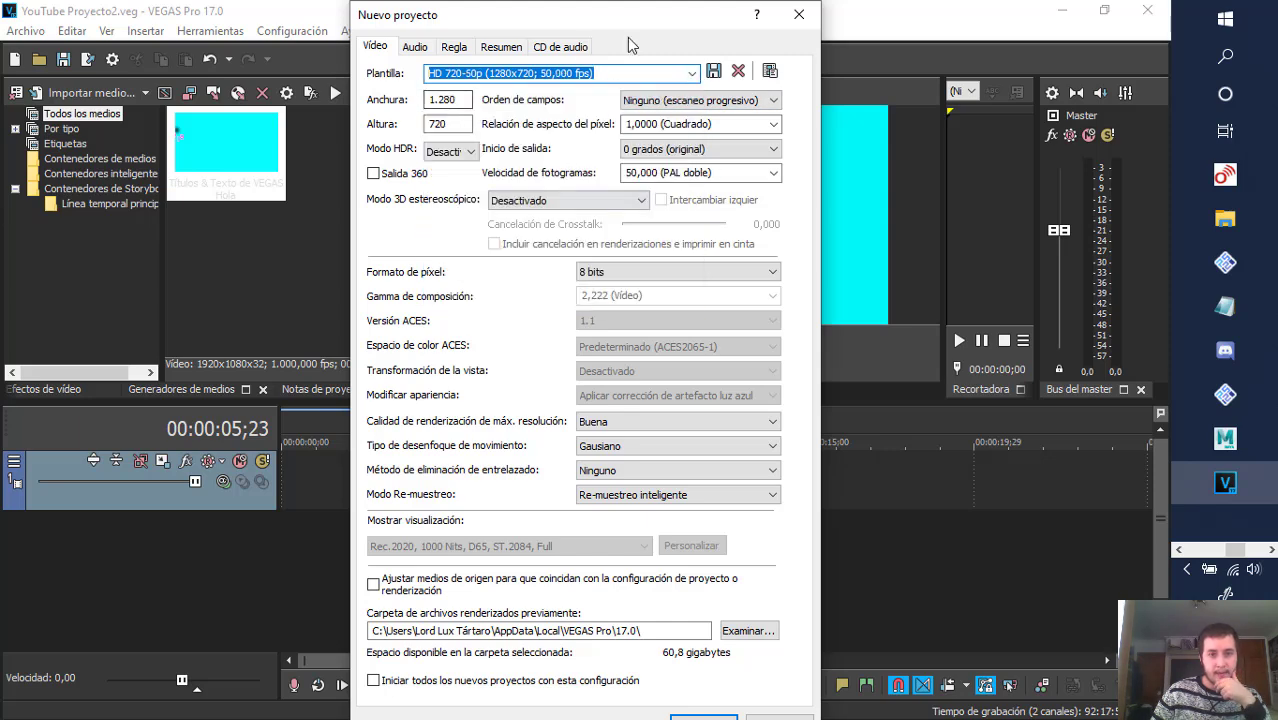
- Set the new project's resample mode to Deshabilitar re-muestreo and create the project
click(435, 101)
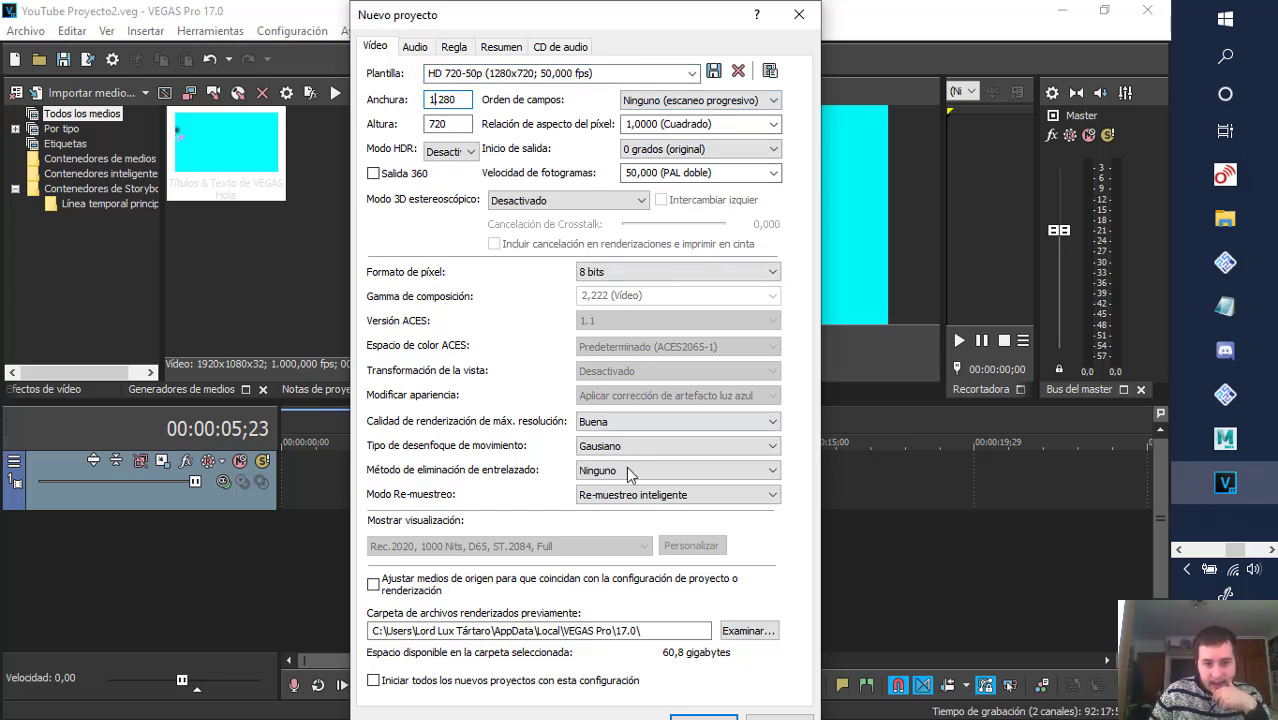
click(616, 503)
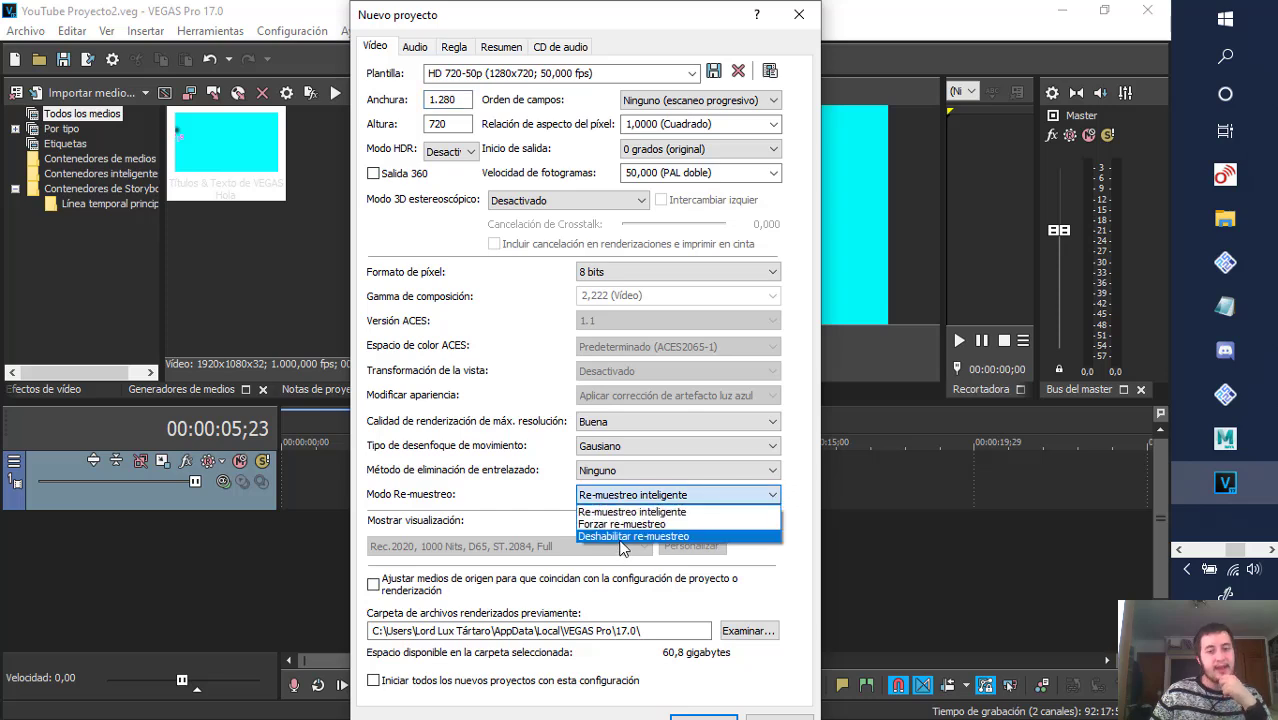
click(618, 537)
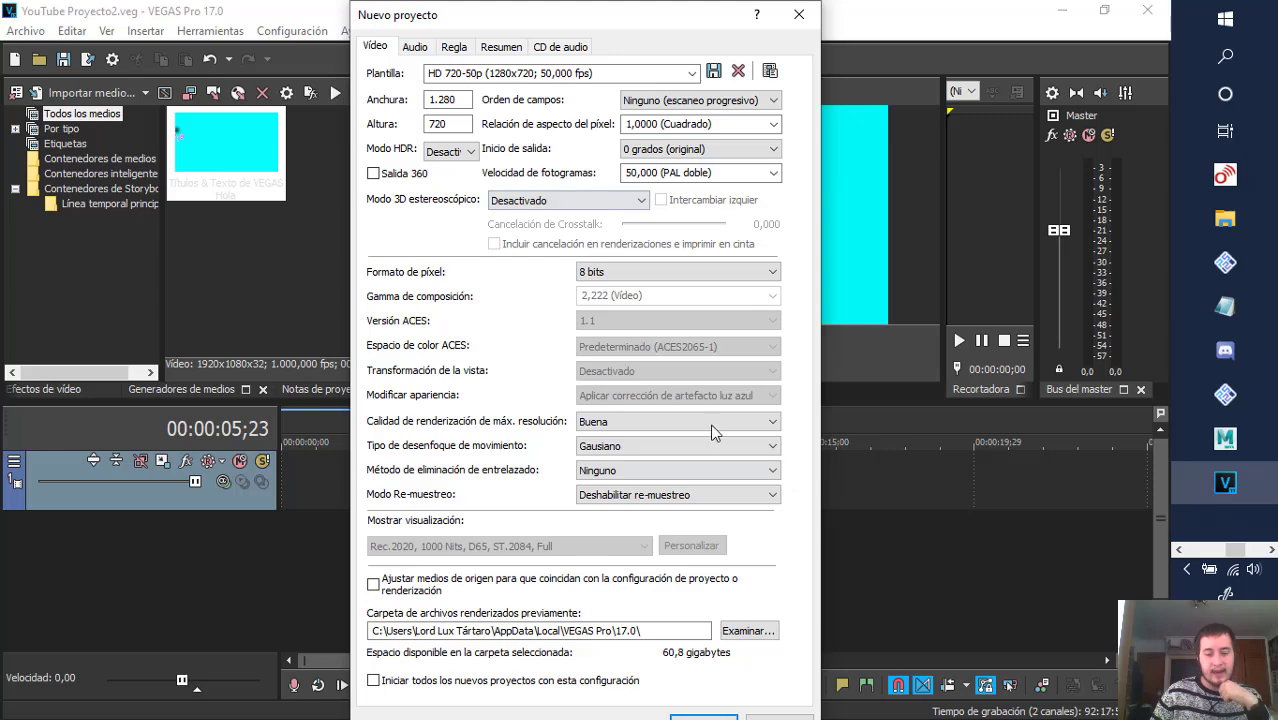
click(704, 717)
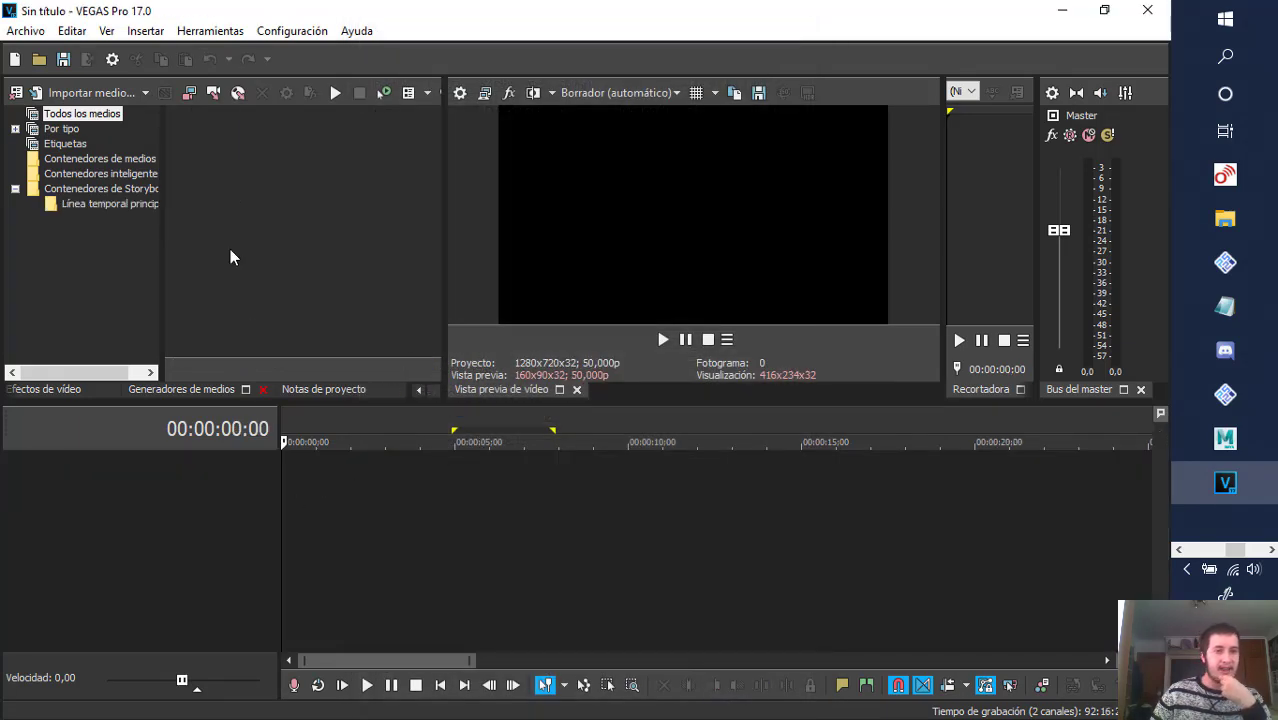
- Open YouTube Proyecto2.veg from the Vegas Proyecto YouTube folder on drive D
click(25, 31)
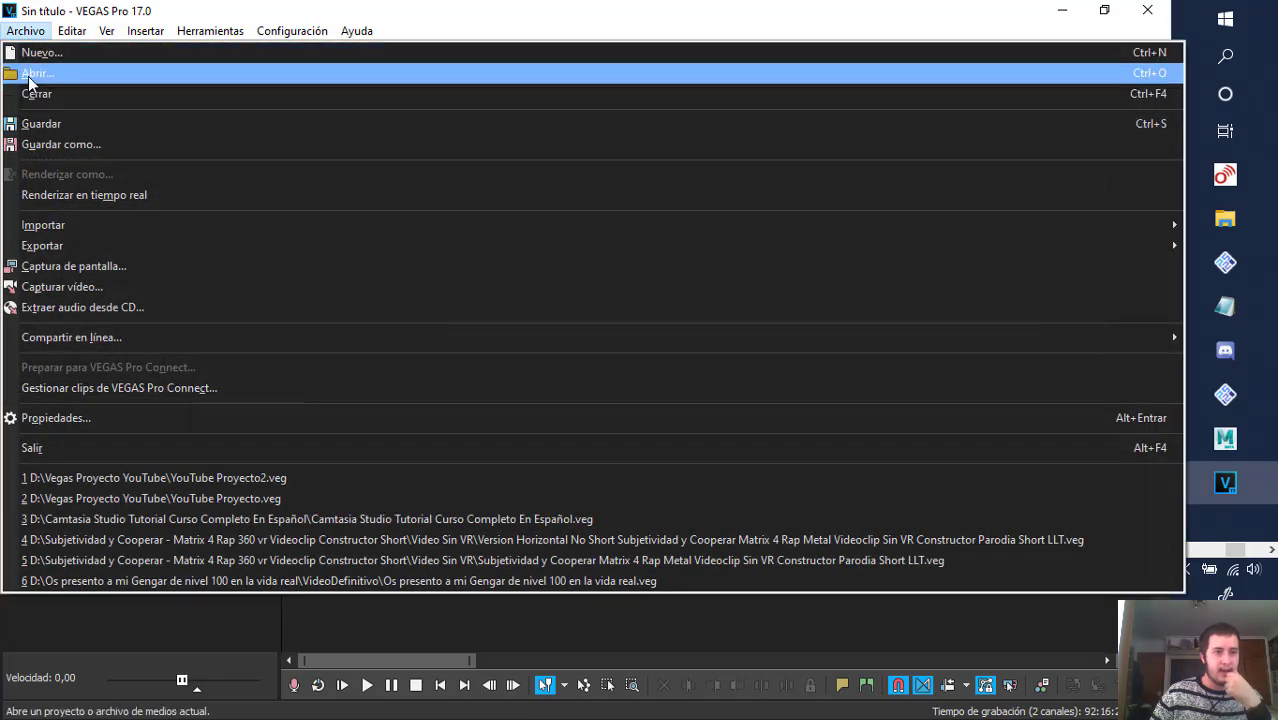
click(40, 78)
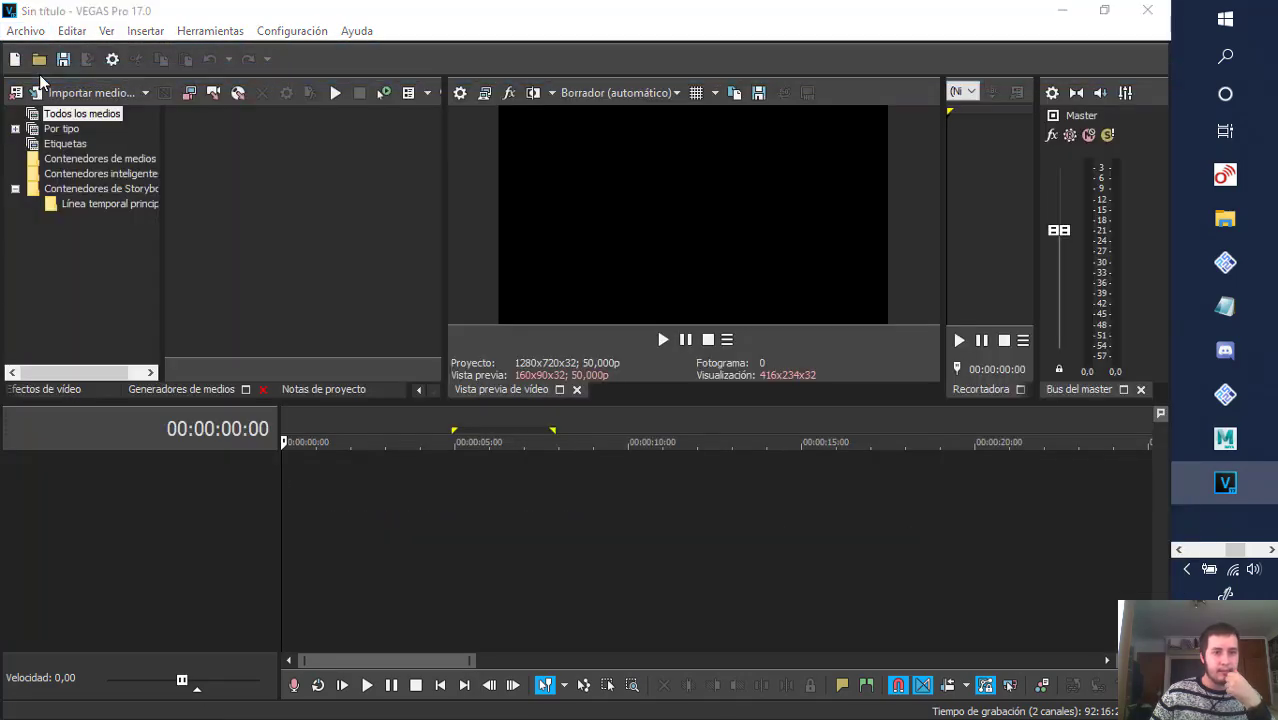
drag(0, 100, 324, 41)
scroll(80, 318, down, 1)
click(75, 339)
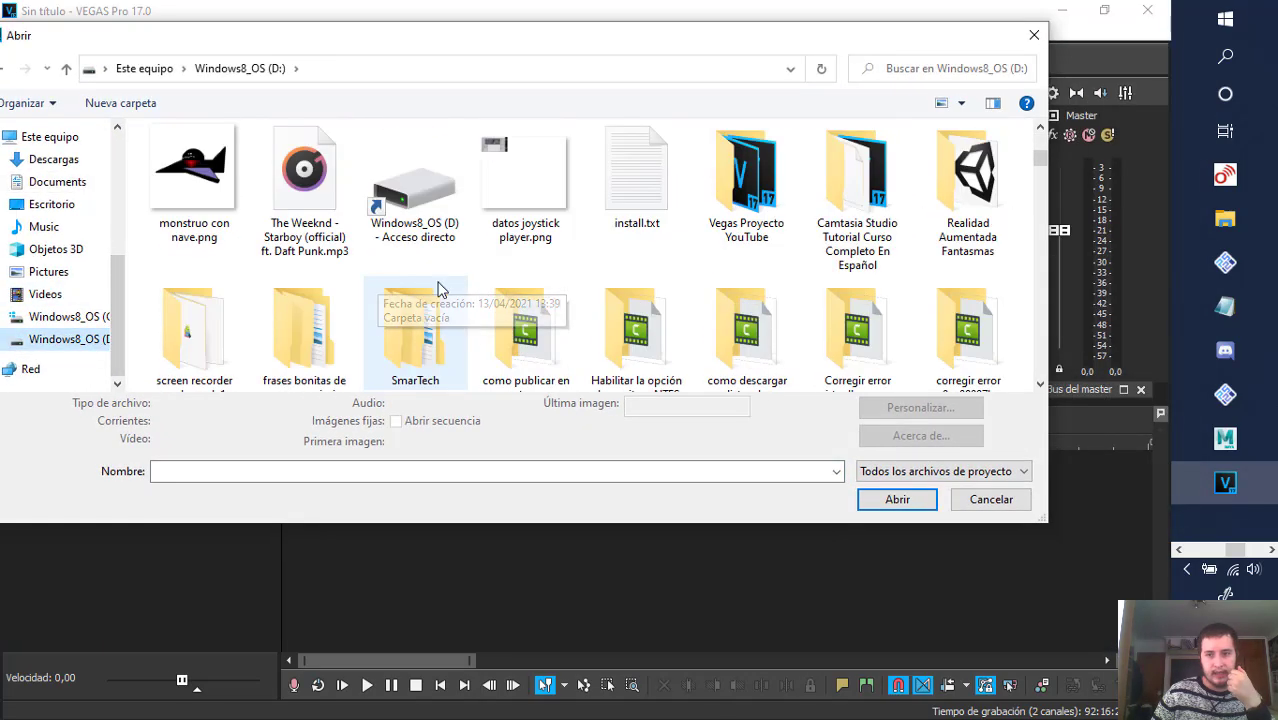
double_click(735, 180)
click(243, 177)
double_click(243, 177)
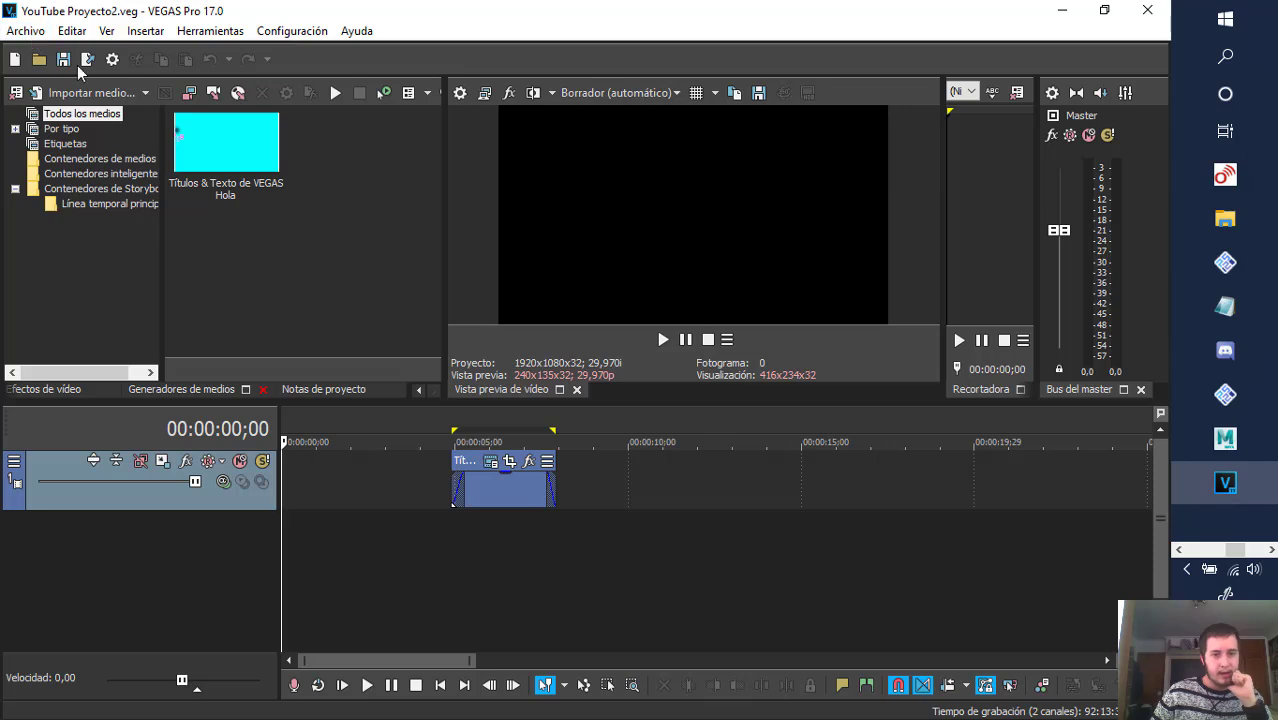
- Play the title clip from 00:00:05;20, stop playback, and place the playhead at 00:00:07;07
click(478, 423)
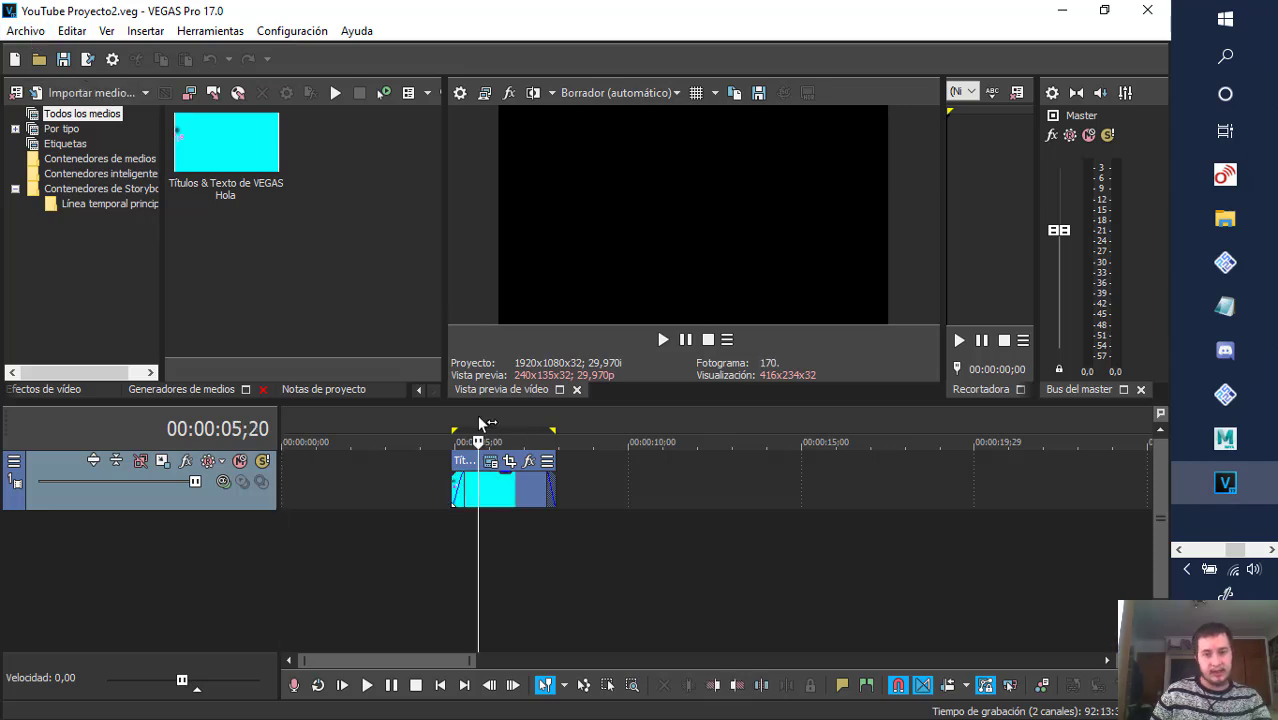
key(space)
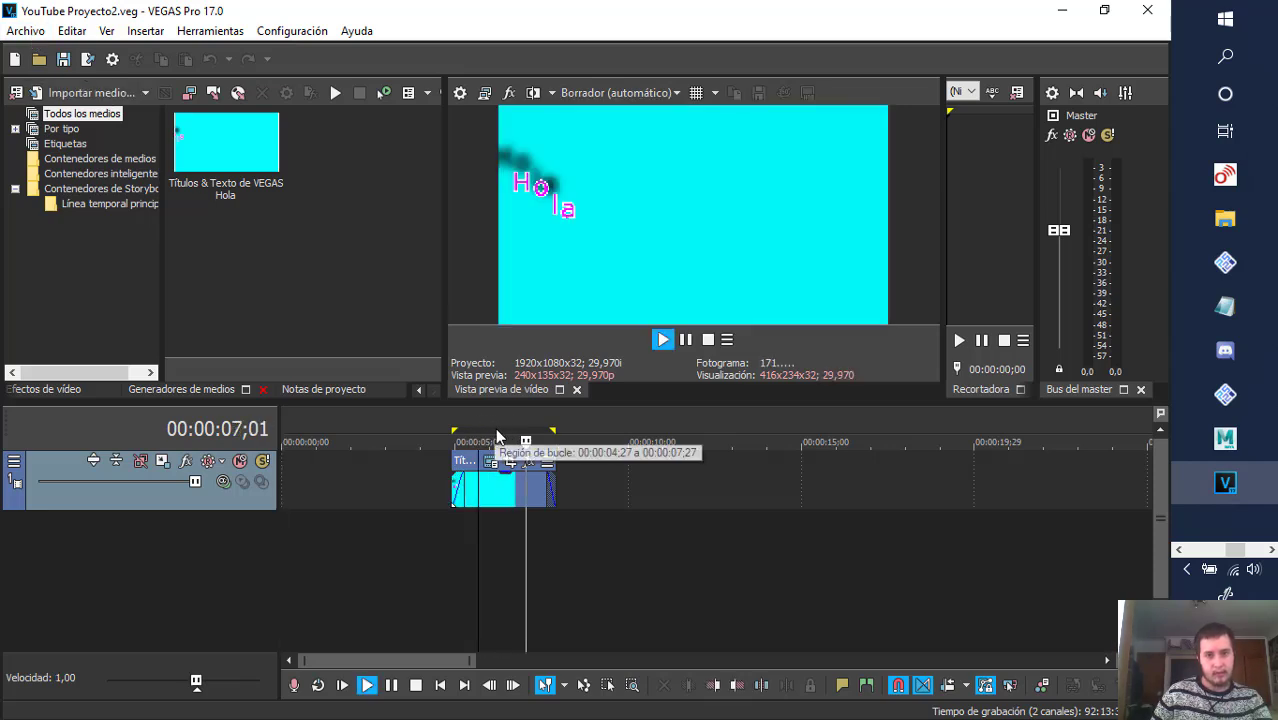
key(space)
click(533, 427)
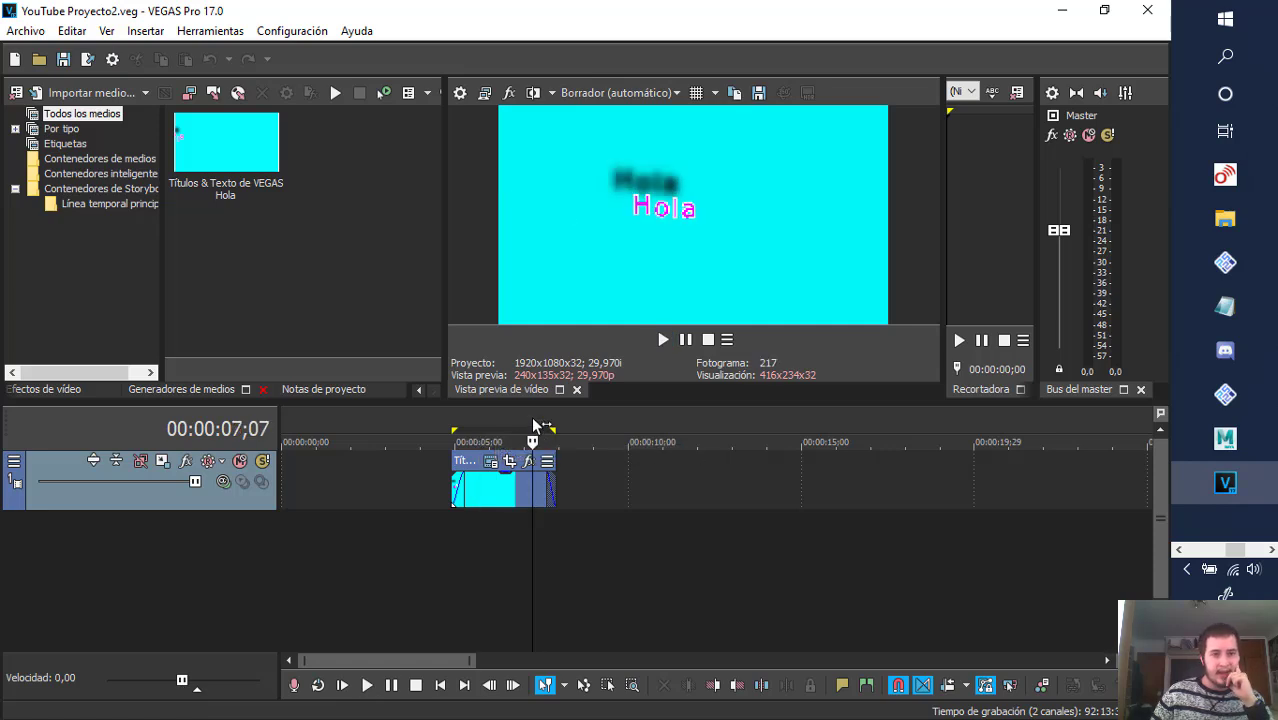
- Look through the available media generators and the list of video effects
click(336, 392)
click(236, 390)
click(419, 393)
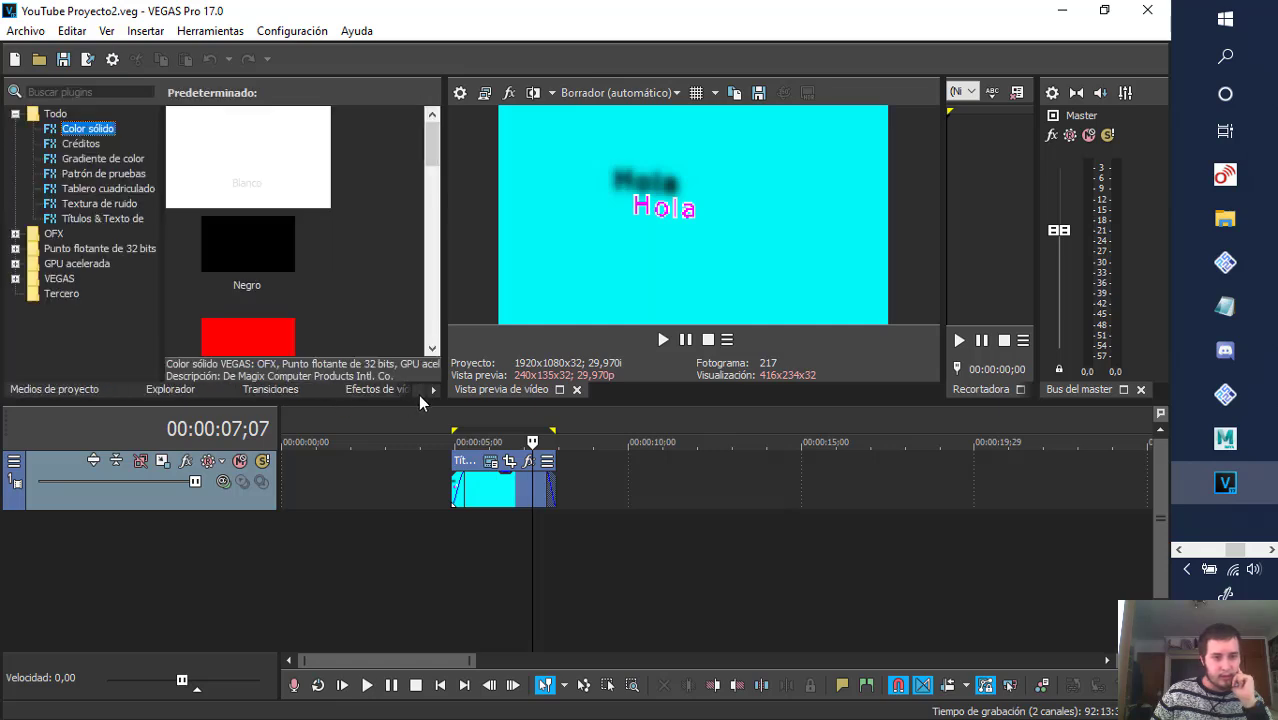
click(419, 394)
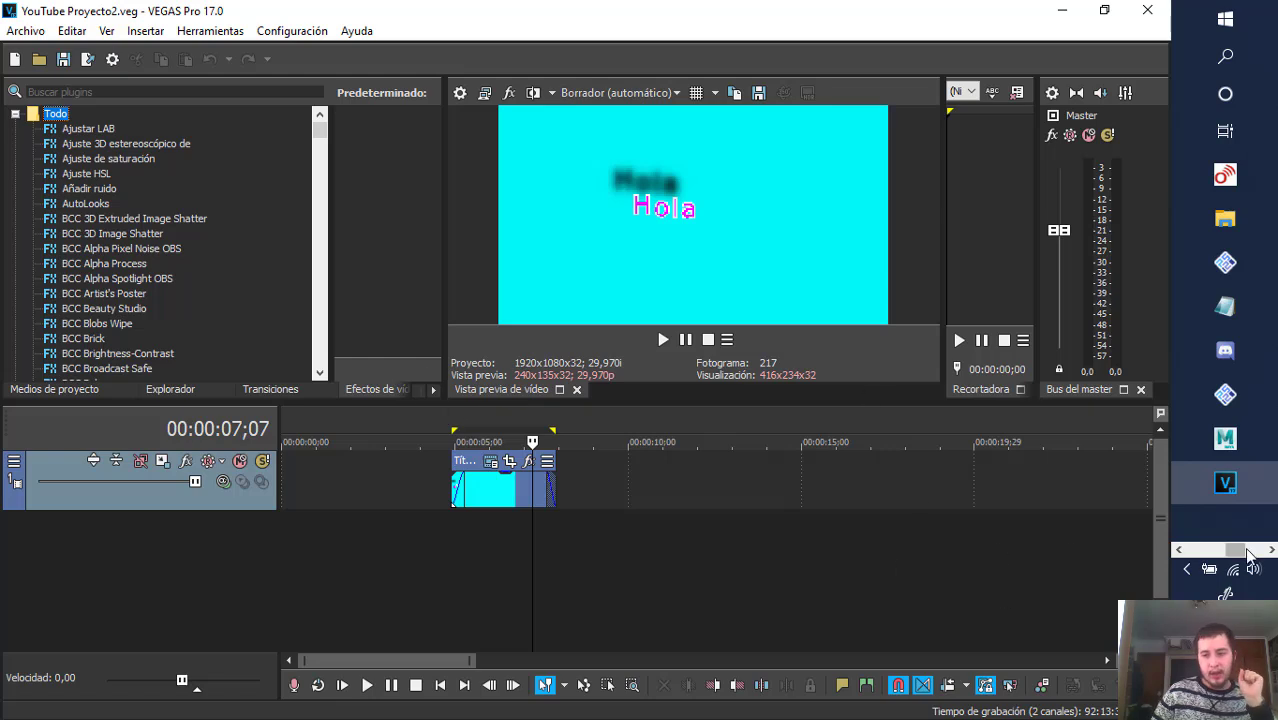
- Switch to Chrome and open the Pixabay site at pixabay.com/es/
drag(1232, 550, 1194, 551)
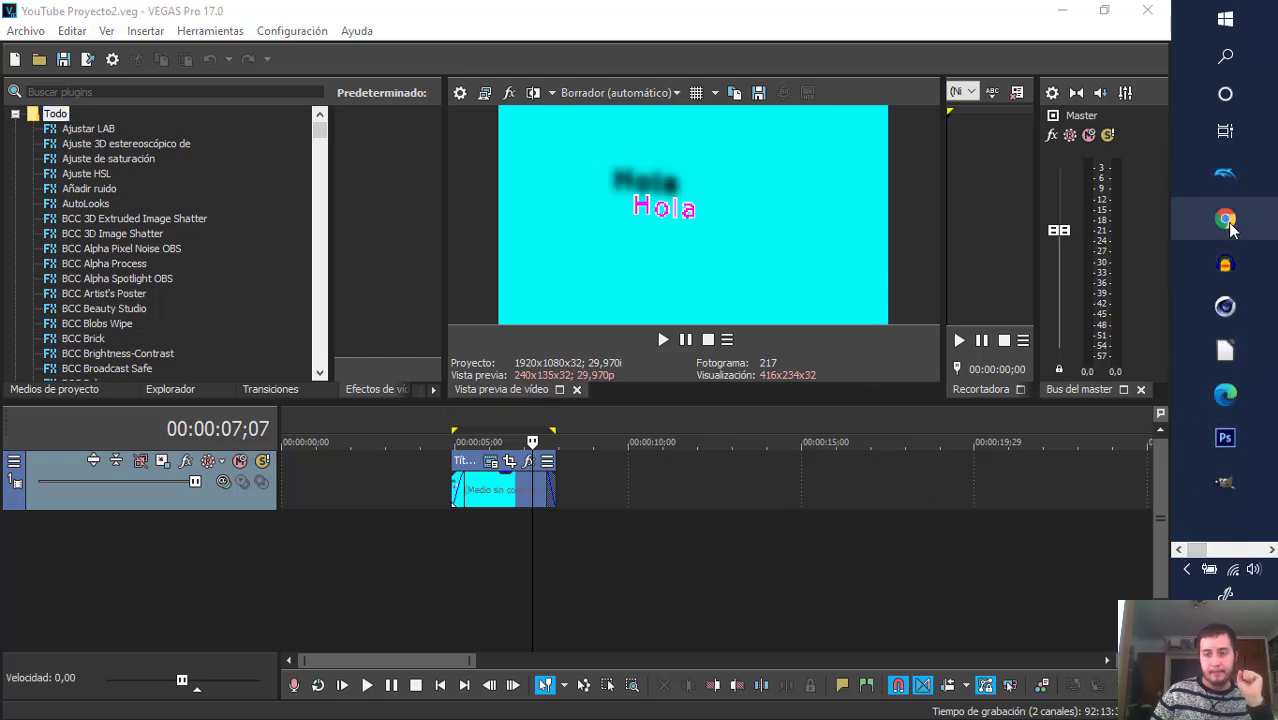
click(1228, 224)
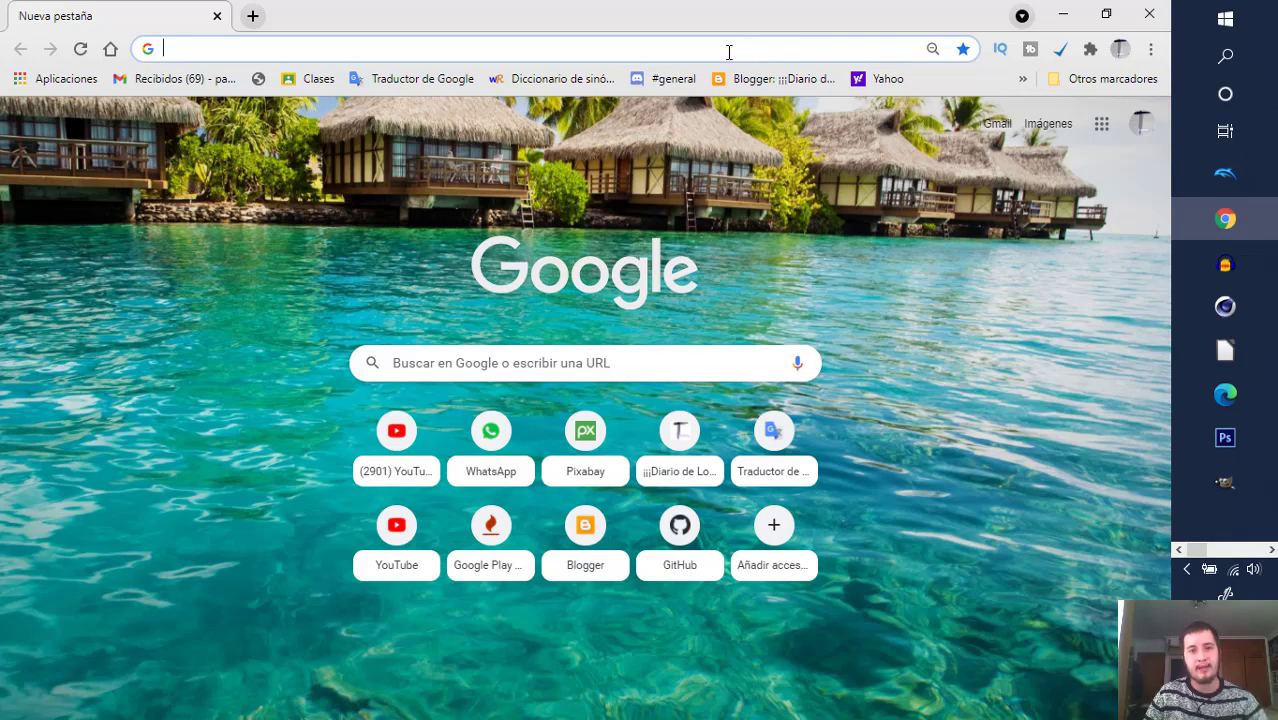
click(729, 52)
text(pixabay.com/es/)
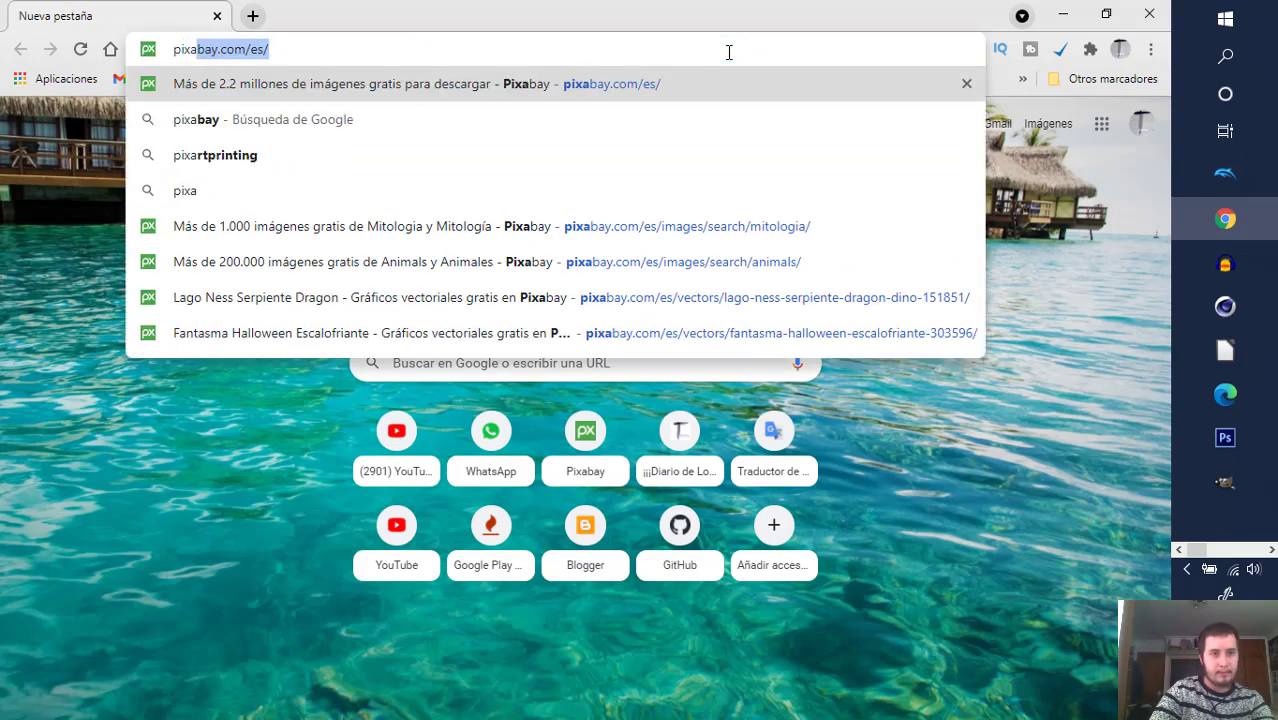
key(Return)
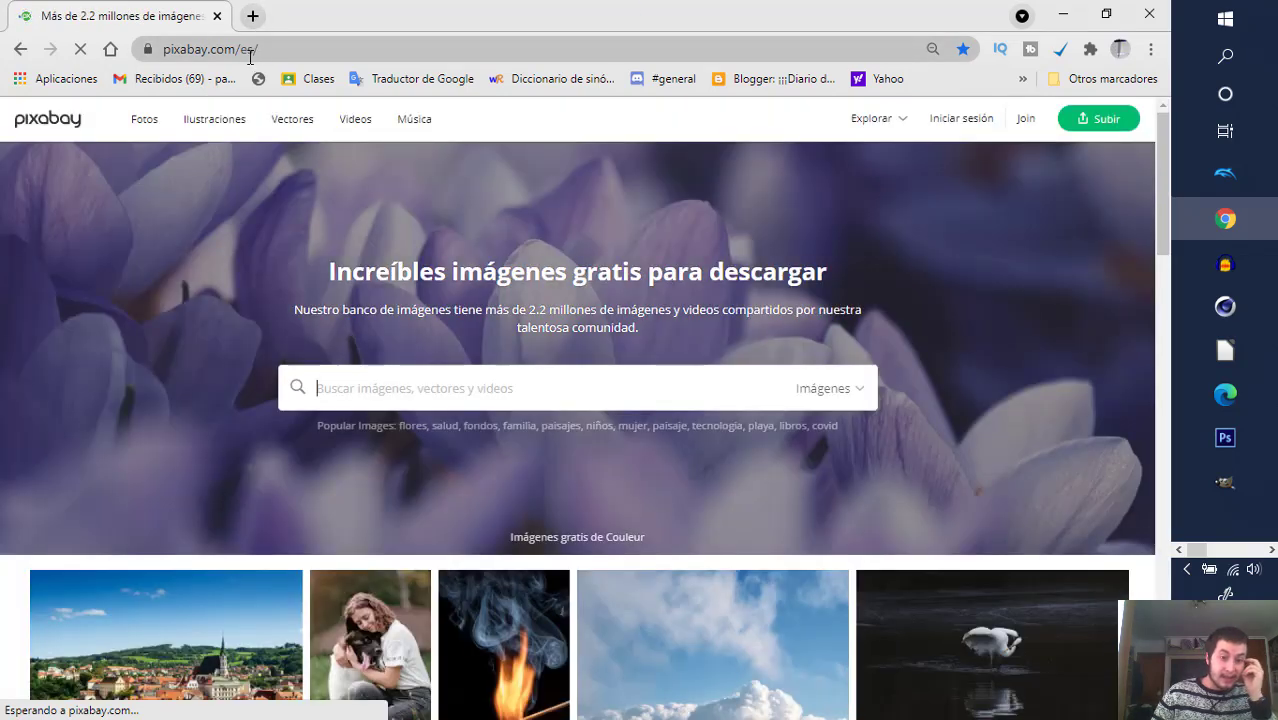
click(249, 50)
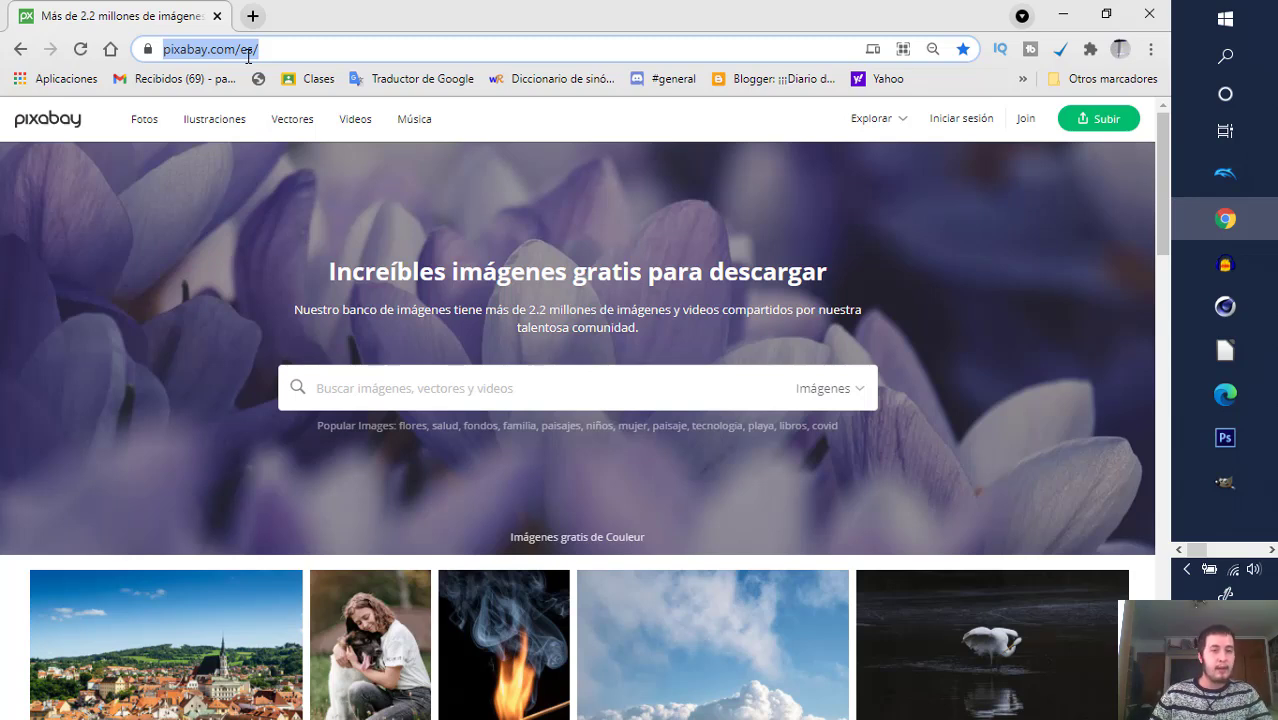
- Limit the Pixabay search to videos and search for "superheroe"
click(453, 394)
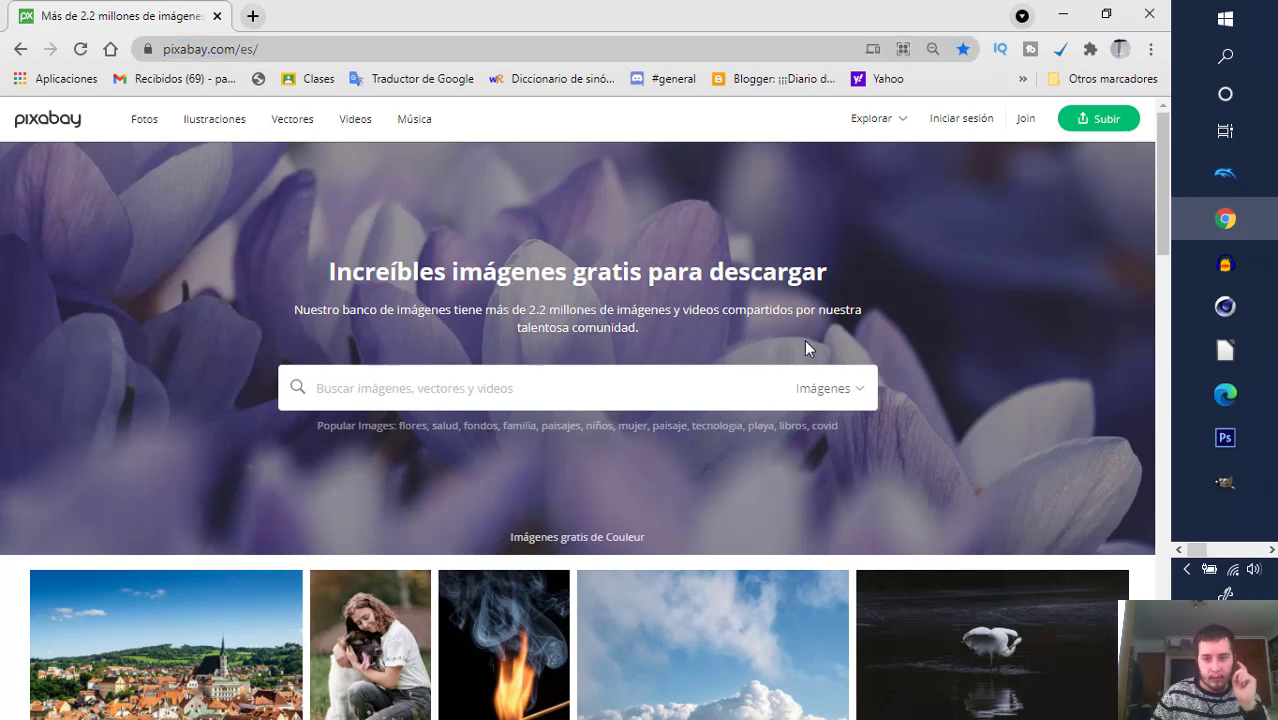
click(845, 391)
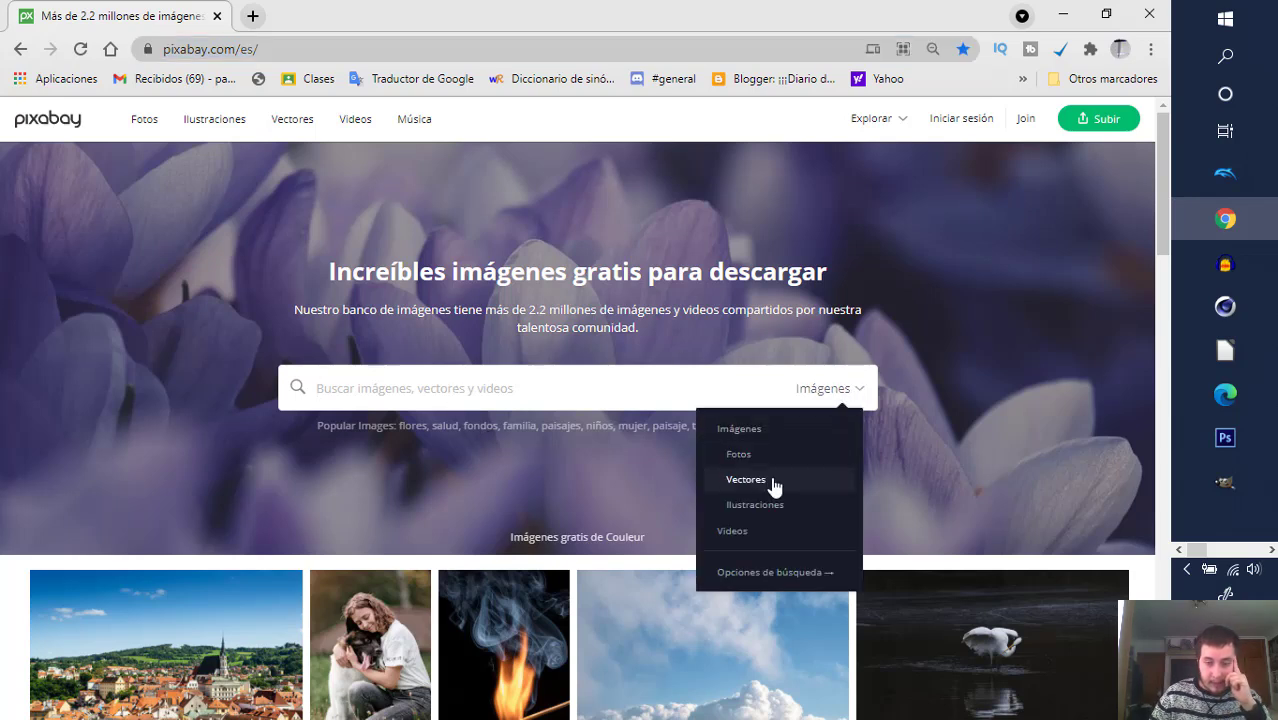
click(744, 531)
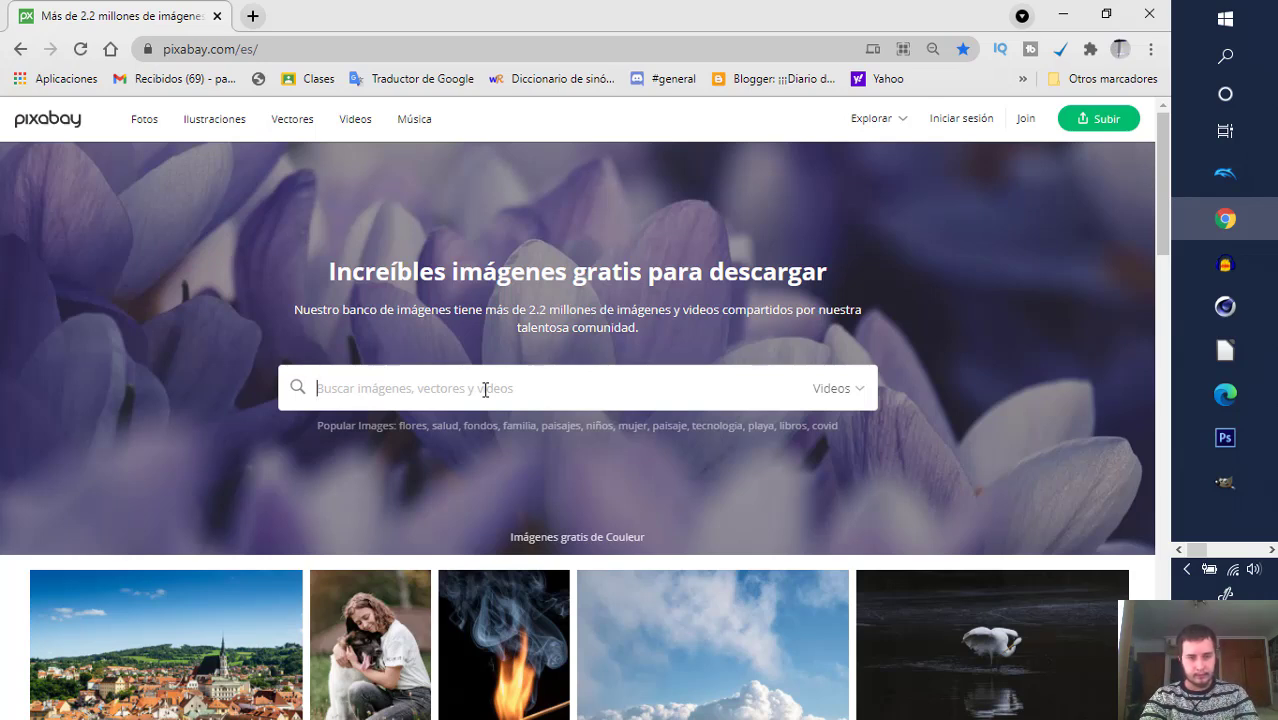
text(superheroe)
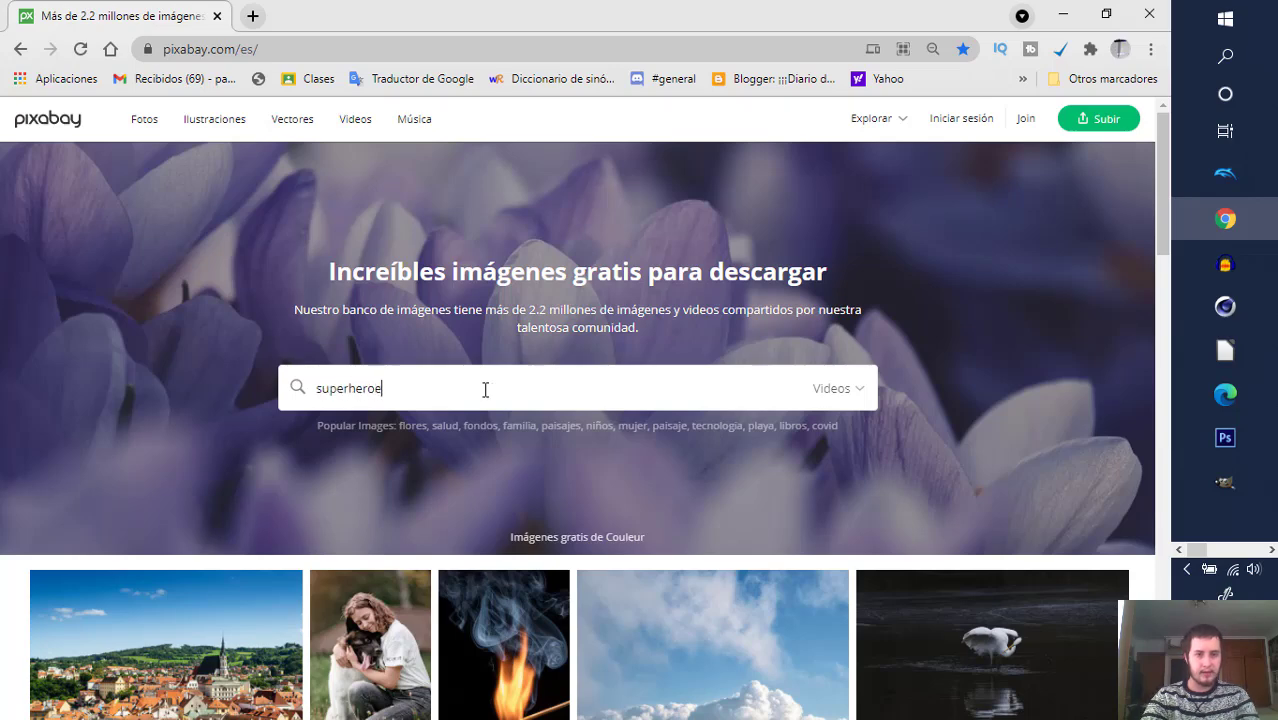
key(Return)
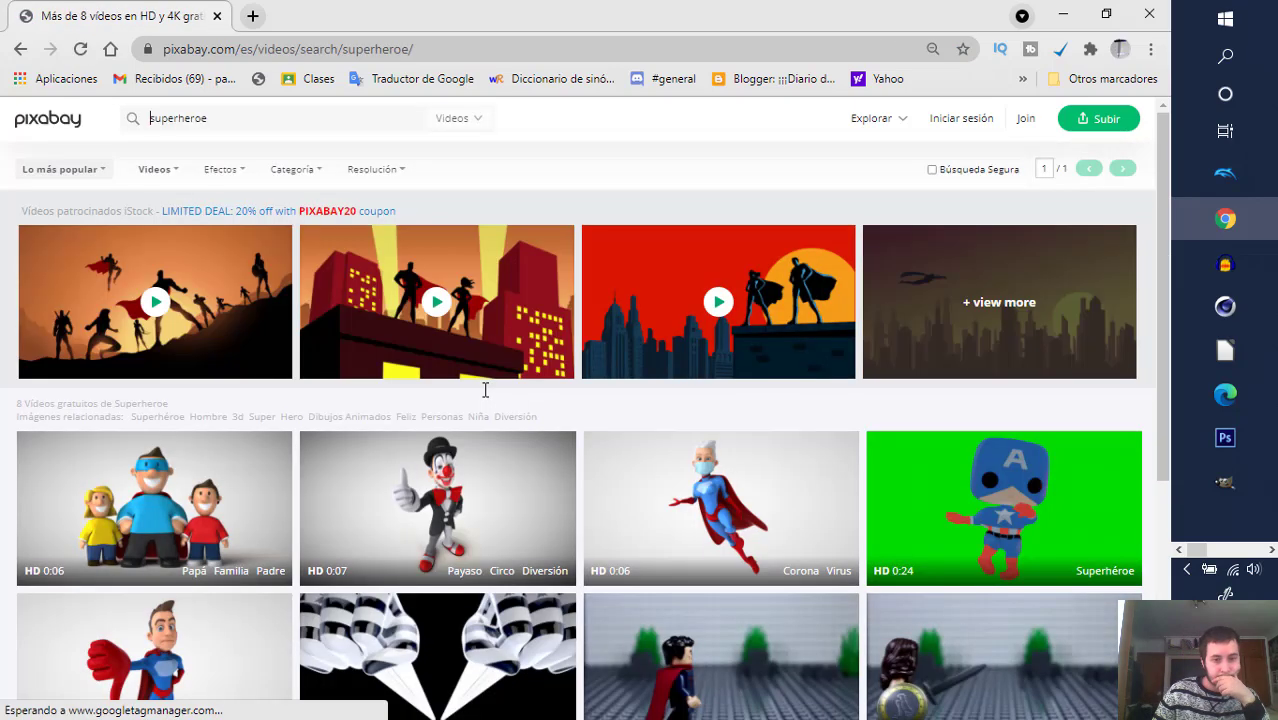
- Open the page of the walking Lego Superman video and show its free download options
scroll(440, 416, down, 2)
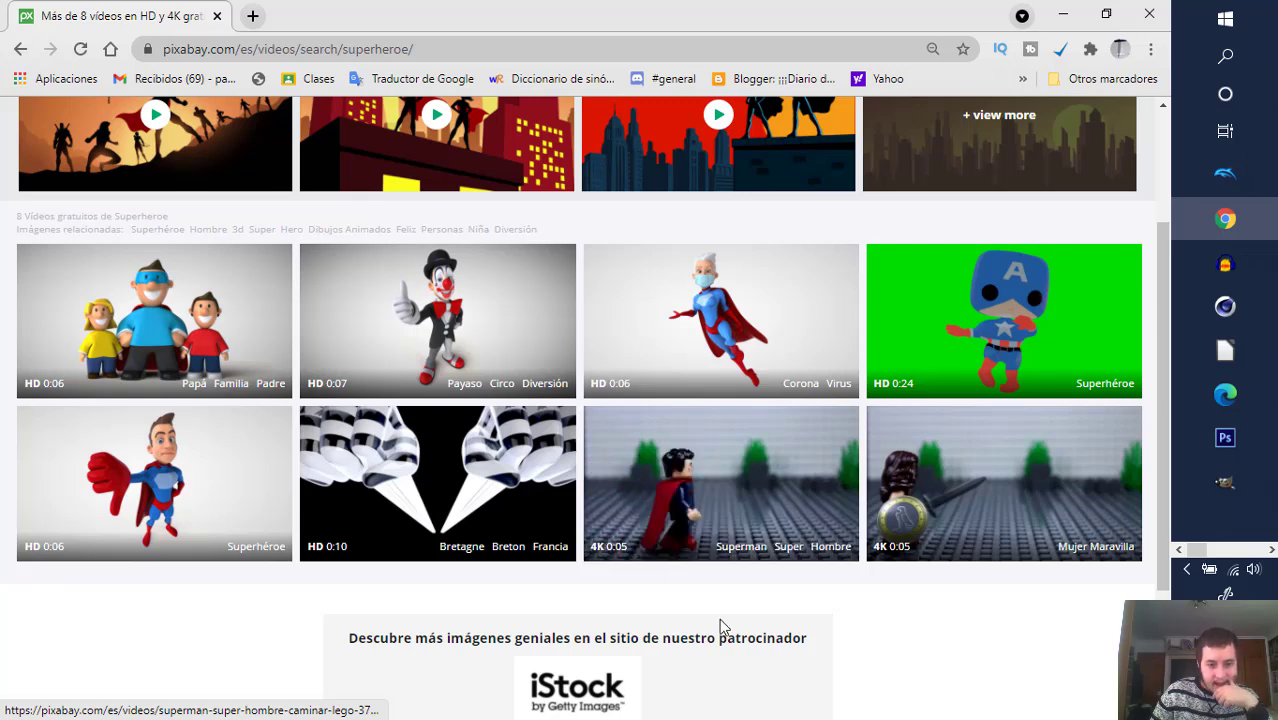
click(760, 503)
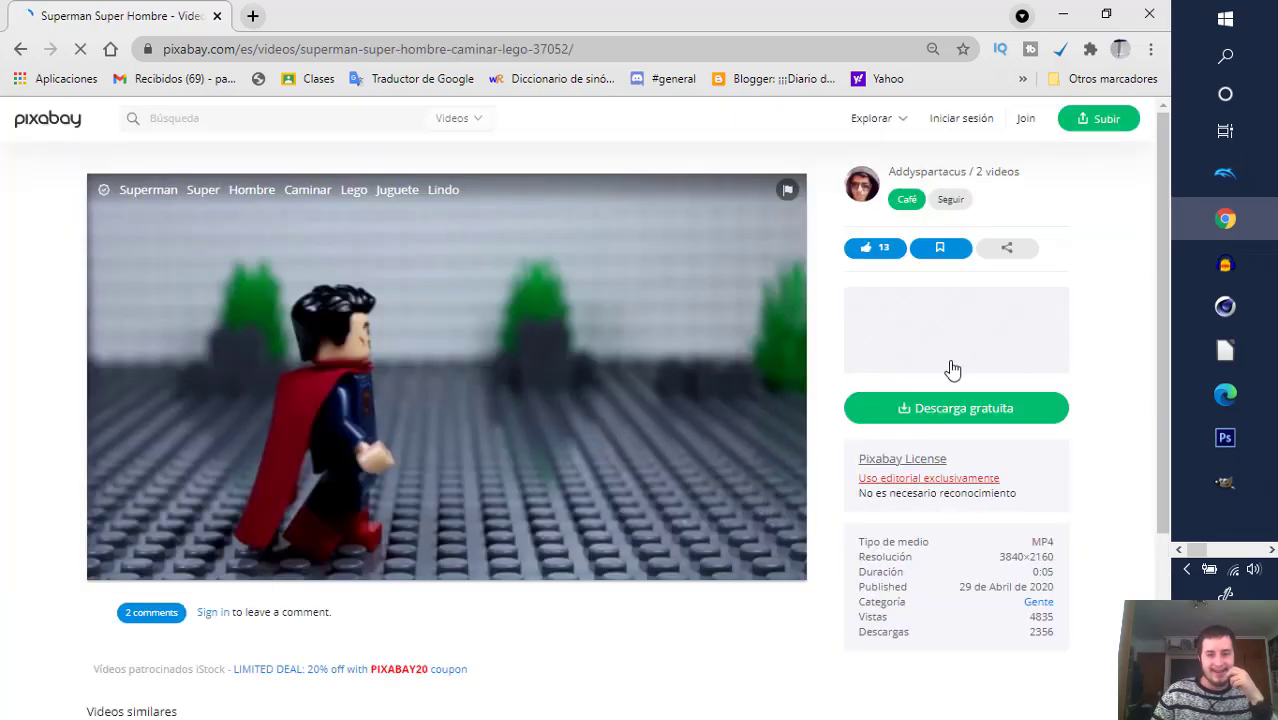
click(942, 421)
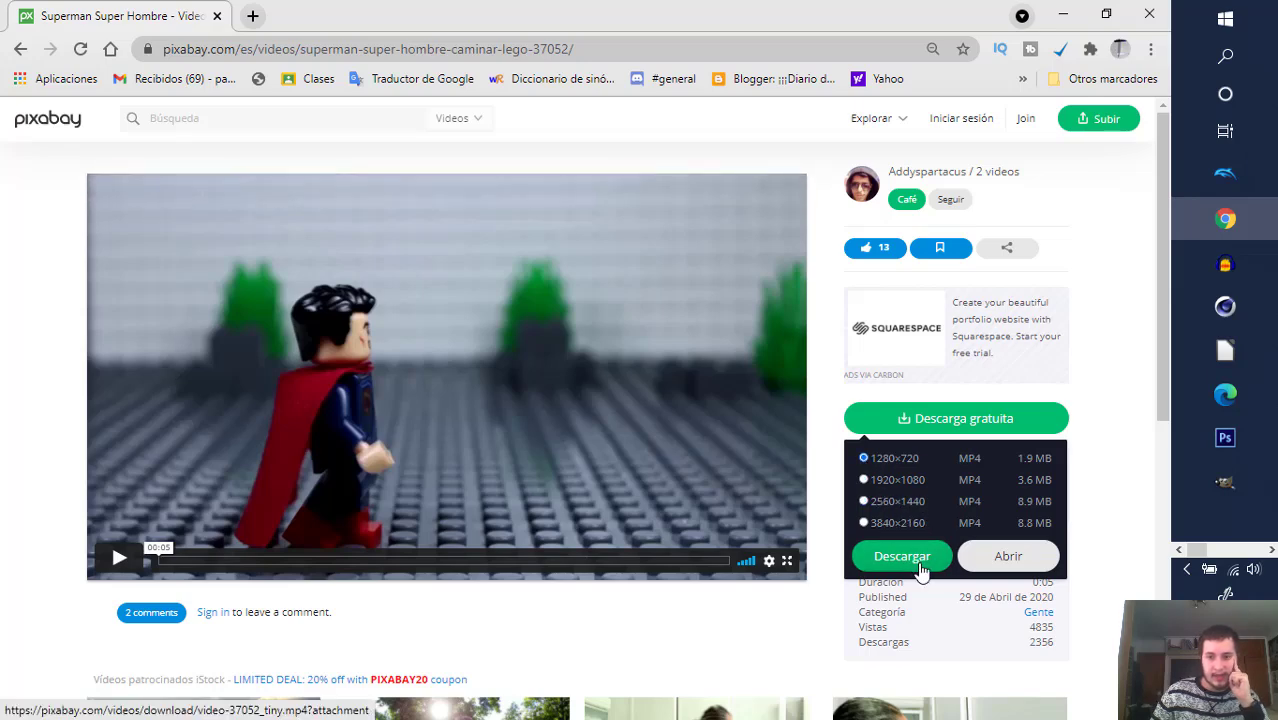
- Start downloading the Superman video as a 1280×720 MP4 and choose the Vegas Proyecto YouTube folder on drive D as its destination
click(918, 558)
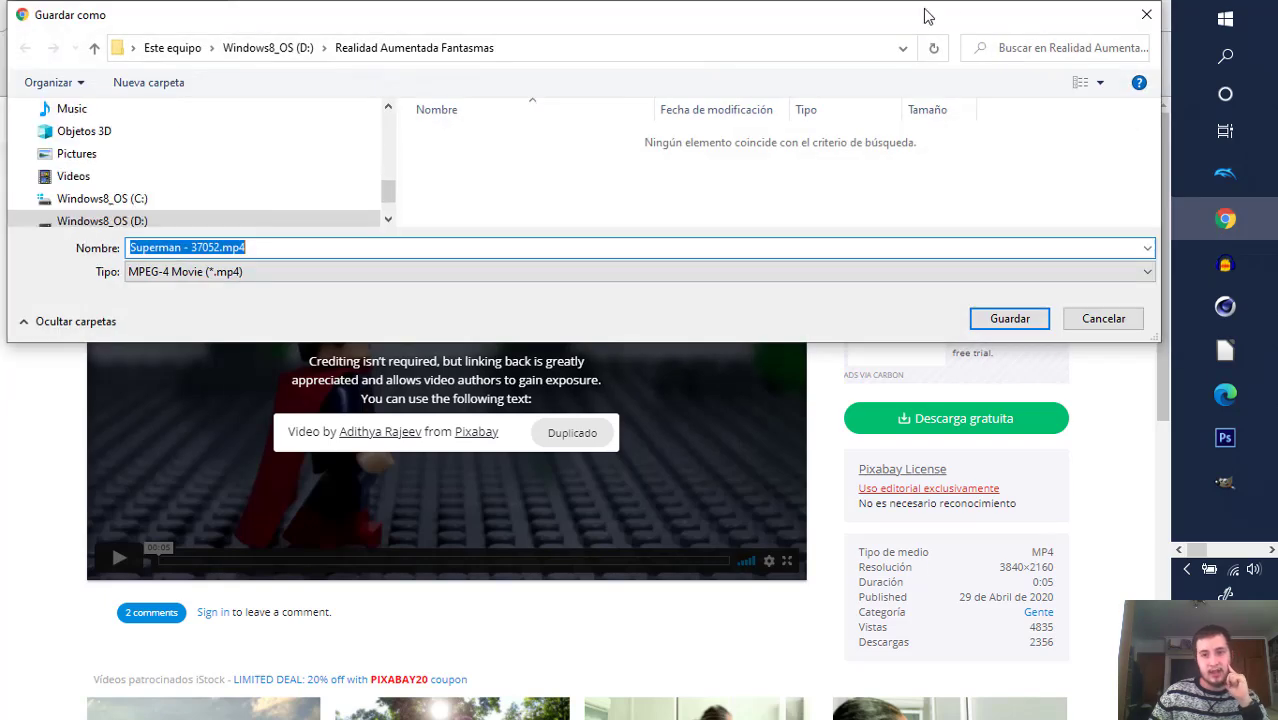
drag(926, 15, 836, 101)
click(145, 268)
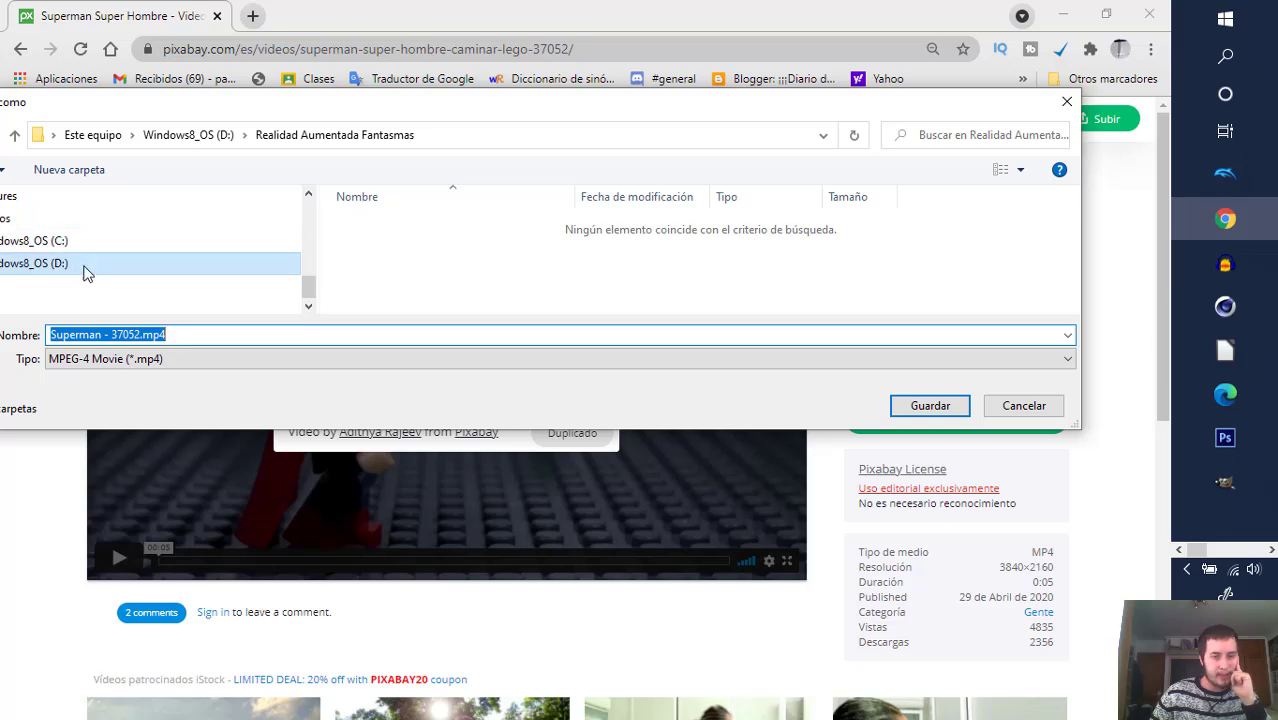
drag(156, 102, 236, 102)
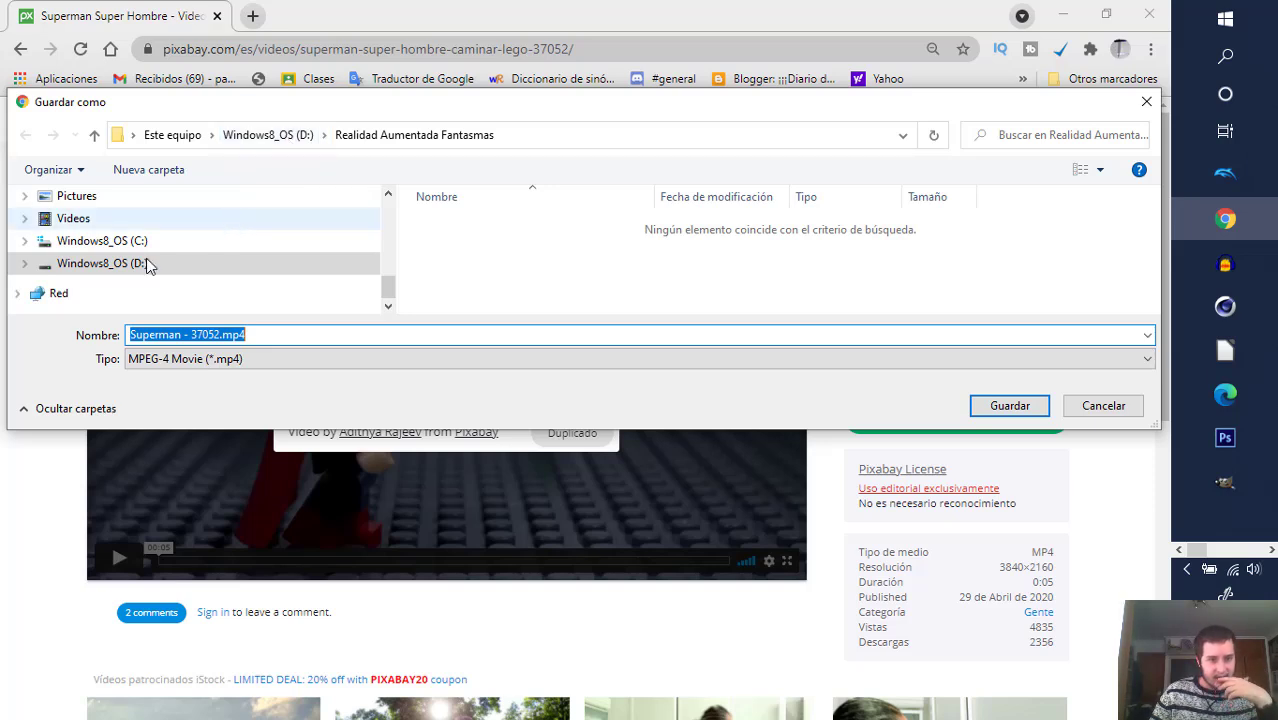
click(253, 134)
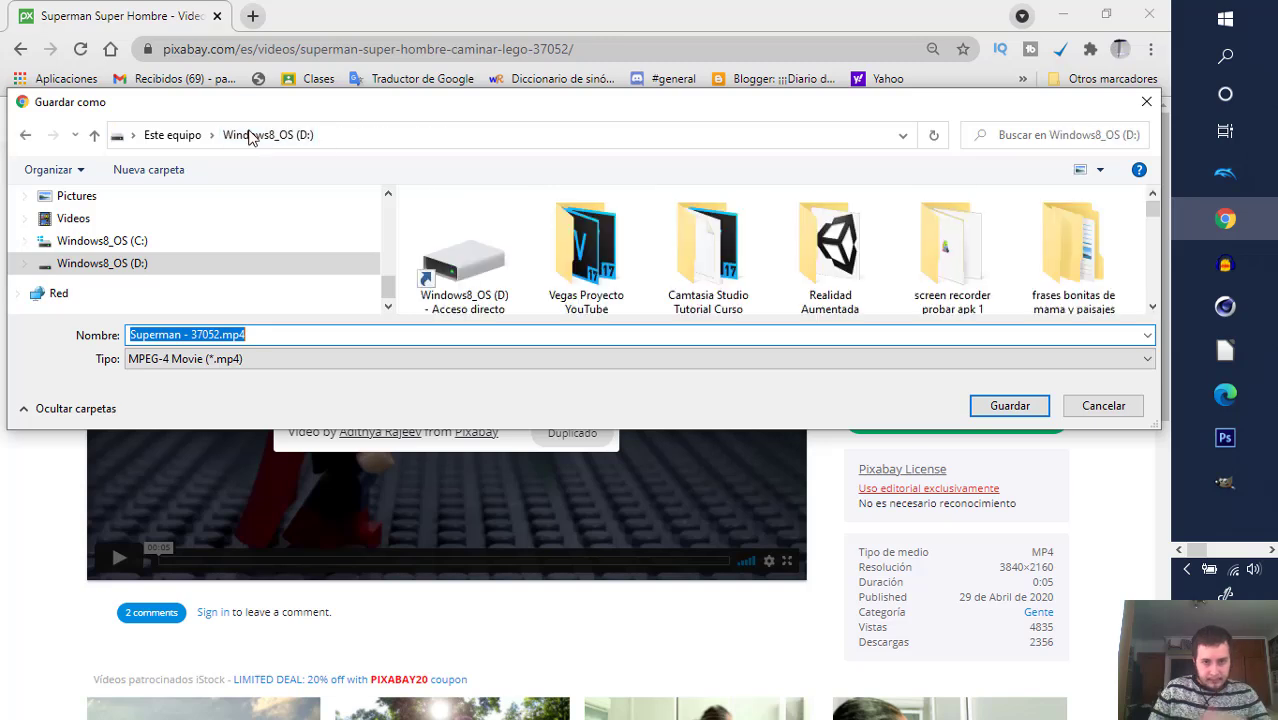
click(592, 280)
double_click(592, 280)
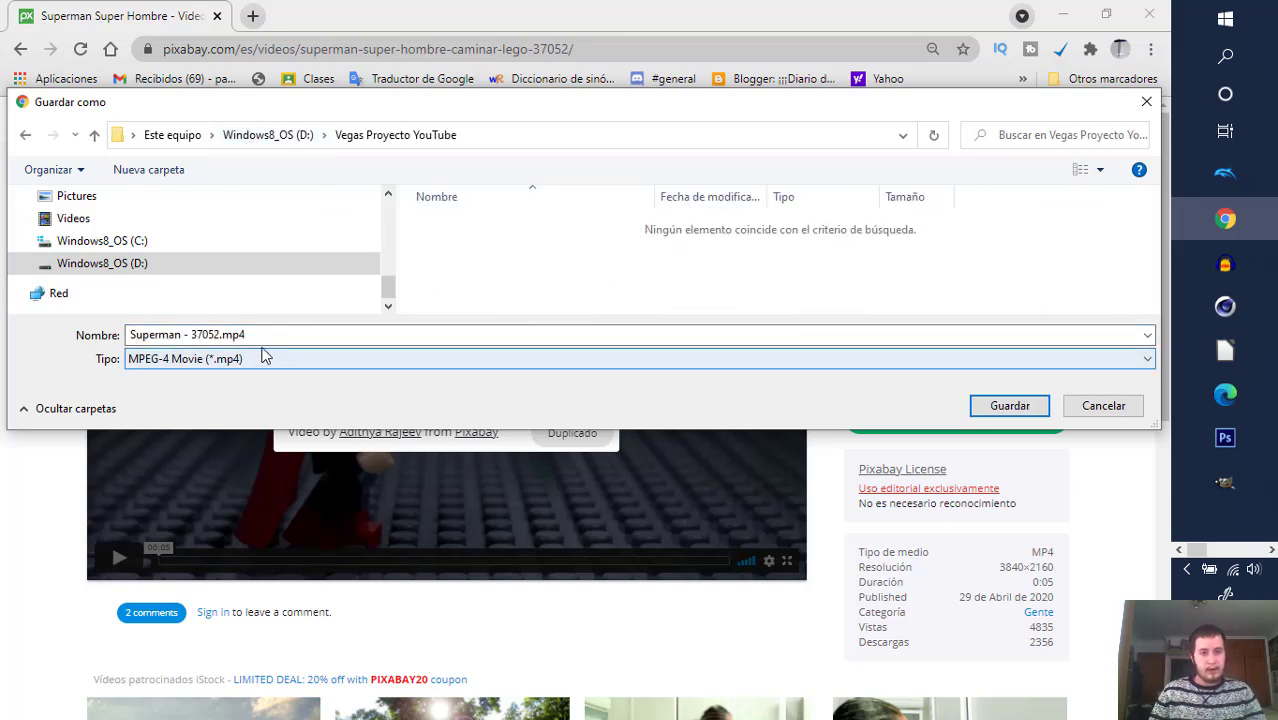
- Shorten the file name to Superman.mp4 and save the video
click(265, 334)
click(222, 334)
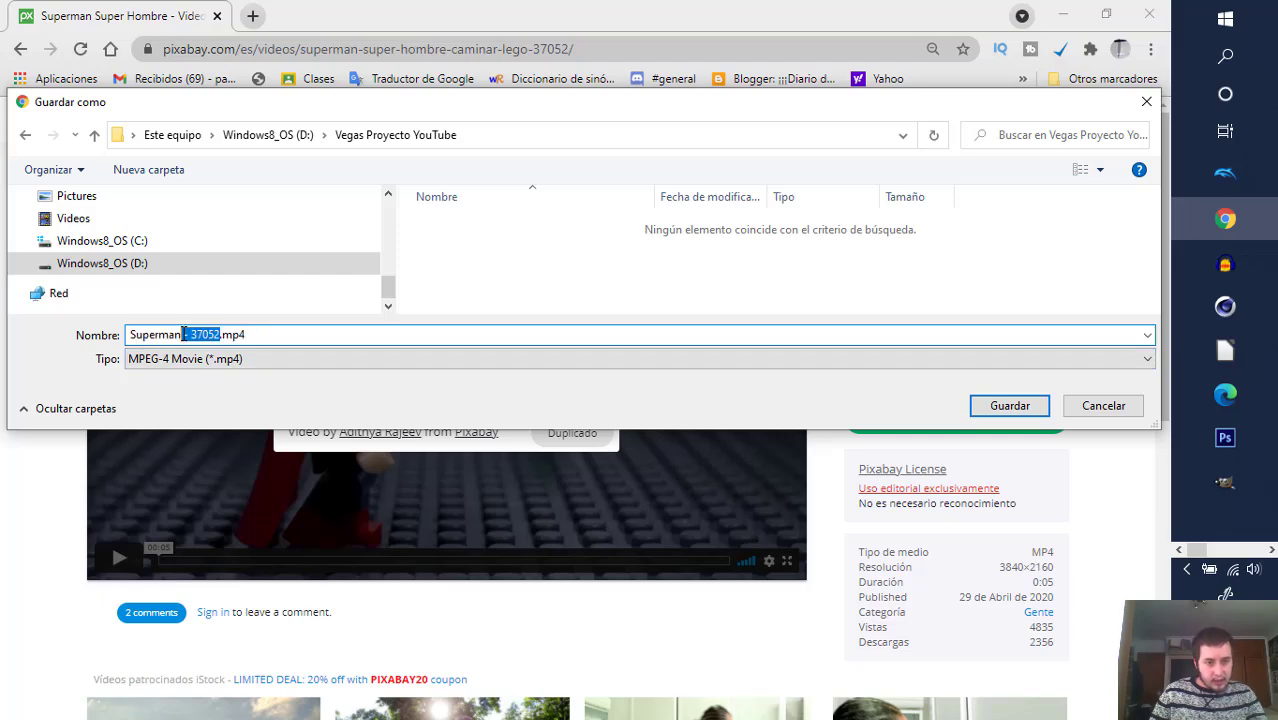
key(BackSpace)
key(Return)
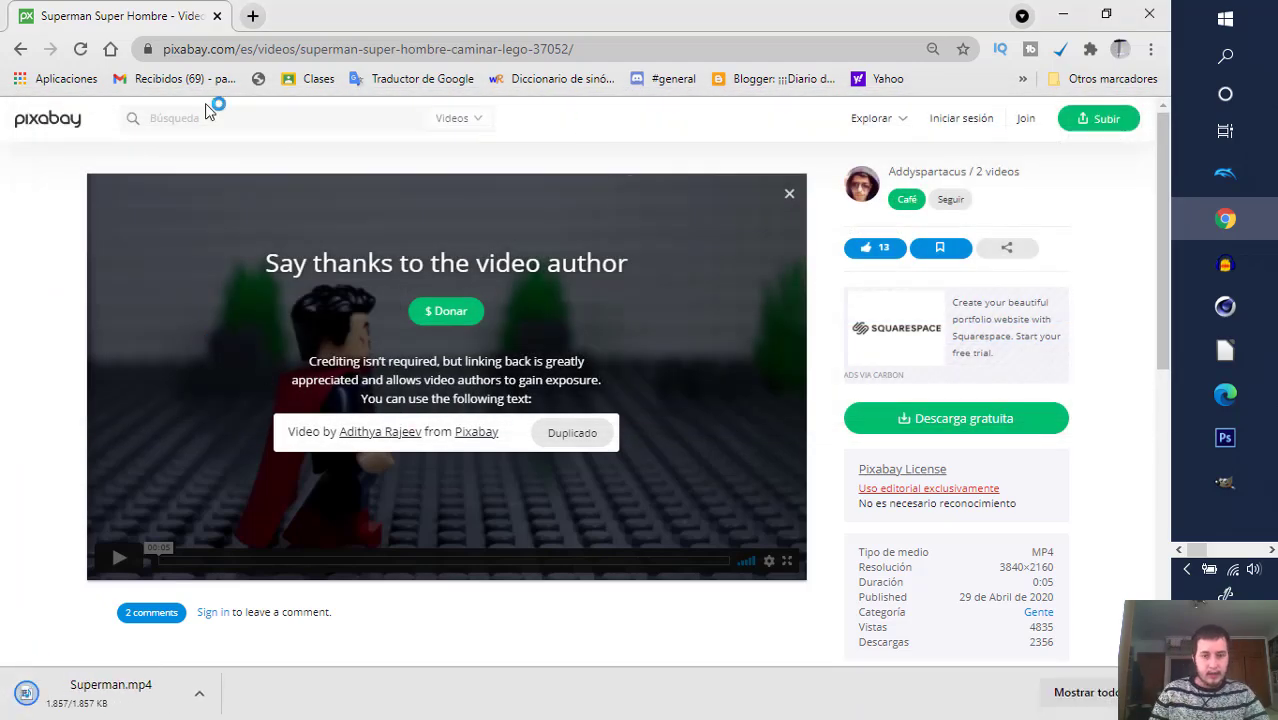
- Return to the superhero results, open the Mujer Maravilla video and download it as Wonder Woman - 37053.mp4 into the same folder
click(18, 52)
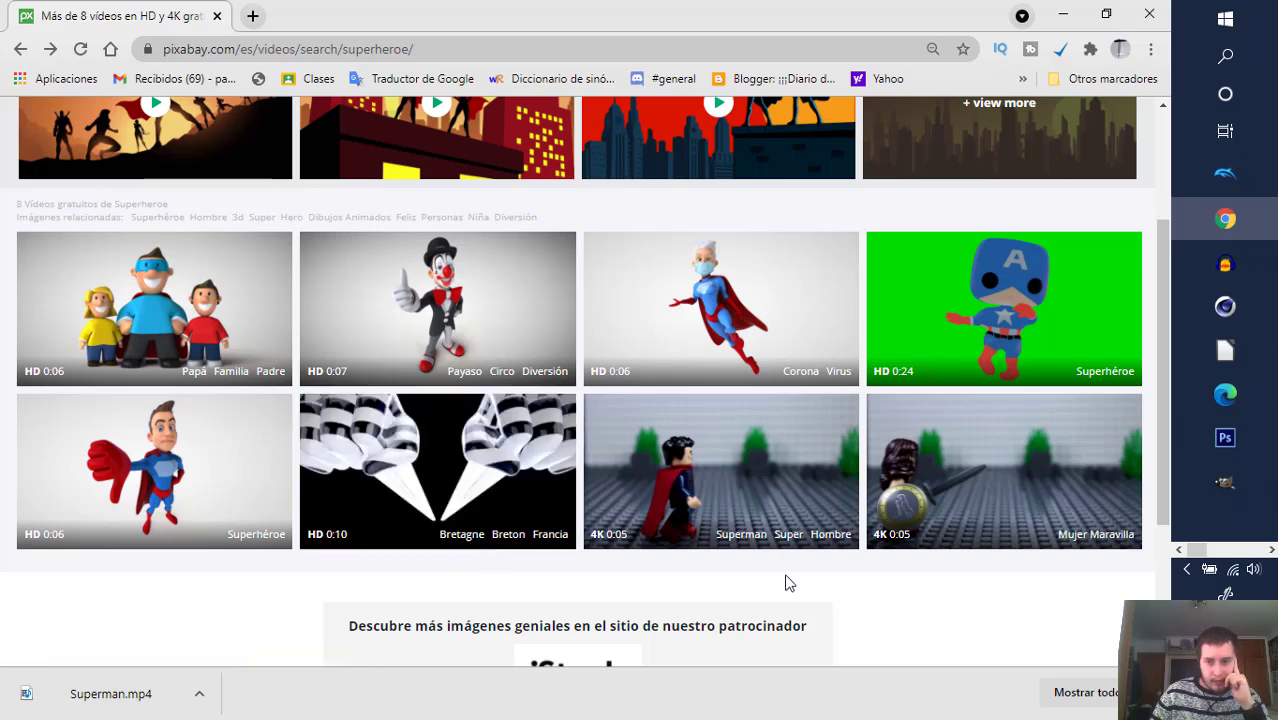
click(965, 468)
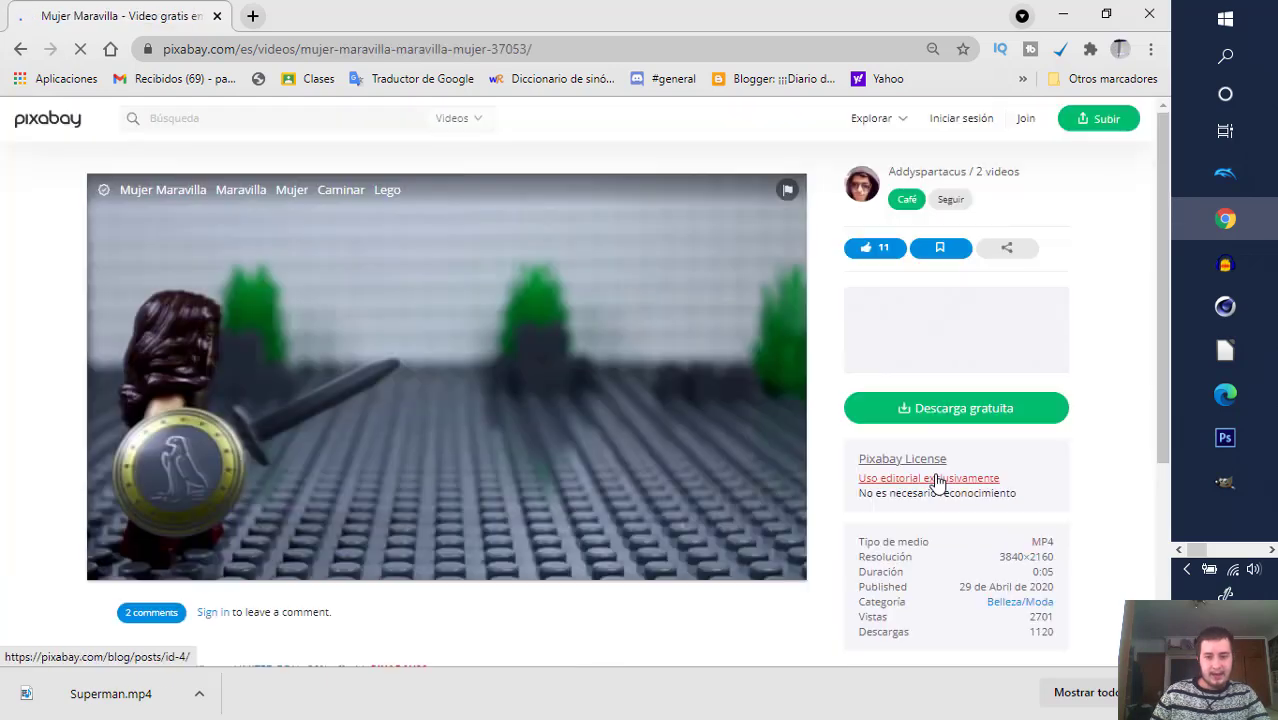
click(967, 416)
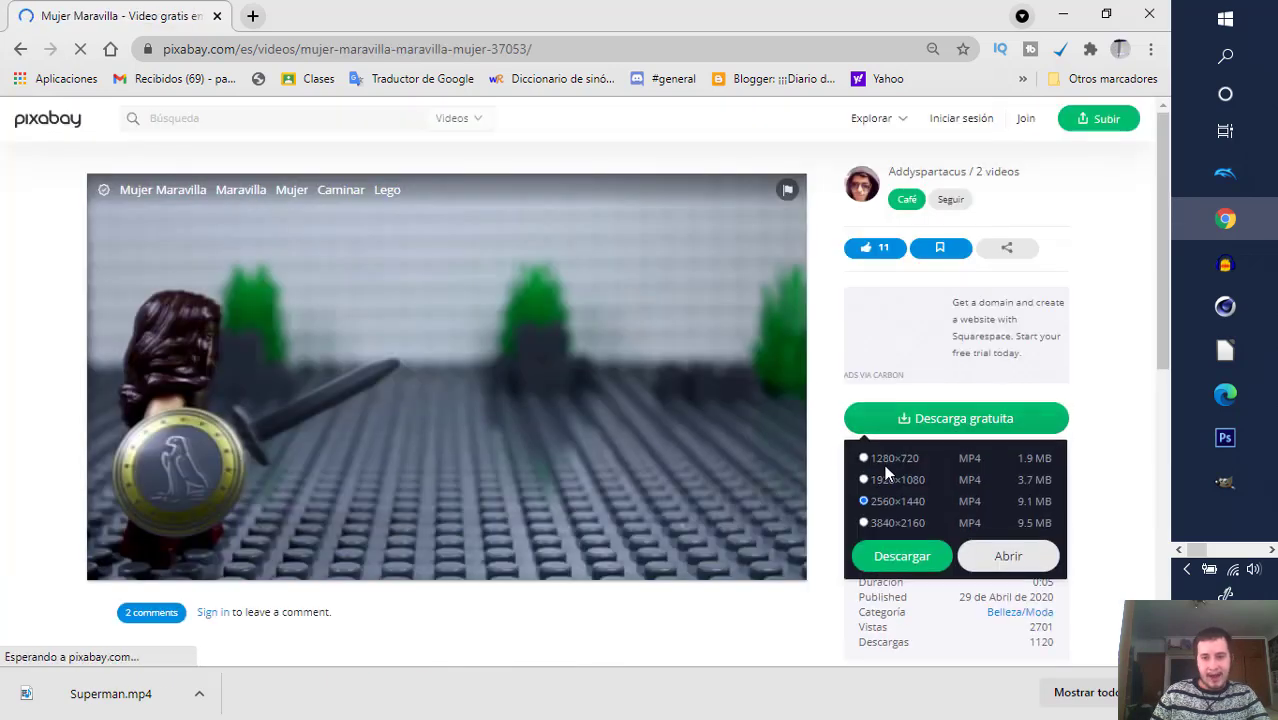
click(889, 563)
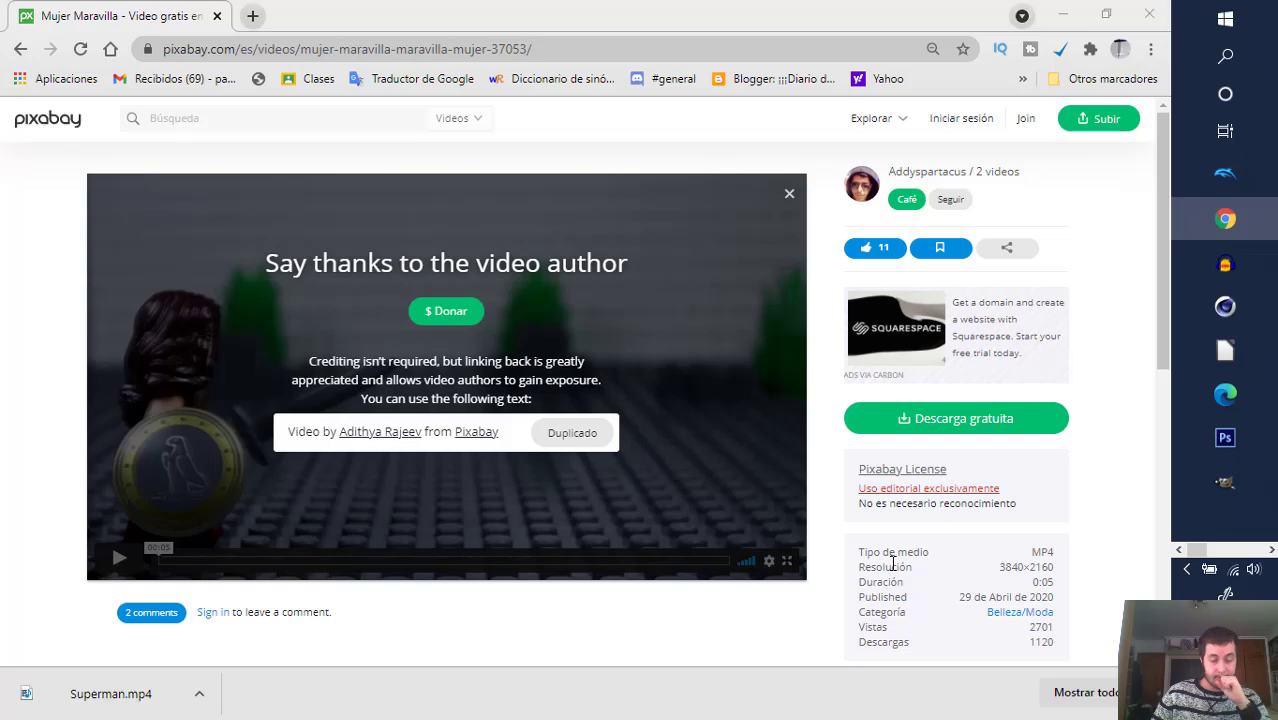
click(1003, 401)
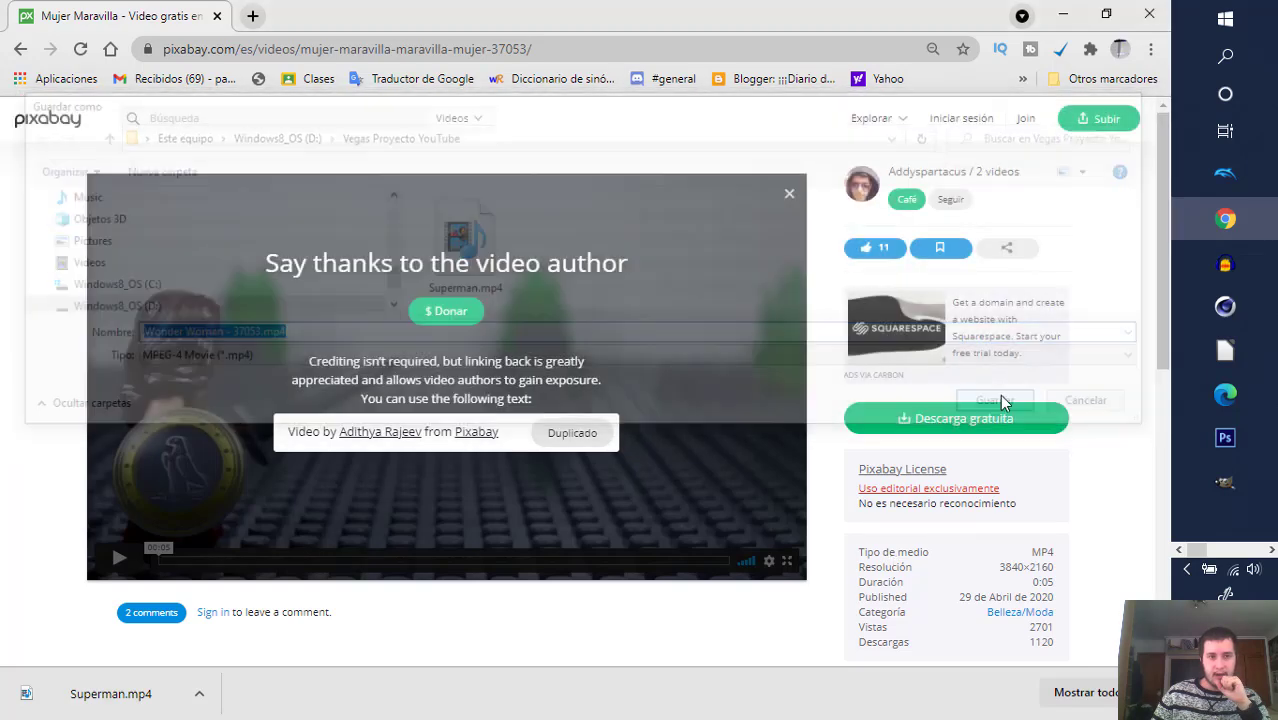
- Go back to the results, open the green-screen Captain America dance video and save it as Superhero - 46129.mp4 in the project folder
click(21, 50)
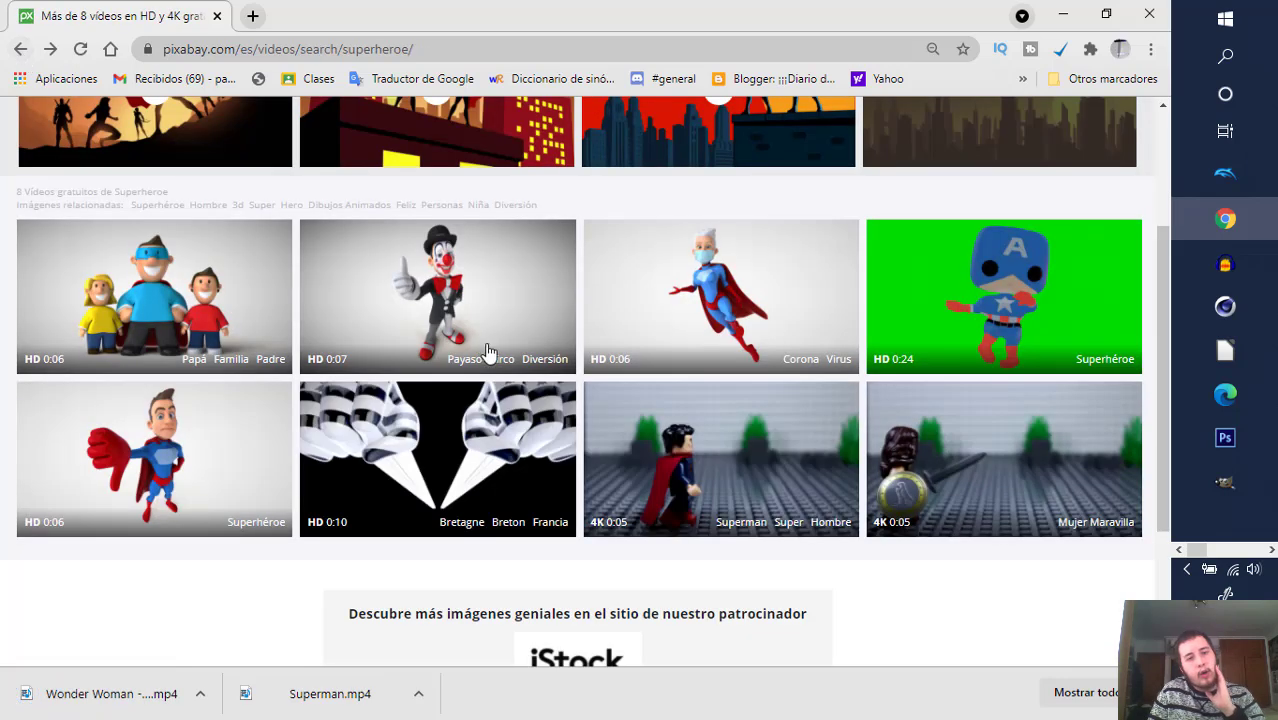
scroll(487, 351, up, 2)
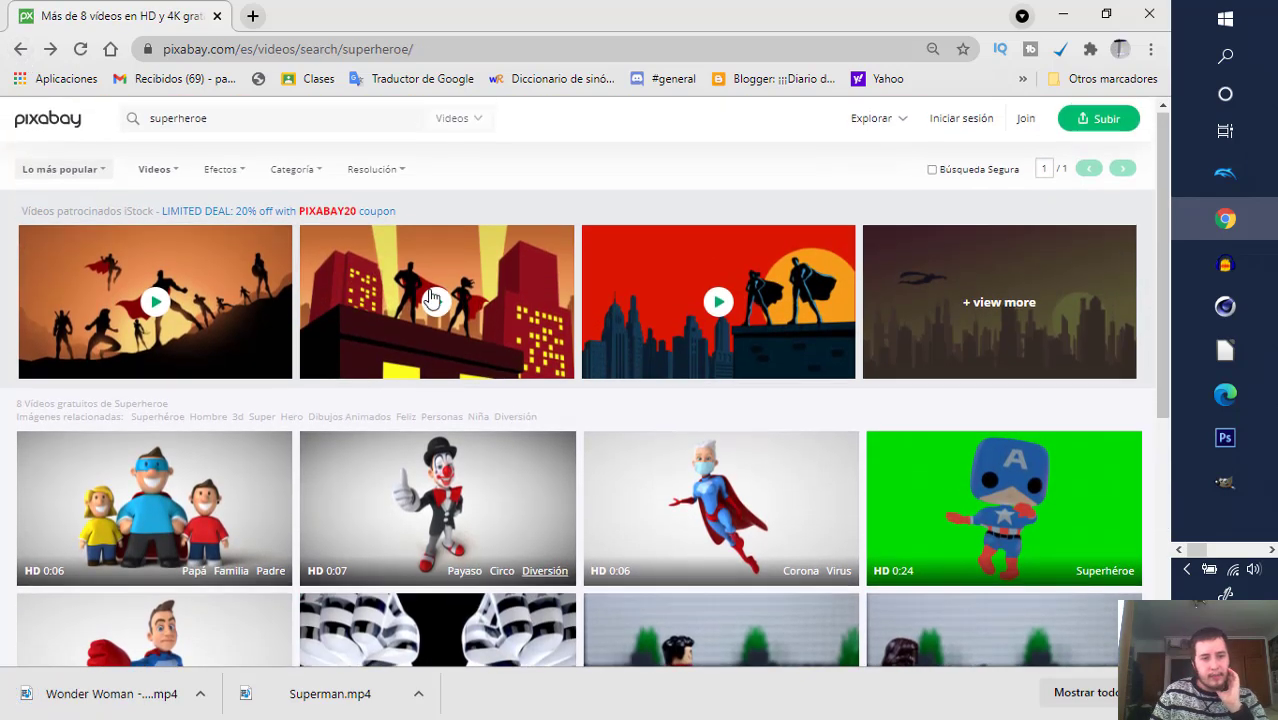
click(968, 510)
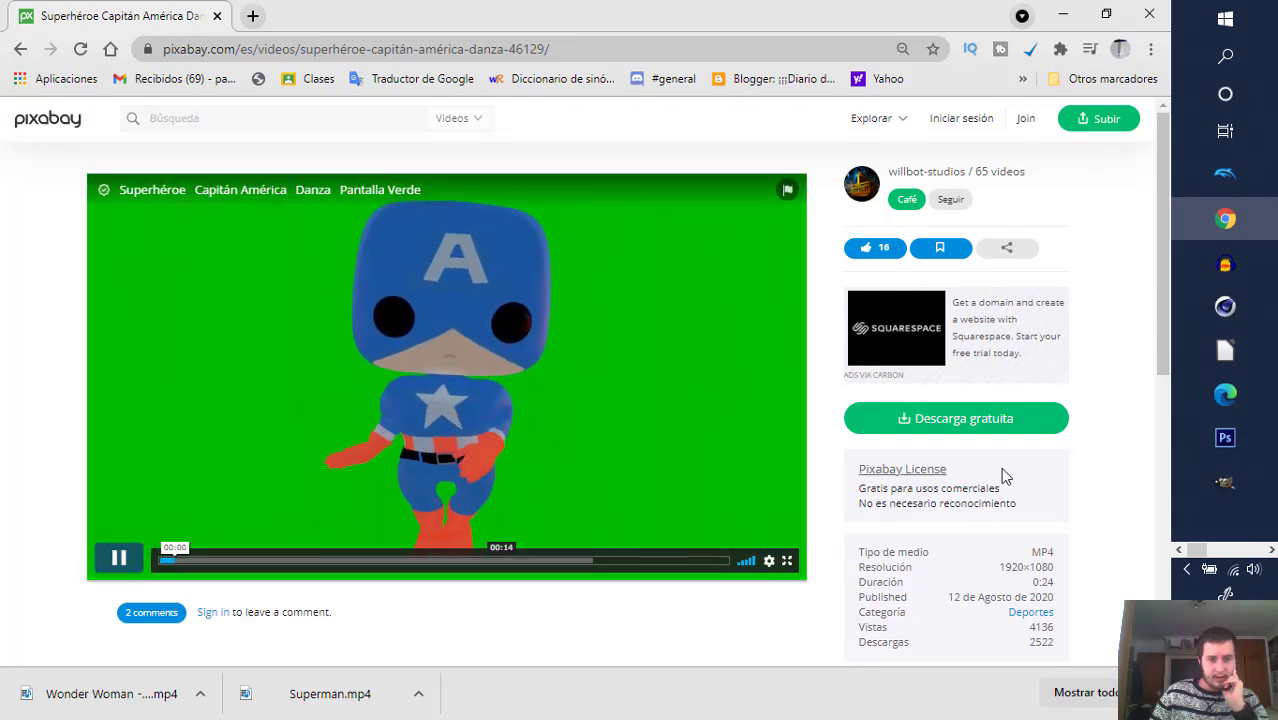
click(955, 420)
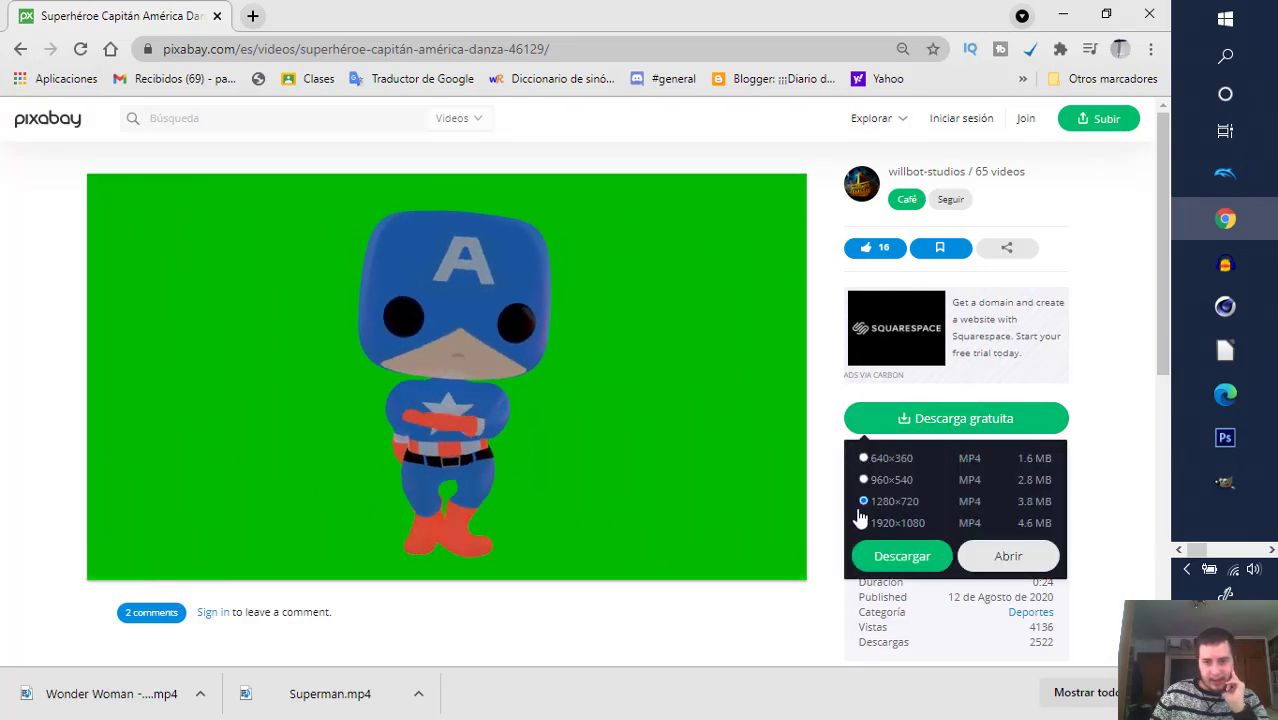
click(915, 562)
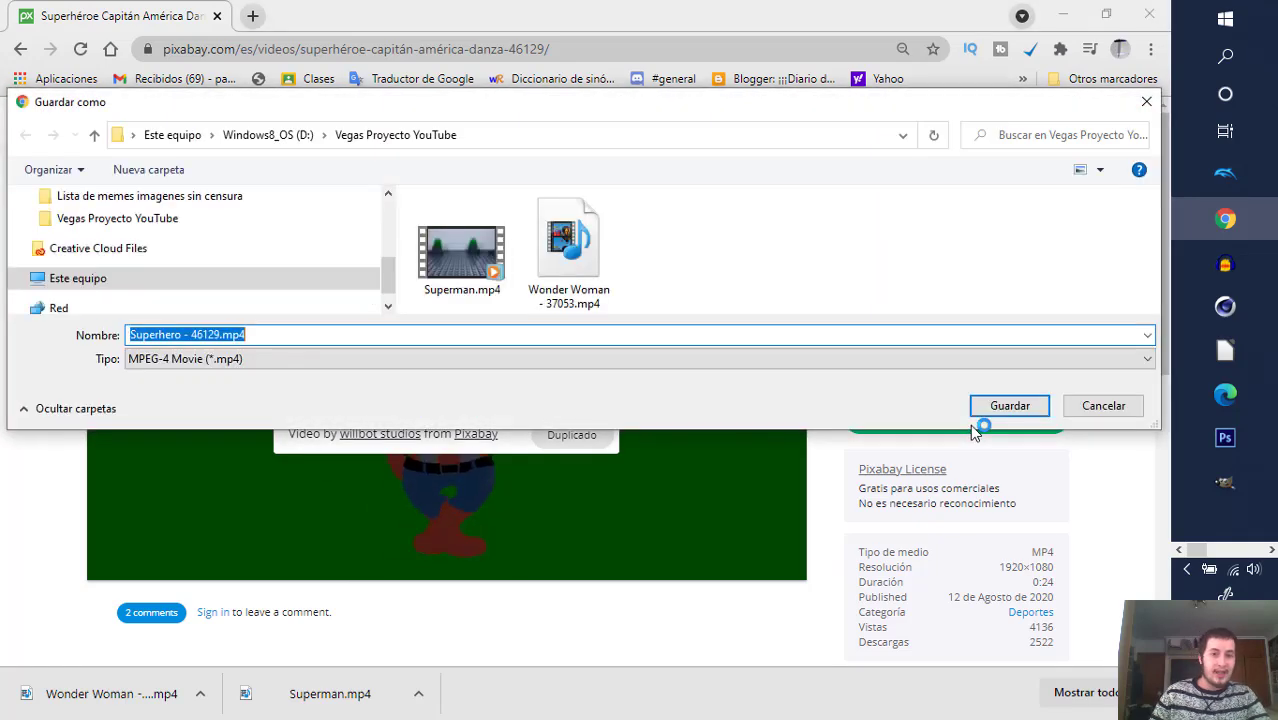
click(1008, 406)
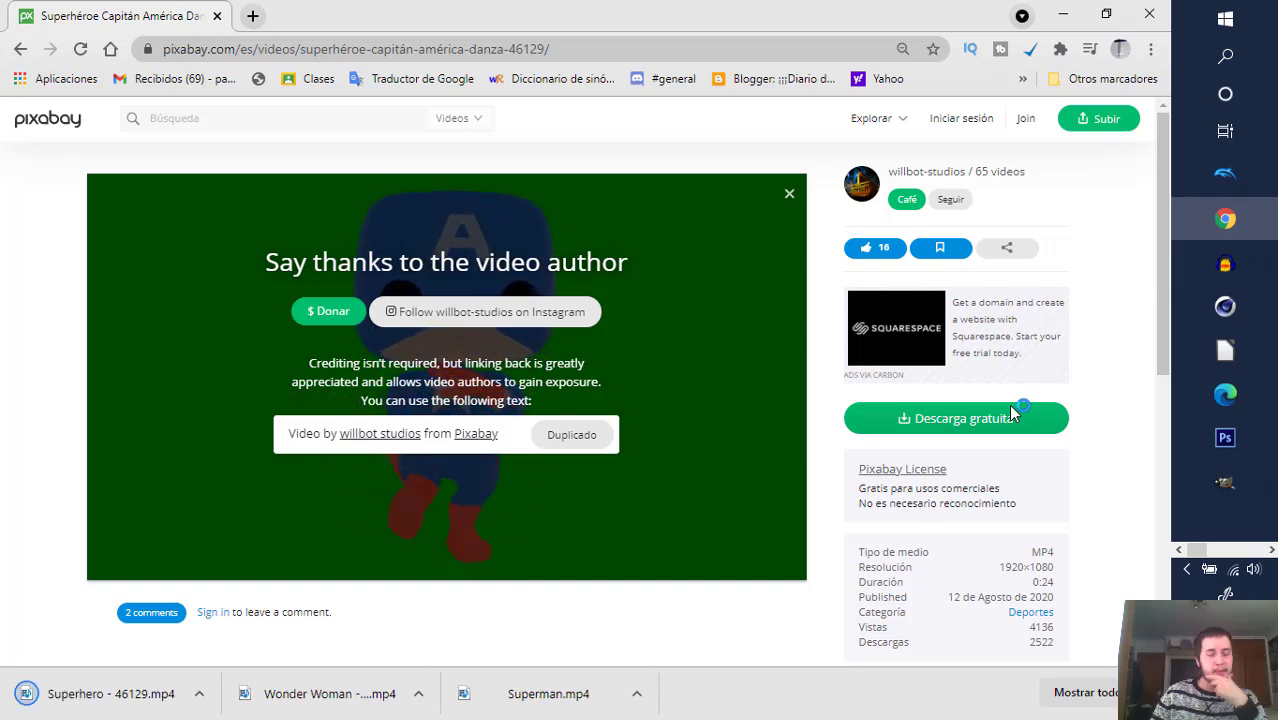
- Return to the results list and search the videos for "chroma"
click(20, 49)
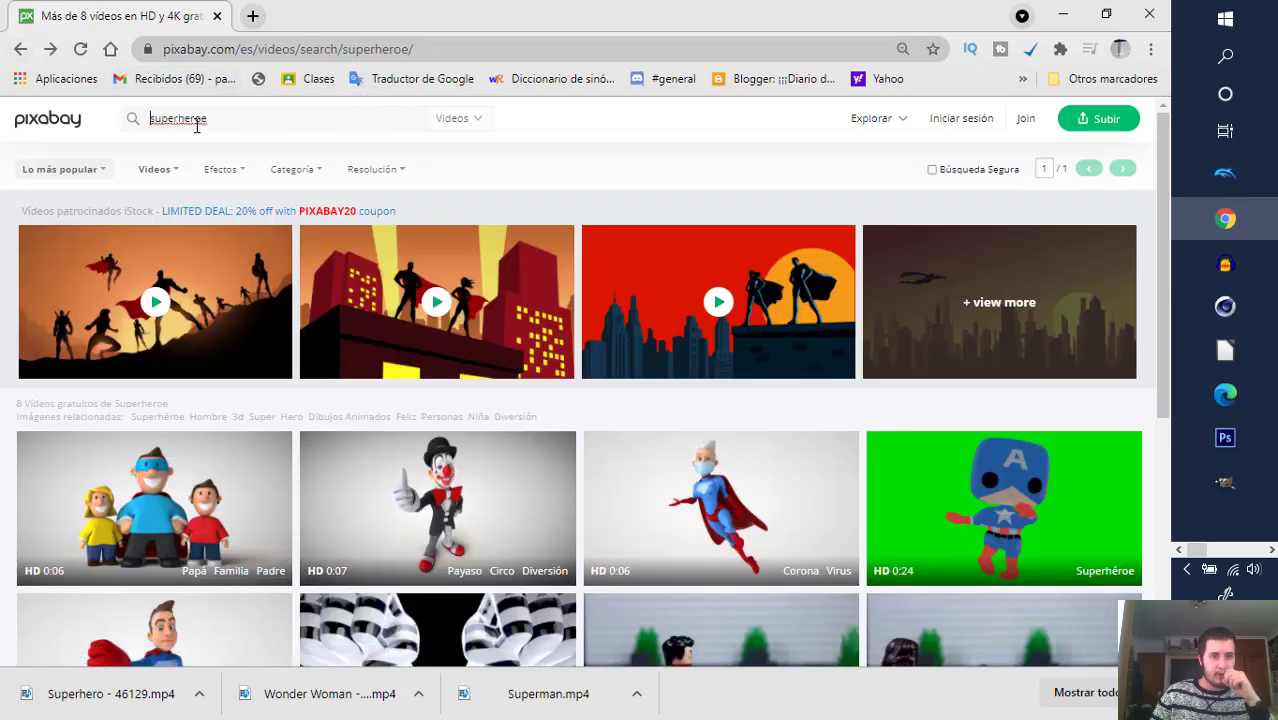
double_click(213, 120)
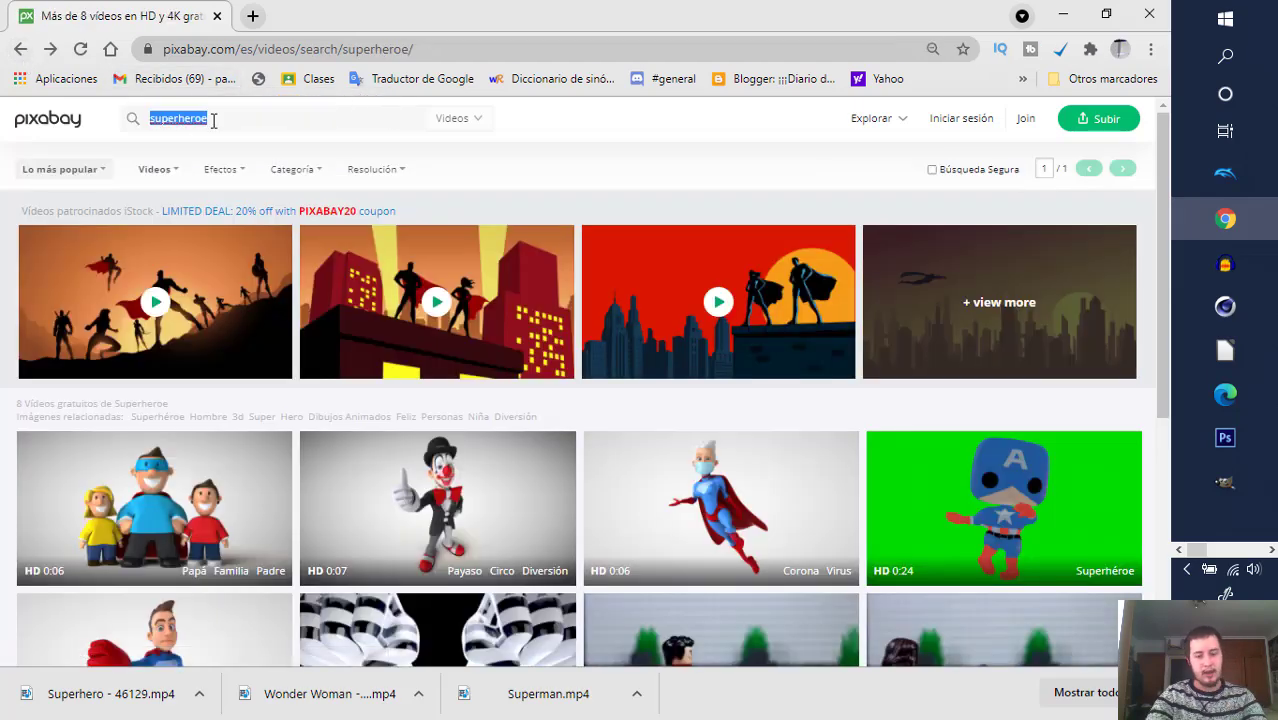
text(cnroma)
key(Return)
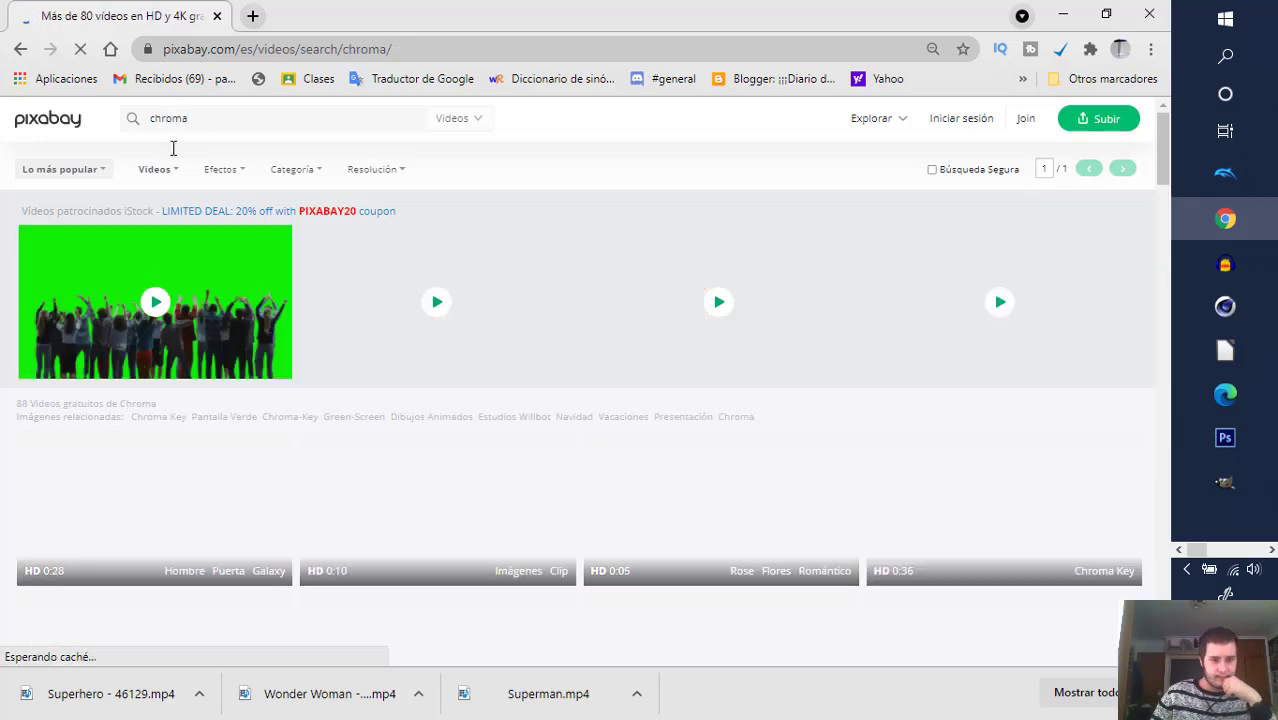
- Look through the chroma results down to the end of the page for usable green-screen clips
scroll(379, 531, down, 5)
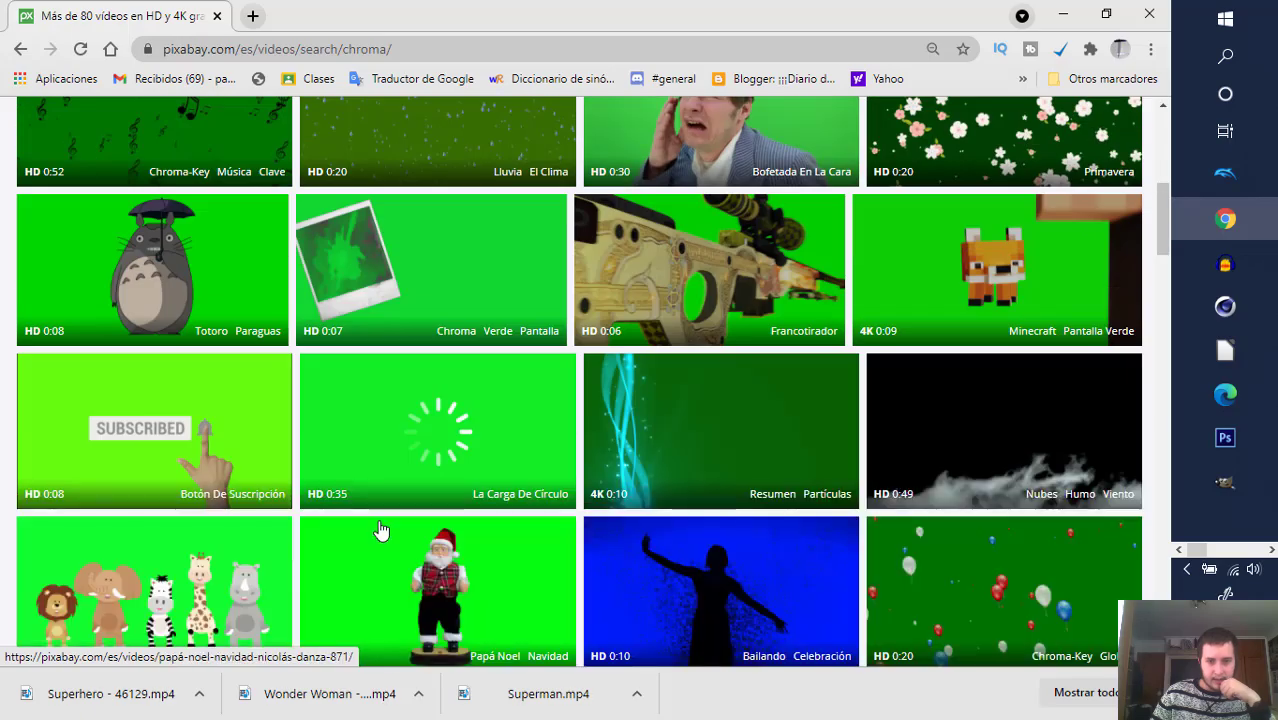
scroll(379, 531, down, 5)
scroll(388, 529, down, 5)
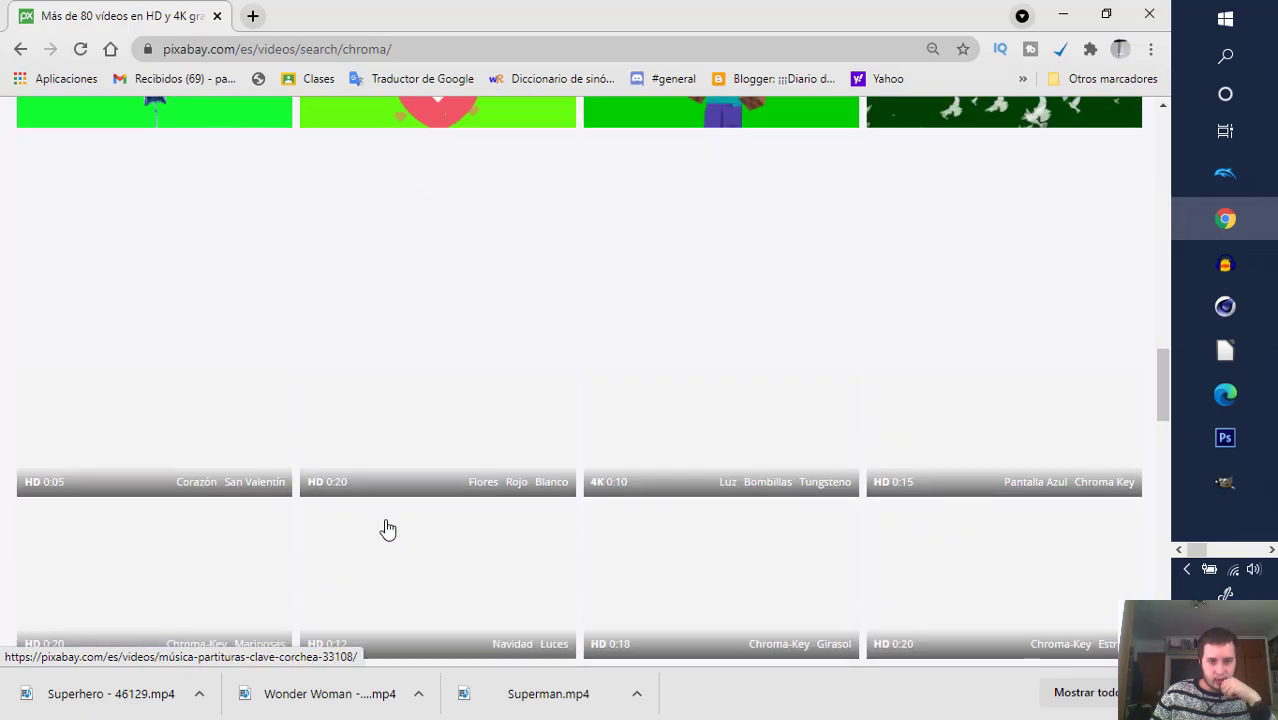
scroll(388, 529, up, 5)
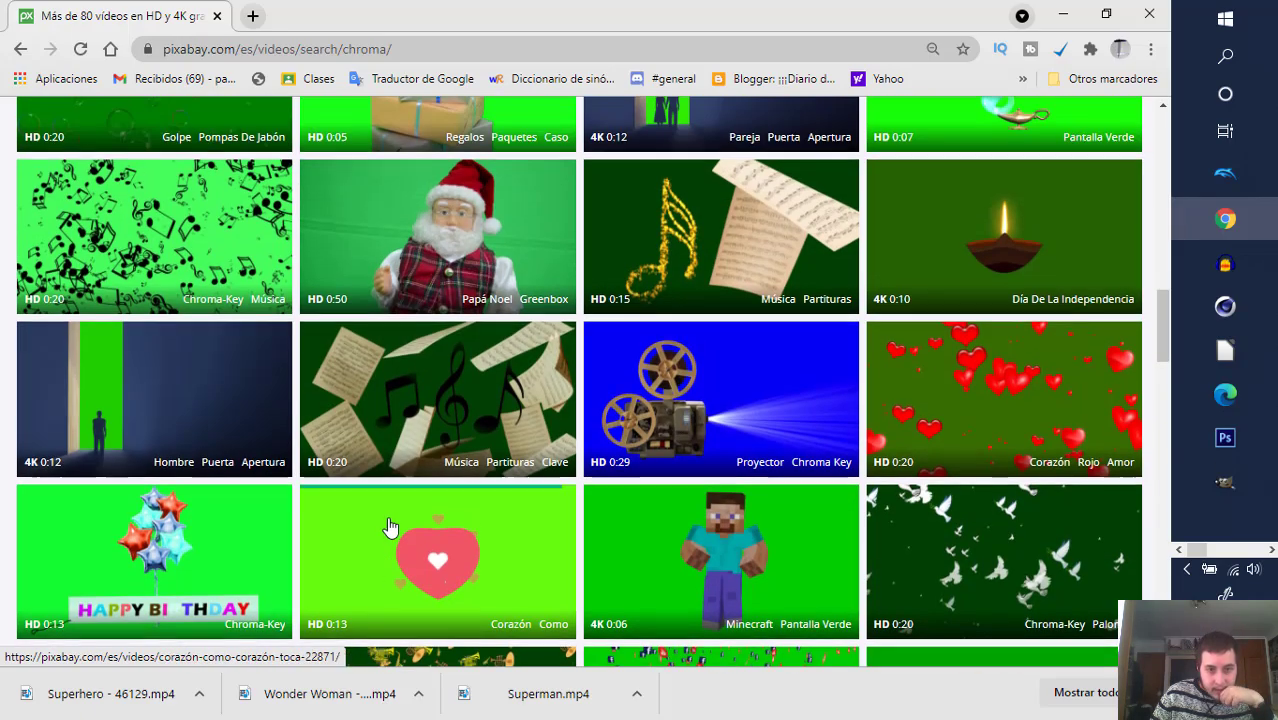
scroll(388, 528, down, 5)
scroll(388, 525, up, 1)
scroll(388, 527, down, 2)
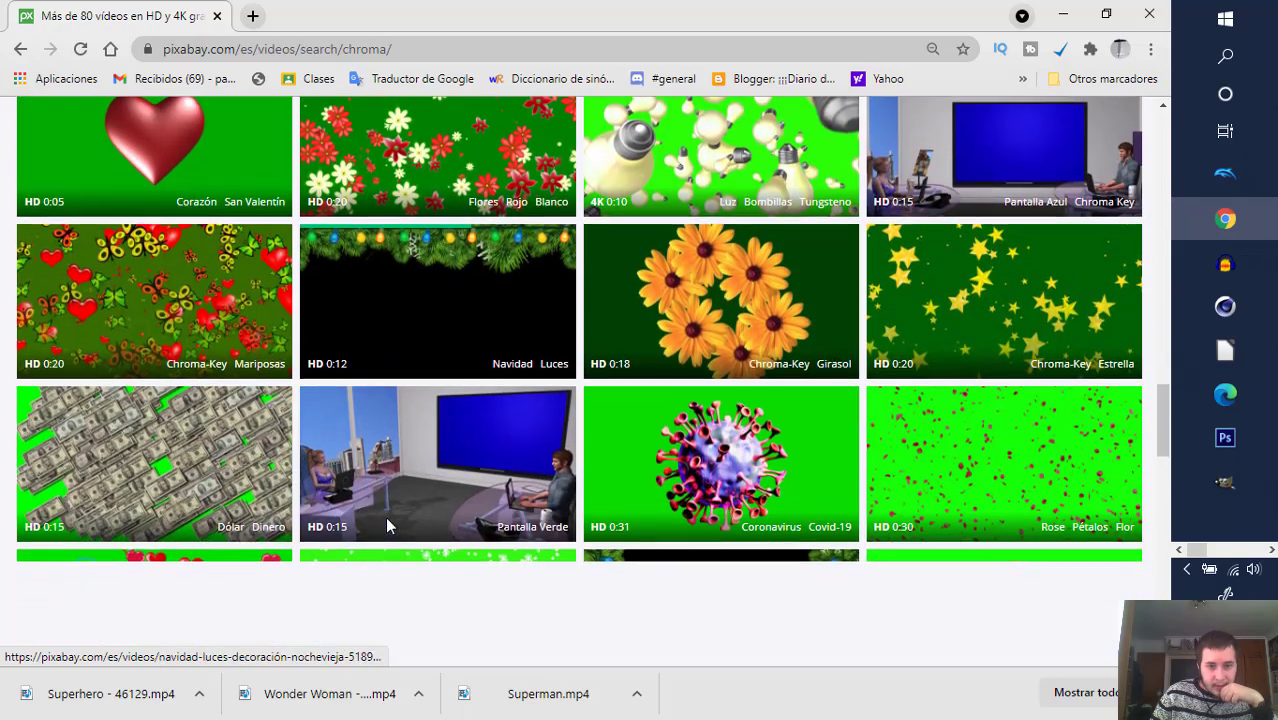
scroll(385, 526, down, 5)
scroll(380, 527, down, 5)
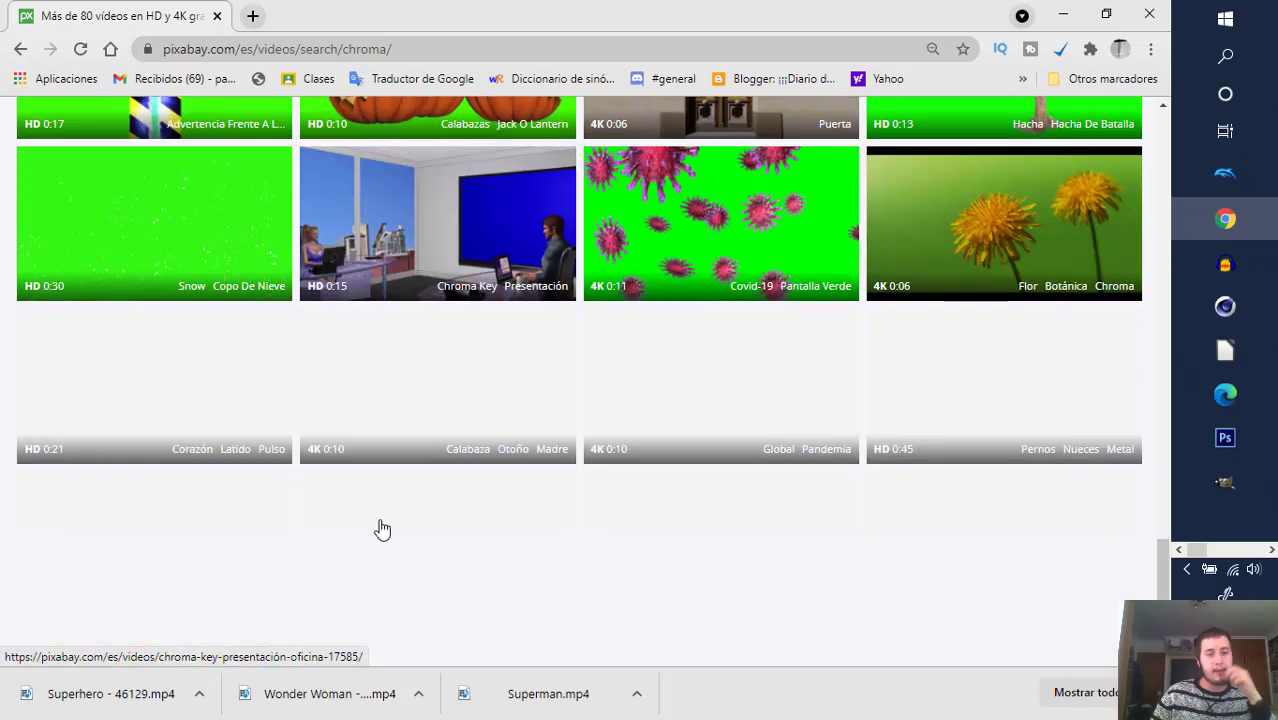
scroll(382, 529, down, 3)
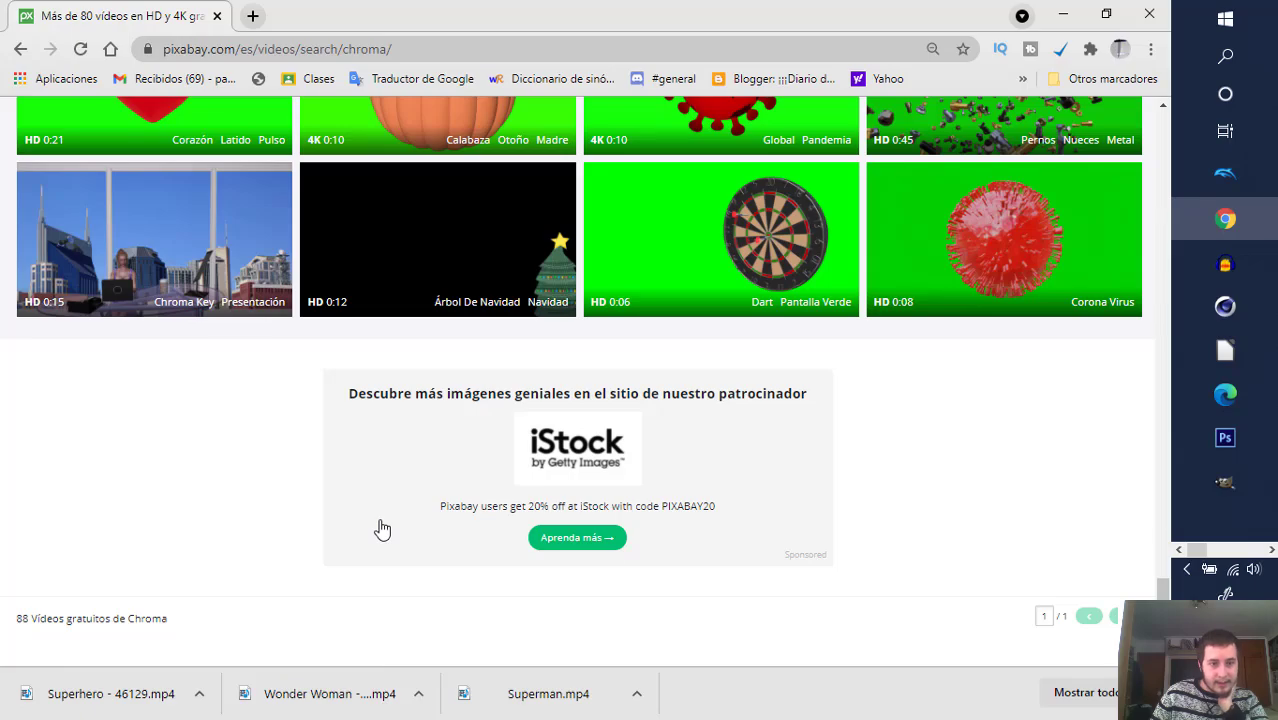
scroll(396, 529, up, 1)
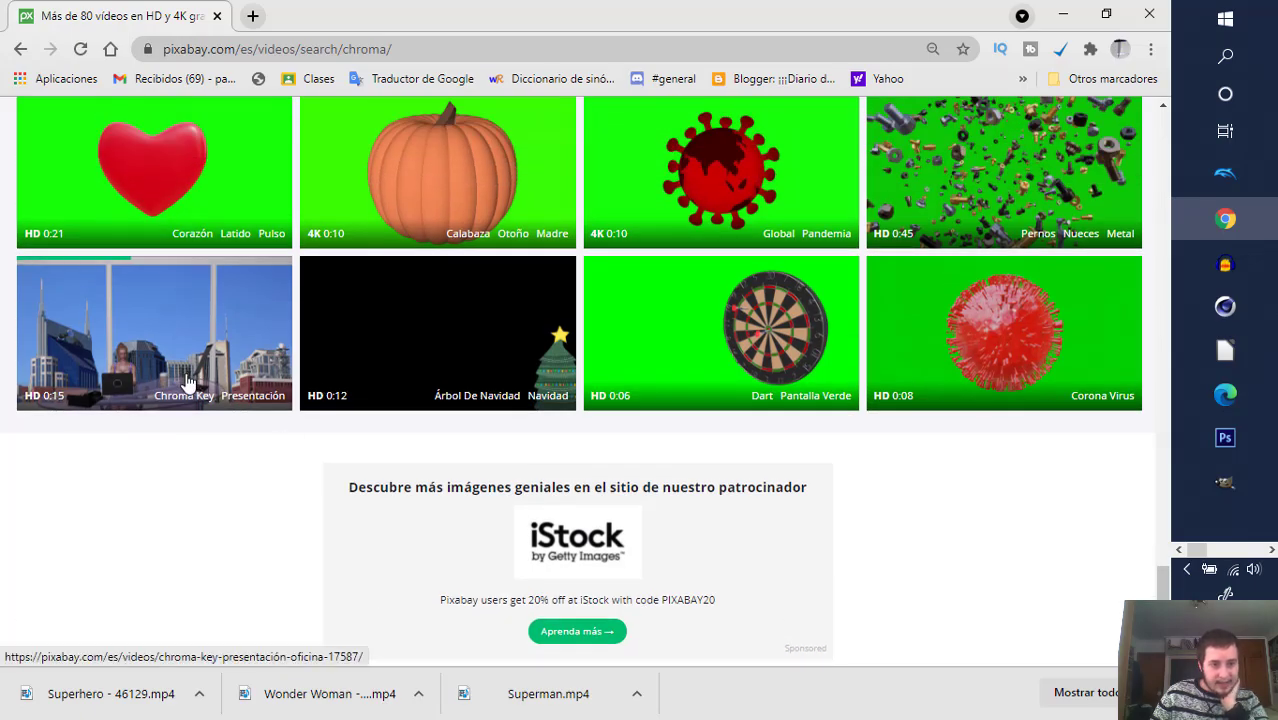
- Go back through the chroma clips, preview the Papá Noel Greenbox video on its page and return to the results
scroll(768, 380, up, 10)
scroll(762, 381, up, 10)
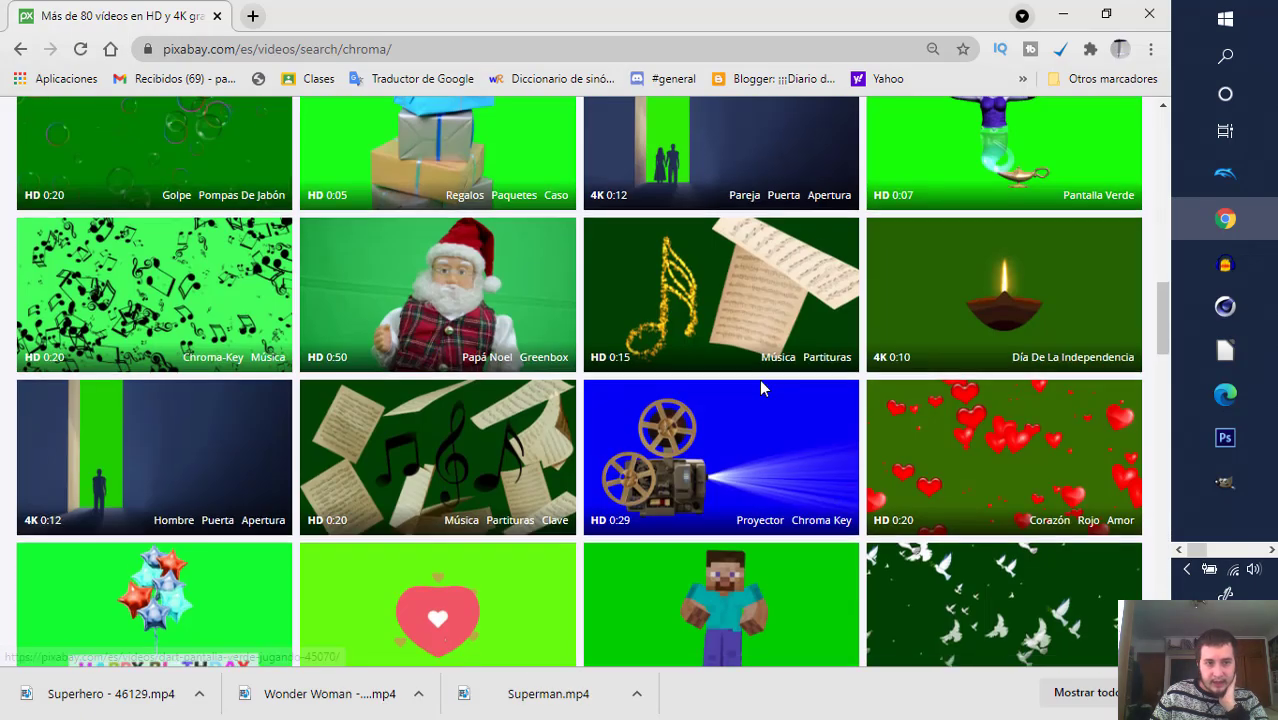
scroll(735, 405, up, 6)
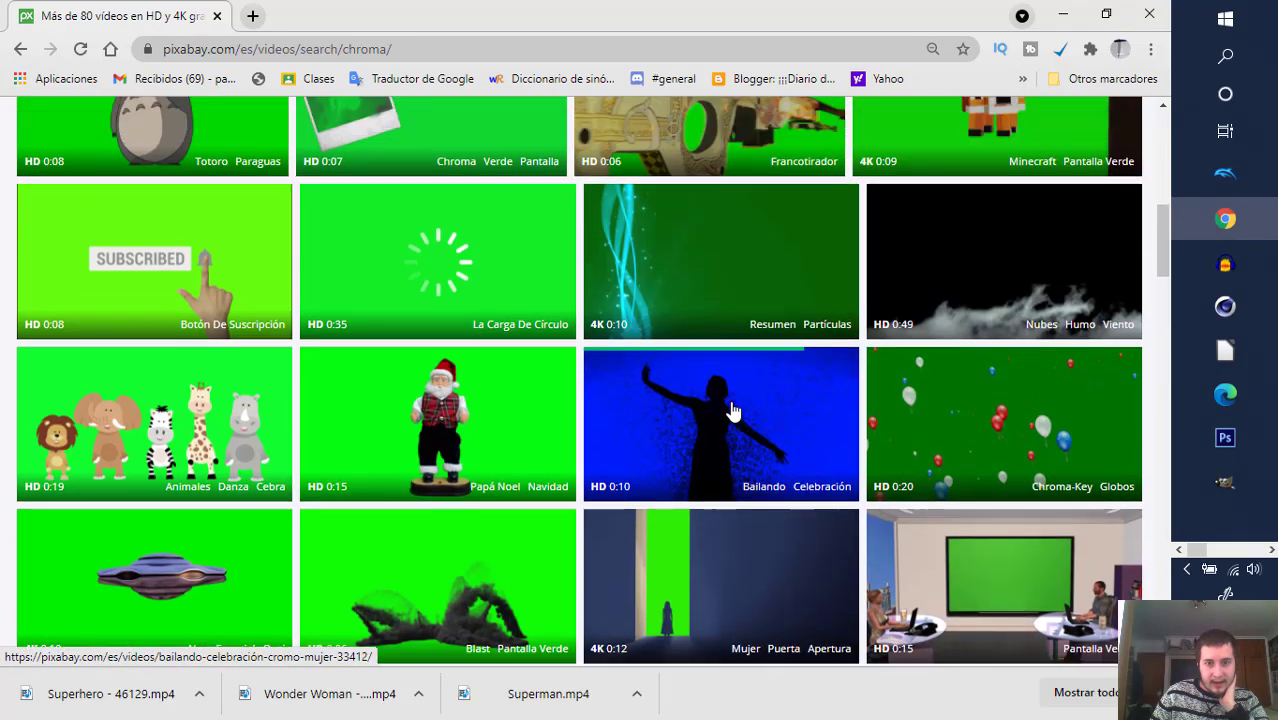
scroll(731, 411, down, 5)
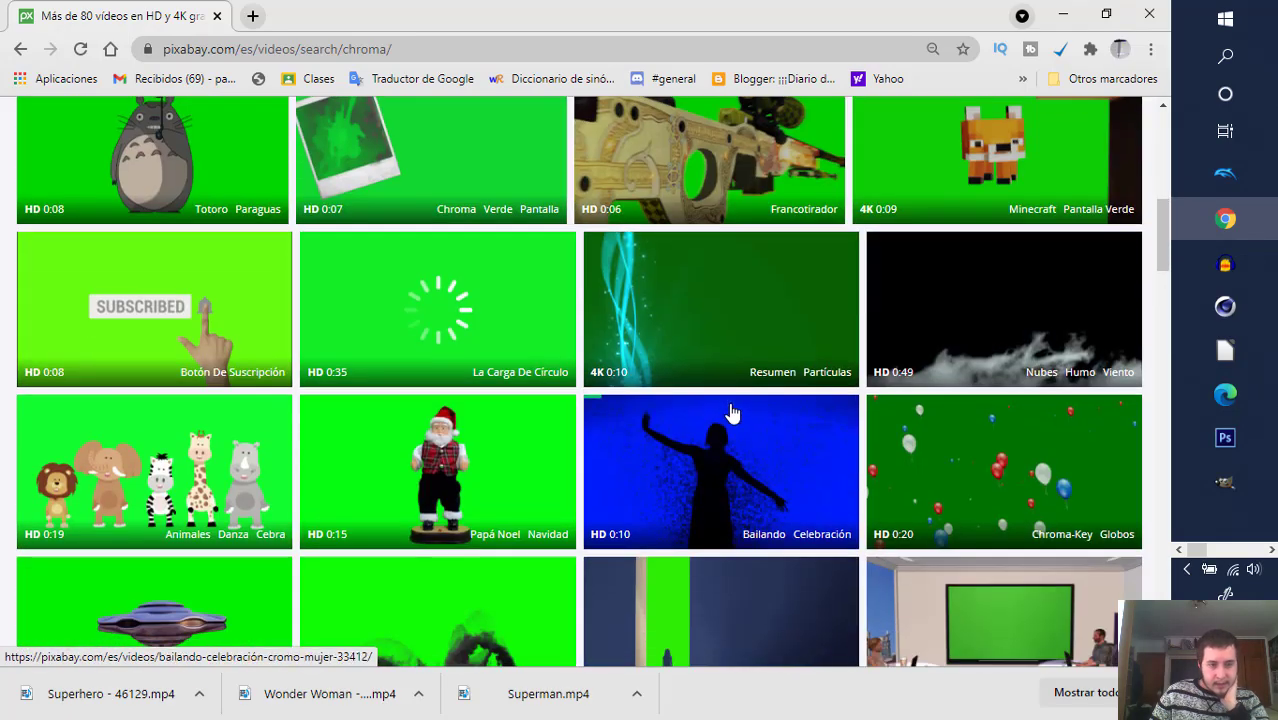
scroll(702, 392, up, 1)
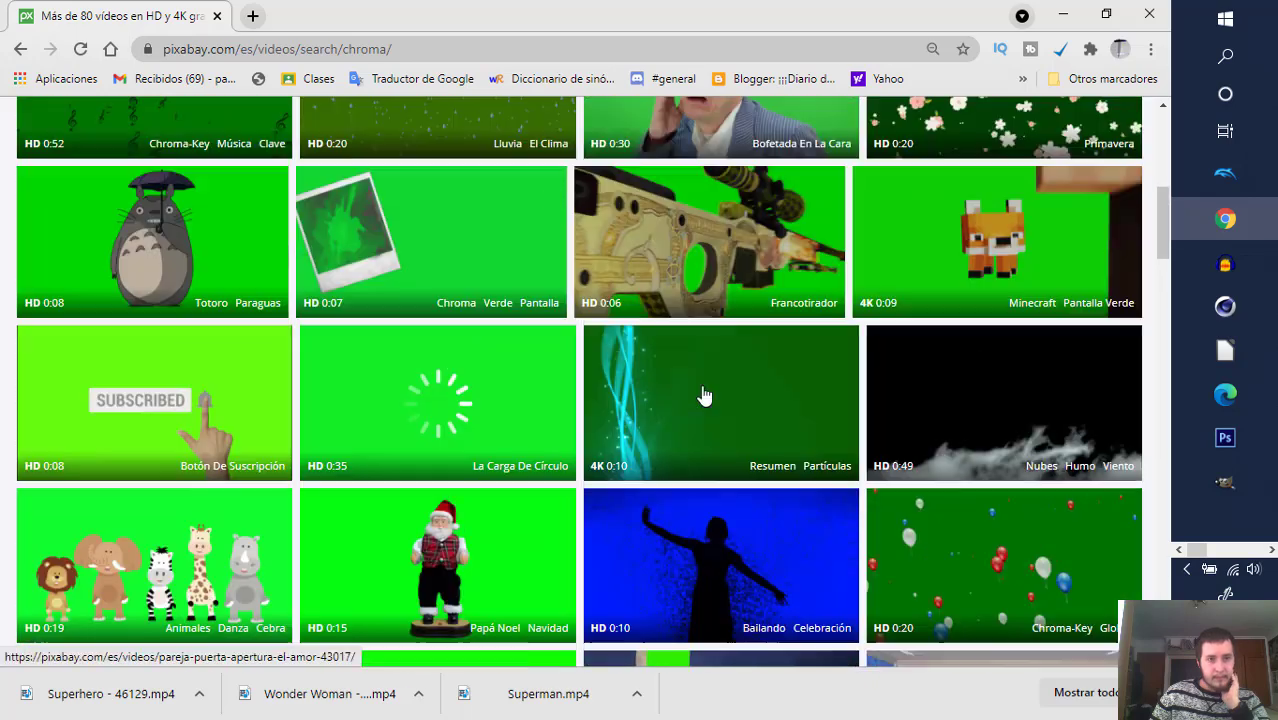
scroll(702, 392, down, 5)
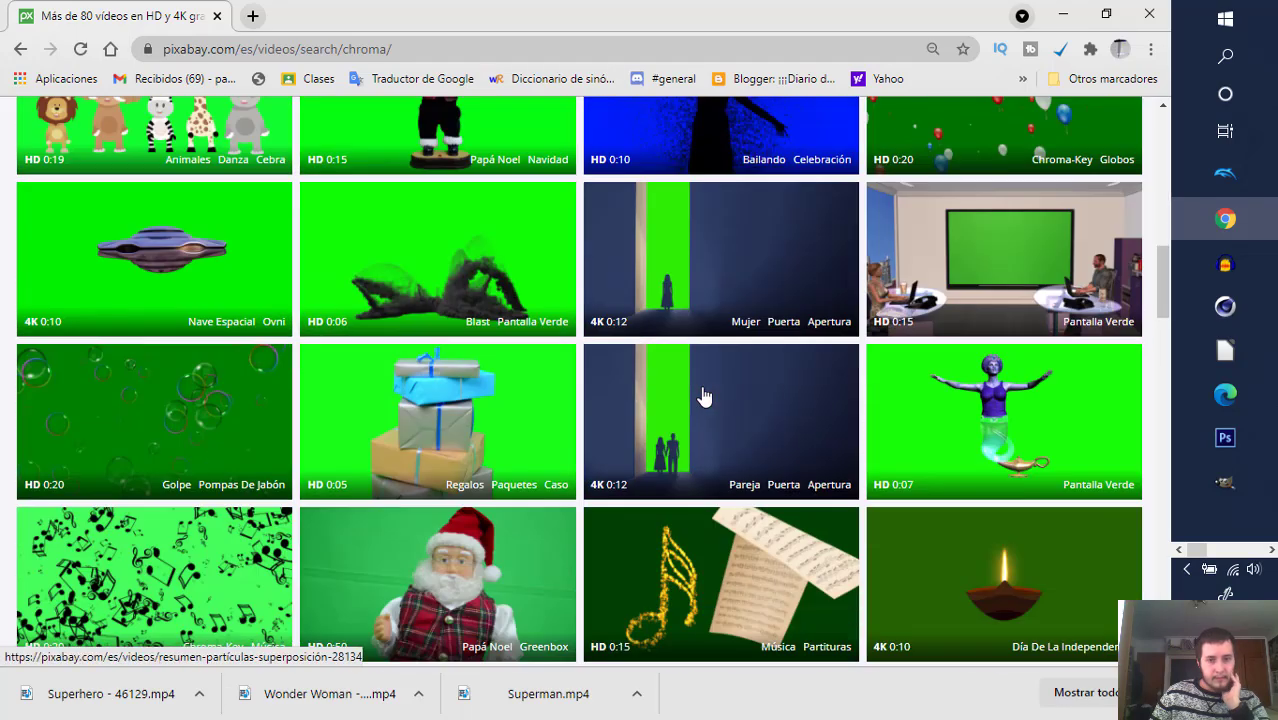
click(487, 592)
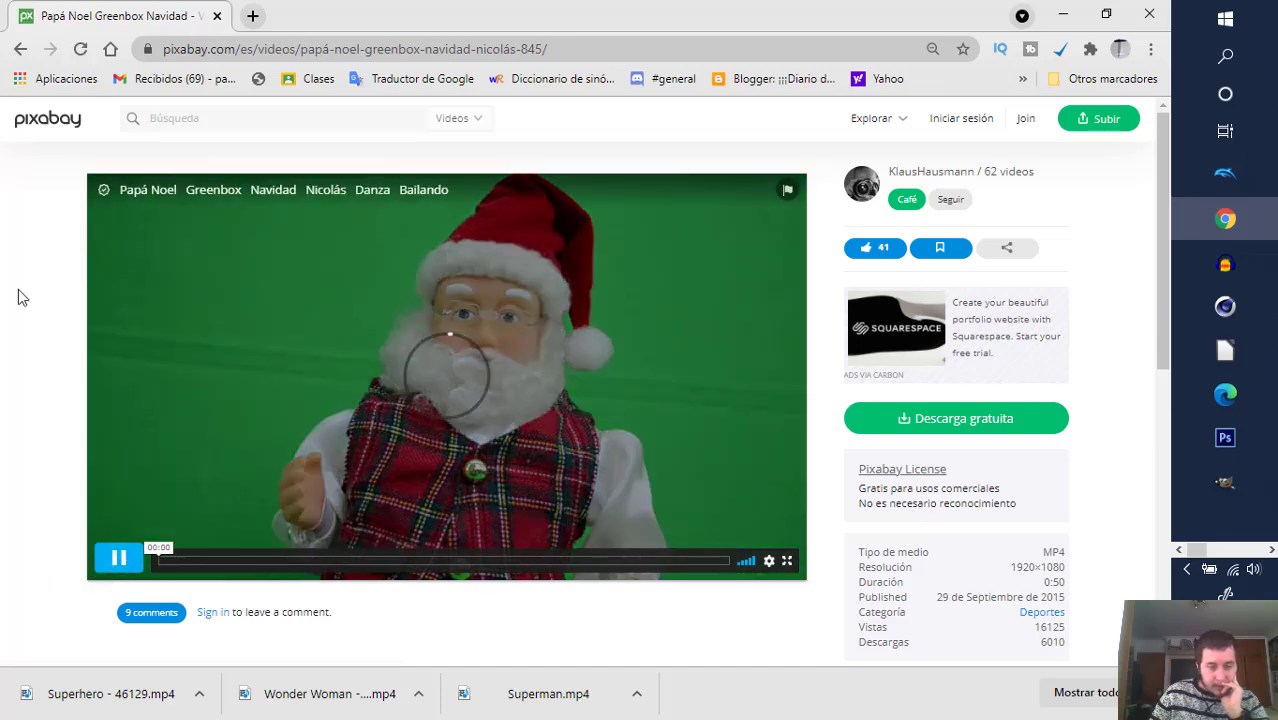
click(21, 50)
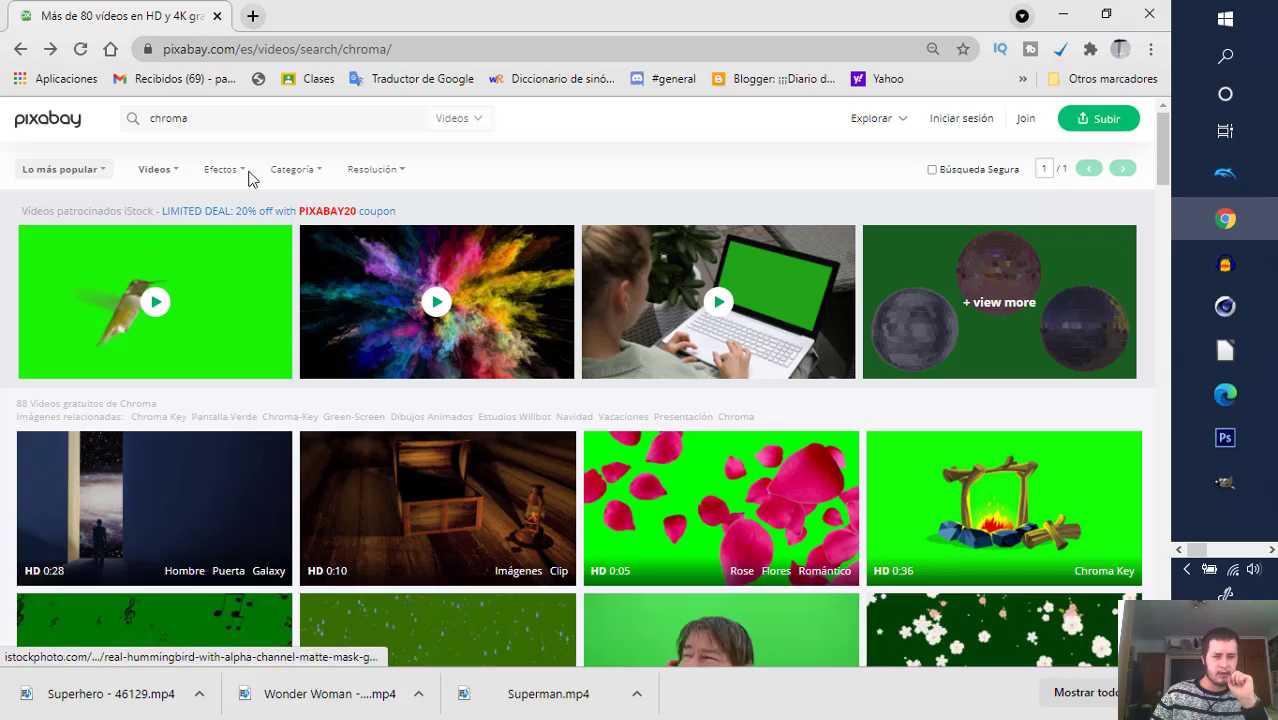
- Search the videos for "green screen" and look through the results for usable clips
click(214, 120)
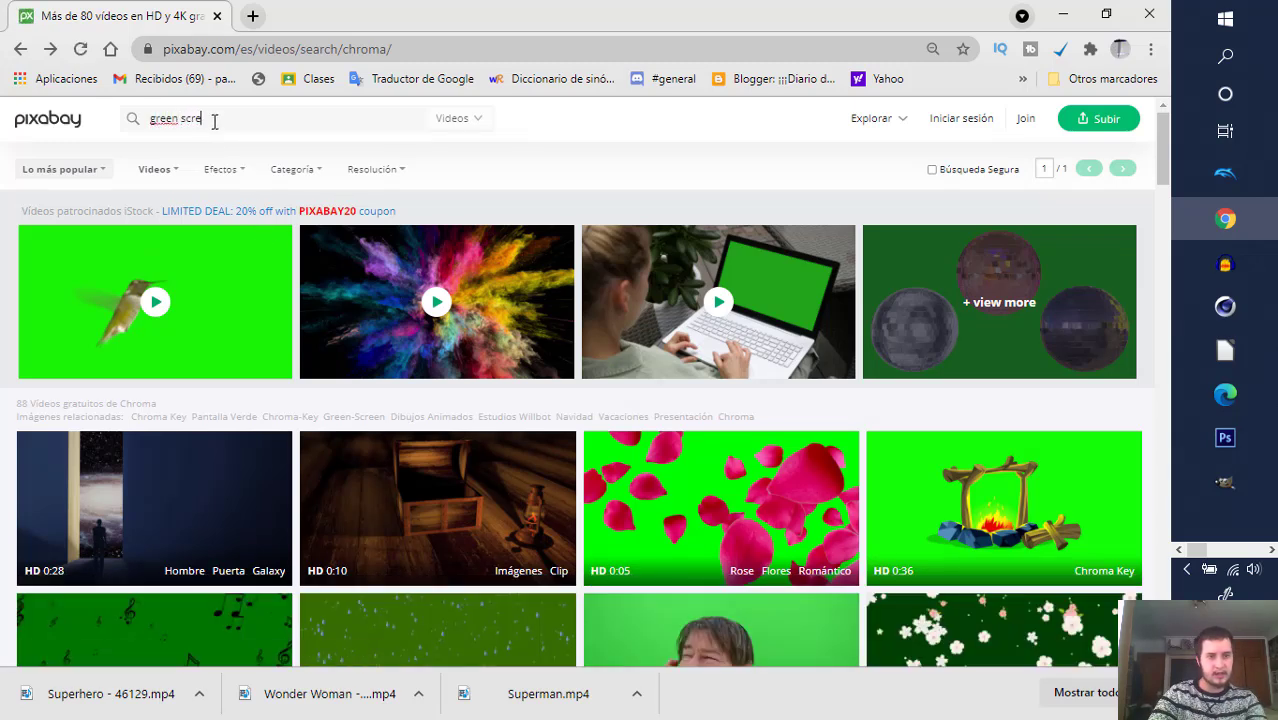
text(green screen)
key(Return)
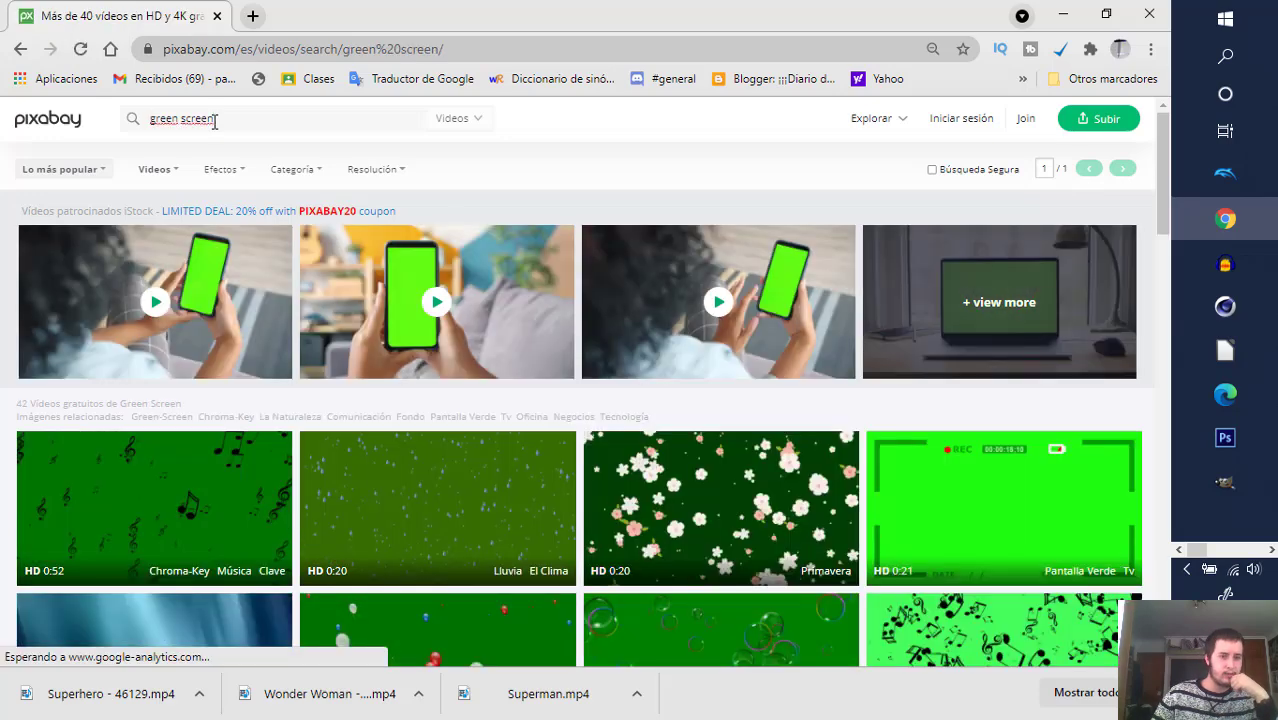
scroll(252, 333, down, 5)
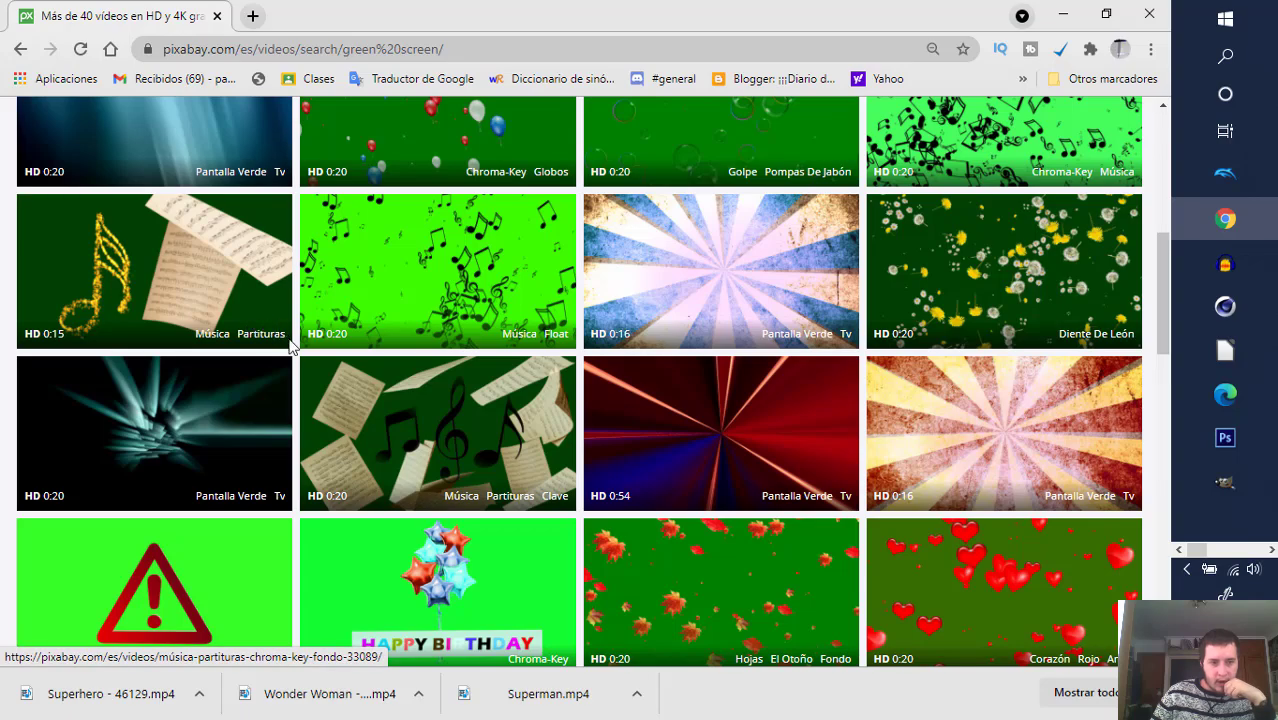
scroll(252, 333, down, 5)
scroll(400, 362, down, 3)
scroll(400, 362, up, 3)
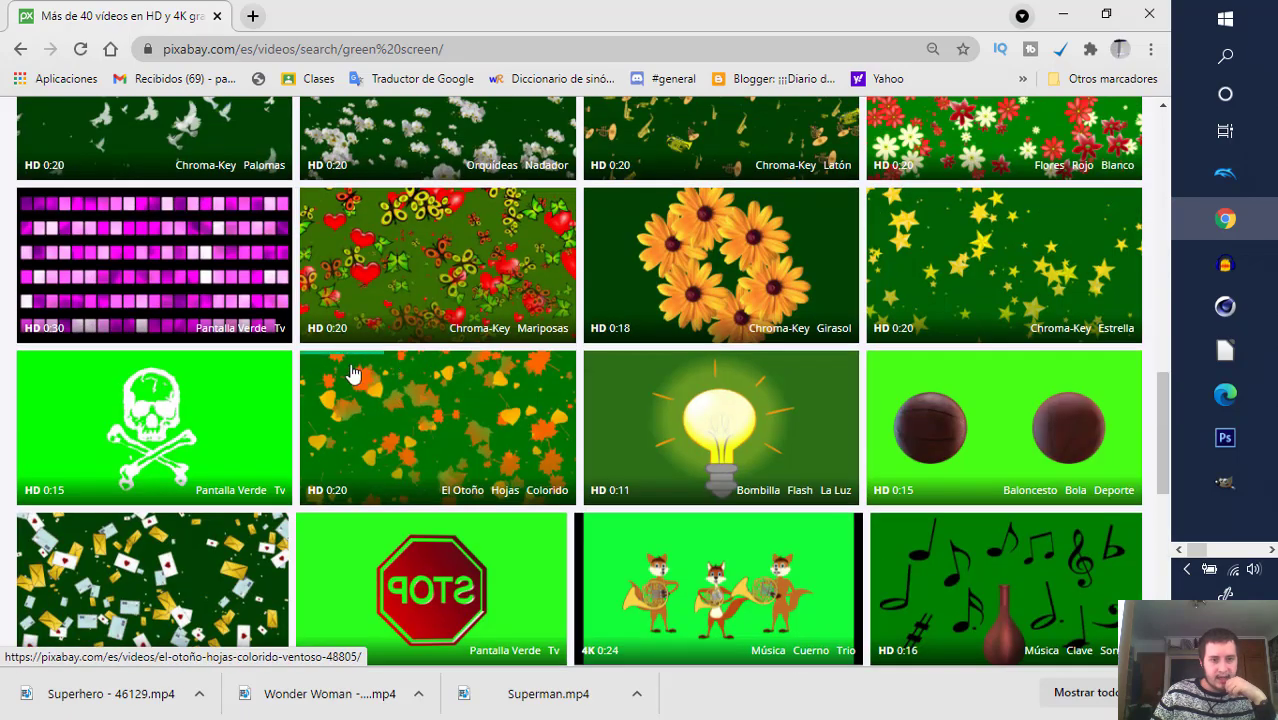
scroll(255, 420, up, 10)
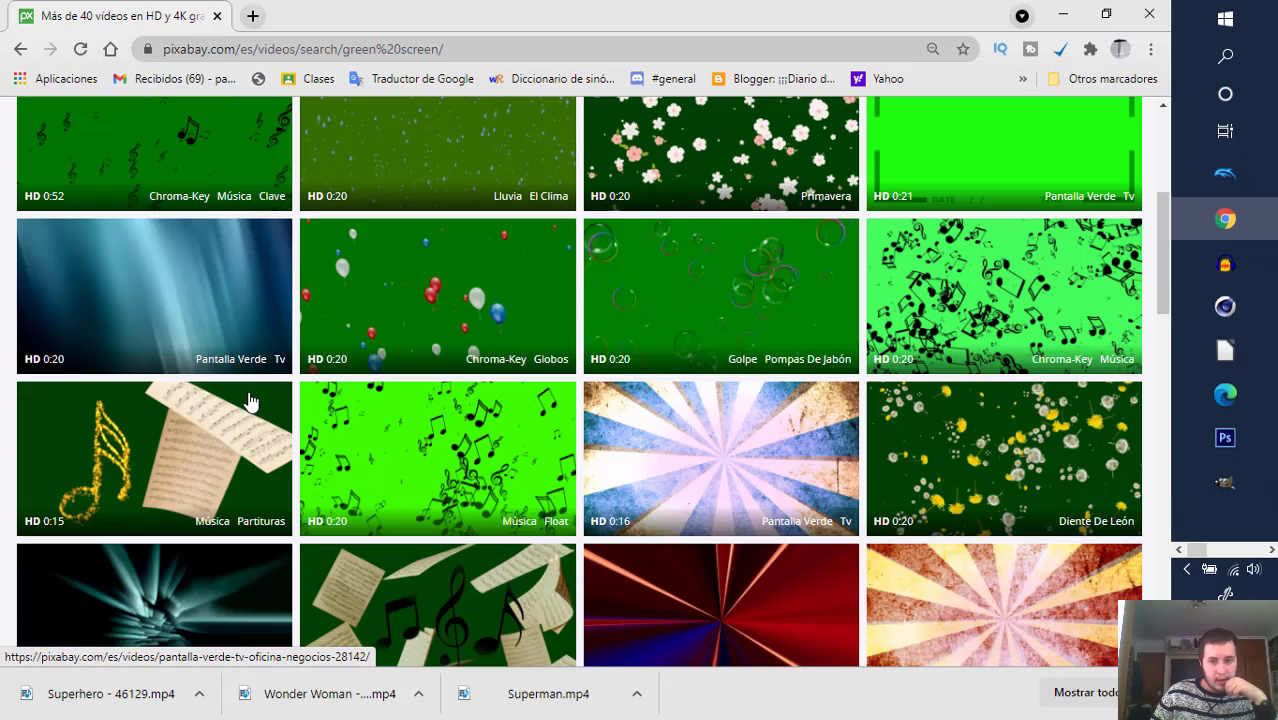
- Filter the green screen search to Fotos and look through the photo results page
click(160, 171)
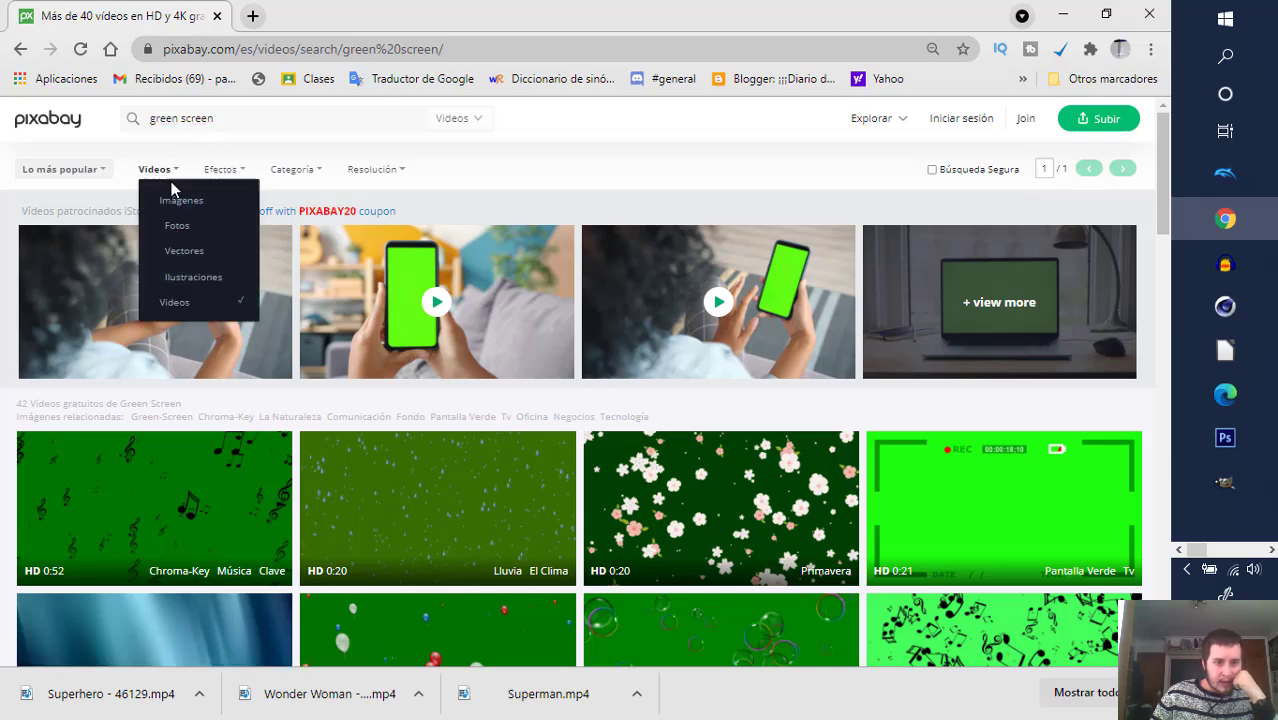
click(182, 229)
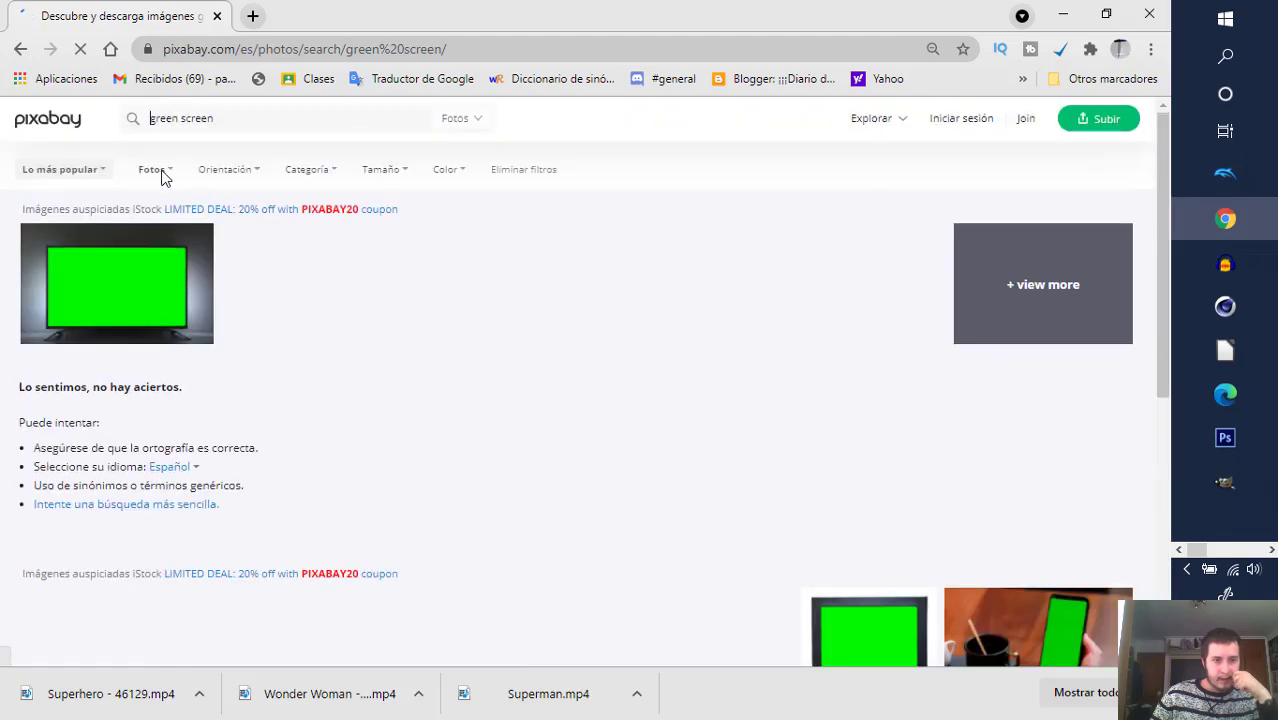
click(533, 540)
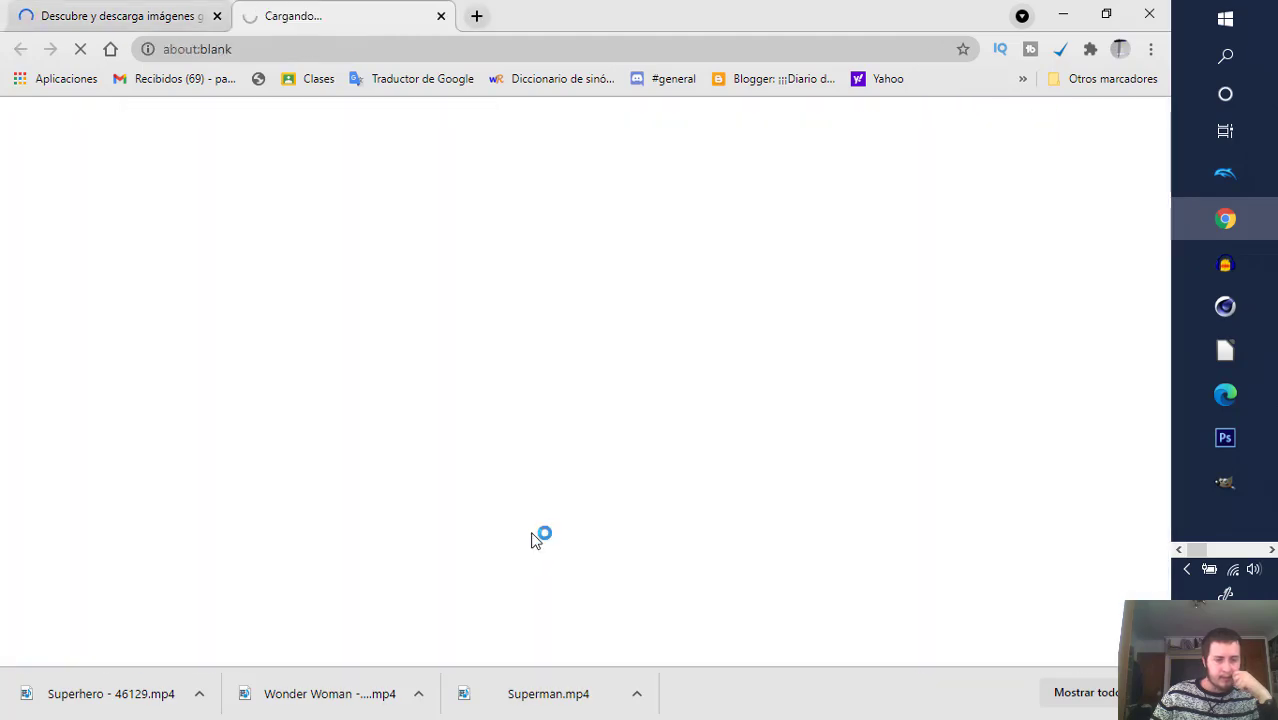
click(441, 17)
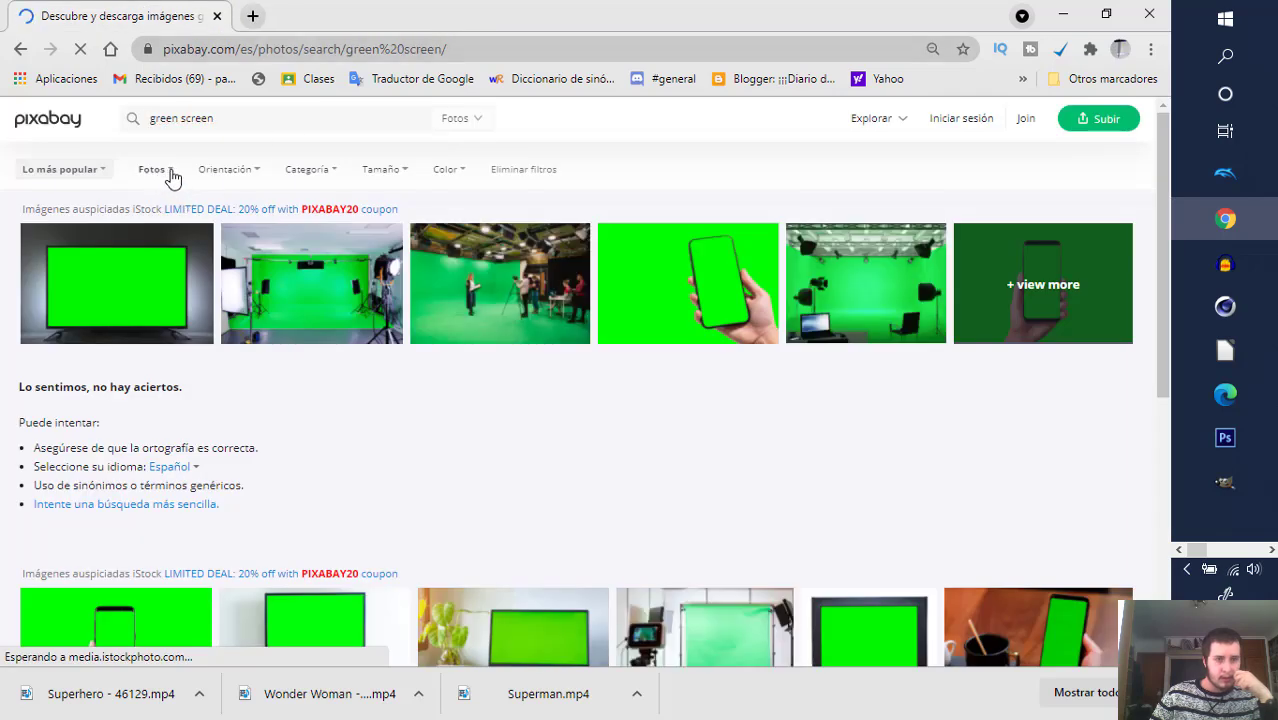
scroll(240, 414, down, 5)
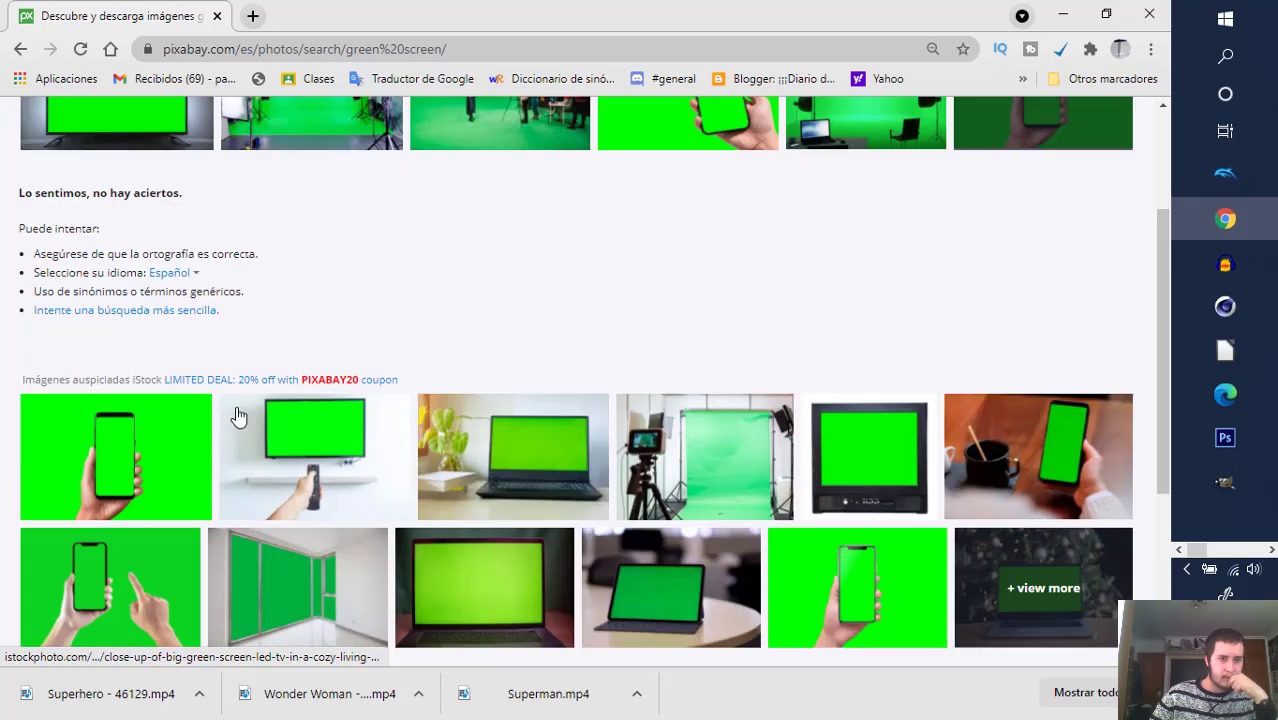
scroll(241, 410, up, 6)
- Switch the green screen search to Vectores and look through the page of vector graphics
click(167, 175)
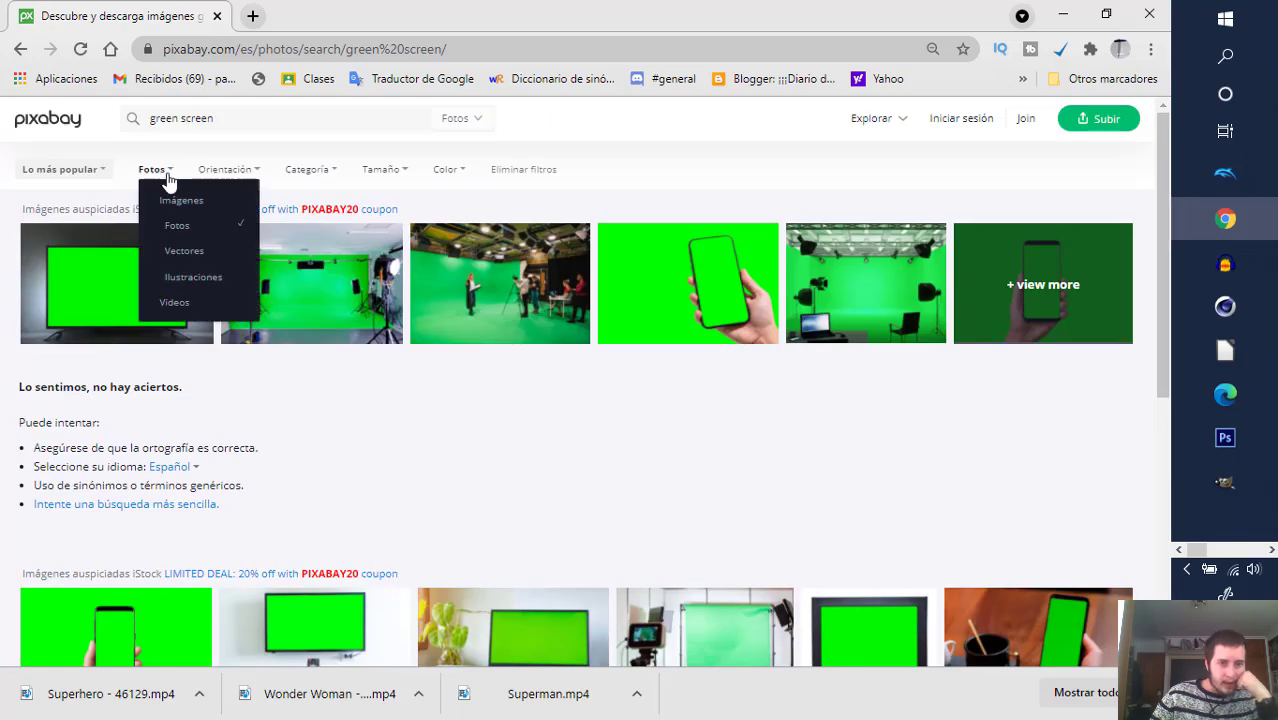
click(195, 258)
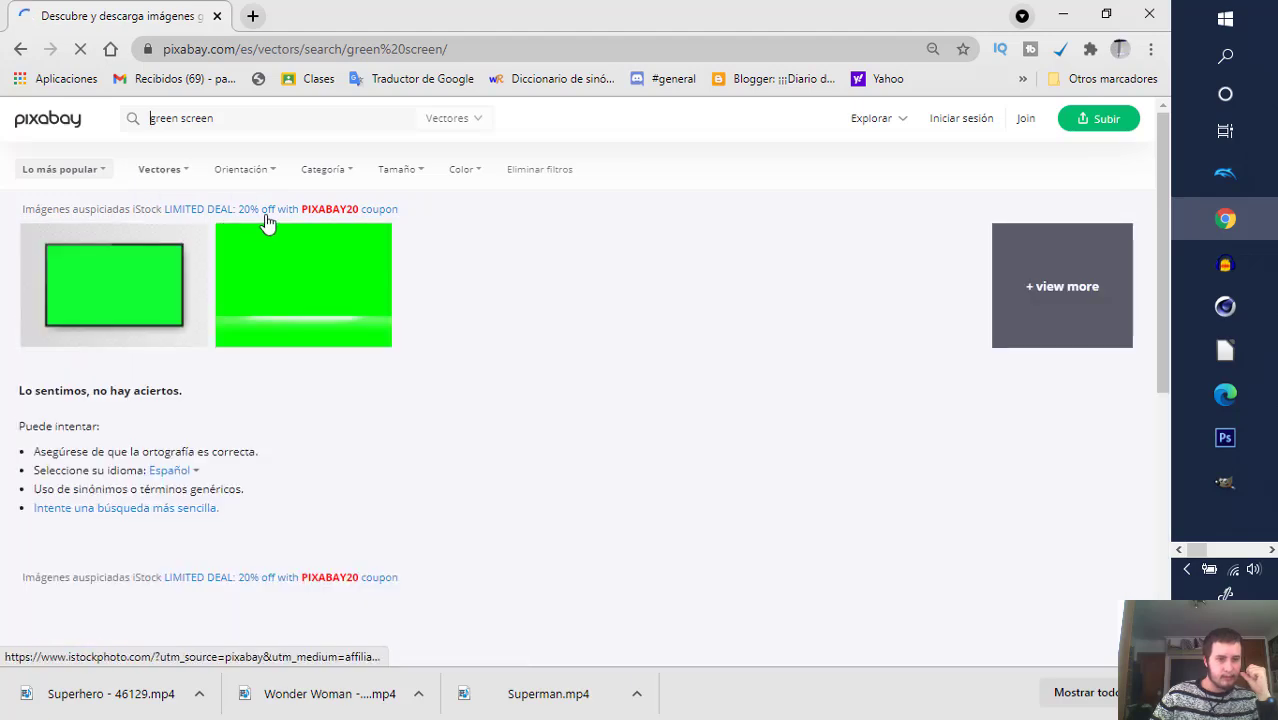
scroll(238, 122, down, 5)
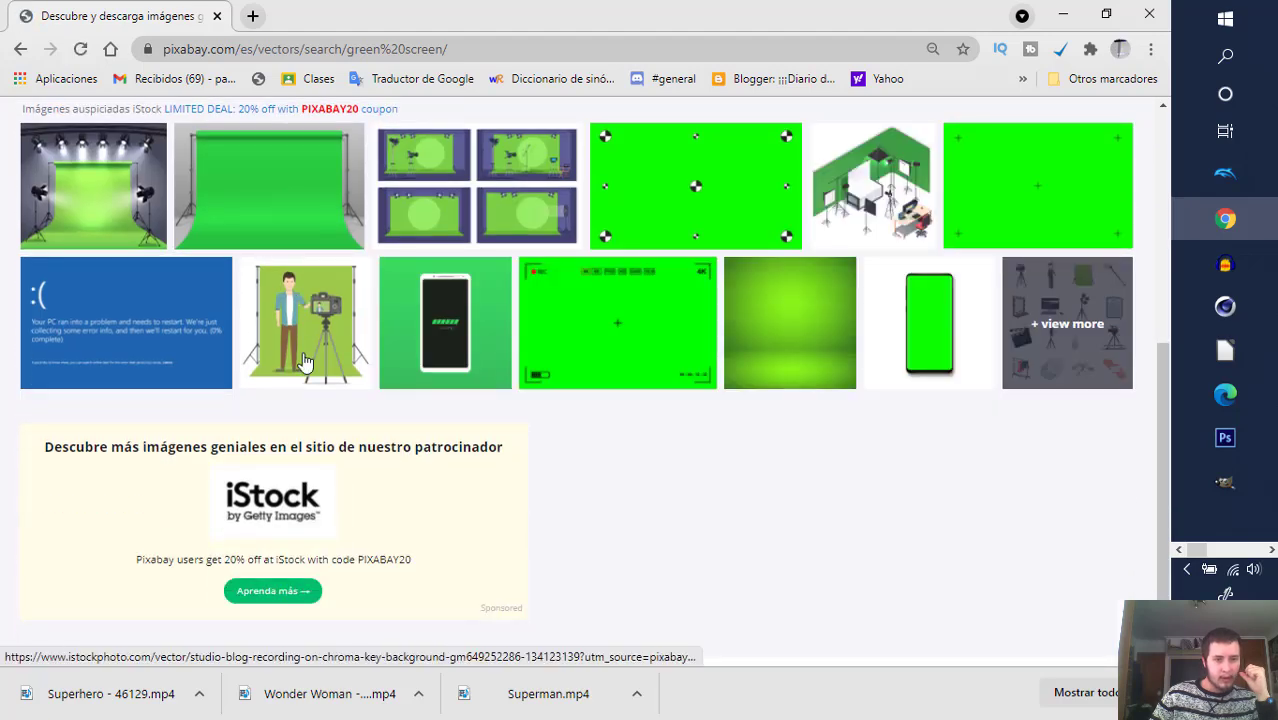
scroll(260, 124, up, 5)
double_click(260, 124)
scroll(337, 392, down, 3)
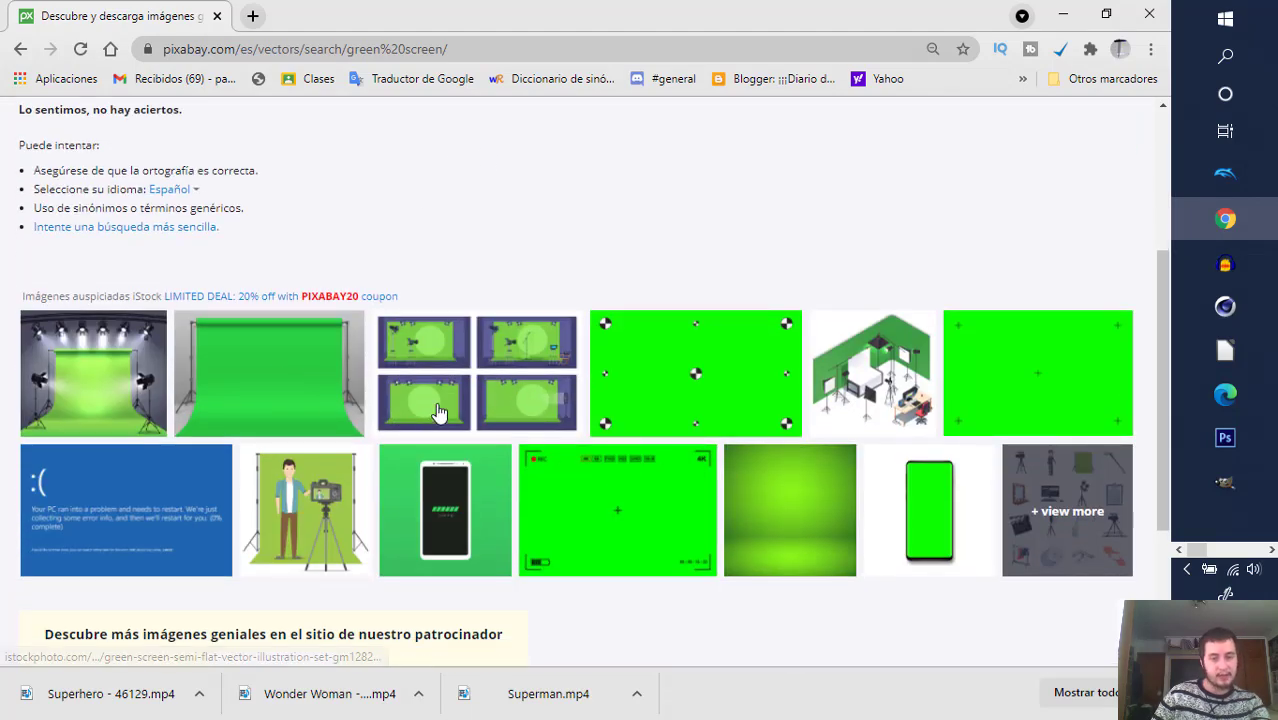
- Search the vector graphics for "chroma" and look over the results
scroll(420, 380, up, 3)
triple_click(228, 121)
text(c)
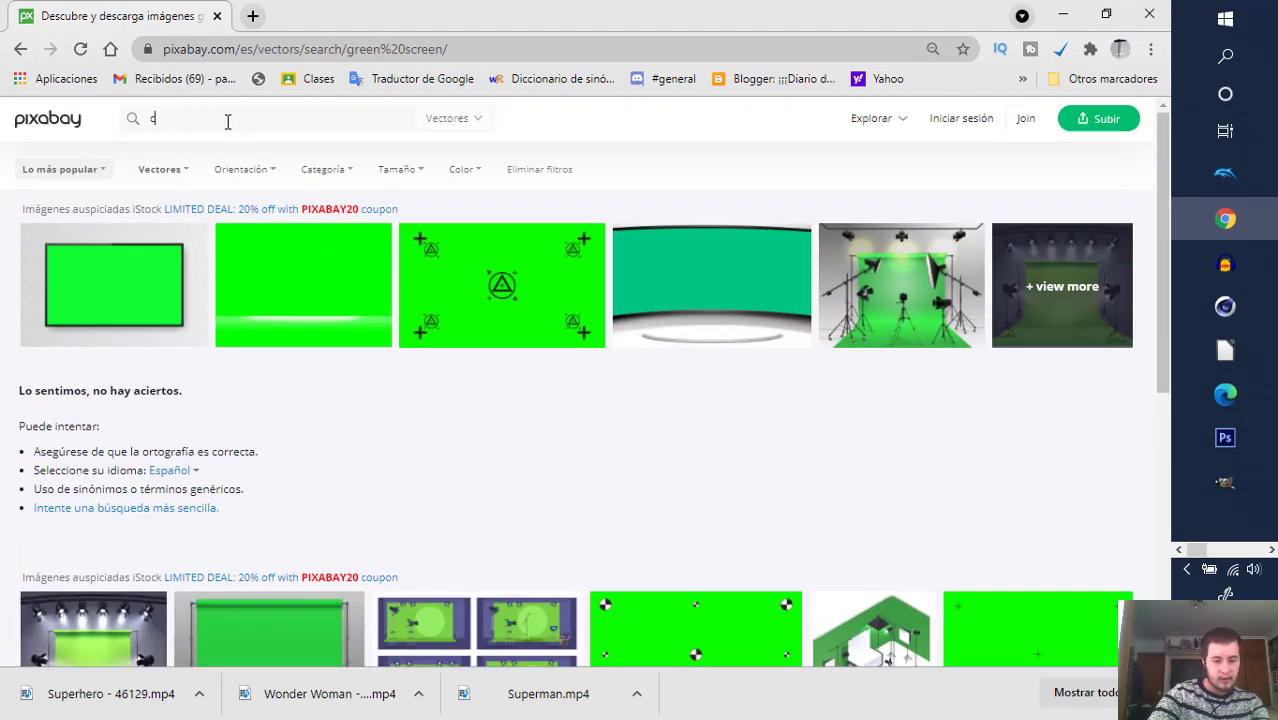
text(hroma)
key(Return)
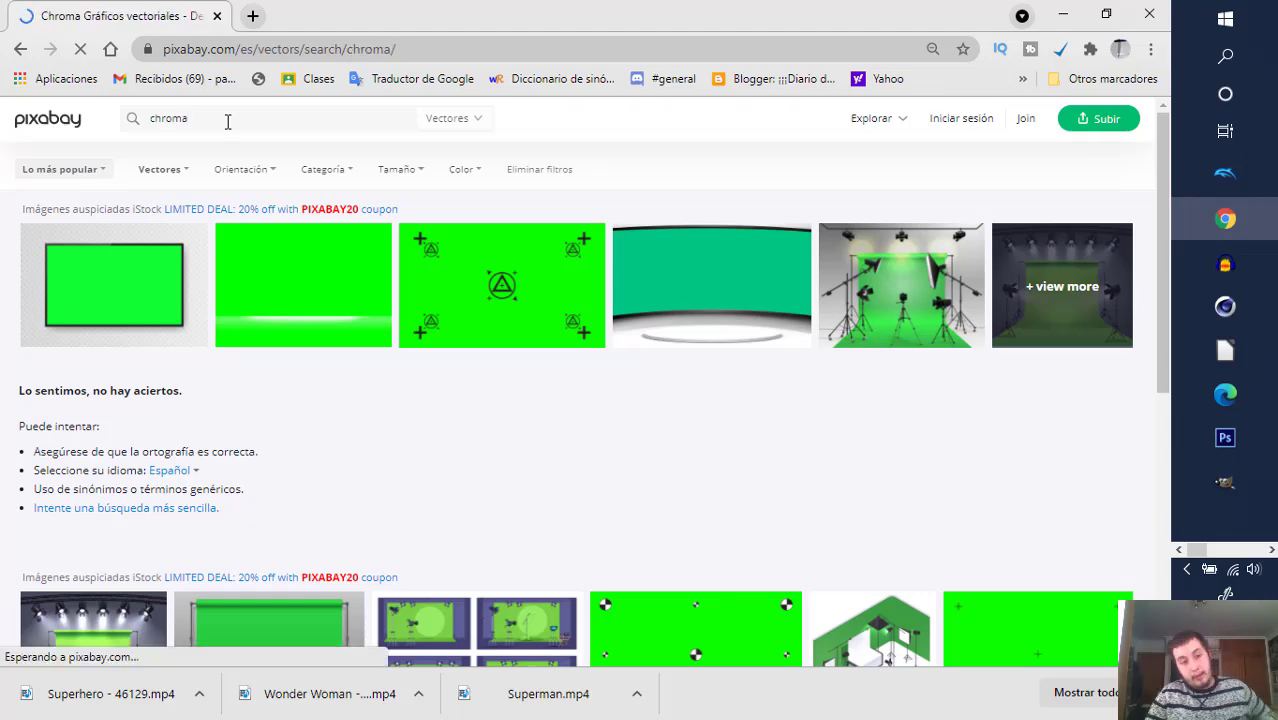
scroll(300, 300, down, 5)
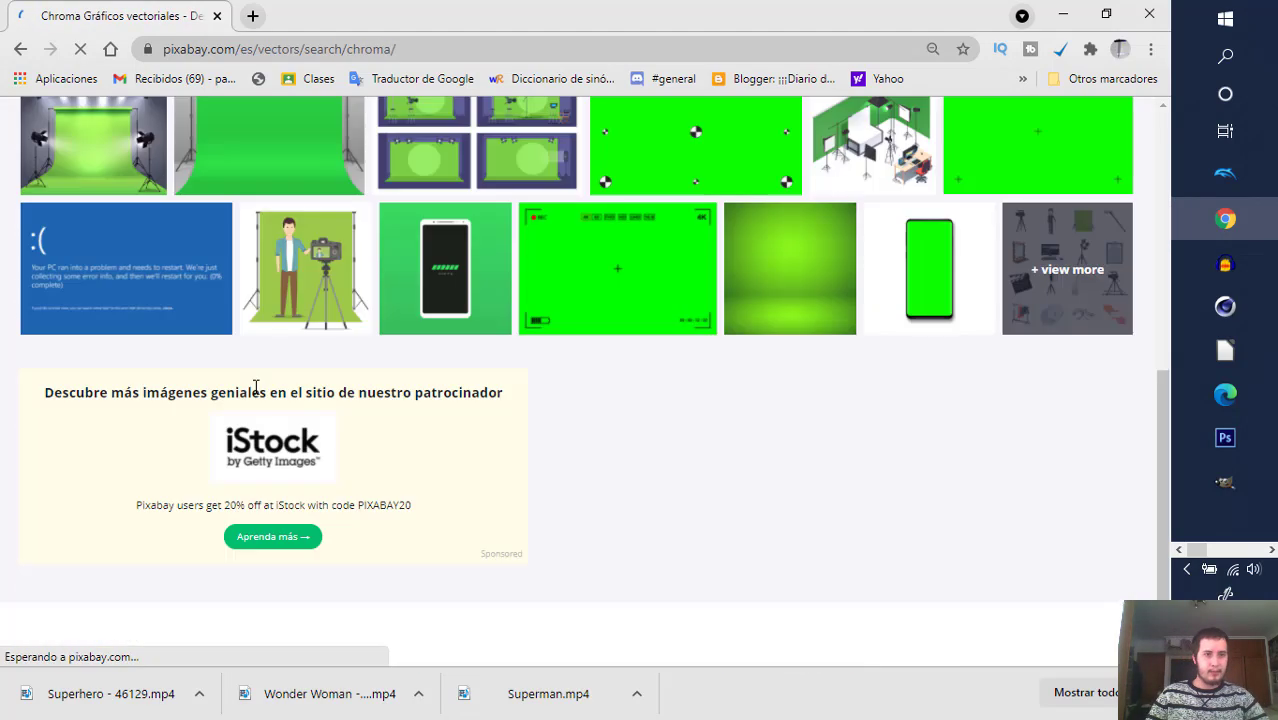
scroll(340, 350, down, 4)
scroll(337, 359, up, 3)
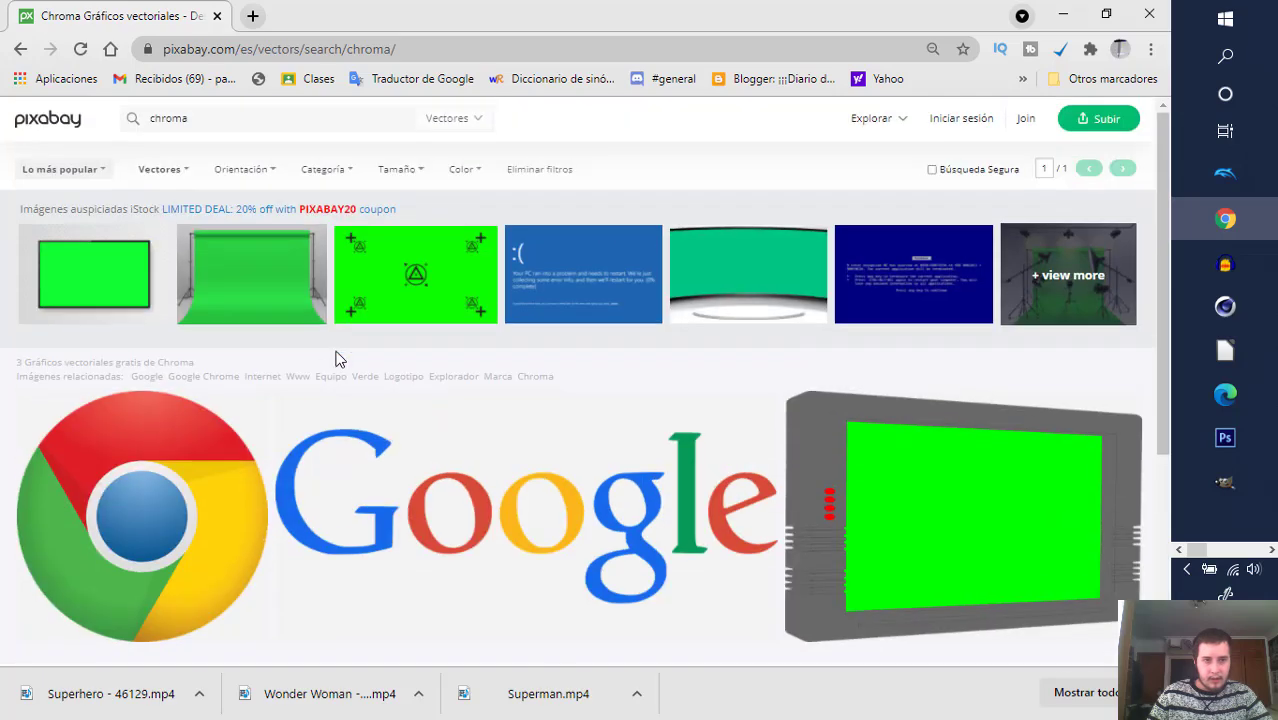
- Replace the vector search term with "amor" and browse the results for a heart graphic
double_click(218, 119)
scroll(324, 307, down, 3)
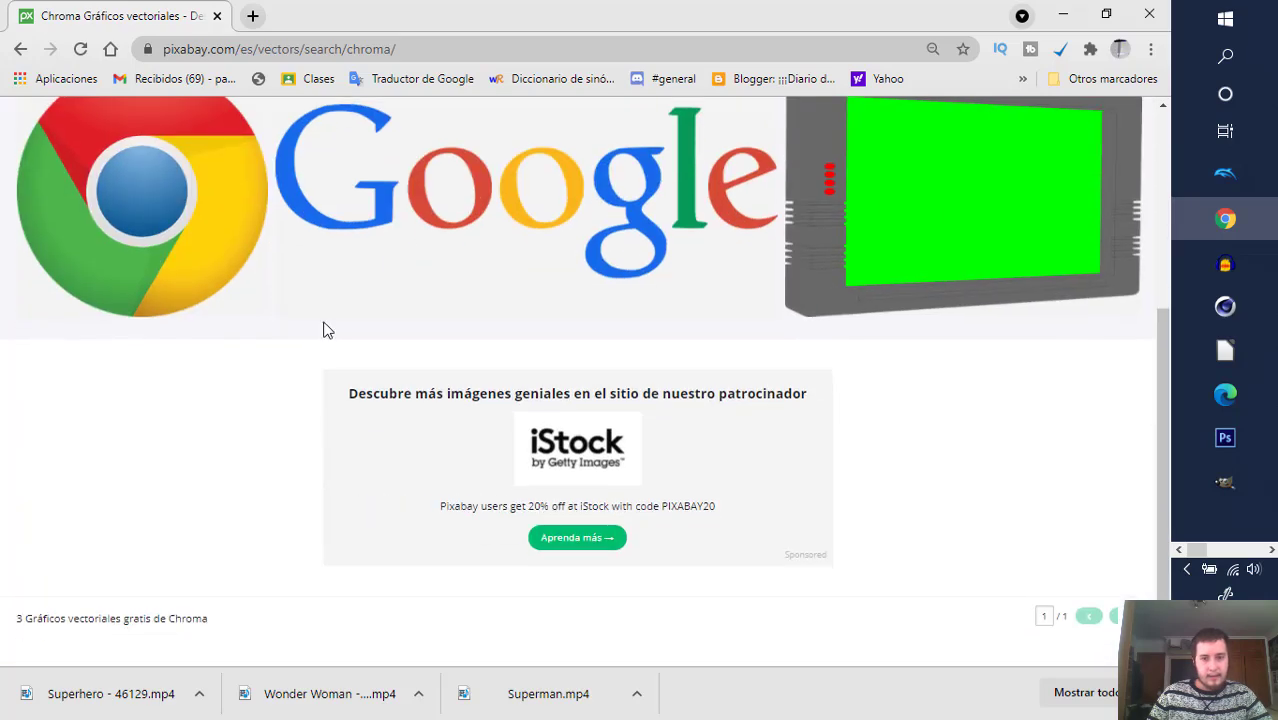
scroll(300, 260, up, 3)
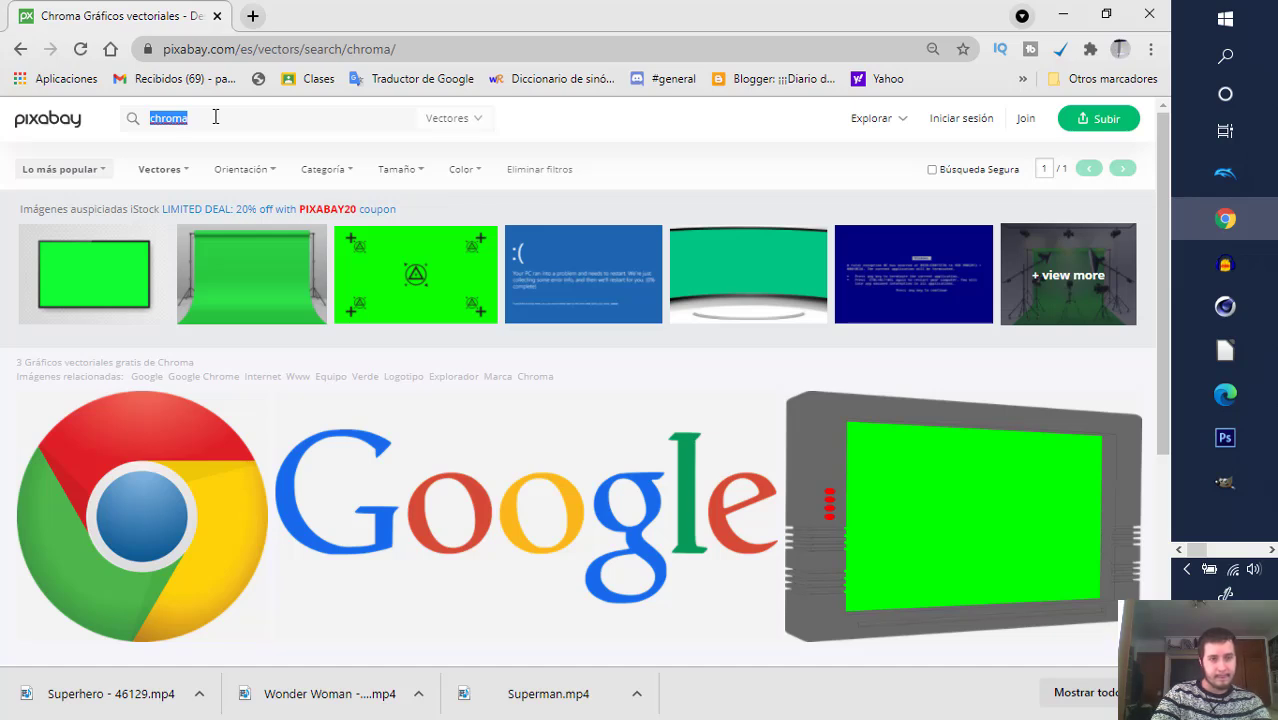
text(amor)
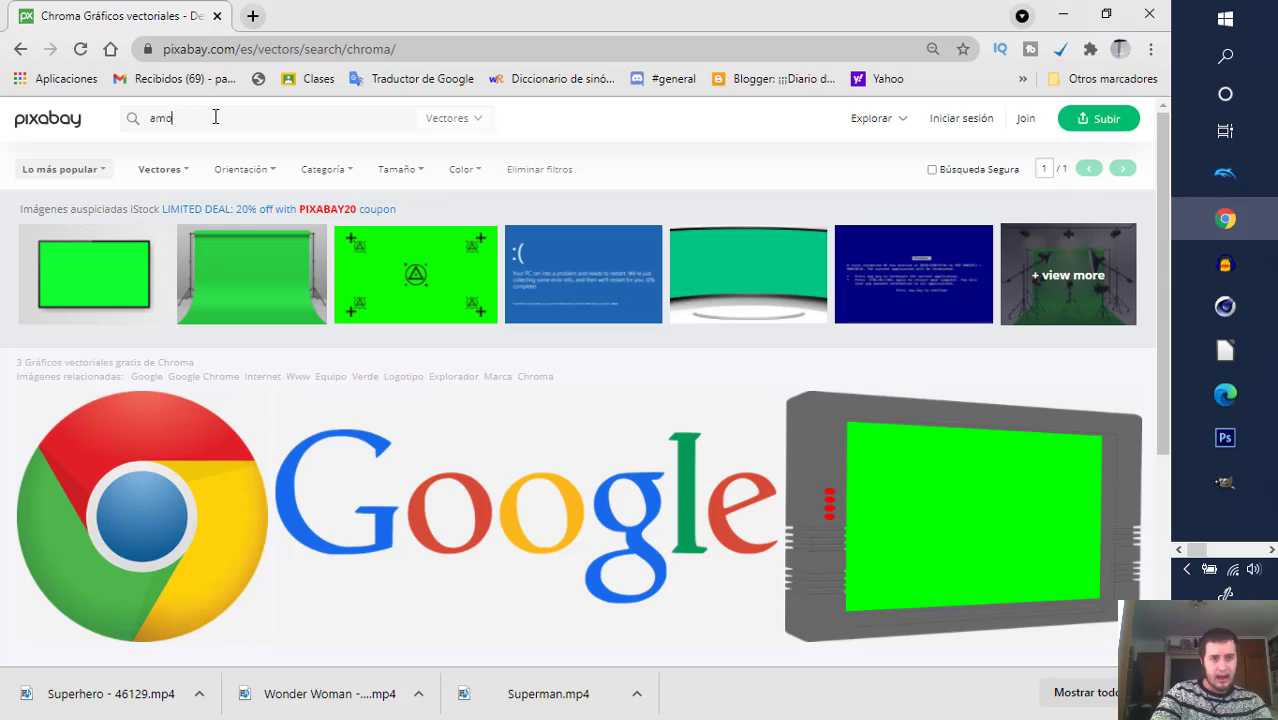
key(Return)
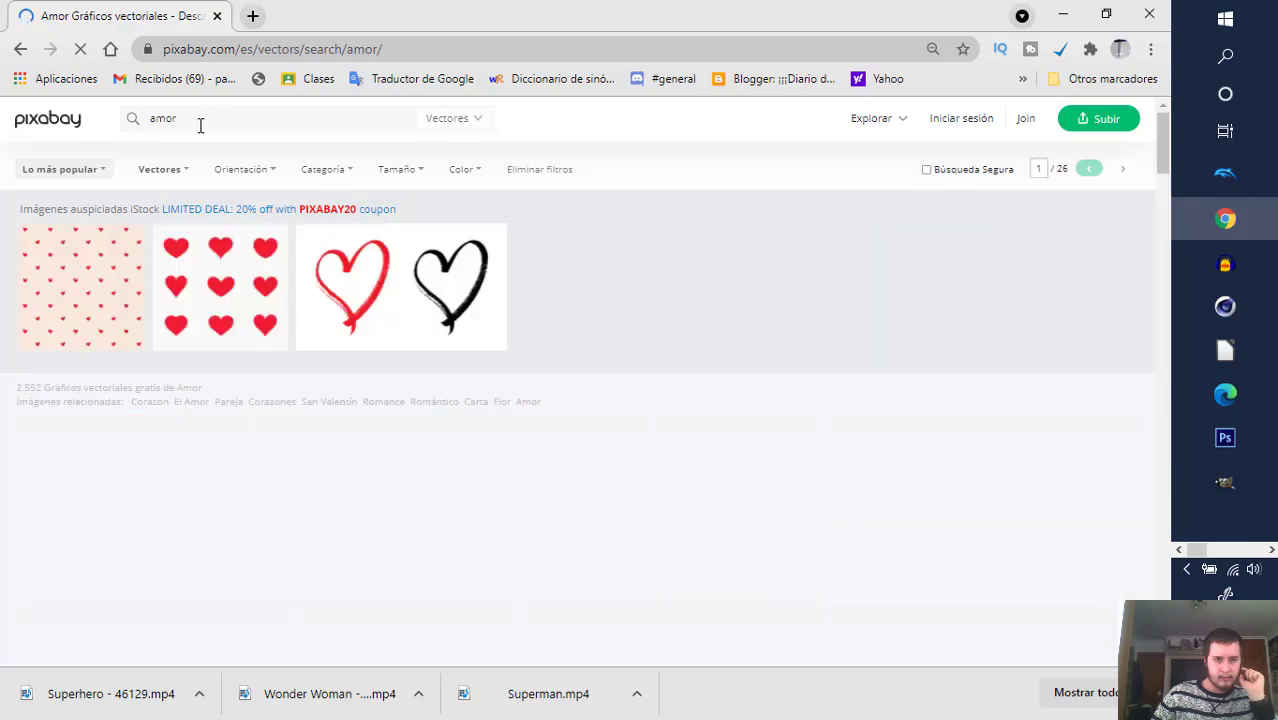
scroll(290, 335, down, 5)
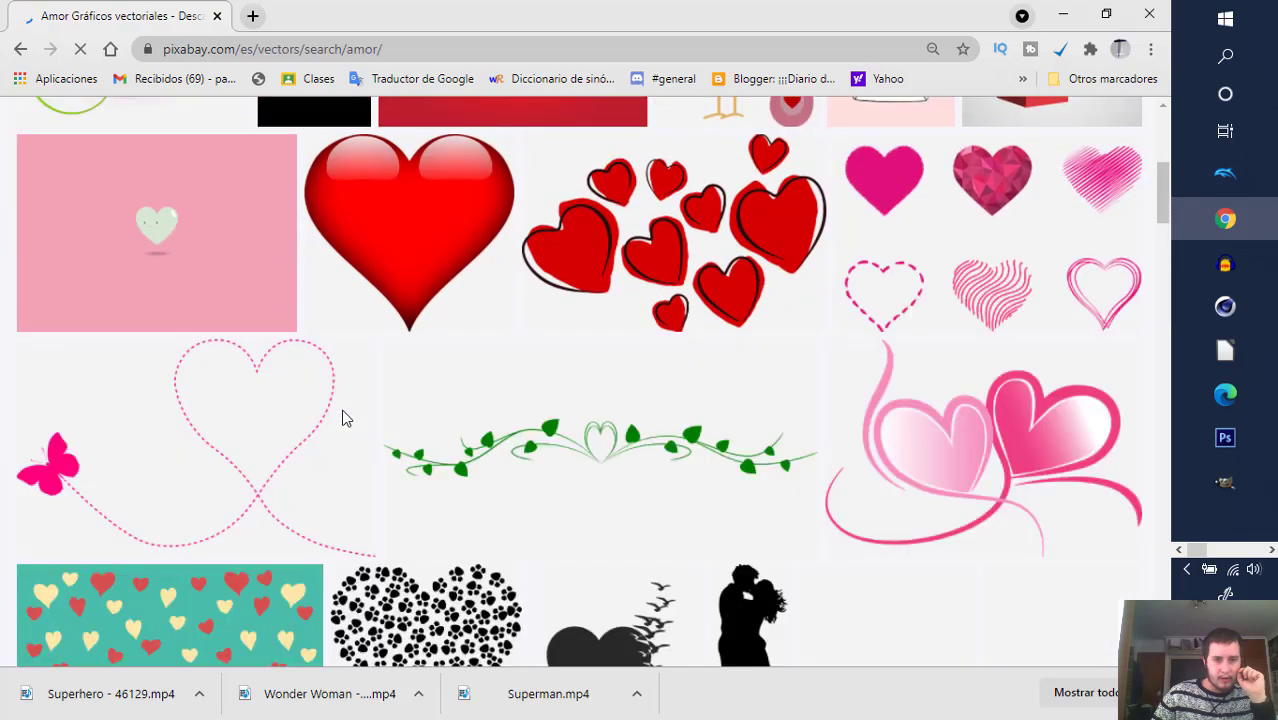
scroll(340, 416, up, 4)
scroll(360, 500, down, 5)
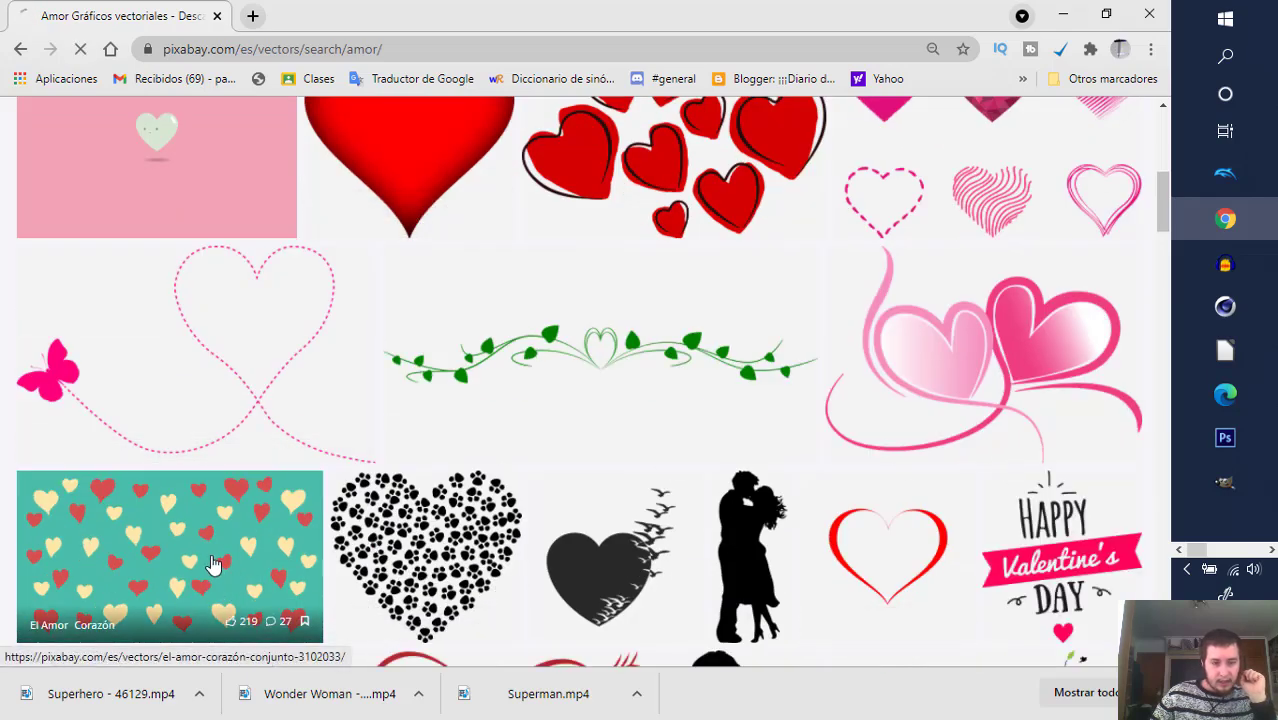
- Open the teal vector with red and cream hearts, request its 1280×720 PNG download and complete the not-a-robot check
click(212, 564)
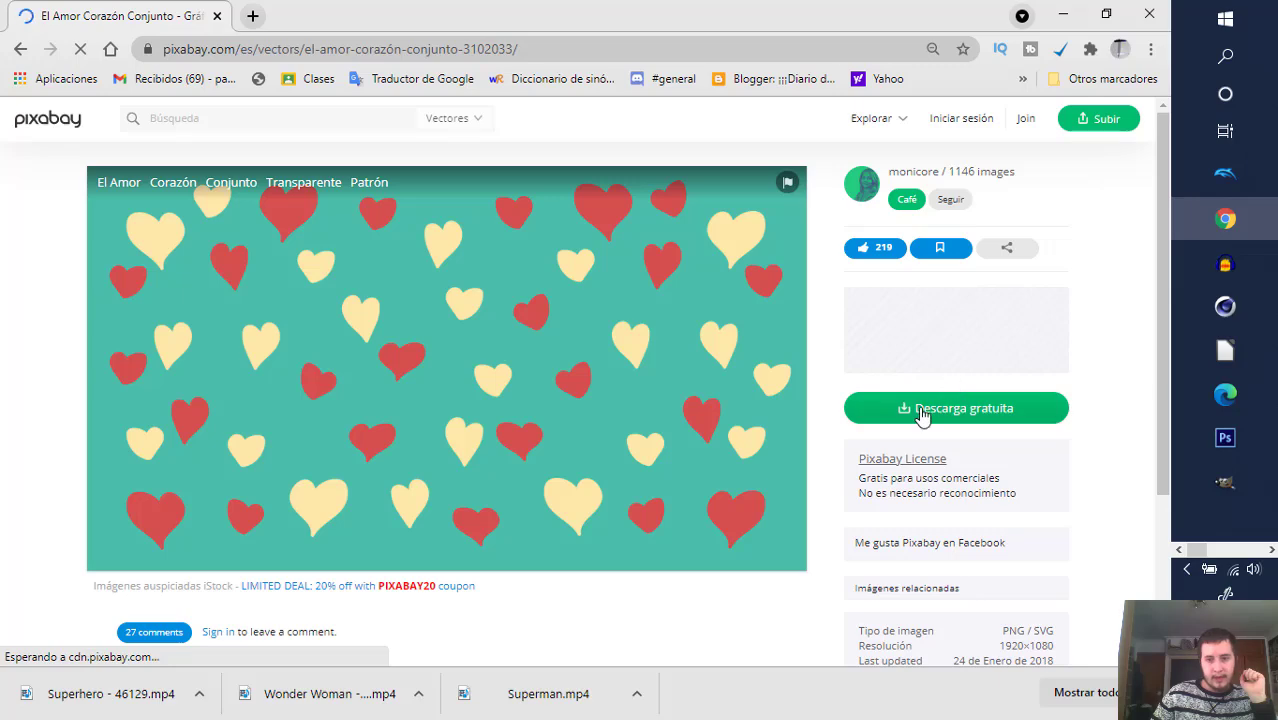
click(922, 416)
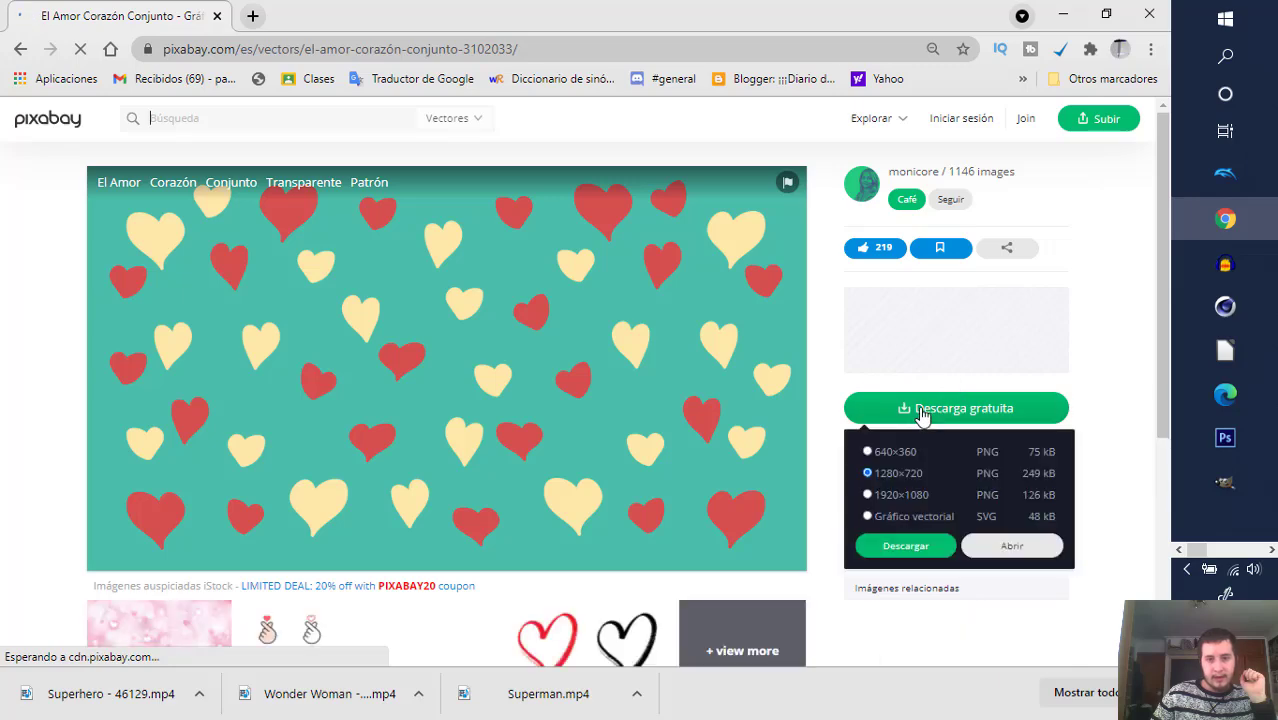
click(910, 556)
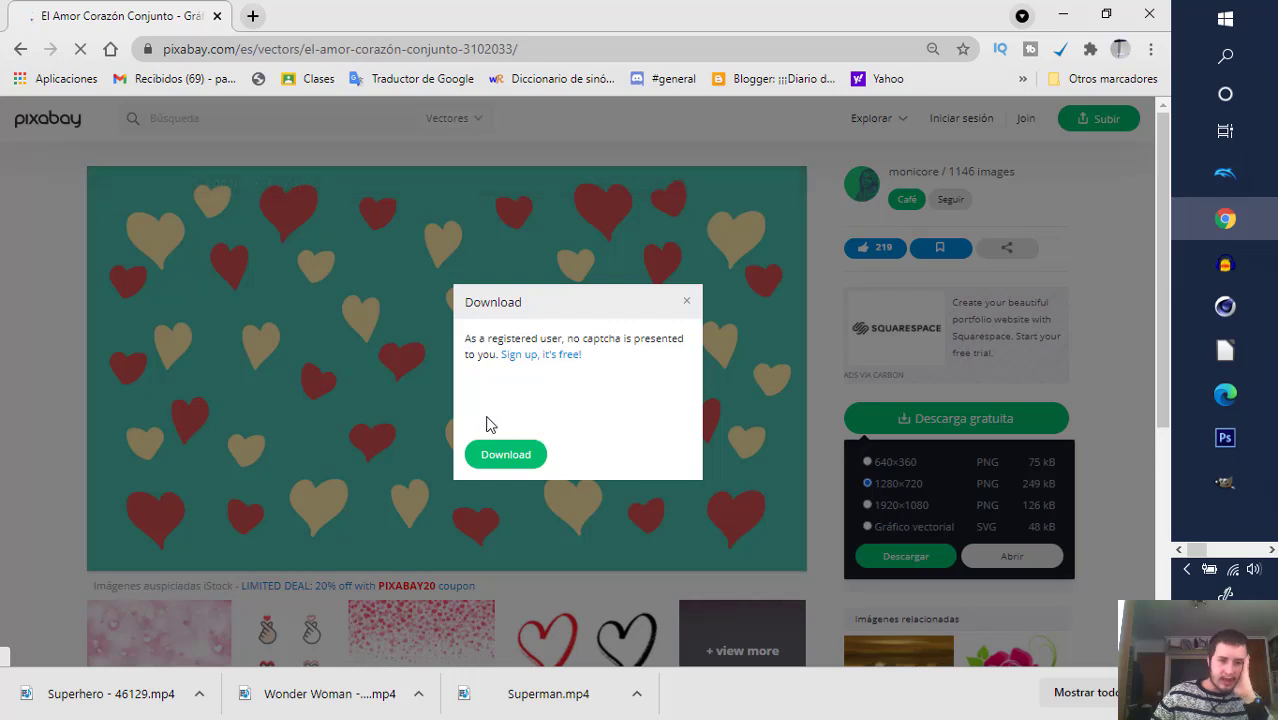
click(487, 405)
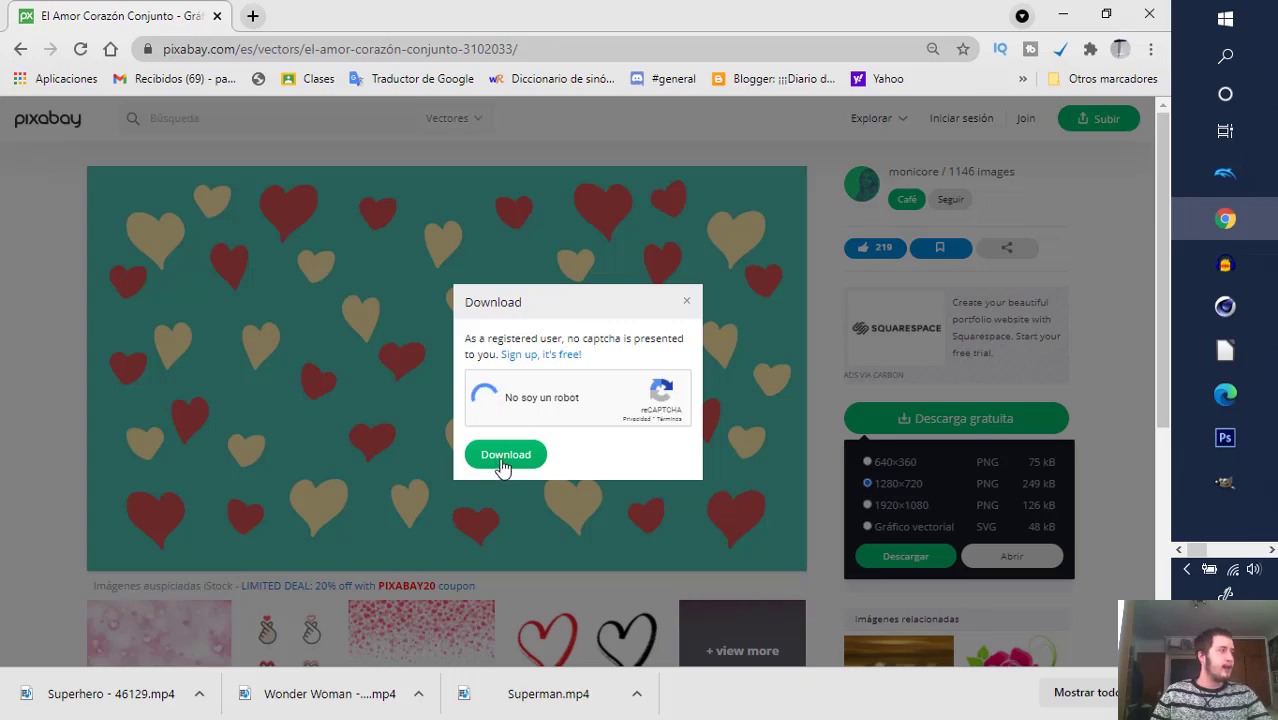
scroll(520, 375, down, 5)
scroll(530, 400, up, 5)
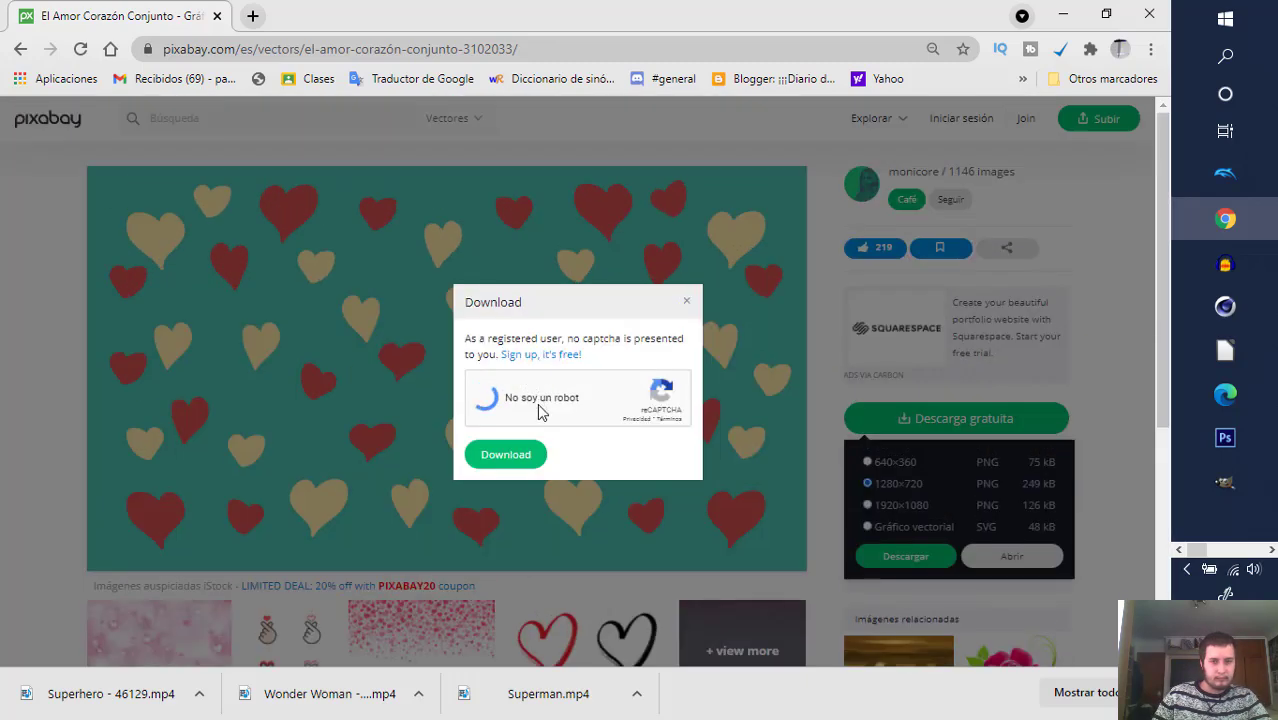
click(505, 455)
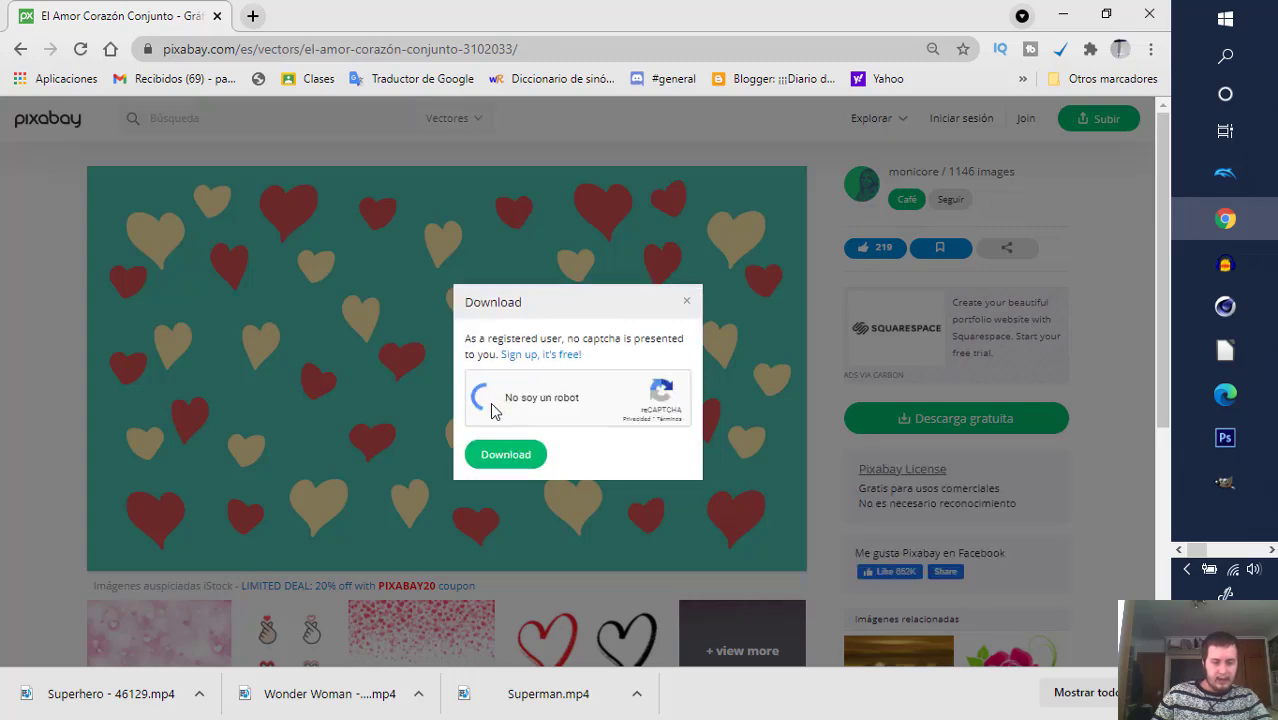
- Confirm the heart pattern download and save it as love-3102033_1280.png in the Vegas Proyecto YouTube folder
scroll(564, 420, down, 3)
scroll(564, 420, up, 3)
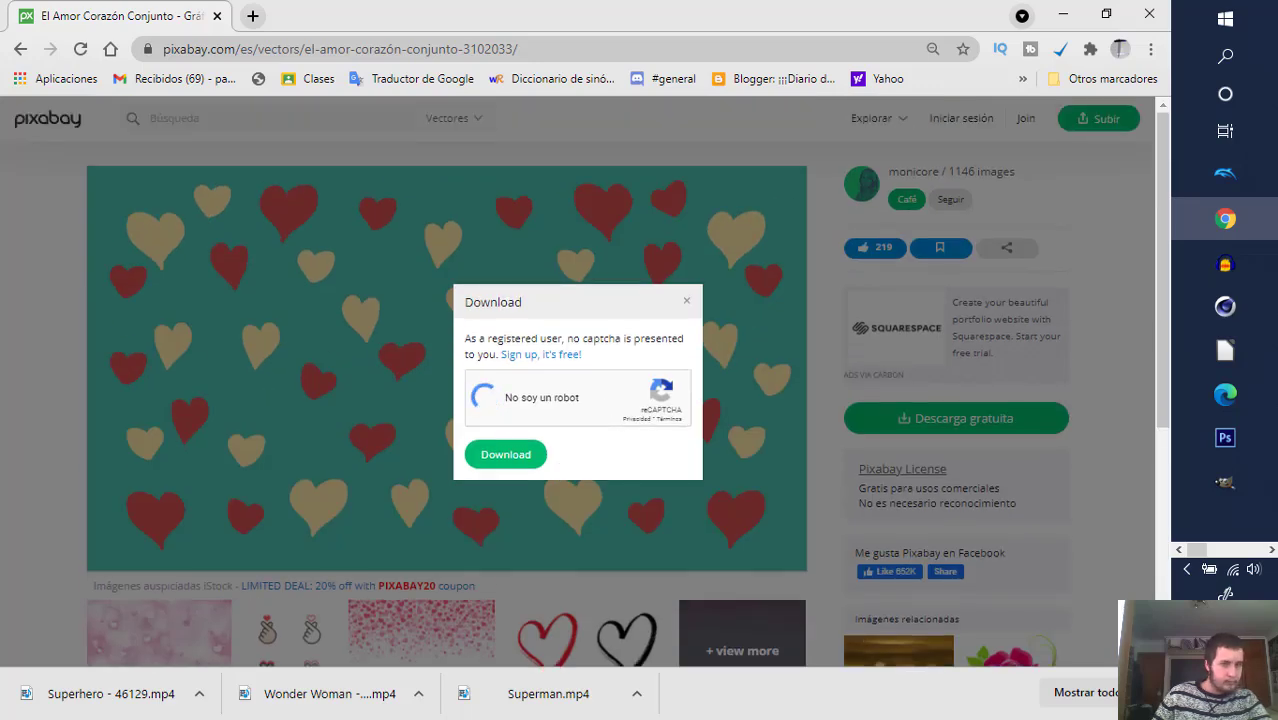
key(F10)
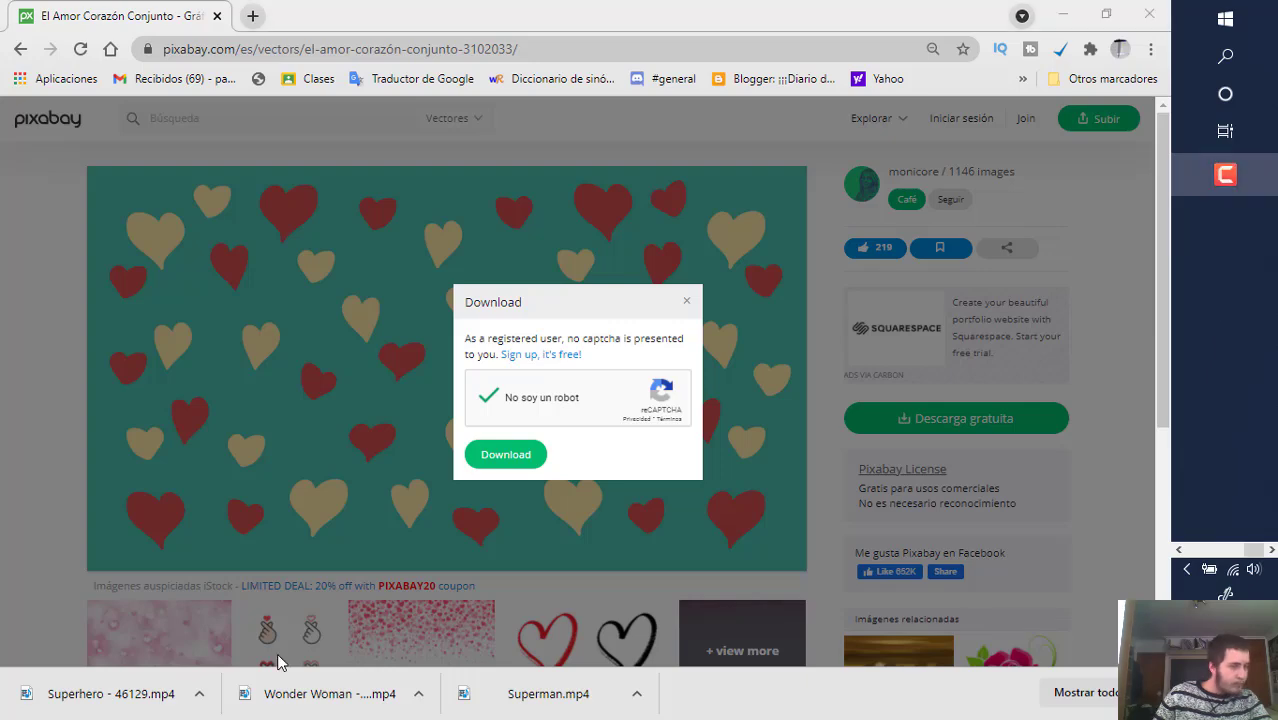
click(520, 455)
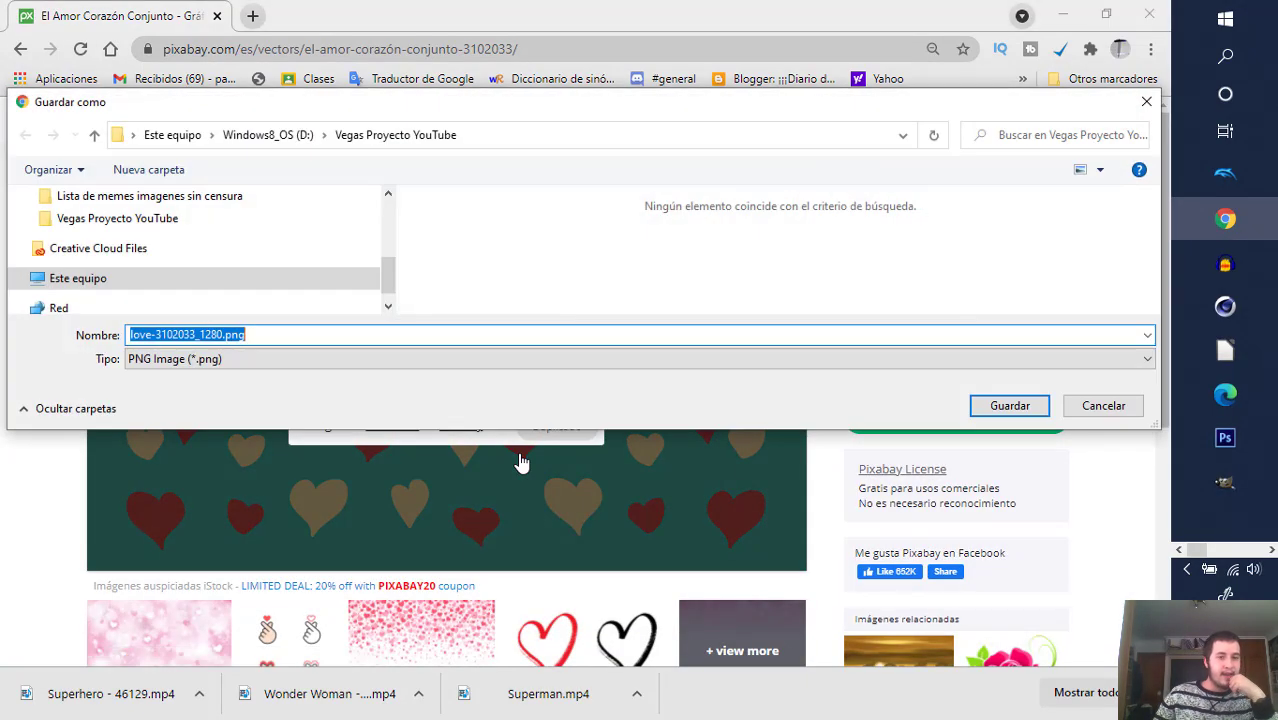
click(1010, 405)
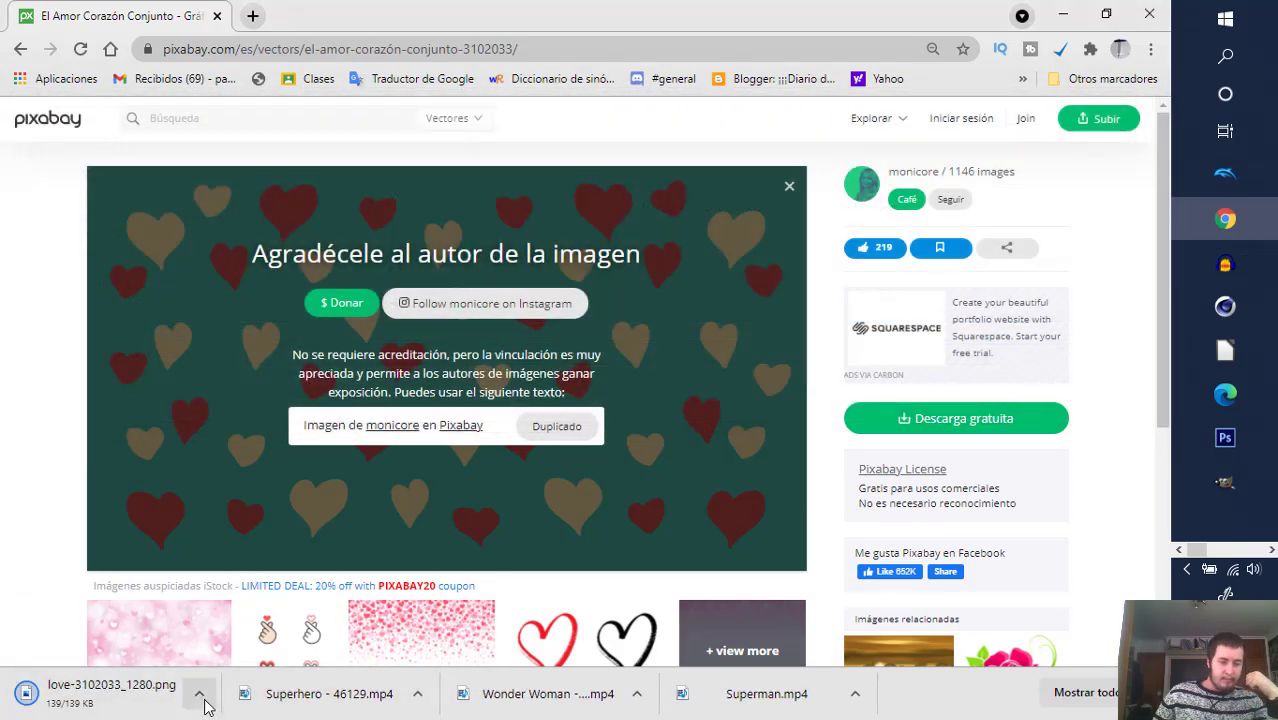
click(200, 694)
click(288, 630)
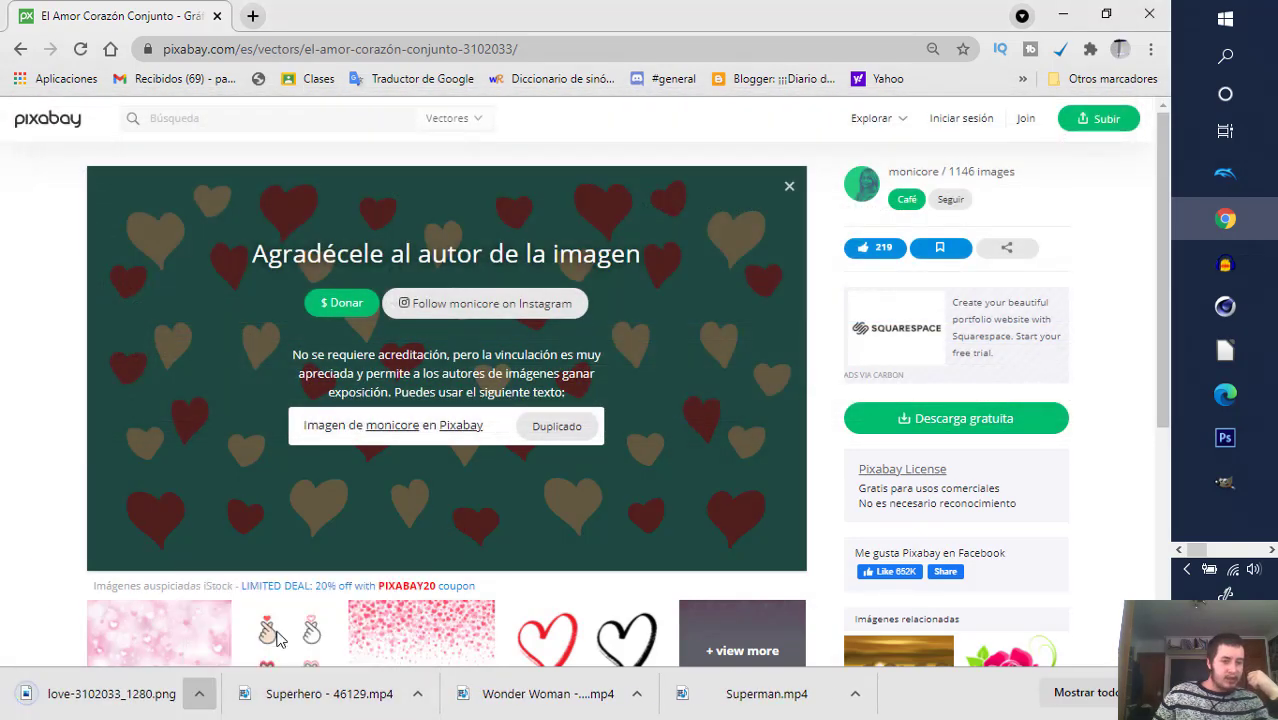
- Show the Vegas Proyecto YouTube folder's files as thumbnail icons, refresh the listing and minimize the folder window
click(442, 465)
ctrl+scroll(442, 465, up, 3)
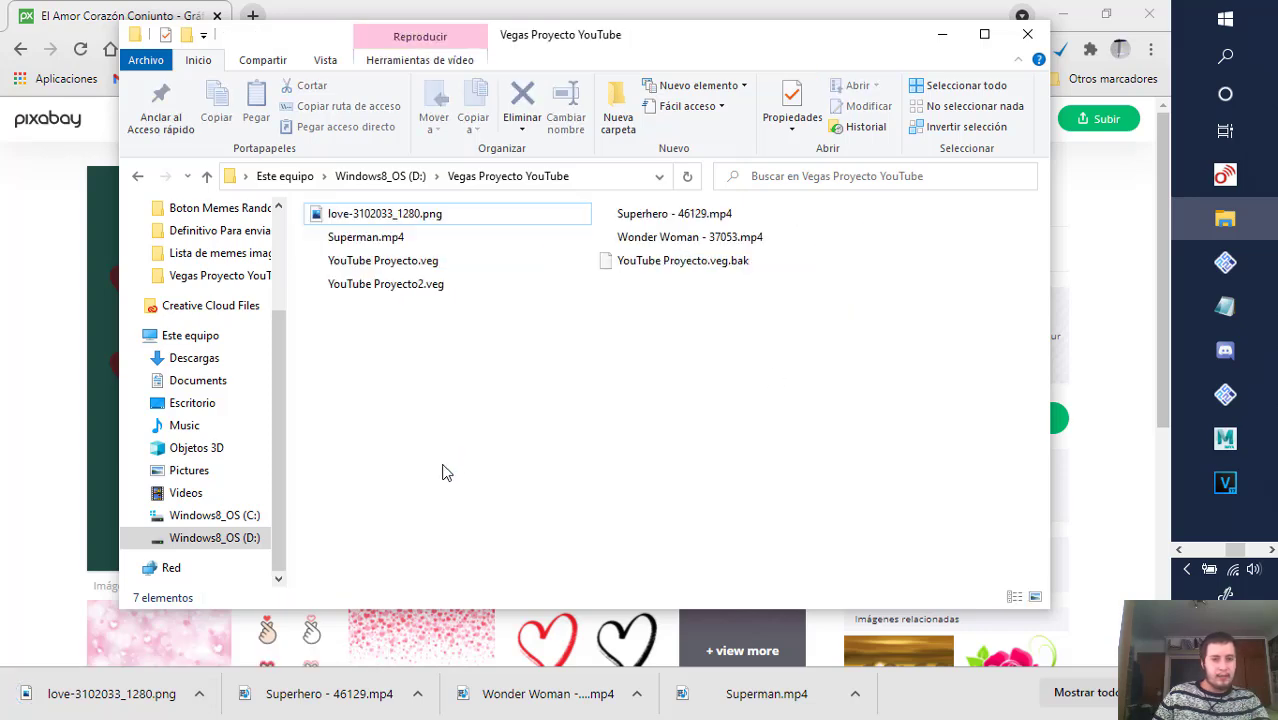
right_click(437, 421)
click(571, 393)
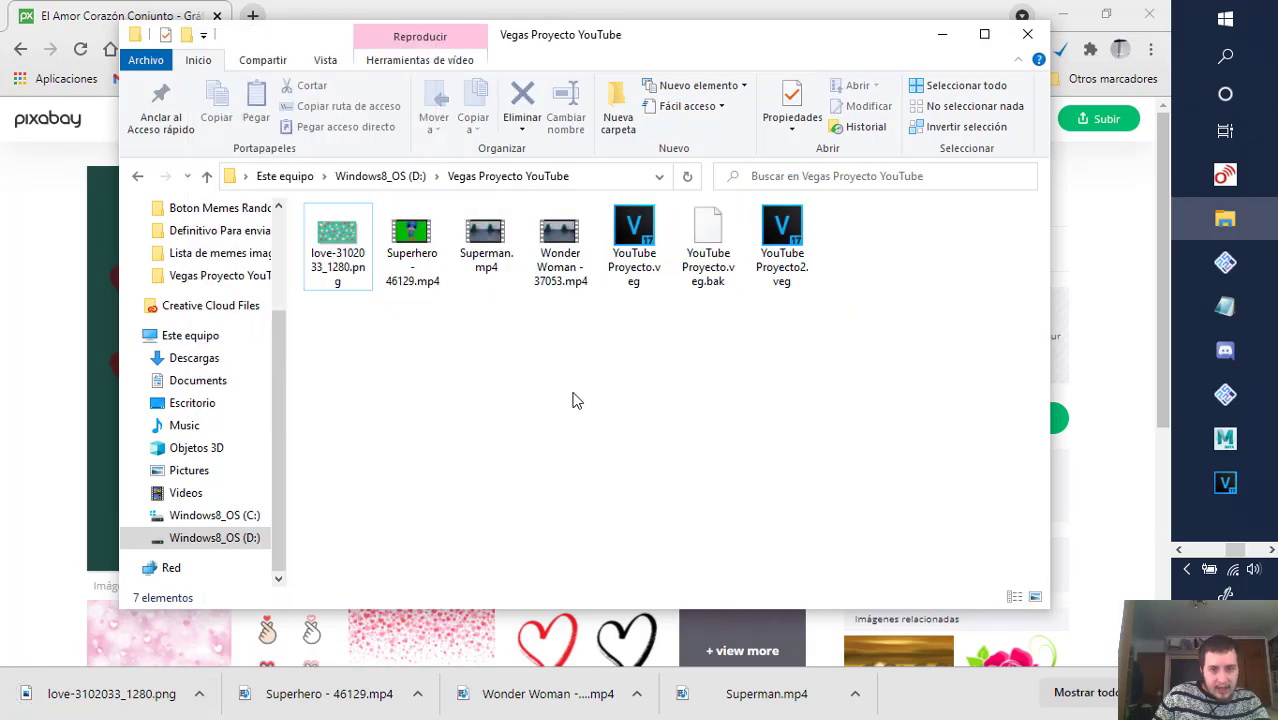
click(943, 38)
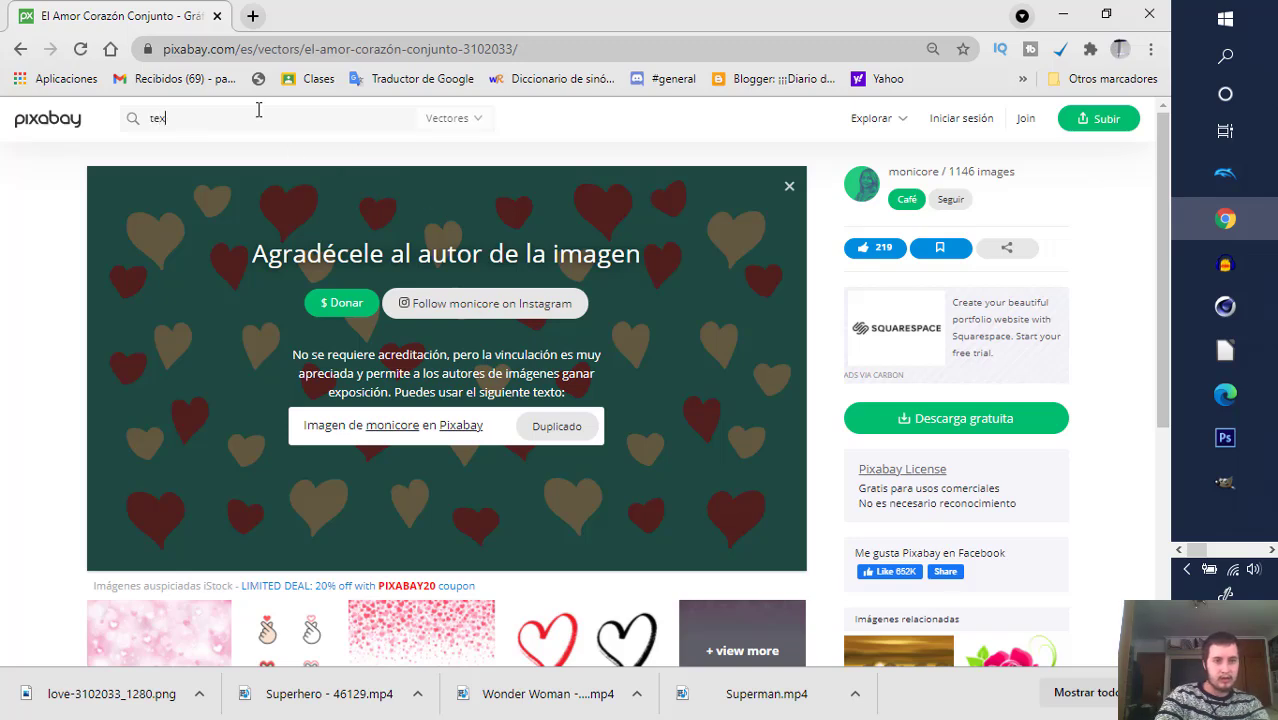
- Search the Pixabay vector graphics for "texto" and look over the results
click(258, 110)
text(texto)
key(Return)
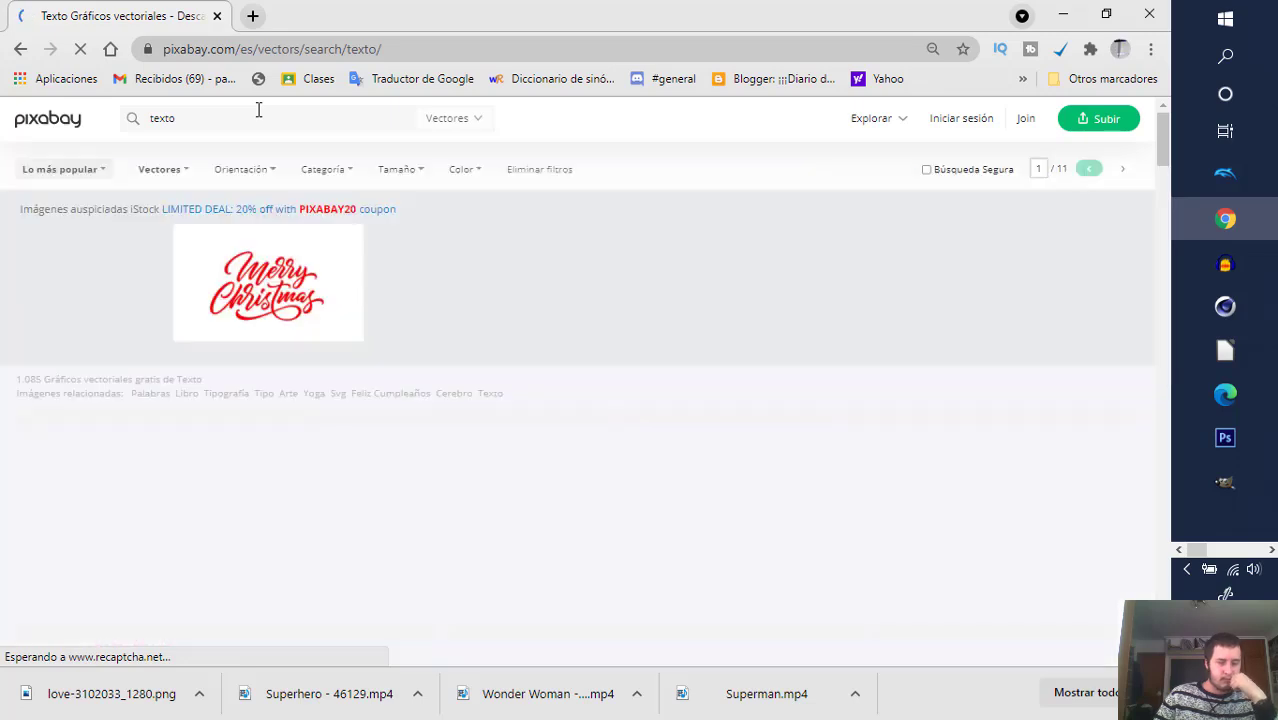
scroll(300, 310, down, 4)
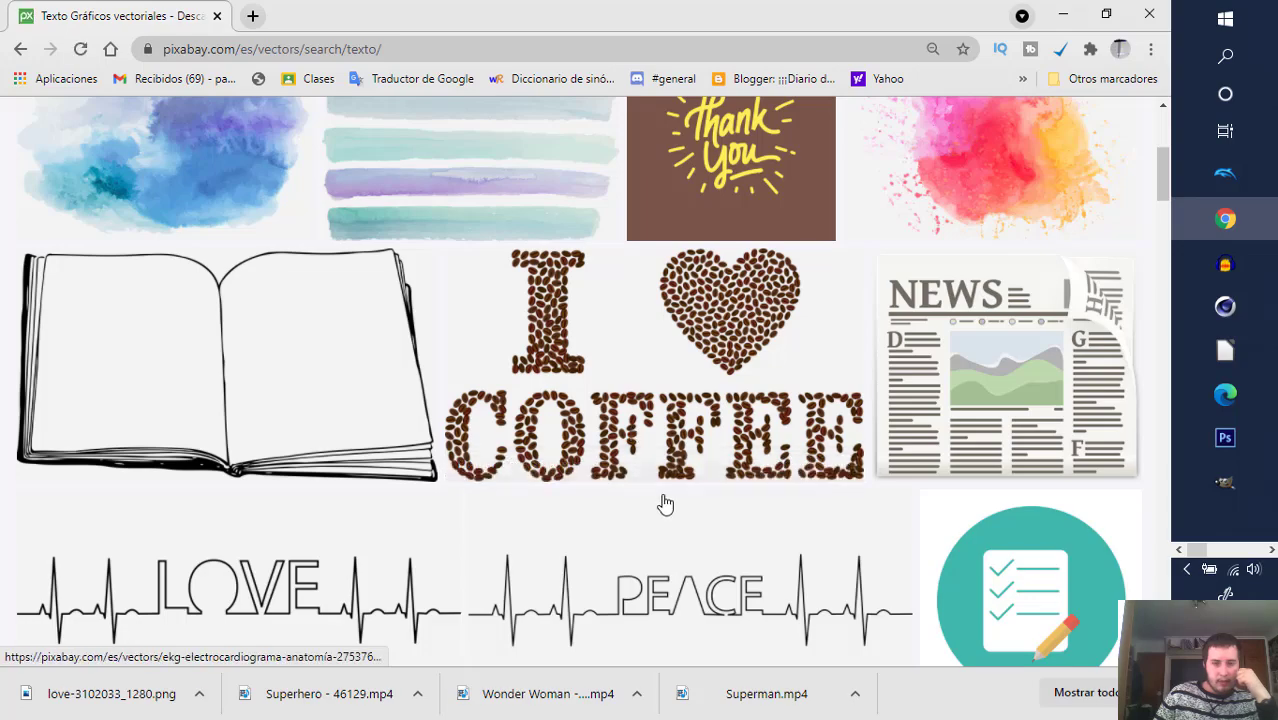
scroll(662, 502, down, 2)
scroll(651, 477, up, 4)
scroll(640, 468, up, 3)
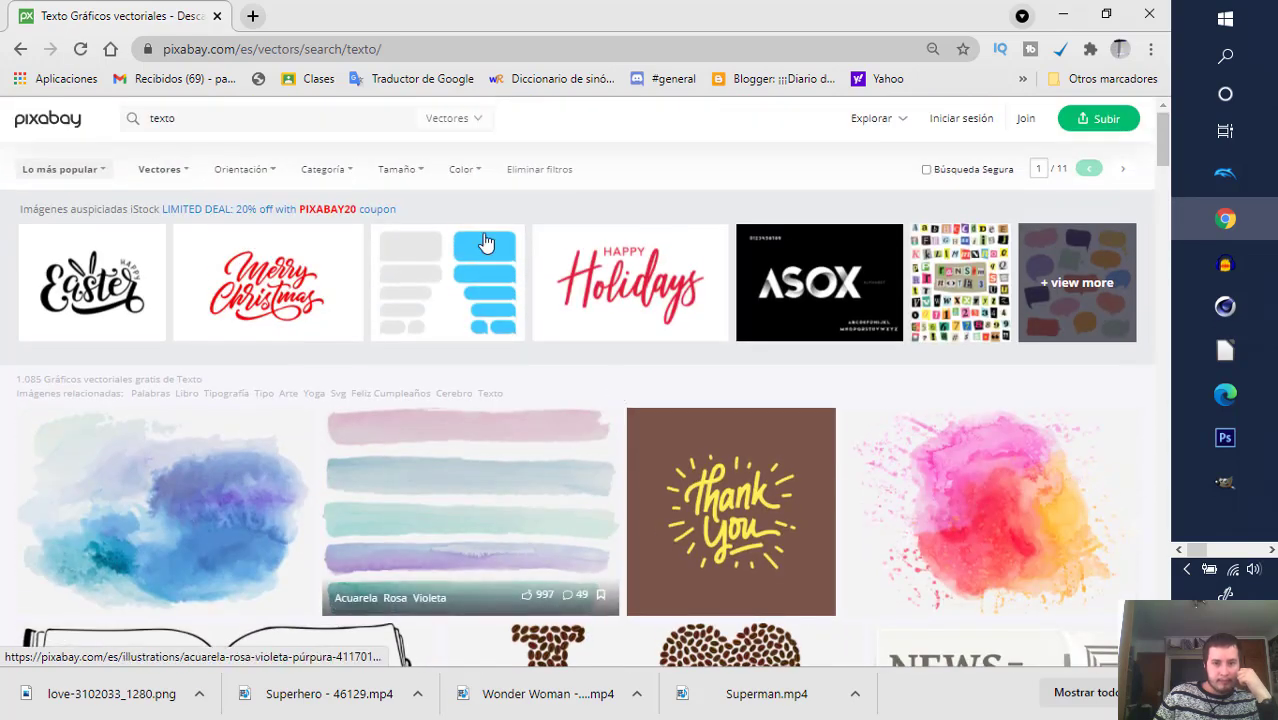
- Filter the "texto" vectors to transparent images and browse the results for a text graphic
click(466, 170)
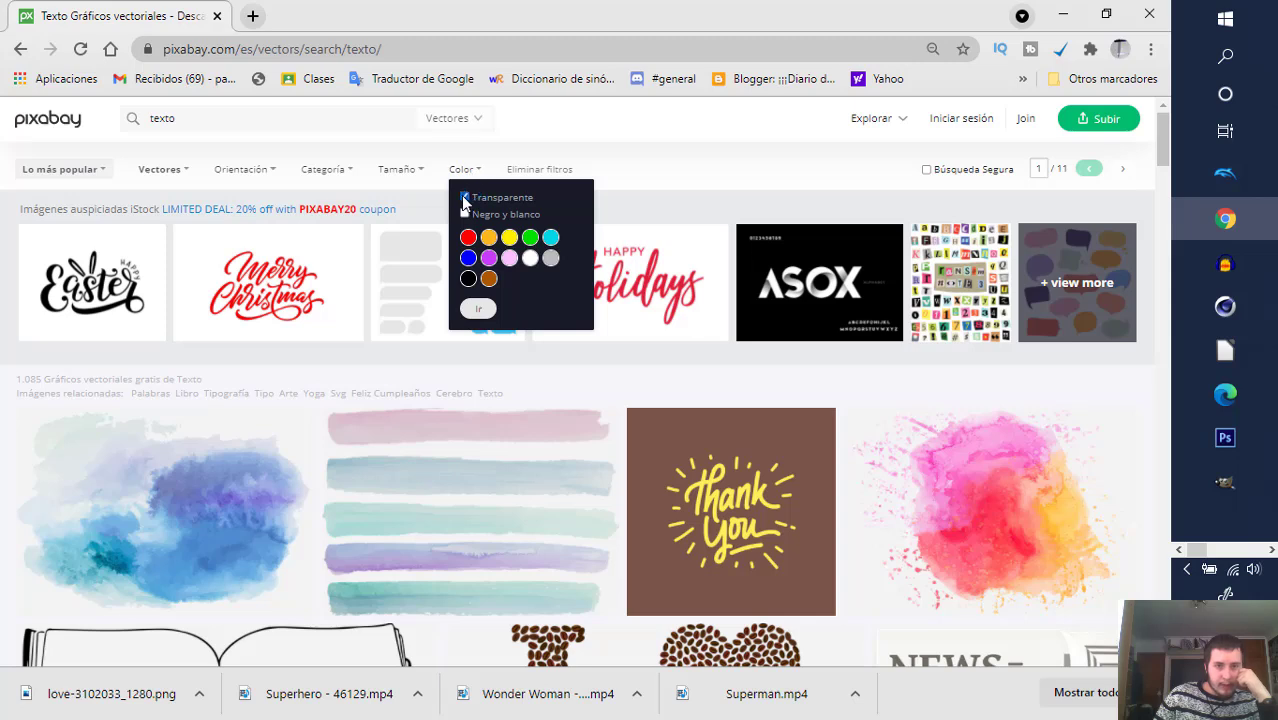
click(477, 310)
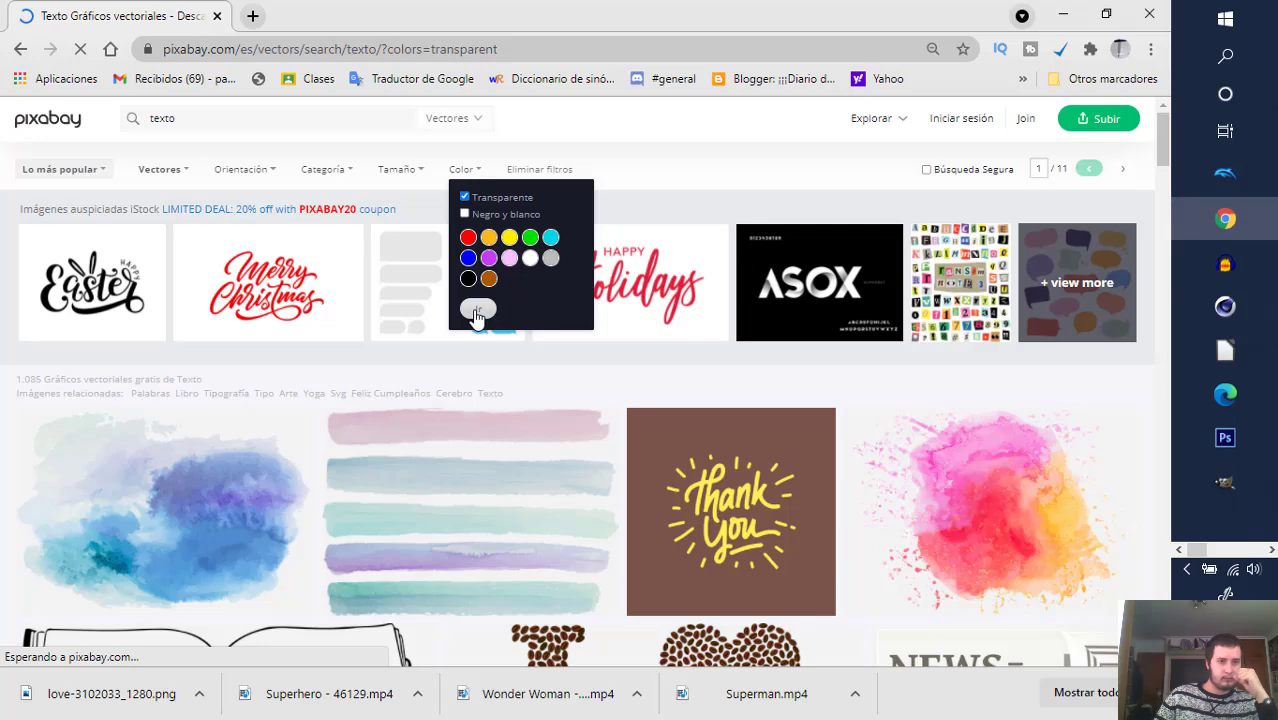
scroll(358, 434, down, 4)
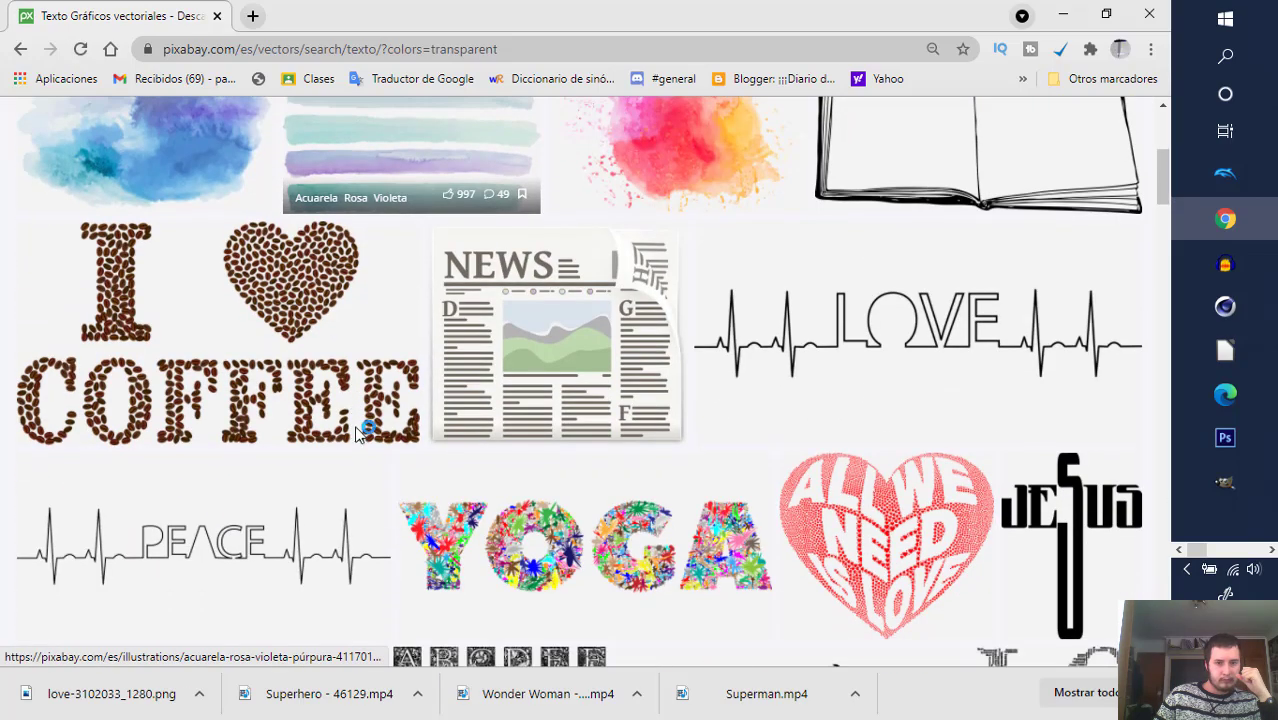
scroll(555, 413, down, 3)
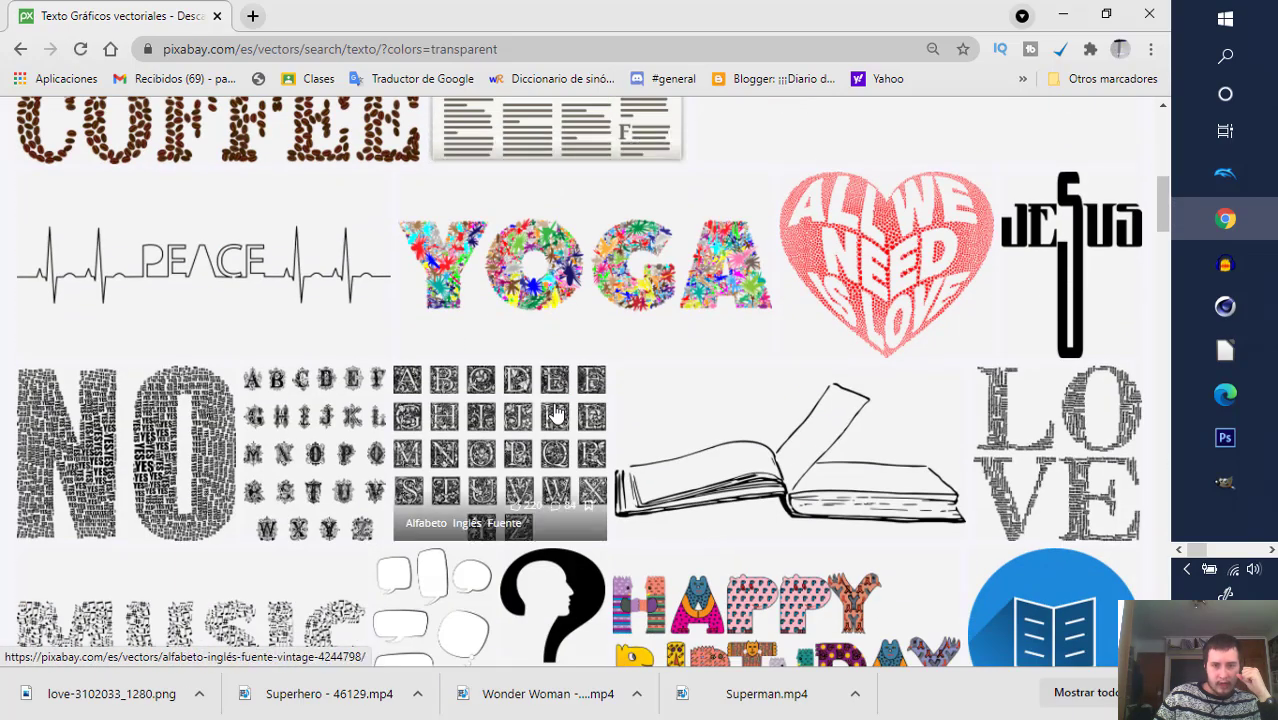
scroll(548, 415, down, 2)
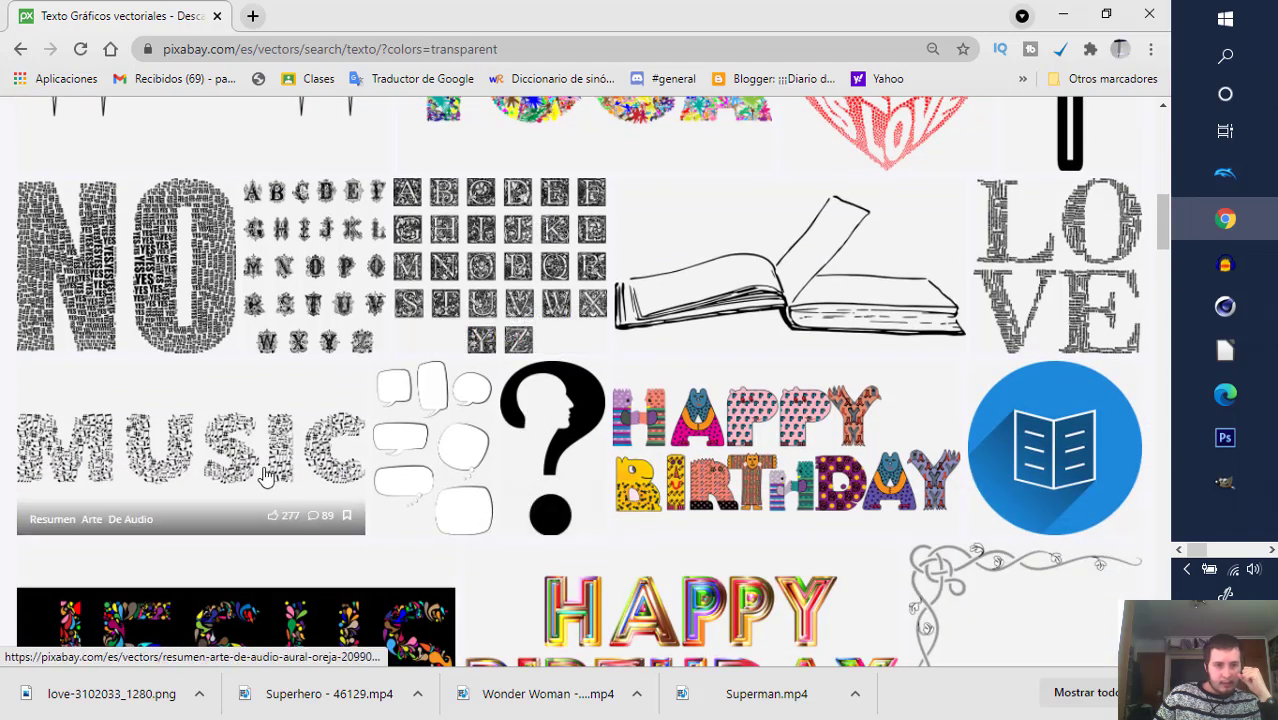
scroll(276, 470, down, 4)
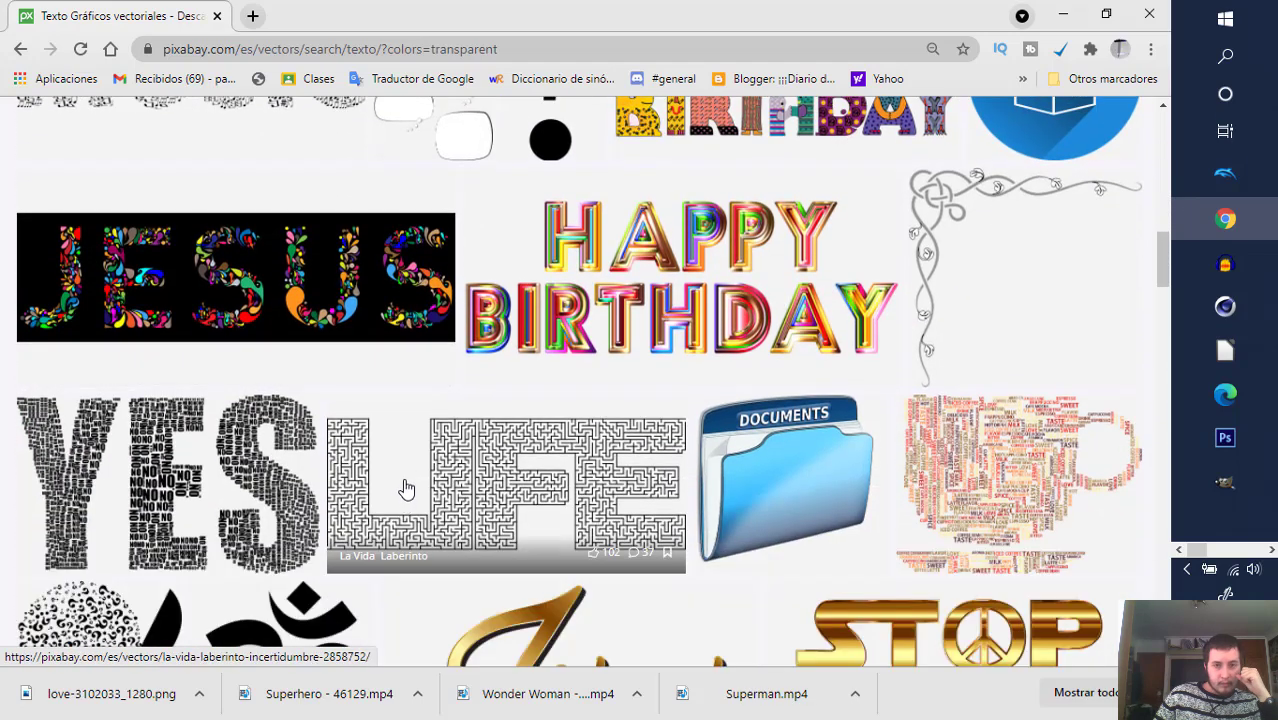
- Open the multicoloured metallic "Happy Birthday" vector, request its 1280×640 PNG download and complete the not-a-robot check
click(614, 298)
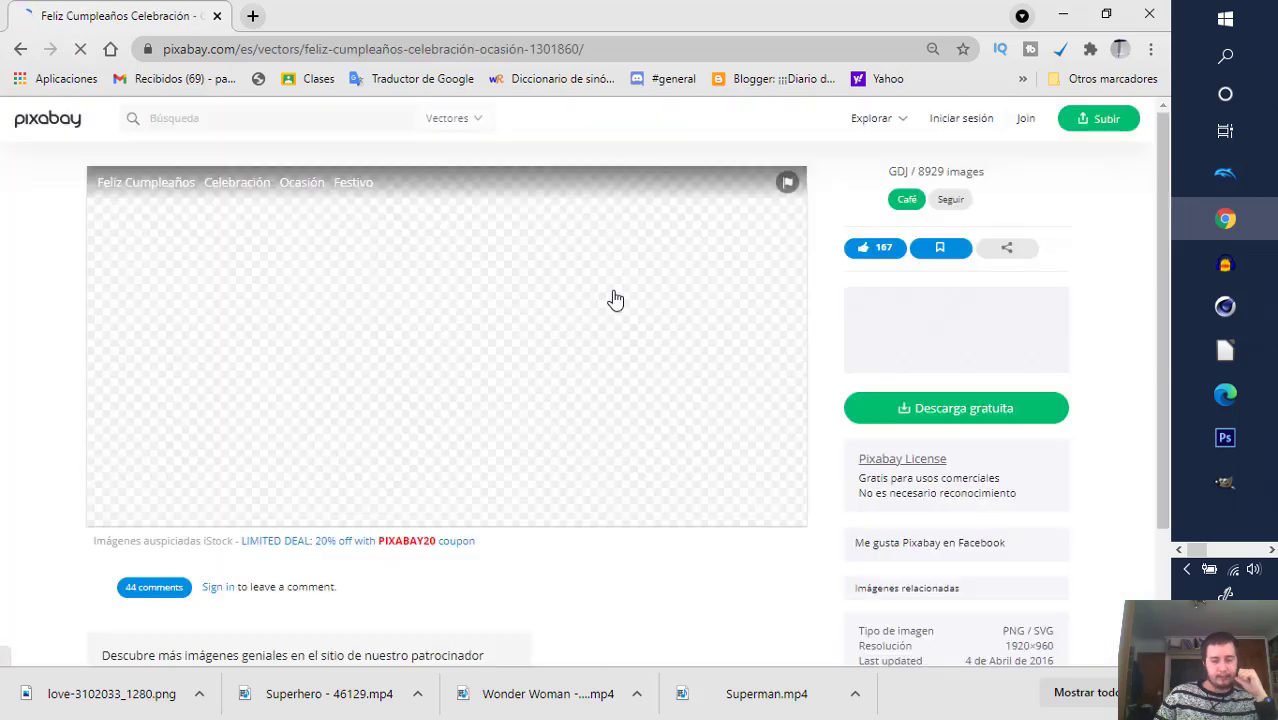
click(893, 410)
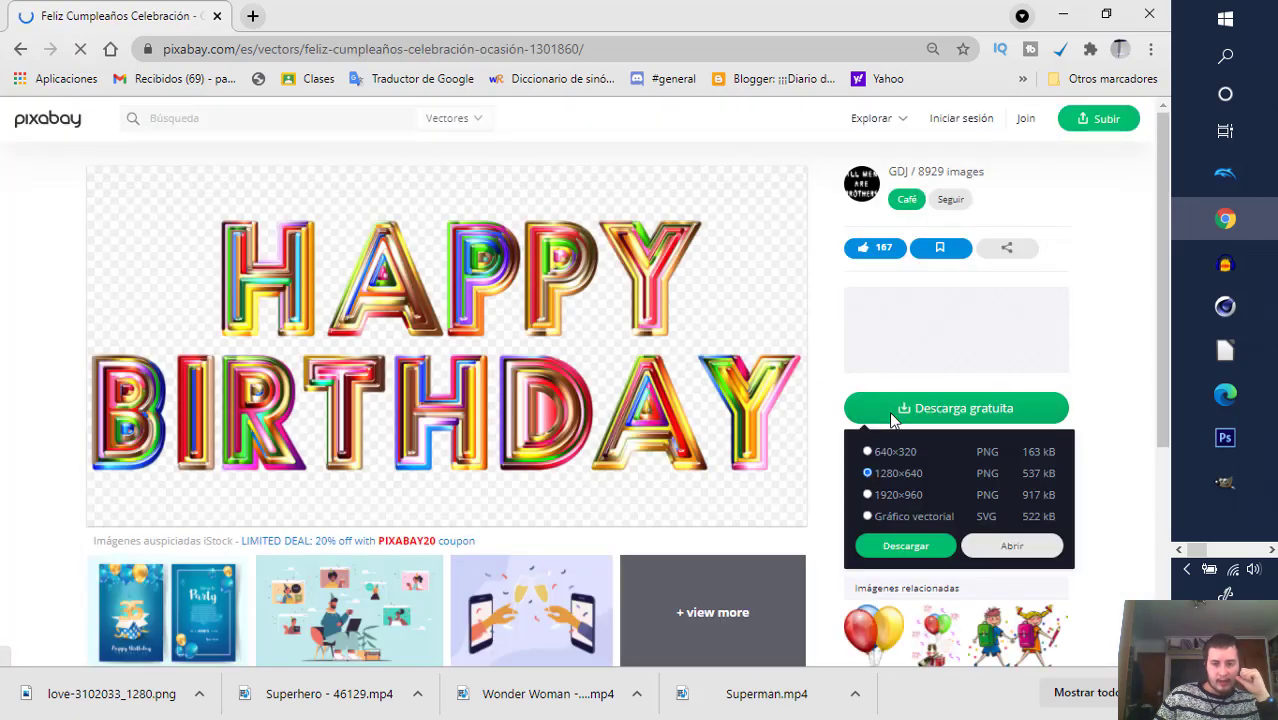
click(903, 558)
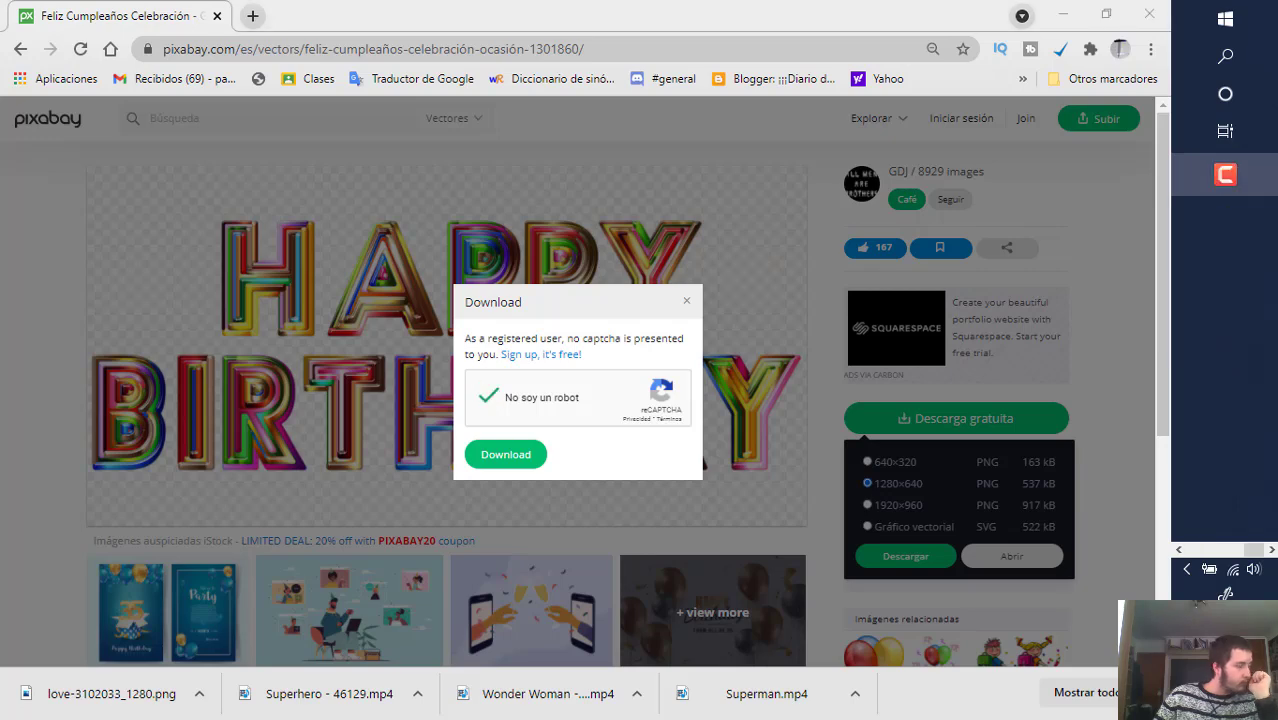
click(508, 456)
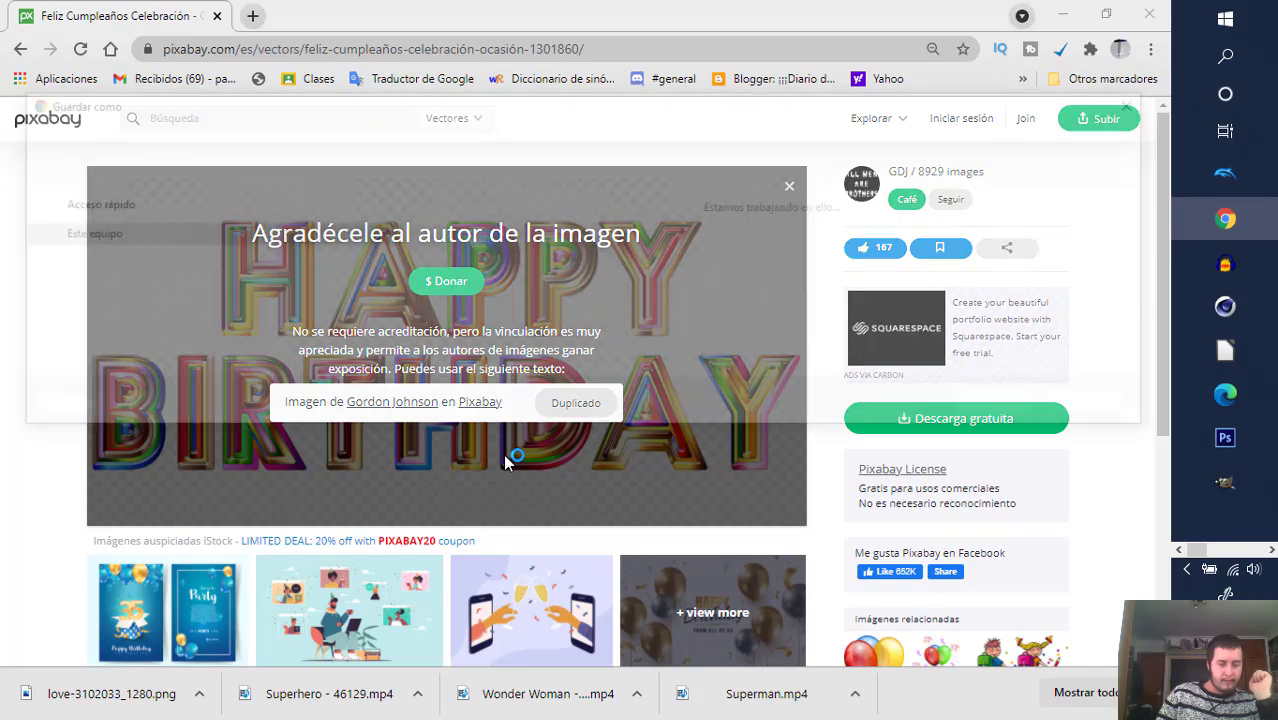
- Save the image as happy-birthday-1301860_1280.png in the Vegas Proyecto YouTube folder and show it there
click(1000, 405)
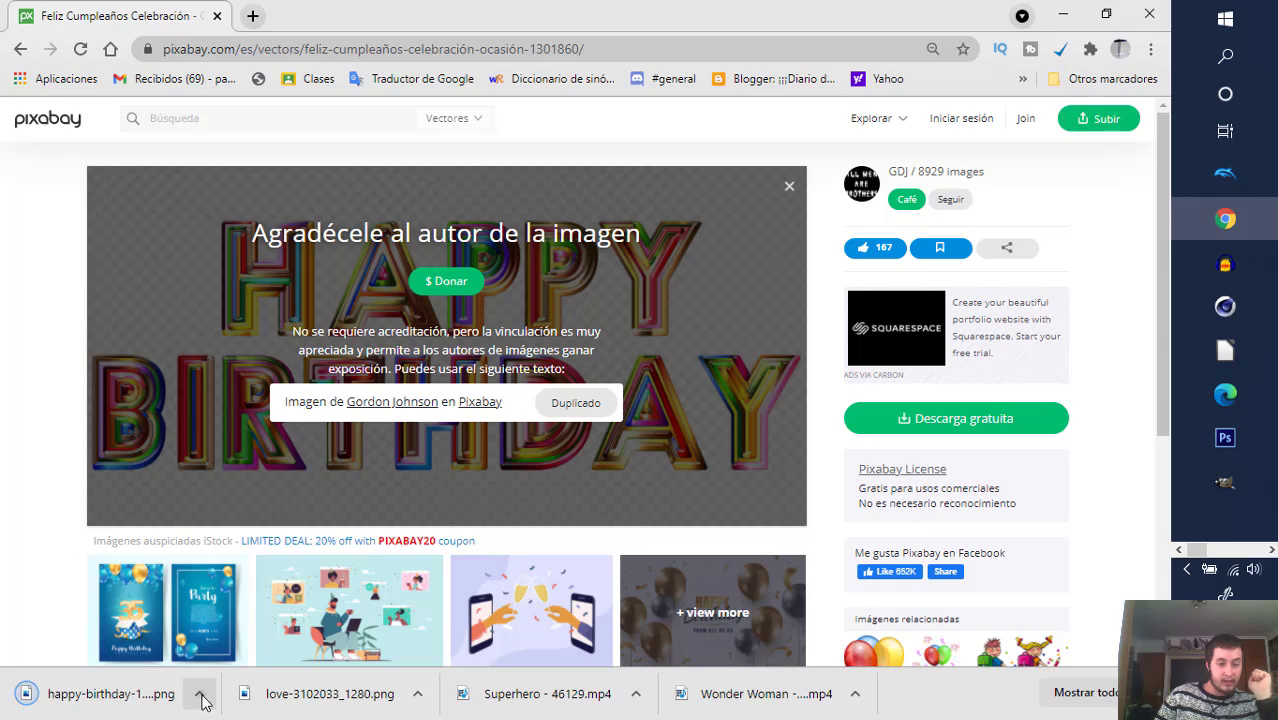
click(201, 694)
click(264, 630)
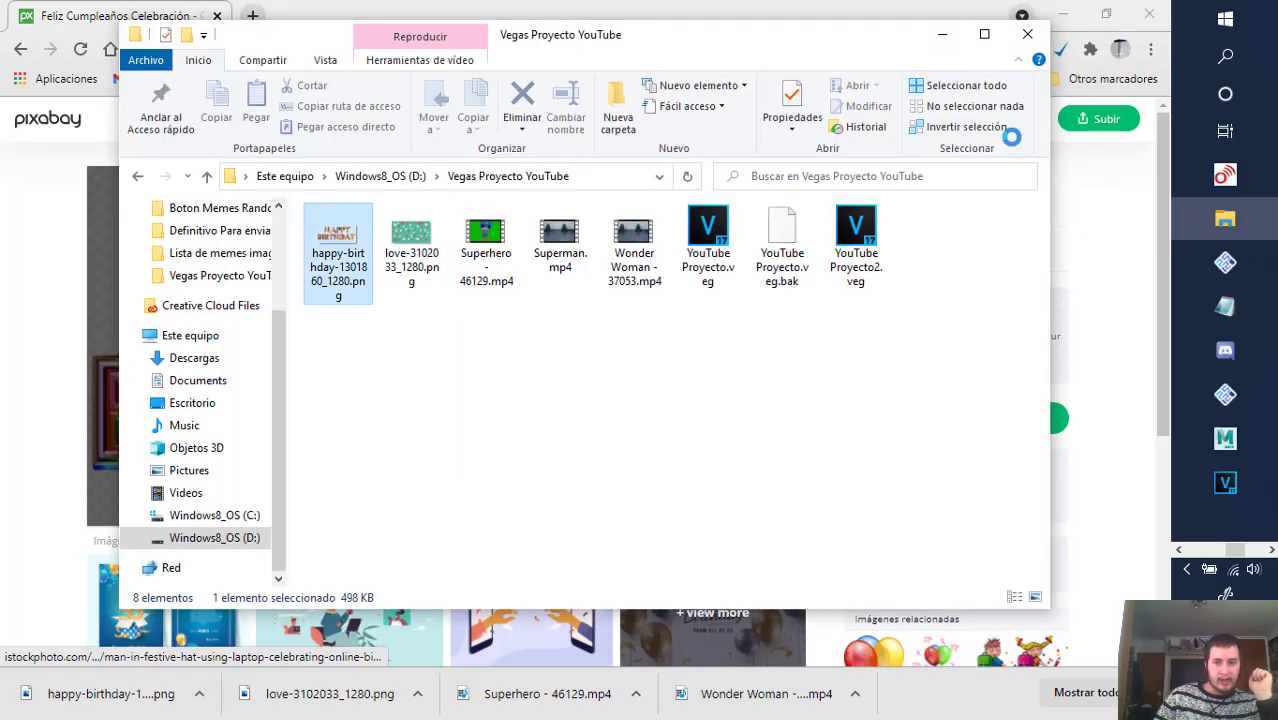
- Switch to VEGAS Pro, restore its window to a smaller size, arrange it beside the project folder window and widen the video effects pane
click(1227, 485)
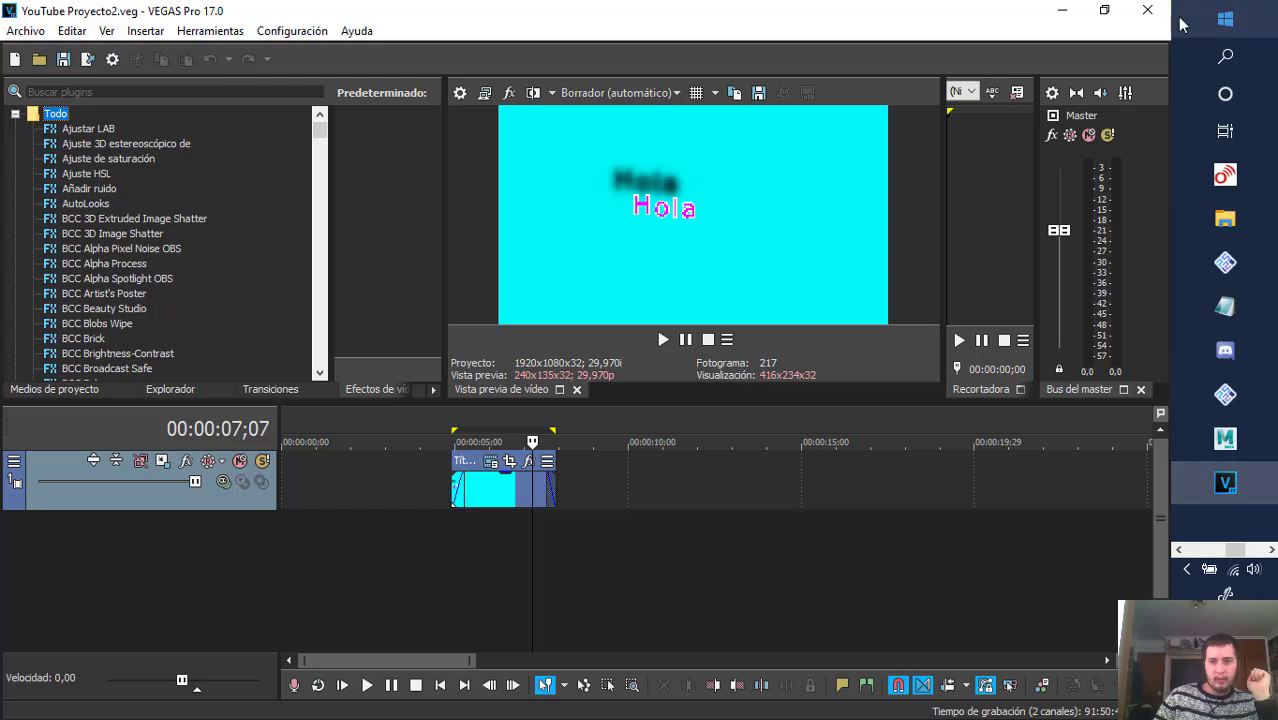
click(1102, 12)
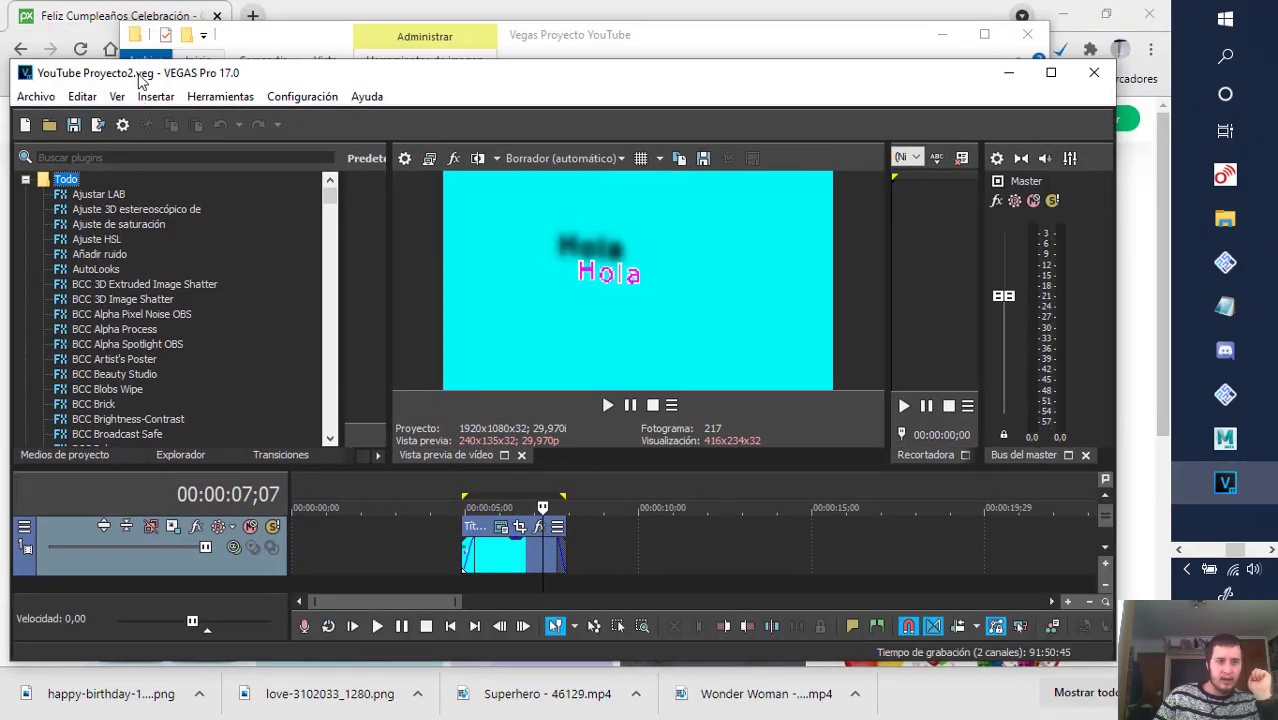
drag(140, 80, 680, 64)
drag(597, 38, 402, 52)
drag(1004, 64, 786, 60)
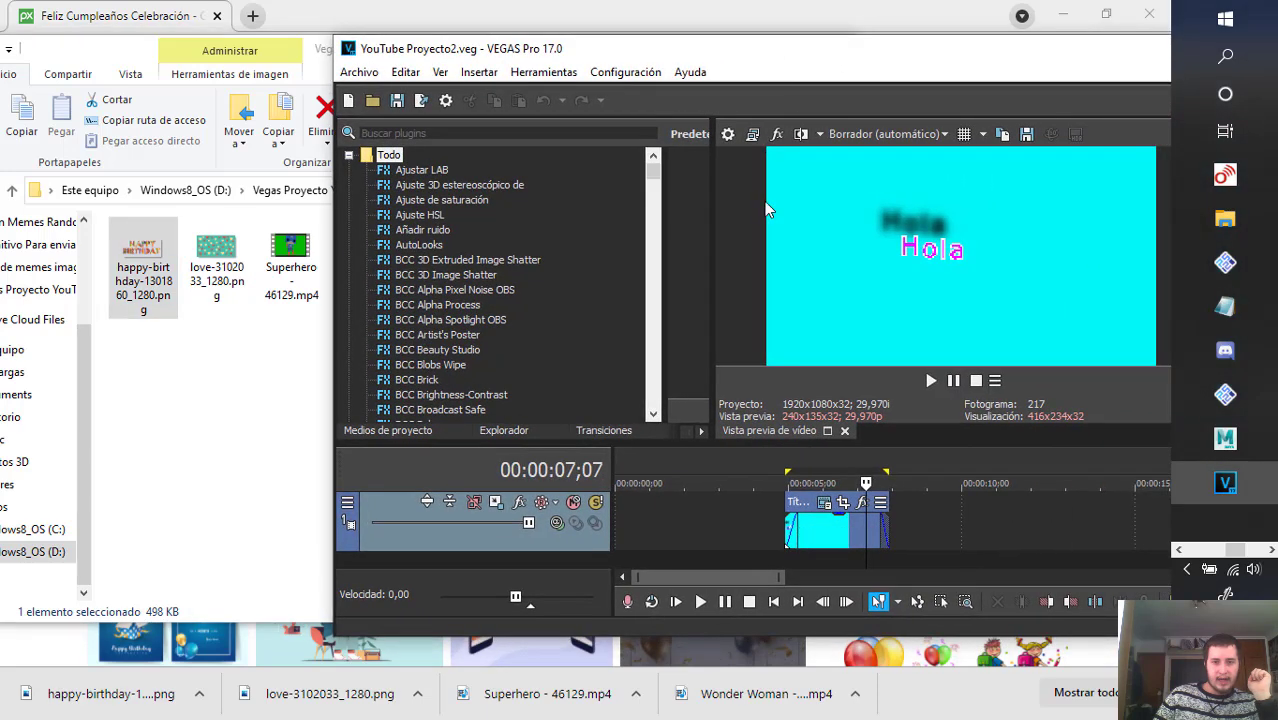
drag(714, 224, 997, 229)
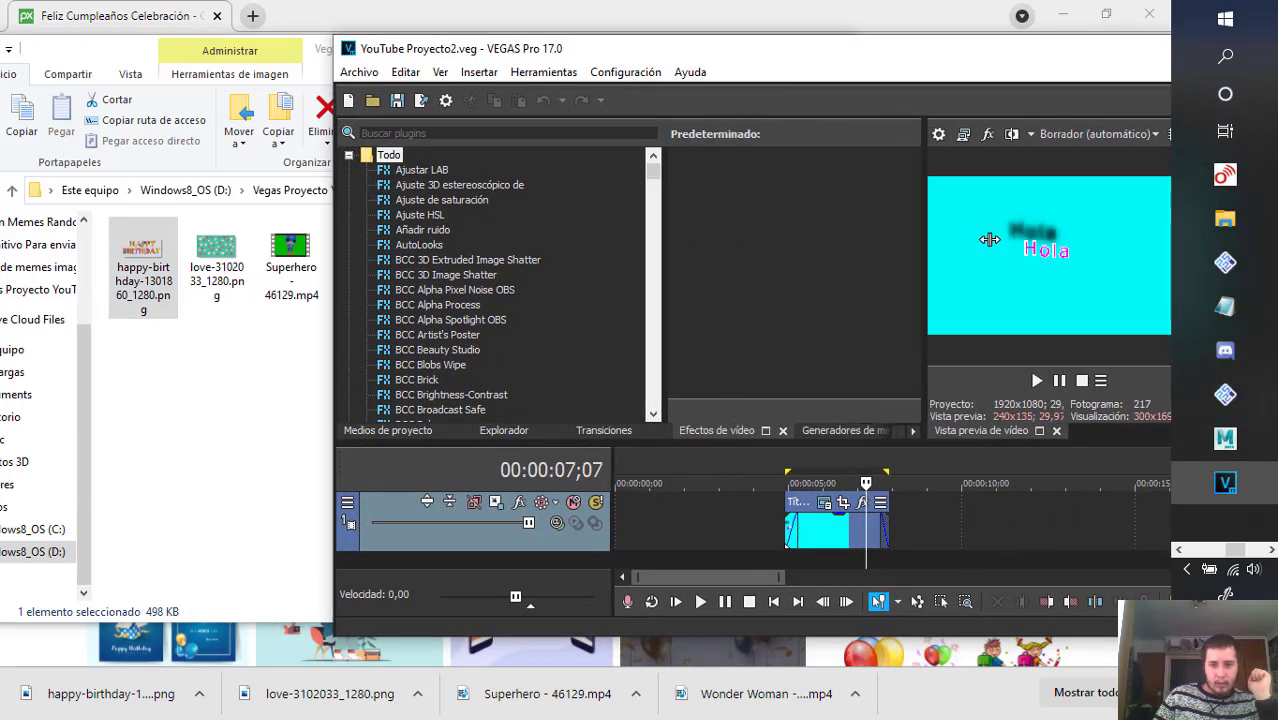
- Show the project media and import happy-birthday-1301860_1280.png and love-3102033_1280.png from the folder, clearing the browser out of the way
click(380, 431)
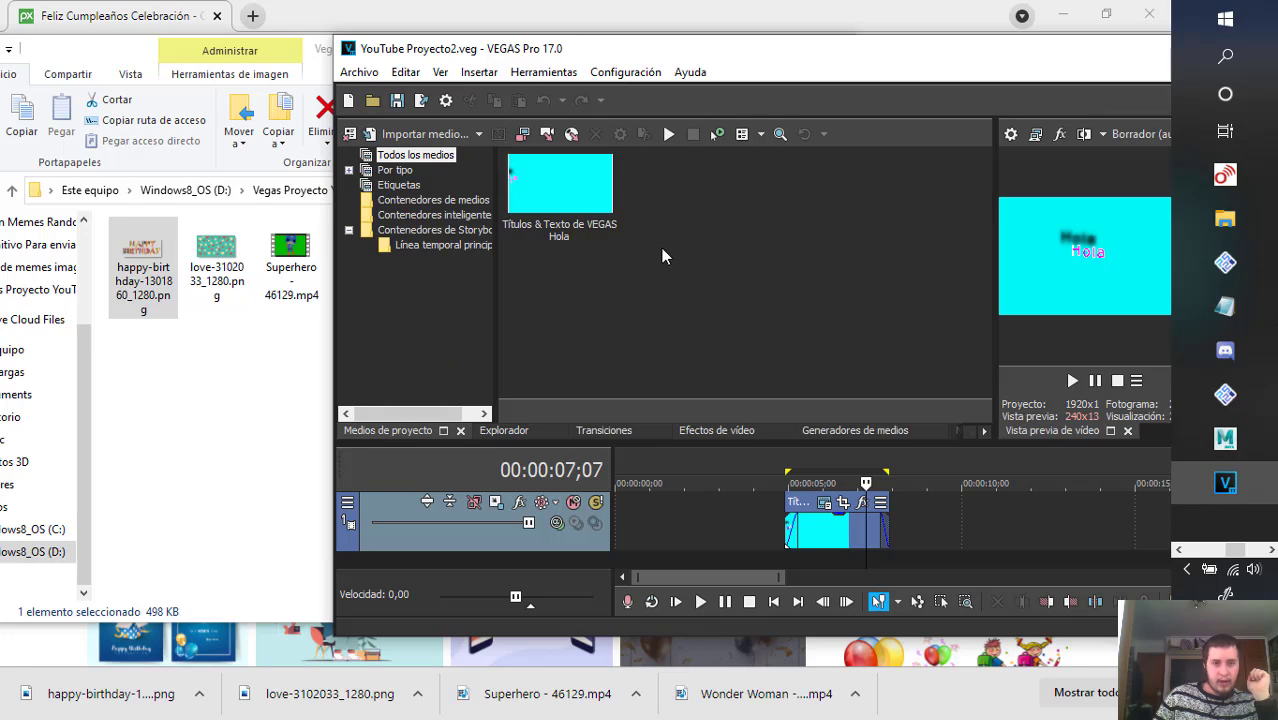
drag(150, 248, 660, 290)
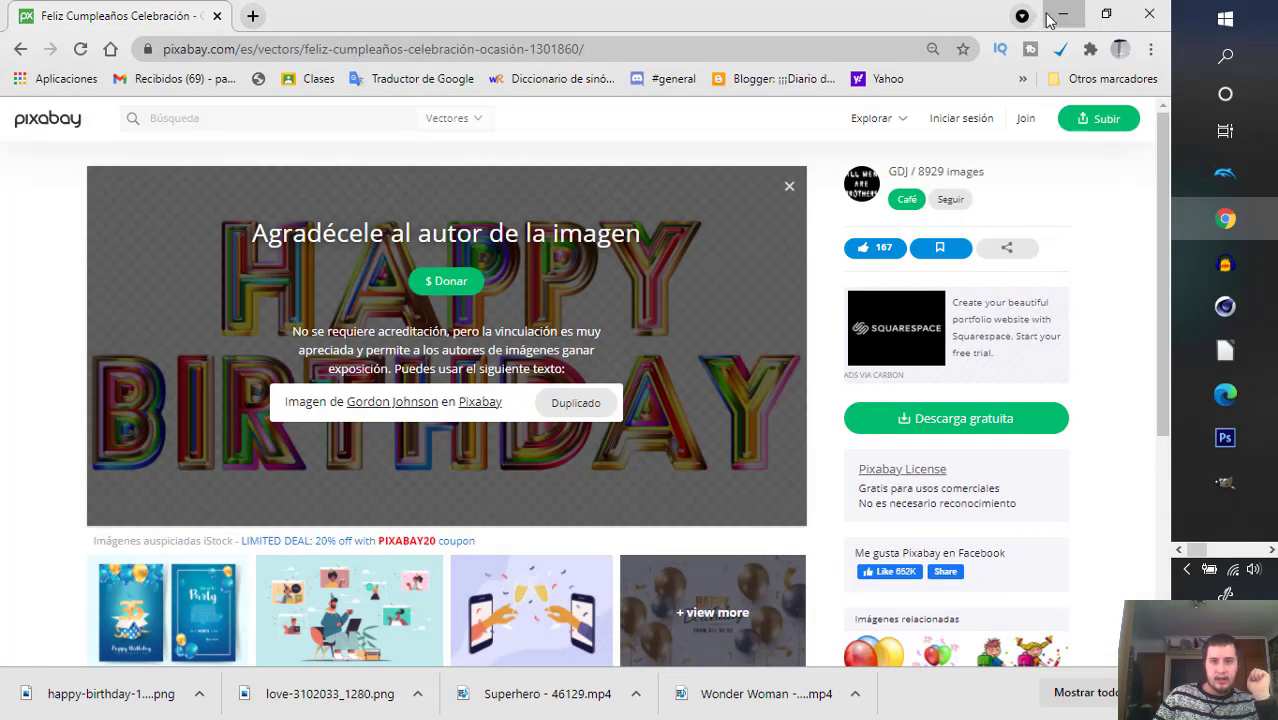
click(1062, 14)
drag(228, 356, 124, 212)
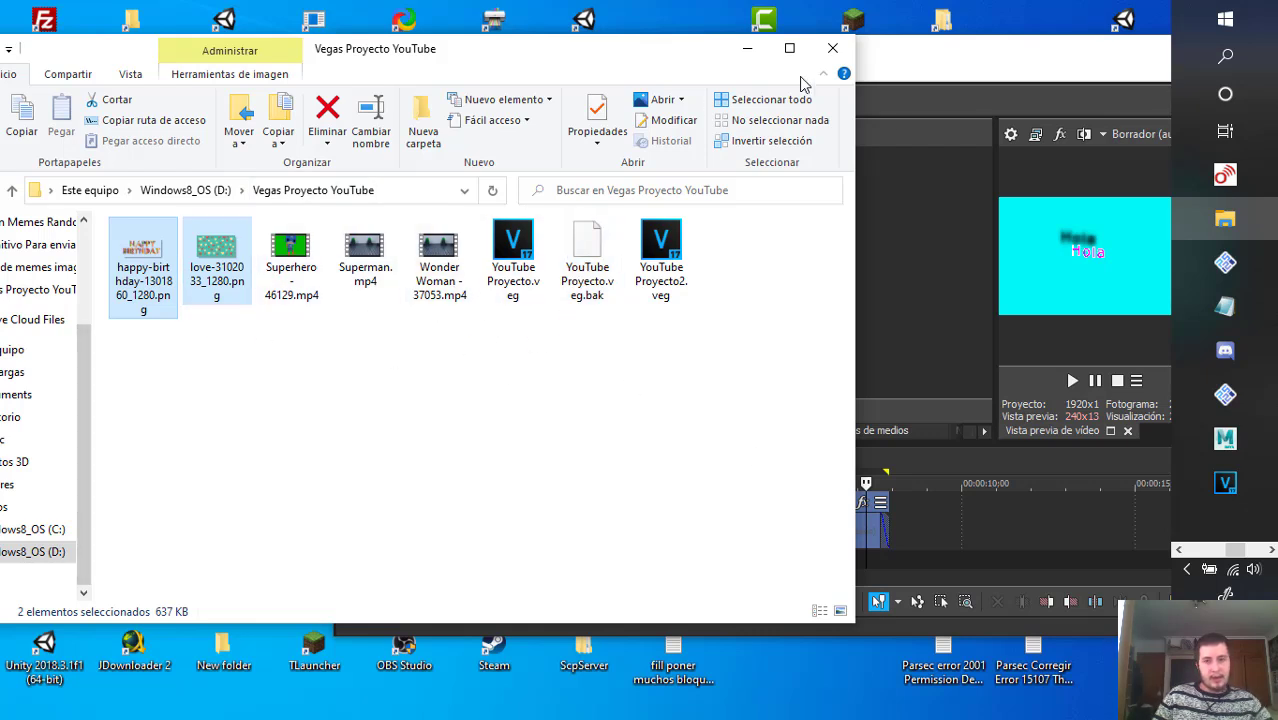
drag(858, 175, 576, 175)
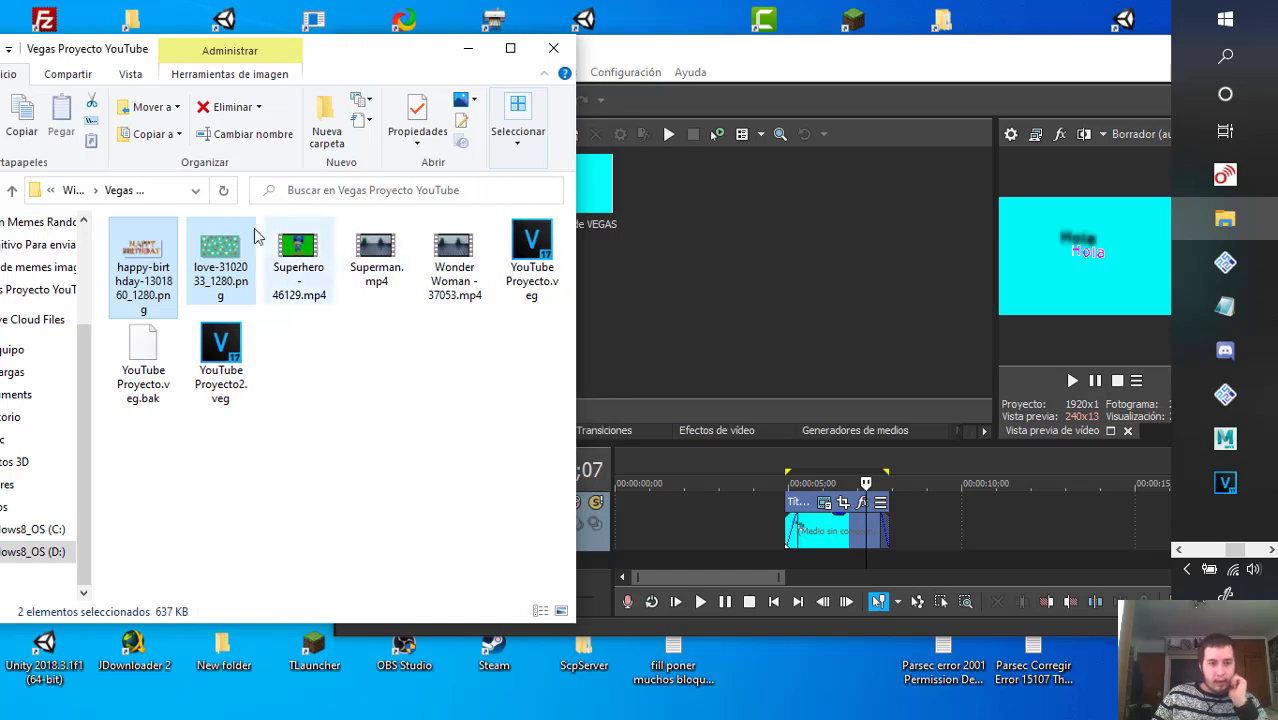
drag(165, 248, 695, 314)
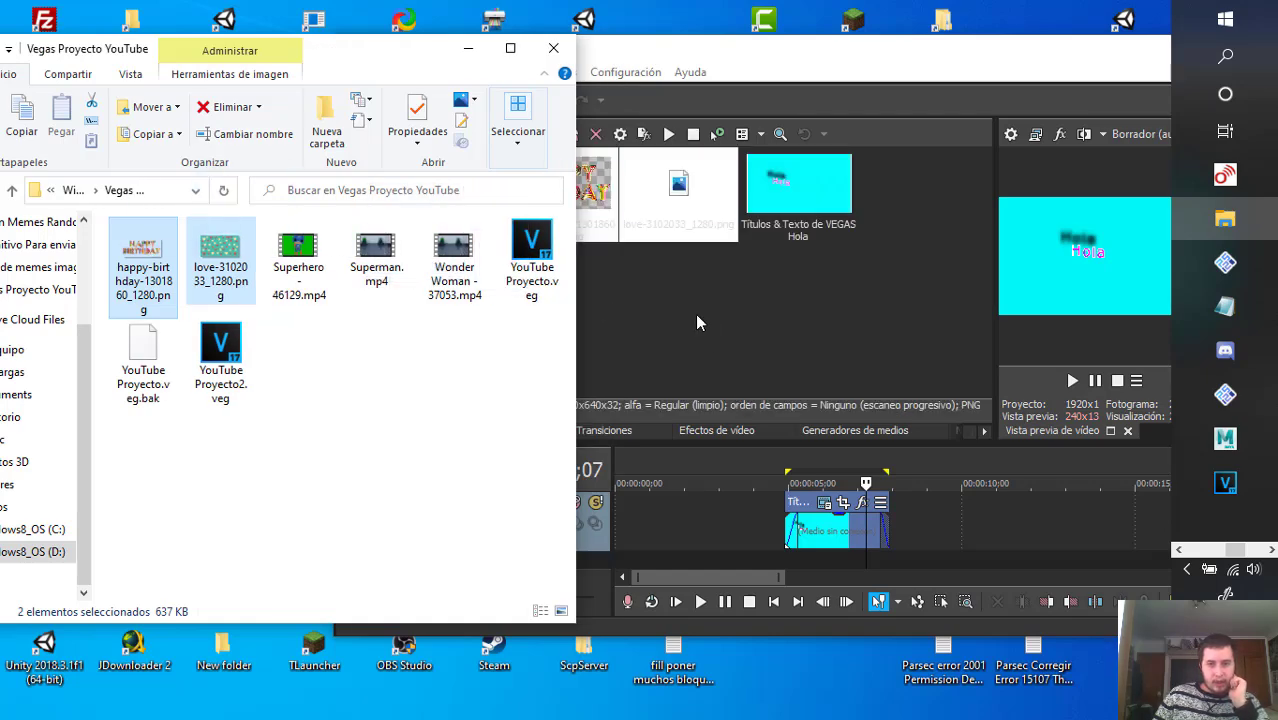
- Place the happy birthday and hearts images one after the other on the video track, starting at about 10 seconds
click(786, 50)
drag(786, 50, 689, 50)
drag(610, 178, 873, 521)
- Add Superhero - 46129.mp4 and Superman.mp4 to the timeline after the hearts image, matching the project's video settings to them
click(205, 45)
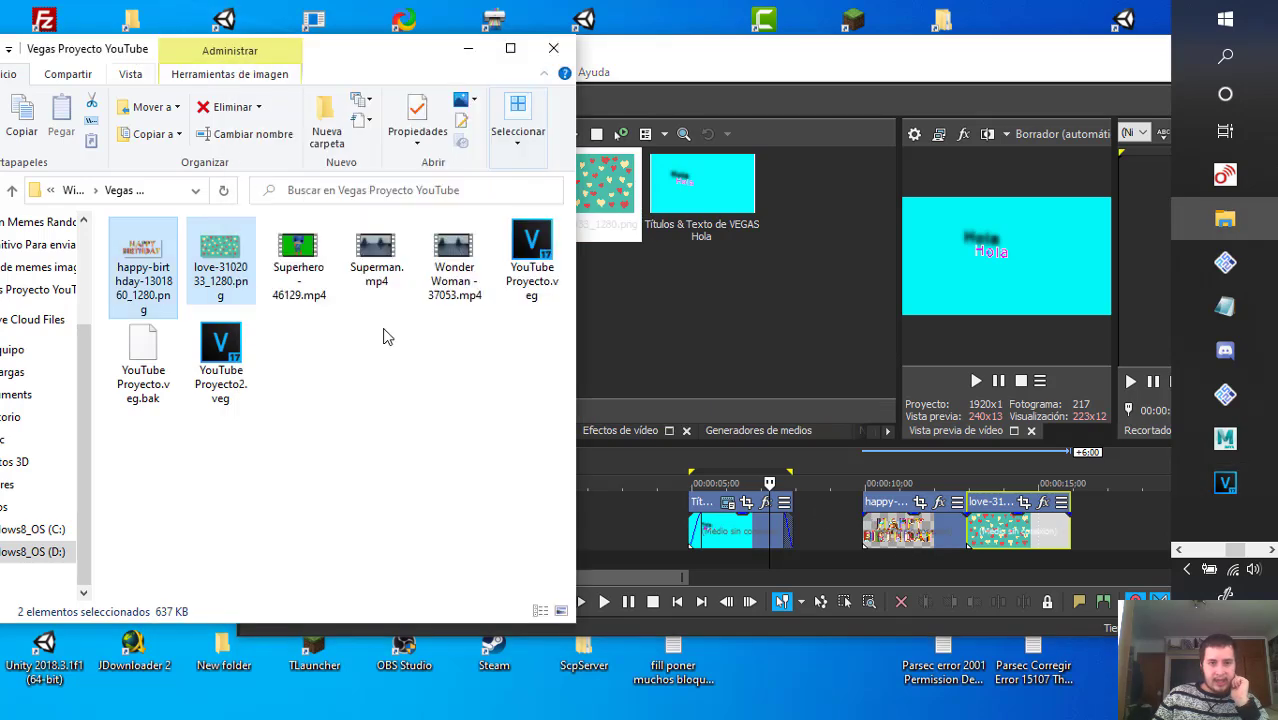
drag(370, 325, 292, 262)
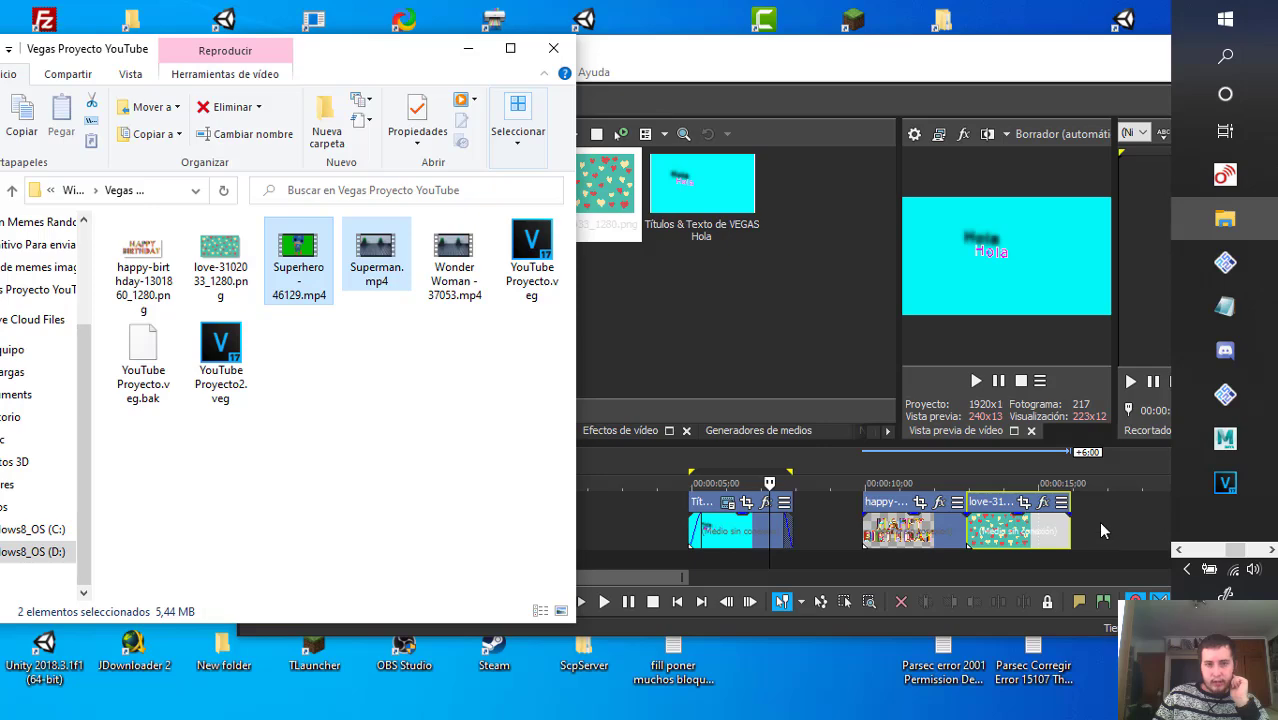
drag(1102, 531, 1104, 531)
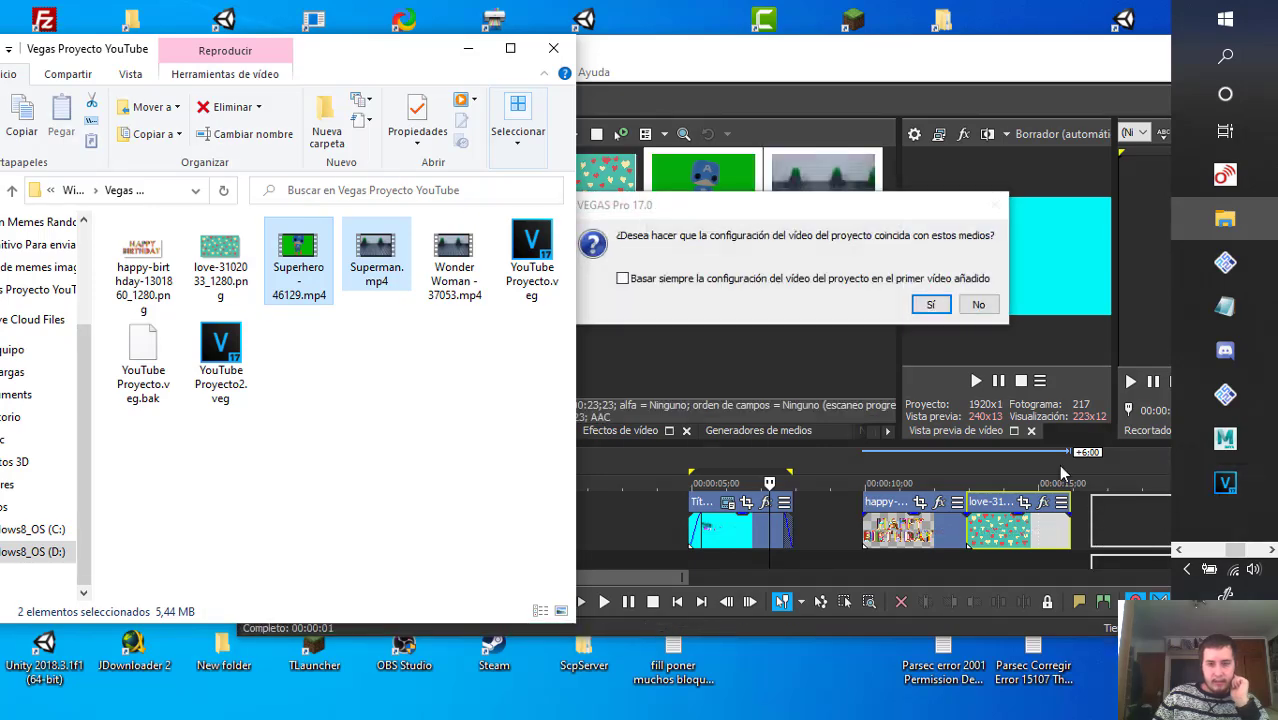
click(931, 305)
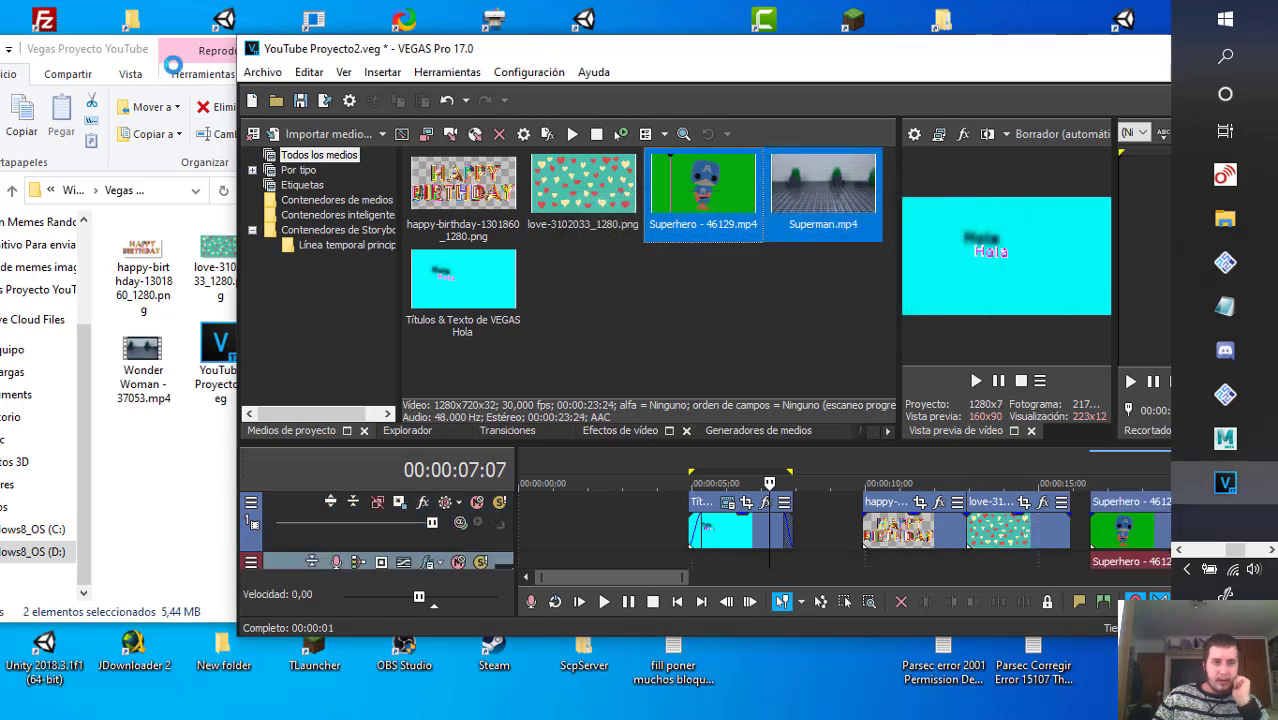
- Select Wonder Woman - 37053.mp4 in the project folder and examine the media import options in VEGAS Pro
click(173, 64)
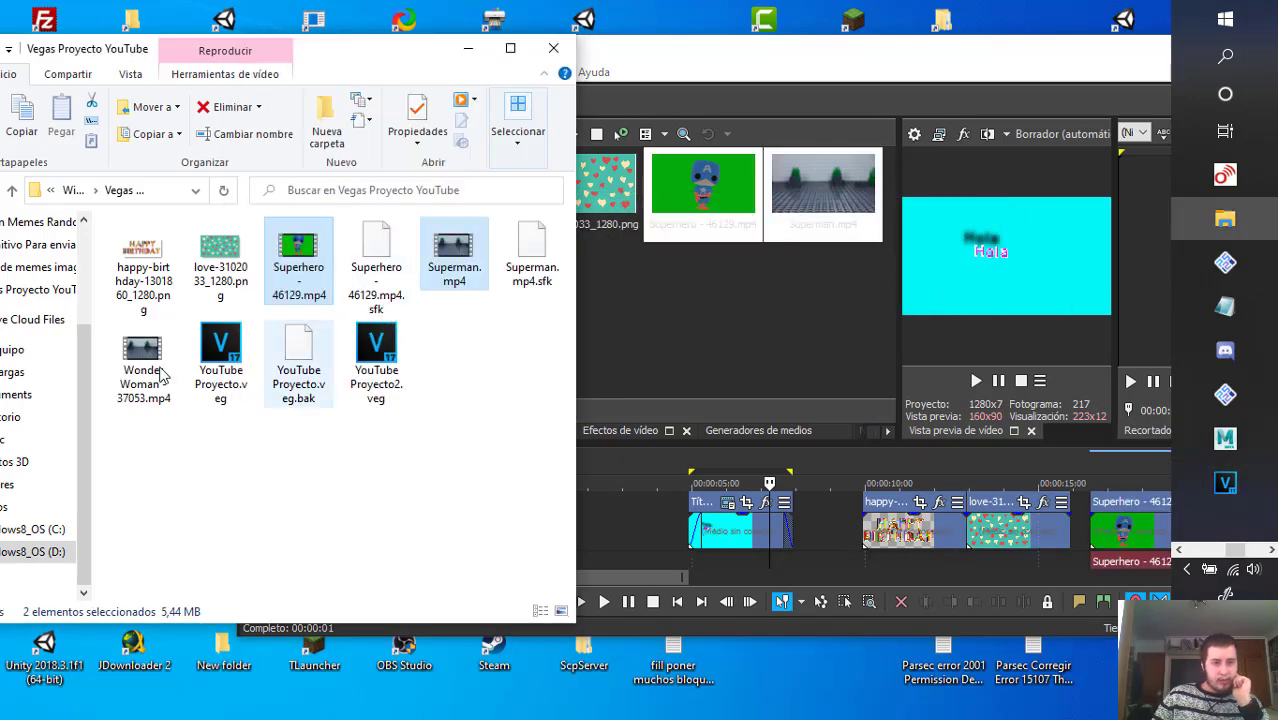
click(160, 390)
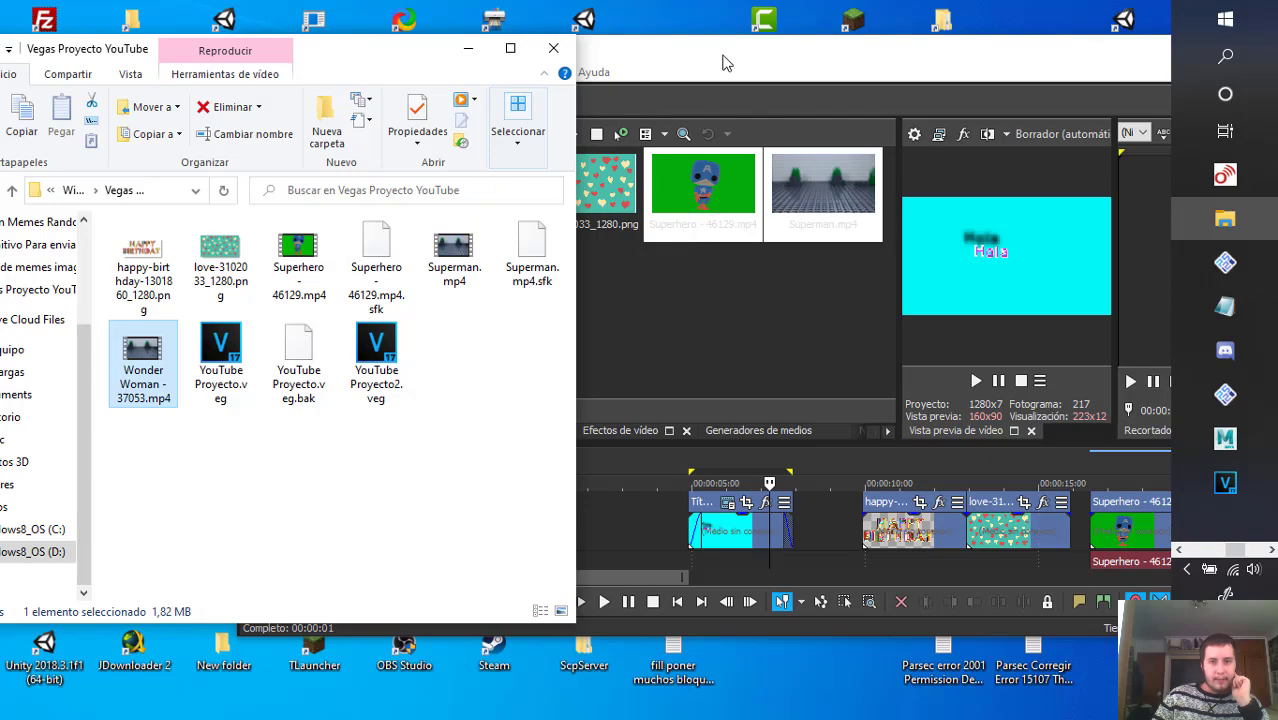
click(726, 63)
click(272, 75)
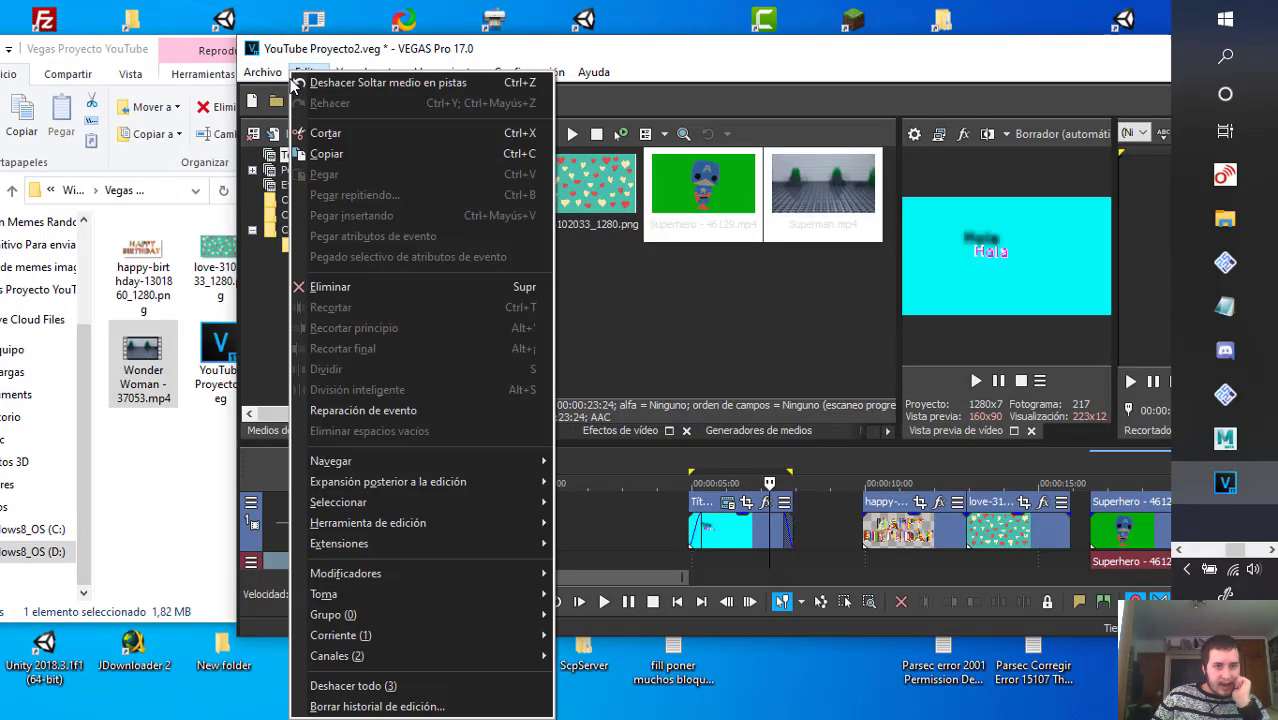
click(263, 73)
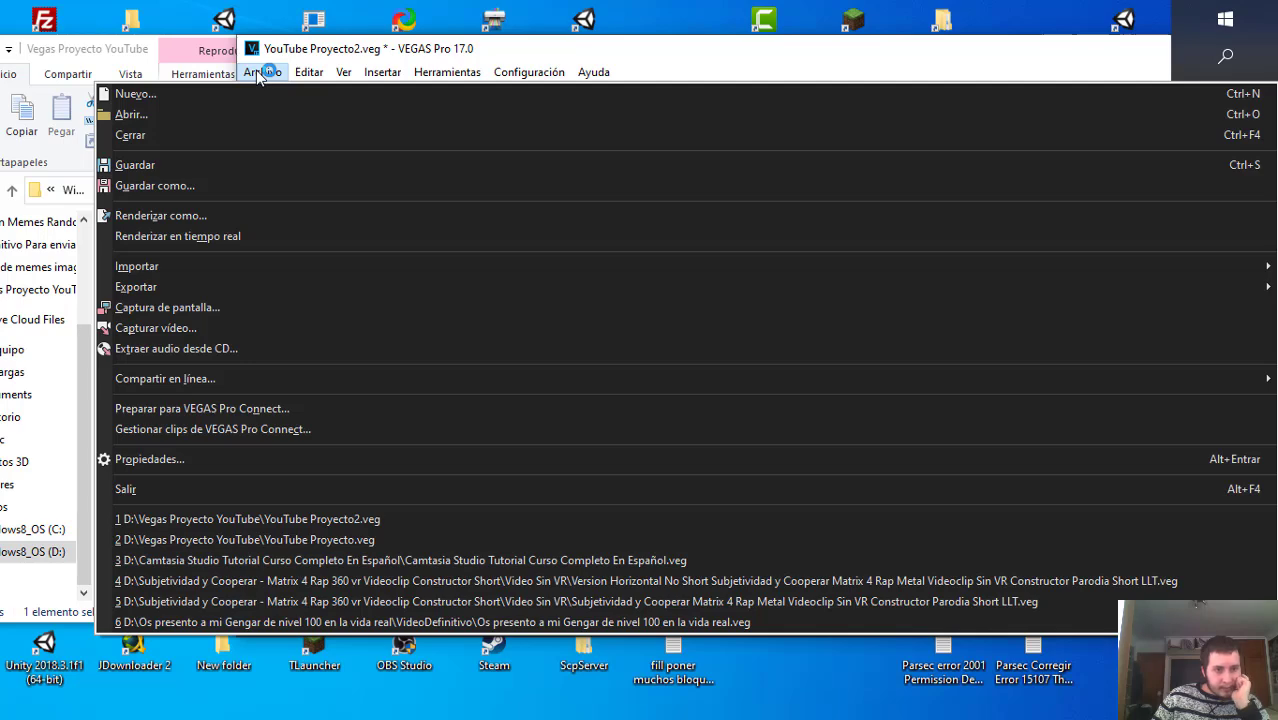
mouse_move(170, 270)
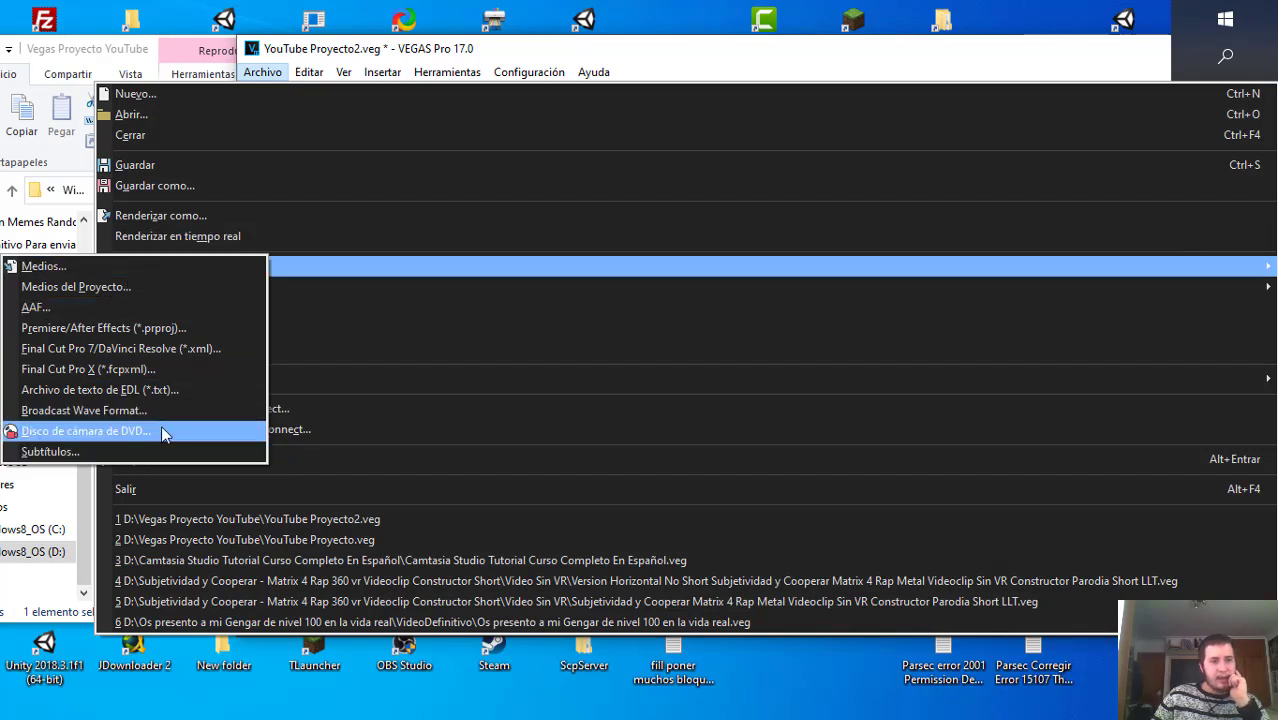
- Add Wonder Woman - 37053.mp4 from the folder to the first video track at about 2 seconds and maximize the VEGAS Pro window
click(100, 49)
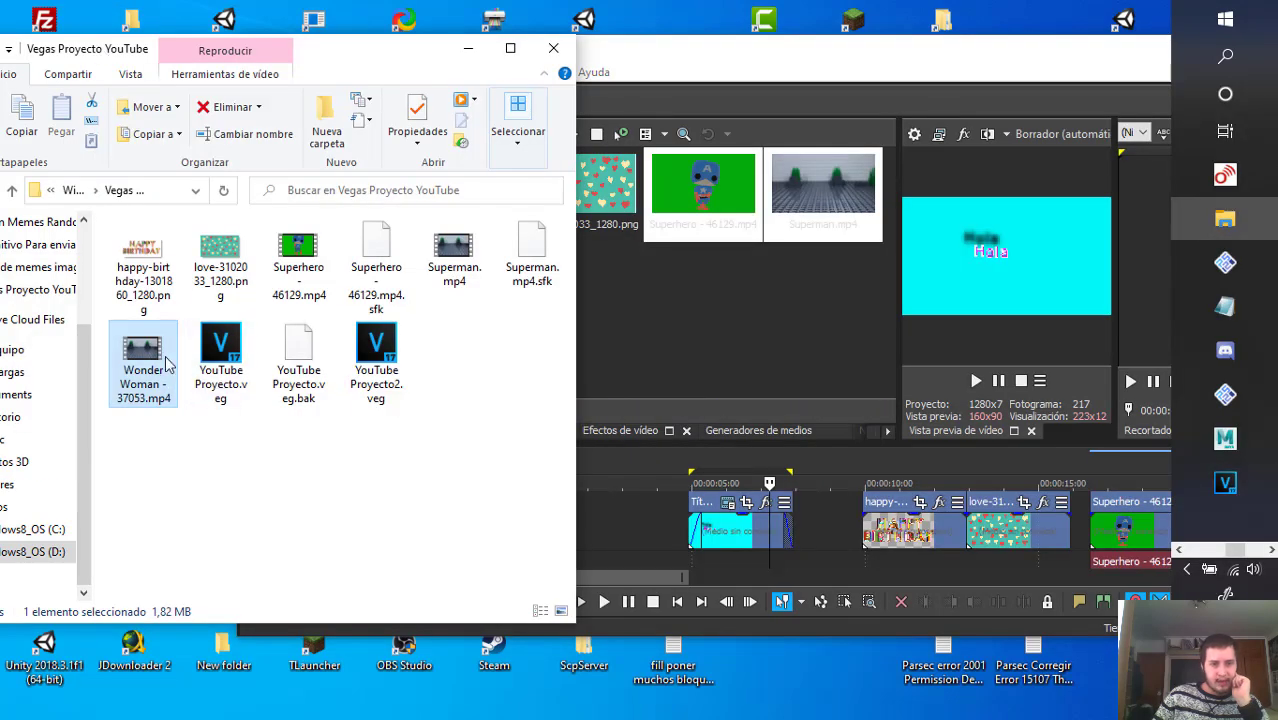
drag(852, 531, 660, 519)
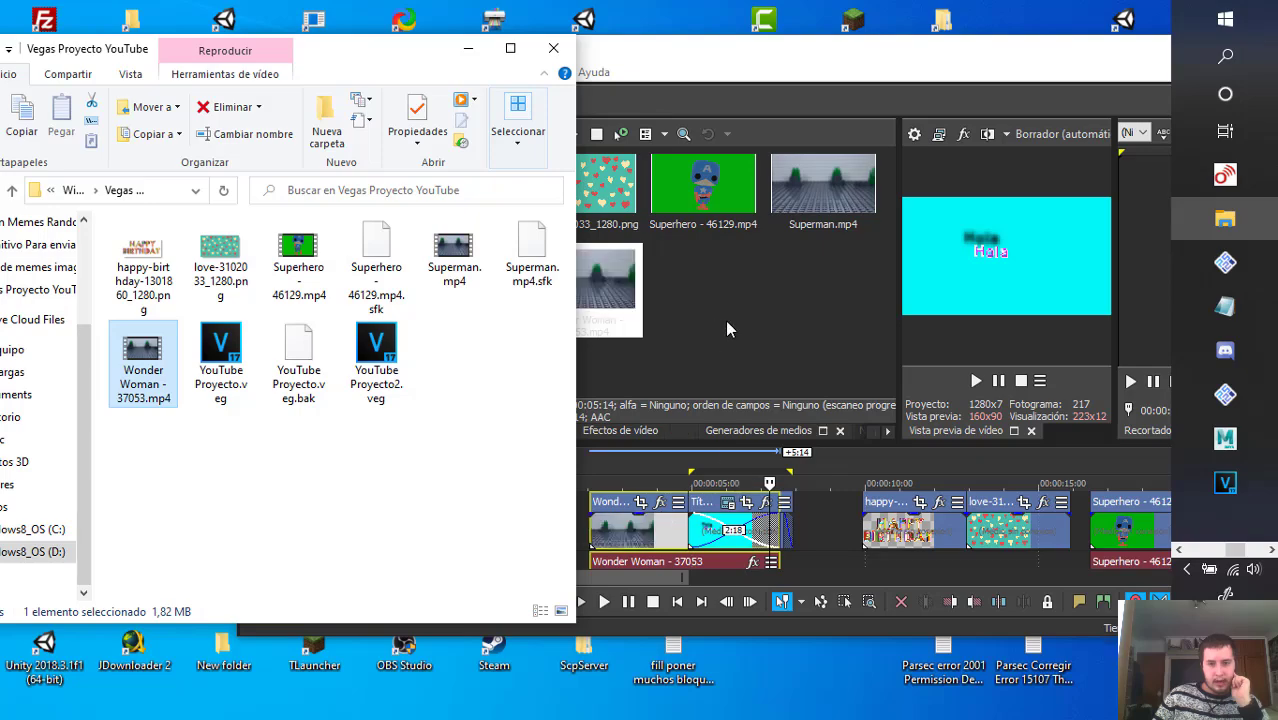
click(812, 50)
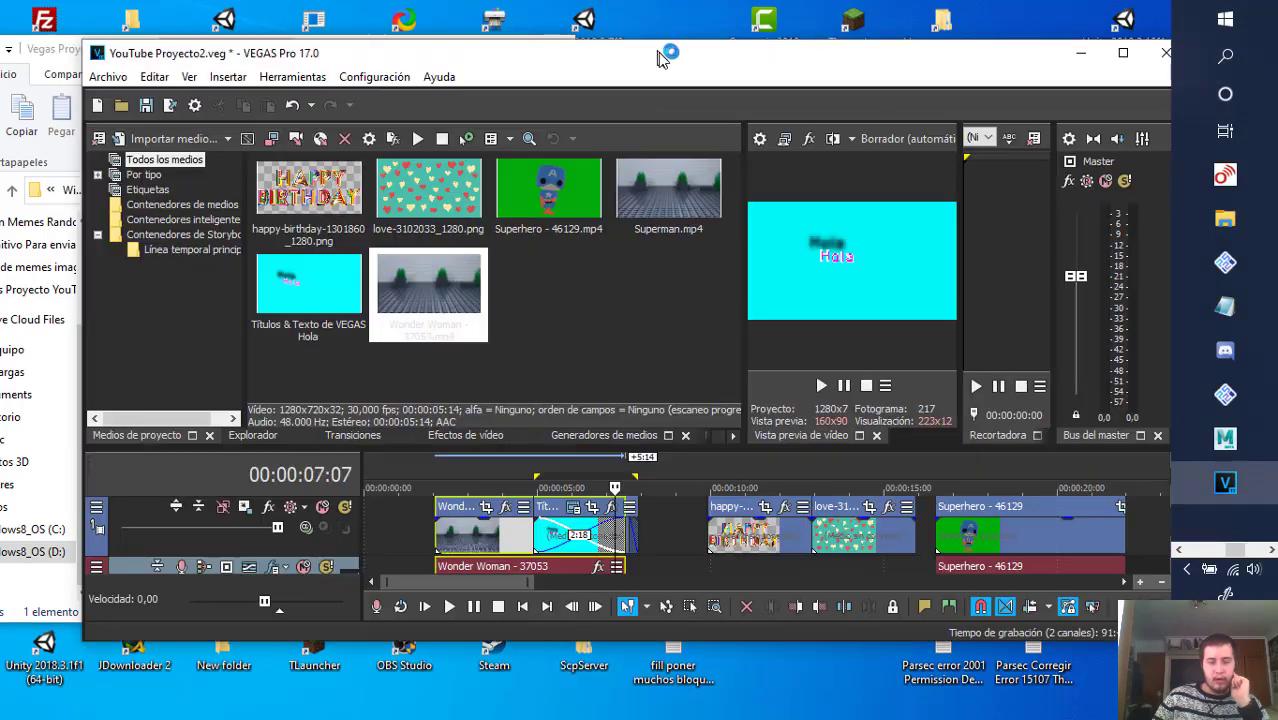
click(1118, 49)
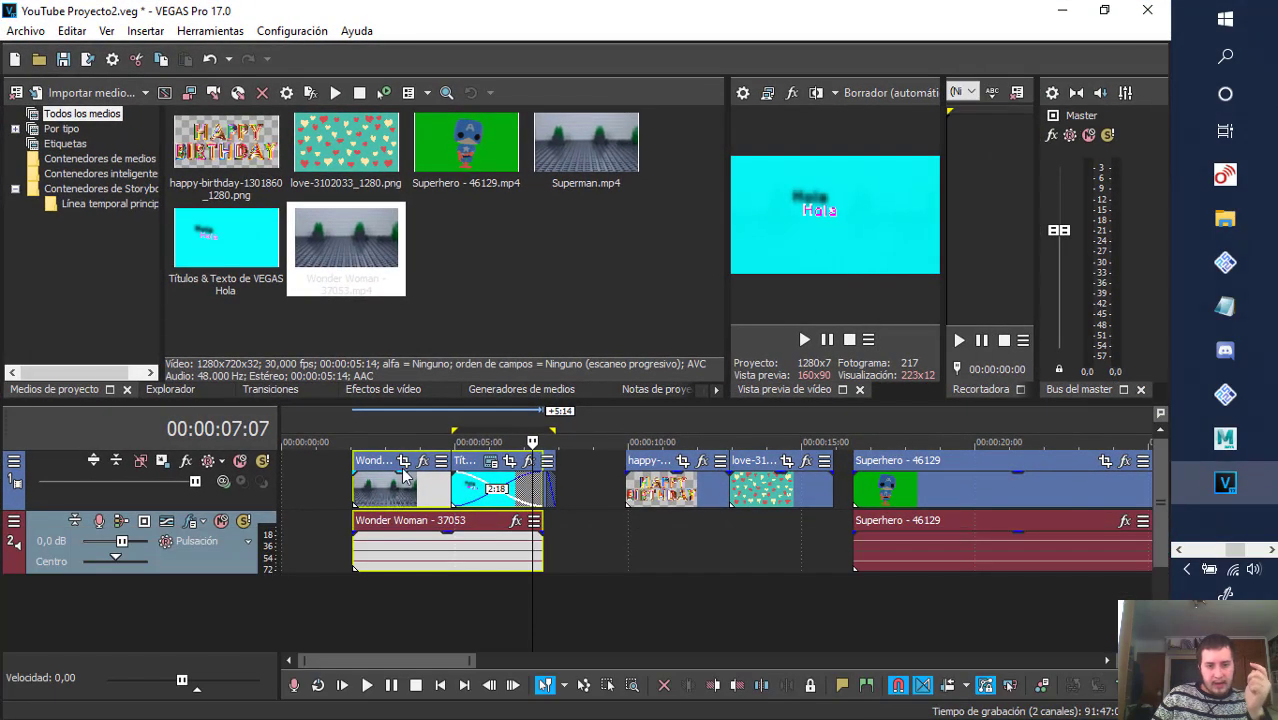
- Remove the Wonder Woman clip from the first track and place it on a new track below the audio, starting at about 2.4 seconds
key(Delete)
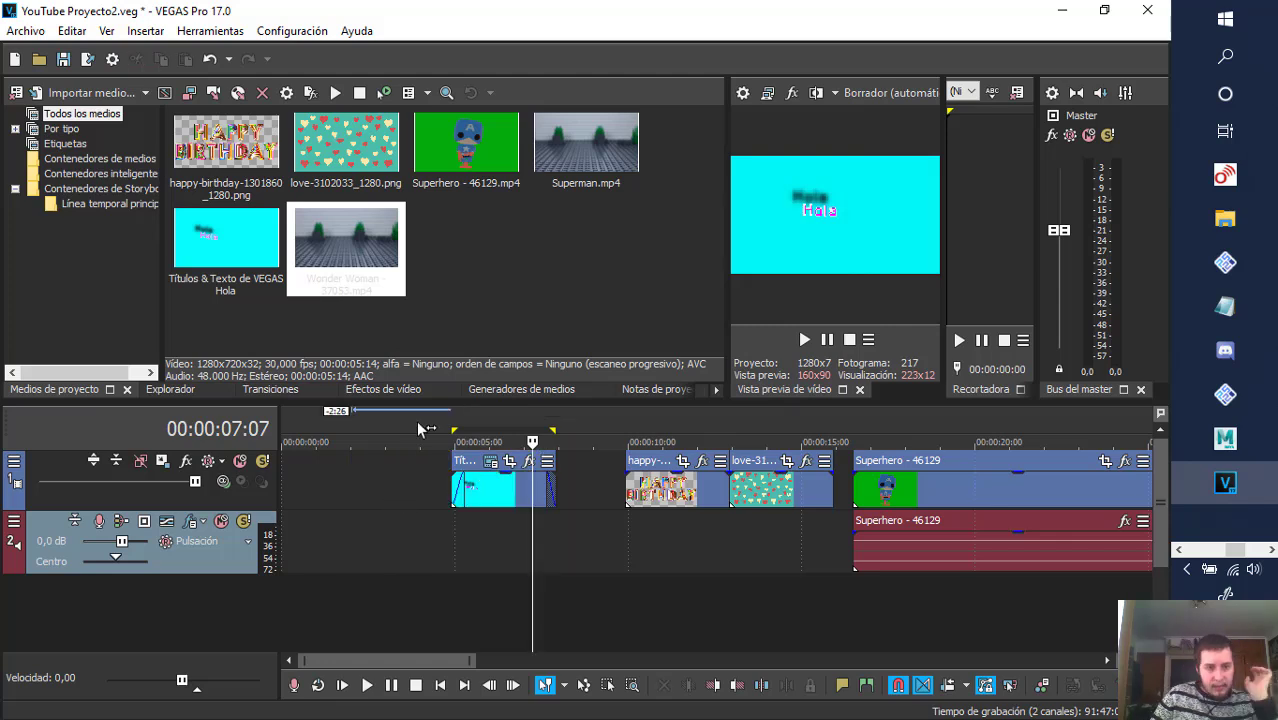
click(330, 272)
drag(330, 272, 425, 597)
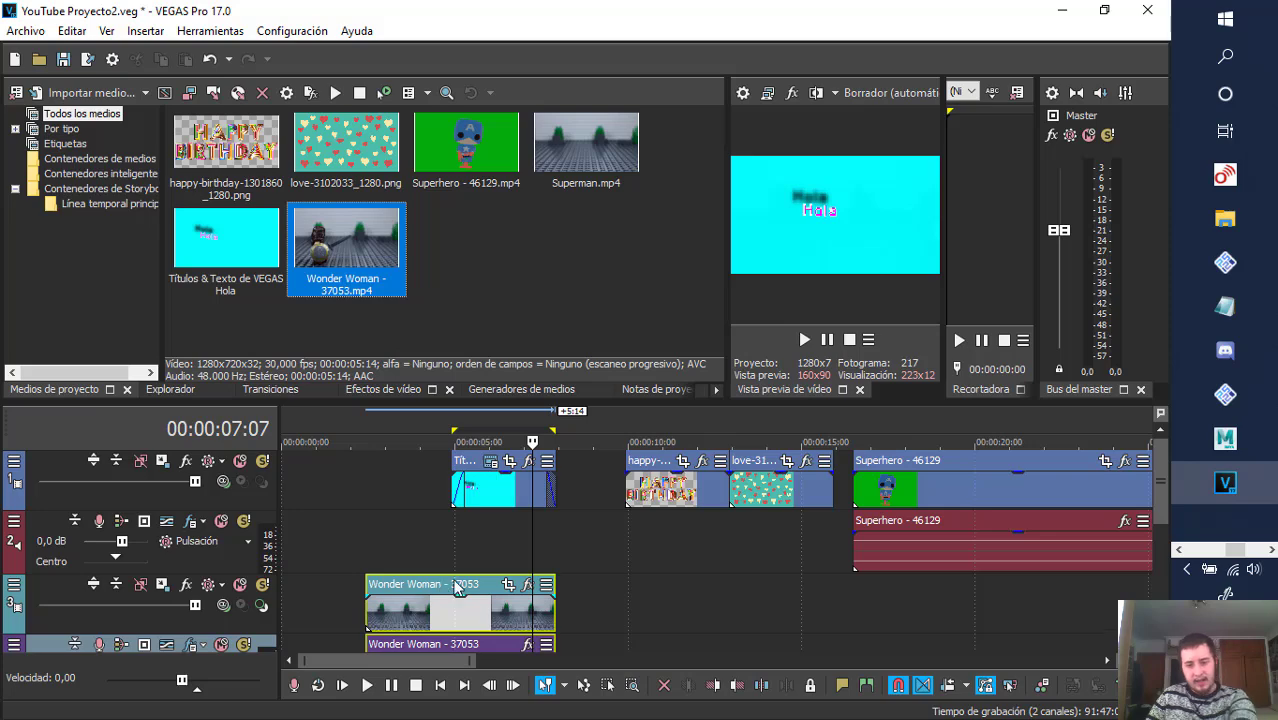
key(Delete)
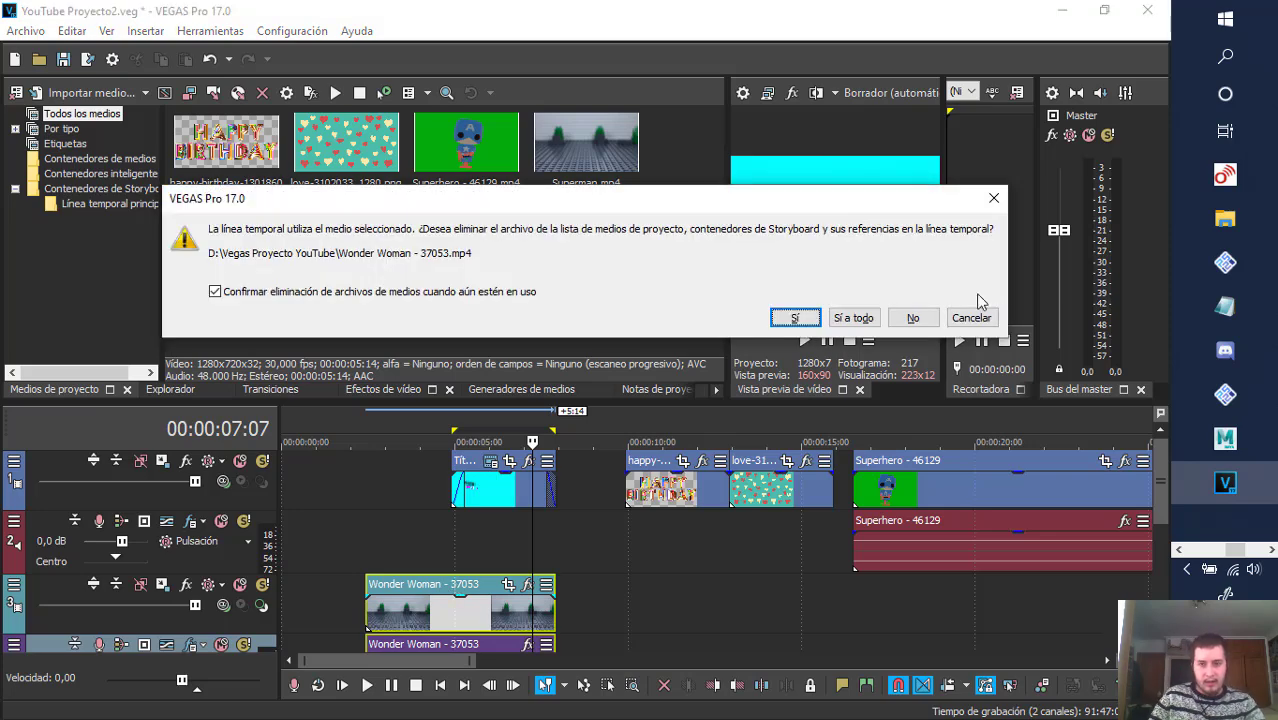
click(993, 198)
- Move the Hola title down to the Wonder Woman track and back to the first track, directly before the happy birthday image
scroll(645, 610, down, 2)
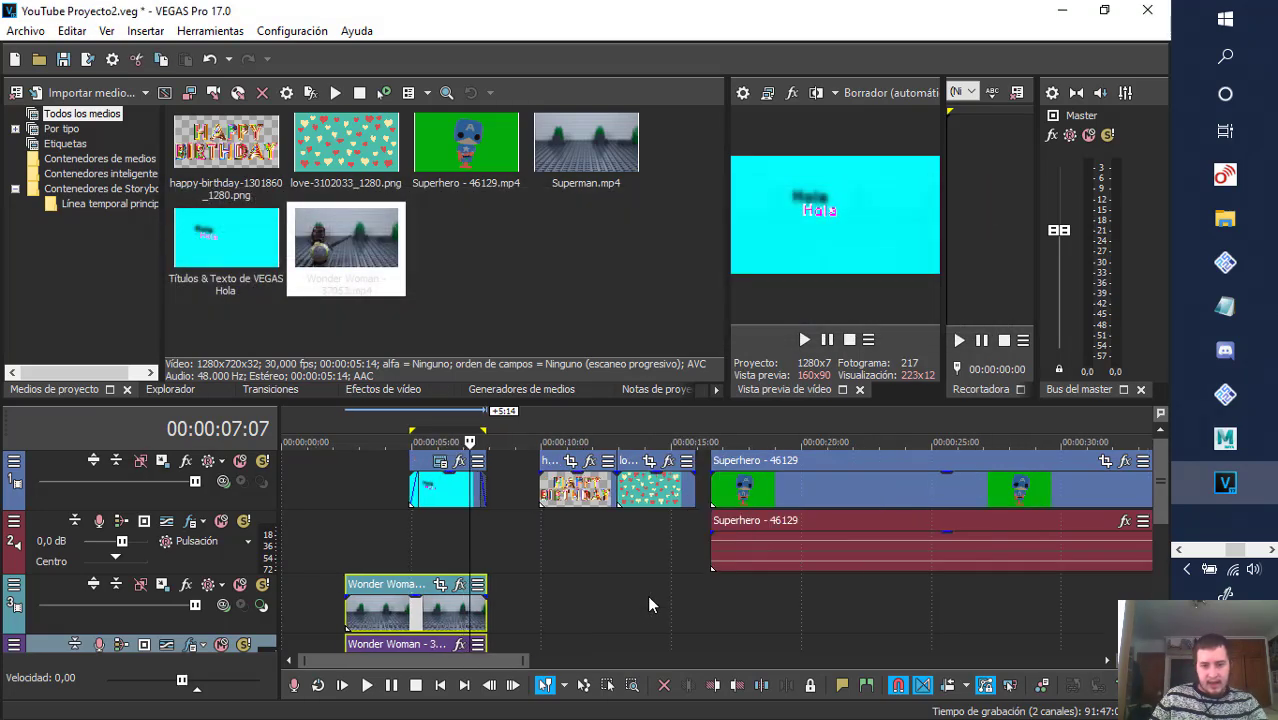
click(374, 439)
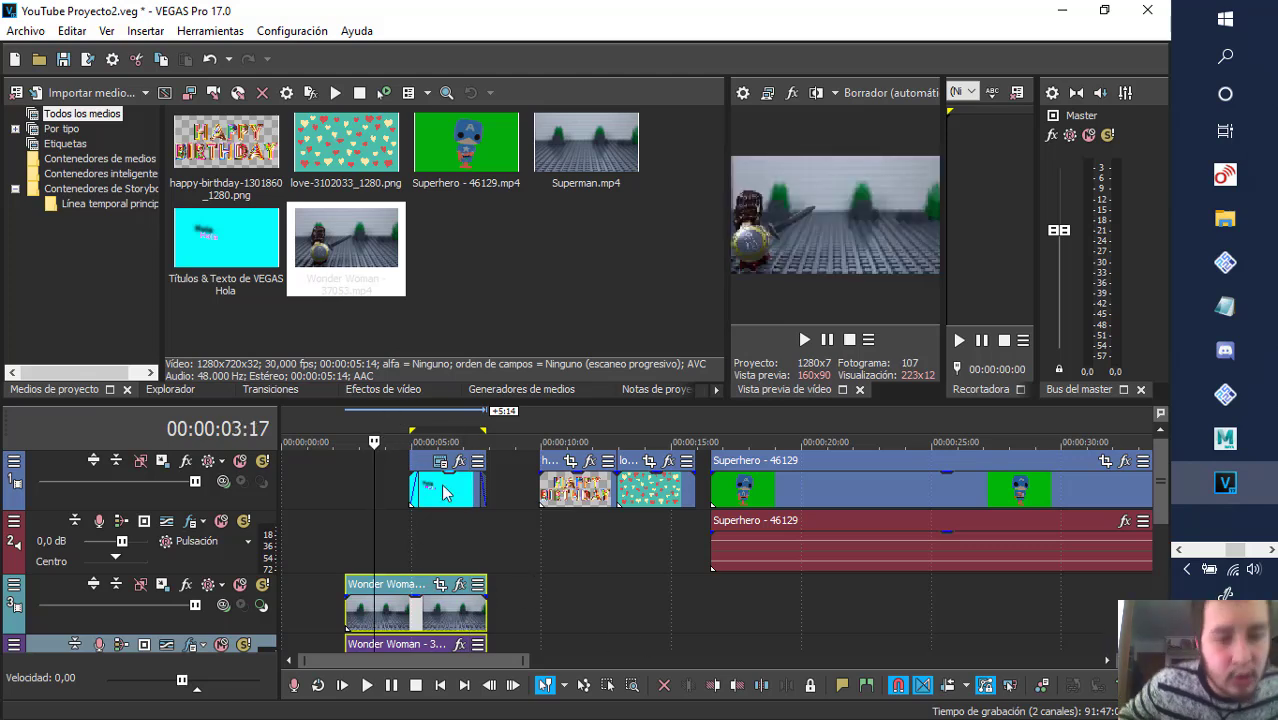
drag(455, 495, 641, 623)
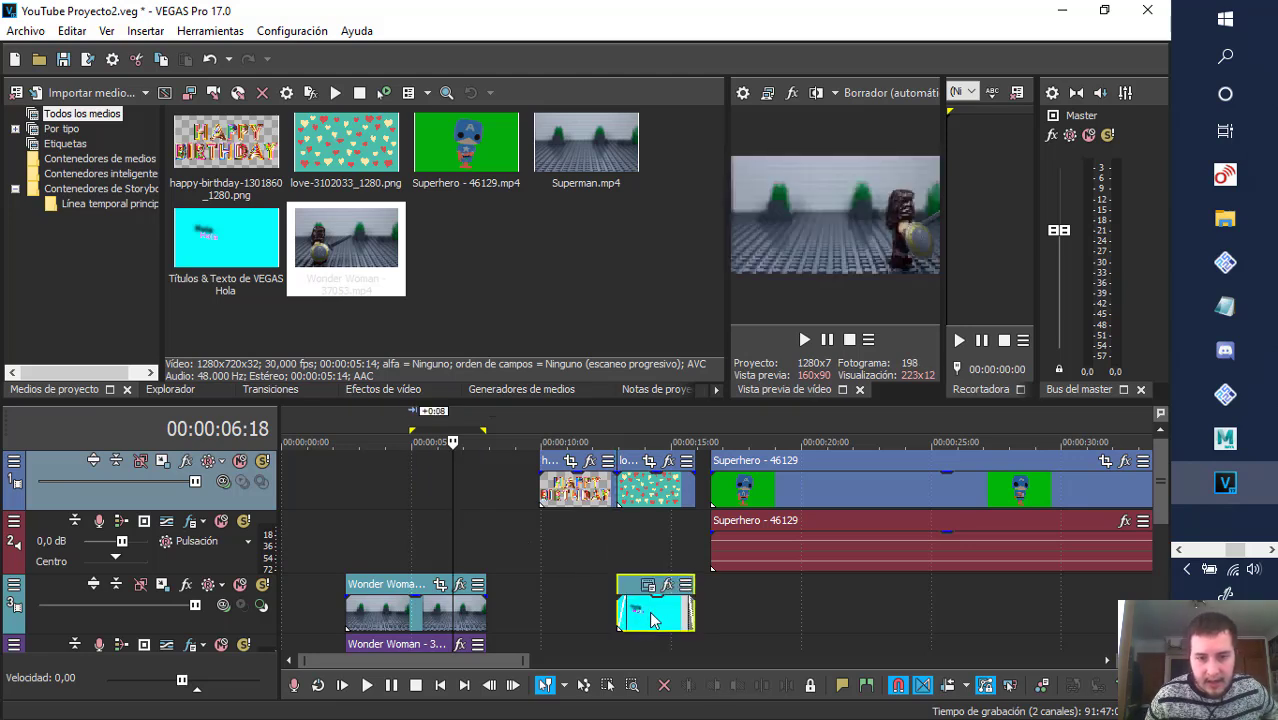
drag(628, 578, 501, 490)
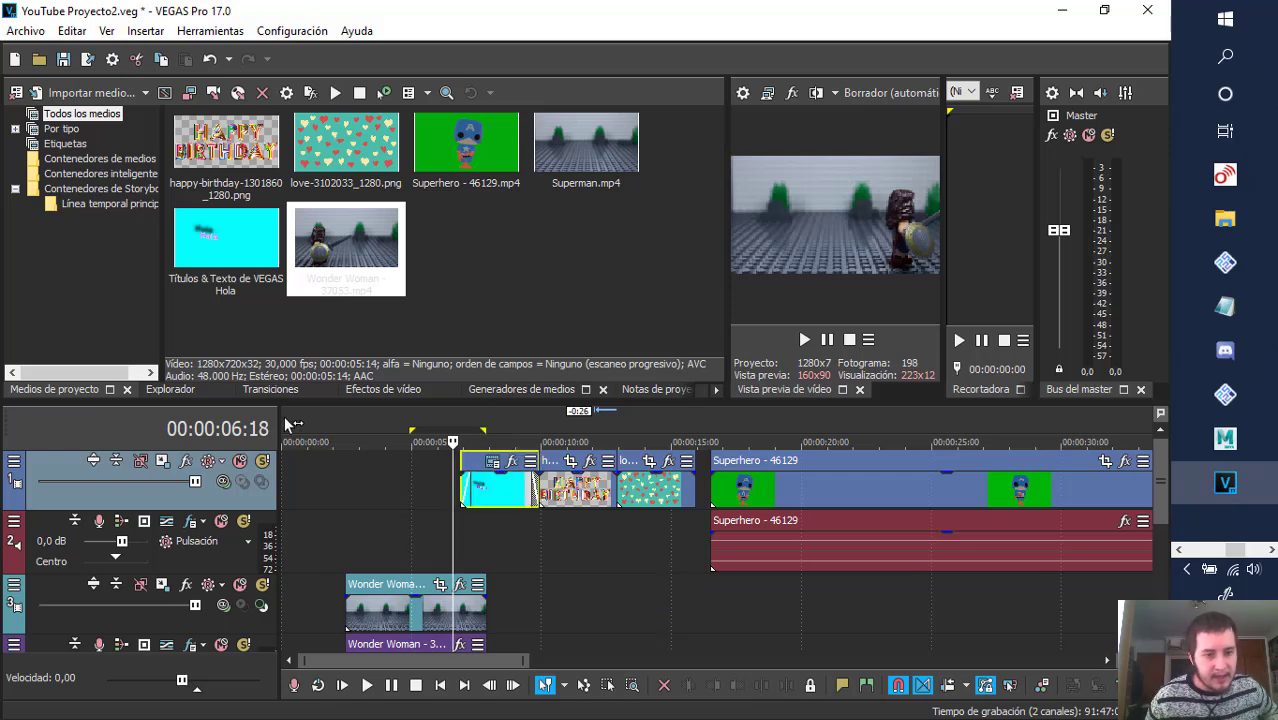
- Narrow the track headers and play the timeline from the start into the Superhero clip, pausing and resuming playback
drag(281, 418, 208, 428)
click(209, 420)
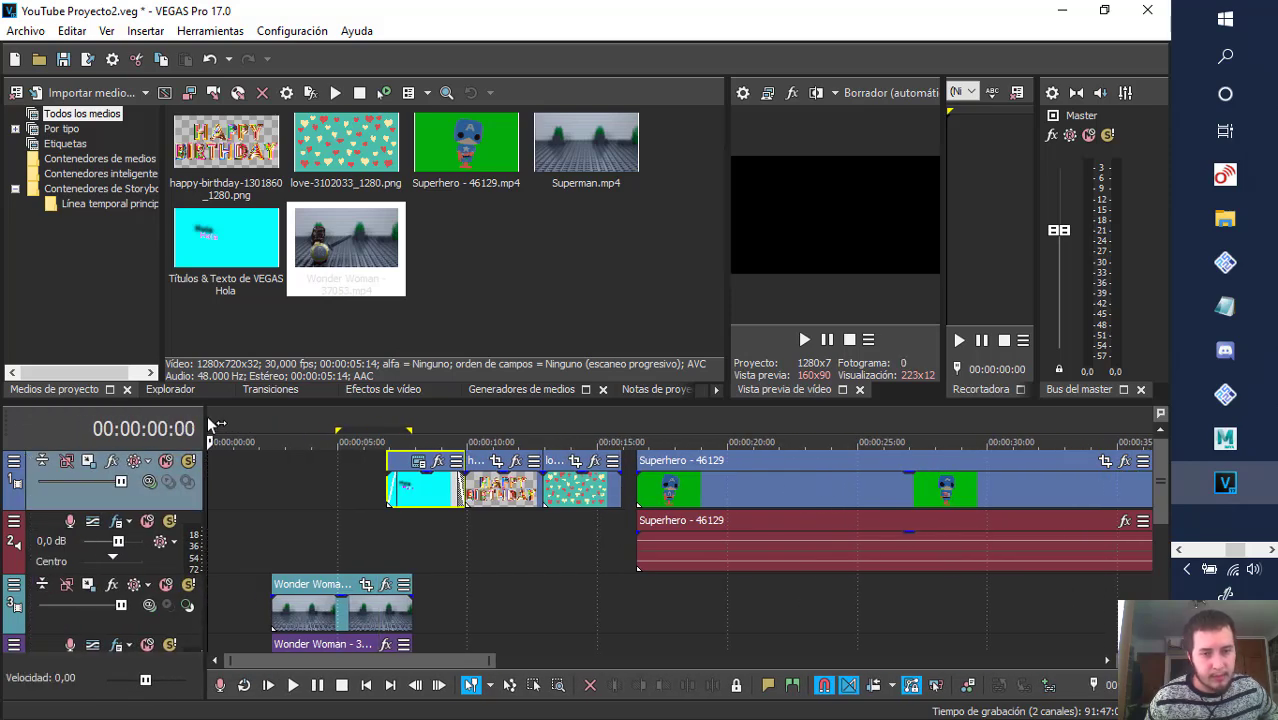
key(space)
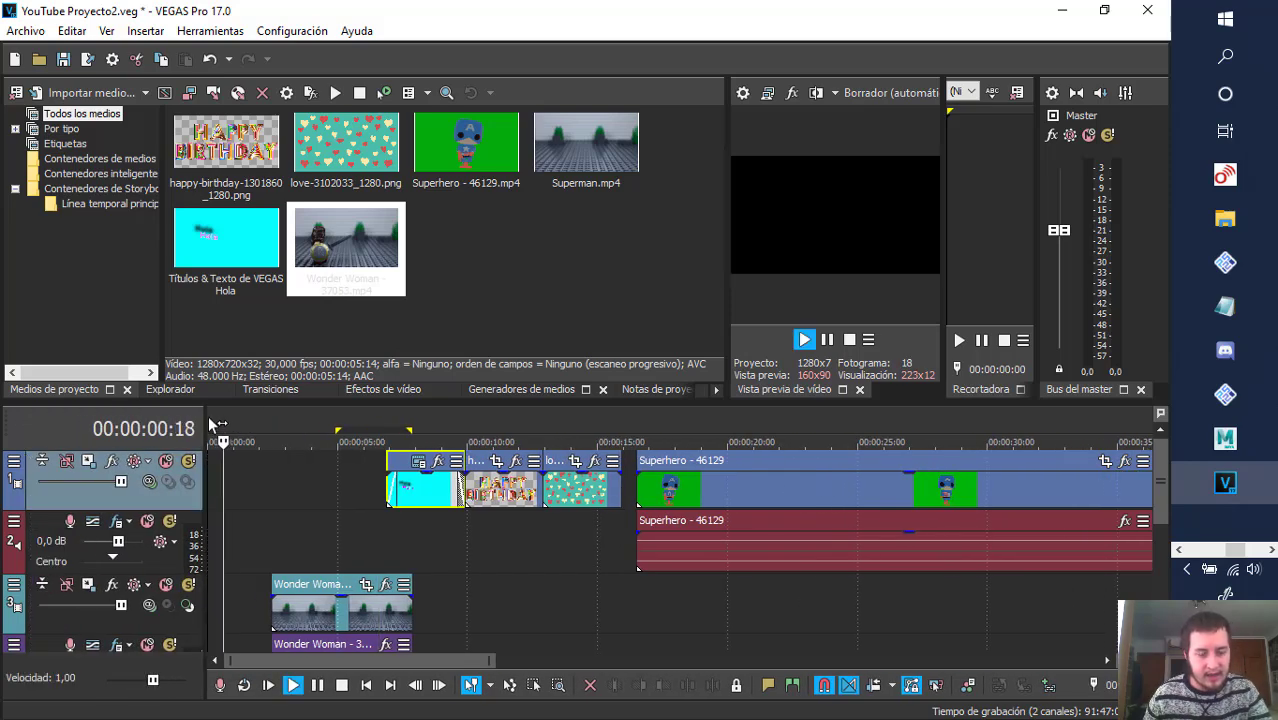
key(space)
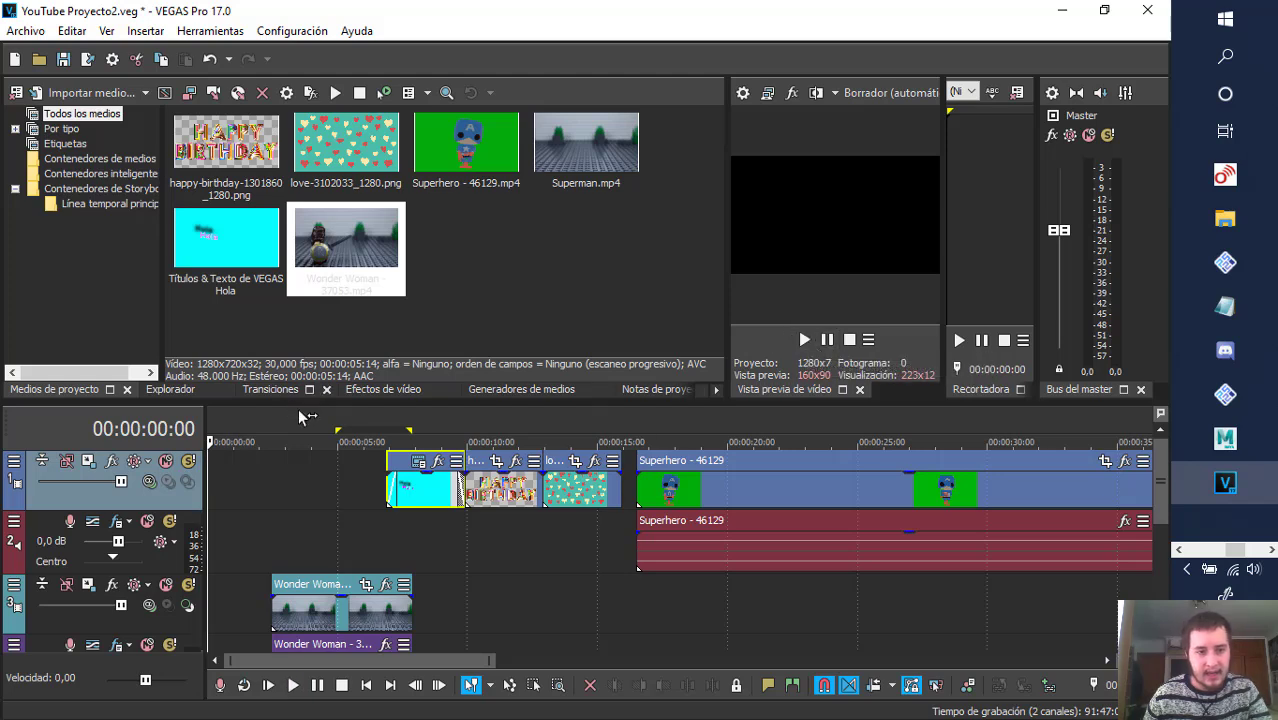
click(805, 341)
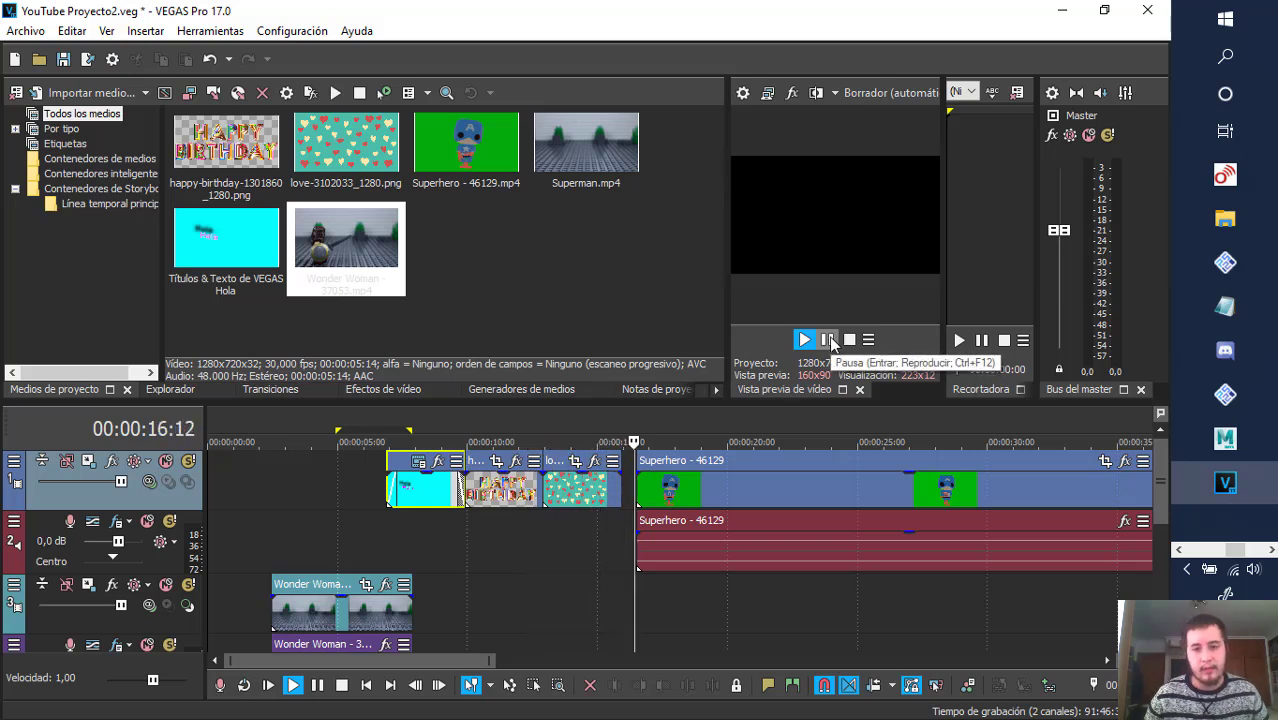
click(830, 342)
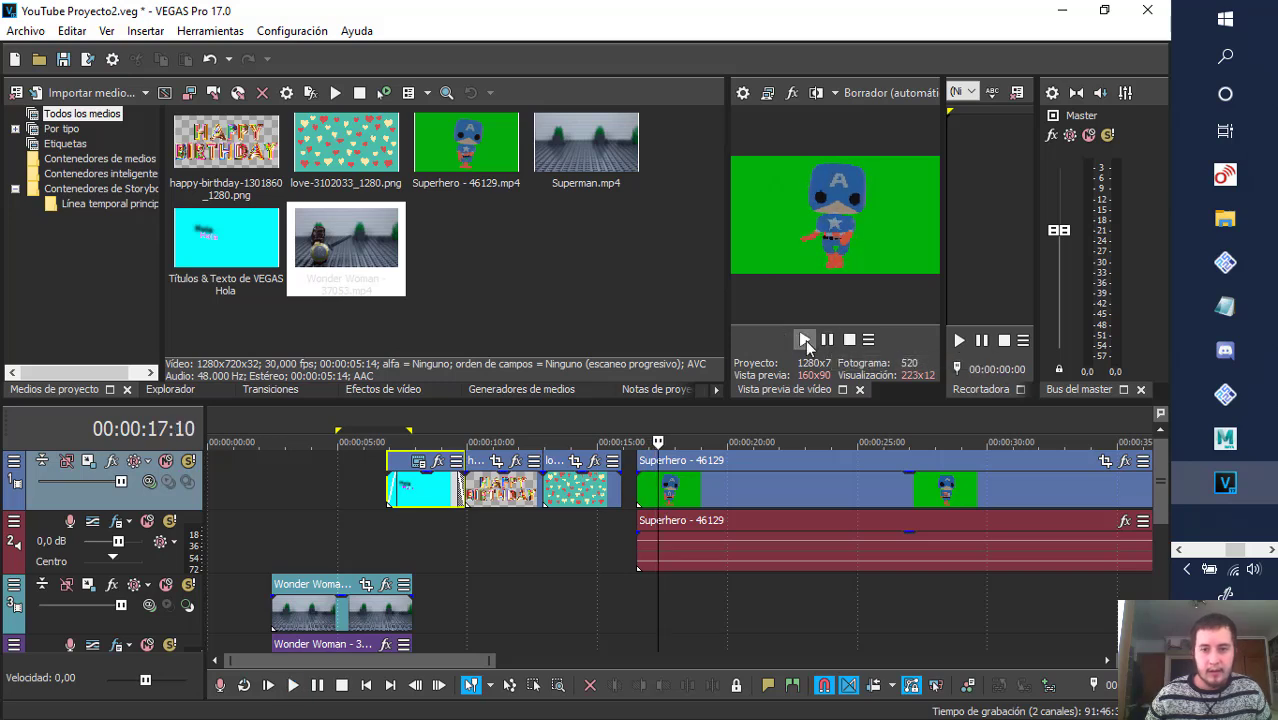
click(831, 343)
click(829, 341)
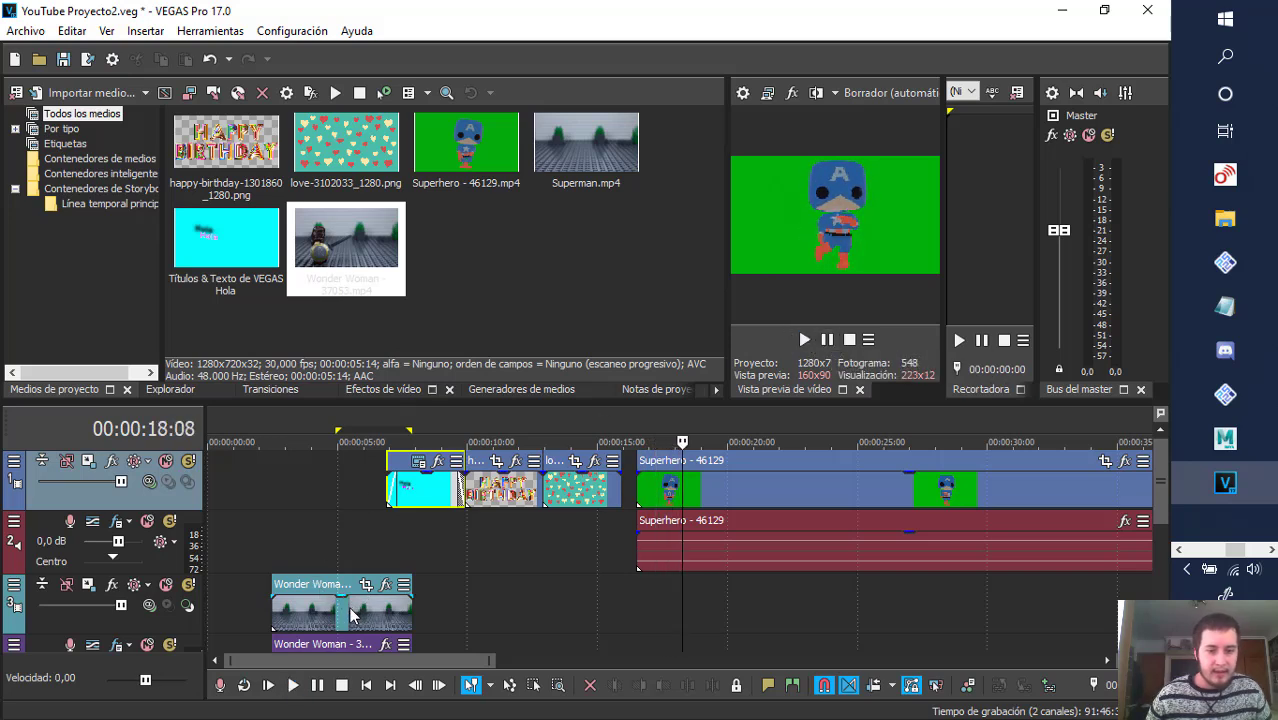
- Align the Wonder Woman clip and the Hola title at the timeline's start, extending the title to about 4.8 seconds
drag(337, 622, 265, 613)
click(443, 496)
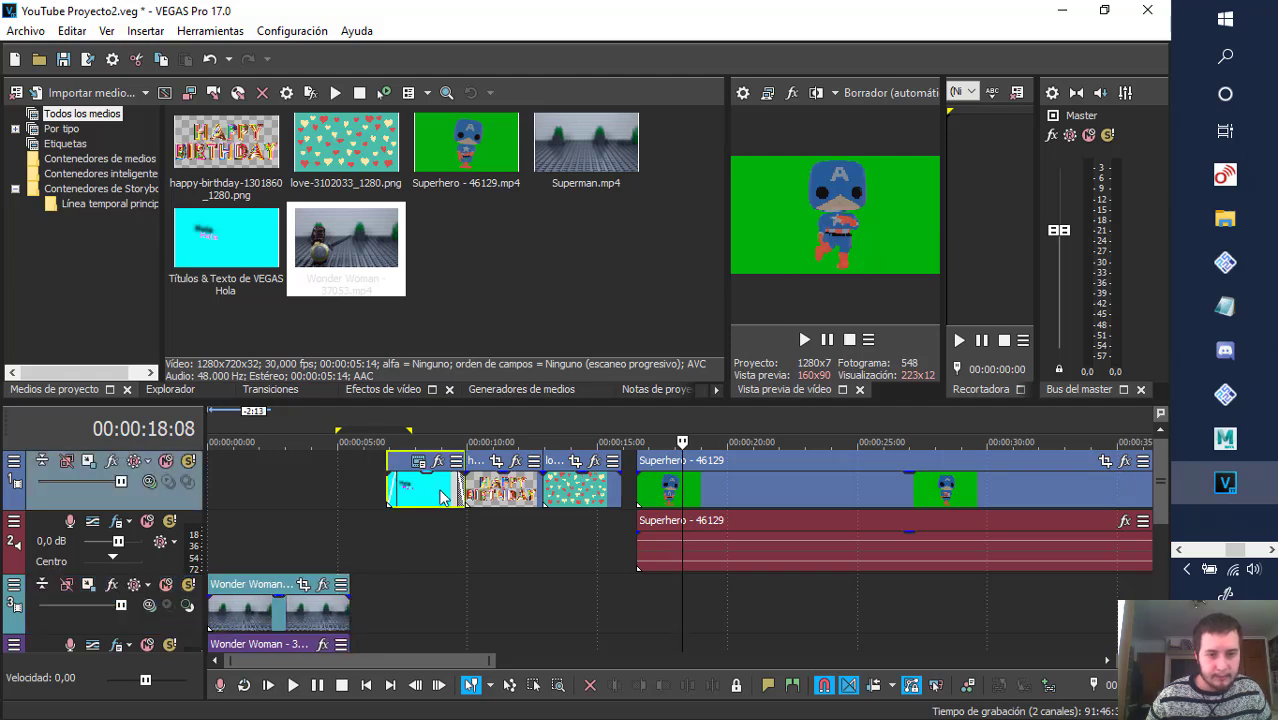
drag(435, 498, 250, 505)
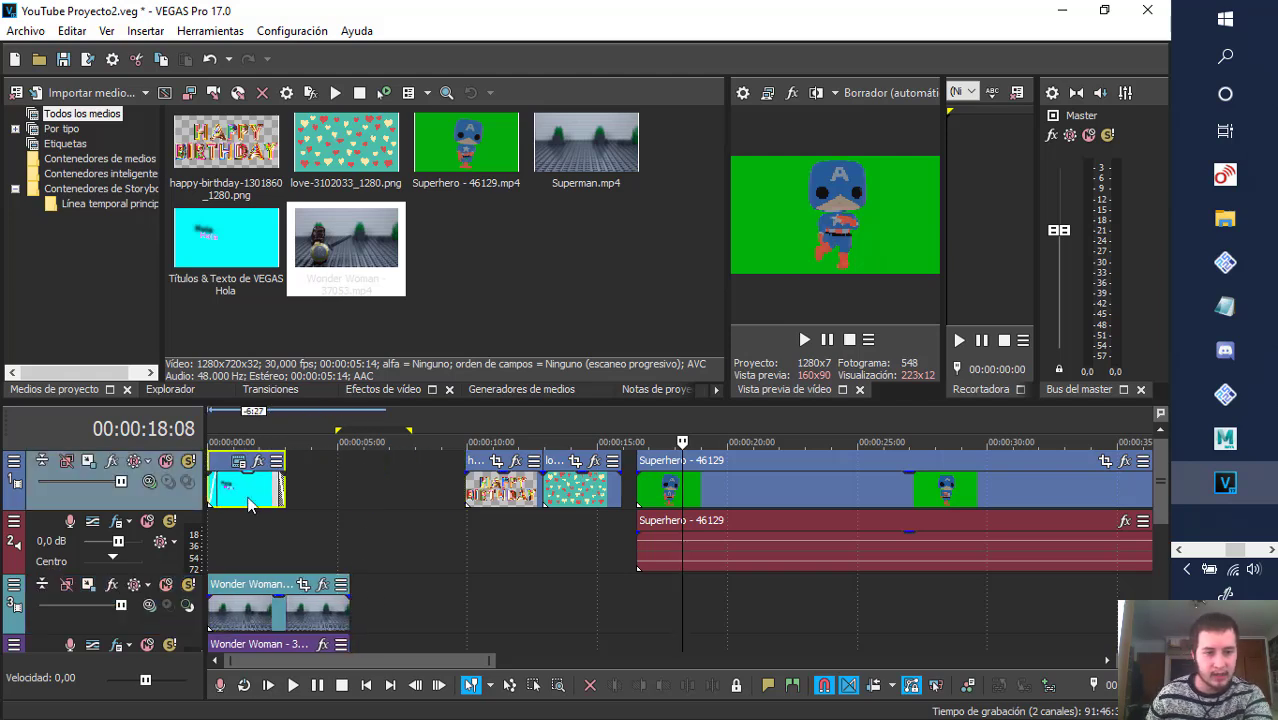
click(233, 414)
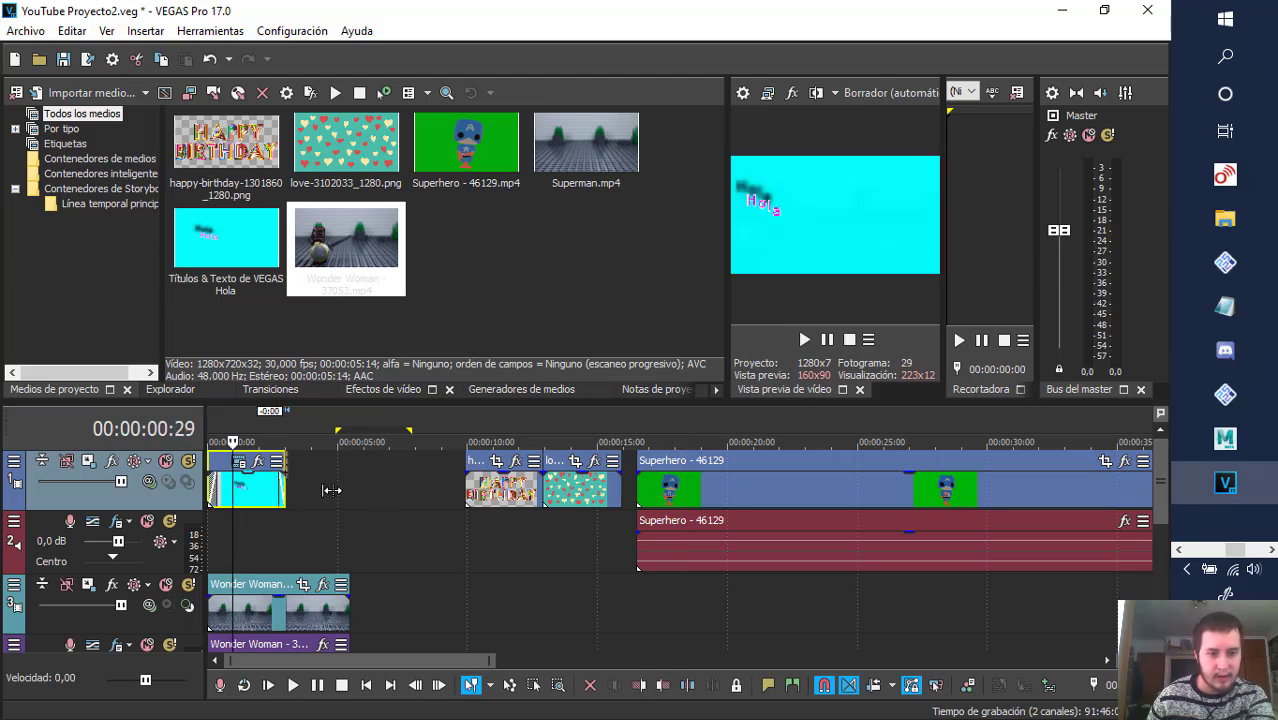
drag(284, 485, 333, 490)
- Make the Hola title's background fully transparent by setting its color's alpha to 0,0, and close the title settings
click(271, 464)
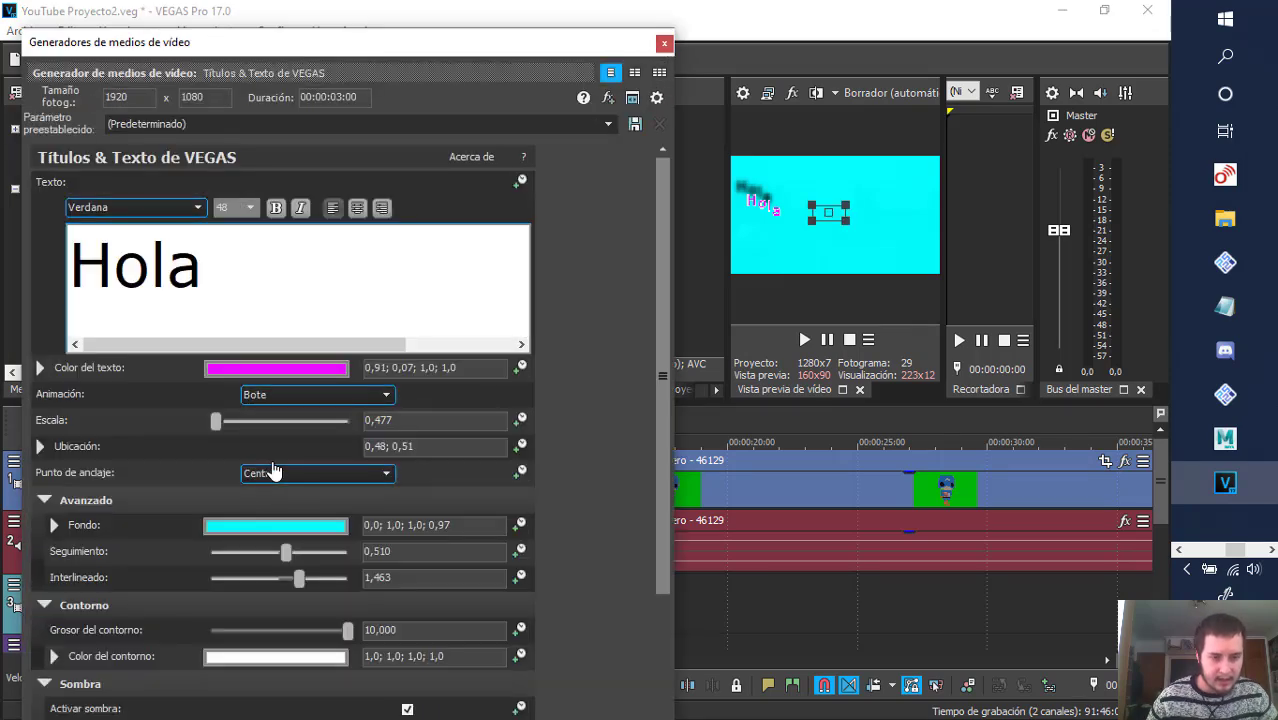
click(237, 527)
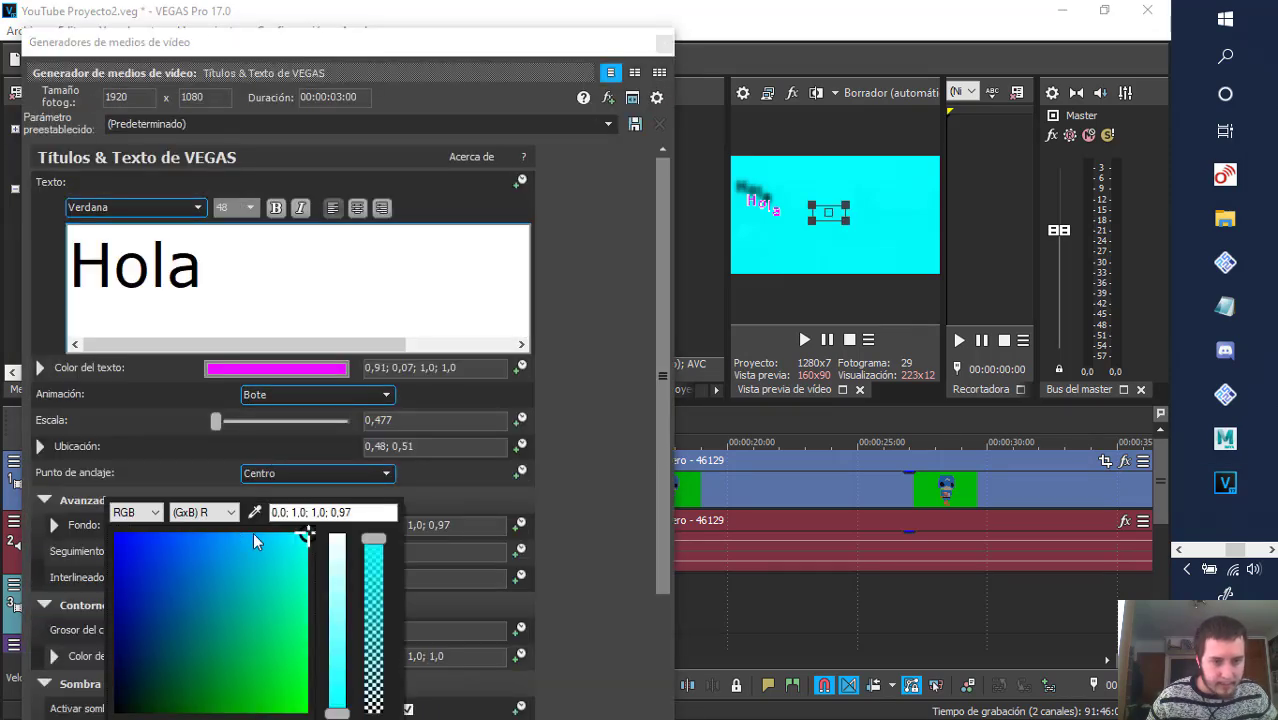
click(561, 549)
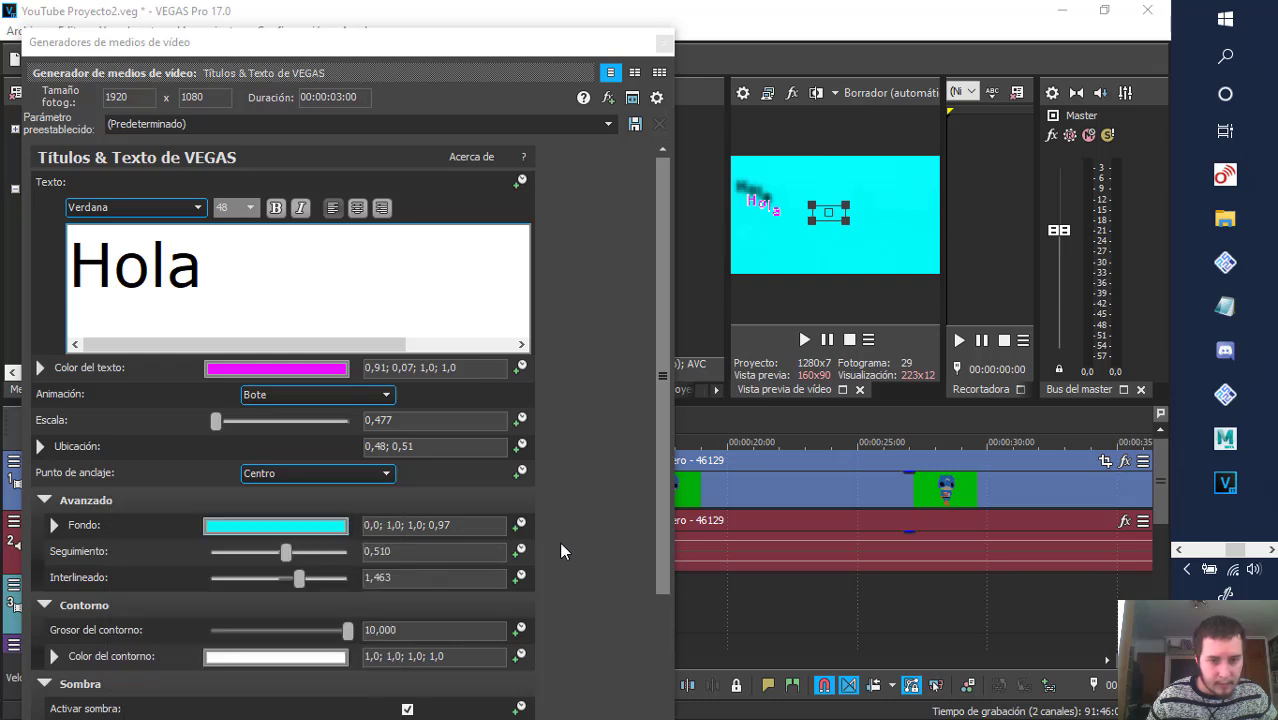
click(293, 529)
click(378, 705)
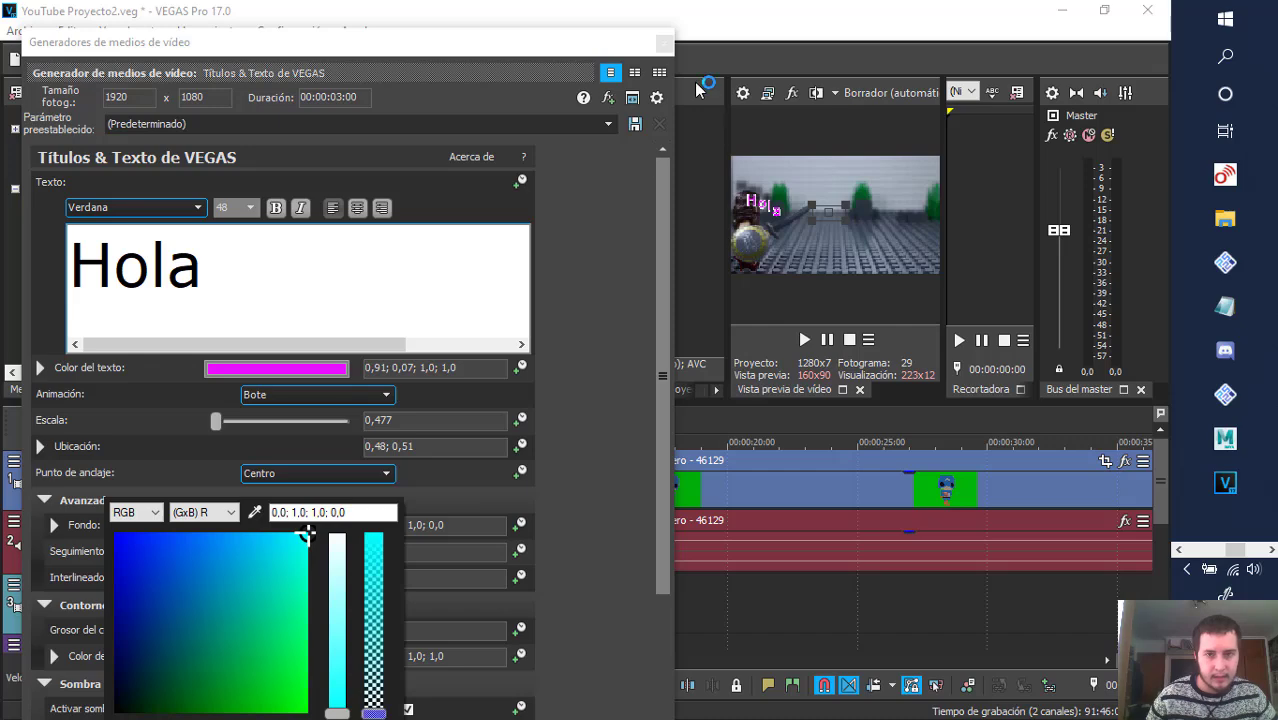
click(664, 48)
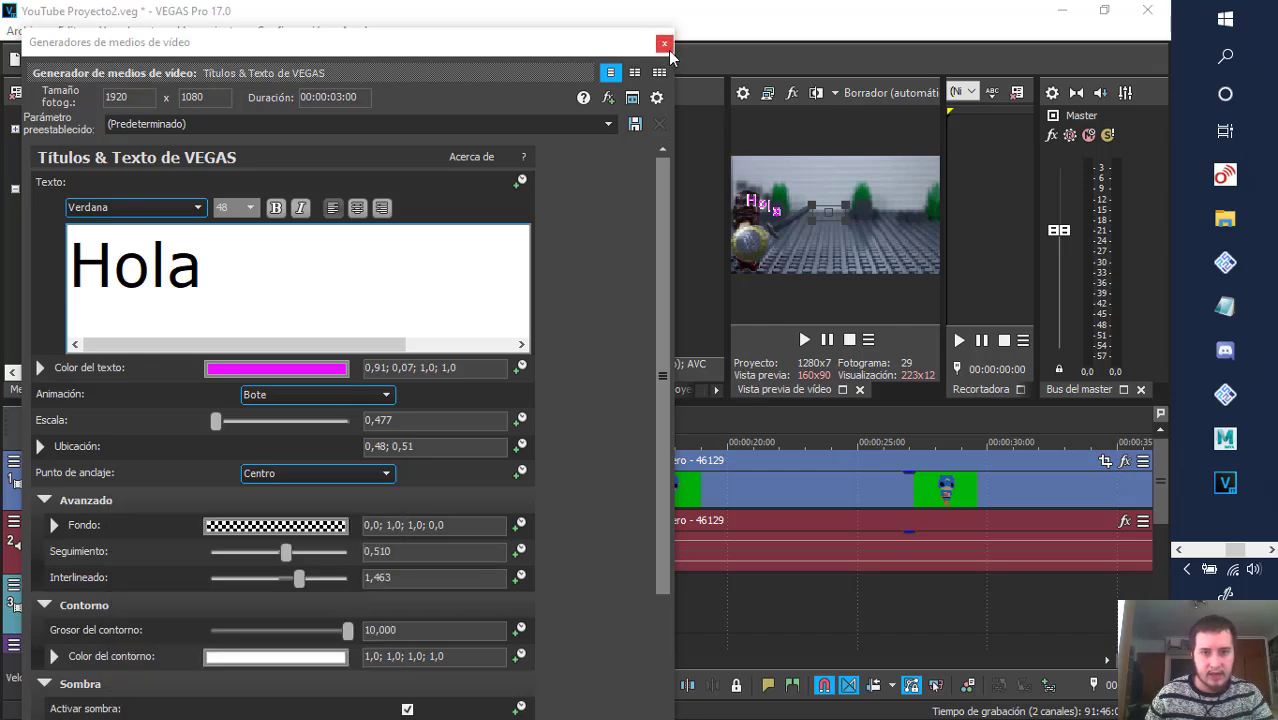
click(664, 44)
- Play and scrub the first two seconds of the timeline to check the title over the Wonder Woman clip
click(212, 428)
key(space)
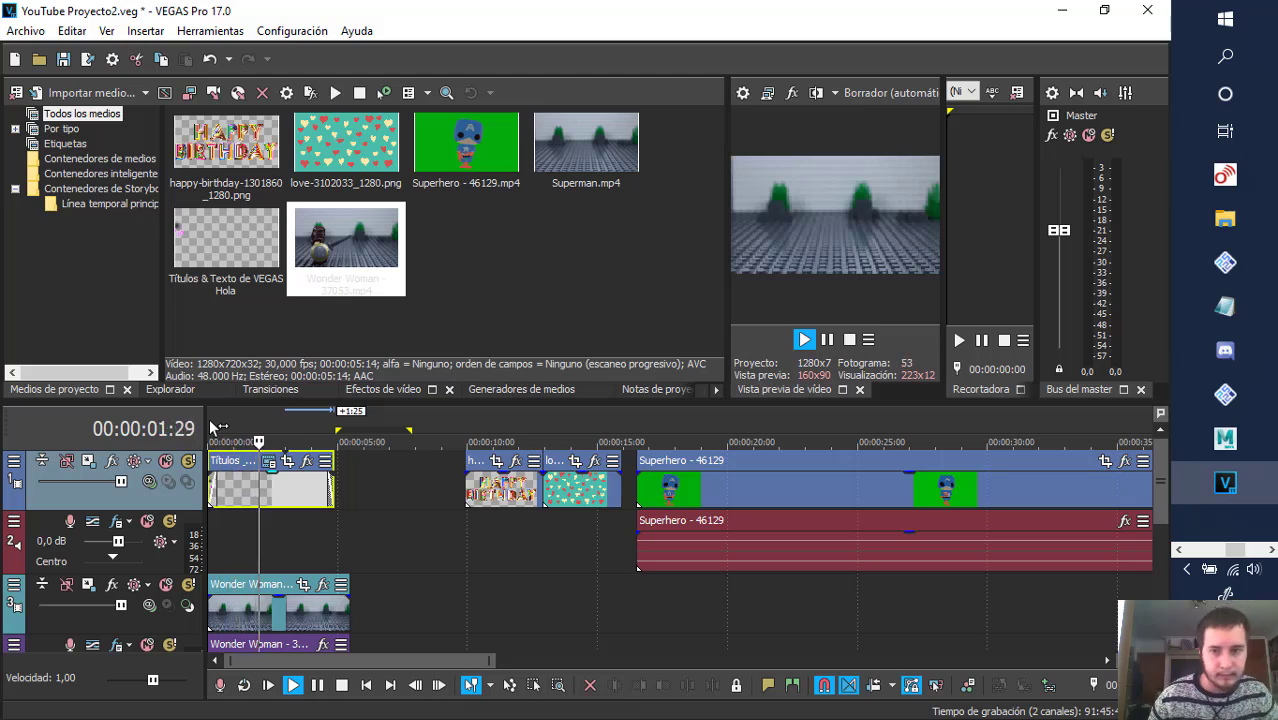
click(251, 427)
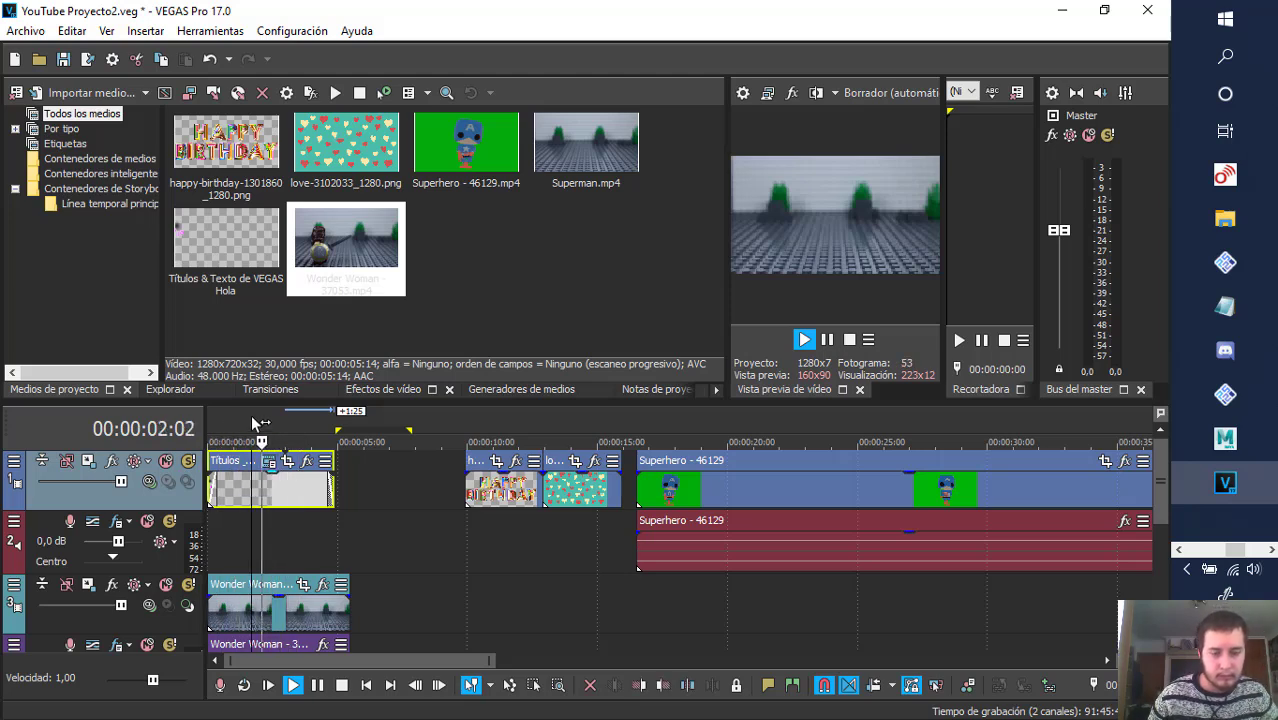
key(space)
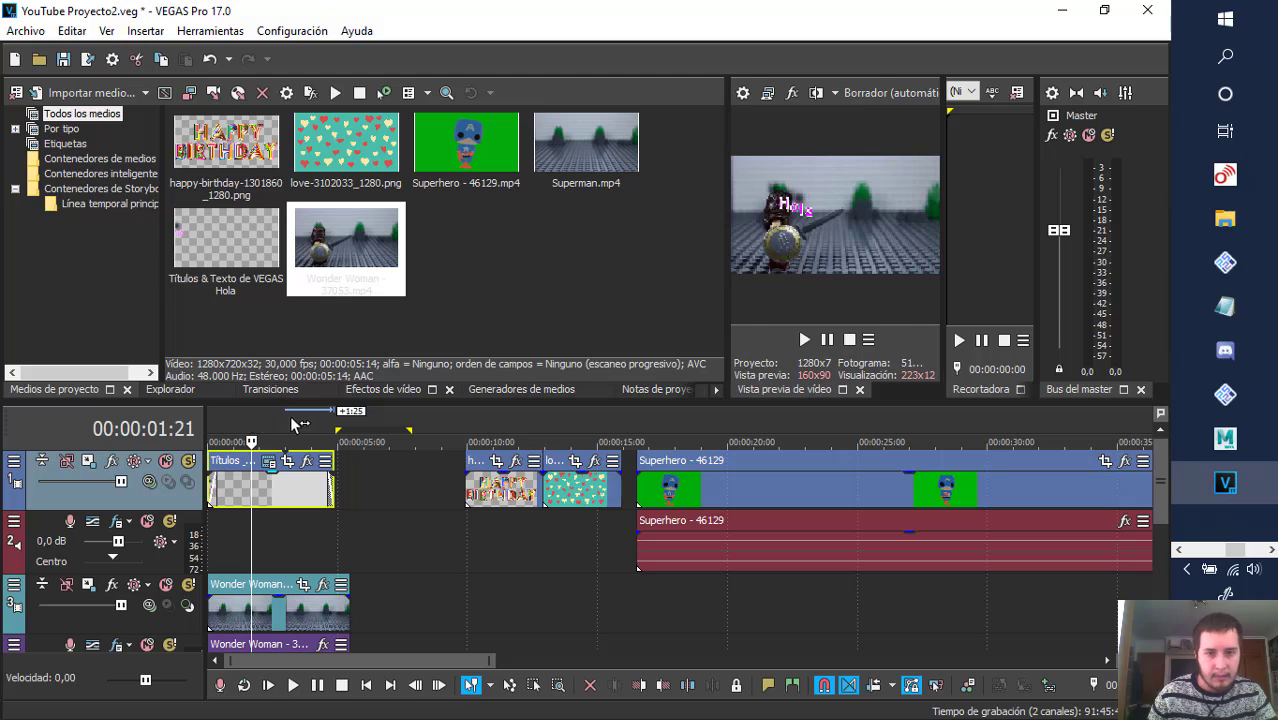
click(213, 430)
click(222, 430)
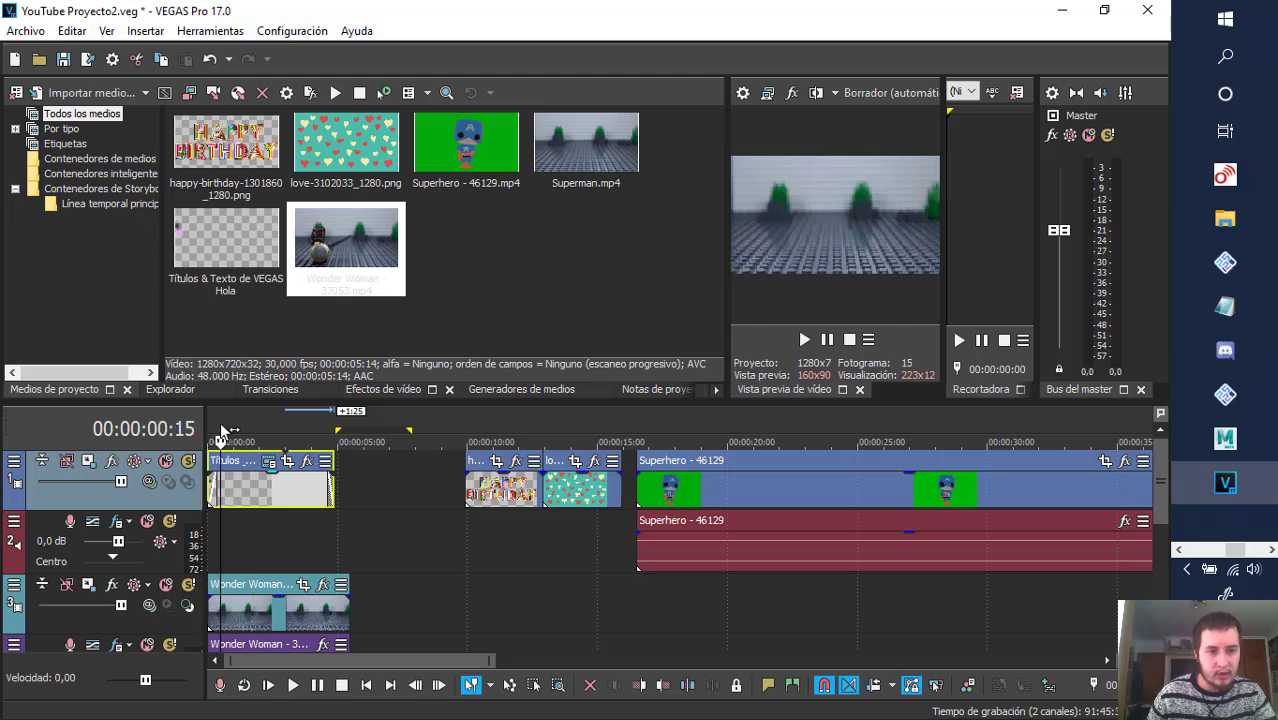
click(244, 428)
click(262, 424)
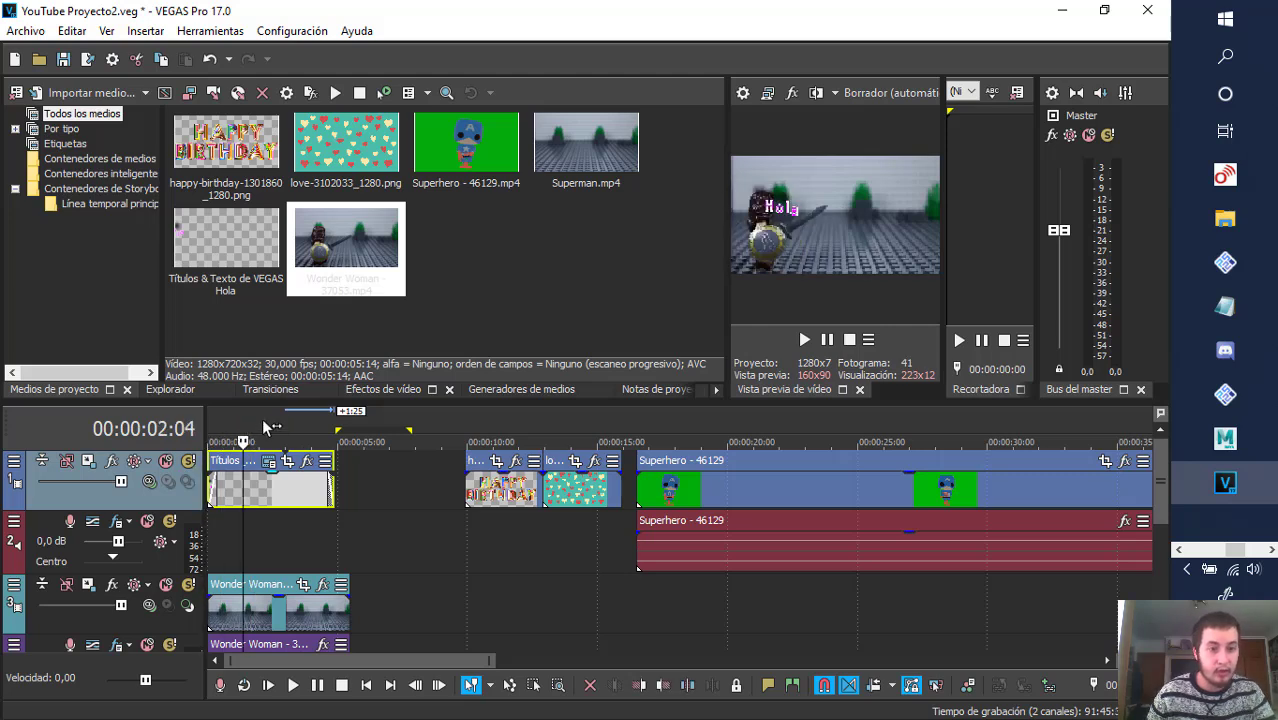
- Scrub through the first four seconds of the timeline to check the Hola title's animation over the Wonder Woman clip
click(288, 426)
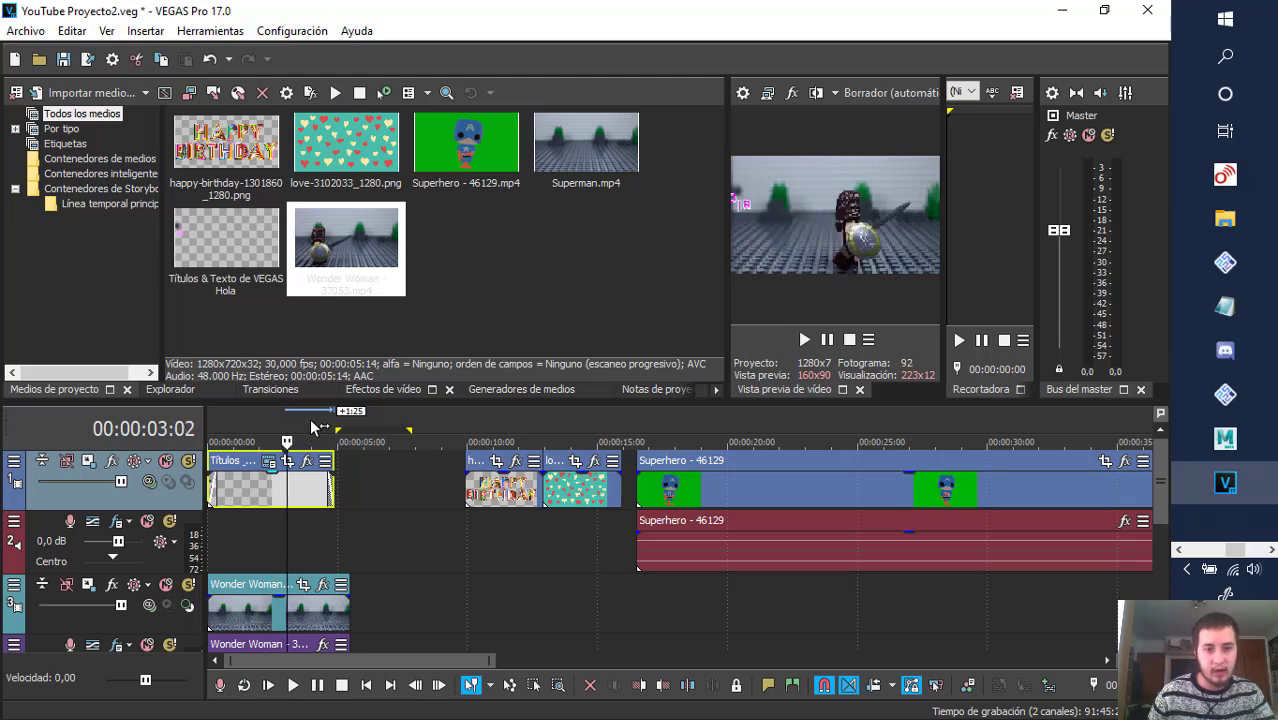
click(312, 428)
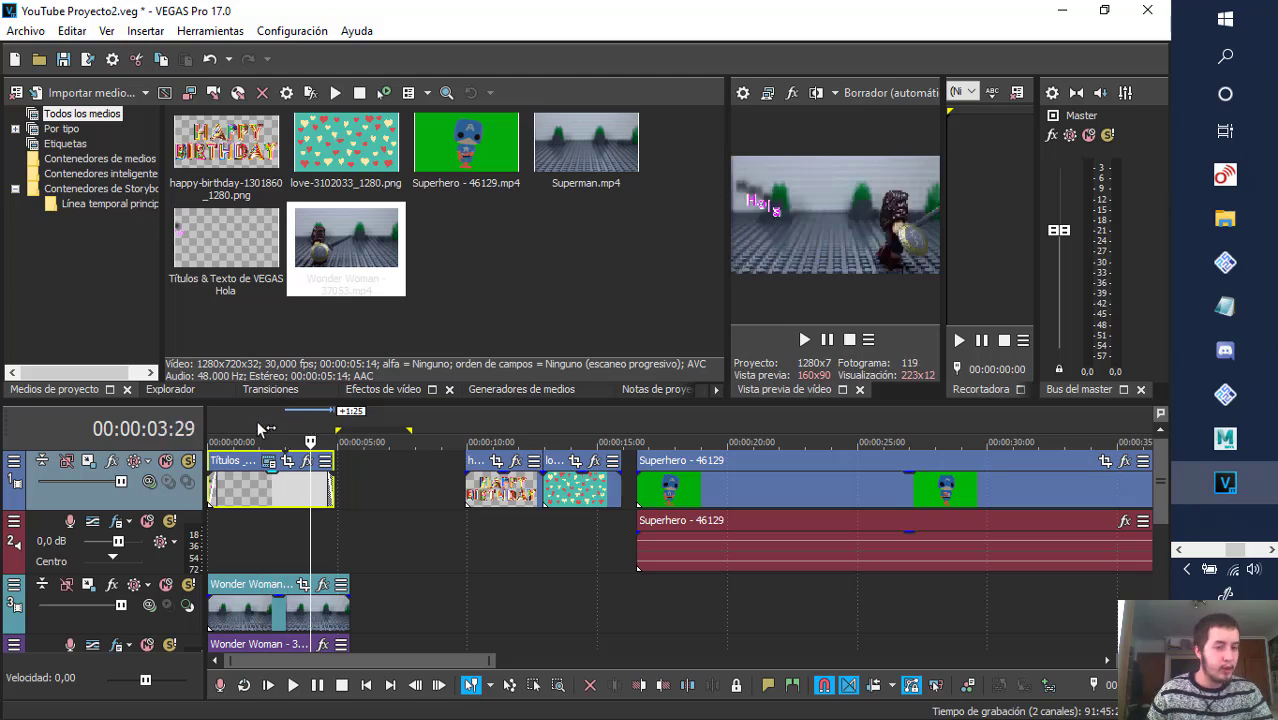
click(212, 428)
click(231, 428)
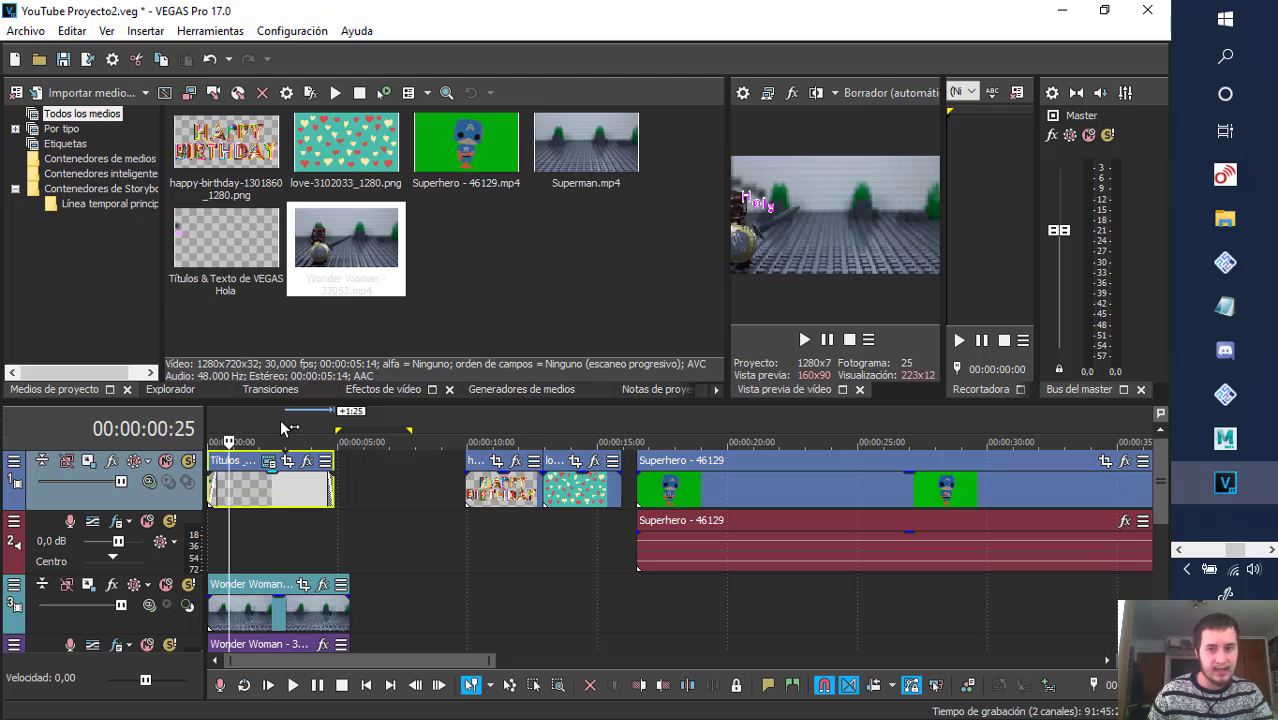
click(282, 428)
click(308, 428)
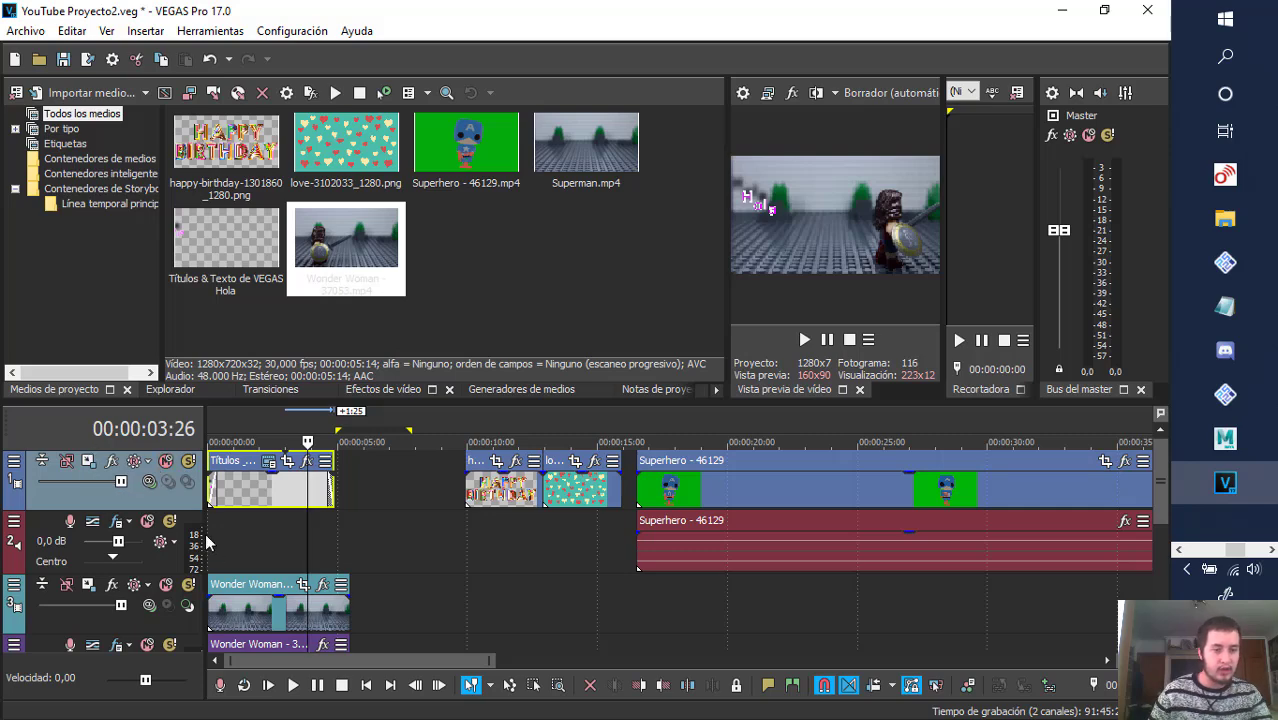
- Widen the track headers, mute the top video track, and check playback from the timeline's start and at the hearts image
drag(205, 536, 383, 535)
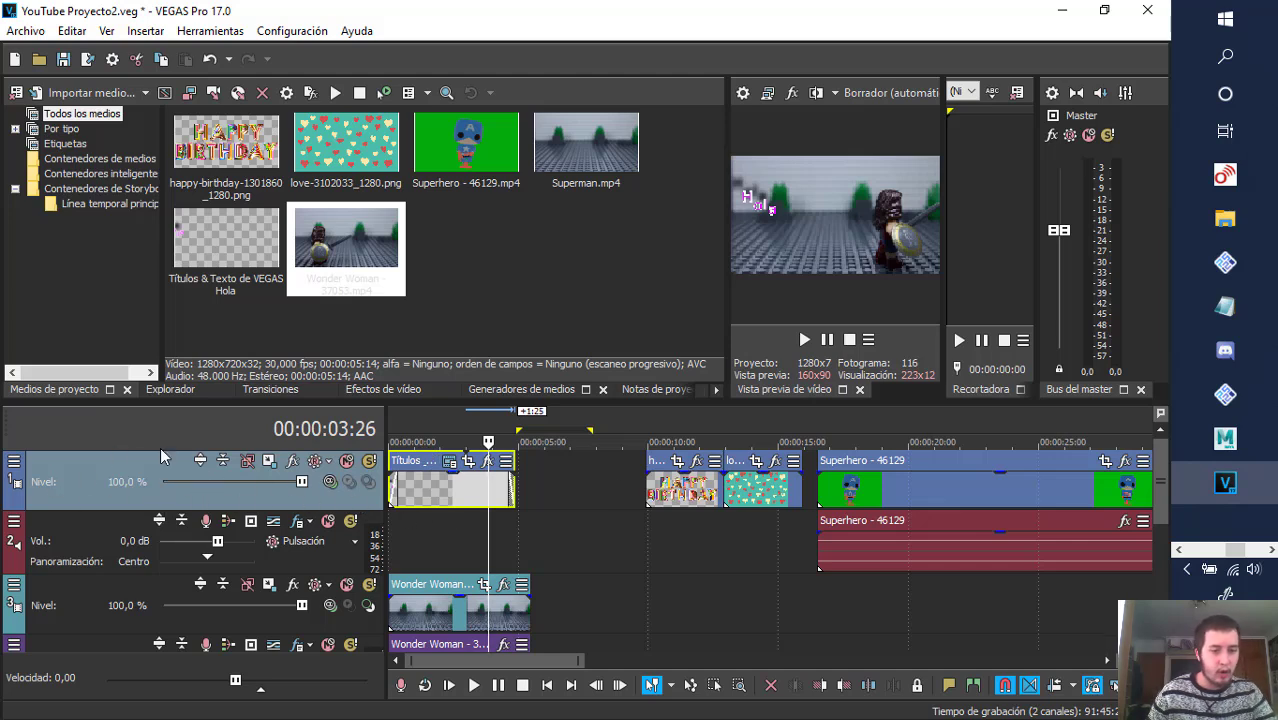
click(347, 462)
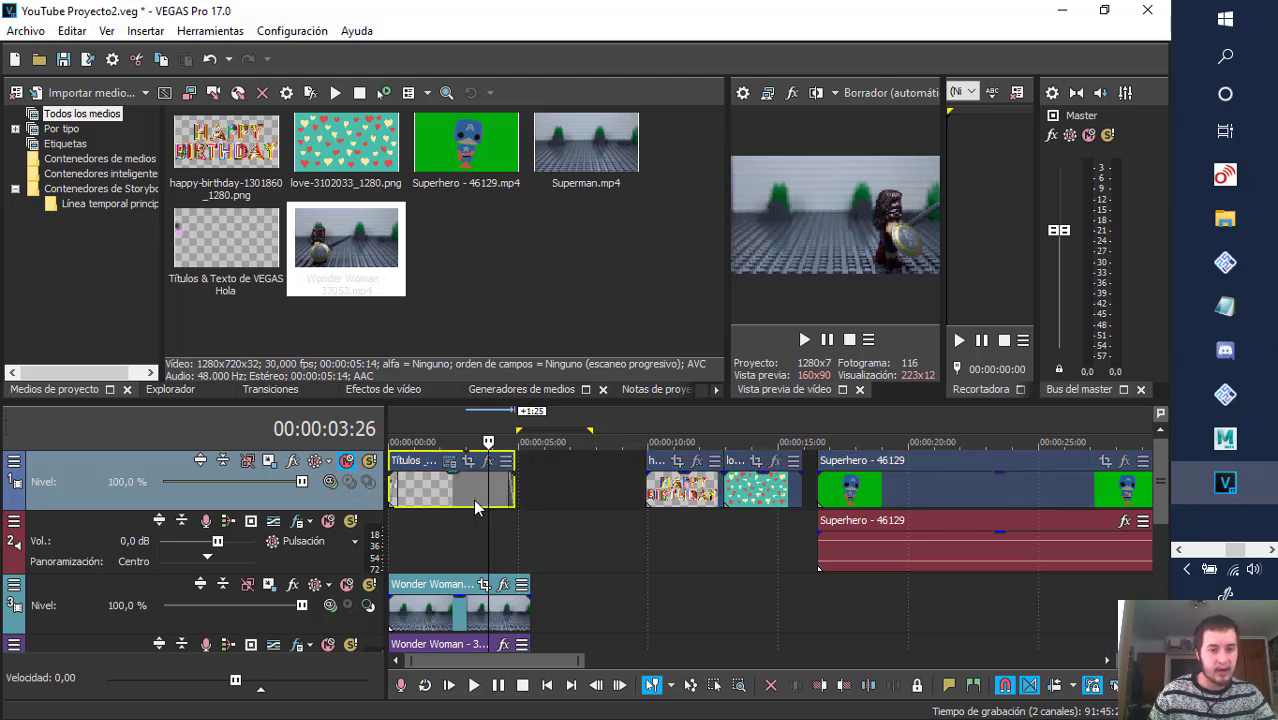
click(393, 430)
key(space)
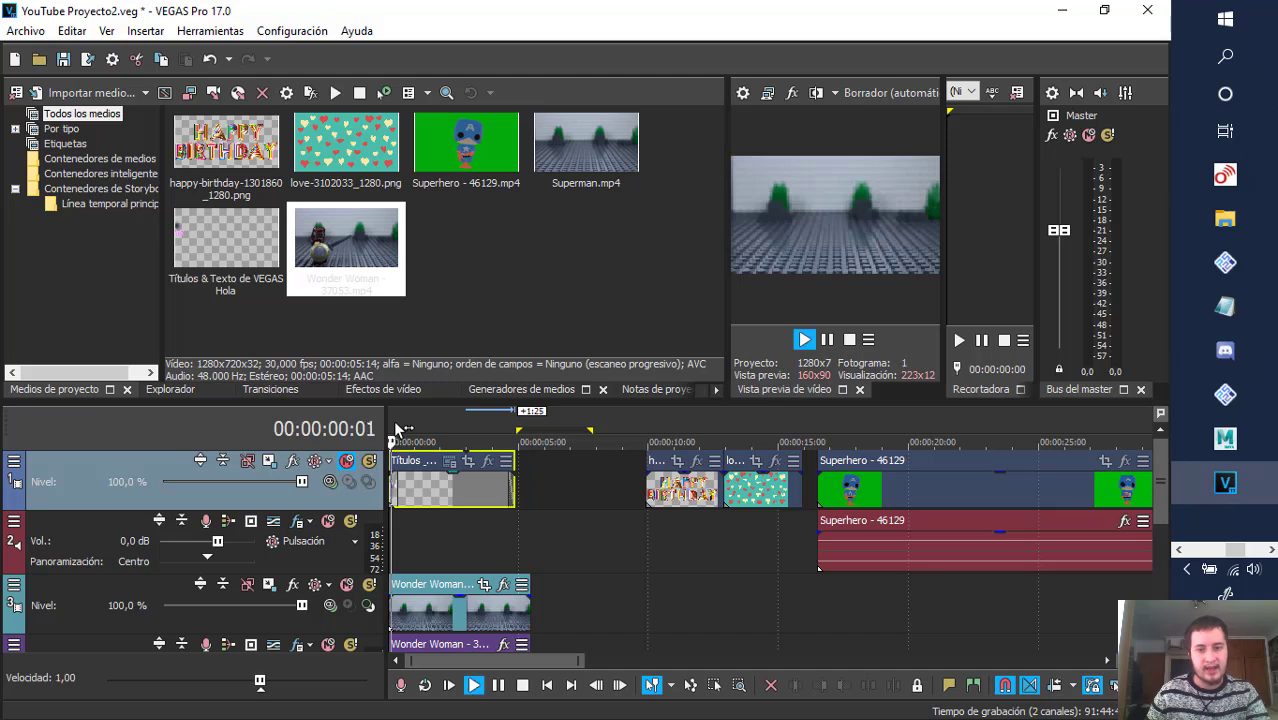
key(space)
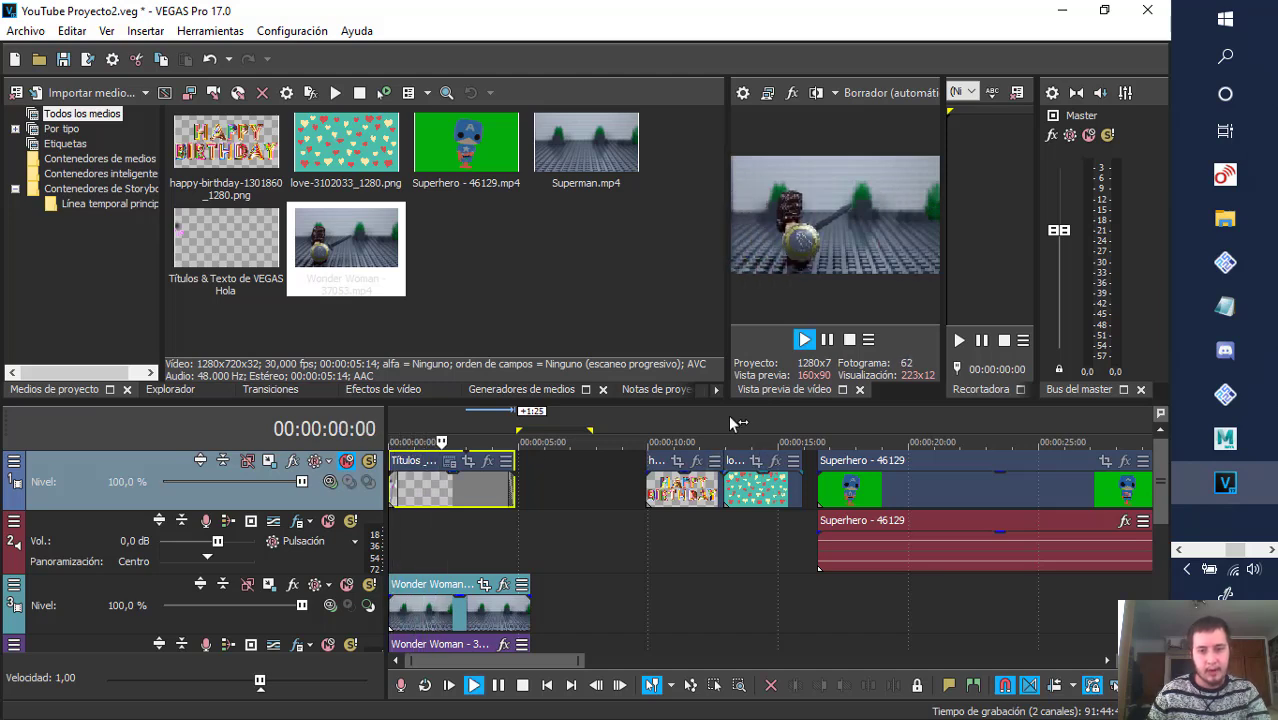
click(752, 438)
key(space)
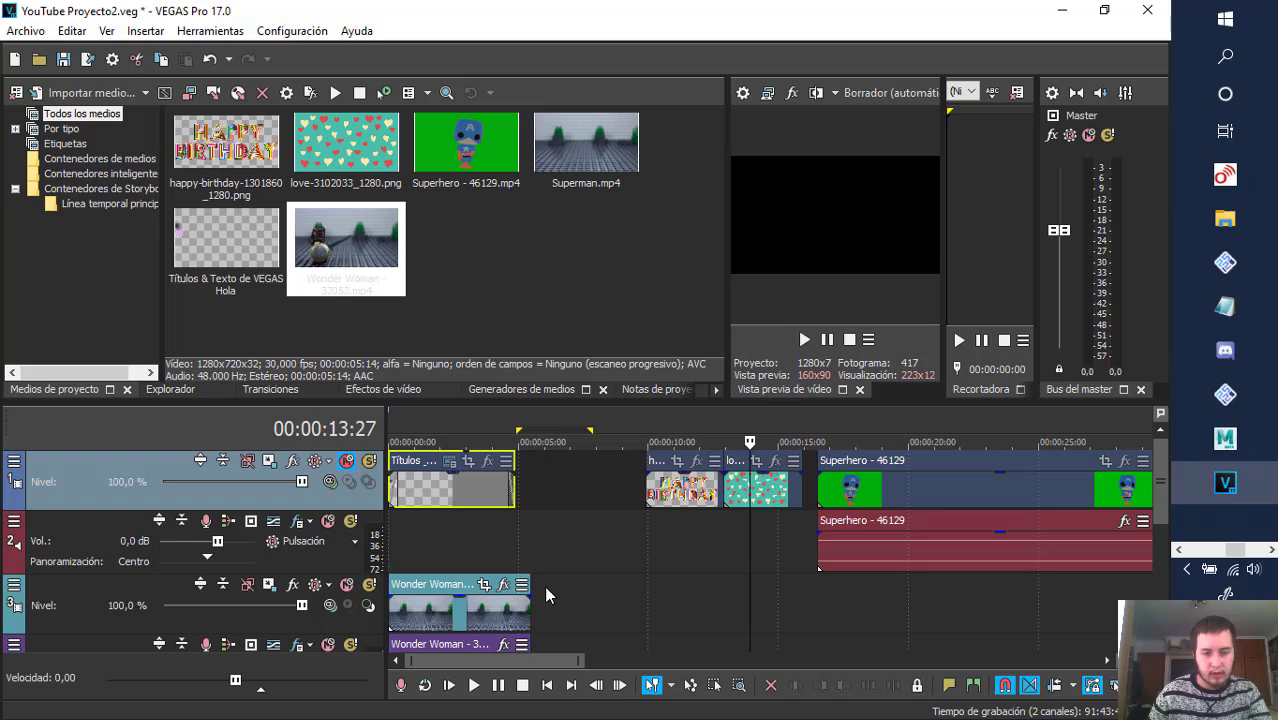
- Insert a video track above the Wonder Woman track, move the Hola title onto it at the timeline's start, and play it
right_click(307, 477)
right_click(558, 594)
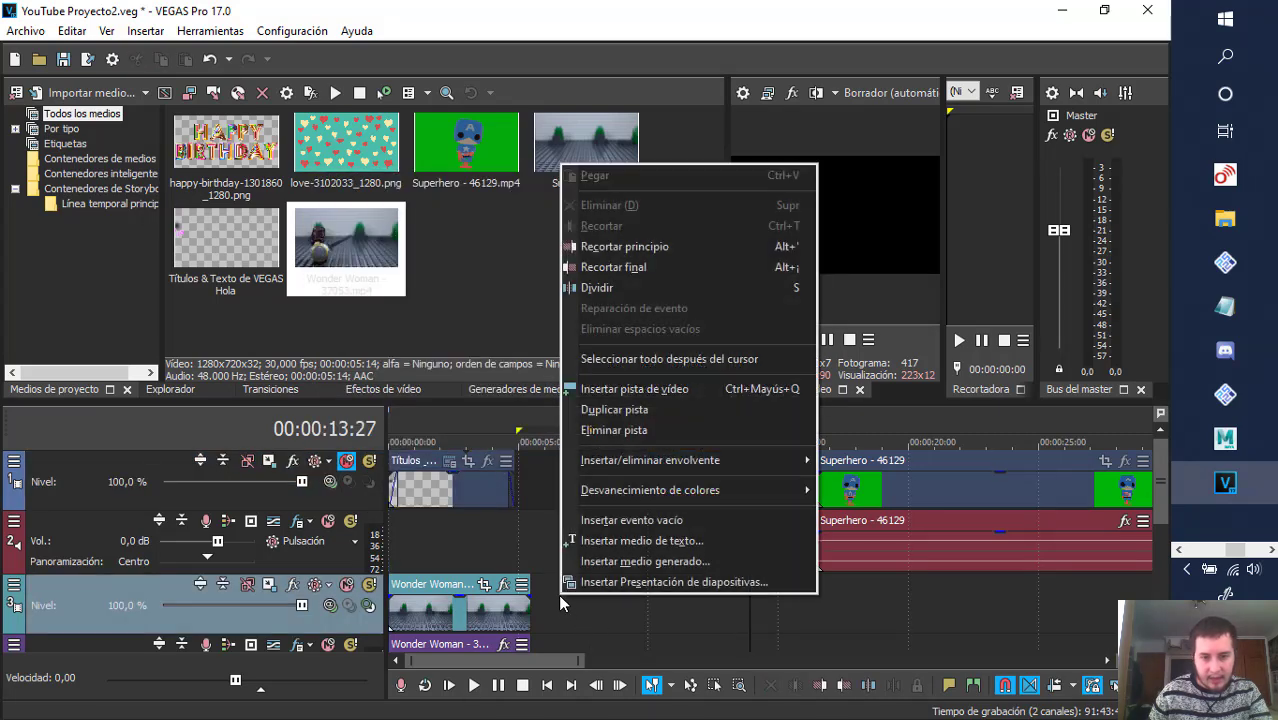
click(656, 430)
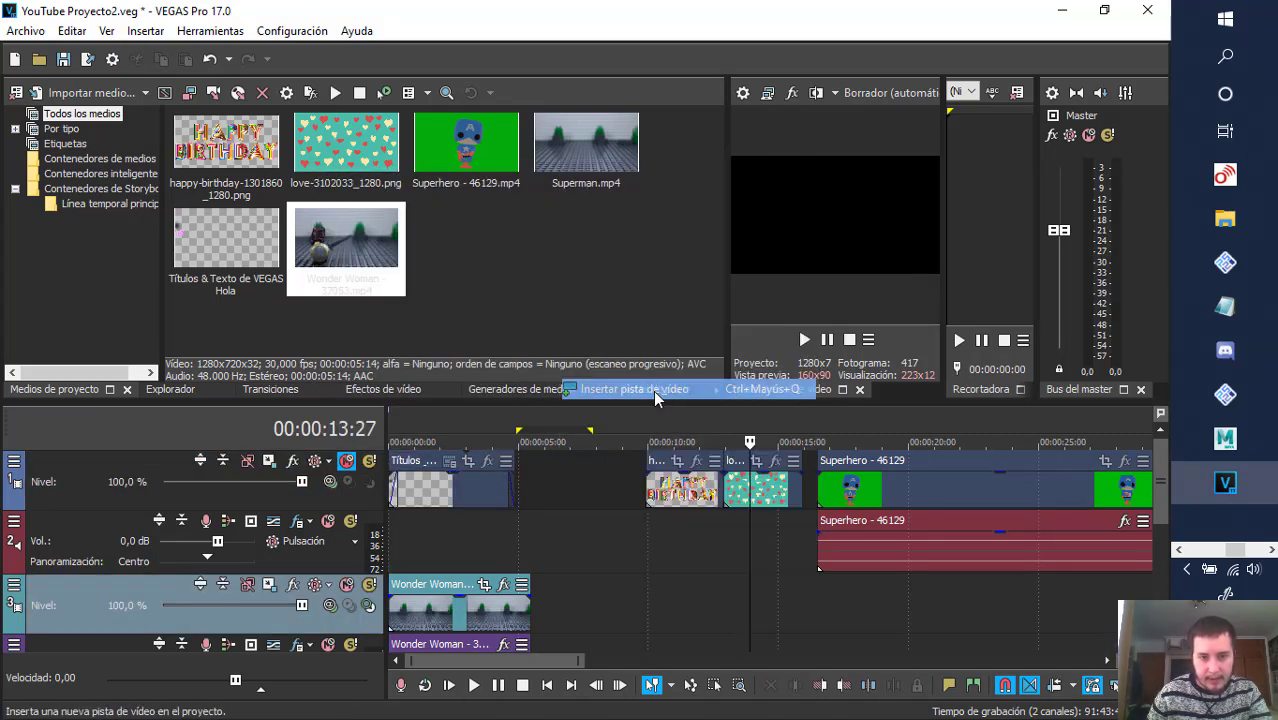
drag(448, 490, 434, 620)
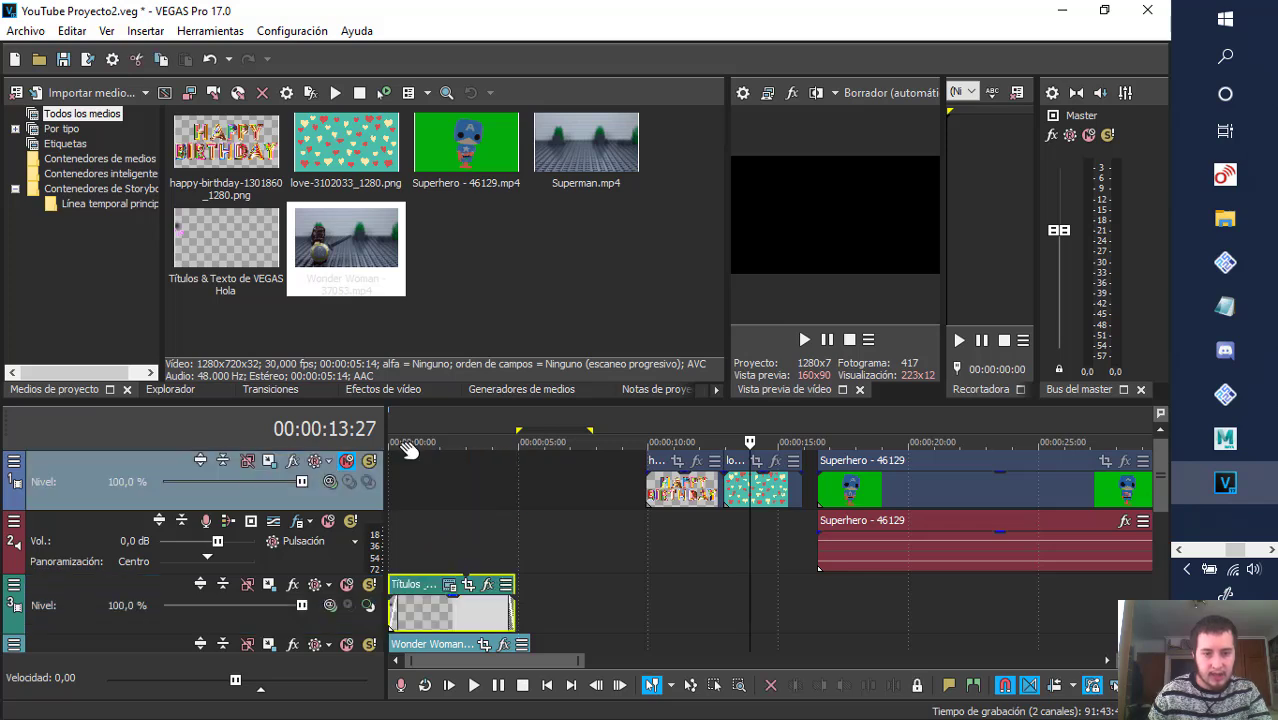
click(410, 430)
key(space)
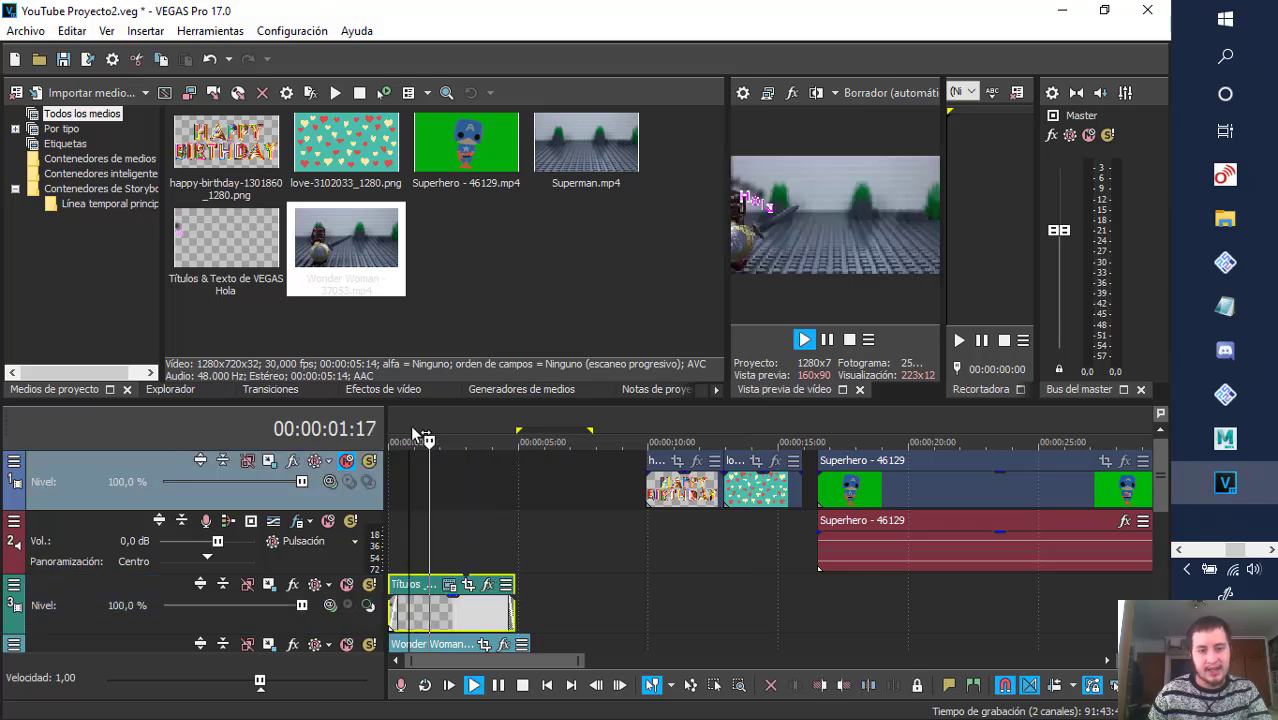
key(space)
- Return the Hola title to the top track, unmute that track, and try its solo and level controls, restoring the level to 100%
drag(466, 621, 453, 461)
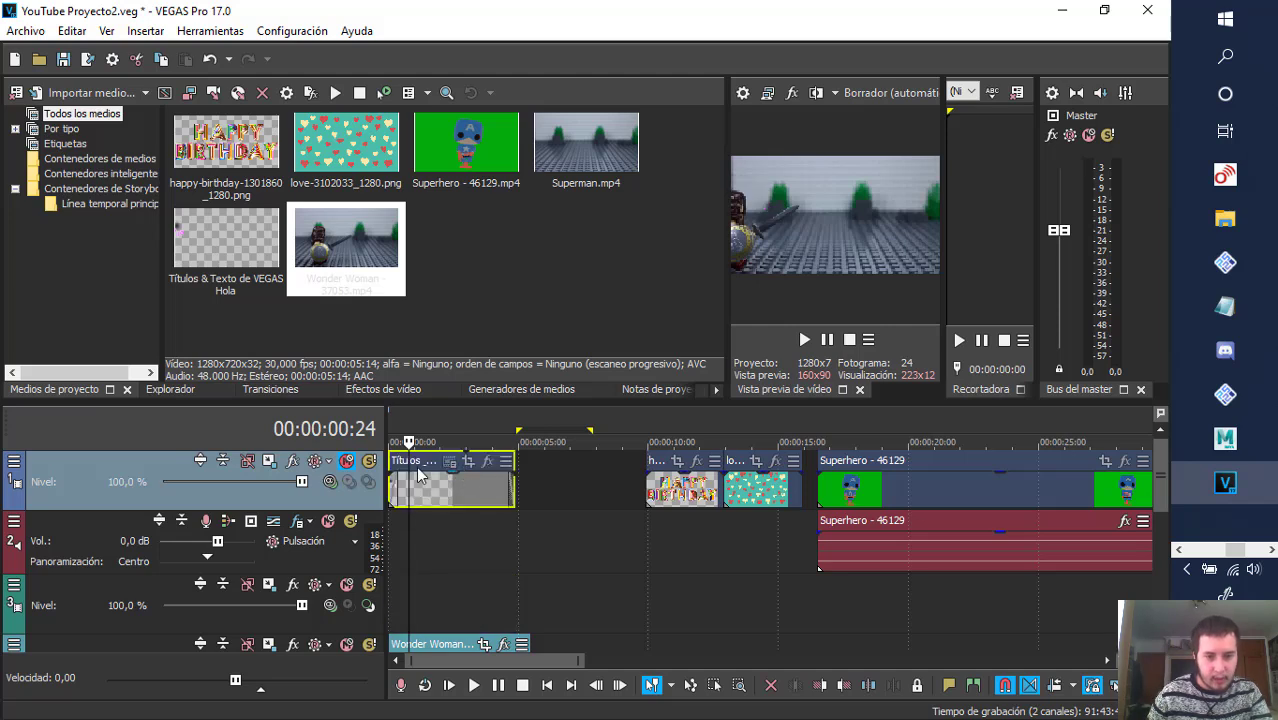
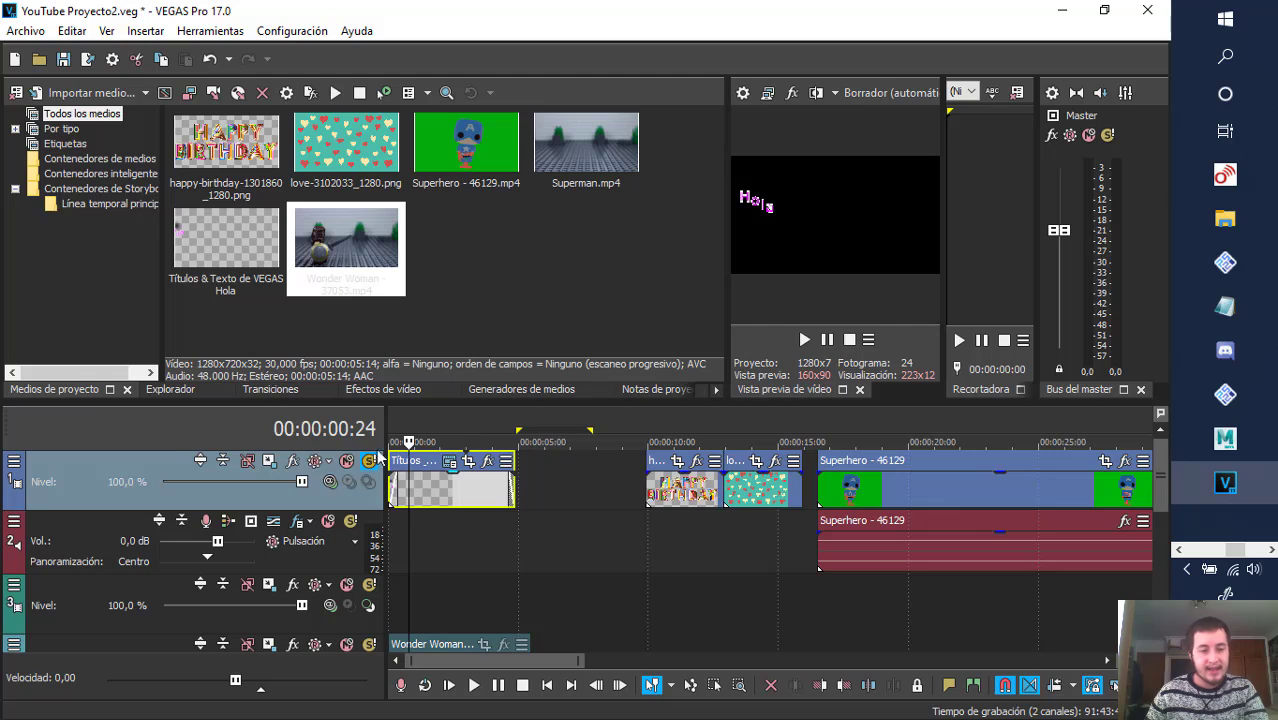
click(369, 481)
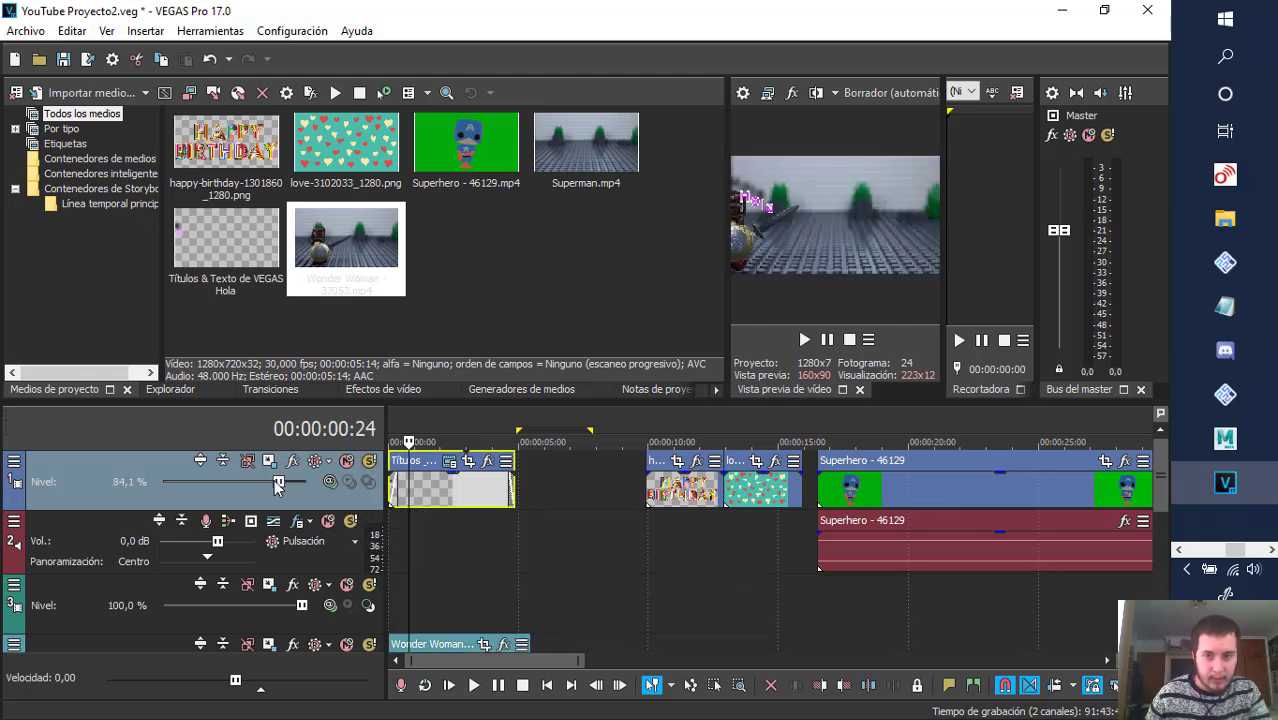
drag(278, 483, 375, 523)
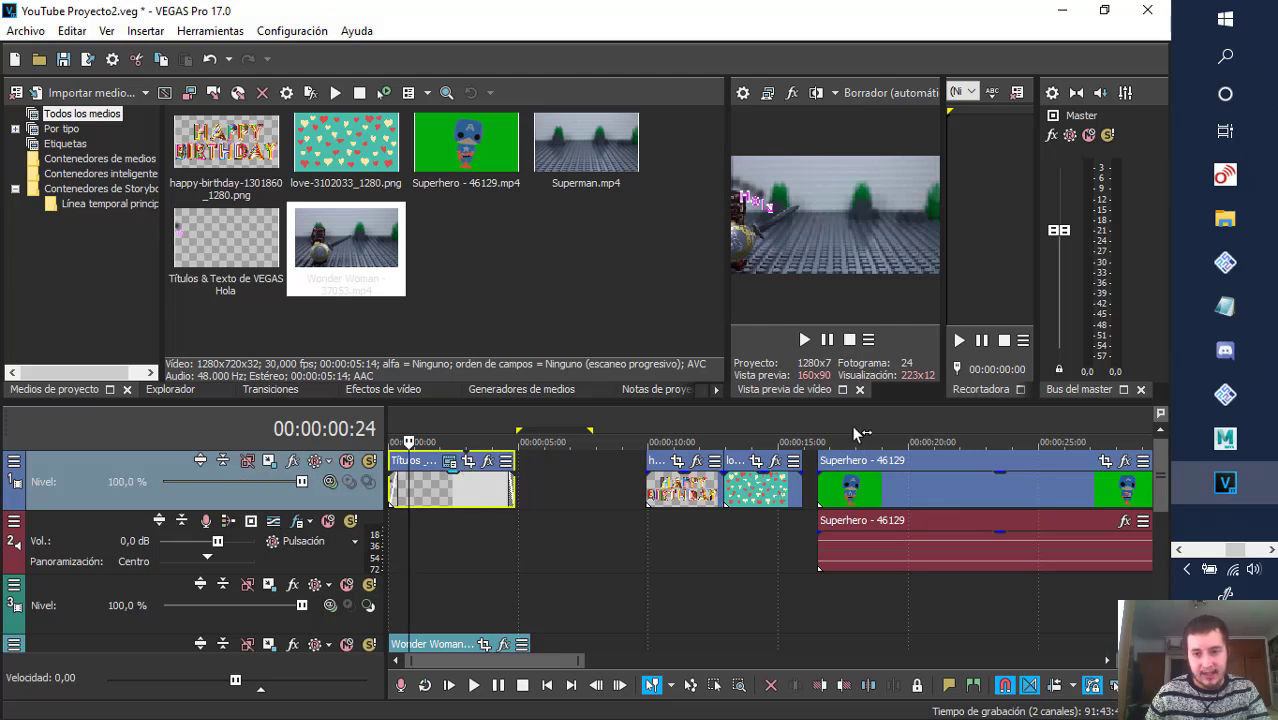
click(456, 422)
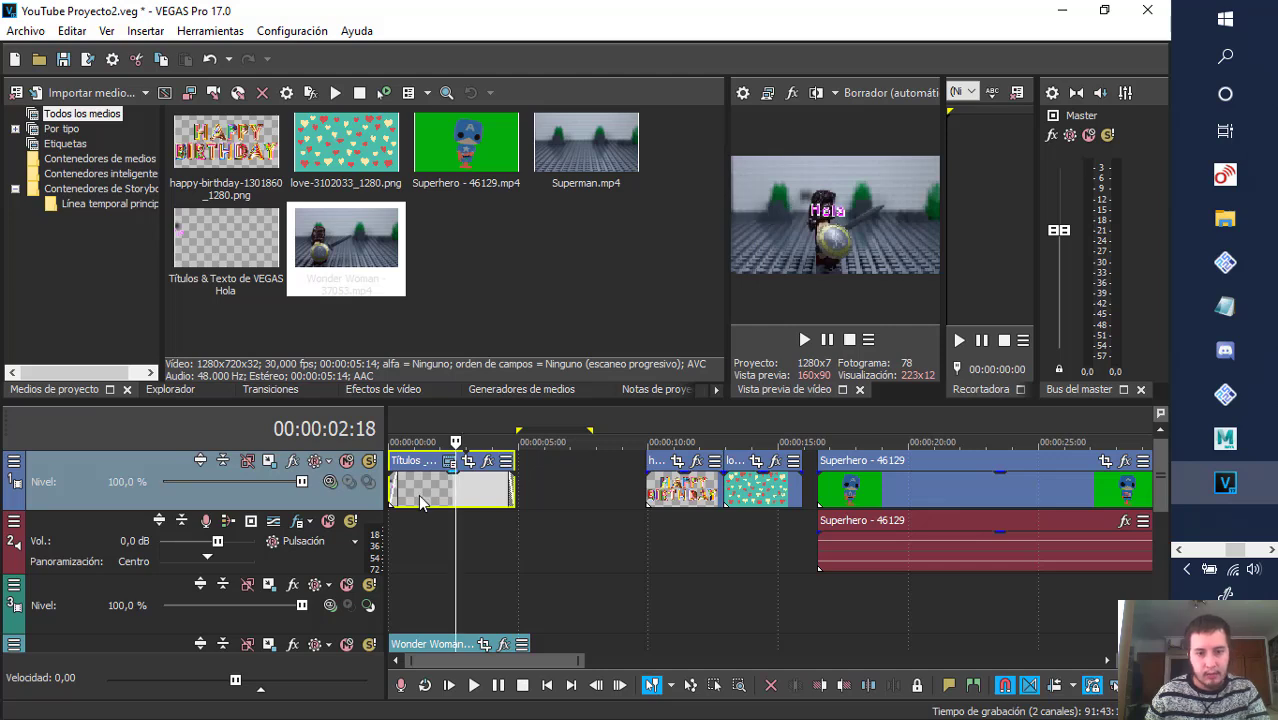
- Move the Hola title to track 3 at about 13 seconds and the Happy Birthday image to the top track's start, and preview it
drag(421, 502, 755, 605)
click(678, 503)
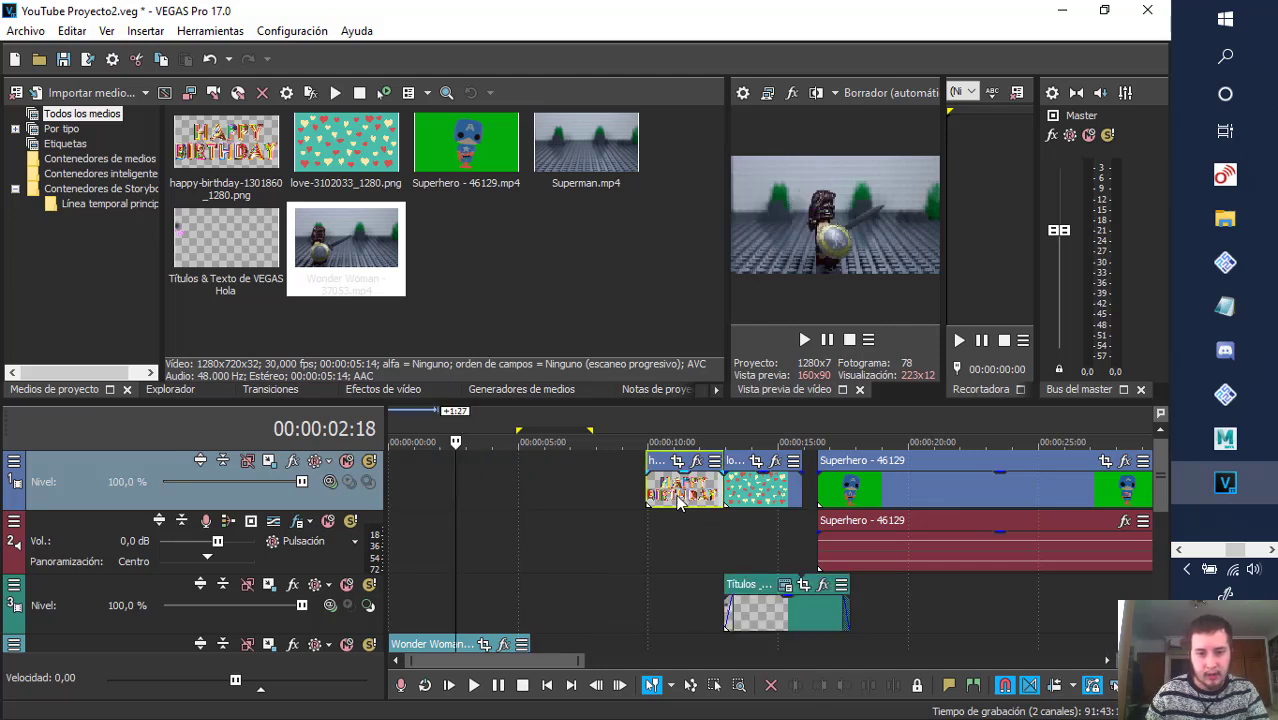
drag(678, 503, 416, 500)
click(403, 422)
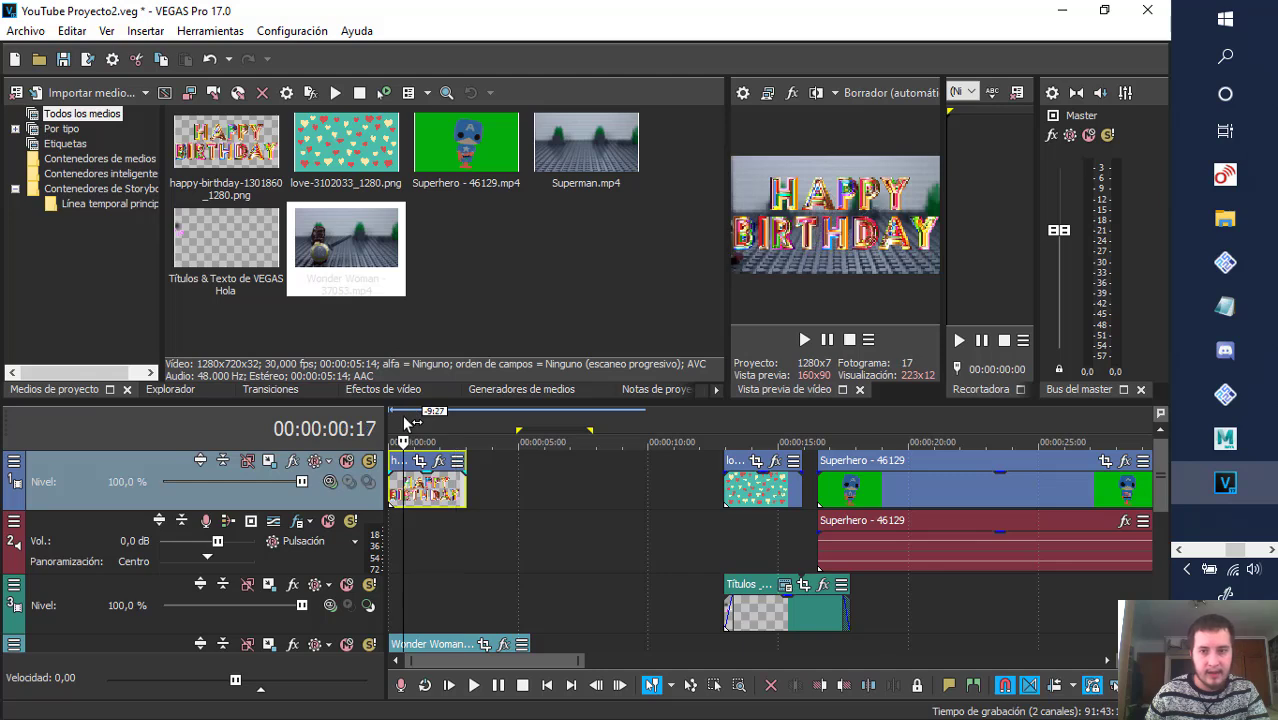
click(423, 437)
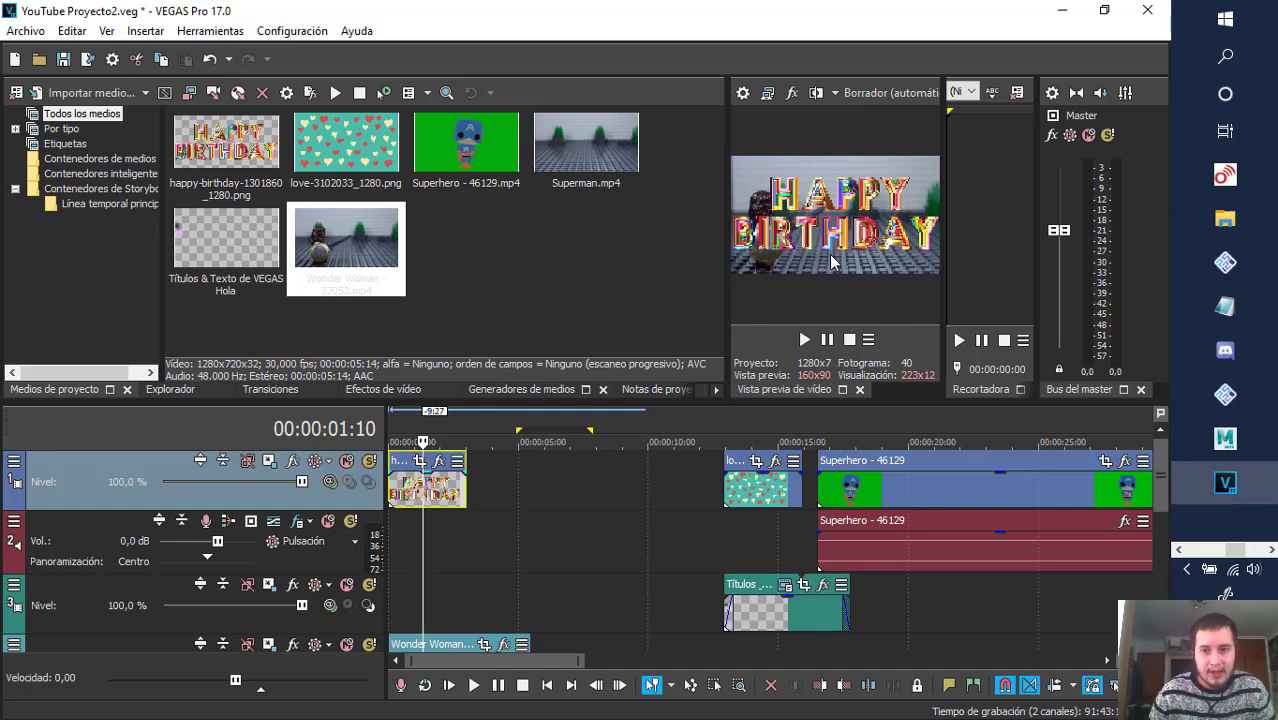
- Widen the video preview and make the timeline area taller, keep the top track's level at 100%, and return the cursor to the start
drag(725, 263, 570, 265)
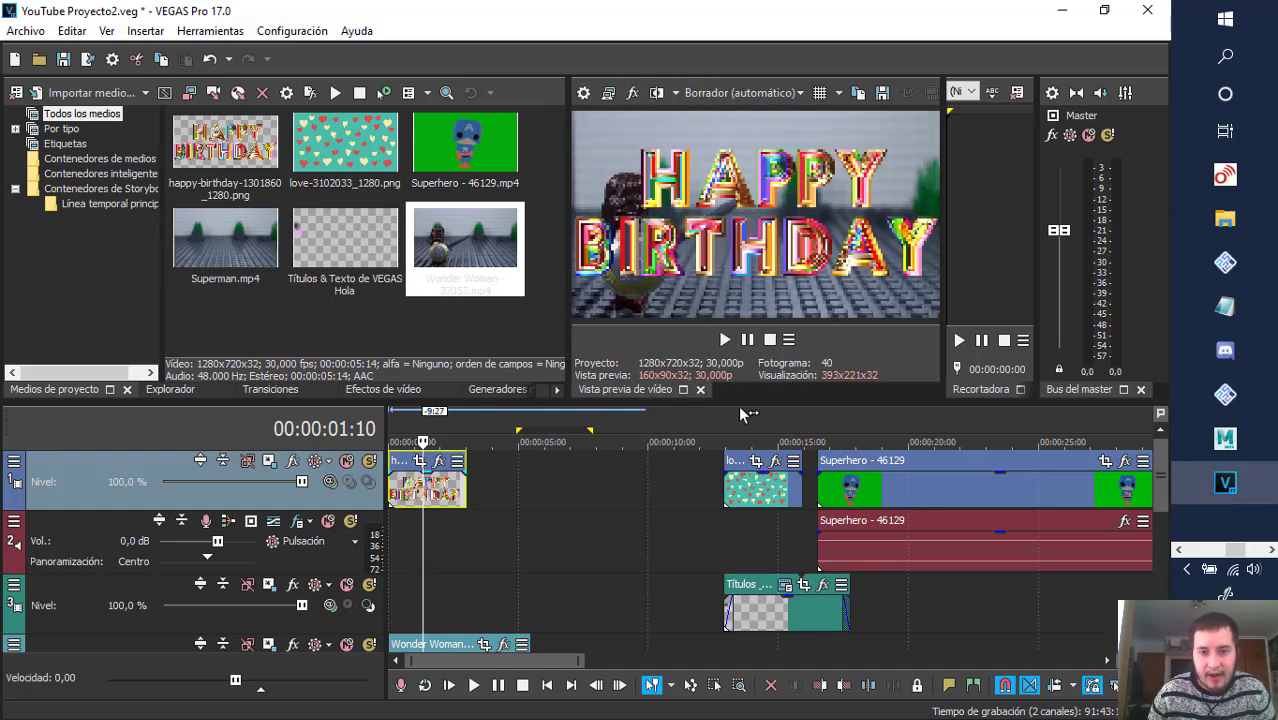
drag(740, 400, 738, 347)
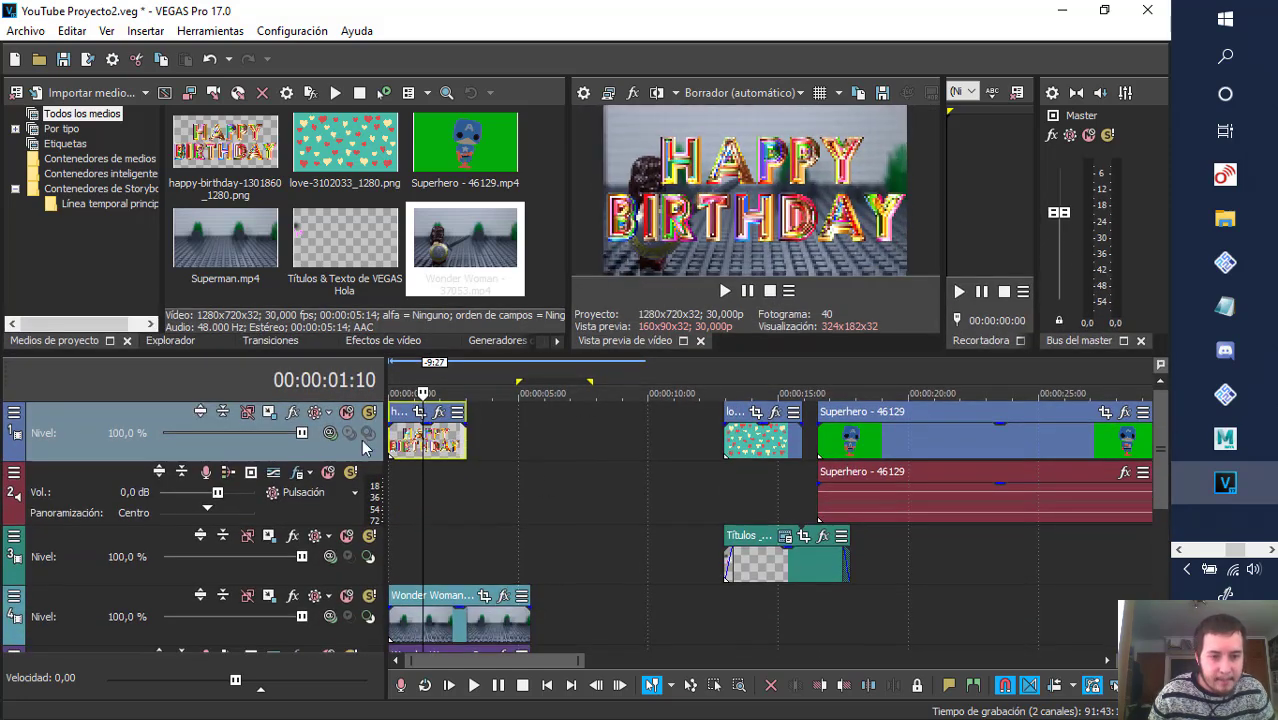
mouse_move(303, 433)
mouse_down()
mouse_move(185, 438)
mouse_move(325, 440)
mouse_up()
click(391, 371)
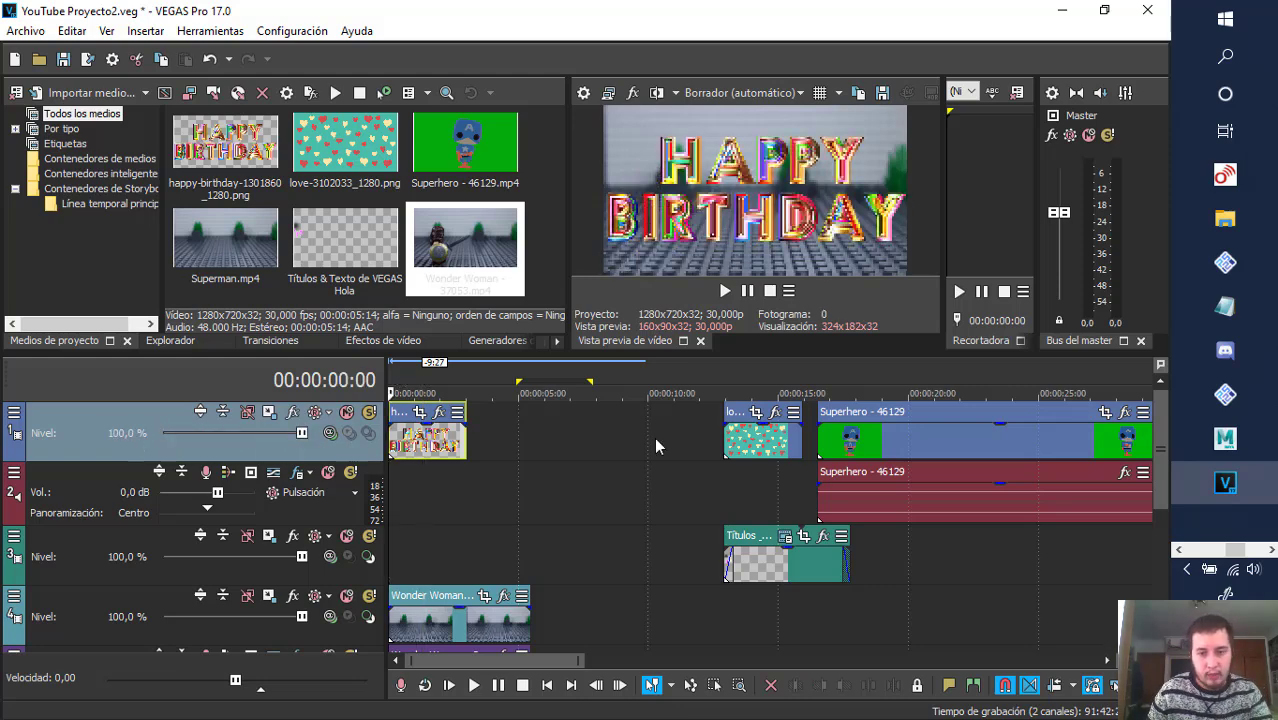
- Place the hearts image directly after the Happy Birthday image on the top track and preview both images
drag(755, 450, 503, 450)
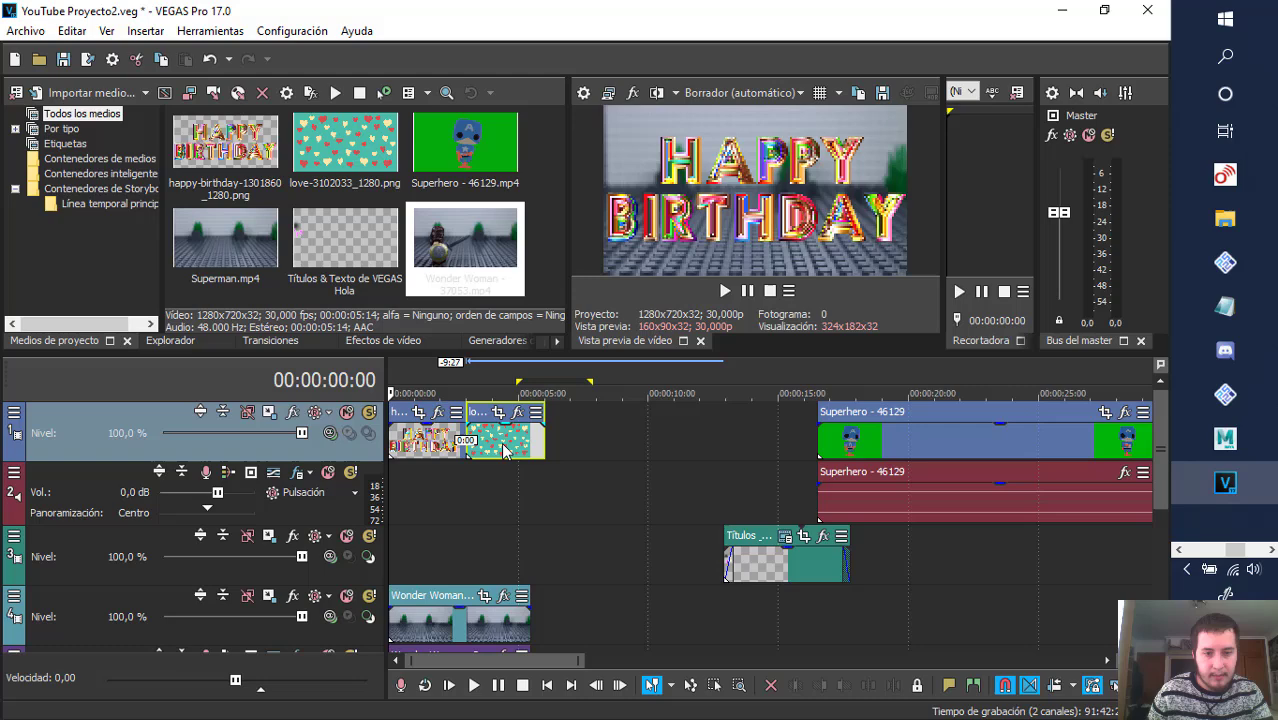
click(488, 377)
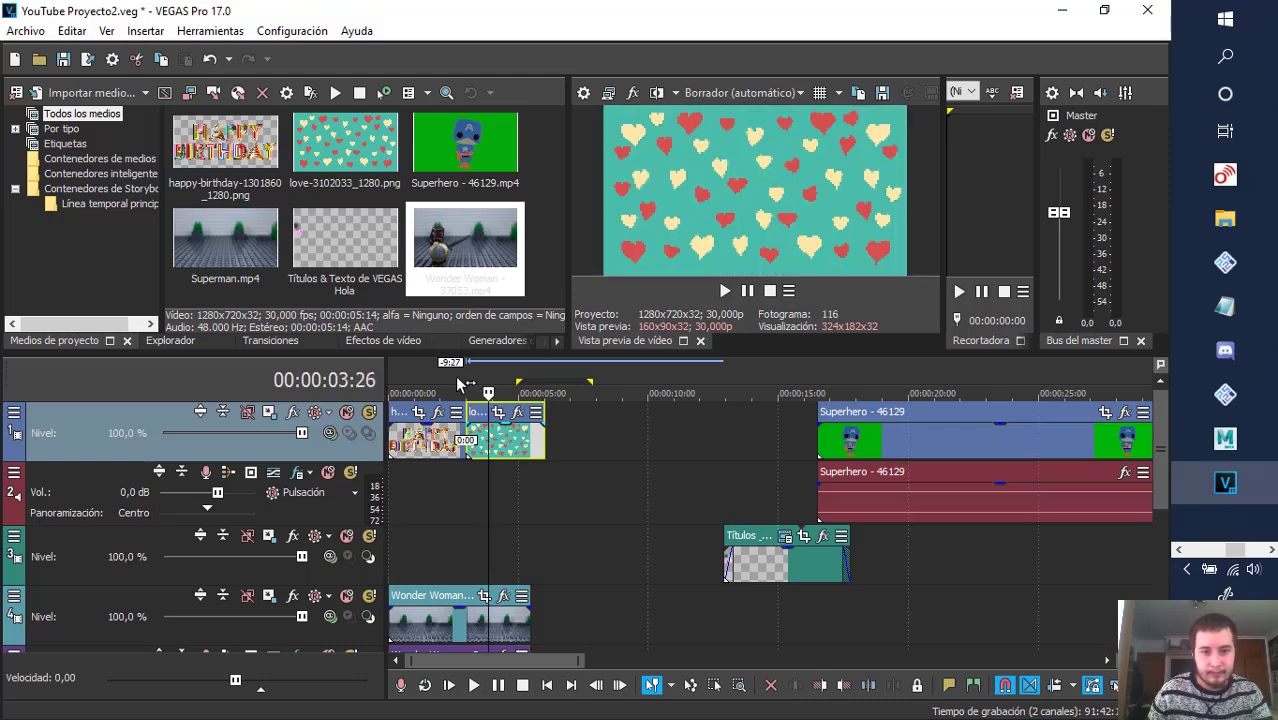
click(456, 382)
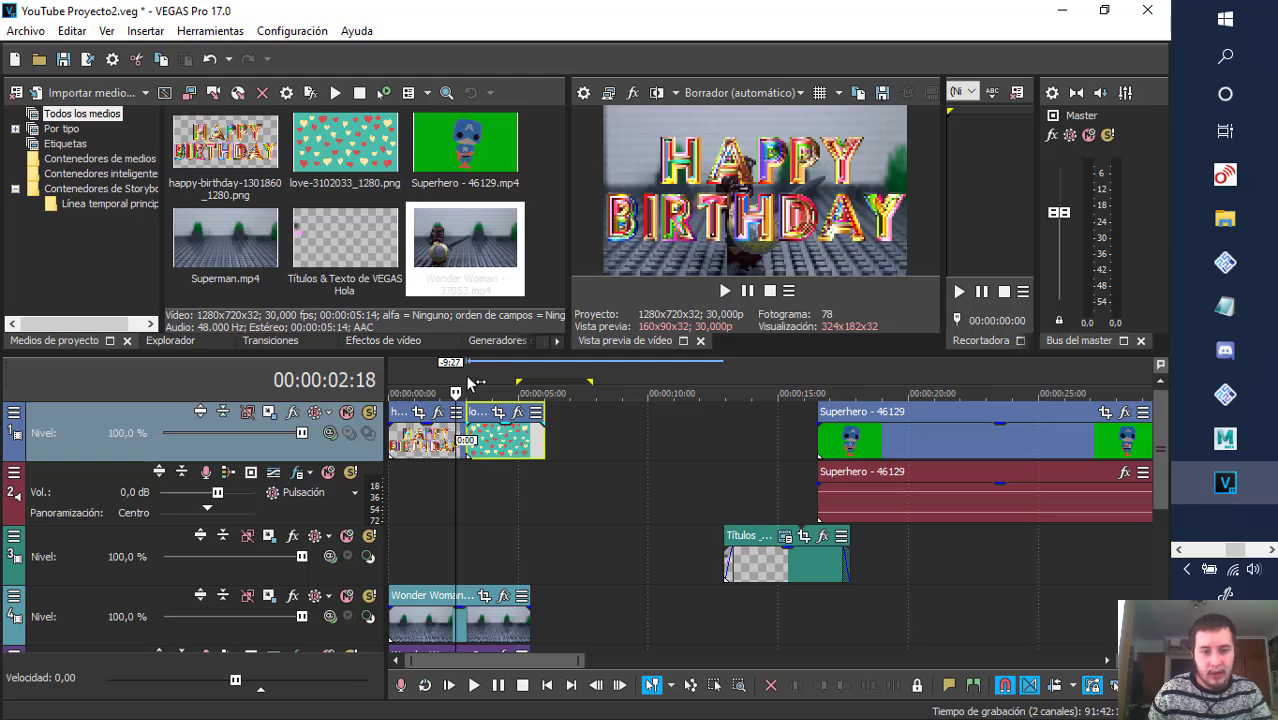
click(401, 381)
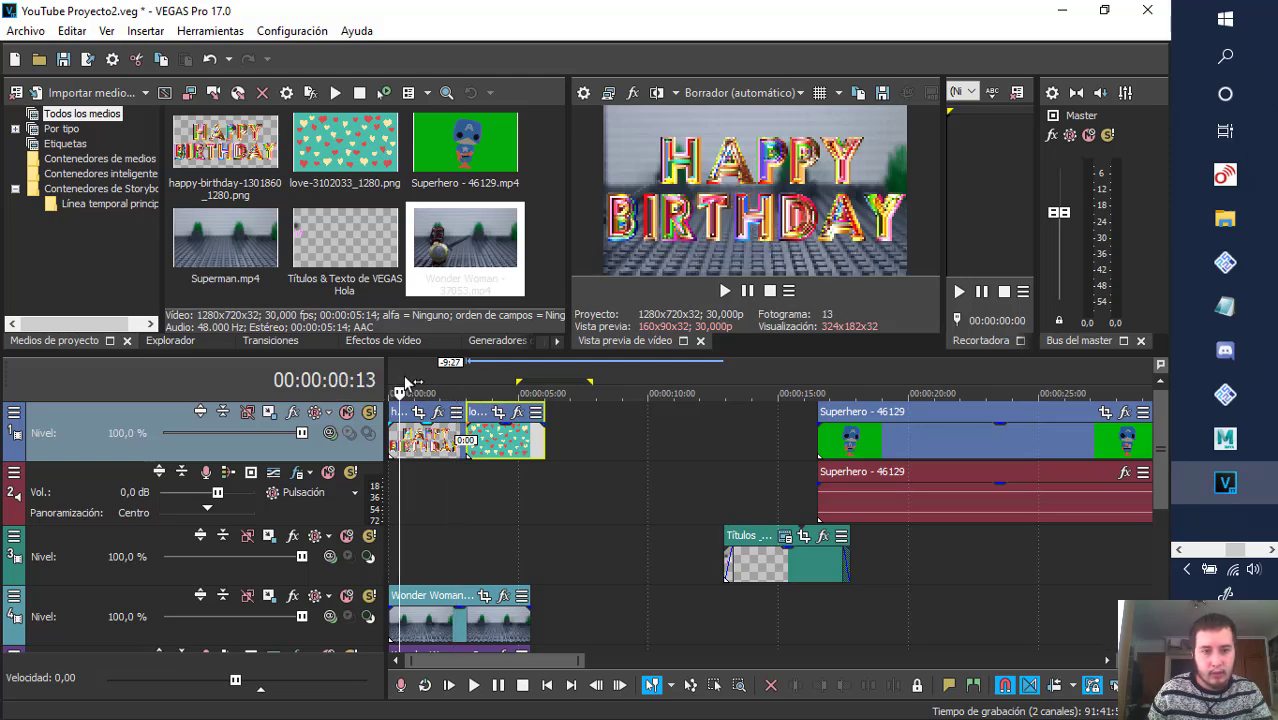
key(space)
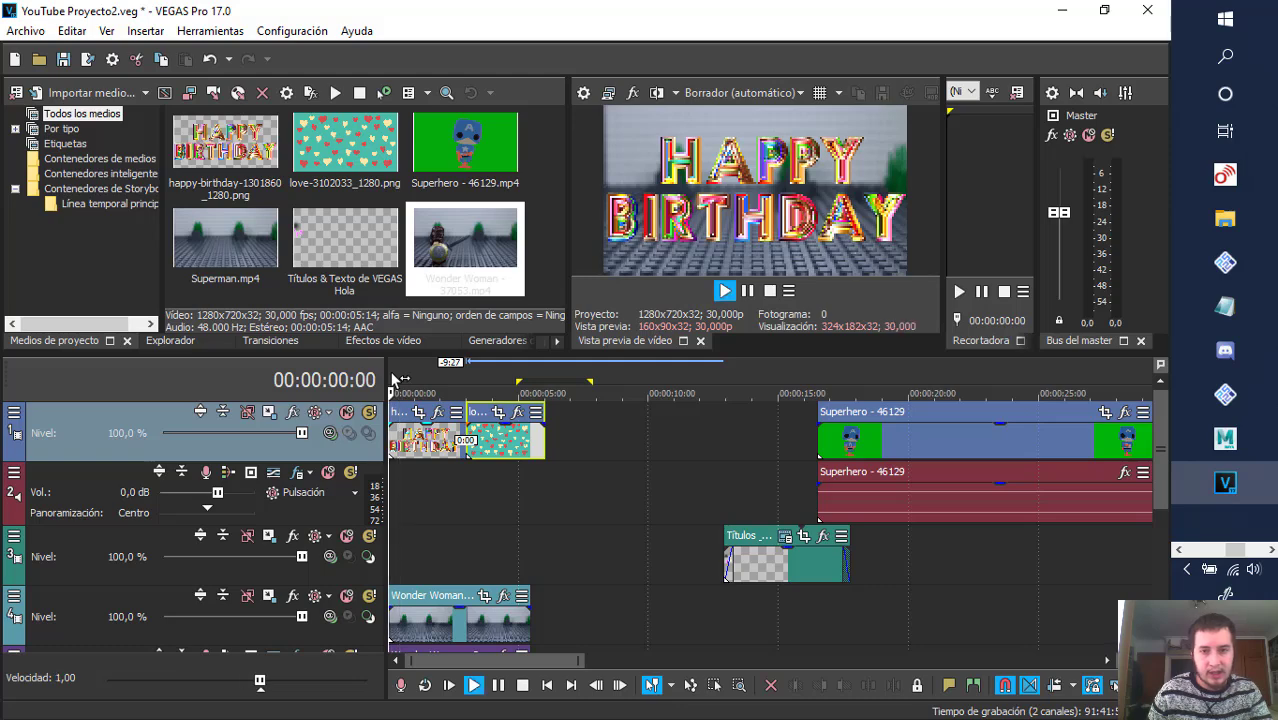
key(space)
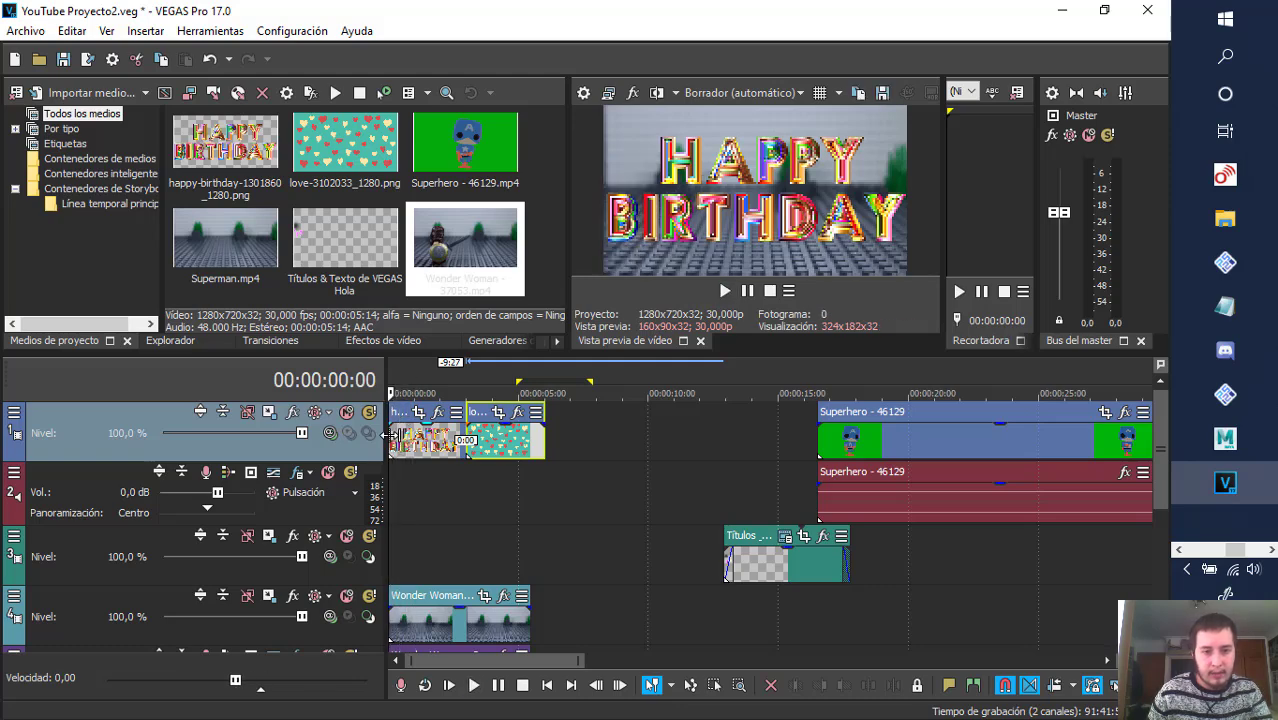
- Trim 9 frames off the start of the Happy Birthday image and play the timeline's opening
drag(388, 433, 408, 428)
key(space)
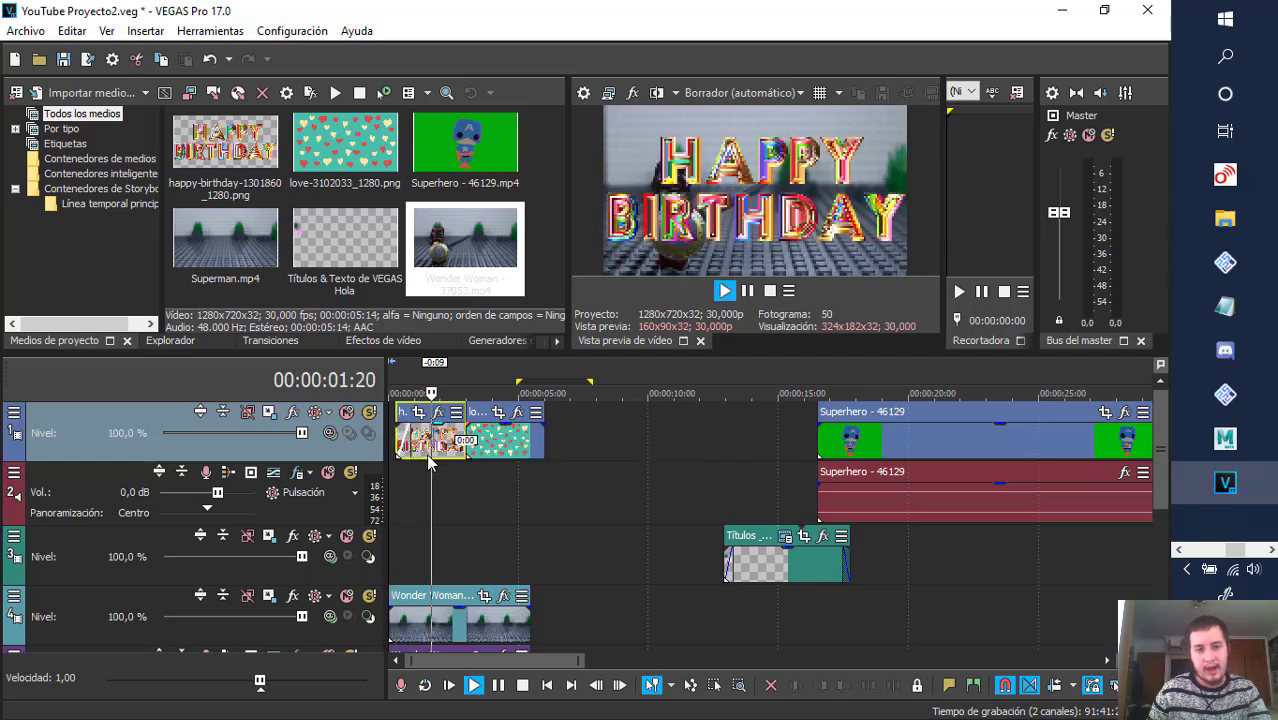
key(space)
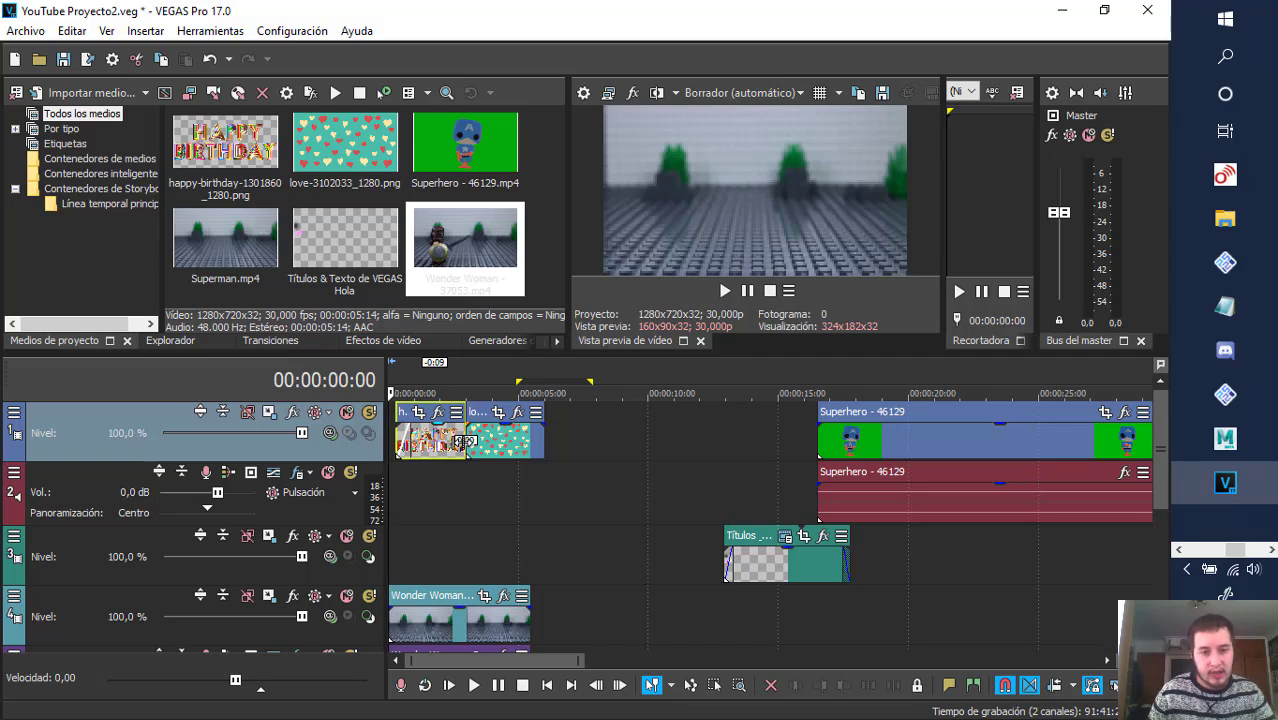
- Extend the Happy Birthday image's end by 15 frames over the hearts image to form a crossfade, and play the transition
drag(462, 440, 474, 443)
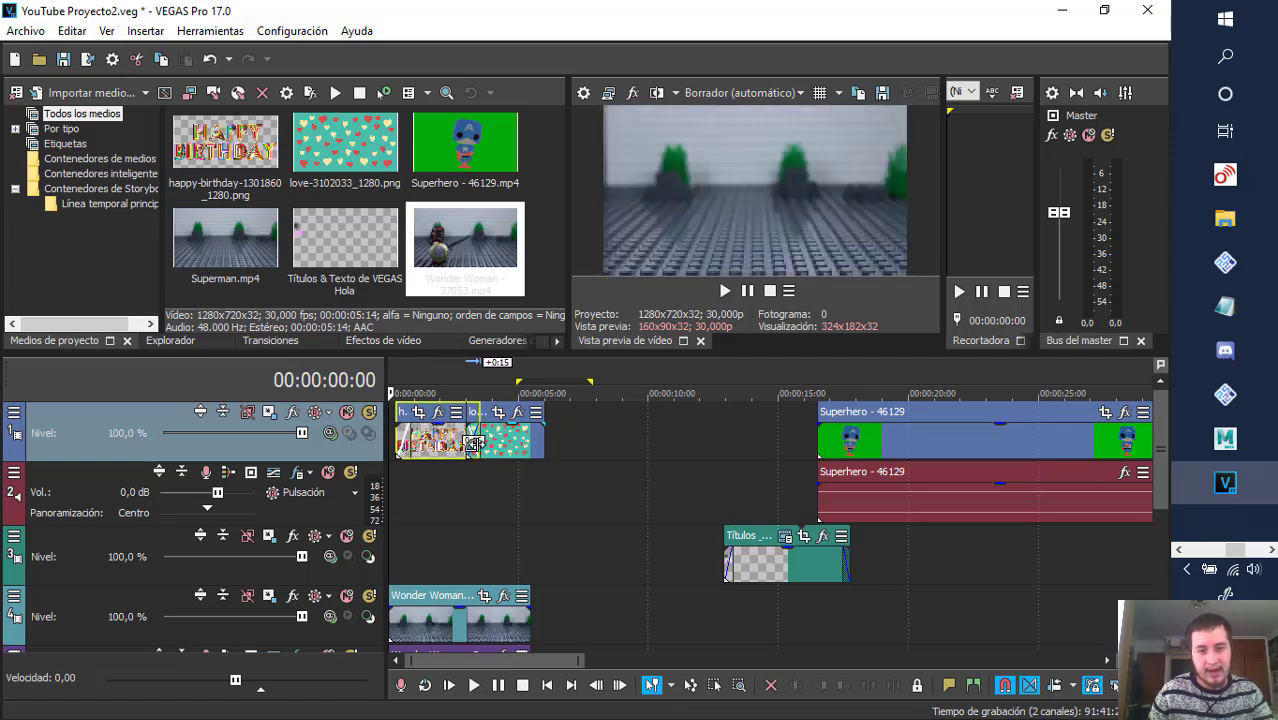
click(463, 377)
key(space)
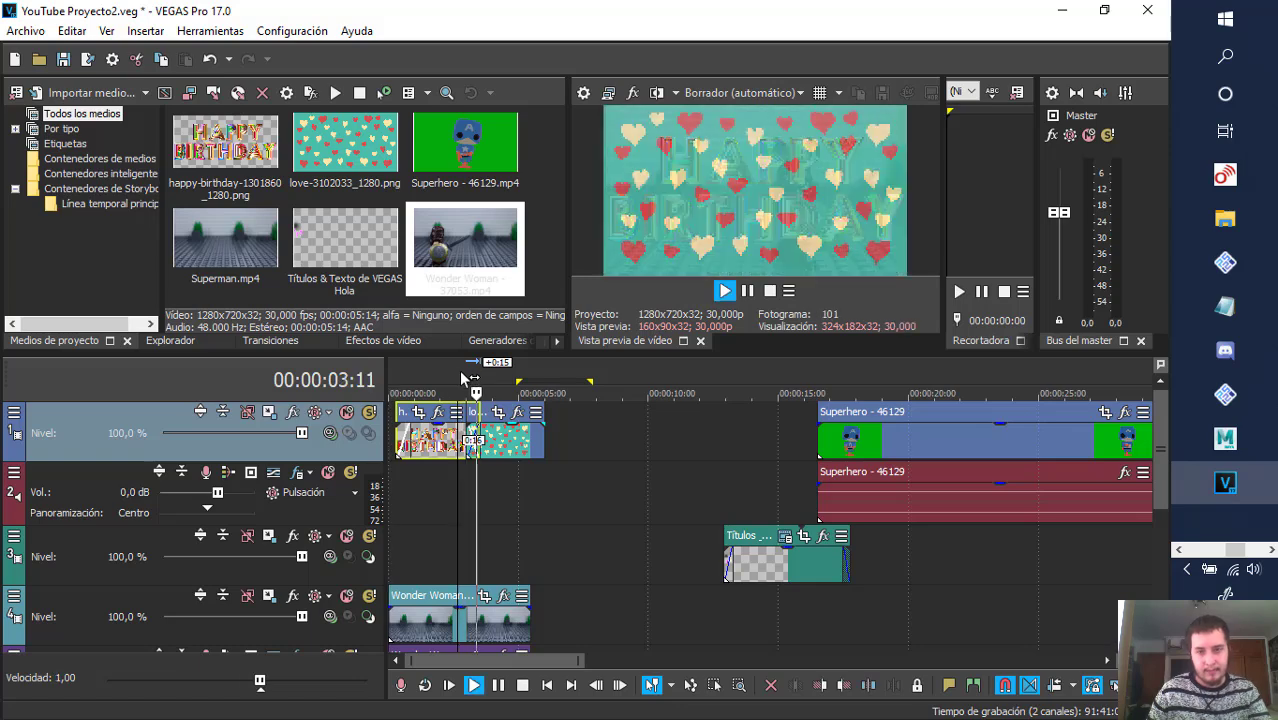
key(space)
- Move the Superhero clip to about 5 seconds so it overlaps the hearts image by one second, and play the crossfade
drag(868, 450, 567, 452)
key(space)
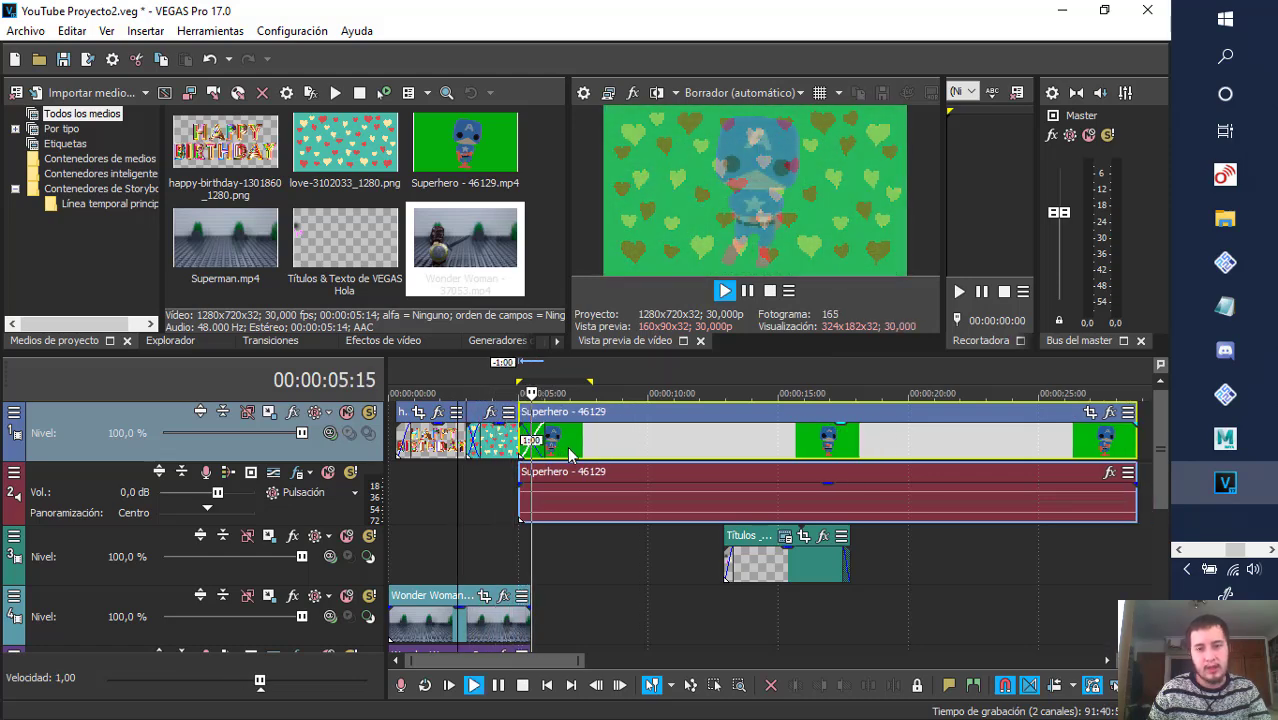
- Apply the default División transition to the crossfade between the Happy Birthday and hearts images, and play the timeline around it
key(space)
click(399, 372)
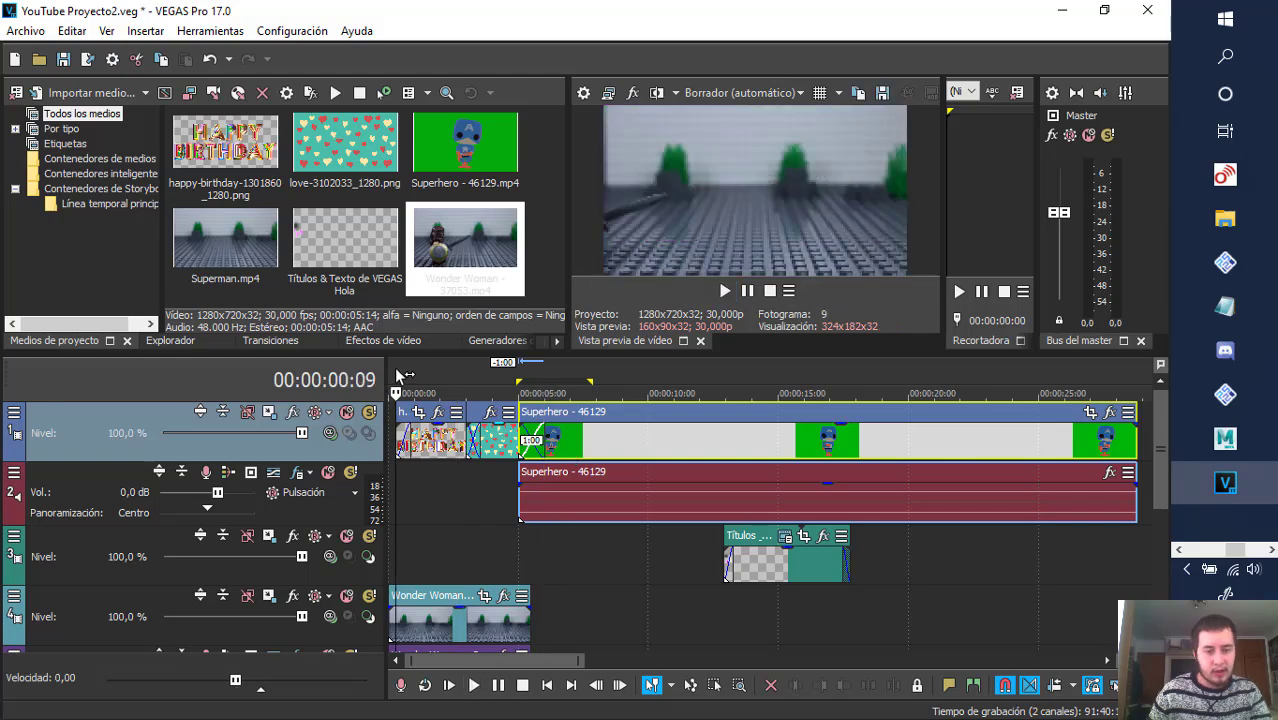
click(281, 341)
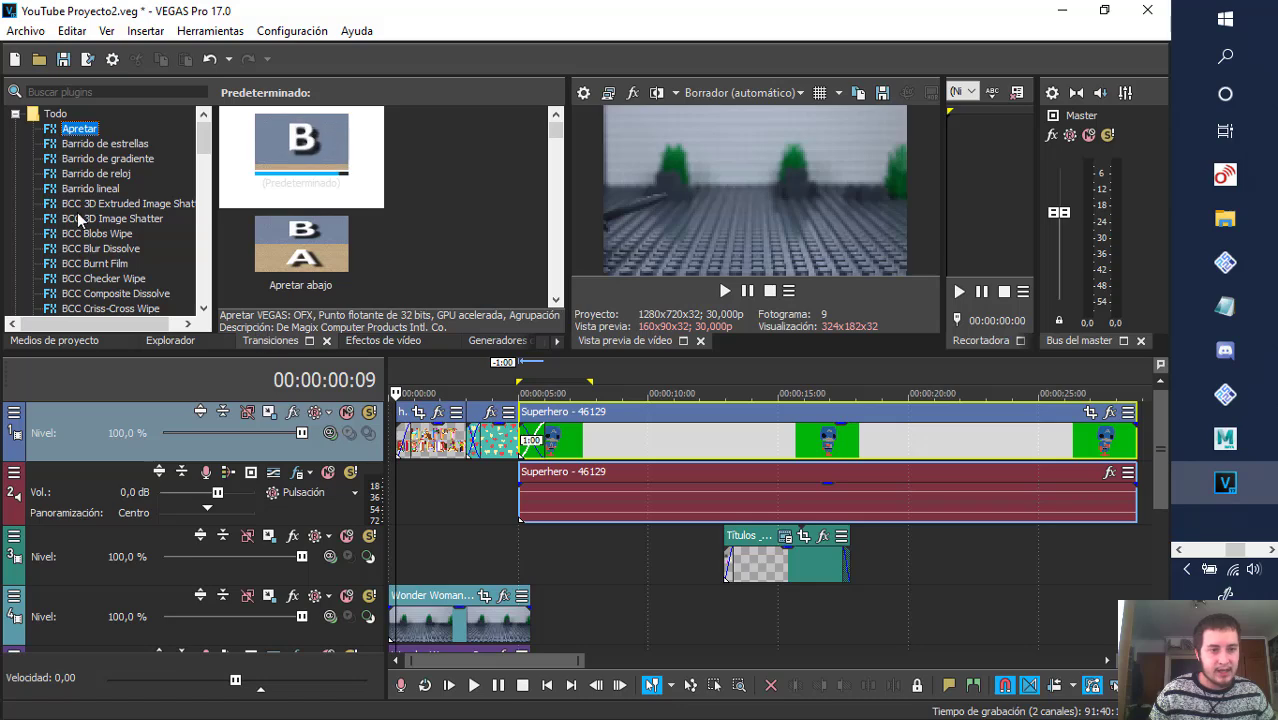
scroll(120, 250, down, 15)
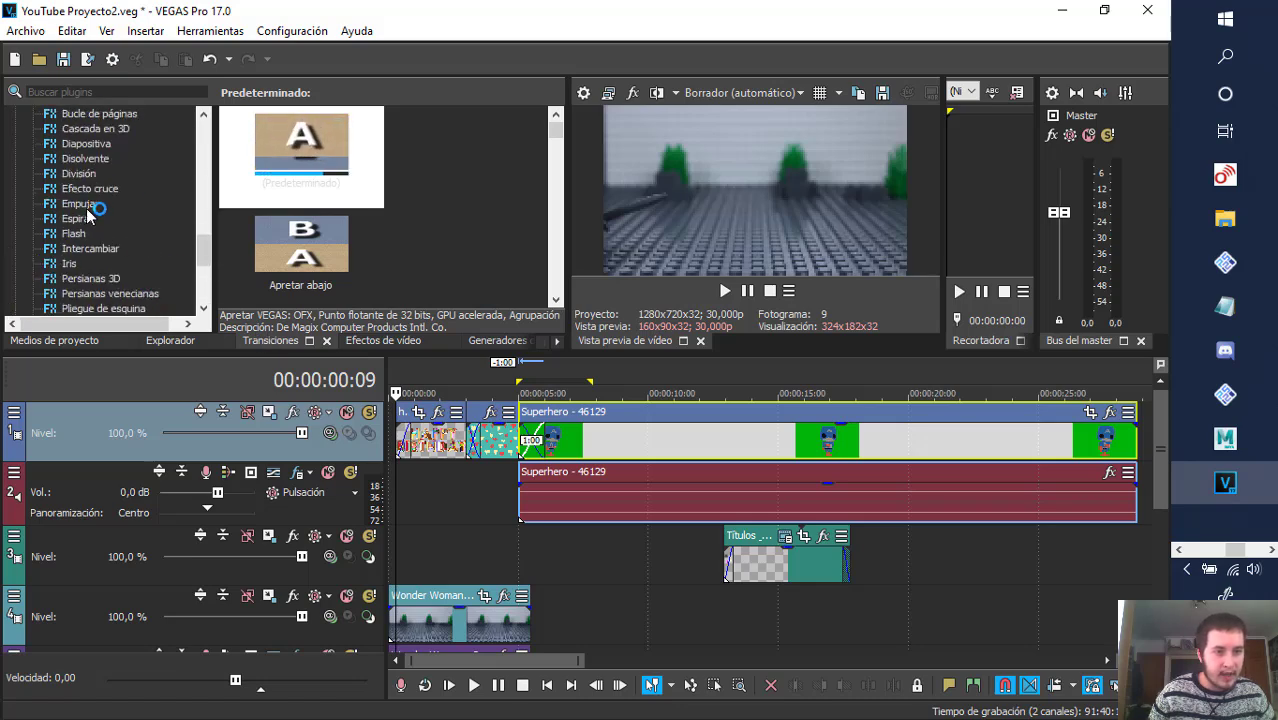
click(80, 173)
drag(297, 145, 532, 441)
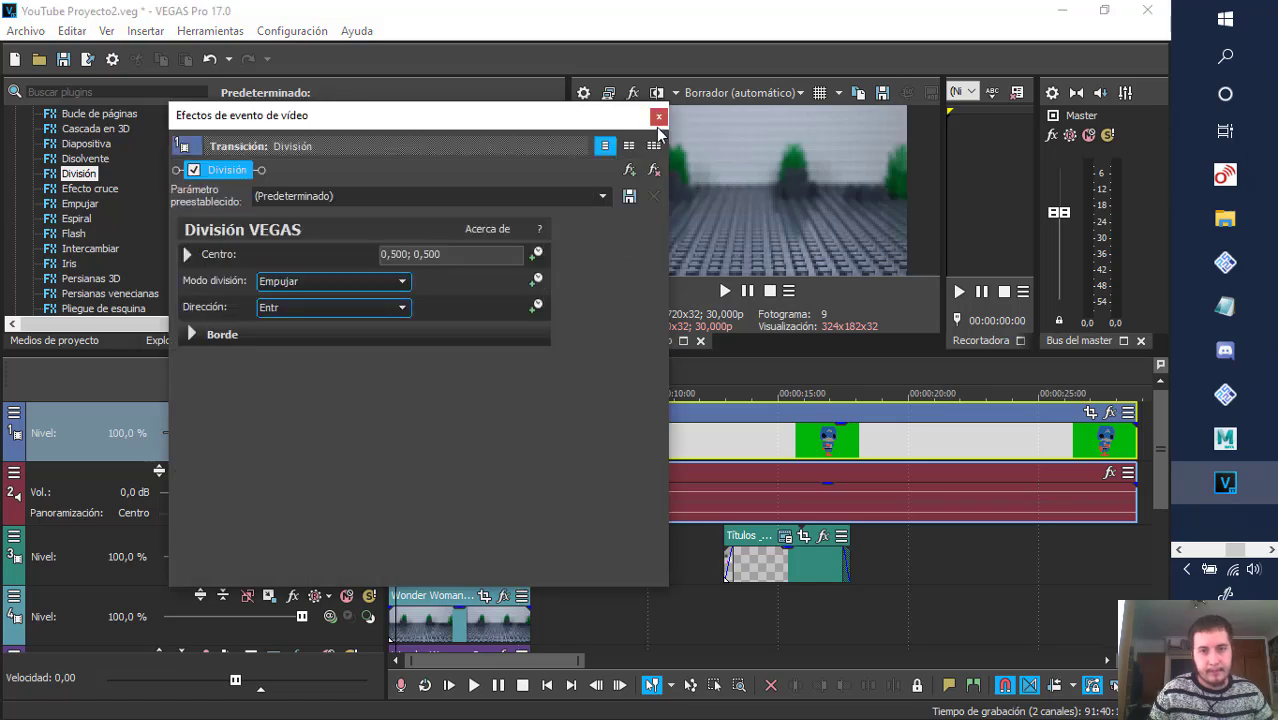
click(658, 116)
click(455, 362)
key(space)
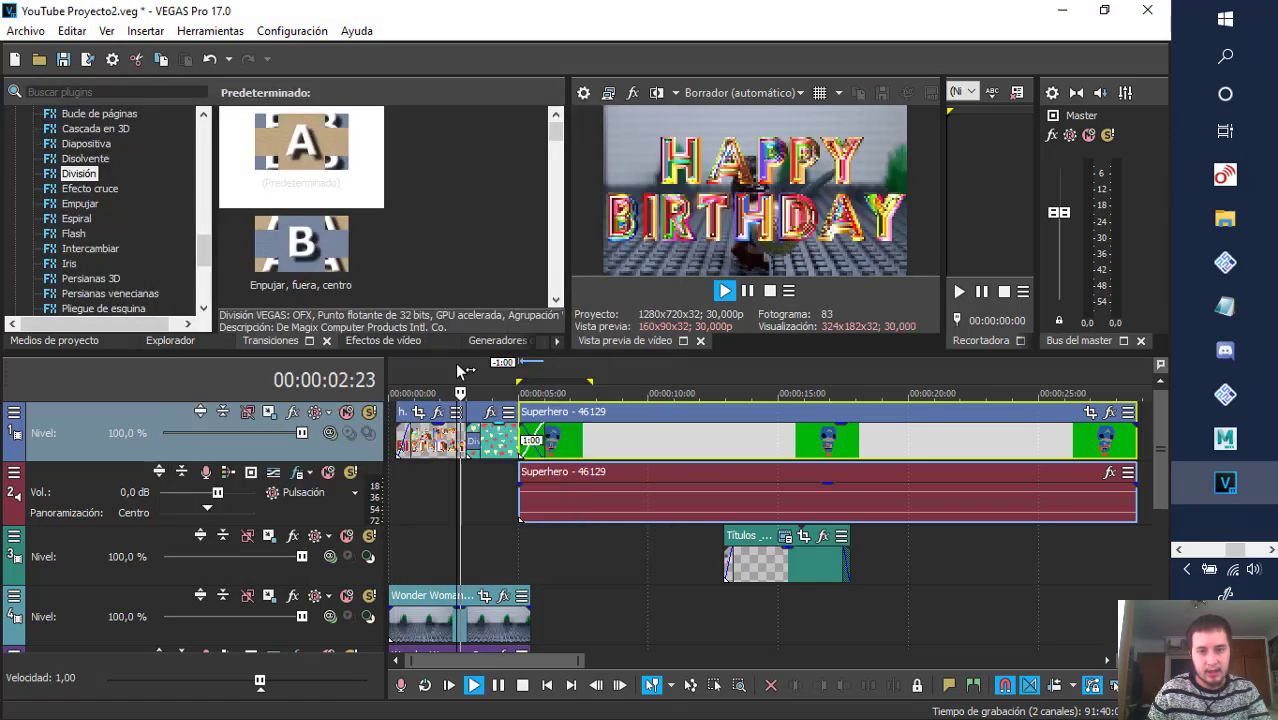
key(space)
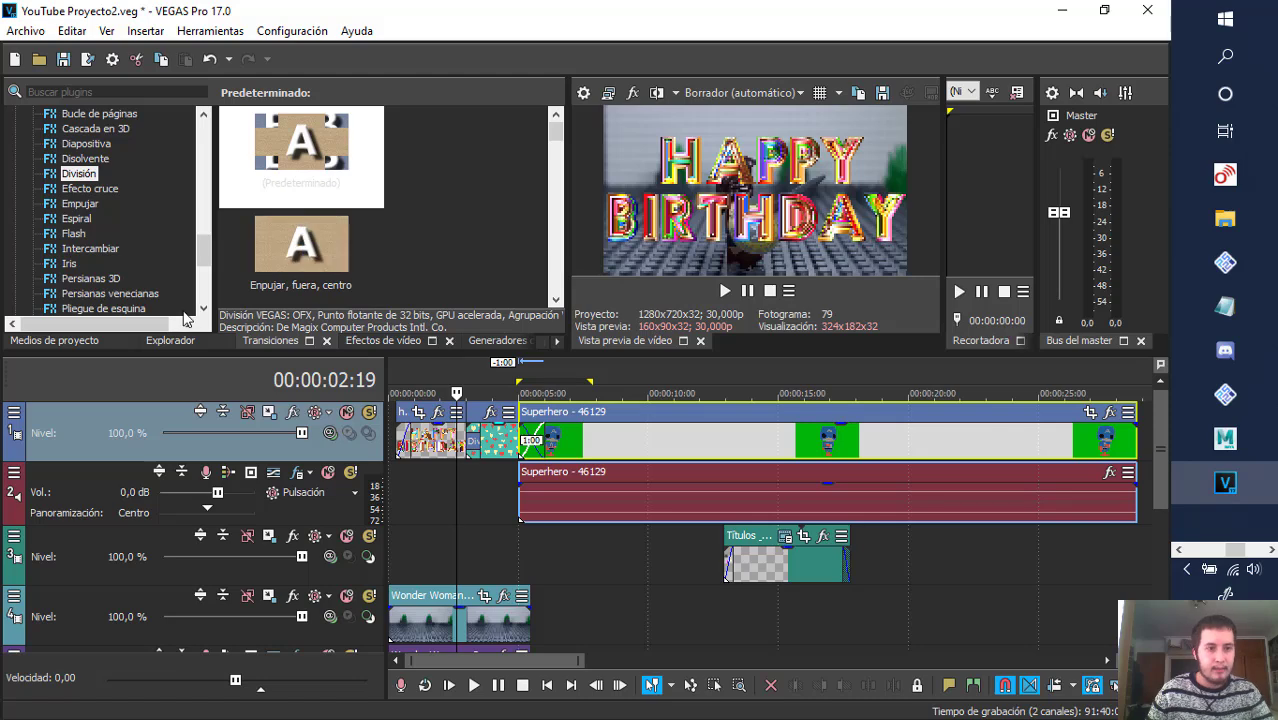
- Browse the transition library's categories and look at the transitions in BCC Obsolete
scroll(120, 270, down, 5)
scroll(100, 180, up, 6)
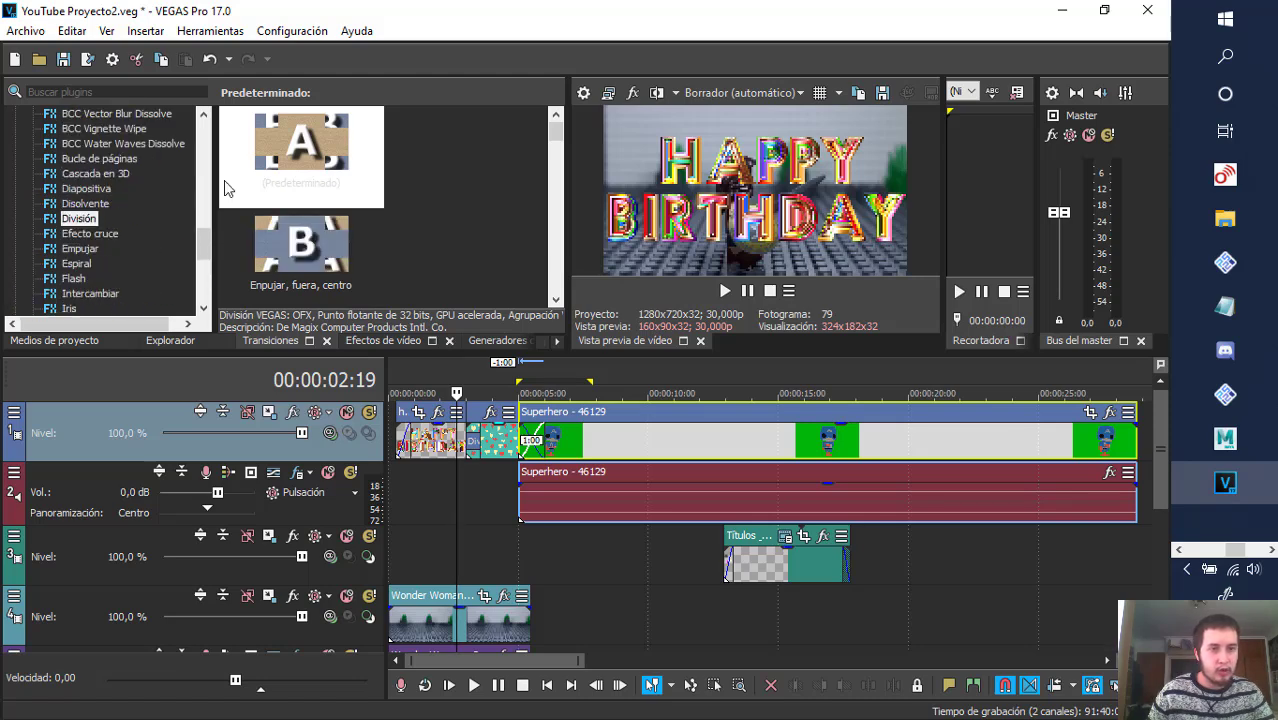
scroll(110, 200, up, 15)
click(15, 114)
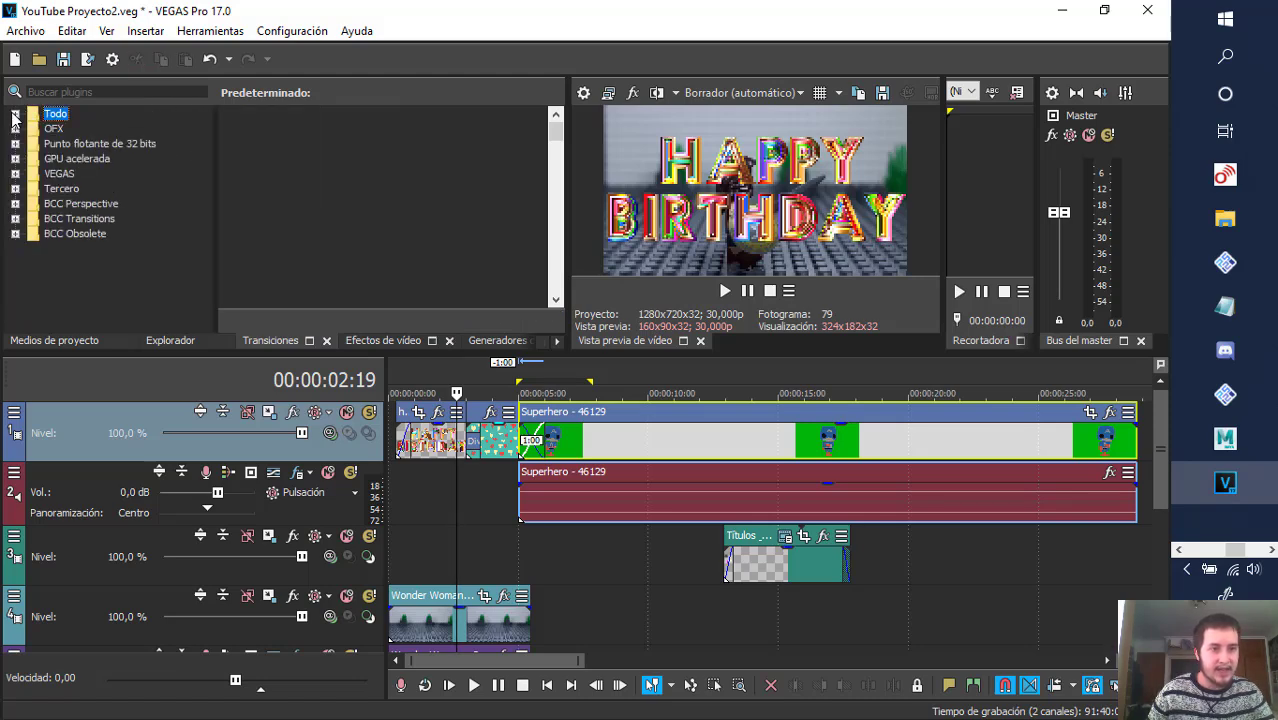
click(15, 114)
click(15, 114)
click(15, 234)
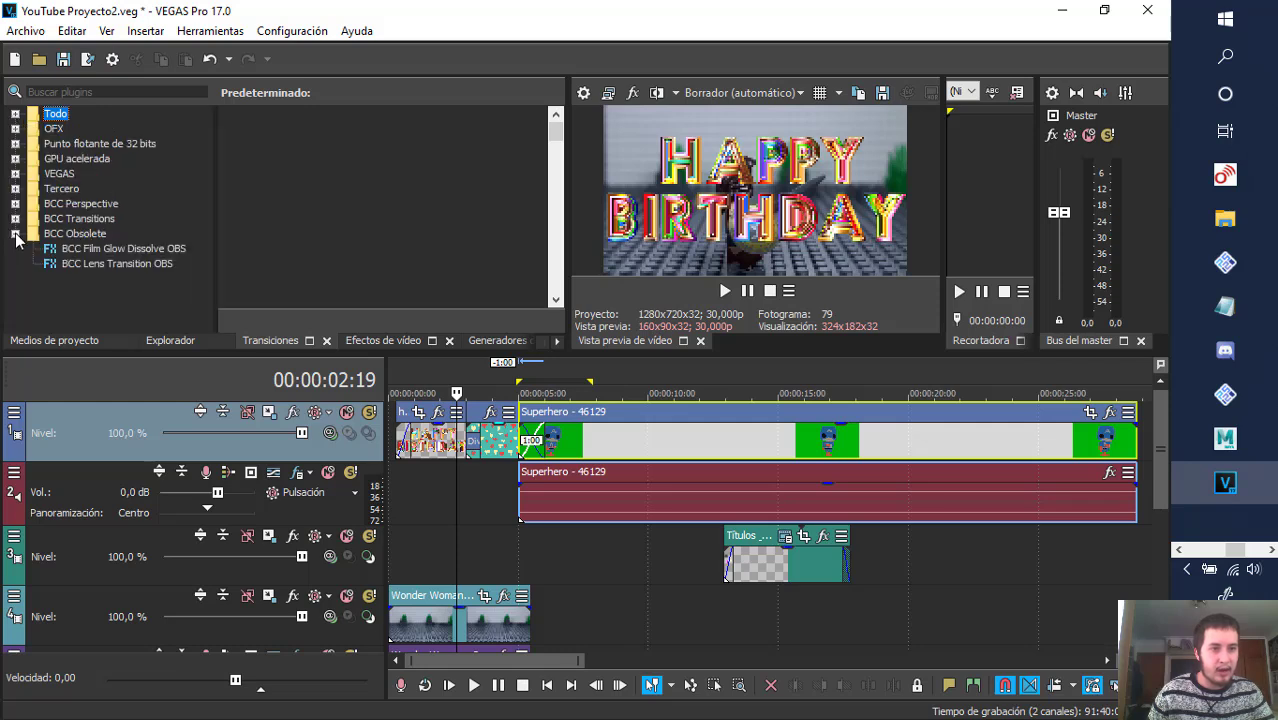
click(15, 234)
click(15, 234)
click(15, 234)
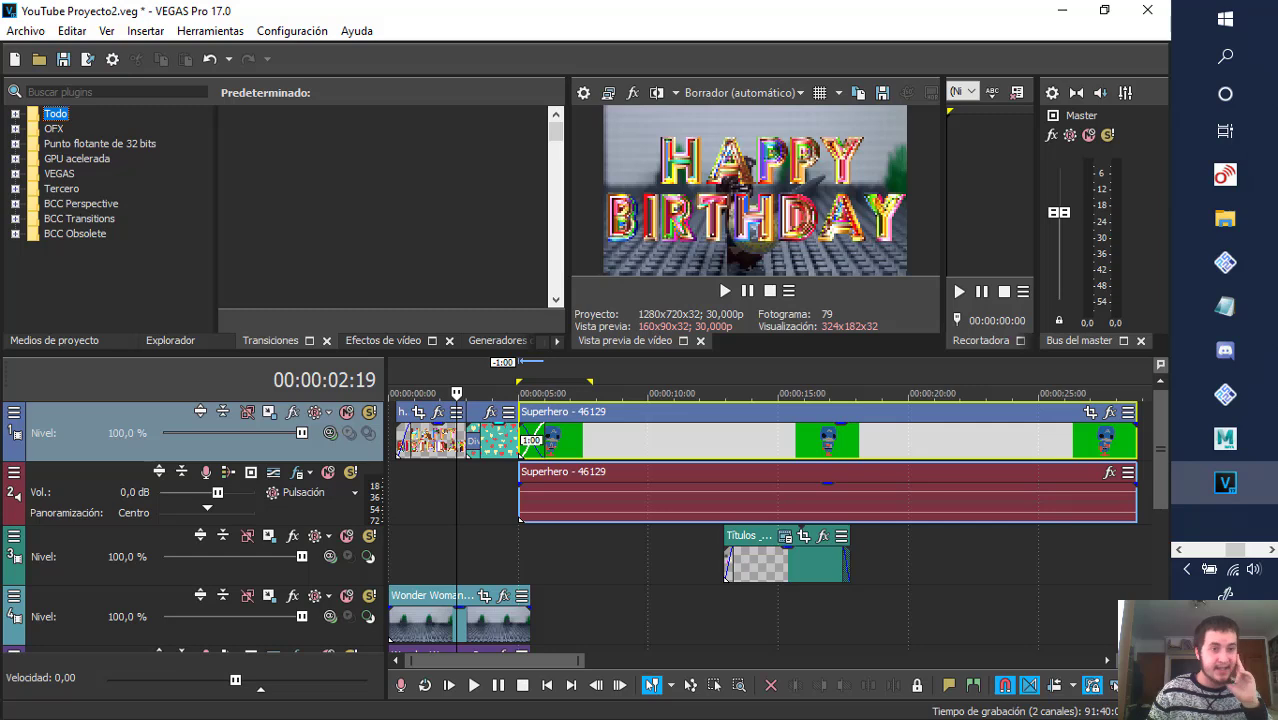
- Replace the transition between the Happy Birthday and hearts images with the default Puerta de garaje transition, and play it
click(15, 115)
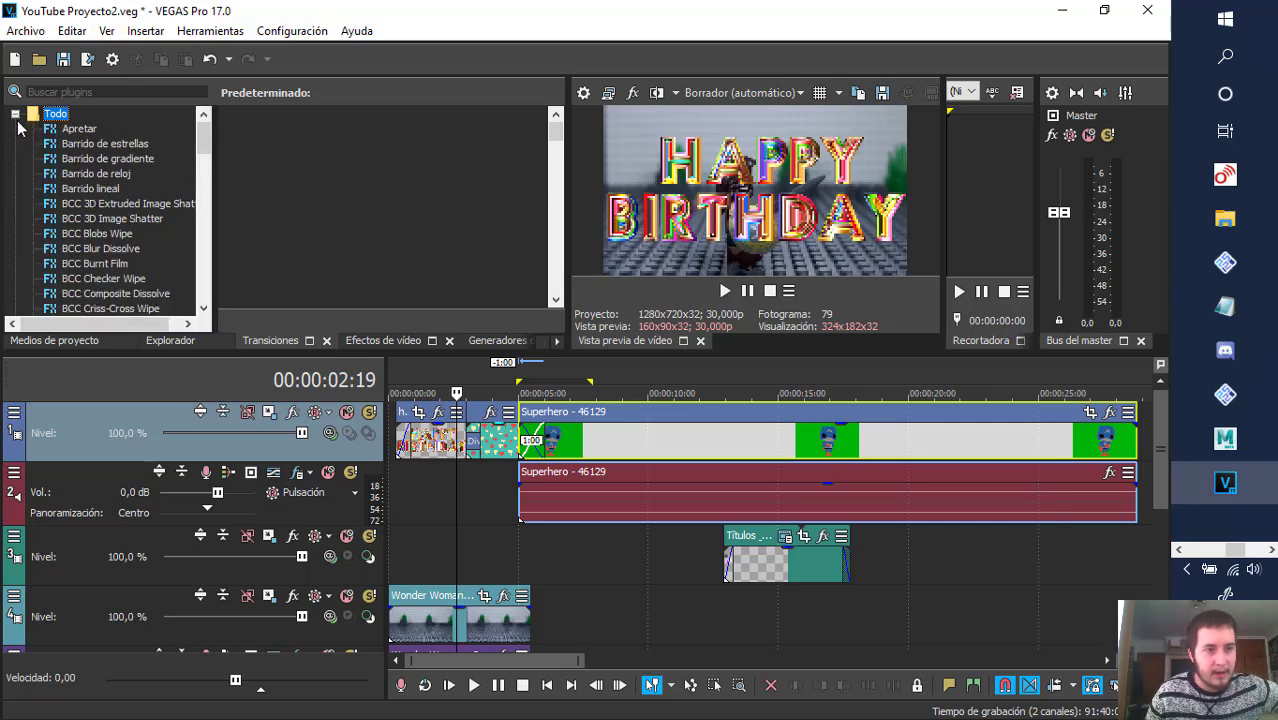
click(110, 264)
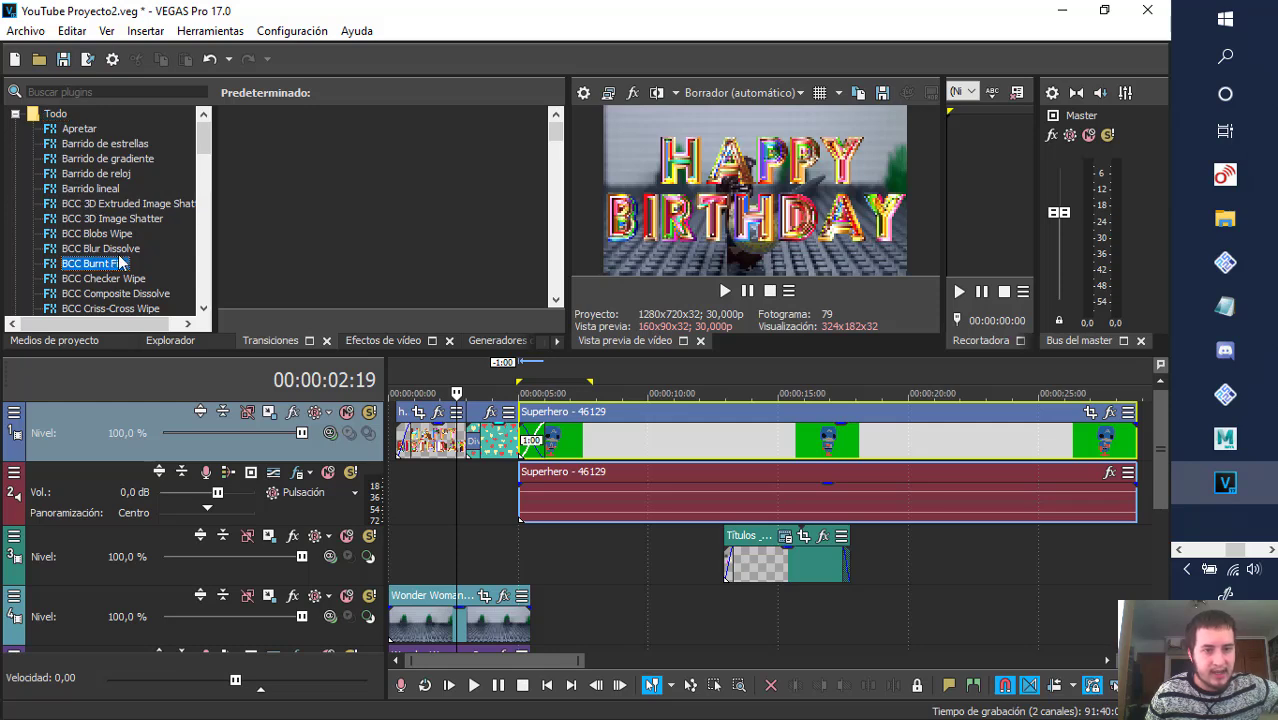
click(83, 220)
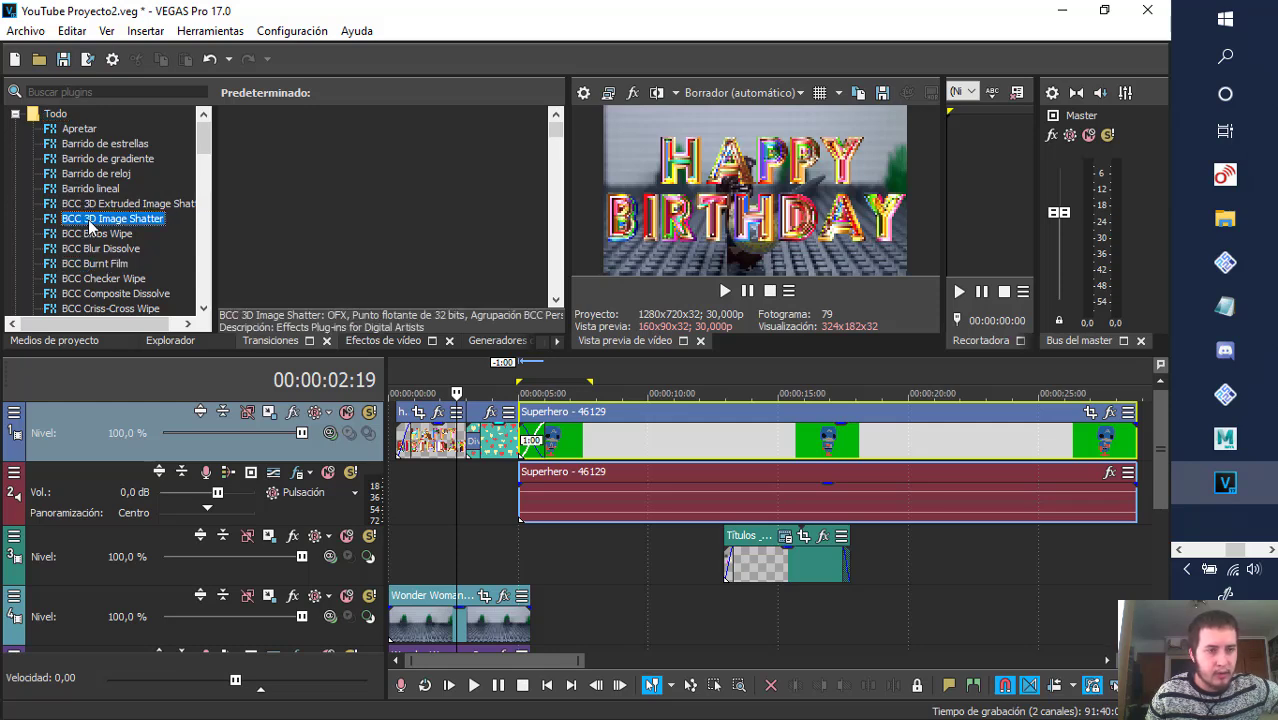
click(85, 175)
scroll(129, 255, down, 10)
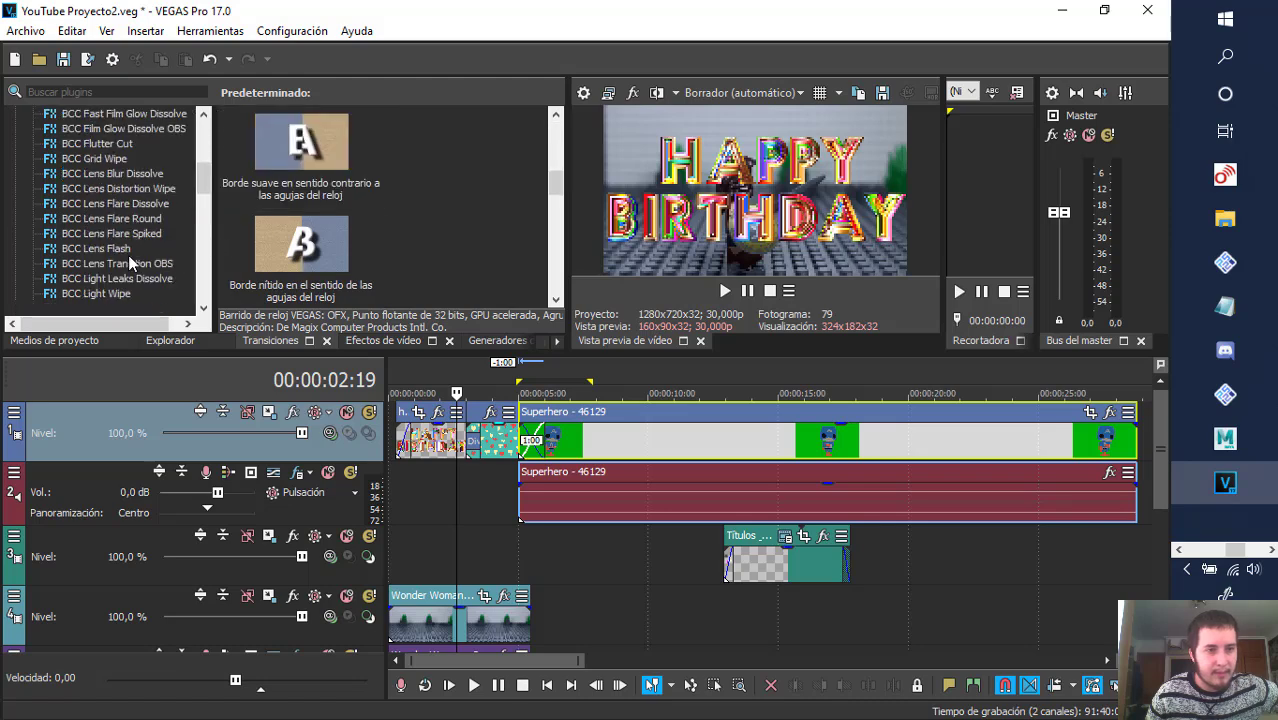
click(95, 248)
click(97, 233)
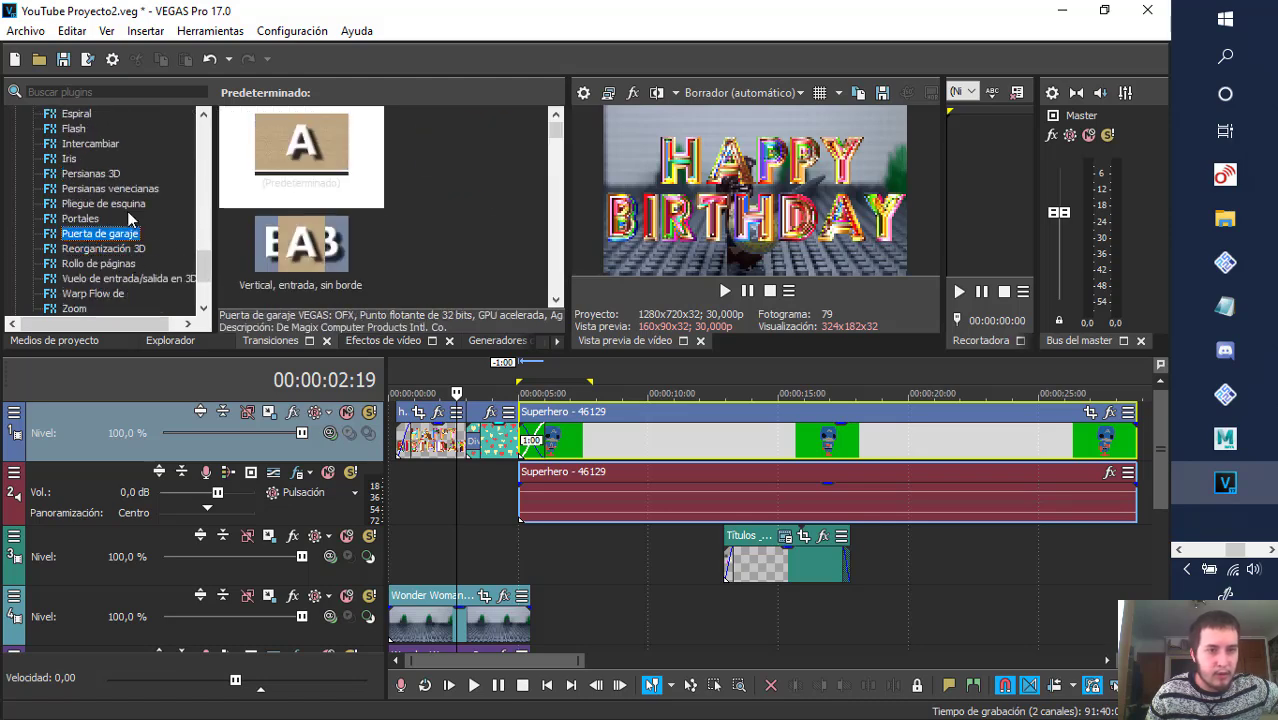
drag(302, 143, 476, 446)
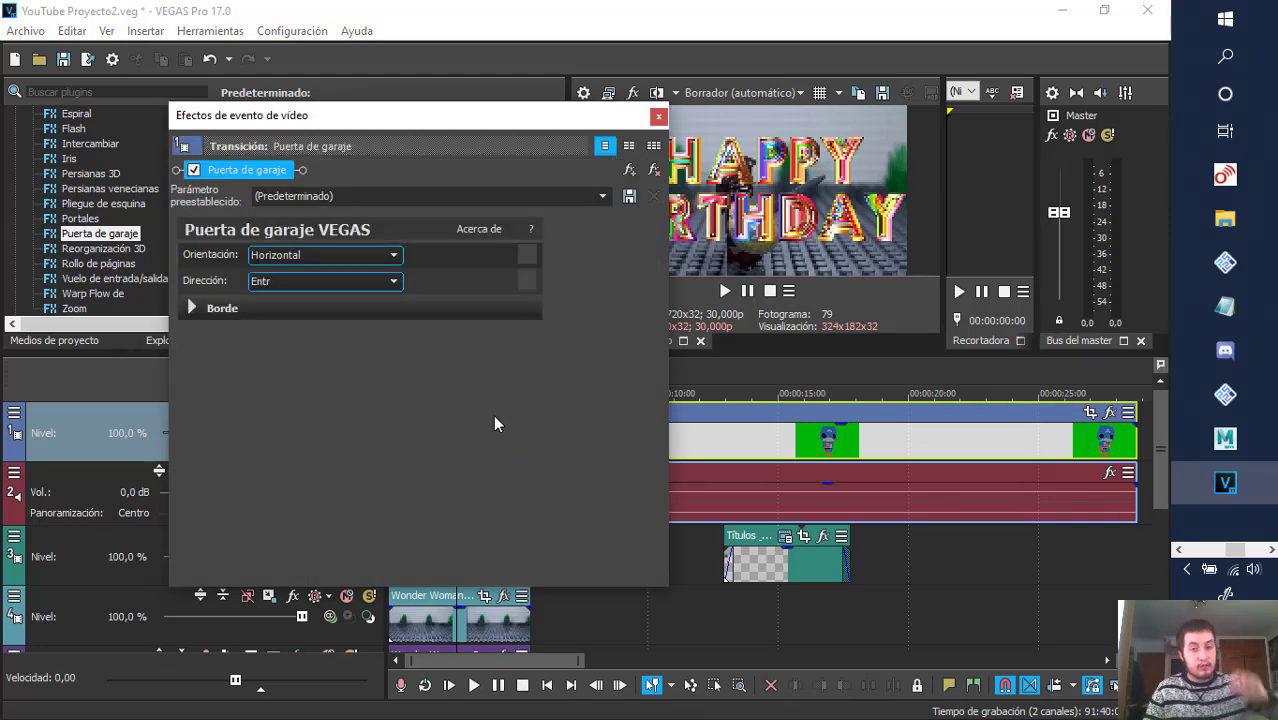
click(659, 117)
key(space)
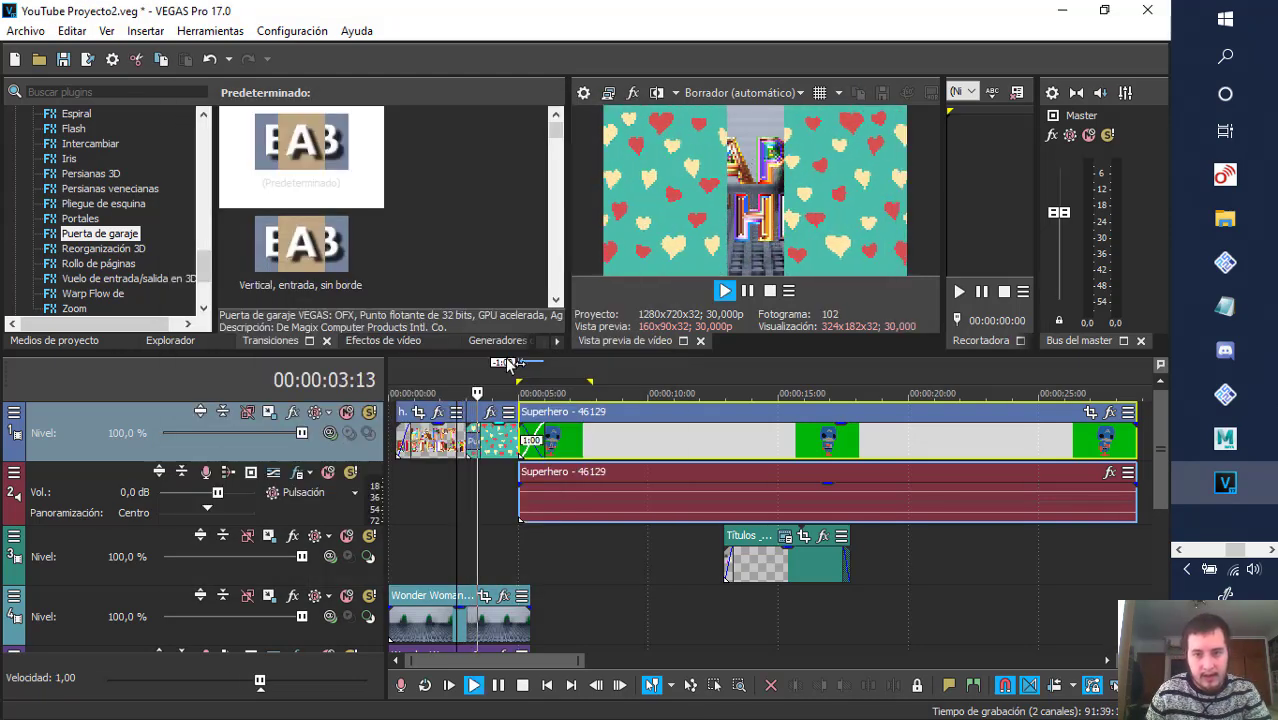
key(space)
- Apply Puerta de garaje's "Vertical, entrada, sin borde" preset to the Happy Birthday image's start, and replace it with the default Rollo de páginas
drag(324, 242, 403, 446)
click(656, 117)
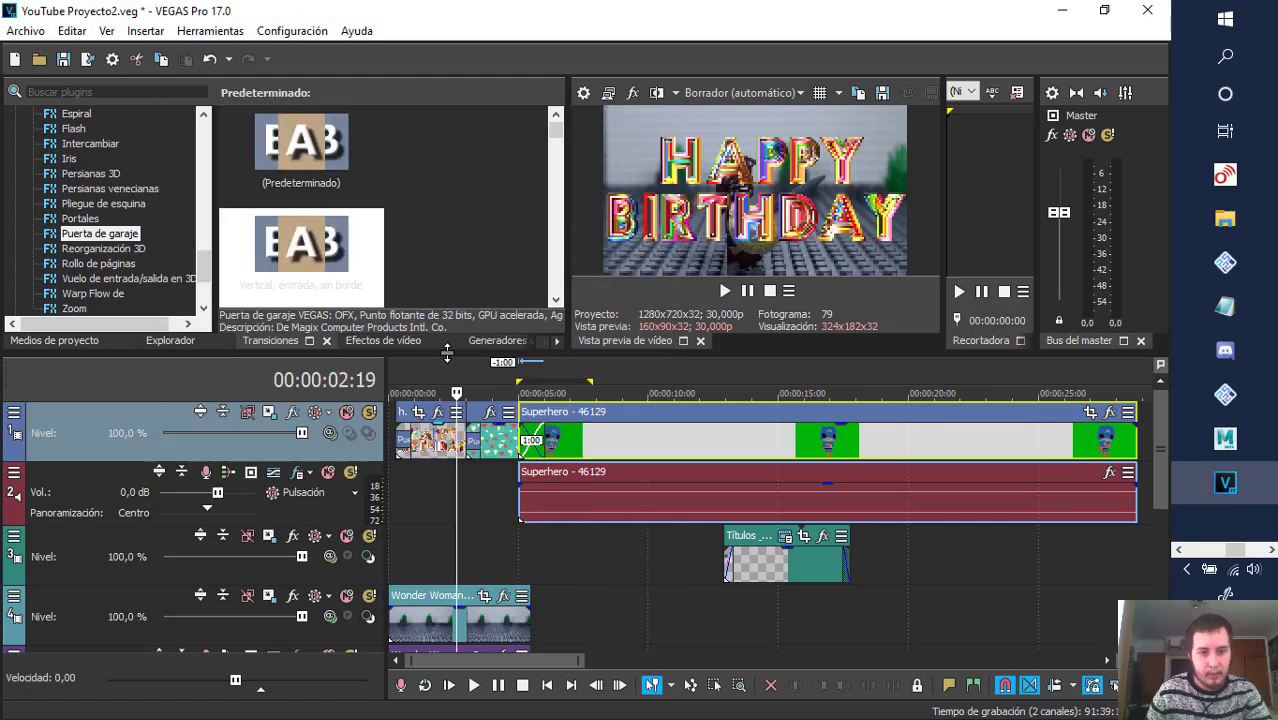
scroll(115, 270, down, 3)
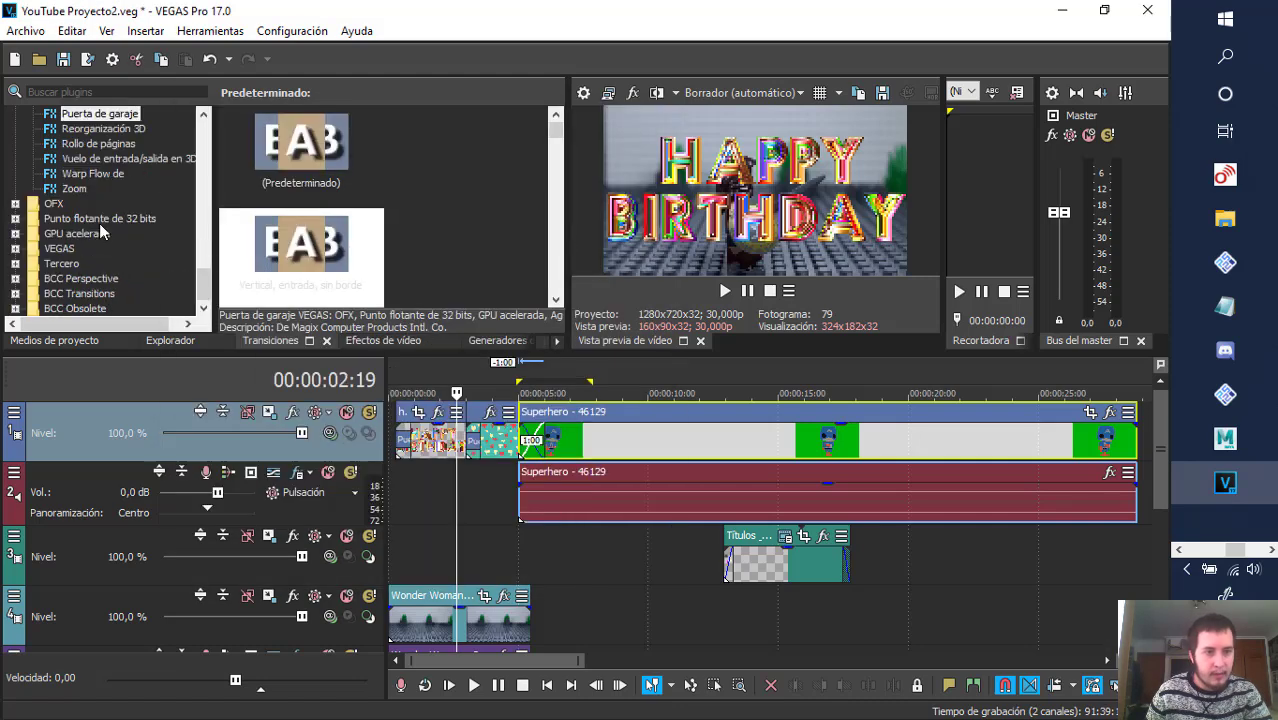
click(108, 129)
click(100, 145)
drag(300, 150, 403, 443)
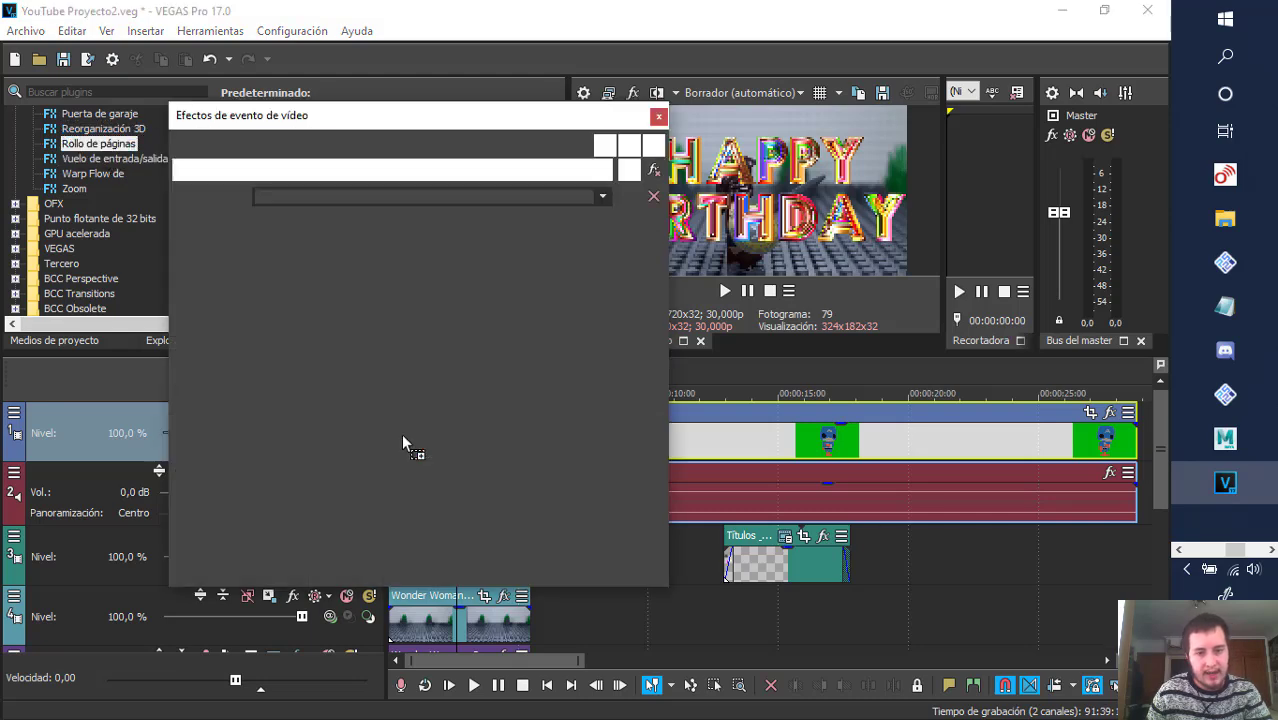
click(658, 117)
- Apply the default Warp Flow transition to the crossfade between the hearts image and the Superhero clip
click(95, 174)
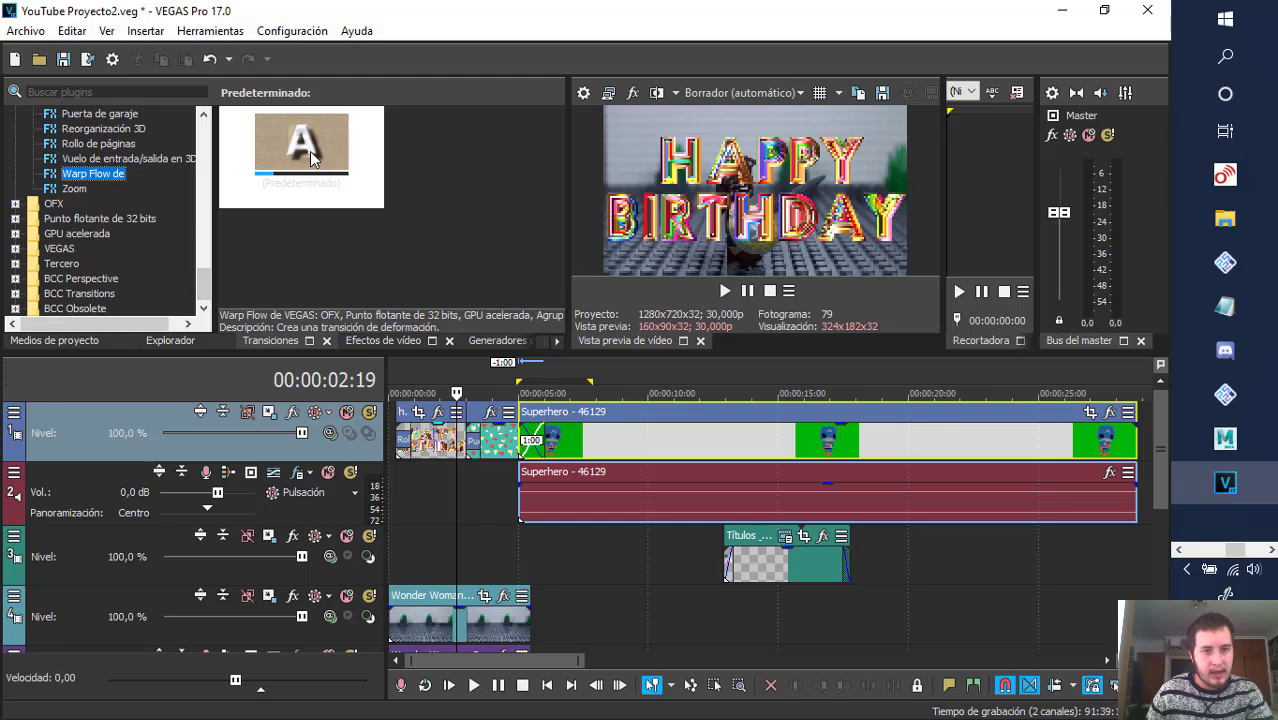
drag(313, 158, 530, 441)
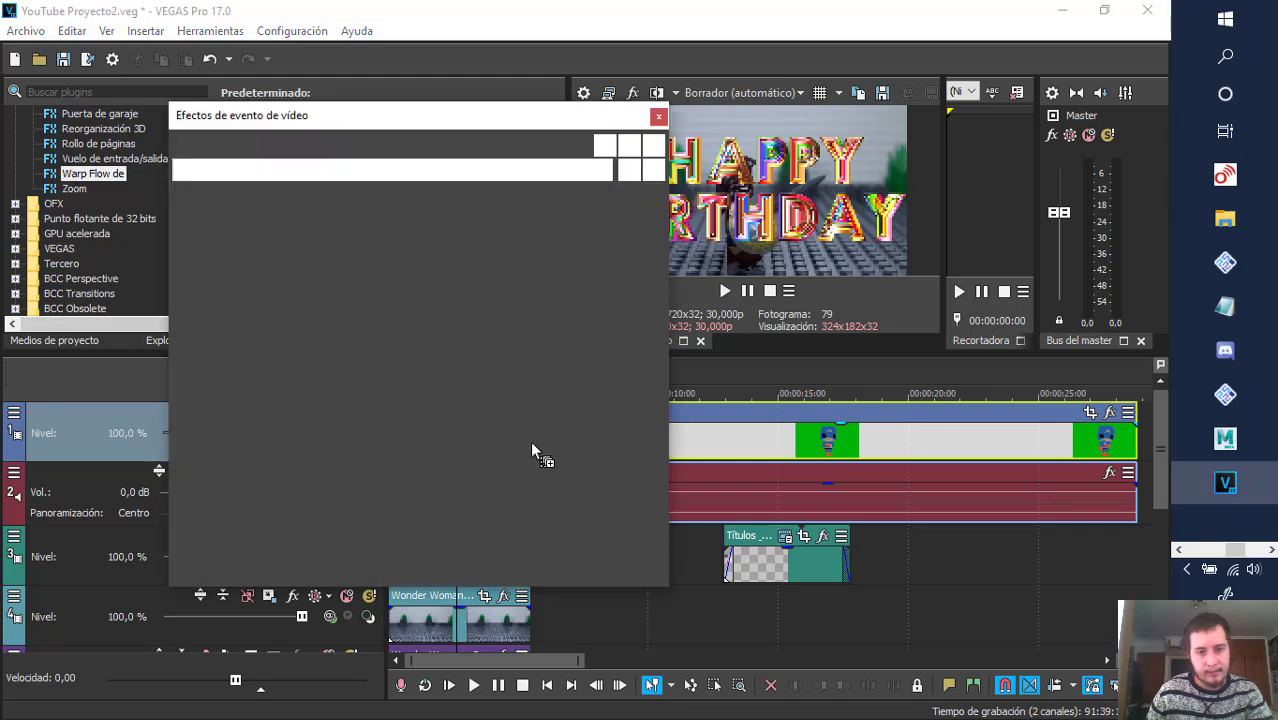
click(658, 117)
- Apply the default Zoom transition to the crossfade between the hearts image and the Superhero clip, and play the timeline from the start
click(74, 188)
drag(280, 177, 528, 441)
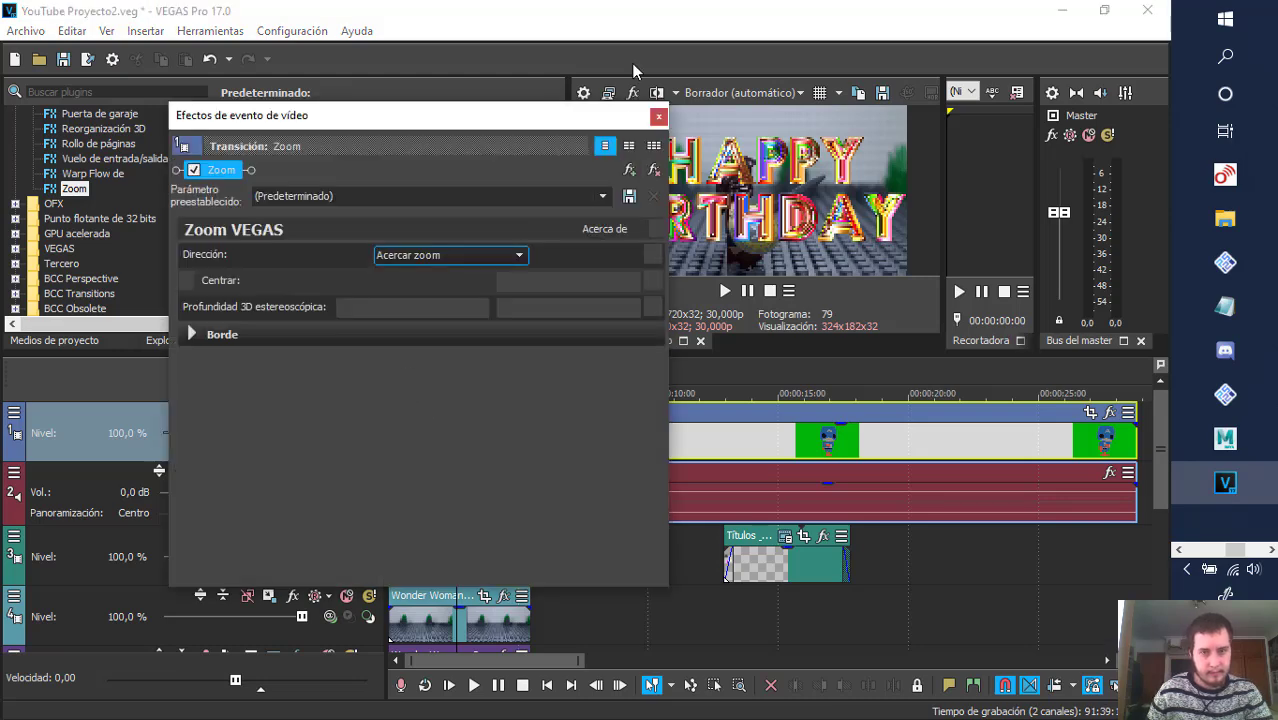
click(658, 117)
click(396, 387)
key(space)
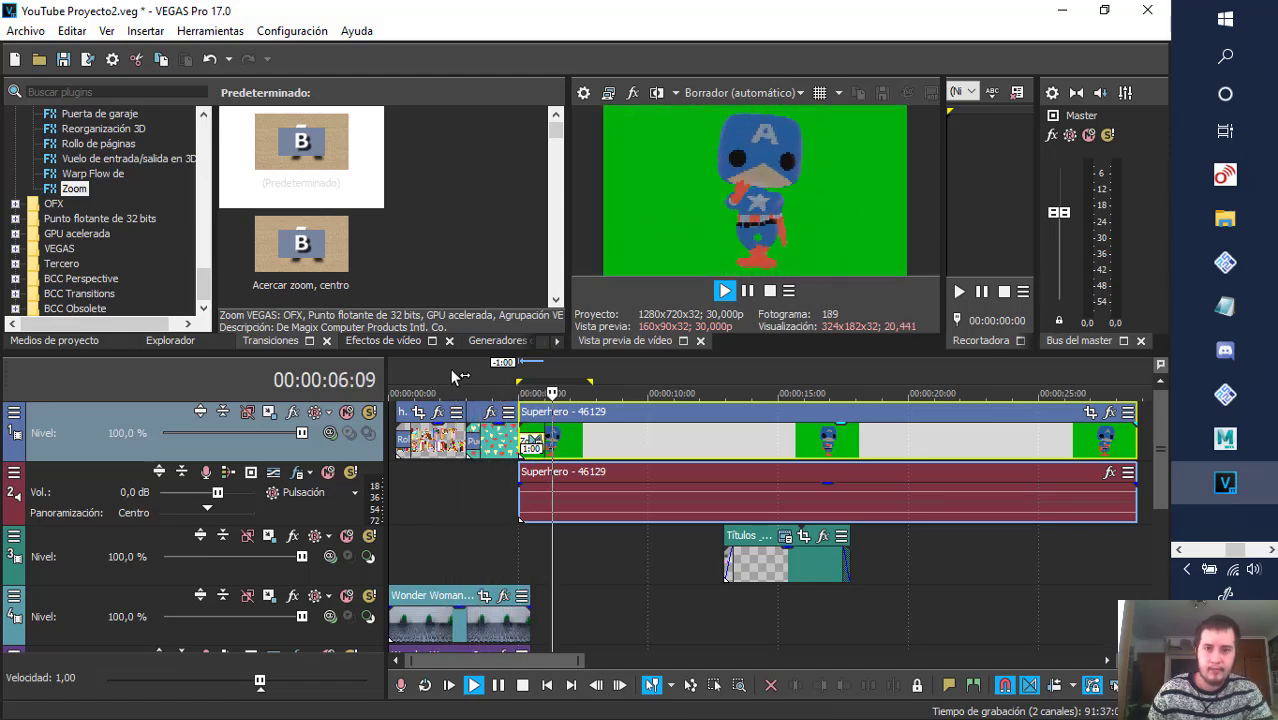
key(space)
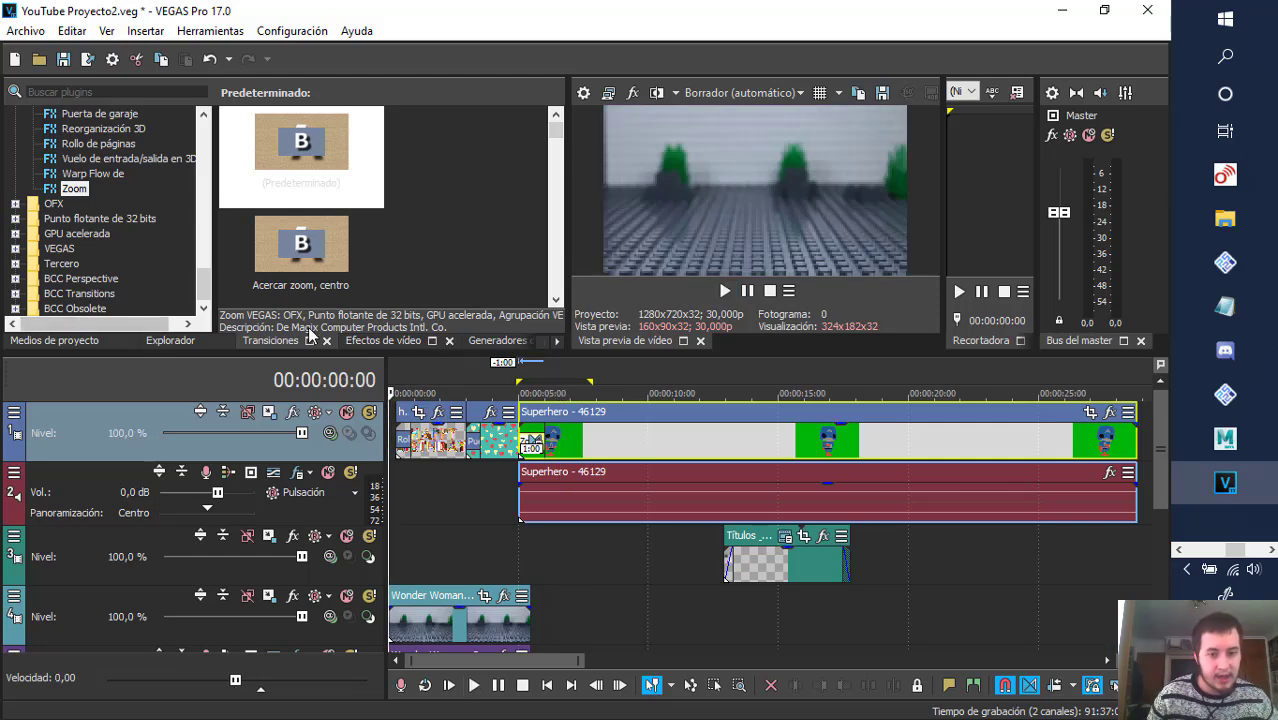
- Inspect the settings of the Rollo de páginas transition at the Happy Birthday image's start and close them
scroll(134, 267, up, 9)
scroll(148, 276, down, 7)
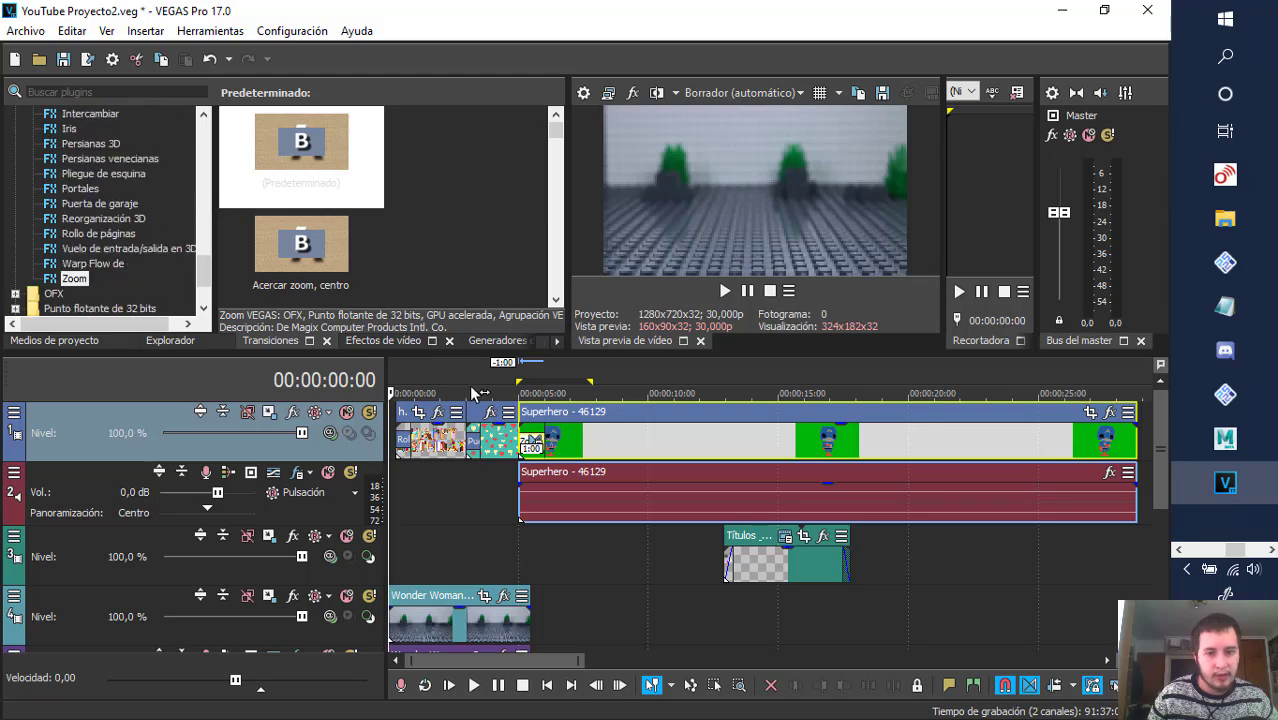
scroll(510, 490, up, 5)
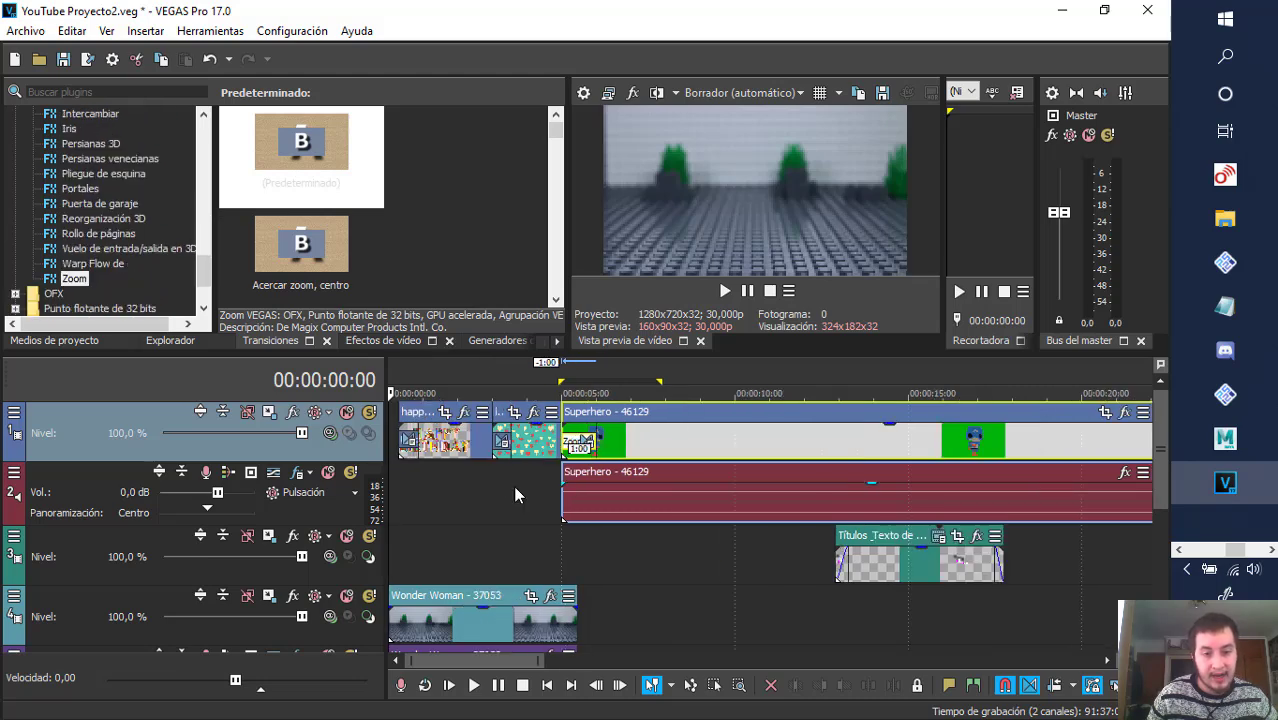
click(475, 437)
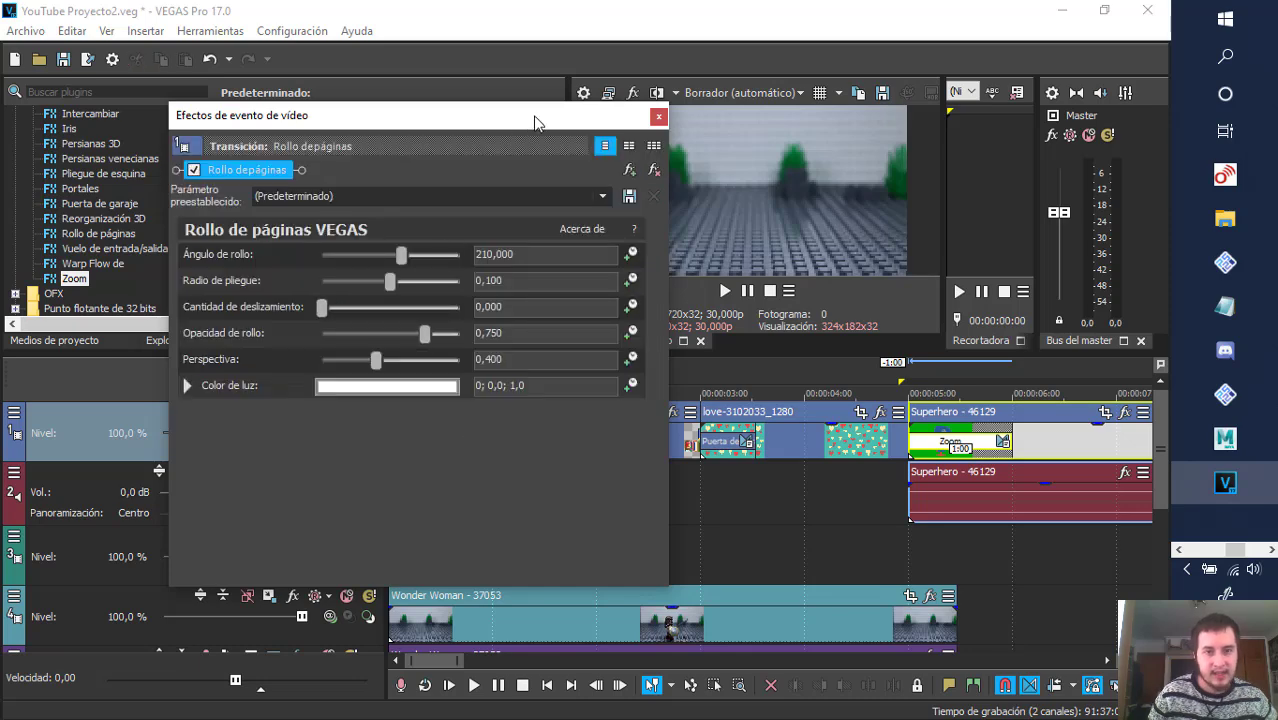
drag(535, 117, 350, 129)
click(476, 129)
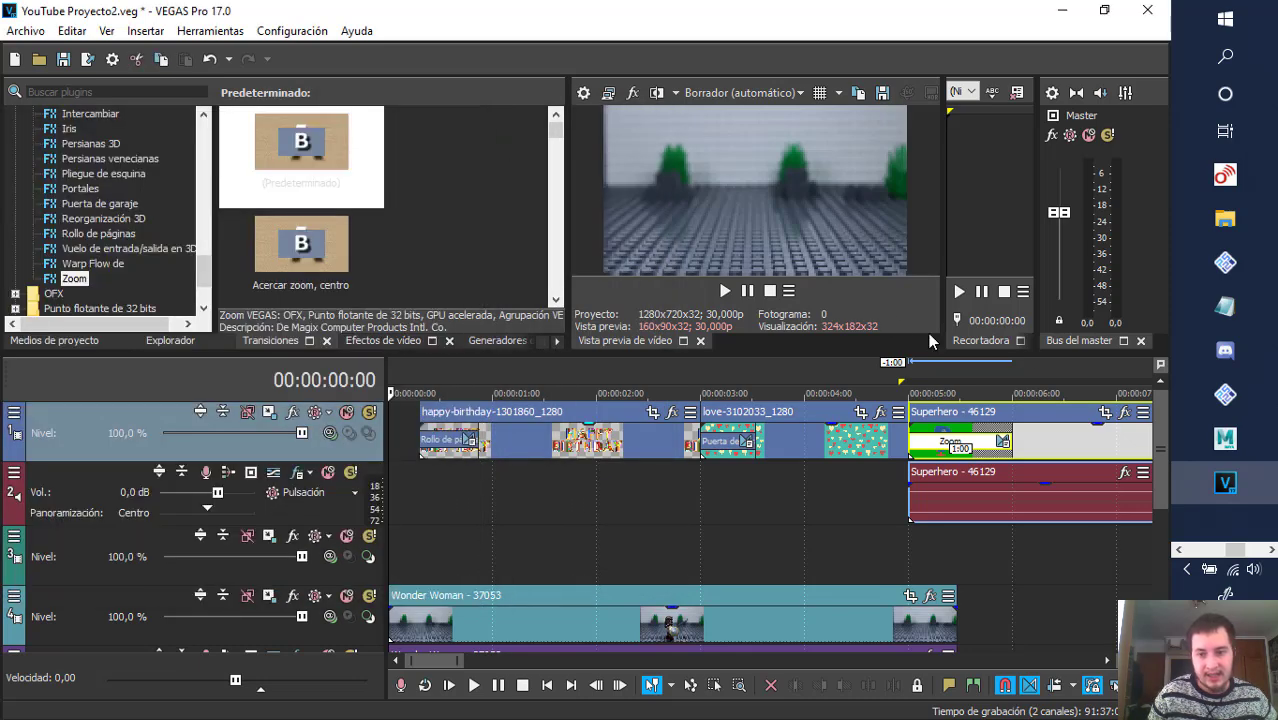
- Open the Superhero clip's Zoom transition settings, preview several frames, and try a stereoscopic 3D depth of 0,074 before undoing it
click(977, 378)
click(1002, 441)
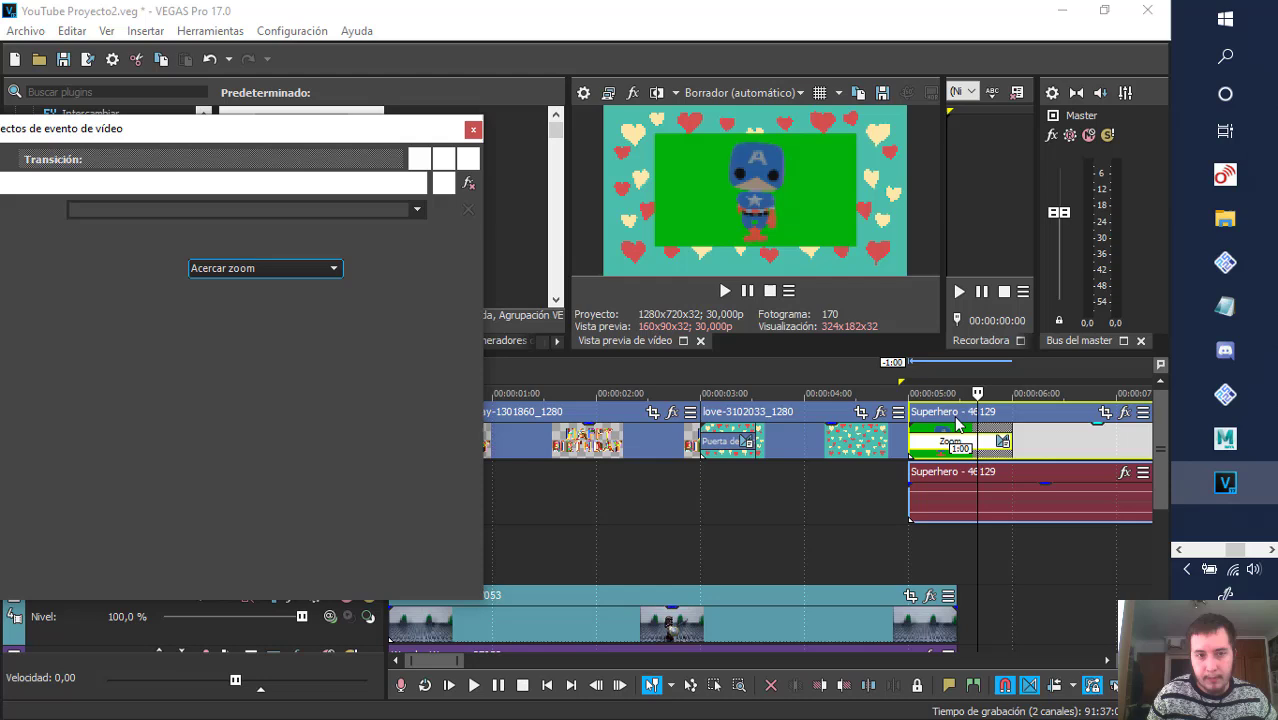
click(922, 378)
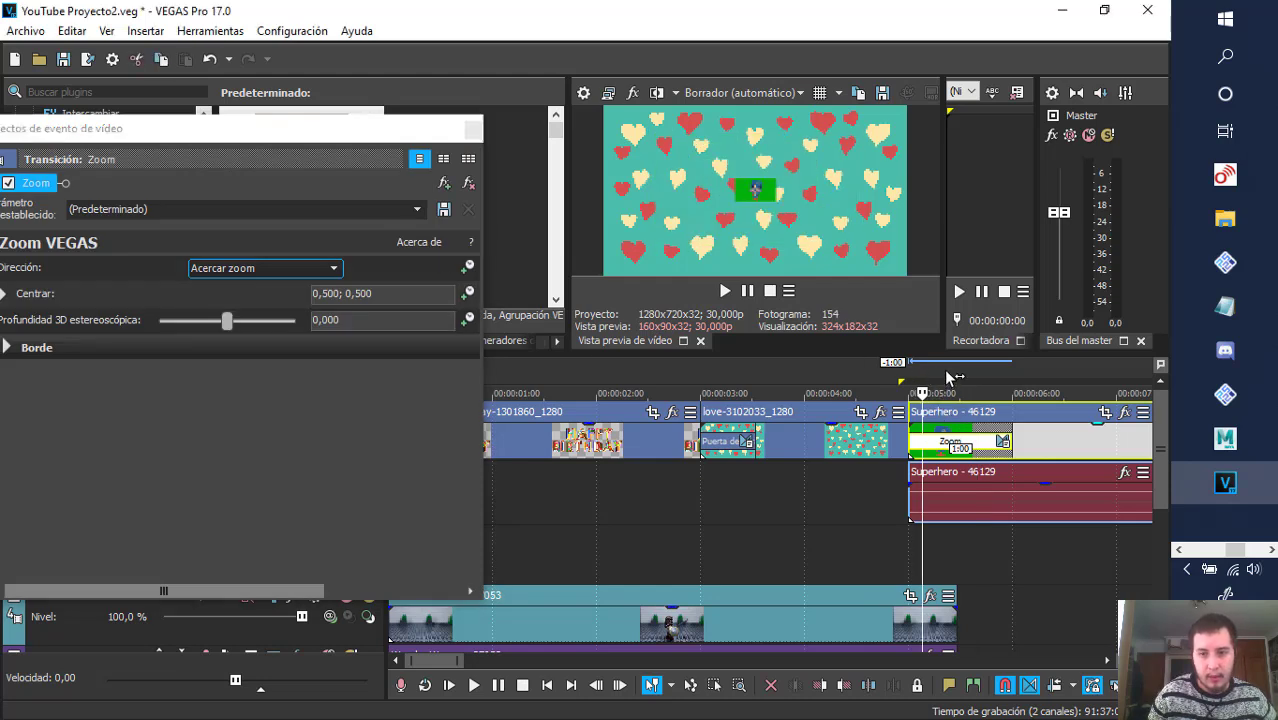
click(947, 378)
drag(228, 320, 282, 324)
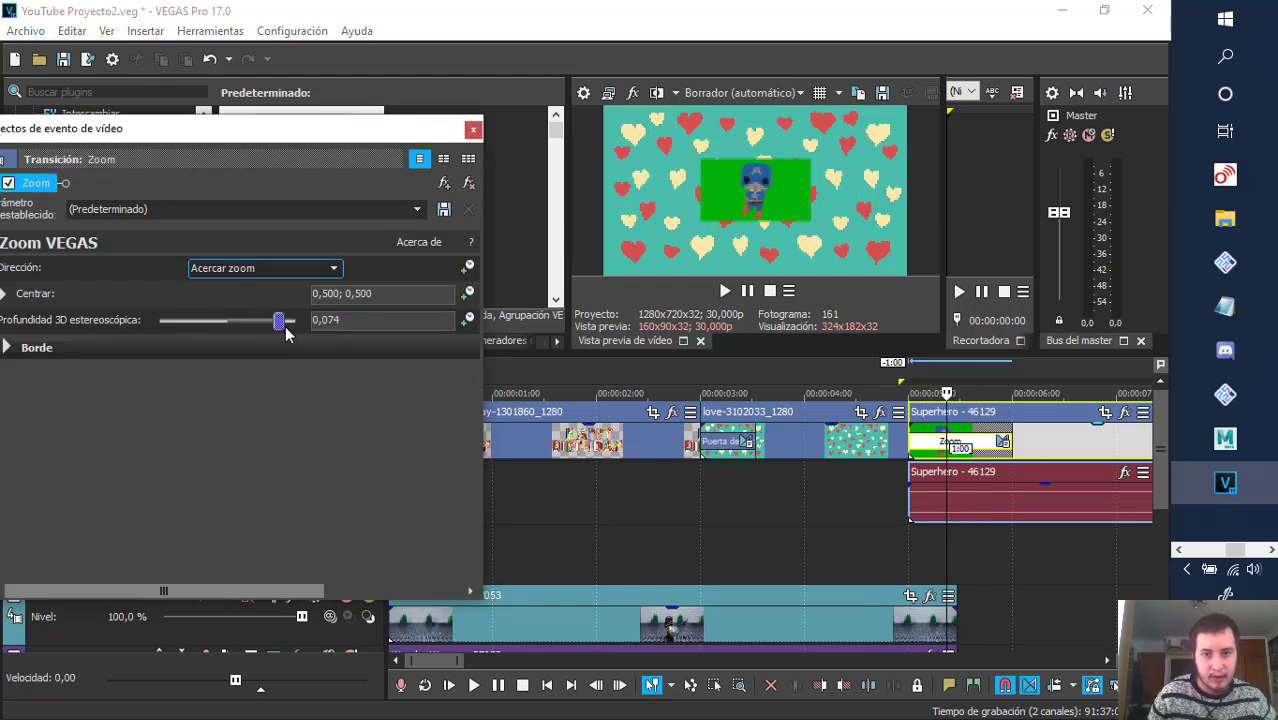
key(ctrl+z)
- Set the Zoom transition's border size to 0,245 and preview the frame just before the transition
click(20, 349)
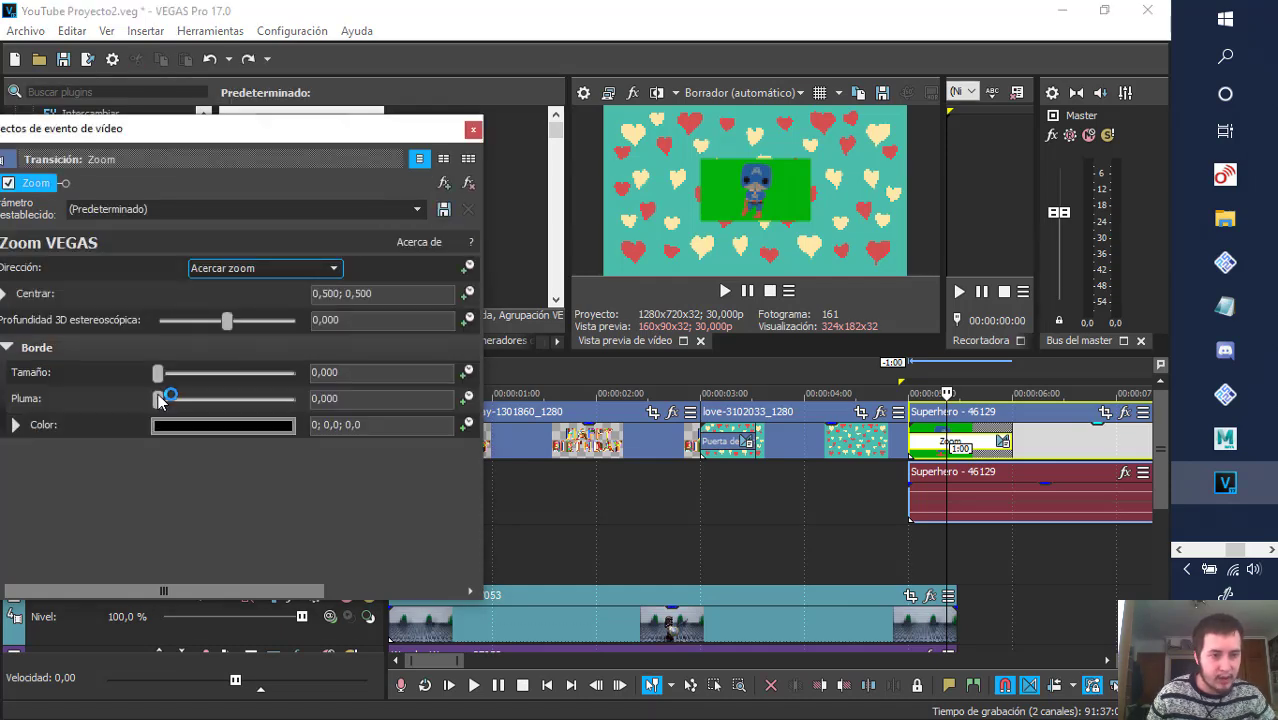
drag(165, 378, 191, 376)
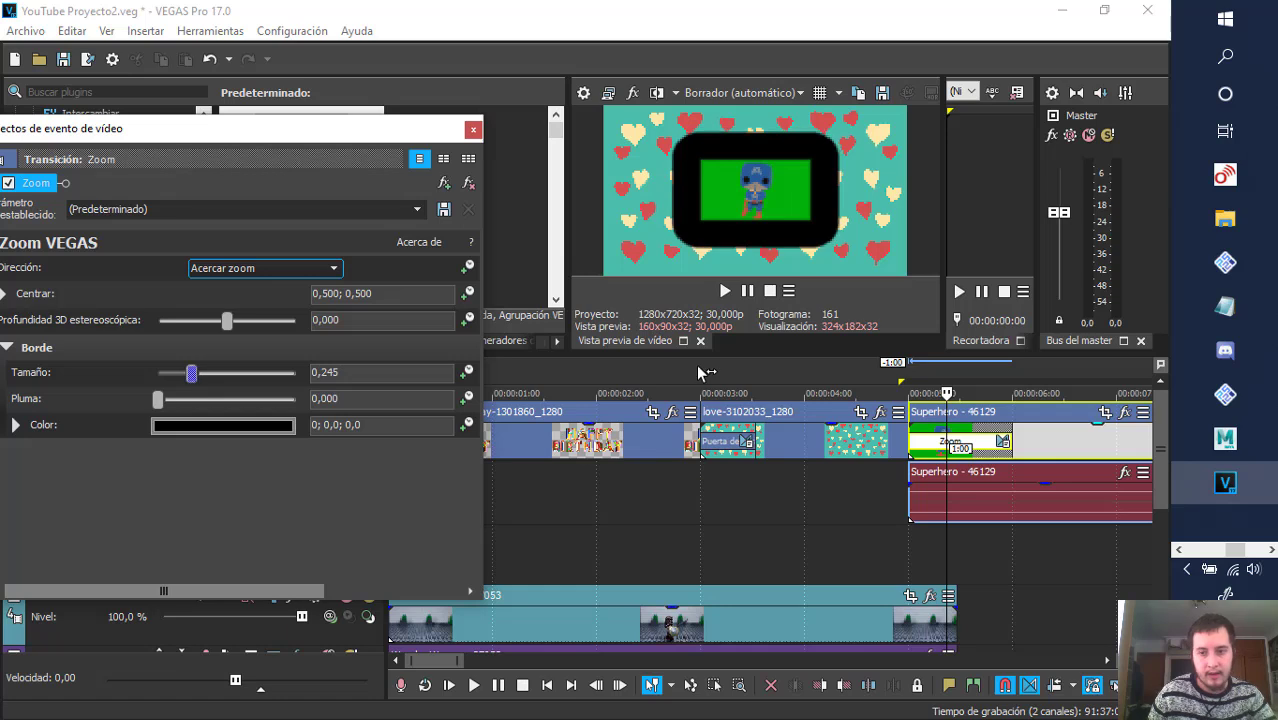
click(899, 378)
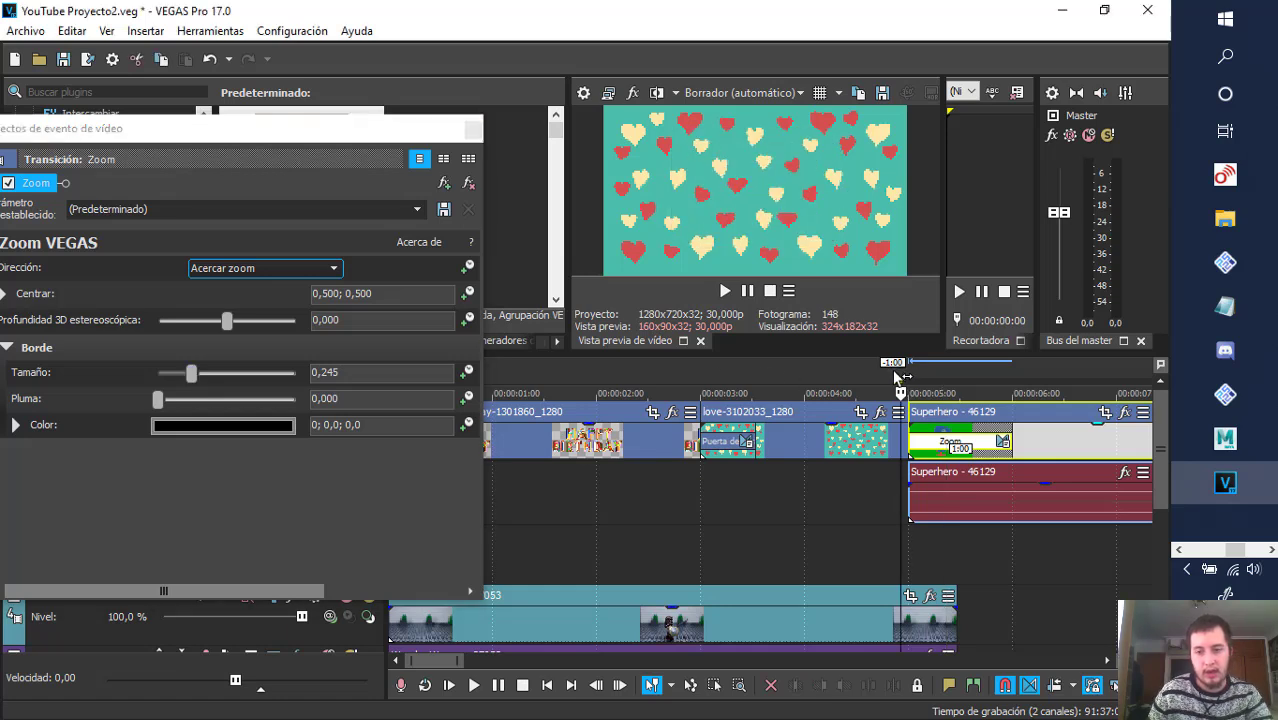
- Play the Zoom transition with its border, bring its settings window fully into view, and look through the available presets
key(space)
key(space)
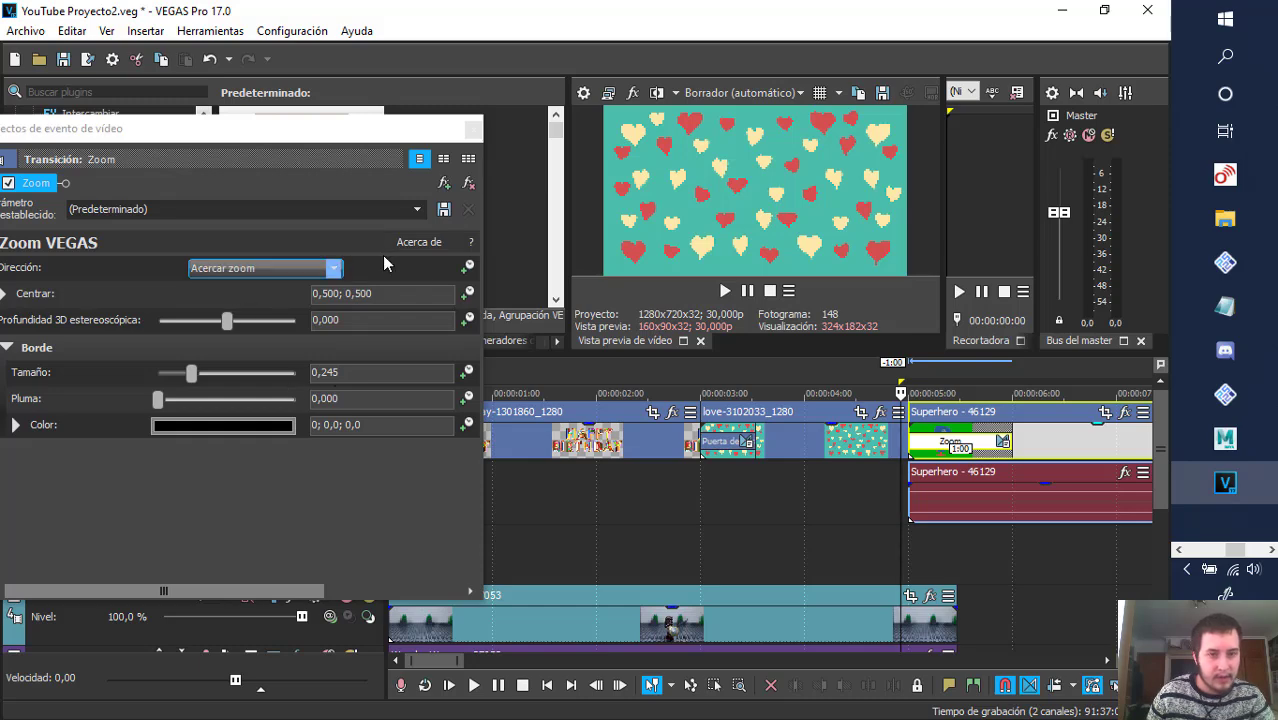
drag(378, 141, 504, 141)
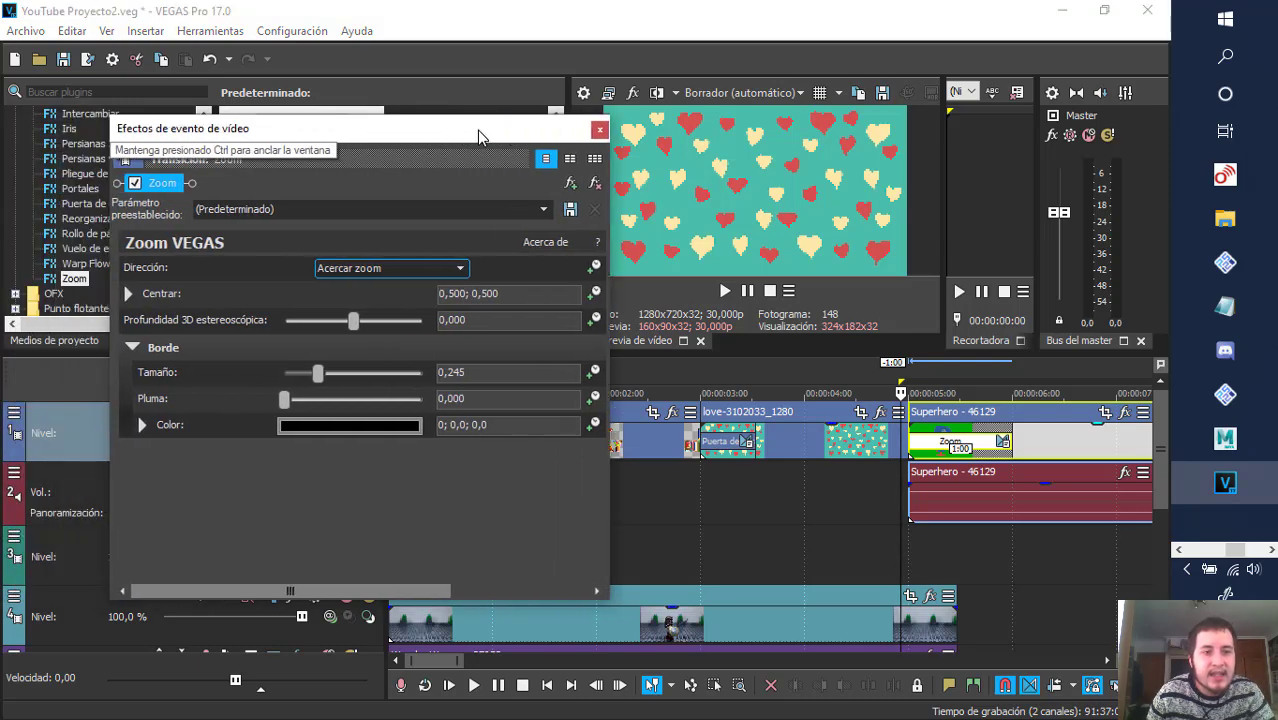
click(543, 210)
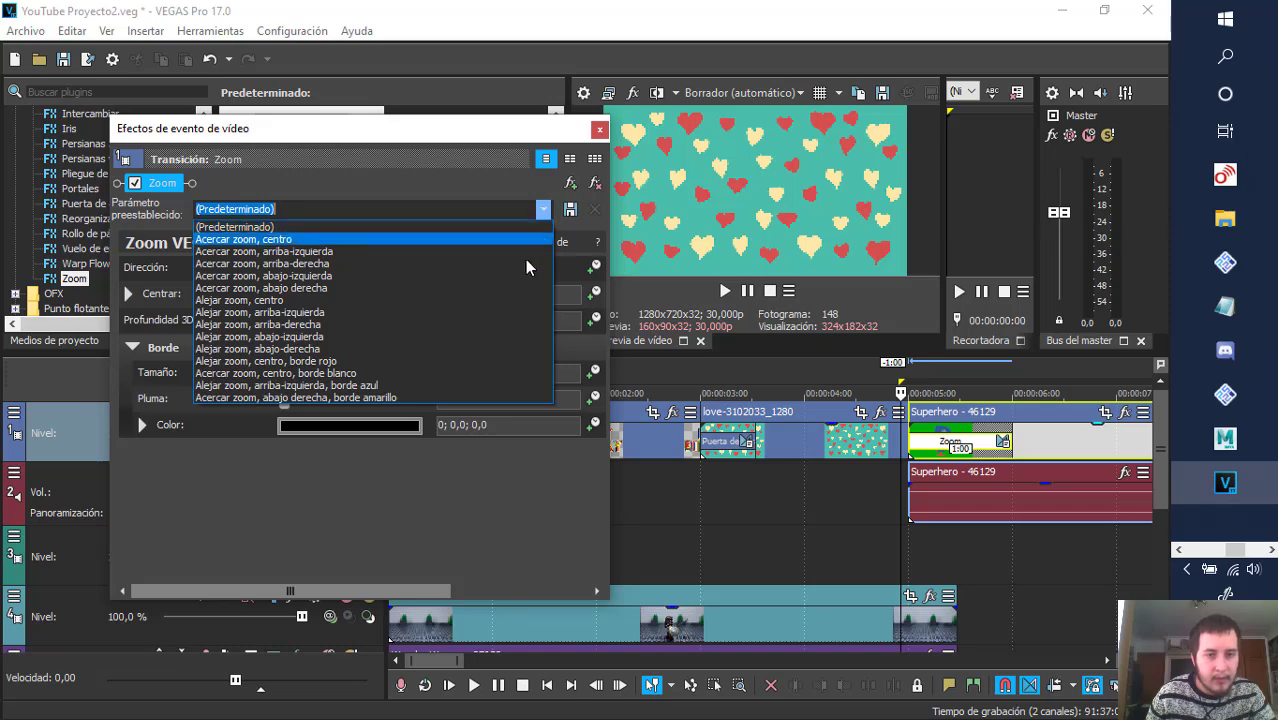
click(546, 212)
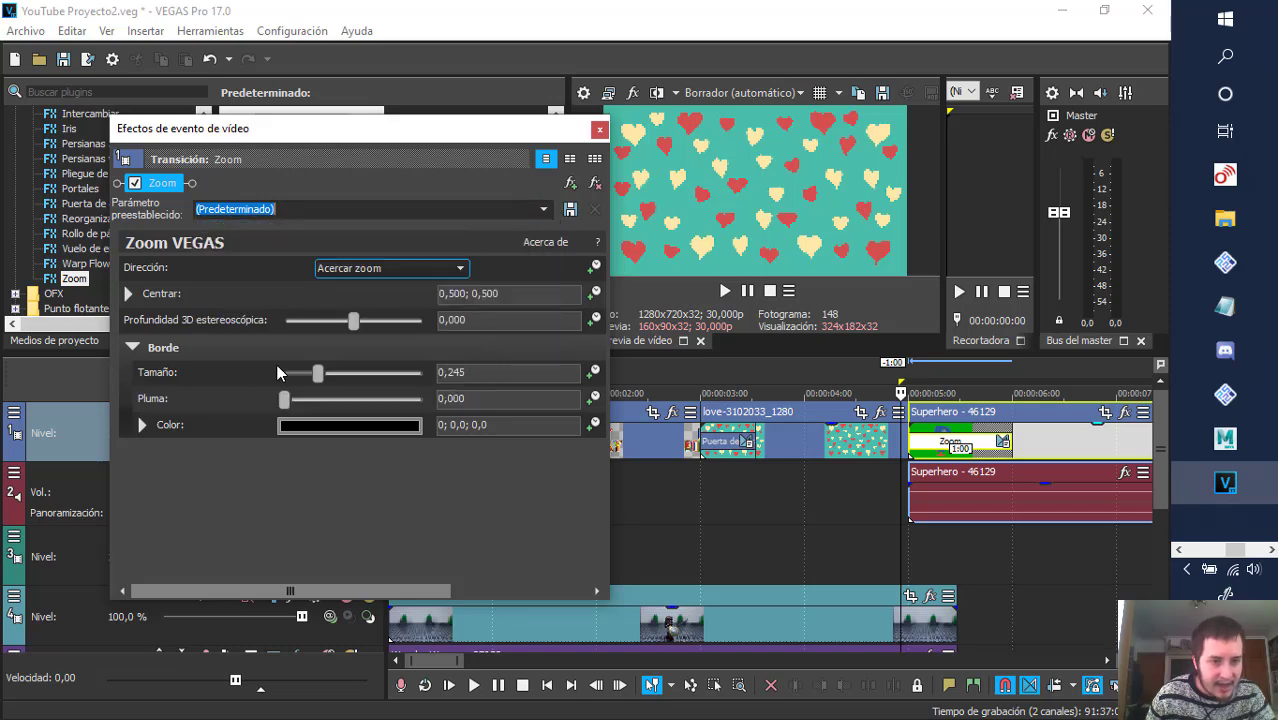
- Undo the Zoom transition's border size change, close its settings, and preview the transition between the hearts image and the Superhero clip
key(ctrl+z)
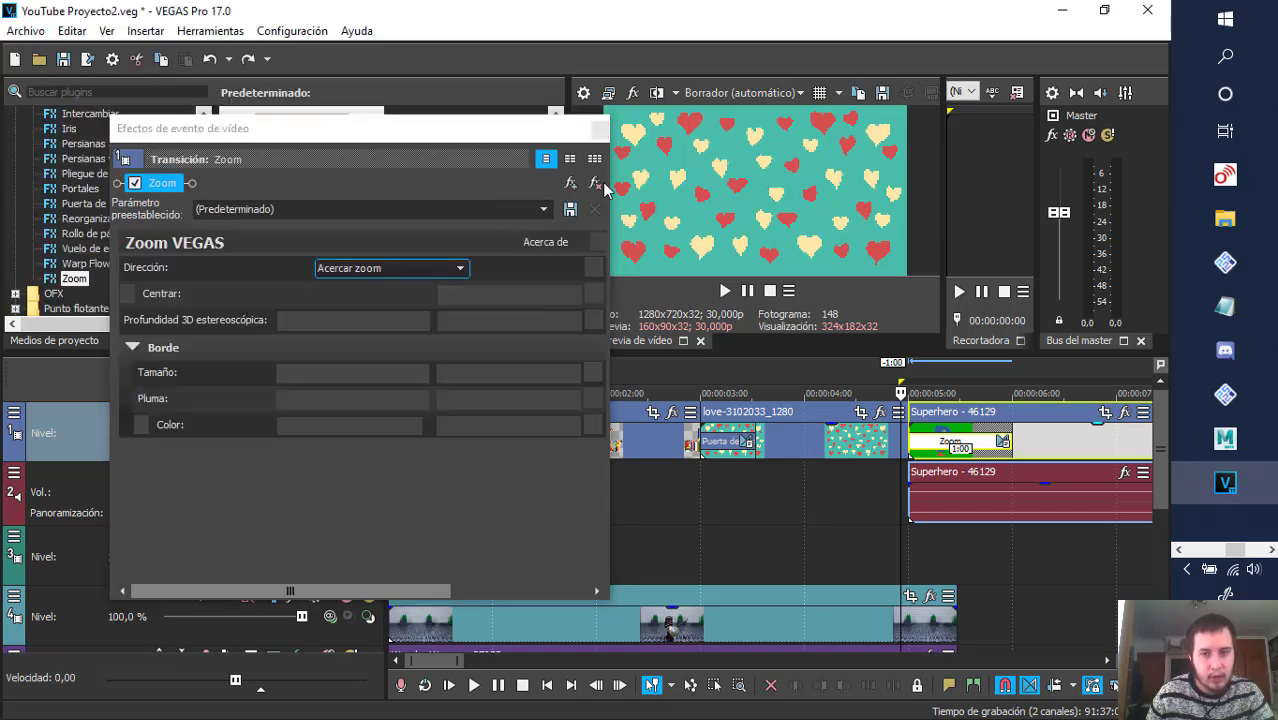
click(600, 130)
key(space)
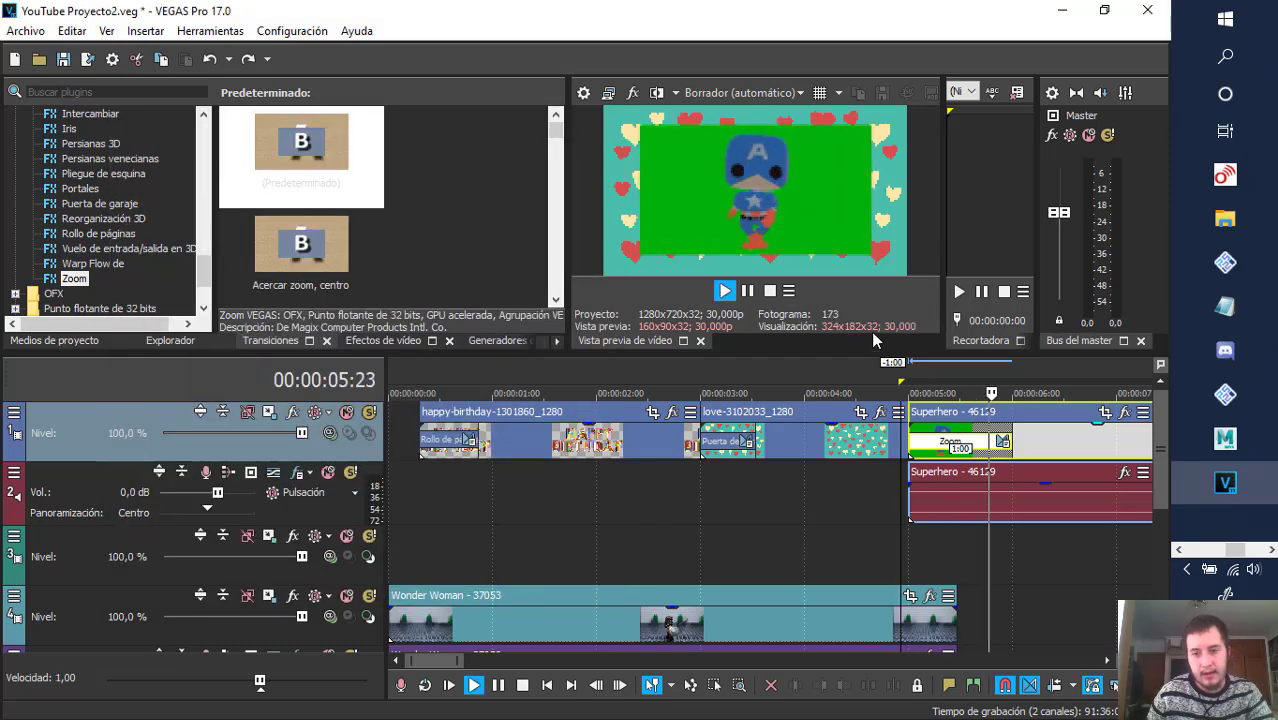
key(space)
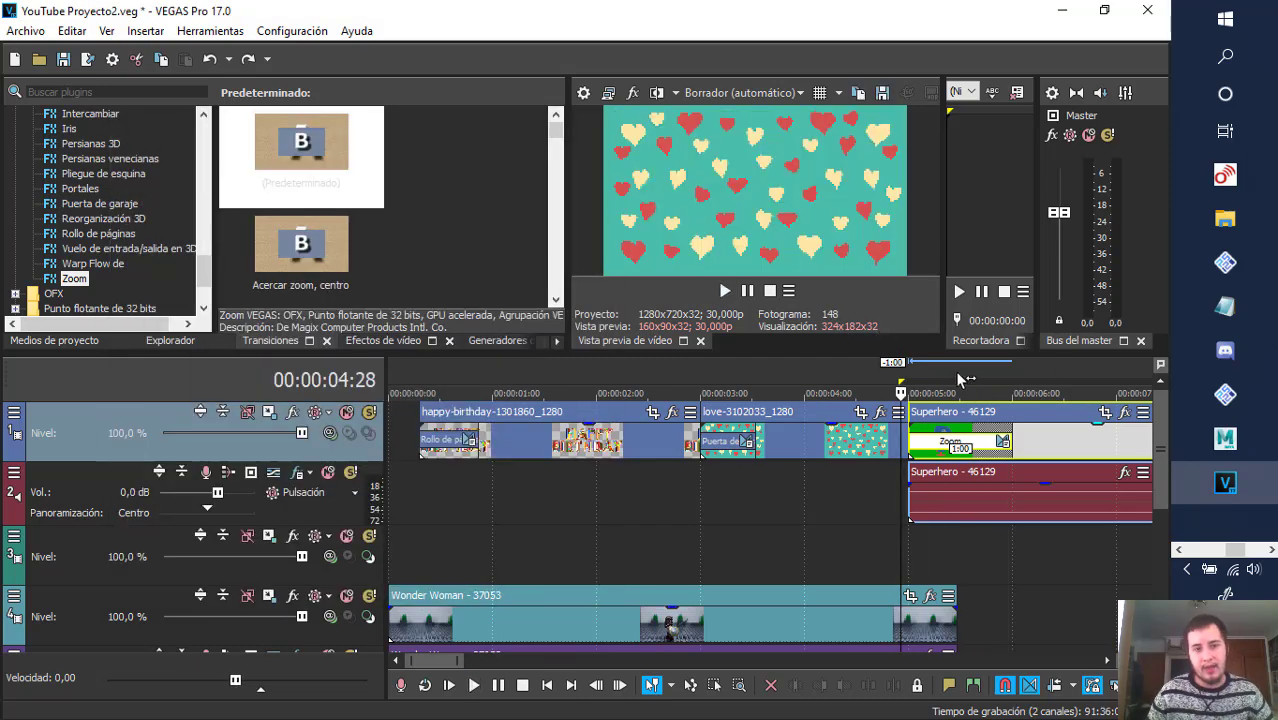
click(957, 386)
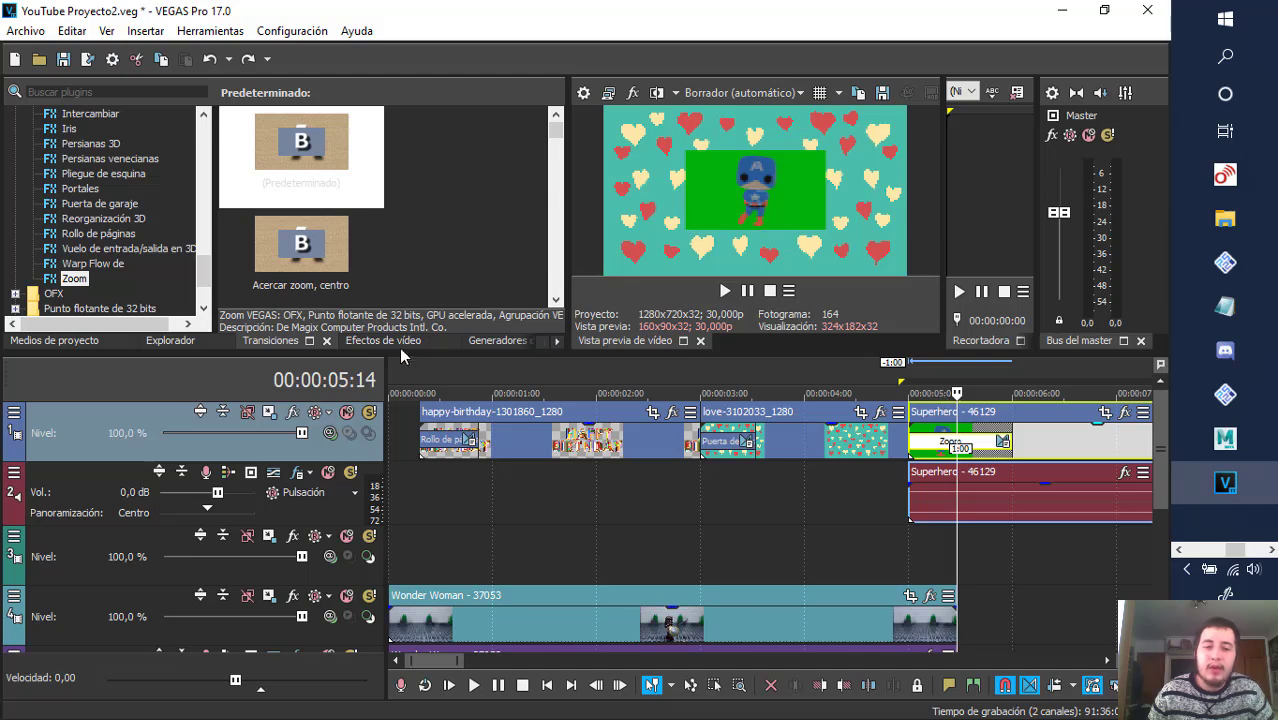
- Play the beginning of the timeline to review the Happy Birthday image's Rollo de páginas transition
click(393, 387)
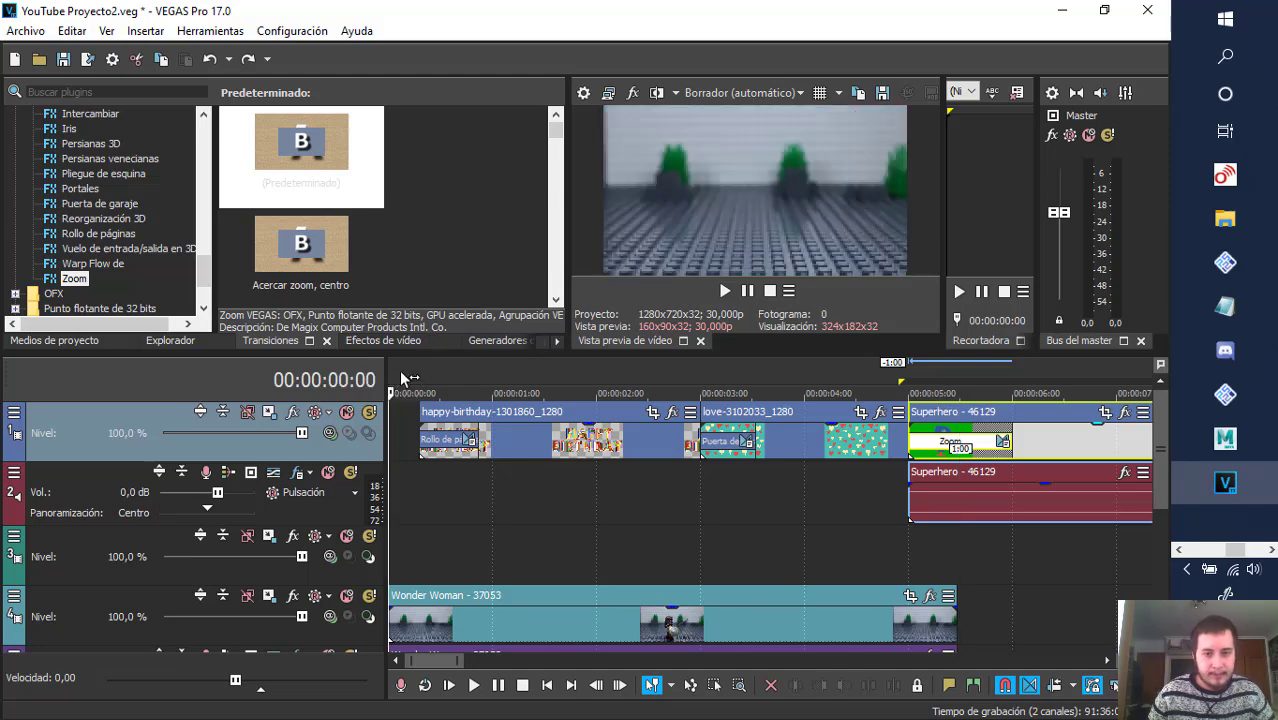
key(space)
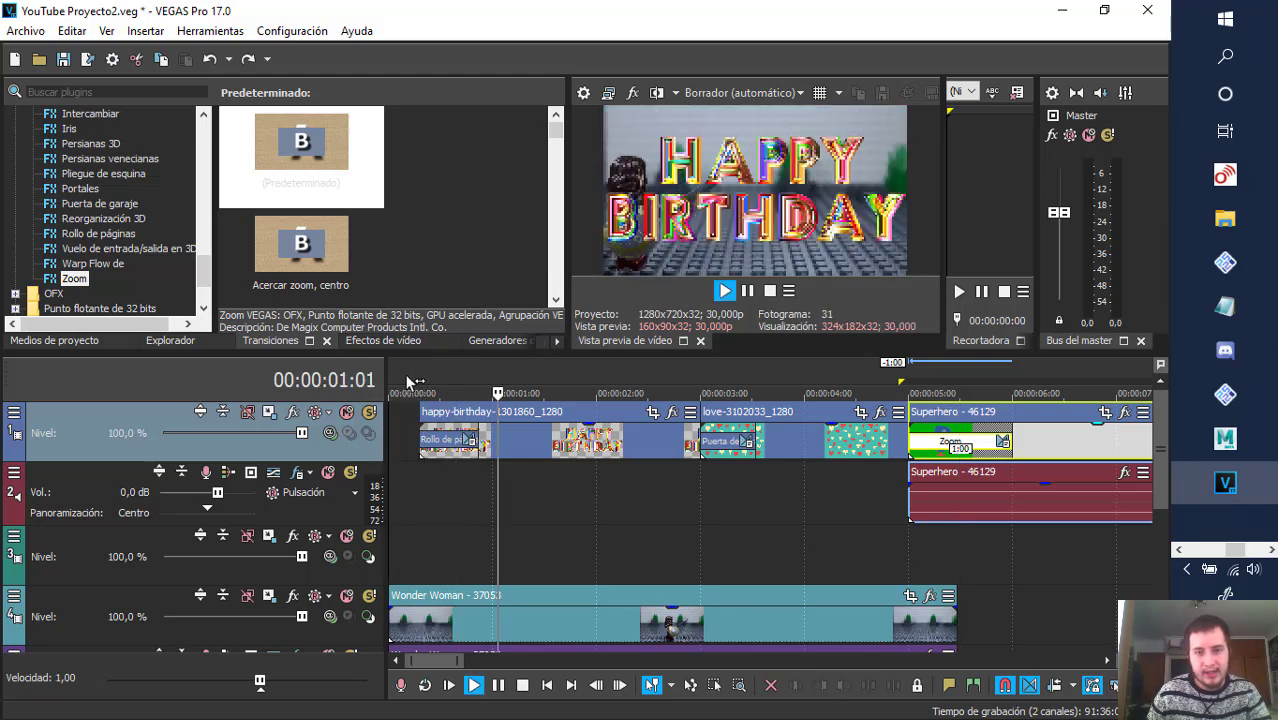
key(space)
key(space)
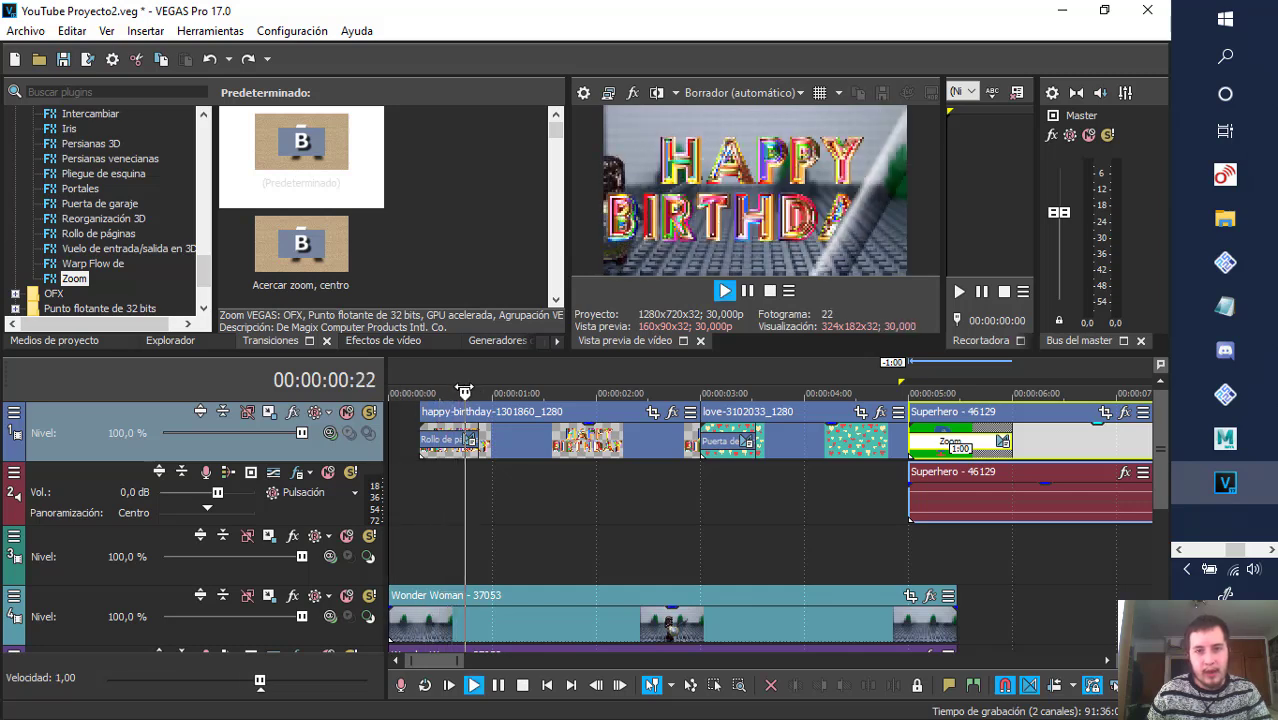
key(space)
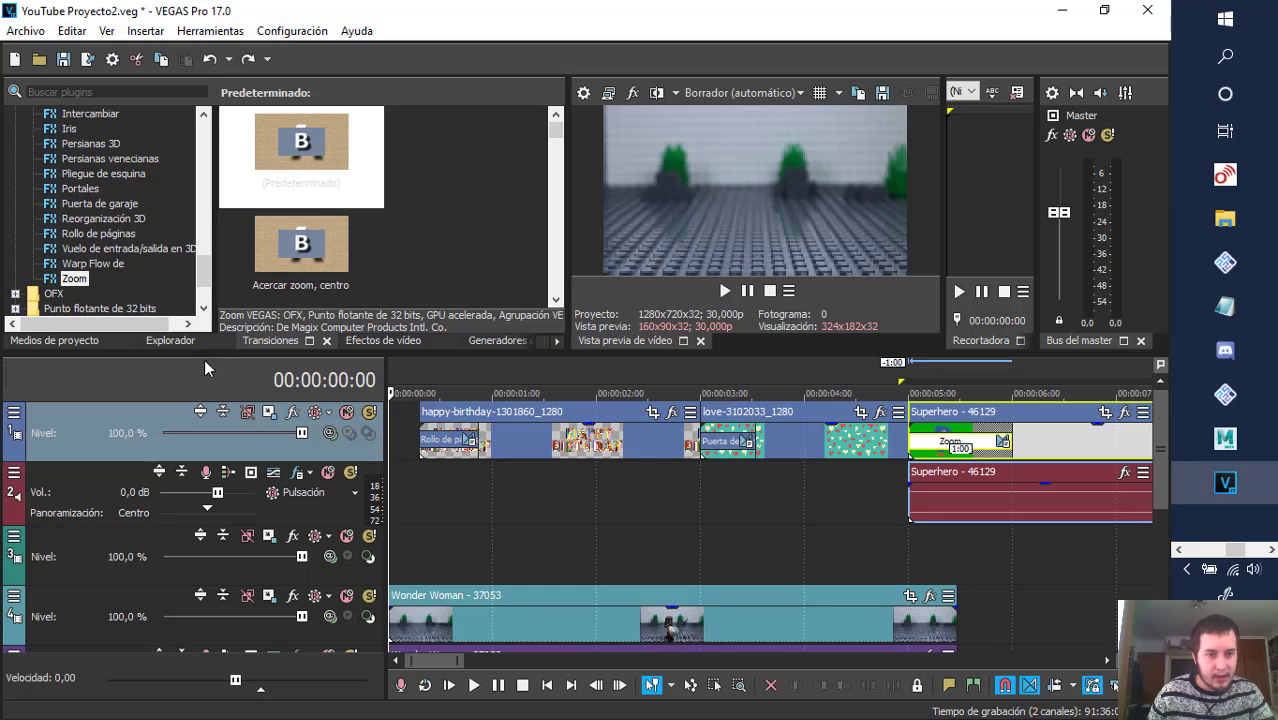
- Examine the list of available video effects, including the BCC effects and the blur effects
click(378, 341)
scroll(145, 233, down, 20)
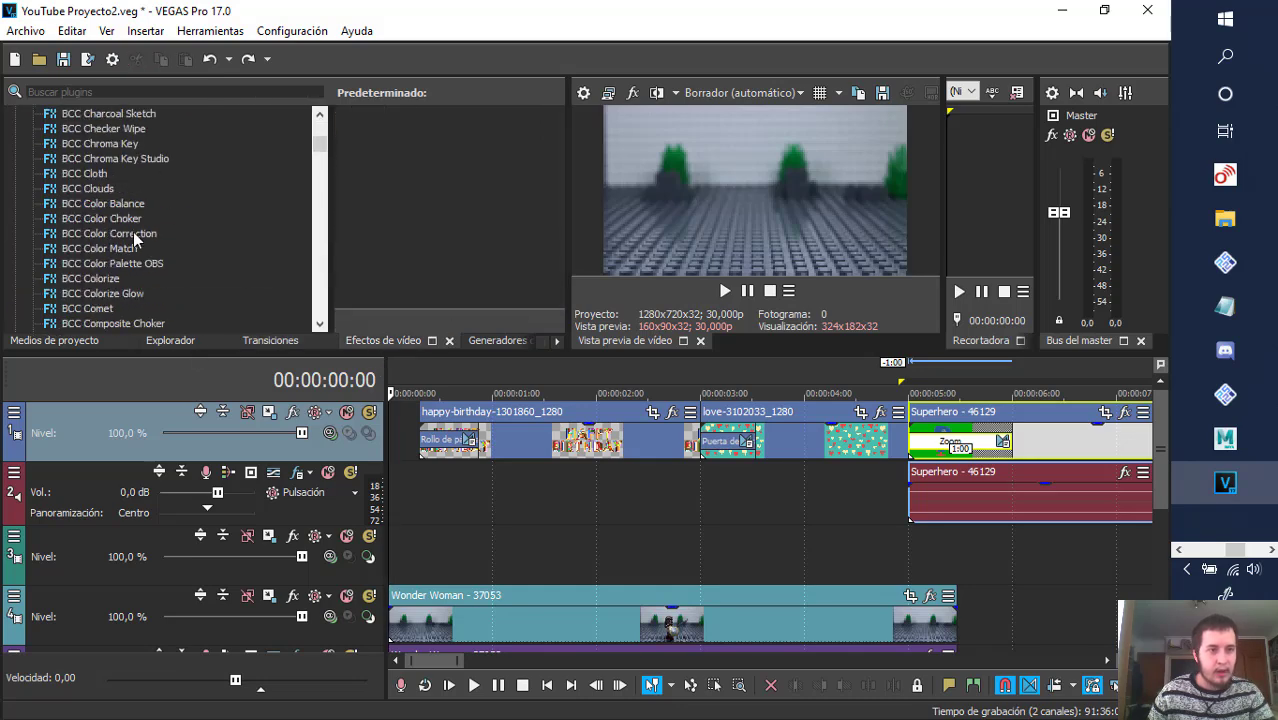
scroll(134, 230, down, 20)
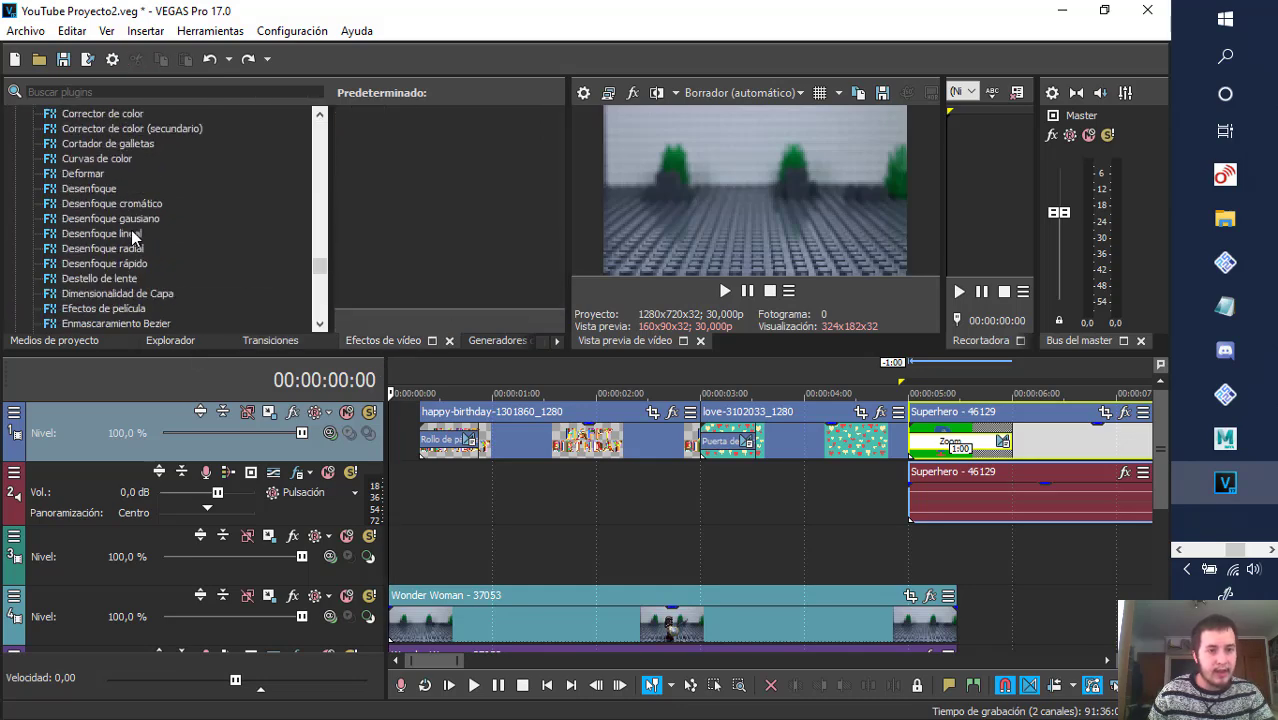
scroll(135, 226, up, 20)
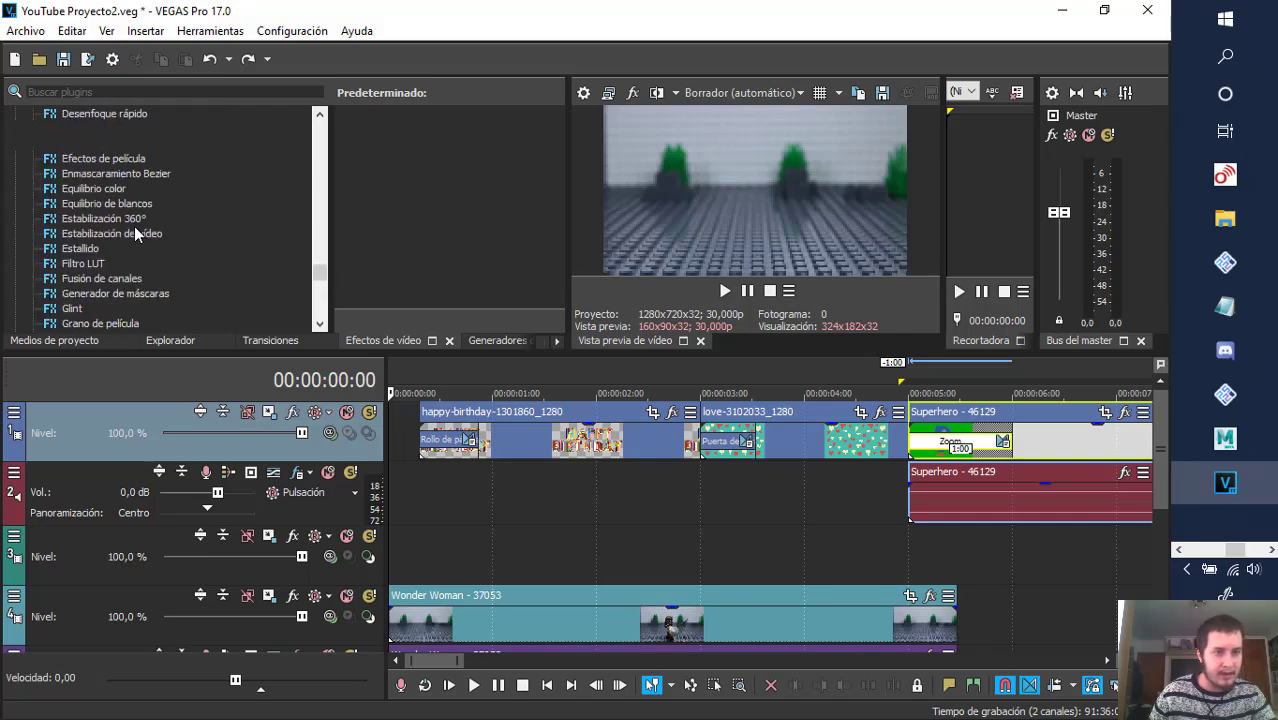
scroll(151, 226, up, 20)
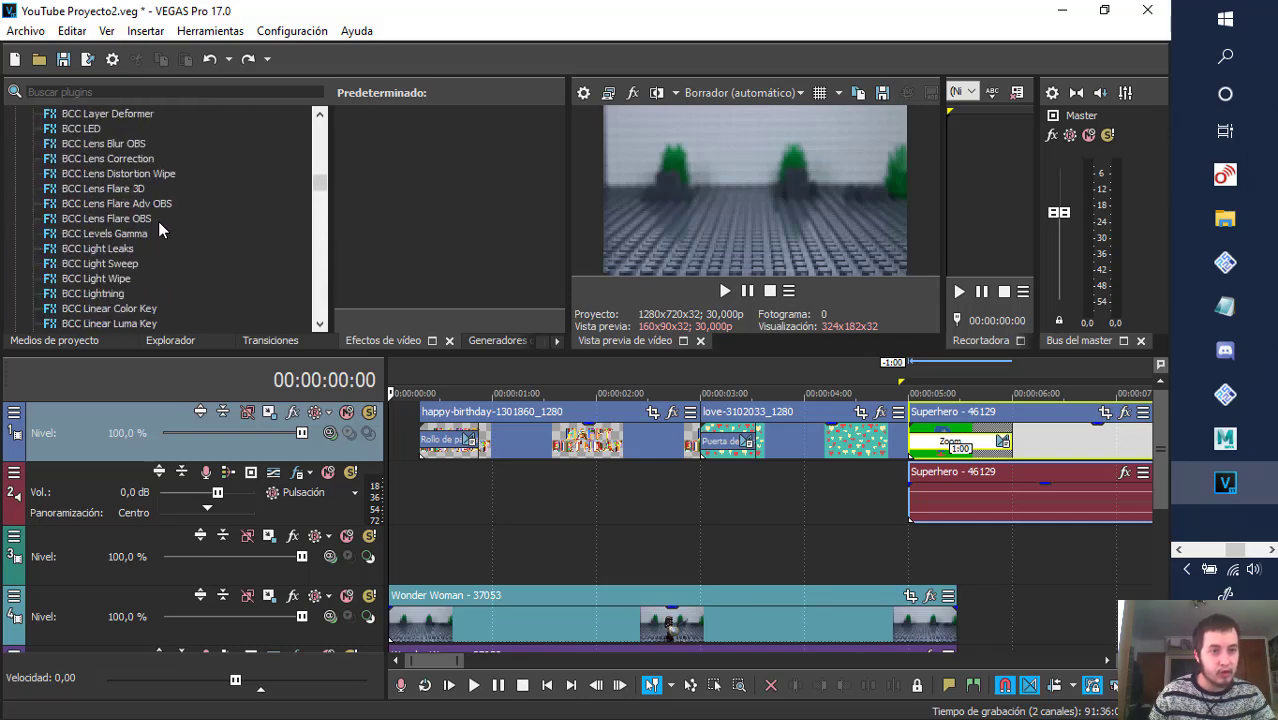
scroll(166, 220, up, 2)
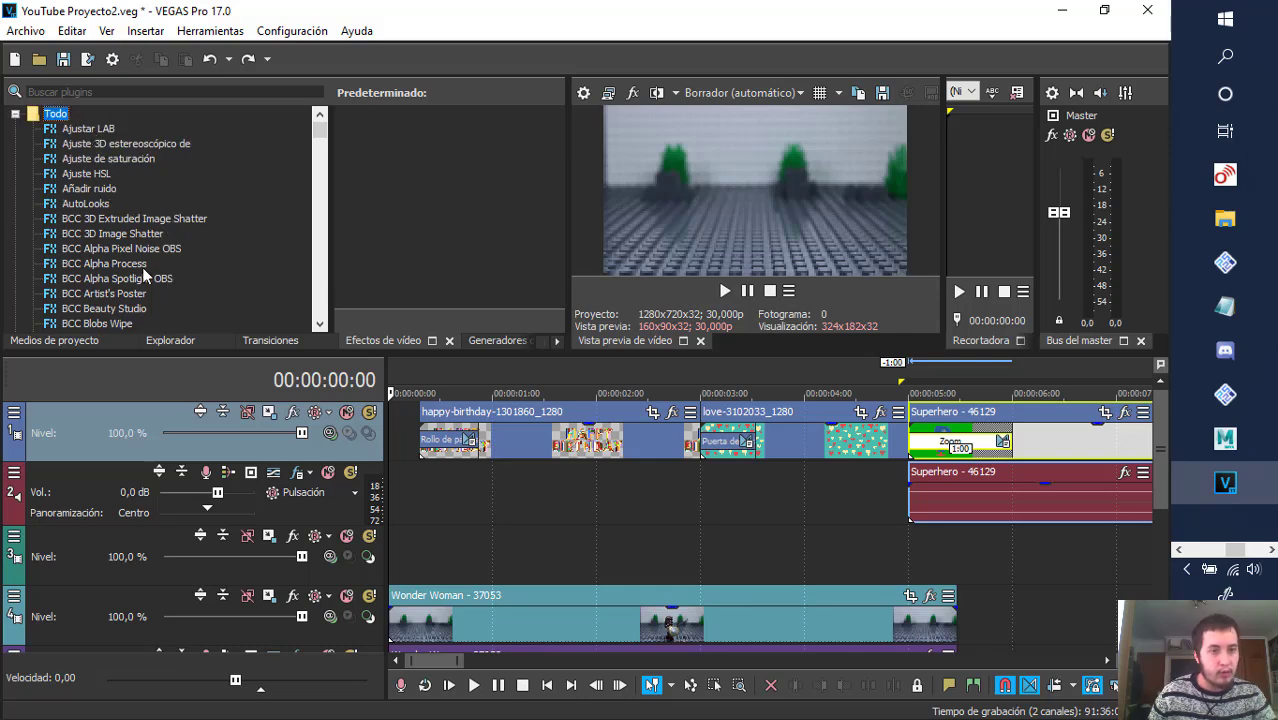
scroll(145, 268, down, 10)
scroll(149, 263, up, 10)
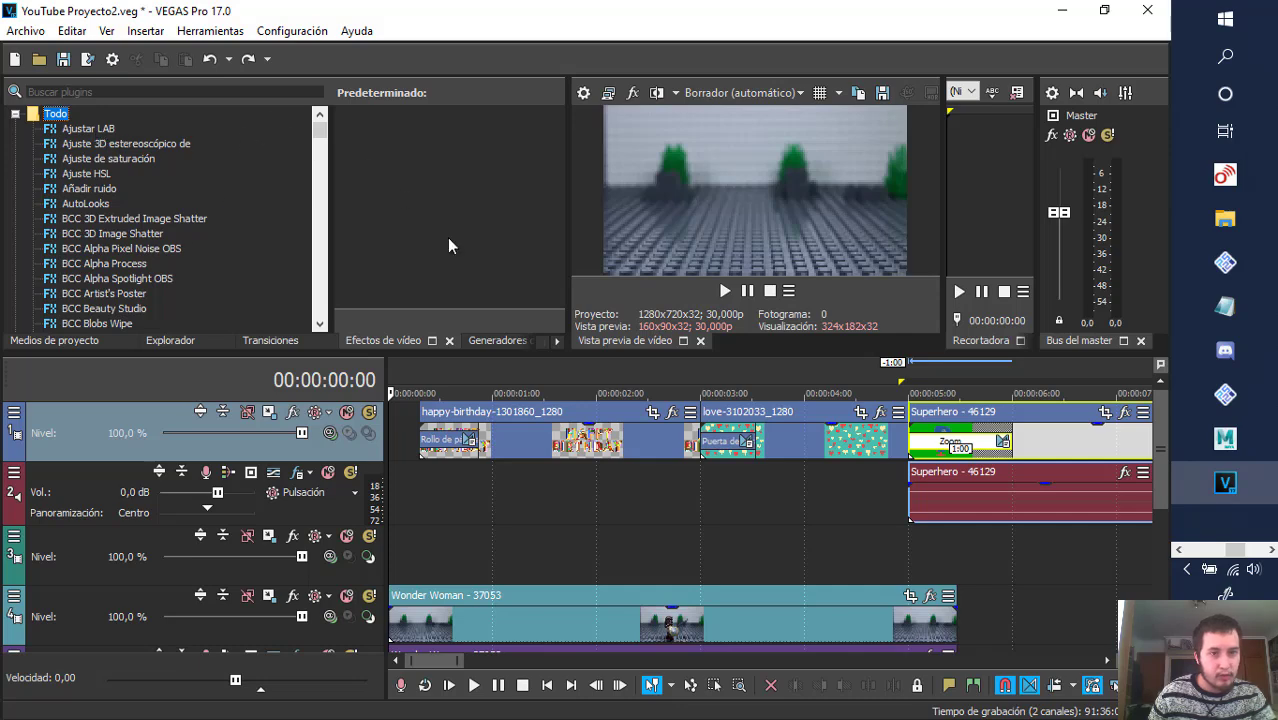
- Enlarge the preset area of the video effects and view the presets of BCC Invert Solarize
drag(332, 158, 265, 153)
drag(568, 165, 386, 145)
scroll(143, 205, down, 15)
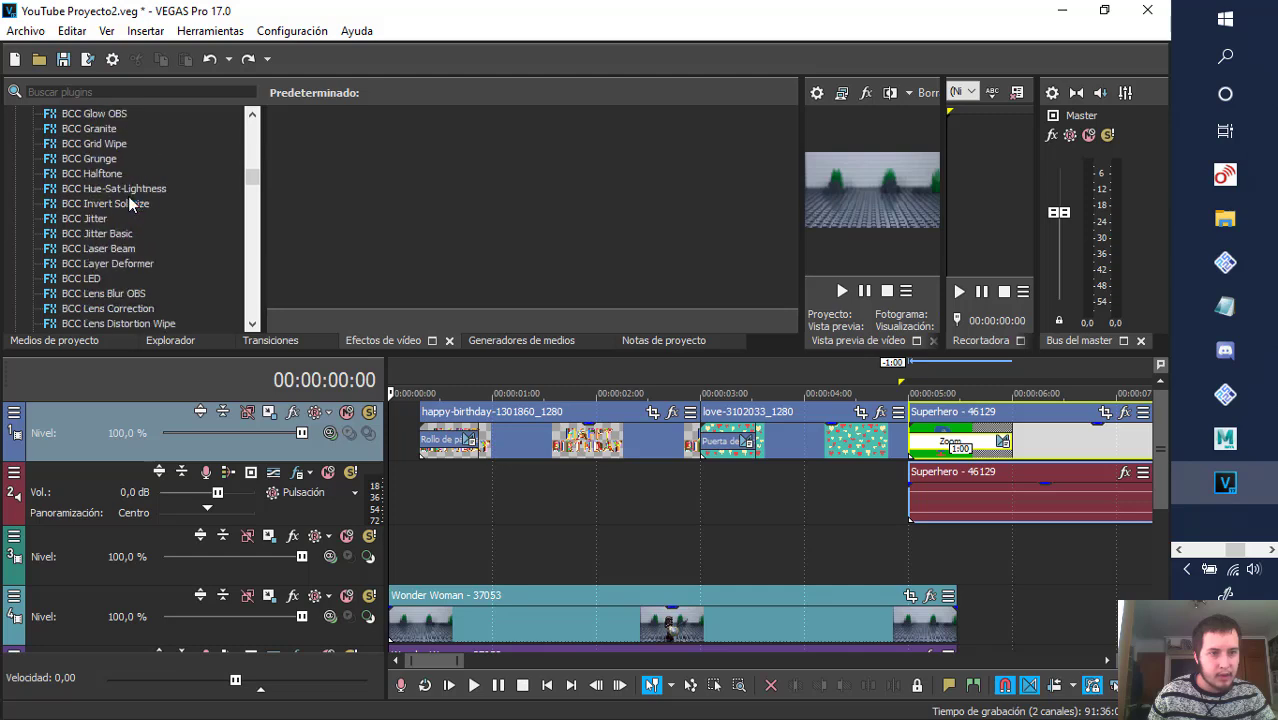
click(128, 203)
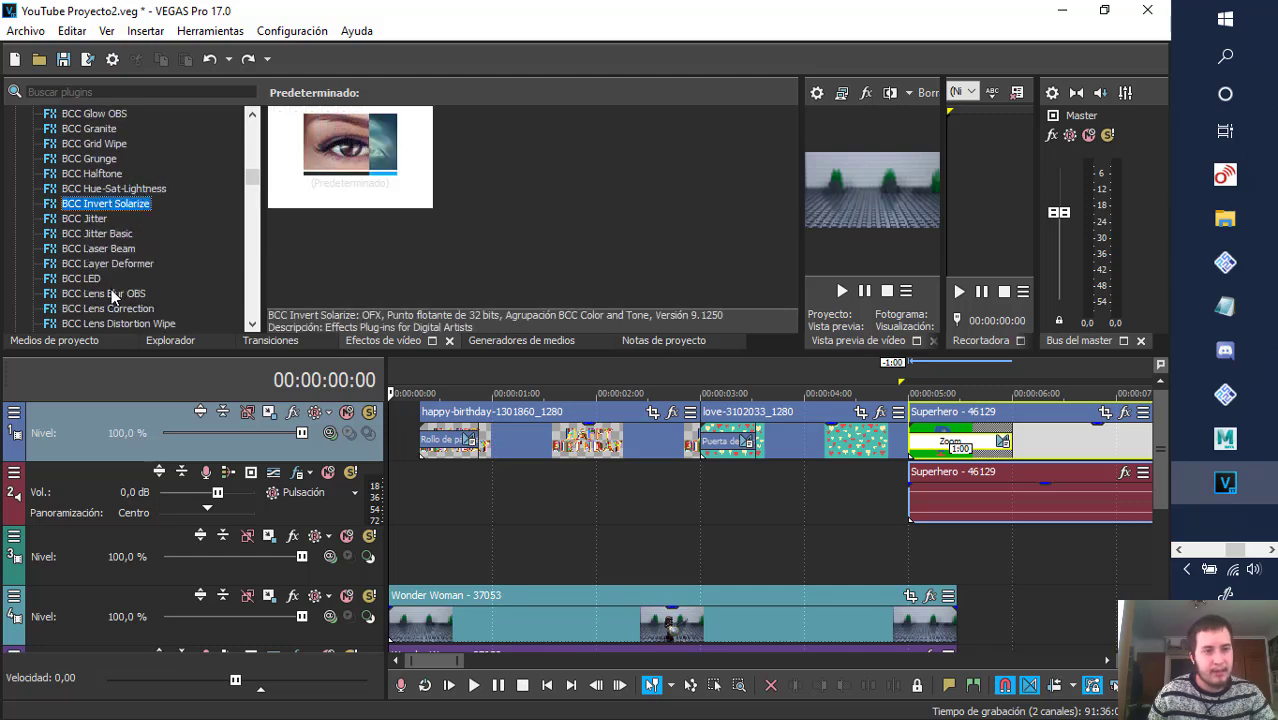
scroll(103, 288, up, 15)
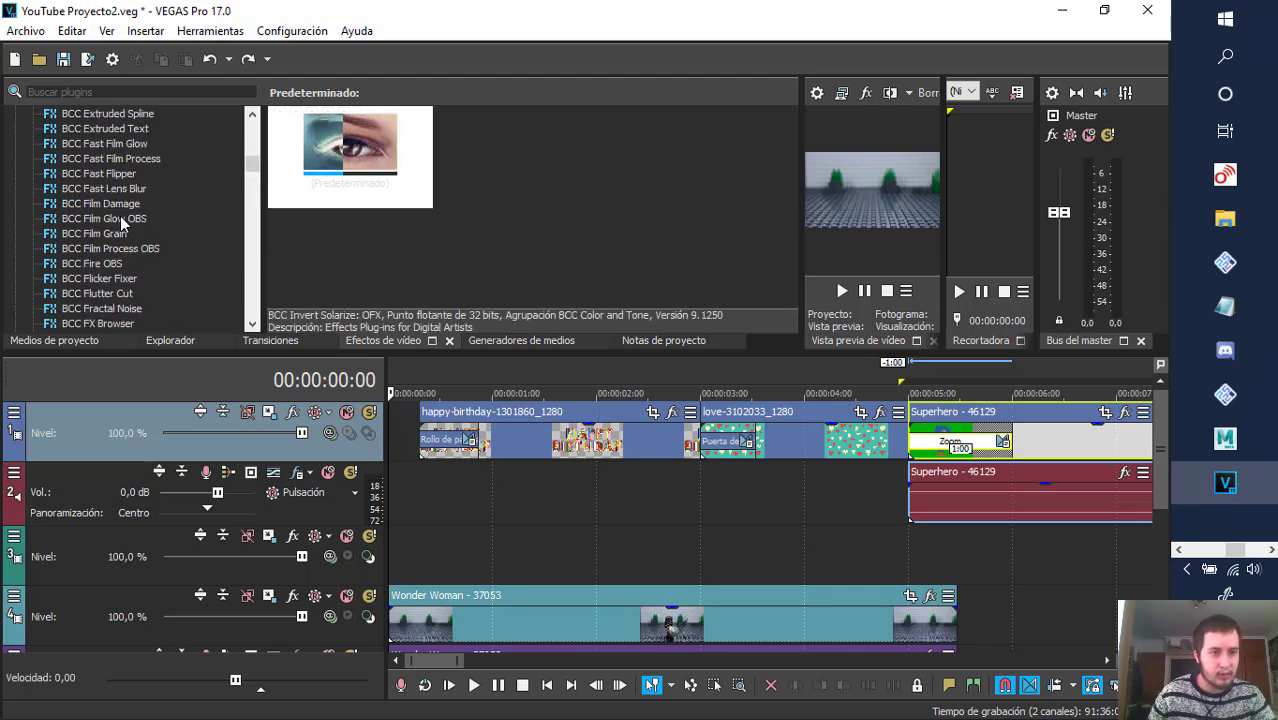
- Apply the default Añadir ruido effect to the Happy Birthday image and close its settings
click(96, 193)
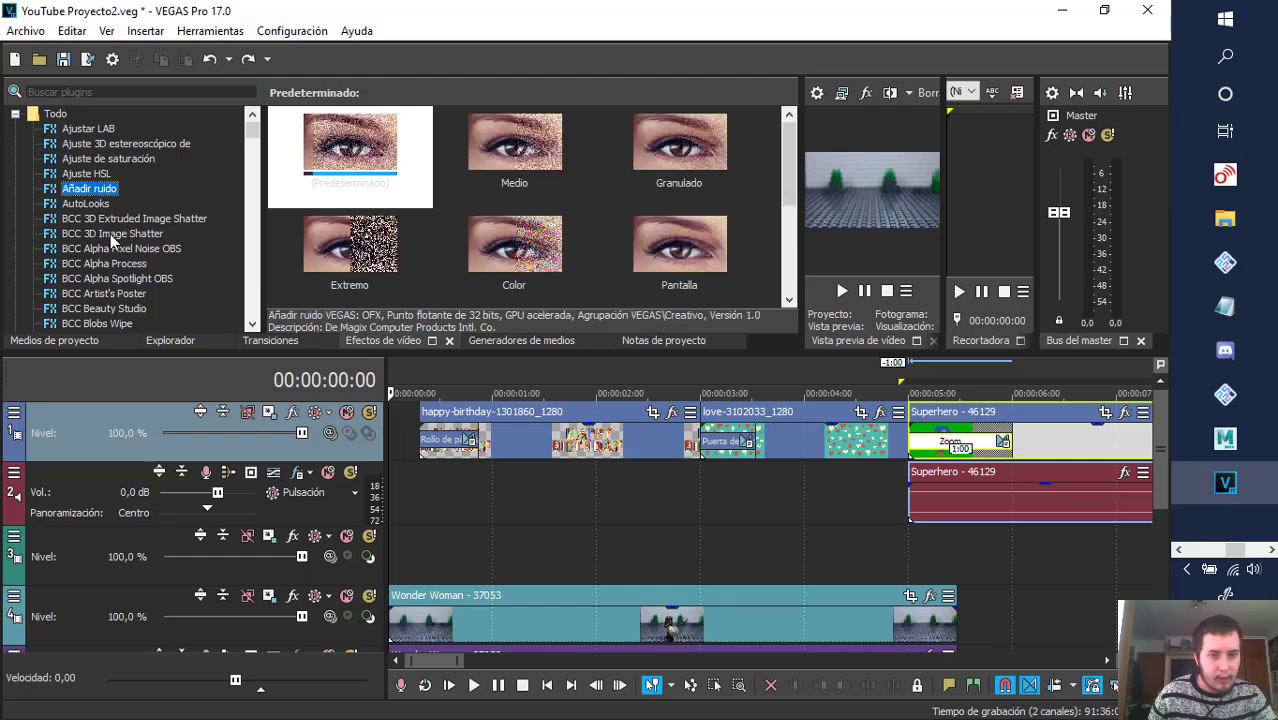
click(363, 150)
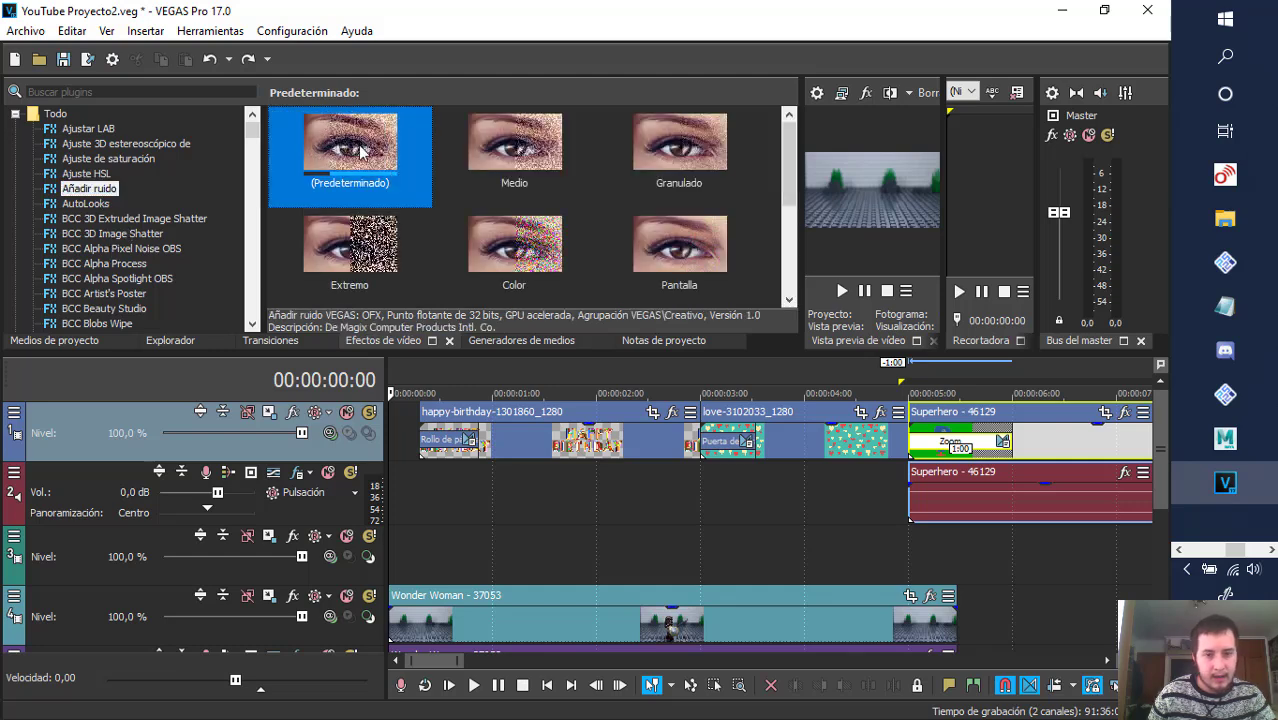
drag(538, 452, 538, 452)
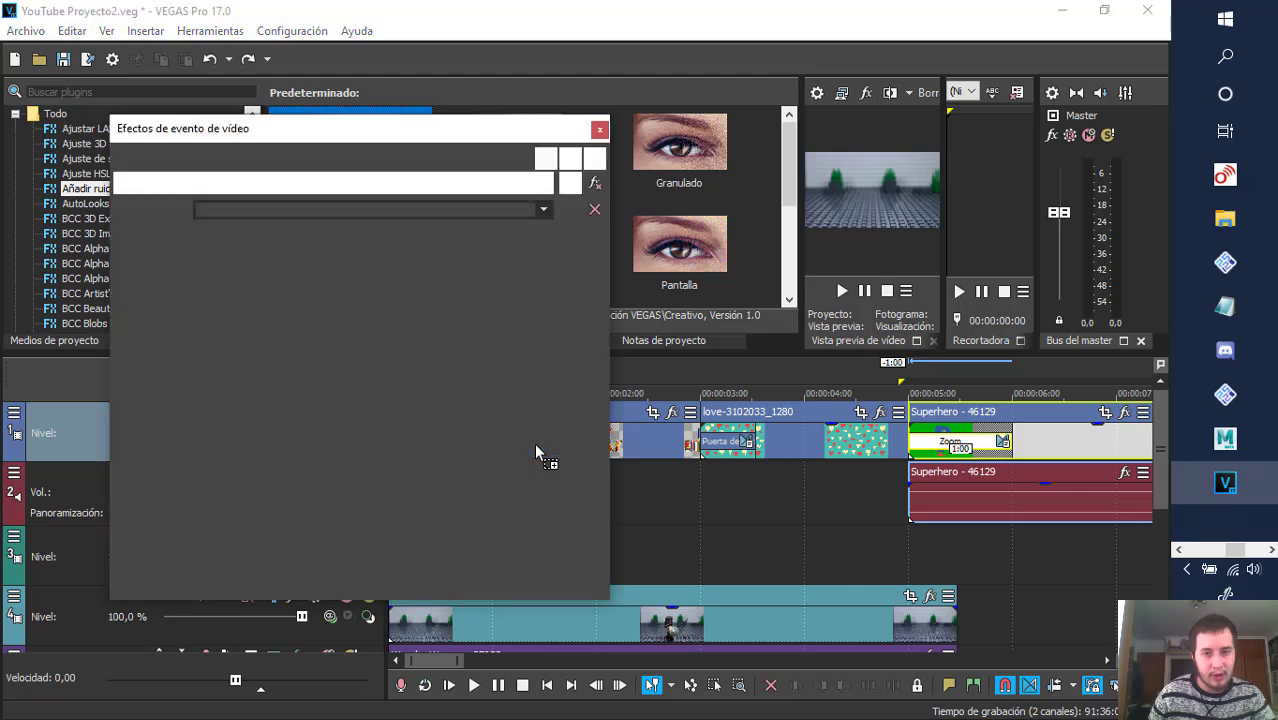
click(599, 130)
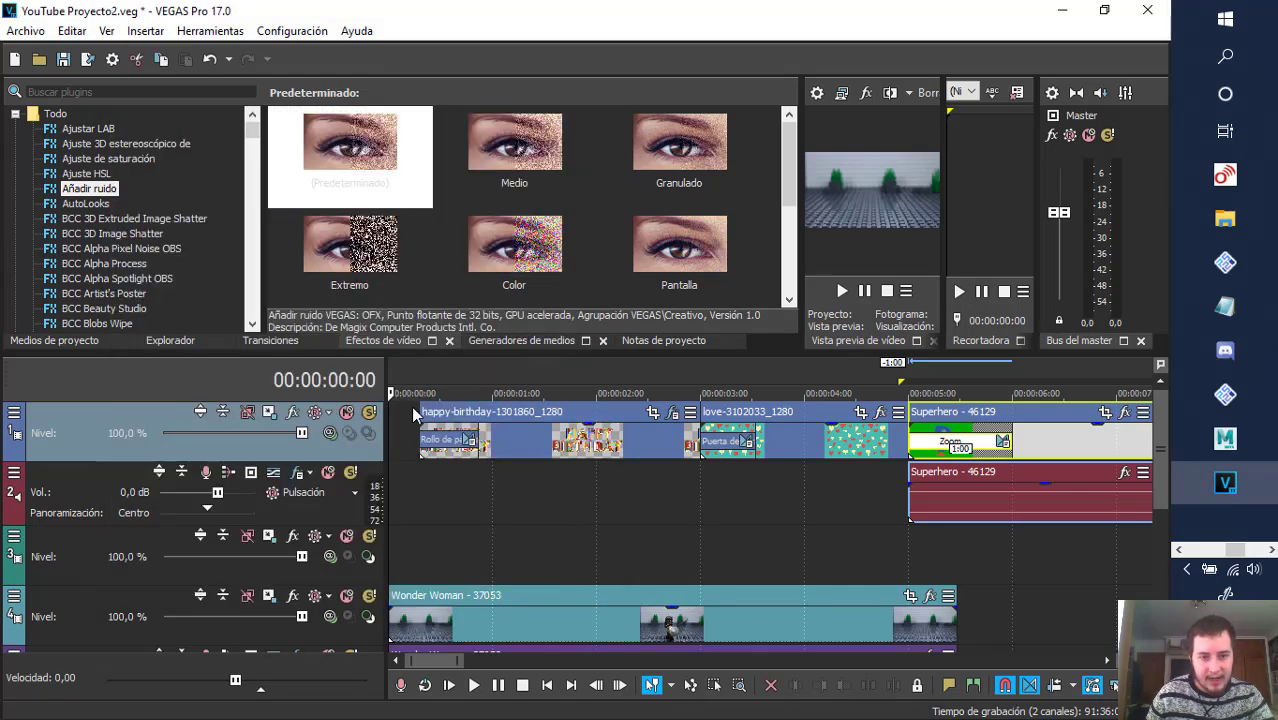
- Play the timeline from the start to check the noise effect, and widen the video preview
key(space)
key(space)
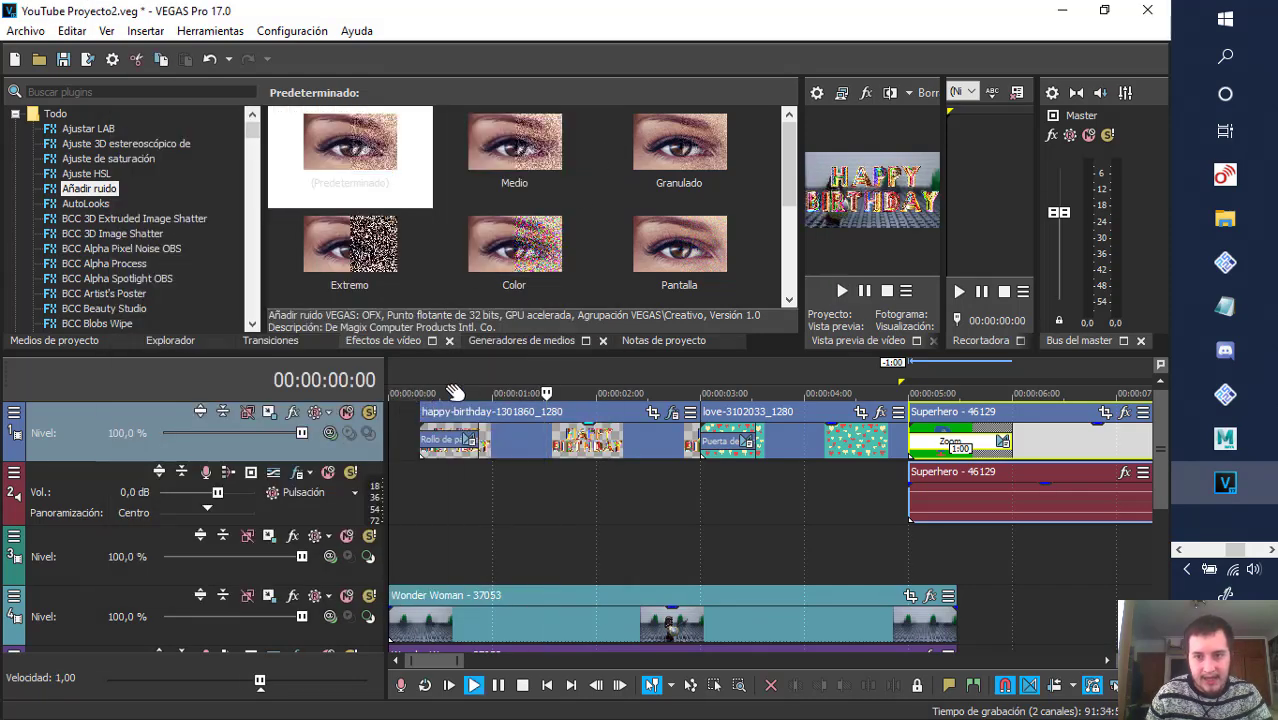
drag(802, 152, 549, 152)
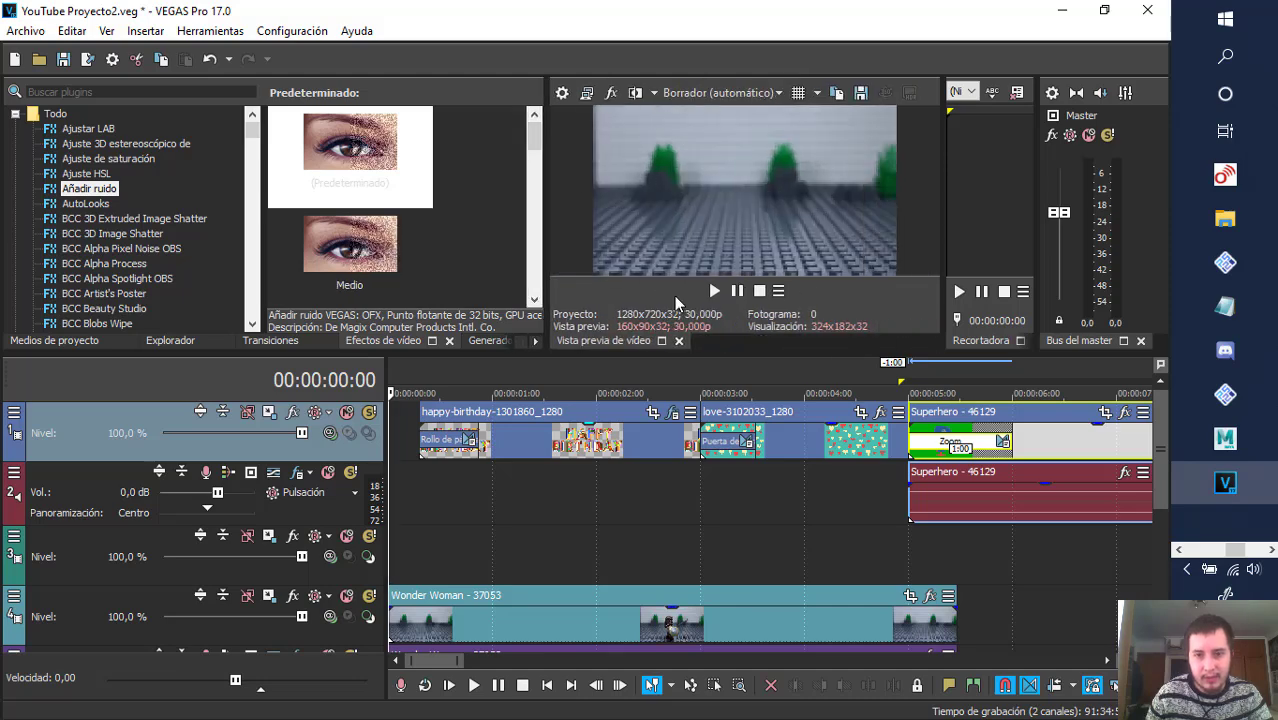
click(712, 290)
key(space)
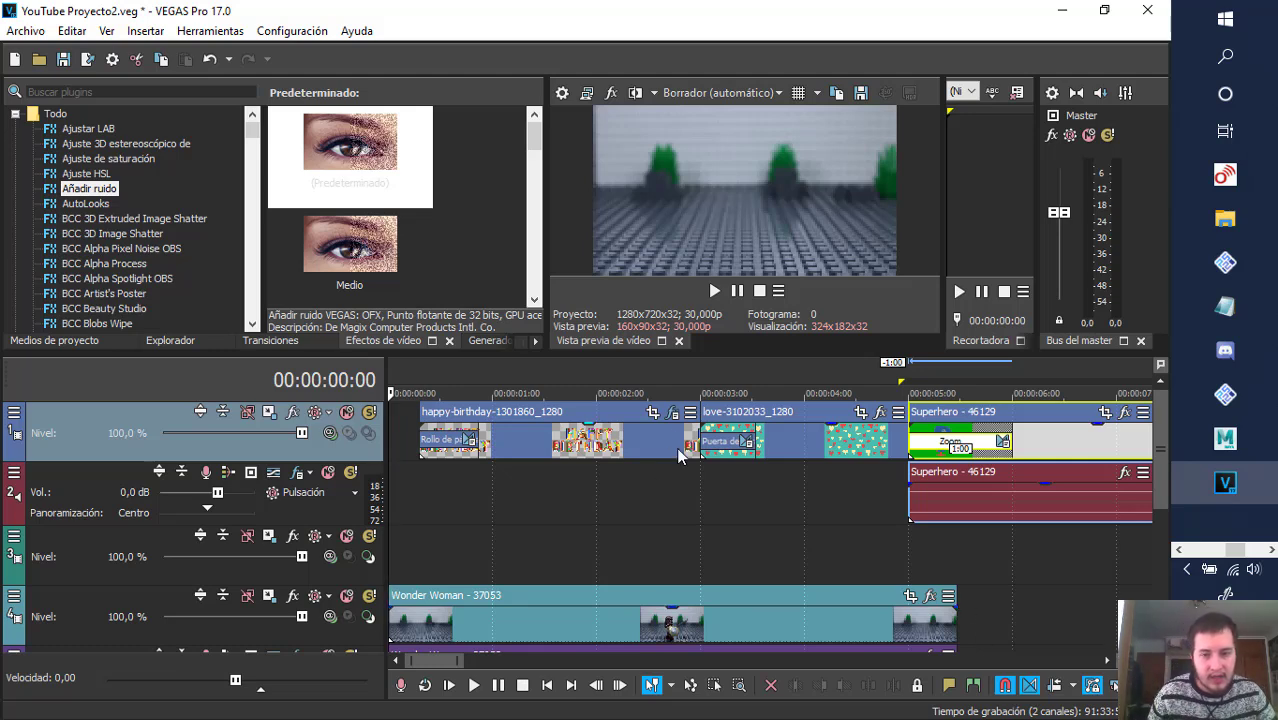
- Remove the Añadir ruido effect from the Happy Birthday image and preview the image around 00:00:01:11
click(672, 414)
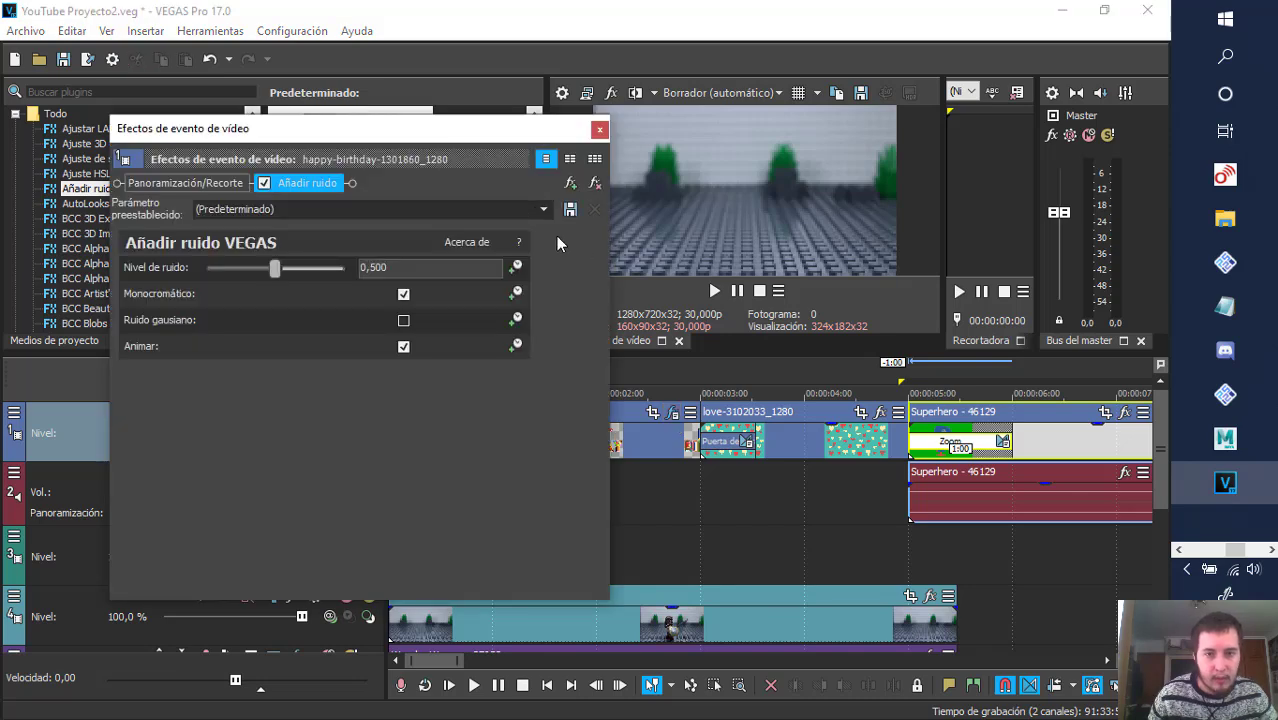
click(595, 183)
click(599, 128)
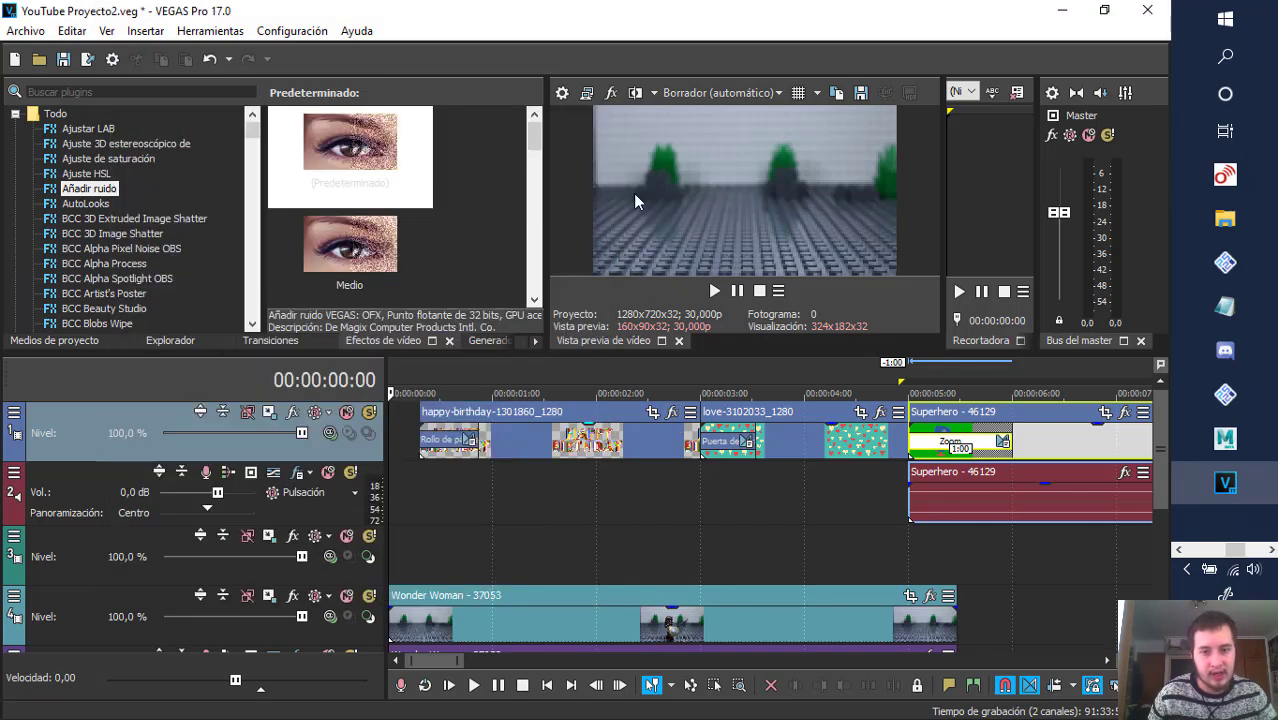
click(531, 375)
key(space)
key(space)
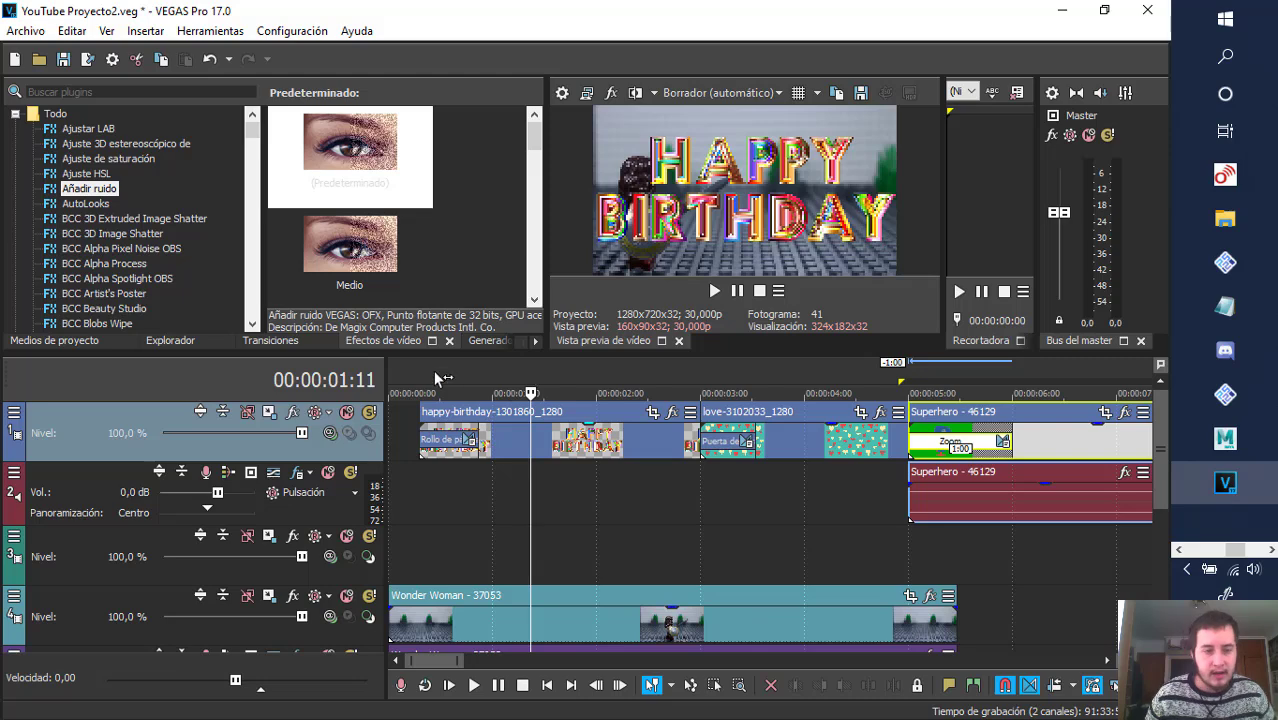
- Apply the default Invertir effect to the Wonder Woman video on track 4 and close its settings
scroll(135, 313, down, 20)
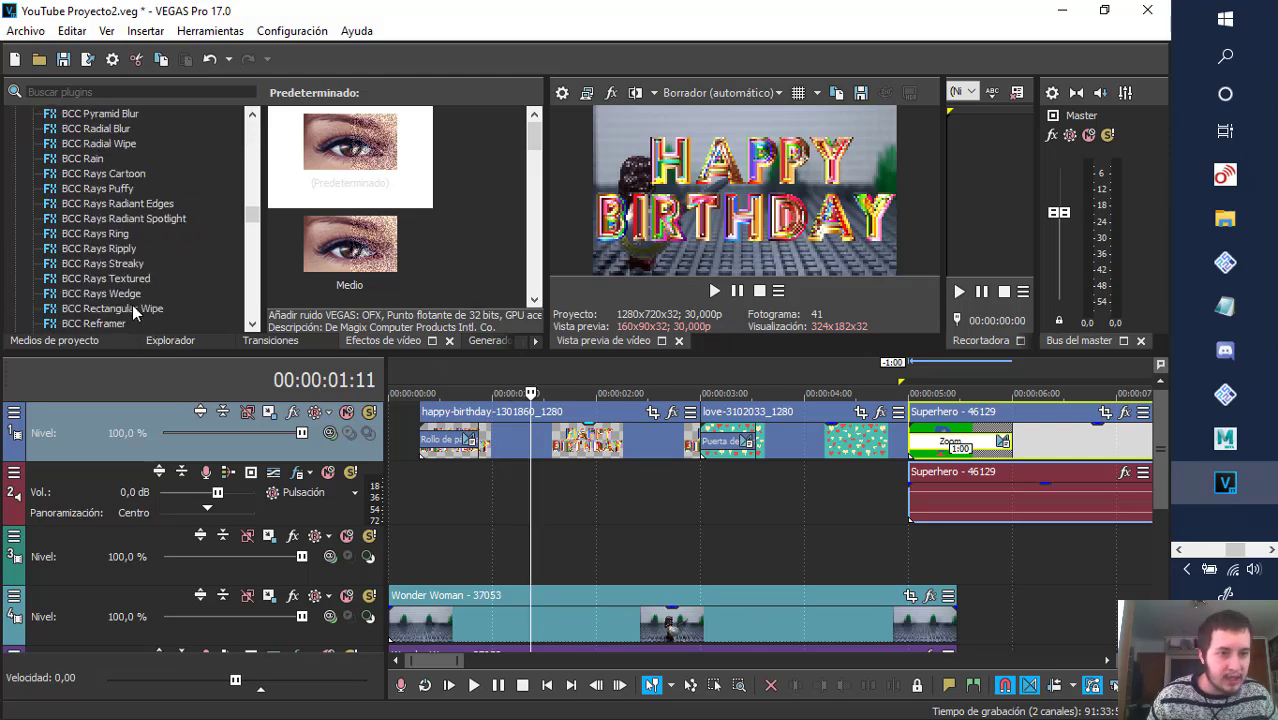
scroll(135, 313, down, 6)
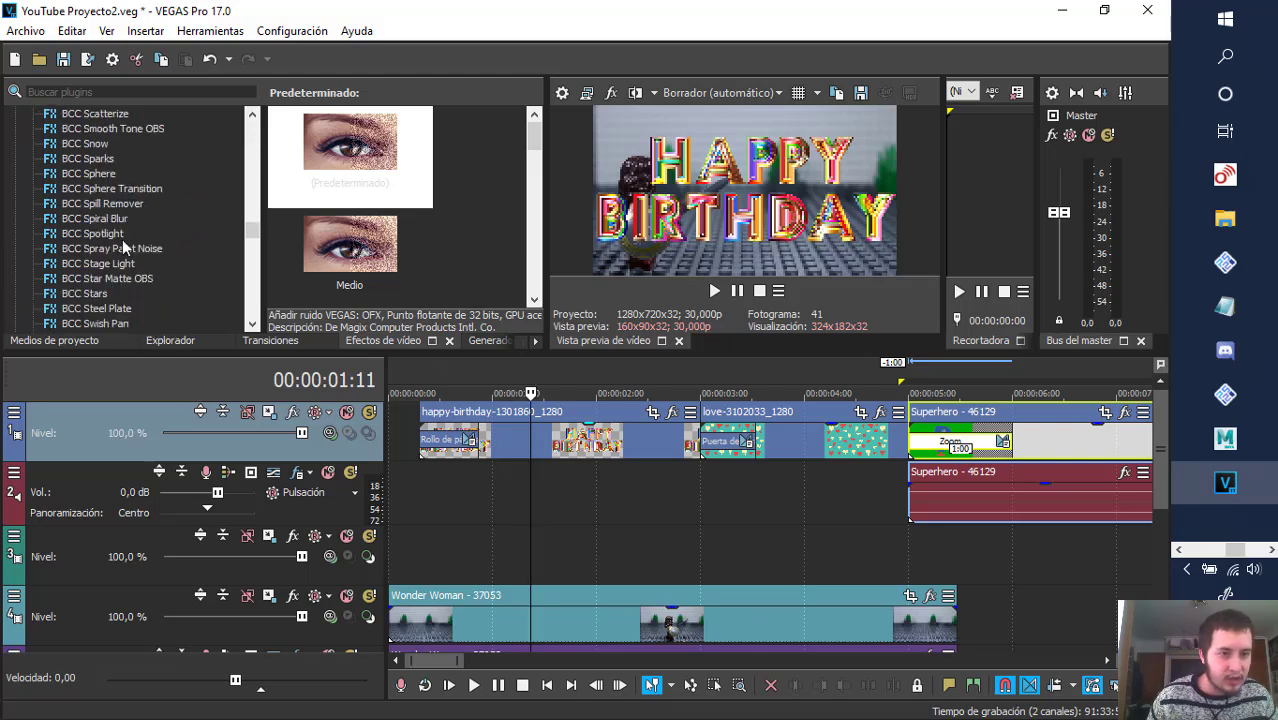
click(729, 373)
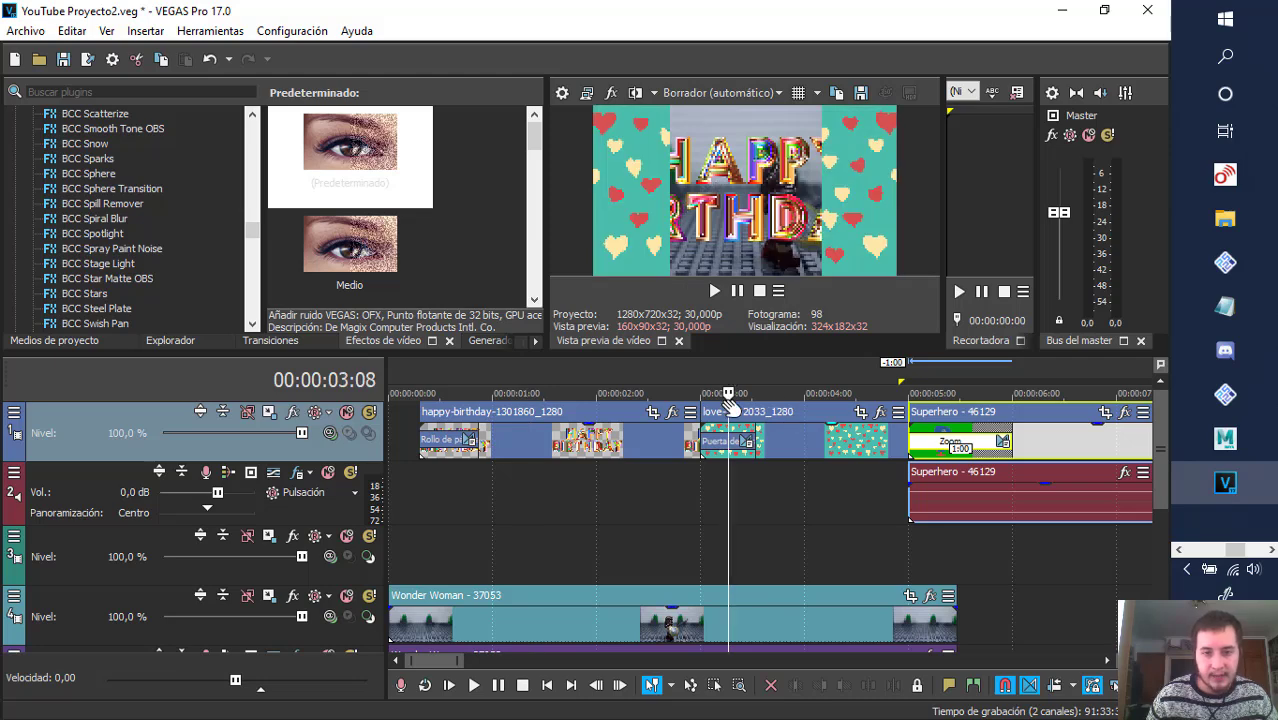
click(561, 372)
scroll(148, 265, down, 15)
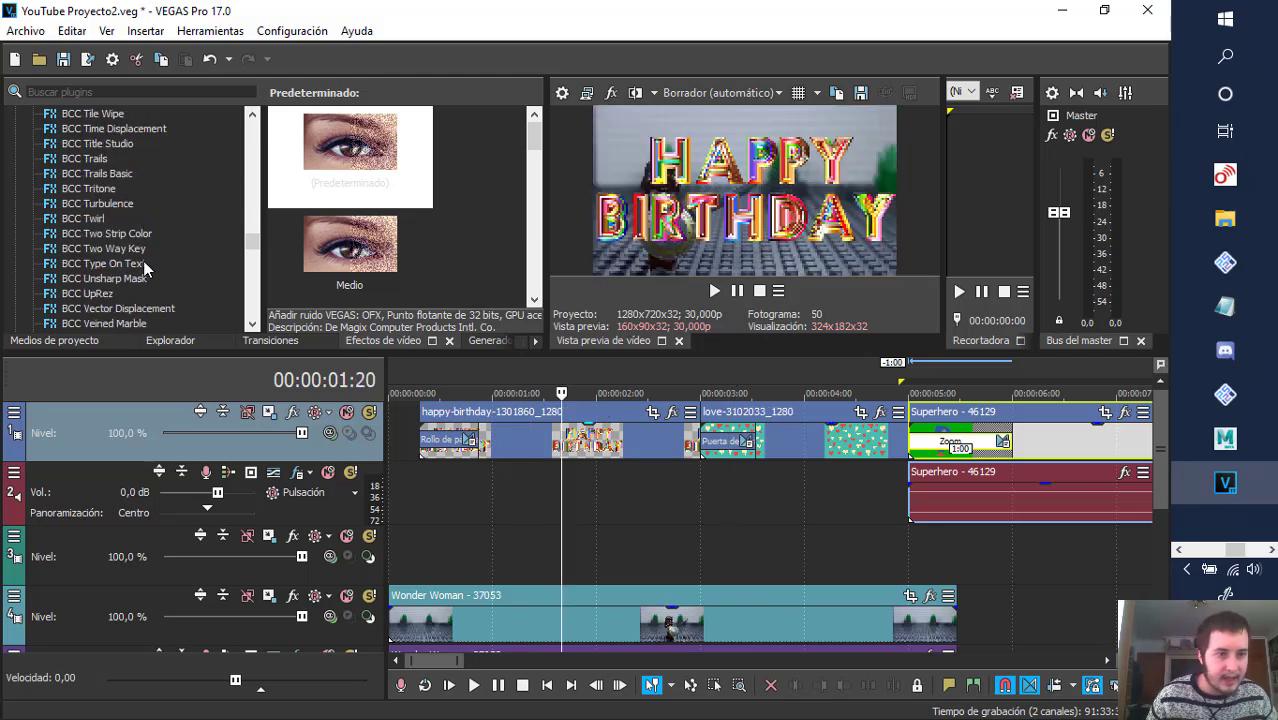
click(92, 249)
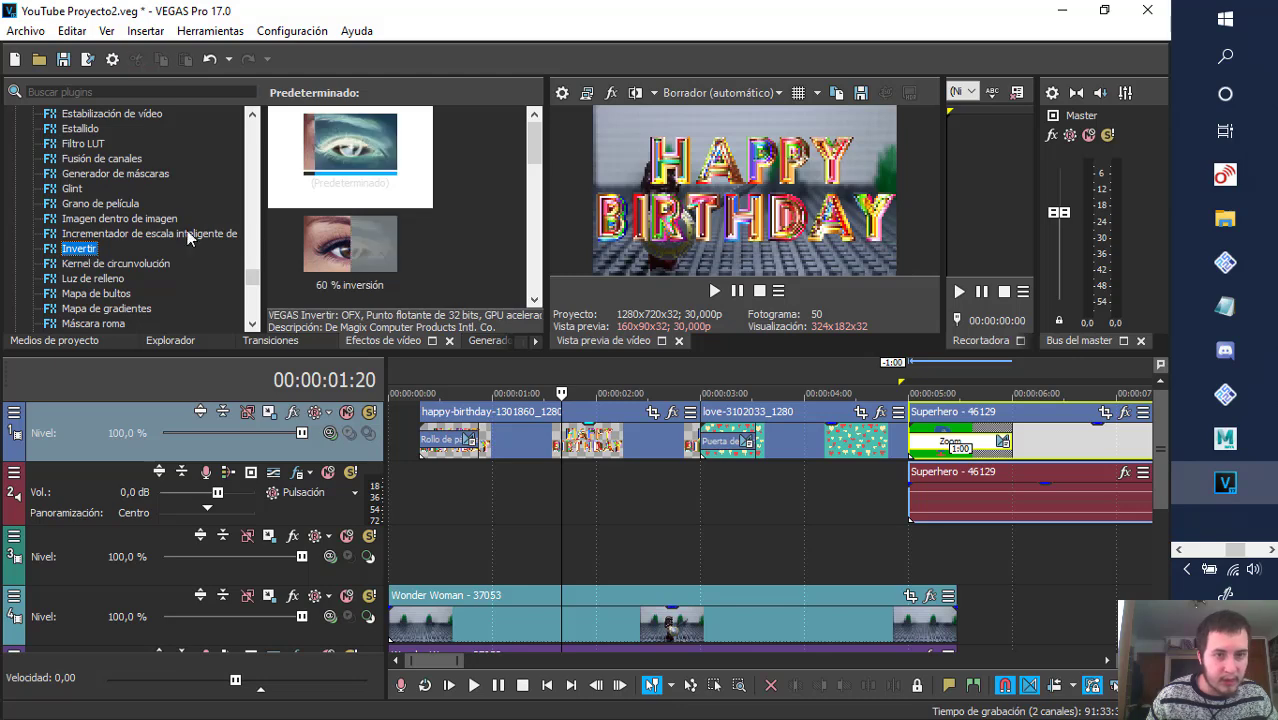
drag(350, 150, 508, 632)
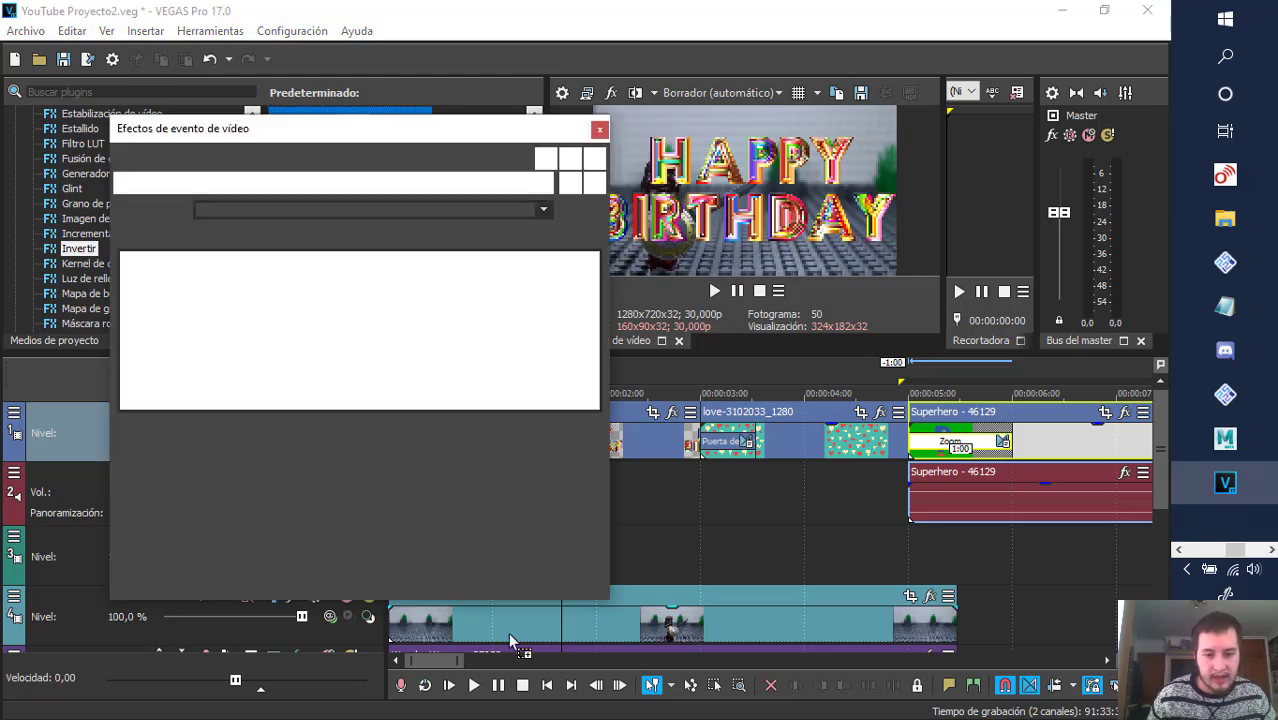
click(599, 130)
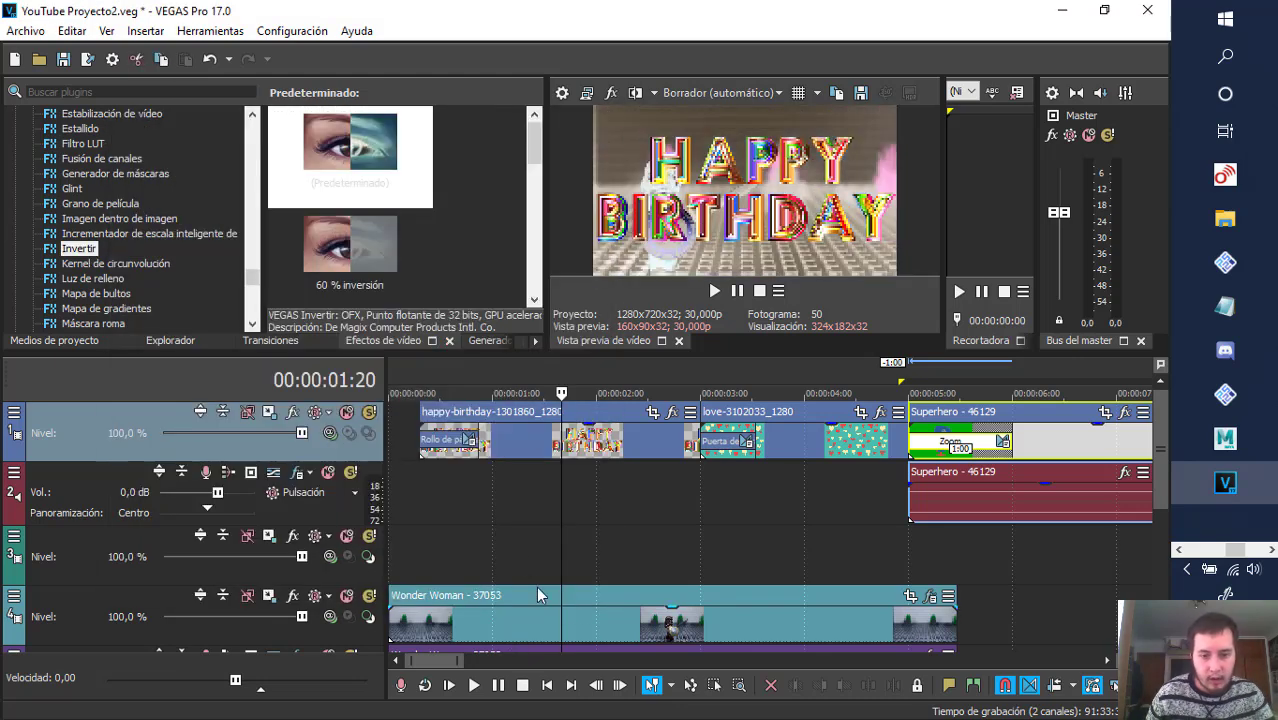
- Play the timeline from the start to check the inverted colours, and undo the Invertir effect
click(390, 371)
key(space)
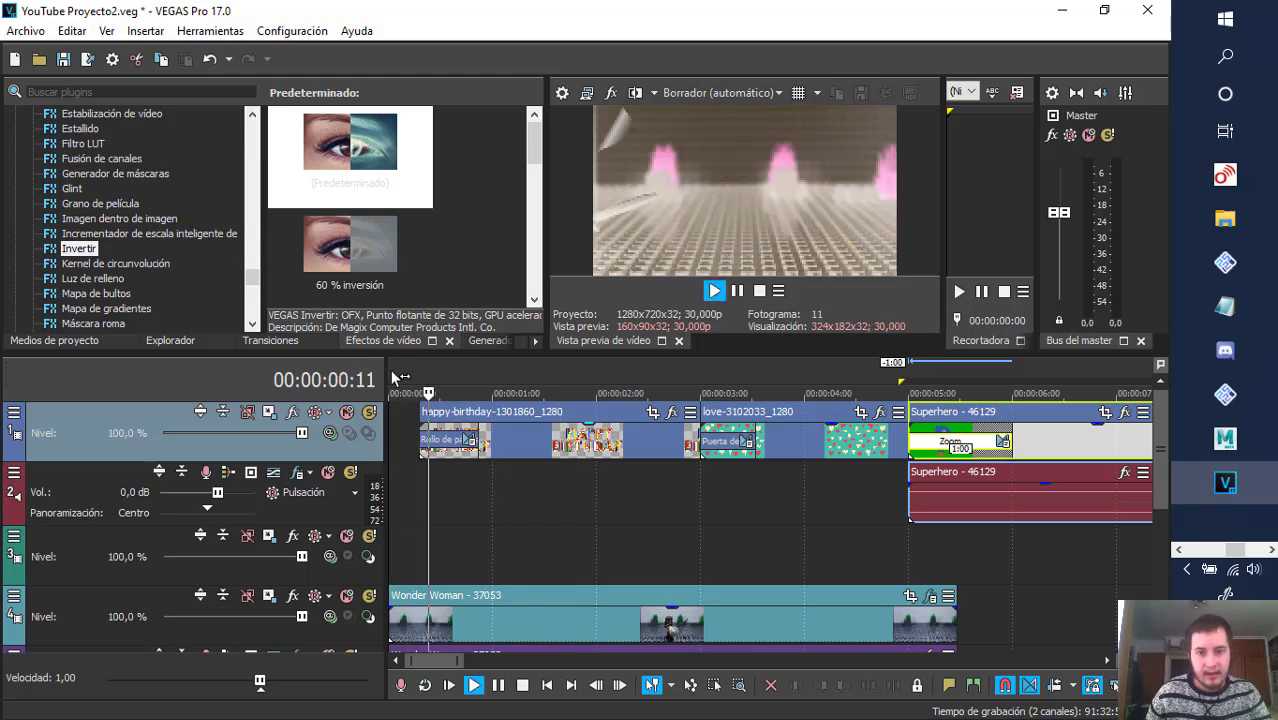
key(space)
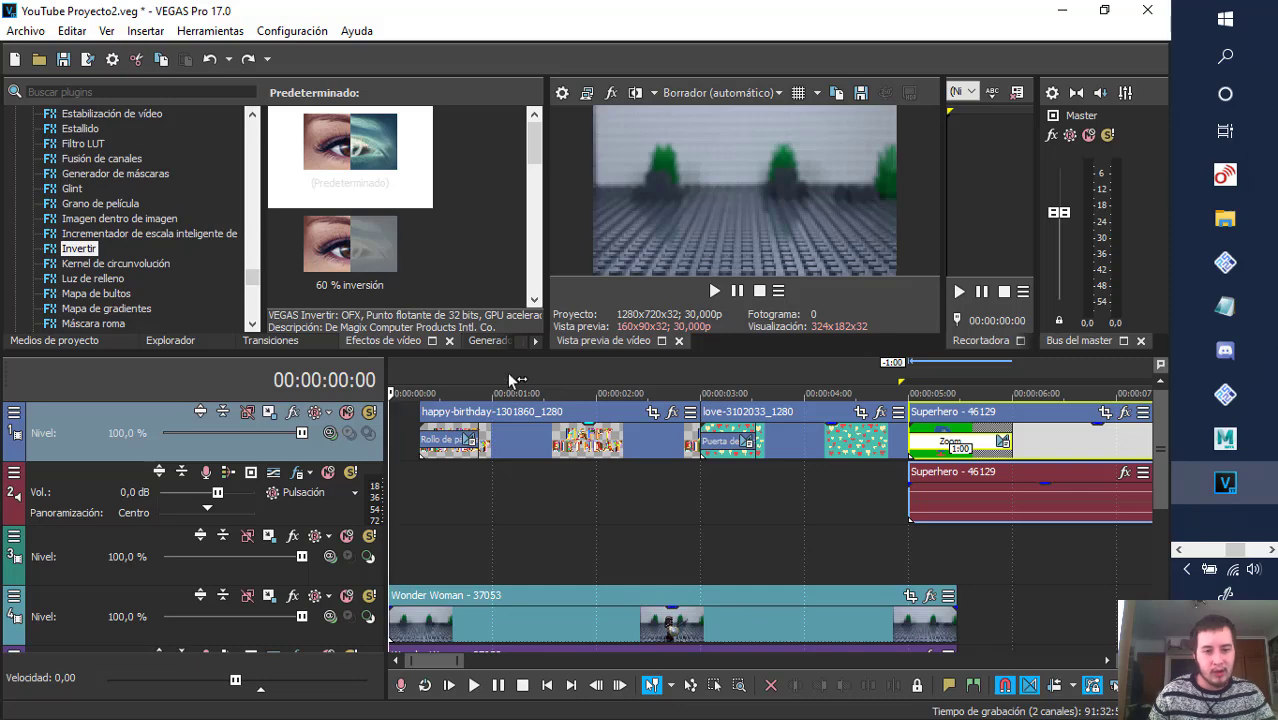
- Split the Happy Birthday image on track 1 at 00:00:01:18
click(510, 365)
key(space)
key(space)
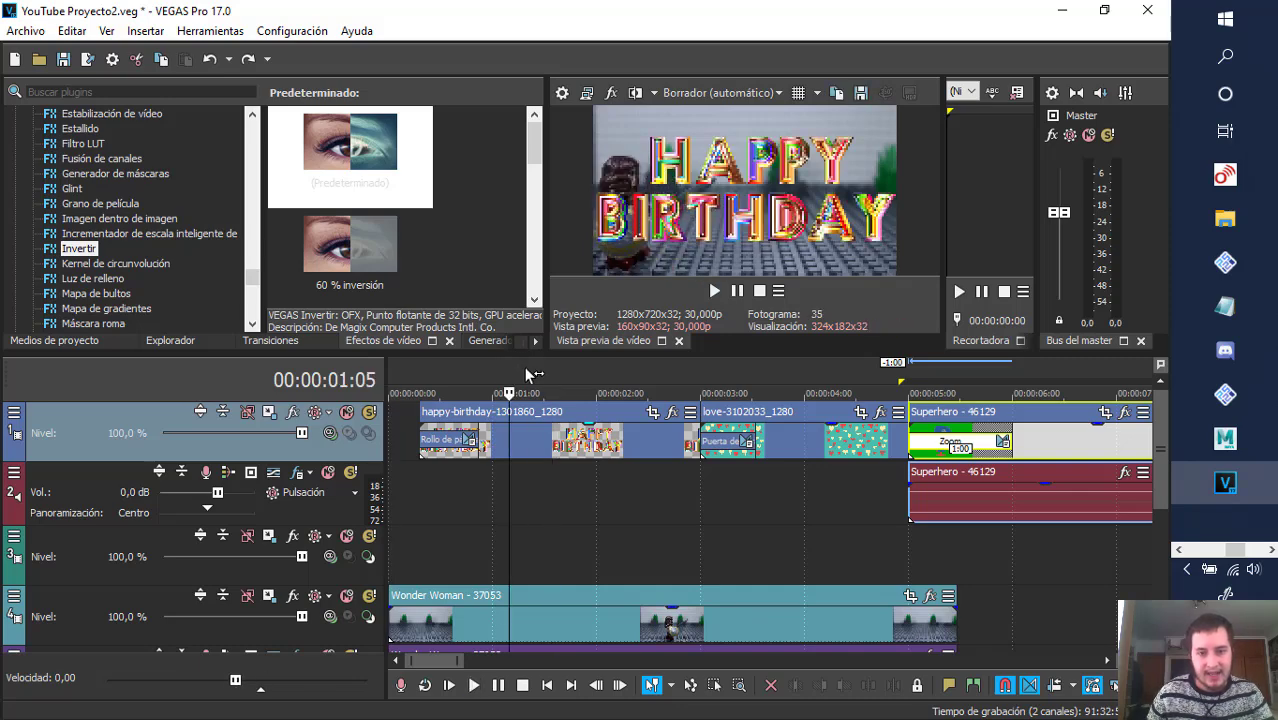
click(555, 367)
key(space)
key(space)
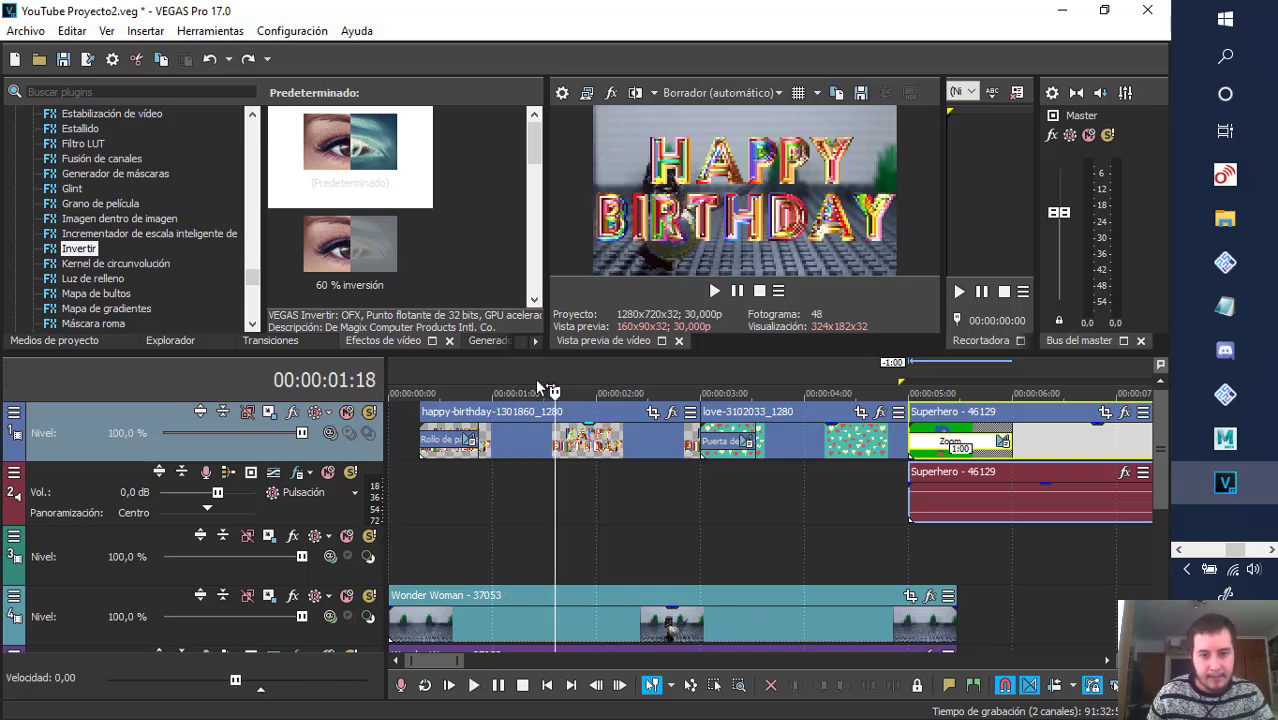
click(555, 444)
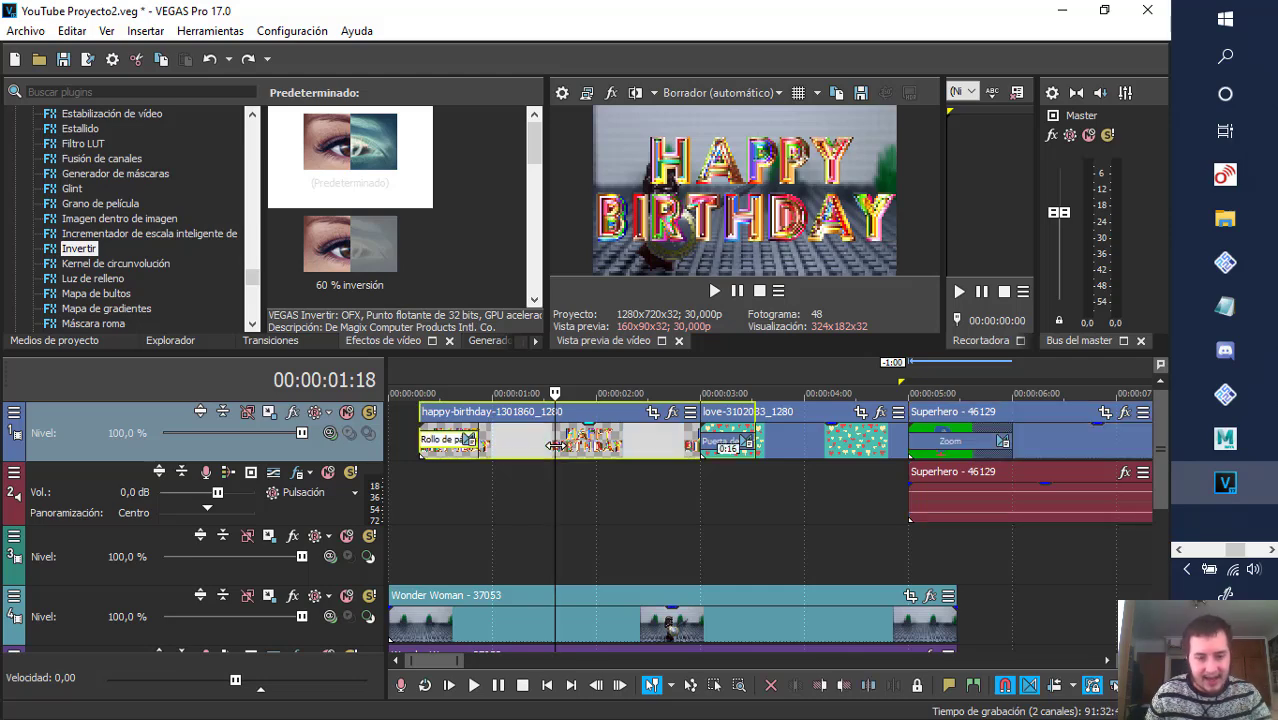
key(s)
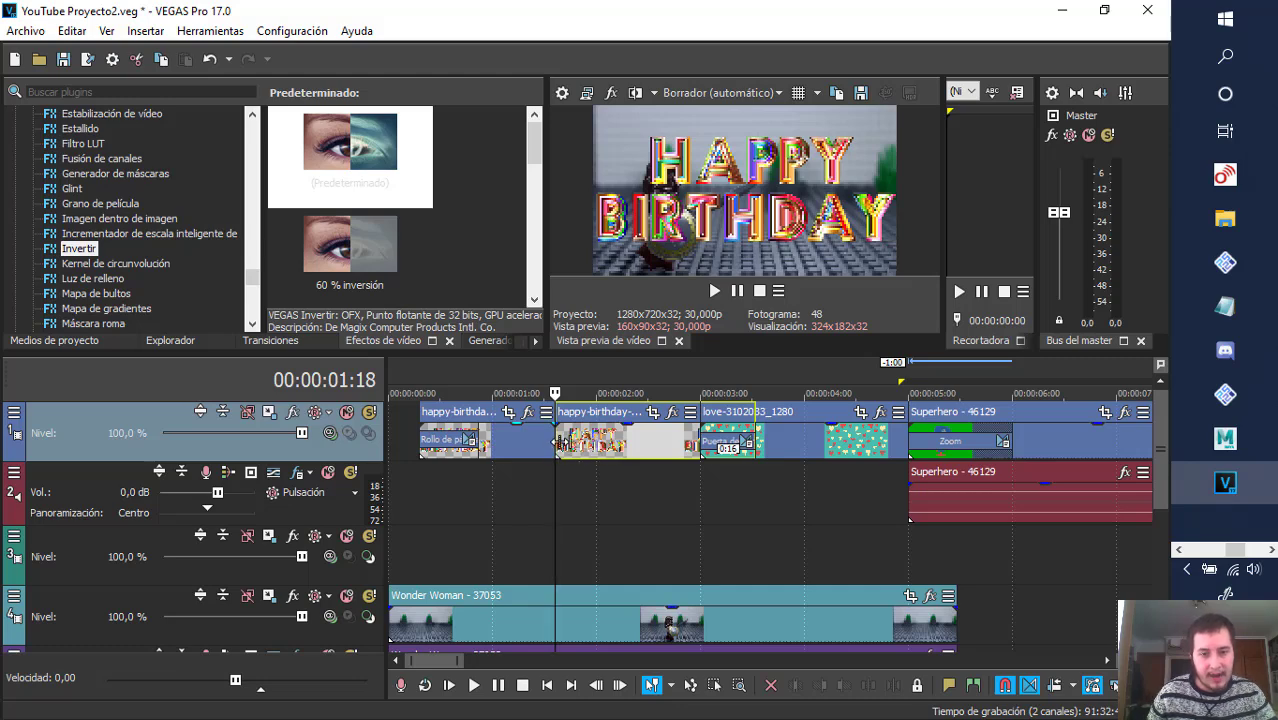
- Move the second piece of the Happy Birthday image to track 3 and preview the cut on the timeline
drag(603, 440, 621, 487)
drag(649, 540, 715, 561)
click(520, 371)
key(space)
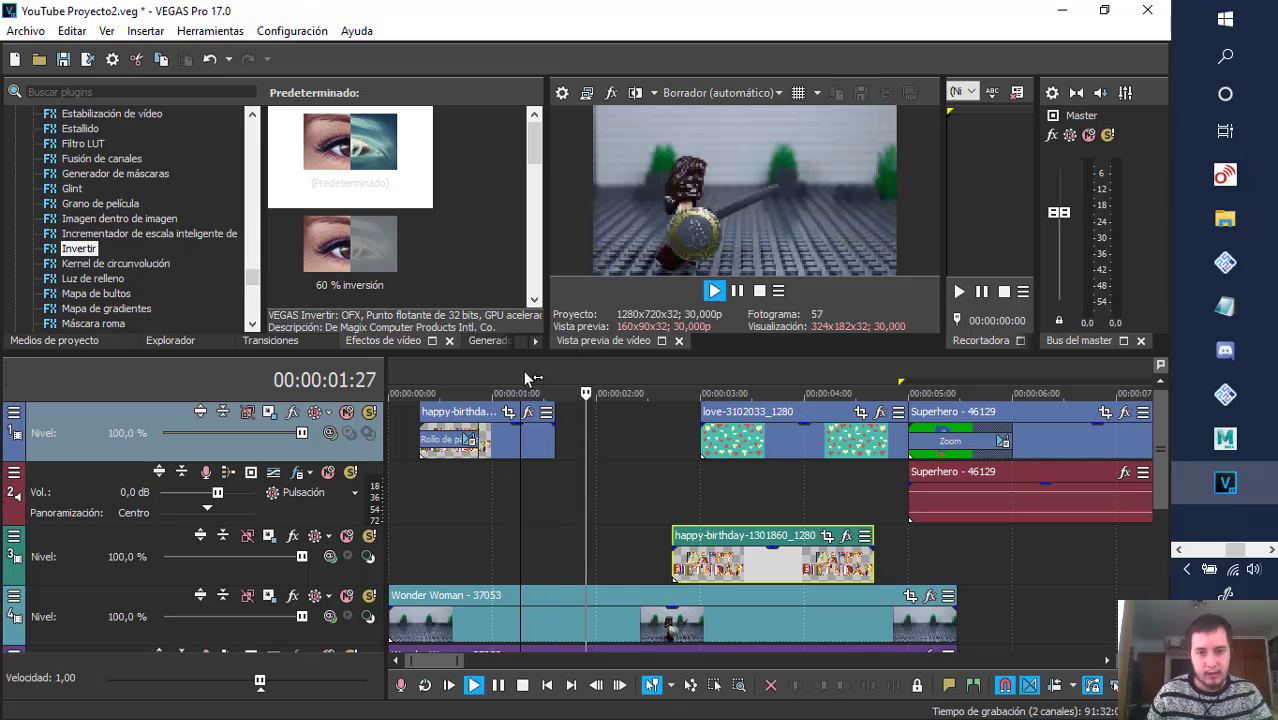
key(space)
- Shorten the end of the first Happy Birthday piece by 3 frames and return the playhead to the start
click(492, 440)
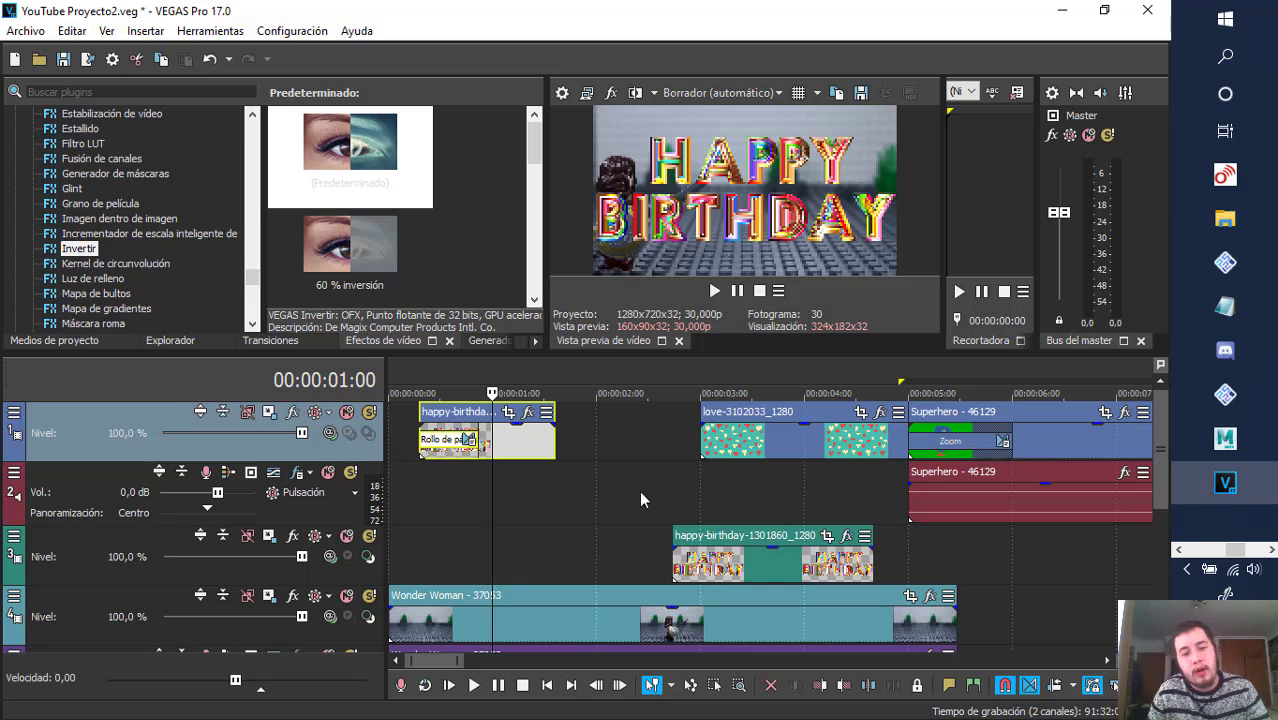
mouse_move(549, 440)
mouse_down()
mouse_move(479, 440)
mouse_move(545, 438)
mouse_up()
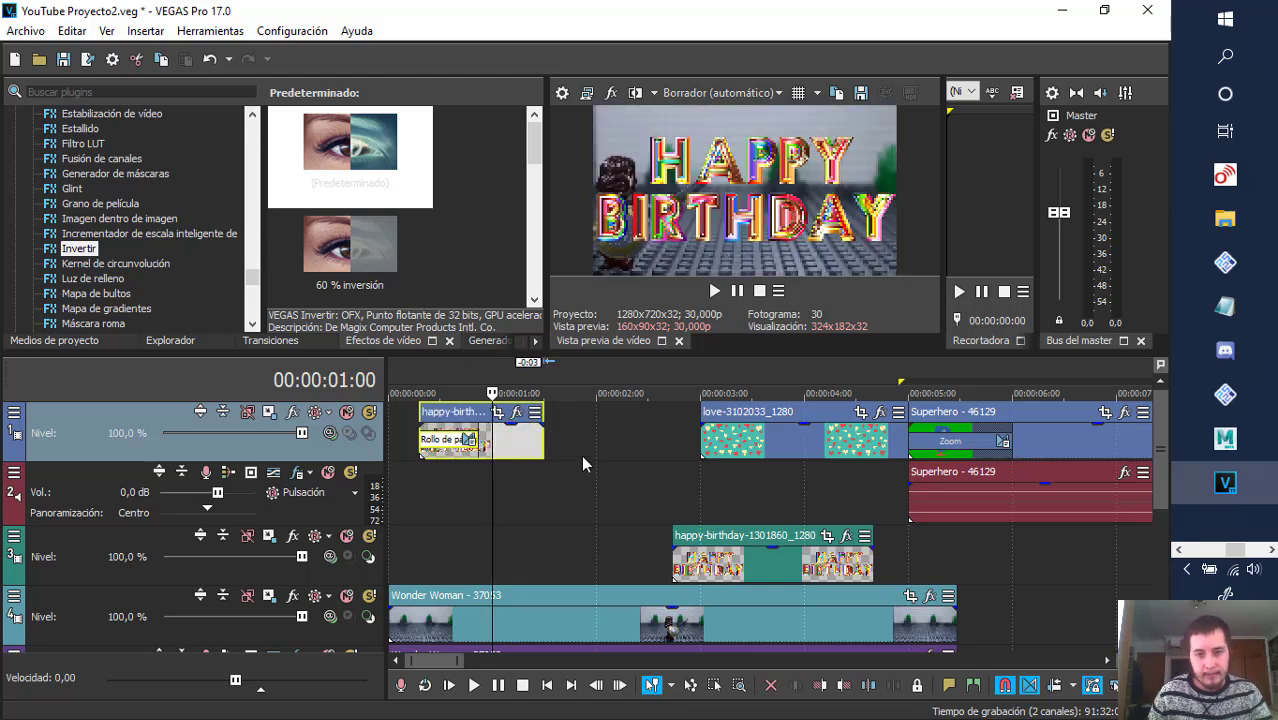
key(space)
key(space)
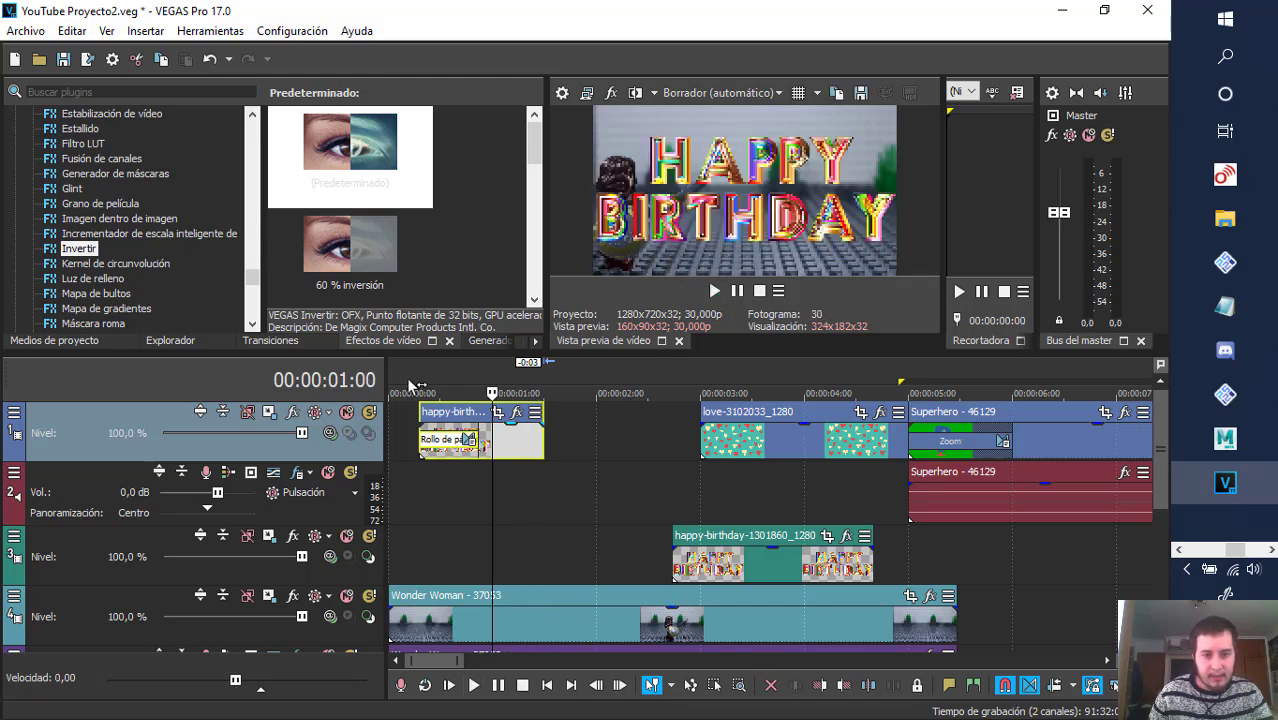
key(Home)
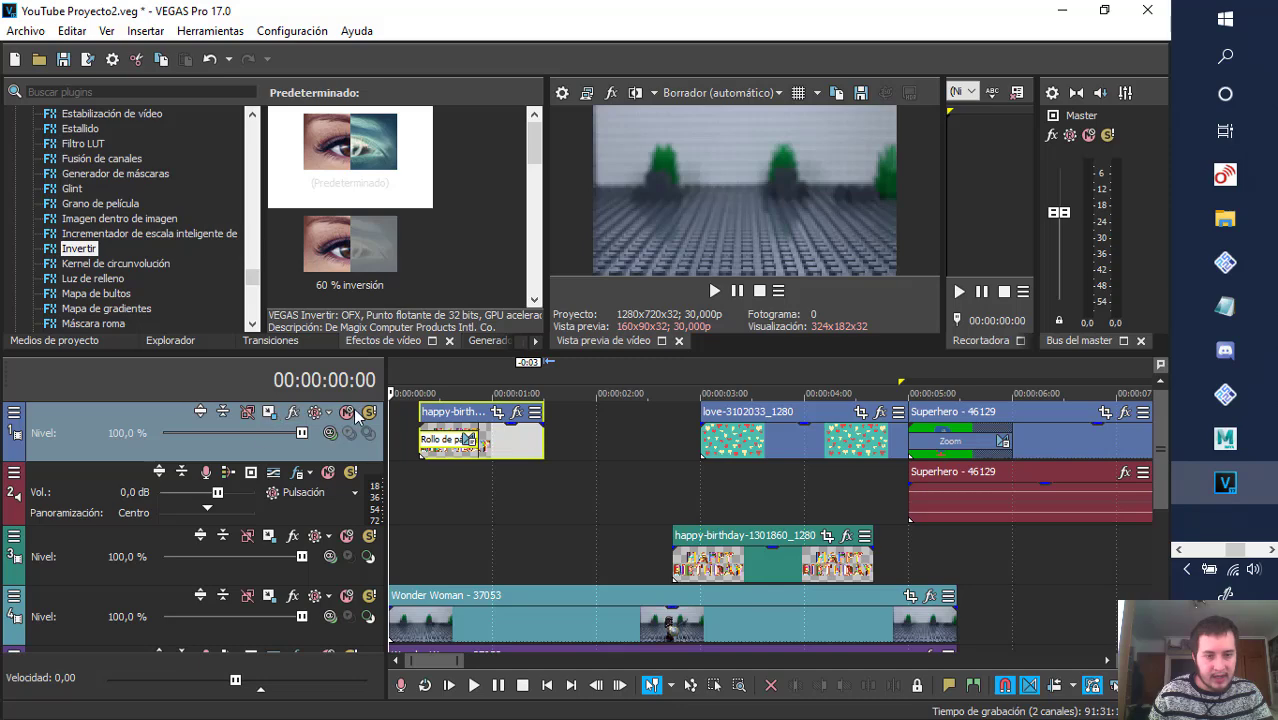
- Move the second Happy Birthday piece back to track 1, overlapping its neighbours, and play the timeline with that track muted
drag(746, 560, 588, 441)
key(space)
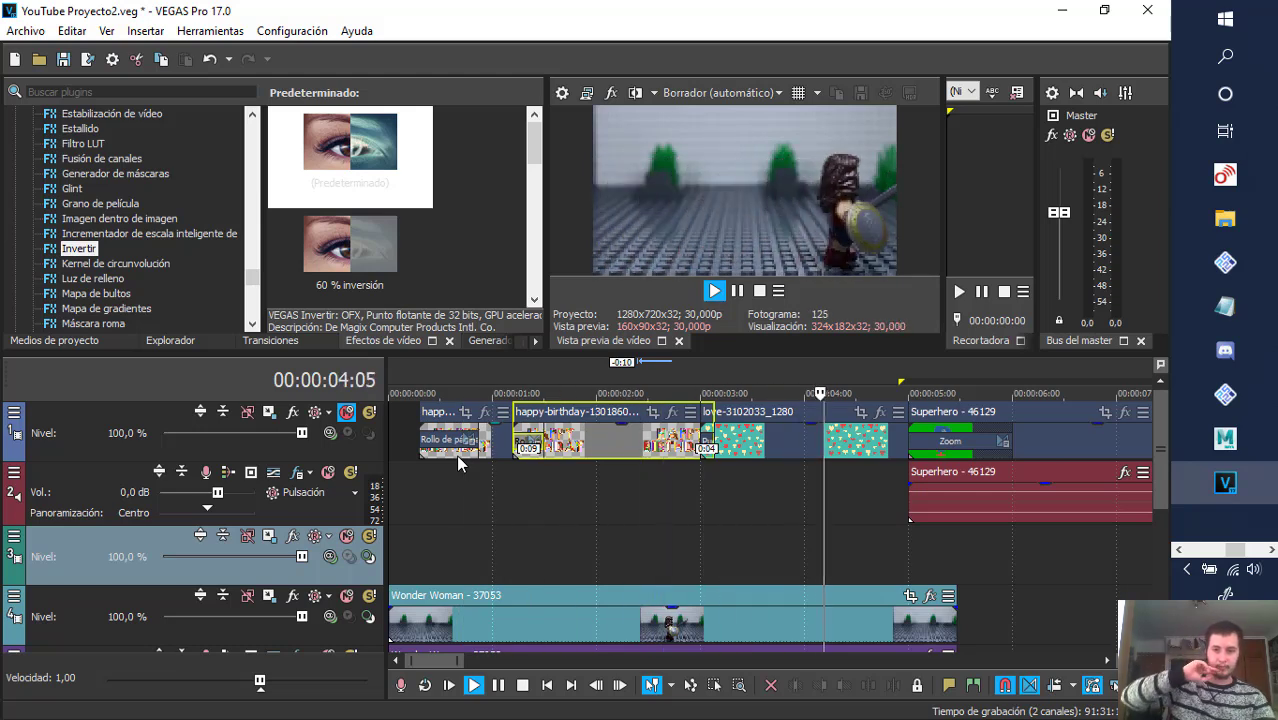
key(space)
key(space)
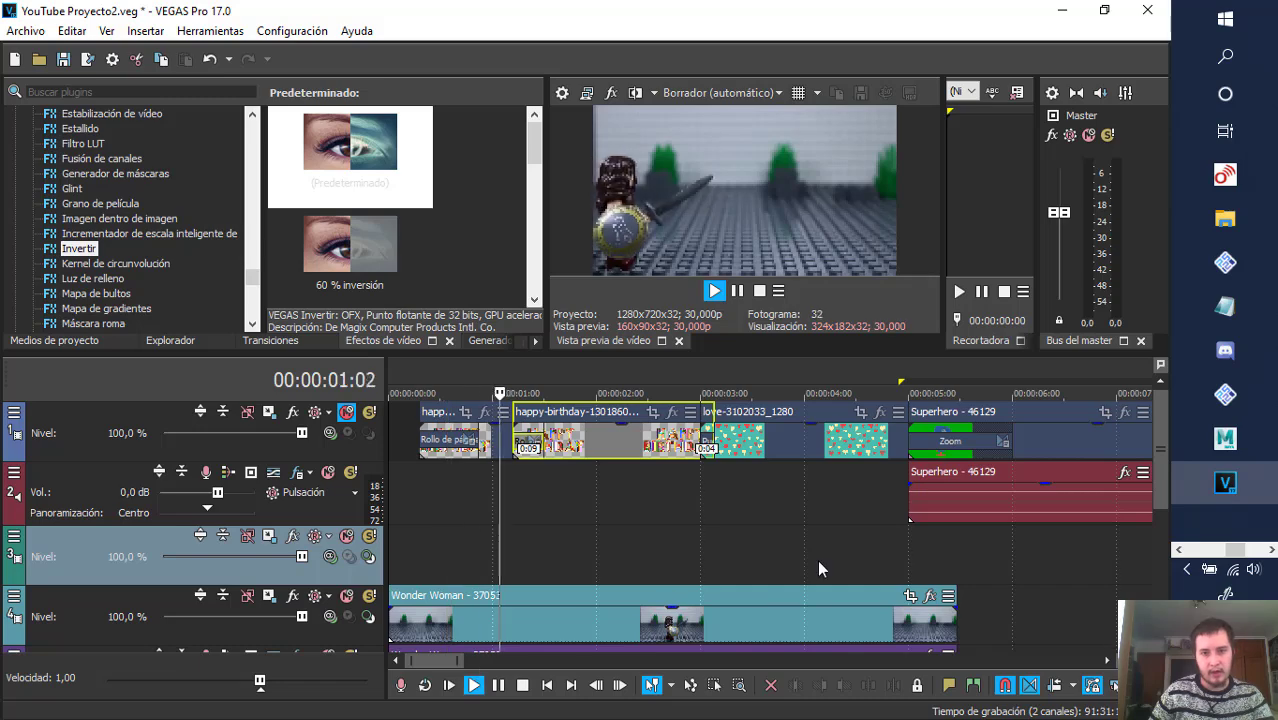
key(space)
- Try trimming the end of the Wonder Woman video by 4:27, play the result, and undo the trim
drag(952, 624, 448, 620)
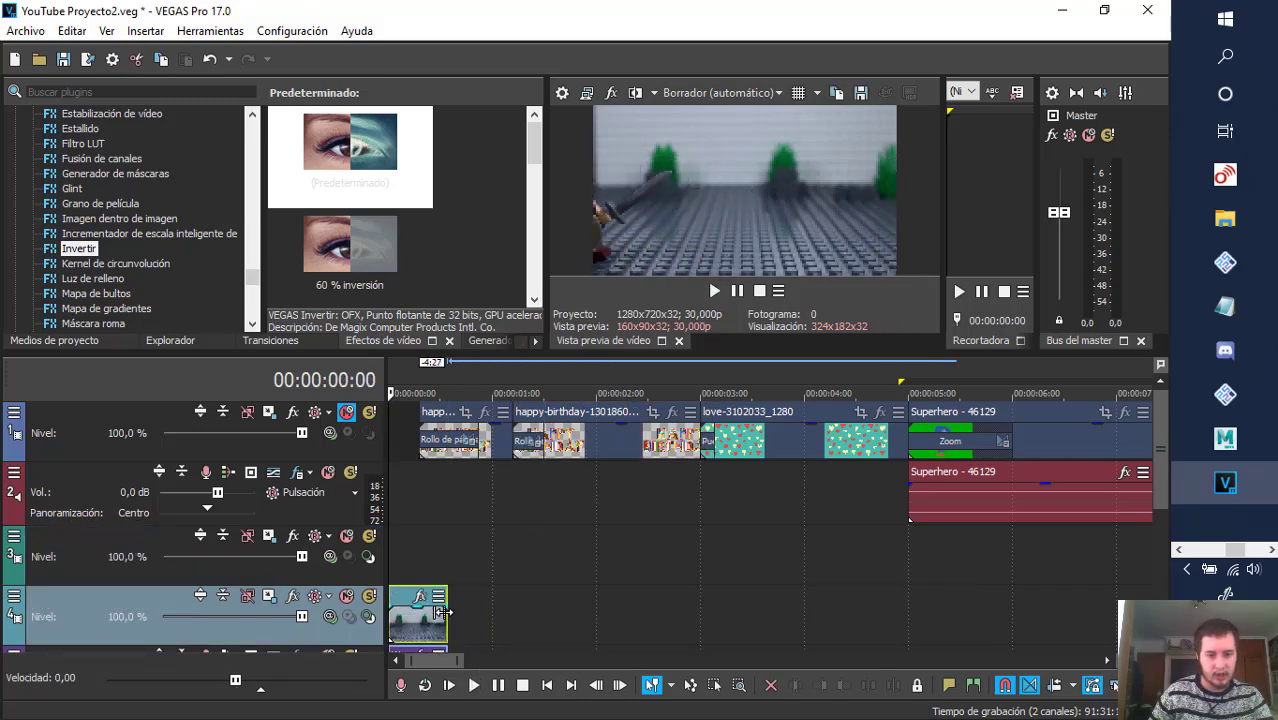
key(space)
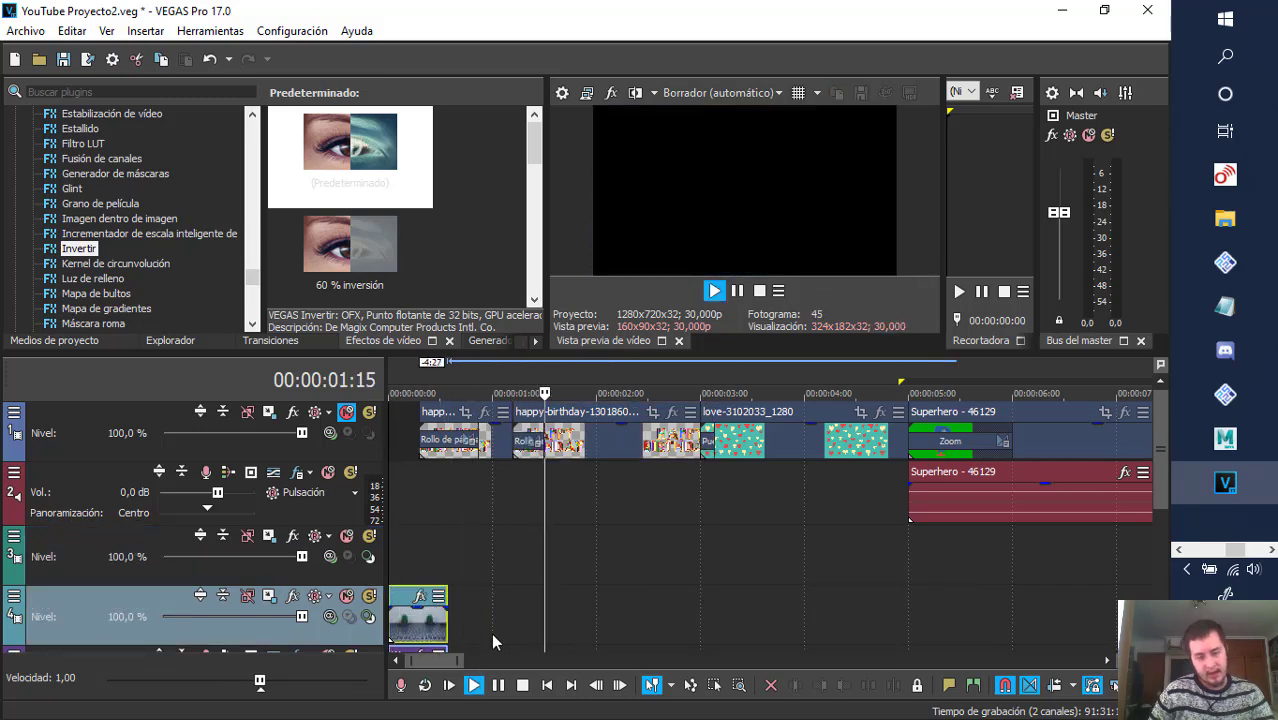
key(space)
key(ctrl+z)
key(ctrl+z)
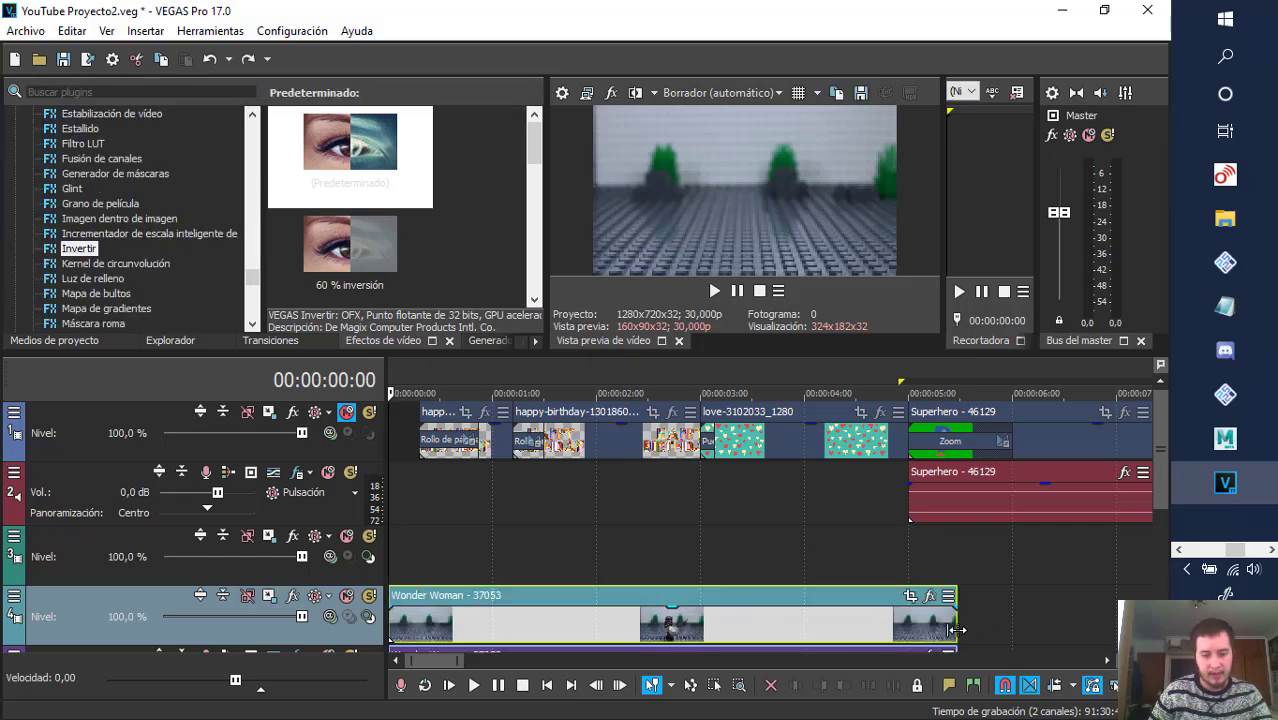
- Try time-compressing the Wonder Woman video by 4:03 to speed it up, play it, and undo the change
drag(955, 628, 475, 611)
key(space)
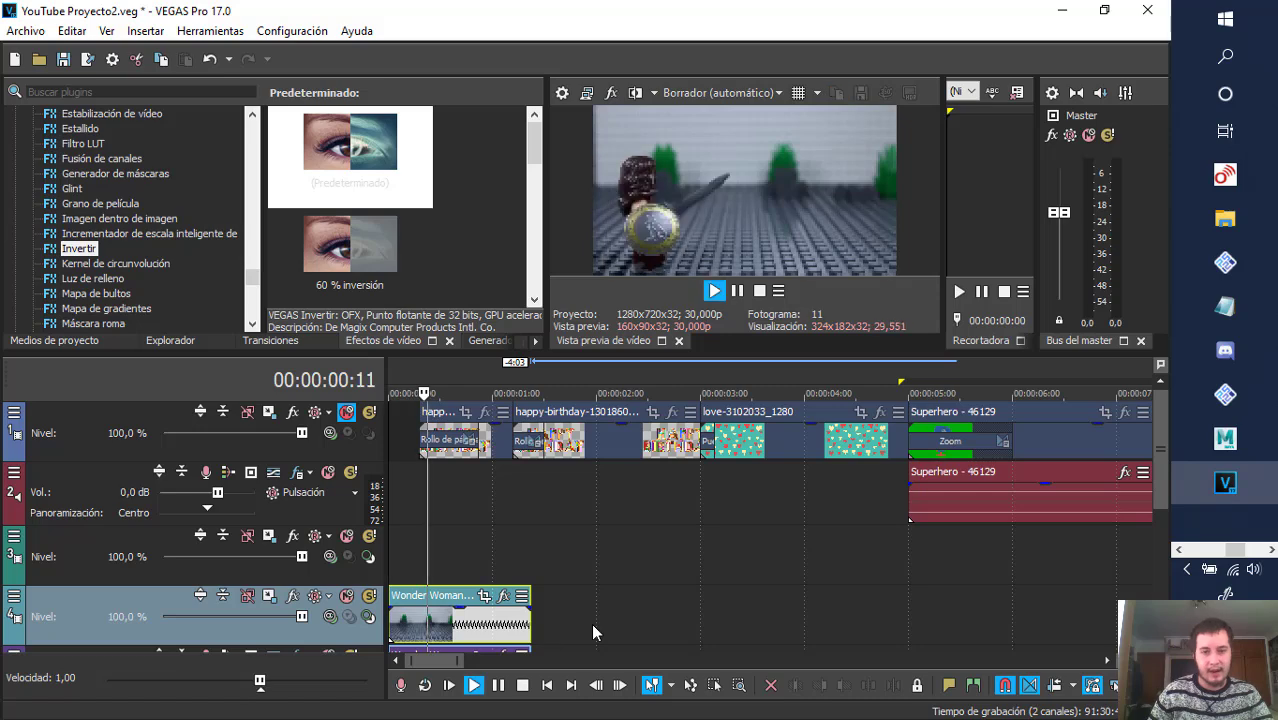
key(space)
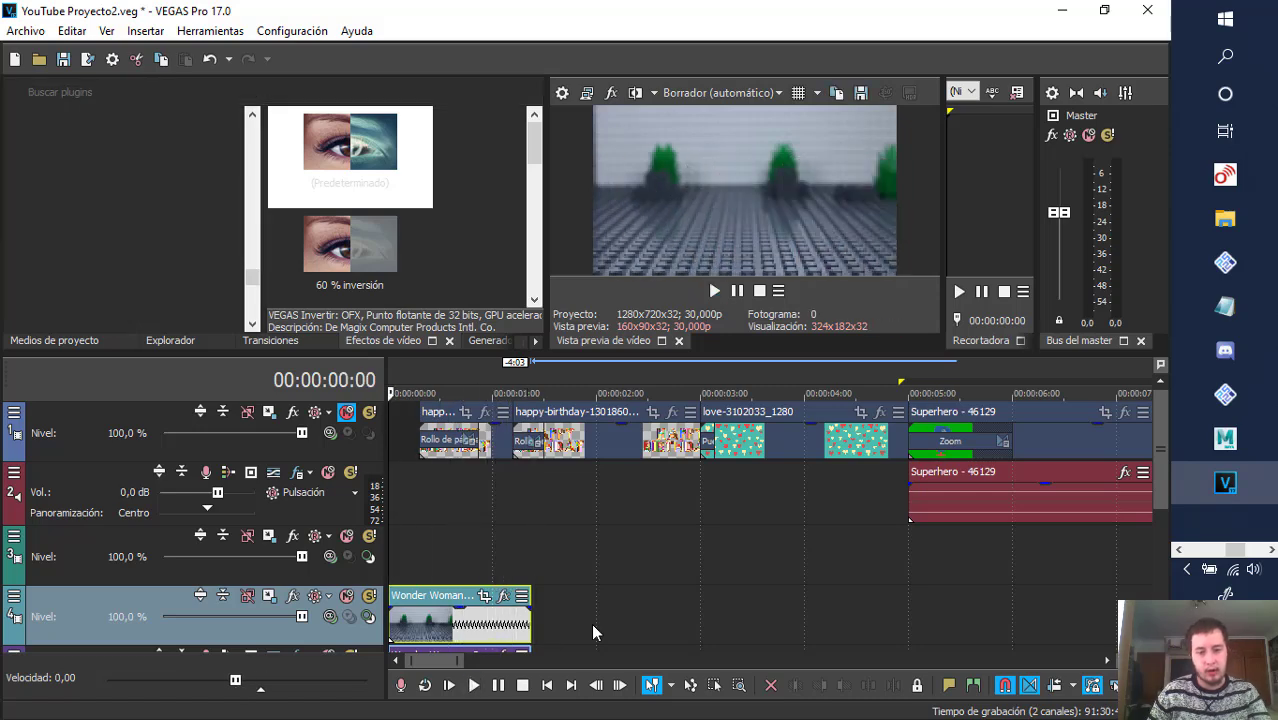
key(ctrl+z)
- Try time-stretching the Wonder Woman video by 5:27 for slow motion, undo it, and compare with the original speed
drag(957, 625, 1148, 618)
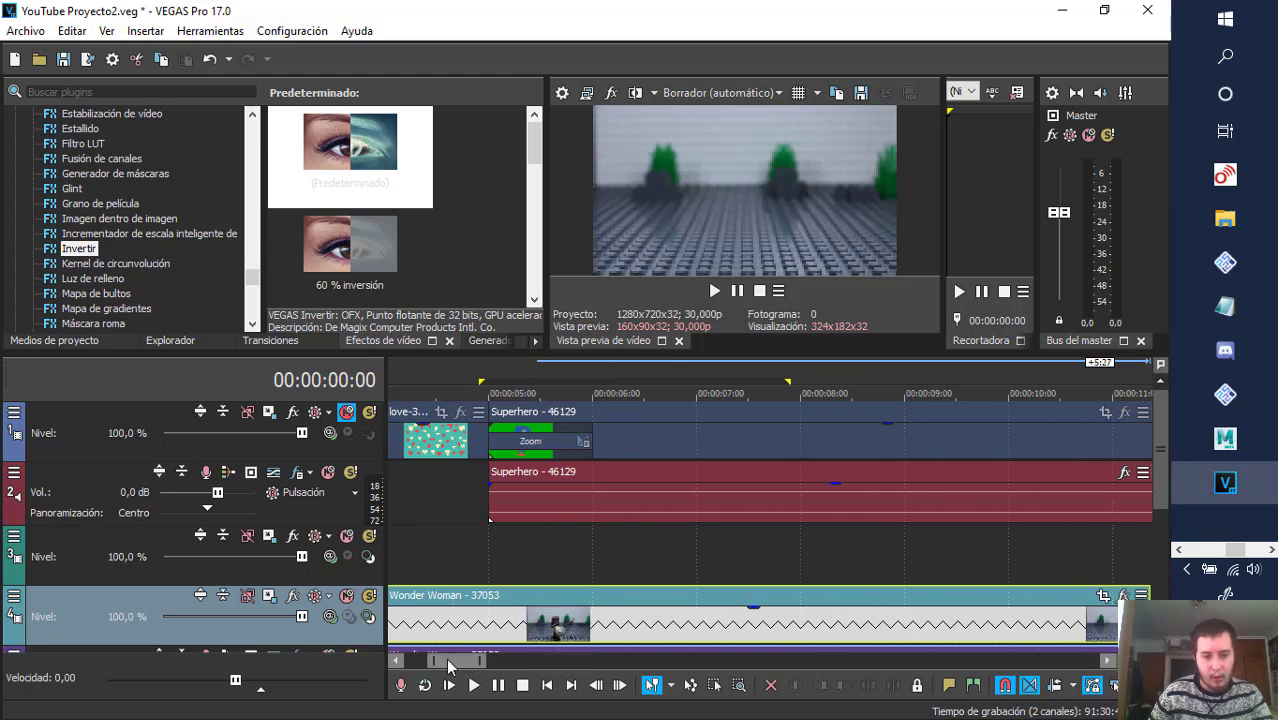
drag(455, 660, 414, 658)
key(space)
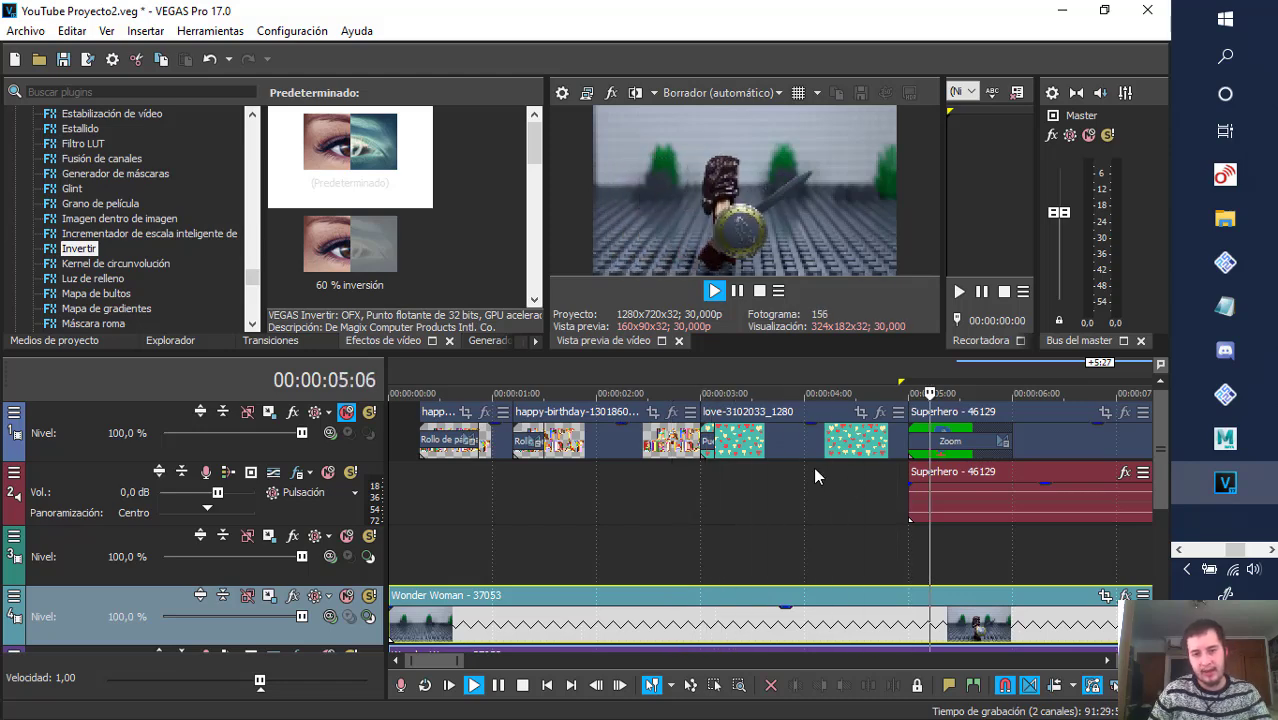
key(space)
key(ctrl+z)
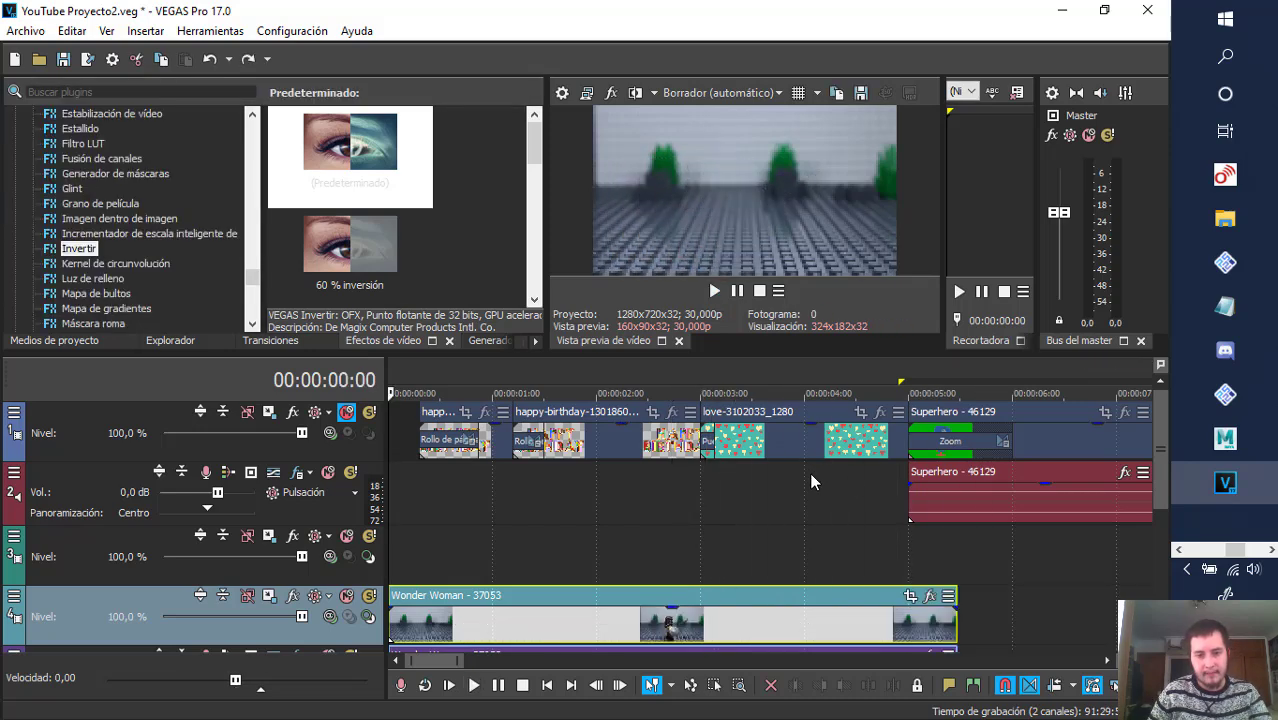
key(space)
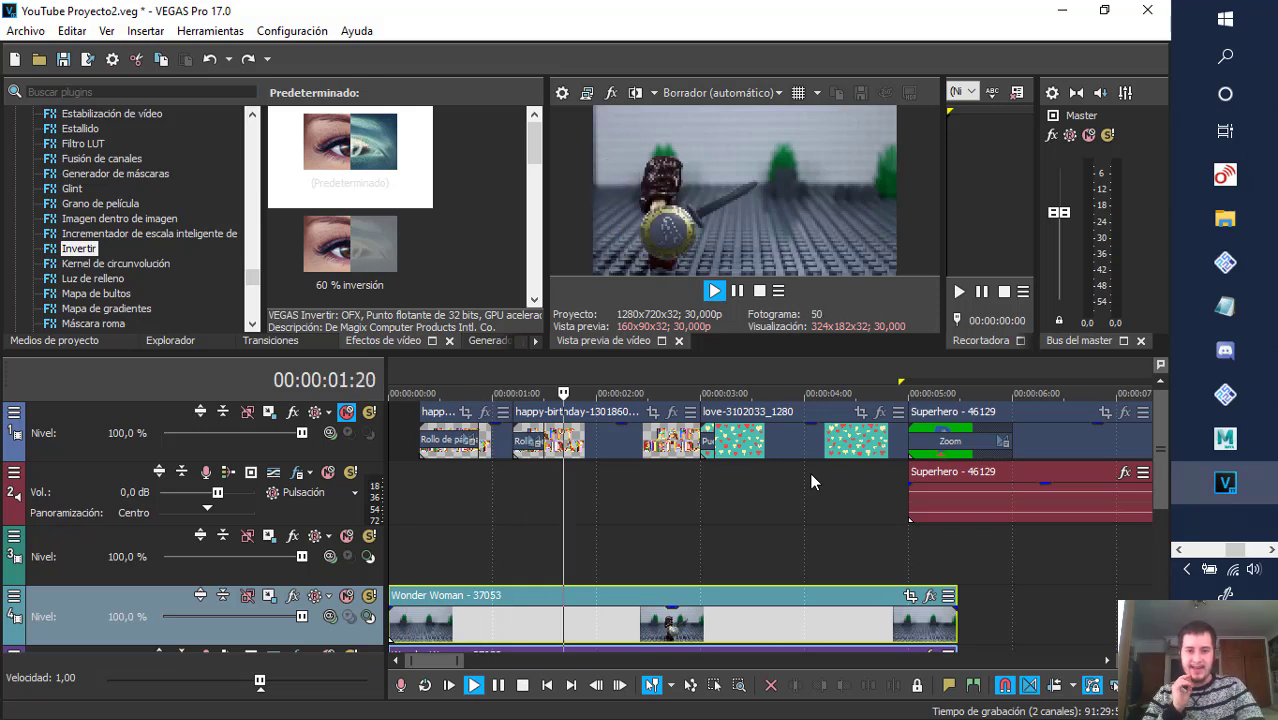
key(space)
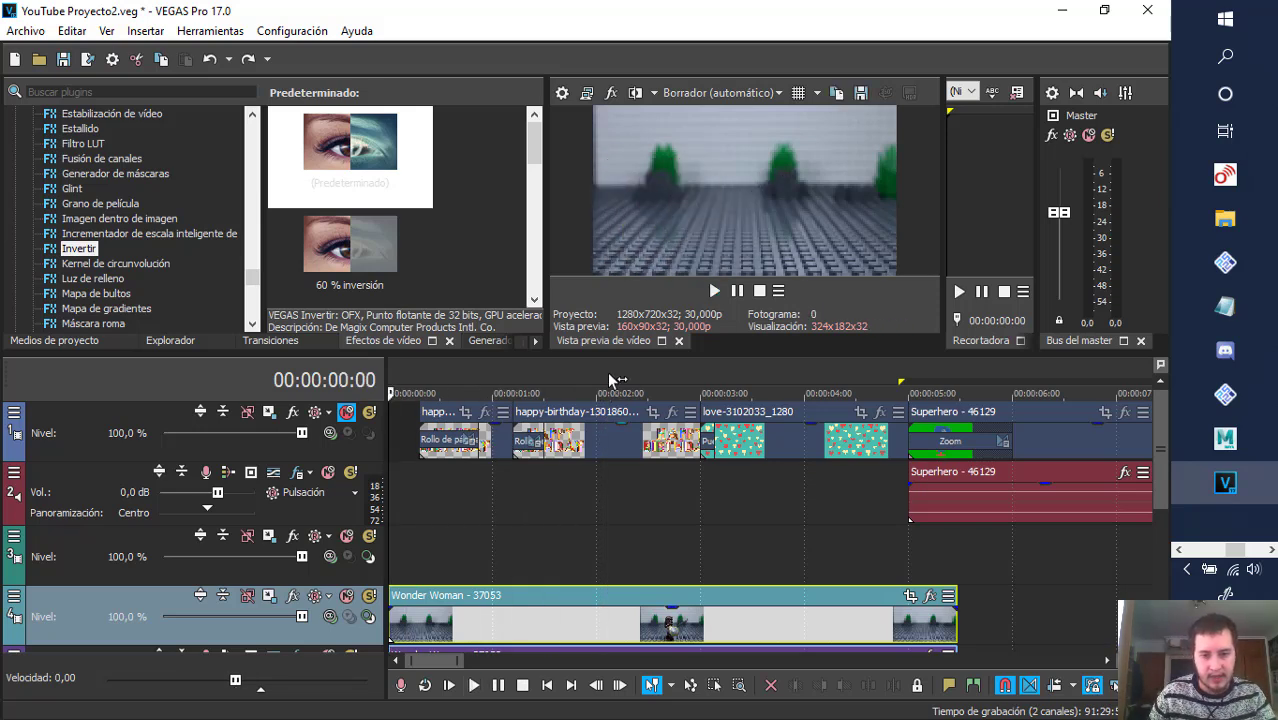
- Split the Wonder Woman video just after 00:00:02:00 and move its second part to start at about 00:00:03:00
click(611, 395)
key(s)
drag(648, 630, 738, 630)
- Place the second Happy Birthday piece between the two Wonder Woman parts on track 4 and play from 00:00:01:15
click(634, 448)
drag(645, 546, 658, 623)
click(546, 385)
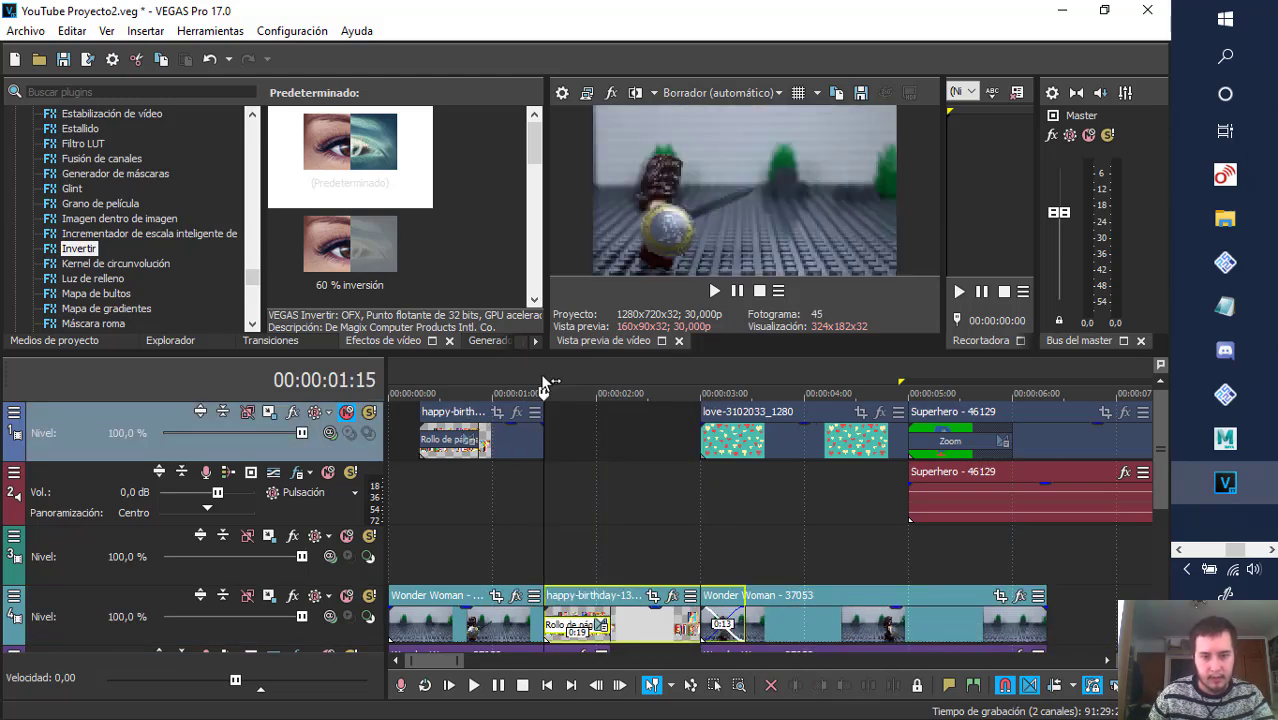
key(space)
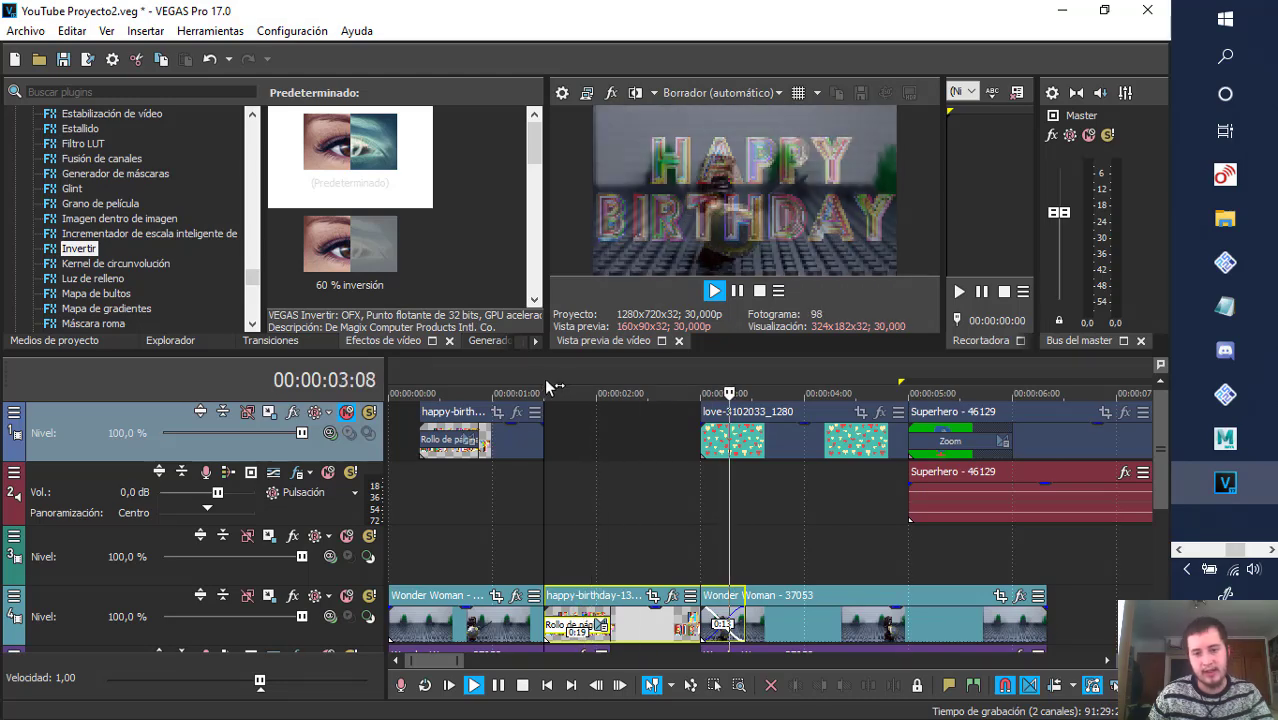
key(space)
- Undo the placement of the Happy Birthday piece on track 4 and the shift of the second Wonder Woman part
key(ctrl+z)
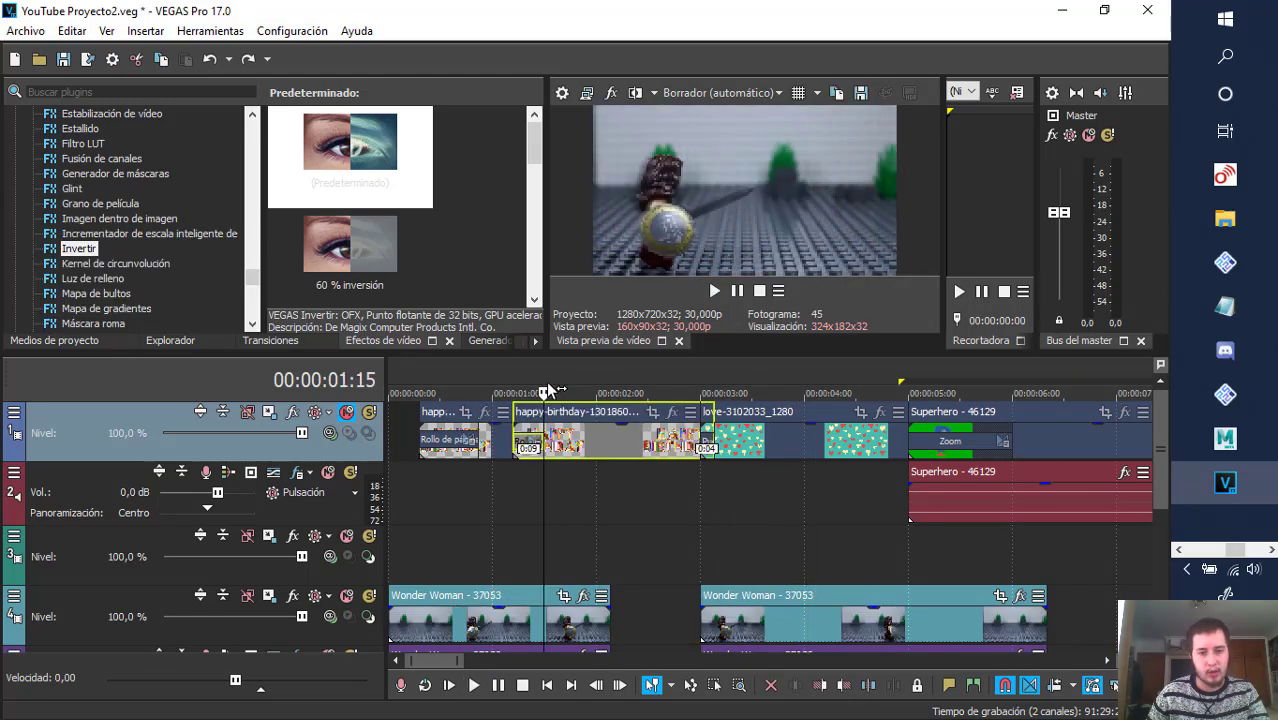
key(ctrl+z)
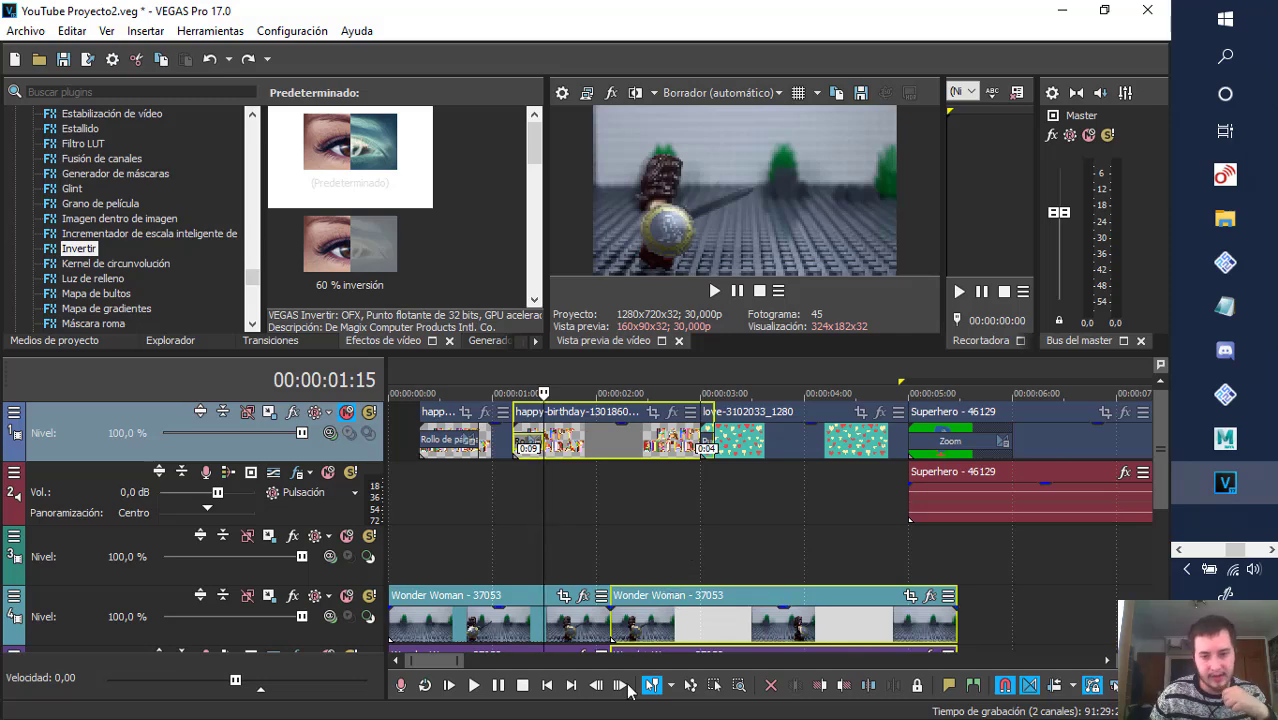
mouse_move(447, 667)
mouse_down()
mouse_move(471, 667)
mouse_move(428, 665)
mouse_up()
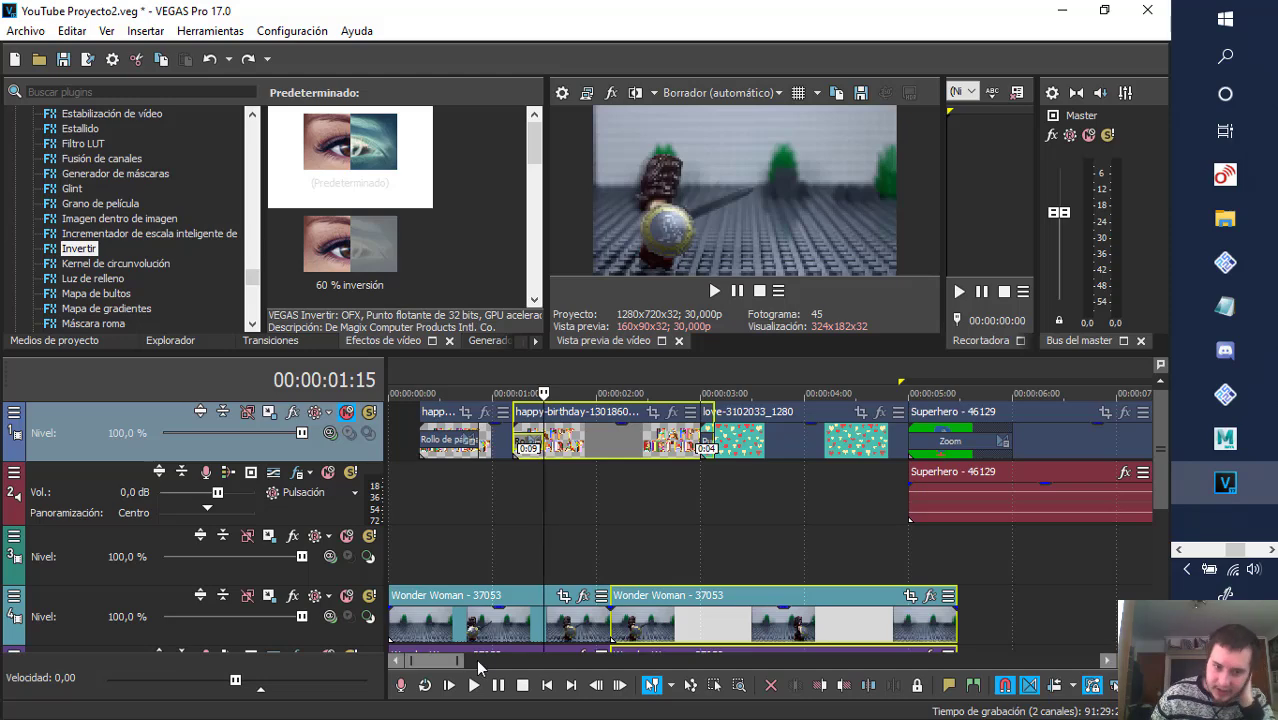
- Examine the pan/crop settings of the first Wonder Woman part on track 4
click(564, 596)
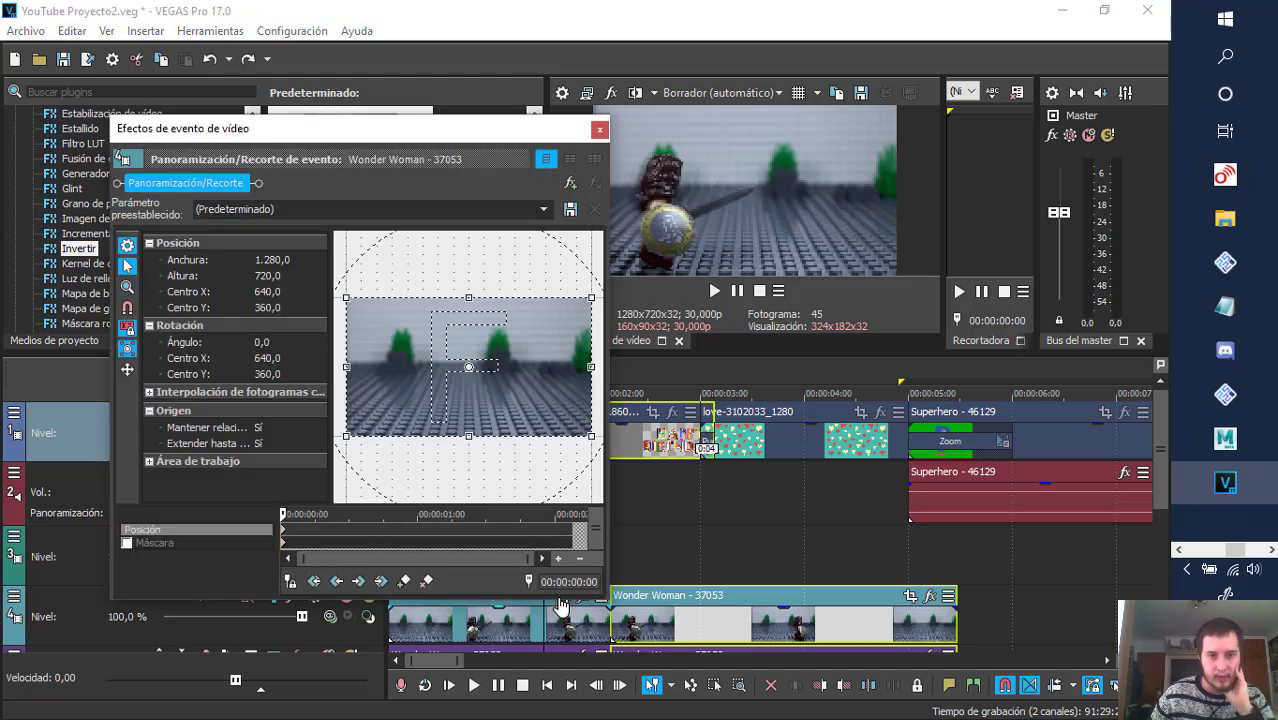
drag(443, 389, 480, 365)
click(599, 129)
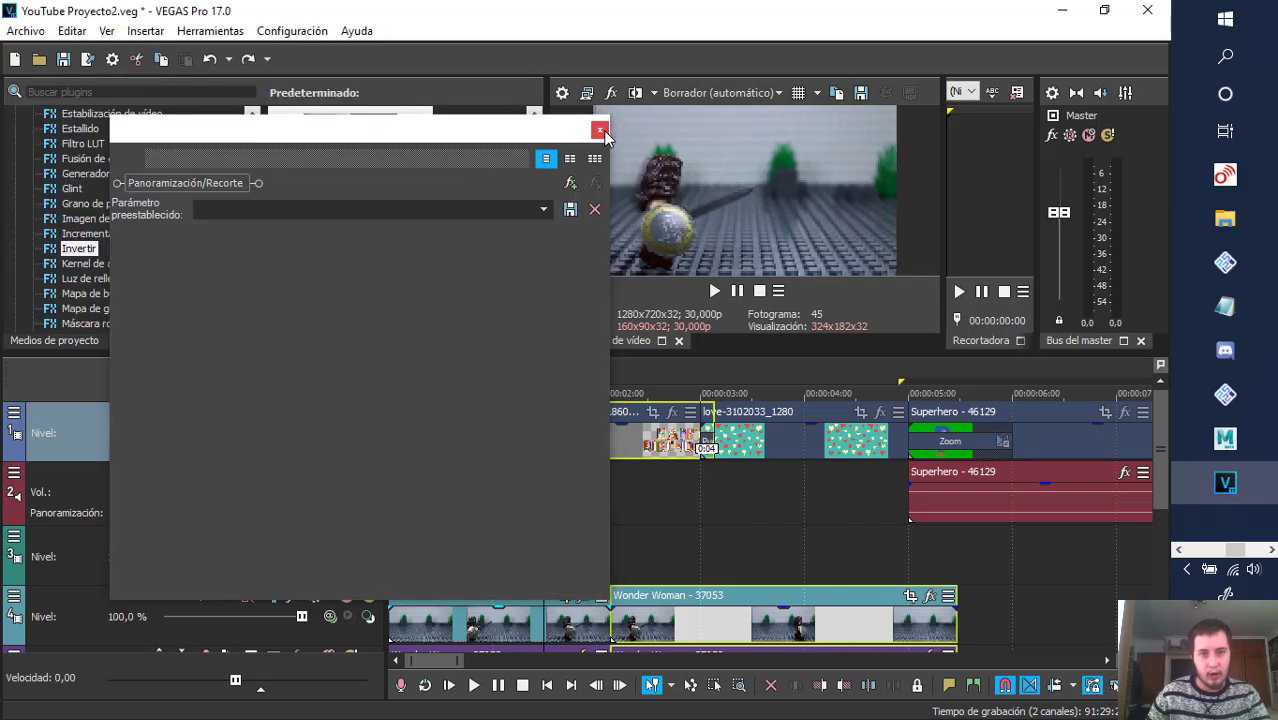
- Add the Desenfoque gausiano VEGAS effect to the first Happy Birthday piece, with horizontal range 0,3537 and vertical range 0,4286
scroll(623, 474, up, 3)
scroll(623, 474, up, 2)
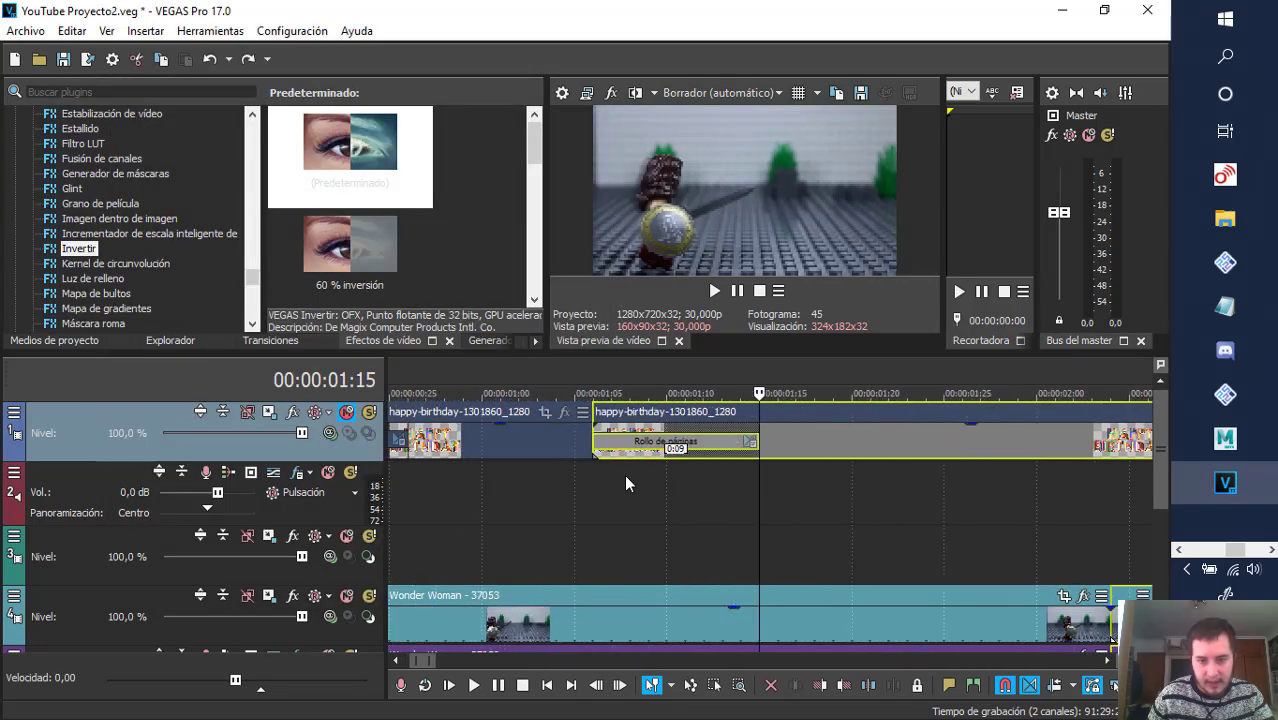
click(550, 430)
click(542, 413)
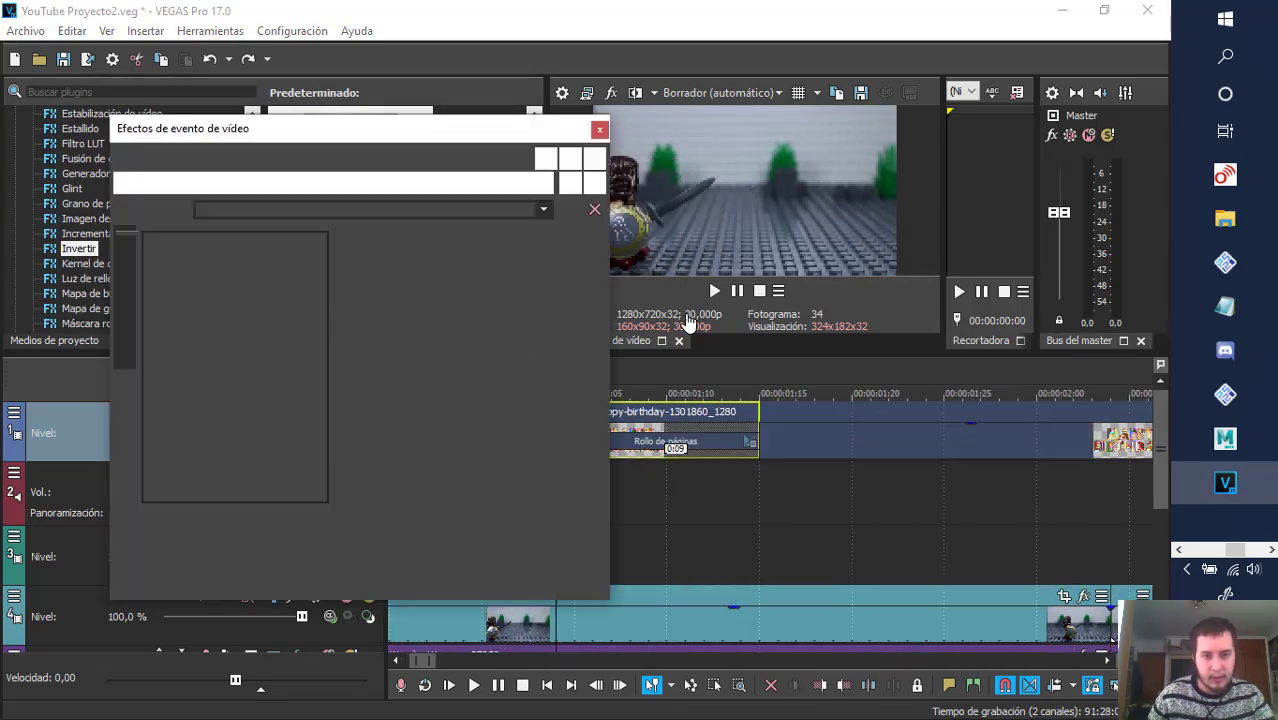
click(599, 129)
click(564, 413)
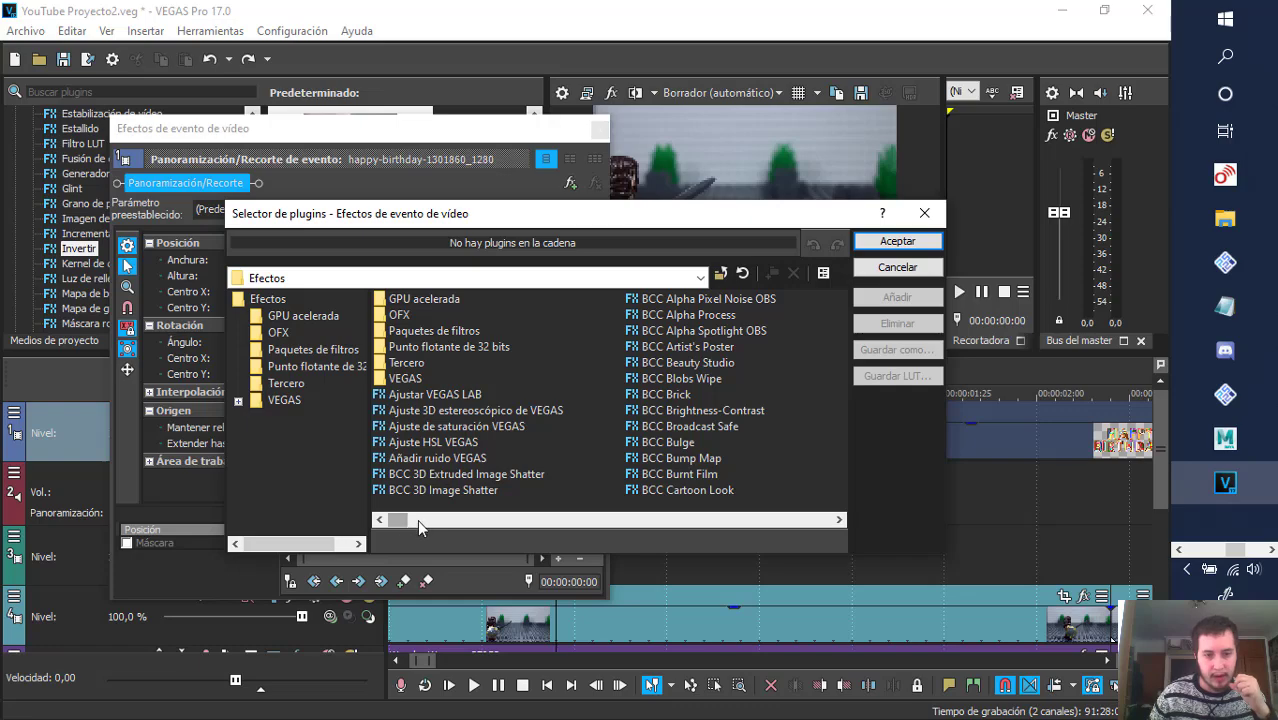
drag(419, 521, 346, 479)
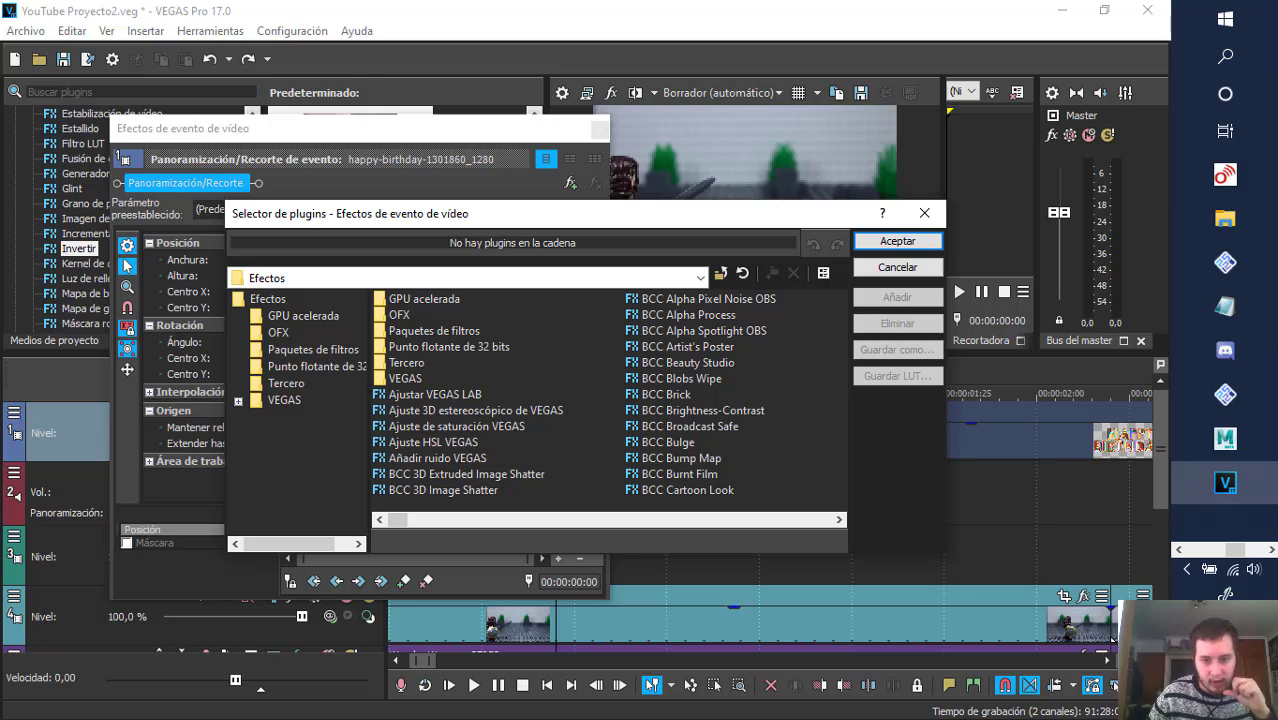
click(434, 413)
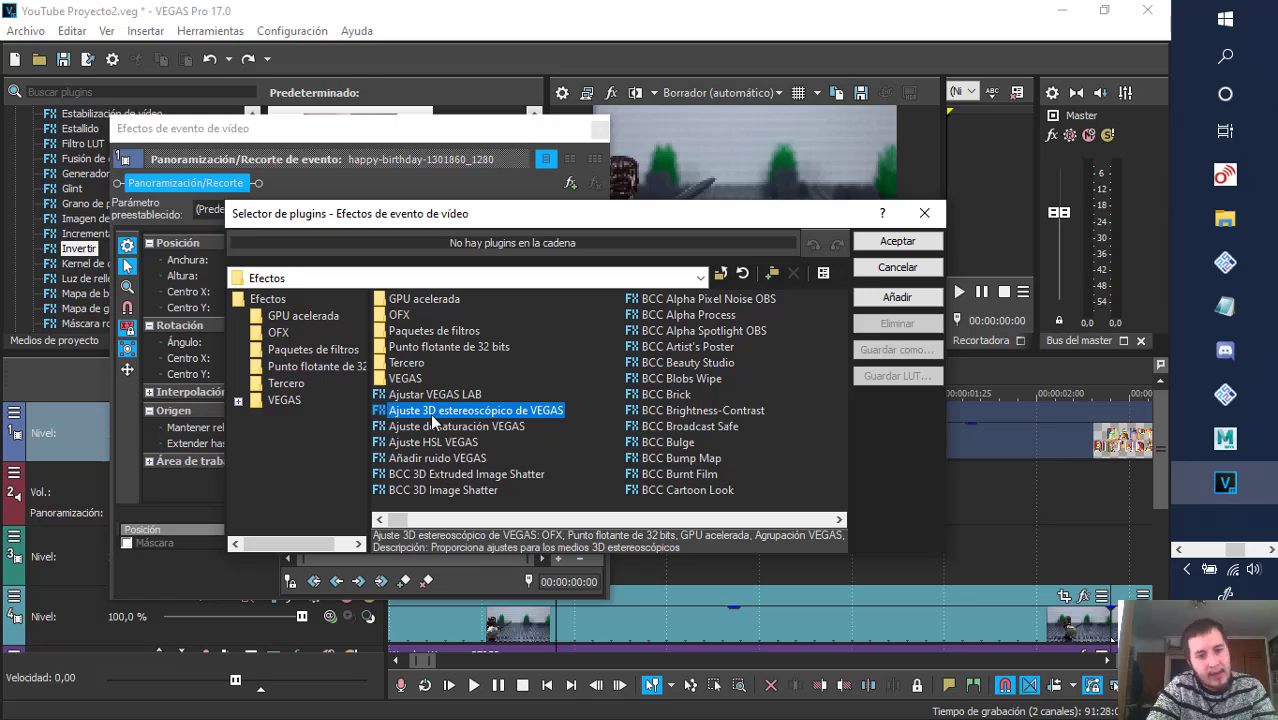
key(d)
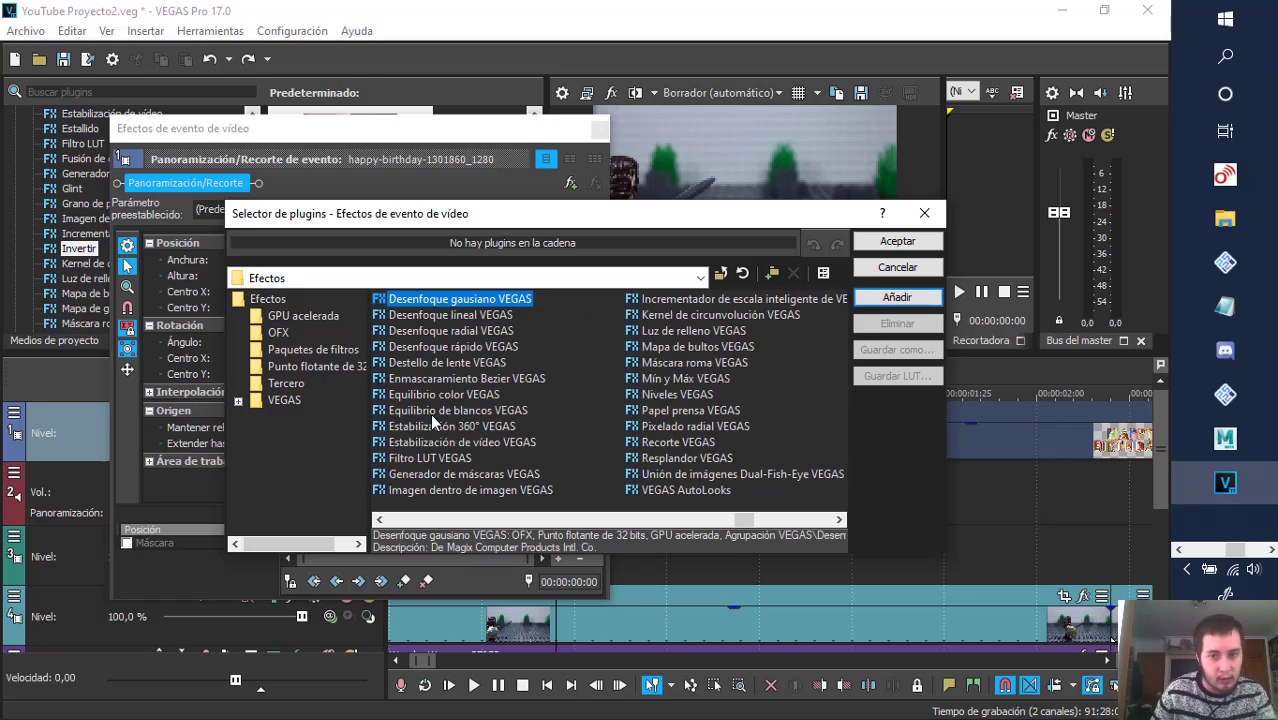
click(891, 297)
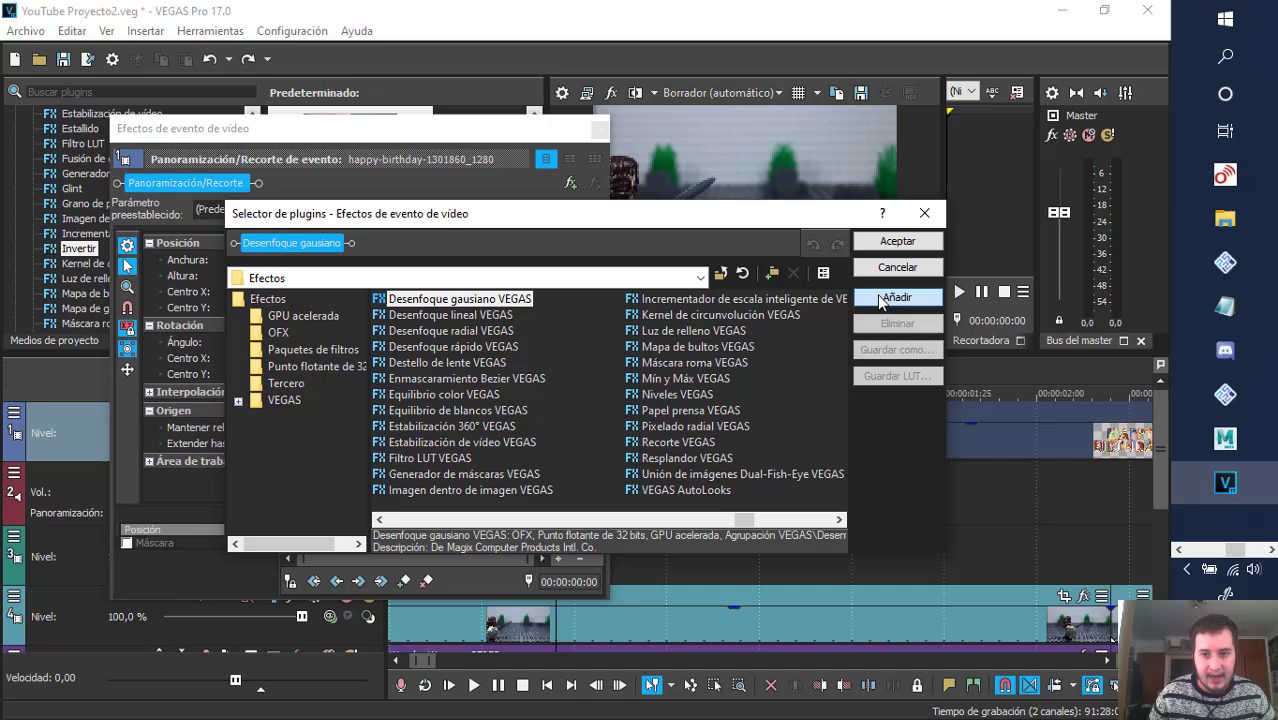
click(905, 241)
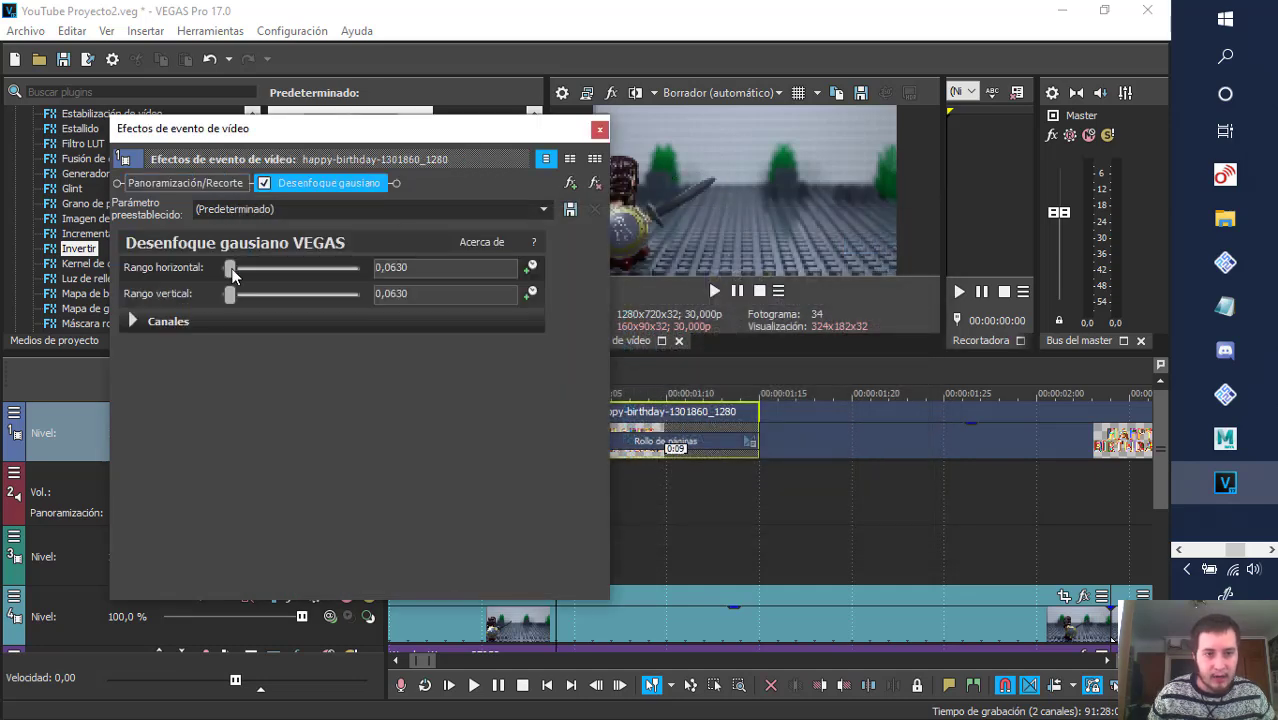
drag(232, 276, 270, 282)
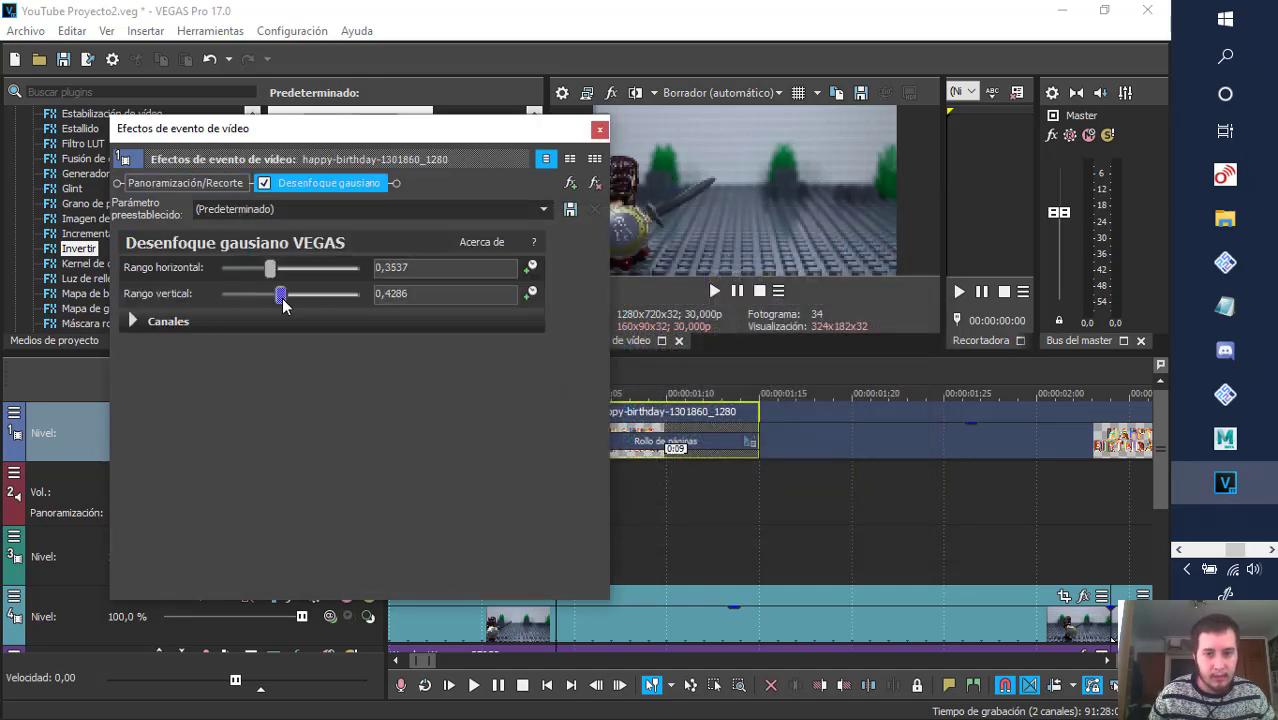
click(598, 129)
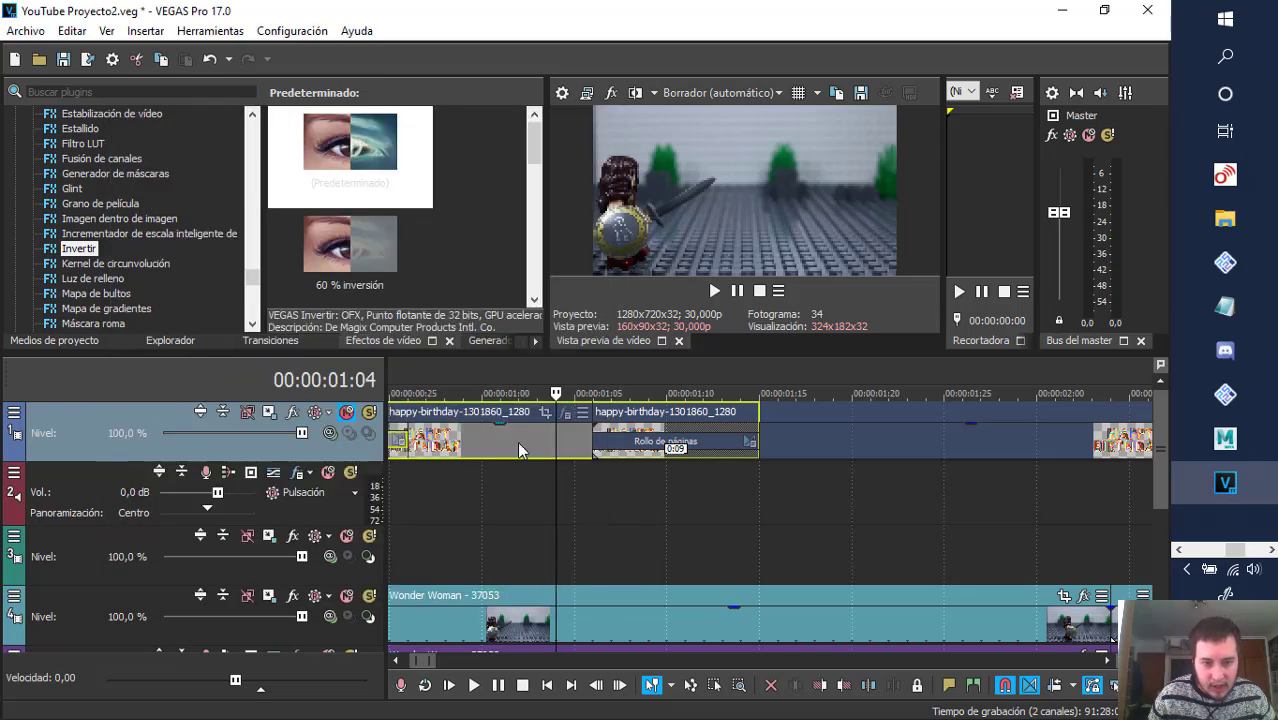
- Try moving the blurred Happy Birthday piece from track 1 to track 3, and undo the move
drag(483, 477, 490, 552)
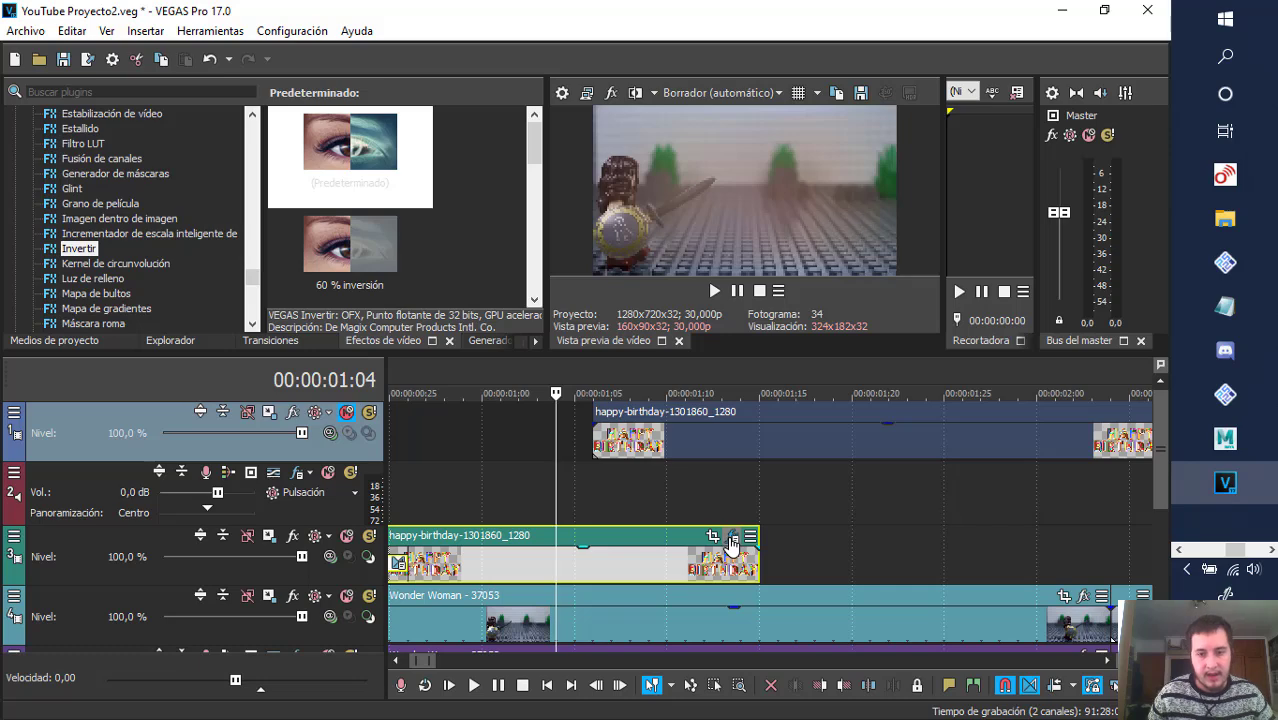
key(ctrl+z)
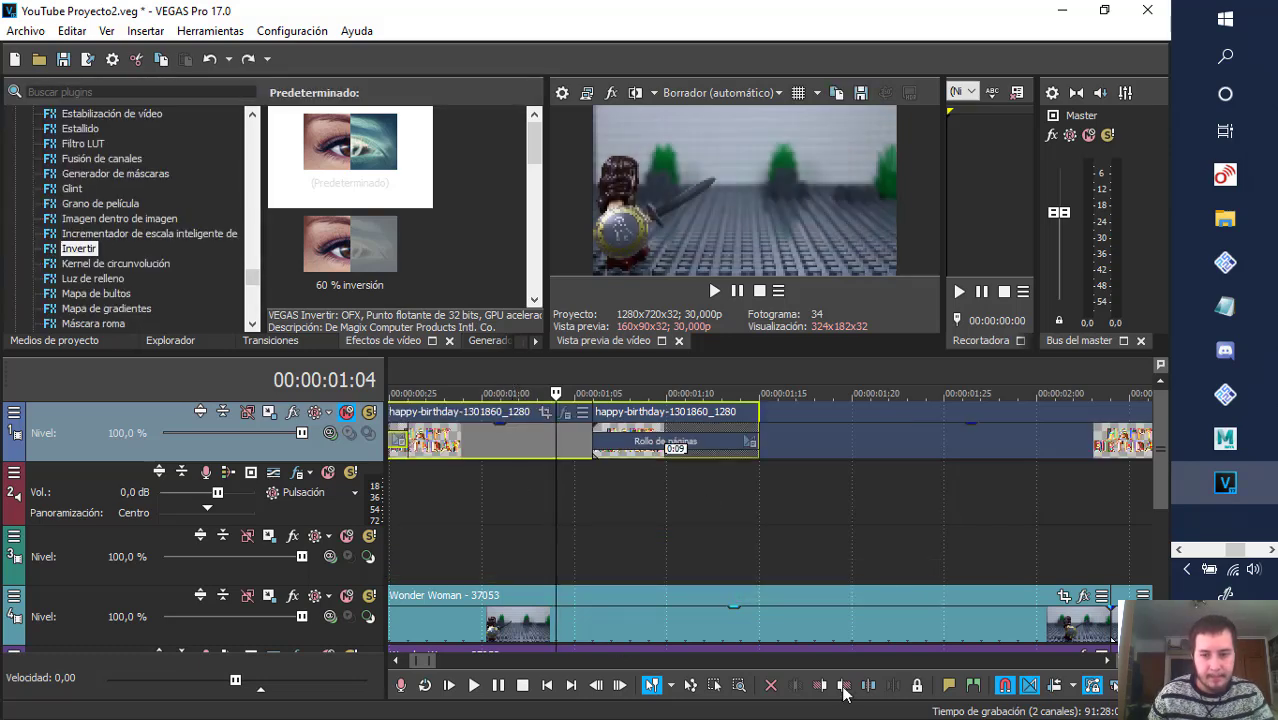
- Add the Desenfoque gausiano VEGAS effect to the first Wonder Woman part on track 4
click(1083, 597)
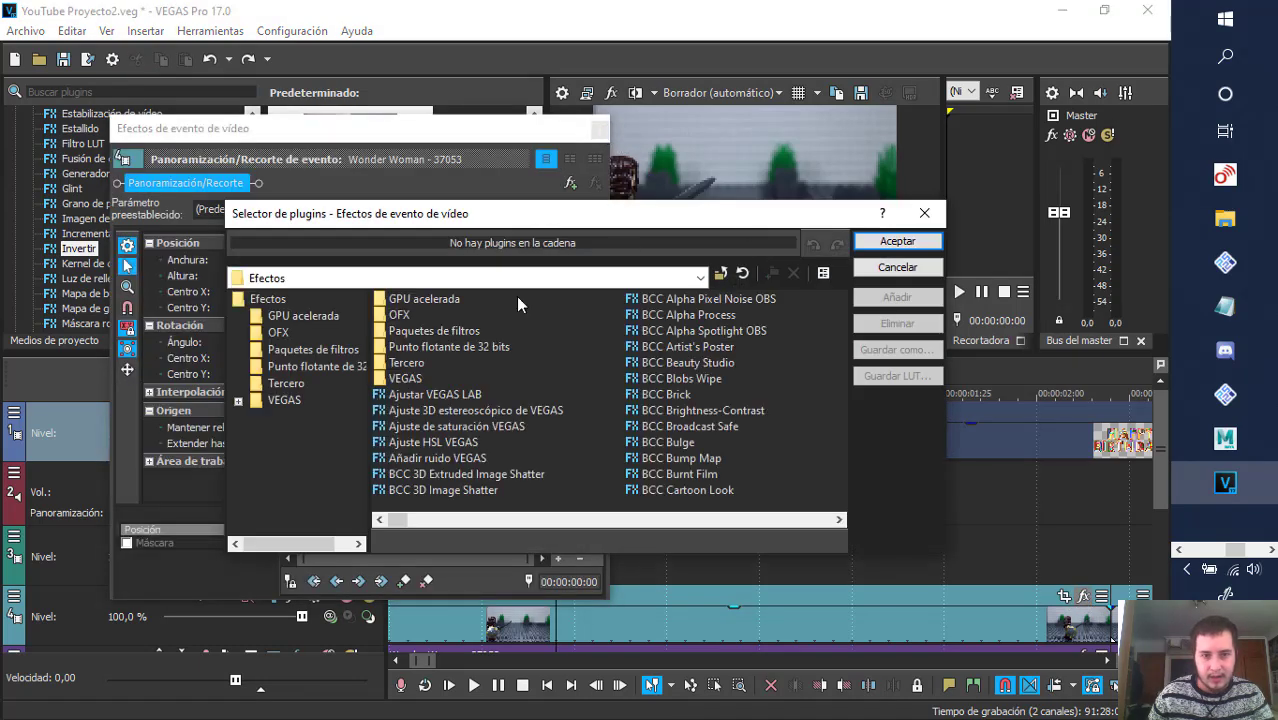
click(425, 441)
key(d)
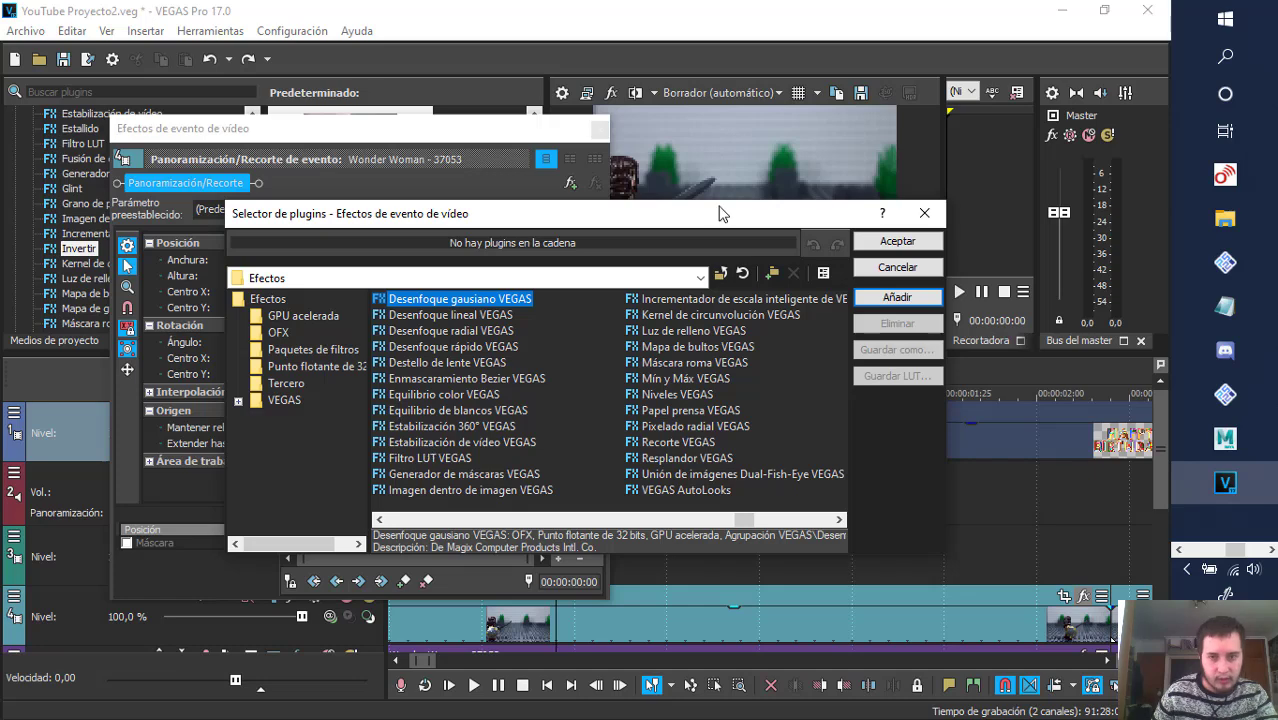
click(897, 297)
click(897, 241)
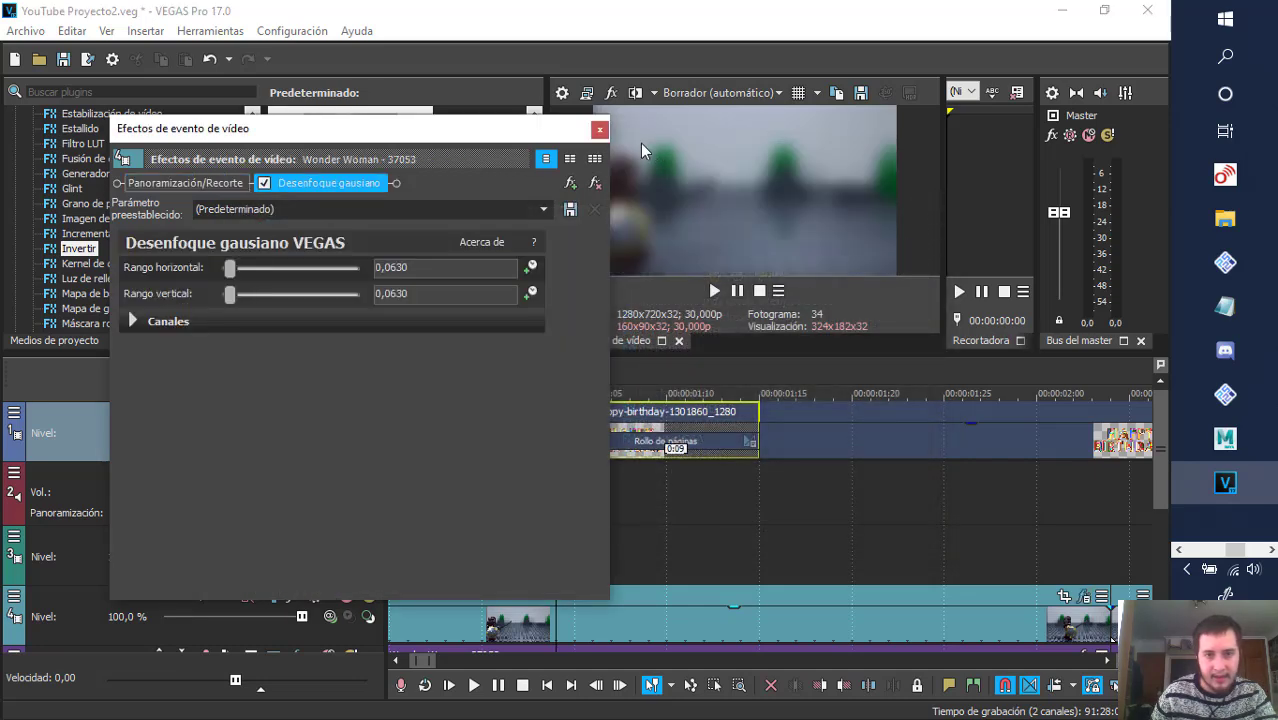
- Try Wonder Woman blur ranges of 0,0884 horizontal and 0,1020 vertical with the red and green channels off, and remove the effect
drag(545, 140, 422, 134)
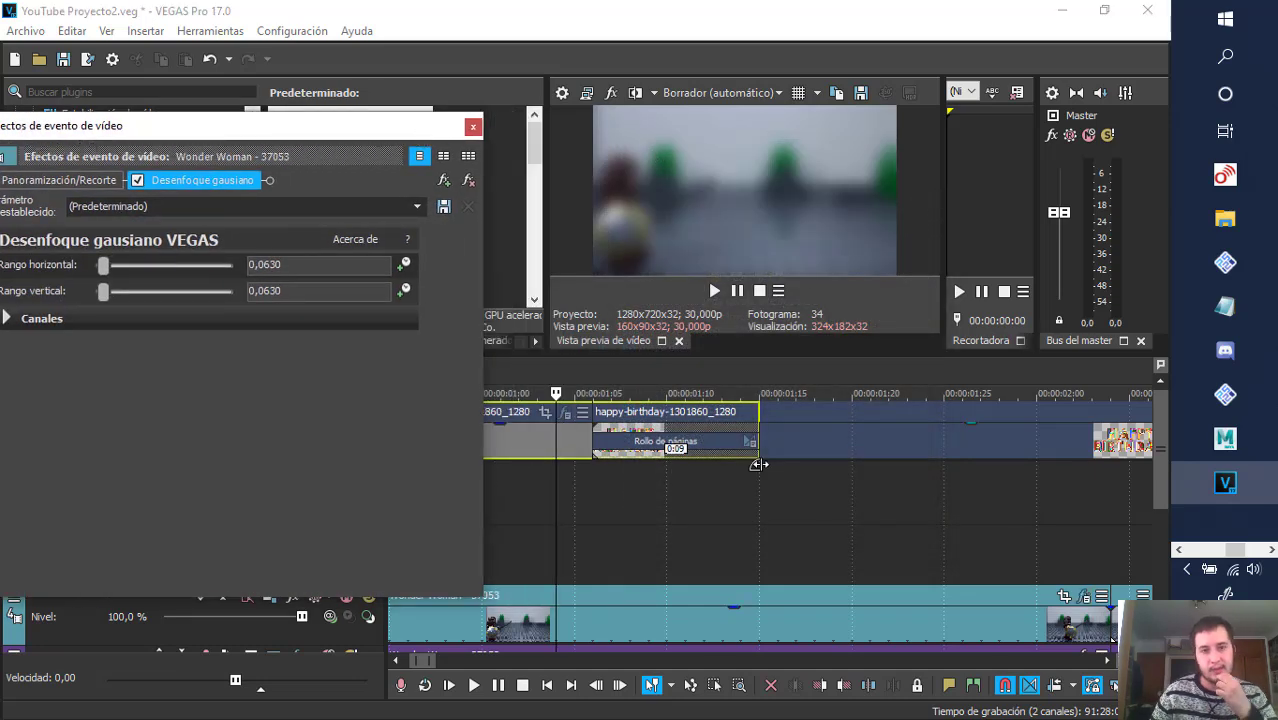
drag(106, 268, 112, 305)
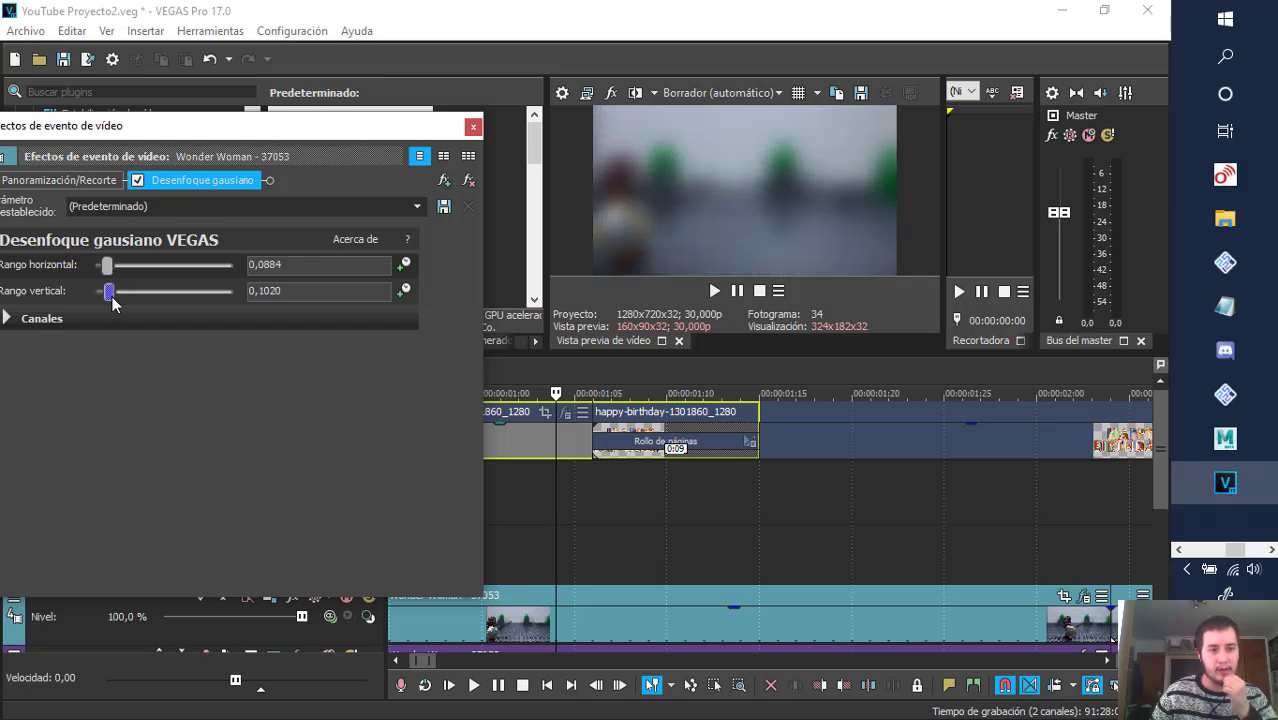
click(8, 318)
click(292, 345)
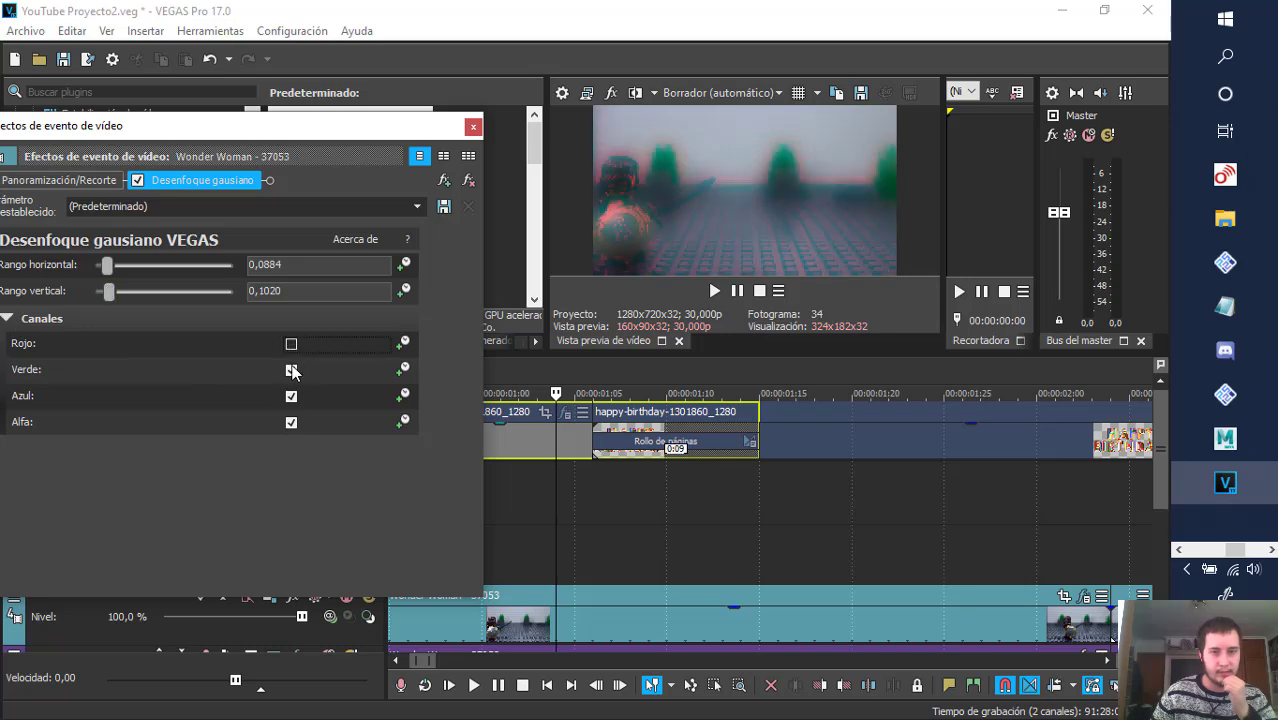
click(291, 371)
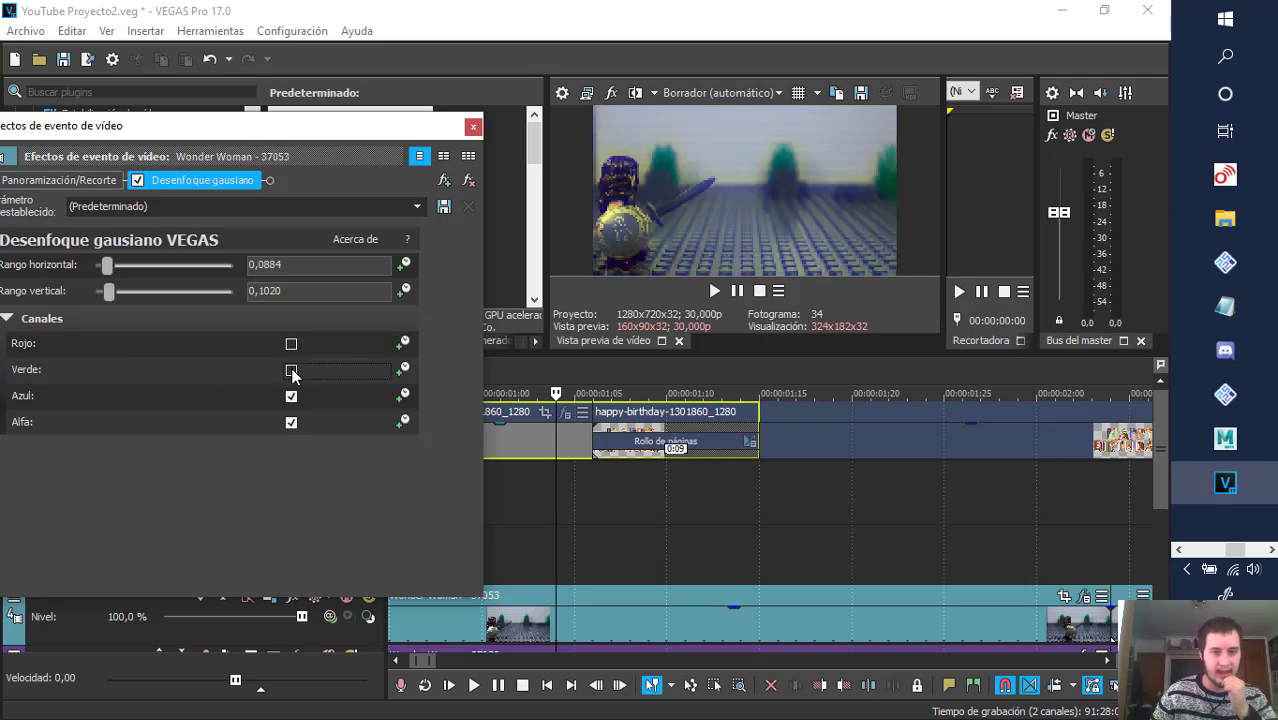
click(468, 180)
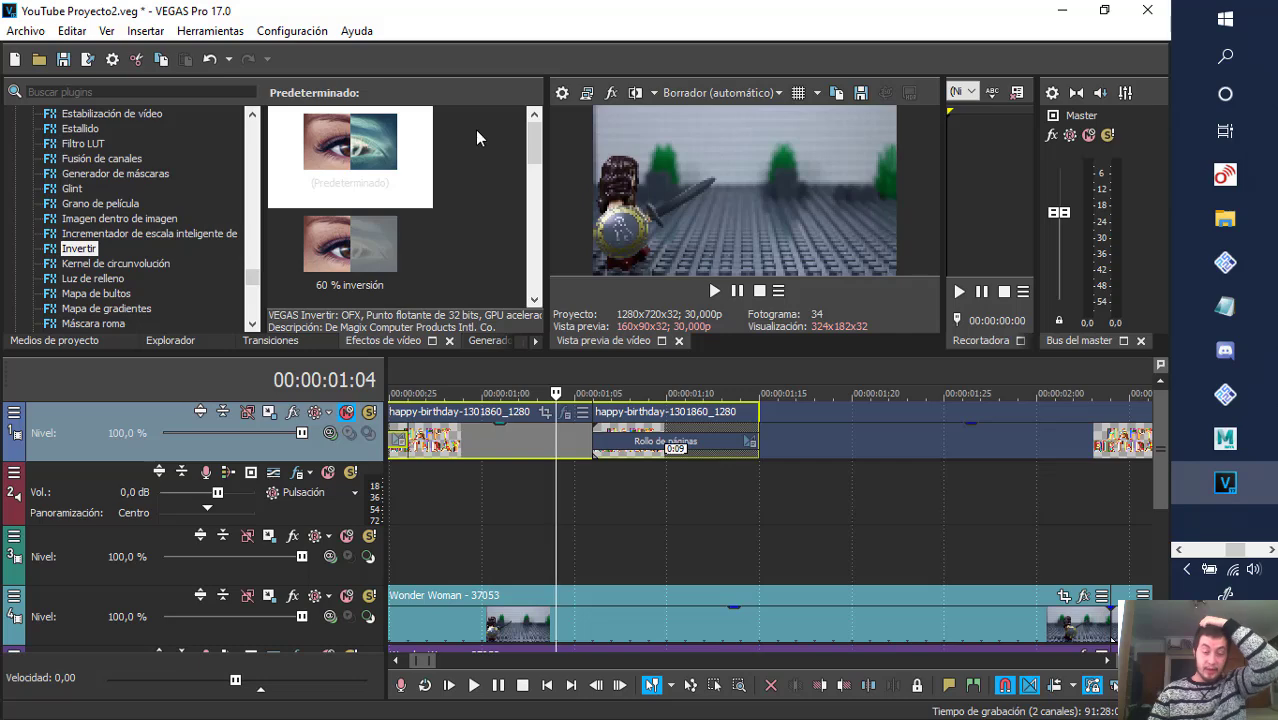
- Save the YouTube Proyecto2.veg project
drag(430, 659, 400, 660)
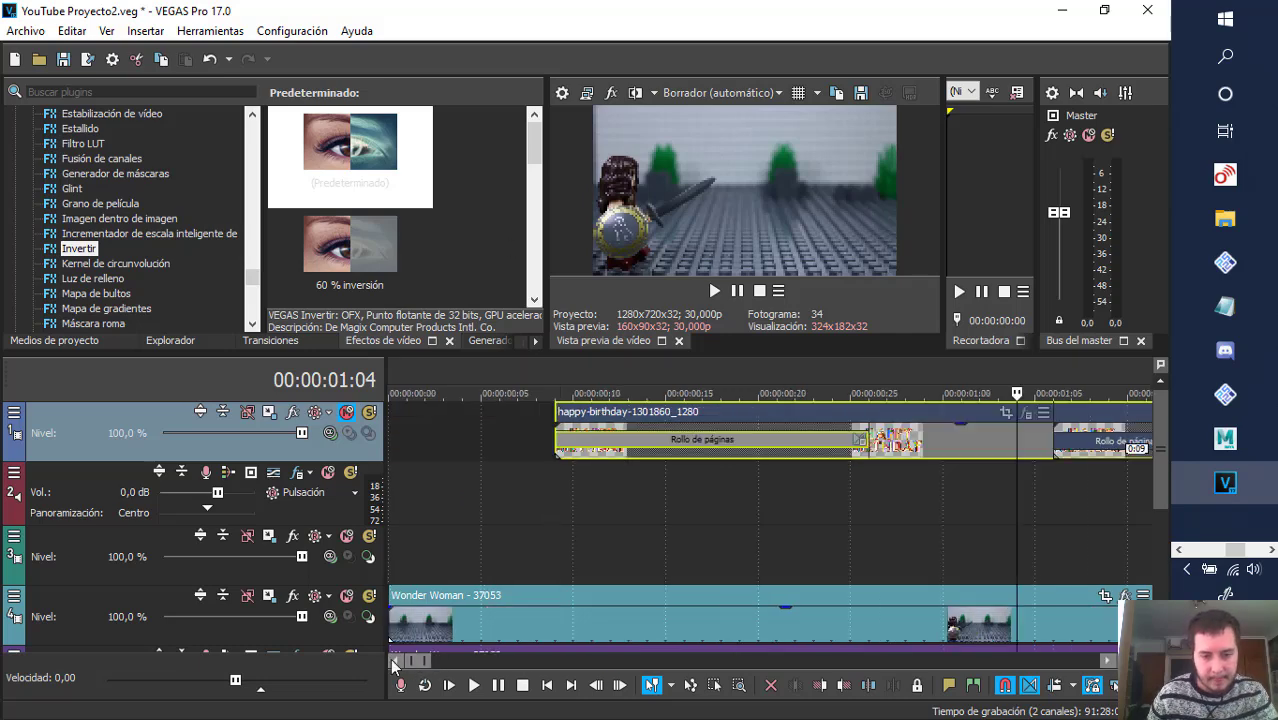
click(25, 30)
click(42, 124)
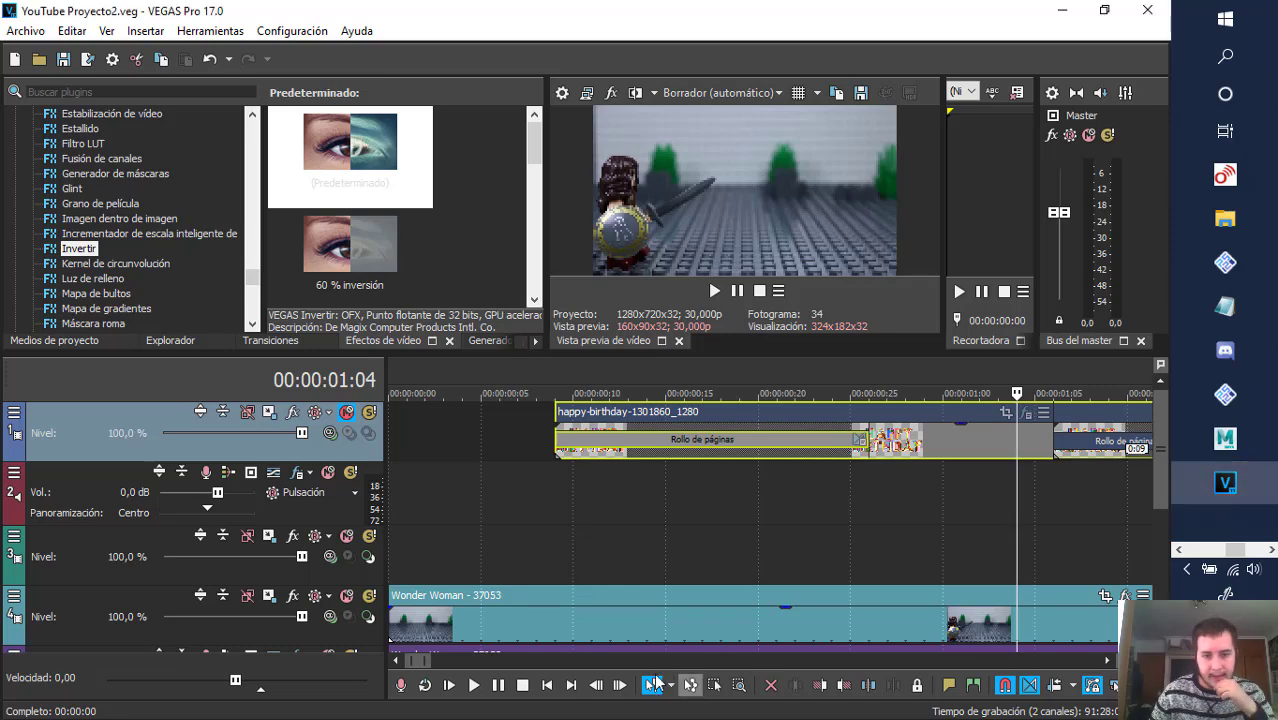
- Preview the frames at 00:00:00:09 and 00:00:01:06 on the timeline
drag(420, 661, 379, 656)
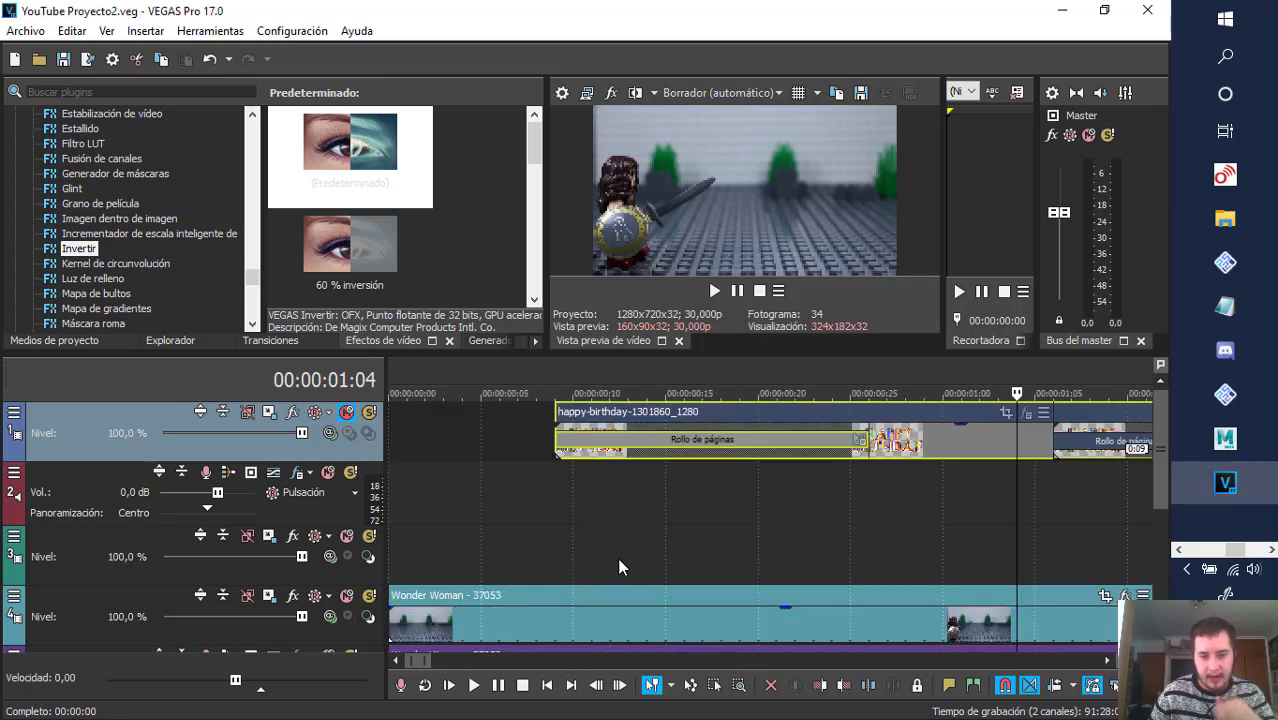
scroll(617, 550, down, 10)
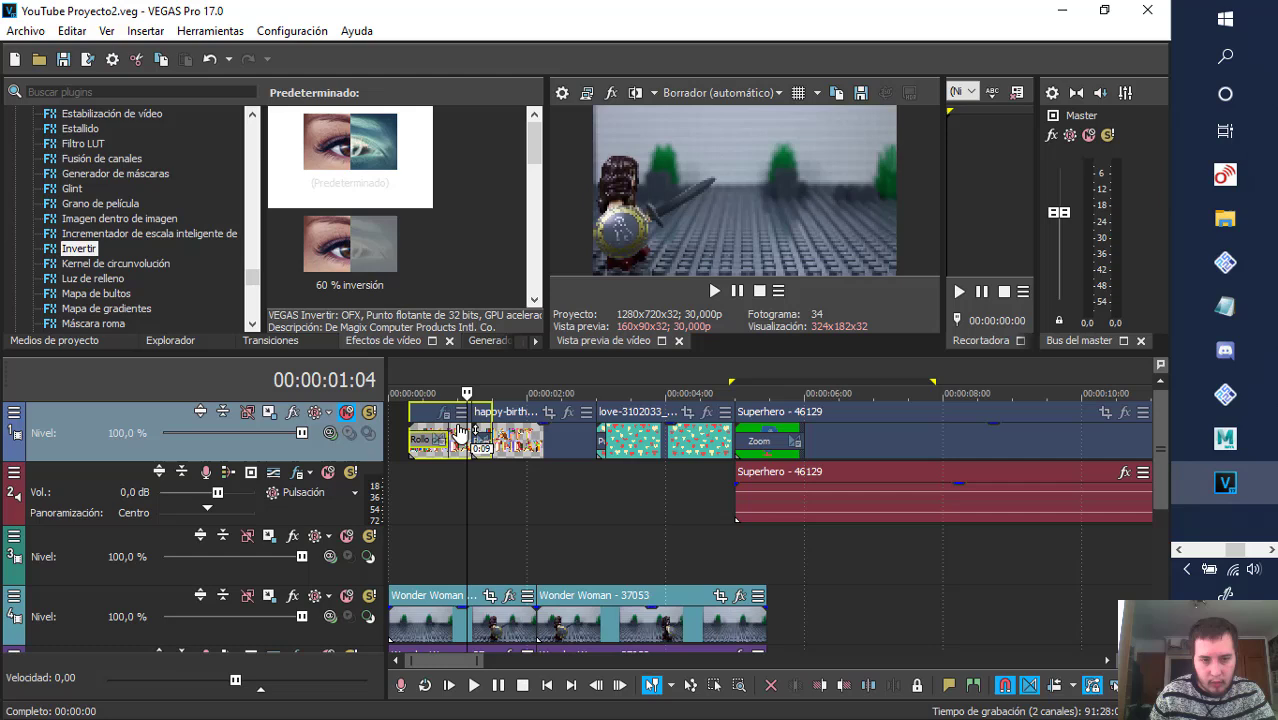
click(392, 383)
click(408, 384)
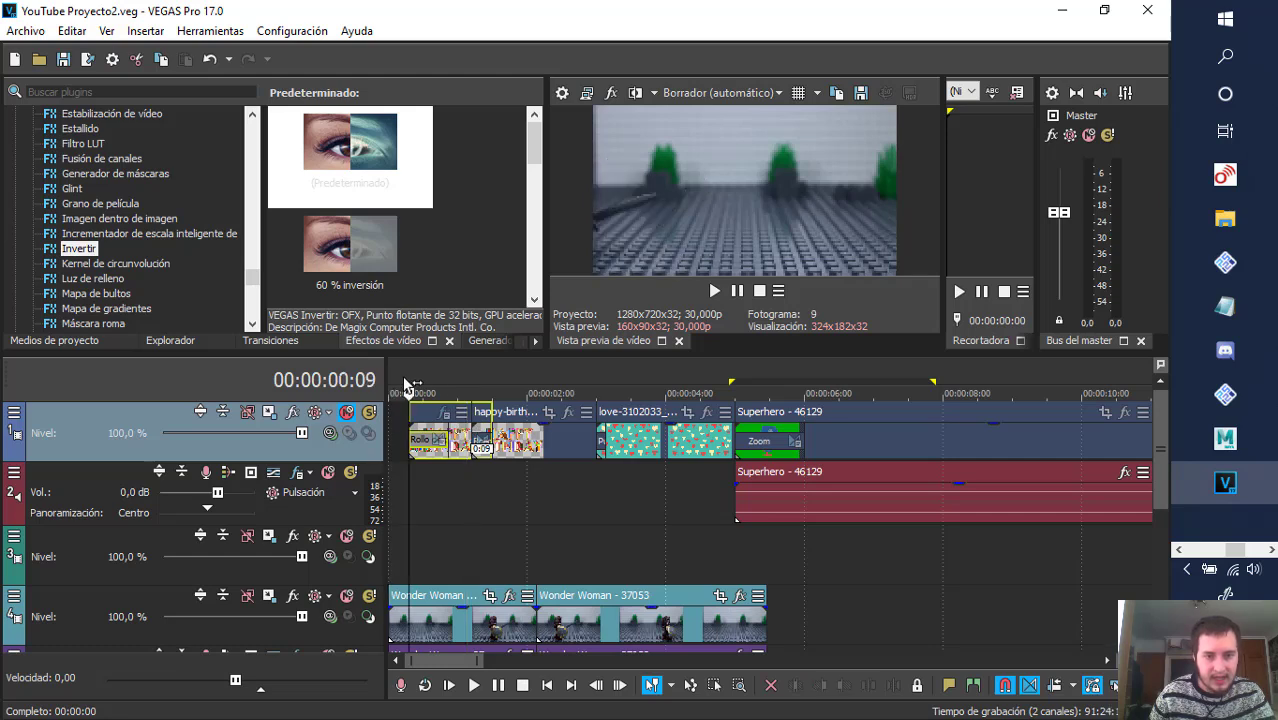
click(472, 380)
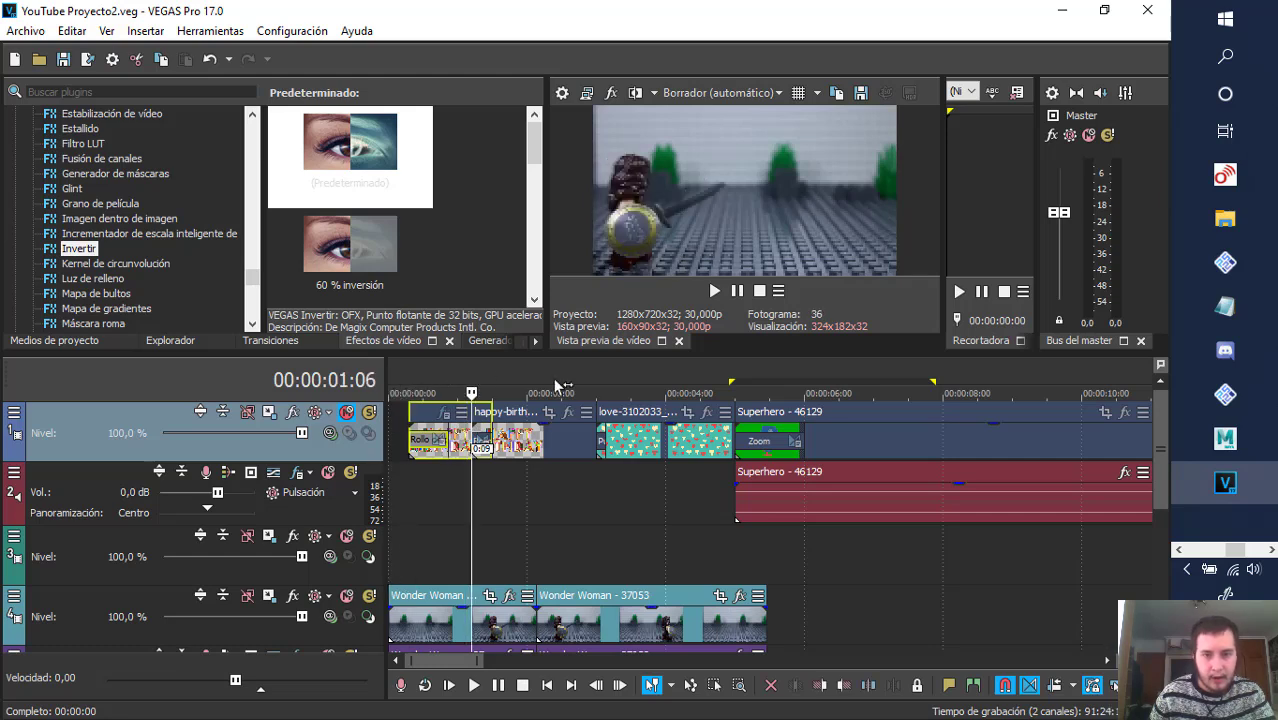
- Try moving the second Wonder Woman part's crop frame to centre X 253,8 and Y 452,9, and undo it
click(720, 597)
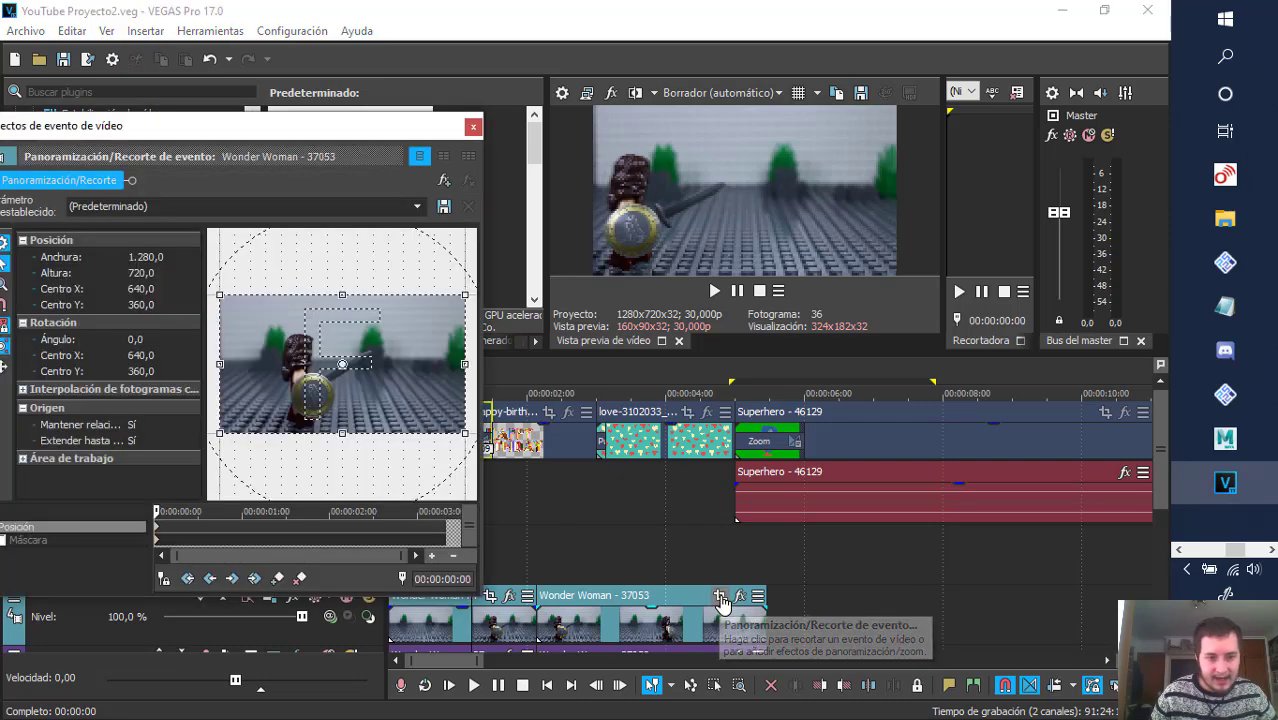
drag(301, 420, 299, 420)
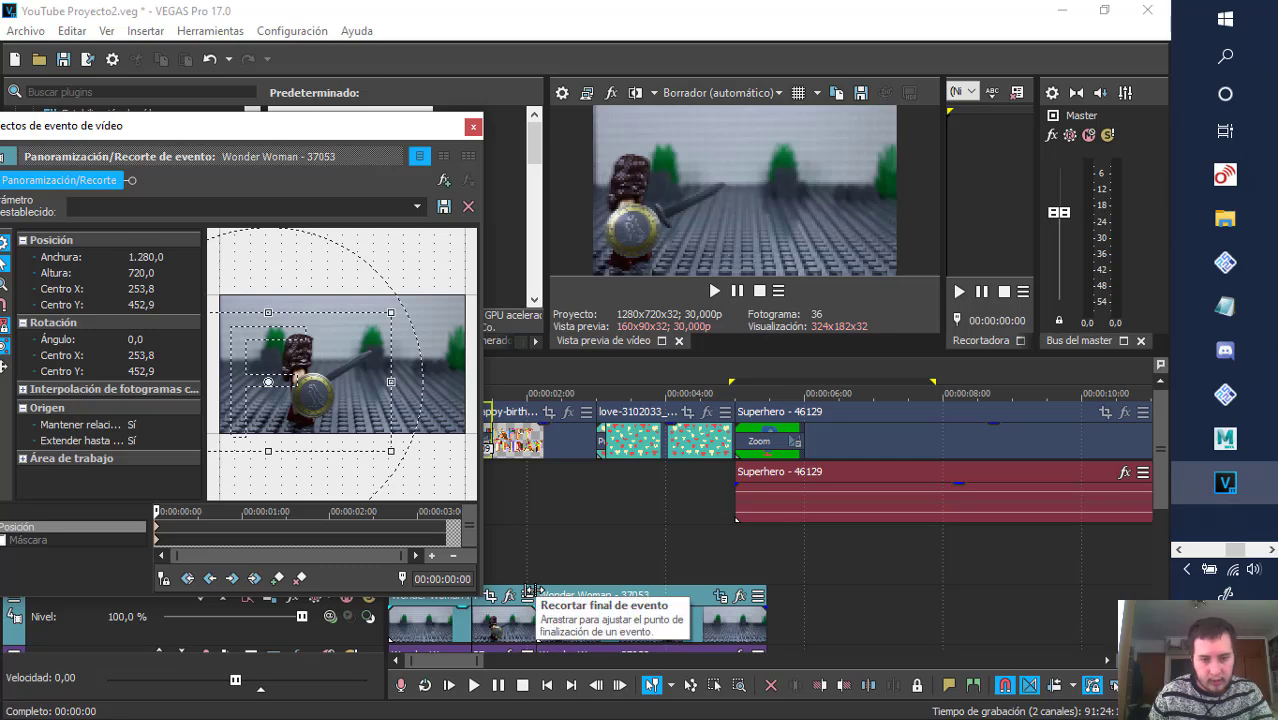
key(ctrl+z)
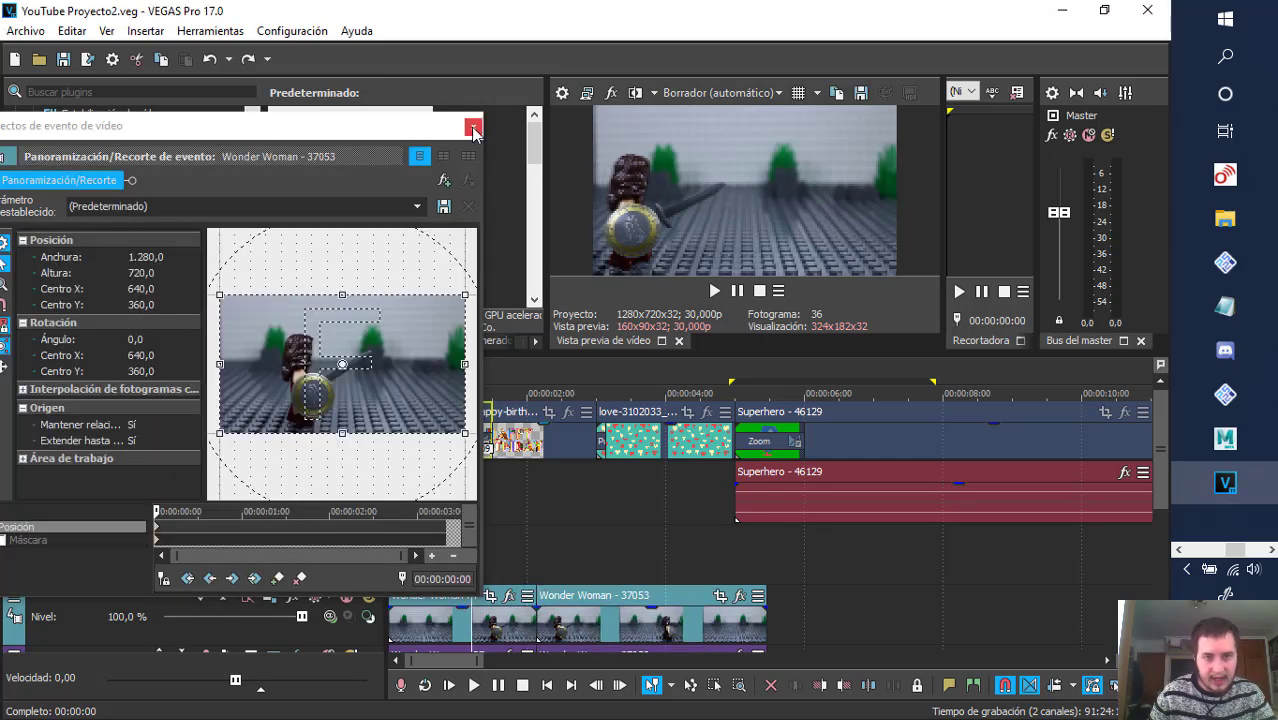
click(474, 127)
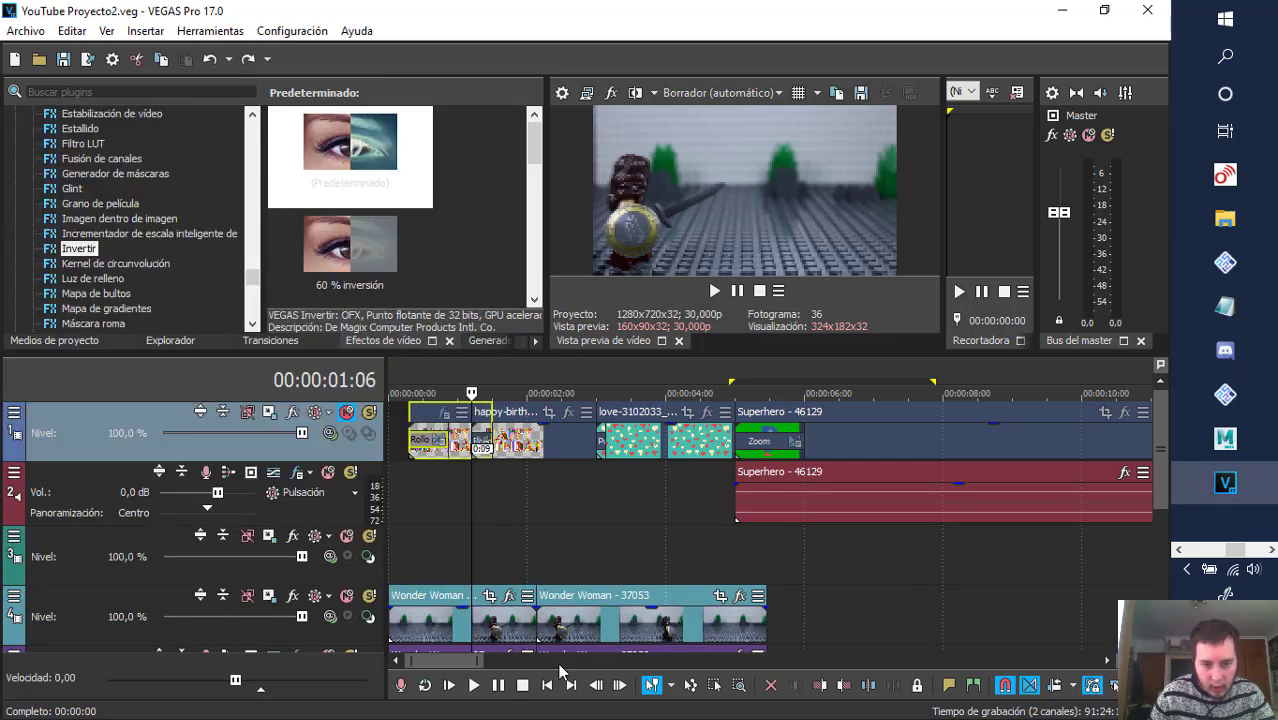
- Delete the second Wonder Woman part from track 4
click(606, 632)
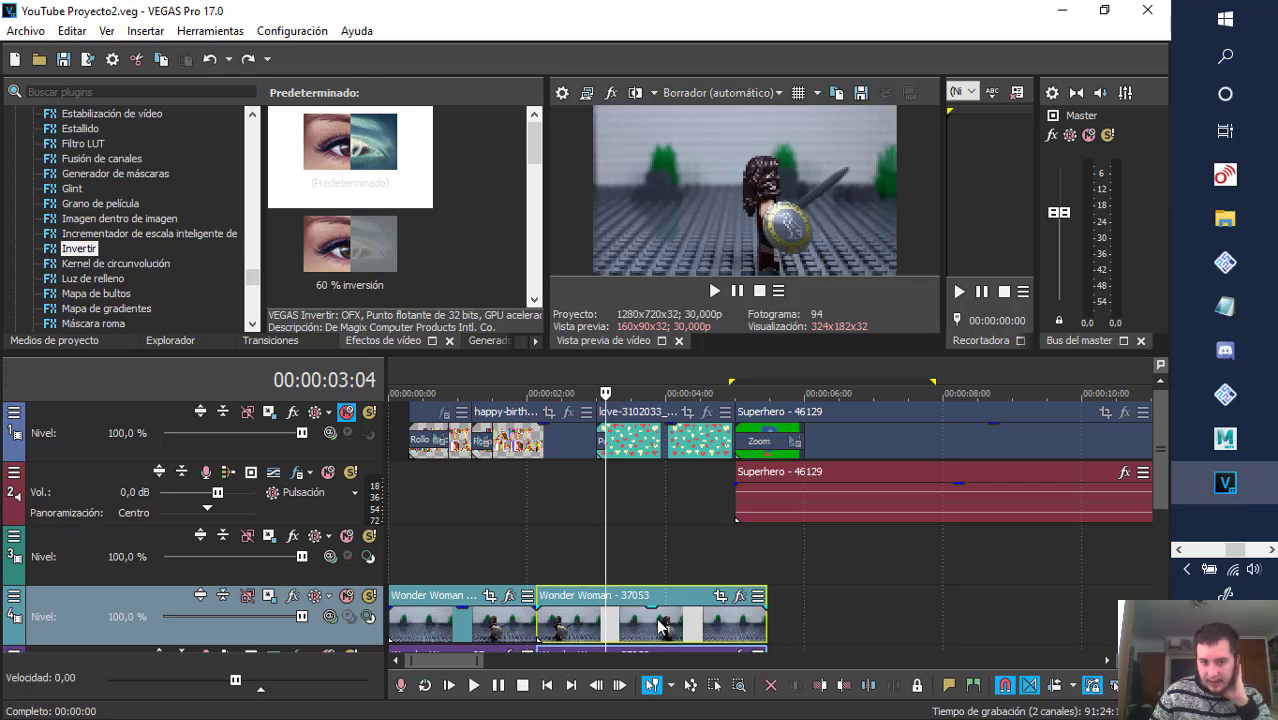
click(437, 632)
click(673, 645)
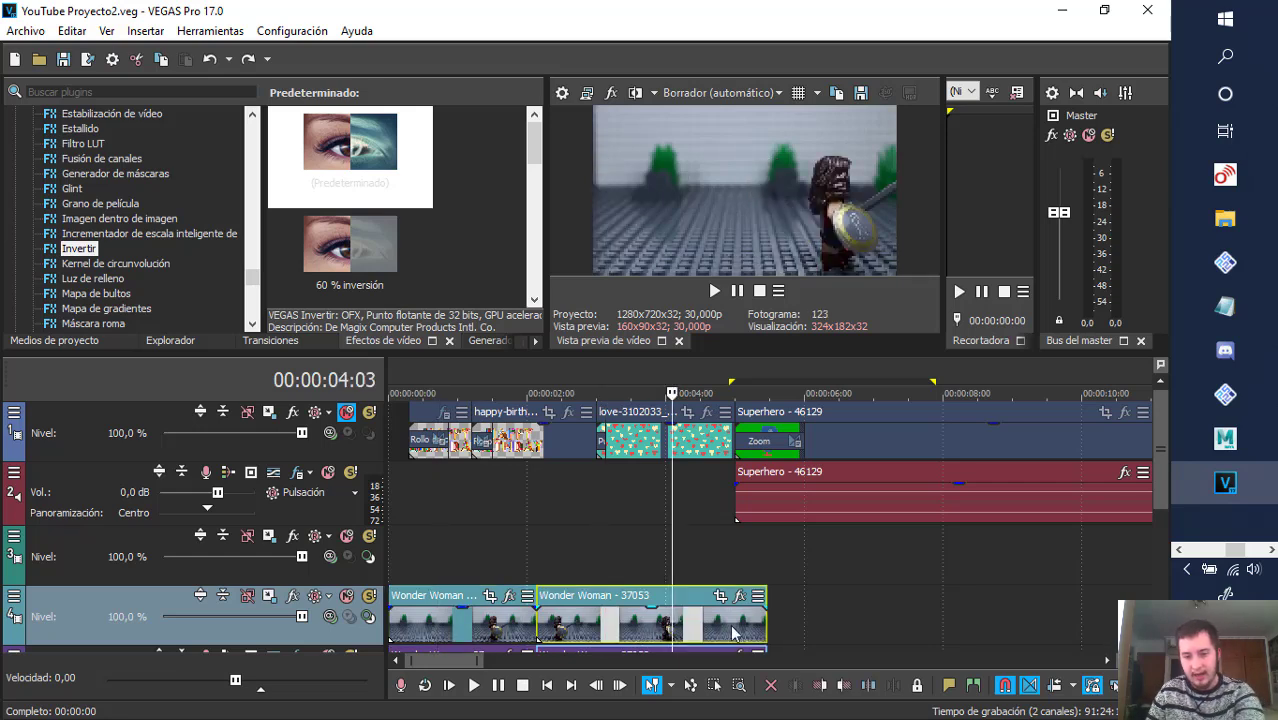
click(770, 368)
key(Delete)
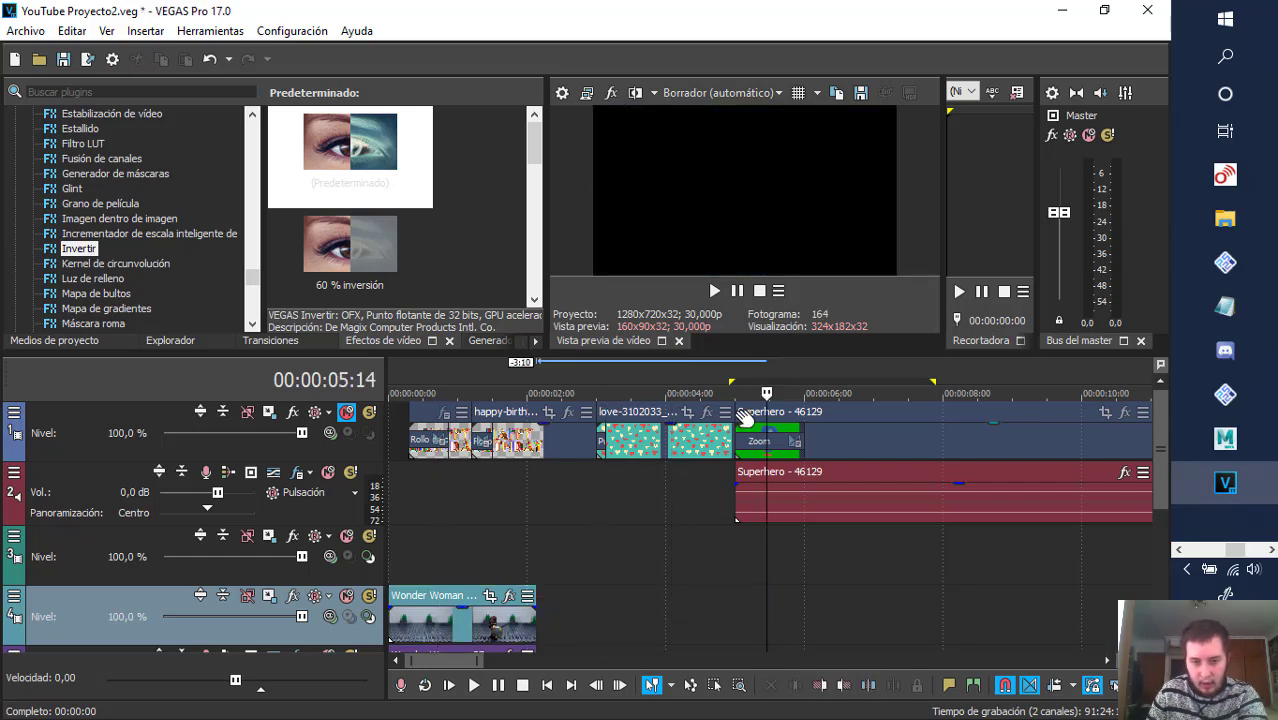
- Extend the Wonder Woman clip on track 4 to 00:00:05:14 and place the playhead at 00:00:02:04
drag(539, 629, 767, 632)
click(538, 384)
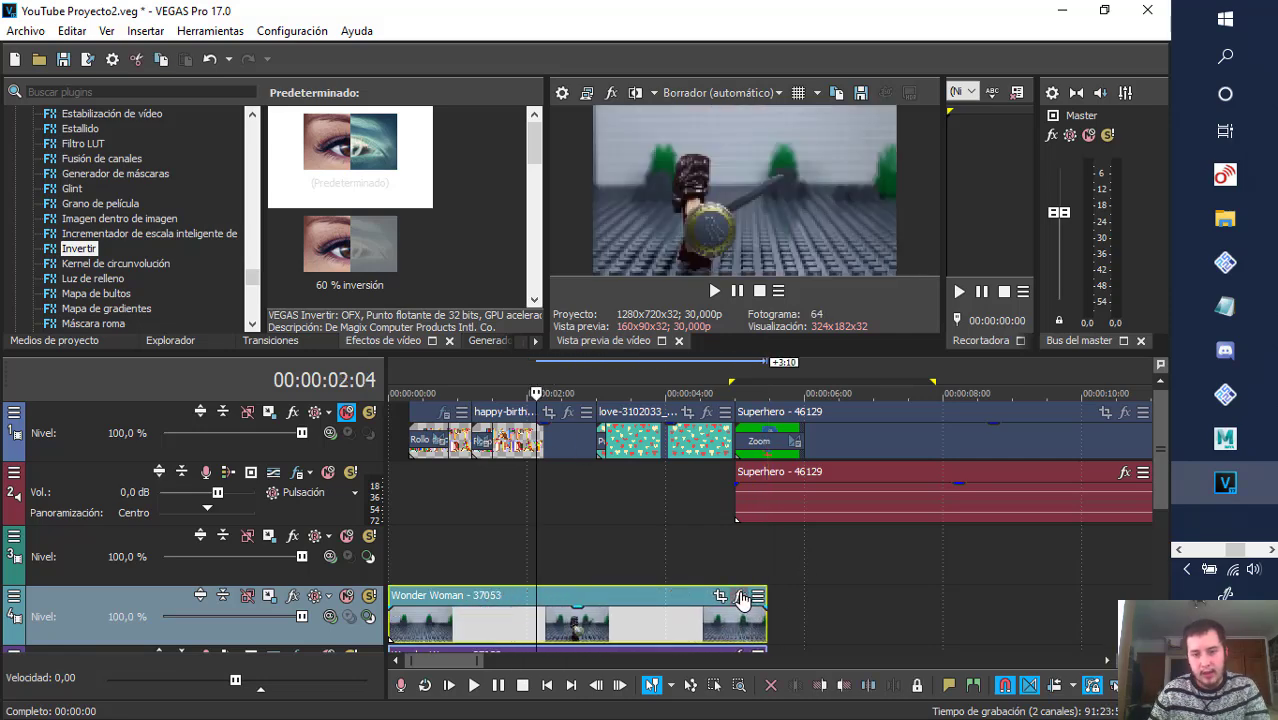
click(740, 597)
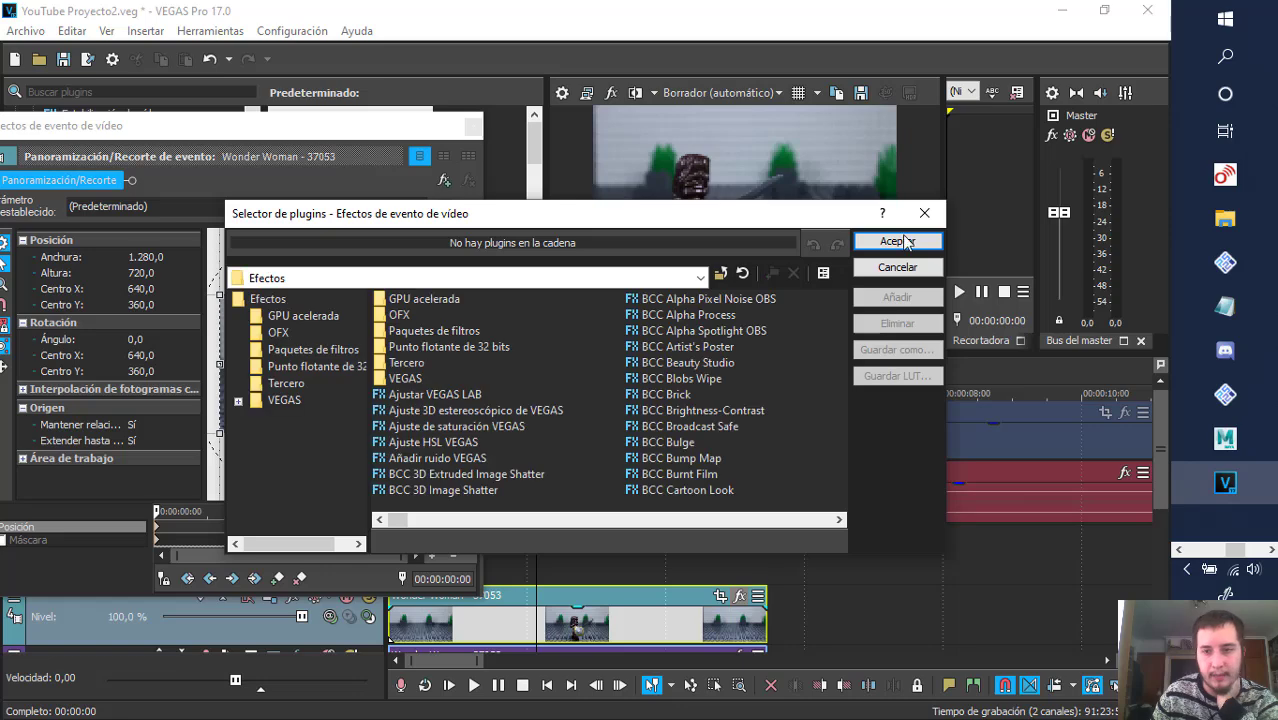
click(925, 212)
click(474, 127)
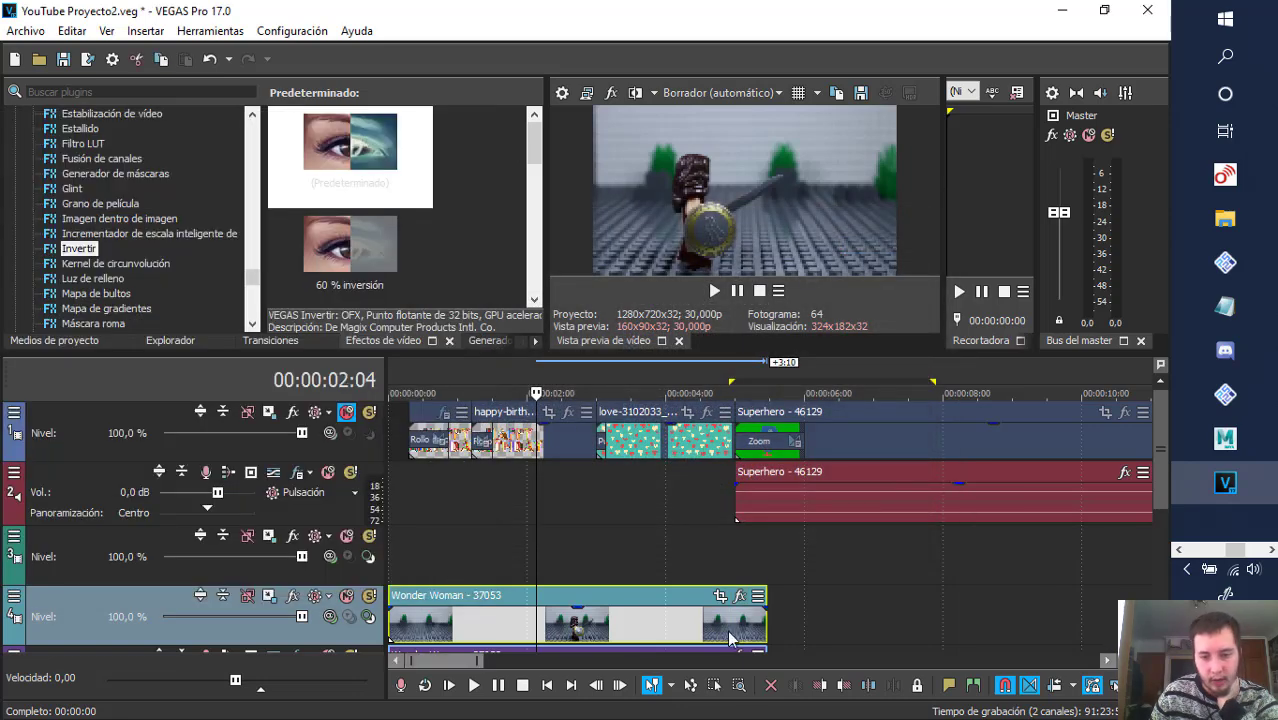
- Open the Wonder Woman clip's pan/crop settings and switch the source's maintain-aspect-ratio option to No and back to Sí
click(720, 597)
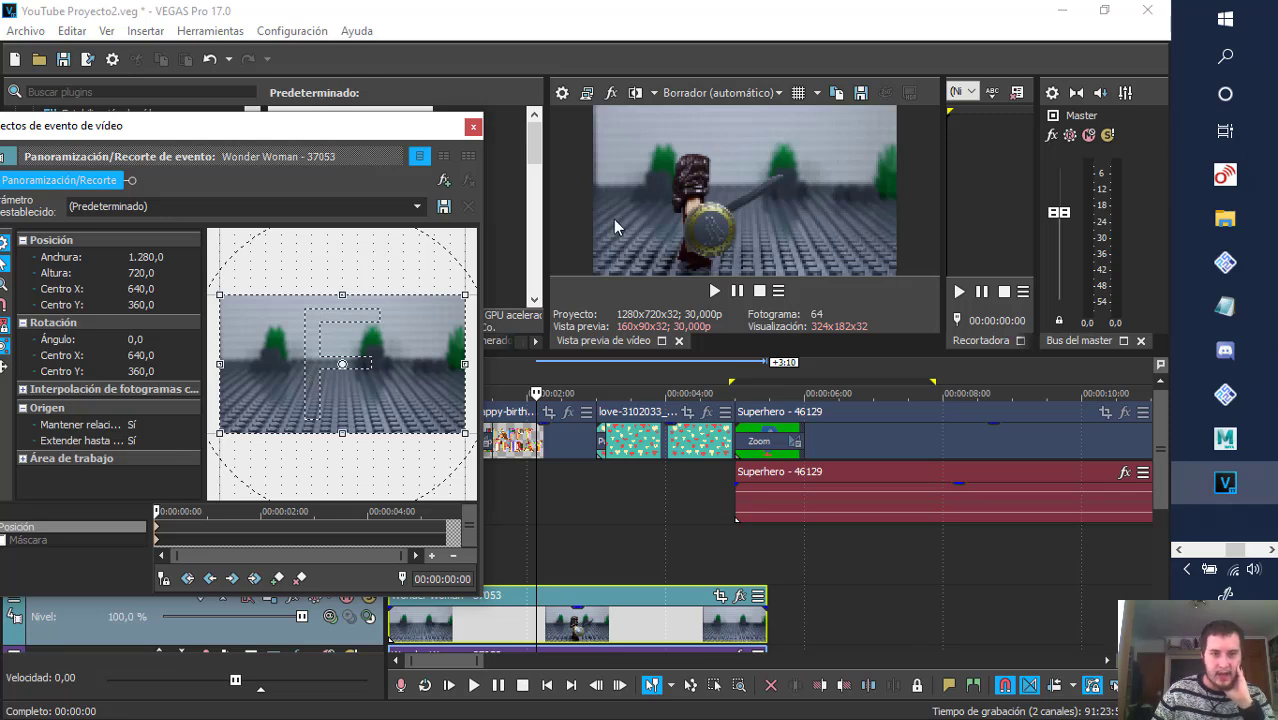
click(144, 425)
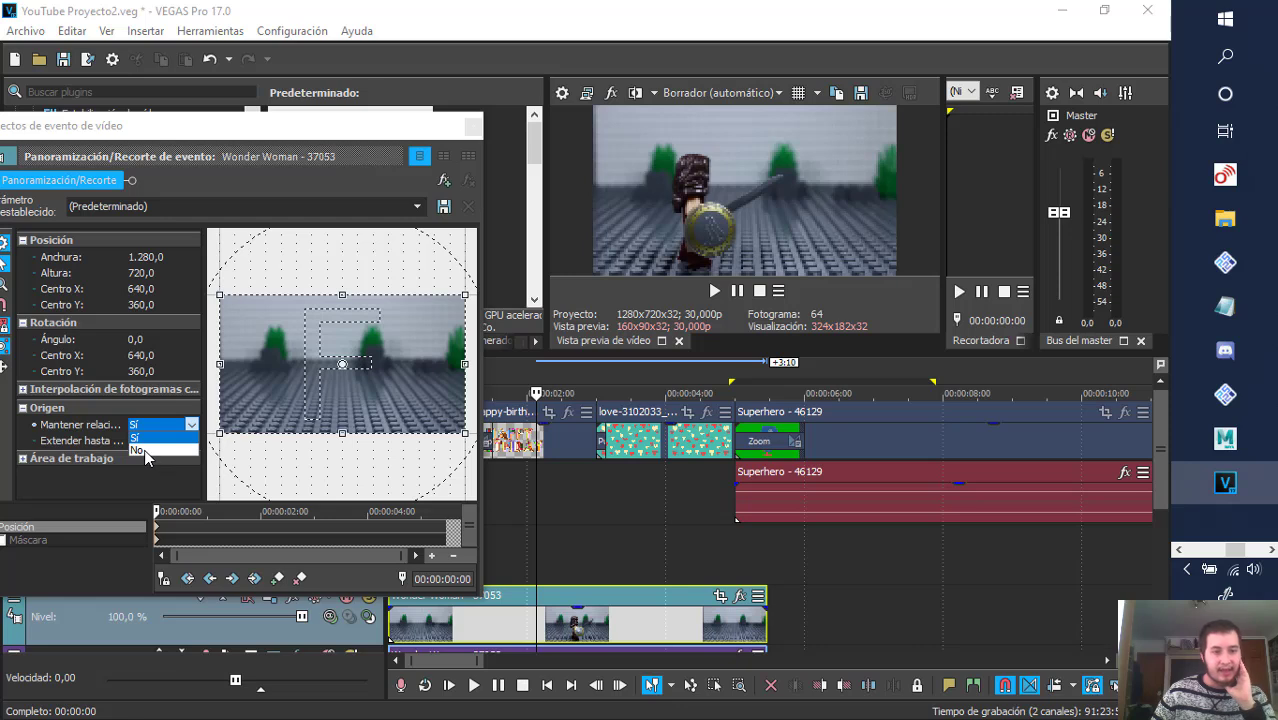
click(140, 450)
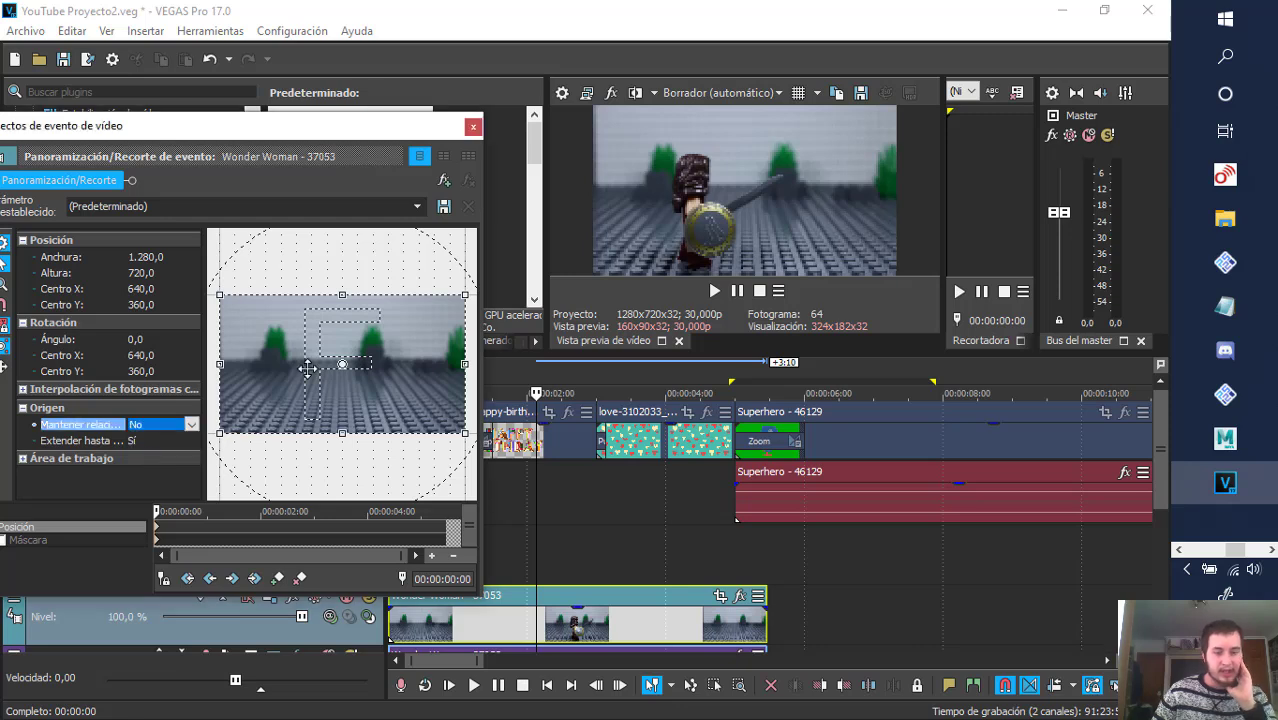
click(150, 428)
click(140, 437)
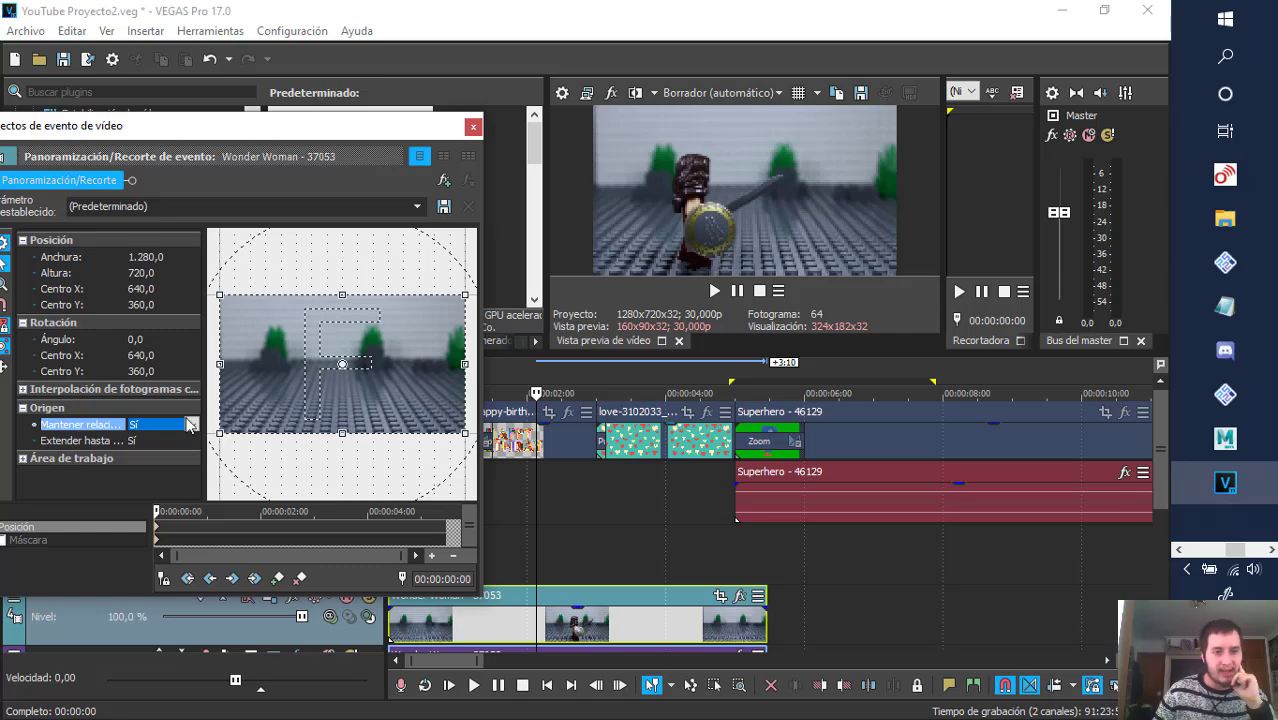
- Try resizing the crop frame about its centre, first to 556,4 × 313,0 and then to 1.993,8 × 1.121,5, and undo both
drag(220, 364, 291, 365)
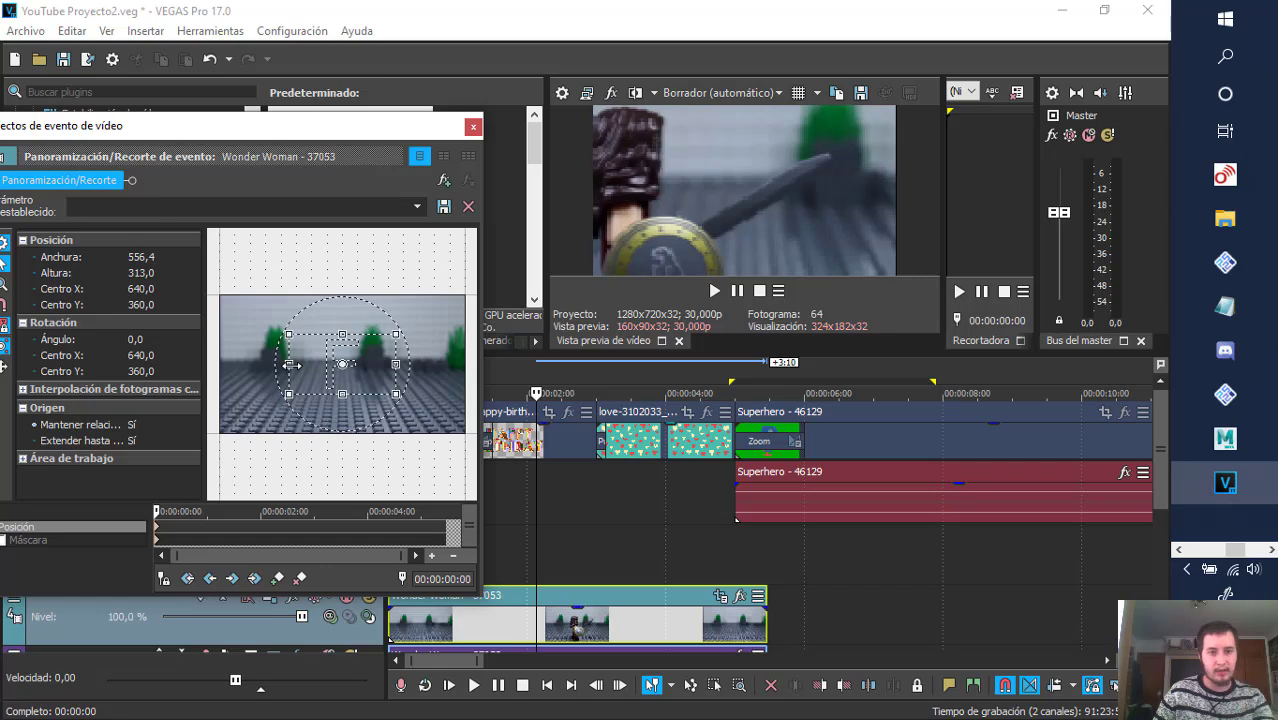
key(ctrl+z)
mouse_move(271, 131)
mouse_down()
mouse_move(355, 131)
mouse_move(264, 141)
mouse_up()
drag(232, 371, 163, 371)
key(ctrl+z)
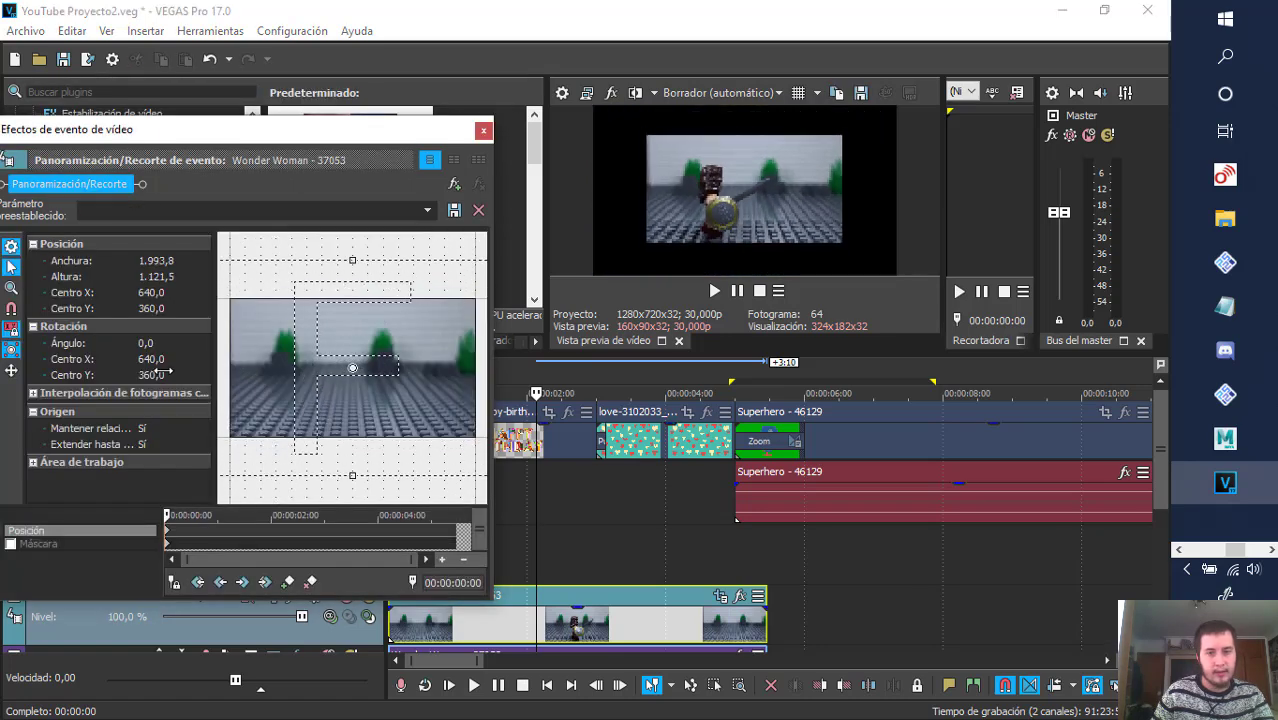
key(ctrl+z)
- Turn off the aspect-ratio lock and sizing about the centre for the crop frame
drag(285, 131, 341, 131)
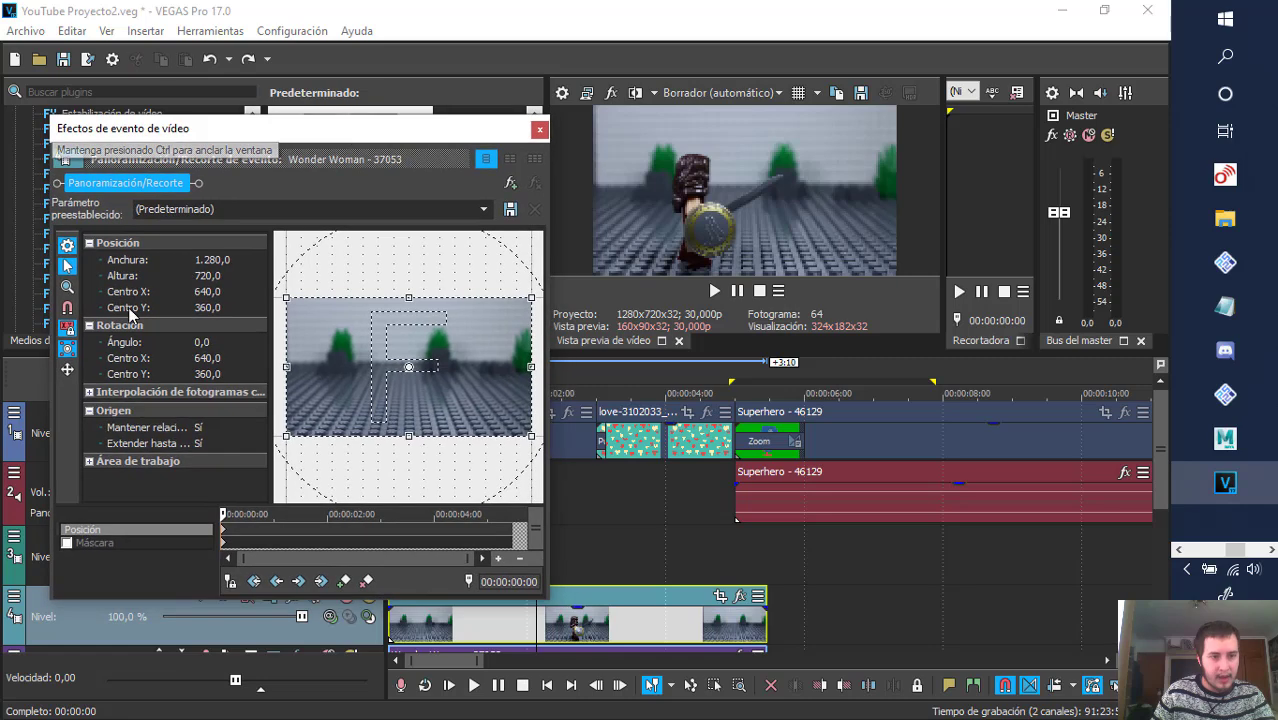
click(67, 348)
click(67, 327)
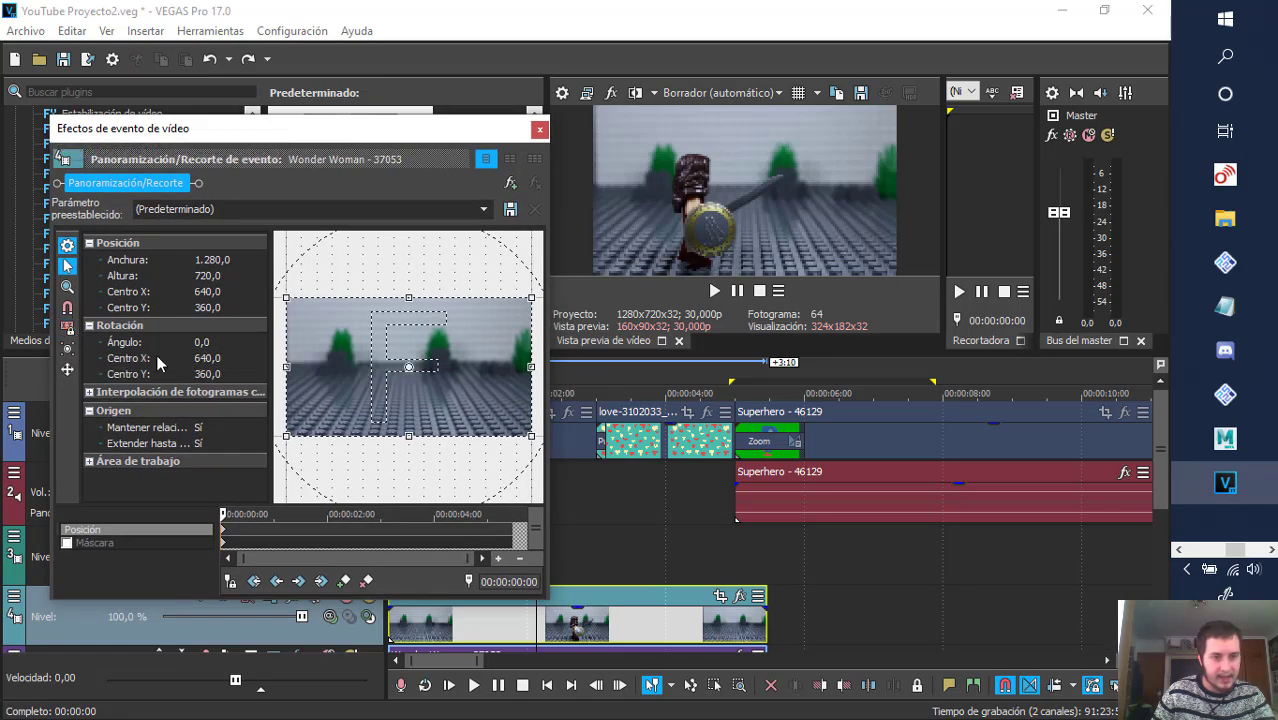
- Try narrowing the crop frame twice from its left edge, and undo each attempt
drag(286, 366, 361, 380)
key(ctrl+z)
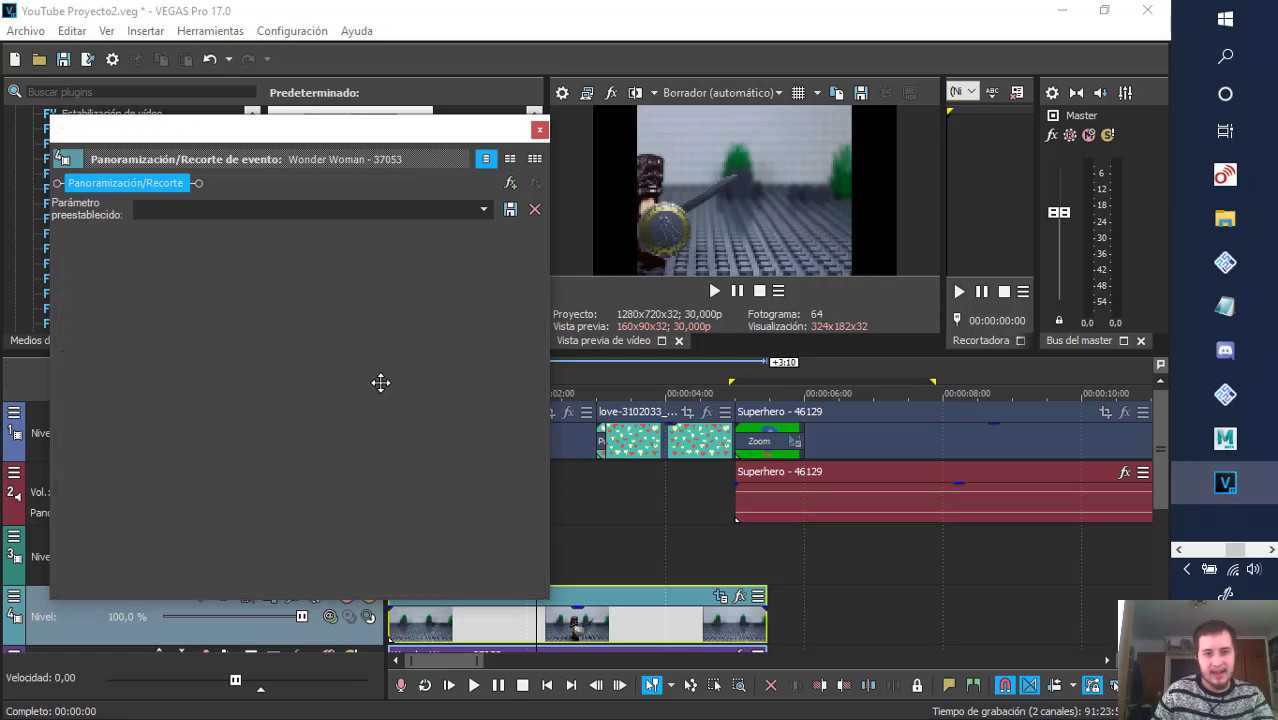
drag(288, 368, 380, 367)
key(ctrl+z)
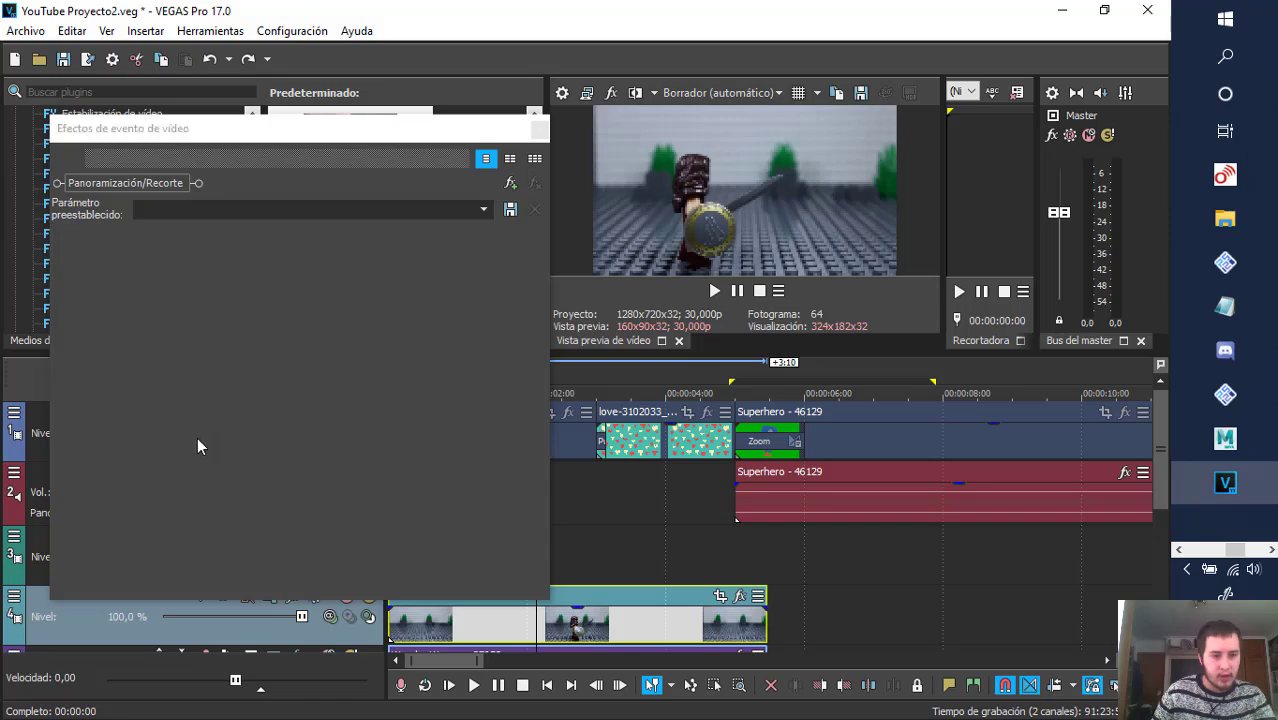
- Set the source's maintain-aspect-ratio option to No, and try narrowing the crop frame to 932,9 wide, undoing that resize
click(202, 430)
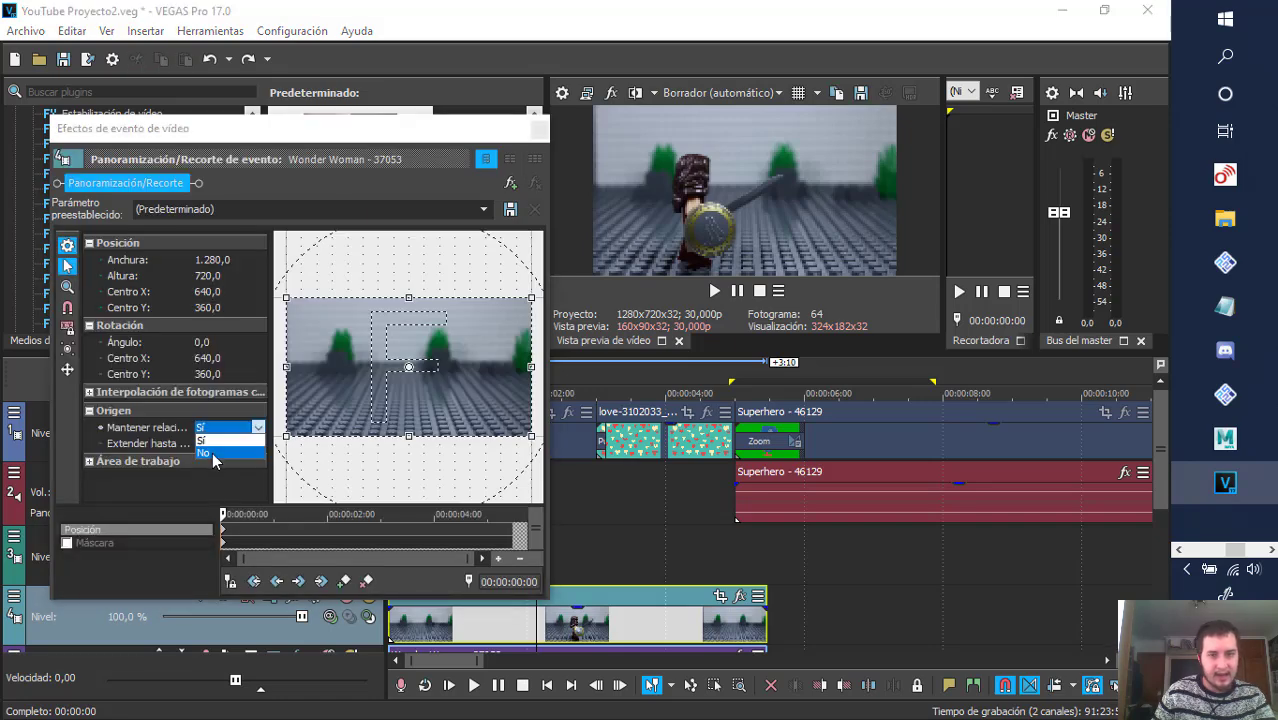
click(212, 454)
drag(288, 369, 355, 377)
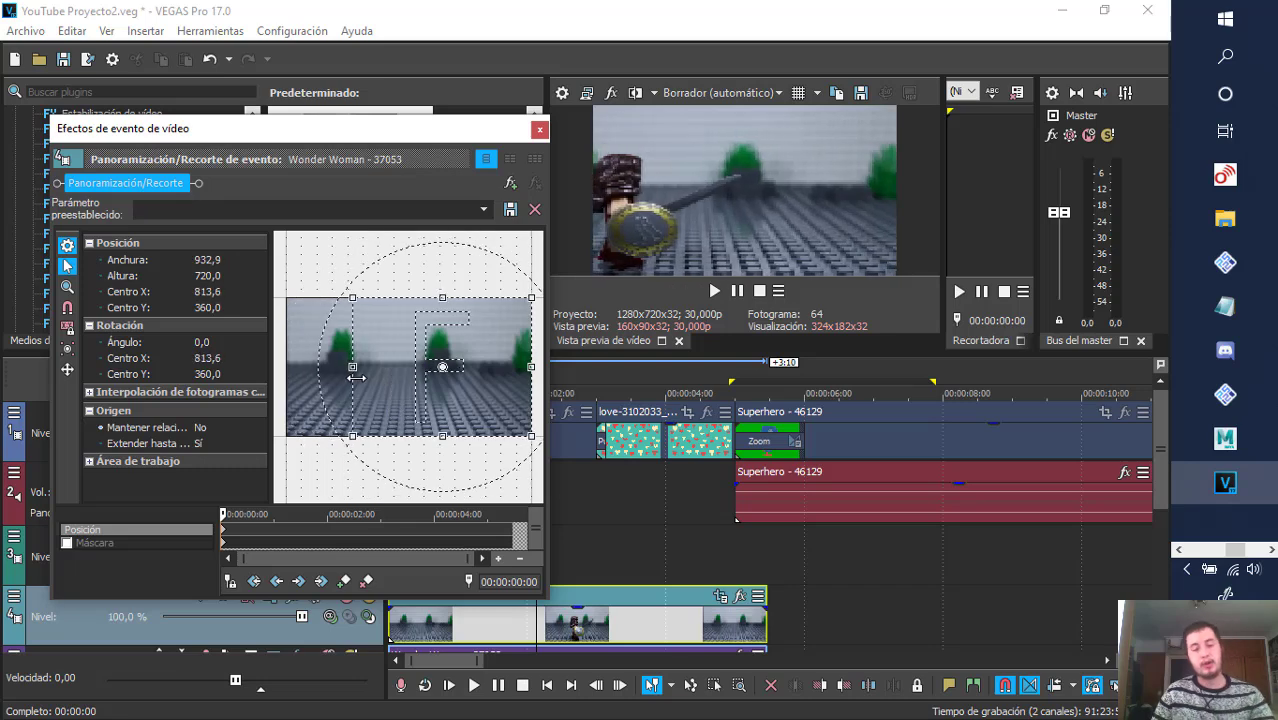
key(ctrl+z)
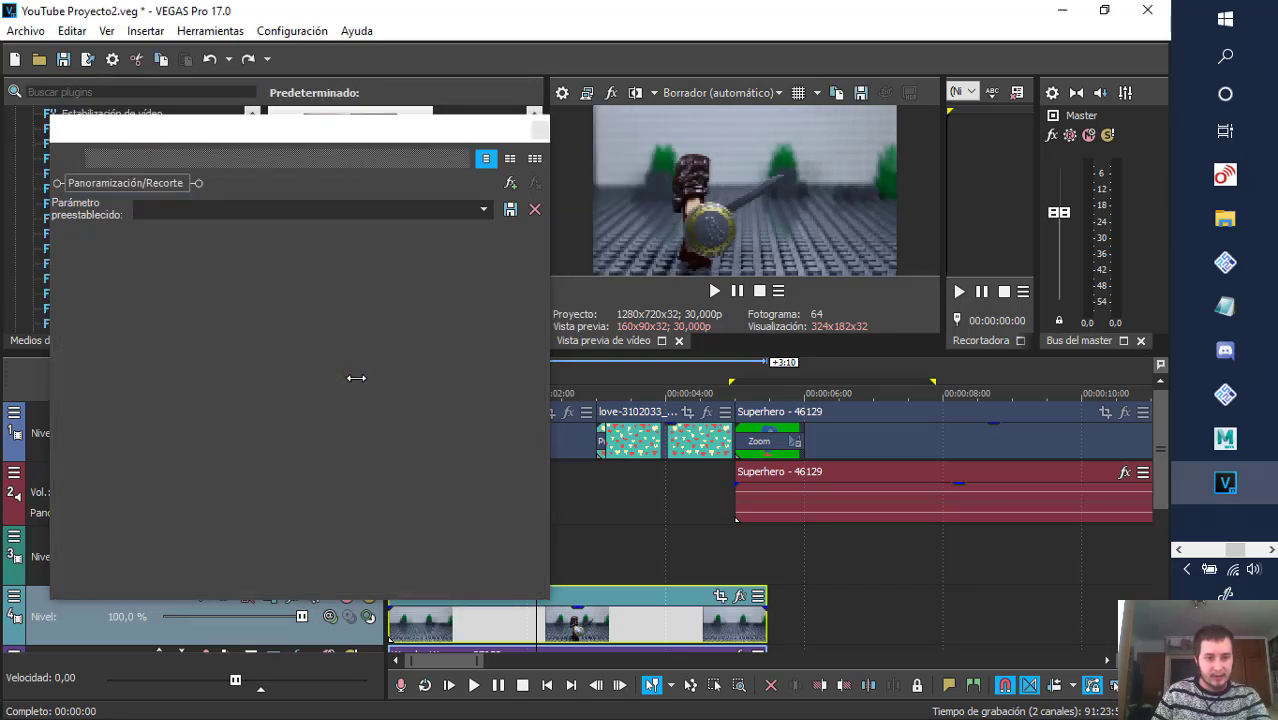
- Try resizing the crop frame from its left edge and upper-right corner, and undo the changes
drag(286, 367, 348, 371)
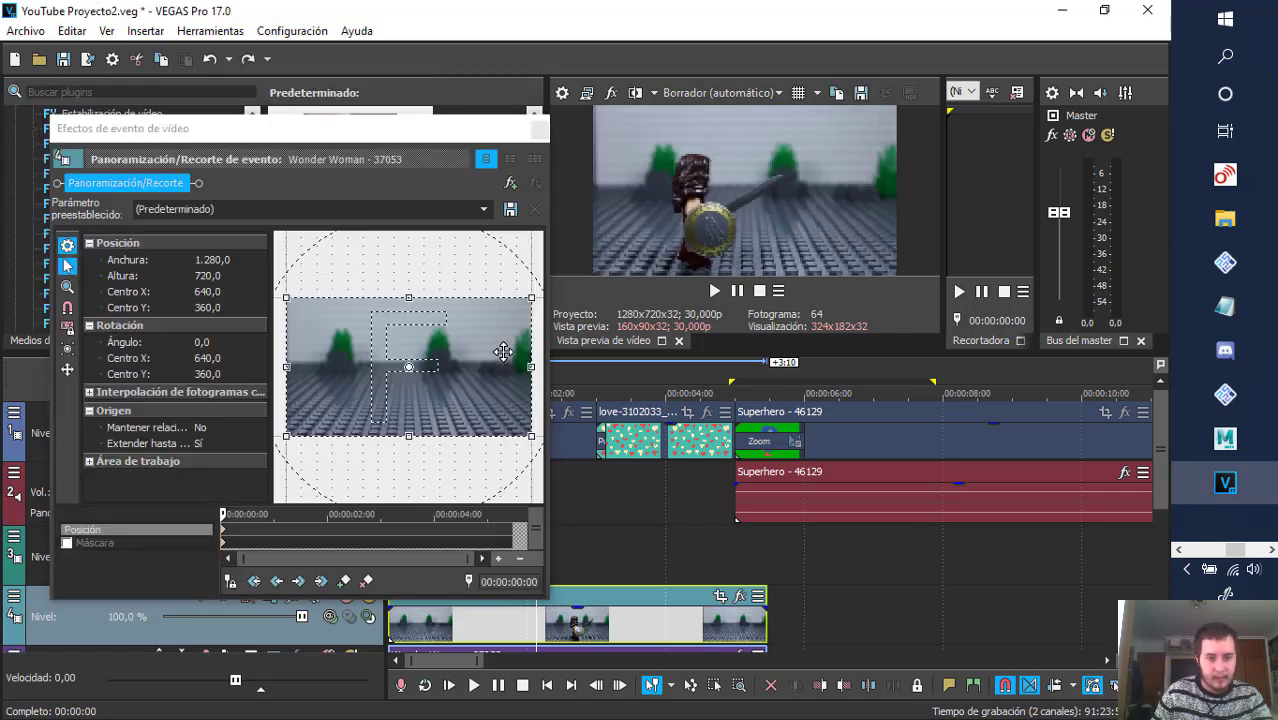
drag(529, 300, 466, 338)
key(ctrl+z)
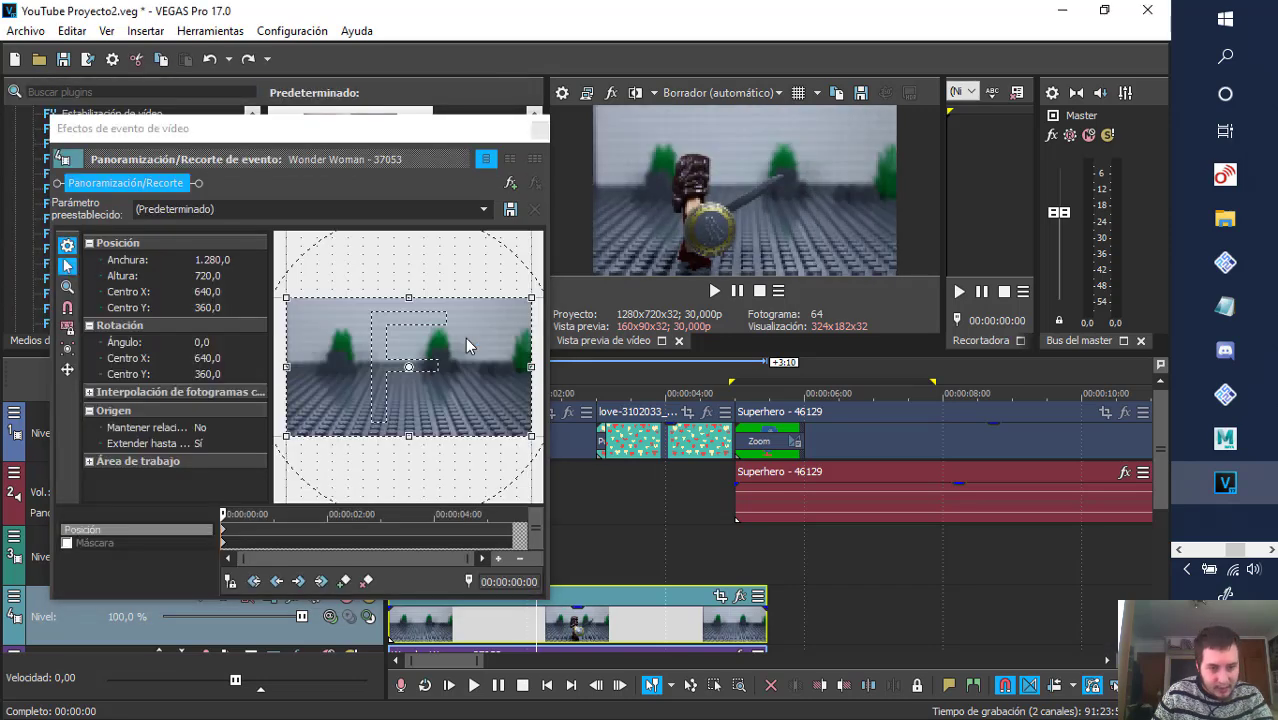
- Add a position keyframe at 00:00:01:20 with the crop frame shrunk to about 937,8 × 480,4 around the figure
click(226, 528)
click(310, 512)
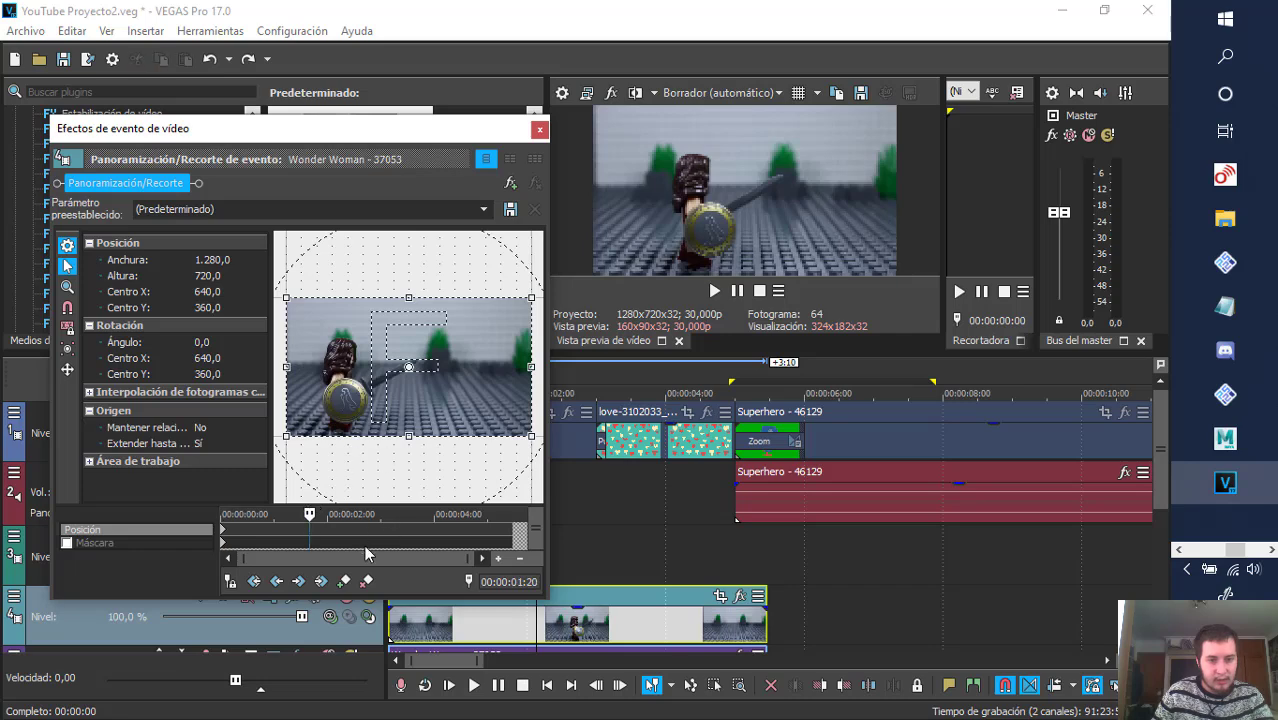
drag(531, 299, 467, 346)
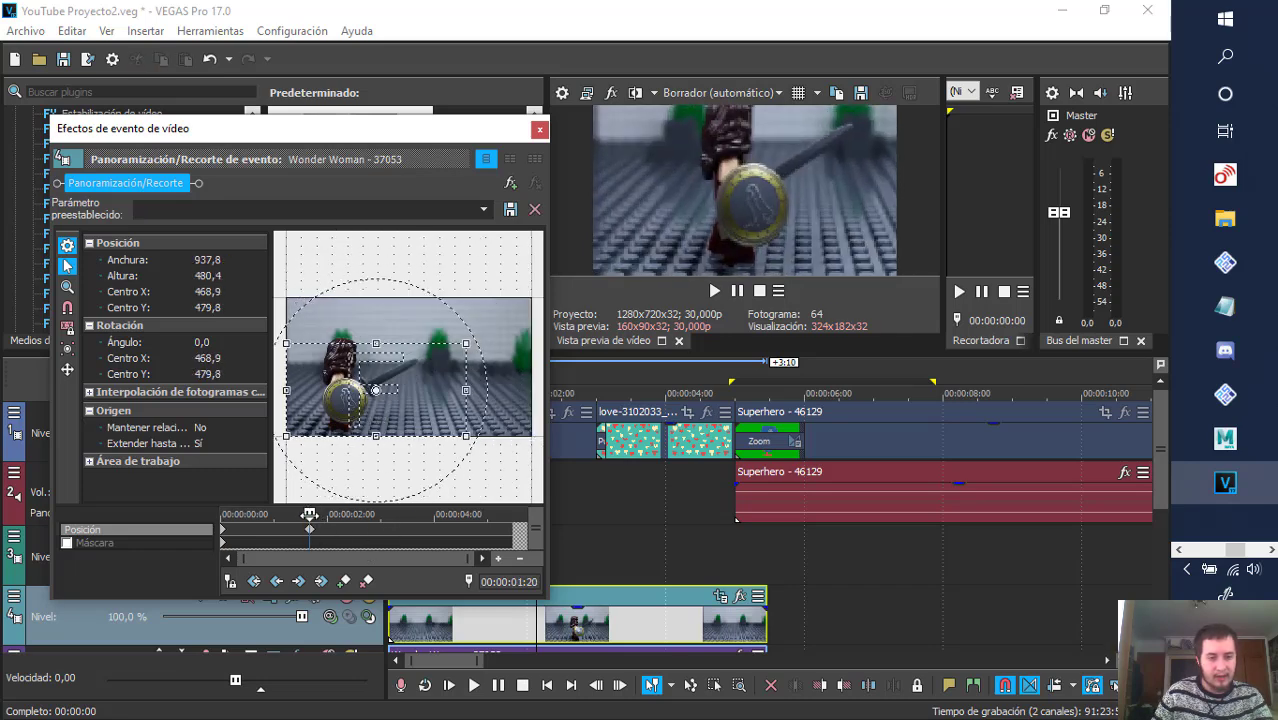
- Add a position keyframe at 00:00:04:01 with the aspect ratio locked and the crop frame resized to about 786,2 × 402,8
drag(310, 513, 436, 513)
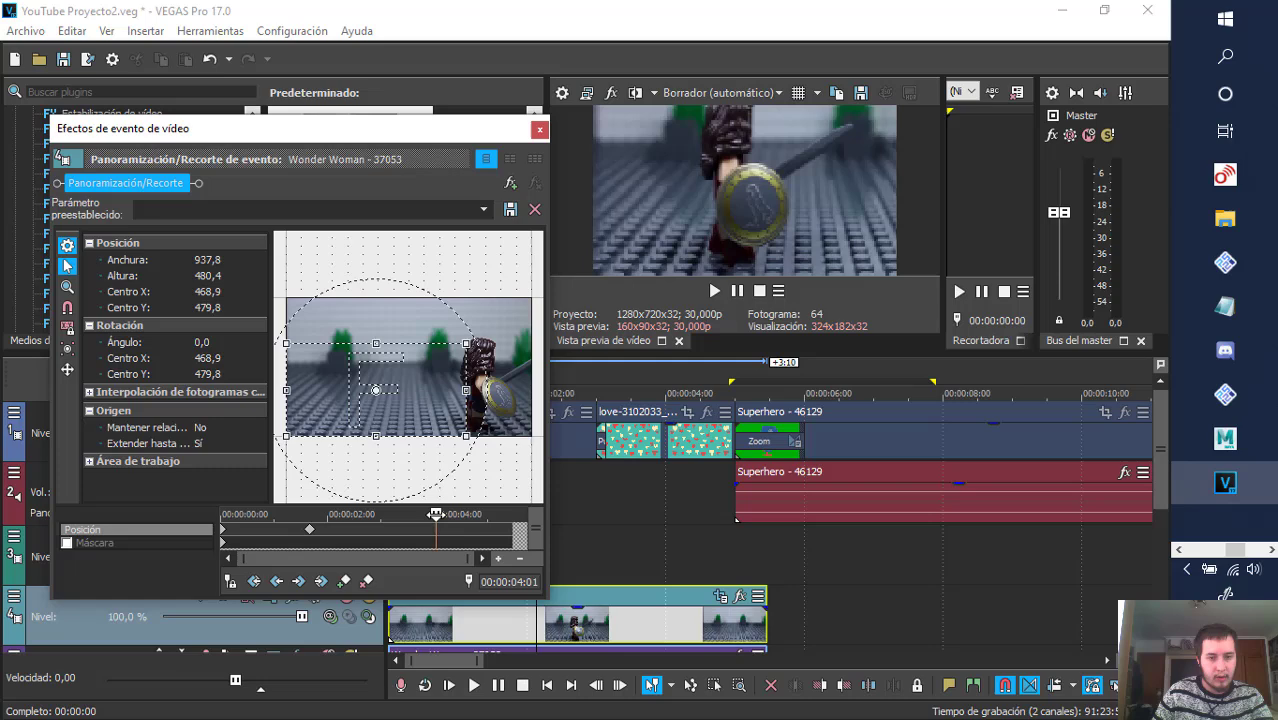
click(67, 326)
drag(466, 340, 491, 309)
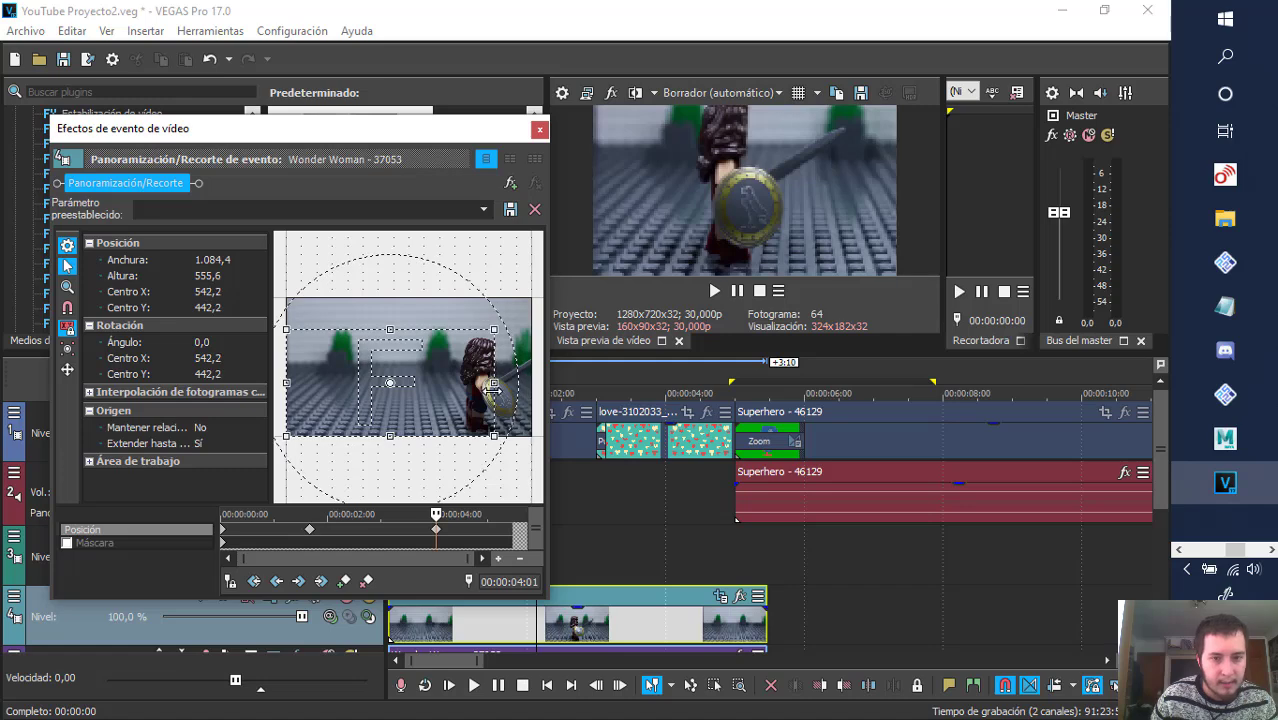
drag(494, 383, 437, 393)
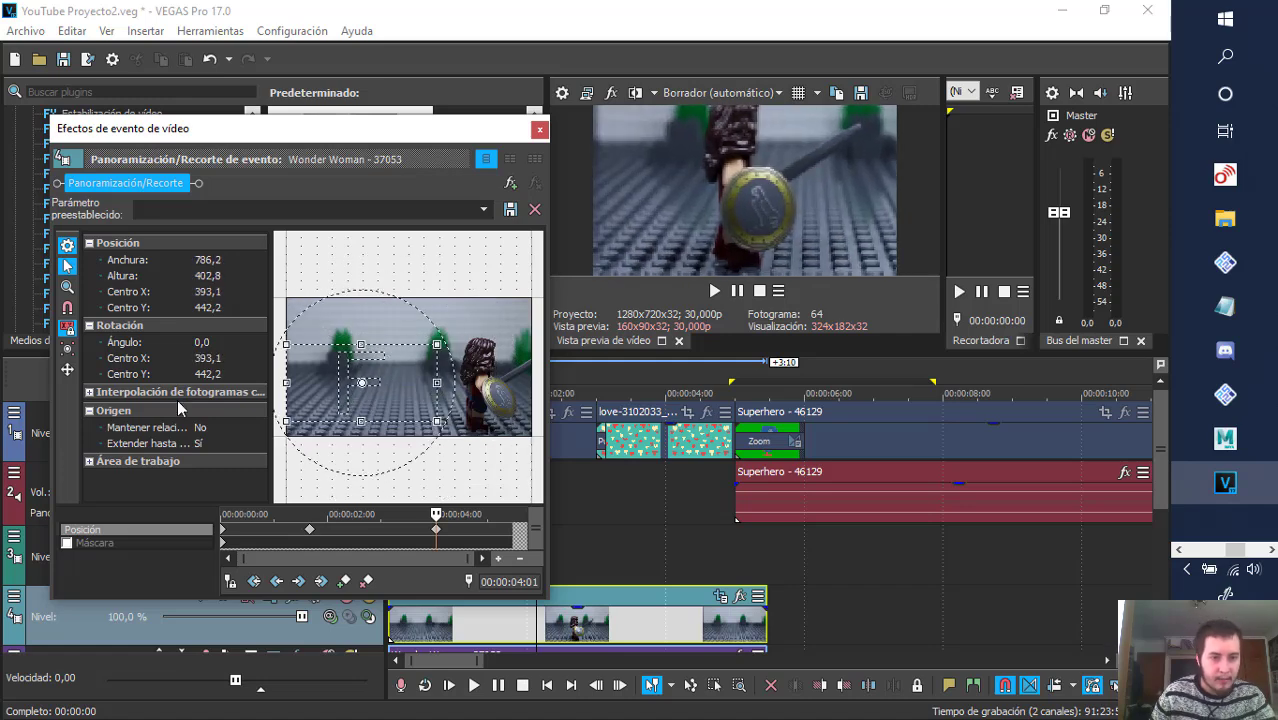
- Enable sizing about the centre and, at 00:00:04:27, move and enlarge the crop frame to about 1.377,9 × 705,9, centred at X 984,7, Y 344,4
click(67, 348)
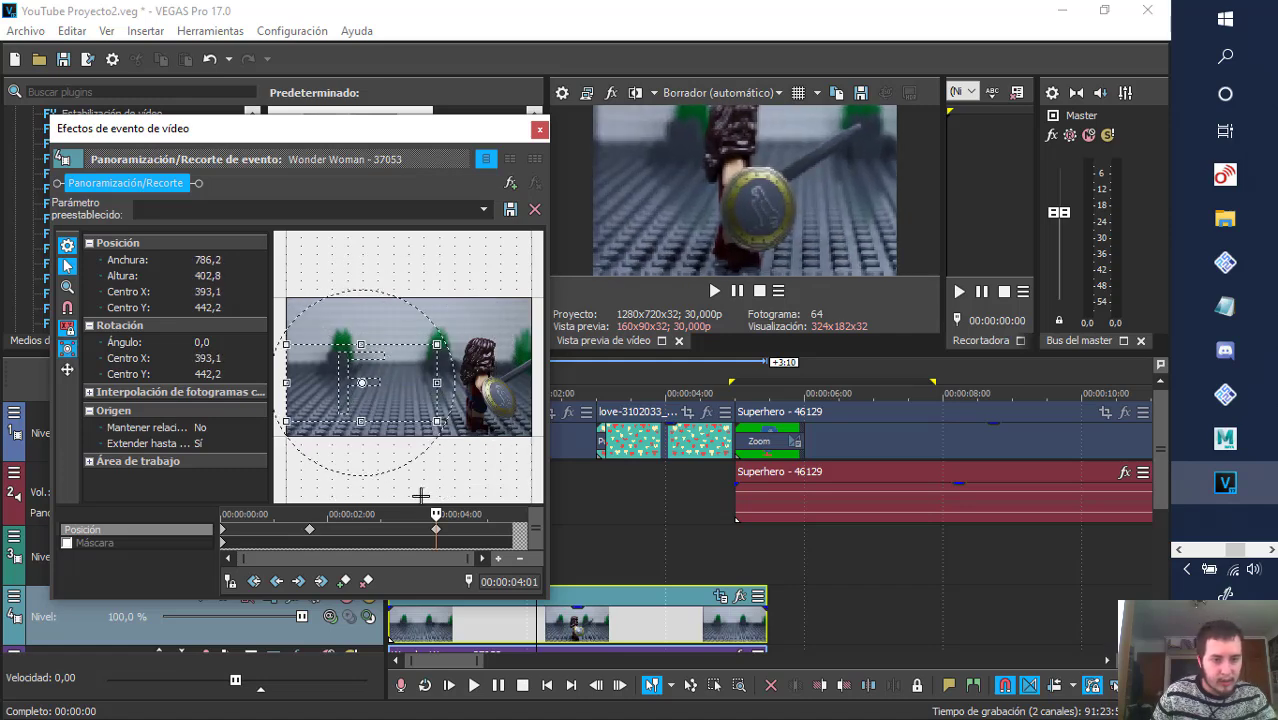
click(483, 529)
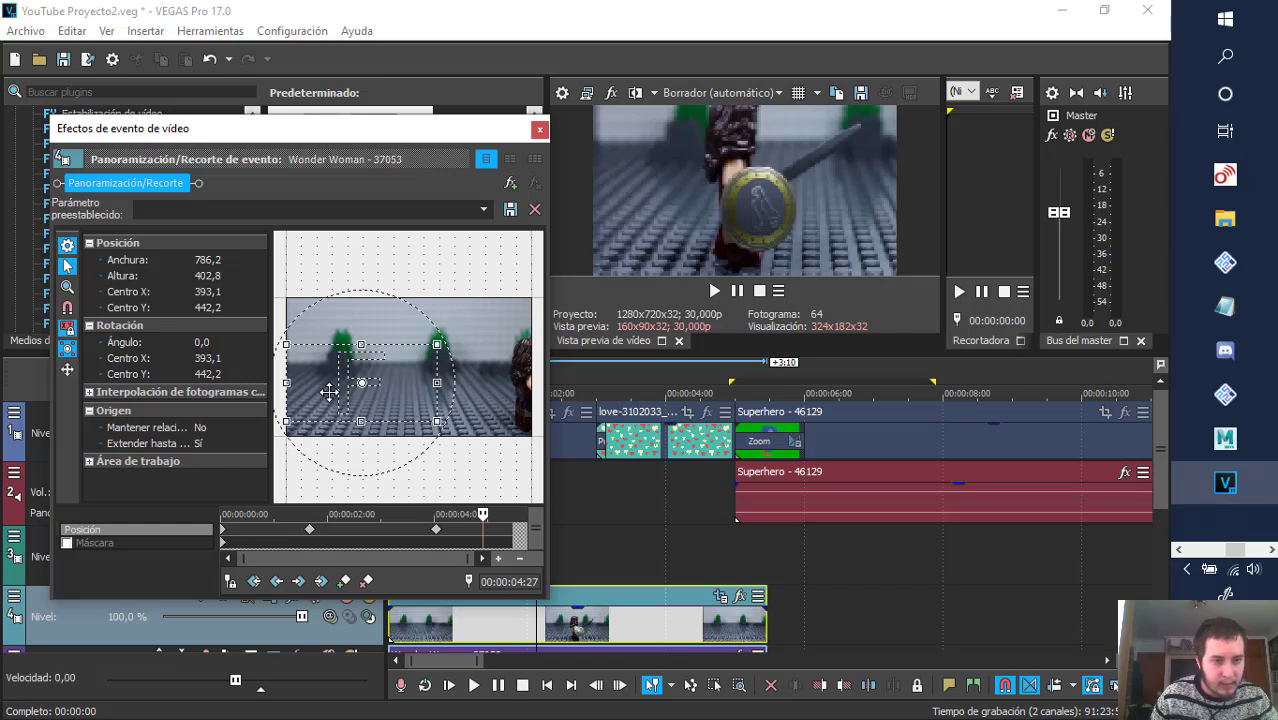
drag(329, 392, 442, 373)
drag(376, 315, 337, 296)
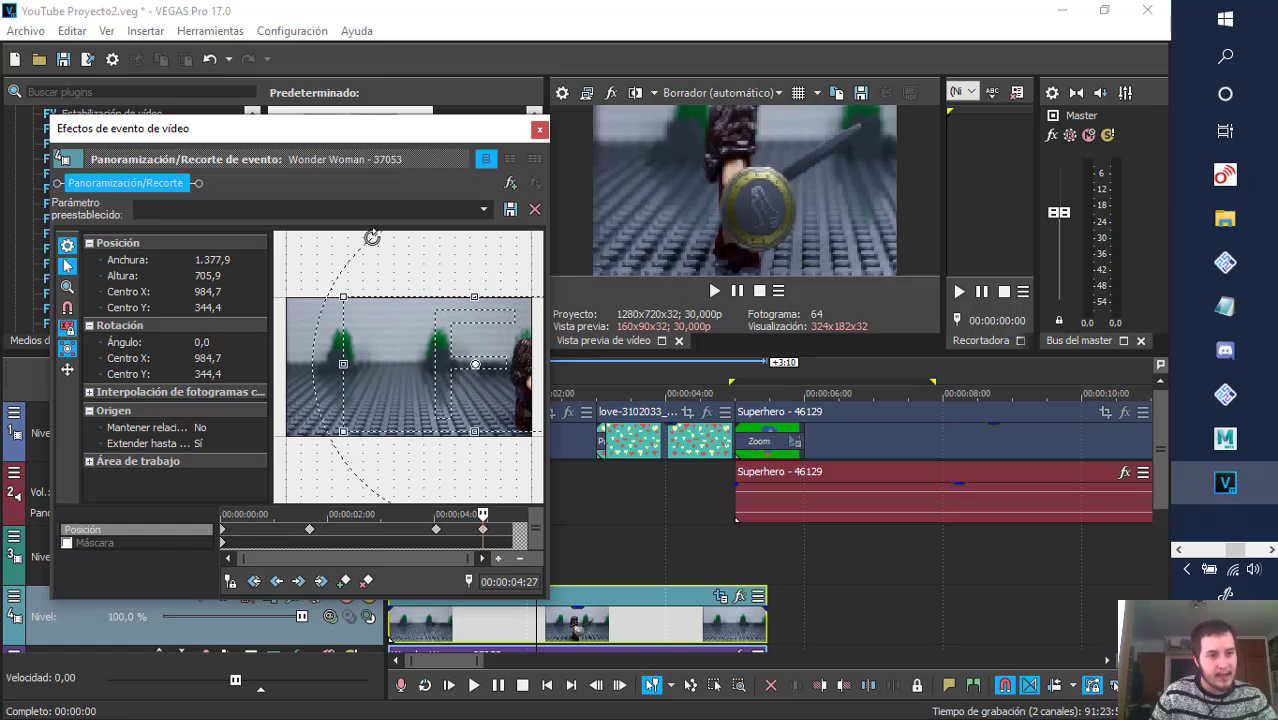
- Play the Wonder Woman clip from the start of the timeline to check its pan/crop animation
click(539, 129)
click(392, 386)
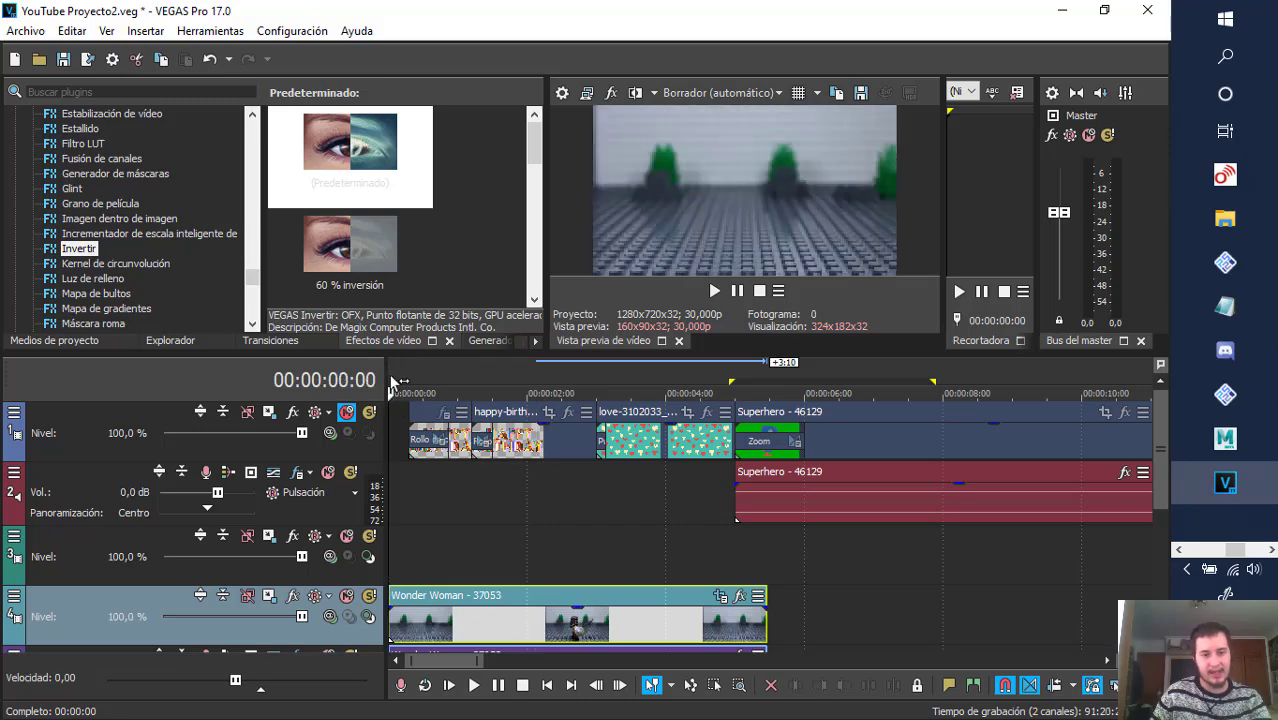
key(space)
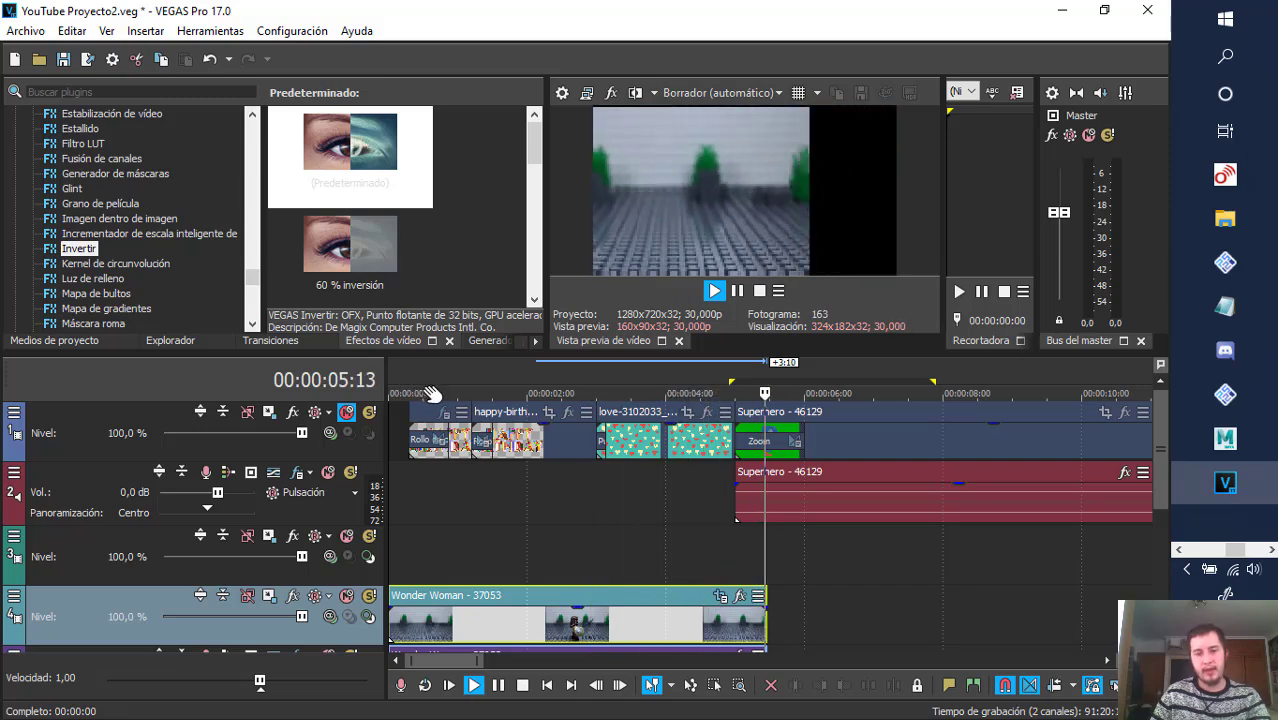
key(space)
- Delete the added position keyframes from the Wonder Woman clip's pan/crop animation and enable its mask
click(721, 597)
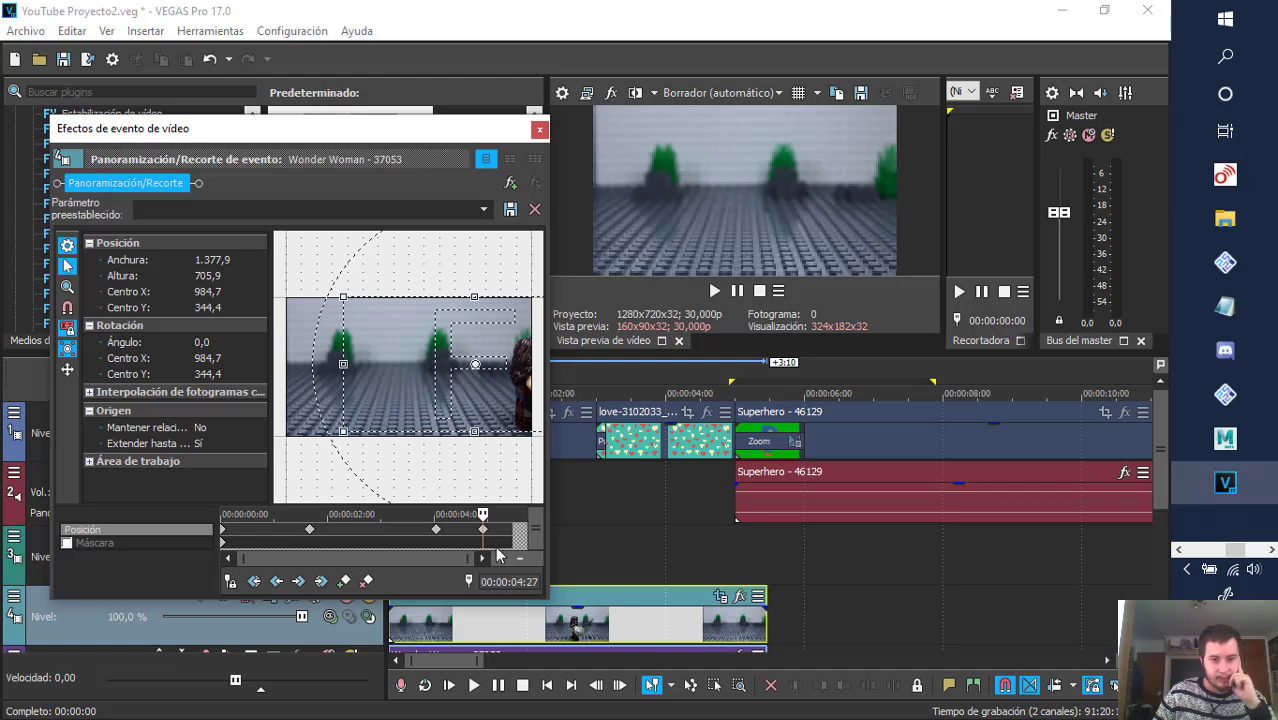
click(95, 542)
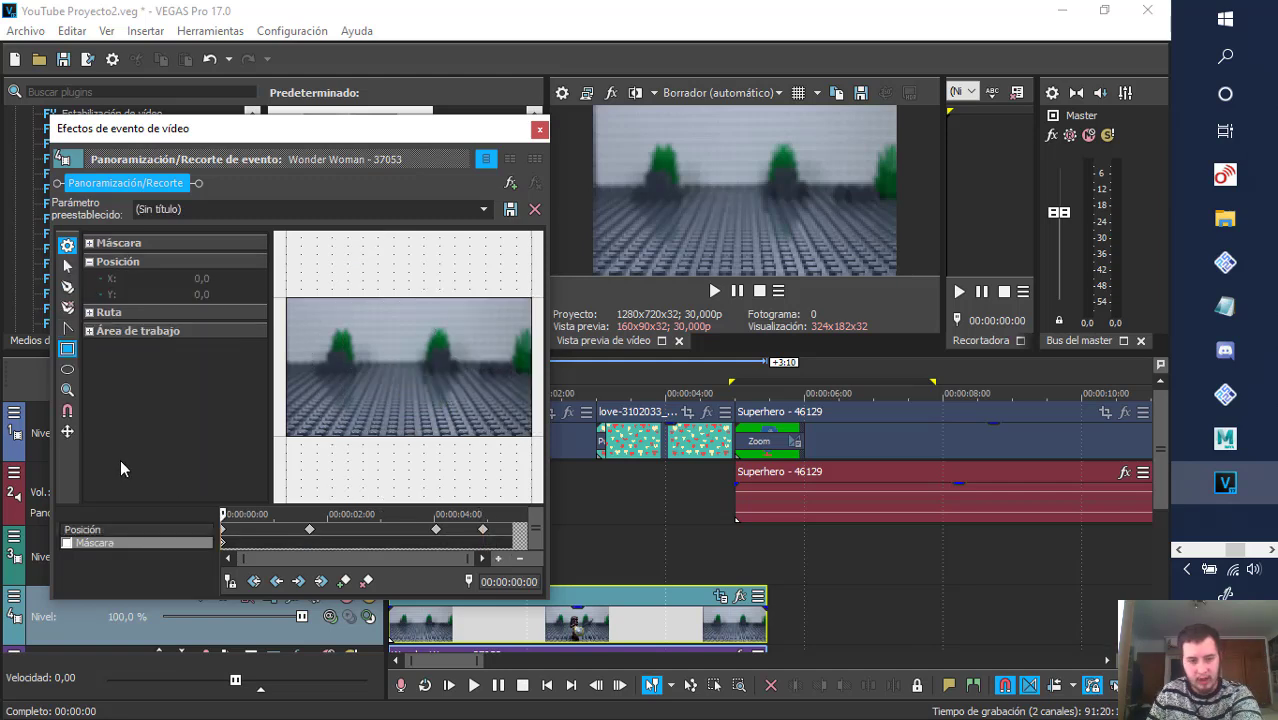
drag(499, 542, 115, 461)
click(506, 530)
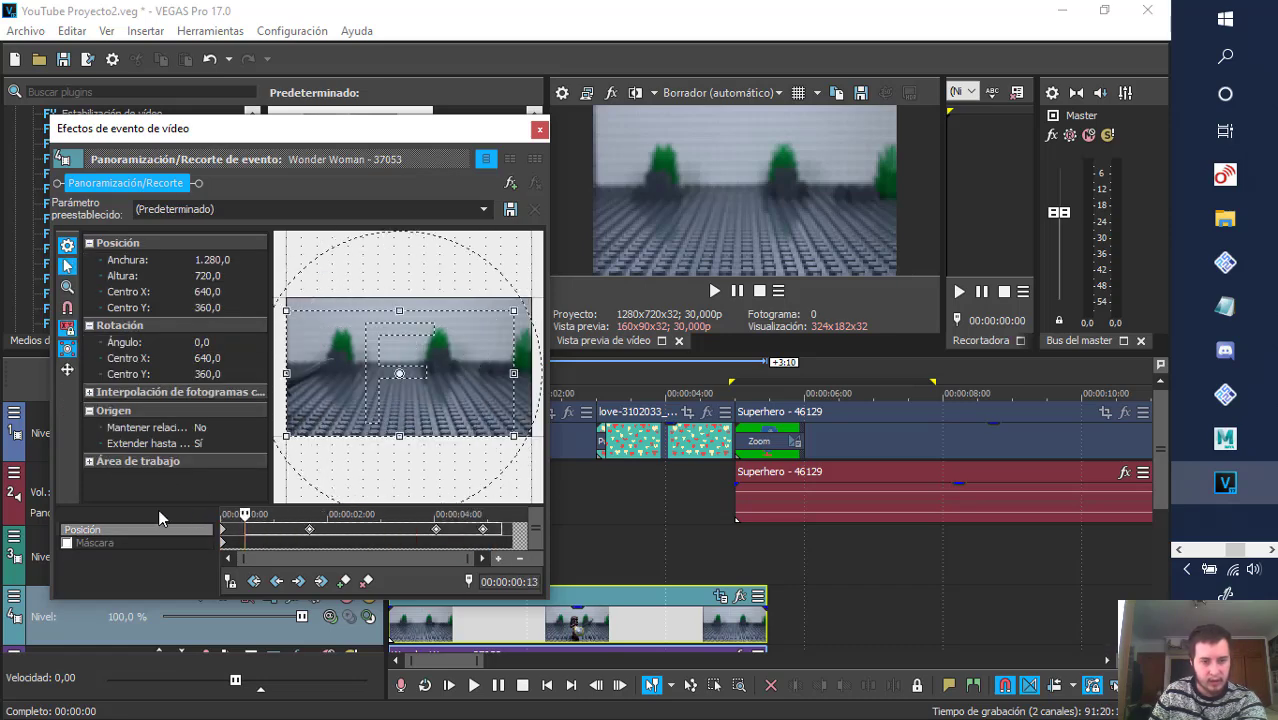
click(365, 537)
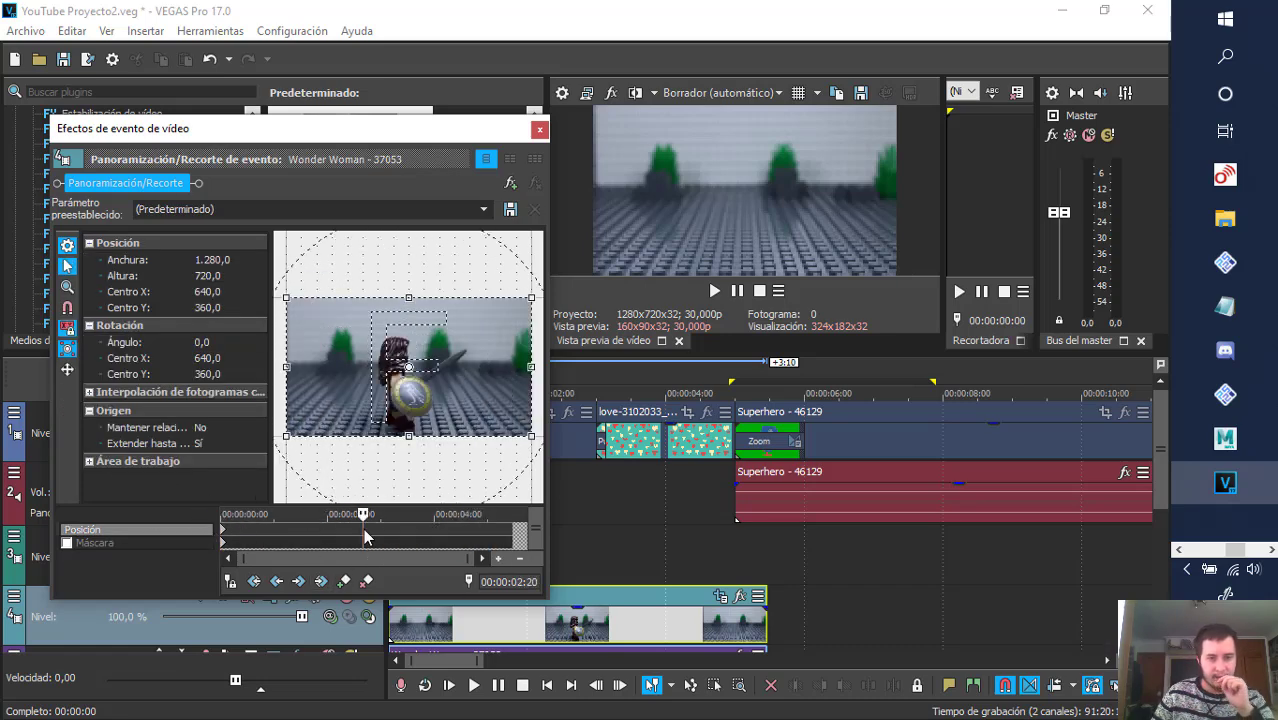
click(67, 543)
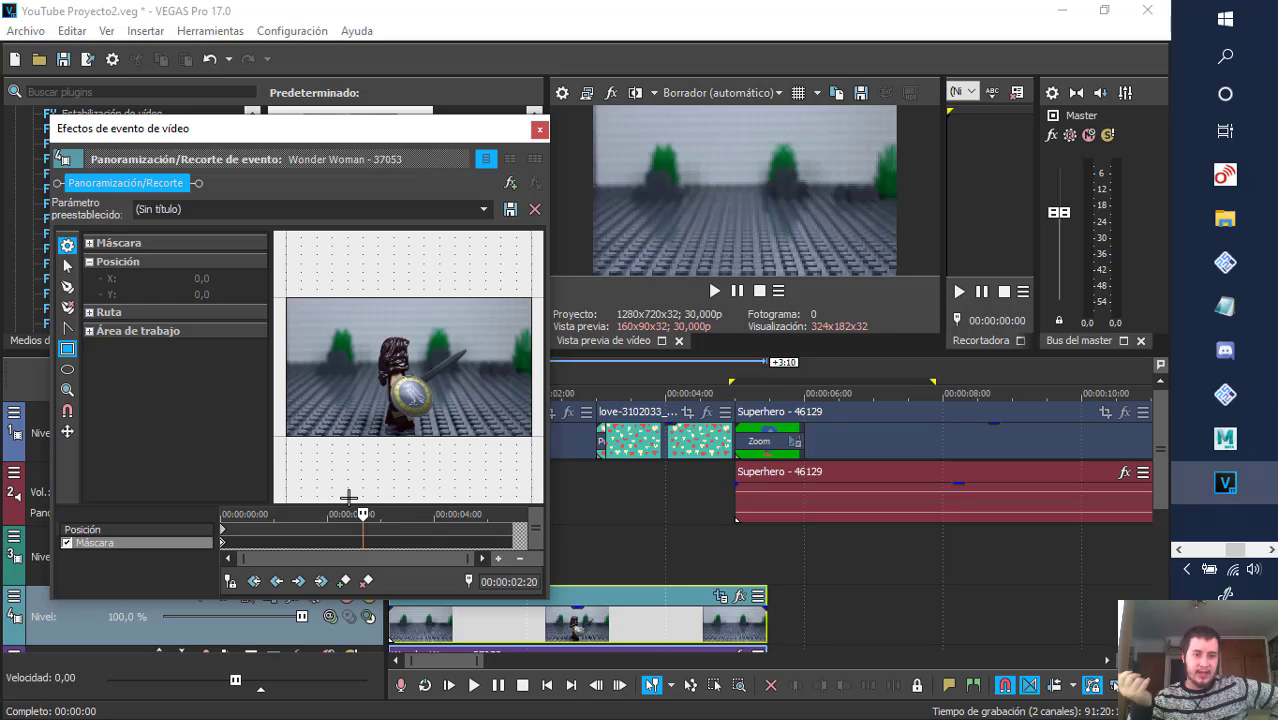
- Move the love-3102033_1280 clip onto a new track below the Wonder Woman clip, where it serves as the background
click(629, 392)
drag(688, 440, 675, 617)
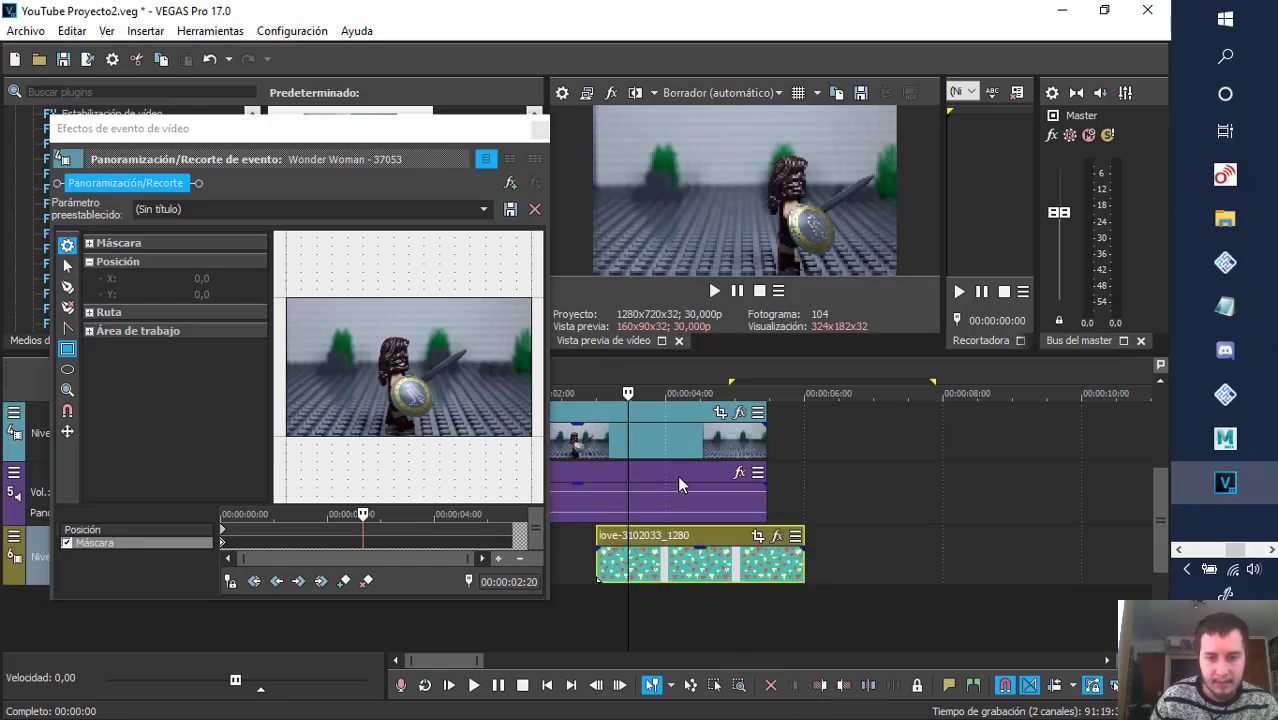
- Draw a rectangular mask over roughly the left two thirds of the Wonder Woman frame at 00:00:00:00 and try its negative mode
click(224, 537)
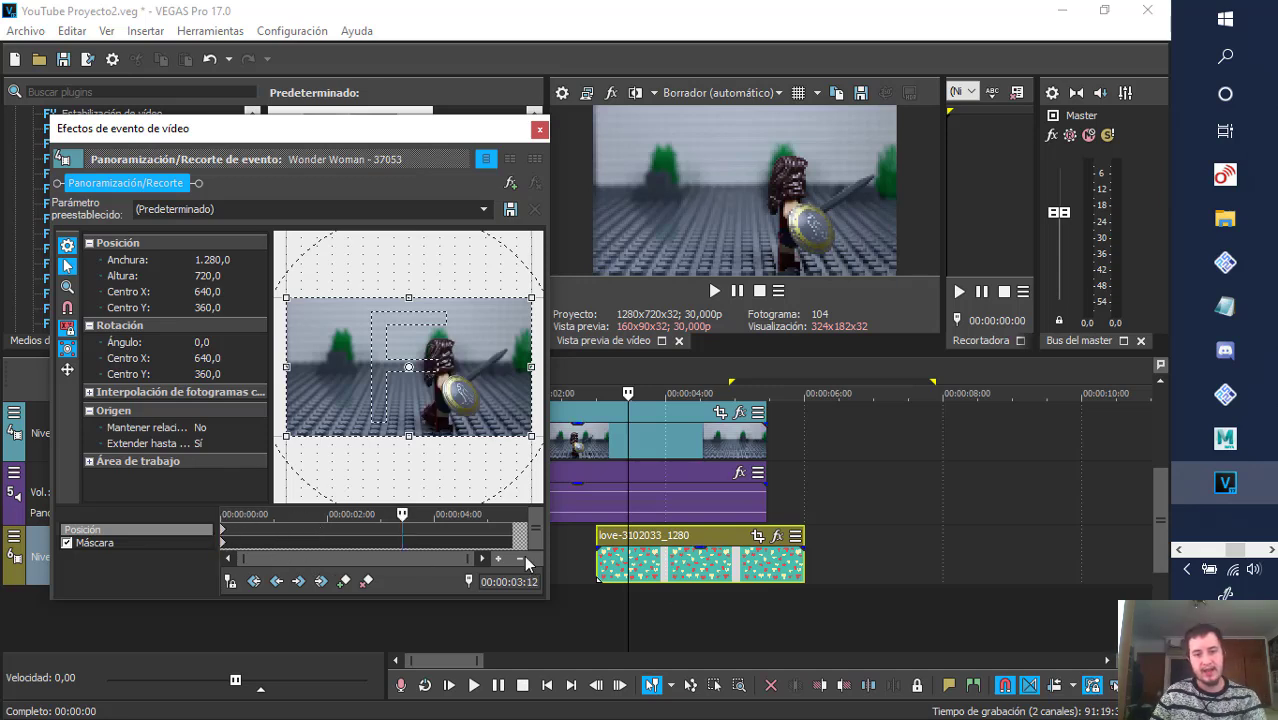
drag(402, 514, 138, 512)
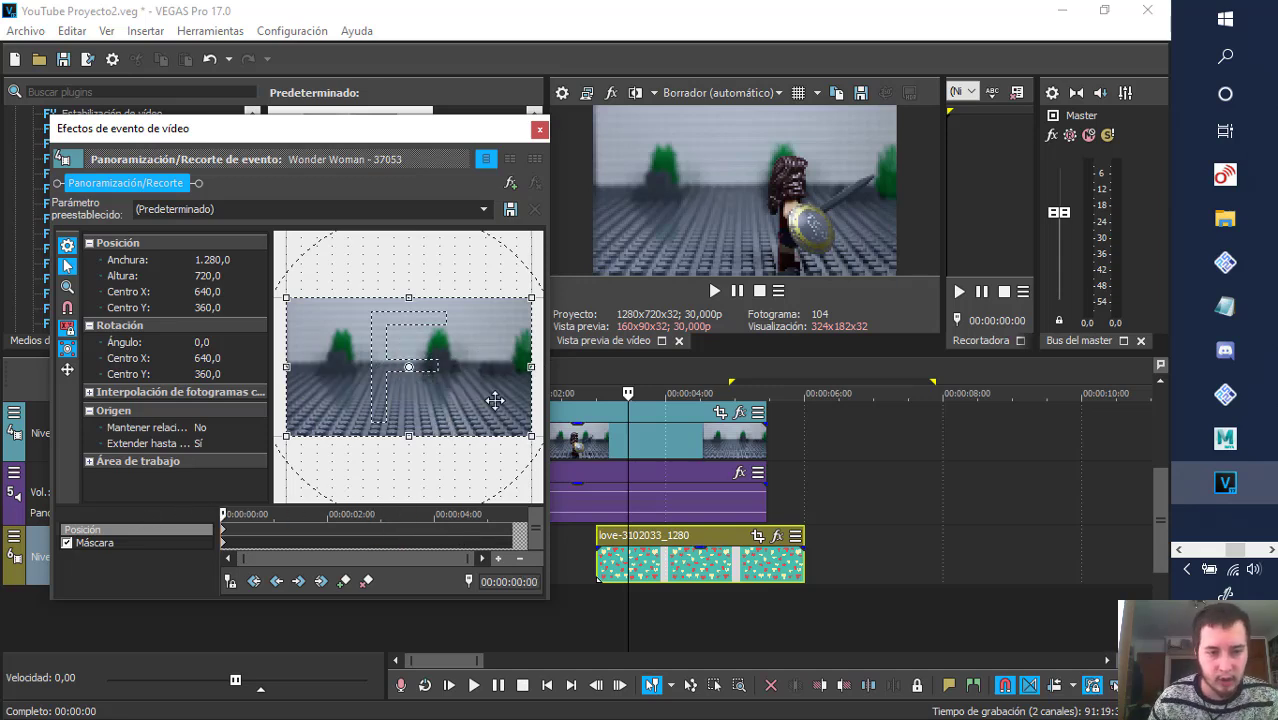
click(225, 546)
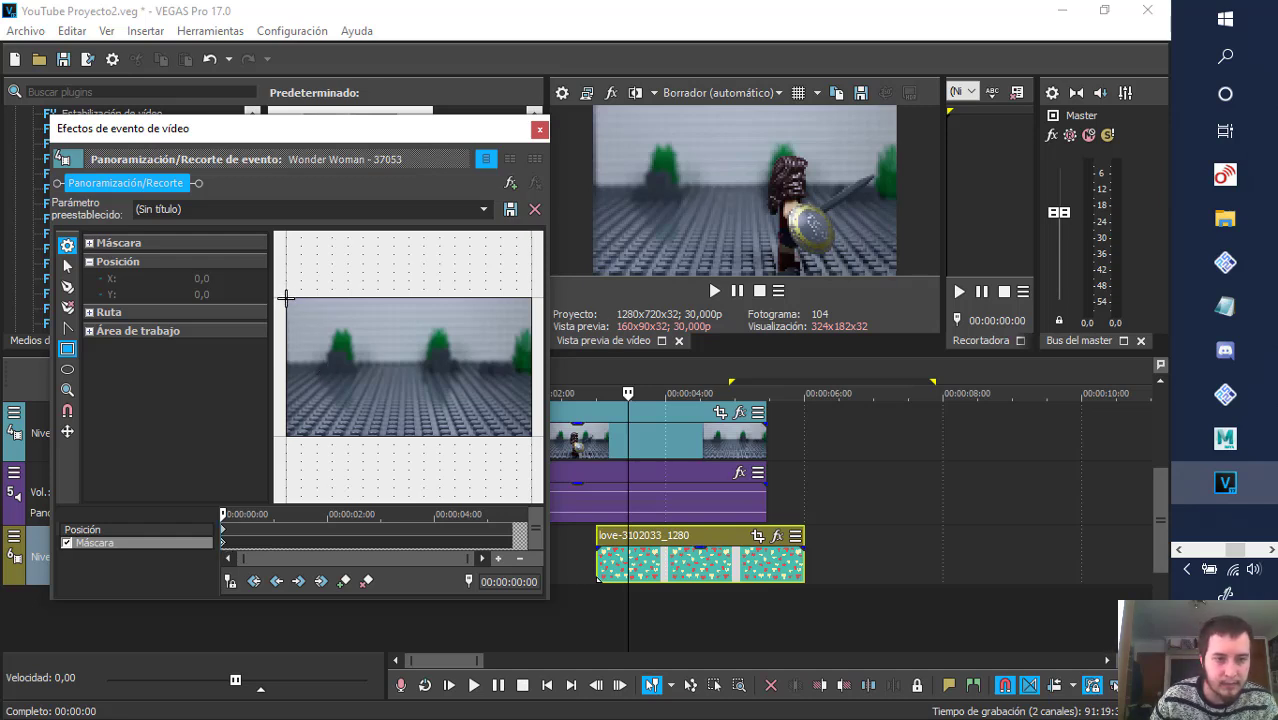
drag(283, 291, 442, 458)
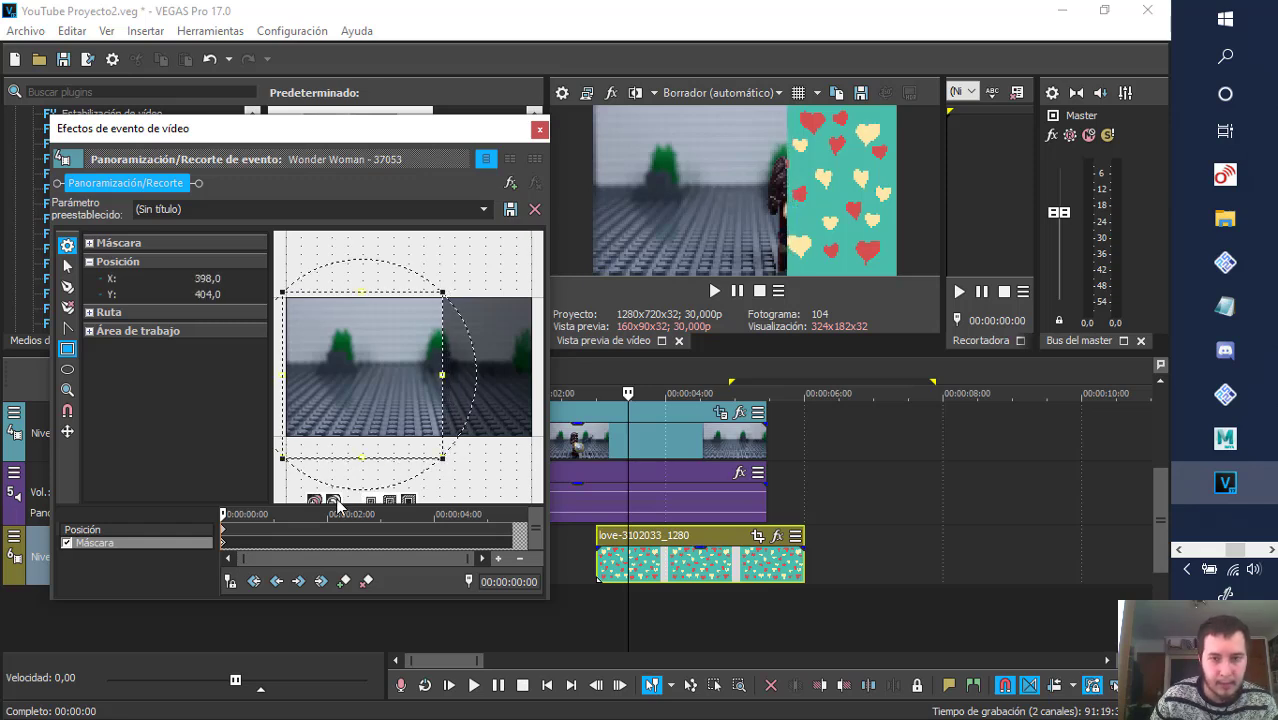
click(336, 502)
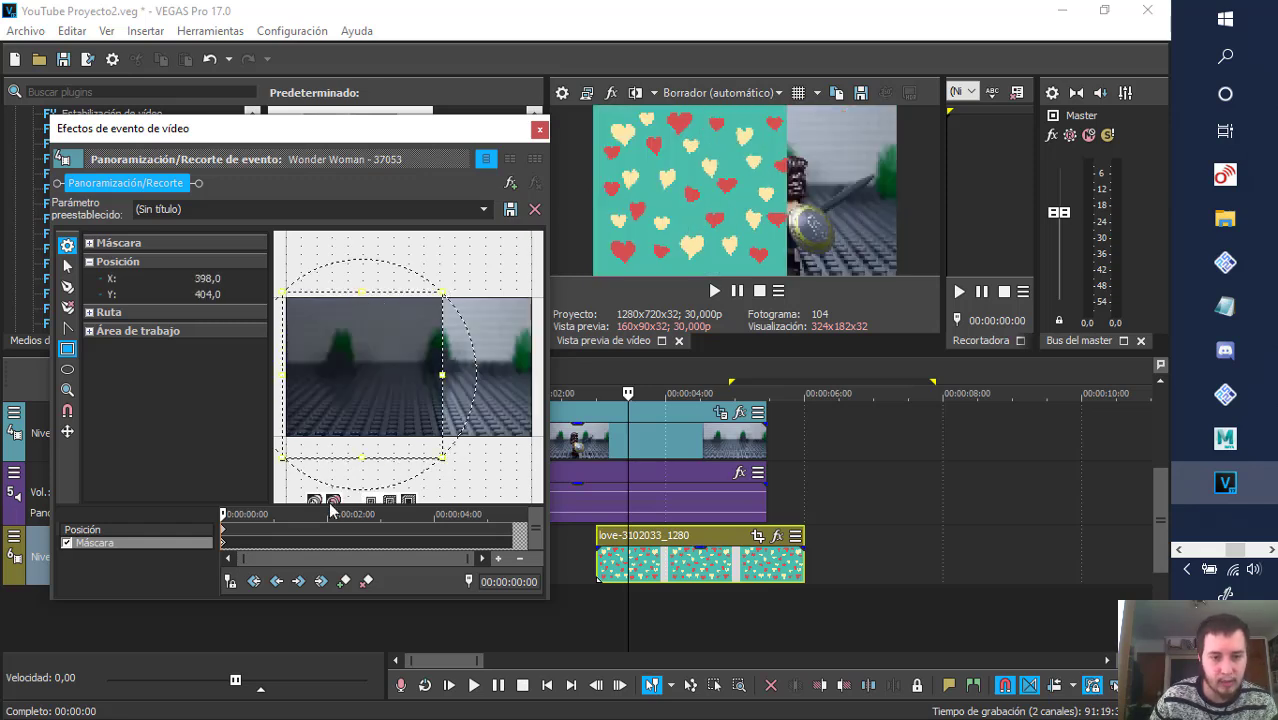
click(333, 501)
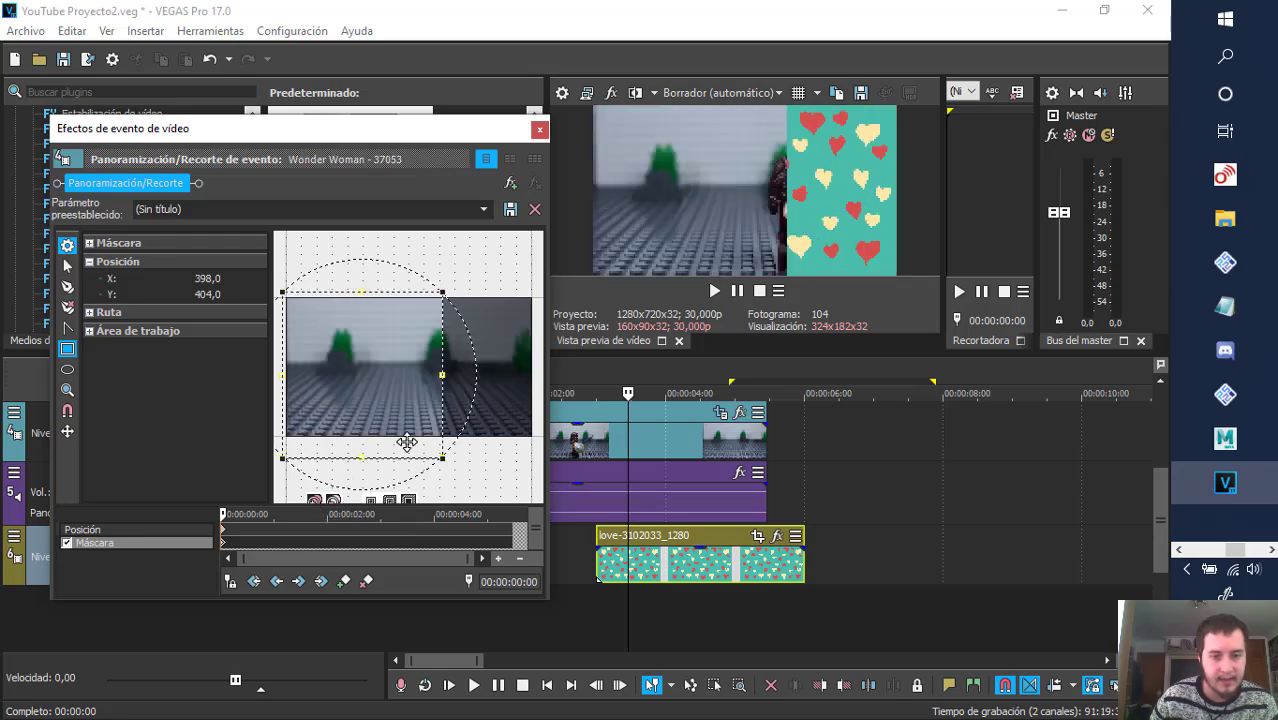
- Feather the rectangular mask on both sides of its edge, and switch the feathering to inward with a slightly larger amount
scroll(407, 442, down, 2)
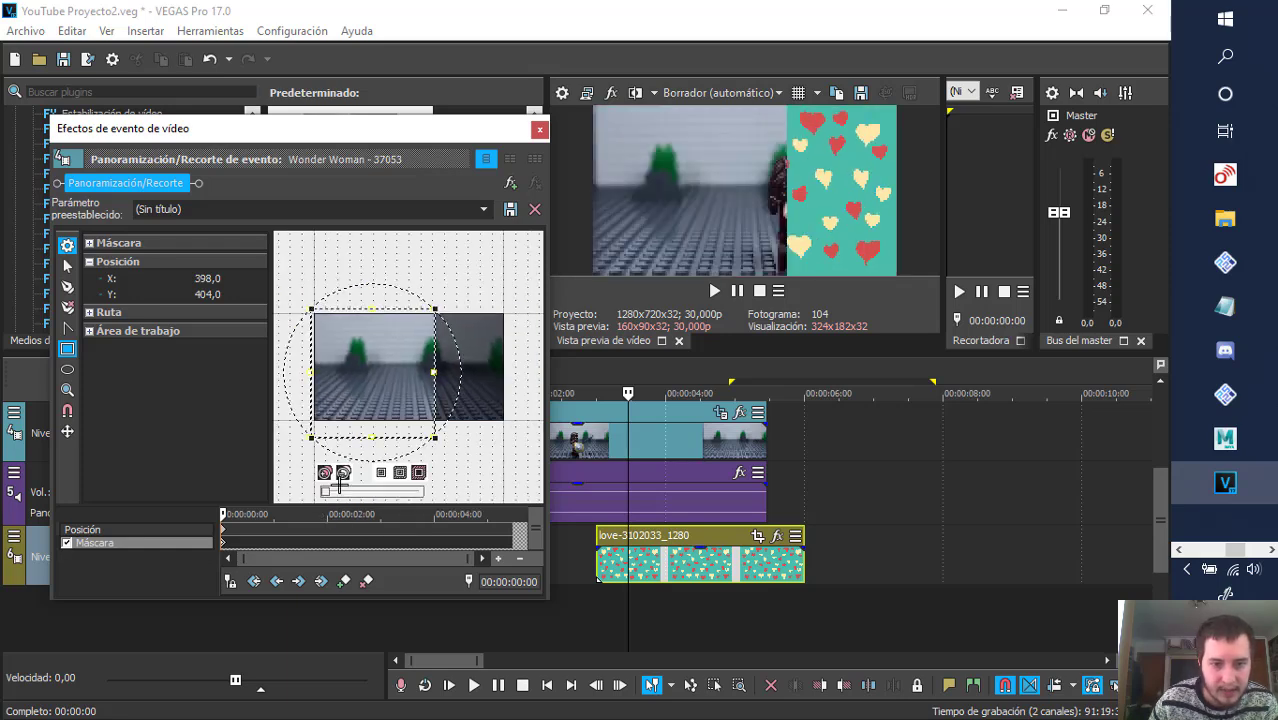
drag(328, 493, 293, 499)
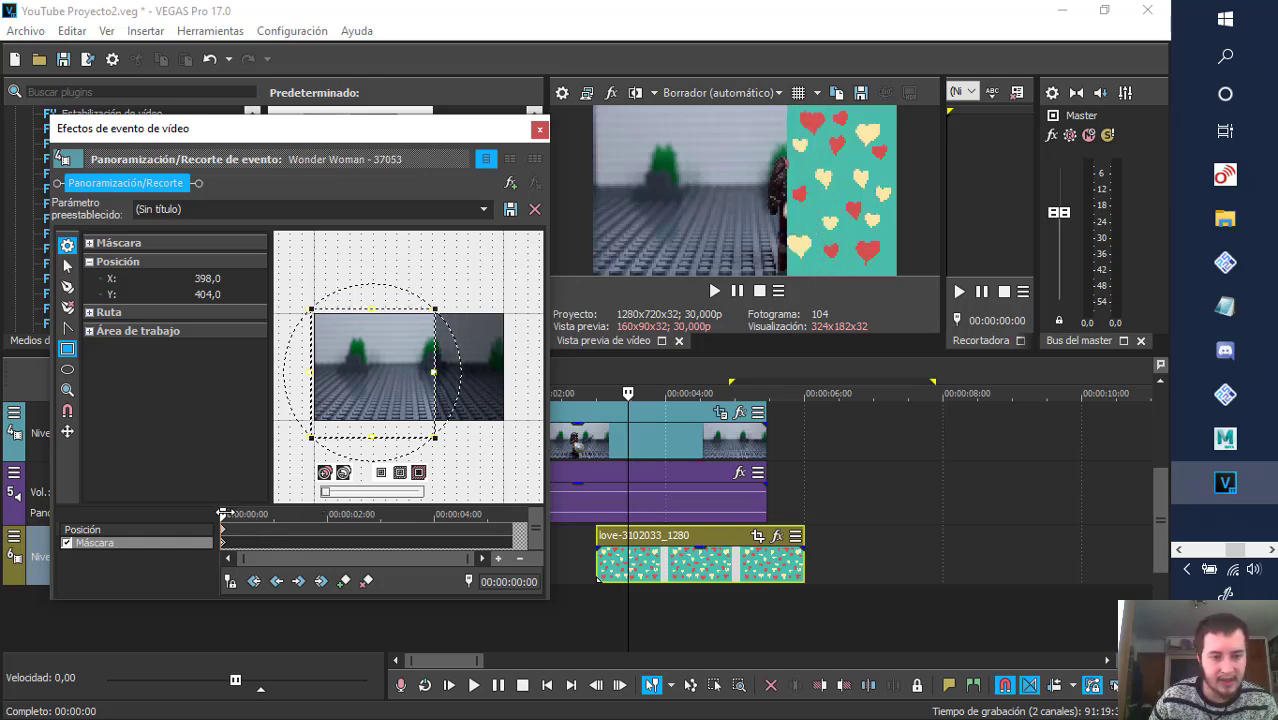
drag(222, 513, 225, 513)
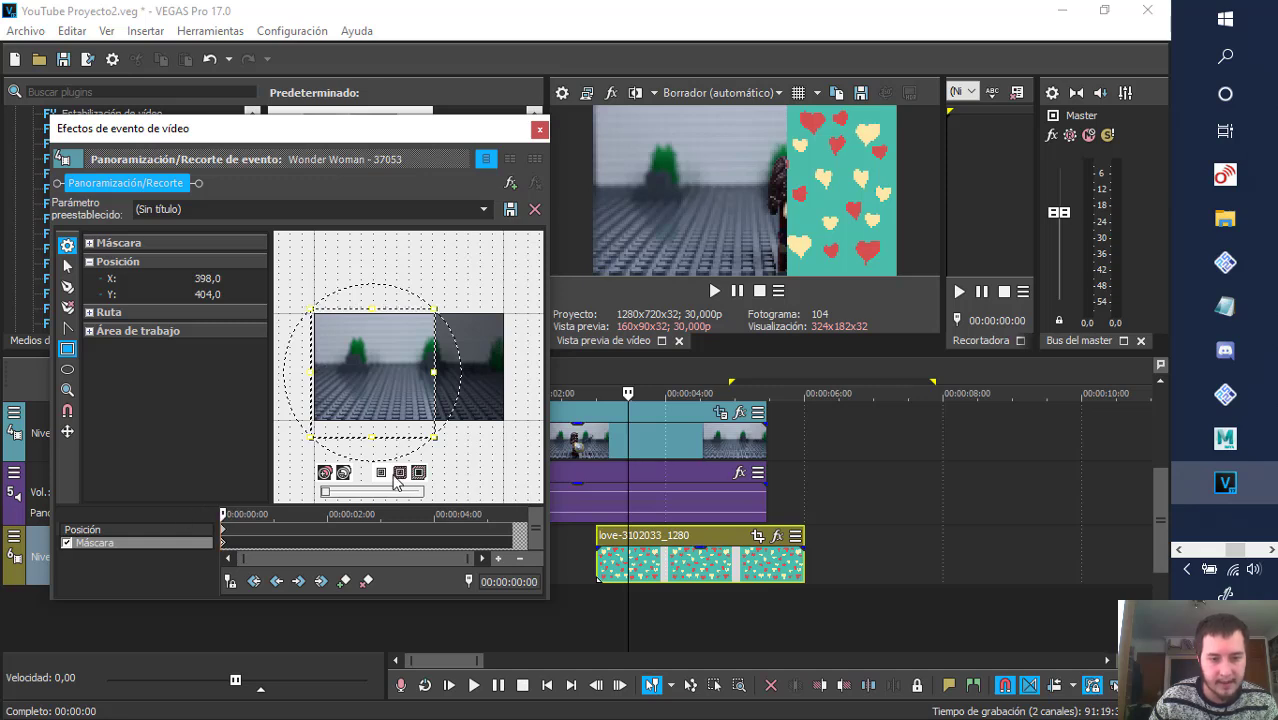
drag(322, 499, 357, 500)
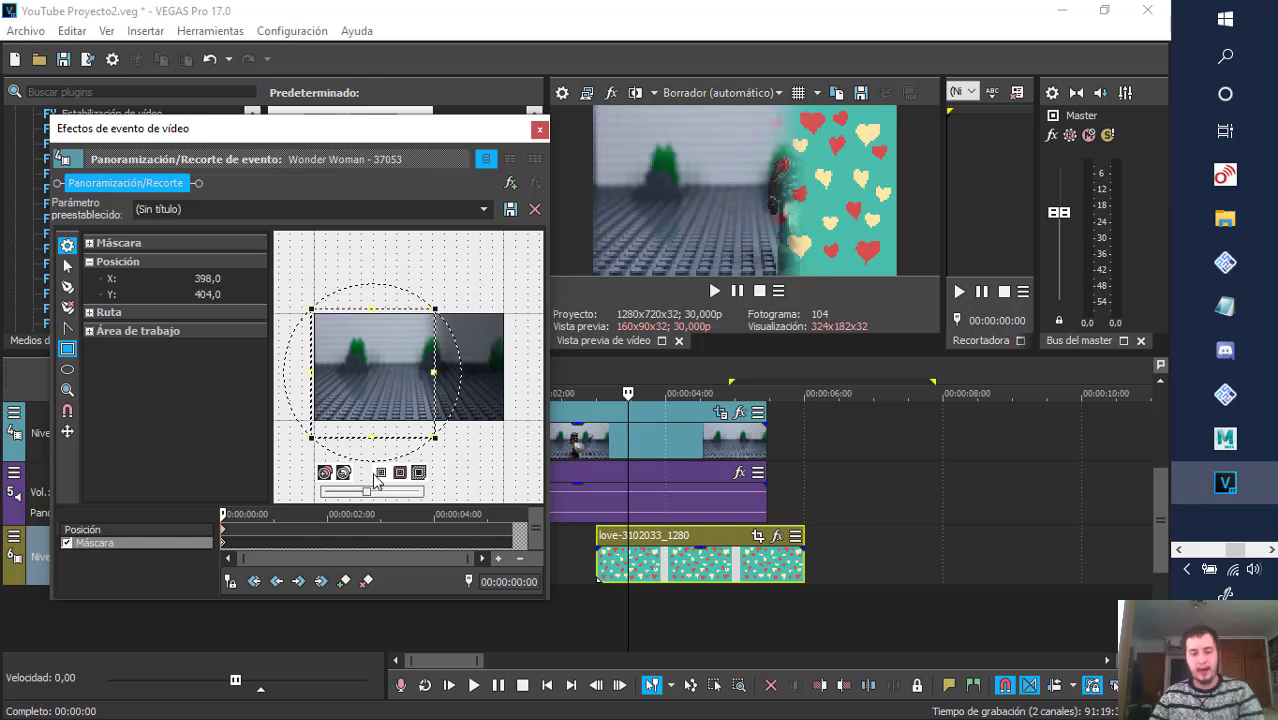
click(378, 471)
mouse_move(368, 494)
mouse_down()
mouse_move(399, 494)
mouse_move(373, 492)
mouse_up()
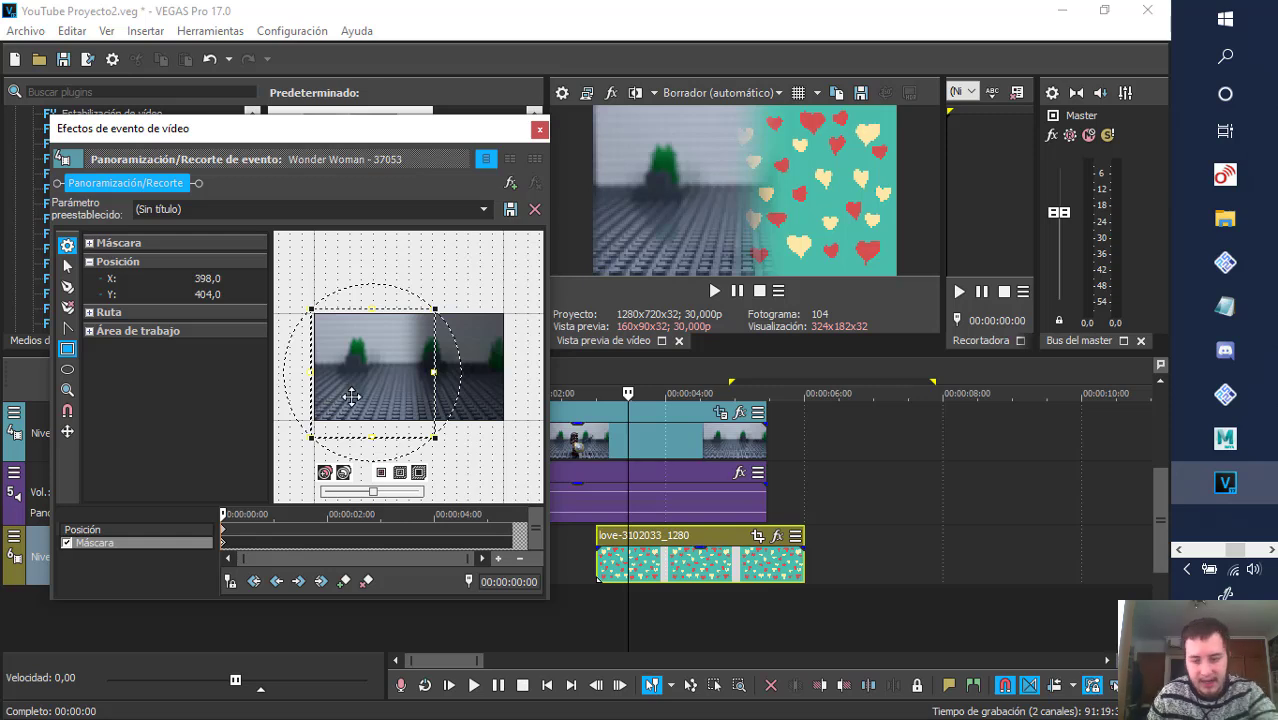
- Replace the rectangular mask with a large oval over the frame, and delete the oval as well
key(Delete)
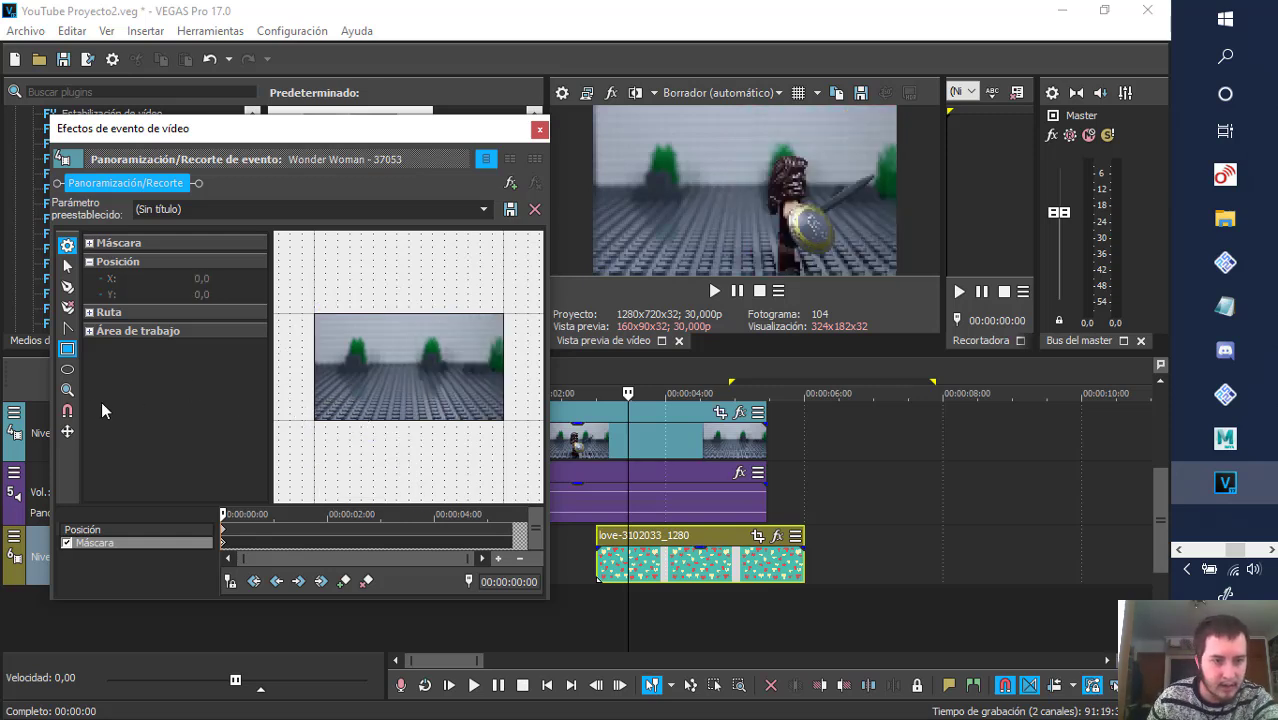
drag(321, 311, 481, 412)
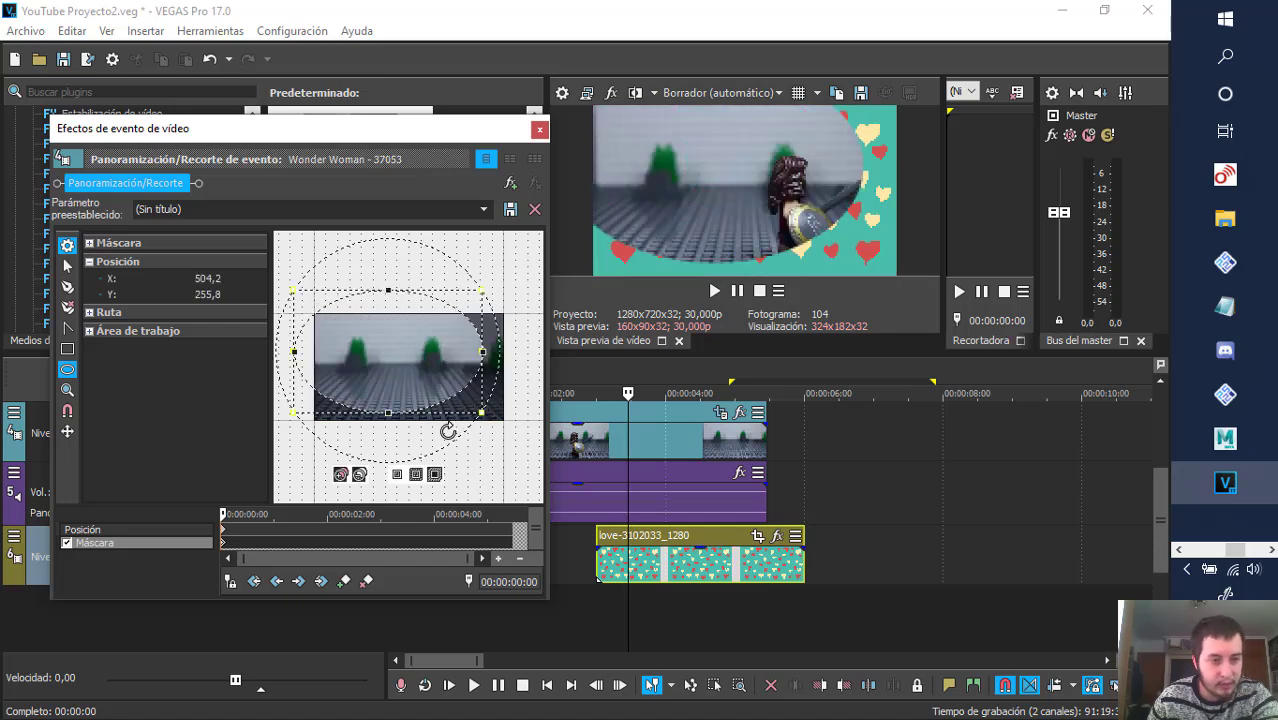
key(Delete)
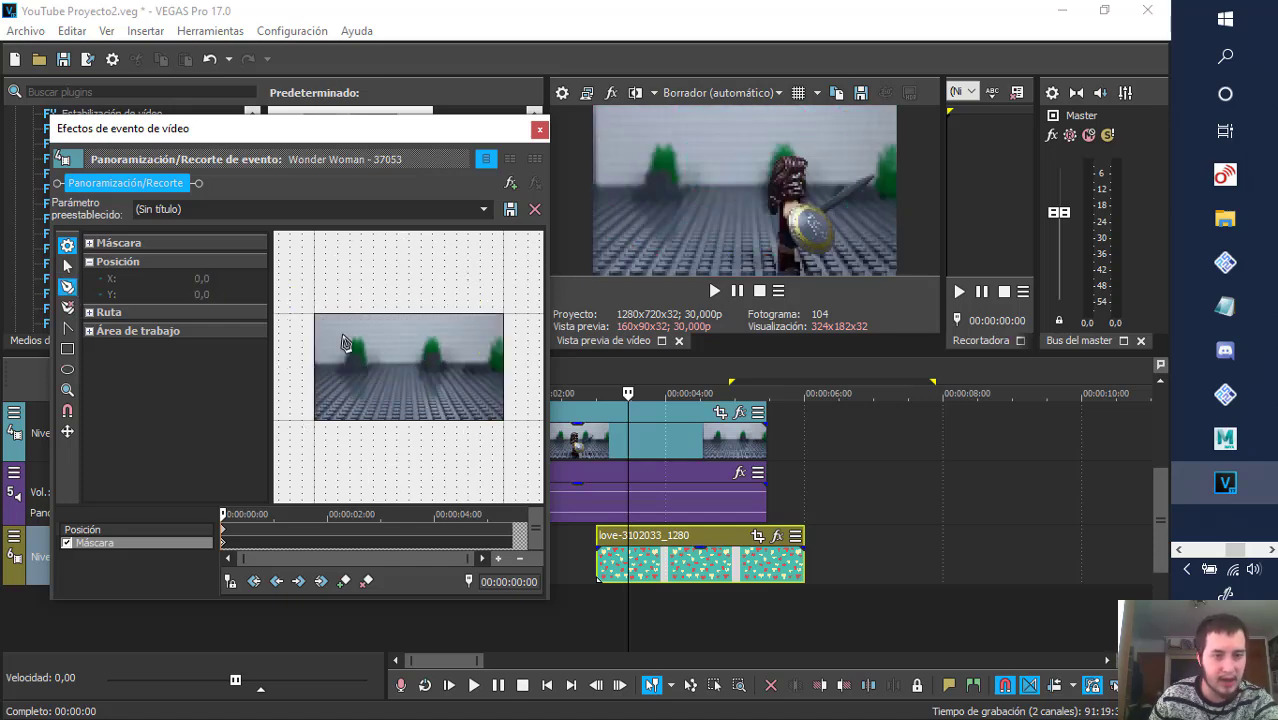
- Draw a closed seven-point freeform mask around most of the frame at 00:00:00:00, extending below its lower edge
click(305, 326)
click(484, 350)
click(484, 426)
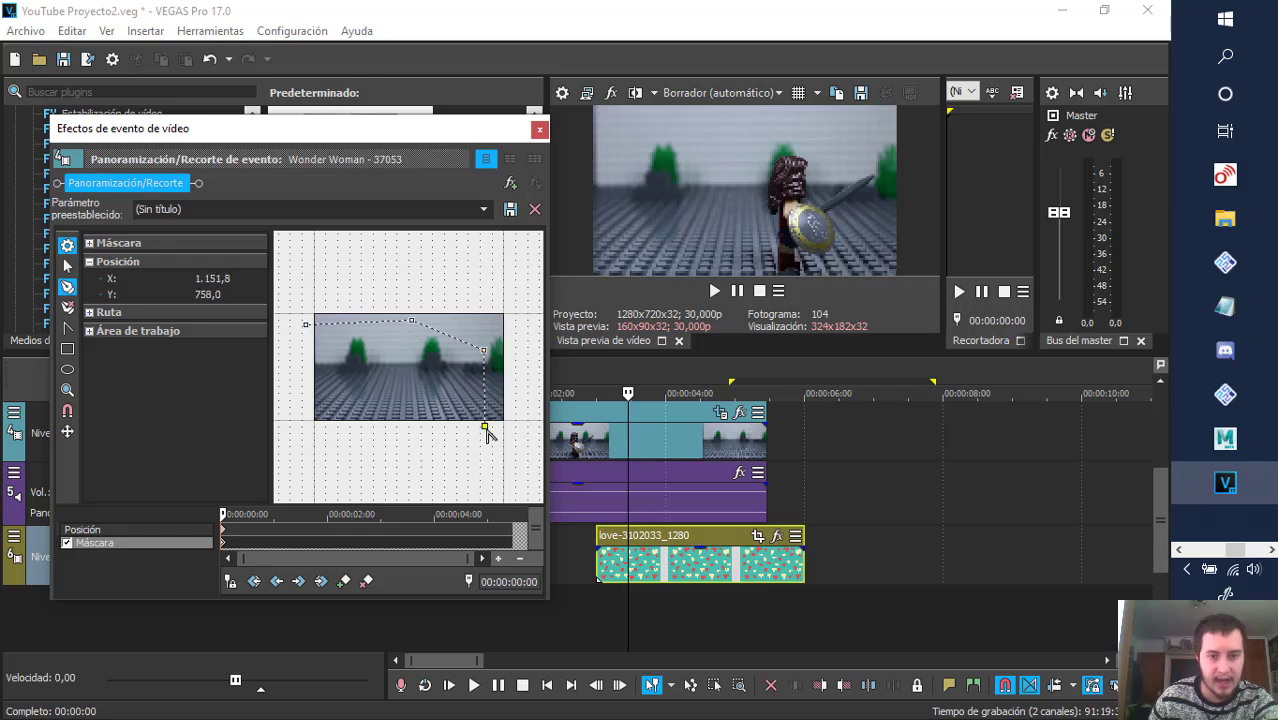
click(464, 466)
click(351, 435)
click(306, 373)
click(305, 325)
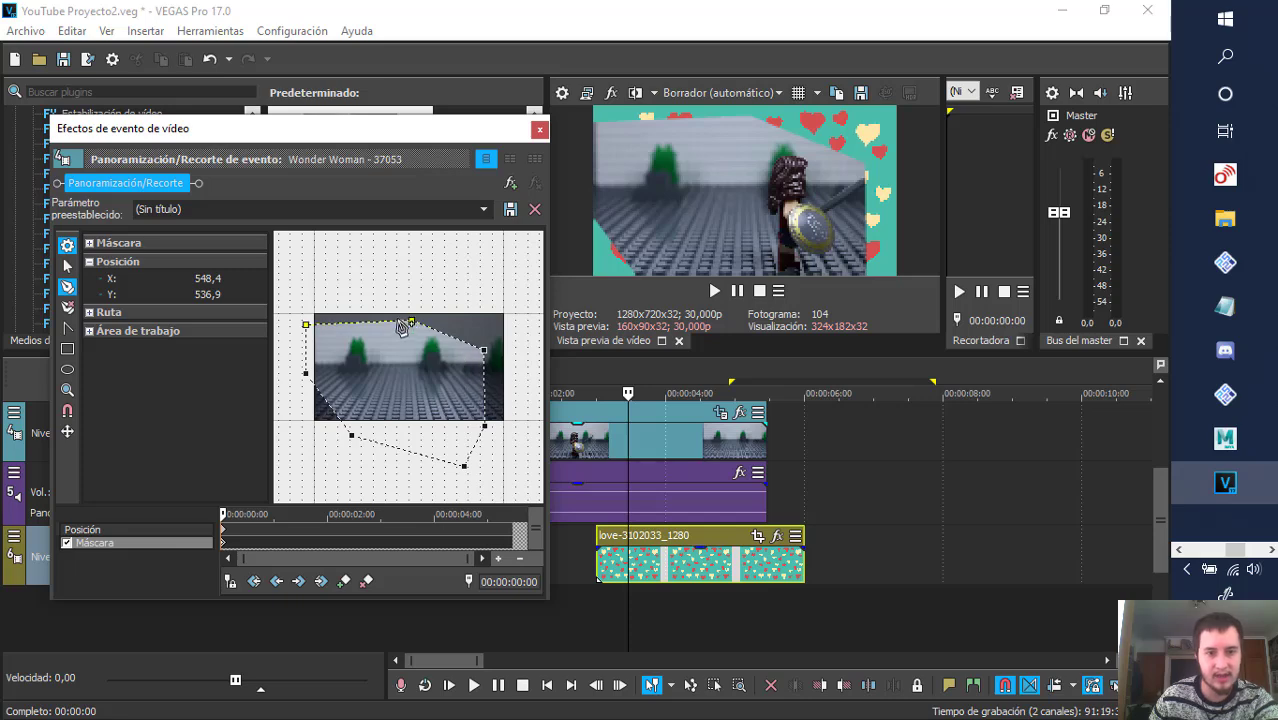
- Try bending the freeform mask into a curve at its upper middle point, and undo that change
drag(411, 322, 406, 399)
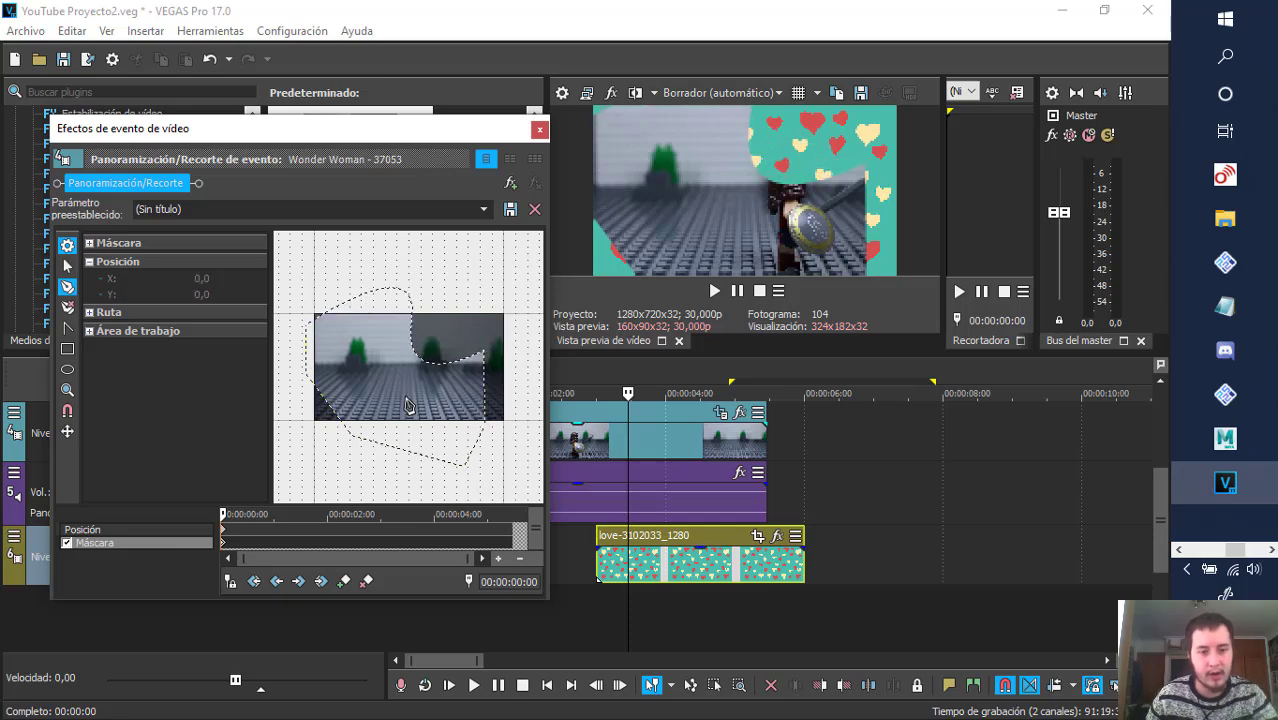
key(ctrl+z)
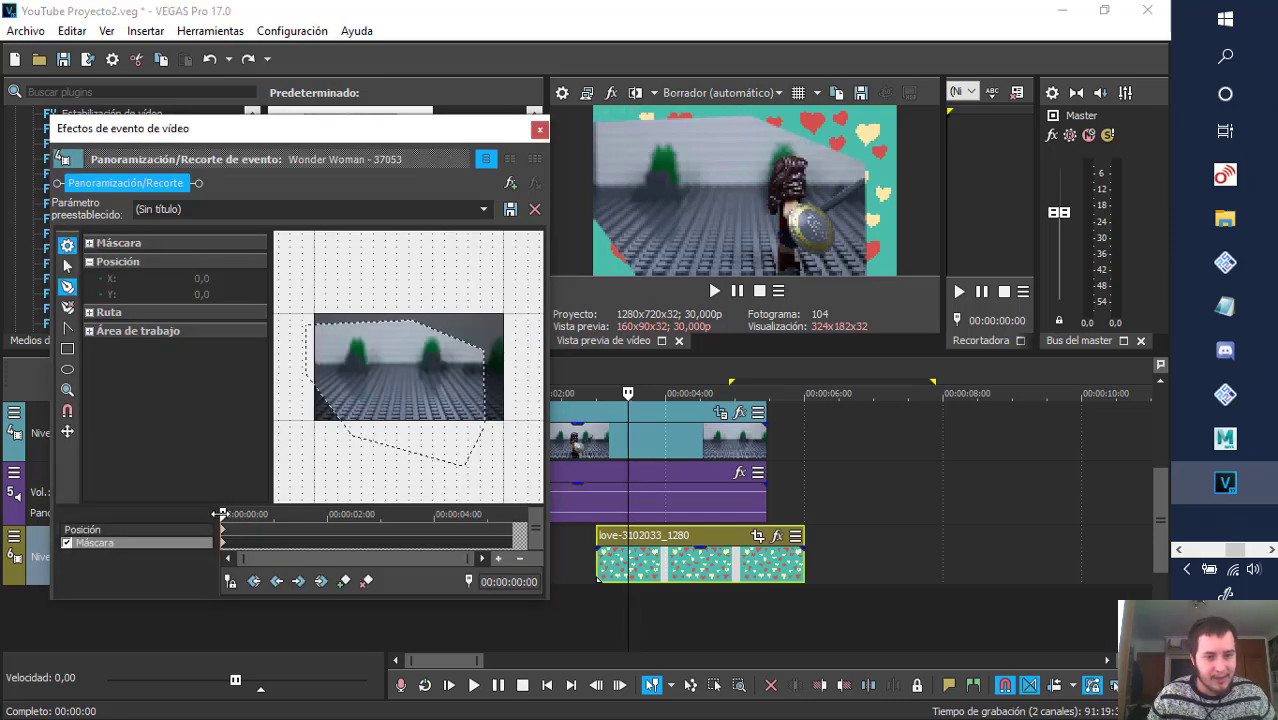
- Keyframe a mask shape change at 00:00:01:23 by moving the upper middle point down into the lower part of the frame
drag(220, 513, 314, 513)
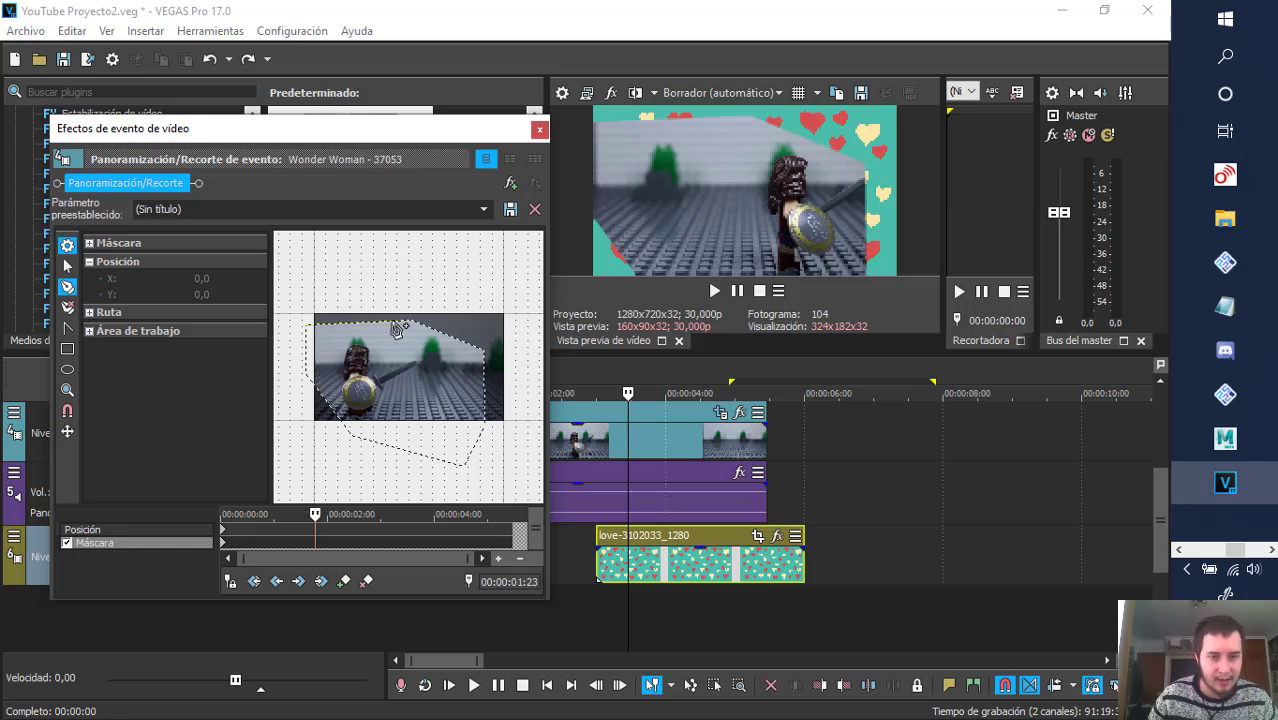
click(67, 265)
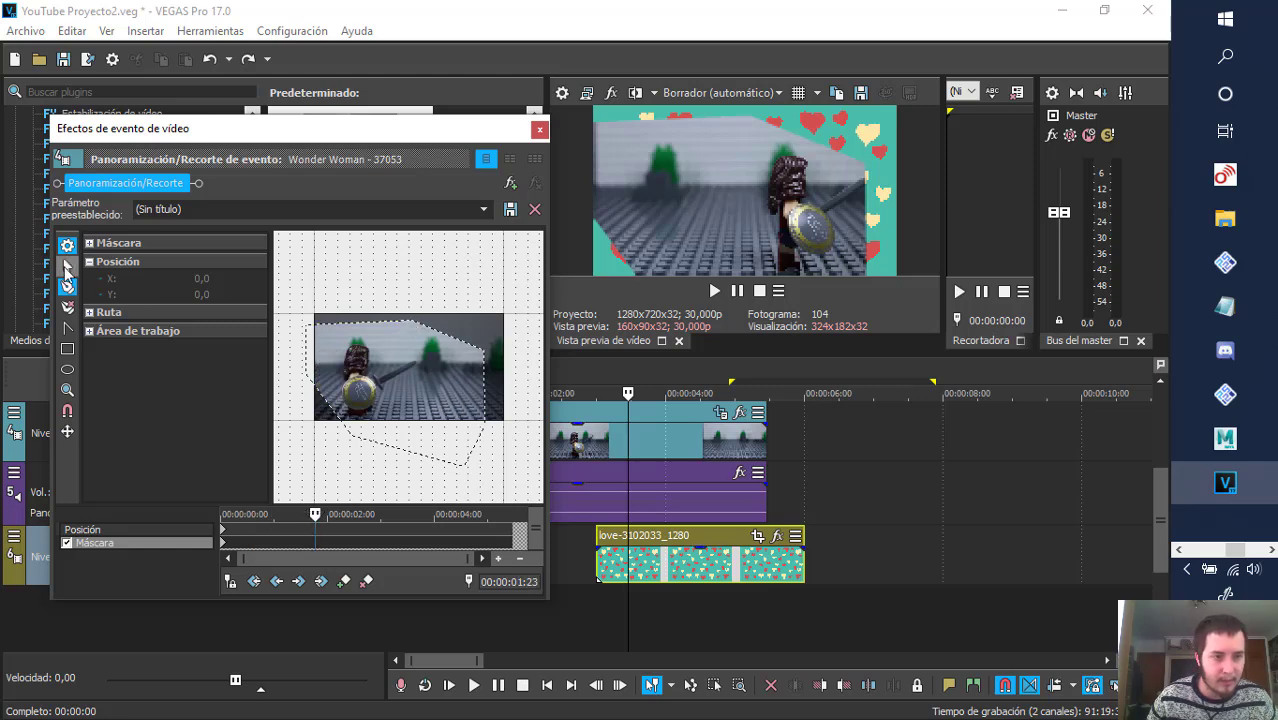
click(412, 323)
drag(412, 323, 420, 392)
- Select all the mask's points, feather its edge strongly, and set another mask keyframe further along the clip
key(ctrl+a)
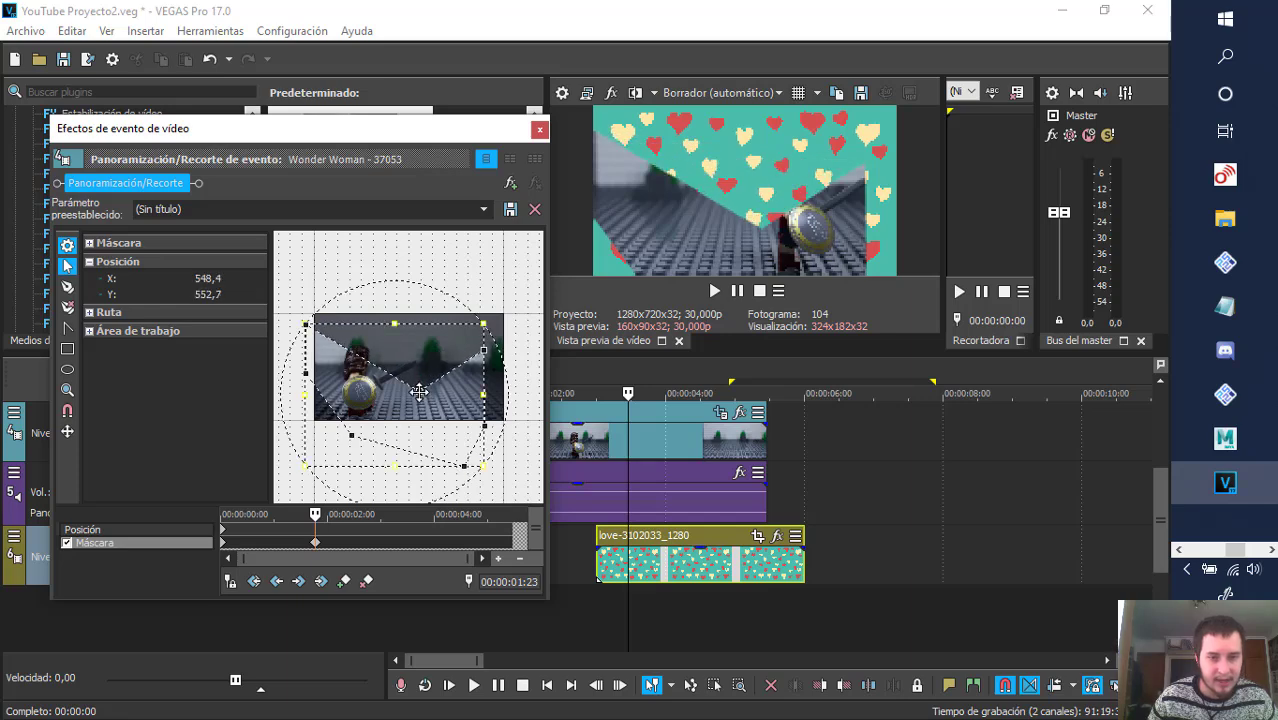
scroll(500, 462, down, 2)
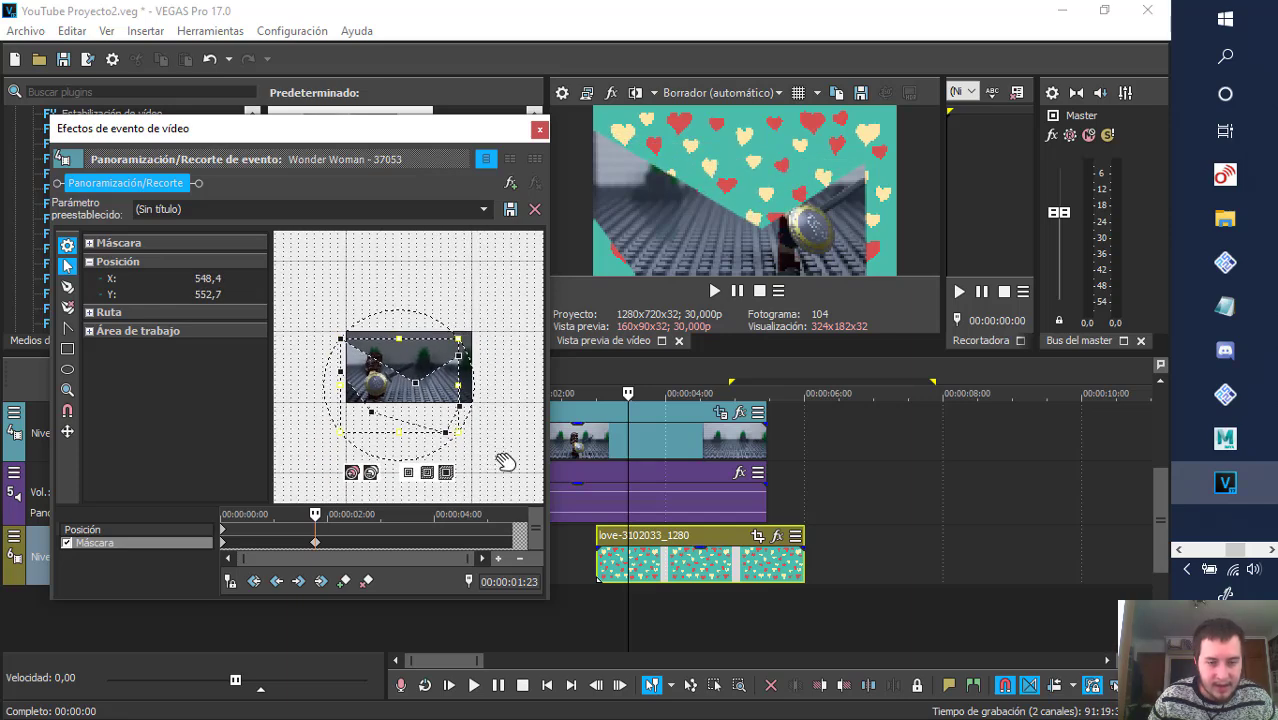
click(428, 473)
drag(358, 500, 443, 497)
click(416, 545)
- Set a mask keyframe at 00:00:05:01 and pull the mask's lowest point up into the frame, beside its middle point
click(490, 530)
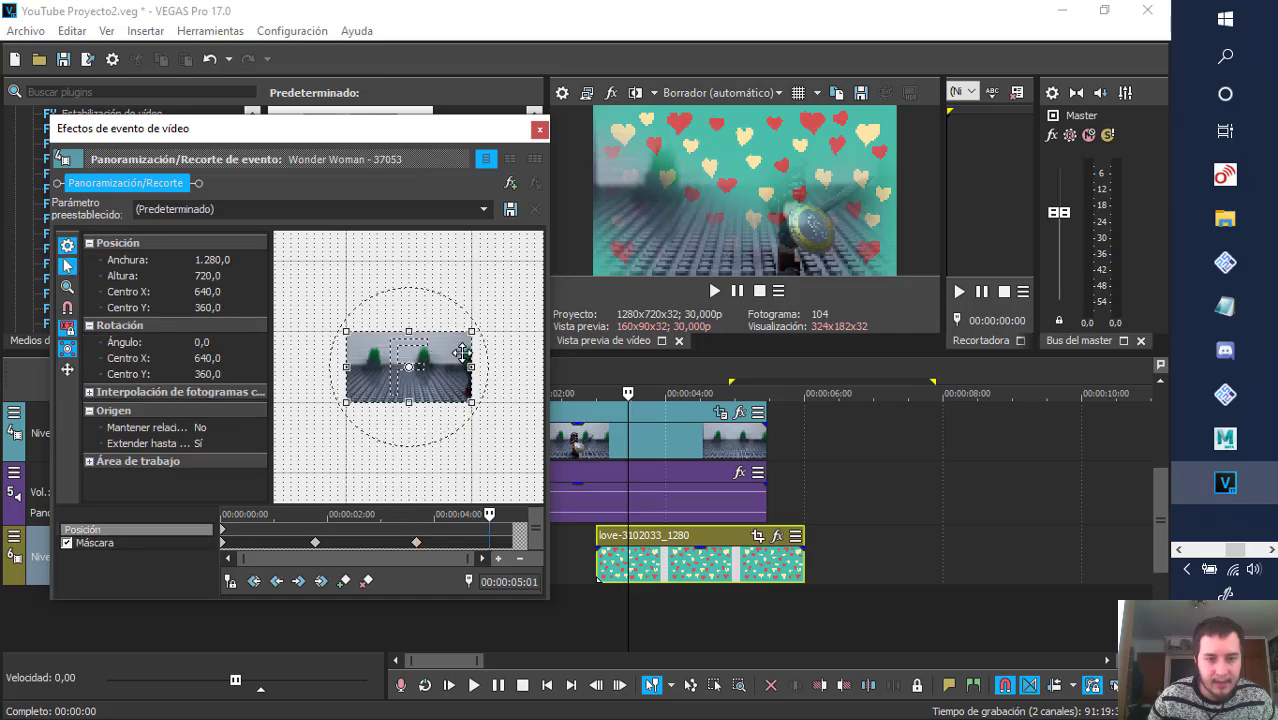
click(491, 544)
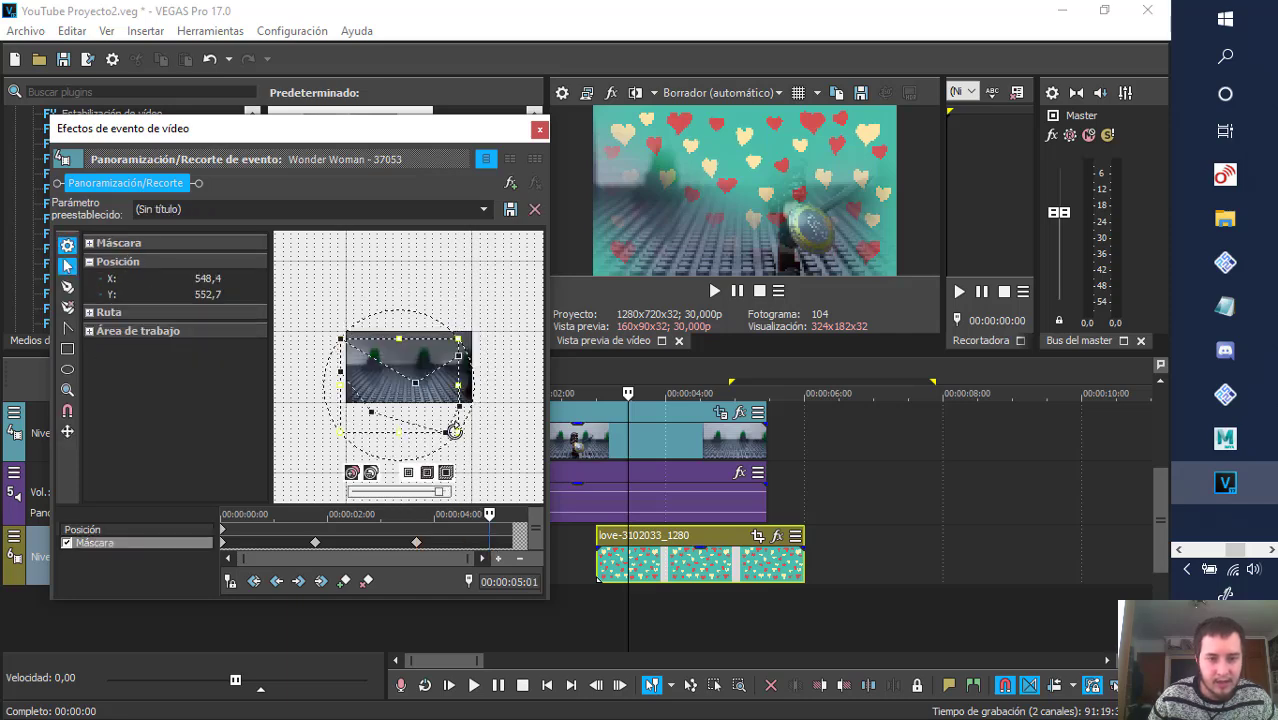
click(504, 467)
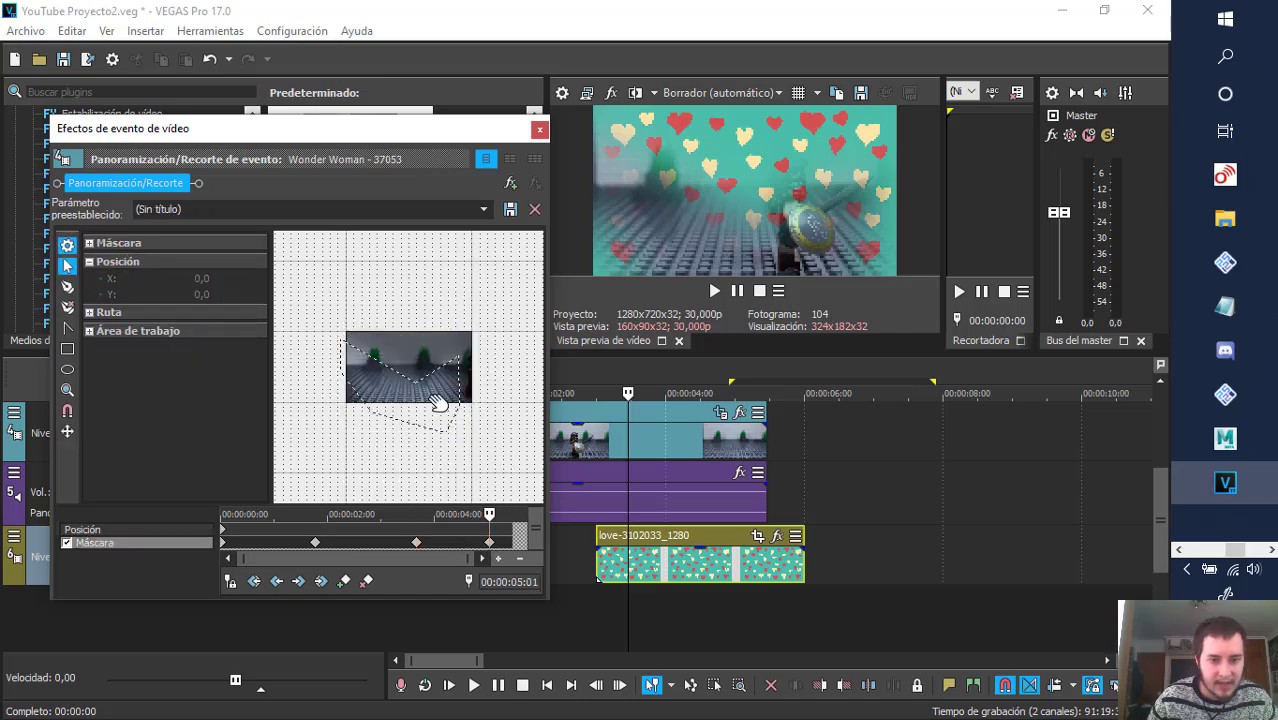
click(445, 436)
drag(446, 434, 424, 389)
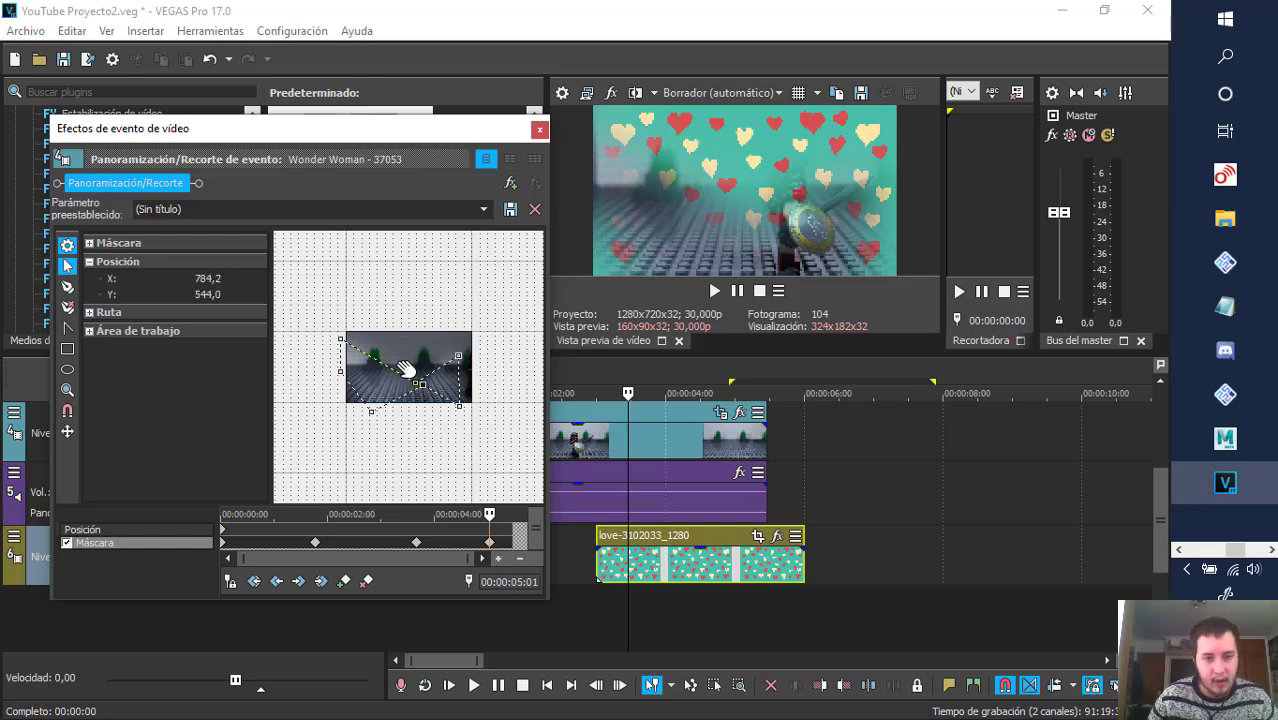
- Select all mask points and keyframe the mask at 00:00:05:14, moved entirely beyond the frame's left edge
double_click(341, 334)
click(341, 335)
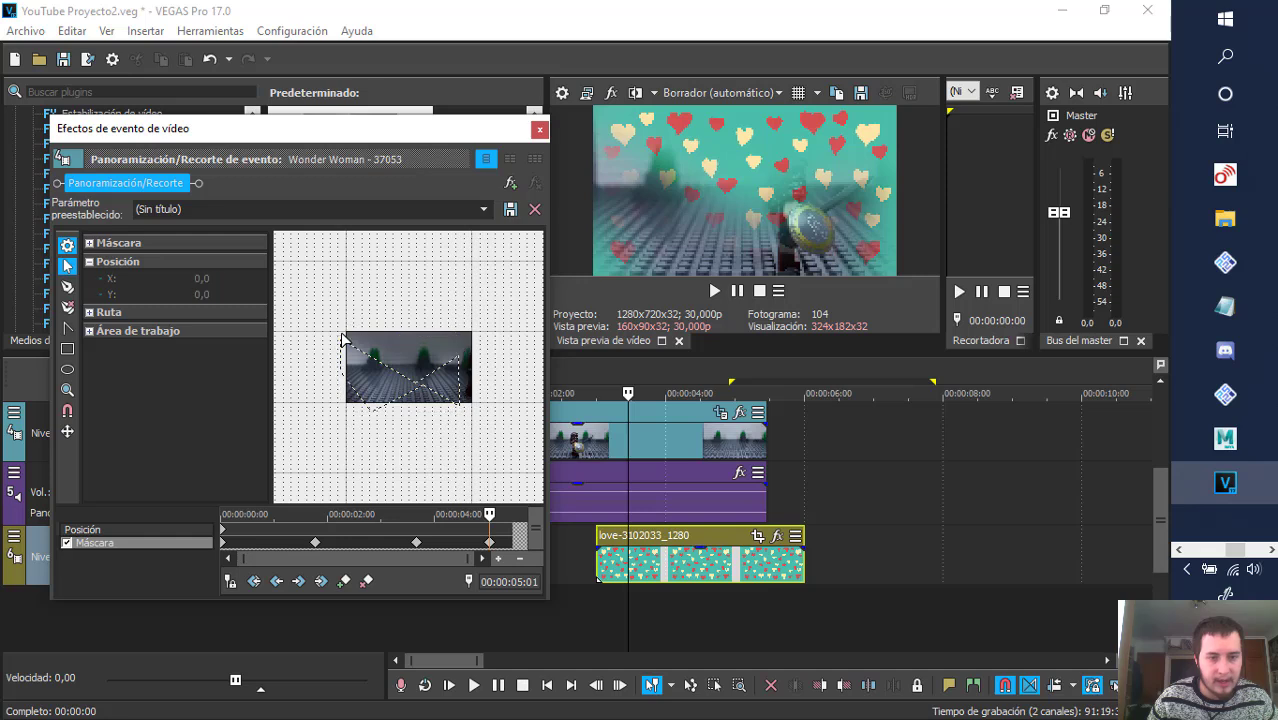
click(341, 340)
double_click(341, 341)
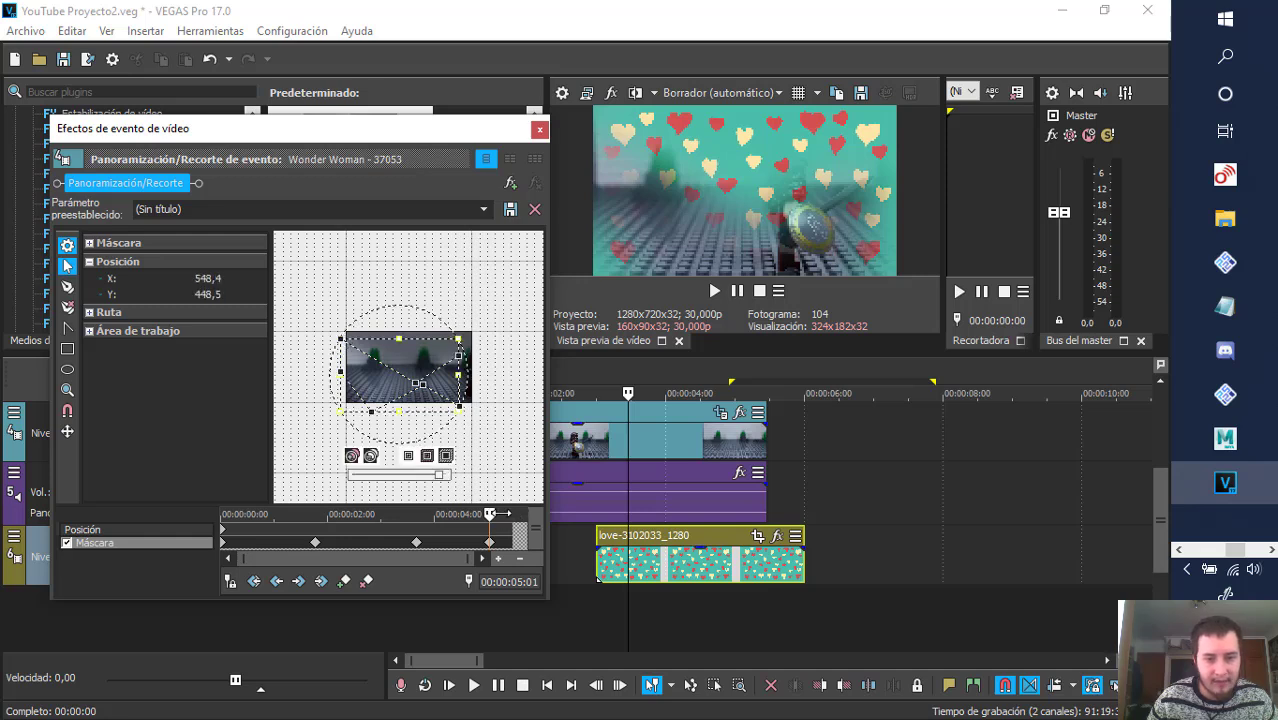
drag(415, 387, 262, 390)
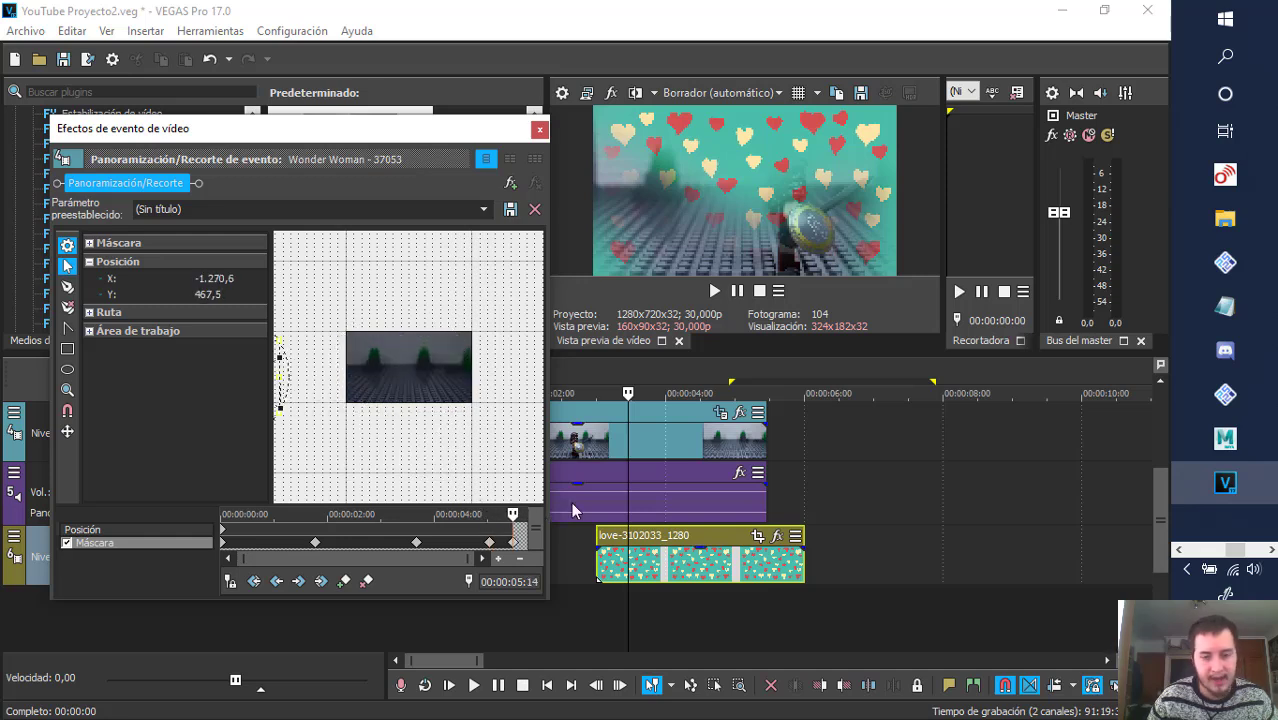
- Play back the masked clip over the hearts background from about 00:00:03:00
click(599, 385)
key(space)
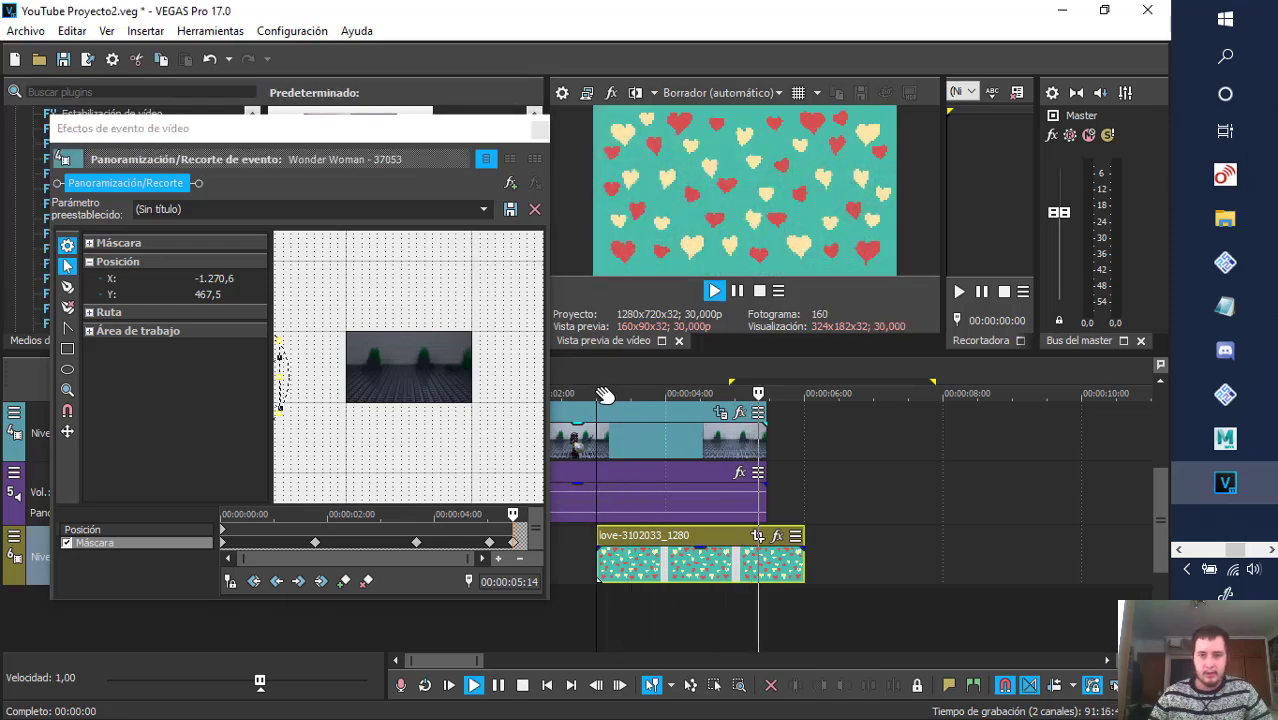
key(space)
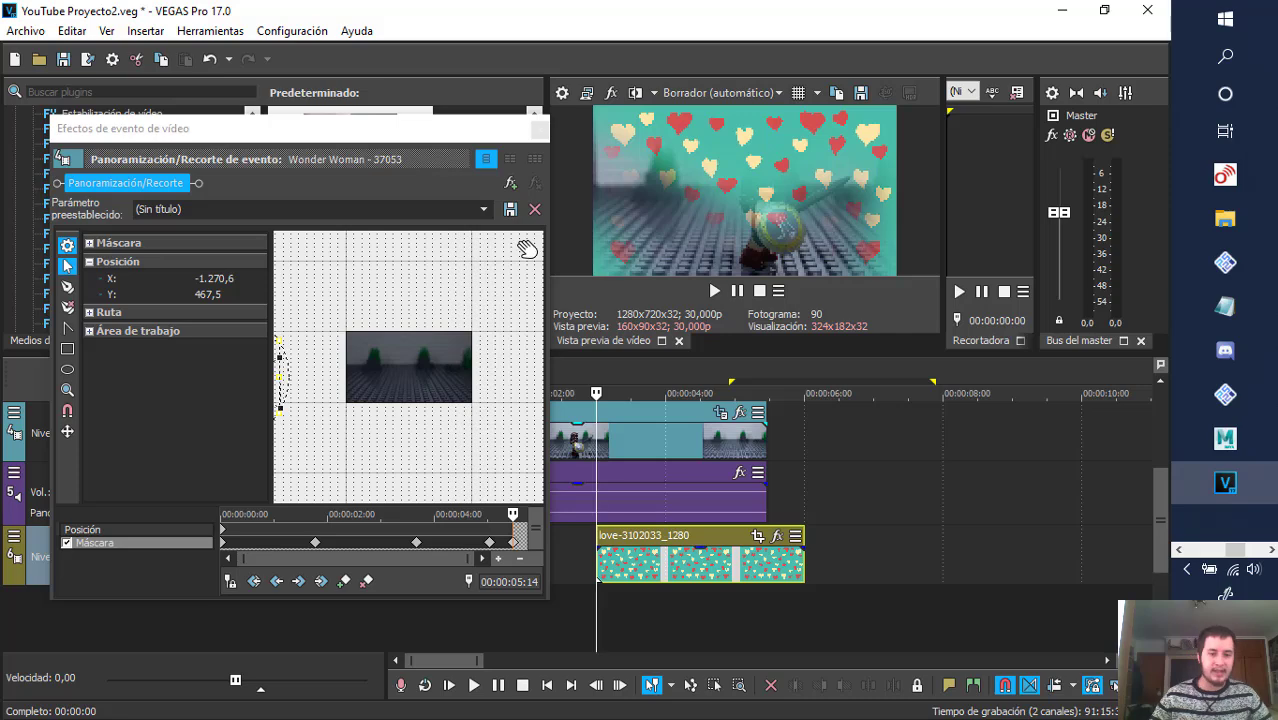
- Delete the mask keyframes from 00:00:05:14 back to 00:00:01:23 and remove the freeform mask from the Wonder Woman clip
click(517, 549)
click(490, 542)
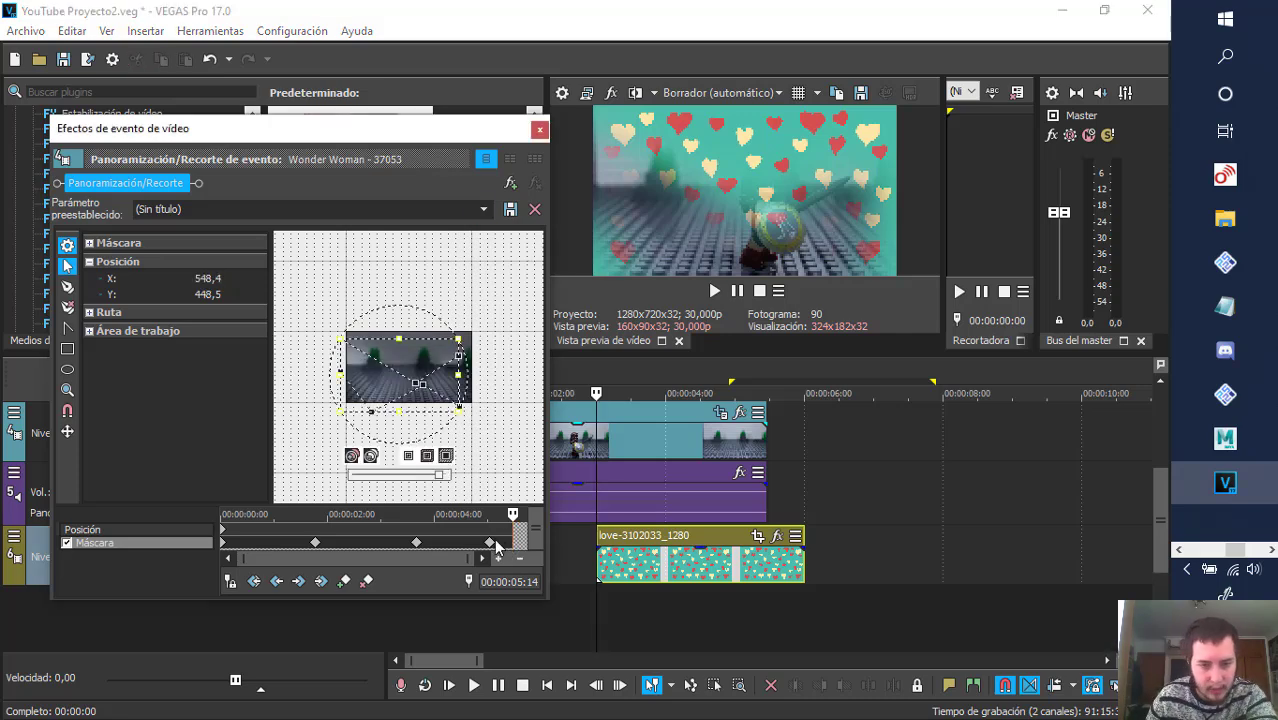
drag(492, 546, 424, 543)
click(417, 544)
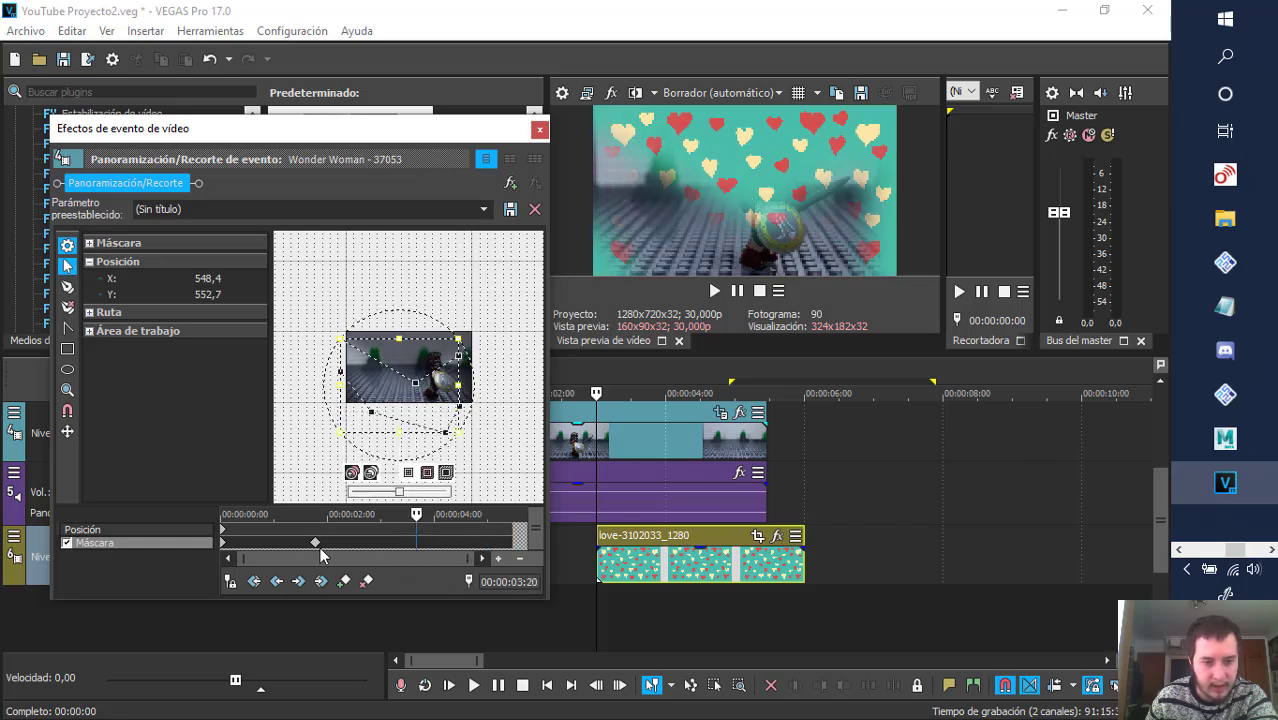
click(315, 548)
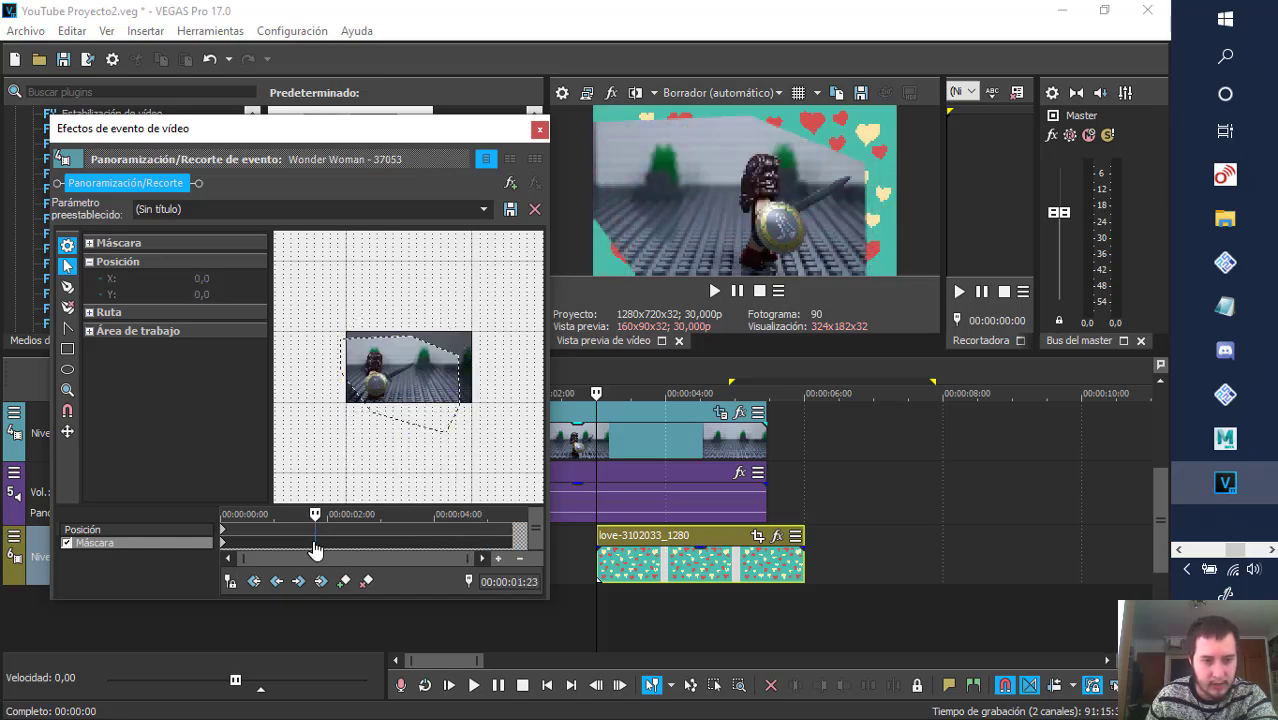
click(441, 358)
key(Delete)
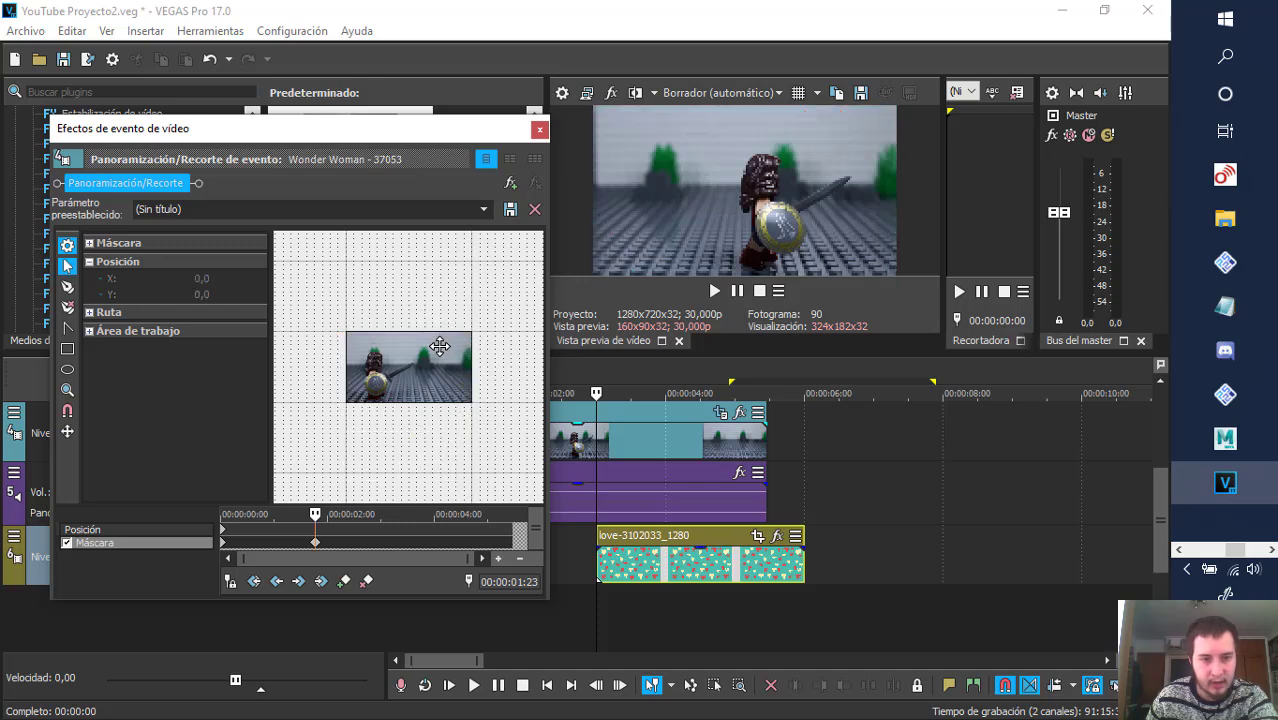
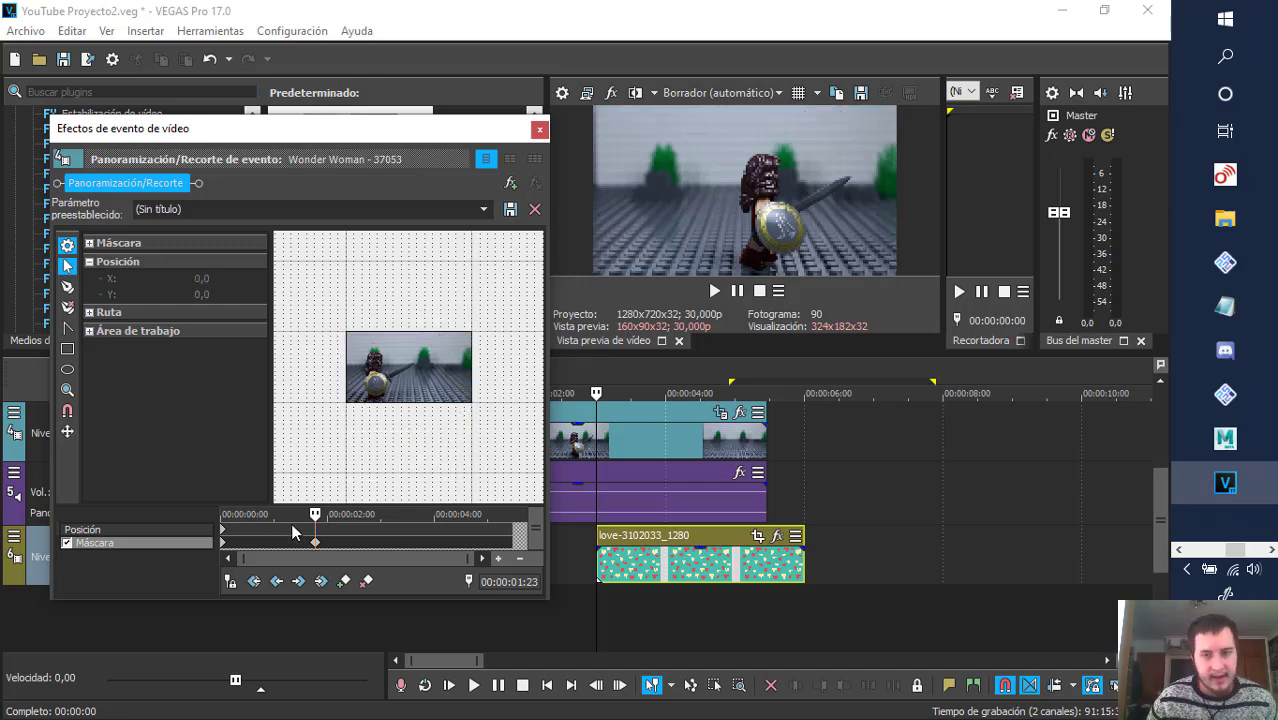
- Close the clip's effects window and move the love-3102033_1280 clip down onto a new track 7
click(539, 131)
click(430, 390)
click(607, 388)
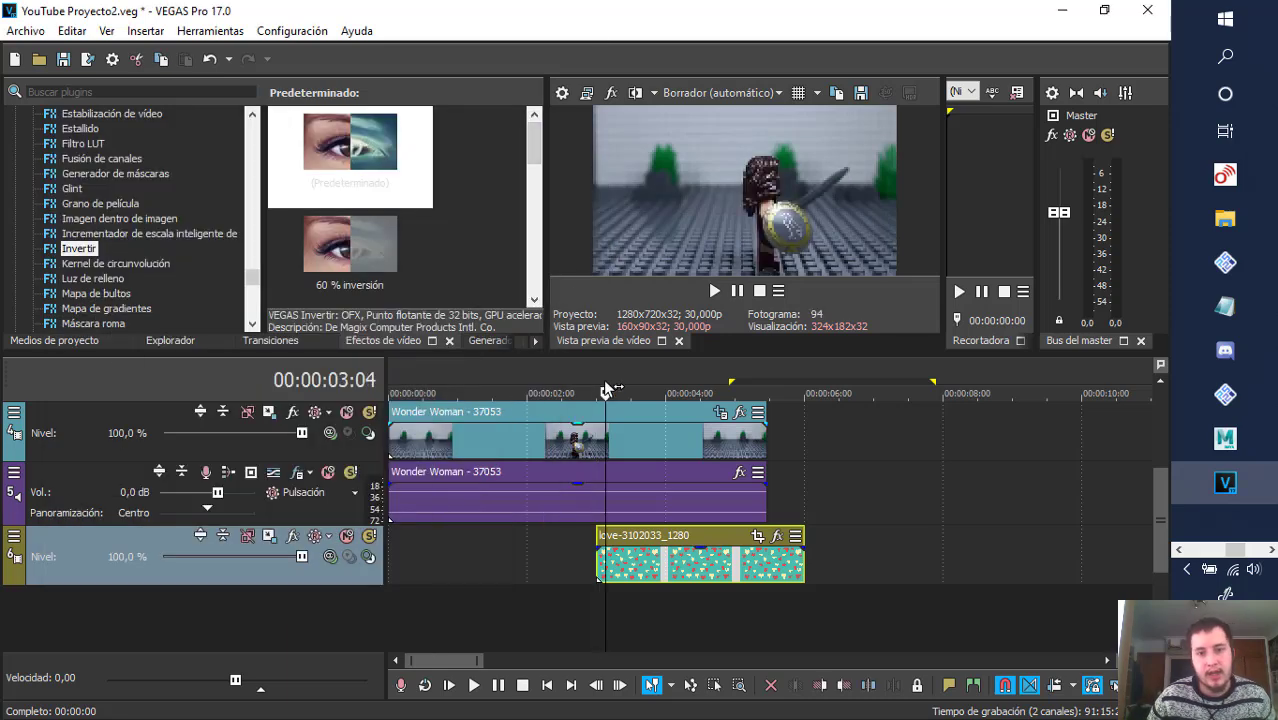
drag(642, 578, 638, 608)
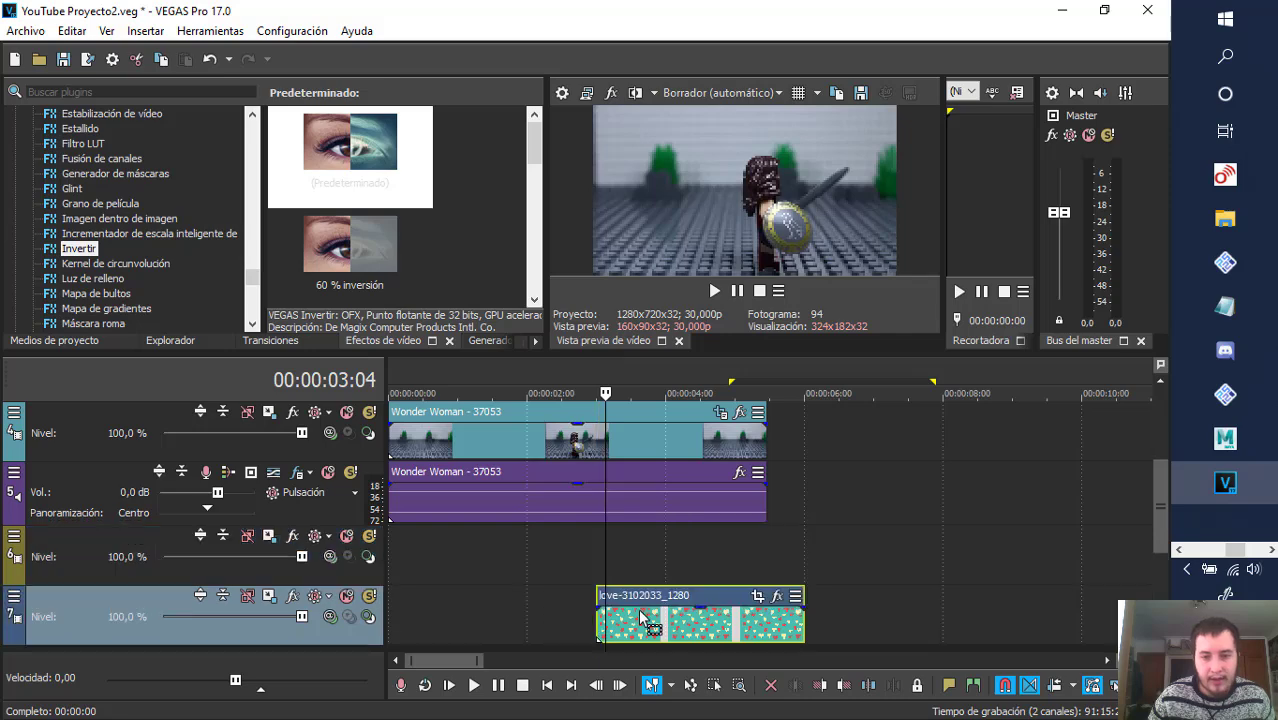
- Move the Superman clip from track 1 to the start of track 6, and shift the hearts clip 14:23 later on track 7
scroll(1098, 492, up, 5)
scroll(1090, 487, up, 2)
scroll(1083, 481, down, 10)
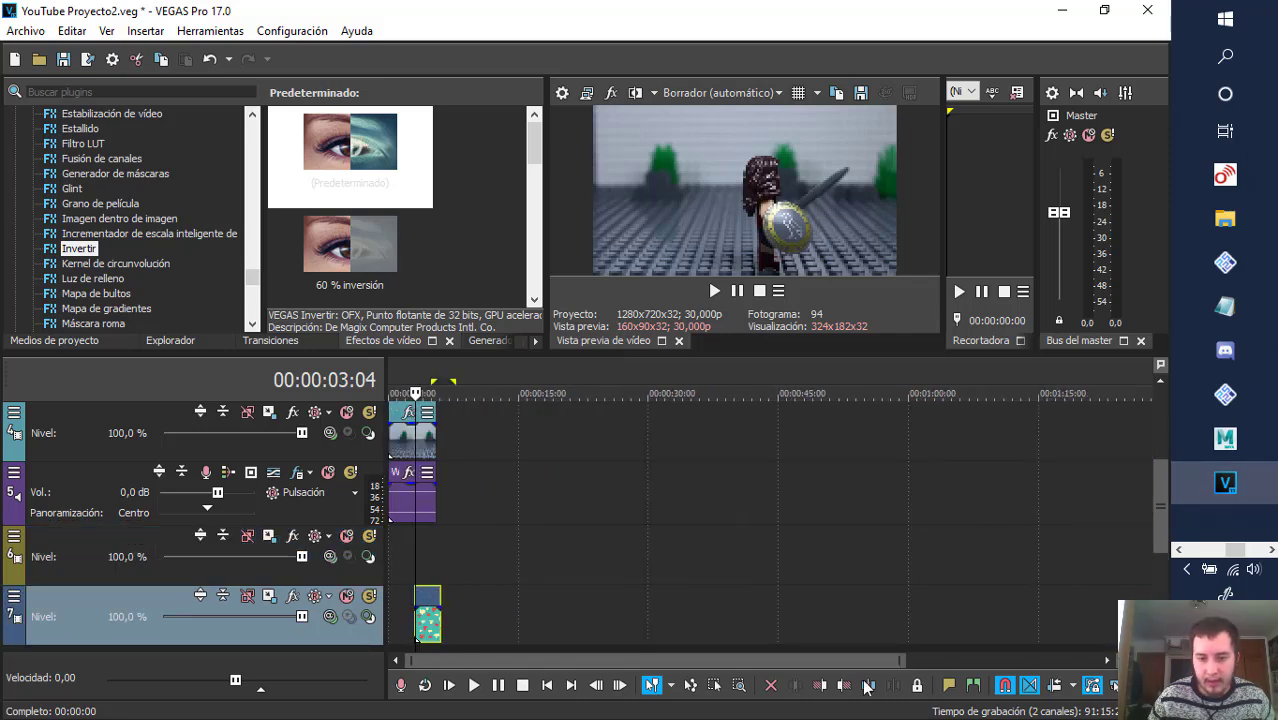
drag(1152, 496, 1151, 419)
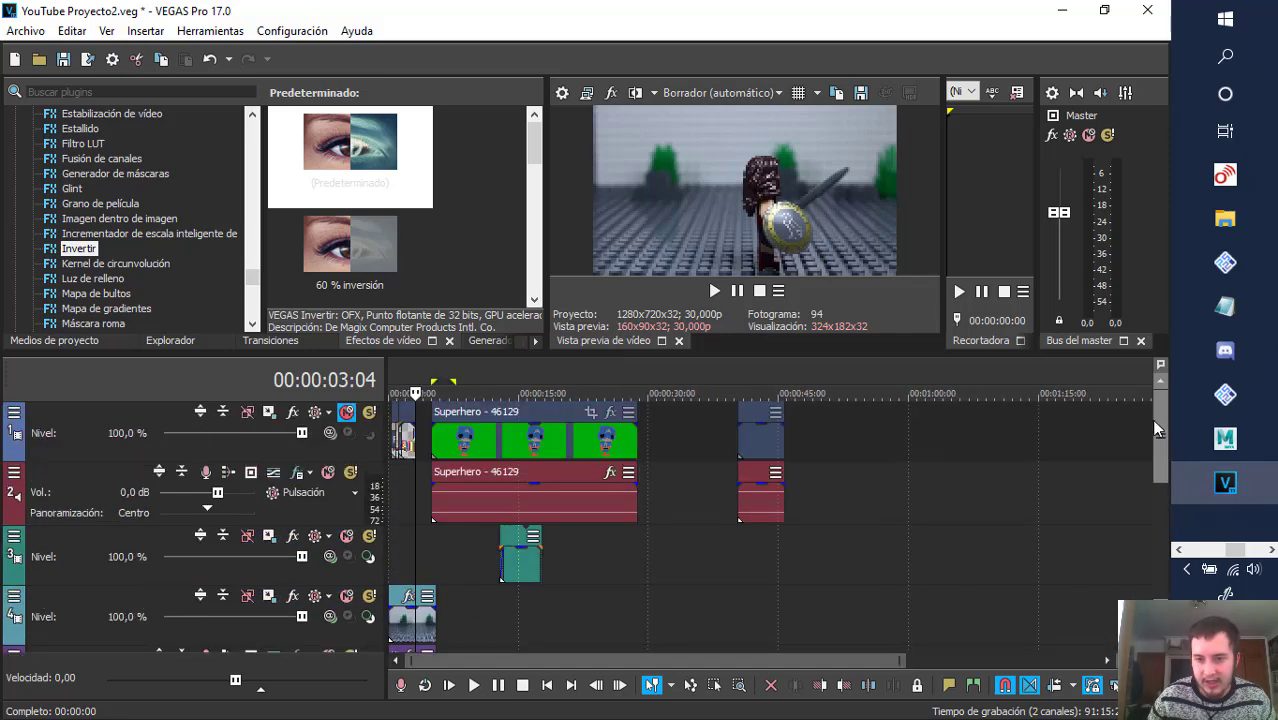
click(757, 373)
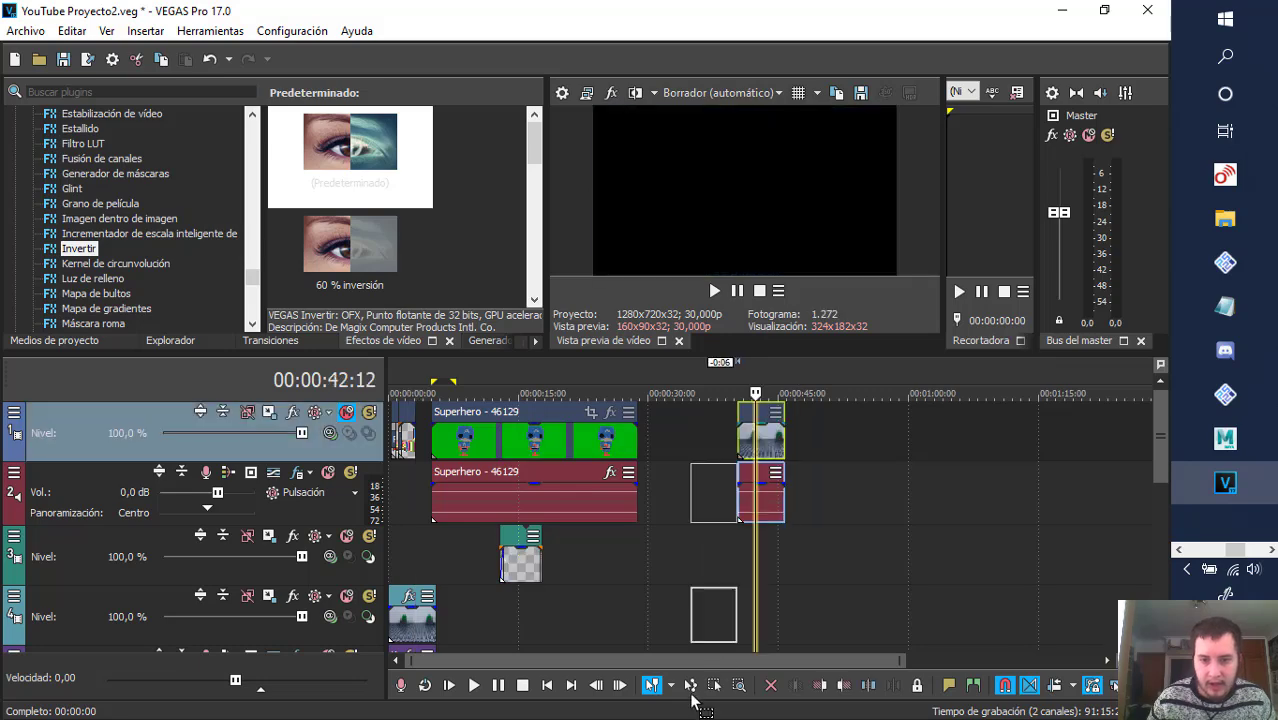
scroll(312, 548, down, 3)
drag(310, 548, 338, 543)
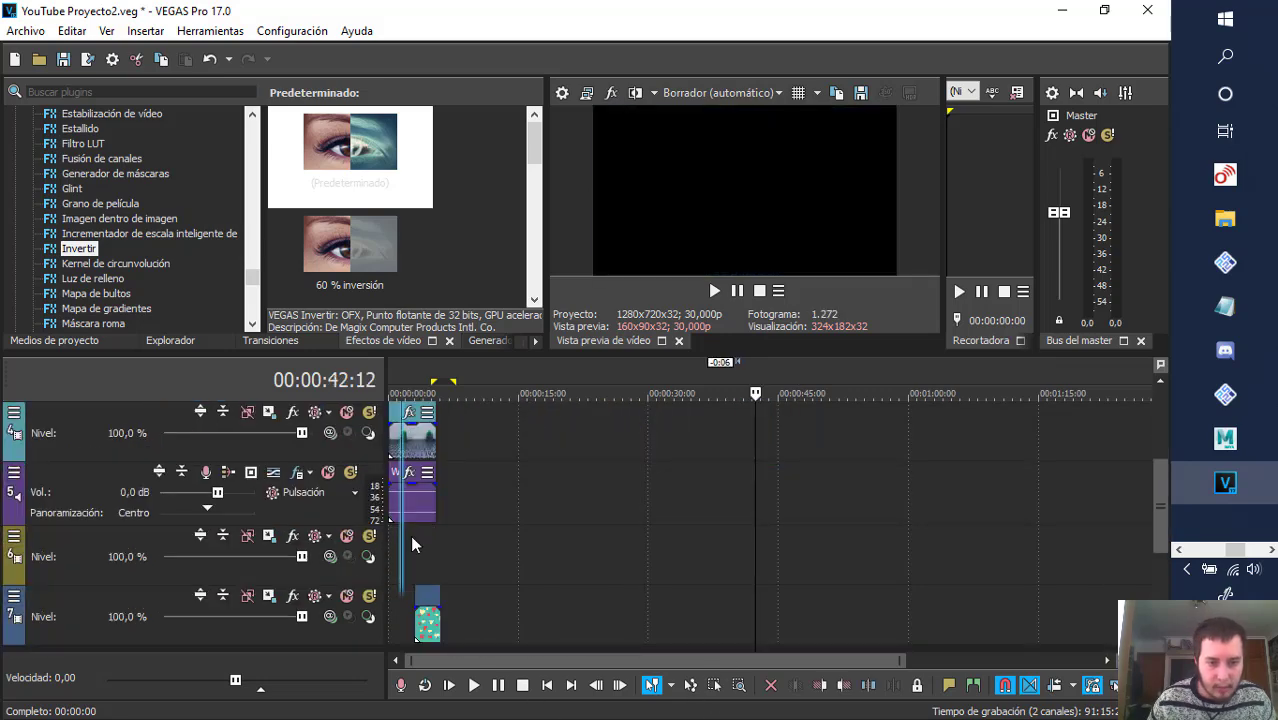
drag(428, 616, 556, 614)
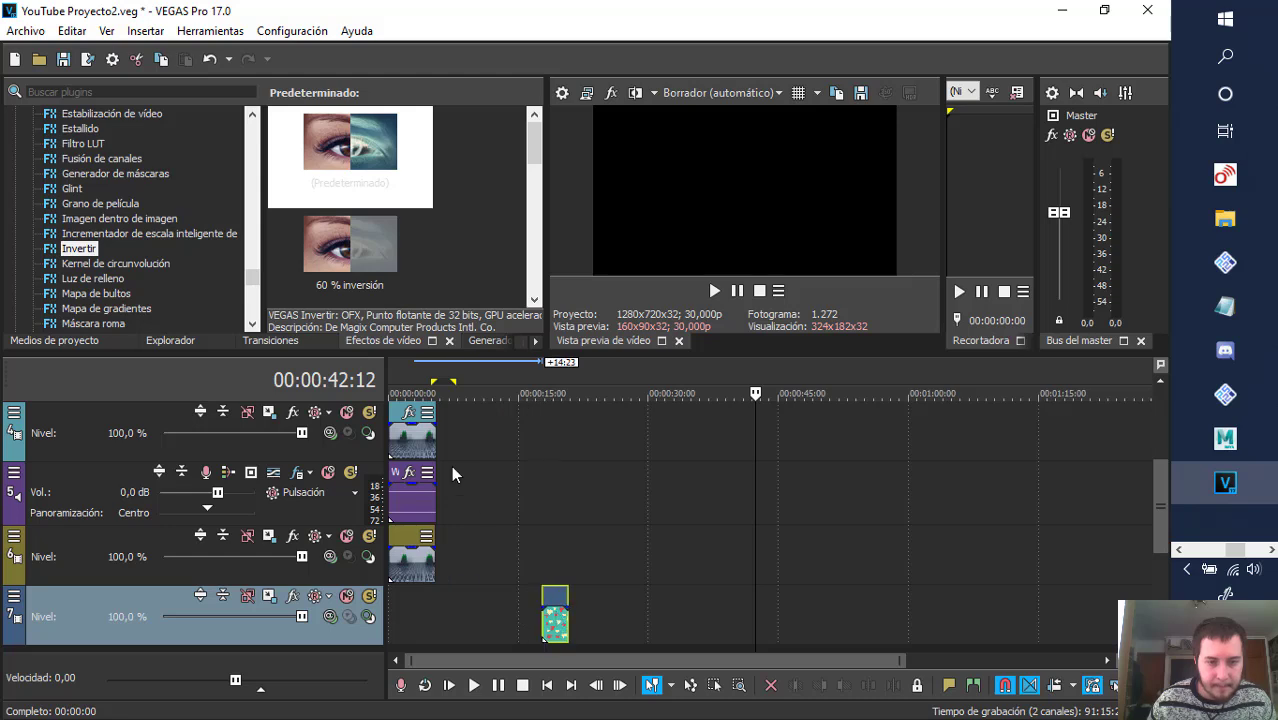
- Compare the Wonder Woman and Superman clips at 00:00:04:00 by repeatedly muting and unmuting track 4
click(423, 445)
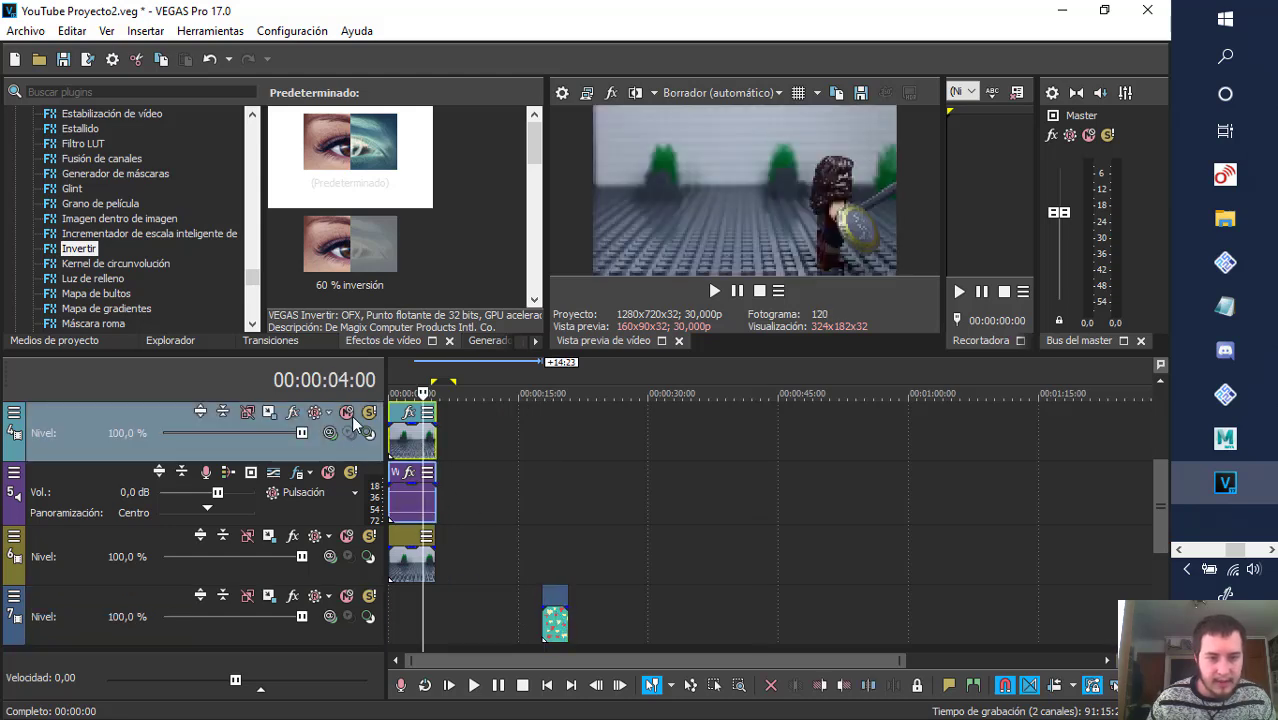
click(346, 412)
click(346, 412)
click(346, 412)
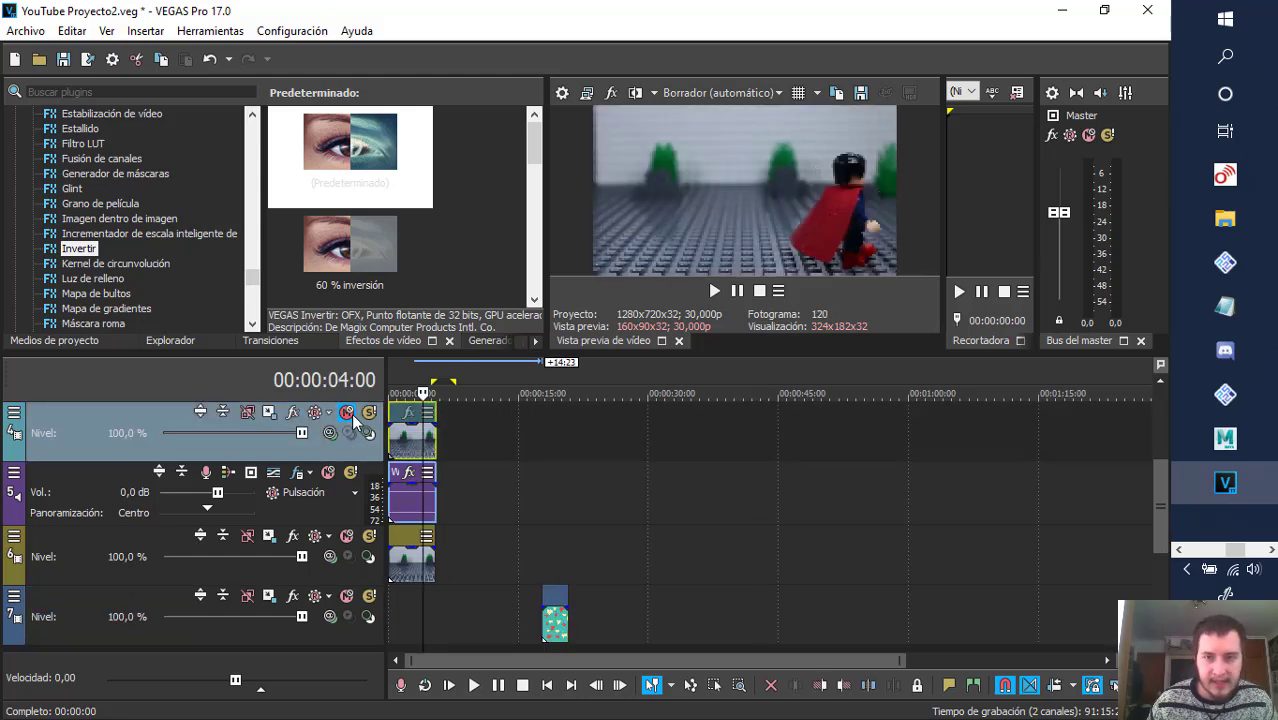
click(346, 412)
click(346, 412)
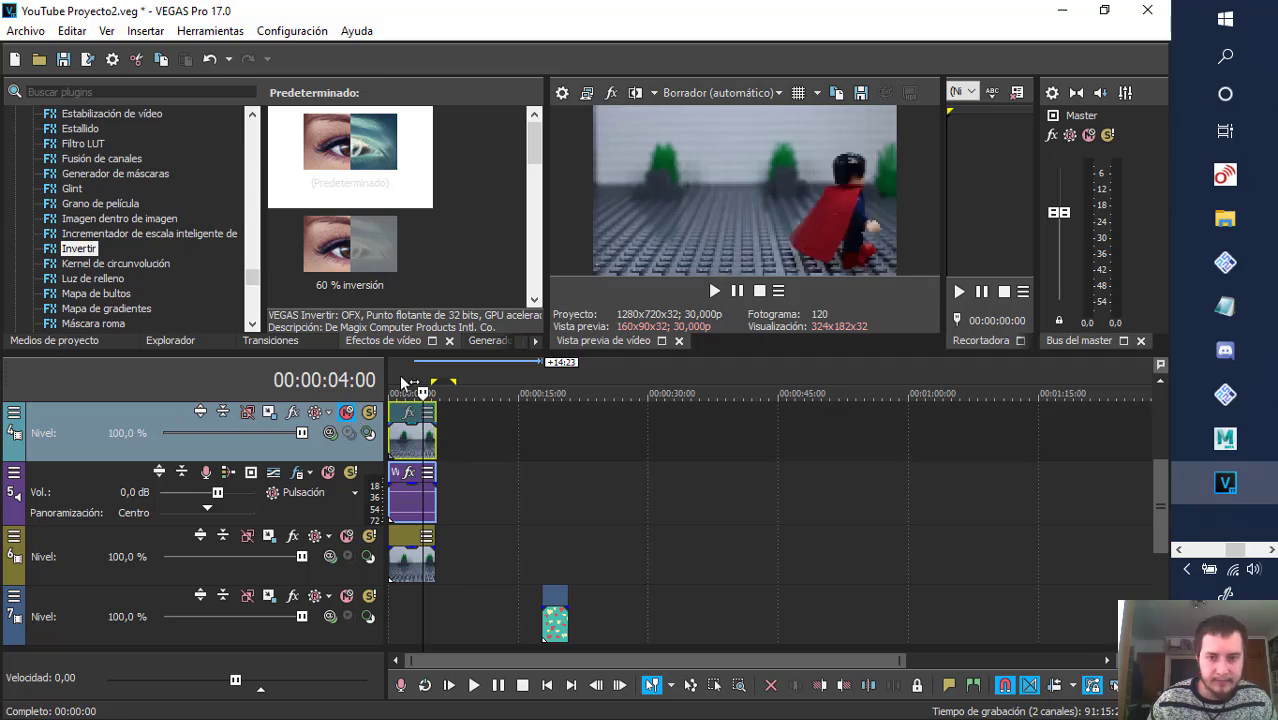
- Compare both clips' figures and backgrounds at 00:00:01:15 by switching track 4's mute on and off, leaving it unmuted
click(400, 378)
click(346, 413)
click(346, 413)
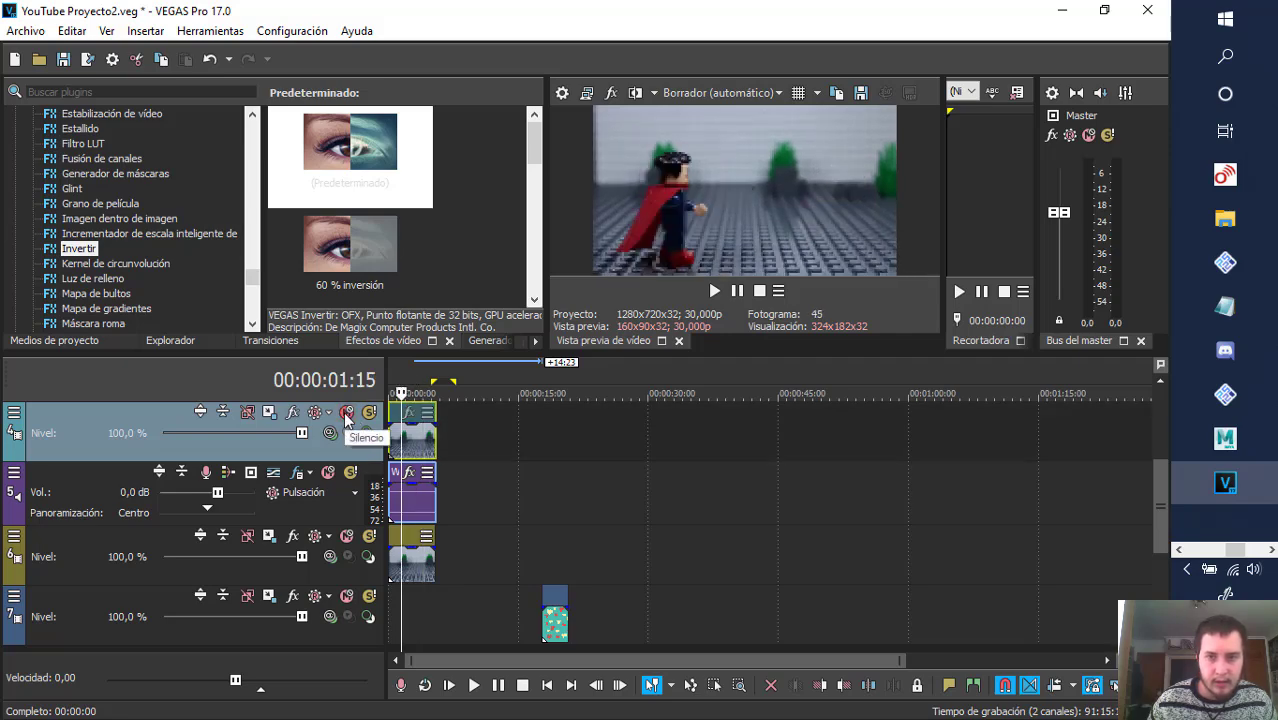
click(346, 413)
click(346, 413)
click(346, 413)
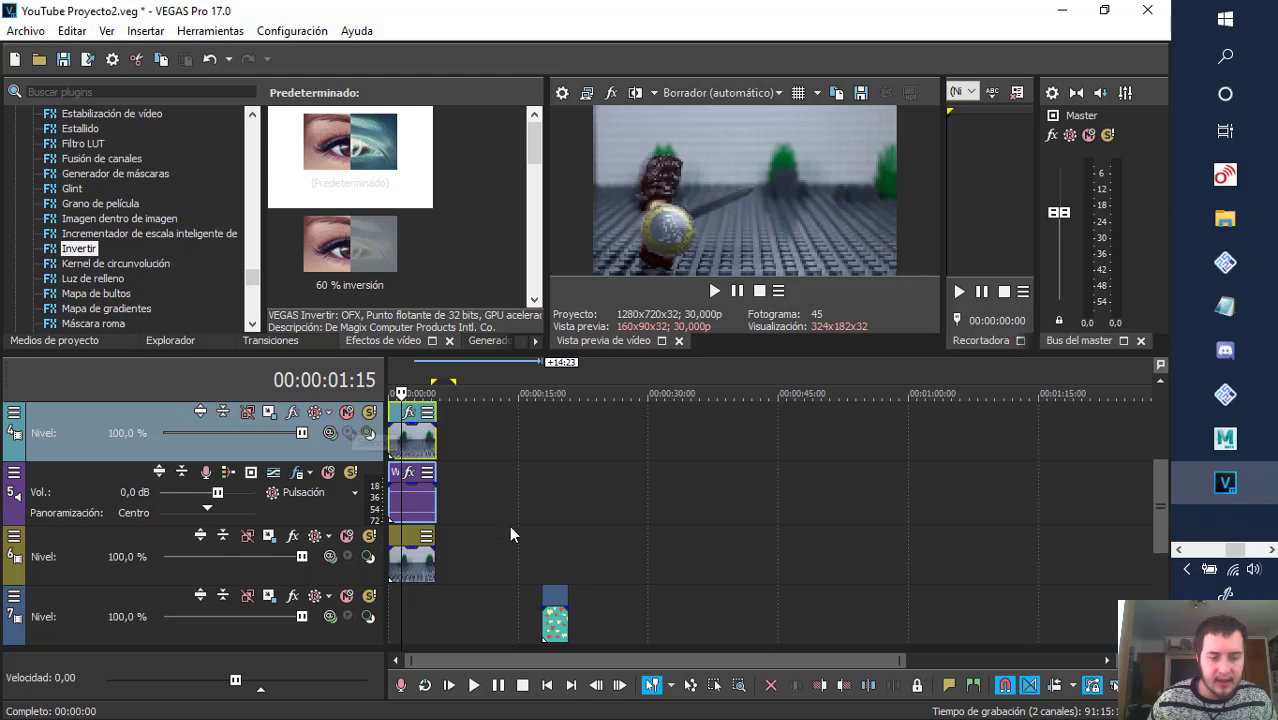
click(347, 414)
click(347, 414)
click(347, 414)
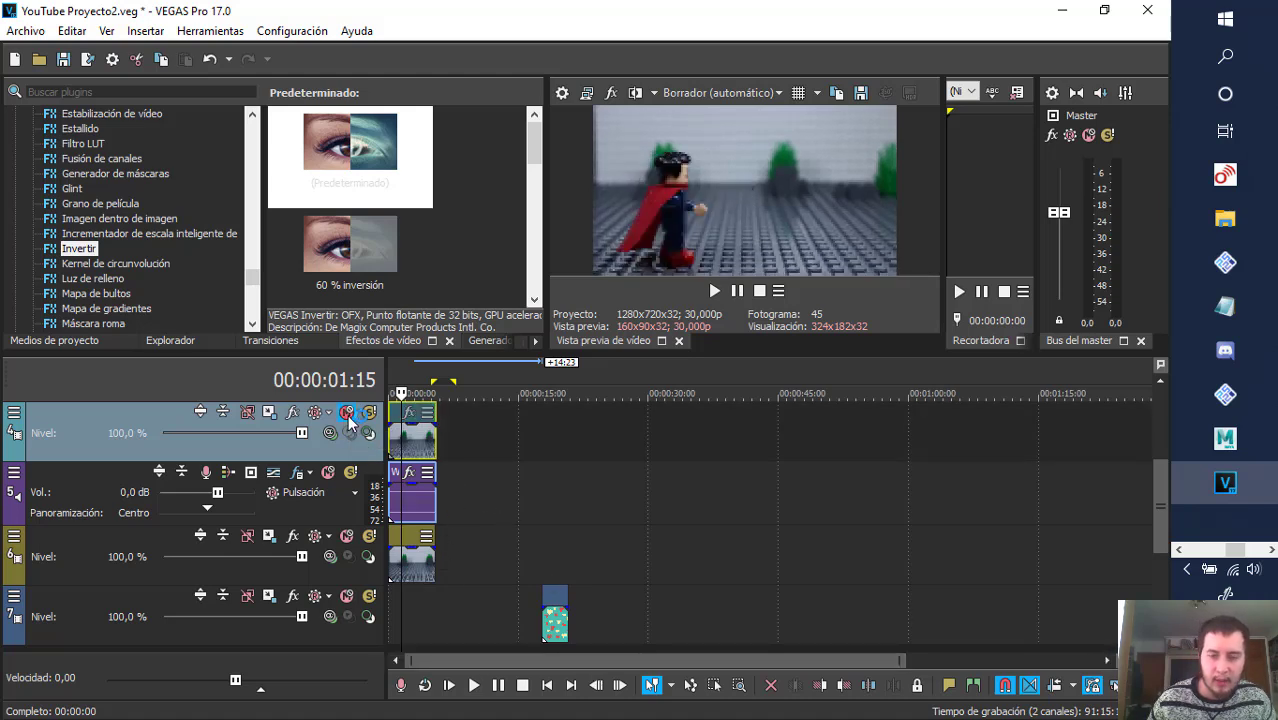
click(347, 414)
click(347, 414)
click(347, 414)
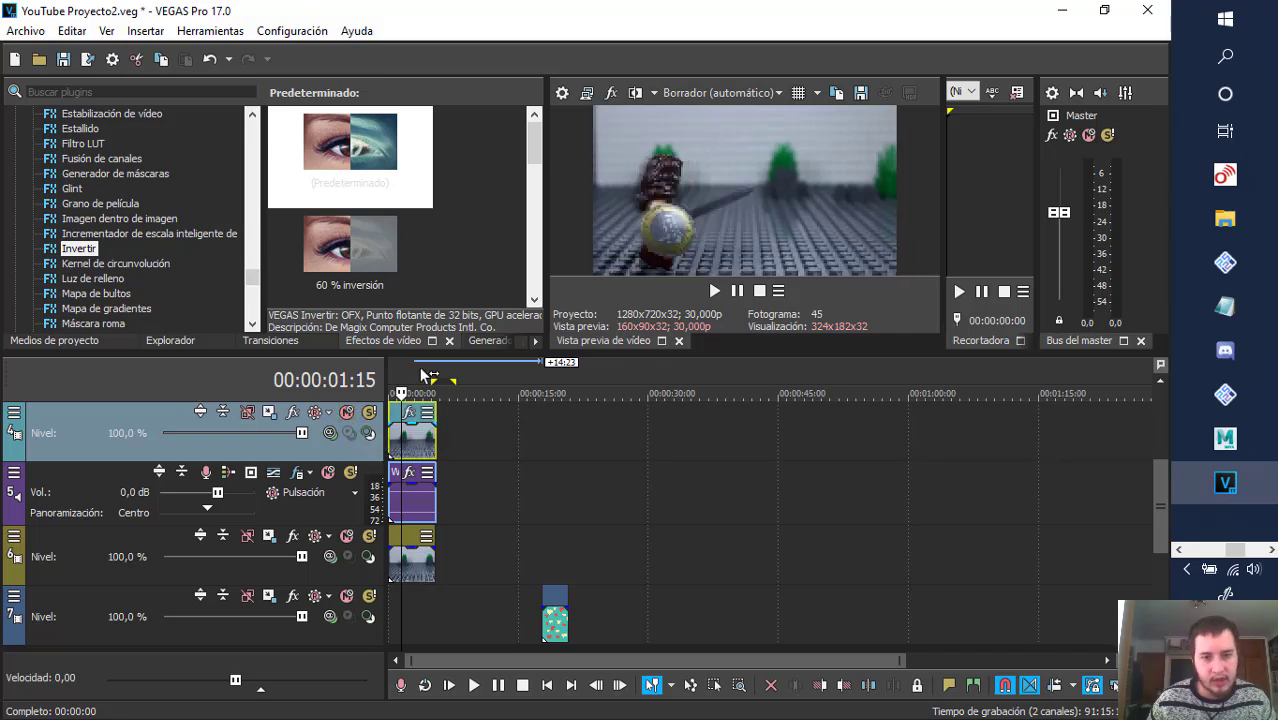
click(428, 392)
scroll(445, 465, up, 5)
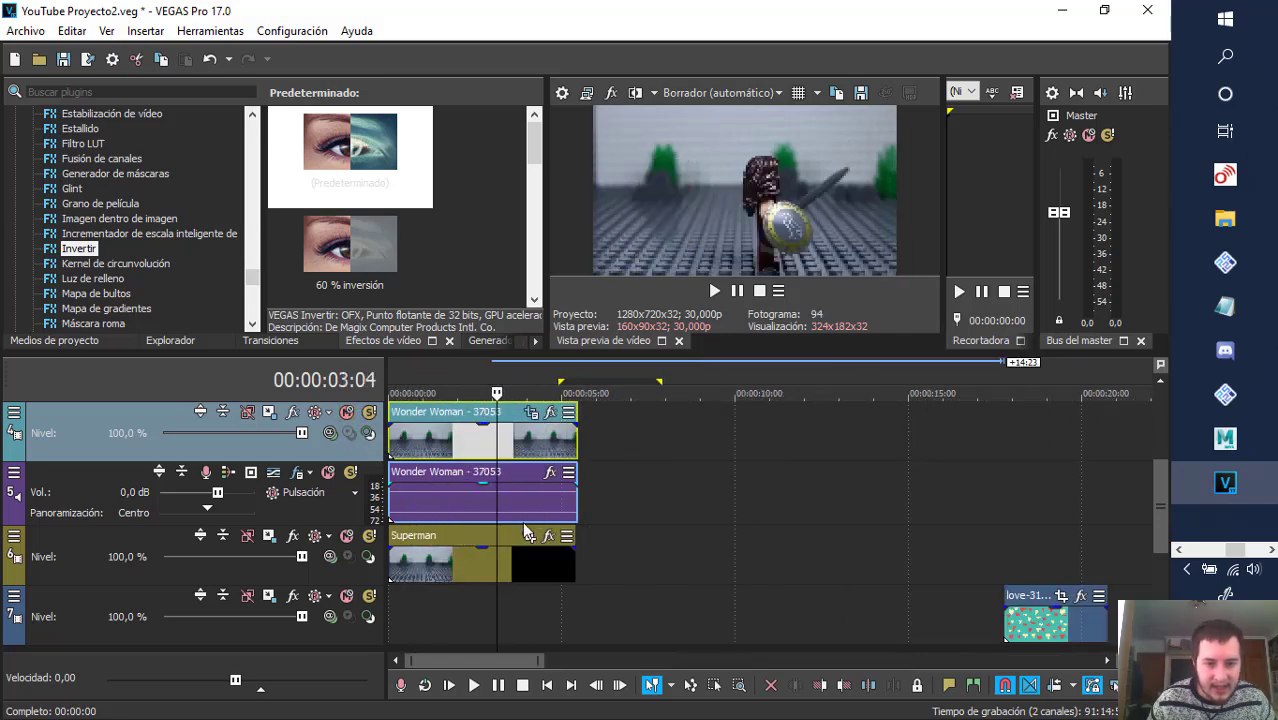
click(530, 541)
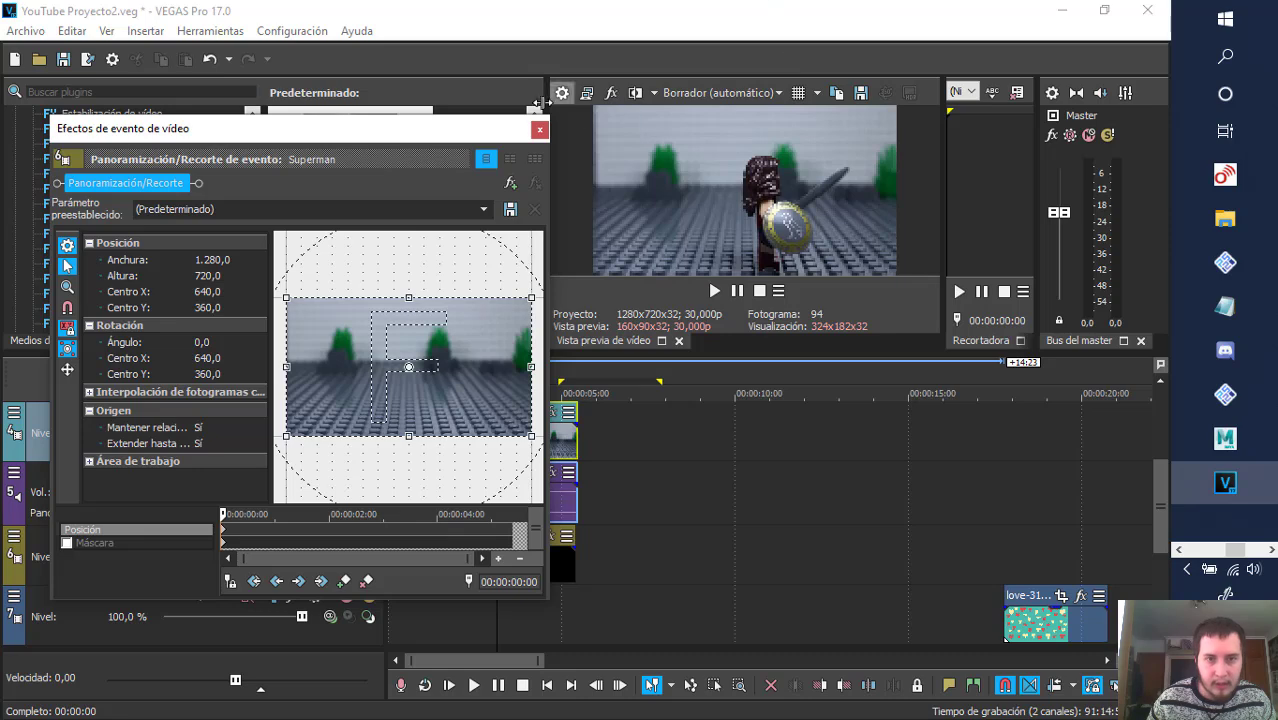
click(541, 134)
- Set the video preview quality to La mejor (Total)
click(680, 93)
mouse_move(714, 171)
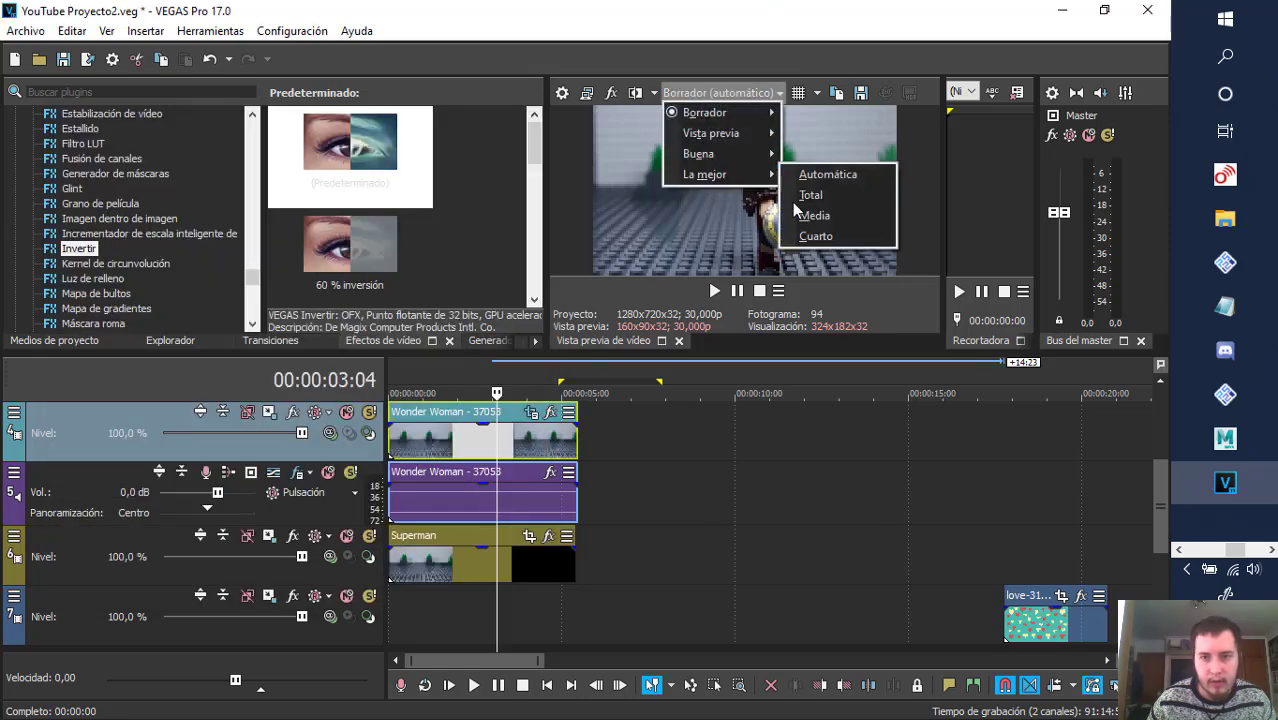
click(809, 196)
- Compare the two clips at 00:00:02:12 in the higher preview quality by toggling track 4's mute
click(416, 376)
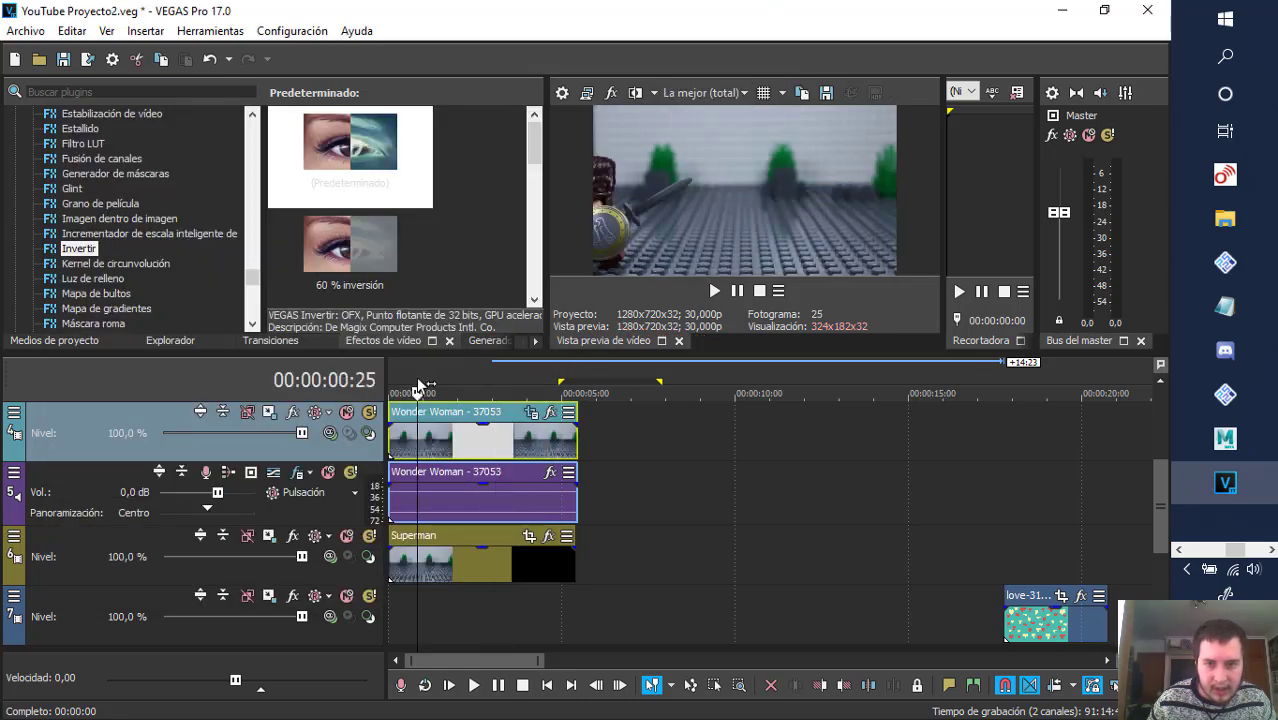
click(472, 374)
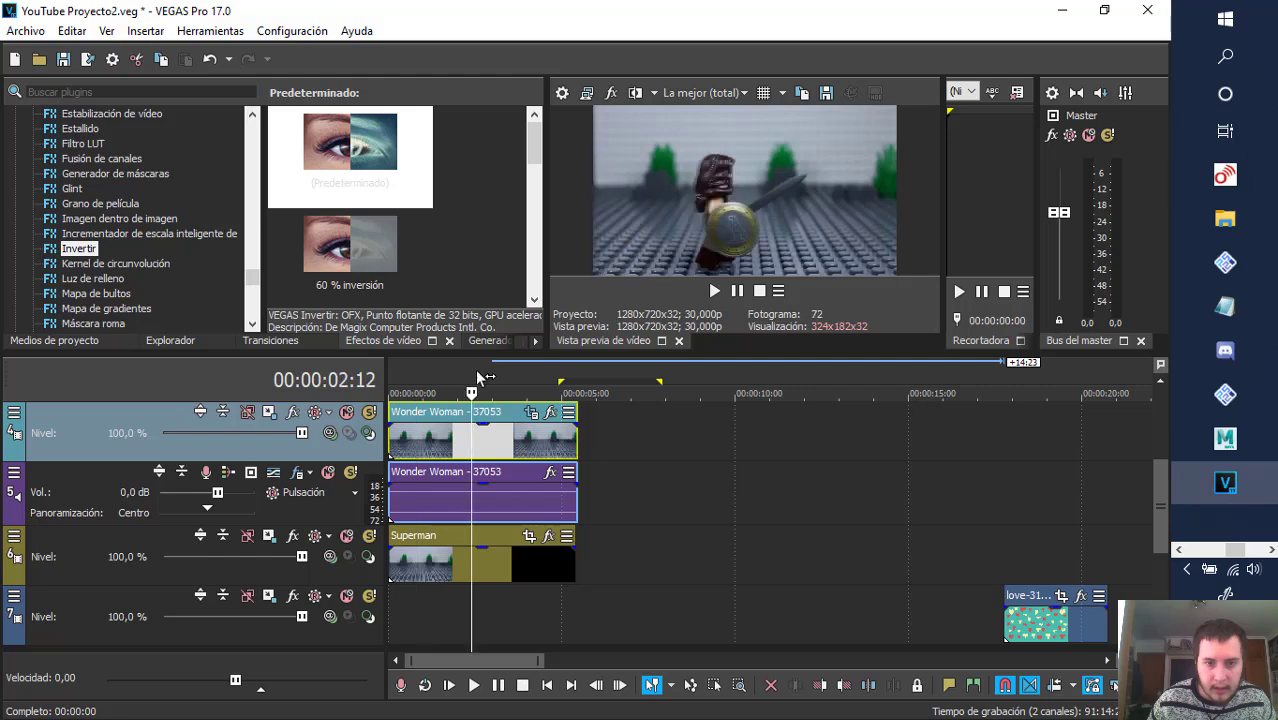
click(345, 413)
click(345, 413)
click(345, 413)
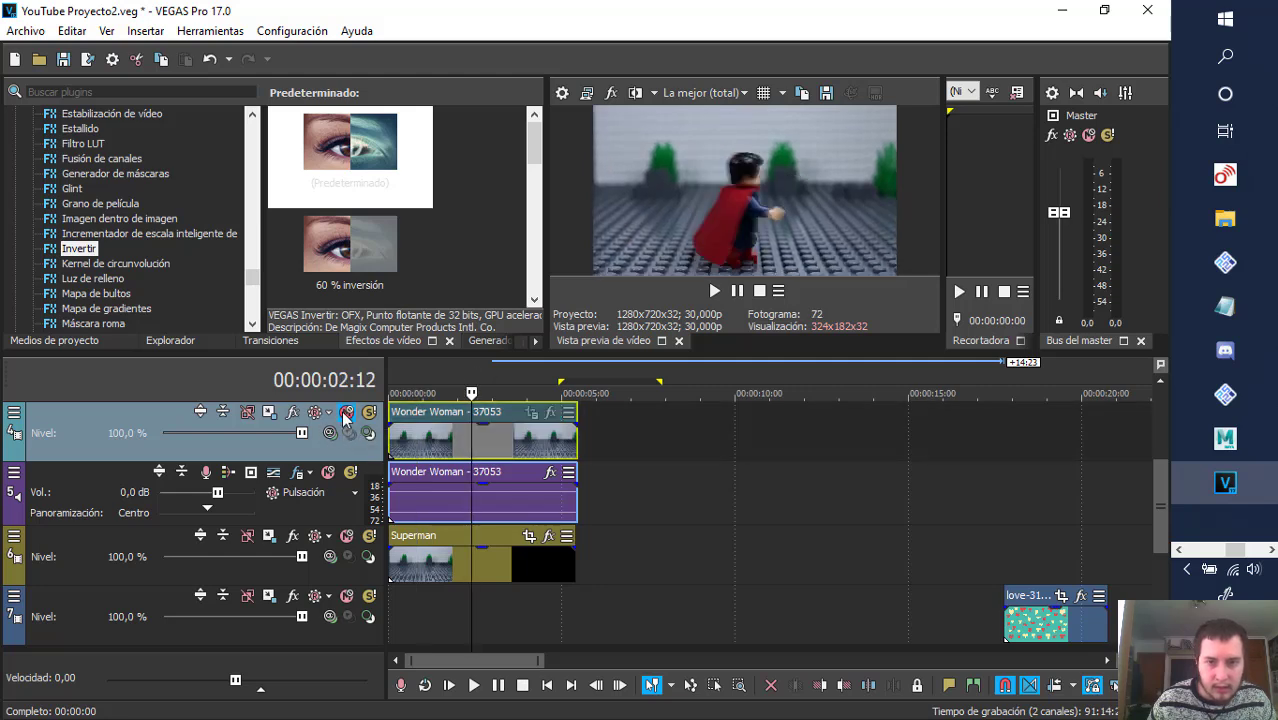
click(345, 413)
click(345, 413)
click(345, 413)
click(345, 413)
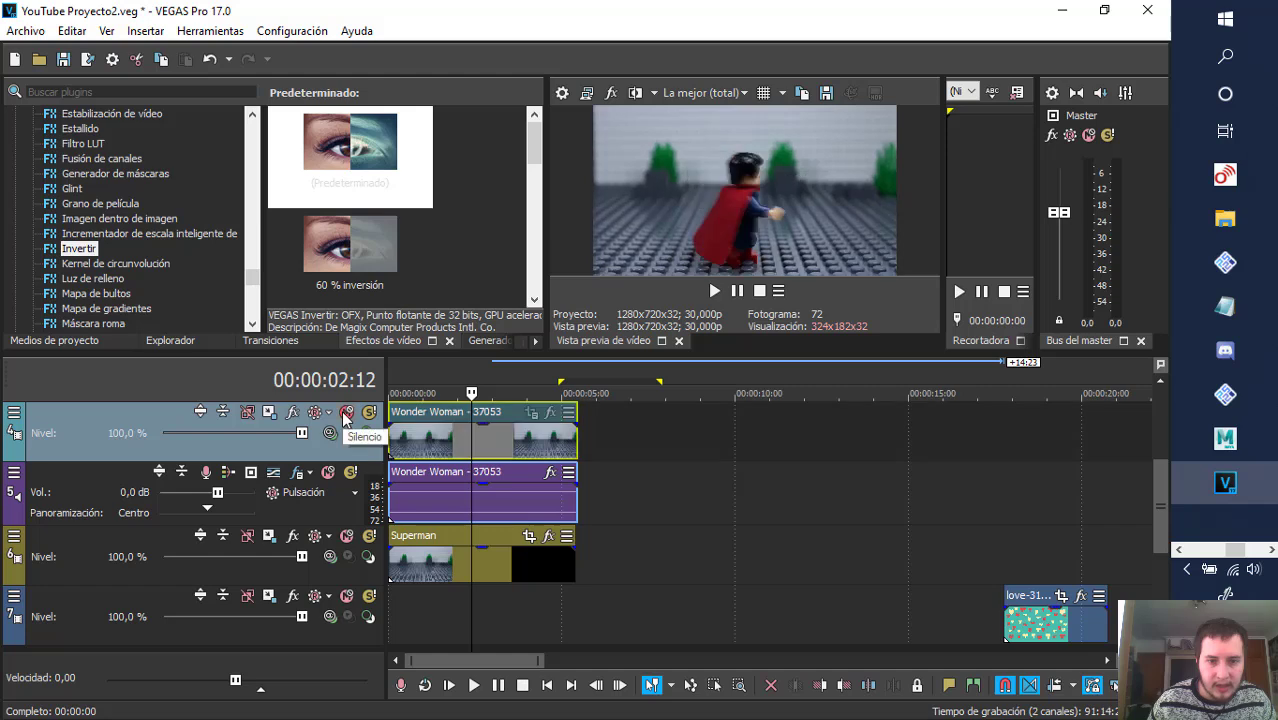
- Check the two clips against each other again at 00:00:02:12 by switching the Wonder Woman track's mute on and off
click(345, 413)
click(345, 413)
click(345, 413)
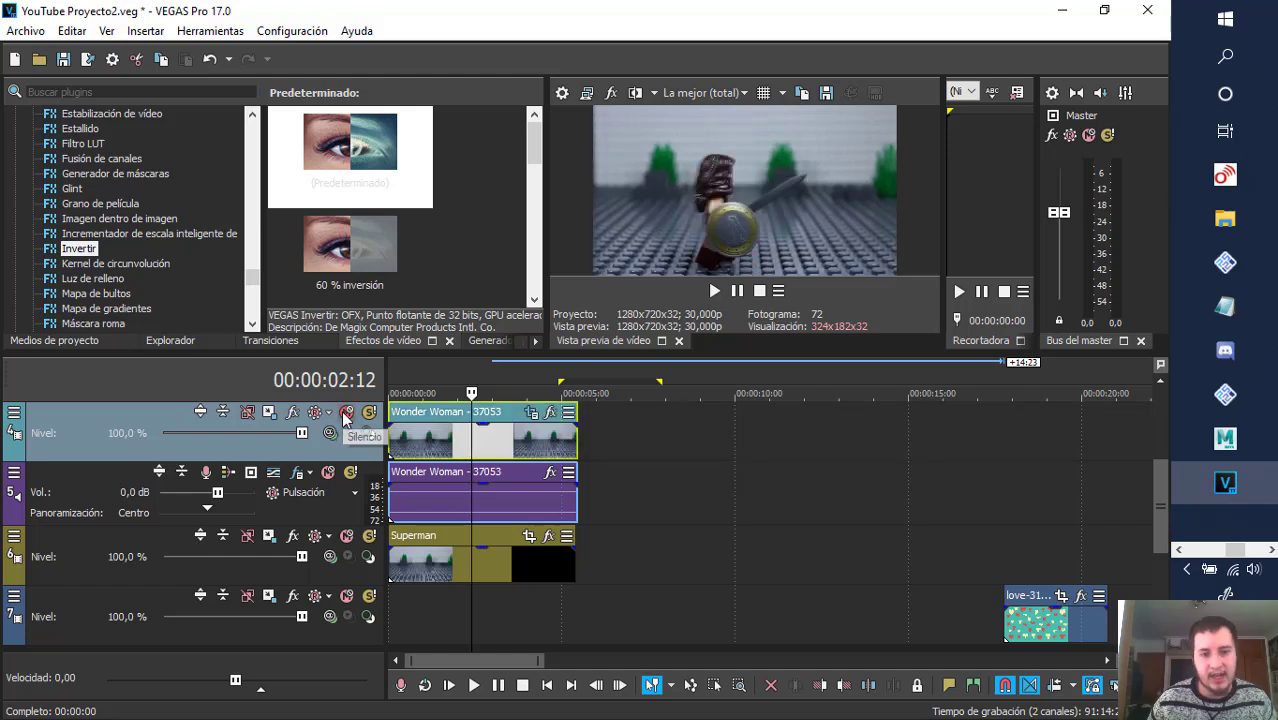
click(345, 413)
click(345, 413)
- Replace the Wonder Woman clip on track 4 with a fresh Wonder Woman - 37053.mp4 section, 2:09 long, at the timeline start
click(430, 447)
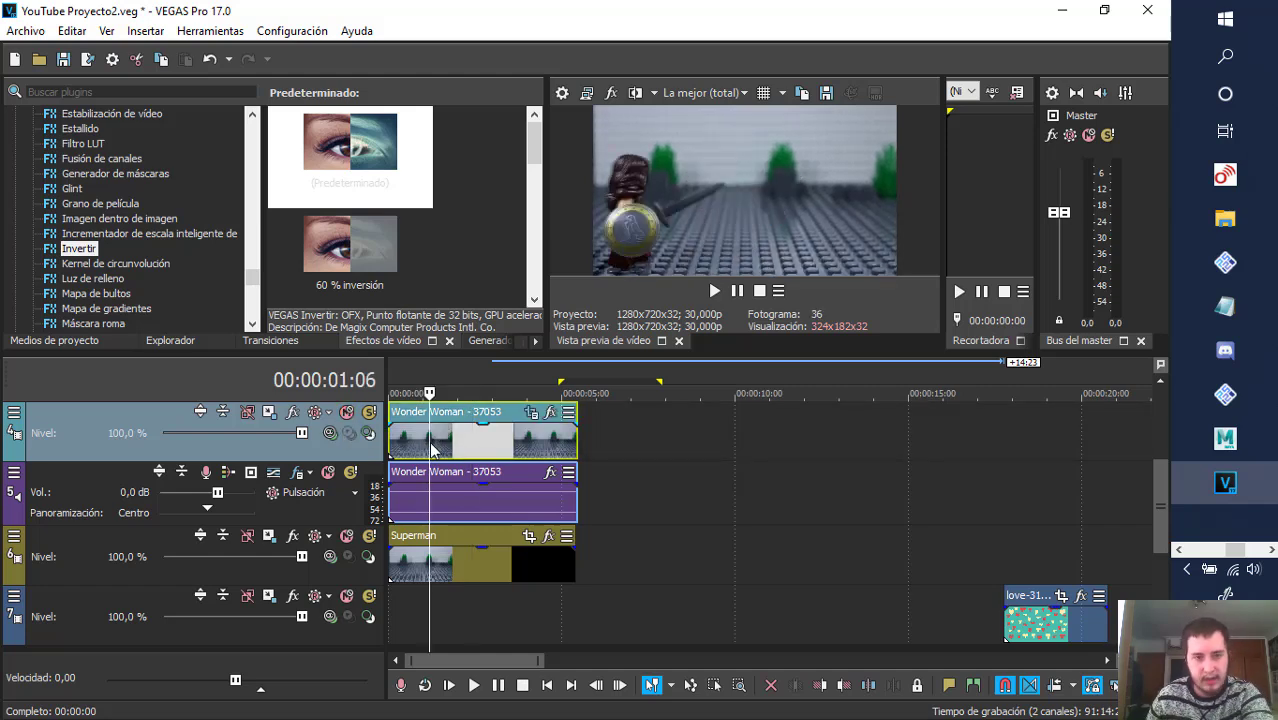
key(Delete)
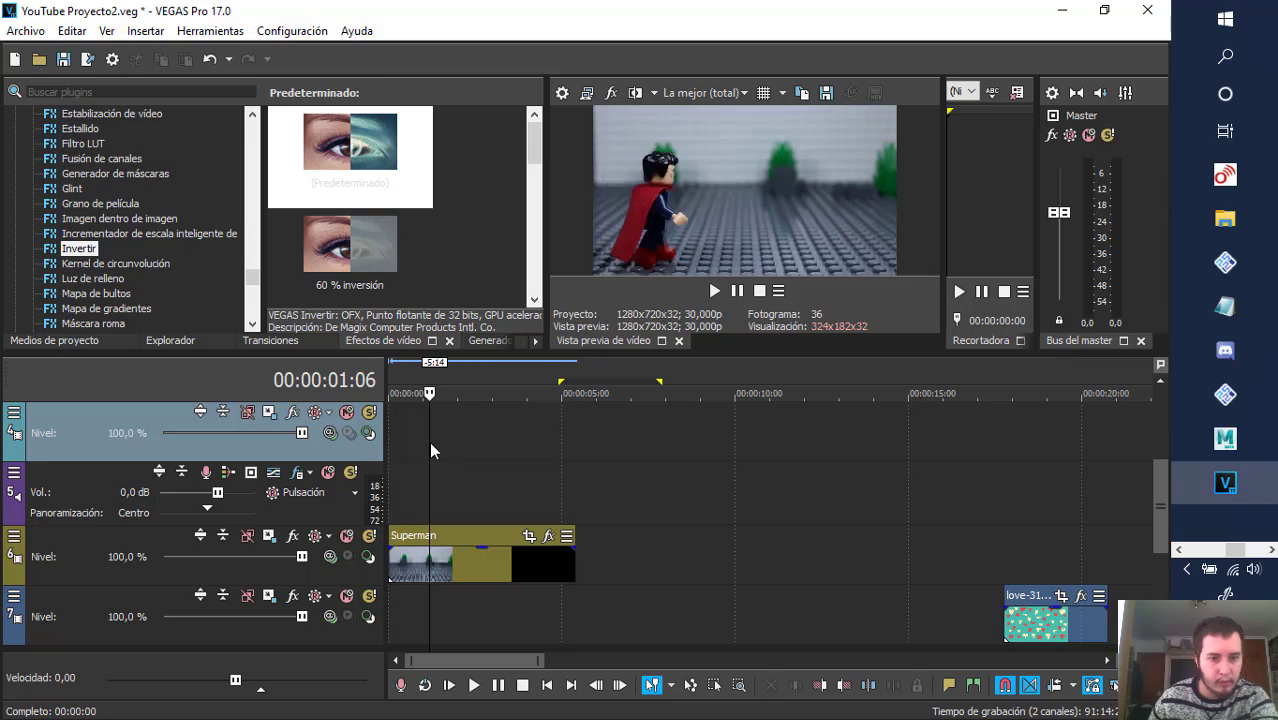
click(70, 343)
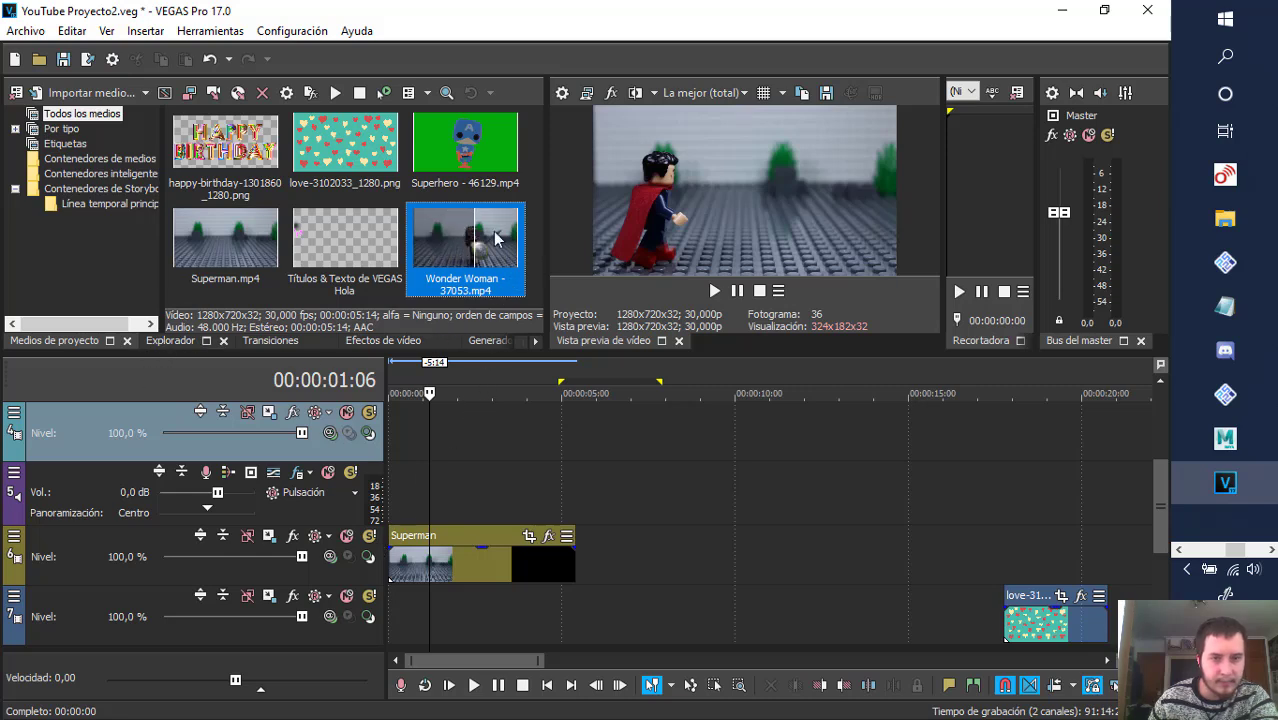
drag(497, 237, 410, 430)
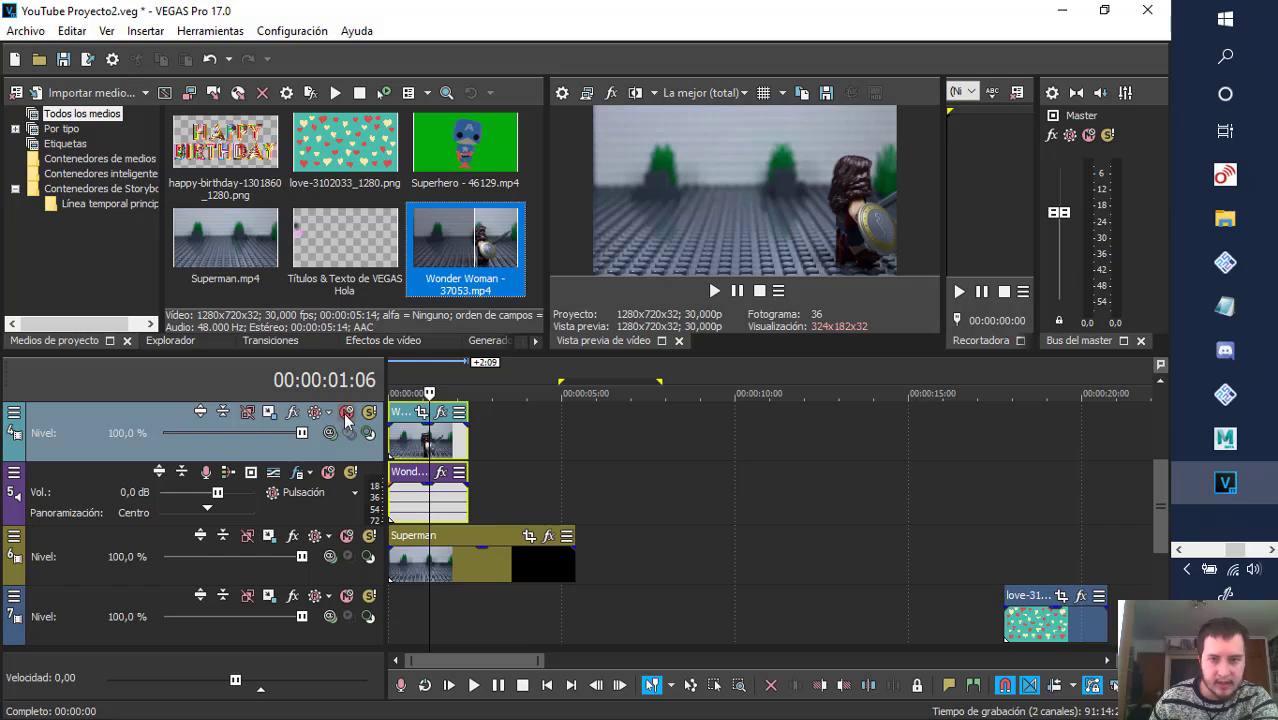
- Compare the new Wonder Woman clip with Superman at 00:00:01:06 and 00:00:00:00 by repeatedly muting and unmuting track 4
click(345, 415)
click(345, 415)
click(393, 381)
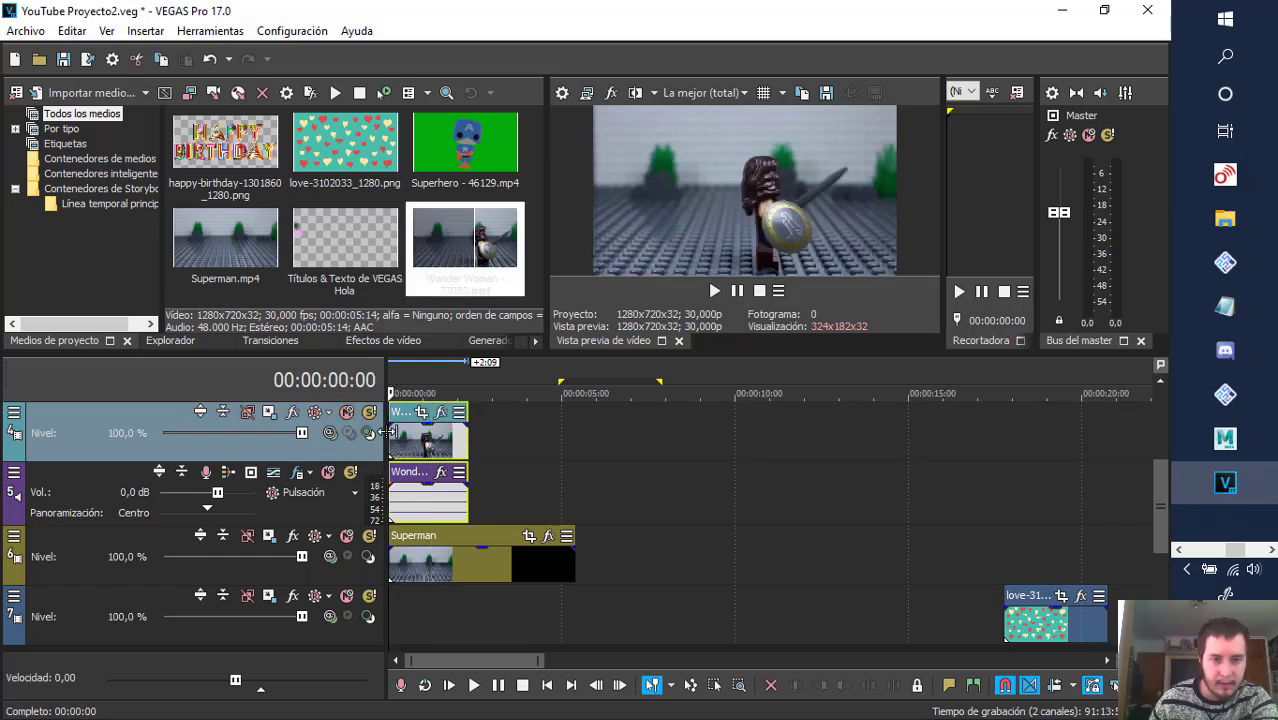
click(346, 415)
click(346, 415)
click(346, 415)
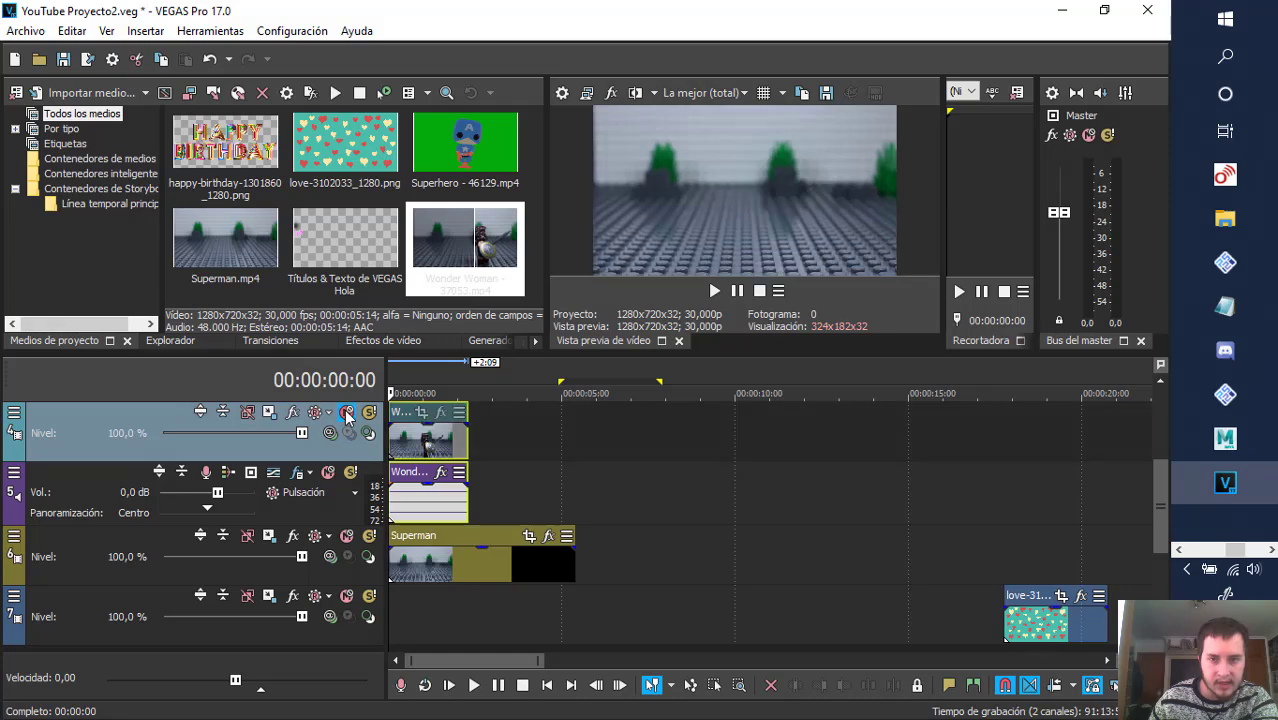
click(346, 415)
click(346, 415)
click(346, 415)
click(346, 415)
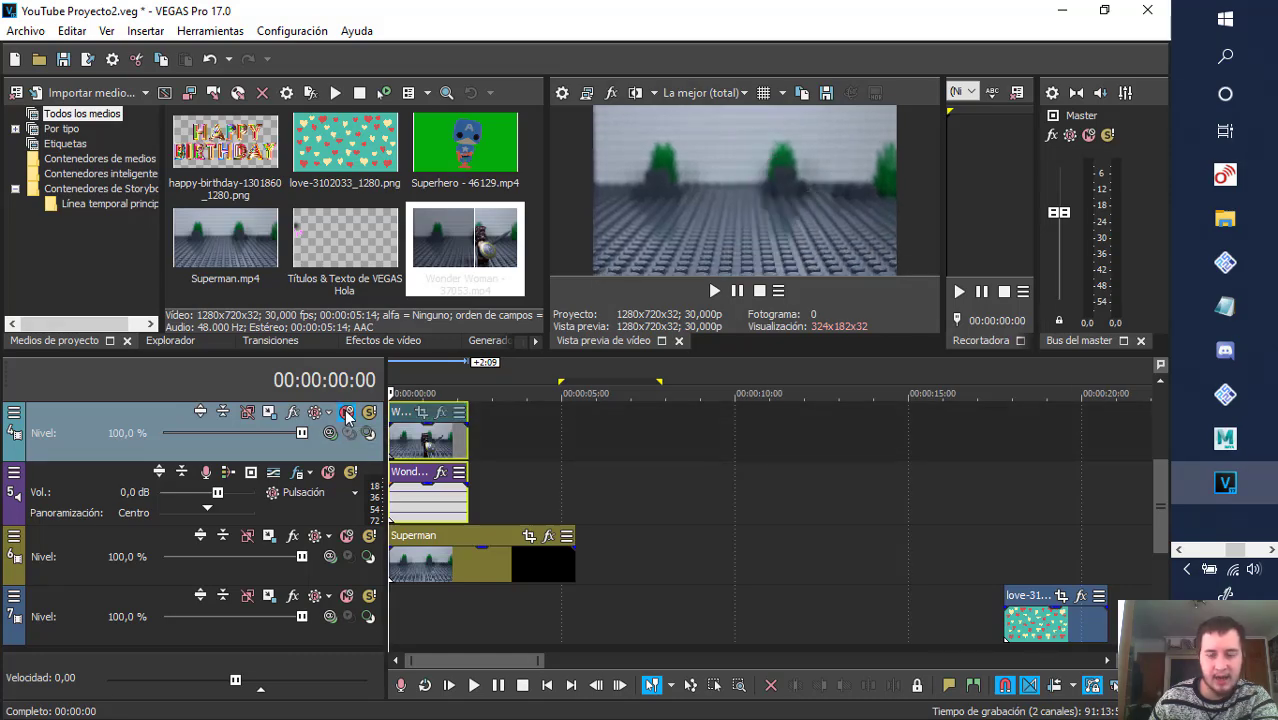
click(346, 415)
click(346, 415)
click(346, 415)
click(346, 415)
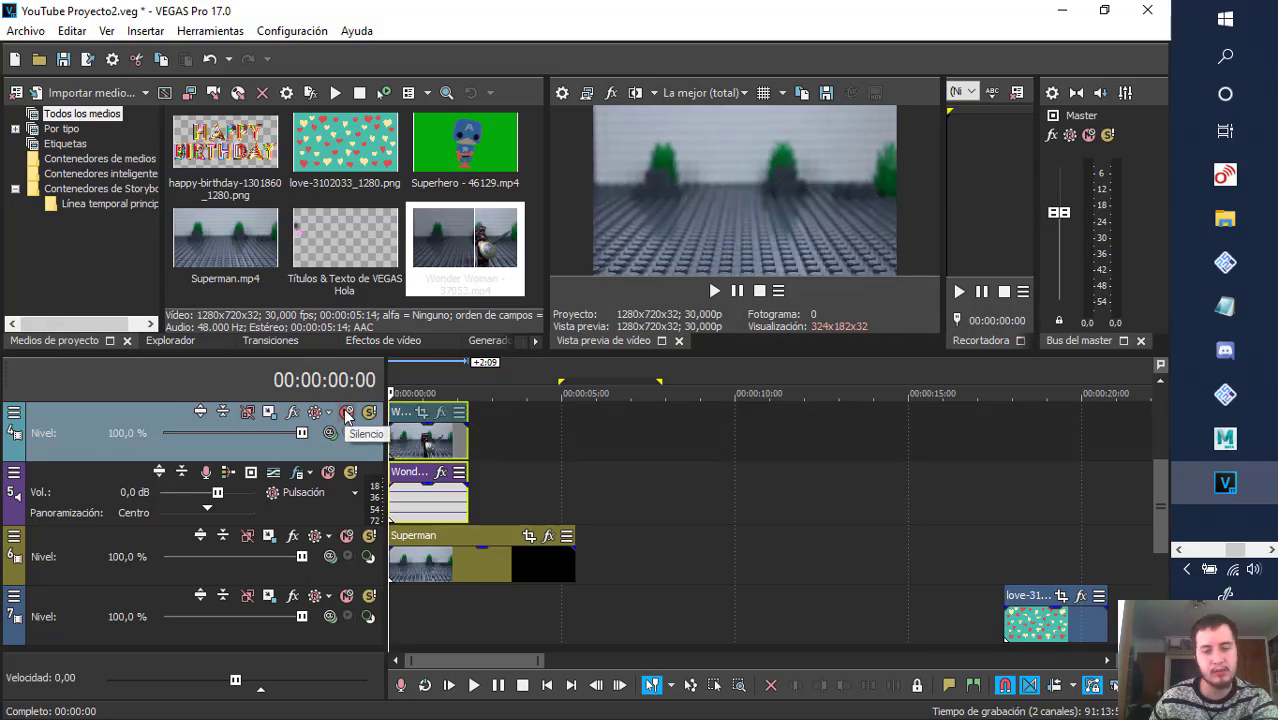
click(346, 415)
click(346, 415)
click(346, 415)
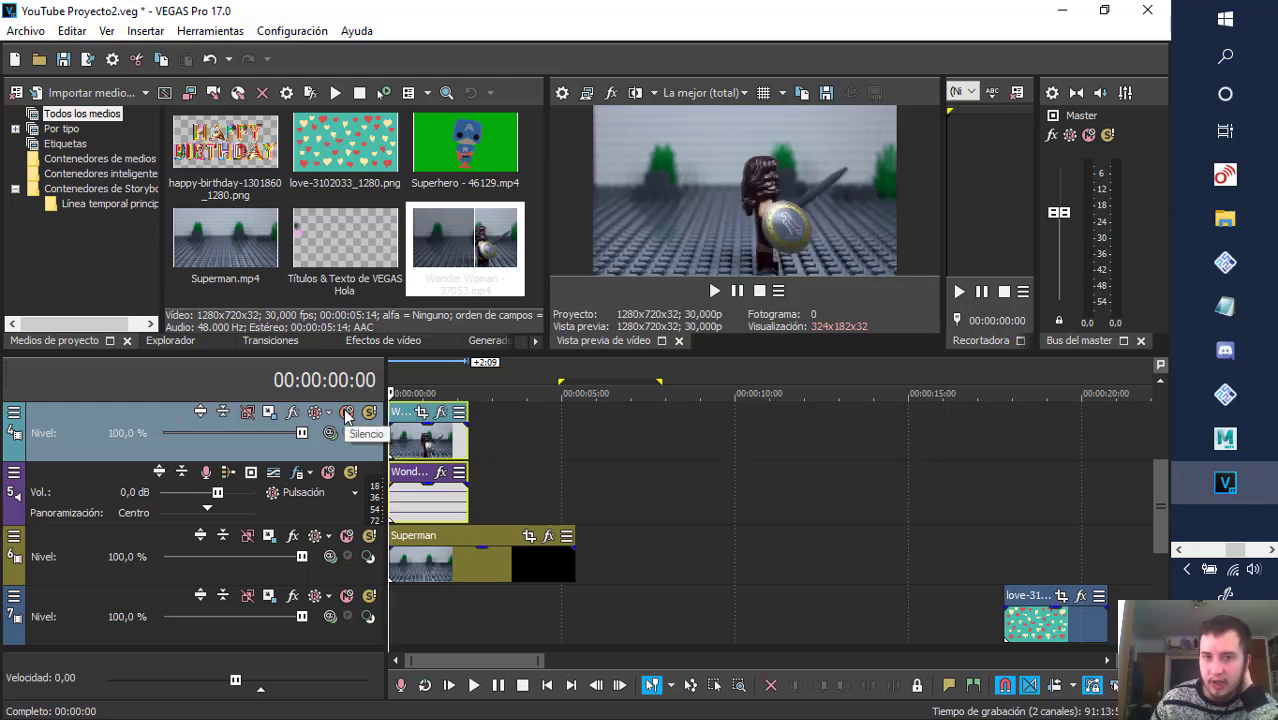
click(346, 415)
click(346, 415)
- Review Wonder Woman's movement from the start to 00:00:00:27, then mute track 4 and follow Superman's movement to 00:00:01:15
click(419, 390)
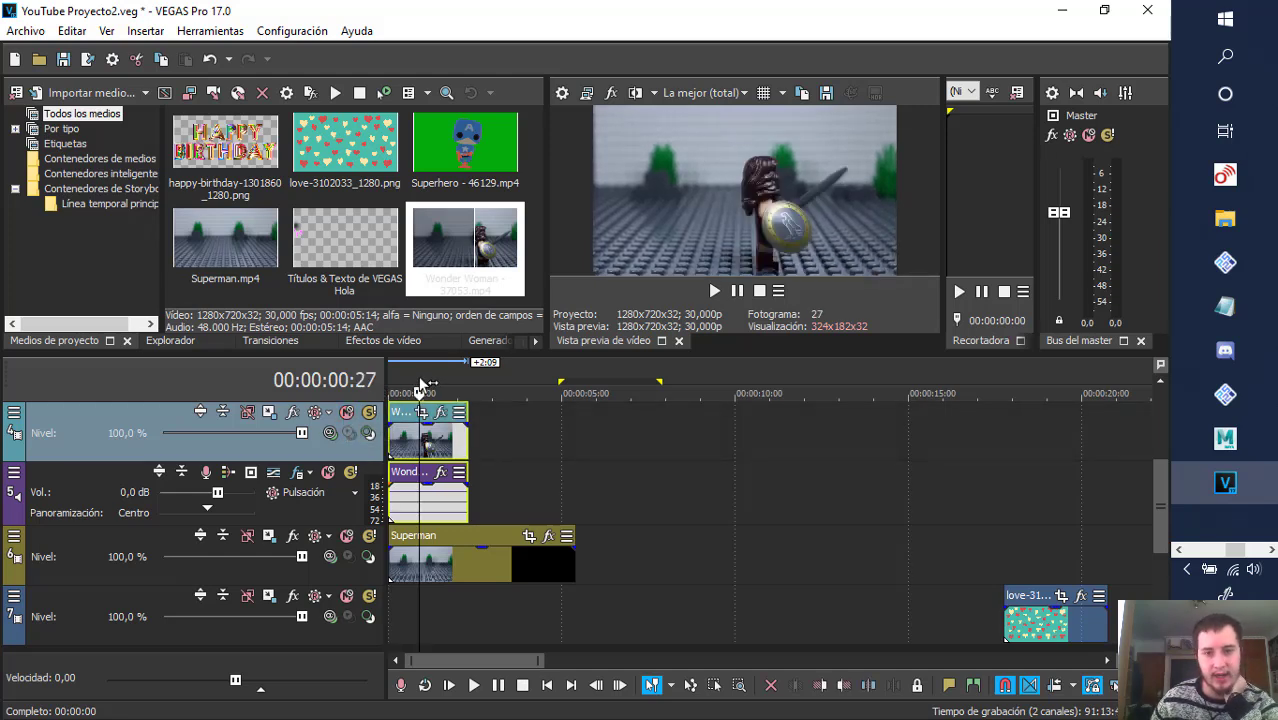
click(398, 388)
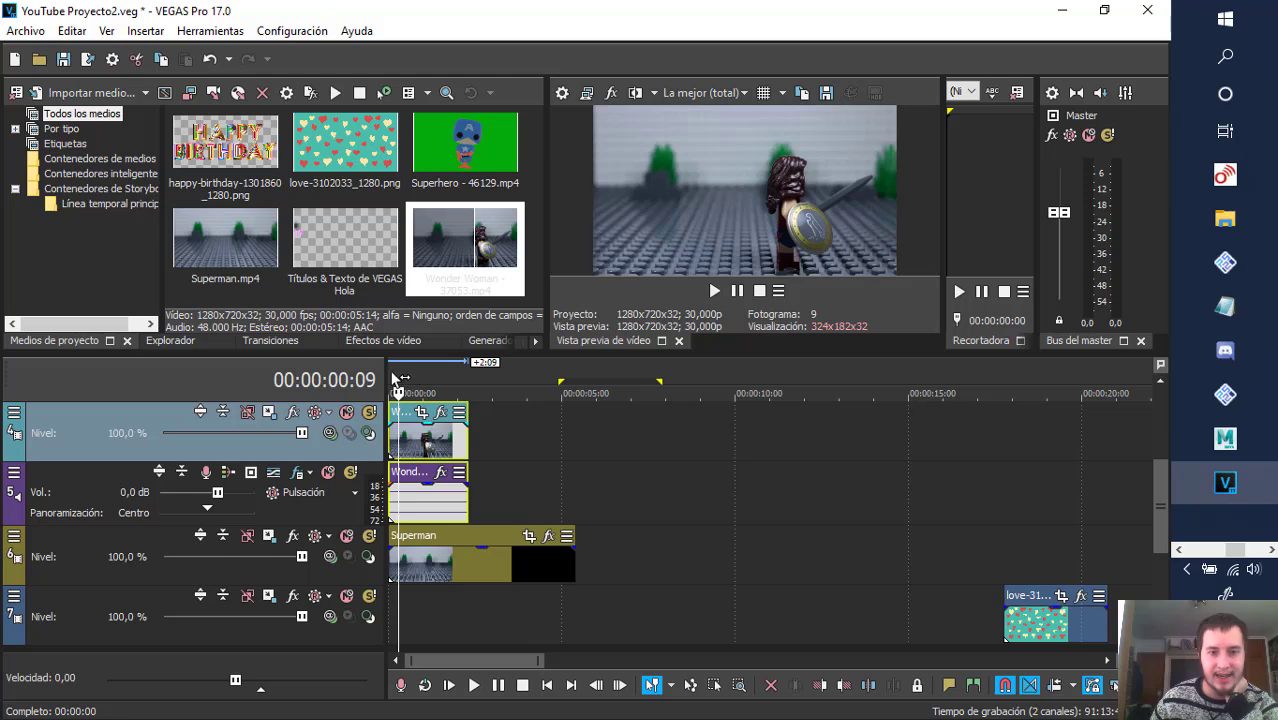
click(391, 378)
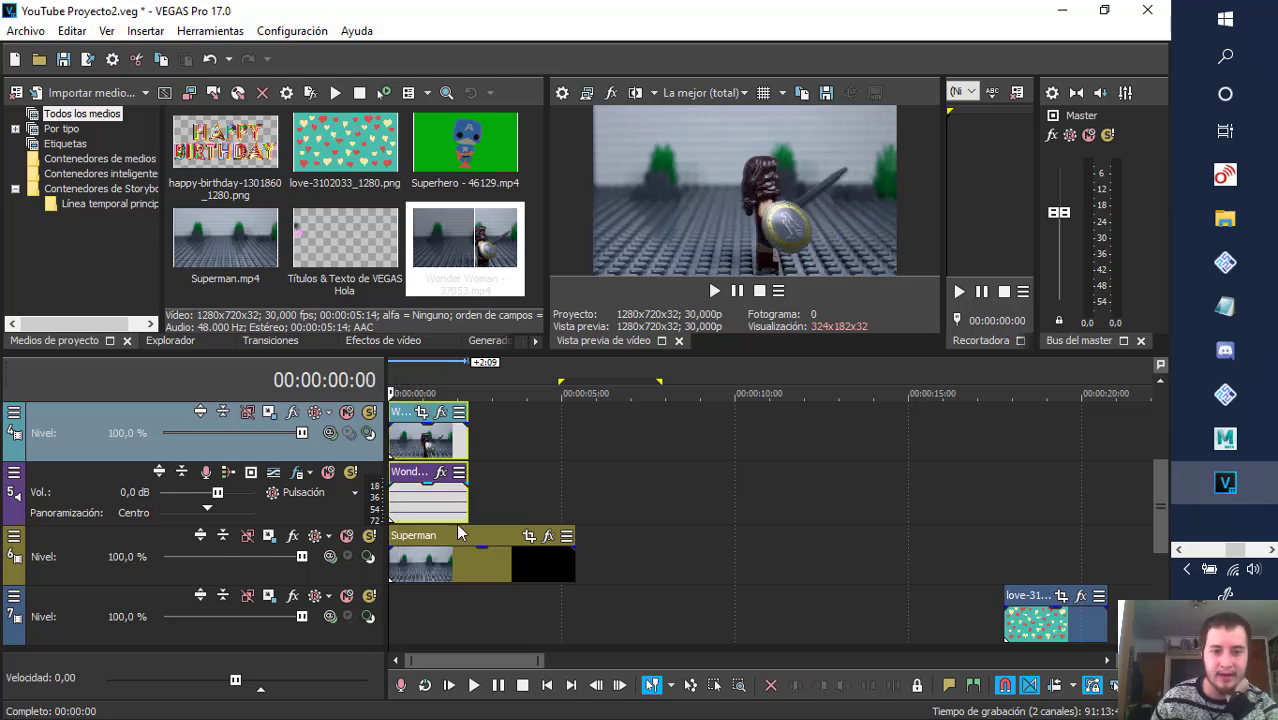
click(346, 412)
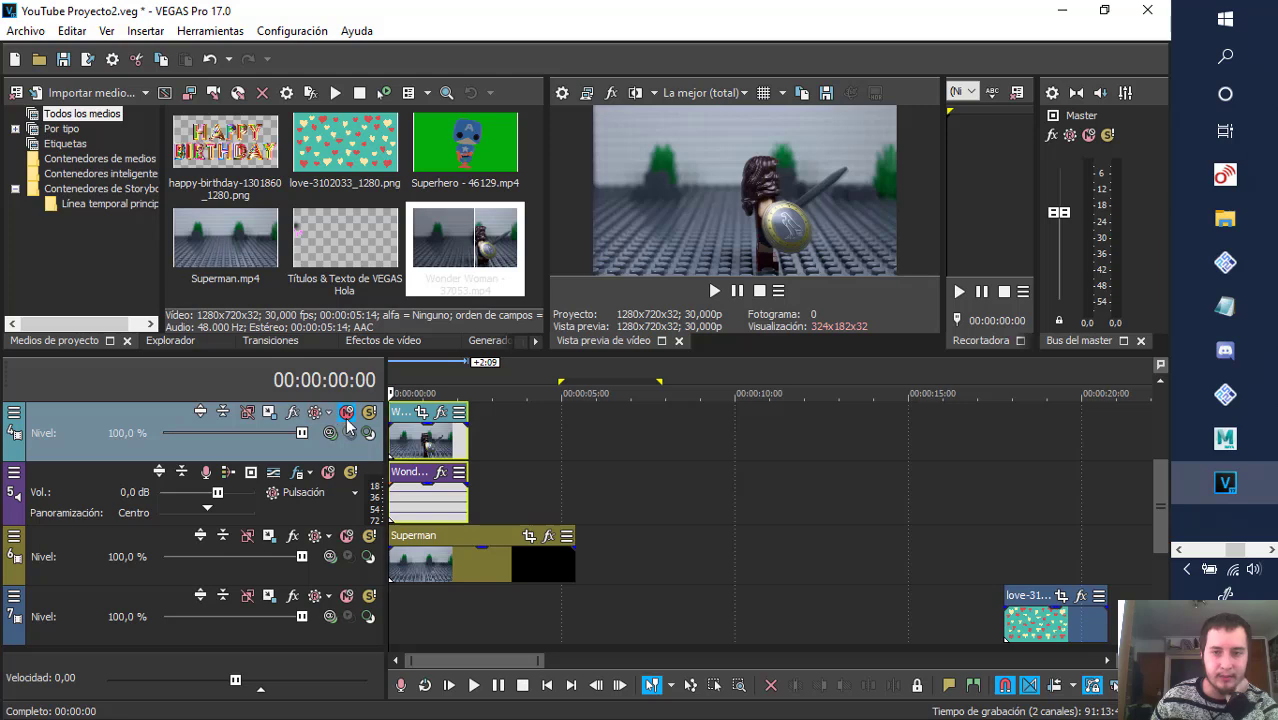
click(422, 382)
click(439, 374)
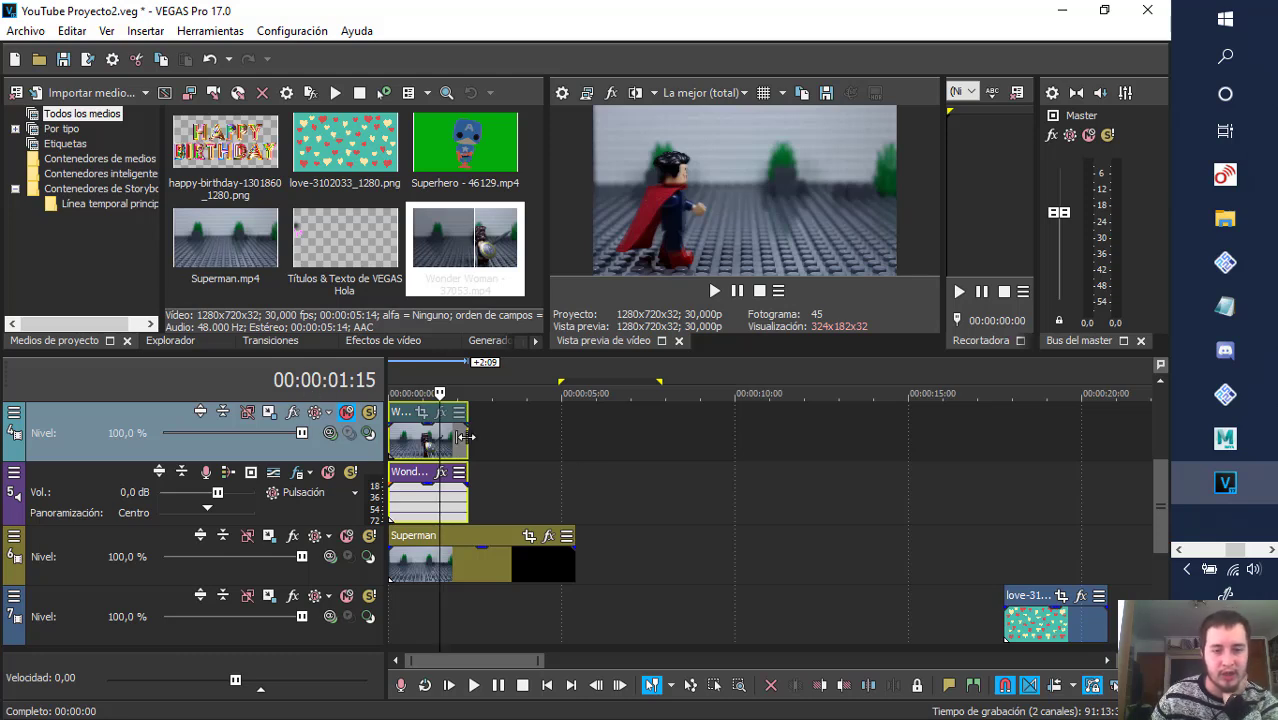
- Check the Superman clip at 00:00:00:24 and 00:00:00:09, then unmute track 4
click(415, 565)
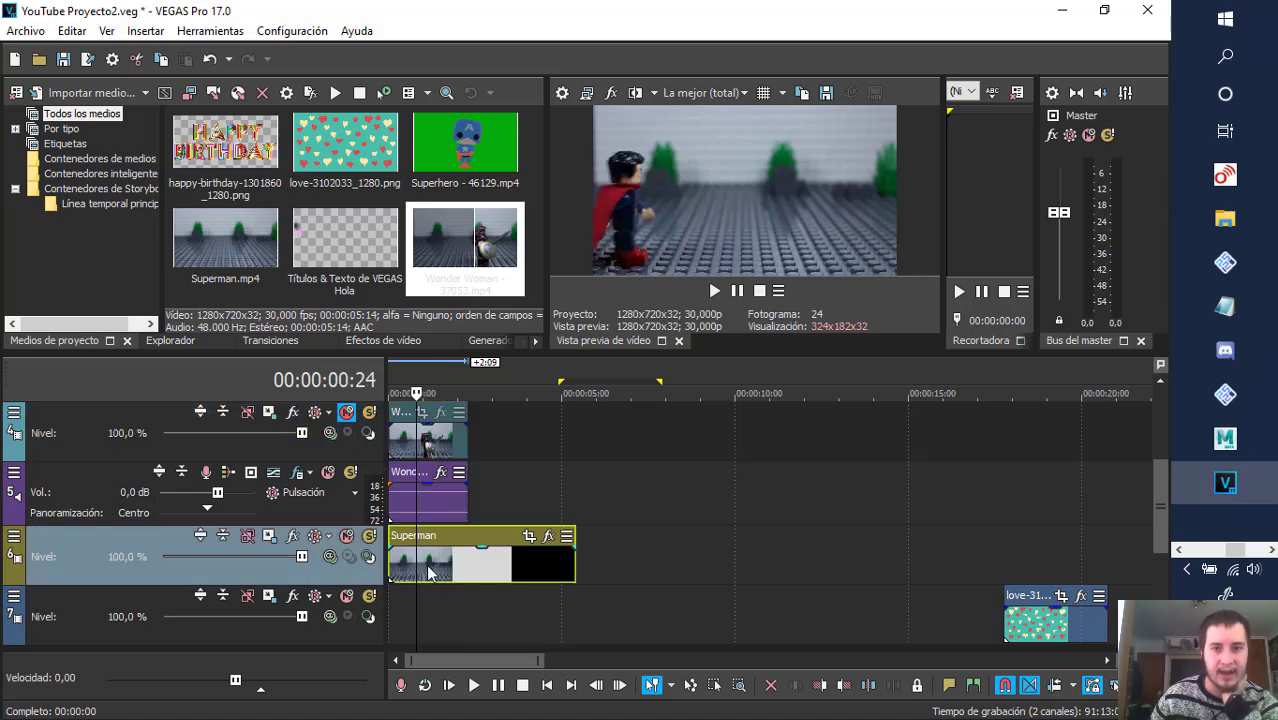
right_click(427, 567)
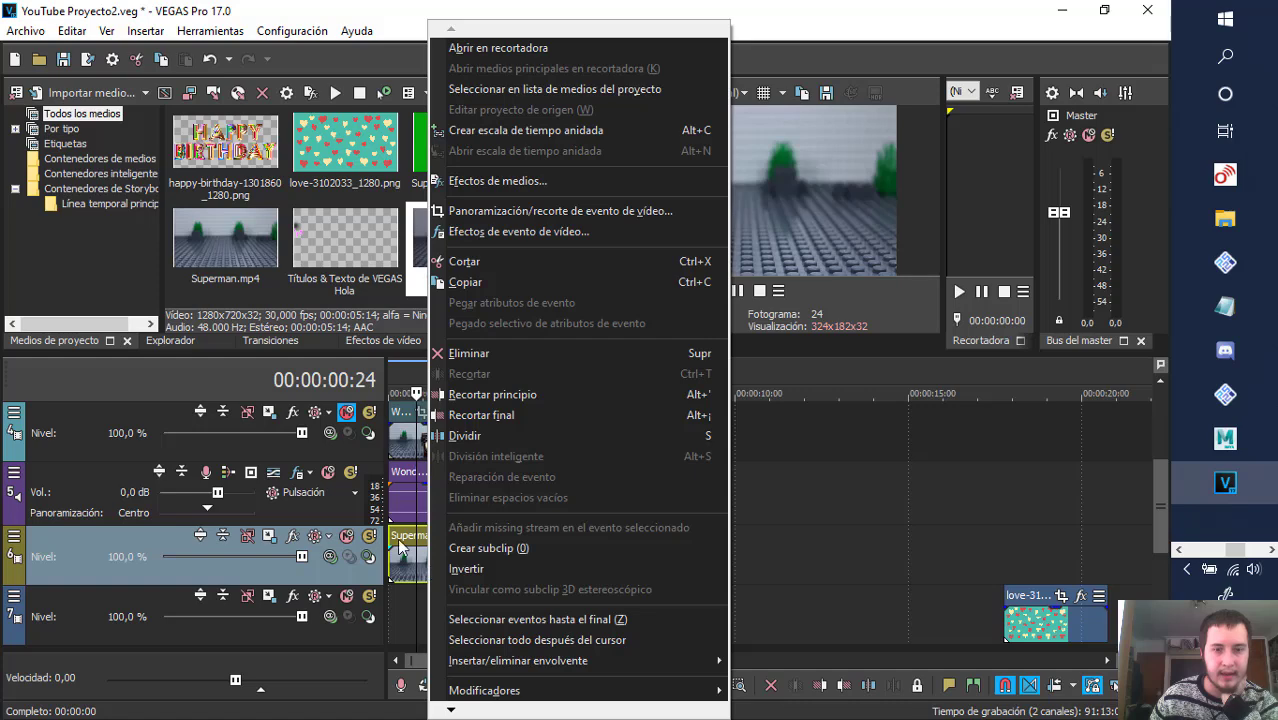
click(398, 373)
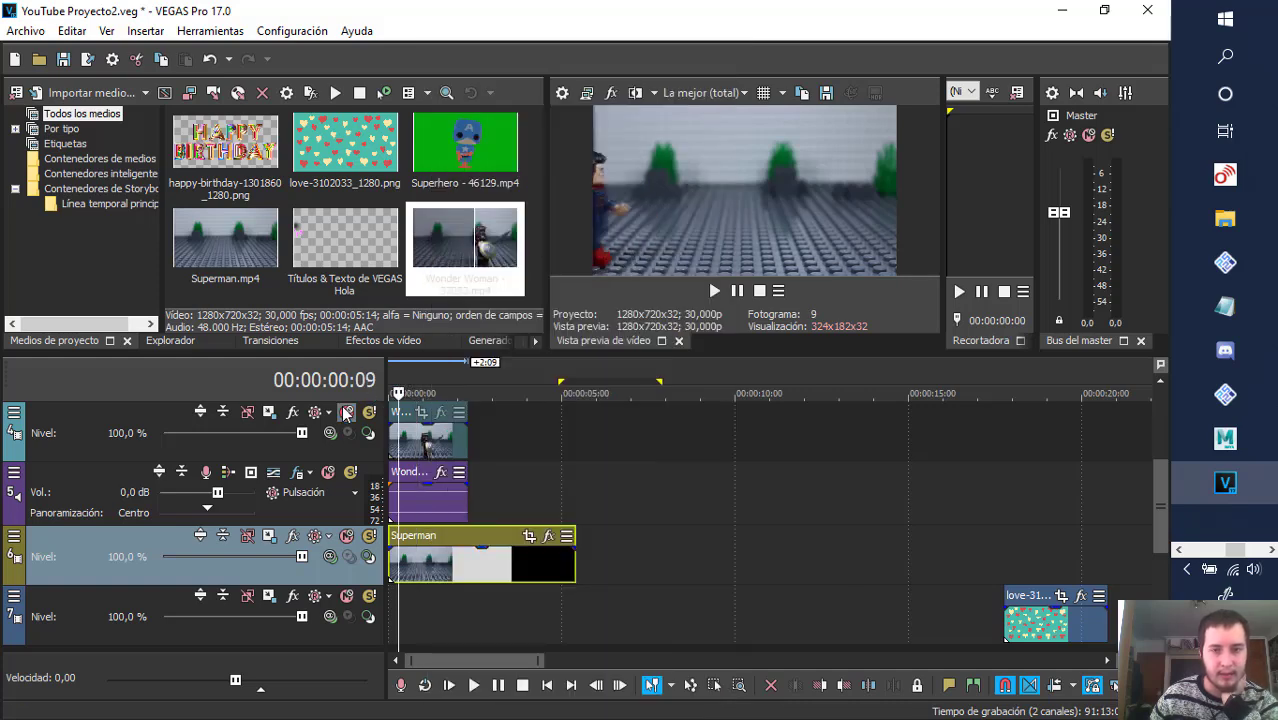
click(418, 380)
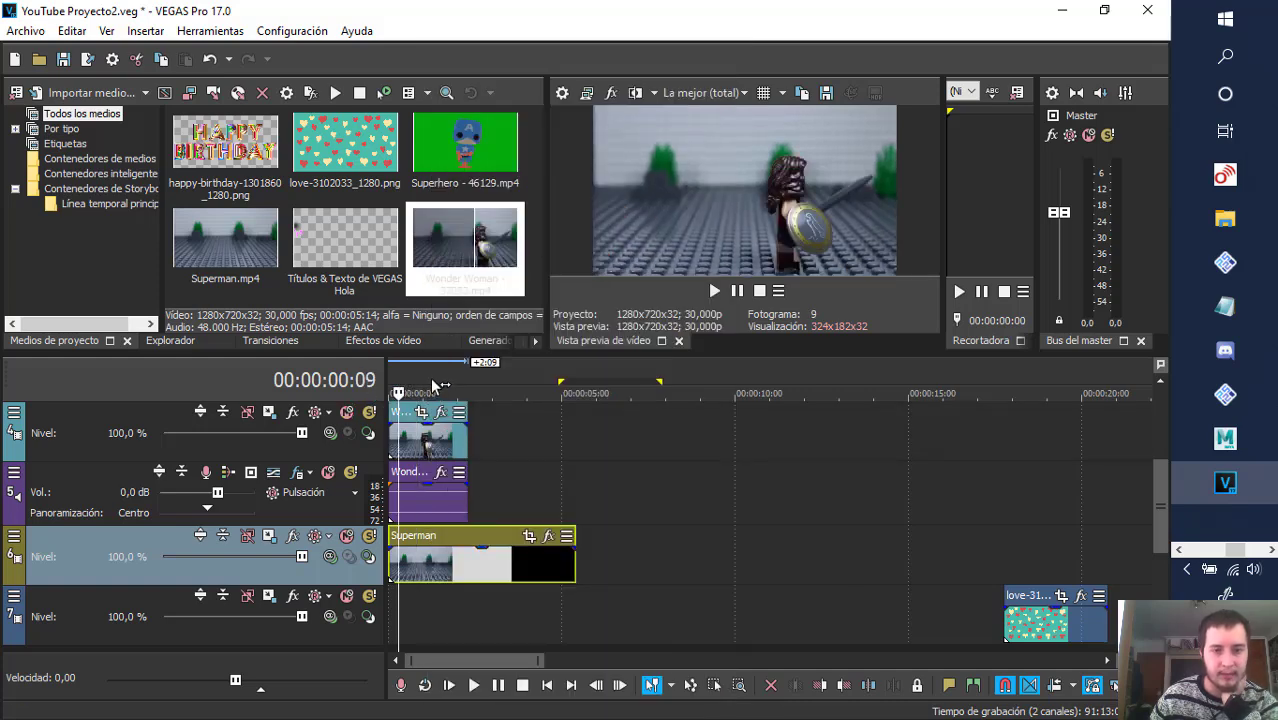
- Open the Wonder Woman clip's Pan/Crop mask settings and check the figure's position in the preview at 00:00:01:24
click(407, 430)
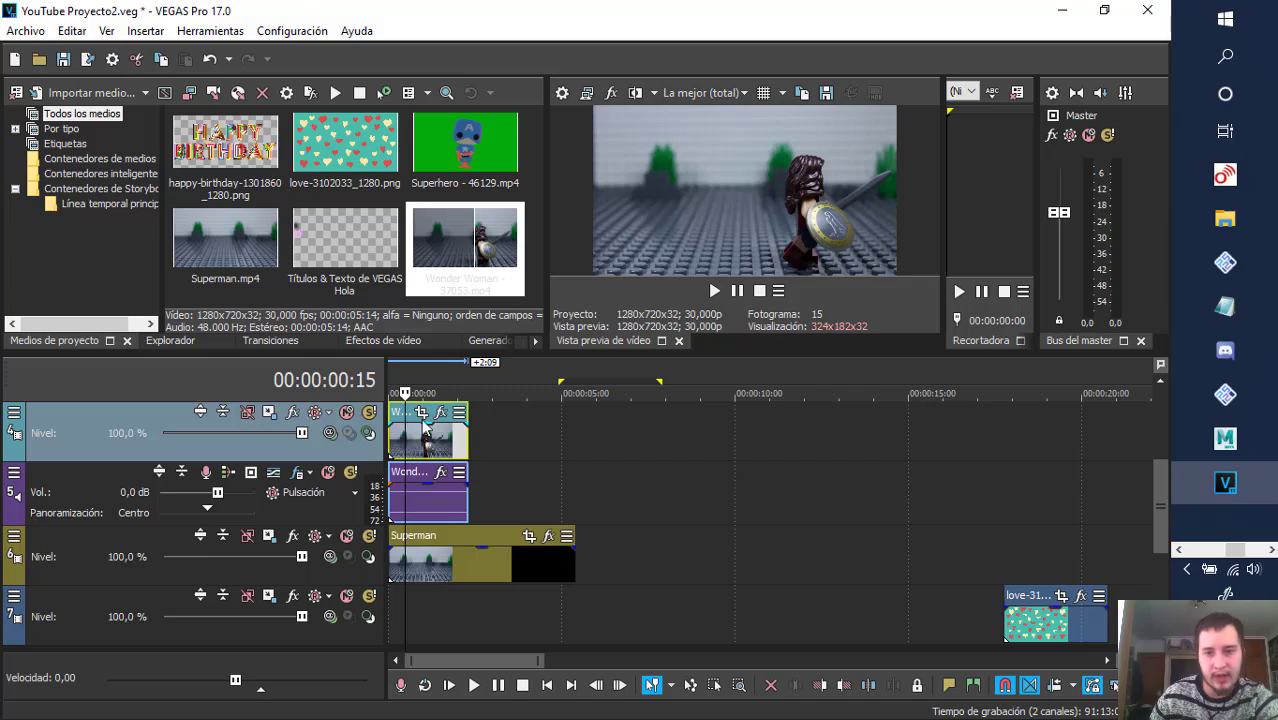
click(421, 413)
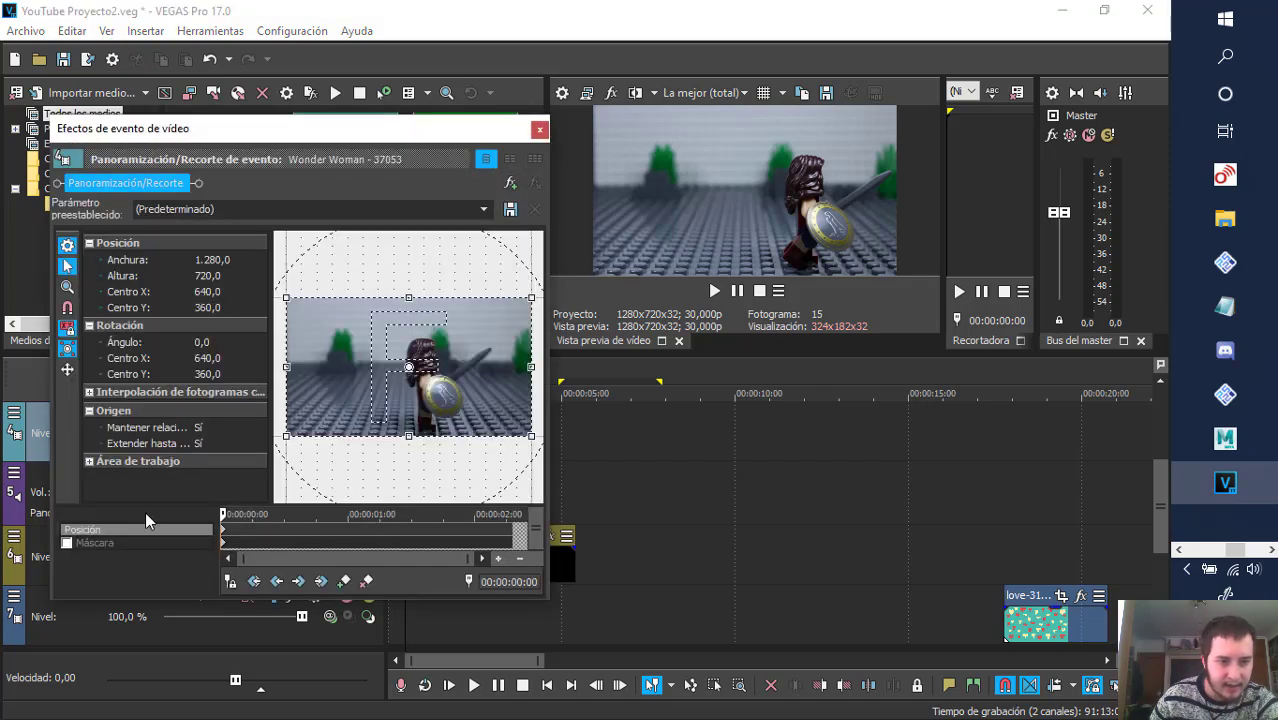
click(225, 549)
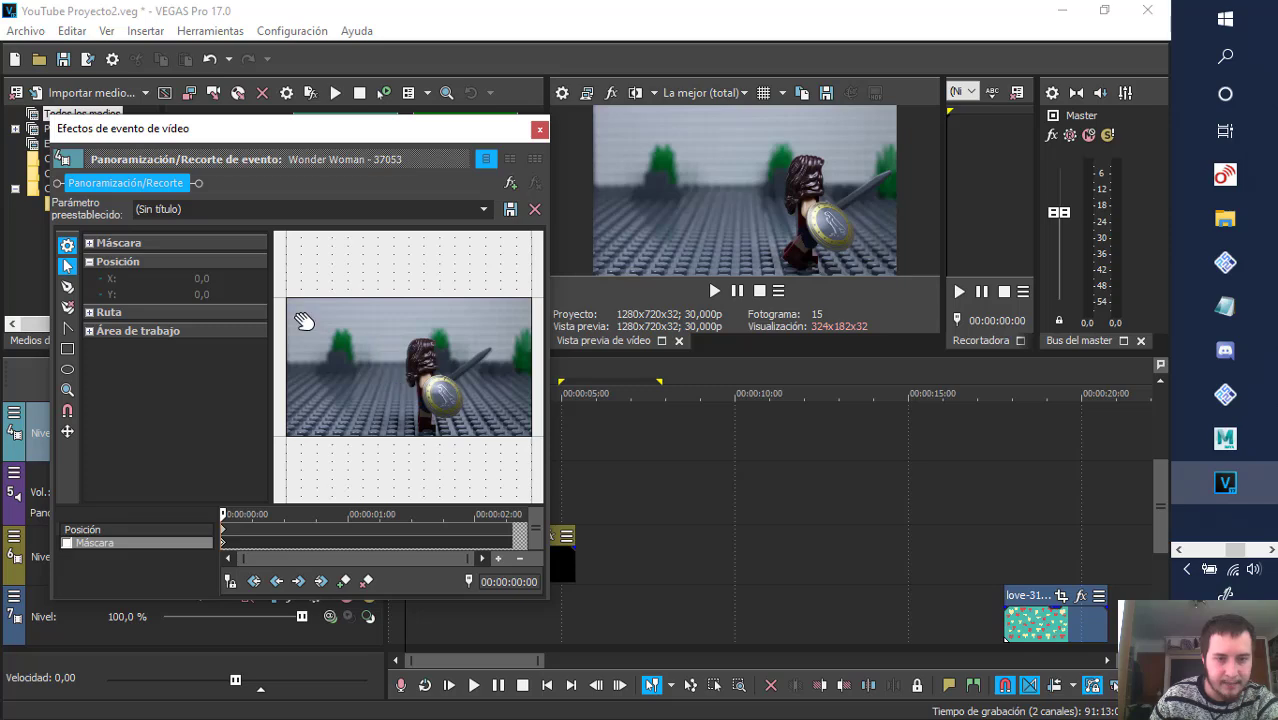
drag(445, 134, 187, 162)
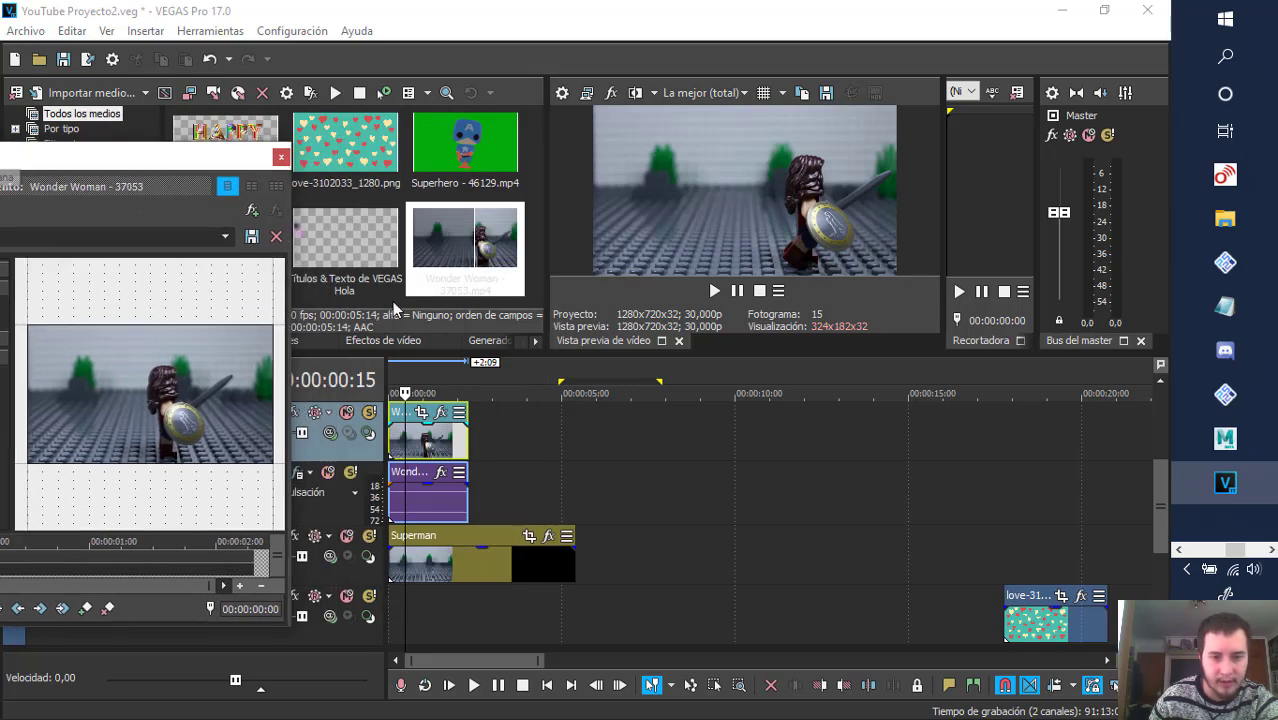
click(452, 386)
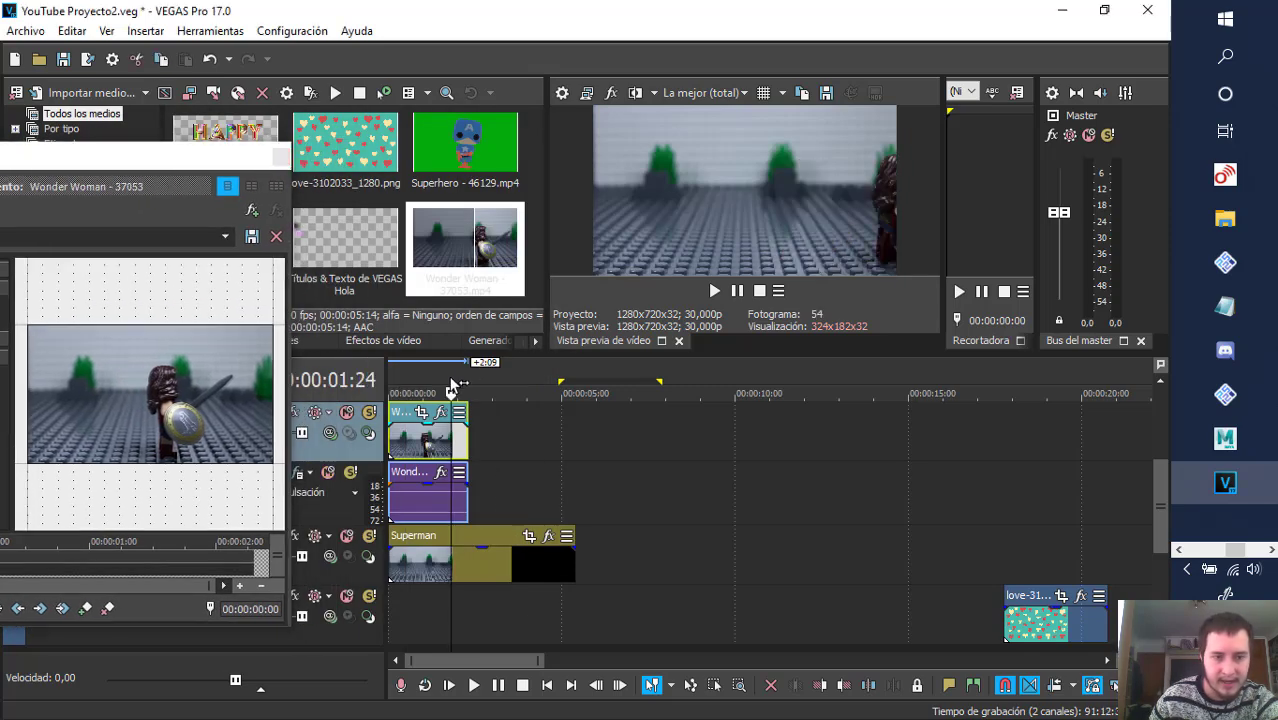
drag(177, 160, 360, 133)
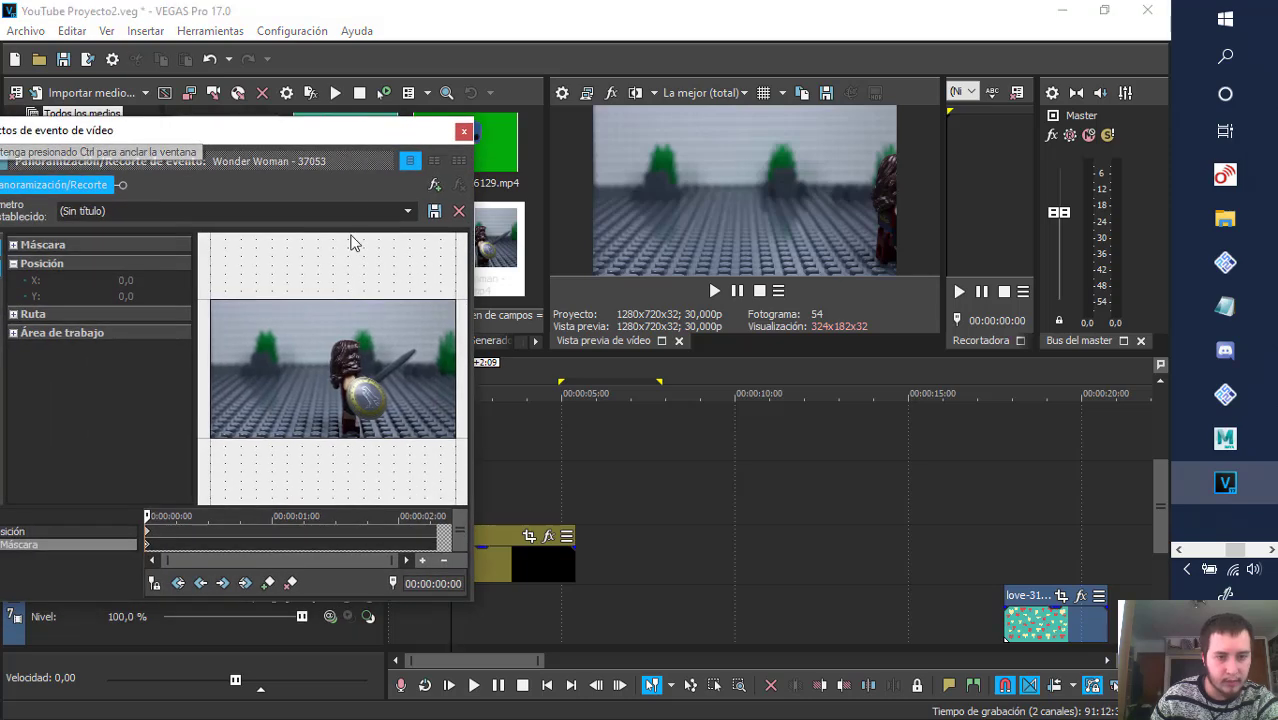
drag(141, 150, 299, 141)
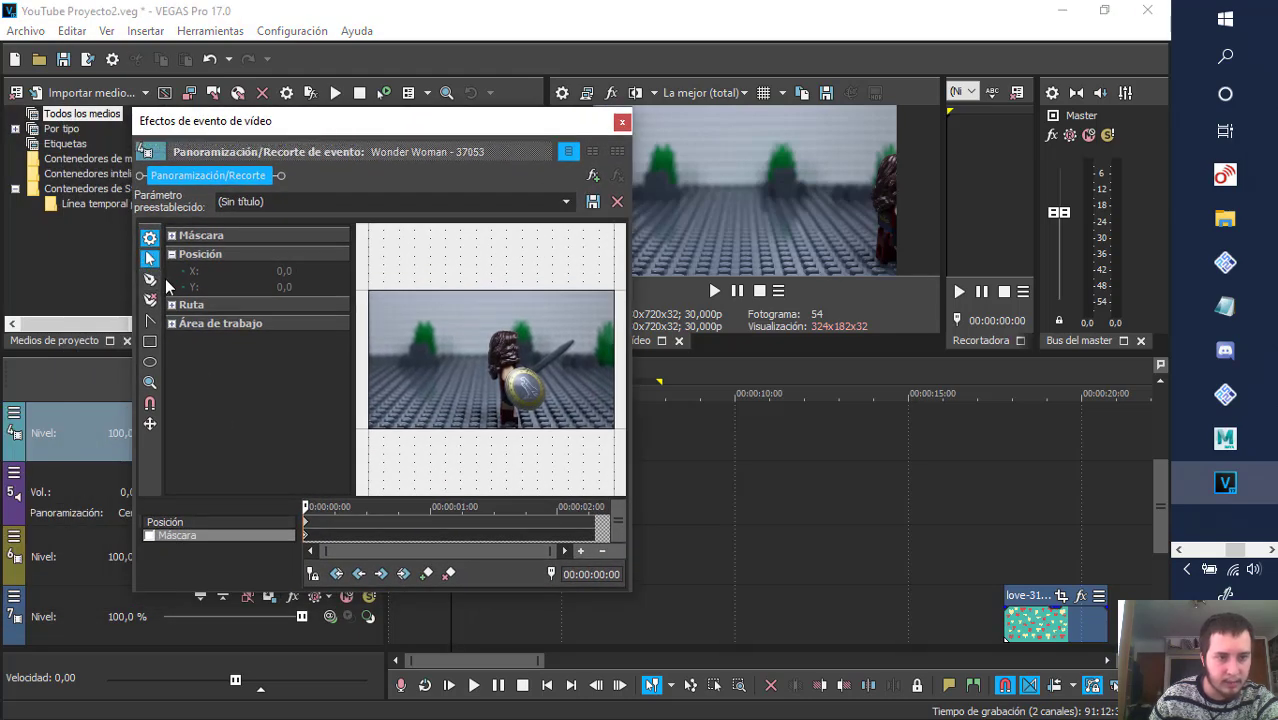
- Draw a rectangular mask around Wonder Woman from beside her to the frame's edge, centred about X 924, Y 404, and enable the mask
click(150, 342)
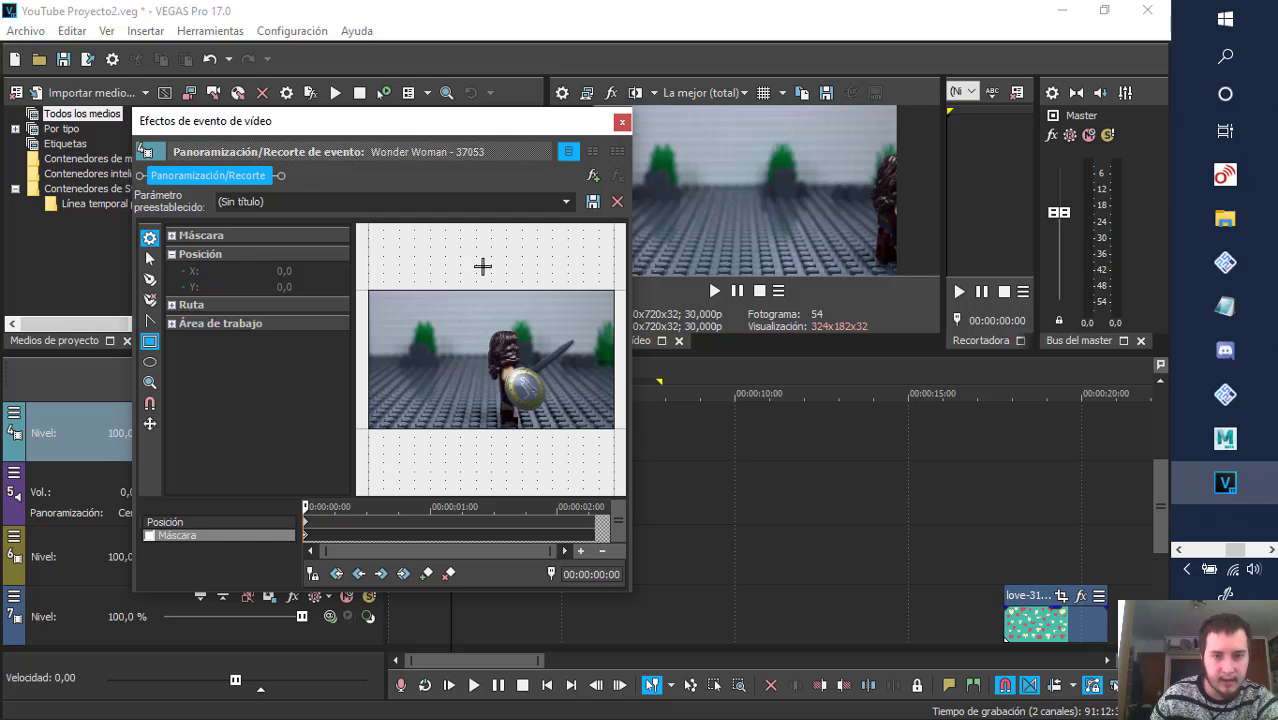
drag(474, 266, 617, 469)
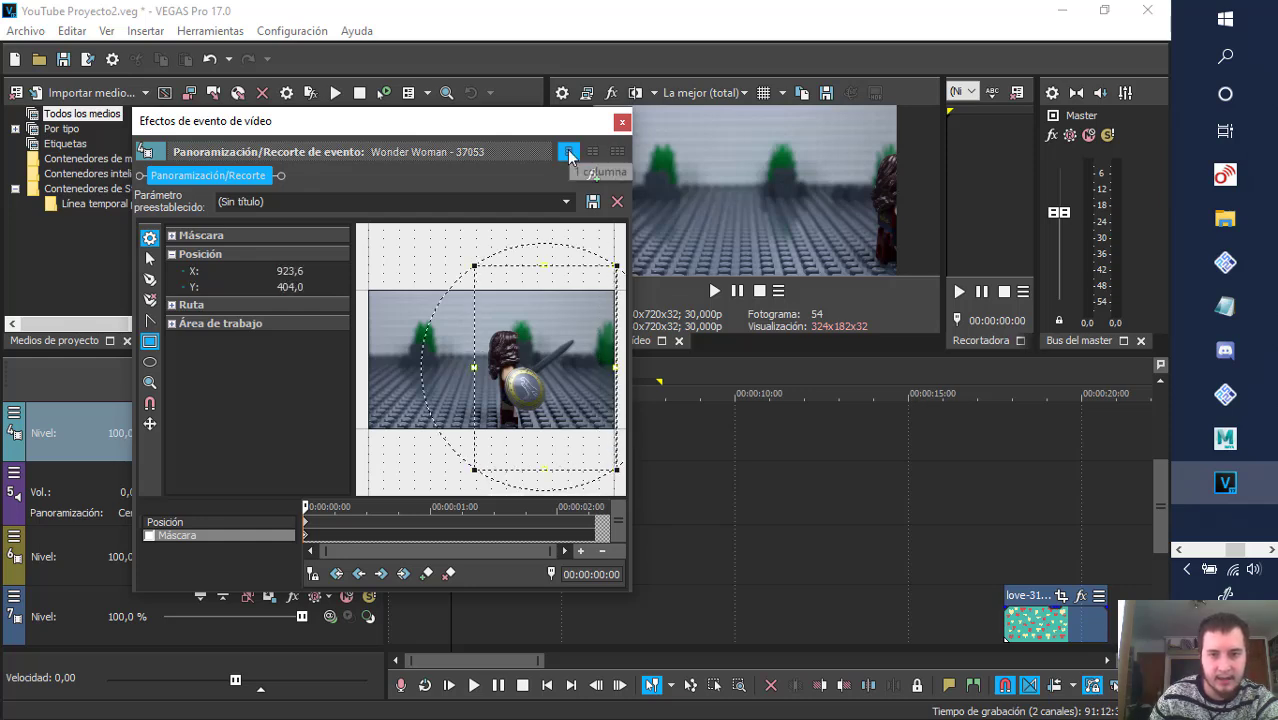
click(151, 536)
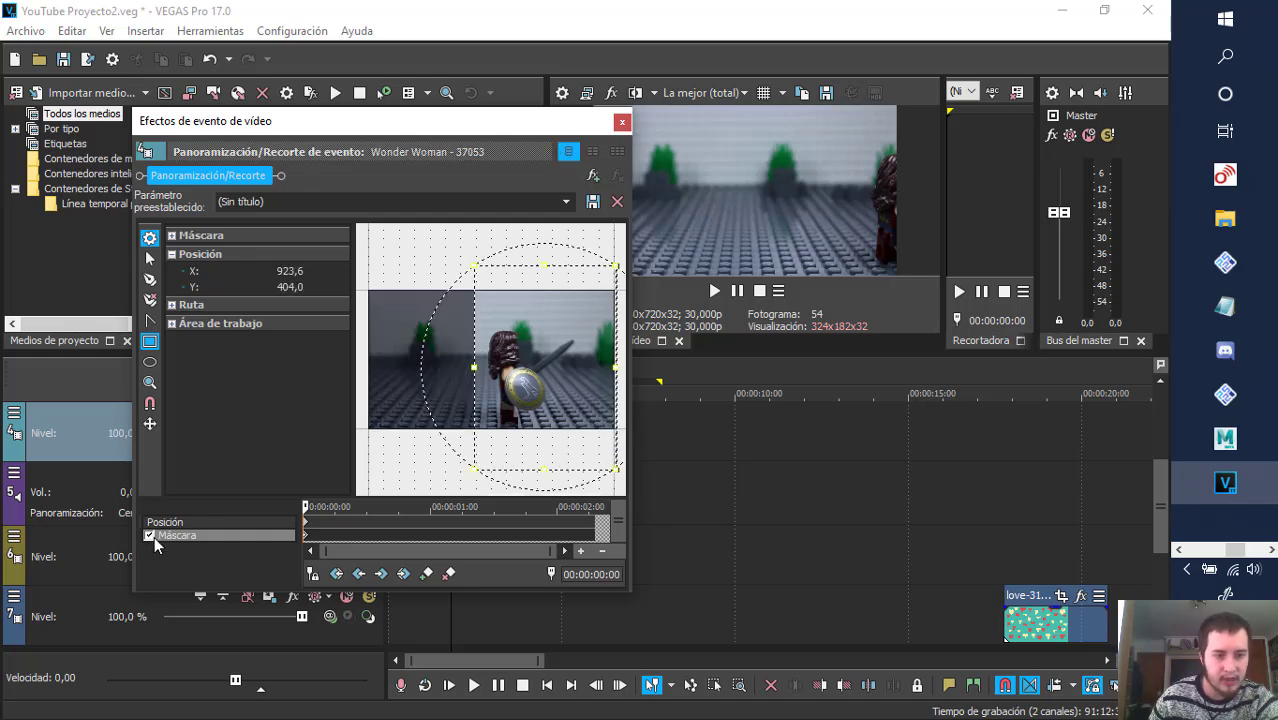
- Examine the masked composite of Superman and Wonder Woman by scrubbing and repeatedly playing the first two seconds
drag(471, 124, 158, 126)
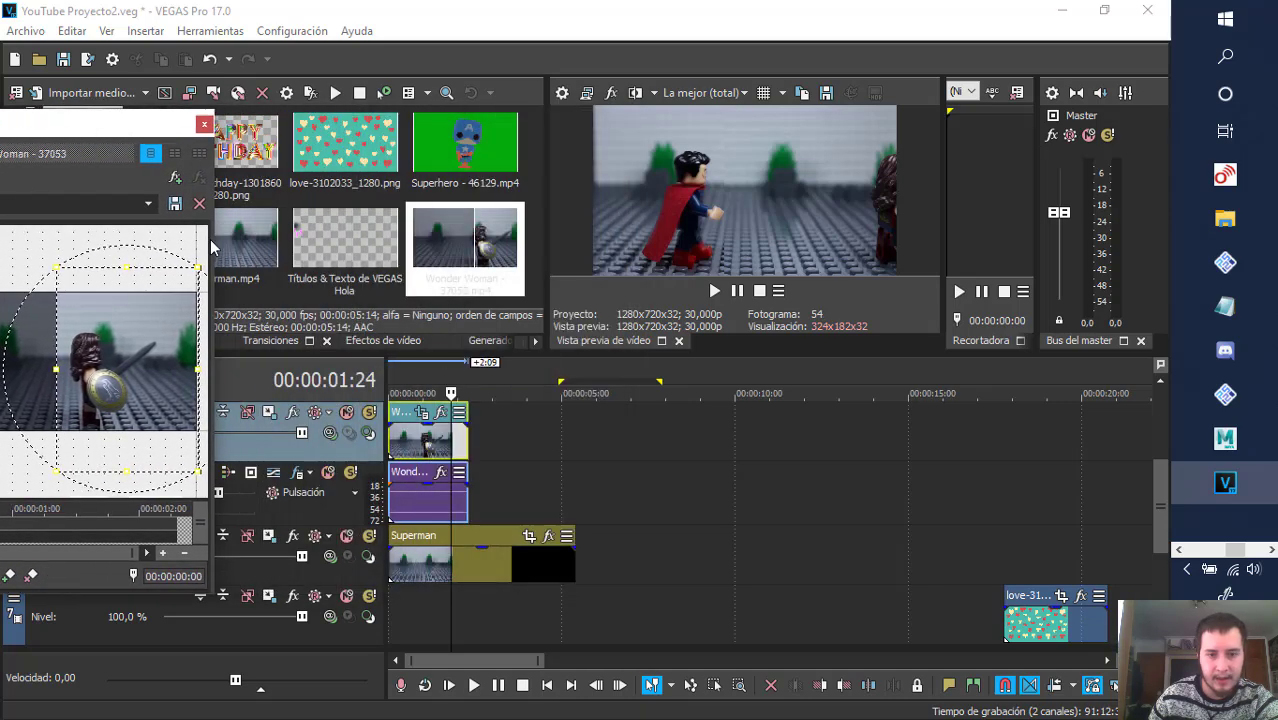
click(409, 368)
click(443, 367)
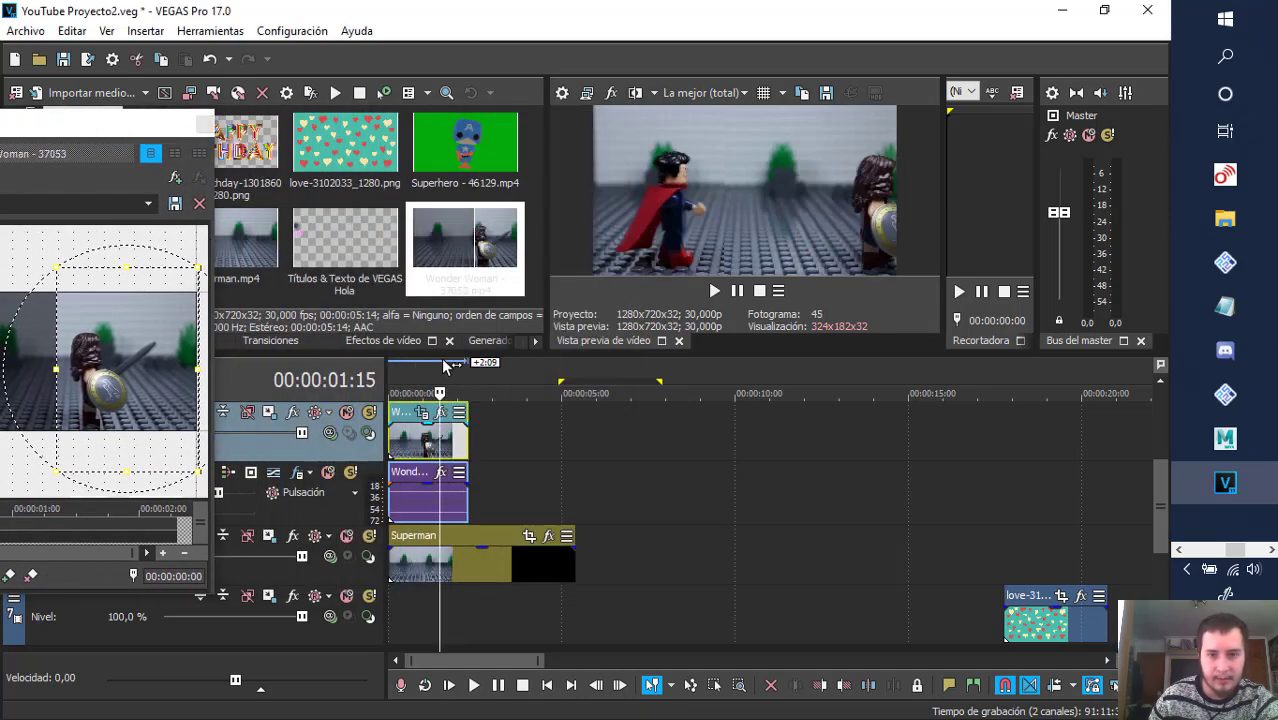
click(459, 384)
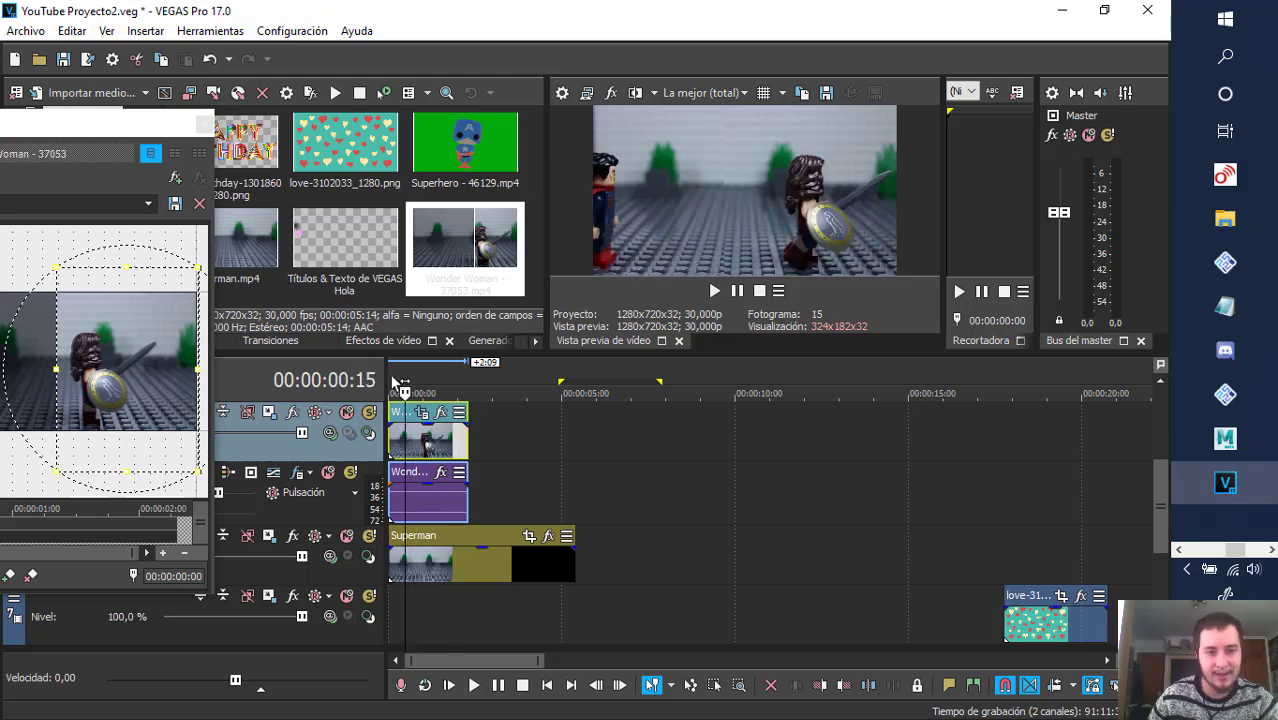
key(space)
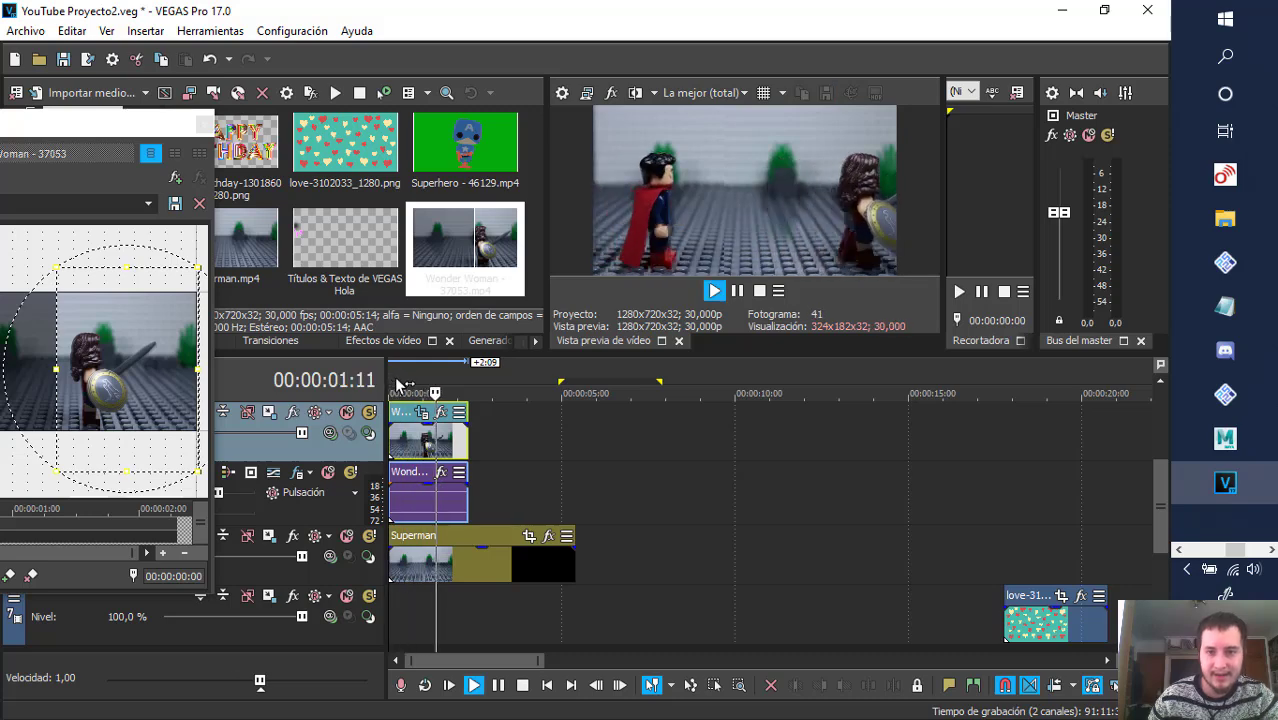
key(space)
key(space)
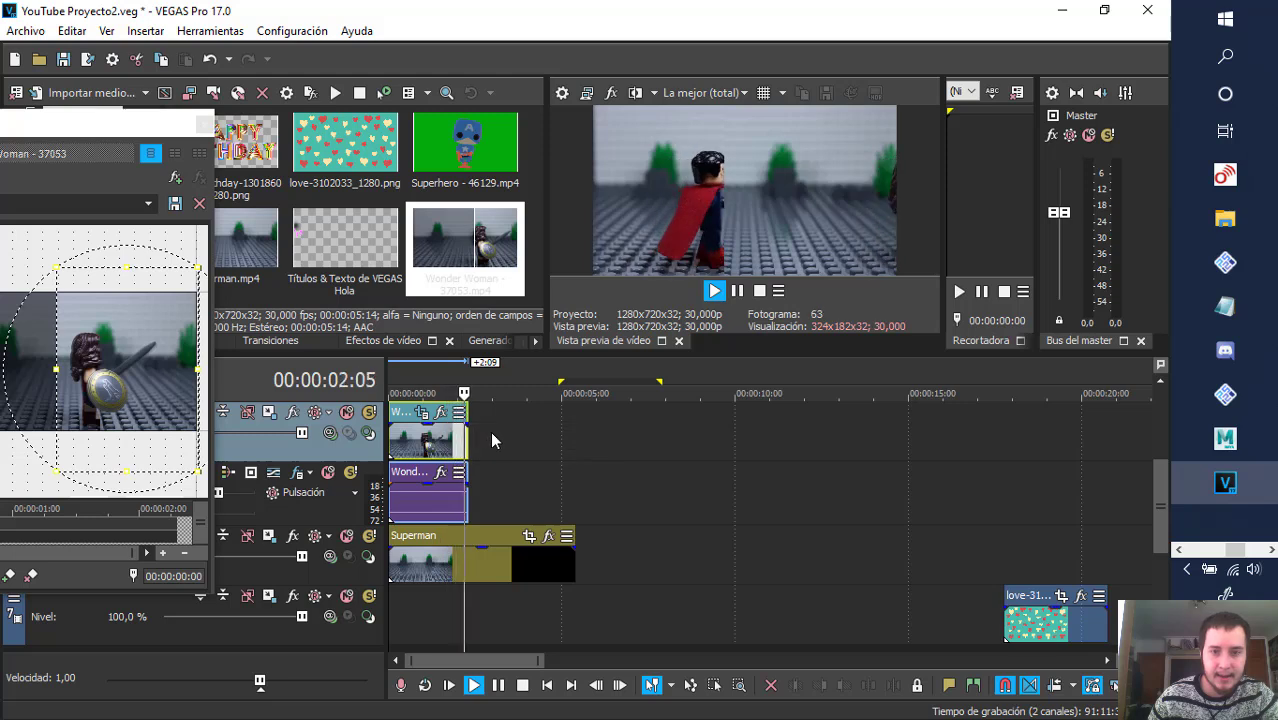
key(space)
key(space)
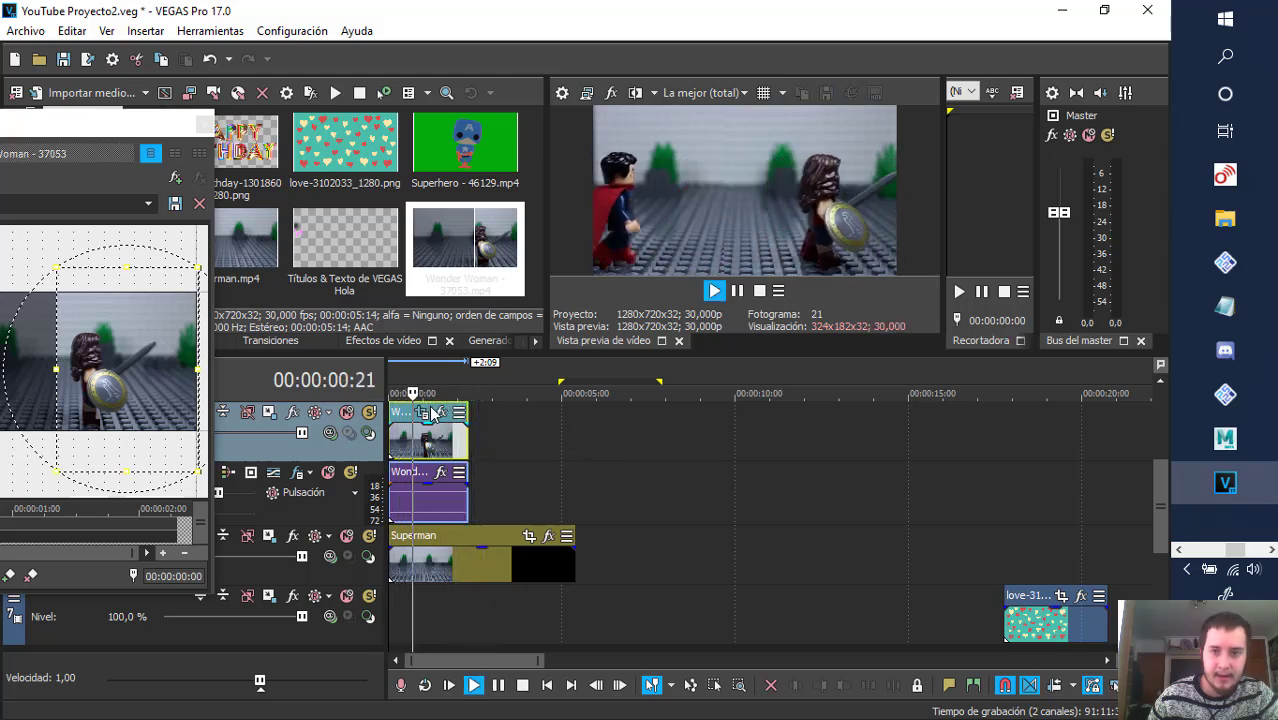
- Extend the end of the Wonder Woman clip to about 00:00:05:06, close to the end of the Superman clip
key(space)
scroll(543, 452, up, 4)
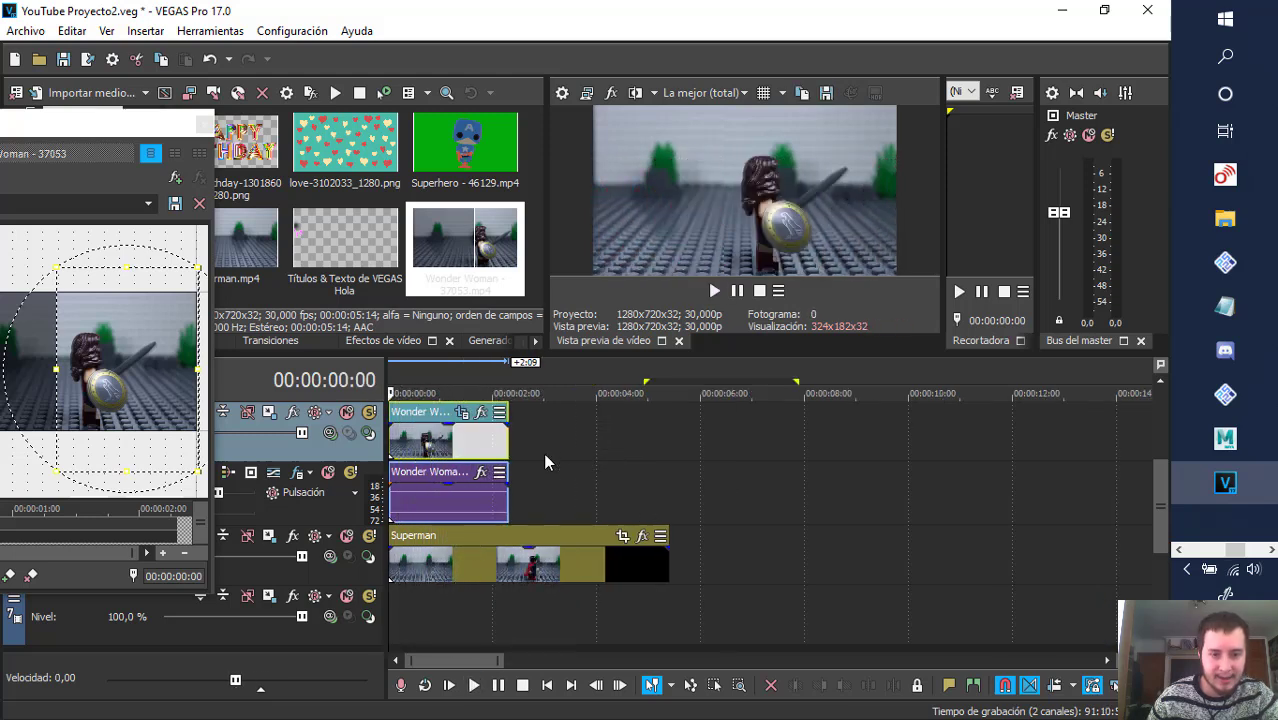
scroll(491, 449, down, 4)
drag(463, 441, 567, 445)
key(space)
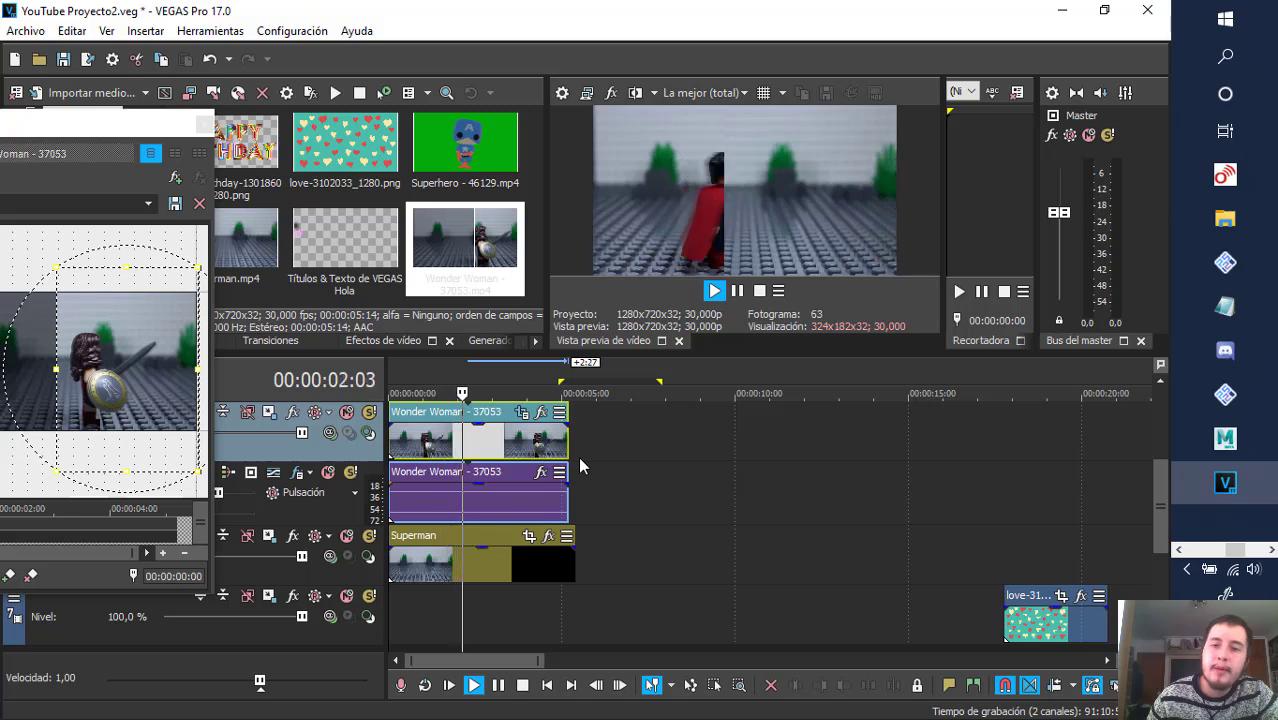
- Examine how Superman crosses the mask edge by playing and scrubbing the composite between 00:00:02:03 and 00:00:04:21
key(space)
key(space)
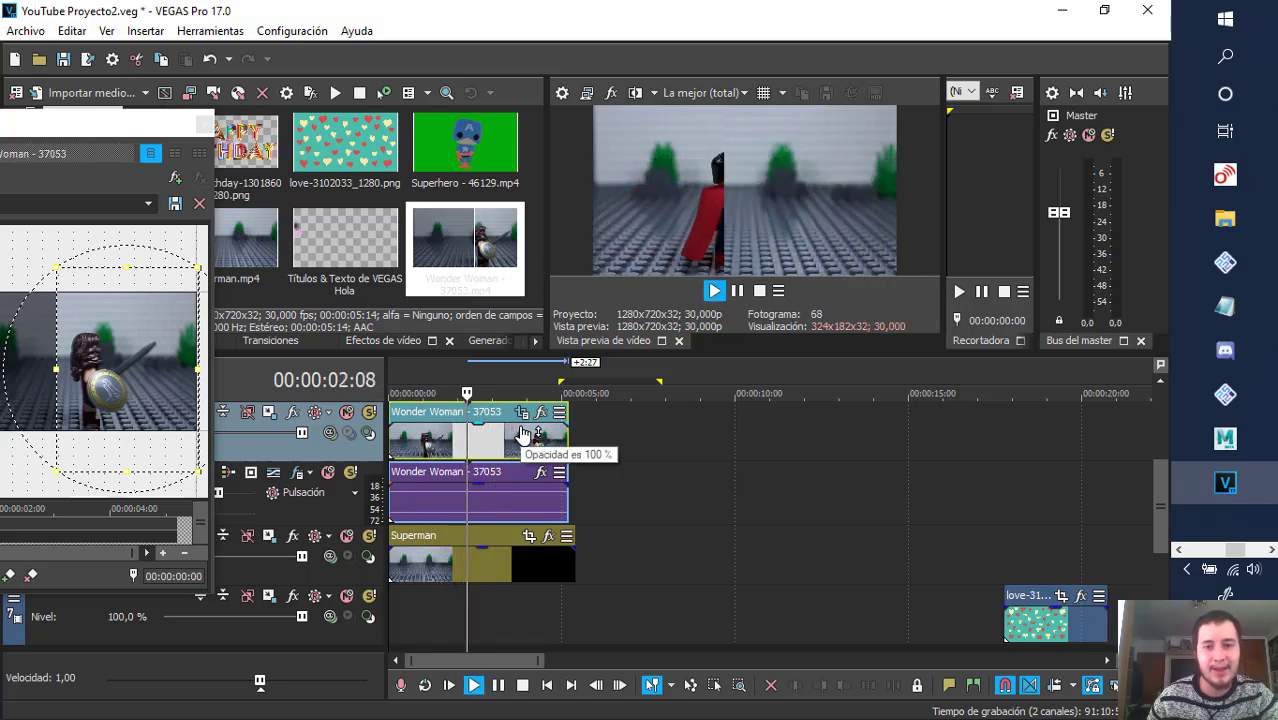
key(space)
click(466, 381)
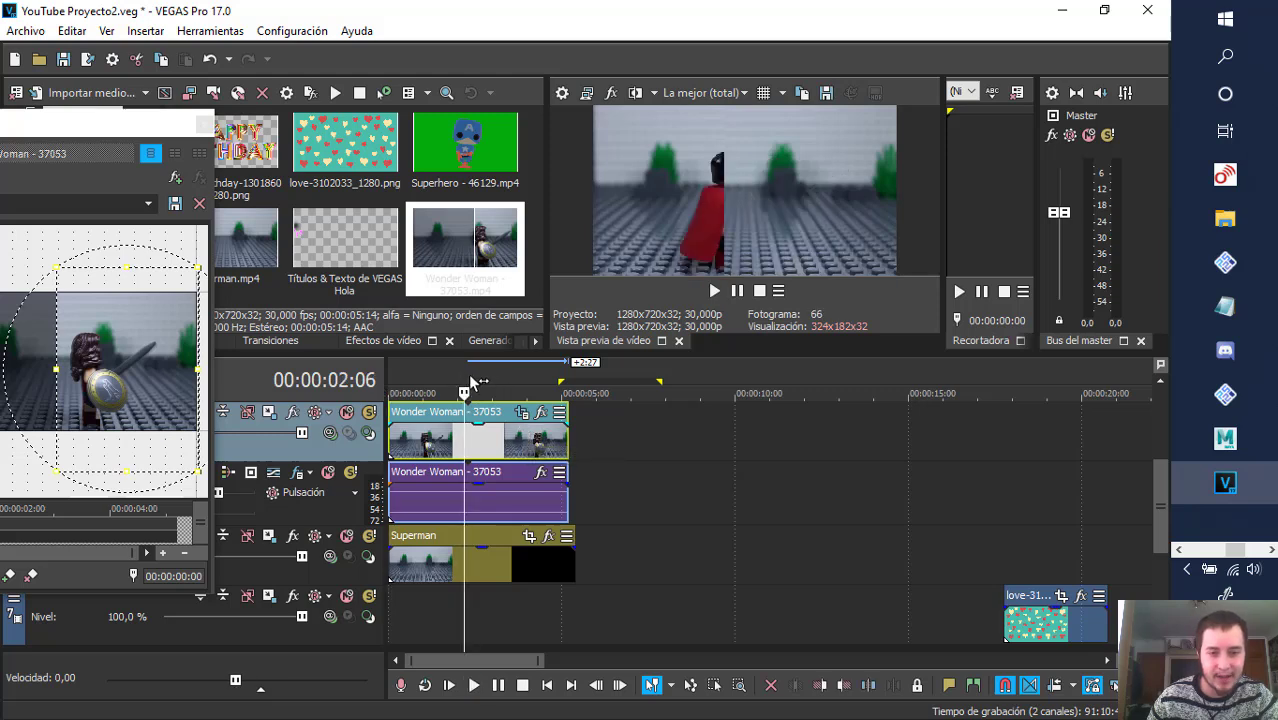
drag(473, 381, 563, 381)
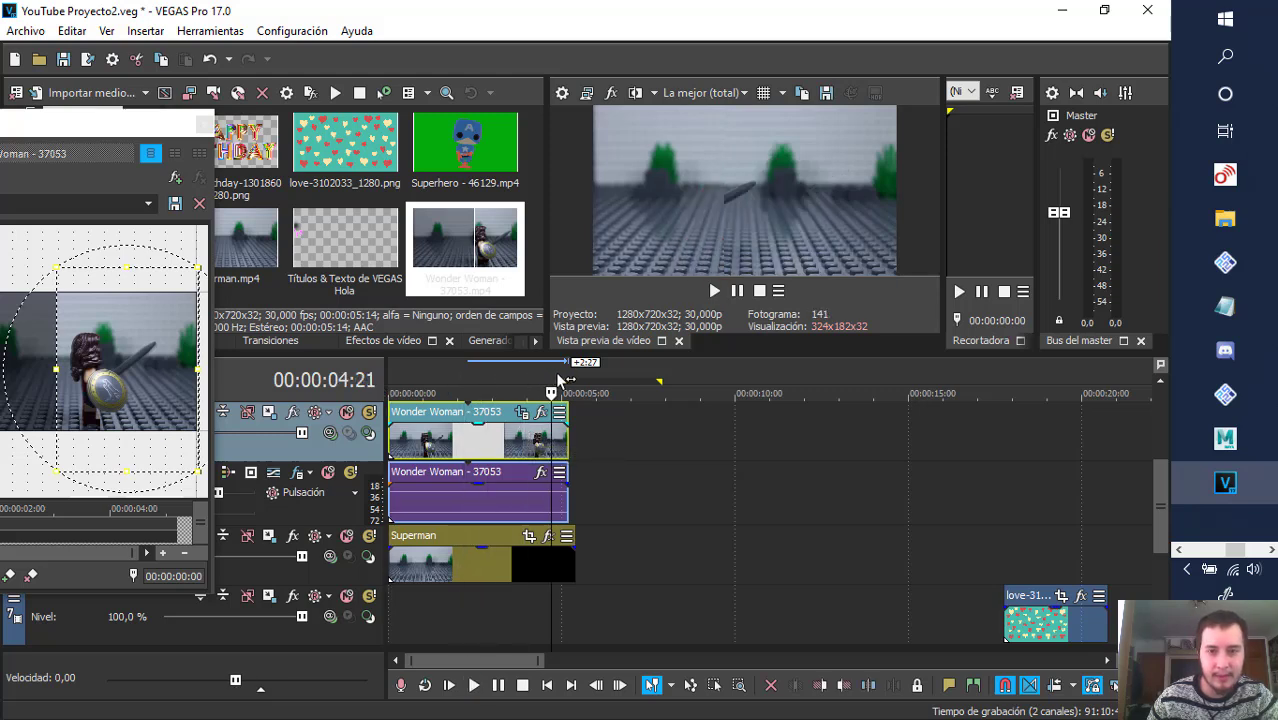
drag(475, 380, 471, 381)
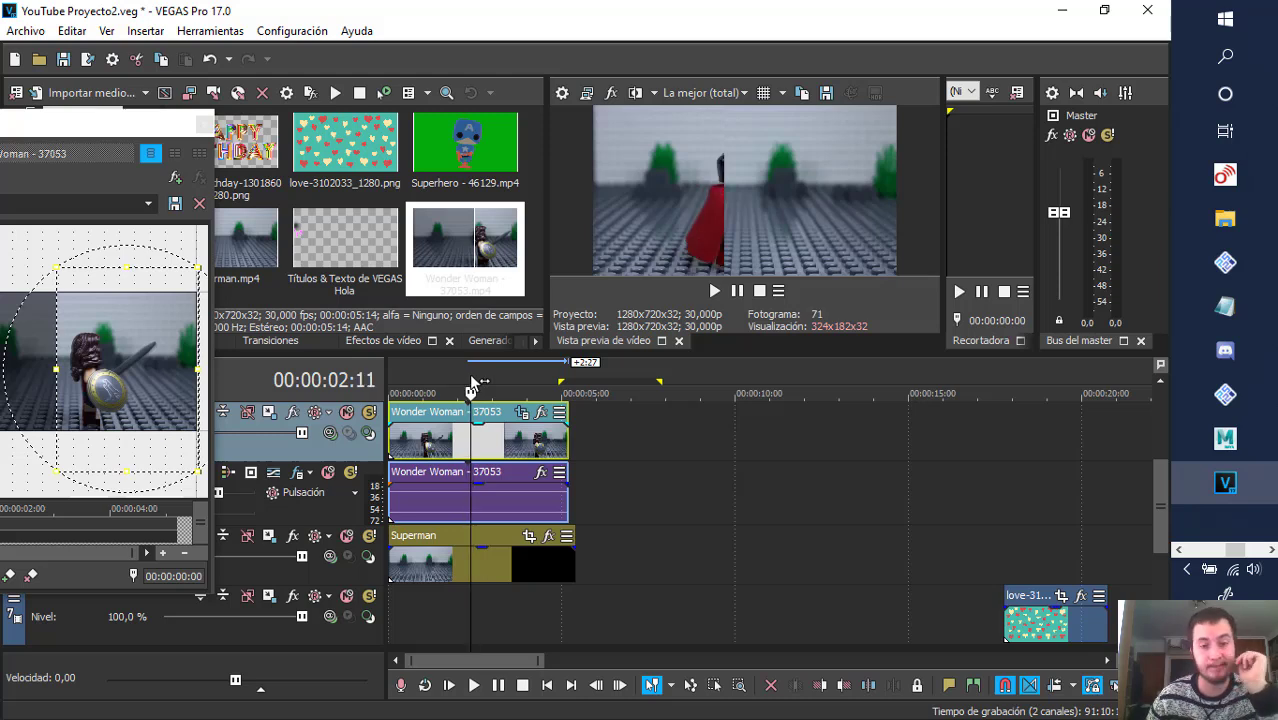
- Check Wonder Woman's position against the rectangular mask near the end of the Pan/Crop timeline, between 00:00:05:00 and 00:00:05:06
drag(130, 124, 356, 117)
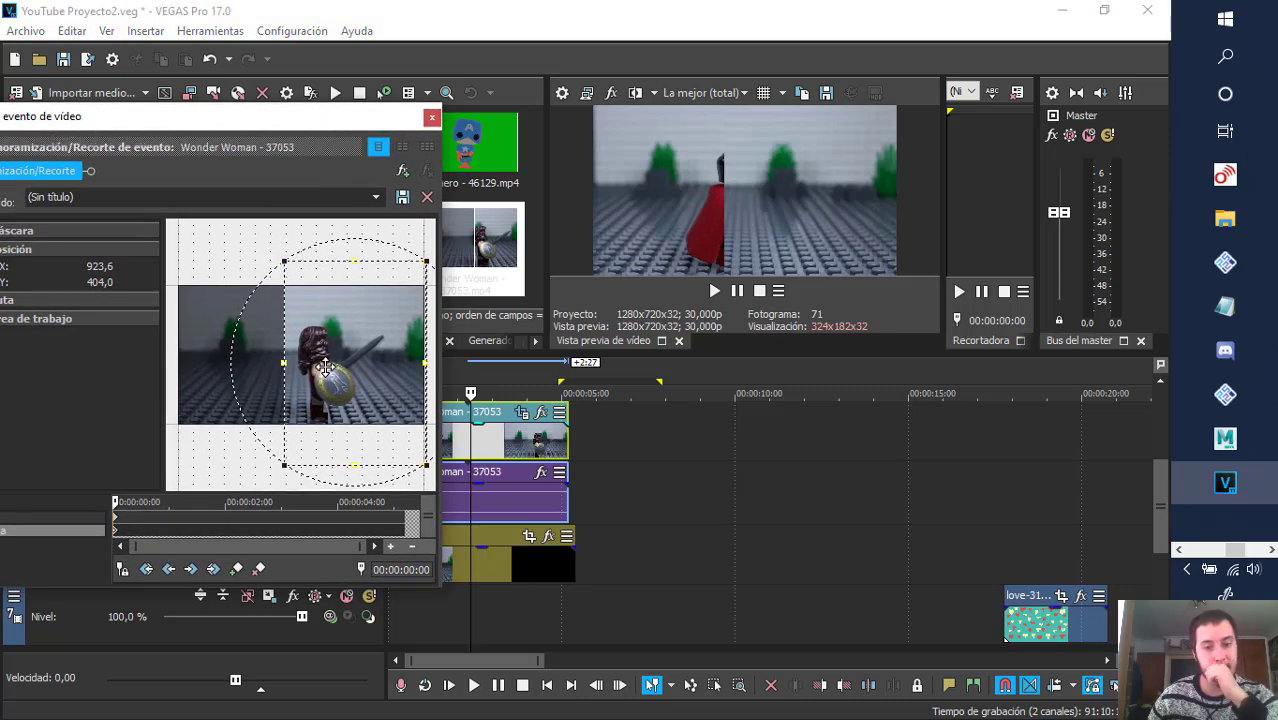
click(397, 532)
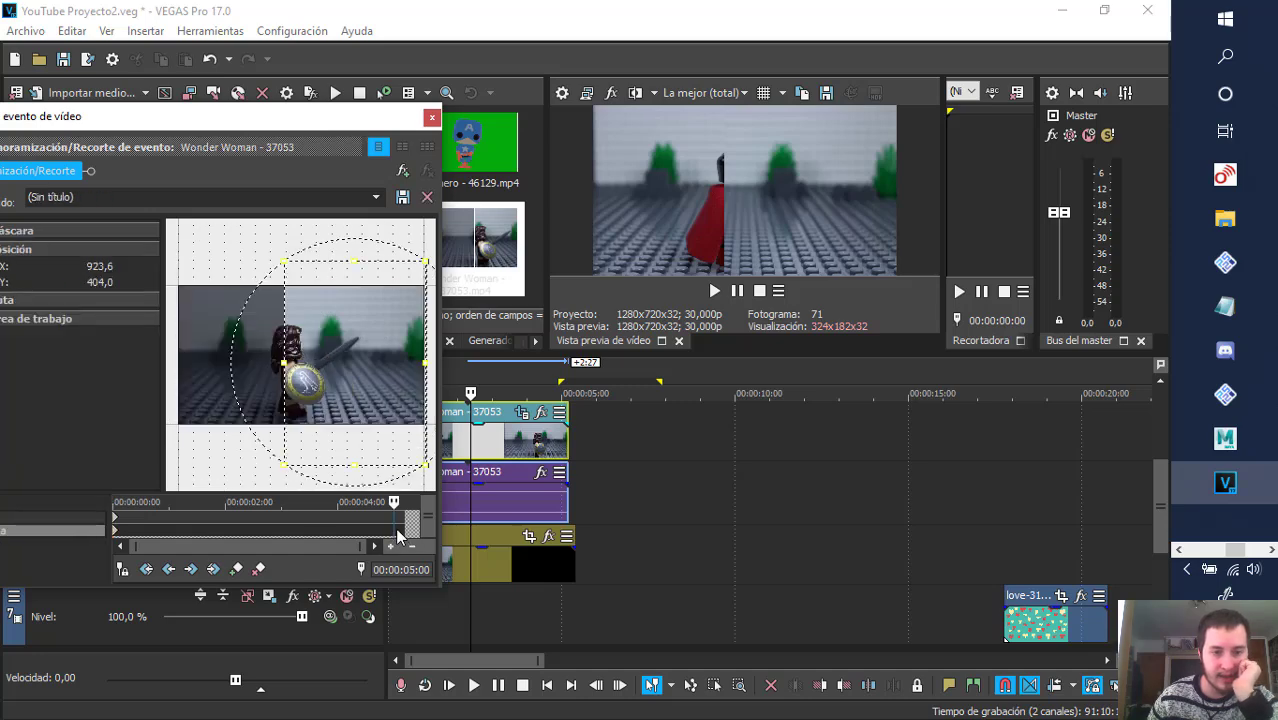
drag(397, 517, 440, 512)
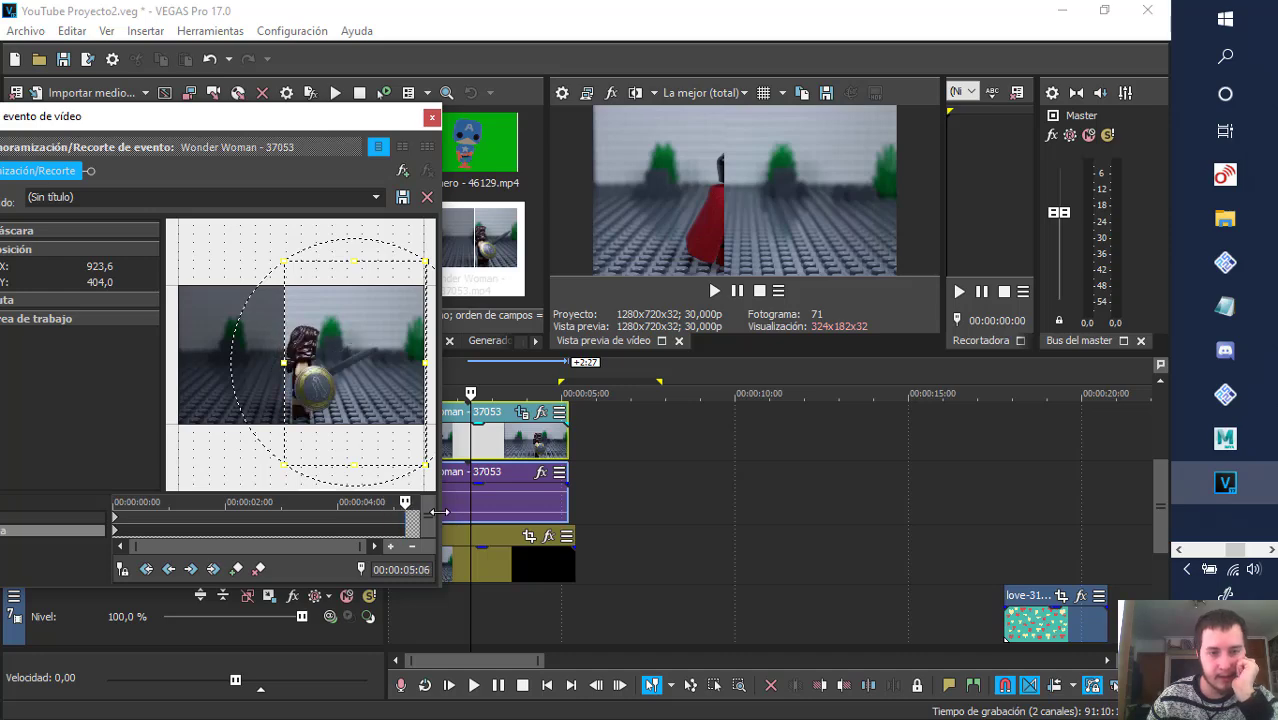
drag(362, 120, 190, 137)
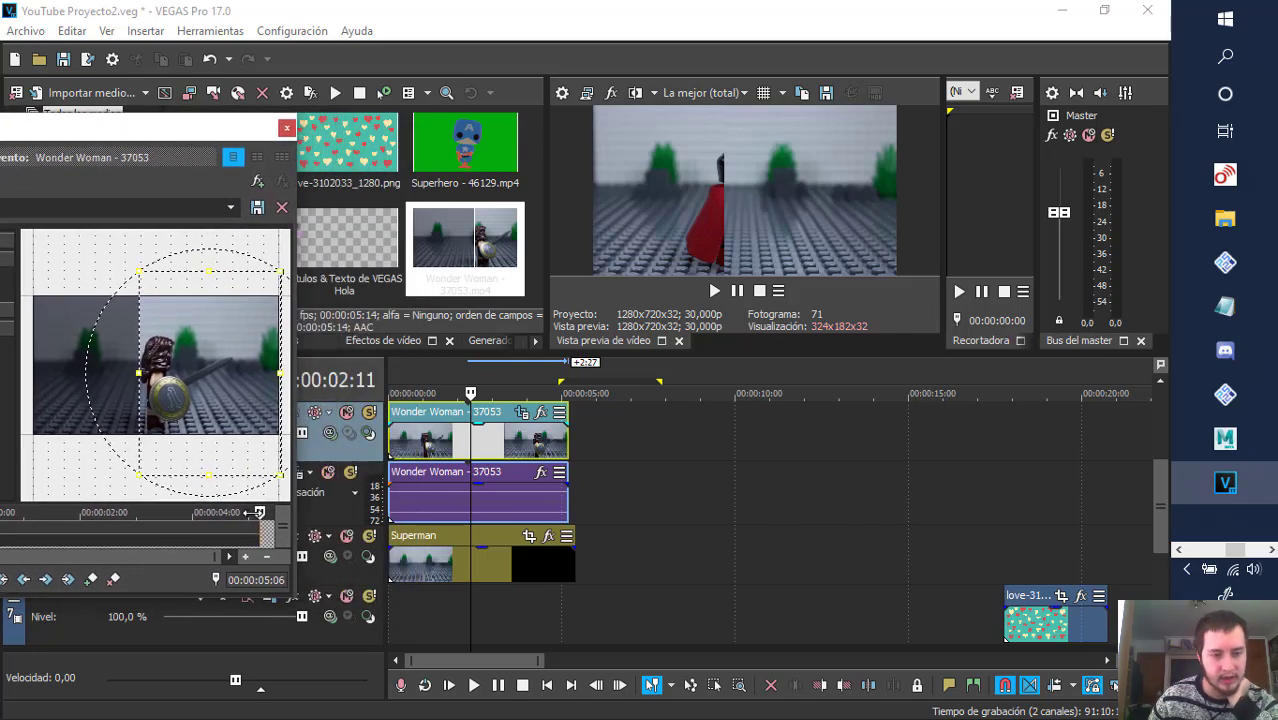
drag(258, 512, 252, 514)
click(232, 157)
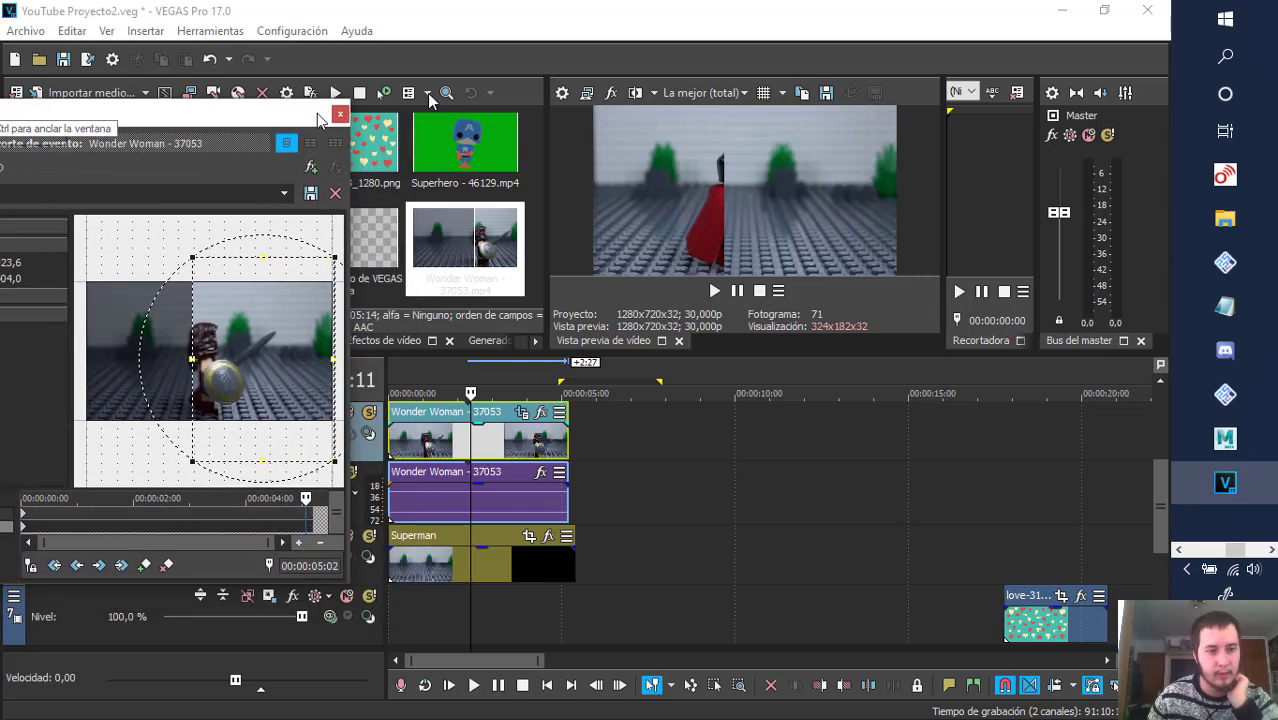
- Try to animate the Wonder Woman mask by adding a keyframe at 00:00:05:01 and moving the rectangle sideways off the frame
click(218, 503)
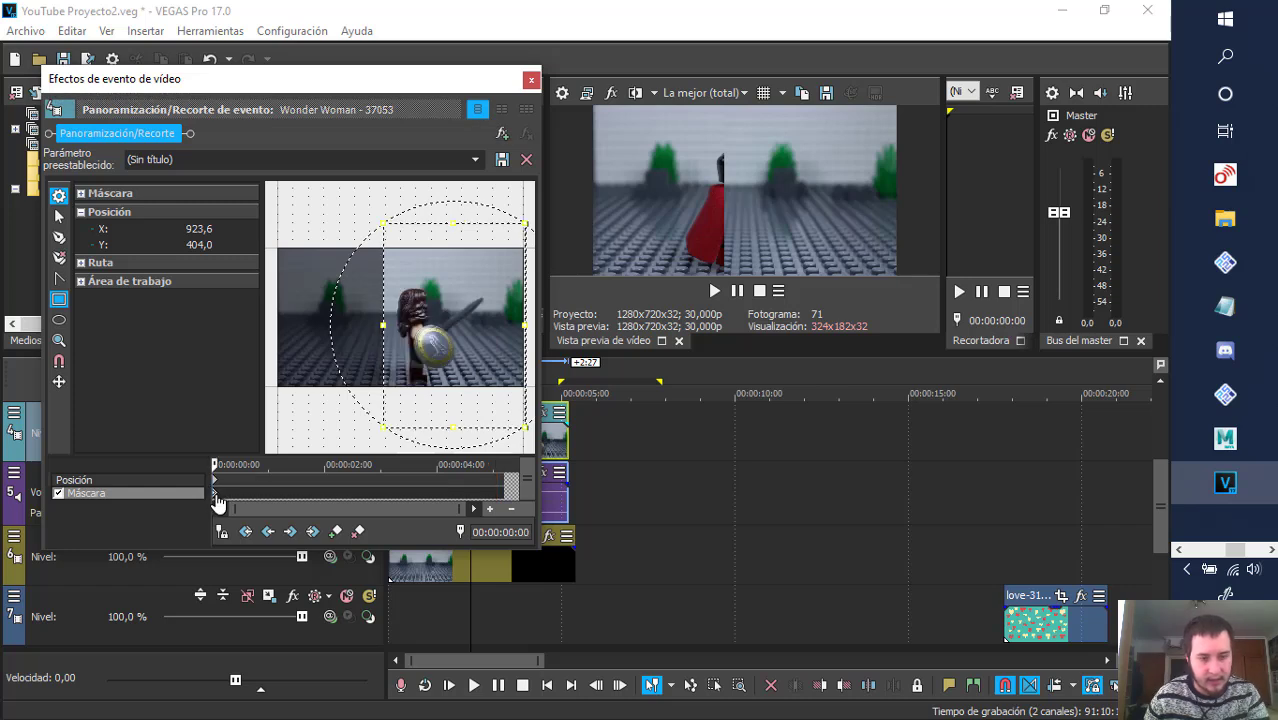
click(494, 491)
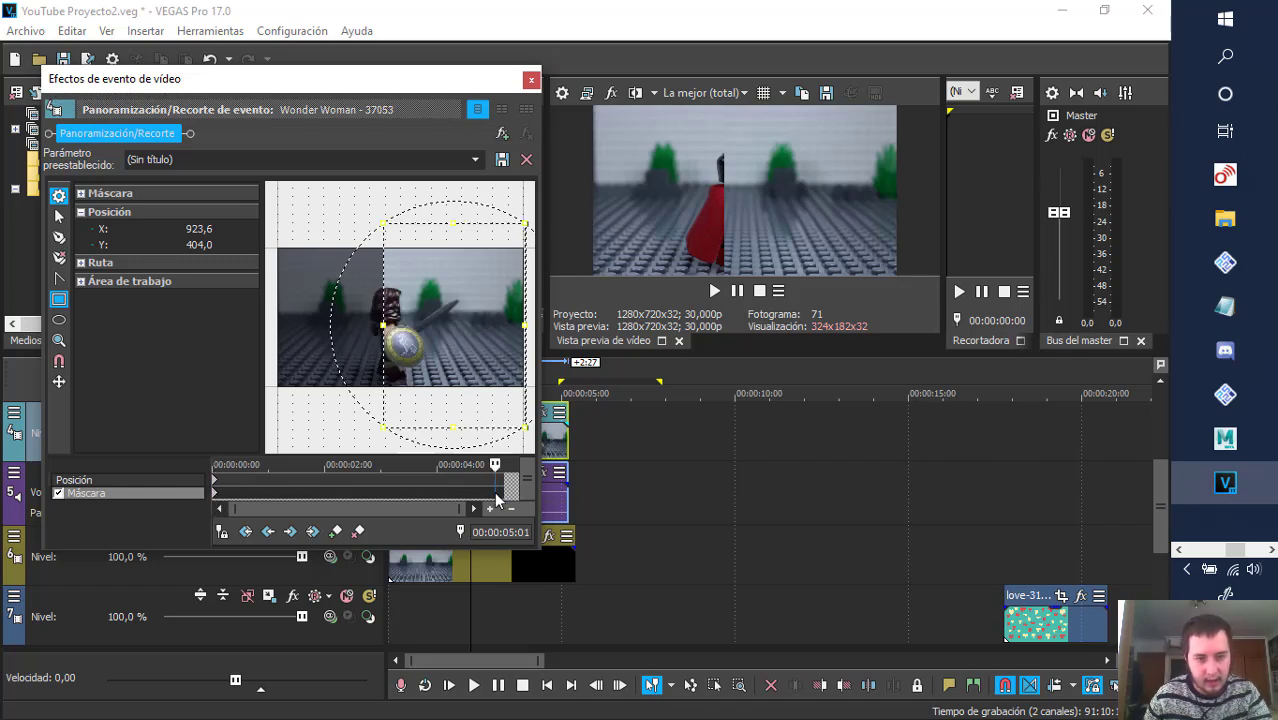
drag(497, 466, 504, 466)
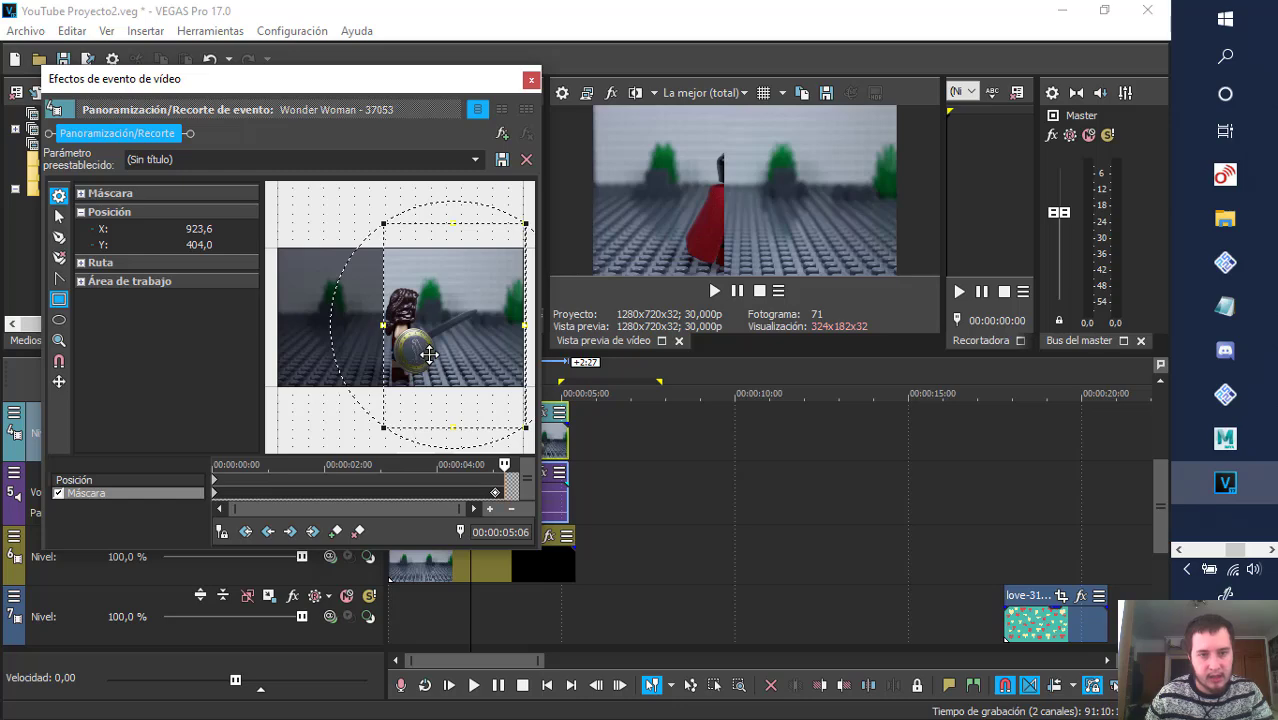
drag(428, 354, 705, 351)
click(531, 79)
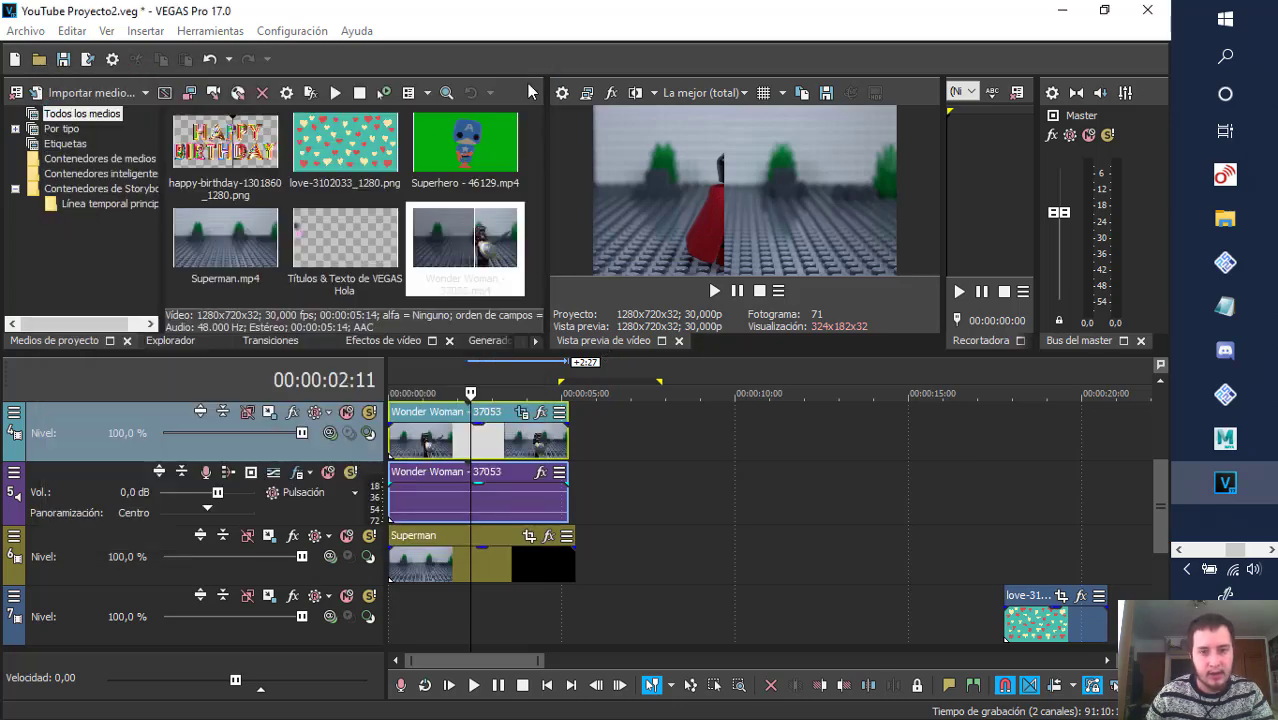
- Check the composite between 00:00:01:24 and 00:00:02:11, and undo the mask animation and the Wonder Woman clip extension
click(452, 372)
key(space)
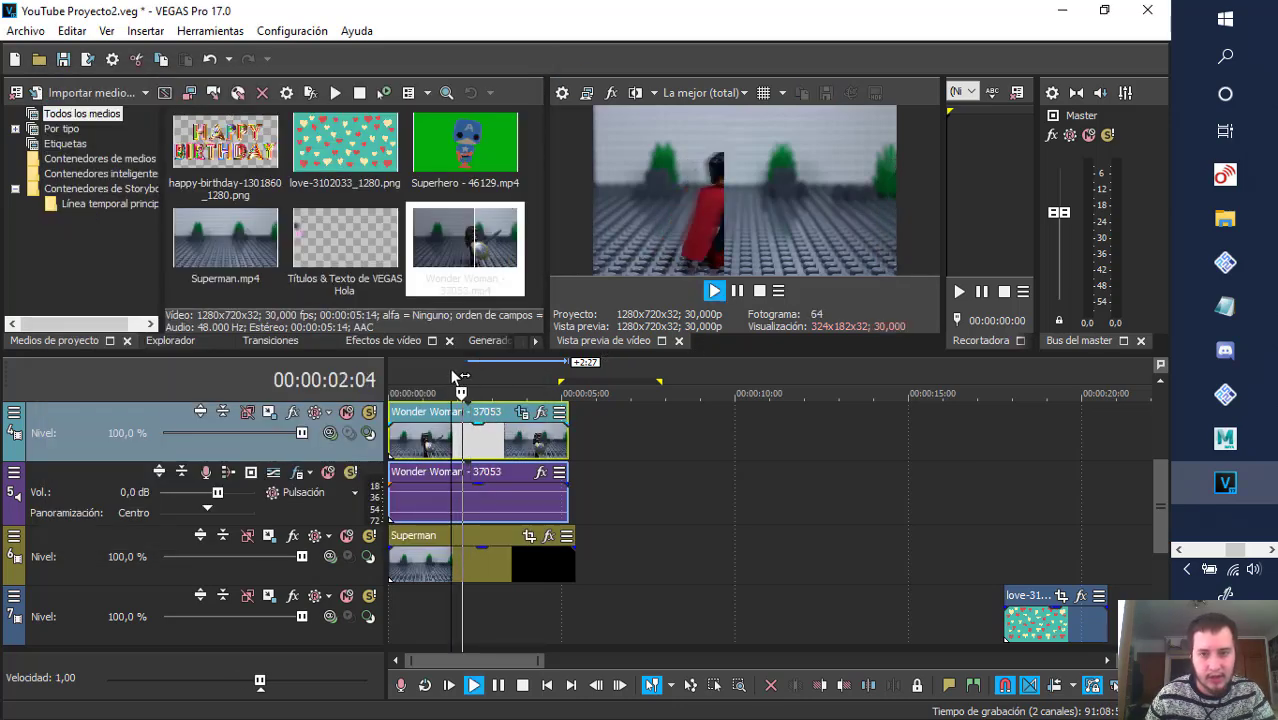
key(space)
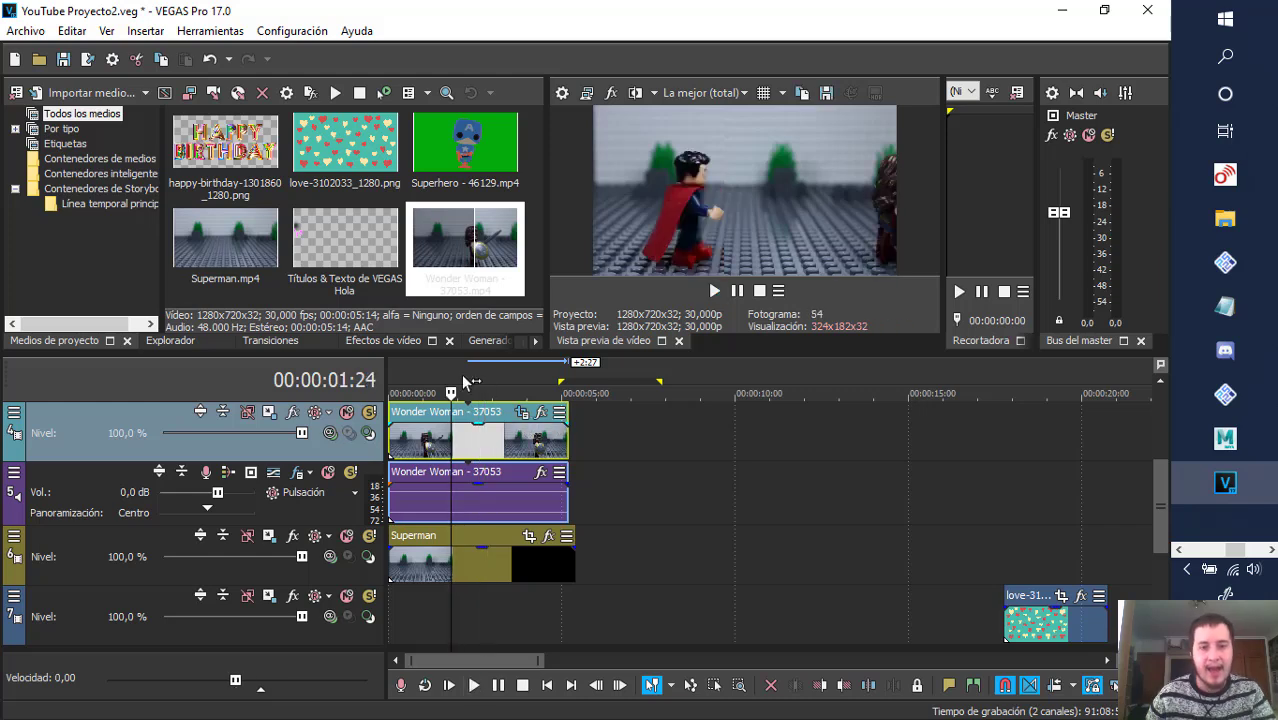
drag(461, 376, 471, 373)
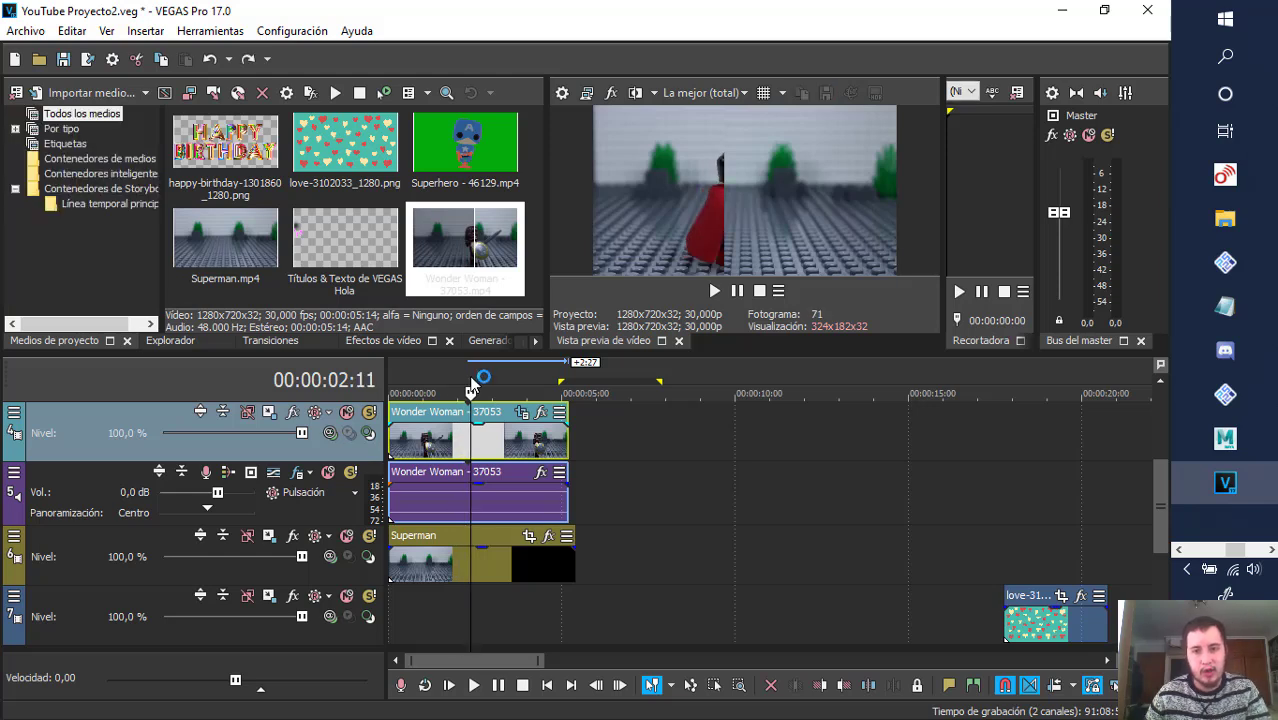
key(ctrl+z)
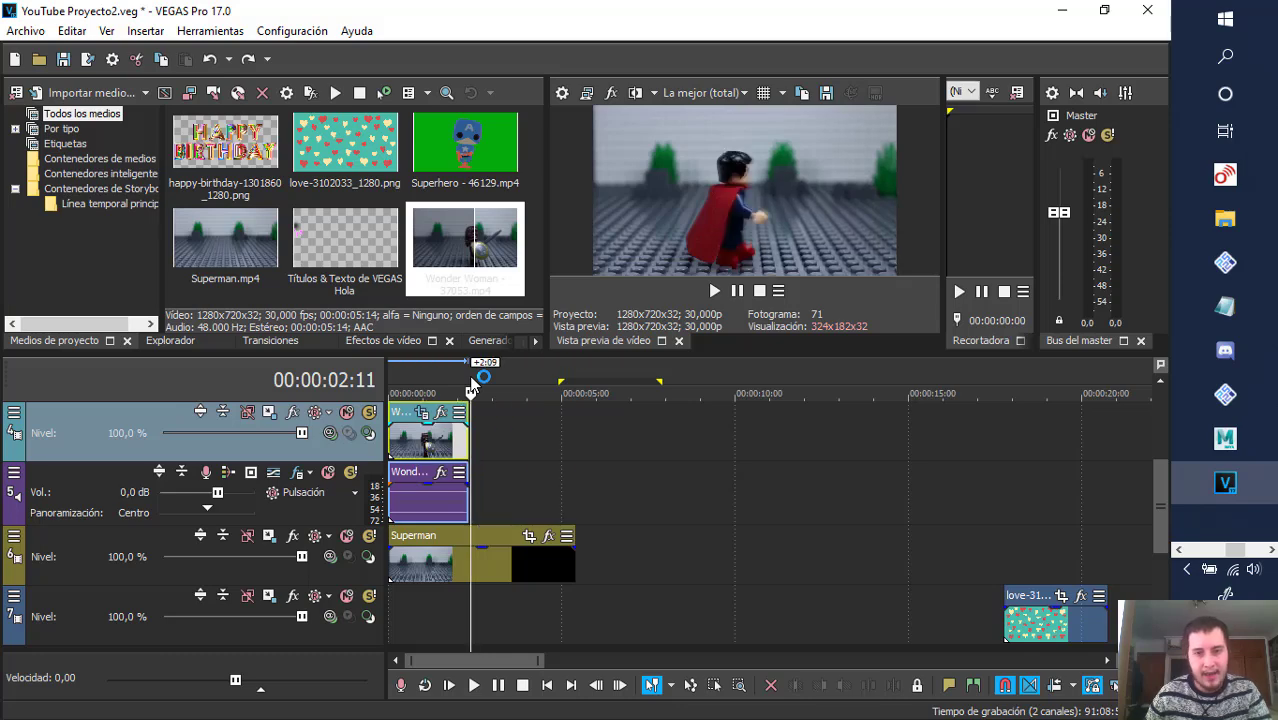
- Examine the masked composite by replaying it from the start, from 00:00:01:00 and around 00:00:01:24
click(423, 388)
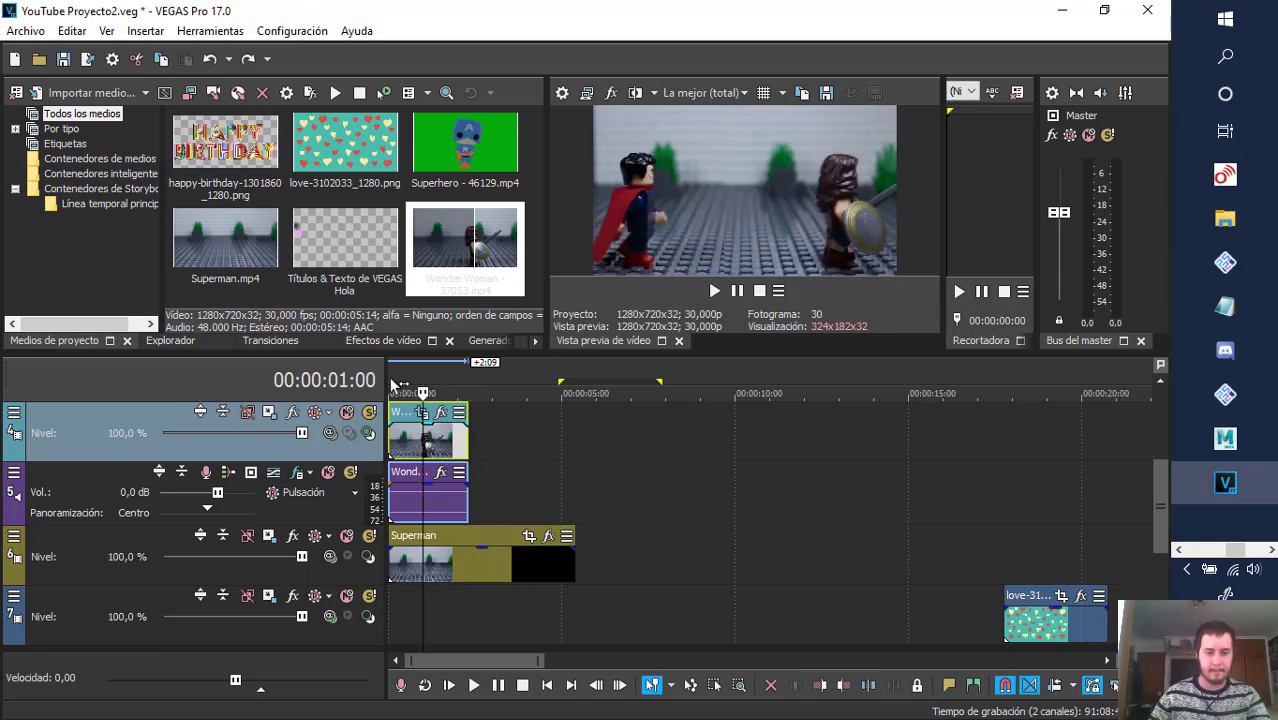
key(space)
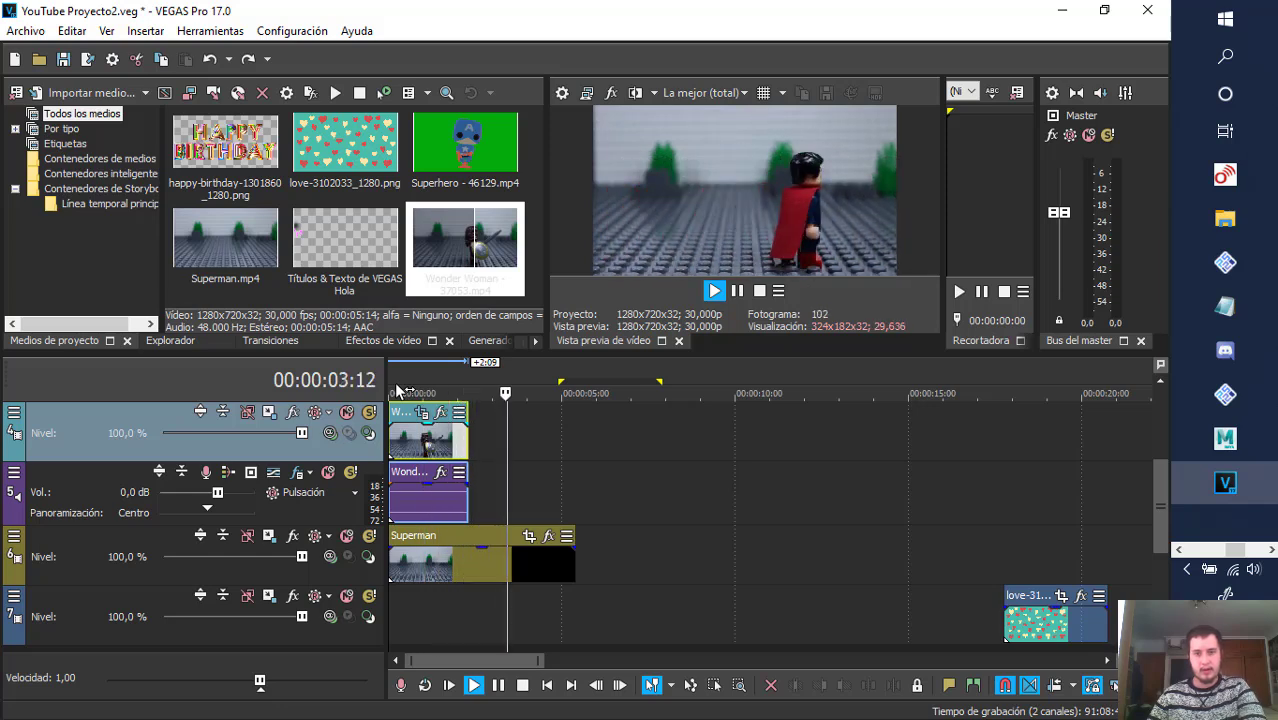
click(394, 385)
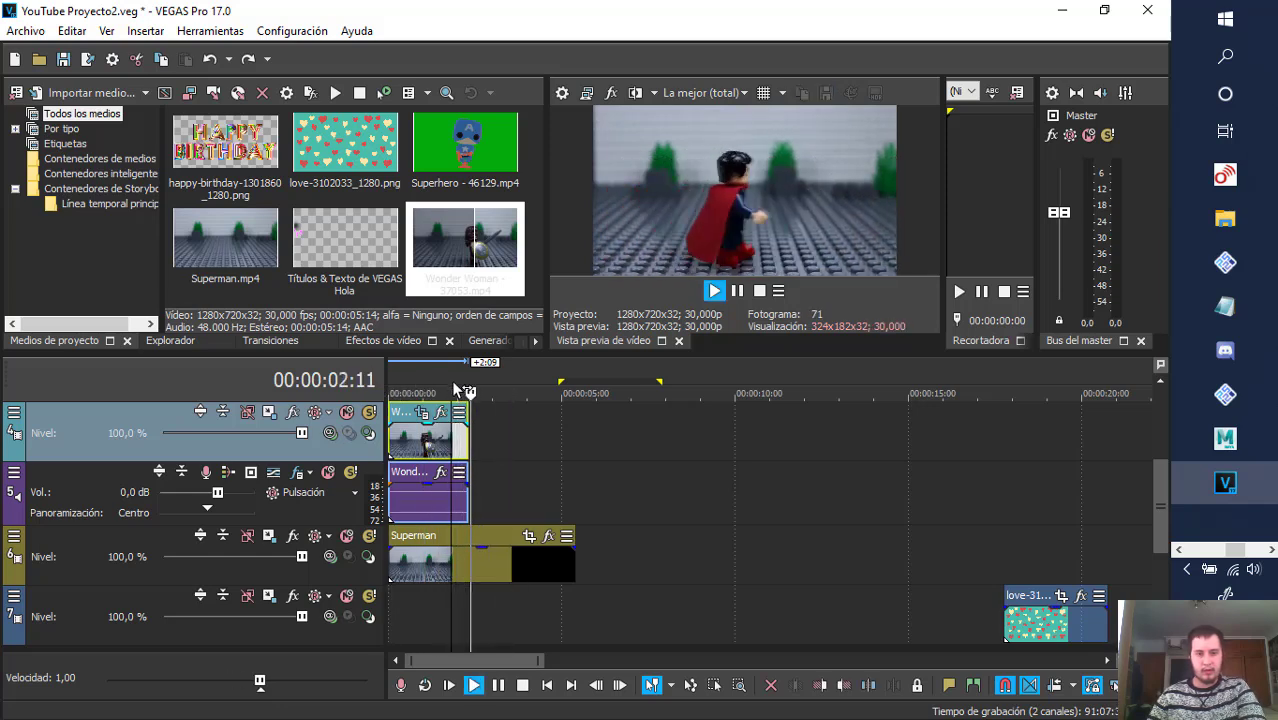
click(455, 390)
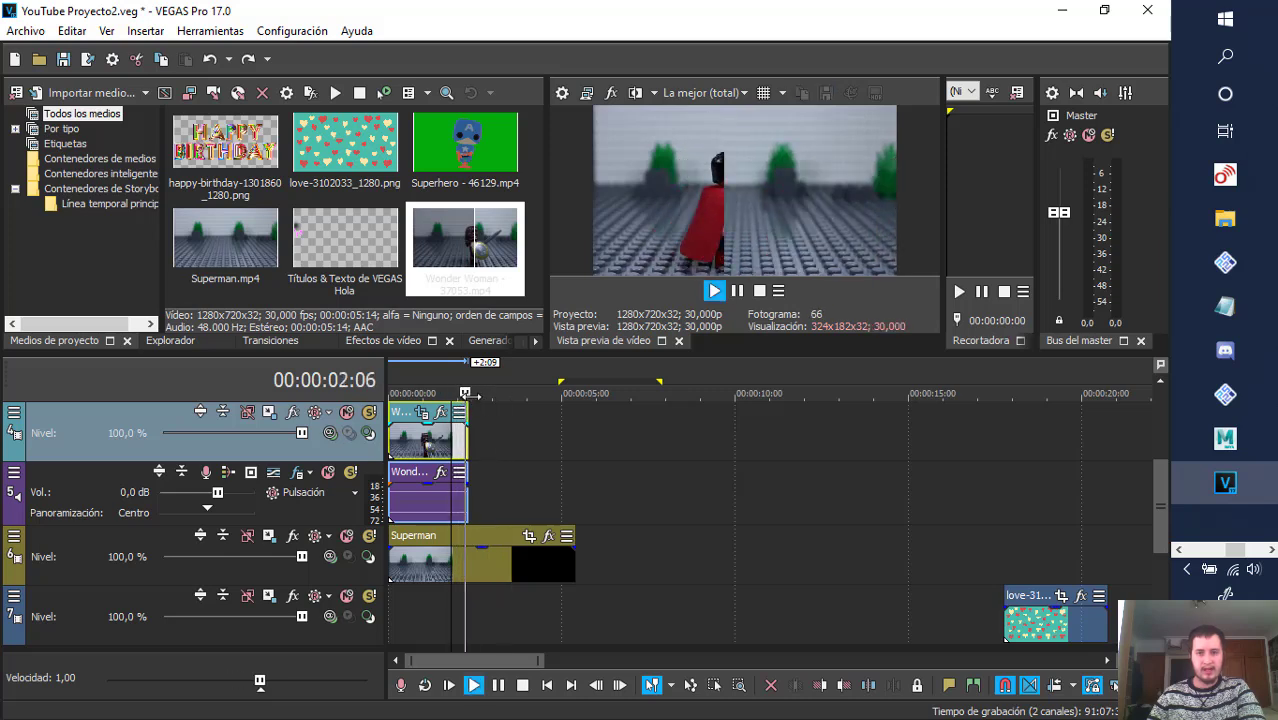
click(452, 390)
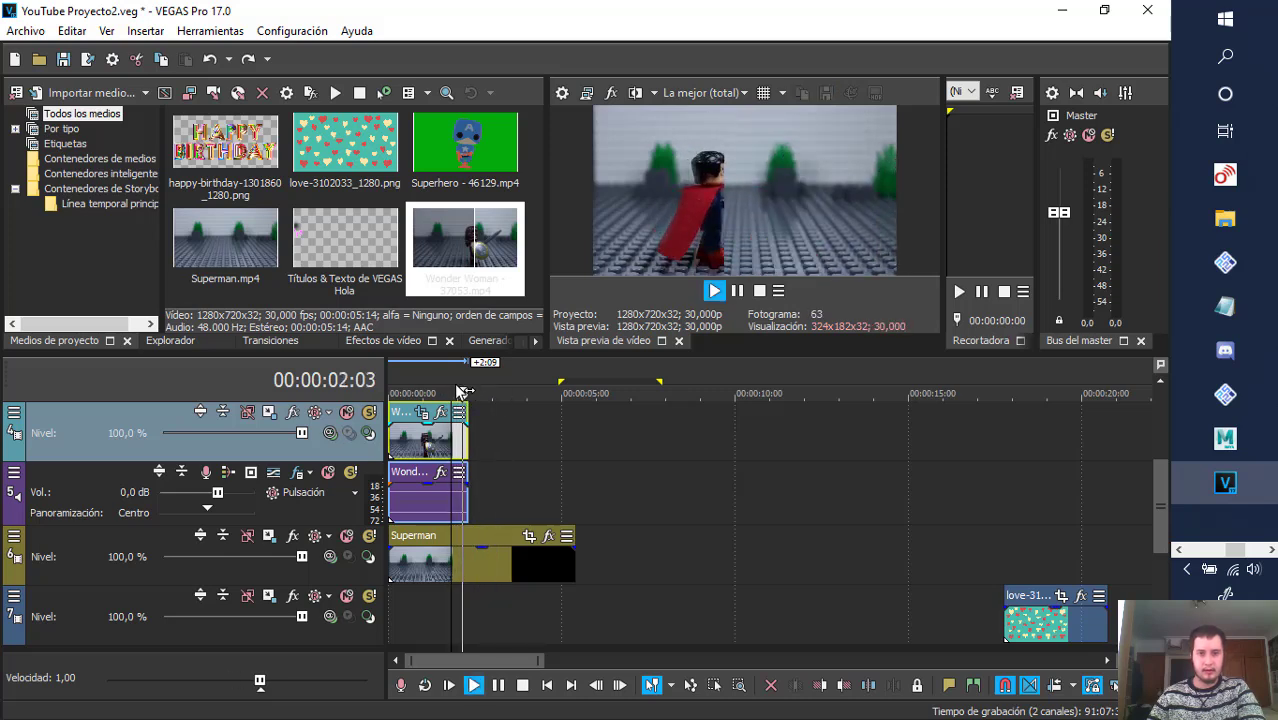
key(space)
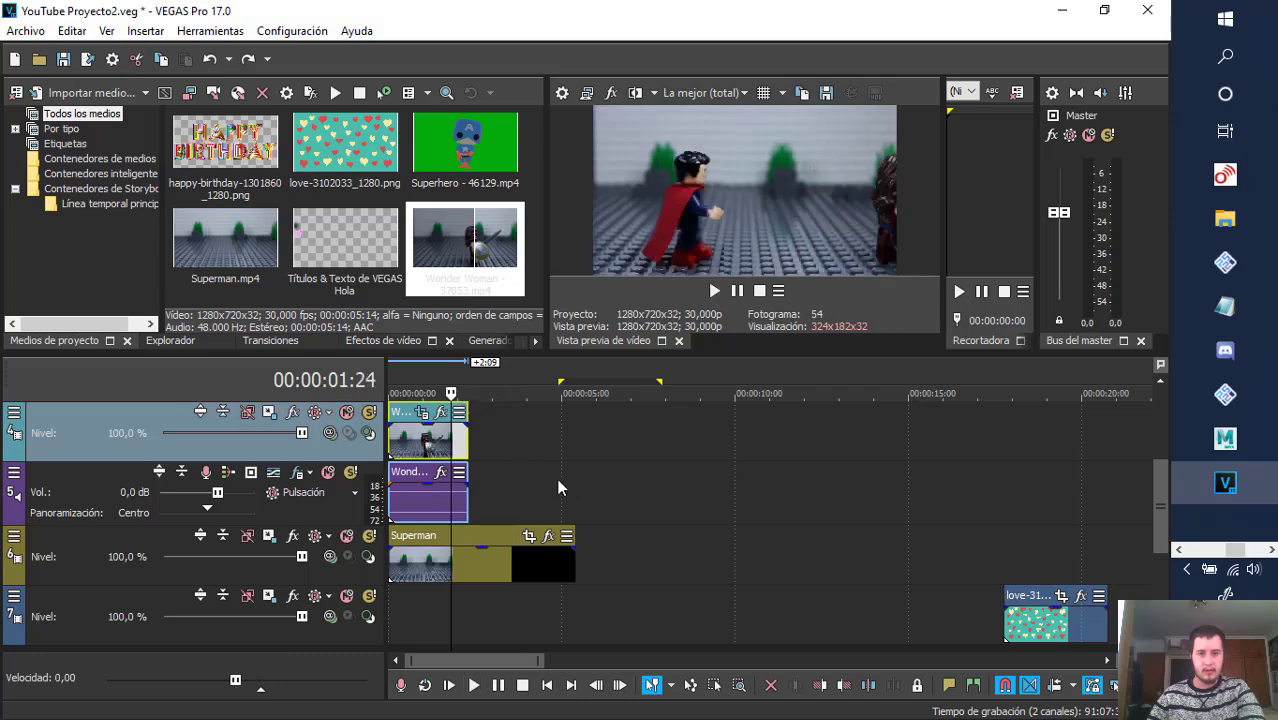
scroll(558, 487, up, 3)
click(464, 382)
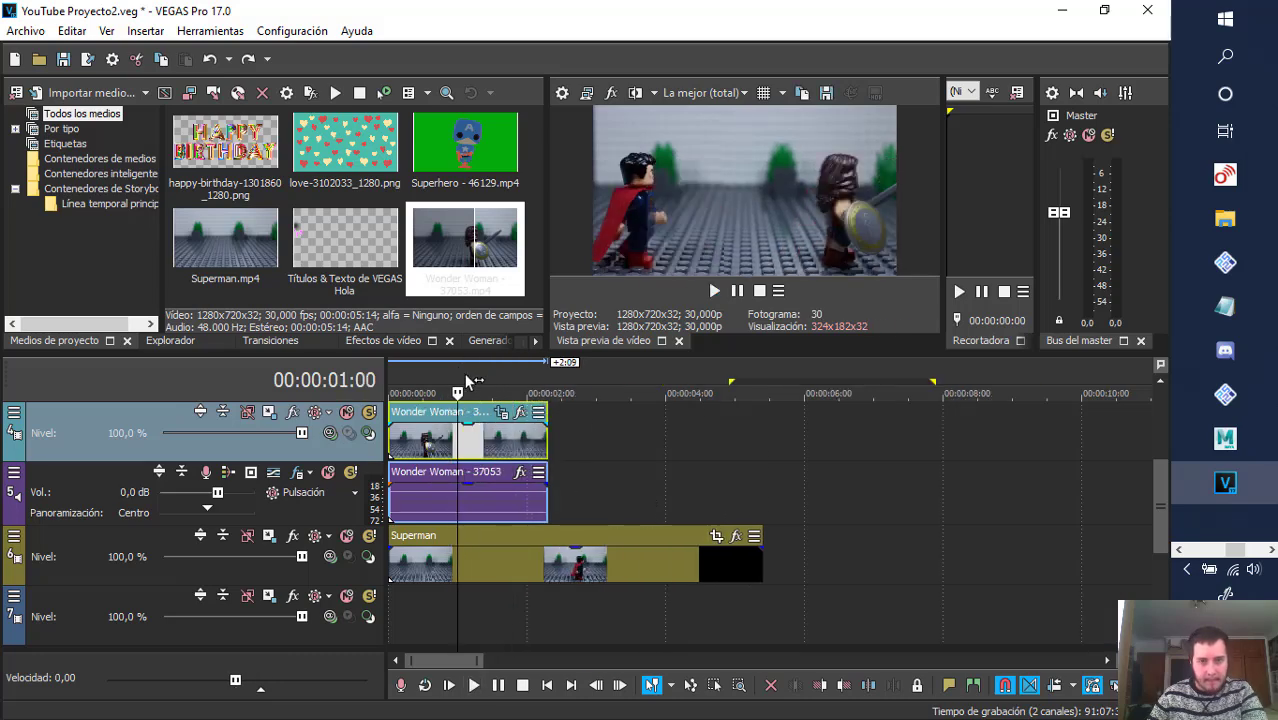
key(space)
key(space)
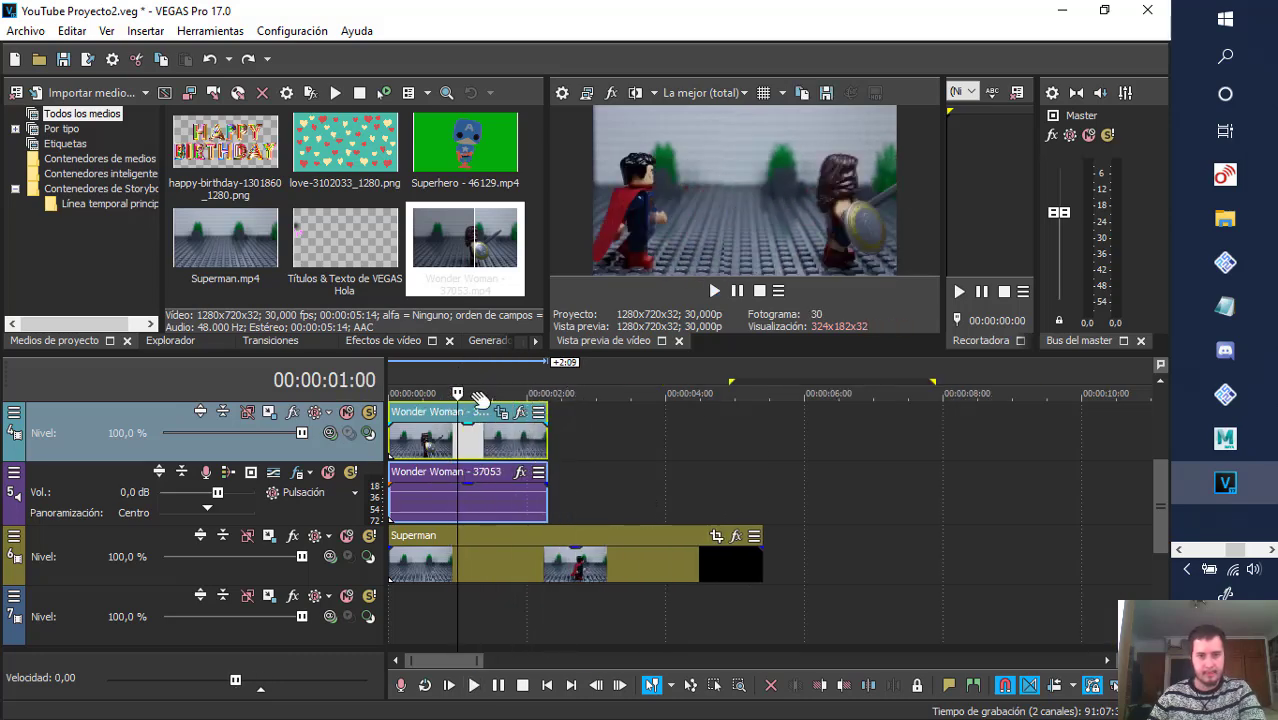
key(space)
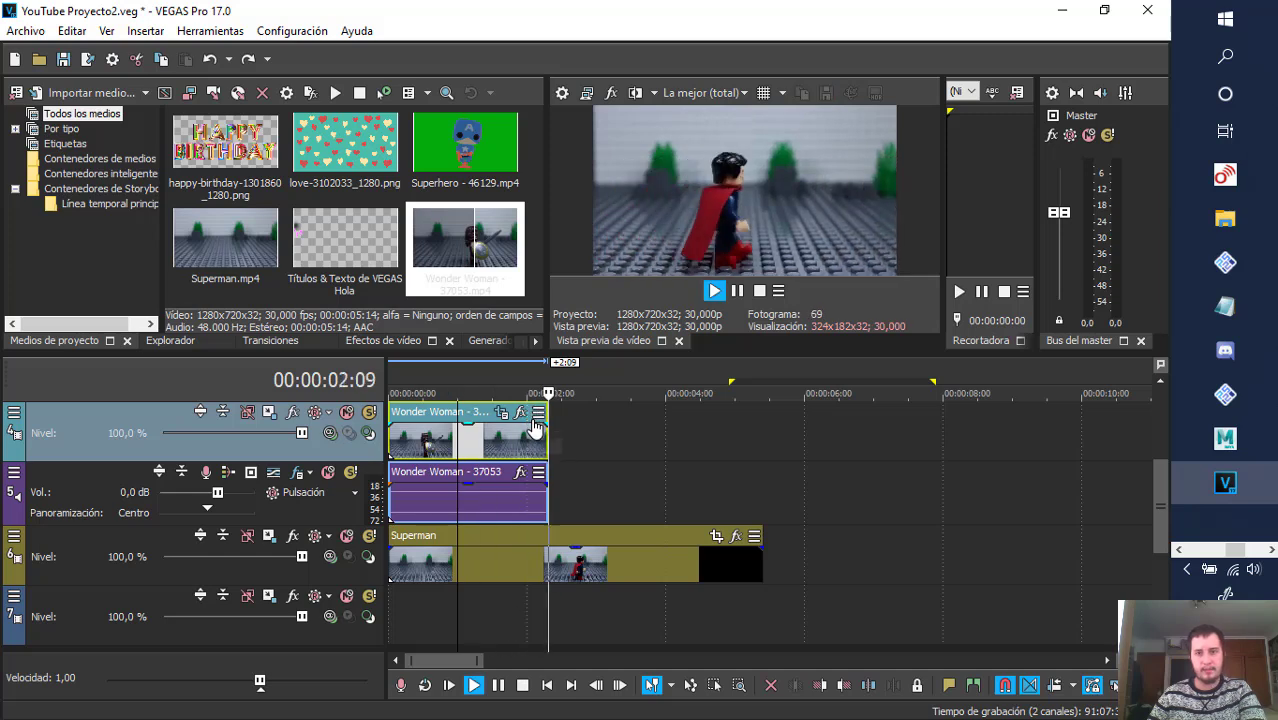
key(space)
click(483, 384)
key(space)
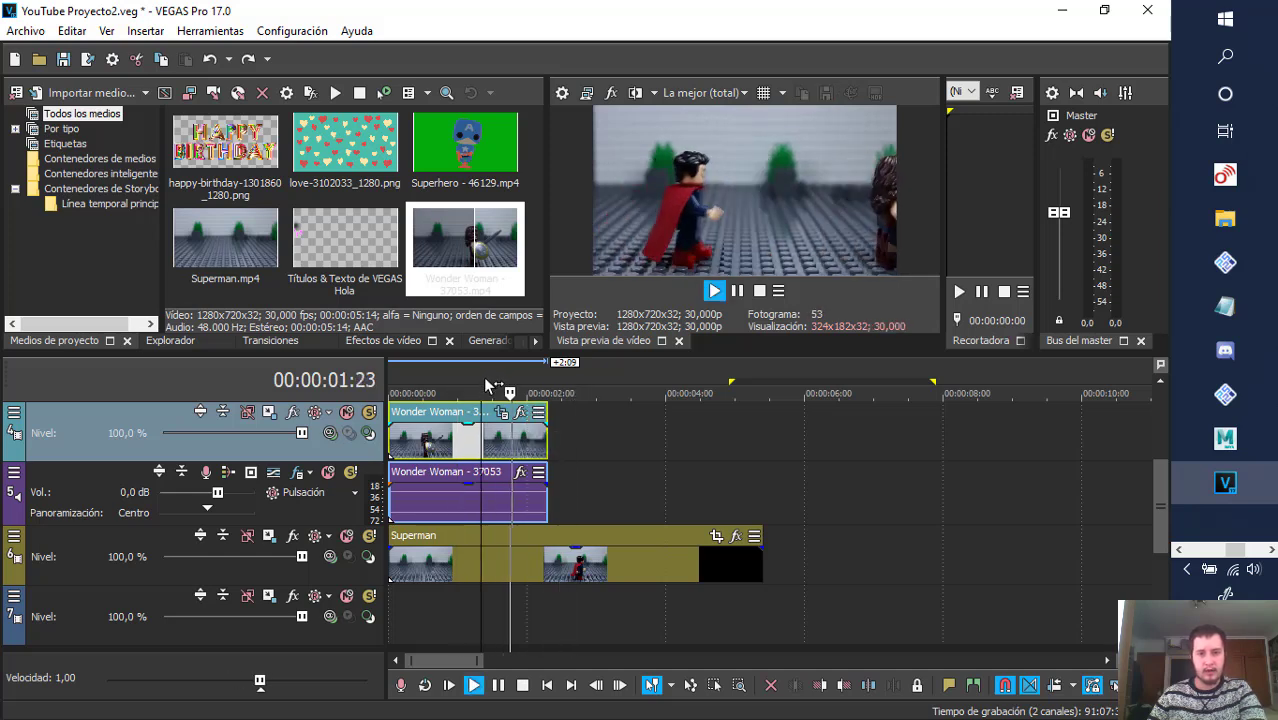
key(space)
- Examine the frames between 00:00:01:23 and 00:00:02:09 to locate where Wonder Woman leaves the scene
click(516, 384)
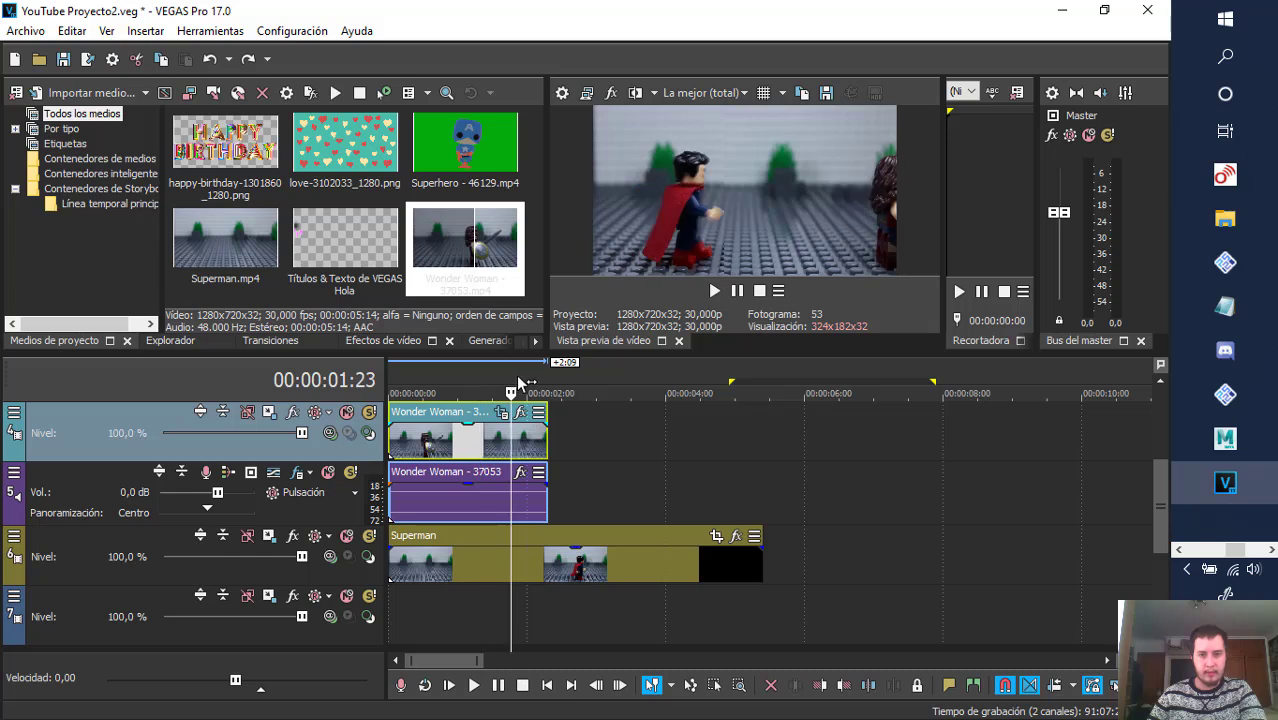
click(532, 384)
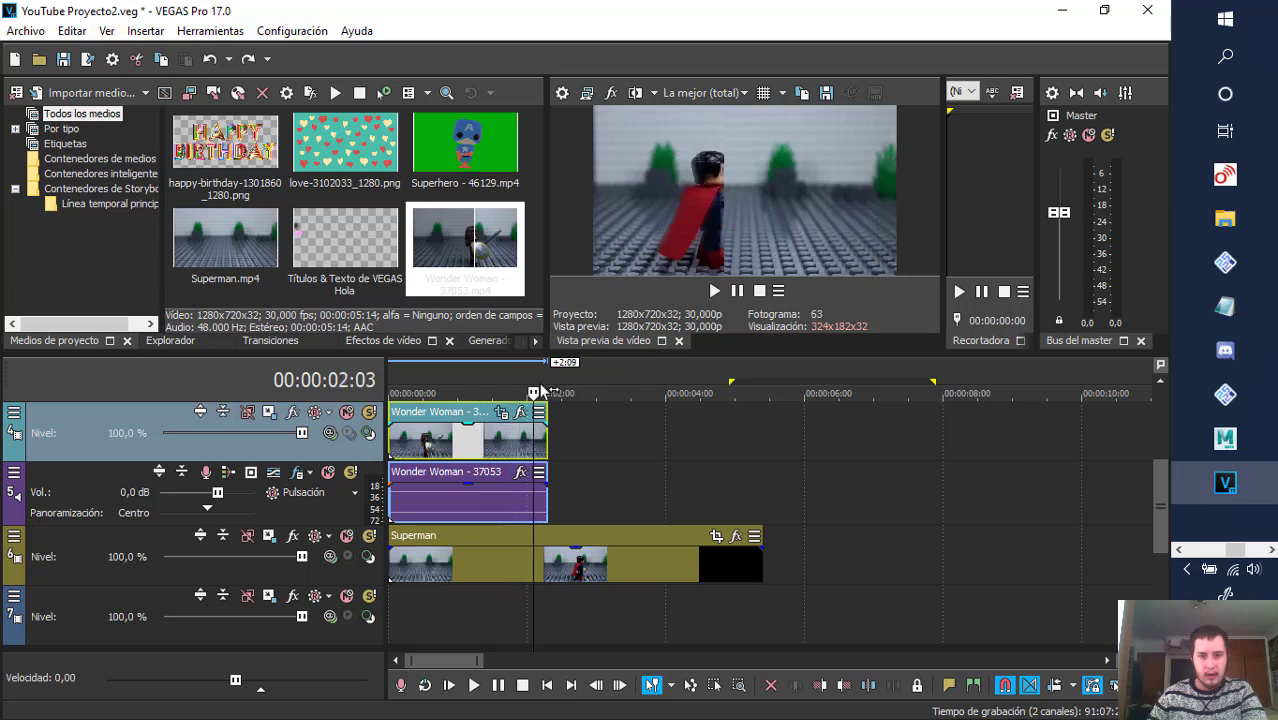
click(548, 384)
click(522, 384)
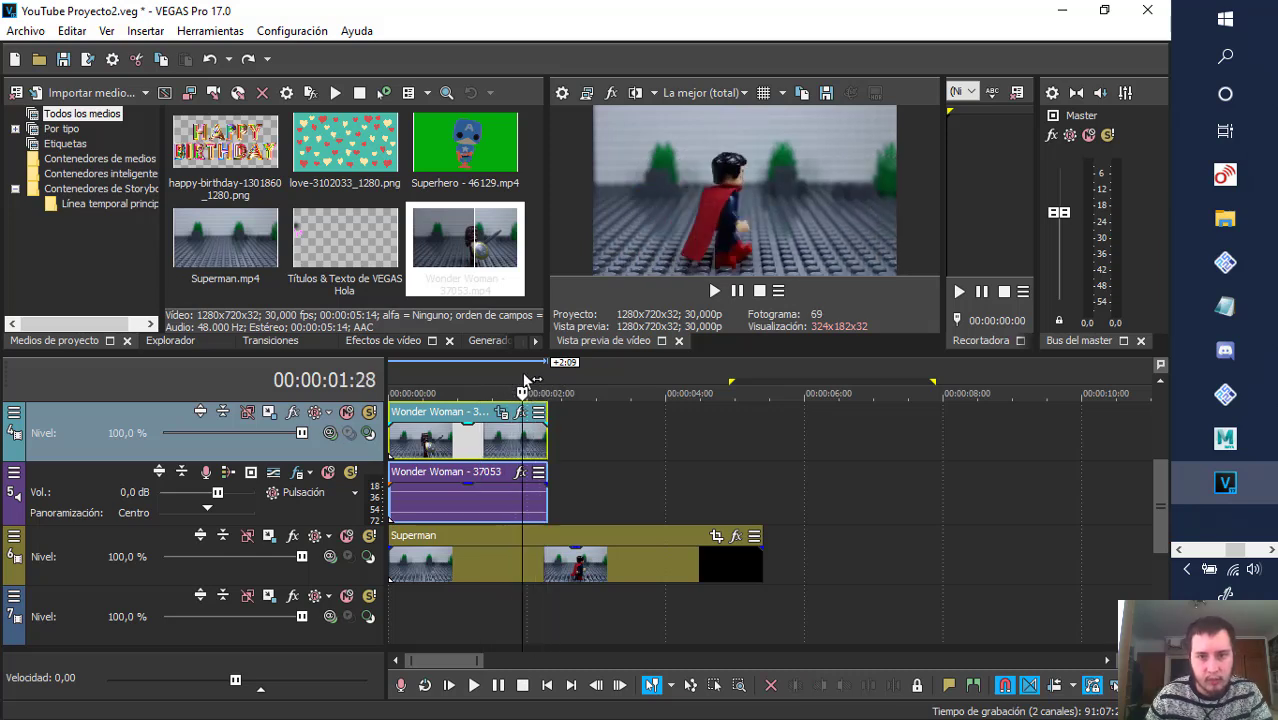
click(529, 384)
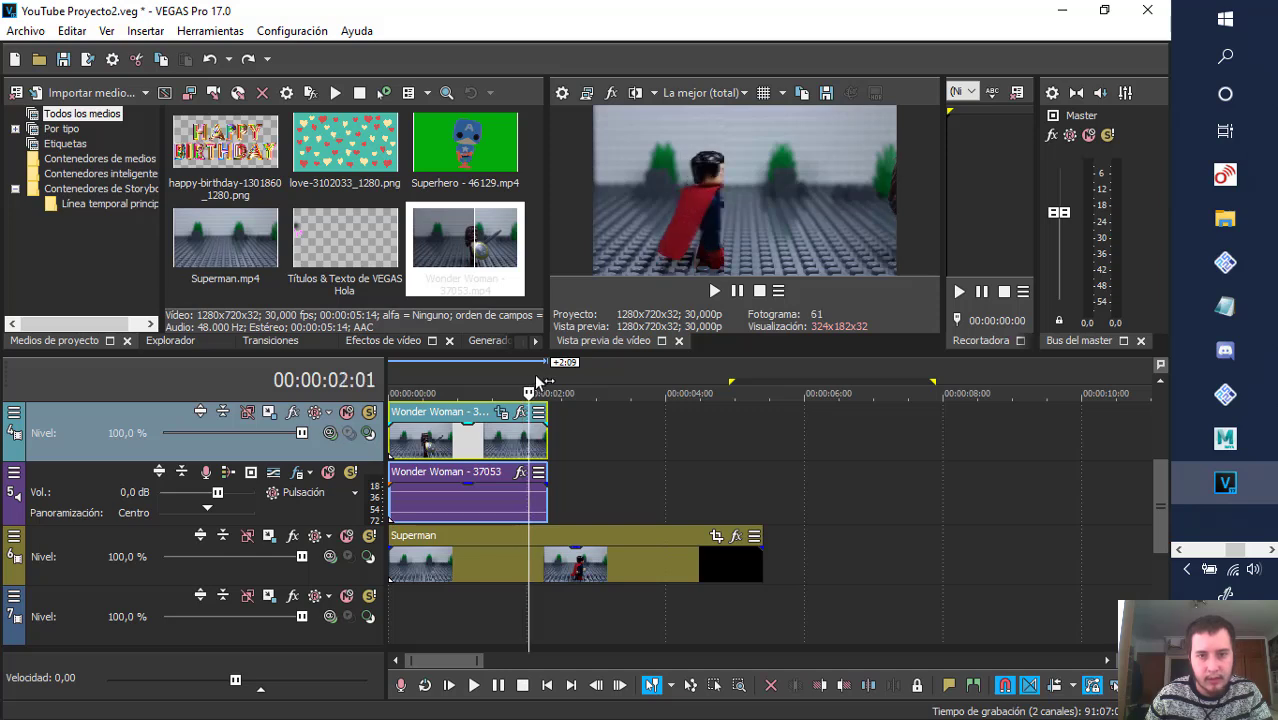
click(536, 384)
click(526, 384)
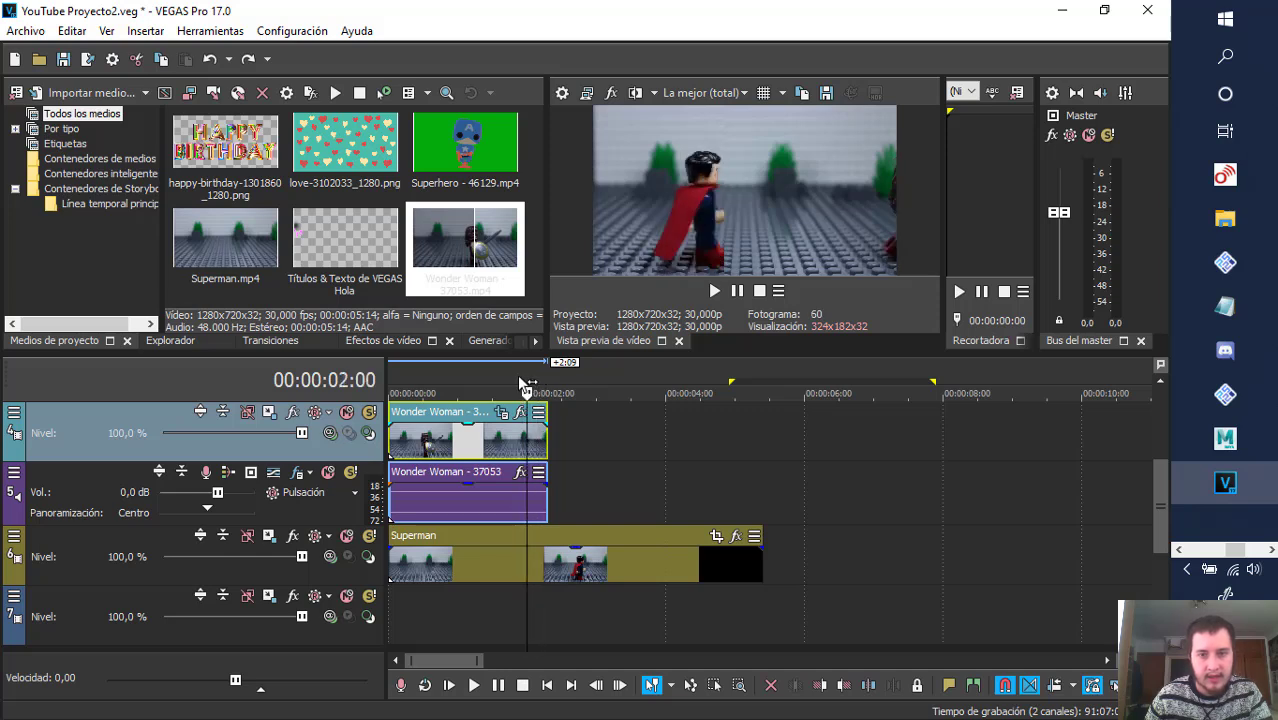
click(518, 384)
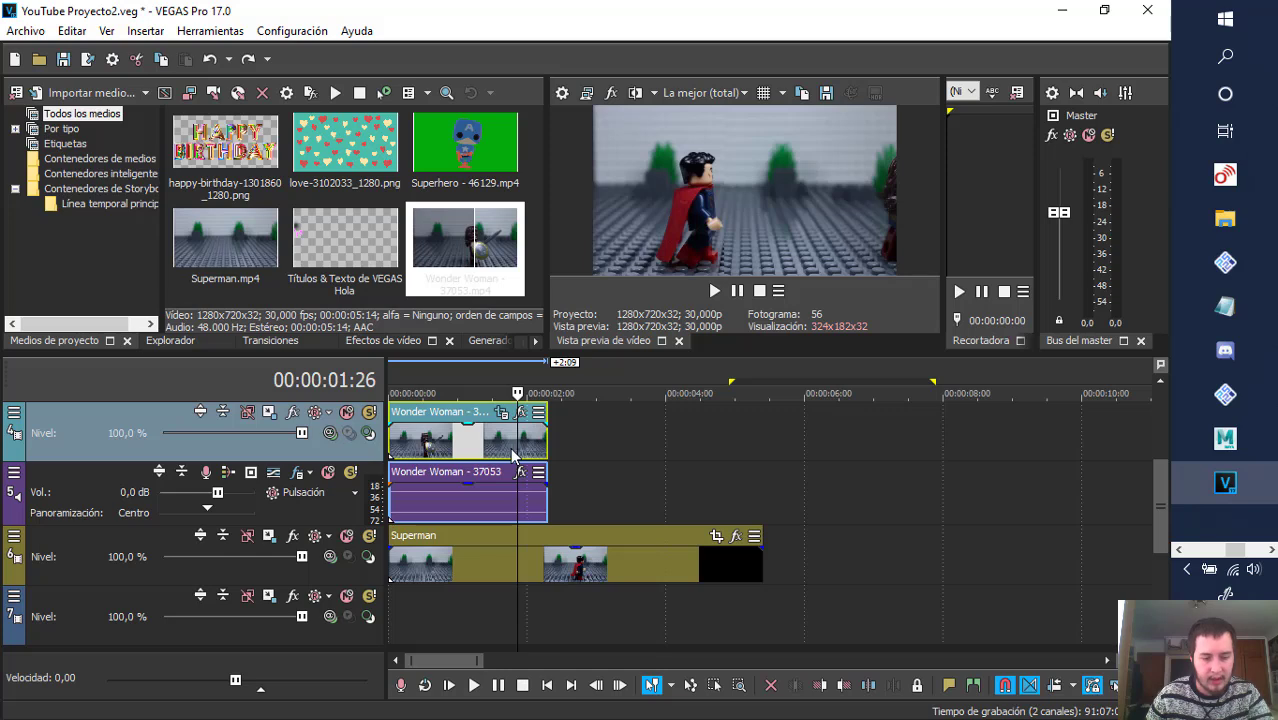
- Split the Wonder Woman clip at 00:00:01:26 and delete both pieces of its audio
key(s)
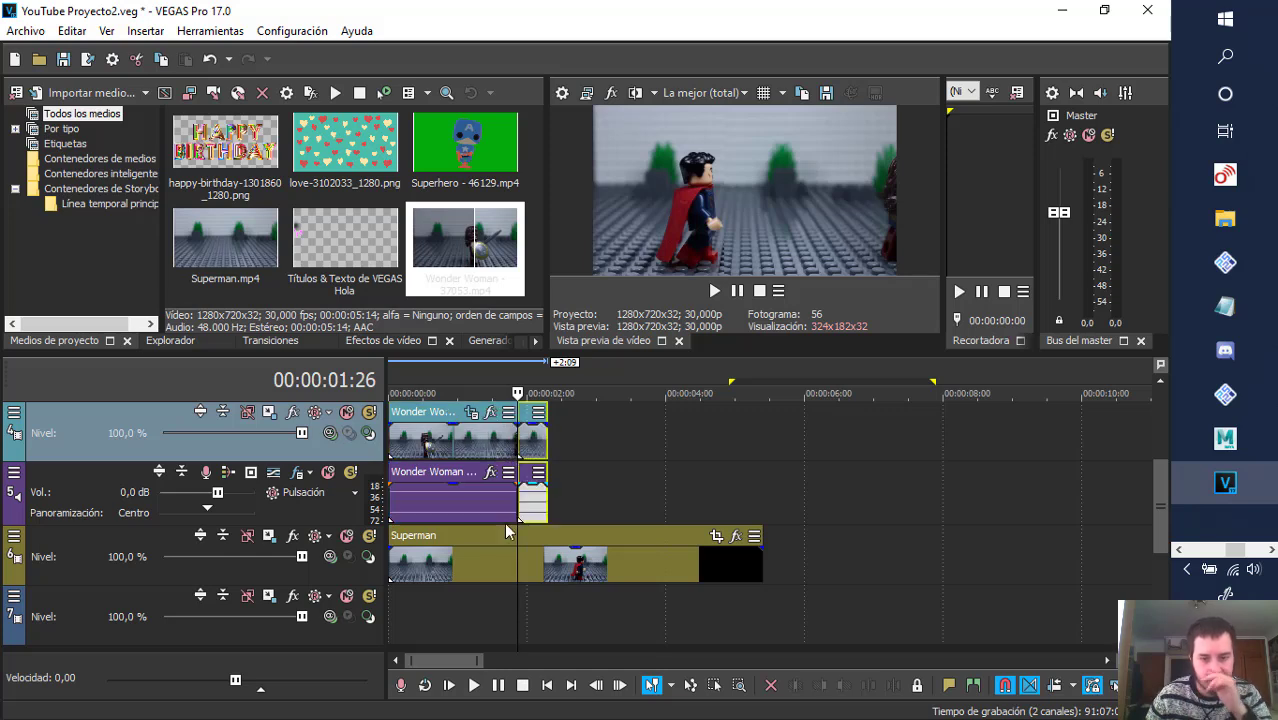
click(530, 512)
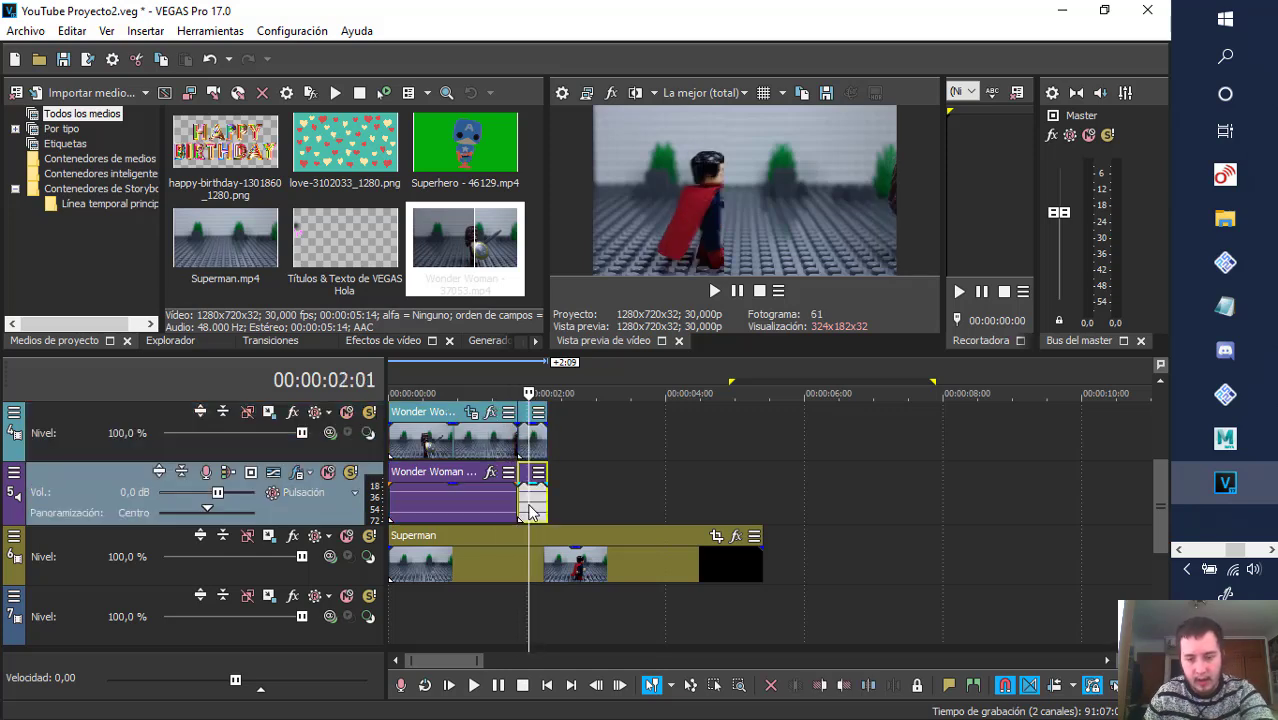
key(Delete)
click(490, 513)
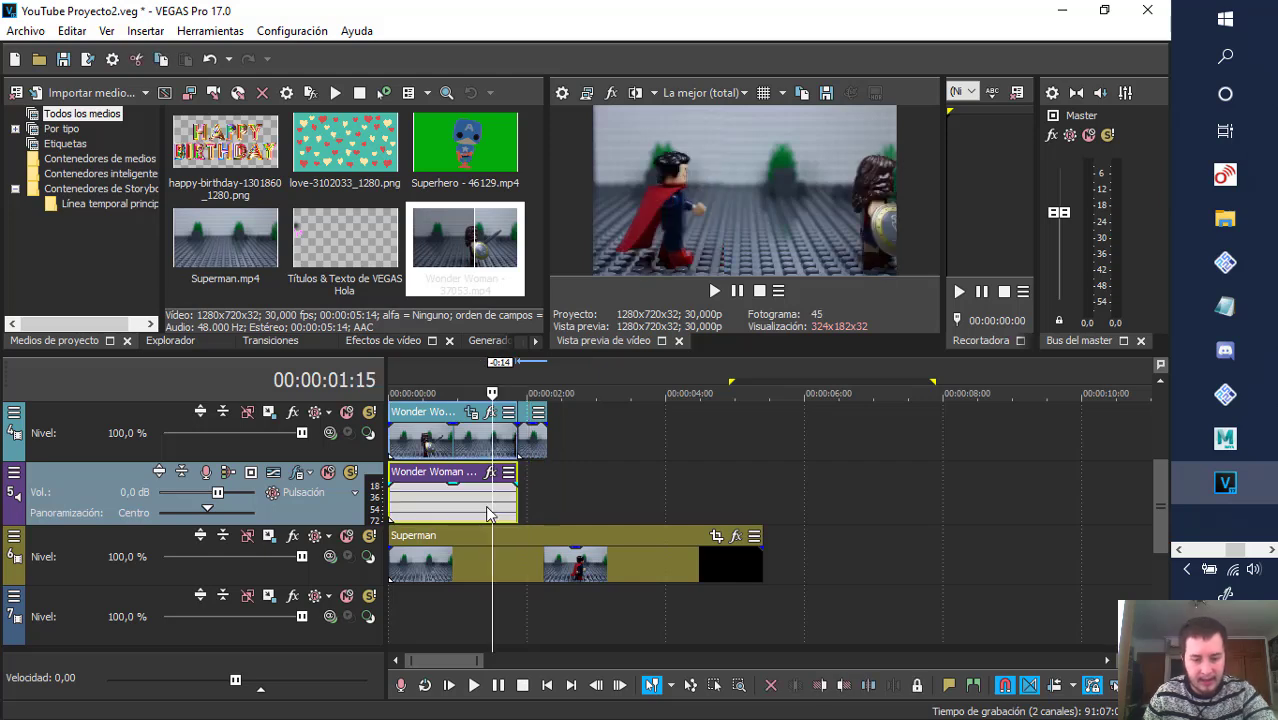
key(Delete)
- Try to move the mask of the short second Wonder Woman piece sideways off the frame, and replay the cut
click(536, 452)
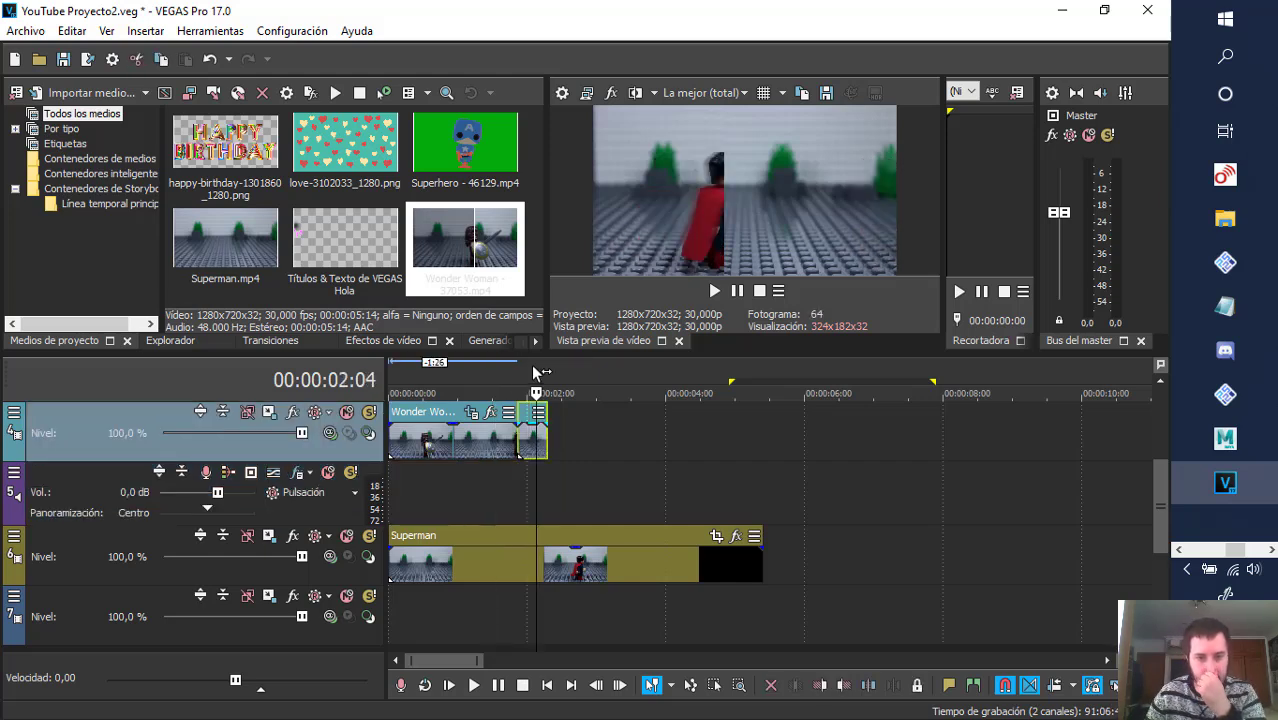
scroll(565, 452, up, 4)
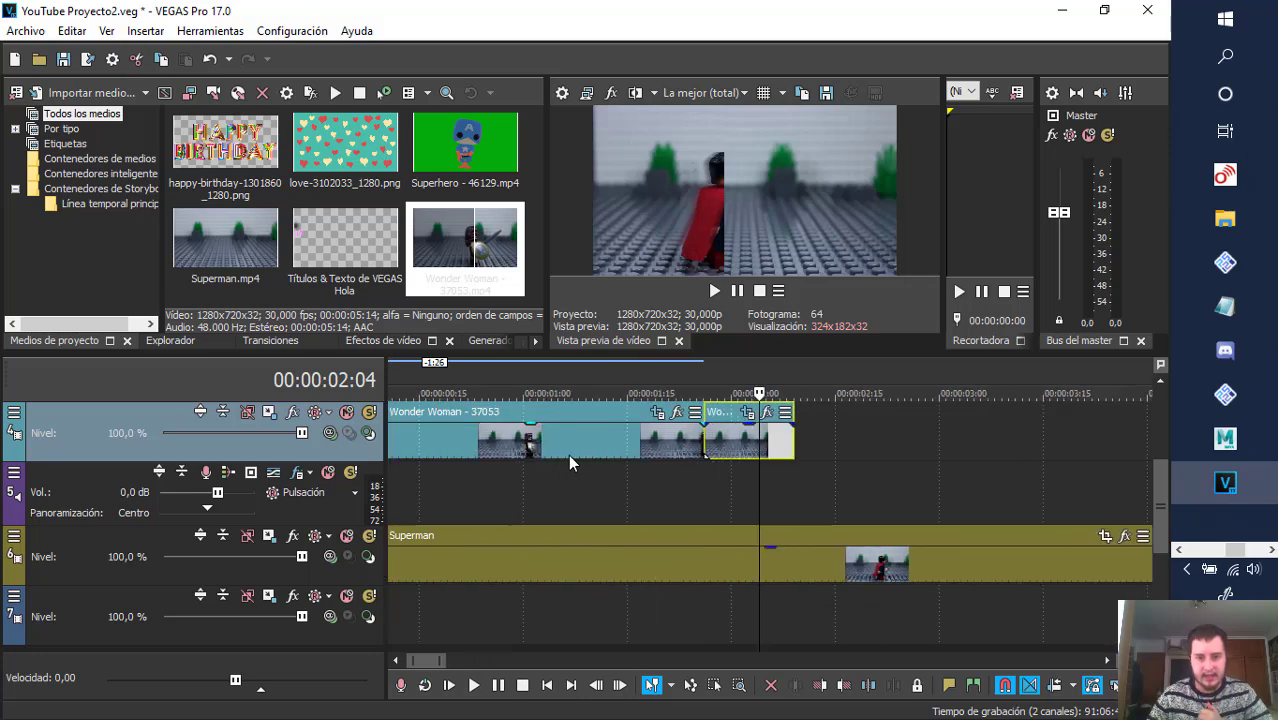
click(758, 414)
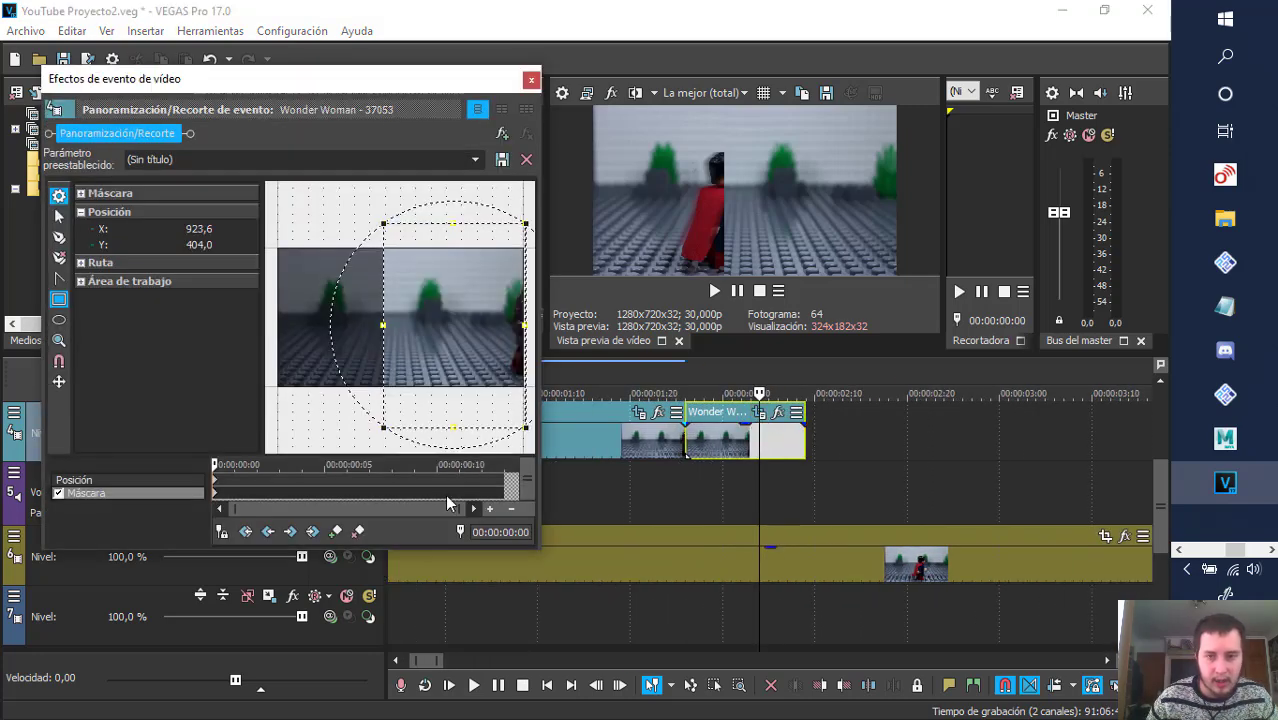
drag(450, 380, 625, 353)
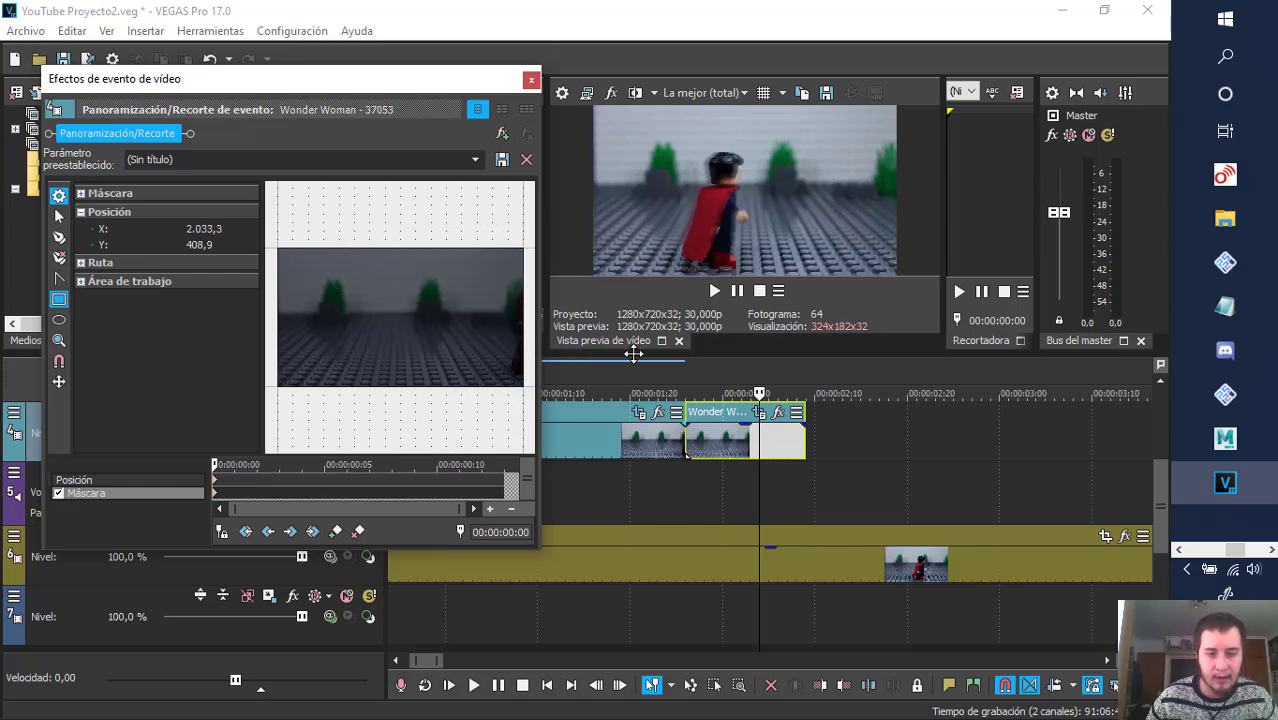
click(531, 79)
click(645, 378)
key(space)
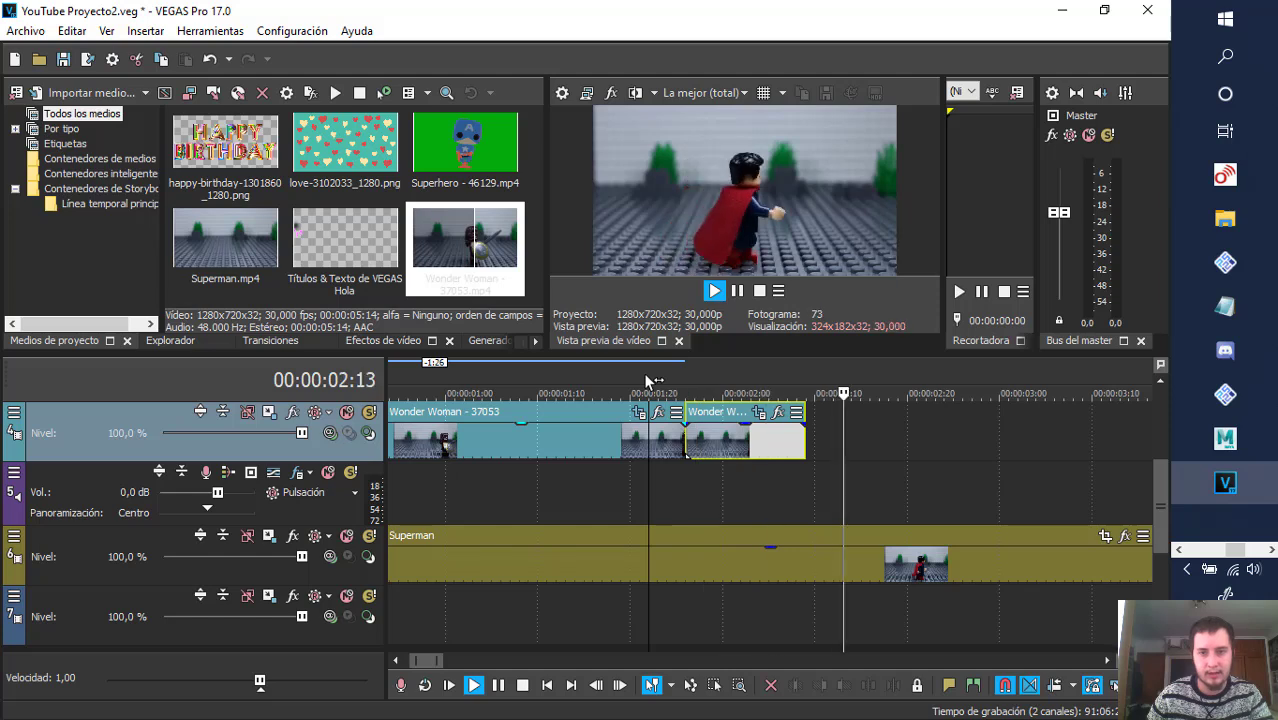
key(space)
click(749, 378)
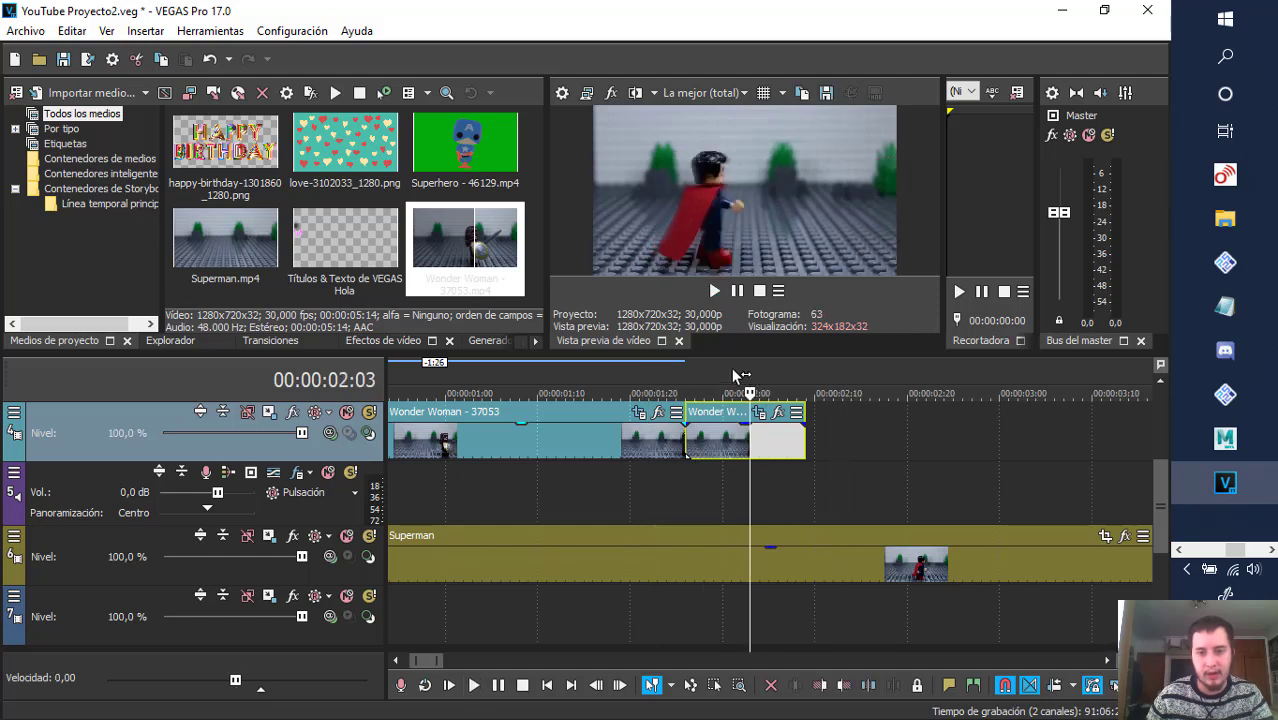
- Narrow the second Wonder Woman piece's mask by moving its left edge inward until its X position is about 1.136
click(759, 416)
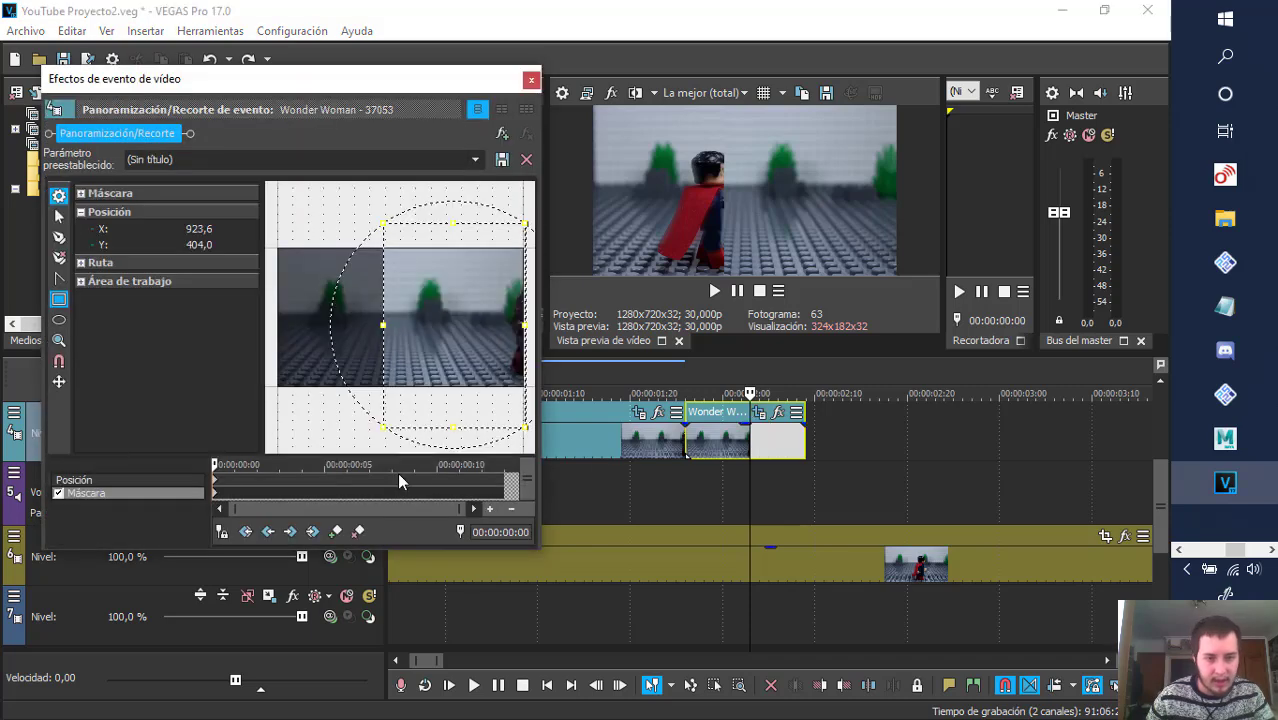
click(392, 470)
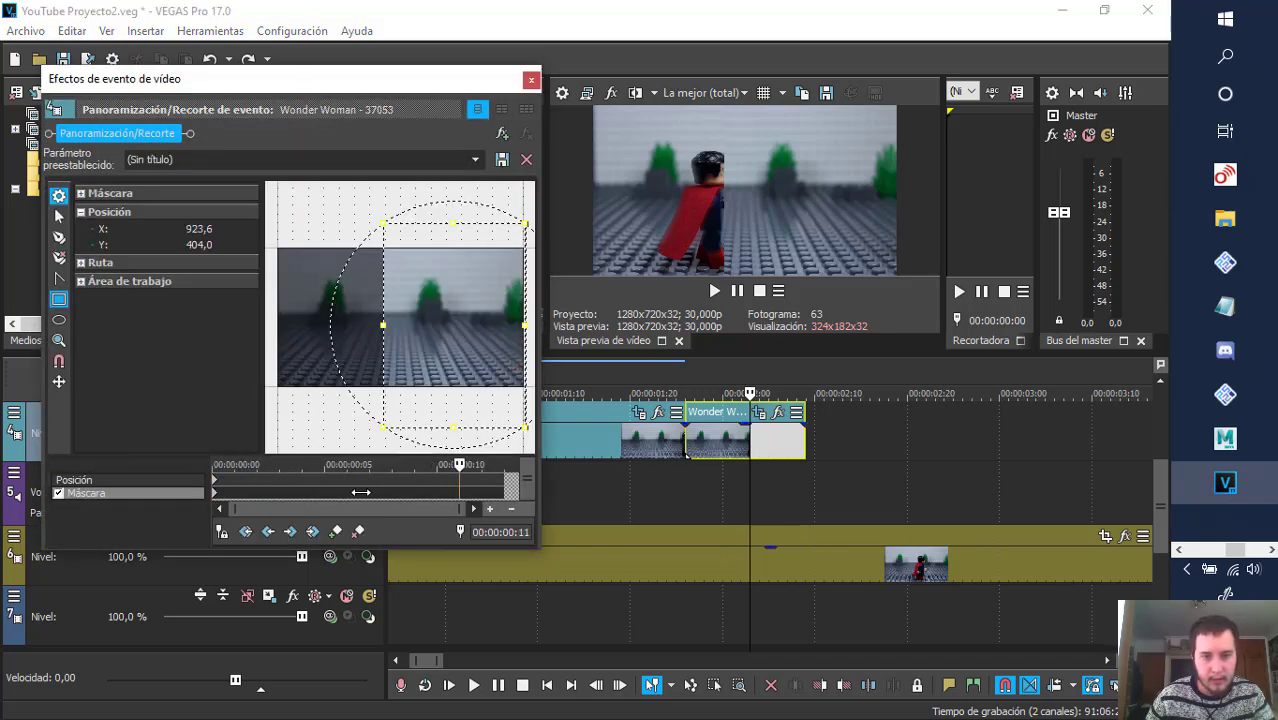
drag(361, 492, 460, 497)
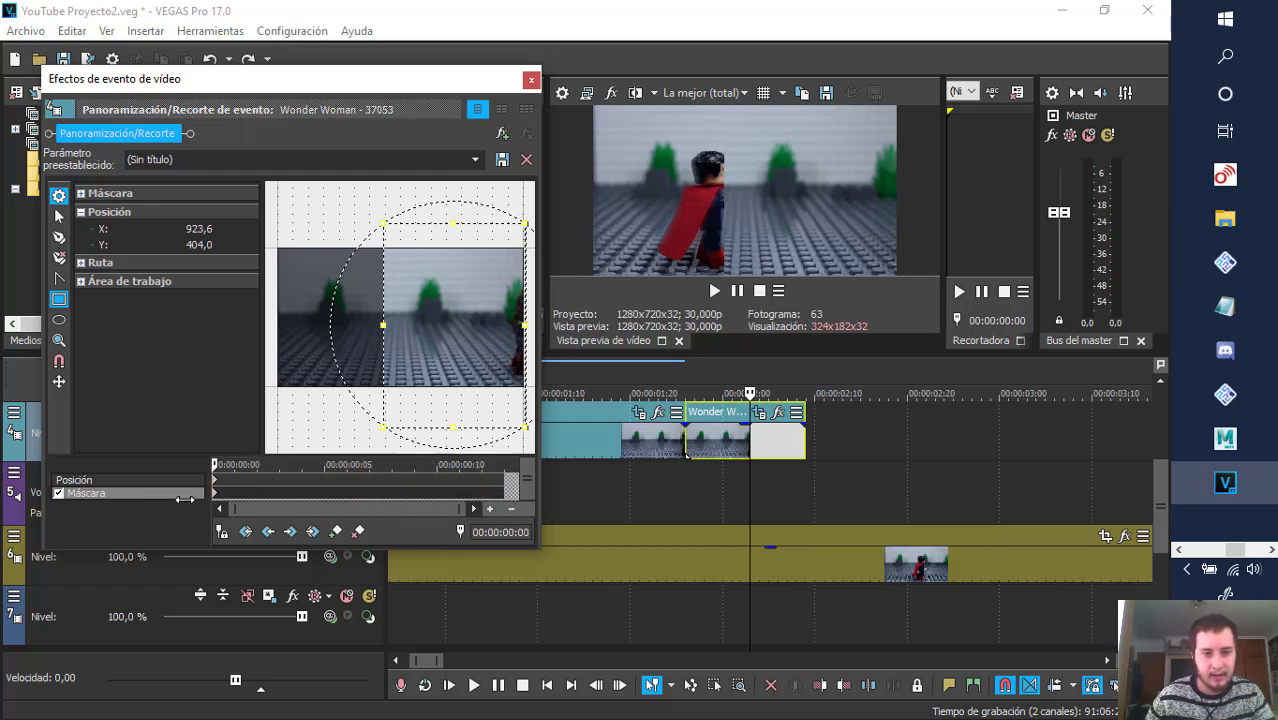
click(215, 494)
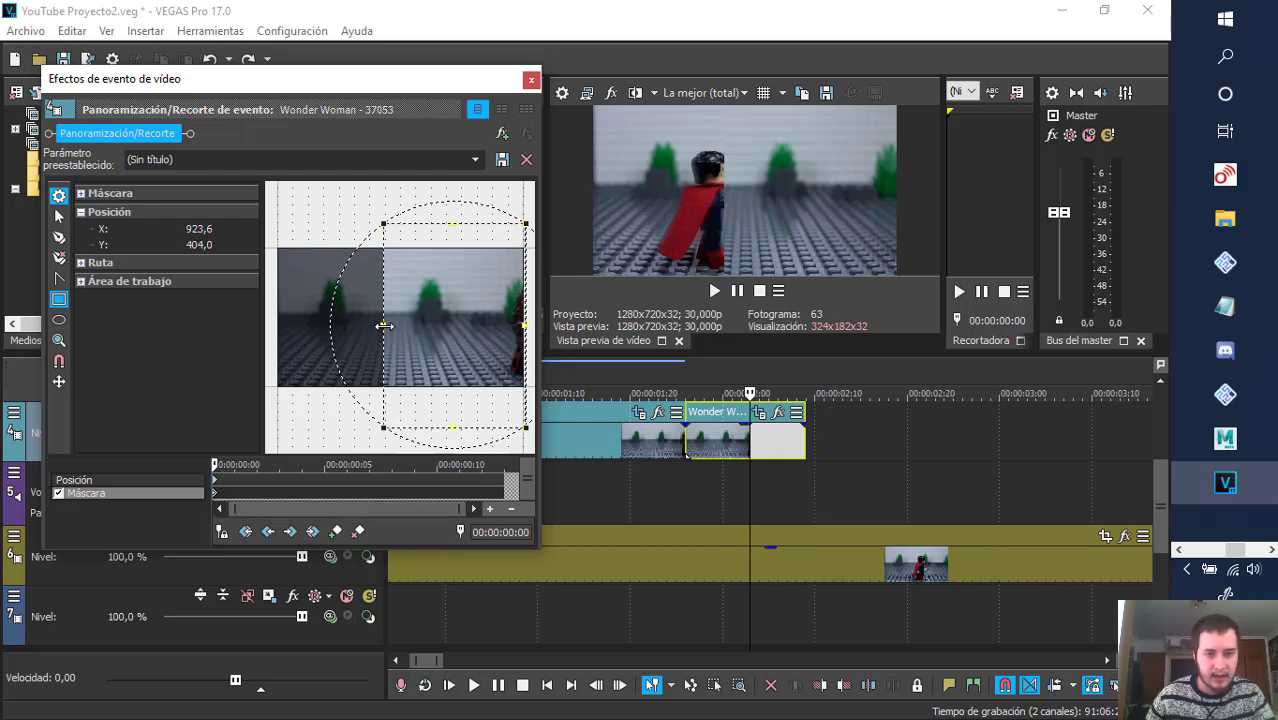
drag(384, 325, 464, 325)
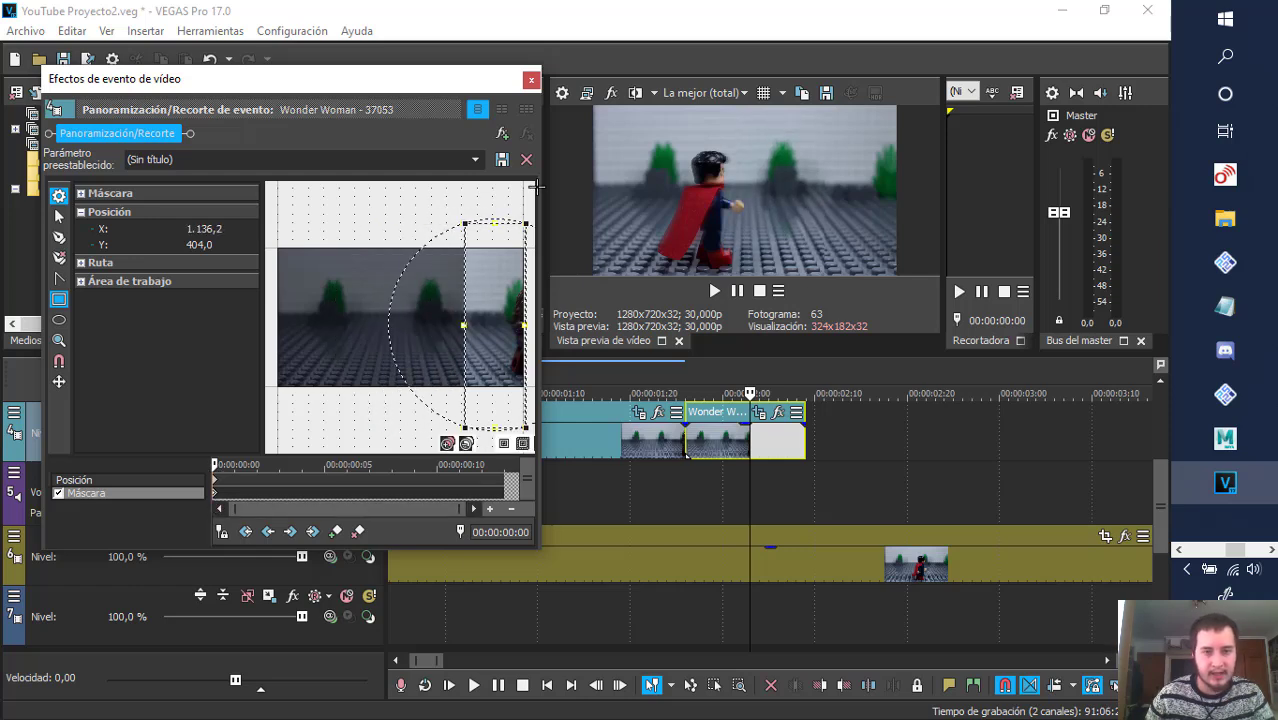
click(531, 80)
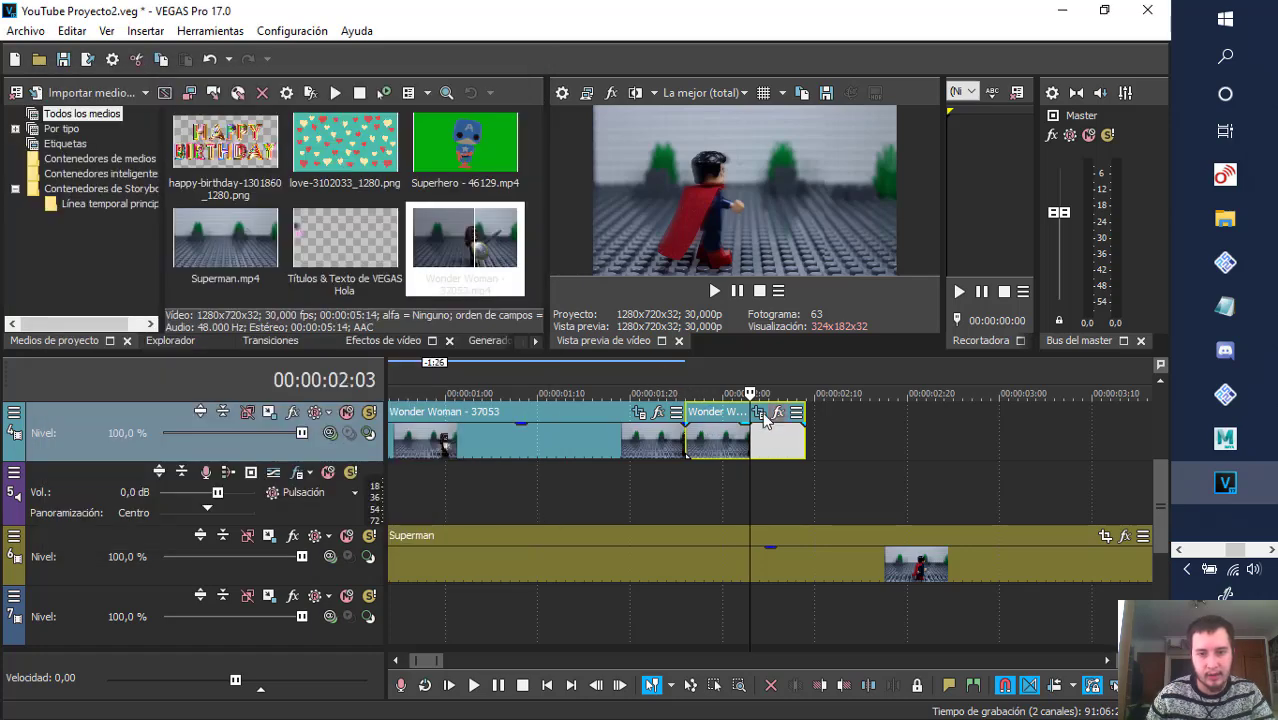
- Increase the edge feathering of the second Wonder Woman piece's mask
click(761, 412)
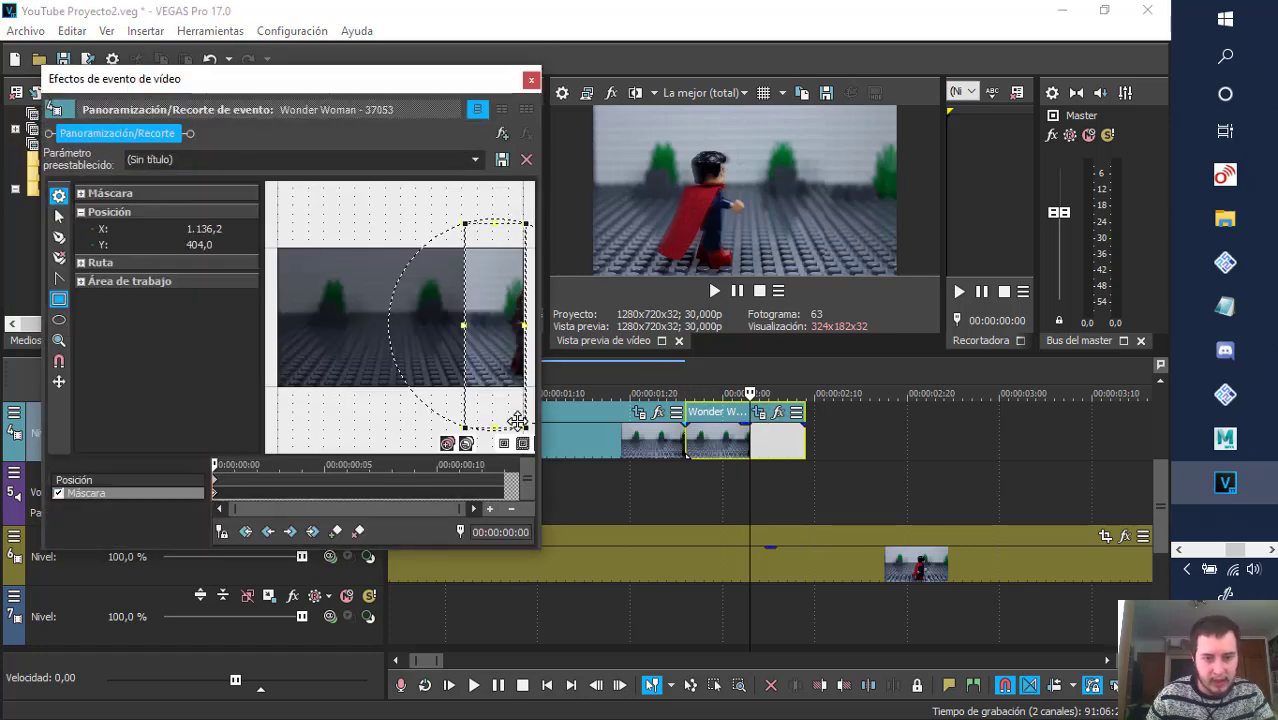
scroll(517, 420, down, 2)
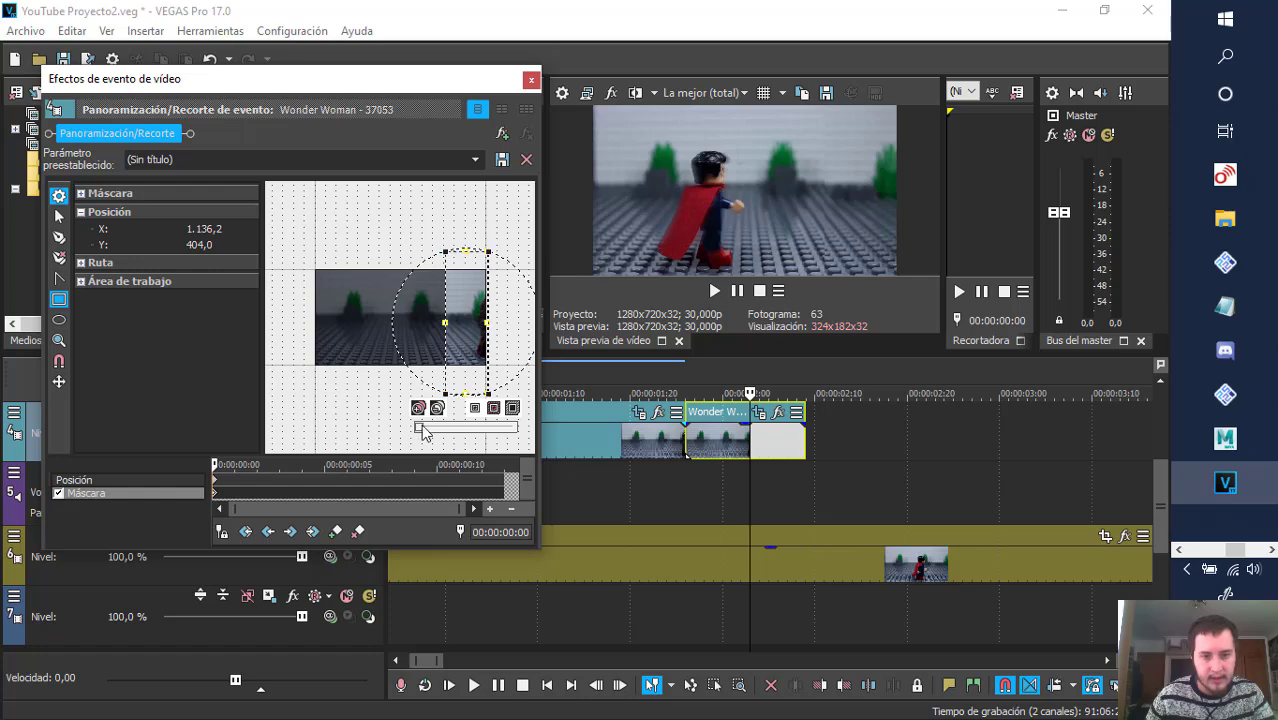
drag(422, 431, 487, 440)
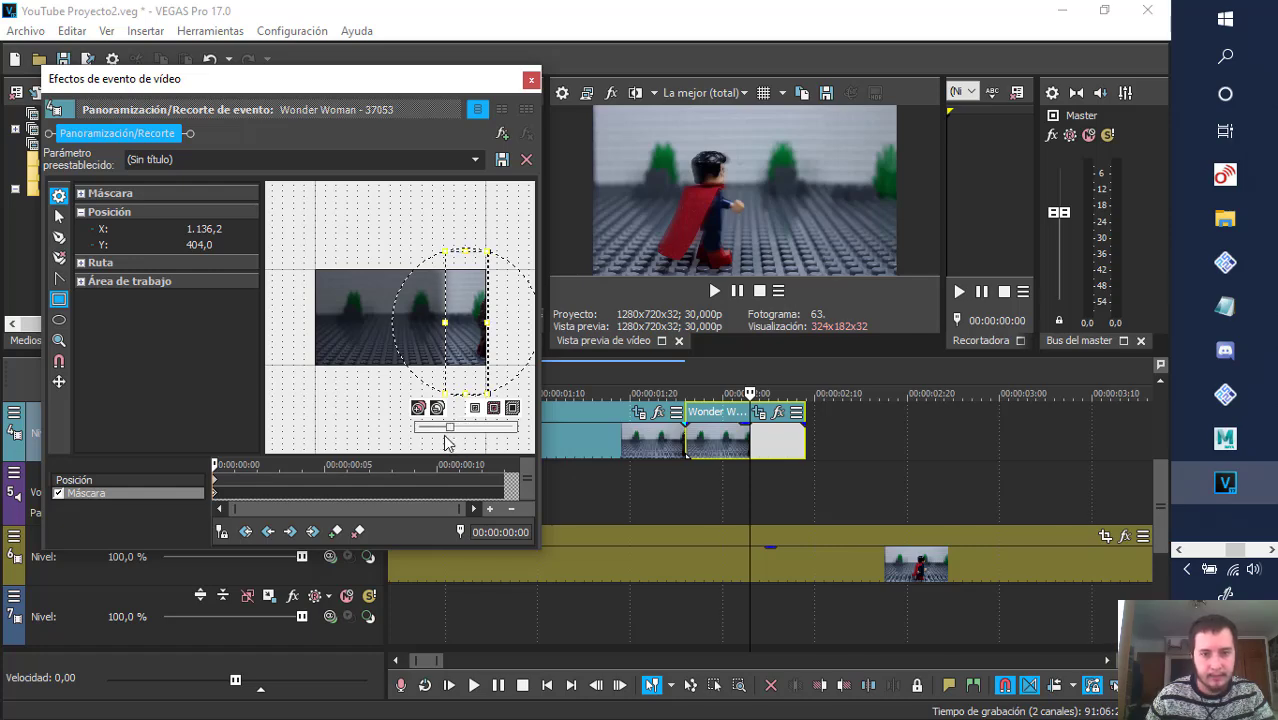
click(531, 80)
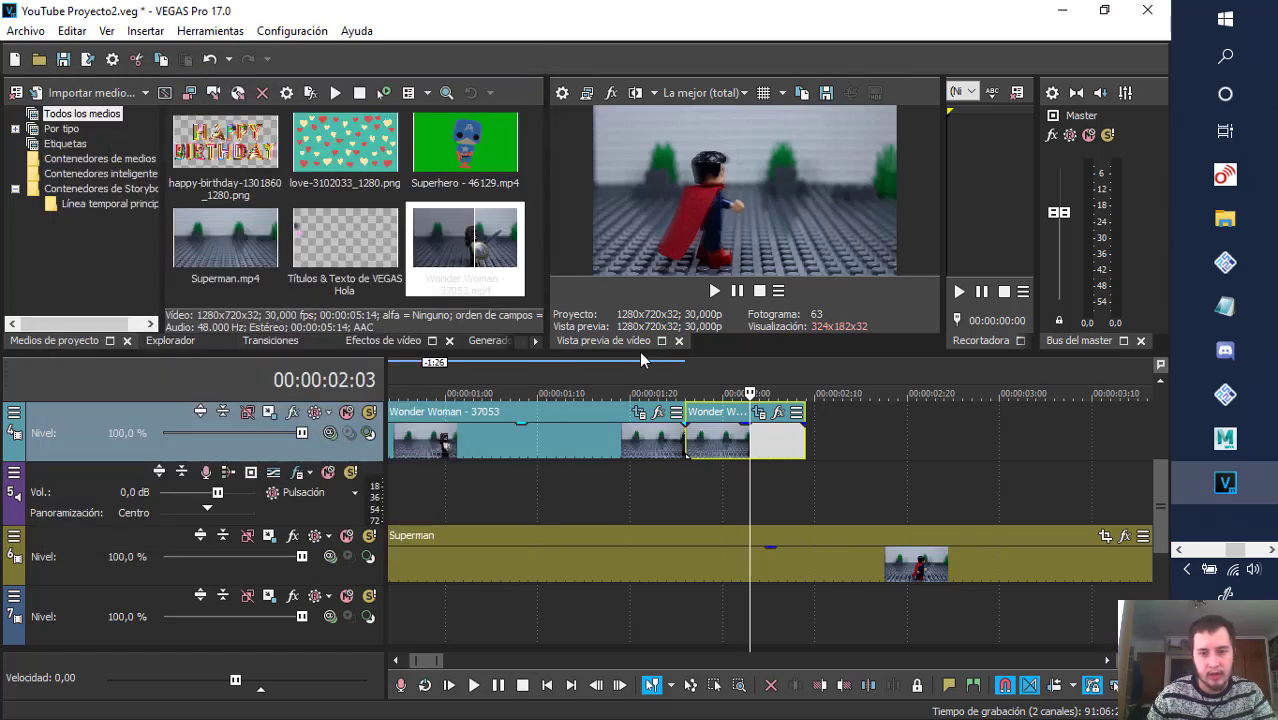
- Examine the masked composite by replaying it repeatedly from 00:00:01:15 and from 00:00:00:24
click(580, 371)
key(space)
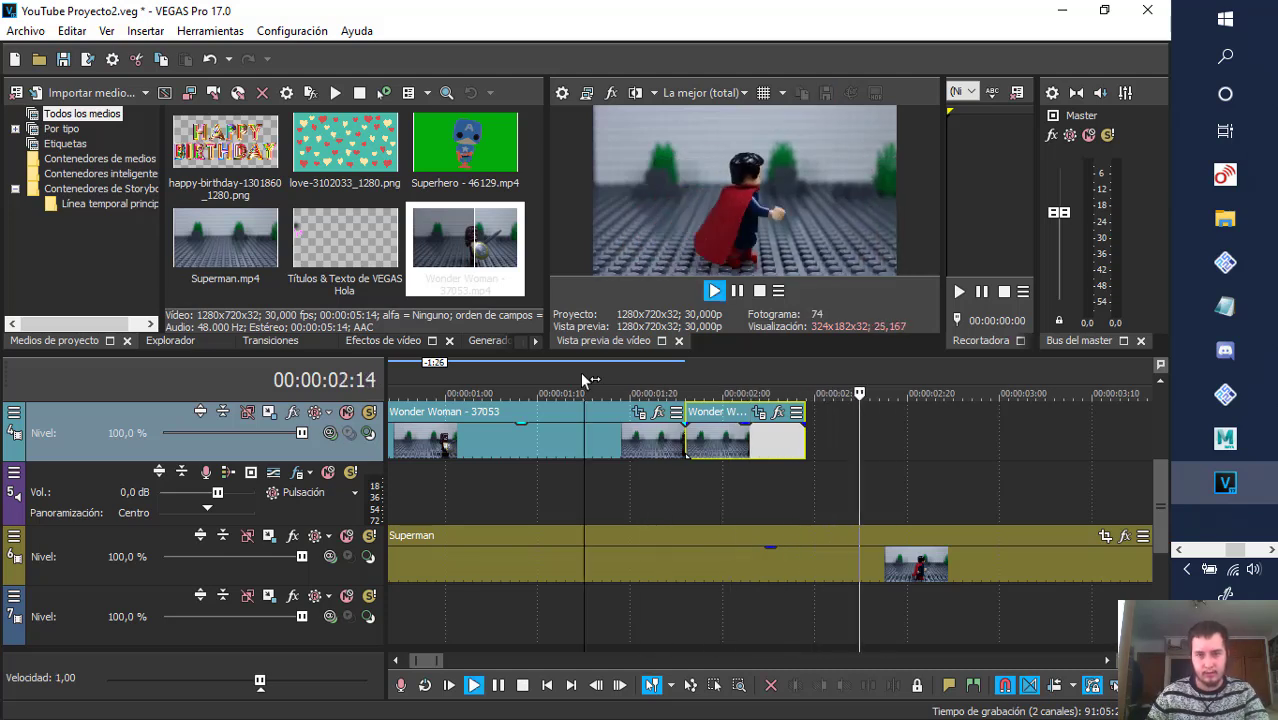
key(space)
key(space)
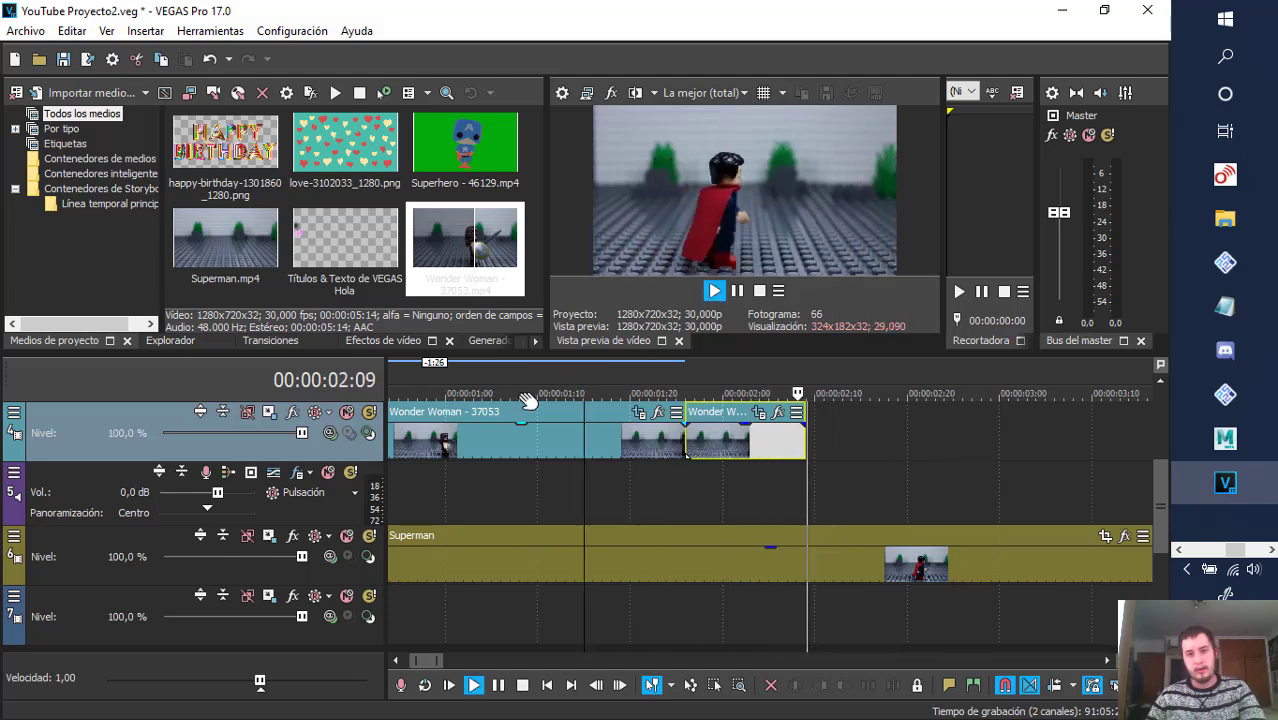
key(space)
key(space)
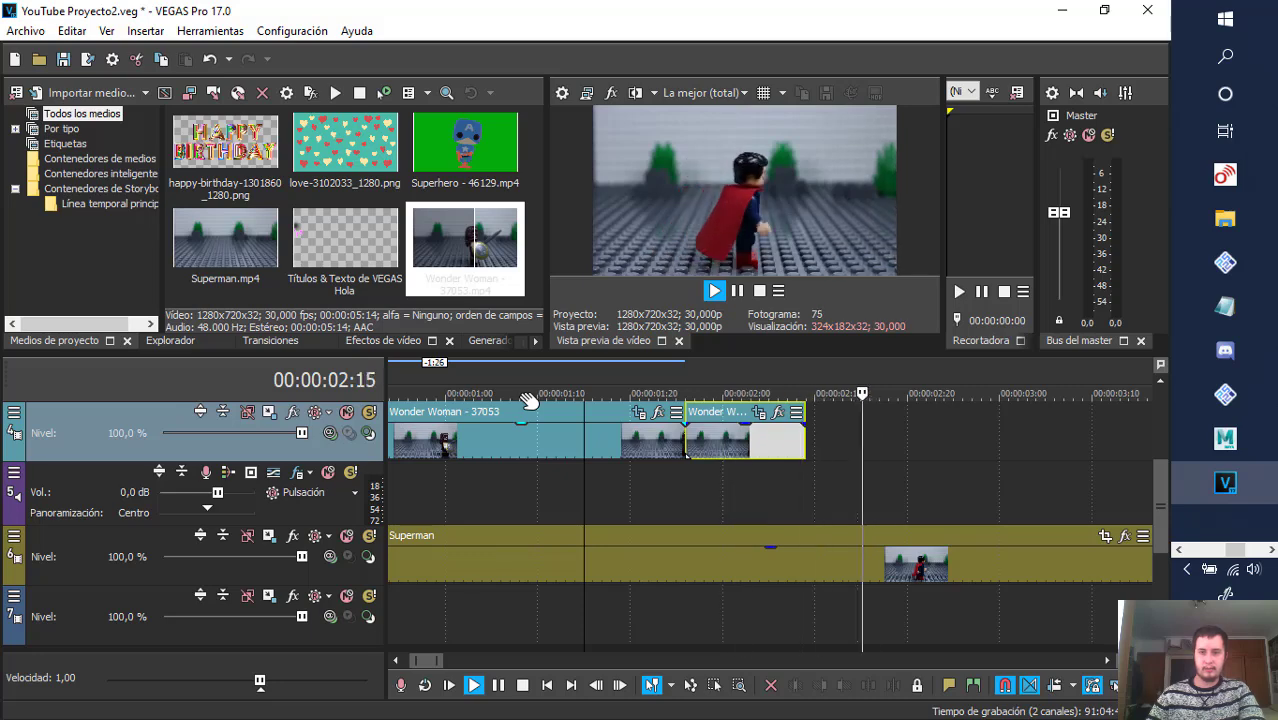
key(space)
click(397, 387)
key(space)
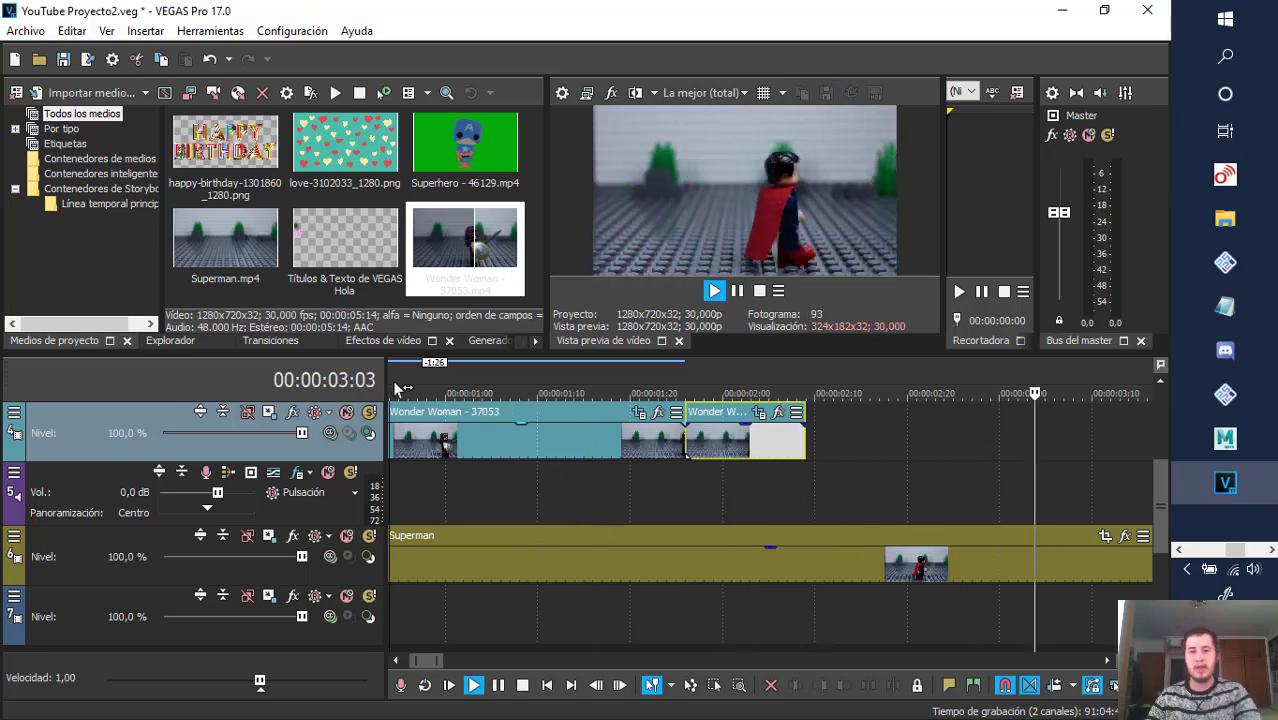
key(space)
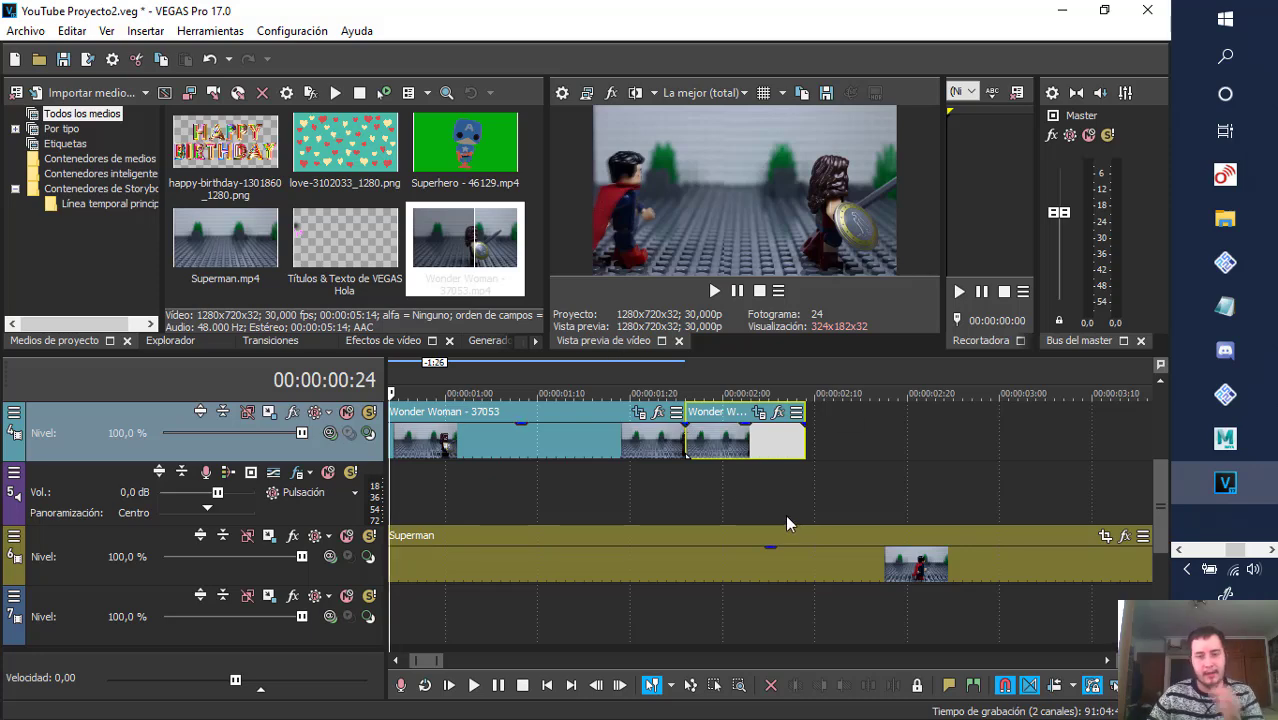
- Move the Superman clip along its own track so it starts at 00:00:08:20
scroll(785, 514, down, 5)
scroll(838, 510, down, 3)
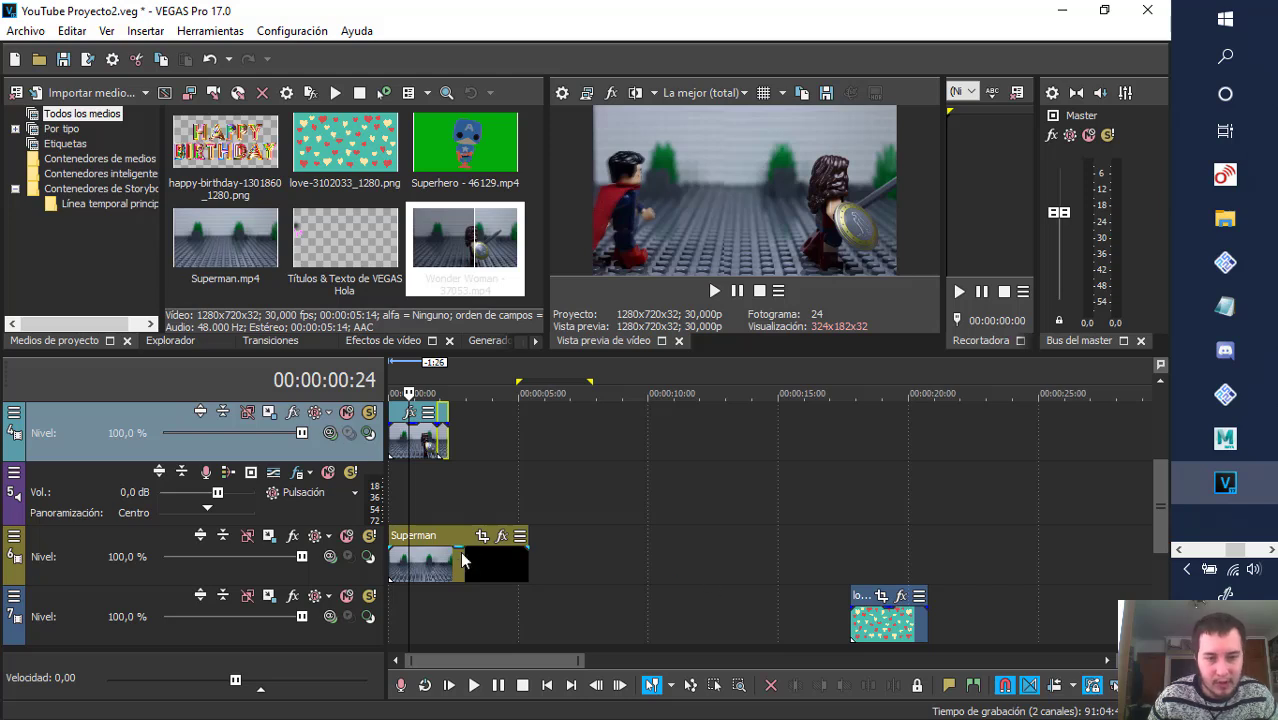
drag(466, 574, 681, 578)
click(614, 370)
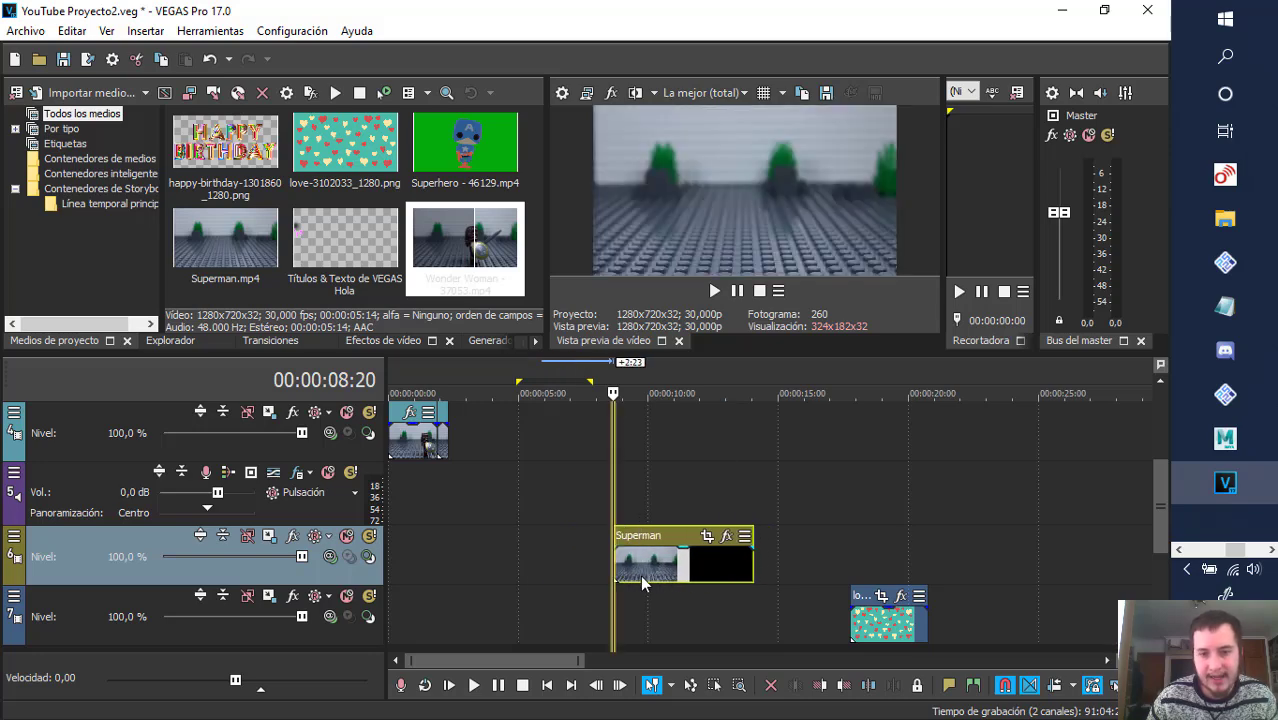
- Reverse the Superman clip and replay it from 00:00:08:20
click(688, 370)
right_click(727, 560)
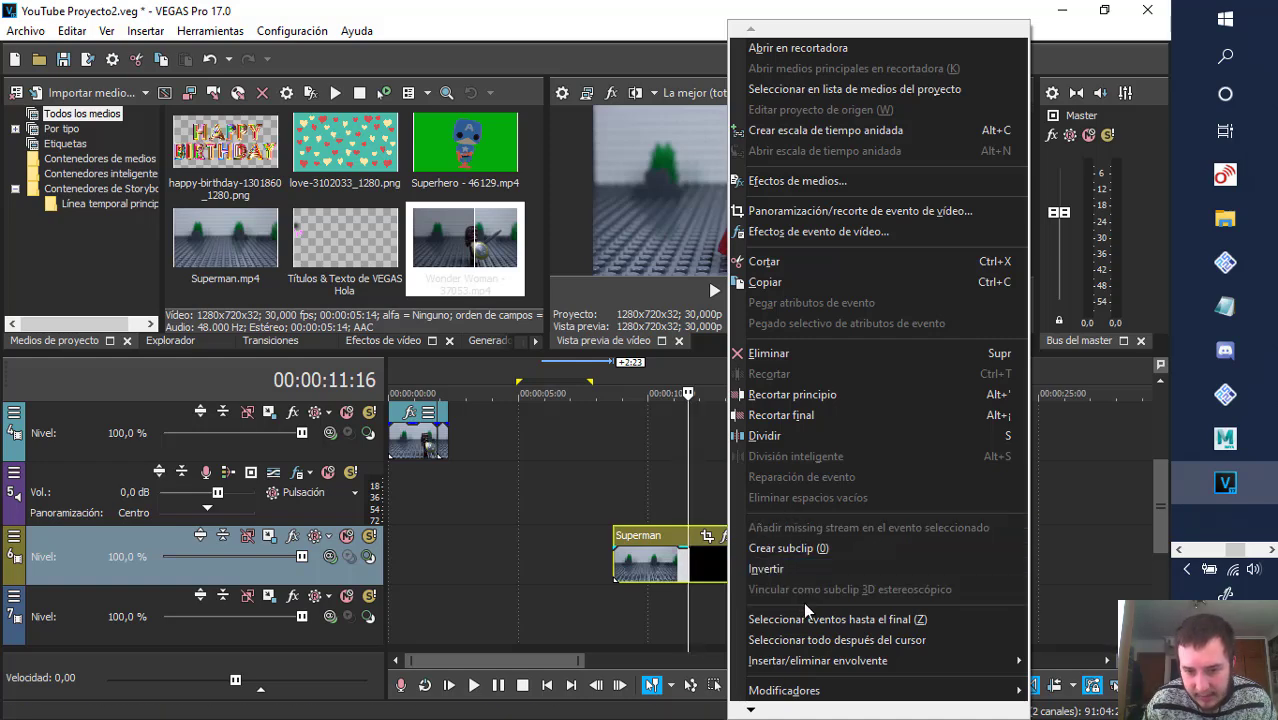
mouse_move(799, 690)
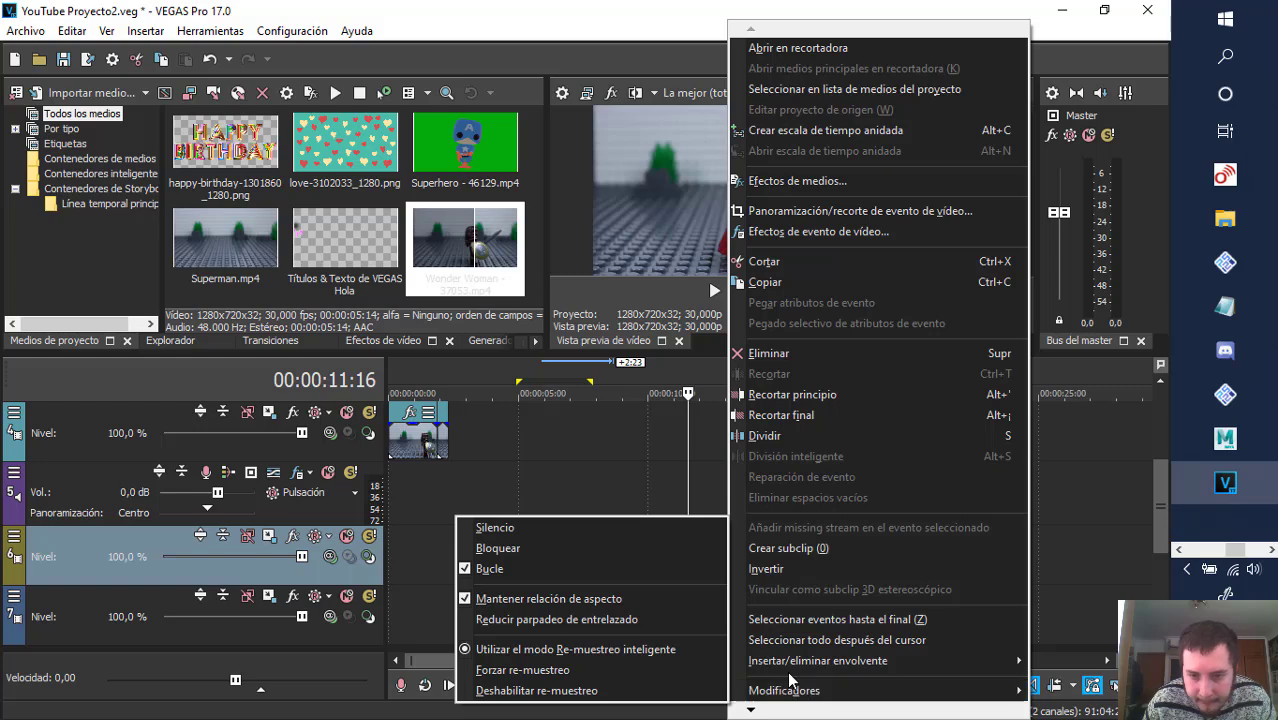
click(788, 569)
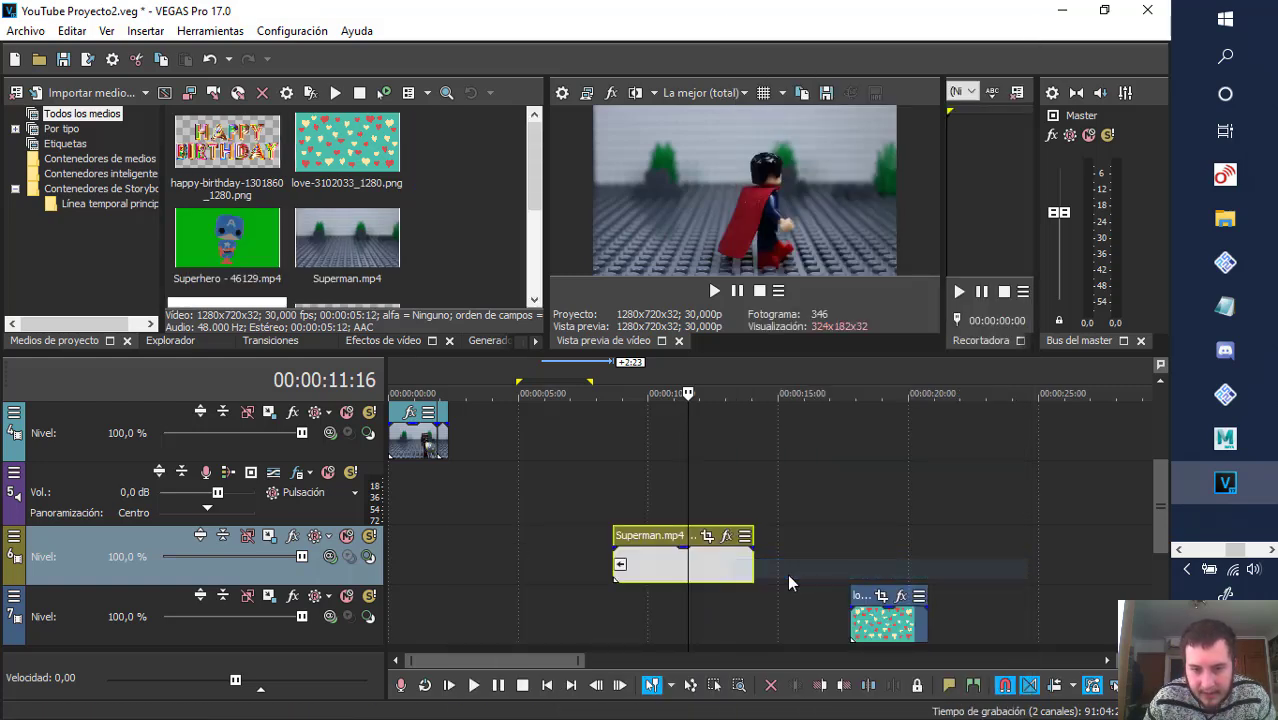
key(space)
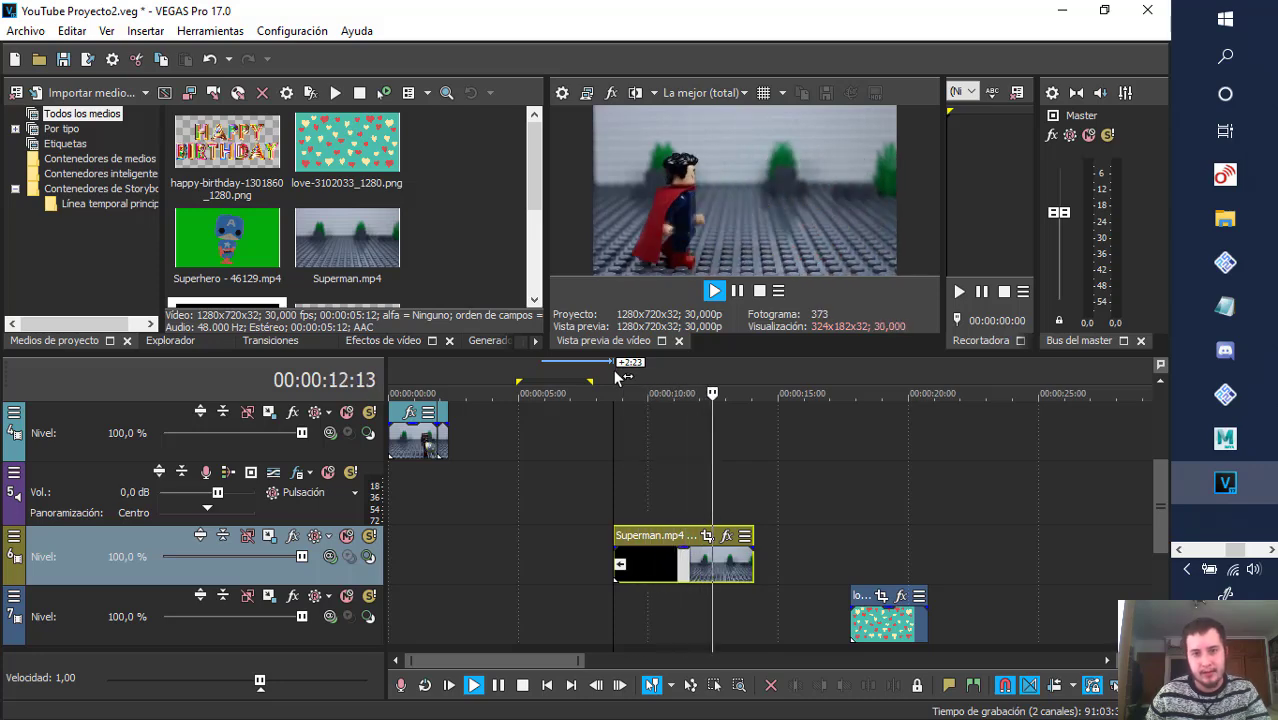
key(space)
- Turn the Superman clip's reversal off and on again, comparing both playback directions
right_click(682, 567)
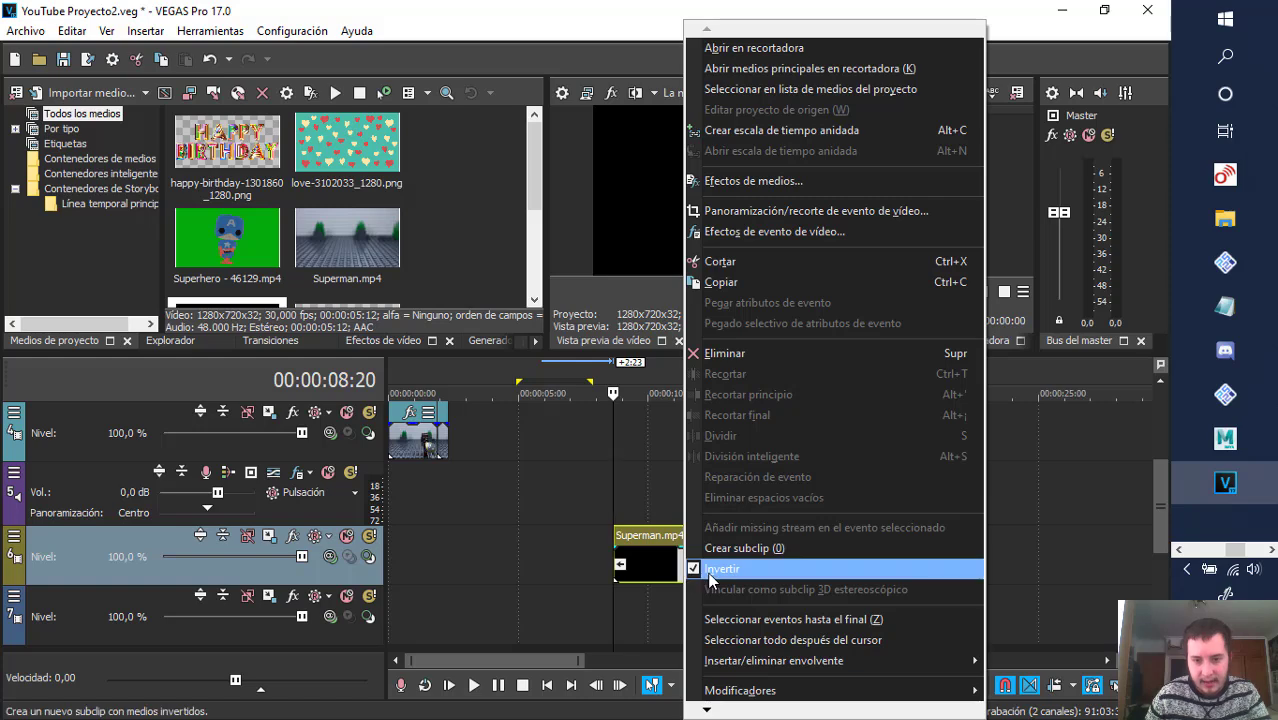
click(712, 567)
key(space)
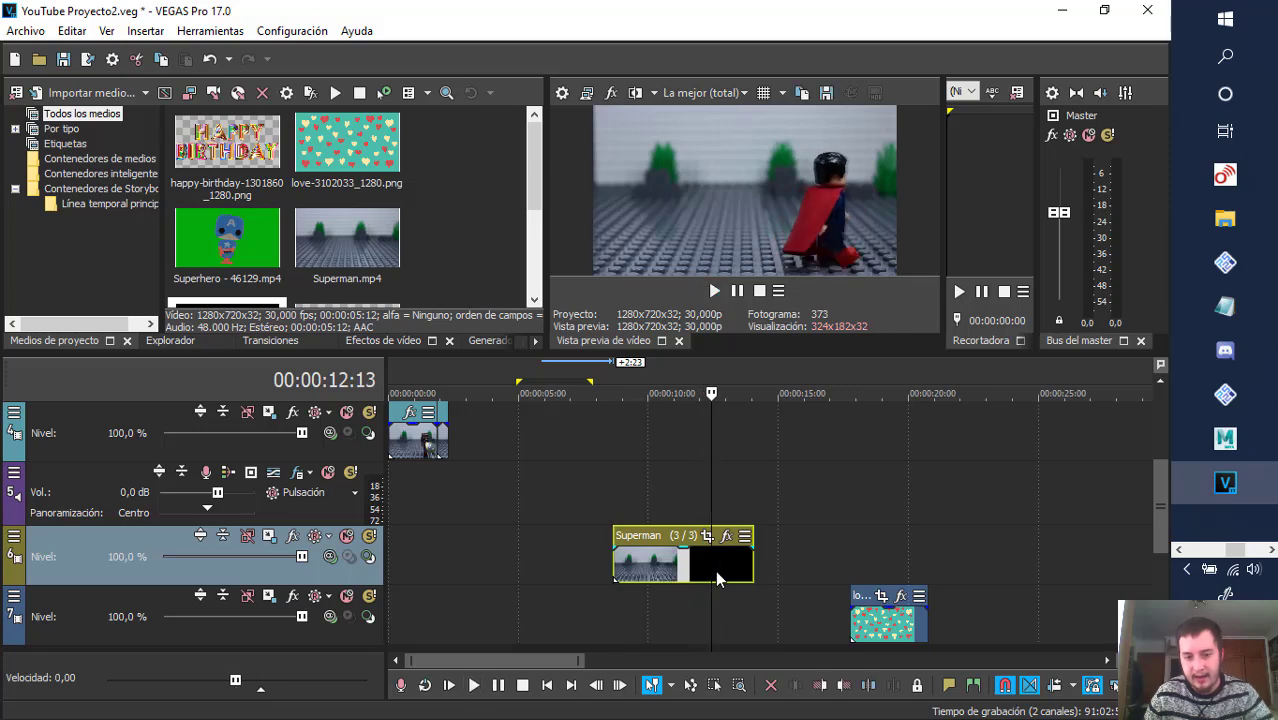
right_click(716, 577)
click(755, 568)
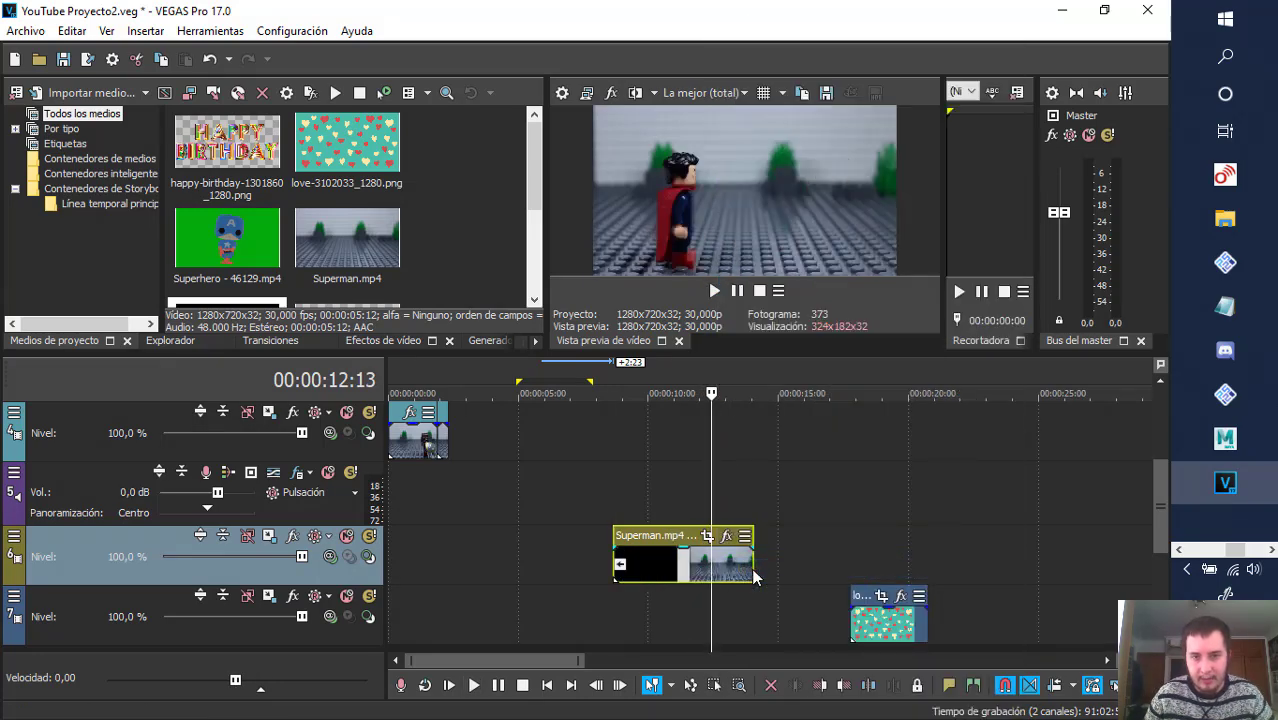
key(space)
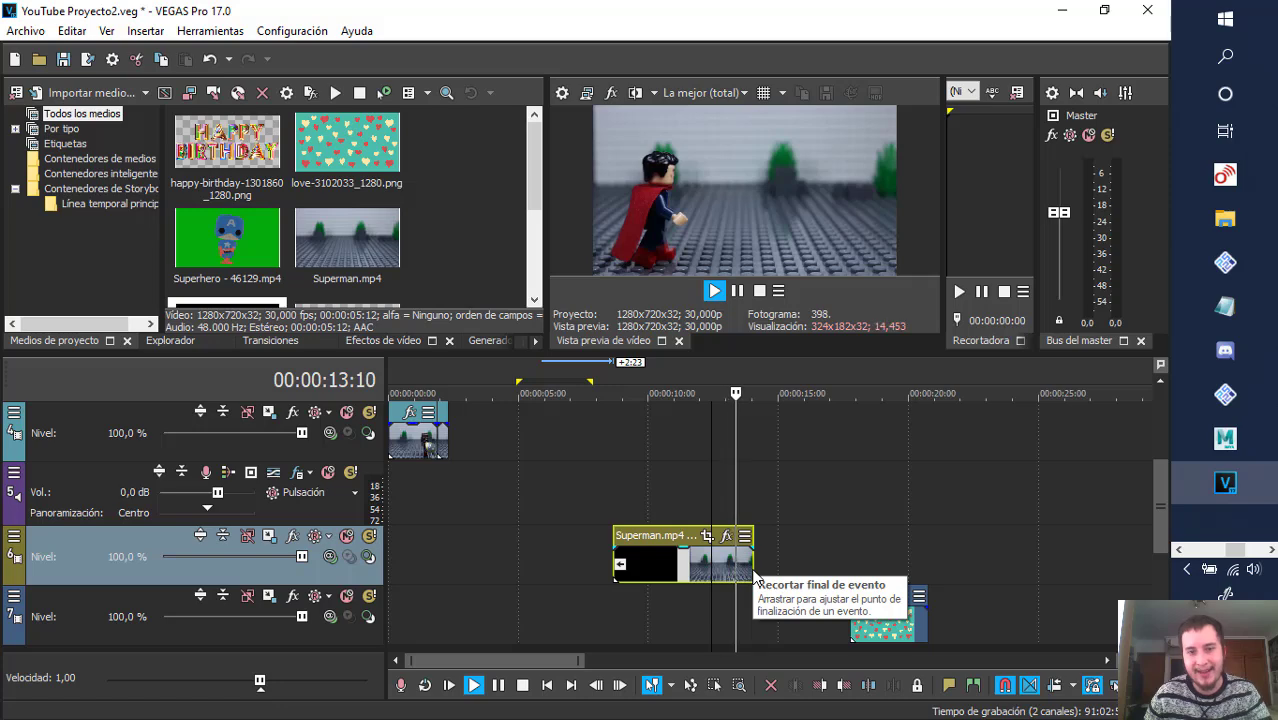
key(space)
scroll(762, 540, down, 2)
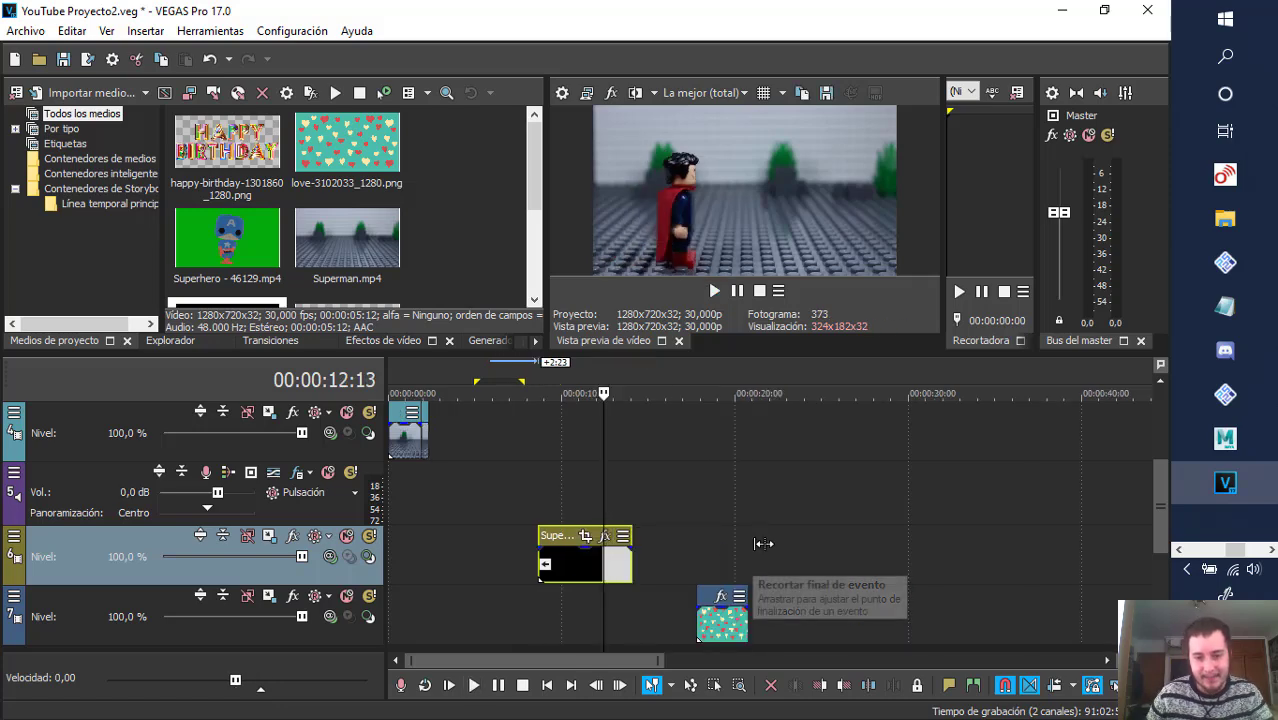
- Turn off the Superman clip's reversal and bring up the video effects collection
right_click(598, 576)
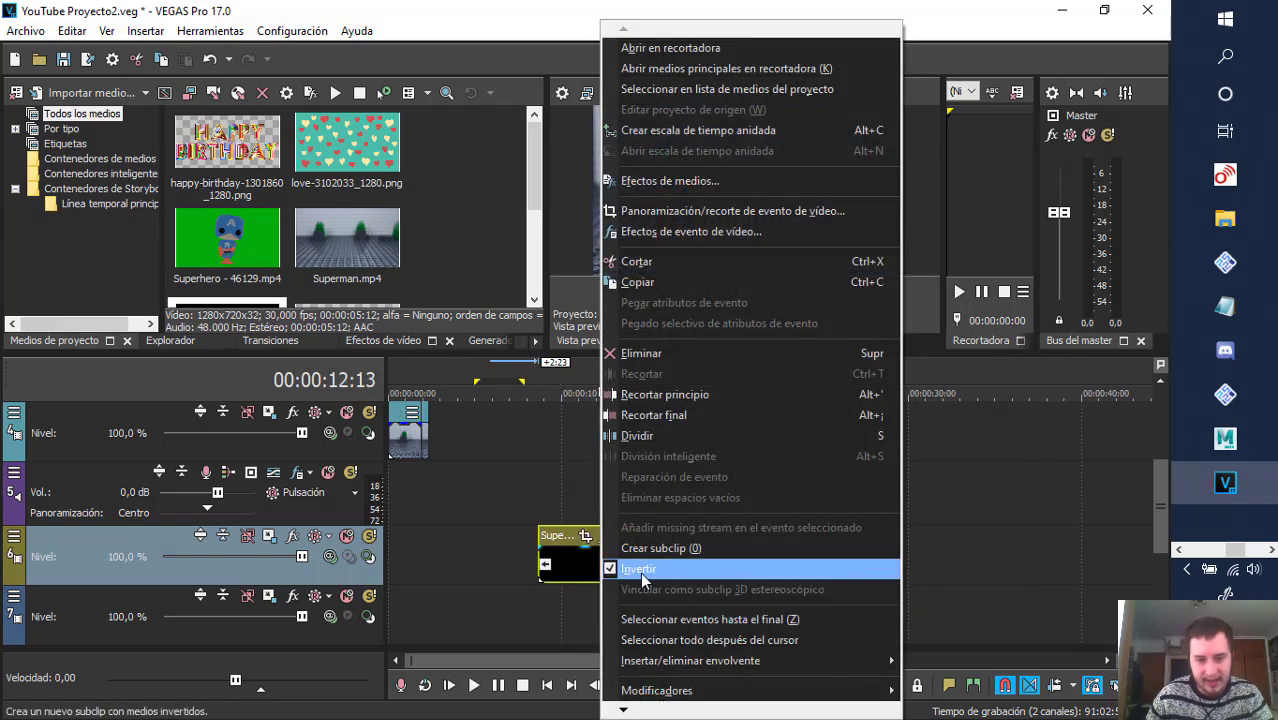
click(641, 570)
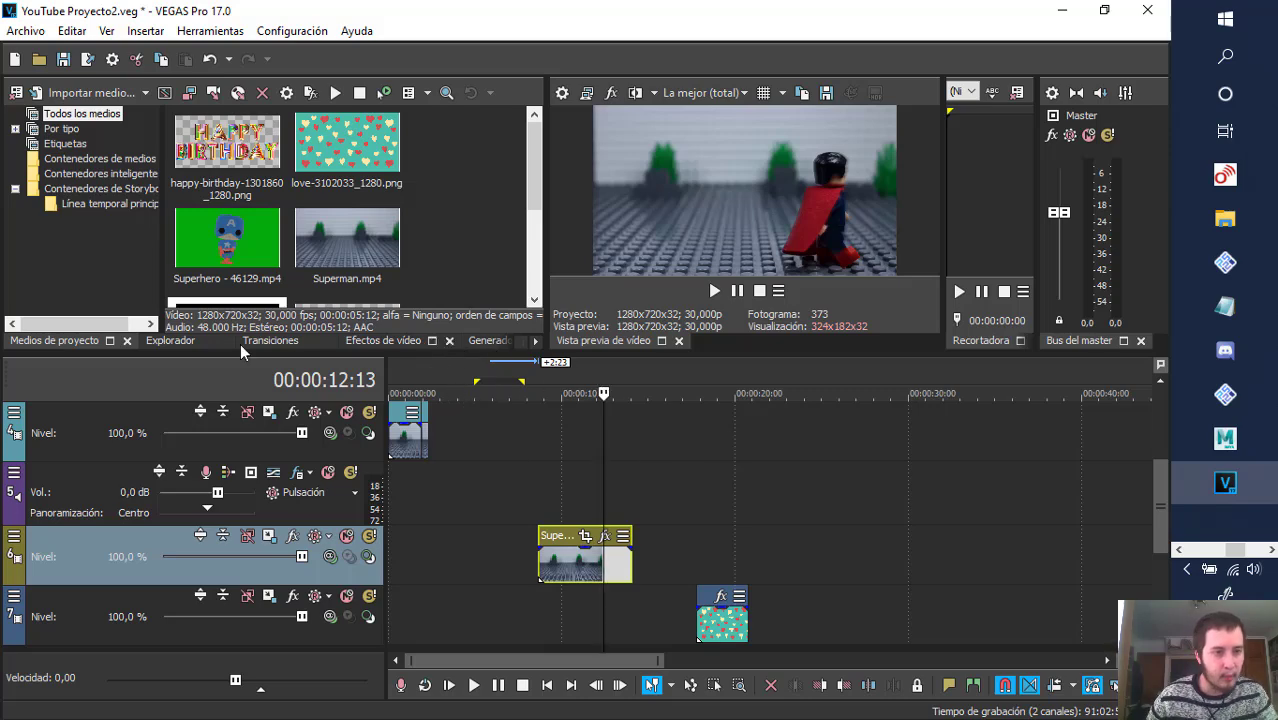
click(179, 344)
click(266, 341)
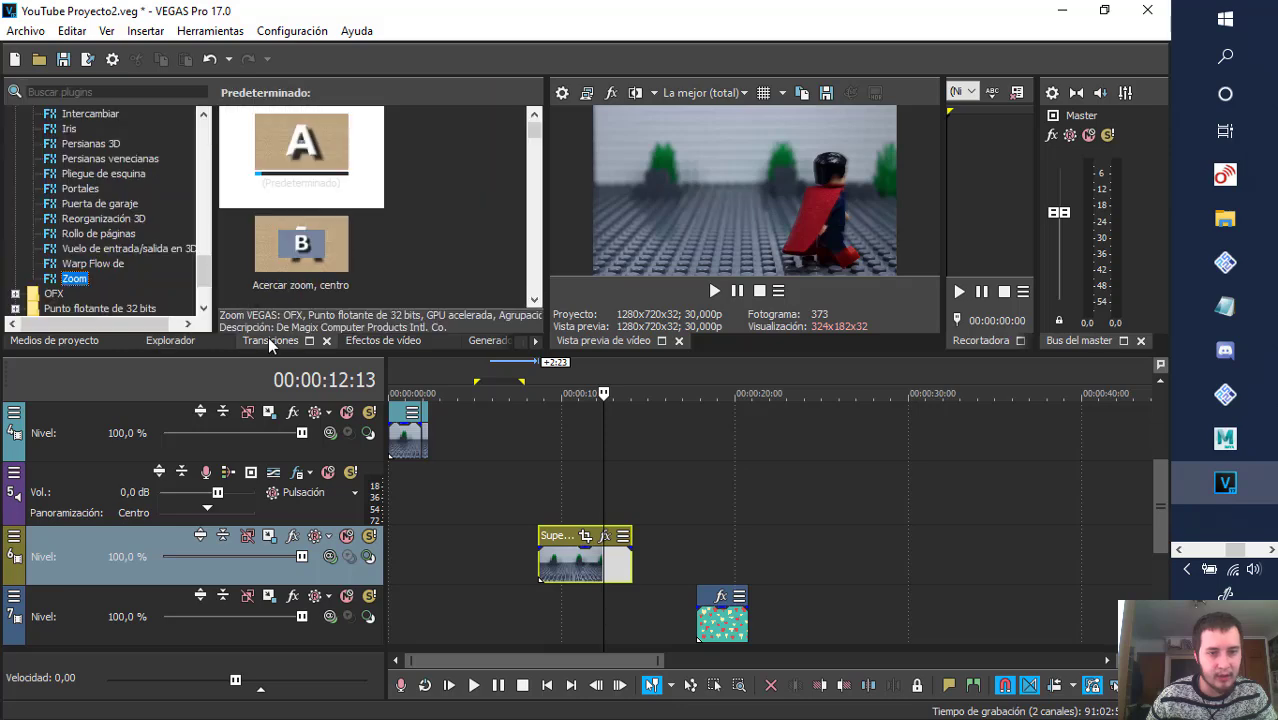
click(376, 341)
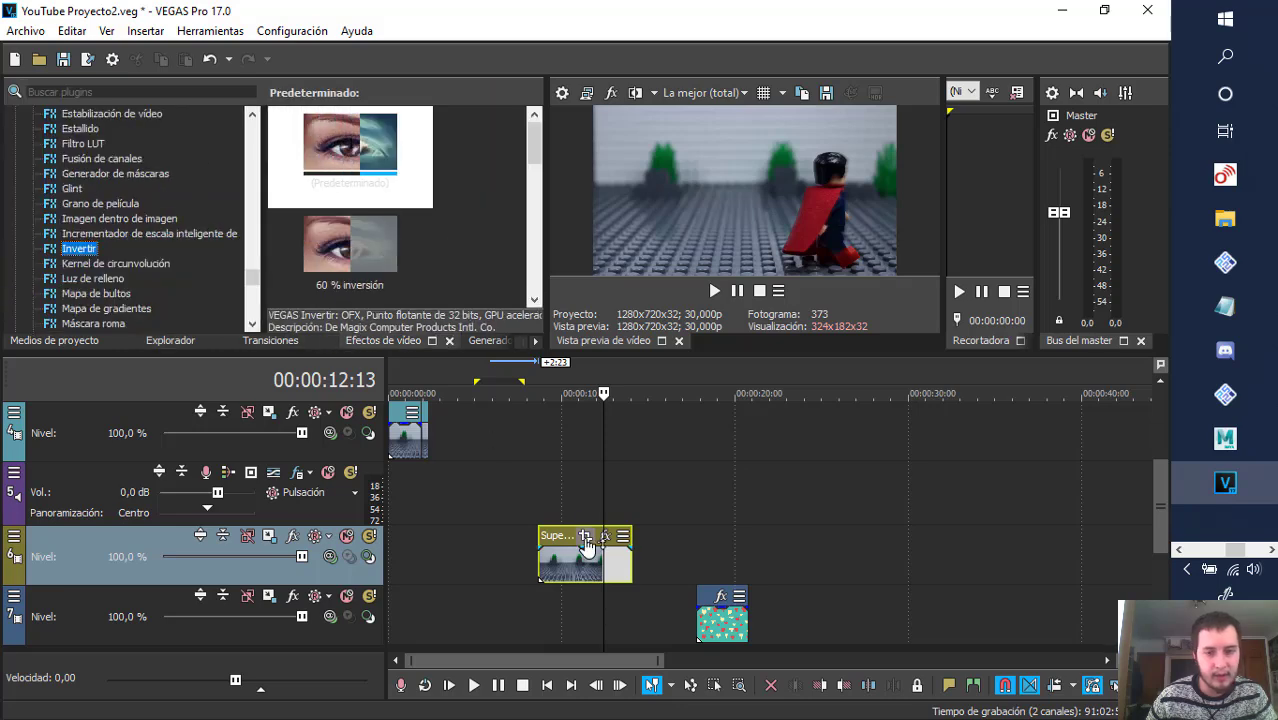
- Place the playhead at 00:00:10:05 on the Superhero clip and unmute its video track
scroll(891, 614, up, 5)
scroll(885, 591, down, 5)
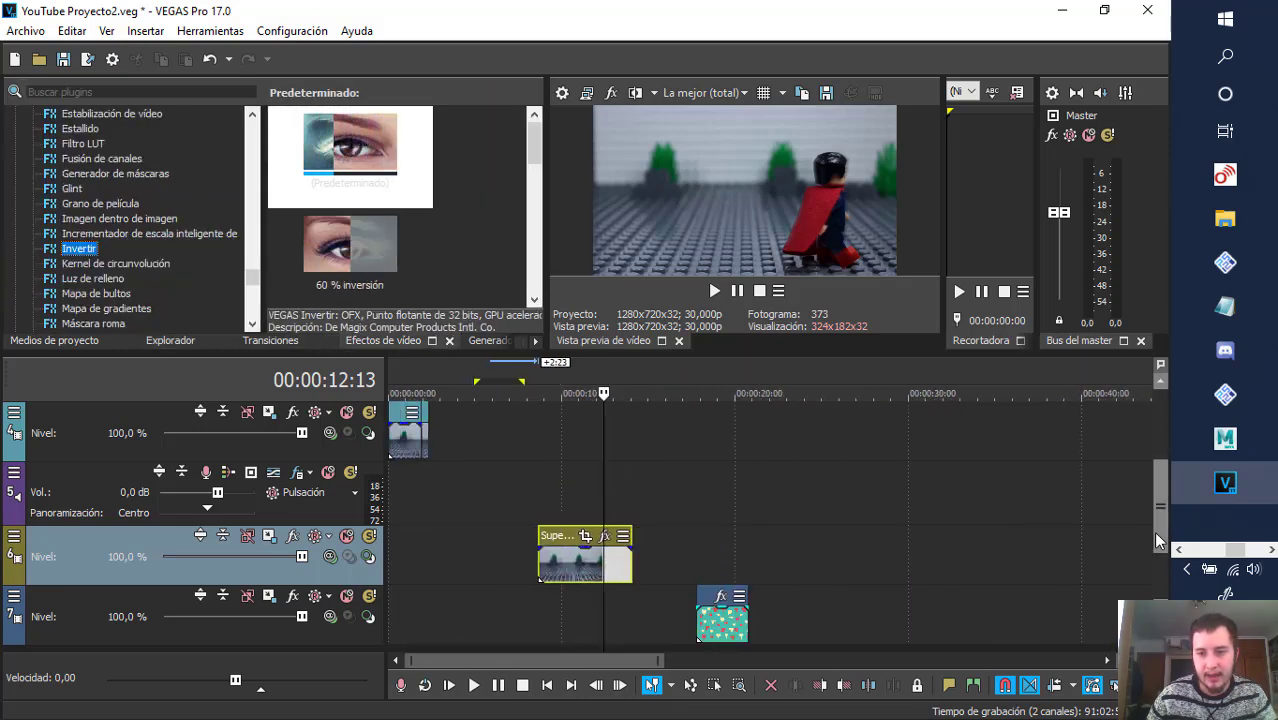
drag(1153, 531, 1118, 436)
drag(578, 510, 577, 610)
scroll(1071, 486, up, 2)
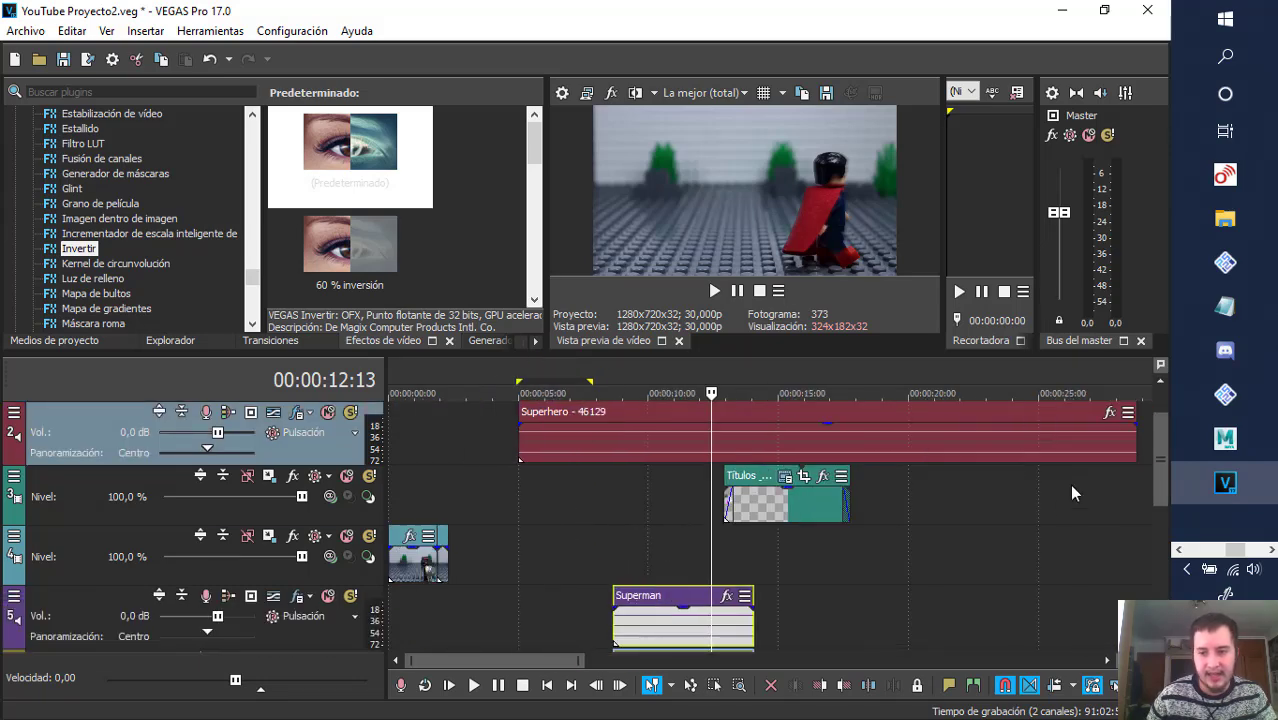
drag(1155, 480, 1155, 455)
click(651, 441)
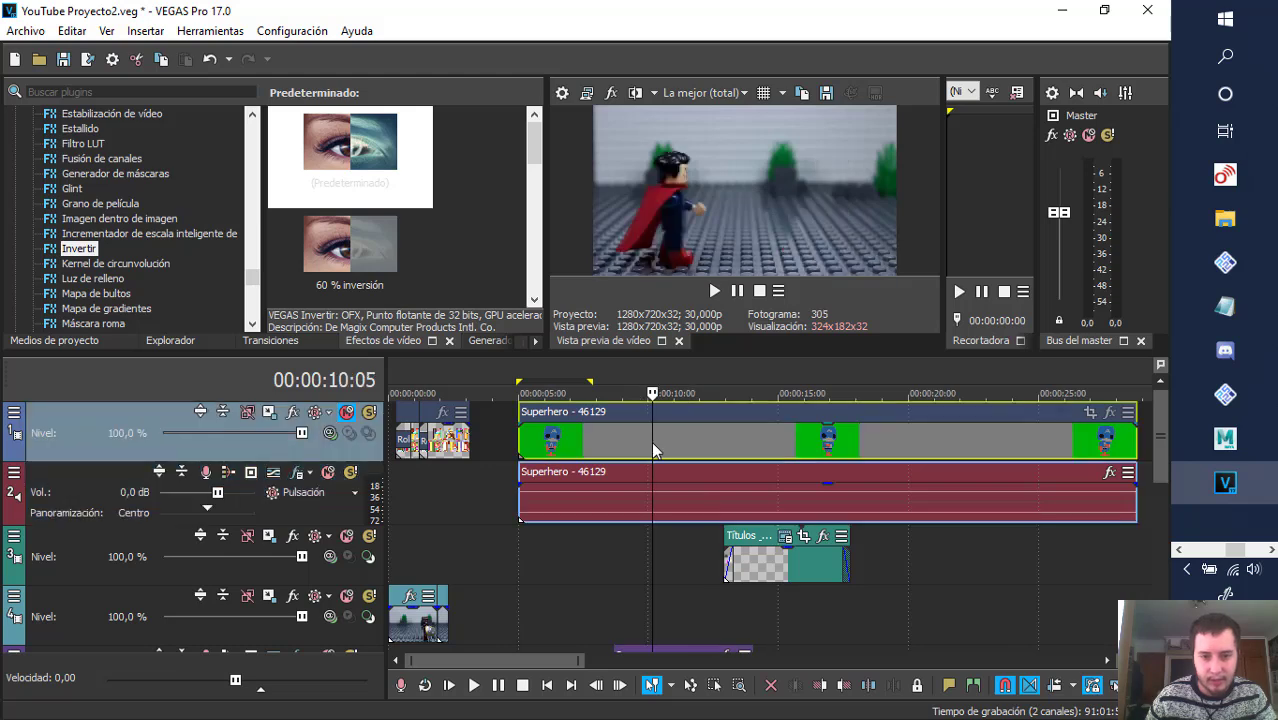
click(347, 413)
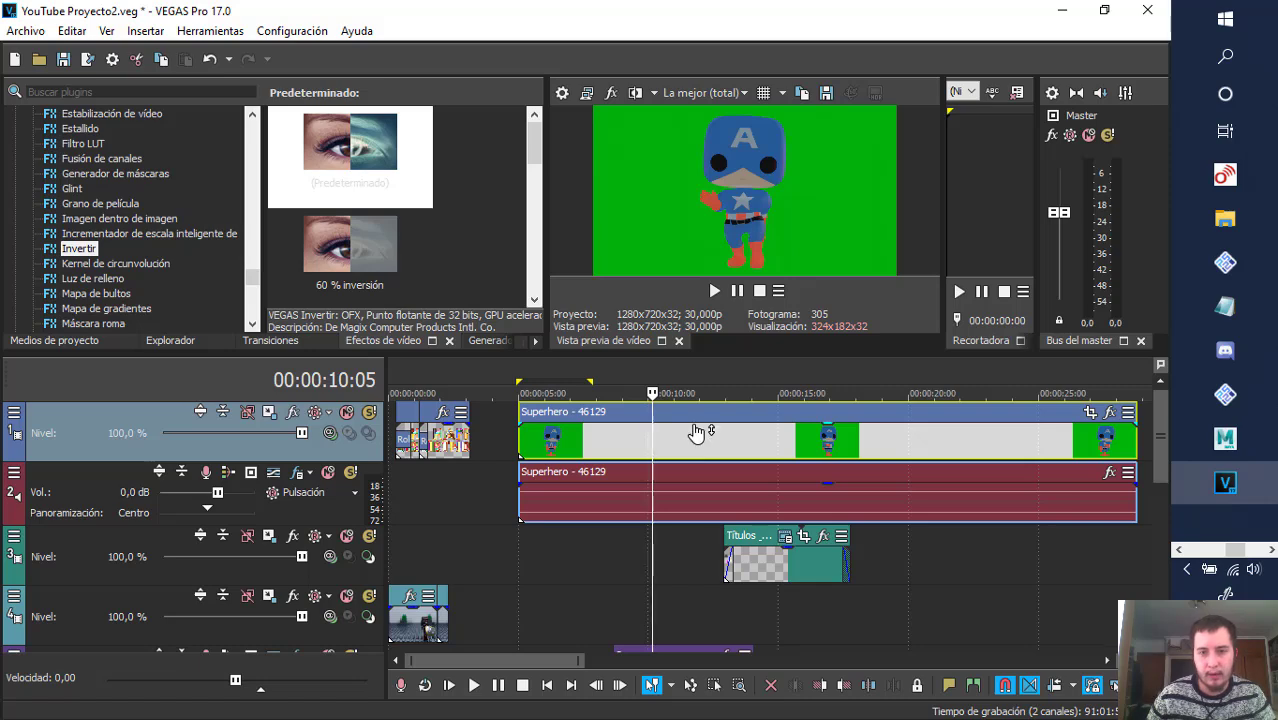
- Lower the opacity of the Superhero video clip on track 1 so the scene underneath shows through
mouse_move(697, 432)
mouse_down()
mouse_move(699, 456)
mouse_move(707, 436)
mouse_up()
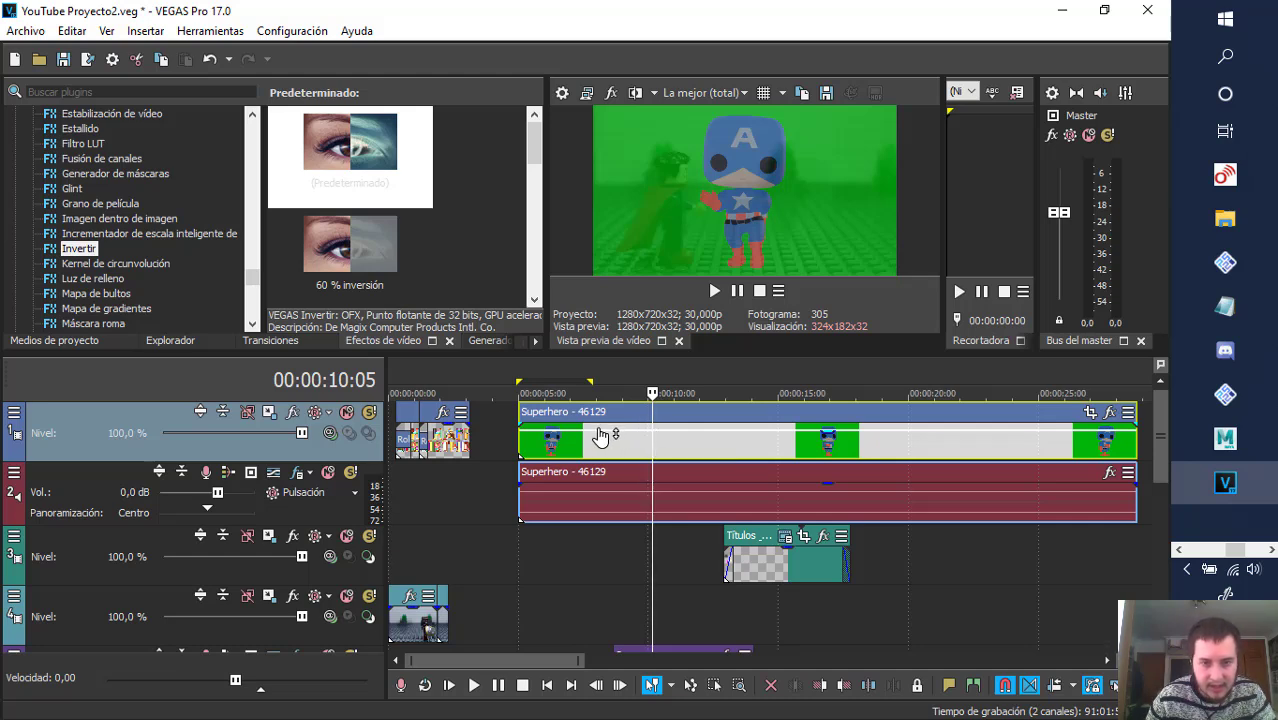
right_click(649, 449)
click(520, 440)
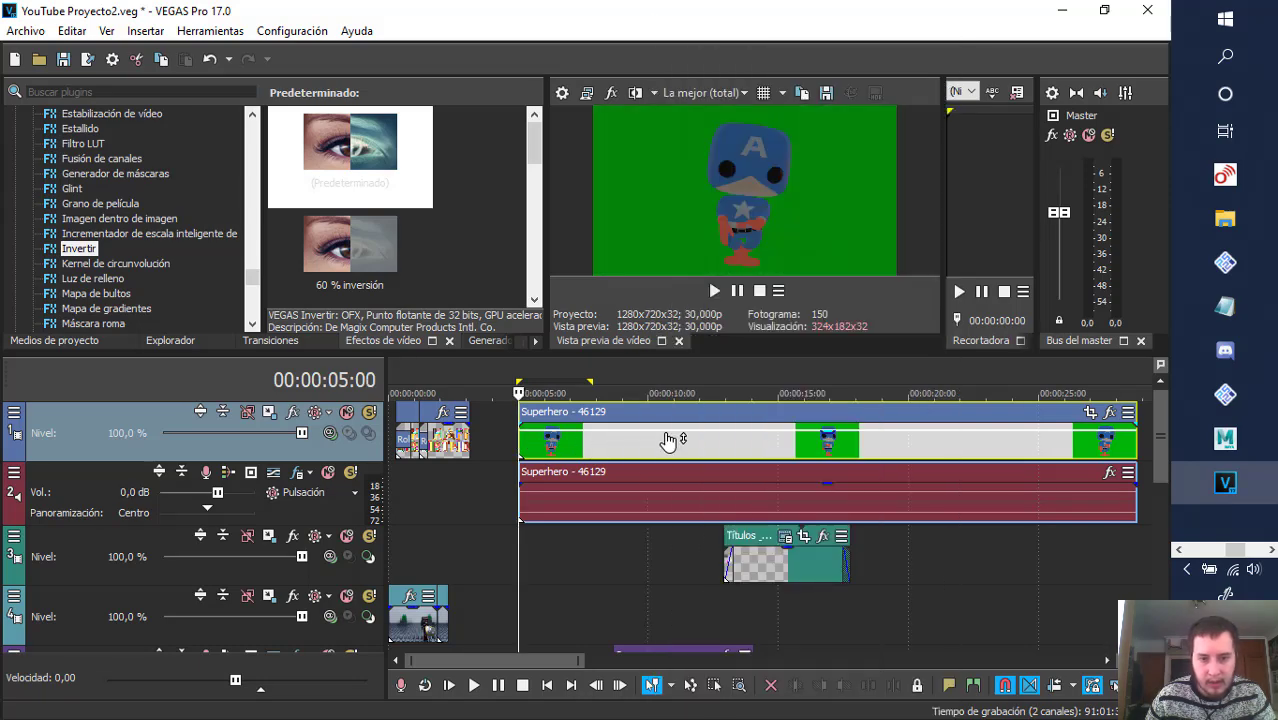
right_click(649, 456)
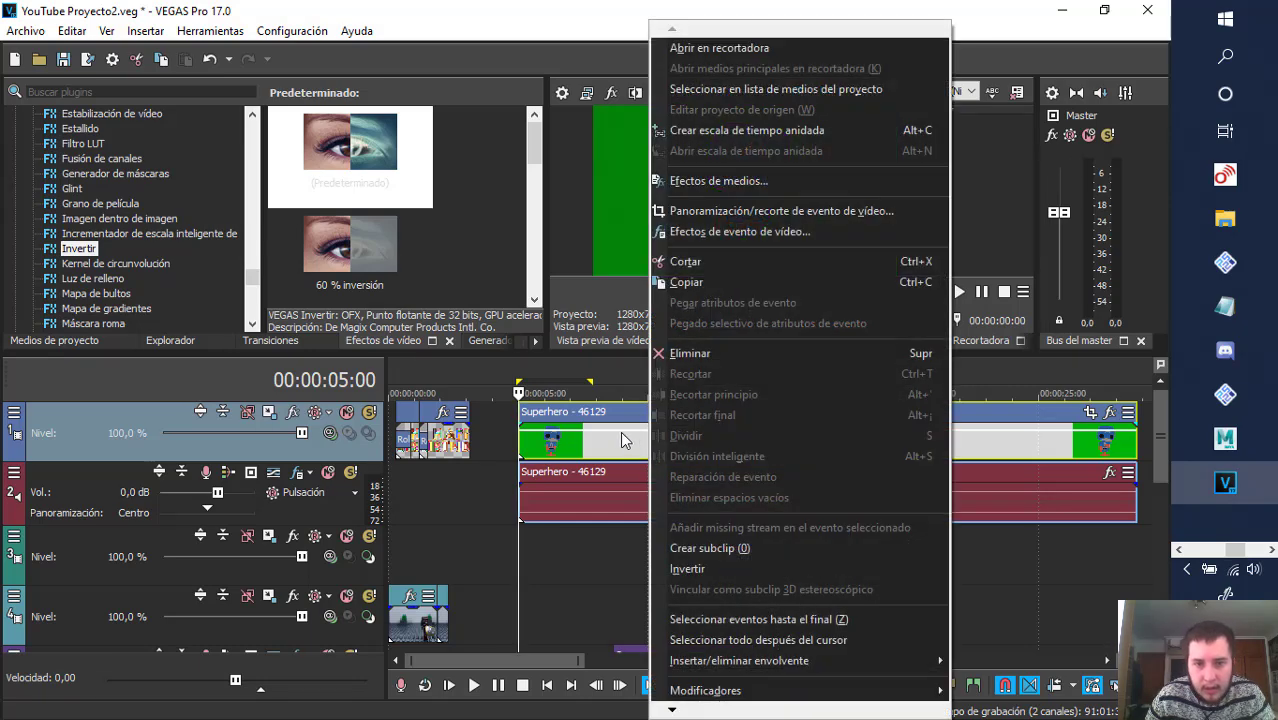
click(623, 434)
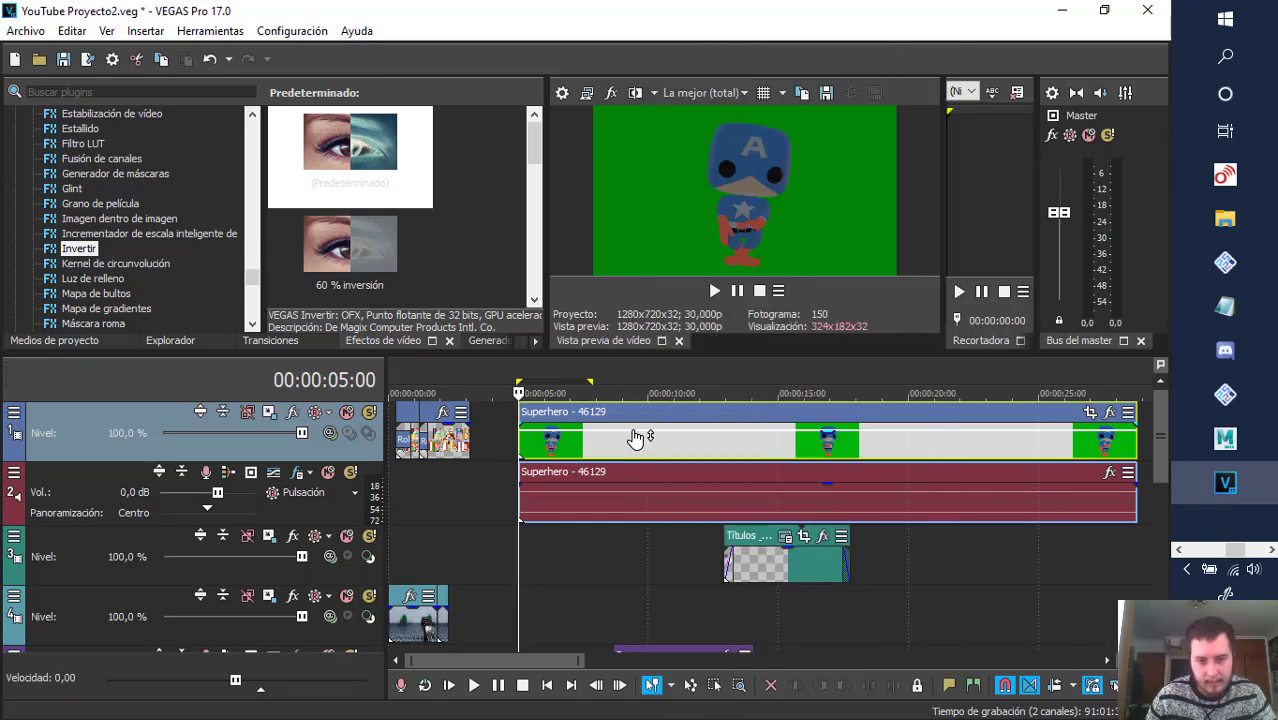
mouse_move(627, 444)
mouse_down()
mouse_move(630, 425)
mouse_move(630, 445)
mouse_up()
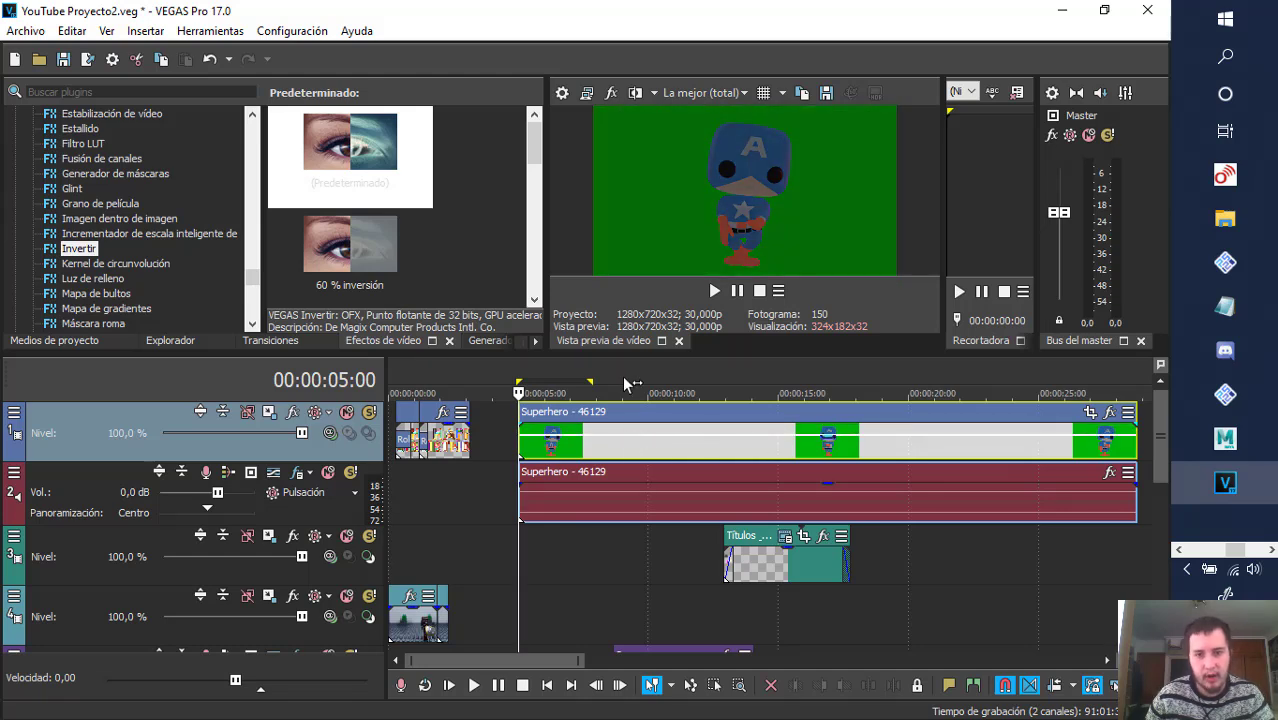
- Split the Superhero clip at 00:00:08:20 and overlap the two pieces by 3:05
click(617, 380)
key(s)
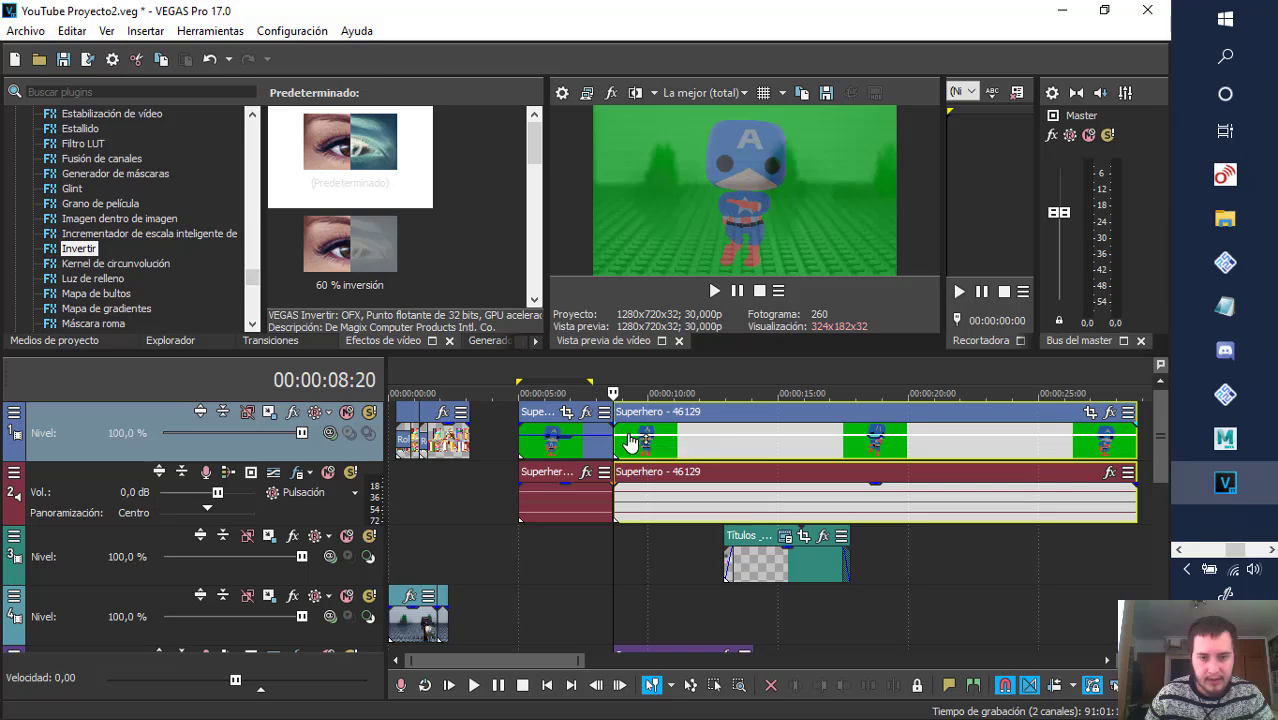
drag(617, 436, 691, 440)
key(ctrl+z)
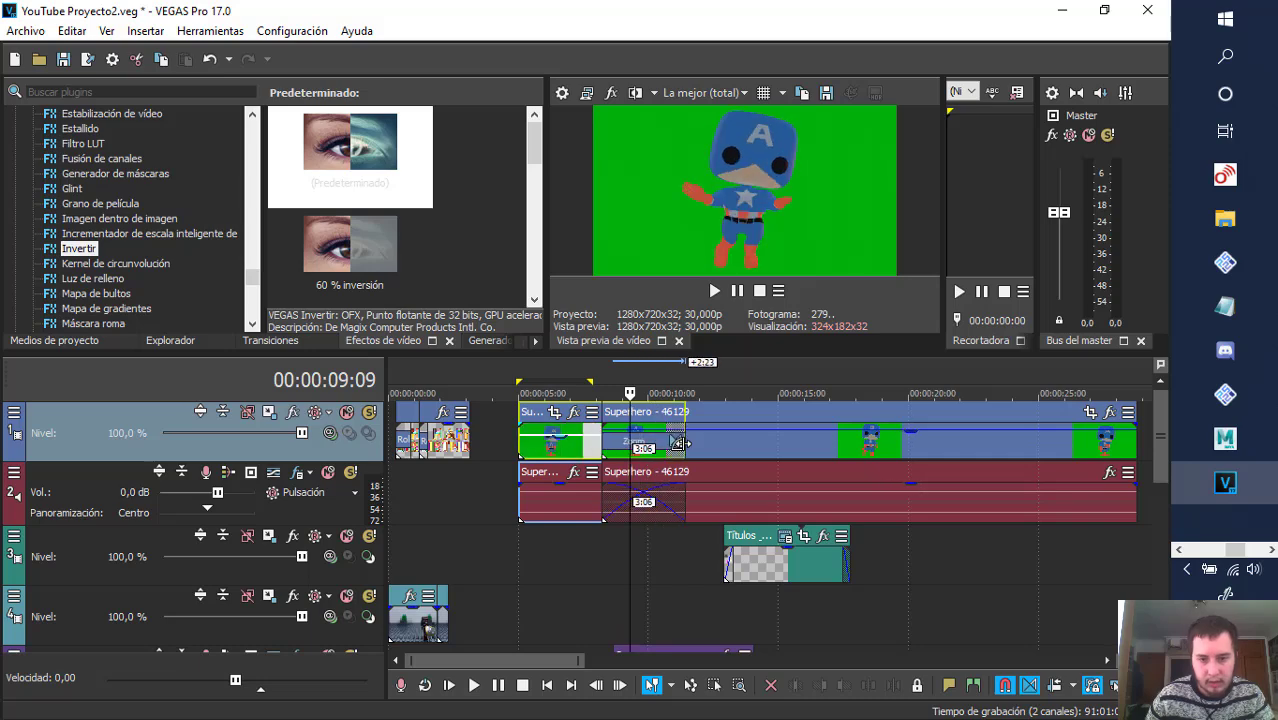
click(679, 443)
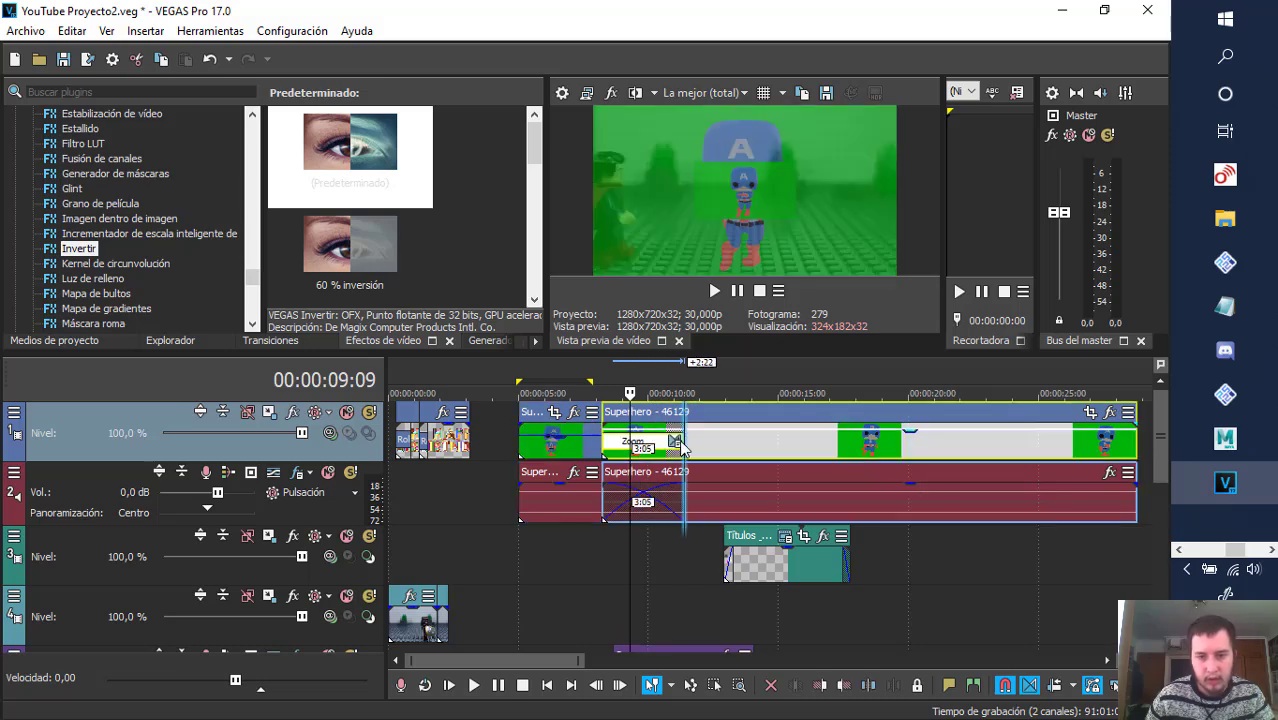
- Remove the Zoom transition from the Superhero overlap, raise the second piece to full opacity and replay the crossfade
click(675, 443)
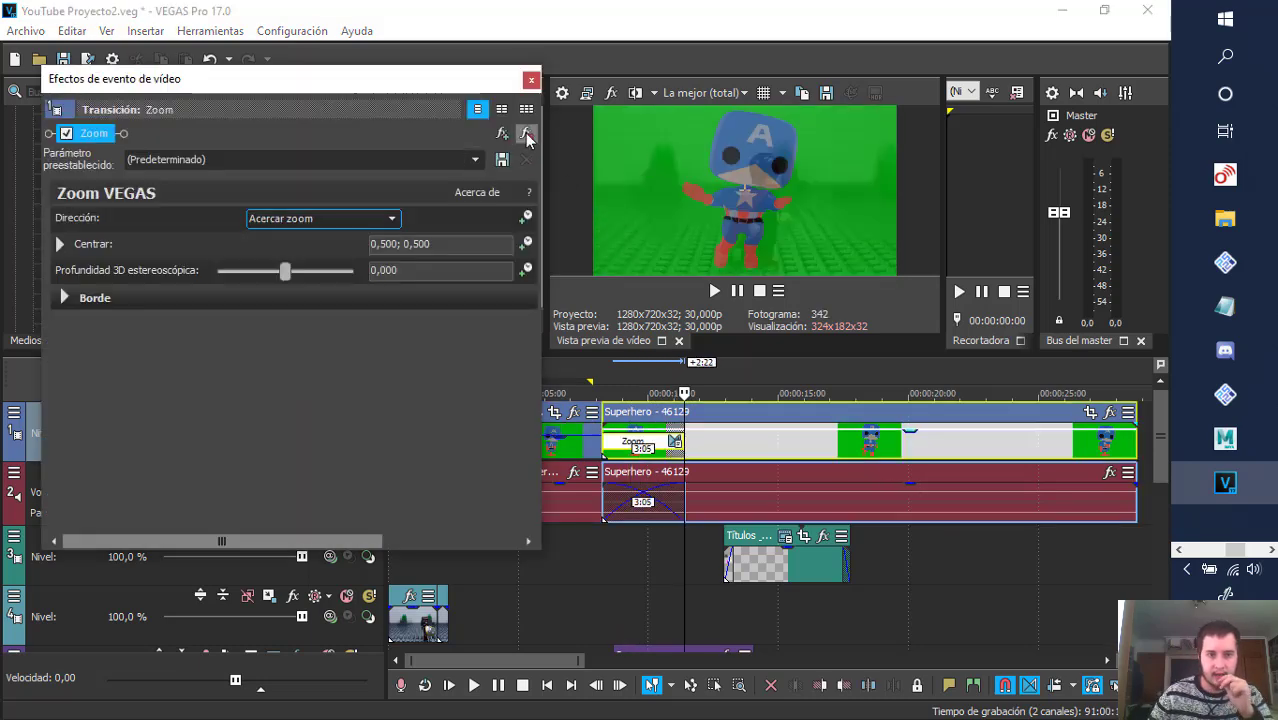
click(531, 79)
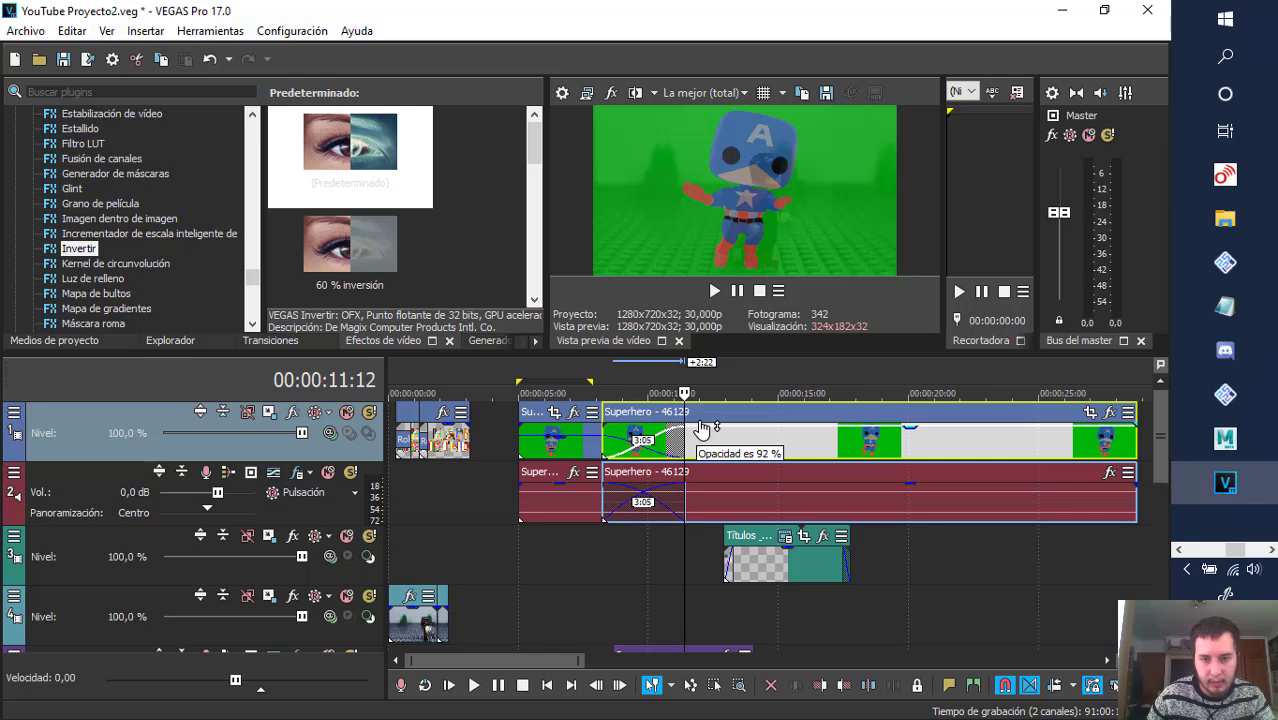
drag(703, 428, 632, 388)
click(593, 372)
key(space)
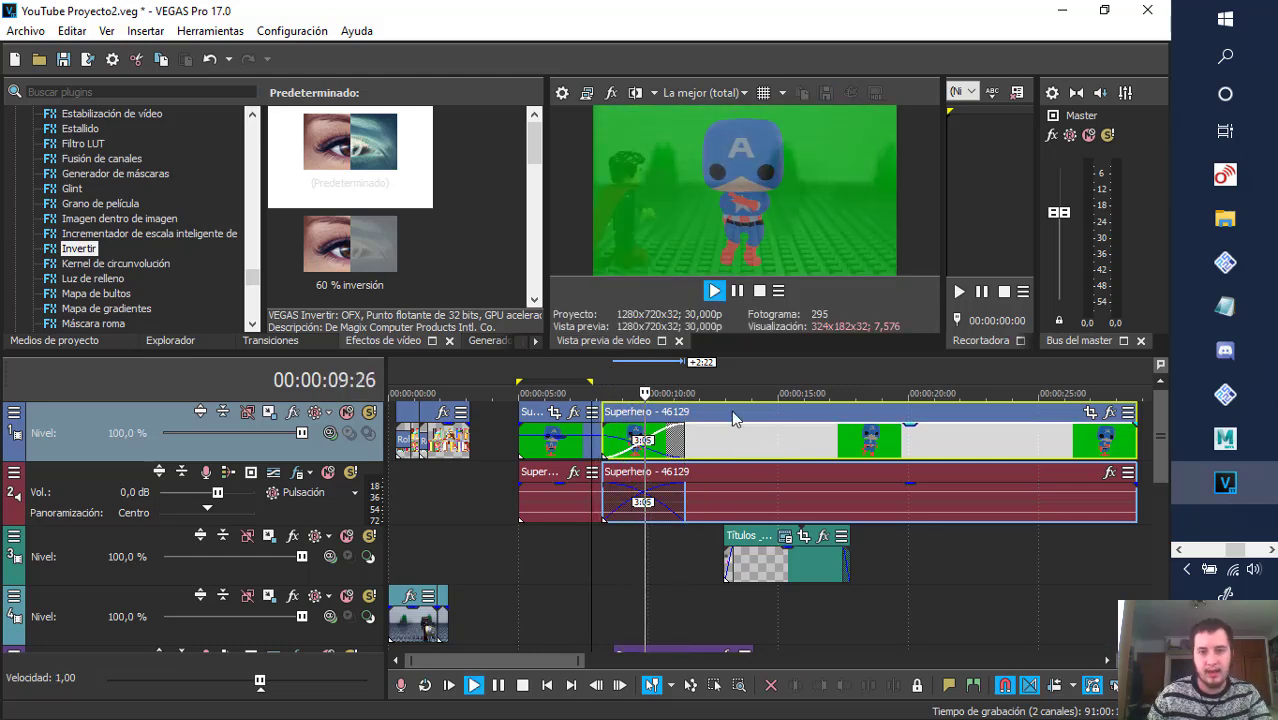
key(space)
- Split the Superhero clip at 00:00:12:27, overlap the last two pieces by 0:18 and replay from 00:00:11:12
click(723, 374)
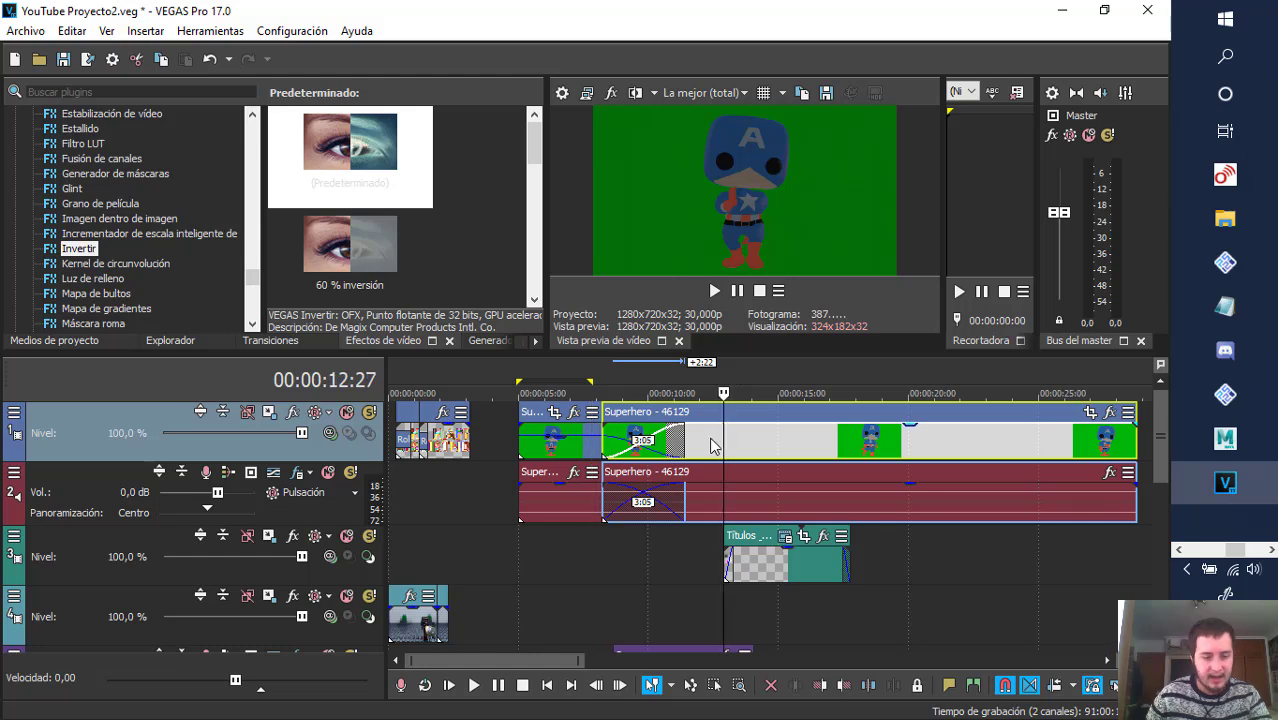
key(s)
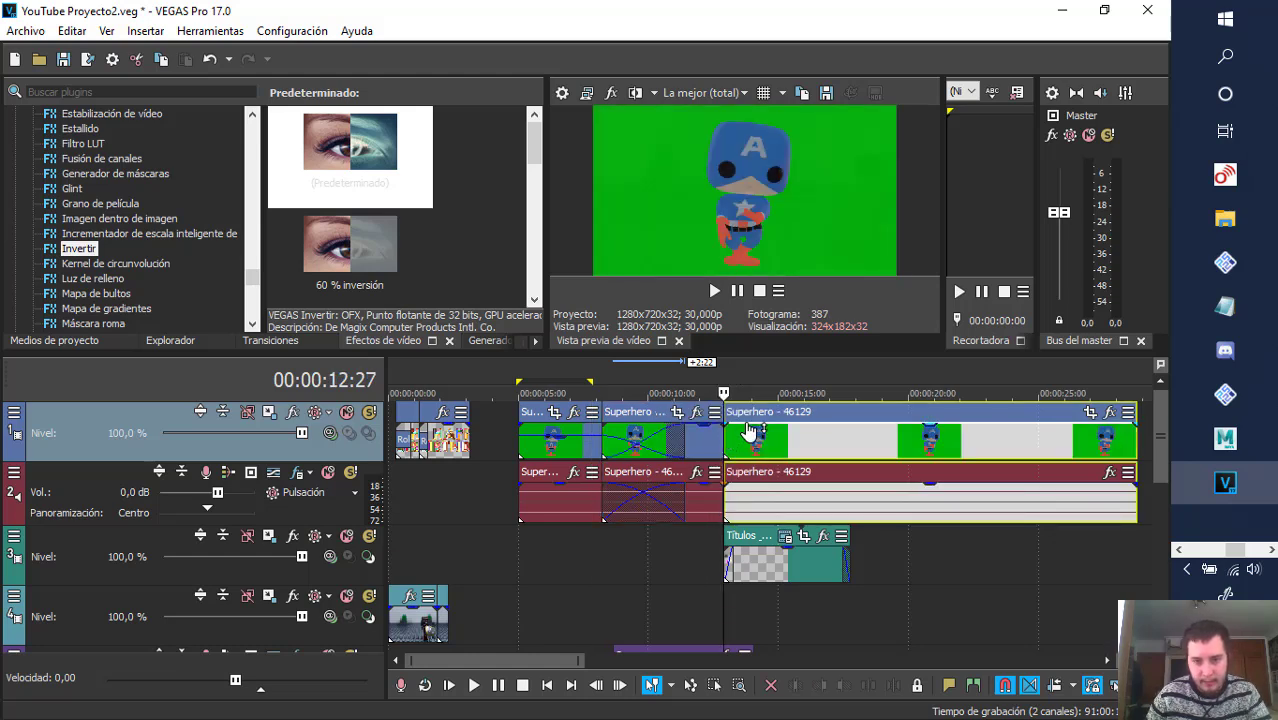
drag(749, 431, 710, 436)
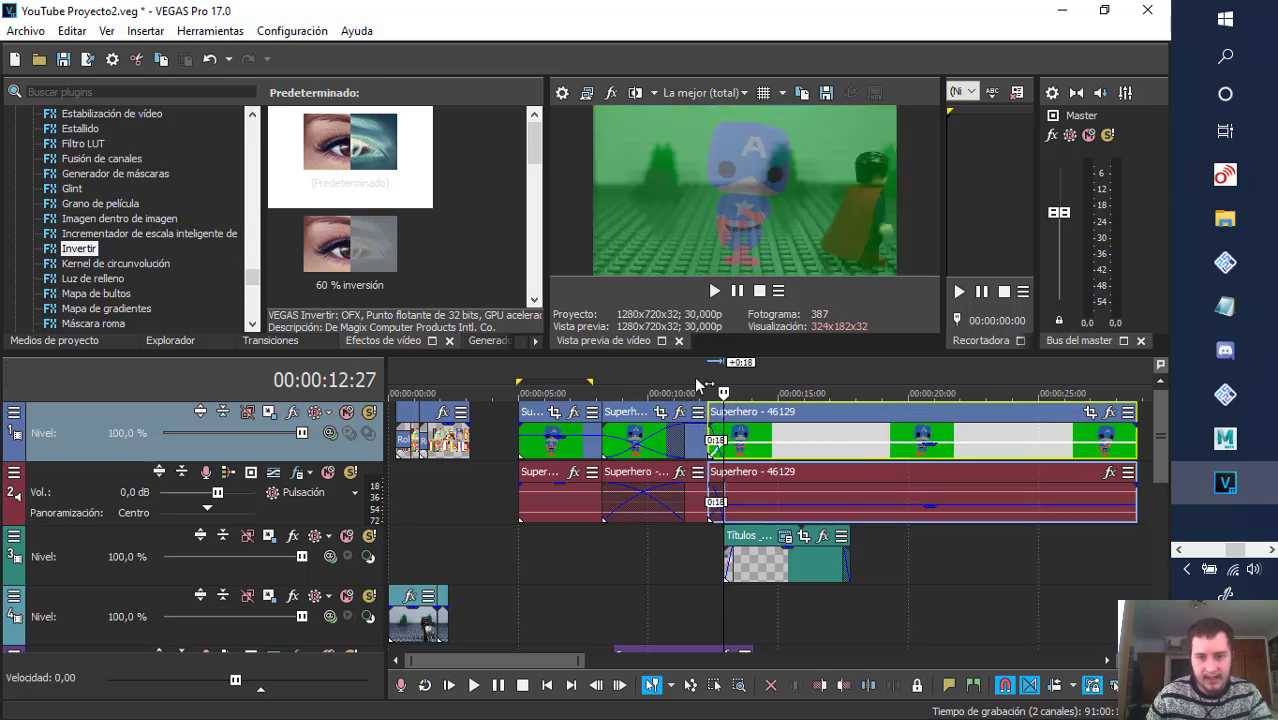
click(690, 376)
key(space)
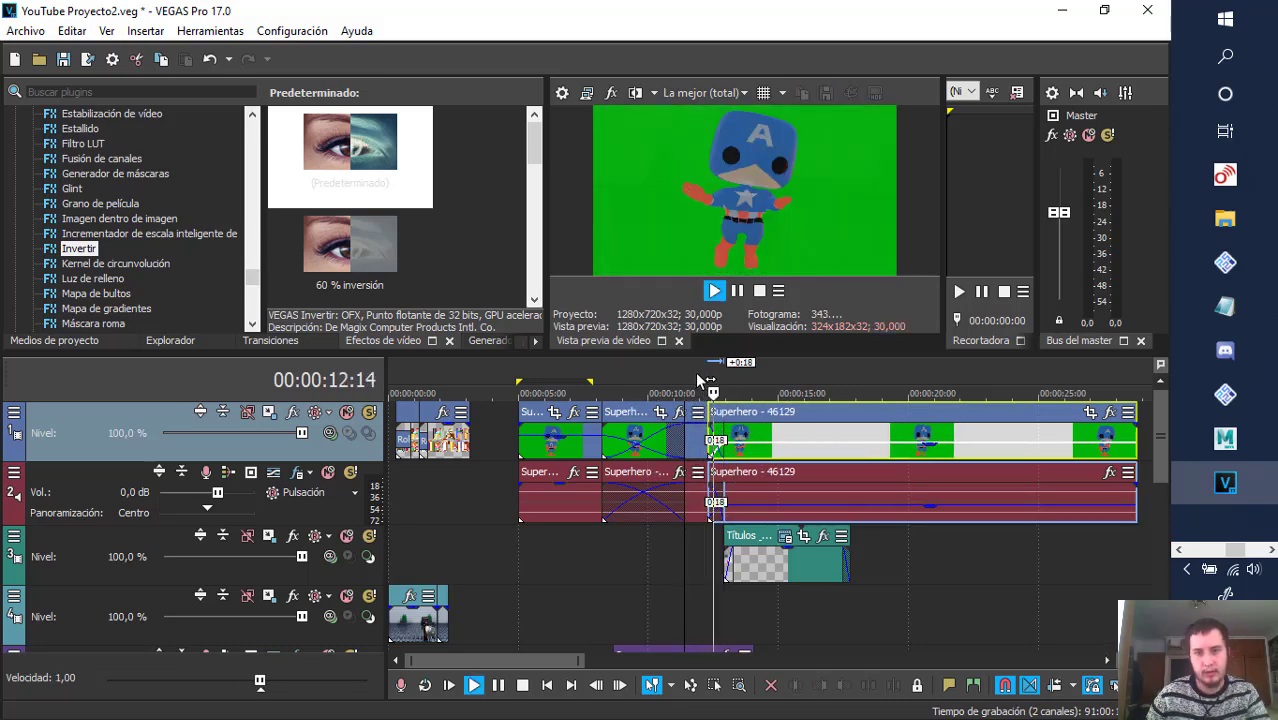
key(space)
- Set the preview quality to Borrador (automático) and replay the Superhero pieces from 00:00:07:15
click(700, 92)
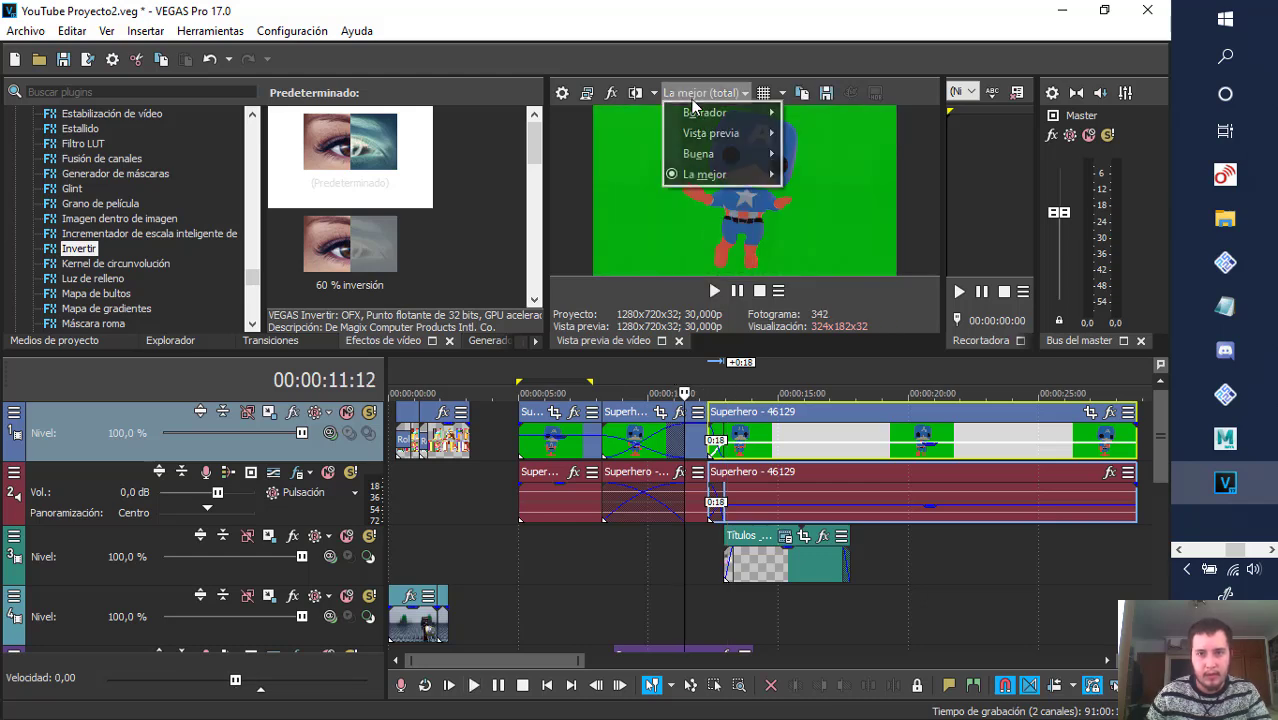
mouse_move(727, 108)
click(827, 108)
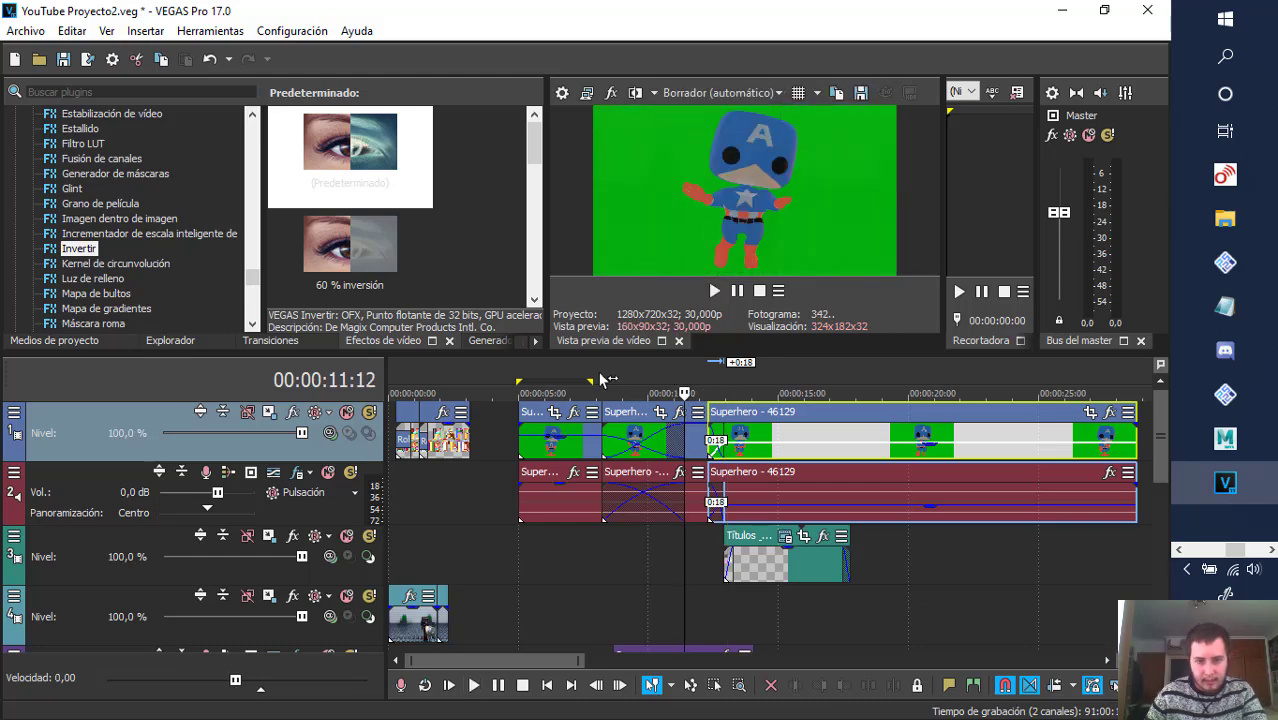
key(space)
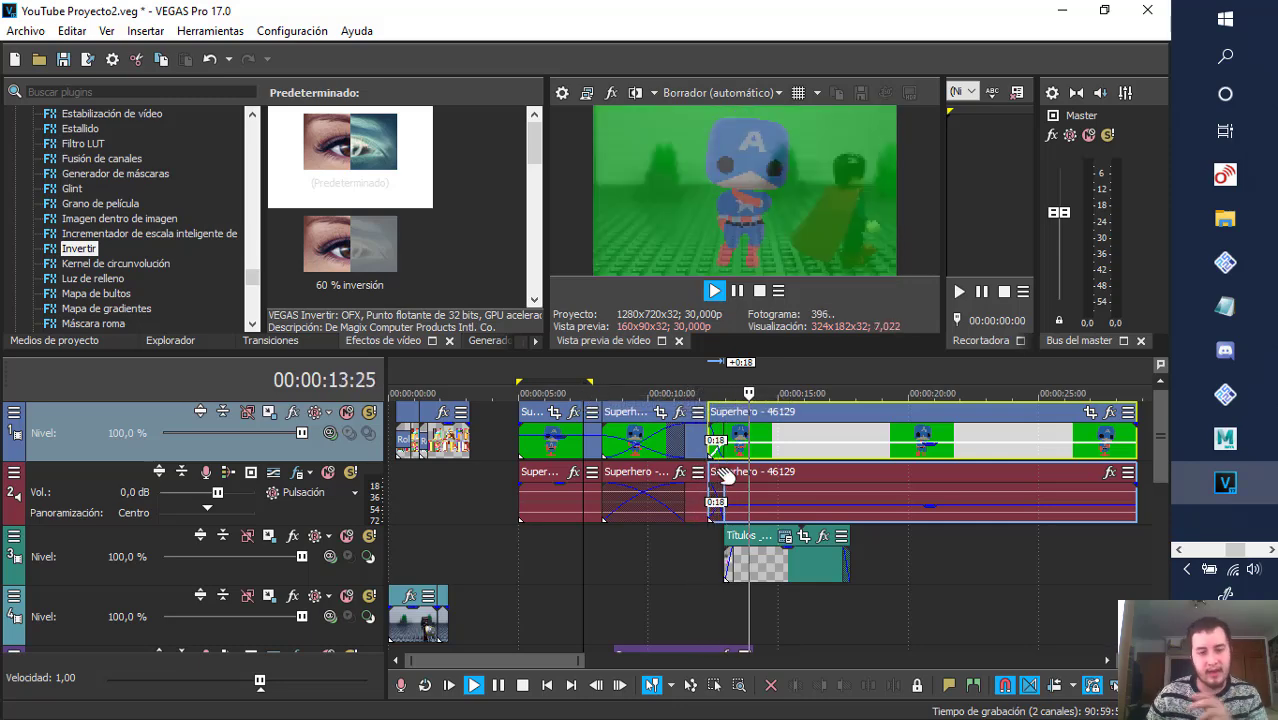
key(space)
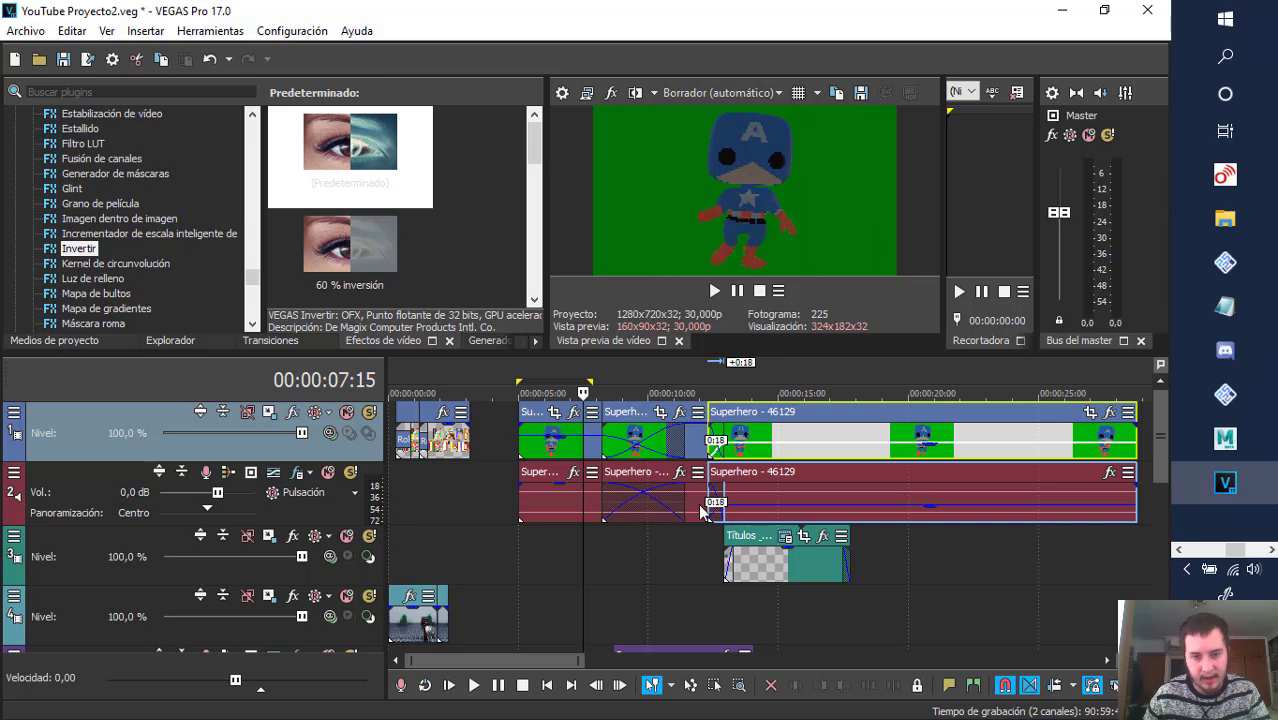
- Undo the Superhero clip's splits and overlaps back to a single clip starting at 00:00:05:00
key(ctrl+z)
key(ctrl+z)
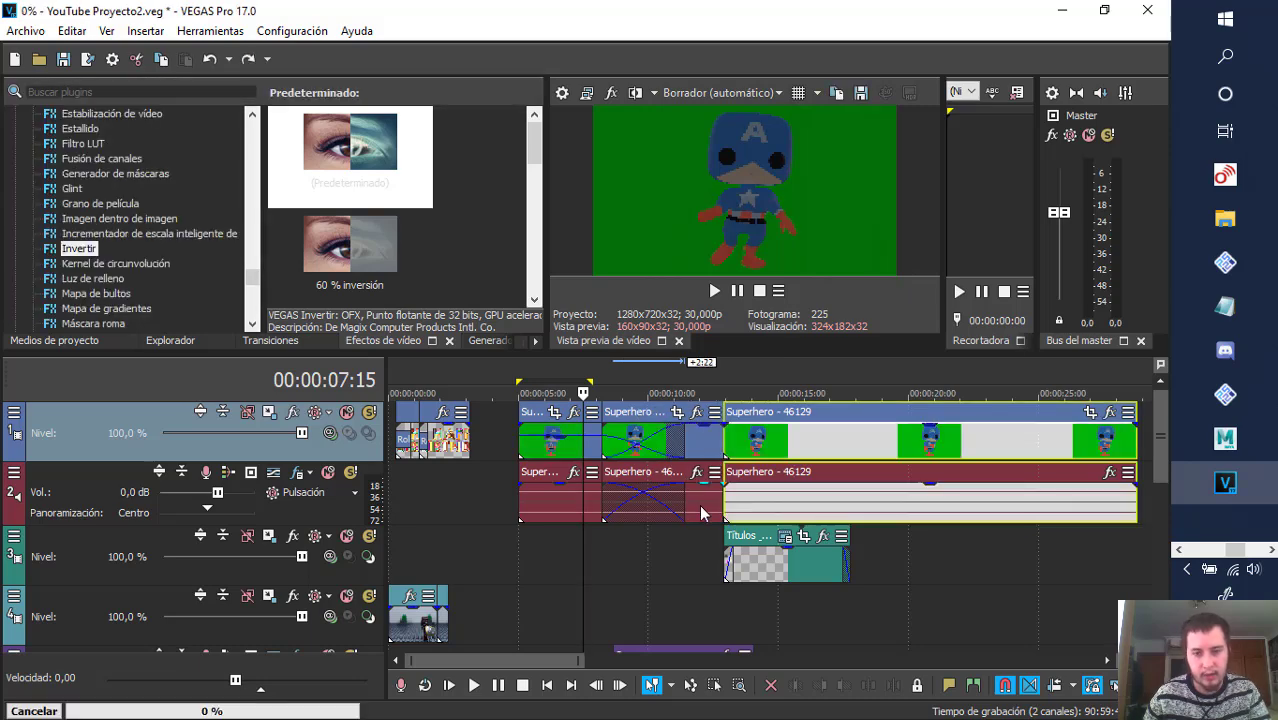
key(ctrl+z)
key(ctrl+z)
key(ctrl+z)
key(ctrl+z)
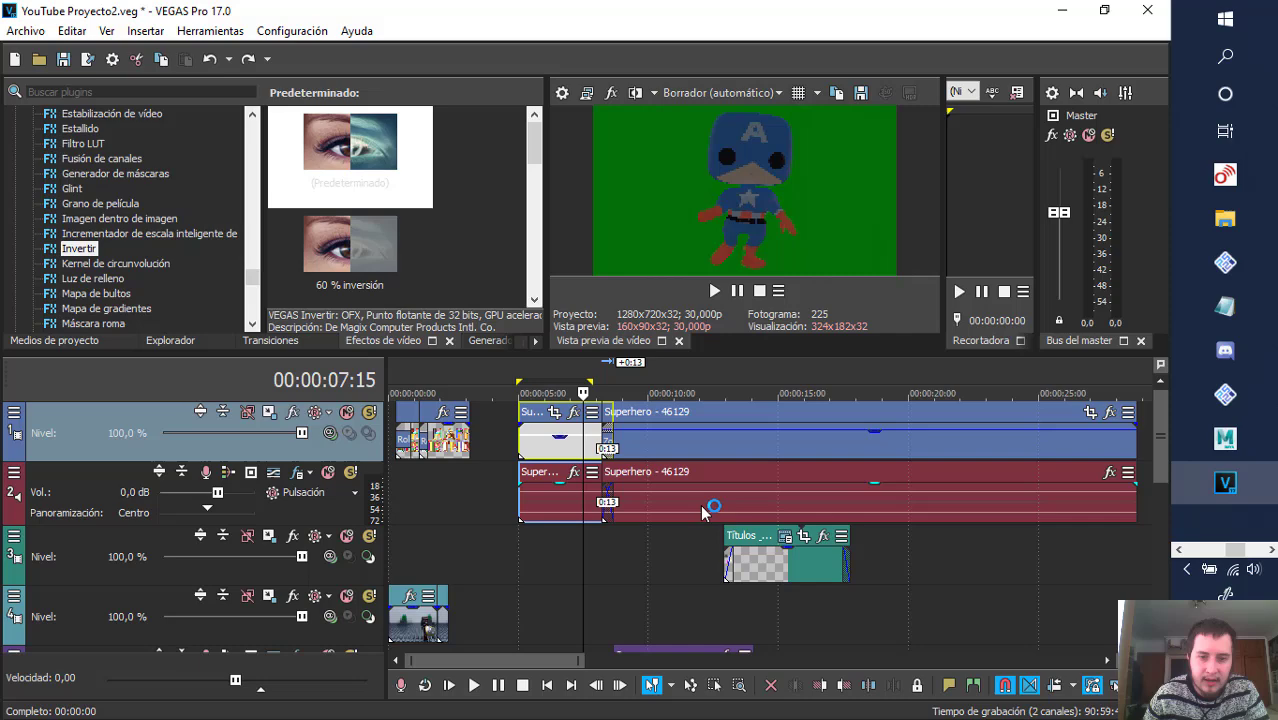
key(ctrl+z)
key(ctrl+z)
key(ctrl+z)
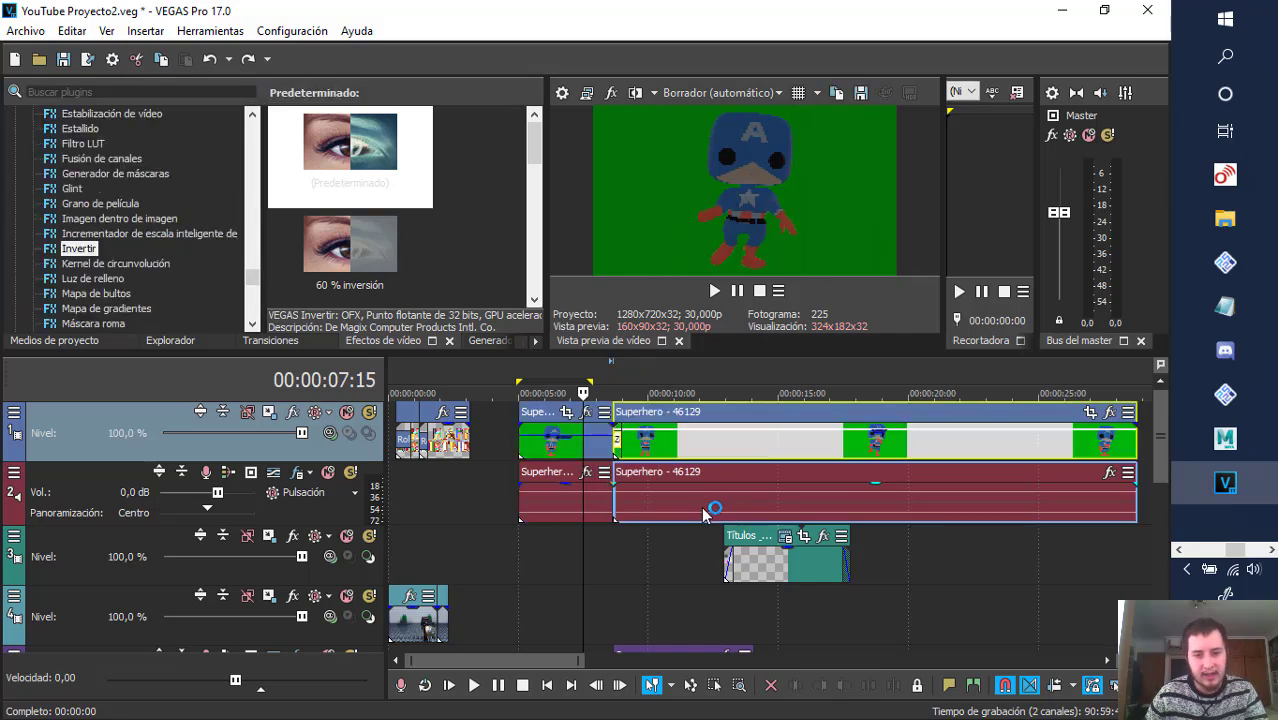
key(ctrl+z)
key(ctrl+z)
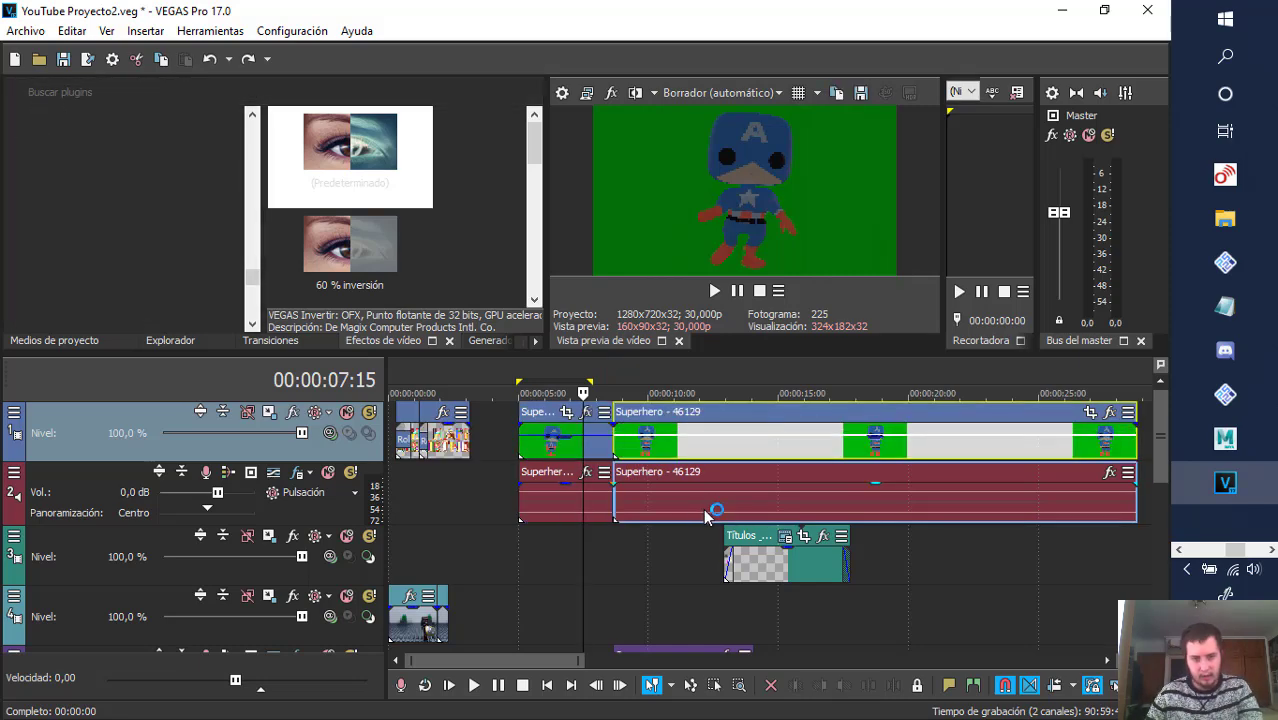
key(ctrl+z)
key(ctrl+z)
key(ctrl+z)
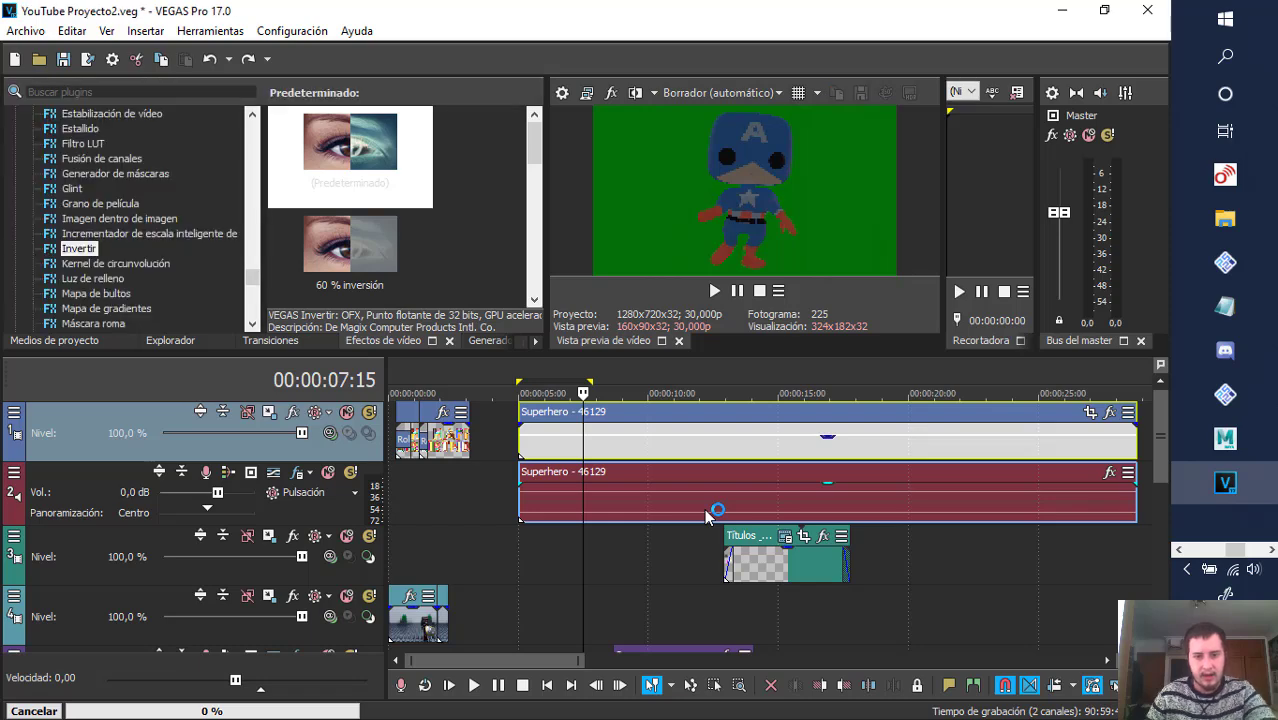
key(ctrl+z)
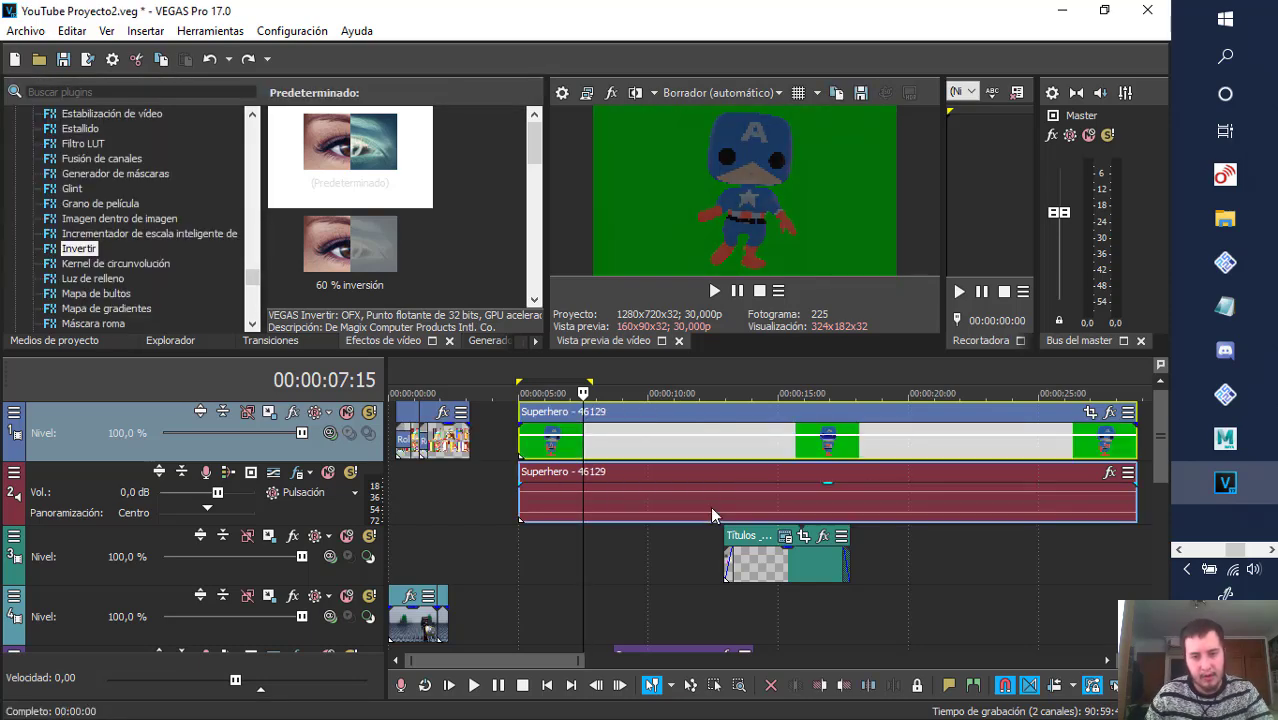
- Restore the Superhero video clip to full opacity and move the playhead to 00:00:05:21
drag(625, 436, 625, 392)
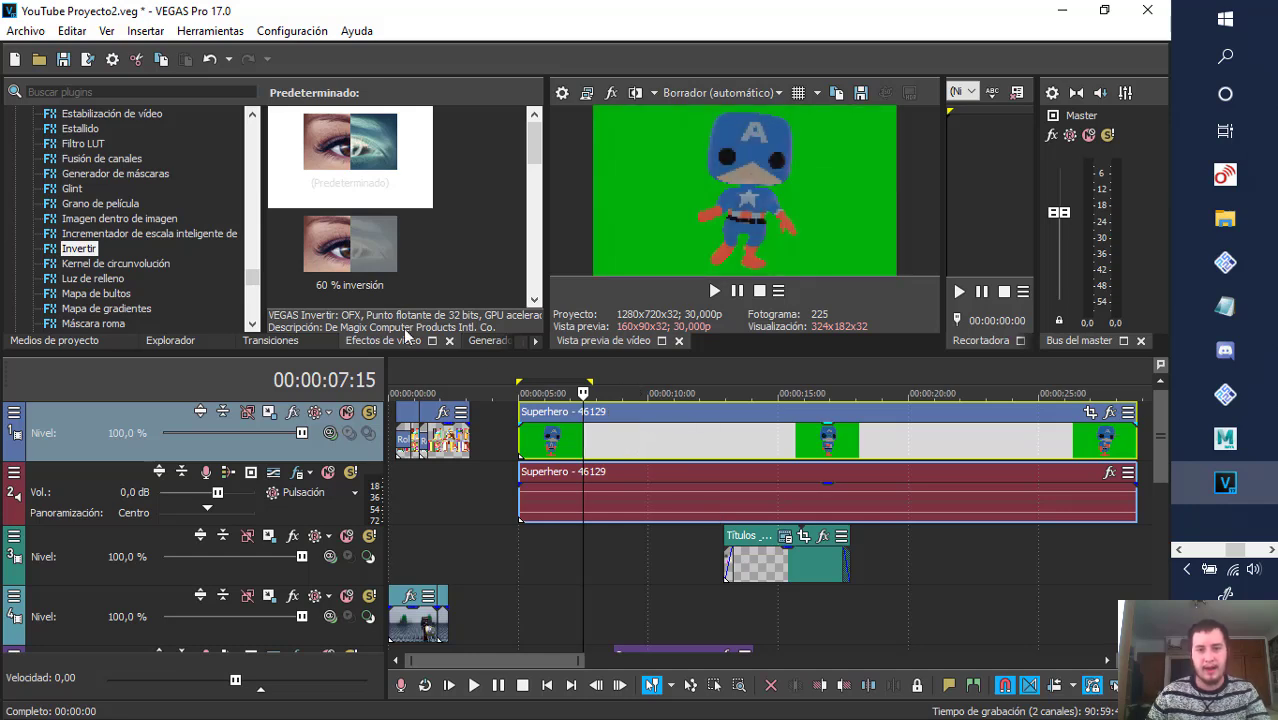
click(537, 375)
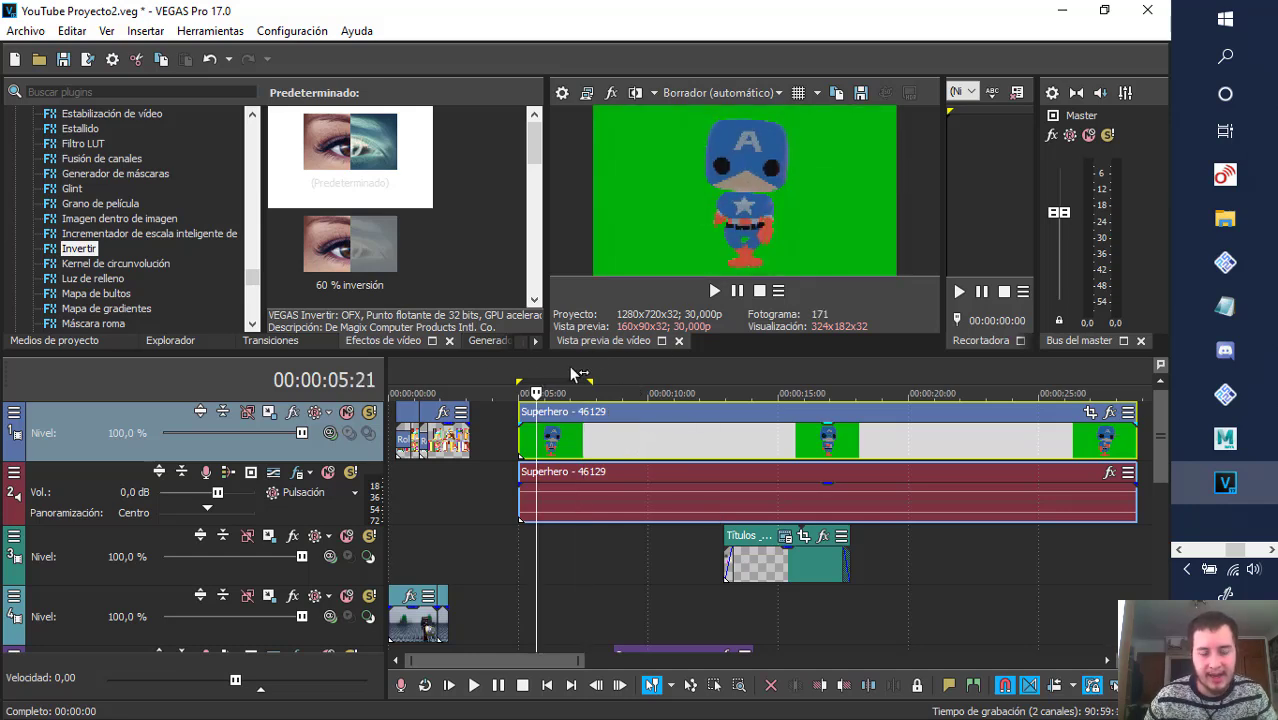
- Place the playhead at 00:00:07:00 on the Superhero clip and set the preview quality to La mejor (total)
click(571, 370)
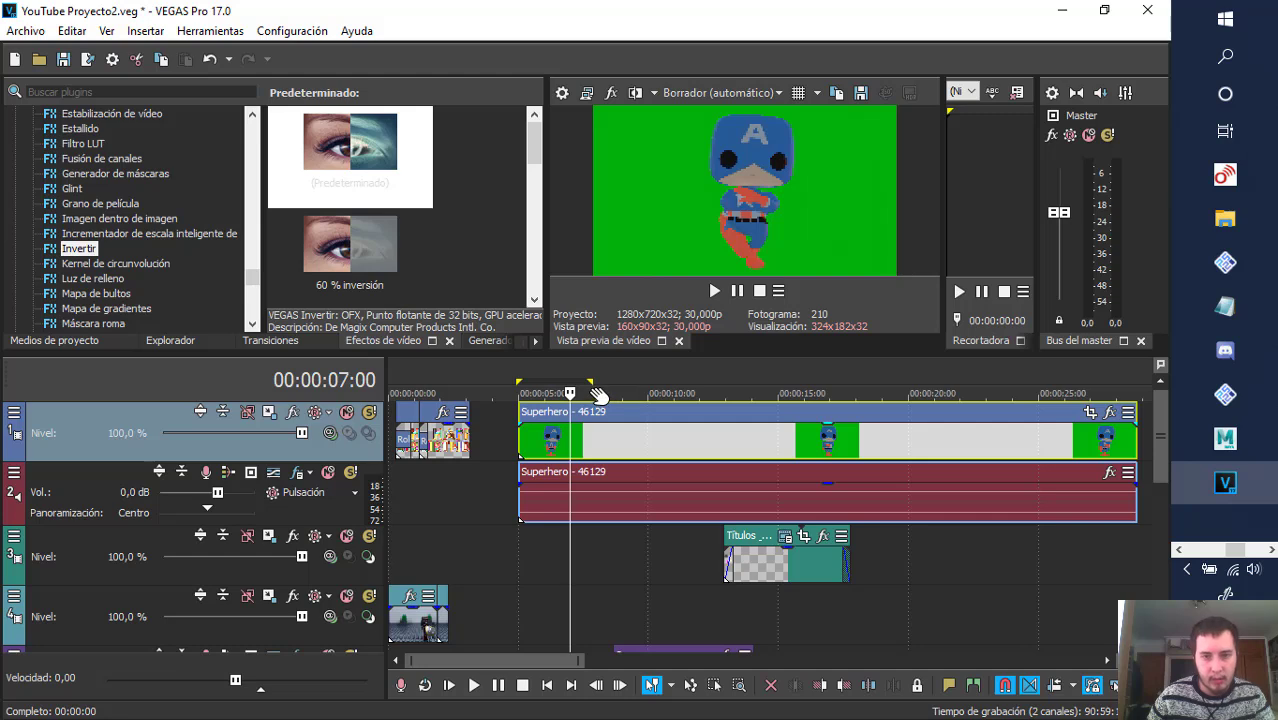
click(720, 92)
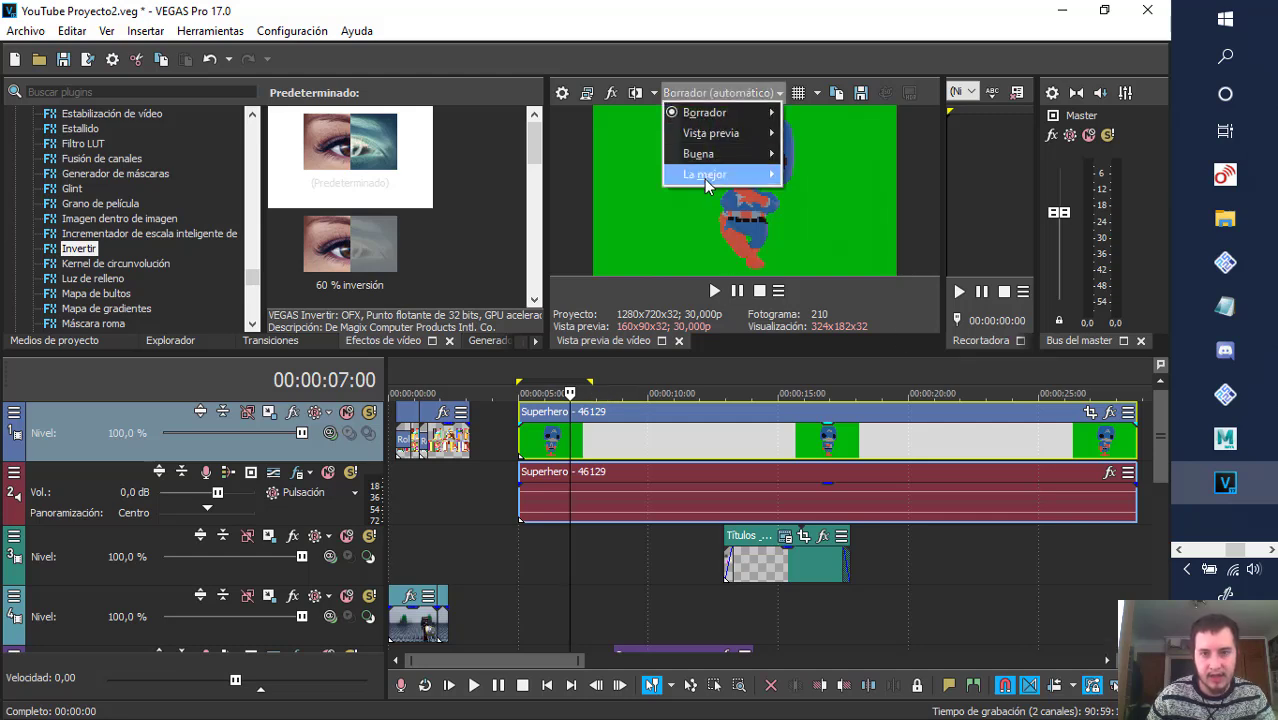
mouse_move(704, 179)
click(809, 200)
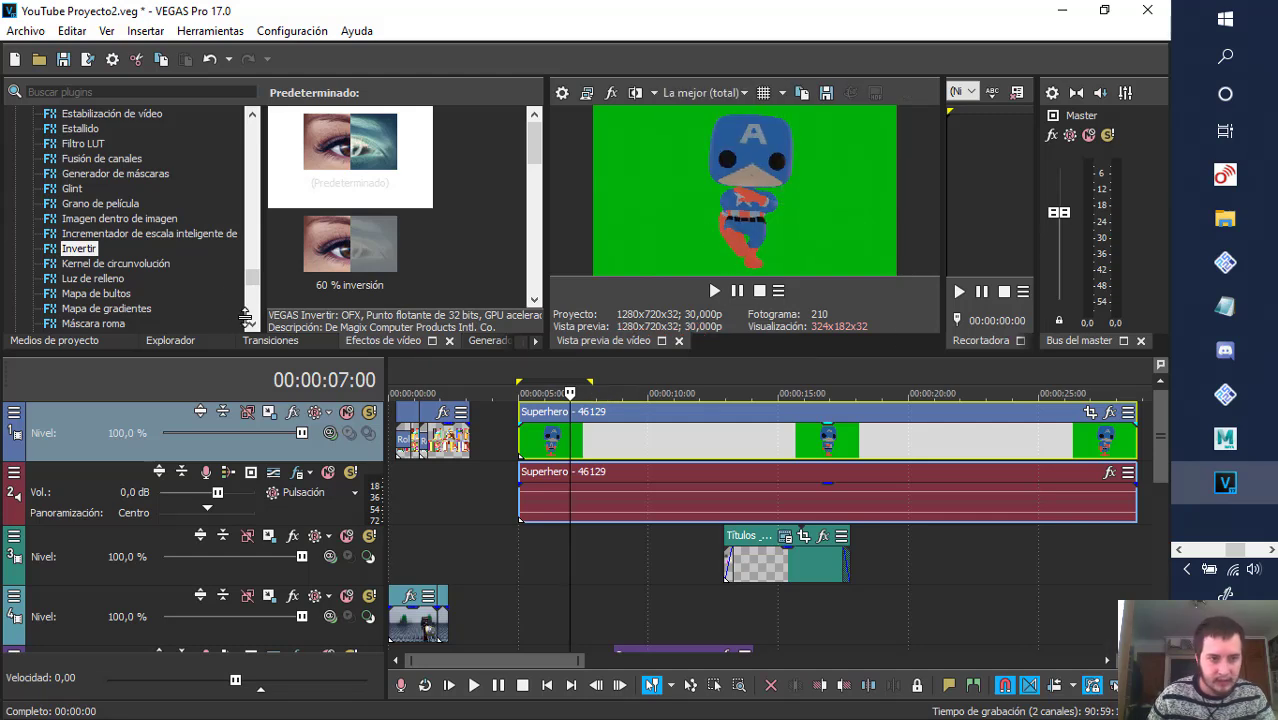
- Search the video effects for "clave" and apply Clave cromática to the Superhero clip
click(142, 93)
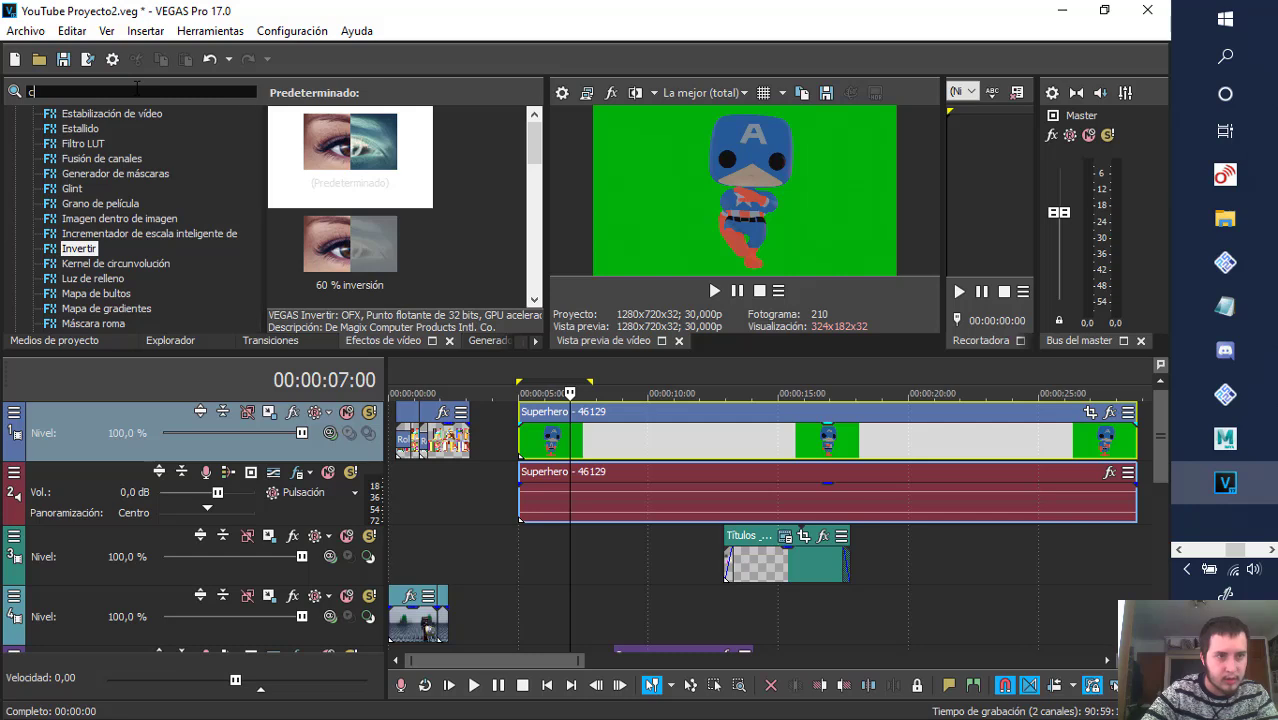
text(c)
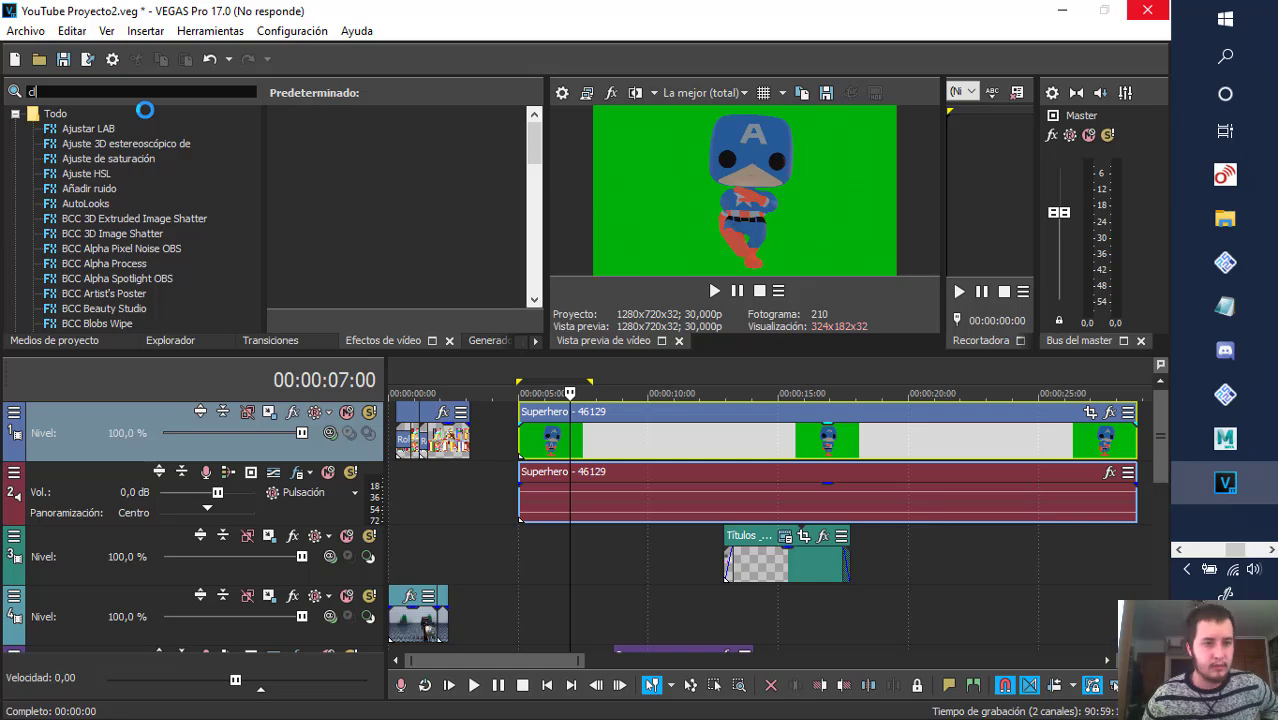
text(lave)
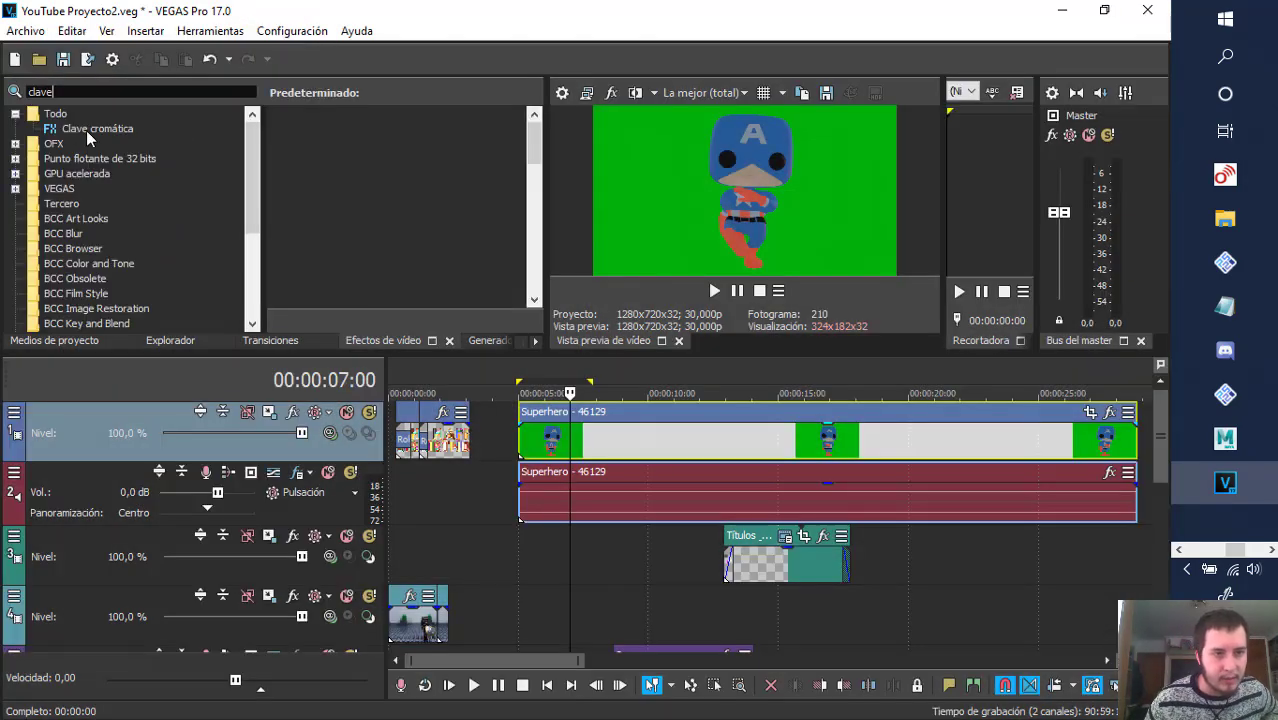
drag(88, 130, 596, 452)
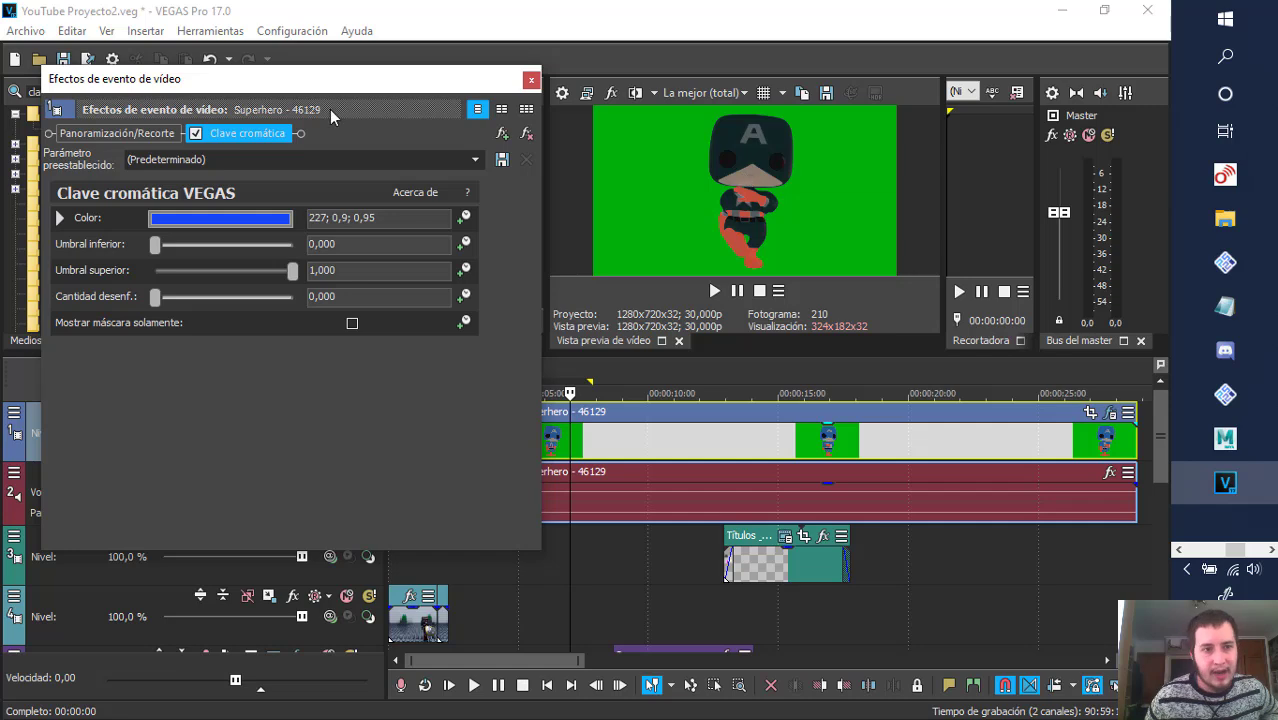
- Set the key colour to 123; 0,98; 0,69 by sampling the green background with the effect off, and re-enable Clave cromática
click(196, 134)
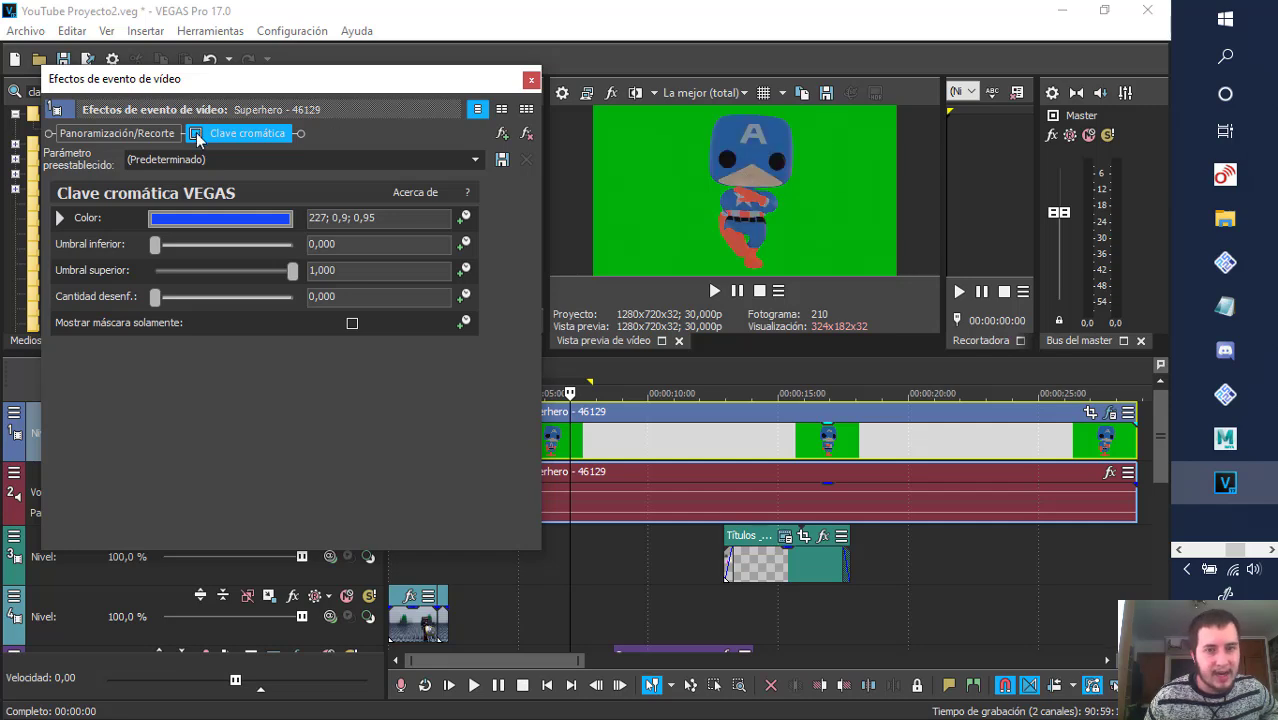
click(230, 220)
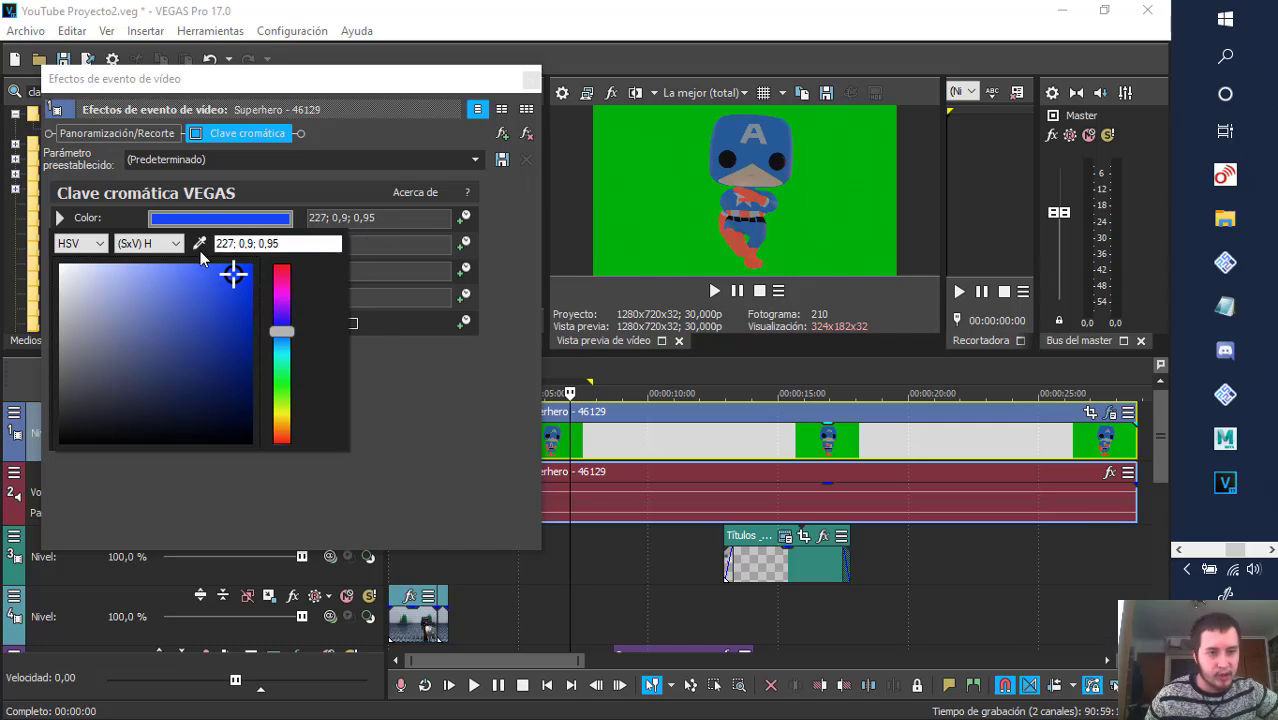
click(842, 192)
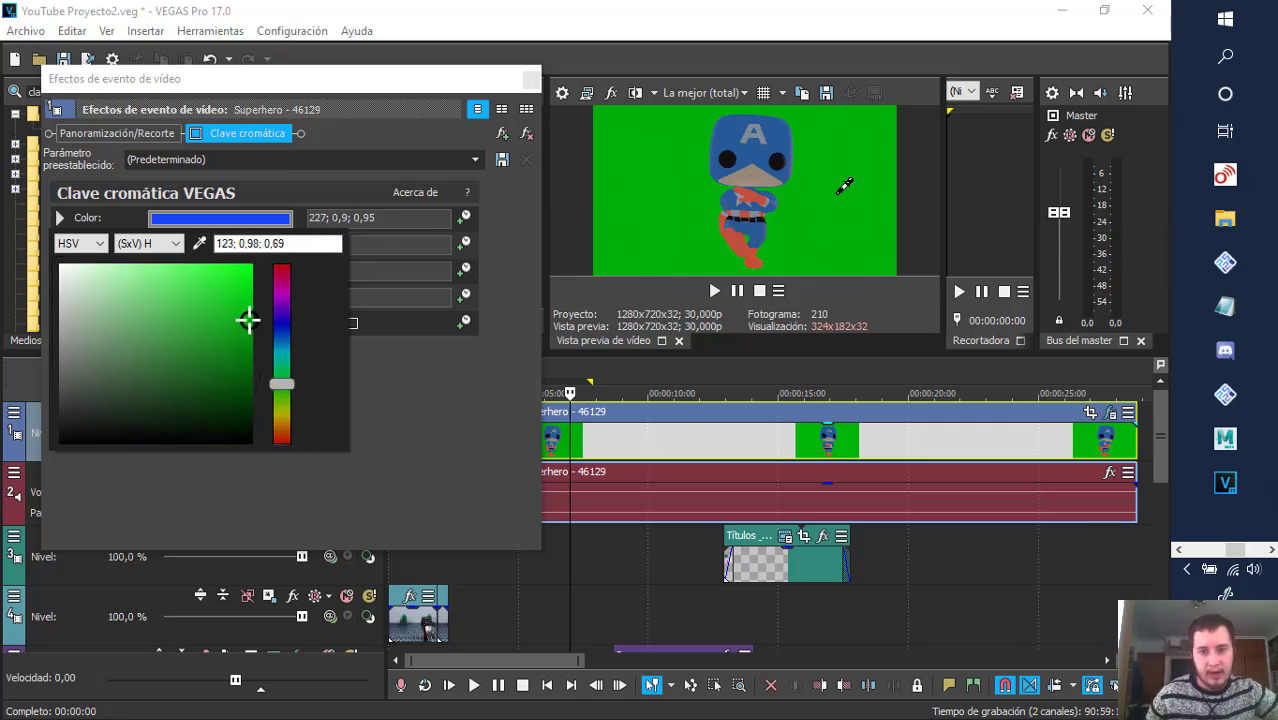
click(195, 134)
click(195, 134)
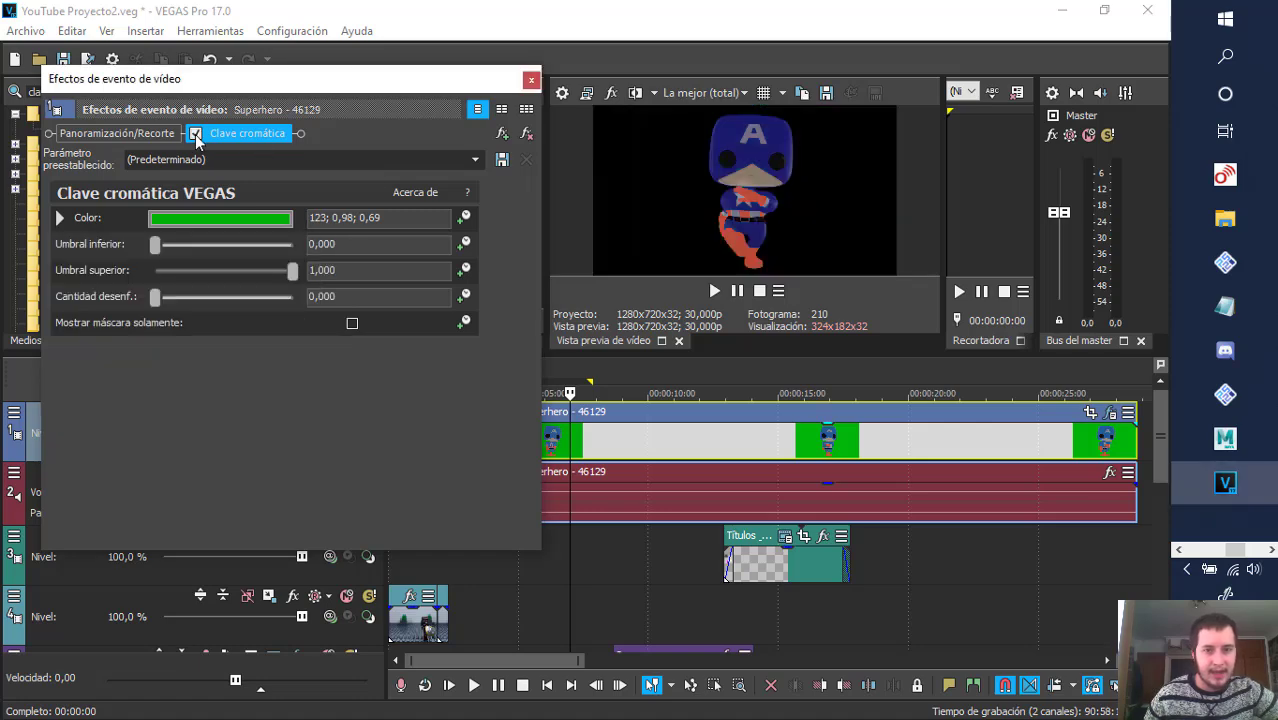
- Shift the Superhero clip earlier against the preceding track 1 clip and check the keyed frames at 00:00:03:20 and 00:00:05:13
drag(440, 85, 235, 104)
drag(629, 437, 559, 438)
click(484, 376)
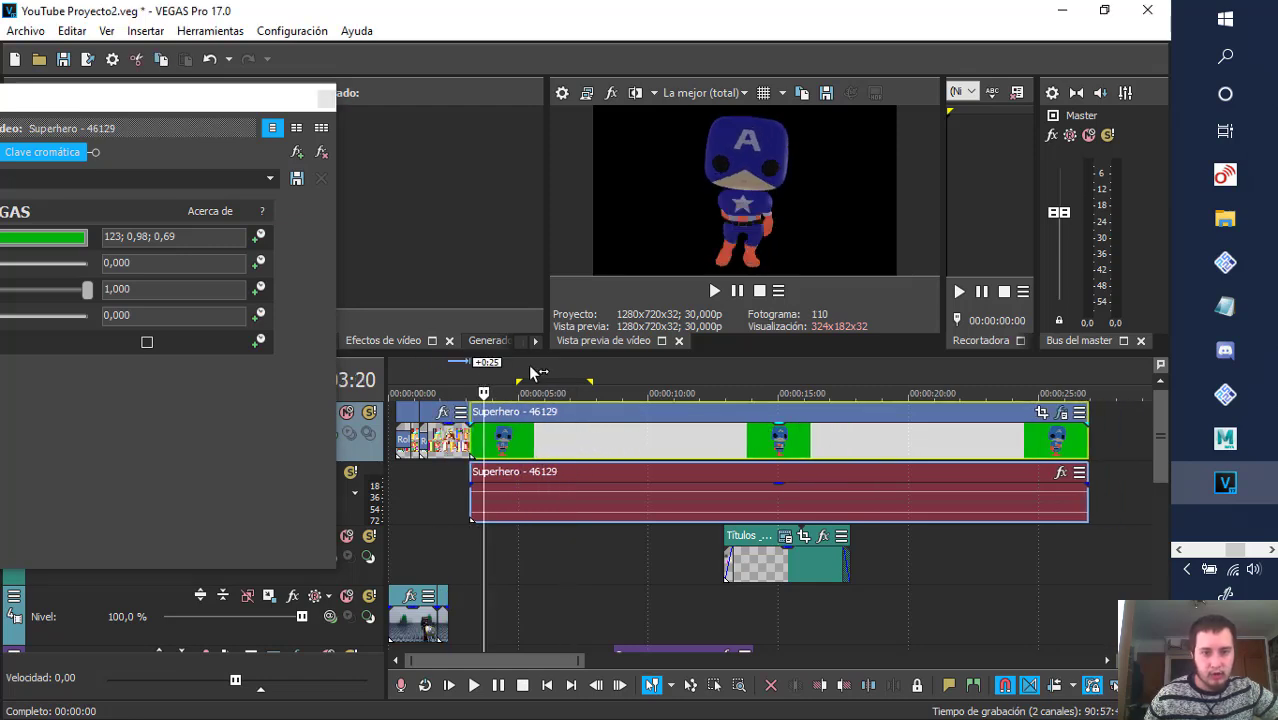
click(529, 376)
scroll(520, 475, down, 5)
scroll(521, 475, up, 5)
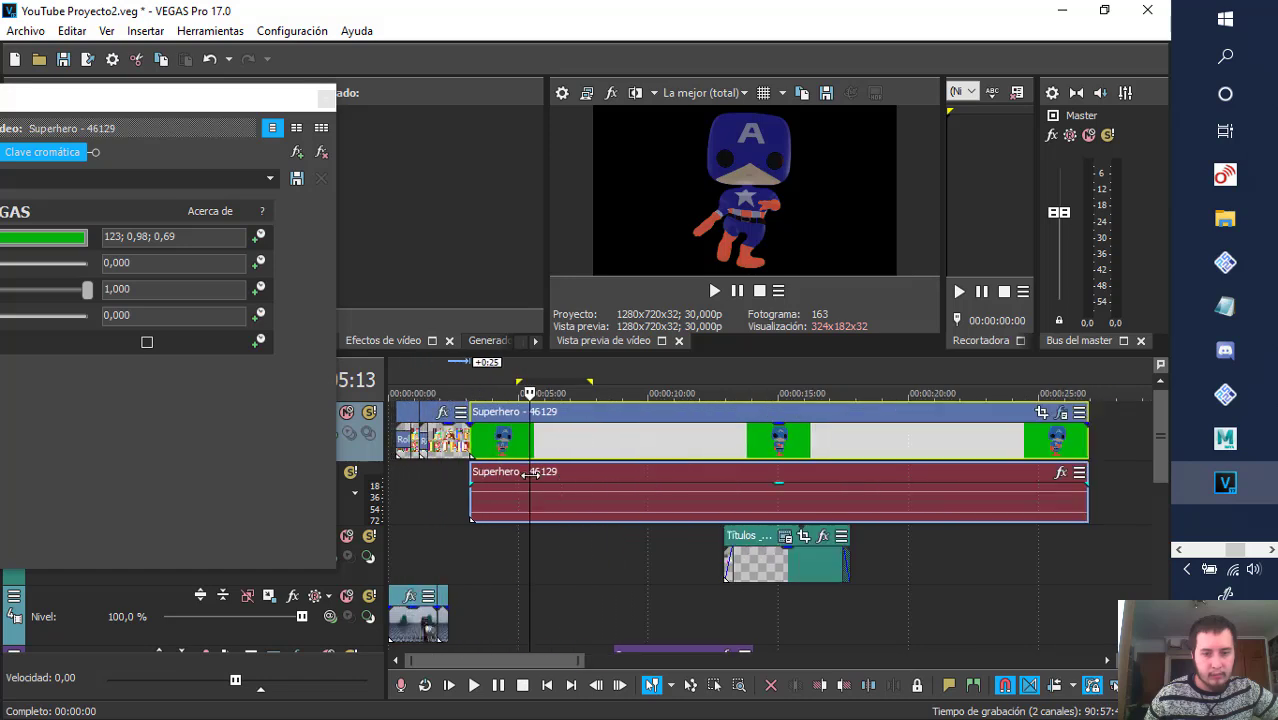
- Move the Superhero clip to the start of the timeline on track 4 and delete its audio
drag(591, 458, 491, 587)
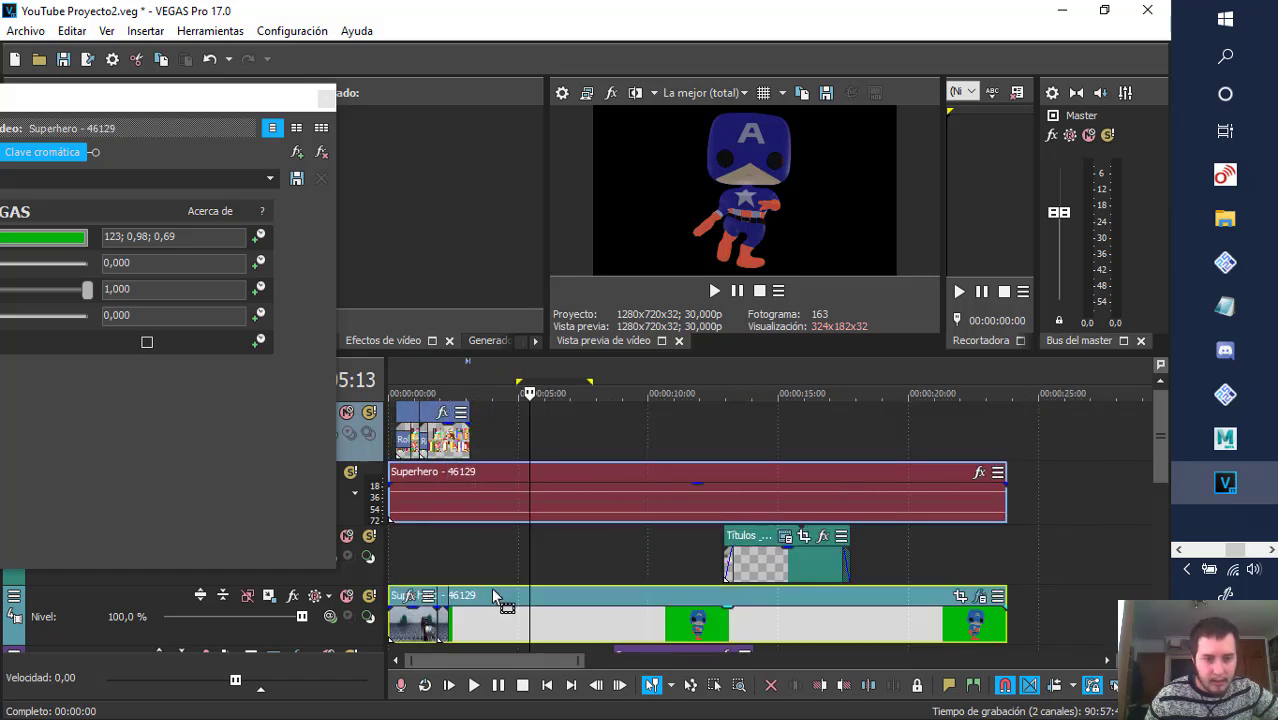
click(481, 507)
drag(481, 507, 505, 546)
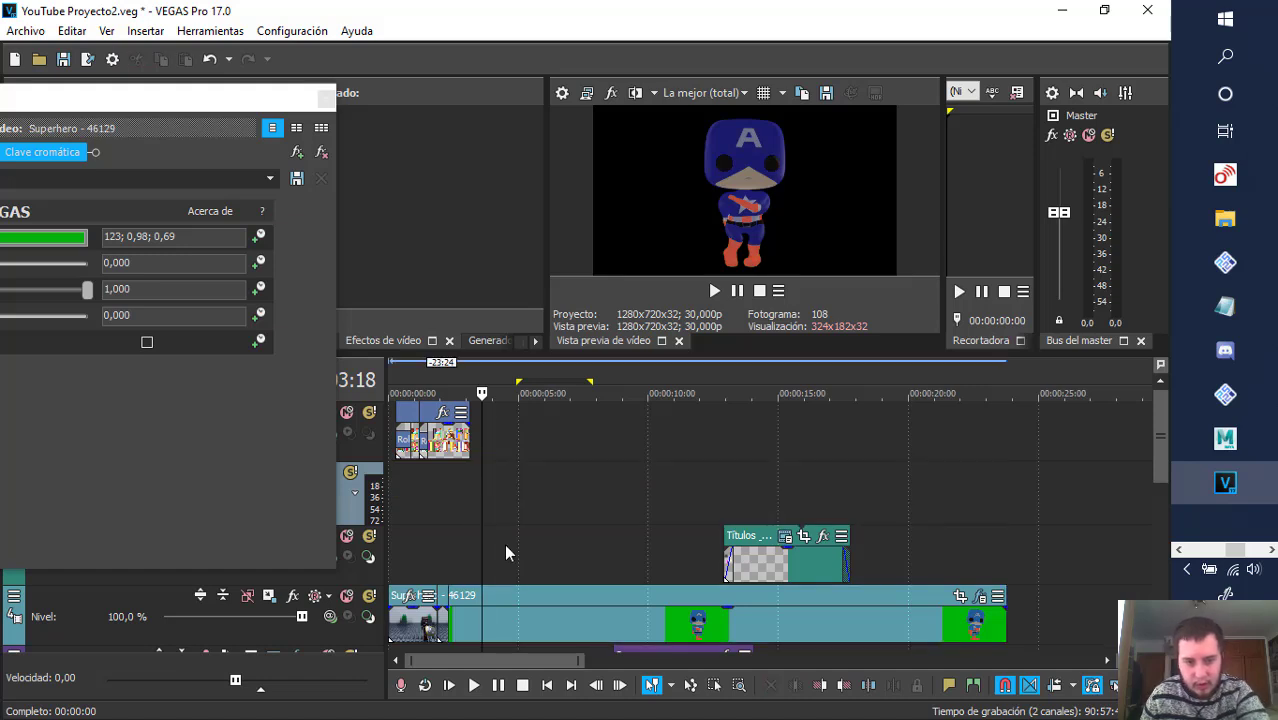
- Arrange the Superhero video on track 3 above the titles clip on track 4 and check the composite at 00:00:00:09 and 00:00:01:06
drag(520, 632, 503, 559)
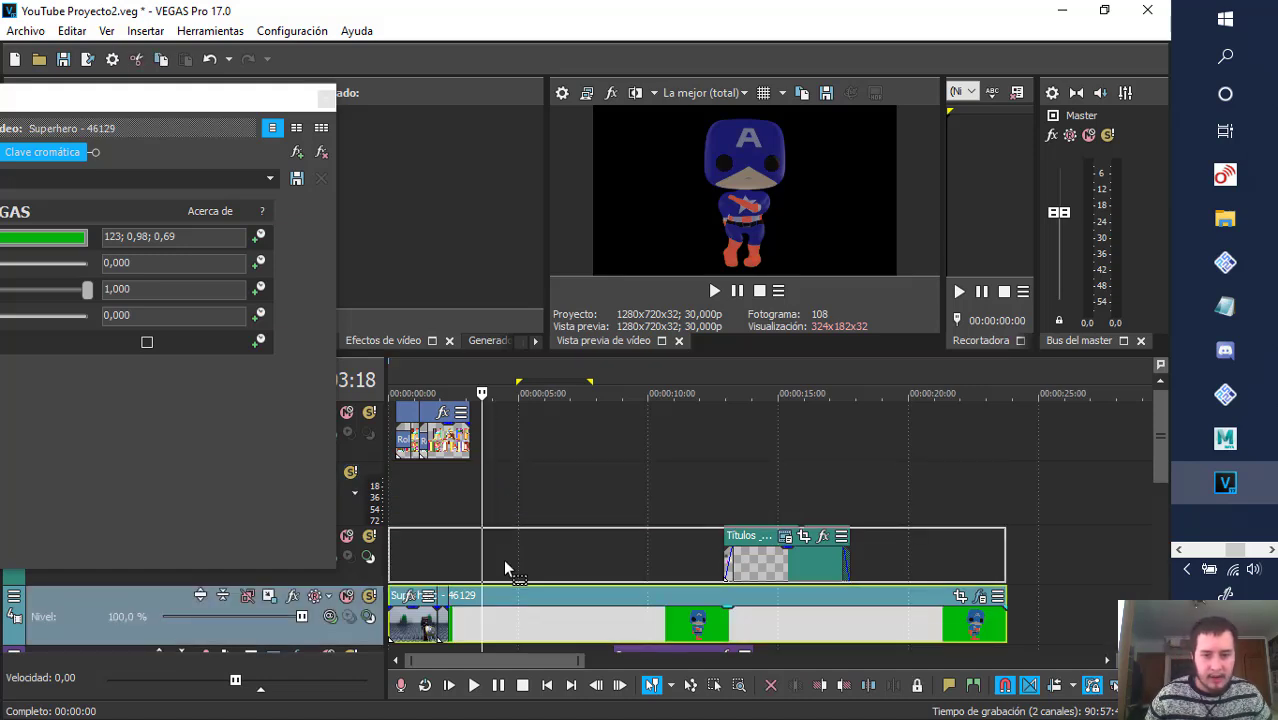
drag(790, 638, 790, 638)
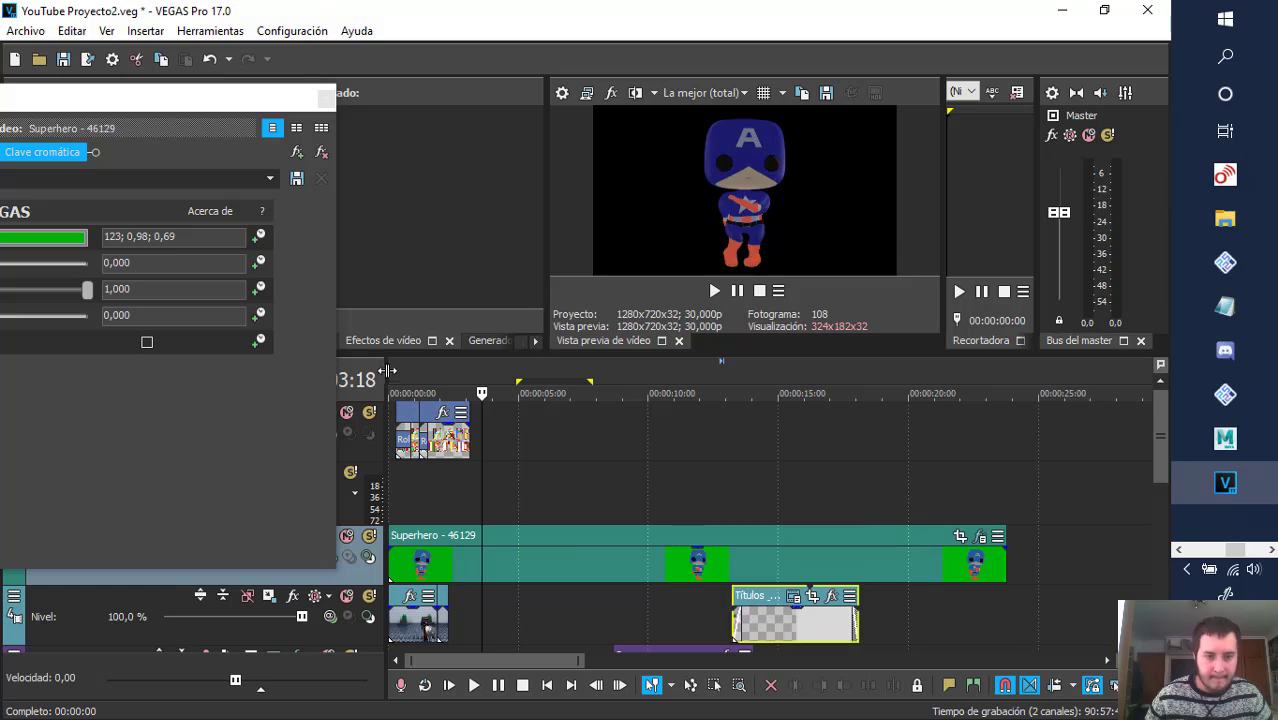
click(398, 372)
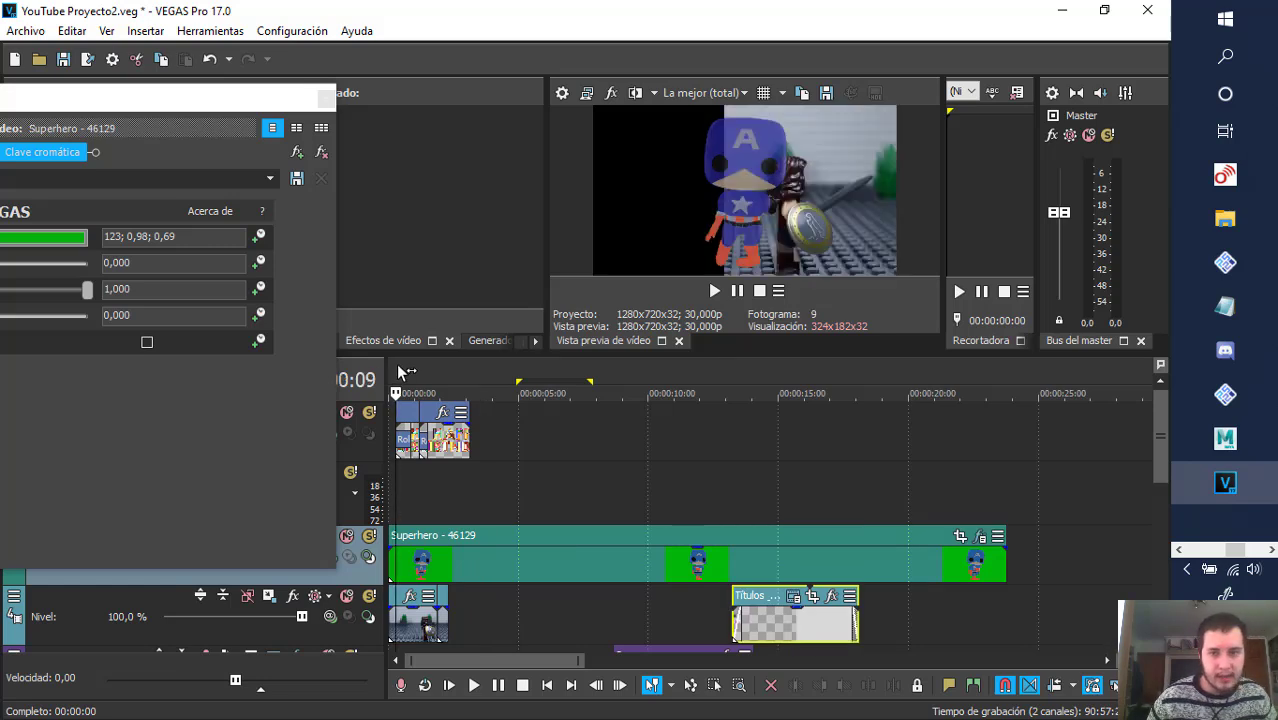
click(428, 556)
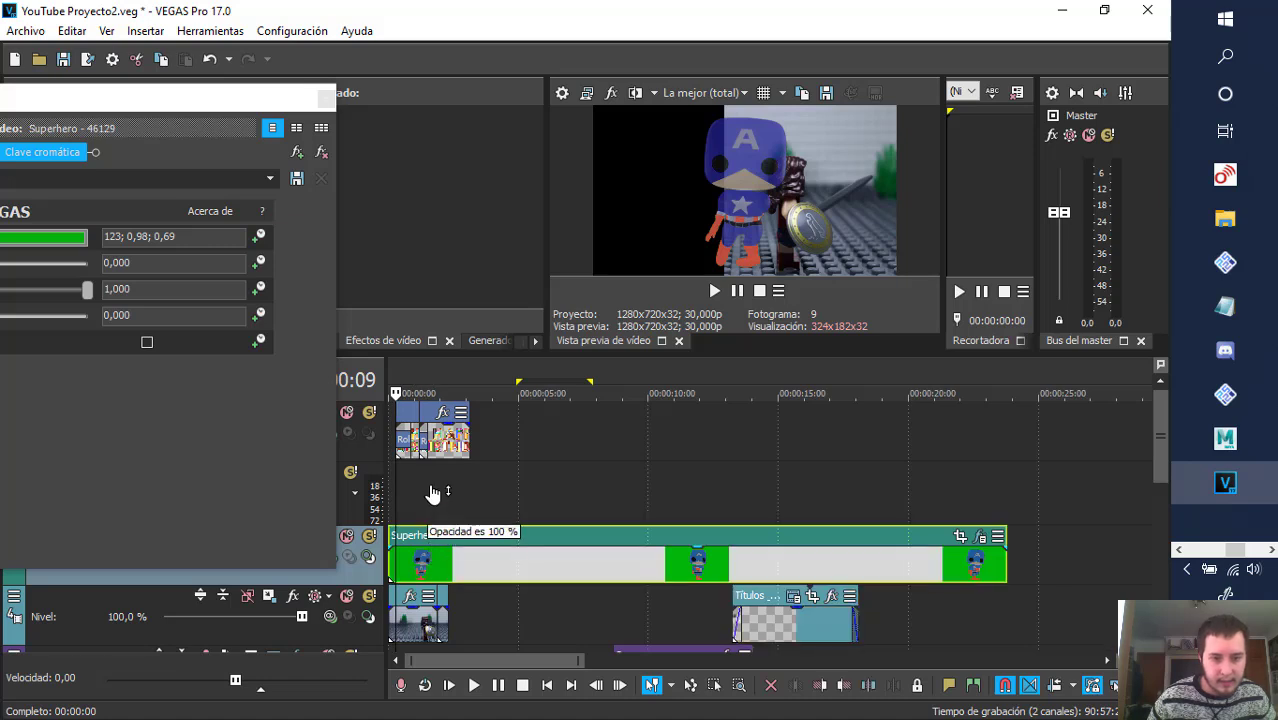
click(419, 379)
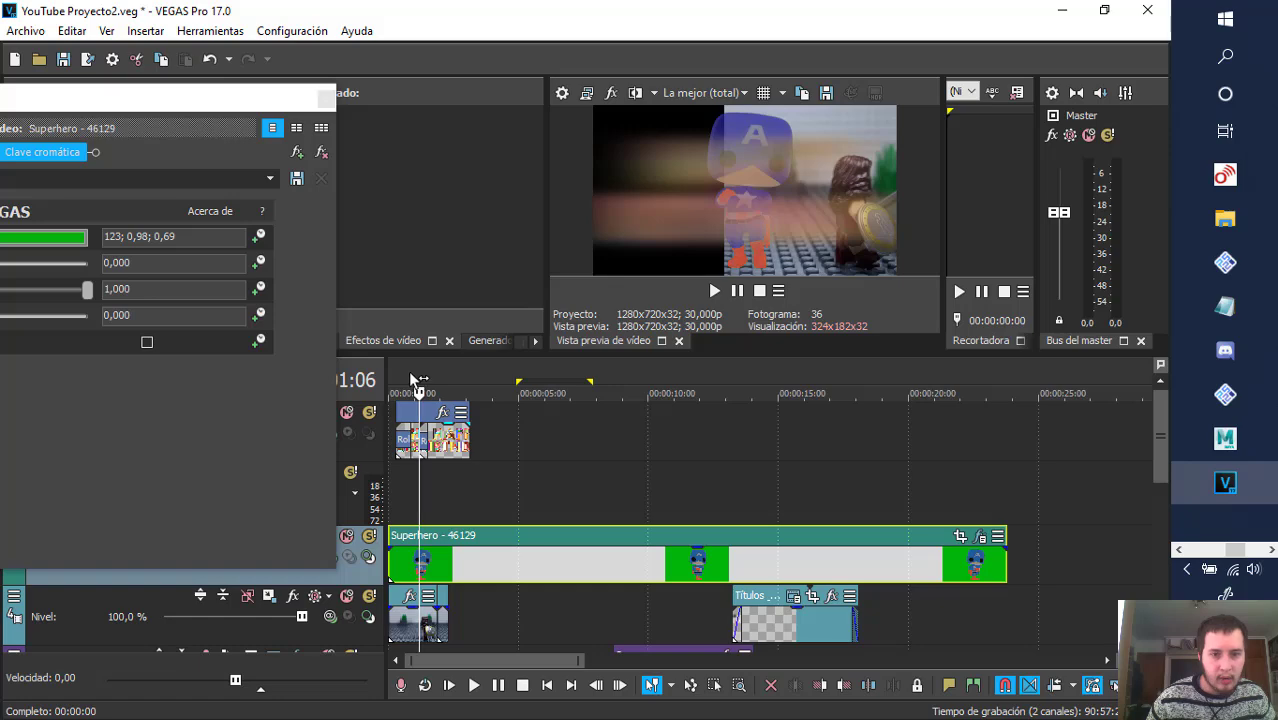
click(398, 364)
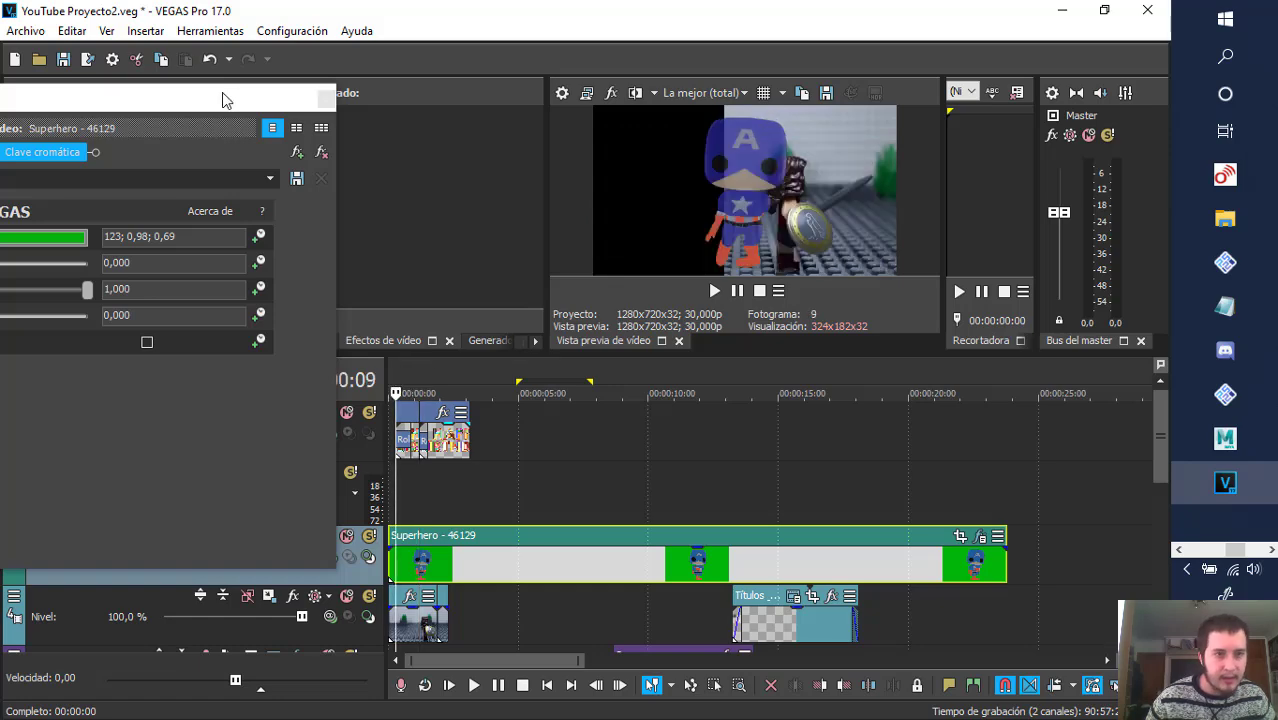
- Set Clave cromática's Umbral superior to 0,646, try a blur amount and reset the blur to 0,000
drag(206, 97, 382, 89)
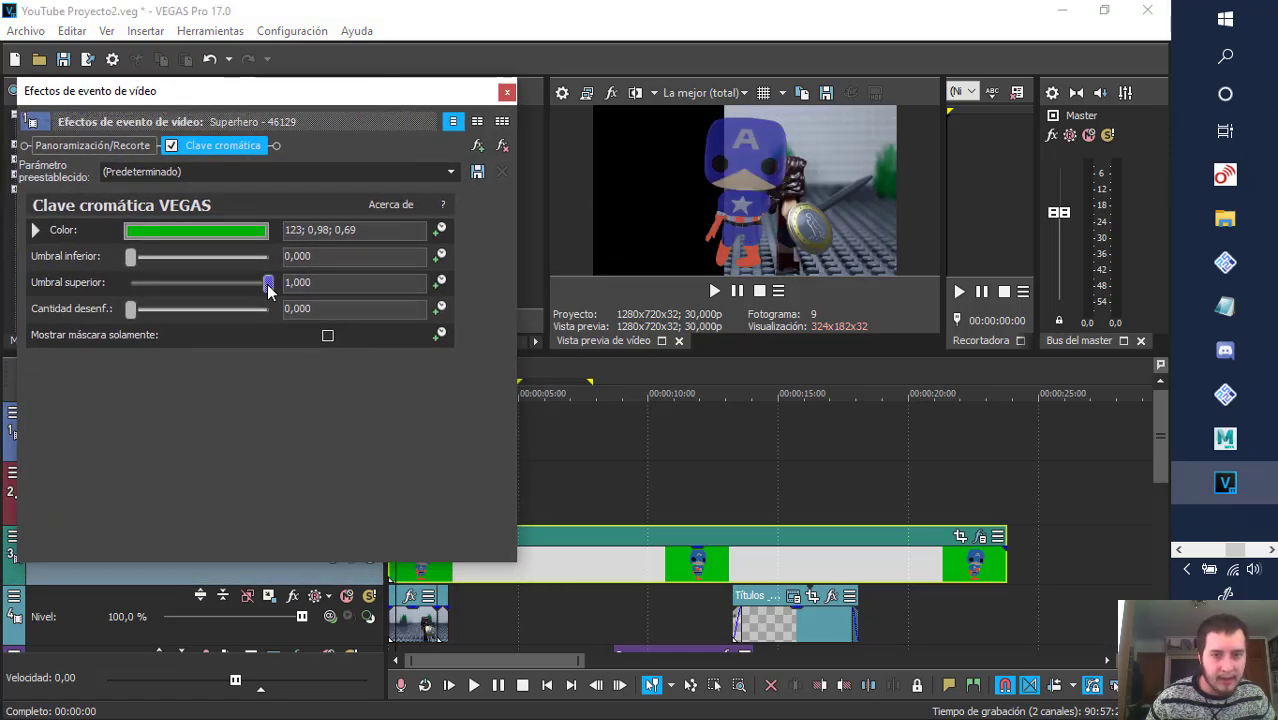
drag(268, 283, 226, 286)
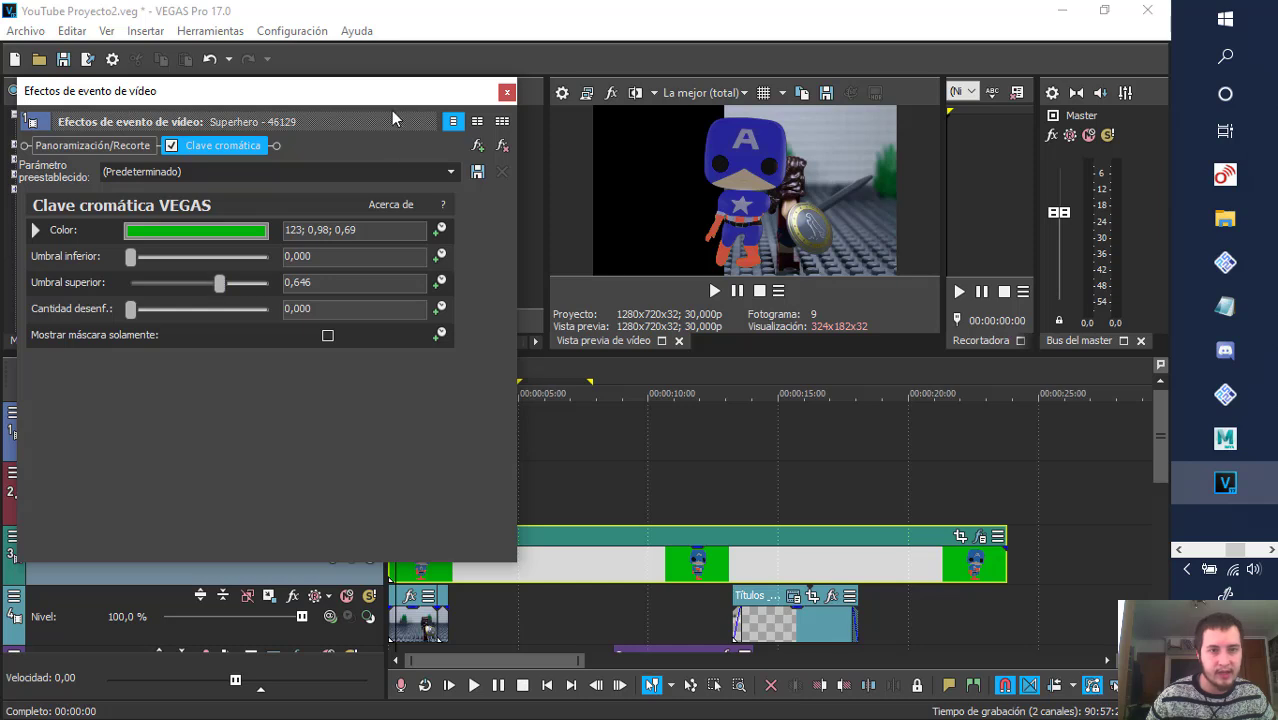
drag(389, 101, 365, 103)
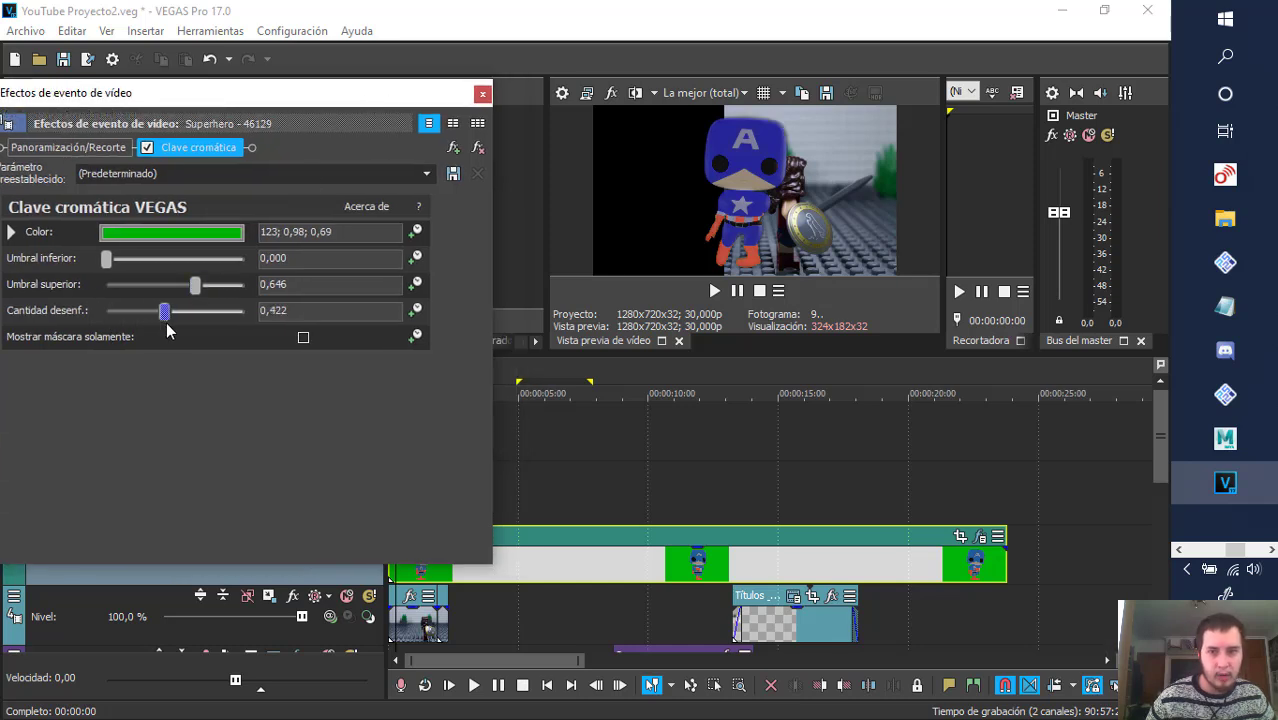
drag(149, 328, 55, 319)
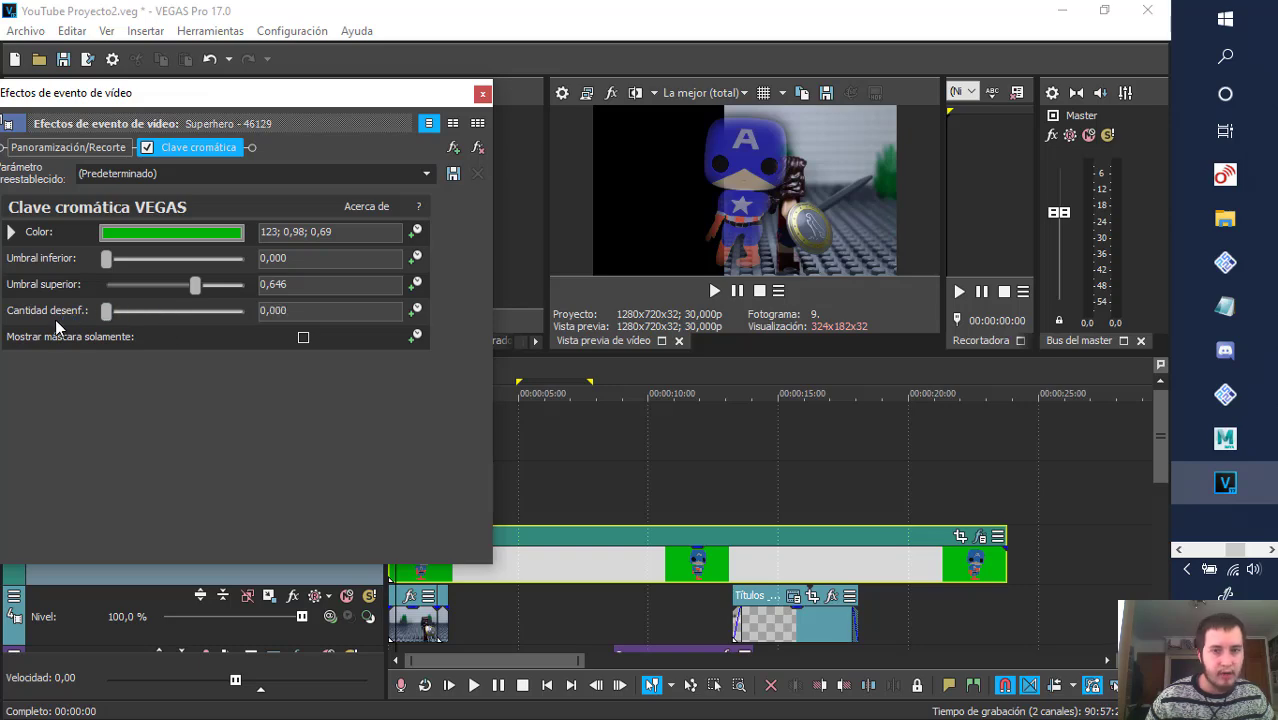
click(482, 94)
- Play the keyed Superhero composite from the start of the timeline
click(394, 380)
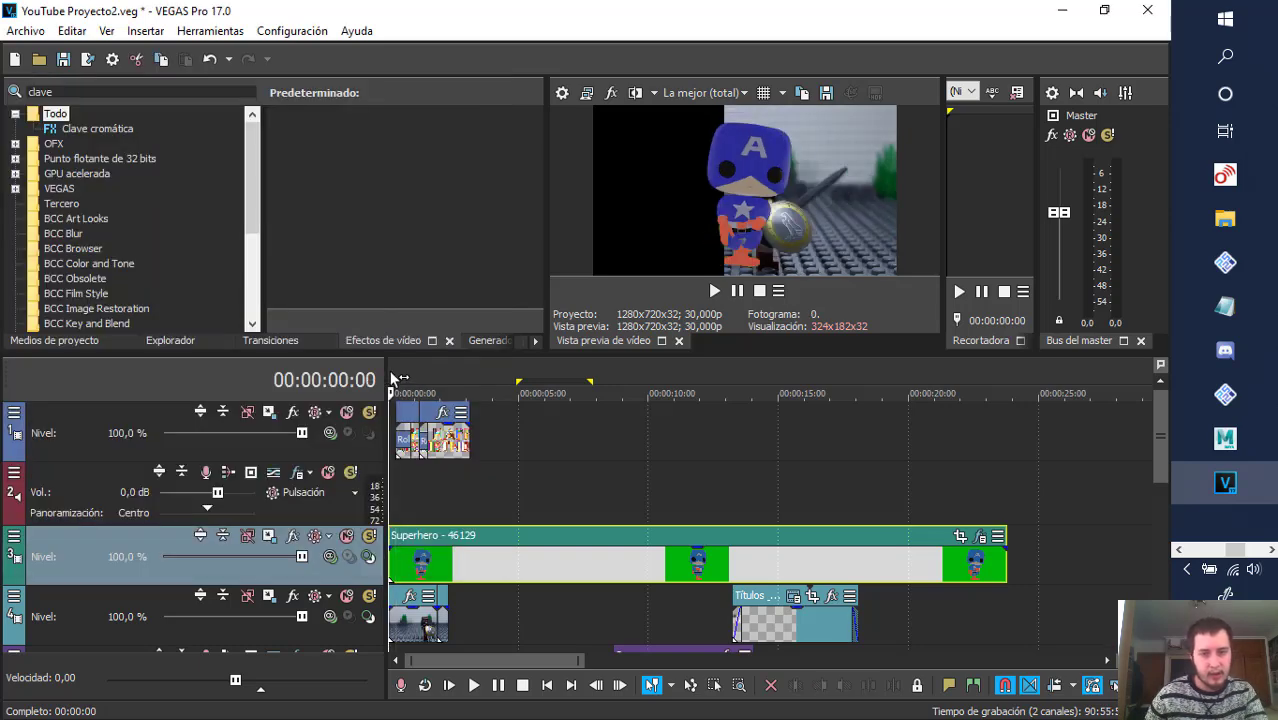
key(space)
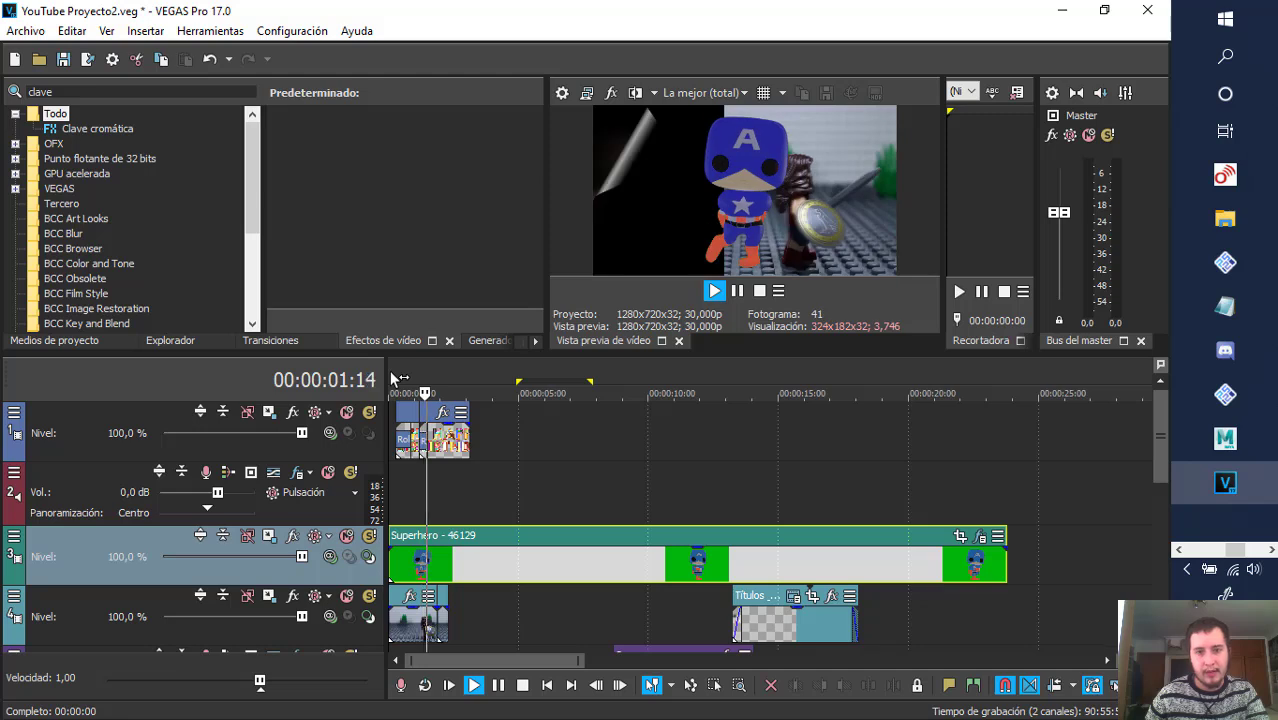
key(space)
- Set the preview quality to Borrador (automático) and replay the composite from the start
click(706, 90)
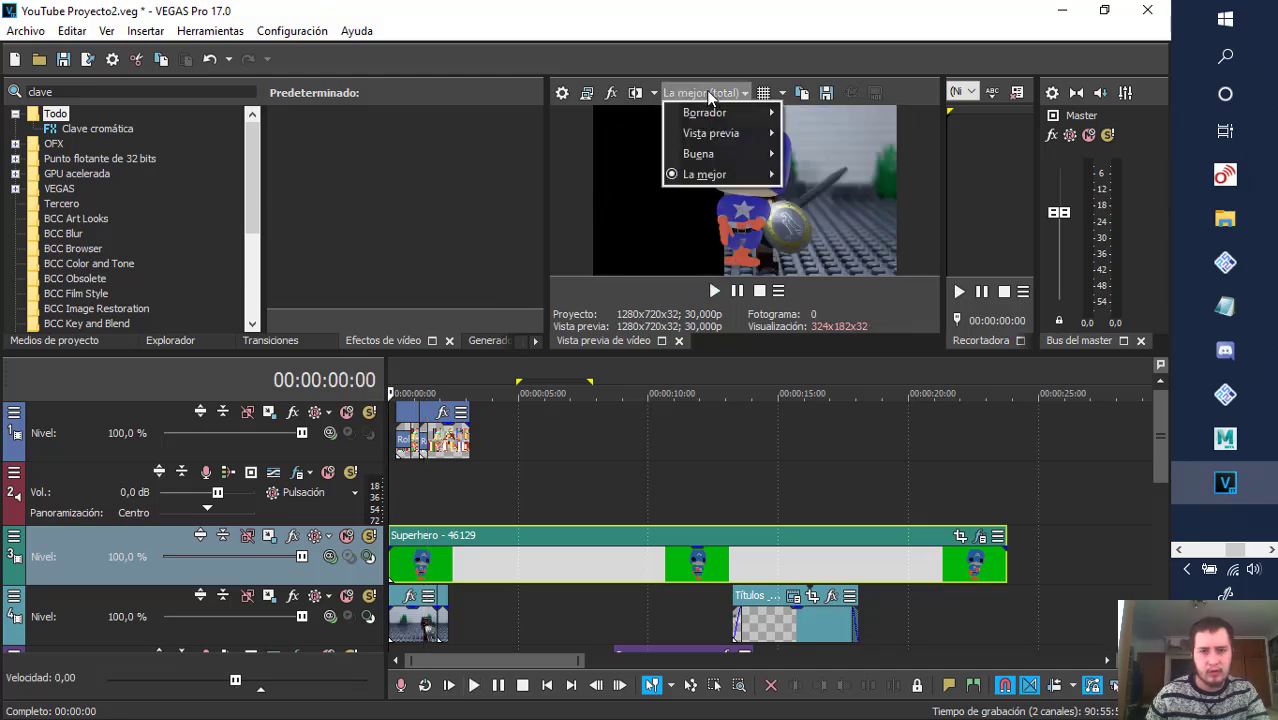
mouse_move(707, 115)
click(815, 114)
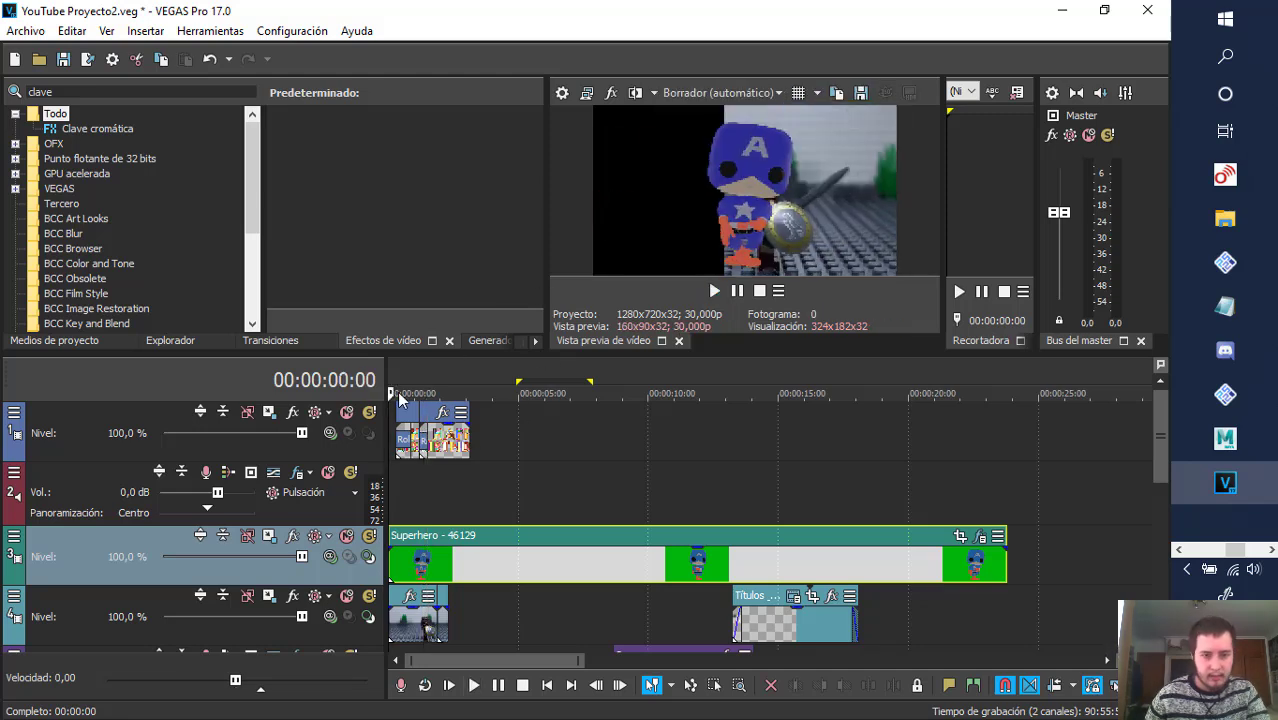
key(space)
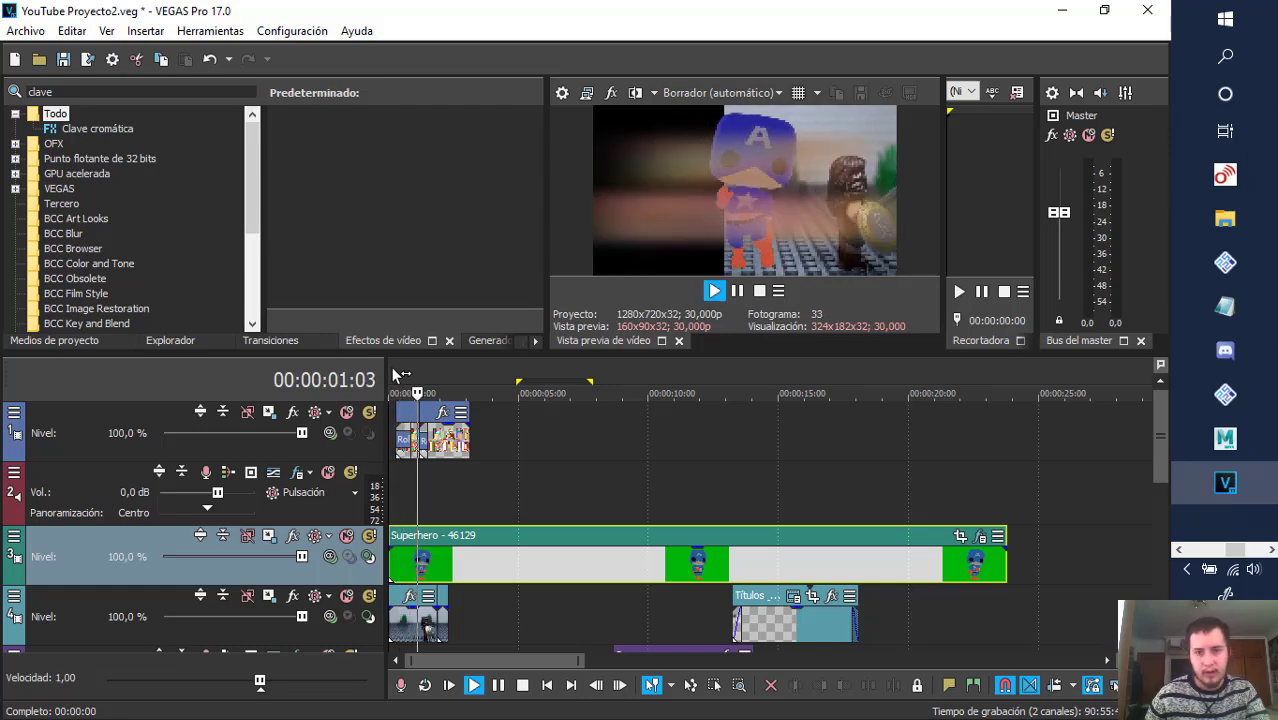
key(space)
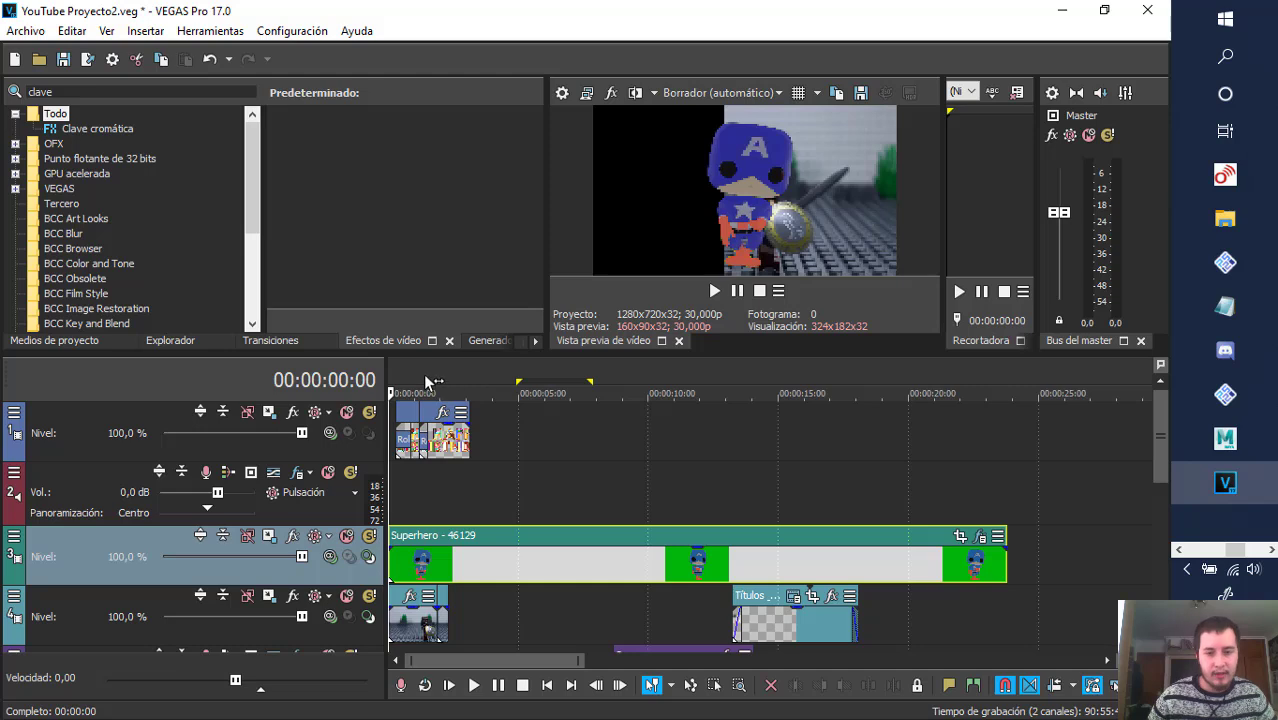
- Mark a time region ending at about 00:00:04:19 and place the playhead at its end
drag(428, 382, 509, 382)
click(507, 391)
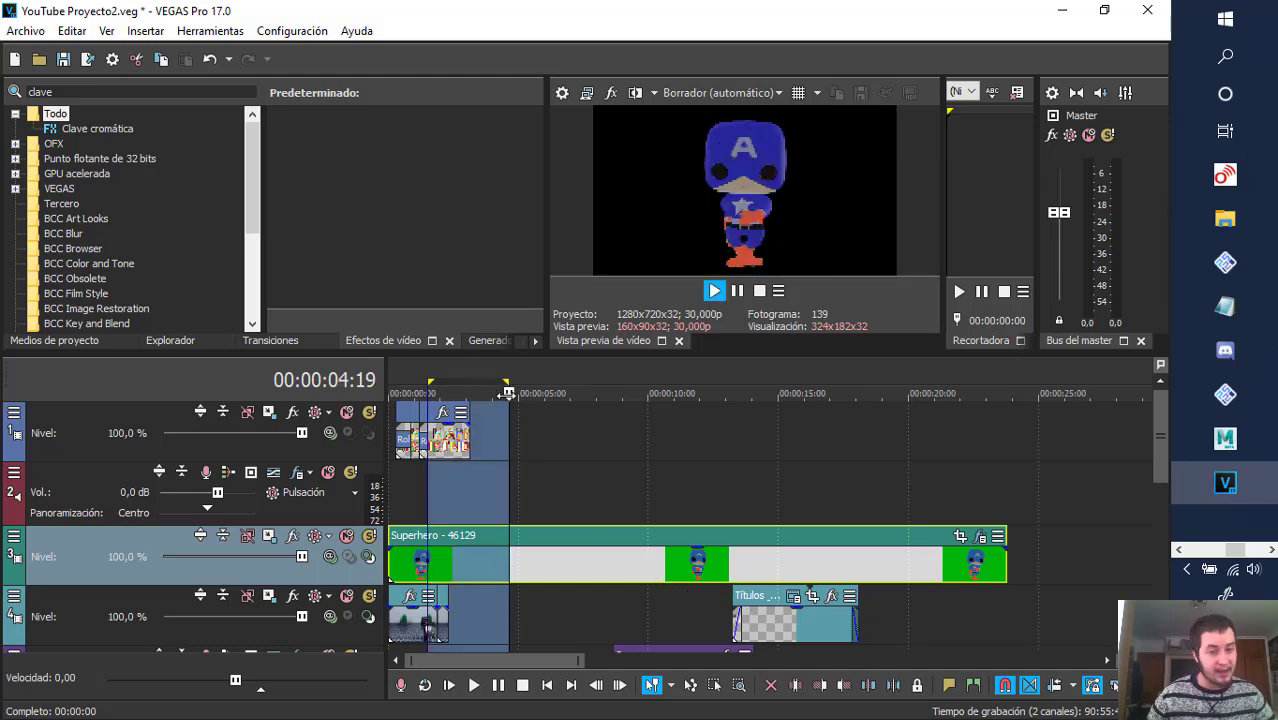
- Switch to Chrome and search Google Images for "tela verde chroma" in a new tab
drag(1241, 550, 1203, 551)
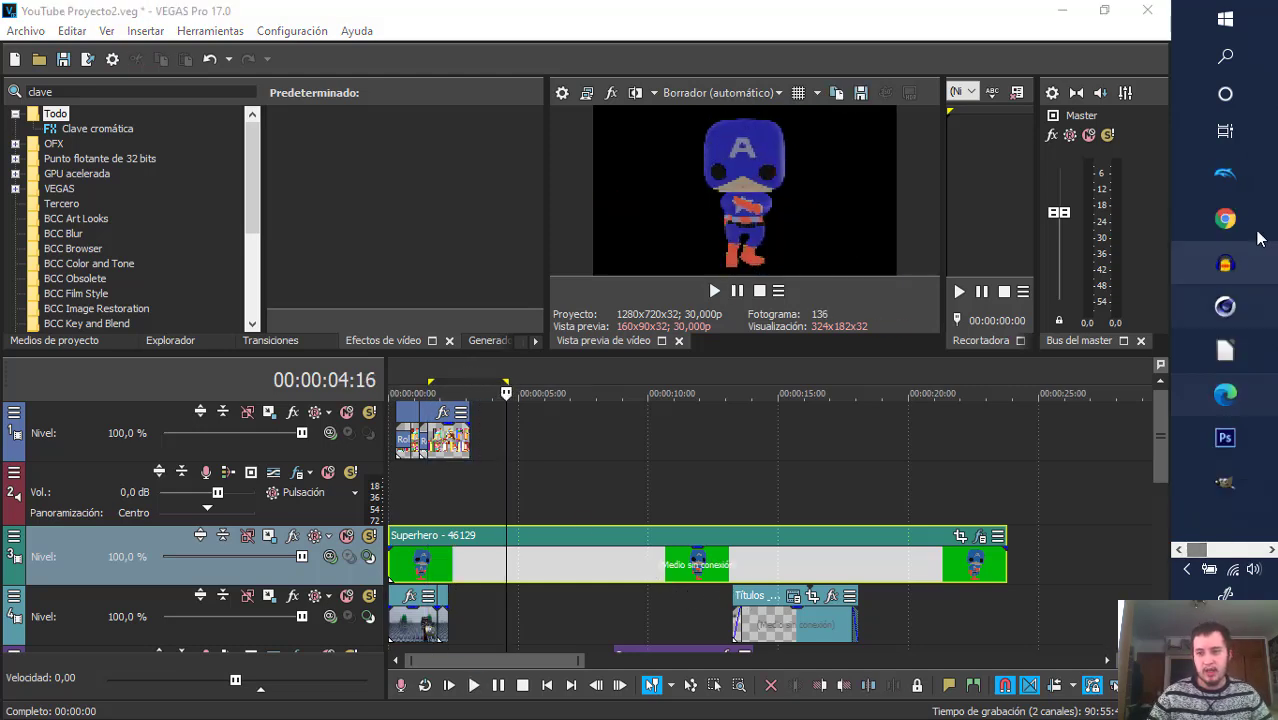
click(1264, 222)
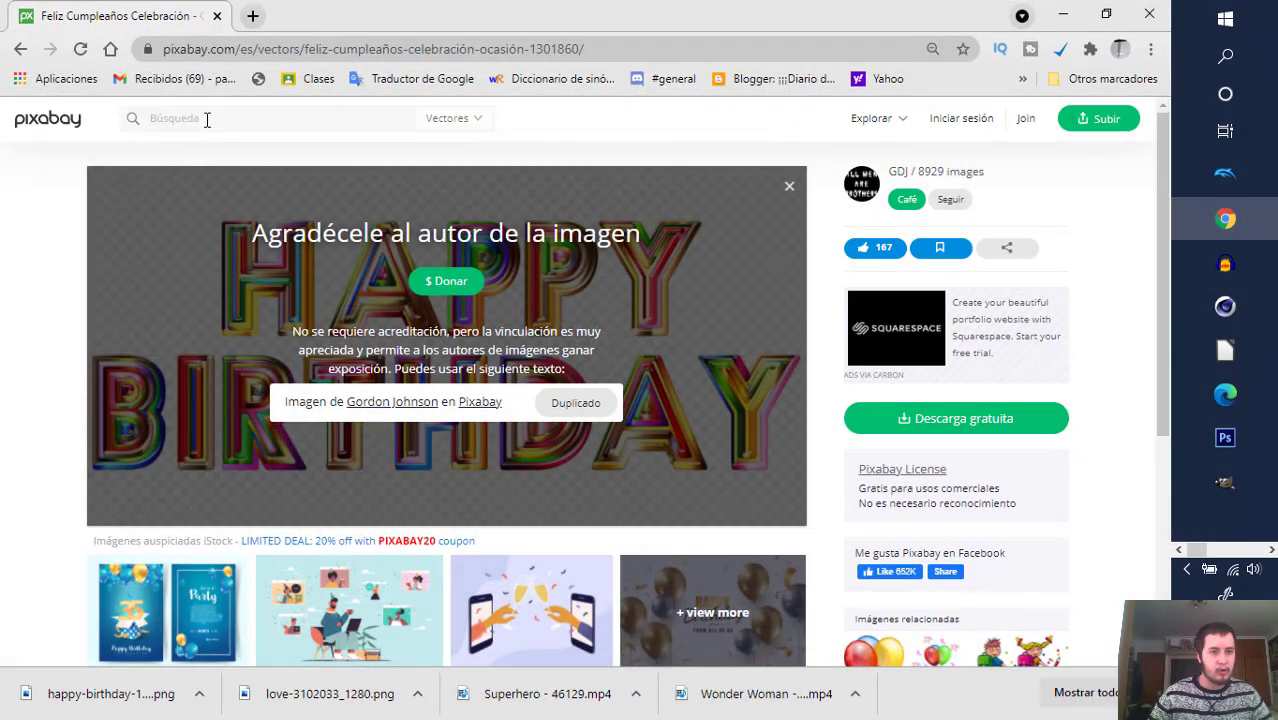
click(256, 16)
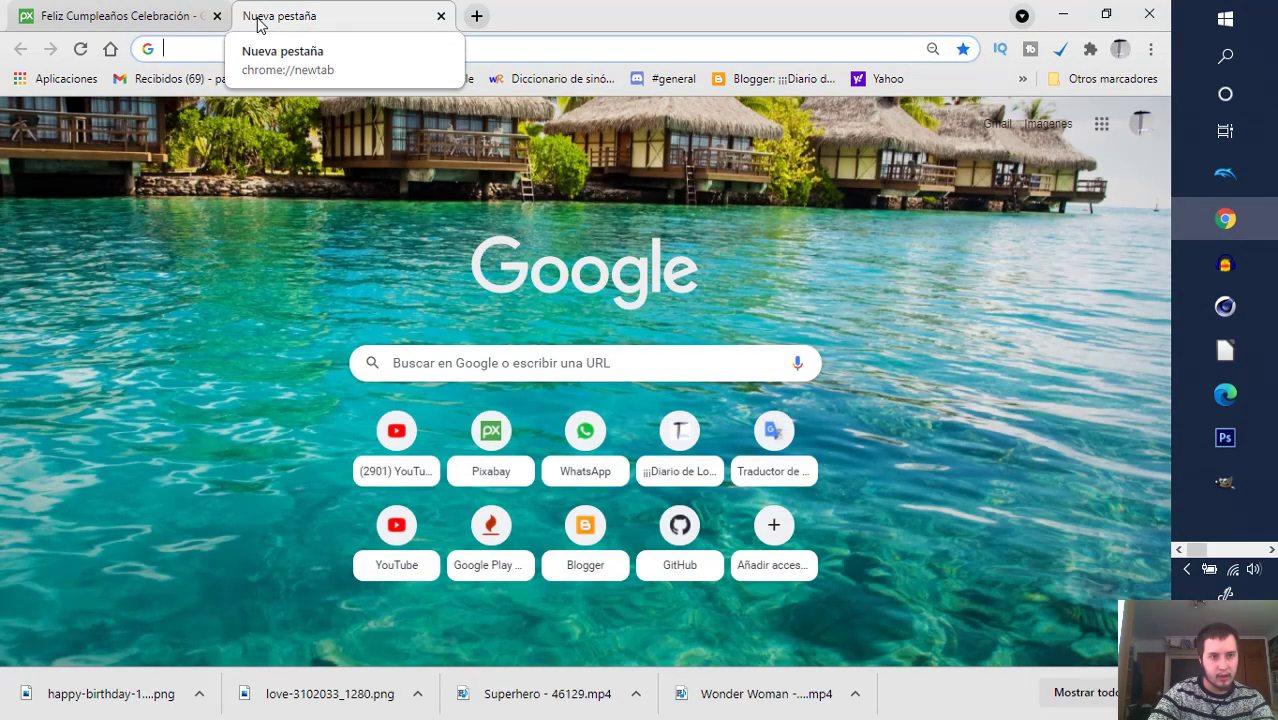
text(tela verde chrom)
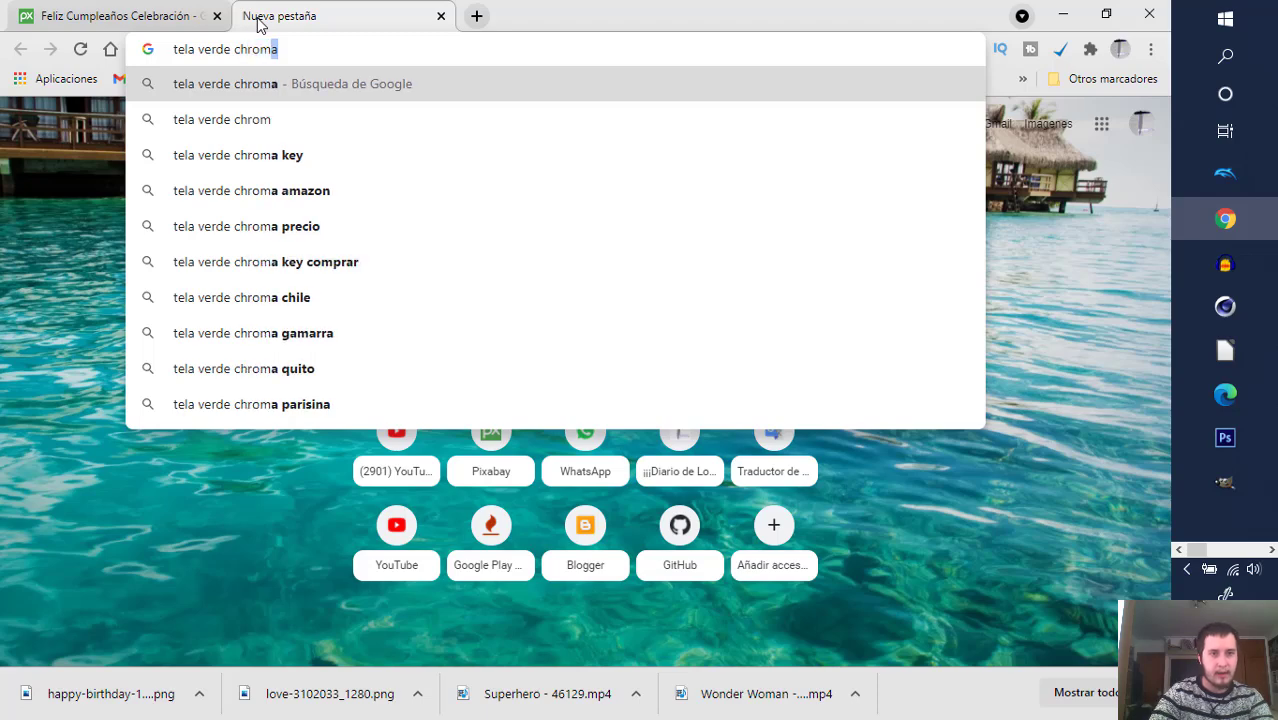
key(Return)
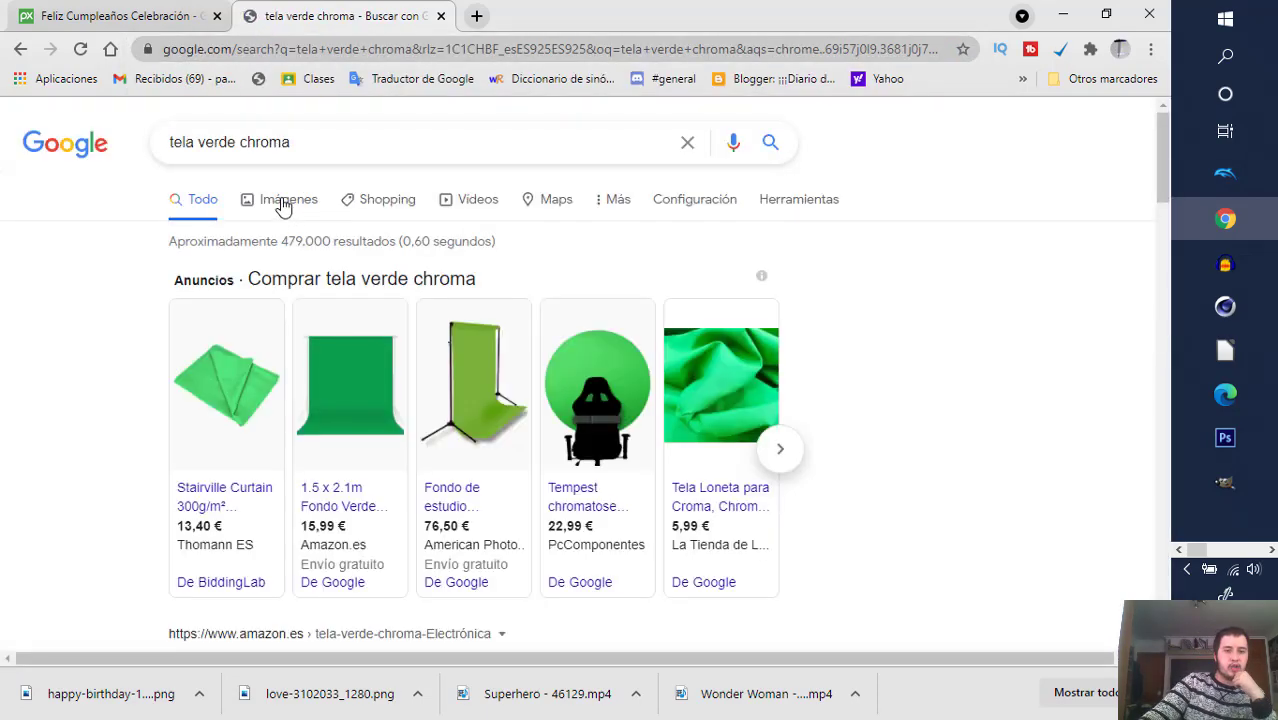
click(282, 200)
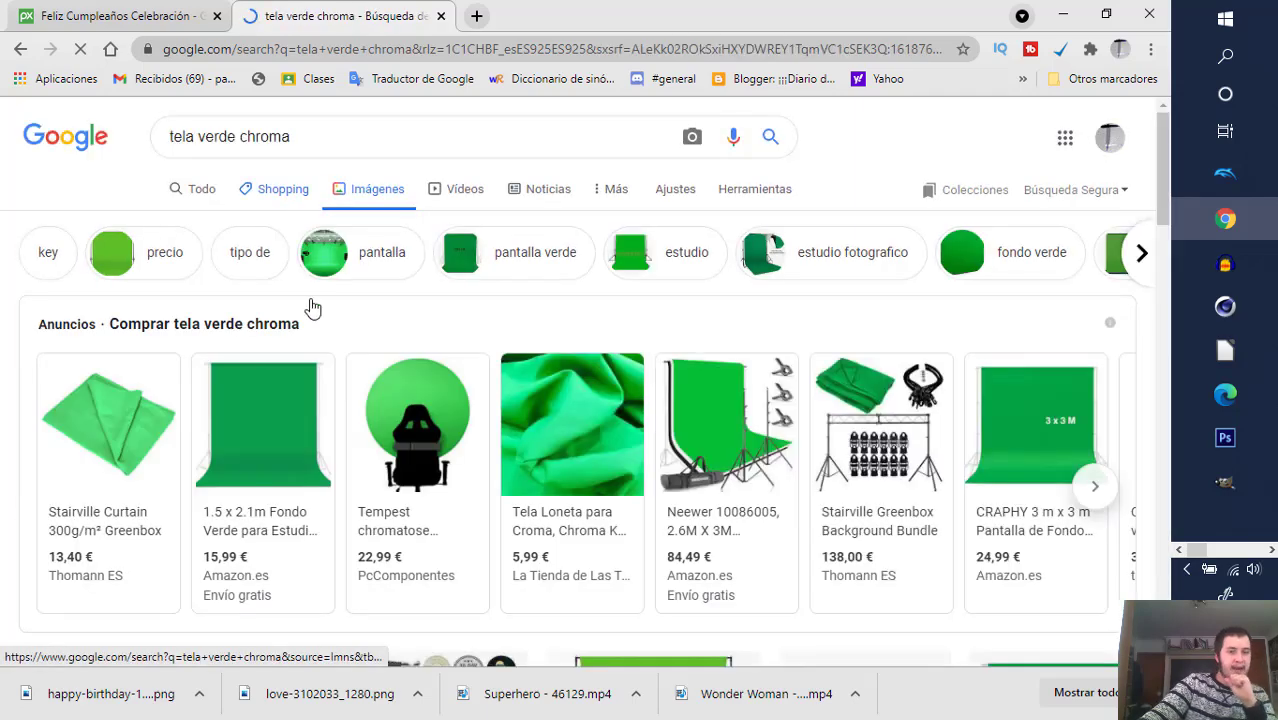
scroll(699, 451, down, 8)
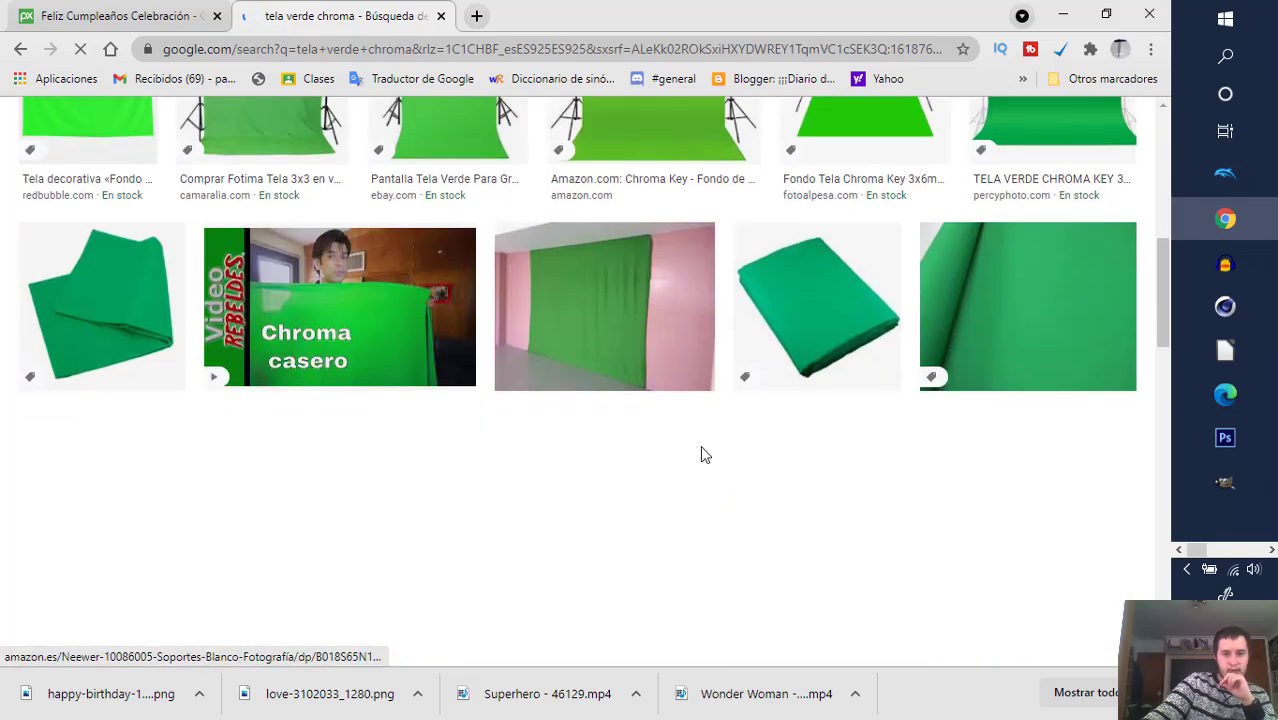
scroll(600, 390, up, 10)
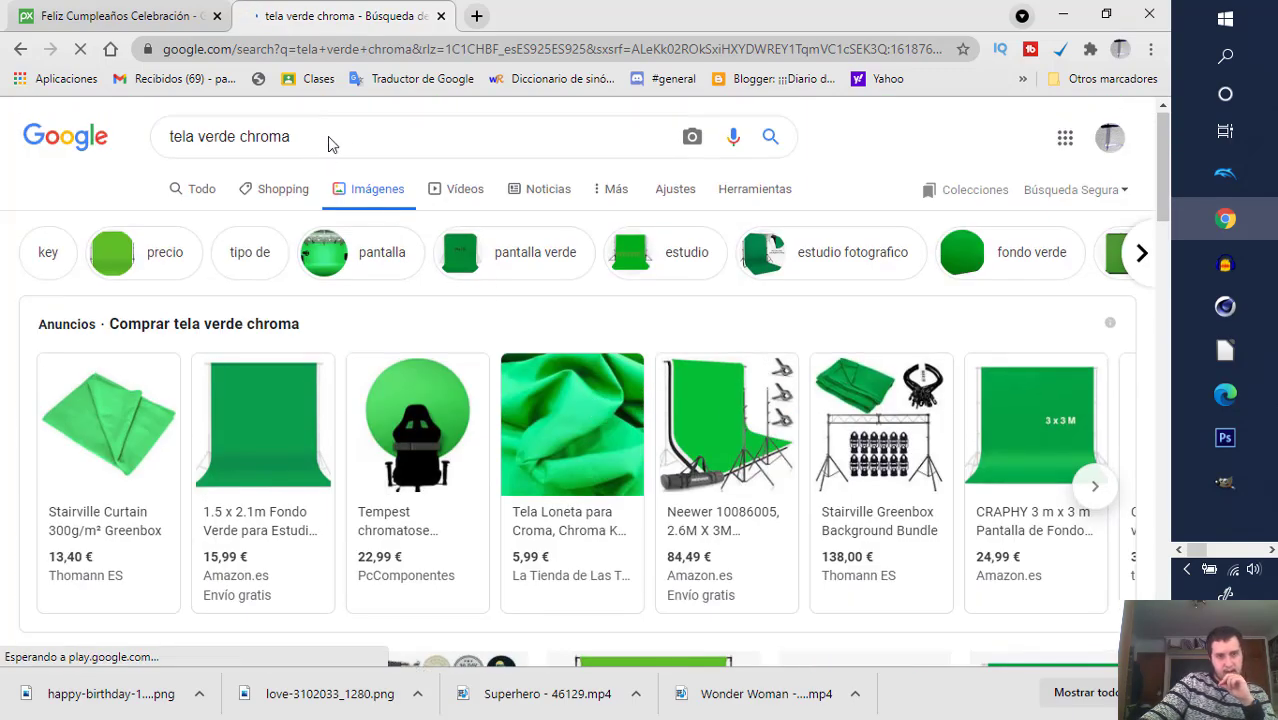
- Search images for "tela verde chroma home", replacing the last word with "hombre" to refine the search
click(331, 135)
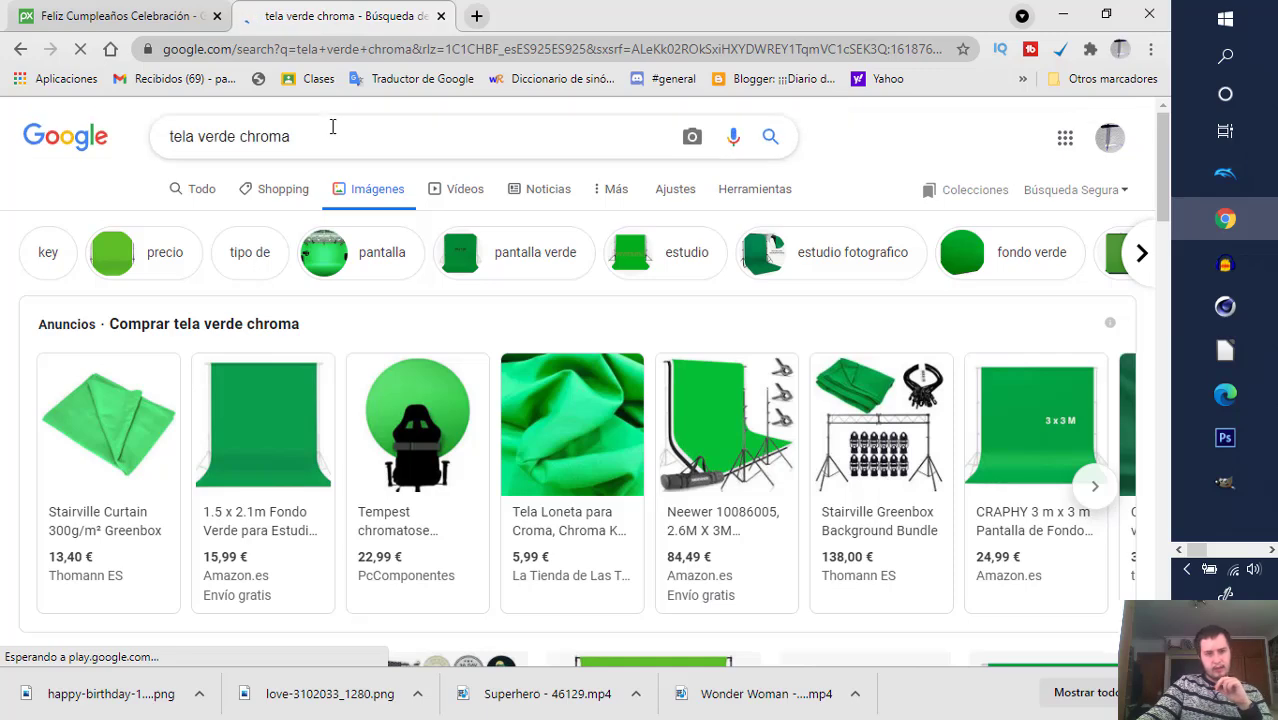
text(home)
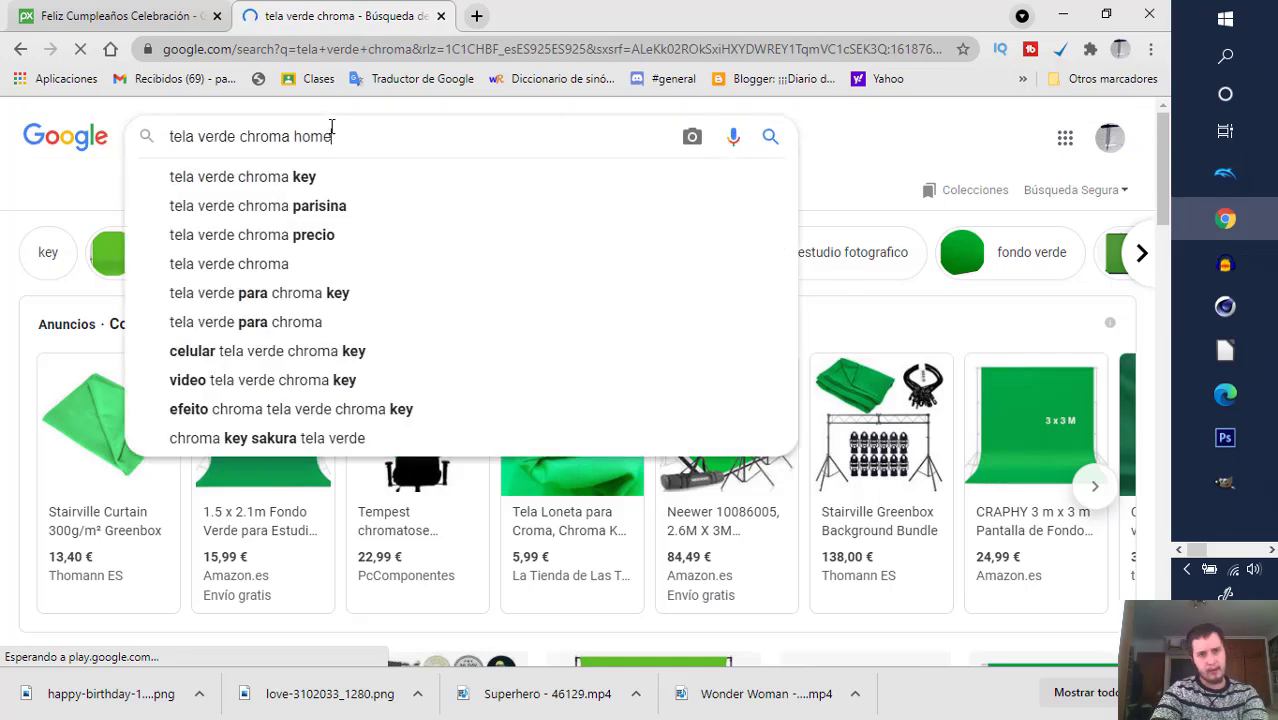
key(Return)
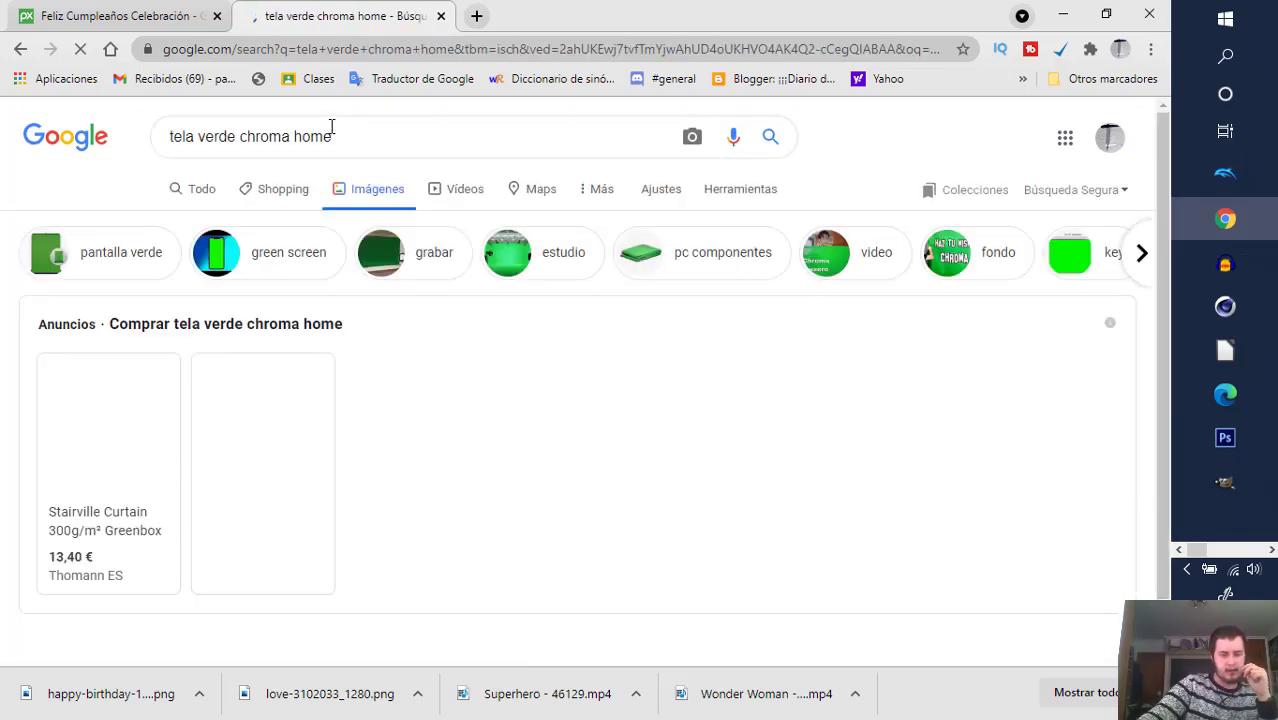
double_click(331, 127)
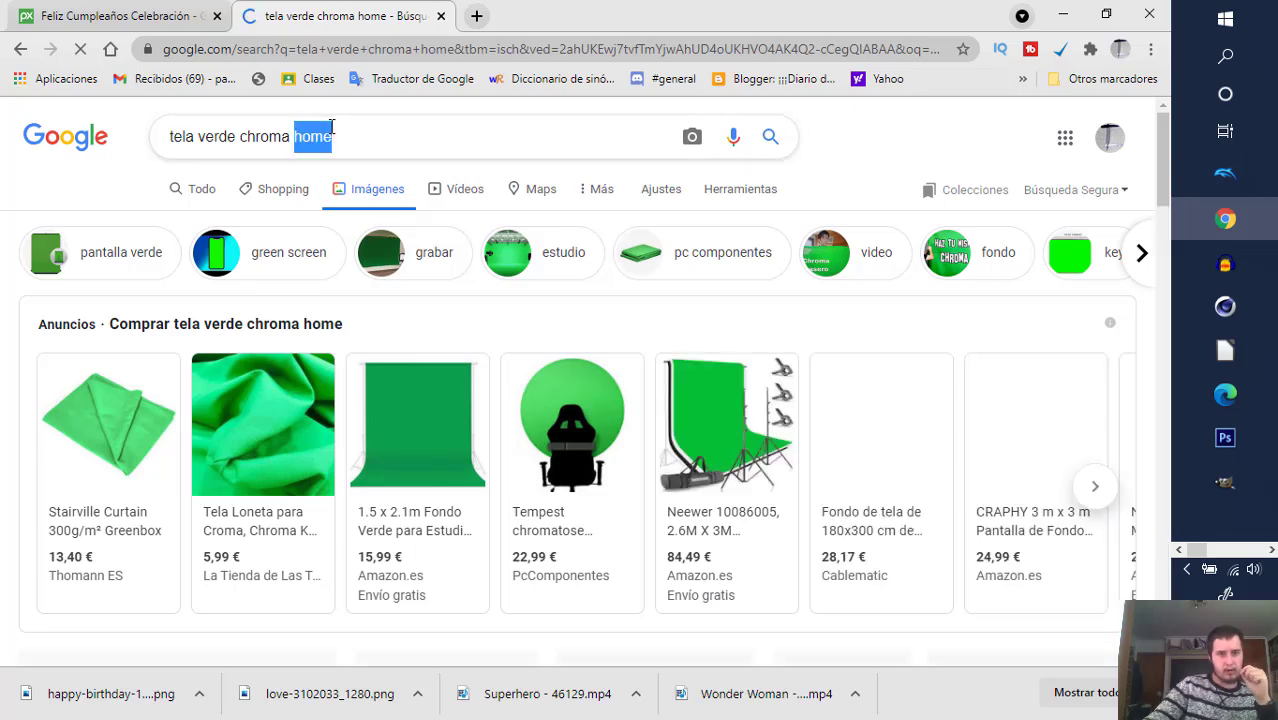
text(hombr)
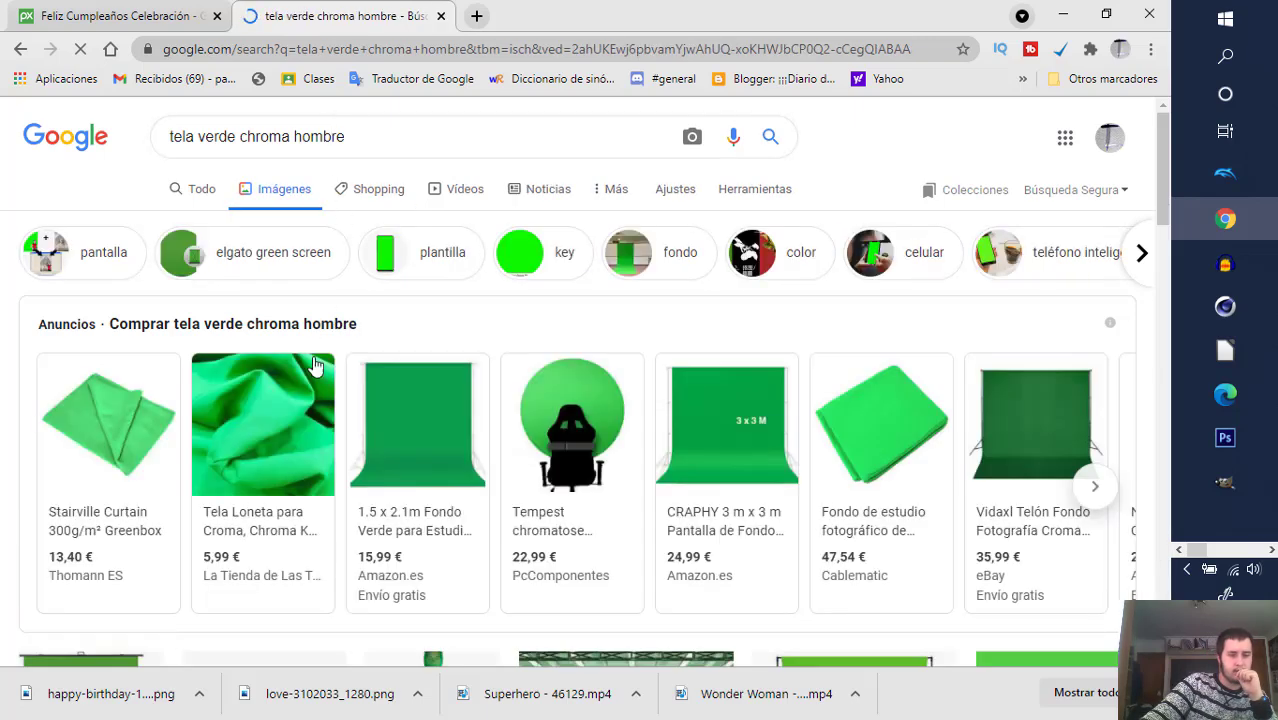
- Examine the image results for examples of green-screen cloths, studios and people filmed against green
scroll(313, 366, down, 5)
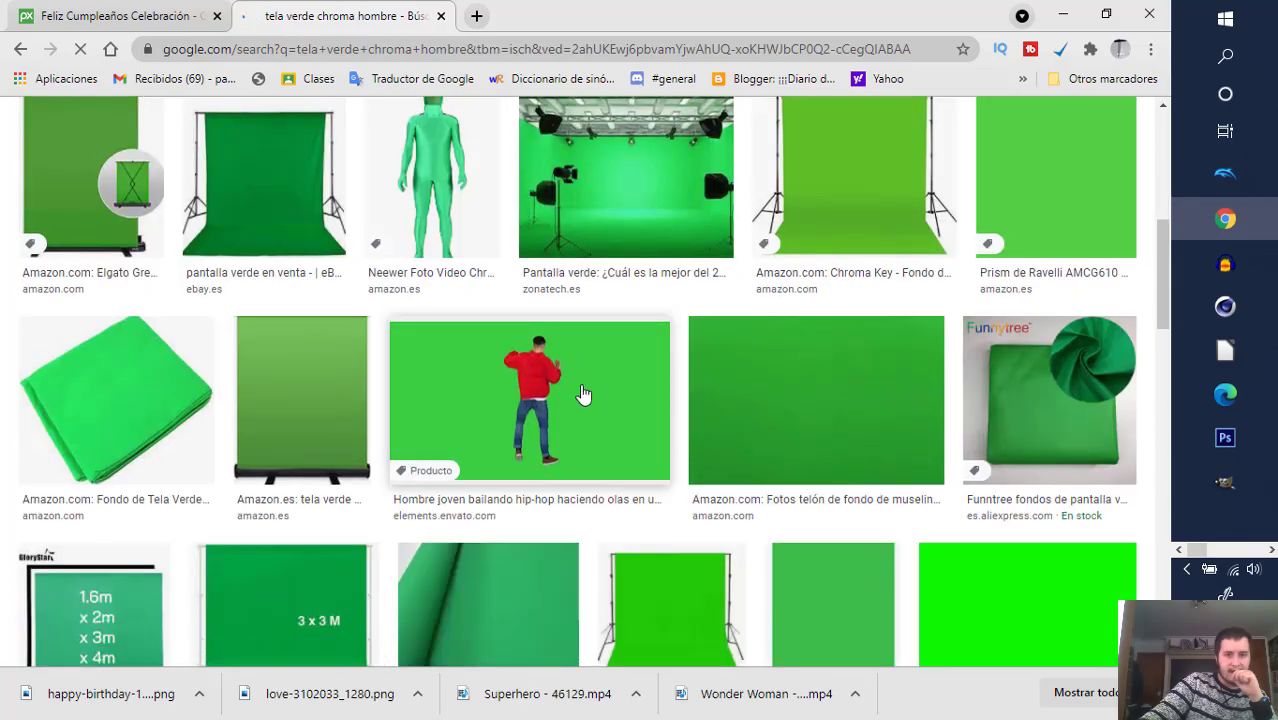
scroll(575, 393, down, 5)
scroll(551, 378, down, 3)
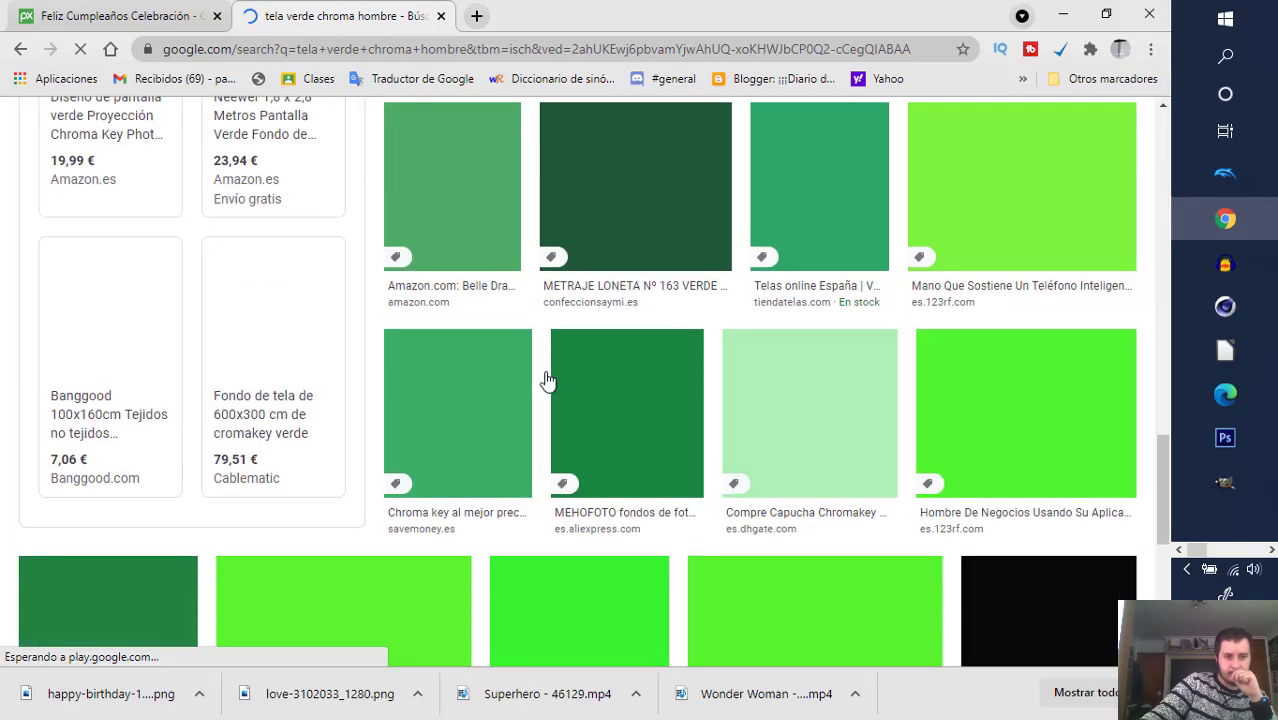
scroll(548, 380, up, 10)
scroll(535, 381, down, 2)
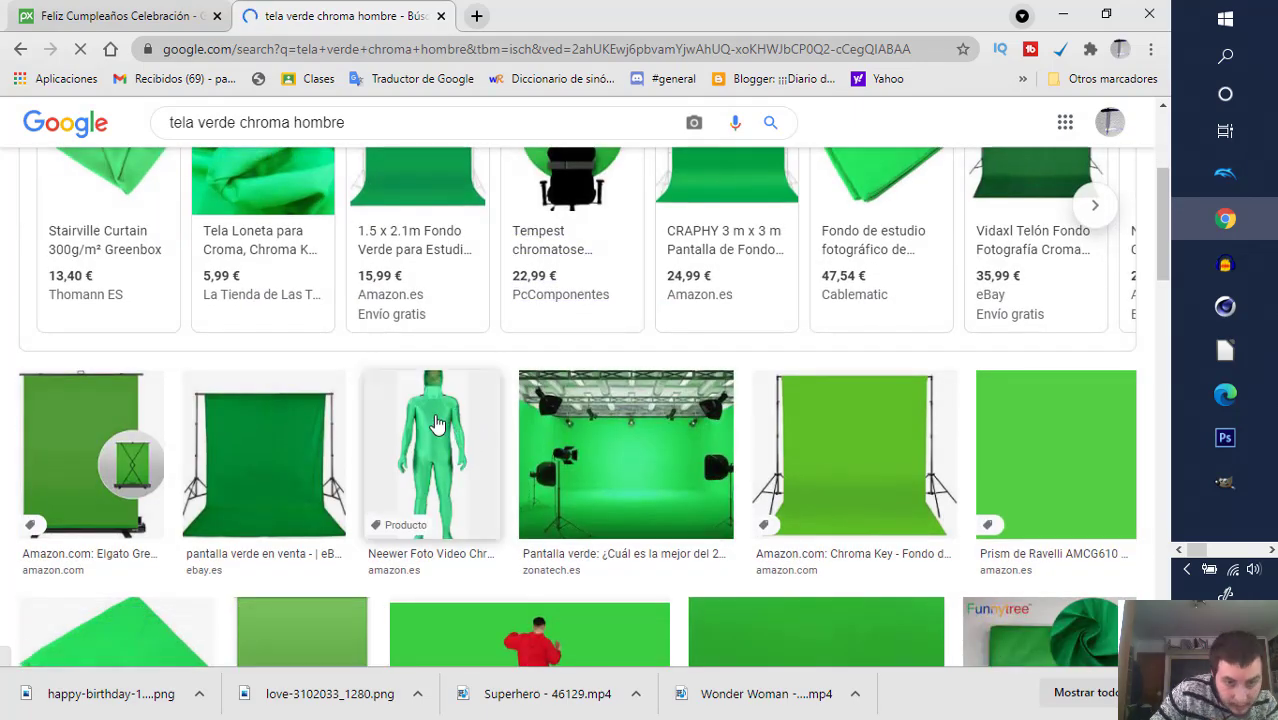
scroll(445, 480, down, 5)
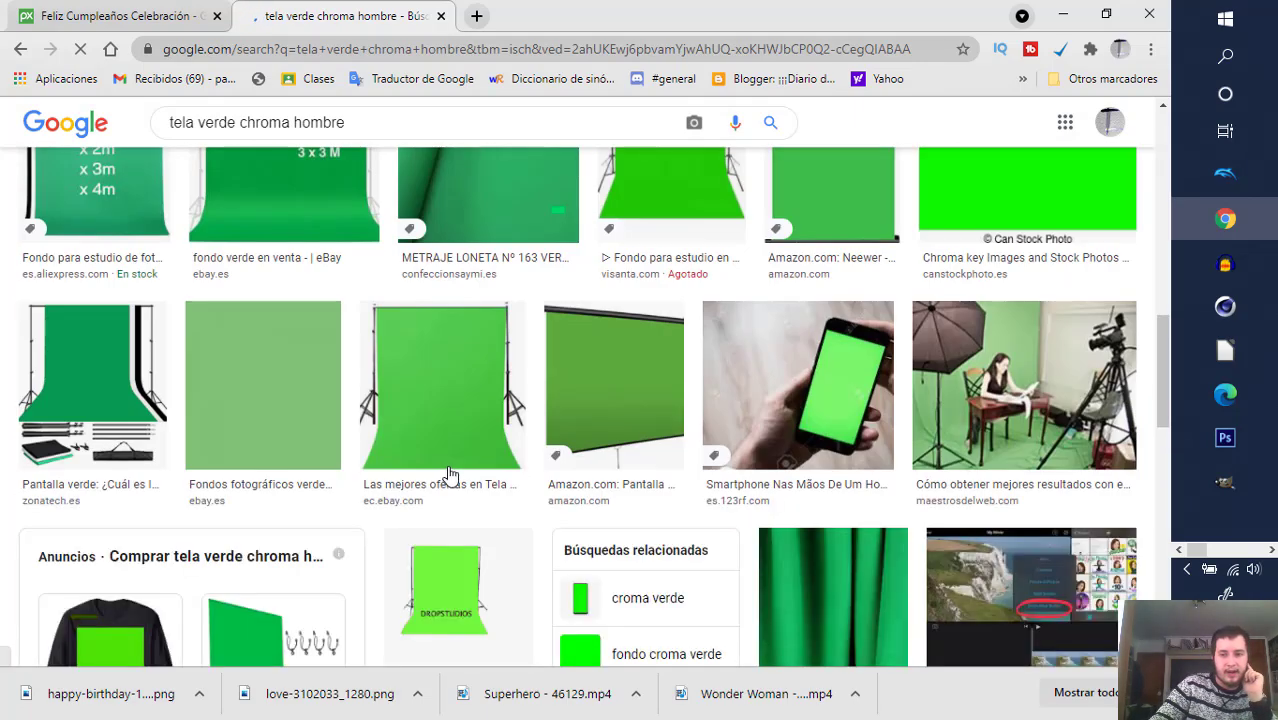
scroll(1033, 398, up, 3)
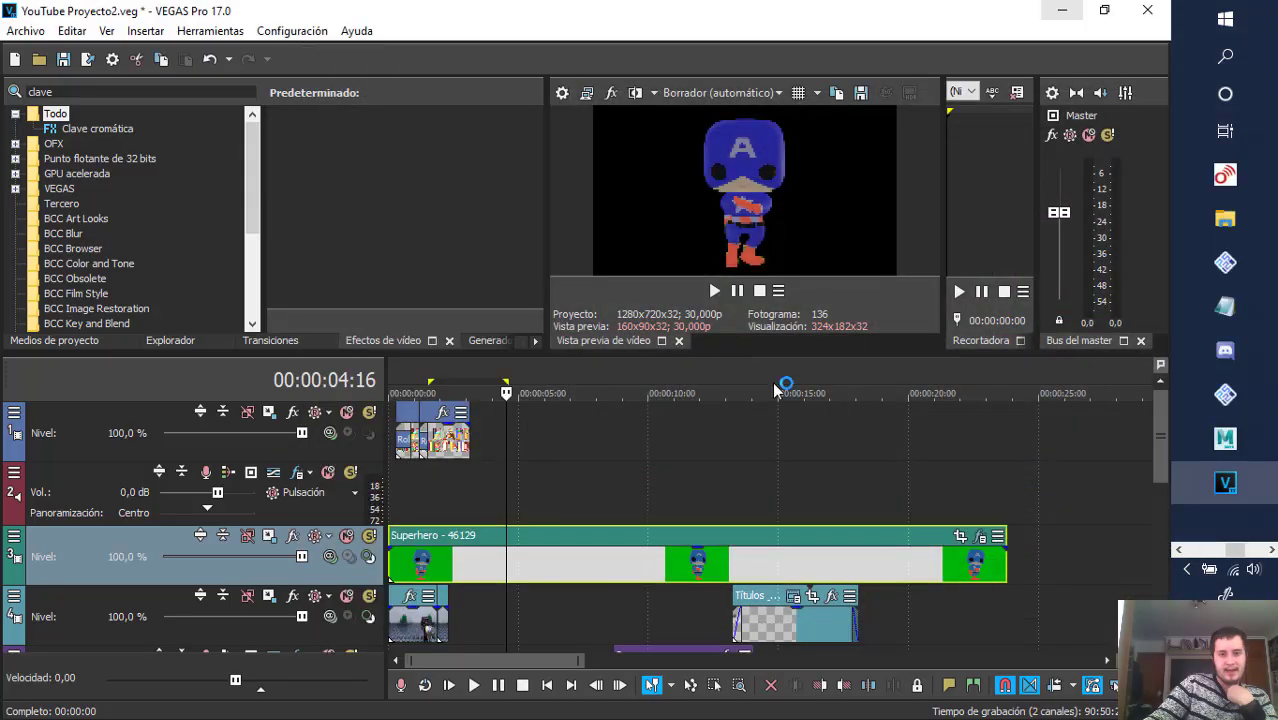
- Switch to VEGAS Pro and view the keyed composite at 00:00:01:15, 00:00:08:20 and 00:00:02:09
click(428, 375)
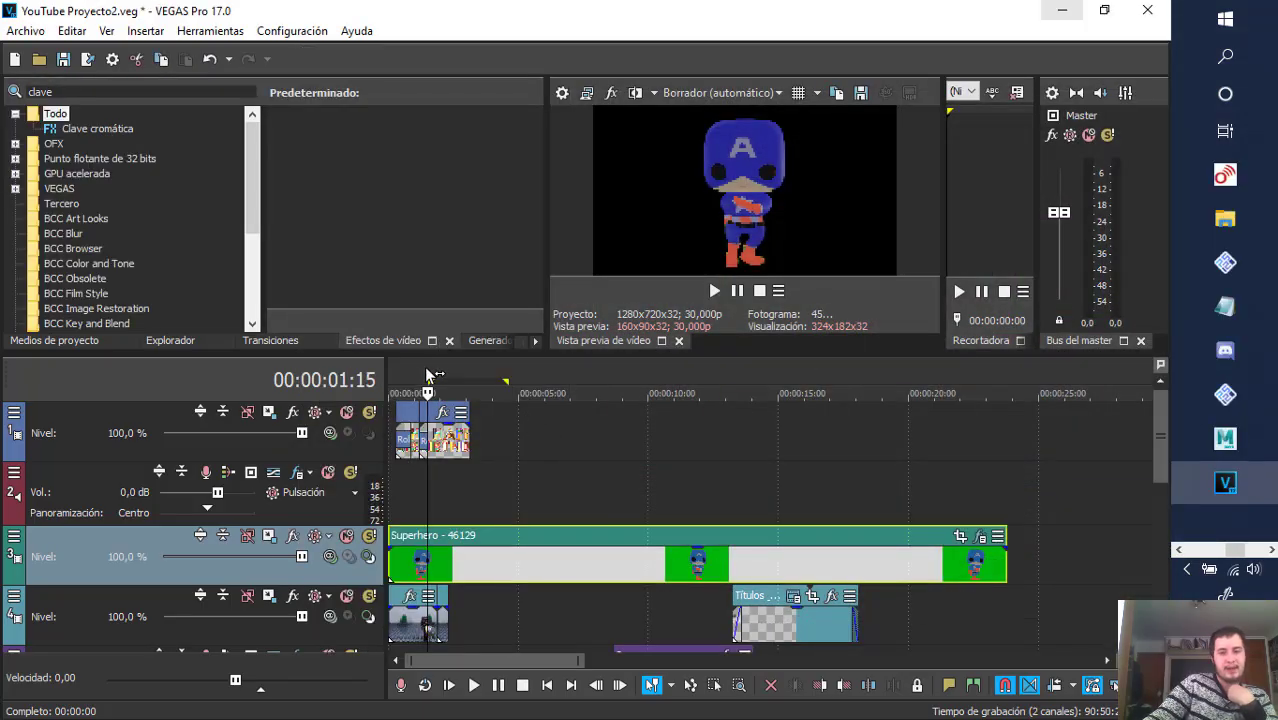
click(612, 386)
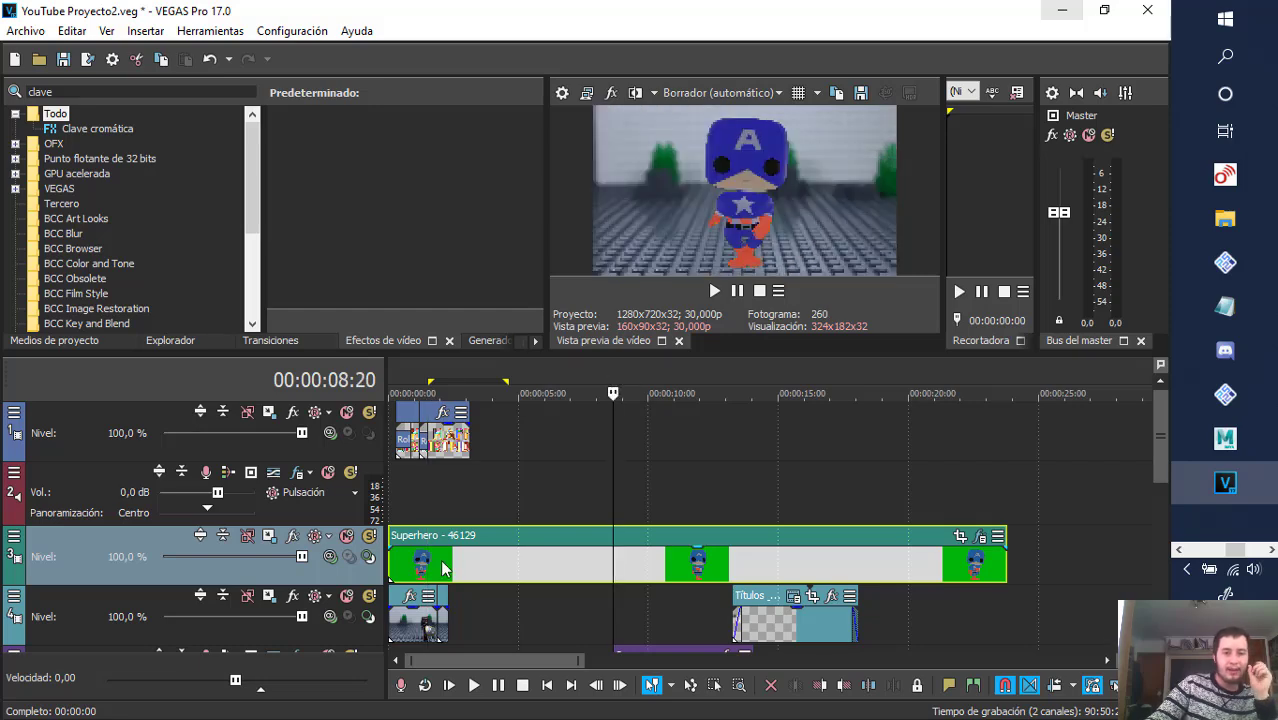
click(416, 378)
click(448, 376)
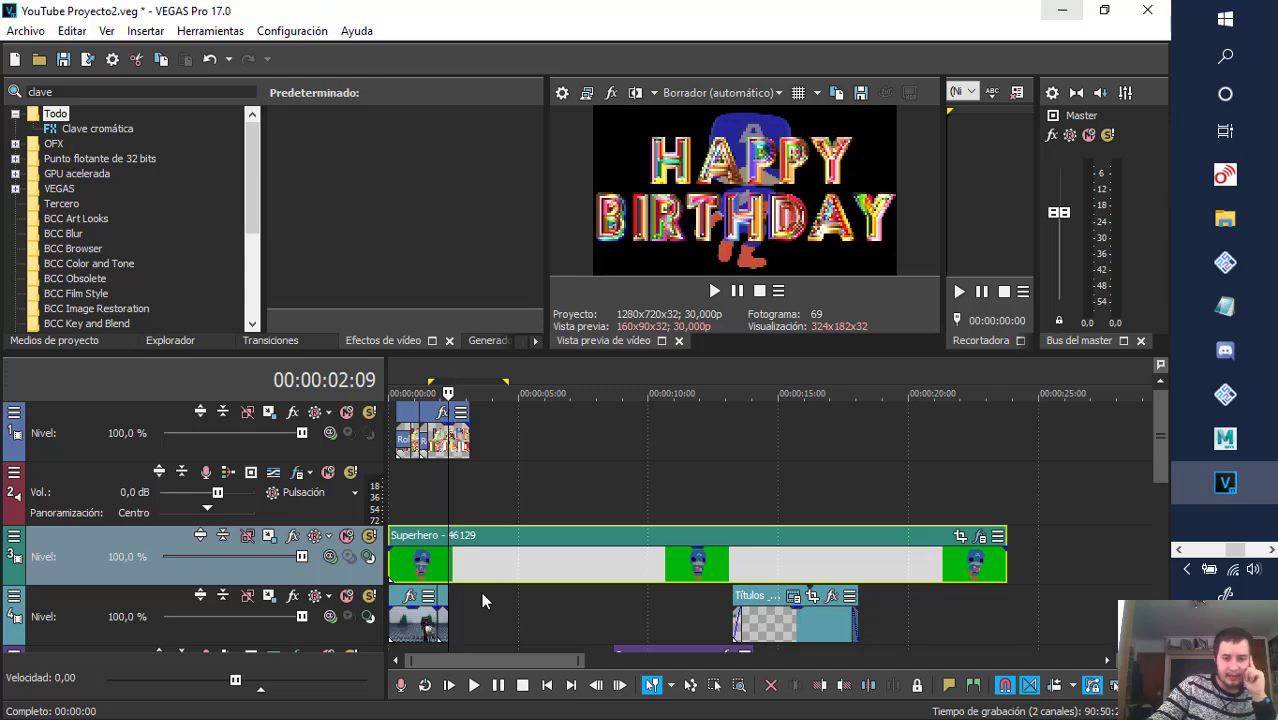
- Shift the Superhero clip forward by 5:24 on its track and set the preview quality to La mejor (total) at 00:00:08:11
drag(425, 572, 580, 567)
click(604, 376)
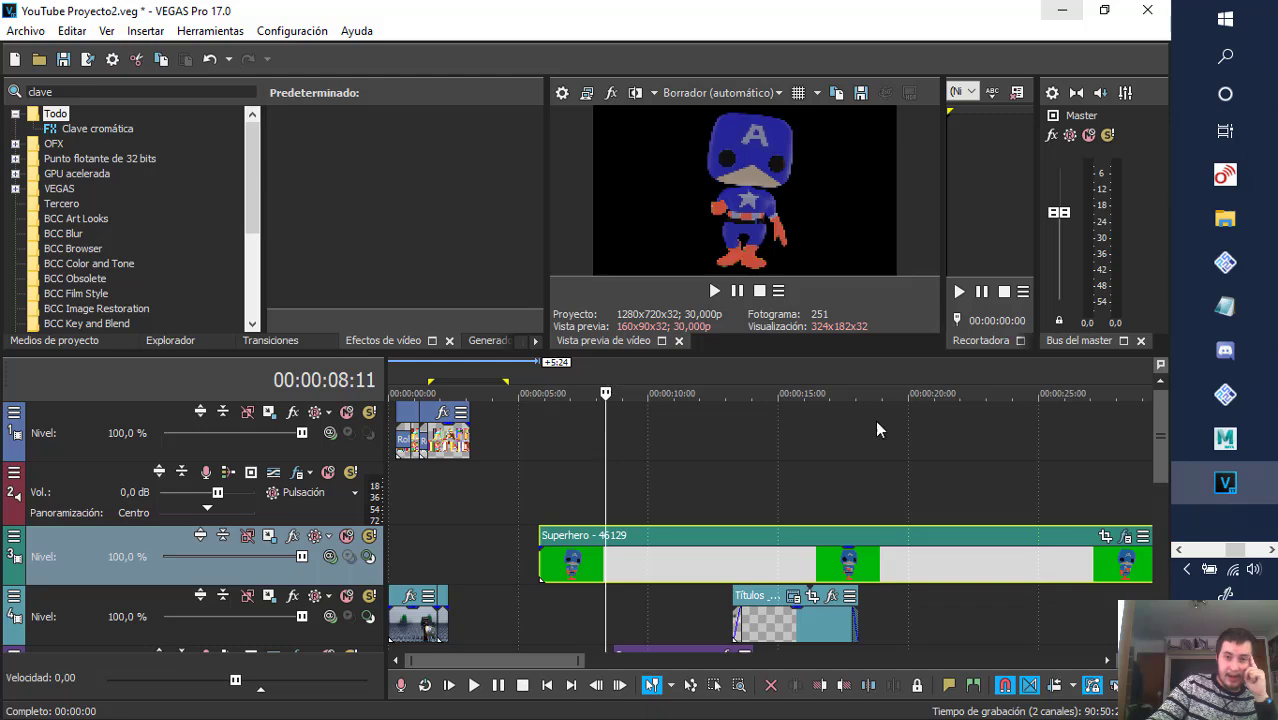
click(712, 92)
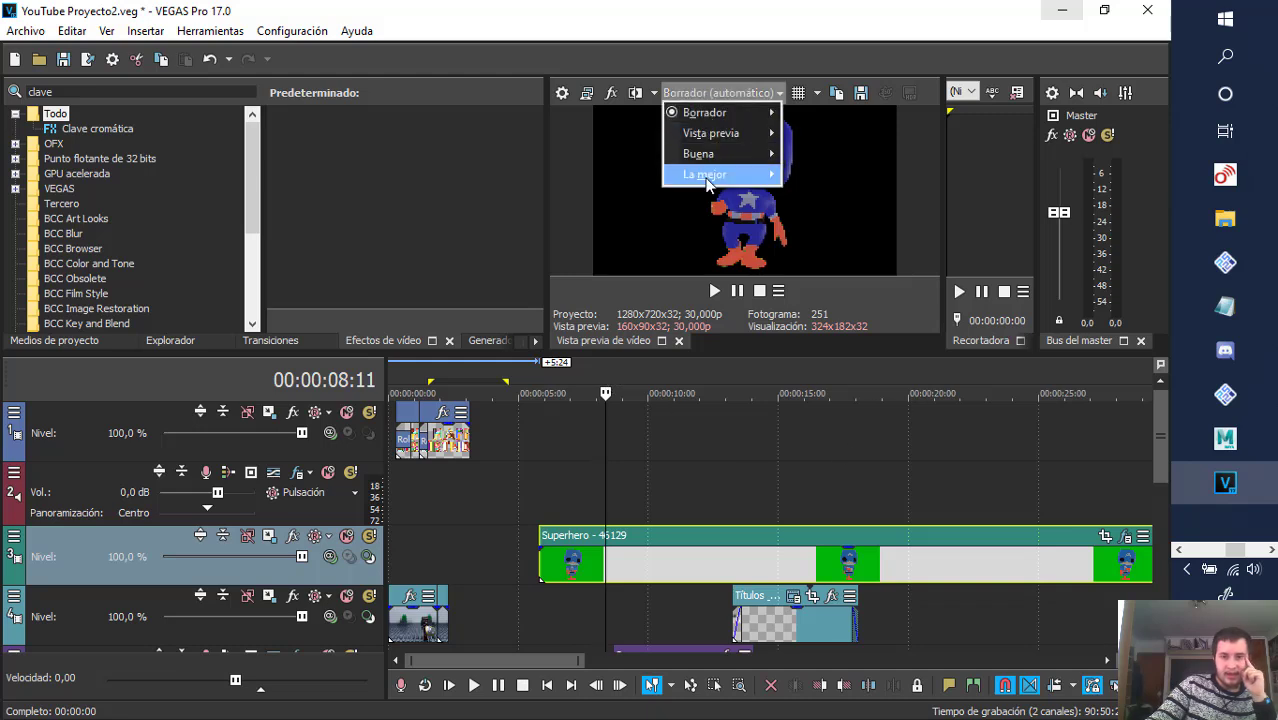
mouse_move(740, 174)
click(811, 195)
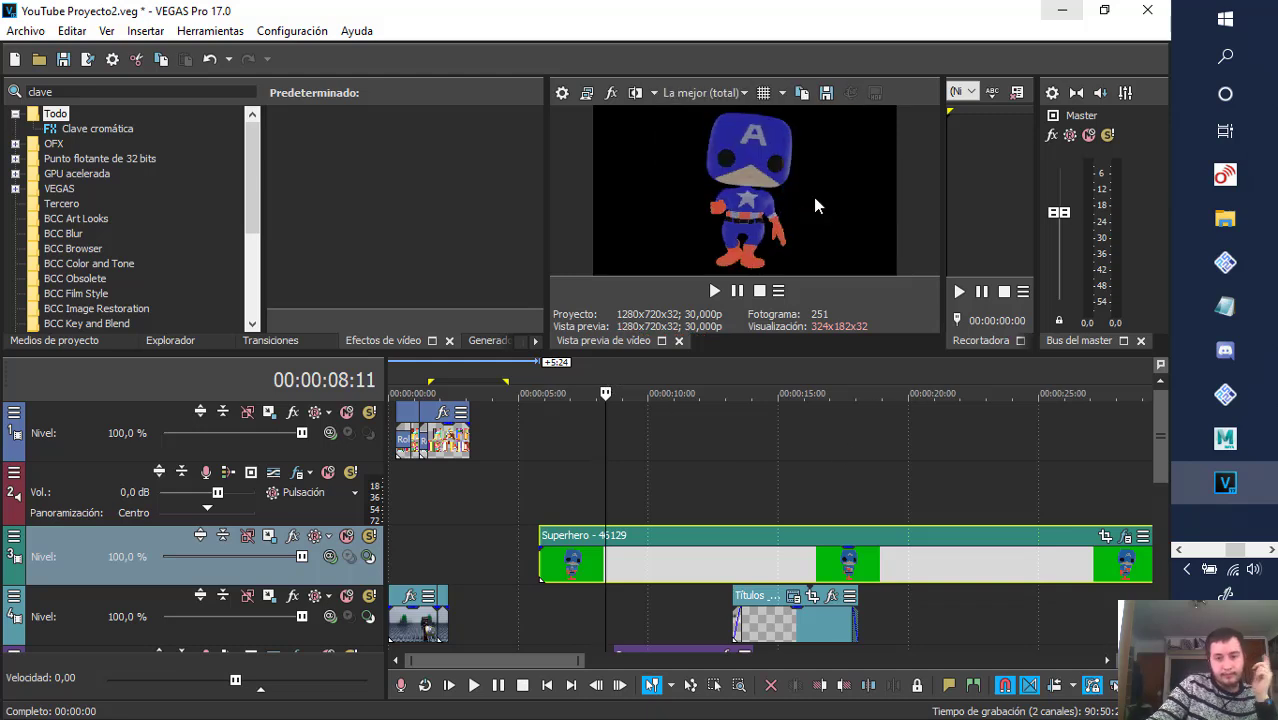
- Shift the Superman clip and its audio back by 6:24 and place the playhead on it at 00:00:03:22
scroll(549, 620, down, 3)
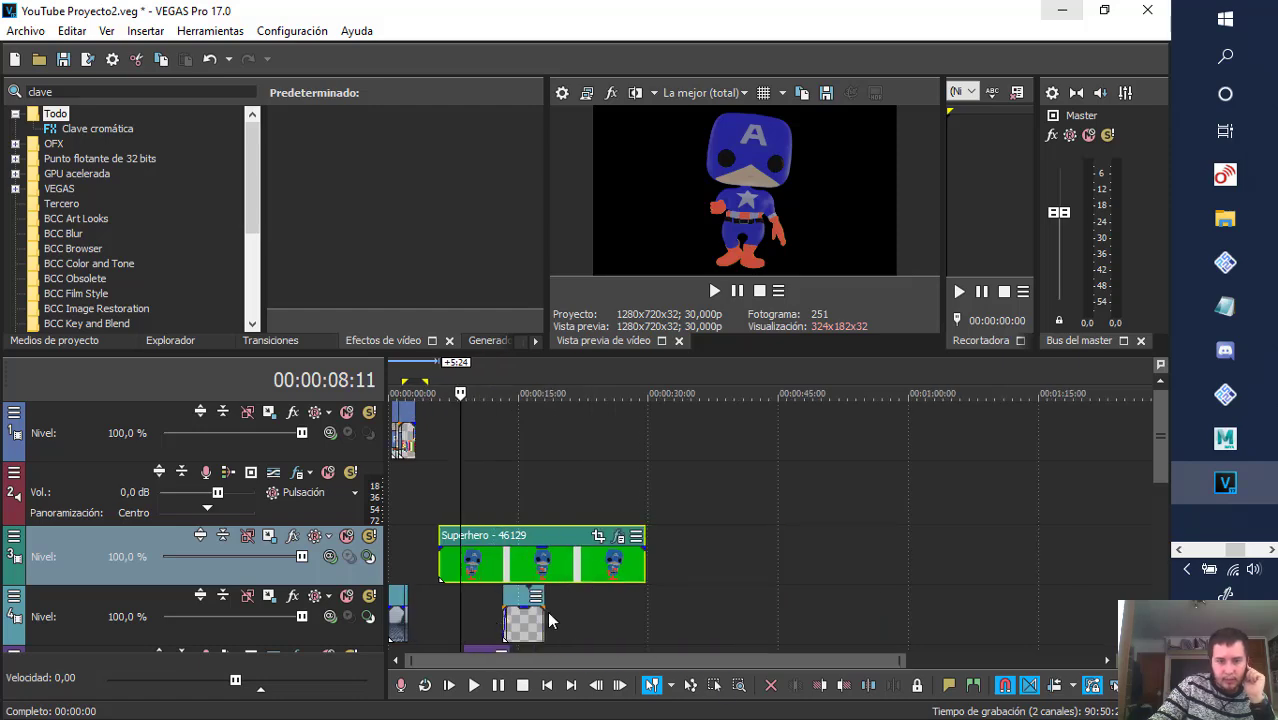
scroll(549, 620, up, 5)
scroll(483, 640, left, 1)
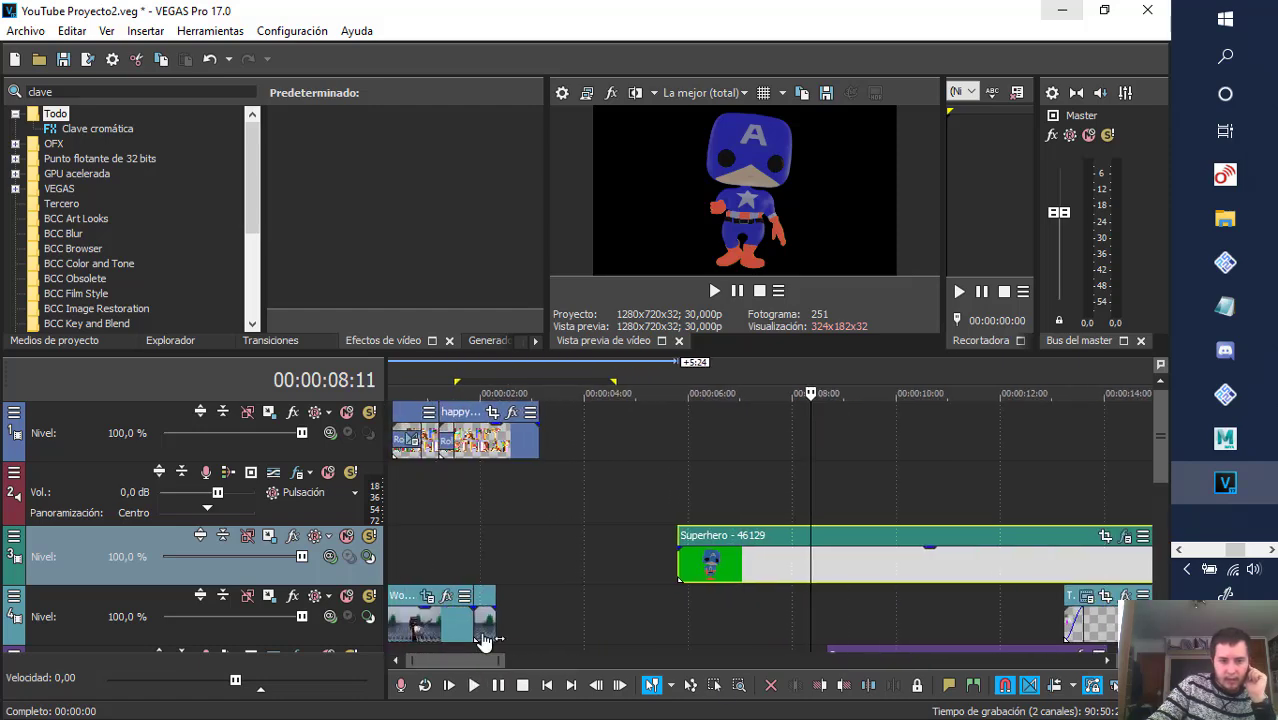
scroll(627, 589, down, 1)
drag(1154, 453, 1155, 521)
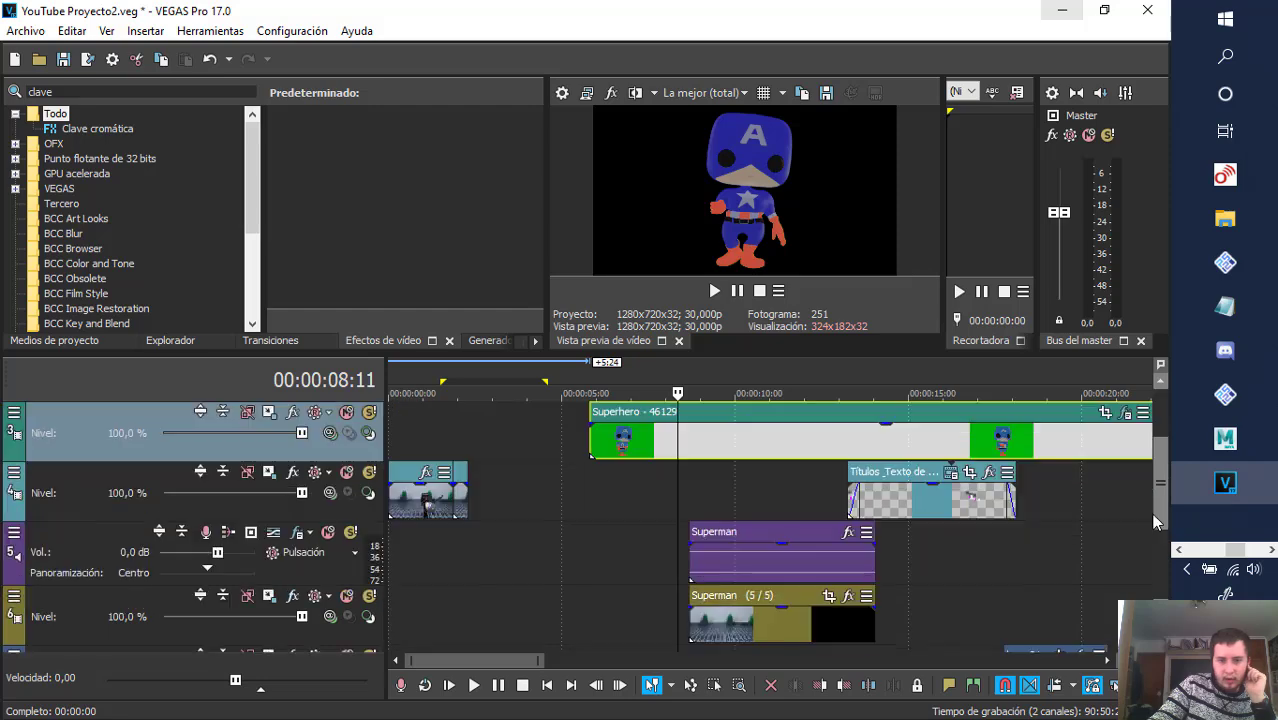
drag(807, 571, 531, 572)
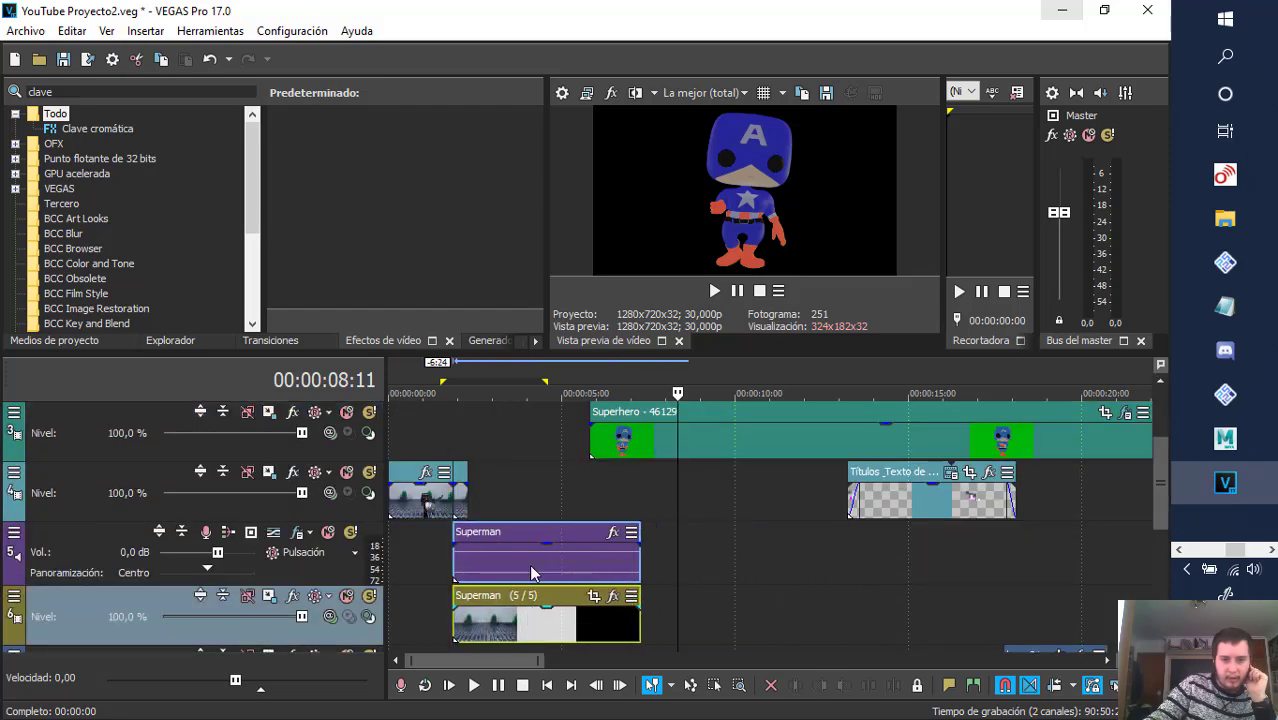
click(518, 373)
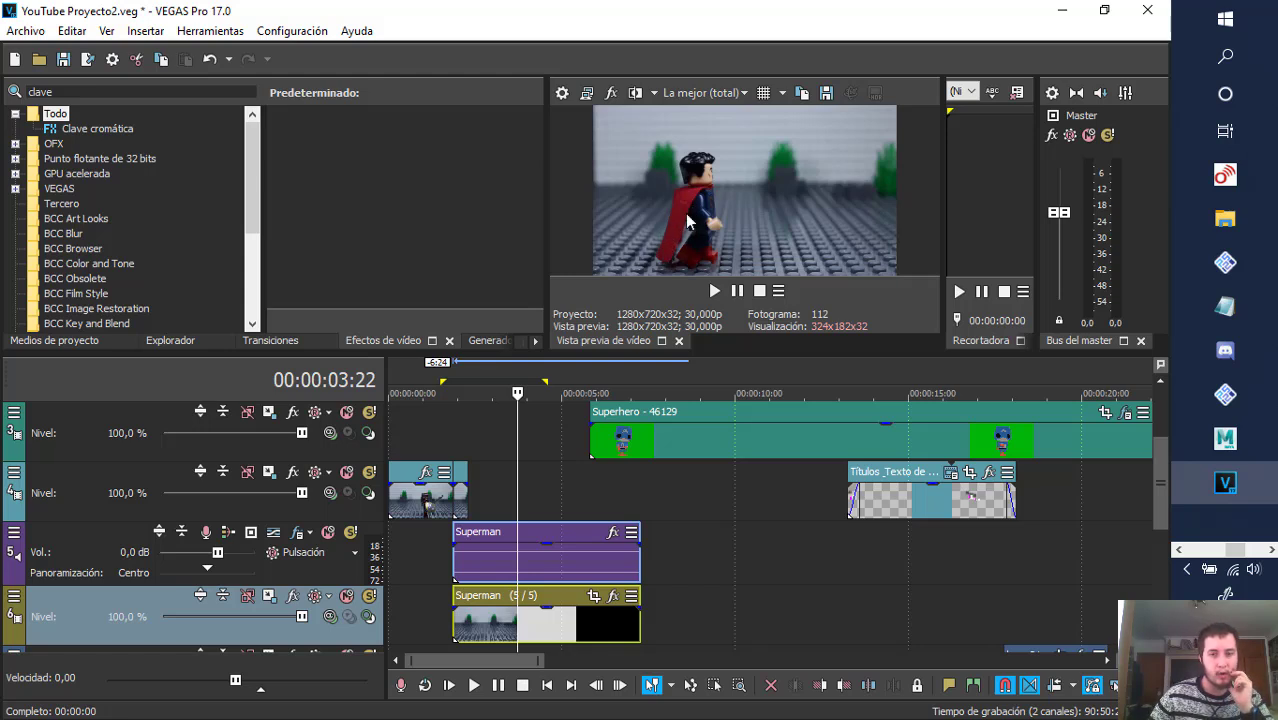
- Find the effects matching "corrector" and apply the (Predeterminado) preset of Corrector de color (secundario) to the Superman video clip
click(175, 91)
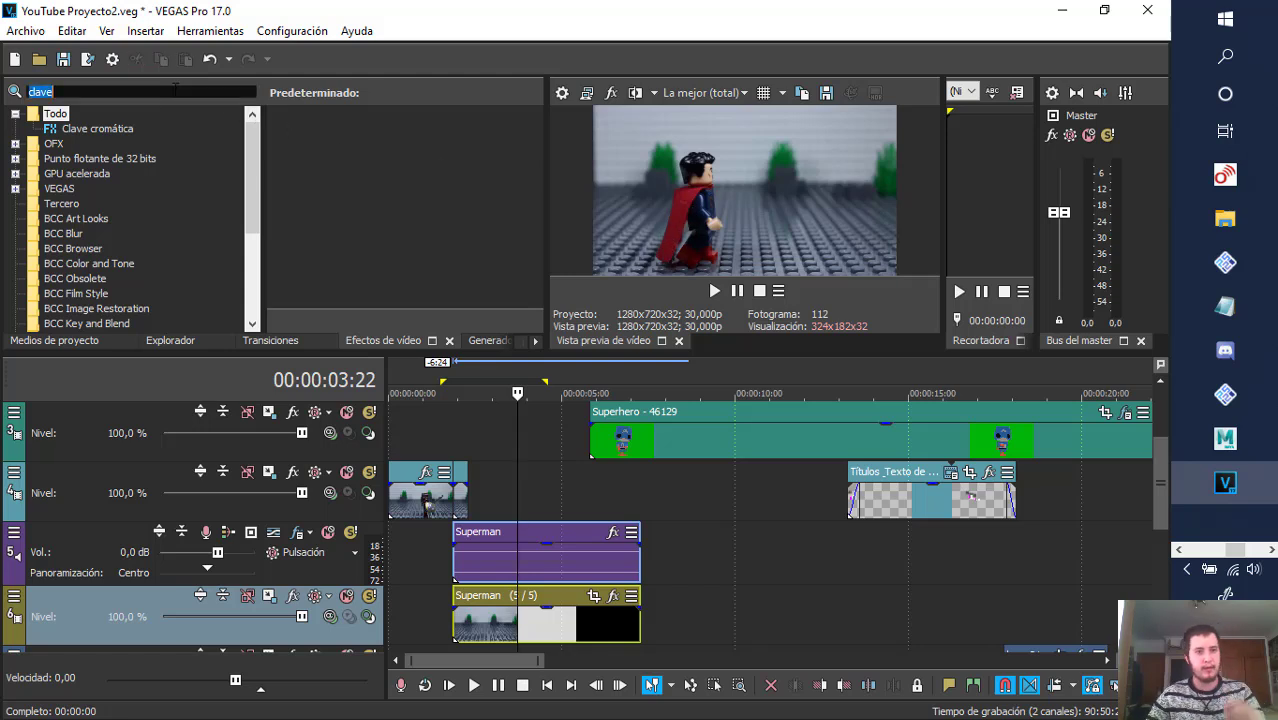
key(BackSpace)
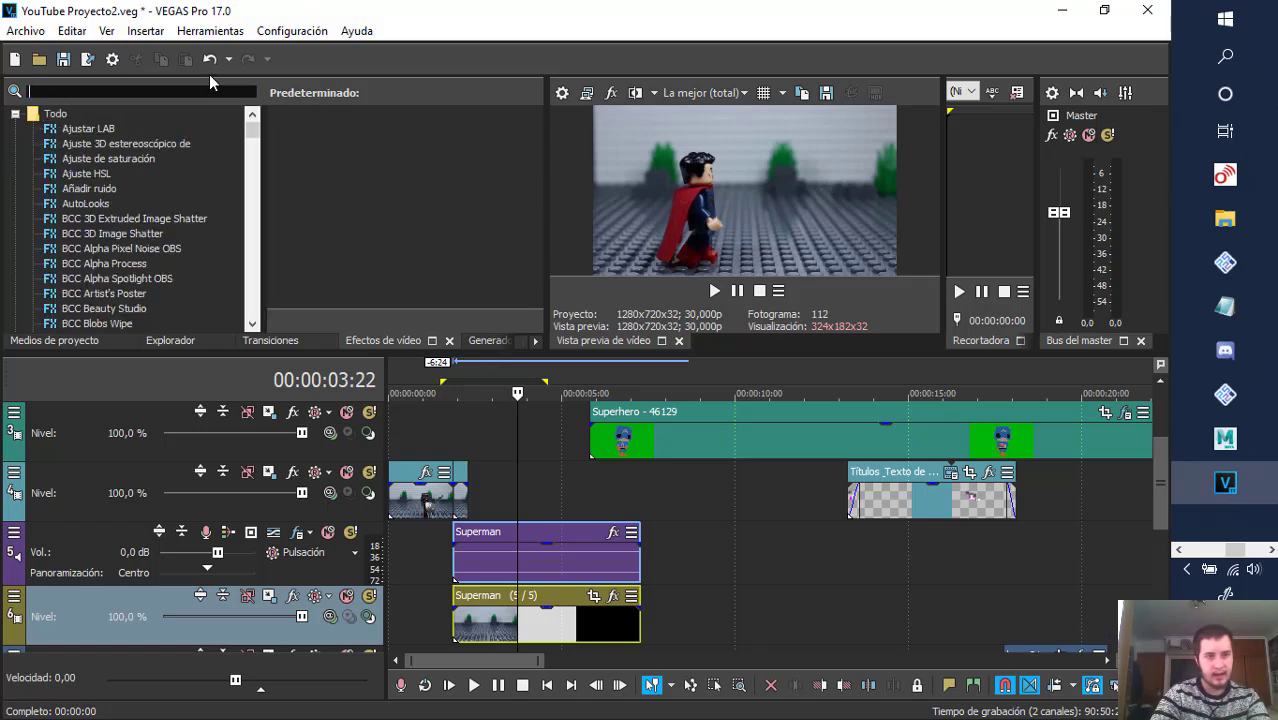
text(corrector)
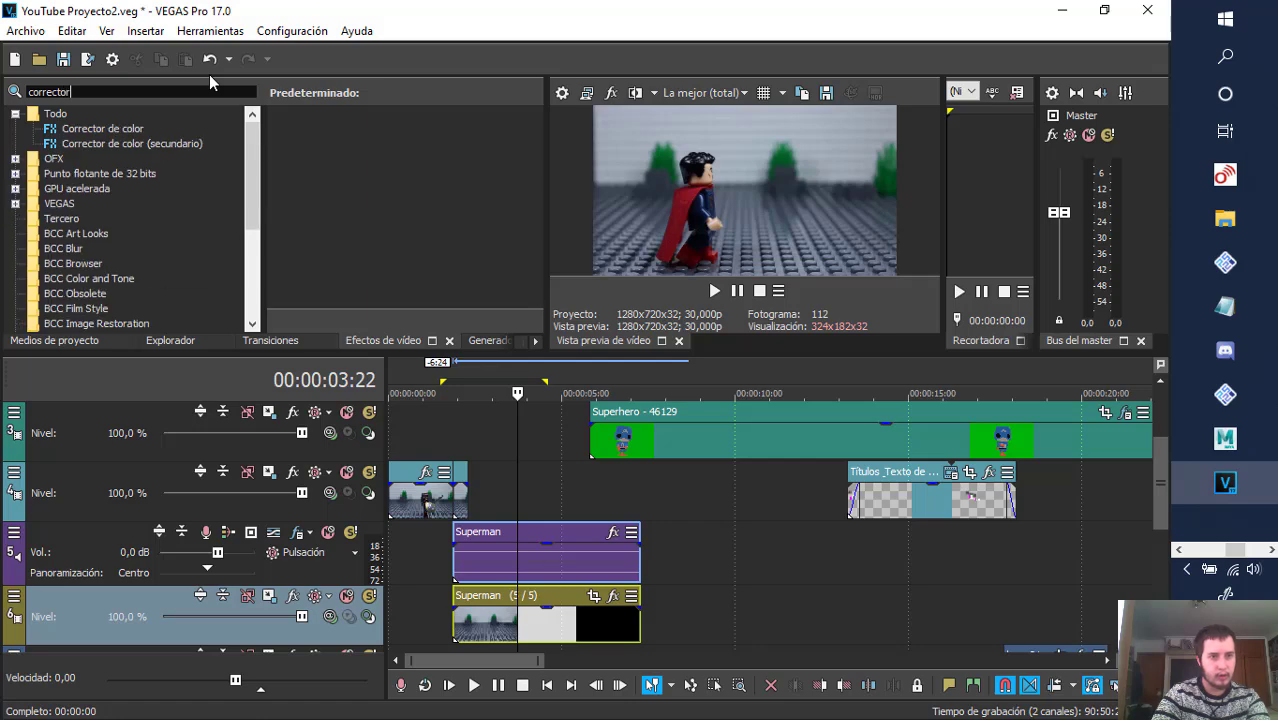
click(187, 147)
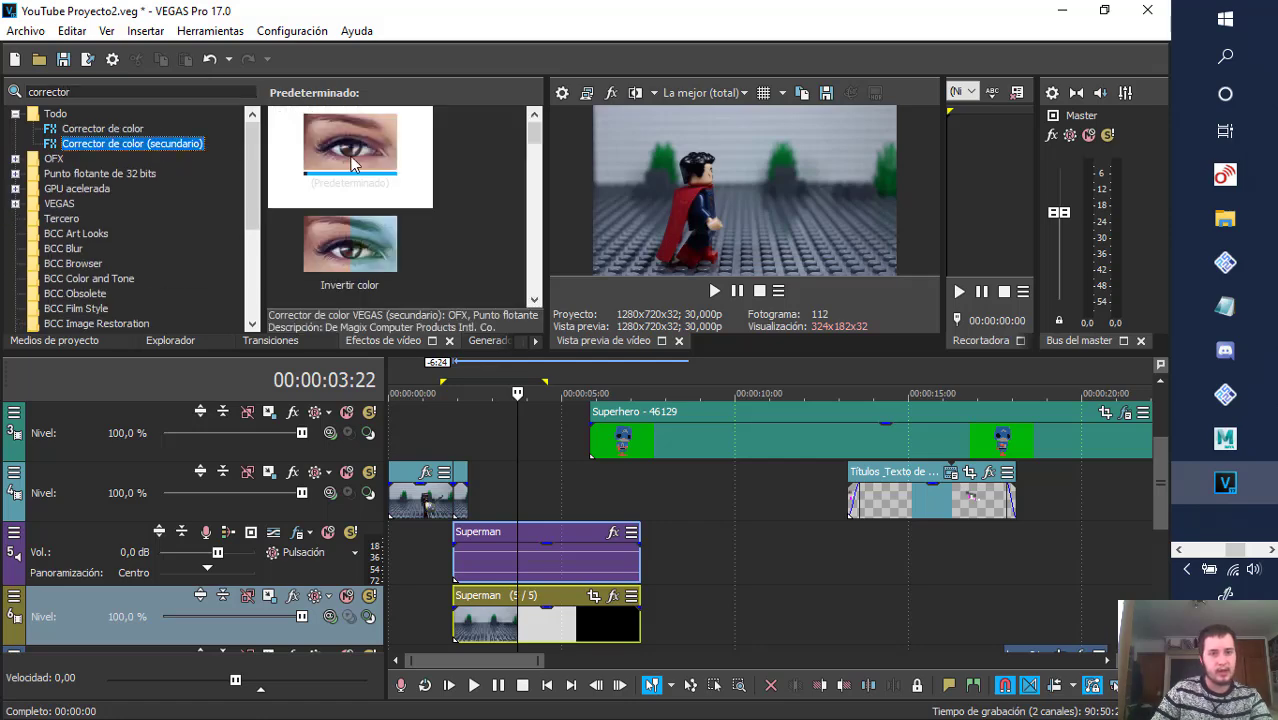
drag(352, 163, 502, 623)
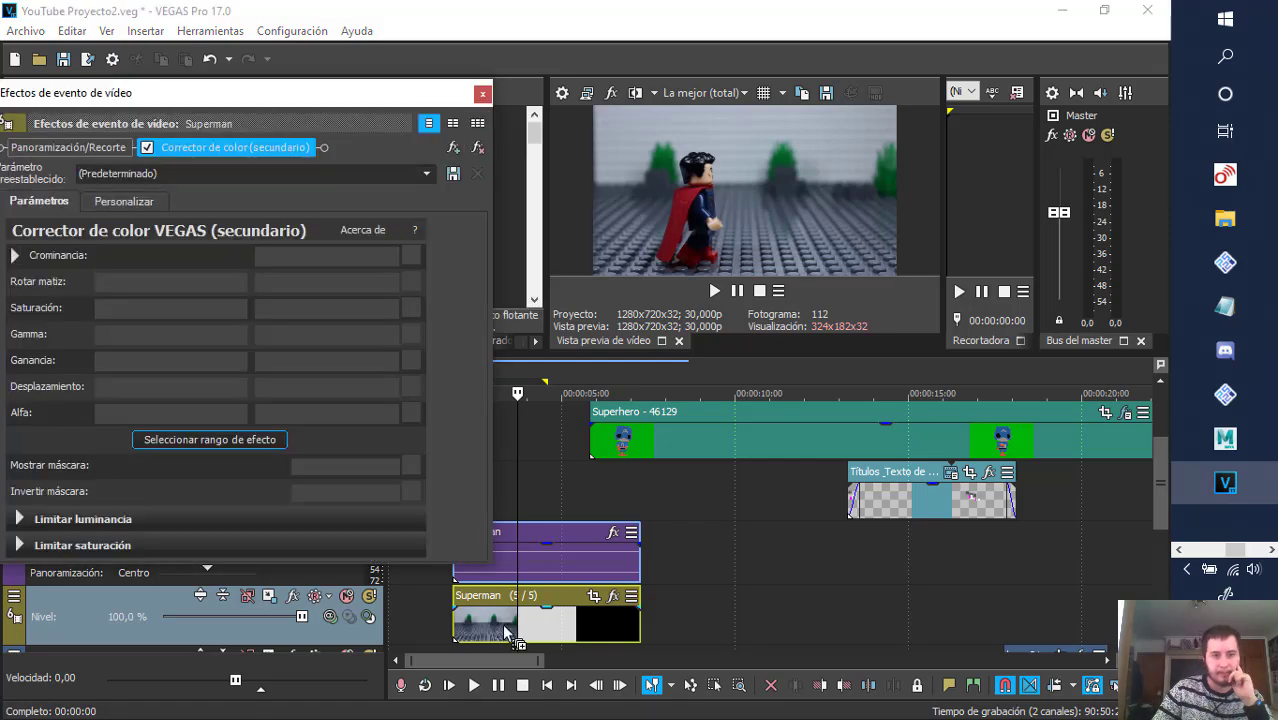
- Sample the red cape as the colour corrector's effect range and show the resulting mask
click(229, 443)
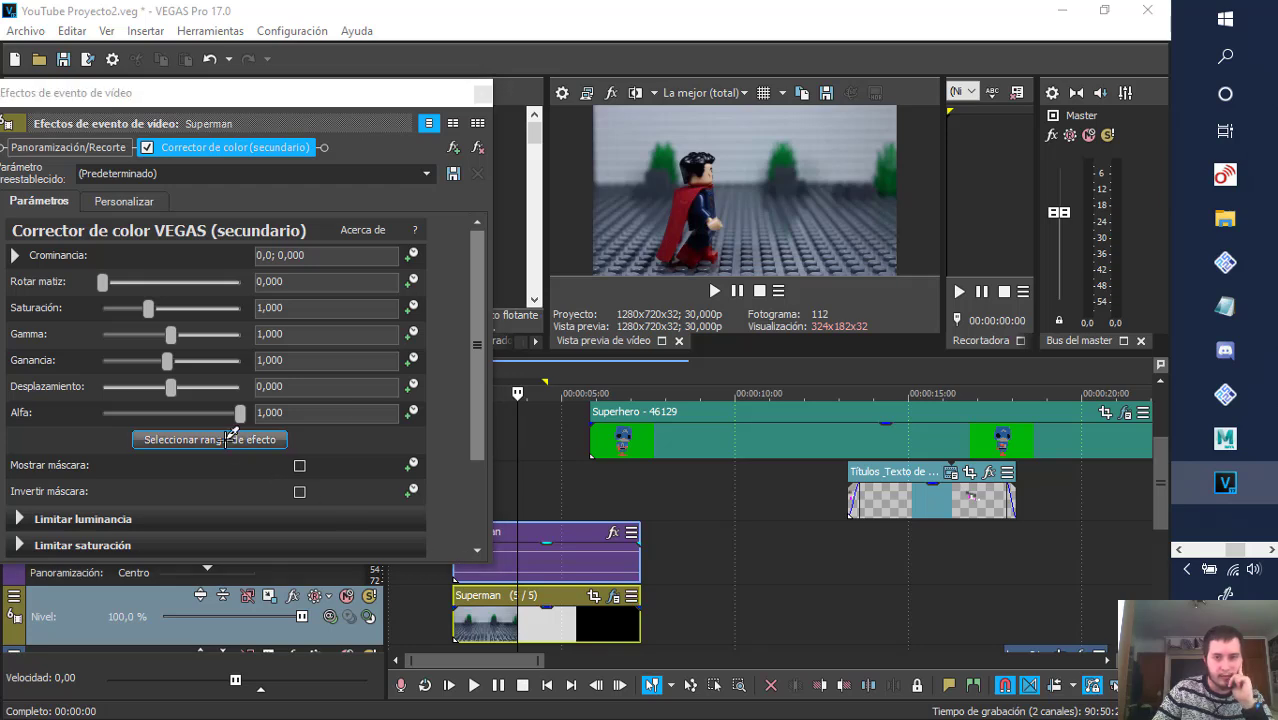
click(682, 207)
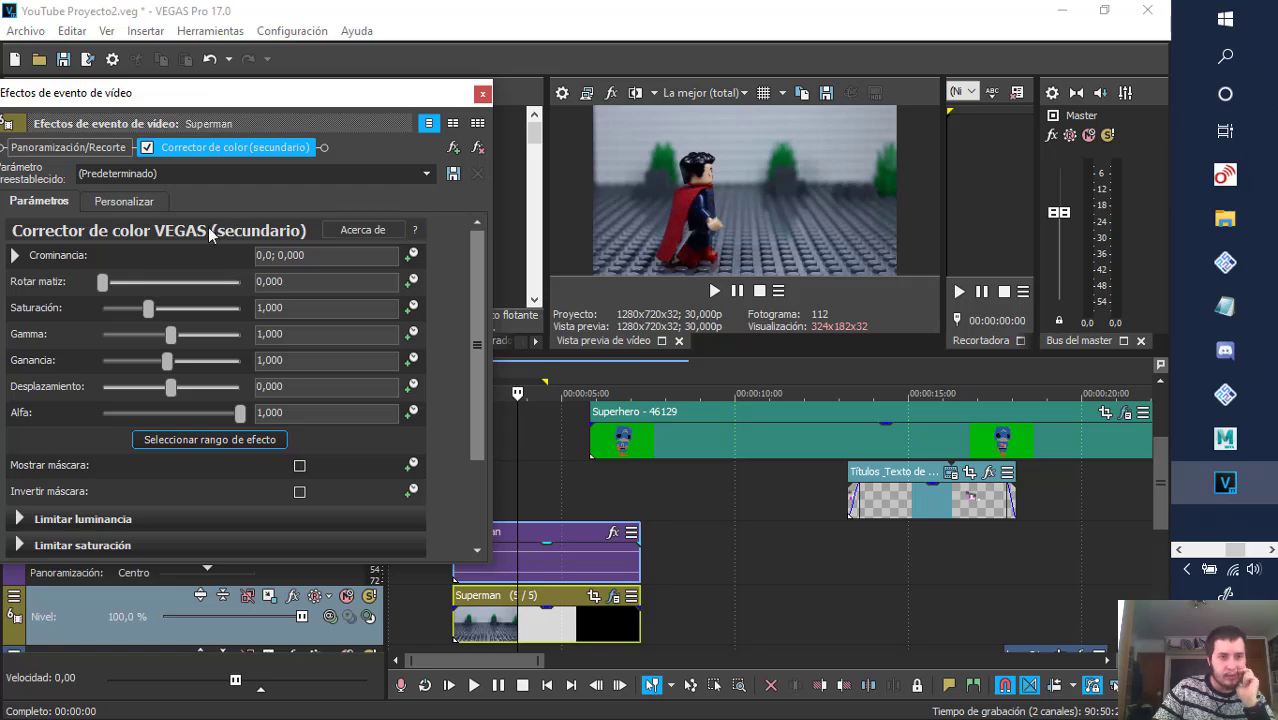
click(125, 203)
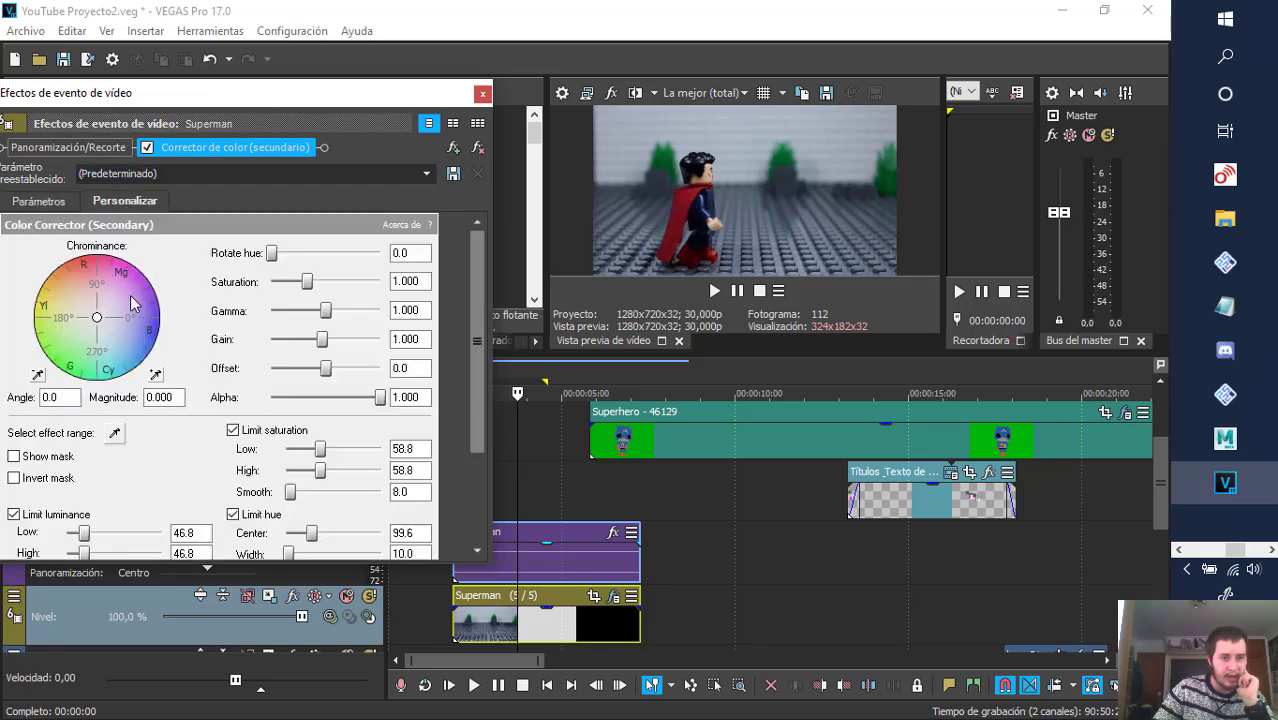
click(13, 456)
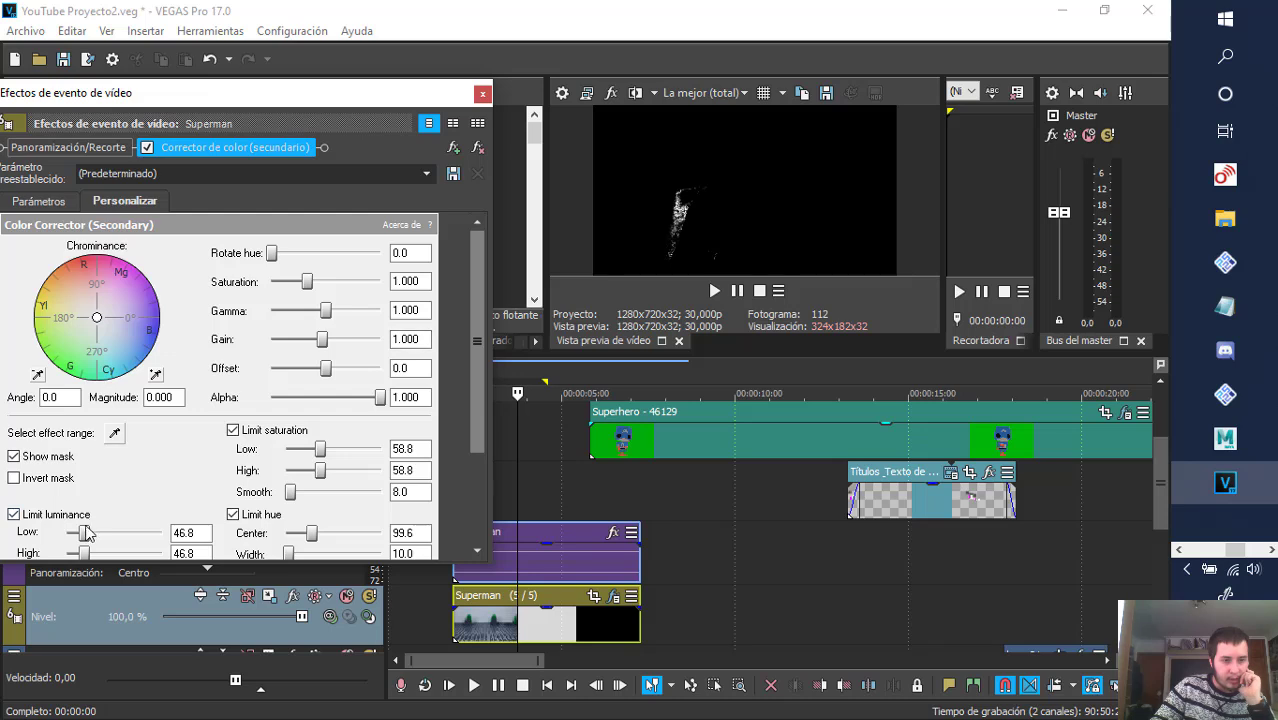
- Set the mask's luminance limits to Low 17.6 and High 128.7, comparing with the unmasked picture
drag(88, 538, 82, 540)
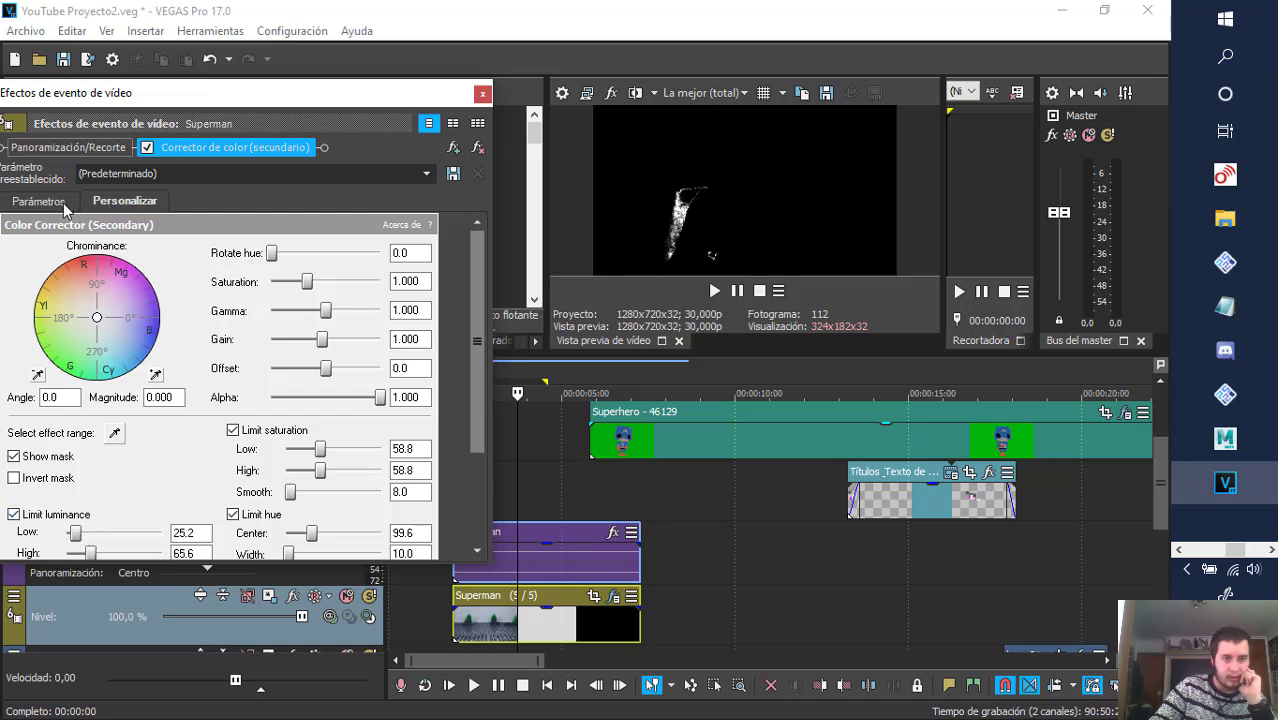
click(16, 457)
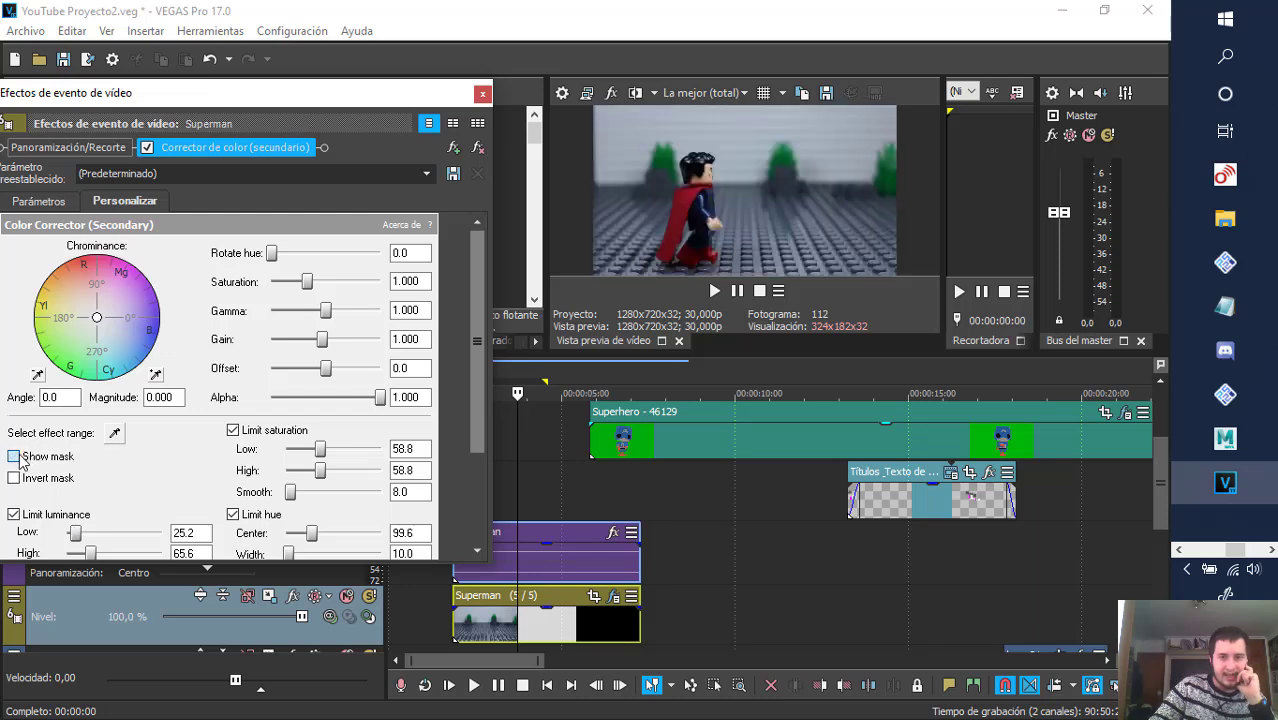
click(14, 457)
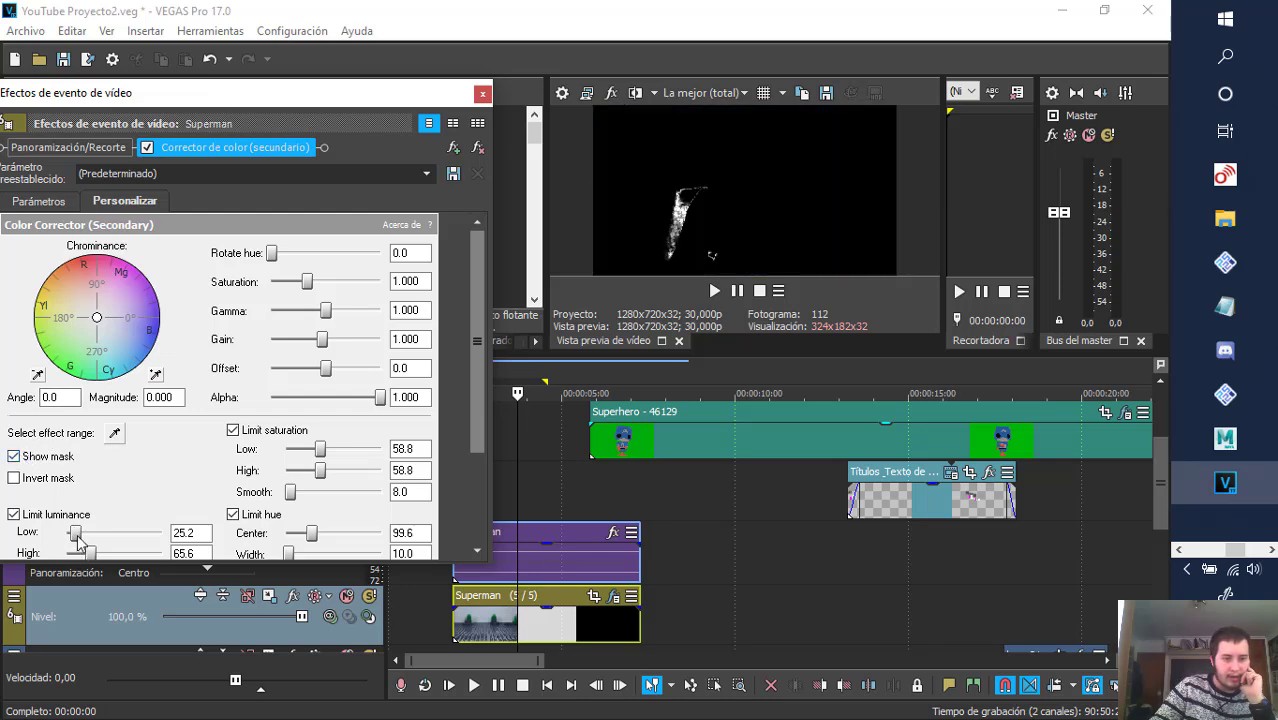
drag(77, 537, 117, 558)
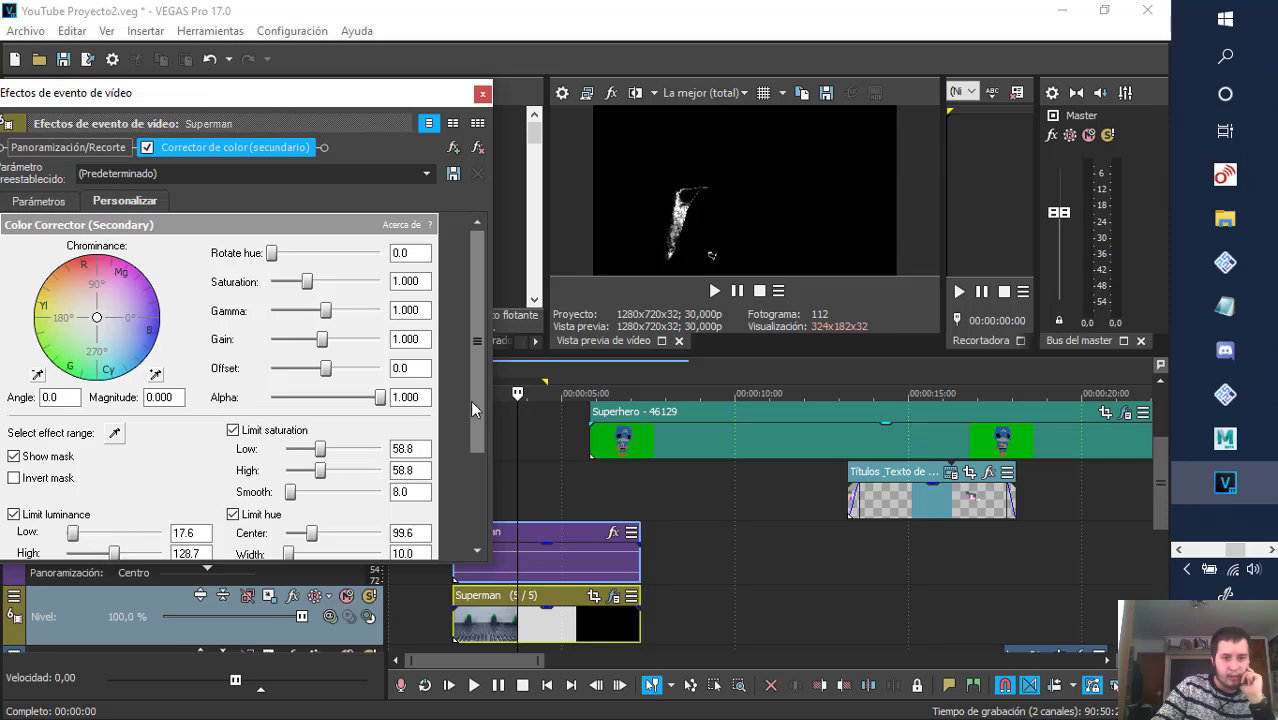
- Set the mask's hue limit to Center 103.3 and Width 42.7, and its saturation limits to Low 41.7 and High 75.3
drag(470, 400, 445, 522)
mouse_move(313, 505)
mouse_down()
mouse_move(330, 505)
mouse_move(297, 521)
mouse_move(328, 522)
mouse_move(299, 521)
mouse_up()
drag(322, 421, 311, 425)
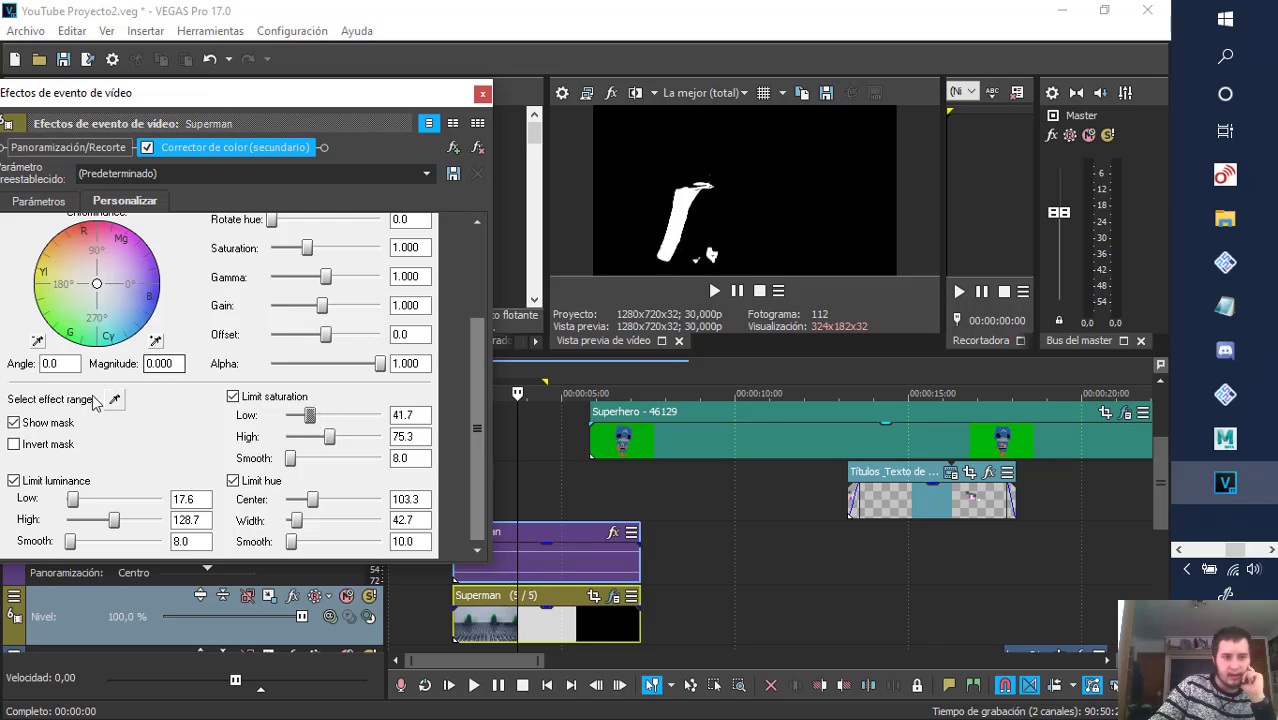
- Compare the cape mask with the normal picture by repeatedly switching Show mask off and on
click(14, 423)
click(14, 423)
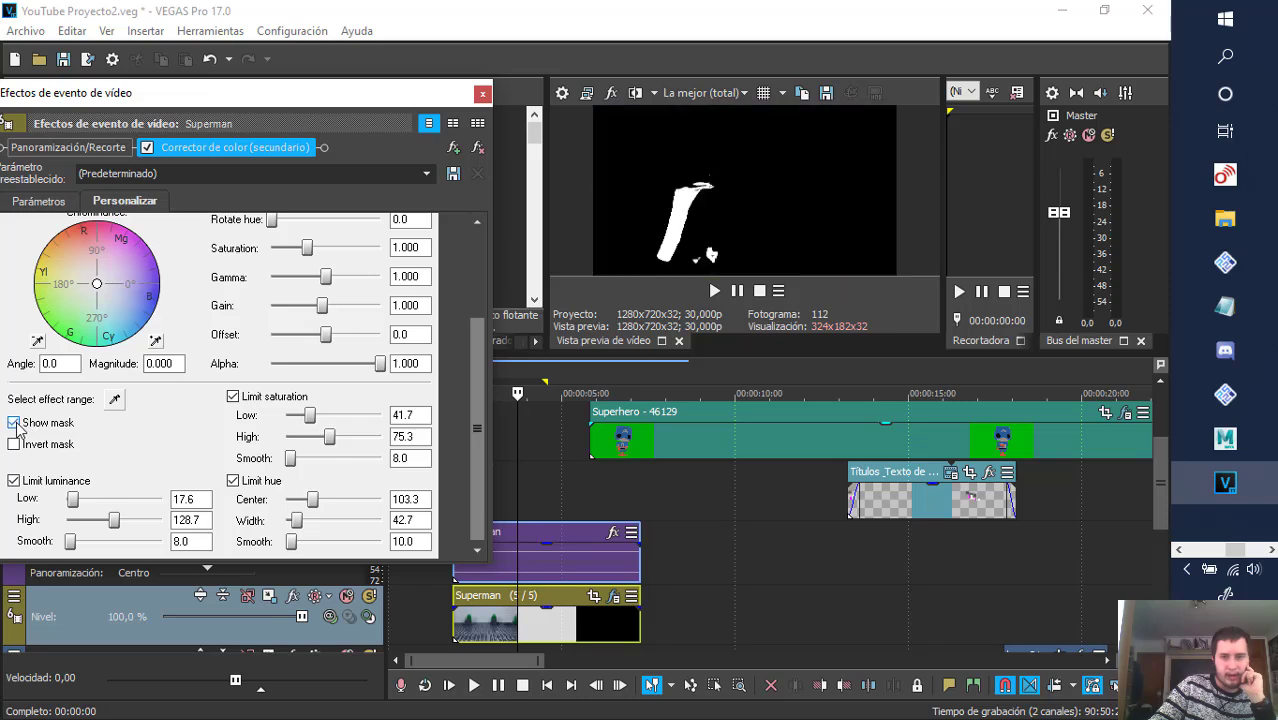
click(14, 423)
click(14, 423)
click(14, 423)
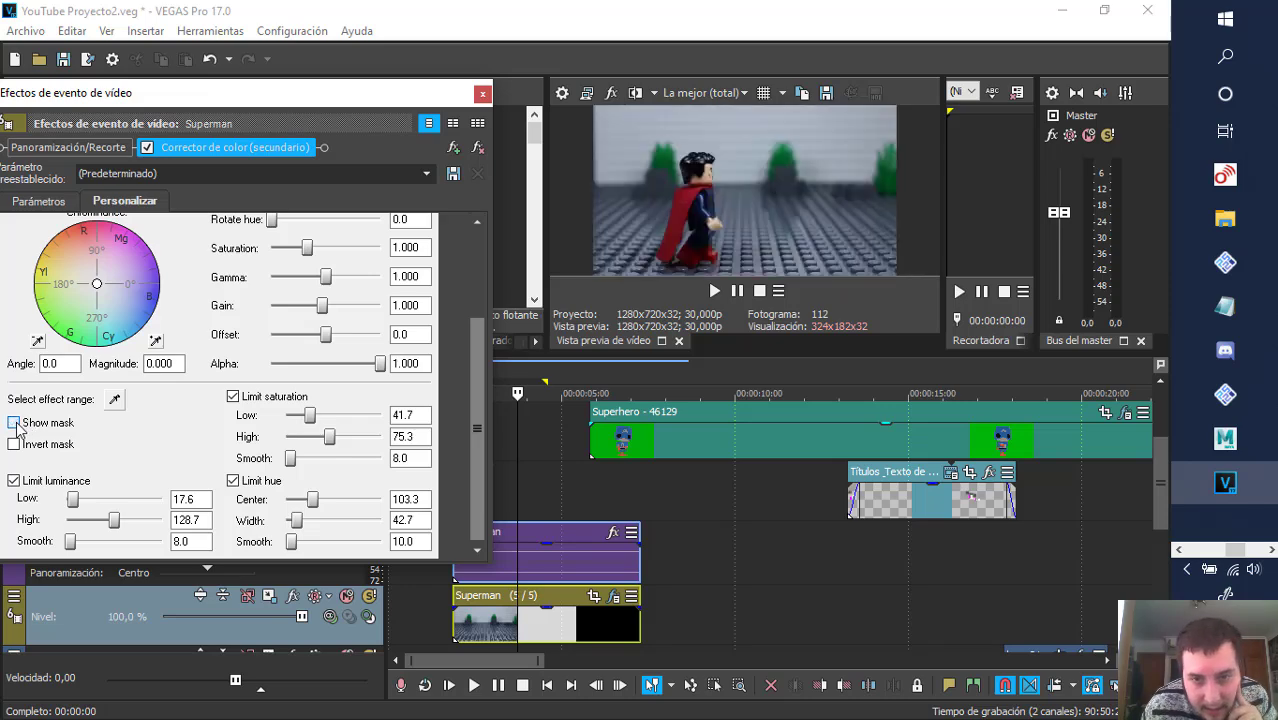
click(14, 423)
click(14, 423)
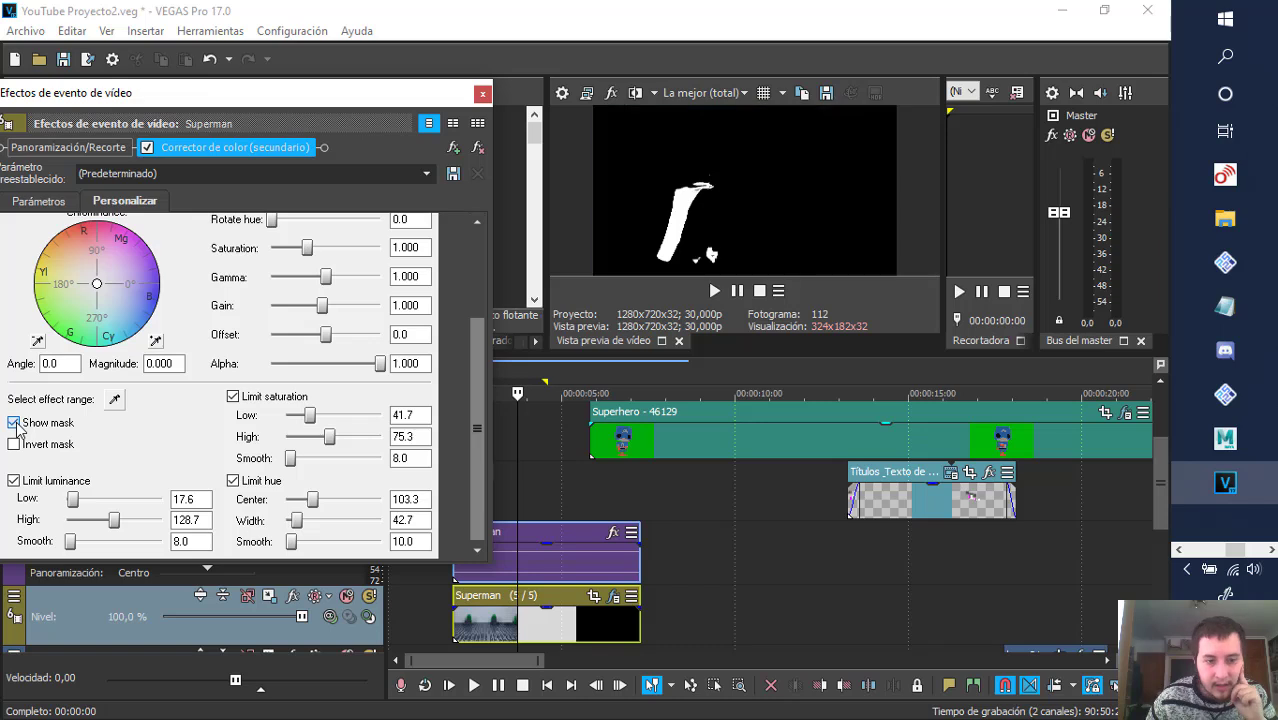
click(14, 423)
click(16, 424)
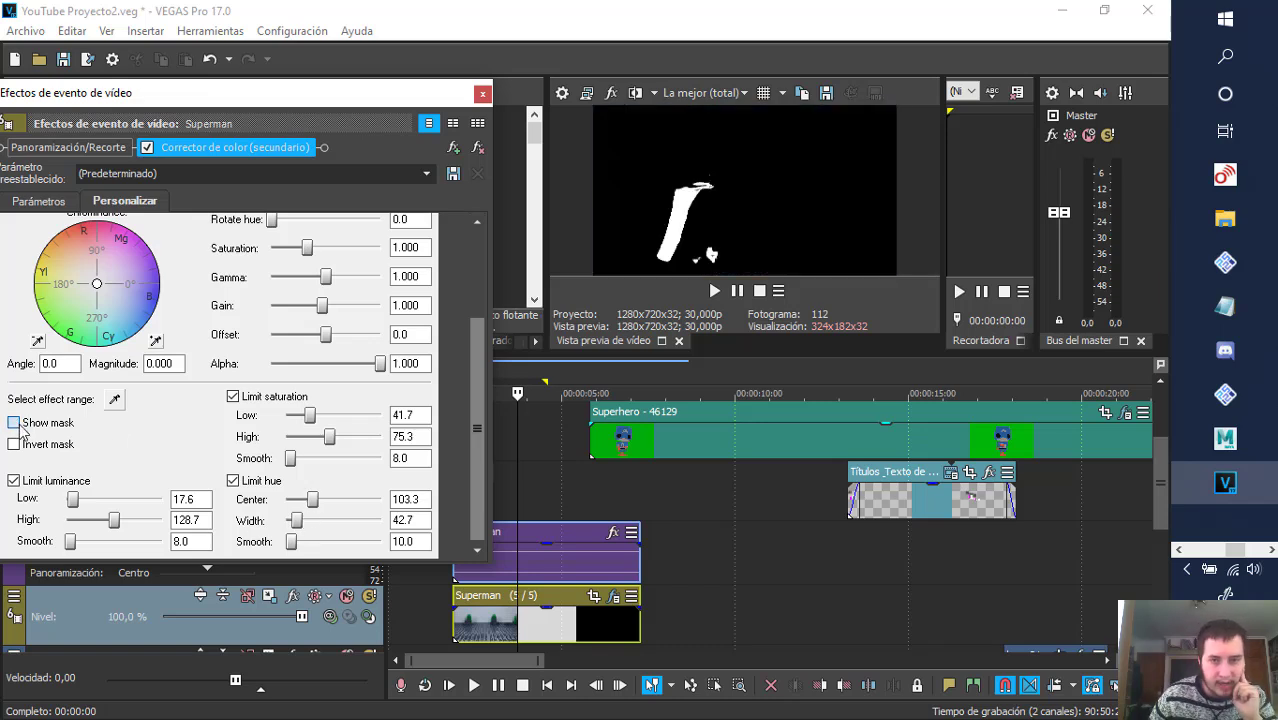
click(14, 423)
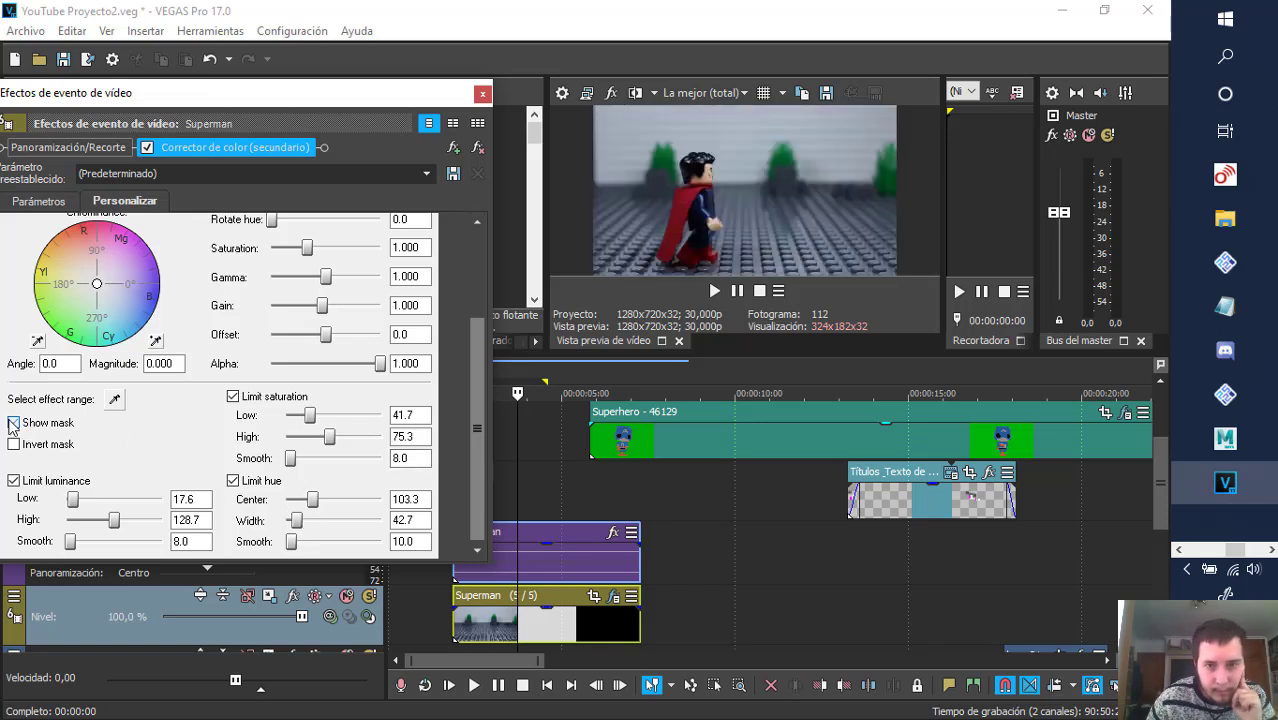
click(14, 423)
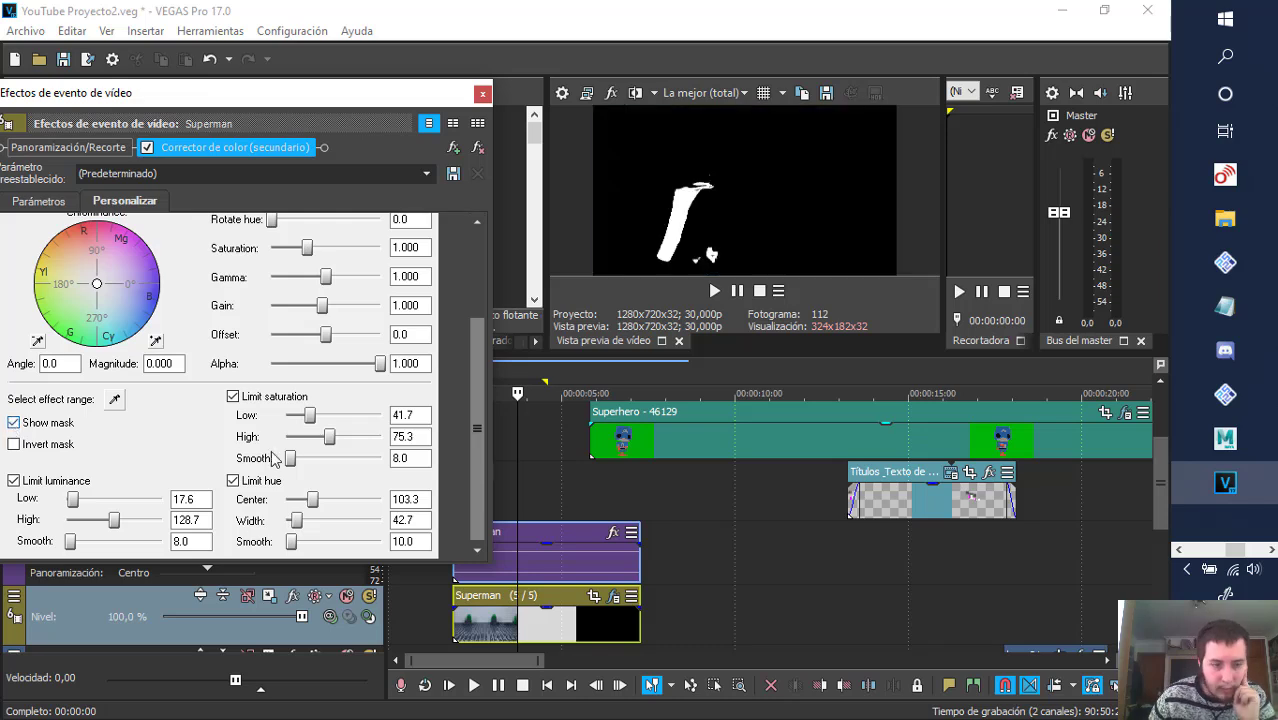
- Adjust the mask to hue Center 92.6 and Width 46.3 with saturation from 32.0 to 86.6, and compare it with the picture
drag(296, 521, 300, 548)
drag(323, 505, 313, 508)
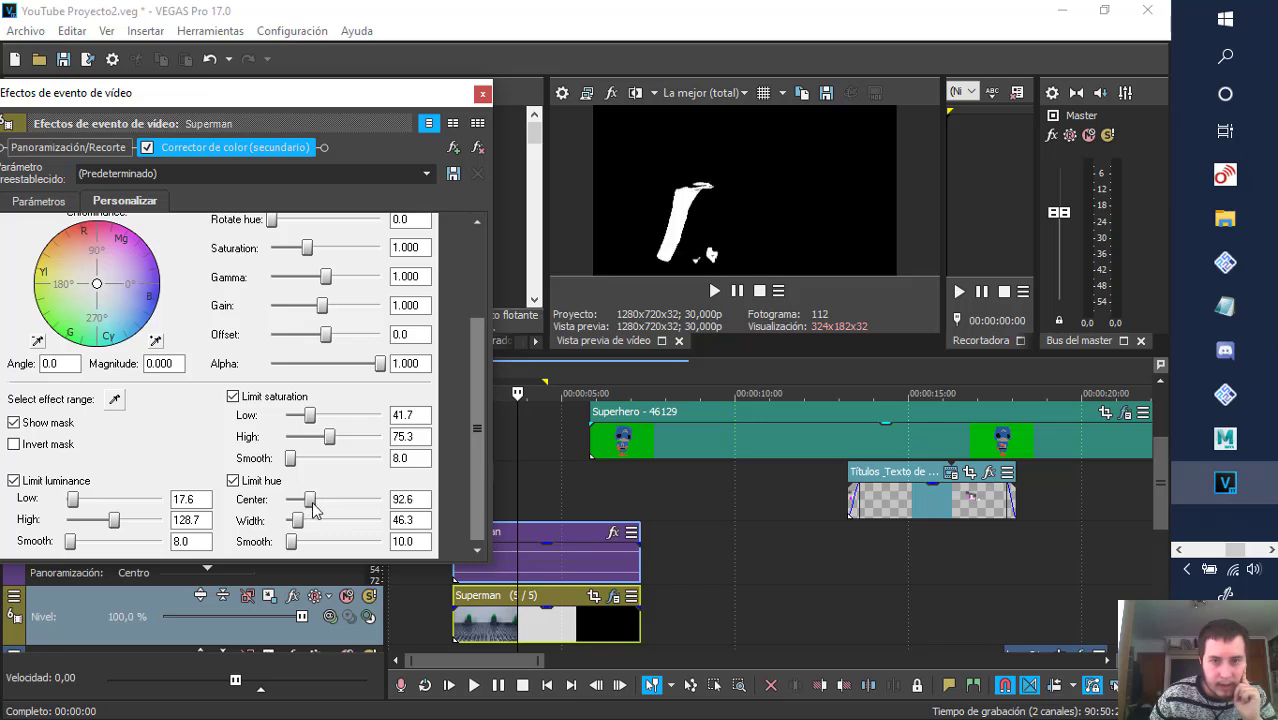
drag(331, 437, 305, 428)
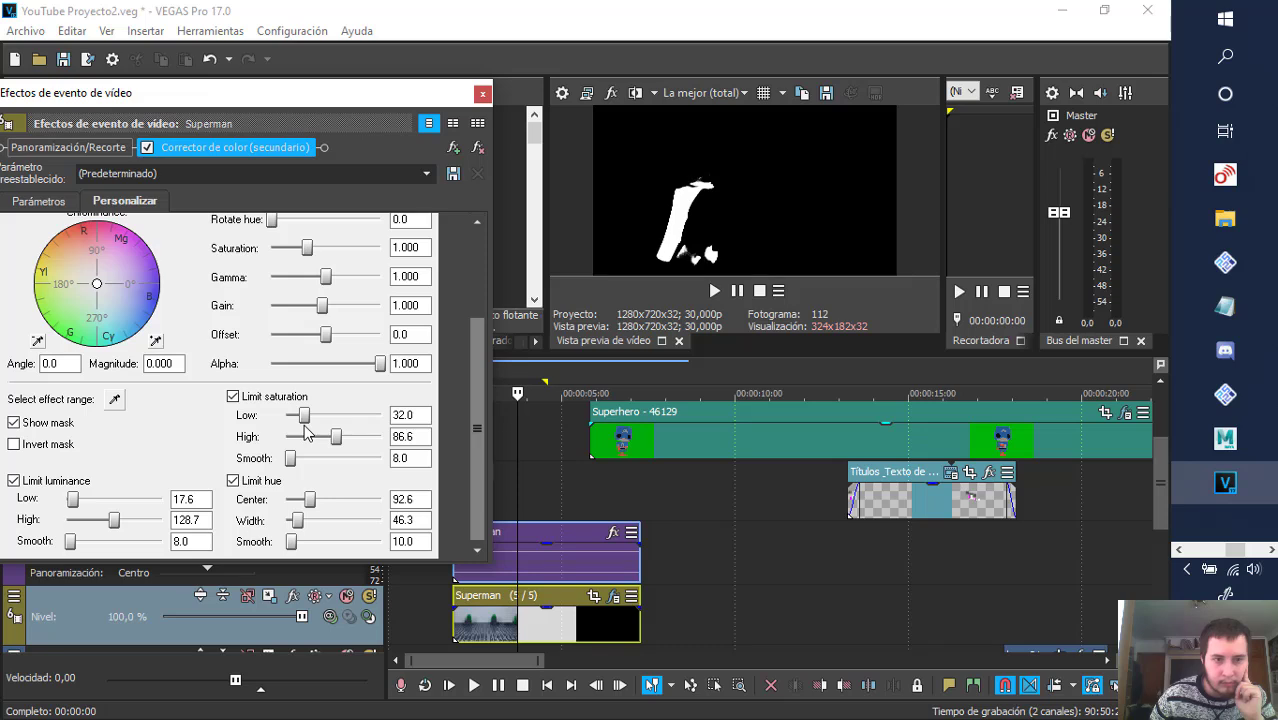
click(14, 423)
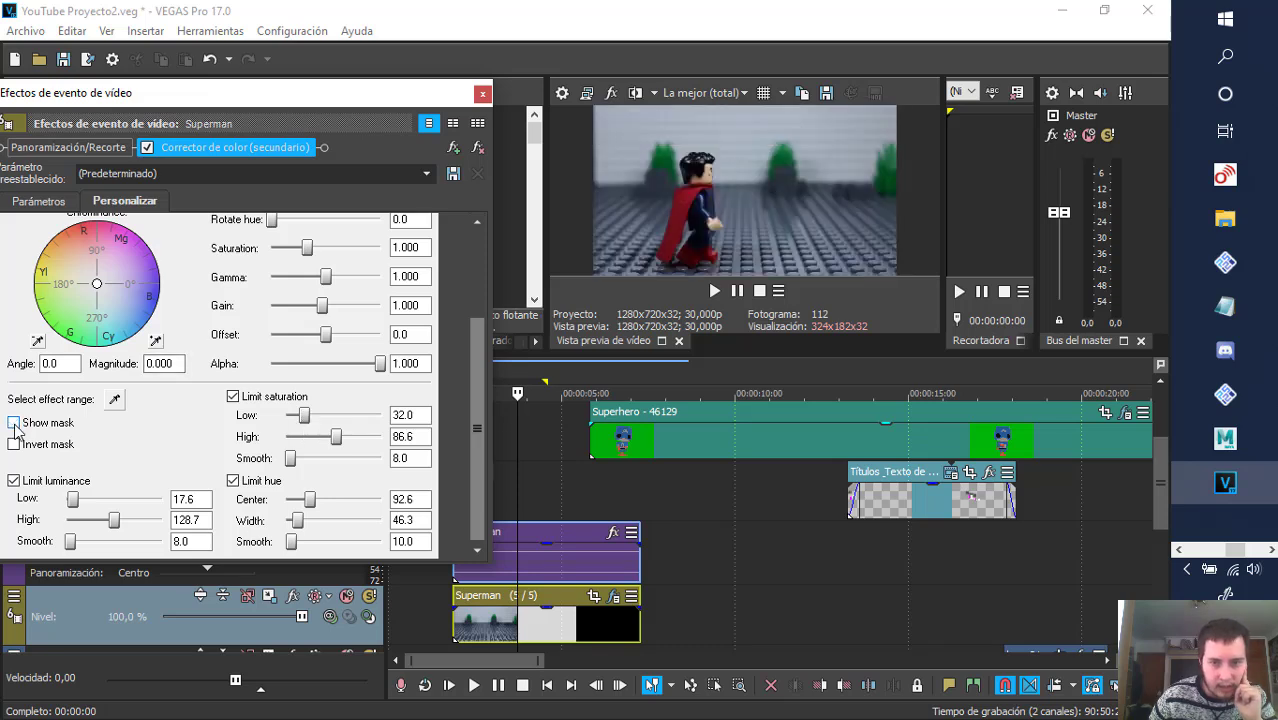
click(14, 424)
- Set the mask's saturation limits to Low 20.8 and High 88.2 and its hue Center to 114.0, checking against the picture
drag(305, 418, 296, 420)
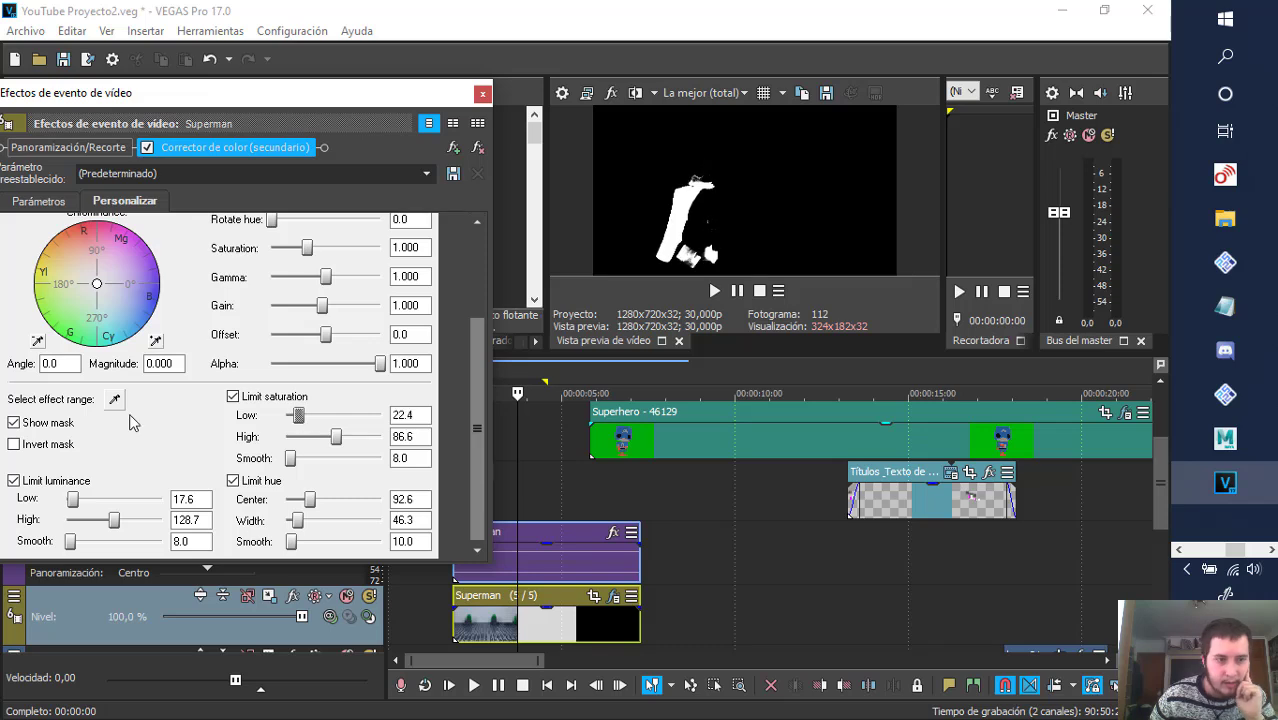
click(14, 423)
click(14, 424)
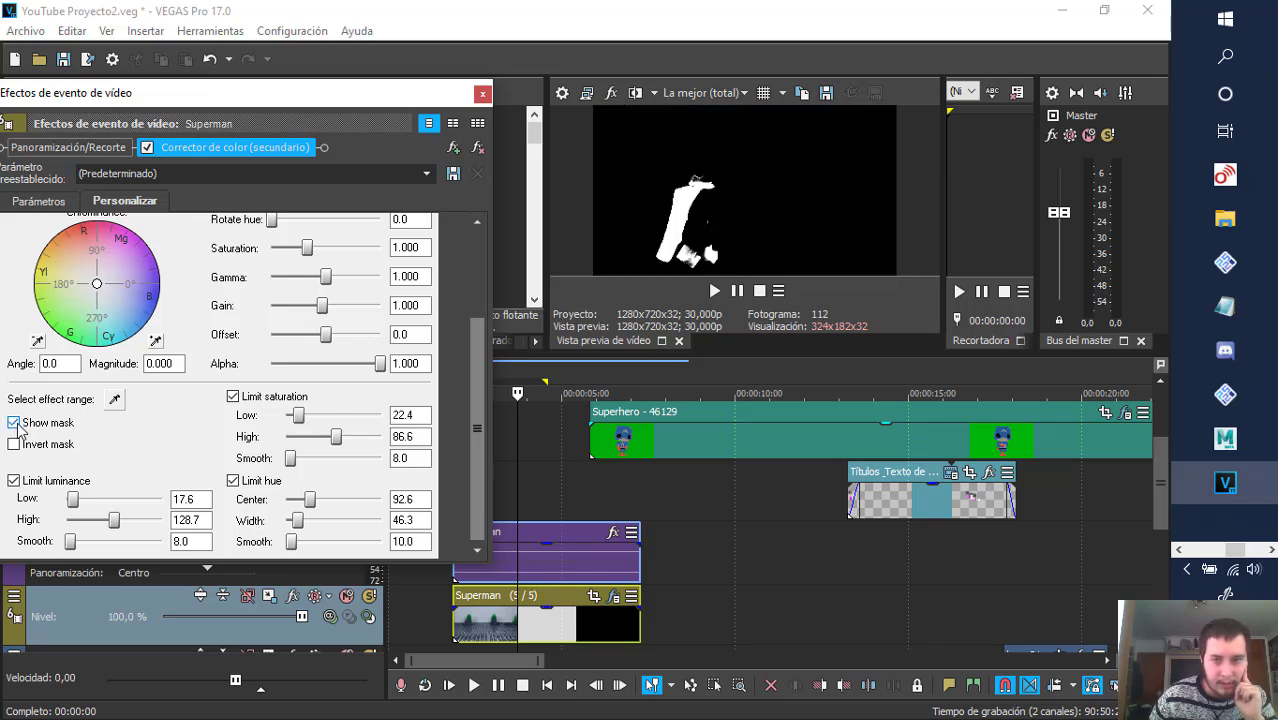
mouse_move(307, 416)
mouse_down()
mouse_move(324, 450)
mouse_move(340, 450)
mouse_move(297, 424)
mouse_up()
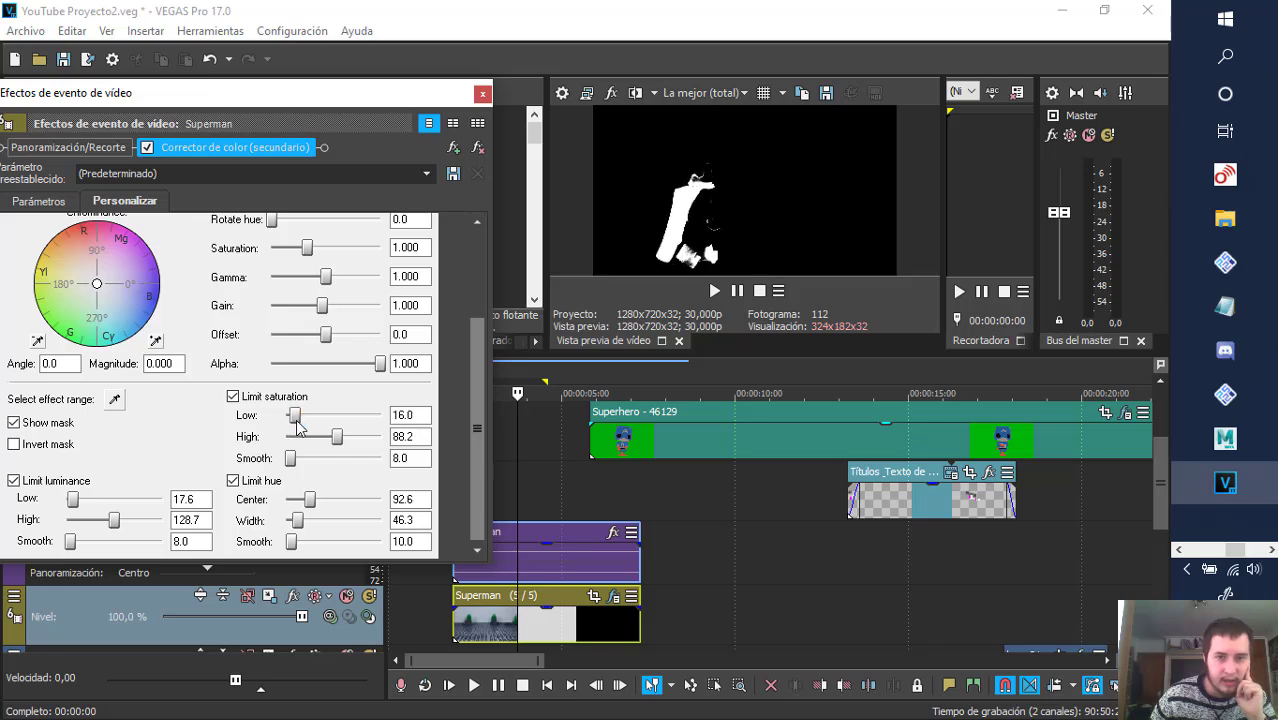
mouse_move(313, 503)
mouse_down()
mouse_move(328, 502)
mouse_move(316, 502)
mouse_up()
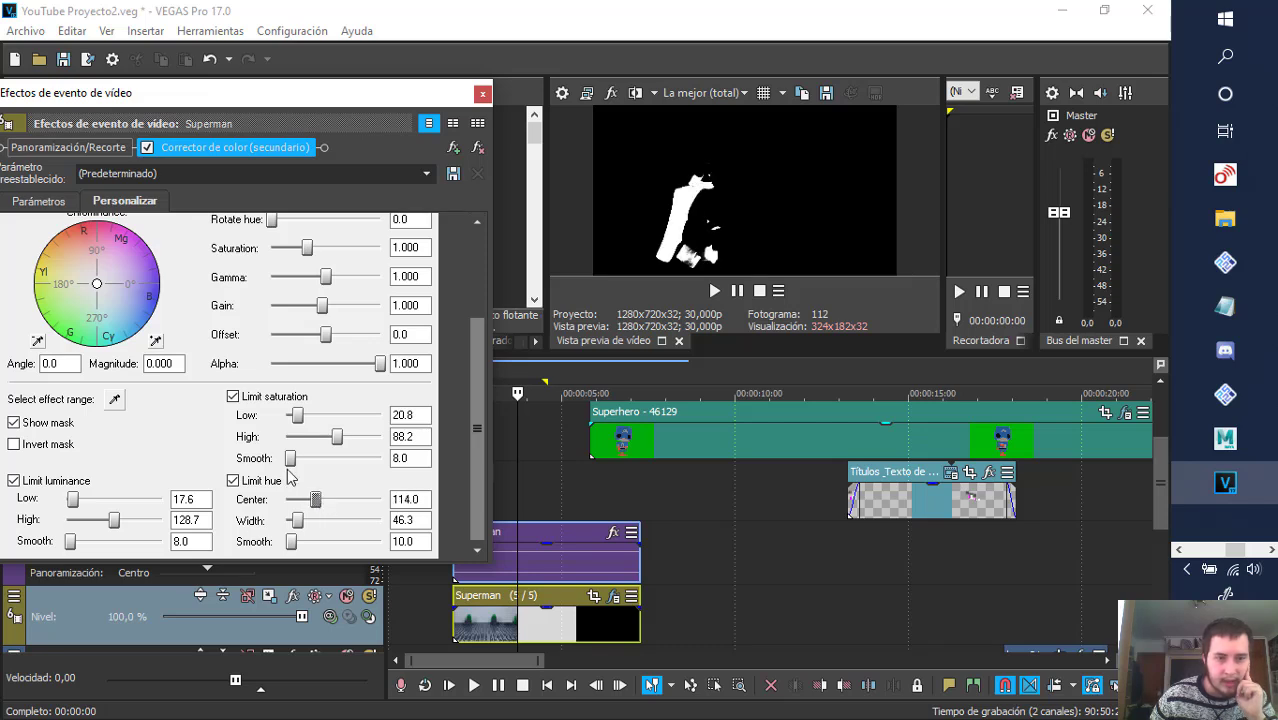
click(15, 424)
click(15, 424)
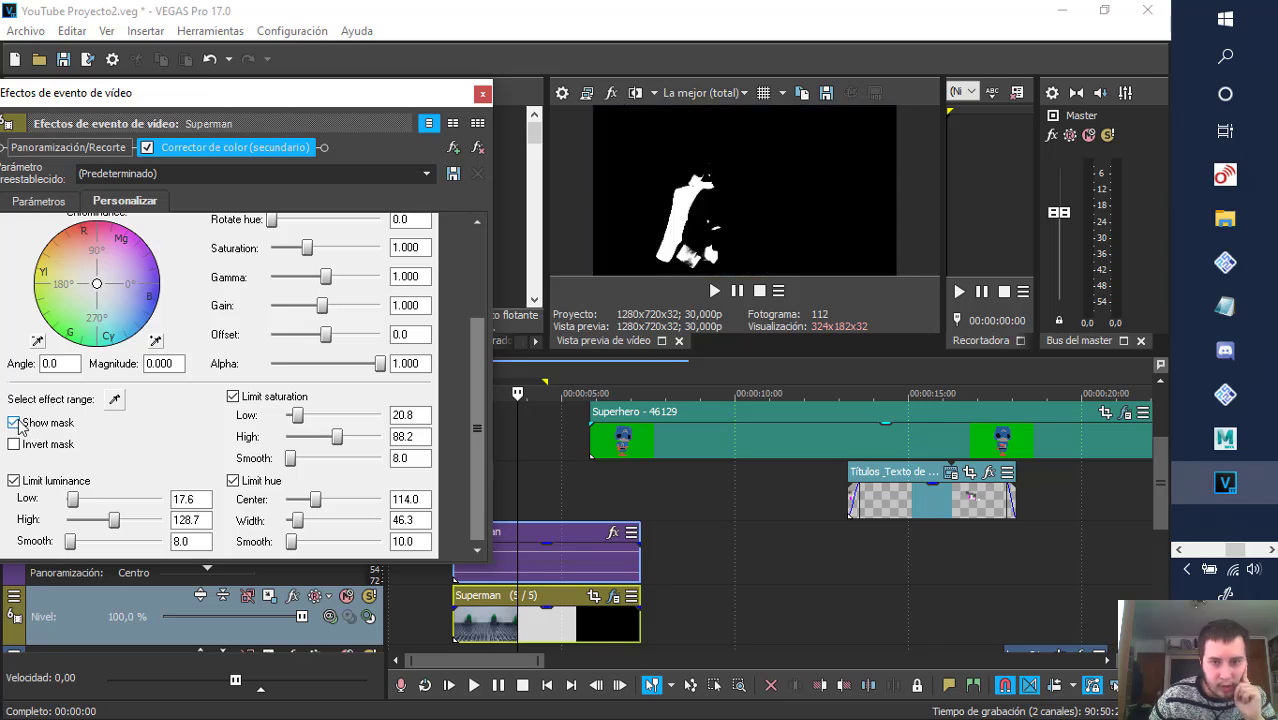
- Refine the cape mask with hue Center 78.4, saturation High 86.6 and luminance Low 10.0
drag(318, 507, 312, 507)
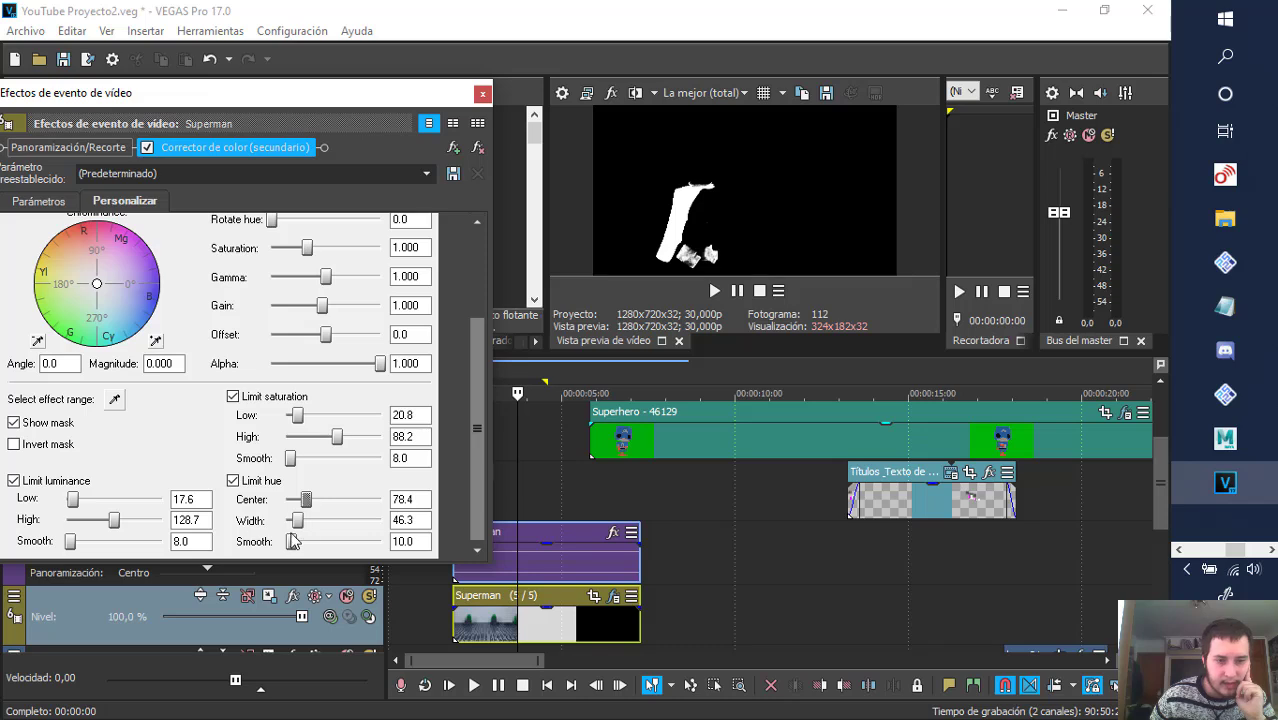
drag(337, 441, 305, 425)
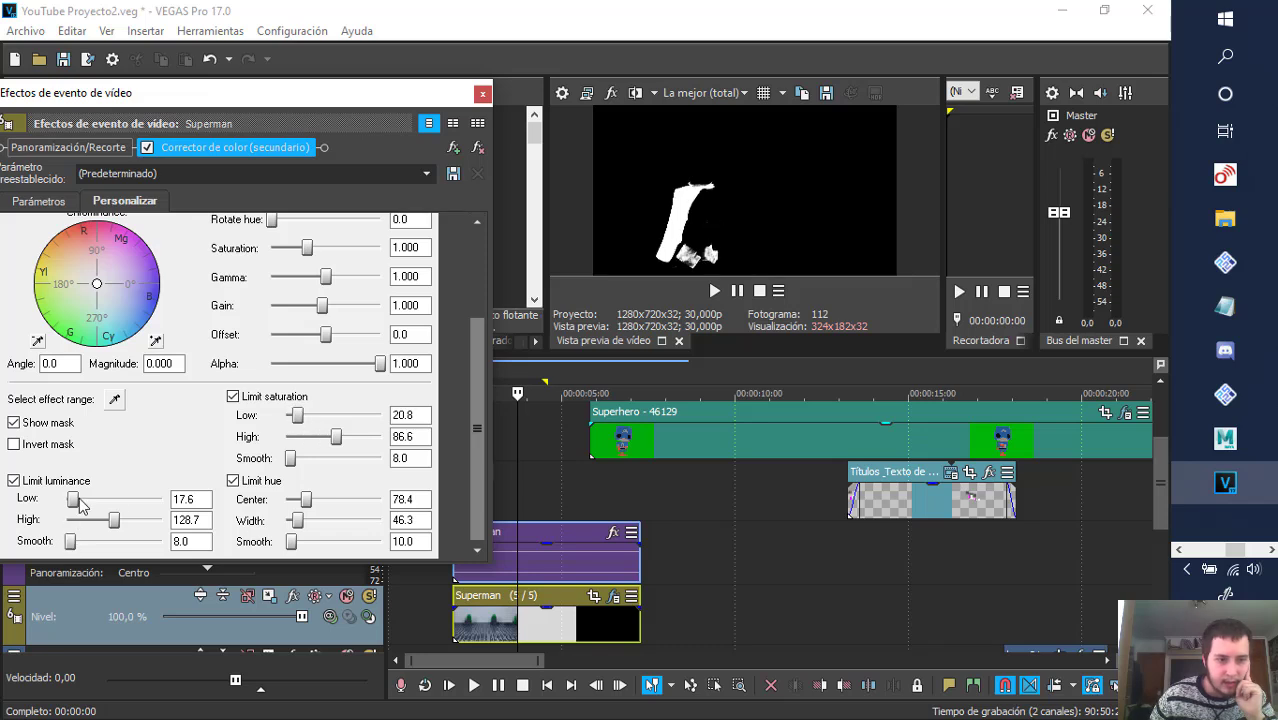
drag(80, 505, 77, 508)
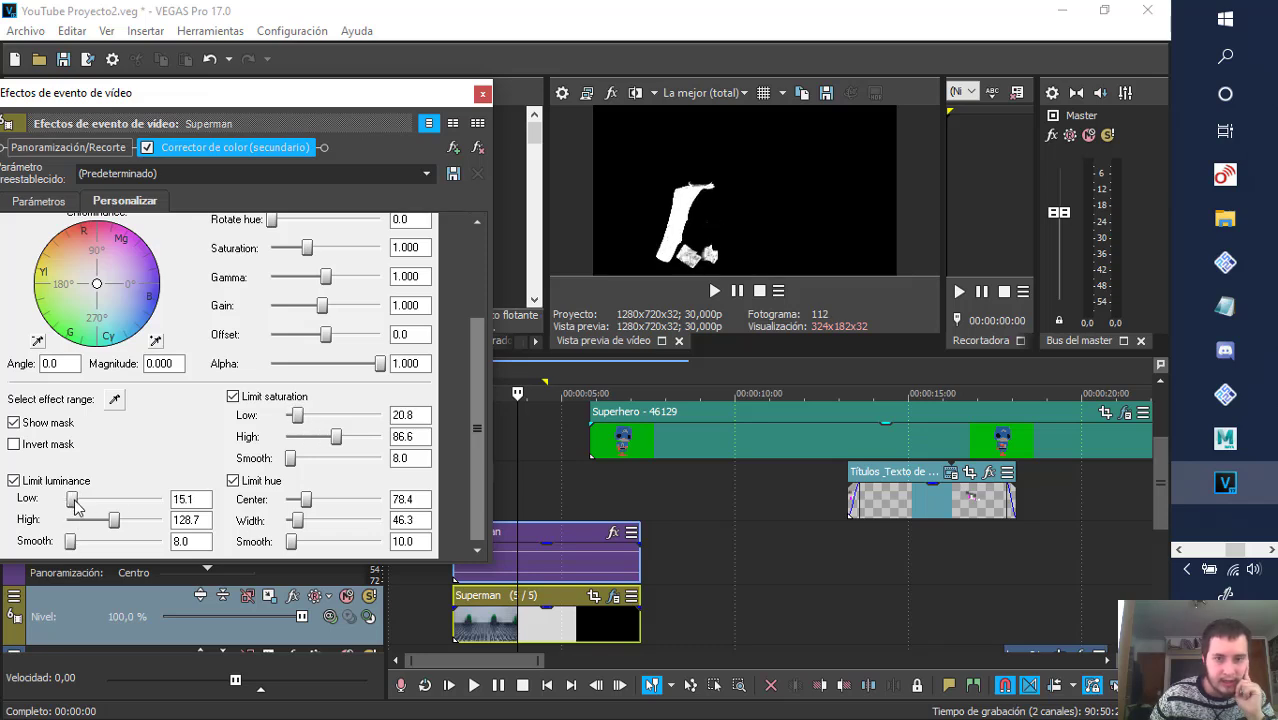
click(14, 423)
click(14, 423)
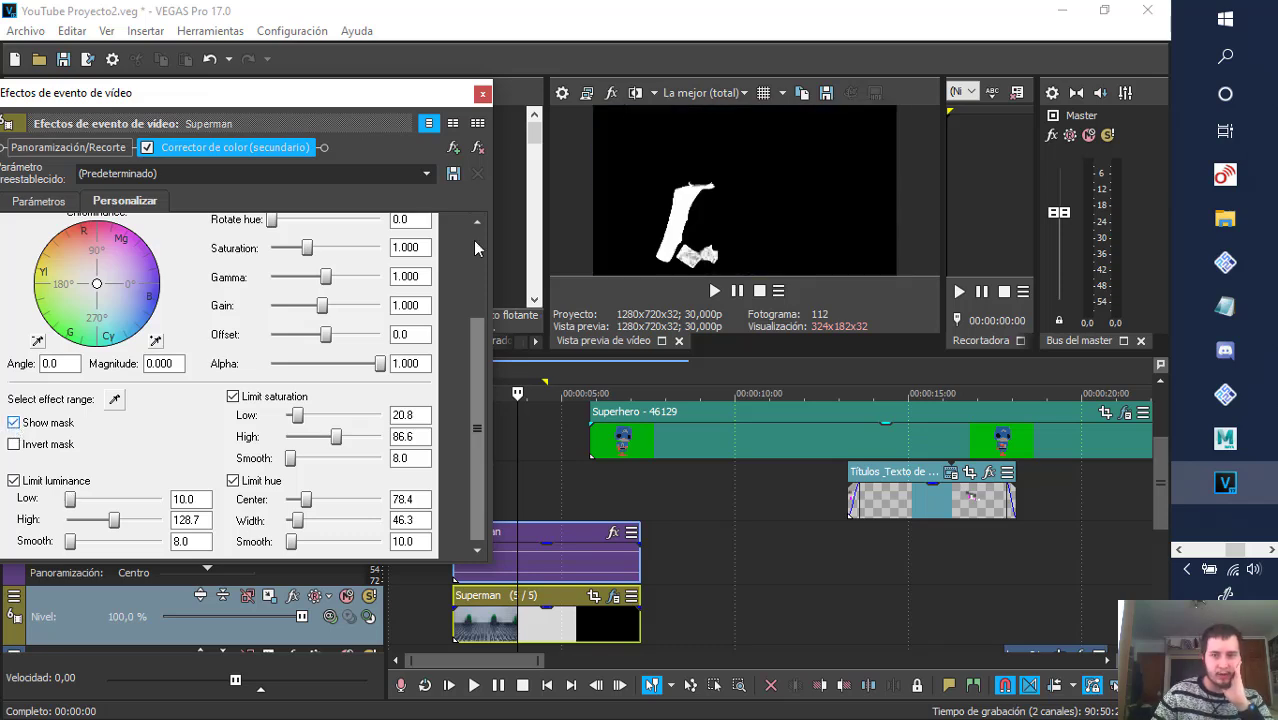
- Hide the mask and recolour the cape green with chrominance Angle 225.7 and Magnitude 1.000, moving the effect window aside
click(14, 423)
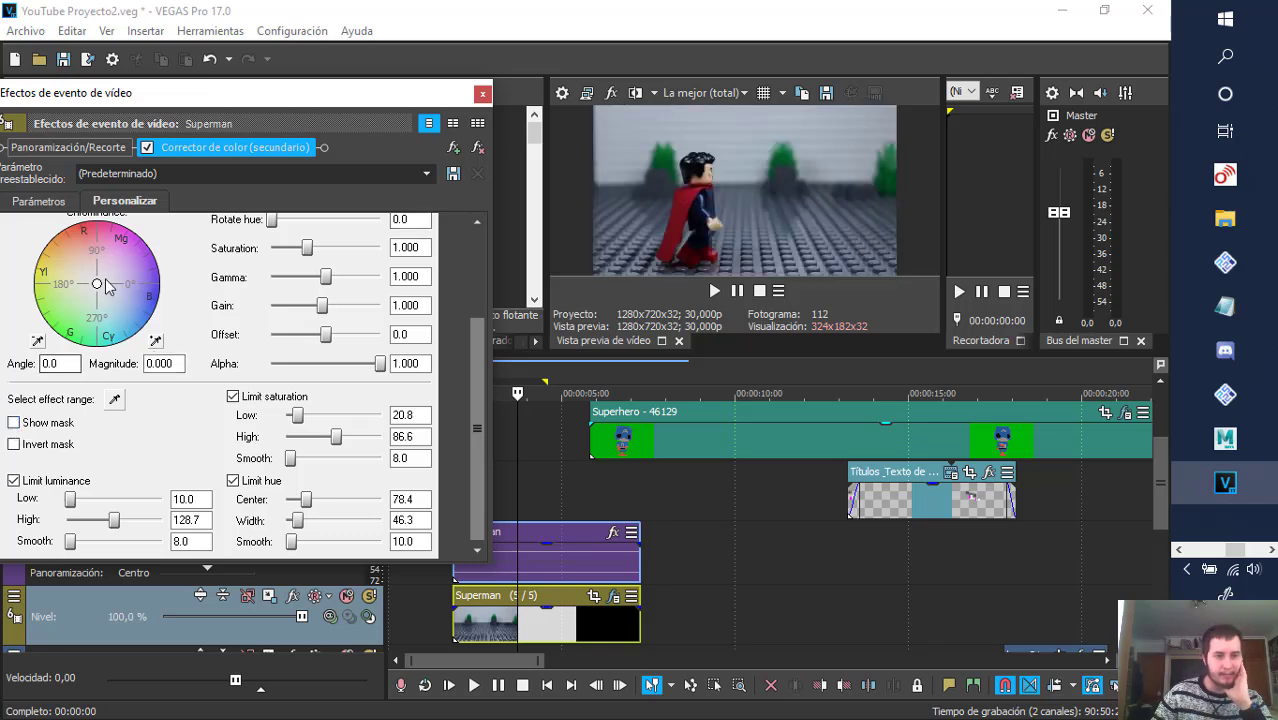
drag(97, 287, 56, 325)
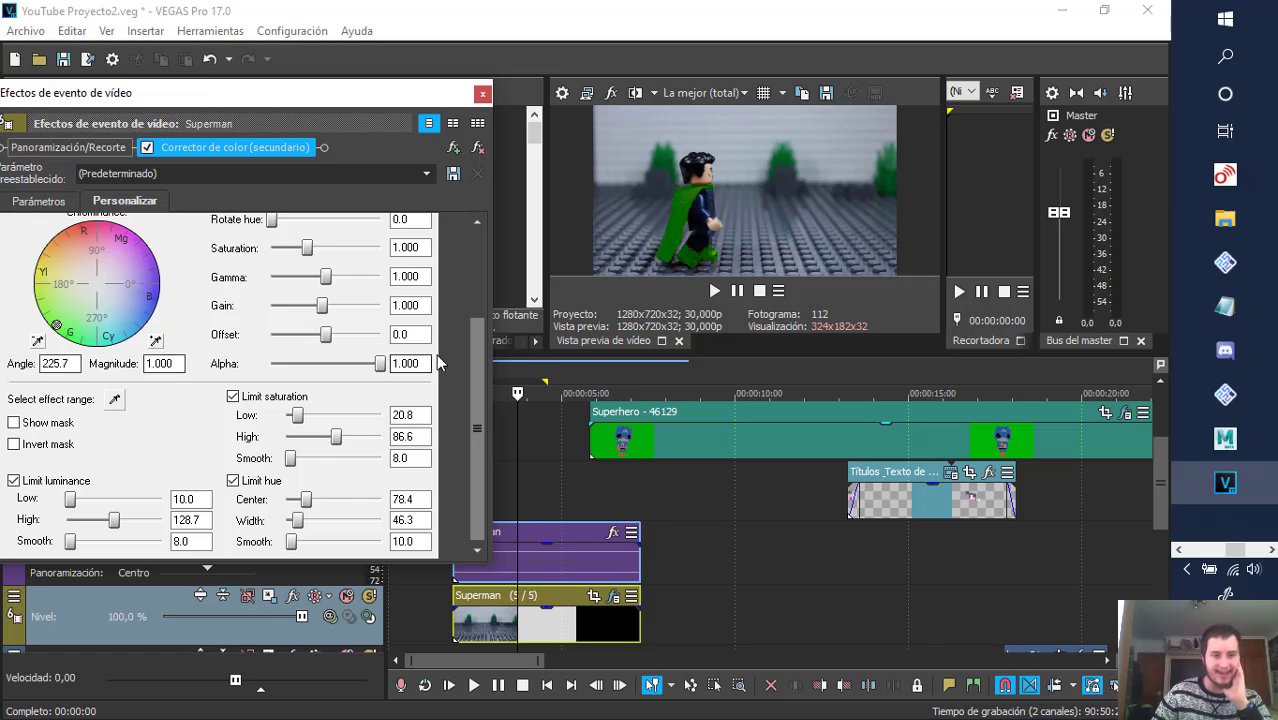
drag(435, 84, 340, 106)
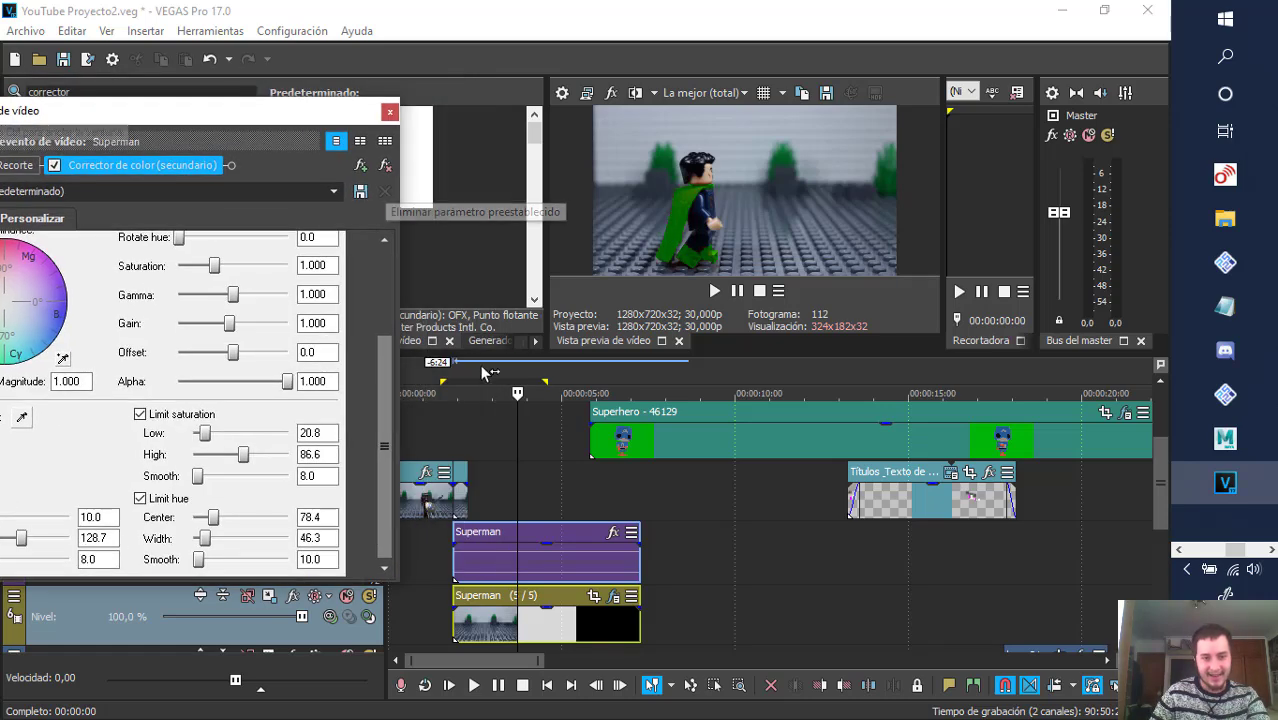
- Play the recoloured Superman clip from its start twice and view frame 183, where the Superhero clip overlaps it
click(455, 380)
key(space)
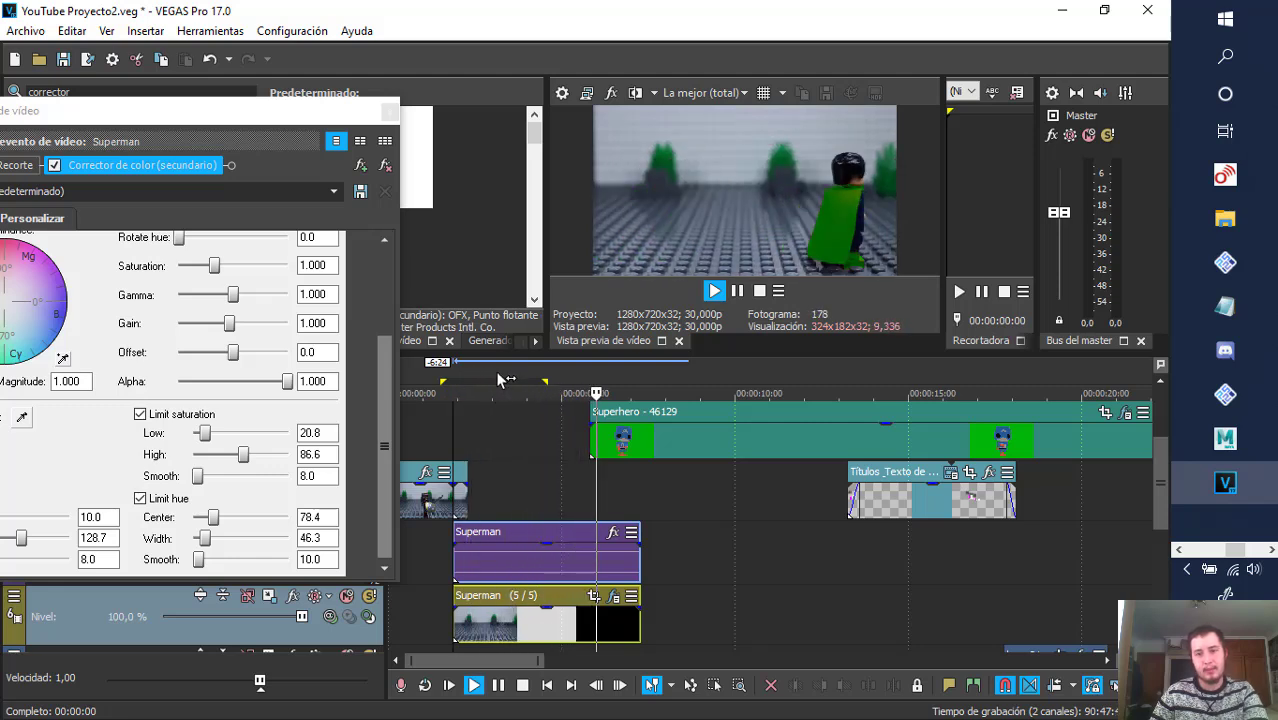
key(space)
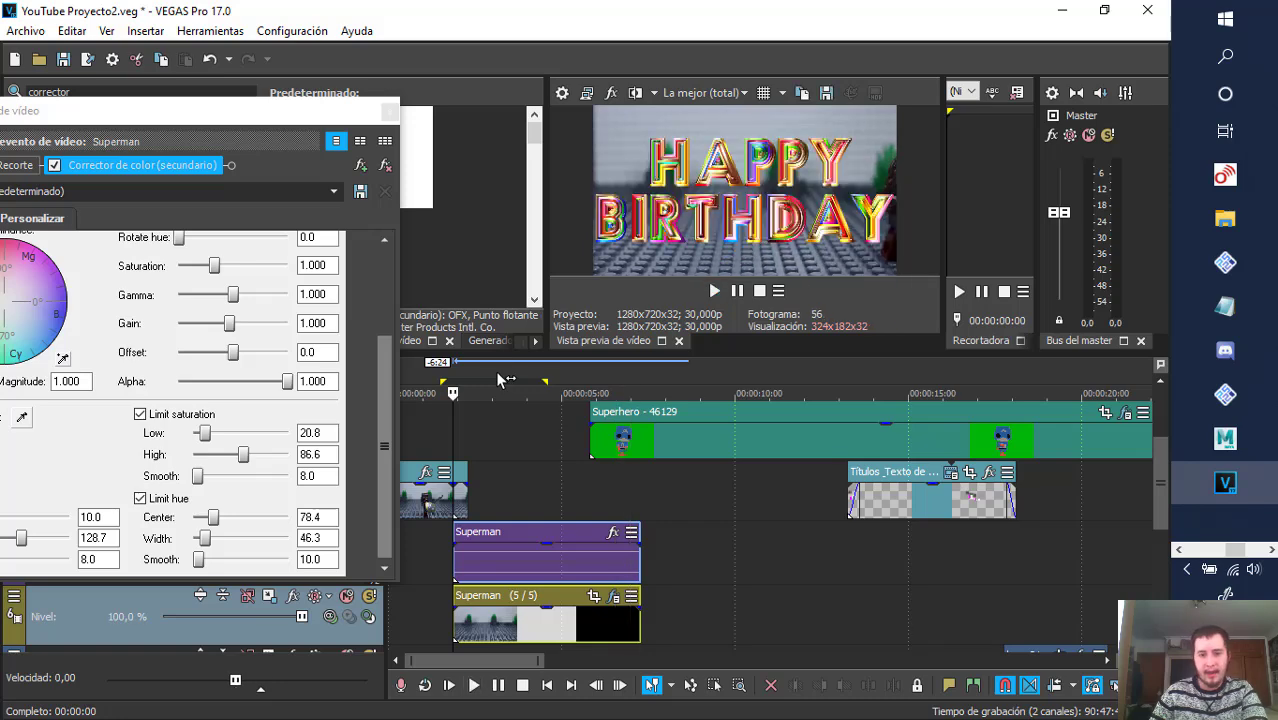
click(601, 376)
click(463, 385)
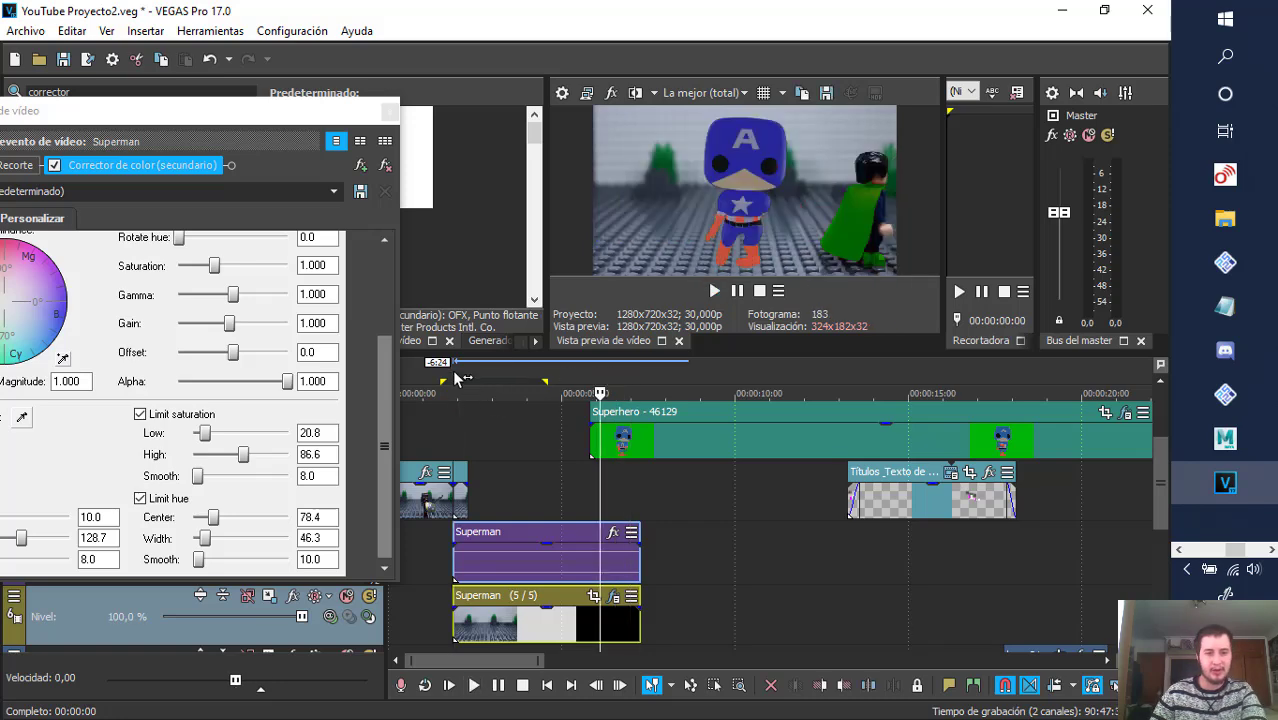
key(space)
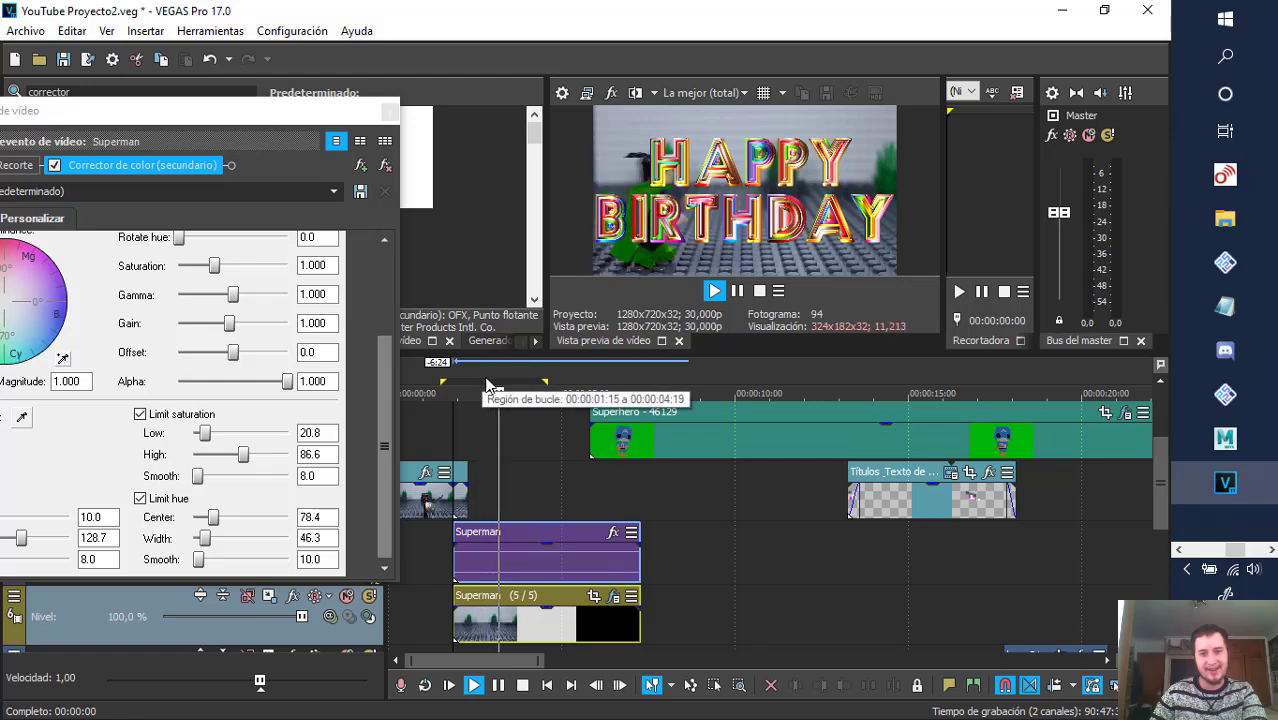
key(space)
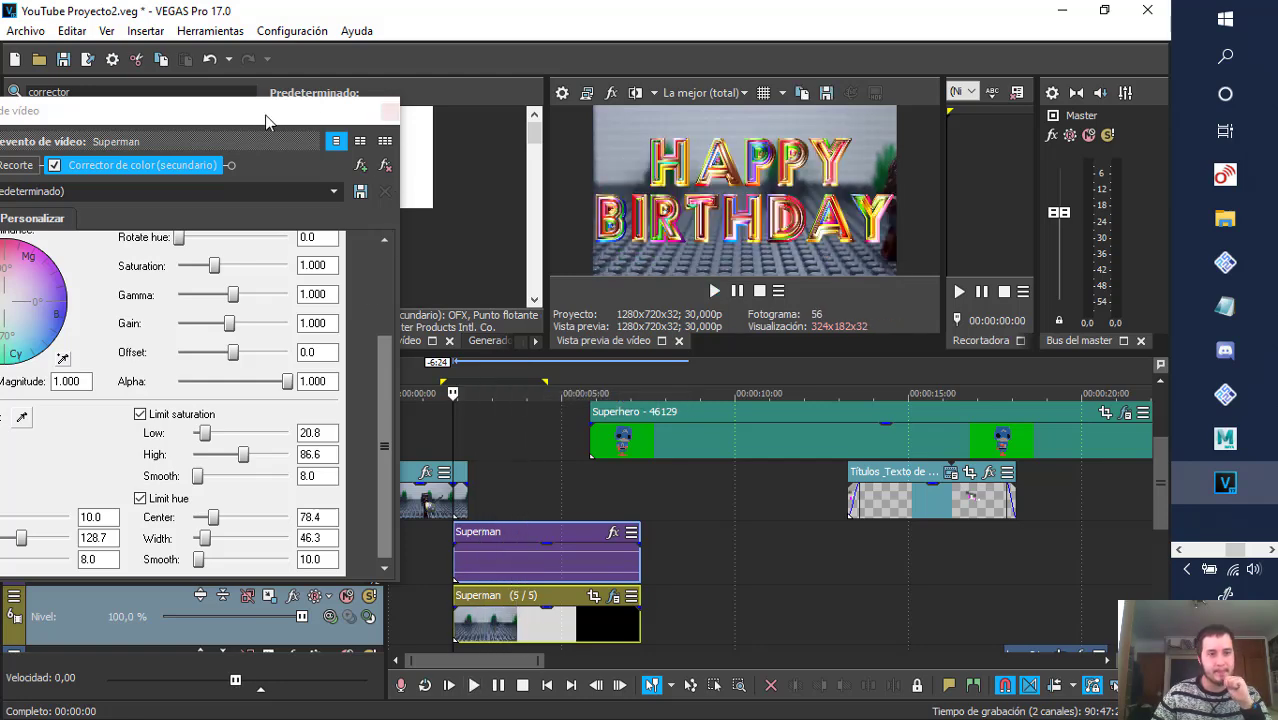
- Close the Superman effects window and select the Wonder Woman clip at the start of the timeline, viewing frame 29
drag(260, 120, 487, 130)
click(648, 130)
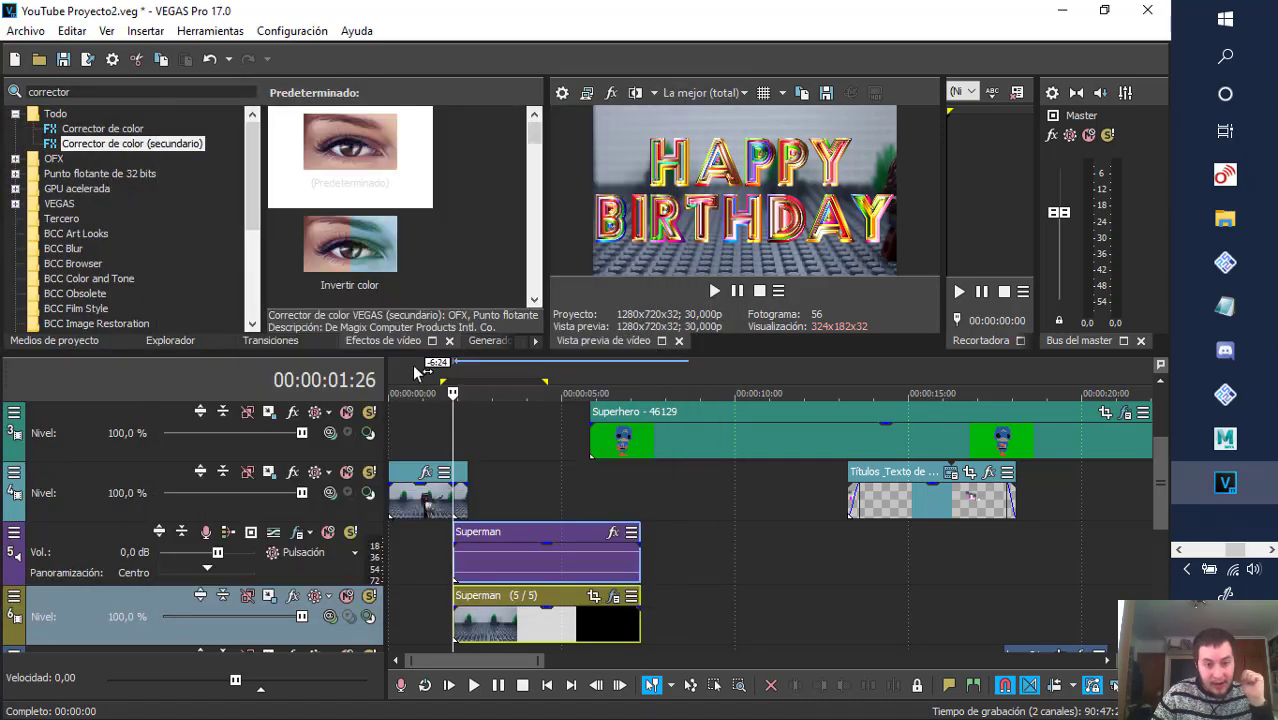
click(410, 395)
click(425, 507)
click(128, 92)
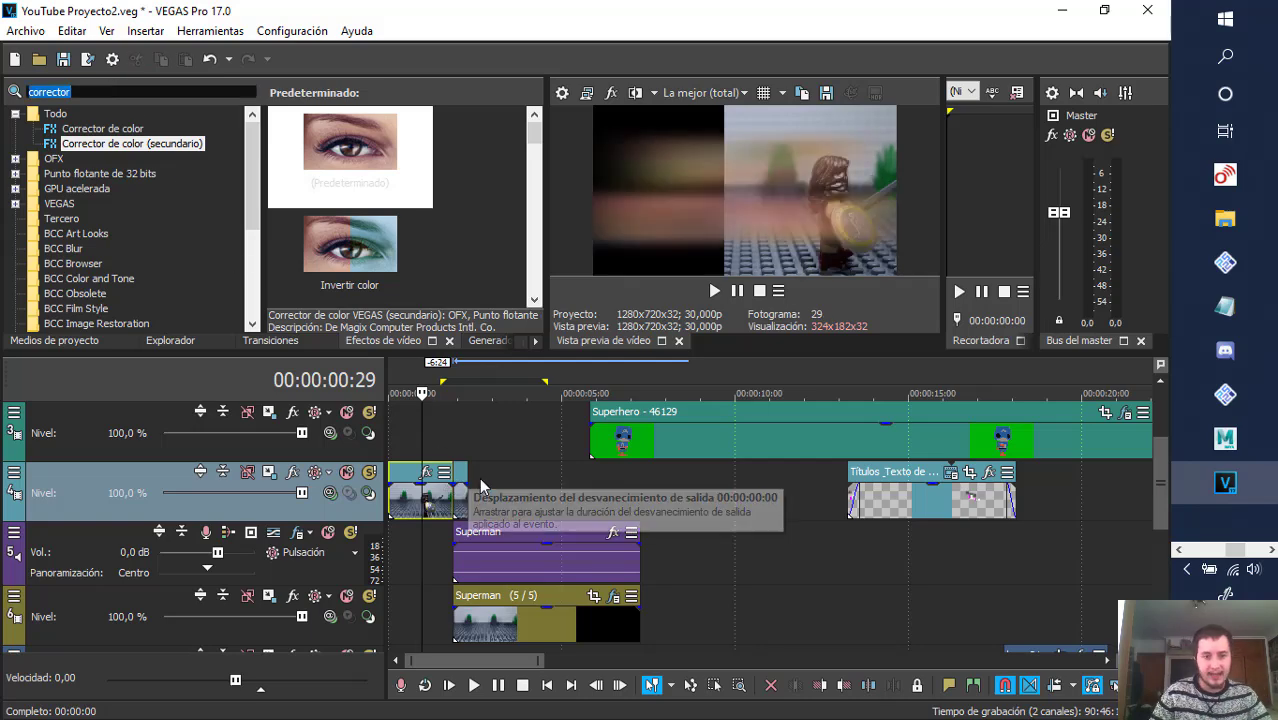
- Mute track 1 with the title clips and place the playhead at frame 9, over the Wonder Woman clip
scroll(500, 478, up, 3)
scroll(500, 478, down, 3)
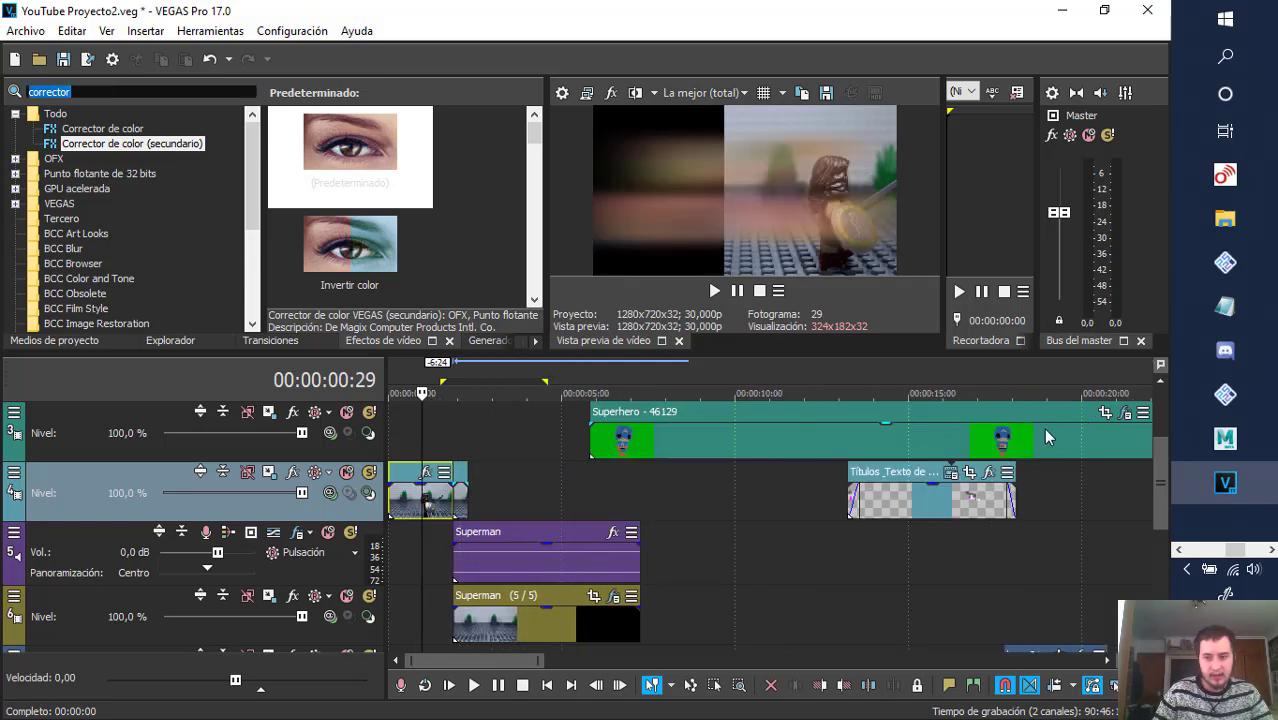
drag(1157, 484, 1157, 416)
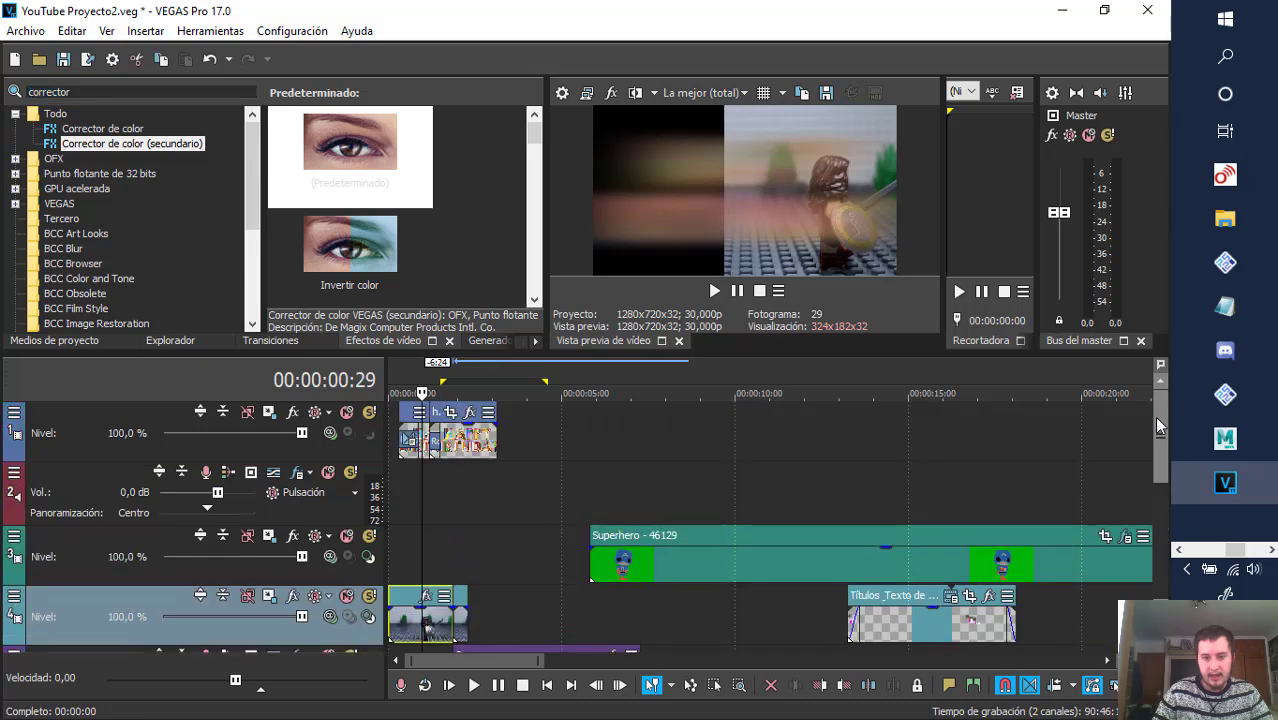
click(347, 413)
click(404, 370)
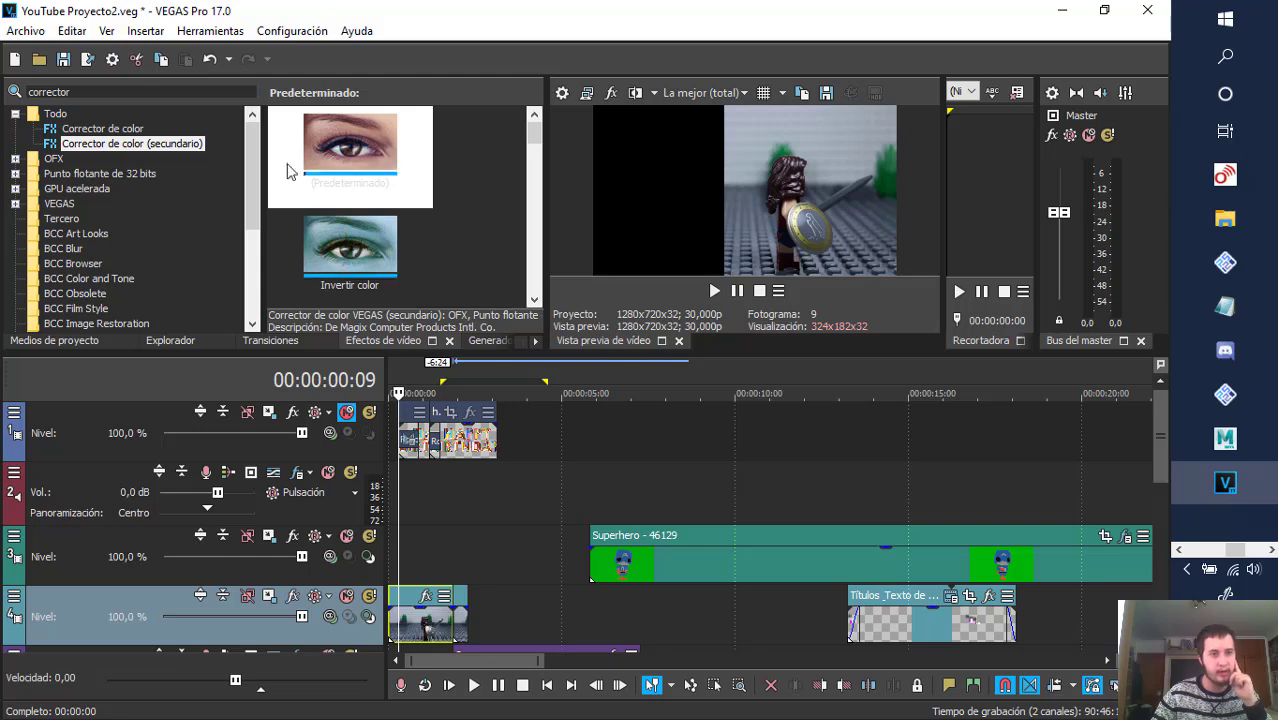
- Apply the Corrector de color preset Medios tonos azules to the Wonder Woman clip
click(115, 93)
click(121, 130)
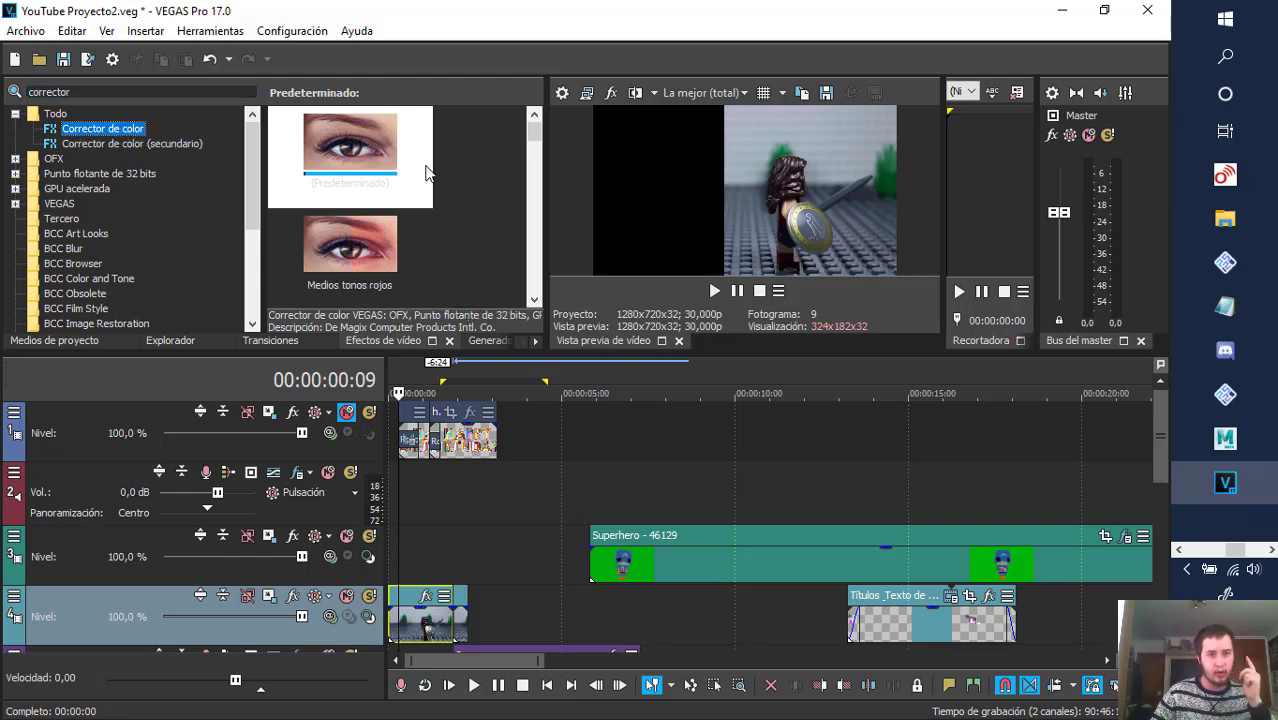
scroll(370, 250, down, 2)
scroll(375, 210, up, 2)
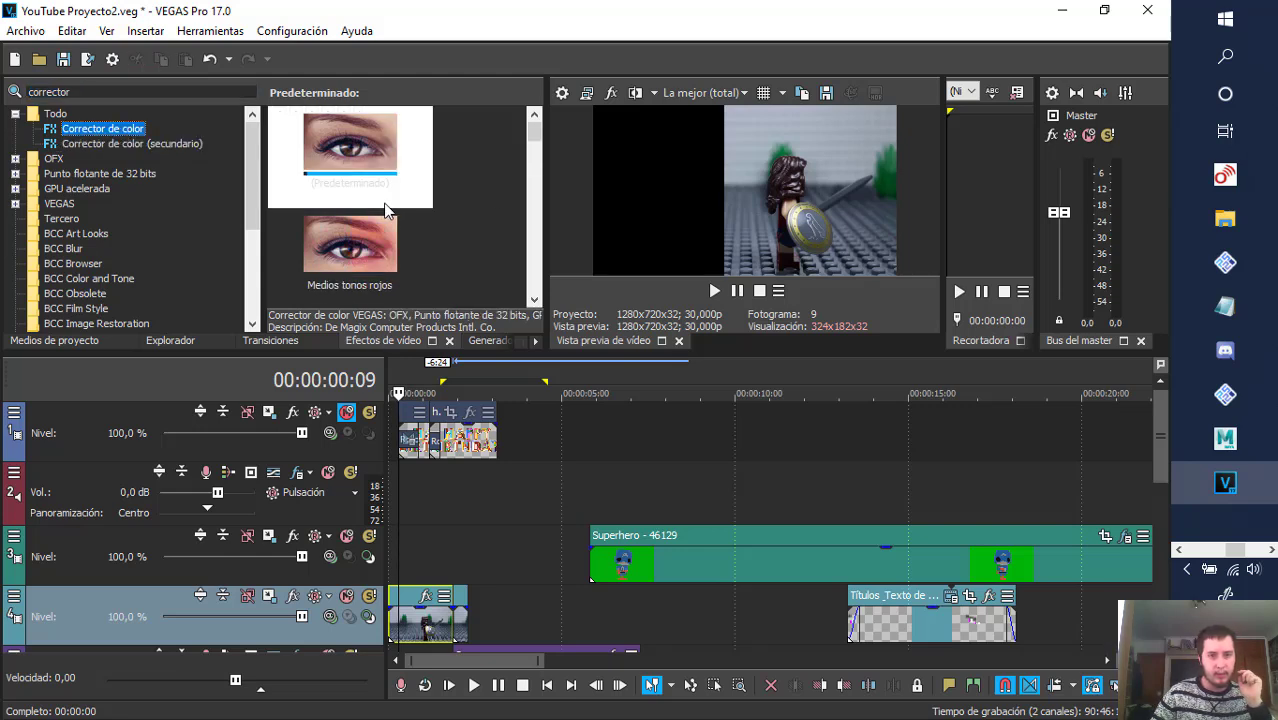
scroll(385, 215, down, 2)
drag(357, 165, 426, 621)
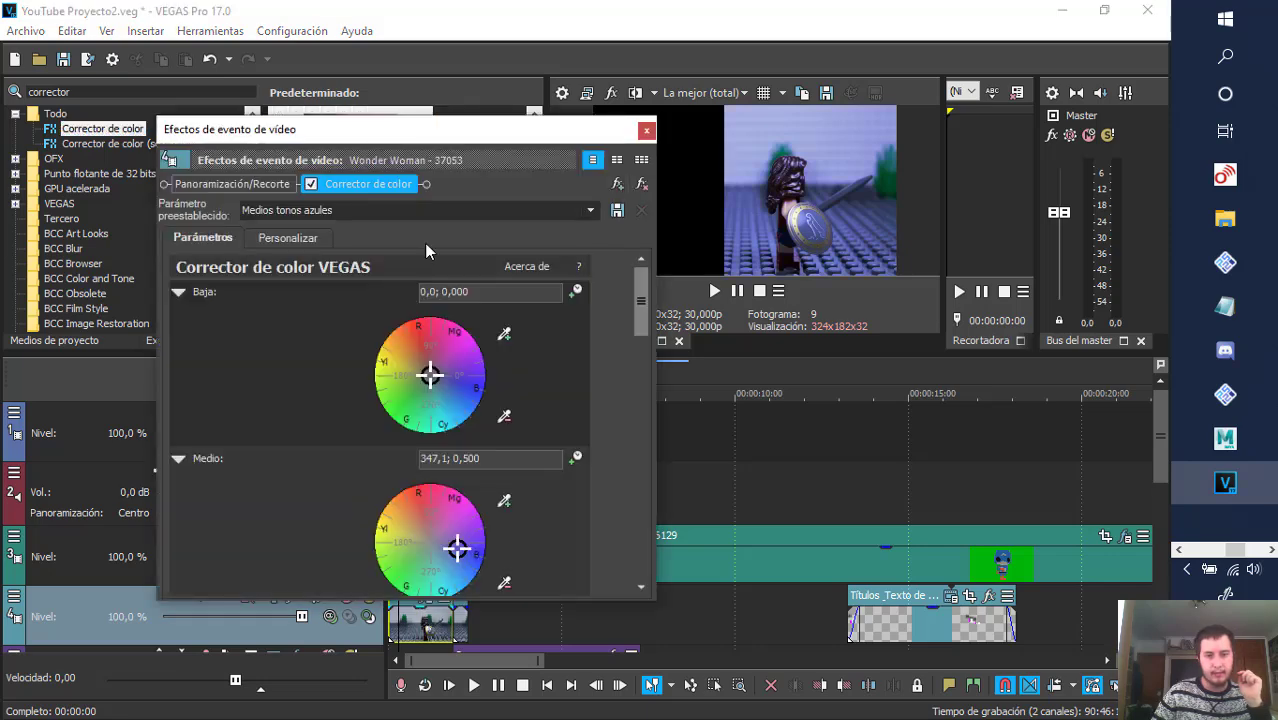
- Set the Medio color wheel to green tones at 205,46; 0,6276, close the effects window and play the clip from its start
mouse_move(424, 385)
mouse_down()
mouse_move(428, 411)
mouse_move(432, 380)
mouse_up()
scroll(460, 500, down, 2)
click(456, 438)
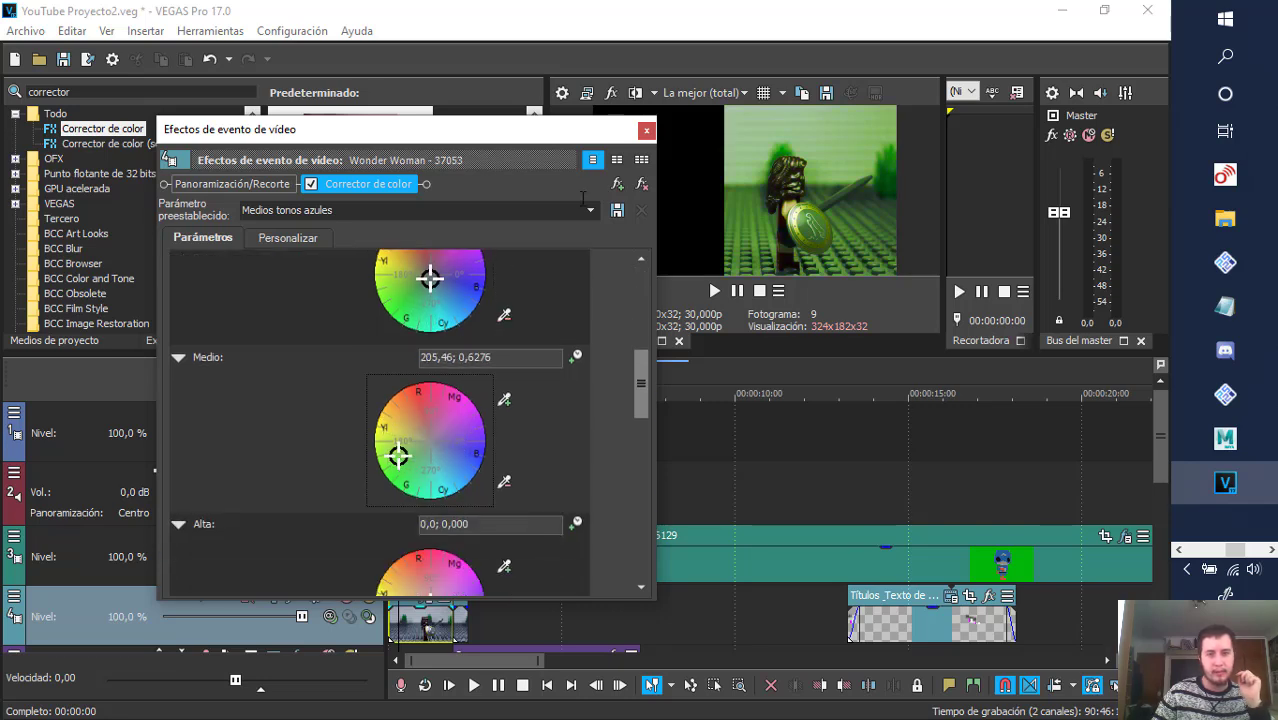
click(646, 129)
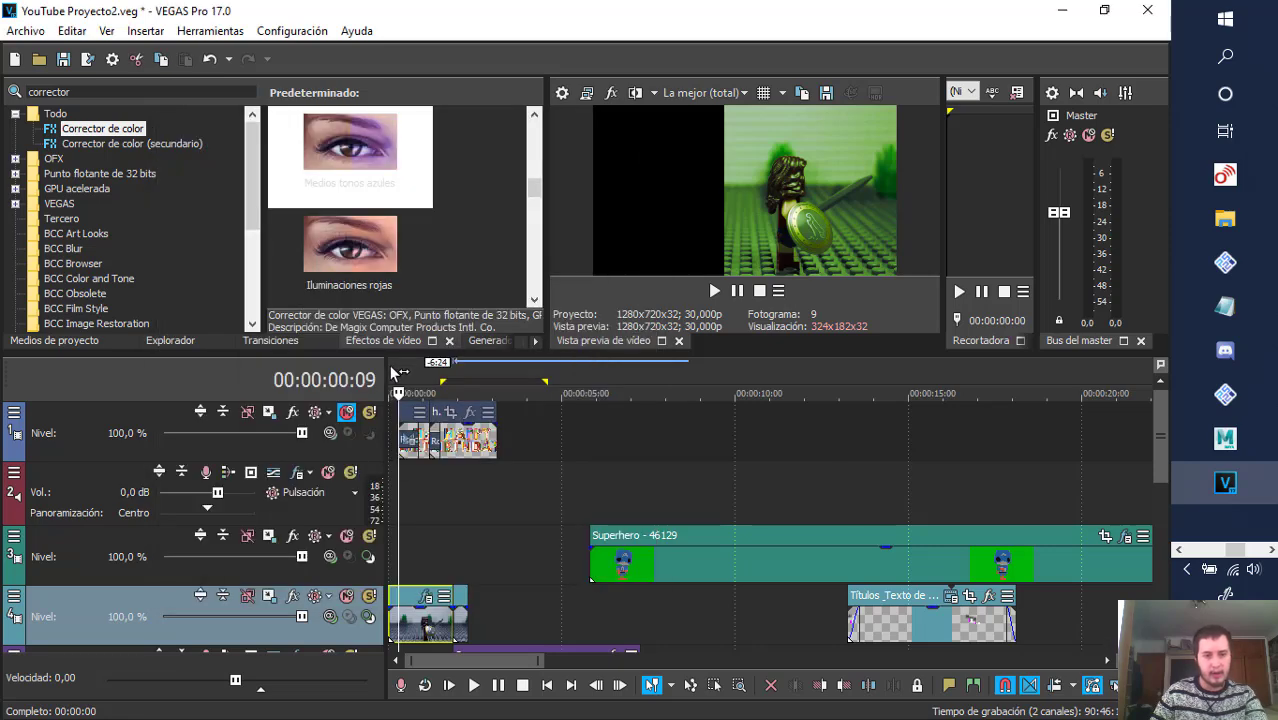
key(space)
key(space)
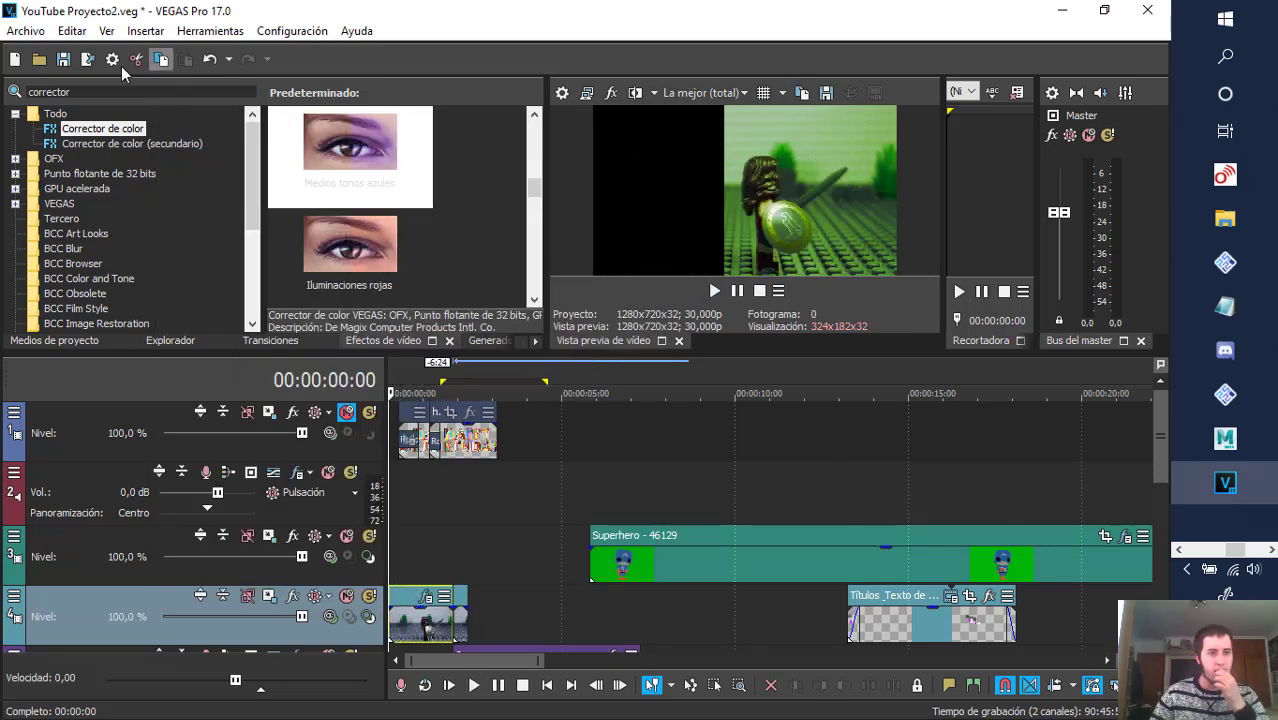
- Clear the effects search and look through the full list of video effects
double_click(120, 91)
key(BackSpace)
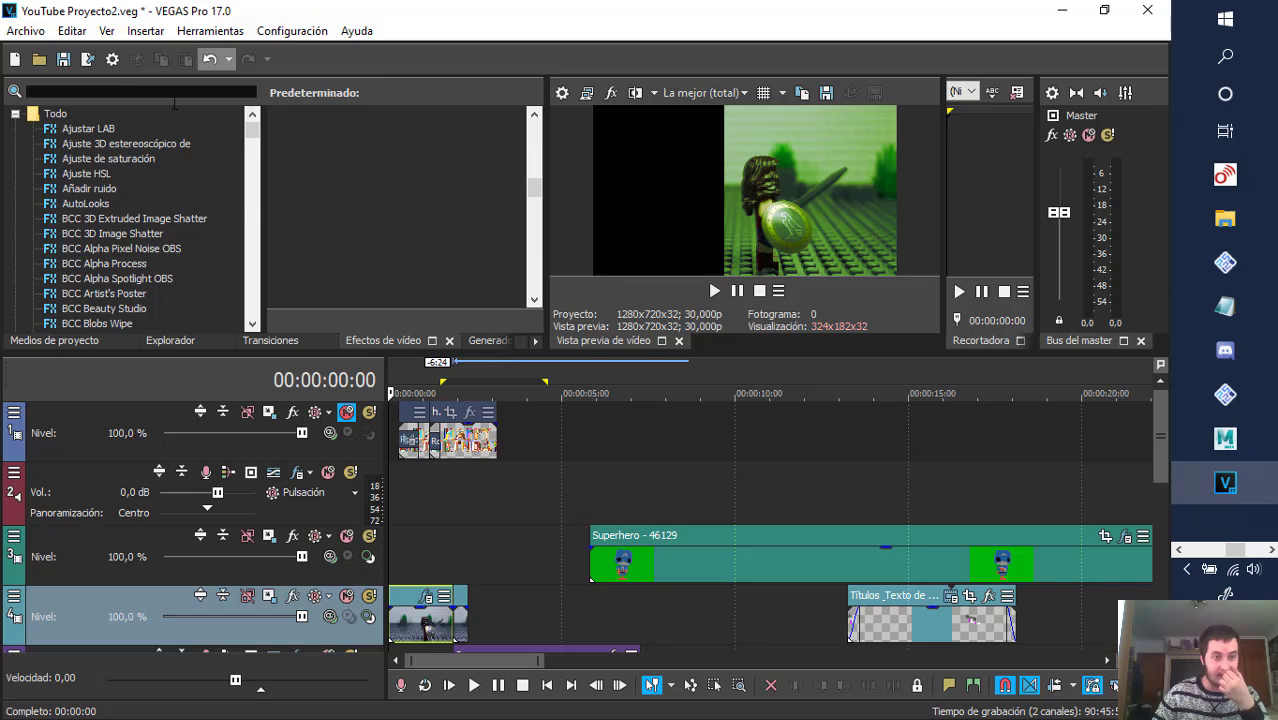
scroll(140, 186, down, 15)
scroll(140, 186, down, 15)
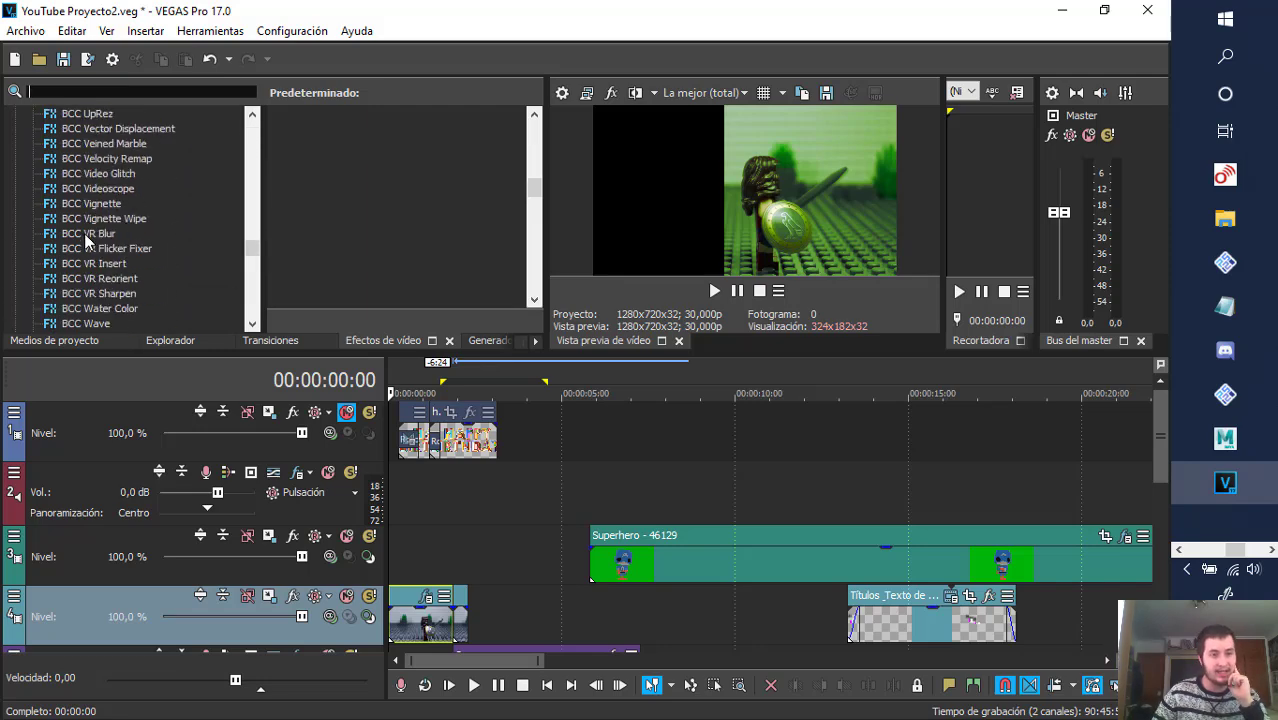
scroll(90, 240, down, 5)
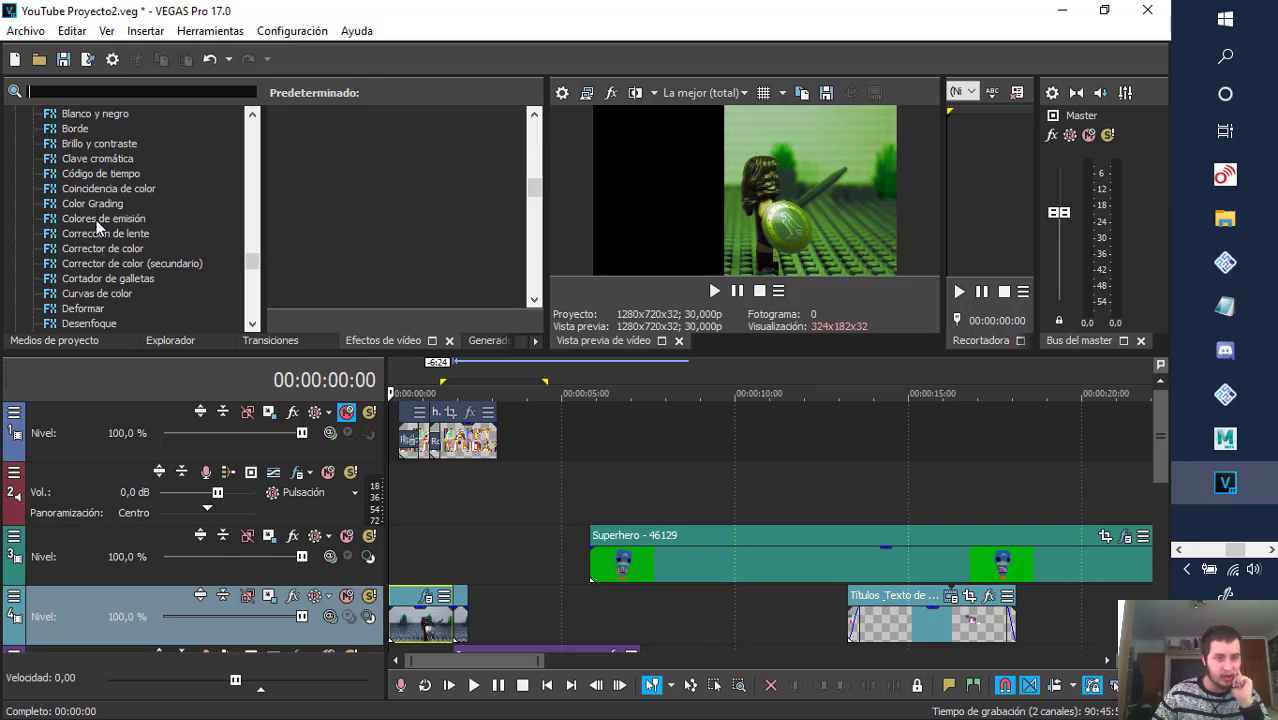
scroll(100, 230, up, 3)
- Apply the default BCC Wave preset to the Wonder Woman clip and close the effects window
click(98, 146)
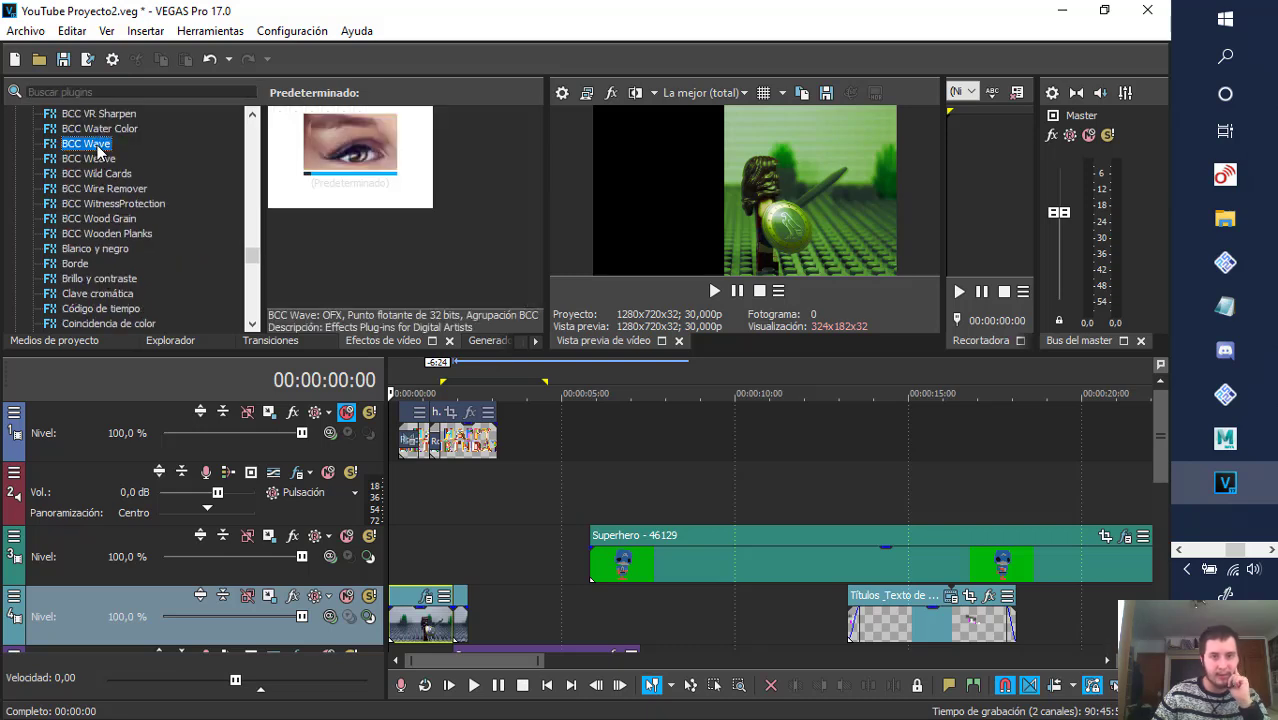
drag(418, 622, 418, 622)
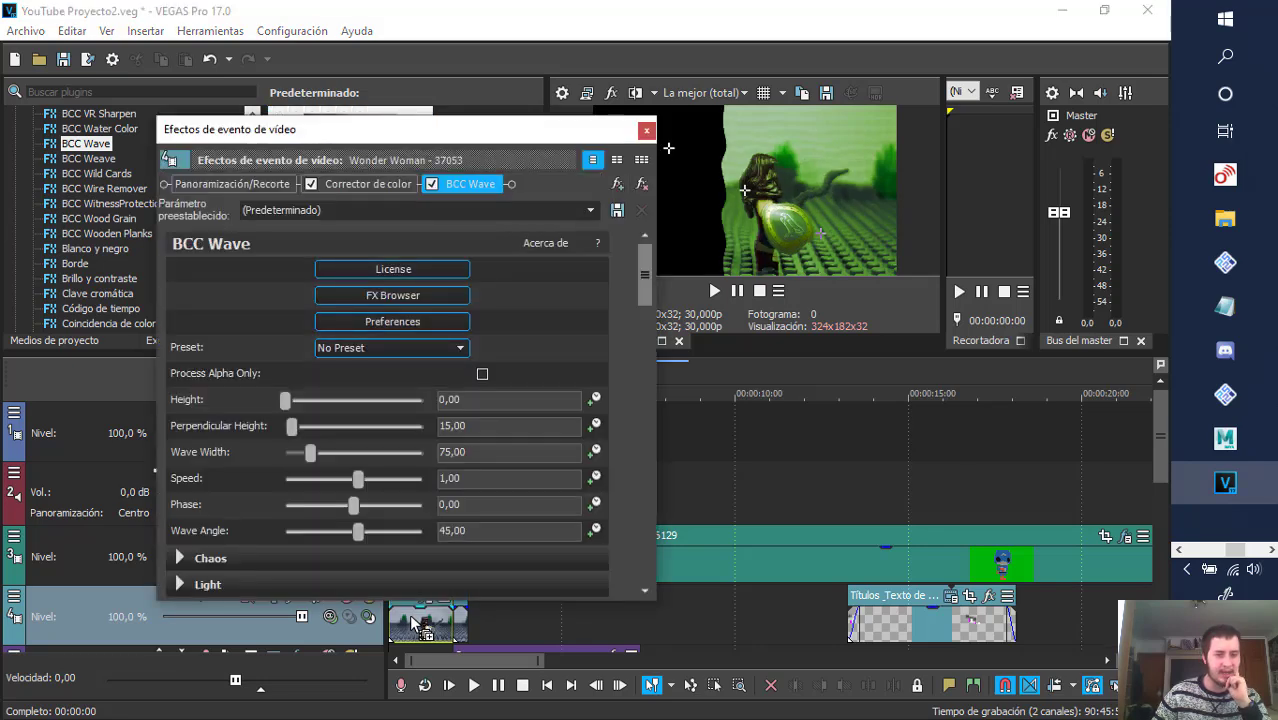
click(646, 131)
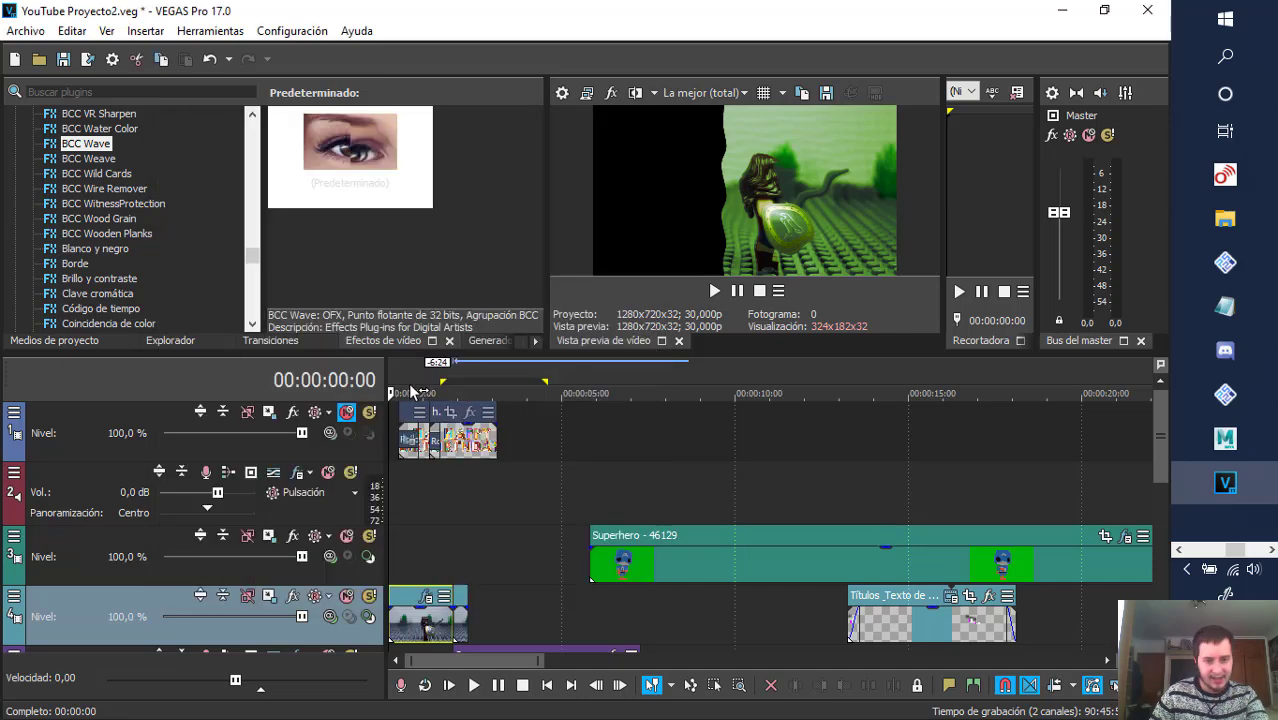
- Play the Wonder Woman clip with the wave distortion and undo the BCC Wave effect
key(space)
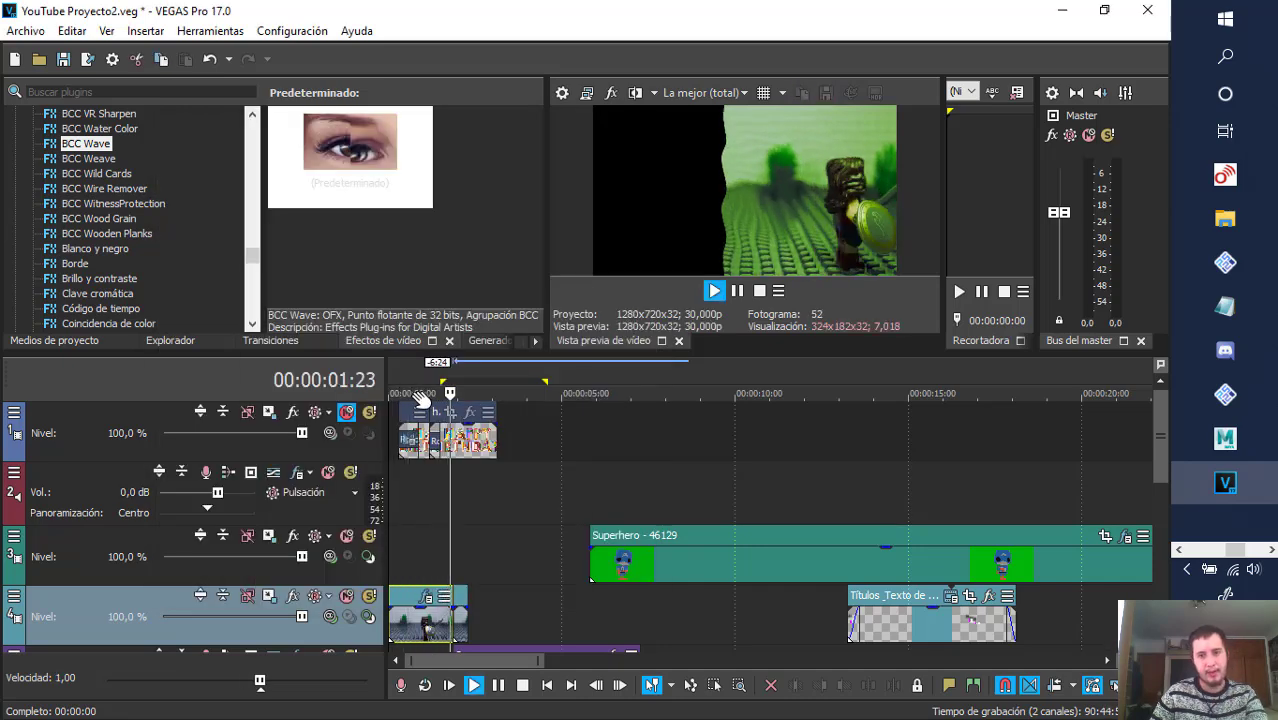
key(space)
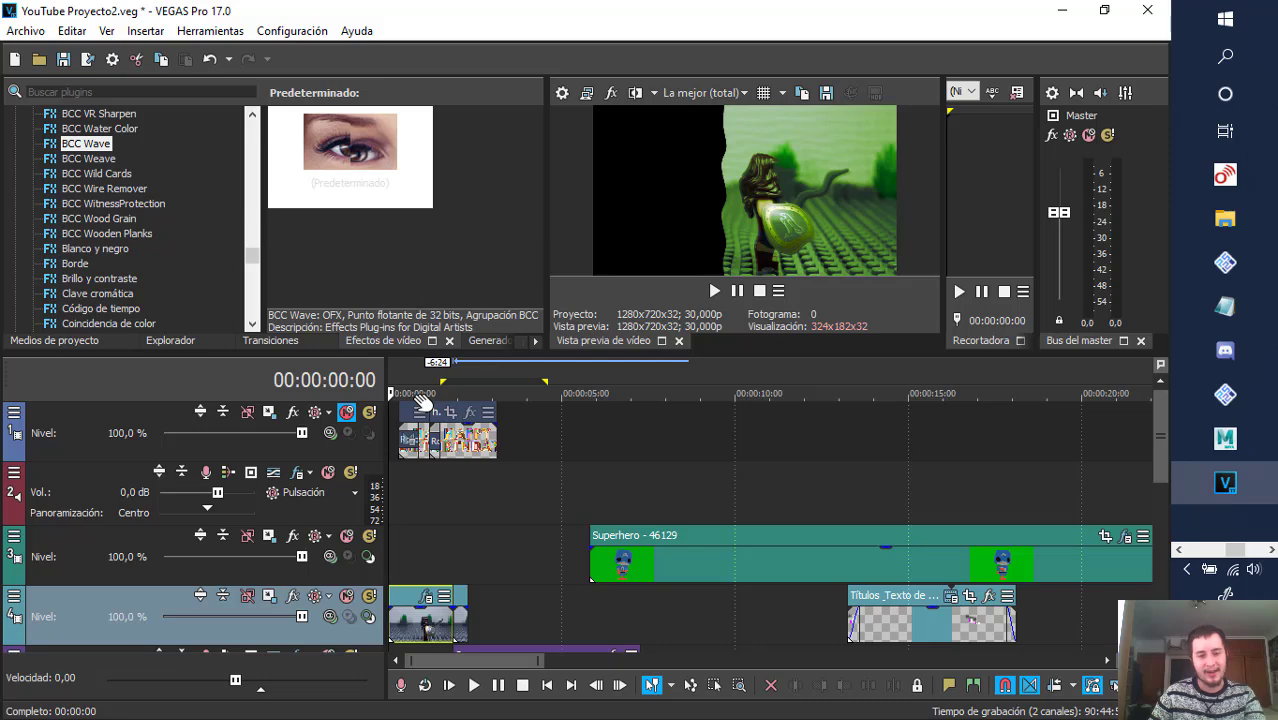
key(ctrl+z)
- Try the Equilibrio color preset Iluminaciones azules on the Wonder Woman clip and remove it from the effect chain
scroll(155, 290, down, 8)
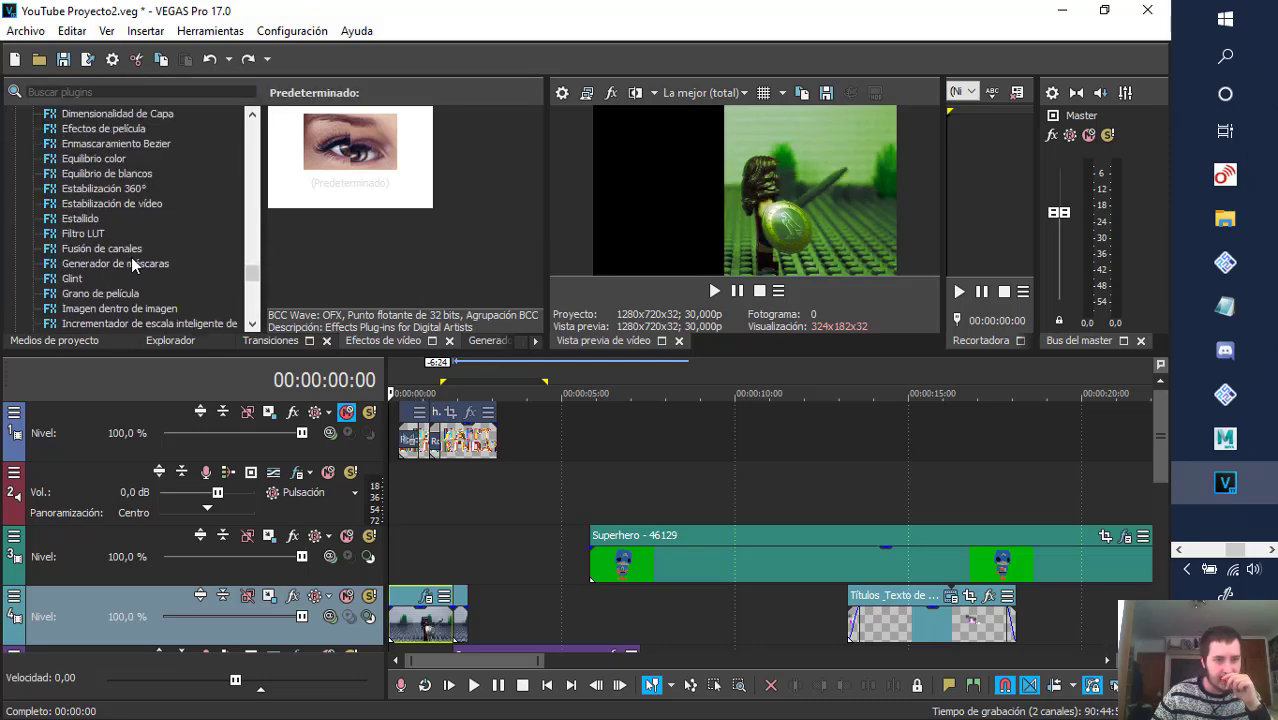
click(100, 160)
scroll(405, 222, down, 3)
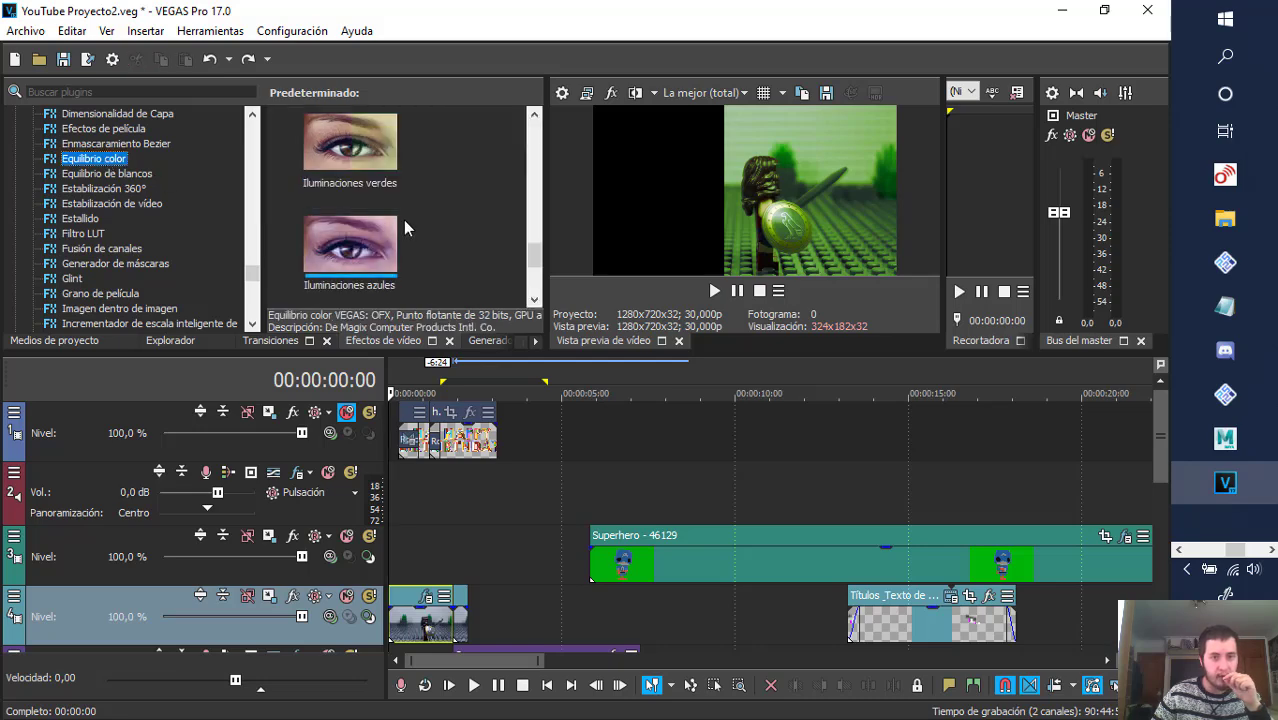
drag(370, 250, 400, 614)
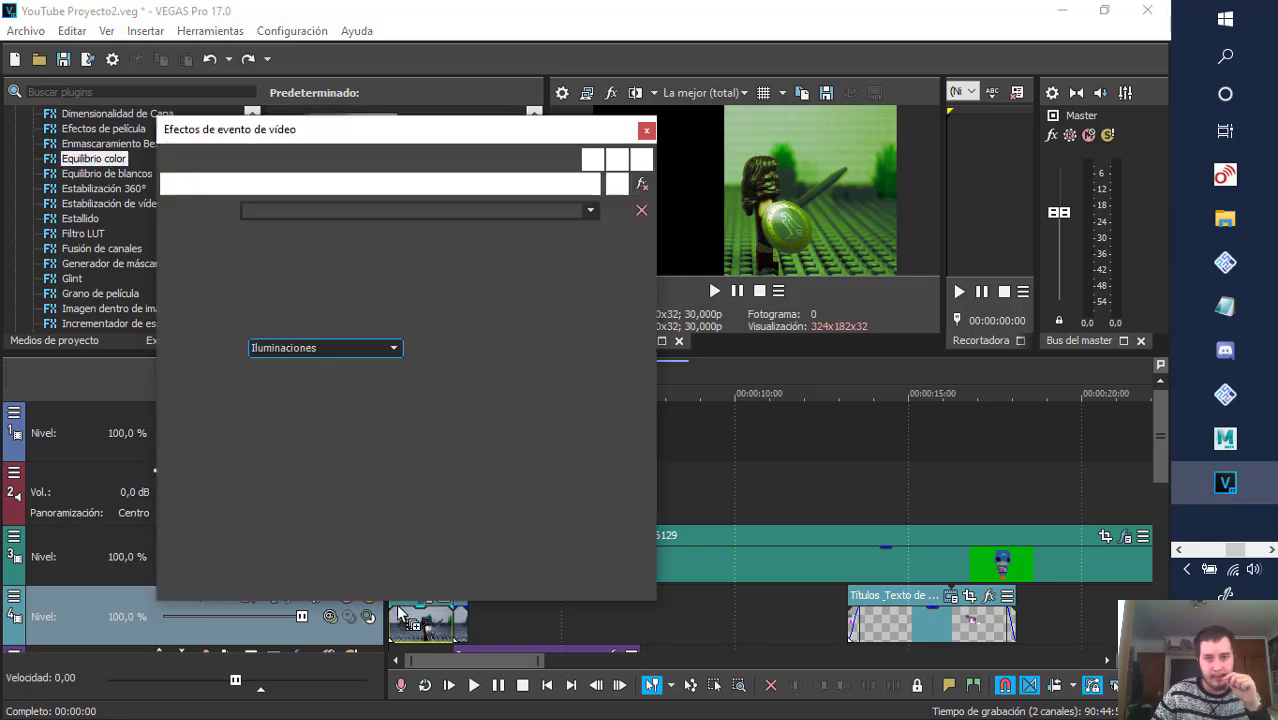
click(642, 184)
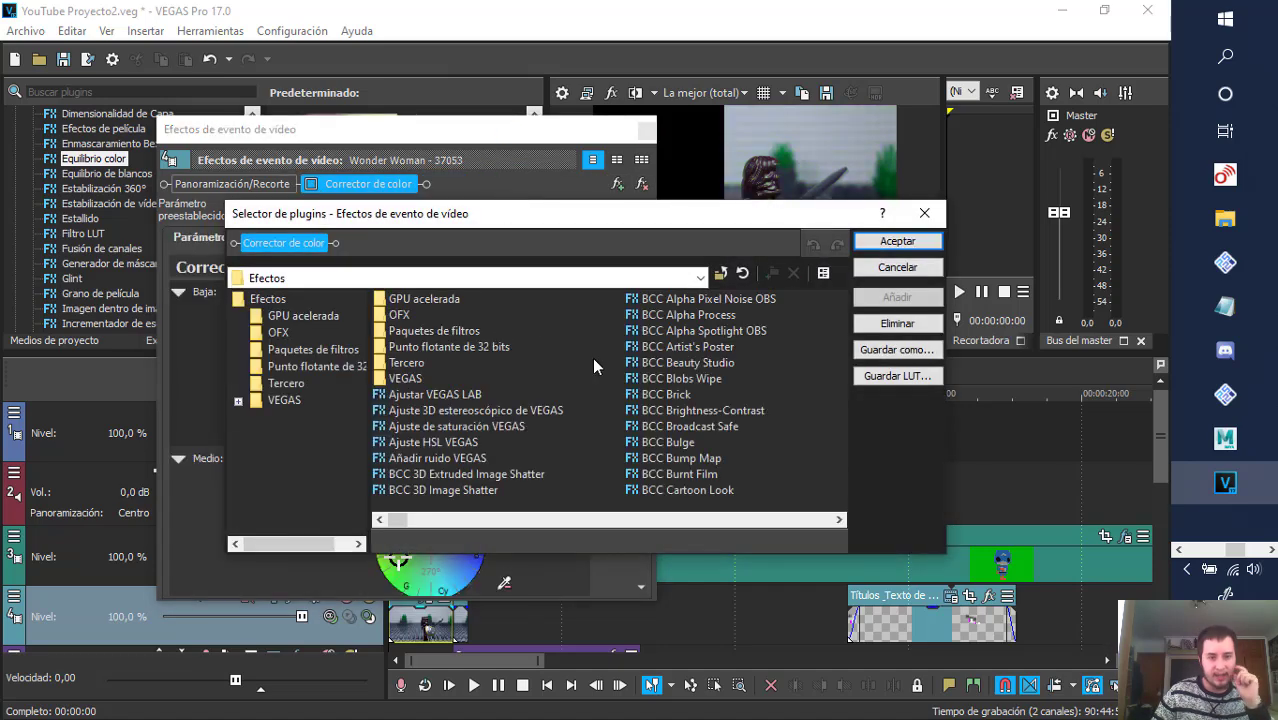
- Try Ajuste HSL on the Wonder Woman clip with Añadir a matiz 0,333 and Saturación 1,755, remove it and close the effects window
click(468, 444)
click(895, 297)
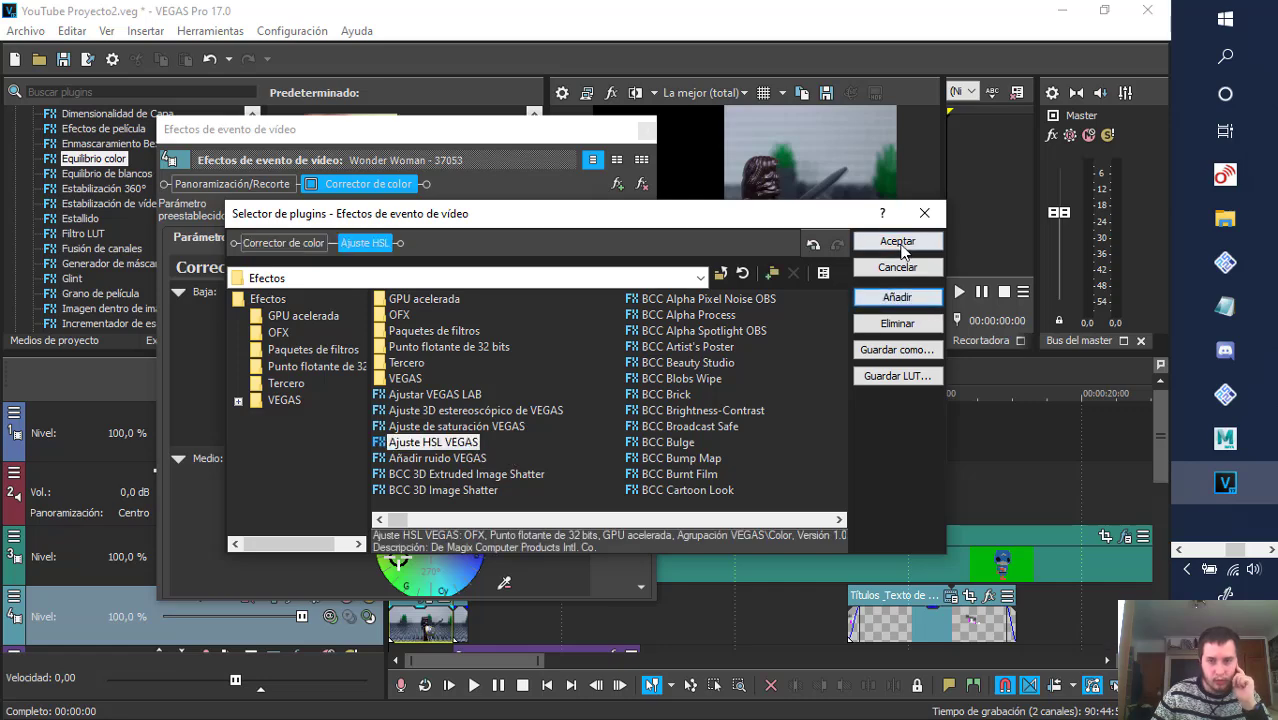
click(895, 241)
drag(257, 269, 377, 297)
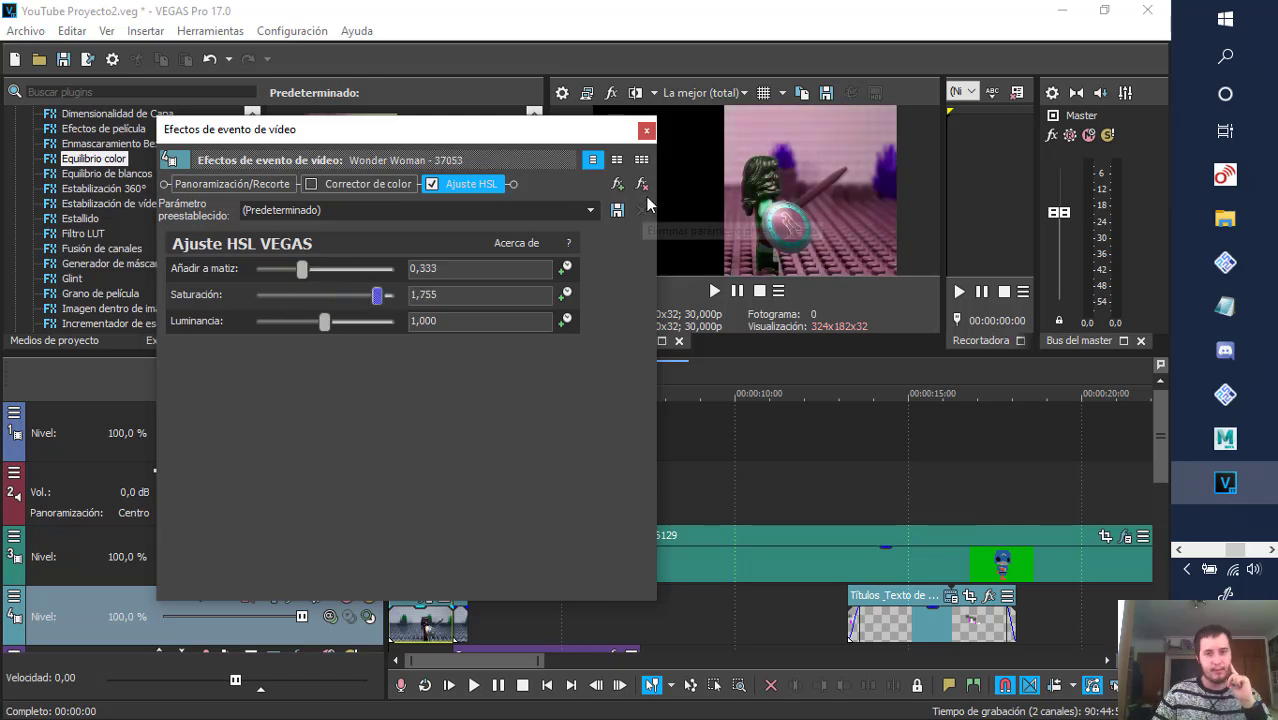
click(642, 185)
click(646, 130)
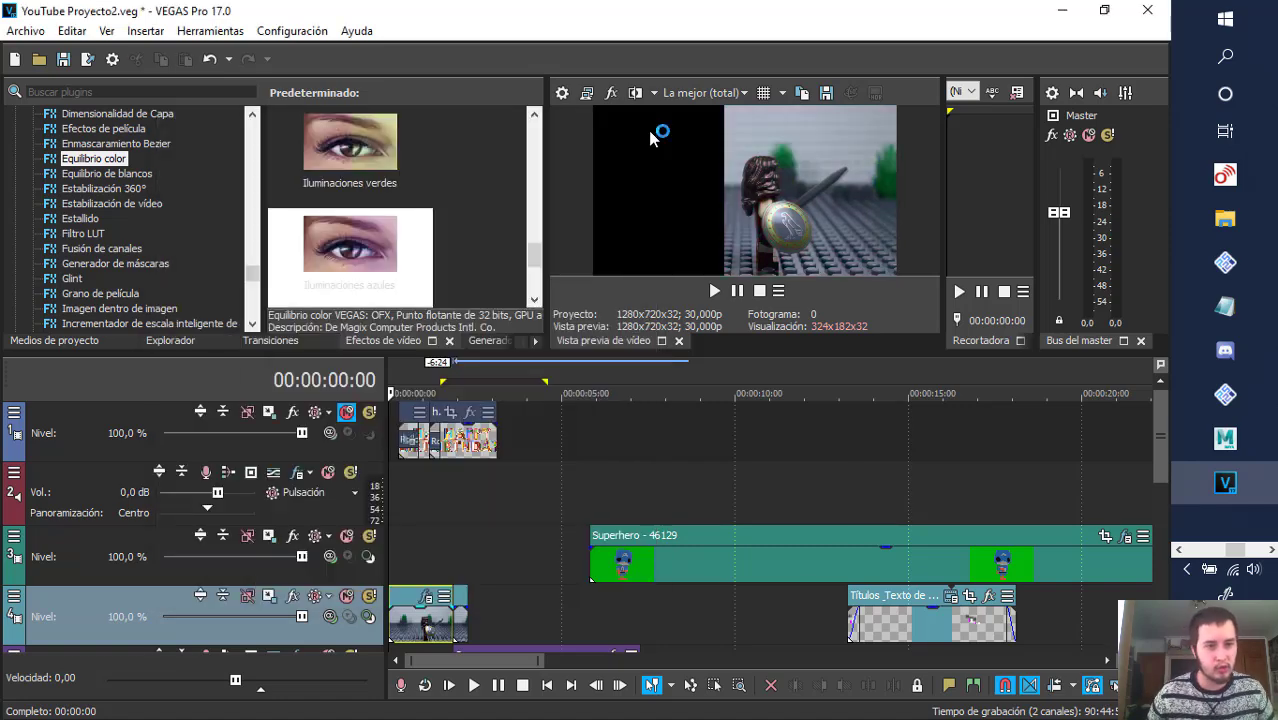
- Look through the video effects list for another effect to demonstrate
scroll(145, 270, down, 10)
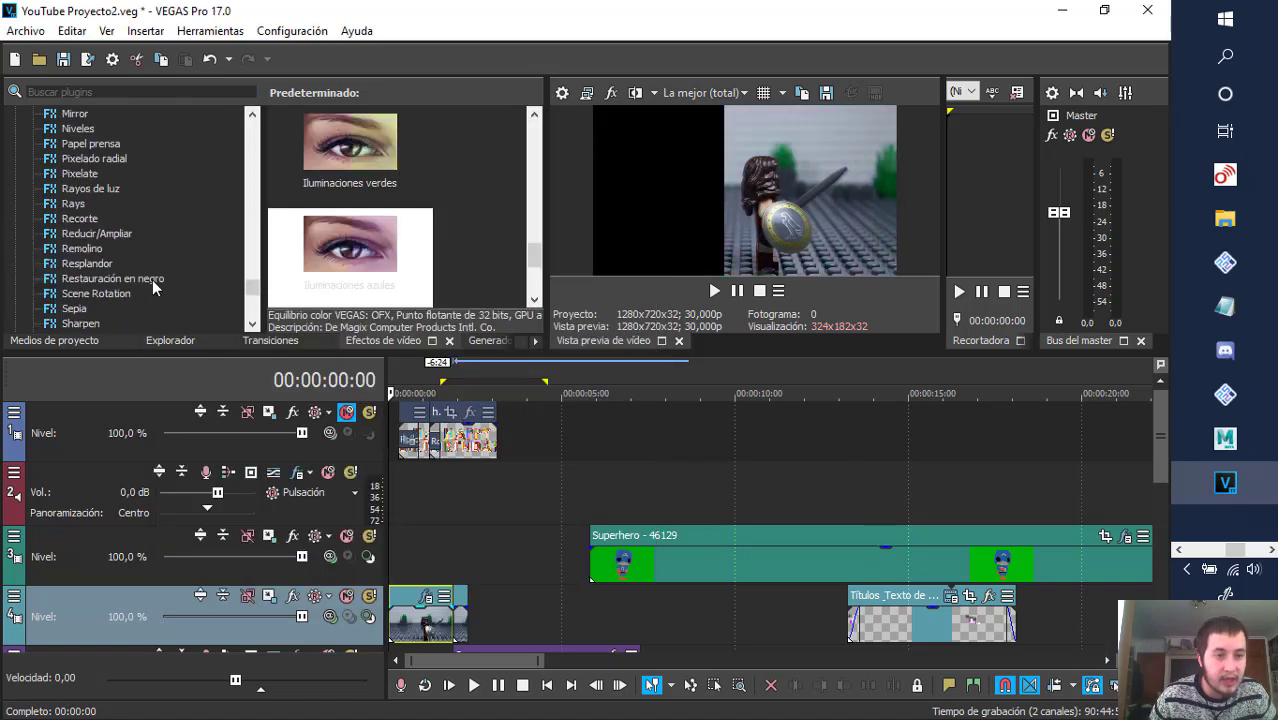
scroll(152, 286, up, 10)
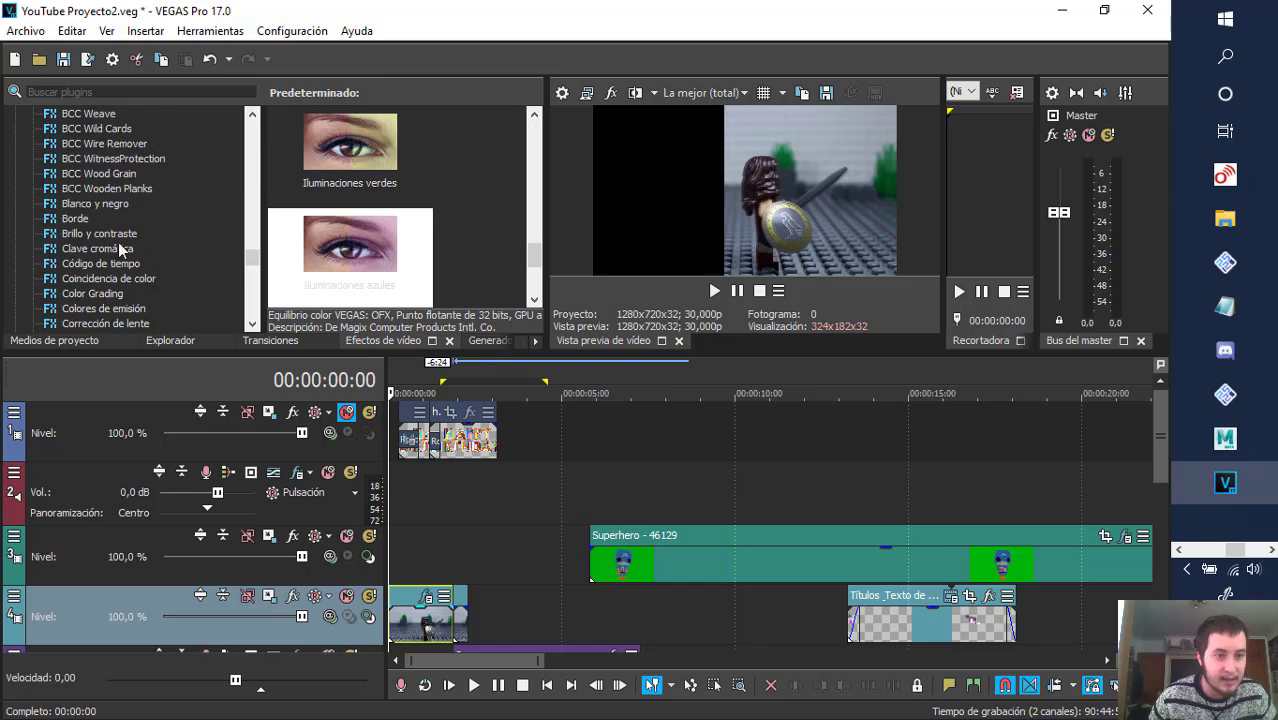
- Try the Borde effect on the Wonder Woman clip with adjusted parameters, and remove it from the clip's effect chain
click(75, 218)
drag(375, 156, 430, 627)
drag(218, 291, 342, 291)
drag(333, 408, 225, 386)
click(642, 185)
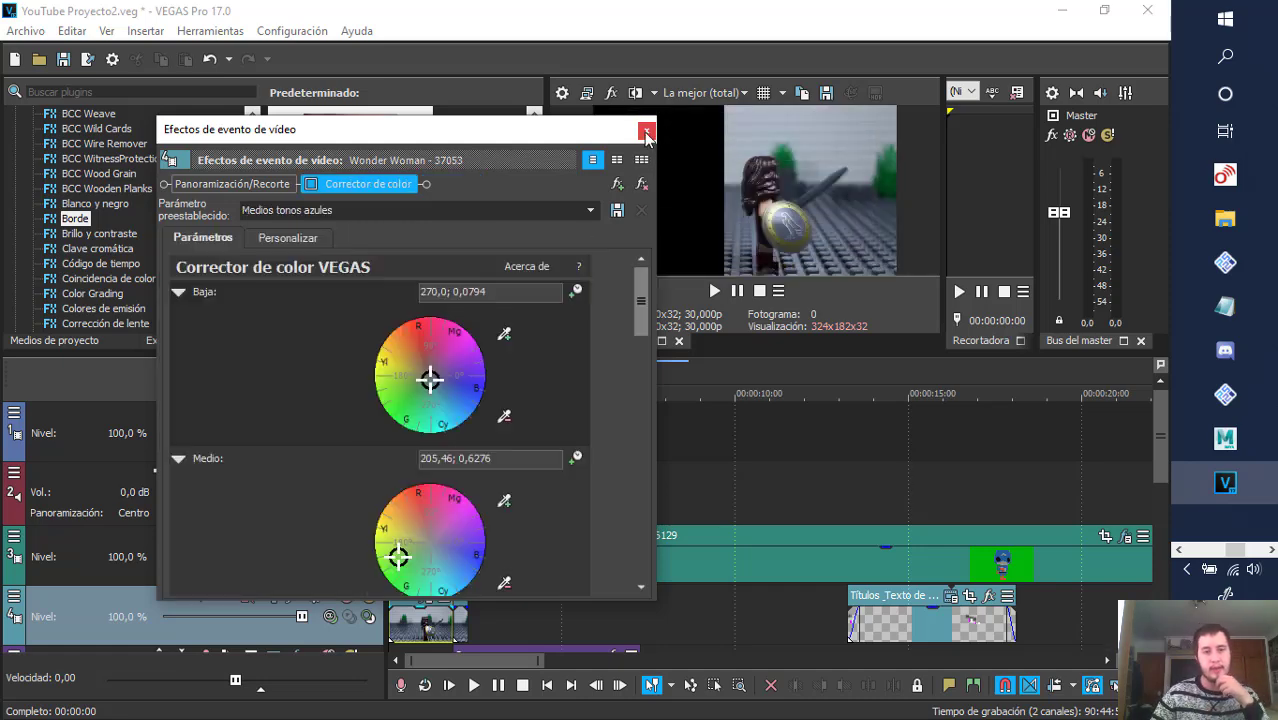
click(646, 131)
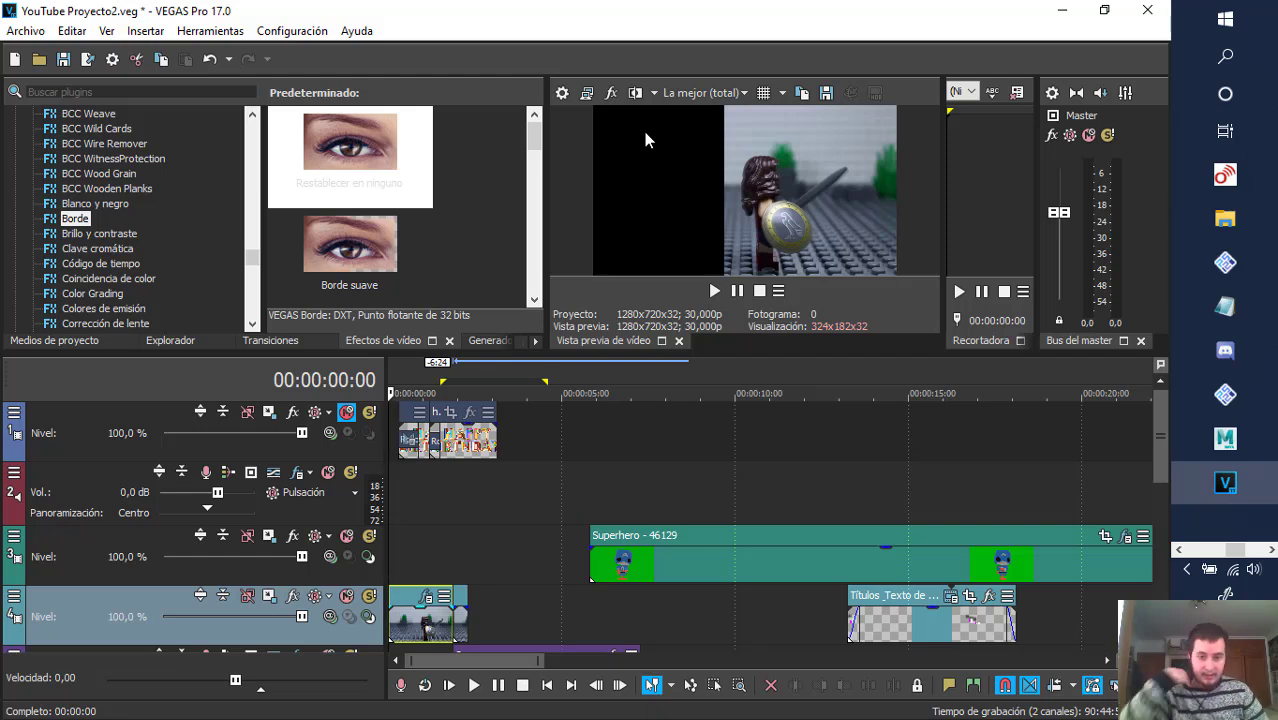
- Display the media generators
click(536, 342)
click(285, 341)
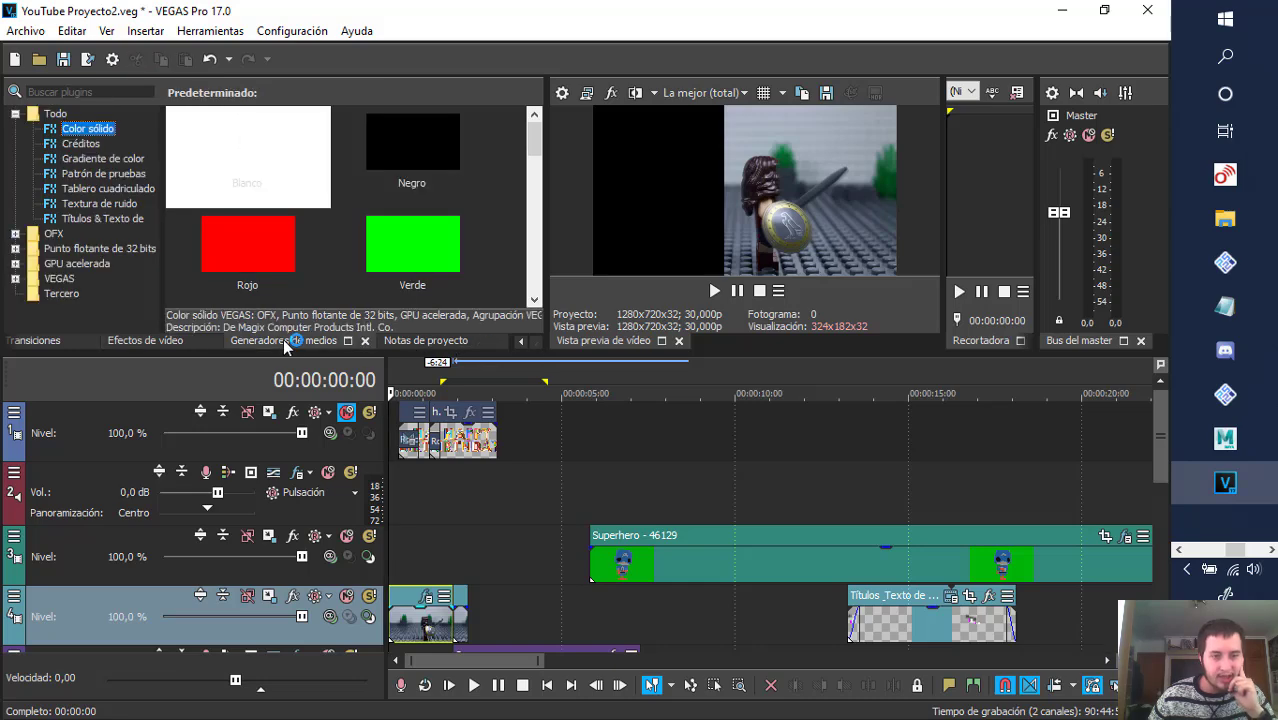
- Move the Superman clip and the Superhero clip to the start of the timeline so they overlap the Wonder Woman clip
click(413, 376)
scroll(500, 524, down, 3)
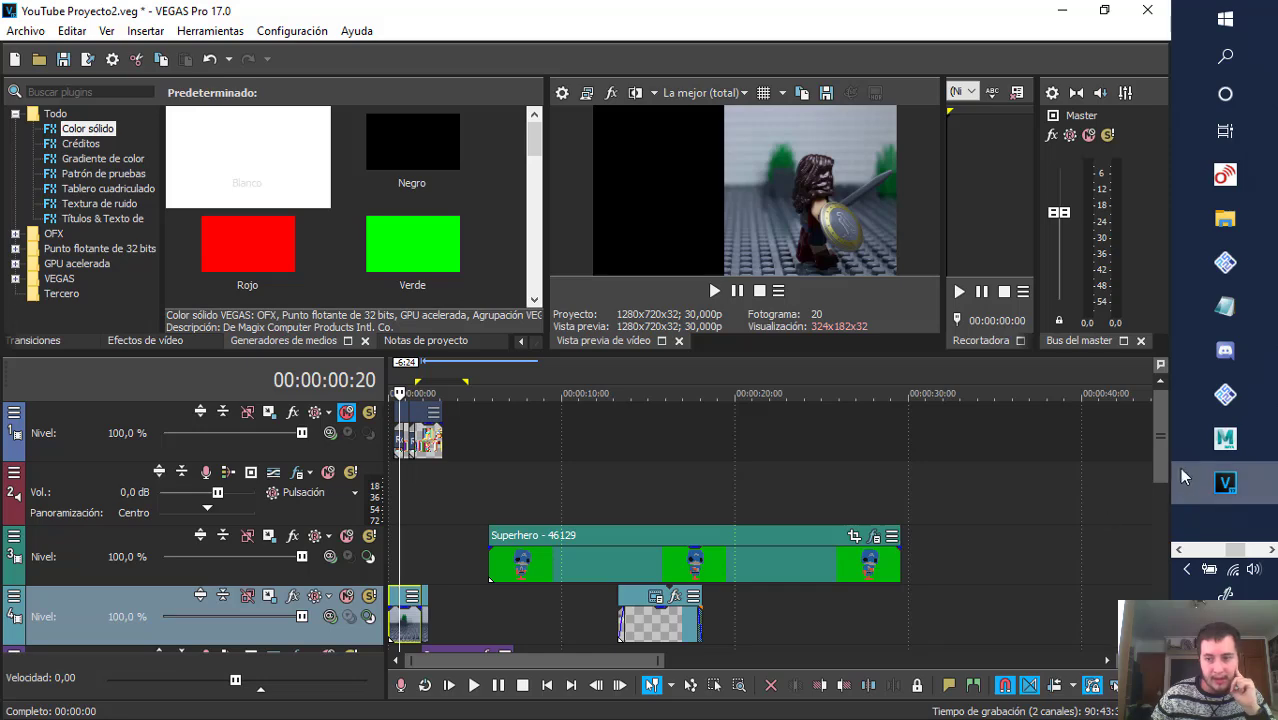
drag(1161, 400, 1161, 519)
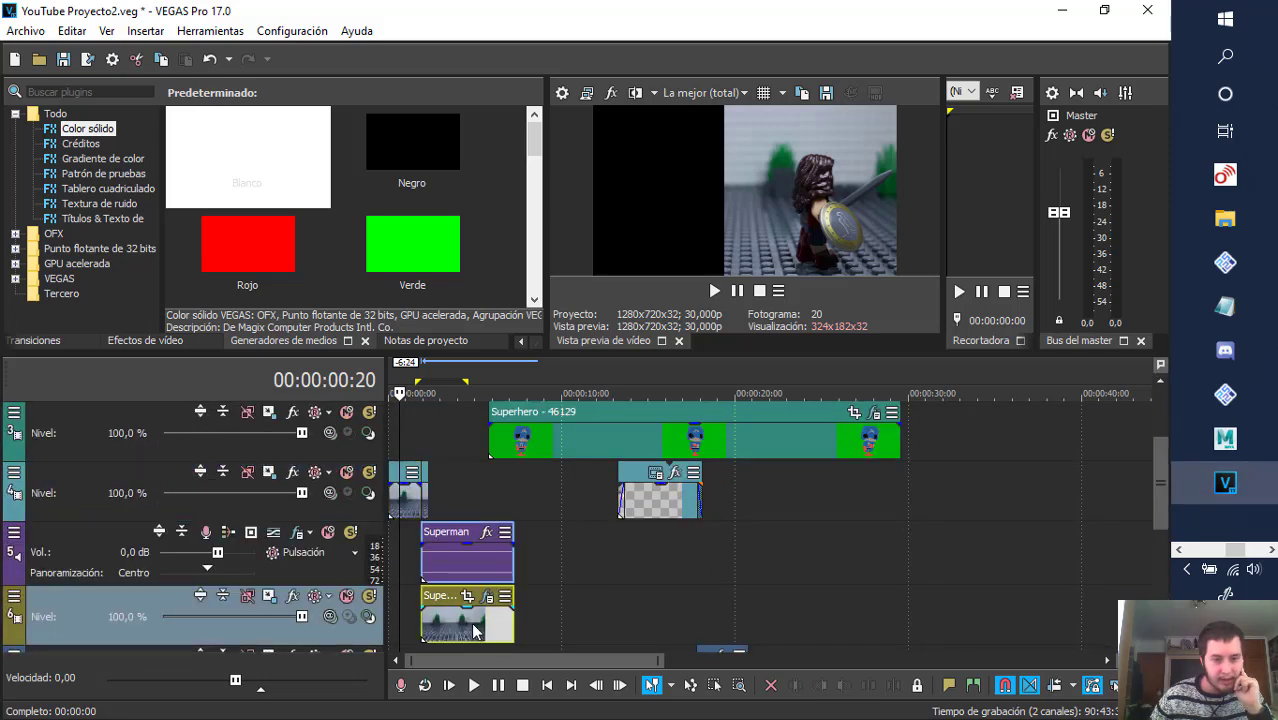
drag(475, 625, 441, 625)
click(403, 378)
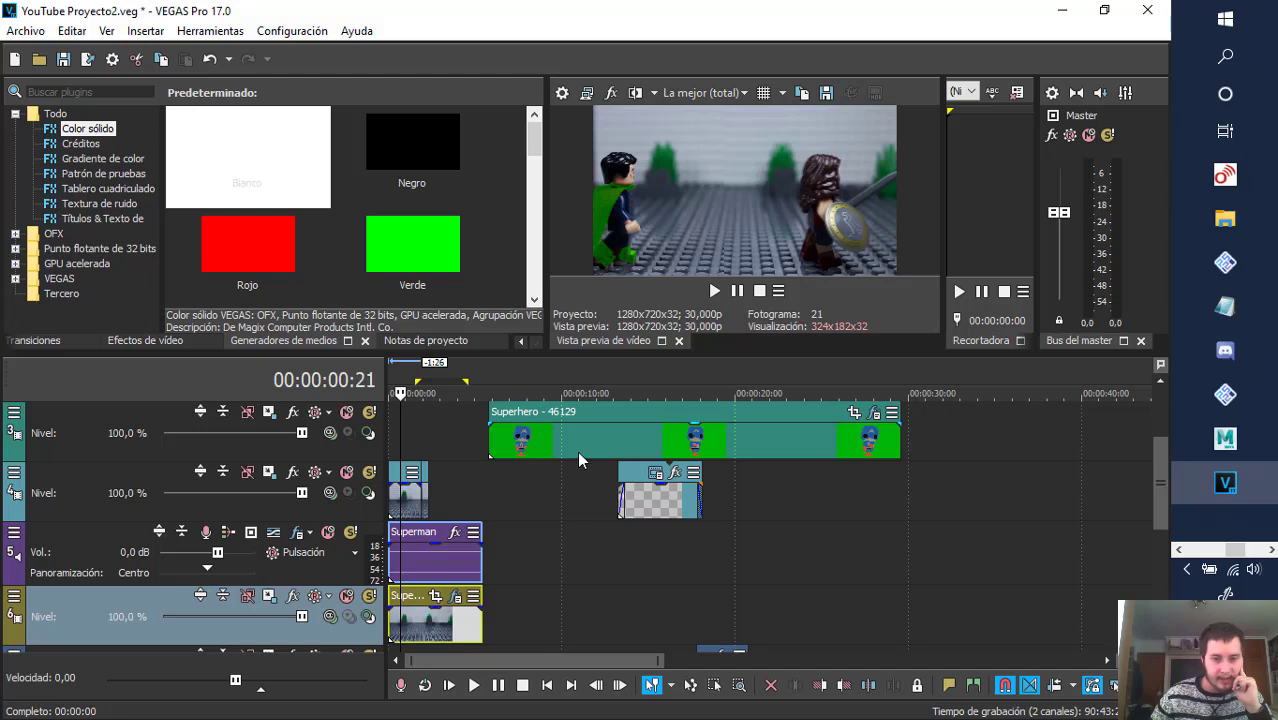
drag(578, 456, 446, 456)
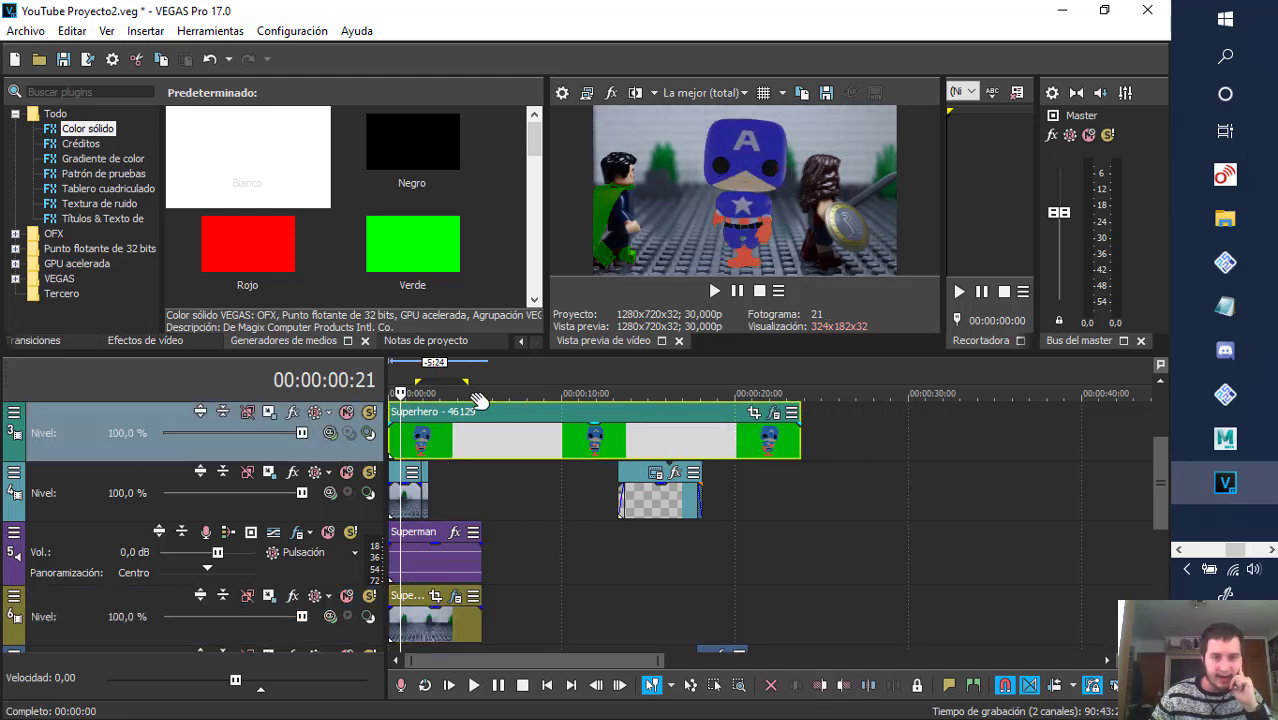
- Try making the Superman audio and video tracks compositing children of track 4
click(329, 433)
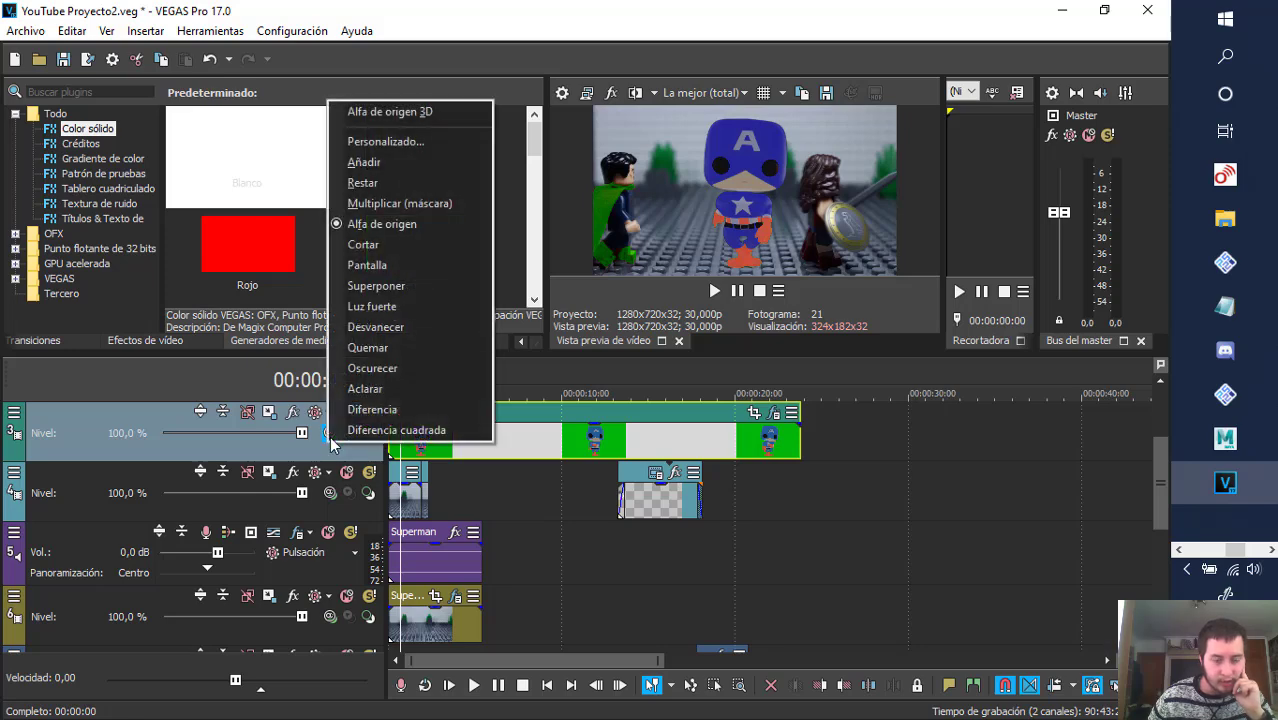
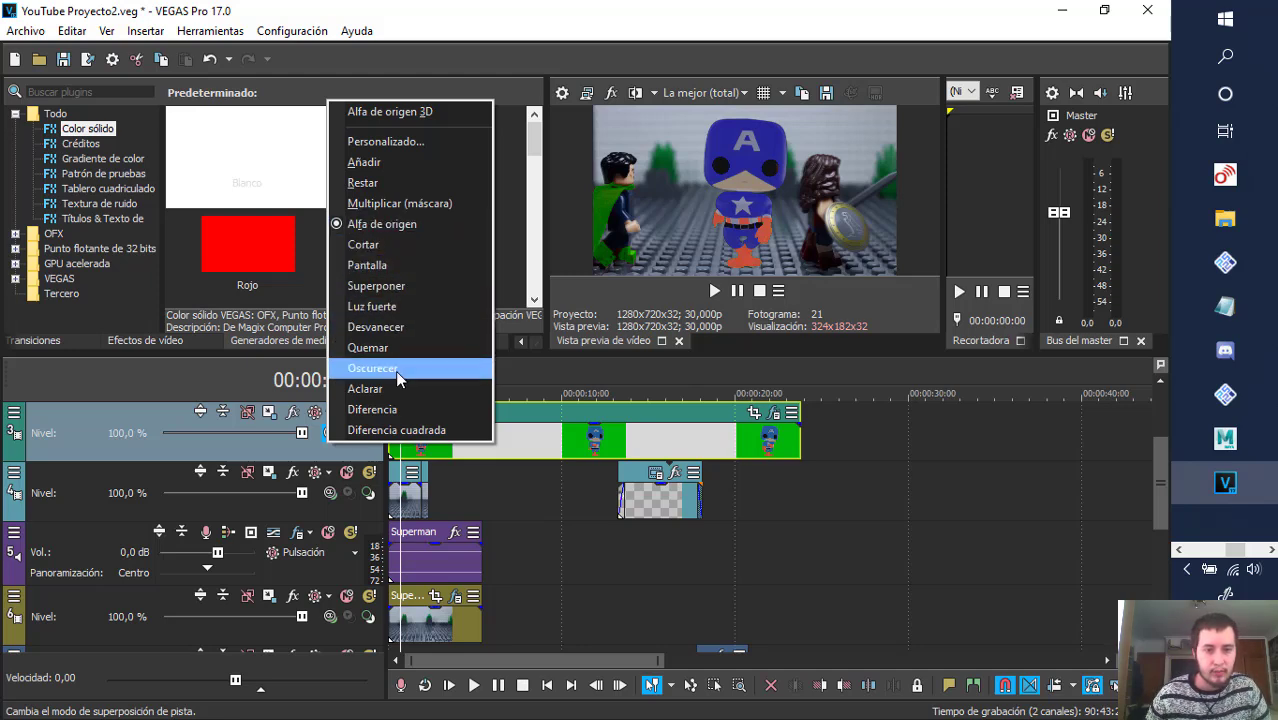
click(333, 568)
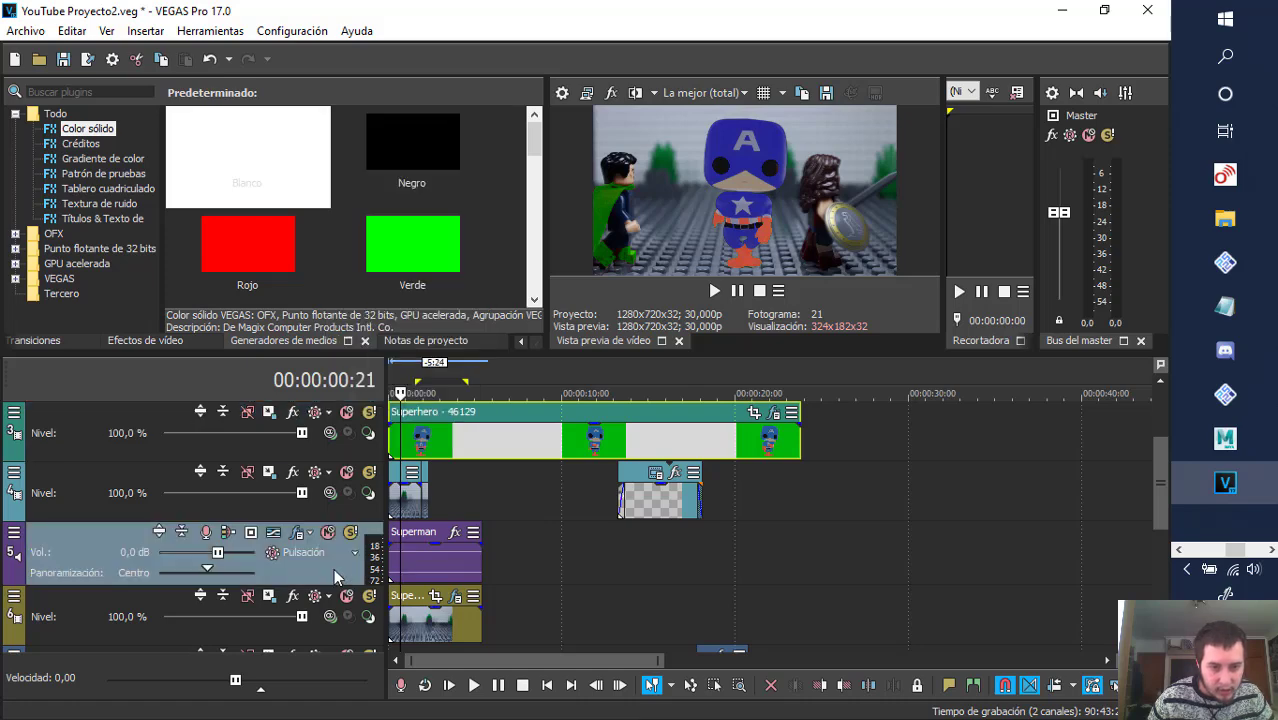
click(348, 516)
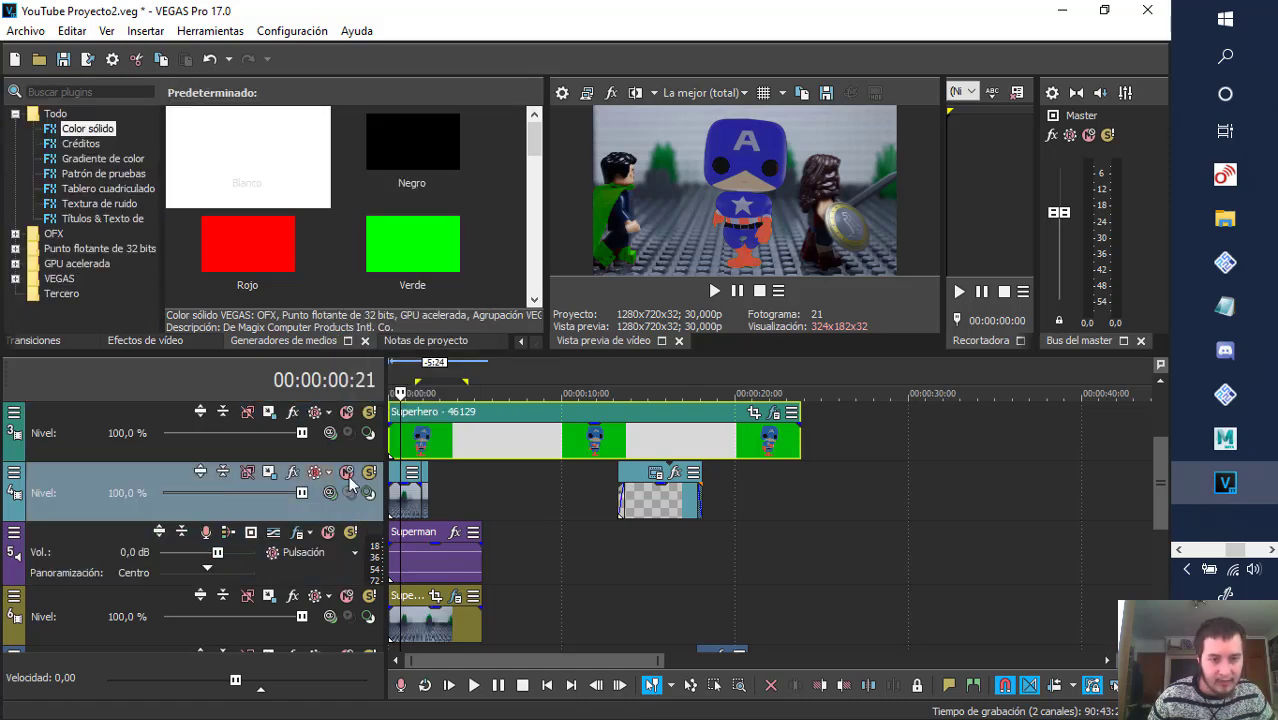
click(346, 637)
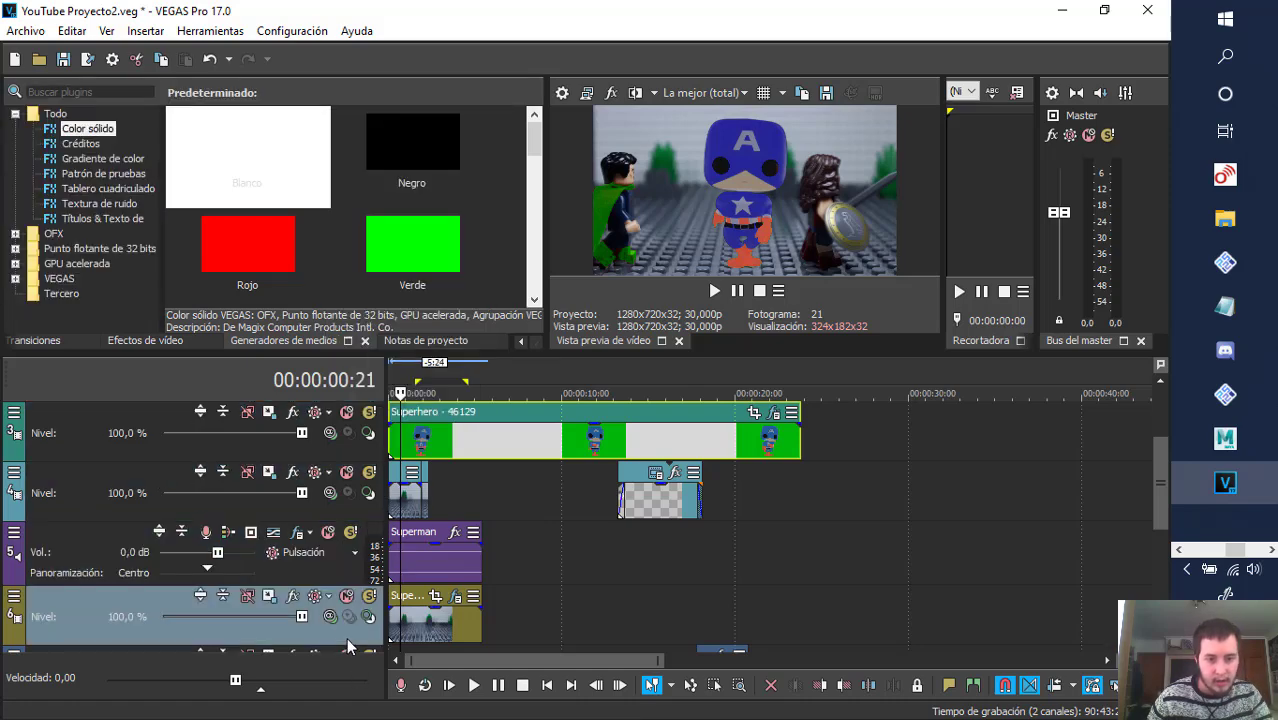
click(344, 569)
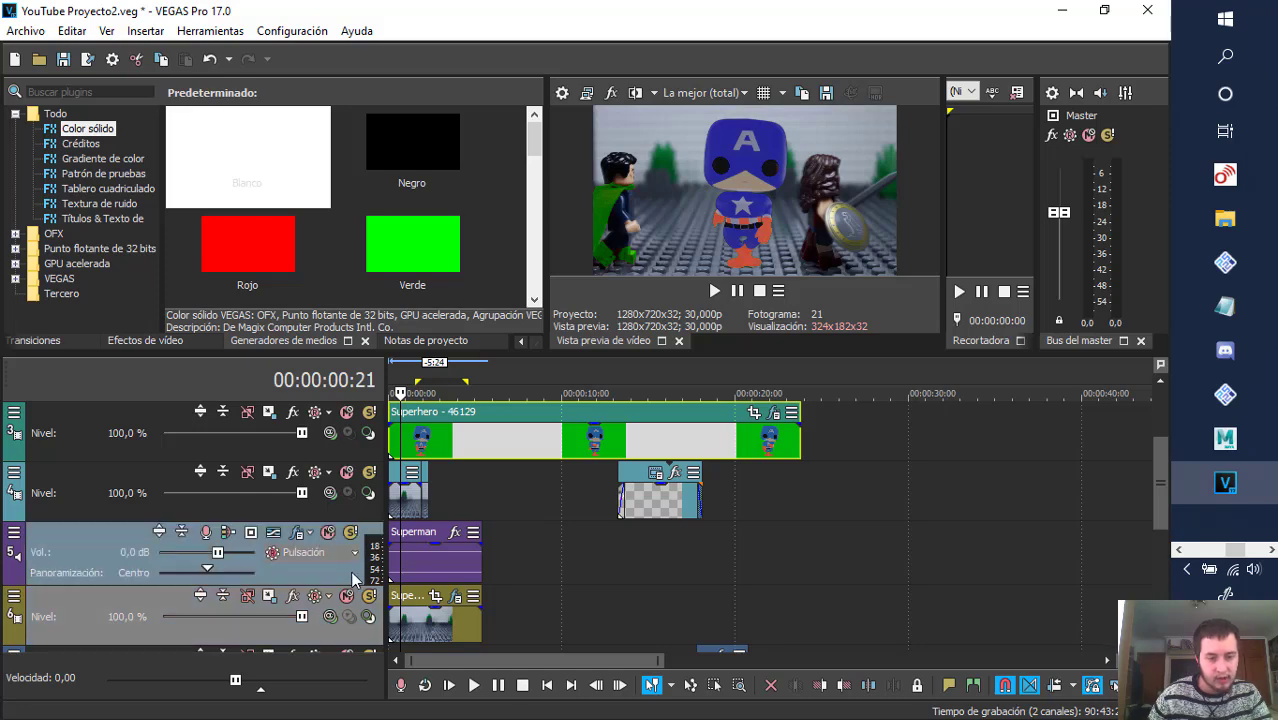
scroll(935, 454, down, 3)
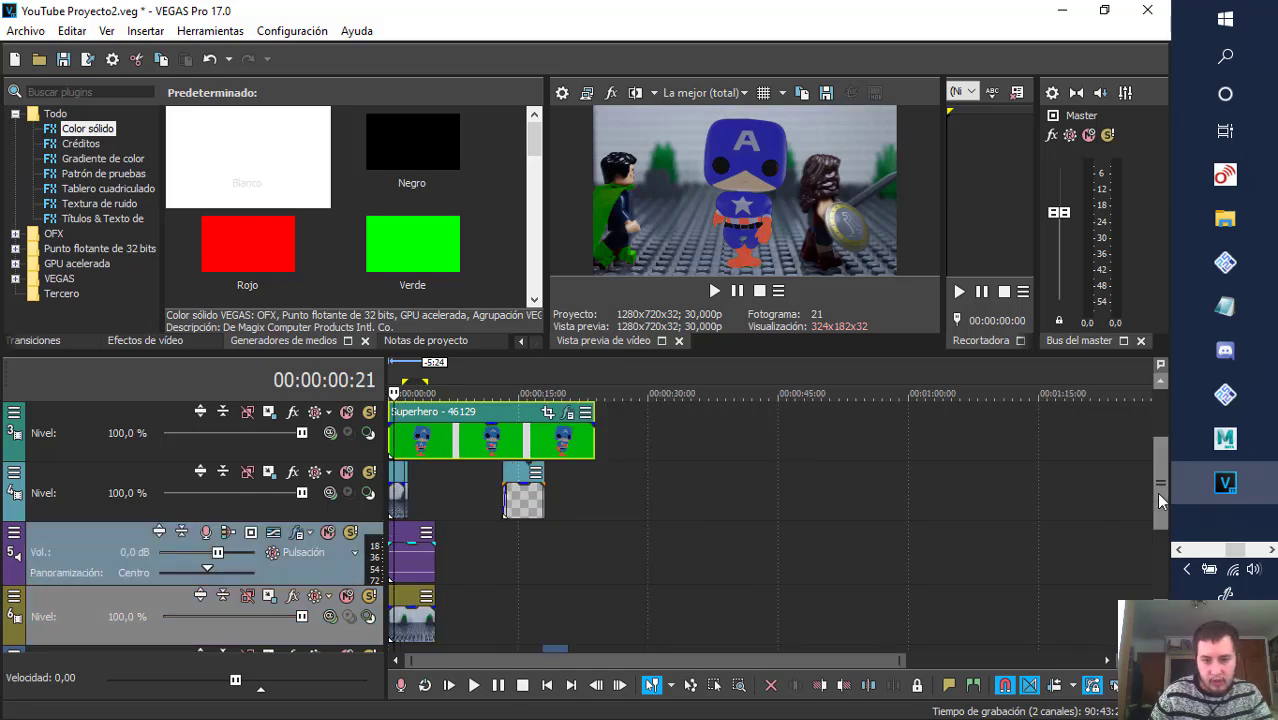
mouse_move(1156, 492)
mouse_down()
mouse_move(1155, 543)
mouse_move(1156, 498)
mouse_up()
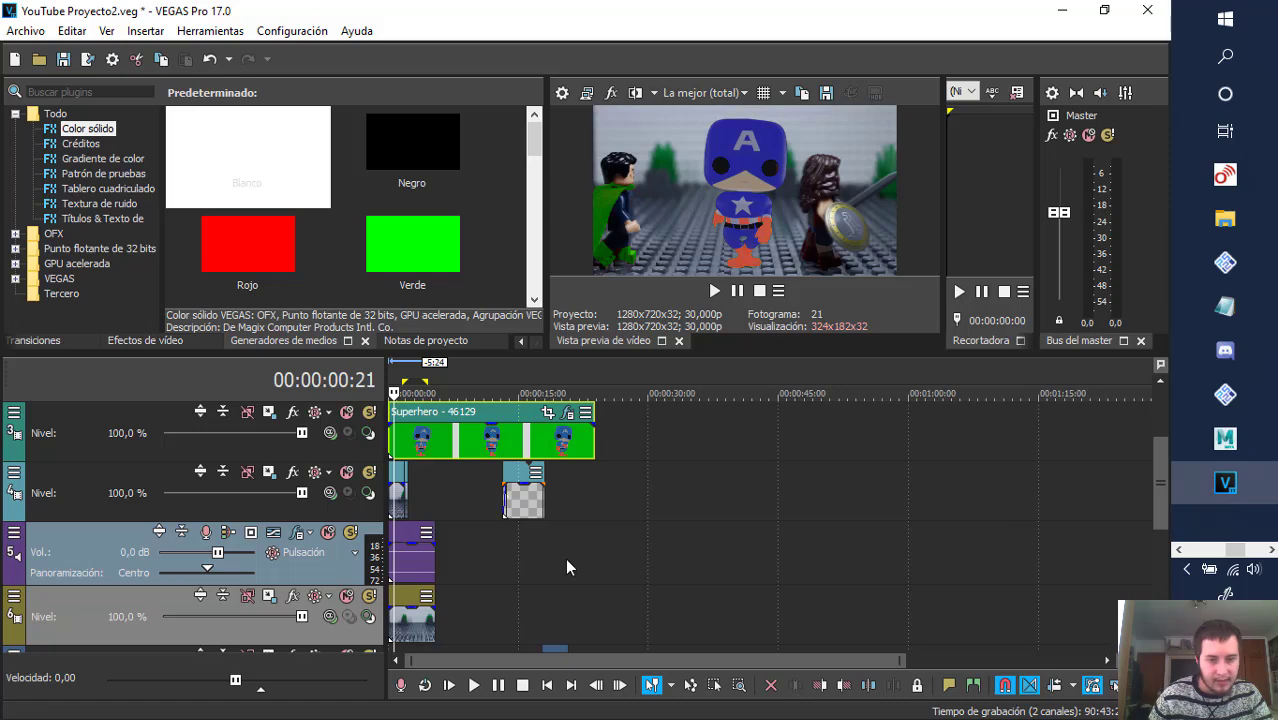
scroll(569, 558, up, 4)
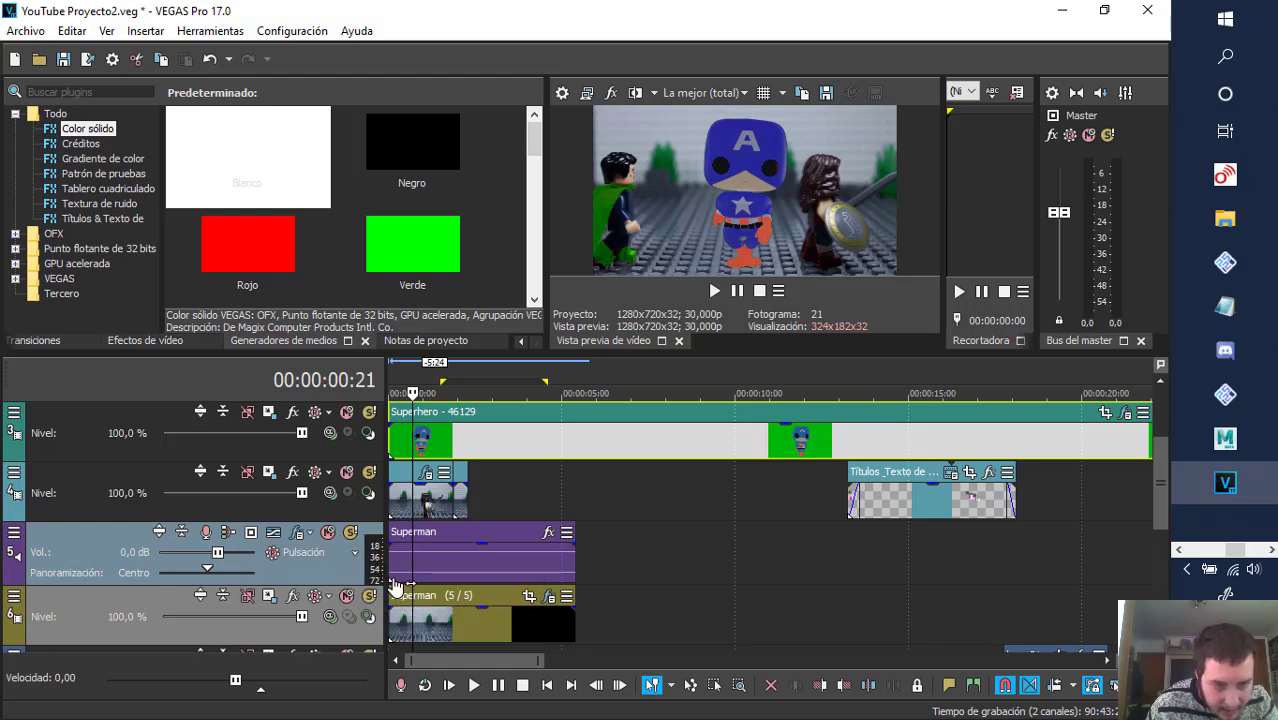
click(369, 619)
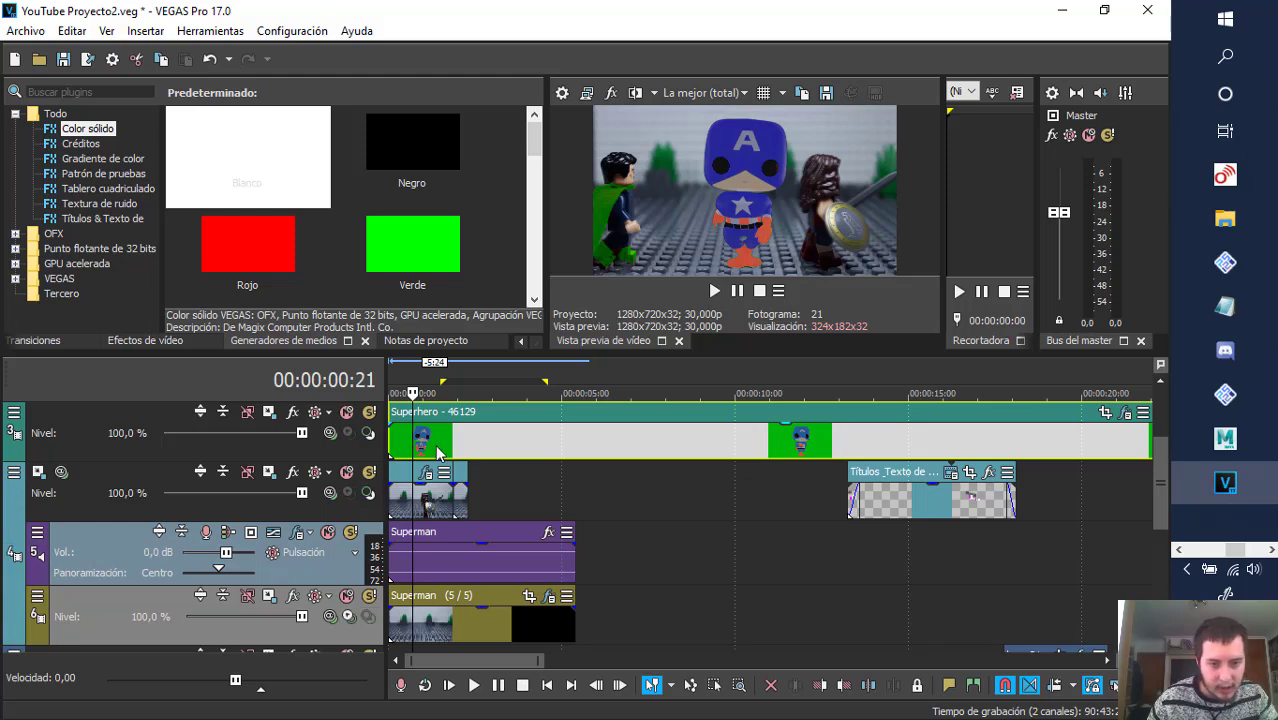
- Try nesting track 4 under the Superhero track, undo it, and try the Pantalla compositing mode on track 4
click(424, 505)
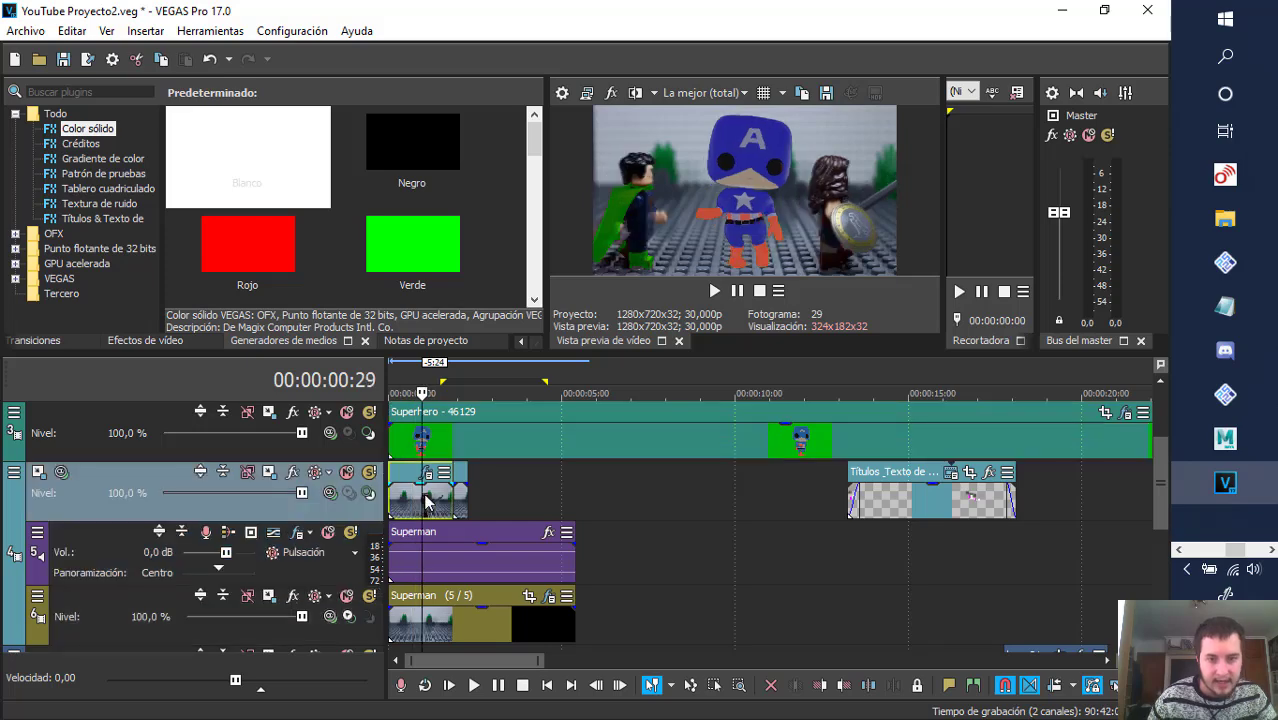
click(369, 493)
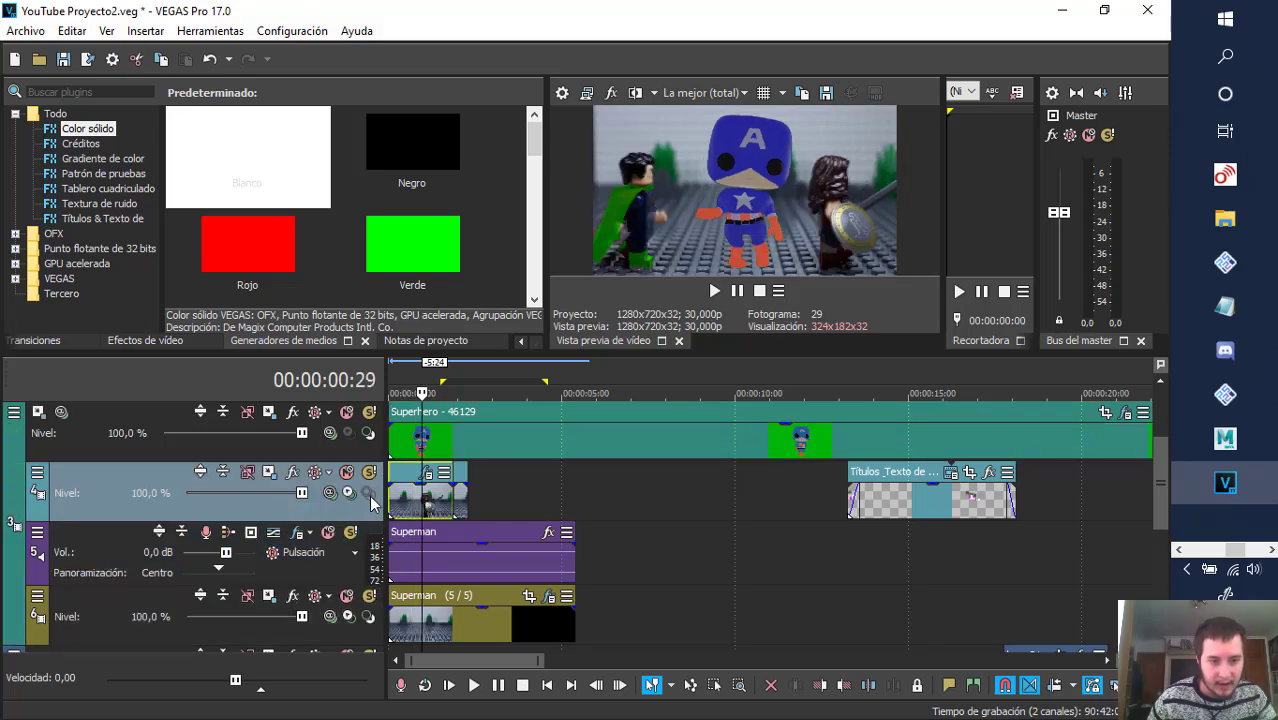
click(370, 496)
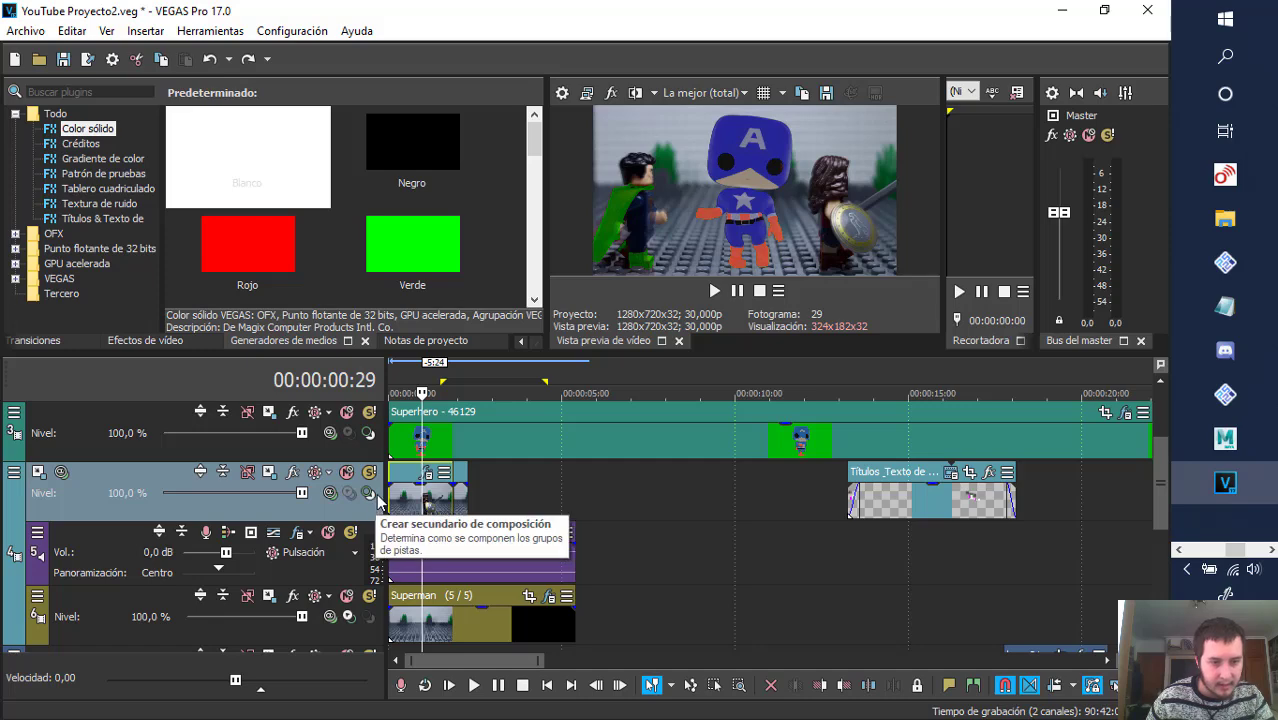
click(330, 493)
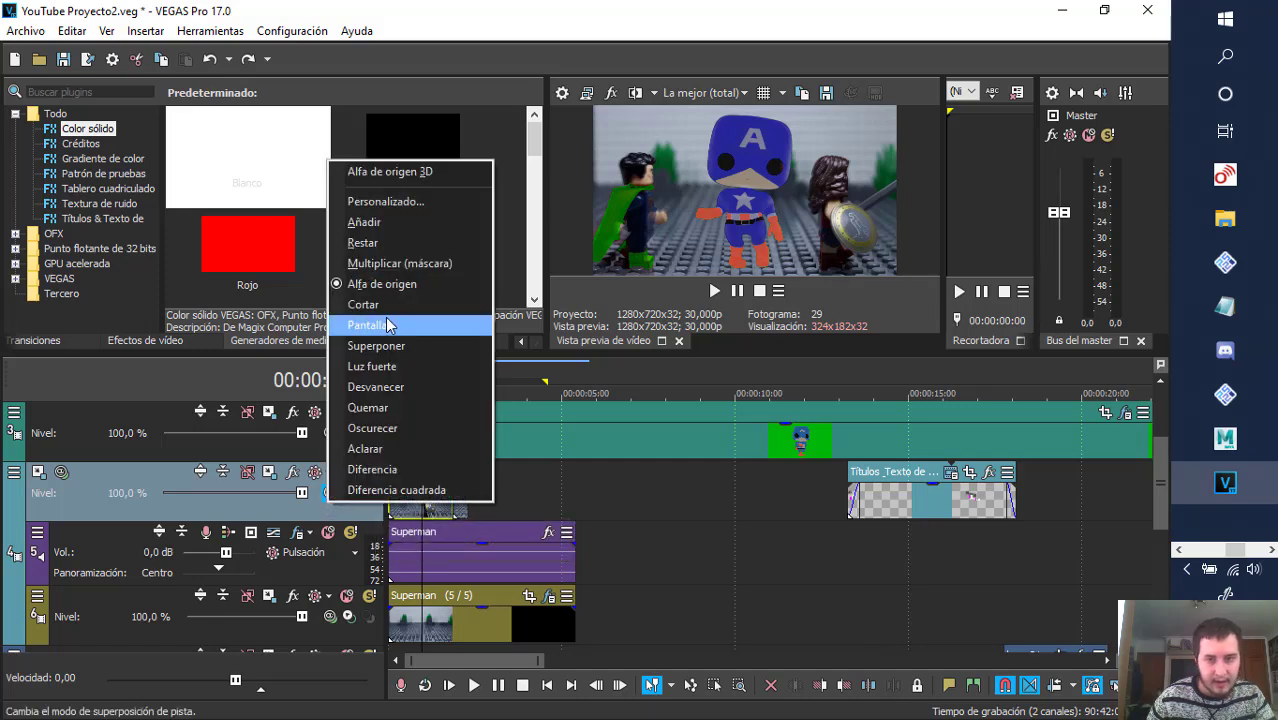
click(386, 326)
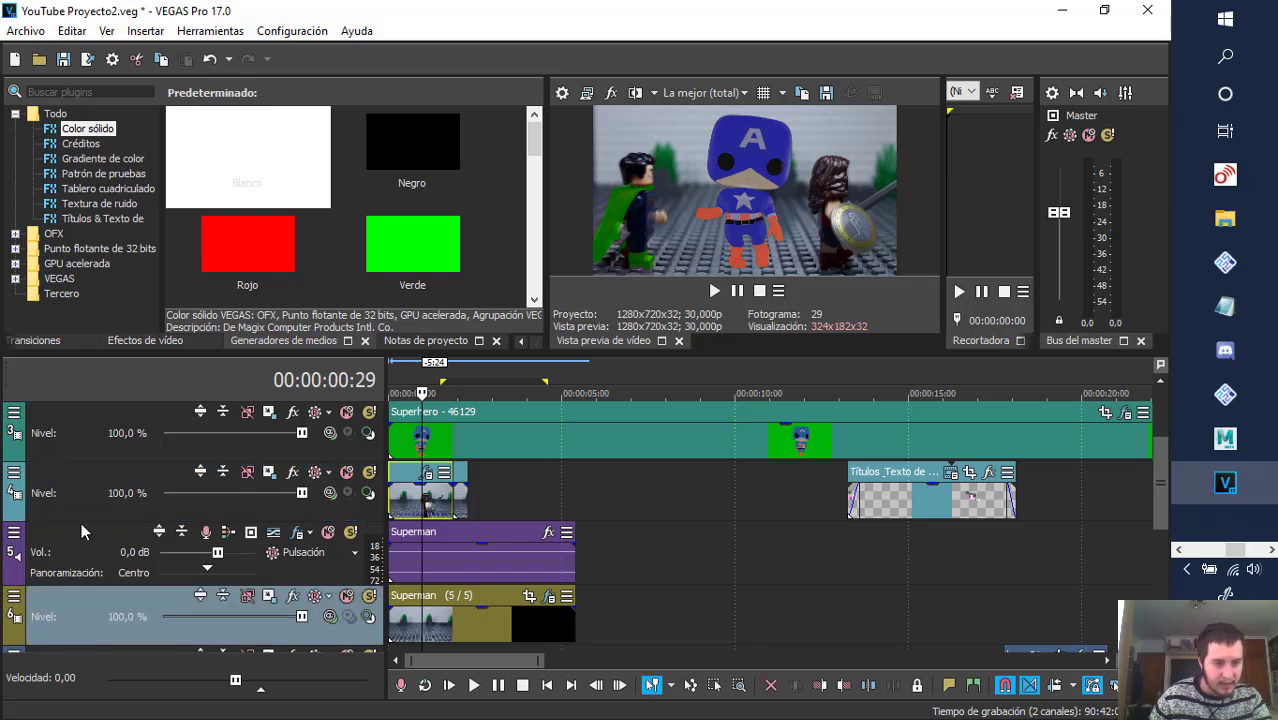
- Make tracks 4 to 6 compositing children of the Superhero track and set that parent track's compositing mode to Cortar
click(368, 494)
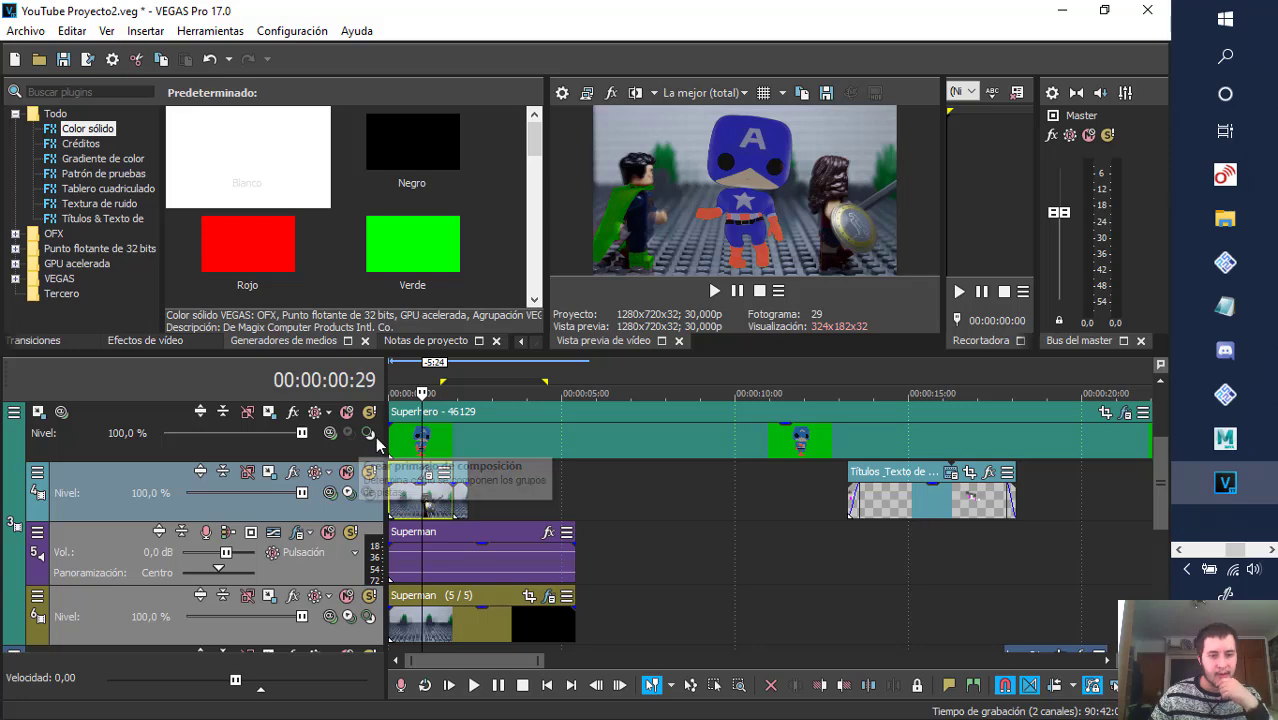
click(331, 433)
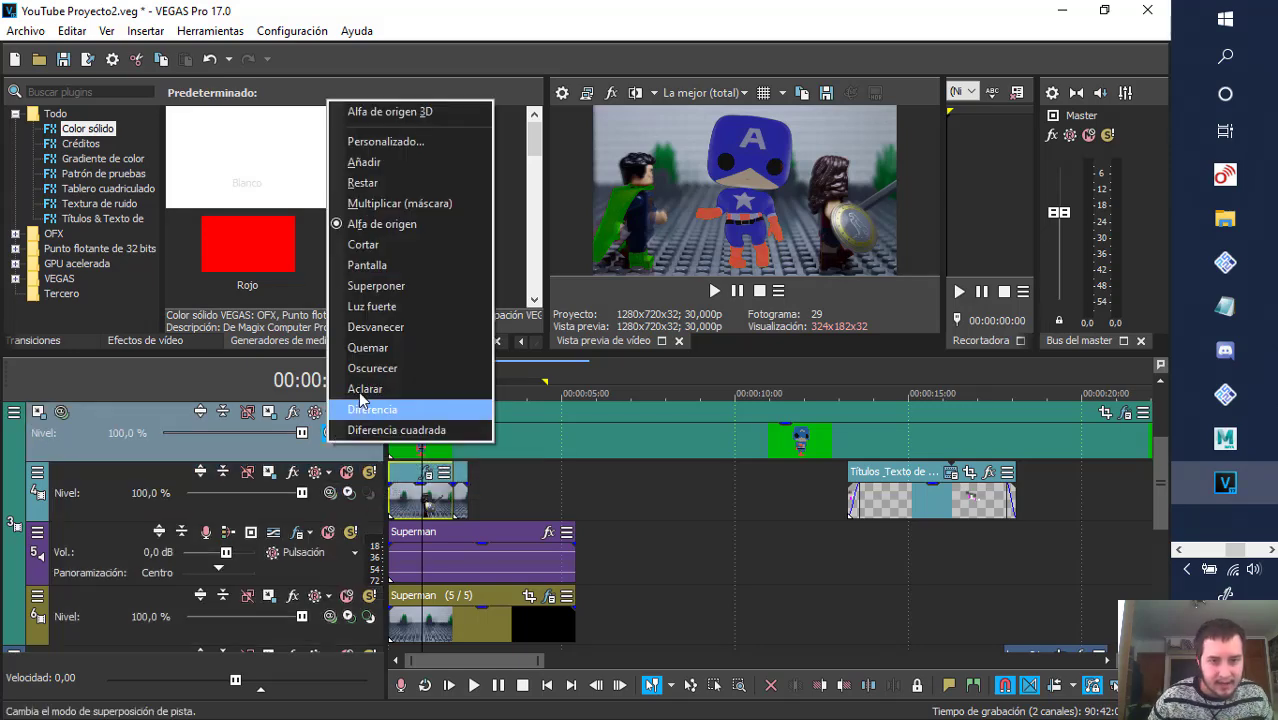
click(365, 244)
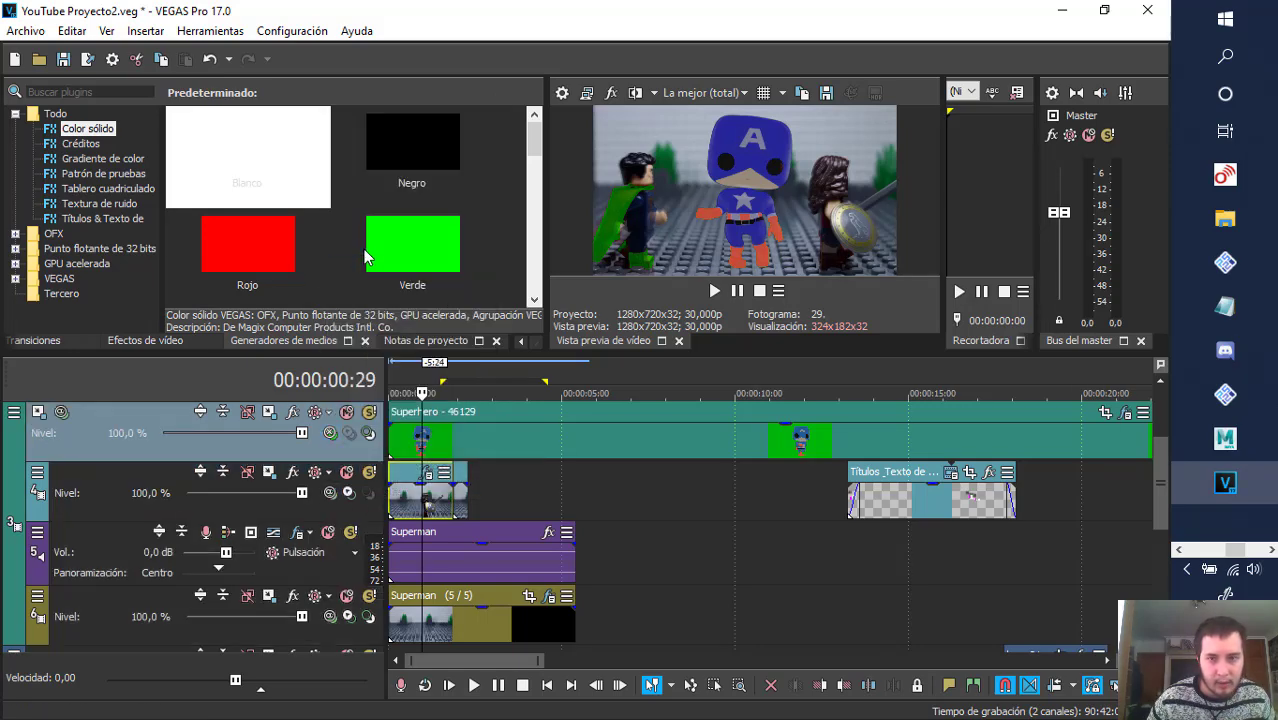
- Add a white Color sólido event at the timeline start below the track group, and move the hearts clip to the start beneath it
scroll(677, 588, down, 2)
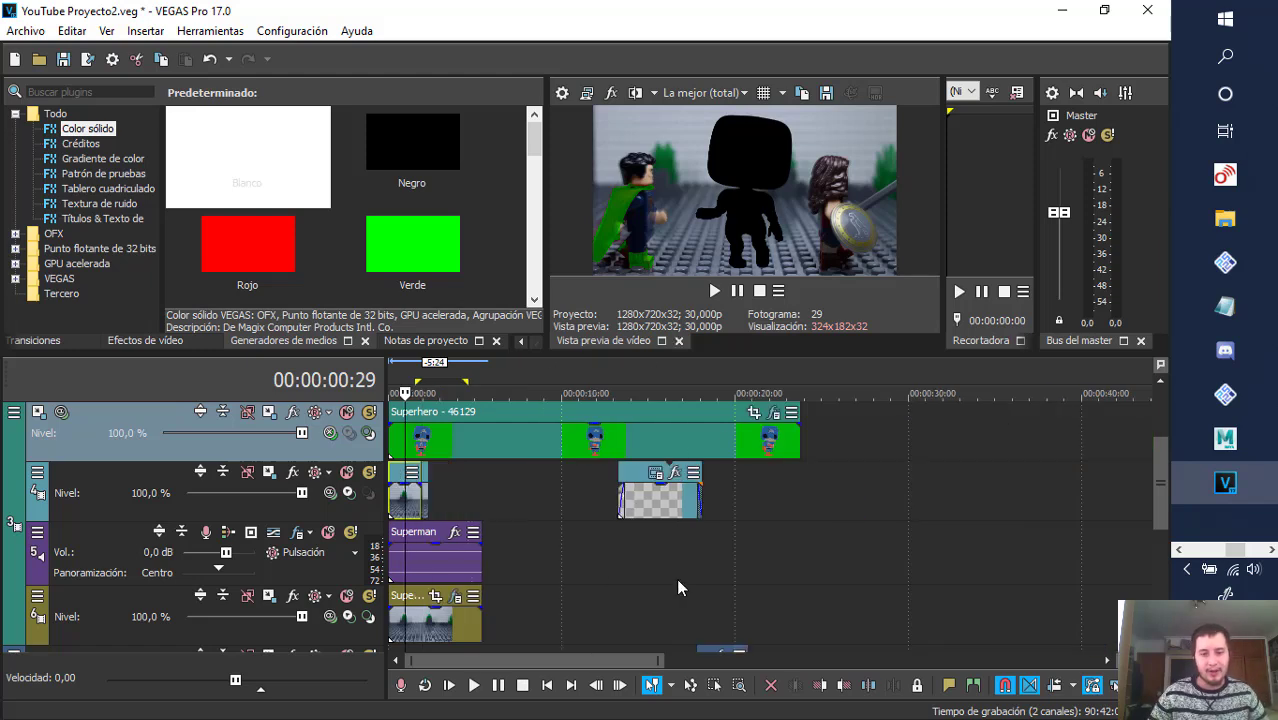
drag(1154, 487, 1144, 559)
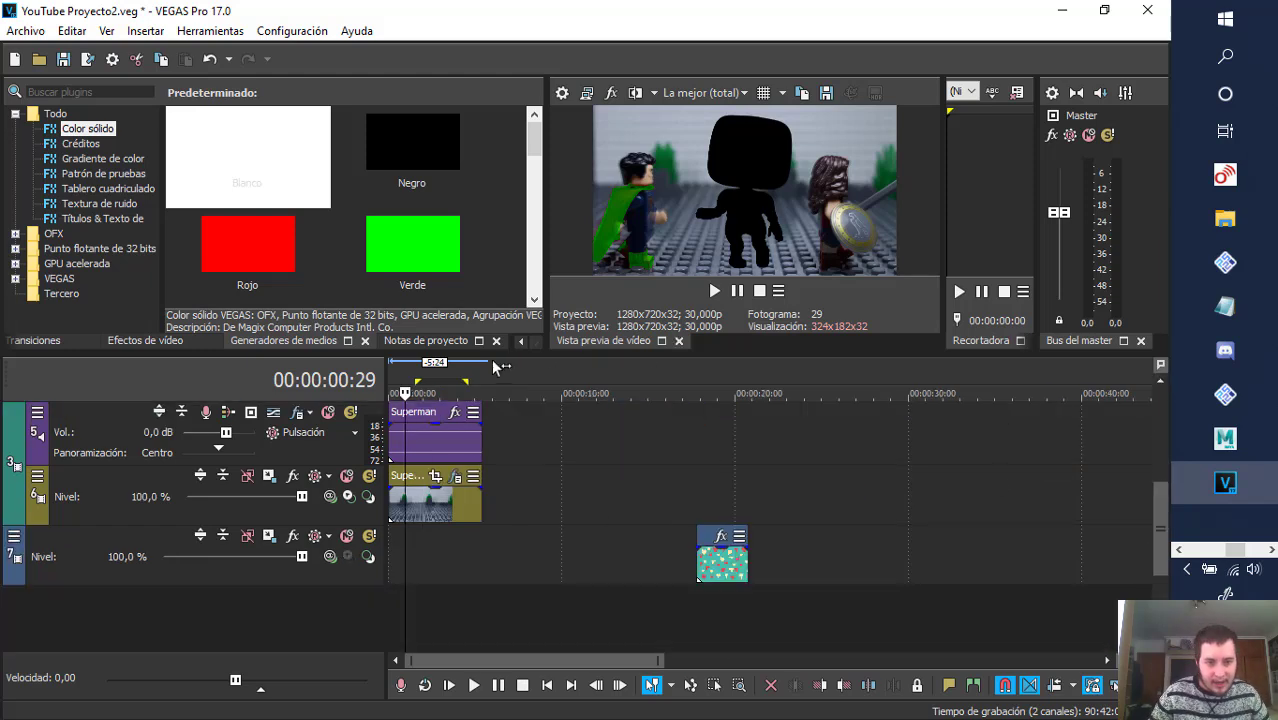
drag(300, 200, 386, 570)
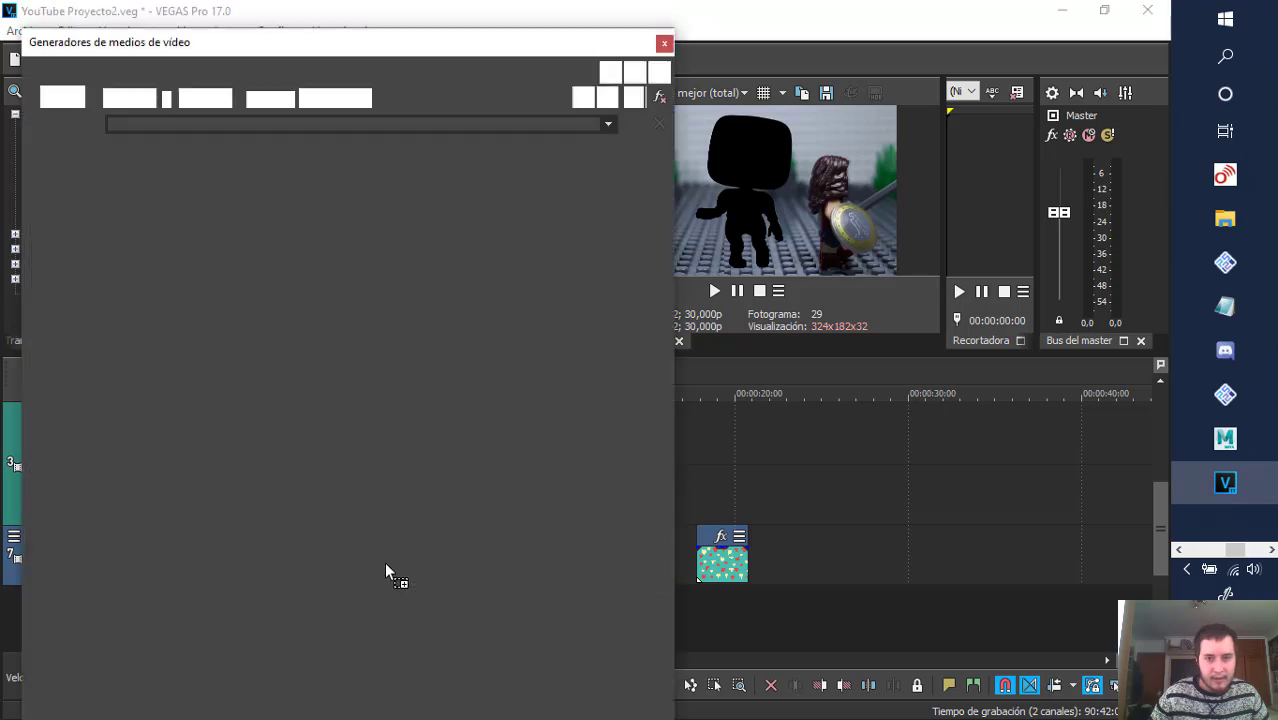
click(665, 46)
drag(731, 571, 409, 602)
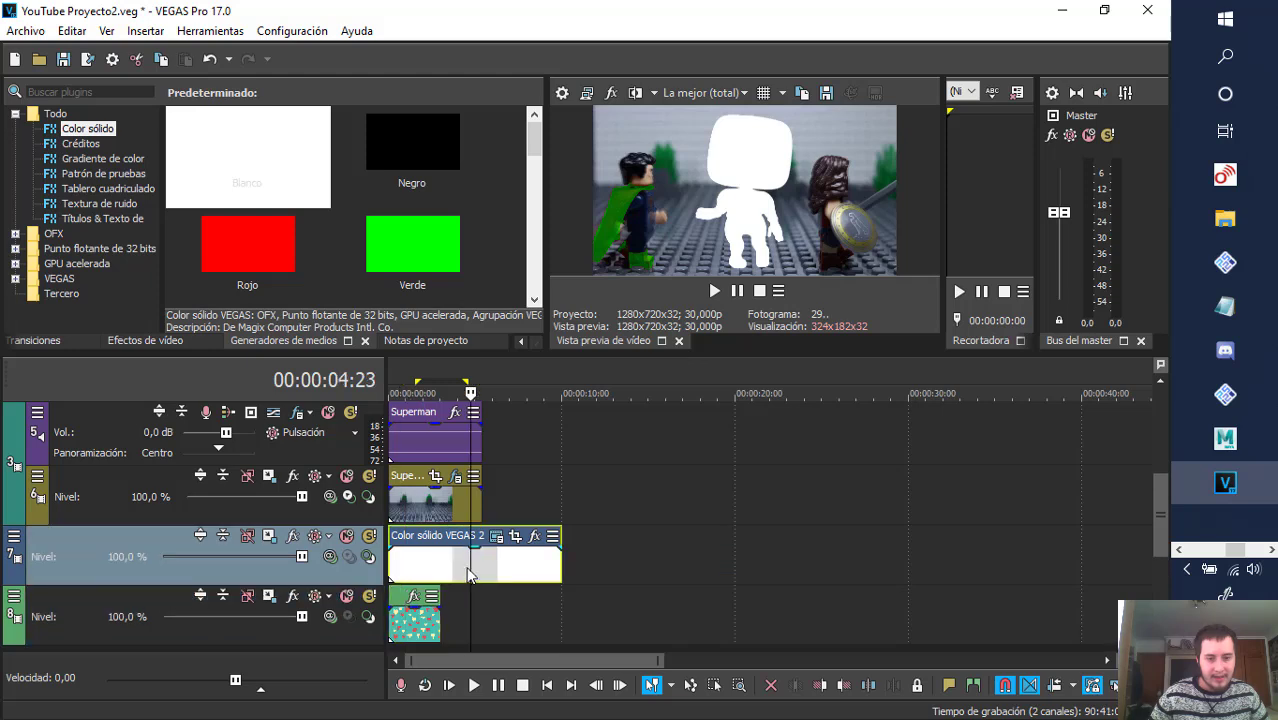
- Mute the white solid color track and move the playhead to 00:00:00:24 over the hearts clip
click(348, 539)
click(347, 538)
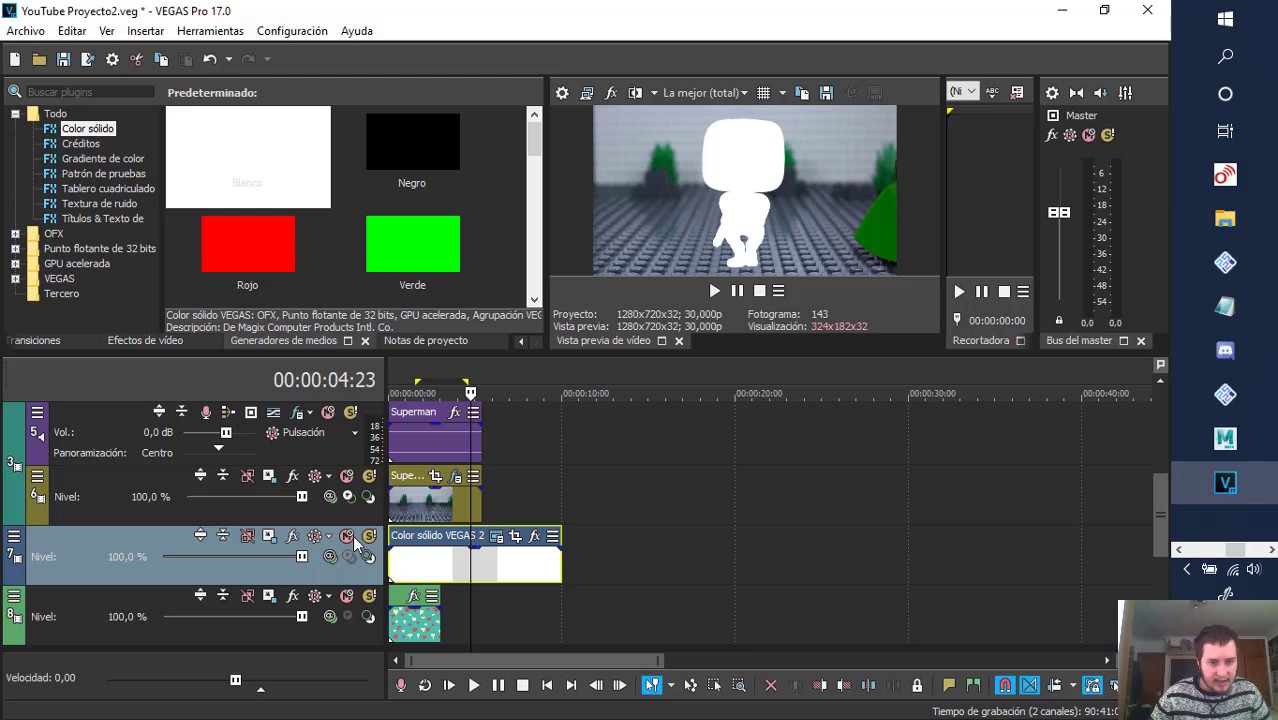
click(349, 537)
click(407, 377)
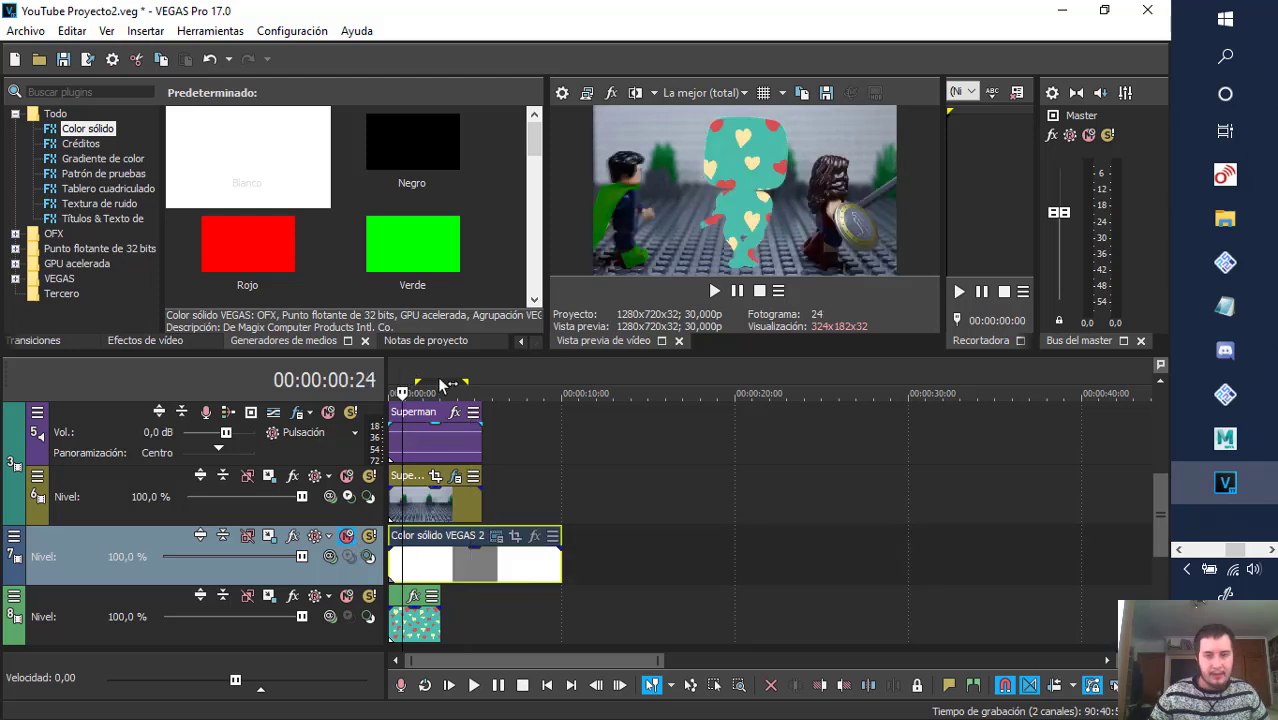
- Set the compositing mode of the Superhero parent track to Pantalla with the playhead at 00:00:01:26
scroll(570, 540, up, 2)
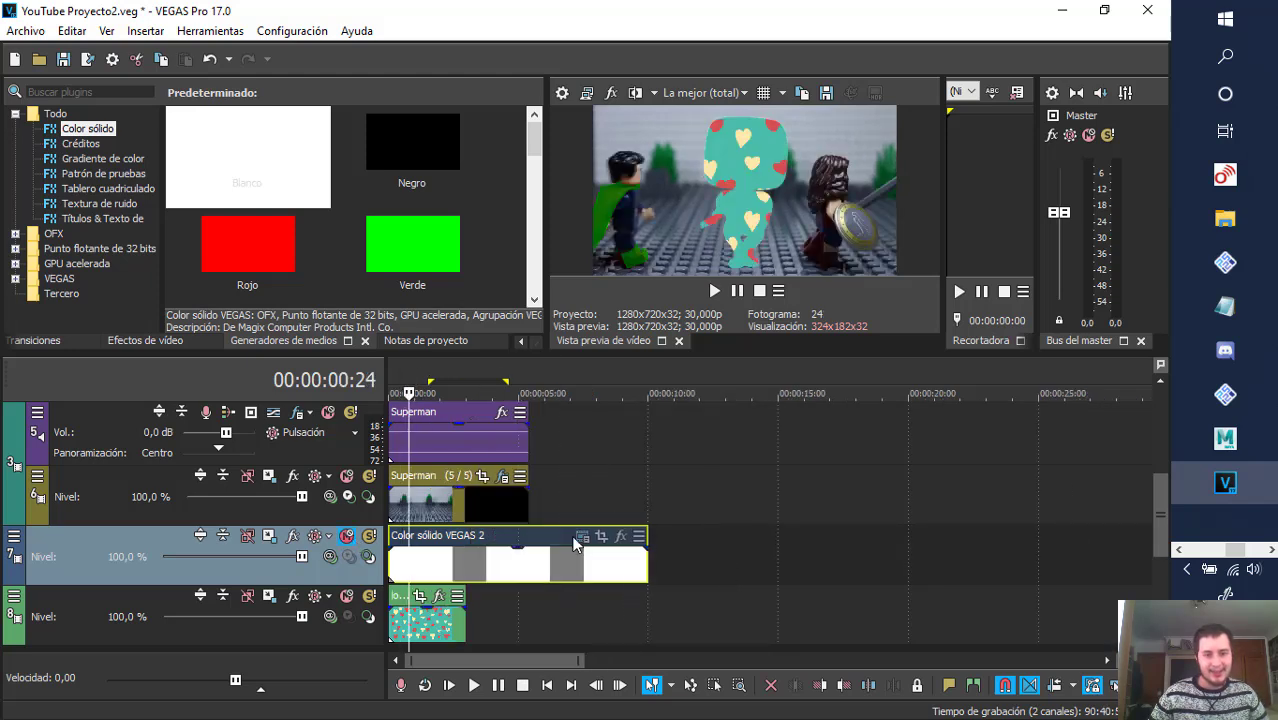
drag(1160, 521, 1163, 478)
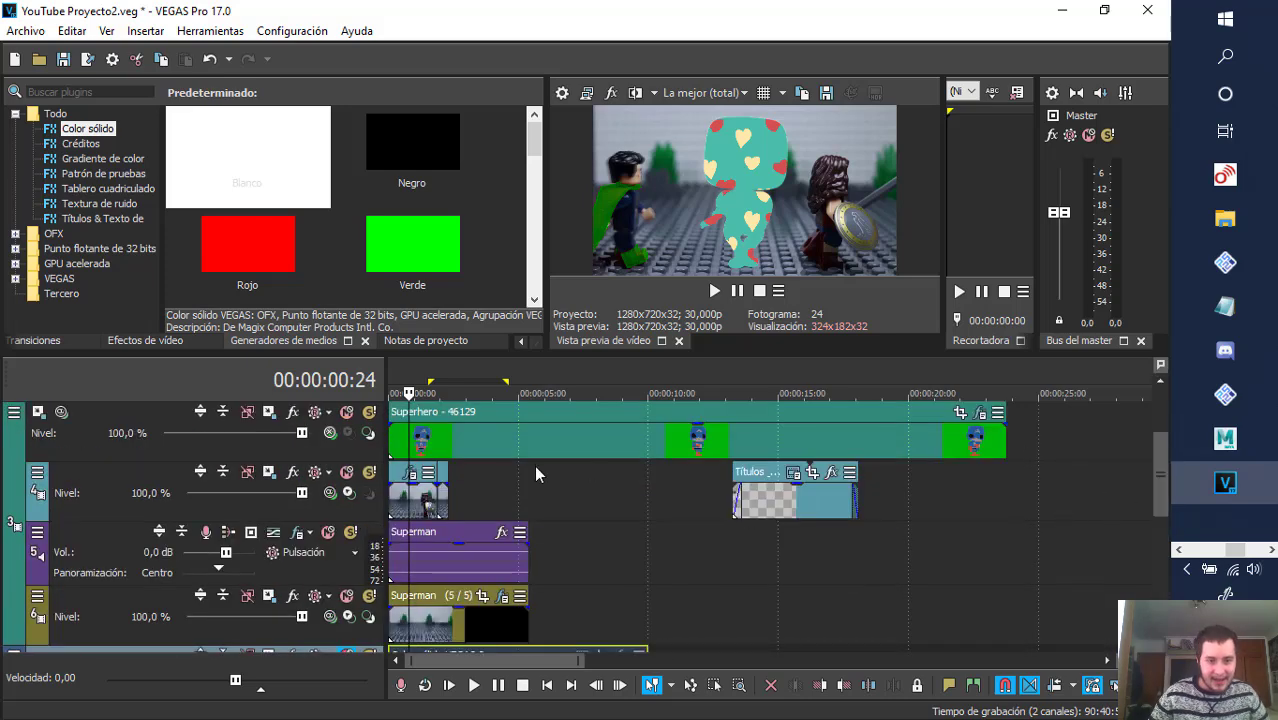
click(435, 455)
click(335, 433)
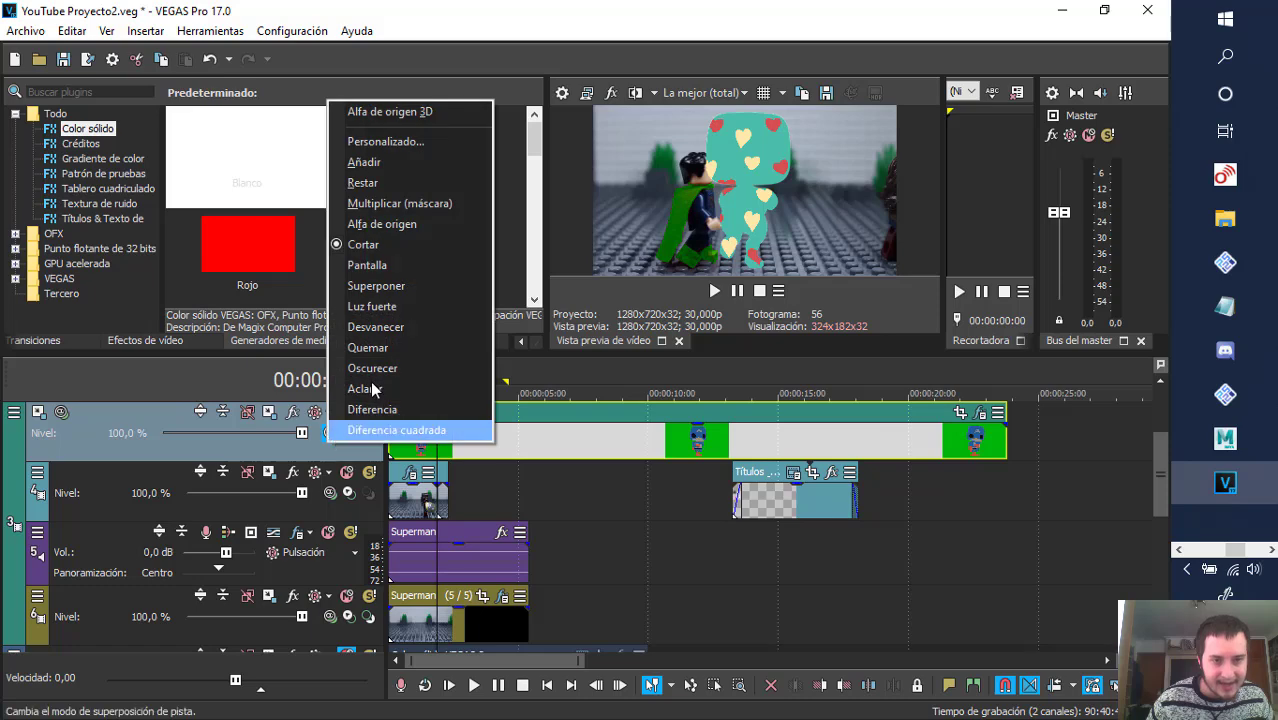
click(407, 265)
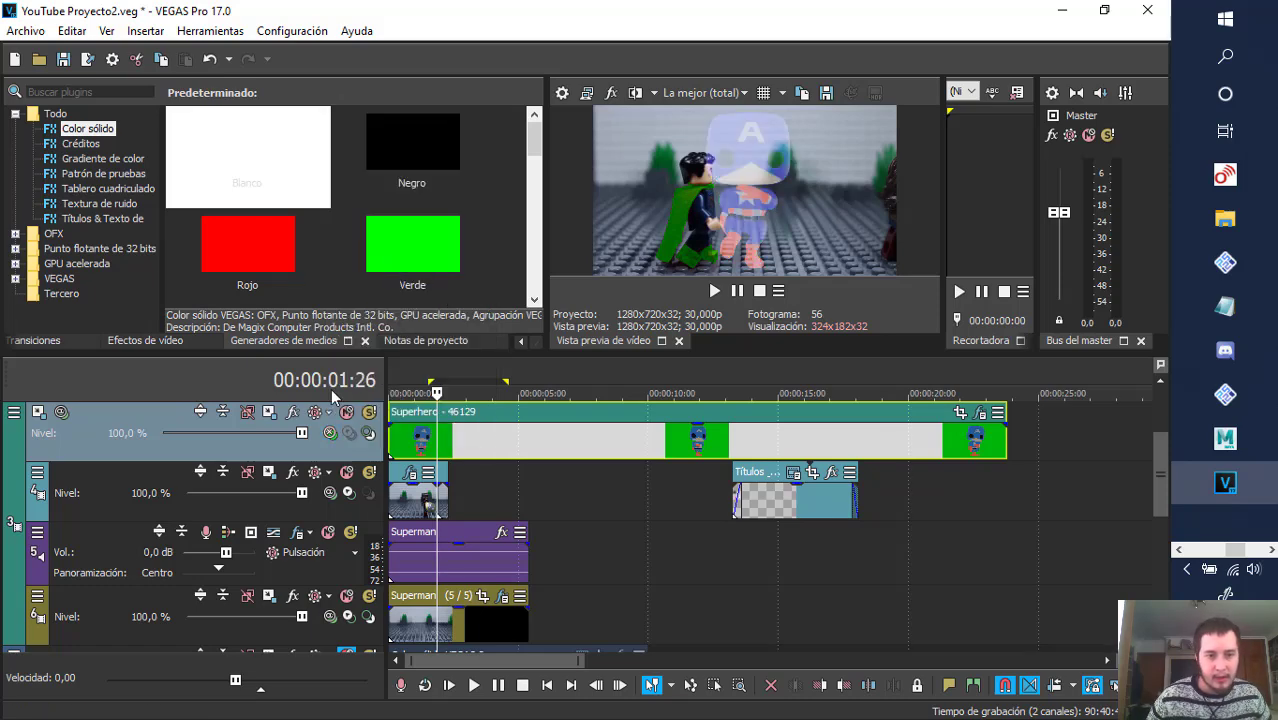
- Try Desvanecer and Diferencia cuadrada on the Superhero parent track, and set its compositing mode to Alfa de origen
click(330, 435)
click(412, 328)
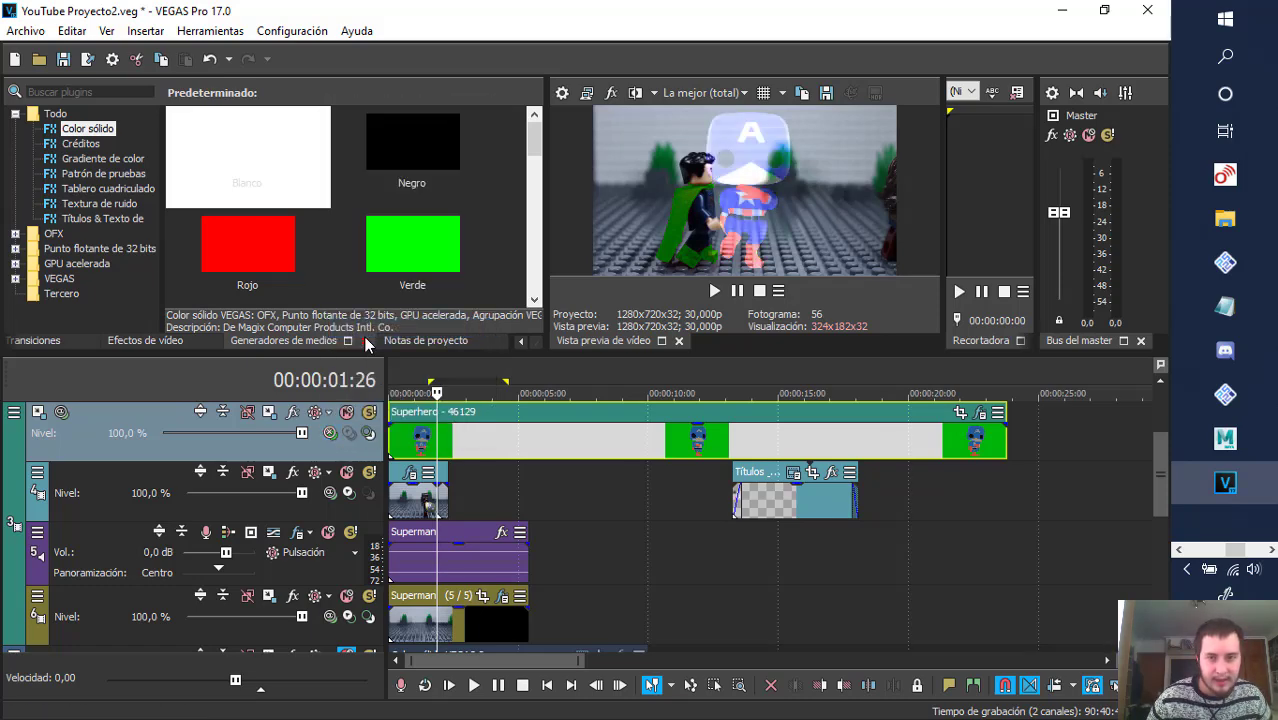
mouse_move(301, 433)
mouse_down()
mouse_move(245, 435)
mouse_move(303, 437)
mouse_up()
click(331, 436)
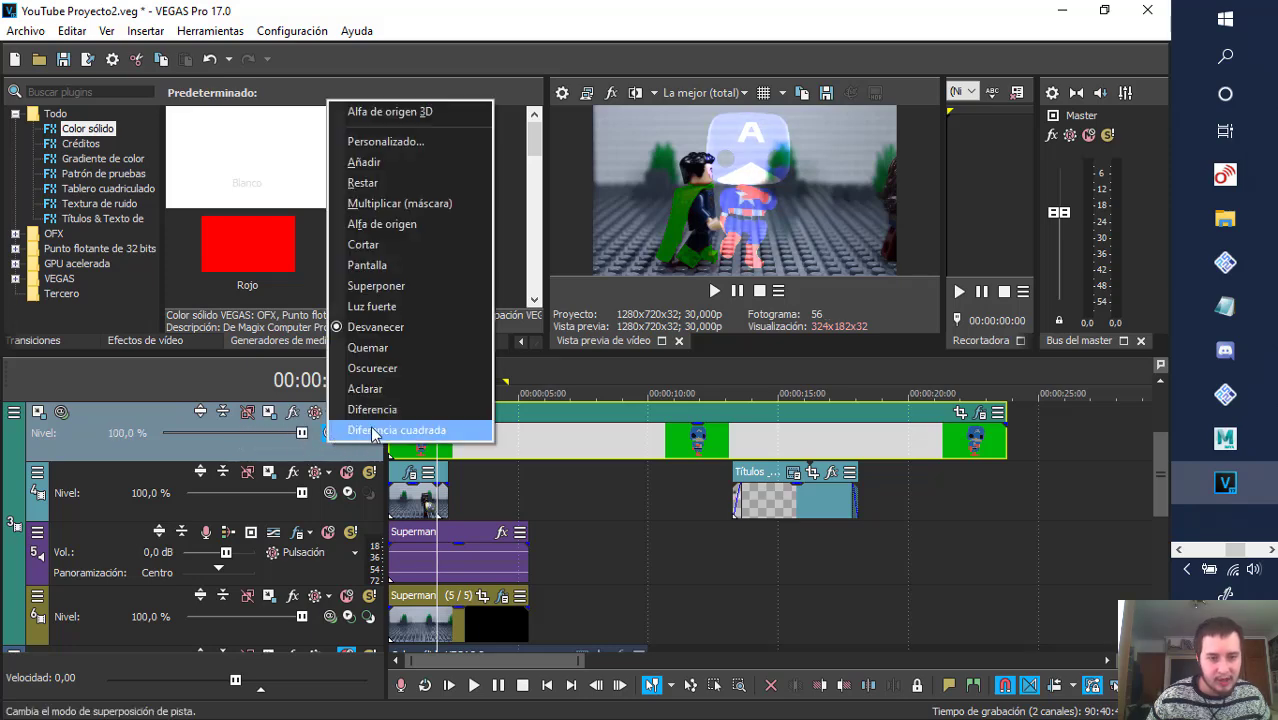
click(373, 431)
click(331, 433)
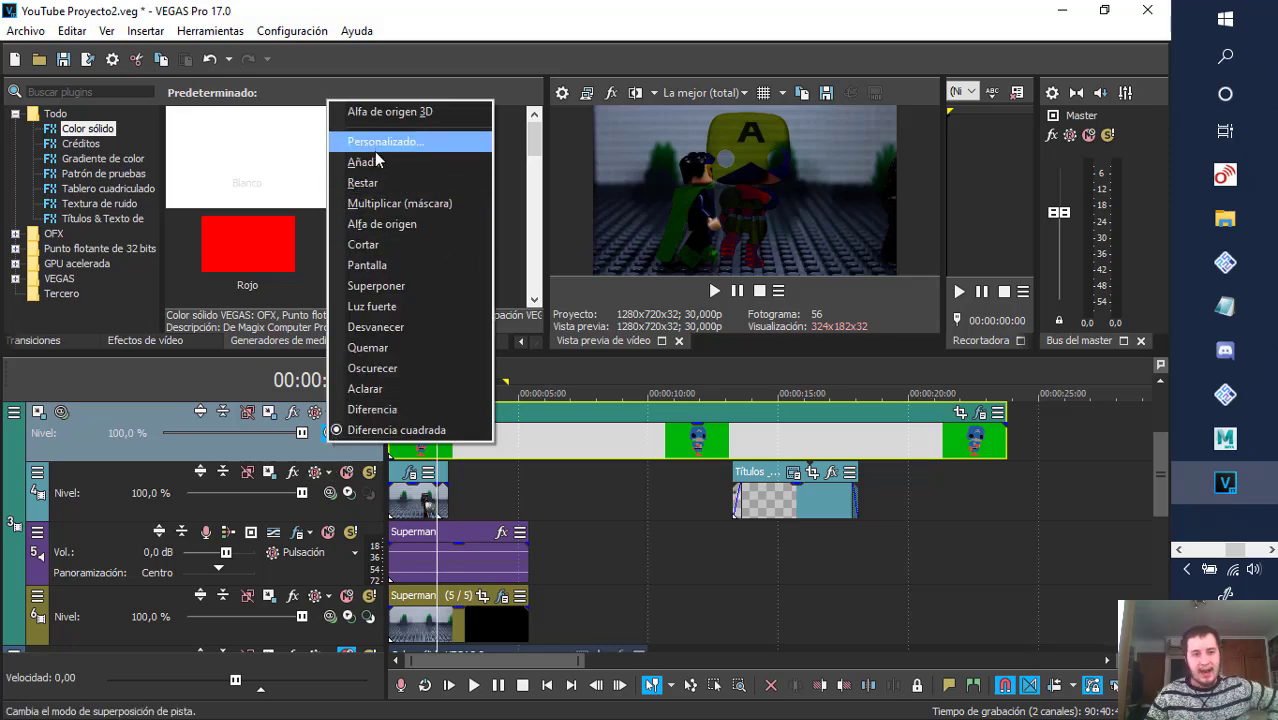
click(387, 226)
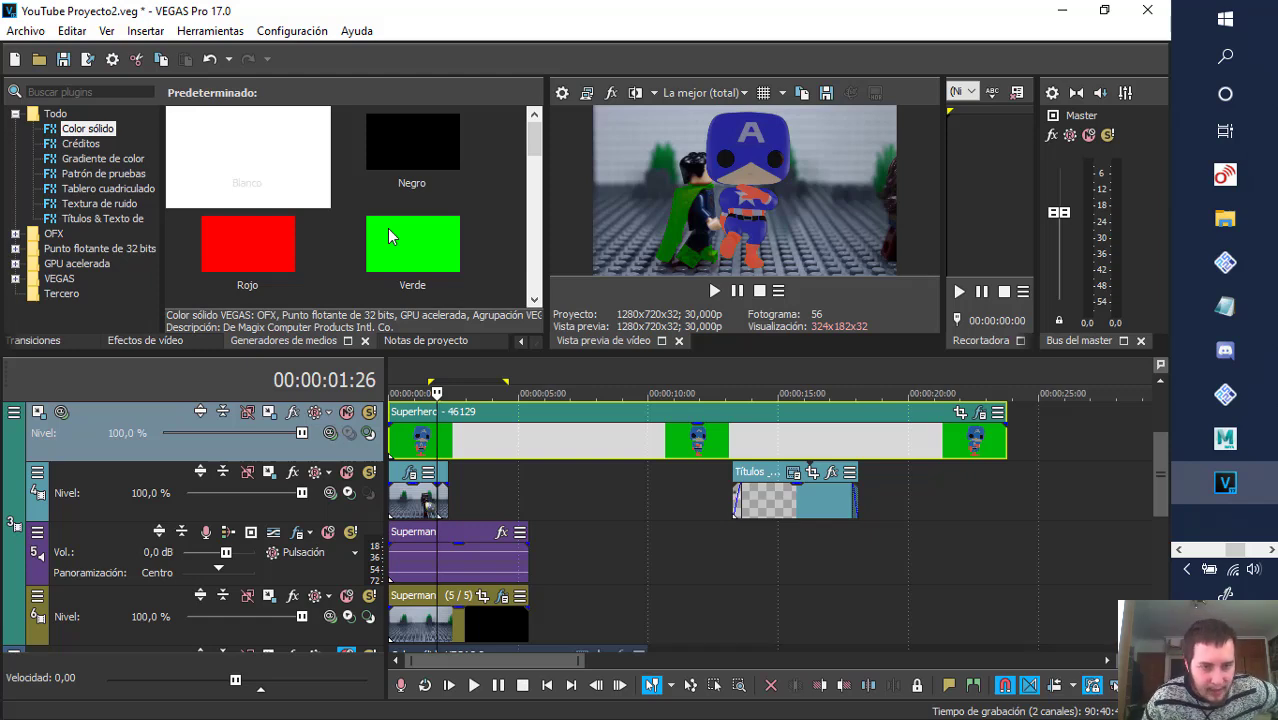
- Enable Resplandor 2D in the track motion settings of the Superhero track, enlarging the settings window to check its options
click(269, 413)
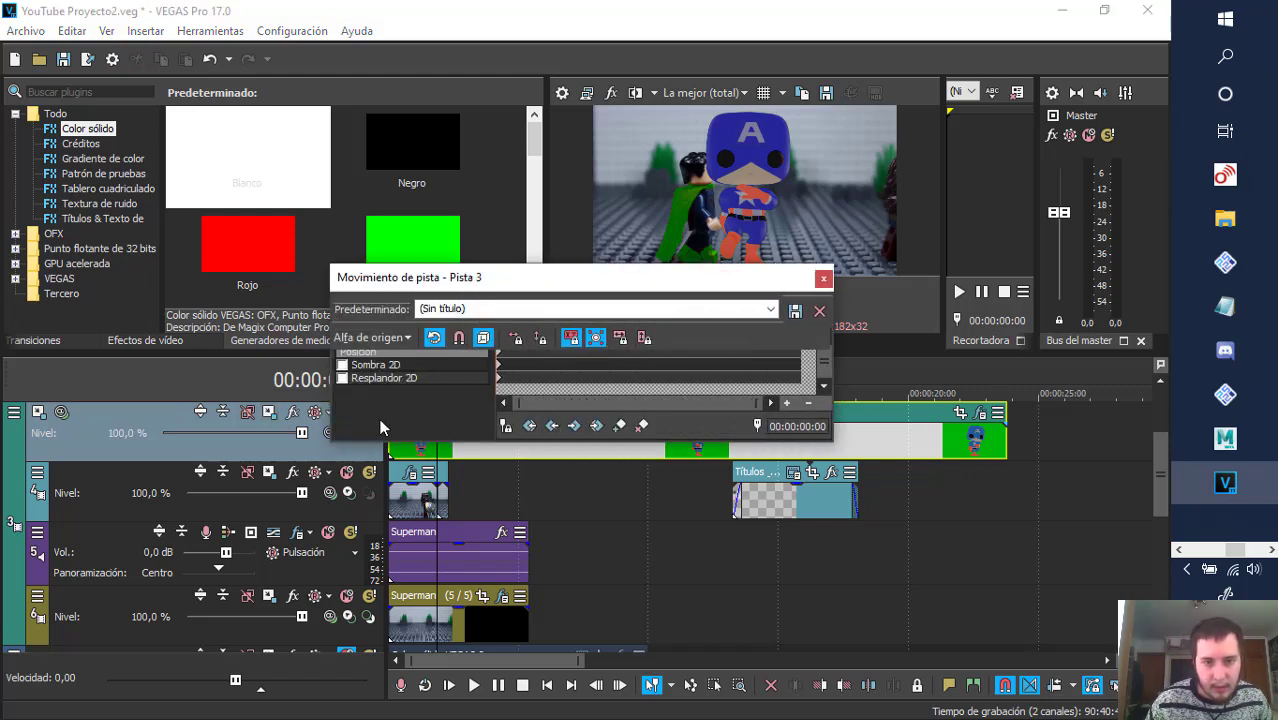
click(345, 379)
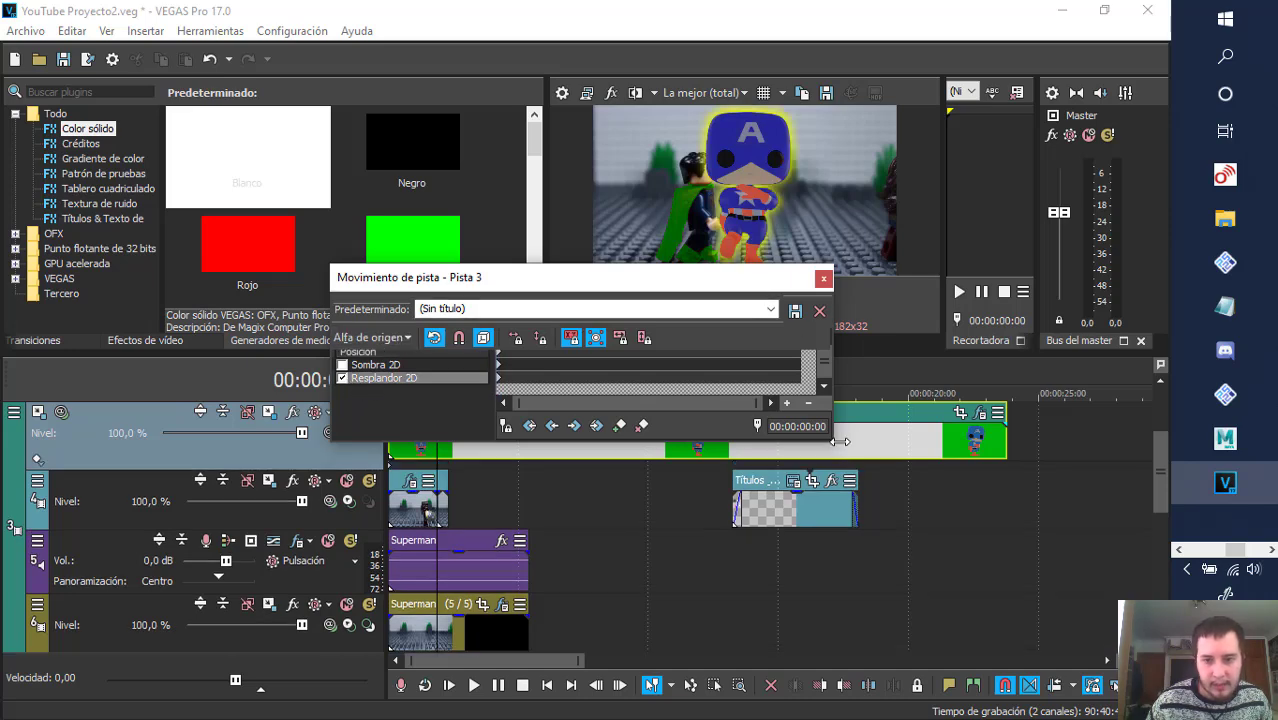
drag(838, 450, 920, 638)
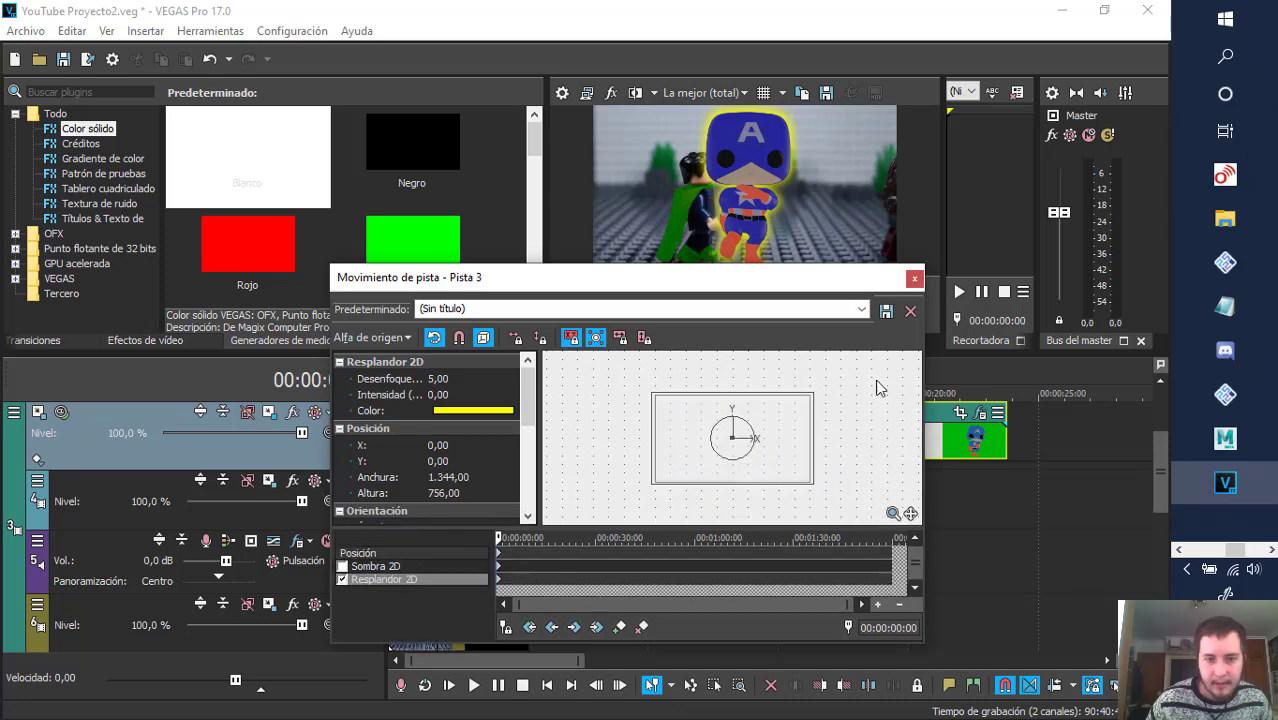
click(915, 280)
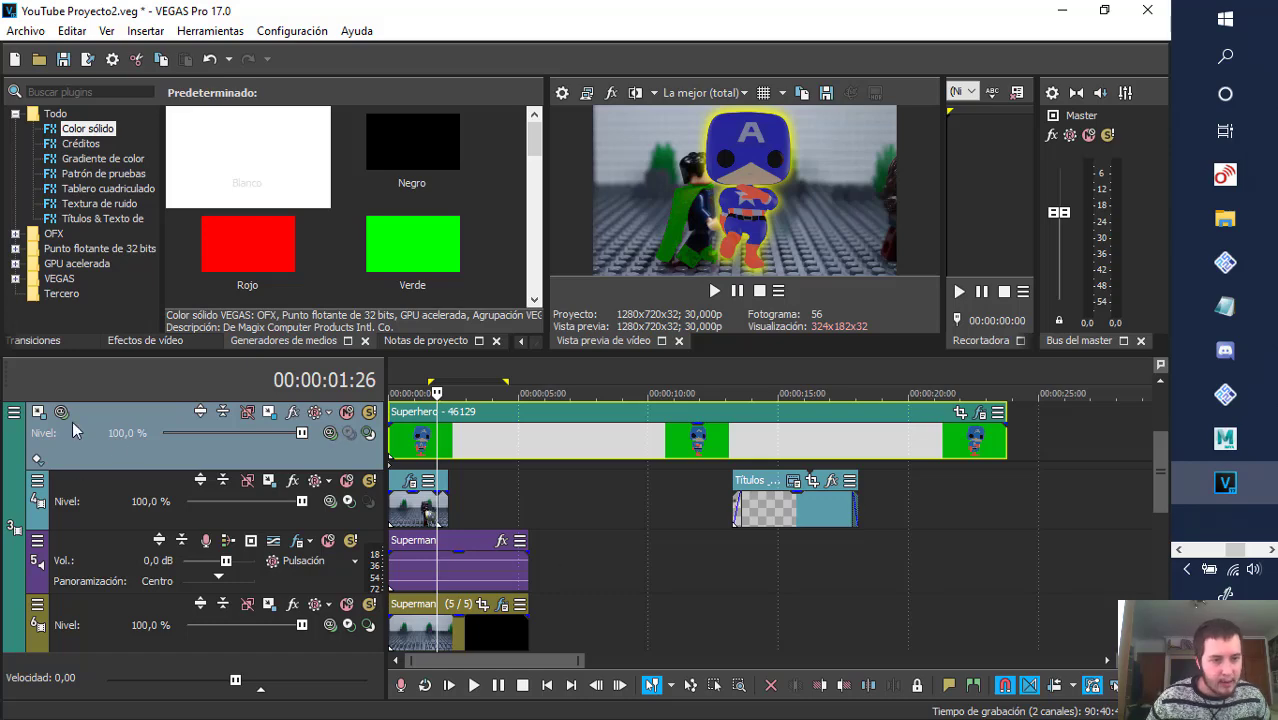
- Try rotating the whole track group with the parent track motion of track 3, and undo each rotation
click(38, 412)
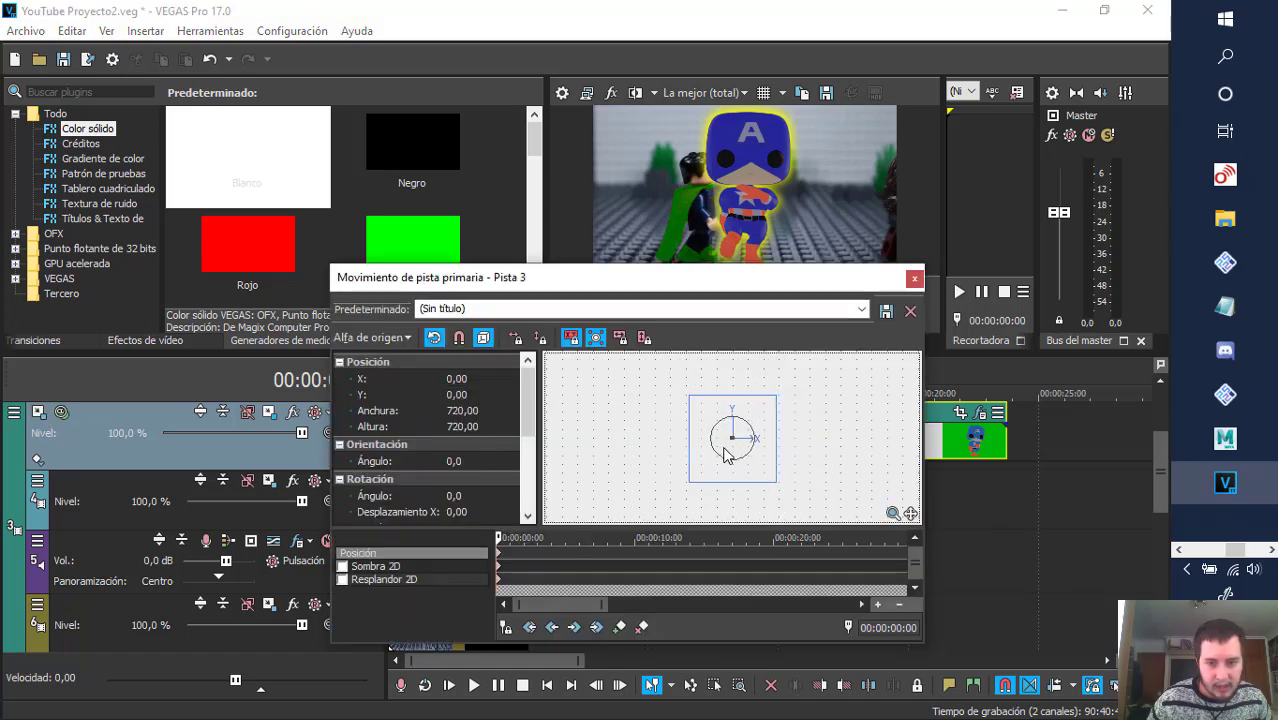
mouse_move(718, 443)
mouse_down()
mouse_move(736, 434)
mouse_move(725, 437)
mouse_up()
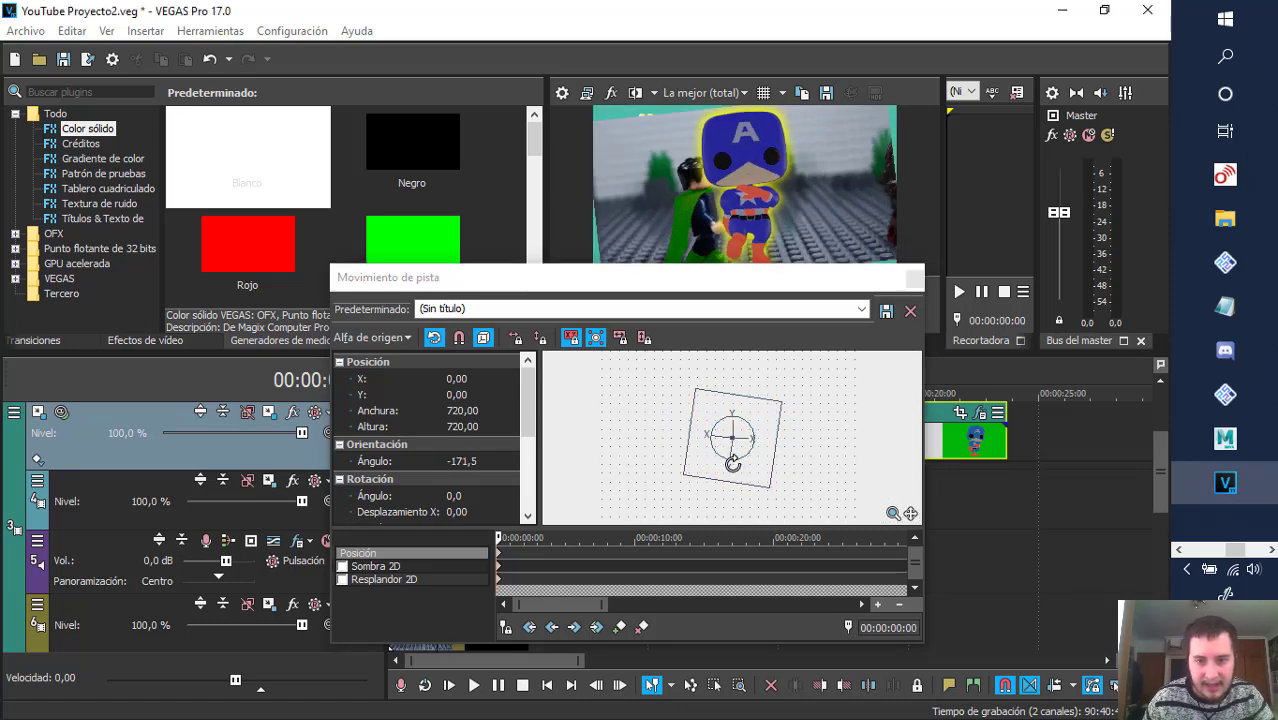
key(ctrl+z)
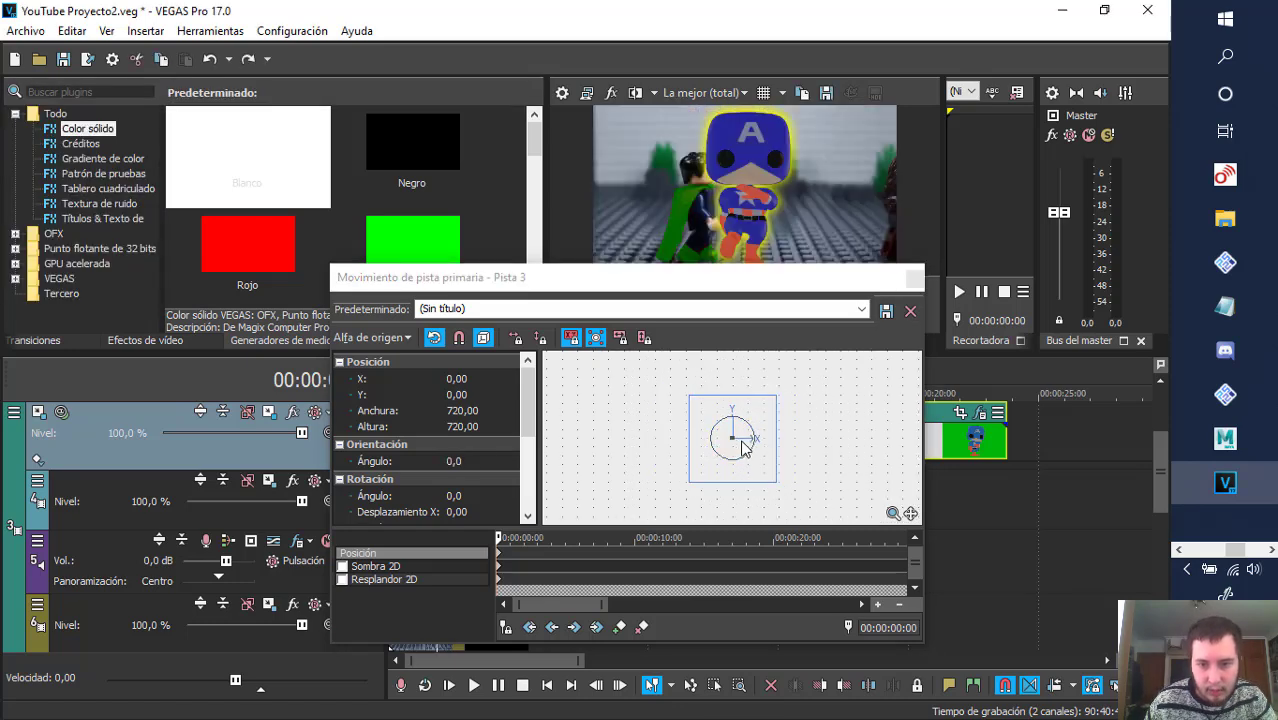
click(748, 437)
mouse_move(748, 437)
mouse_down()
mouse_move(728, 445)
mouse_move(745, 448)
mouse_up()
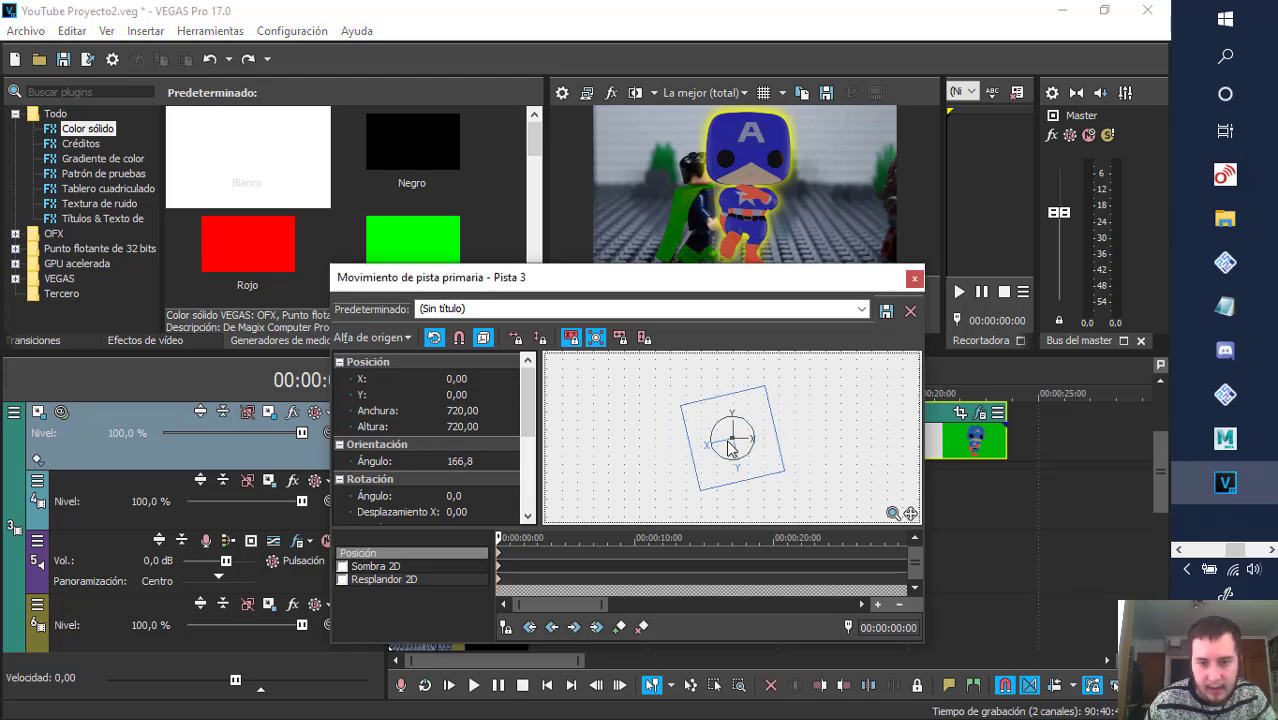
key(ctrl+z)
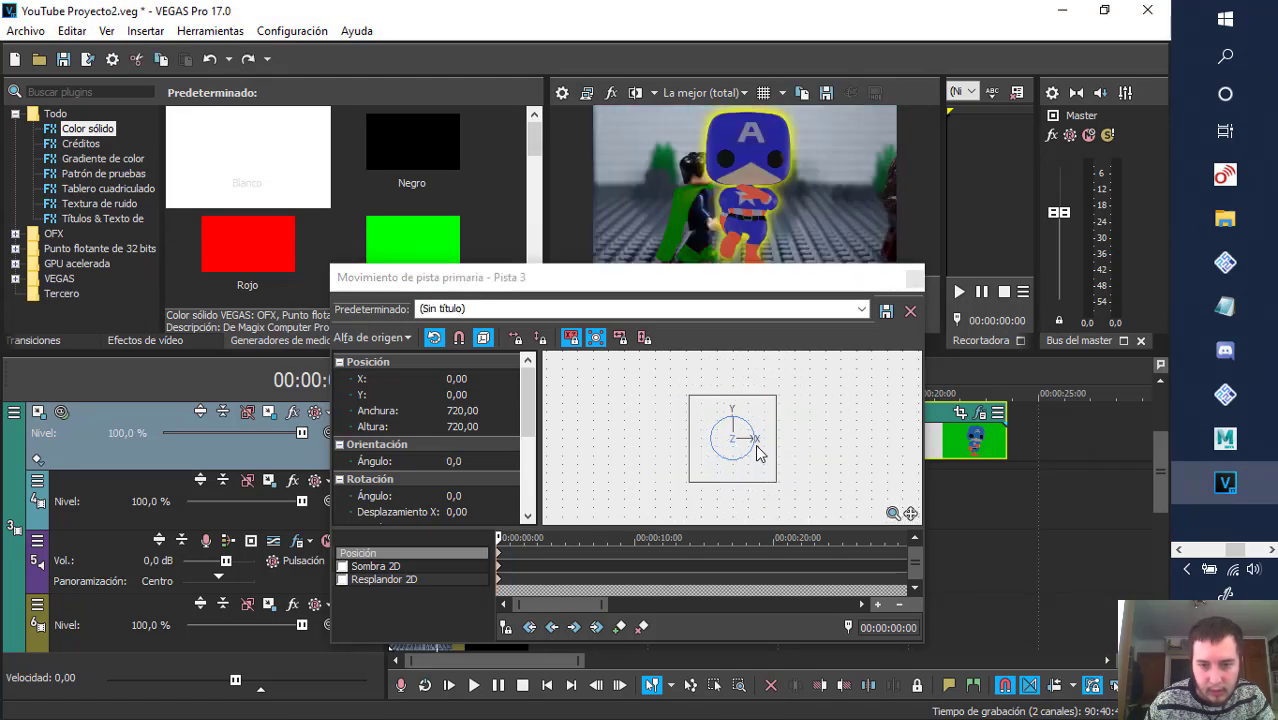
- Try shifting the parent motion frame to about X -170, Y -8, and undo the move
click(848, 468)
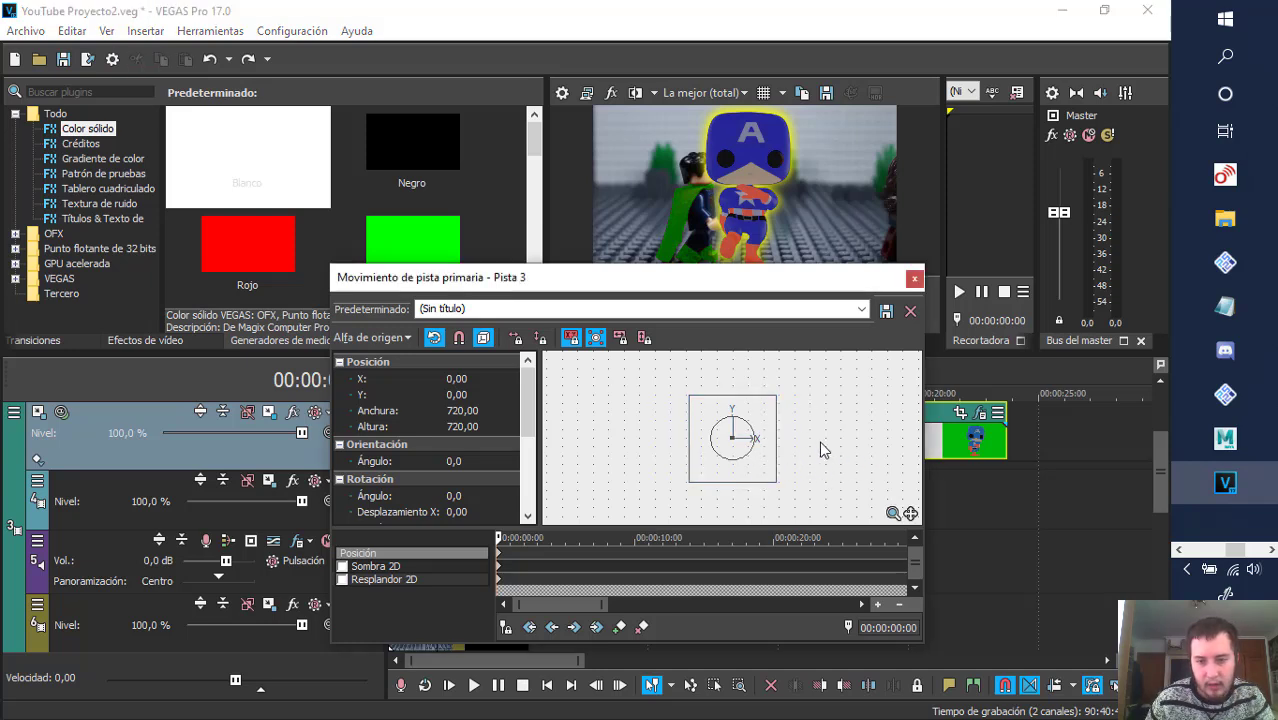
right_click(756, 440)
click(747, 441)
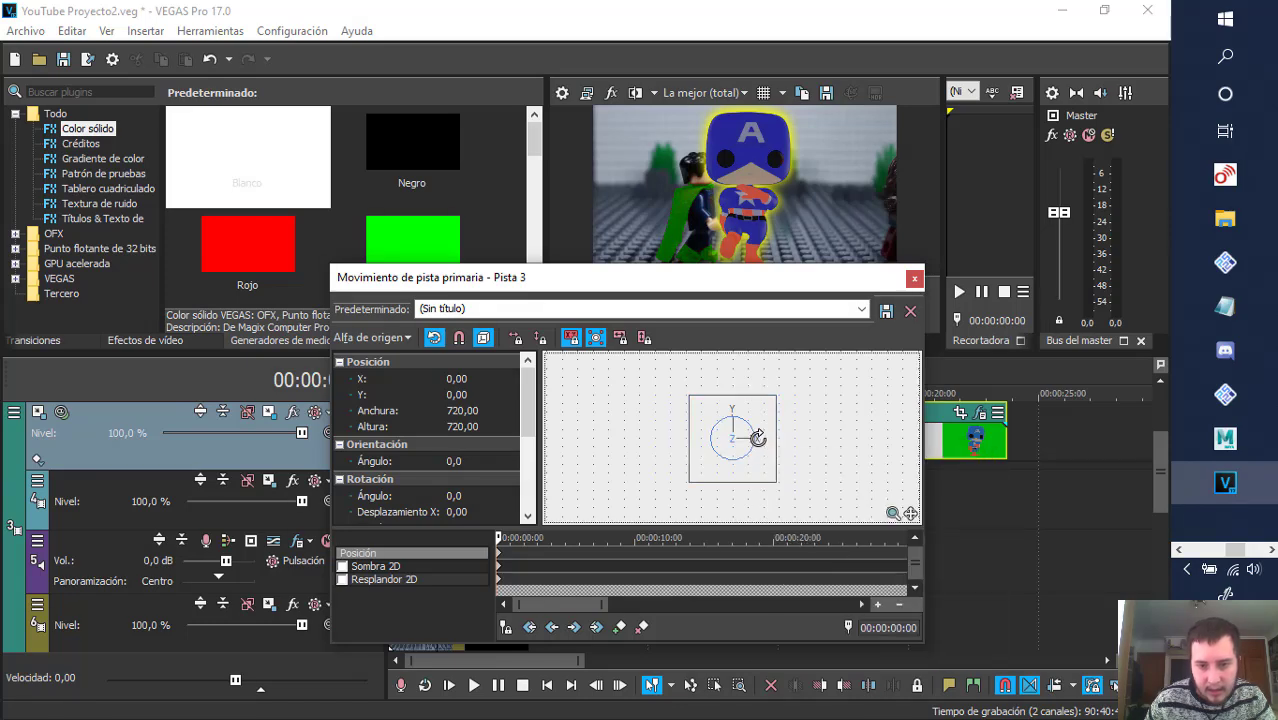
drag(760, 440, 740, 445)
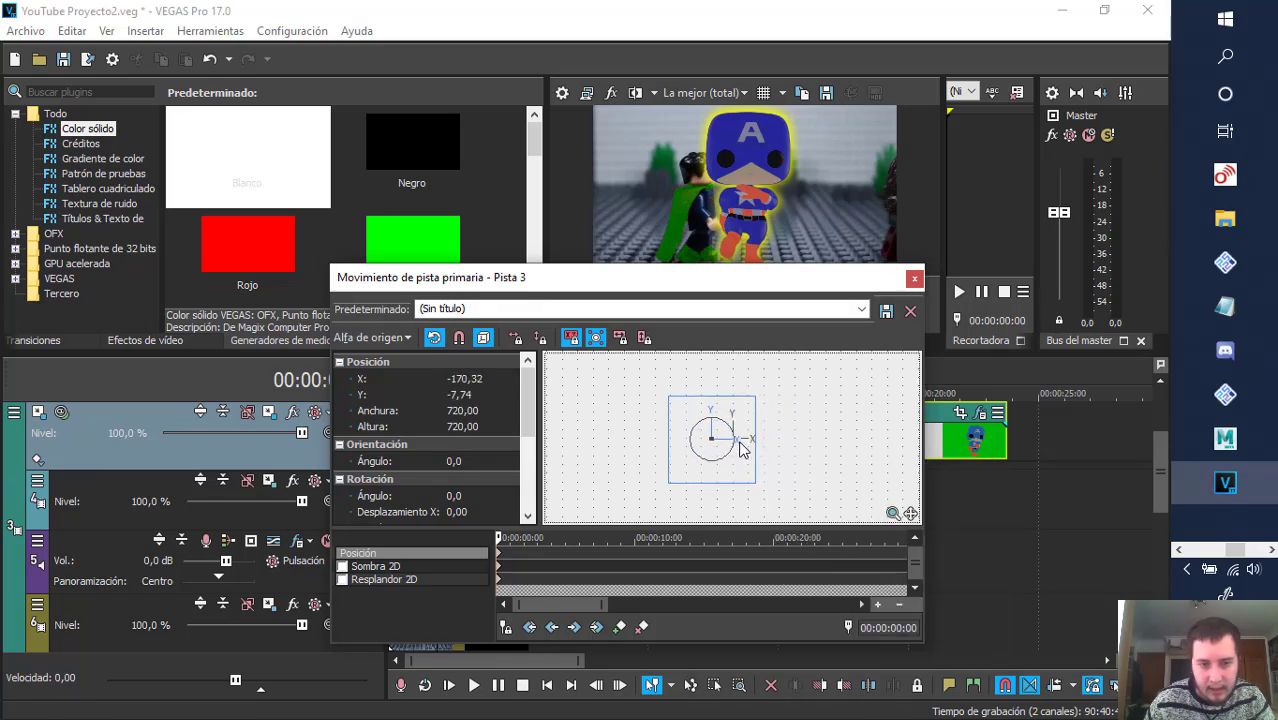
key(ctrl+z)
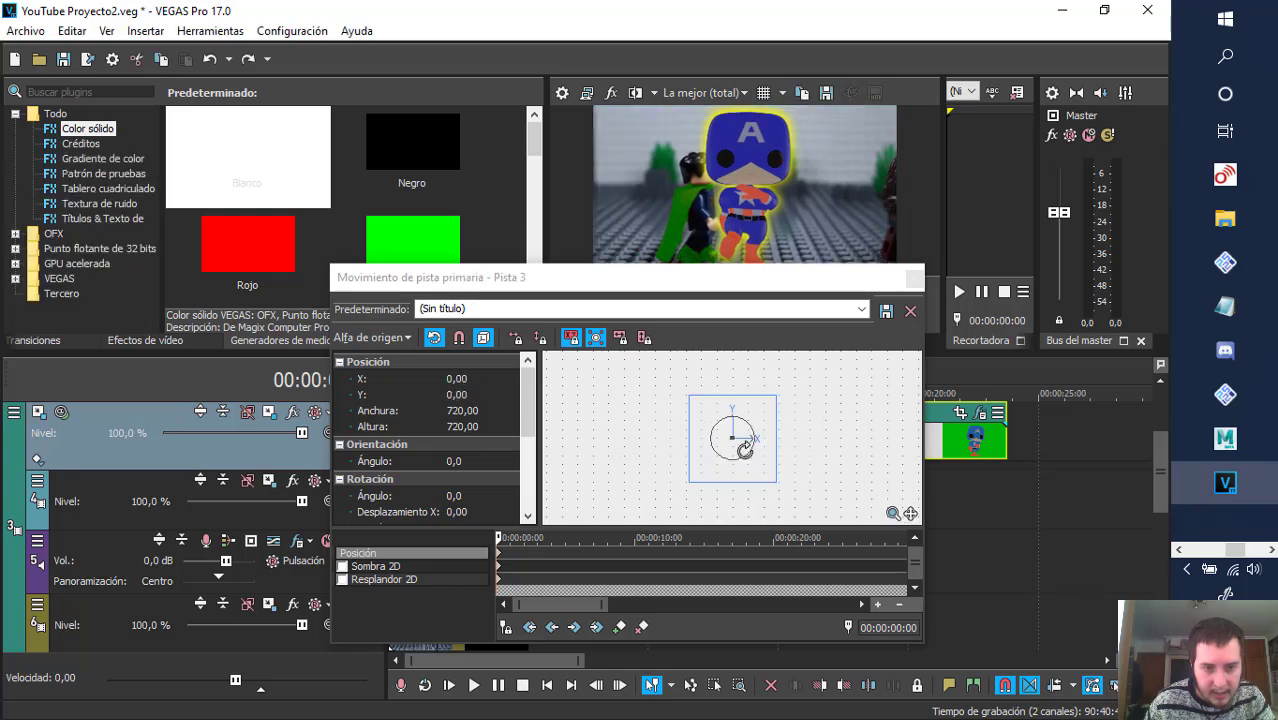
- Try a parent motion rotation angle of 1.114,2 with an X rotation offset of 971,40, and close the parent track motion settings
scroll(400, 500, down, 1)
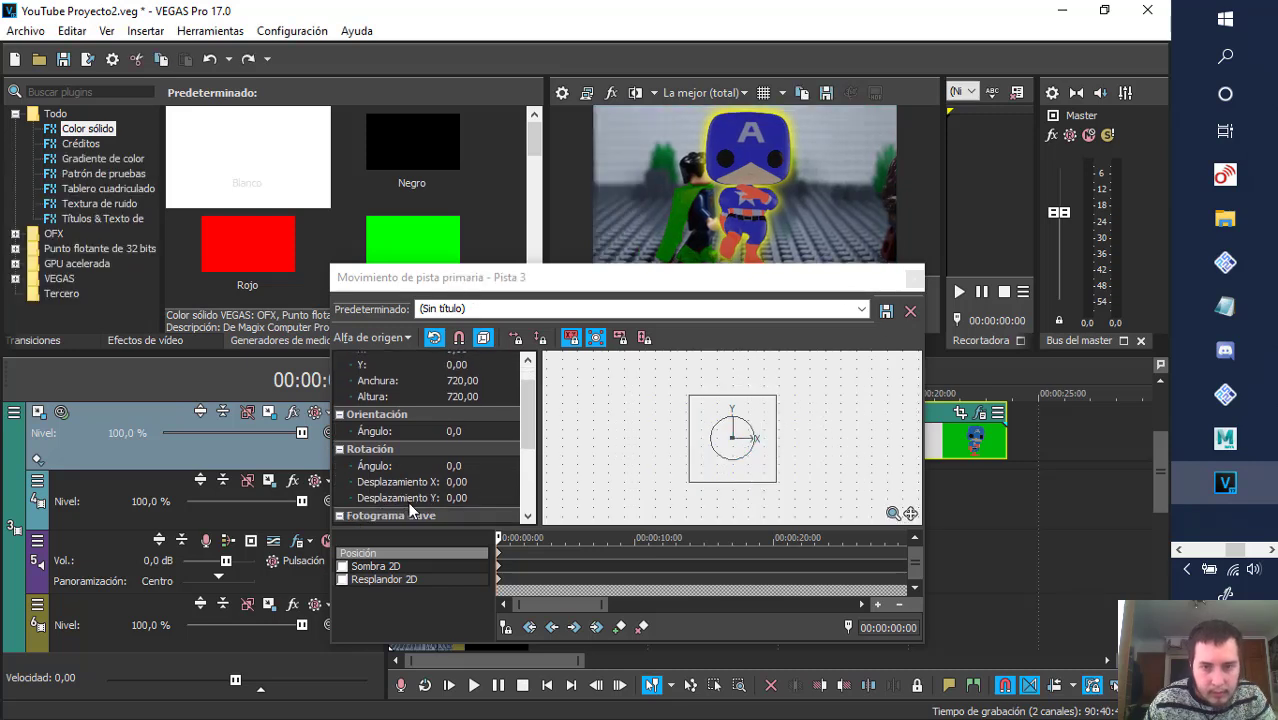
scroll(408, 502, down, 1)
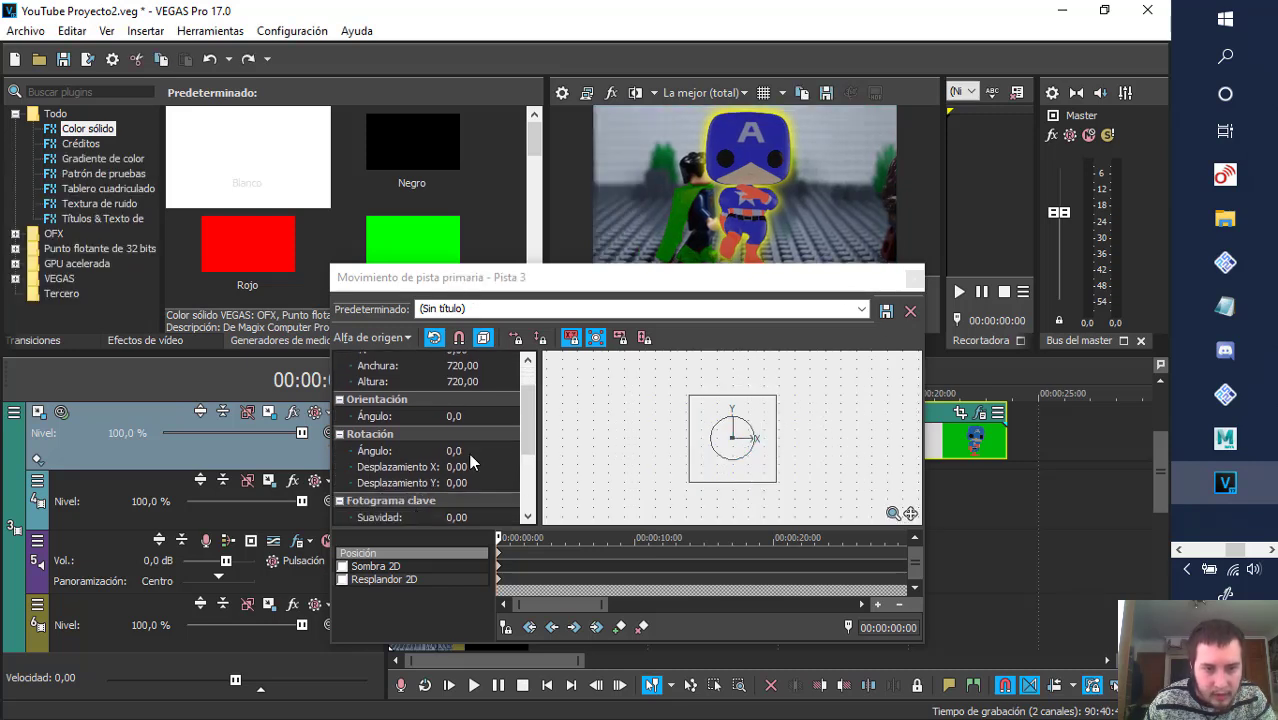
click(455, 452)
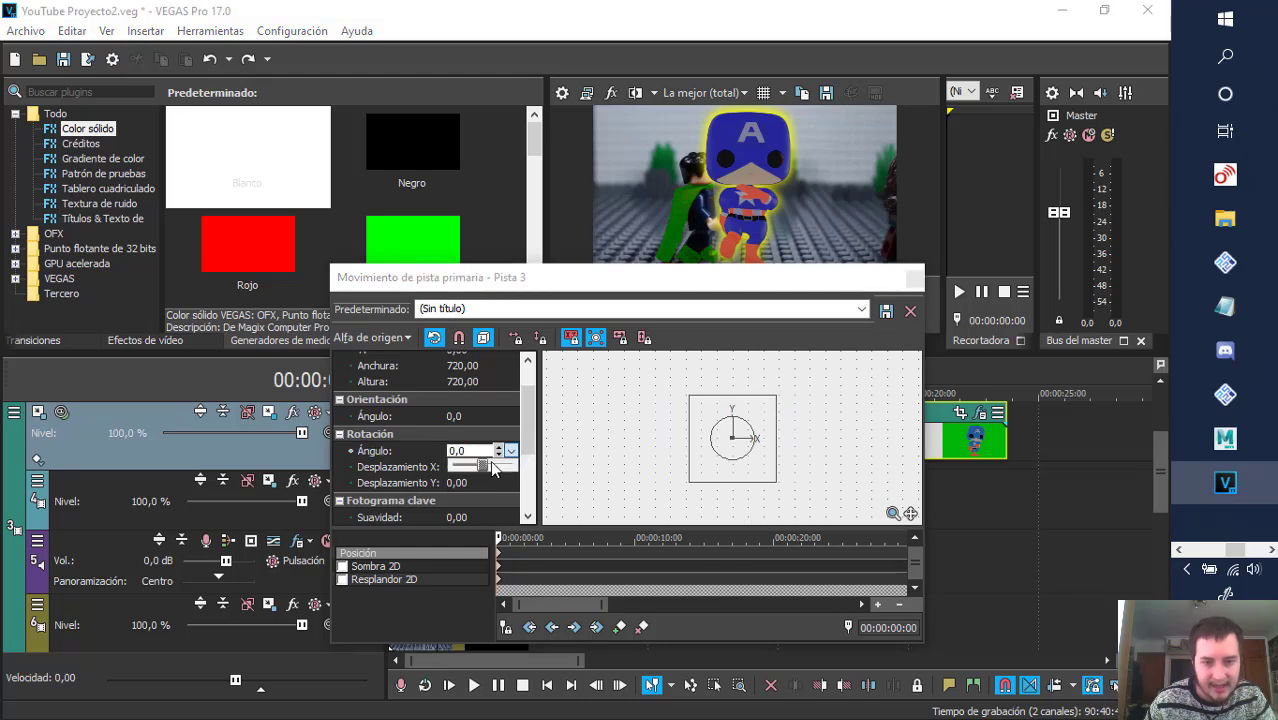
drag(490, 472, 506, 472)
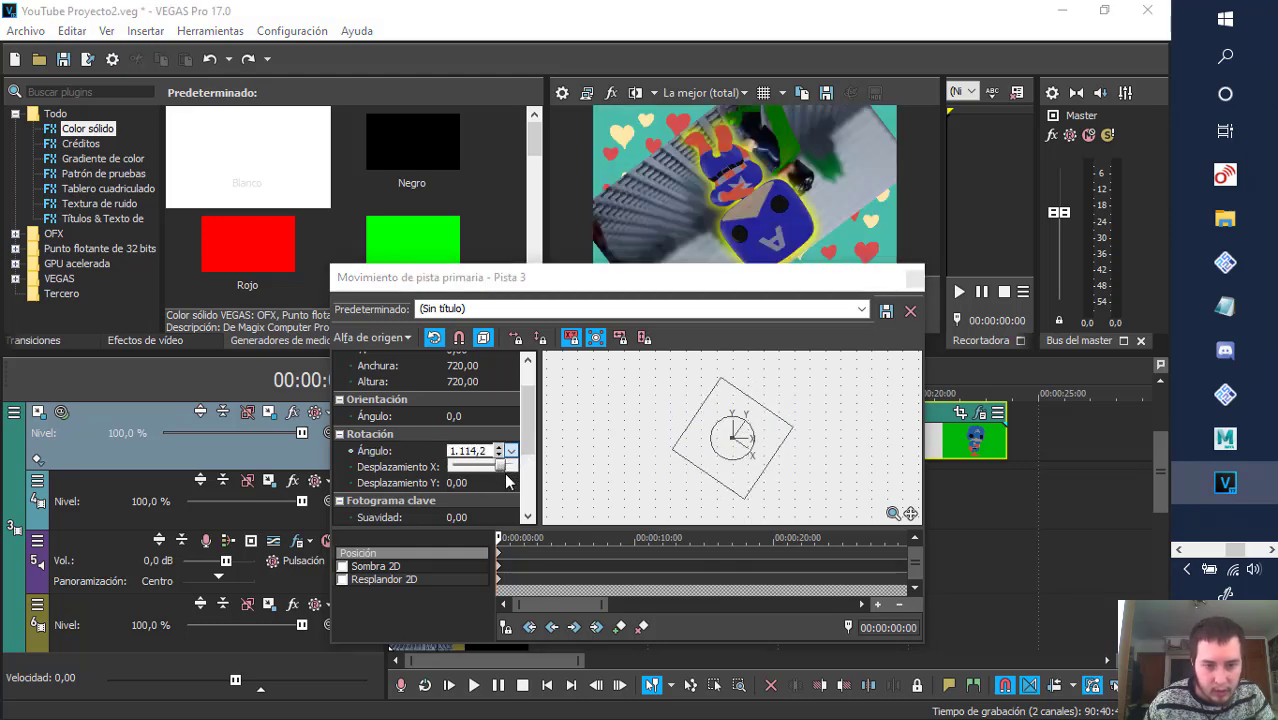
click(393, 483)
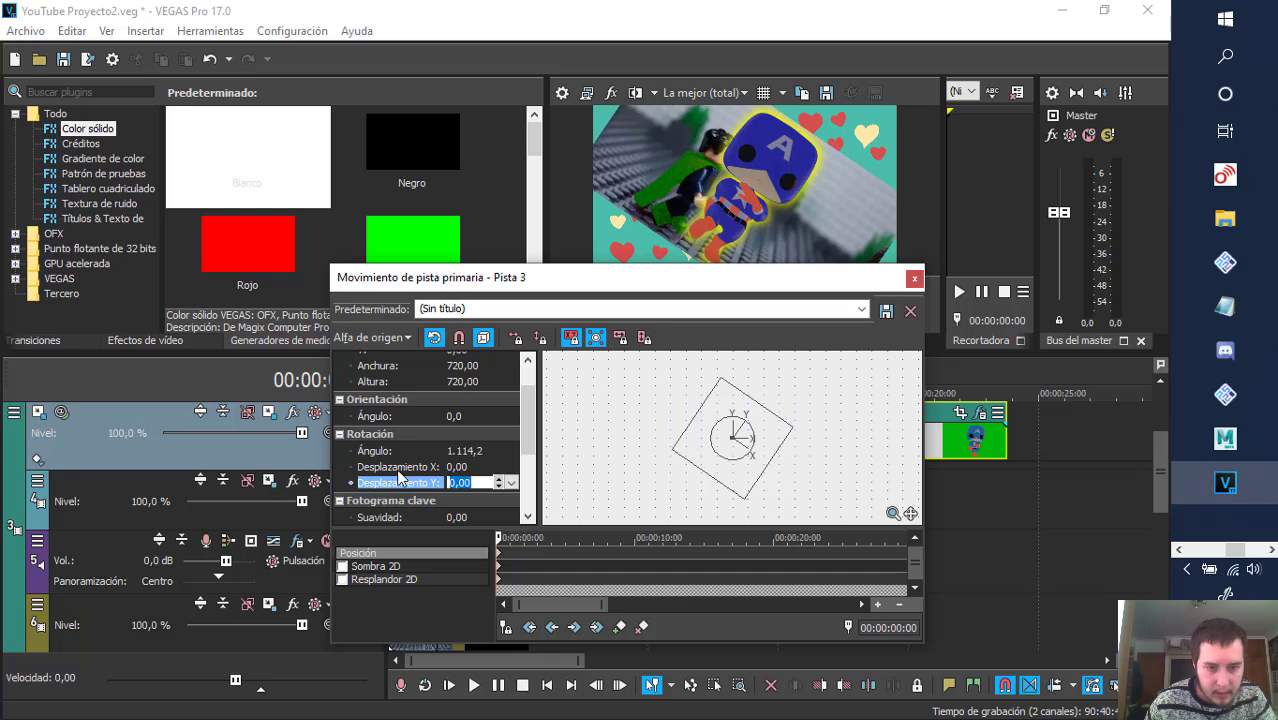
click(476, 467)
click(511, 467)
mouse_move(483, 482)
mouse_down()
mouse_move(508, 483)
mouse_move(493, 489)
mouse_up()
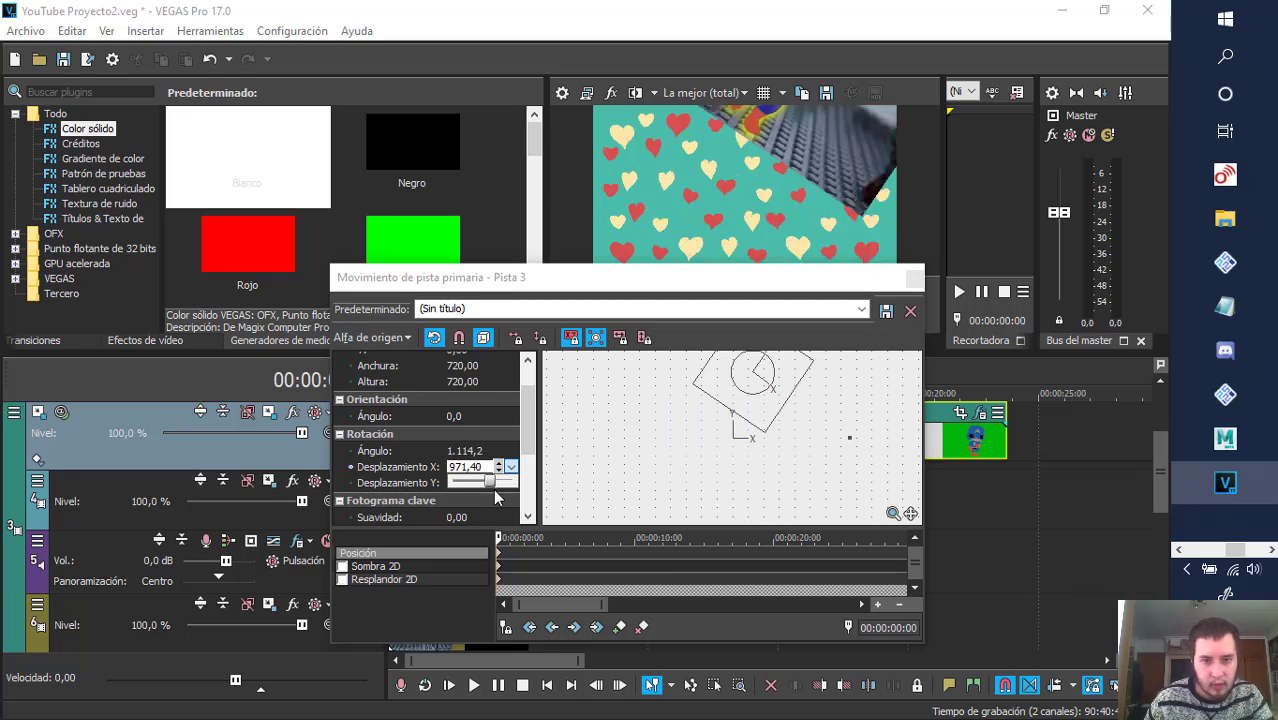
click(913, 286)
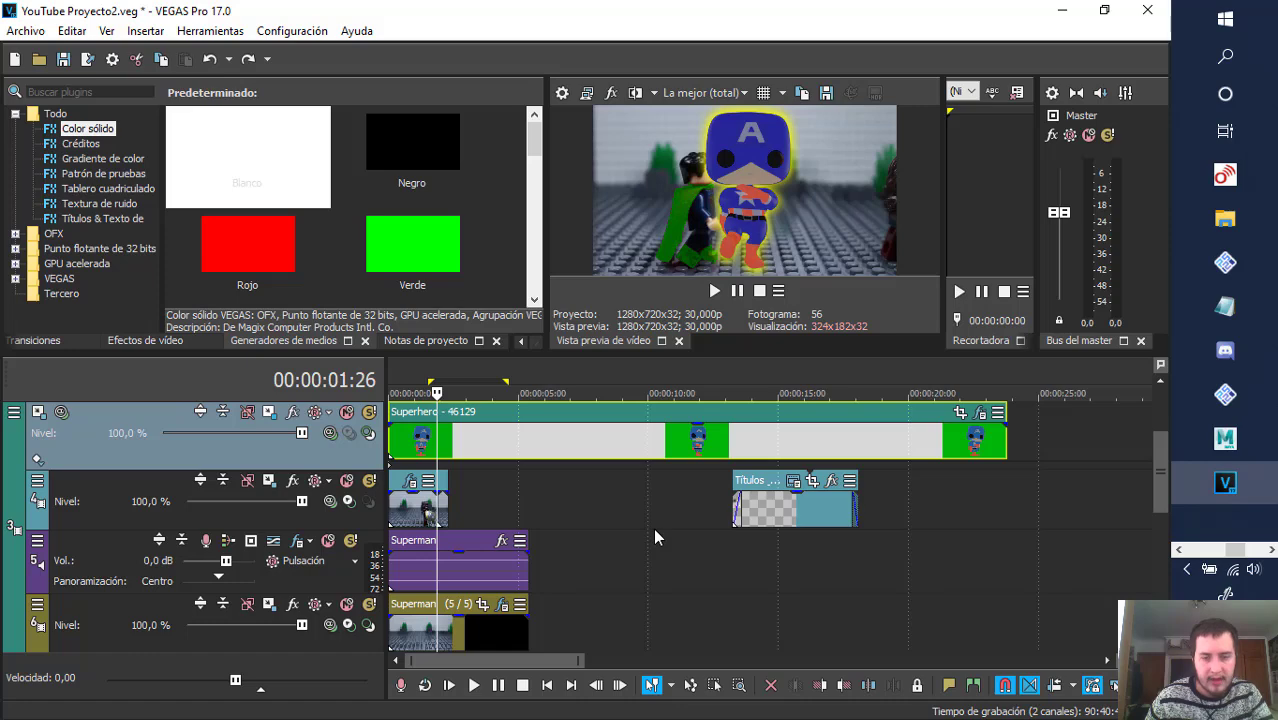
- Review the Resplandor 2D, keyframe and workspace properties in the Superhero track's own motion settings
click(266, 414)
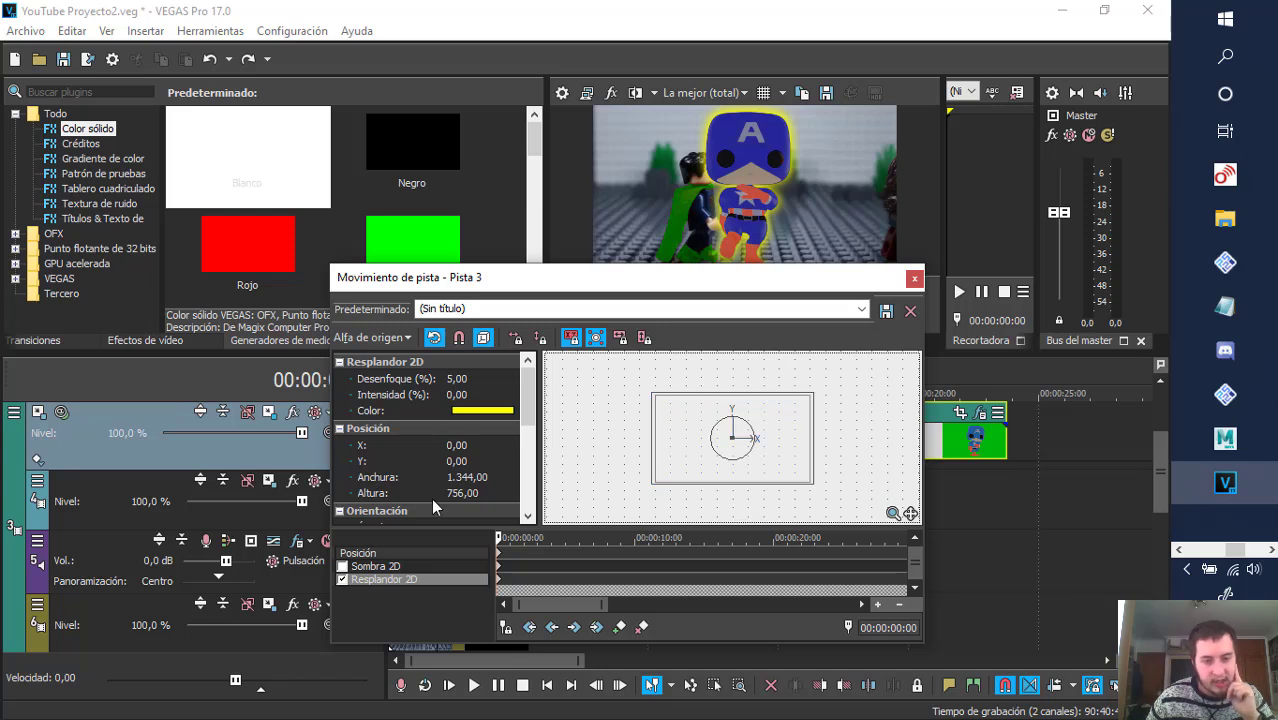
scroll(433, 503, down, 5)
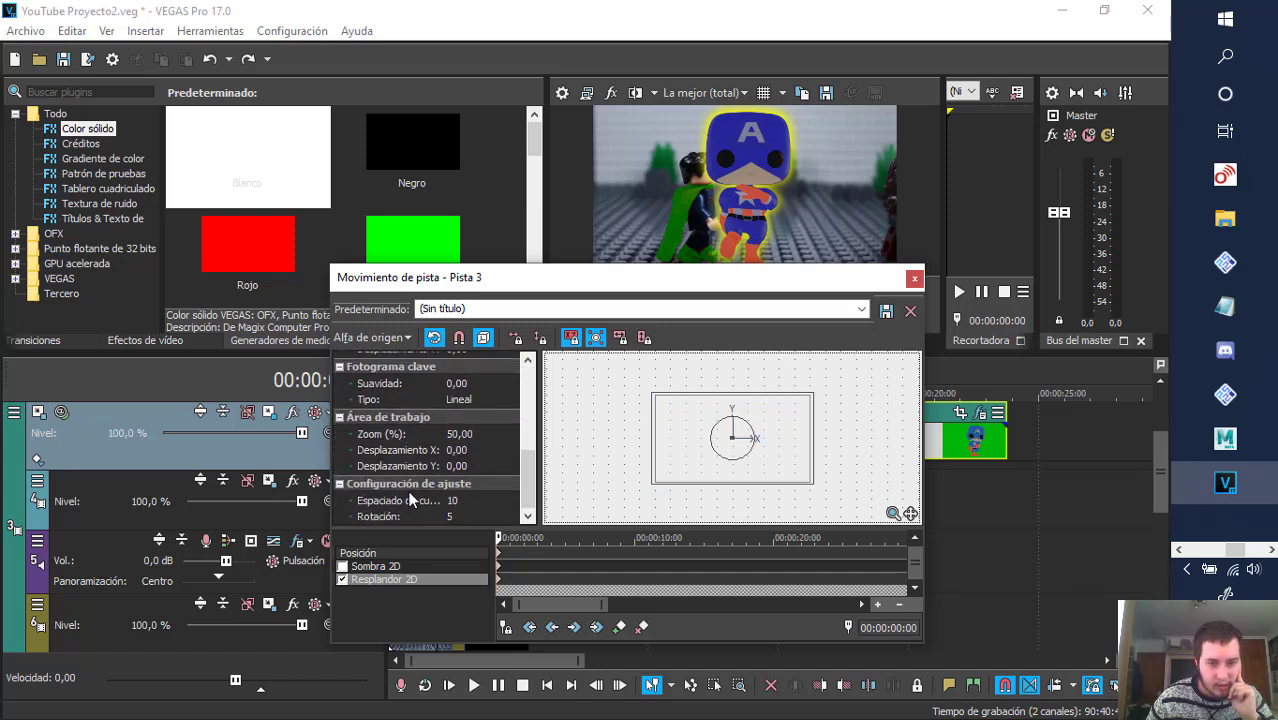
click(913, 278)
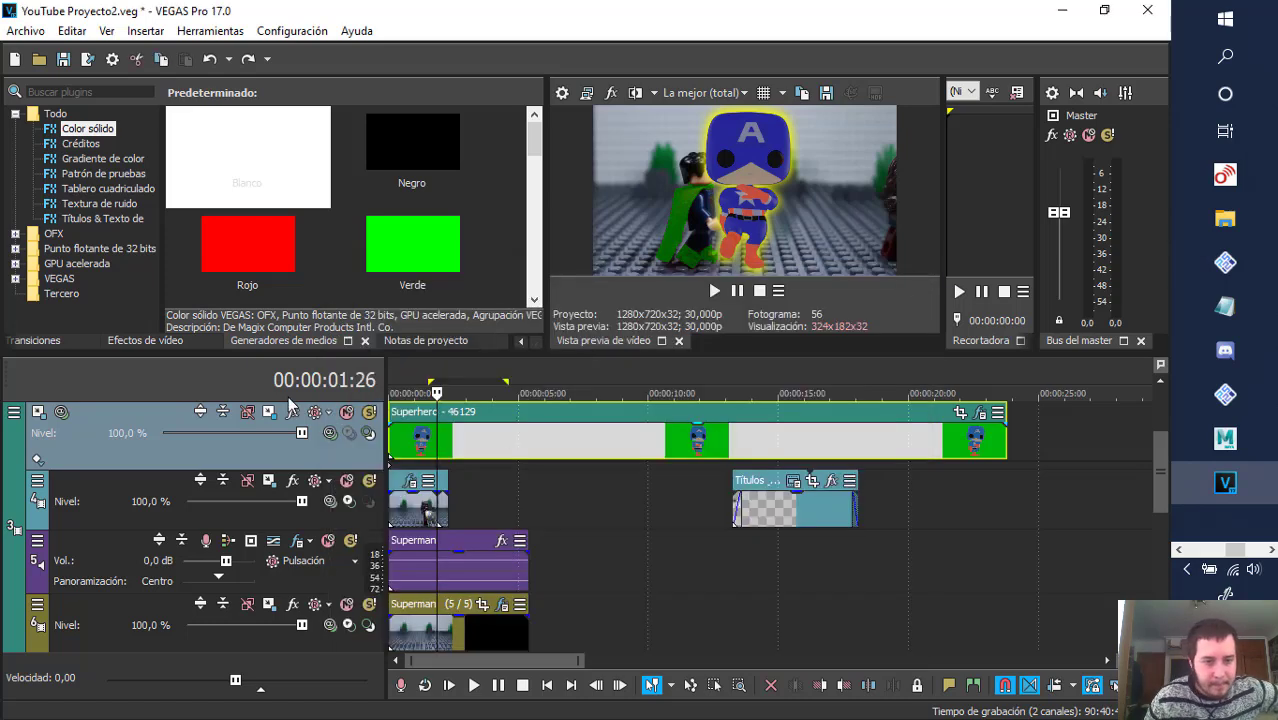
- Set the Superhero parent track's automation mode to Automatización de lectura and bring the solid color and hearts tracks into view
click(326, 412)
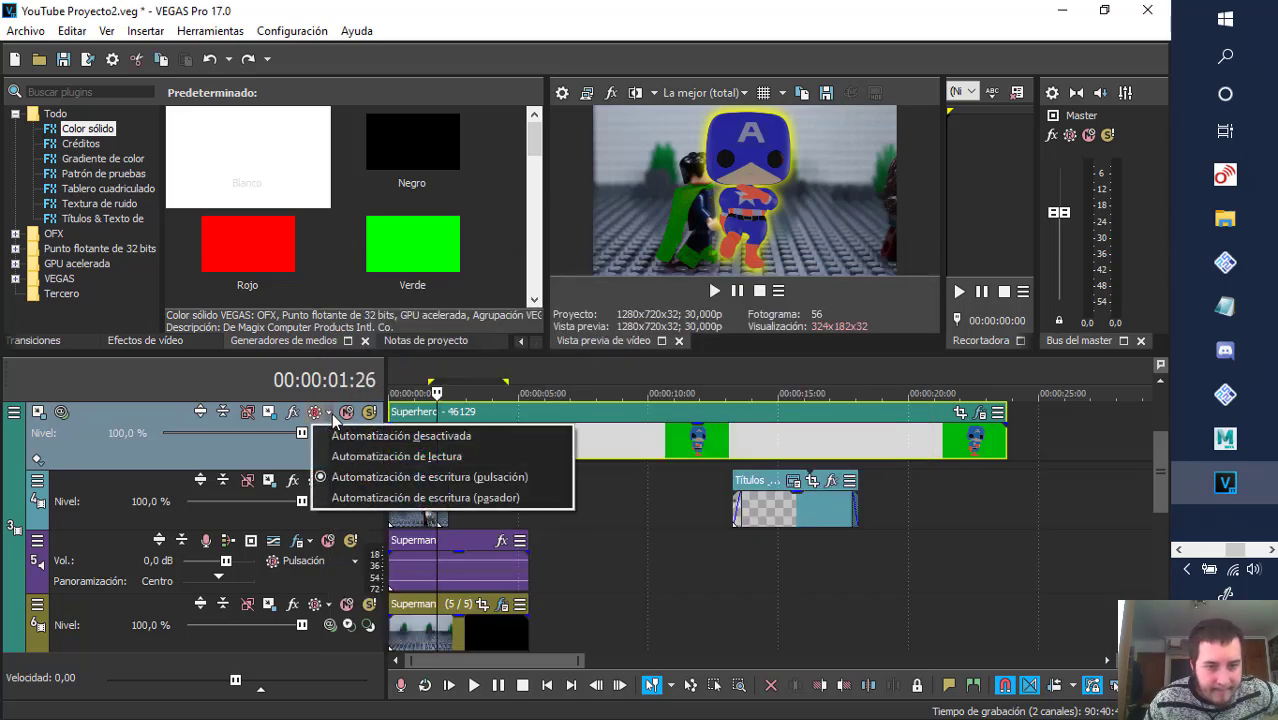
click(369, 456)
scroll(613, 558, down, 4)
scroll(713, 581, up, 1)
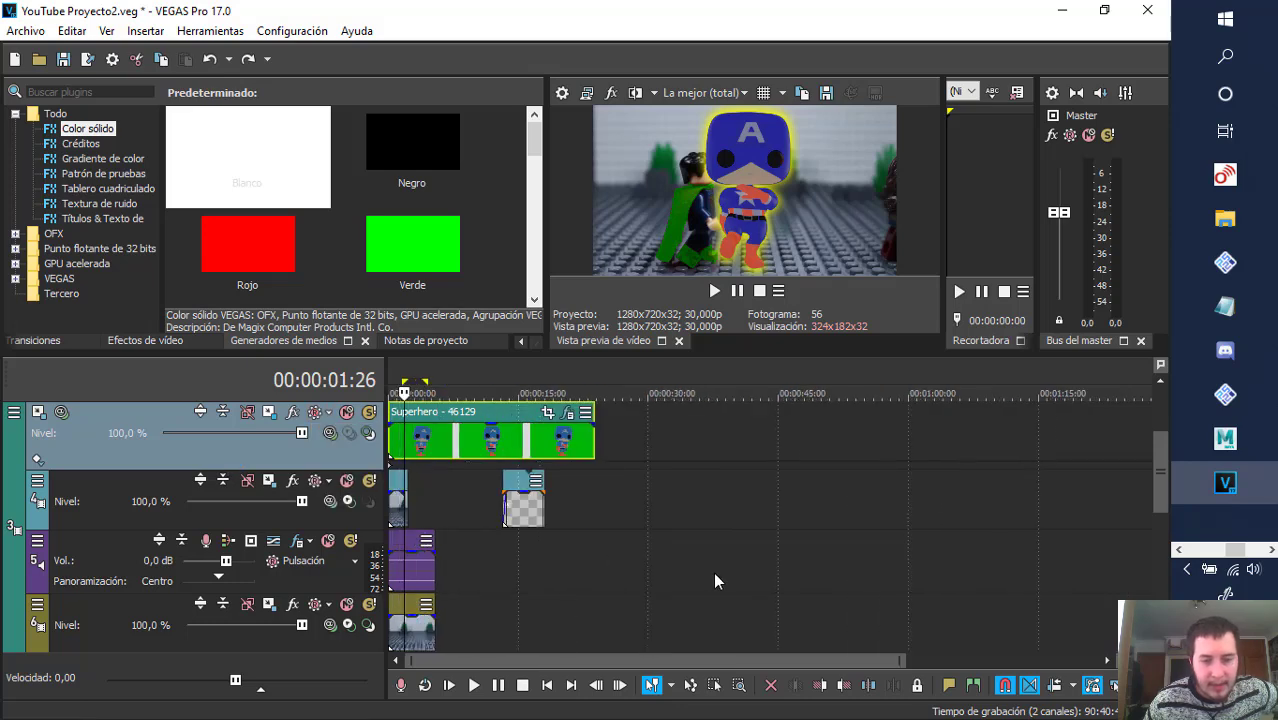
scroll(715, 580, up, 3)
drag(1158, 458, 1158, 540)
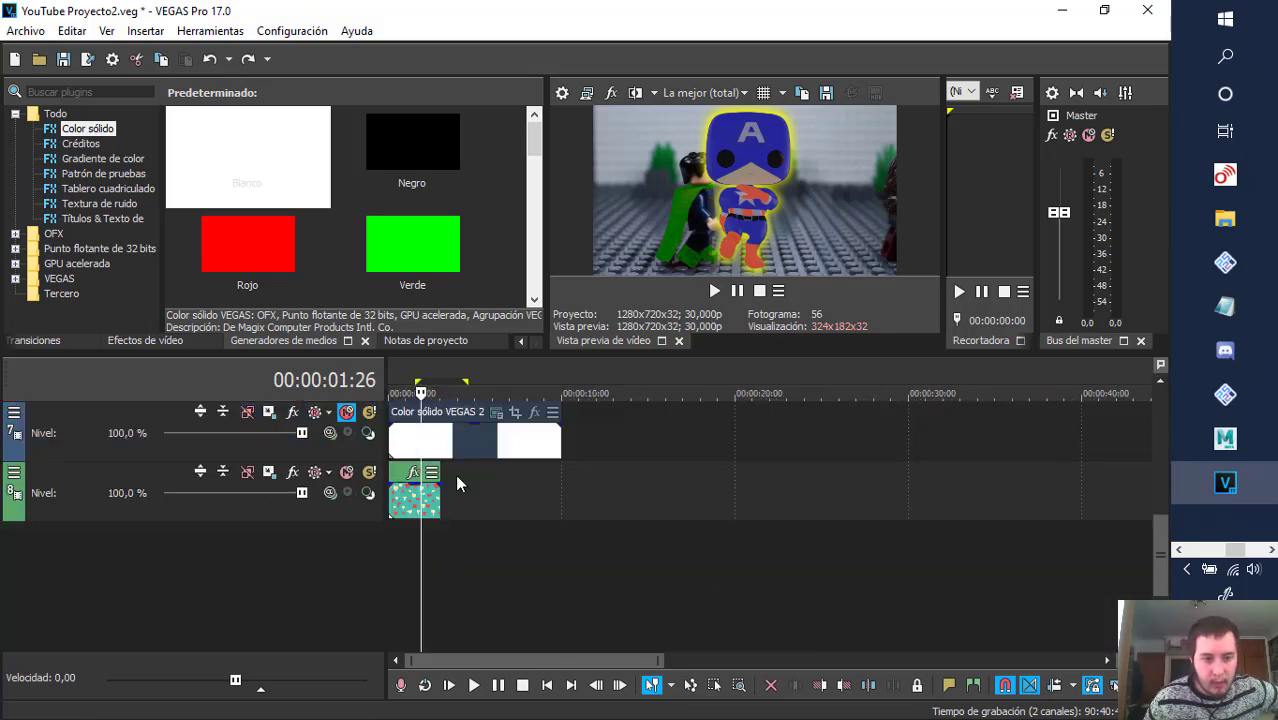
click(1227, 24)
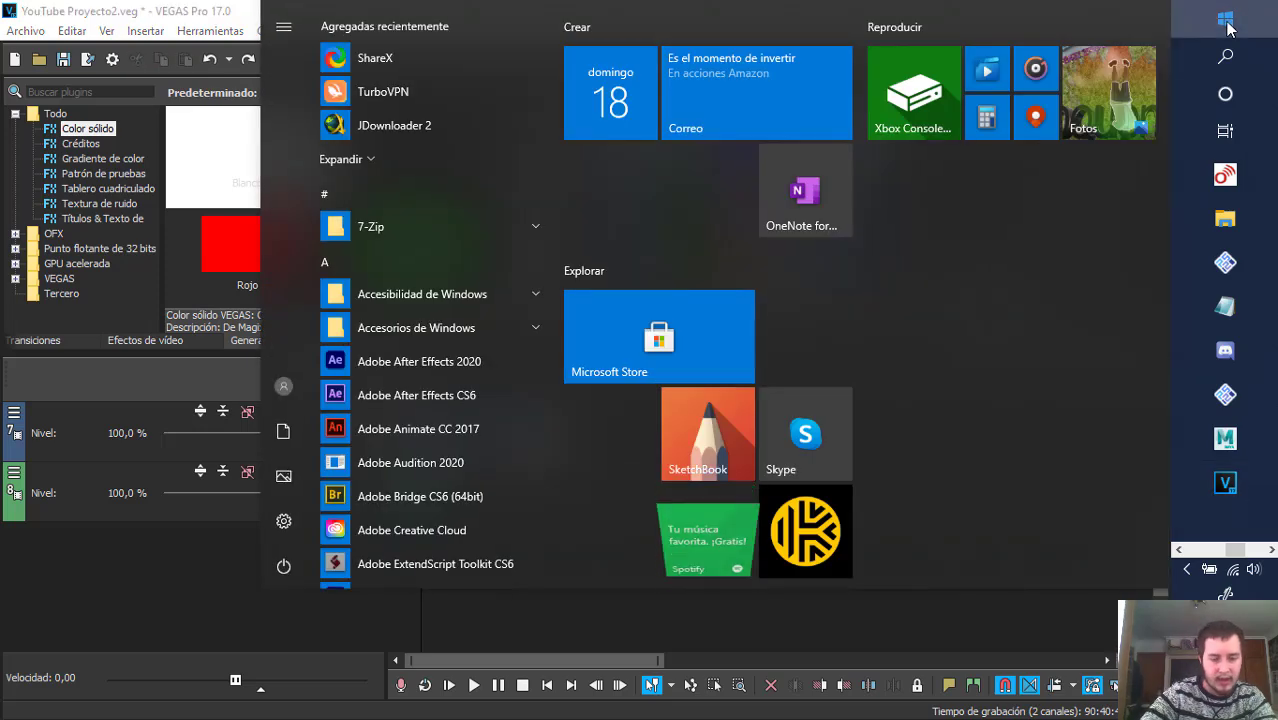
text(mp3)
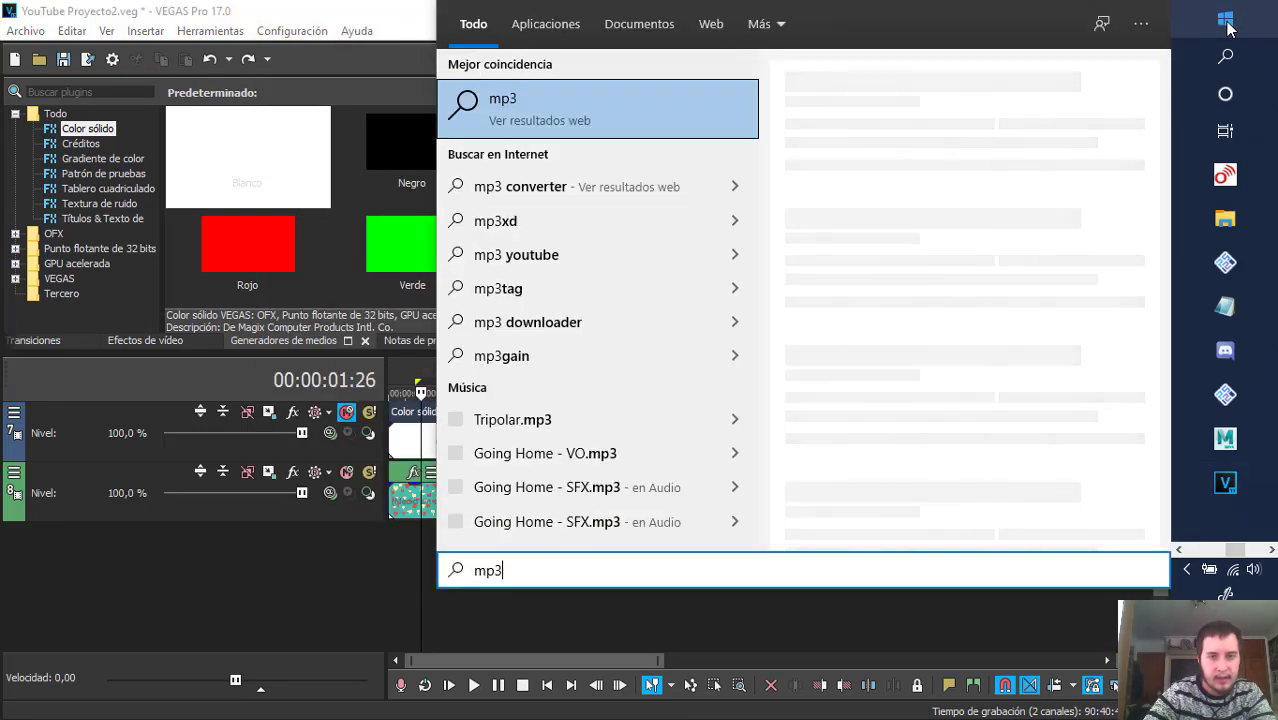
key(BackSpace)
key(BackSpace)
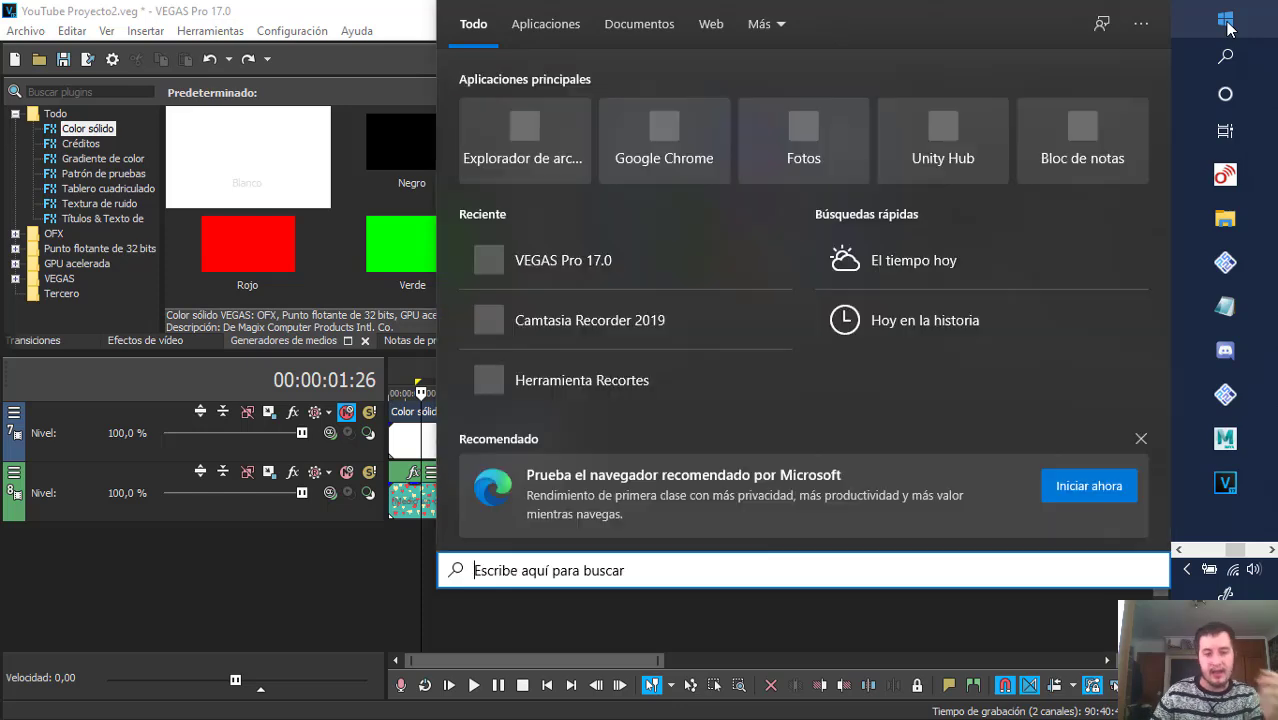
click(387, 554)
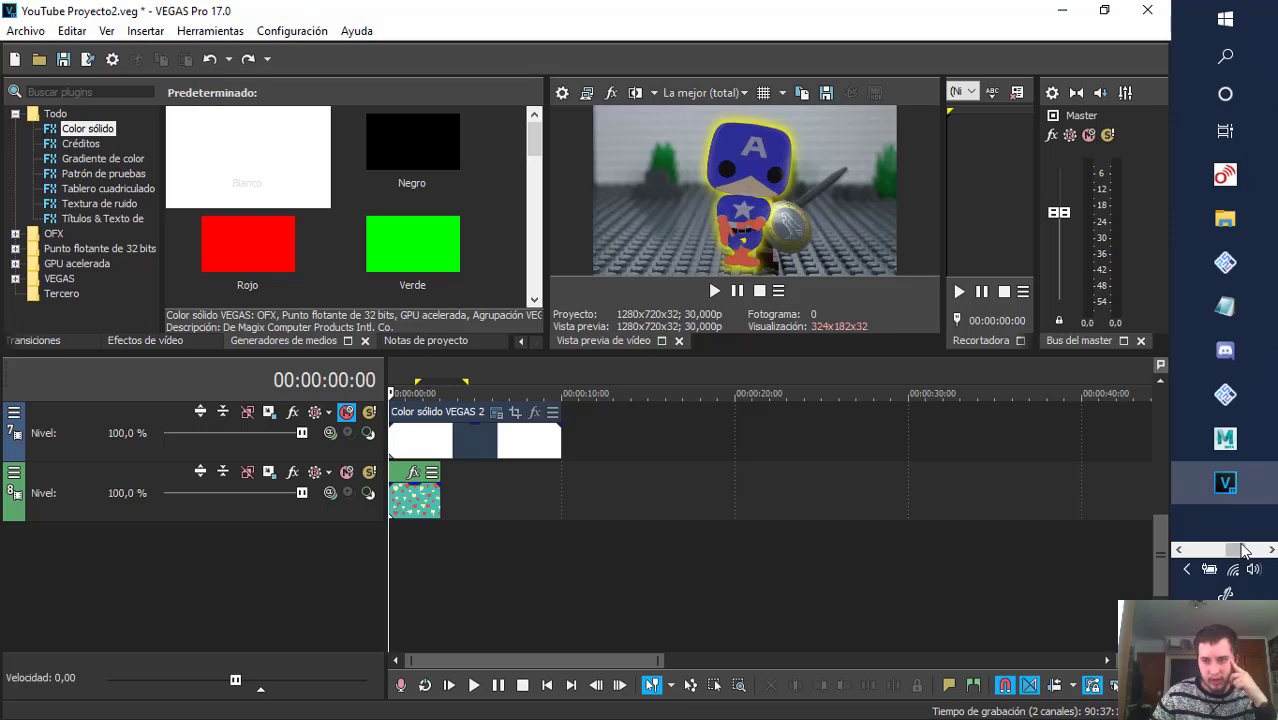
- Switch to File Explorer and open the "Top 5 Juegos Multijugador de Wii en PC" folder on drive D:
click(1225, 218)
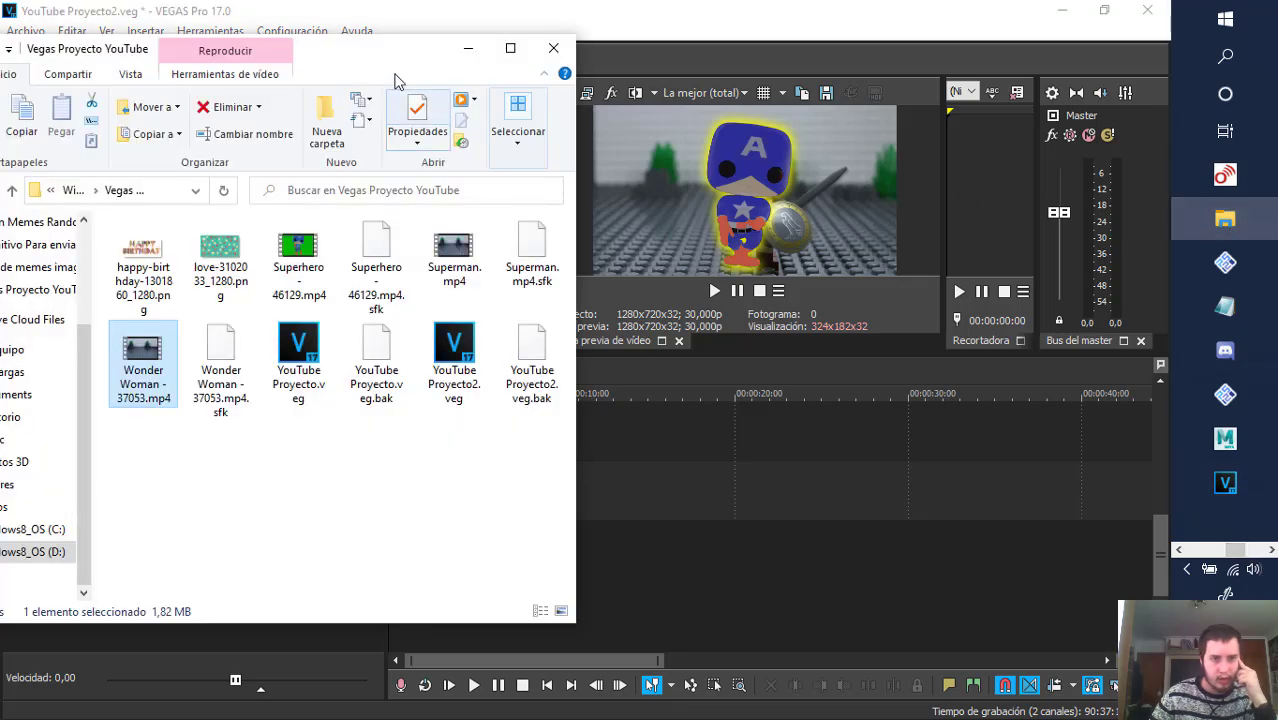
drag(395, 80, 731, 87)
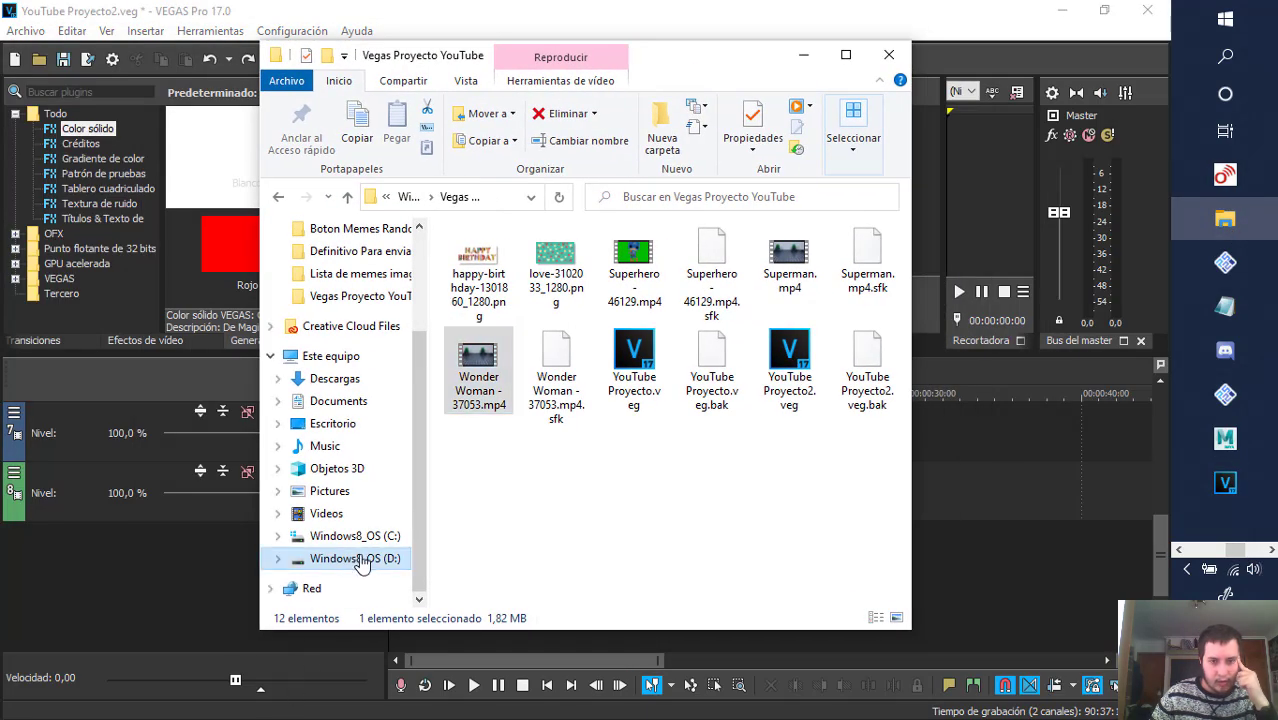
click(355, 558)
scroll(575, 480, down, 5)
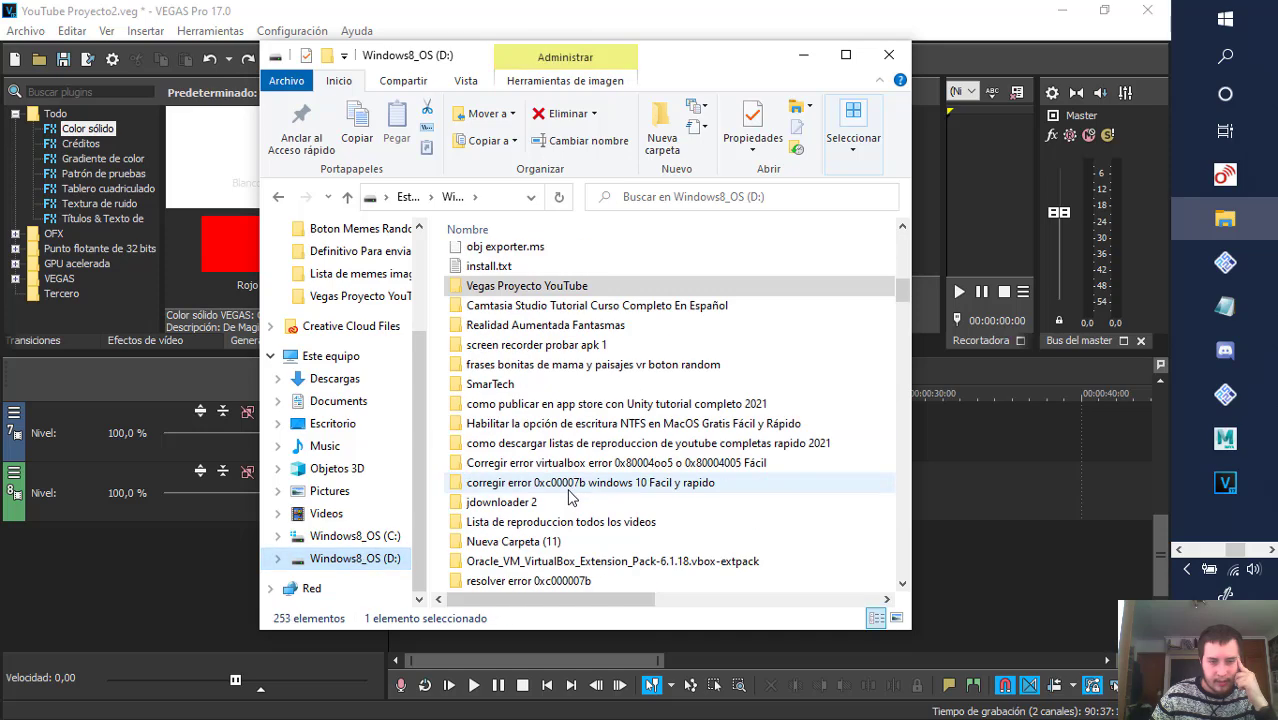
click(510, 348)
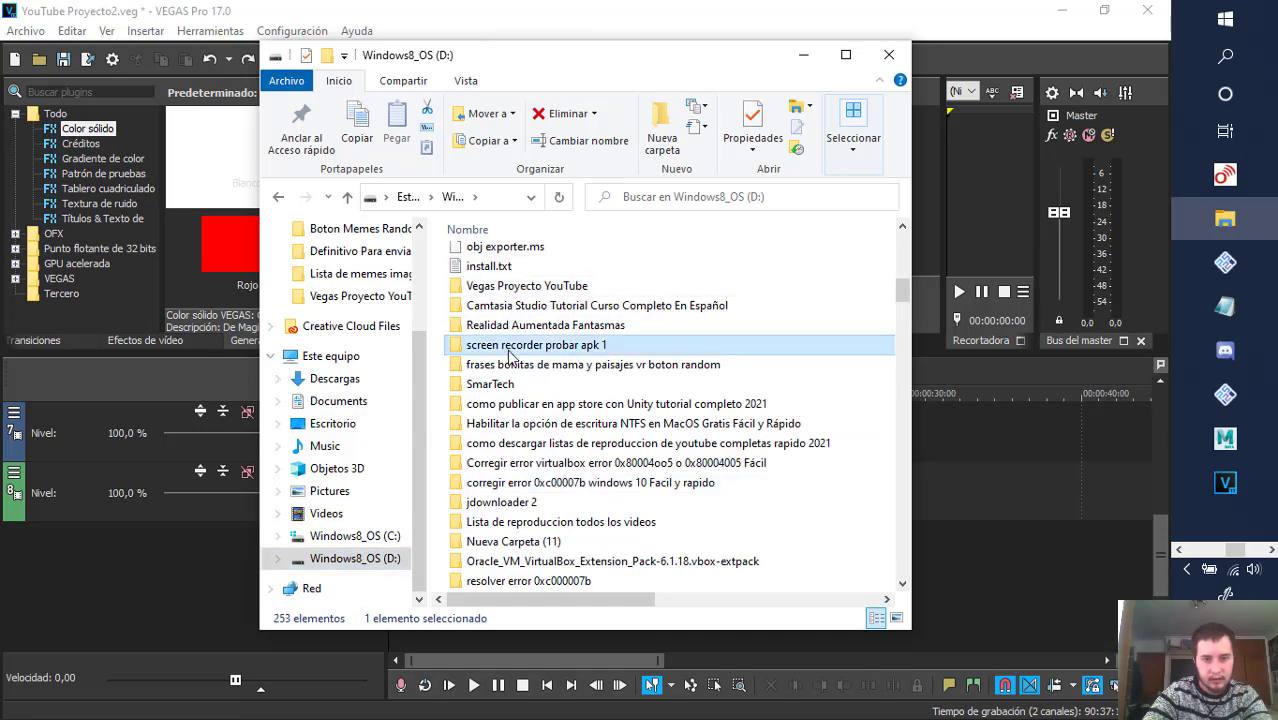
text(top)
key(Return)
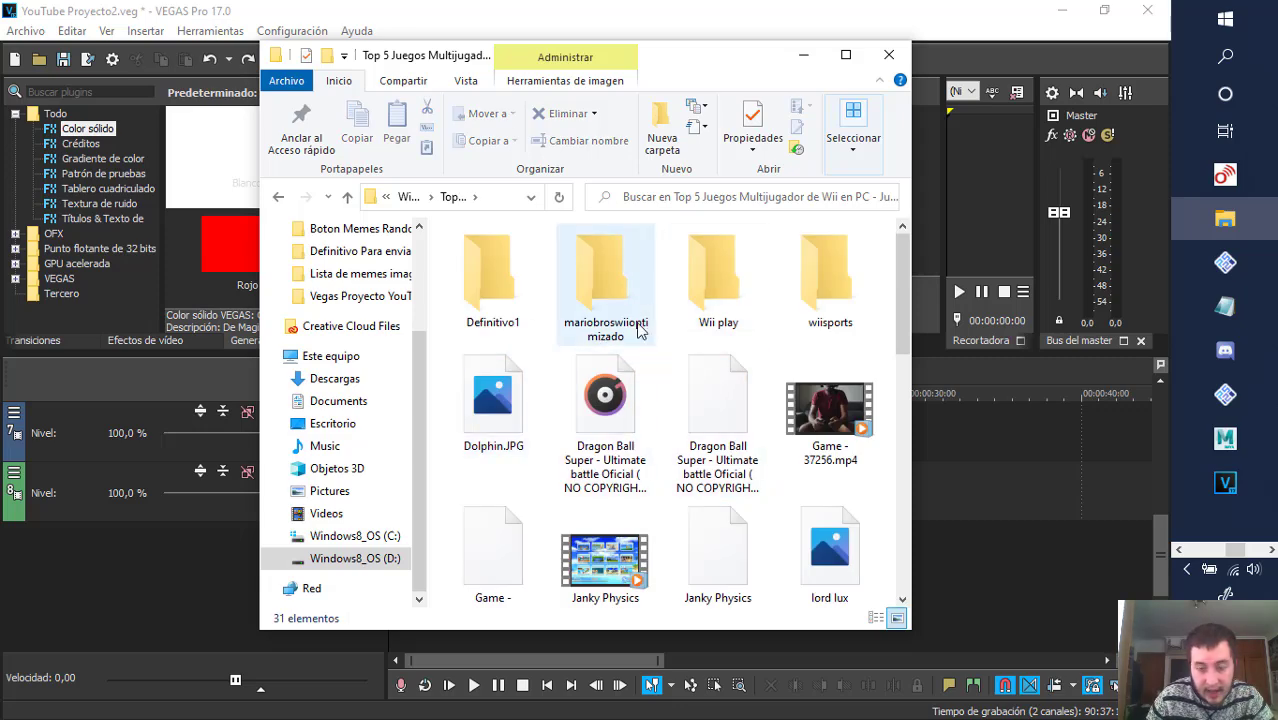
- Add the "Top 5 Juegos Multijugador de Wii en PC" Parte 1 .wav file below the hearts track, starting at about 31 seconds
scroll(614, 402, down, 1)
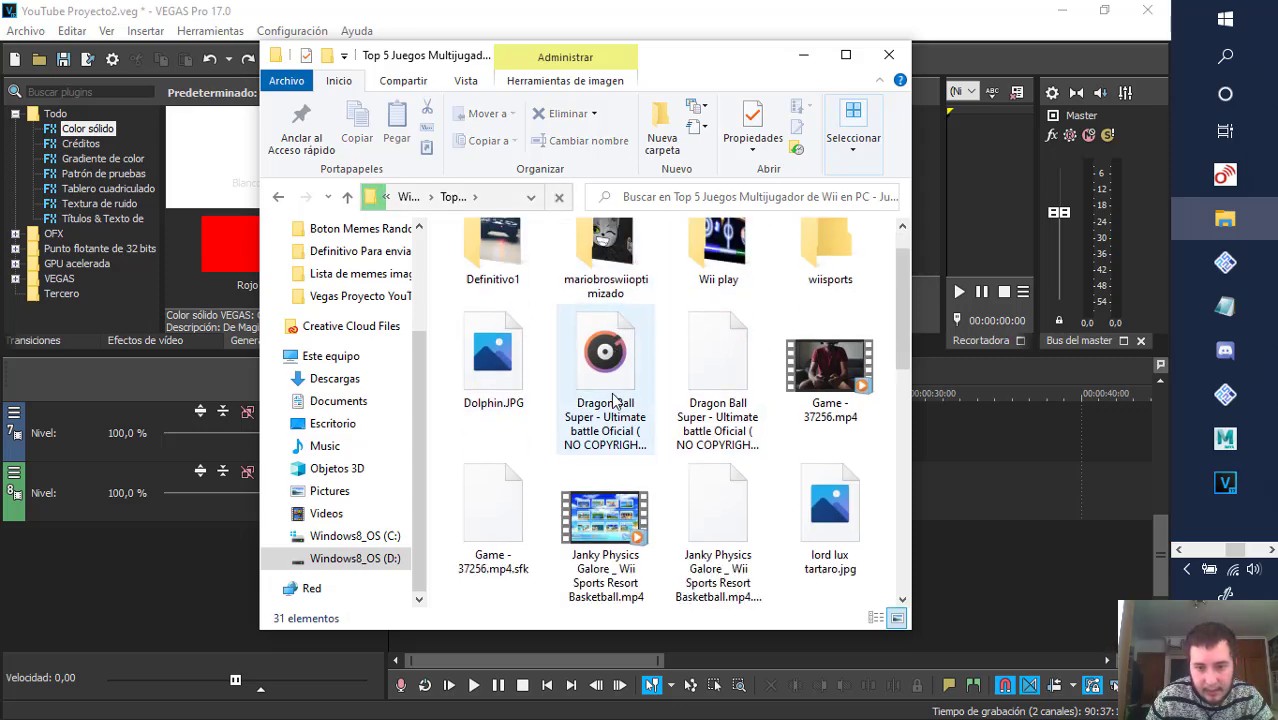
scroll(614, 401, down, 10)
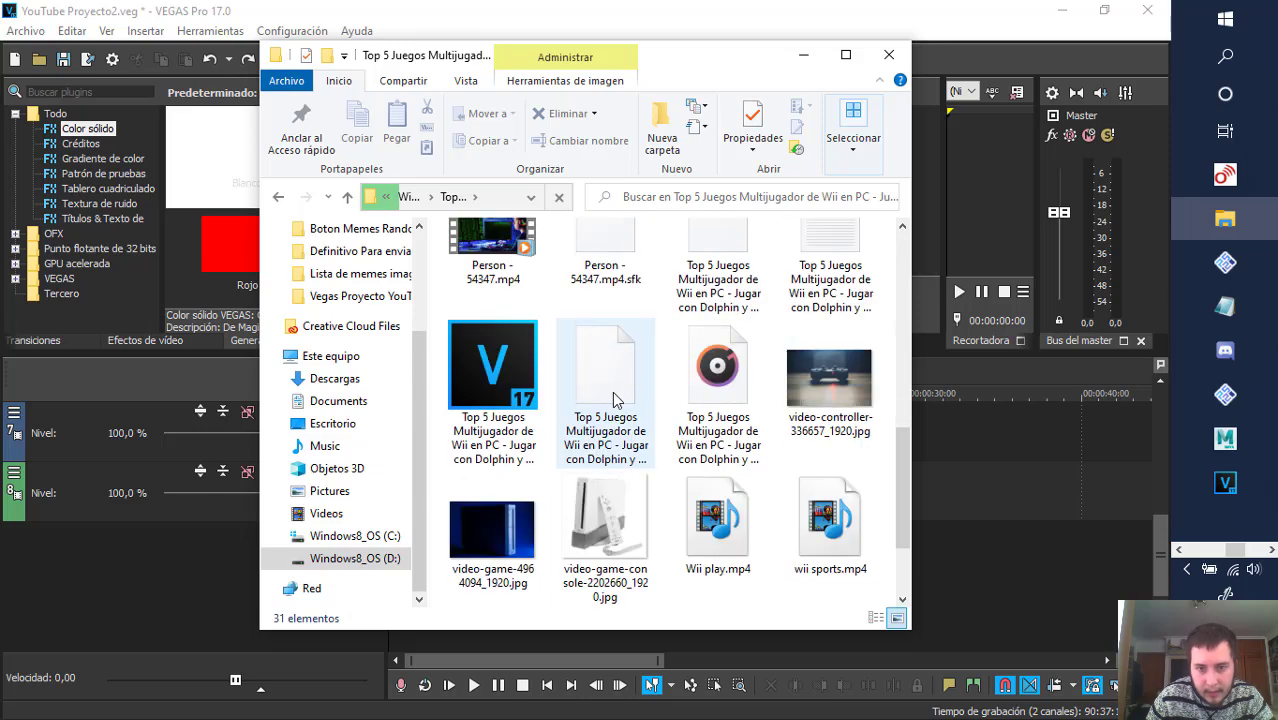
scroll(614, 398, down, 4)
click(726, 304)
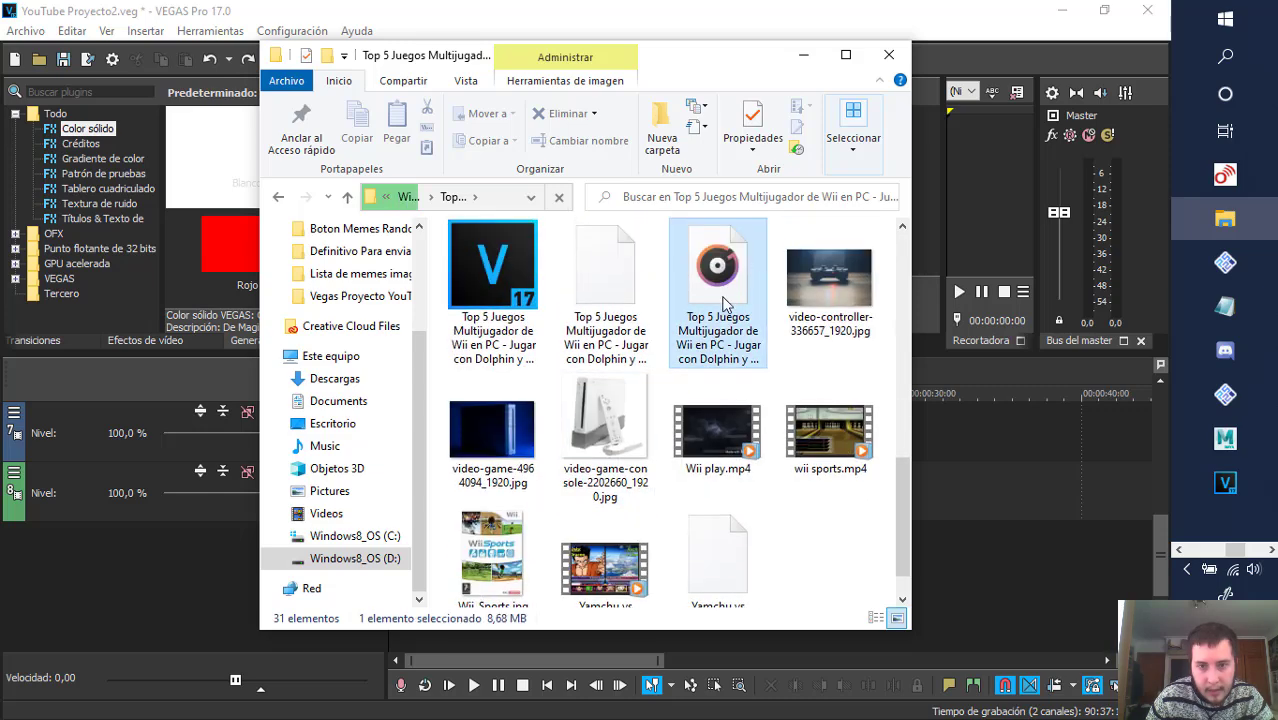
click(722, 352)
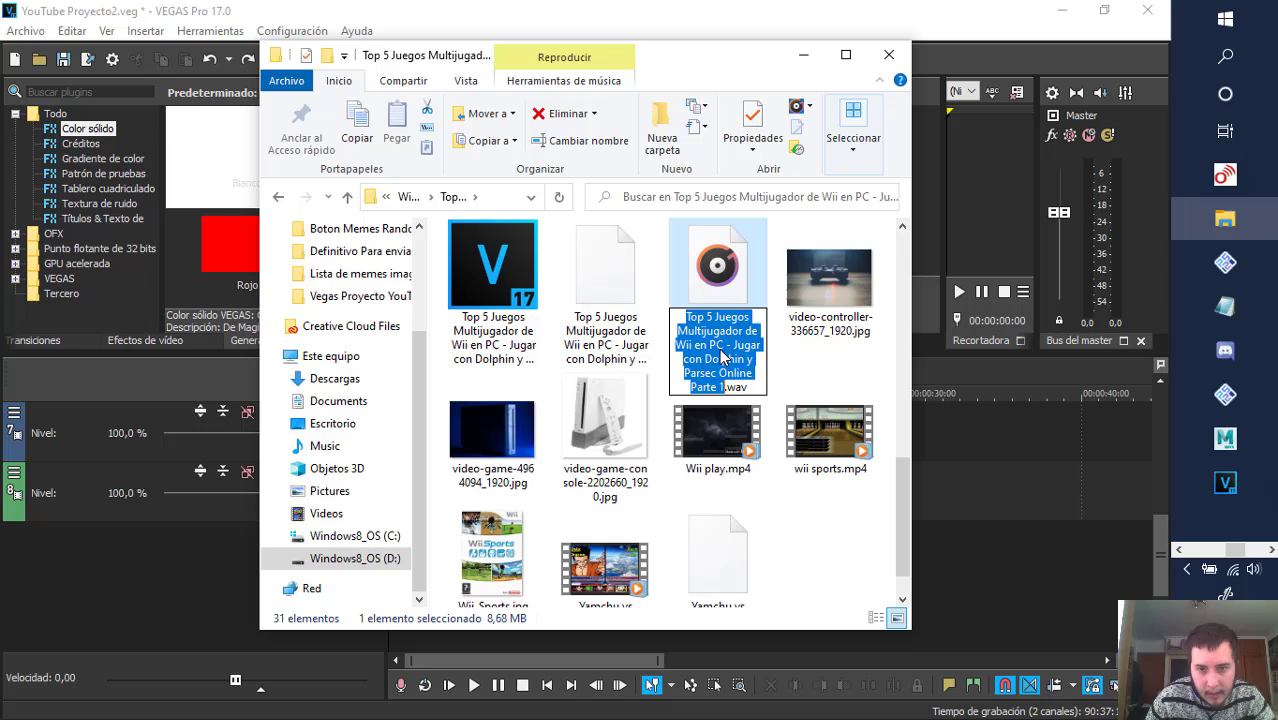
click(725, 274)
drag(725, 270, 950, 585)
- Play the added audio event from about 34 seconds to hear its content
click(995, 372)
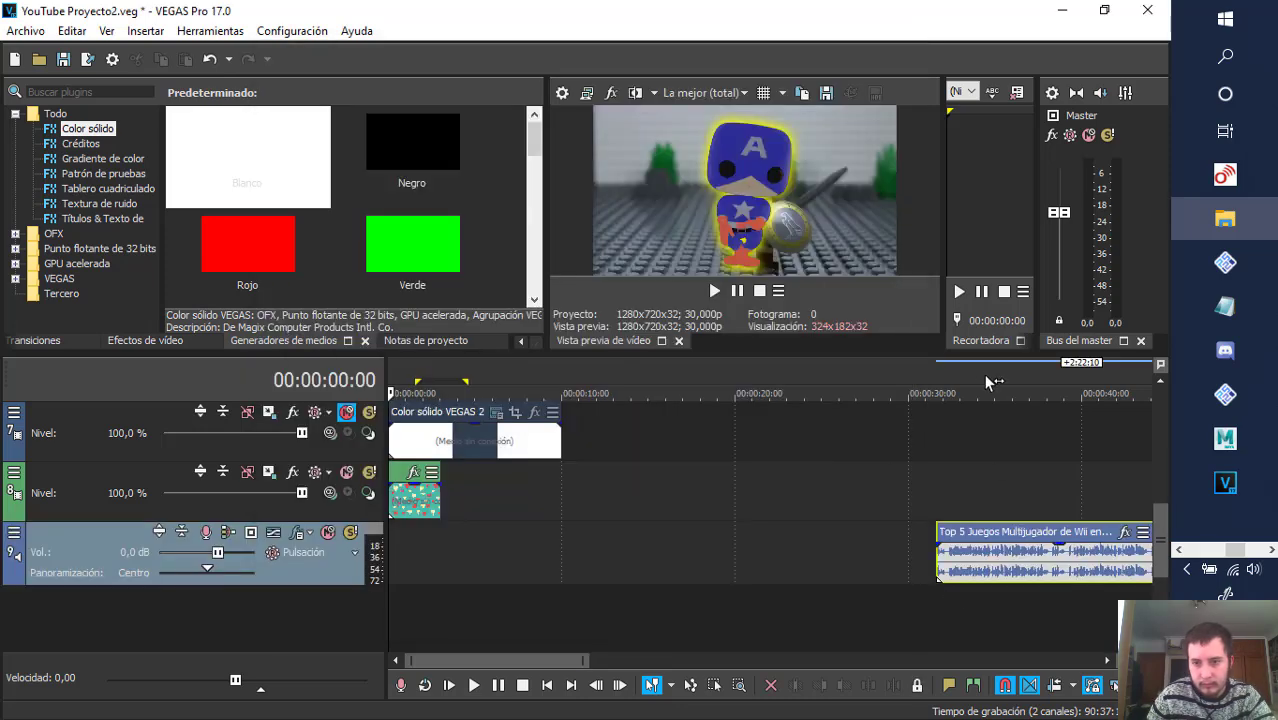
click(990, 384)
key(space)
key(space)
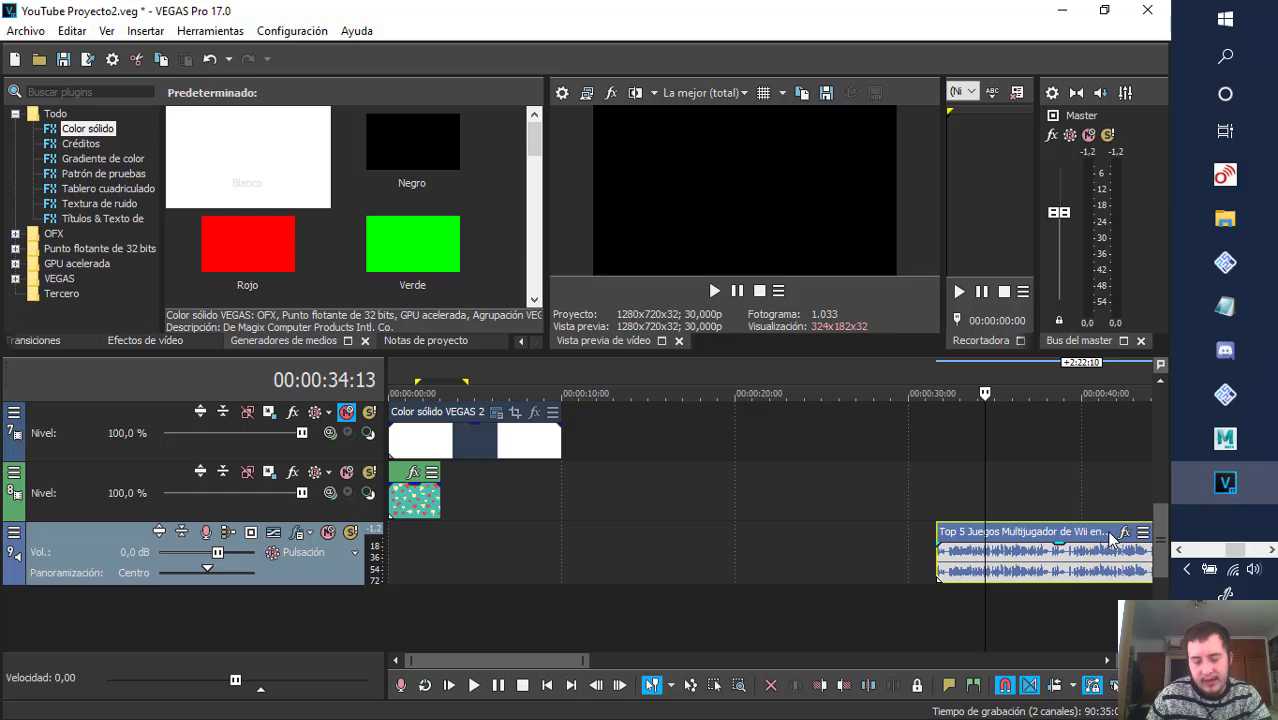
- Move the Wii audio event to the start of the timeline and play it briefly from the beginning
drag(1055, 560, 500, 564)
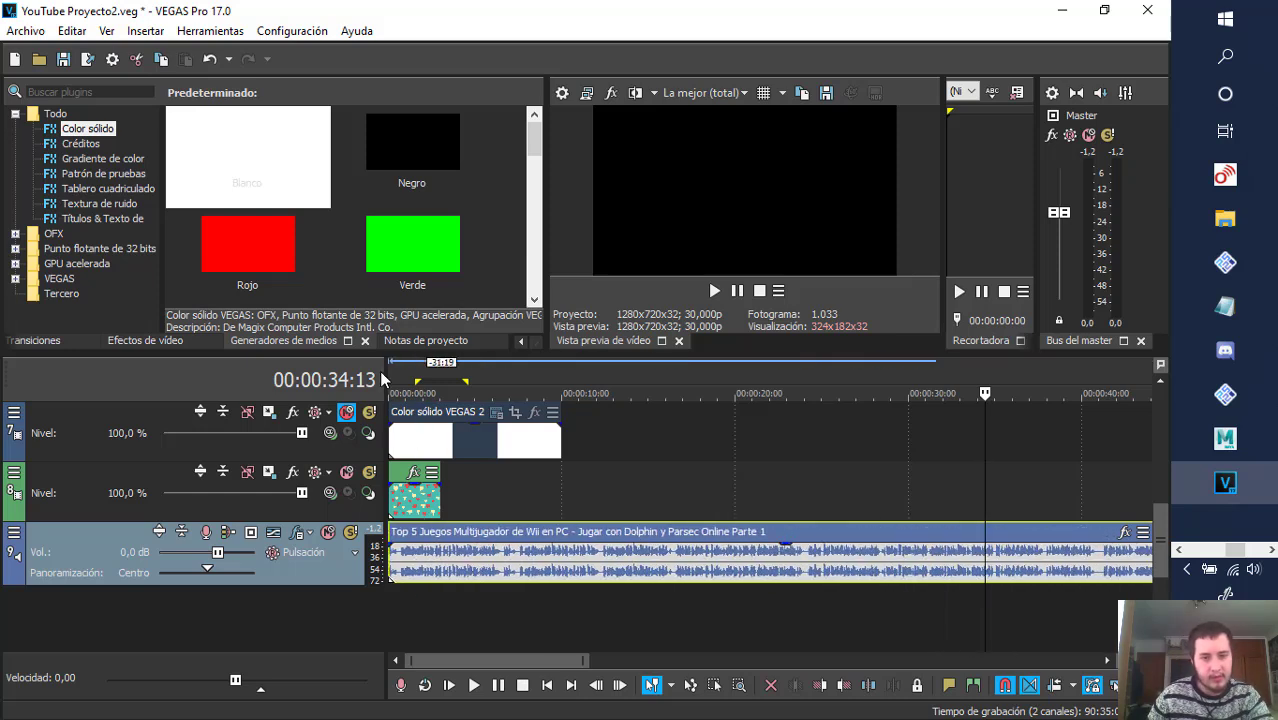
click(395, 378)
key(space)
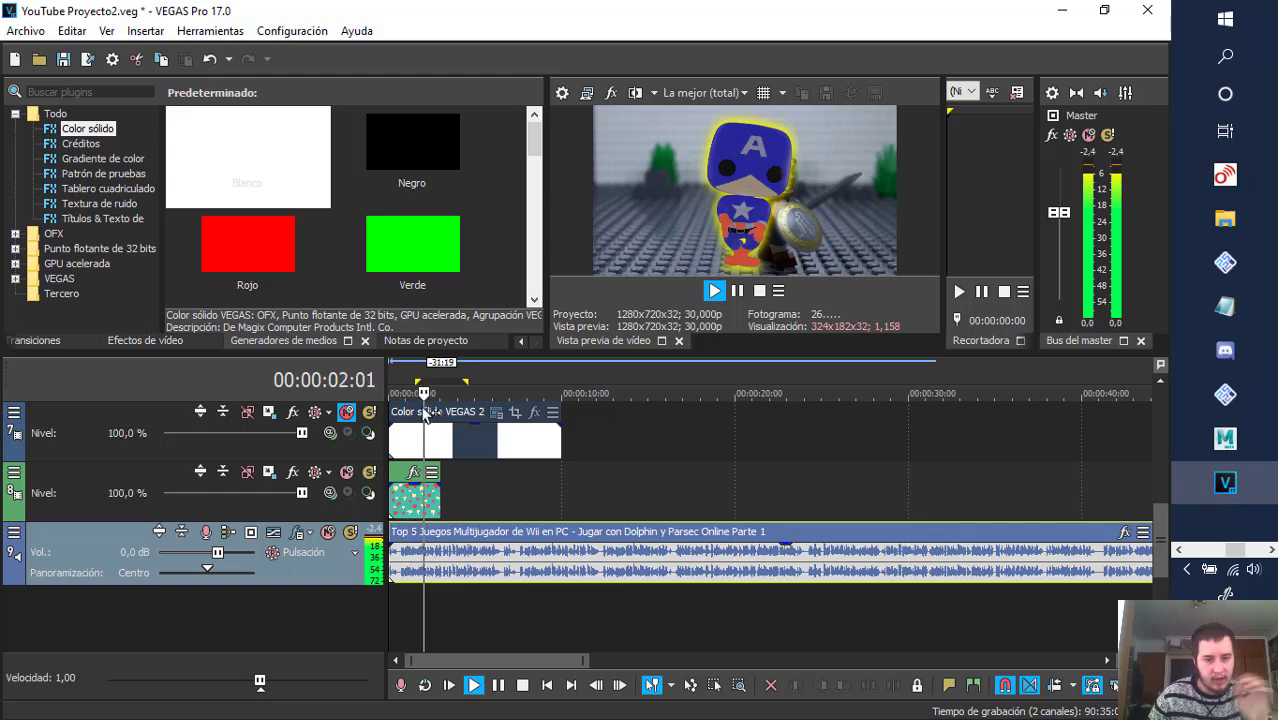
key(space)
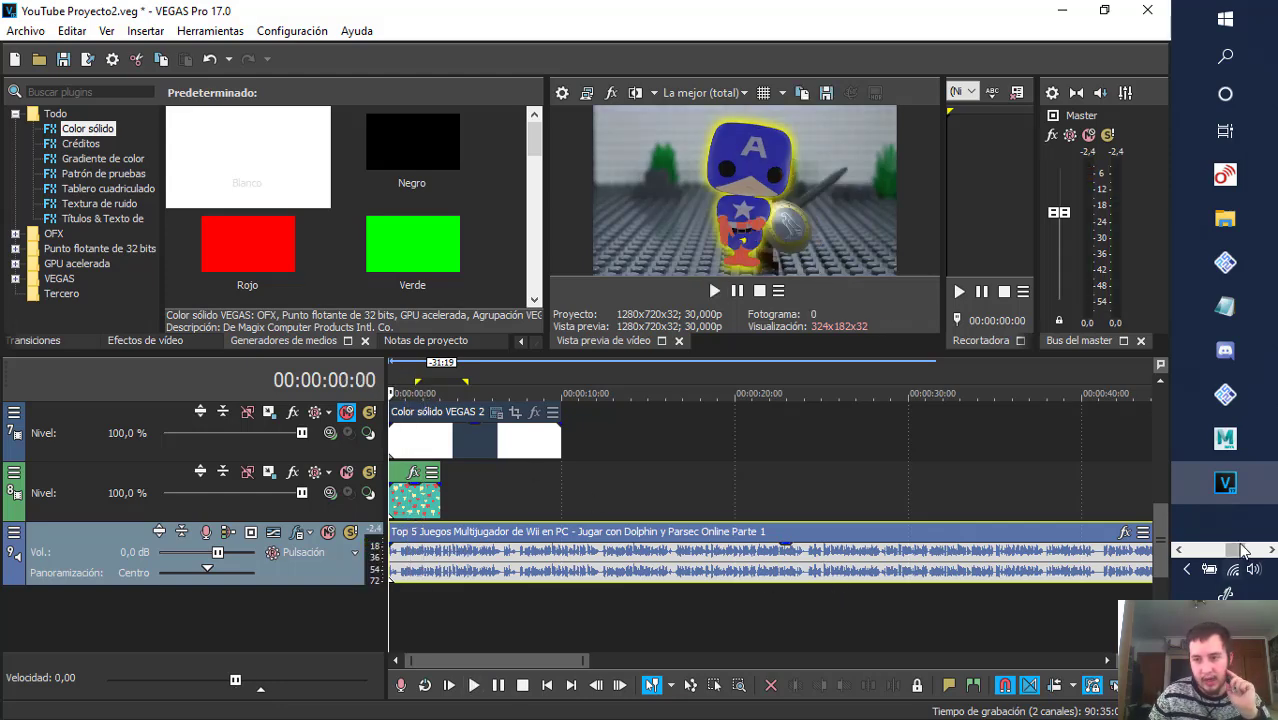
- Return to File Explorer and browse the Wii folder and the folder list of drive D: for another audio source
click(1225, 218)
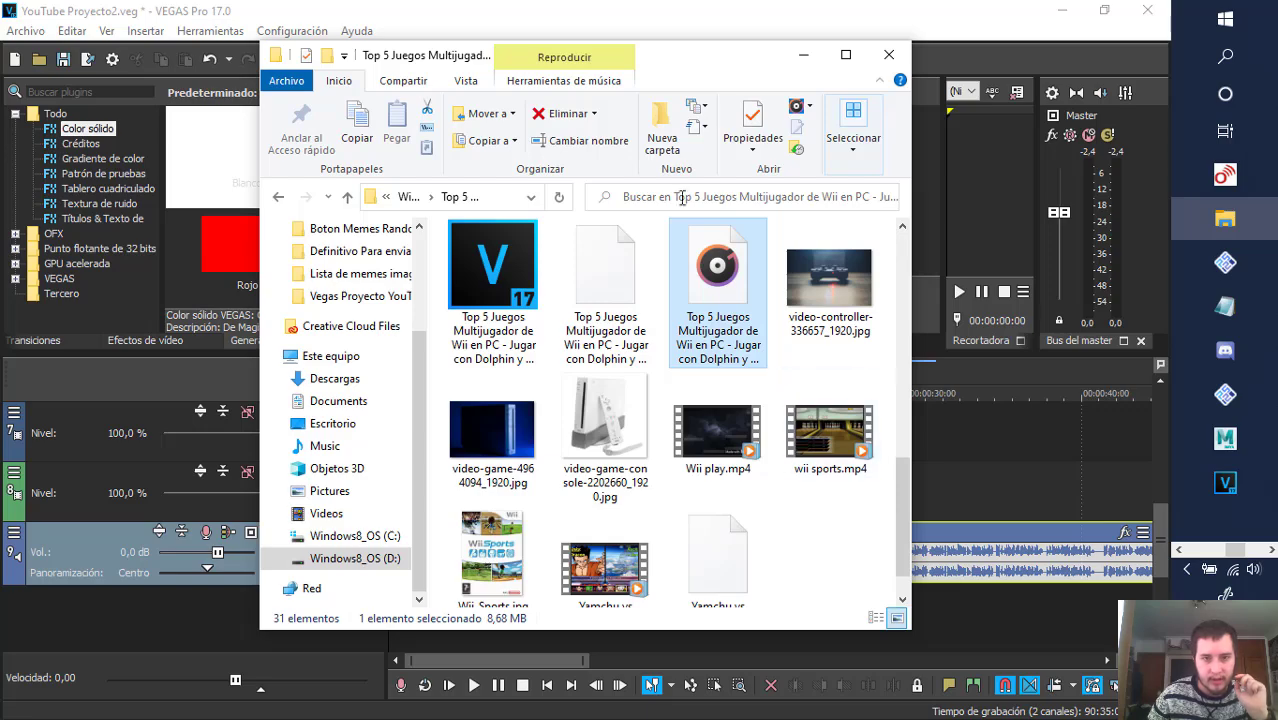
click(845, 54)
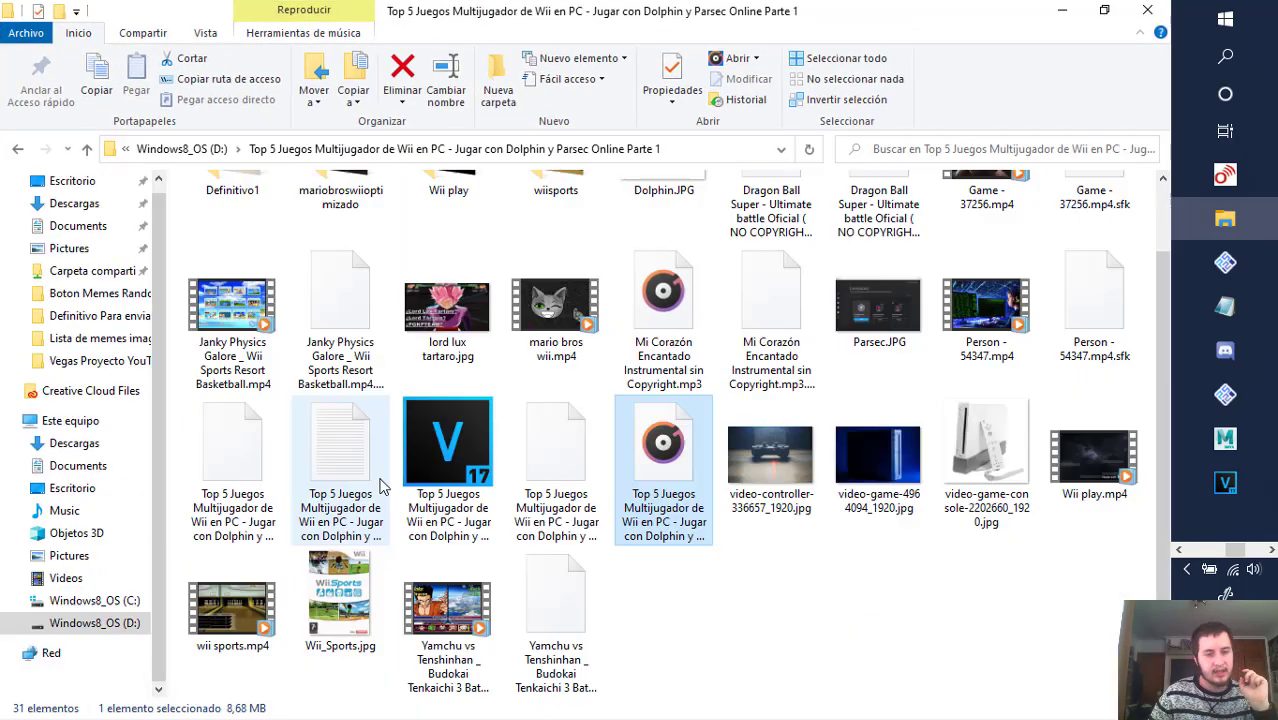
scroll(645, 575, up, 1)
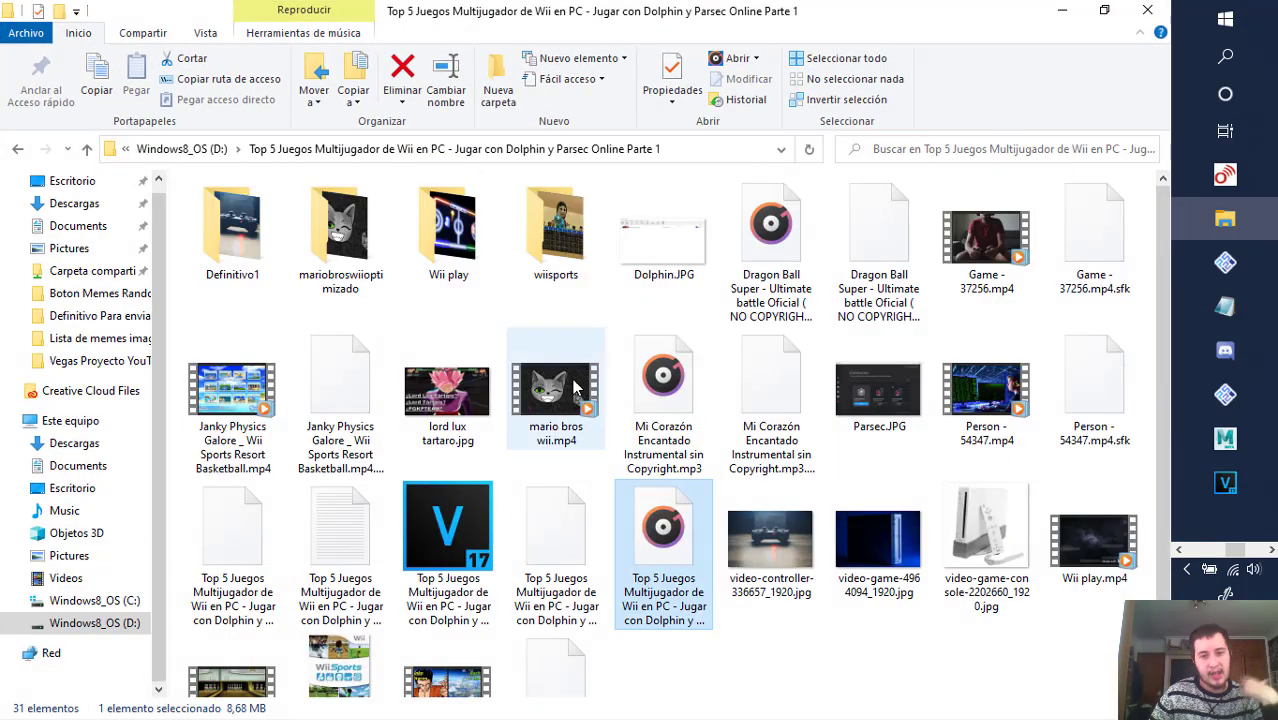
click(108, 634)
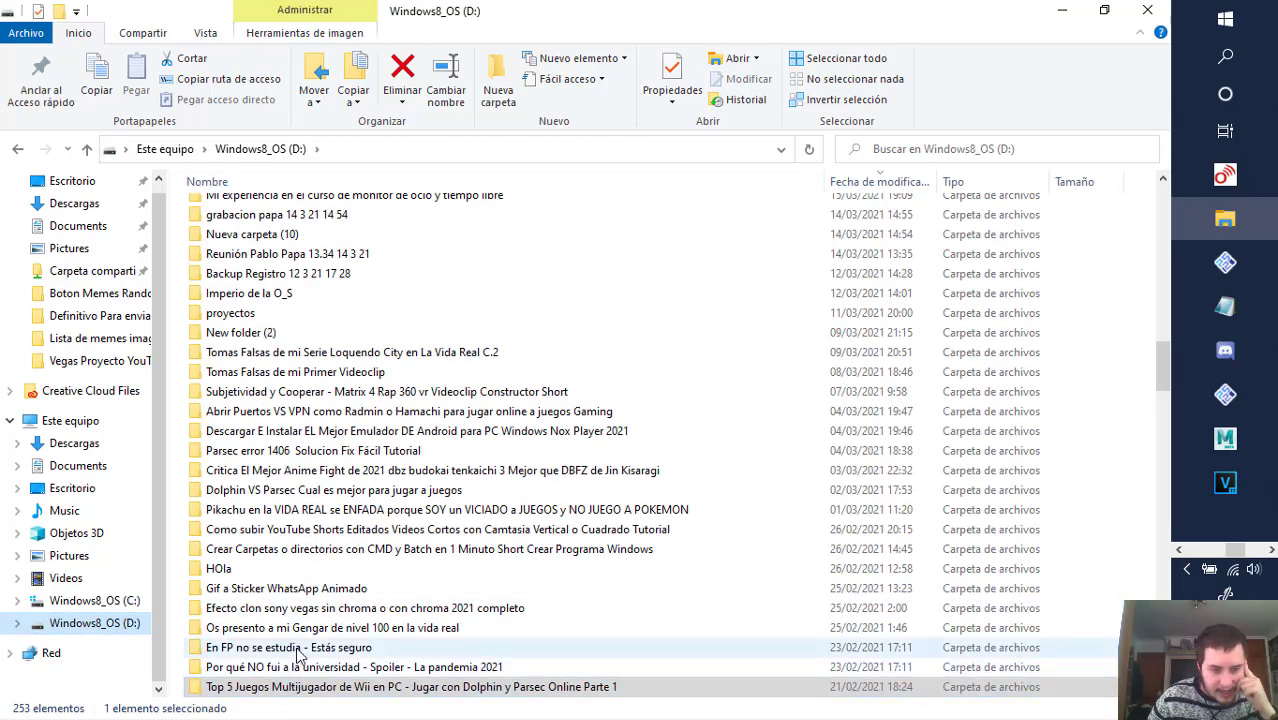
scroll(282, 620, down, 3)
click(277, 492)
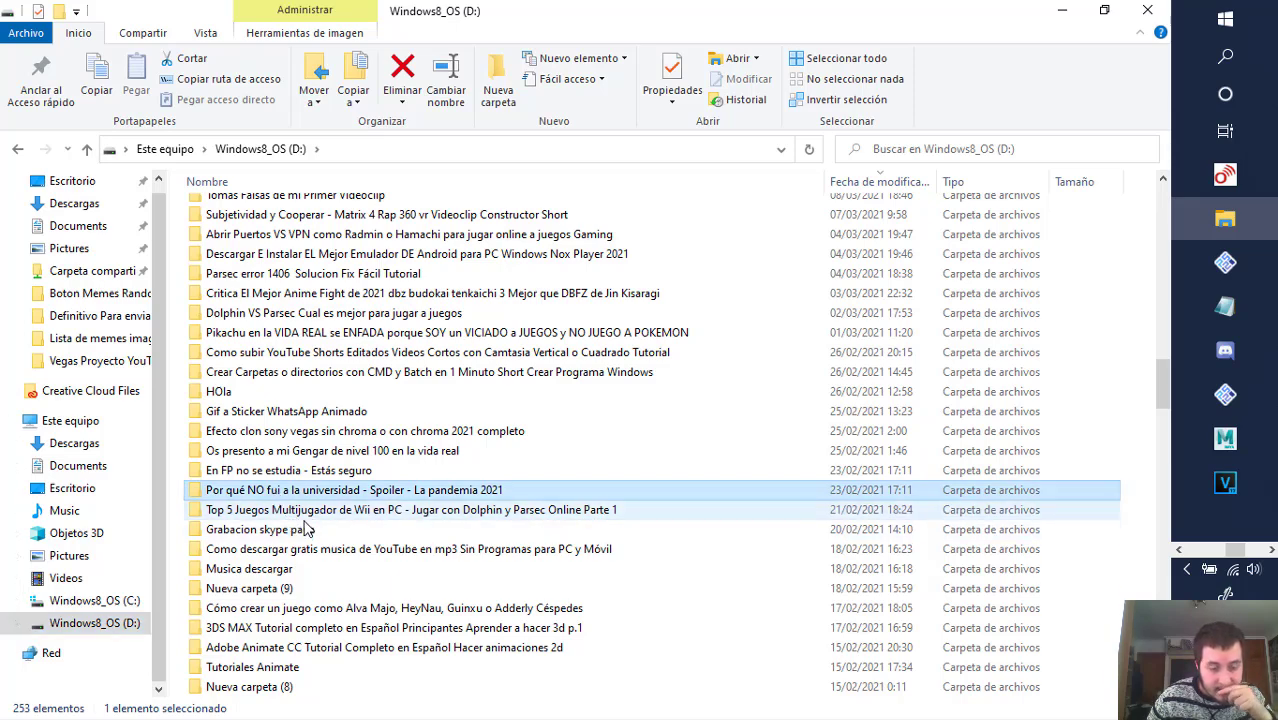
scroll(308, 529, down, 5)
scroll(305, 380, up, 4)
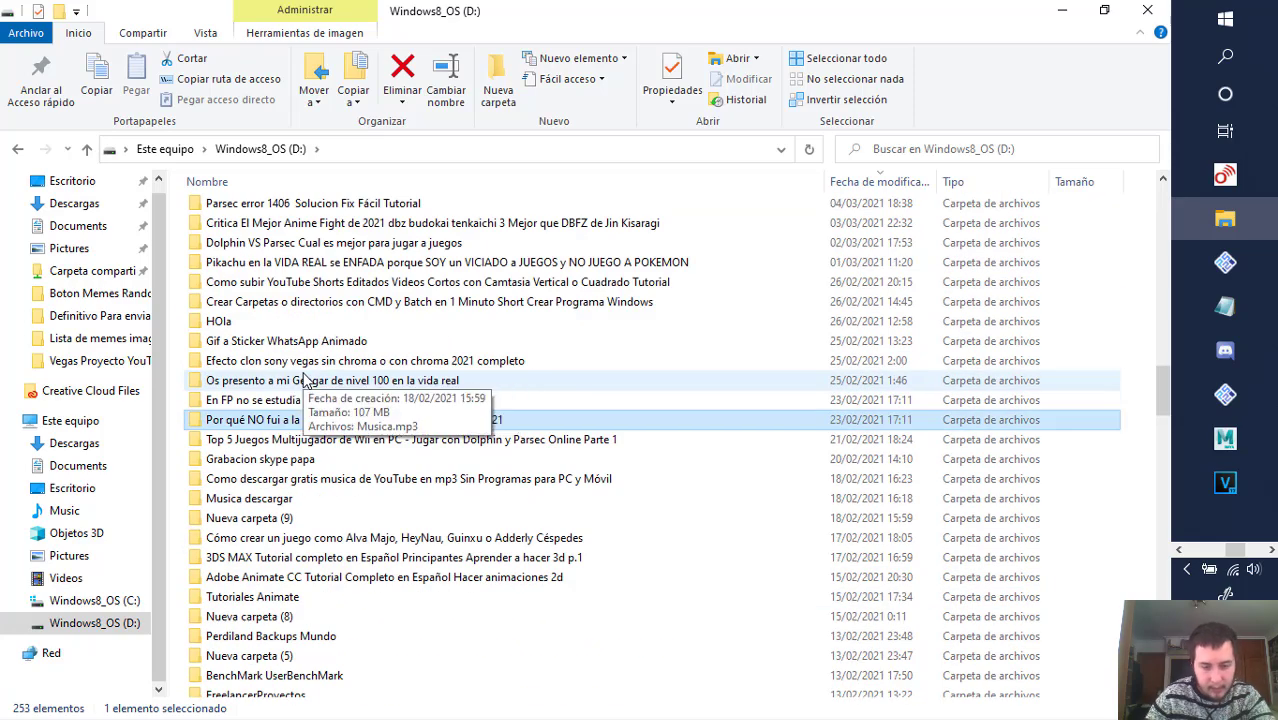
- Find and open the "Top 4 Formas de Usar un Mac en Windows" folder on drive D:
key(t)
key(t)
key(t)
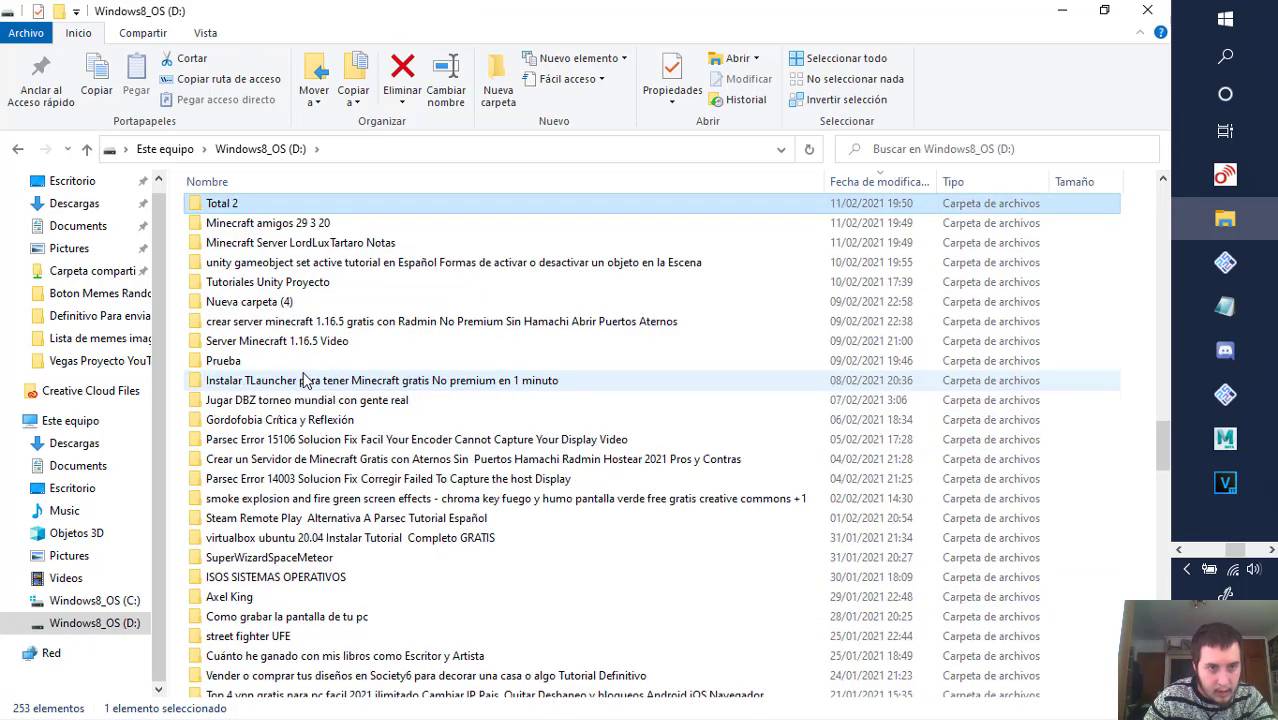
key(t)
key(t)
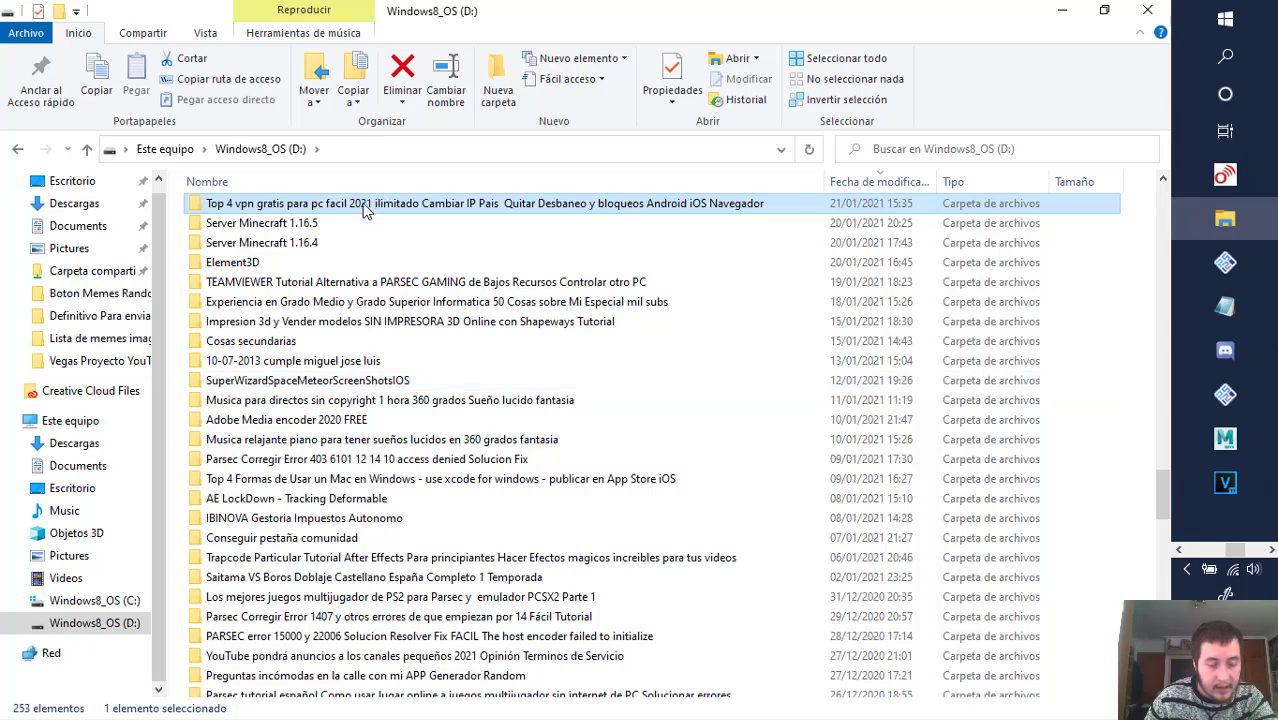
key(t)
key(t)
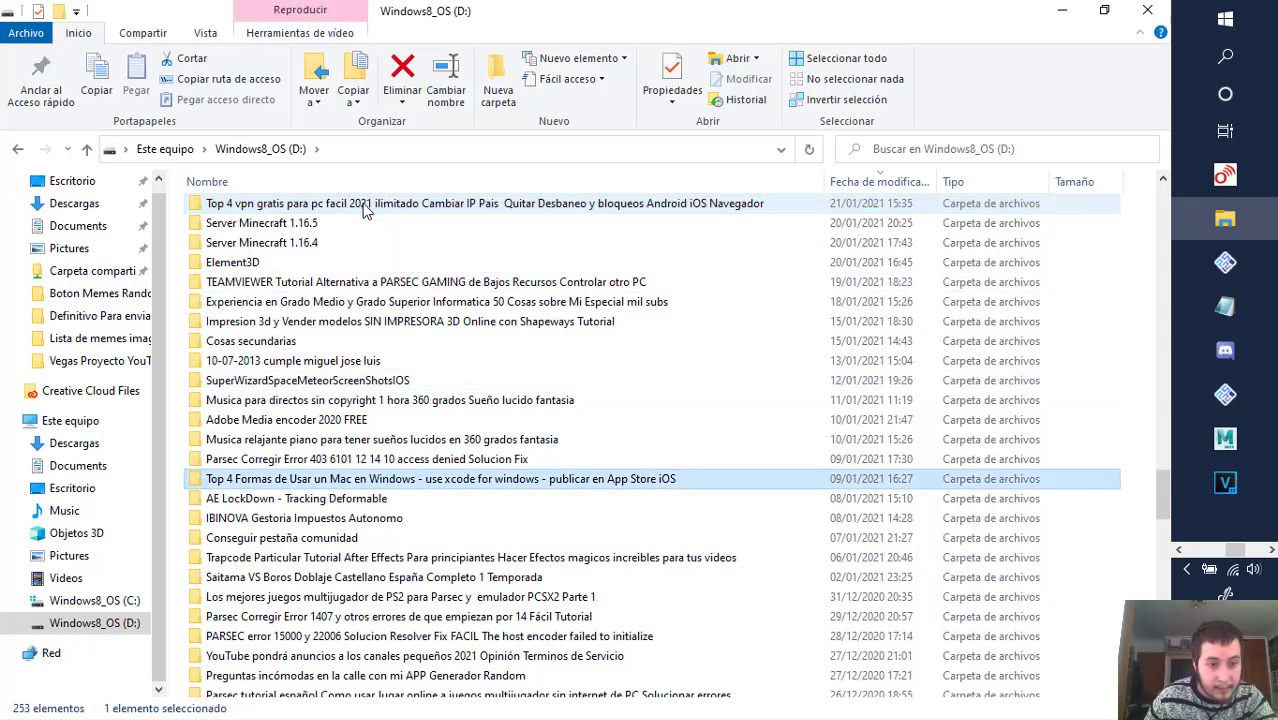
double_click(369, 479)
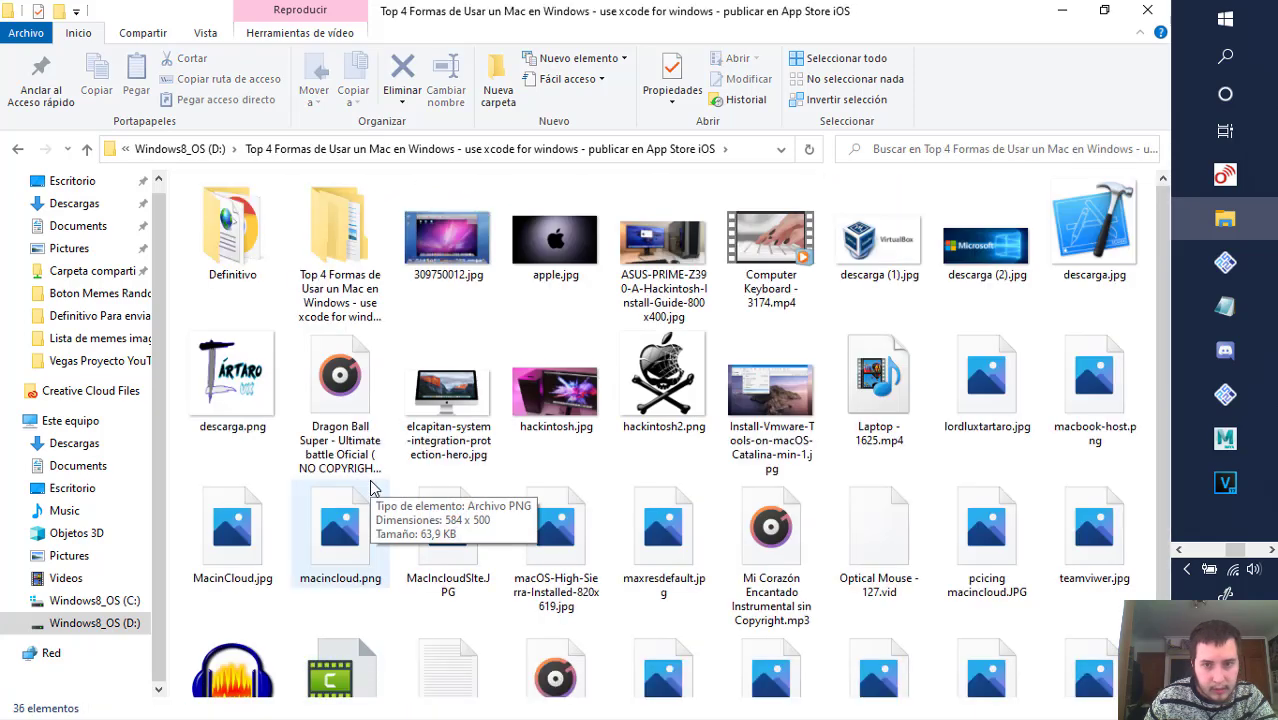
- Preview the "Top 4 Formas de Usar un Mac en Windows" audio file in Groove Música and close the player
scroll(385, 487, down, 1)
scroll(440, 487, up, 1)
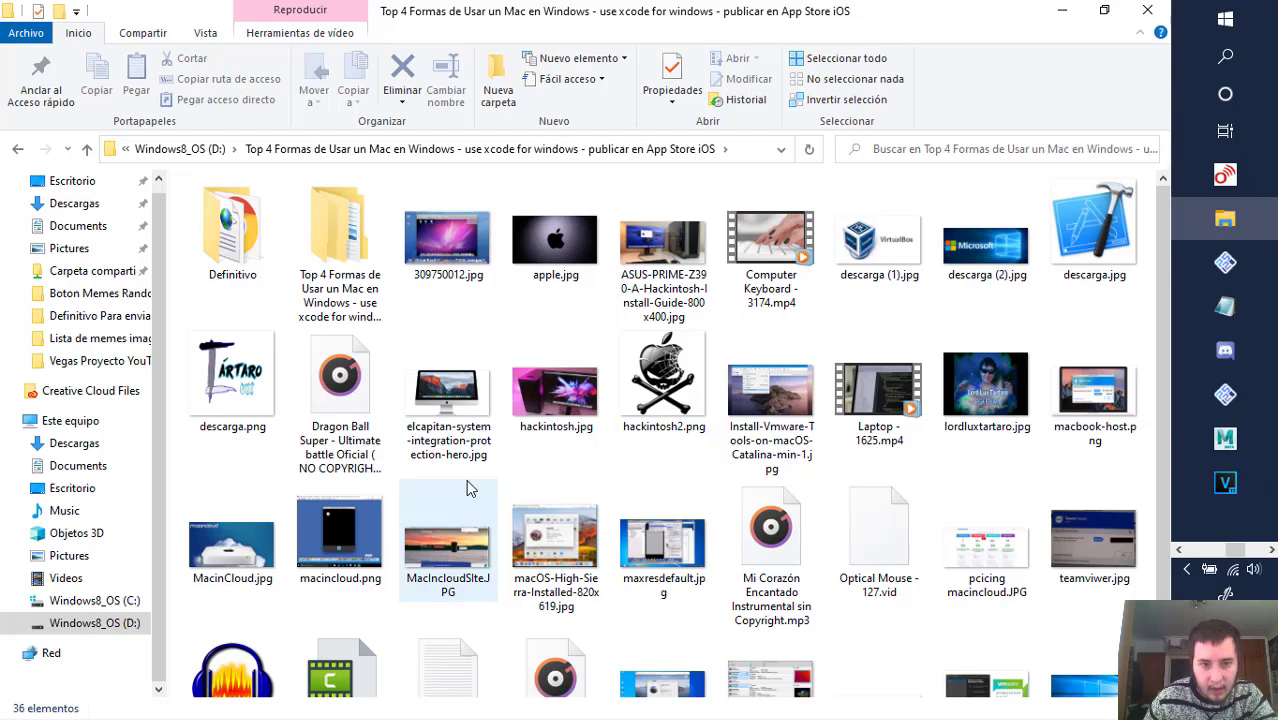
scroll(470, 487, down, 1)
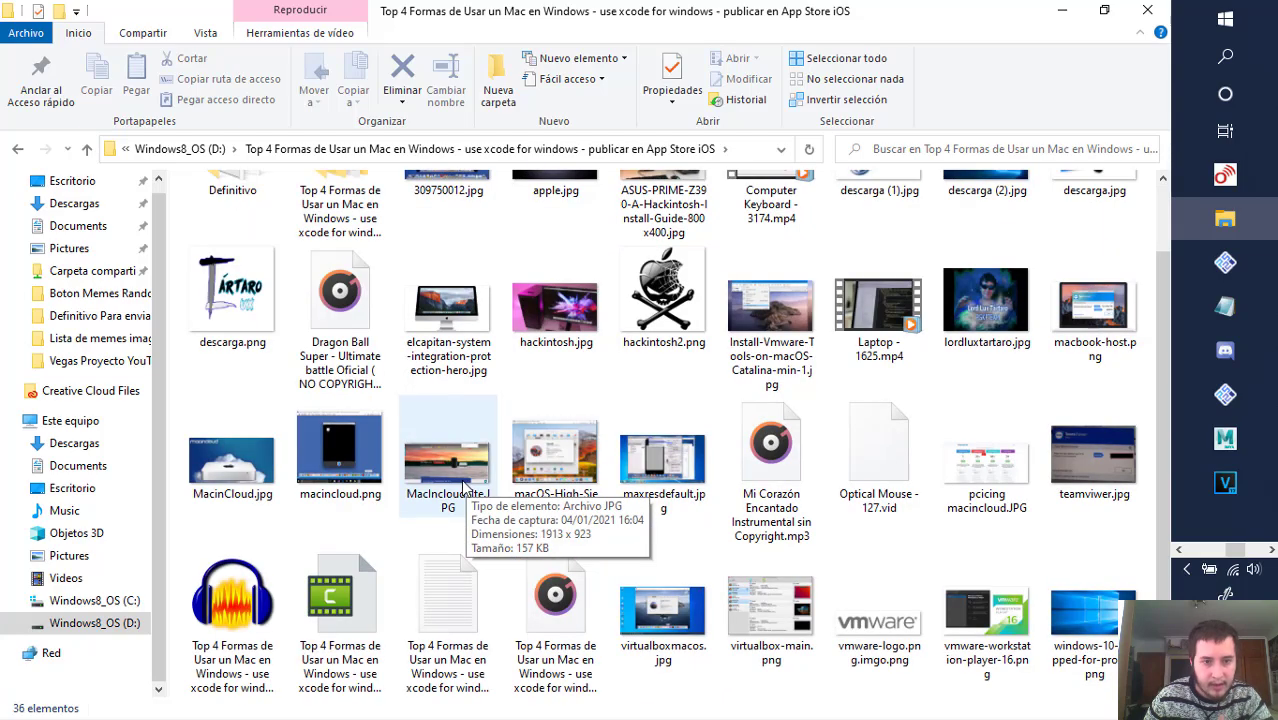
click(551, 638)
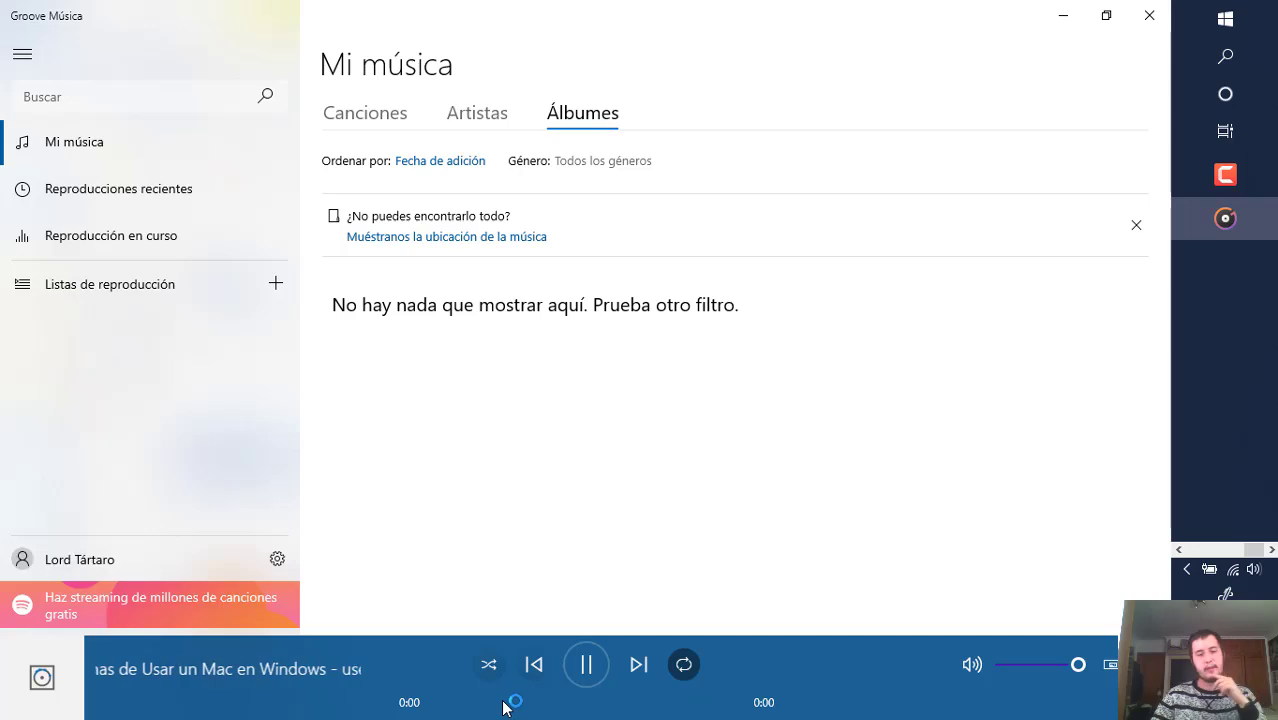
click(587, 664)
click(1160, 10)
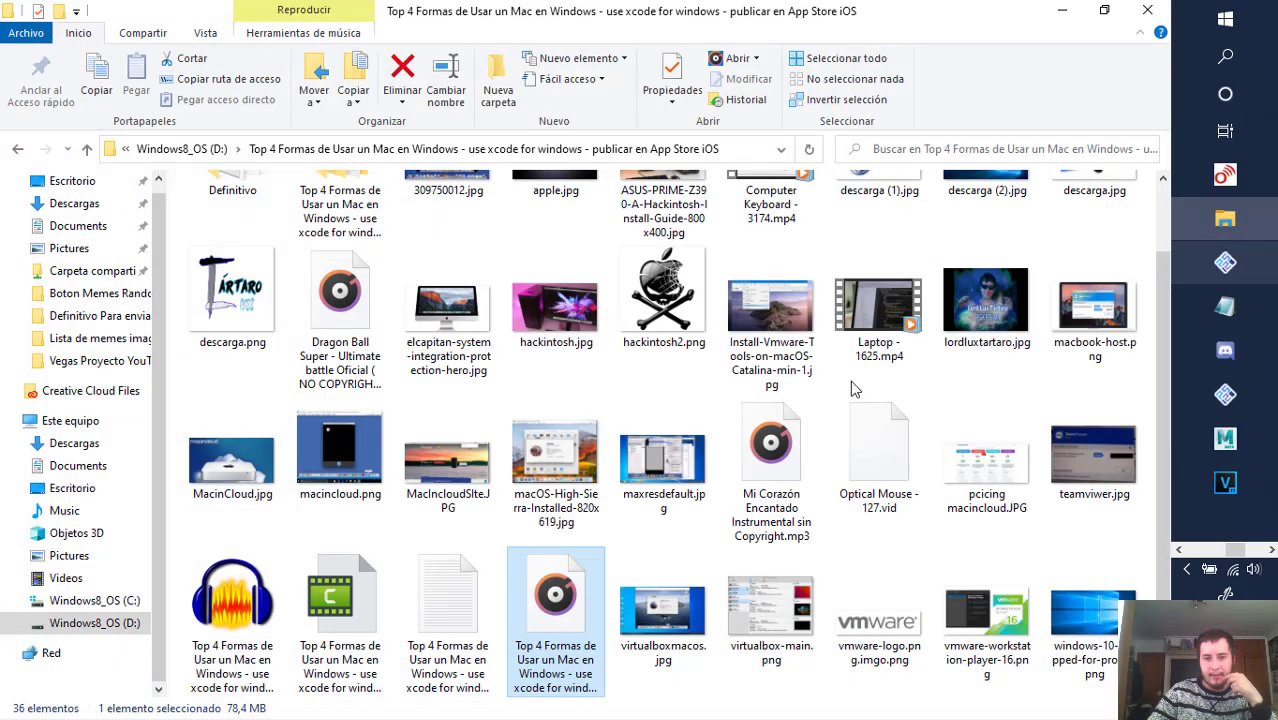
- In VEGAS Pro, replace the Wii audio on track 9 with the "Top 4 Formas de Usar un Mac en Windows" audio at the timeline's start
click(1228, 484)
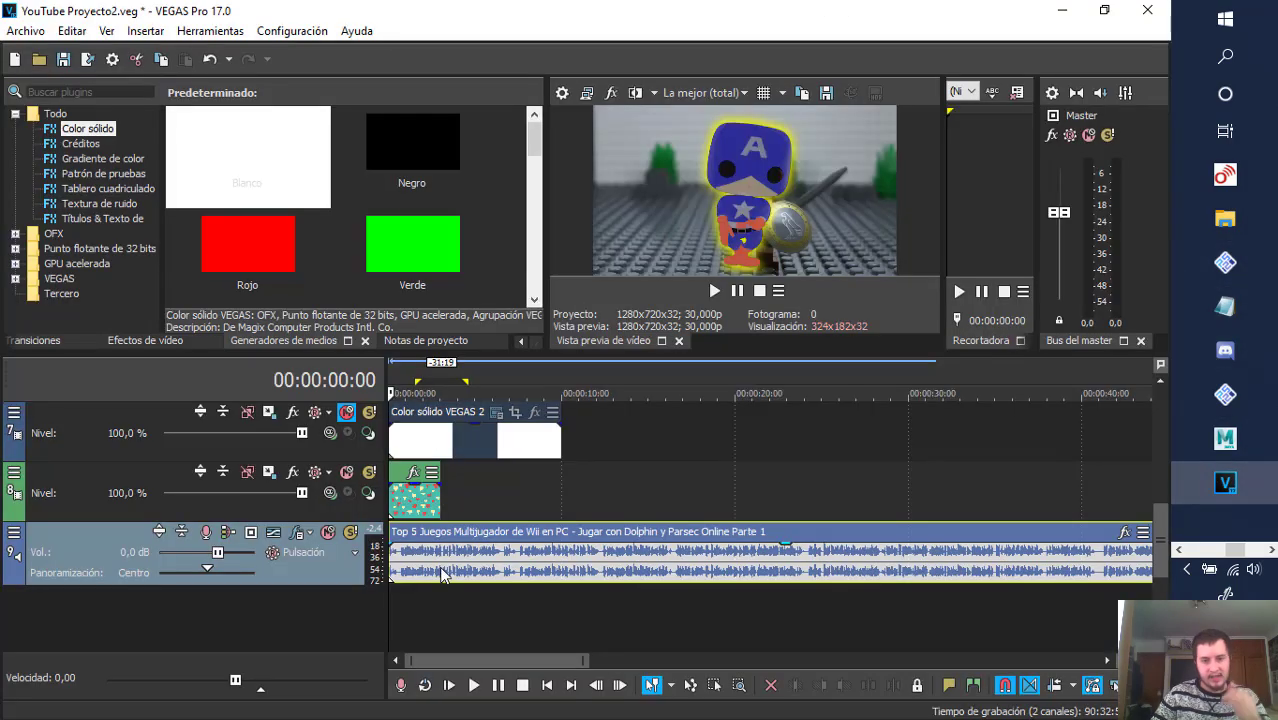
click(1104, 10)
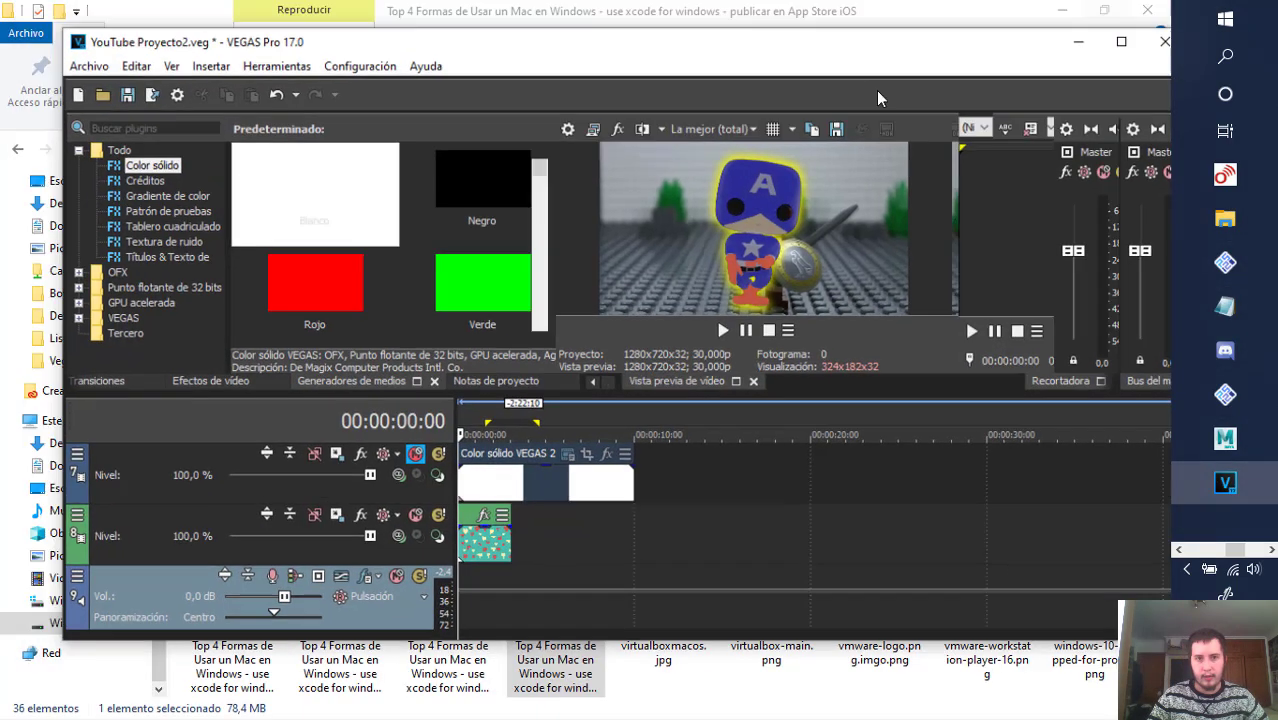
drag(566, 60, 1046, 74)
drag(557, 580, 948, 580)
drag(1003, 78, 389, 58)
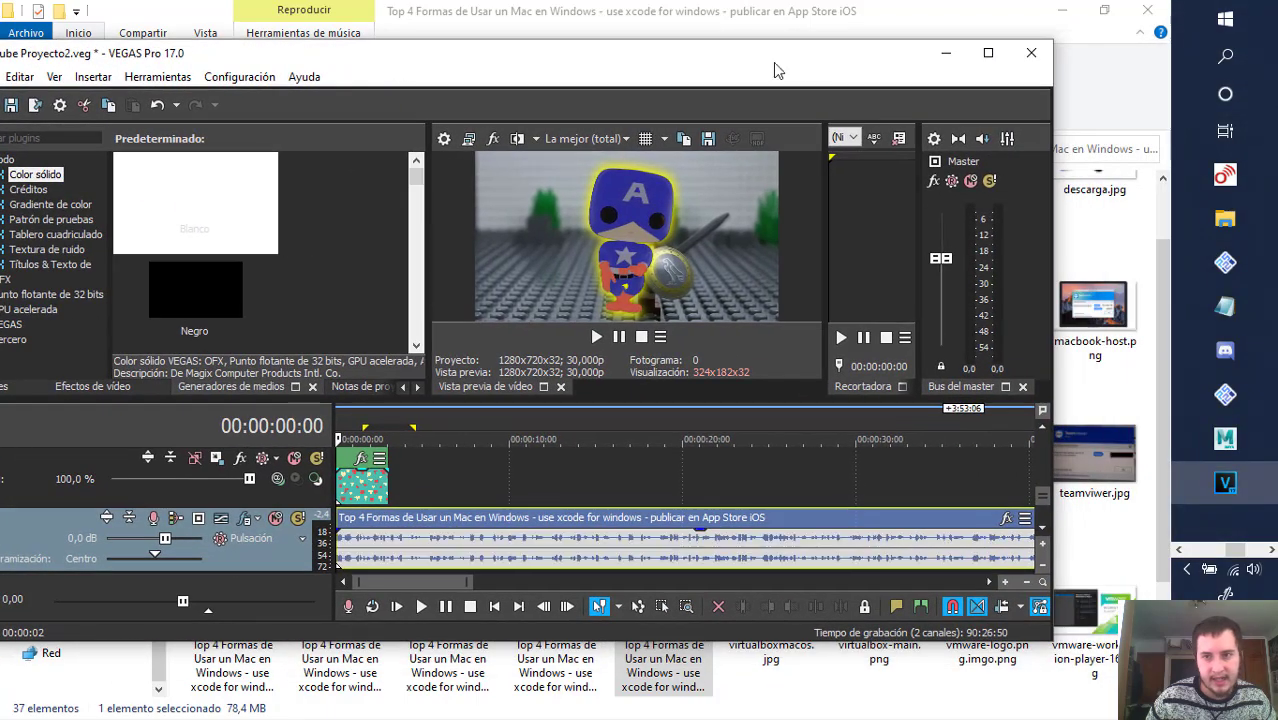
click(984, 58)
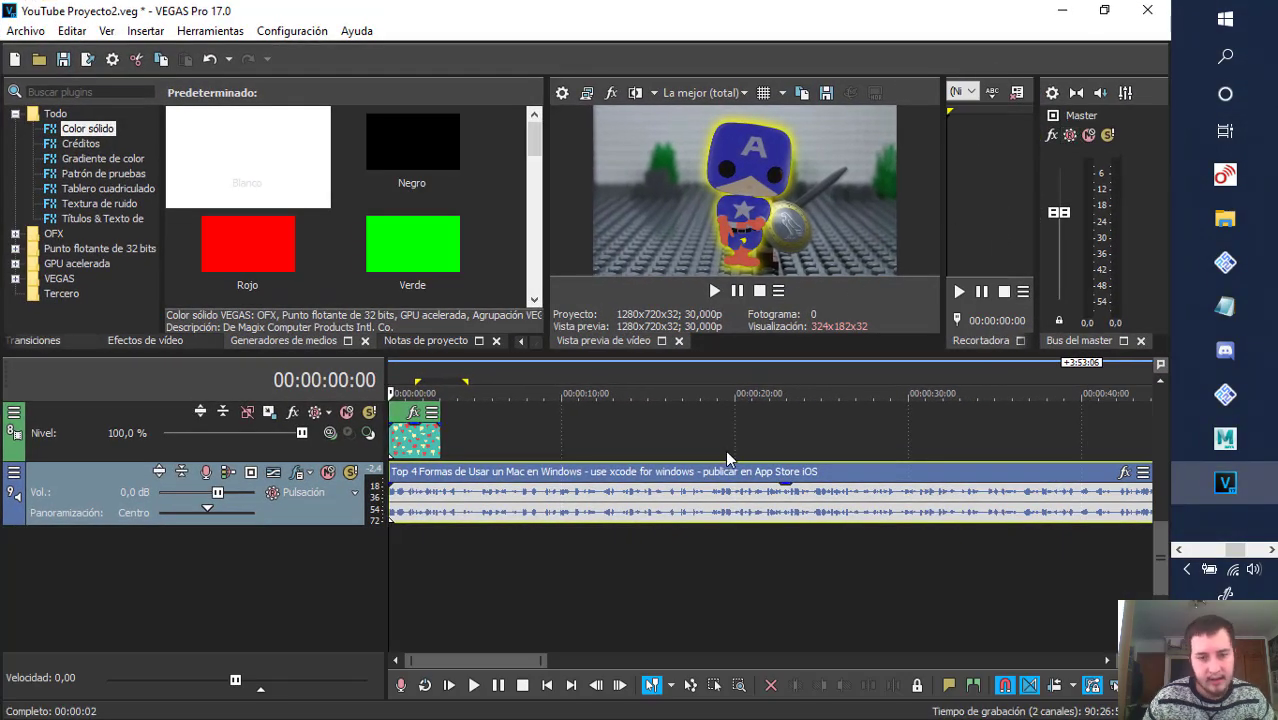
- Delete the "Top 4 Formas de Usar un Mac en Windows" audio from track 9
click(428, 388)
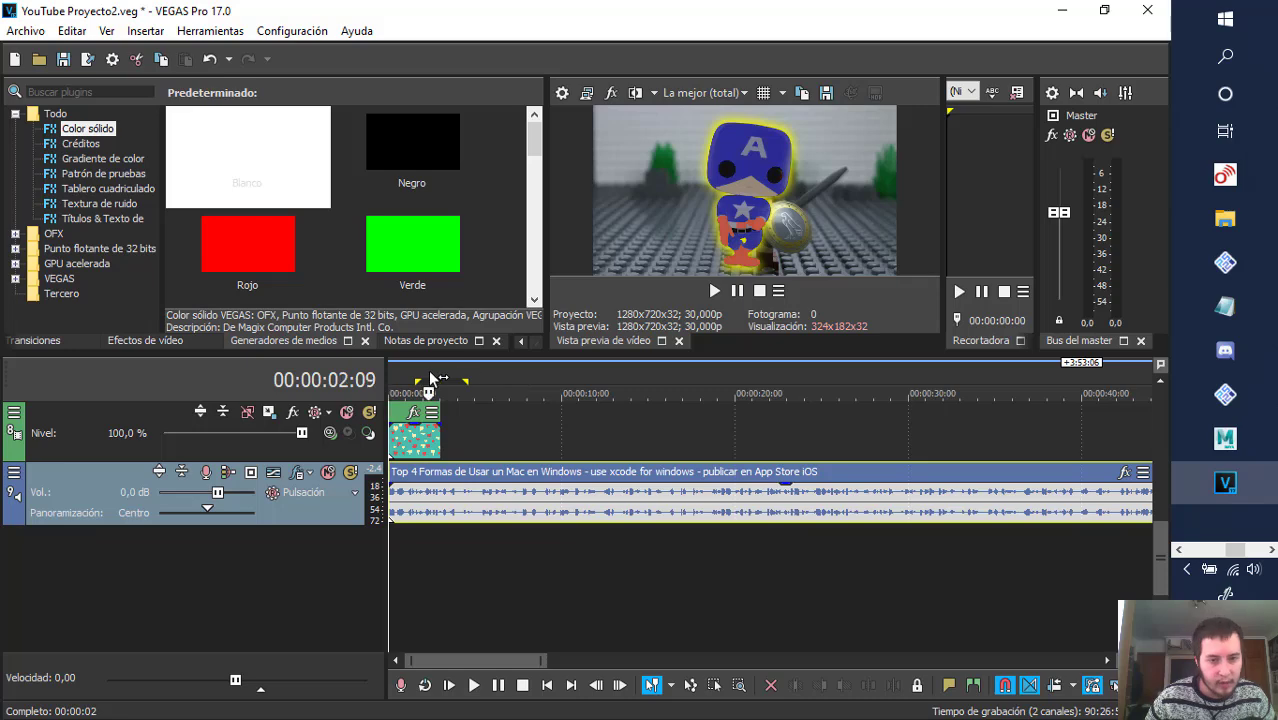
key(Delete)
click(599, 509)
- Switch to File Explorer, look through the folder list of drive D: for another audio source, and return to VEGAS Pro
click(1061, 11)
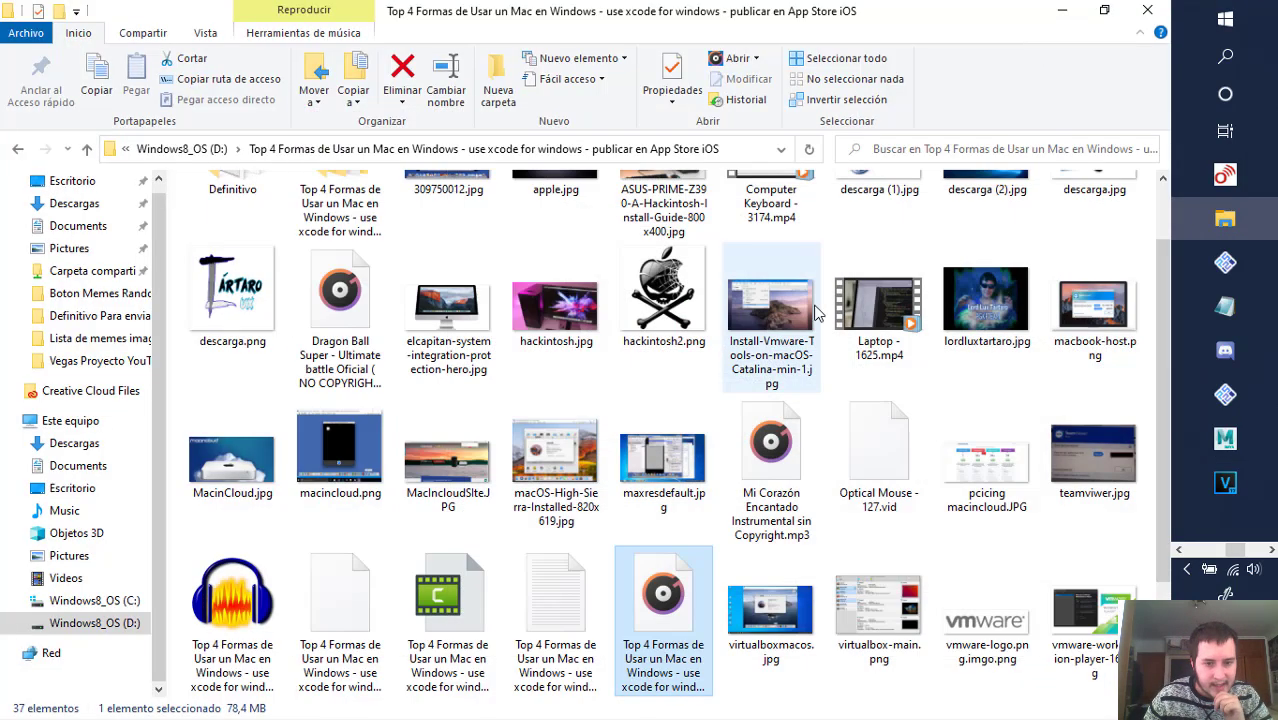
scroll(636, 442, up, 1)
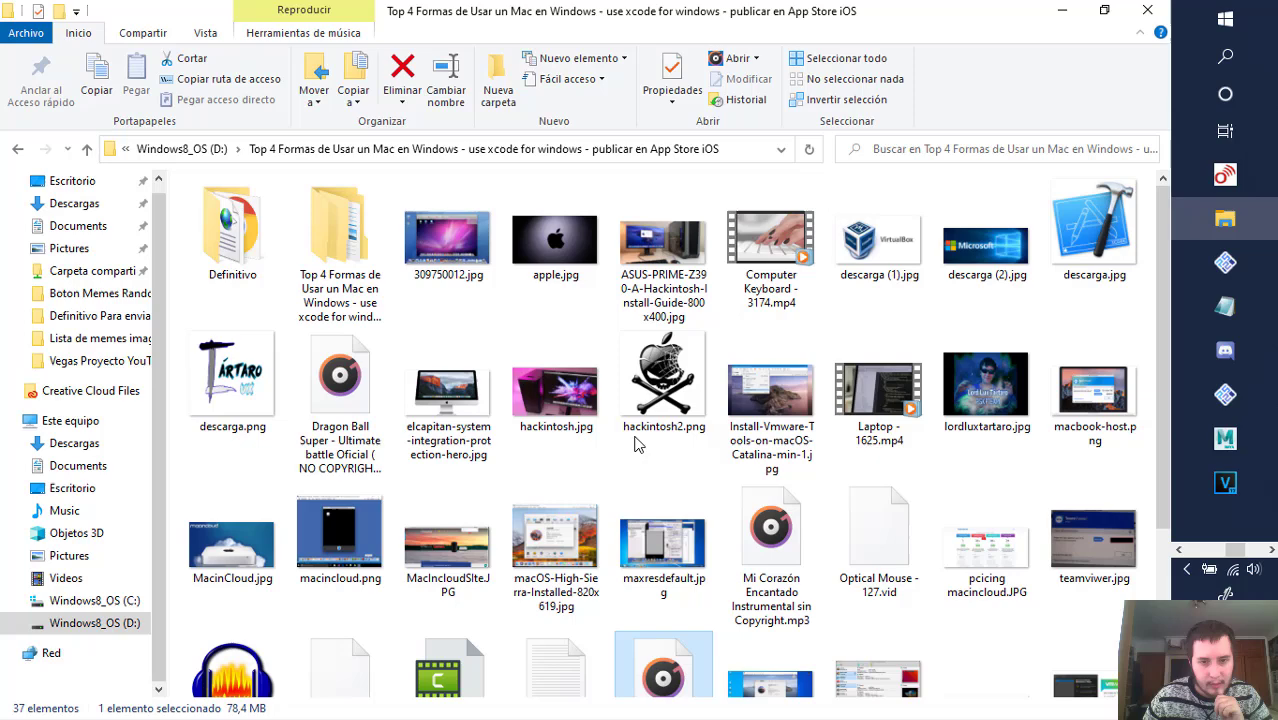
click(128, 632)
scroll(362, 560, down, 7)
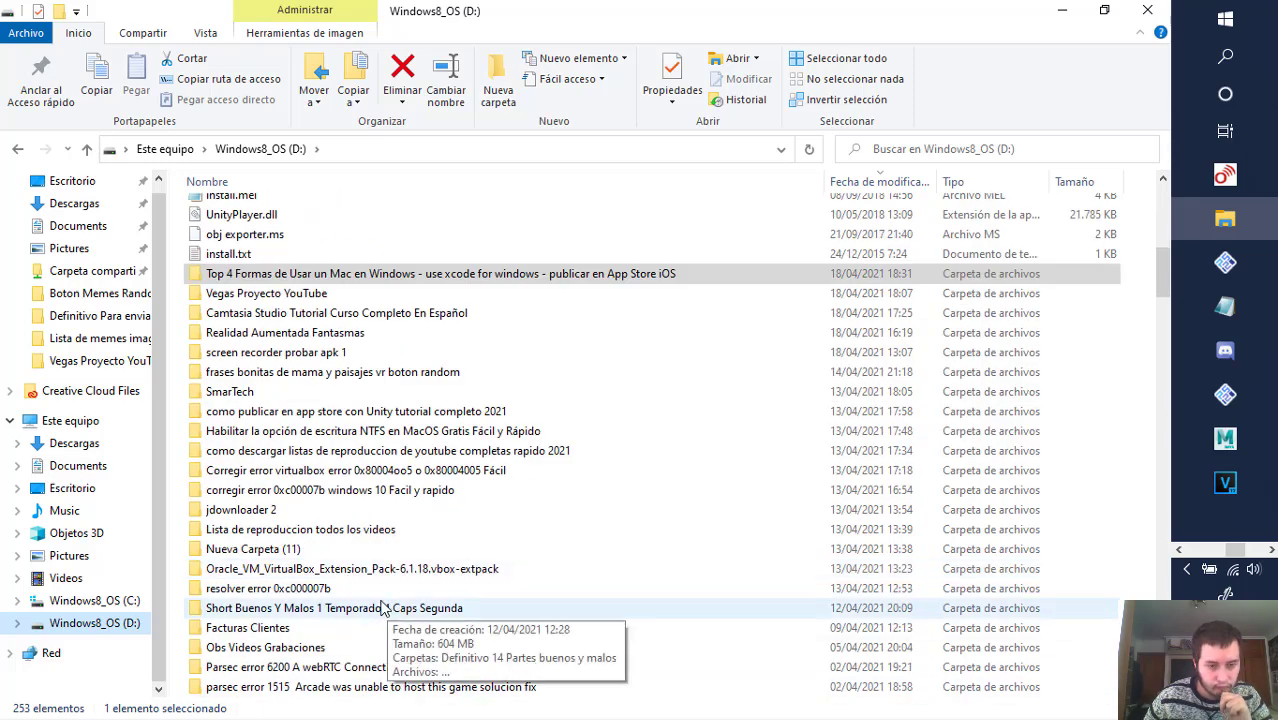
scroll(381, 608, down, 20)
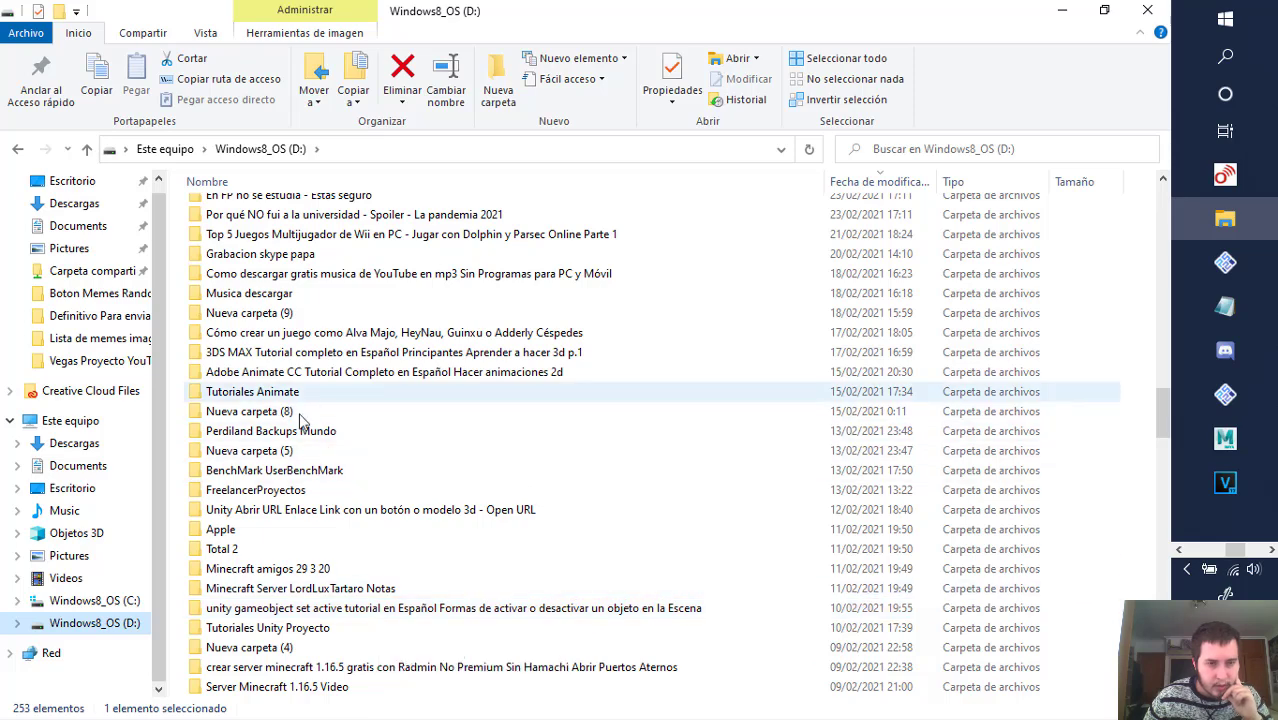
scroll(340, 540, down, 5)
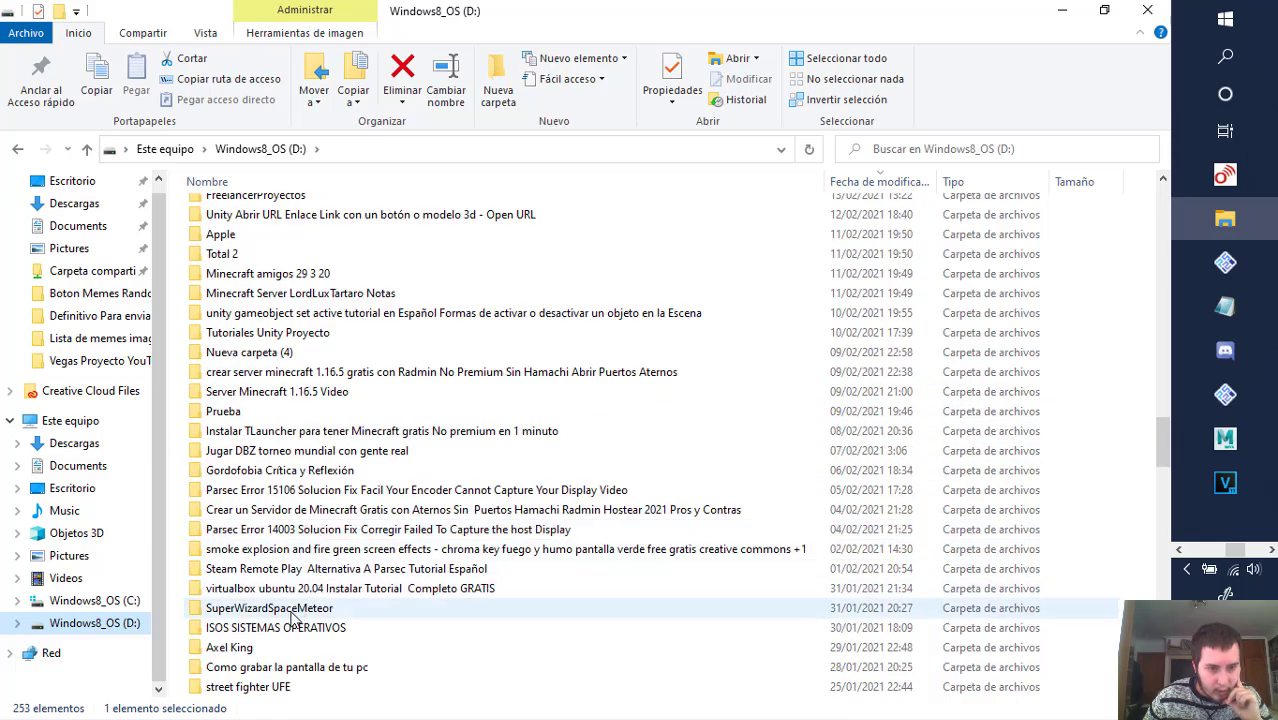
scroll(291, 617, down, 1)
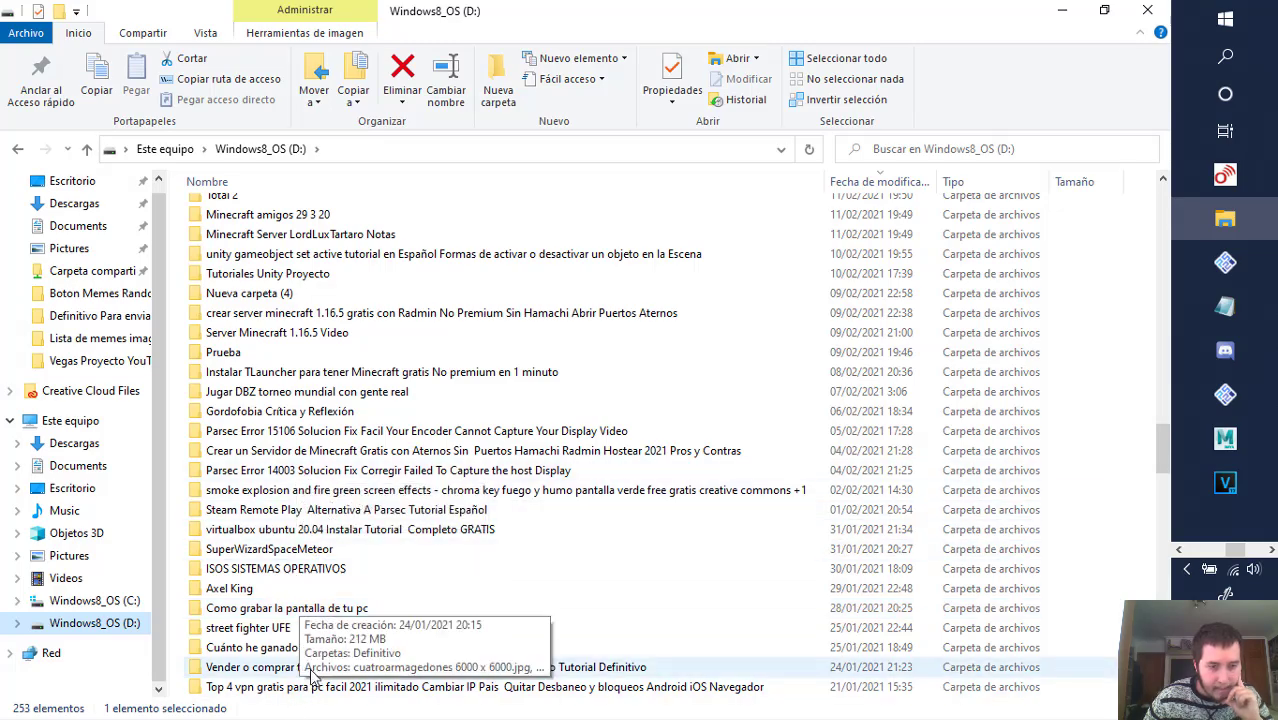
scroll(310, 672, down, 10)
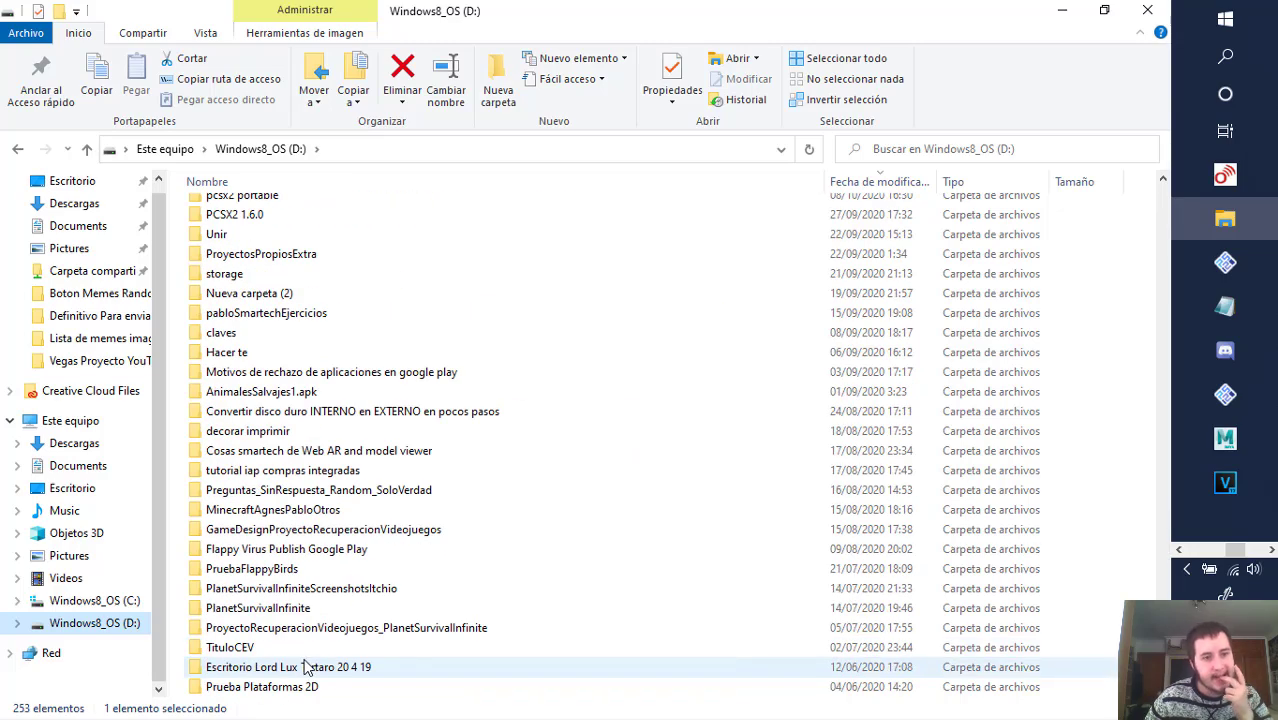
scroll(305, 667, up, 8)
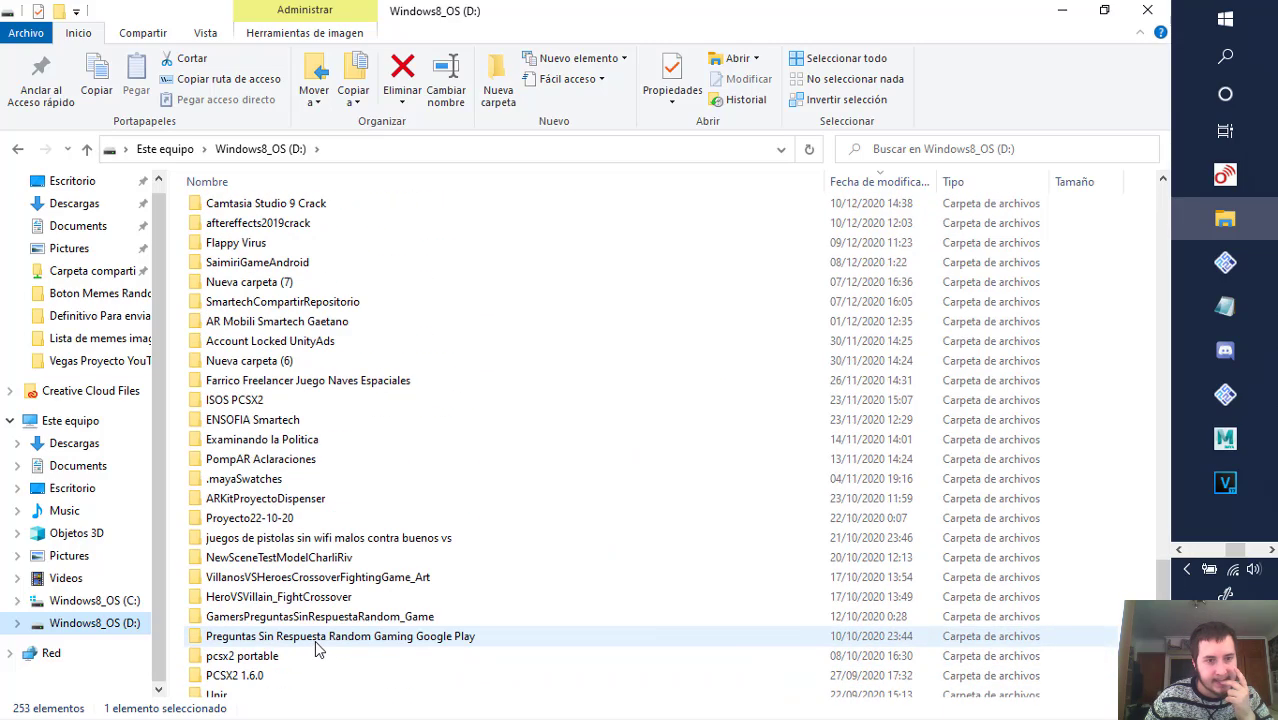
scroll(317, 648, up, 20)
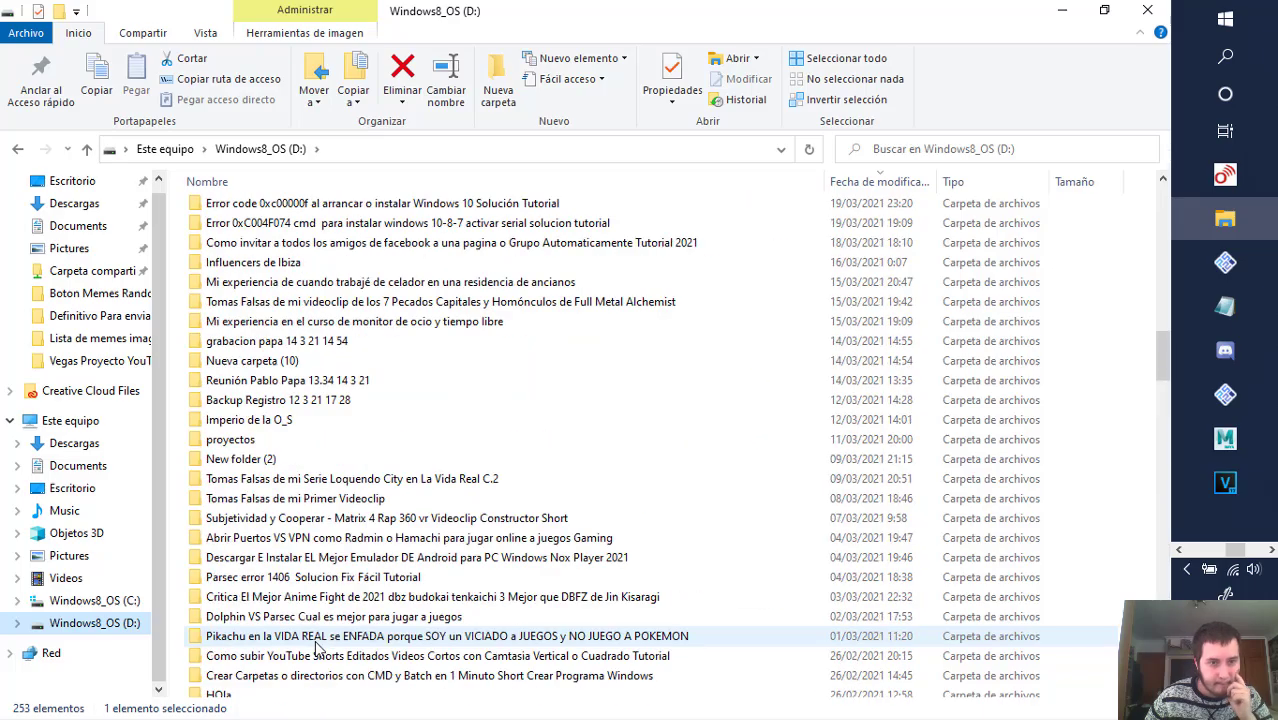
scroll(317, 648, up, 15)
scroll(318, 652, down, 7)
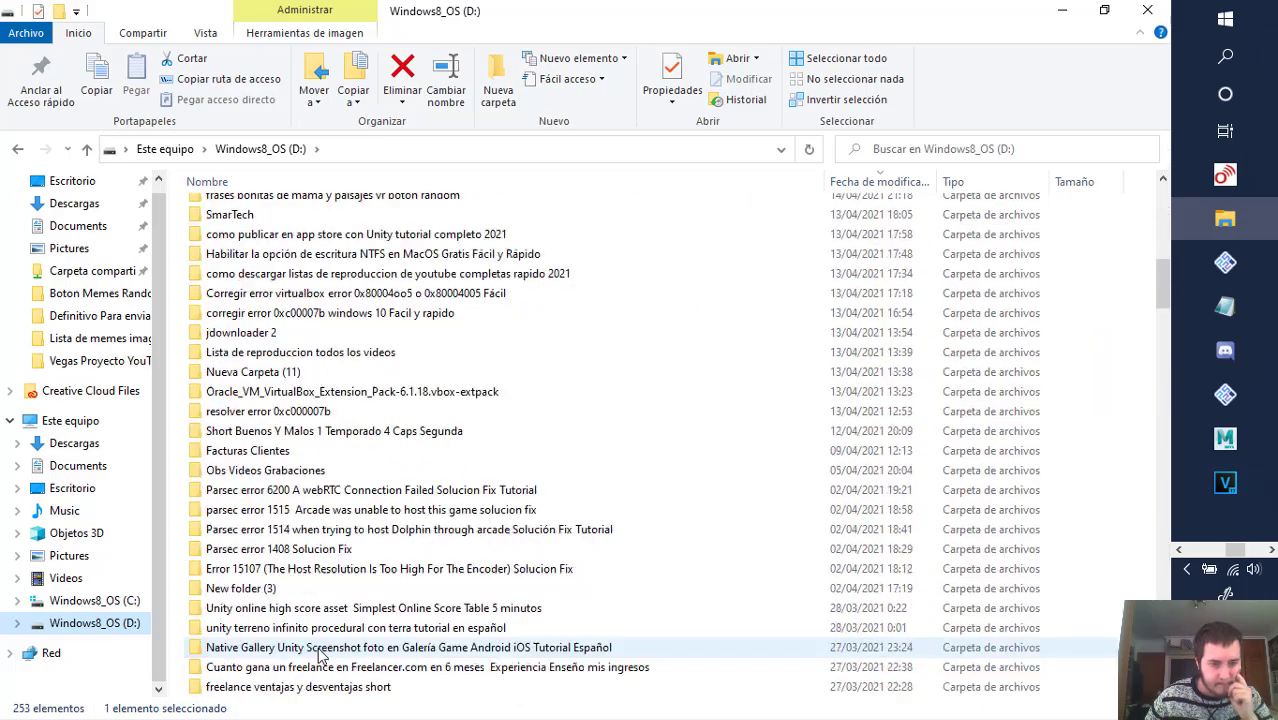
scroll(322, 655, down, 12)
click(1062, 10)
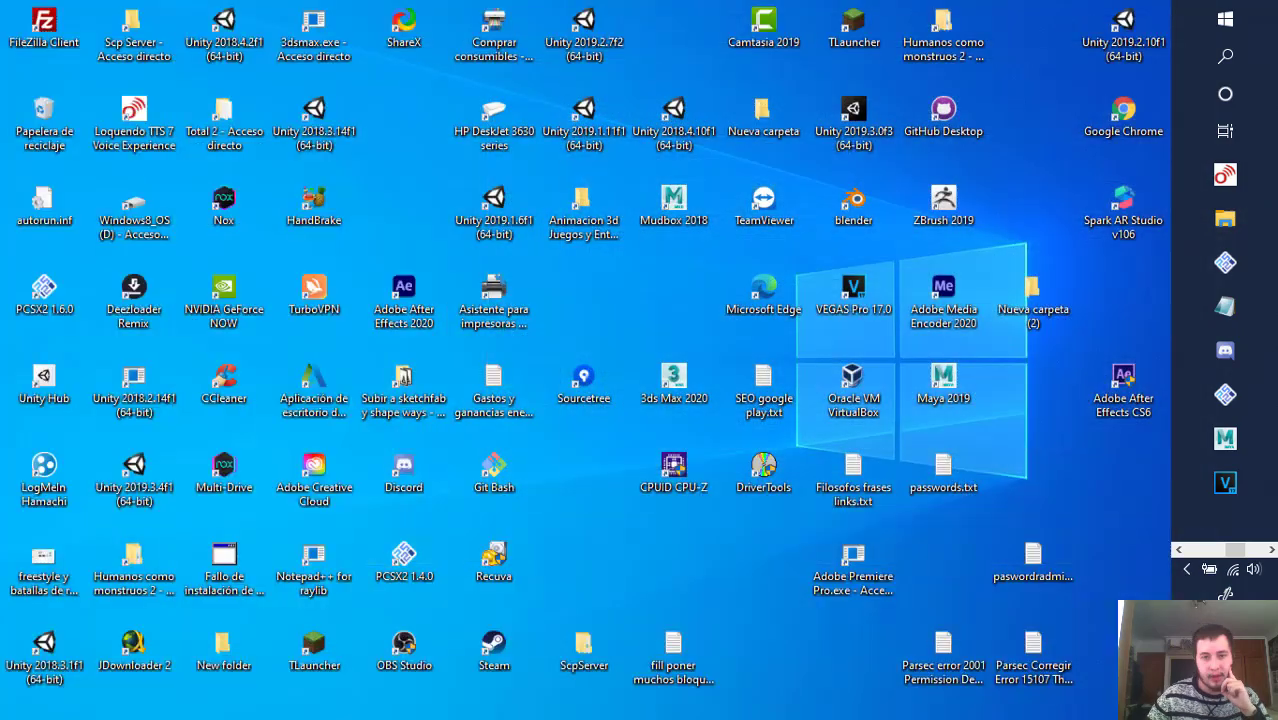
click(1225, 483)
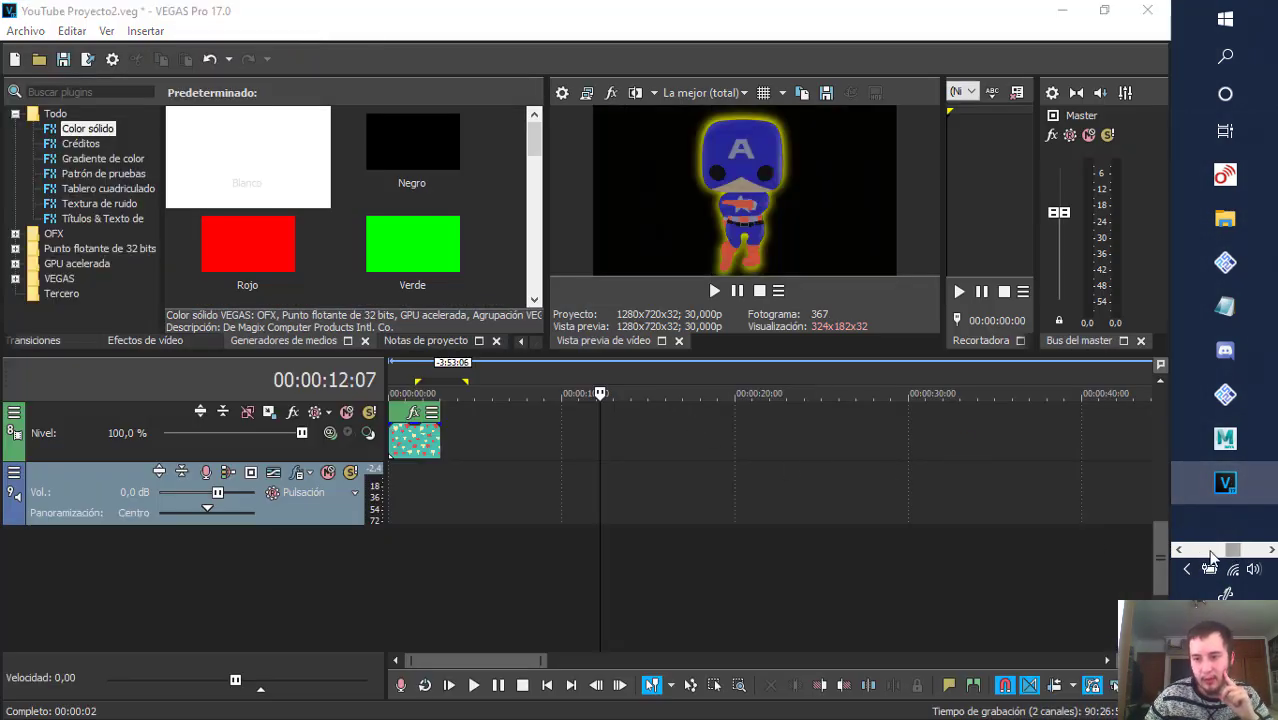
drag(1215, 551, 1193, 548)
click(1226, 220)
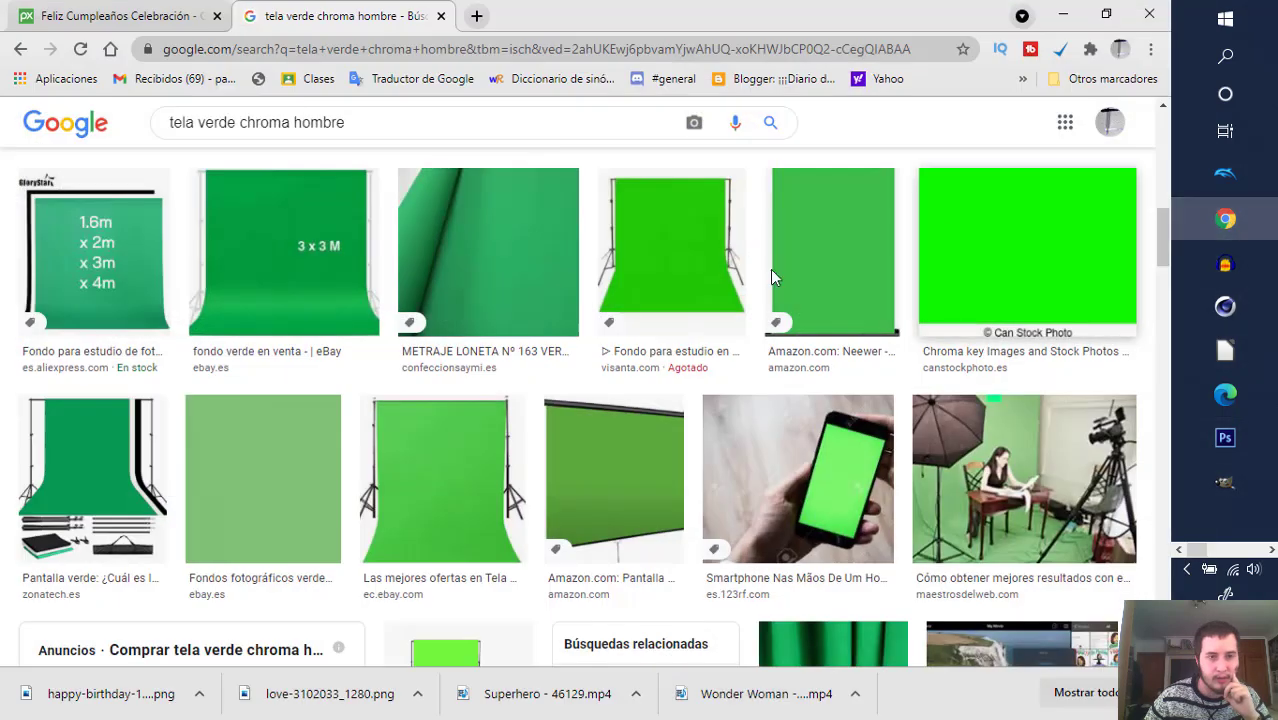
click(1063, 16)
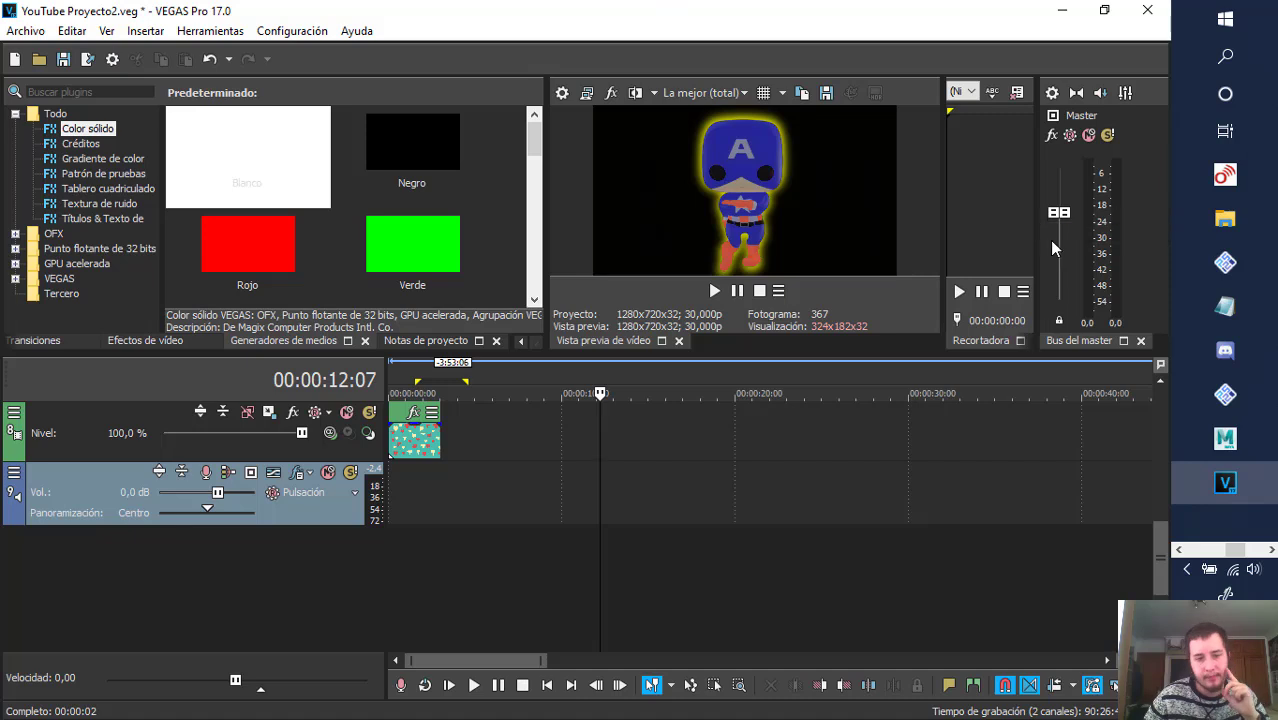
- Start an audio recording from the timeline's start, choosing to create a new track and record on it
click(393, 380)
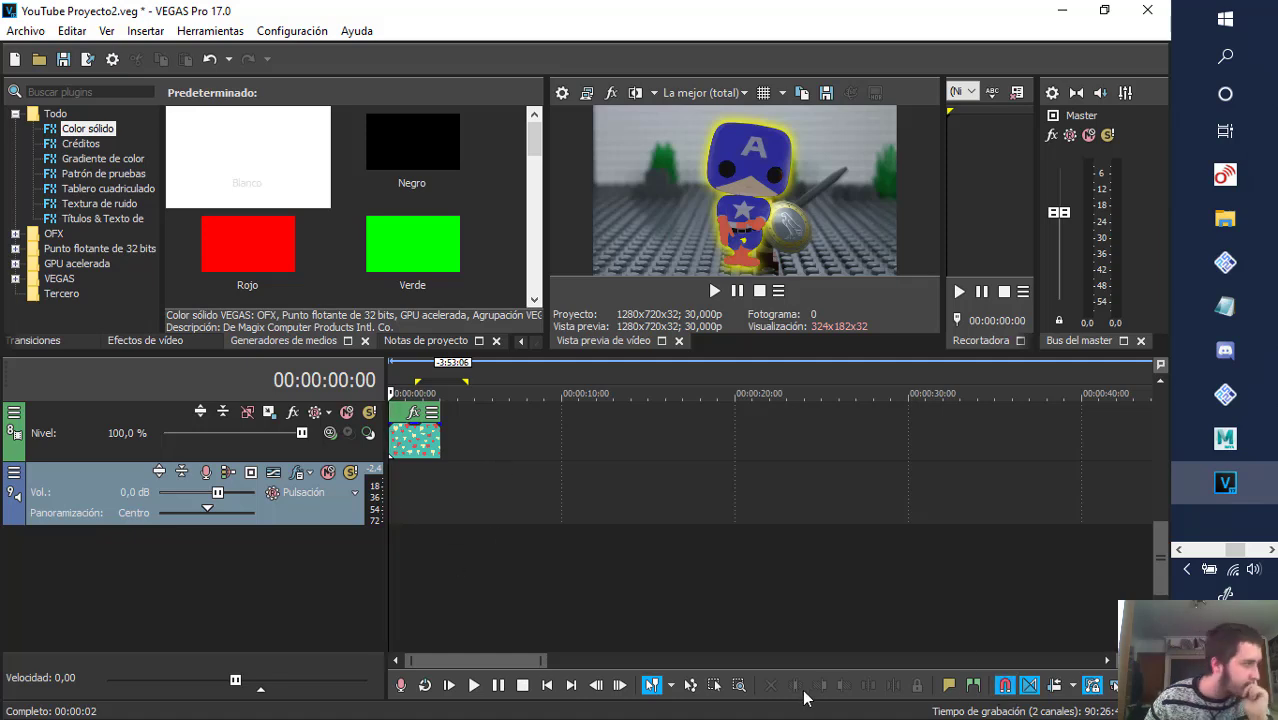
click(401, 686)
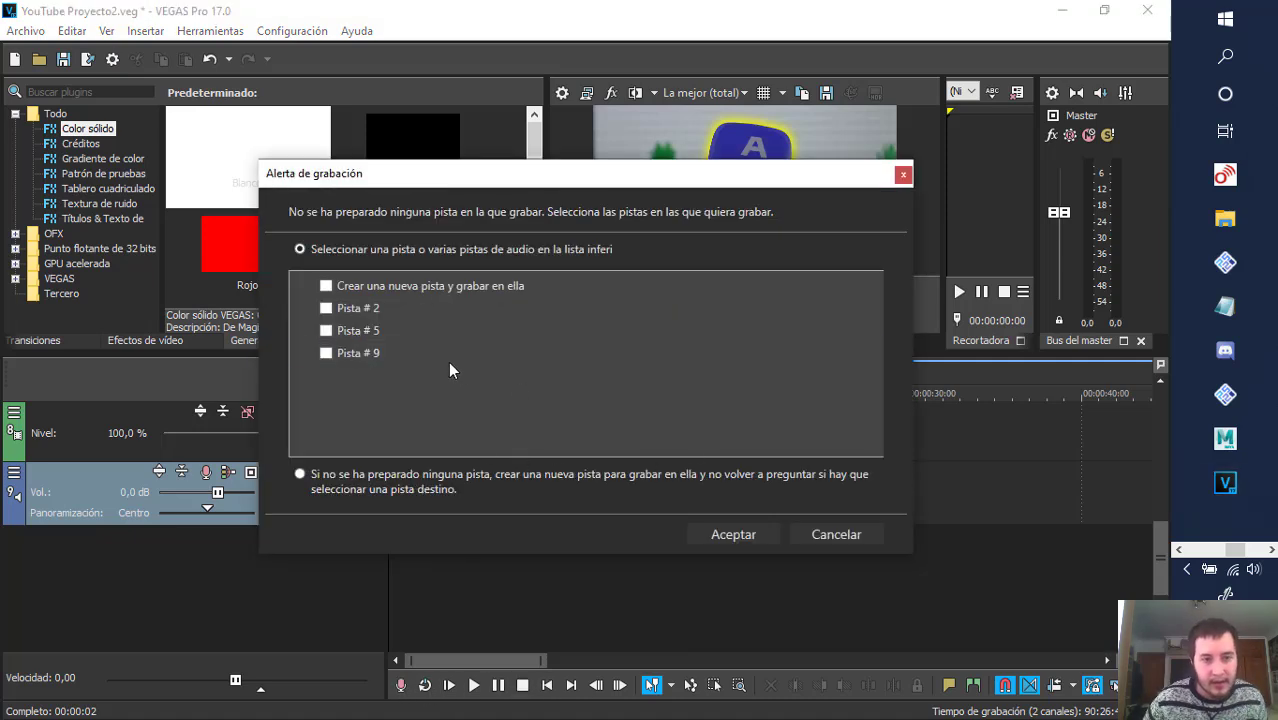
click(331, 288)
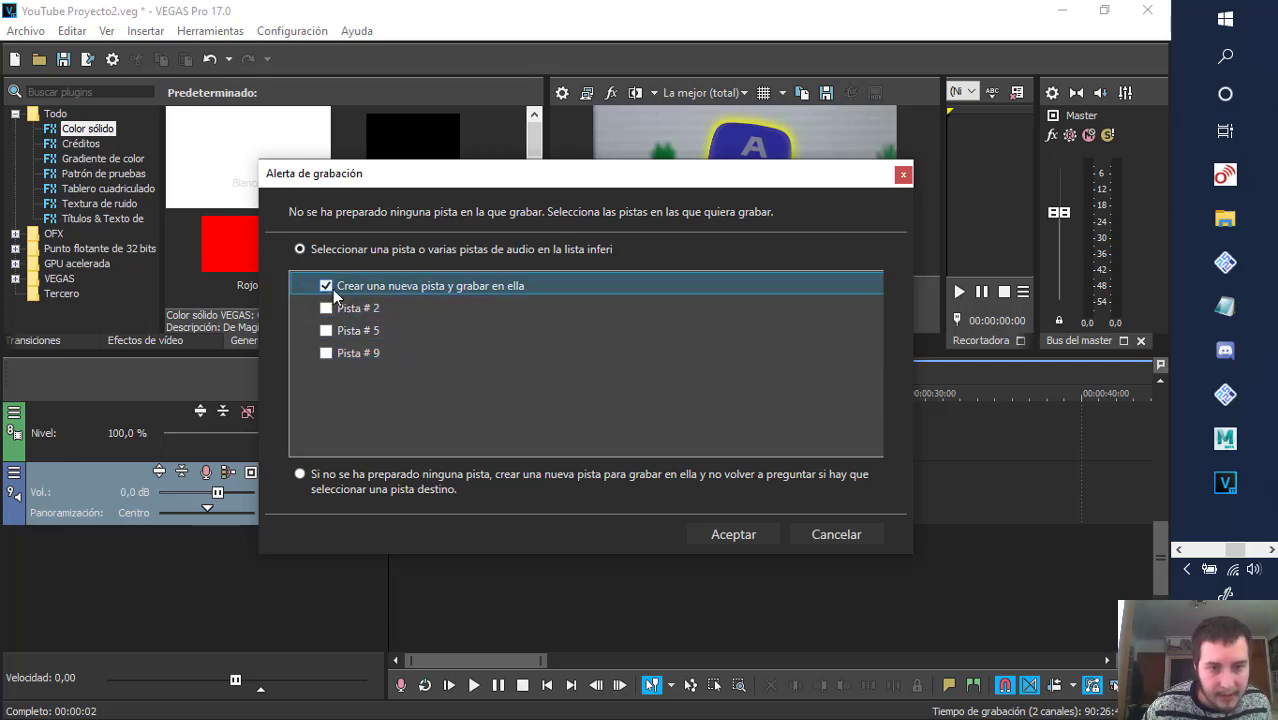
click(739, 536)
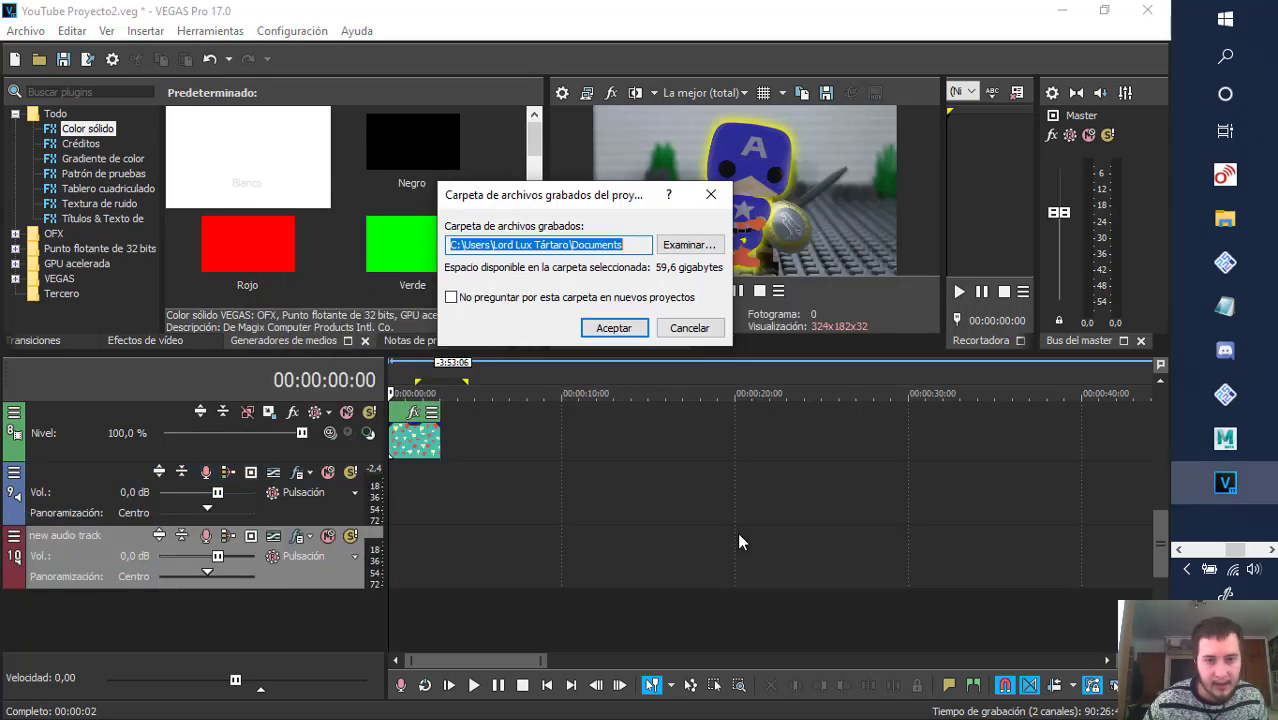
- Choose "Vegas Proyecto YouTube" on drive D: as the project's folder for recorded files
click(689, 244)
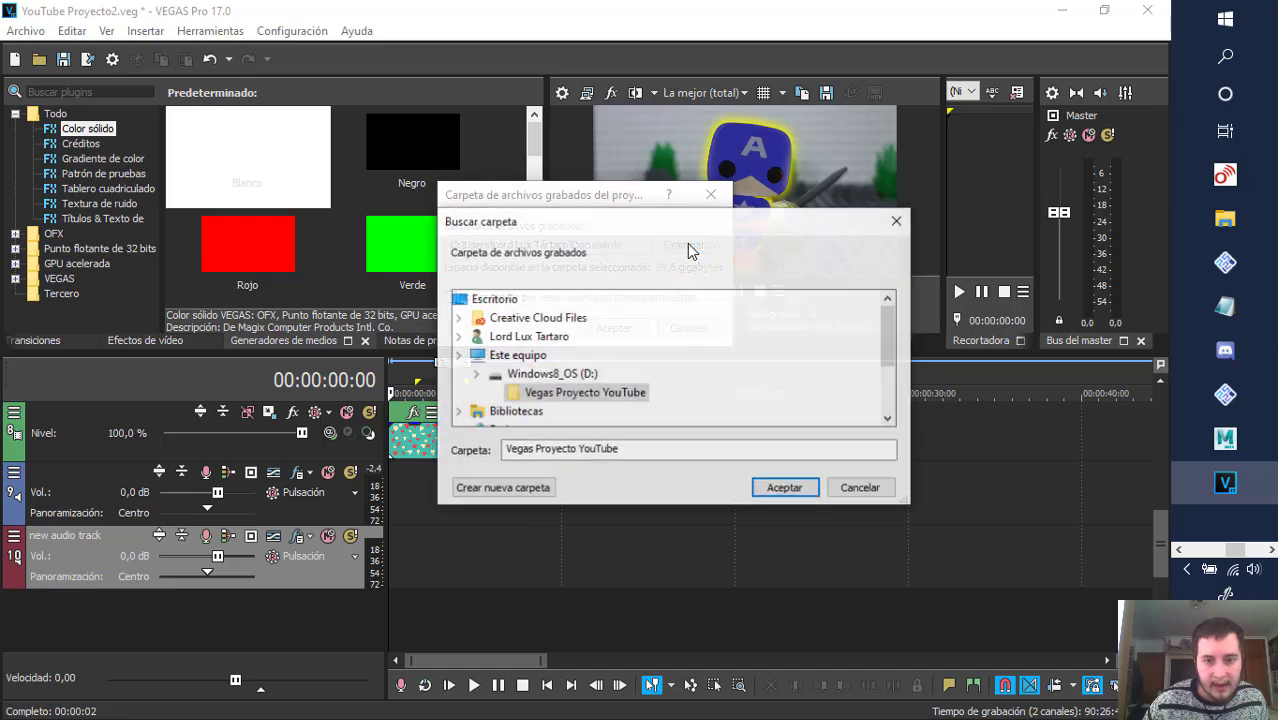
scroll(573, 400, down, 5)
scroll(573, 420, up, 5)
scroll(571, 422, down, 3)
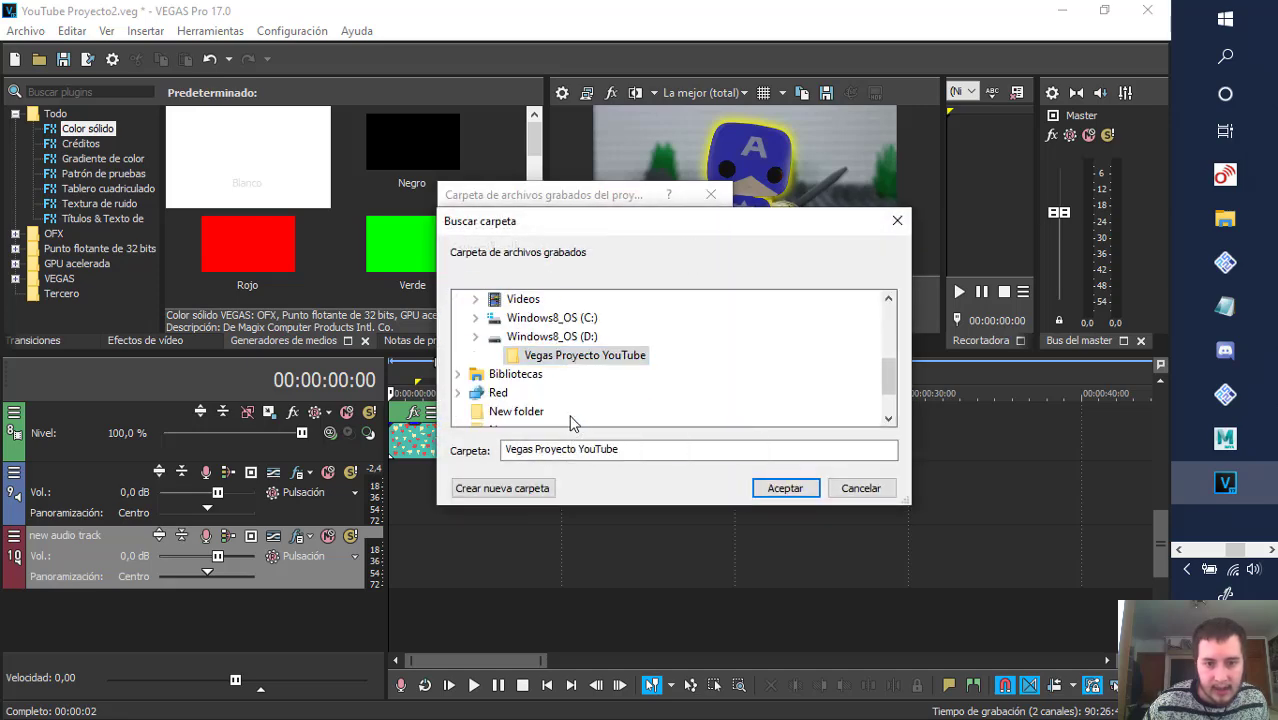
click(778, 497)
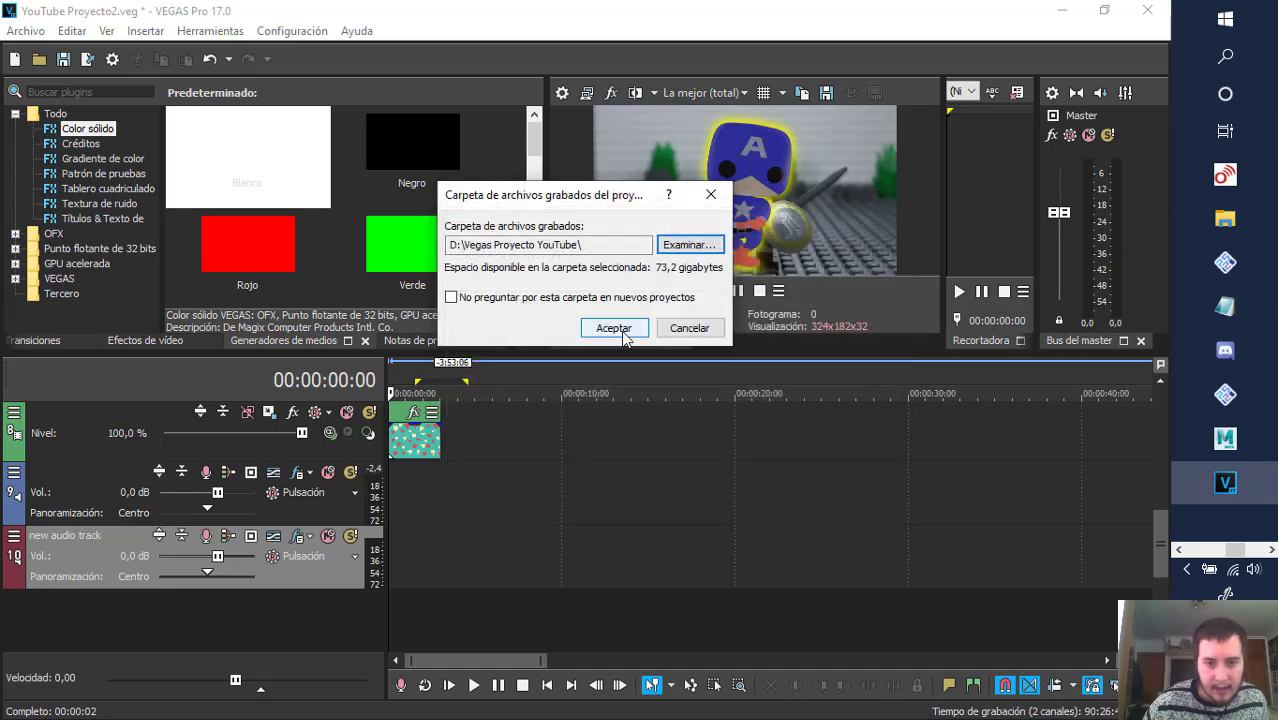
- Record an audio clip of about 3 seconds on the new audio track and keep the recorded file
click(623, 335)
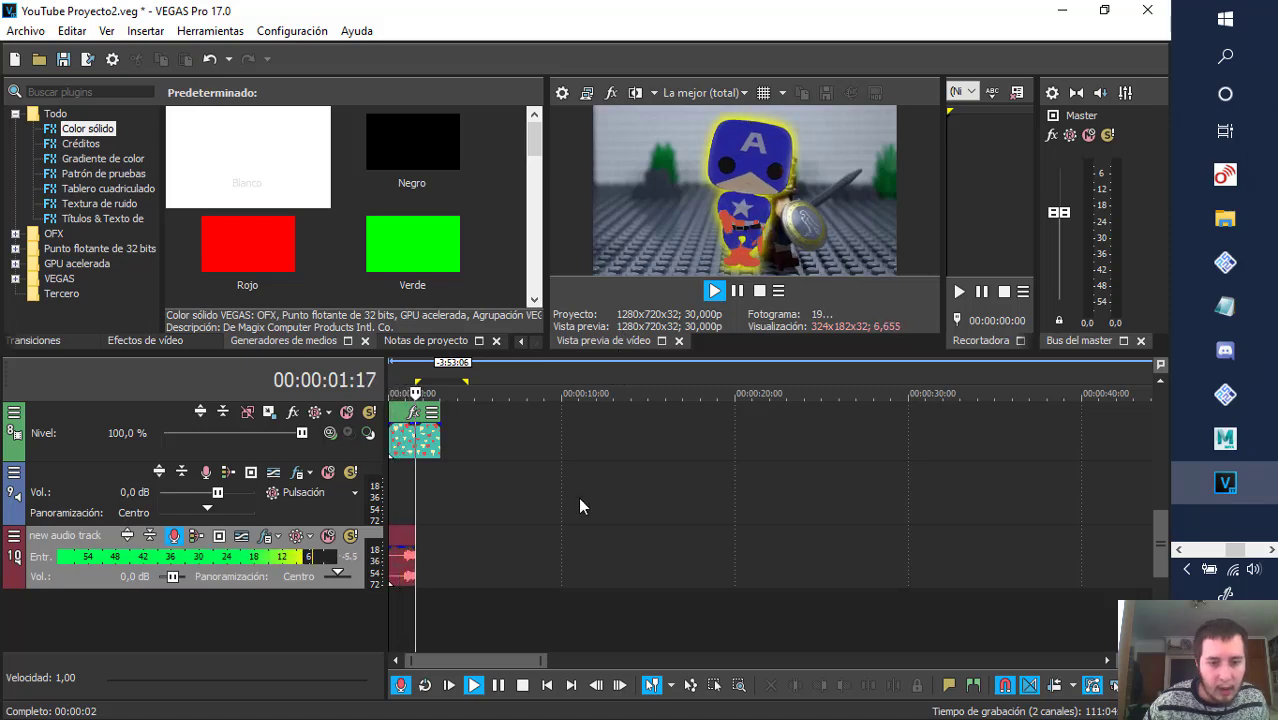
click(736, 293)
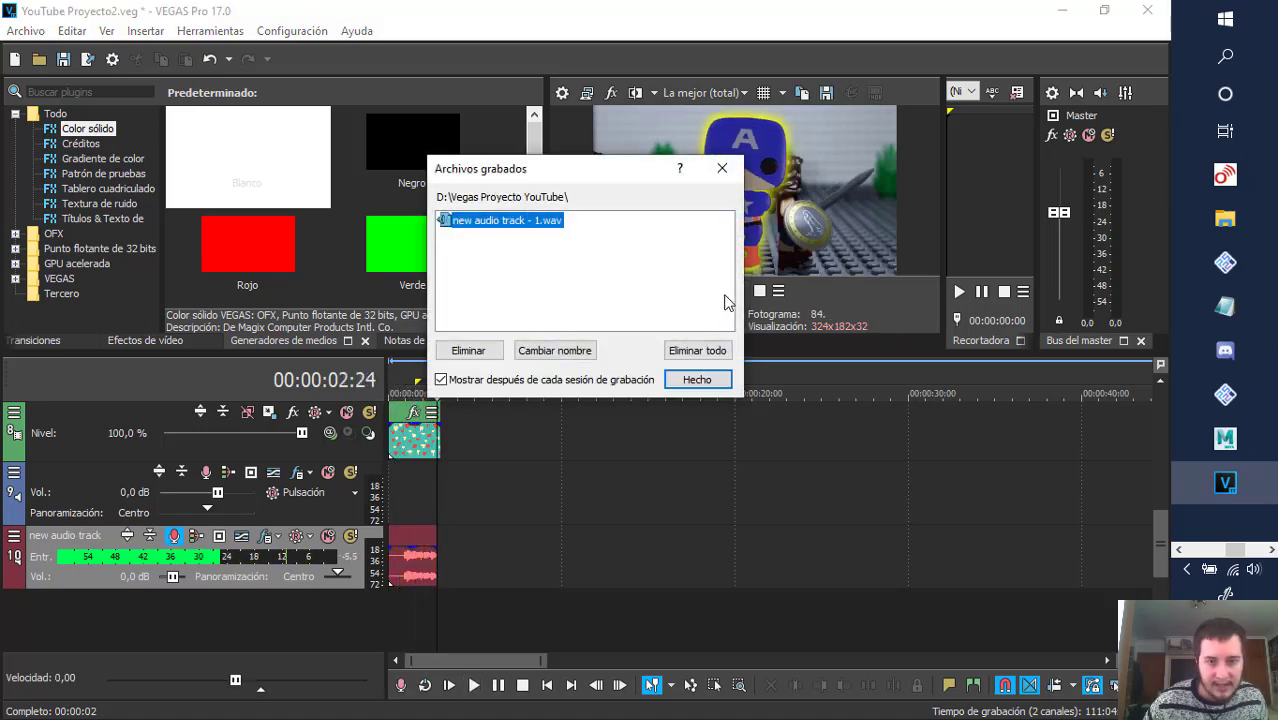
click(697, 379)
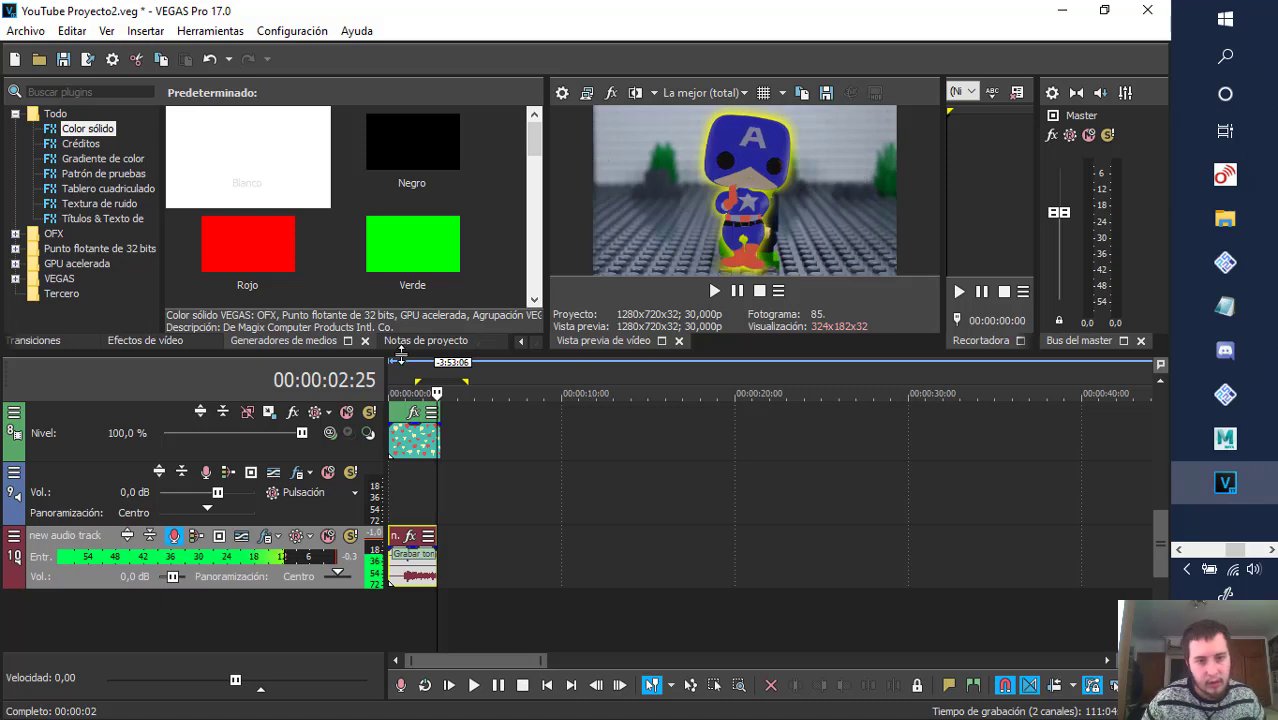
- Move the recorded clip about 12 seconds along the new audio track and play it back
drag(425, 580, 636, 585)
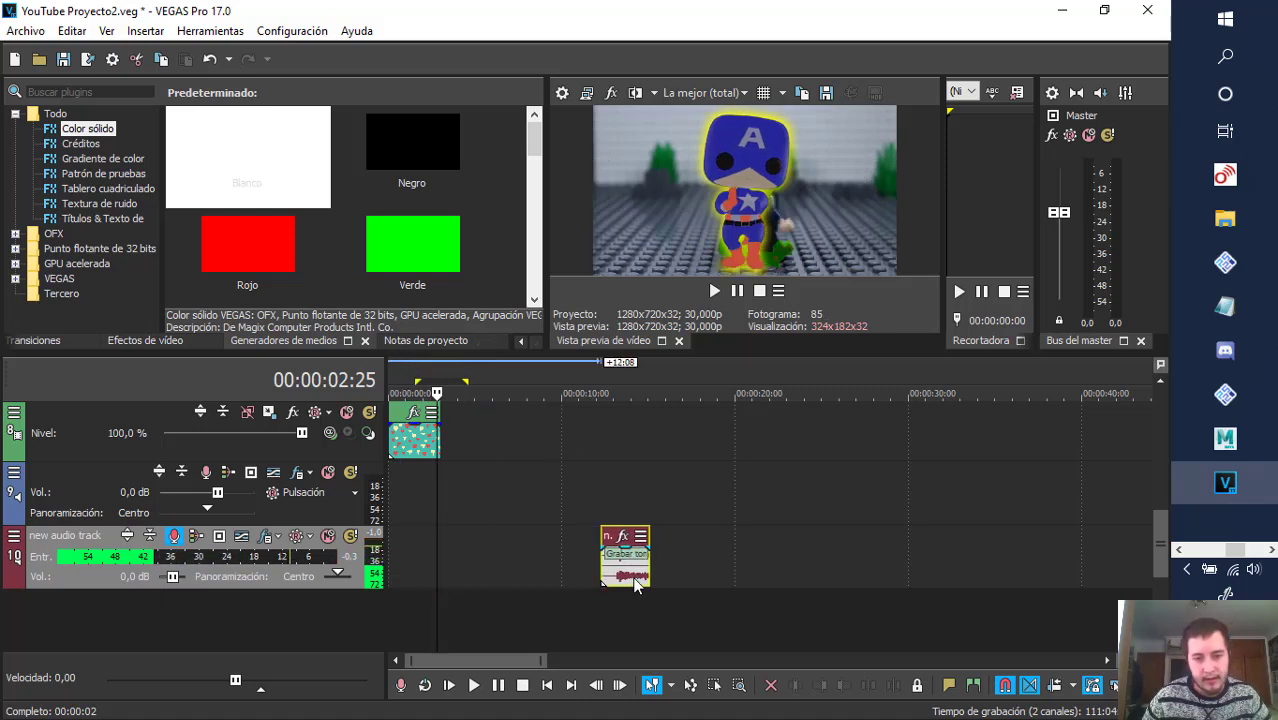
click(608, 380)
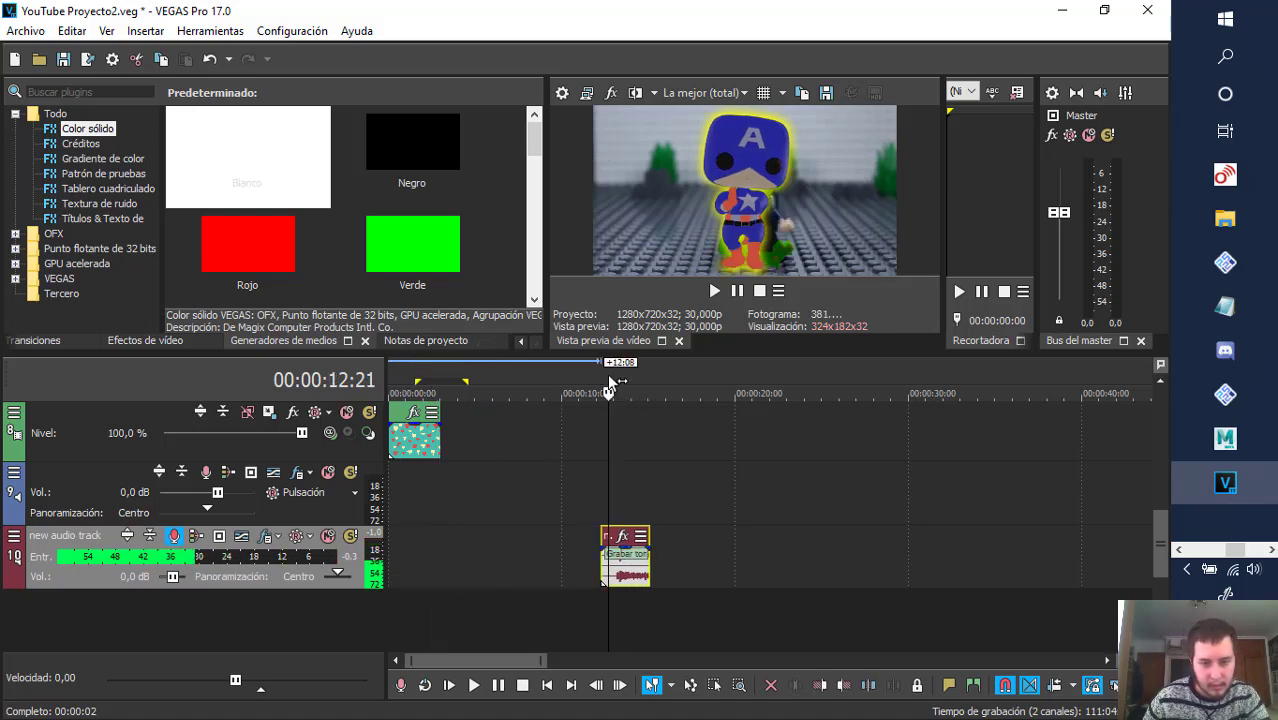
key(space)
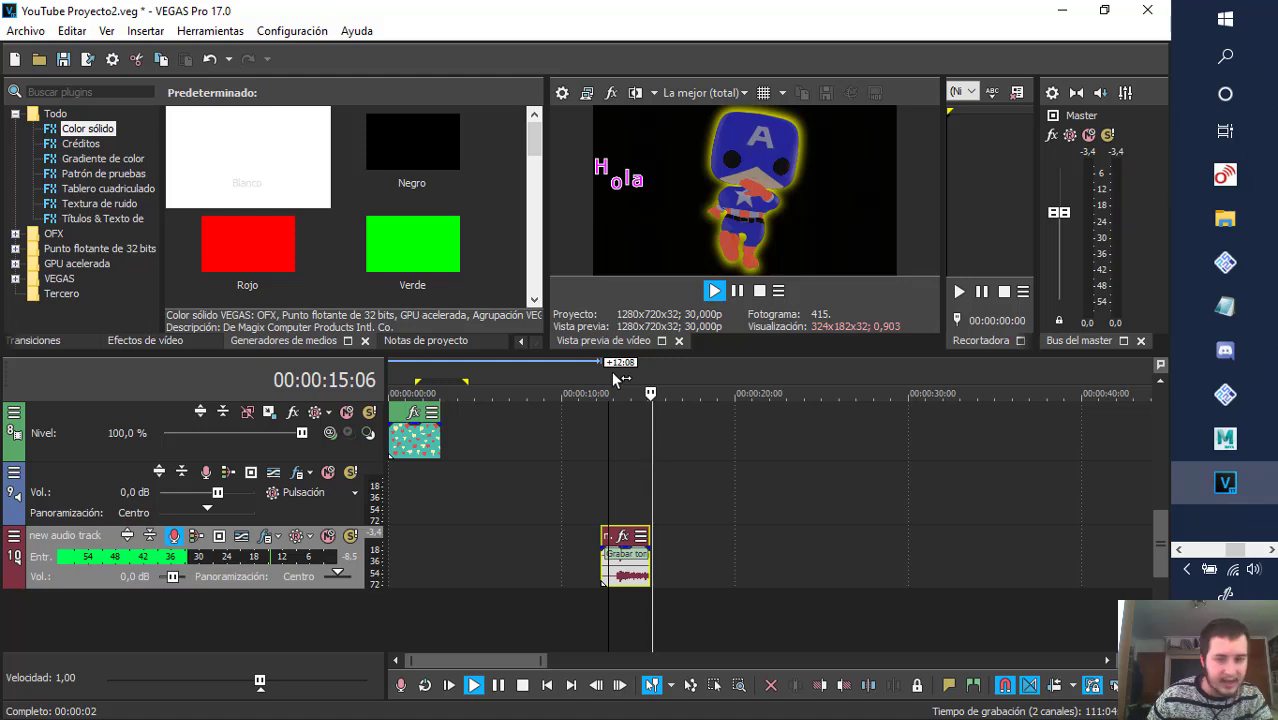
- Stop playback and move the recorded clip from the new audio track up to track 9
click(618, 390)
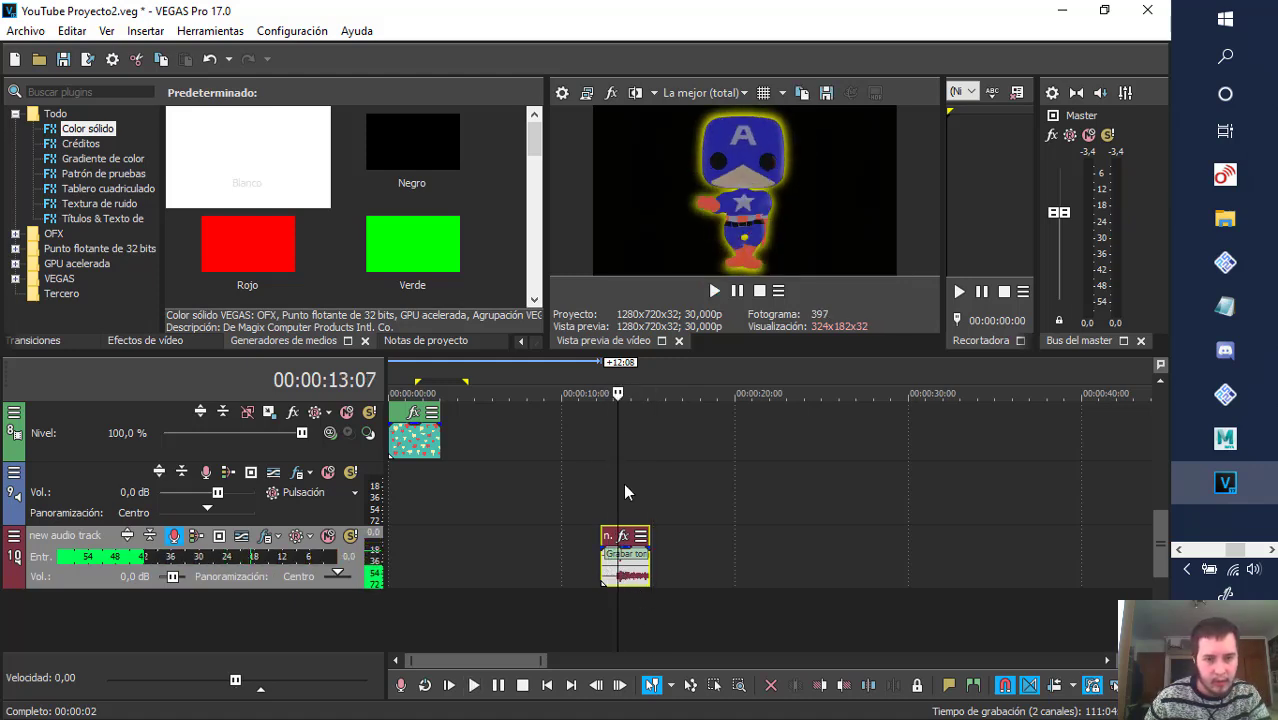
drag(633, 577, 626, 490)
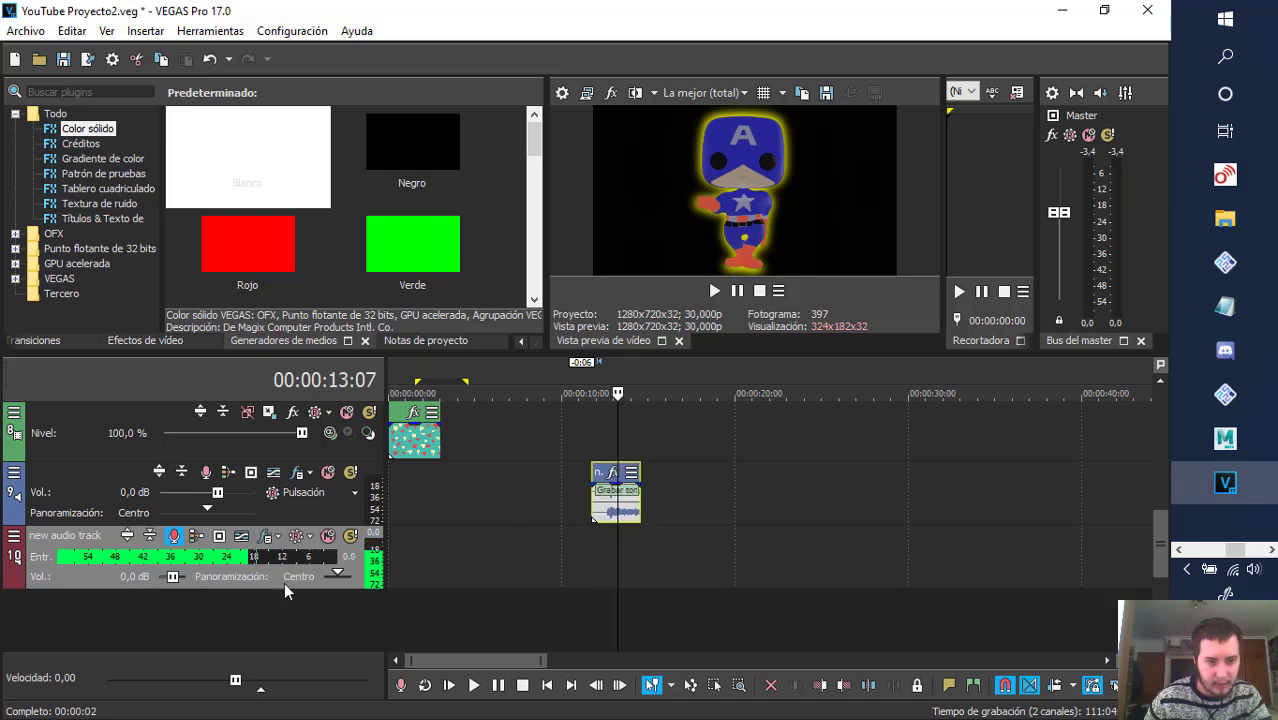
- Try to delete the empty new audio track and undo the last deletion
right_click(326, 580)
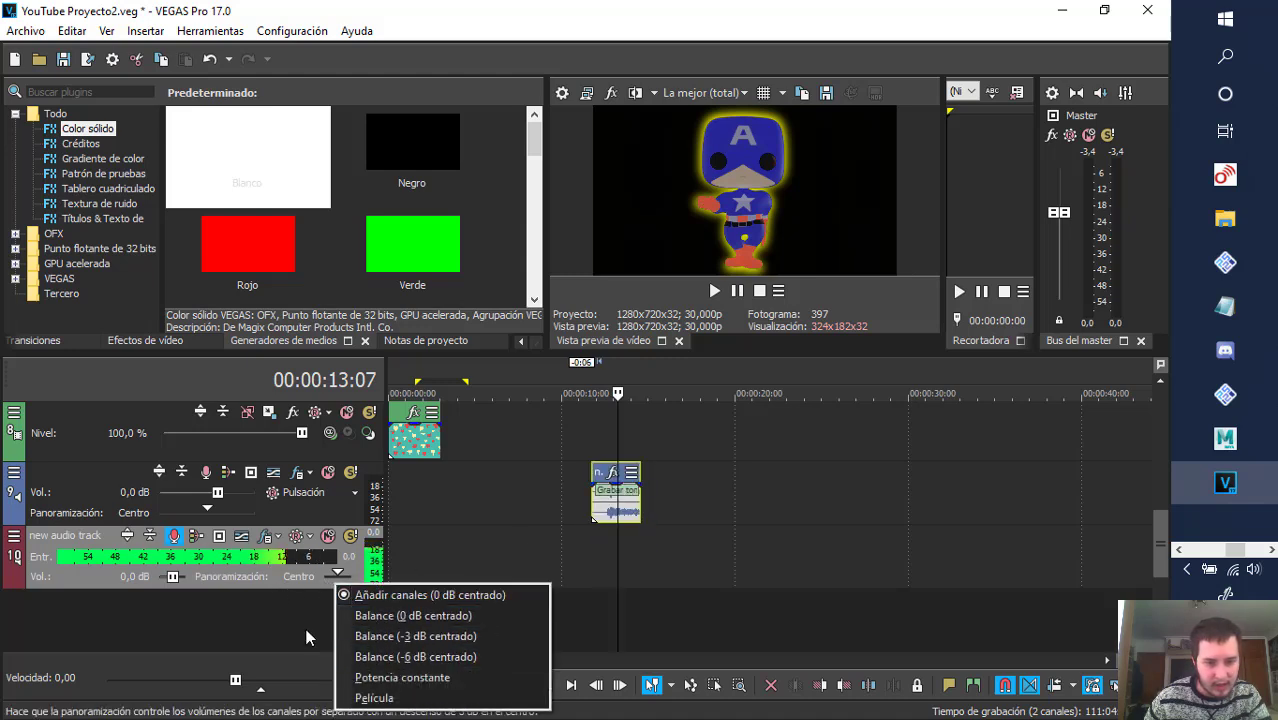
click(290, 597)
key(Delete)
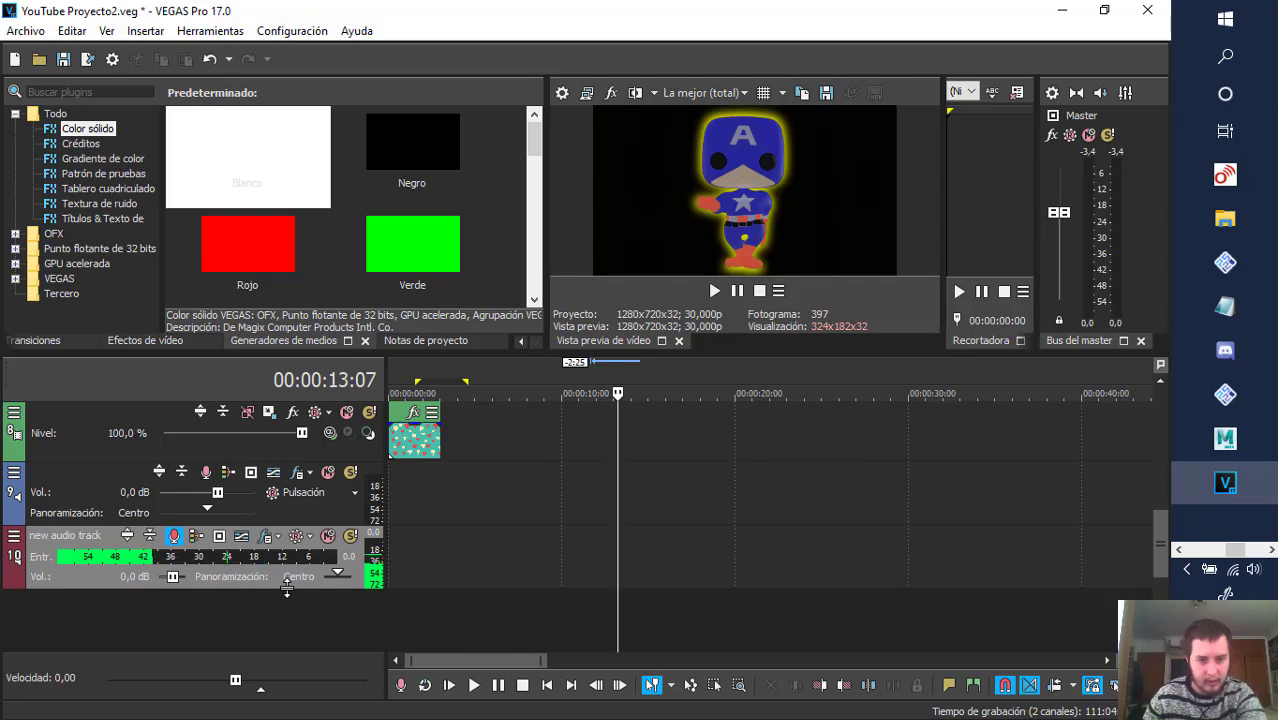
key(ctrl+z)
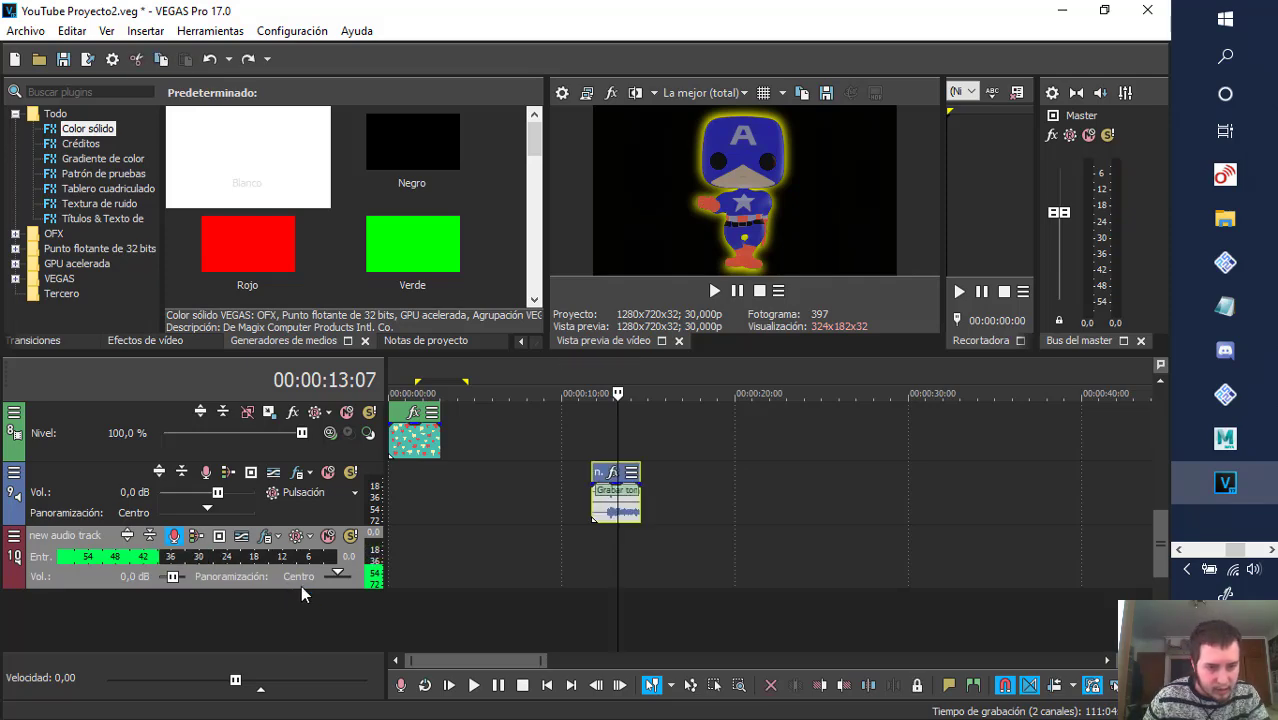
right_click(301, 585)
click(646, 640)
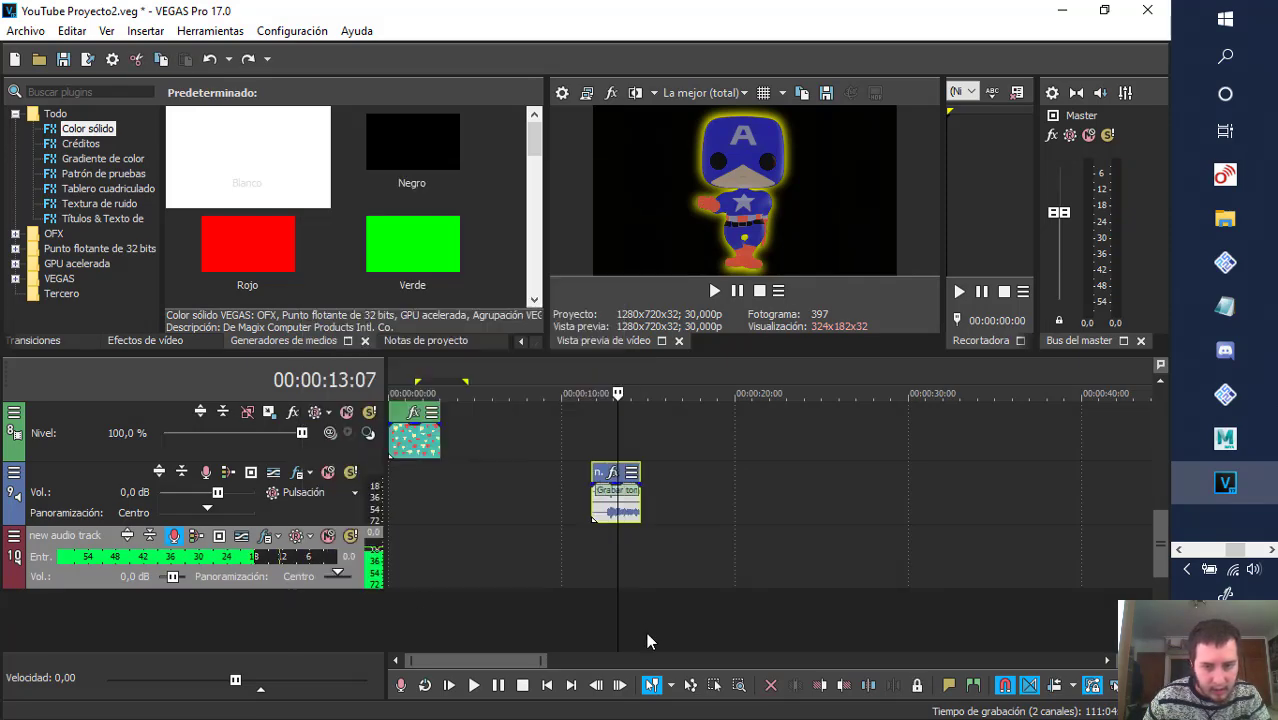
right_click(343, 583)
click(310, 585)
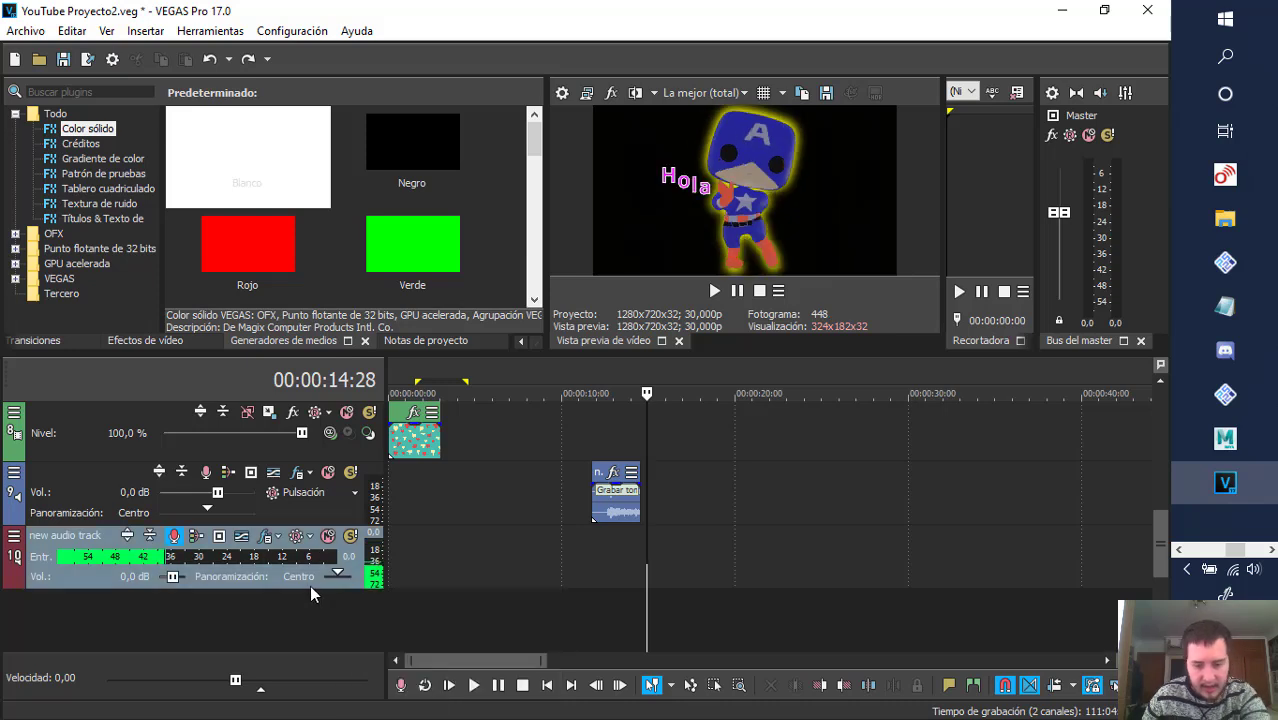
click(15, 545)
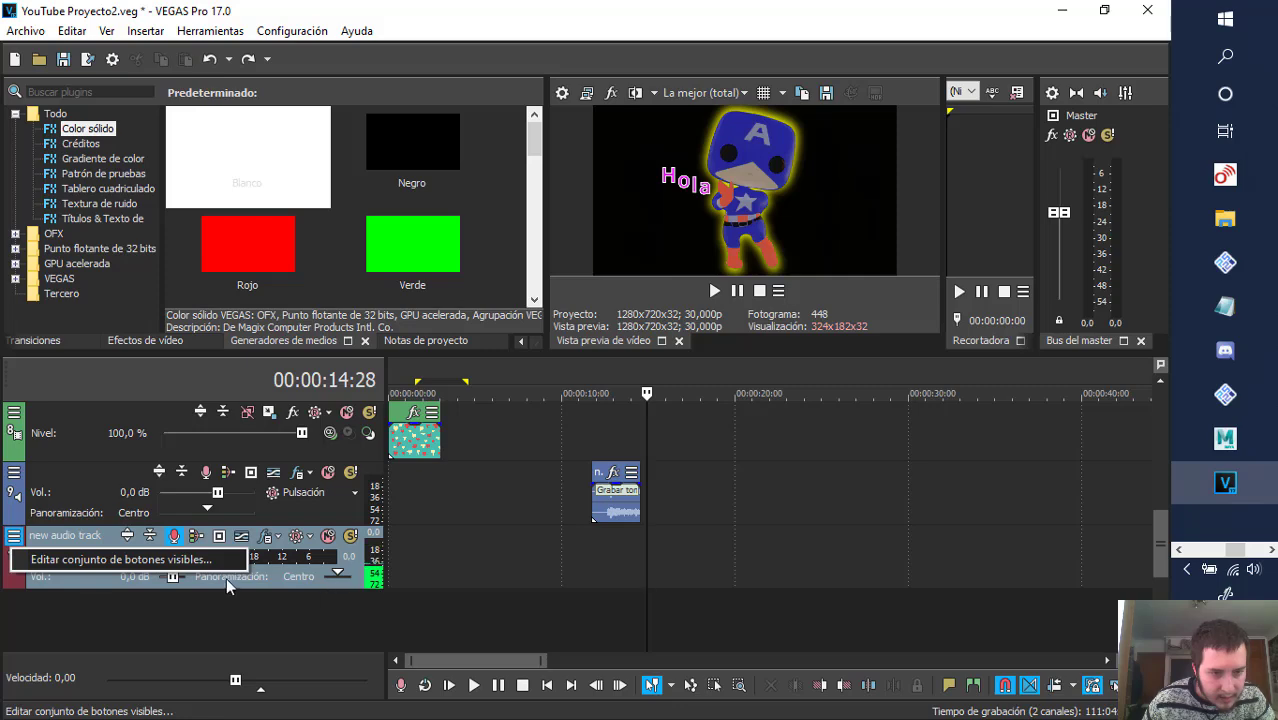
right_click(366, 588)
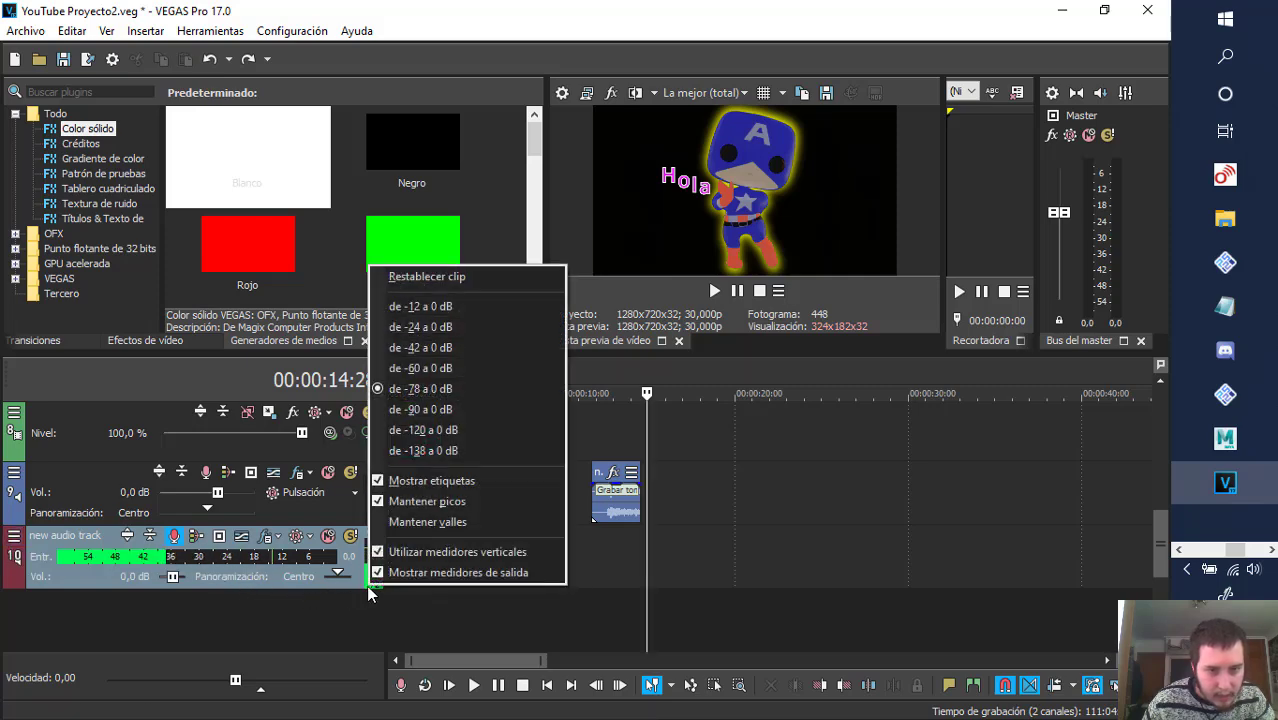
click(350, 588)
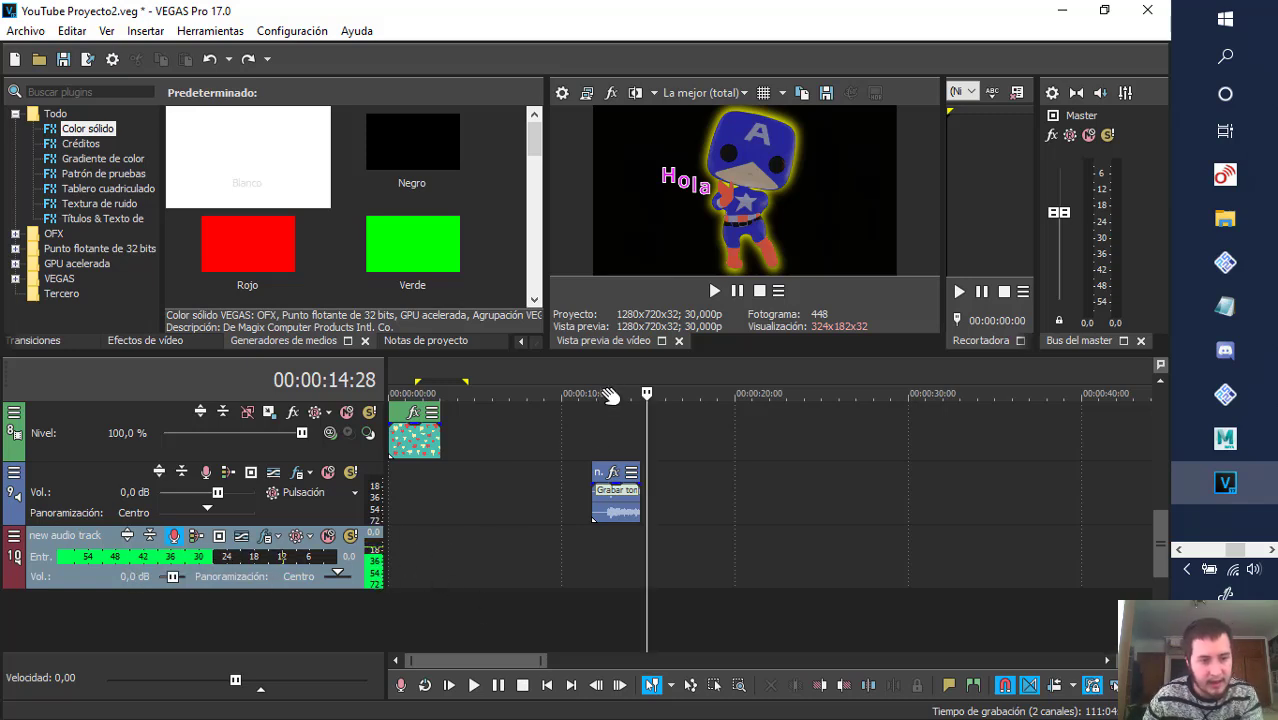
- Hide the Preparar para grabar button from all audio track headers
click(13, 538)
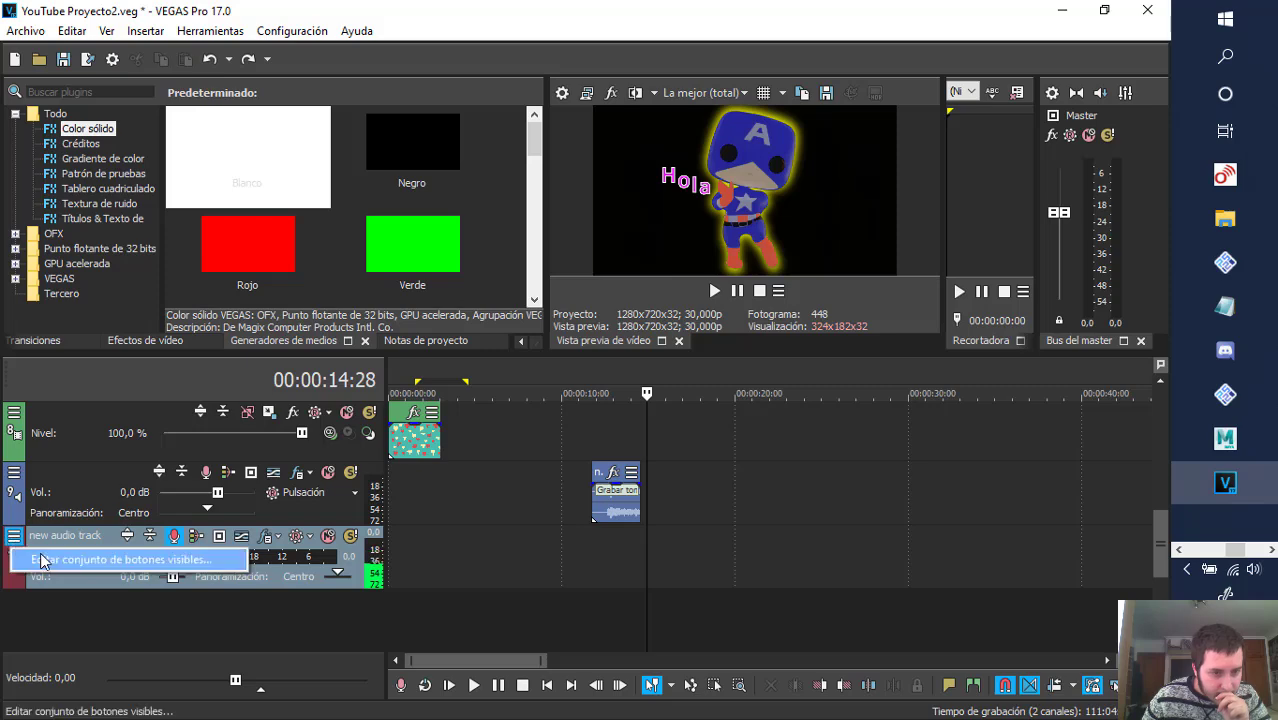
click(50, 557)
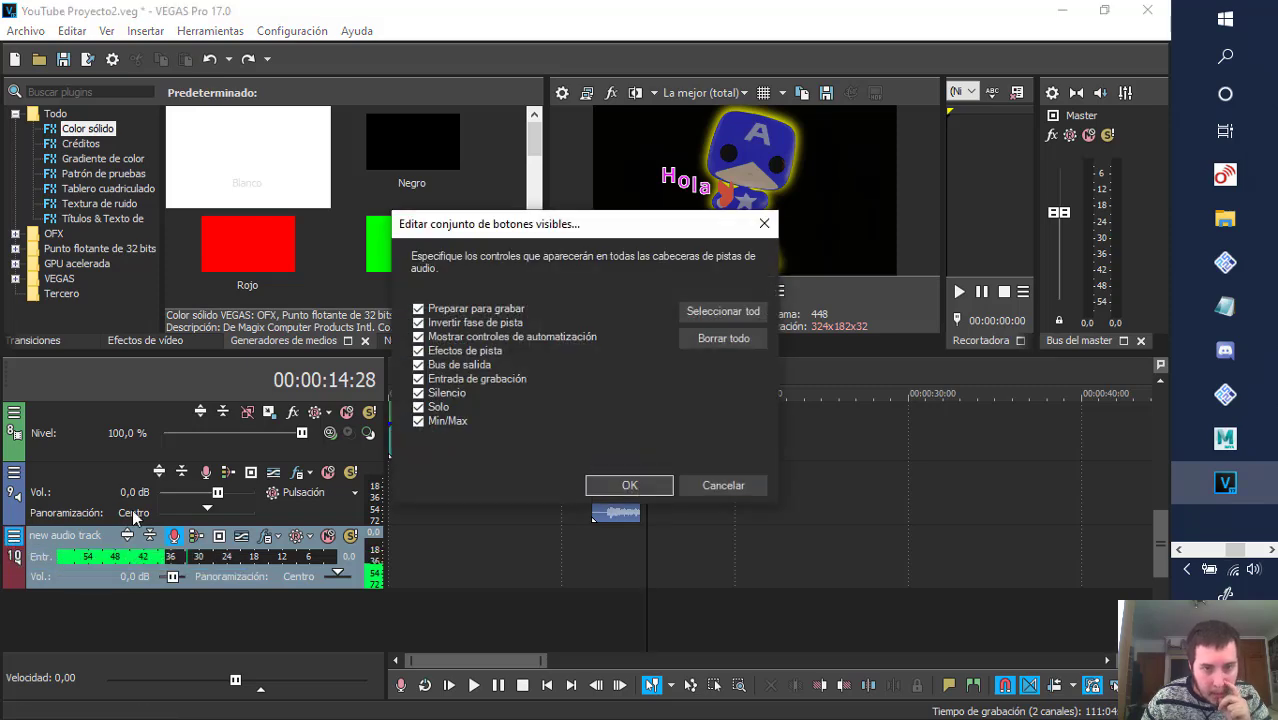
click(420, 312)
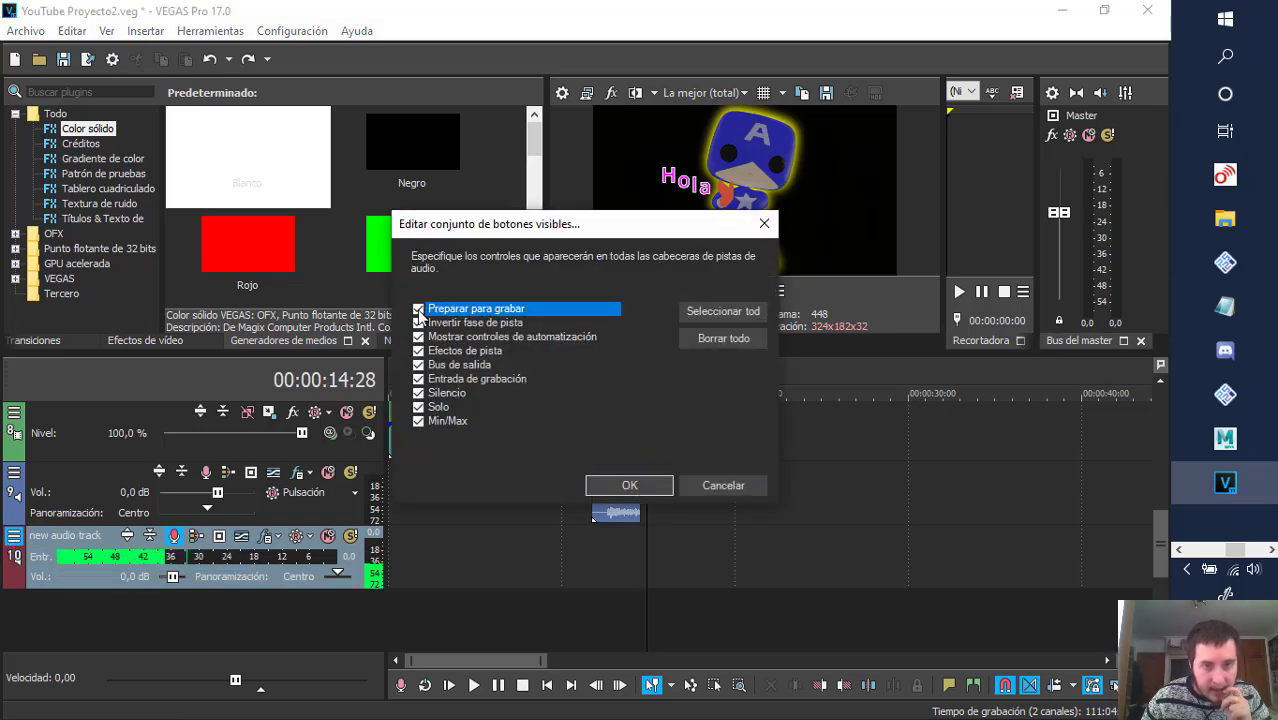
click(628, 485)
- Restore the Preparar para grabar button in the set of visible audio track header buttons
right_click(163, 550)
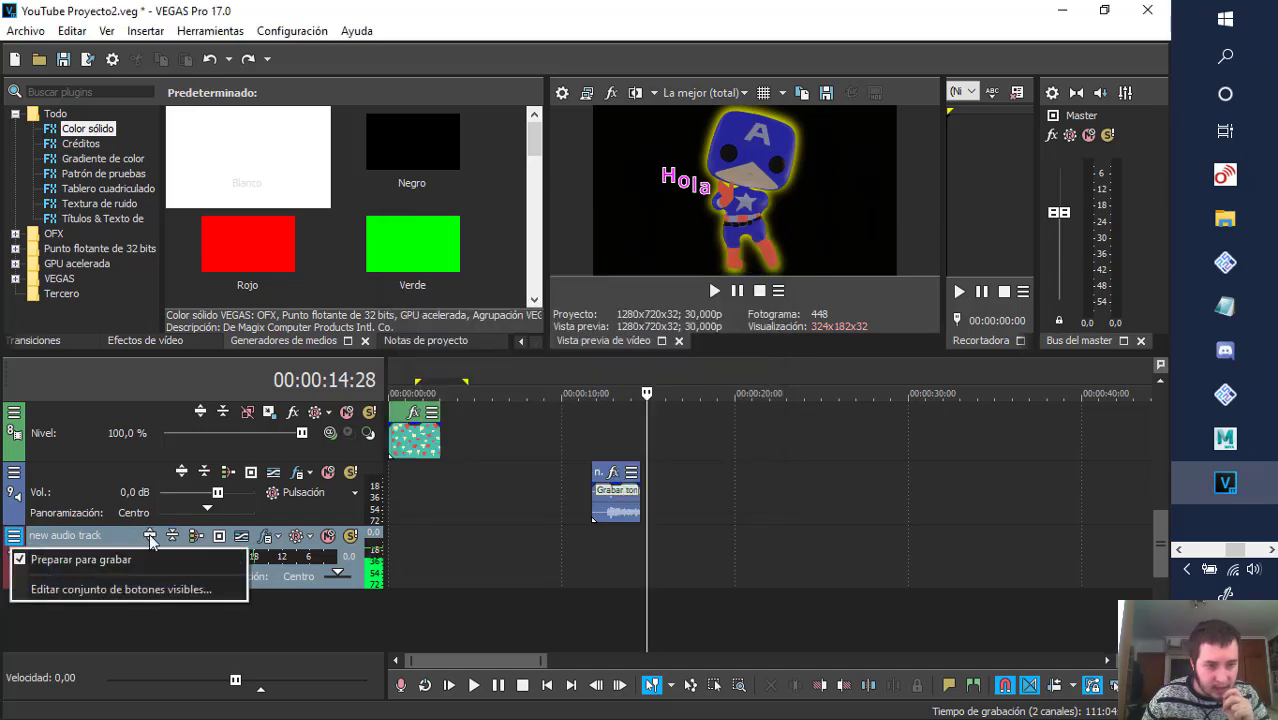
click(110, 589)
click(421, 312)
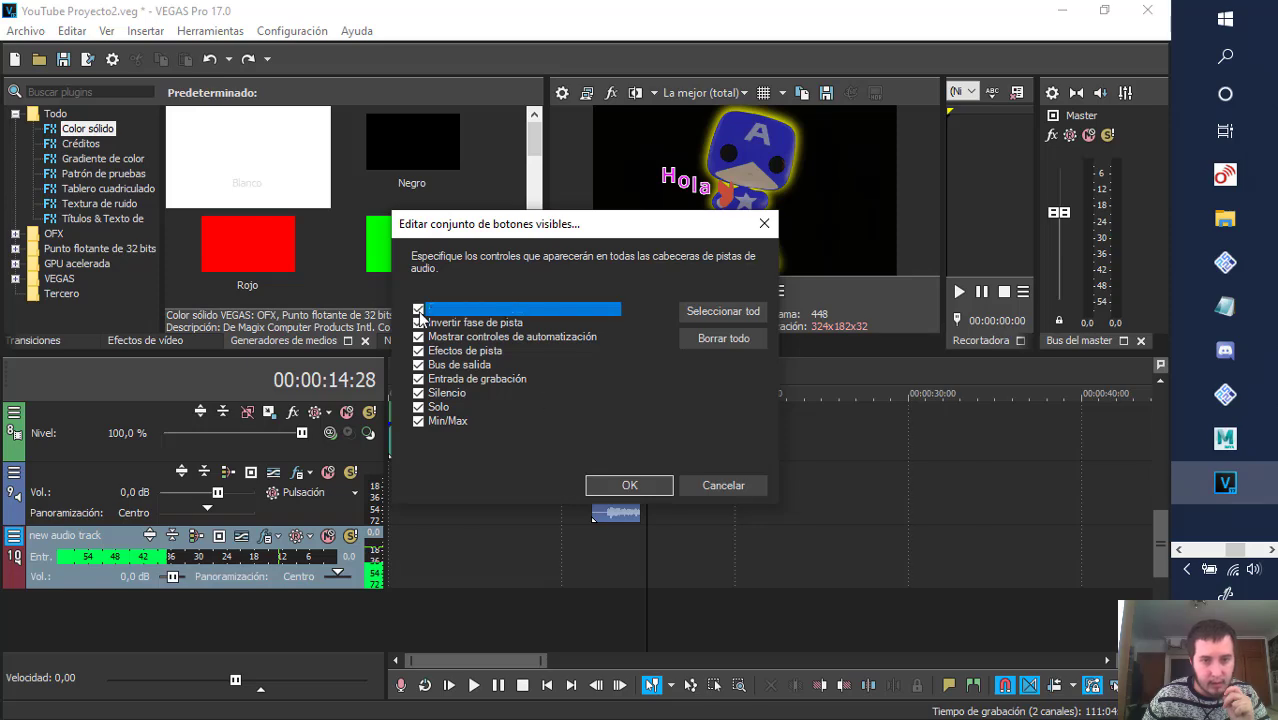
click(629, 485)
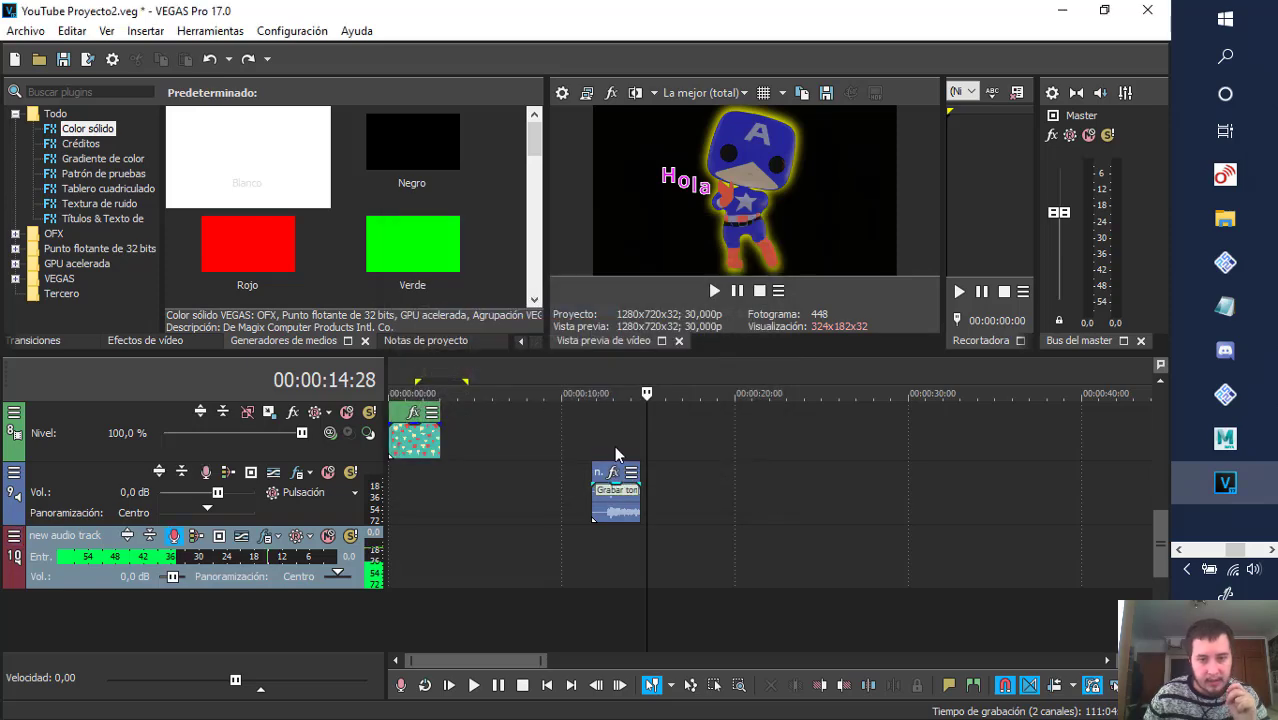
- Play back the recorded clip on track 9 from its beginning and stop
click(592, 376)
key(space)
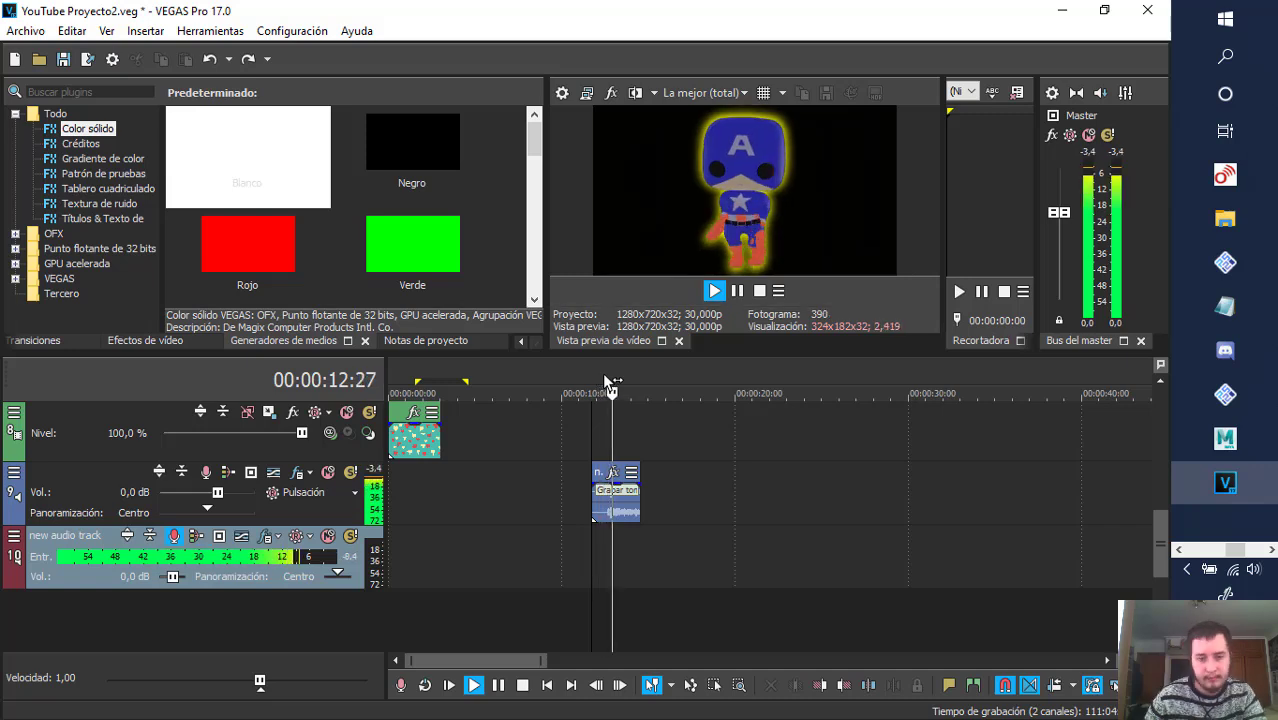
key(space)
key(space)
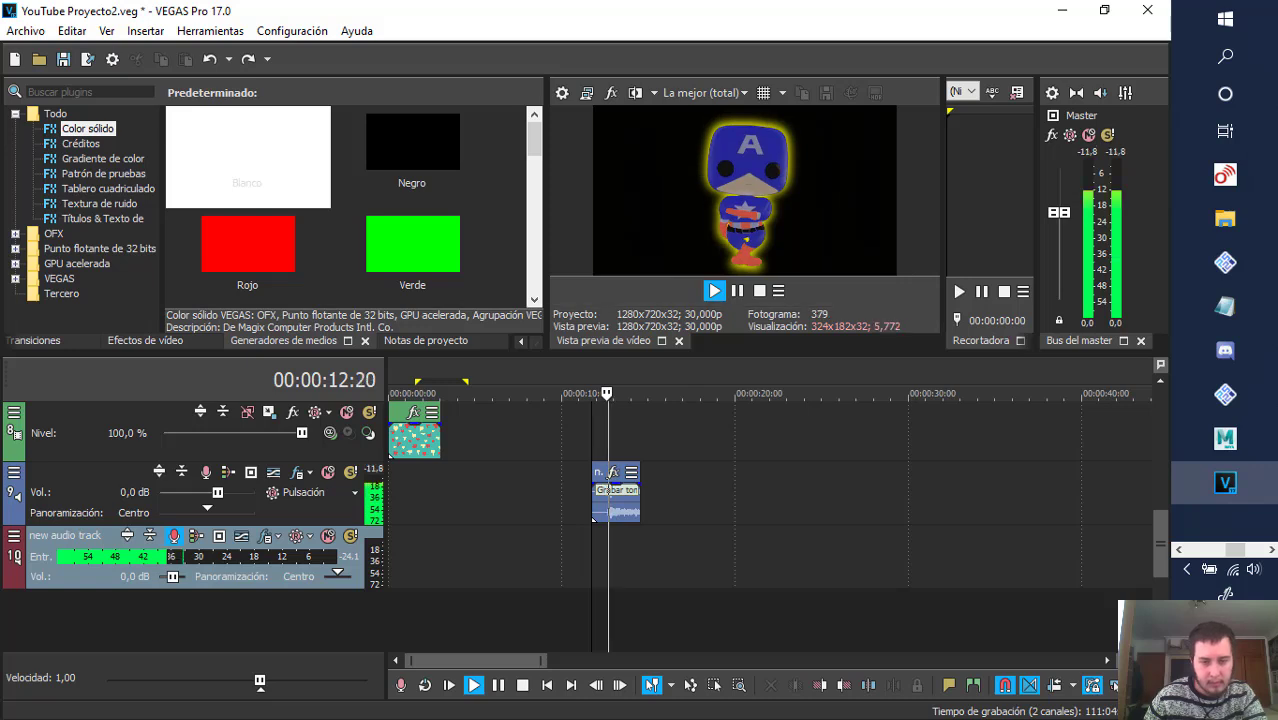
key(space)
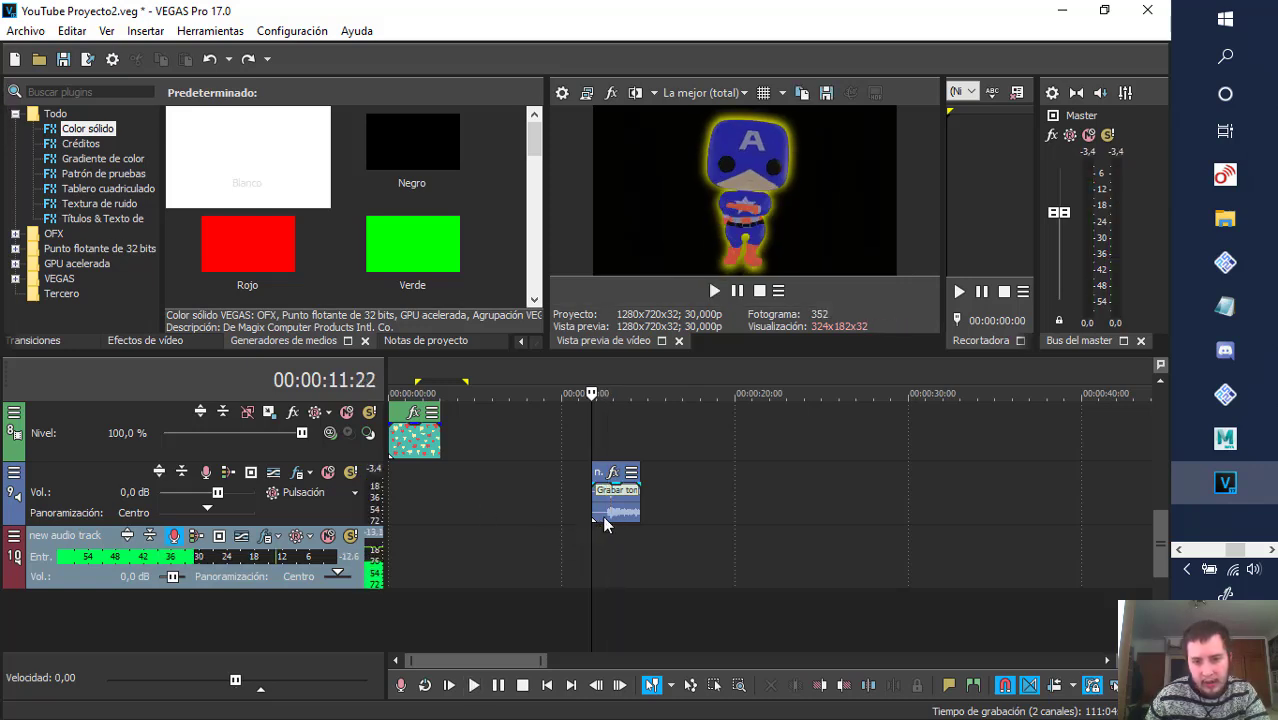
- Move the recorded clip along track 9 to about 00:01:56:22 and play it back there
drag(605, 518, 892, 500)
click(892, 386)
key(space)
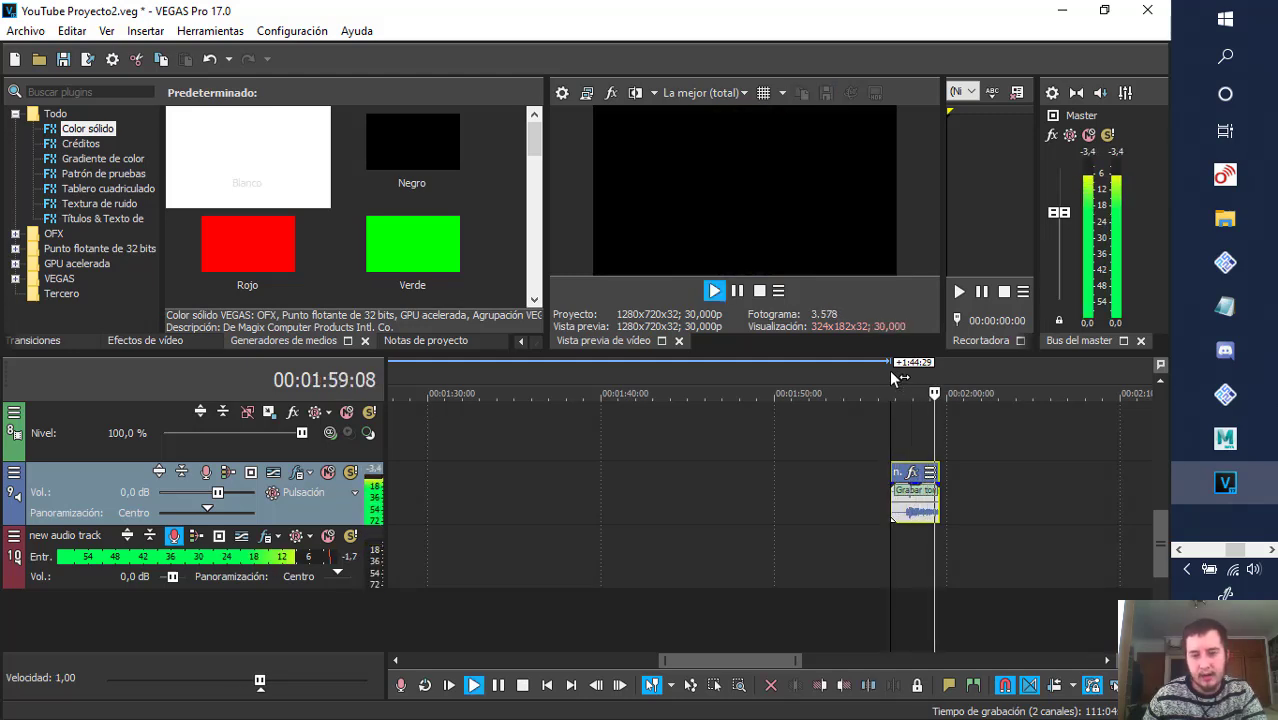
key(space)
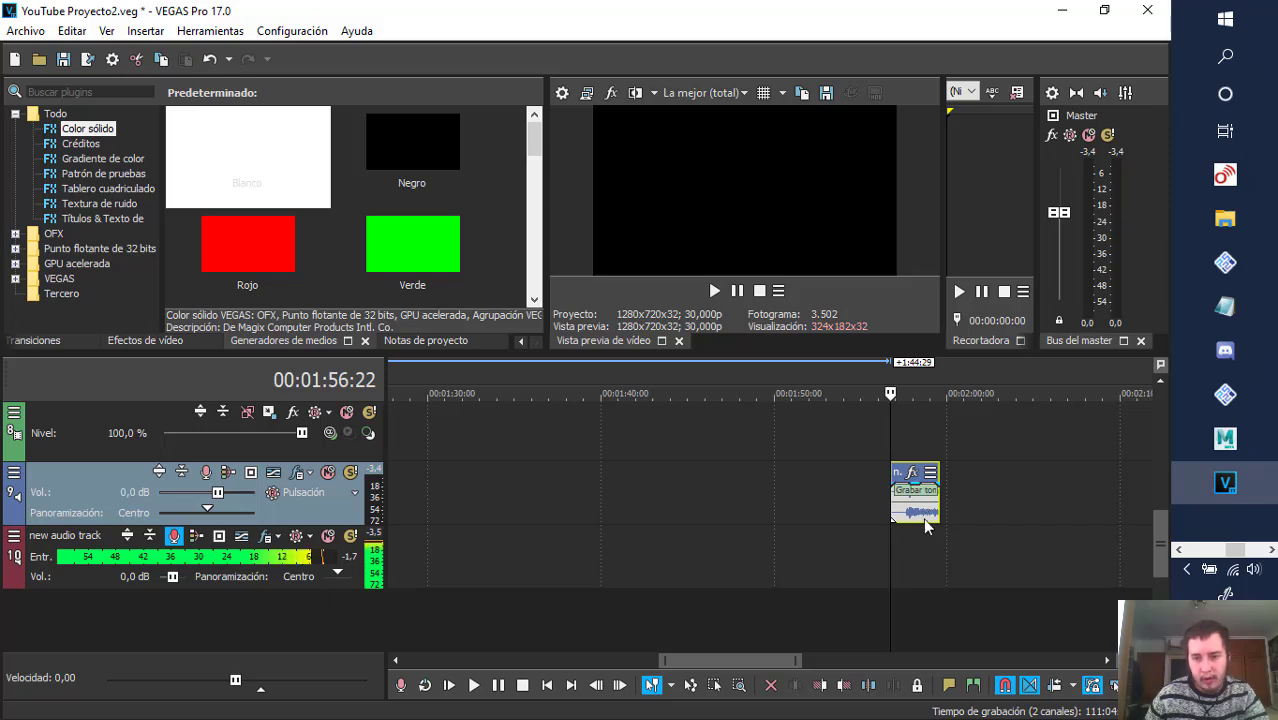
- Add the Ecualizador de pista effect to the recorded clip on track 9, leaving its bands at their defaults
scroll(955, 492, up, 6)
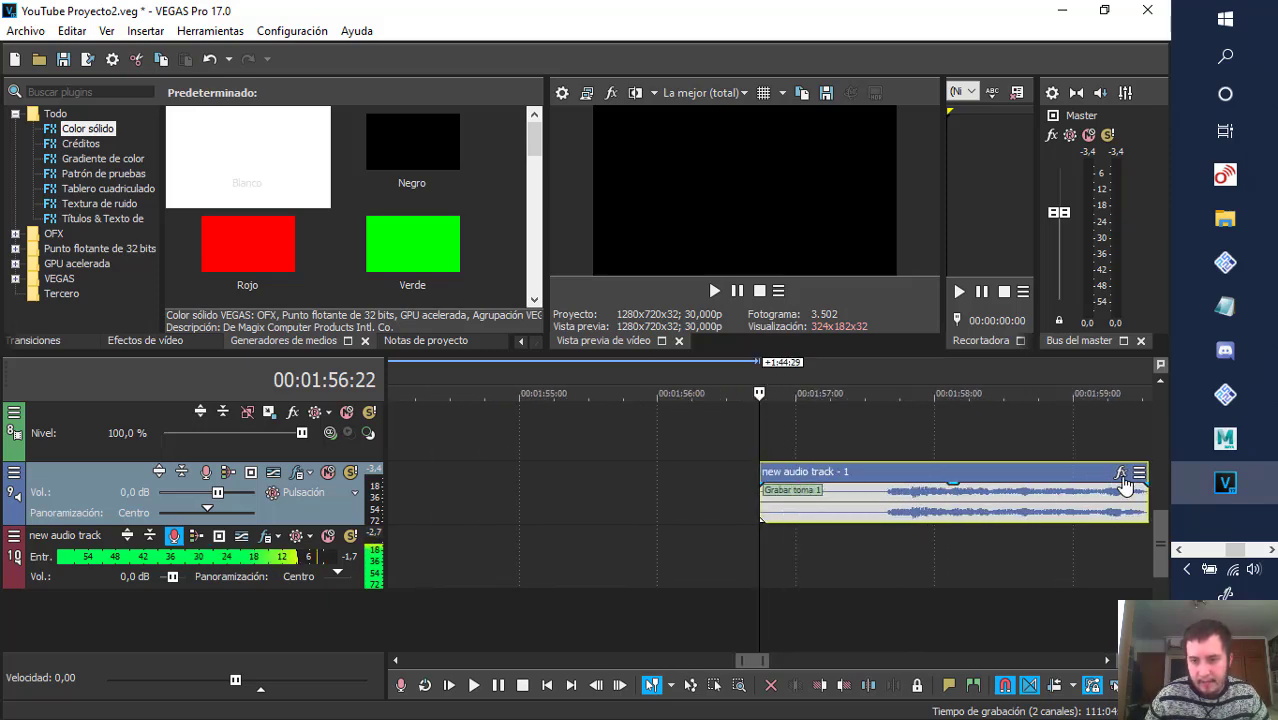
click(1122, 474)
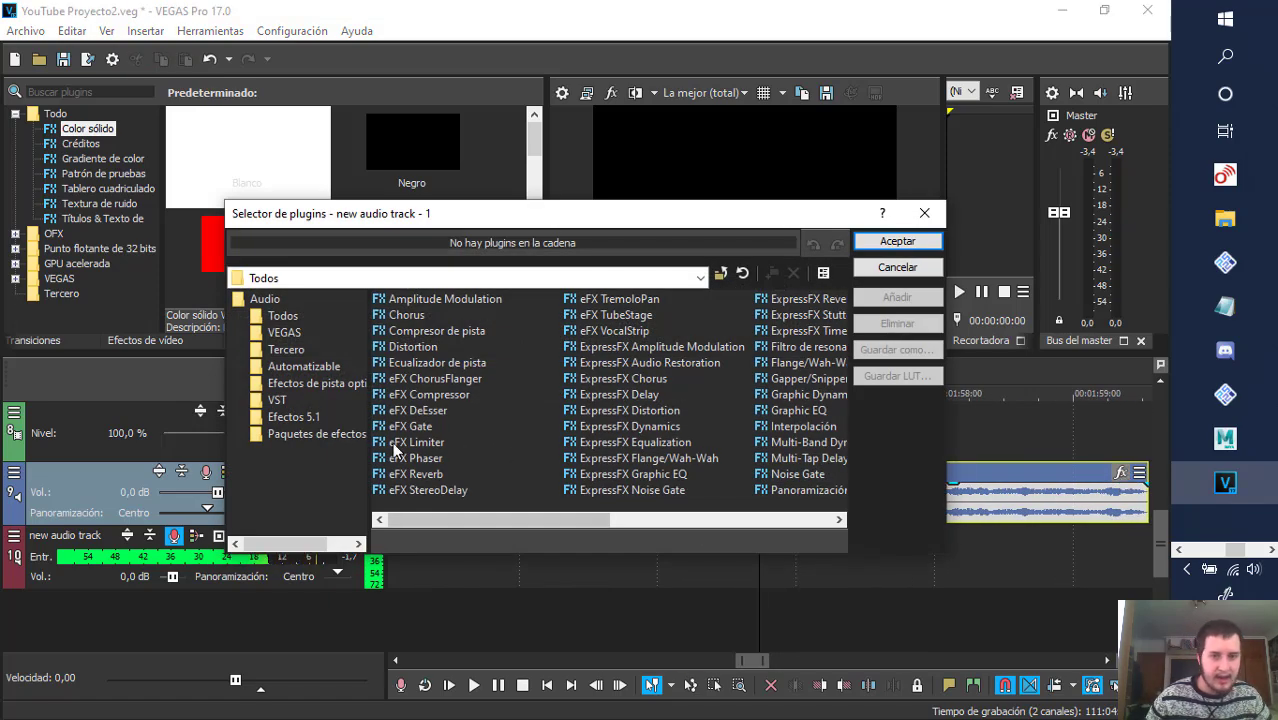
click(435, 382)
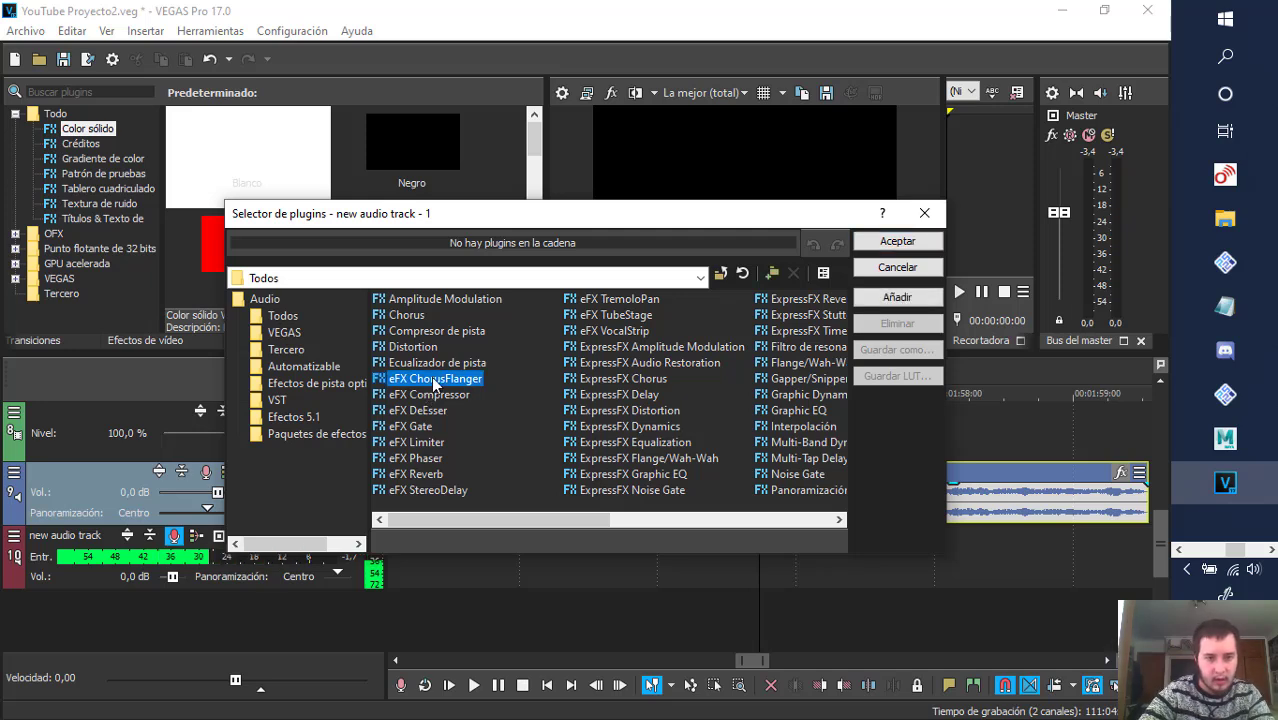
key(c)
click(433, 382)
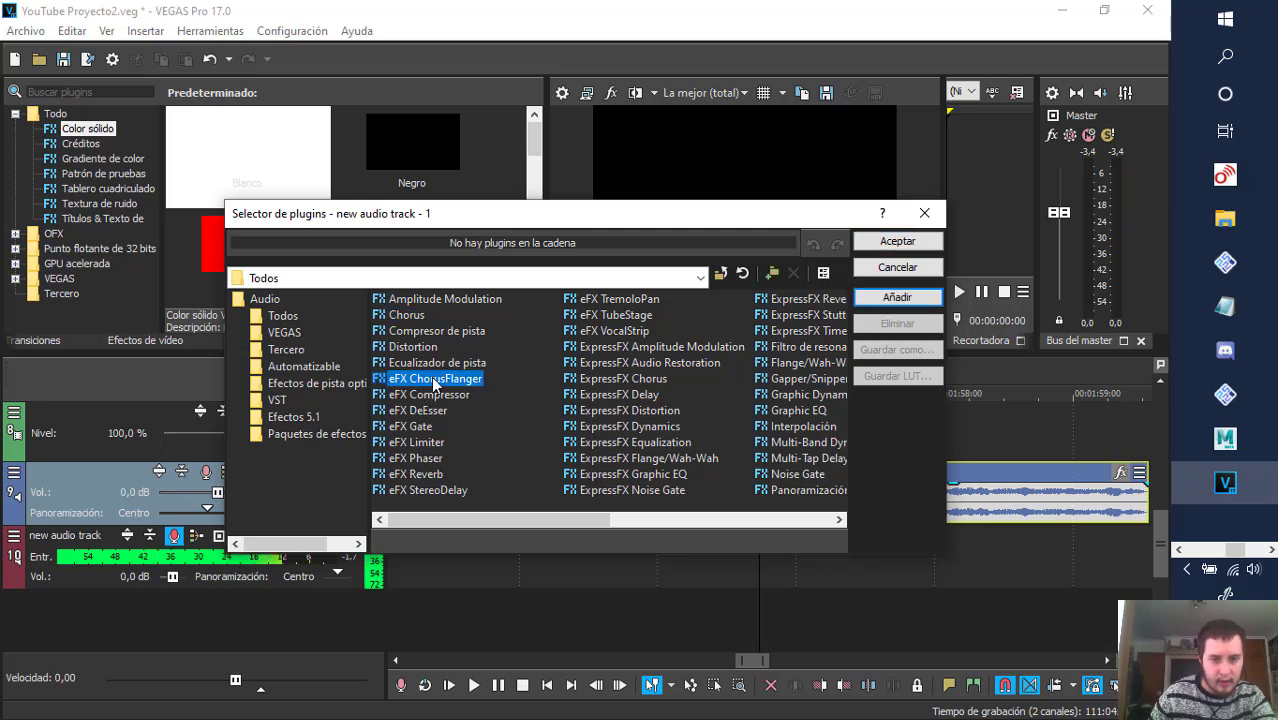
key(e)
key(c)
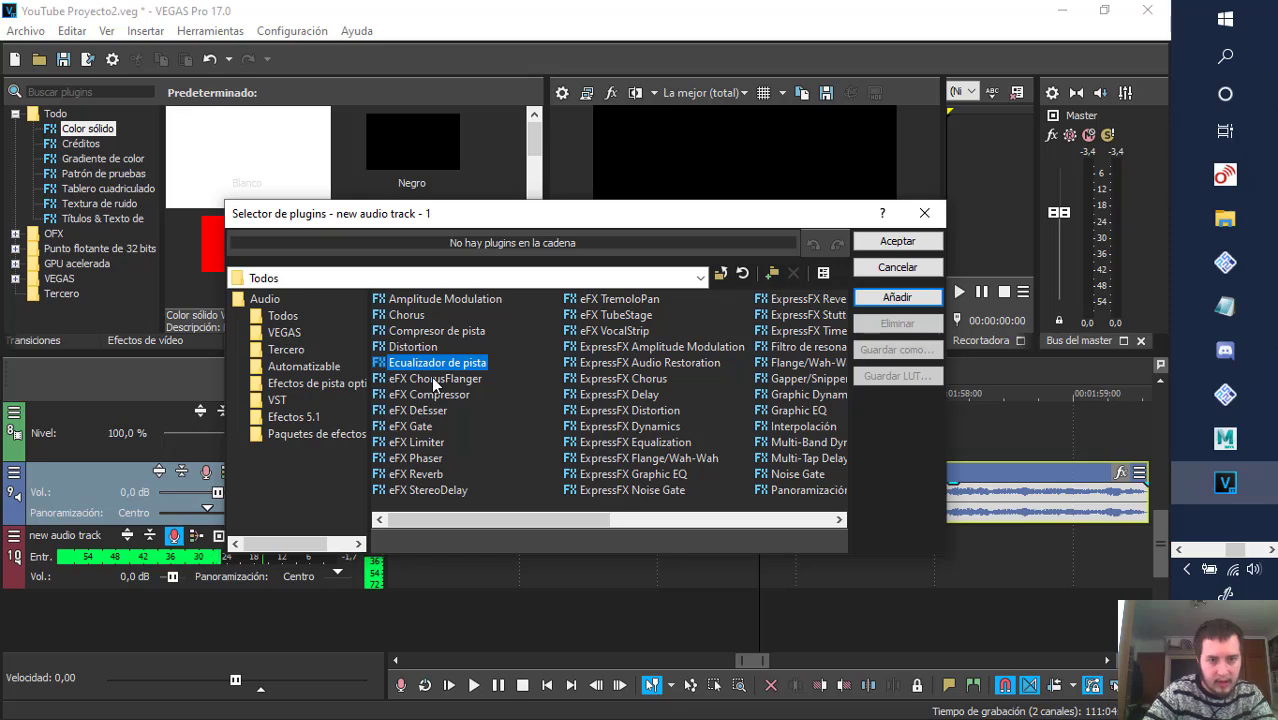
click(880, 299)
click(862, 241)
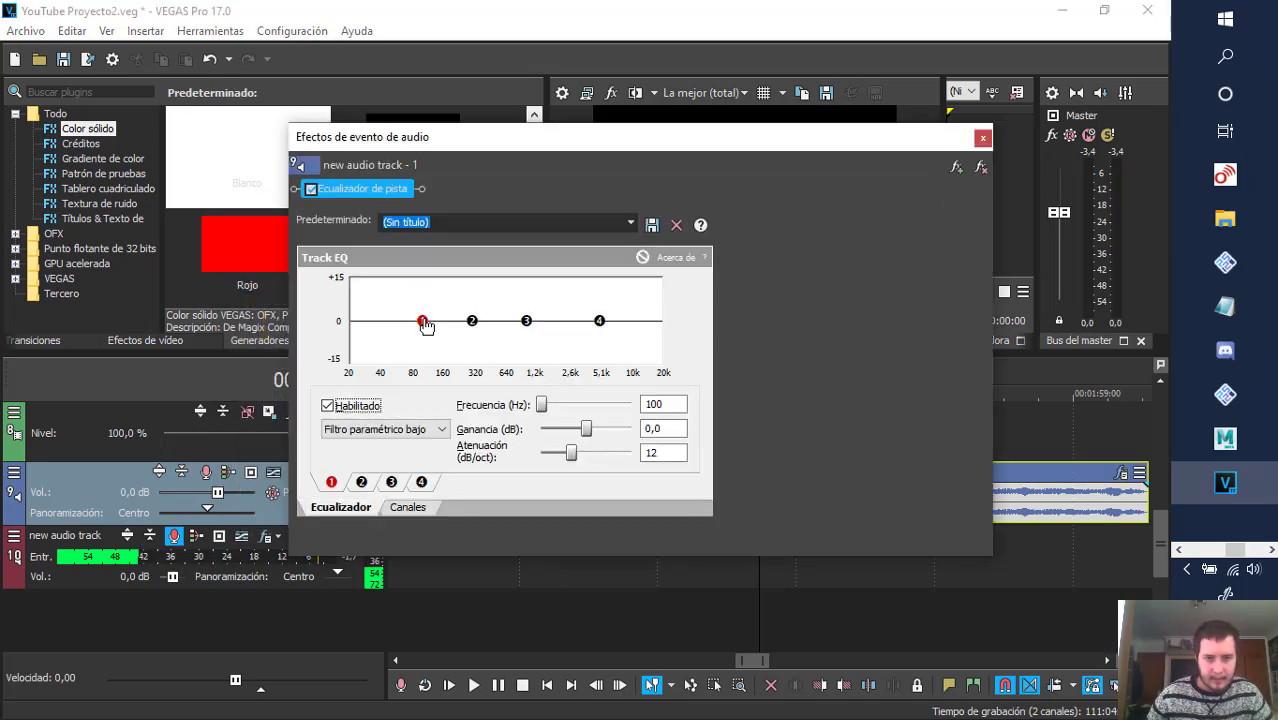
click(983, 139)
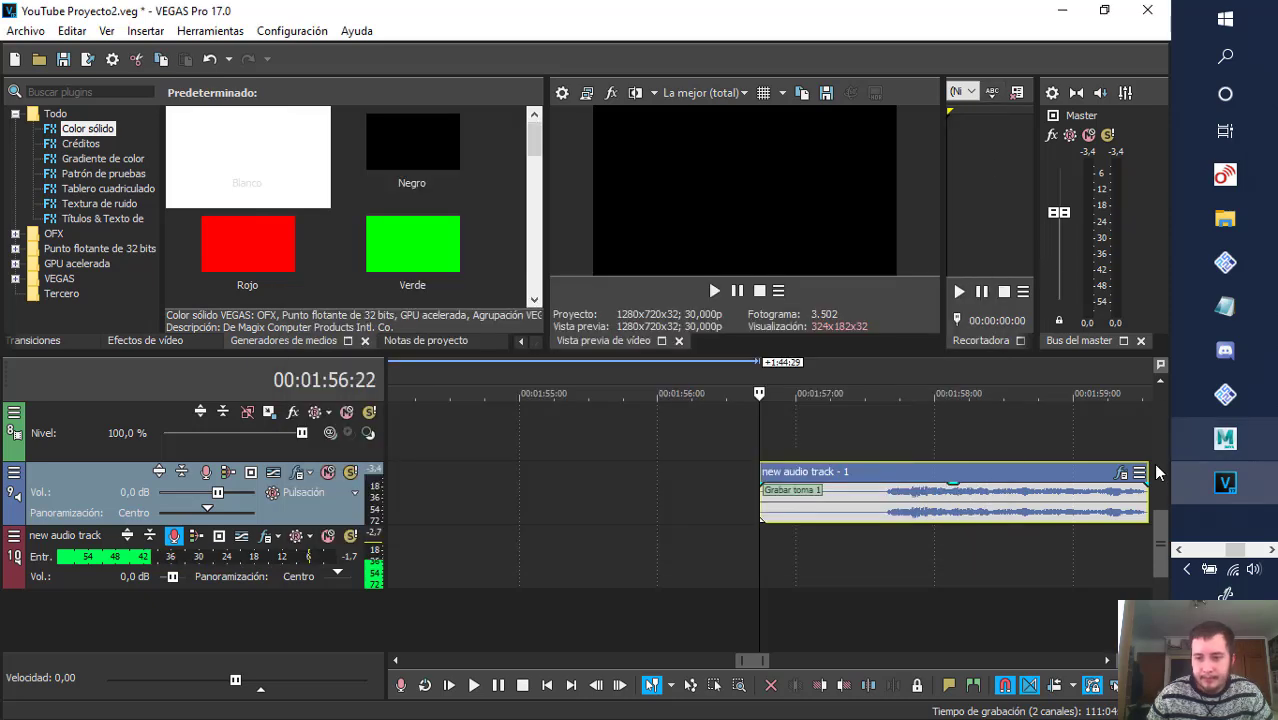
- Add the Volumen effect to the recorded clip's effect chain and set its volume to 6,021 dB
click(1122, 474)
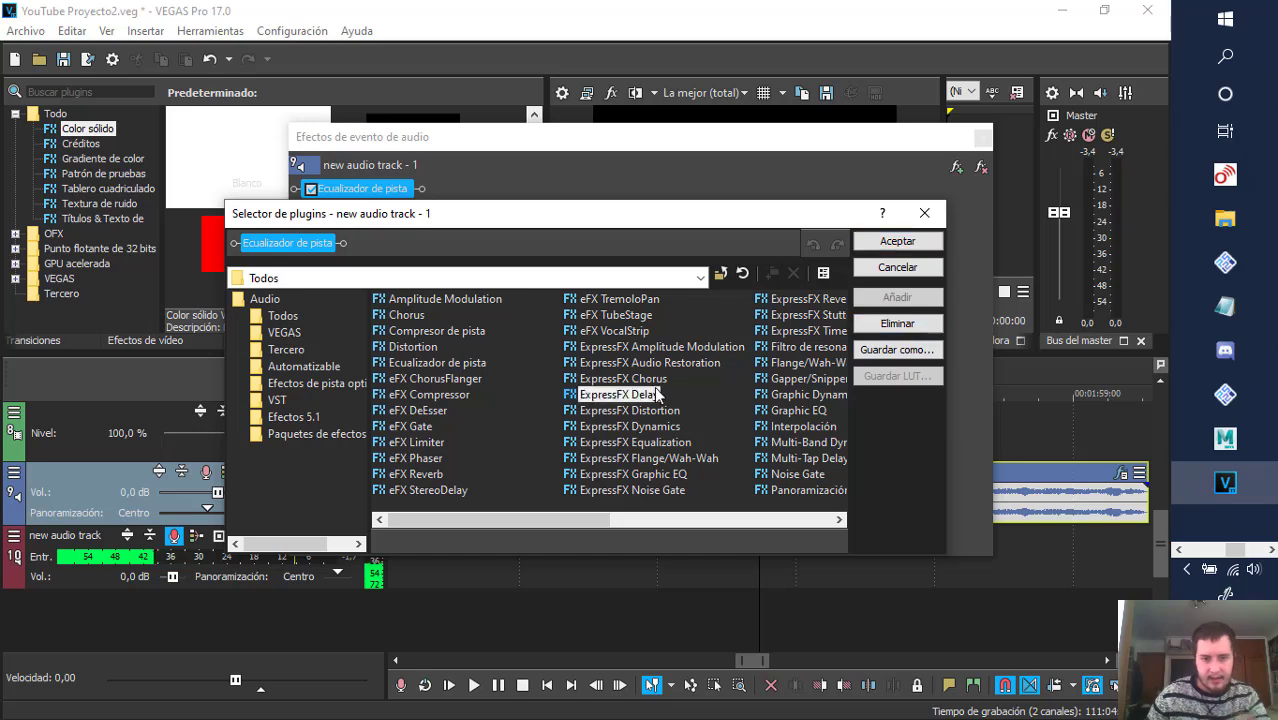
click(657, 395)
text(vo)
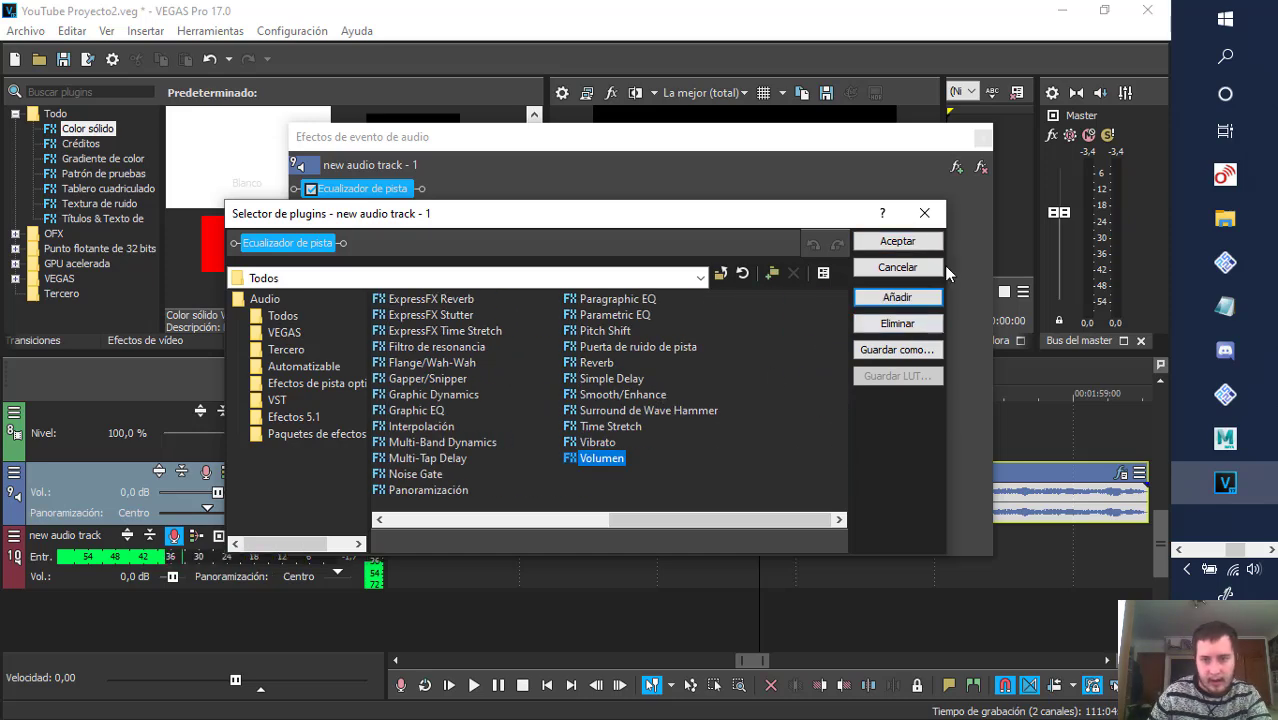
click(897, 298)
click(897, 241)
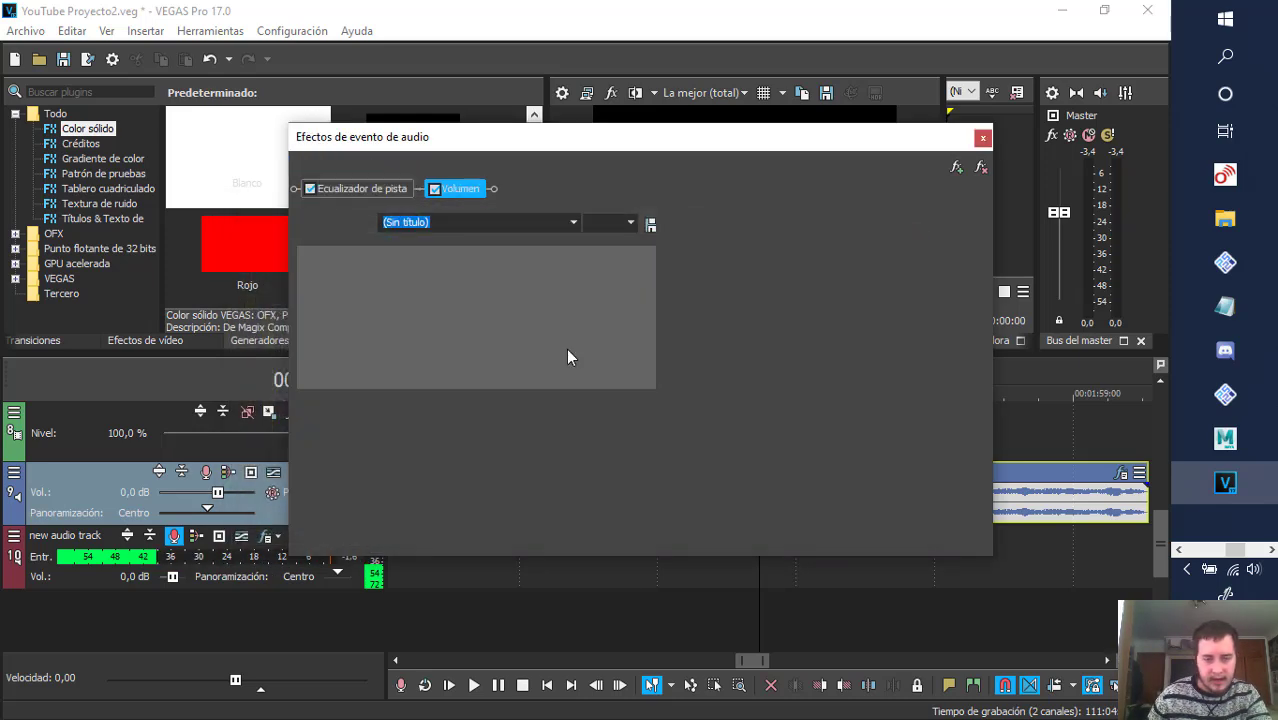
drag(494, 316, 679, 312)
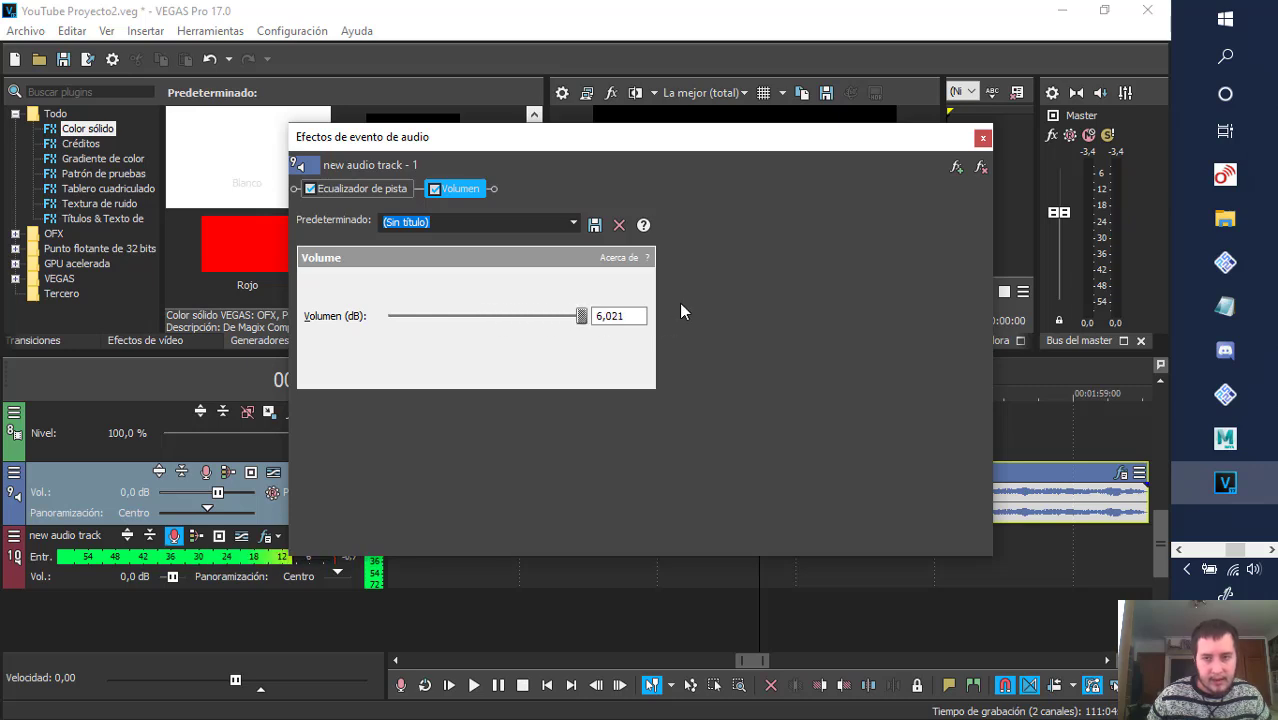
click(983, 142)
- Play back the recorded clip twice to hear it with its effects applied
key(space)
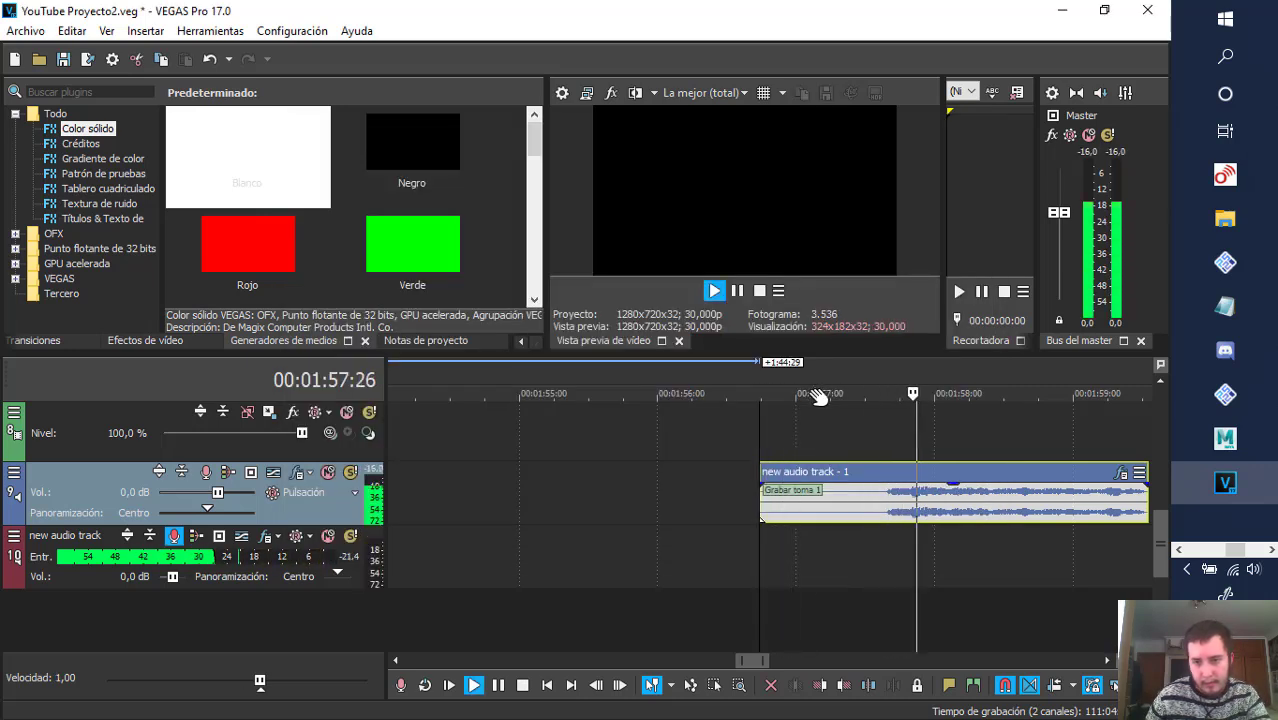
key(space)
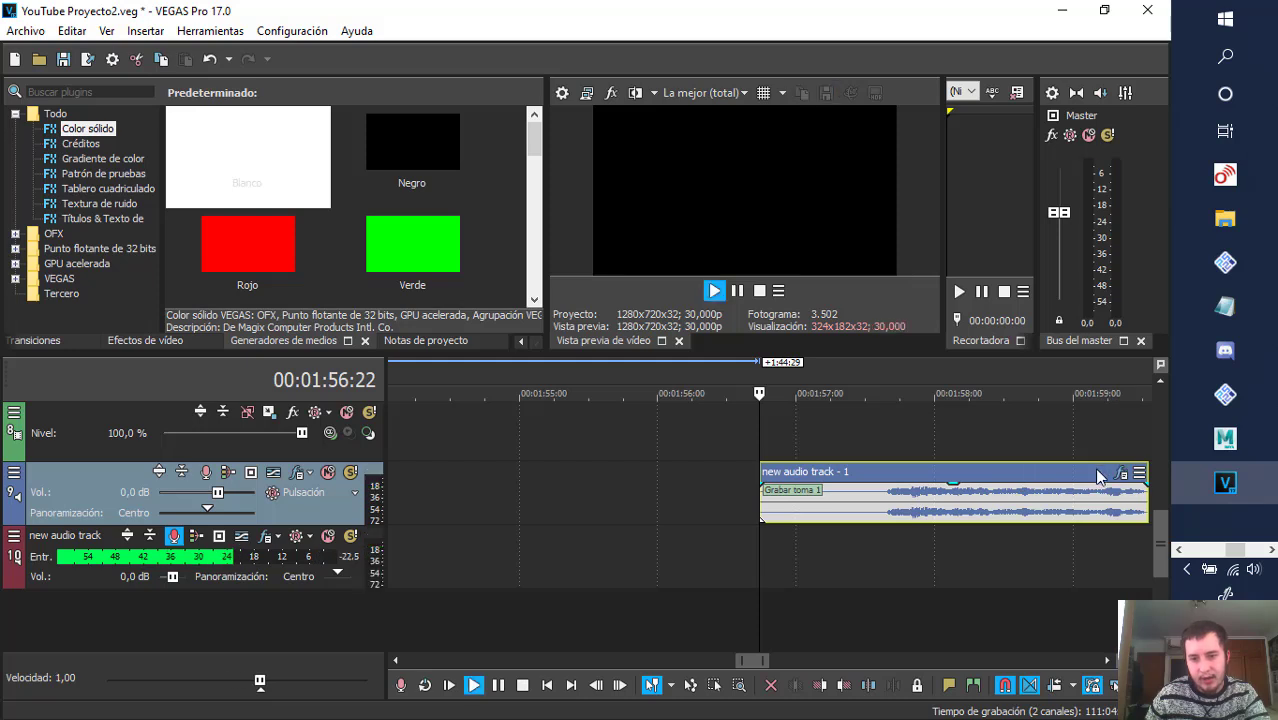
key(space)
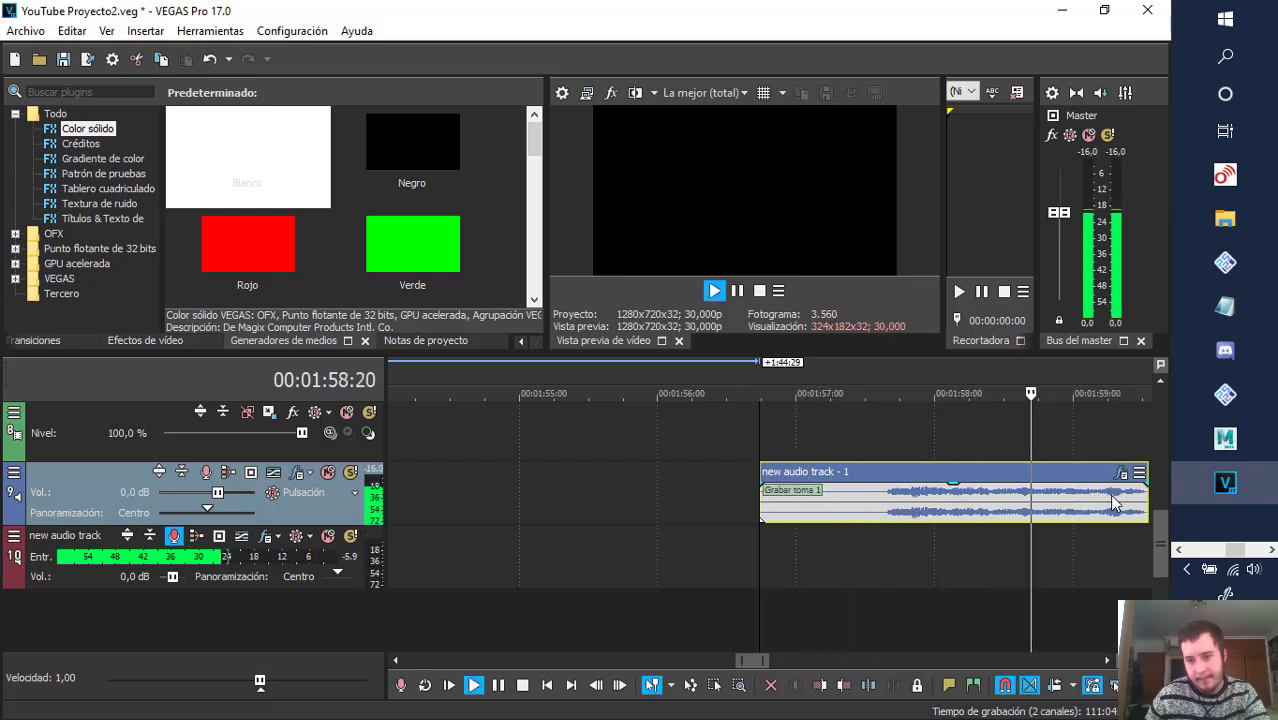
key(space)
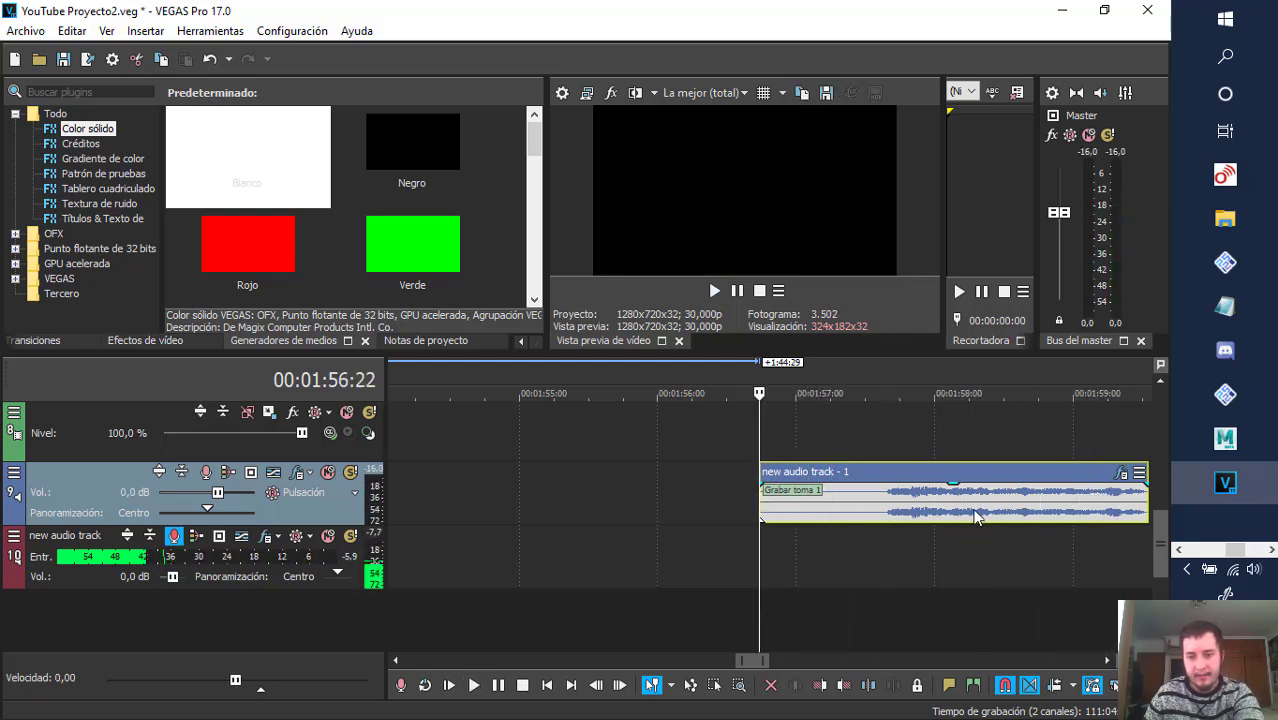
- Shift the recorded clip about 21 frames earlier on track 9 and try to delete it
drag(979, 514, 877, 512)
key(Delete)
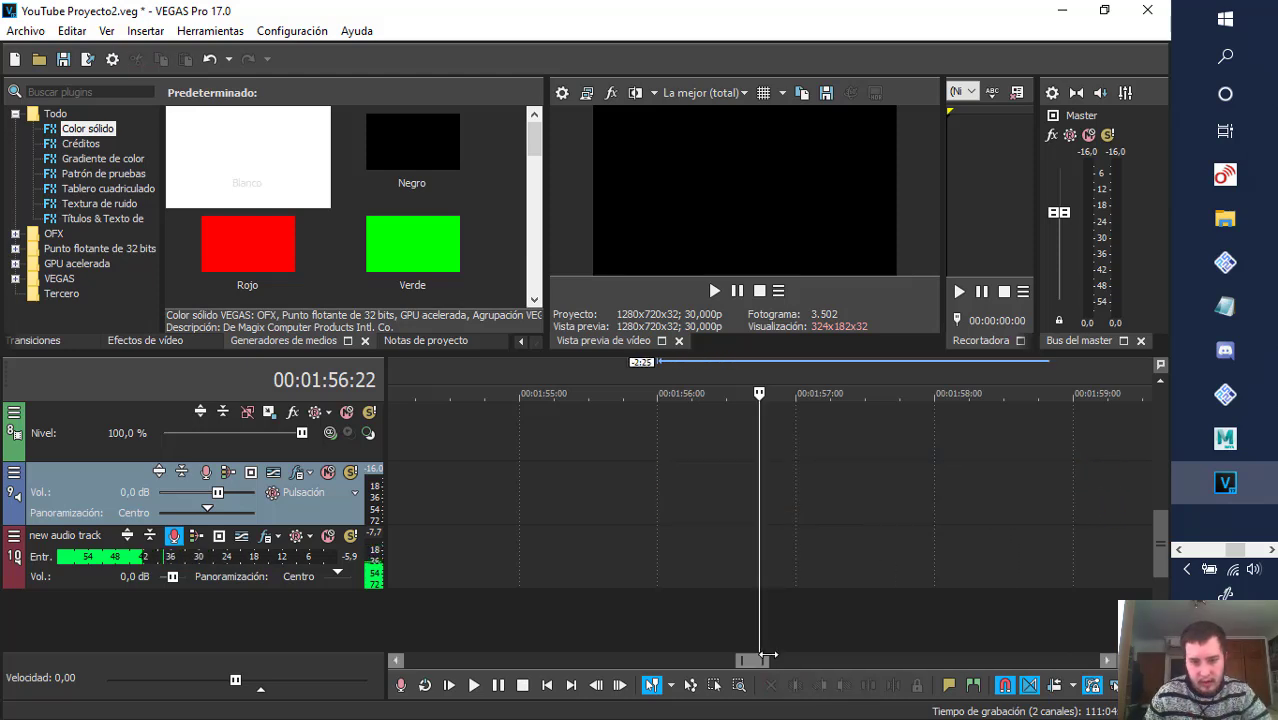
mouse_move(752, 660)
mouse_down()
mouse_move(490, 655)
mouse_move(914, 660)
mouse_move(725, 660)
mouse_move(755, 660)
mouse_up()
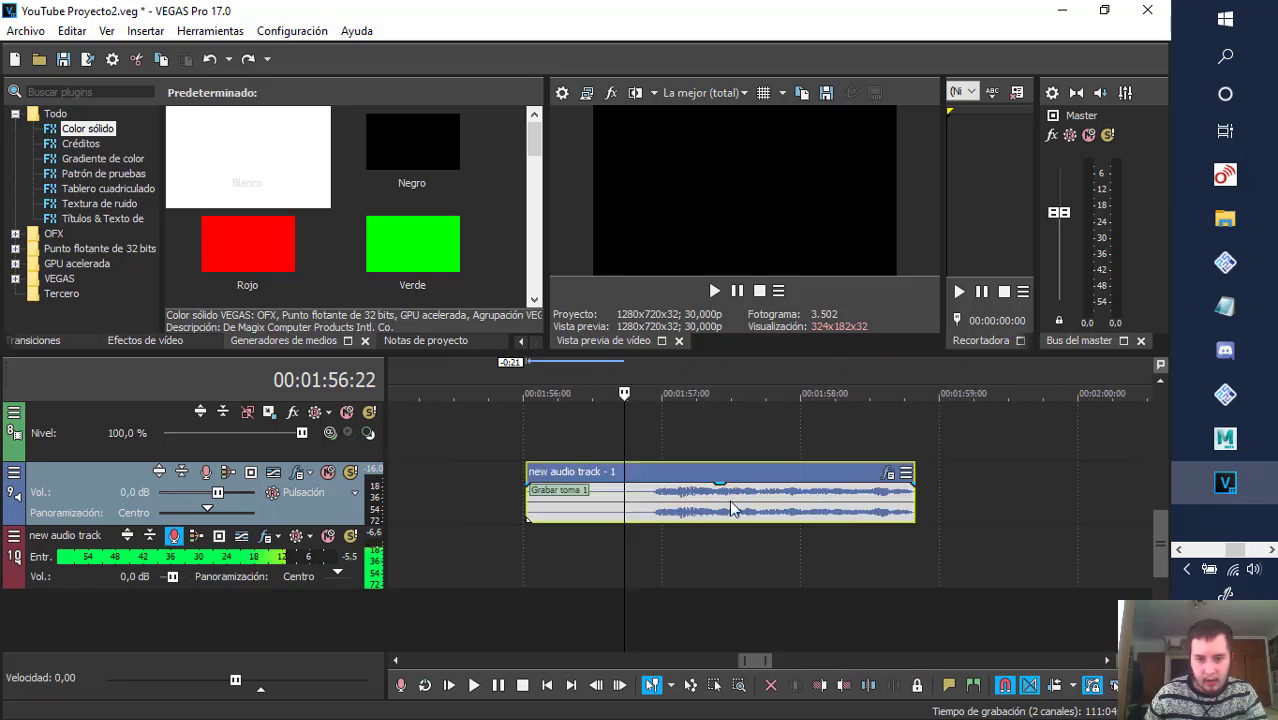
- Move the recorded clip to the very start of track 9 and place the playhead at 00:00:00:09
drag(731, 509, 42, 473)
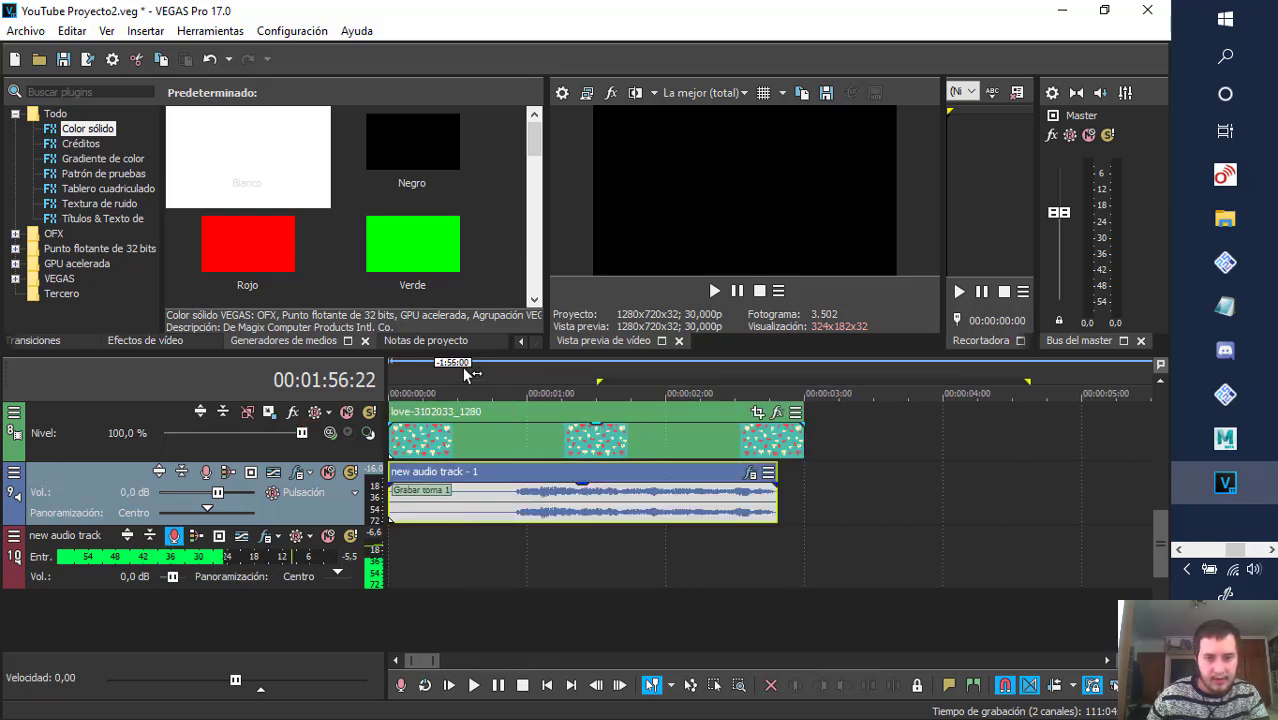
click(429, 376)
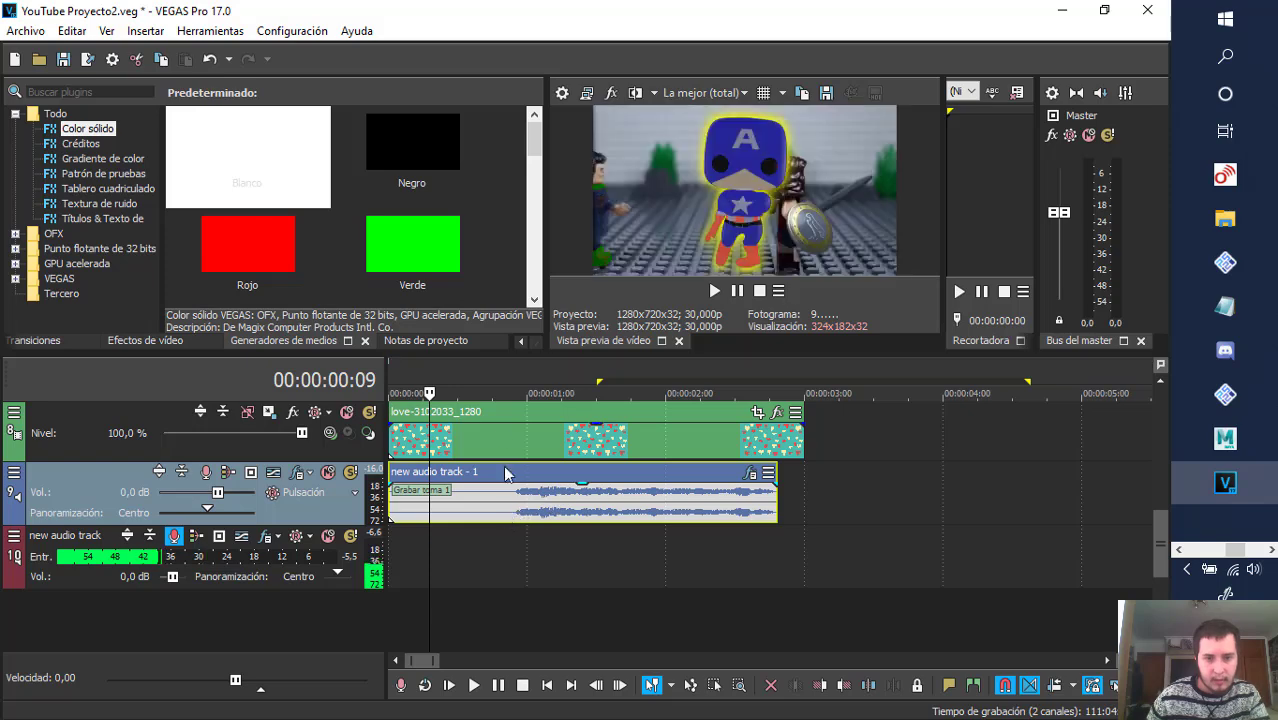
- Move the recorded voice clip to the very start of audio track 2 and play it back
scroll(505, 473, up, 2)
drag(466, 347, 489, 489)
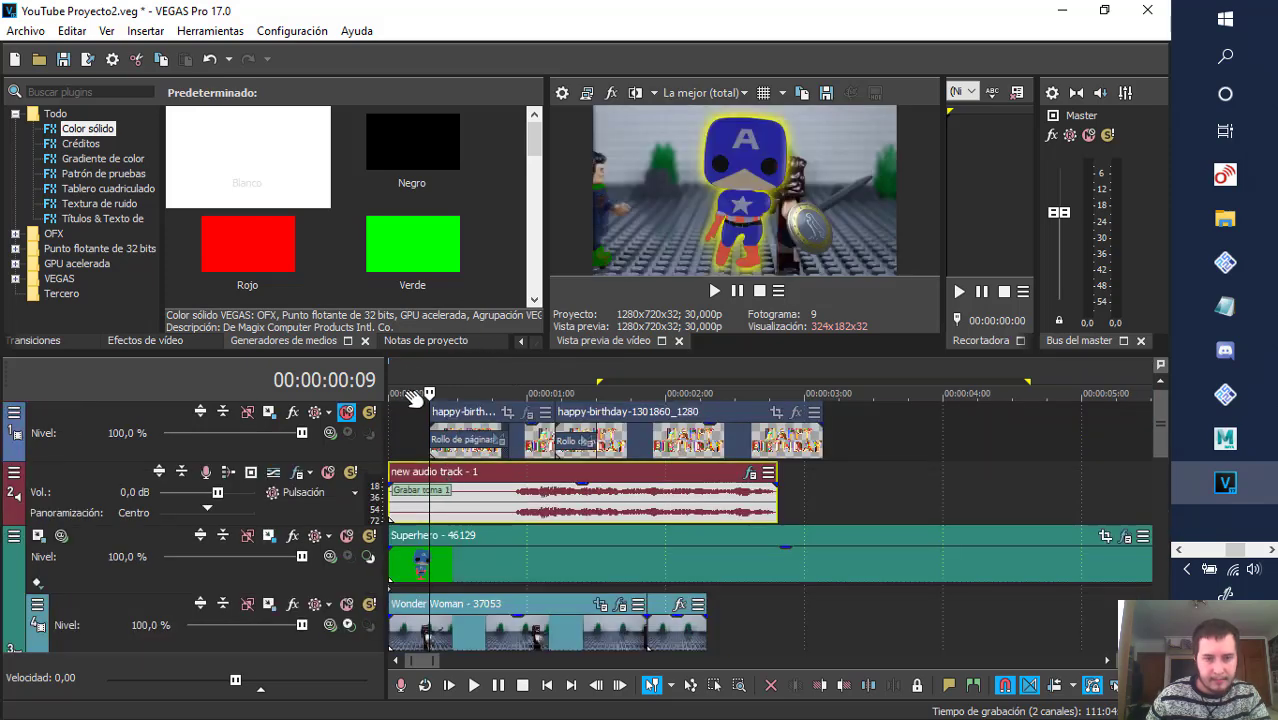
key(space)
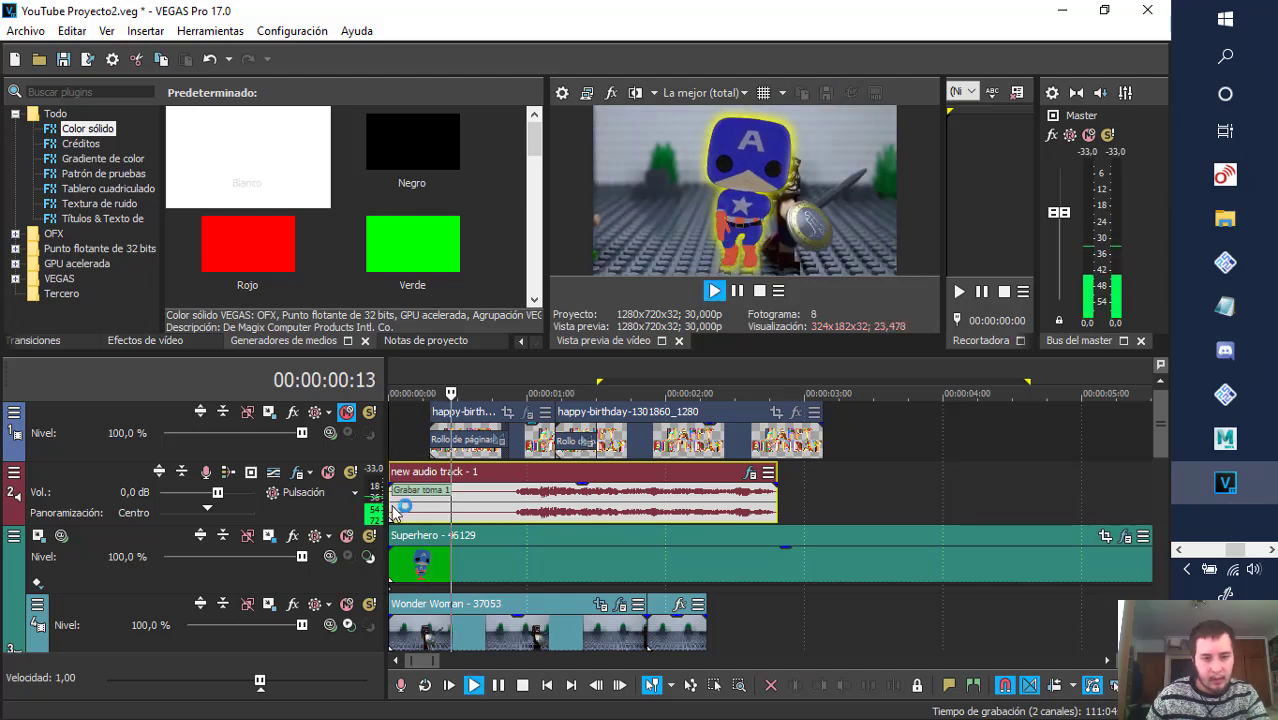
- Trim 24 frames off the beginning of the recorded clip and play the timeline from the start
drag(392, 512, 462, 516)
click(474, 685)
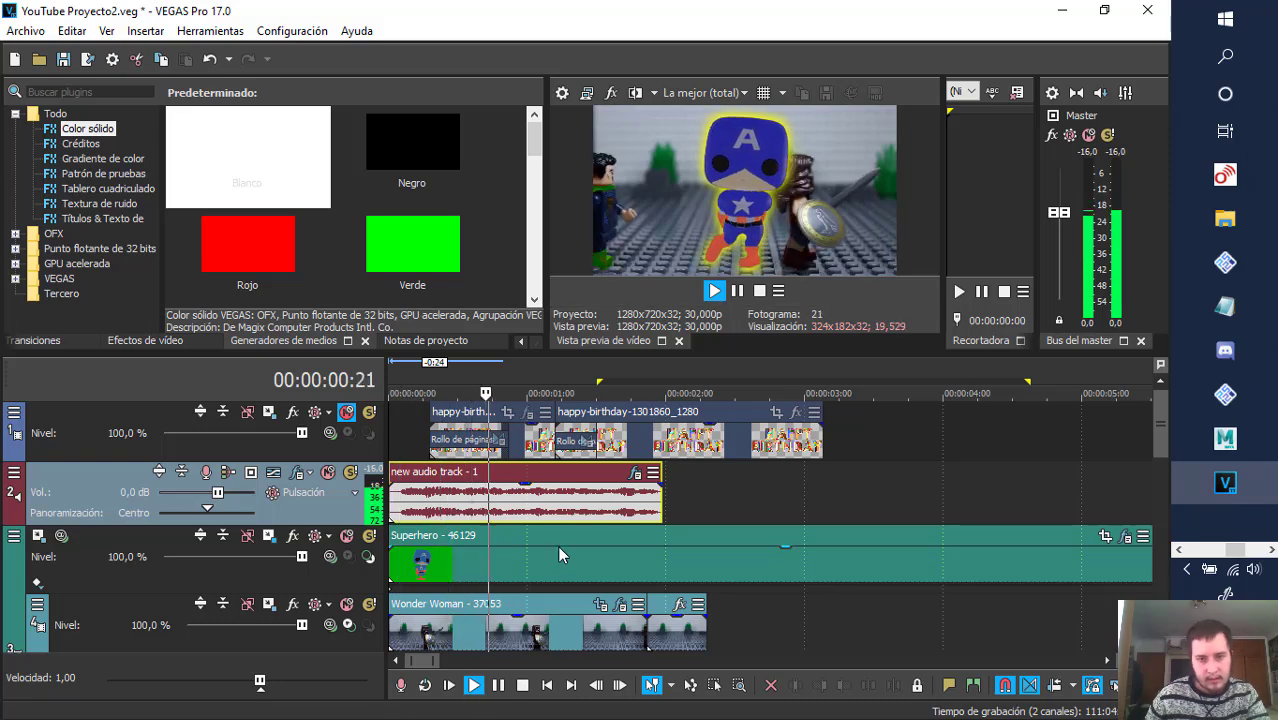
key(space)
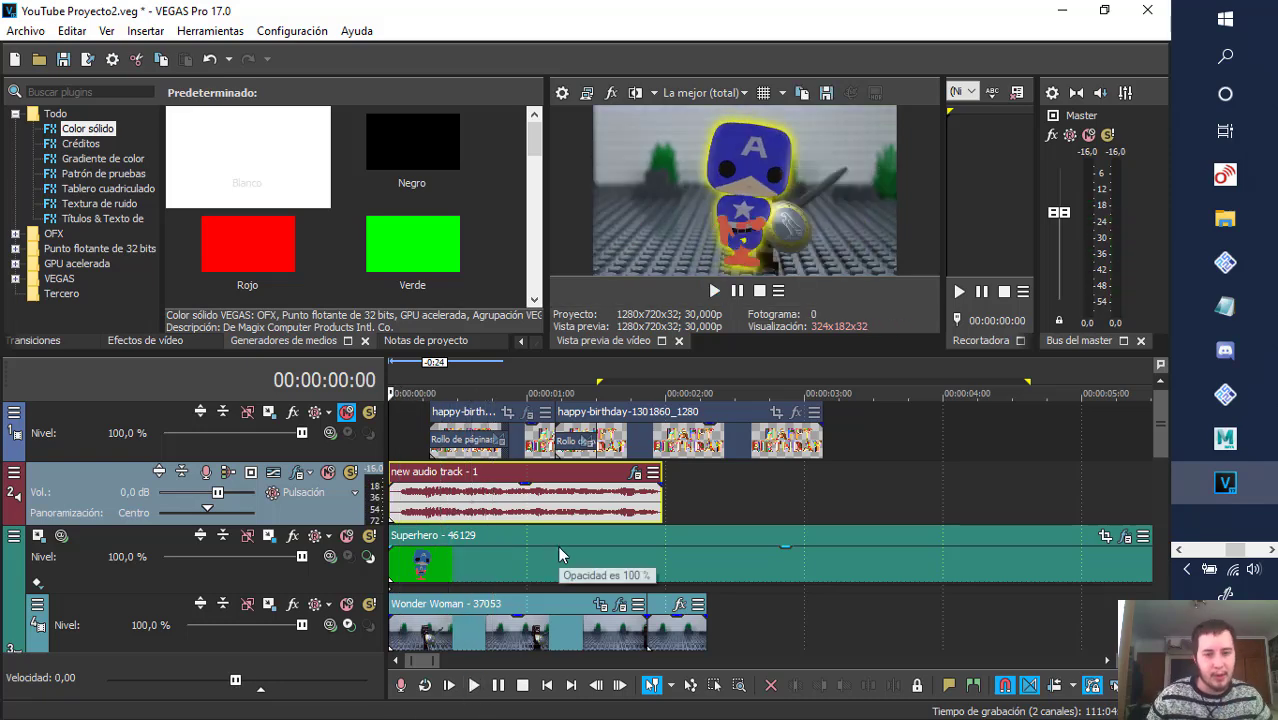
- Place the playhead at 00:00:03:16 and add the Blanco preset of the Color sólido generator to track 1 there
click(878, 380)
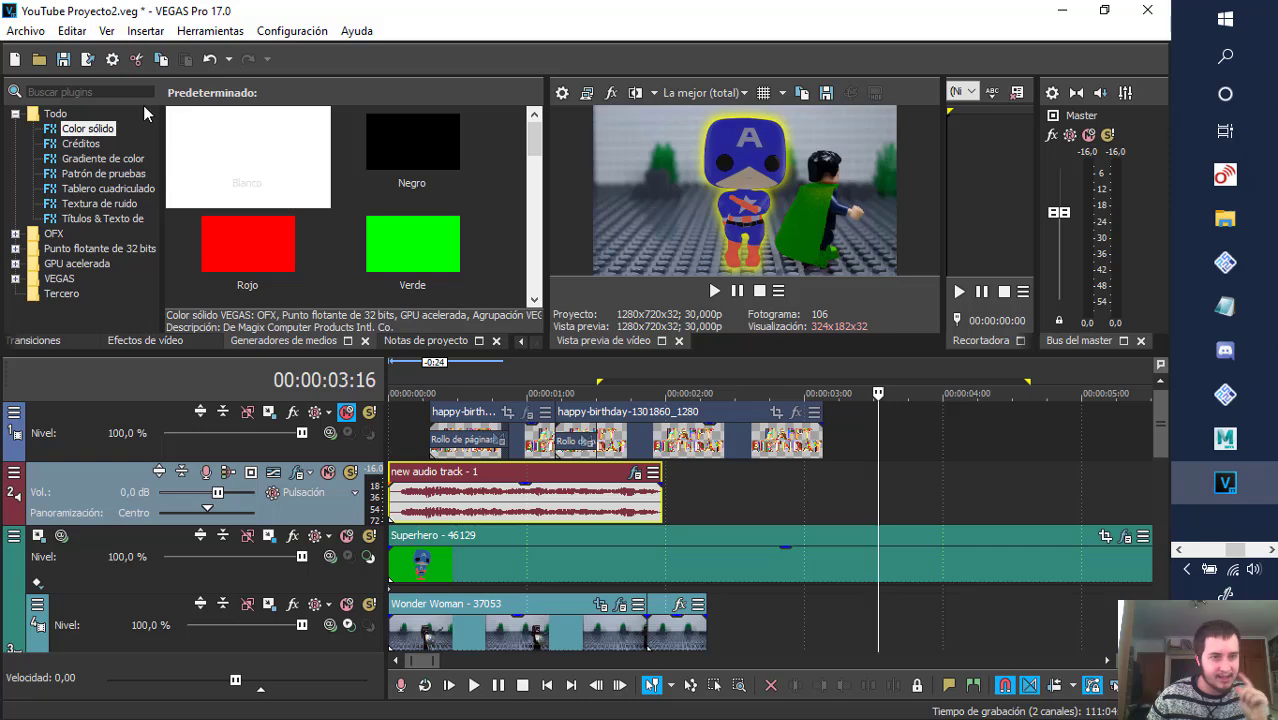
click(113, 160)
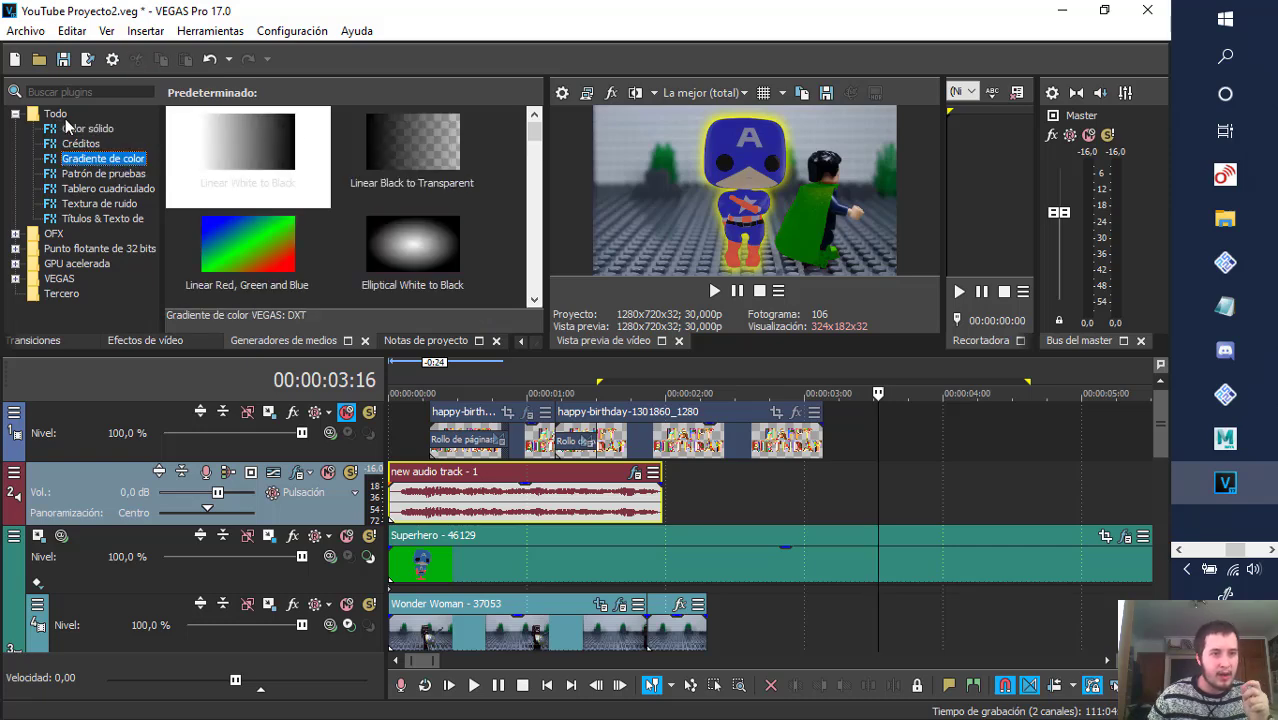
click(418, 342)
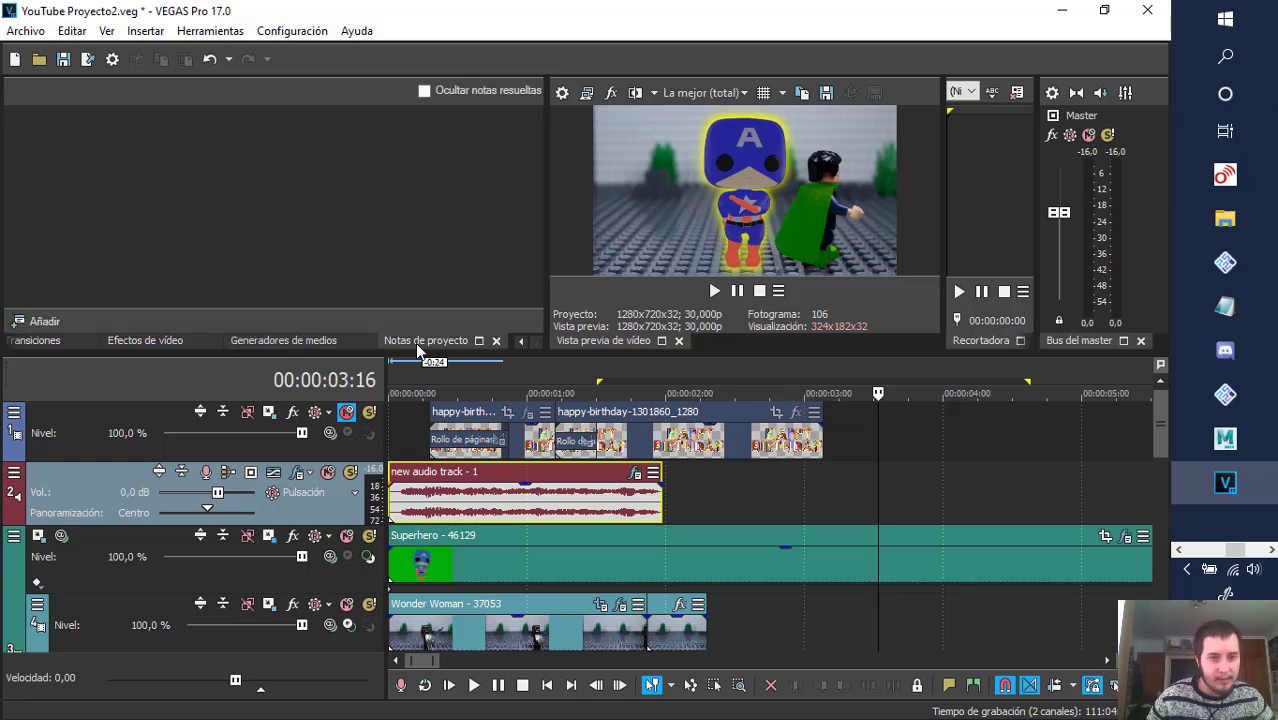
click(298, 340)
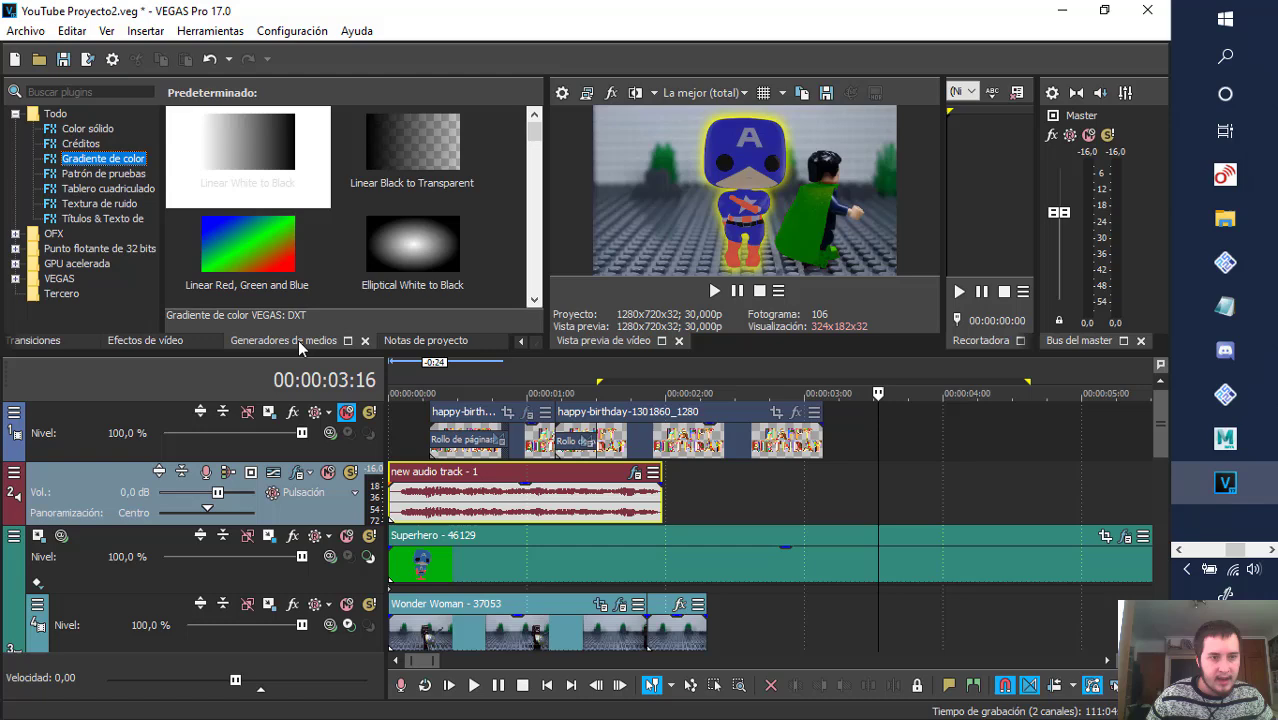
click(80, 129)
drag(245, 126, 882, 502)
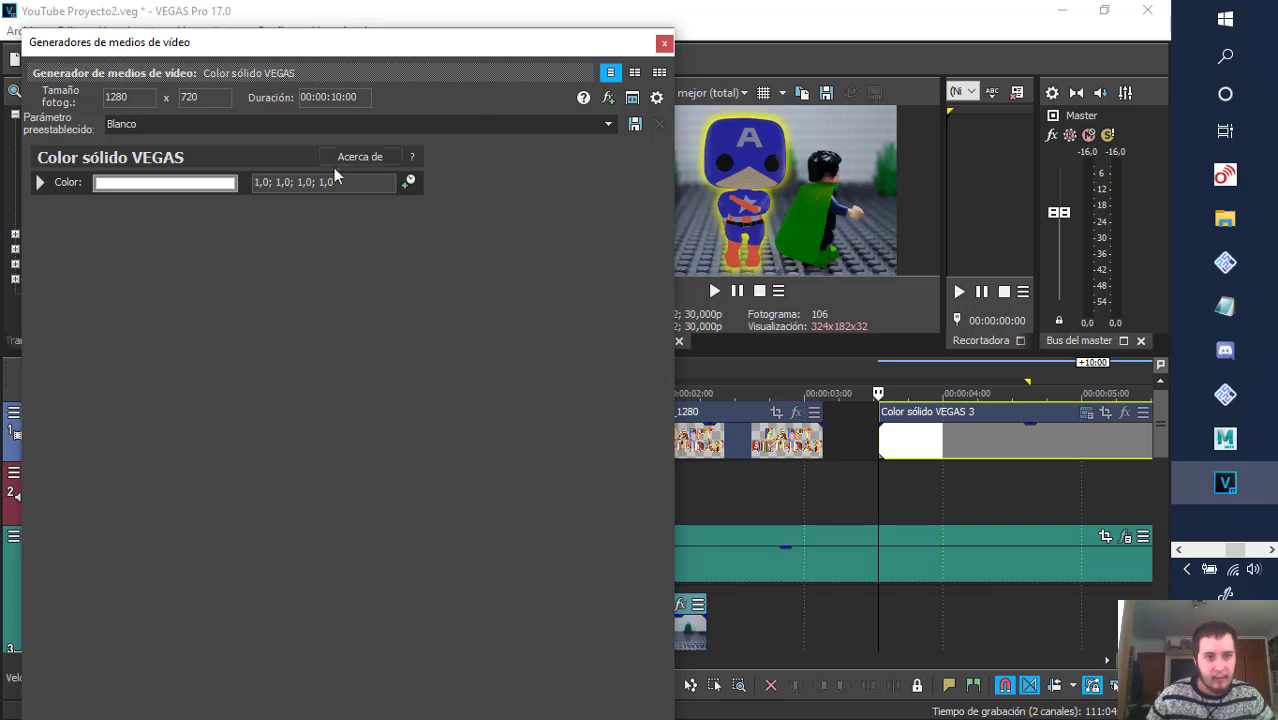
- Set the generated solid colour to orange (1,0; 0,78; 0,45; 1,0) and close its settings
click(207, 184)
click(162, 328)
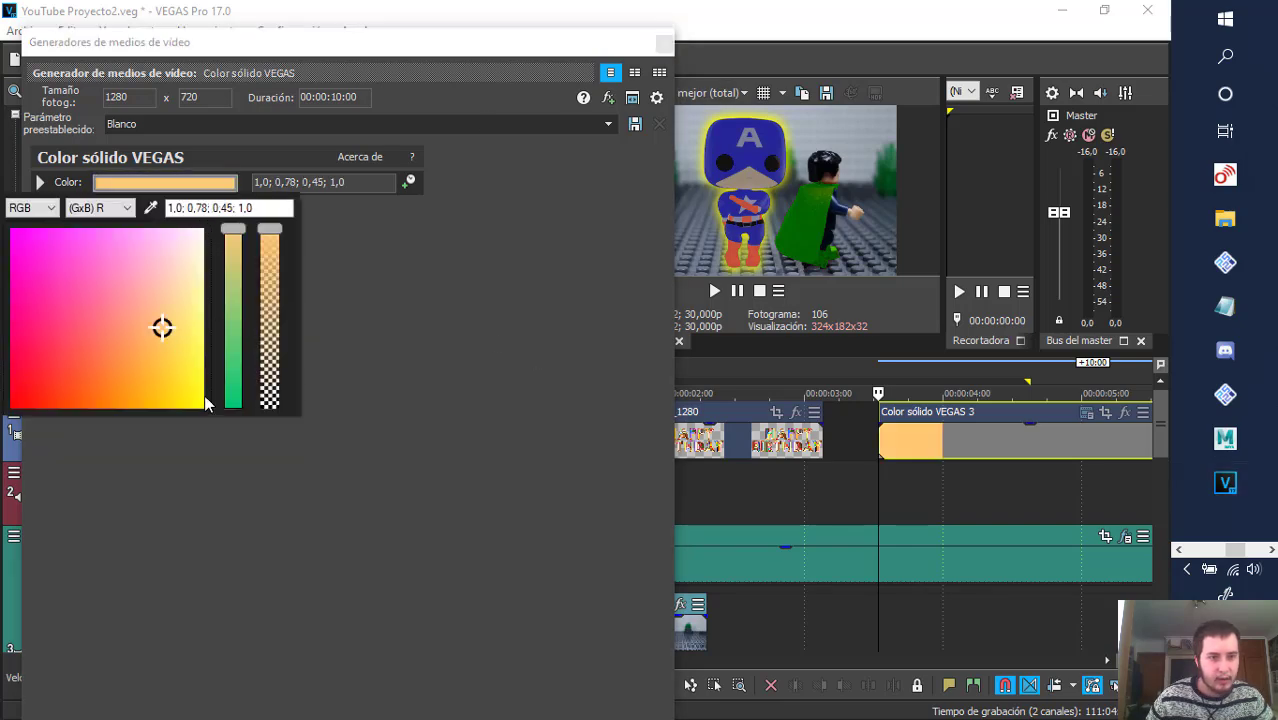
click(663, 46)
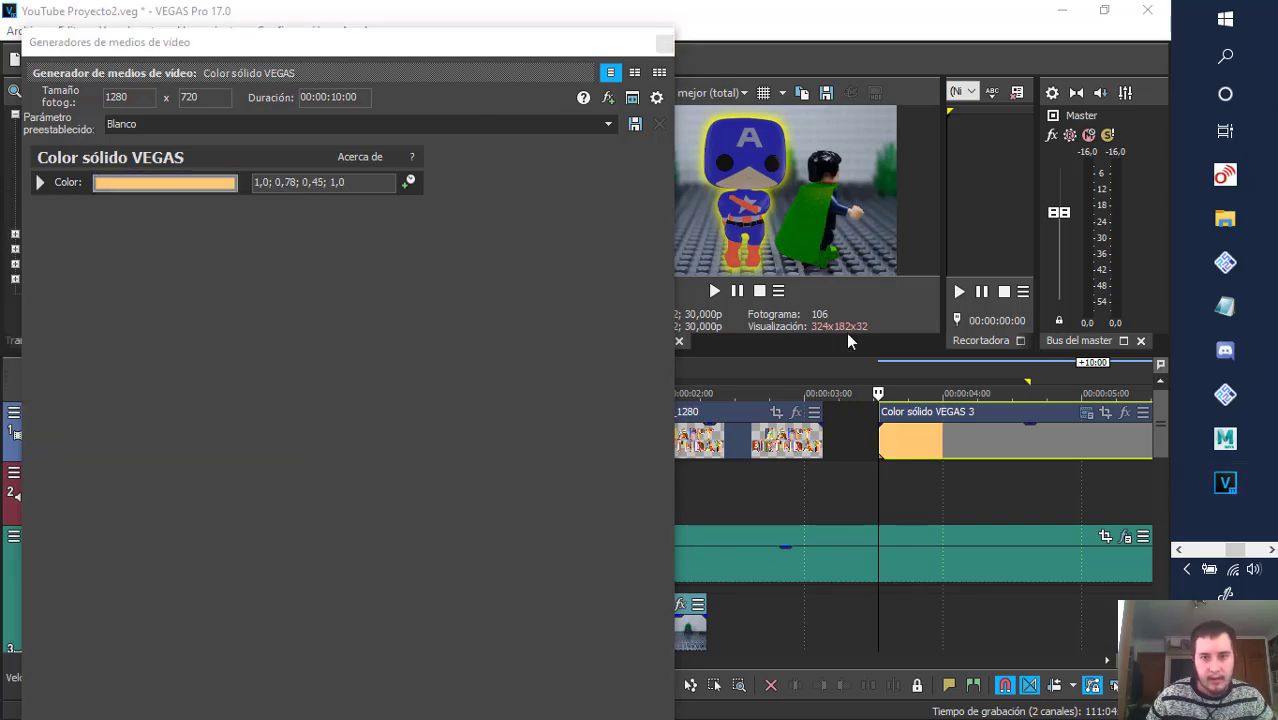
click(665, 46)
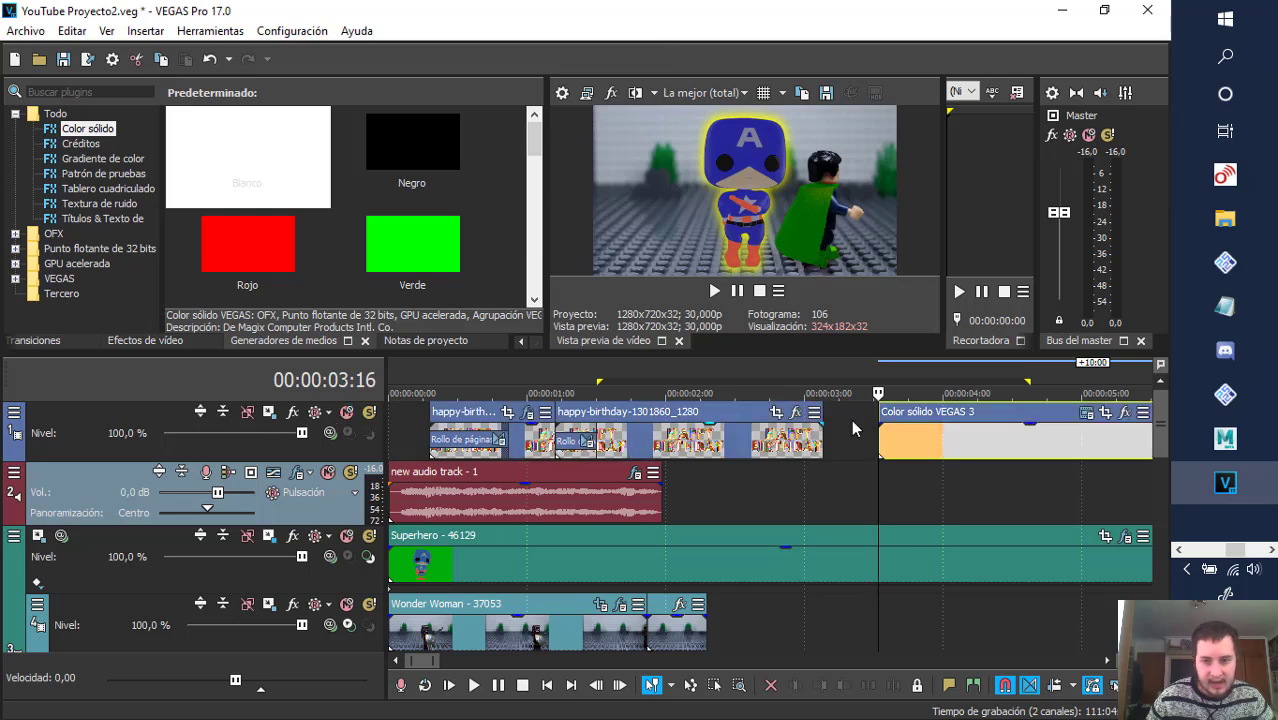
- Move the solid-colour clip against the end of the birthday clip and change its colour to green (0,0; 0,78; 0,45; 1,0)
drag(965, 436, 906, 438)
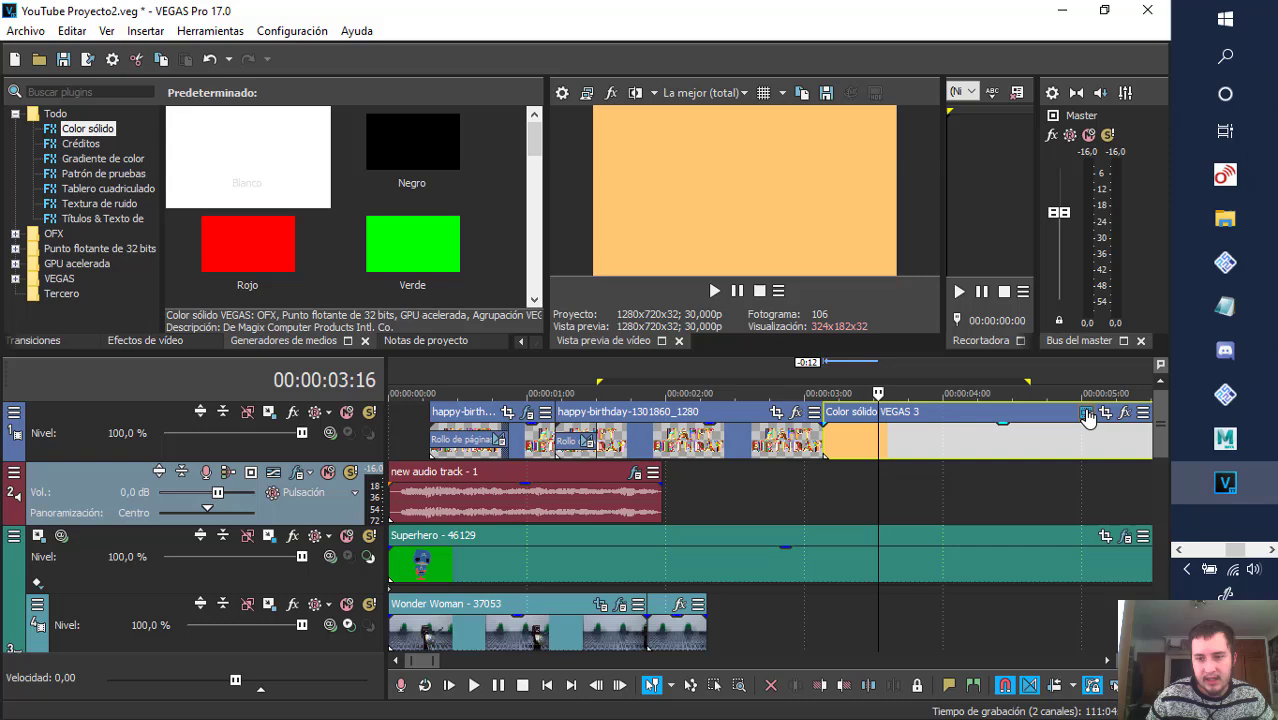
click(1088, 418)
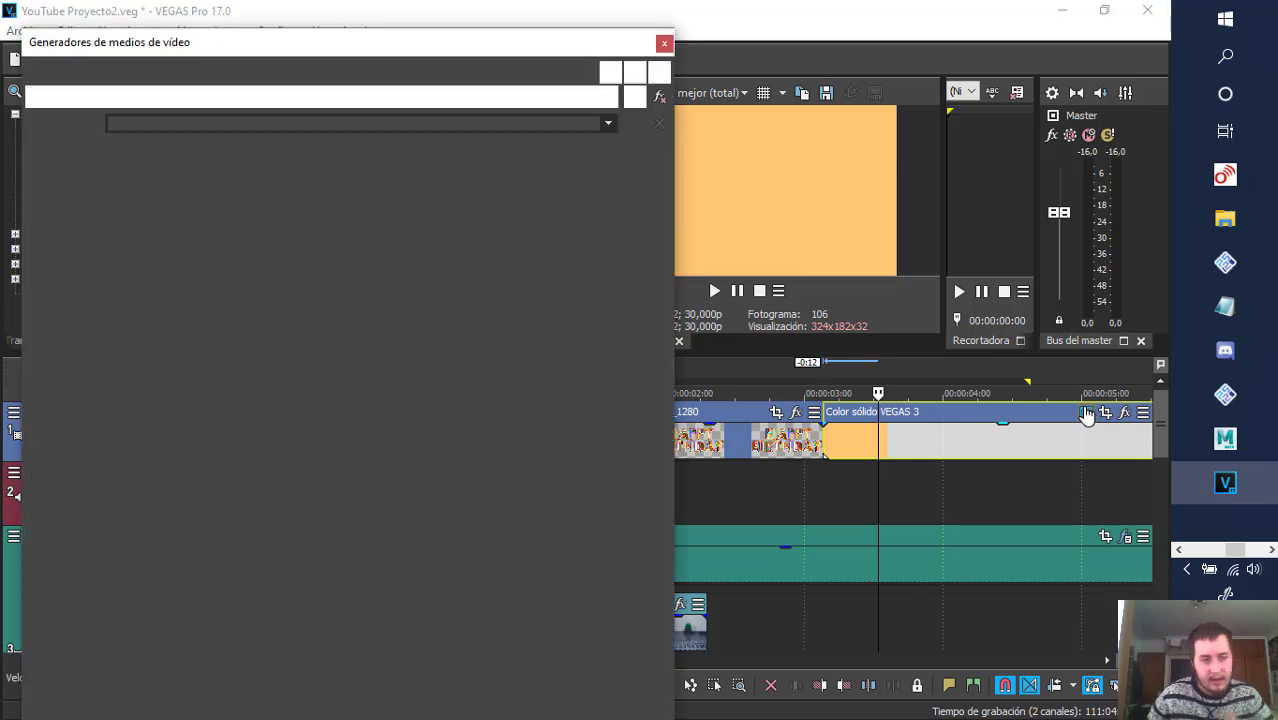
click(190, 189)
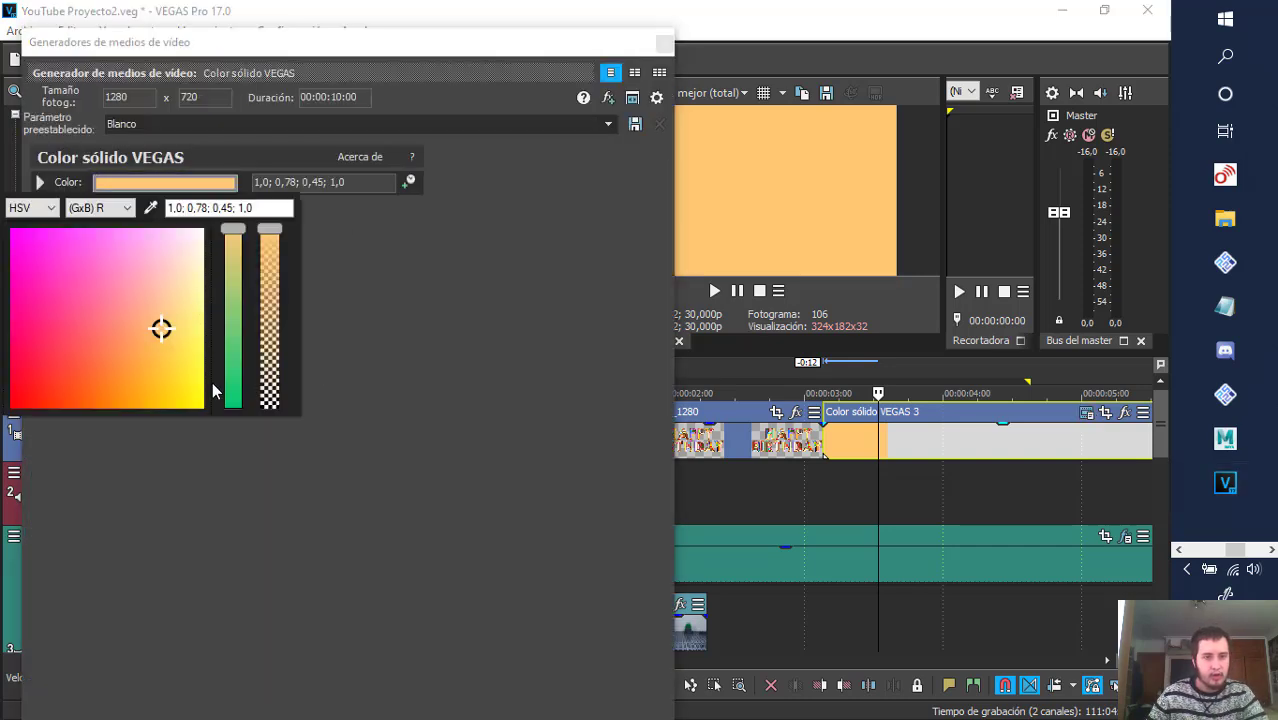
drag(233, 232, 265, 408)
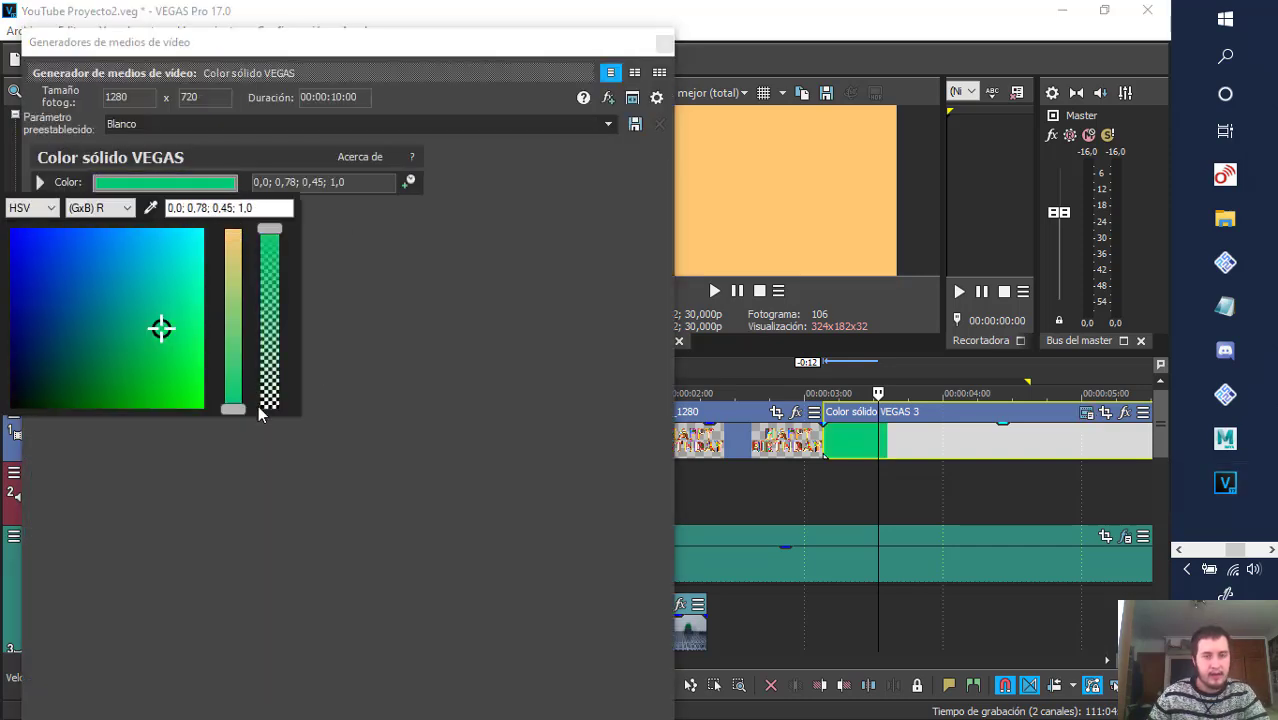
click(666, 46)
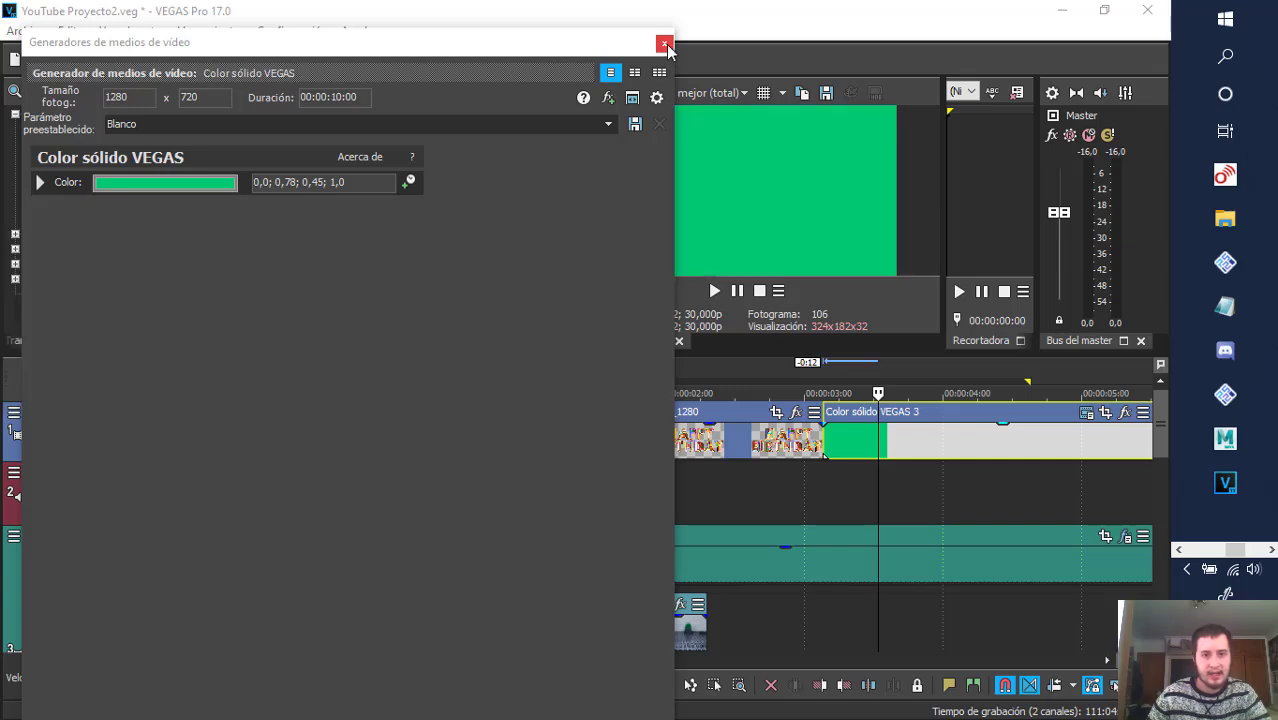
click(665, 45)
- Delete the solid-colour clip and add the Plain Scrolling on Black preset of the Créditos generator near 00:00:03:16 on track 1
key(Delete)
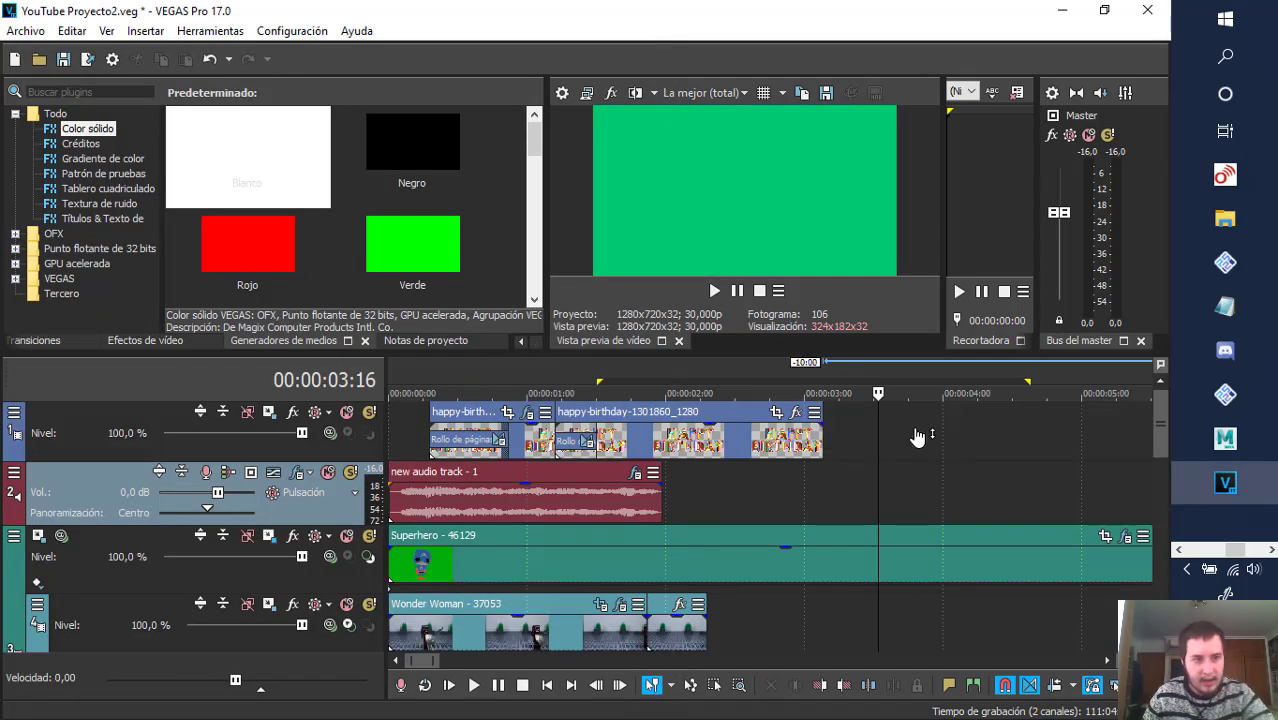
click(80, 143)
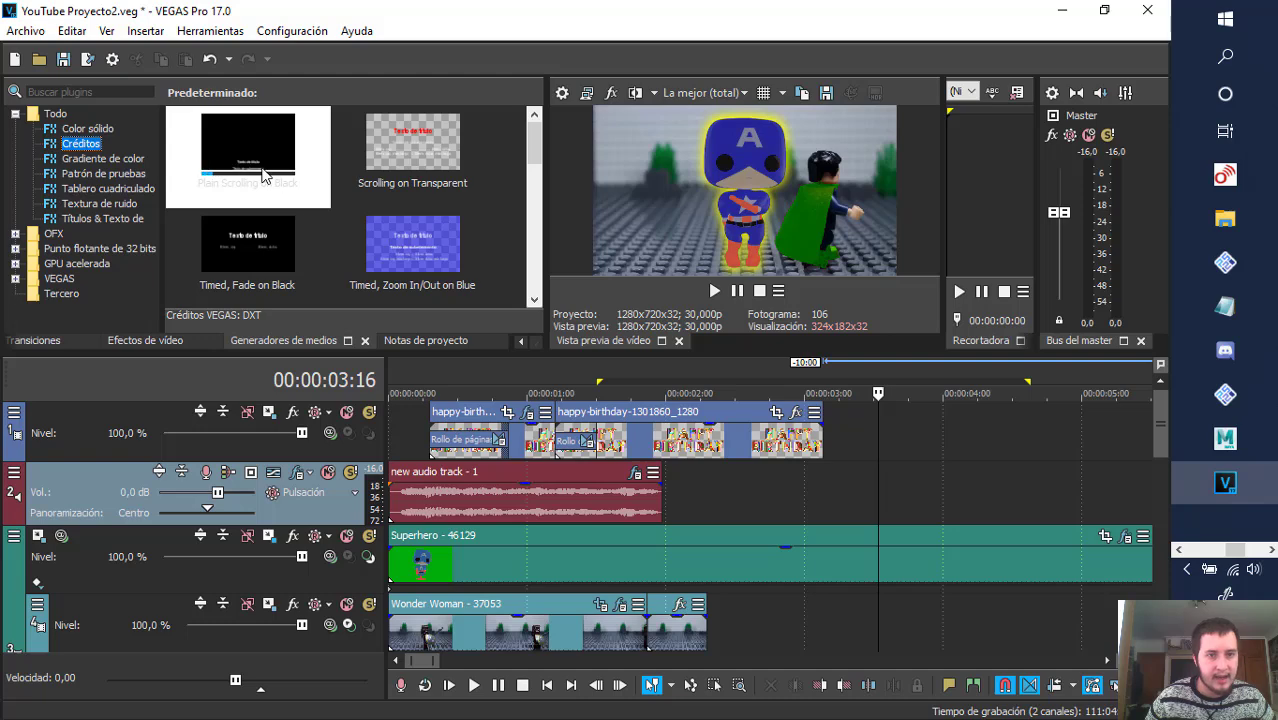
drag(265, 174, 895, 426)
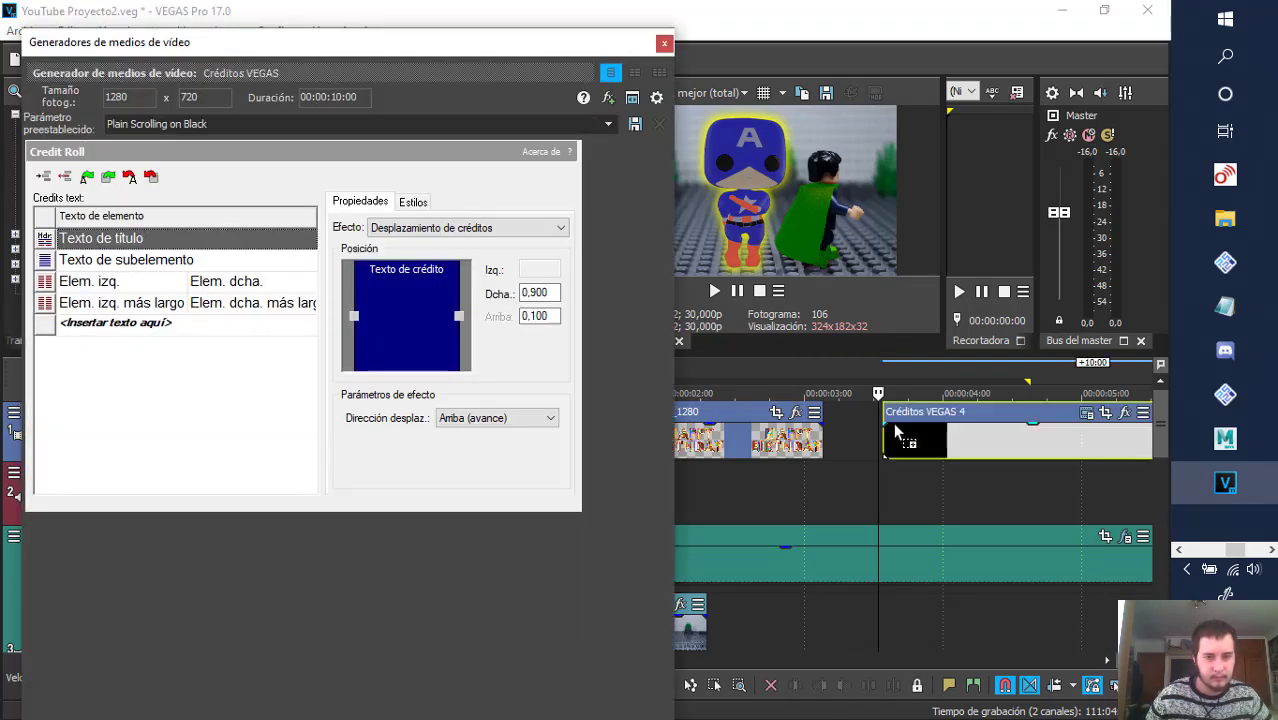
- Preview the credits at 00:00:04:14 and replace their title text with "hola"
click(122, 247)
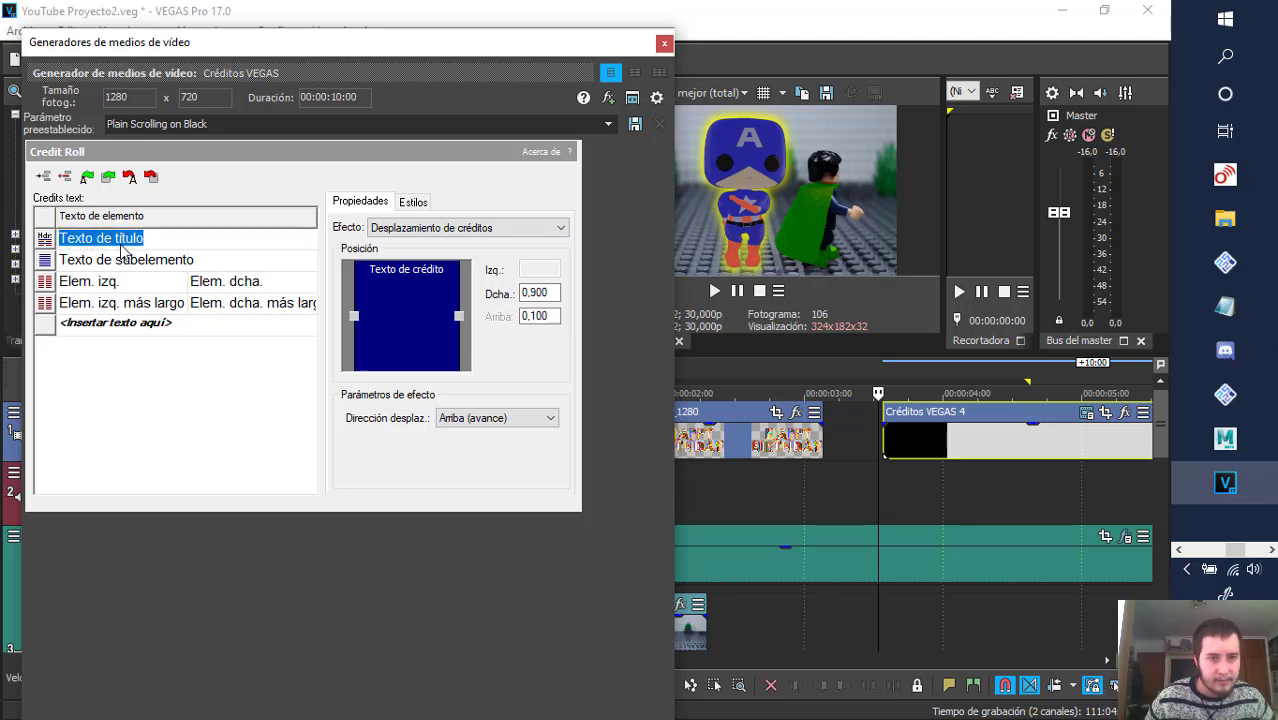
double_click(122, 244)
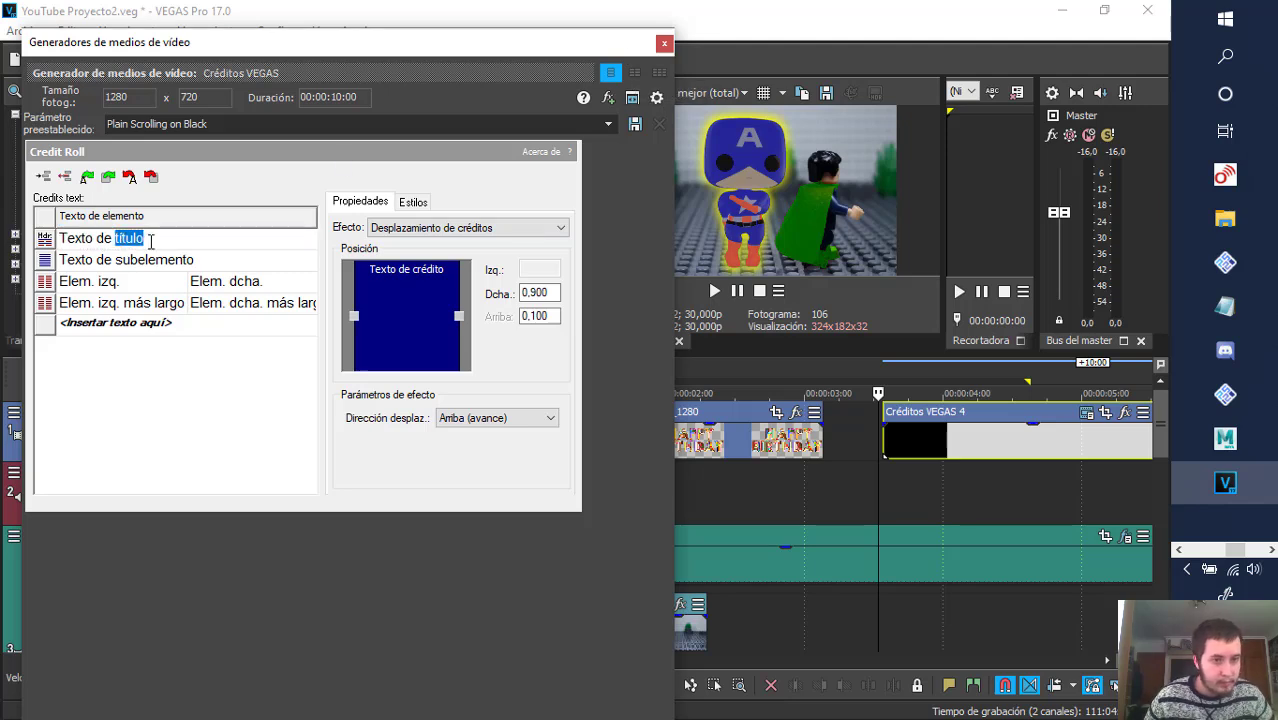
click(1007, 373)
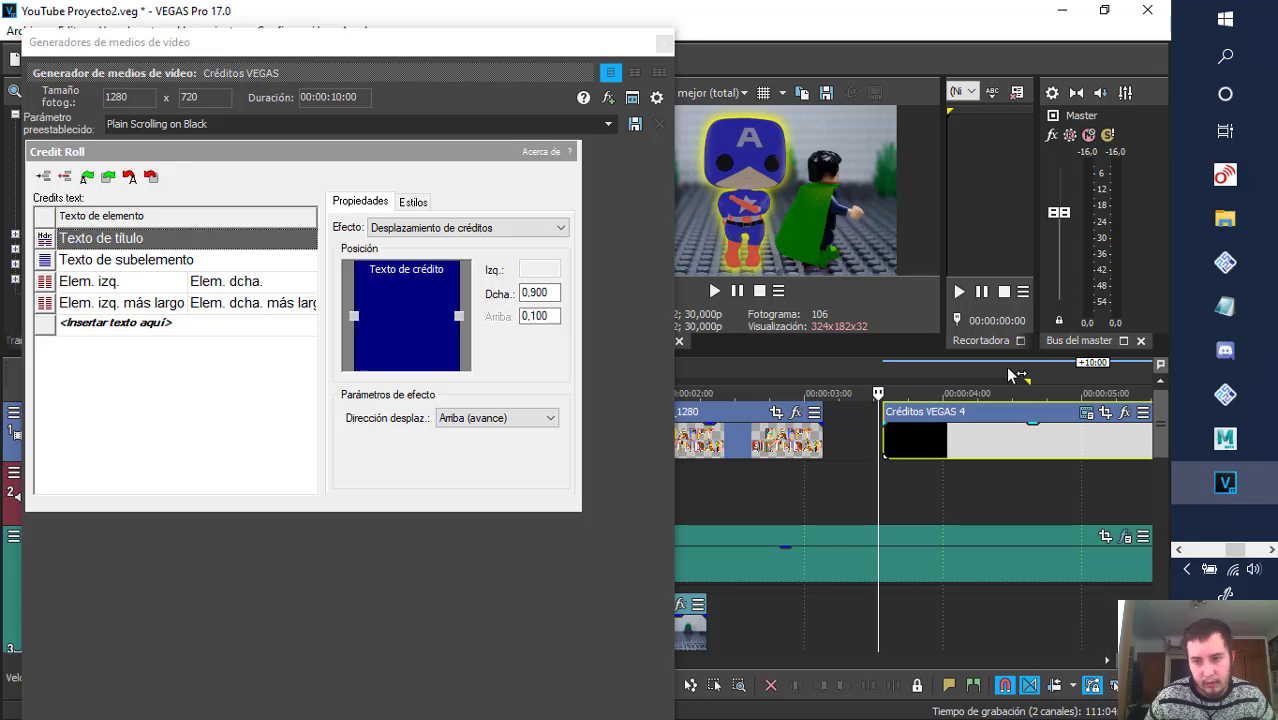
click(125, 247)
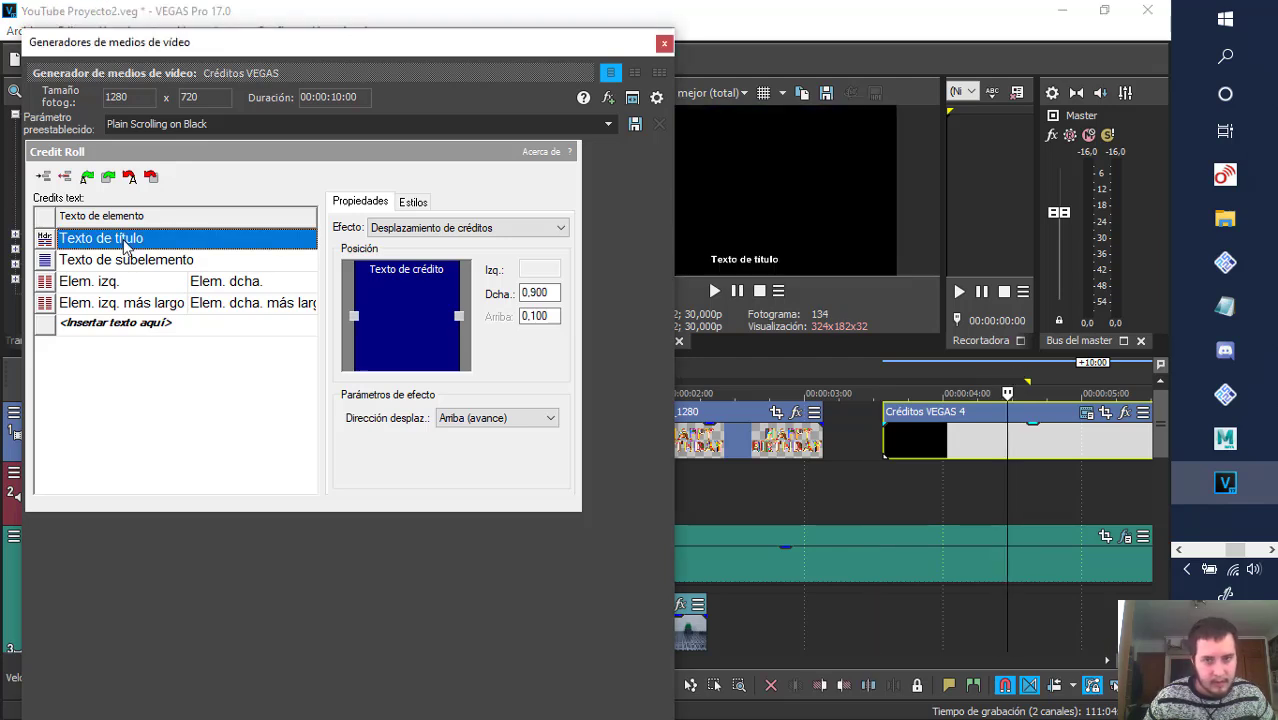
text(hola)
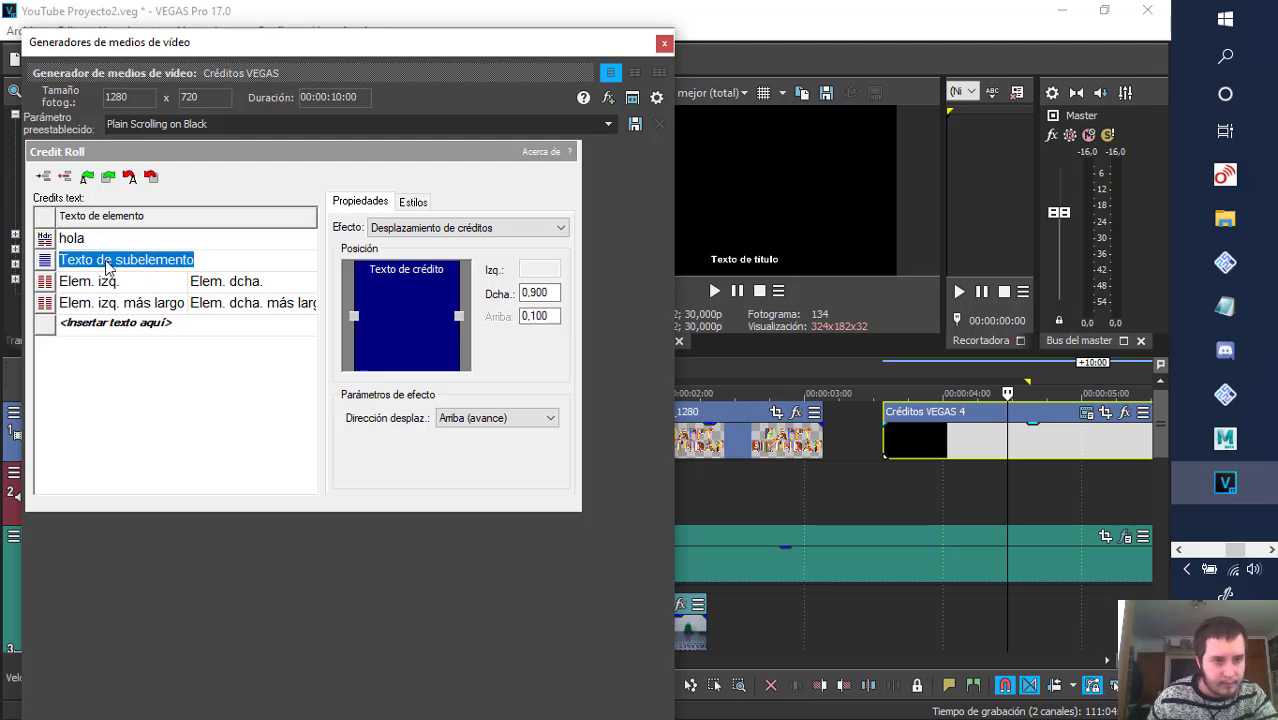
- Replace the credits' subelement text with a person's first name and close the generator settings
double_click(100, 261)
click(117, 325)
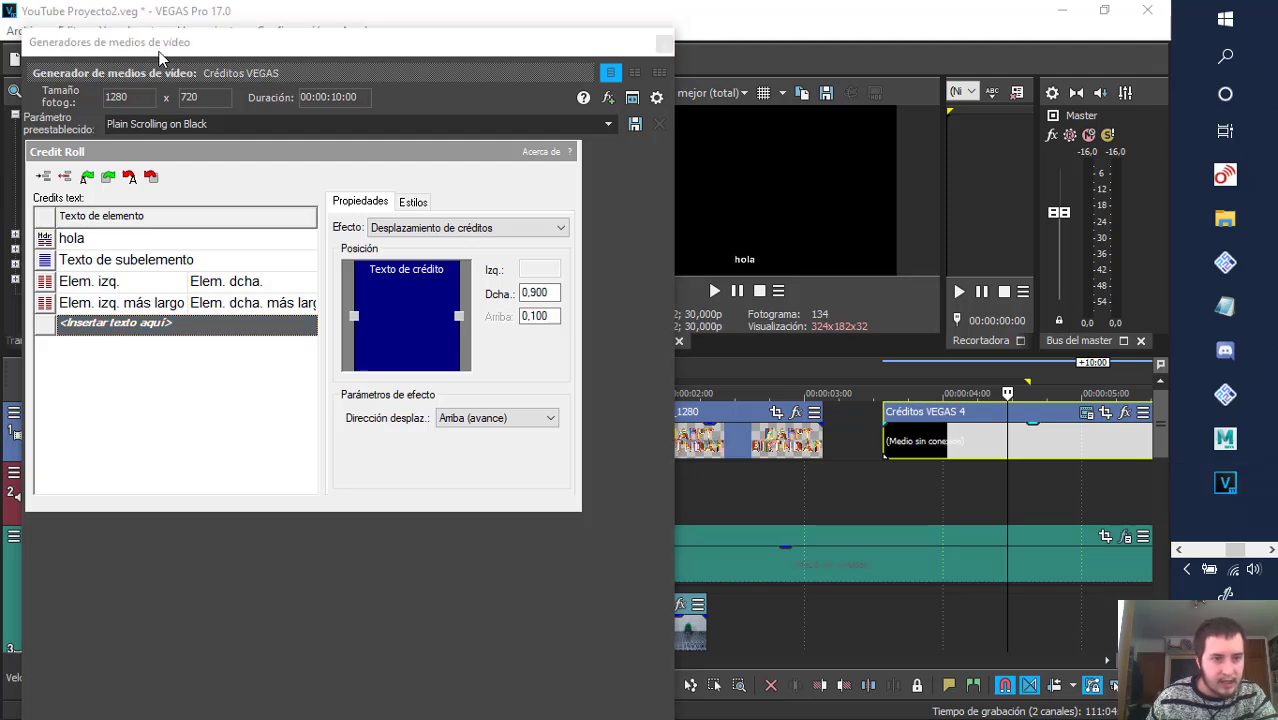
click(167, 266)
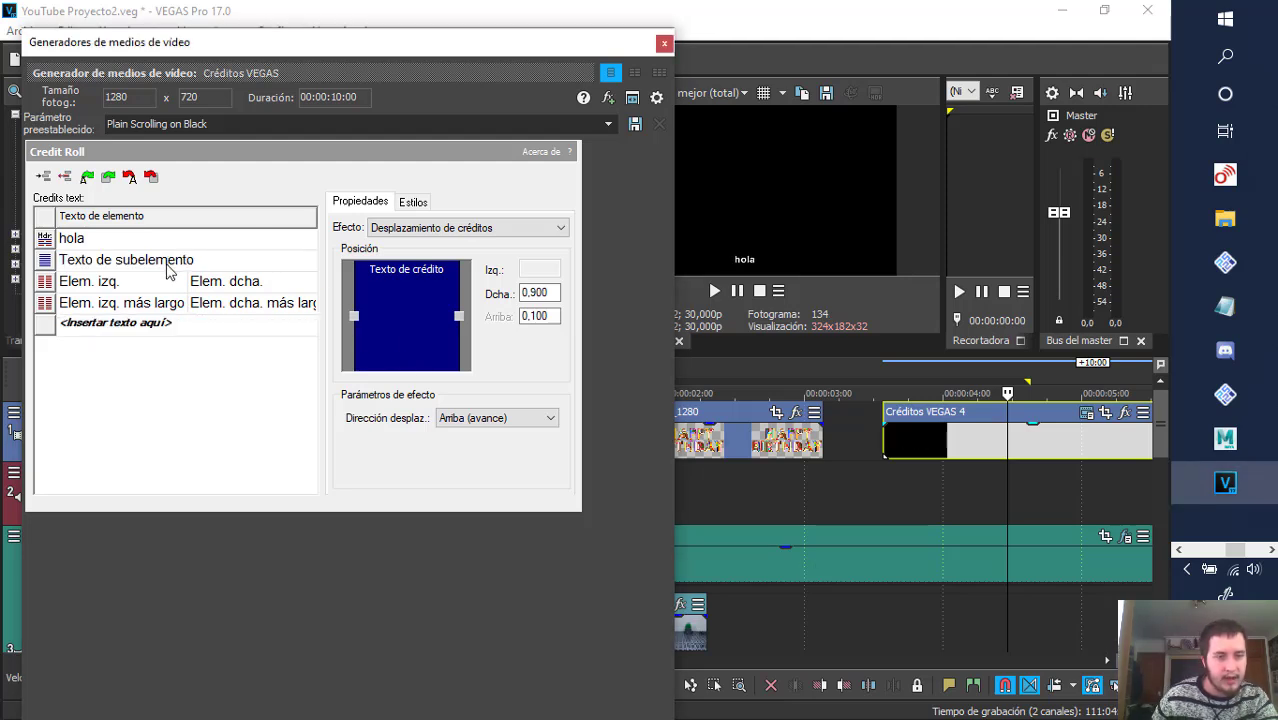
triple_click(167, 266)
text(Pablo)
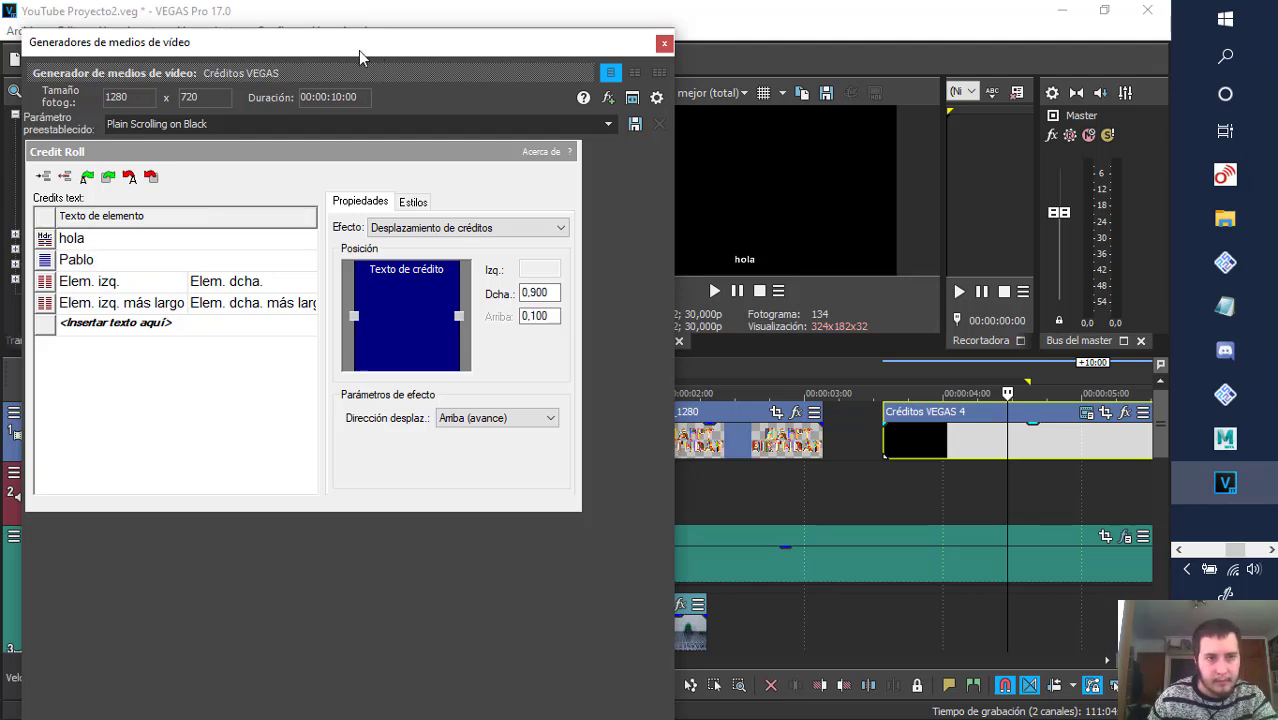
drag(358, 50, 329, 51)
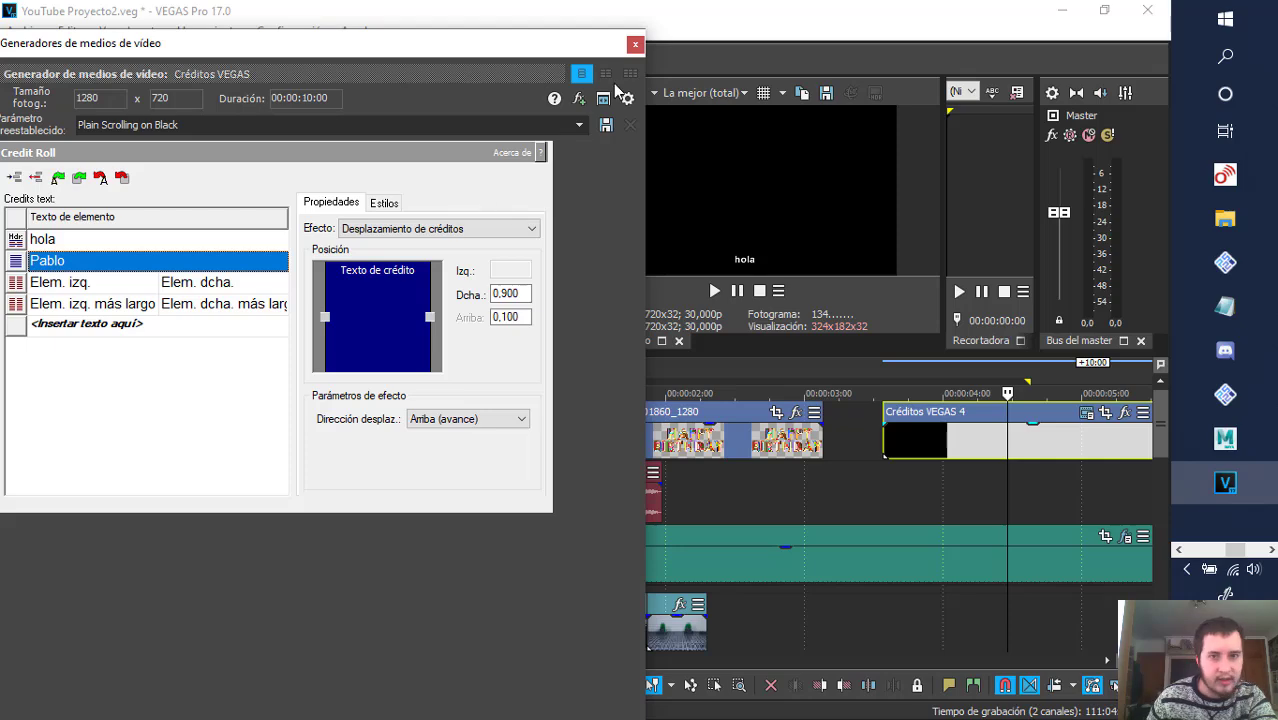
drag(522, 52, 586, 158)
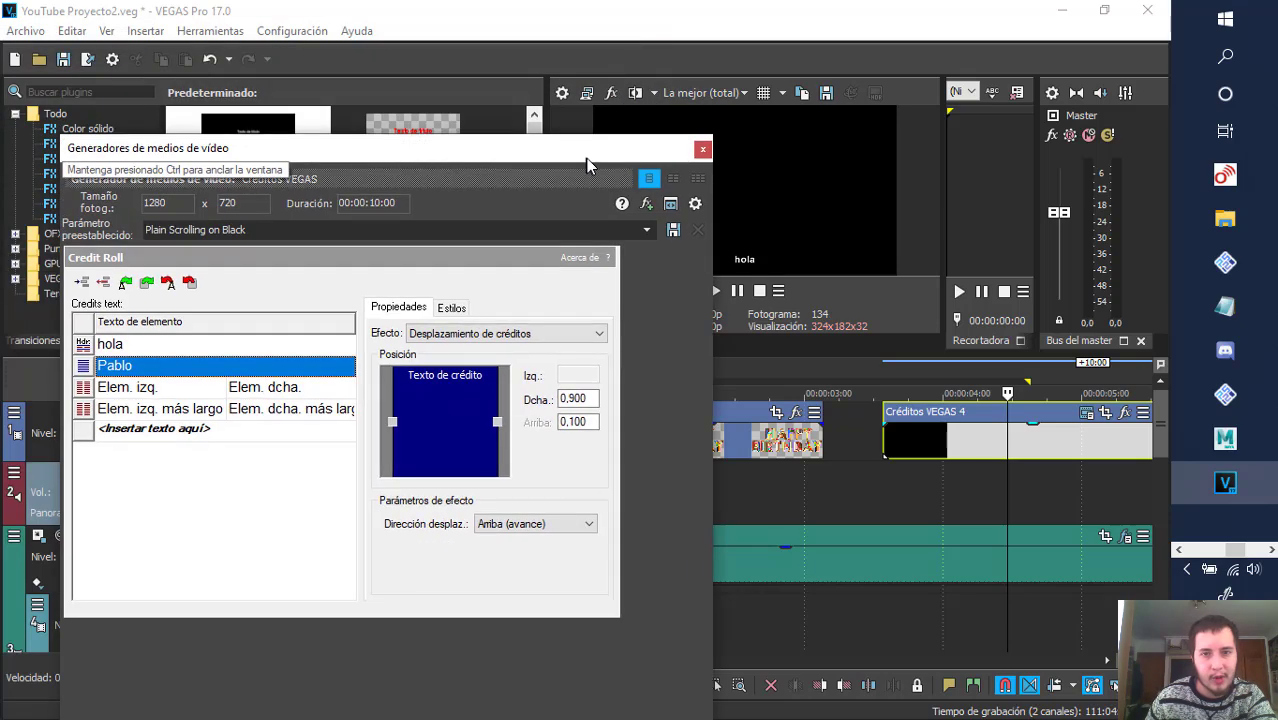
click(701, 156)
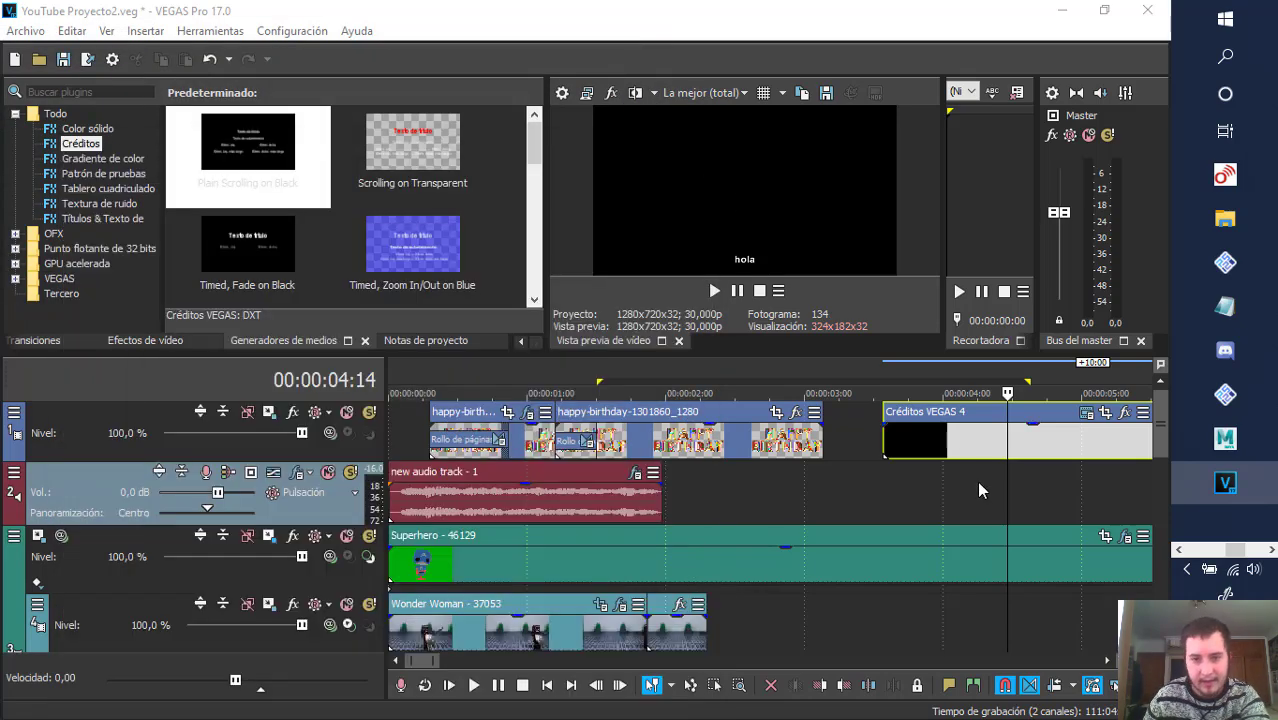
- Delete the credits clip from track 1
click(950, 449)
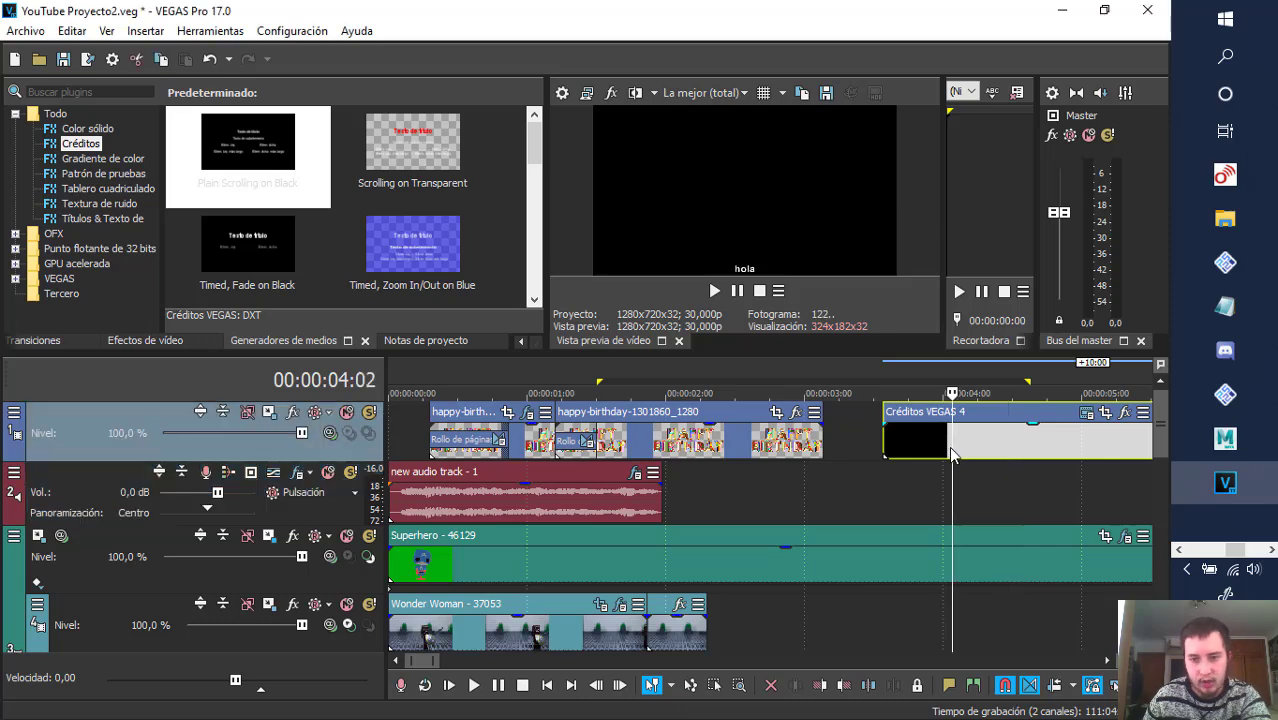
key(Delete)
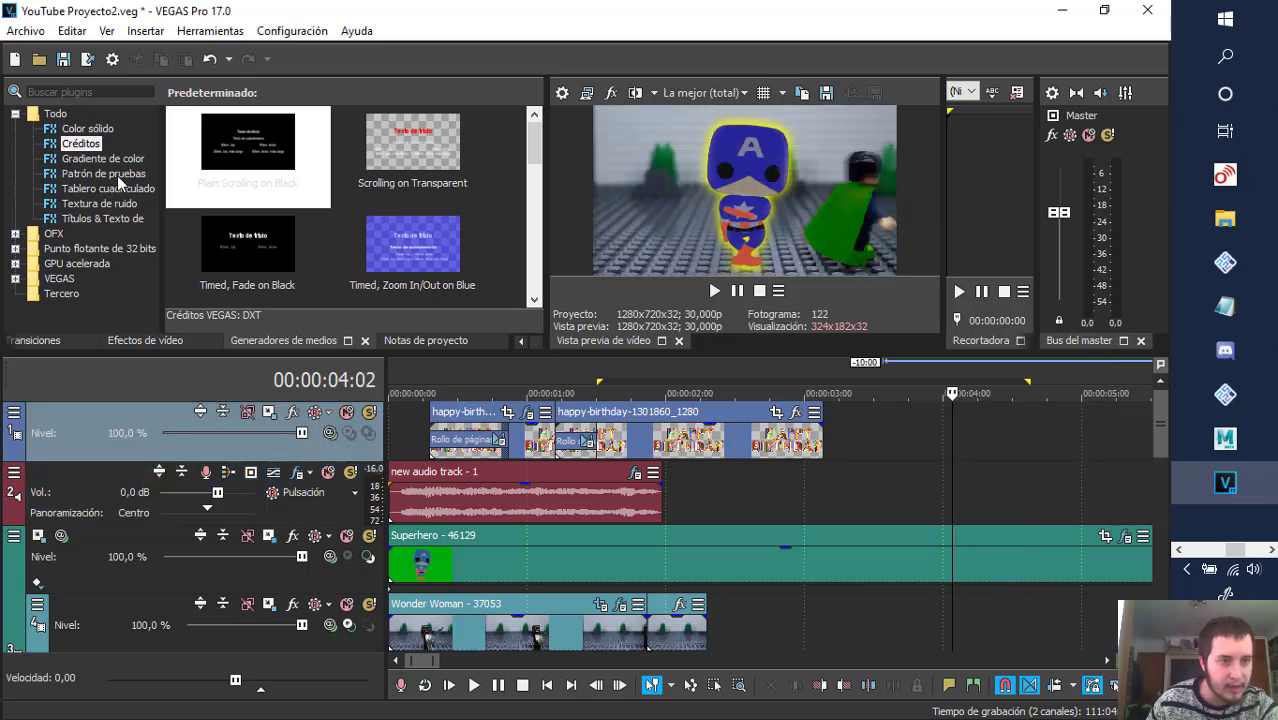
- Add the Elliptical Transparent to Black preset of the Gradiente de color generator to track 1, just before the four-second mark
click(100, 158)
scroll(404, 238, down, 5)
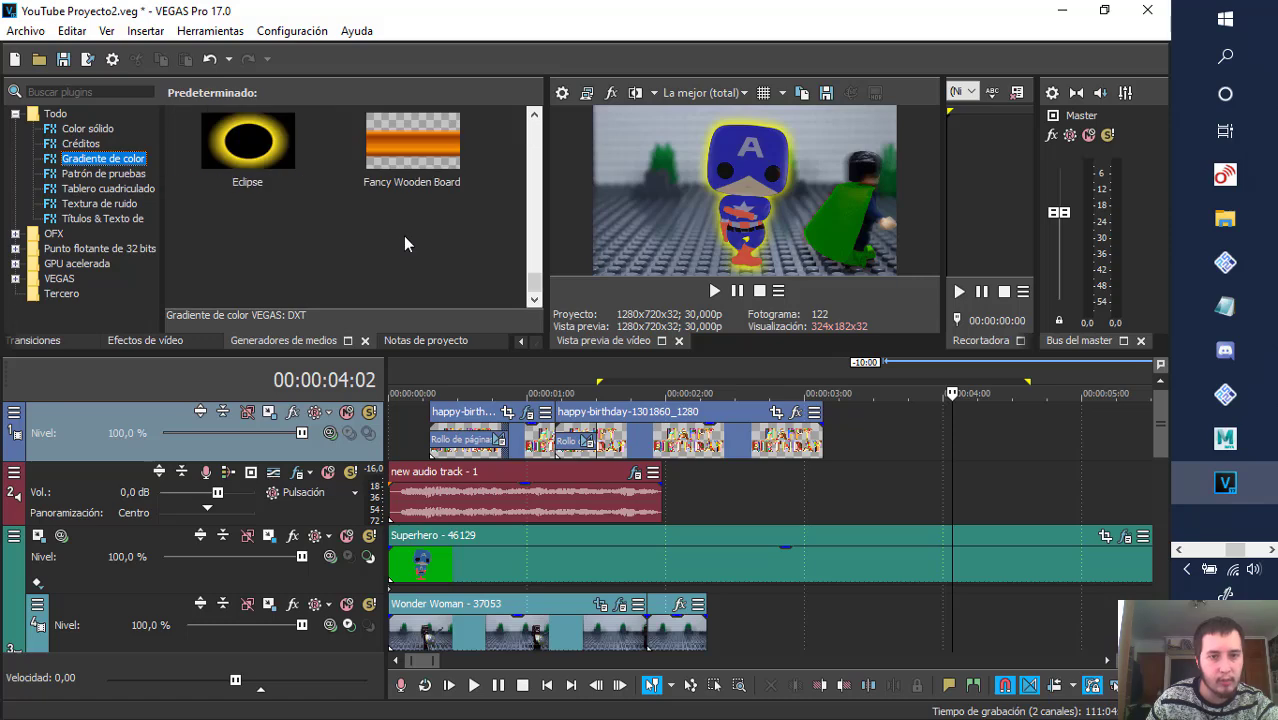
scroll(404, 242, down, 4)
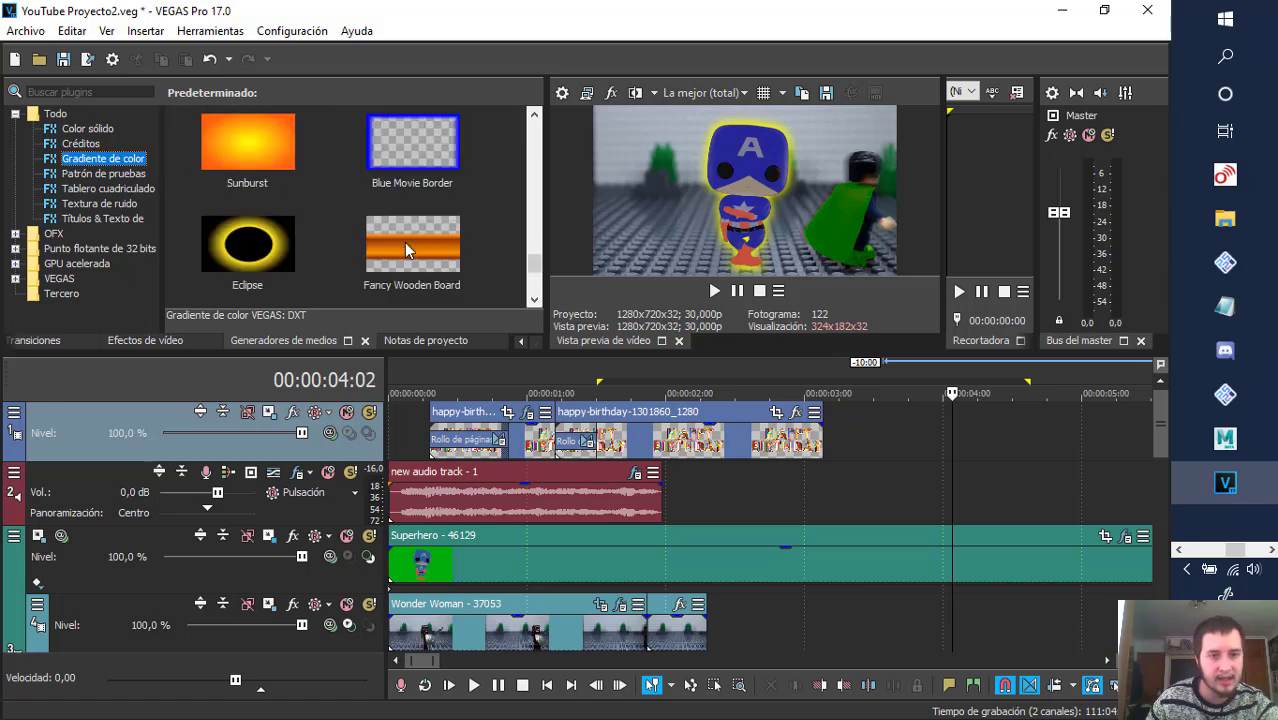
scroll(309, 234, down, 1)
drag(250, 172, 922, 442)
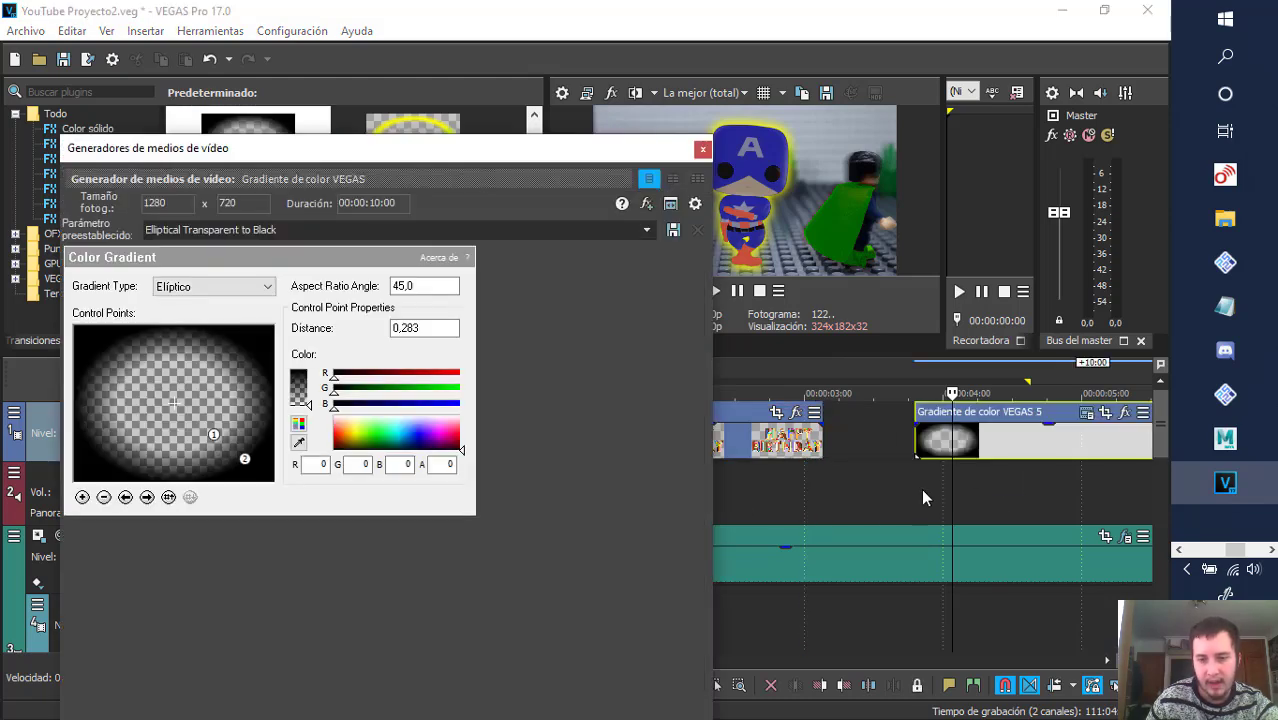
- Insert a new empty video track above track 1
right_click(924, 486)
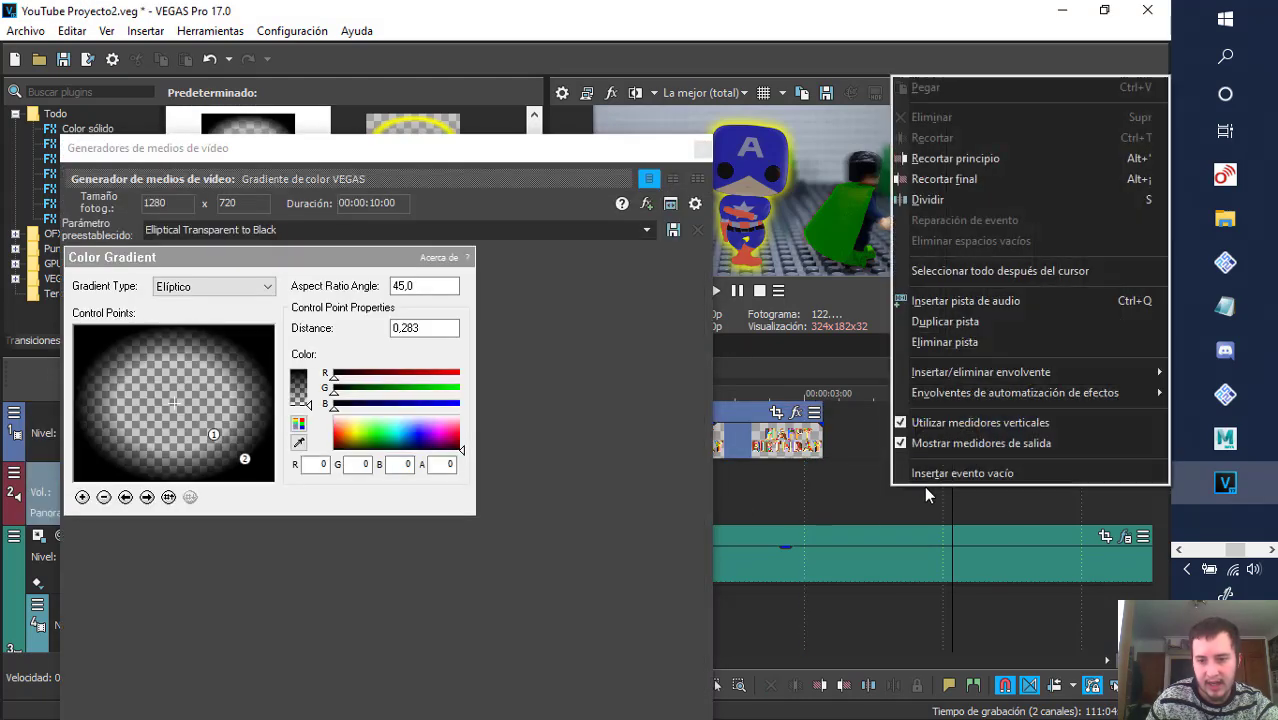
right_click(868, 437)
click(975, 232)
- Move the gradient clip to the start of the new top track and preview it at 00:00:01:03 with the generator settings closed
drag(976, 470, 507, 452)
click(703, 150)
click(725, 358)
click(541, 377)
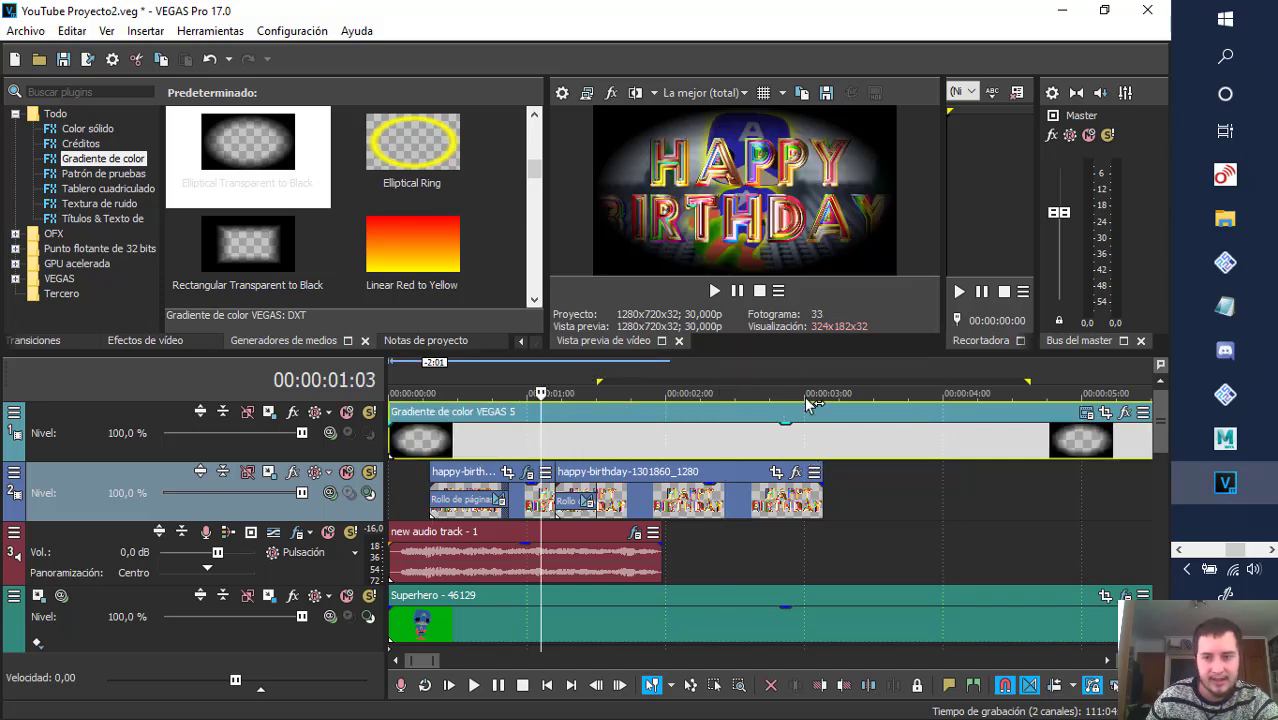
- Set the gradient's outer control point to a distance of 0,703 and an alpha of 150, and close its settings
click(1087, 414)
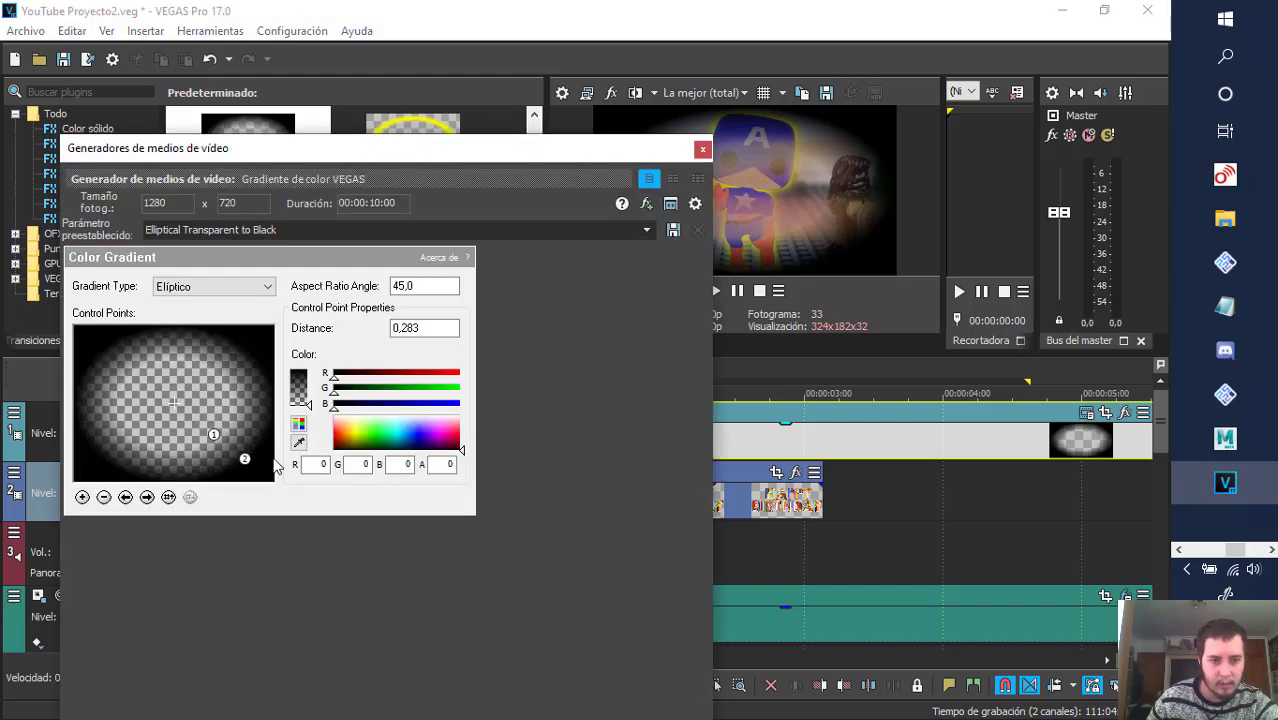
click(245, 460)
drag(247, 462, 292, 490)
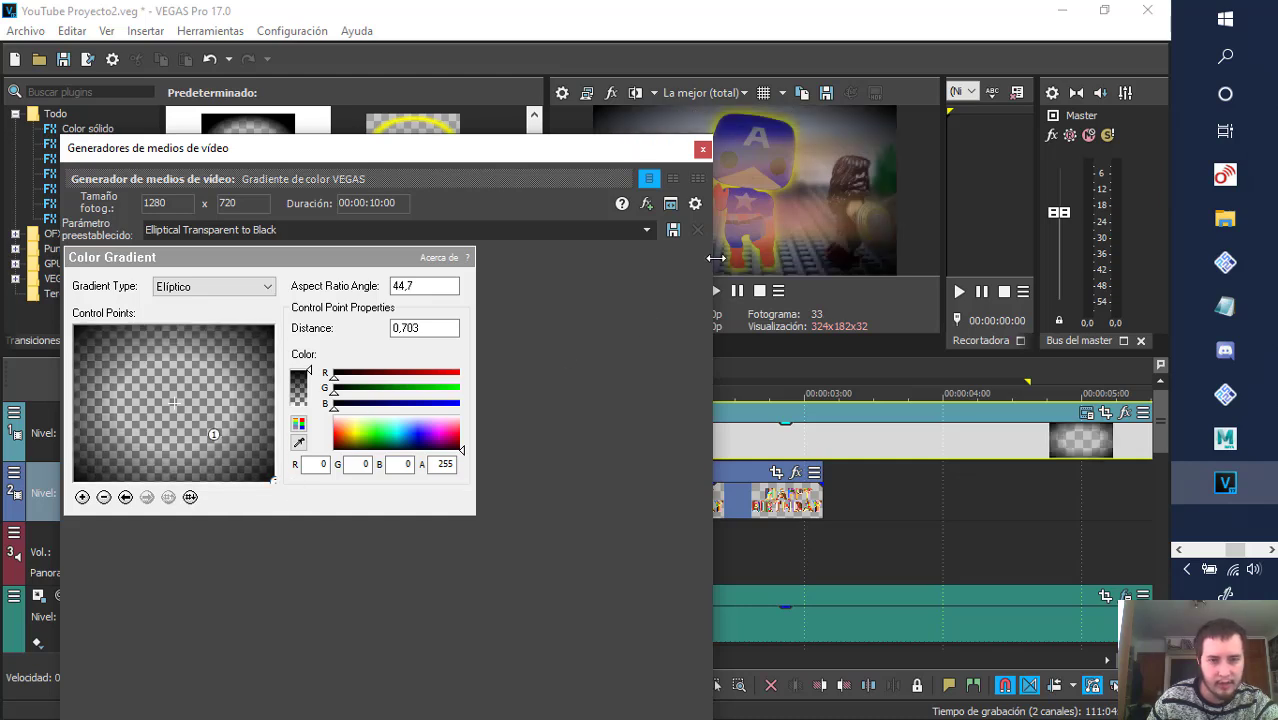
drag(309, 371, 312, 390)
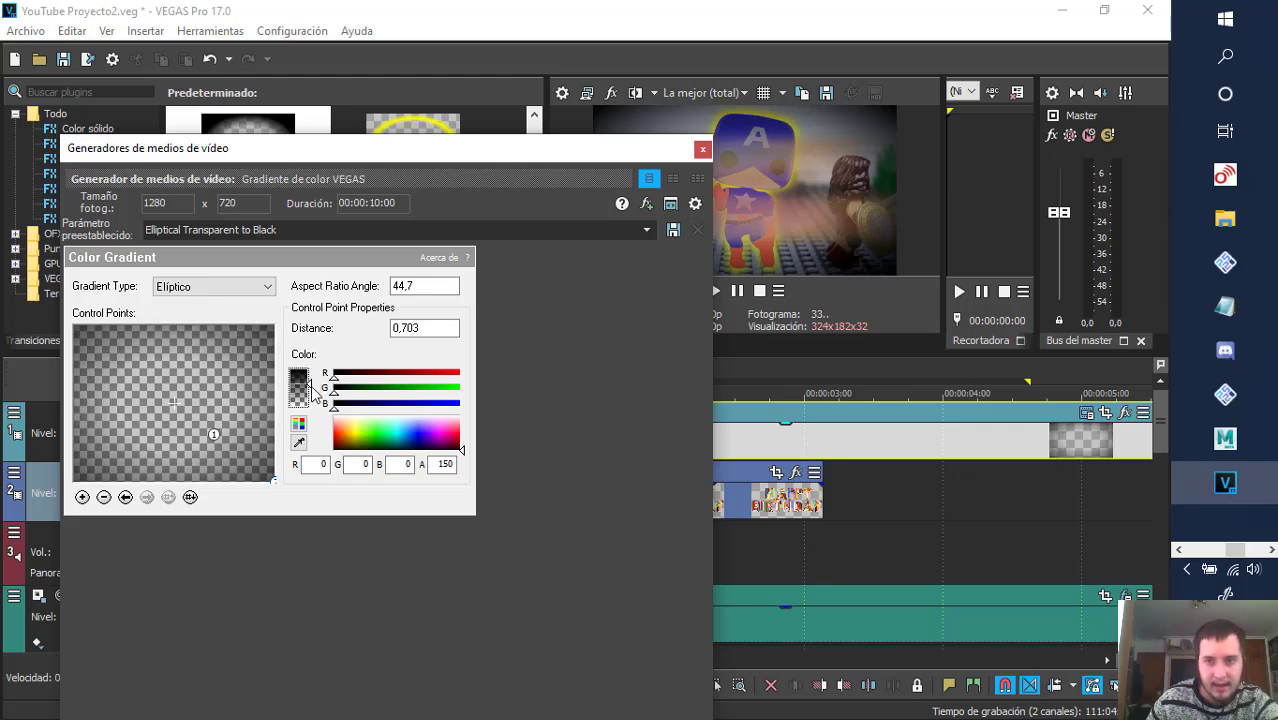
click(703, 151)
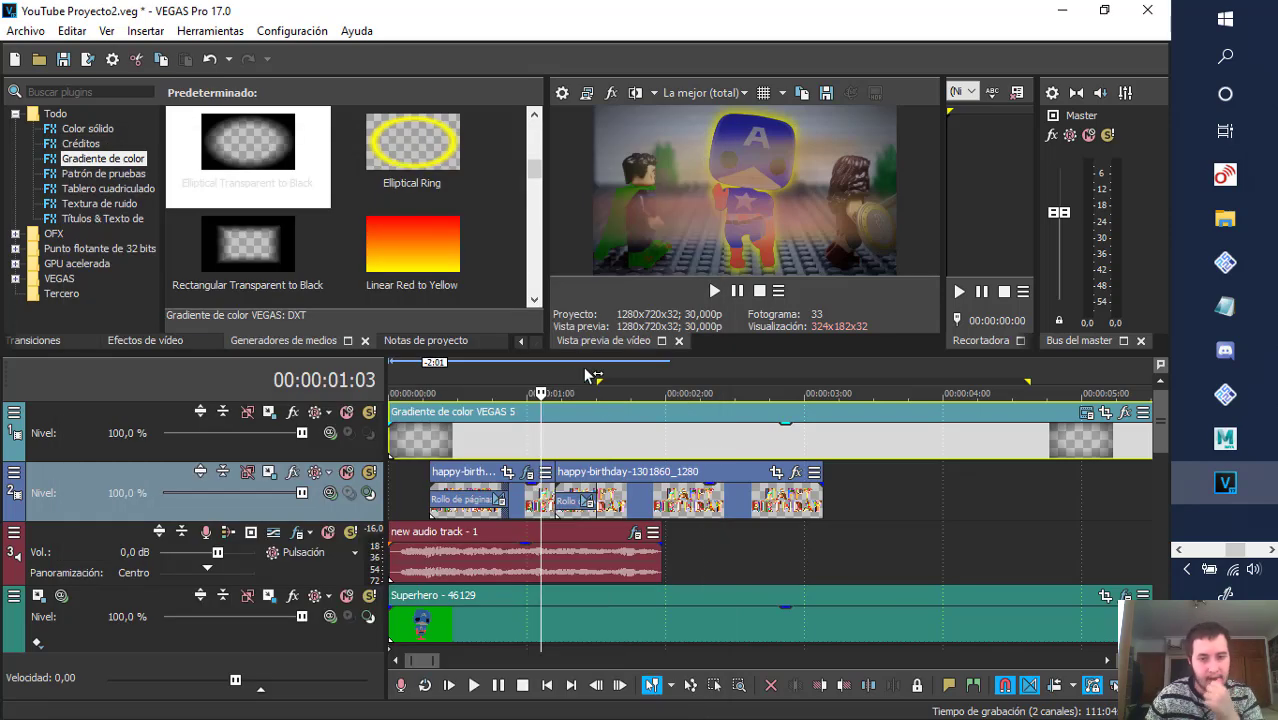
- Delete the gradient clip from track 1
click(591, 450)
key(Delete)
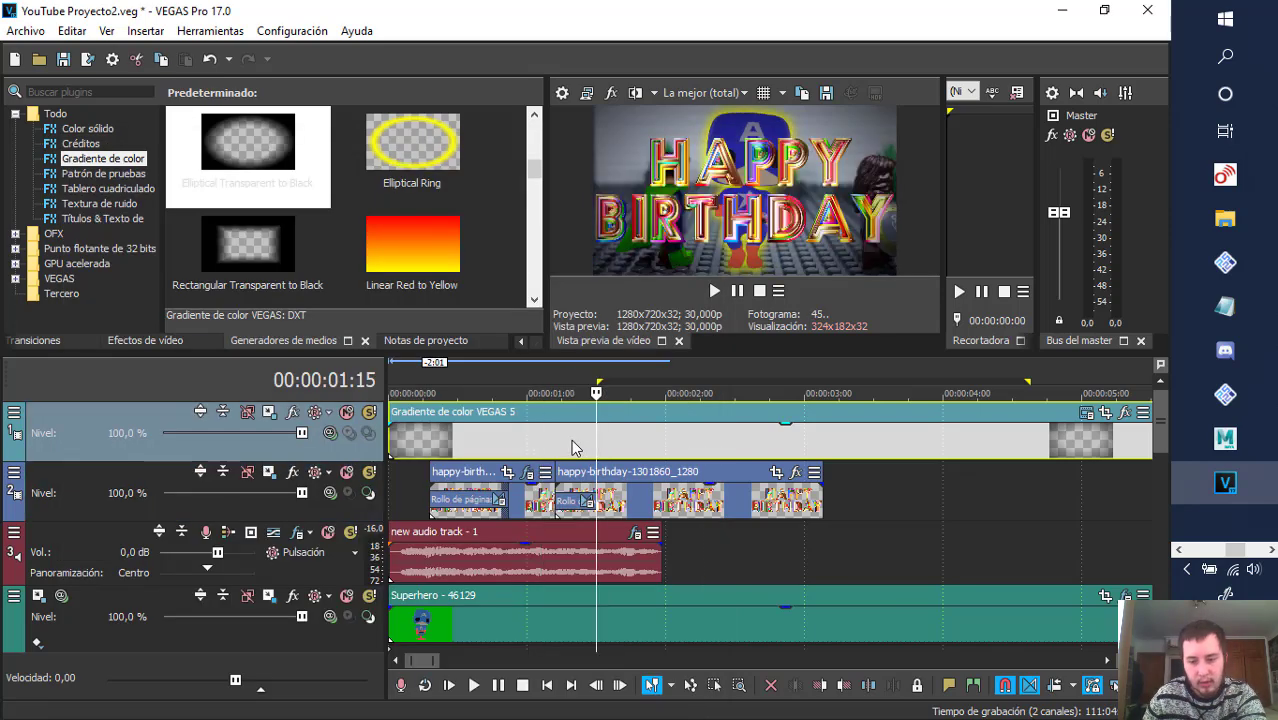
- View the test pattern and checkerboard presets, and add the Hilos microscópicos 2 preset of Textura de ruido to track 1 just before one second
click(100, 175)
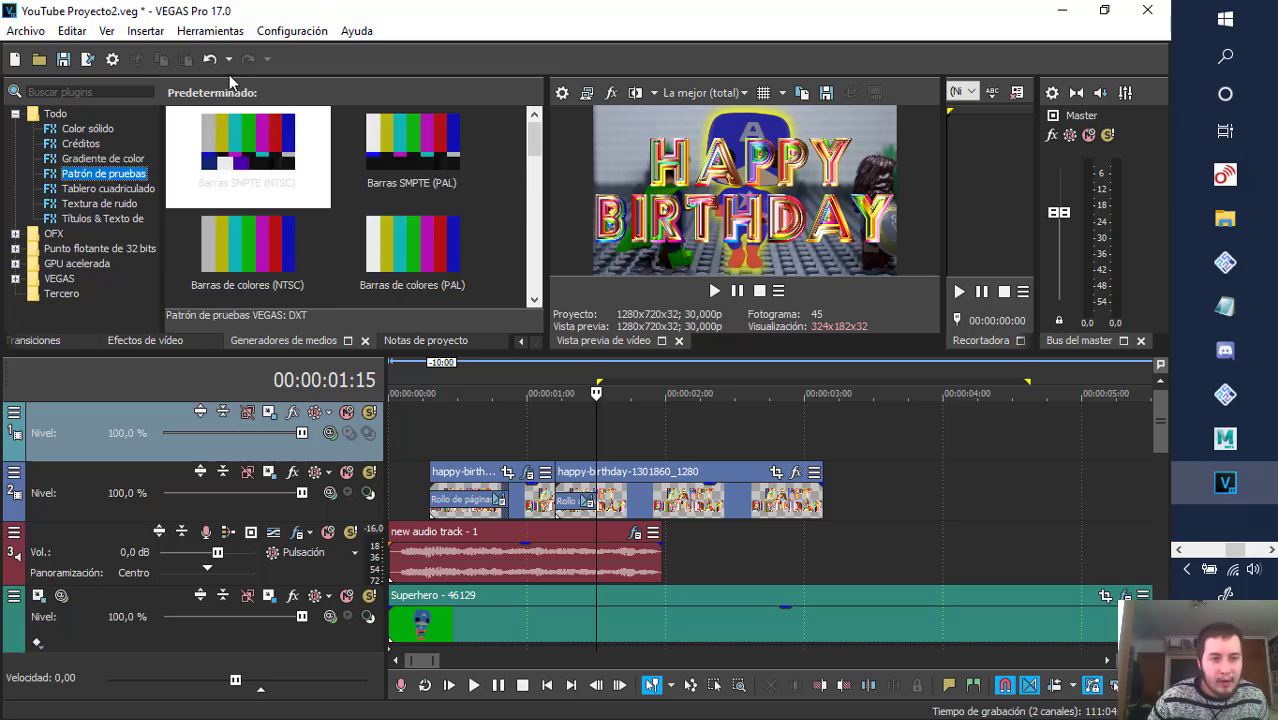
click(121, 190)
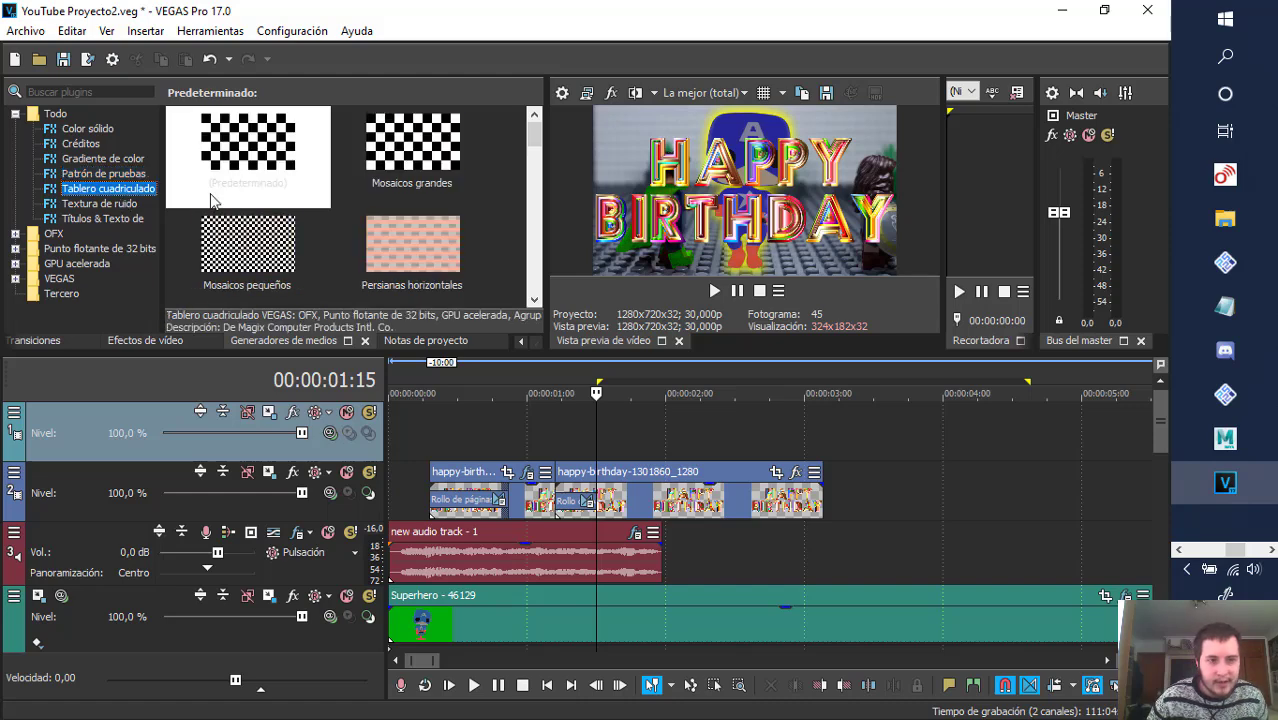
click(104, 204)
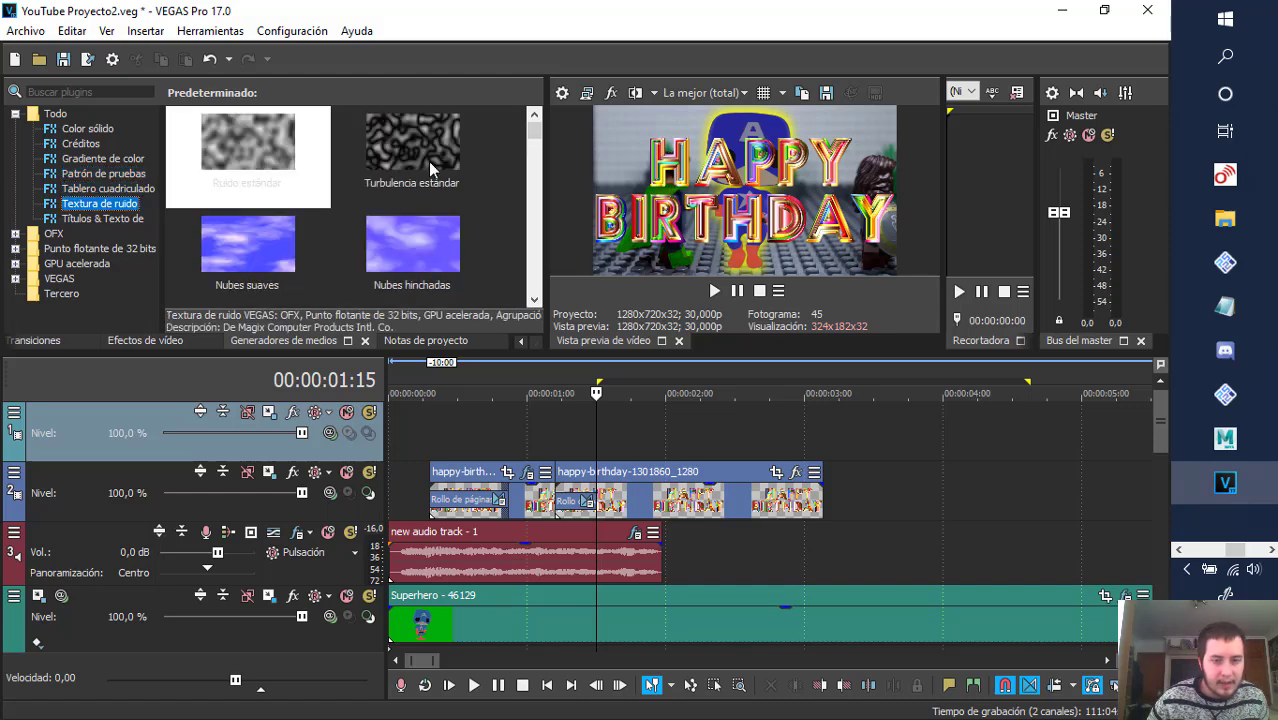
scroll(301, 245, down, 2)
scroll(400, 290, down, 2)
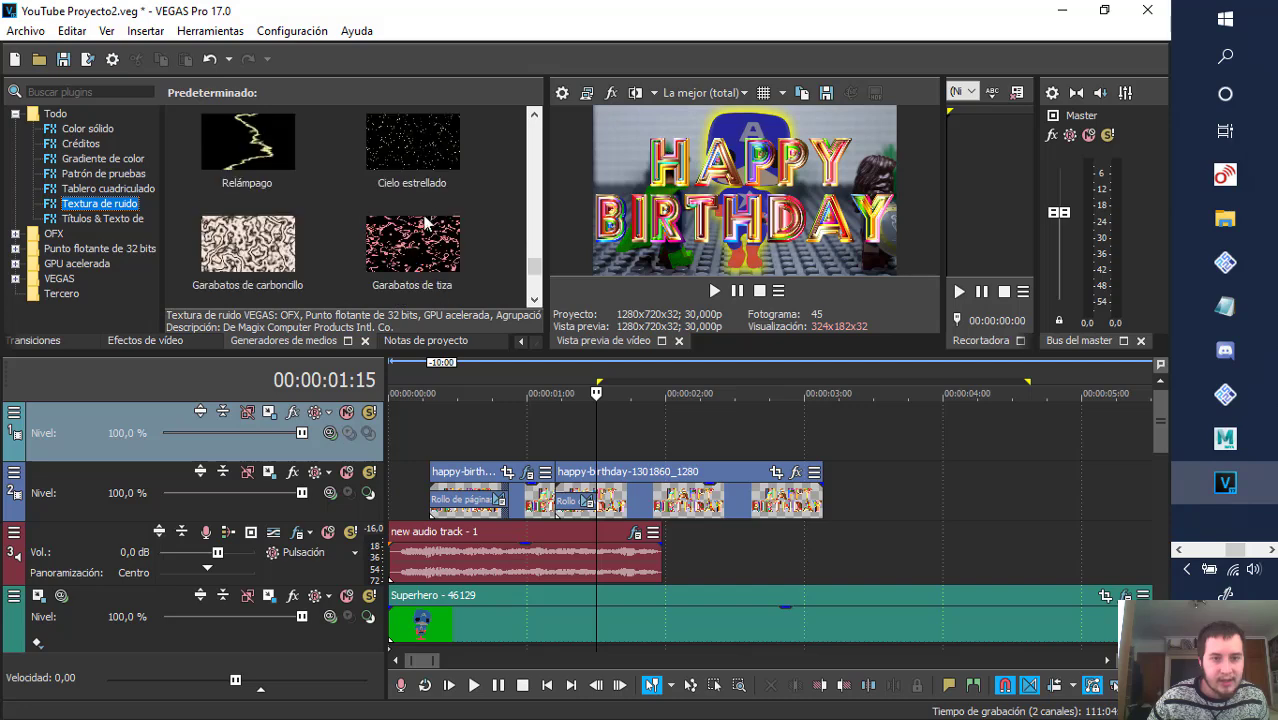
scroll(414, 211, up, 2)
drag(404, 251, 527, 447)
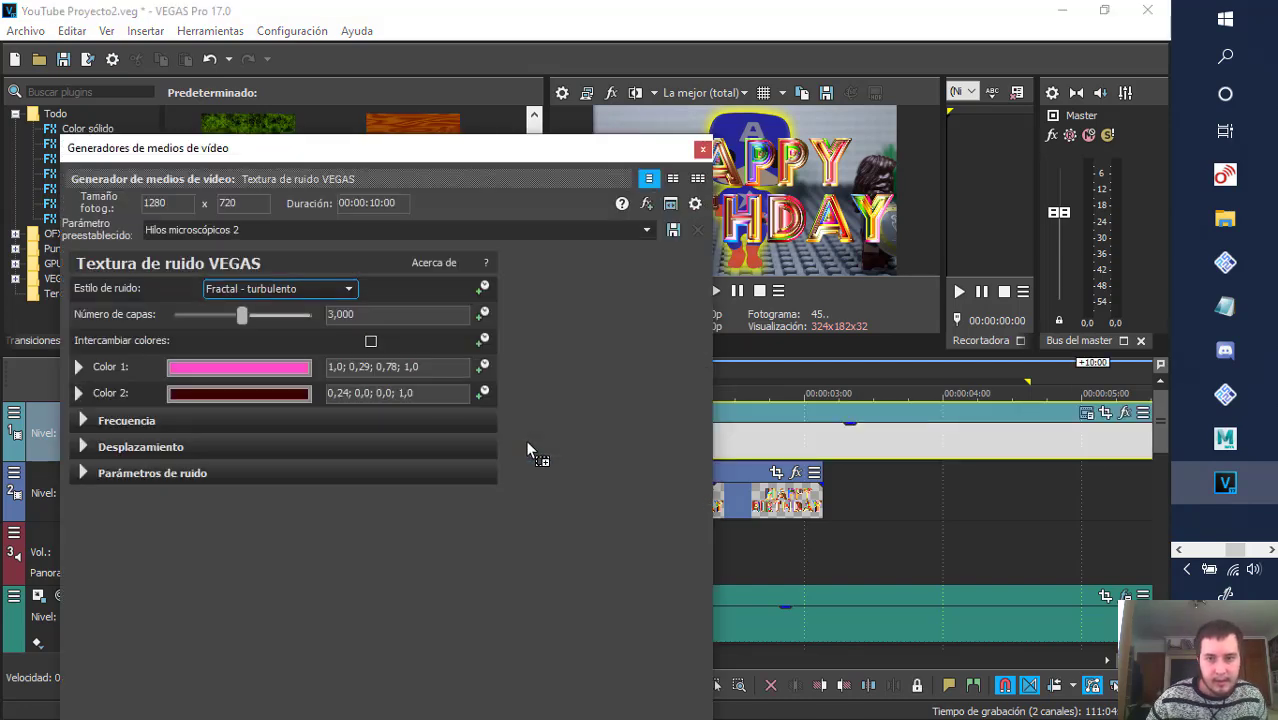
- Set the noise texture's Color 1 to yellow (1,0; 1,0; 0,0; 1,0), and delete the clip from track 1
drag(463, 159, 483, 128)
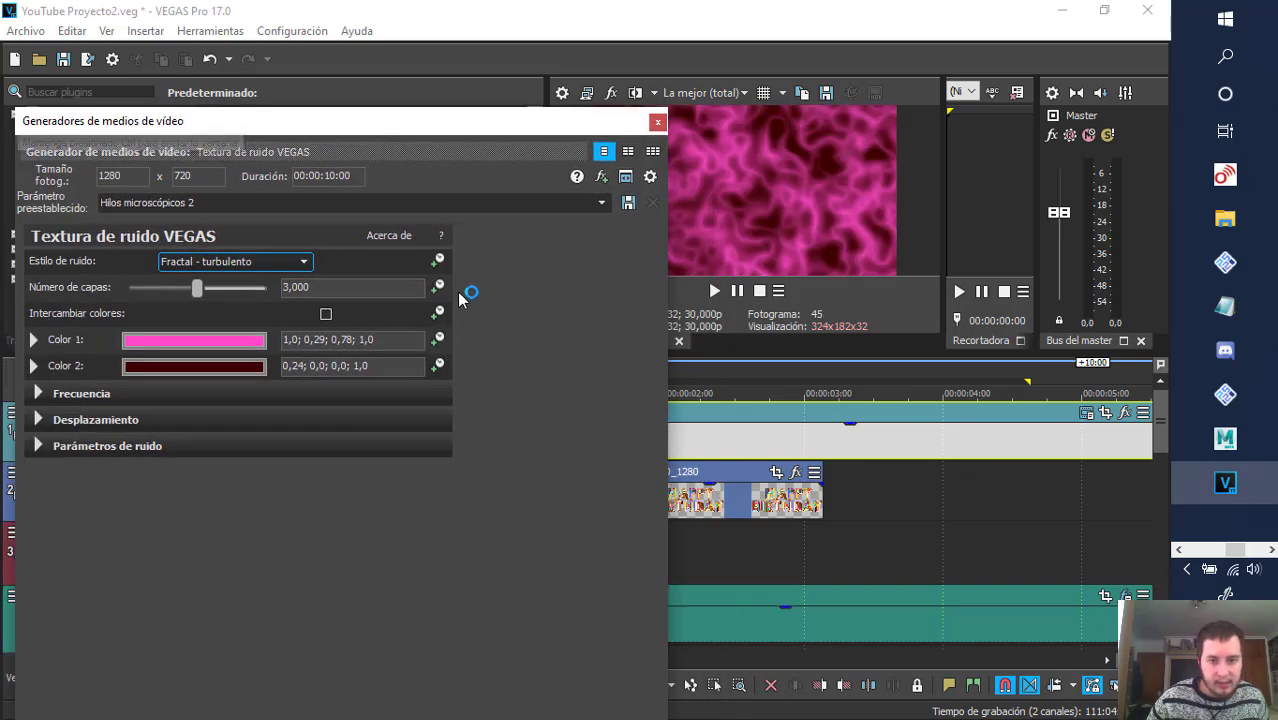
click(43, 394)
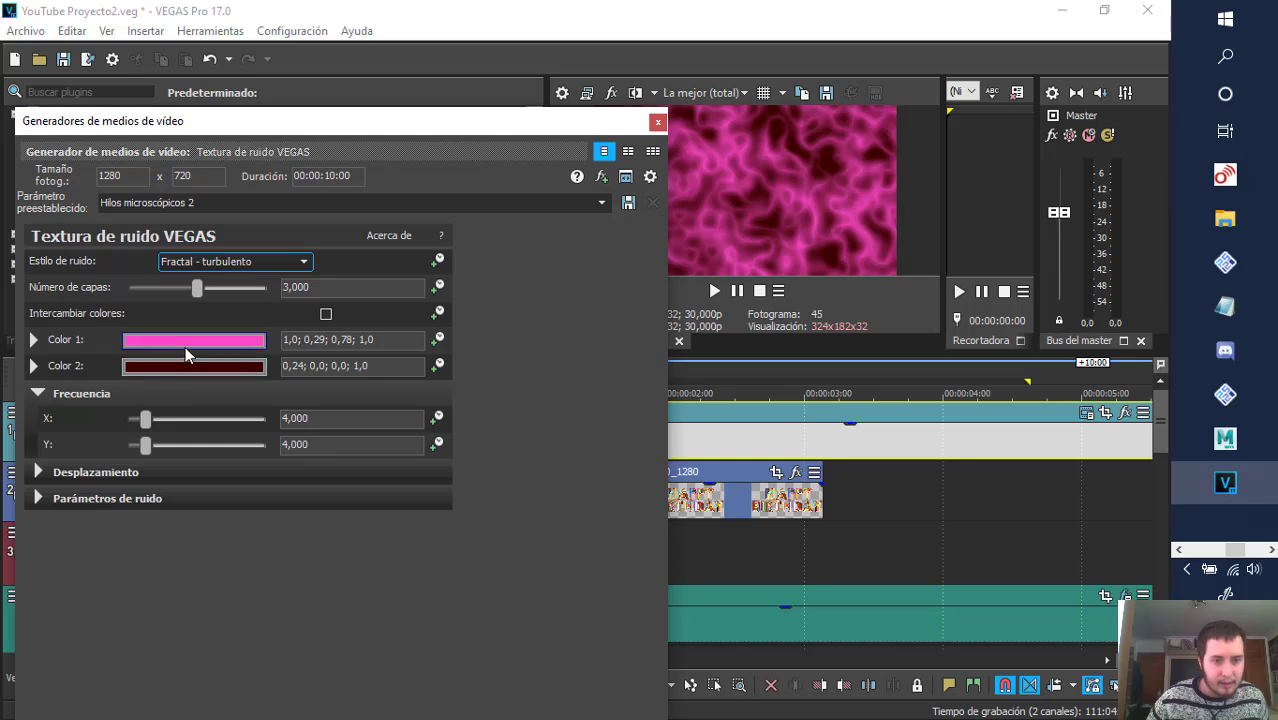
click(185, 342)
click(112, 465)
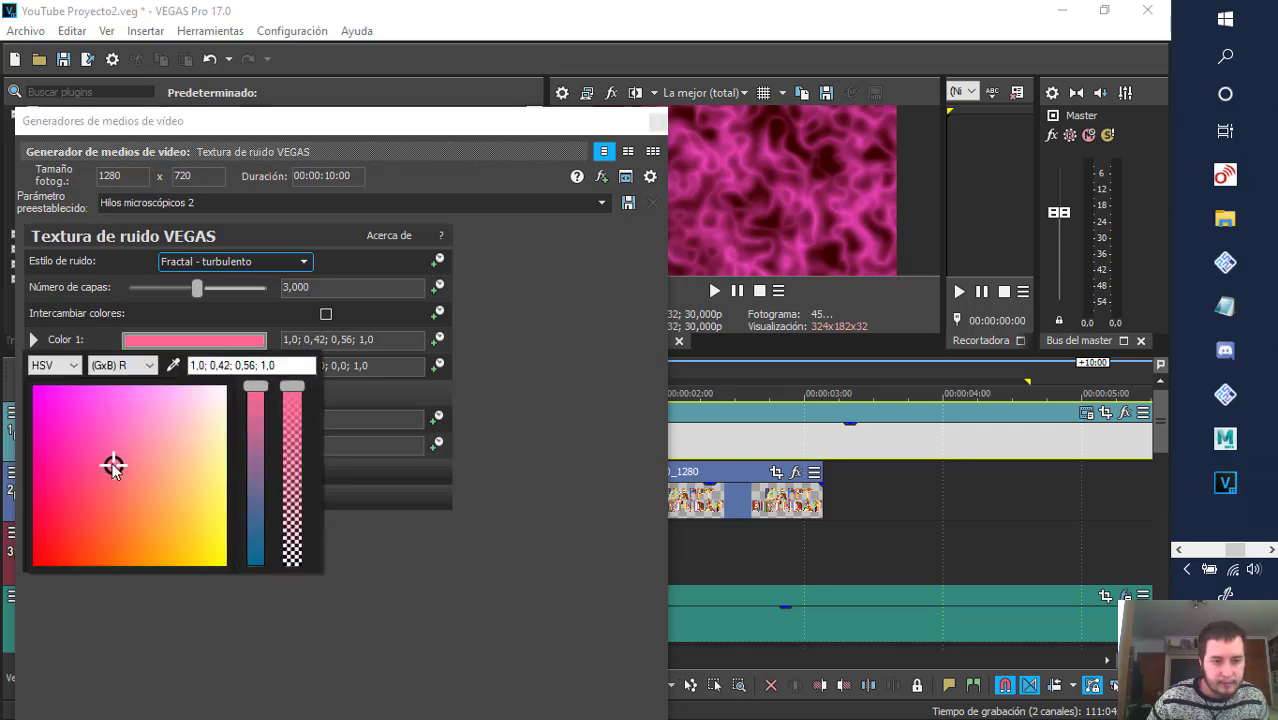
drag(112, 465, 250, 587)
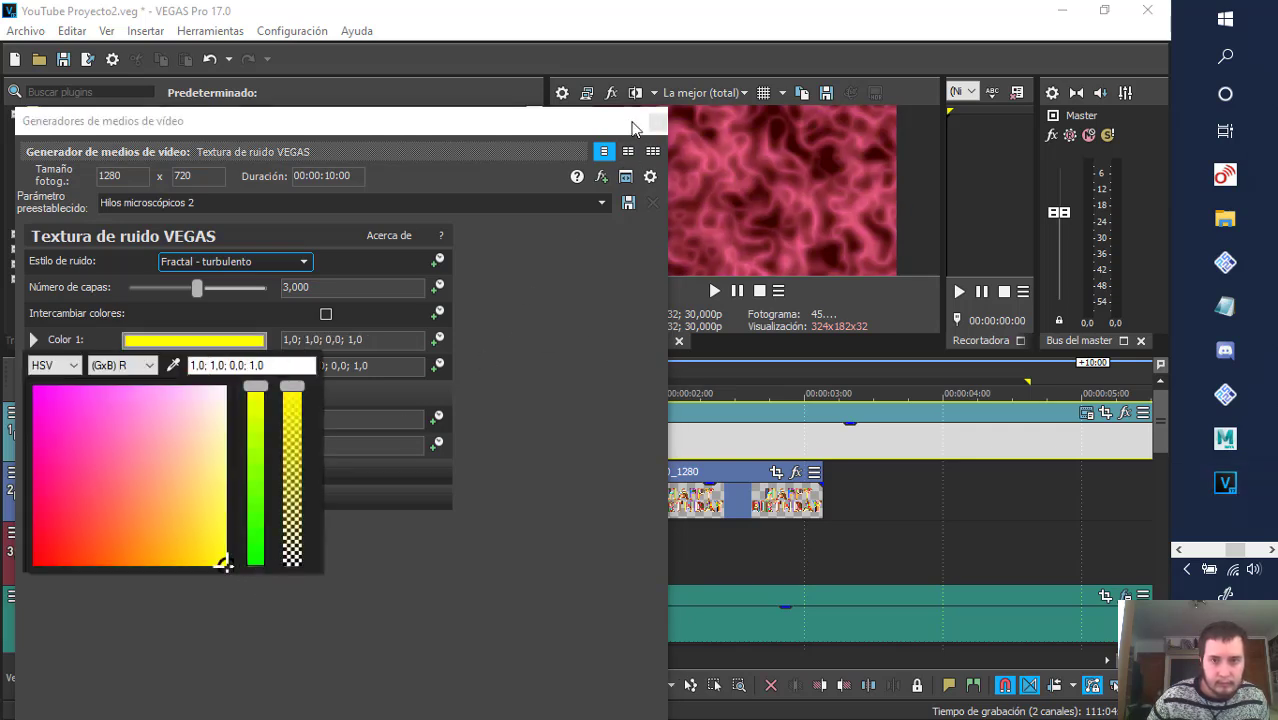
click(659, 124)
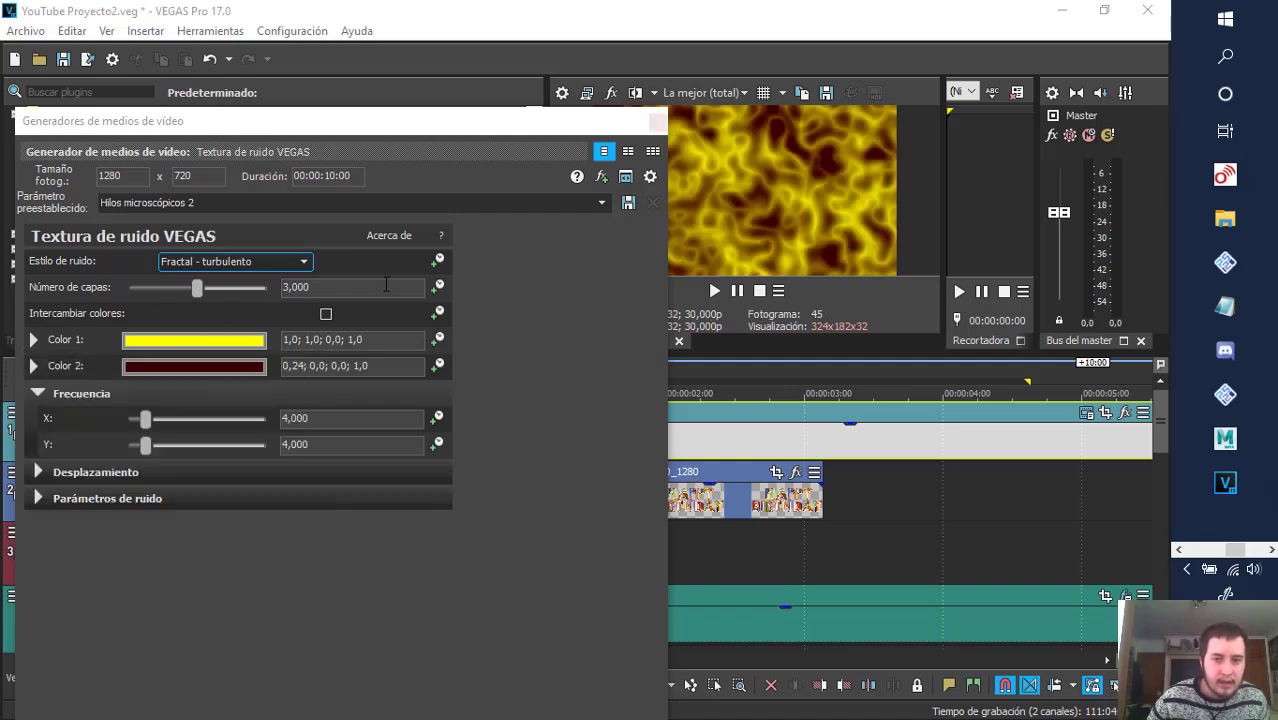
click(658, 111)
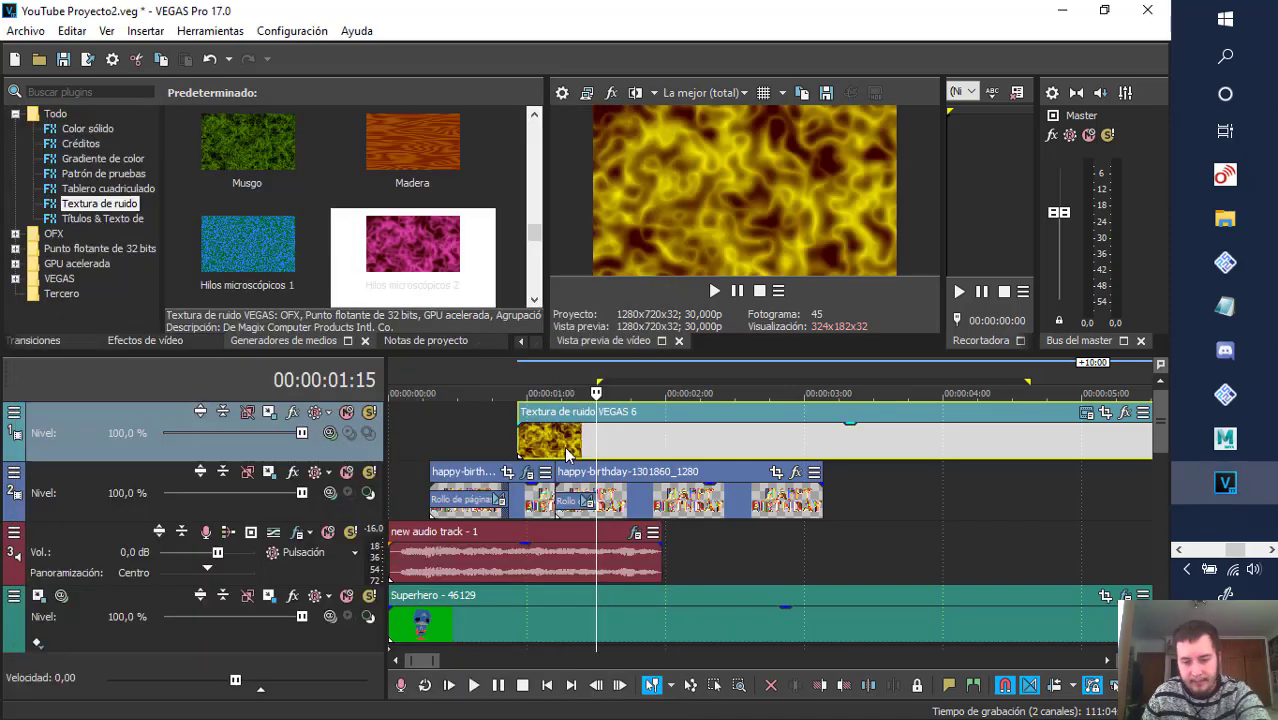
key(Delete)
- Look through the animated text presets of the Títulos & Texto generator
click(97, 218)
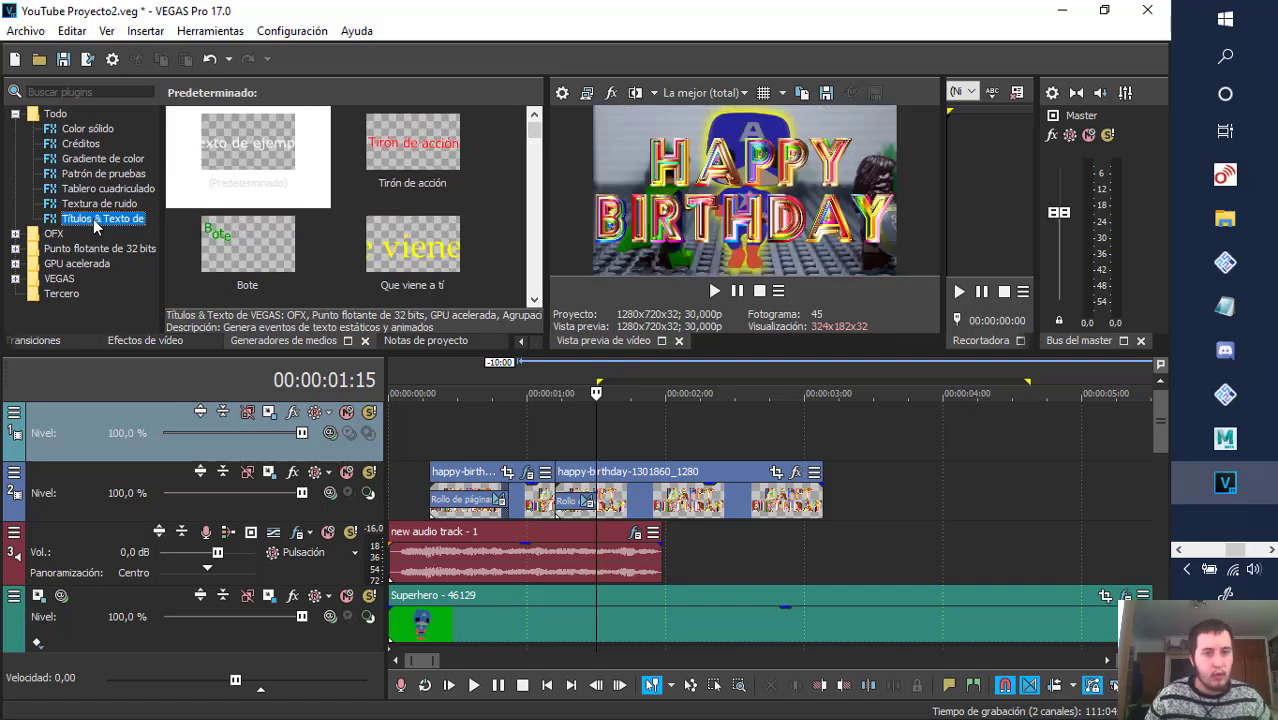
scroll(395, 245, down, 5)
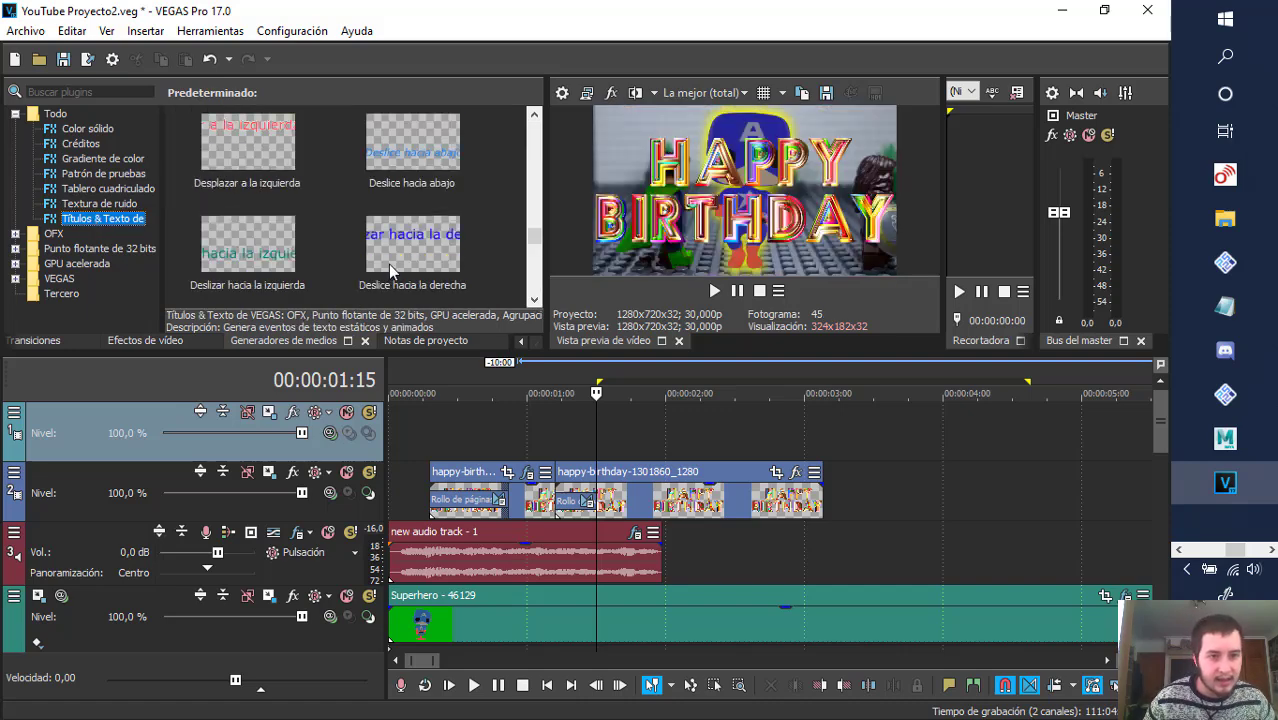
scroll(385, 278, up, 5)
scroll(364, 271, down, 10)
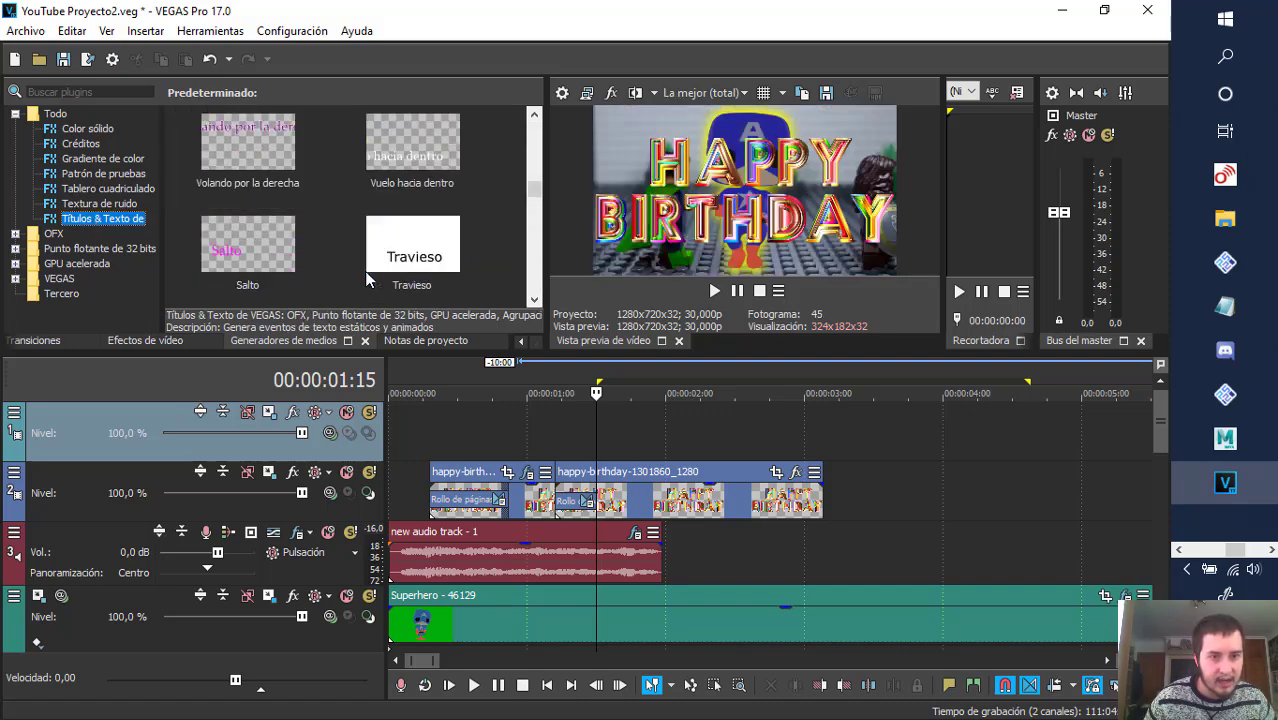
scroll(370, 274, up, 4)
scroll(373, 278, up, 4)
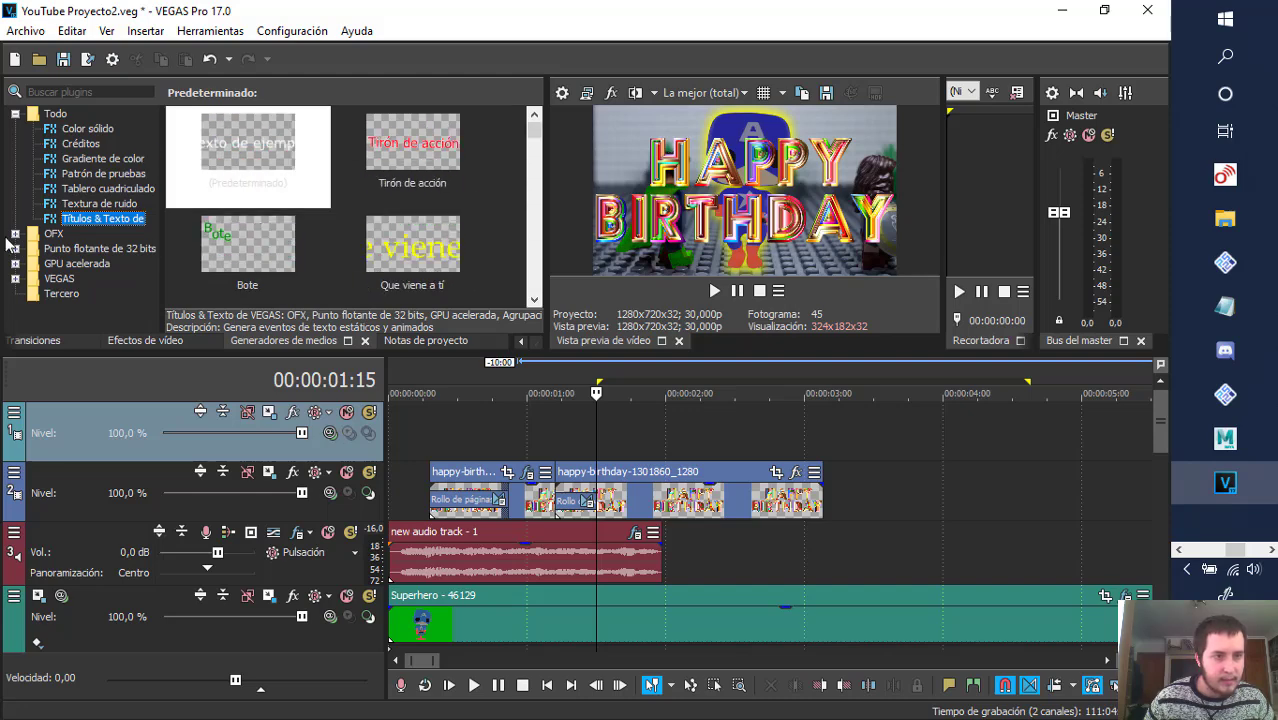
scroll(322, 258, down, 10)
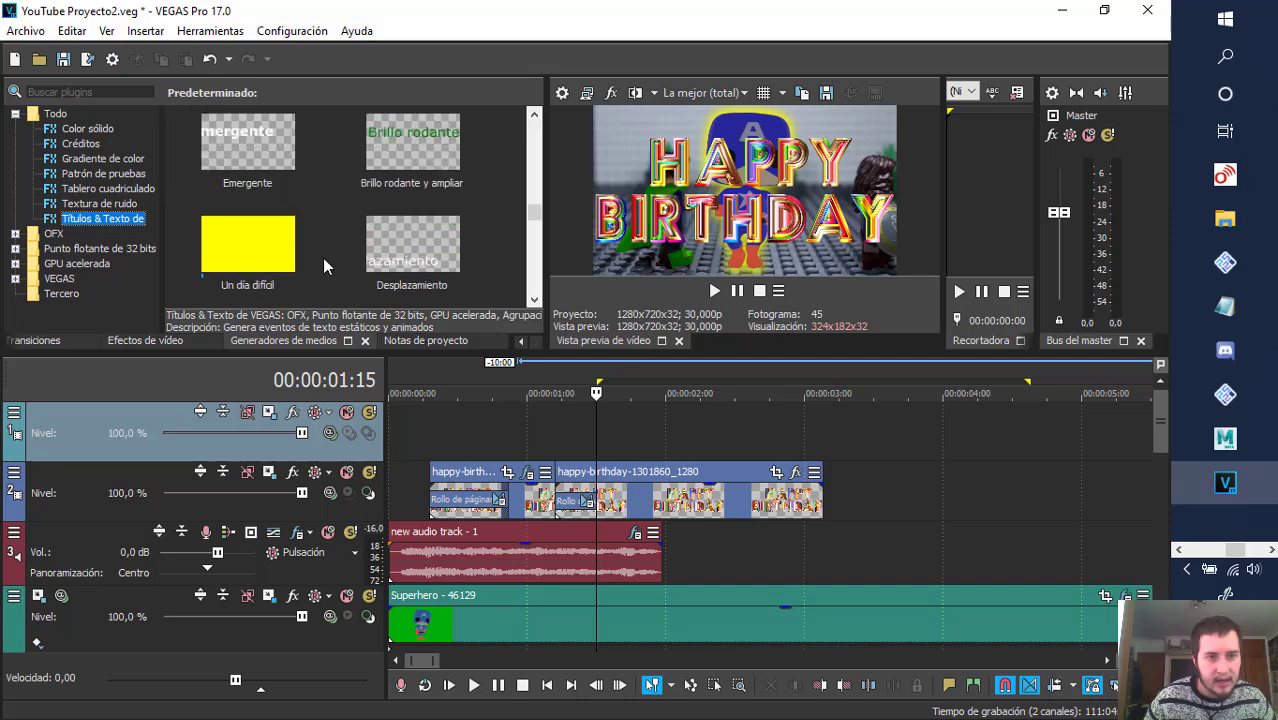
scroll(320, 259, up, 10)
- Try the (Predeterminado) preset of Títulos & Texto on track 1 with a preview at 00:00:01:22, and delete the clip
drag(247, 148, 588, 450)
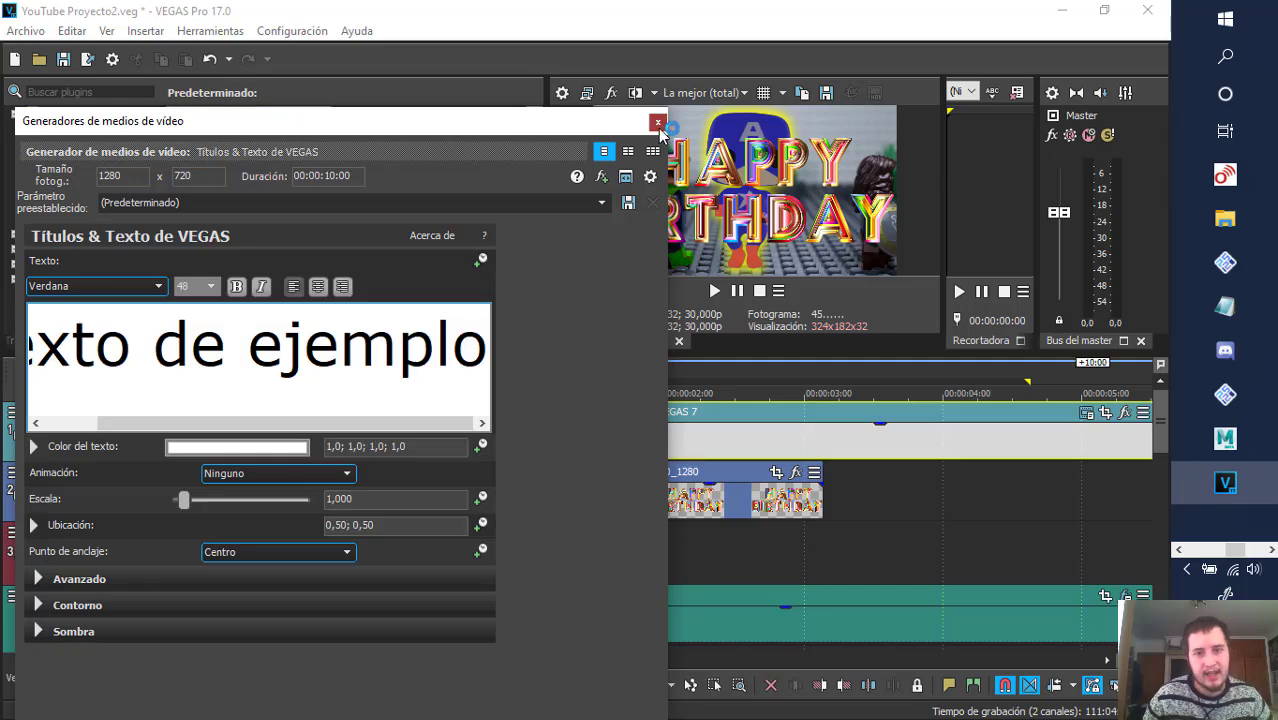
click(658, 123)
click(628, 444)
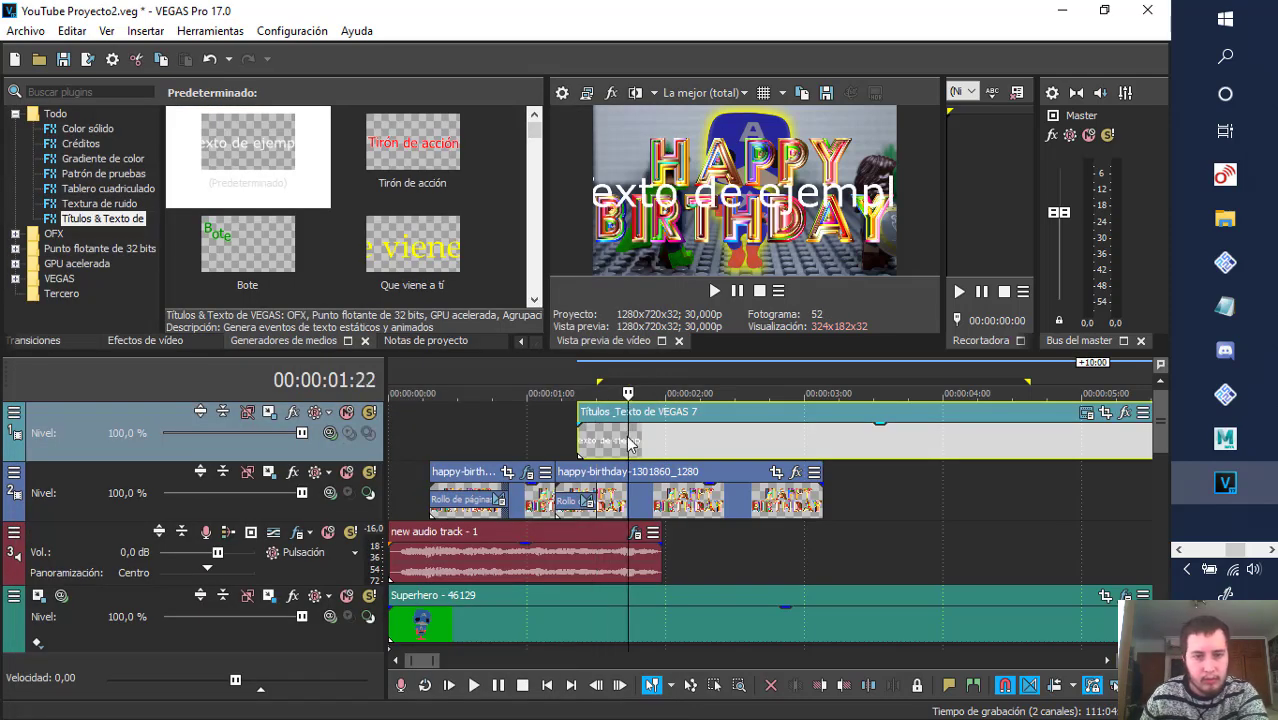
key(Delete)
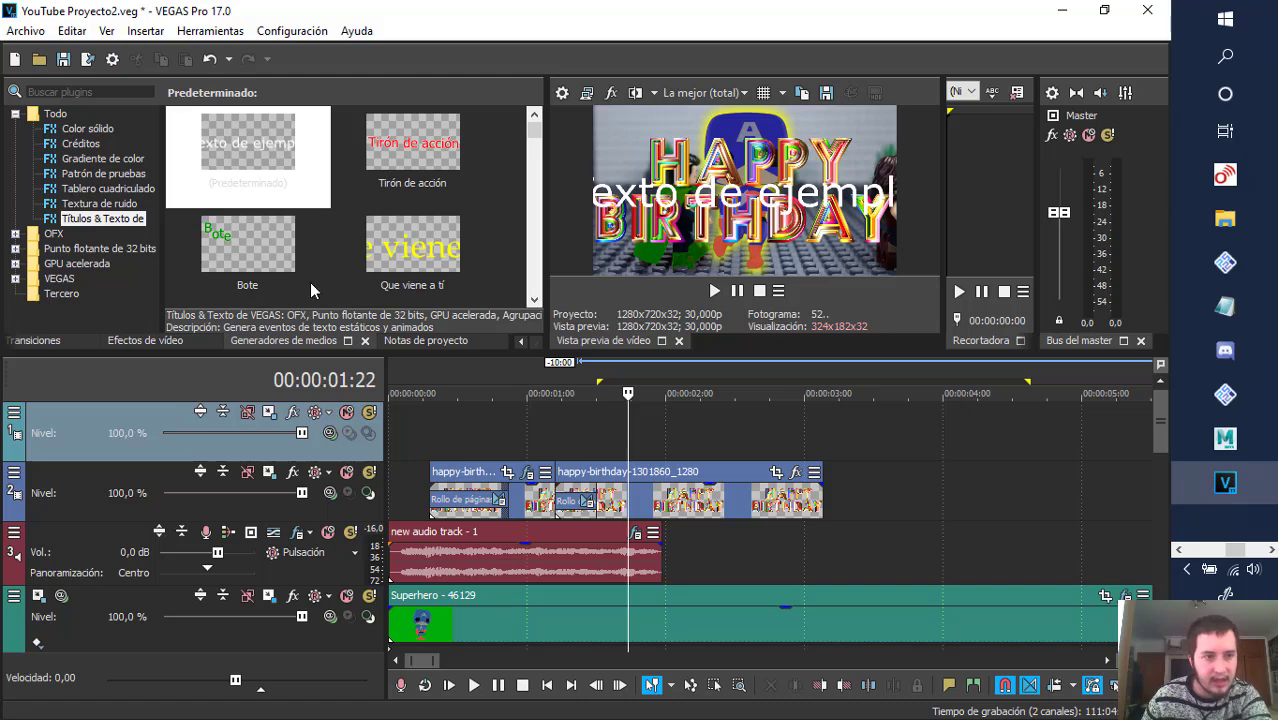
- Search the media generators for "text" and clear the search
click(101, 92)
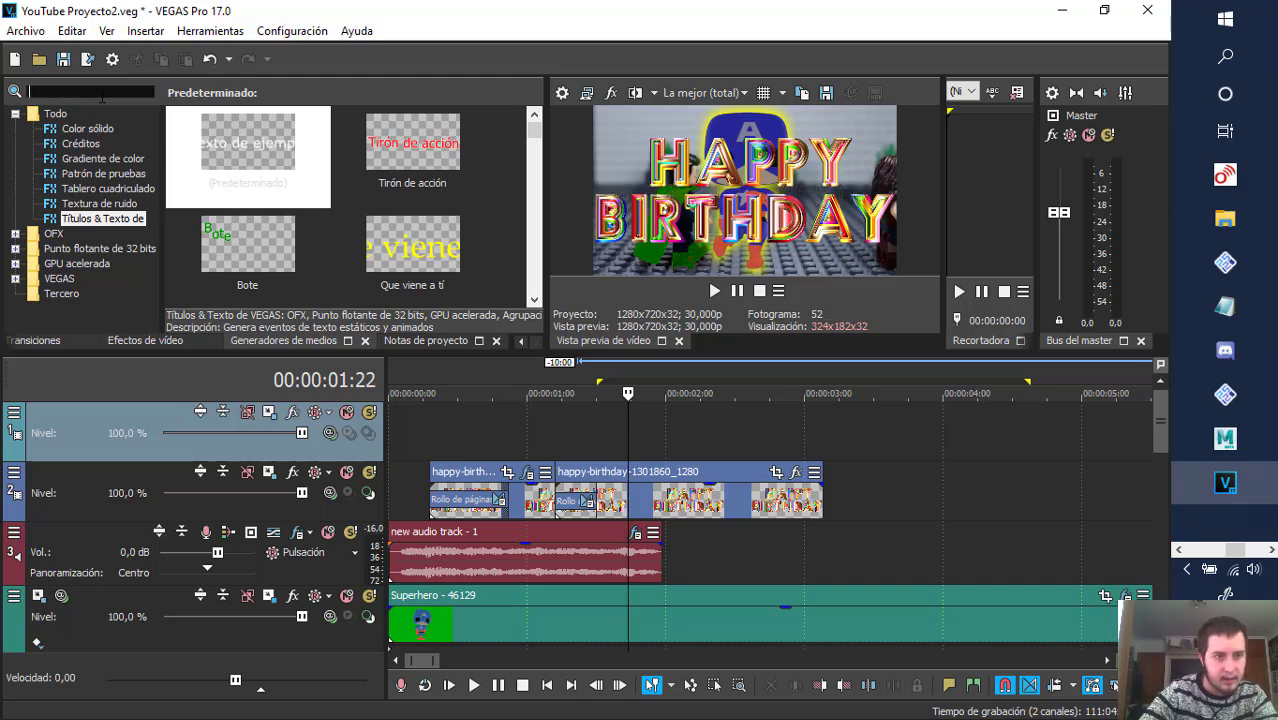
text(text)
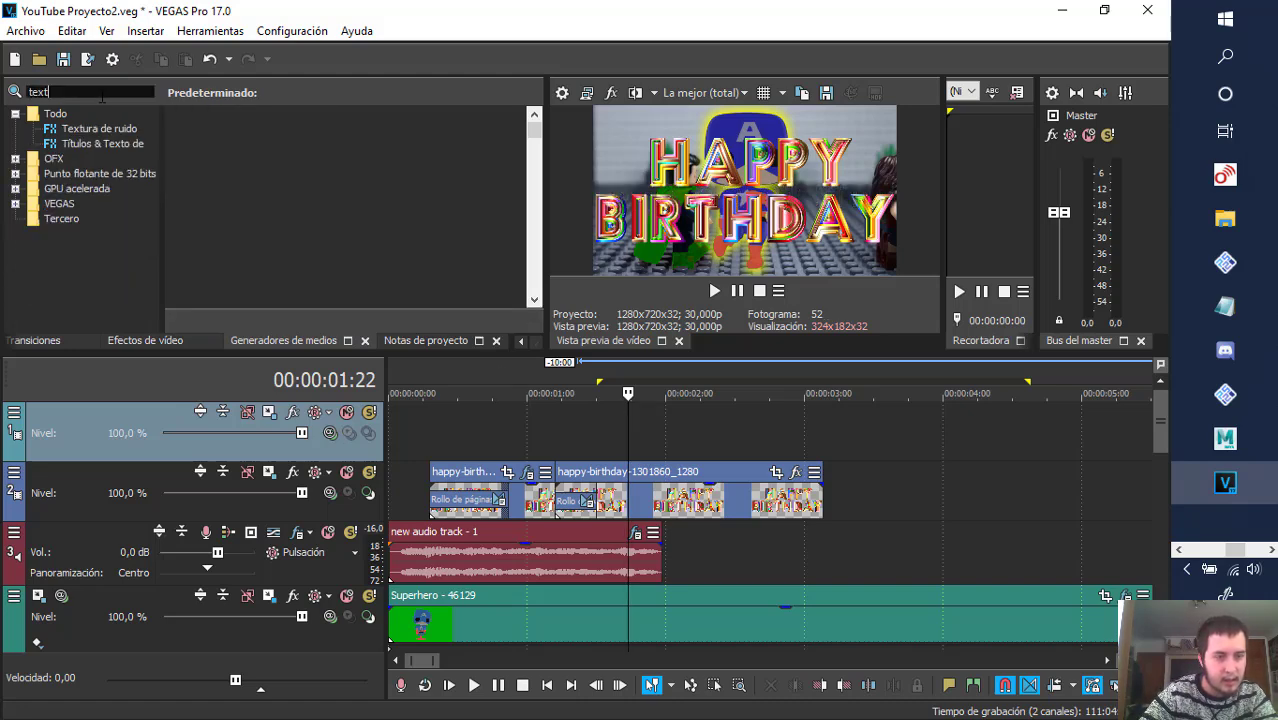
key(BackSpace)
key(BackSpace)
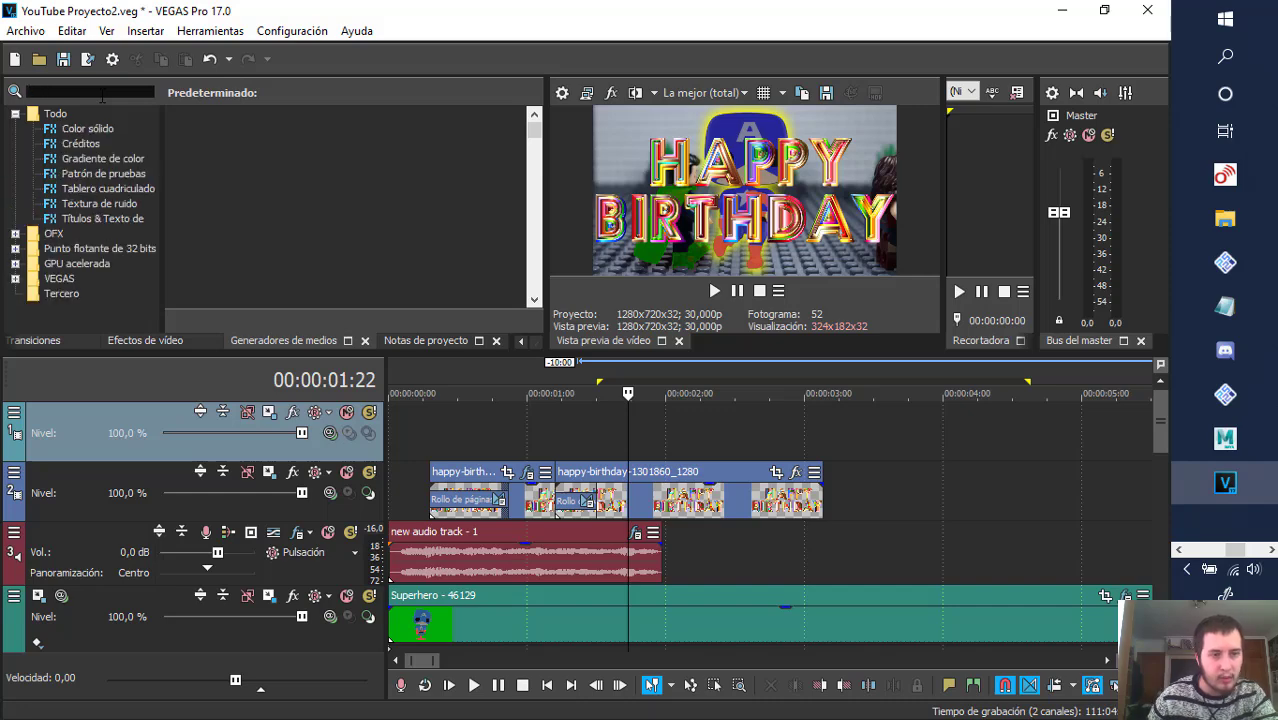
- Expand the VEGAS generator group and view the Títulos & Texto presets in the Todo group
click(14, 279)
scroll(72, 242, up, 2)
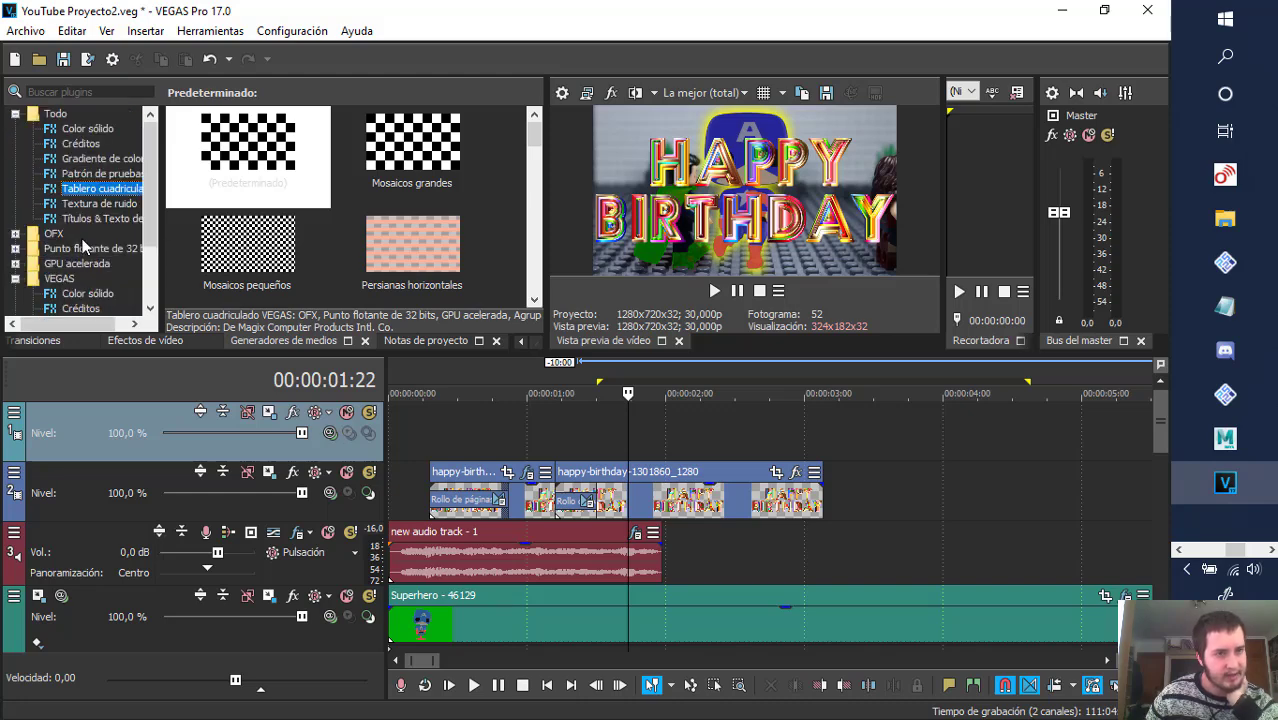
click(92, 222)
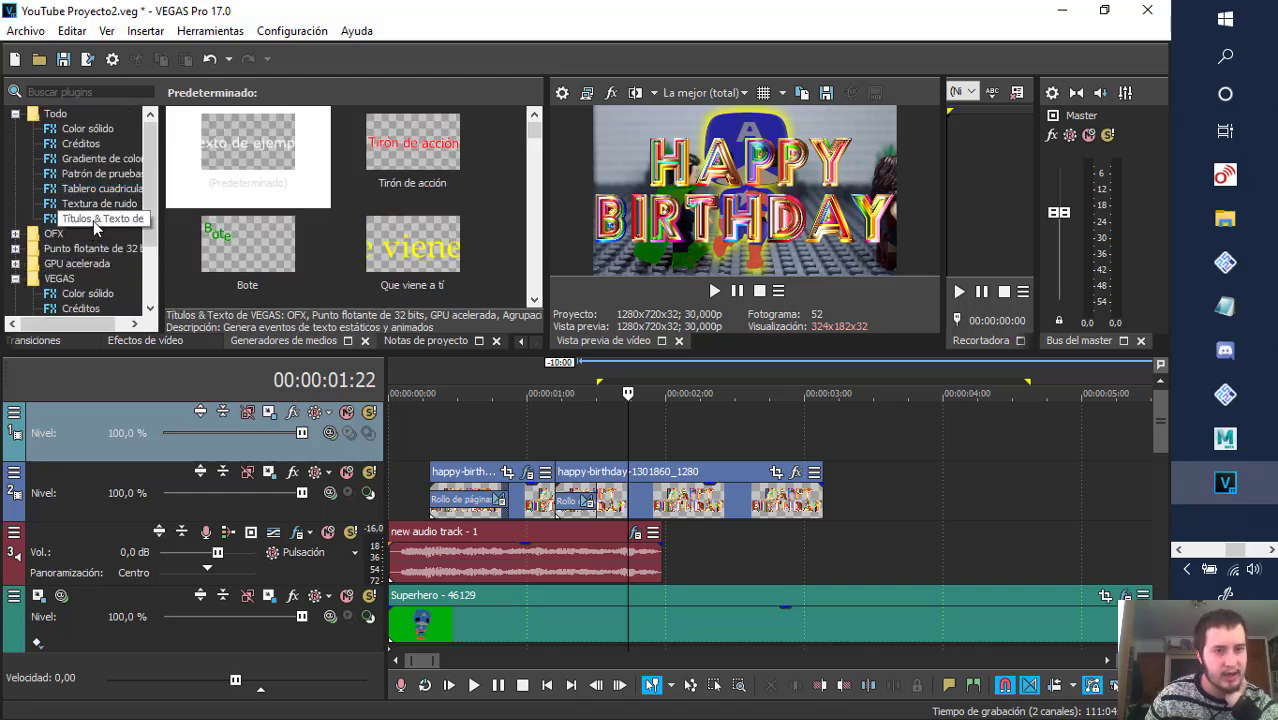
scroll(270, 247, up, 5)
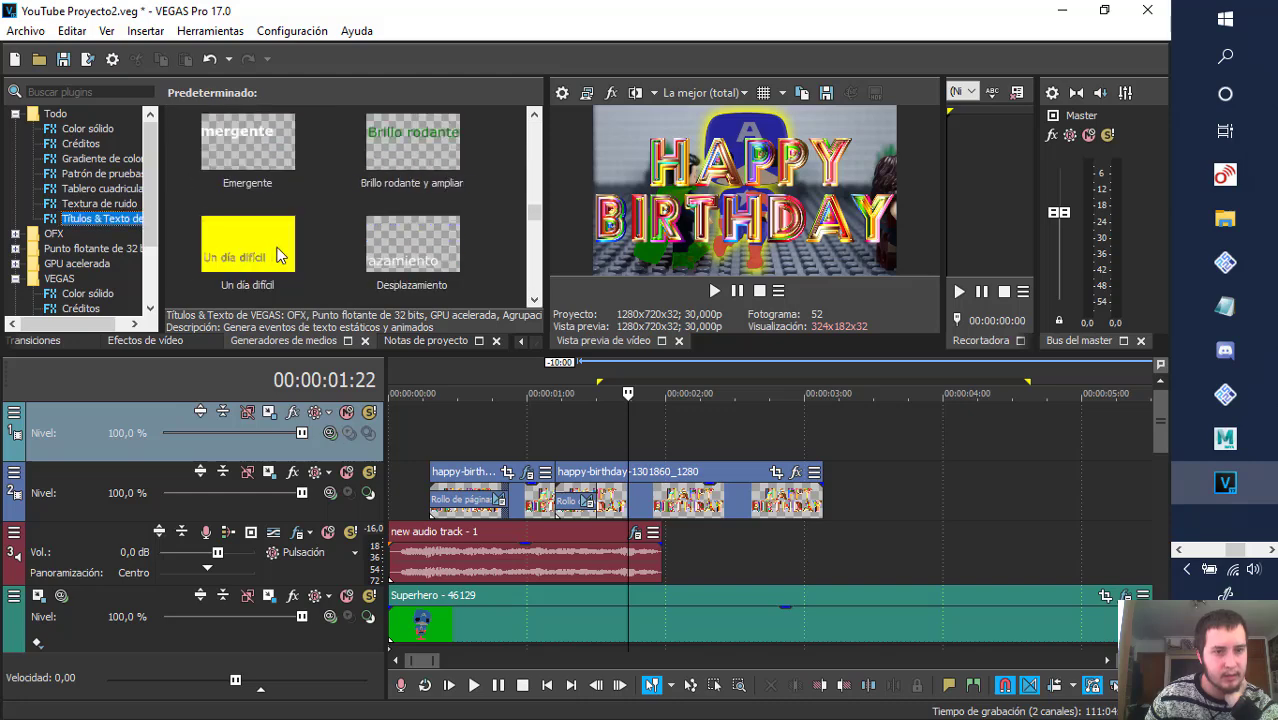
- Look through the Todo group's generator presets, from Títulos & Texto through Textura de ruido and Patrón de pruebas up to Color sólido
scroll(290, 258, down, 5)
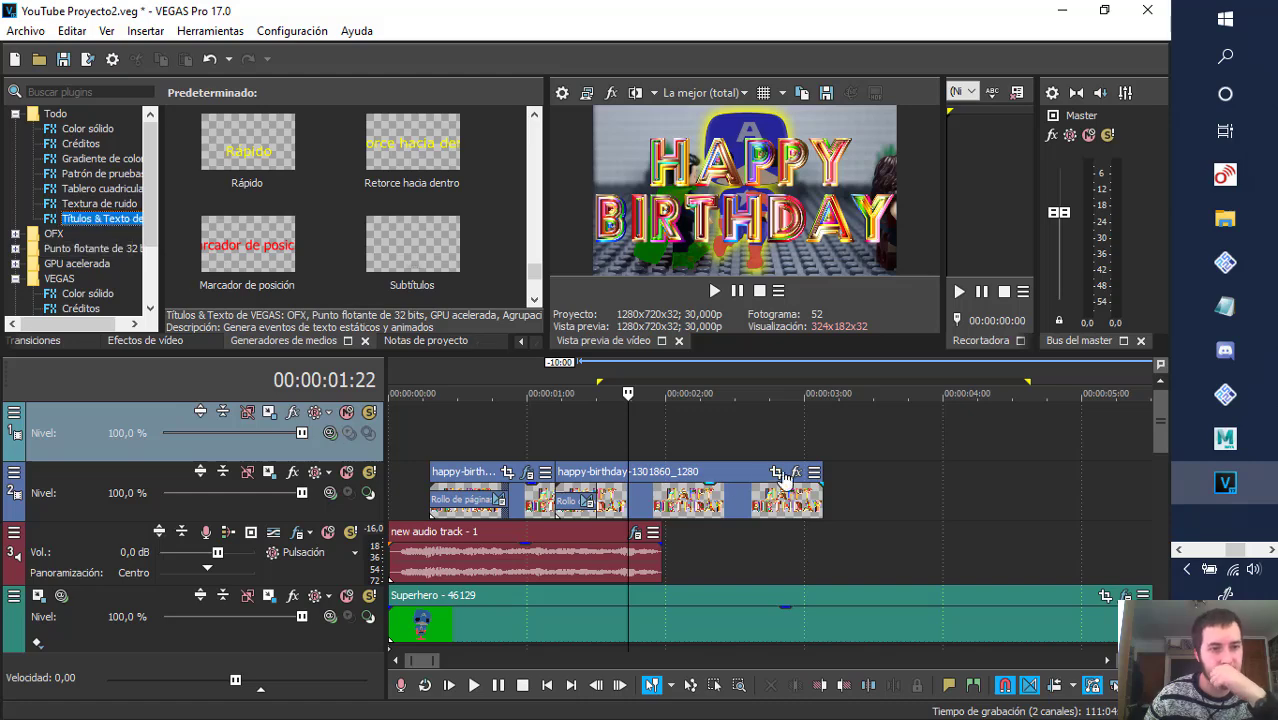
click(98, 204)
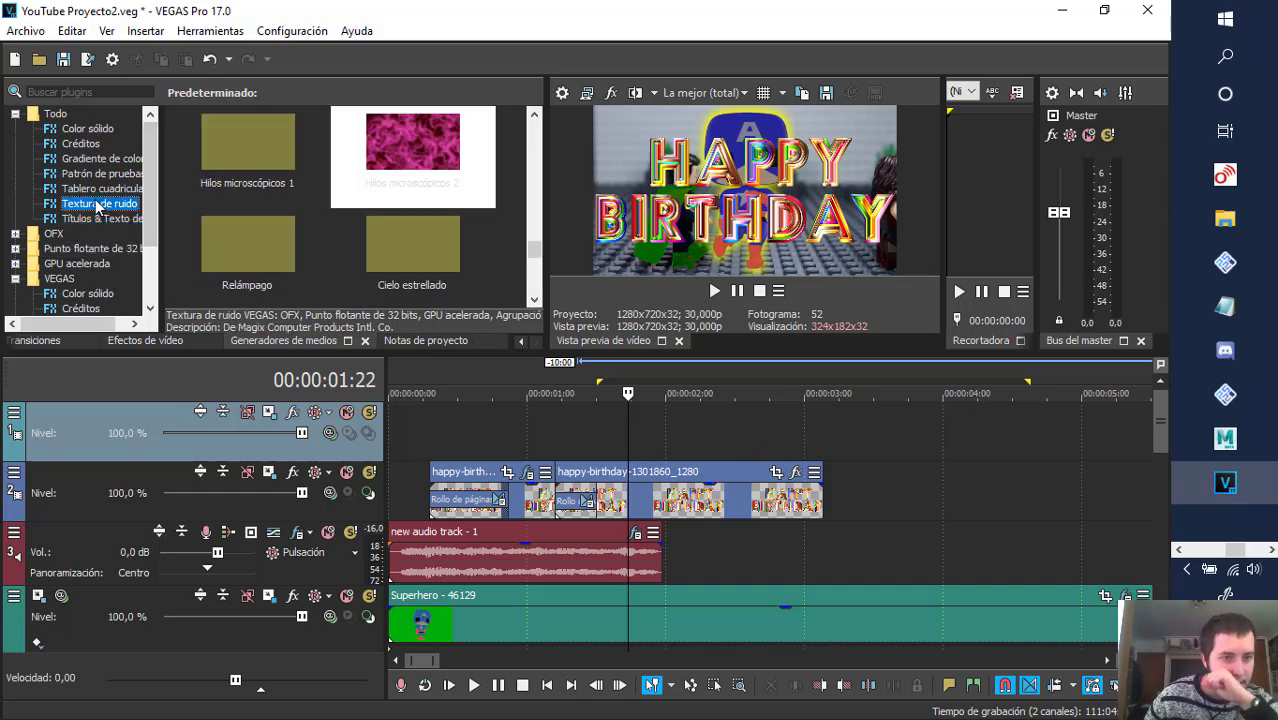
click(99, 219)
scroll(330, 233, down, 5)
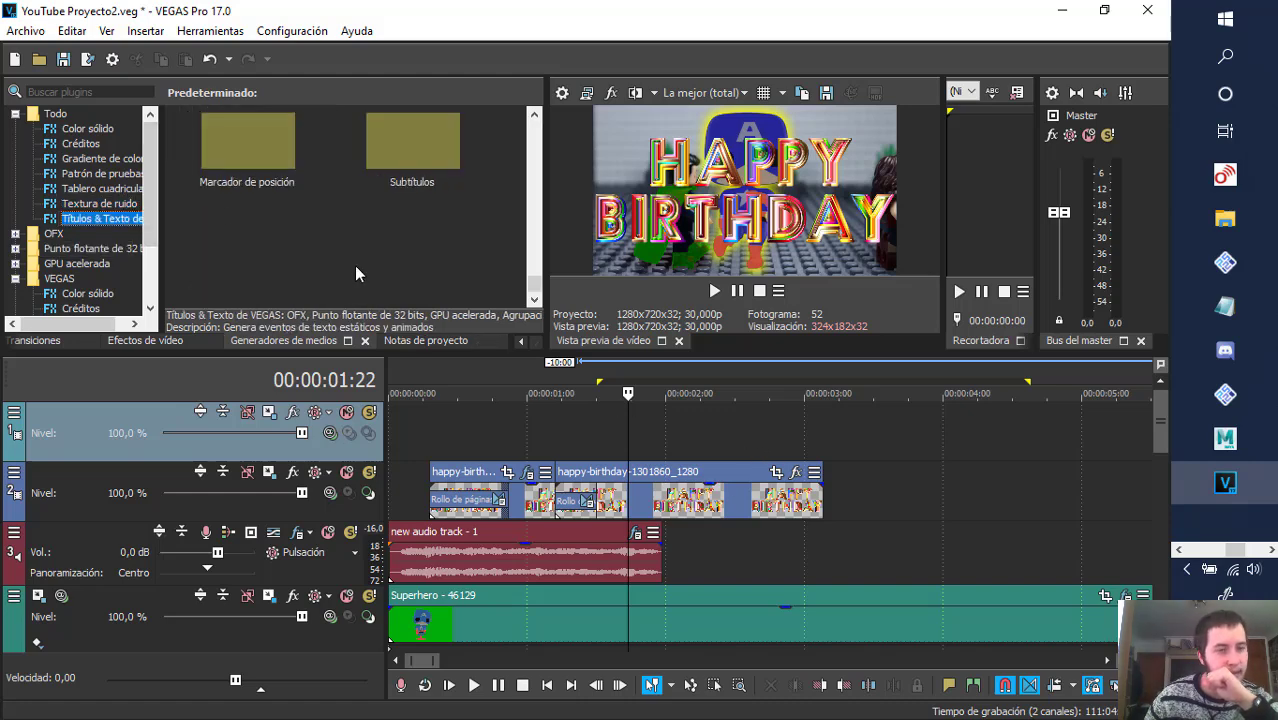
click(98, 204)
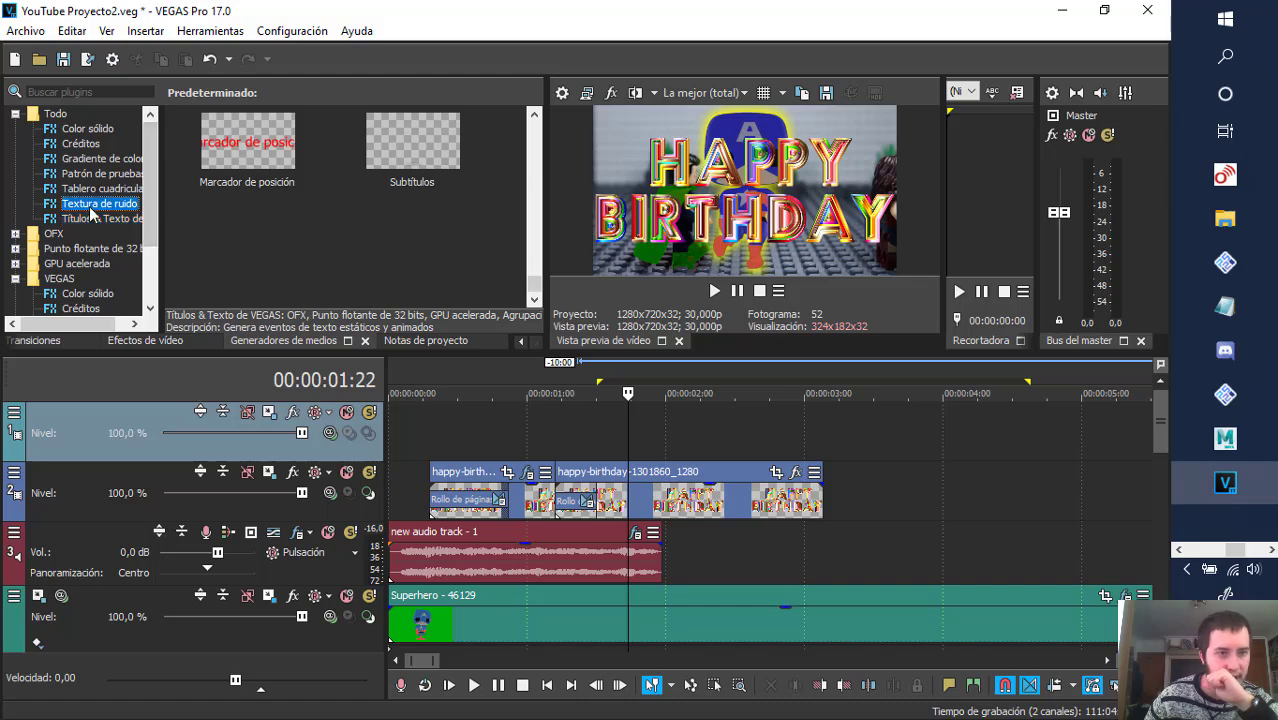
click(90, 189)
click(85, 174)
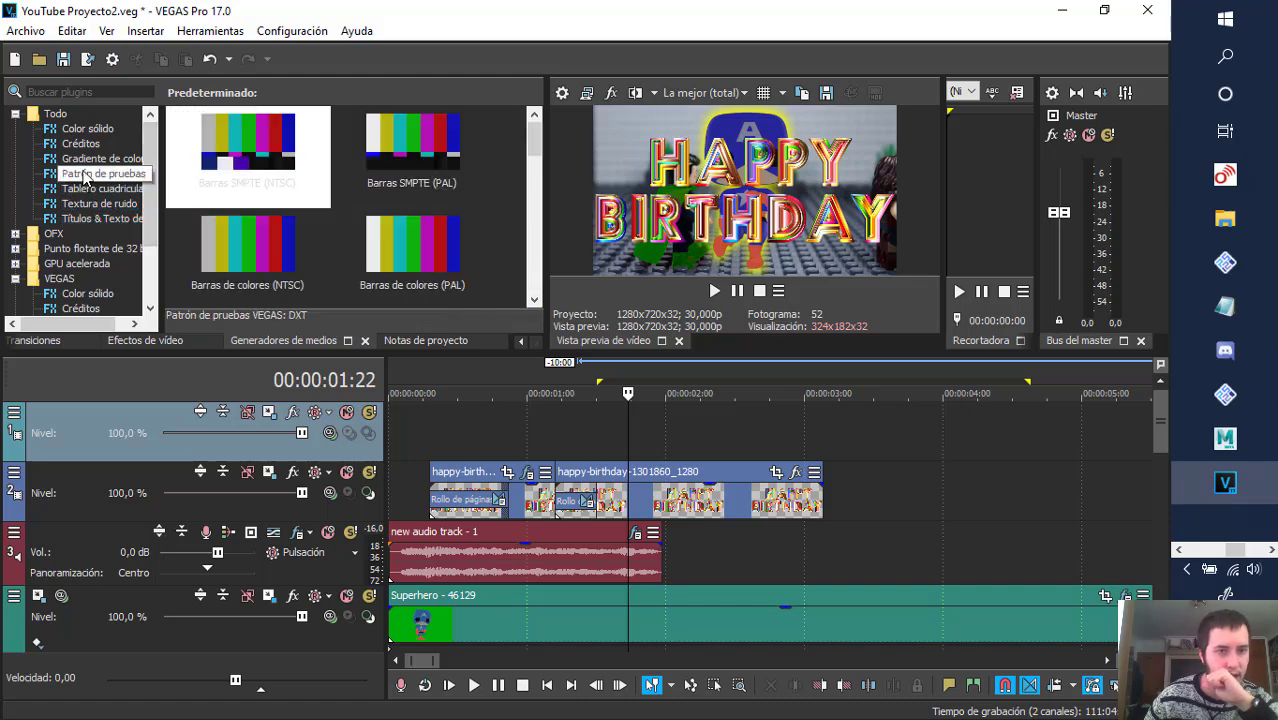
click(82, 159)
click(80, 145)
click(78, 133)
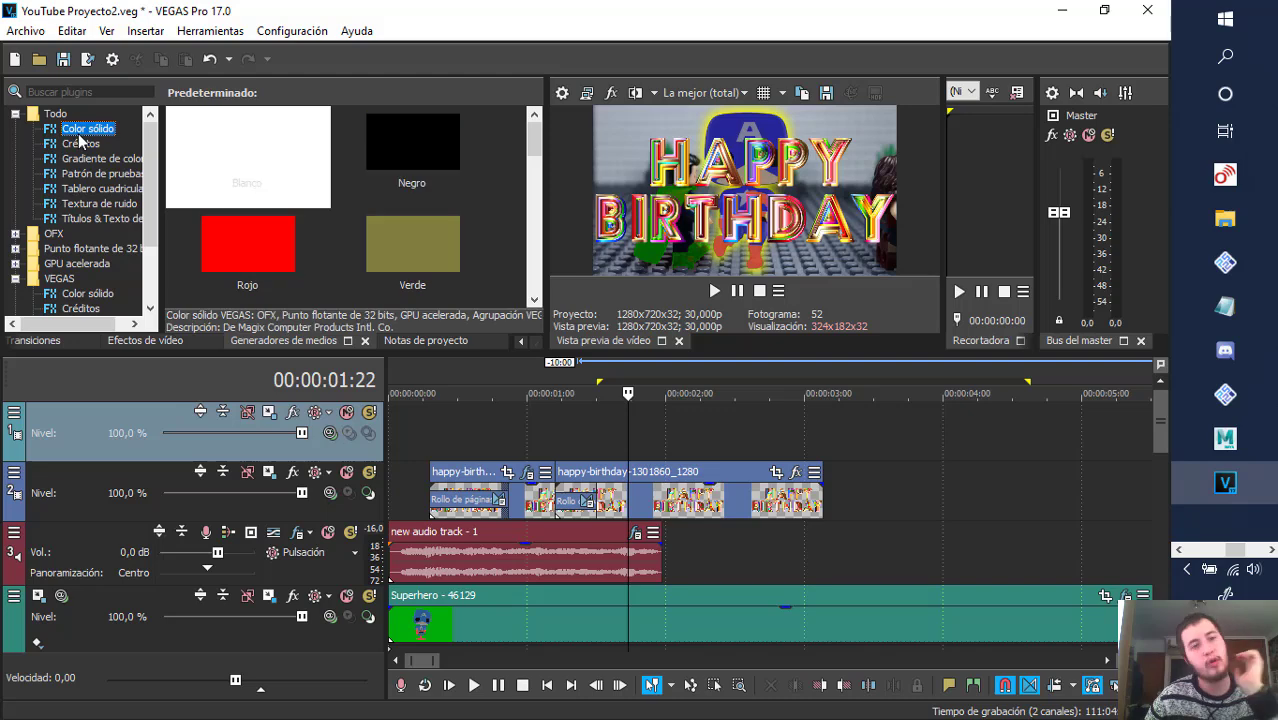
- Compare the Títulos & Texto presets in the VEGAS generator group with those in the Todo group
scroll(181, 224, down, 5)
click(100, 218)
scroll(93, 280, down, 2)
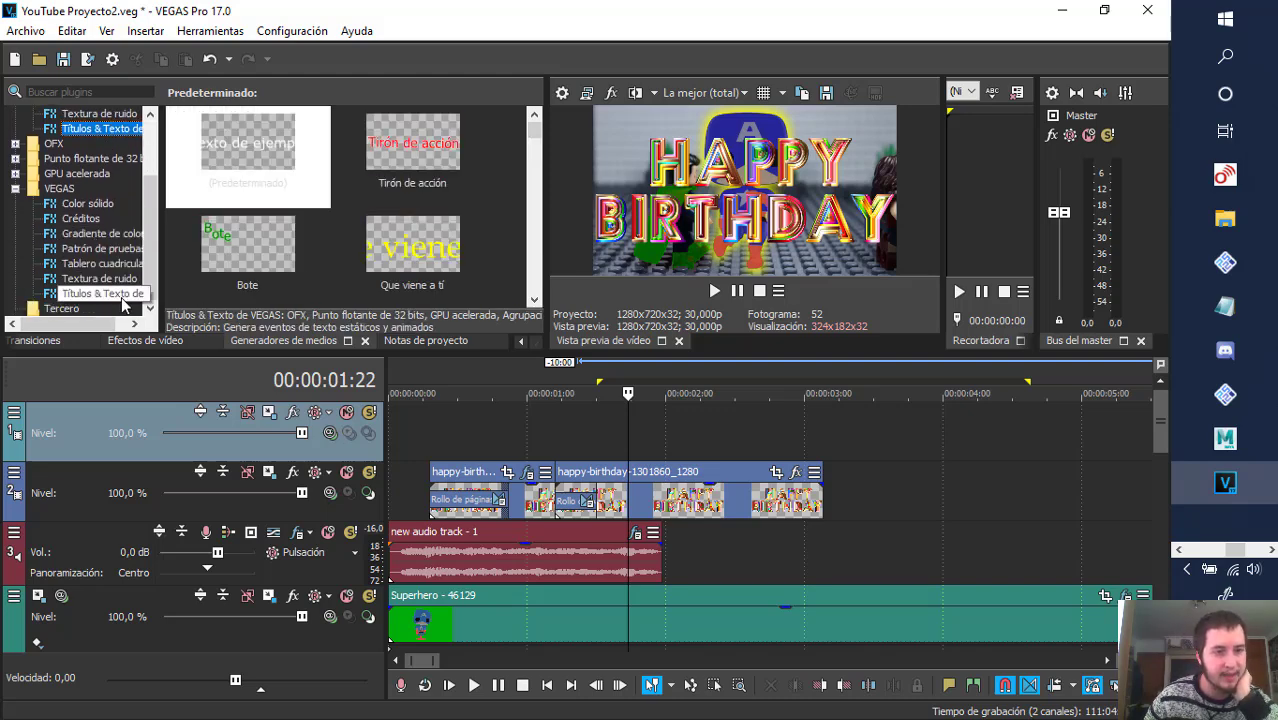
click(111, 297)
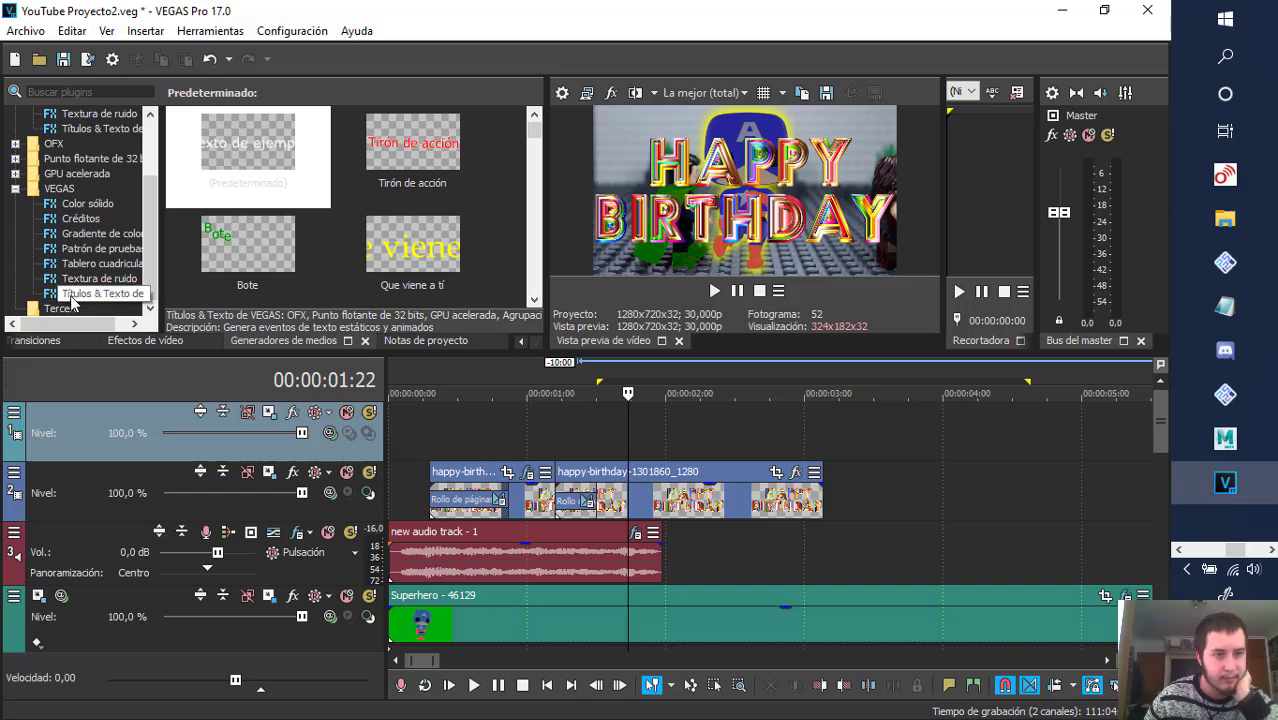
scroll(287, 267, down, 10)
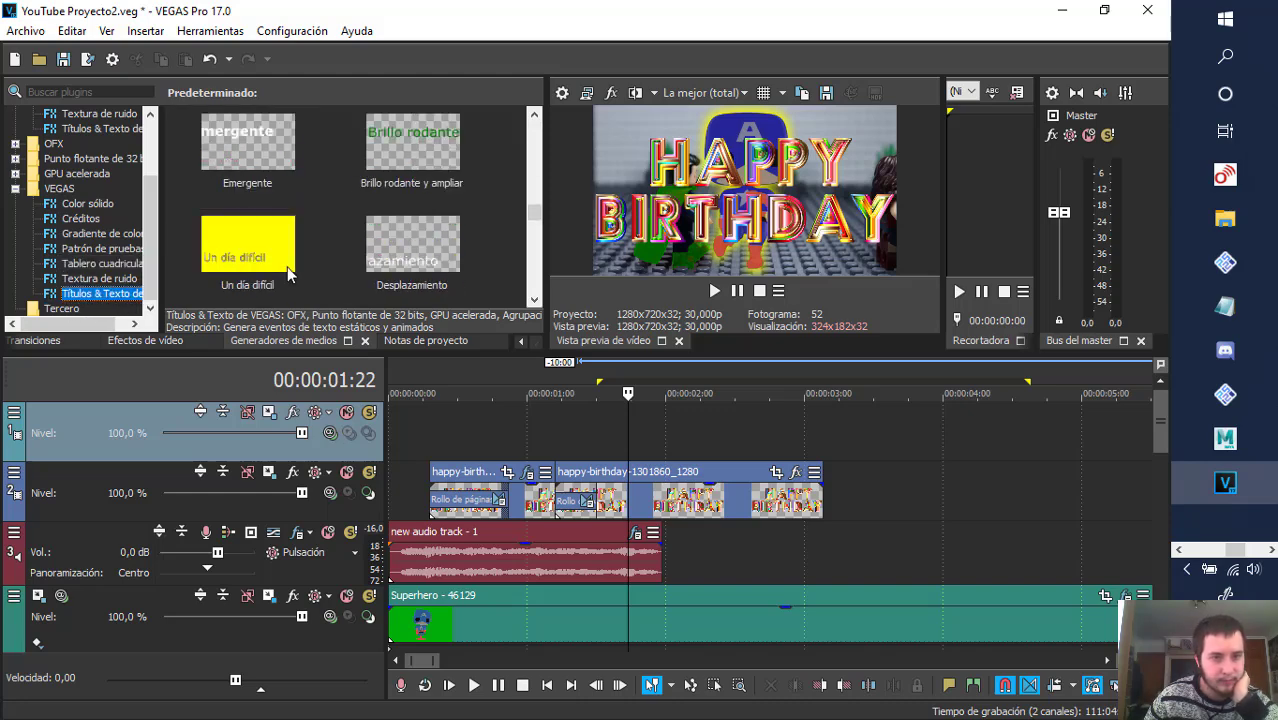
scroll(287, 267, up, 10)
scroll(81, 194, up, 2)
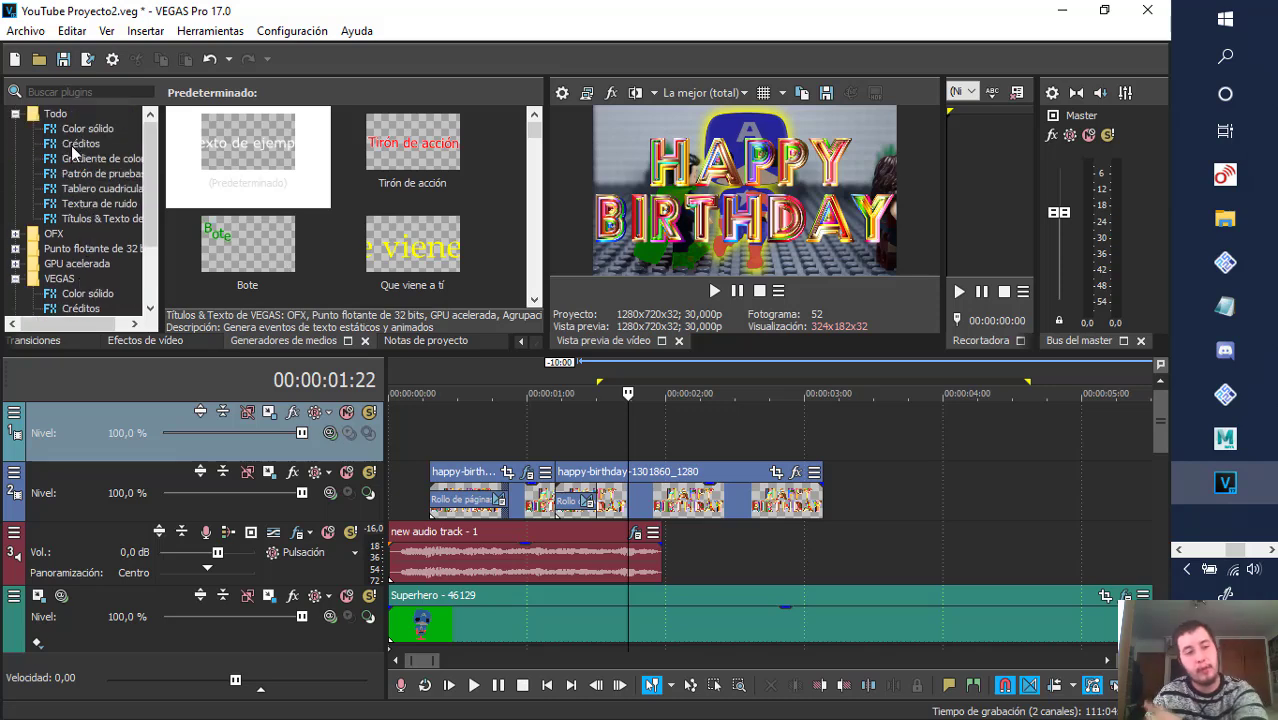
click(105, 219)
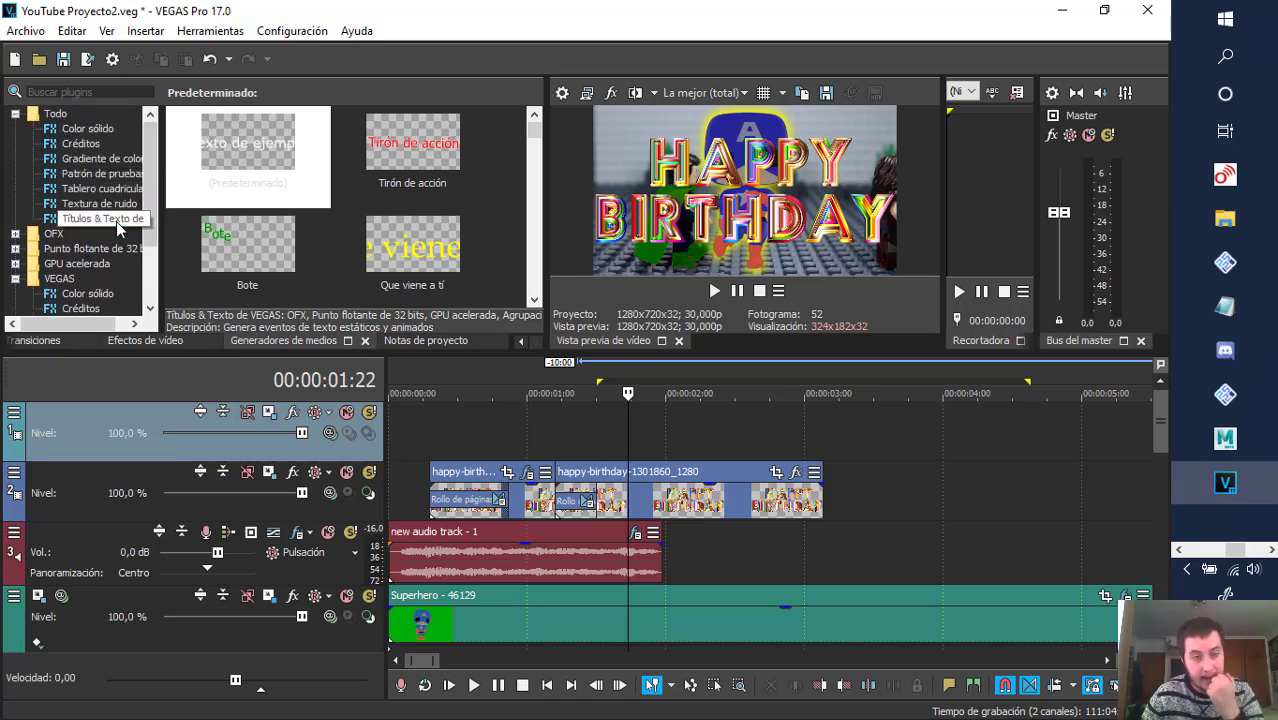
- Search the media generators for "pro" and clear the search
click(95, 91)
text(p)
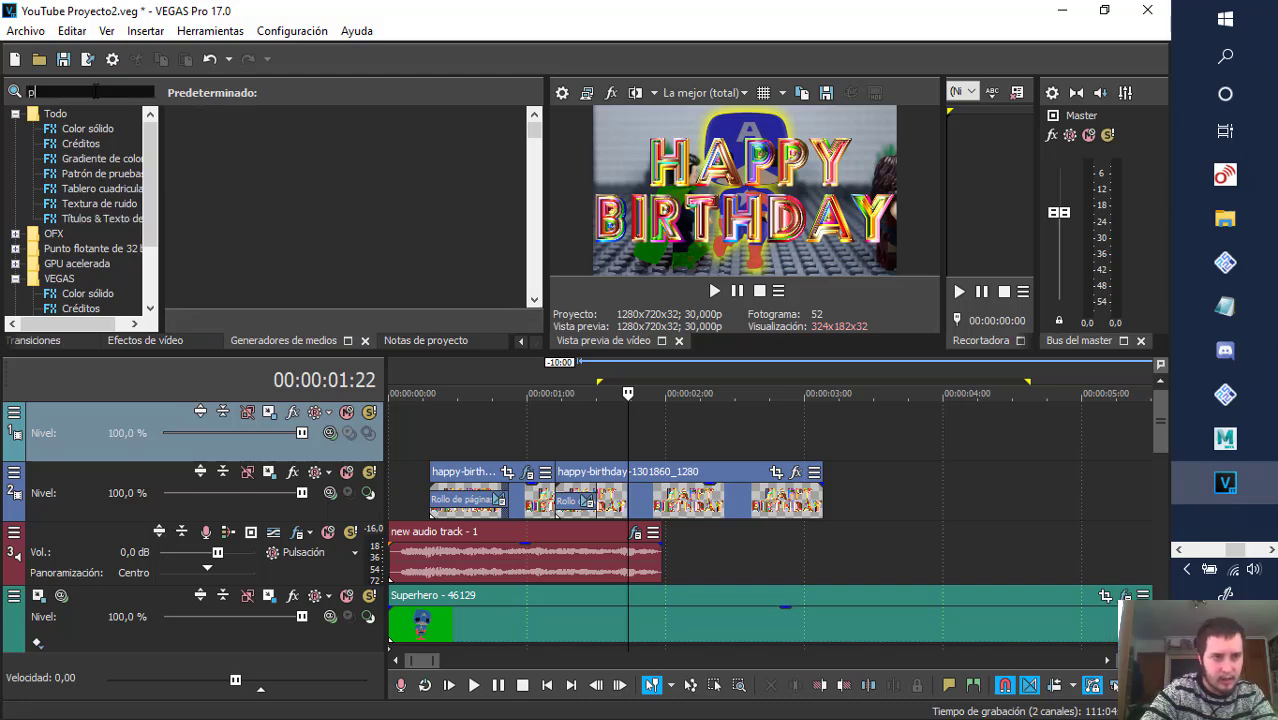
text(ro)
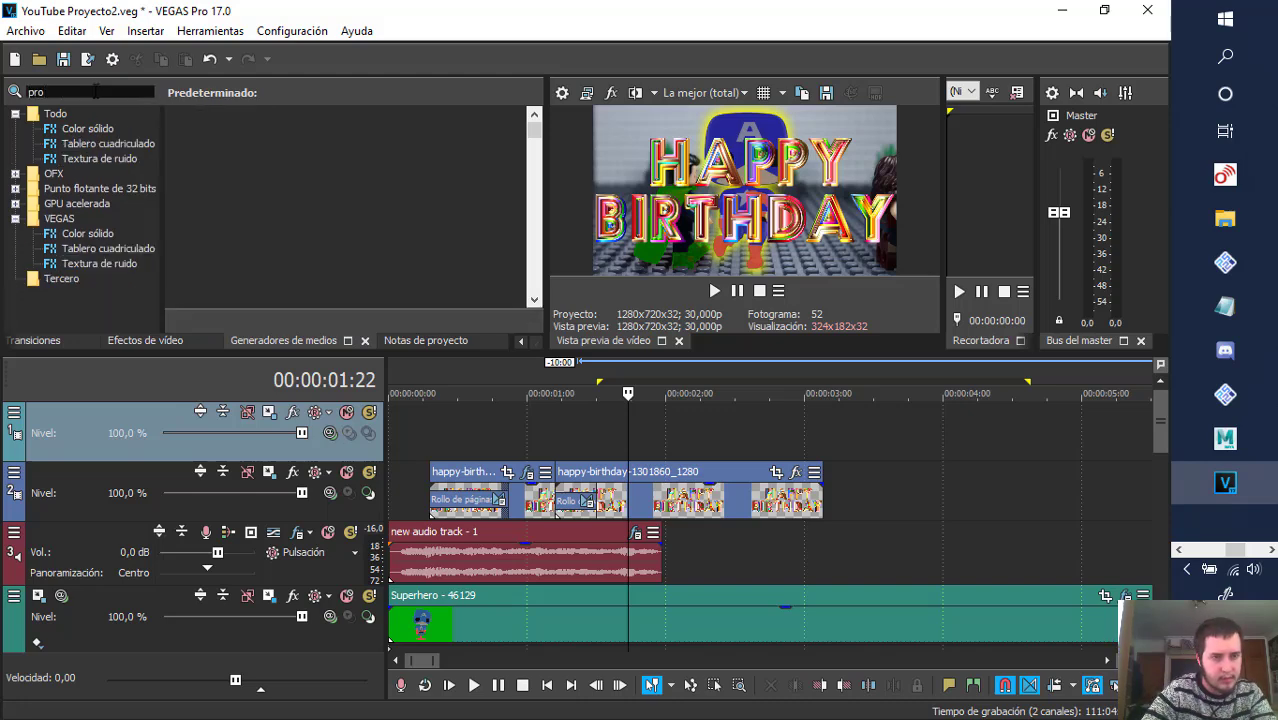
key(BackSpace)
key(BackSpace)
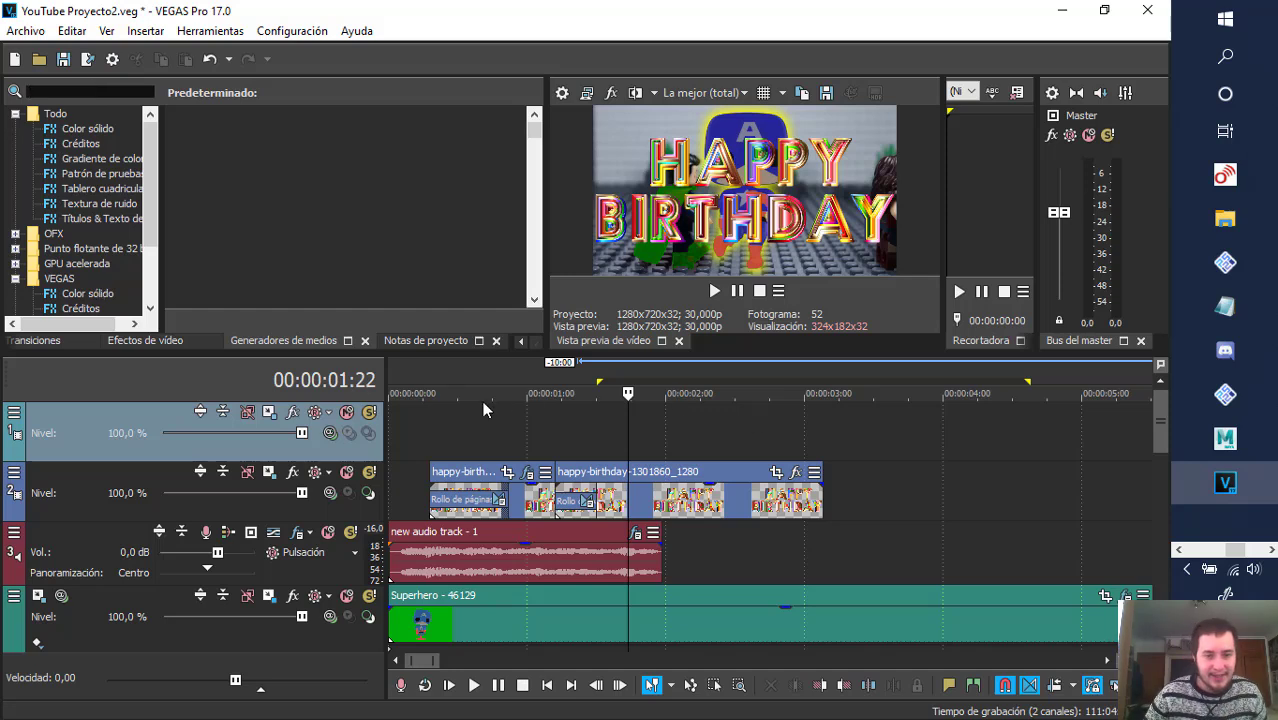
- Show the transitions list, and move the loop region to the start of the timeline, shortening it to about 2.5 seconds
click(30, 341)
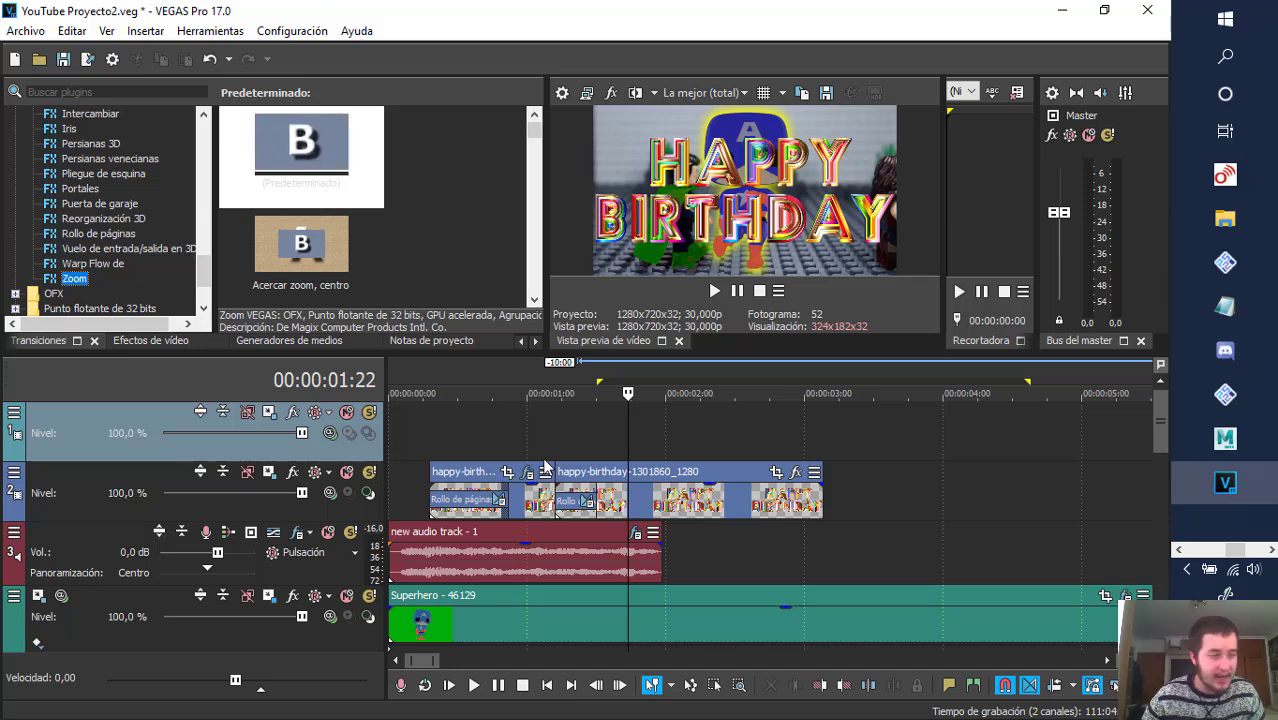
click(395, 376)
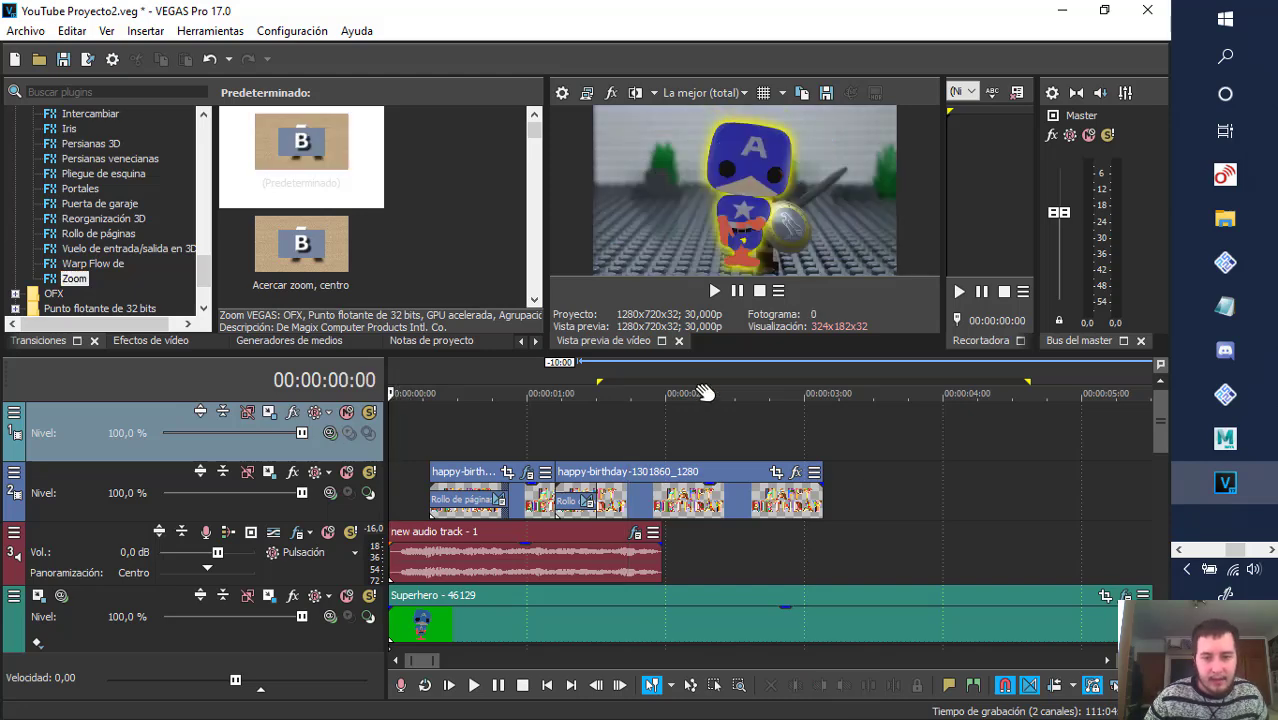
drag(698, 381, 471, 386)
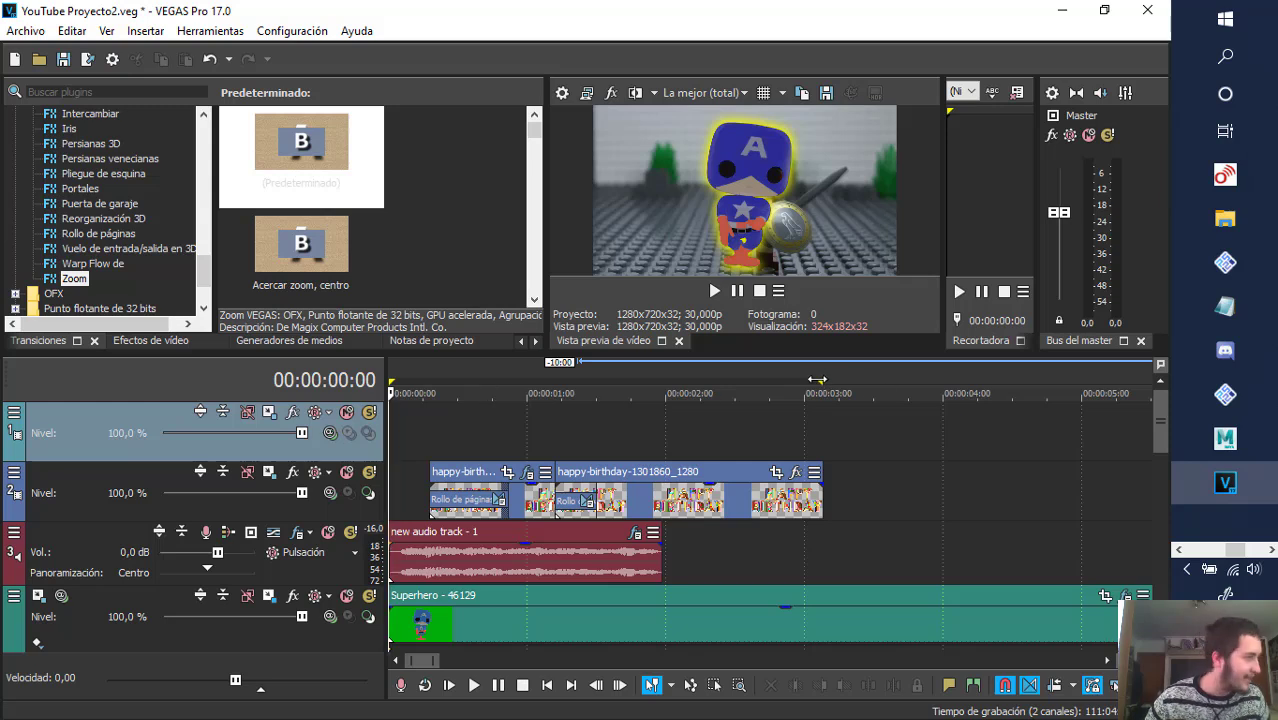
drag(817, 379, 747, 376)
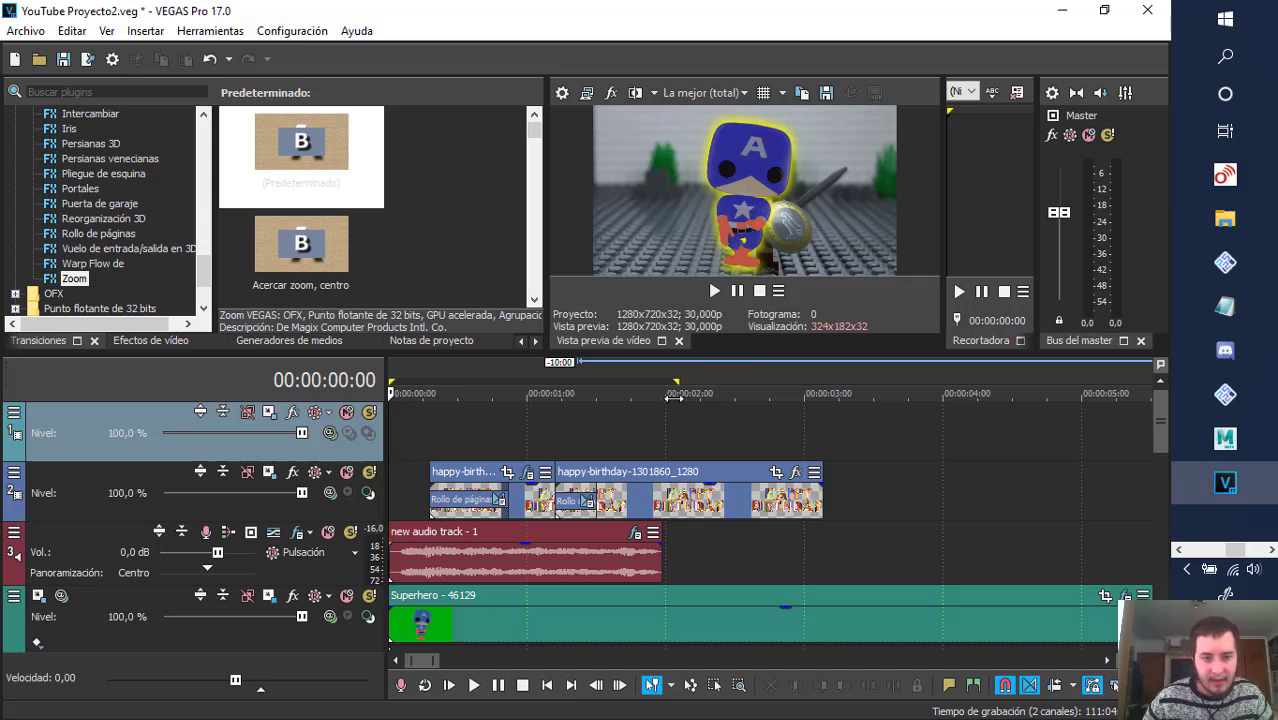
drag(682, 380, 633, 374)
- Extend the loop region's end to 00:02:14:24, select its whole time range, and pull the end back to 00:00:30:26
scroll(724, 438, down, 4)
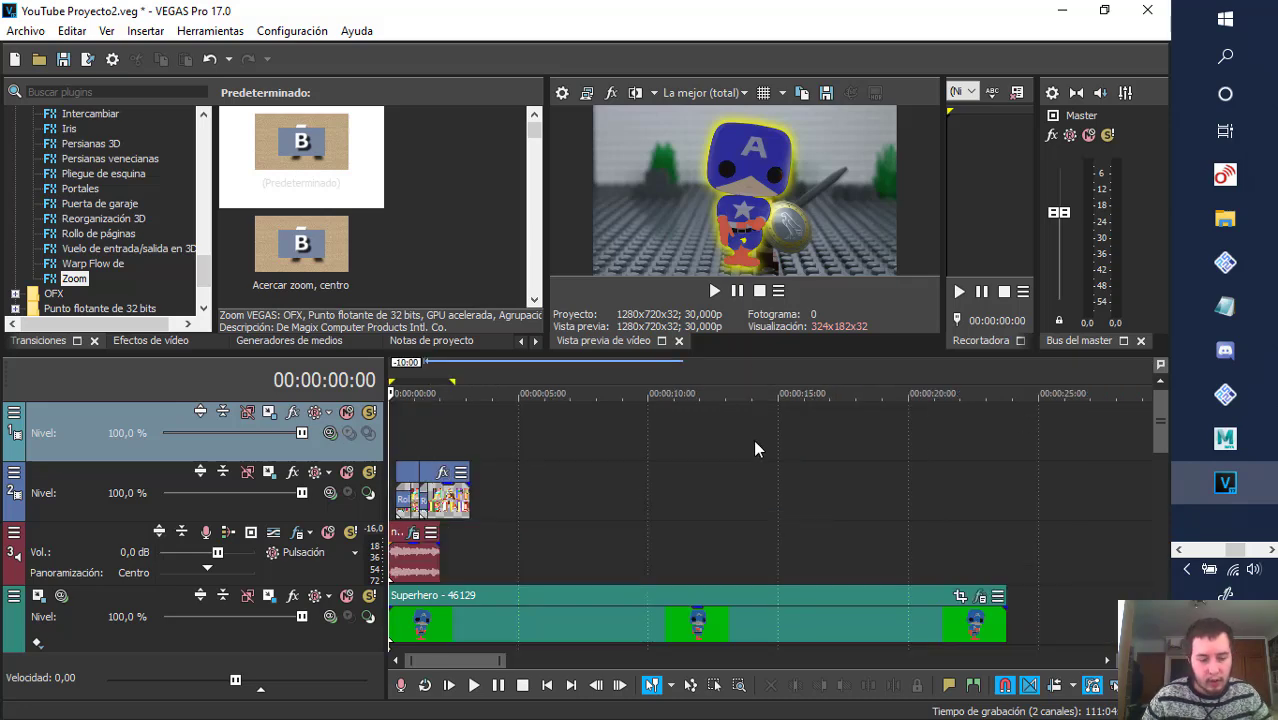
scroll(734, 440, down, 6)
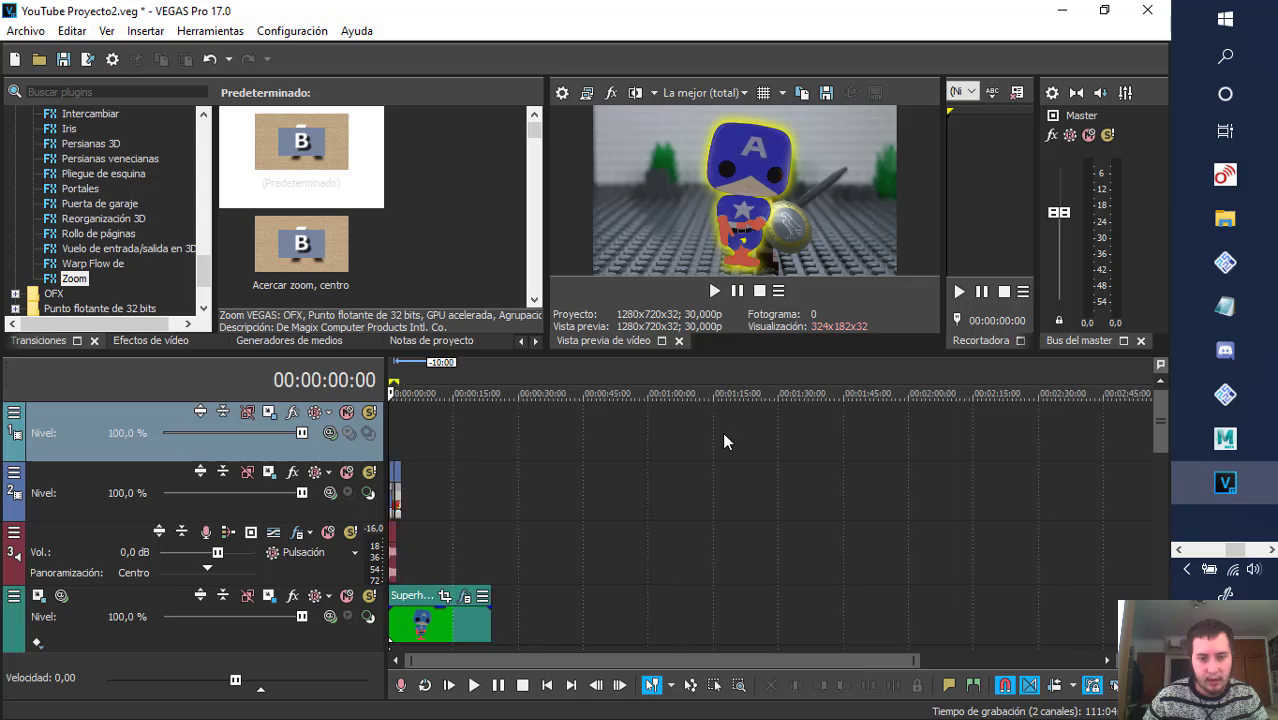
drag(395, 381, 814, 413)
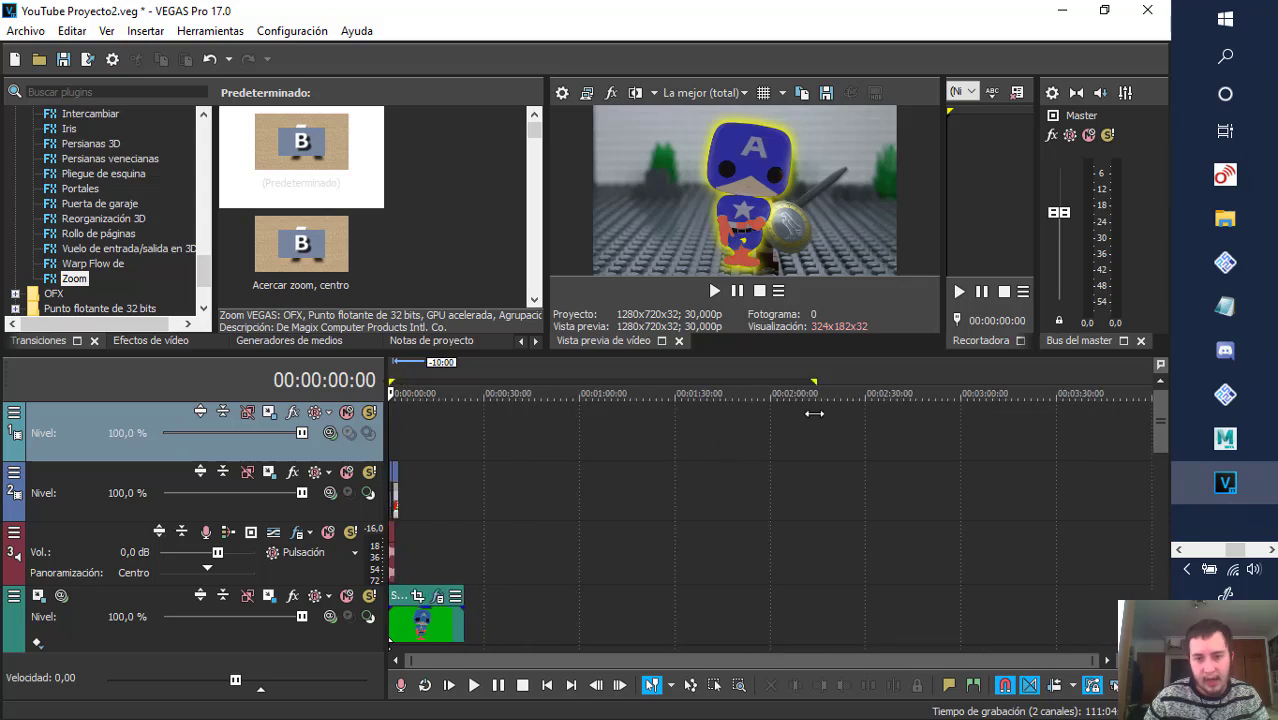
double_click(755, 383)
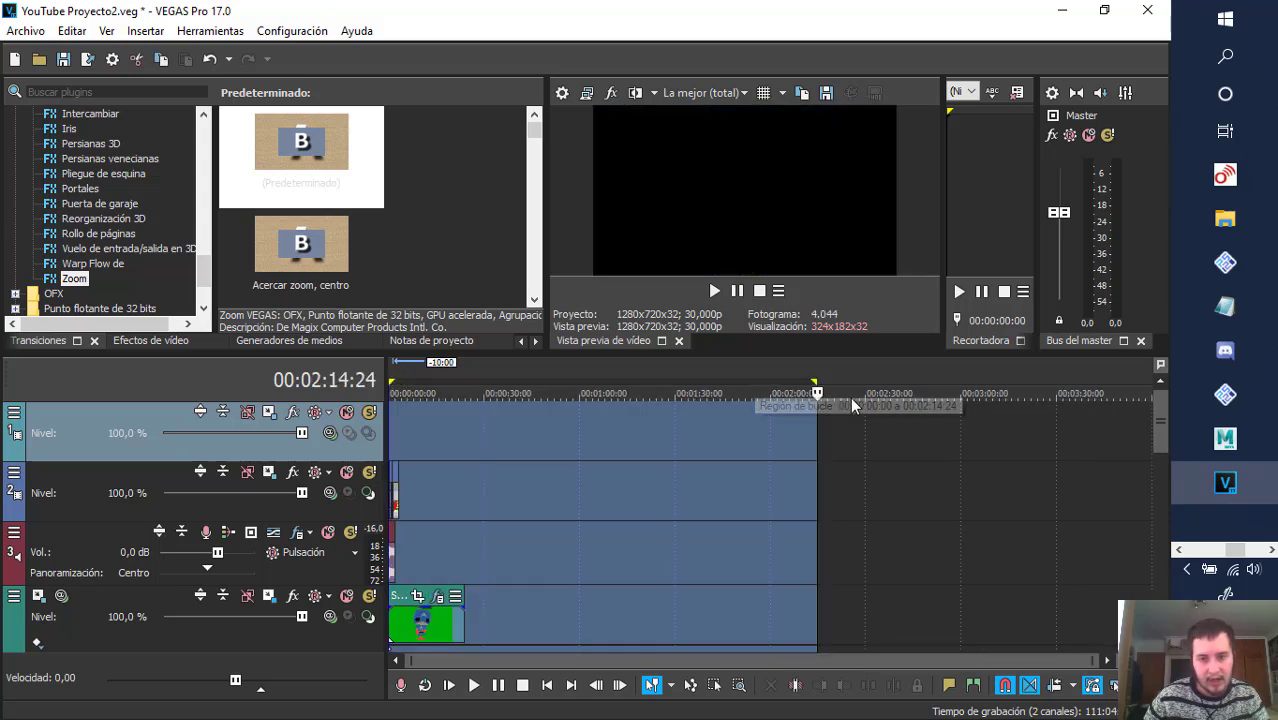
drag(817, 380, 487, 425)
scroll(494, 451, up, 4)
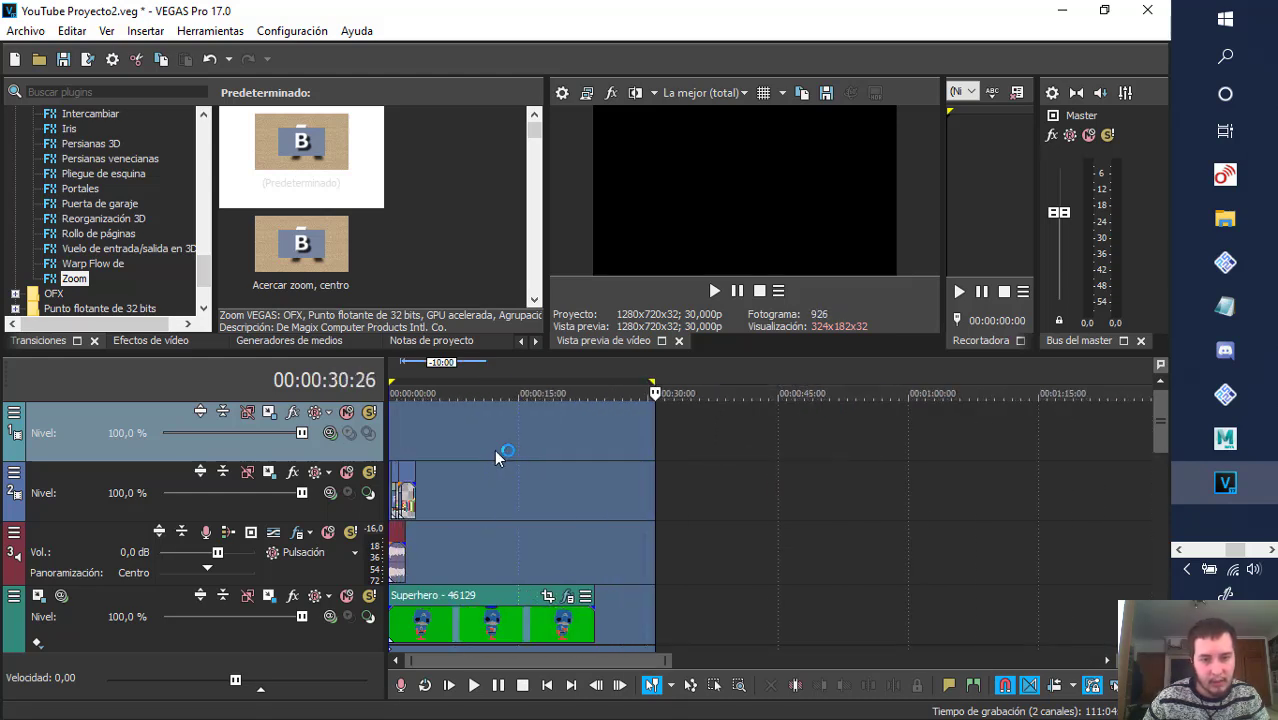
- Return the playhead to the start, set the loop region's end to 00:00:02:09, and play the selected range
drag(757, 384, 390, 385)
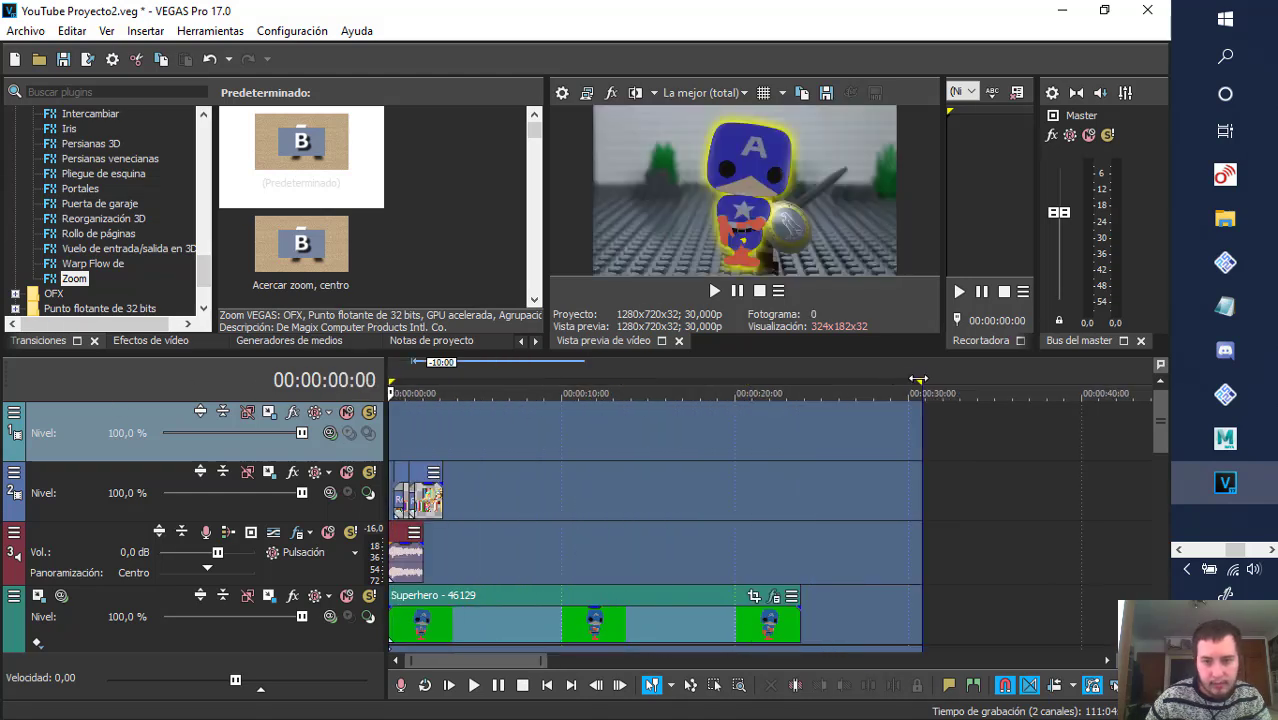
mouse_move(919, 381)
mouse_down()
mouse_move(395, 392)
mouse_move(429, 395)
mouse_up()
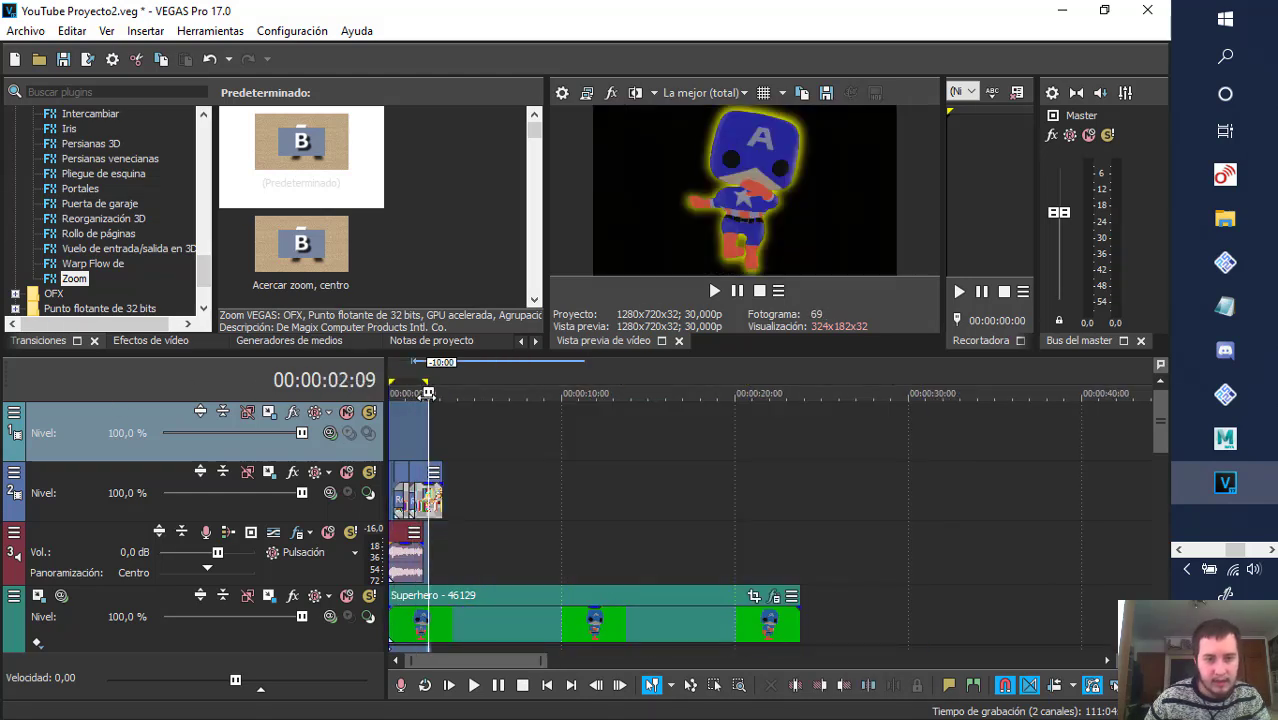
key(space)
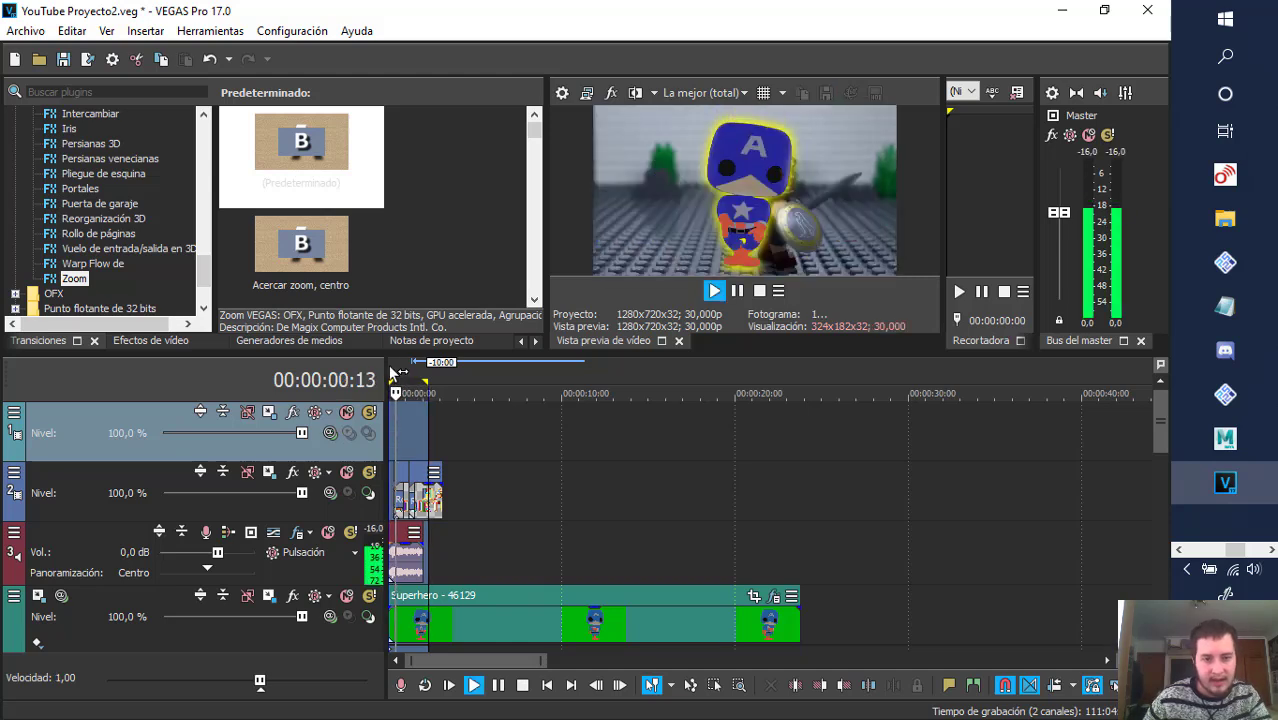
key(space)
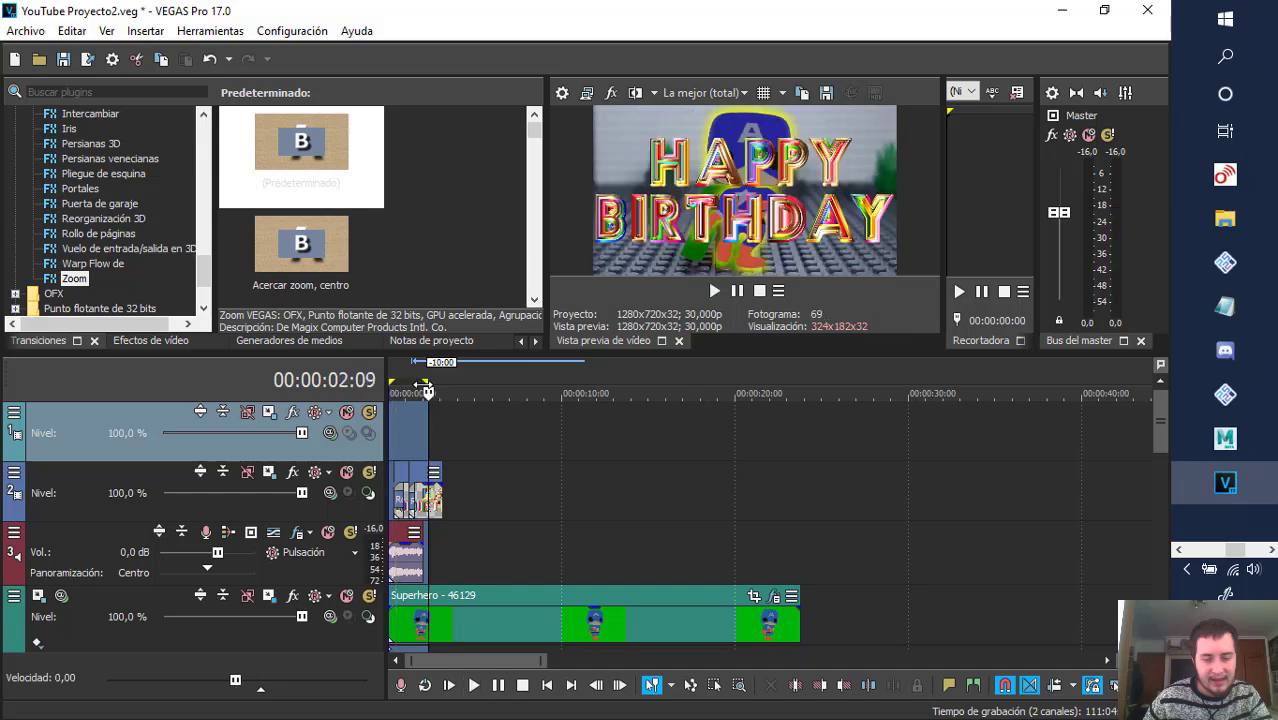
- Set the loop region's end to 00:00:01:29 near the audio clip's end, select that clip, and preview the timeline from the start
drag(427, 380, 423, 385)
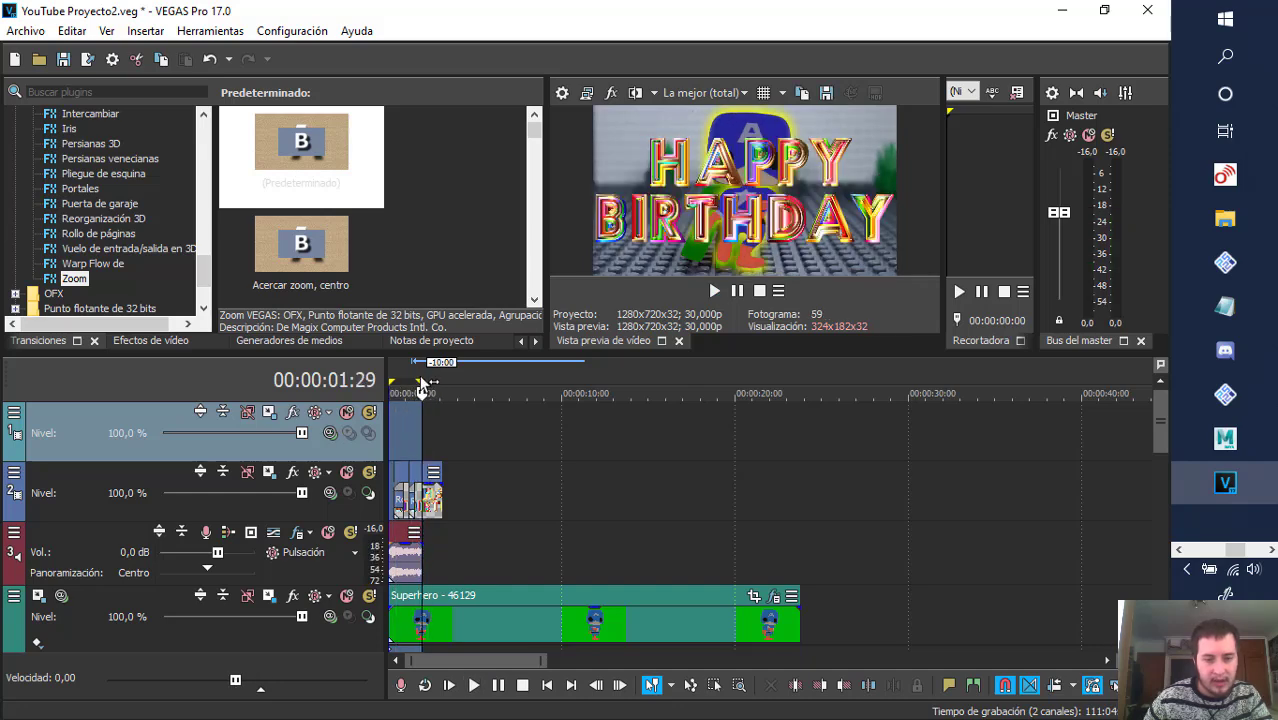
click(398, 555)
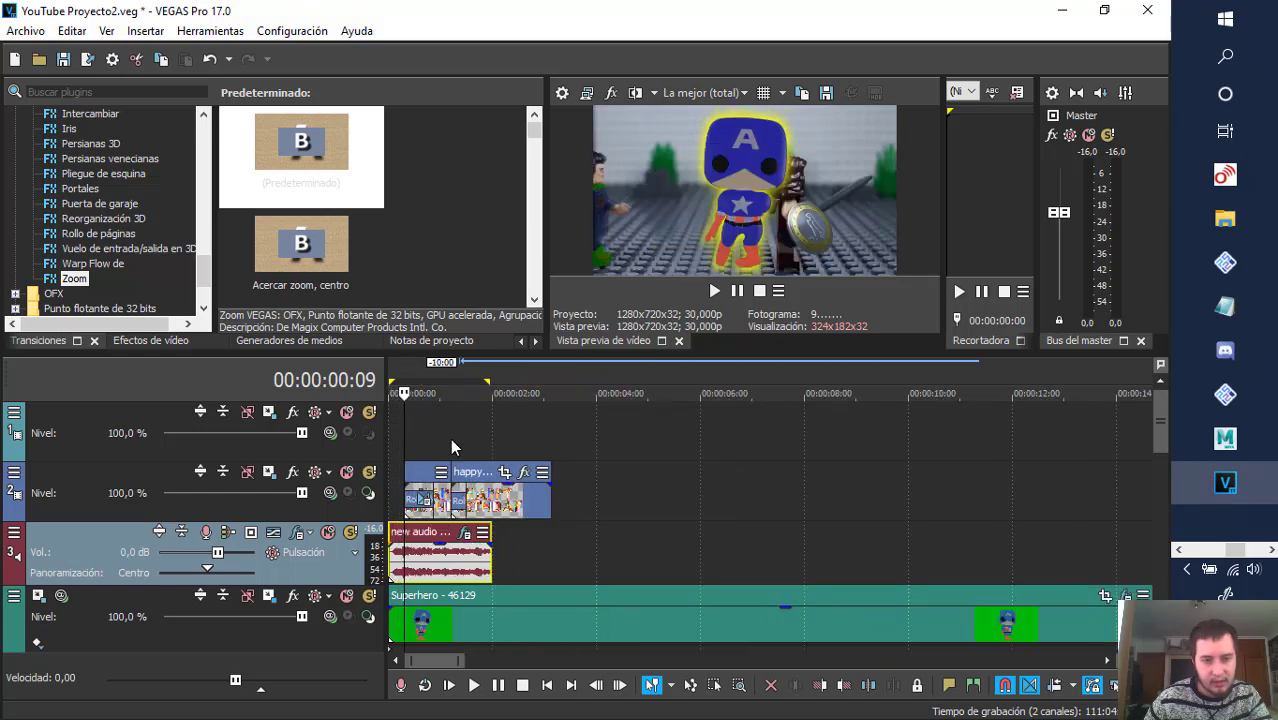
scroll(450, 438, up, 5)
click(391, 370)
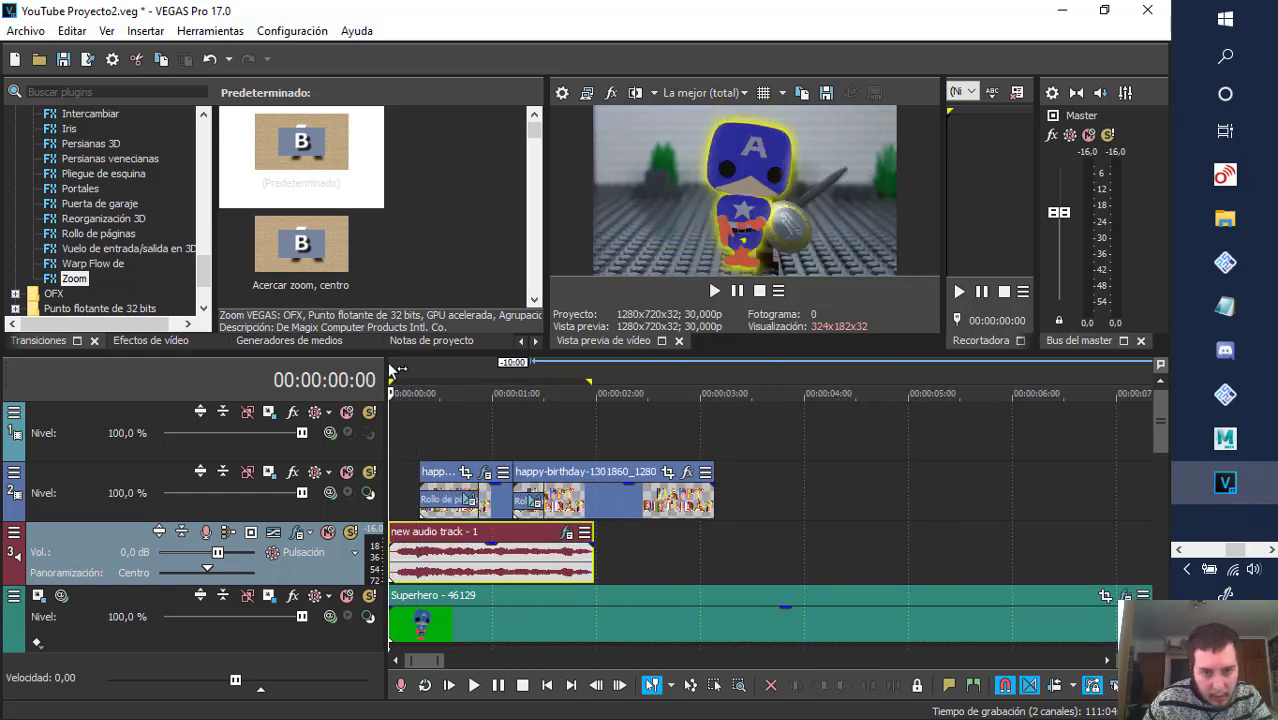
key(space)
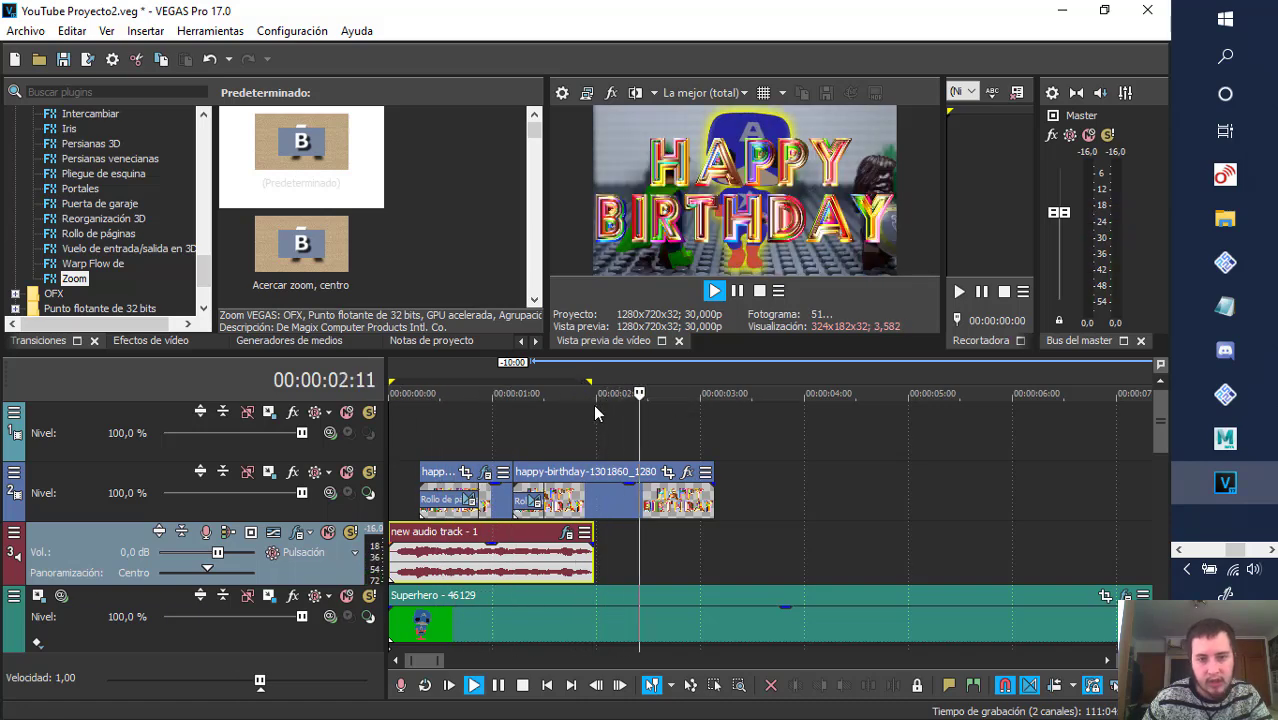
key(space)
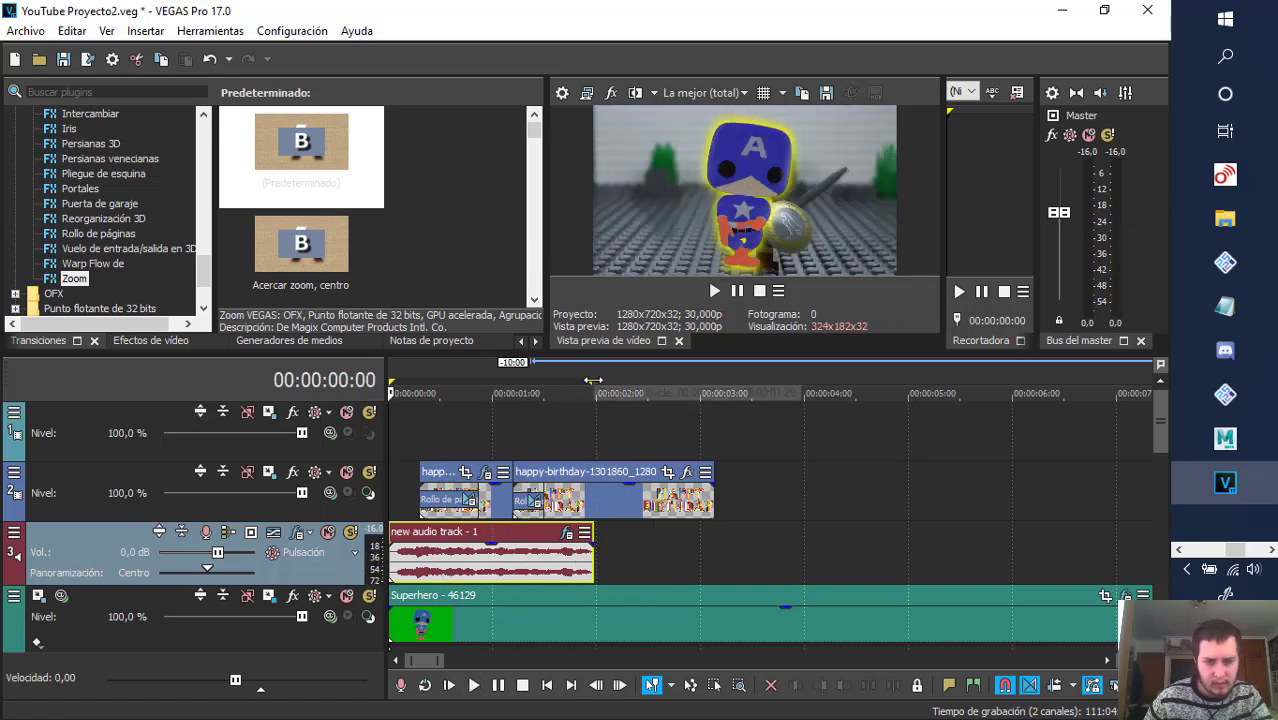
- Extend the loop region's end to 00:00:35:23, and pull it back to about 00:00:05:04
click(607, 383)
drag(685, 393, 1262, 9)
scroll(756, 550, down, 10)
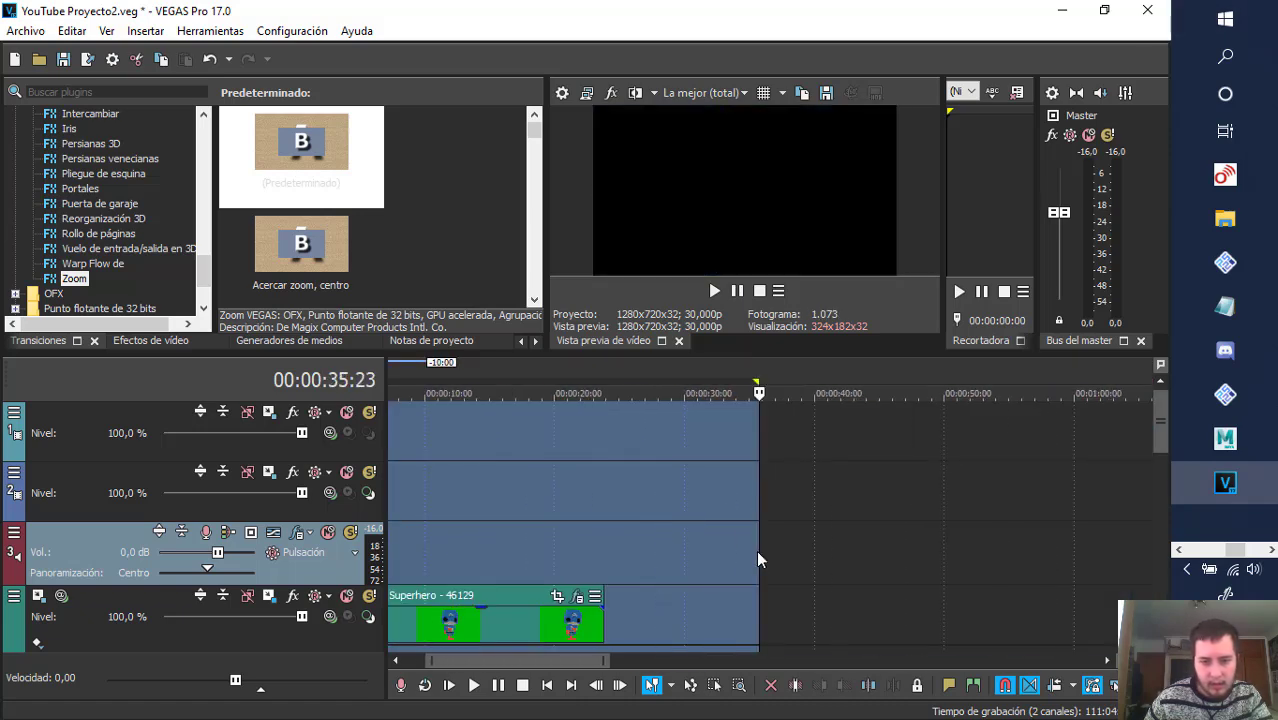
drag(455, 385, 231, 389)
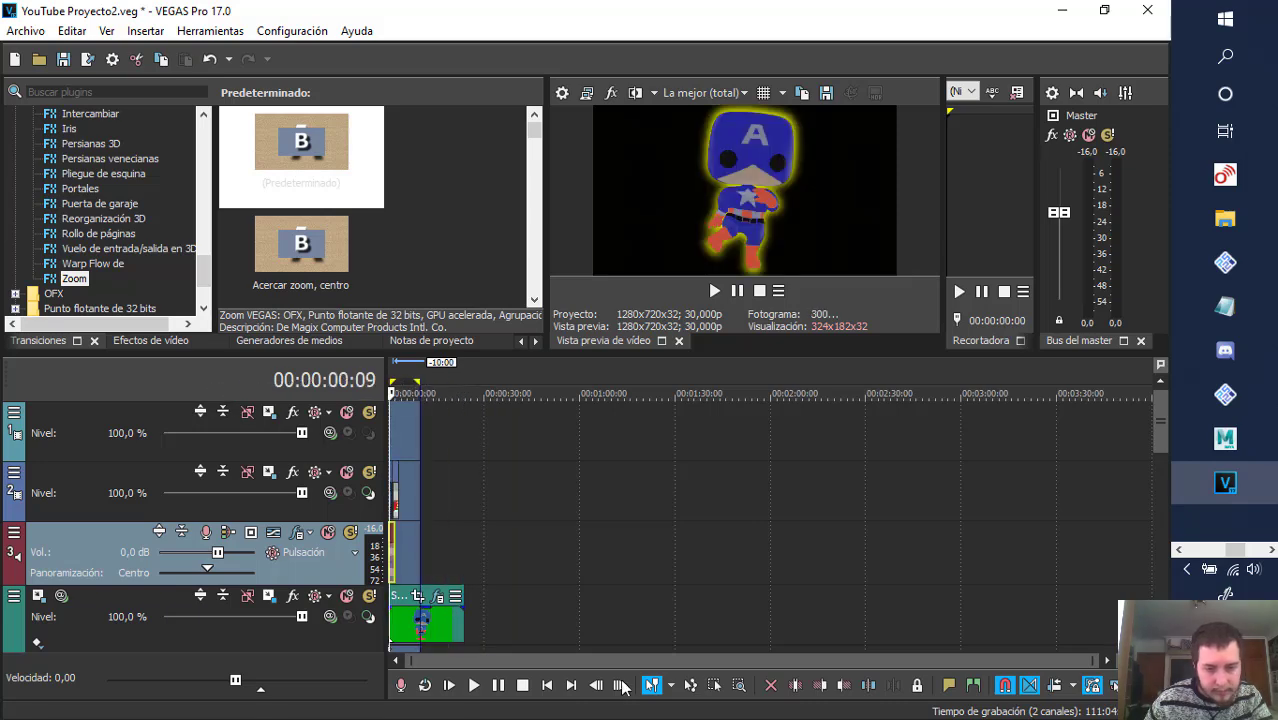
scroll(442, 487, up, 6)
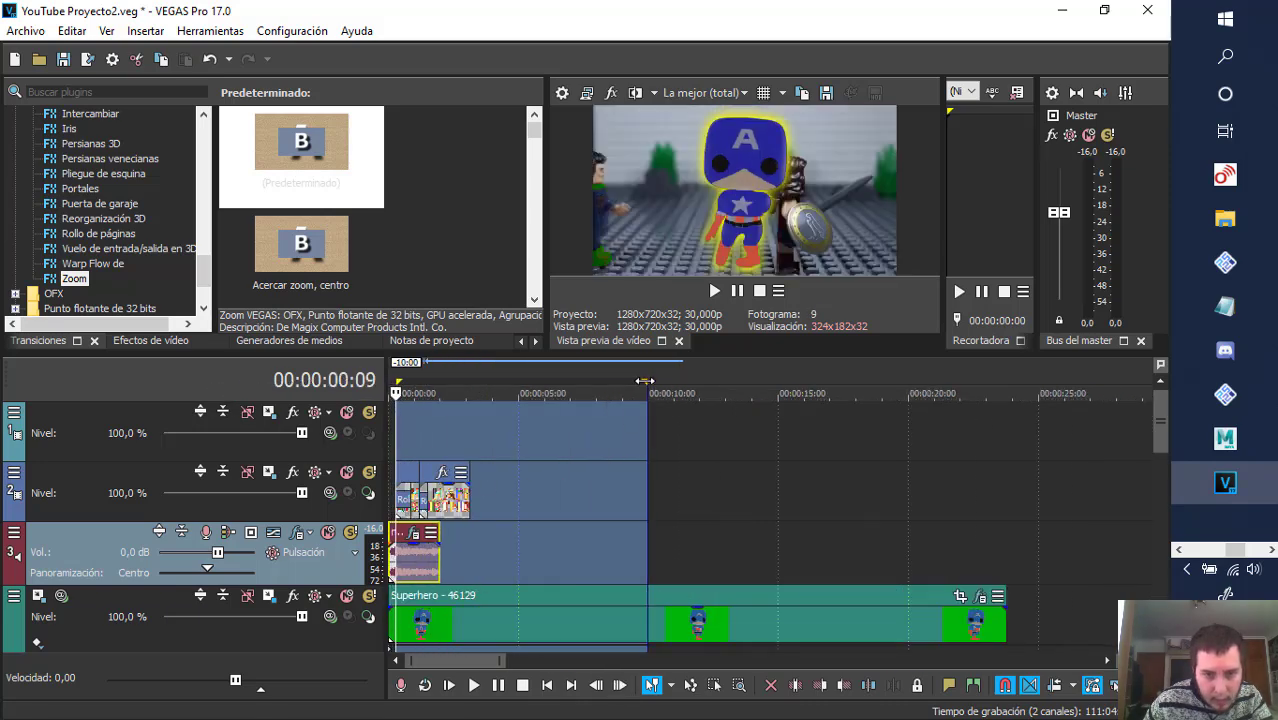
drag(645, 382, 517, 395)
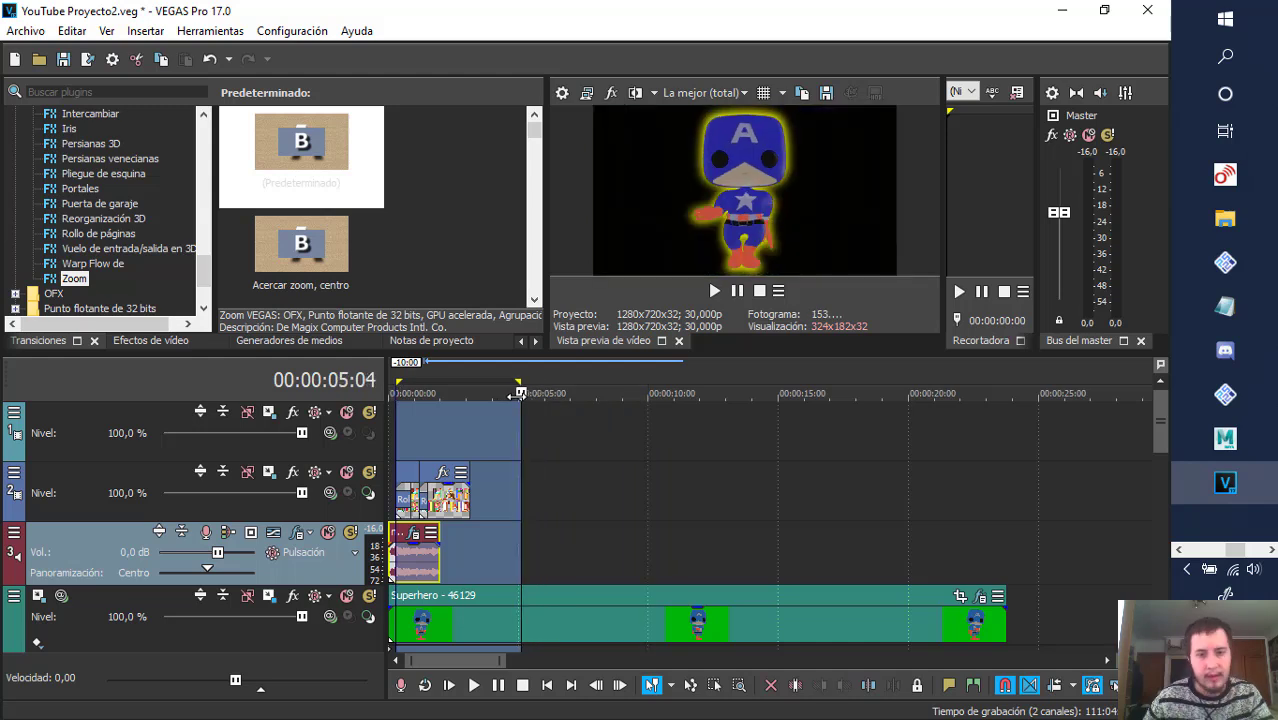
- Save the project and open the Render As settings
click(25, 31)
click(45, 123)
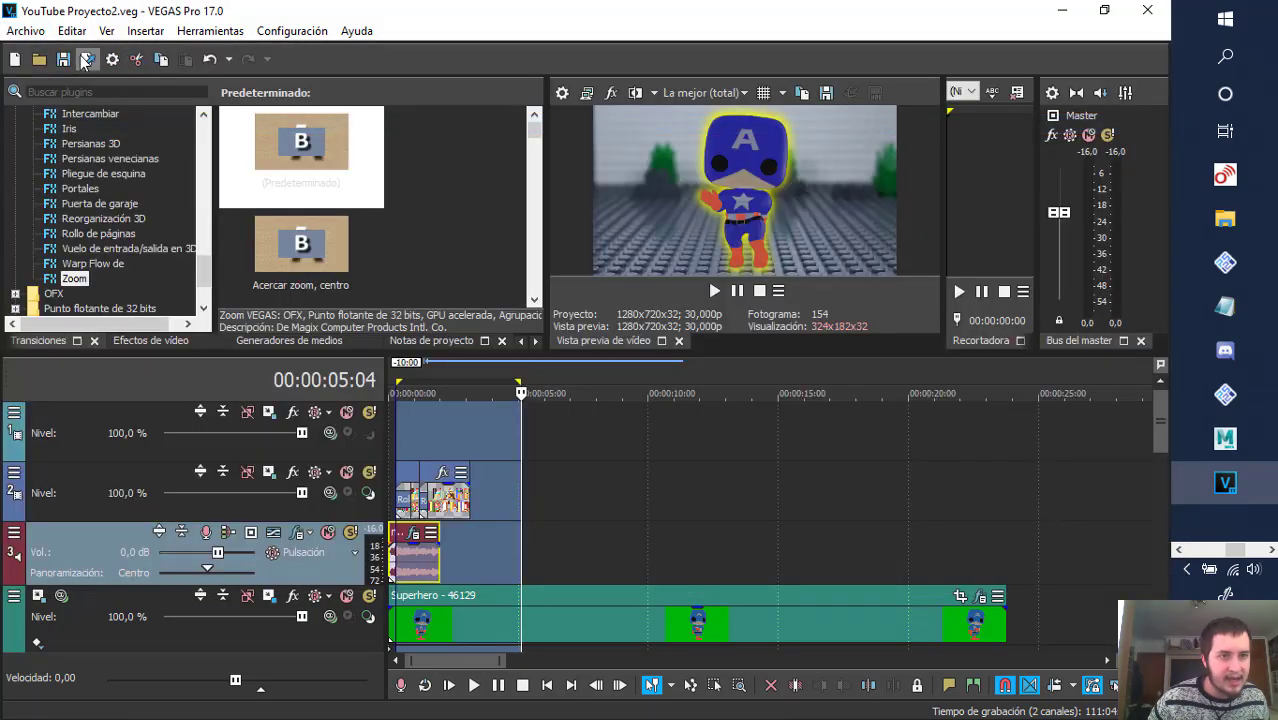
click(25, 31)
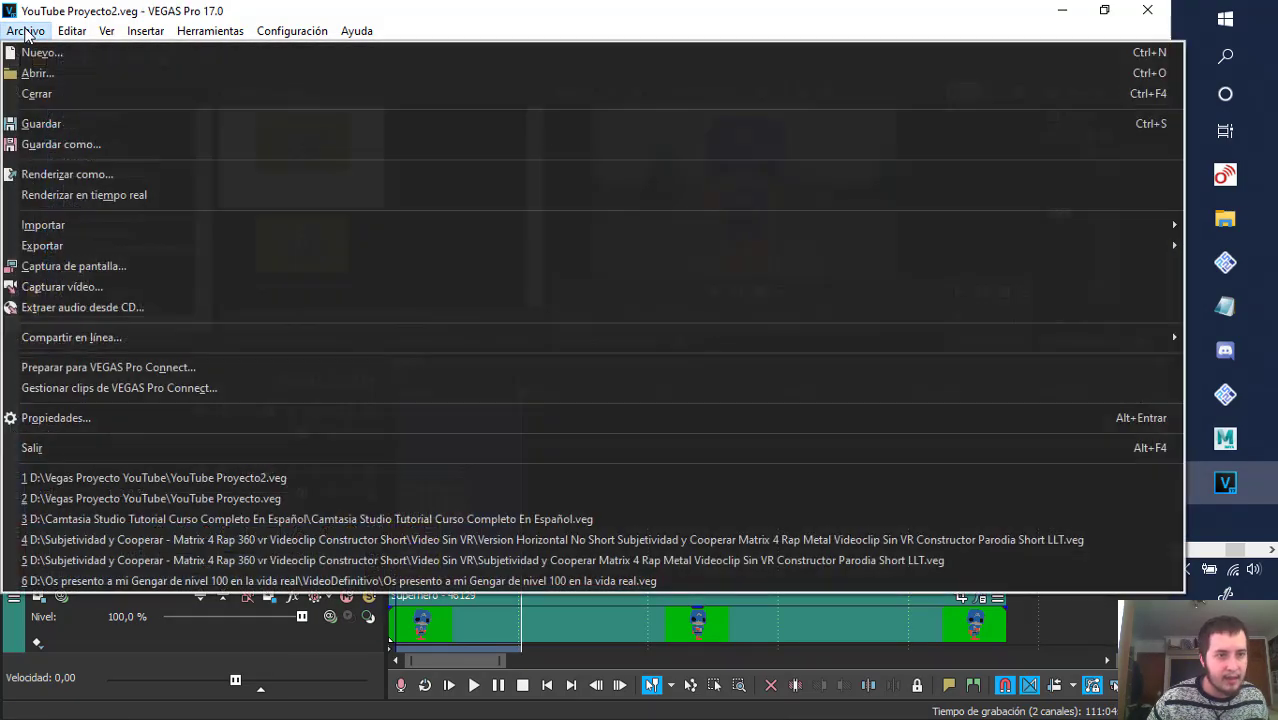
click(62, 177)
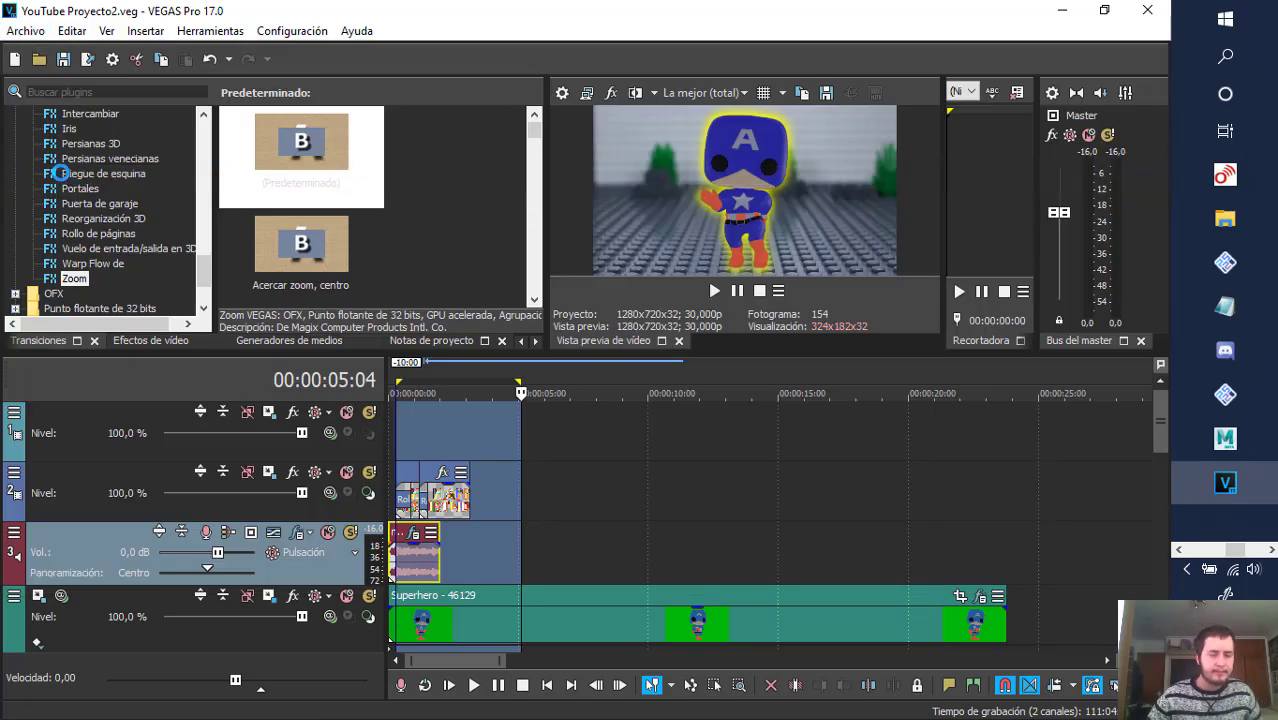
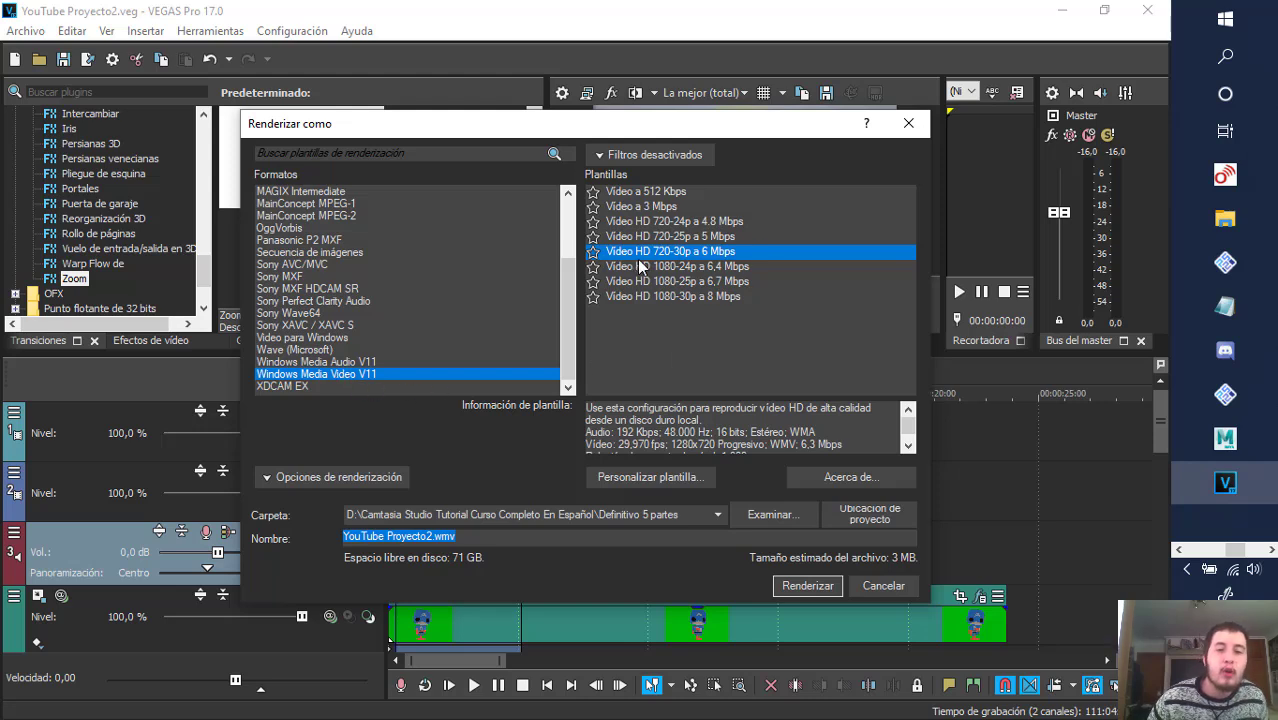
- Browse the render formats, view the MAGIX AVC/AAC MP4 templates, and choose MAGIX HEVC/AAC MP4 as the format
scroll(372, 333, up, 3)
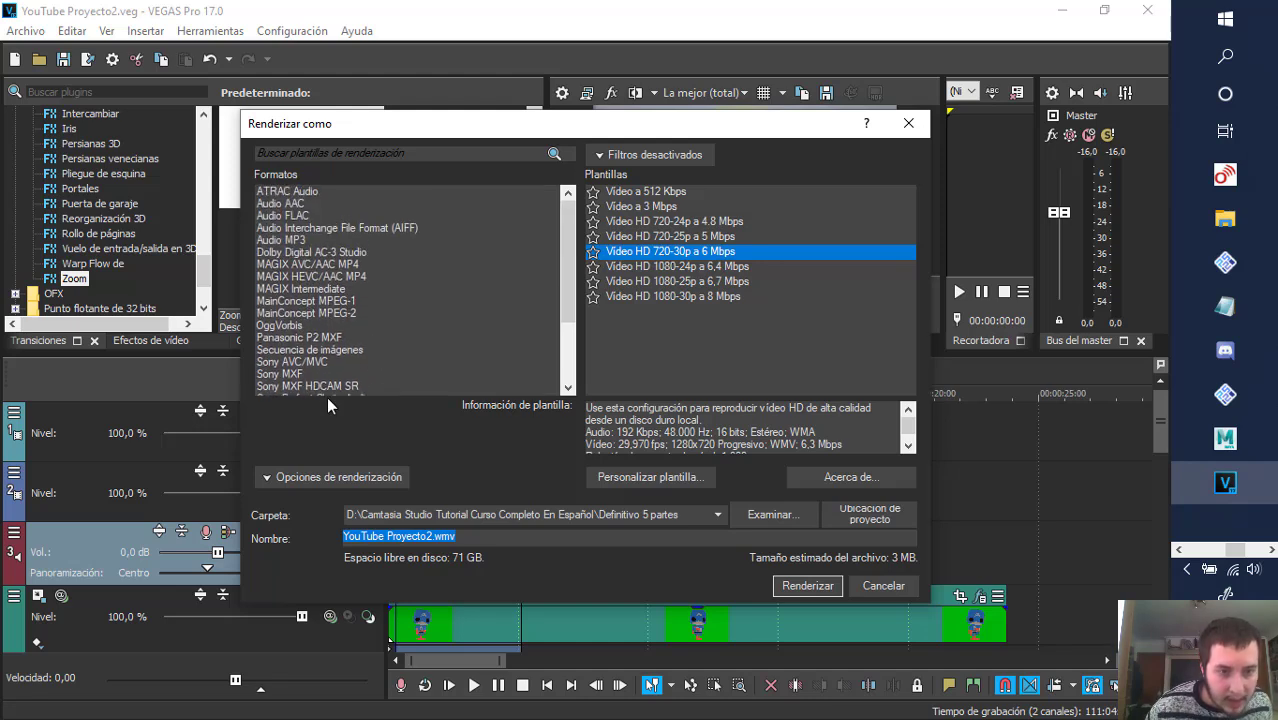
scroll(334, 368, down, 1)
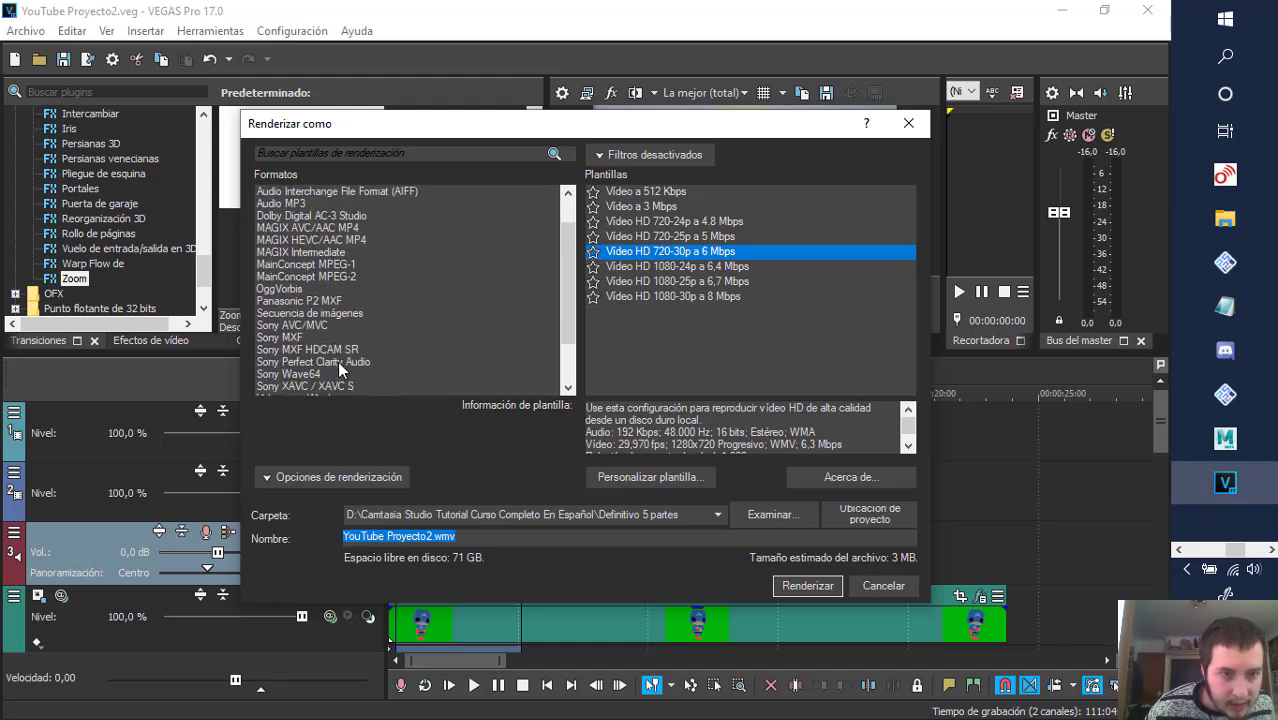
click(318, 241)
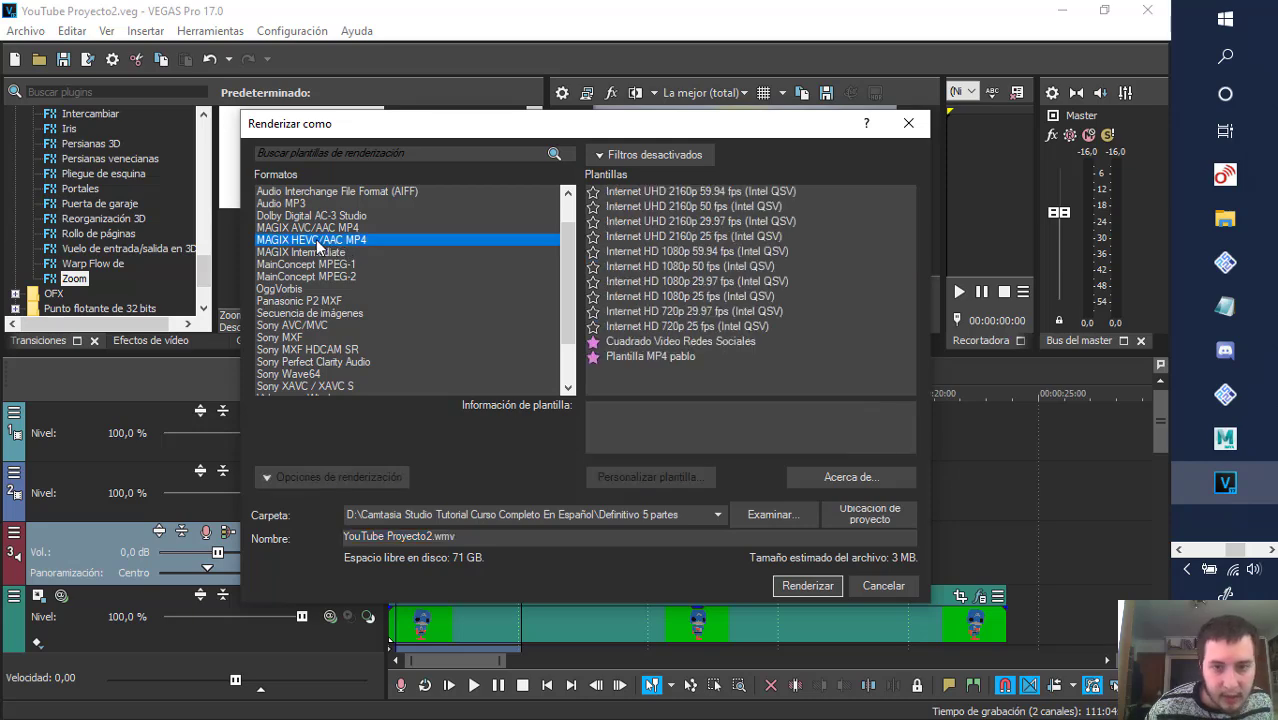
click(312, 228)
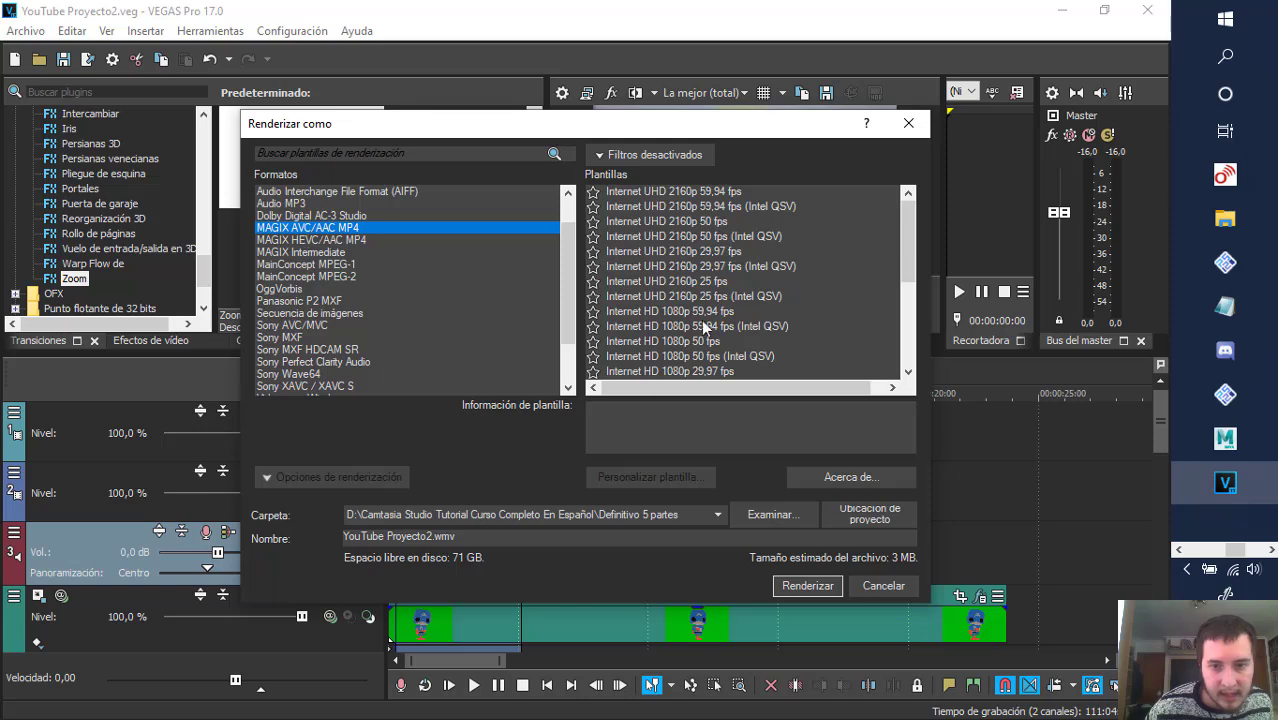
scroll(710, 323, down, 5)
click(320, 241)
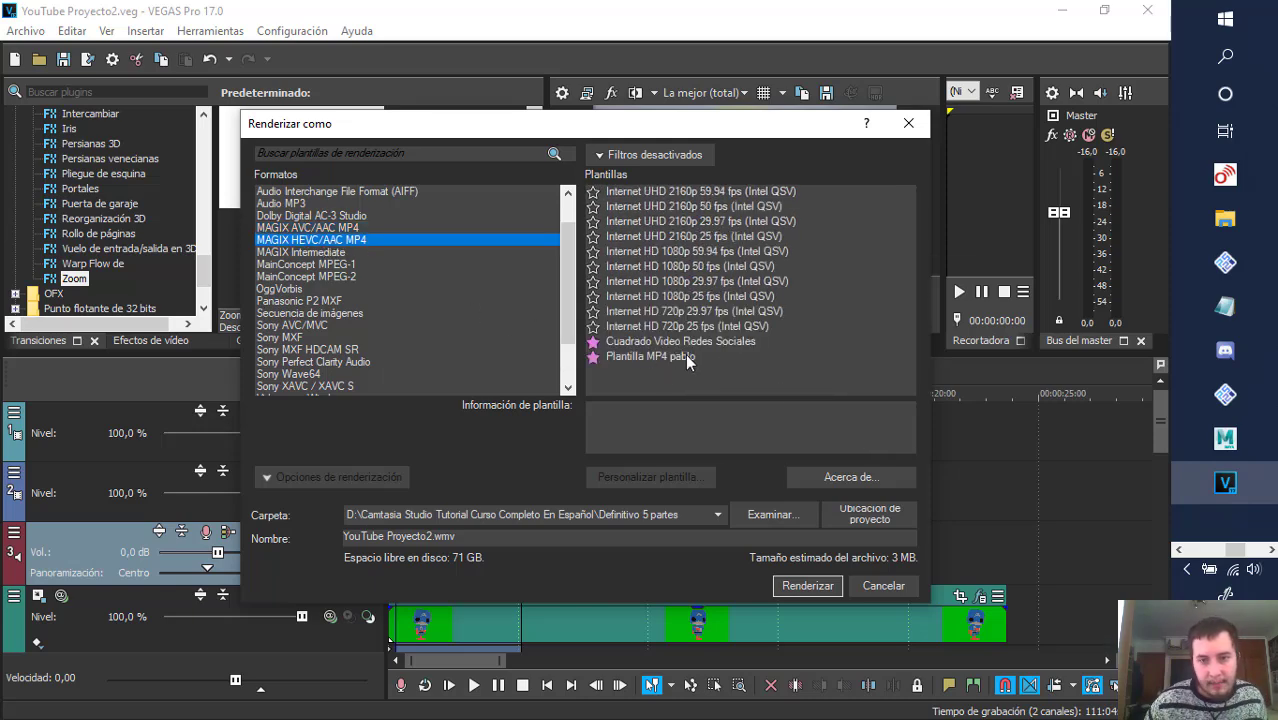
- Look through the custom templates and the 1080p 25 fps one, and select Internet HD 720p 25 fps (Intel QSV)
click(652, 357)
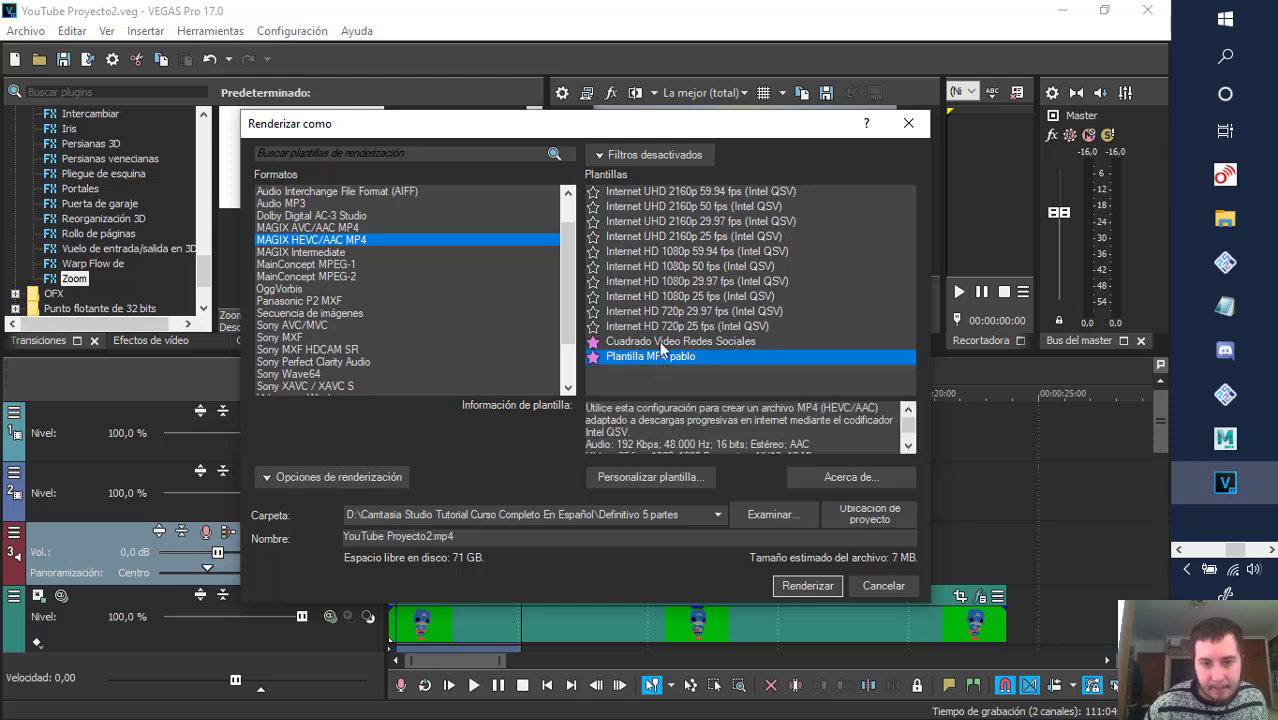
click(660, 342)
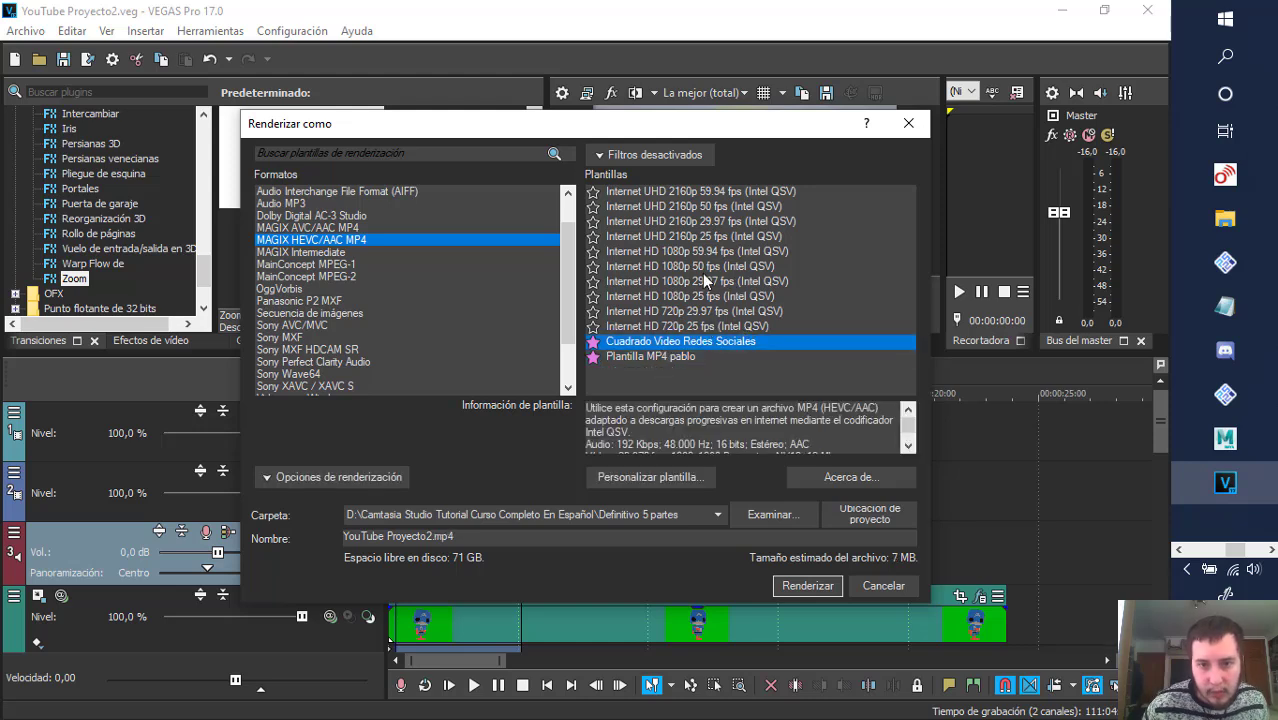
click(673, 297)
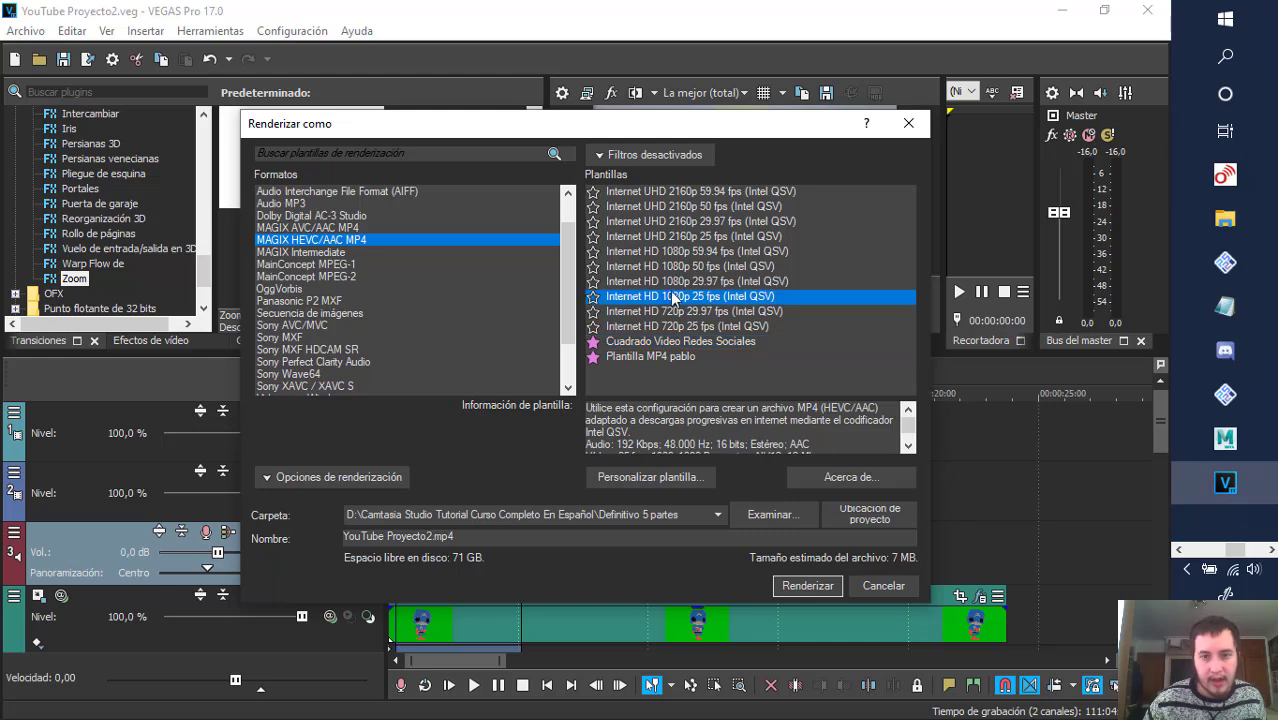
click(672, 327)
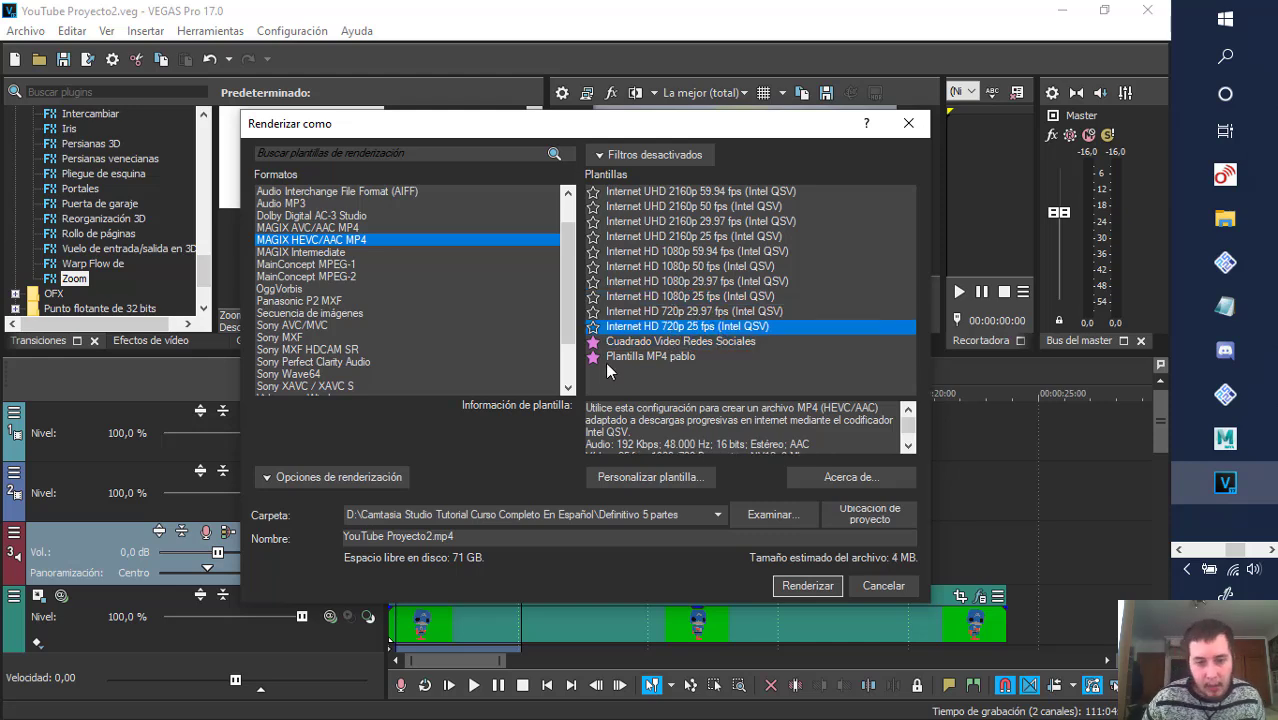
- Show the frame size options in the 720p 25 fps template's custom settings, and close them without changes
click(640, 478)
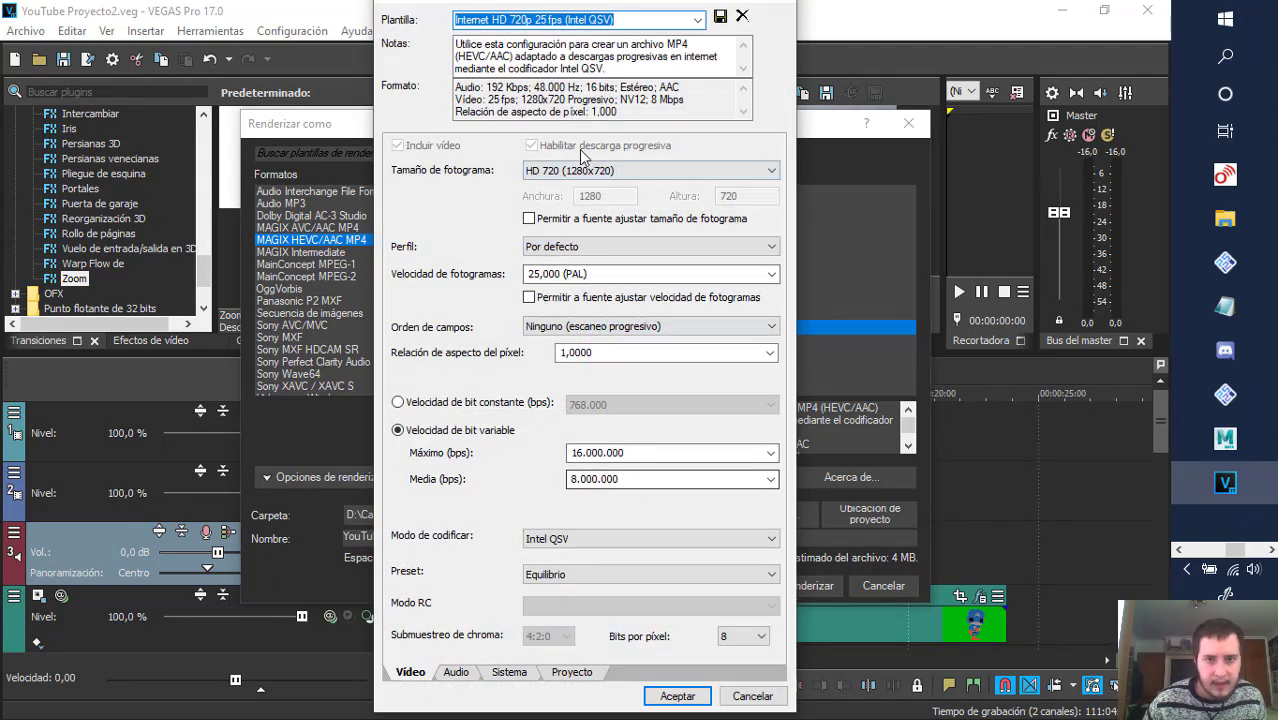
click(598, 172)
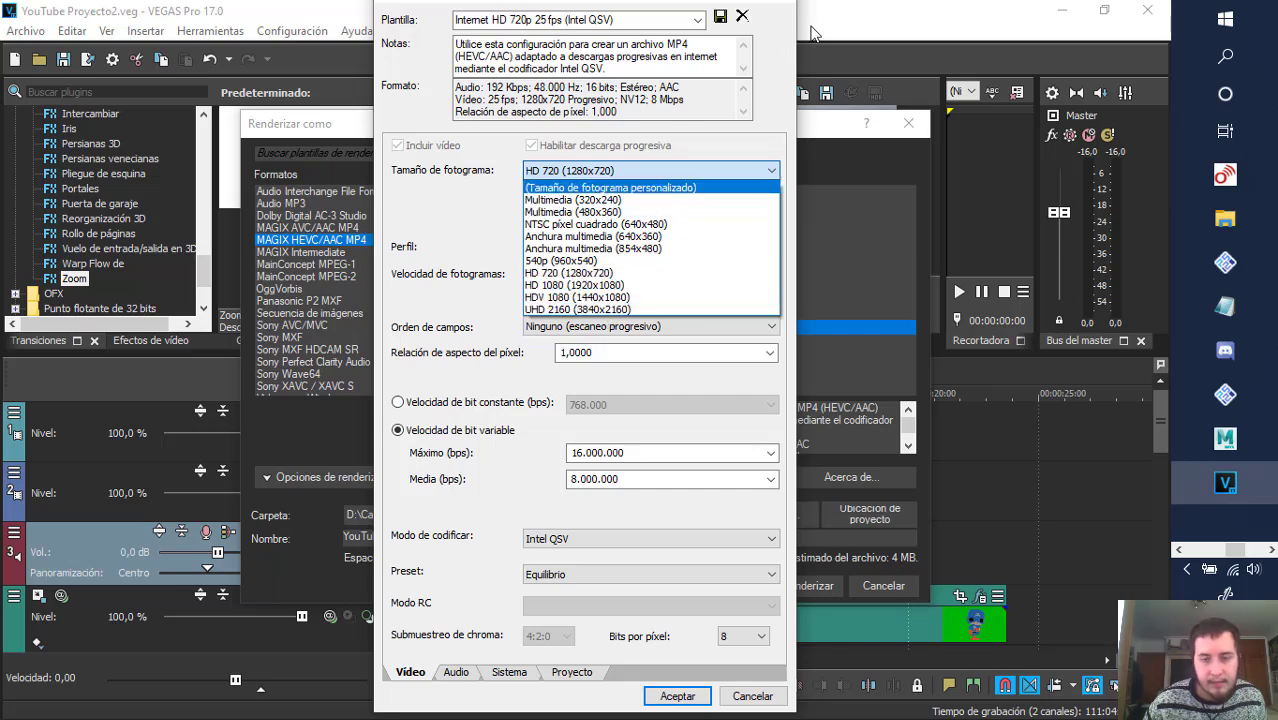
click(774, 697)
click(772, 697)
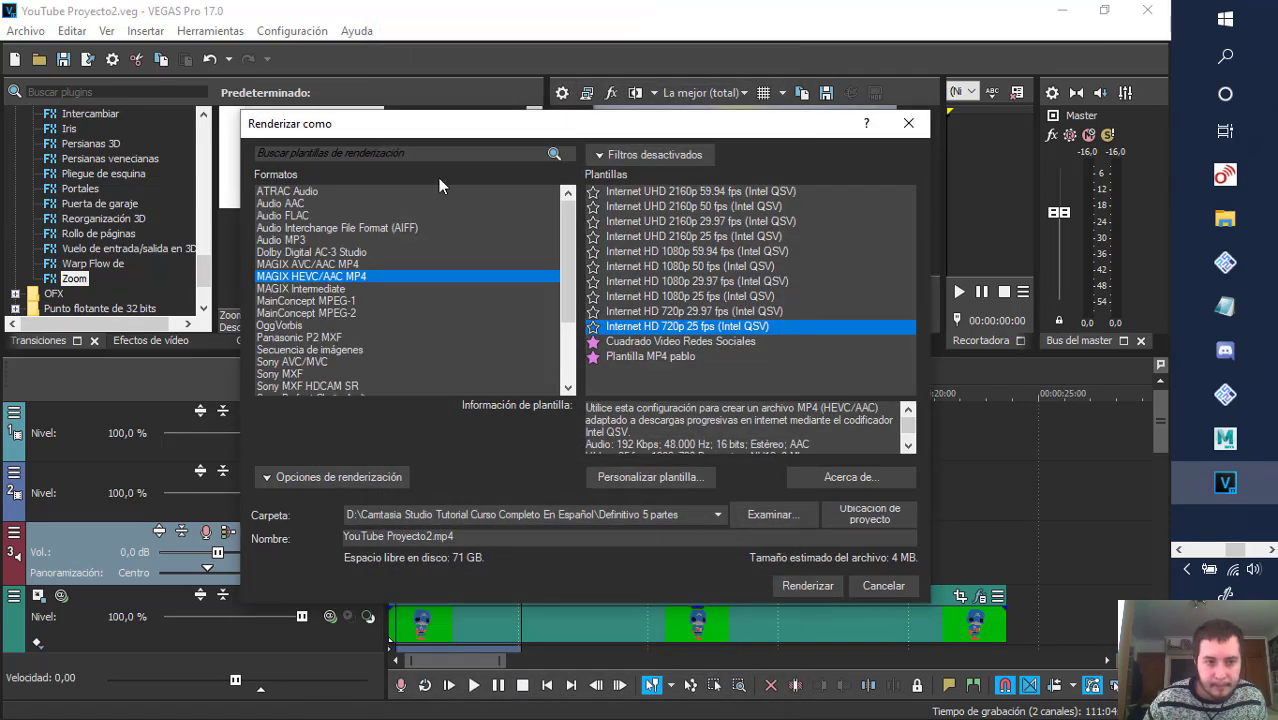
- Review the format list and compare the Internet HD 720p 29.97 fps and 25 fps templates, ending on 25 fps
scroll(377, 295, down, 3)
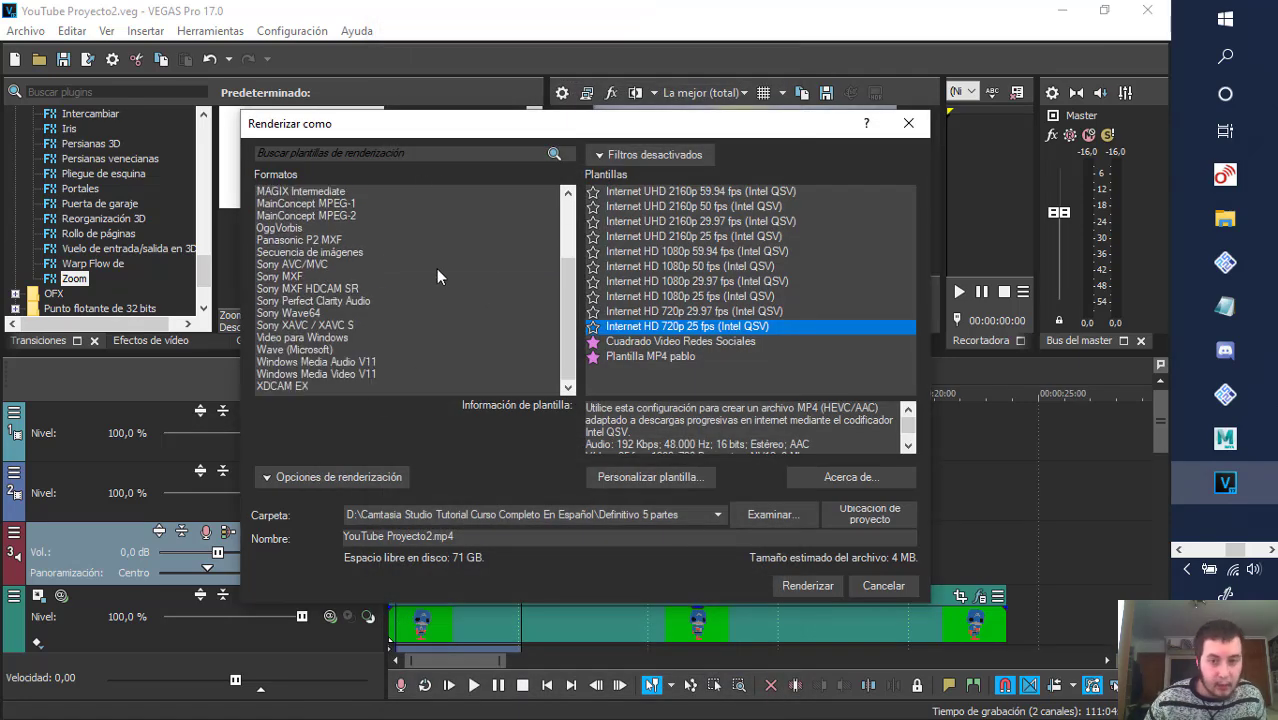
scroll(390, 250, up, 3)
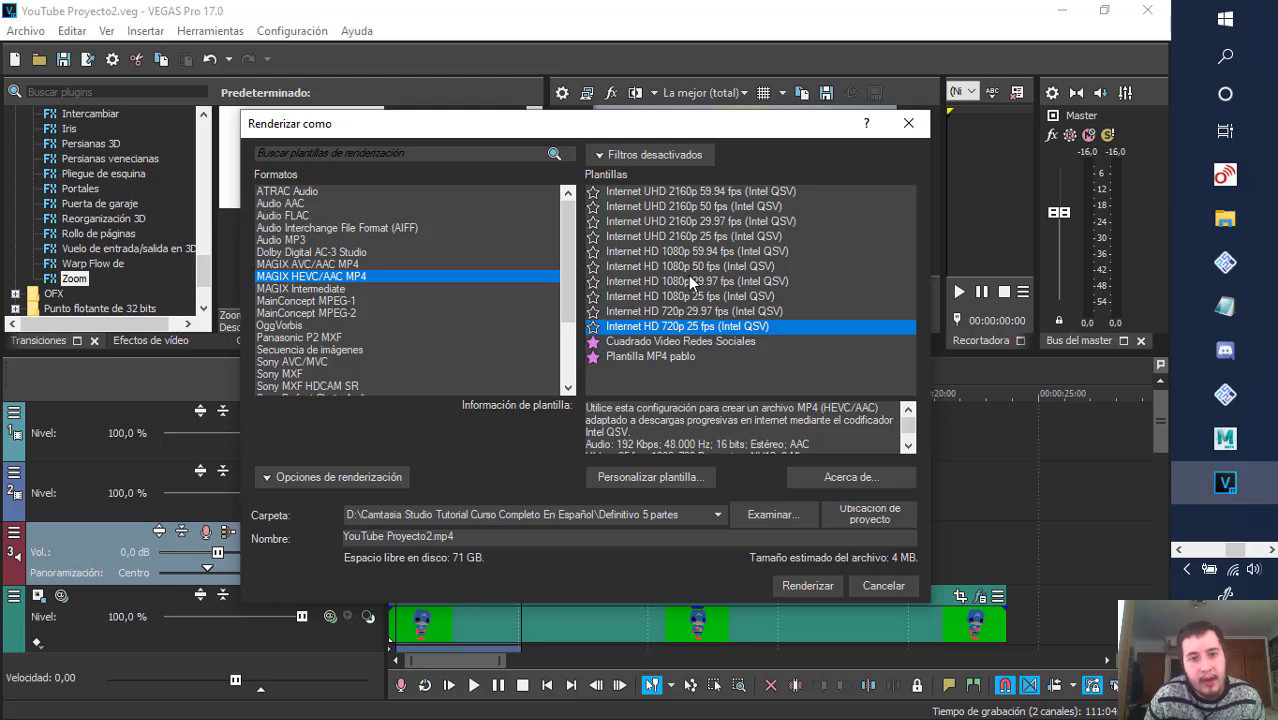
click(690, 311)
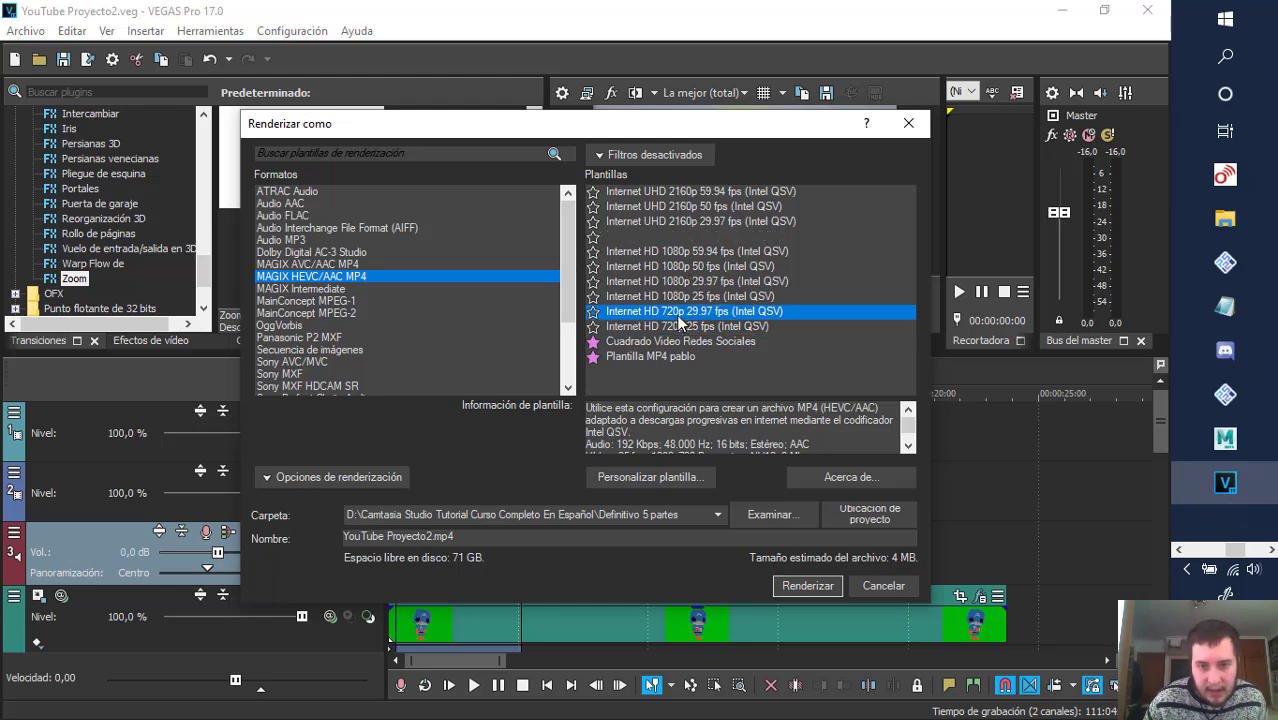
click(683, 326)
key(Up)
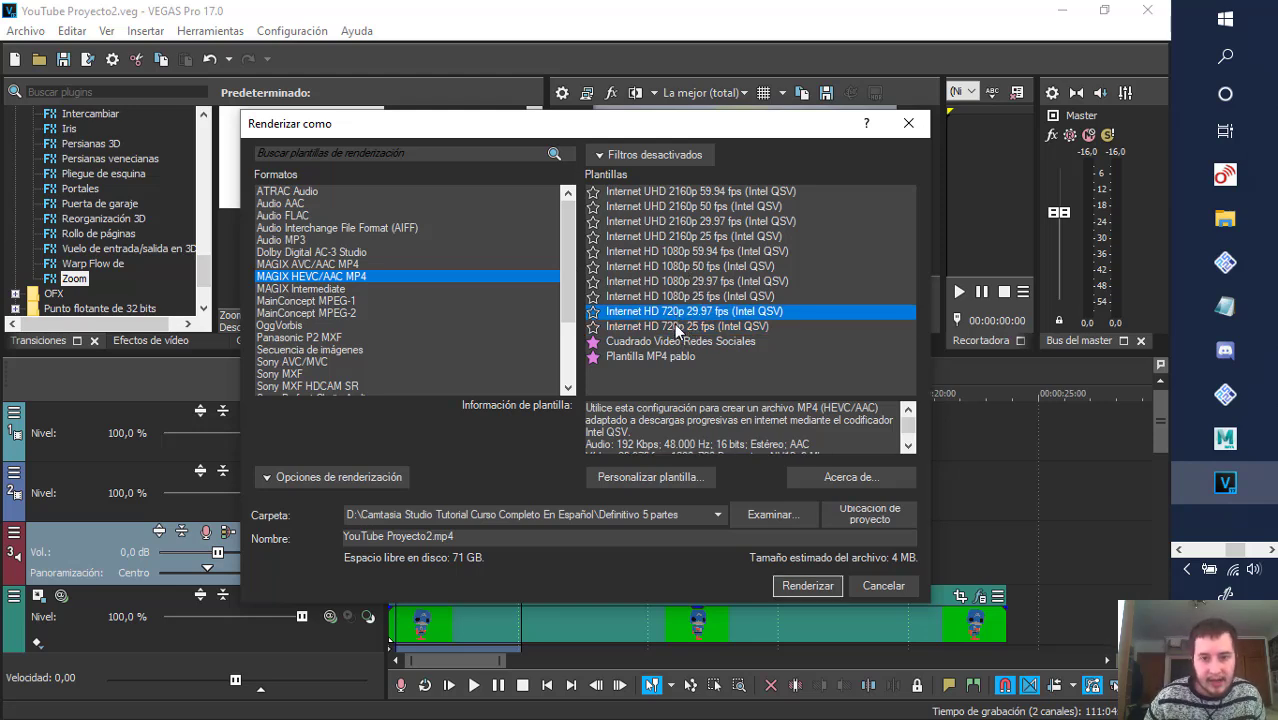
click(690, 328)
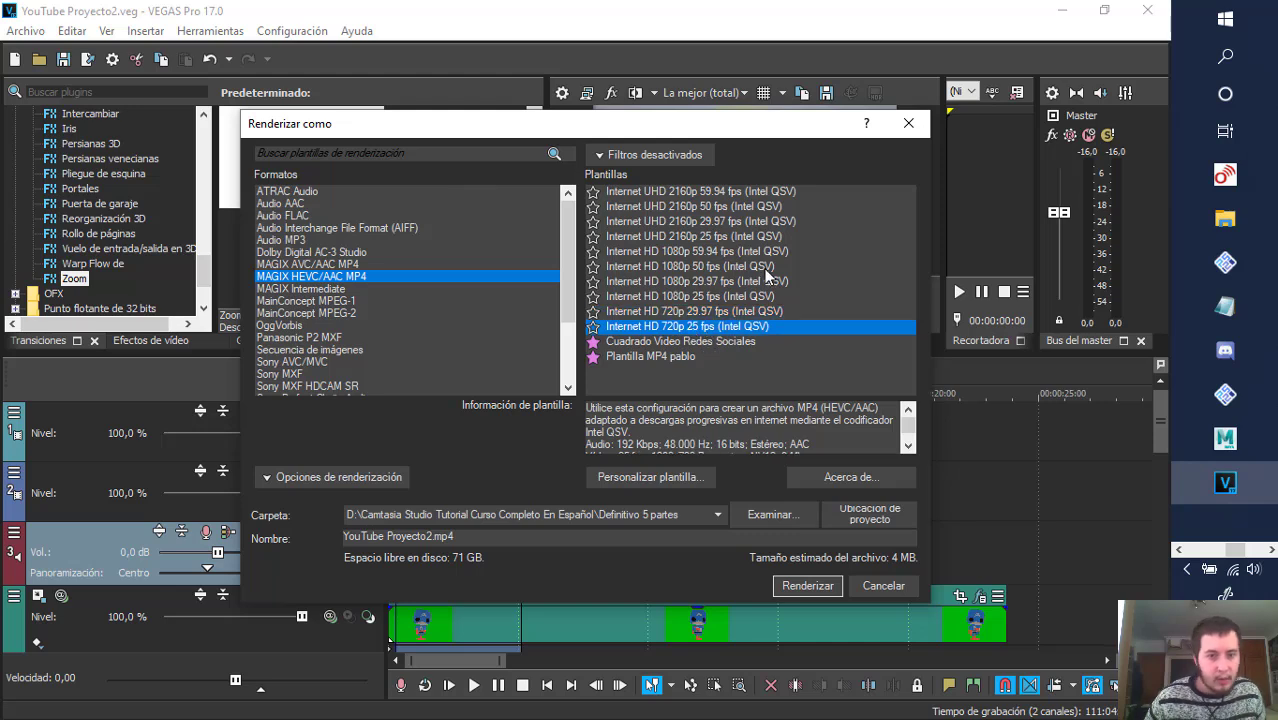
- Create a folder named definitivo inside Vegas Proyecto YouTube and open it as the render destination
click(768, 516)
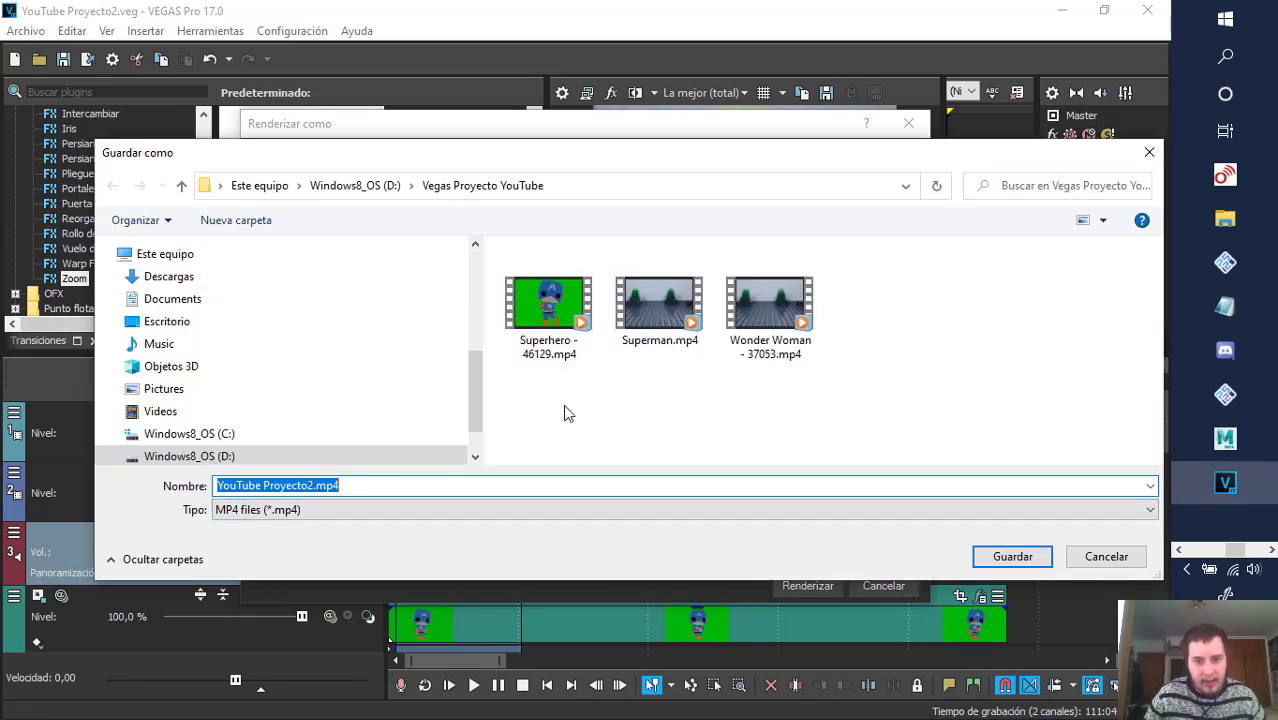
right_click(562, 404)
mouse_move(470, 366)
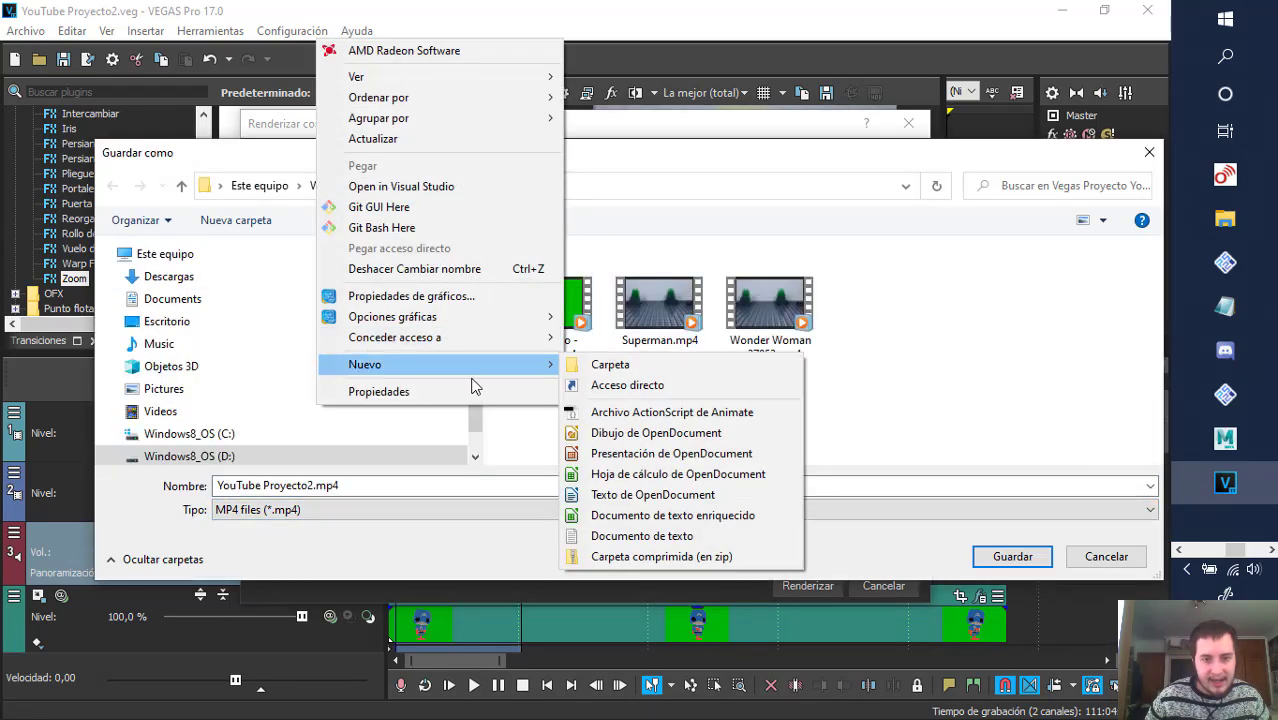
click(616, 364)
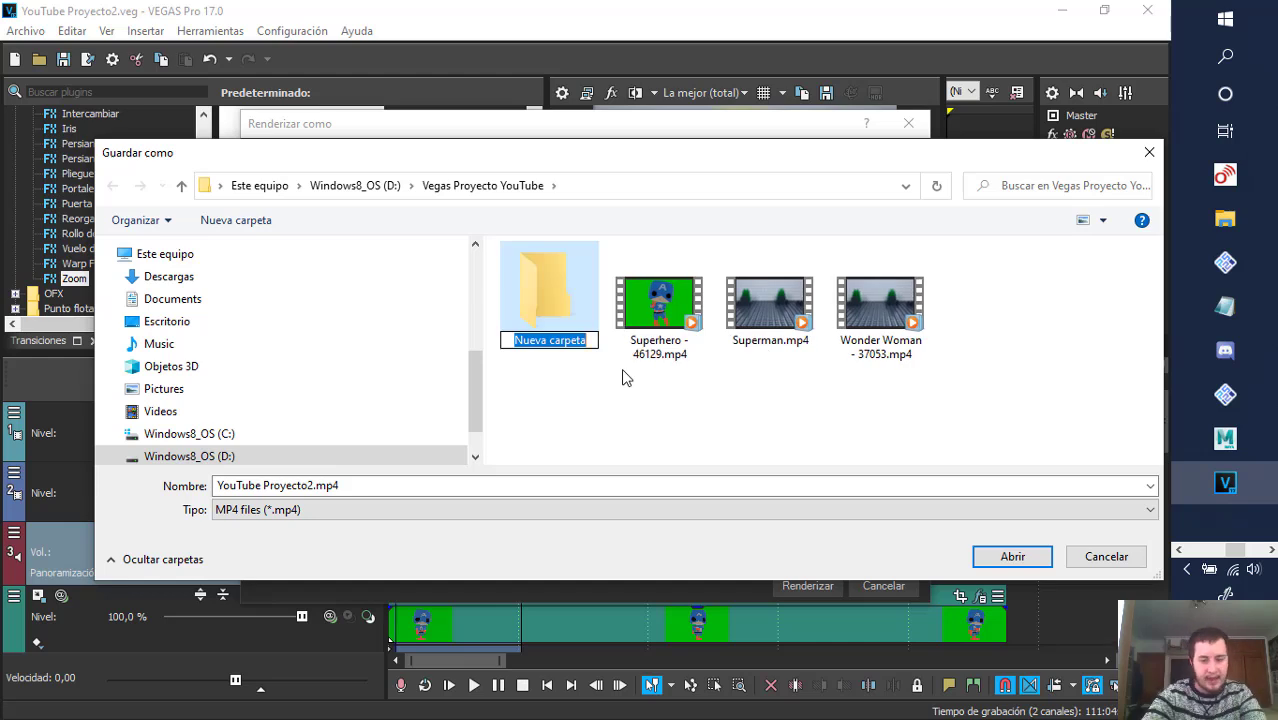
text(defini)
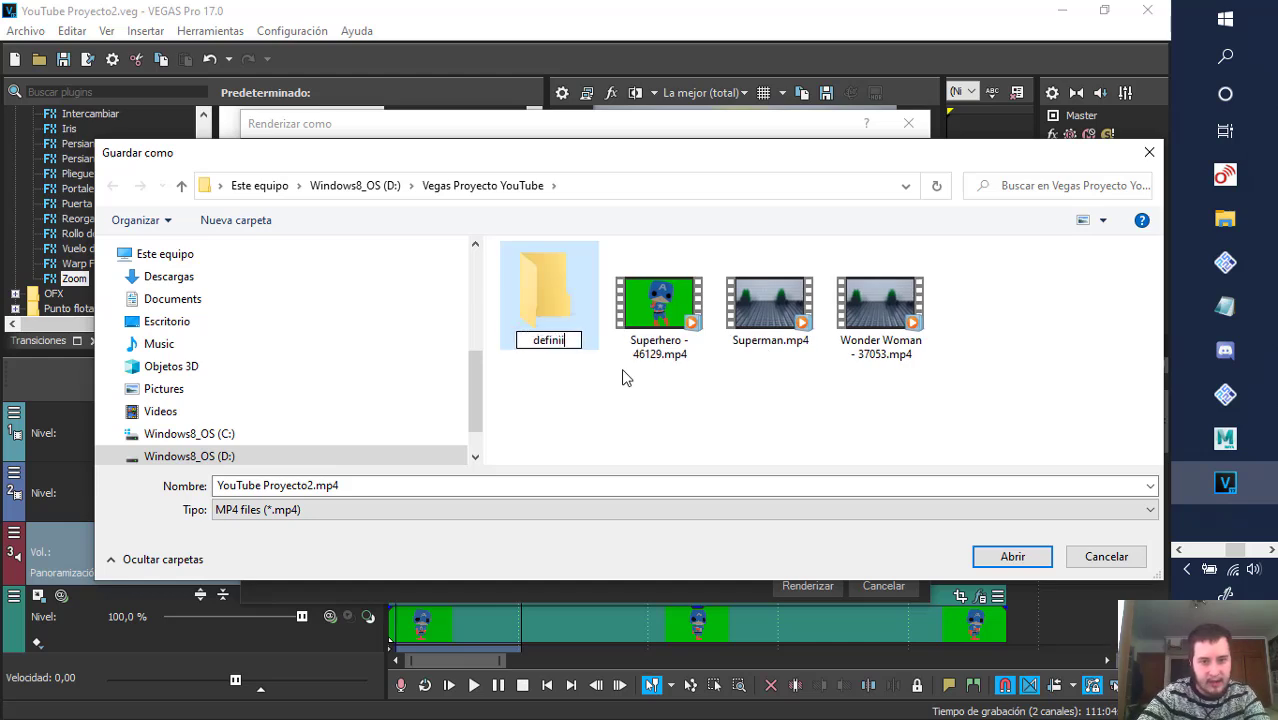
text(tivo)
key(Return)
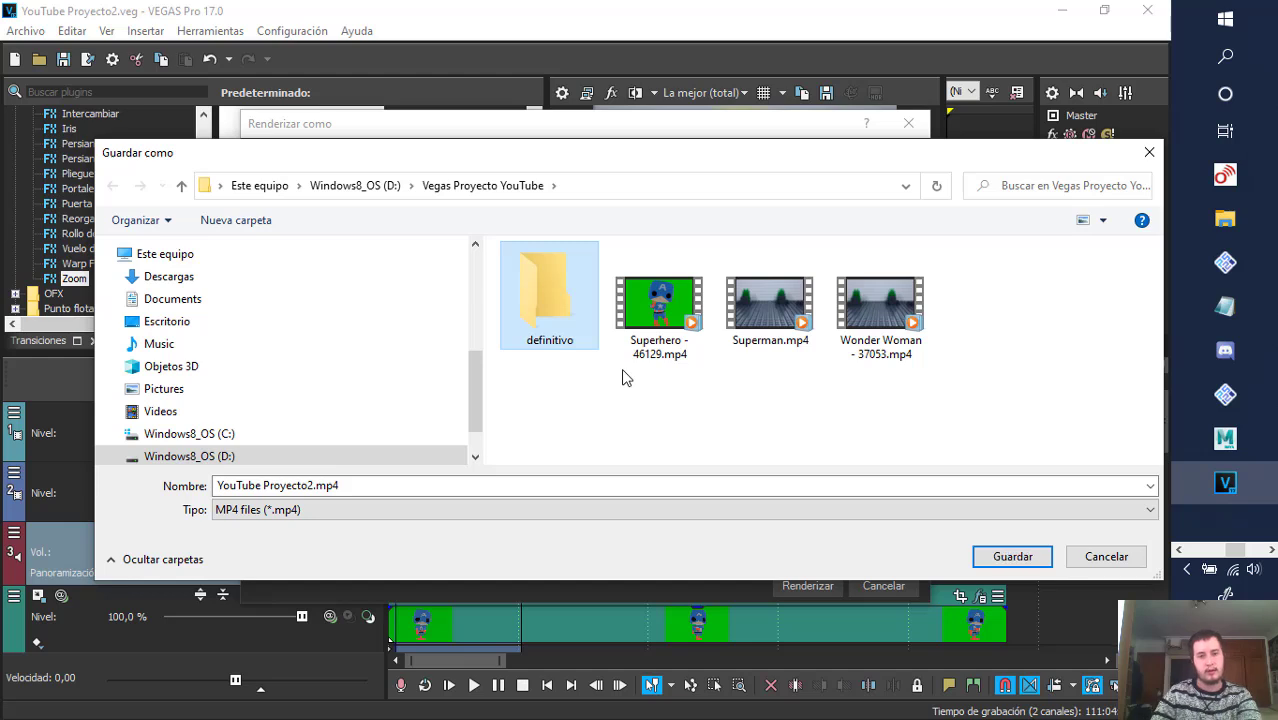
key(Return)
click(697, 200)
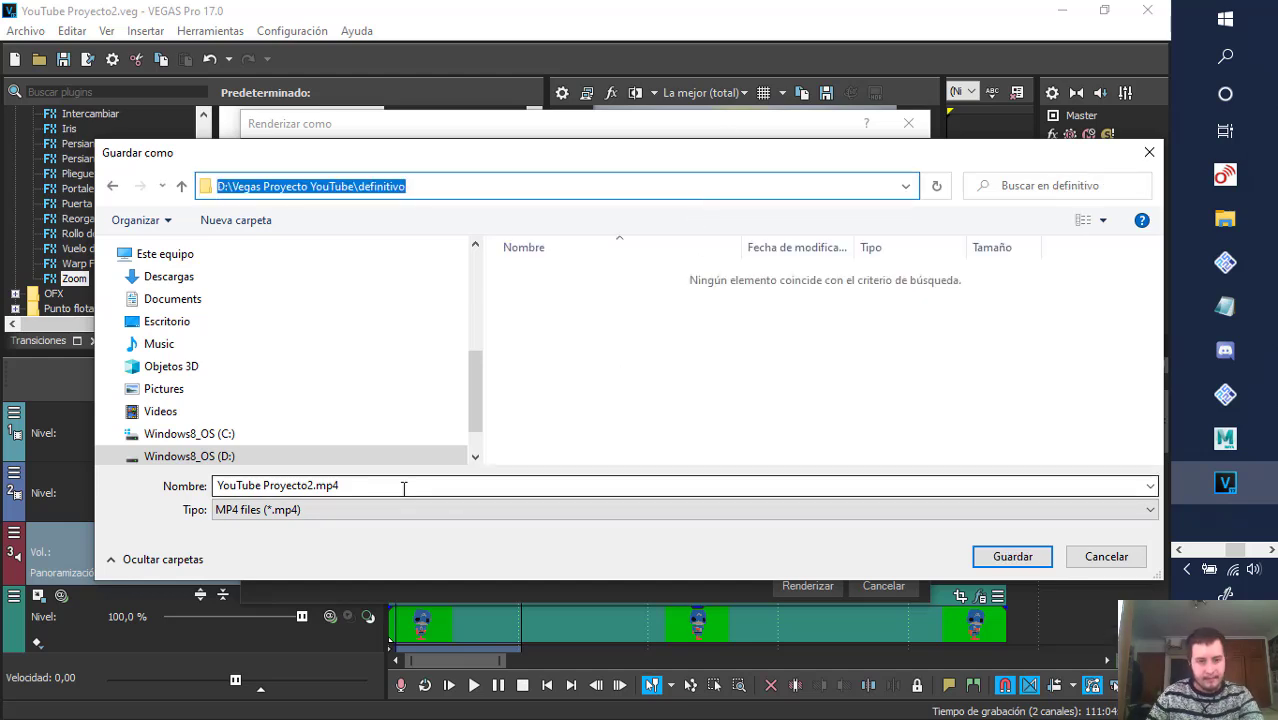
- Name the render file Video Prueba Tutorial, save it as the output destination, and reopen the destination chooser
click(456, 487)
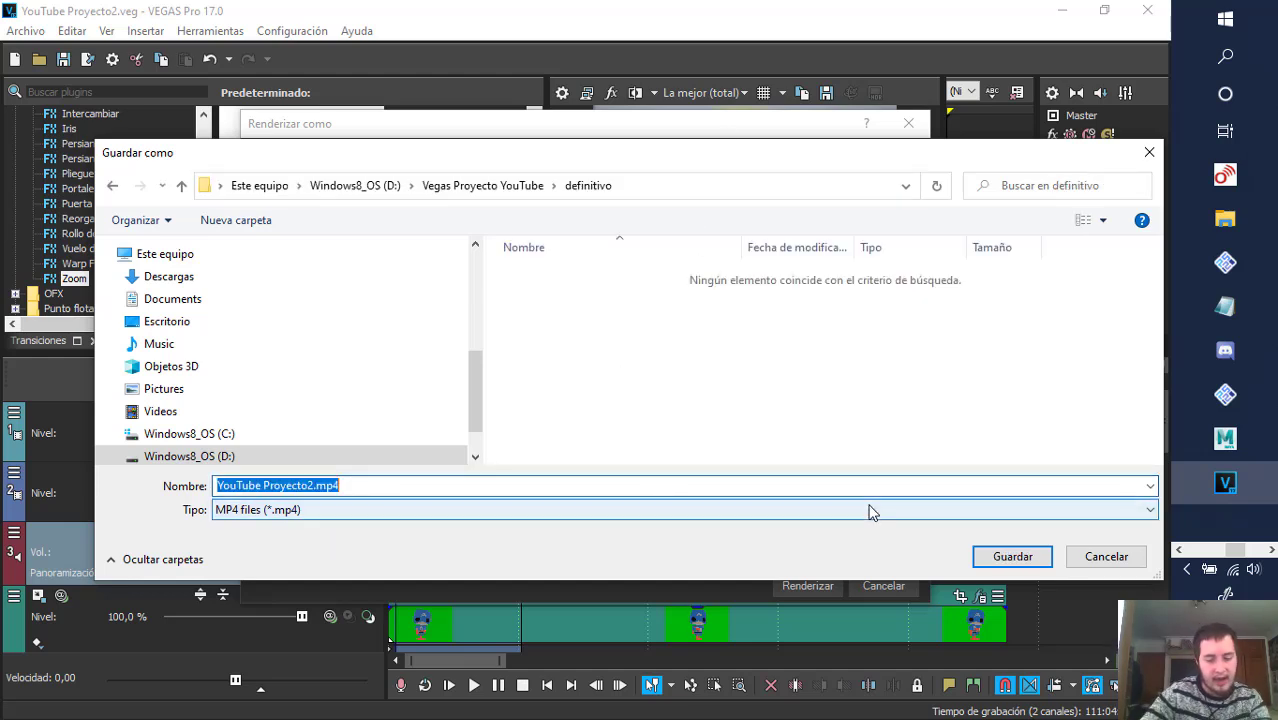
text(Video Prueba Tutoria)
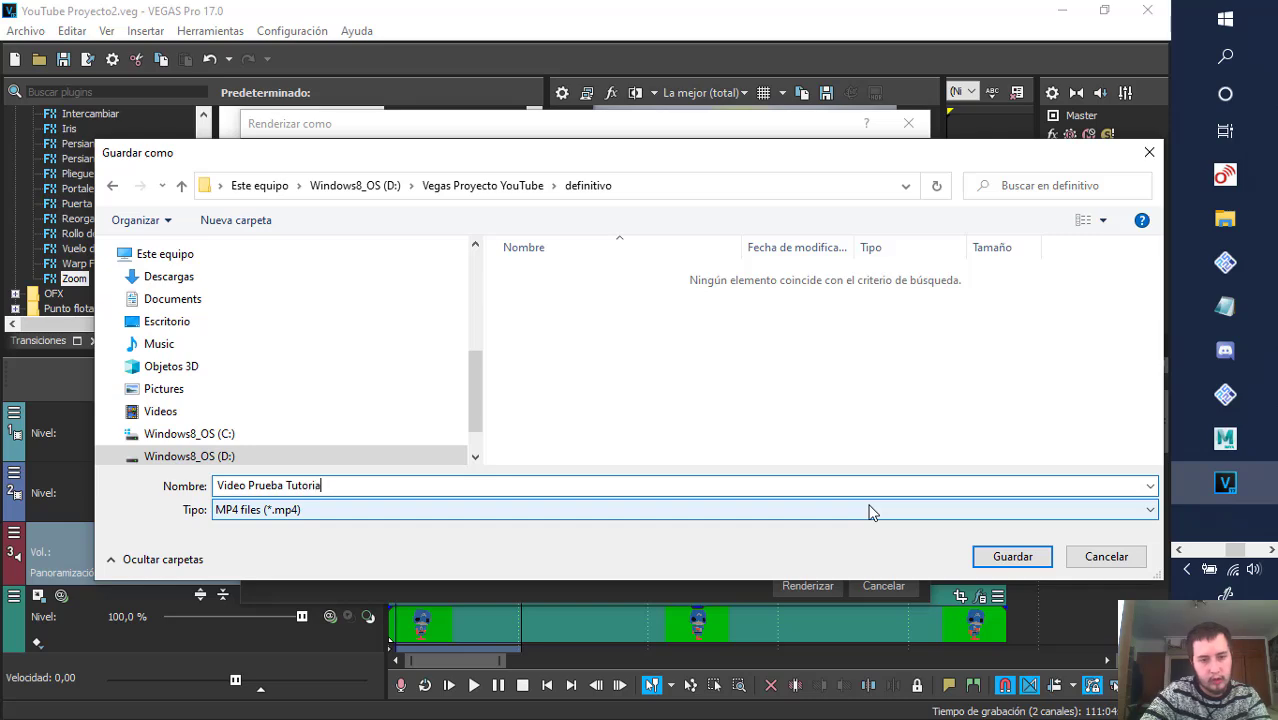
text(l)
key(Return)
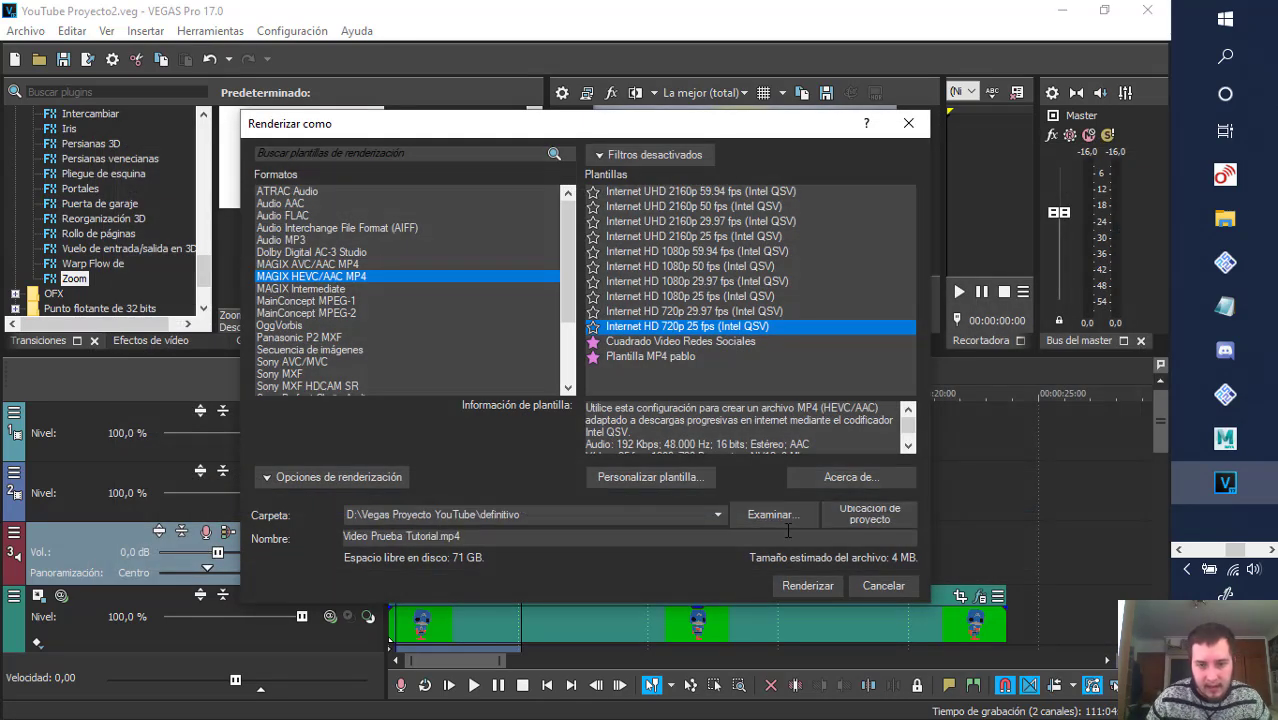
click(775, 512)
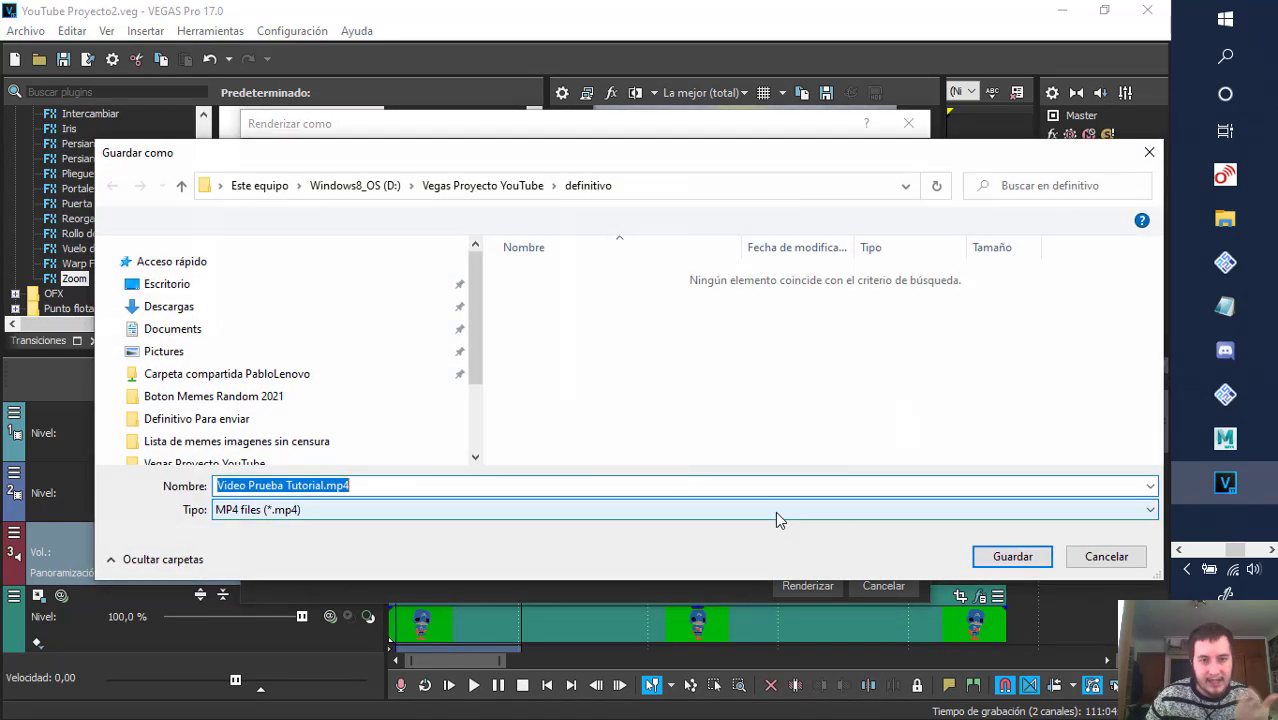
- Copy the definitivo folder's path from the destination chooser, and render Video Prueba Tutorial.mp4 with the Internet HD 720p 25 fps template
click(668, 193)
key(ctrl+c)
right_click(279, 186)
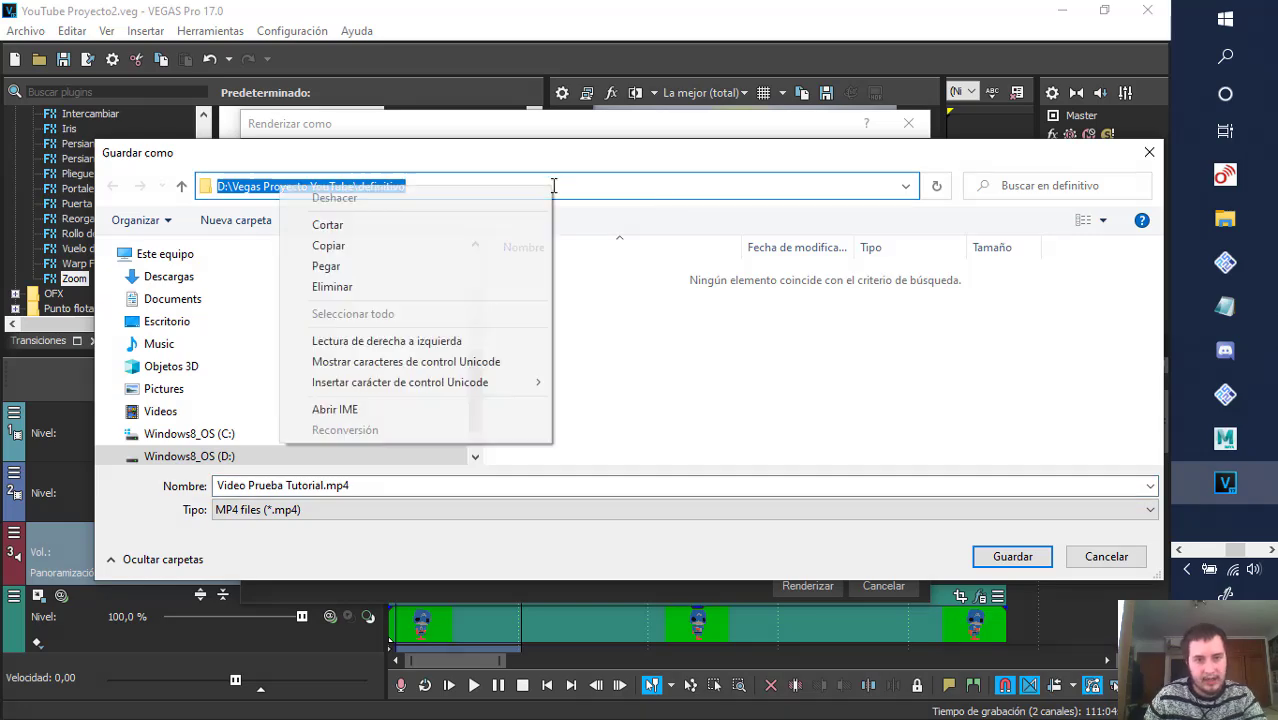
click(409, 250)
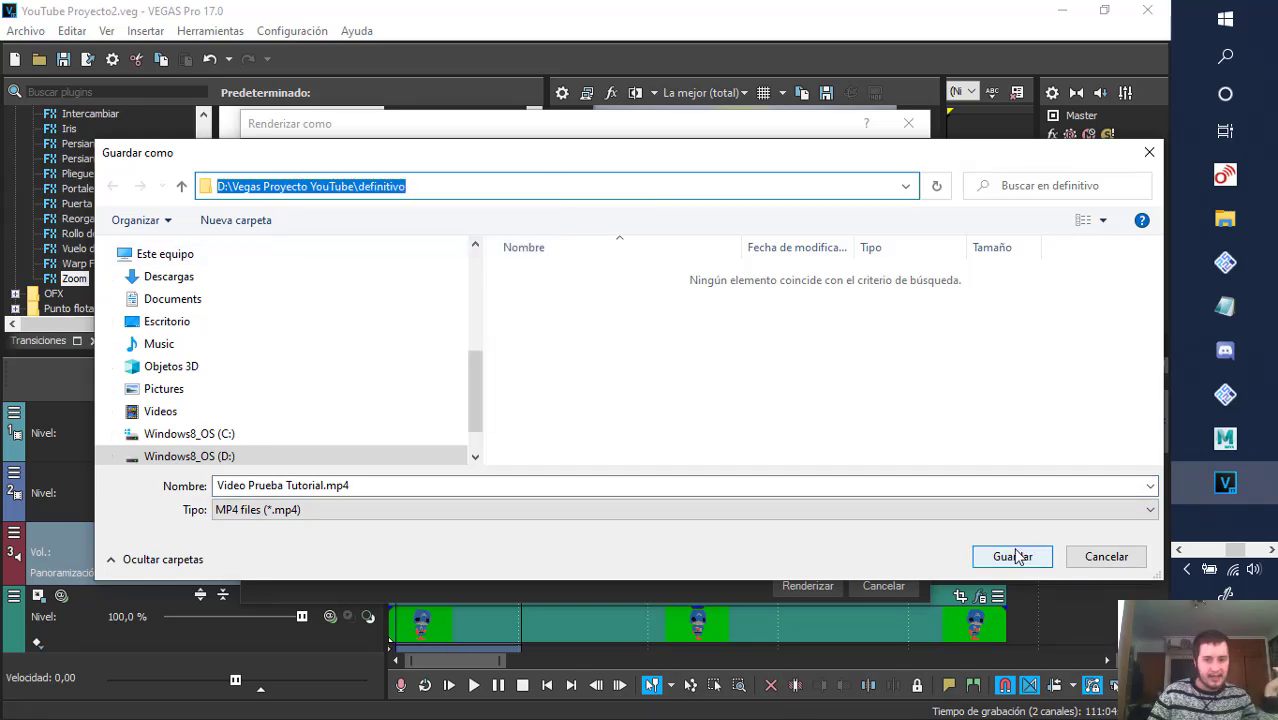
click(1010, 557)
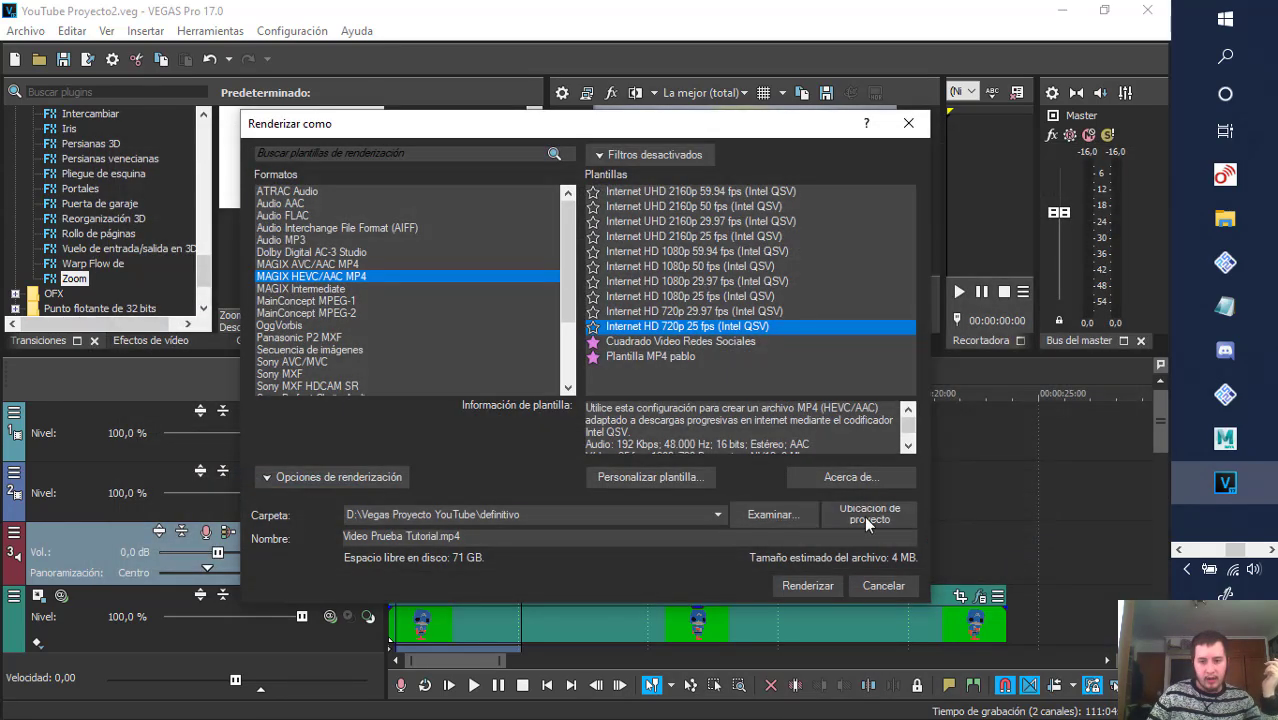
click(812, 586)
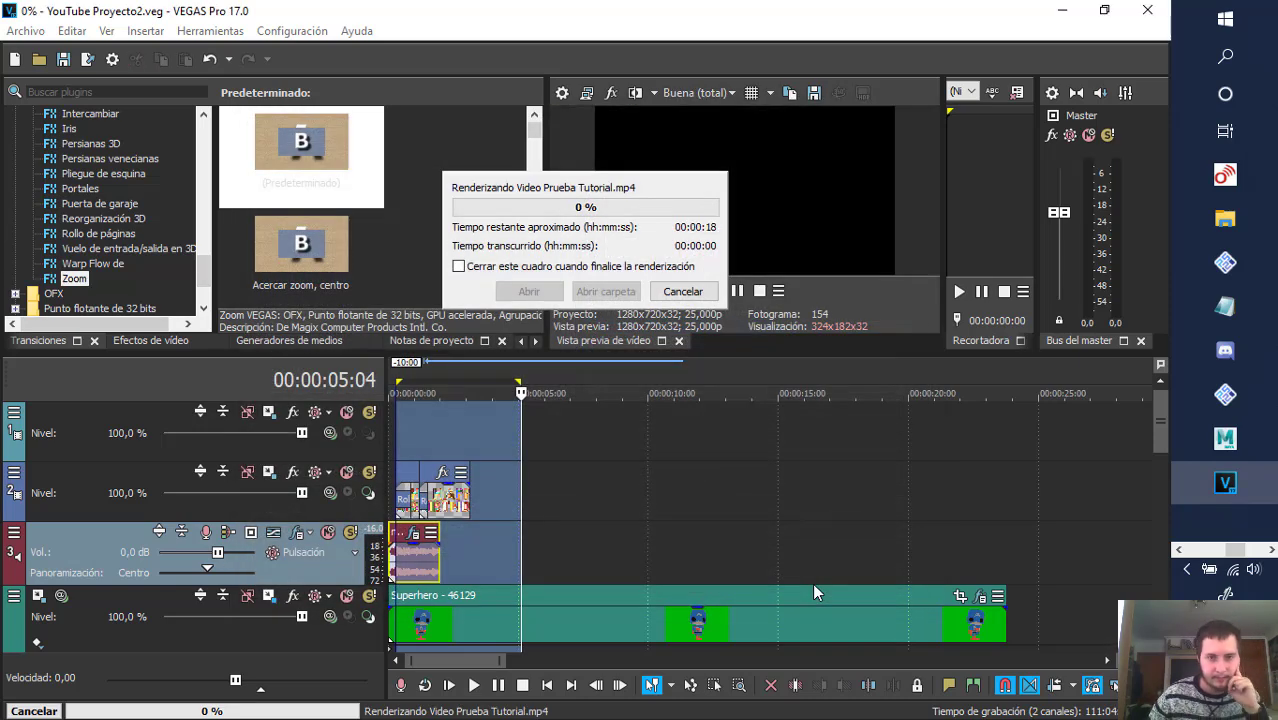
- Switch to File Explorer, open D:\Vegas Proyecto YouTube\definitivo using the copied path, and shrink the window so the render progress is visible
click(1225, 218)
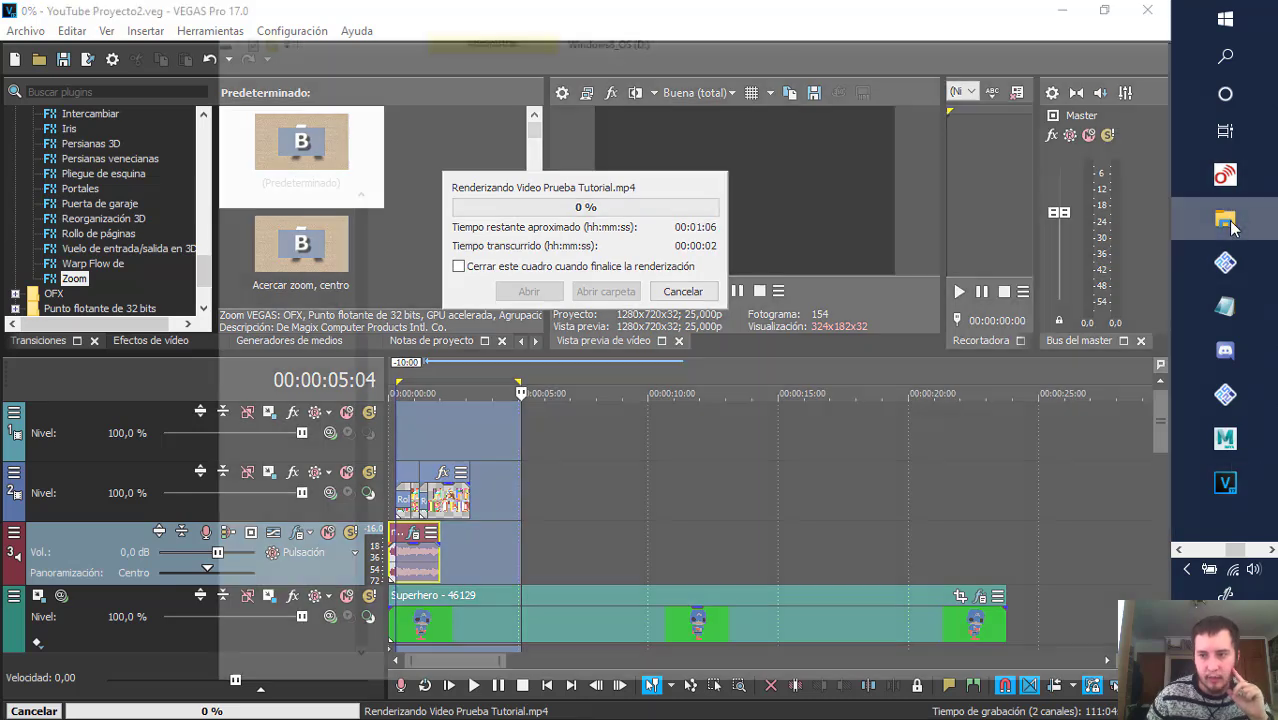
click(541, 152)
key(ctrl+v)
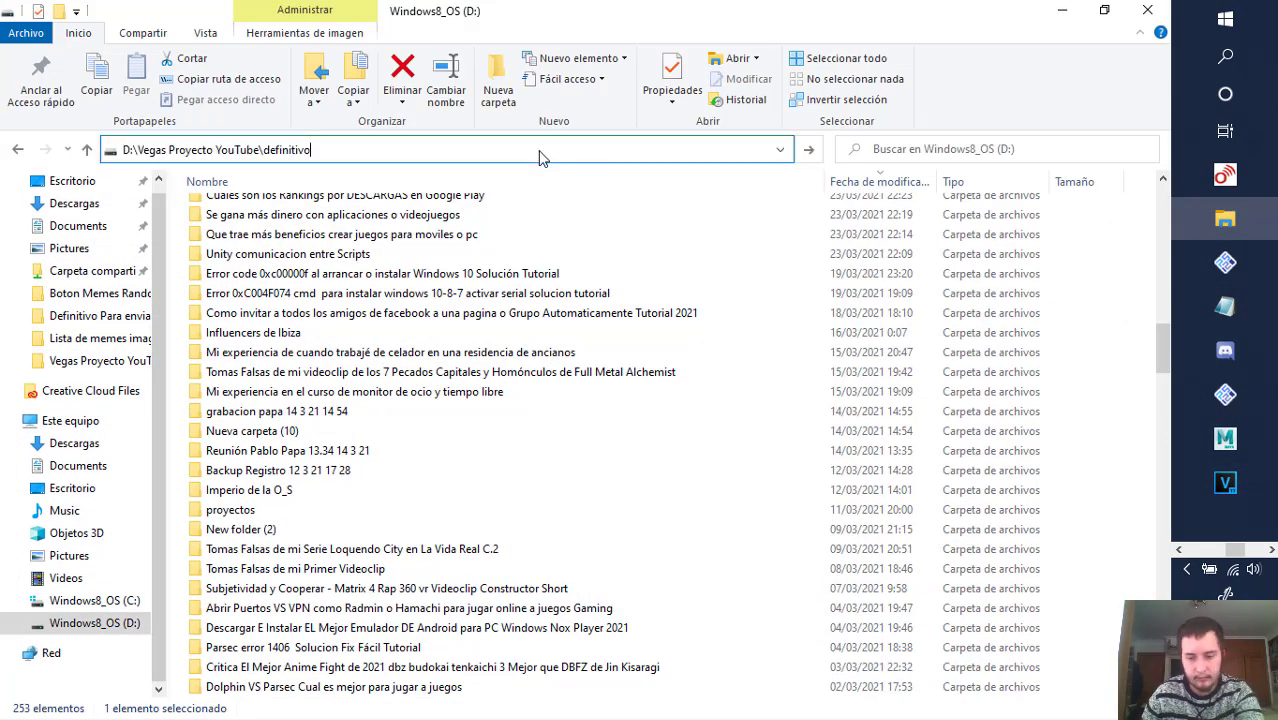
key(Return)
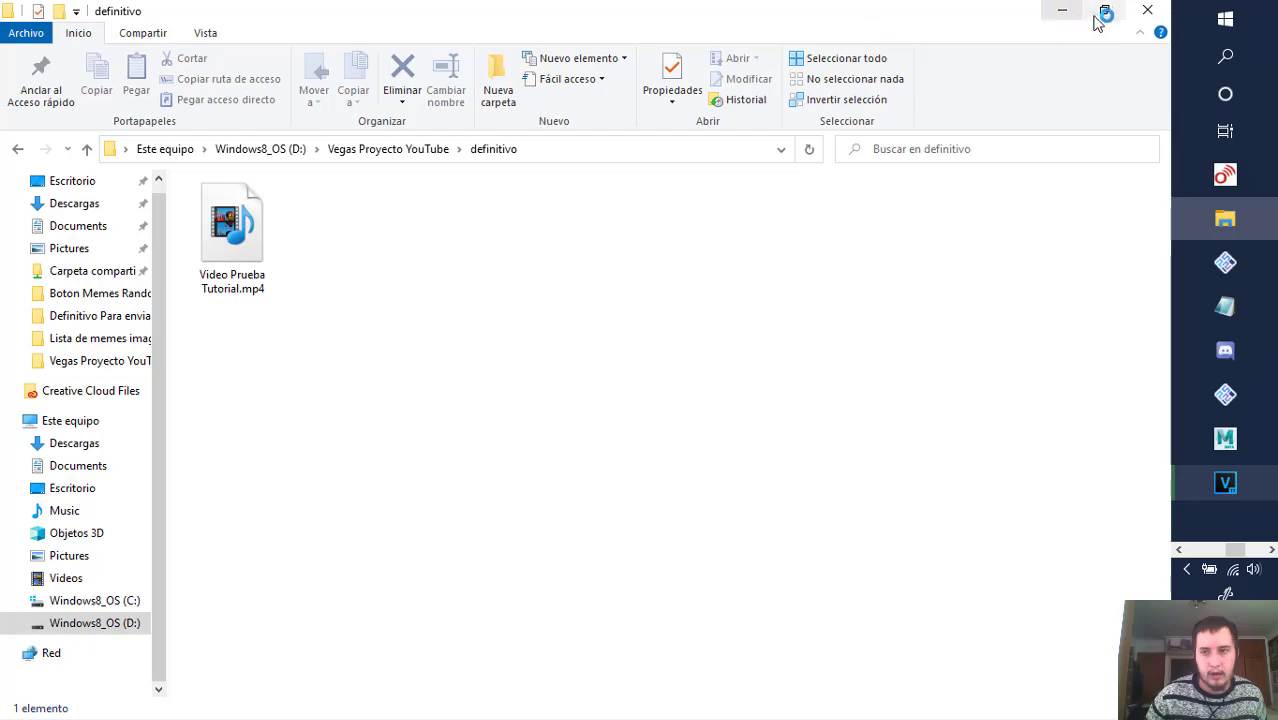
click(1104, 10)
drag(687, 50, 953, 246)
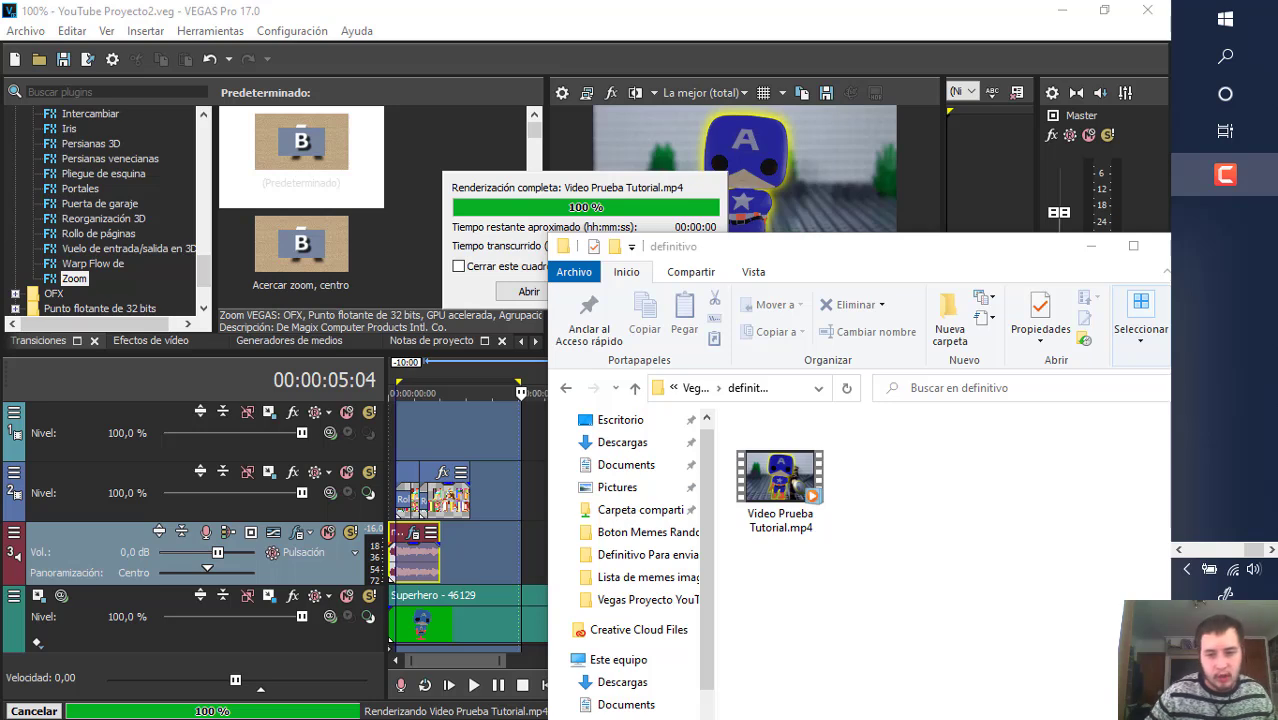
- Examine the duration, frame width and frame height in the detailed properties of Video Prueba Tutorial.mp4, and close the properties
click(778, 495)
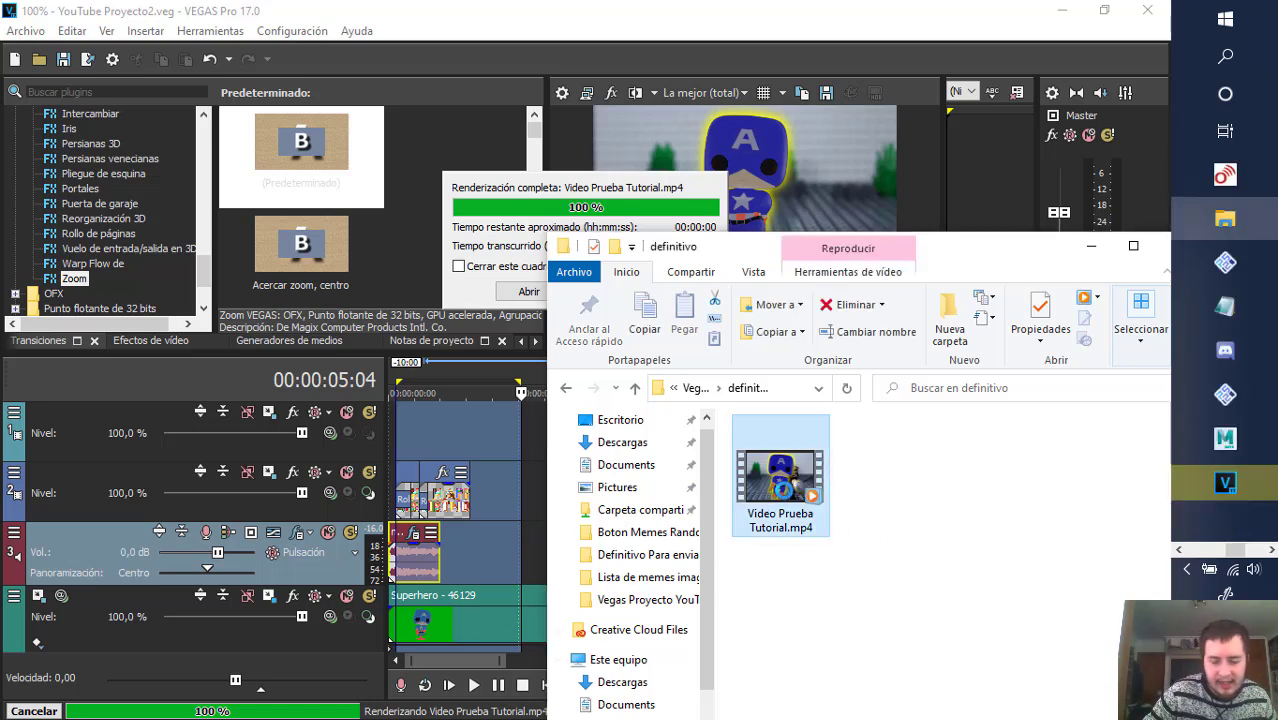
right_click(786, 493)
click(616, 481)
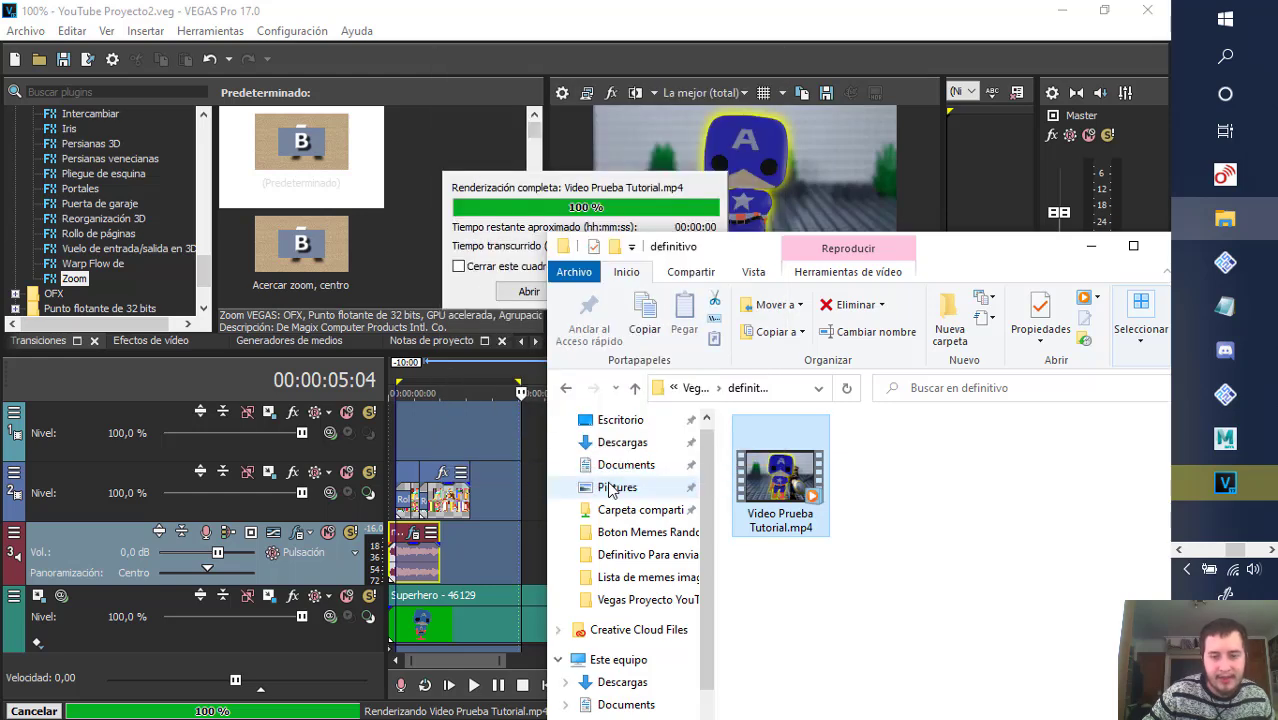
click(924, 279)
click(1000, 491)
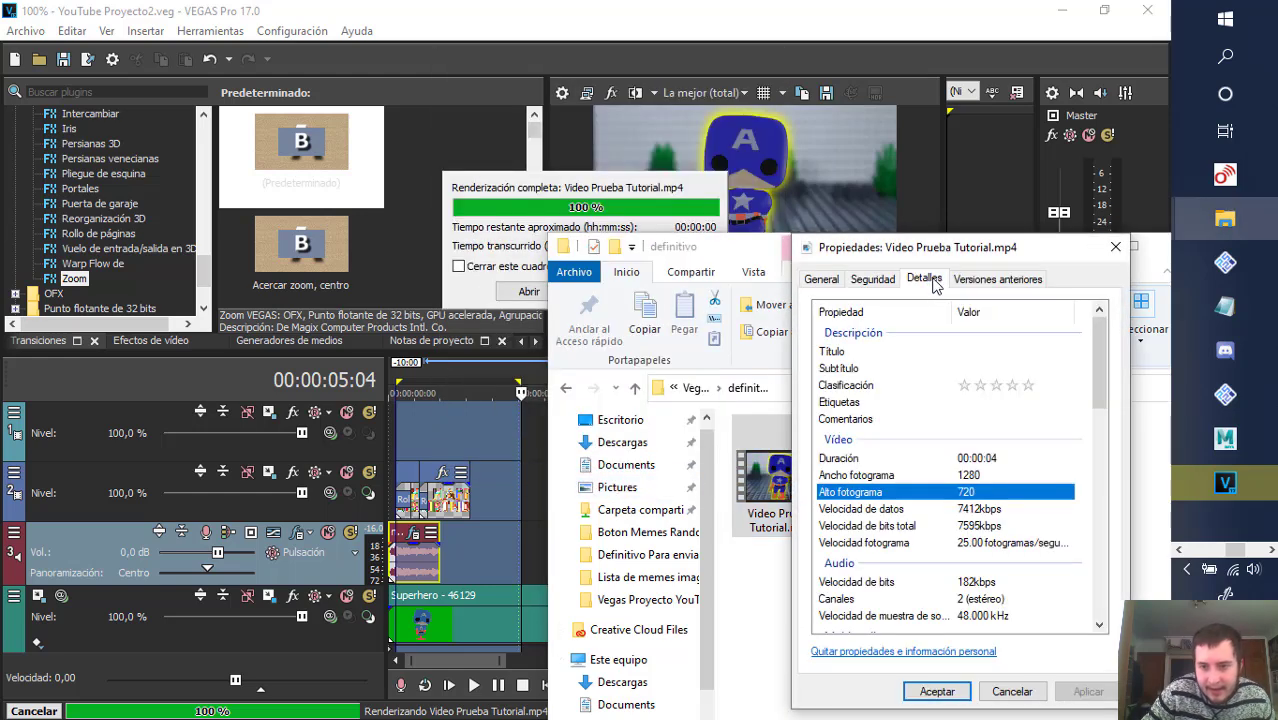
click(977, 460)
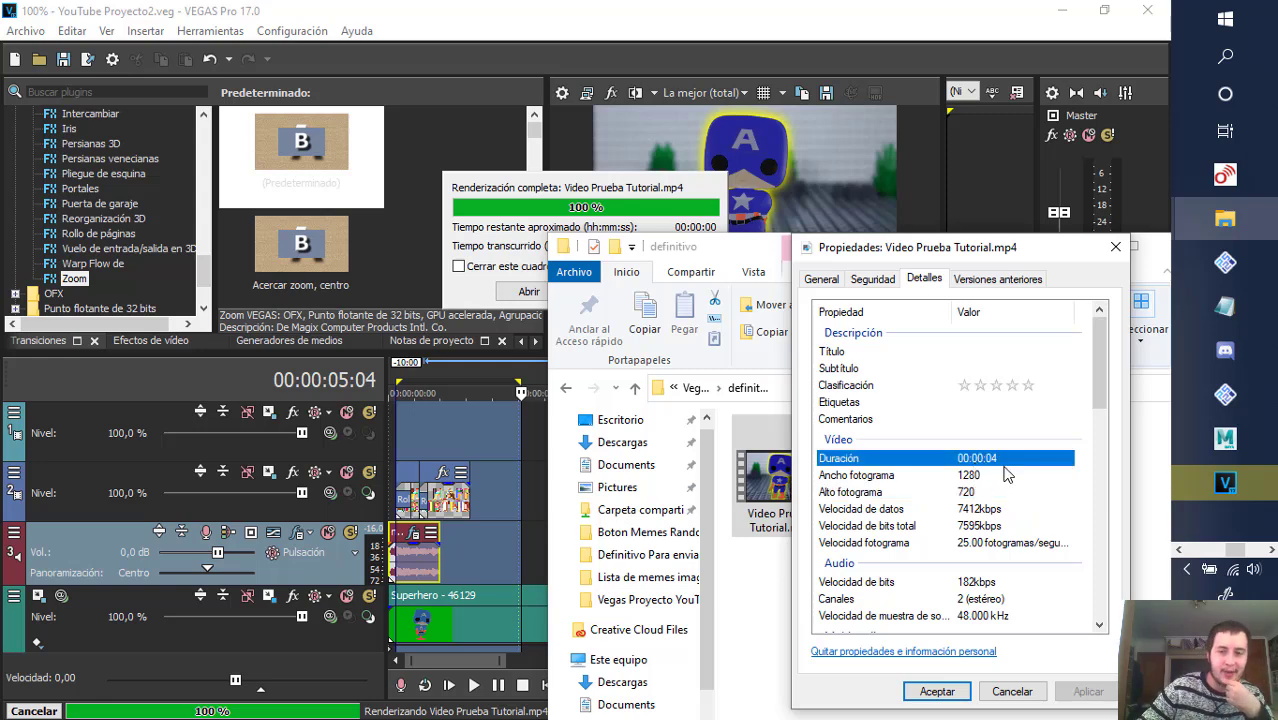
click(968, 476)
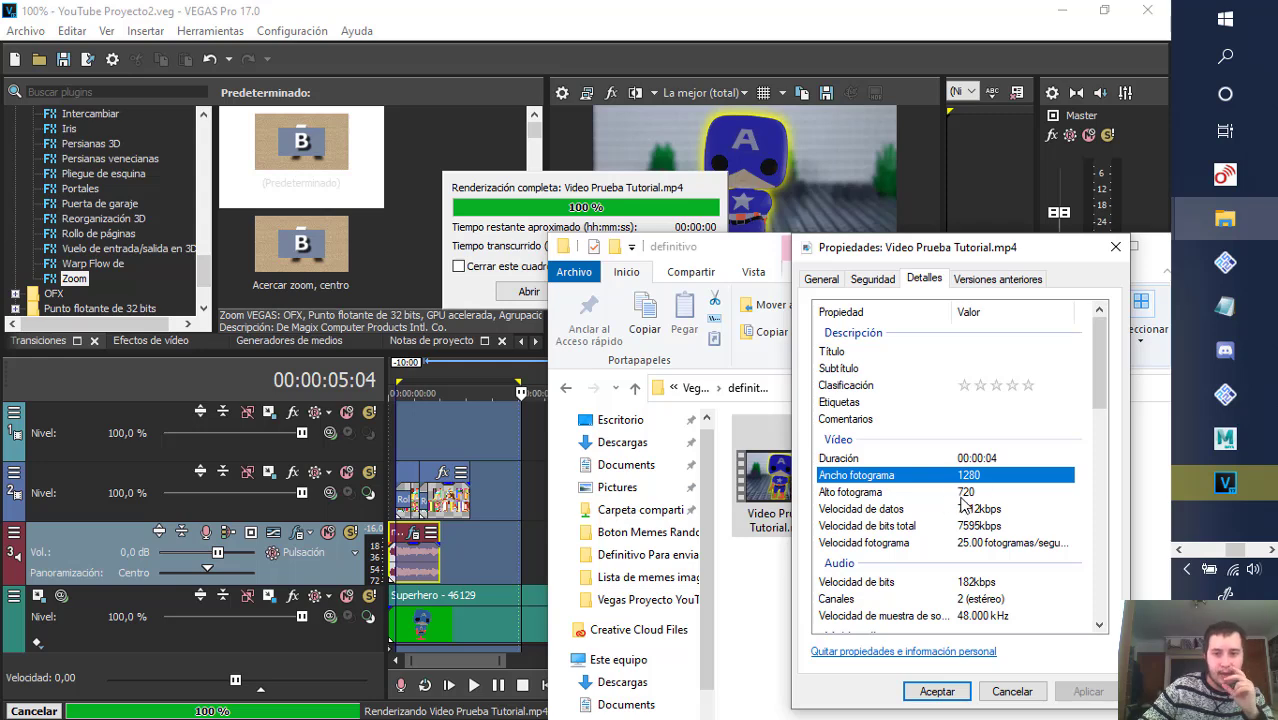
click(962, 491)
click(970, 477)
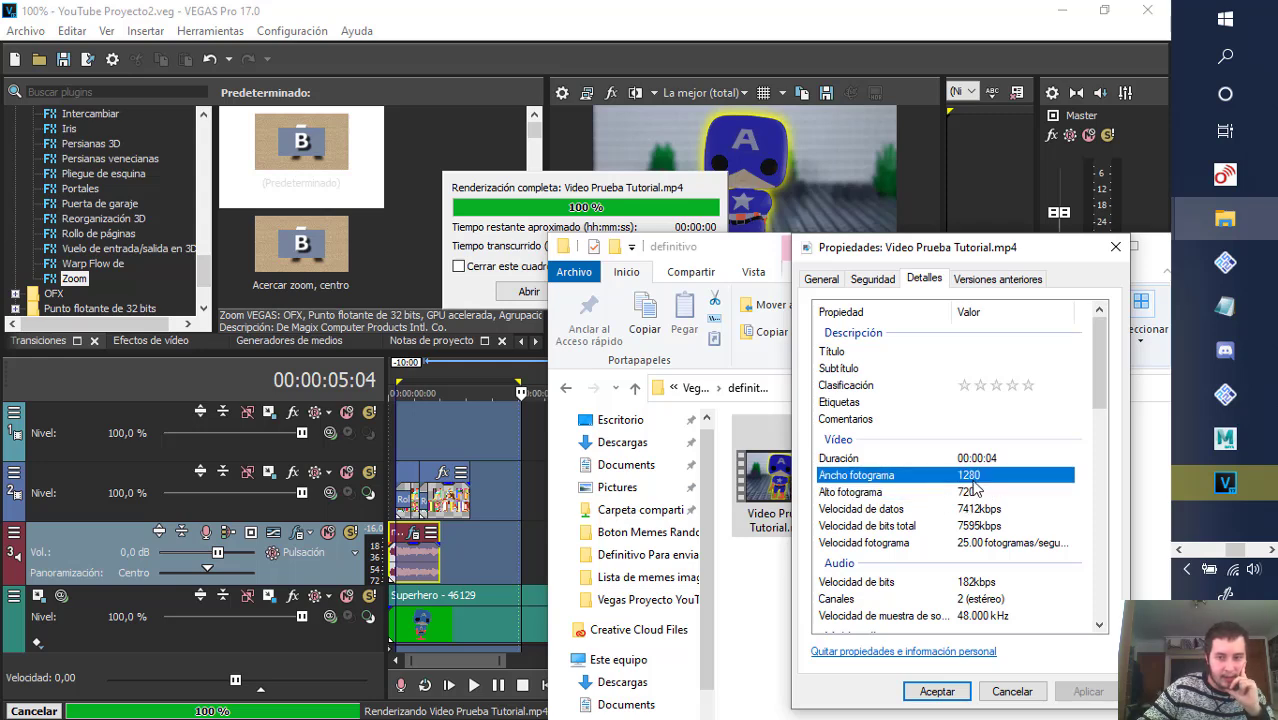
click(967, 493)
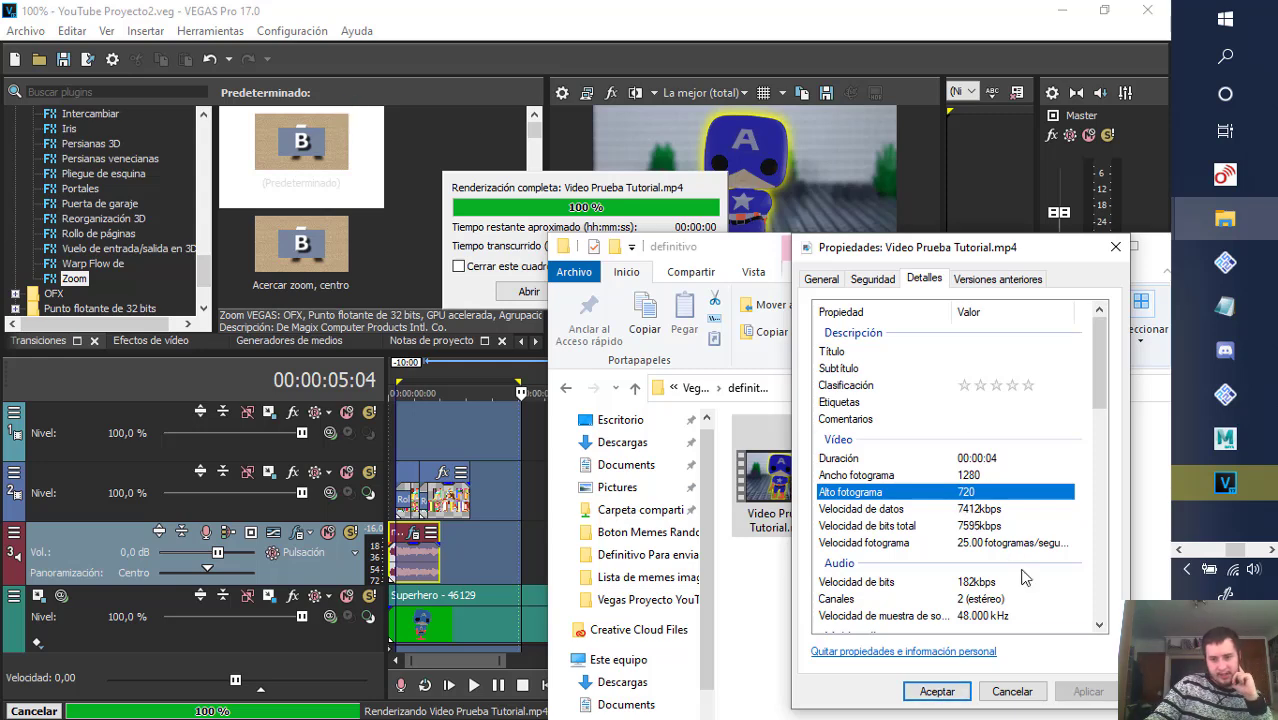
click(943, 694)
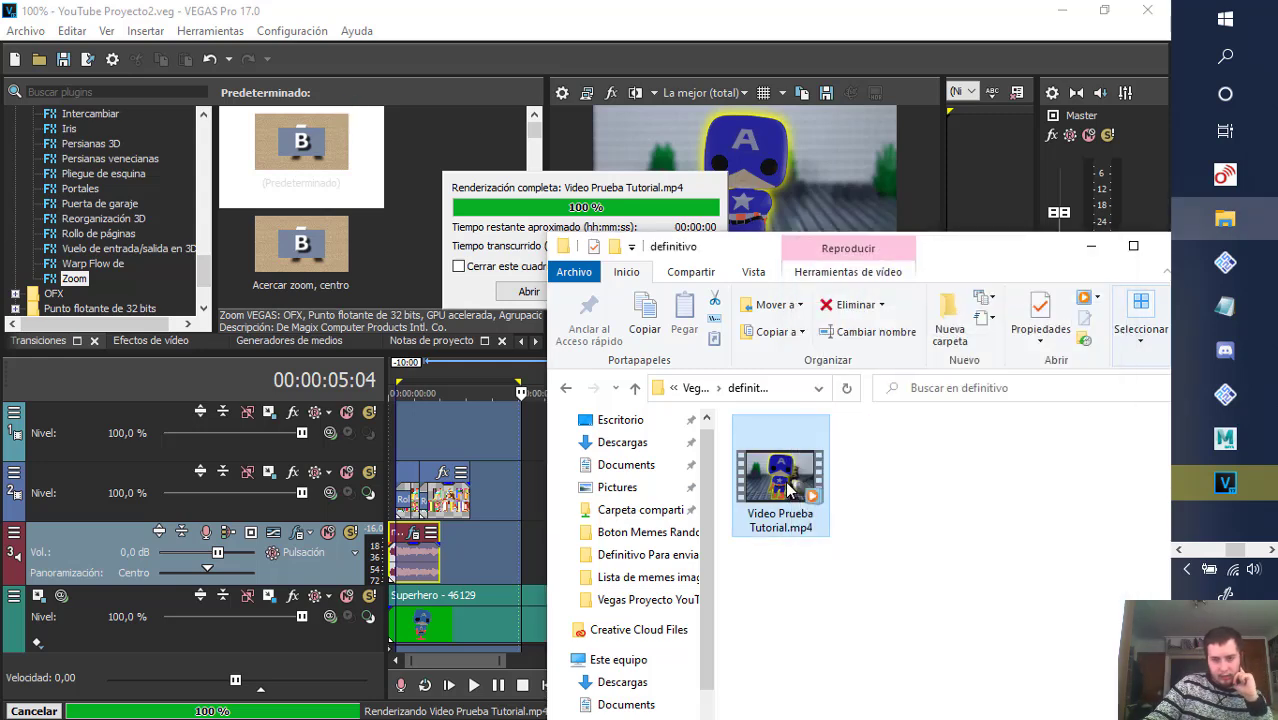
right_click(790, 487)
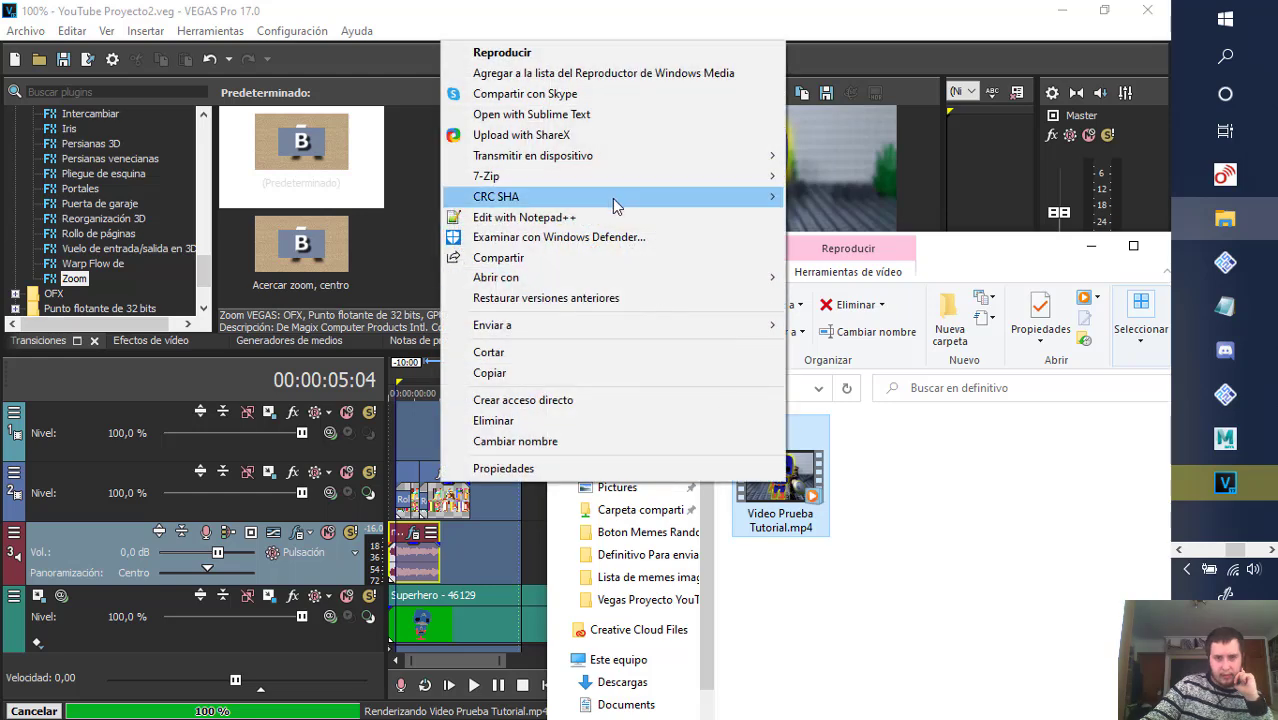
mouse_move(524, 282)
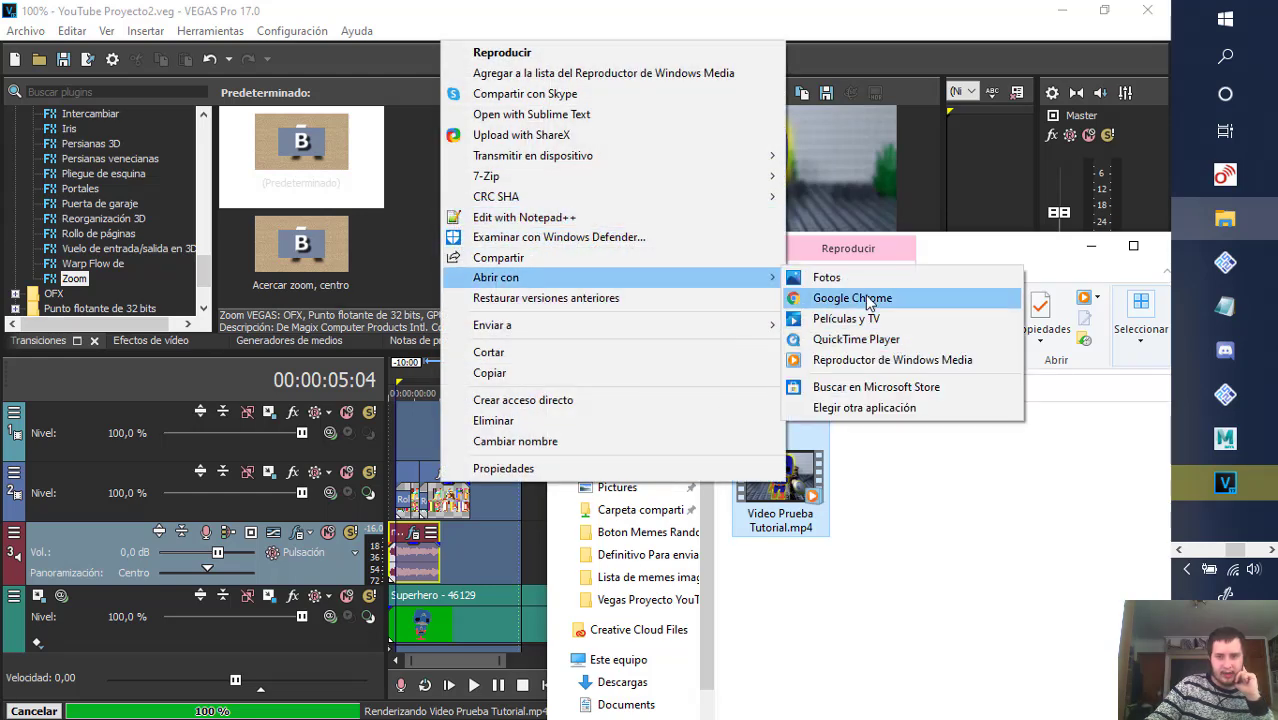
click(914, 556)
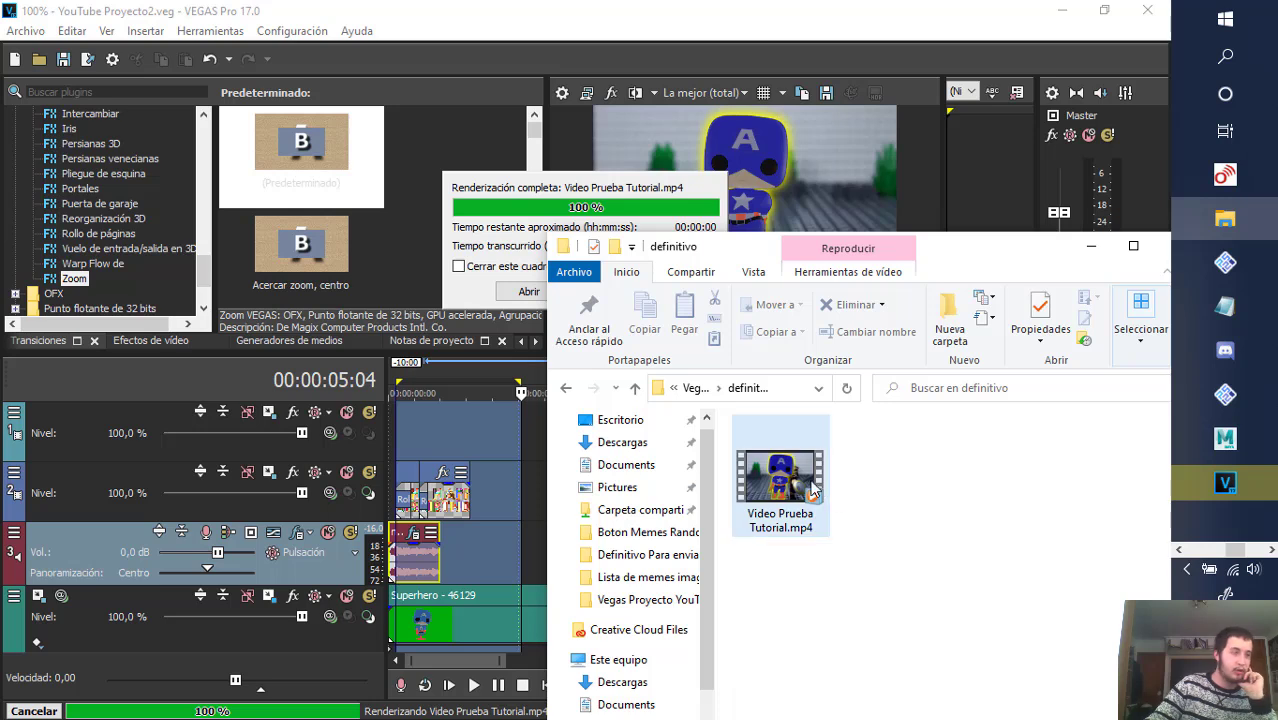
- Play Video Prueba Tutorial.mp4 in a maximized media player to check the render, pause it, and close the player
mouse_move(801, 478)
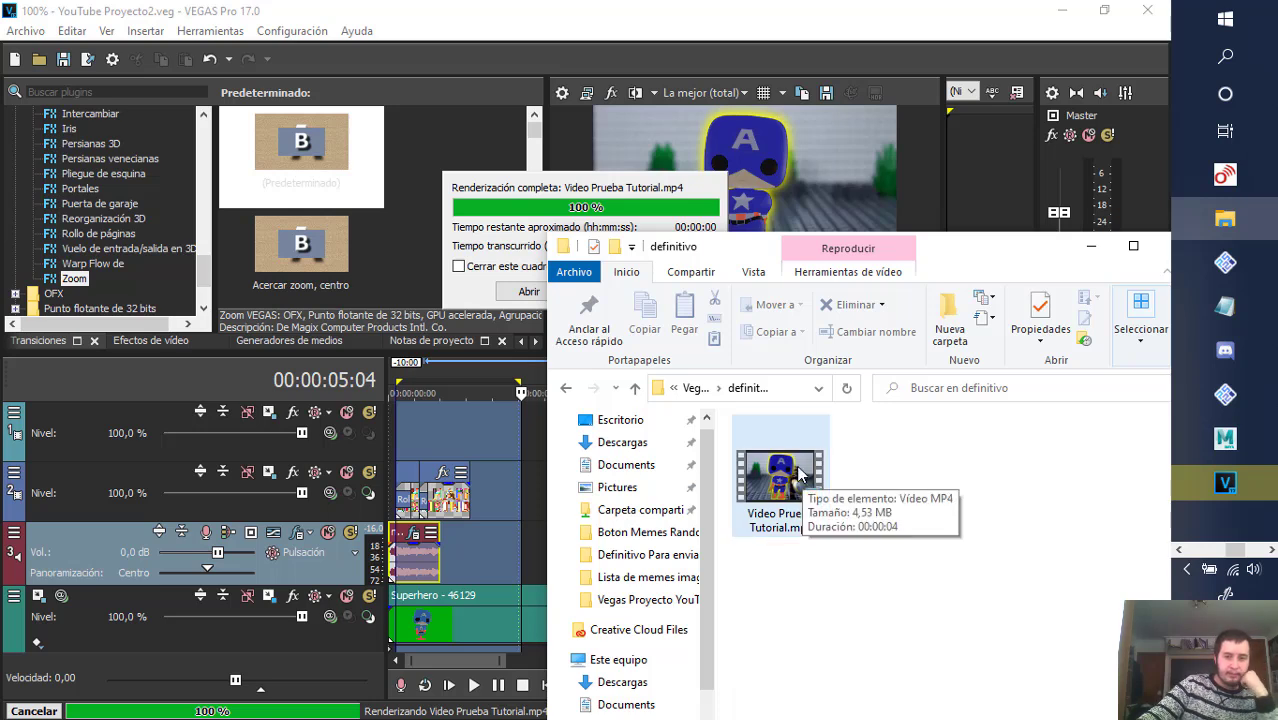
click(799, 476)
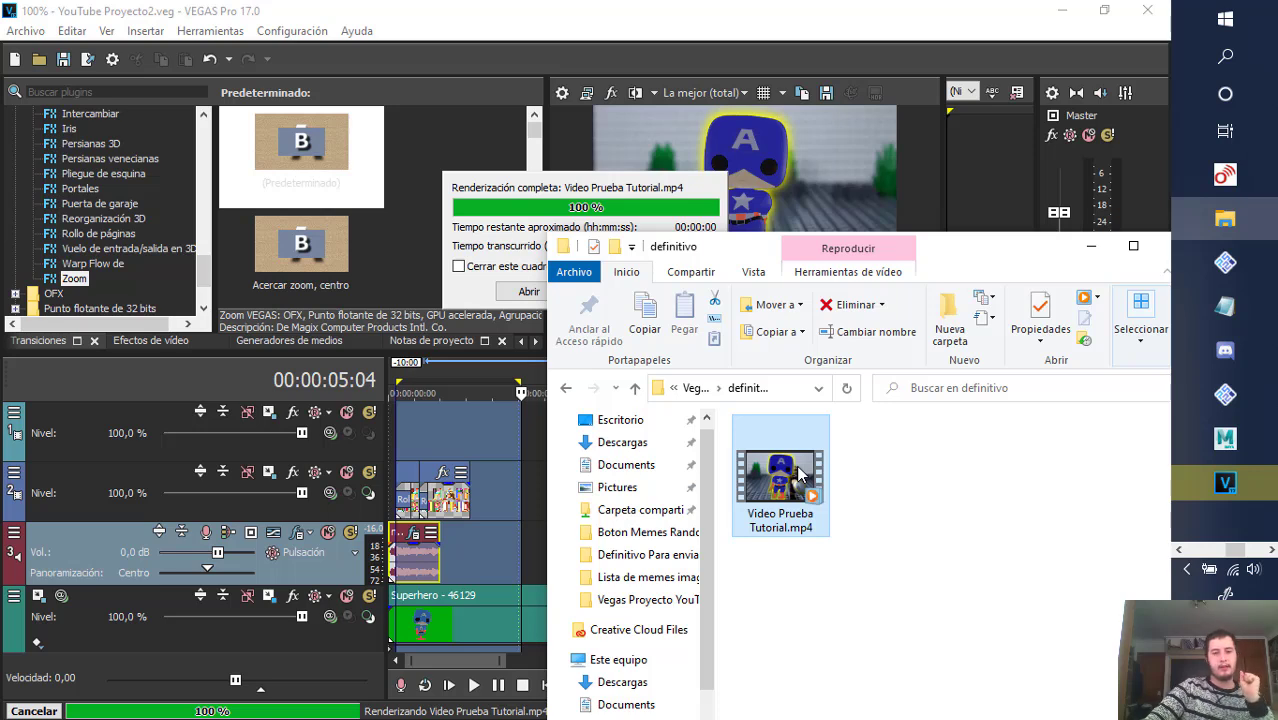
double_click(799, 476)
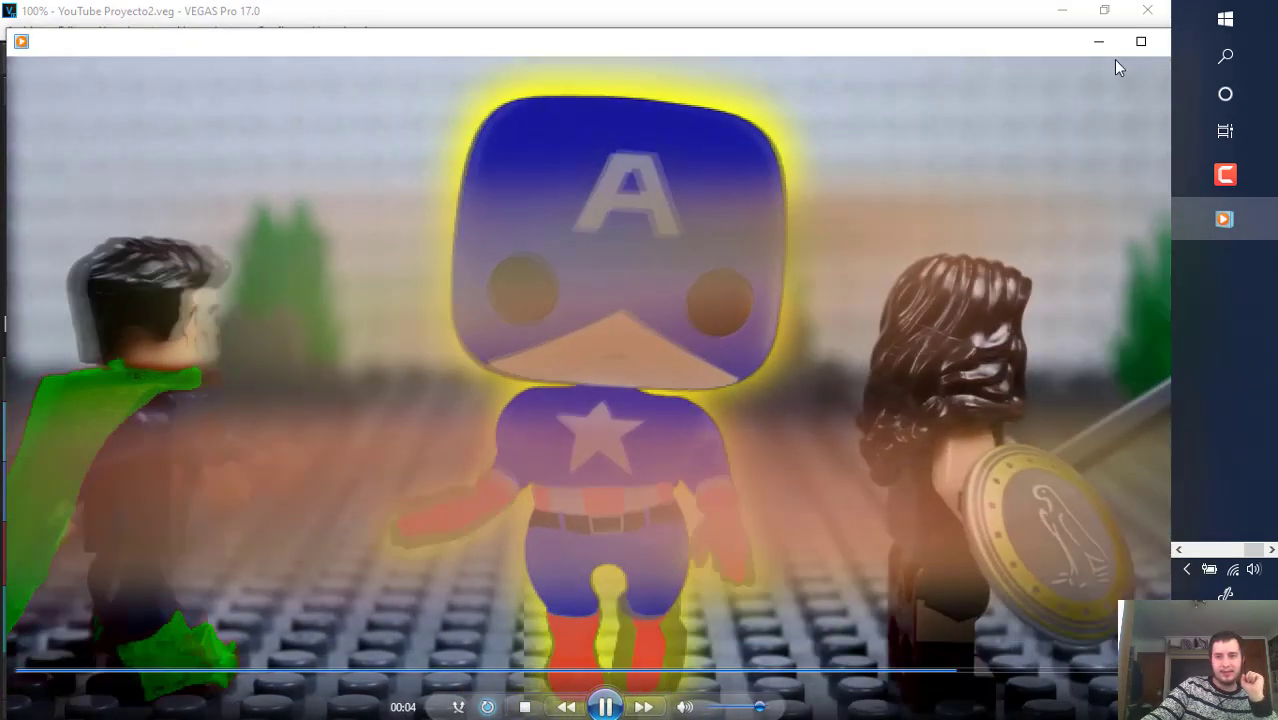
click(1141, 41)
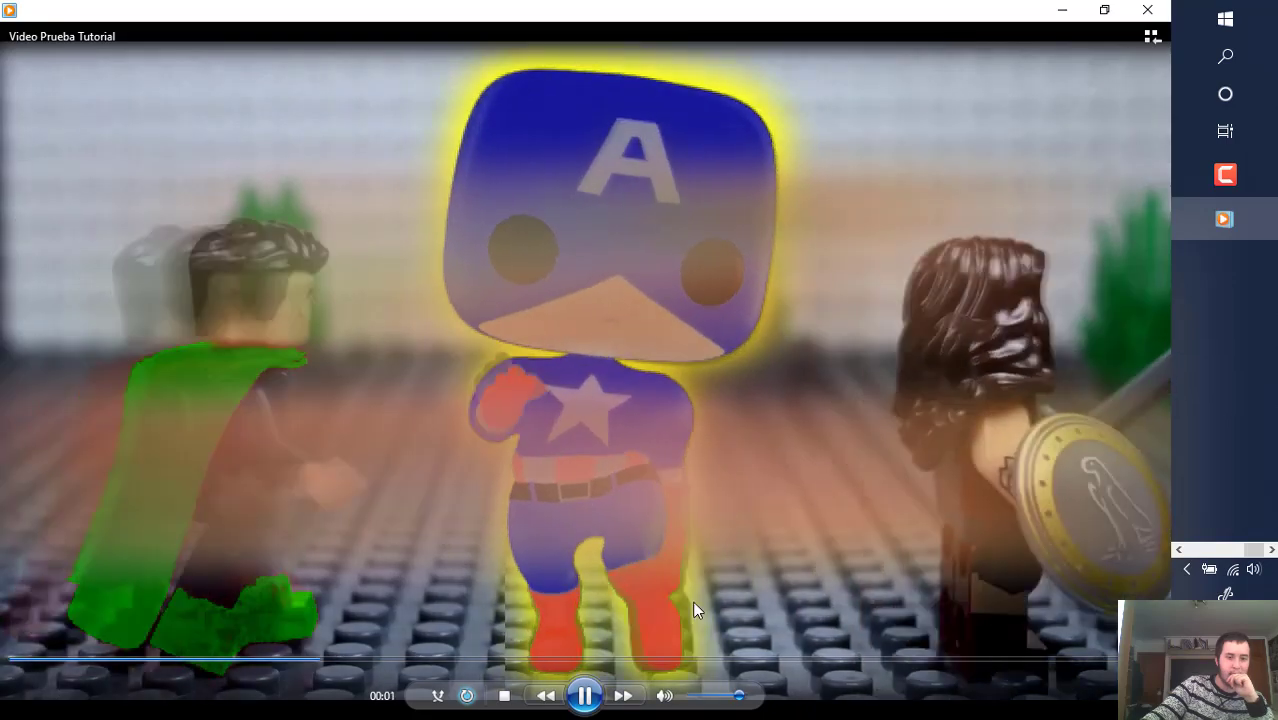
click(591, 697)
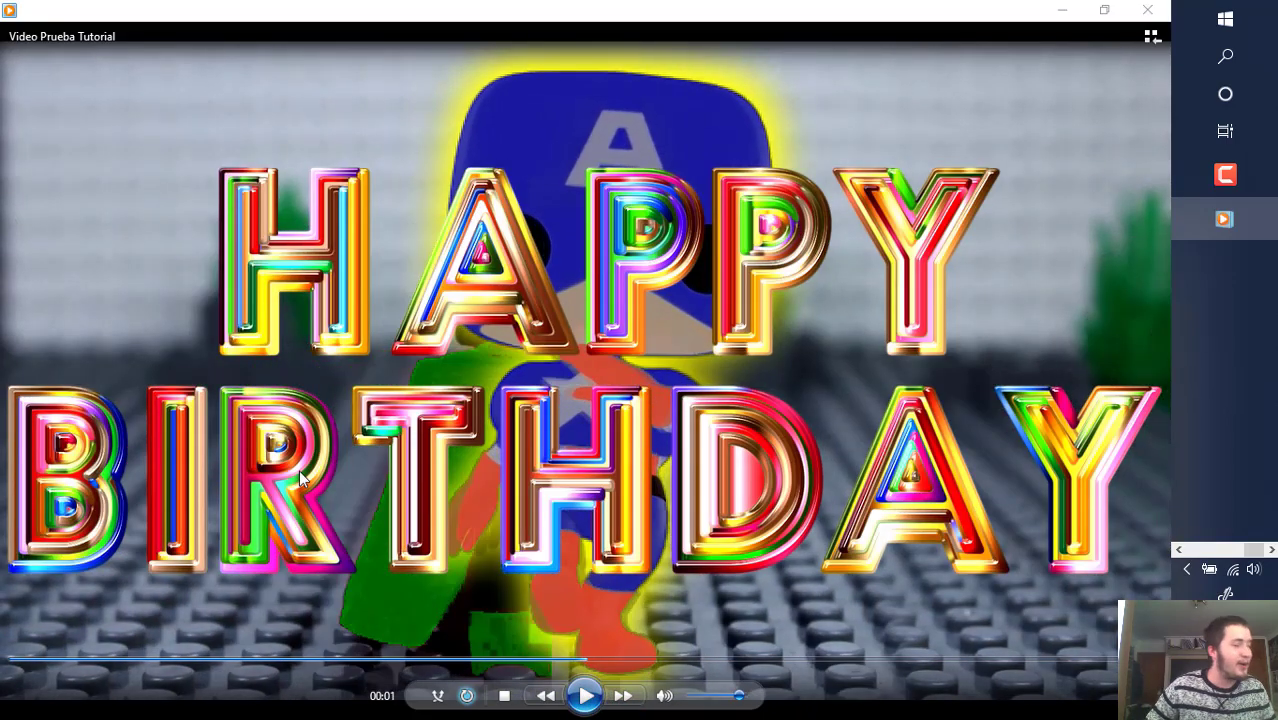
click(1148, 10)
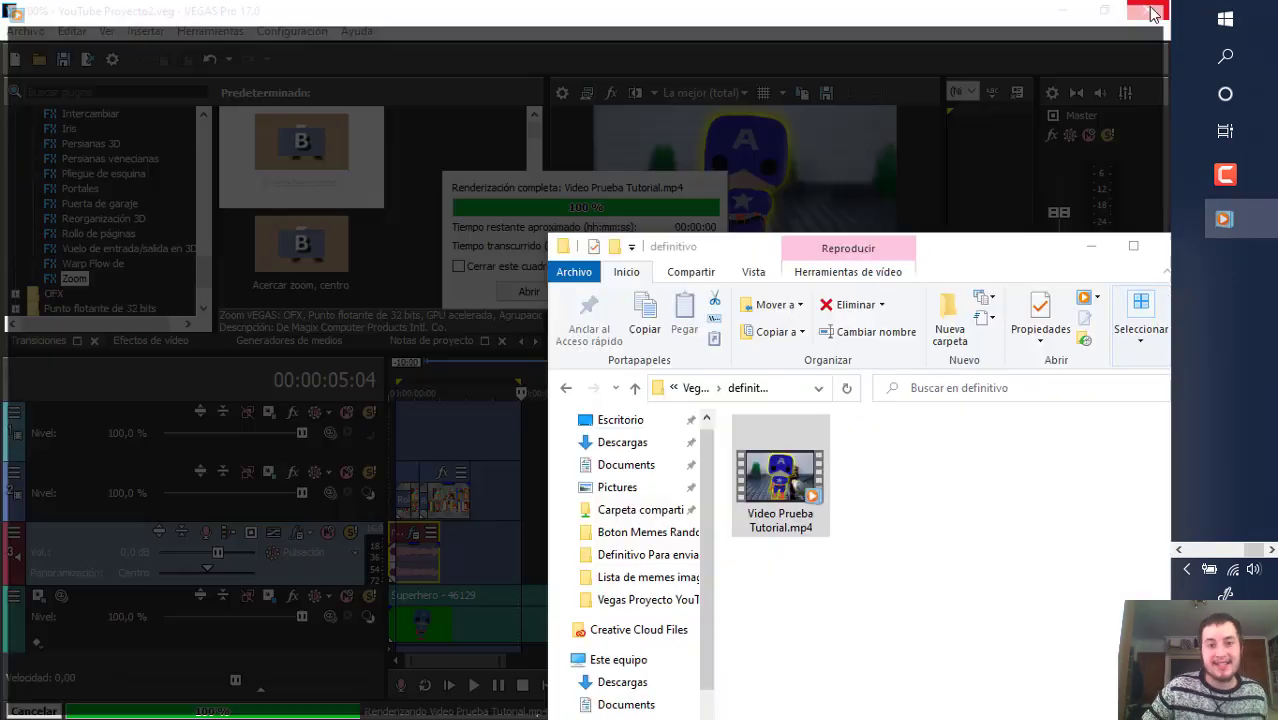
- Return to VEGAS Pro, dismiss the render progress and open-file dialogs, and save the project
click(1091, 247)
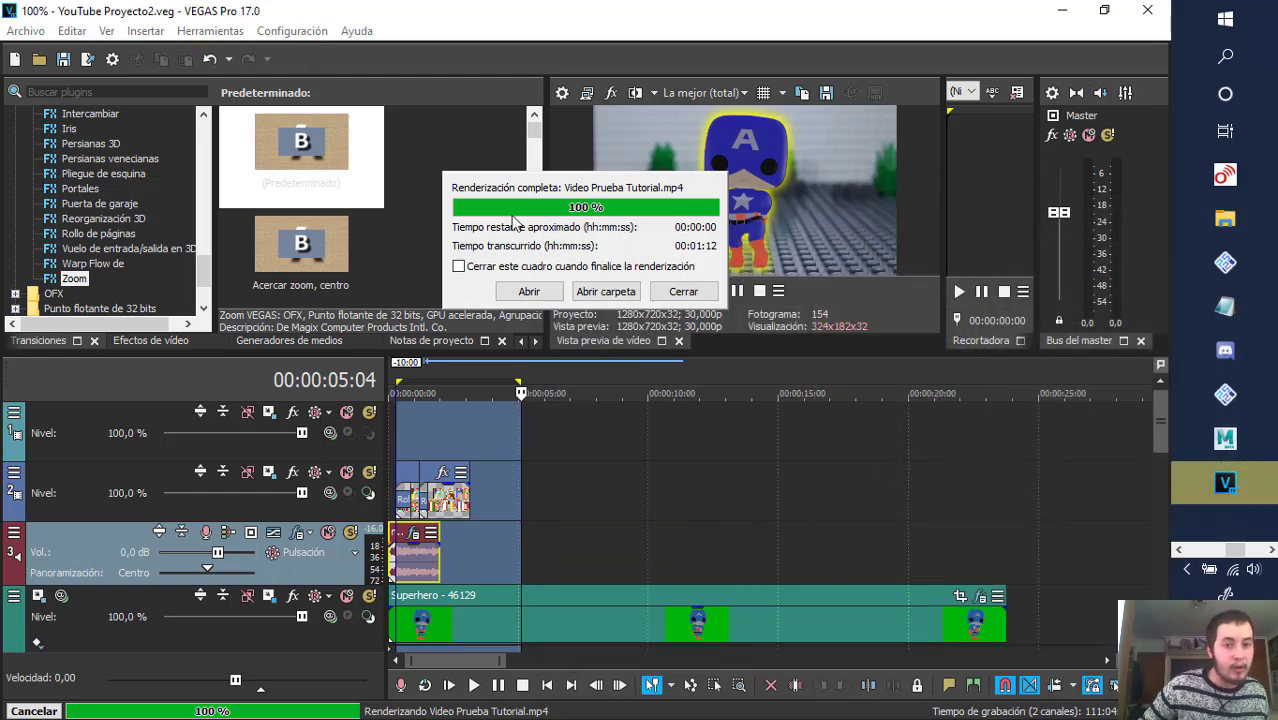
click(679, 293)
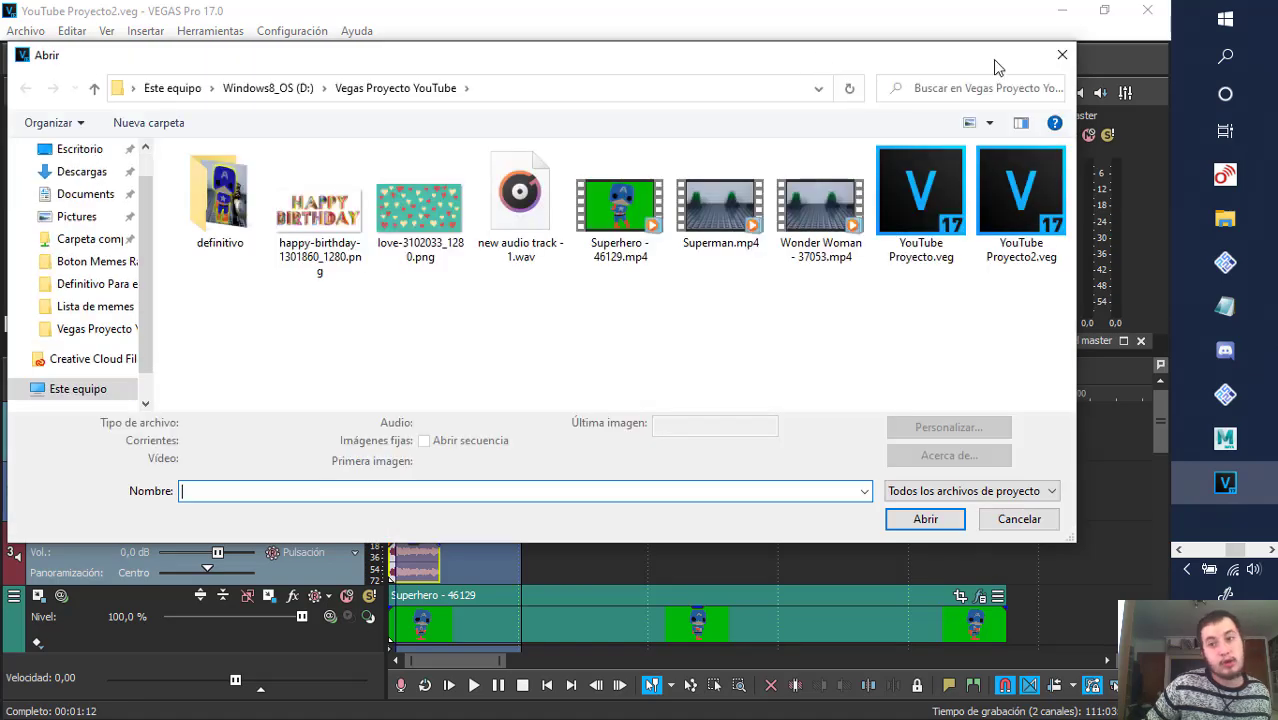
click(1058, 55)
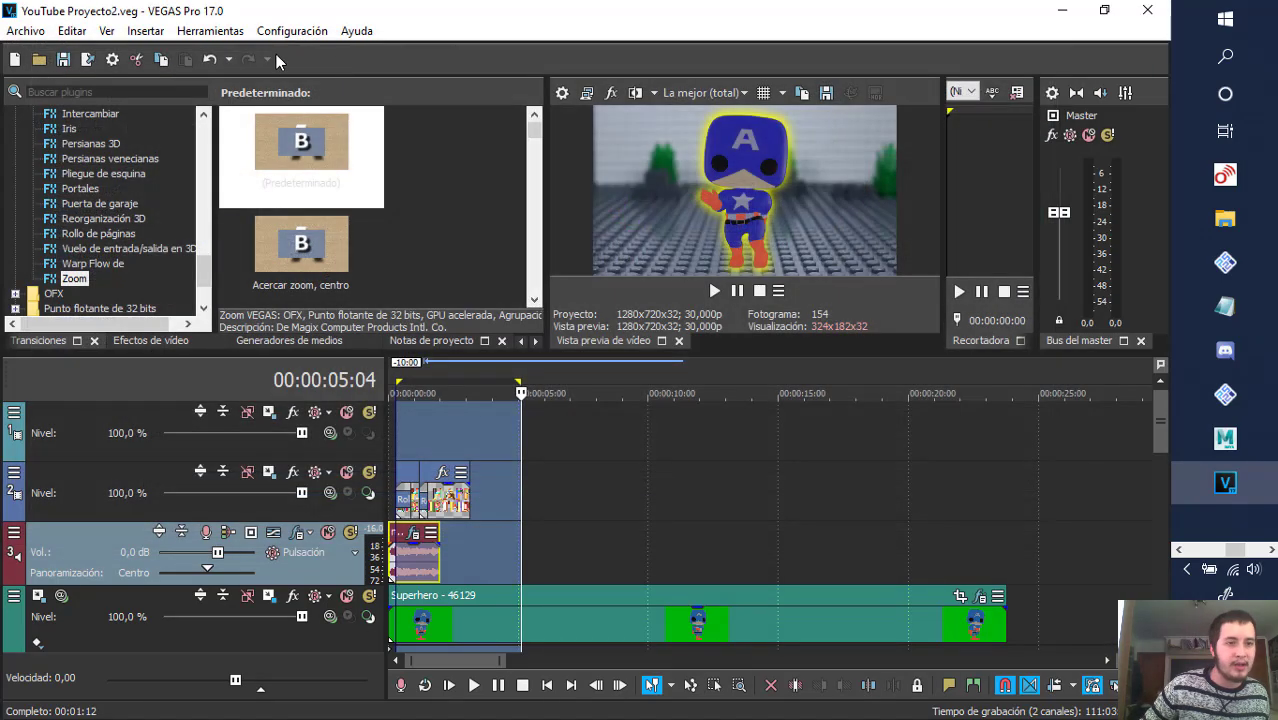
click(65, 63)
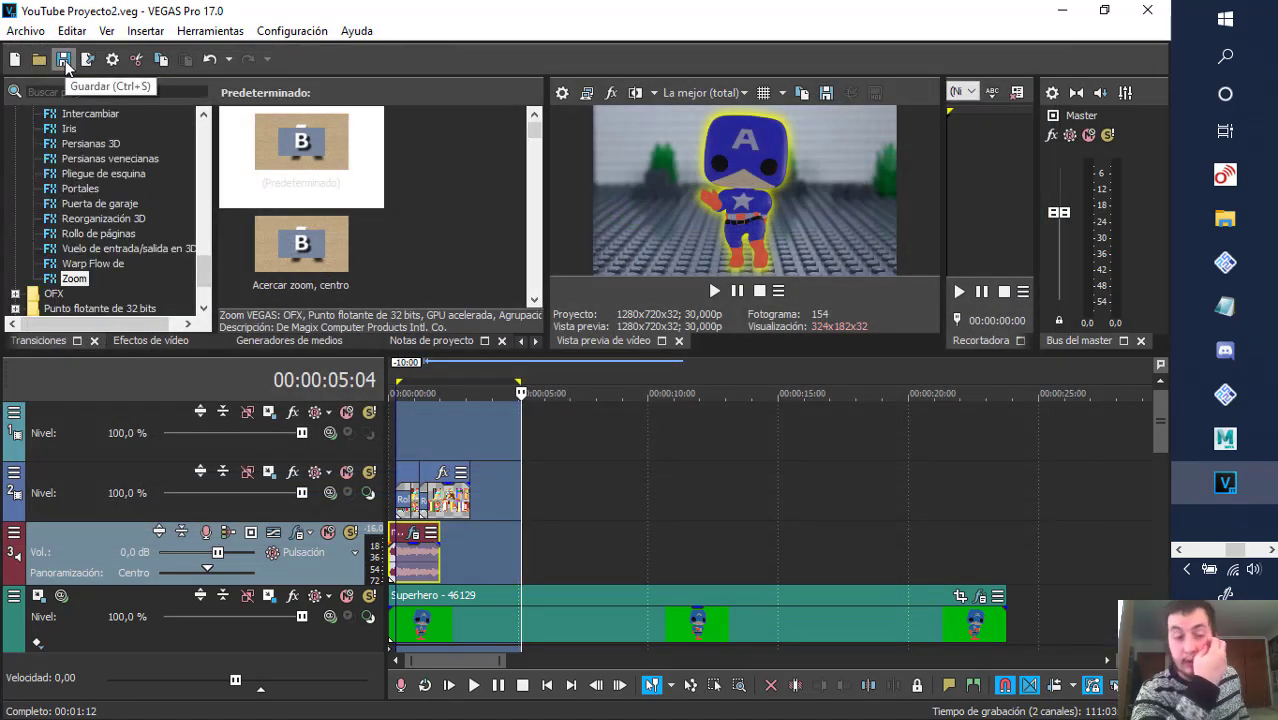